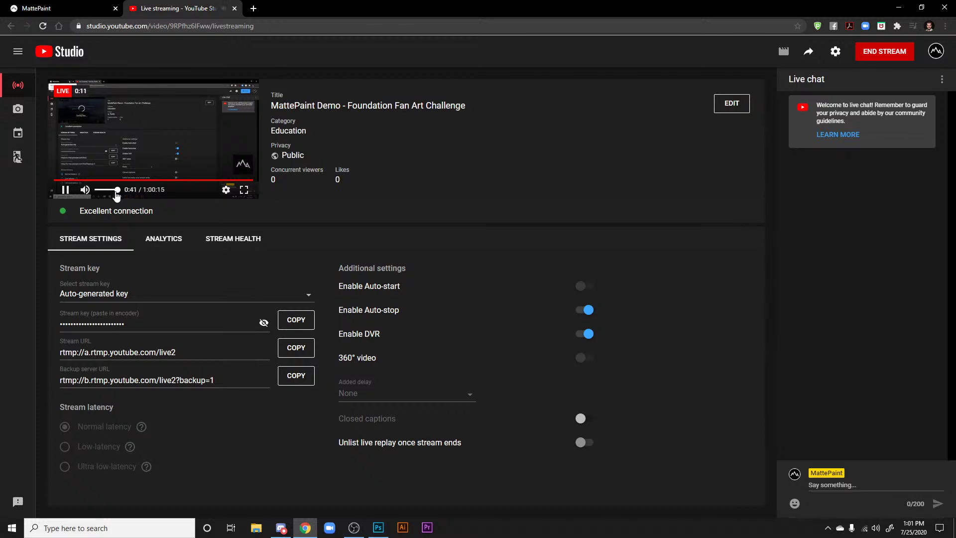
Step: Turn the live stream preview's volume down to mute and return to the YouTube Studio dashboard
{"action": "left_click_drag", "start_coordinate": [117, 192], "coordinate": [101, 193]}
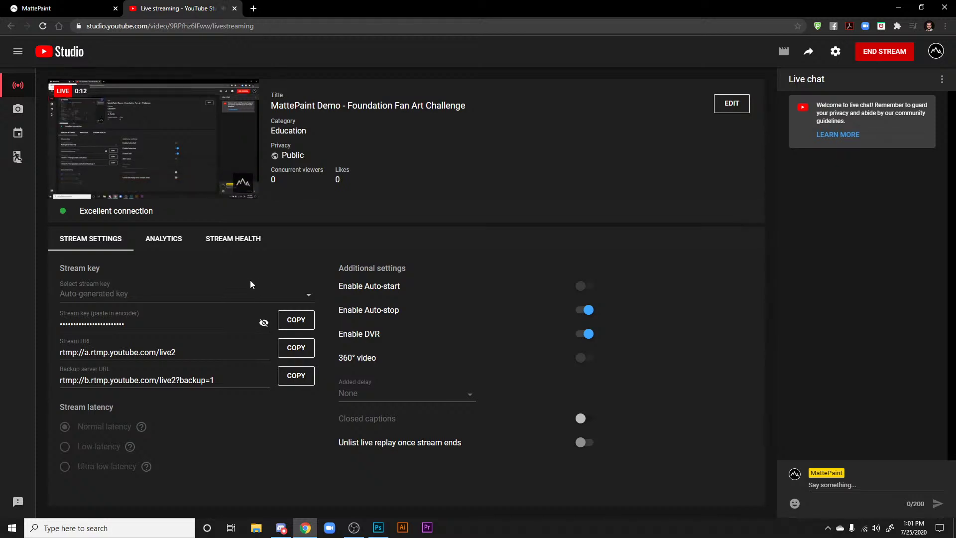
{"action": "key", "text": "ctrl+Tab"}
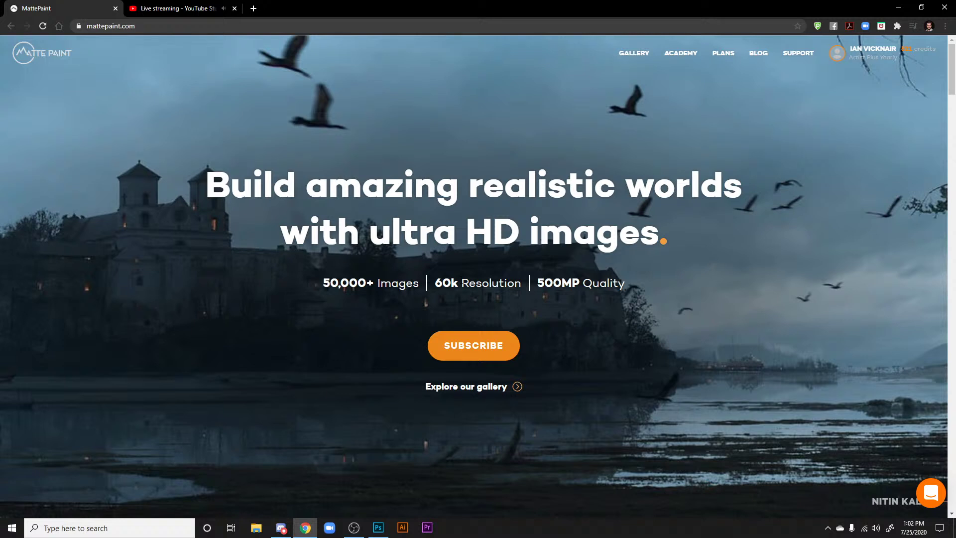
{"action": "left_click", "coordinate": [206, 8]}
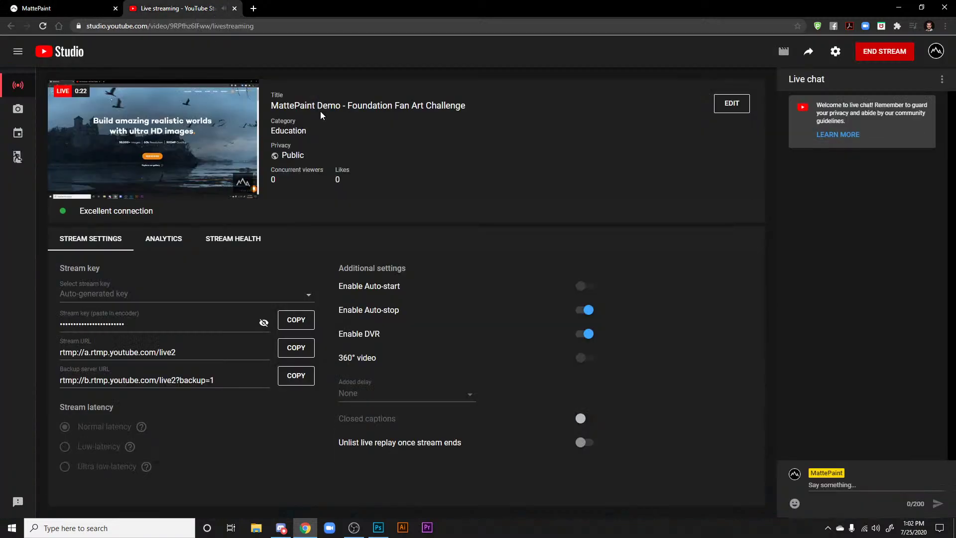
Step: Open youtube.com in a new tab, check the MattePaint Demo live stream's watch page, and close it
{"action": "left_click", "coordinate": [253, 9]}
{"action": "type", "text": "youtube.com"}
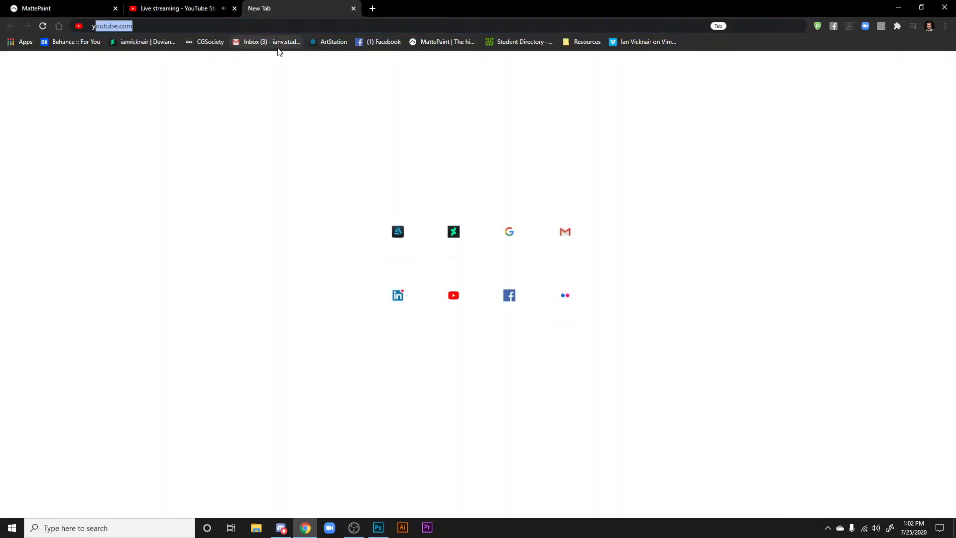
{"action": "left_click", "coordinate": [278, 48]}
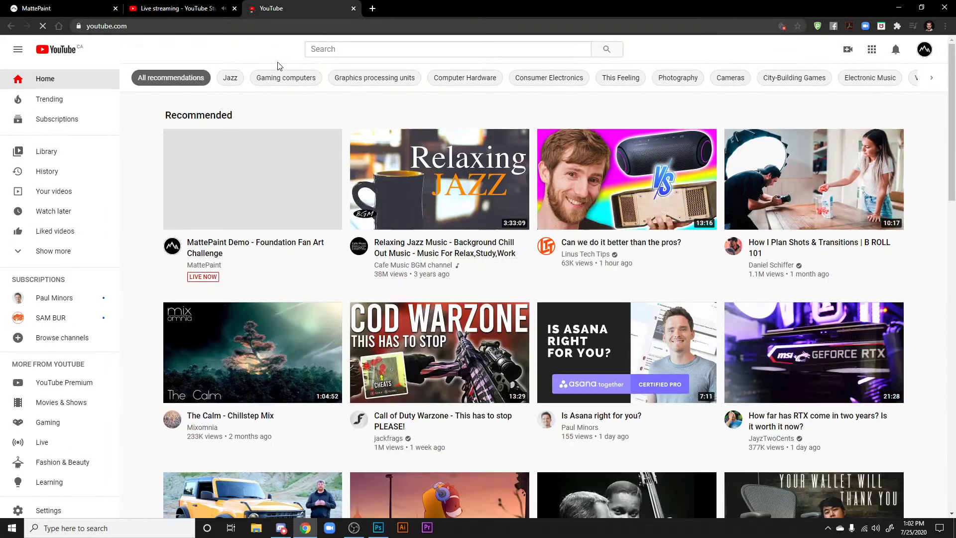
{"action": "left_click", "coordinate": [242, 174]}
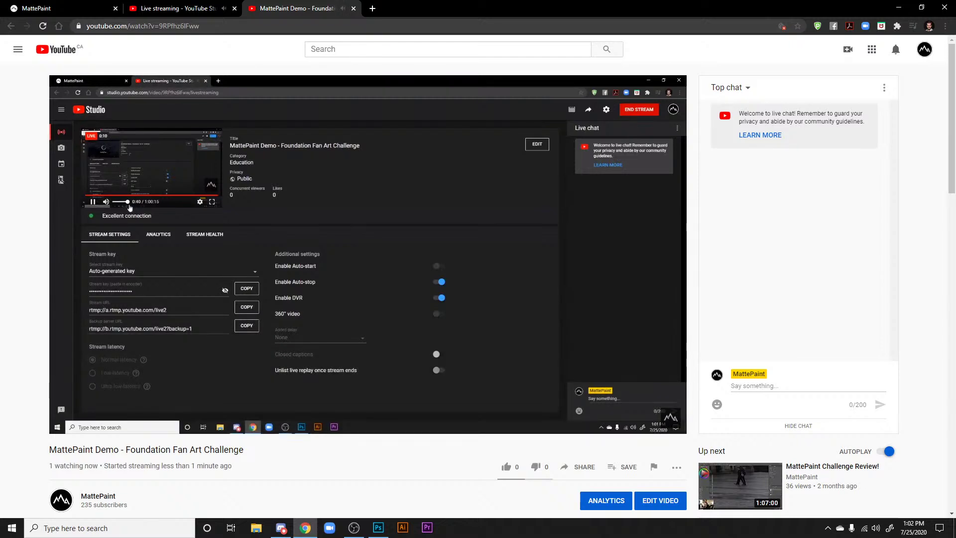
{"action": "left_click", "coordinate": [155, 4]}
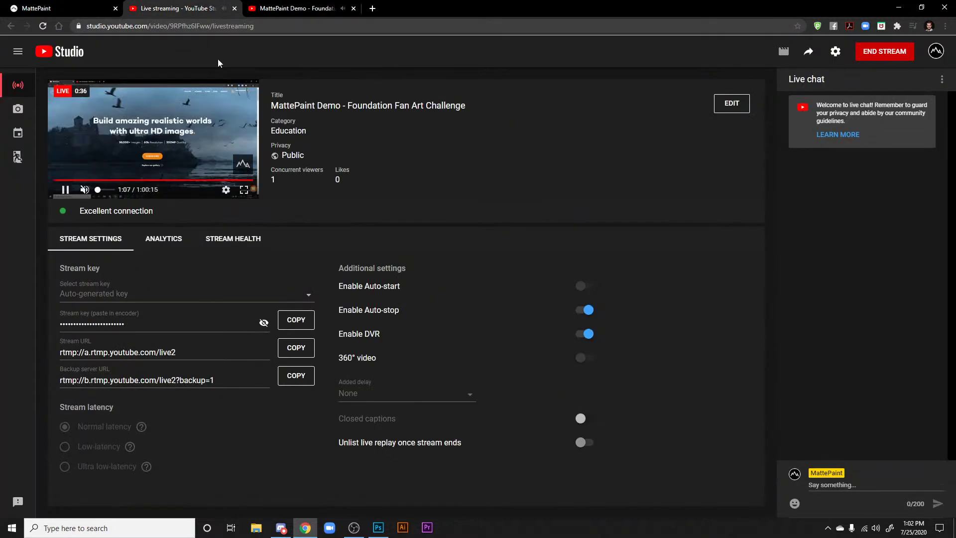
{"action": "left_click", "coordinate": [273, 7]}
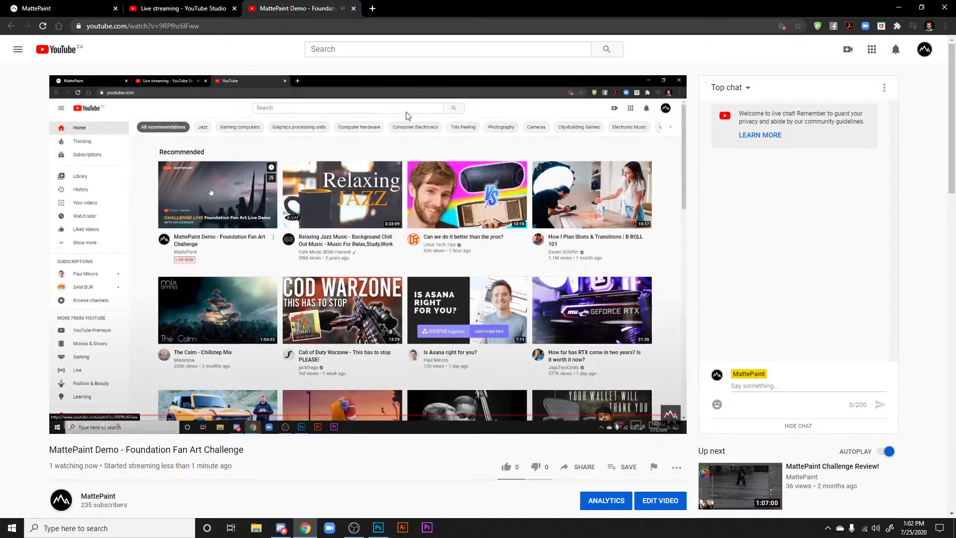
{"action": "left_click", "coordinate": [353, 9]}
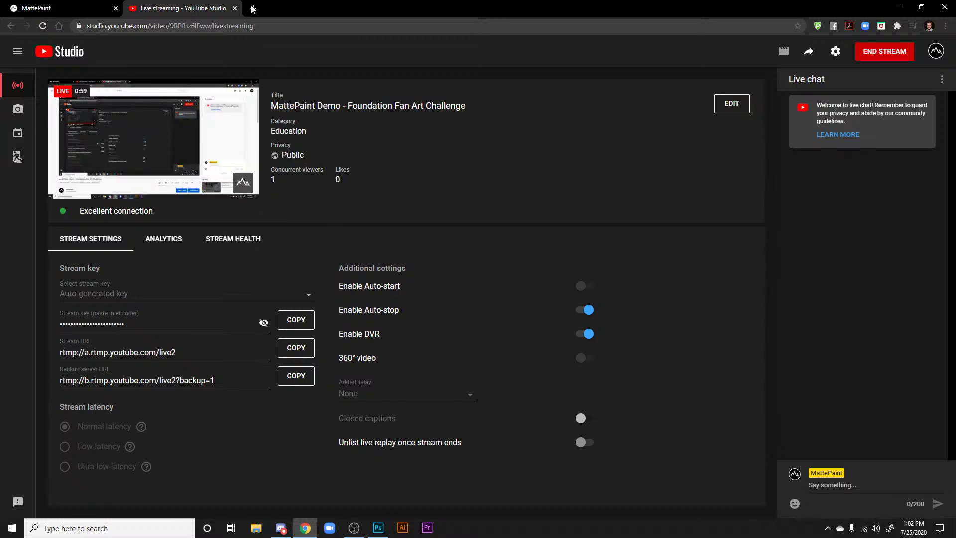
Step: Reopen the MattePaint Demo watch page from YouTube's recommendations, select its web address, and close the tab
{"action": "key", "text": "ctrl+t"}
{"action": "type", "text": "yout"}
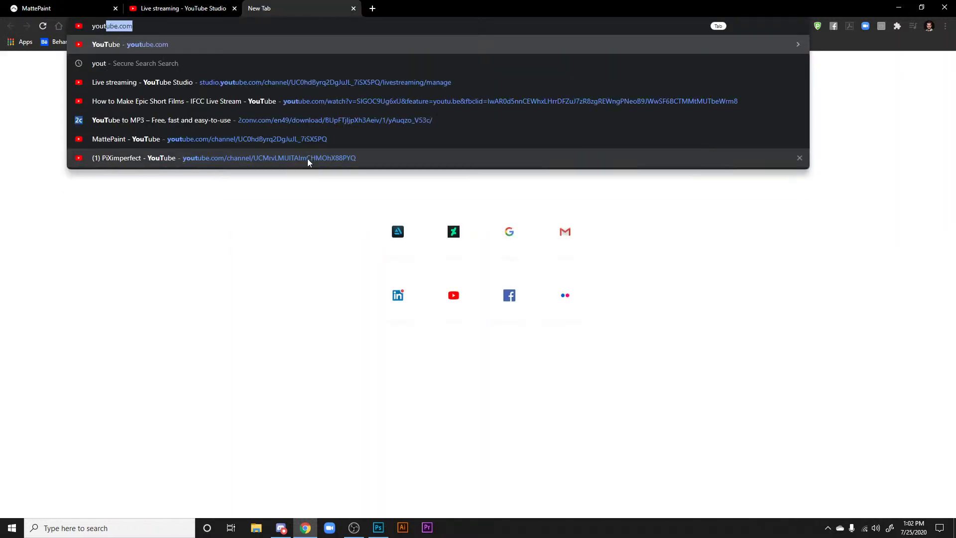
{"action": "key", "text": "Return"}
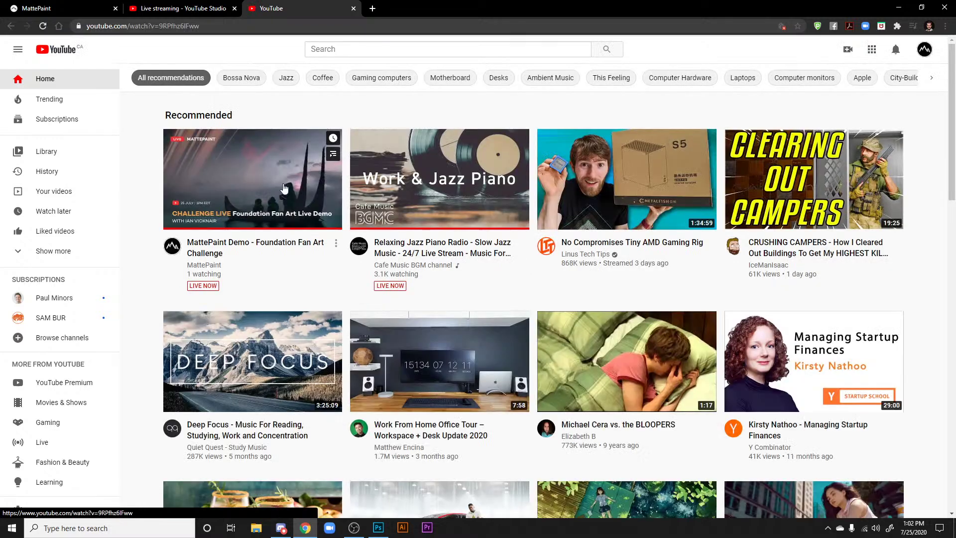
{"action": "left_click", "coordinate": [284, 188]}
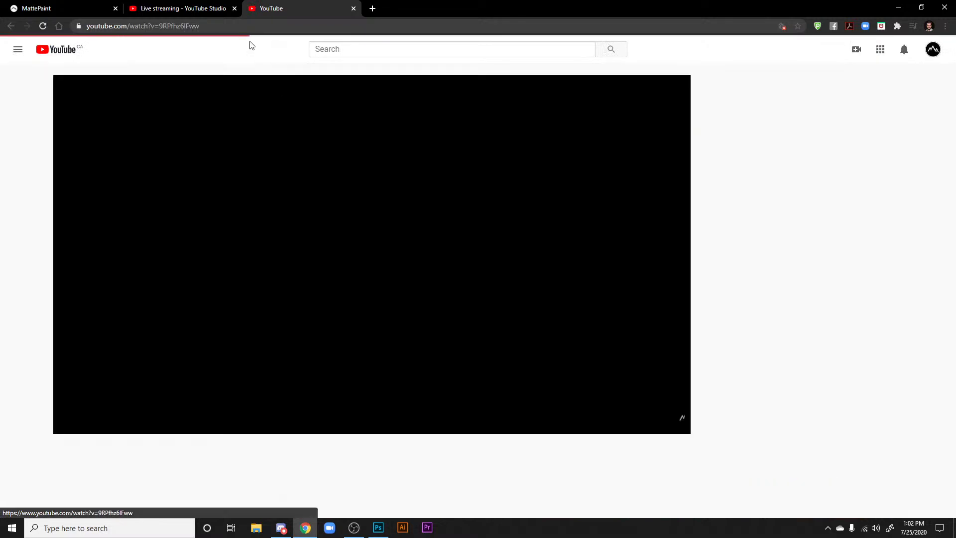
{"action": "key", "text": "ctrl+l"}
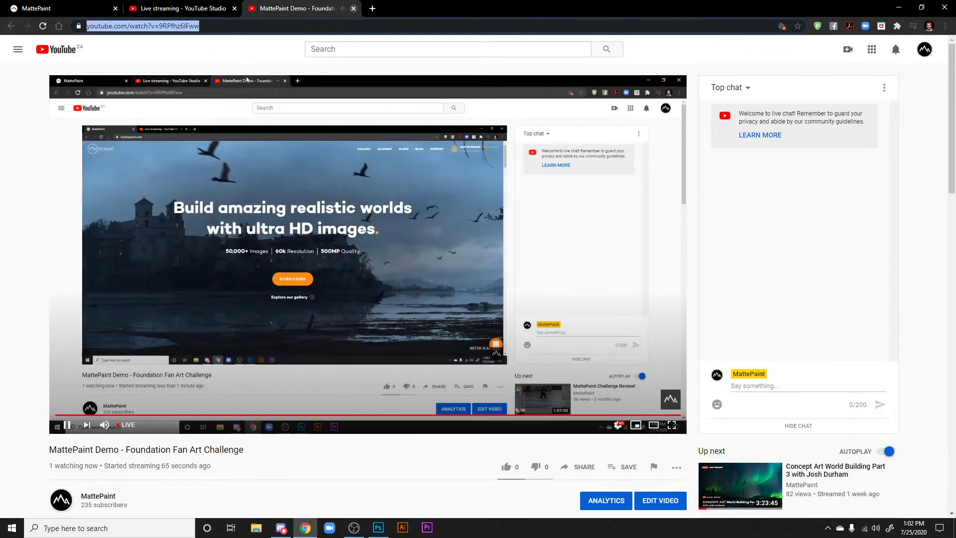
{"action": "key", "text": "ctrl+w"}
Step: Join the MattePaint Community's Voice 1 channel in Discord and unmute Desktop Audio in OBS Studio
{"action": "left_click", "coordinate": [280, 527]}
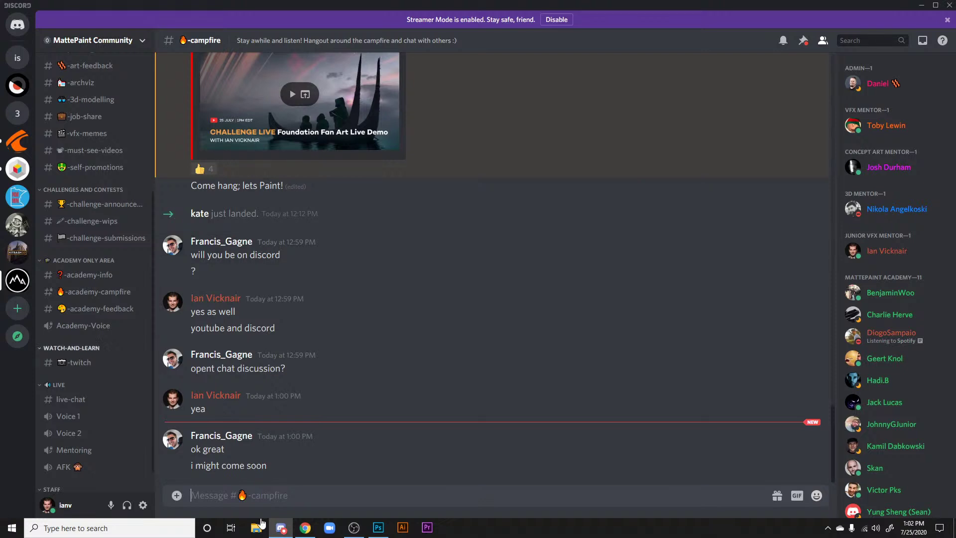
{"action": "left_click", "coordinate": [68, 415]}
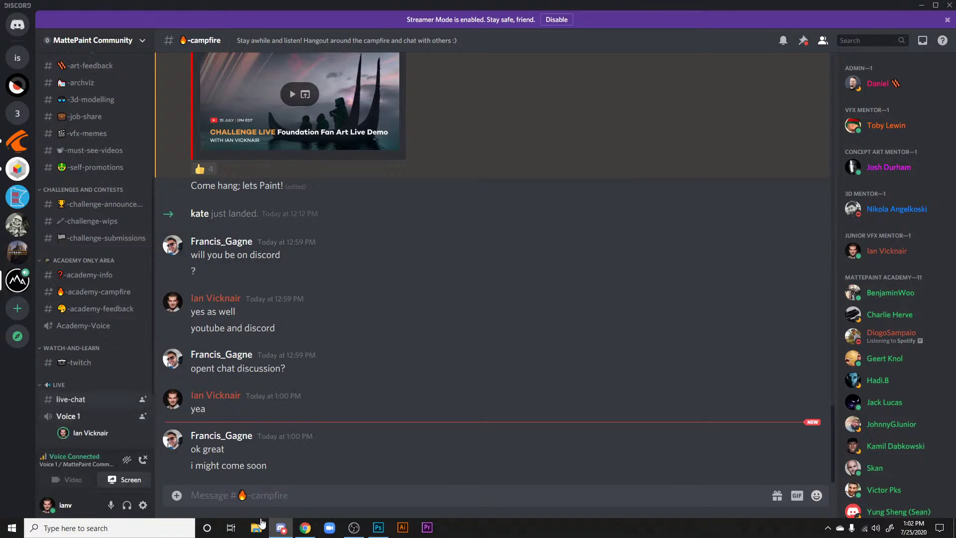
{"action": "left_click", "coordinate": [356, 526]}
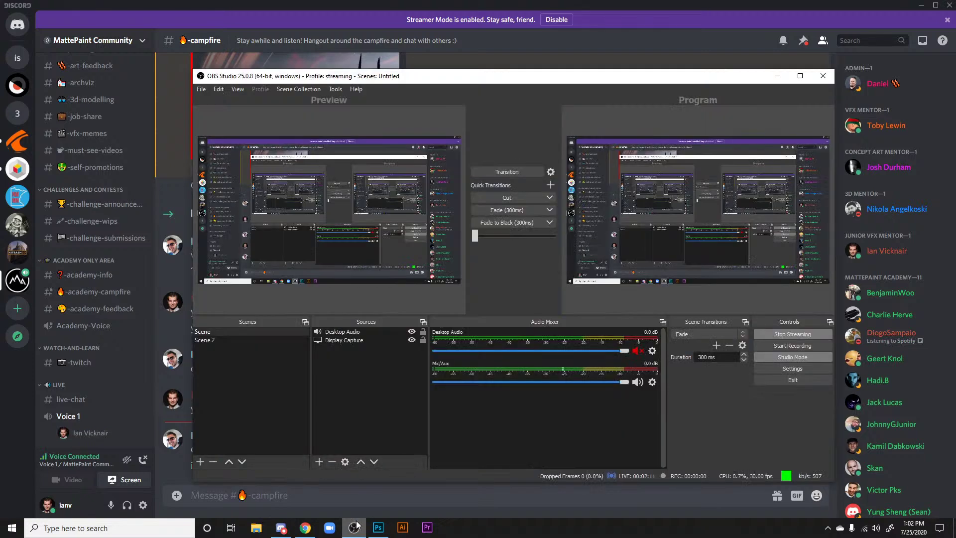
{"action": "left_click", "coordinate": [636, 351]}
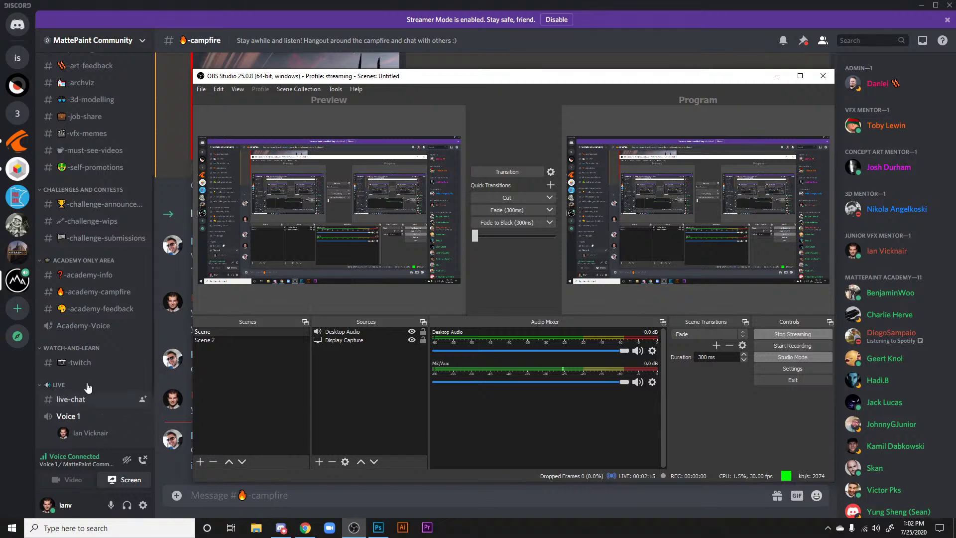
Step: Share Screen 1 live in the Voice 1 channel in Discord
{"action": "left_click", "coordinate": [96, 400]}
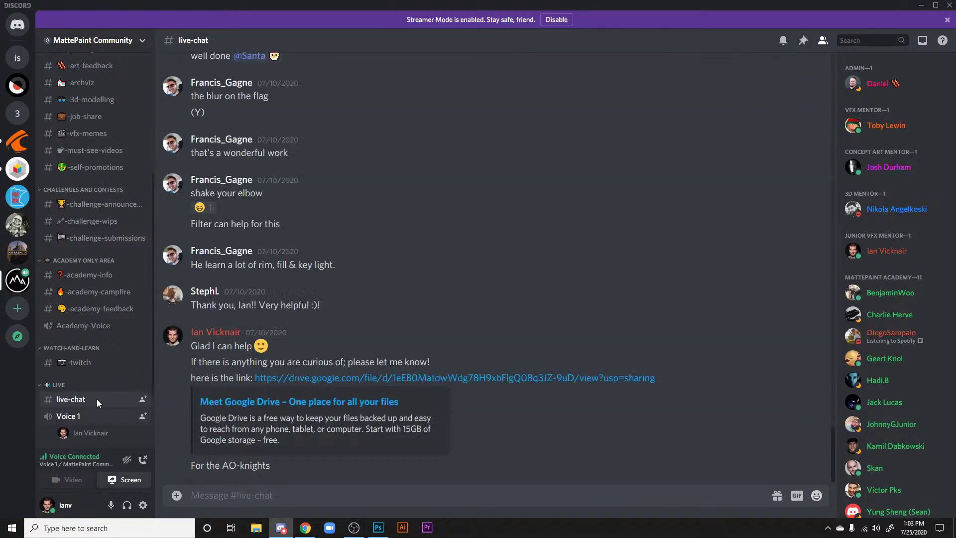
{"action": "left_click", "coordinate": [97, 416]}
{"action": "left_click", "coordinate": [539, 495]}
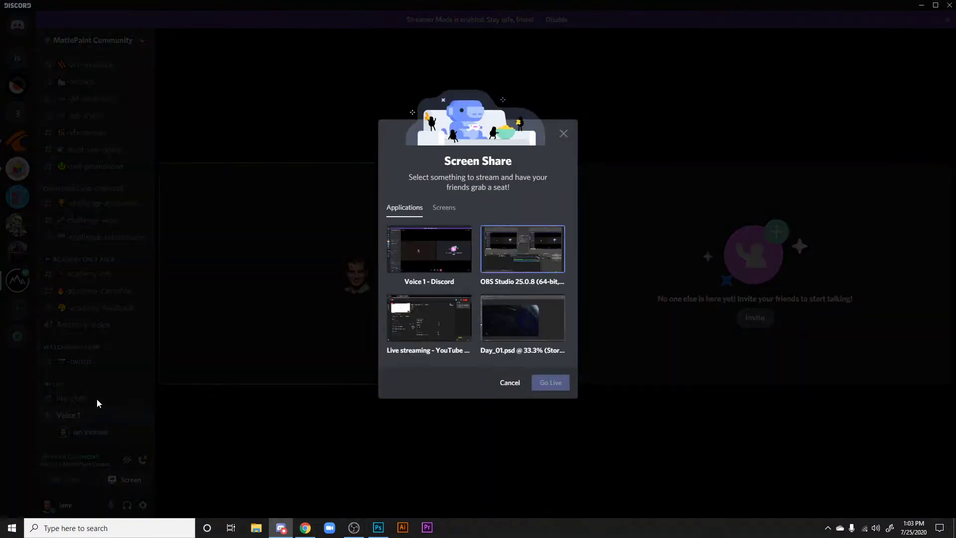
{"action": "left_click", "coordinate": [444, 207]}
{"action": "left_click", "coordinate": [428, 249]}
{"action": "left_click", "coordinate": [550, 370]}
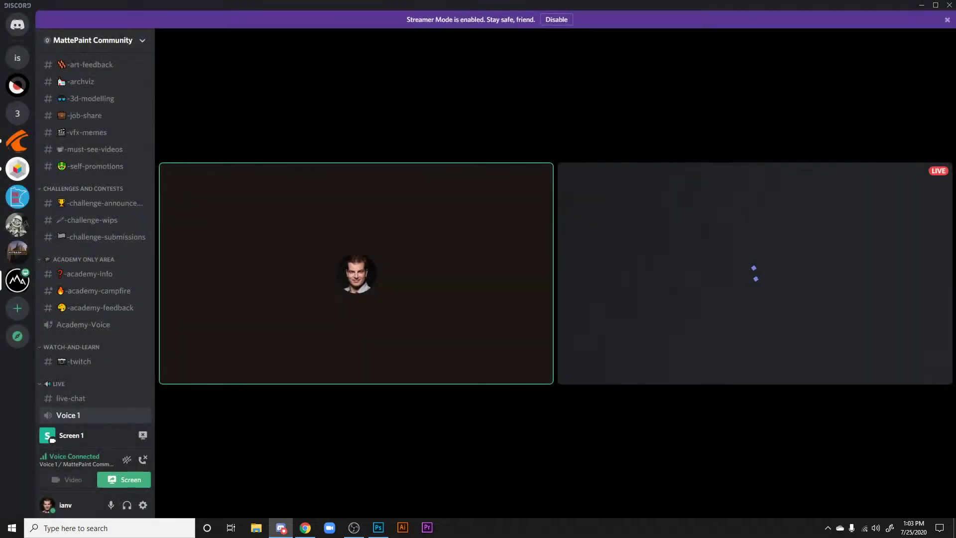
Step: Check the audio mixer levels in OBS Studio, minimise it, and switch to the MattePaint website
{"action": "left_click", "coordinate": [354, 528]}
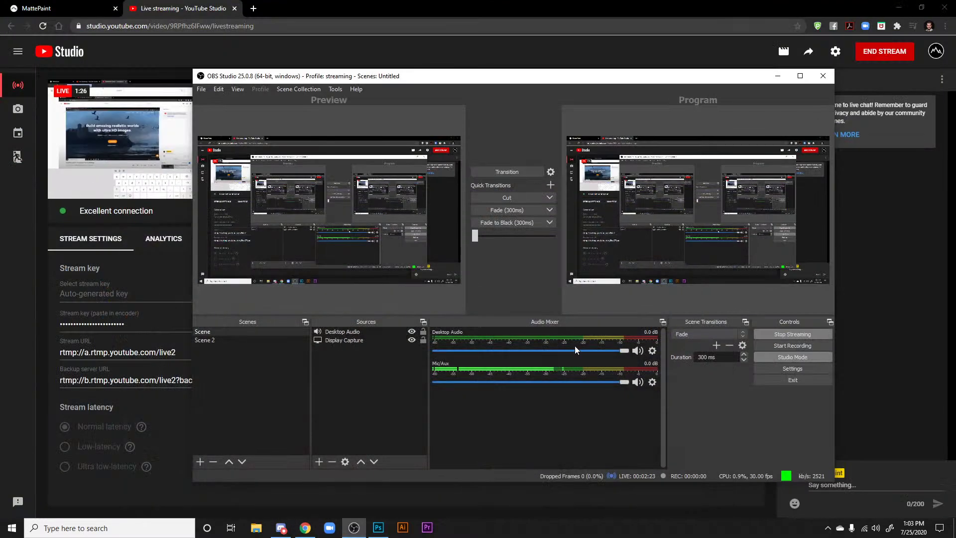
{"action": "left_click", "coordinate": [778, 76]}
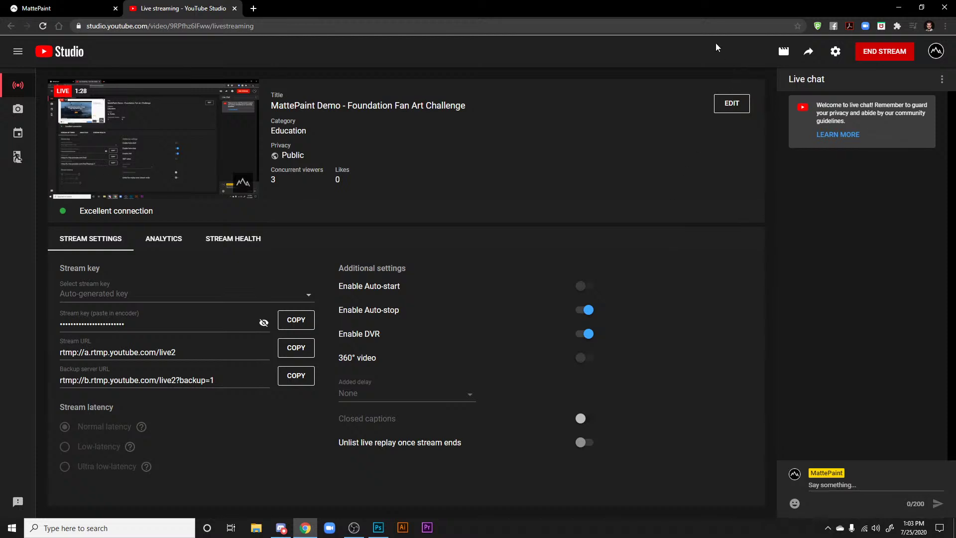
{"action": "key", "text": "ctrl+Tab"}
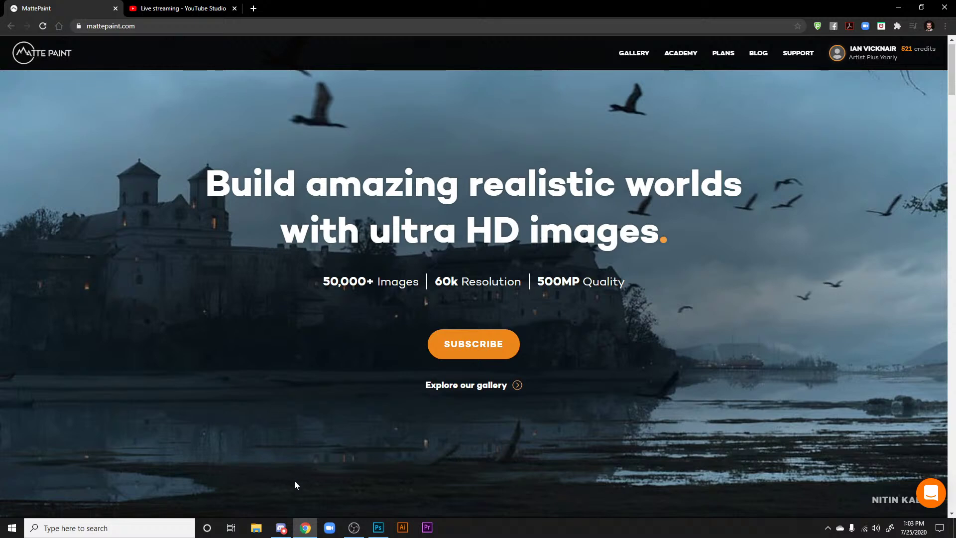
Step: Send the direct message "yo" to the 3D mentor from the Discord campfire channel's member list
{"action": "left_click", "coordinate": [280, 528]}
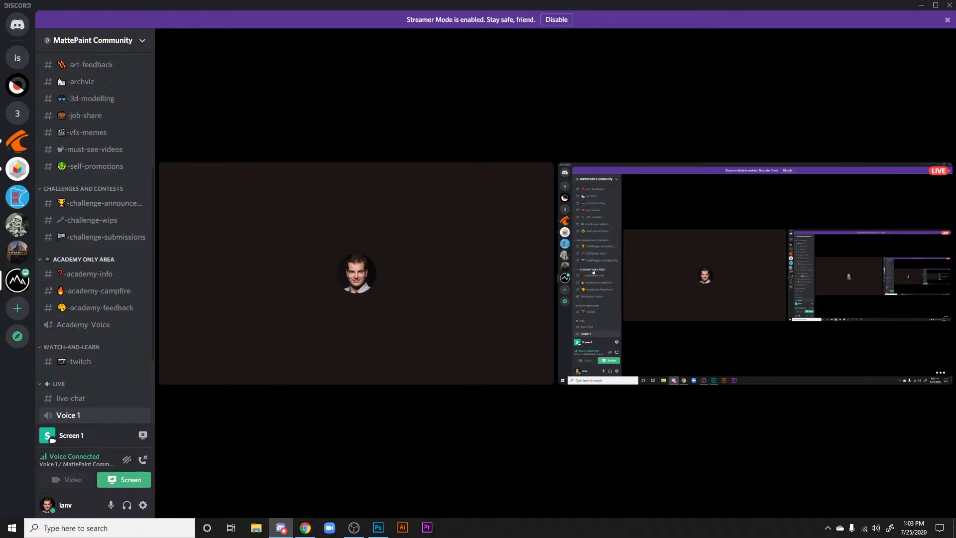
{"action": "scroll", "coordinate": [86, 265], "scroll_direction": "down", "scroll_amount": 3}
{"action": "scroll", "coordinate": [112, 170], "scroll_direction": "up", "scroll_amount": 5}
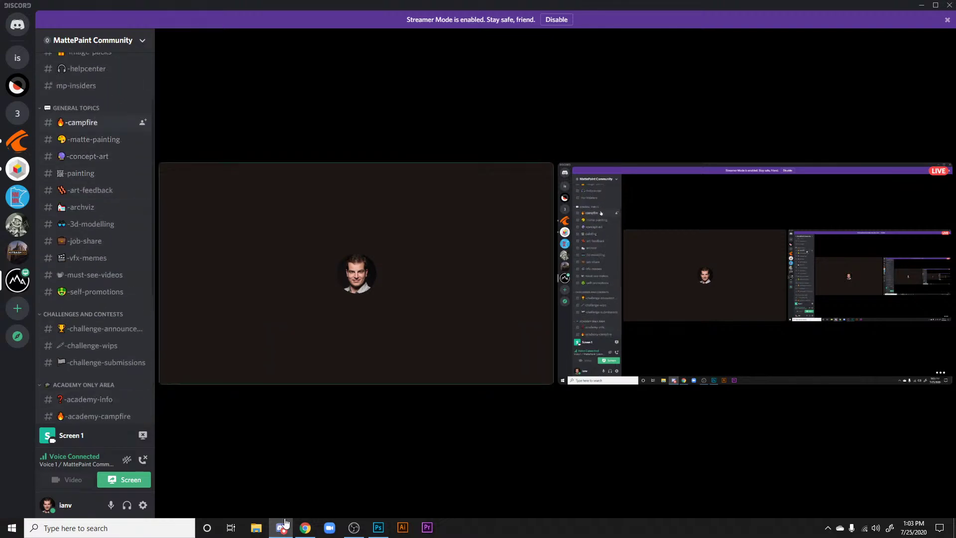
{"action": "left_click", "coordinate": [104, 122]}
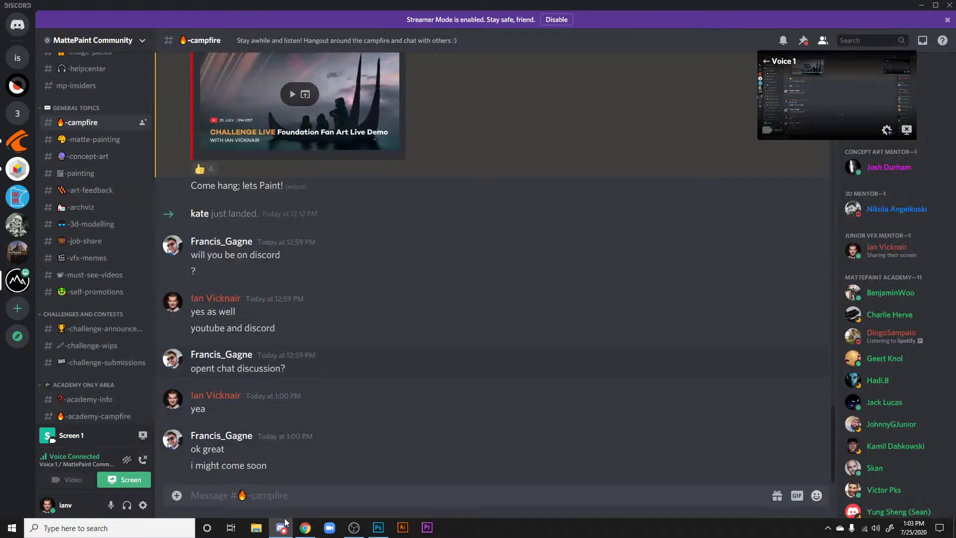
{"action": "left_click", "coordinate": [896, 208]}
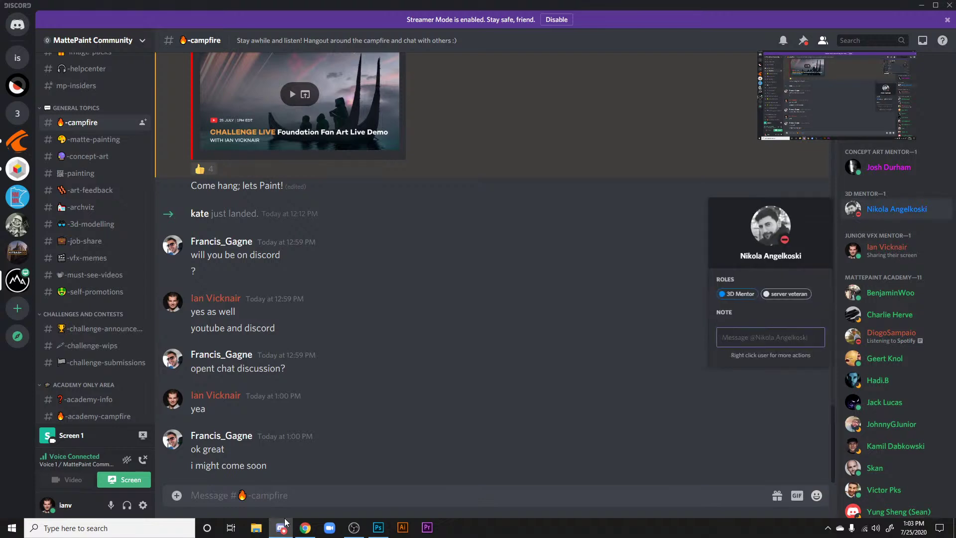
{"action": "type", "text": "yo"}
{"action": "key", "text": "Return"}
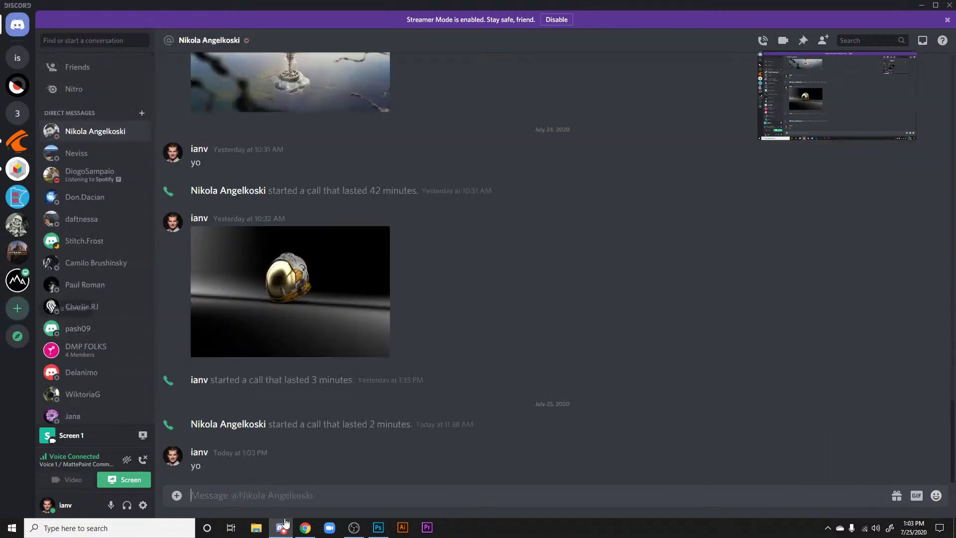
Step: Return to the YouTube Studio live dashboard from Discord and examine the keyframe error in the stream health messages
{"action": "left_click", "coordinate": [17, 280]}
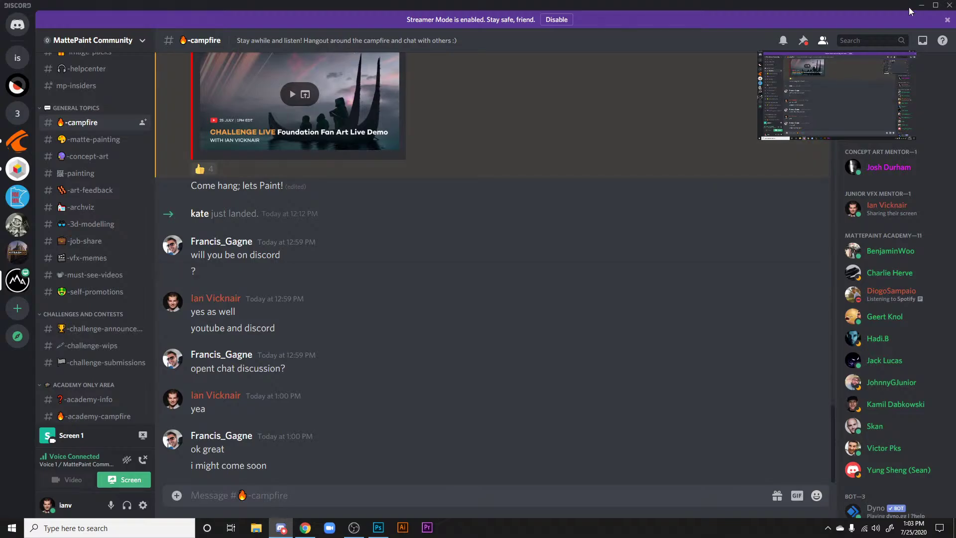
{"action": "left_click", "coordinate": [921, 5]}
{"action": "left_click", "coordinate": [175, 11]}
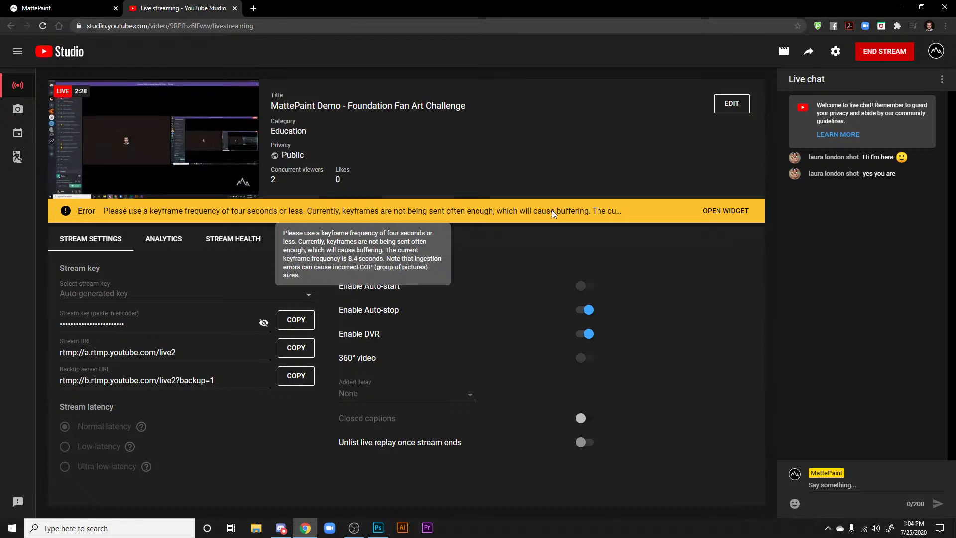
{"action": "left_click", "coordinate": [719, 211]}
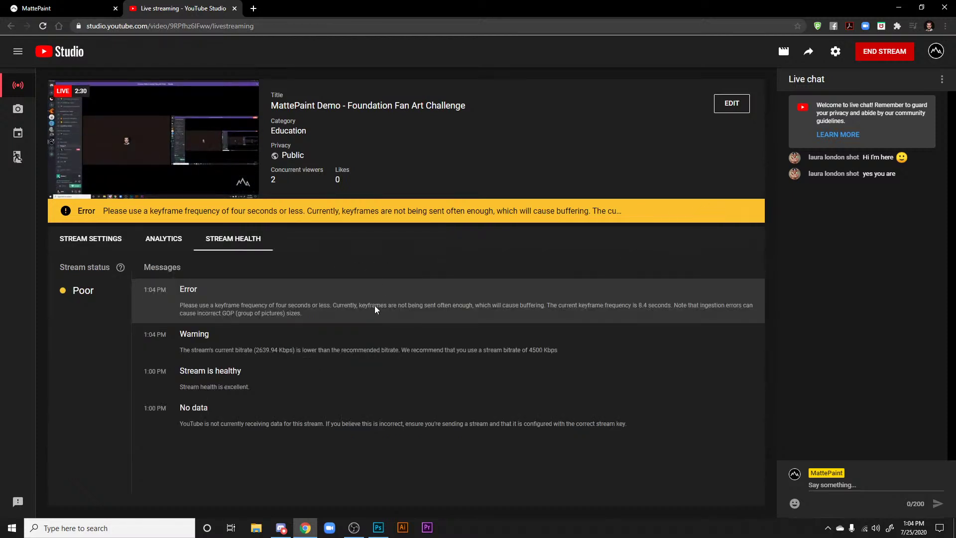
{"action": "left_click", "coordinate": [89, 240]}
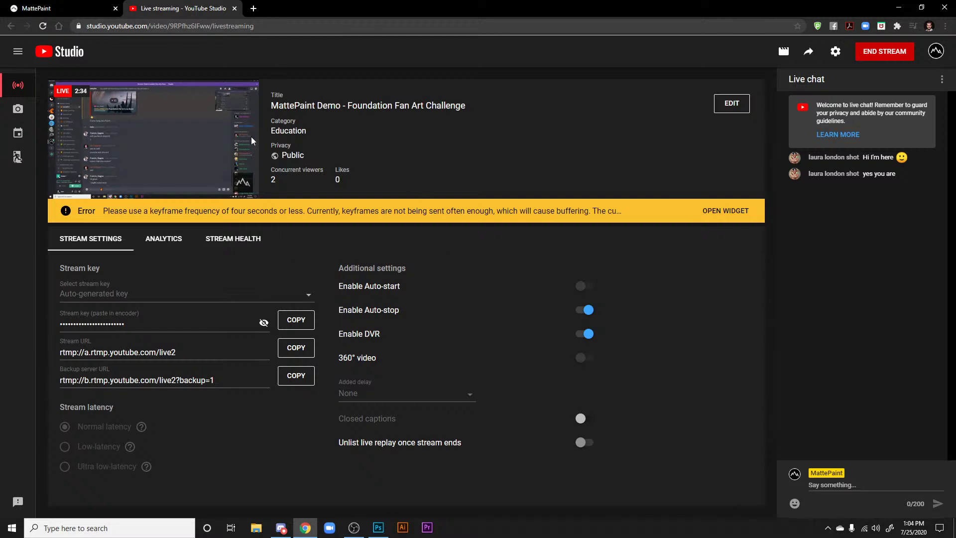
Step: Pause the live stream preview and bring up the MattePaint home page
{"action": "mouse_move", "coordinate": [122, 147]}
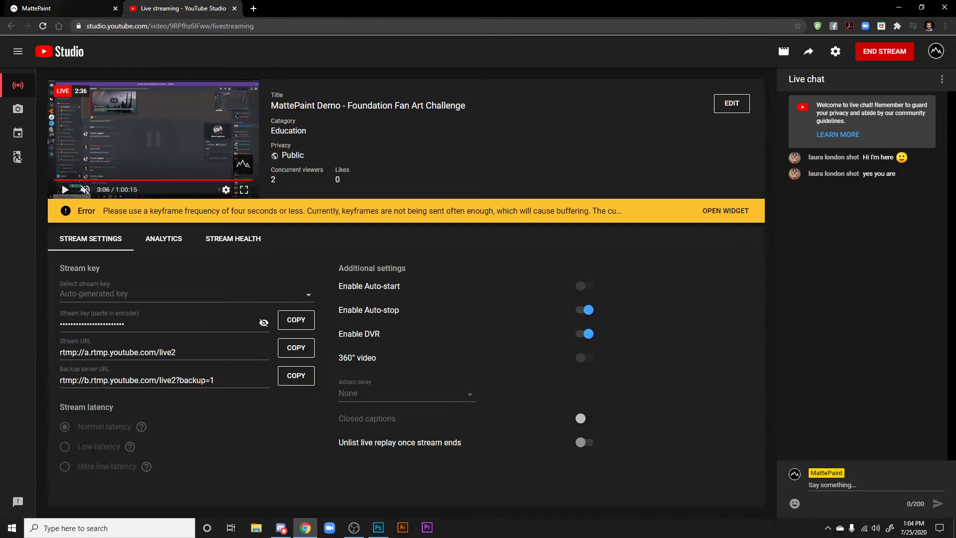
{"action": "left_click", "coordinate": [65, 8]}
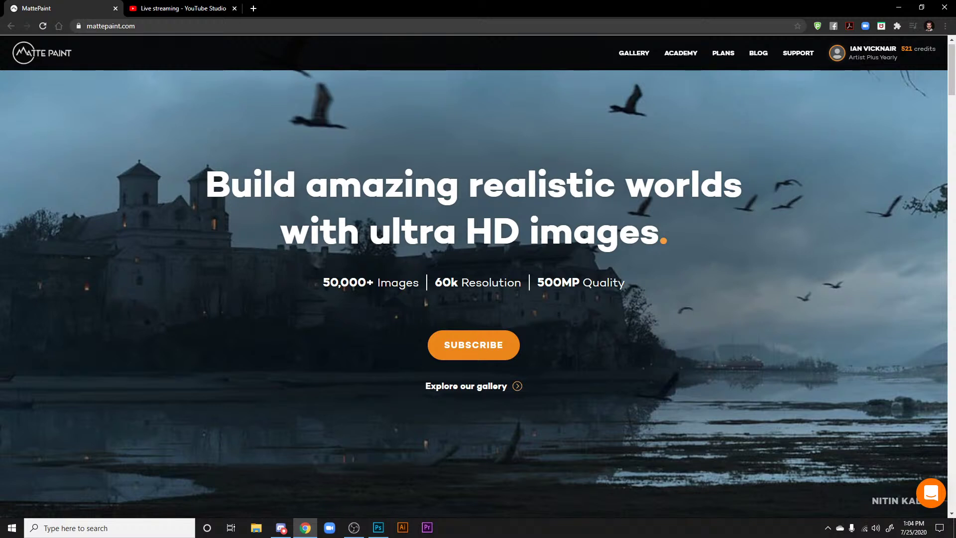
{"action": "scroll", "coordinate": [729, 230], "scroll_direction": "down", "scroll_amount": 1}
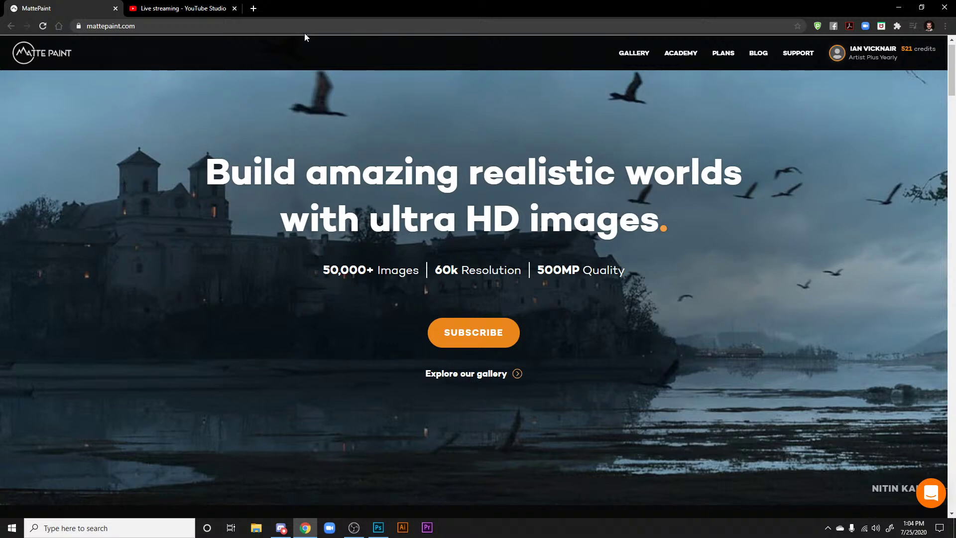
Step: Open the MattePaint Demo - Foundation Fan Art Challenge live stream from youtube.com in a new browser tab and mute its player
{"action": "left_click", "coordinate": [253, 8]}
{"action": "left_click", "coordinate": [187, 6]}
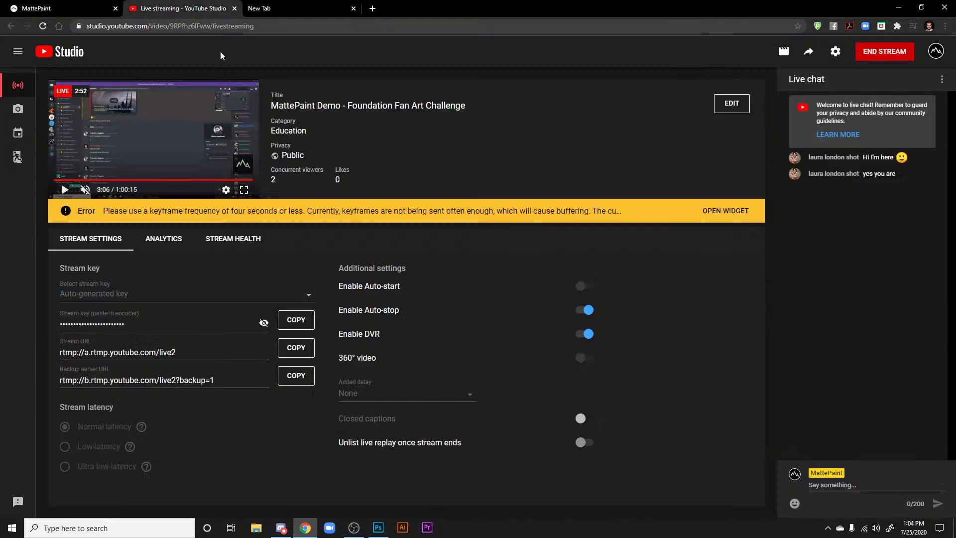
{"action": "left_click", "coordinate": [264, 8]}
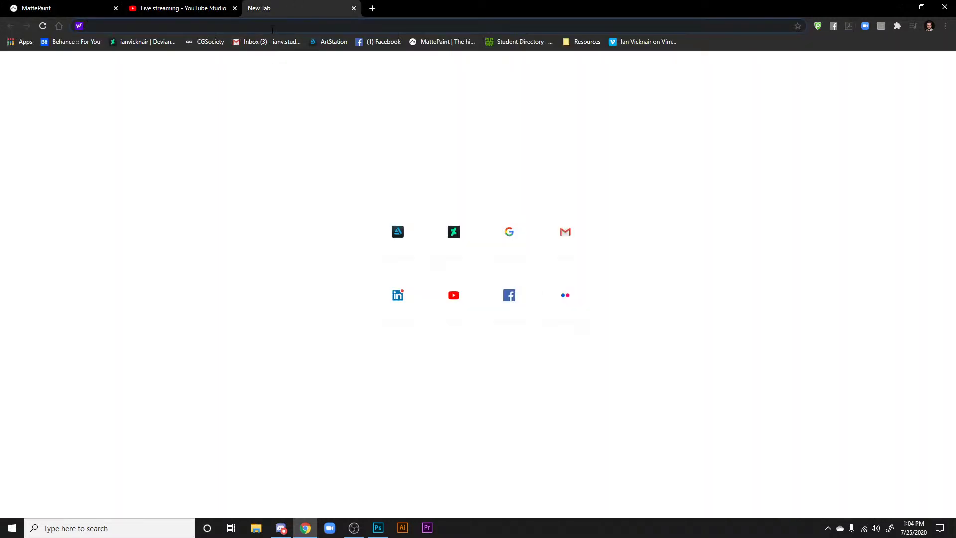
{"action": "type", "text": "youtube.com"}
{"action": "key", "text": "Return"}
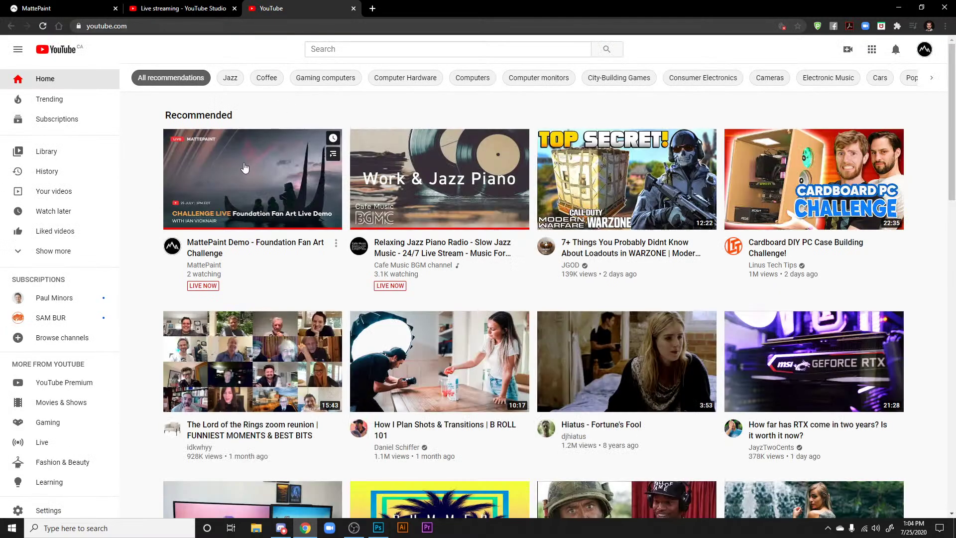
{"action": "left_click", "coordinate": [245, 168]}
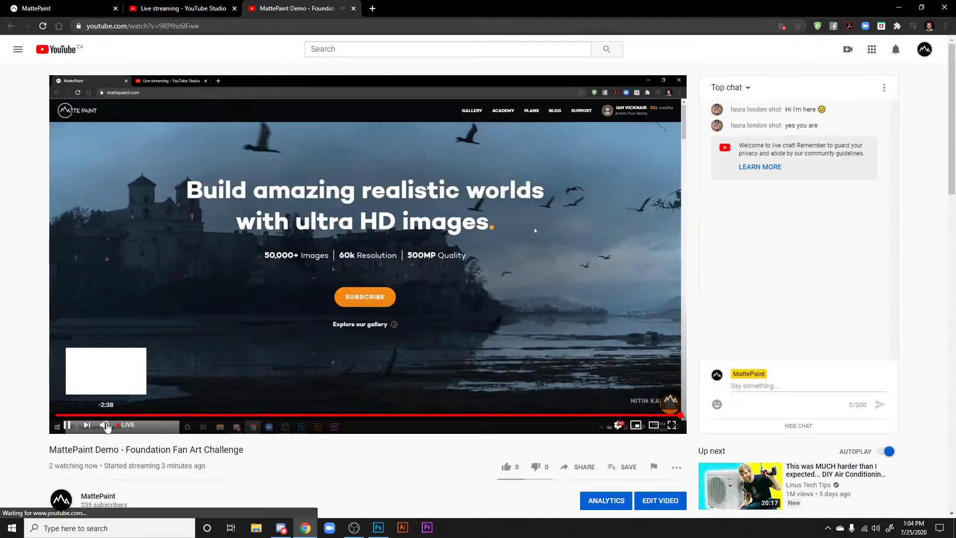
{"action": "mouse_move", "coordinate": [106, 425]}
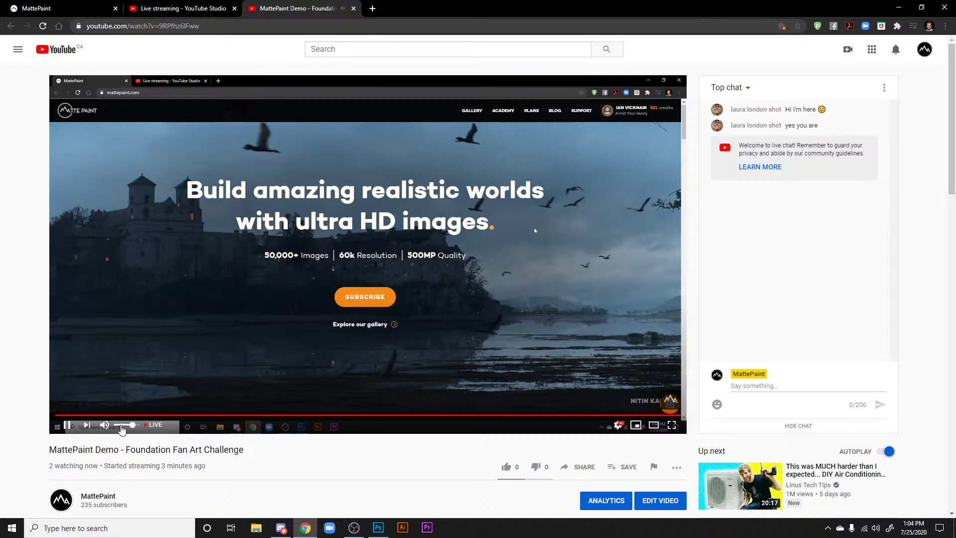
{"action": "left_click", "coordinate": [121, 426]}
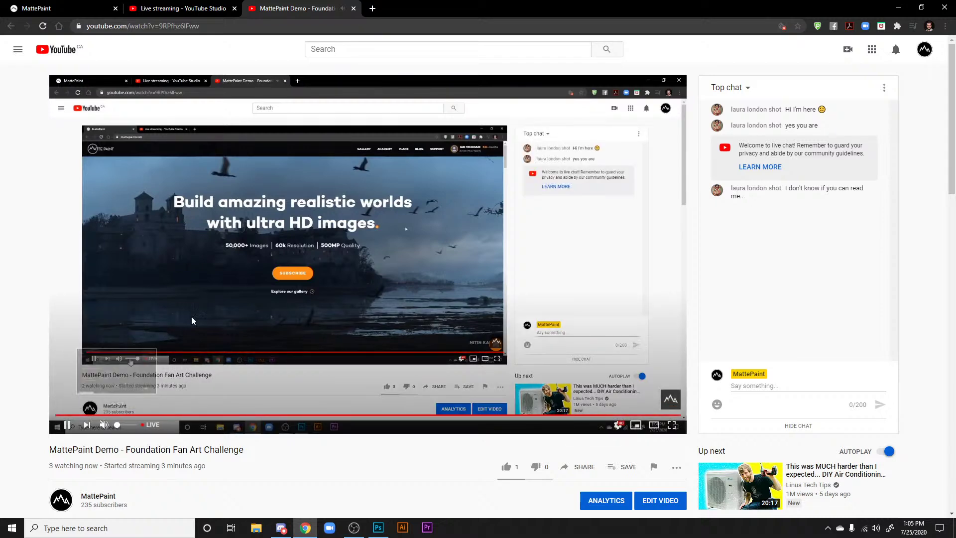
Step: Check the public stream's playback and chat against the MattePaint home page, and close the stream's browser tab
{"action": "left_click", "coordinate": [199, 8]}
{"action": "left_click", "coordinate": [22, 6]}
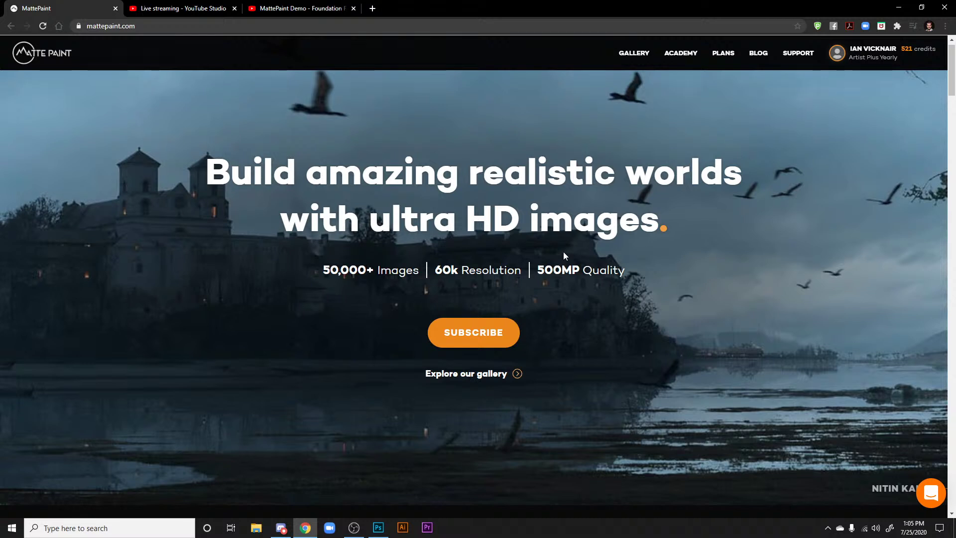
{"action": "left_click", "coordinate": [299, 8]}
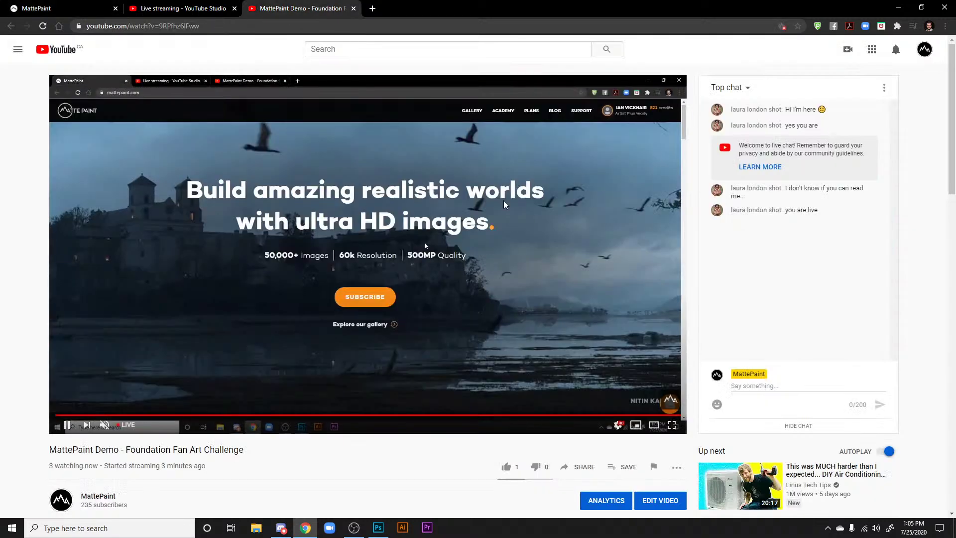
{"action": "scroll", "coordinate": [504, 200], "scroll_direction": "down", "scroll_amount": 2}
{"action": "scroll", "coordinate": [504, 200], "scroll_direction": "up", "scroll_amount": 2}
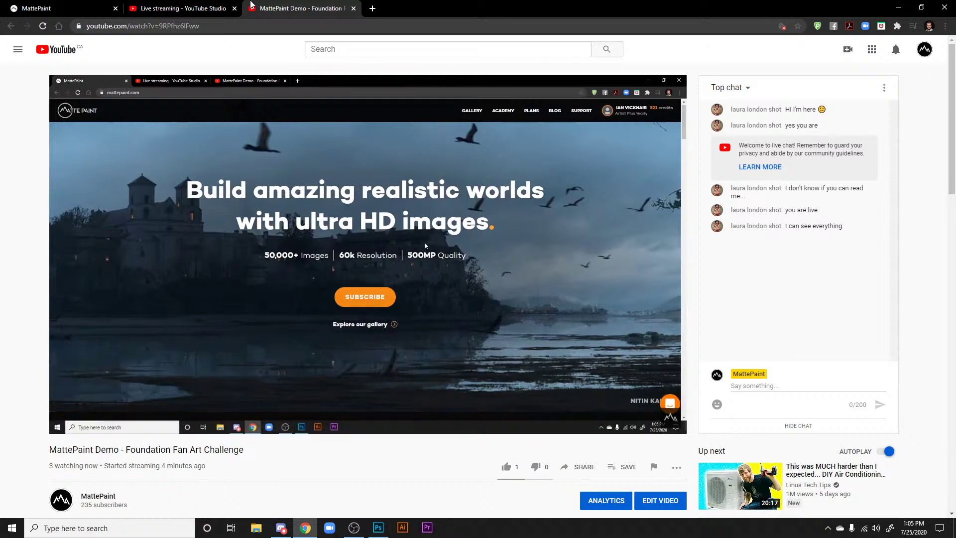
{"action": "left_click", "coordinate": [189, 7]}
{"action": "left_click", "coordinate": [55, 8]}
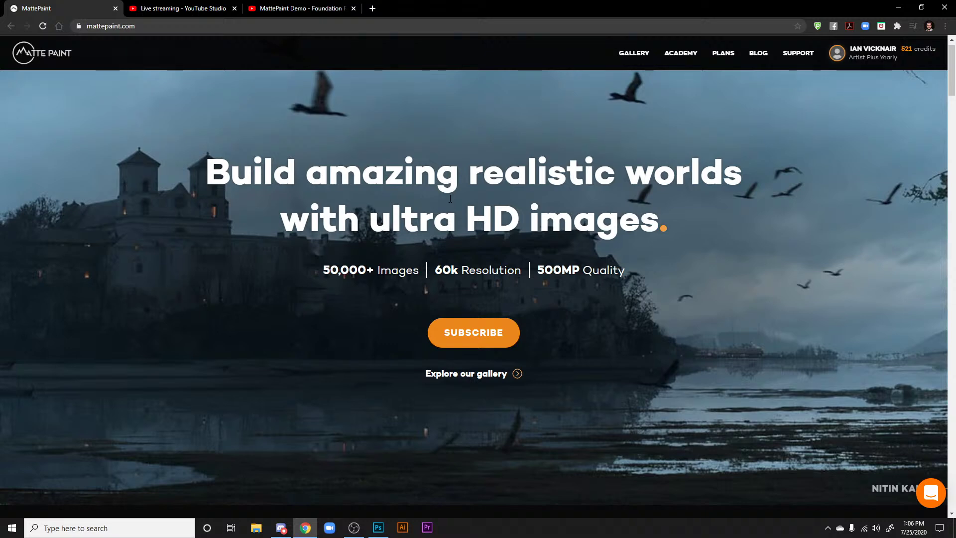
{"action": "left_click", "coordinate": [353, 8]}
{"action": "scroll", "coordinate": [621, 279], "scroll_direction": "down", "scroll_amount": 3}
{"action": "scroll", "coordinate": [621, 279], "scroll_direction": "up", "scroll_amount": 4}
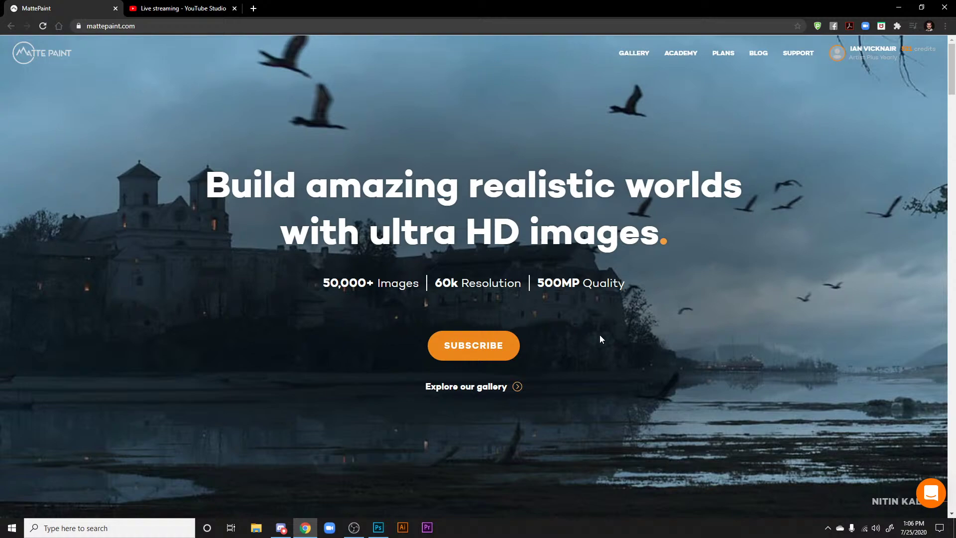
{"action": "scroll", "coordinate": [600, 335], "scroll_direction": "down", "scroll_amount": 3}
{"action": "scroll", "coordinate": [600, 336], "scroll_direction": "up", "scroll_amount": 2}
{"action": "scroll", "coordinate": [600, 335], "scroll_direction": "down", "scroll_amount": 8}
{"action": "scroll", "coordinate": [613, 454], "scroll_direction": "up", "scroll_amount": 10}
{"action": "scroll", "coordinate": [431, 296], "scroll_direction": "down", "scroll_amount": 7}
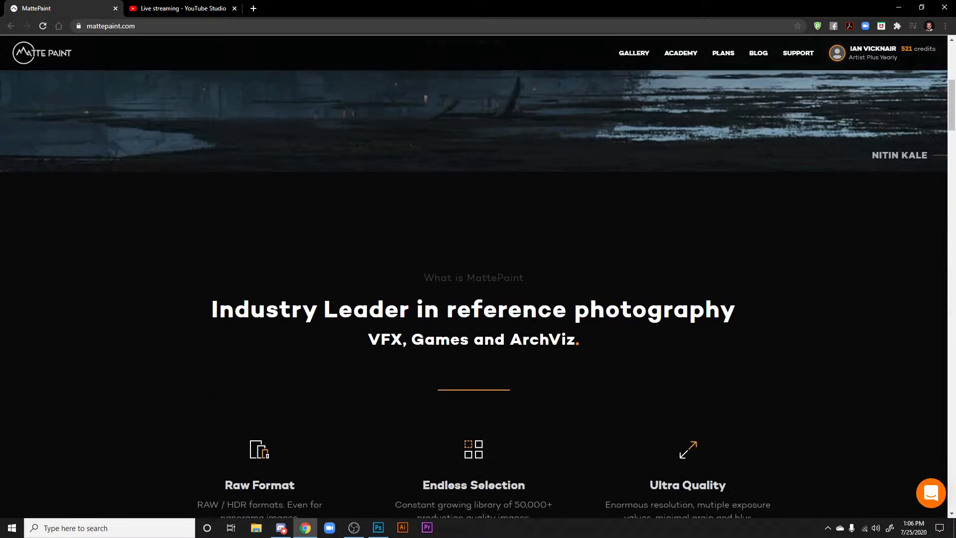
{"action": "scroll", "coordinate": [443, 398], "scroll_direction": "up", "scroll_amount": 7}
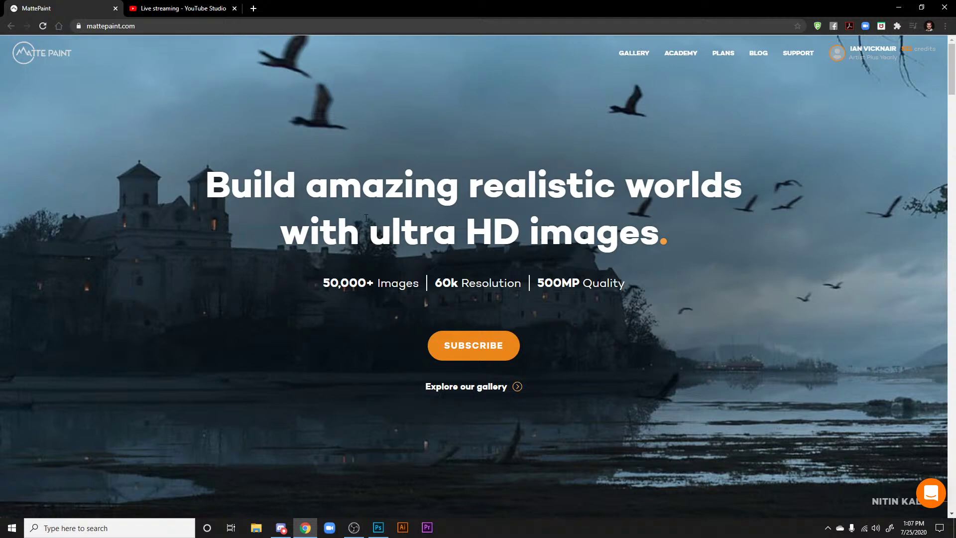
Step: Check the campfire channel and Voice 1 participants in Discord, and return to the MattePaint home page in the browser
{"action": "left_click", "coordinate": [281, 528]}
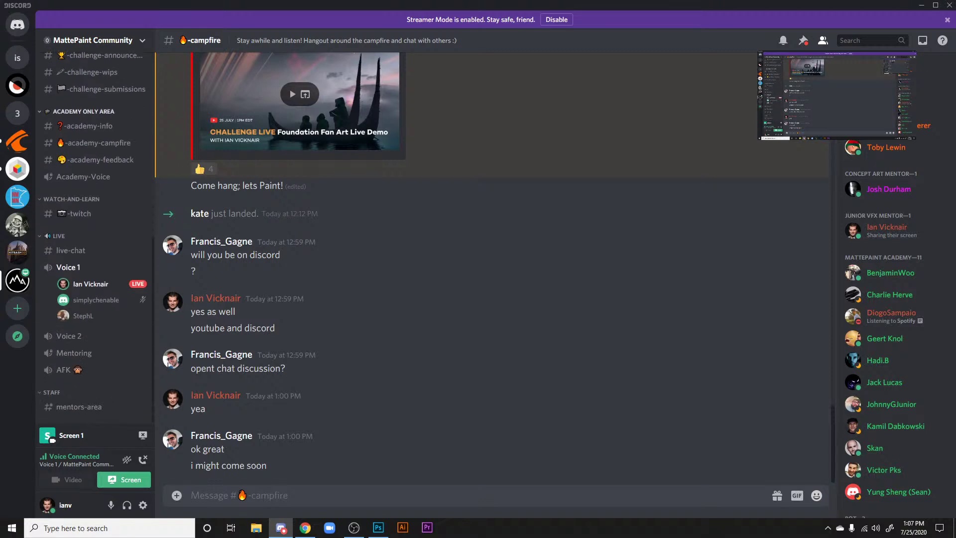
{"action": "left_click", "coordinate": [273, 527]}
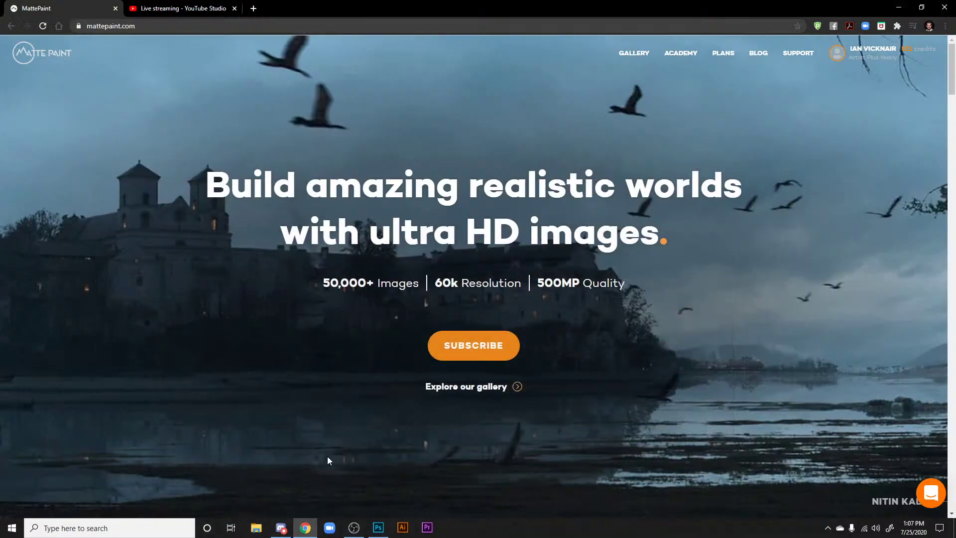
{"action": "scroll", "coordinate": [329, 457], "scroll_direction": "down", "scroll_amount": 2}
{"action": "scroll", "coordinate": [337, 285], "scroll_direction": "up", "scroll_amount": 2}
Step: Reopen the public MattePaint Demo live stream from YouTube in a new browser tab and copy its URL
{"action": "left_click", "coordinate": [200, 8]}
{"action": "left_click", "coordinate": [70, 8]}
{"action": "left_click", "coordinate": [179, 8]}
{"action": "left_click", "coordinate": [254, 9]}
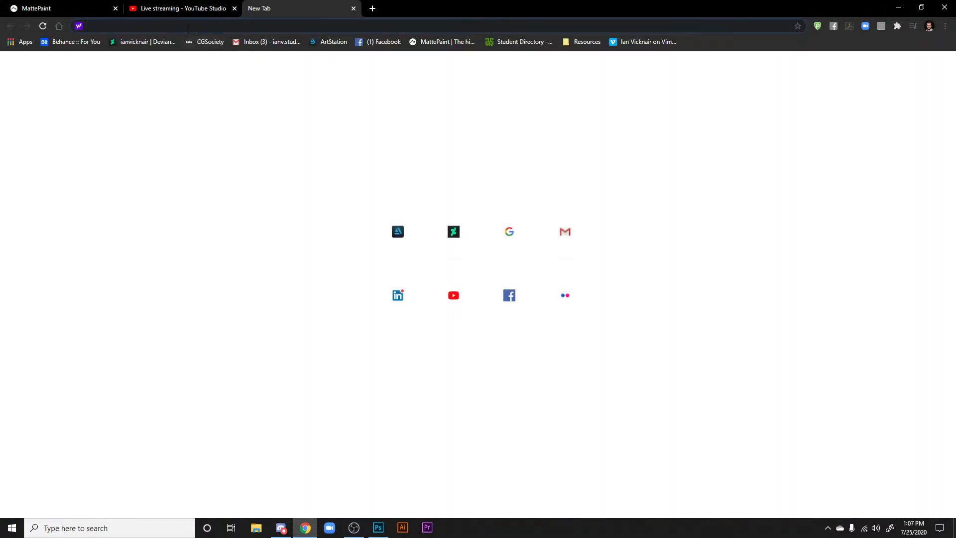
{"action": "type", "text": "you"}
{"action": "key", "text": "Return"}
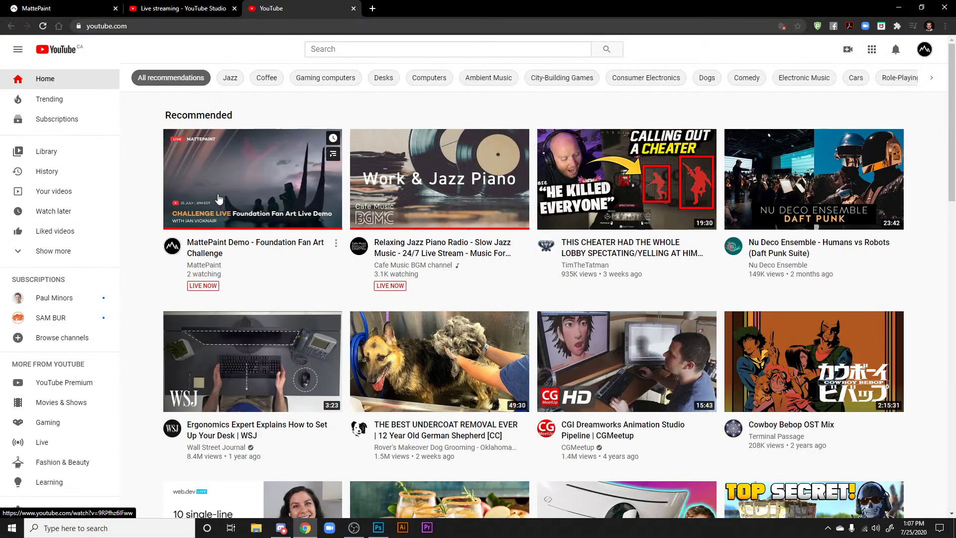
{"action": "left_click", "coordinate": [202, 189]}
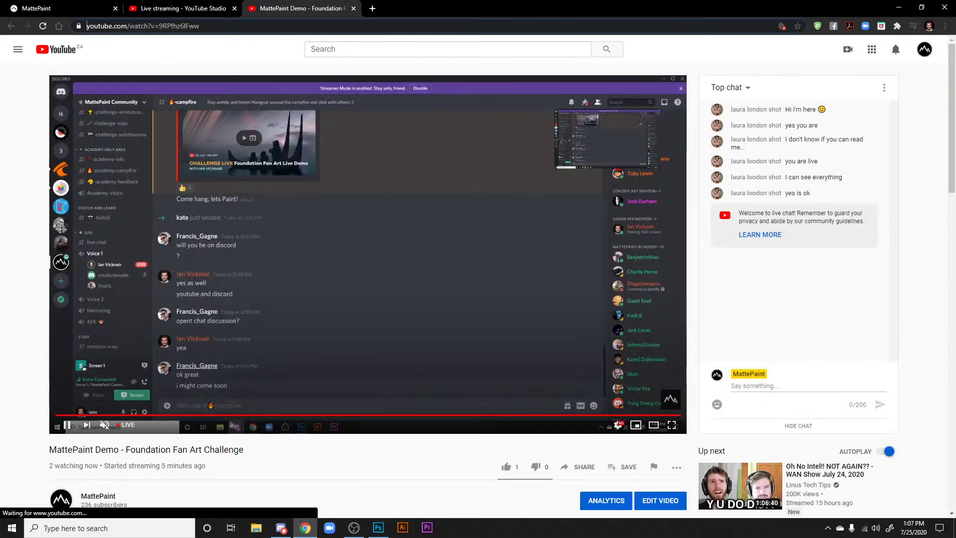
{"action": "left_click", "coordinate": [167, 28]}
{"action": "key", "text": "ctrl+c"}
Step: Switch to Discord and post the copied live stream link in the campfire channel
{"action": "left_click", "coordinate": [169, 7]}
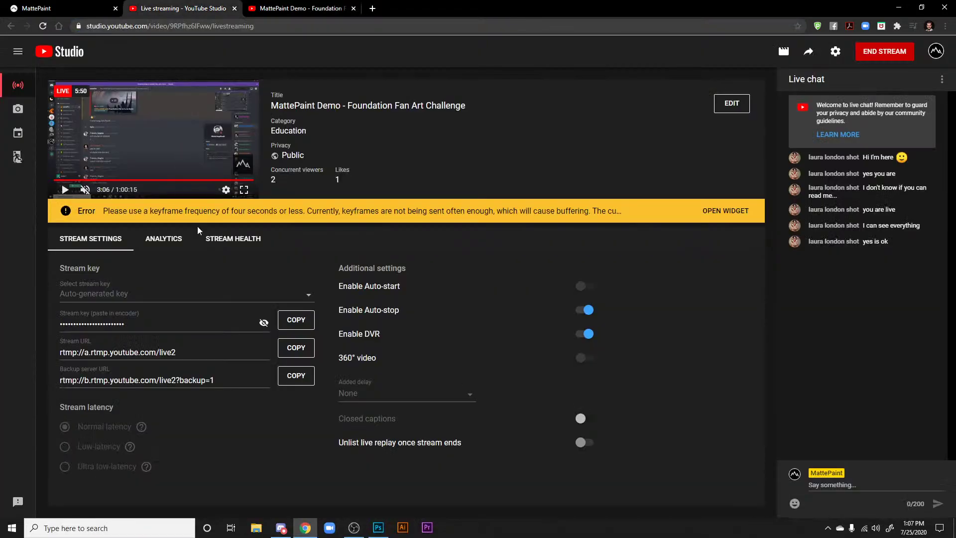
{"action": "left_click", "coordinate": [75, 6]}
{"action": "left_click", "coordinate": [281, 527]}
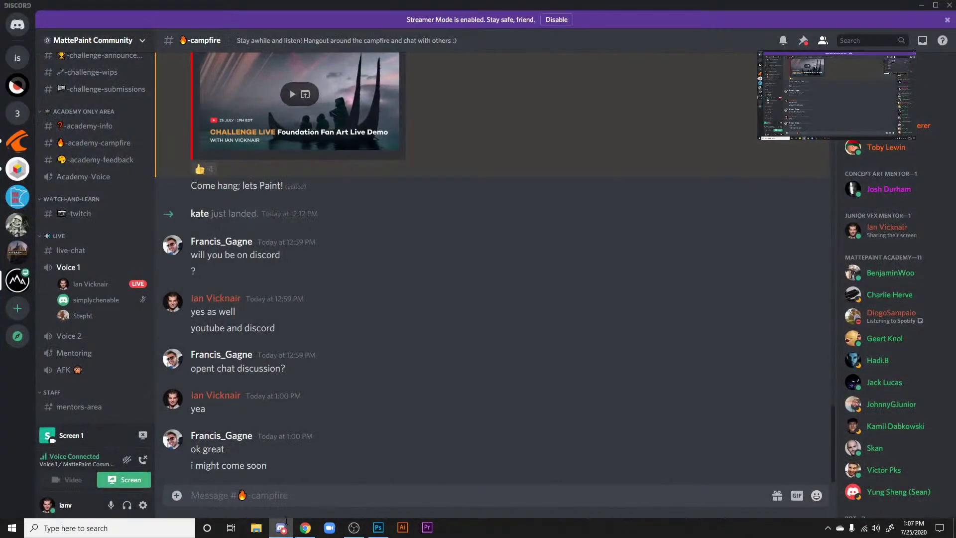
{"action": "key", "text": "ctrl+v"}
{"action": "key", "text": "Return"}
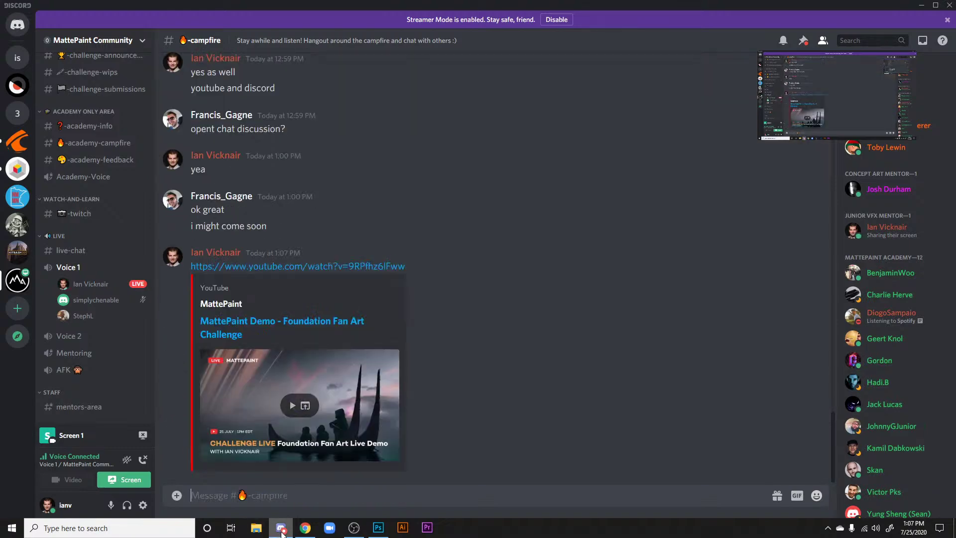
Step: Return to the MattePaint website and look through its home page down to the client logos
{"action": "left_click", "coordinate": [305, 526]}
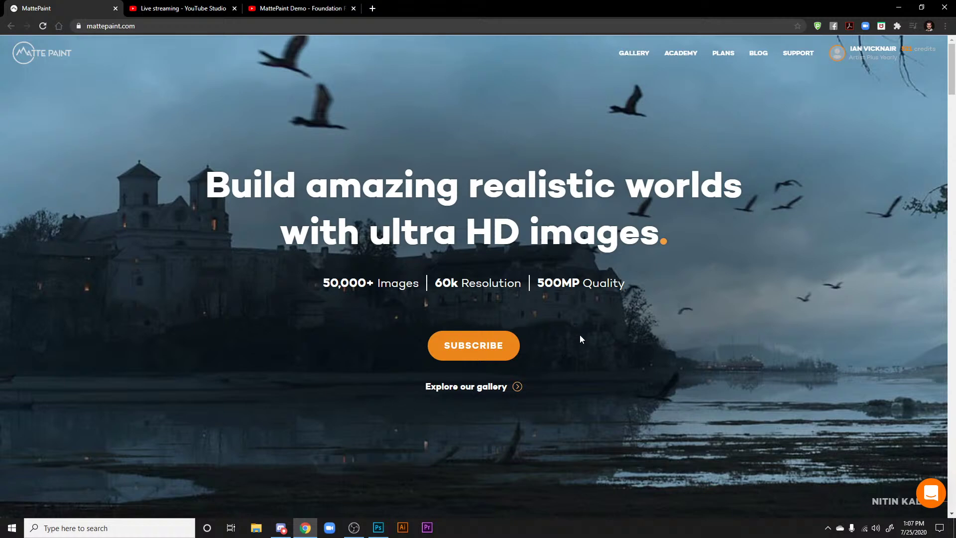
{"action": "scroll", "coordinate": [580, 334], "scroll_direction": "down", "scroll_amount": 10}
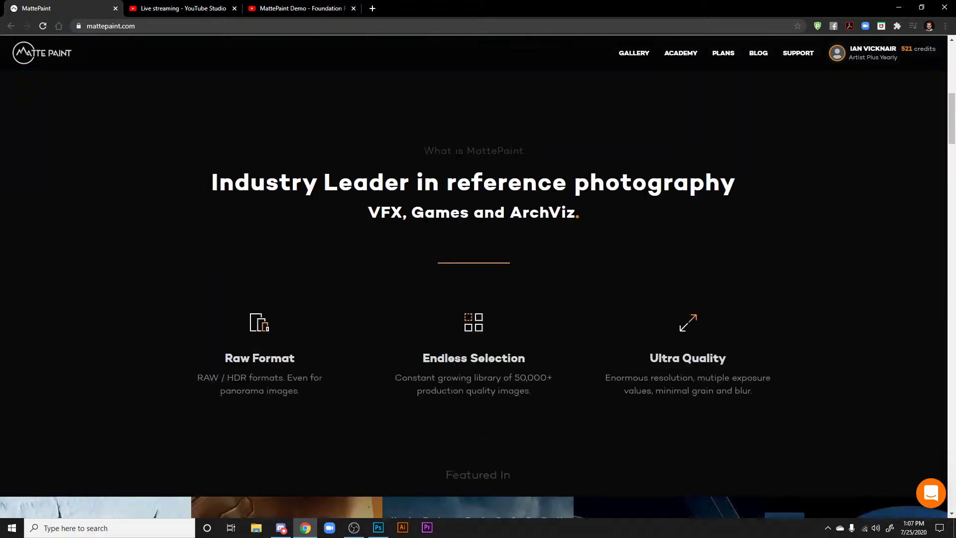
{"action": "scroll", "coordinate": [601, 292], "scroll_direction": "down", "scroll_amount": 15}
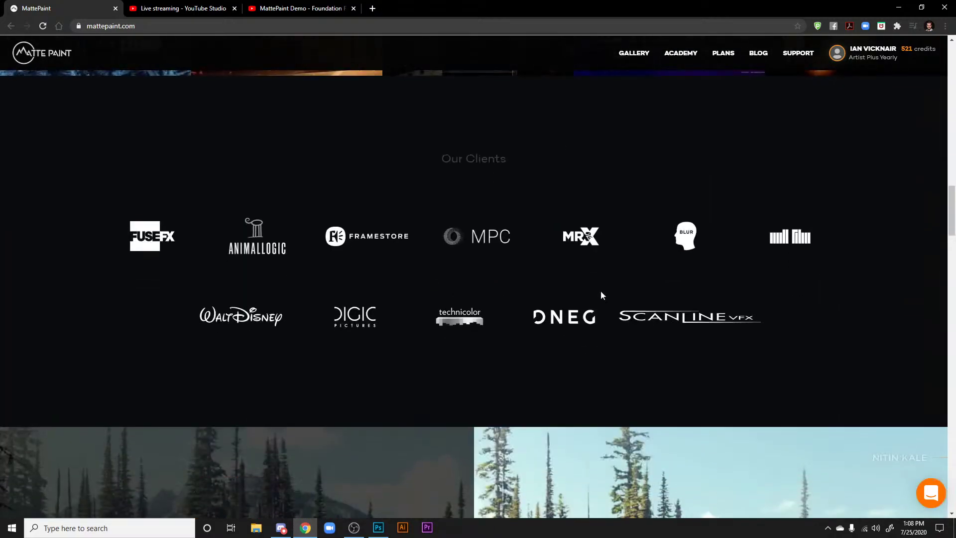
{"action": "scroll", "coordinate": [601, 295], "scroll_direction": "up", "scroll_amount": 20}
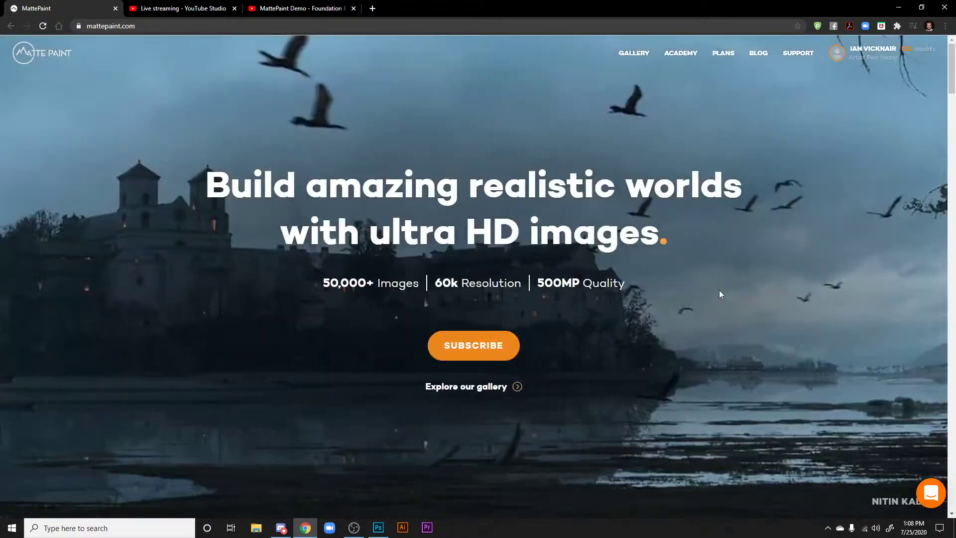
Step: Minimise the browser to reveal Photoshop and close the Day_01.psd document
{"action": "left_click", "coordinate": [899, 7]}
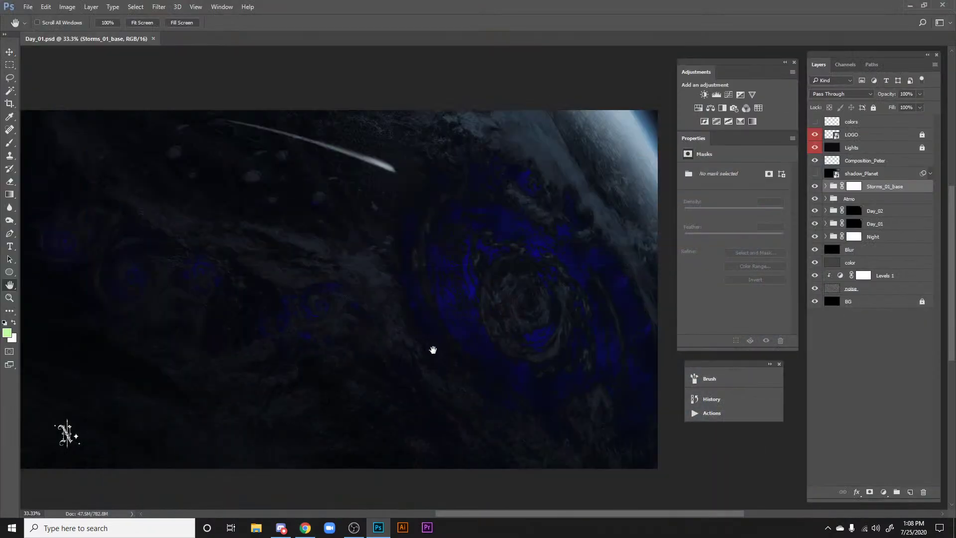
{"action": "left_click_drag", "start_coordinate": [399, 299], "coordinate": [423, 305]}
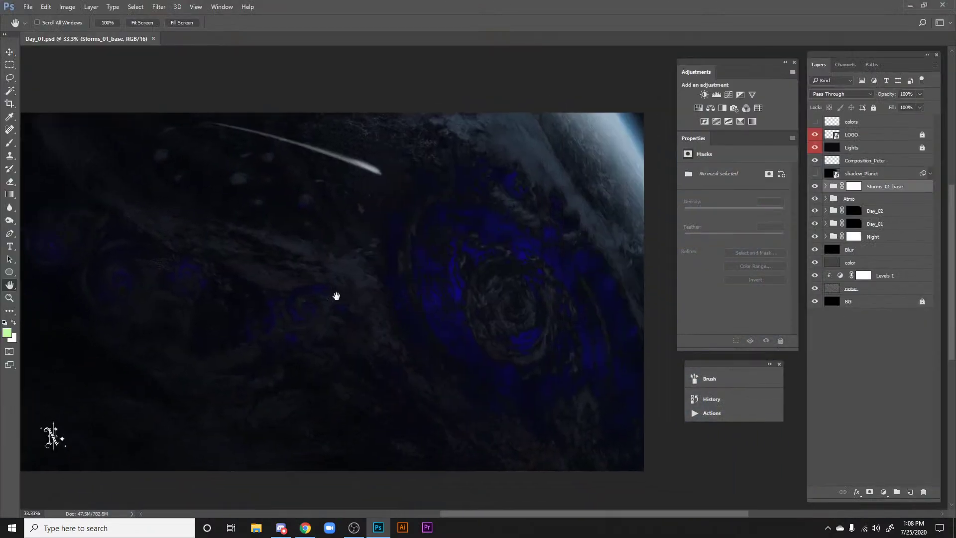
{"action": "left_click_drag", "start_coordinate": [337, 296], "coordinate": [376, 295]}
{"action": "left_click", "coordinate": [153, 39]}
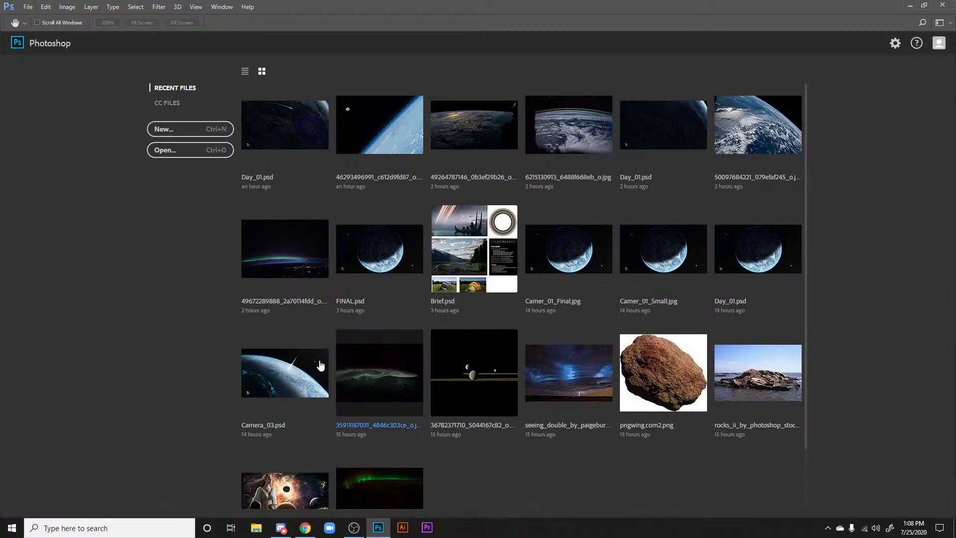
Step: Open Brief.psd from the Matte_Paint_Challenge folder on the desktop using File Explorer
{"action": "left_click", "coordinate": [256, 528]}
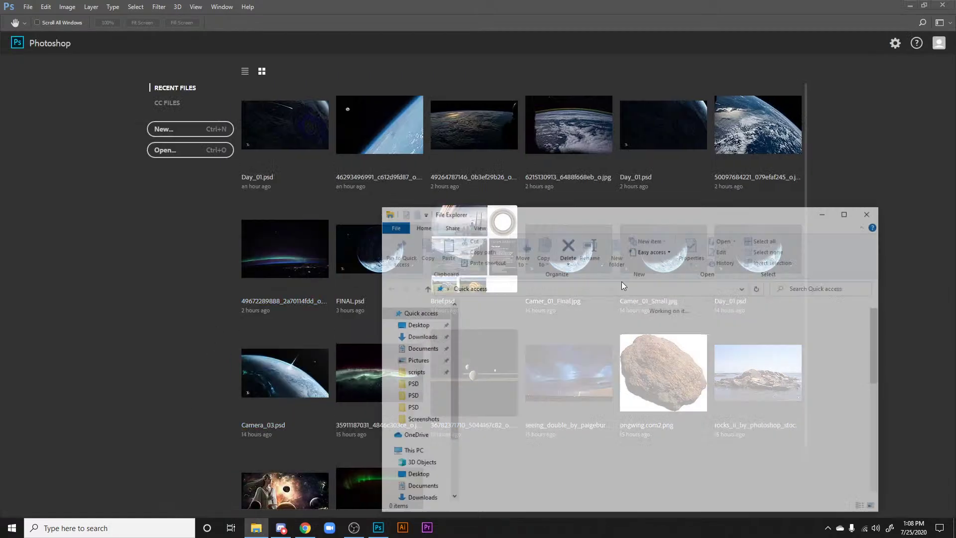
{"action": "left_click_drag", "start_coordinate": [613, 218], "coordinate": [662, 152]}
{"action": "double_click", "coordinate": [572, 269]}
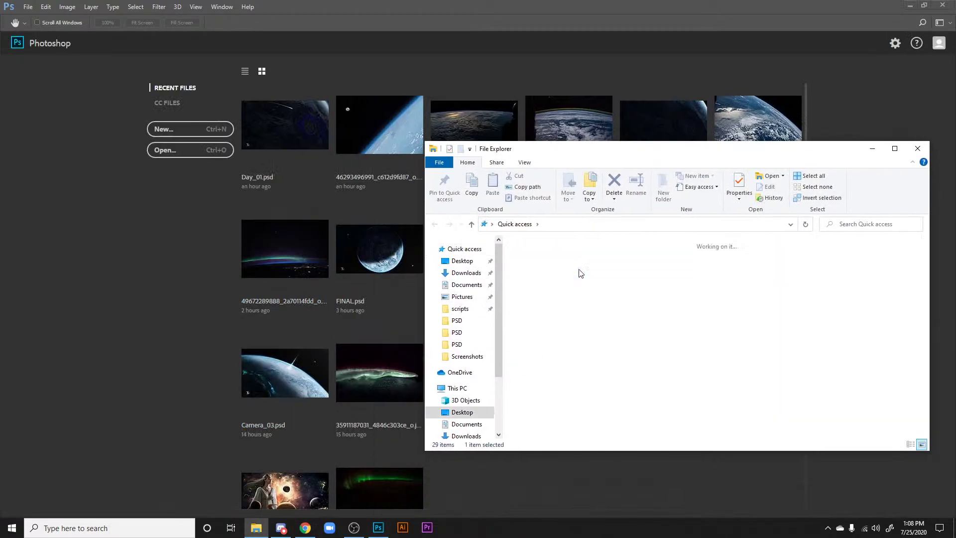
{"action": "double_click", "coordinate": [670, 271]}
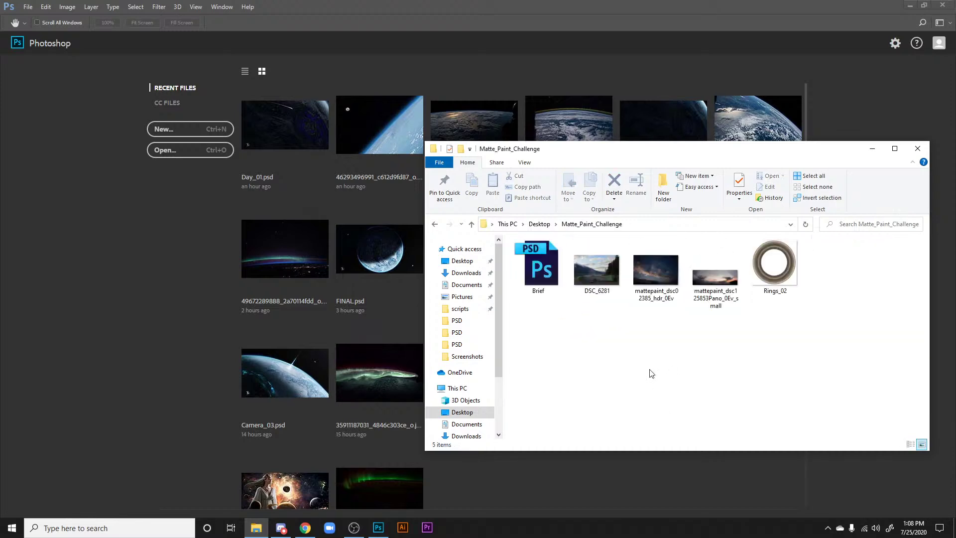
{"action": "double_click", "coordinate": [541, 275]}
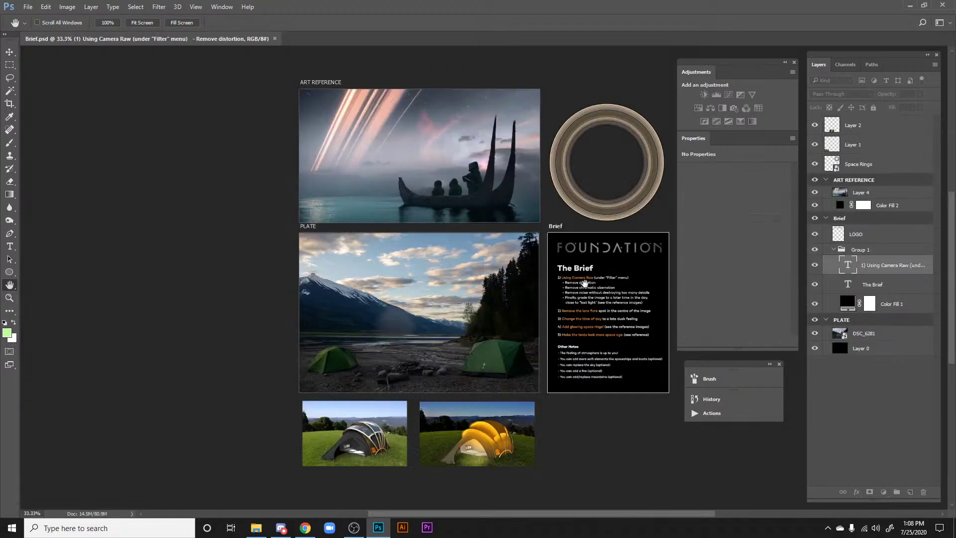
Step: Examine the numbered tasks and notes on the Brief artboard alongside the plate and tent reference images
{"action": "left_click_drag", "start_coordinate": [399, 298], "coordinate": [386, 298]}
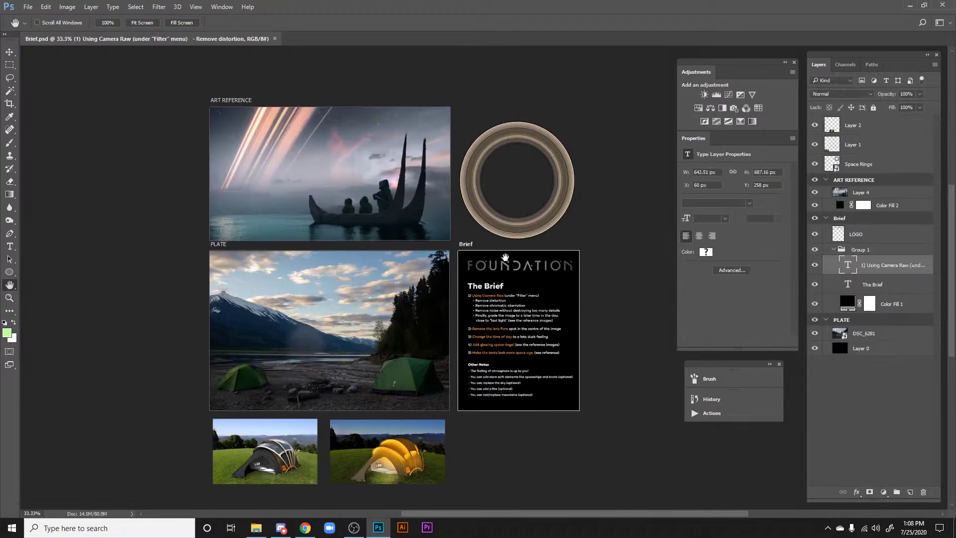
{"action": "mouse_move", "coordinate": [522, 255]}
{"action": "left_mouse_down"}
{"action": "mouse_move", "coordinate": [482, 268]}
{"action": "mouse_move", "coordinate": [413, 356]}
{"action": "left_mouse_up"}
{"action": "scroll", "coordinate": [463, 373], "scroll_direction": "up", "scroll_amount": 6}
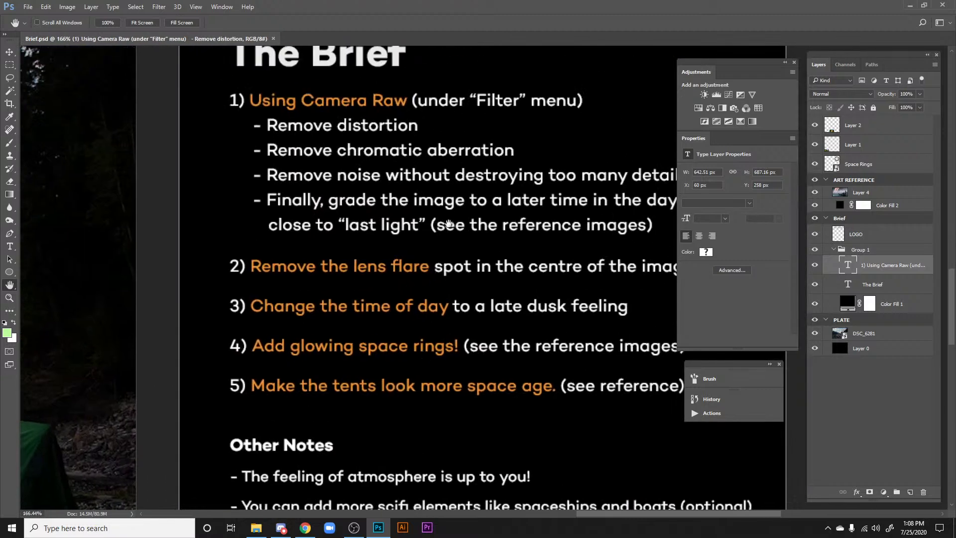
{"action": "left_click_drag", "start_coordinate": [449, 223], "coordinate": [381, 329]}
{"action": "key", "text": "ctrl+minus"}
{"action": "left_click_drag", "start_coordinate": [343, 271], "coordinate": [513, 131]}
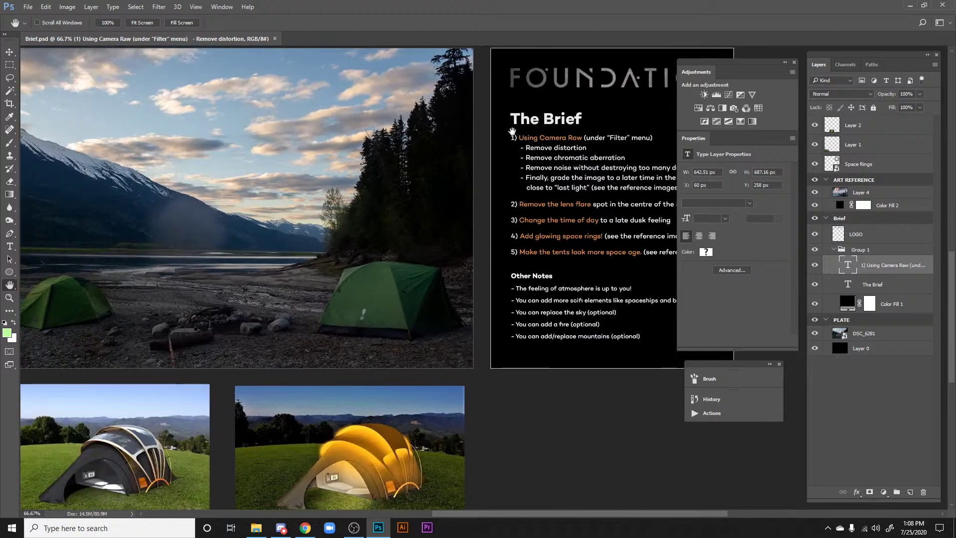
Step: Examine the plate photo alongside the boat art reference, the space ring image and the tent references
{"action": "left_click_drag", "start_coordinate": [427, 289], "coordinate": [480, 366]}
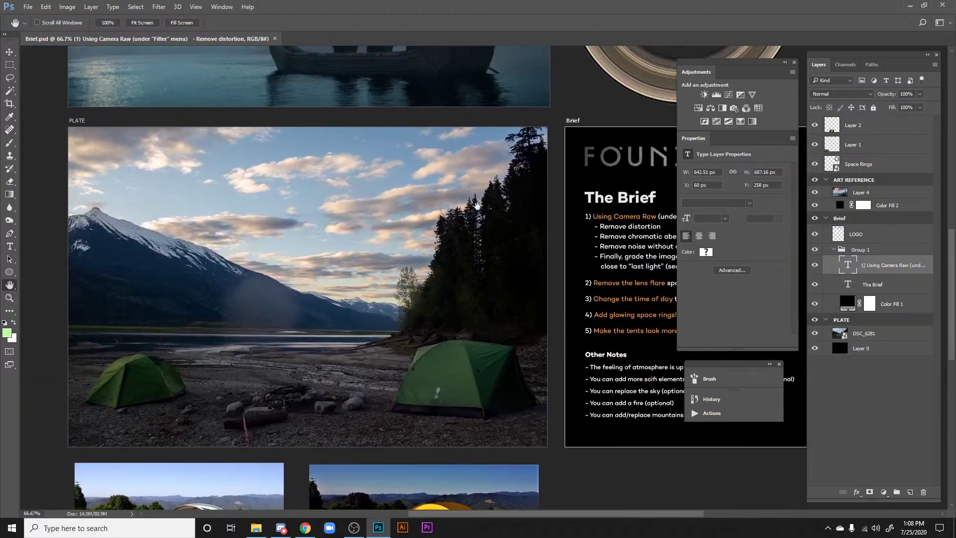
{"action": "left_click_drag", "start_coordinate": [478, 206], "coordinate": [461, 359]}
{"action": "left_click_drag", "start_coordinate": [495, 190], "coordinate": [478, 344]}
{"action": "left_click_drag", "start_coordinate": [490, 266], "coordinate": [457, 206]}
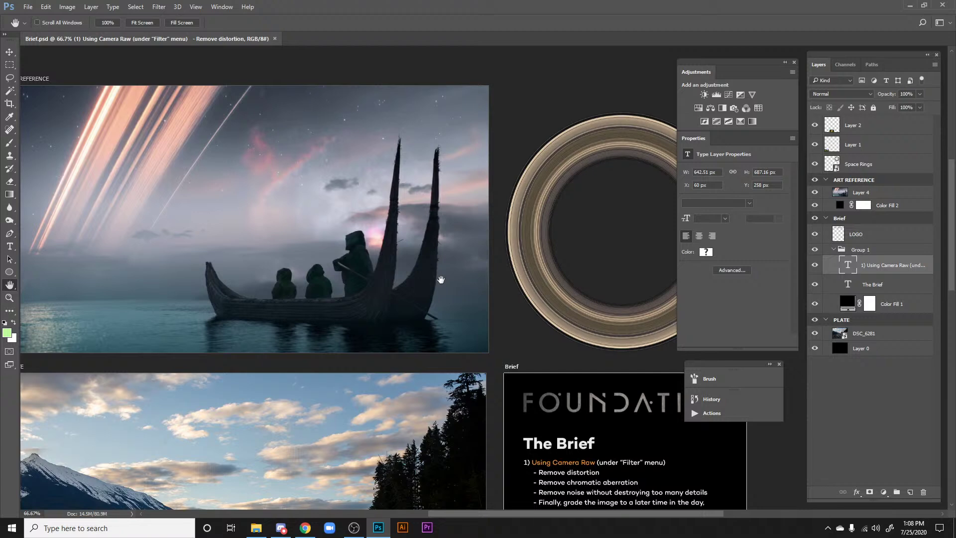
{"action": "left_click_drag", "start_coordinate": [334, 299], "coordinate": [469, 293]}
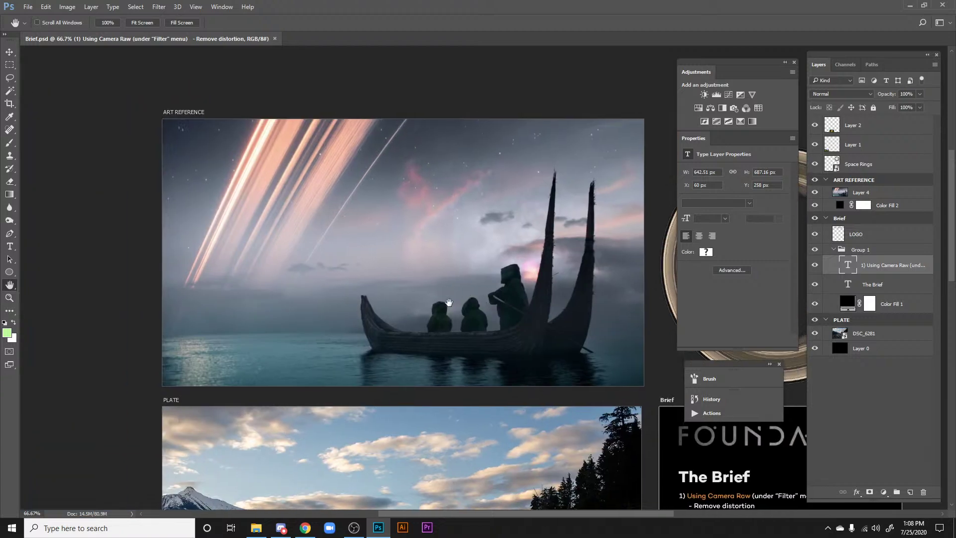
{"action": "scroll", "coordinate": [448, 303], "scroll_direction": "down", "scroll_amount": 10}
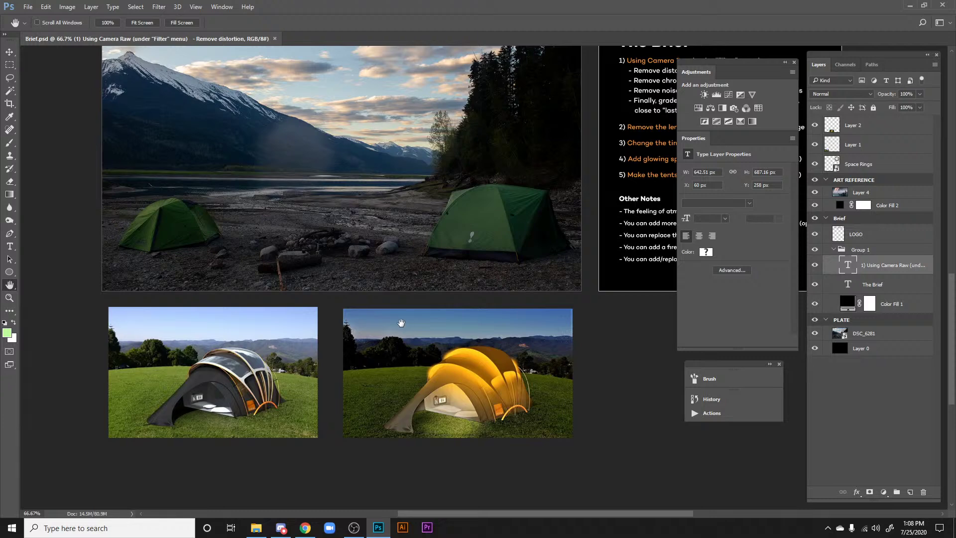
{"action": "mouse_move", "coordinate": [389, 248]}
{"action": "left_mouse_down"}
{"action": "mouse_move", "coordinate": [427, 284]}
{"action": "mouse_move", "coordinate": [397, 353]}
{"action": "left_mouse_up"}
{"action": "mouse_move", "coordinate": [485, 264]}
{"action": "left_mouse_down"}
{"action": "mouse_move", "coordinate": [441, 312]}
{"action": "mouse_move", "coordinate": [455, 362]}
{"action": "mouse_move", "coordinate": [388, 311]}
{"action": "left_mouse_up"}
{"action": "left_click_drag", "start_coordinate": [402, 277], "coordinate": [425, 376]}
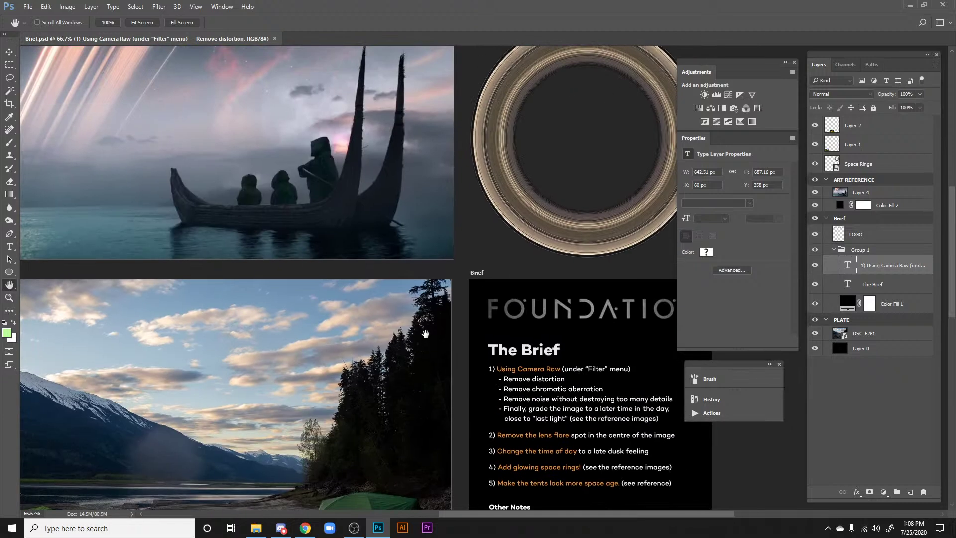
Step: Inspect the streaks, nebula and stars in the boat art reference up close, and view the whole board and the Brief heading
{"action": "left_click_drag", "start_coordinate": [405, 294], "coordinate": [459, 388]}
{"action": "left_click_drag", "start_coordinate": [351, 277], "coordinate": [467, 324]}
{"action": "left_click_drag", "start_coordinate": [351, 232], "coordinate": [424, 252], "text": "alt"}
{"action": "mouse_move", "coordinate": [474, 292]}
{"action": "left_mouse_down"}
{"action": "mouse_move", "coordinate": [113, 263]}
{"action": "mouse_move", "coordinate": [117, 272]}
{"action": "left_mouse_up"}
{"action": "left_click_drag", "start_coordinate": [340, 162], "coordinate": [352, 284]}
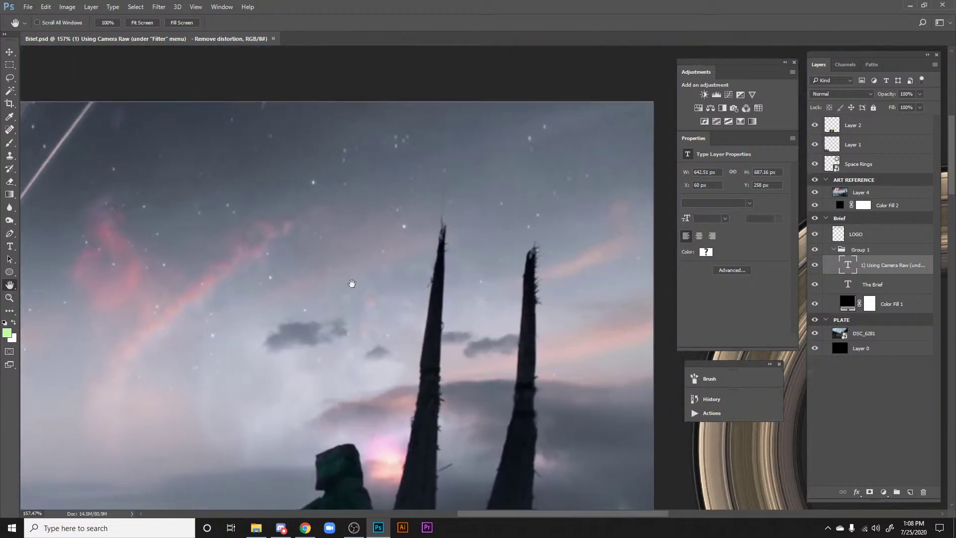
{"action": "left_click_drag", "start_coordinate": [250, 207], "coordinate": [474, 191]}
{"action": "left_click_drag", "start_coordinate": [422, 211], "coordinate": [350, 219], "text": "alt"}
{"action": "left_click_drag", "start_coordinate": [428, 314], "coordinate": [382, 133]}
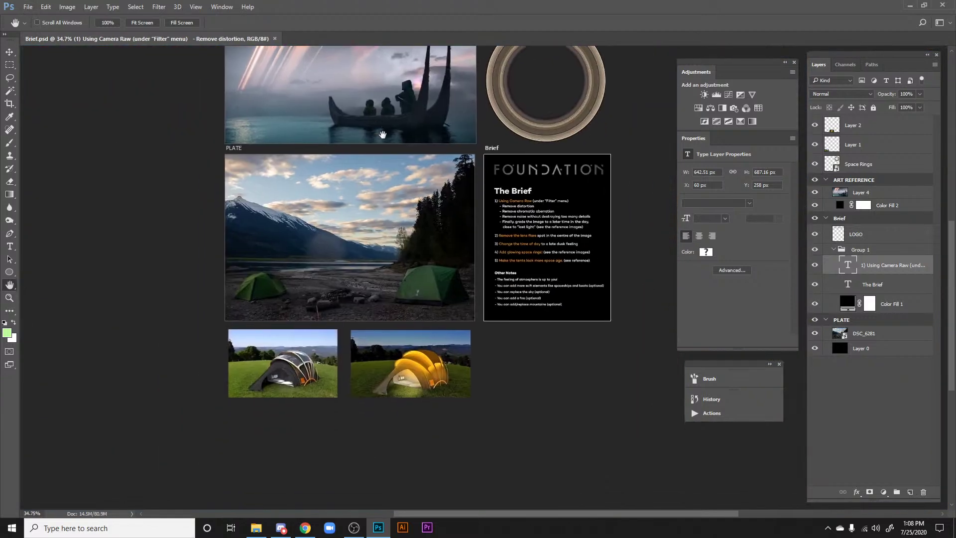
{"action": "left_click_drag", "start_coordinate": [385, 168], "coordinate": [383, 263]}
{"action": "scroll", "coordinate": [382, 263], "scroll_direction": "down", "scroll_amount": 1}
{"action": "scroll", "coordinate": [383, 262], "scroll_direction": "right", "scroll_amount": 1}
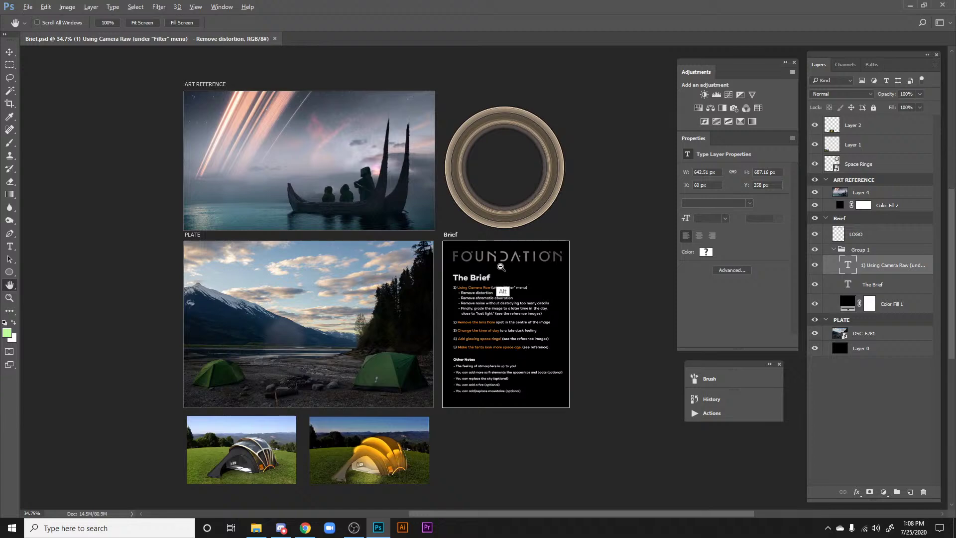
{"action": "scroll", "coordinate": [498, 269], "scroll_direction": "up", "scroll_amount": 2}
{"action": "scroll", "coordinate": [564, 283], "scroll_direction": "up", "scroll_amount": 4}
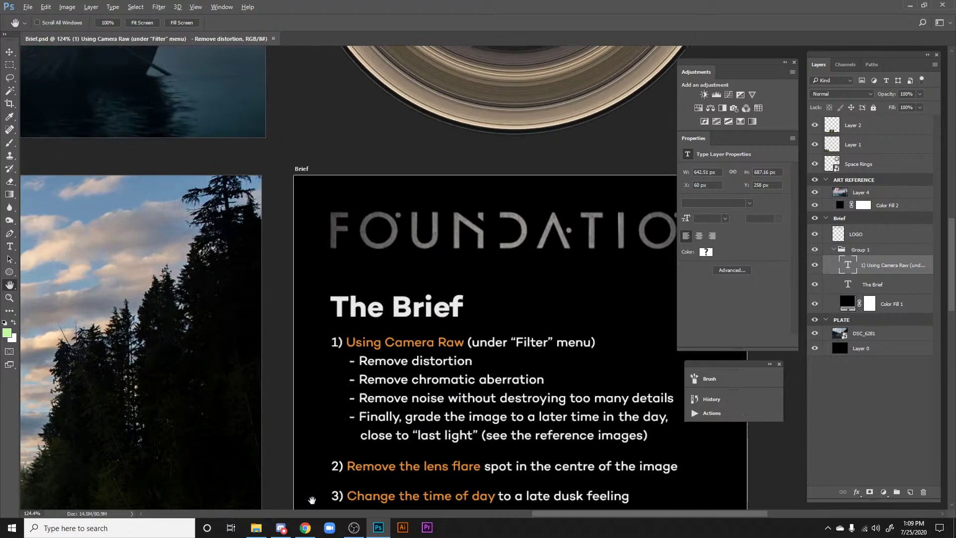
Step: Check the live stream's status and audio levels in OBS Studio, and return to the brief in Photoshop
{"action": "left_click", "coordinate": [353, 528]}
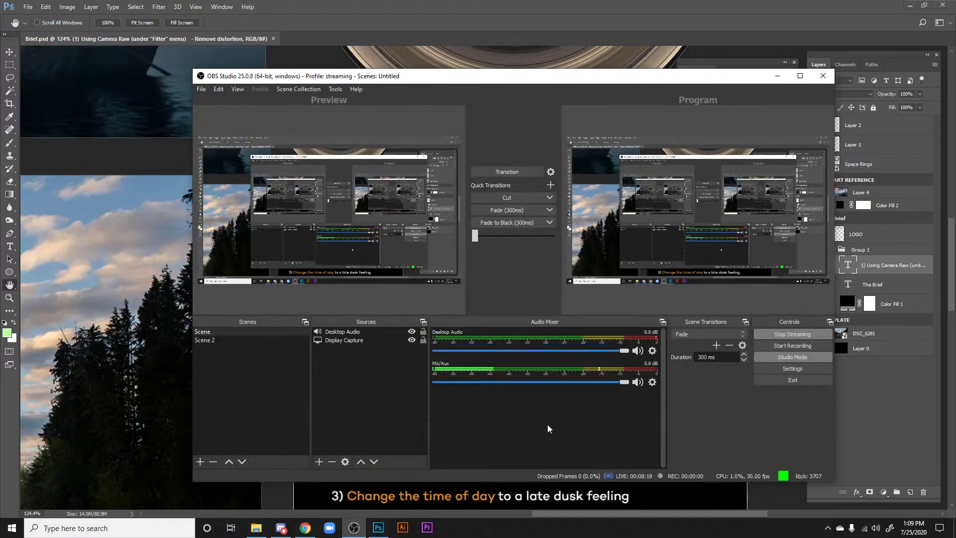
{"action": "left_click", "coordinate": [365, 531]}
{"action": "scroll", "coordinate": [379, 296], "scroll_direction": "down", "scroll_amount": 1}
{"action": "scroll", "coordinate": [378, 297], "scroll_direction": "up", "scroll_amount": 3}
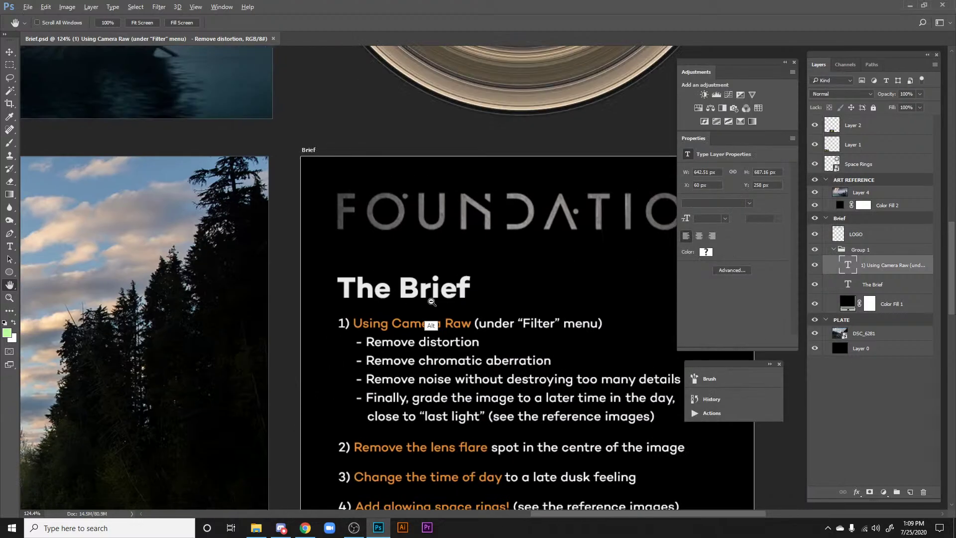
Step: Toggle Layer 4, Layer 2, Layer 1 and Space Rings off and on to identify the images they hold
{"action": "scroll", "coordinate": [378, 296], "scroll_direction": "down", "scroll_amount": 5}
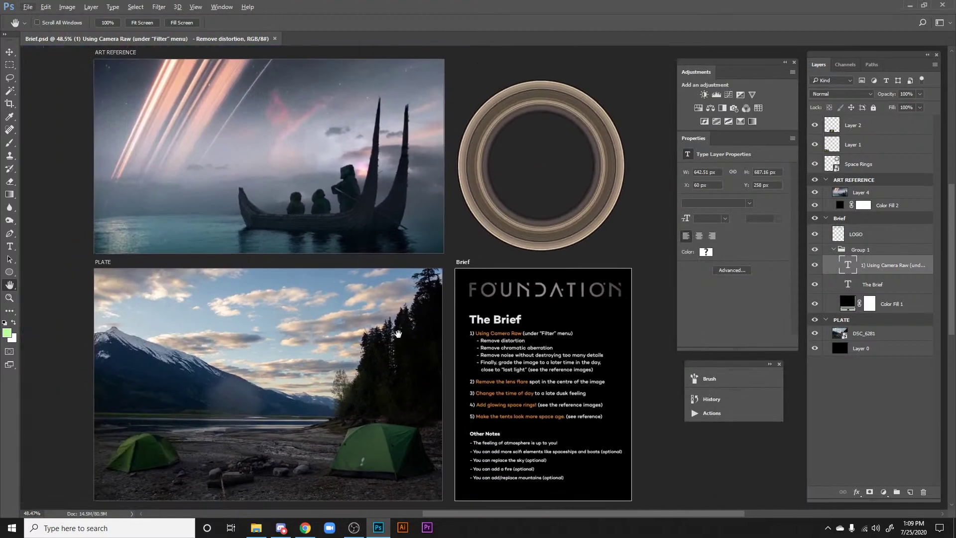
{"action": "left_click_drag", "start_coordinate": [404, 333], "coordinate": [411, 339]}
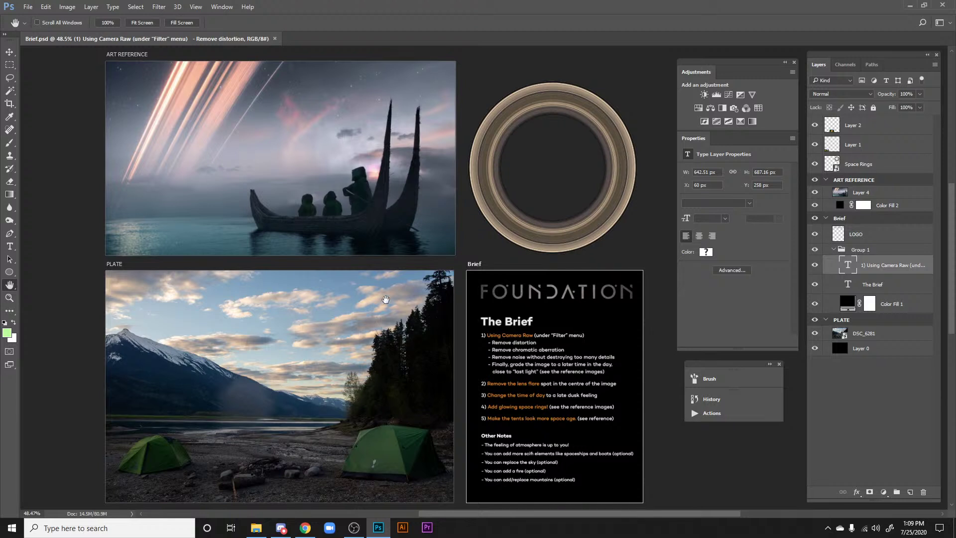
{"action": "left_click_drag", "start_coordinate": [355, 327], "coordinate": [410, 195]}
{"action": "scroll", "coordinate": [394, 386], "scroll_direction": "up", "scroll_amount": 5}
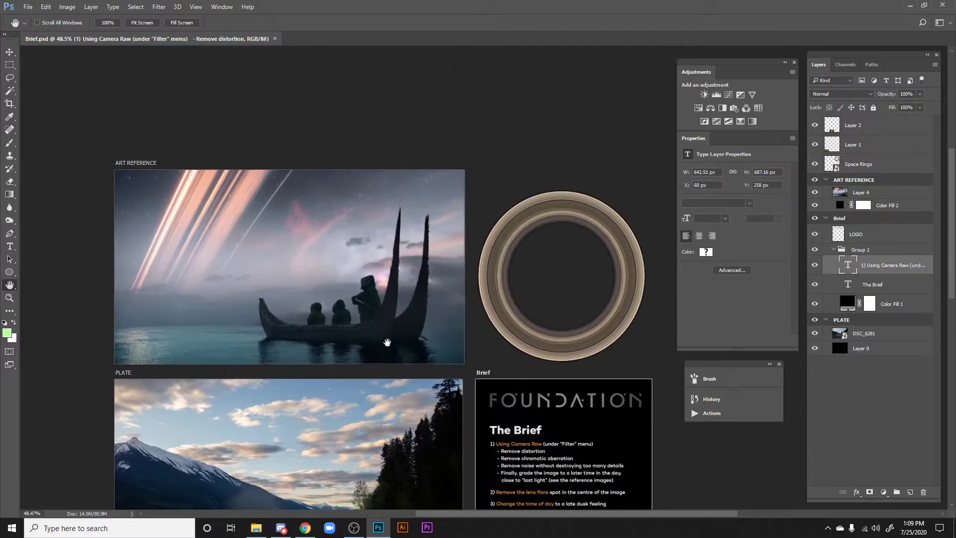
{"action": "scroll", "coordinate": [387, 342], "scroll_direction": "down", "scroll_amount": 5}
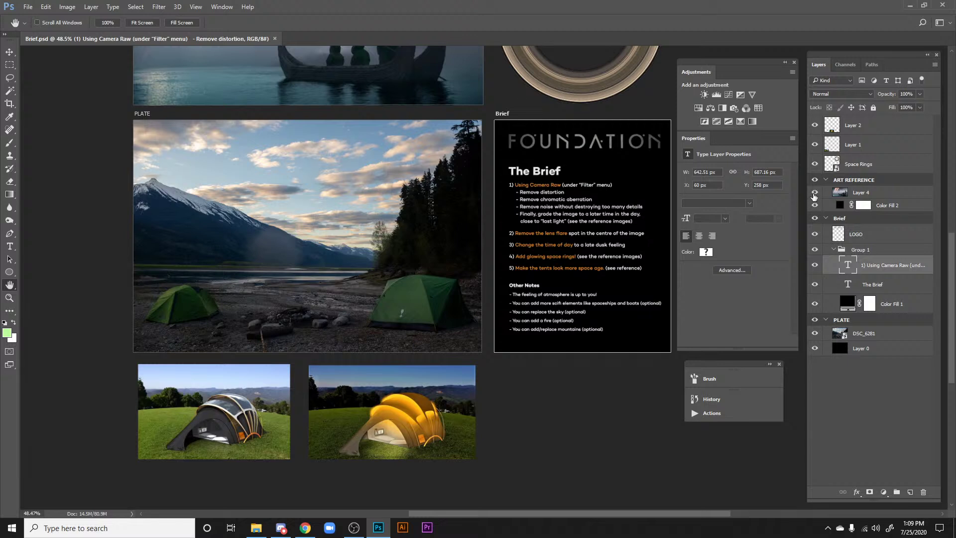
{"action": "left_click", "coordinate": [815, 193]}
{"action": "left_click", "coordinate": [815, 193]}
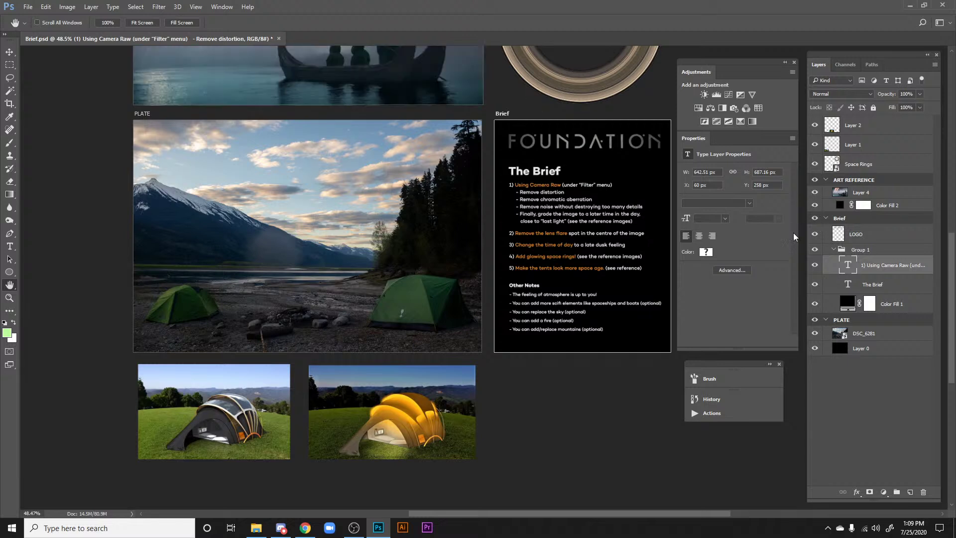
{"action": "left_click", "coordinate": [815, 125]}
{"action": "left_click", "coordinate": [814, 125]}
{"action": "left_click", "coordinate": [815, 145]}
{"action": "left_click", "coordinate": [815, 144]}
{"action": "left_click", "coordinate": [814, 164]}
{"action": "left_click", "coordinate": [815, 164]}
Step: Toggle the LOGO layer, Group 1 and the DSC_6281 plate layer off and on to show their contents
{"action": "left_click", "coordinate": [815, 234]}
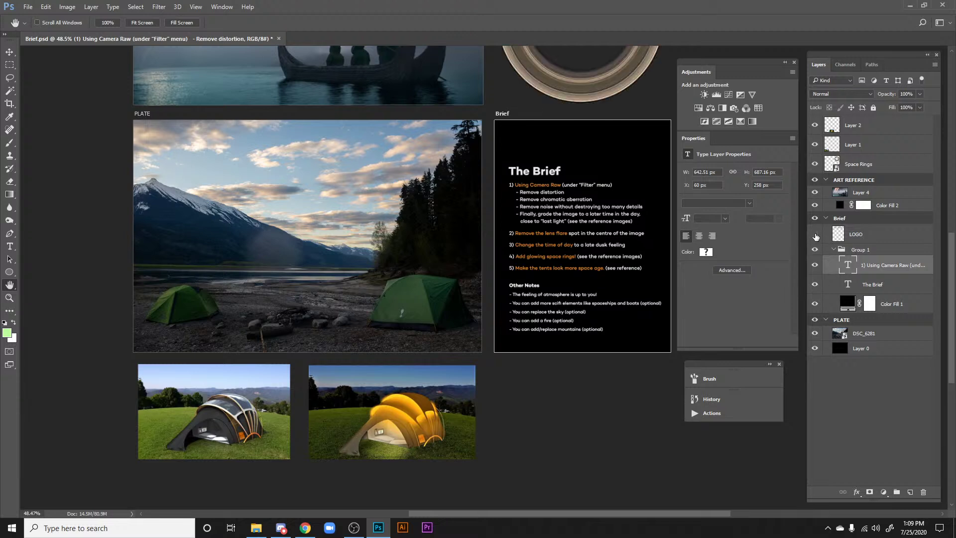
{"action": "left_click", "coordinate": [815, 234]}
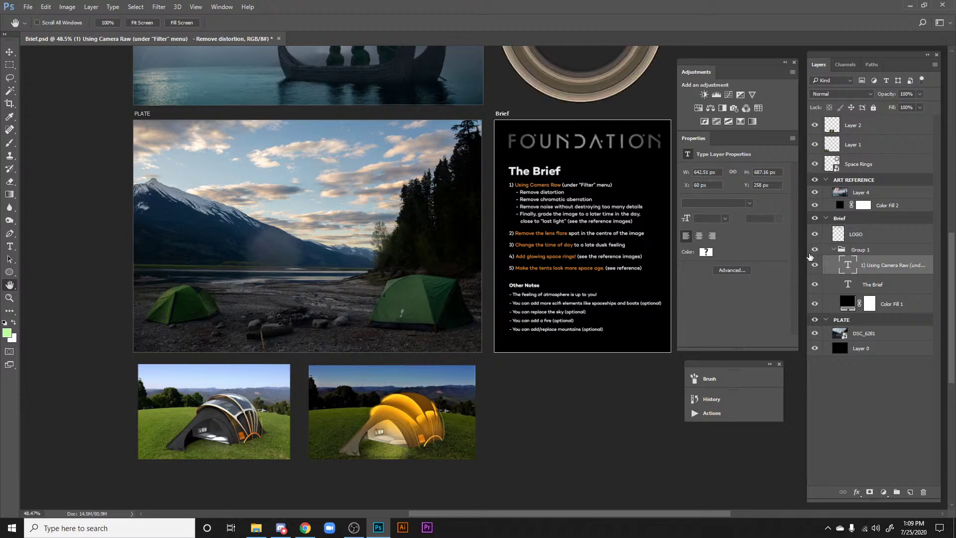
{"action": "left_click", "coordinate": [815, 250]}
{"action": "left_click", "coordinate": [814, 250]}
{"action": "left_click", "coordinate": [815, 333]}
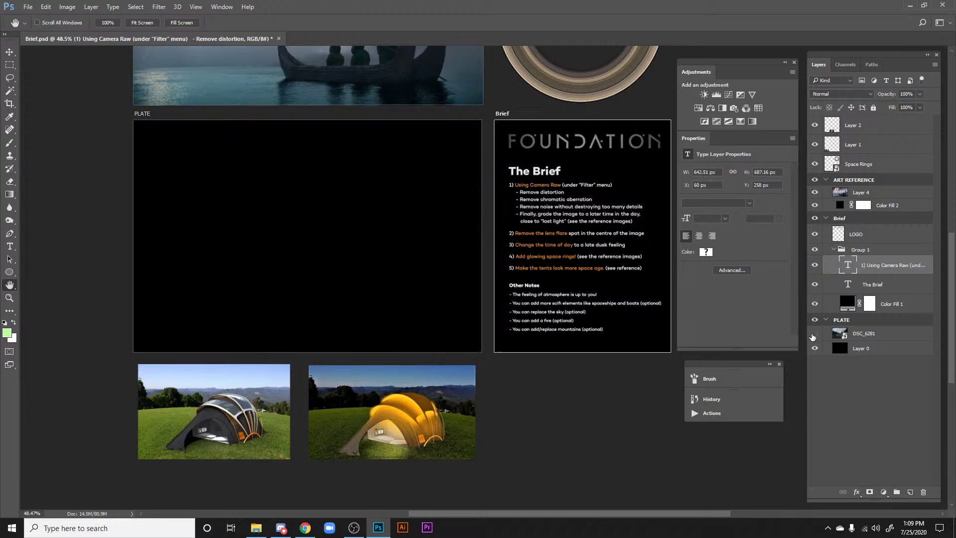
{"action": "left_click", "coordinate": [815, 333]}
Step: Select the Space Rings layer and toggle the DSC_6281 plate layer off and on once more
{"action": "left_click_drag", "start_coordinate": [416, 237], "coordinate": [391, 279]}
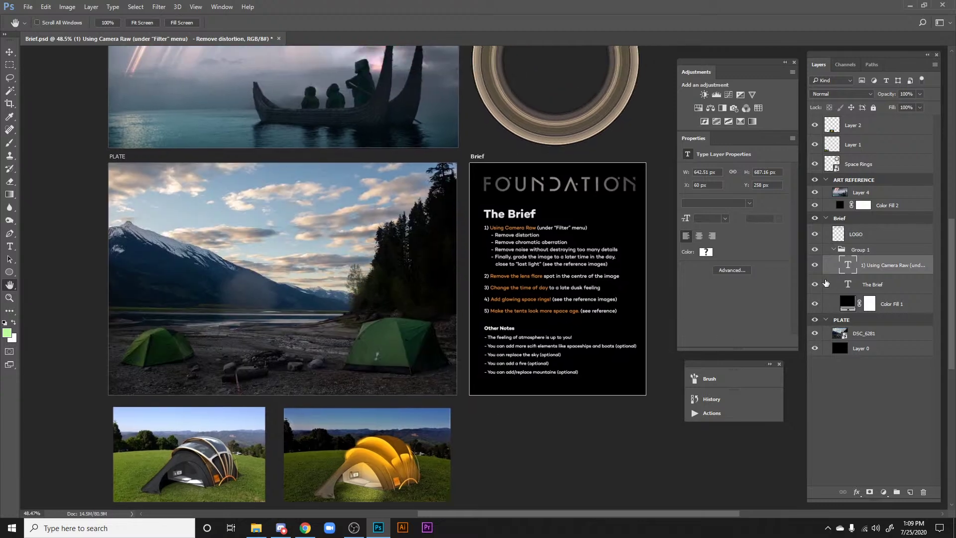
{"action": "left_click_drag", "start_coordinate": [527, 224], "coordinate": [520, 279]}
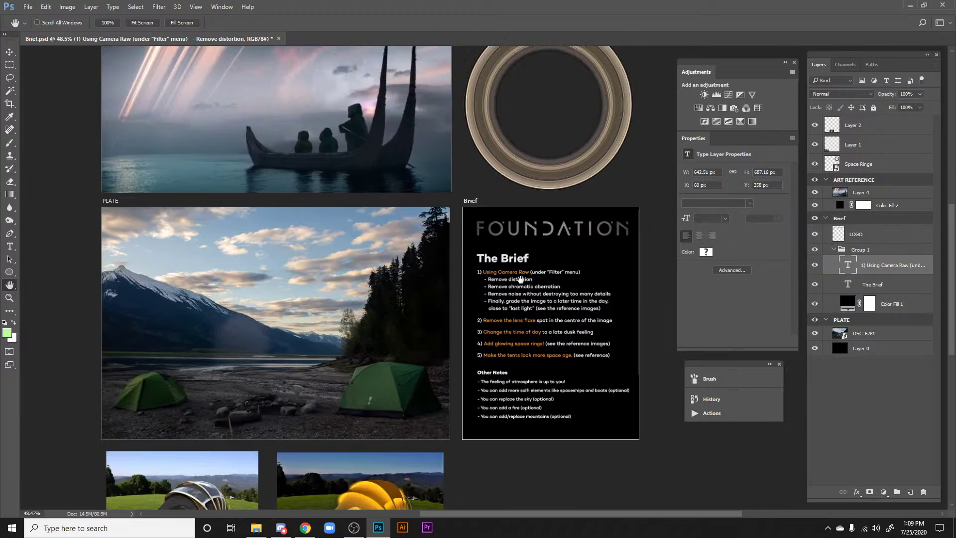
{"action": "left_click", "coordinate": [837, 170]}
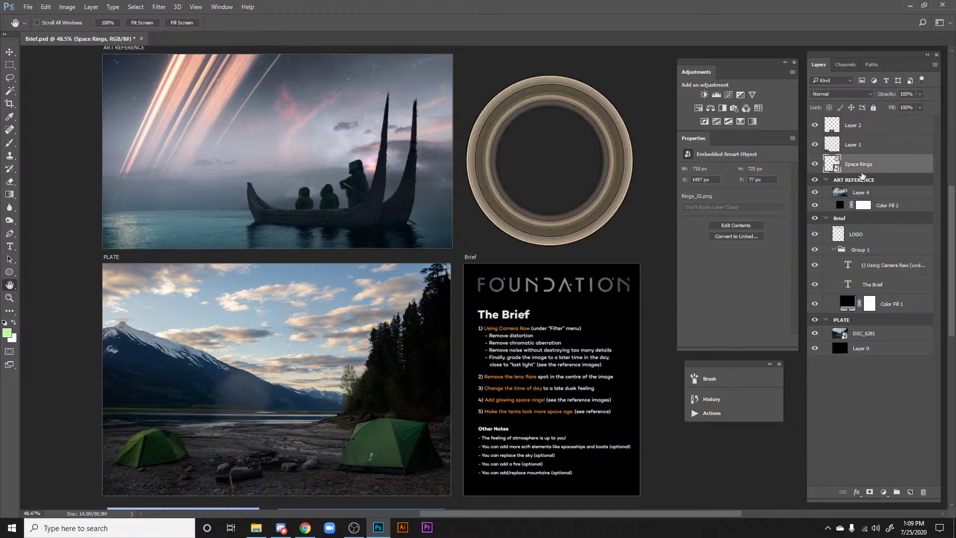
{"action": "left_click", "coordinate": [815, 333]}
{"action": "left_click", "coordinate": [815, 333]}
Step: Look over the PLATE artboard beside the Brief, along with the art, ring and tent references around them
{"action": "left_click_drag", "start_coordinate": [483, 399], "coordinate": [461, 361]}
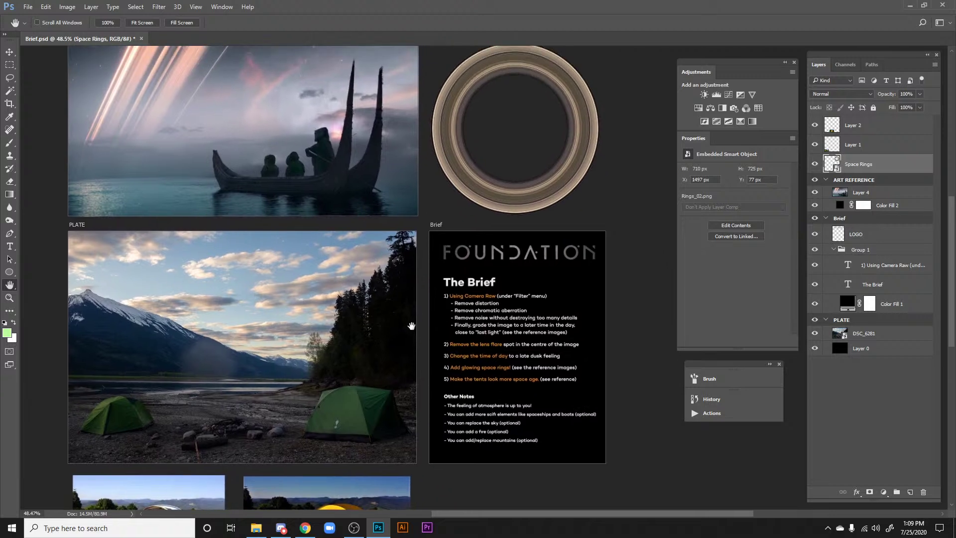
{"action": "left_click_drag", "start_coordinate": [412, 325], "coordinate": [450, 360]}
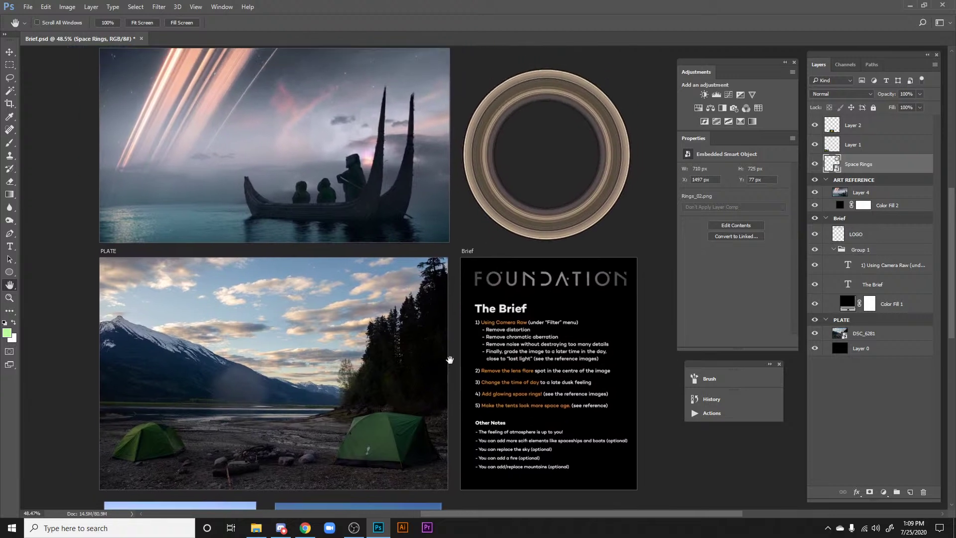
{"action": "left_click_drag", "start_coordinate": [523, 363], "coordinate": [476, 357]}
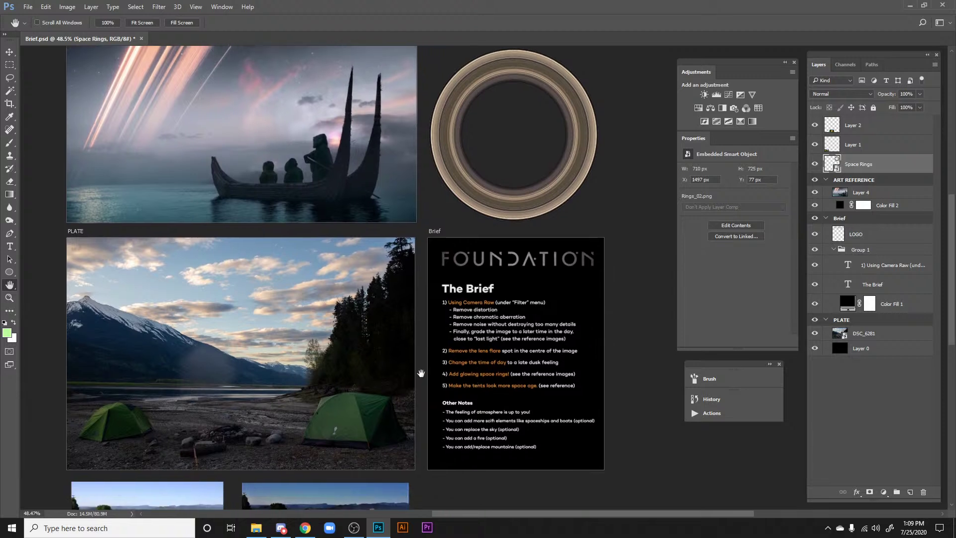
{"action": "left_click_drag", "start_coordinate": [420, 374], "coordinate": [444, 370]}
{"action": "left_click_drag", "start_coordinate": [428, 405], "coordinate": [432, 357]}
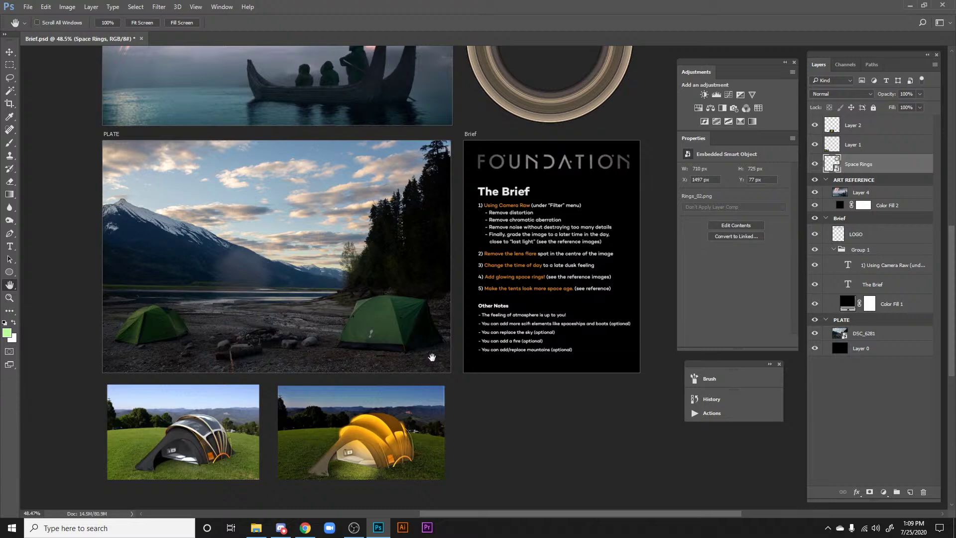
{"action": "left_click_drag", "start_coordinate": [467, 217], "coordinate": [460, 277]}
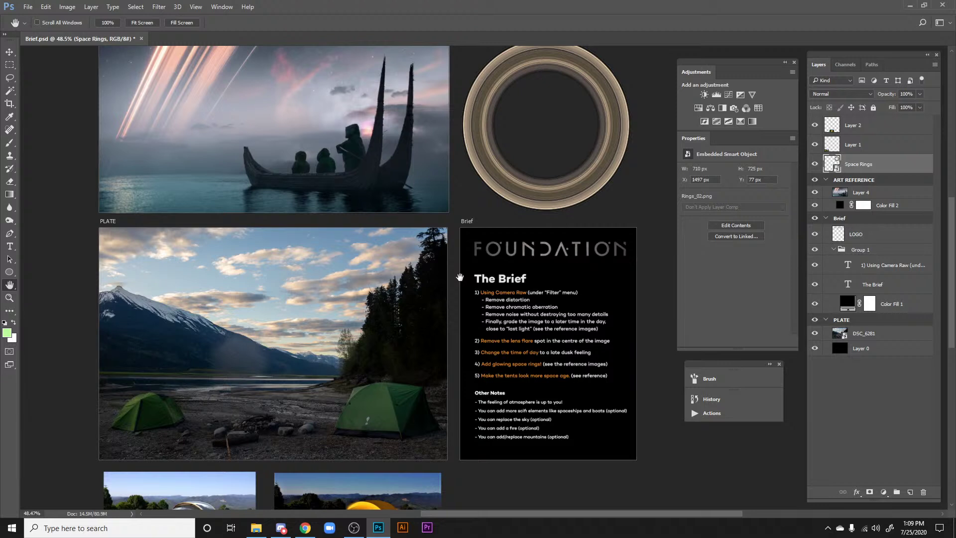
{"action": "left_click_drag", "start_coordinate": [467, 266], "coordinate": [495, 240]}
{"action": "left_click_drag", "start_coordinate": [454, 274], "coordinate": [425, 293]}
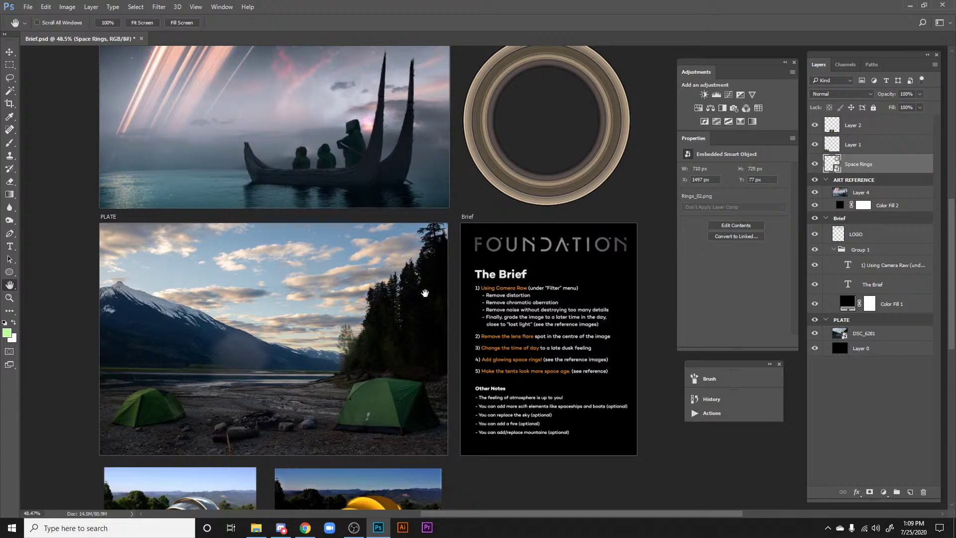
Step: Examine the Brief artboard's Camera Raw, lens flare and time-of-day tasks against the plate photo and the reference images
{"action": "left_click_drag", "start_coordinate": [508, 307], "coordinate": [485, 261]}
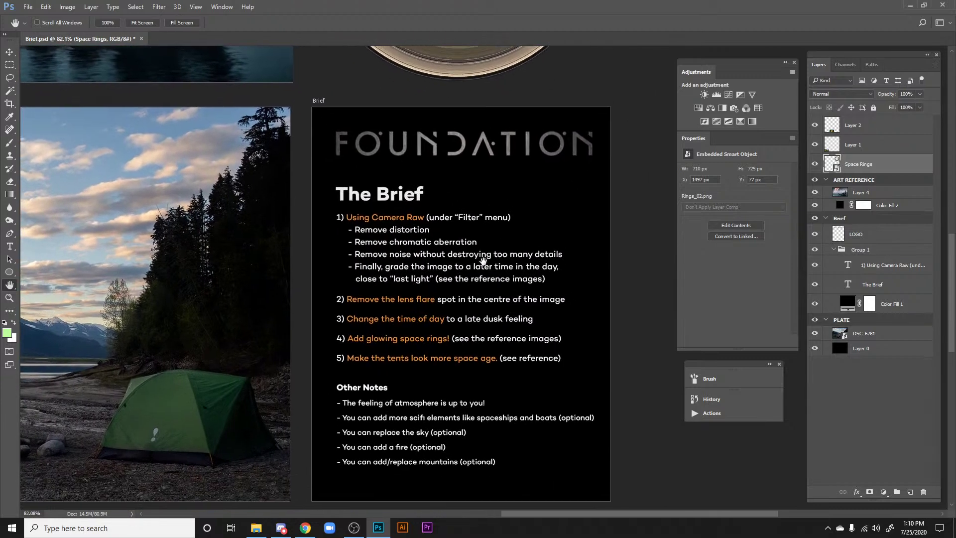
{"action": "left_click_drag", "start_coordinate": [337, 272], "coordinate": [543, 277]}
{"action": "left_click_drag", "start_coordinate": [635, 275], "coordinate": [478, 248]}
{"action": "left_click_drag", "start_coordinate": [401, 304], "coordinate": [595, 312]}
{"action": "scroll", "coordinate": [423, 299], "scroll_direction": "down", "scroll_amount": 2}
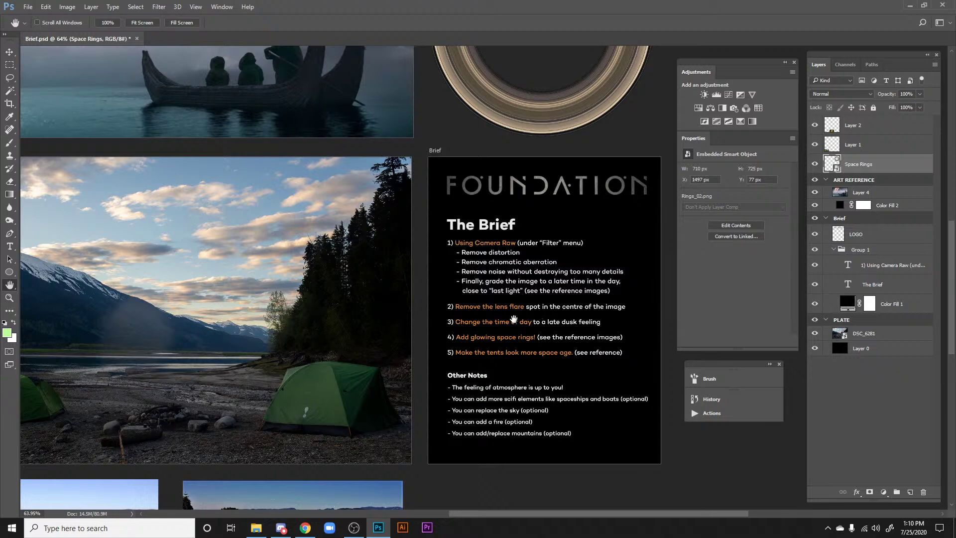
{"action": "left_click_drag", "start_coordinate": [316, 301], "coordinate": [422, 307]}
{"action": "left_click_drag", "start_coordinate": [422, 269], "coordinate": [362, 301]}
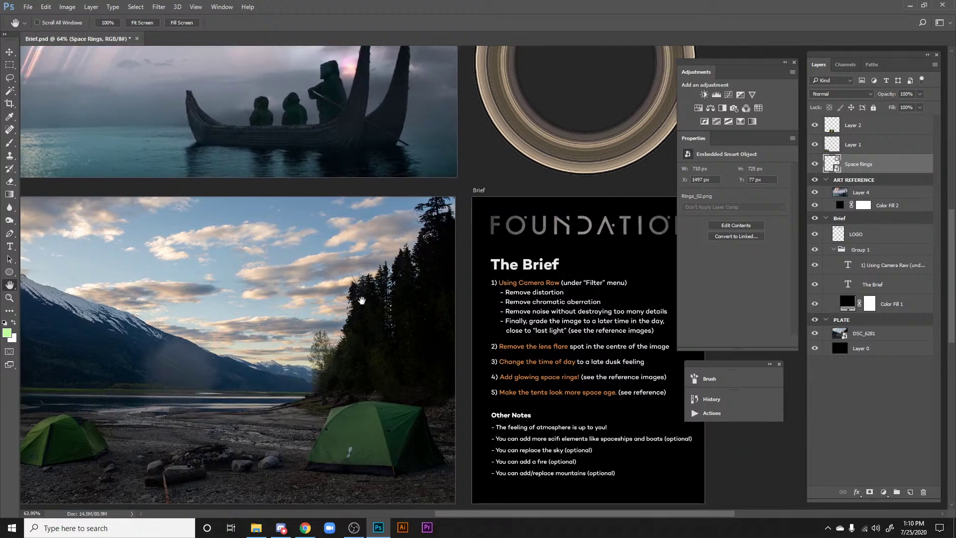
{"action": "left_click_drag", "start_coordinate": [244, 325], "coordinate": [275, 263]}
{"action": "left_click_drag", "start_coordinate": [576, 237], "coordinate": [551, 257]}
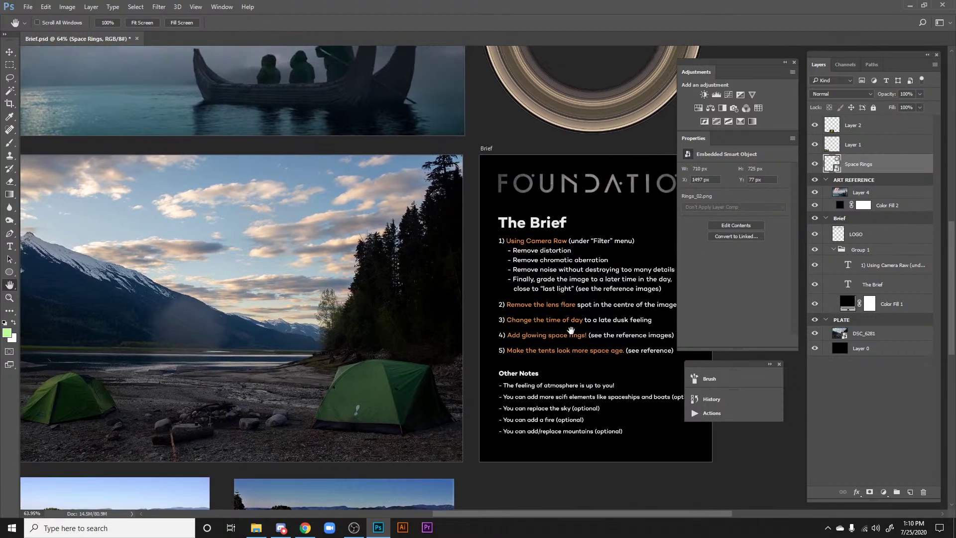
{"action": "left_click_drag", "start_coordinate": [571, 331], "coordinate": [585, 341]}
{"action": "left_click_drag", "start_coordinate": [542, 248], "coordinate": [495, 219]}
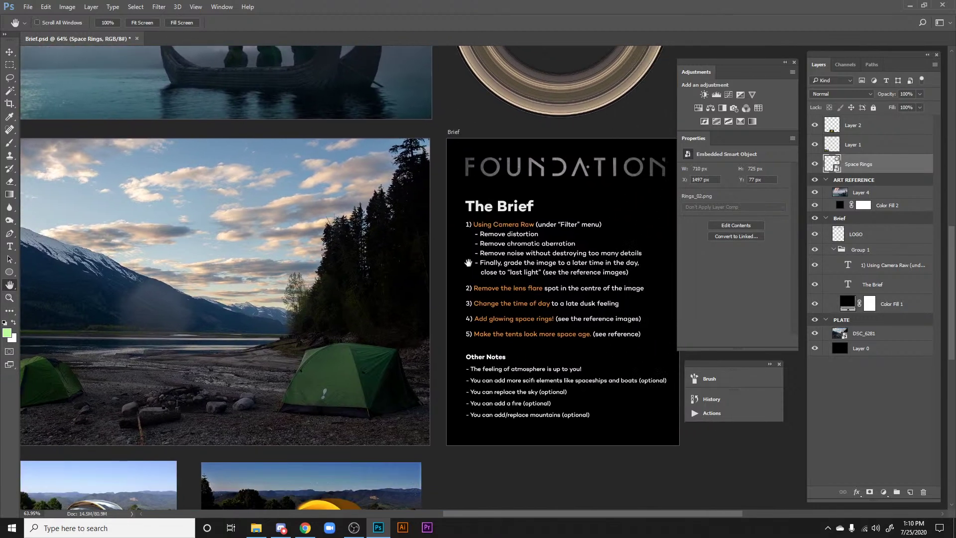
{"action": "left_click_drag", "start_coordinate": [443, 346], "coordinate": [538, 370]}
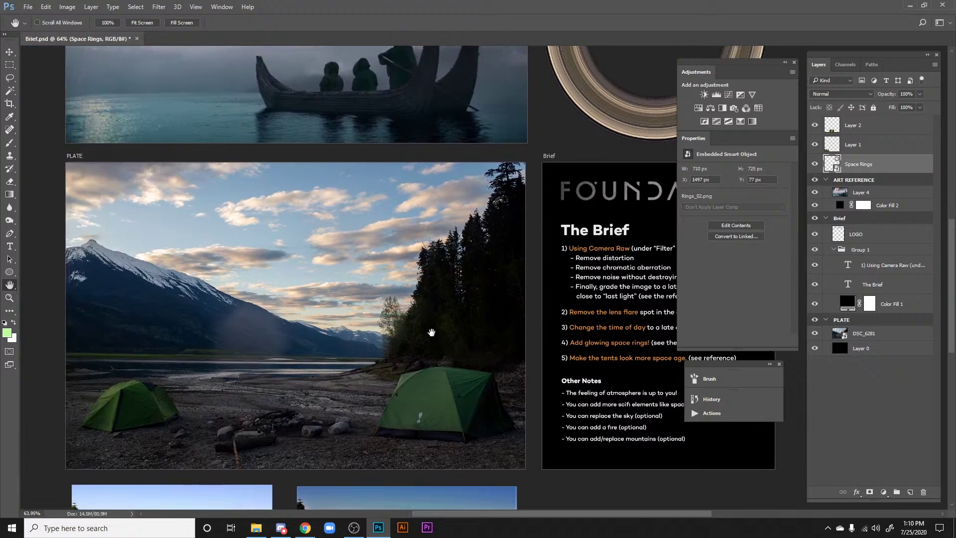
{"action": "left_click_drag", "start_coordinate": [399, 349], "coordinate": [375, 356]}
{"action": "scroll", "coordinate": [399, 358], "scroll_direction": "down", "scroll_amount": 6}
{"action": "left_click_drag", "start_coordinate": [370, 424], "coordinate": [363, 327]}
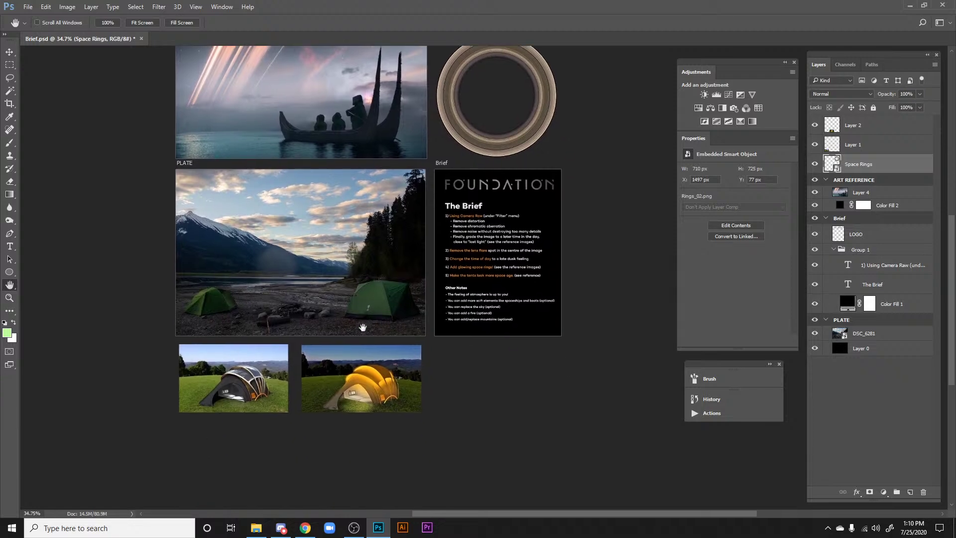
Step: Examine the PLATE photo up close, comparing its tents and sky with the boat scene in the ART REFERENCE artboard
{"action": "left_click_drag", "start_coordinate": [361, 366], "coordinate": [354, 384]}
{"action": "scroll", "coordinate": [350, 381], "scroll_direction": "up", "scroll_amount": 6}
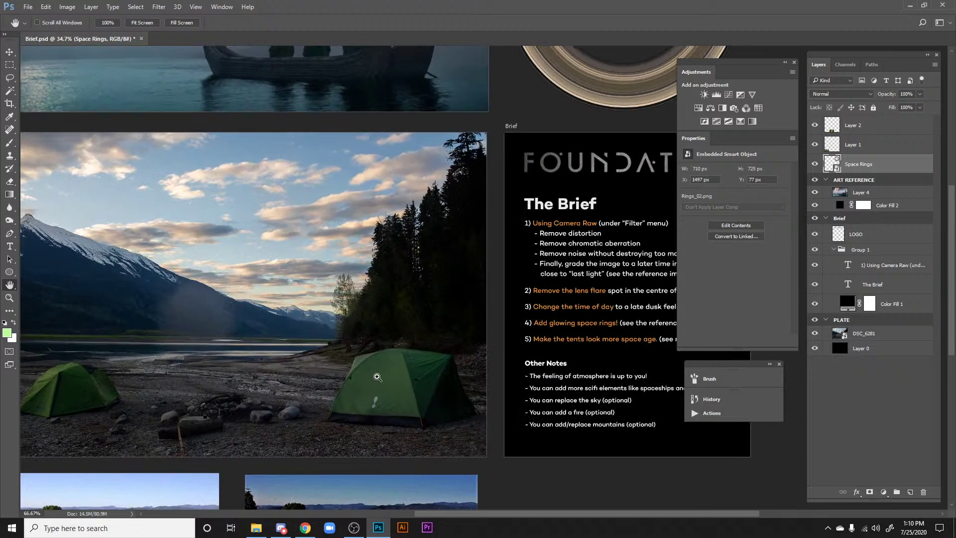
{"action": "left_click_drag", "start_coordinate": [345, 333], "coordinate": [377, 438]}
{"action": "left_click_drag", "start_coordinate": [343, 274], "coordinate": [381, 406]}
{"action": "scroll", "coordinate": [348, 337], "scroll_direction": "up", "scroll_amount": 4}
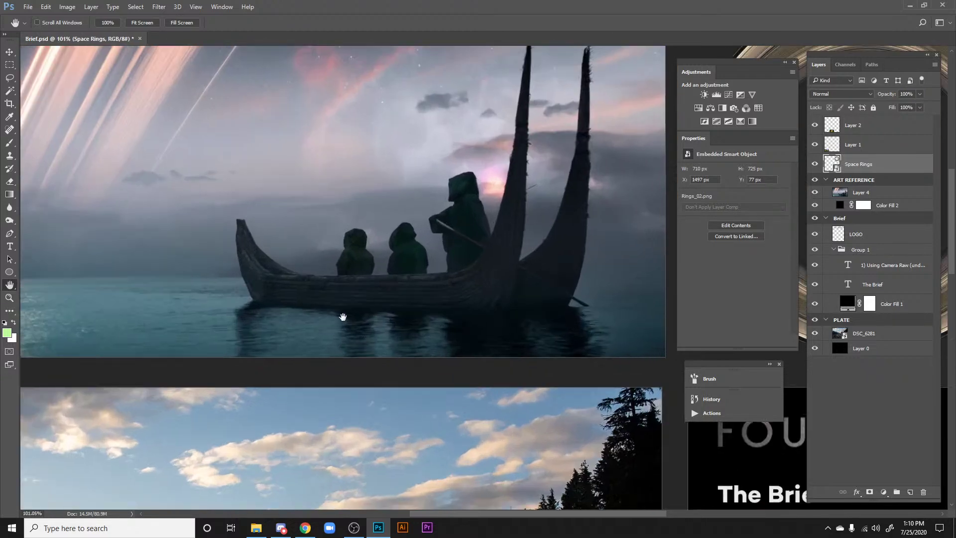
{"action": "left_click_drag", "start_coordinate": [329, 286], "coordinate": [328, 261]}
{"action": "scroll", "coordinate": [393, 379], "scroll_direction": "down", "scroll_amount": 2}
{"action": "scroll", "coordinate": [399, 403], "scroll_direction": "down", "scroll_amount": 2}
{"action": "left_click_drag", "start_coordinate": [401, 368], "coordinate": [370, 305]}
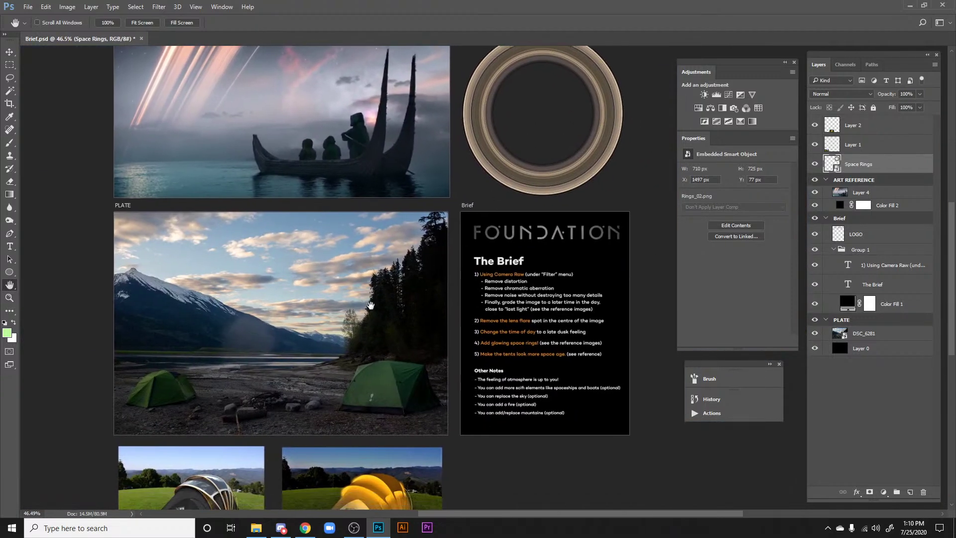
{"action": "scroll", "coordinate": [323, 307], "scroll_direction": "up", "scroll_amount": 2}
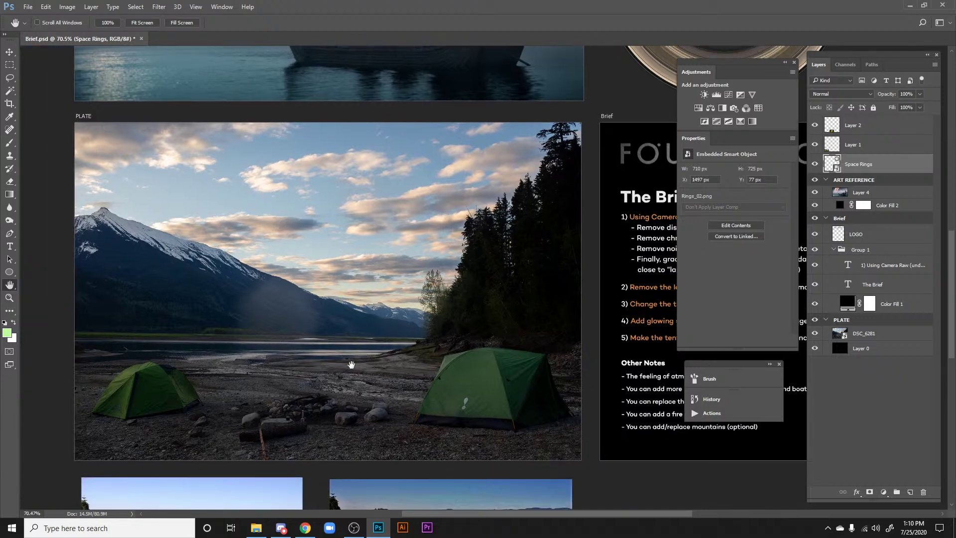
Step: Review the Brief artboard's optional Other Notes on sci-fi elements, sky, fire and mountains alongside the plate and references
{"action": "left_click_drag", "start_coordinate": [351, 364], "coordinate": [202, 387]}
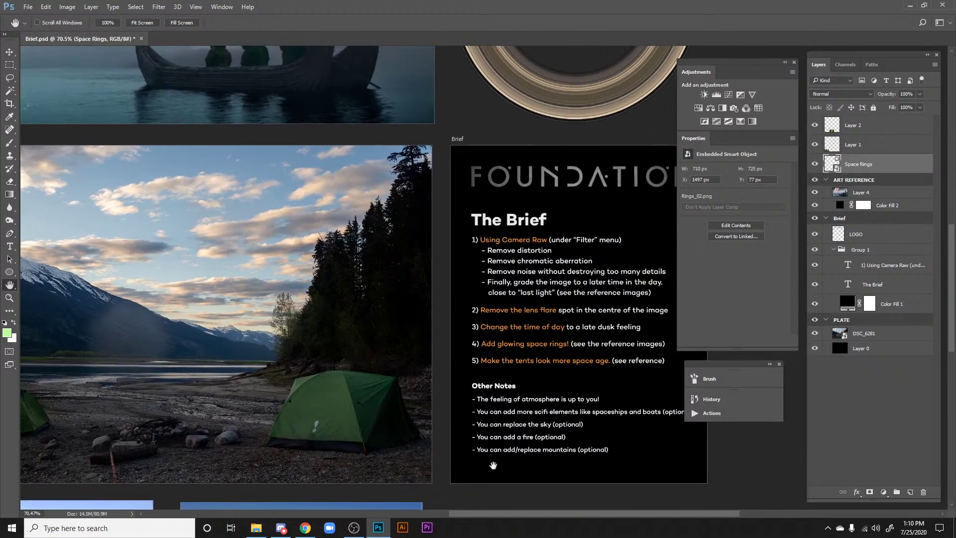
{"action": "left_click_drag", "start_coordinate": [396, 420], "coordinate": [507, 328]}
{"action": "left_click_drag", "start_coordinate": [451, 420], "coordinate": [444, 278]}
{"action": "left_click_drag", "start_coordinate": [531, 207], "coordinate": [431, 343]}
{"action": "scroll", "coordinate": [396, 329], "scroll_direction": "down", "scroll_amount": 3}
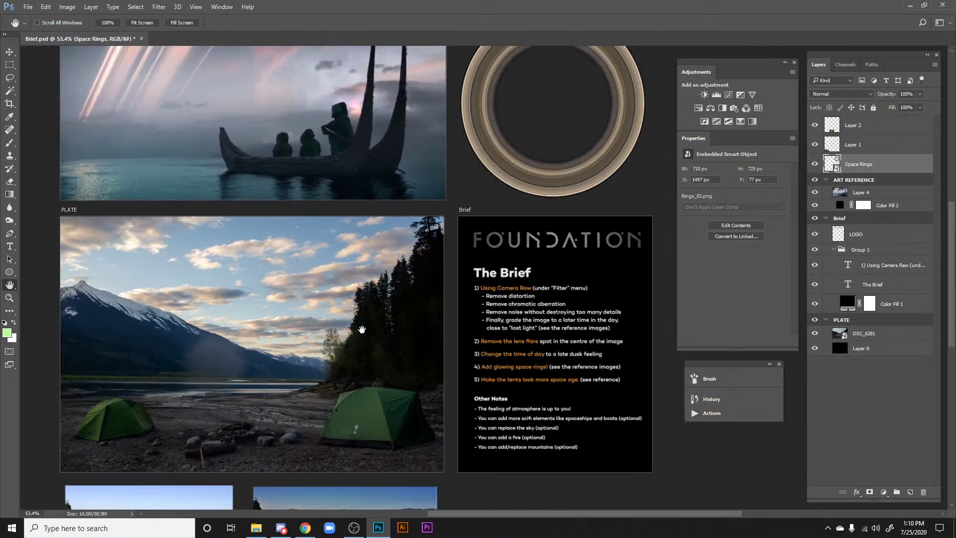
{"action": "left_click_drag", "start_coordinate": [363, 265], "coordinate": [382, 349]}
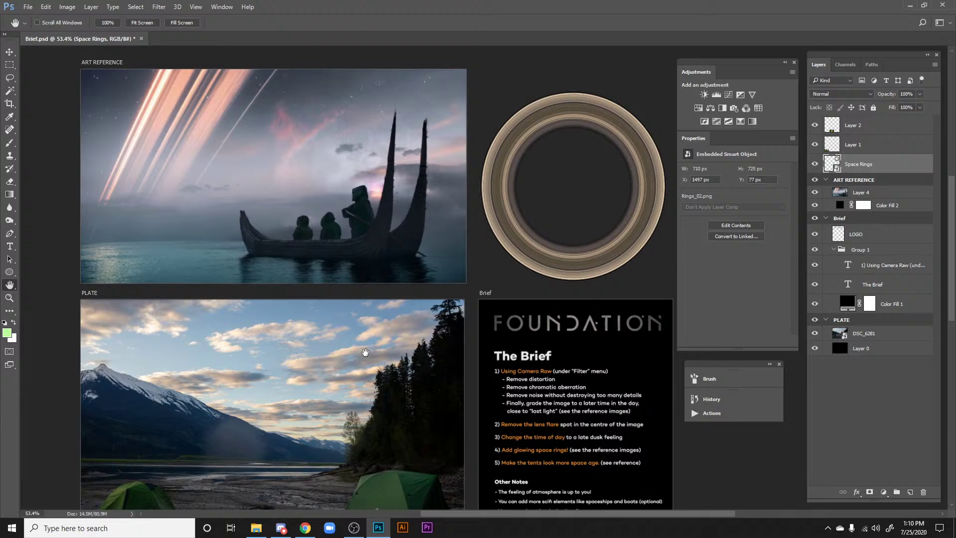
{"action": "scroll", "coordinate": [365, 350], "scroll_direction": "down", "scroll_amount": 4}
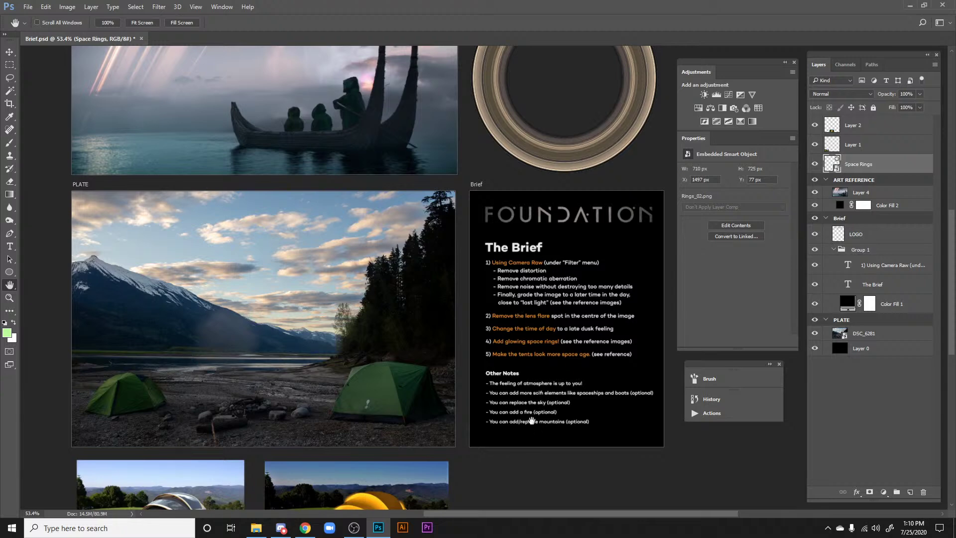
{"action": "scroll", "coordinate": [498, 388], "scroll_direction": "up", "scroll_amount": 1}
{"action": "scroll", "coordinate": [490, 381], "scroll_direction": "up", "scroll_amount": 1}
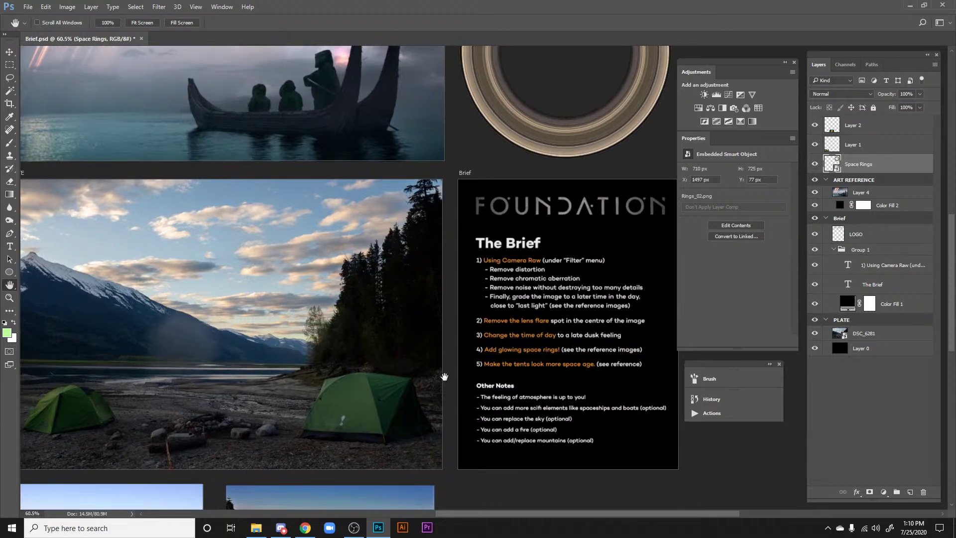
{"action": "left_click_drag", "start_coordinate": [444, 377], "coordinate": [469, 385]}
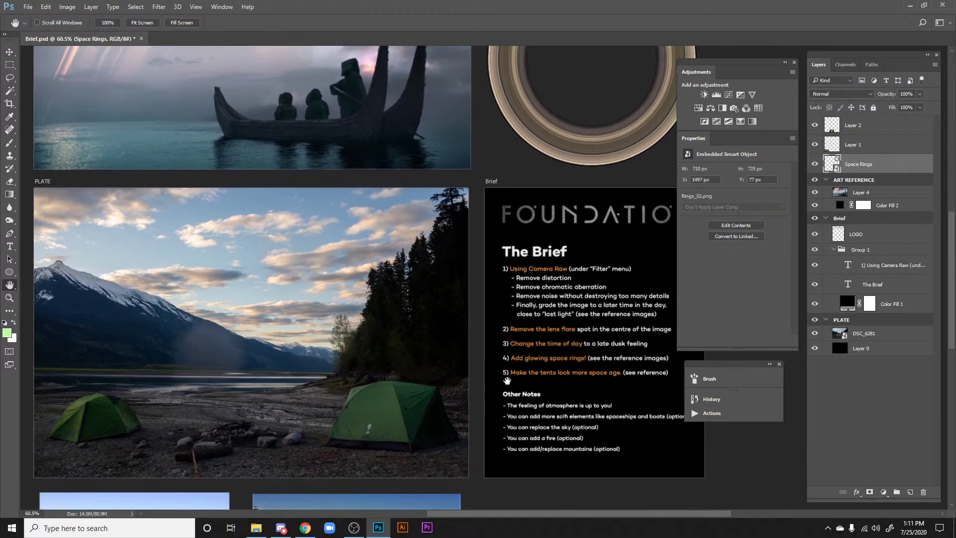
{"action": "scroll", "coordinate": [507, 380], "scroll_direction": "down", "scroll_amount": 2}
{"action": "scroll", "coordinate": [508, 381], "scroll_direction": "down", "scroll_amount": 1}
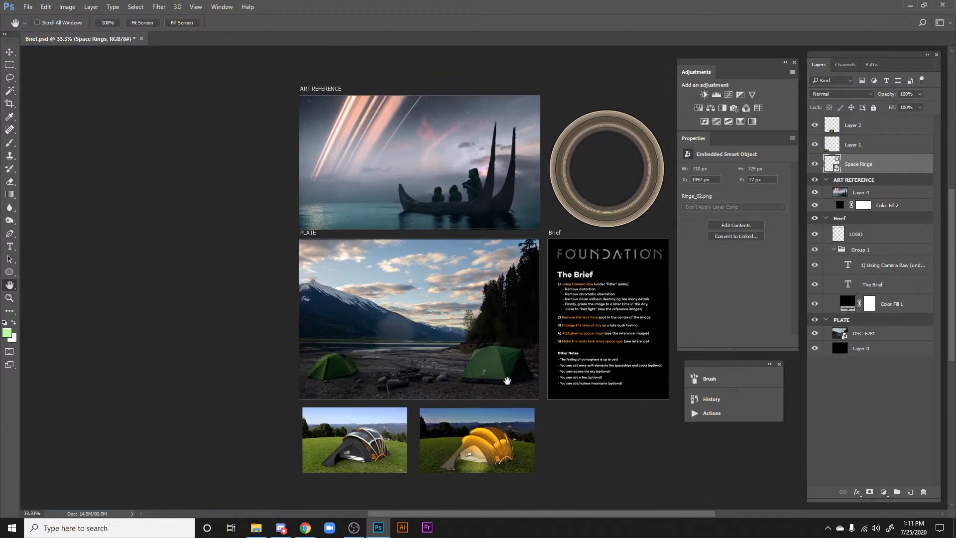
{"action": "left_click_drag", "start_coordinate": [486, 382], "coordinate": [423, 380]}
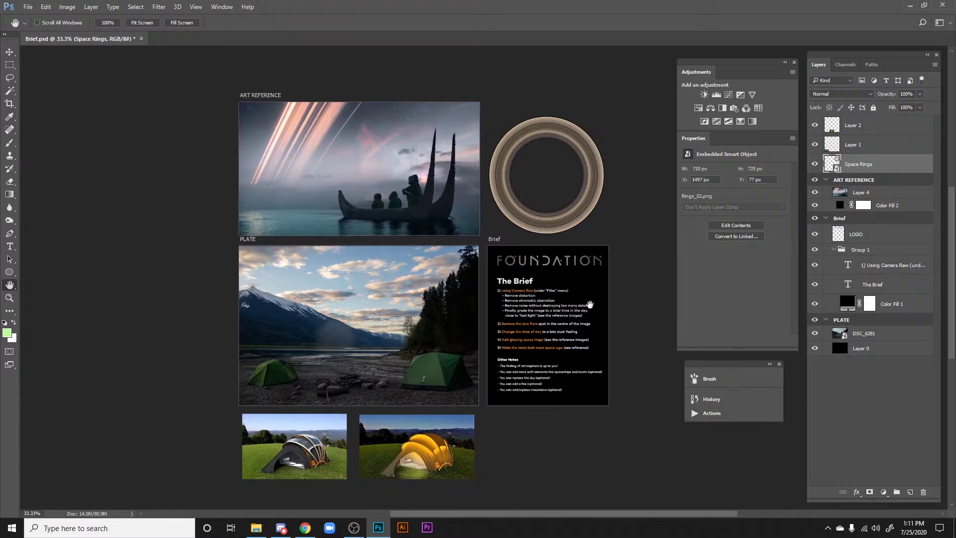
{"action": "left_click_drag", "start_coordinate": [589, 304], "coordinate": [563, 311]}
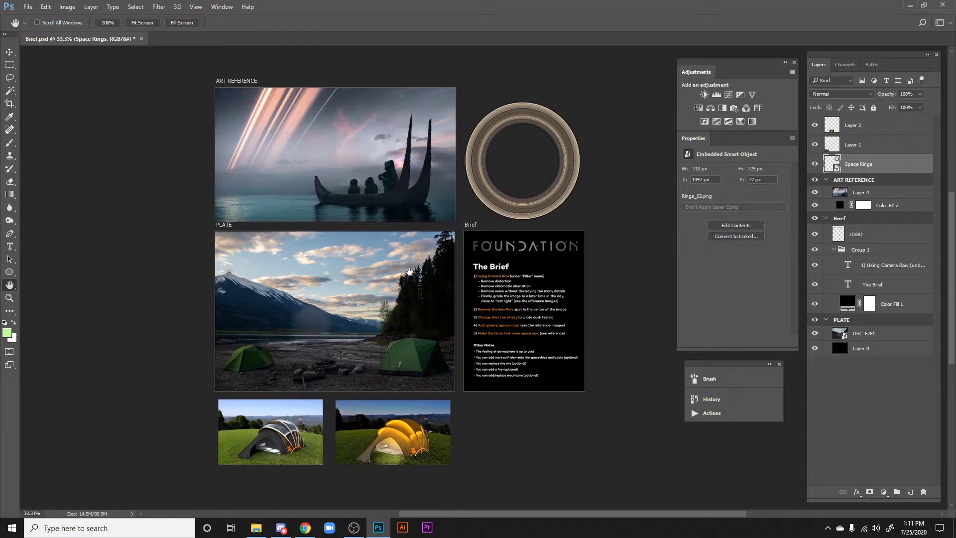
Step: Compare the plate's green tents with the glowing yellow tent reference, checking the surrounding artboards as well
{"action": "scroll", "coordinate": [424, 249], "scroll_direction": "up", "scroll_amount": 4}
{"action": "scroll", "coordinate": [424, 269], "scroll_direction": "down", "scroll_amount": 5}
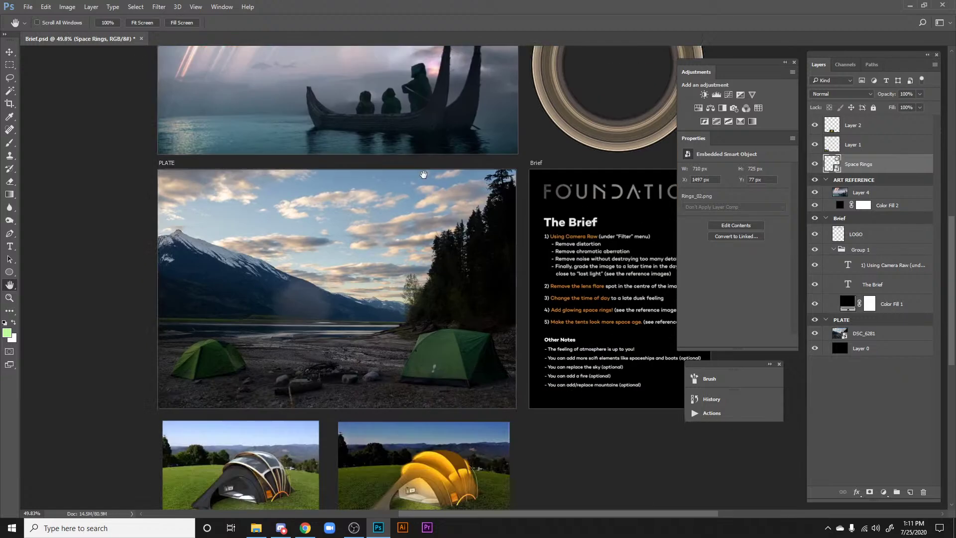
{"action": "scroll", "coordinate": [442, 426], "scroll_direction": "up", "scroll_amount": 5}
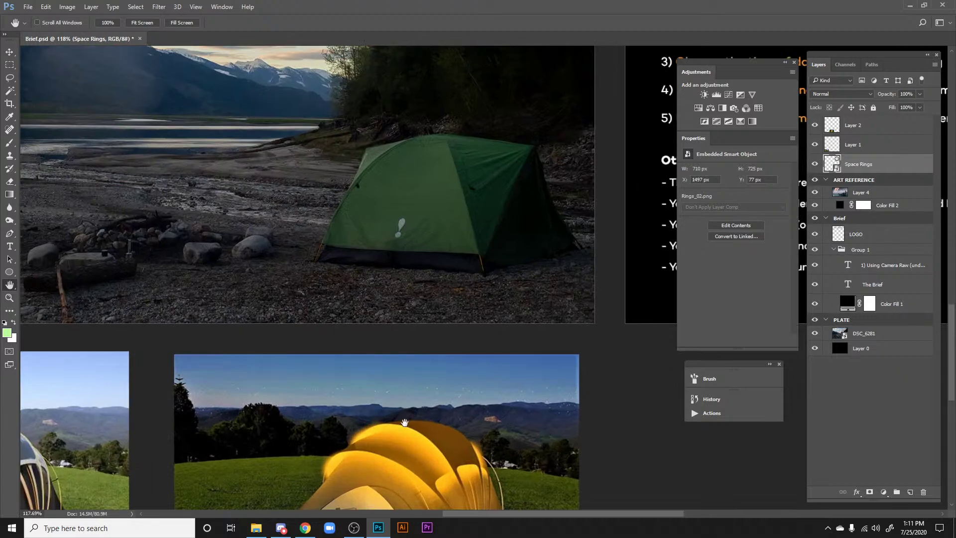
{"action": "left_click_drag", "start_coordinate": [405, 422], "coordinate": [434, 282]}
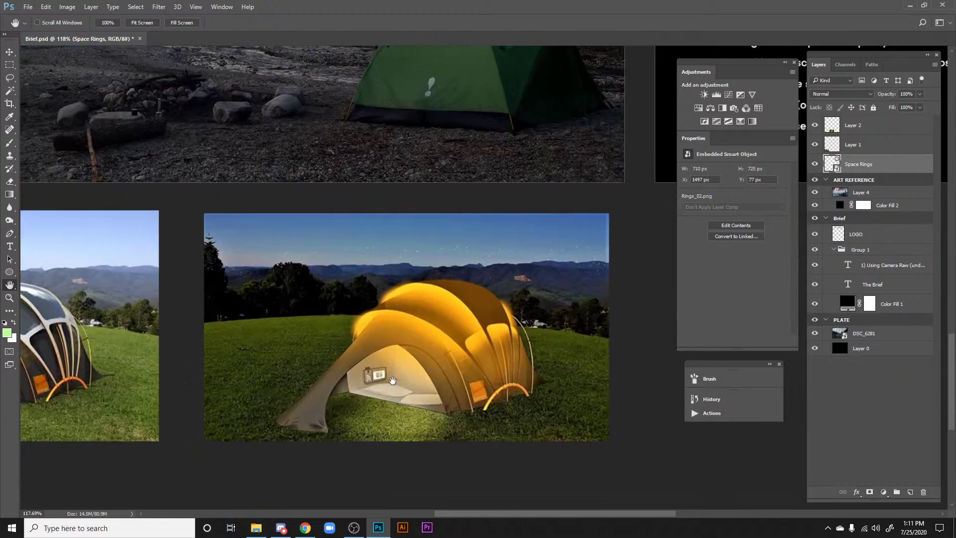
{"action": "left_click_drag", "start_coordinate": [464, 315], "coordinate": [444, 386]}
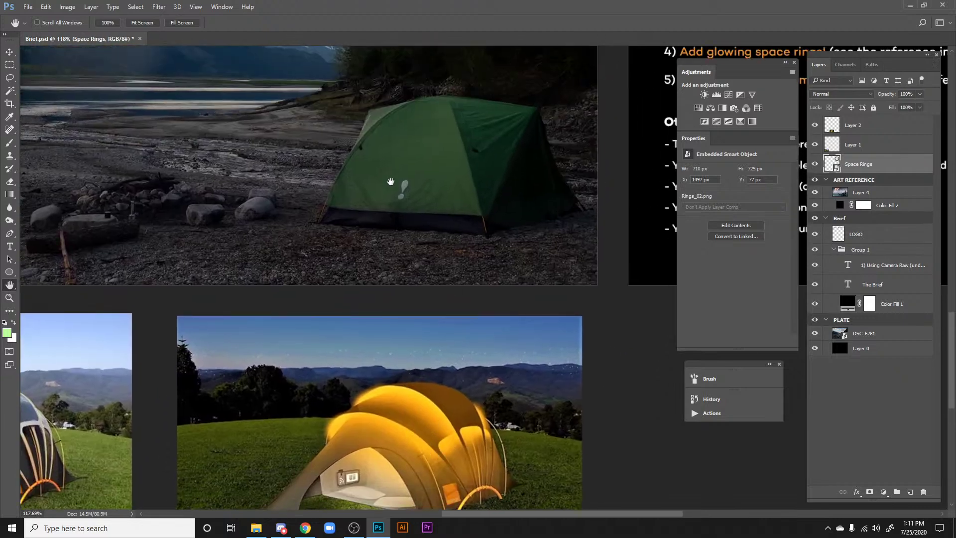
{"action": "left_click_drag", "start_coordinate": [291, 302], "coordinate": [543, 361]}
{"action": "scroll", "coordinate": [421, 305], "scroll_direction": "down", "scroll_amount": 4}
{"action": "left_click_drag", "start_coordinate": [483, 268], "coordinate": [436, 303]}
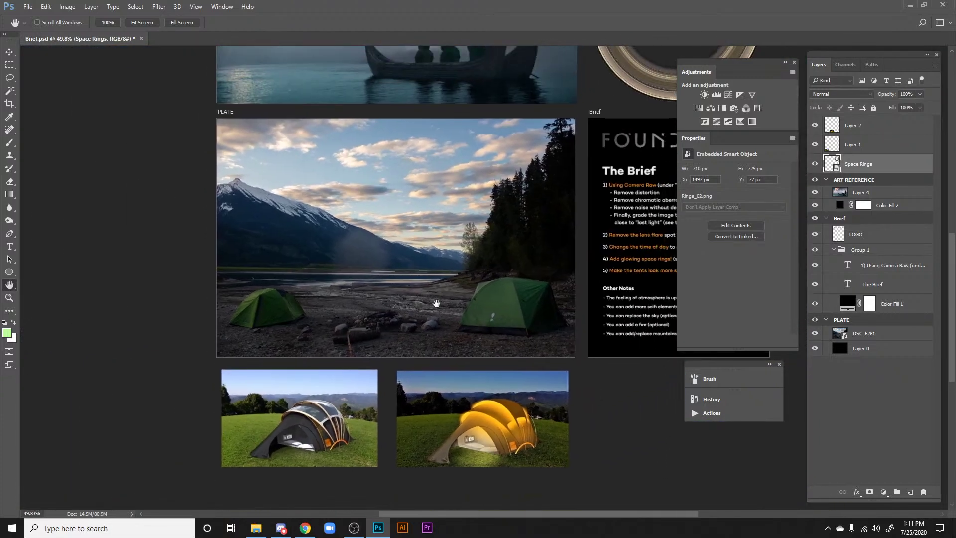
{"action": "left_click_drag", "start_coordinate": [440, 194], "coordinate": [394, 309]}
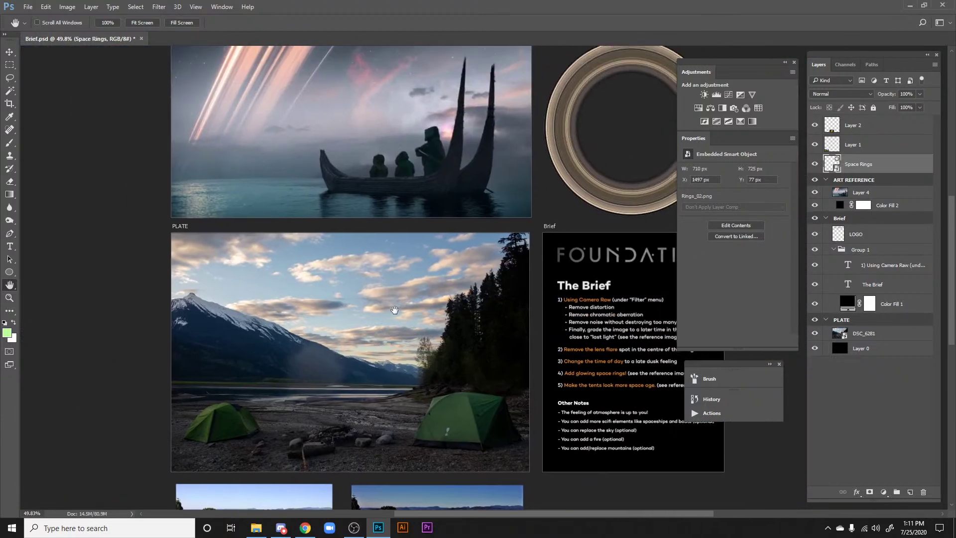
{"action": "left_click_drag", "start_coordinate": [374, 351], "coordinate": [335, 213]}
{"action": "left_click_drag", "start_coordinate": [412, 247], "coordinate": [369, 314]}
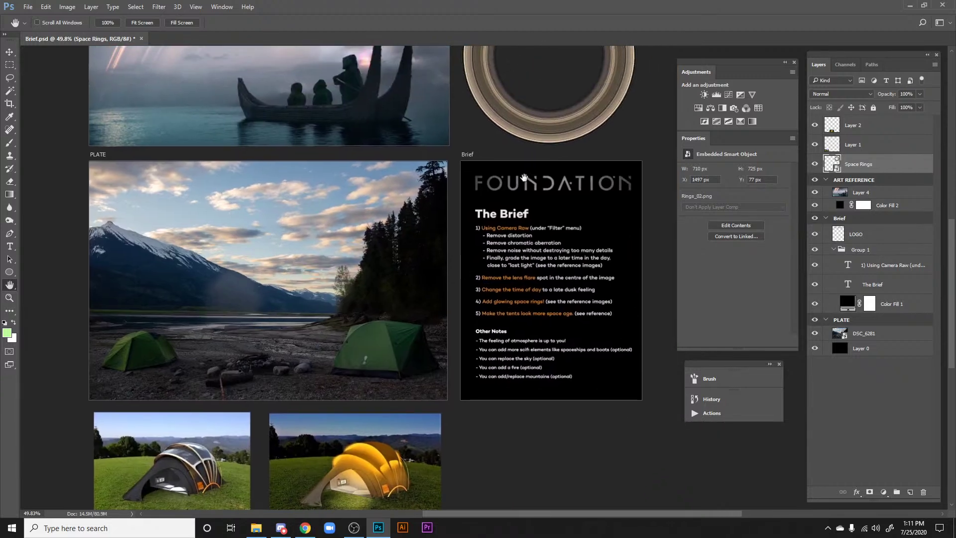
Step: Examine the art reference's rings and boat, and inspect the glowing yellow tent's lit interior and fabric up close
{"action": "scroll", "coordinate": [559, 376], "scroll_direction": "up", "scroll_amount": 3}
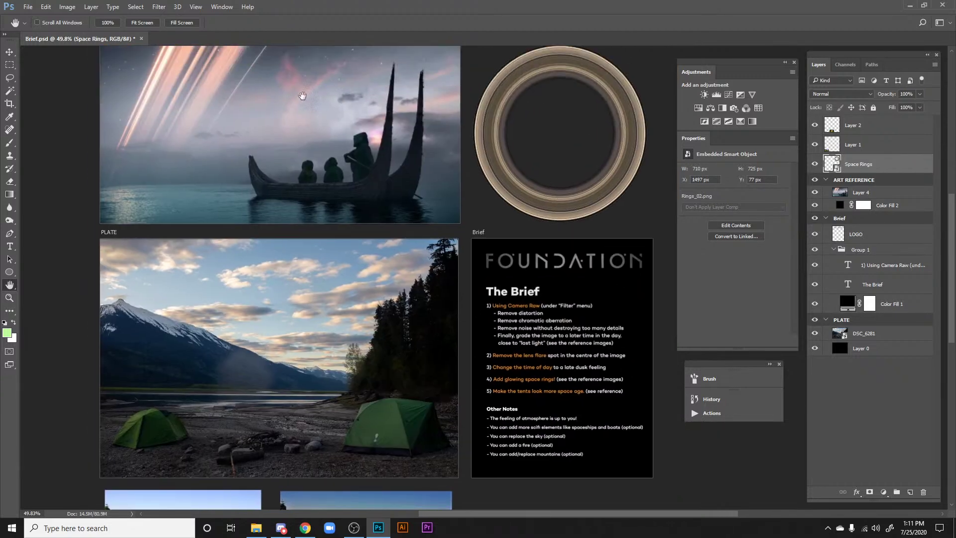
{"action": "left_click_drag", "start_coordinate": [313, 98], "coordinate": [383, 189]}
{"action": "scroll", "coordinate": [343, 263], "scroll_direction": "down", "scroll_amount": 5}
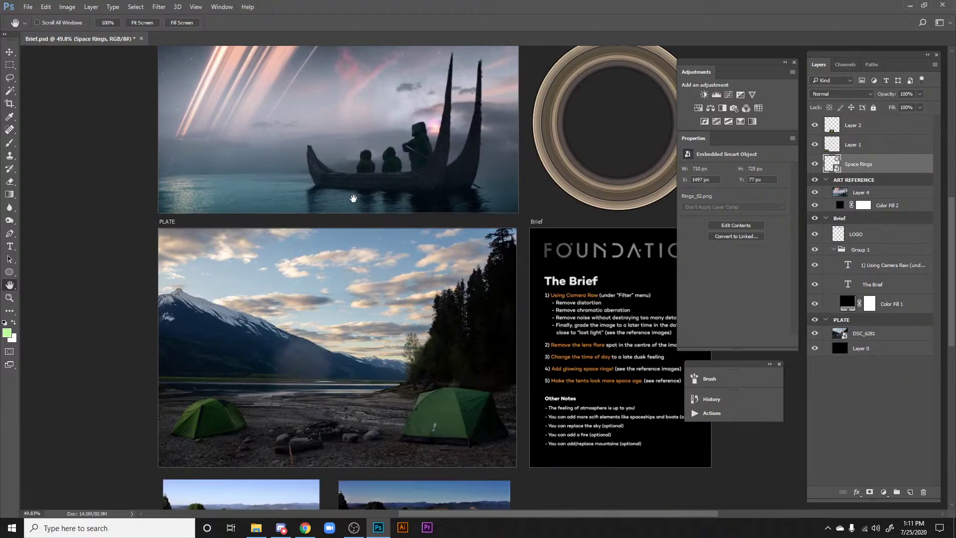
{"action": "scroll", "coordinate": [426, 418], "scroll_direction": "up", "scroll_amount": 1}
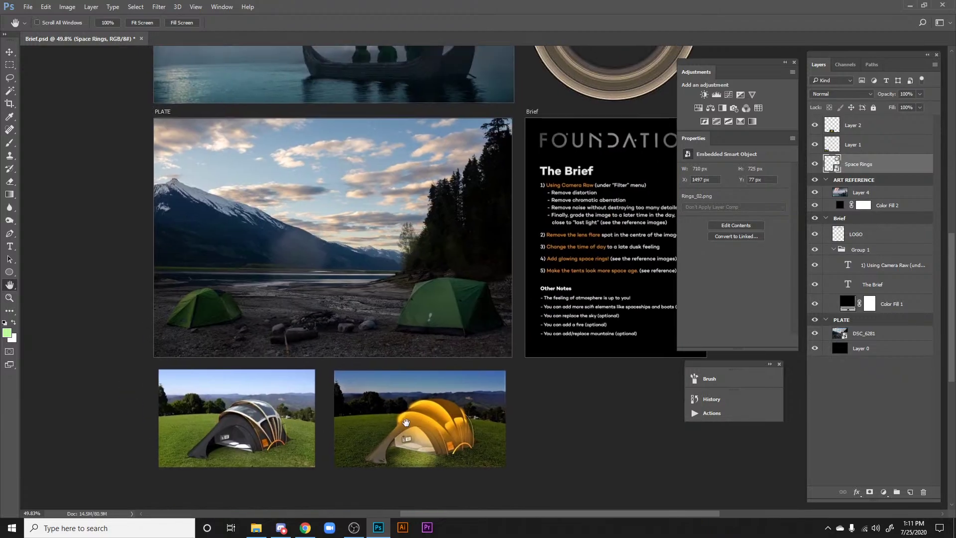
{"action": "scroll", "coordinate": [448, 439], "scroll_direction": "up", "scroll_amount": 8}
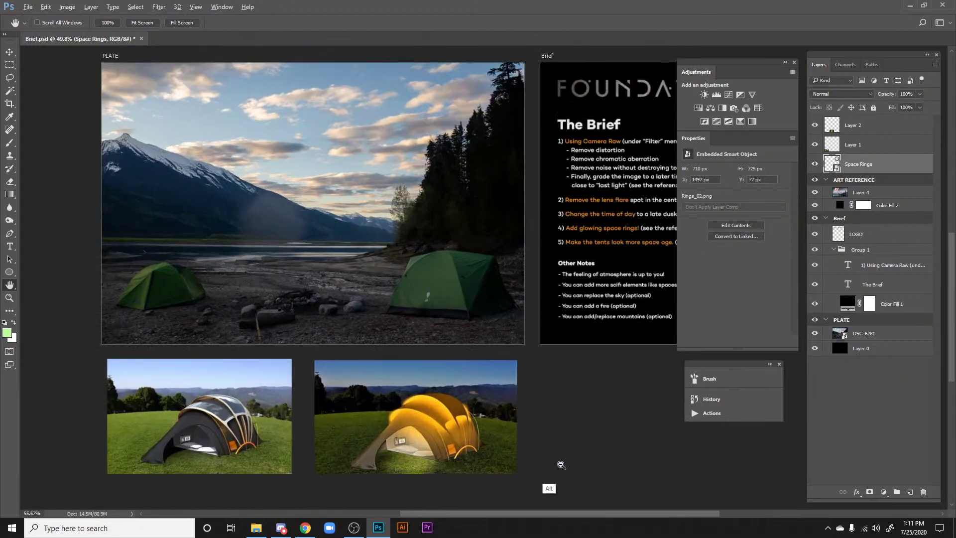
{"action": "scroll", "coordinate": [550, 330], "scroll_direction": "down", "scroll_amount": 2}
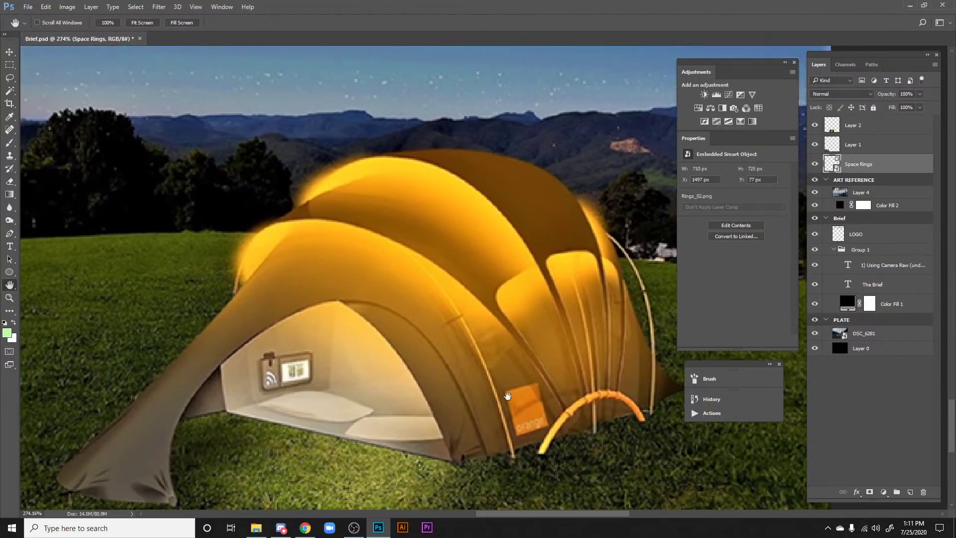
{"action": "left_click_drag", "start_coordinate": [564, 291], "coordinate": [532, 329]}
{"action": "left_click_drag", "start_coordinate": [268, 356], "coordinate": [307, 248]}
{"action": "left_click_drag", "start_coordinate": [429, 366], "coordinate": [346, 371]}
{"action": "scroll", "coordinate": [360, 295], "scroll_direction": "down", "scroll_amount": 5}
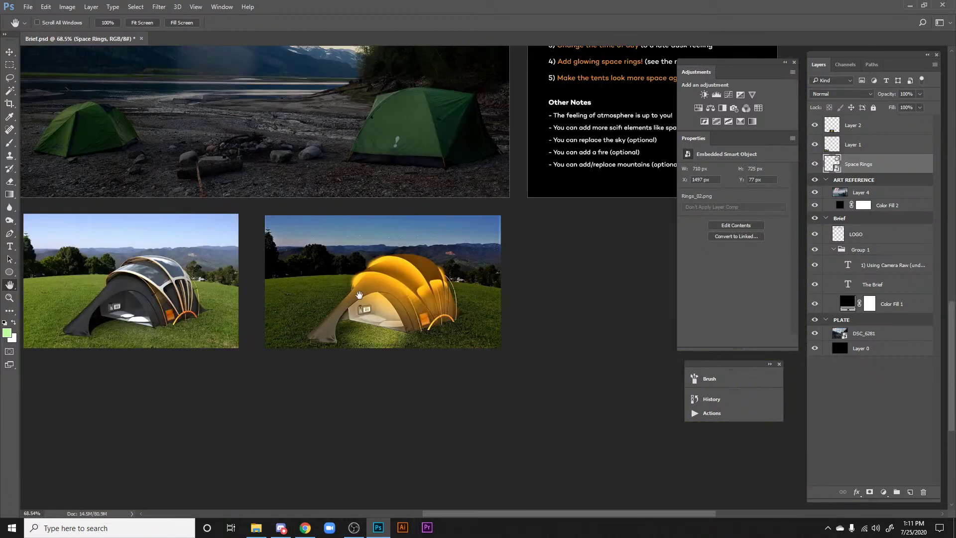
{"action": "left_click_drag", "start_coordinate": [305, 294], "coordinate": [423, 341]}
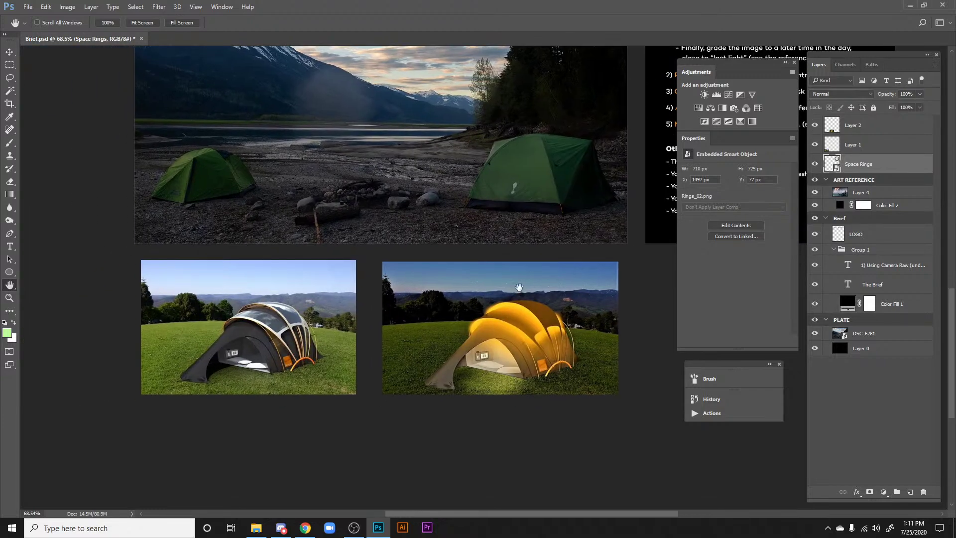
Step: Compare the daylight space-age tent reference with both green tents in the plate and the glowing night version
{"action": "scroll", "coordinate": [364, 396], "scroll_direction": "up", "scroll_amount": 2}
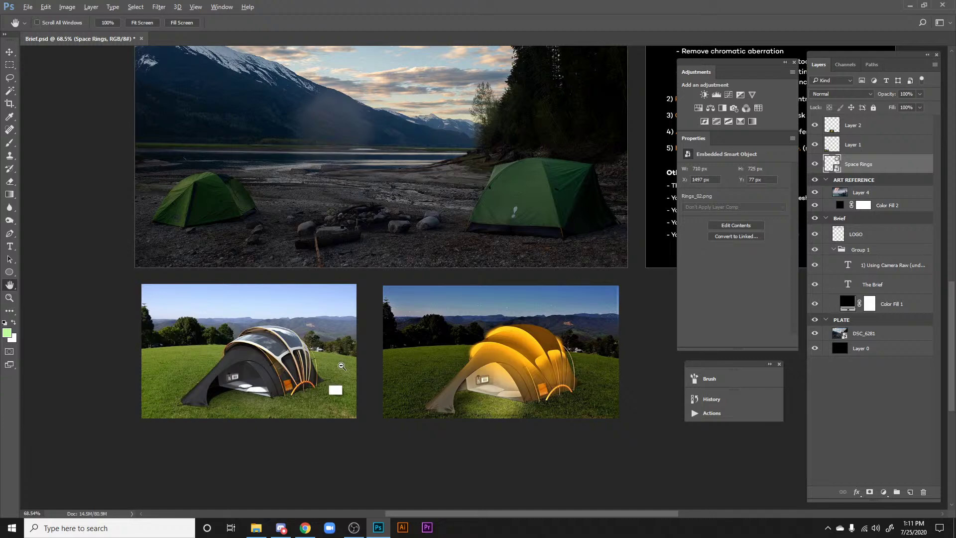
{"action": "left_click_drag", "start_coordinate": [341, 366], "coordinate": [391, 371]}
{"action": "left_click_drag", "start_coordinate": [275, 380], "coordinate": [332, 316]}
{"action": "left_click_drag", "start_coordinate": [360, 402], "coordinate": [363, 428]}
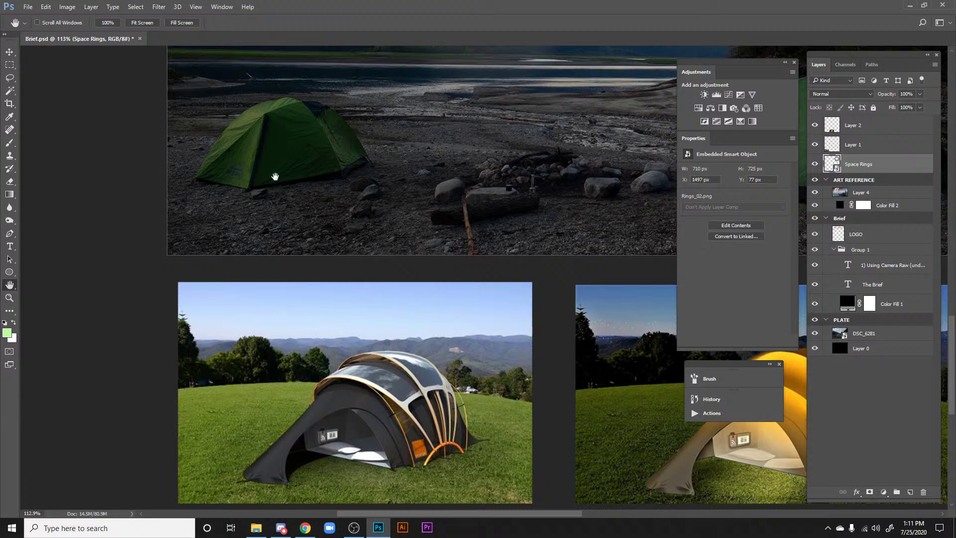
{"action": "left_click_drag", "start_coordinate": [274, 177], "coordinate": [154, 240]}
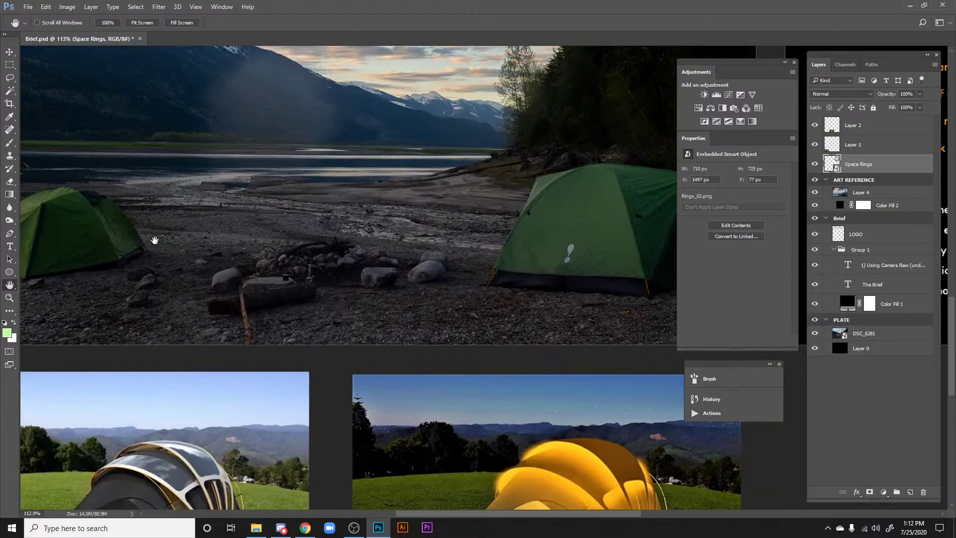
{"action": "left_click_drag", "start_coordinate": [518, 211], "coordinate": [550, 207]}
{"action": "left_click_drag", "start_coordinate": [508, 281], "coordinate": [529, 220]}
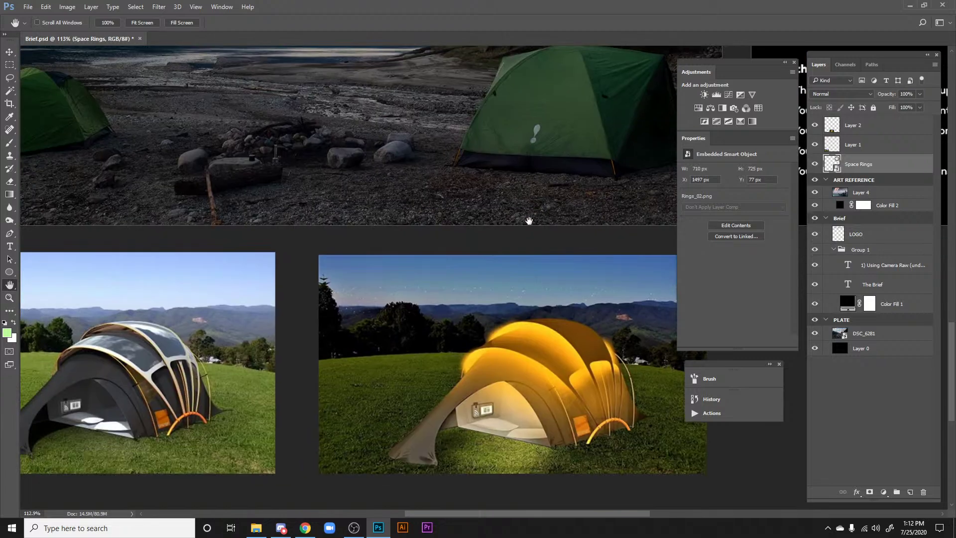
{"action": "left_click_drag", "start_coordinate": [529, 109], "coordinate": [529, 215]}
{"action": "left_click_drag", "start_coordinate": [459, 113], "coordinate": [430, 272]}
{"action": "left_click_drag", "start_coordinate": [297, 246], "coordinate": [398, 302]}
Step: Read the Brief artboard's numbered tasks up close, starting with the Camera Raw distortion, chromatic aberration, noise and grading items
{"action": "left_click_drag", "start_coordinate": [587, 177], "coordinate": [350, 344]}
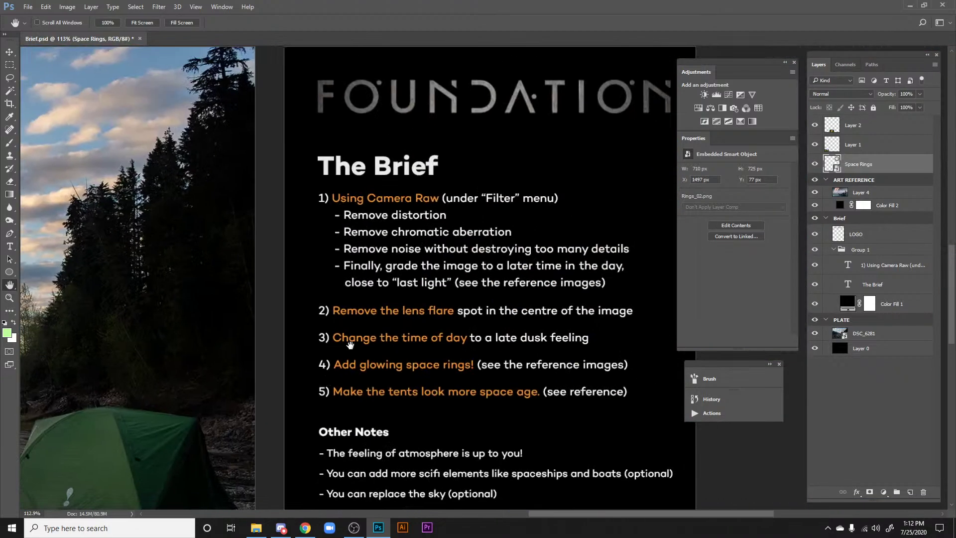
{"action": "left_click_drag", "start_coordinate": [490, 299], "coordinate": [469, 297]}
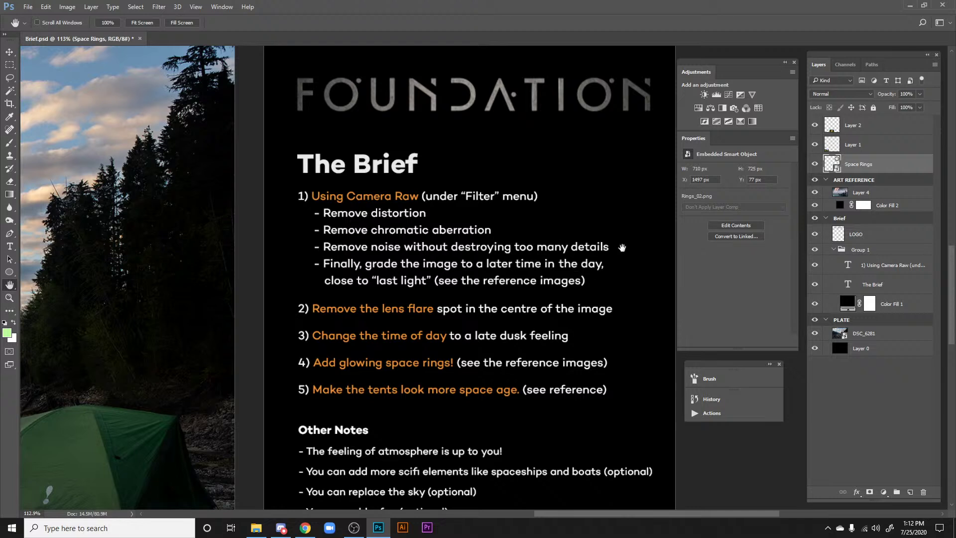
{"action": "left_click_drag", "start_coordinate": [438, 224], "coordinate": [446, 228]}
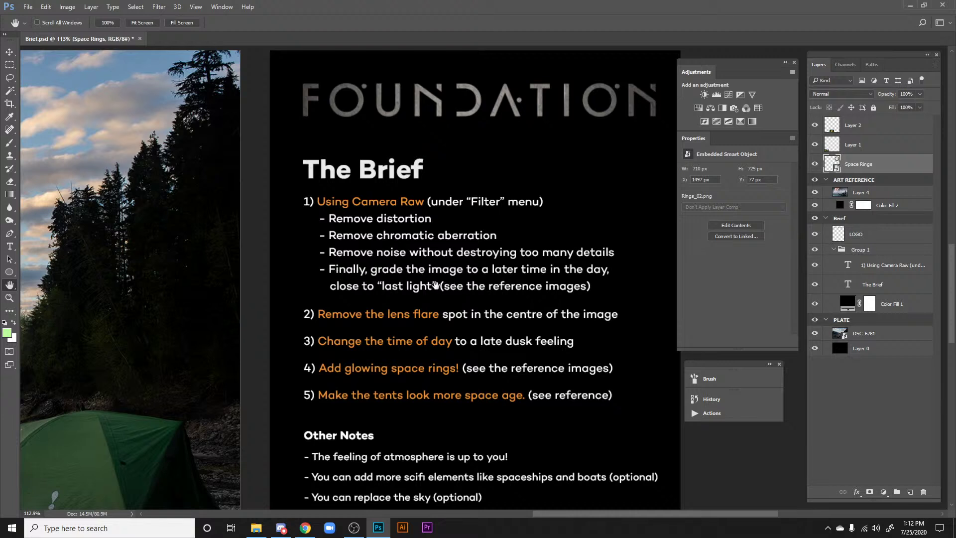
{"action": "left_click_drag", "start_coordinate": [331, 212], "coordinate": [305, 222]}
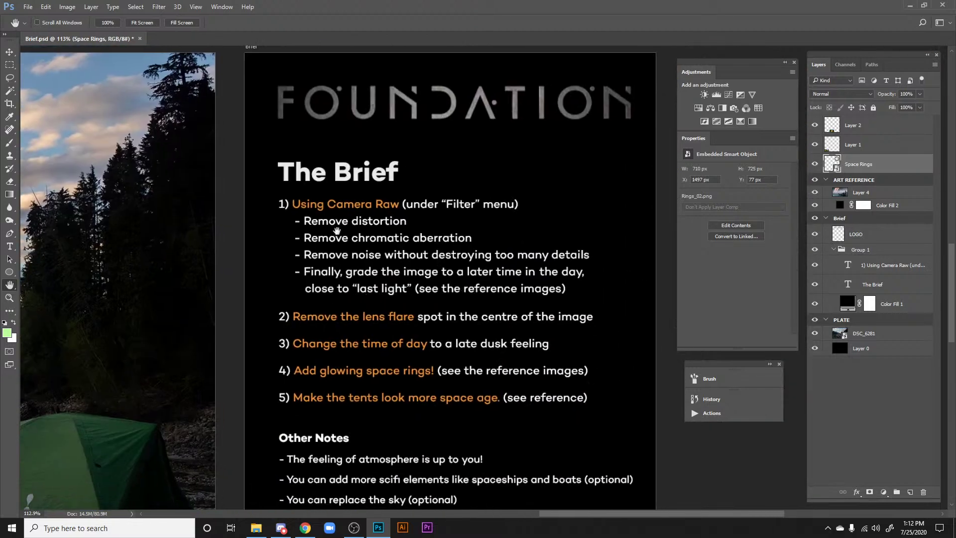
Step: Read the Brief artboard's remaining numbered tasks and the Other Notes, relating them to the plate
{"action": "left_click_drag", "start_coordinate": [317, 263], "coordinate": [346, 241]}
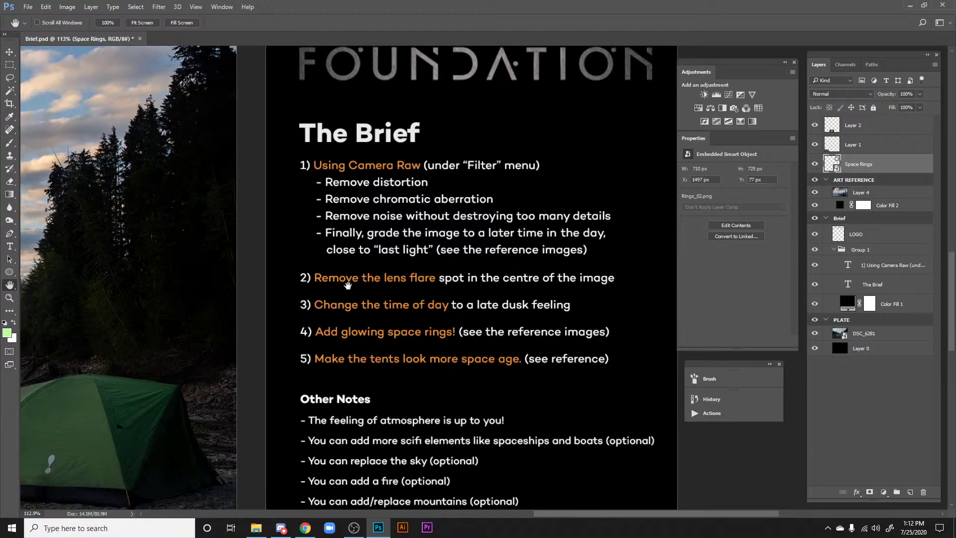
{"action": "left_click_drag", "start_coordinate": [268, 278], "coordinate": [379, 230]}
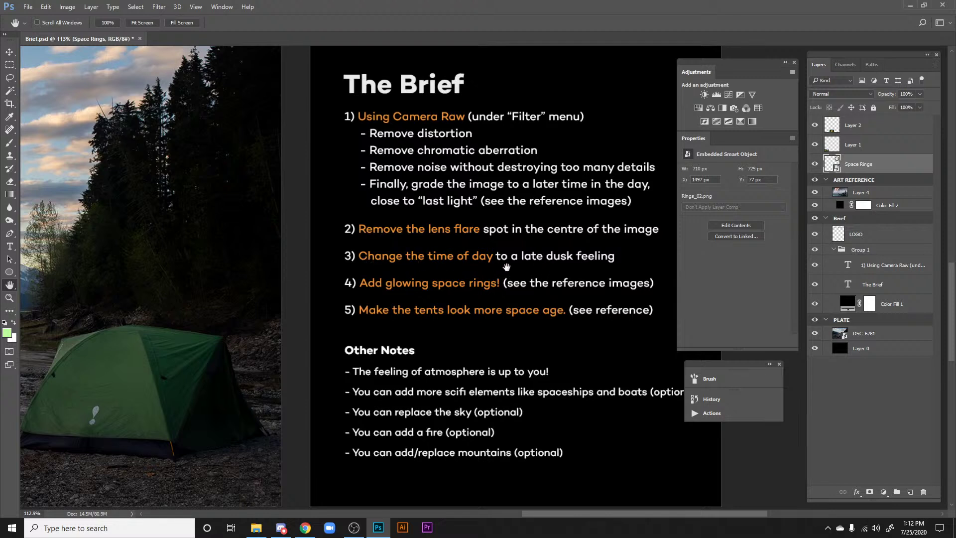
{"action": "mouse_move", "coordinate": [490, 288]}
{"action": "left_mouse_down"}
{"action": "mouse_move", "coordinate": [480, 316]}
{"action": "mouse_move", "coordinate": [506, 294]}
{"action": "left_mouse_up"}
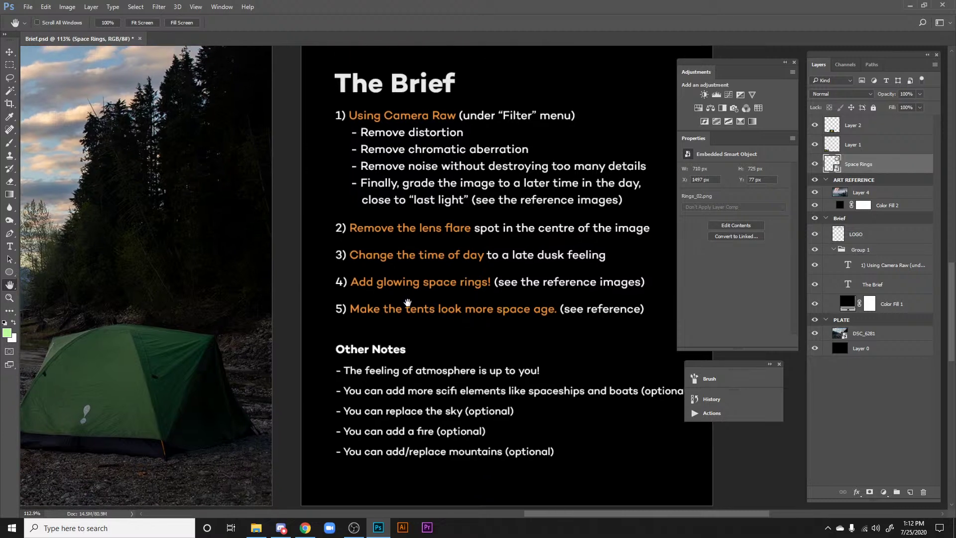
{"action": "left_click_drag", "start_coordinate": [419, 294], "coordinate": [438, 319]}
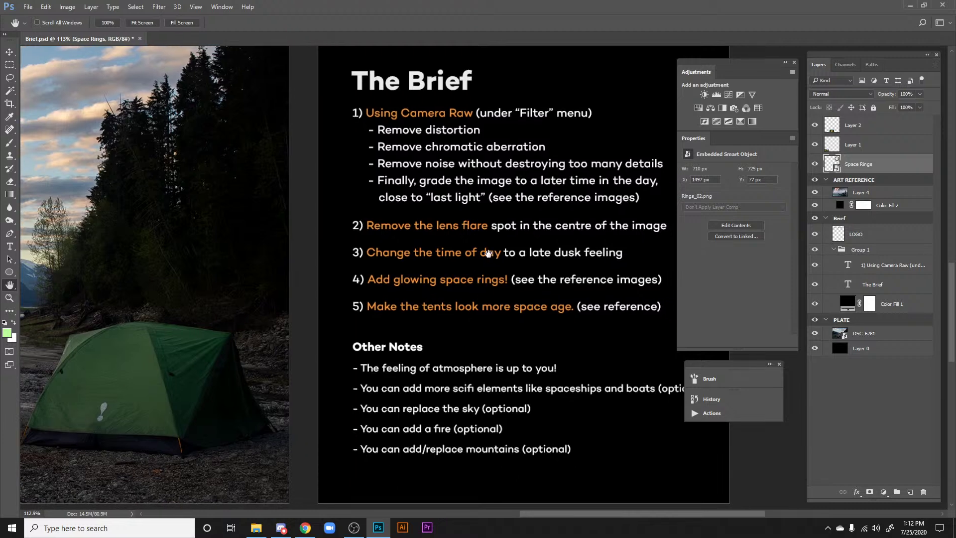
{"action": "scroll", "coordinate": [480, 277], "scroll_direction": "down", "scroll_amount": 6}
{"action": "scroll", "coordinate": [408, 279], "scroll_direction": "up", "scroll_amount": 3}
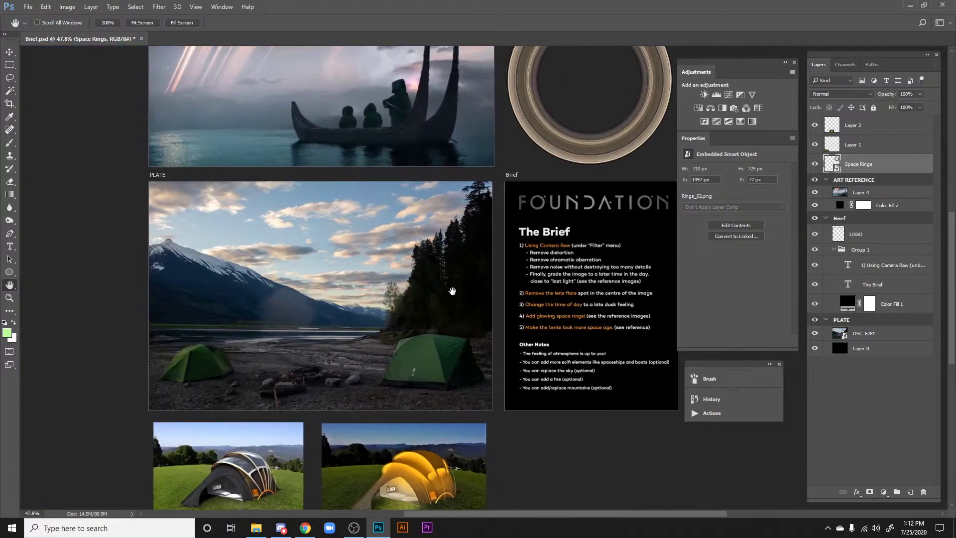
Step: Open the plate's DSC_6281 smart object in Camera Raw to show its raw settings, and accept them unchanged
{"action": "left_click_drag", "start_coordinate": [452, 291], "coordinate": [462, 294]}
{"action": "left_click", "coordinate": [845, 339]}
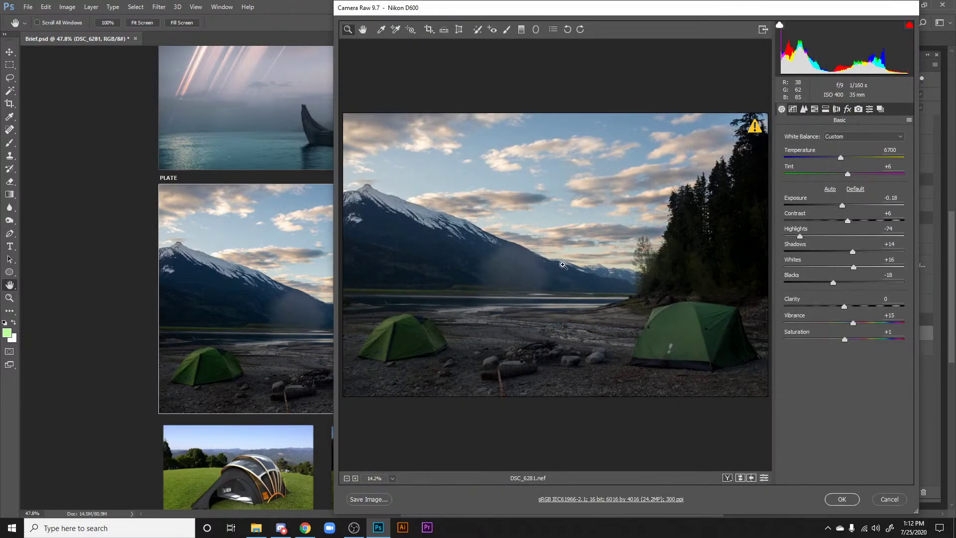
{"action": "left_click", "coordinate": [845, 500]}
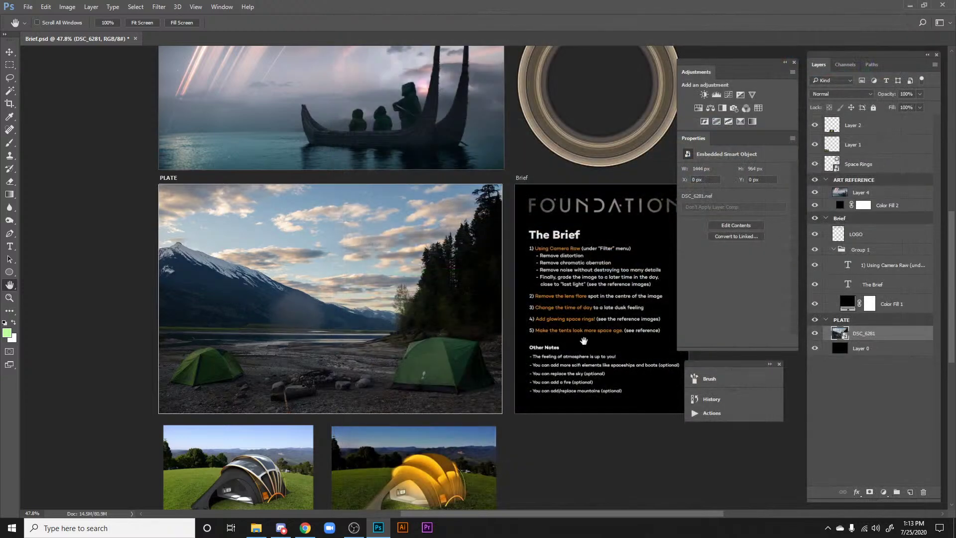
{"action": "left_click_drag", "start_coordinate": [576, 339], "coordinate": [547, 337]}
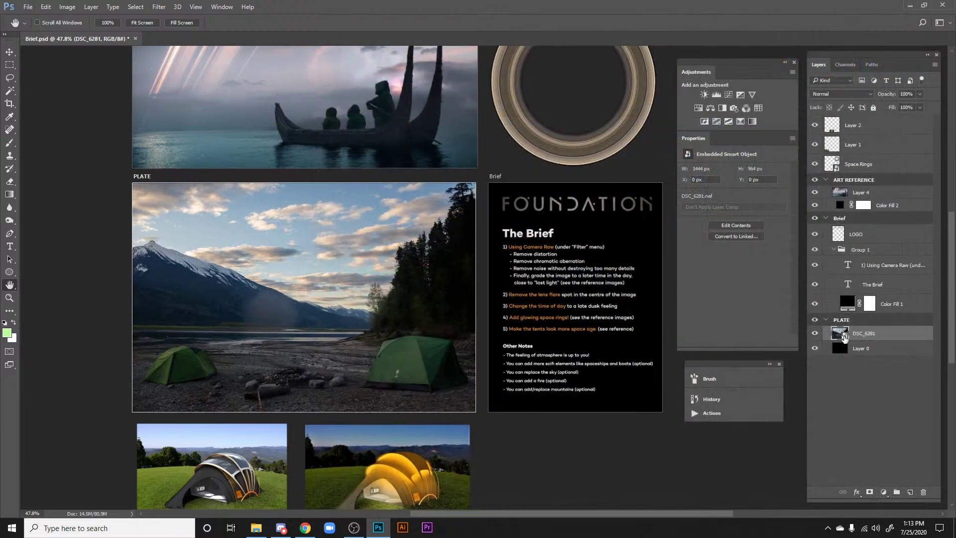
{"action": "double_click", "coordinate": [845, 335]}
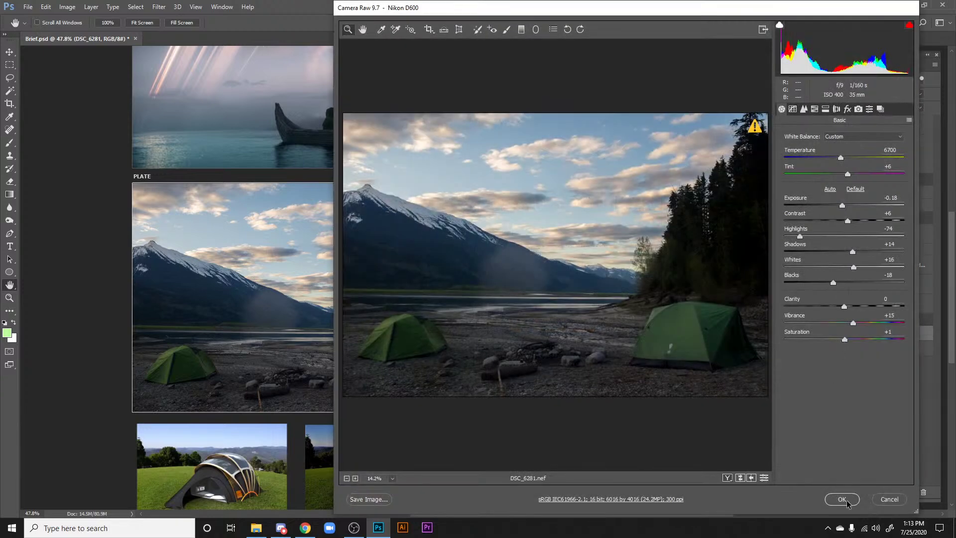
{"action": "left_click", "coordinate": [848, 502]}
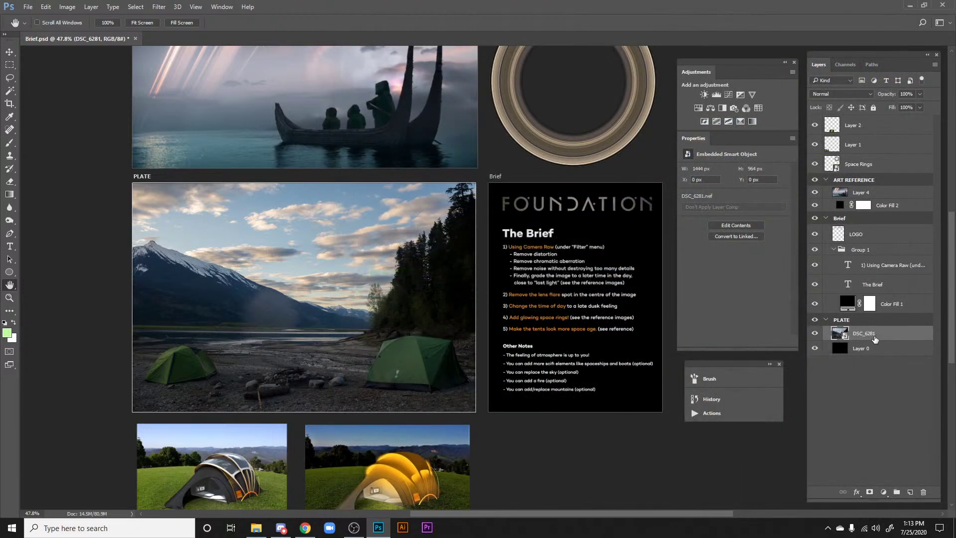
Step: Duplicate the DSC_6281 plate layer into a new document
{"action": "right_click", "coordinate": [884, 337]}
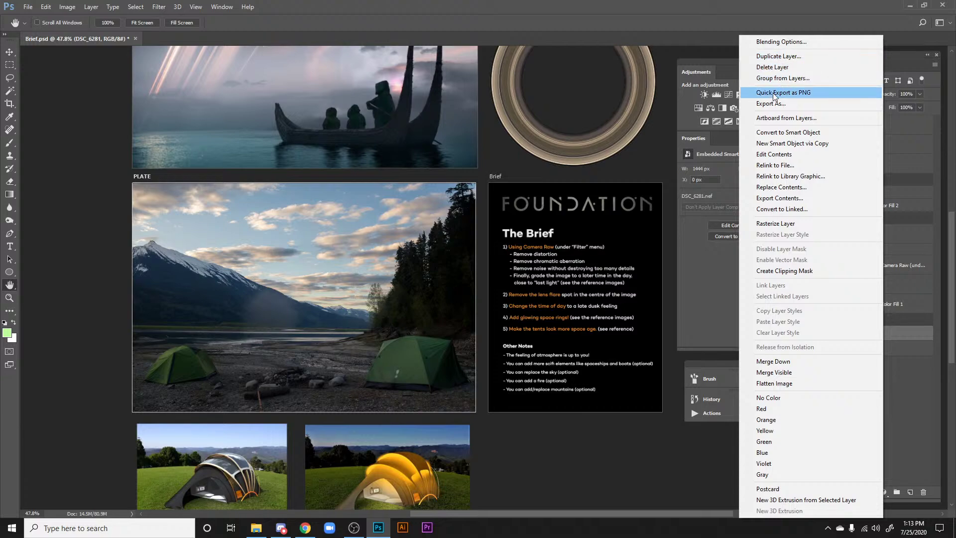
{"action": "mouse_move", "coordinate": [424, 223]}
{"action": "left_mouse_down"}
{"action": "mouse_move", "coordinate": [509, 227]}
{"action": "mouse_move", "coordinate": [416, 224]}
{"action": "left_mouse_up"}
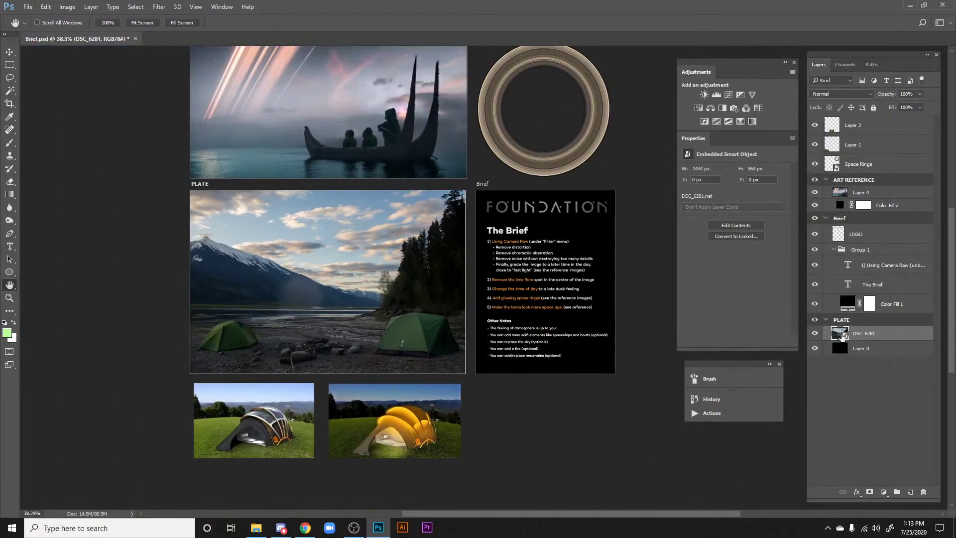
{"action": "right_click", "coordinate": [842, 335]}
{"action": "left_click", "coordinate": [885, 338]}
{"action": "right_click", "coordinate": [885, 325]}
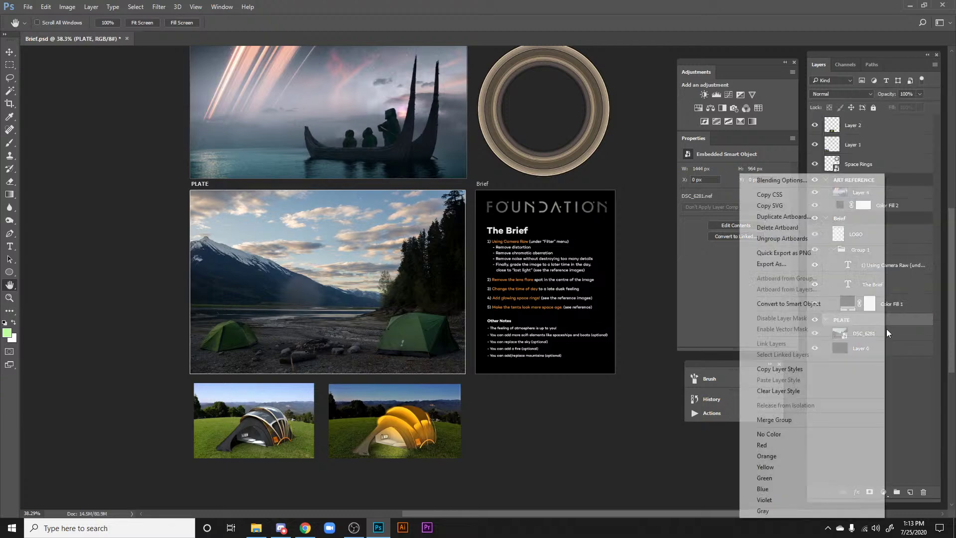
{"action": "left_click", "coordinate": [886, 329]}
{"action": "right_click", "coordinate": [898, 333]}
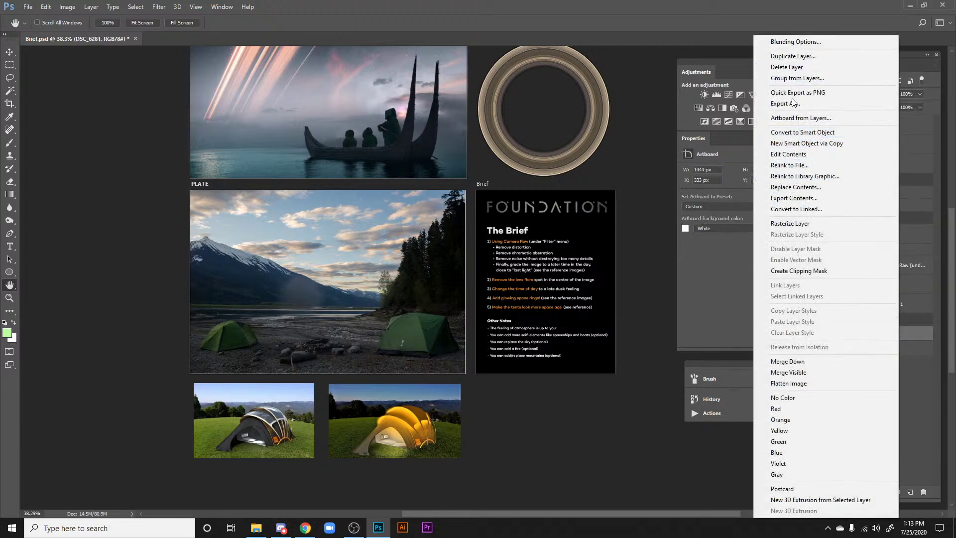
{"action": "left_click", "coordinate": [793, 56]}
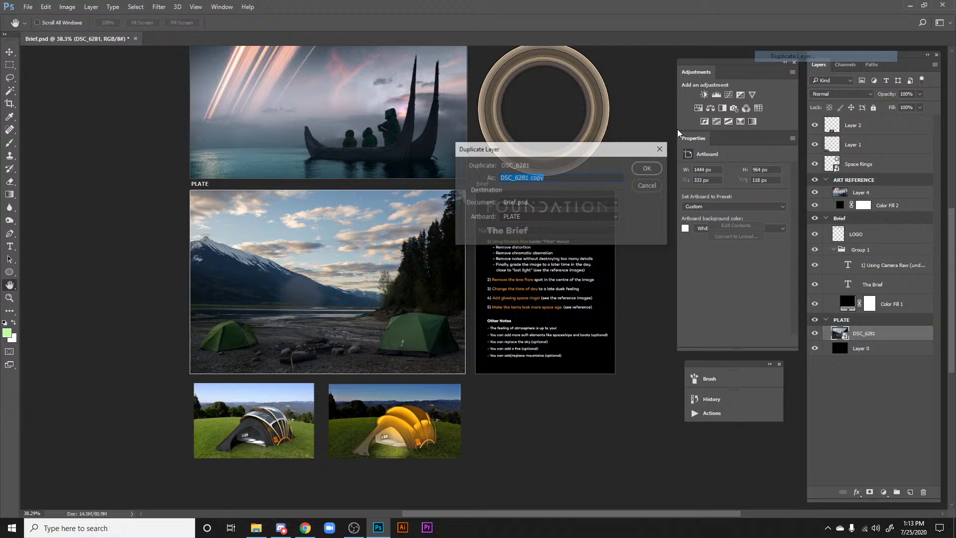
{"action": "left_click", "coordinate": [512, 205]}
{"action": "left_click", "coordinate": [530, 217]}
{"action": "left_click", "coordinate": [648, 168]}
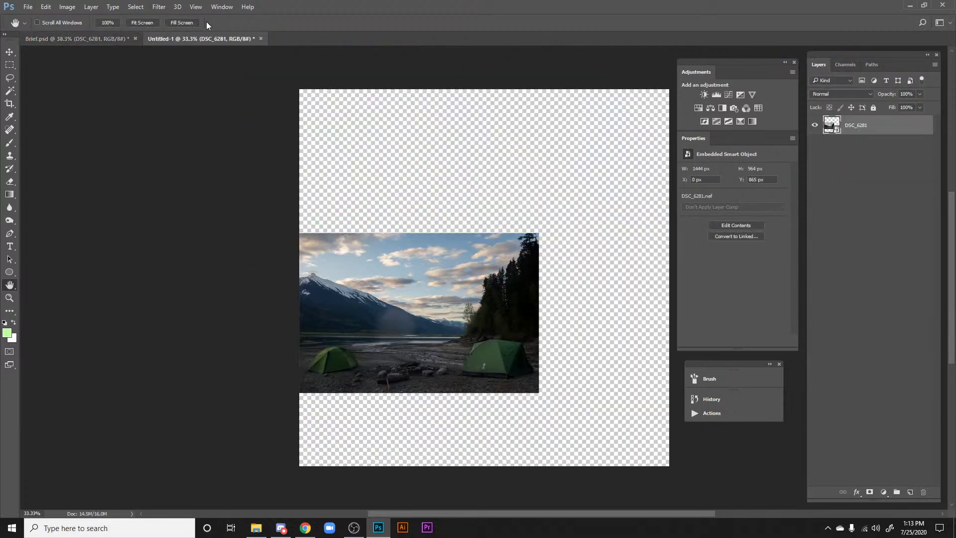
Step: Open the duplicated plate's smart object in Camera Raw and accept its settings unchanged
{"action": "left_click_drag", "start_coordinate": [439, 186], "coordinate": [387, 175]}
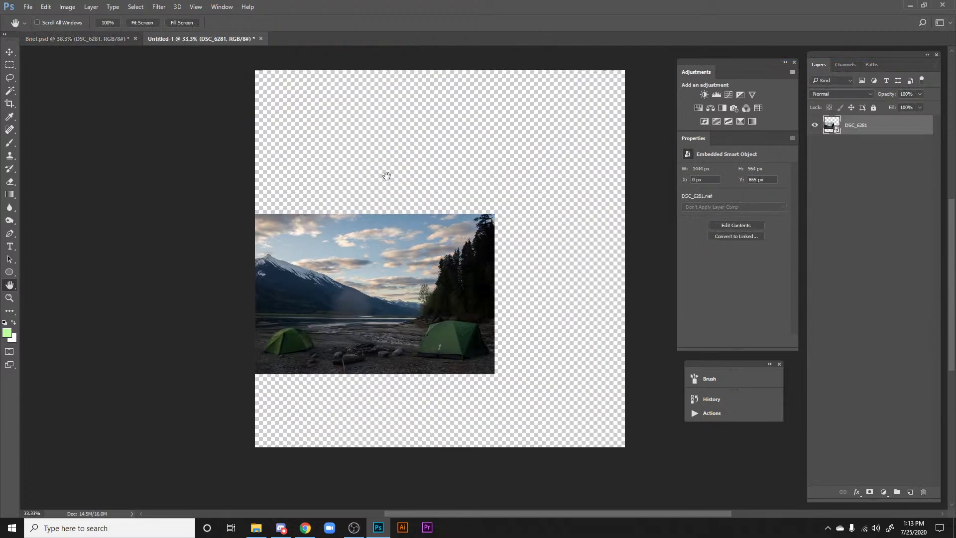
{"action": "double_click", "coordinate": [835, 128]}
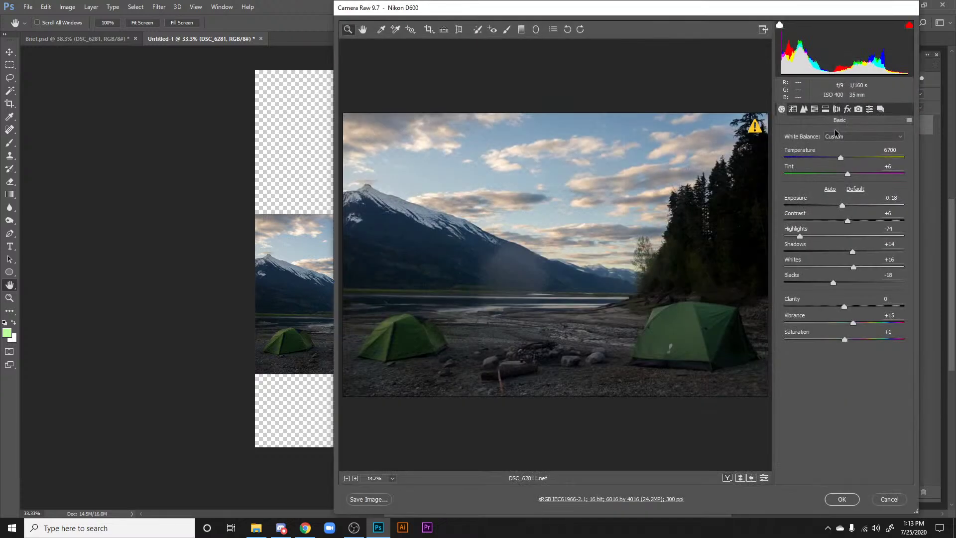
{"action": "left_click", "coordinate": [841, 500]}
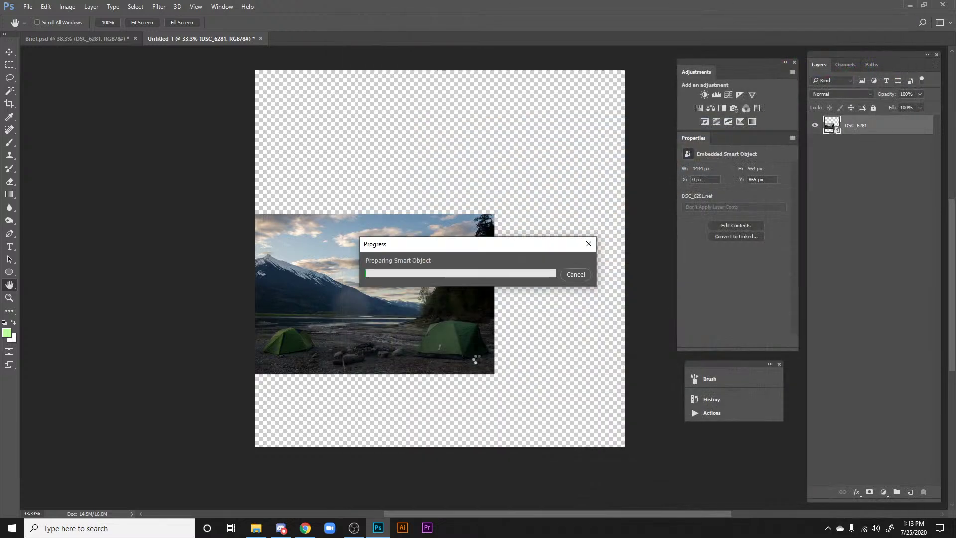
Step: Scale the duplicated plate up to about 269% so it fills the square canvas
{"action": "left_click_drag", "start_coordinate": [514, 324], "coordinate": [473, 335]}
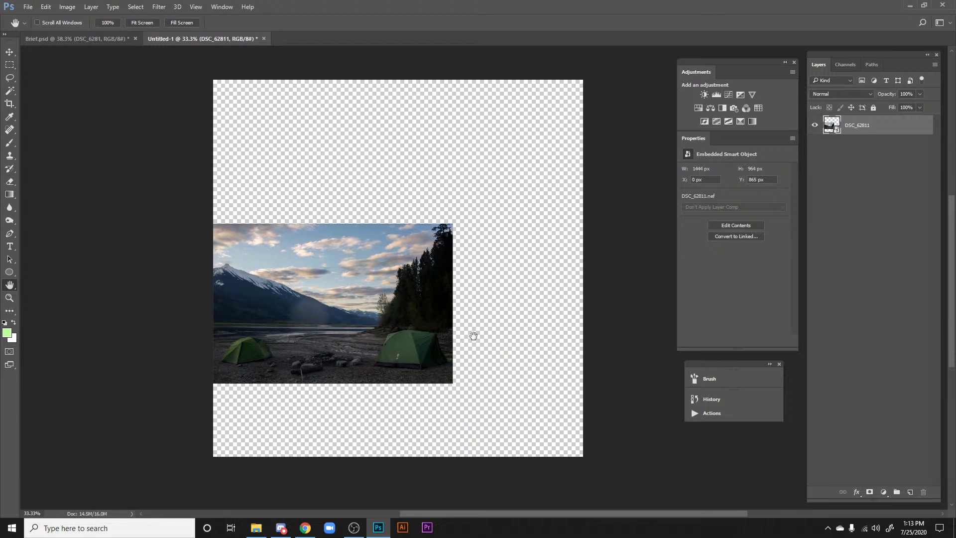
{"action": "key", "text": "ctrl+t"}
{"action": "left_click_drag", "start_coordinate": [456, 224], "coordinate": [747, 27]}
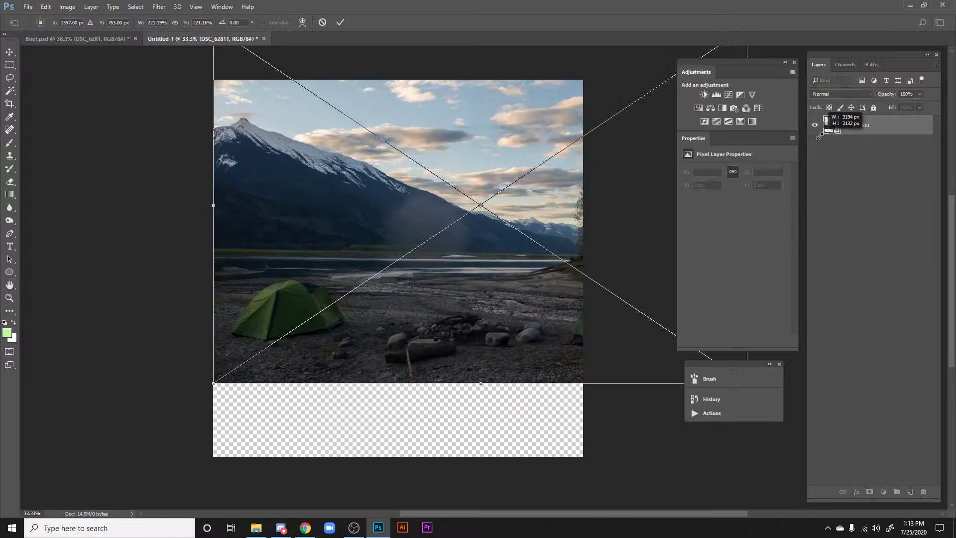
{"action": "left_click_drag", "start_coordinate": [205, 382], "coordinate": [101, 445]}
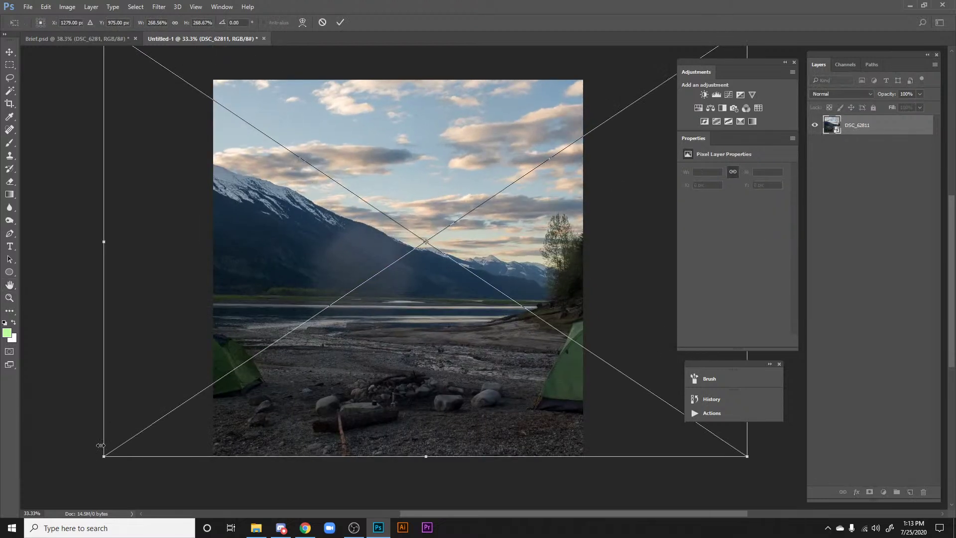
{"action": "key", "text": "Return"}
Step: Enlarge the duplicated plate further, to about 293%
{"action": "left_click_drag", "start_coordinate": [292, 436], "coordinate": [310, 506]}
{"action": "left_click_drag", "start_coordinate": [386, 378], "coordinate": [343, 386]}
{"action": "key", "text": "ctrl+t"}
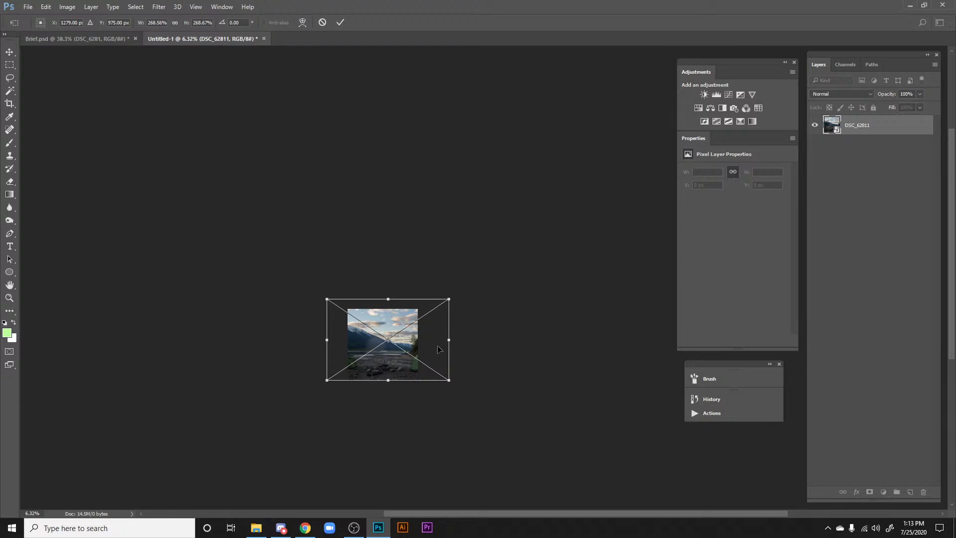
{"action": "left_click_drag", "start_coordinate": [451, 302], "coordinate": [468, 301]}
{"action": "key", "text": "space"}
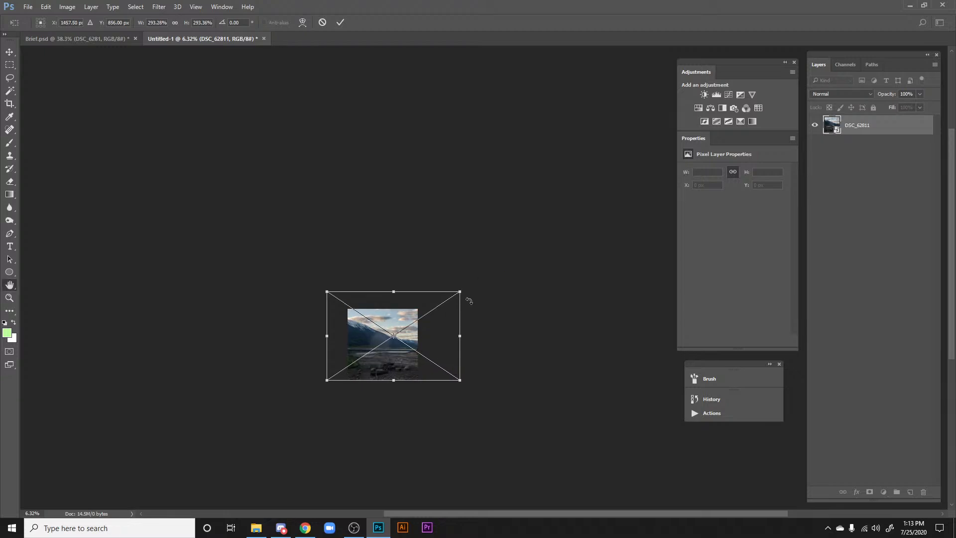
{"action": "key", "text": "Return"}
Step: Dismiss the new document setup and close the untitled test document without saving it
{"action": "key", "text": "ctrl+n"}
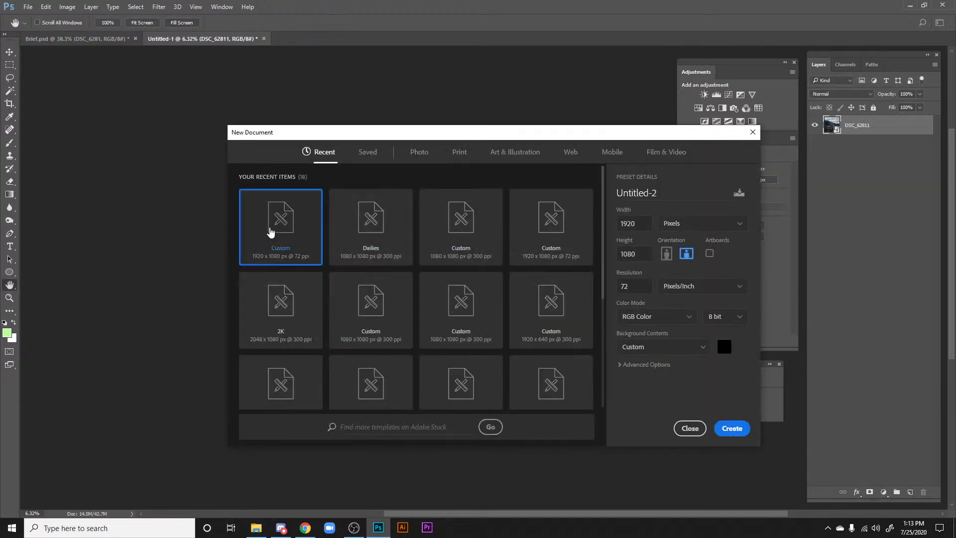
{"action": "left_click", "coordinate": [690, 428]}
{"action": "left_click", "coordinate": [264, 39]}
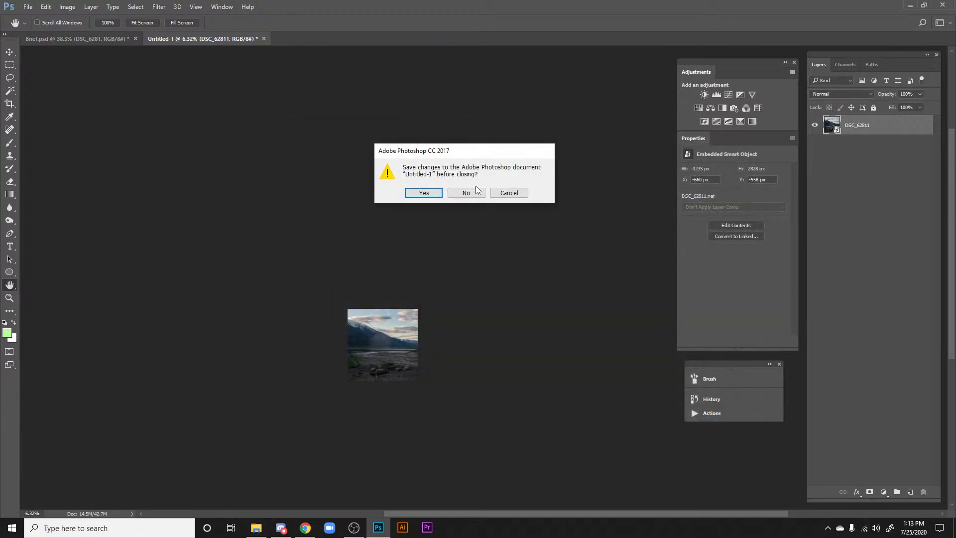
{"action": "left_click", "coordinate": [466, 192]}
Step: Create a new document from the saved 2K preset, 2048 x 1080 px at 300 ppi, RGB 16 bit
{"action": "scroll", "coordinate": [481, 234], "scroll_direction": "up", "scroll_amount": 3}
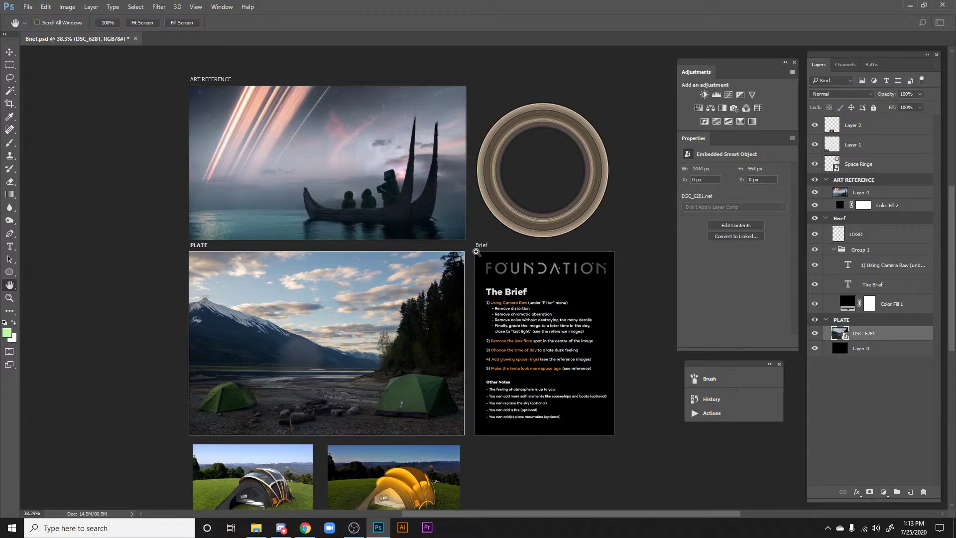
{"action": "key", "text": "ctrl+n"}
{"action": "left_click", "coordinate": [364, 156]}
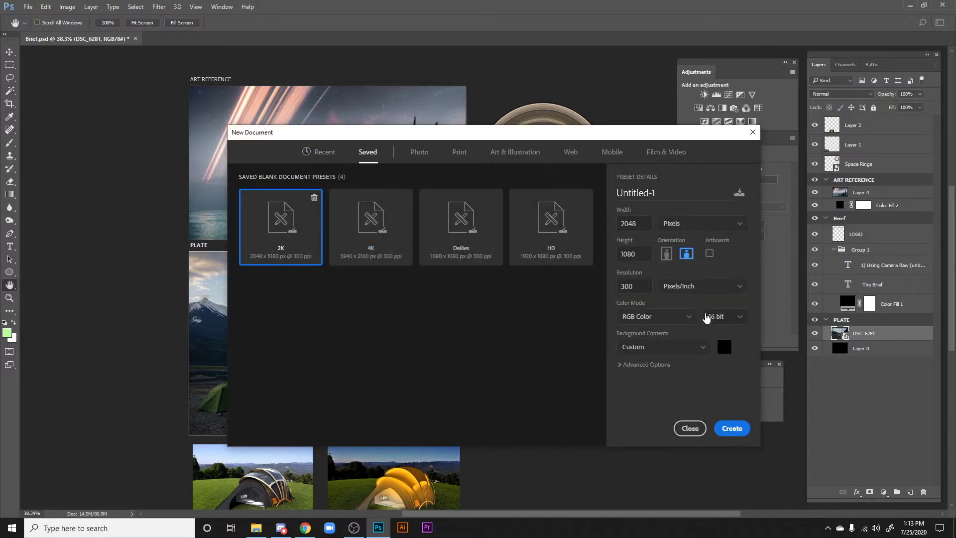
{"action": "left_click", "coordinate": [736, 429]}
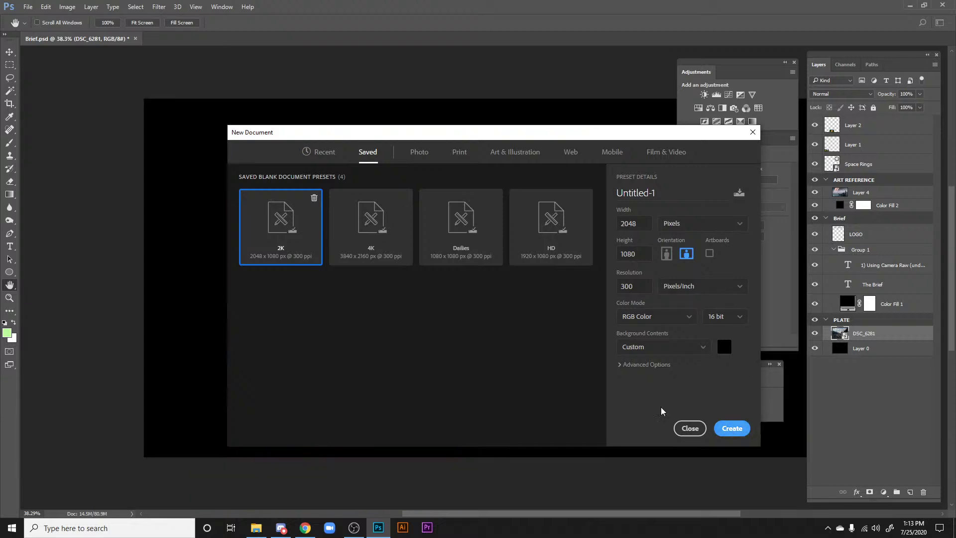
Step: Duplicate the DSC_6281 plate layer from Brief.psd into the Untitled-1 document and switch to that document
{"action": "left_click", "coordinate": [127, 40]}
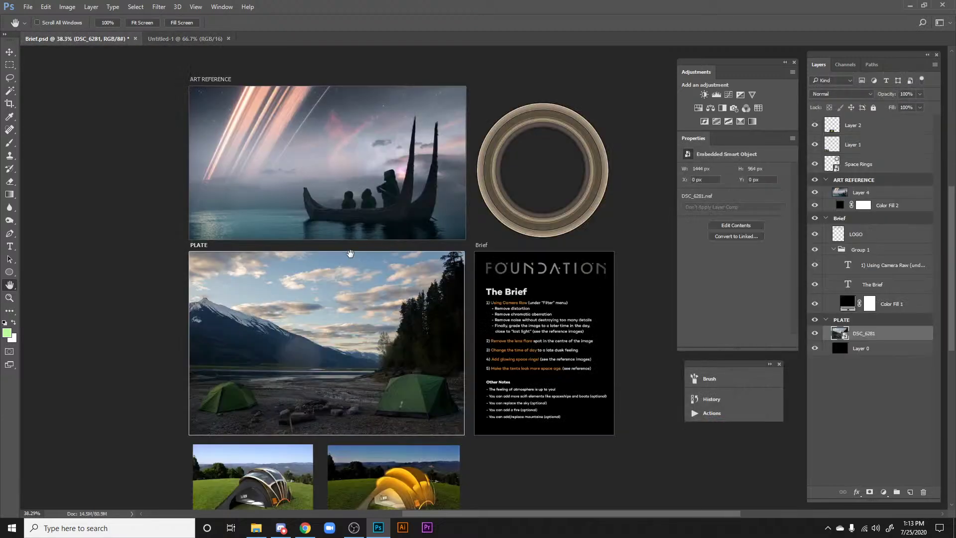
{"action": "right_click", "coordinate": [899, 340]}
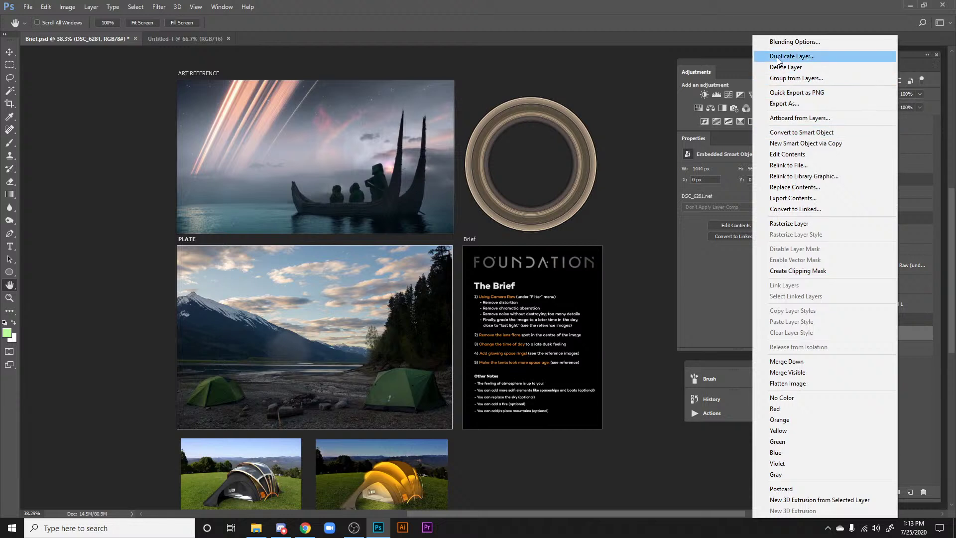
{"action": "left_click", "coordinate": [792, 56]}
{"action": "left_click", "coordinate": [560, 202]}
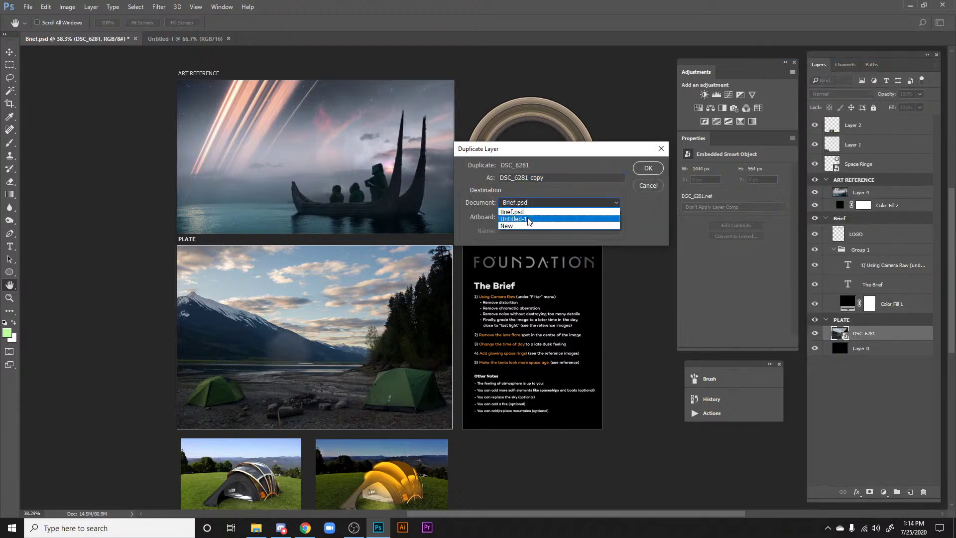
{"action": "left_click", "coordinate": [518, 218]}
{"action": "left_click", "coordinate": [647, 169]}
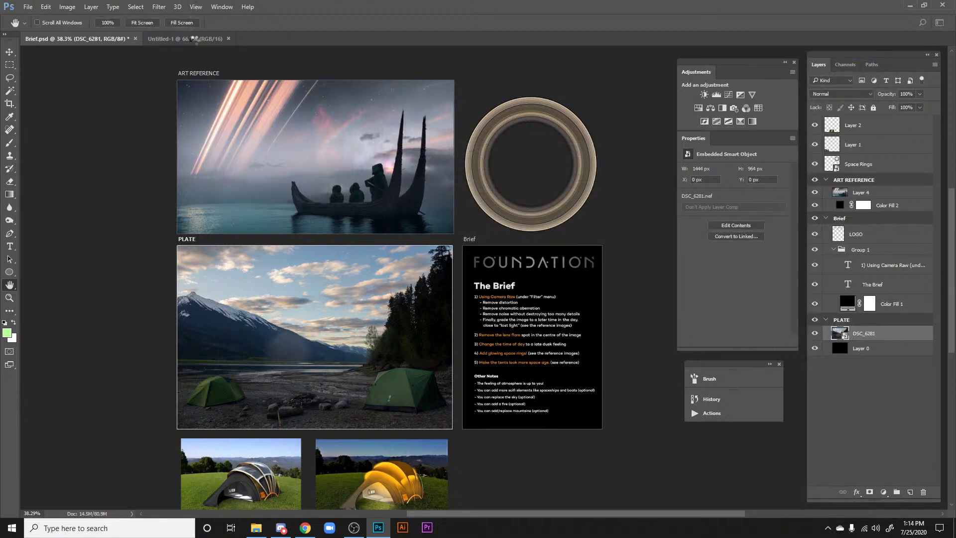
{"action": "left_click", "coordinate": [197, 39]}
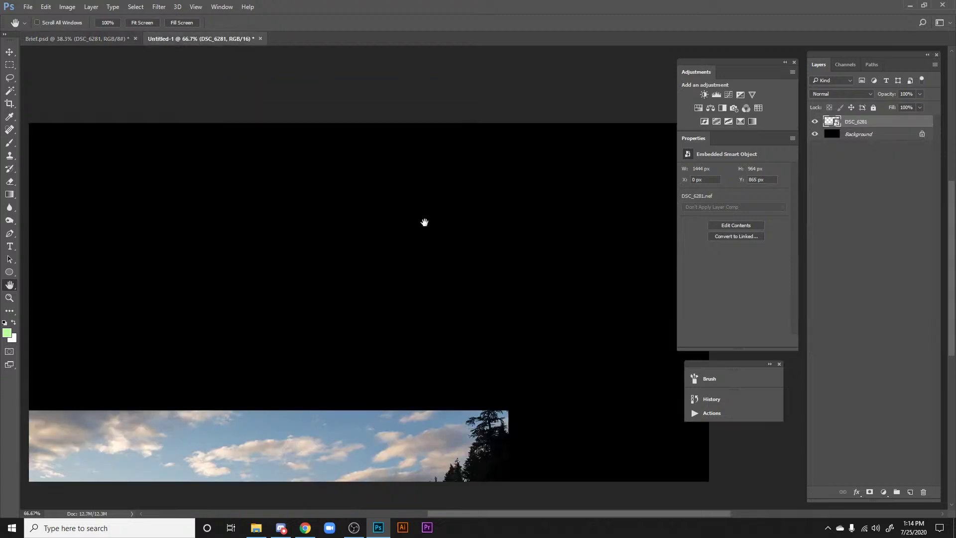
{"action": "key", "text": "ctrl+minus"}
{"action": "key", "text": "ctrl+minus"}
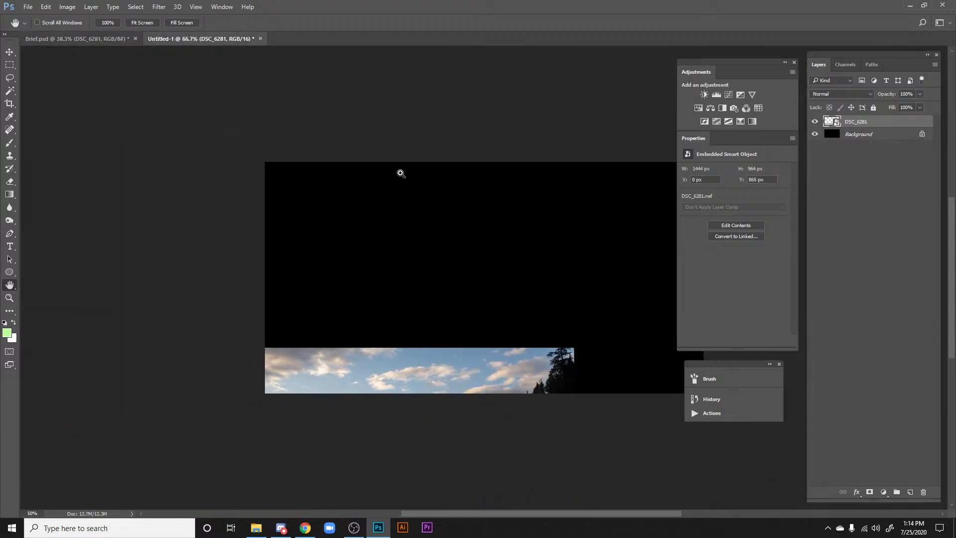
Step: Scale the DSC_6281 plate to about 34.3% and position it so it fills the full canvas width and height
{"action": "key", "text": "ctrl+t"}
{"action": "left_click_drag", "start_coordinate": [522, 424], "coordinate": [571, 298]}
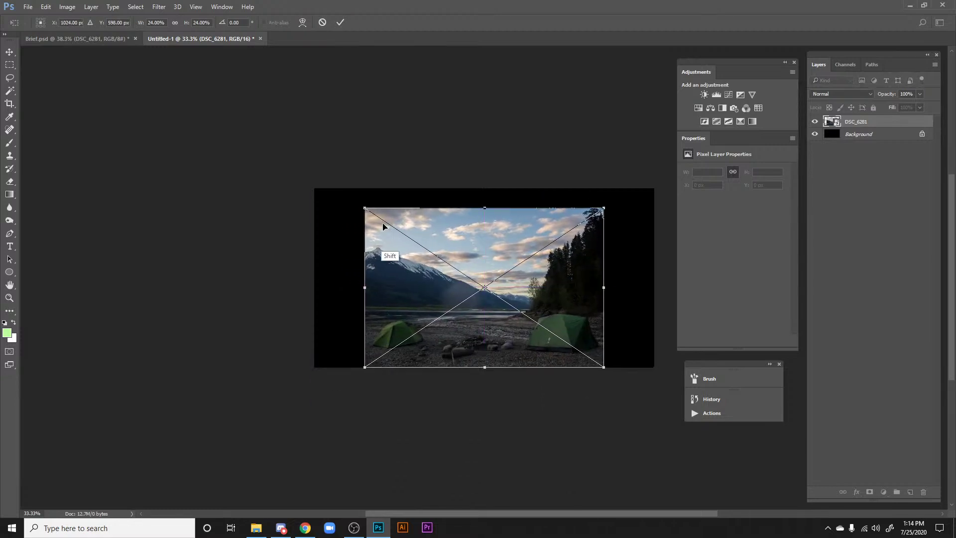
{"action": "left_click_drag", "start_coordinate": [366, 209], "coordinate": [332, 197]}
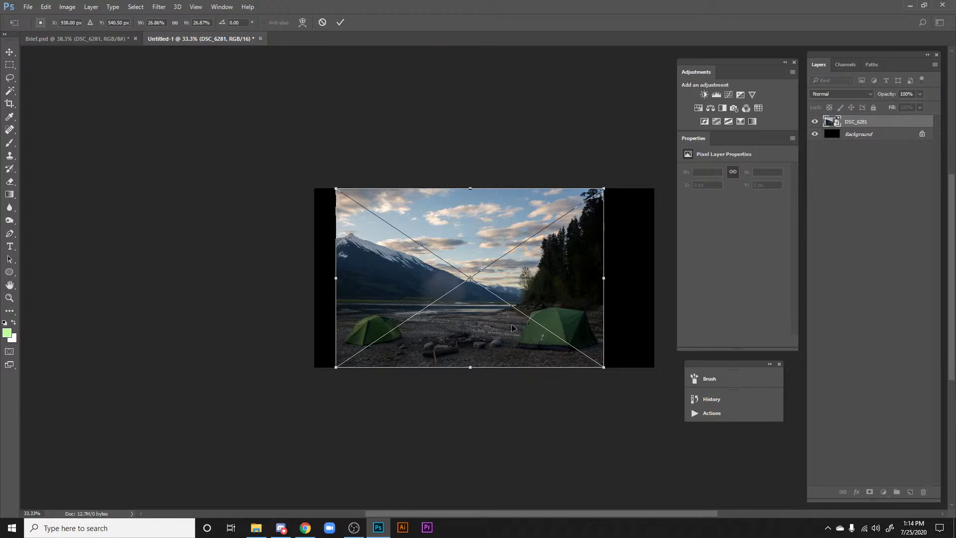
{"action": "left_click_drag", "start_coordinate": [491, 334], "coordinate": [506, 333]}
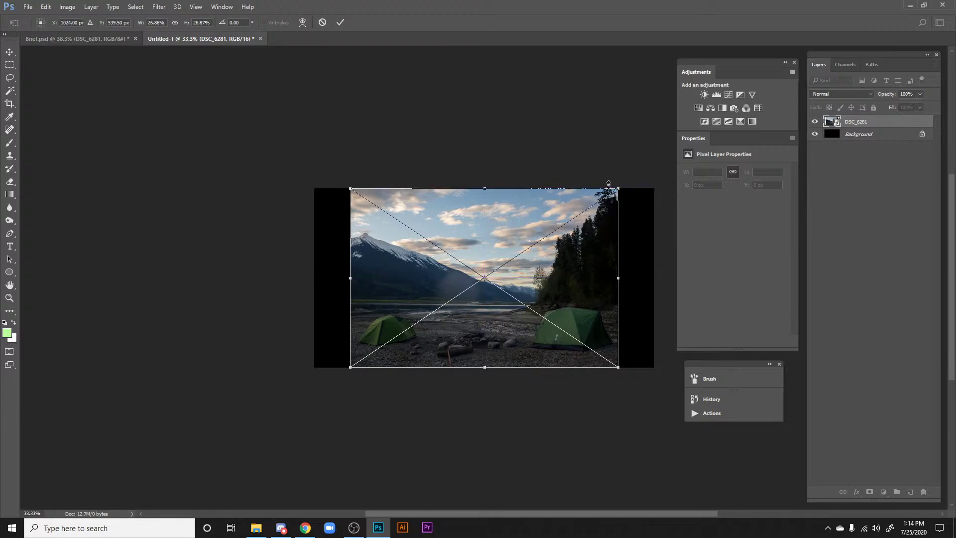
{"action": "left_click_drag", "start_coordinate": [481, 284], "coordinate": [455, 324]}
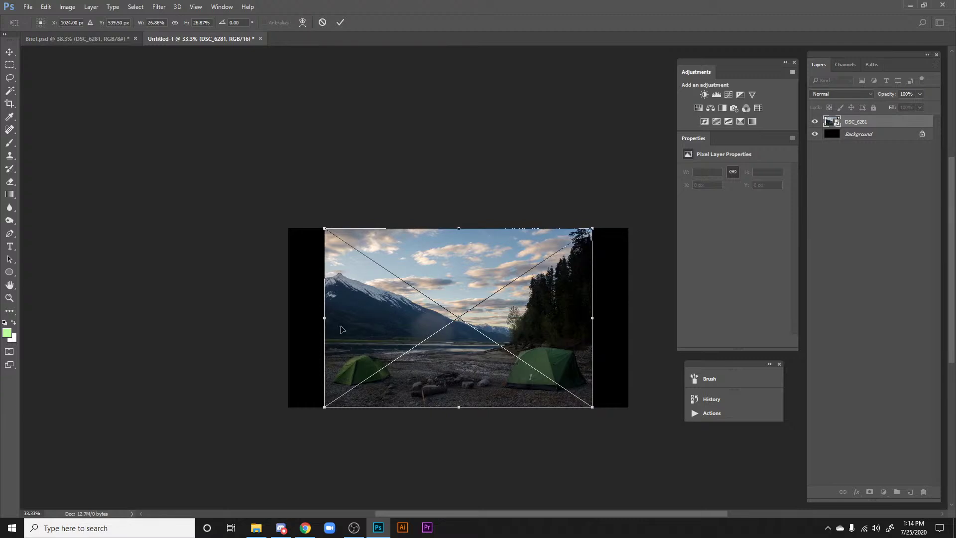
{"action": "left_click_drag", "start_coordinate": [319, 223], "coordinate": [281, 198]}
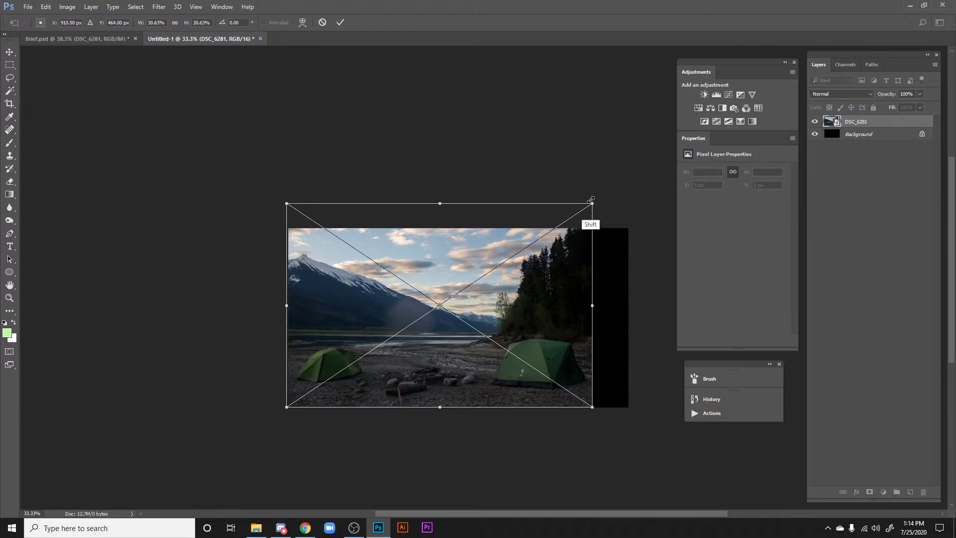
{"action": "left_click_drag", "start_coordinate": [593, 203], "coordinate": [637, 189]}
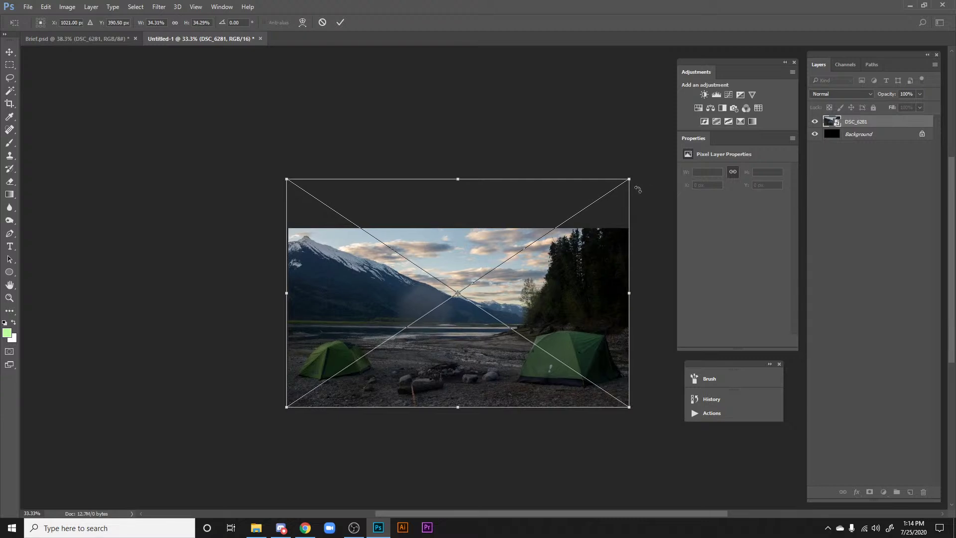
{"action": "key", "text": "space"}
{"action": "key", "text": "Return"}
Step: Nudge the plate slightly down to Y -296 px
{"action": "key", "text": "ctrl+plus"}
{"action": "key", "text": "ctrl+plus"}
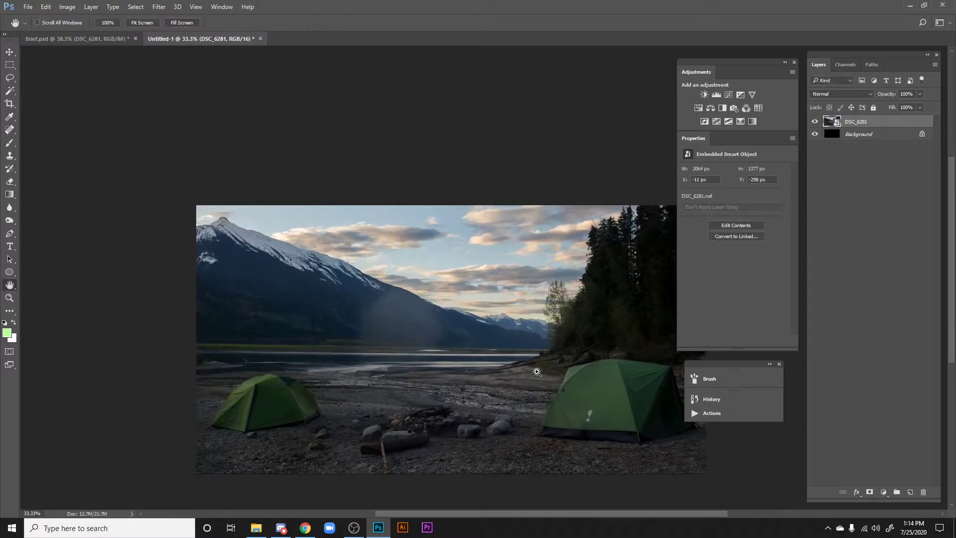
{"action": "left_click_drag", "start_coordinate": [502, 347], "coordinate": [394, 277]}
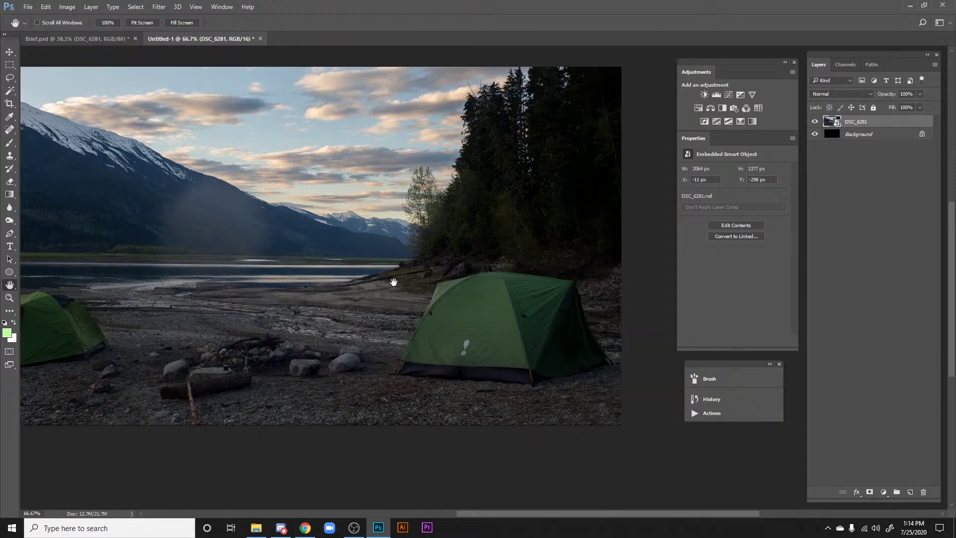
{"action": "key", "text": "v"}
{"action": "key", "text": "Down"}
{"action": "key", "text": "space"}
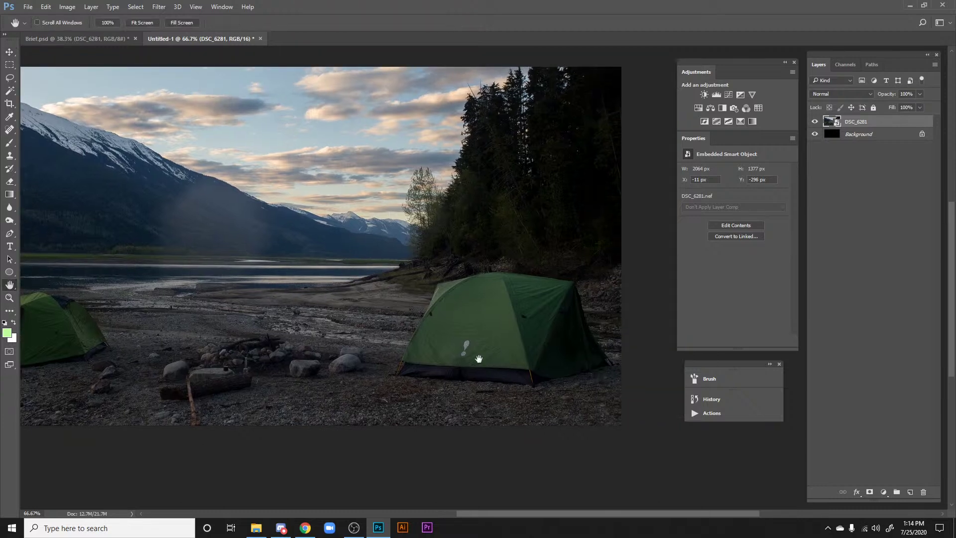
{"action": "left_click_drag", "start_coordinate": [332, 273], "coordinate": [446, 325]}
{"action": "left_click_drag", "start_coordinate": [484, 401], "coordinate": [423, 387]}
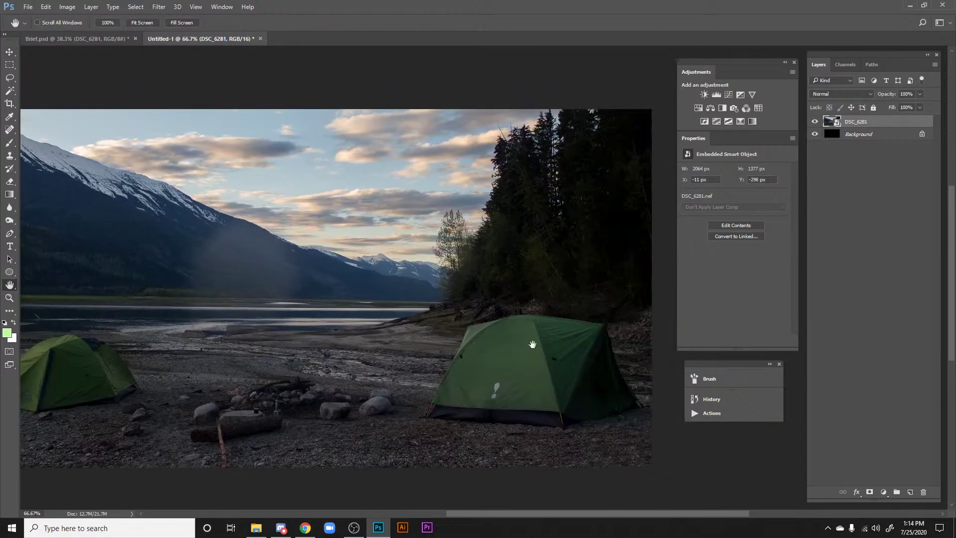
{"action": "scroll", "coordinate": [554, 332], "scroll_direction": "up", "scroll_amount": 2}
{"action": "scroll", "coordinate": [558, 332], "scroll_direction": "down", "scroll_amount": 2}
{"action": "scroll", "coordinate": [555, 333], "scroll_direction": "up", "scroll_amount": 1}
{"action": "left_click_drag", "start_coordinate": [555, 333], "coordinate": [601, 326]}
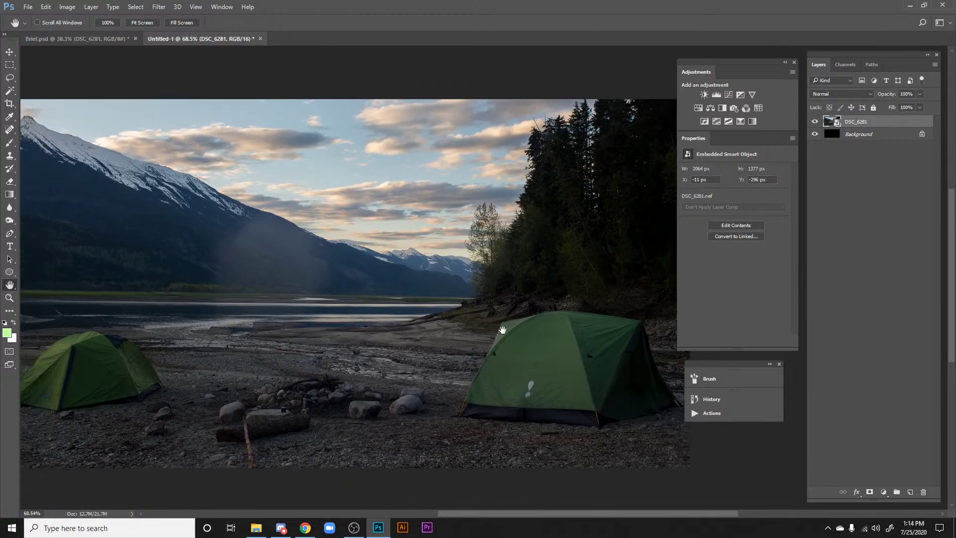
Step: Add a new empty layer above the plate and name it notes
{"action": "left_click", "coordinate": [910, 492]}
{"action": "left_click_drag", "start_coordinate": [480, 352], "coordinate": [545, 378]}
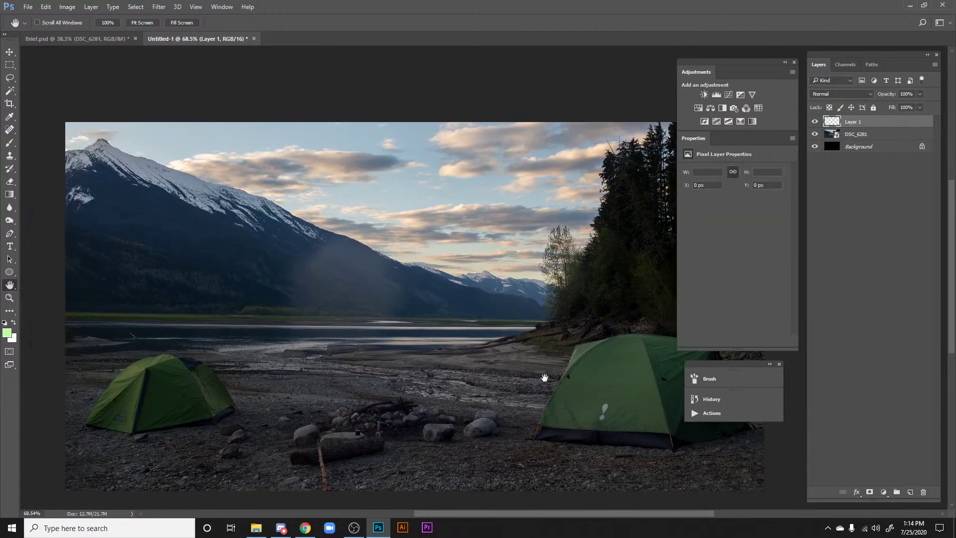
{"action": "double_click", "coordinate": [852, 122]}
{"action": "key", "text": "Return"}
{"action": "left_click_drag", "start_coordinate": [101, 289], "coordinate": [109, 287]}
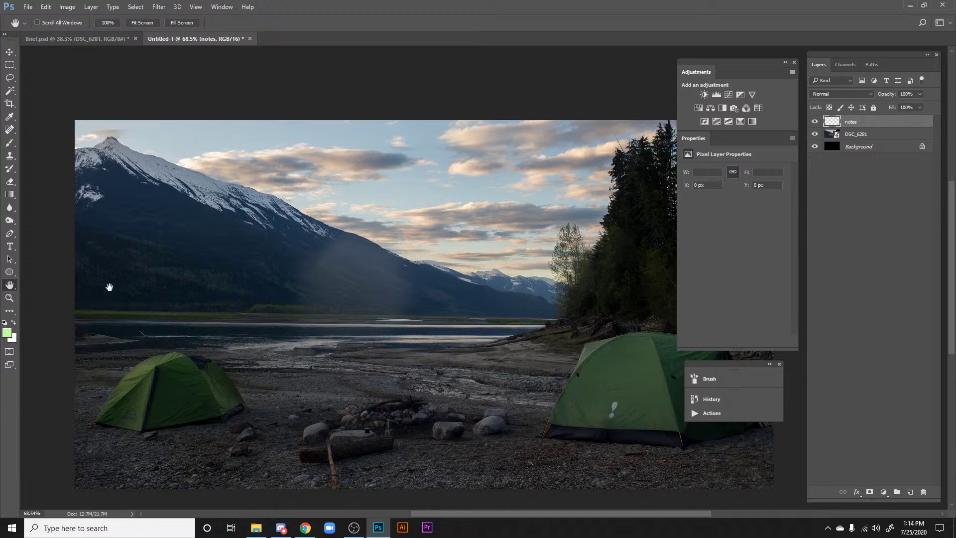
Step: Set the foreground color to pure red, ff0000
{"action": "left_click", "coordinate": [6, 334]}
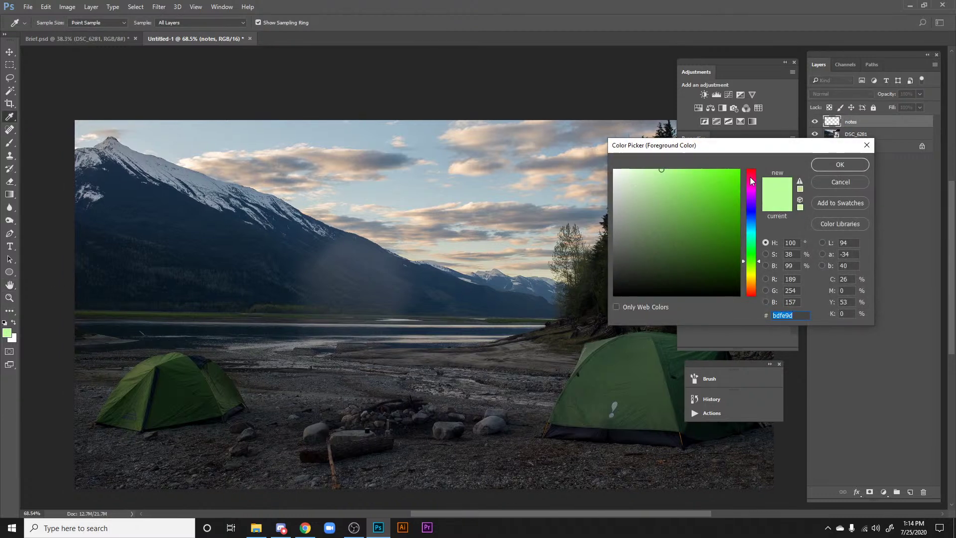
{"action": "left_click_drag", "start_coordinate": [753, 181], "coordinate": [805, 165]}
{"action": "left_click", "coordinate": [839, 165]}
{"action": "right_click", "coordinate": [492, 192]}
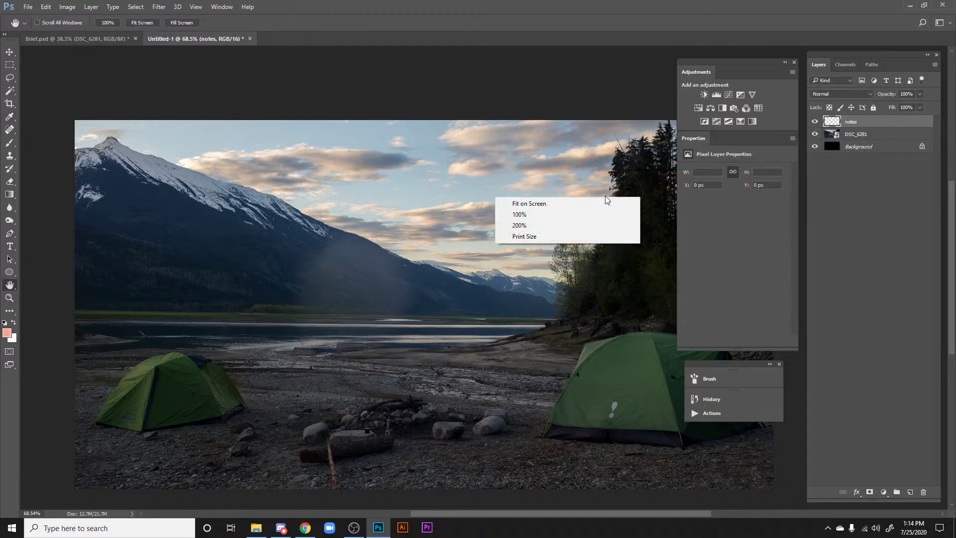
{"action": "left_click", "coordinate": [303, 196]}
{"action": "left_click", "coordinate": [5, 335]}
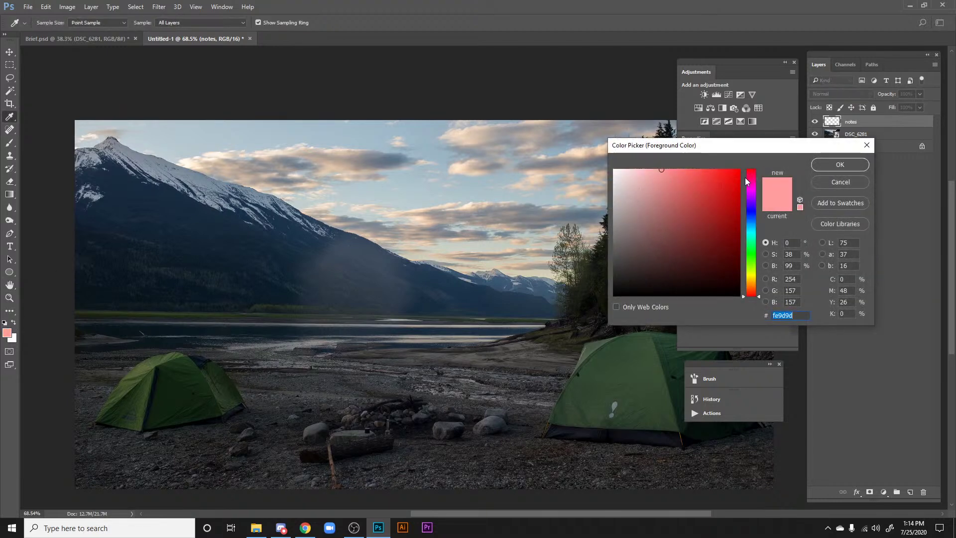
{"action": "left_click", "coordinate": [740, 171]}
{"action": "left_click", "coordinate": [839, 165]}
Step: Choose a hard round brush tip with 100% hardness and set its size to 10 px
{"action": "key", "text": "b"}
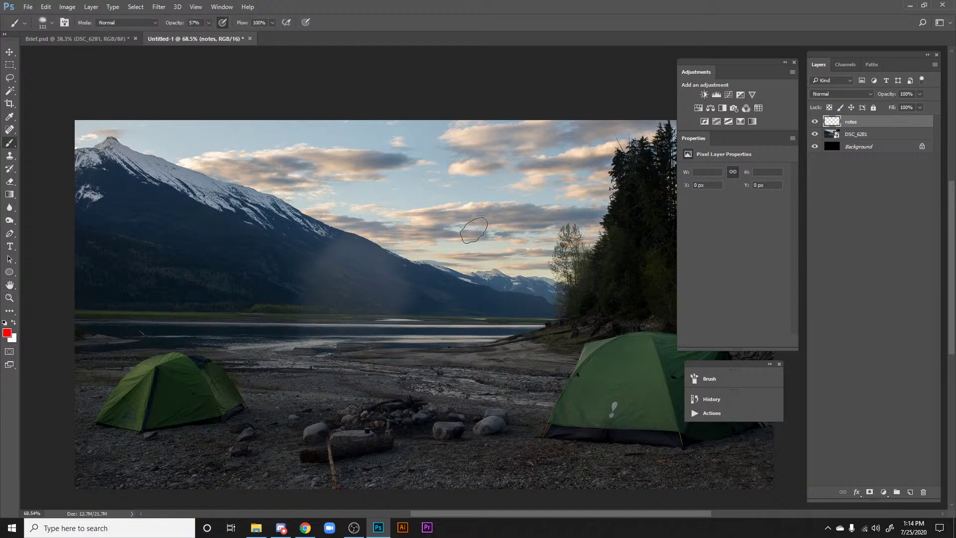
{"action": "right_click", "coordinate": [476, 197]}
{"action": "left_click", "coordinate": [511, 283]}
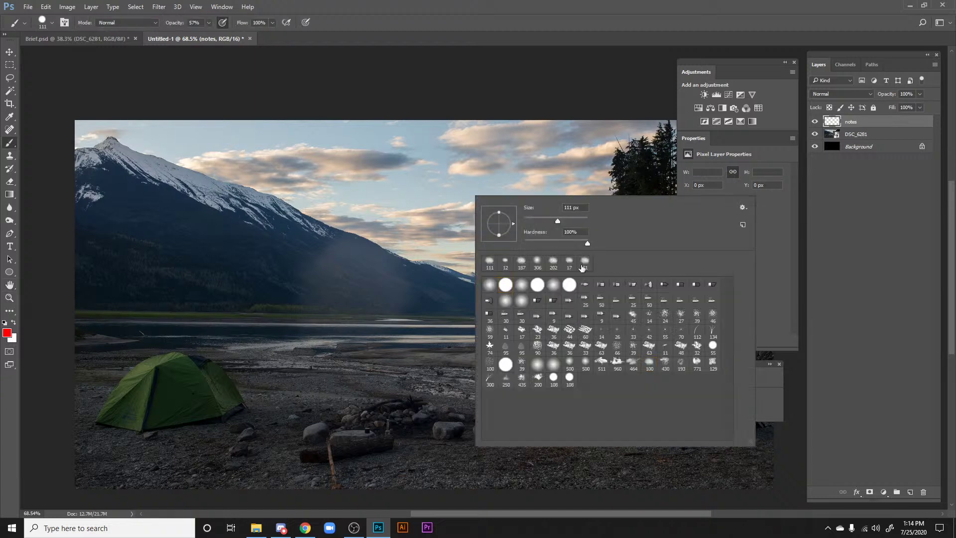
{"action": "left_click", "coordinate": [528, 220]}
Step: Set the brush opacity to 100% while testing vertical strokes down the middle of the plate, and undo the strokes
{"action": "left_click_drag", "start_coordinate": [426, 122], "coordinate": [437, 519]}
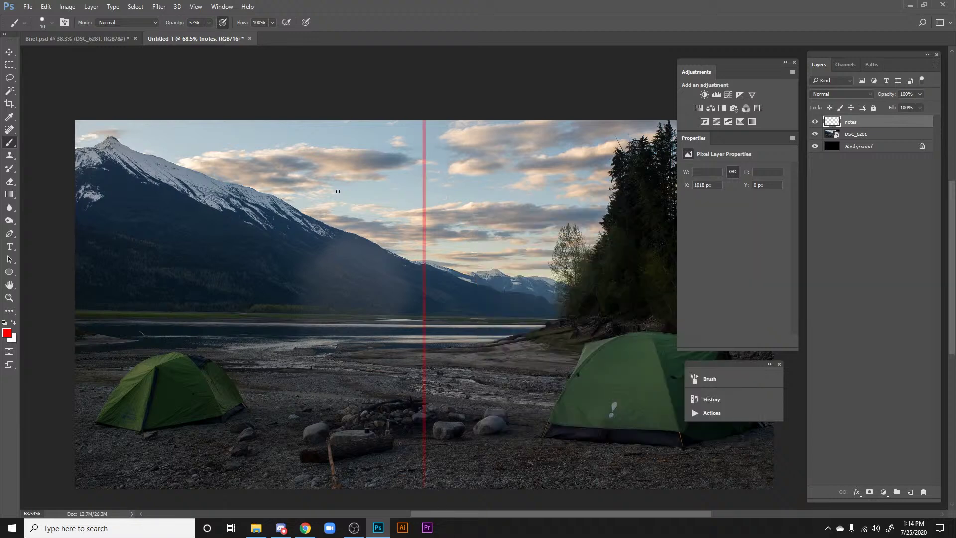
{"action": "key", "text": "ctrl+z"}
{"action": "key", "text": "0"}
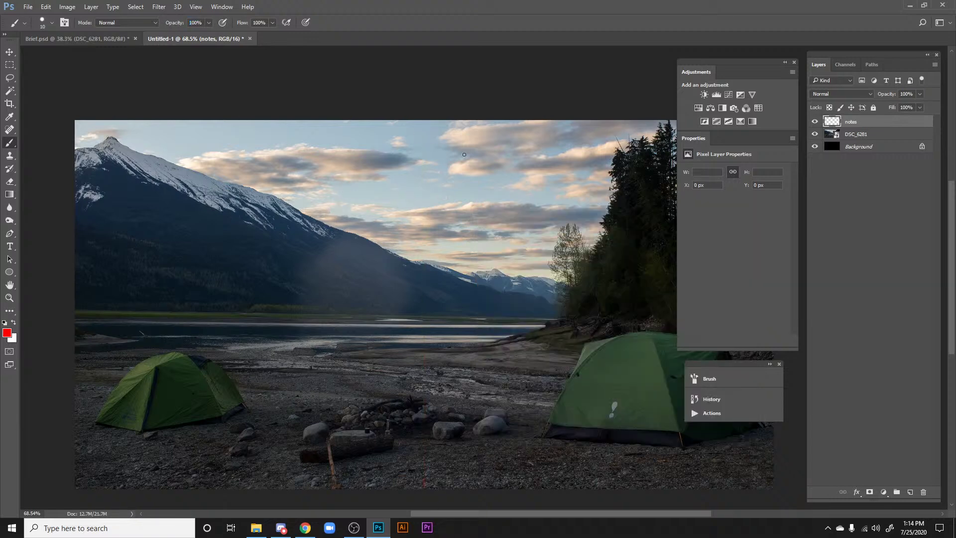
{"action": "left_click_drag", "start_coordinate": [394, 123], "coordinate": [402, 508]}
{"action": "key", "text": "ctrl+z"}
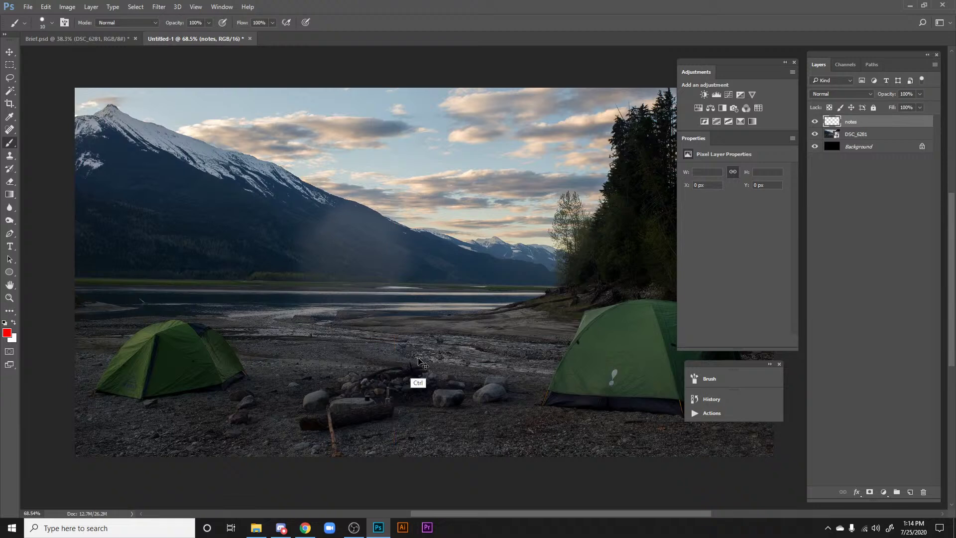
Step: Examine the lighting across the plate's sky, mountain, trees and tents to judge the light direction
{"action": "mouse_move", "coordinate": [467, 293]}
{"action": "left_mouse_down"}
{"action": "mouse_move", "coordinate": [472, 330]}
{"action": "mouse_move", "coordinate": [408, 300]}
{"action": "left_mouse_up"}
{"action": "key", "text": "h"}
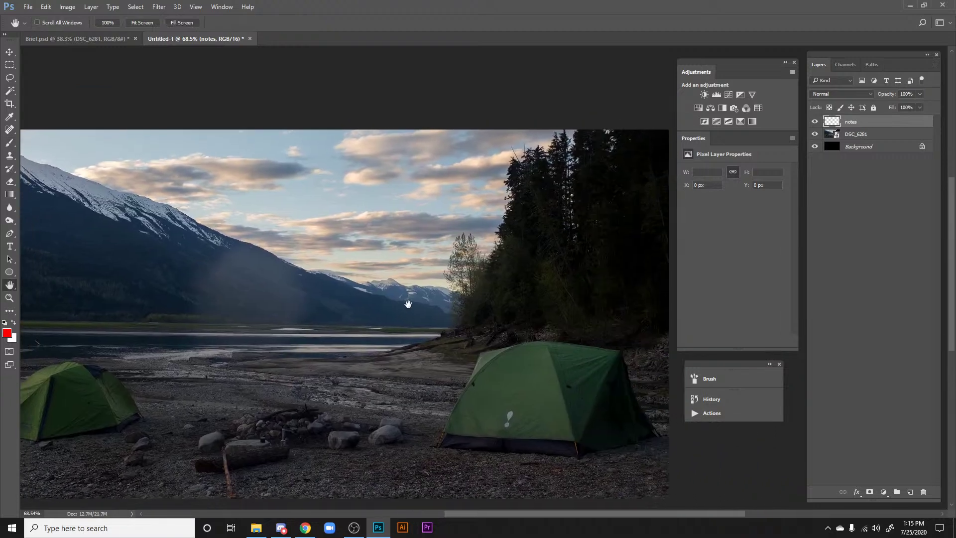
{"action": "left_click_drag", "start_coordinate": [461, 226], "coordinate": [485, 241]}
{"action": "left_click_drag", "start_coordinate": [491, 290], "coordinate": [528, 257]}
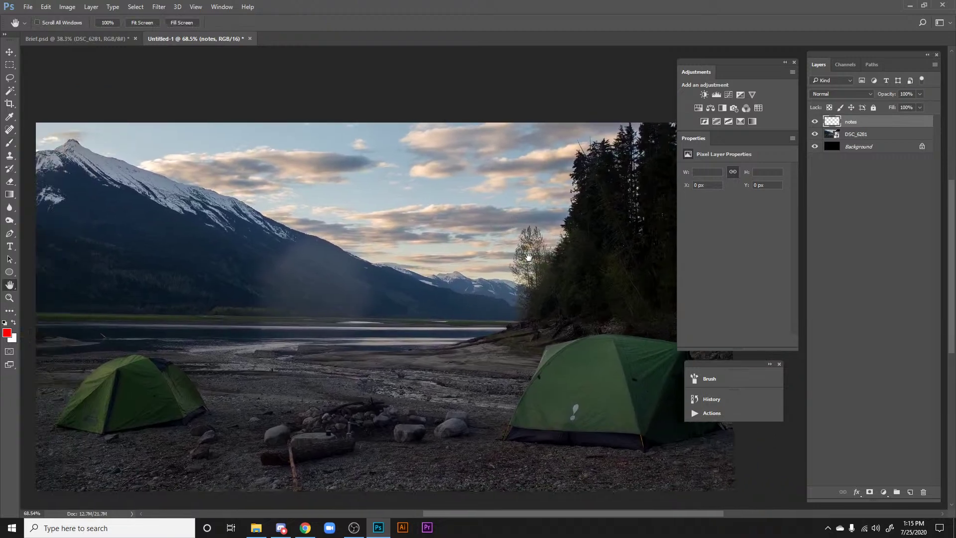
{"action": "left_click_drag", "start_coordinate": [351, 266], "coordinate": [342, 239]}
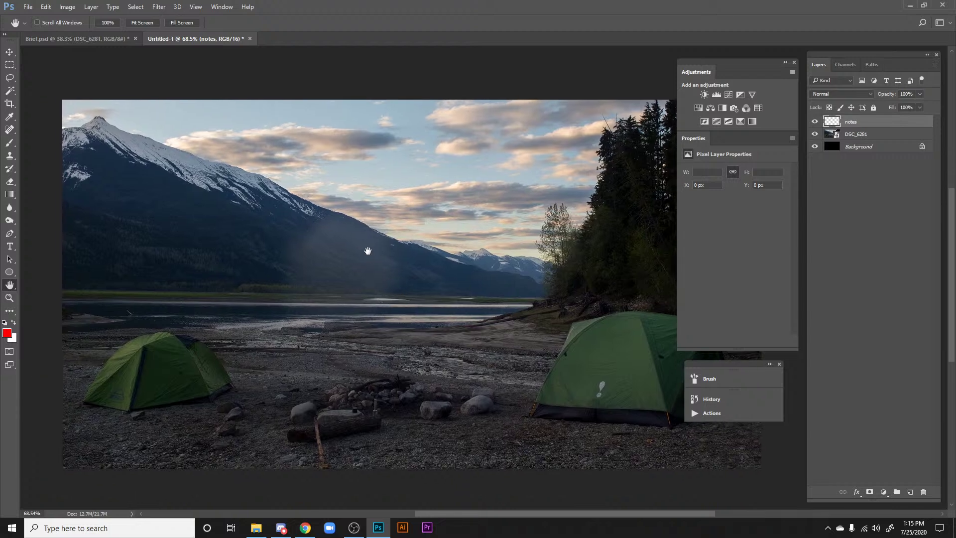
{"action": "key", "text": "b"}
{"action": "mouse_move", "coordinate": [425, 321]}
{"action": "left_mouse_down"}
{"action": "mouse_move", "coordinate": [444, 285]}
{"action": "mouse_move", "coordinate": [475, 344]}
{"action": "left_mouse_up"}
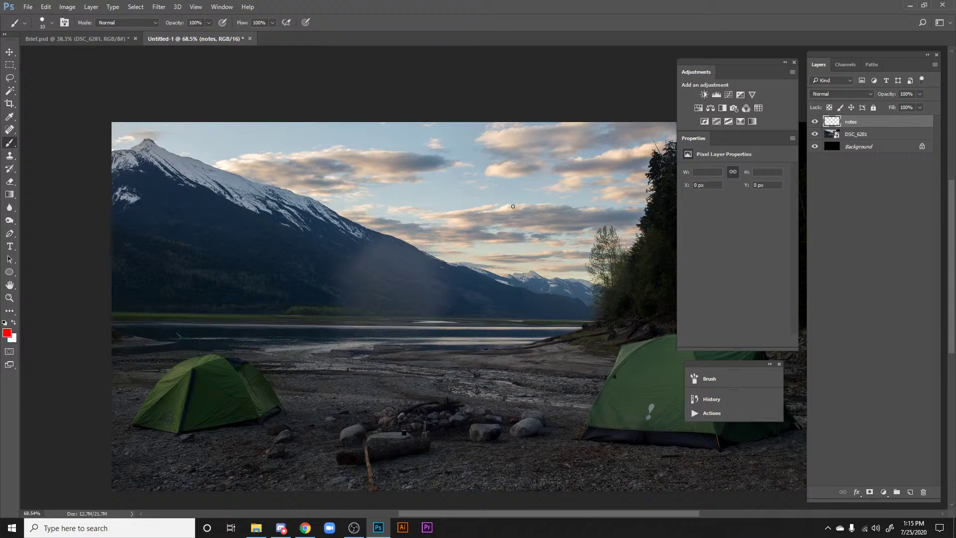
{"action": "left_click_drag", "start_coordinate": [515, 345], "coordinate": [405, 326]}
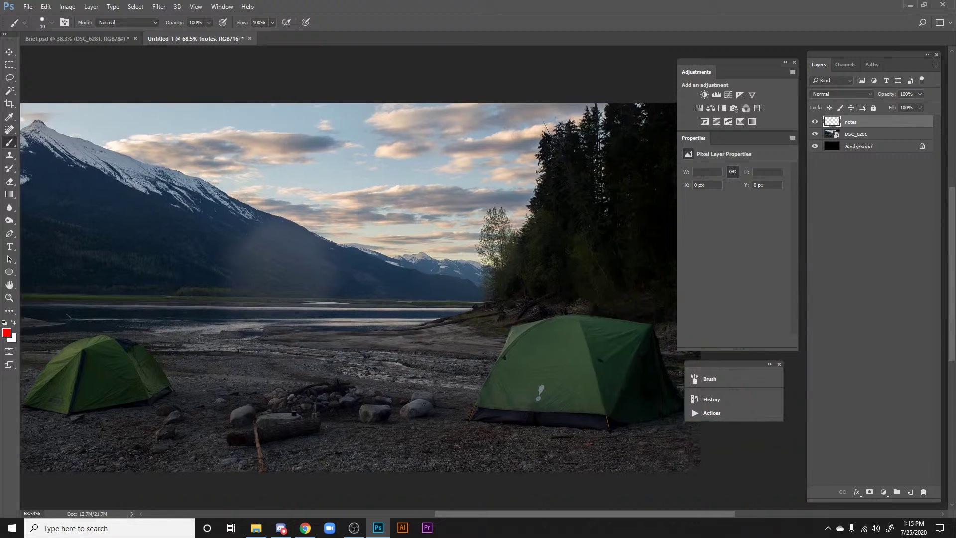
{"action": "left_click_drag", "start_coordinate": [247, 380], "coordinate": [265, 369]}
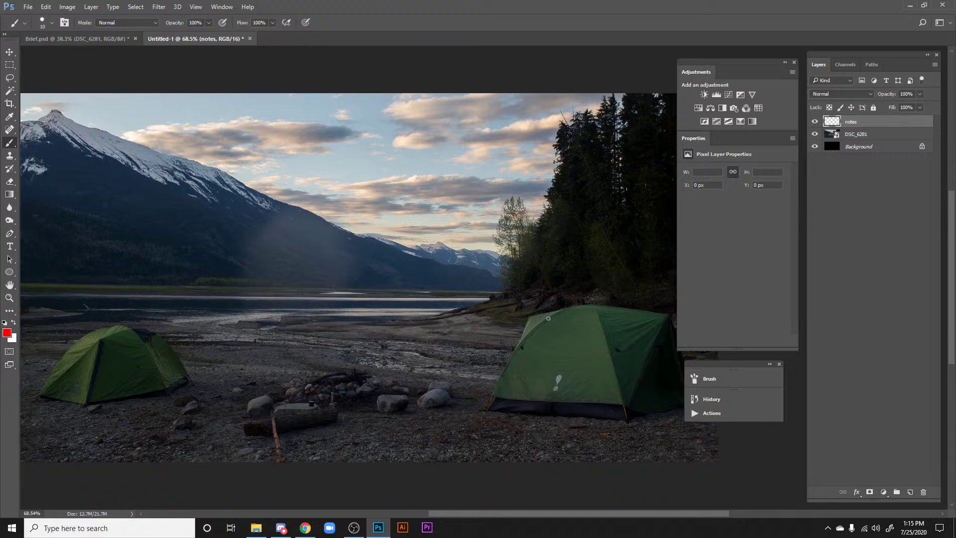
{"action": "mouse_move", "coordinate": [363, 333]}
{"action": "left_mouse_down"}
{"action": "mouse_move", "coordinate": [425, 273]}
{"action": "mouse_move", "coordinate": [438, 282]}
{"action": "left_mouse_up"}
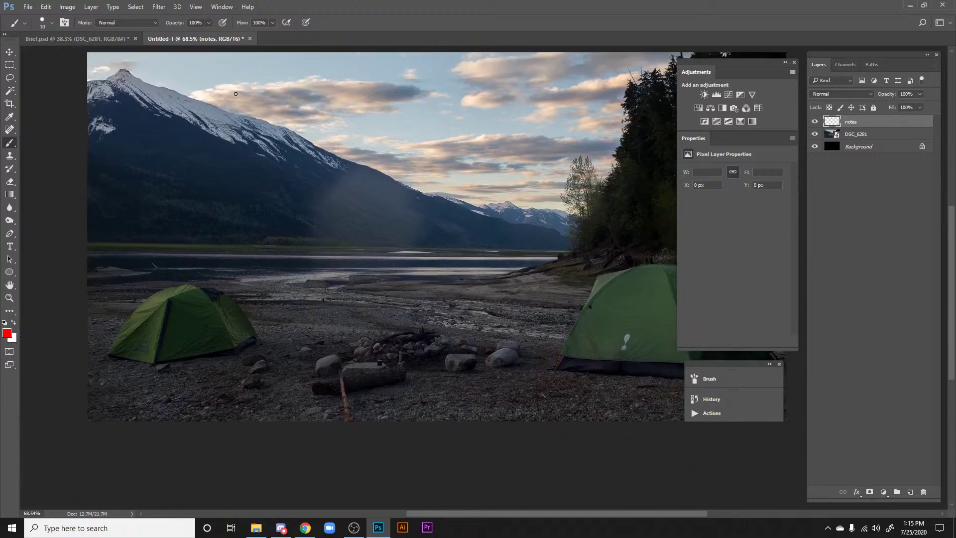
Step: Brush a short red mark in the sky beside the snowy mountain ridge on the notes layer
{"action": "left_click_drag", "start_coordinate": [201, 91], "coordinate": [207, 96]}
{"action": "scroll", "coordinate": [380, 305], "scroll_direction": "down", "scroll_amount": 3}
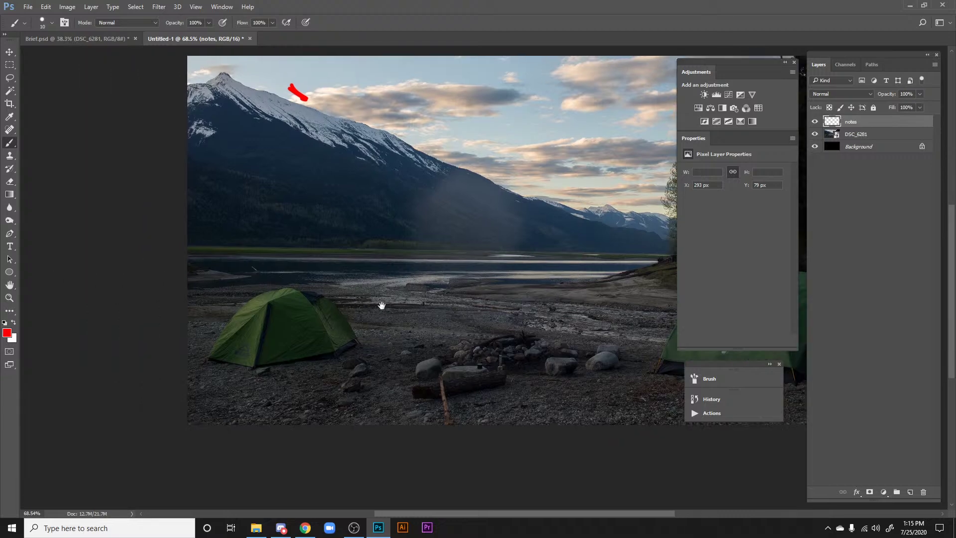
{"action": "scroll", "coordinate": [457, 297], "scroll_direction": "down", "scroll_amount": 1}
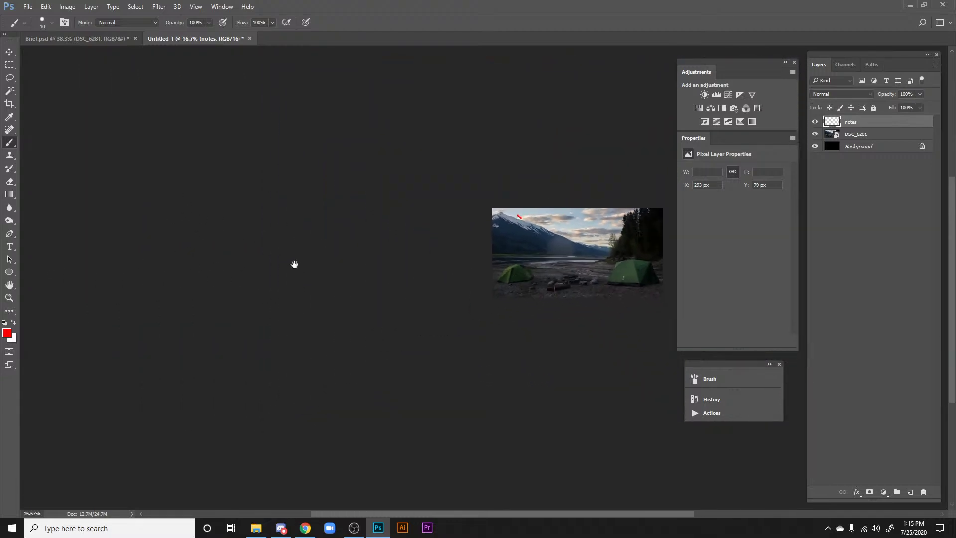
{"action": "scroll", "coordinate": [395, 244], "scroll_direction": "up", "scroll_amount": 2}
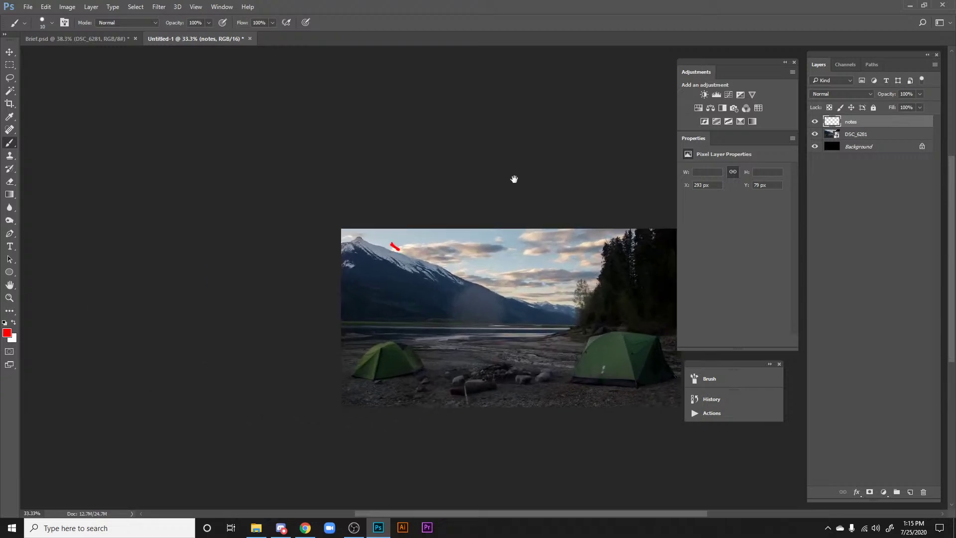
{"action": "scroll", "coordinate": [552, 182], "scroll_direction": "up", "scroll_amount": 1}
Step: Delete the red mark beside the mountain ridge using a rectangular selection, and clear the selection
{"action": "key", "text": "m"}
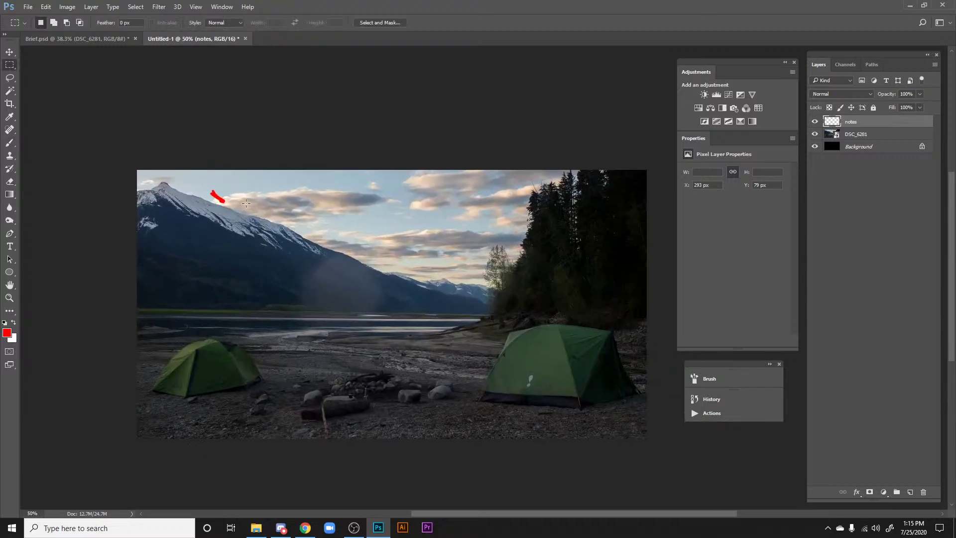
{"action": "left_click_drag", "start_coordinate": [264, 224], "coordinate": [158, 170]}
{"action": "key", "text": "Delete"}
{"action": "key", "text": "ctrl+d"}
Step: Draw a red arrow pointing inward at the plate's left edge and handwrite "Light" above it with a 5 px brush
{"action": "key", "text": "b"}
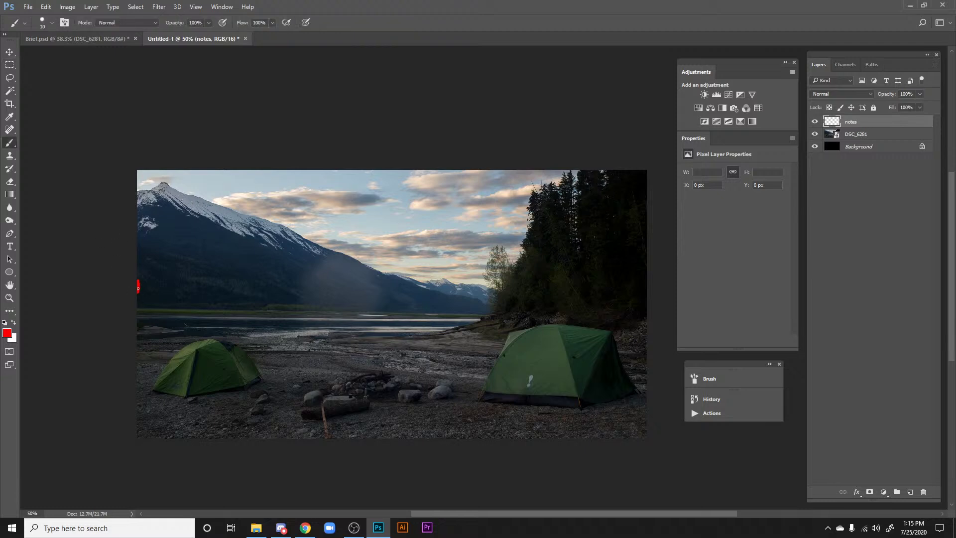
{"action": "left_click_drag", "start_coordinate": [153, 282], "coordinate": [150, 293]}
{"action": "right_click", "coordinate": [309, 256]}
{"action": "type", "text": "5"}
{"action": "key", "text": "Return"}
{"action": "left_click_drag", "start_coordinate": [160, 236], "coordinate": [160, 258]}
{"action": "left_click", "coordinate": [169, 248]}
{"action": "left_click_drag", "start_coordinate": [164, 255], "coordinate": [182, 278]}
{"action": "mouse_move", "coordinate": [200, 257]}
{"action": "left_mouse_down"}
{"action": "mouse_move", "coordinate": [188, 281]}
{"action": "mouse_move", "coordinate": [199, 273]}
{"action": "left_mouse_up"}
Step: Change the foreground color from red to a fully saturated blue
{"action": "left_click_drag", "start_coordinate": [296, 329], "coordinate": [243, 351]}
{"action": "left_click", "coordinate": [7, 332]}
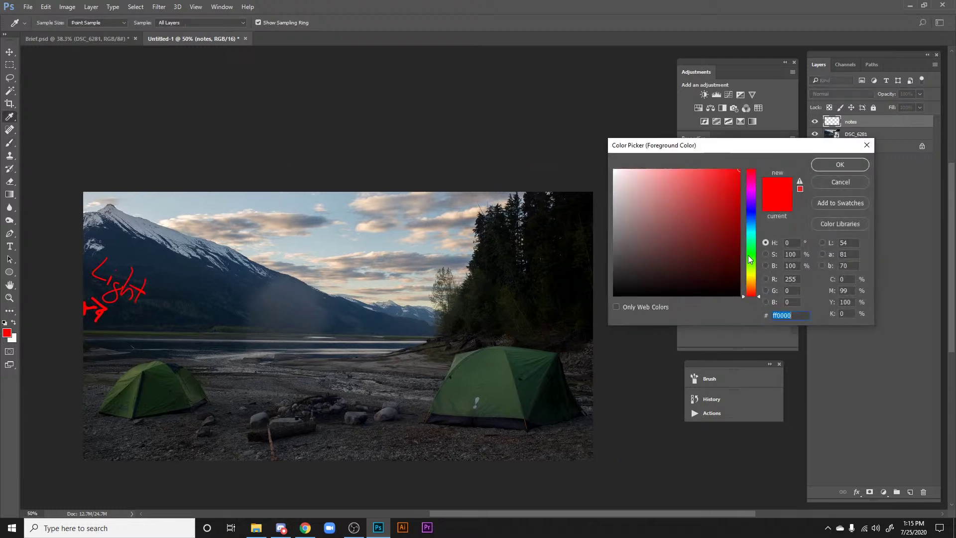
{"action": "left_click", "coordinate": [753, 221]}
{"action": "key", "text": "Return"}
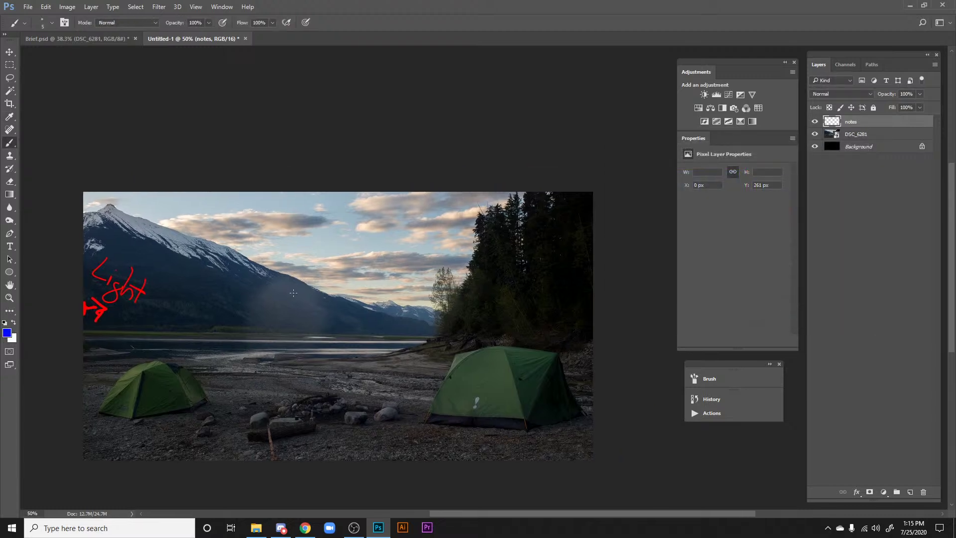
Step: Brush a blue circle with an X inside it over the hazy patch at the foot of the mountain
{"action": "left_click_drag", "start_coordinate": [294, 291], "coordinate": [296, 288]}
{"action": "left_click_drag", "start_coordinate": [460, 331], "coordinate": [464, 364]}
{"action": "mouse_move", "coordinate": [352, 411]}
{"action": "left_mouse_down"}
{"action": "mouse_move", "coordinate": [344, 334]}
{"action": "mouse_move", "coordinate": [386, 281]}
{"action": "left_mouse_up"}
{"action": "key", "text": "ctrl+plus"}
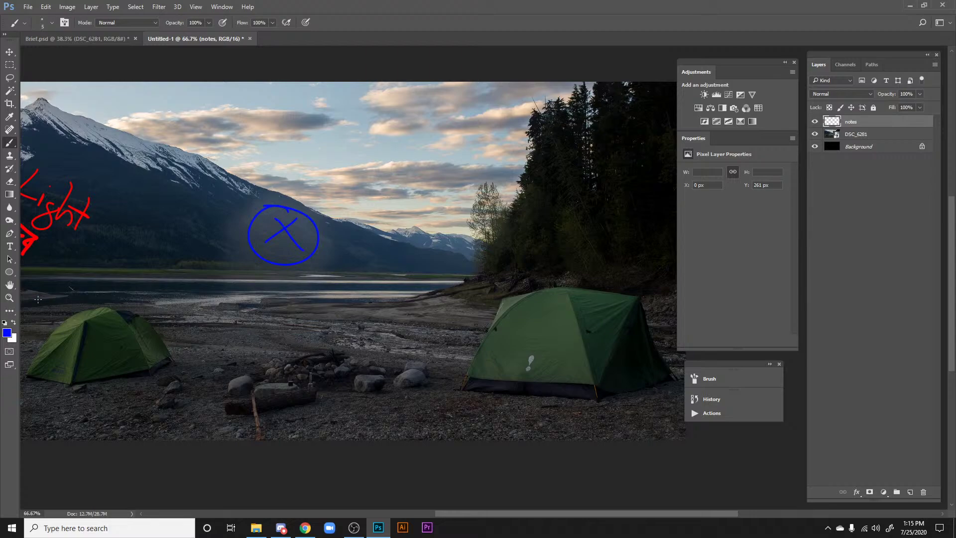
Step: Examine the fire pit, rocks and log in the foreground at up to 300% zoom, and return to the whole plate
{"action": "left_click_drag", "start_coordinate": [323, 409], "coordinate": [426, 338]}
{"action": "key", "text": "h"}
{"action": "key", "text": "ctrl+plus"}
{"action": "key", "text": "ctrl+plus"}
{"action": "key", "text": "ctrl+plus"}
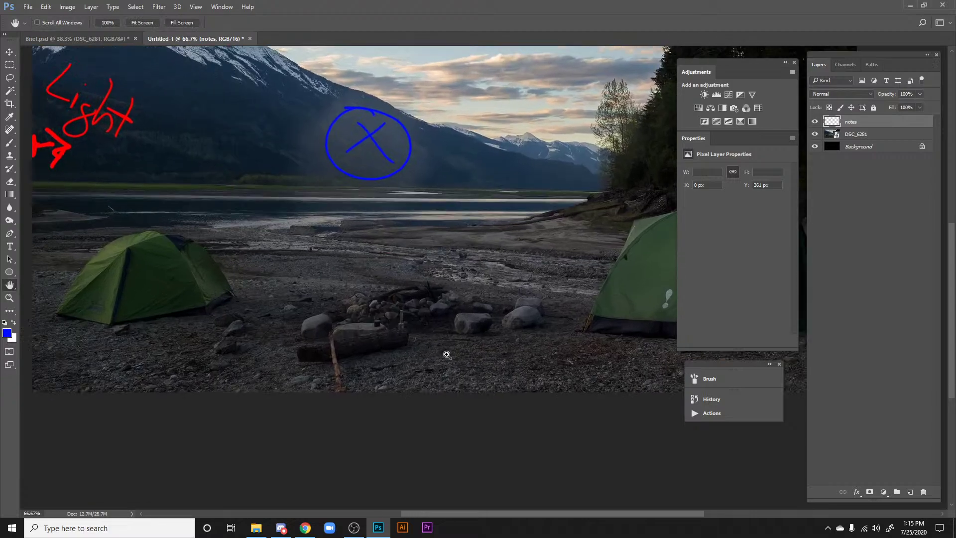
{"action": "left_click_drag", "start_coordinate": [209, 304], "coordinate": [438, 174]}
{"action": "left_click_drag", "start_coordinate": [353, 285], "coordinate": [435, 261]}
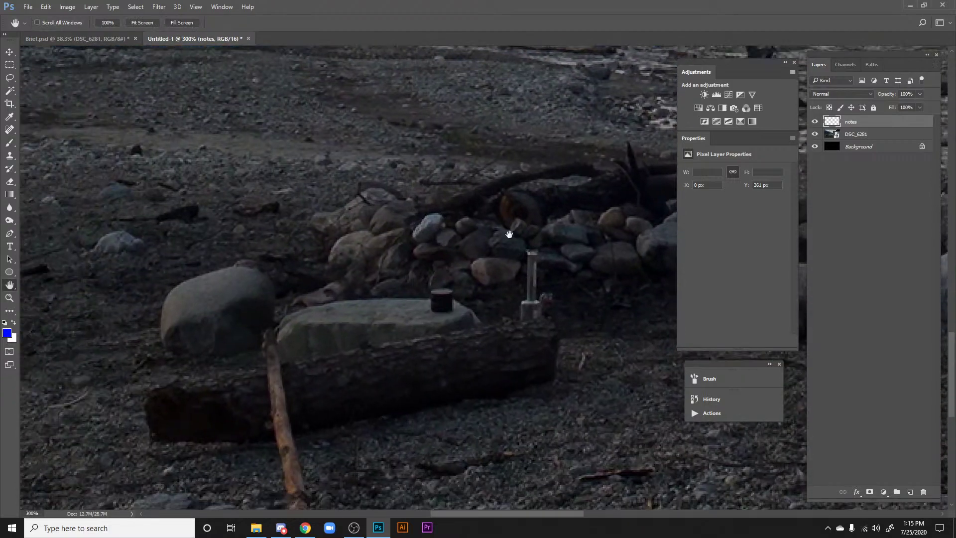
{"action": "key", "text": "ctrl+minus"}
{"action": "key", "text": "ctrl+minus"}
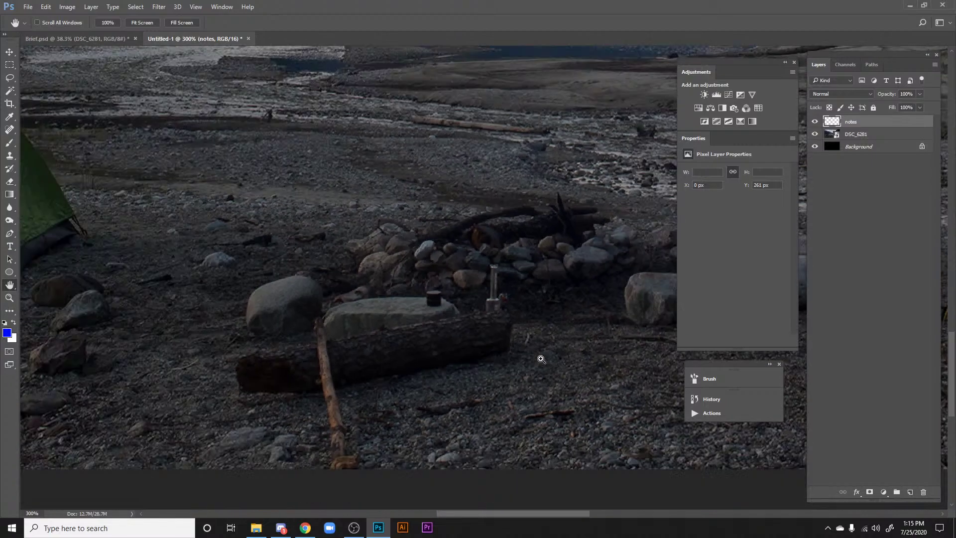
{"action": "left_click_drag", "start_coordinate": [416, 308], "coordinate": [403, 289]}
{"action": "key", "text": "ctrl+plus"}
{"action": "key", "text": "ctrl+plus"}
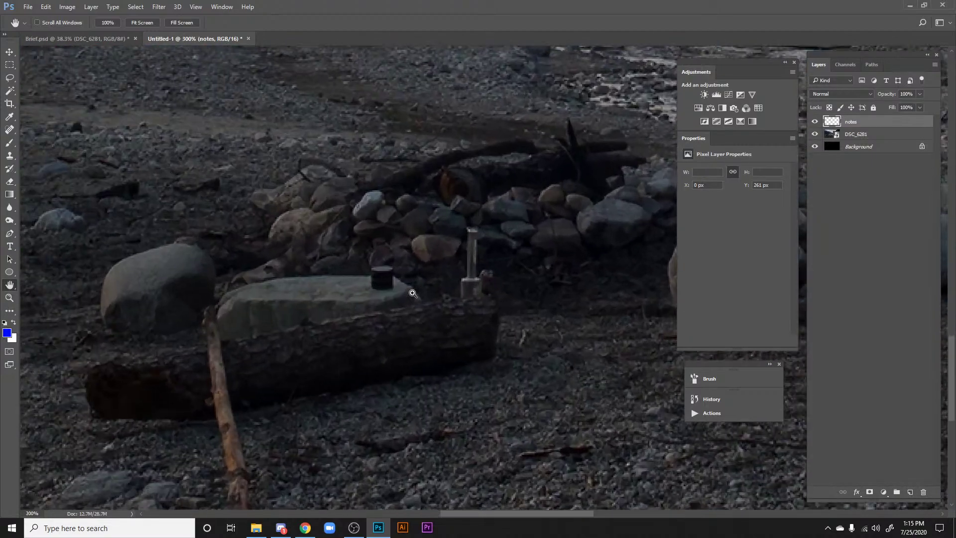
{"action": "key", "text": "ctrl+minus"}
{"action": "key", "text": "ctrl+minus"}
{"action": "key", "text": "ctrl+minus"}
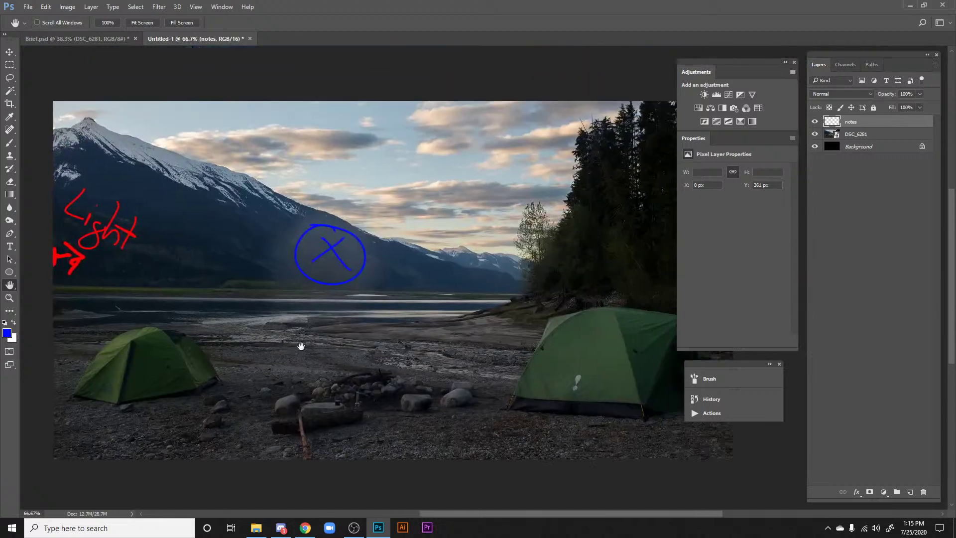
Step: Handwrite a blue list reading "chrom.", "noise." and "distort." beside the crossed circle and draw a line beneath it
{"action": "key", "text": "b"}
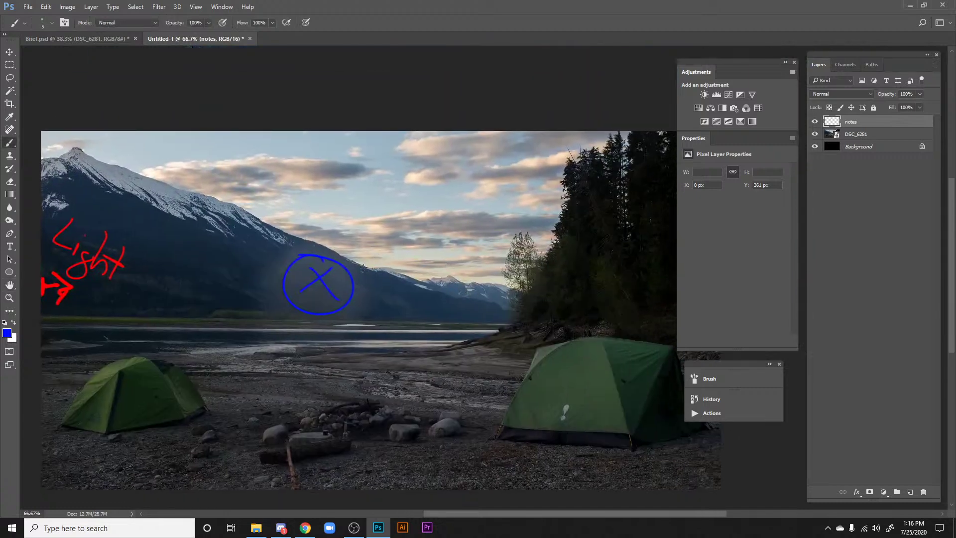
{"action": "left_click_drag", "start_coordinate": [408, 256], "coordinate": [397, 270]}
{"action": "mouse_move", "coordinate": [416, 243]}
{"action": "left_mouse_down"}
{"action": "mouse_move", "coordinate": [424, 272]}
{"action": "mouse_move", "coordinate": [439, 265]}
{"action": "left_mouse_up"}
{"action": "left_click_drag", "start_coordinate": [446, 266], "coordinate": [467, 280]}
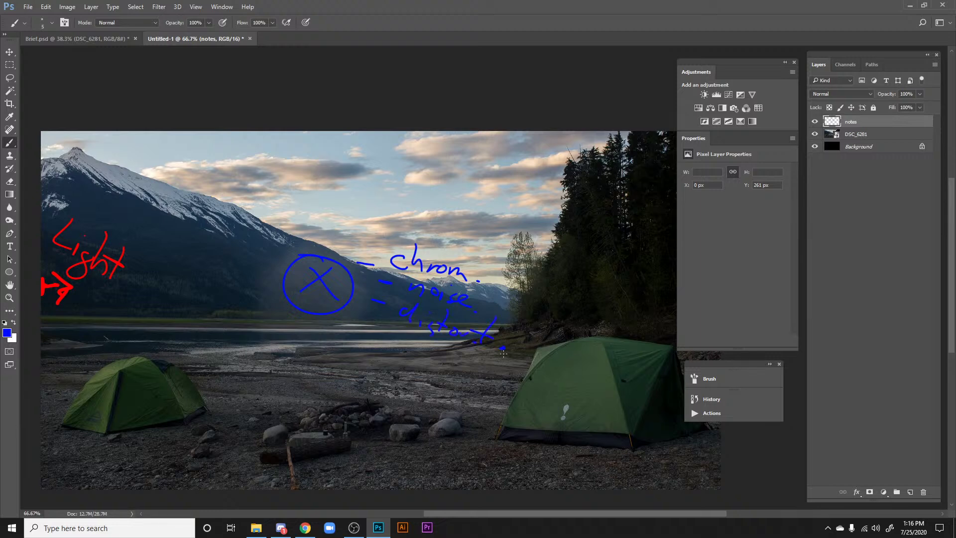
{"action": "mouse_move", "coordinate": [470, 350]}
{"action": "left_mouse_down"}
{"action": "mouse_move", "coordinate": [340, 313]}
{"action": "mouse_move", "coordinate": [395, 350]}
{"action": "left_mouse_up"}
{"action": "key", "text": "h"}
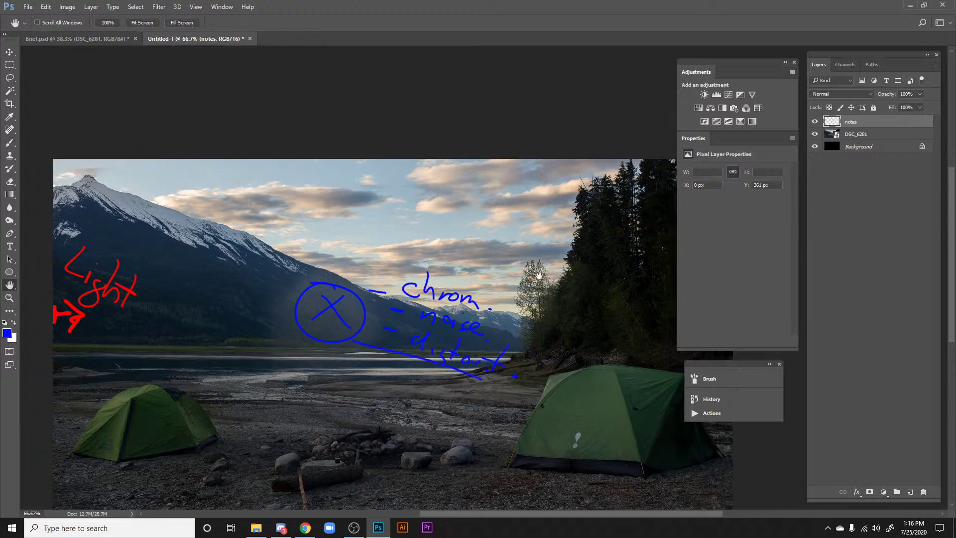
Step: Look over the annotated plate from the mountain and notes to both tents
{"action": "left_click_drag", "start_coordinate": [214, 318], "coordinate": [194, 305]}
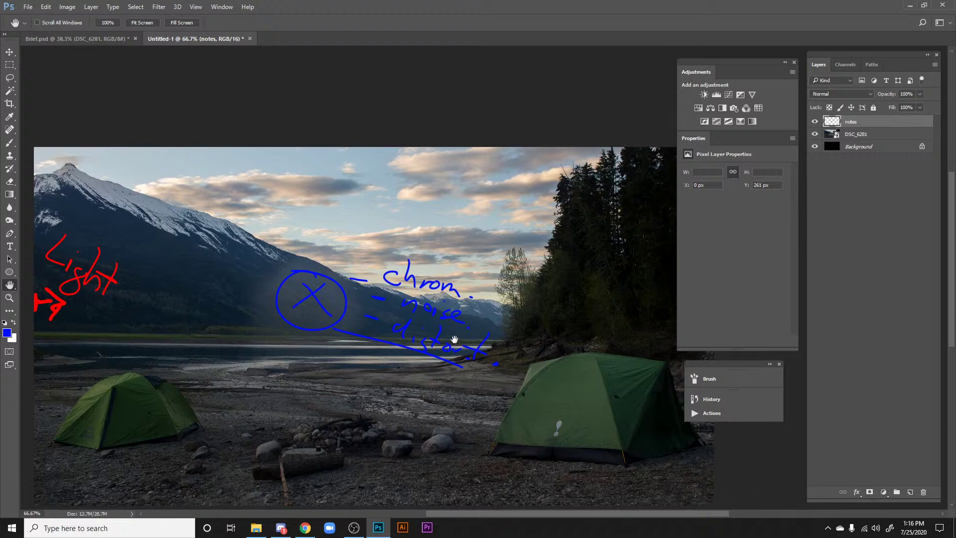
{"action": "left_click_drag", "start_coordinate": [479, 365], "coordinate": [457, 320]}
{"action": "left_click_drag", "start_coordinate": [526, 249], "coordinate": [461, 312]}
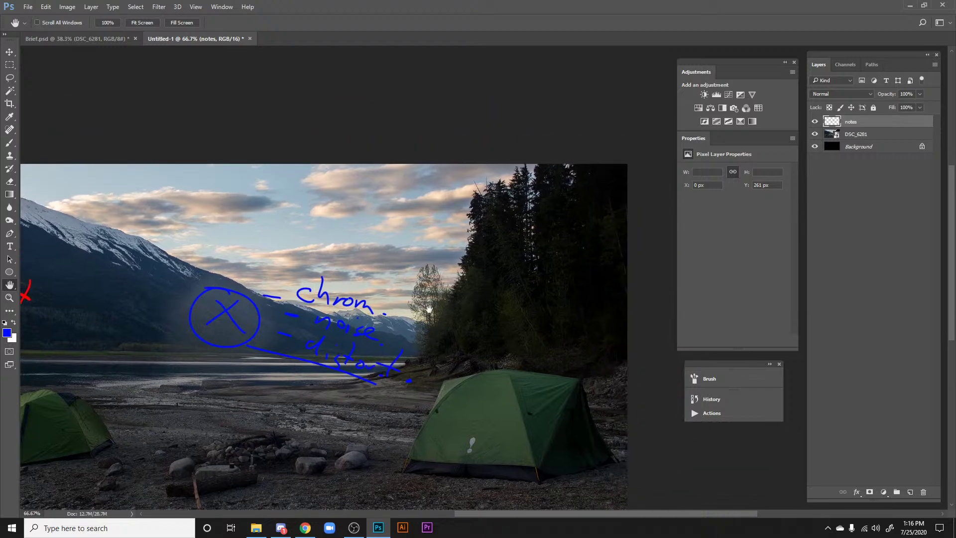
{"action": "left_click_drag", "start_coordinate": [387, 312], "coordinate": [295, 223]}
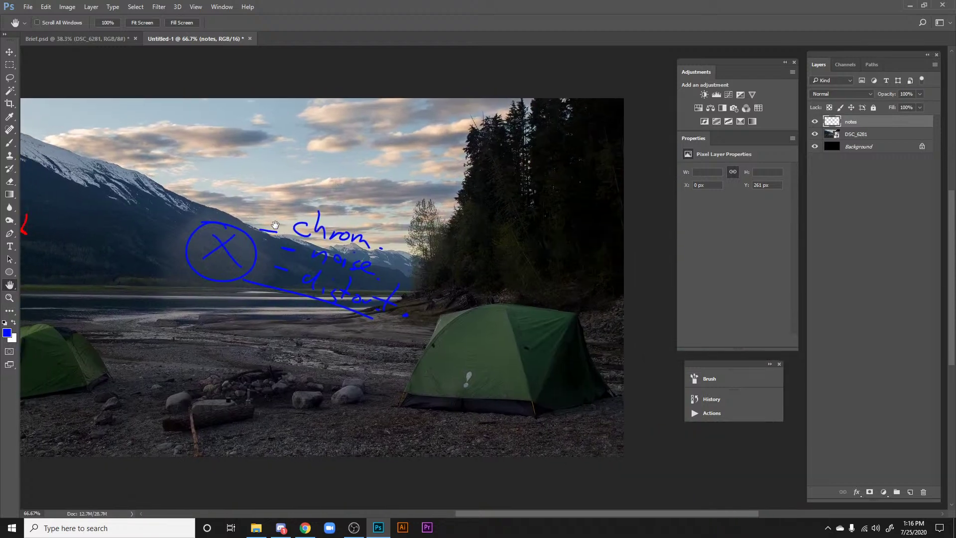
{"action": "left_click_drag", "start_coordinate": [324, 259], "coordinate": [369, 275]}
{"action": "left_click_drag", "start_coordinate": [413, 215], "coordinate": [432, 218]}
{"action": "left_click_drag", "start_coordinate": [265, 381], "coordinate": [237, 315]}
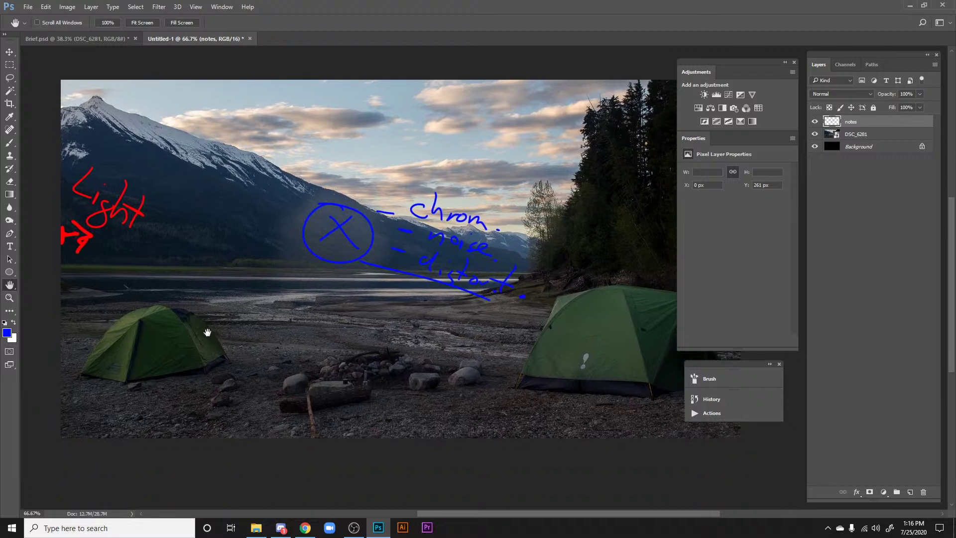
{"action": "left_click_drag", "start_coordinate": [212, 280], "coordinate": [218, 307]}
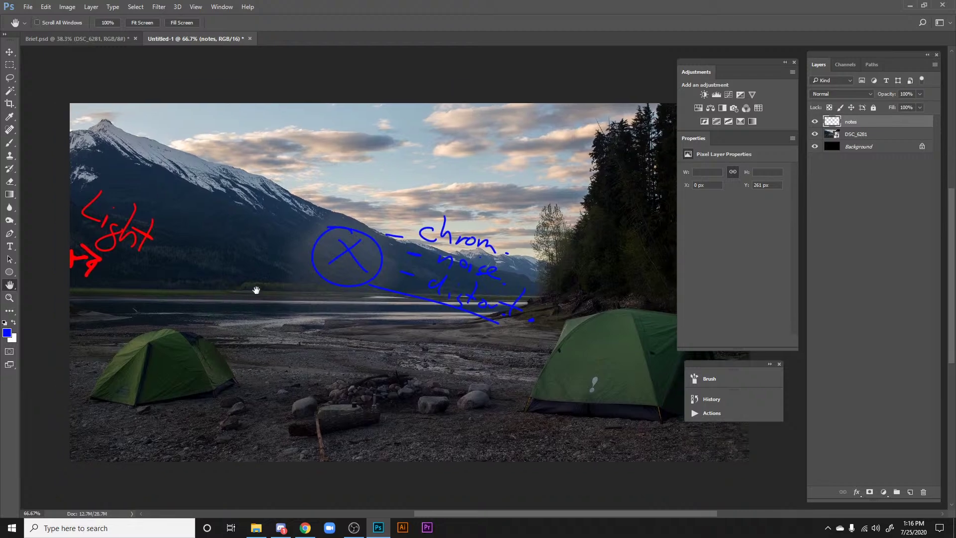
Step: Add a Hue/Saturation adjustment layer above the notes layer and set its Saturation to +100
{"action": "key", "text": "ctrl+plus"}
{"action": "left_click_drag", "start_coordinate": [377, 314], "coordinate": [187, 261]}
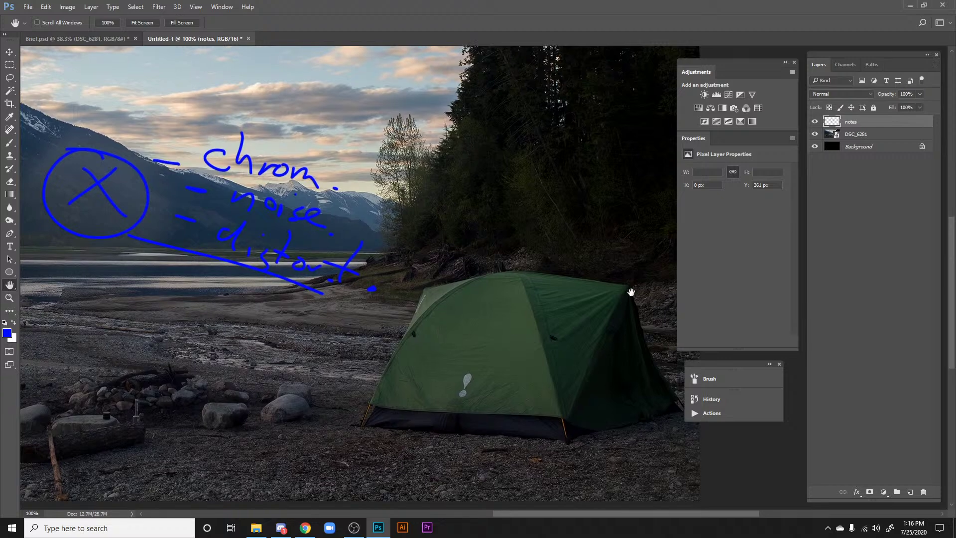
{"action": "left_click", "coordinate": [698, 108]}
{"action": "left_click_drag", "start_coordinate": [740, 224], "coordinate": [785, 227]}
Step: Examine the oversaturated plate for color noise in the foreground rocks, water and mountain
{"action": "left_click_drag", "start_coordinate": [270, 237], "coordinate": [300, 197]}
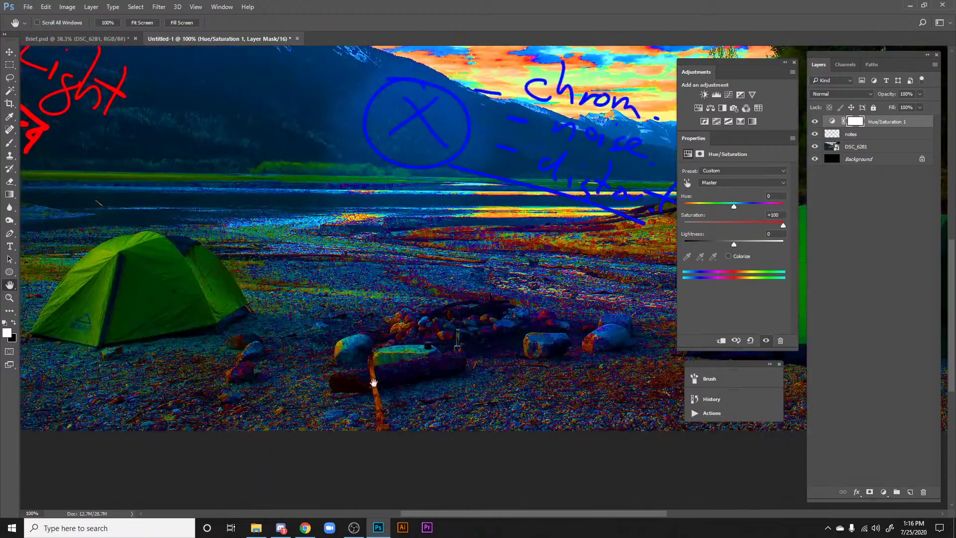
{"action": "left_click_drag", "start_coordinate": [582, 348], "coordinate": [540, 363]}
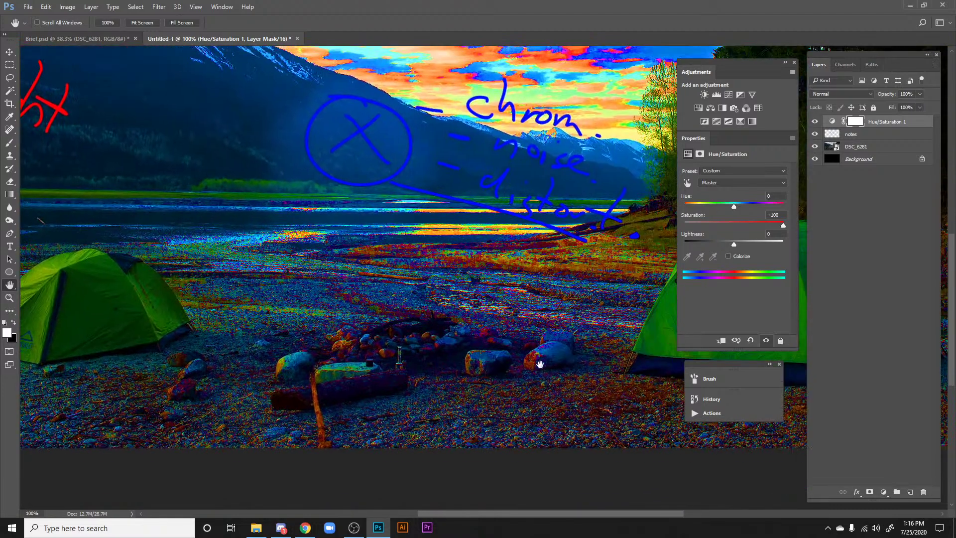
{"action": "key", "text": "b"}
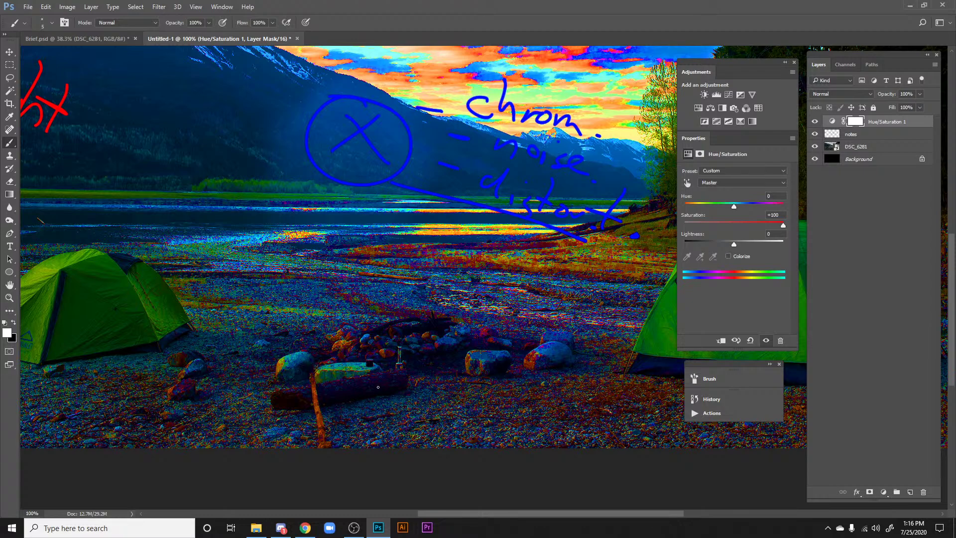
{"action": "left_click_drag", "start_coordinate": [317, 351], "coordinate": [409, 355]}
{"action": "left_click_drag", "start_coordinate": [317, 307], "coordinate": [47, 382]}
{"action": "left_click_drag", "start_coordinate": [253, 386], "coordinate": [474, 369]}
{"action": "left_click_drag", "start_coordinate": [399, 282], "coordinate": [424, 307]}
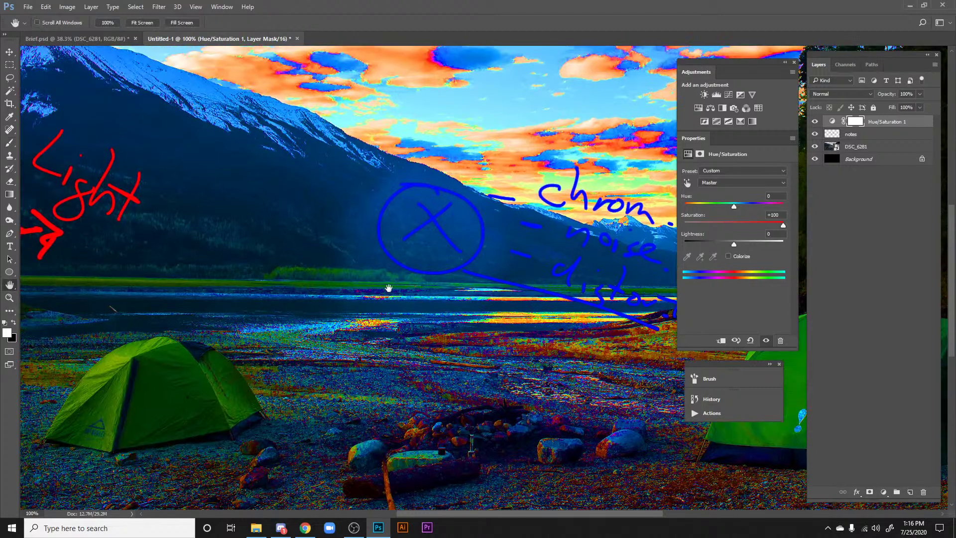
{"action": "left_click_drag", "start_coordinate": [357, 308], "coordinate": [389, 314]}
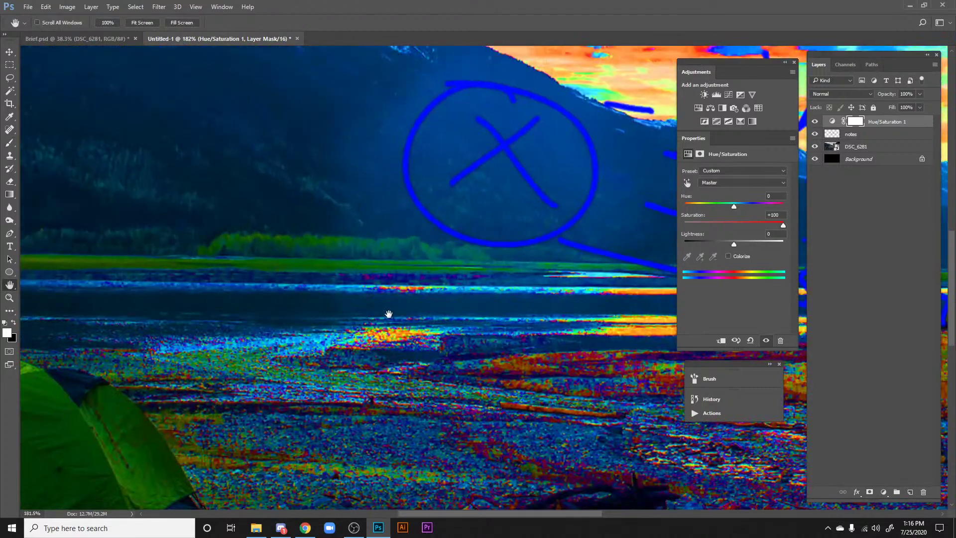
Step: Delete the Hue/Saturation adjustment layer
{"action": "key", "text": "Delete"}
{"action": "left_click_drag", "start_coordinate": [351, 420], "coordinate": [295, 414]}
{"action": "left_click_drag", "start_coordinate": [529, 243], "coordinate": [331, 418]}
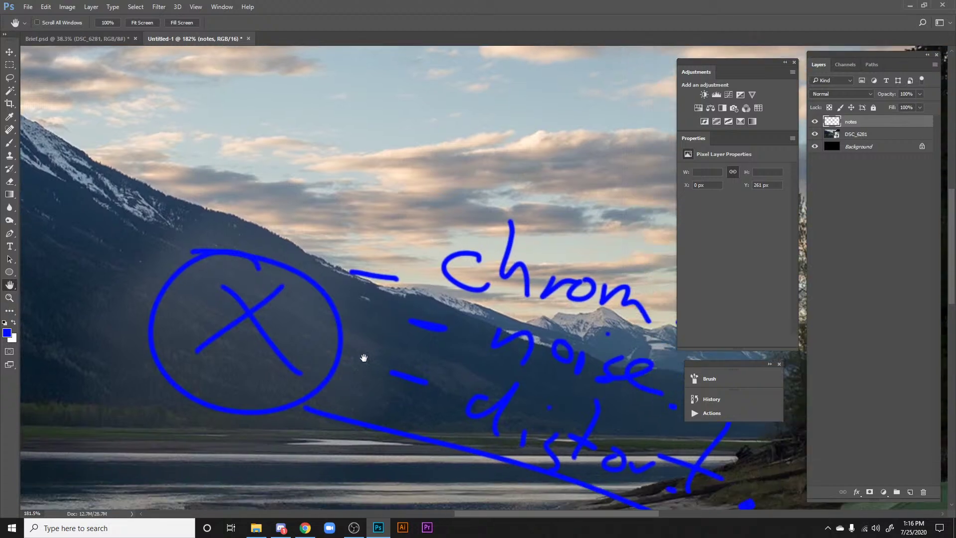
Step: Resize the image to 200 percent in width and height, 4096 x 2160 px, with Automatic resampling
{"action": "left_click_drag", "start_coordinate": [364, 357], "coordinate": [356, 303]}
{"action": "key", "text": "ctrl+alt+i"}
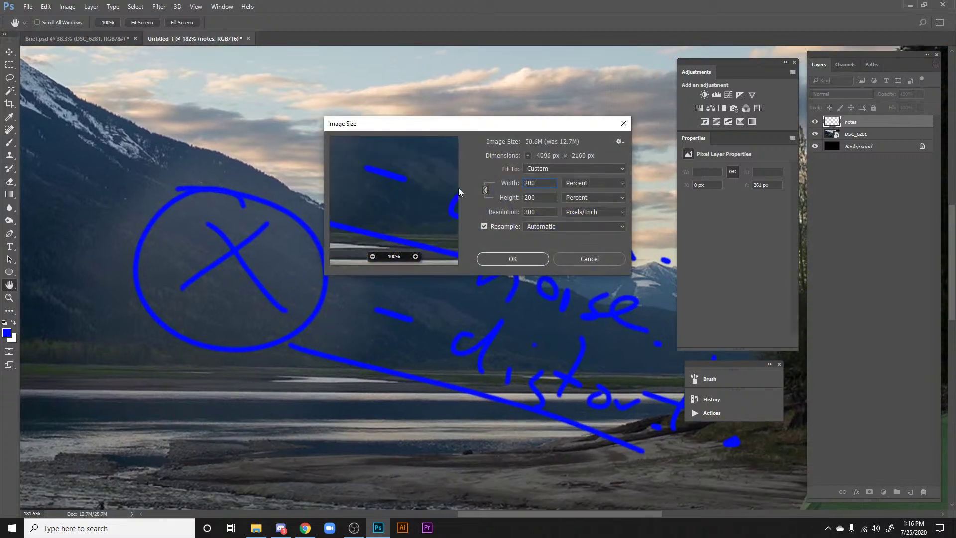
{"action": "key", "text": "Escape"}
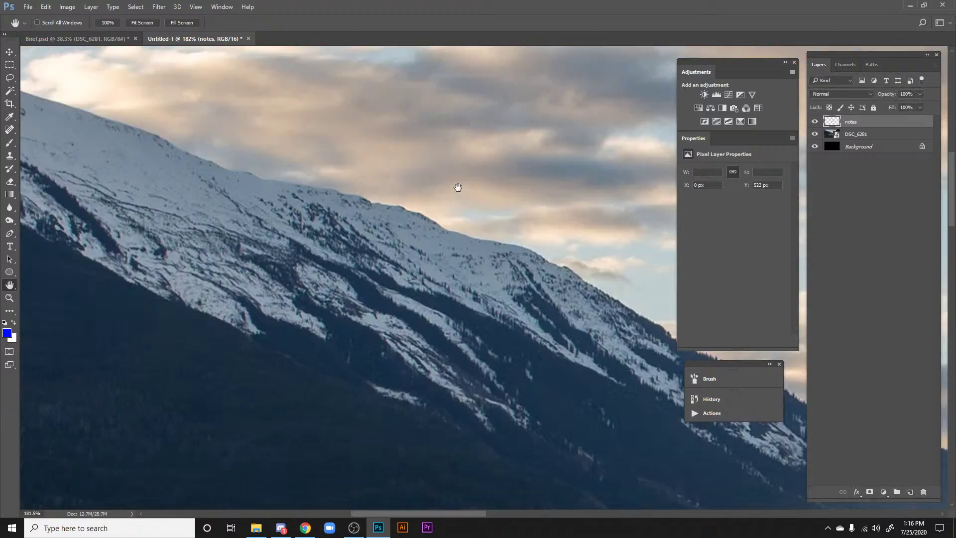
Step: Examine the enlarged image's detail around the fire pit, rocks and log, and compare it with the wider view
{"action": "scroll", "coordinate": [458, 187], "scroll_direction": "down", "scroll_amount": 10}
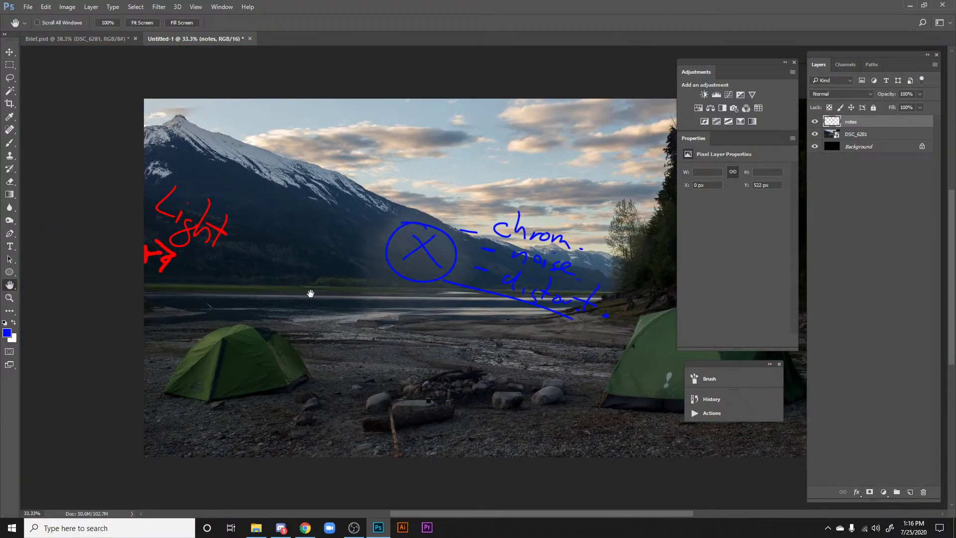
{"action": "left_click_drag", "start_coordinate": [309, 292], "coordinate": [254, 193]}
{"action": "left_click_drag", "start_coordinate": [405, 282], "coordinate": [485, 286]}
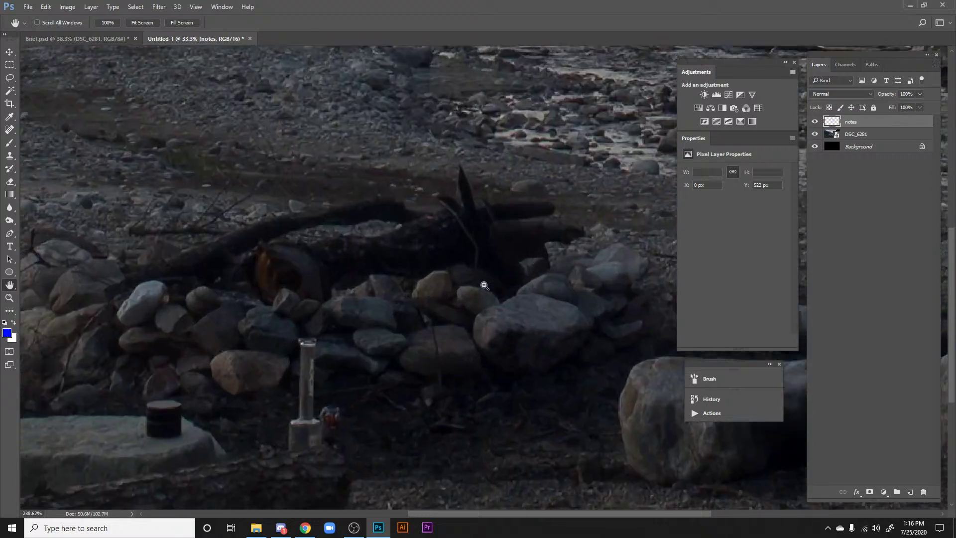
{"action": "left_click_drag", "start_coordinate": [357, 372], "coordinate": [451, 303]}
{"action": "scroll", "coordinate": [452, 302], "scroll_direction": "up", "scroll_amount": 3}
{"action": "scroll", "coordinate": [454, 342], "scroll_direction": "down", "scroll_amount": 10}
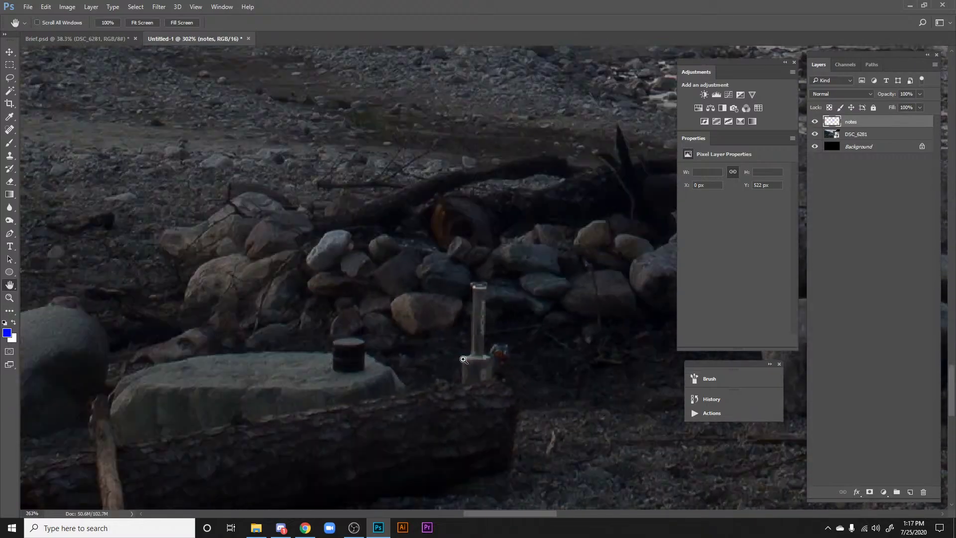
{"action": "scroll", "coordinate": [437, 359], "scroll_direction": "up", "scroll_amount": 3}
{"action": "scroll", "coordinate": [455, 369], "scroll_direction": "down", "scroll_amount": 8}
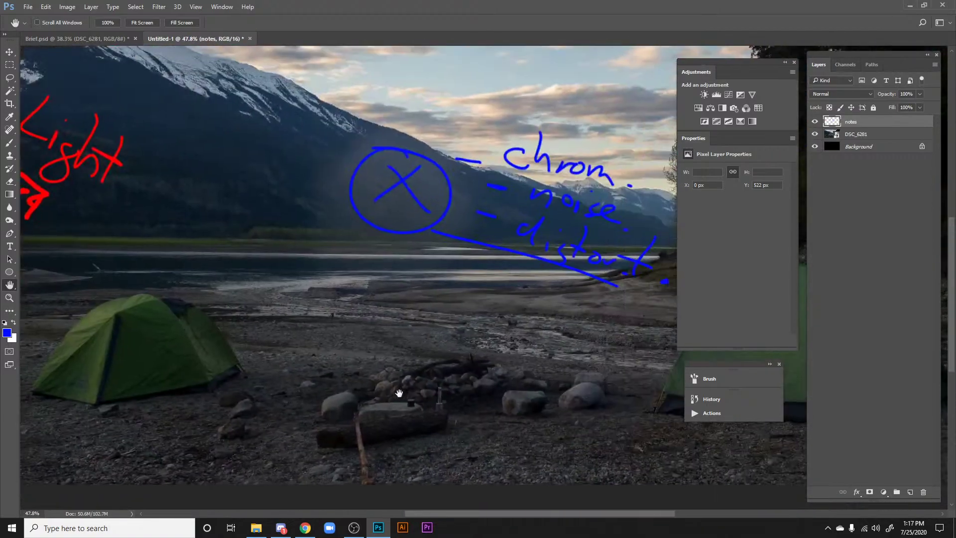
{"action": "scroll", "coordinate": [443, 381], "scroll_direction": "up", "scroll_amount": 6}
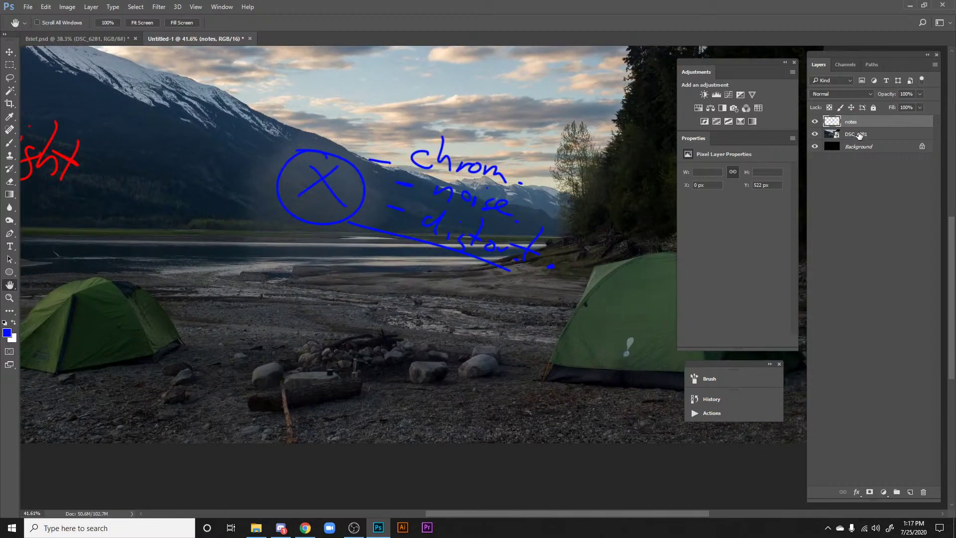
Step: Select the DSC_6281 plate layer and examine its detail around the fire pit, riverbed and smaller tent
{"action": "left_click", "coordinate": [859, 135]}
{"action": "left_click_drag", "start_coordinate": [414, 283], "coordinate": [413, 328]}
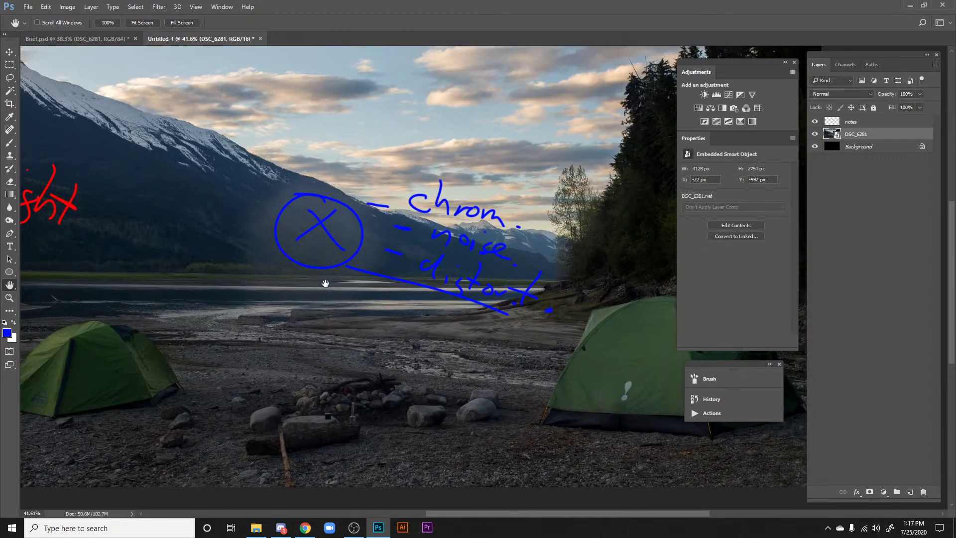
{"action": "left_click_drag", "start_coordinate": [332, 370], "coordinate": [345, 303]}
{"action": "scroll", "coordinate": [366, 352], "scroll_direction": "up", "scroll_amount": 10}
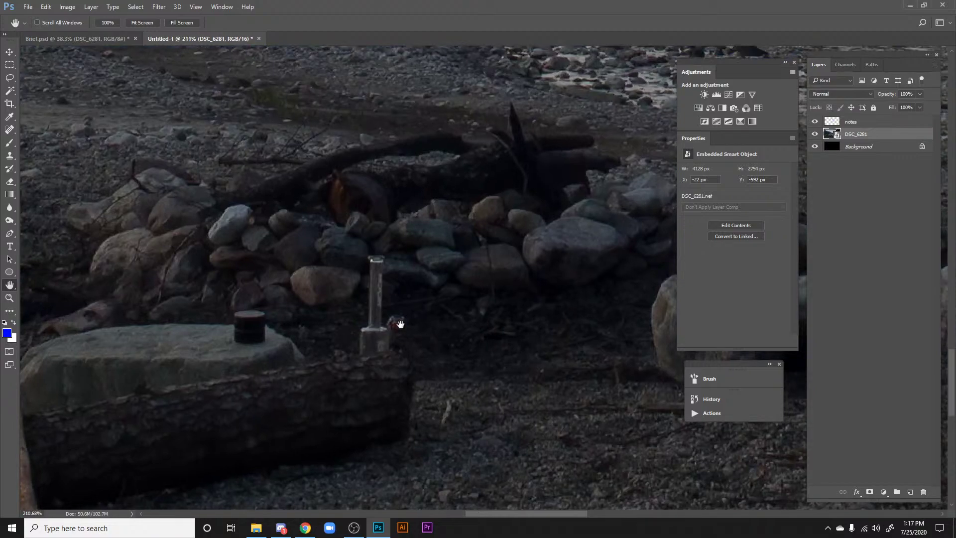
{"action": "scroll", "coordinate": [374, 319], "scroll_direction": "down", "scroll_amount": 8}
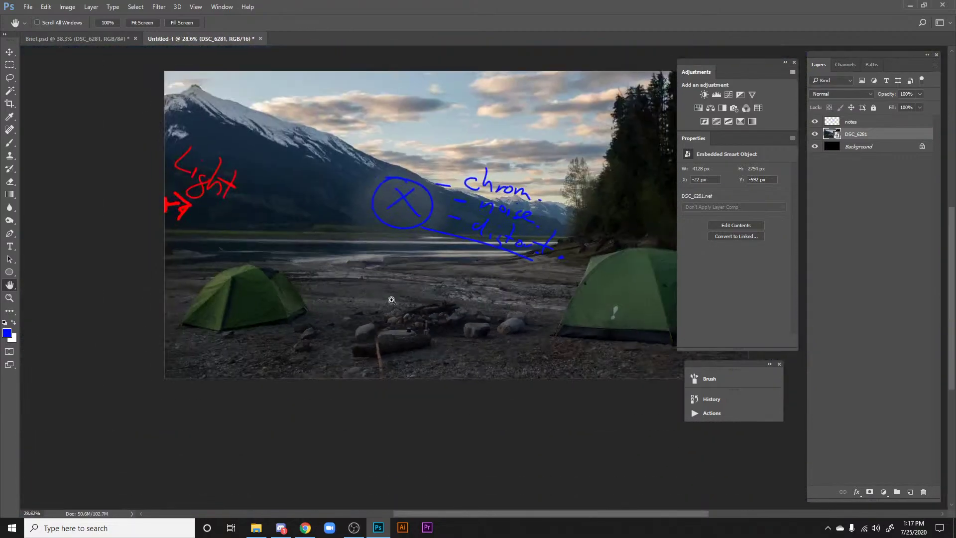
{"action": "scroll", "coordinate": [398, 294], "scroll_direction": "up", "scroll_amount": 8}
{"action": "left_click_drag", "start_coordinate": [368, 274], "coordinate": [436, 302]}
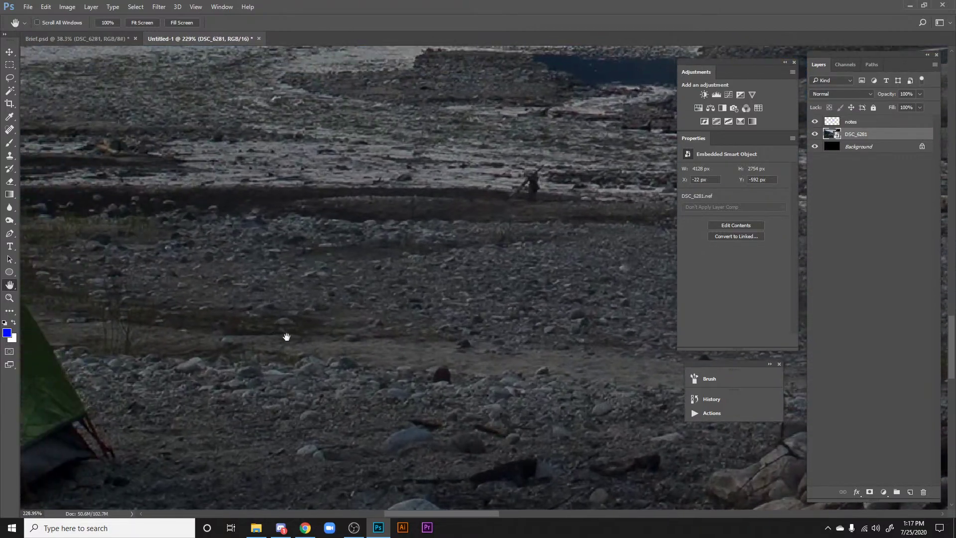
{"action": "left_click_drag", "start_coordinate": [222, 337], "coordinate": [356, 350]}
{"action": "scroll", "coordinate": [355, 350], "scroll_direction": "down", "scroll_amount": 5}
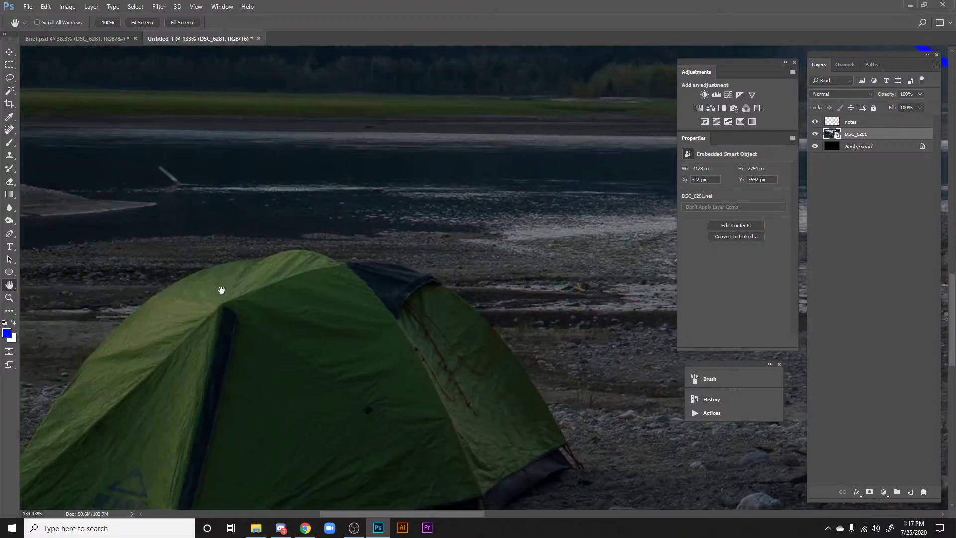
{"action": "left_click_drag", "start_coordinate": [234, 291], "coordinate": [264, 310]}
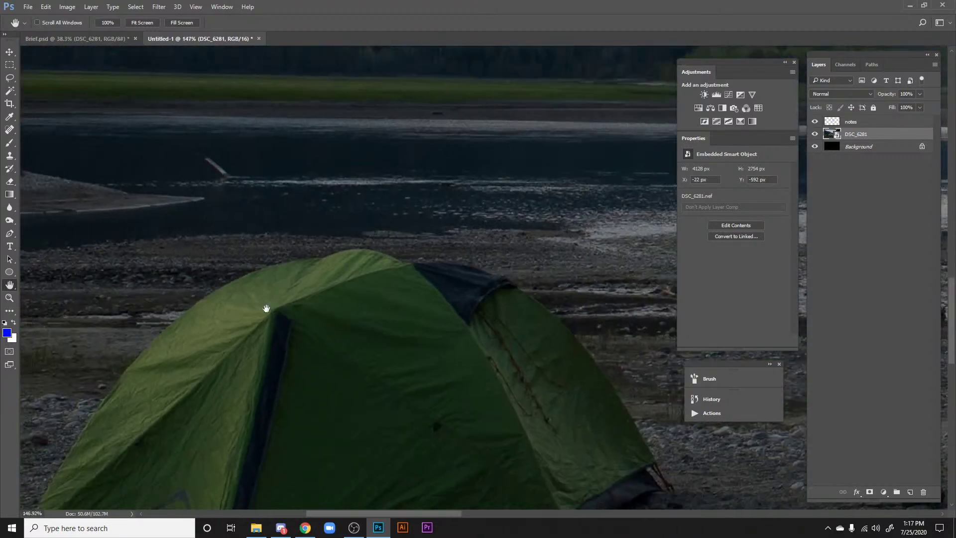
{"action": "left_click_drag", "start_coordinate": [273, 345], "coordinate": [312, 244]}
{"action": "left_click_drag", "start_coordinate": [362, 306], "coordinate": [370, 305]}
{"action": "scroll", "coordinate": [371, 306], "scroll_direction": "down", "scroll_amount": 5}
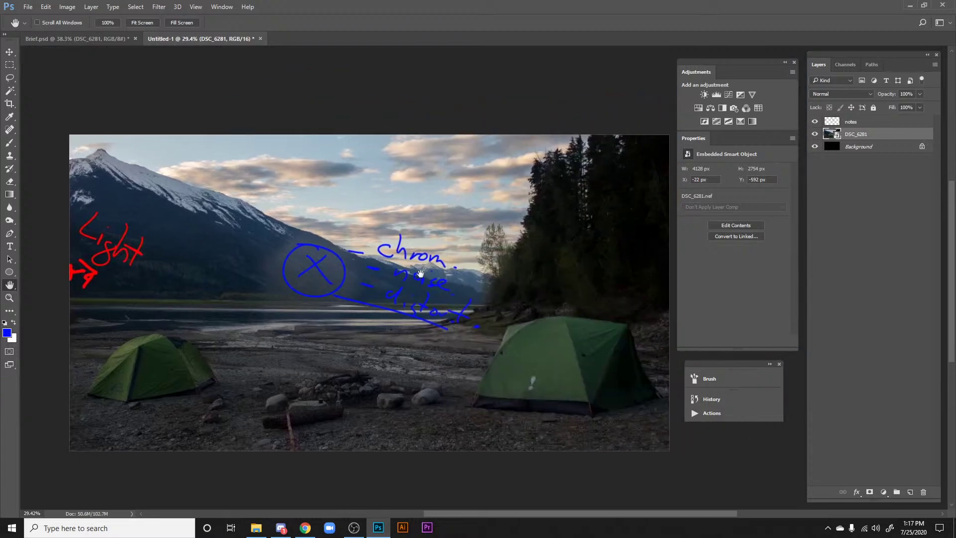
Step: Examine the Camera Raw instructions on distortion, chromatic aberration, noise and grading in the Brief.psd document
{"action": "left_click", "coordinate": [108, 38]}
{"action": "left_click_drag", "start_coordinate": [528, 302], "coordinate": [460, 280]}
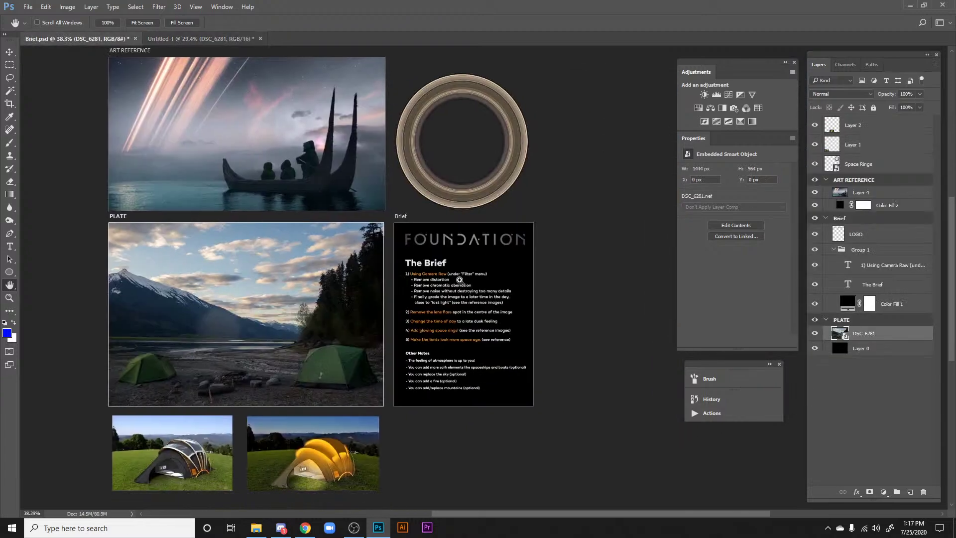
{"action": "scroll", "coordinate": [459, 280], "scroll_direction": "up", "scroll_amount": 3}
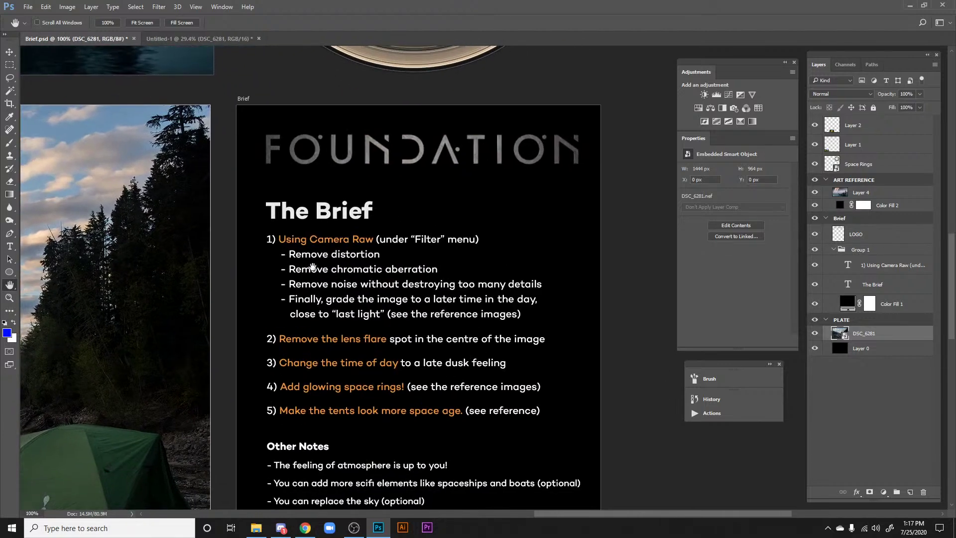
{"action": "left_click_drag", "start_coordinate": [362, 296], "coordinate": [360, 291]}
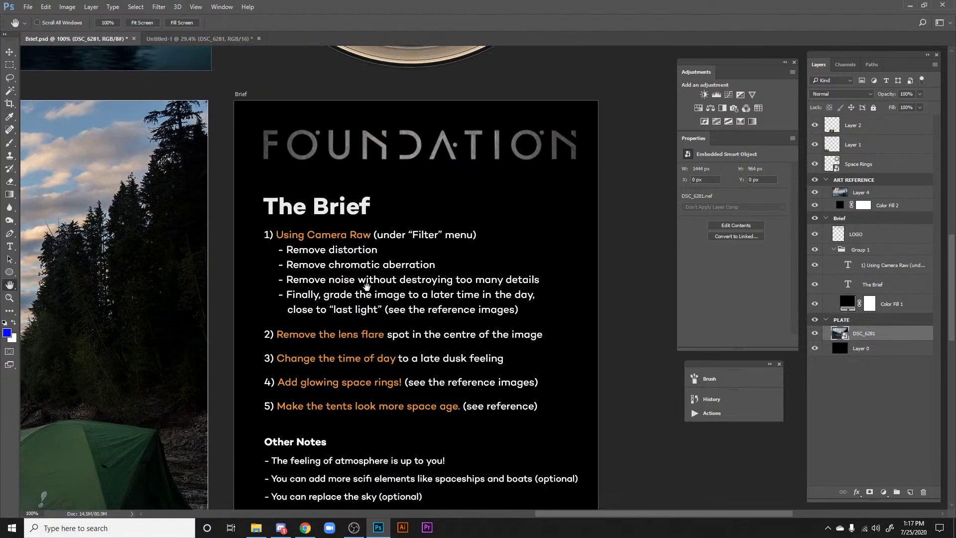
{"action": "scroll", "coordinate": [367, 286], "scroll_direction": "up", "scroll_amount": 1}
{"action": "key", "text": "ctrl+plus"}
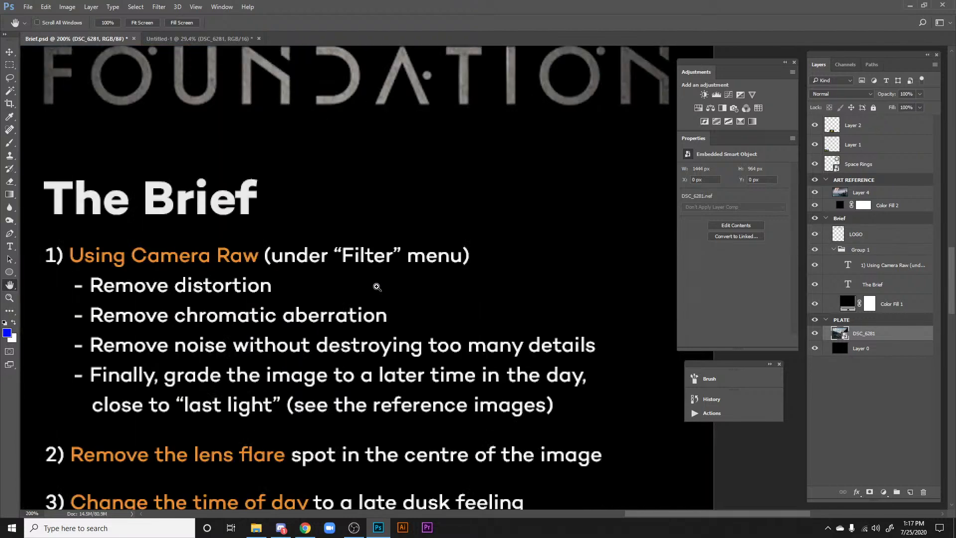
{"action": "left_click_drag", "start_coordinate": [382, 340], "coordinate": [416, 324]}
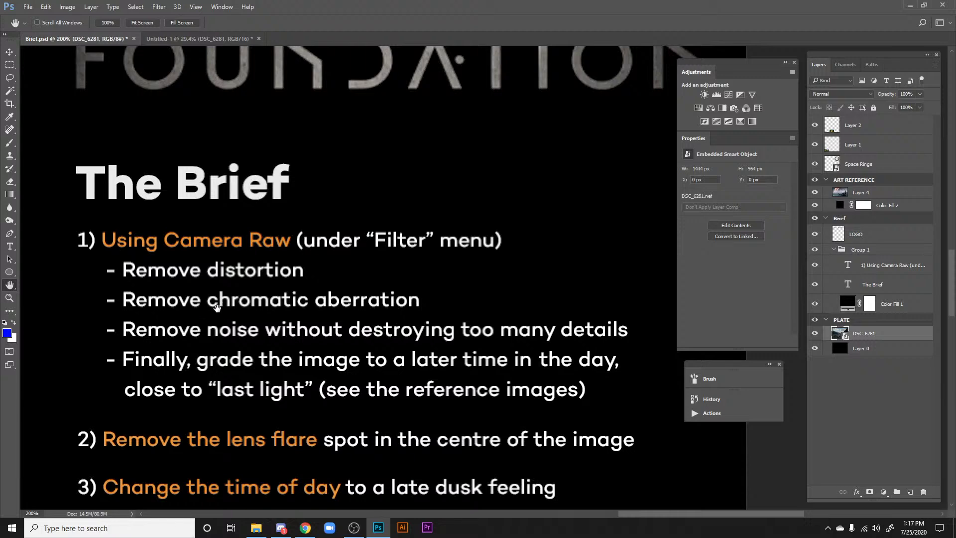
{"action": "left_click_drag", "start_coordinate": [224, 330], "coordinate": [316, 325]}
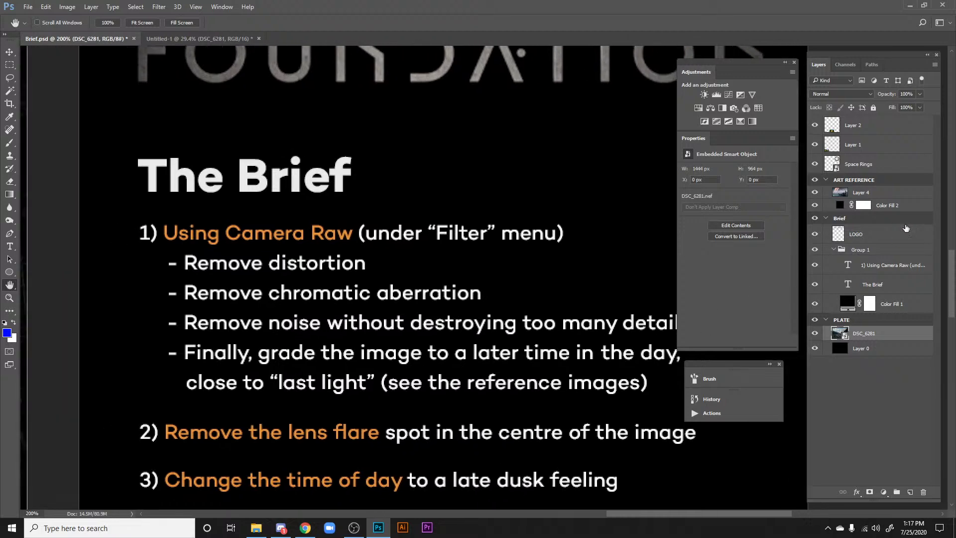
Step: Add a new layer above LOGO in the Brief artboard and paint a blue arrow from the chromatic aberration line to the noise line
{"action": "left_click", "coordinate": [884, 238]}
{"action": "left_click", "coordinate": [911, 492]}
{"action": "key", "text": "b"}
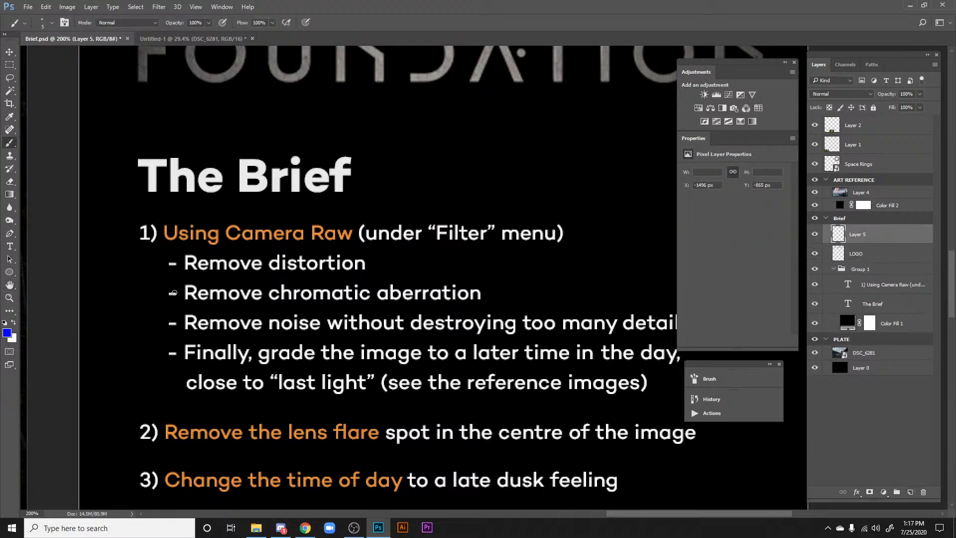
{"action": "mouse_move", "coordinate": [157, 290]}
{"action": "left_mouse_down"}
{"action": "mouse_move", "coordinate": [147, 324]}
{"action": "mouse_move", "coordinate": [127, 307]}
{"action": "left_mouse_up"}
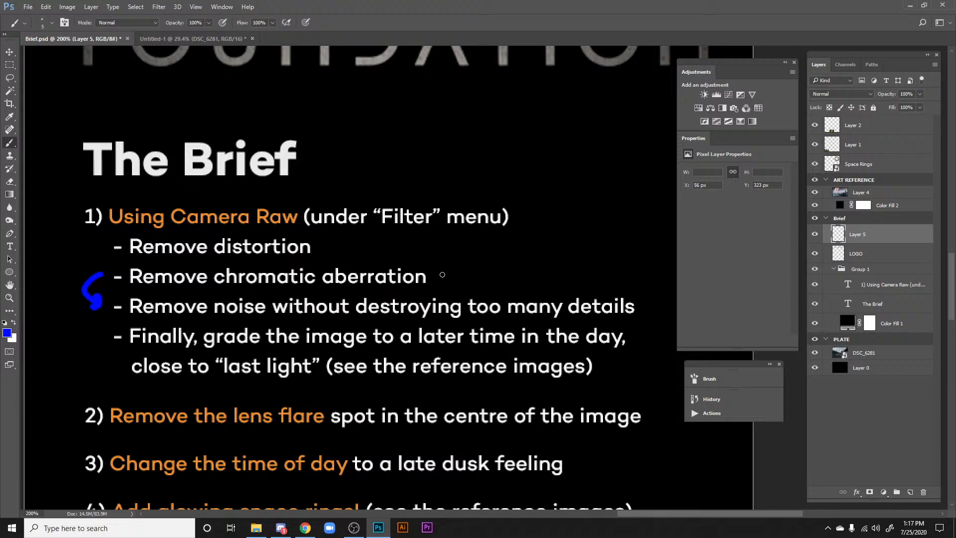
Step: Paint an X, a check mark and an arrow beside "Remove chromatic aberration", and circle parts of the words "aberration" and "destroying"
{"action": "left_click_drag", "start_coordinate": [451, 266], "coordinate": [431, 282]}
{"action": "left_click_drag", "start_coordinate": [430, 266], "coordinate": [455, 285]}
{"action": "mouse_move", "coordinate": [524, 281]}
{"action": "left_mouse_down"}
{"action": "mouse_move", "coordinate": [556, 270]}
{"action": "mouse_move", "coordinate": [478, 272]}
{"action": "left_mouse_up"}
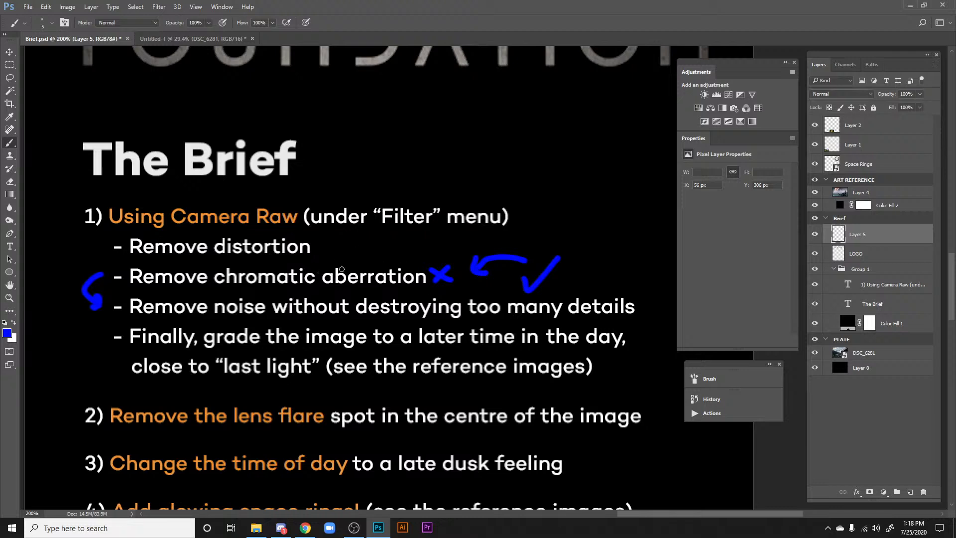
{"action": "left_click_drag", "start_coordinate": [358, 260], "coordinate": [352, 258]}
{"action": "left_click_drag", "start_coordinate": [410, 306], "coordinate": [407, 298]}
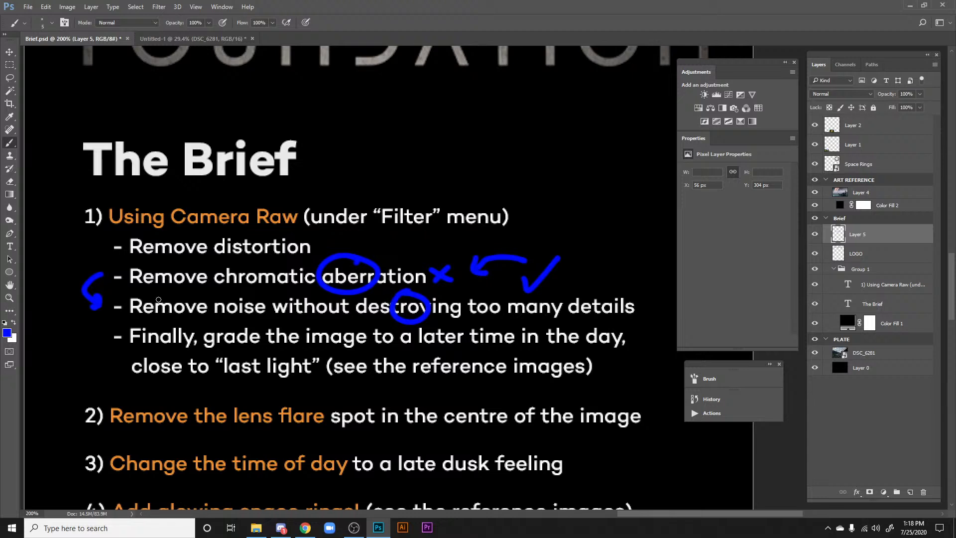
Step: Underline "noise" in blue and paint upward arrows from the noise line to chromatic aberration and from there to distortion
{"action": "left_click_drag", "start_coordinate": [214, 319], "coordinate": [267, 317]}
{"action": "mouse_move", "coordinate": [212, 305]}
{"action": "left_mouse_down"}
{"action": "mouse_move", "coordinate": [197, 287]}
{"action": "mouse_move", "coordinate": [203, 275]}
{"action": "left_mouse_up"}
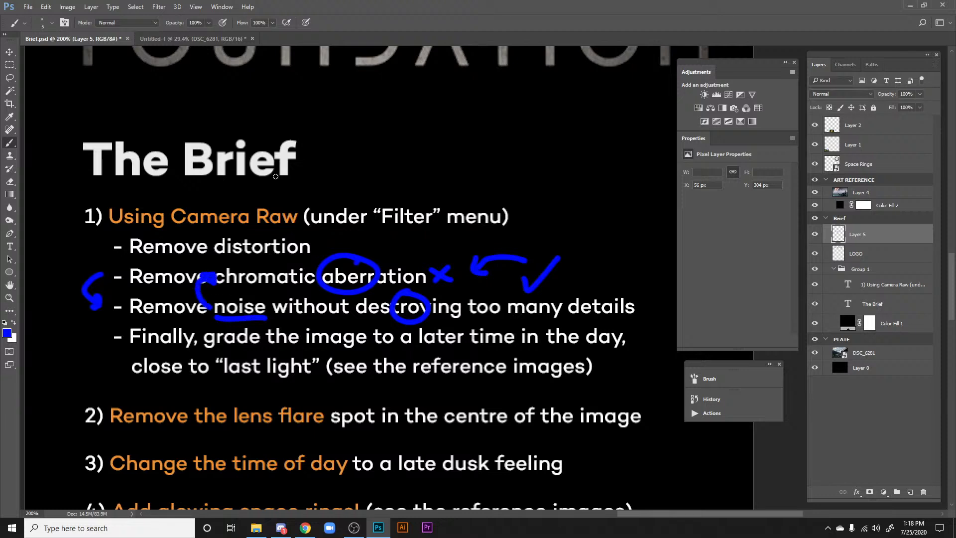
{"action": "left_click_drag", "start_coordinate": [185, 285], "coordinate": [187, 254]}
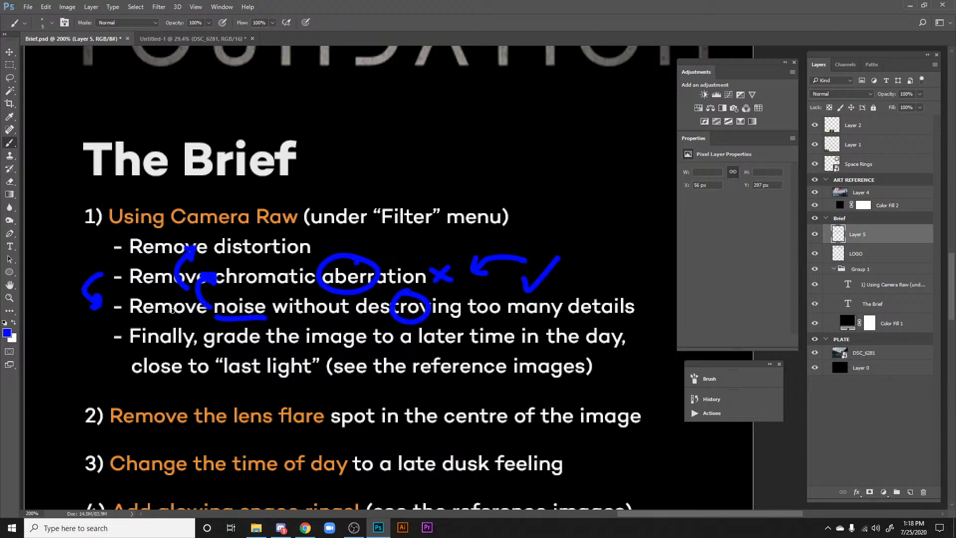
{"action": "key", "text": "h"}
{"action": "left_click_drag", "start_coordinate": [193, 271], "coordinate": [161, 278]}
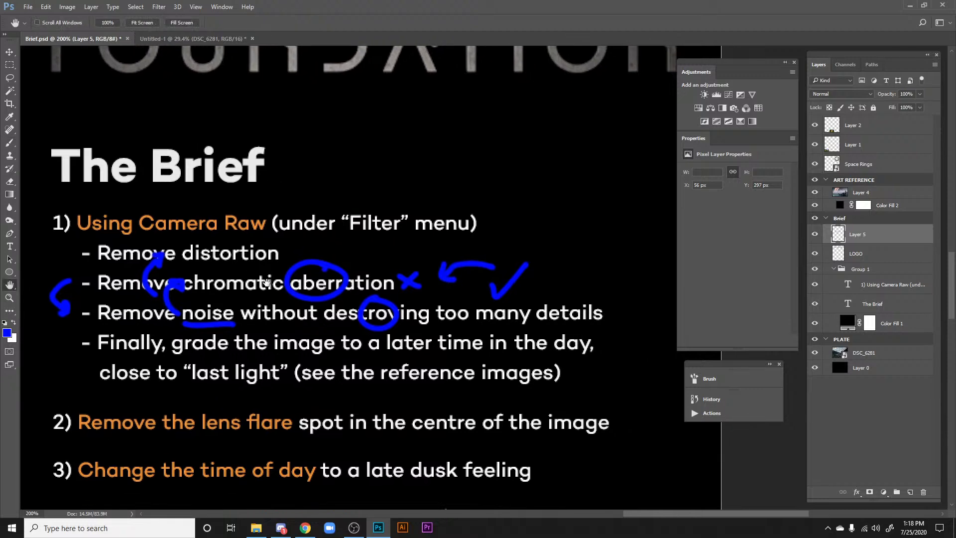
Step: Hide the notes layer in the Untitled-1 plate document and duplicate the DSC_6281 layer
{"action": "left_click", "coordinate": [196, 38]}
{"action": "left_click_drag", "start_coordinate": [384, 302], "coordinate": [342, 300]}
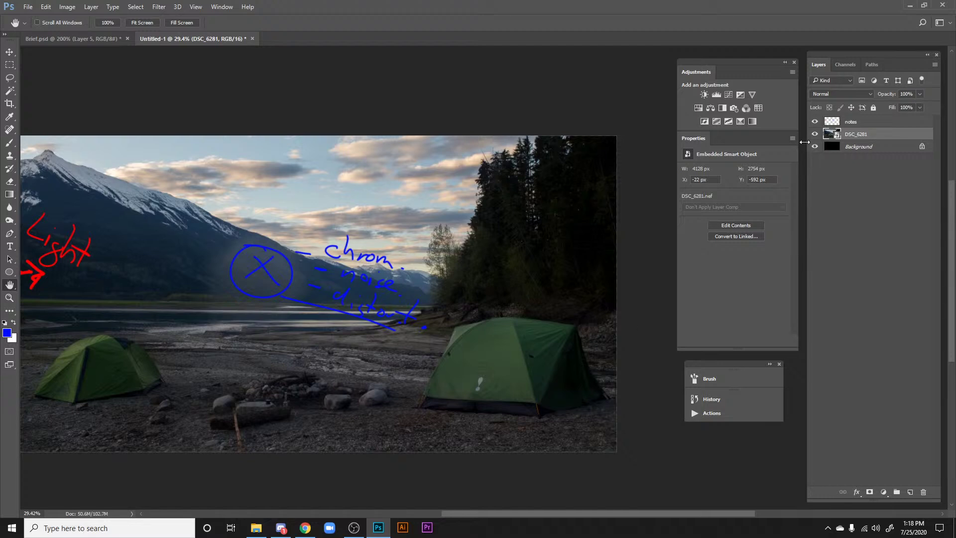
{"action": "left_click", "coordinate": [816, 122]}
{"action": "key", "text": "ctrl+j"}
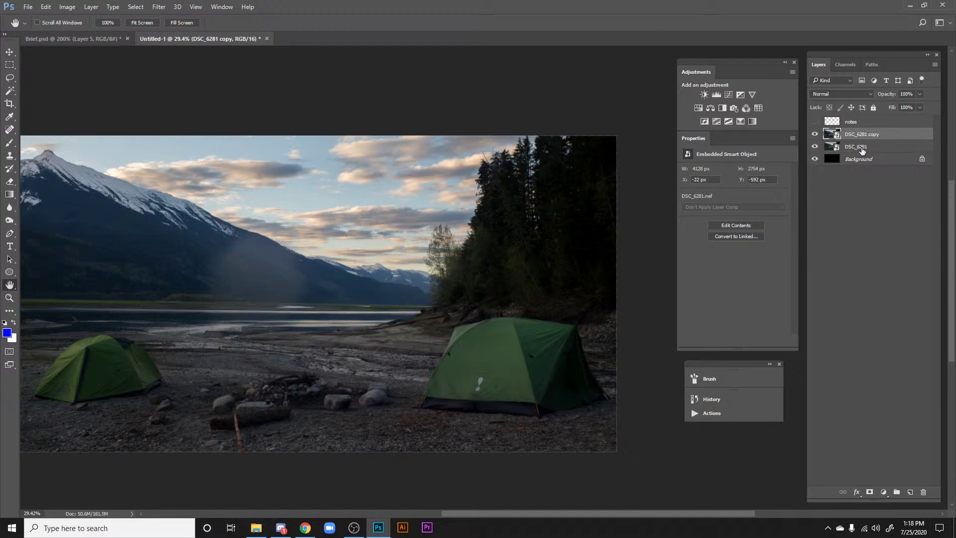
Step: Review the Camera Raw Filter's Tone Curve, Detail, HSL / Grayscale, Split Toning, Lens Corrections and Effects settings on DSC_6281 copy, then close it
{"action": "left_click_drag", "start_coordinate": [496, 279], "coordinate": [555, 283]}
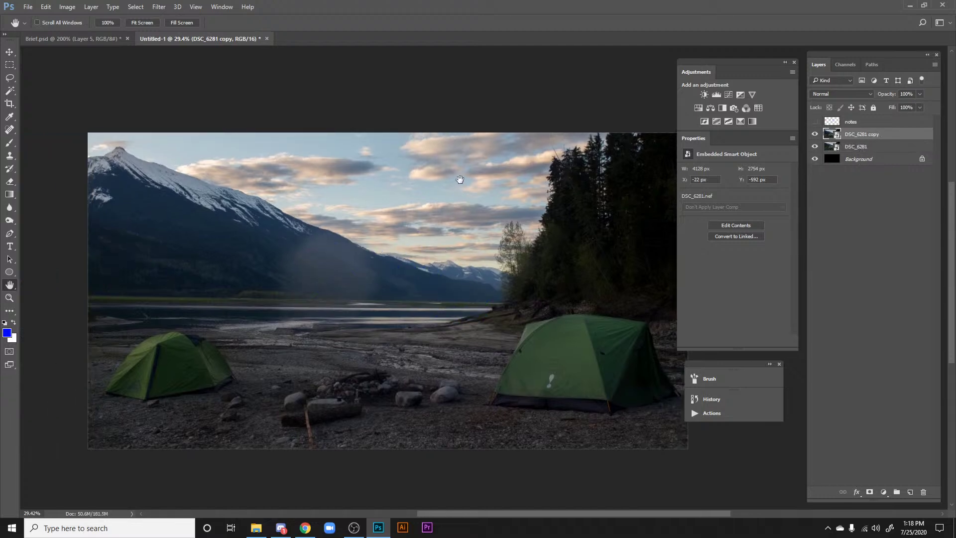
{"action": "left_click", "coordinate": [159, 7]}
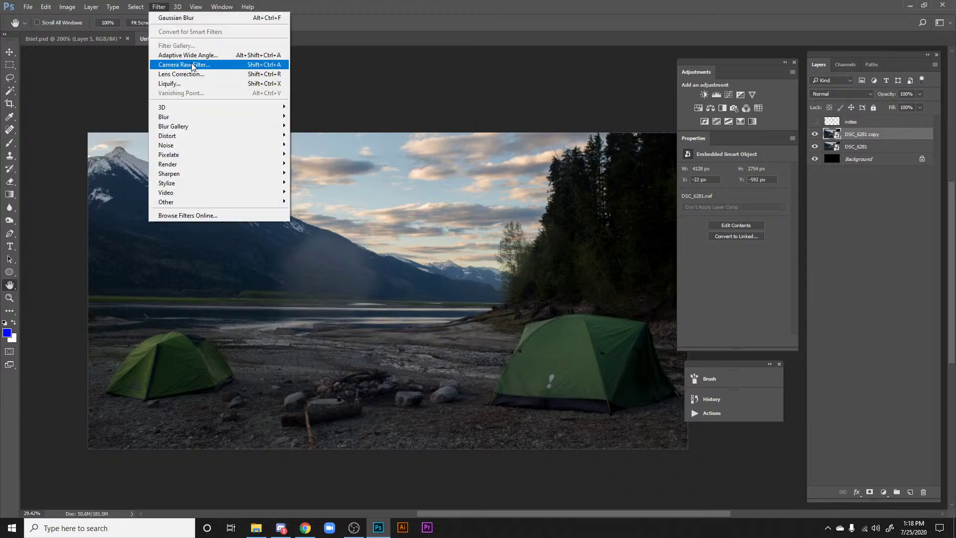
{"action": "left_click", "coordinate": [197, 67]}
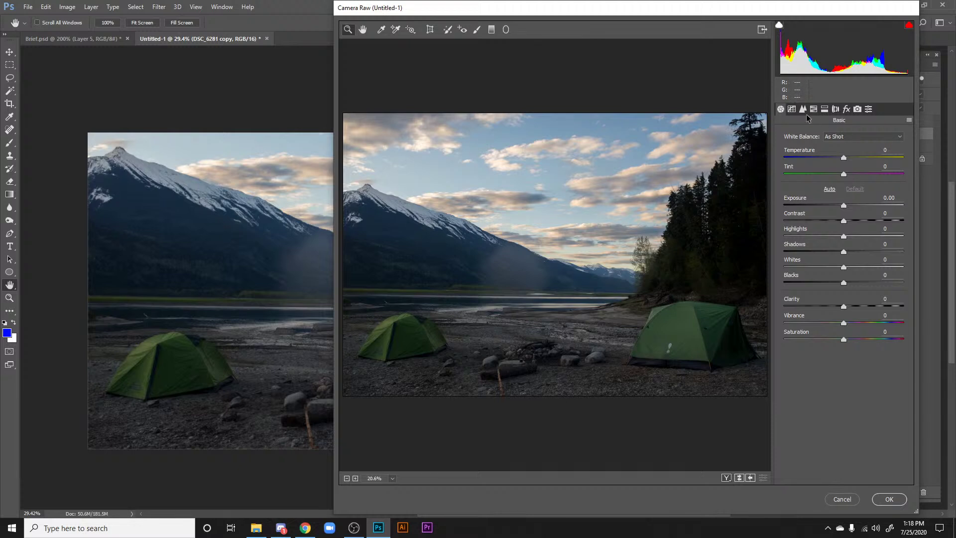
{"action": "left_click", "coordinate": [791, 110]}
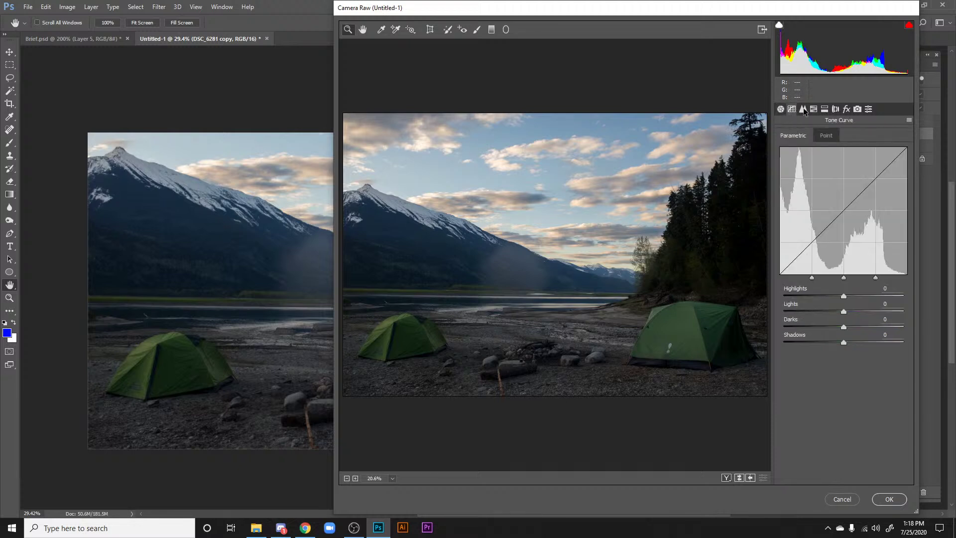
{"action": "left_click", "coordinate": [803, 109]}
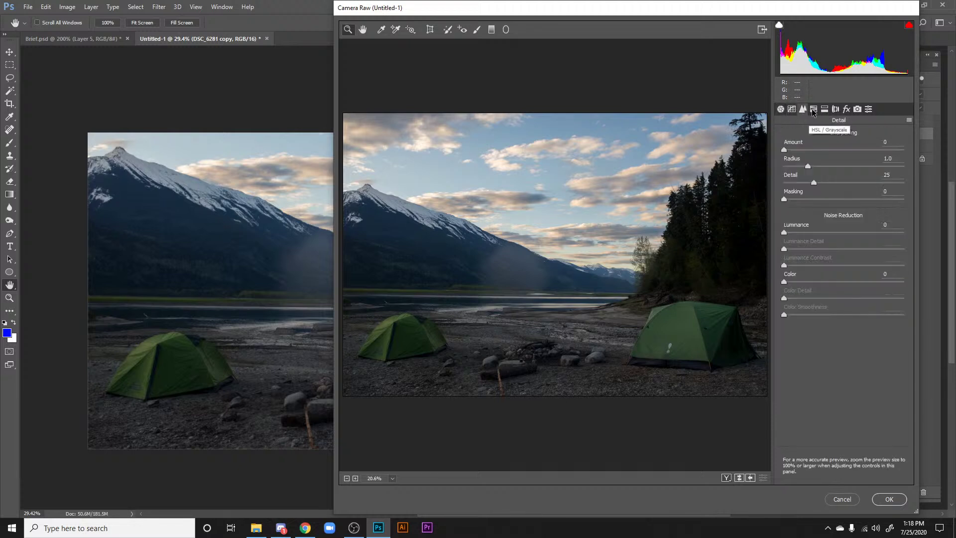
{"action": "left_click", "coordinate": [813, 109]}
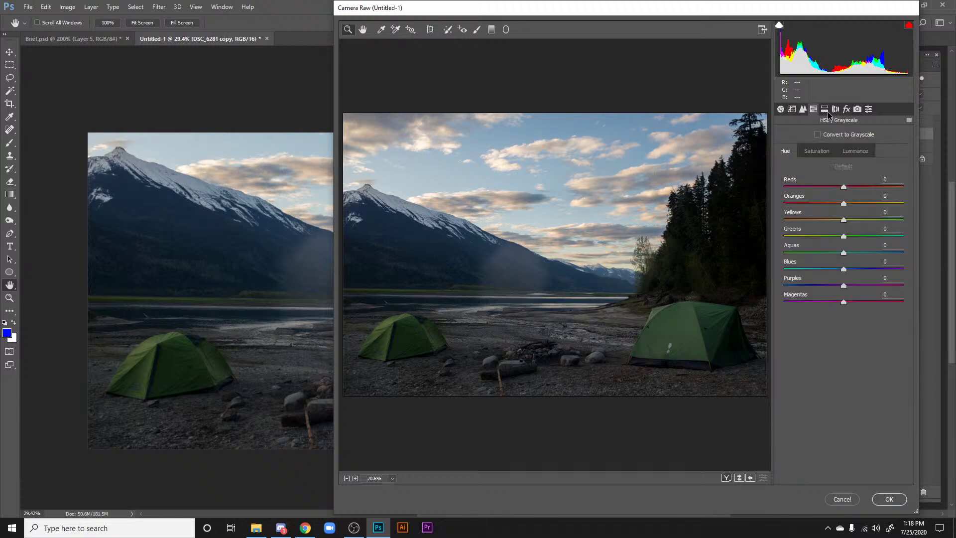
{"action": "left_click", "coordinate": [825, 110]}
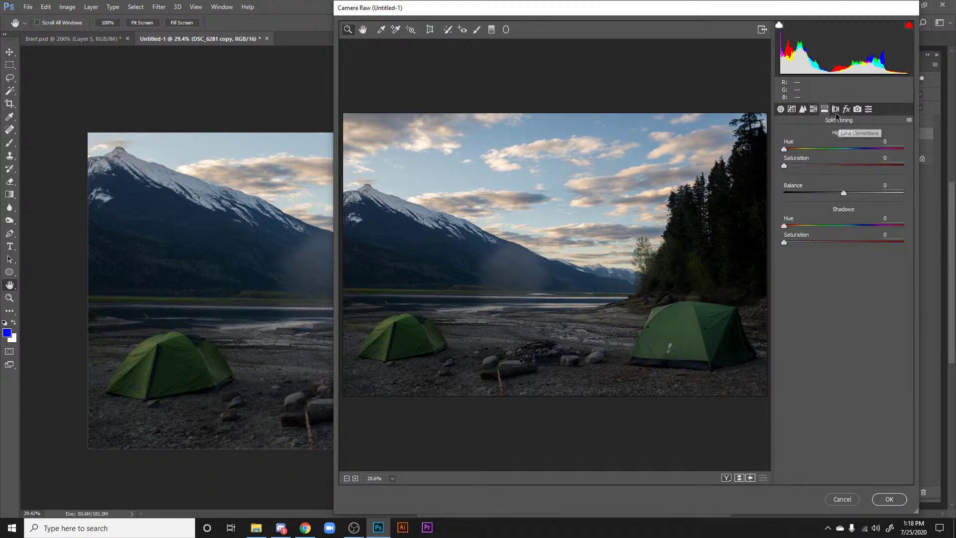
{"action": "left_click", "coordinate": [836, 109]}
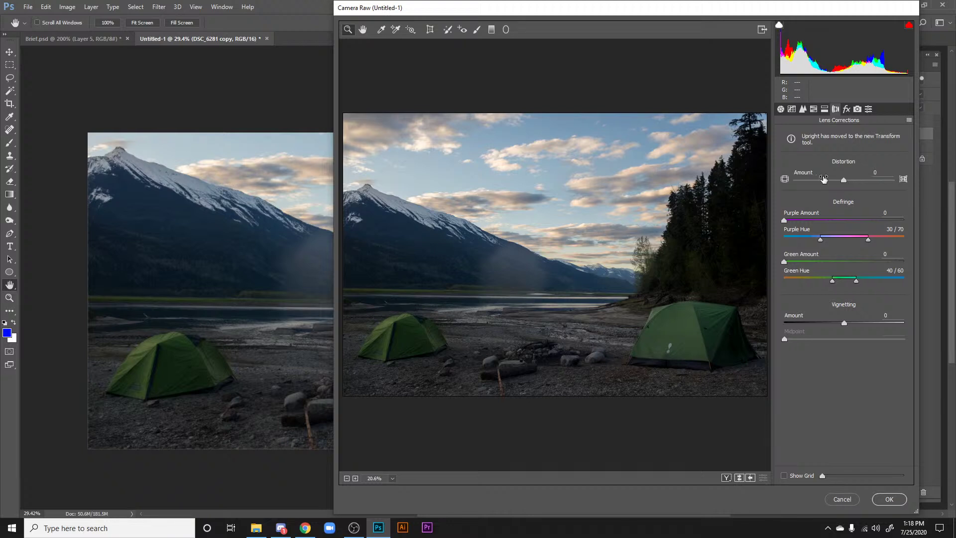
{"action": "left_click", "coordinate": [847, 110]}
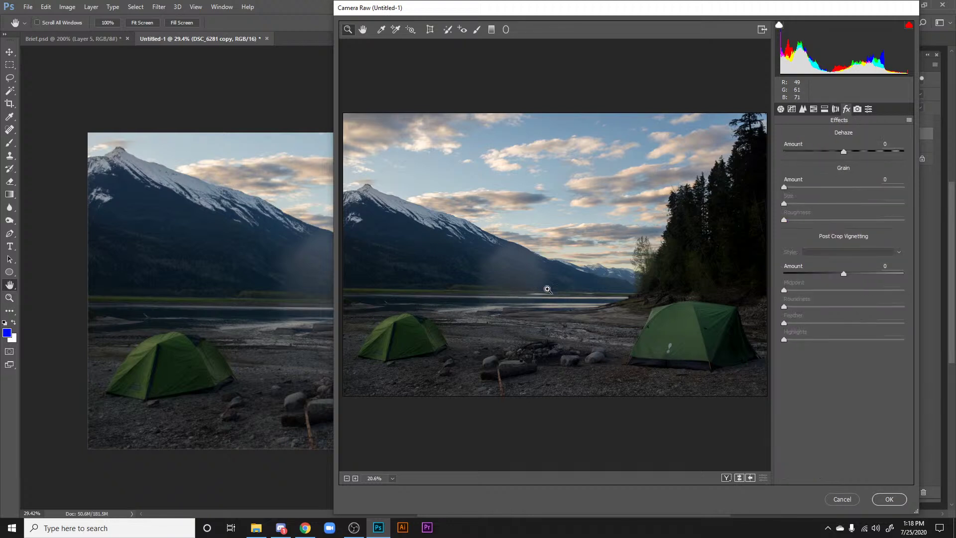
{"action": "left_click", "coordinate": [547, 287]}
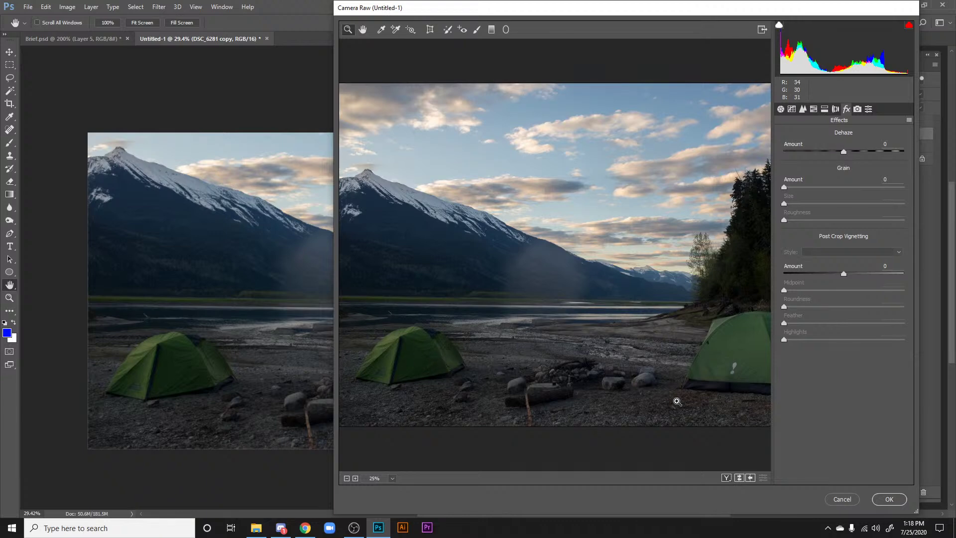
{"action": "left_click", "coordinate": [889, 499]}
Step: Examine the plate's detail on the smaller green tent and the gravel beside it
{"action": "left_click_drag", "start_coordinate": [587, 287], "coordinate": [572, 299]}
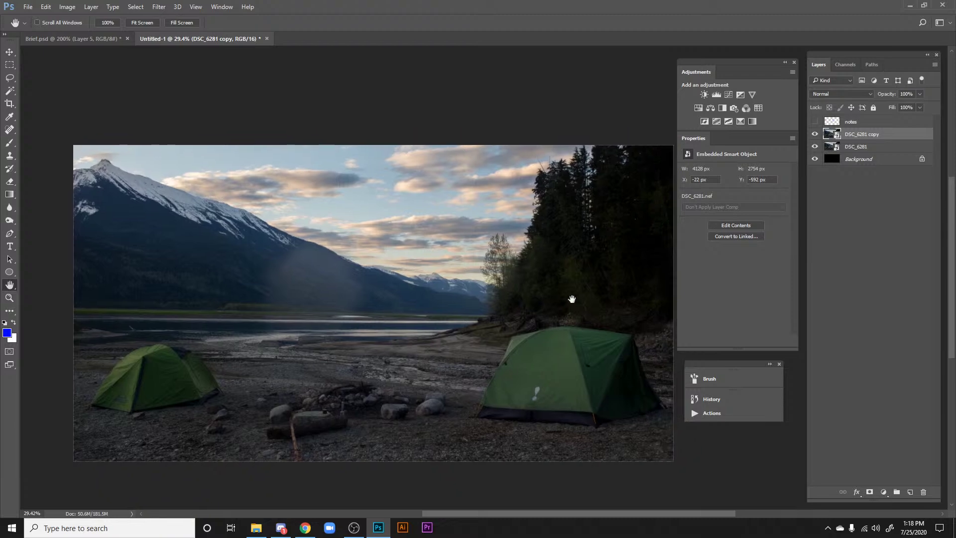
{"action": "left_click_drag", "start_coordinate": [559, 365], "coordinate": [578, 366]}
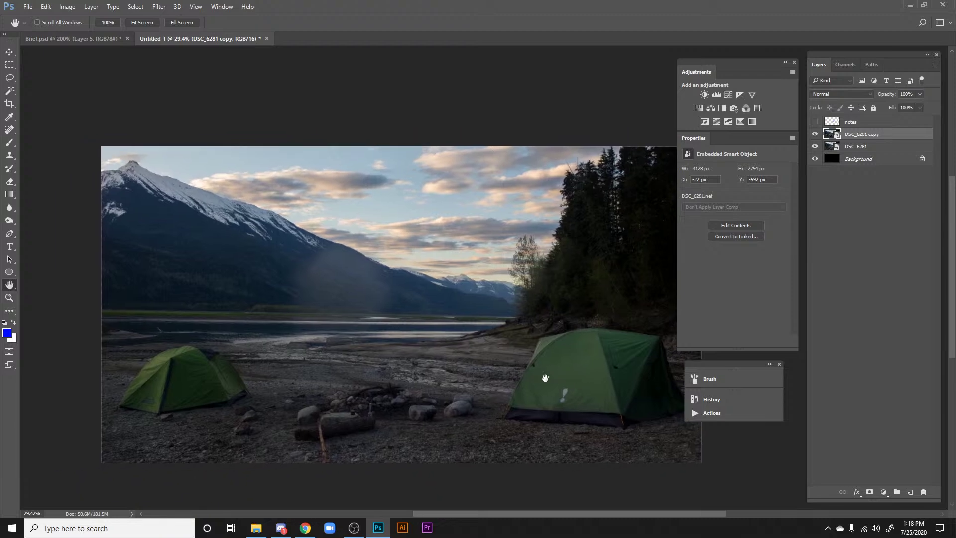
{"action": "left_click_drag", "start_coordinate": [210, 417], "coordinate": [436, 339]}
{"action": "scroll", "coordinate": [438, 305], "scroll_direction": "up", "scroll_amount": 2}
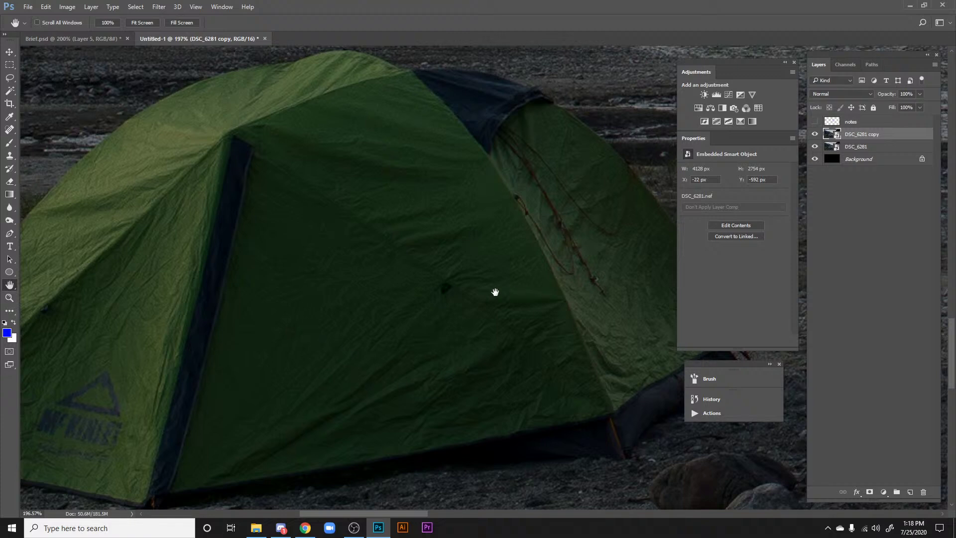
{"action": "scroll", "coordinate": [470, 321], "scroll_direction": "up", "scroll_amount": 2}
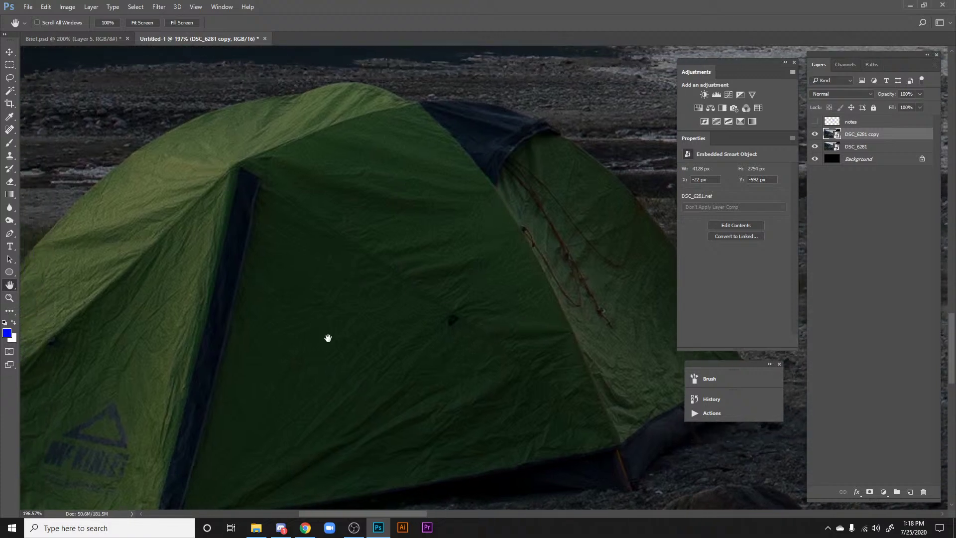
{"action": "scroll", "coordinate": [327, 339], "scroll_direction": "down", "scroll_amount": 5}
{"action": "scroll", "coordinate": [354, 309], "scroll_direction": "right", "scroll_amount": 20}
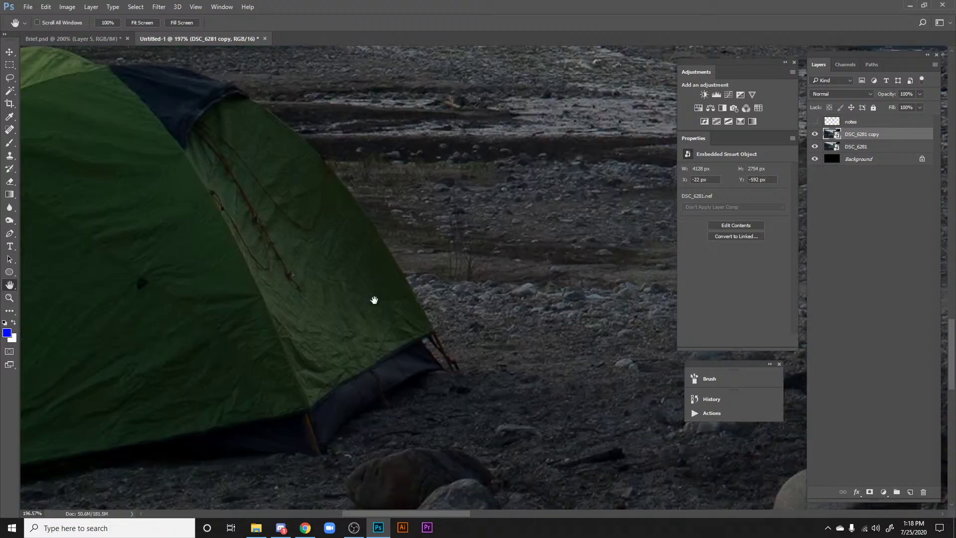
Step: Examine the plate's detail across the riverbed, water and far shoreline, comparing it with the wider view
{"action": "left_click_drag", "start_coordinate": [423, 224], "coordinate": [343, 360]}
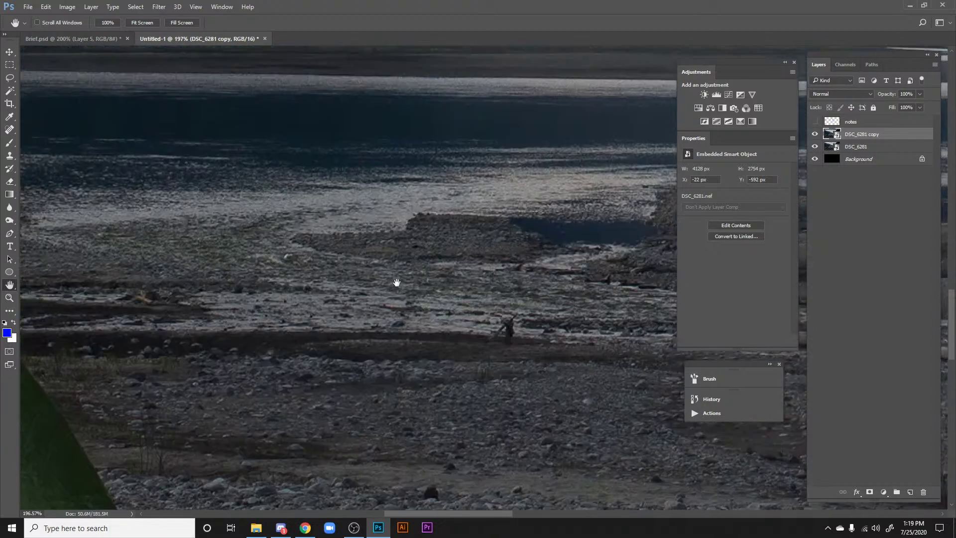
{"action": "scroll", "coordinate": [388, 271], "scroll_direction": "up", "scroll_amount": 4}
{"action": "scroll", "coordinate": [366, 303], "scroll_direction": "up", "scroll_amount": 4}
{"action": "scroll", "coordinate": [313, 334], "scroll_direction": "up", "scroll_amount": 2}
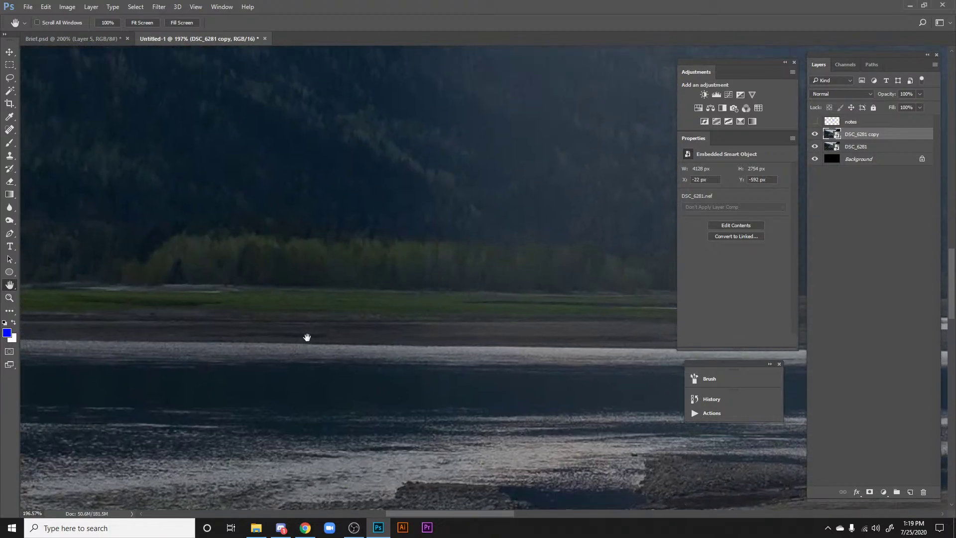
{"action": "scroll", "coordinate": [305, 349], "scroll_direction": "up", "scroll_amount": 2}
{"action": "scroll", "coordinate": [301, 332], "scroll_direction": "down", "scroll_amount": 4}
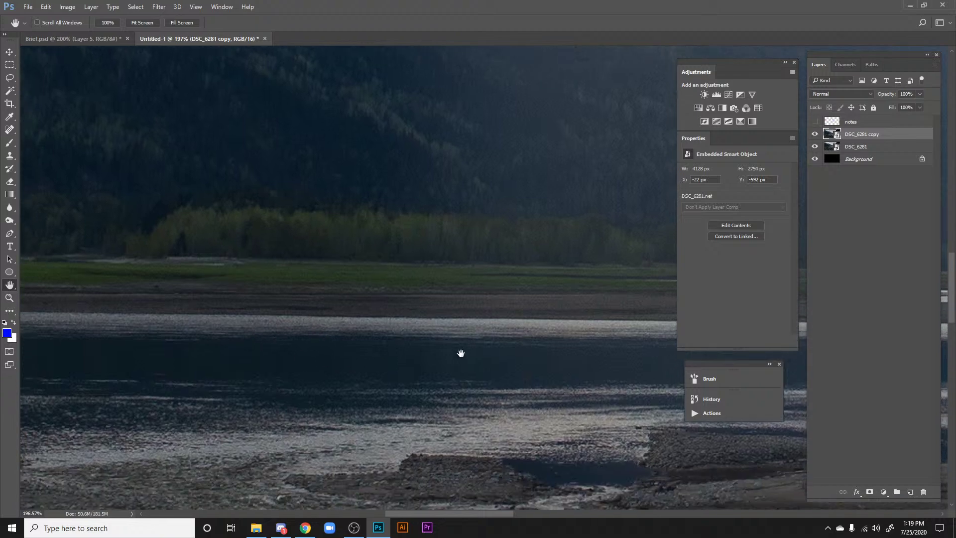
{"action": "left_click_drag", "start_coordinate": [550, 363], "coordinate": [402, 269]}
{"action": "scroll", "coordinate": [303, 344], "scroll_direction": "down", "scroll_amount": 5}
{"action": "left_click_drag", "start_coordinate": [310, 336], "coordinate": [338, 316]}
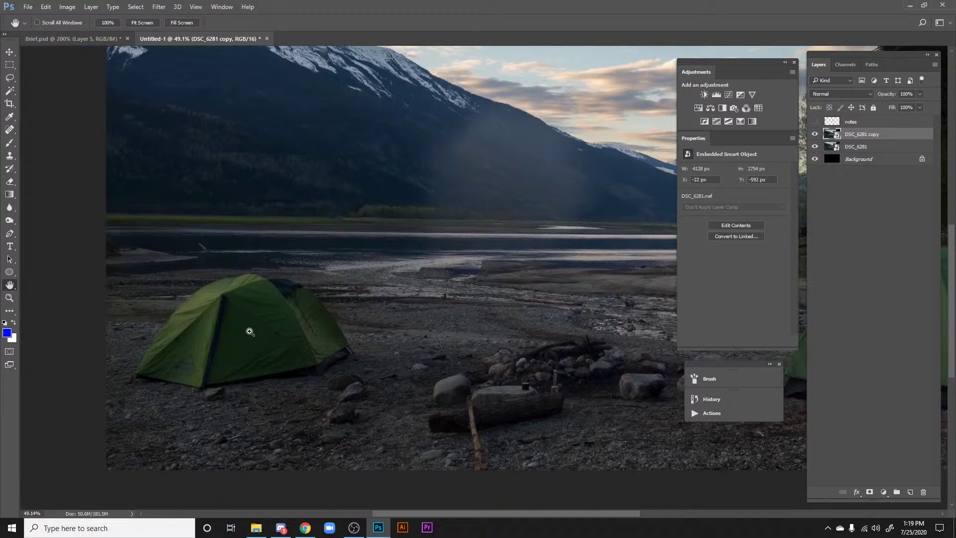
{"action": "scroll", "coordinate": [250, 332], "scroll_direction": "up", "scroll_amount": 5}
{"action": "left_click_drag", "start_coordinate": [434, 340], "coordinate": [141, 421]}
{"action": "scroll", "coordinate": [359, 324], "scroll_direction": "up", "scroll_amount": 2}
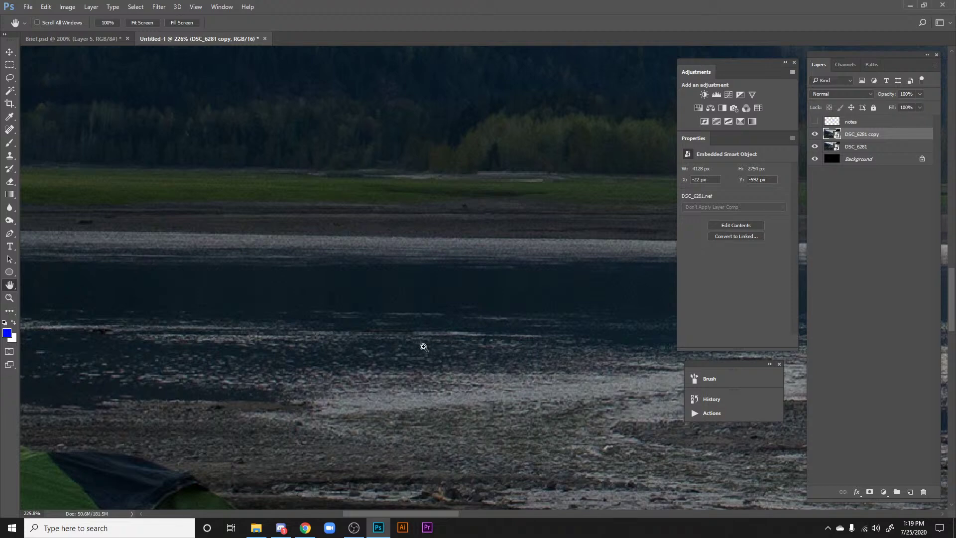
Step: Examine the plate around the smaller green tent and then the waterline and far shoreline at closer range
{"action": "scroll", "coordinate": [423, 344], "scroll_direction": "down", "scroll_amount": 2}
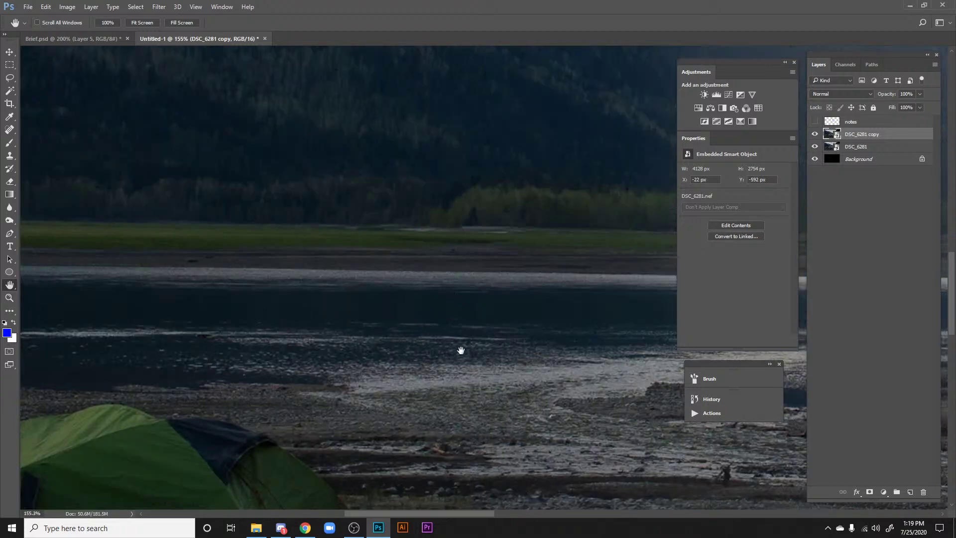
{"action": "left_click_drag", "start_coordinate": [378, 382], "coordinate": [391, 271]}
{"action": "left_click_drag", "start_coordinate": [341, 378], "coordinate": [414, 262]}
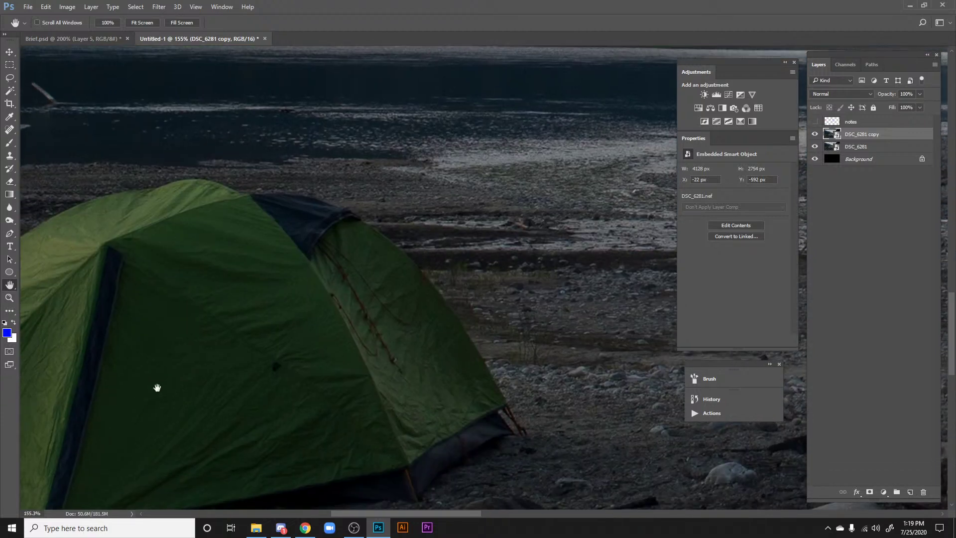
{"action": "left_click_drag", "start_coordinate": [235, 401], "coordinate": [269, 369]}
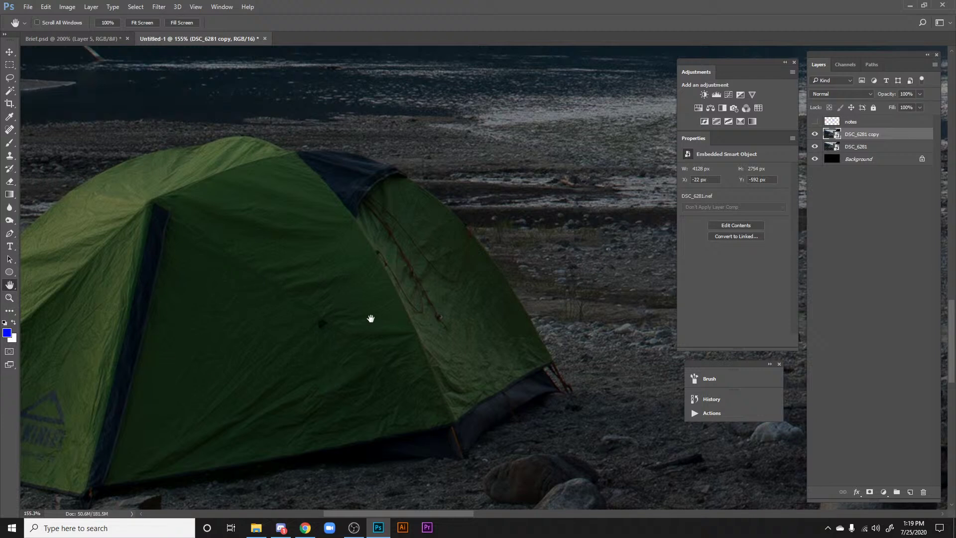
{"action": "left_click_drag", "start_coordinate": [270, 299], "coordinate": [210, 381]}
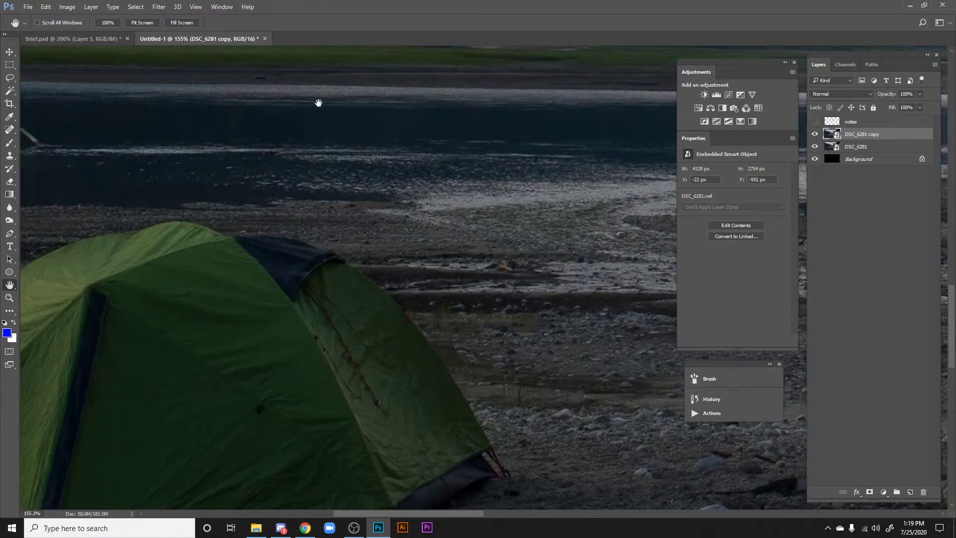
{"action": "left_click_drag", "start_coordinate": [423, 128], "coordinate": [332, 297]}
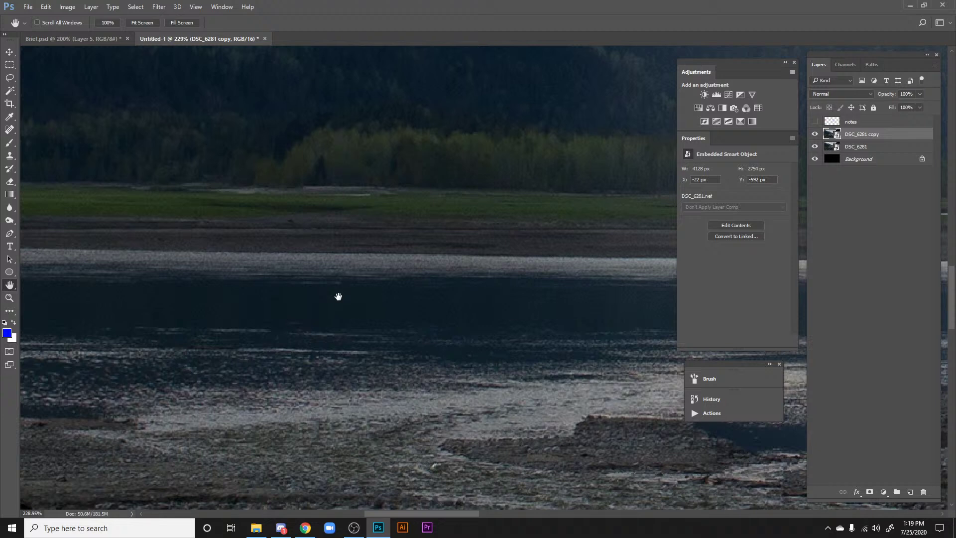
{"action": "left_click_drag", "start_coordinate": [323, 319], "coordinate": [348, 285]}
{"action": "left_click_drag", "start_coordinate": [557, 200], "coordinate": [535, 225]}
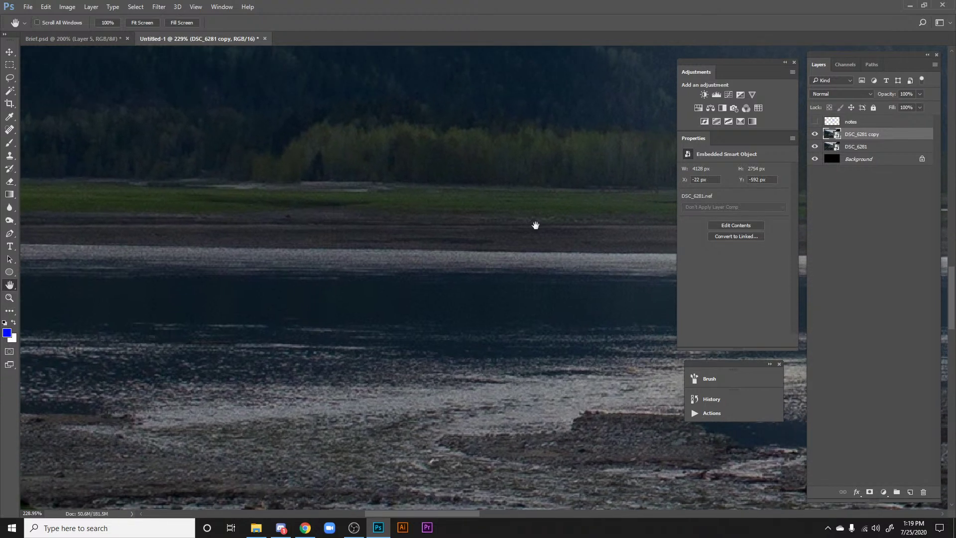
Step: Start the Camera Raw Filter on DSC_6281 copy and magnify the water and far shoreline to 400%
{"action": "left_click", "coordinate": [159, 7]}
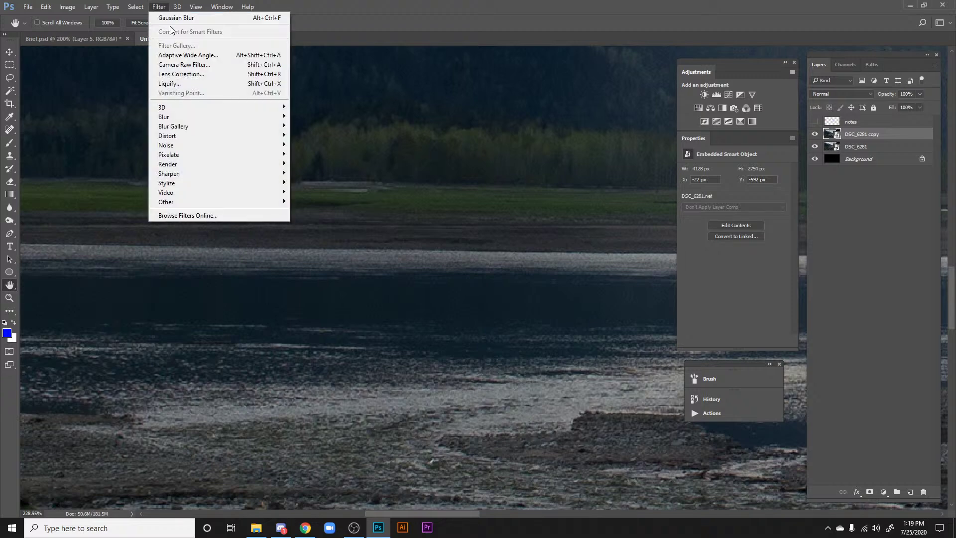
{"action": "left_click", "coordinate": [216, 68]}
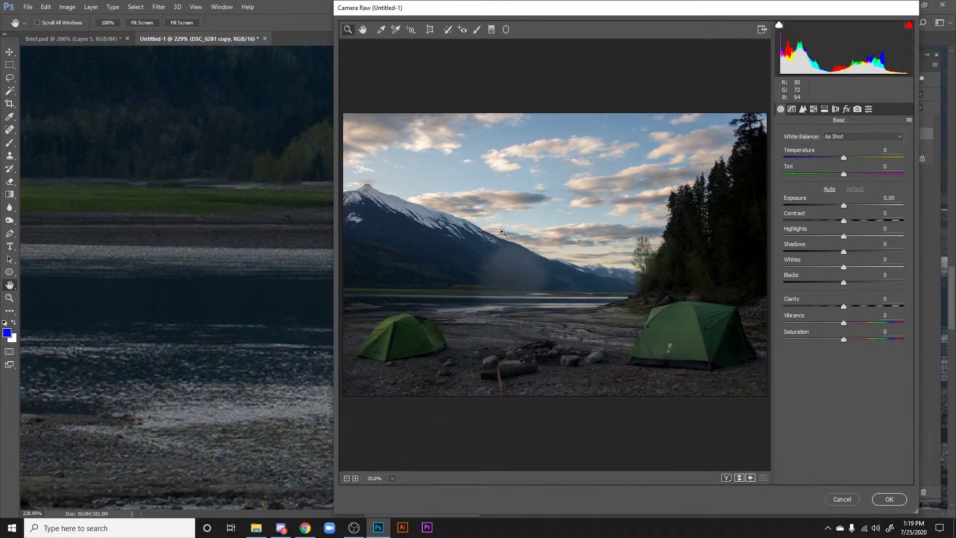
{"action": "left_click", "coordinate": [453, 304]}
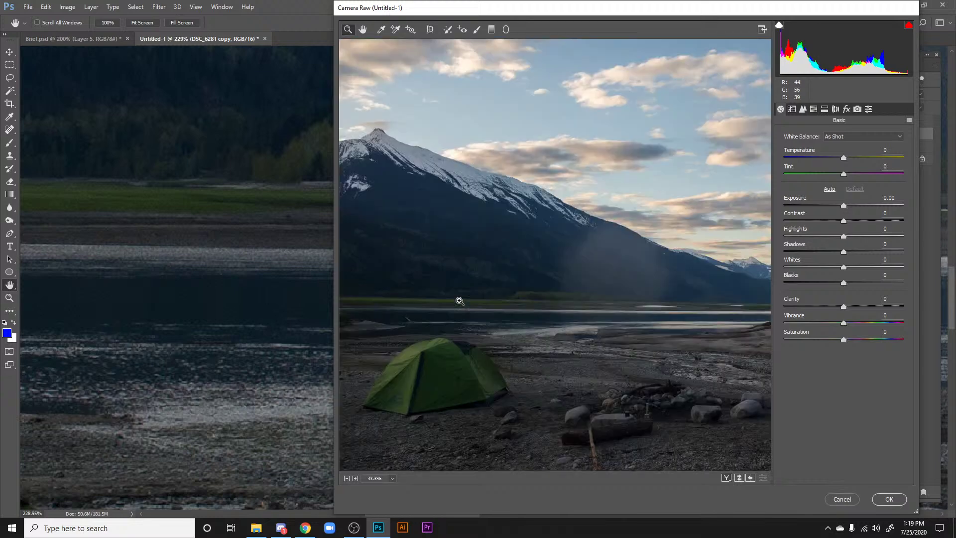
{"action": "left_click", "coordinate": [456, 299]}
{"action": "left_click", "coordinate": [616, 284]}
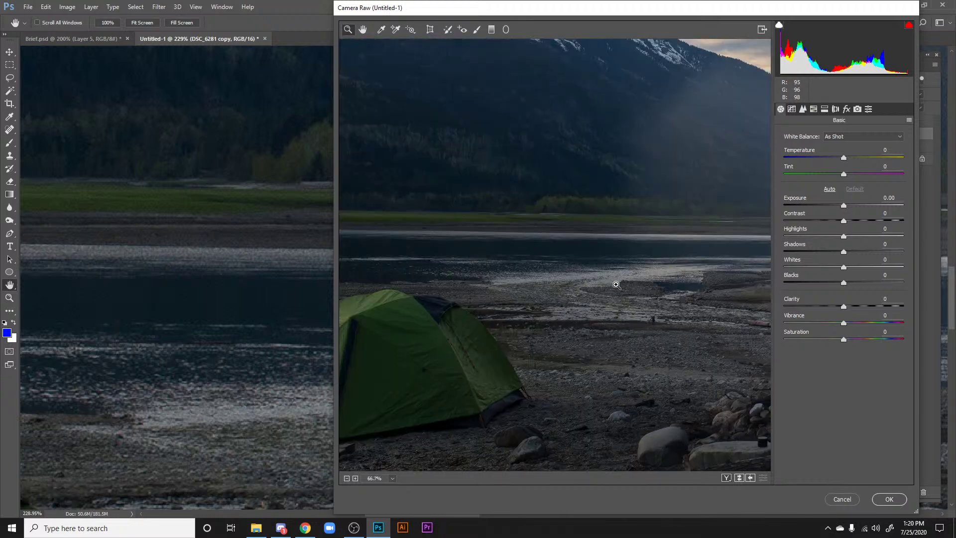
{"action": "left_click", "coordinate": [603, 250]}
{"action": "left_click", "coordinate": [601, 249]}
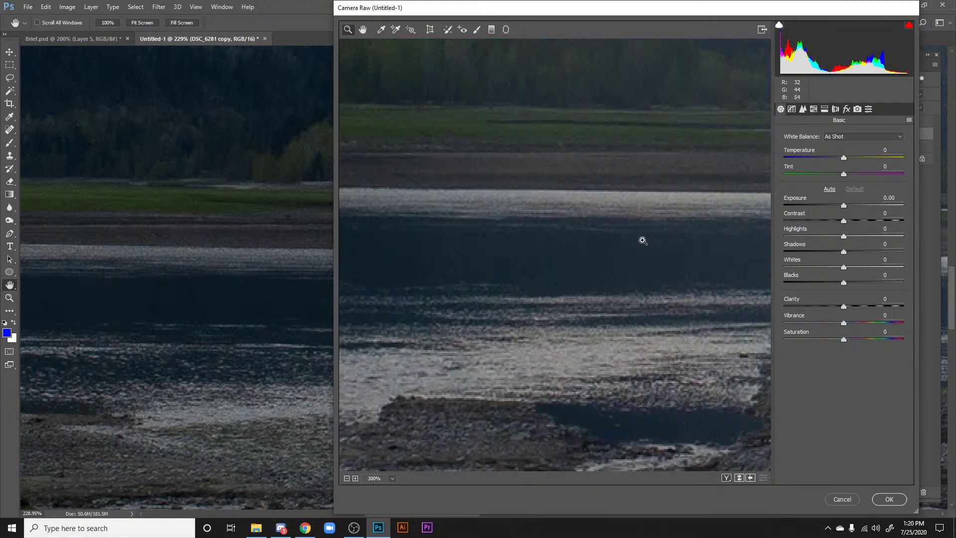
{"action": "left_click", "coordinate": [643, 241]}
Step: Try Dehaze at +13 and Post Crop Vignetting at +100 in the Effects settings, resetting both to 0
{"action": "left_click", "coordinate": [847, 109]}
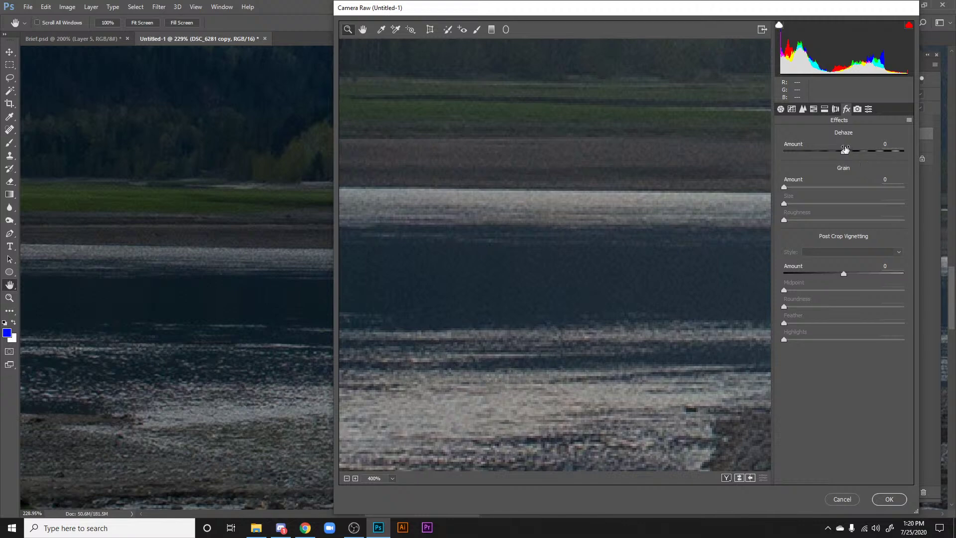
{"action": "mouse_move", "coordinate": [844, 152]}
{"action": "left_mouse_down"}
{"action": "mouse_move", "coordinate": [903, 152]}
{"action": "mouse_move", "coordinate": [824, 153]}
{"action": "mouse_move", "coordinate": [854, 156]}
{"action": "left_mouse_up"}
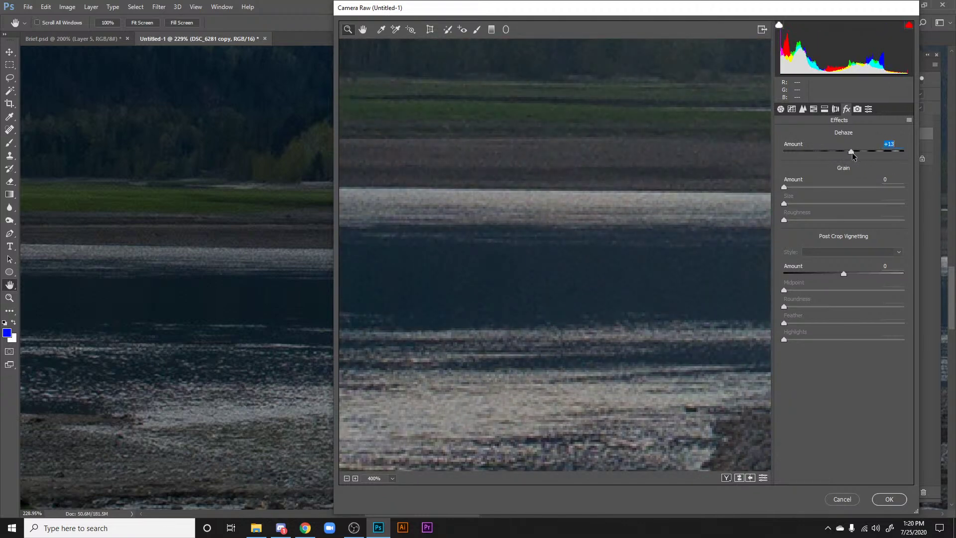
{"action": "double_click", "coordinate": [851, 152]}
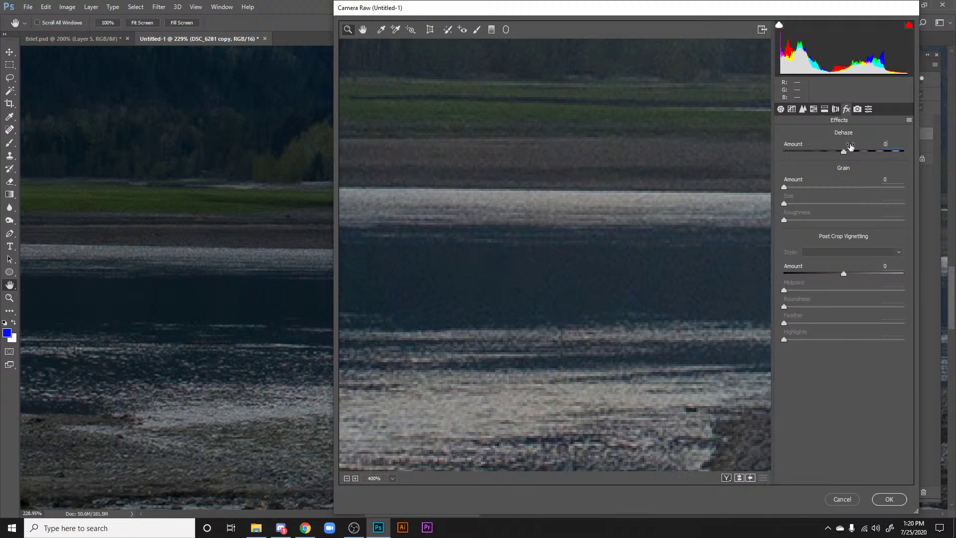
{"action": "left_click", "coordinate": [787, 187]}
{"action": "left_click_drag", "start_coordinate": [844, 276], "coordinate": [940, 280]}
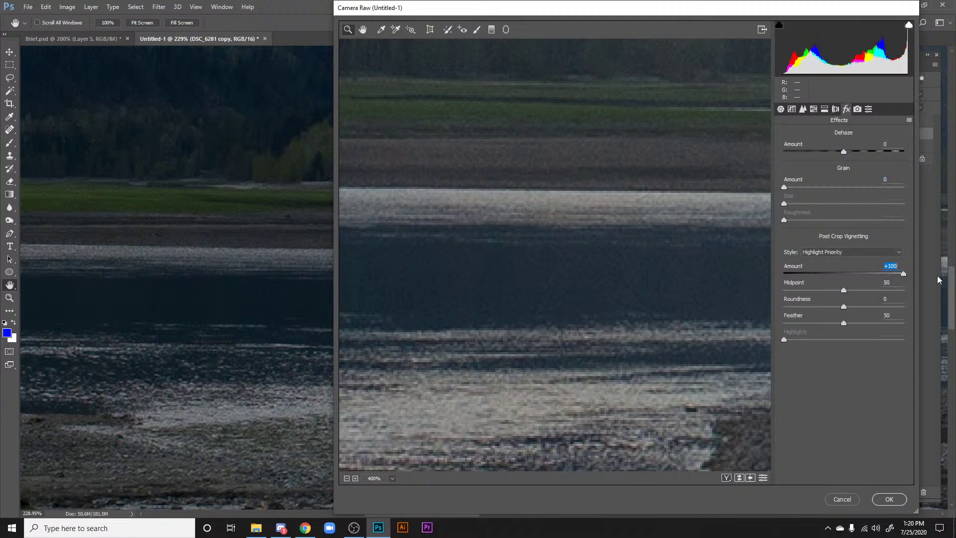
{"action": "left_click", "coordinate": [845, 277]}
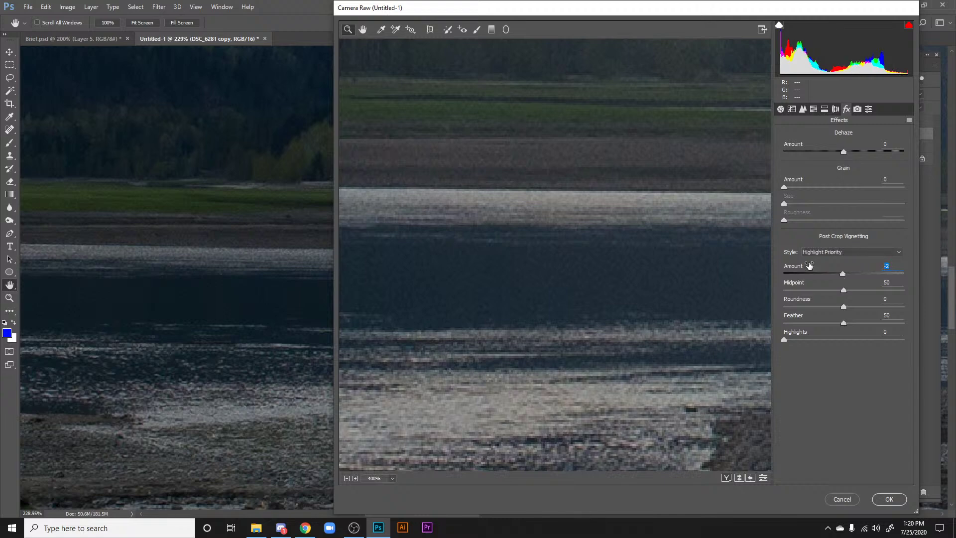
{"action": "type", "text": "0"}
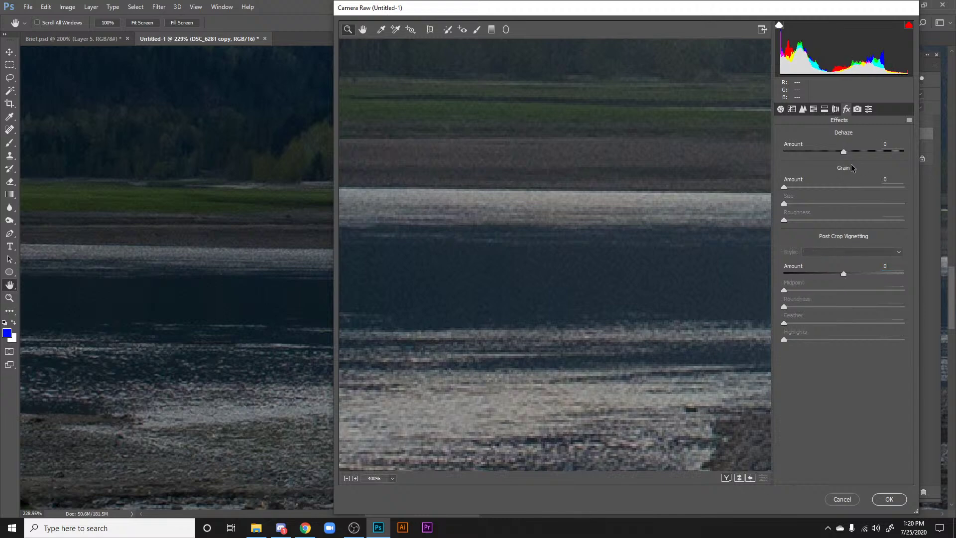
{"action": "left_click_drag", "start_coordinate": [784, 187], "coordinate": [725, 191]}
Step: Go to the Detail settings and raise the noise reduction's Luminance to 100
{"action": "left_click", "coordinate": [837, 110]}
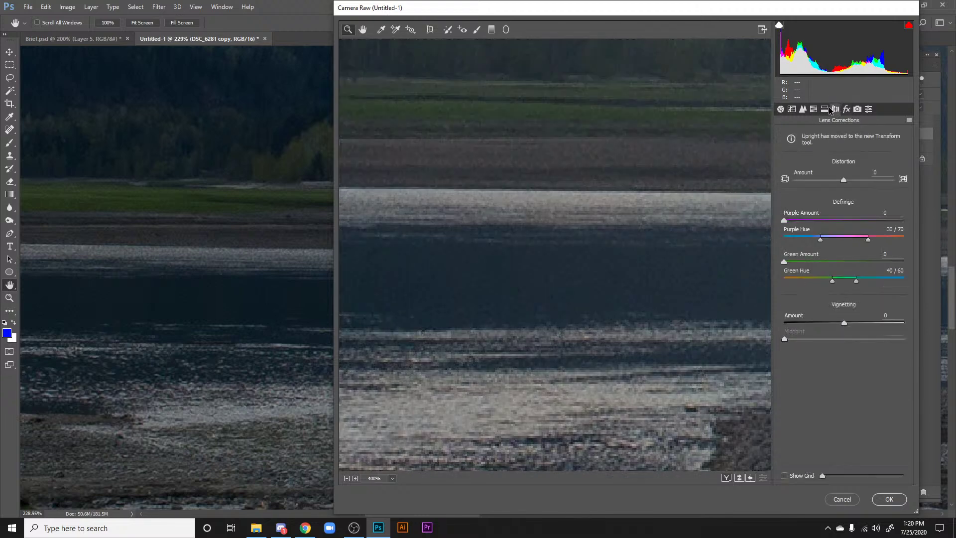
{"action": "left_click", "coordinate": [825, 109]}
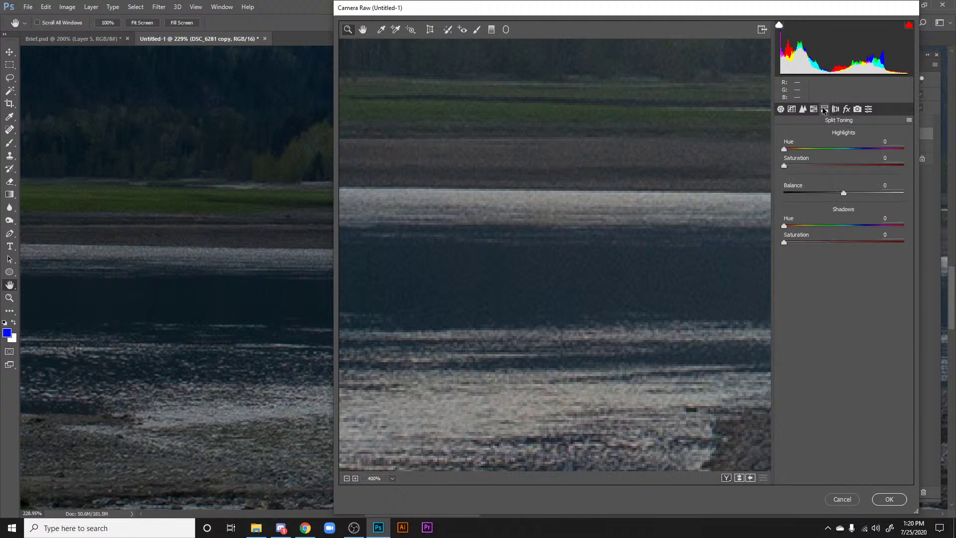
{"action": "left_click", "coordinate": [814, 109]}
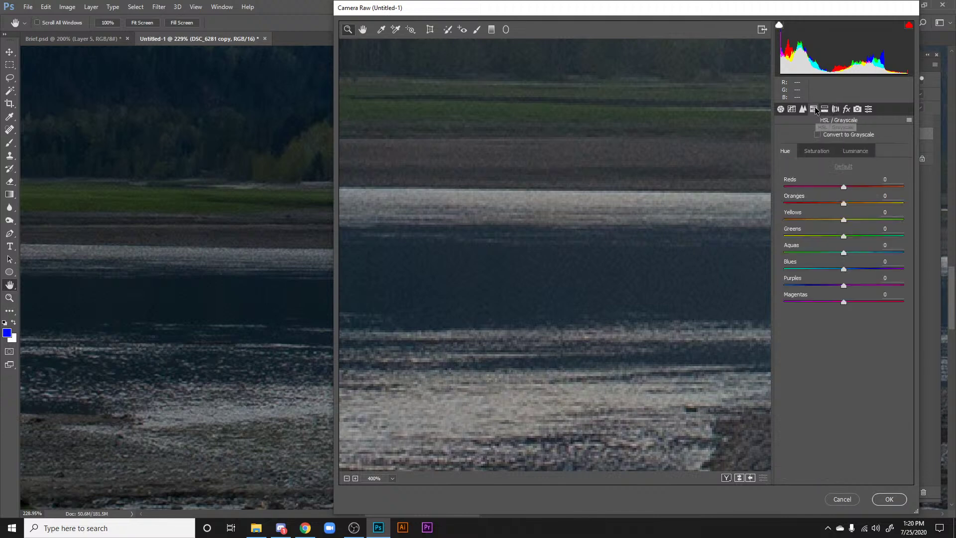
{"action": "left_click", "coordinate": [802, 109]}
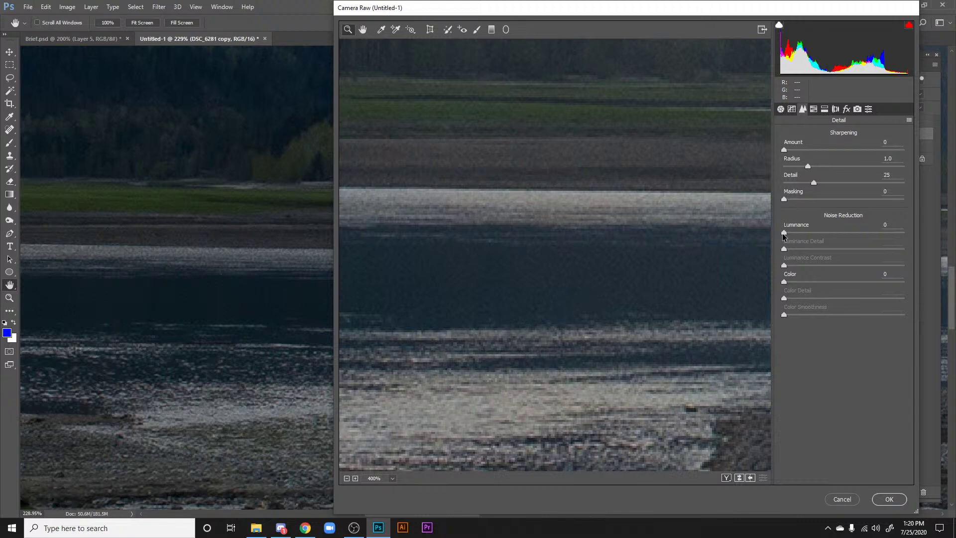
{"action": "mouse_move", "coordinate": [787, 232]}
{"action": "left_mouse_down"}
{"action": "mouse_move", "coordinate": [798, 232]}
{"action": "mouse_move", "coordinate": [775, 231]}
{"action": "left_mouse_up"}
{"action": "left_click_drag", "start_coordinate": [787, 231], "coordinate": [832, 233]}
{"action": "left_click_drag", "start_coordinate": [856, 230], "coordinate": [924, 239]}
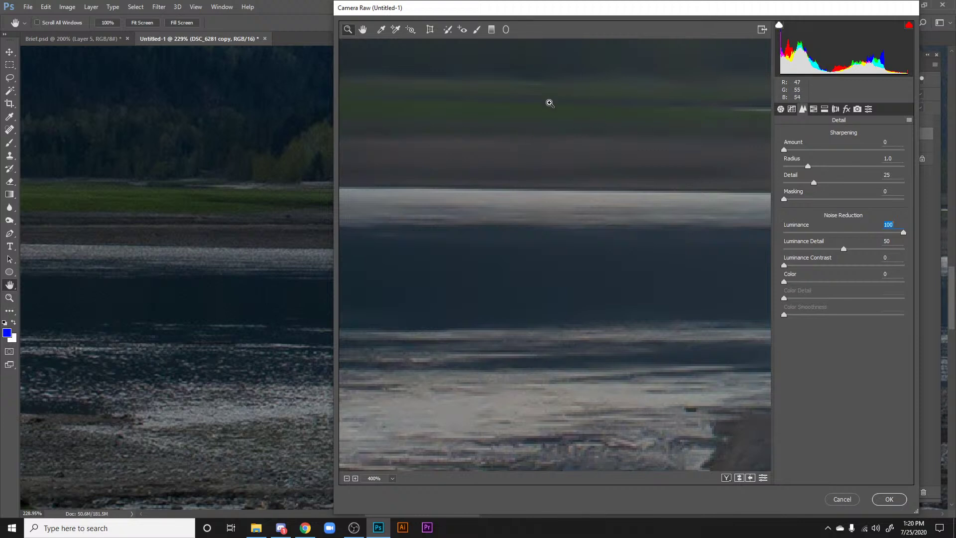
Step: Check the noise reduction on the riverbed and smaller green tent, and lower Luminance to 42
{"action": "left_click", "coordinate": [347, 479]}
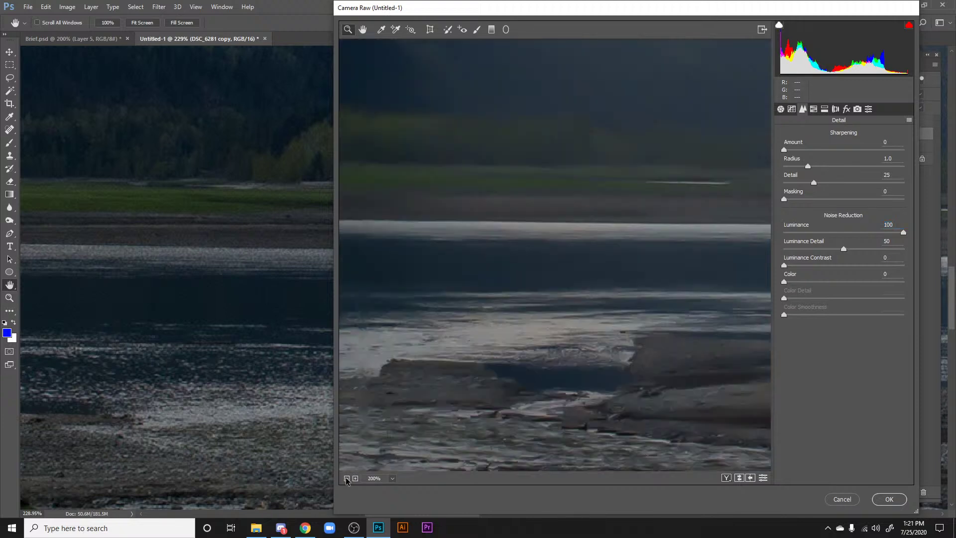
{"action": "left_click", "coordinate": [346, 478]}
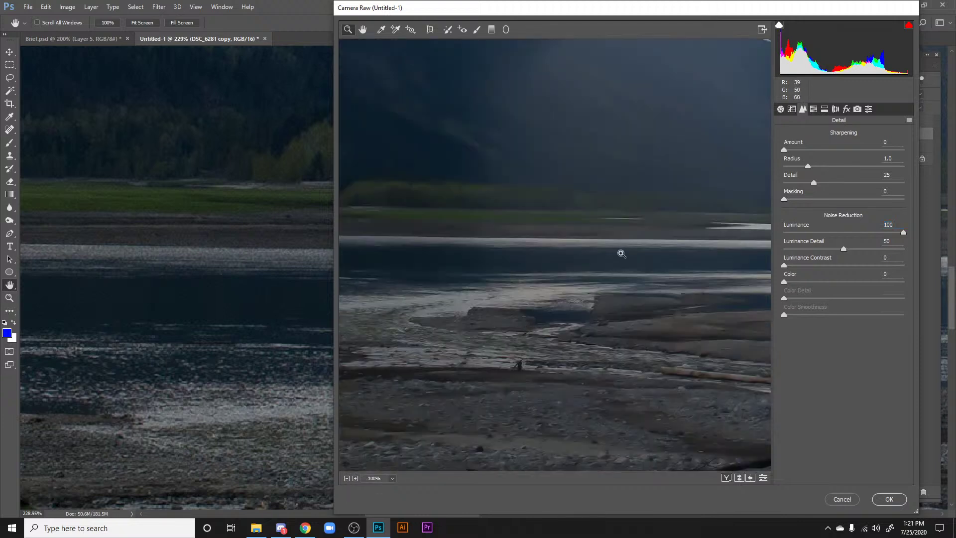
{"action": "left_click", "coordinate": [640, 181], "text": "alt"}
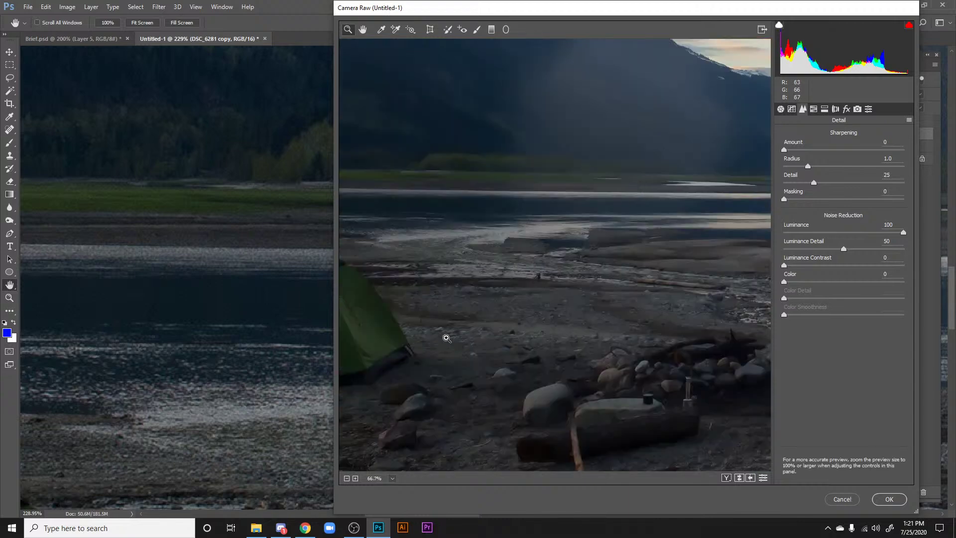
{"action": "left_click", "coordinate": [363, 330]}
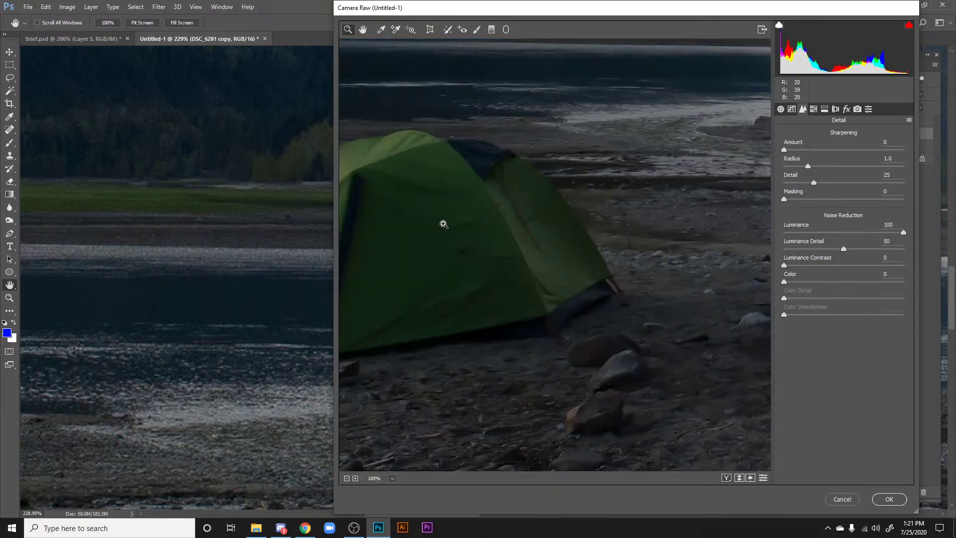
{"action": "left_click", "coordinate": [443, 224]}
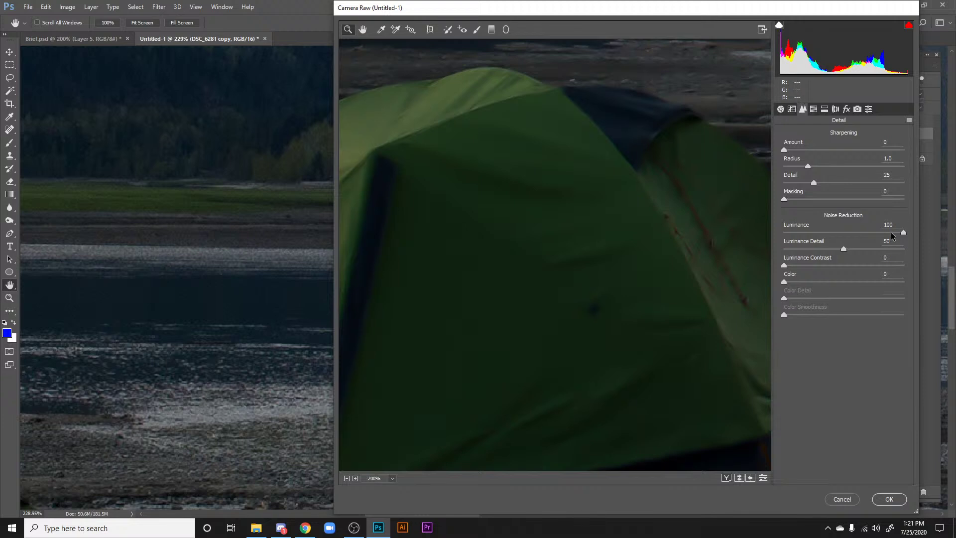
{"action": "left_click_drag", "start_coordinate": [890, 238], "coordinate": [837, 240]}
Step: Fine-tune the noise reduction against the water at 400%, setting Luminance to 43 and Luminance Detail to 63
{"action": "key", "text": "alt"}
{"action": "left_click", "coordinate": [612, 257], "text": "alt"}
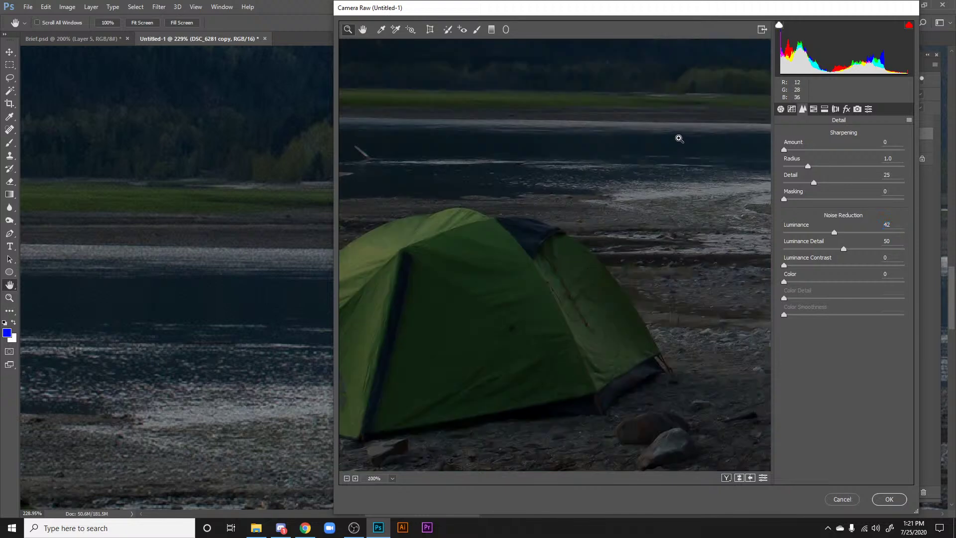
{"action": "left_click", "coordinate": [679, 140]}
{"action": "left_click", "coordinate": [641, 259]}
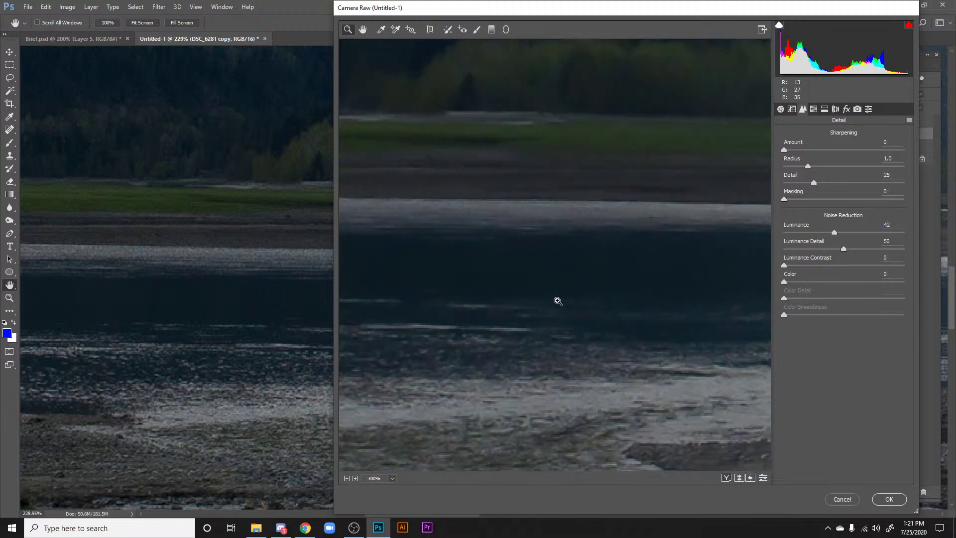
{"action": "left_click", "coordinate": [610, 255]}
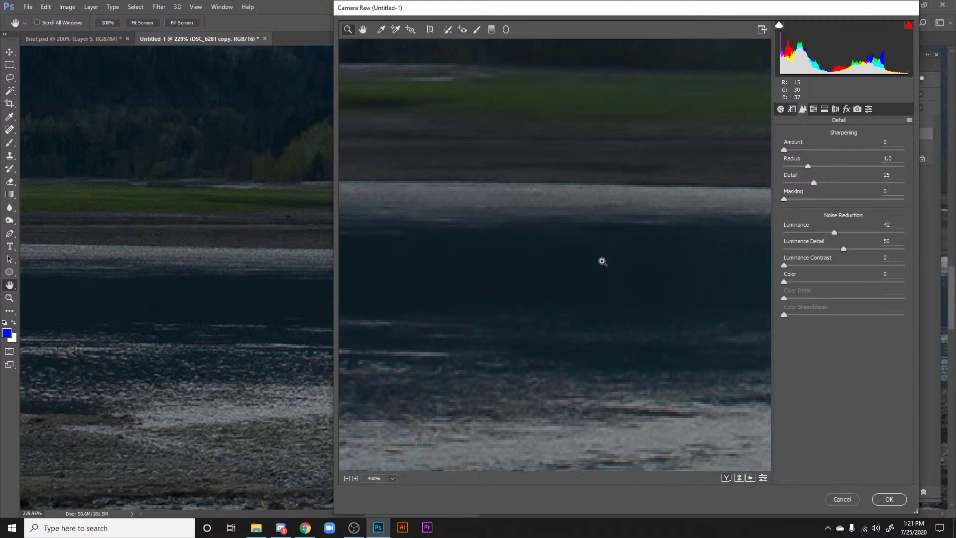
{"action": "left_click_drag", "start_coordinate": [836, 232], "coordinate": [905, 233]}
{"action": "left_click_drag", "start_coordinate": [826, 233], "coordinate": [806, 236]}
{"action": "mouse_move", "coordinate": [827, 232]}
{"action": "left_mouse_down"}
{"action": "mouse_move", "coordinate": [824, 249]}
{"action": "mouse_move", "coordinate": [813, 248]}
{"action": "mouse_move", "coordinate": [839, 246]}
{"action": "left_mouse_up"}
{"action": "left_click_drag", "start_coordinate": [858, 247], "coordinate": [857, 247]}
Step: Compare Luminance Contrast at 100 and 0, returning it to 0, and slightly lower Luminance Detail
{"action": "left_click_drag", "start_coordinate": [790, 265], "coordinate": [833, 269]}
{"action": "type", "text": "00"}
{"action": "left_click", "coordinate": [347, 478]}
{"action": "left_click", "coordinate": [347, 479]}
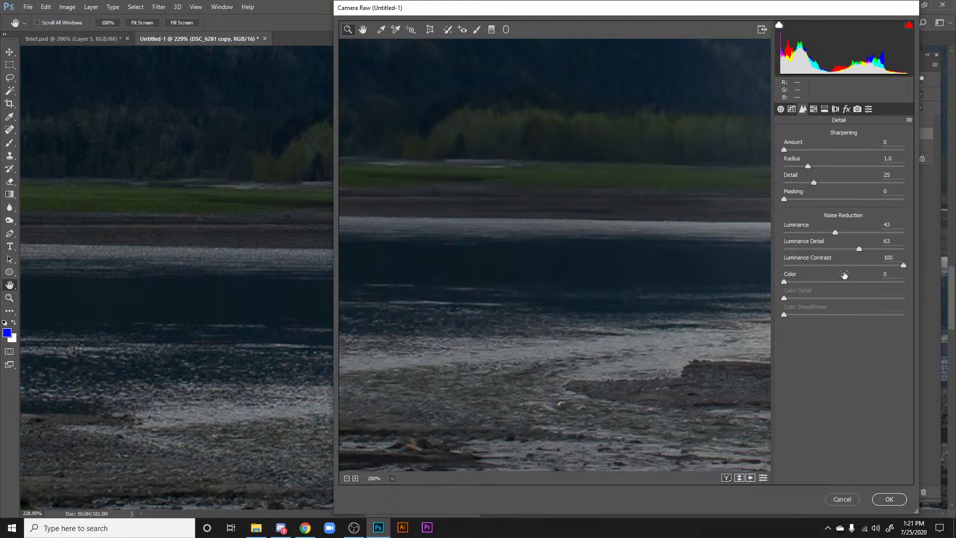
{"action": "left_click", "coordinate": [785, 265]}
{"action": "left_click_drag", "start_coordinate": [825, 267], "coordinate": [955, 263]}
{"action": "left_click", "coordinate": [787, 265]}
{"action": "left_click_drag", "start_coordinate": [882, 267], "coordinate": [743, 269]}
{"action": "mouse_move", "coordinate": [858, 250]}
{"action": "left_mouse_down"}
{"action": "mouse_move", "coordinate": [810, 250]}
{"action": "mouse_move", "coordinate": [858, 259]}
{"action": "mouse_move", "coordinate": [842, 258]}
{"action": "mouse_move", "coordinate": [849, 258]}
{"action": "left_mouse_up"}
Step: Go to the Lens Corrections settings and inspect the gravel bank's edge against the water for color fringing at 800%
{"action": "left_click", "coordinate": [836, 109]}
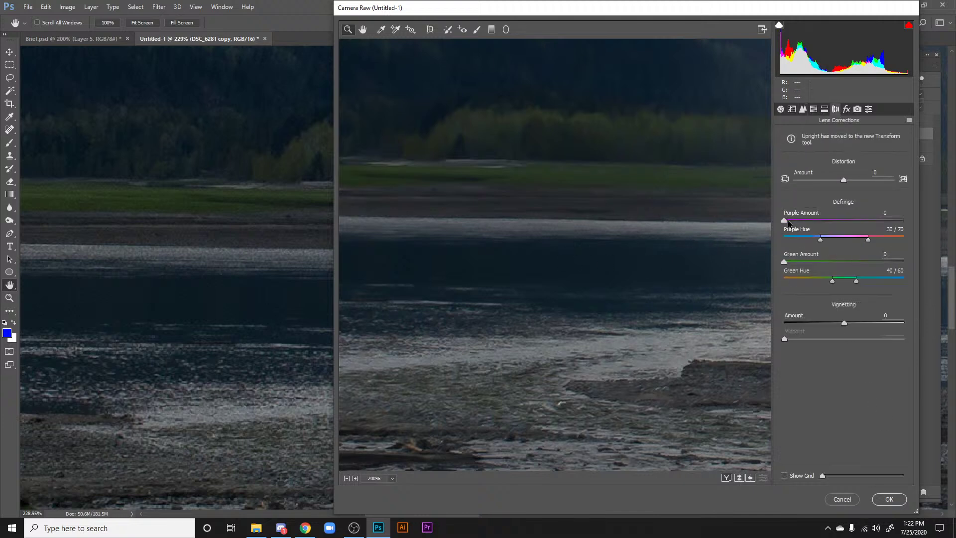
{"action": "left_click", "coordinate": [590, 344]}
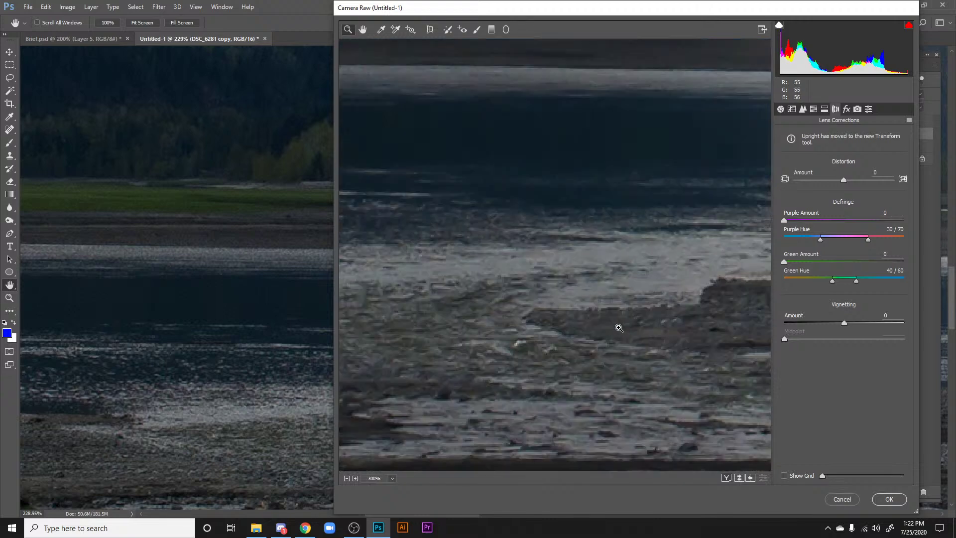
{"action": "left_click", "coordinate": [644, 301]}
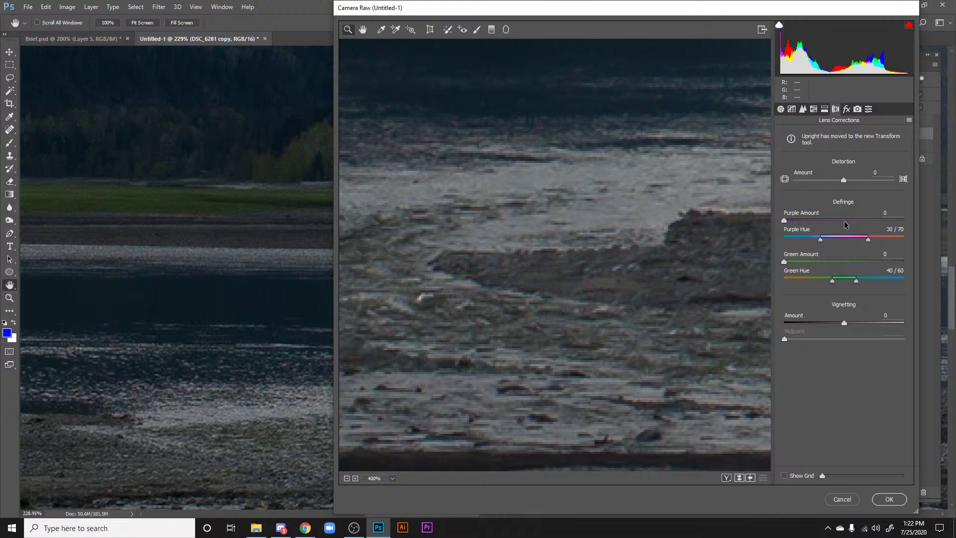
{"action": "left_click_drag", "start_coordinate": [787, 223], "coordinate": [792, 224]}
{"action": "double_click", "coordinate": [794, 222]}
{"action": "left_click", "coordinate": [720, 301]}
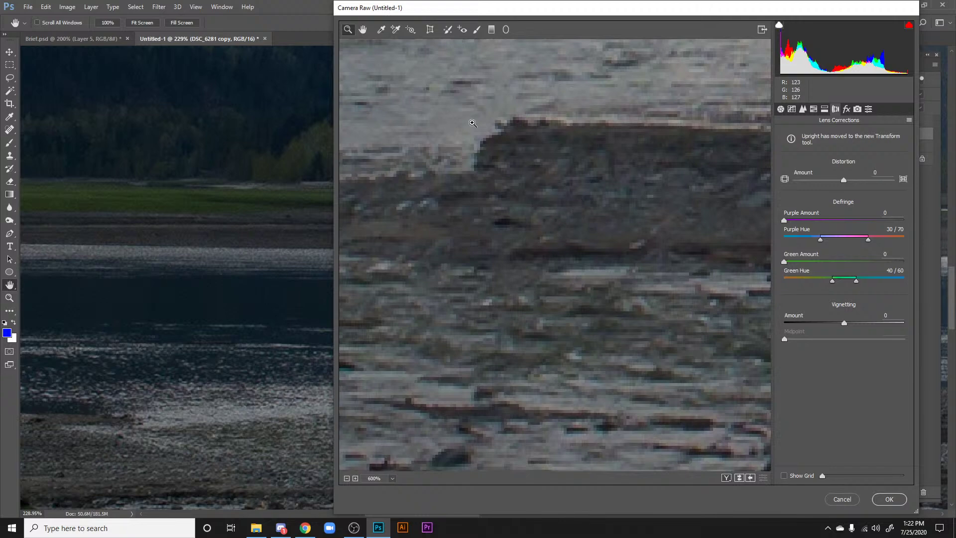
{"action": "left_click", "coordinate": [470, 104]}
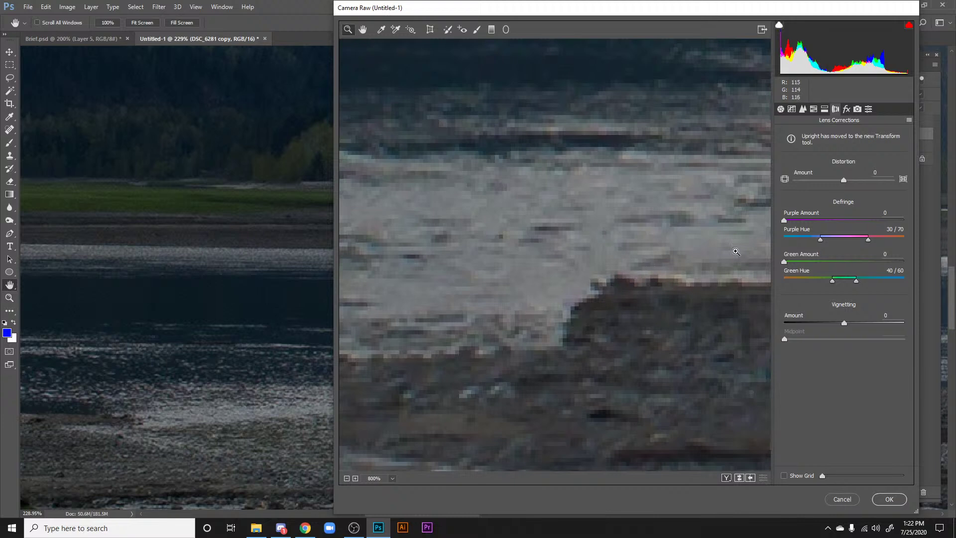
Step: Defringe the waterline with Purple Amount 6 and Purple Hue 17/70, and set Green Hue to 33/50
{"action": "left_click_drag", "start_coordinate": [791, 224], "coordinate": [804, 222]}
{"action": "left_click_drag", "start_coordinate": [814, 222], "coordinate": [955, 222]}
{"action": "left_click_drag", "start_coordinate": [879, 222], "coordinate": [805, 241]}
{"action": "left_click_drag", "start_coordinate": [857, 282], "coordinate": [822, 285]}
Step: Check the defringing across the river at 200–300% and narrow the Purple Hue range to 25/70
{"action": "left_click", "coordinate": [347, 479]}
{"action": "left_click", "coordinate": [347, 479]}
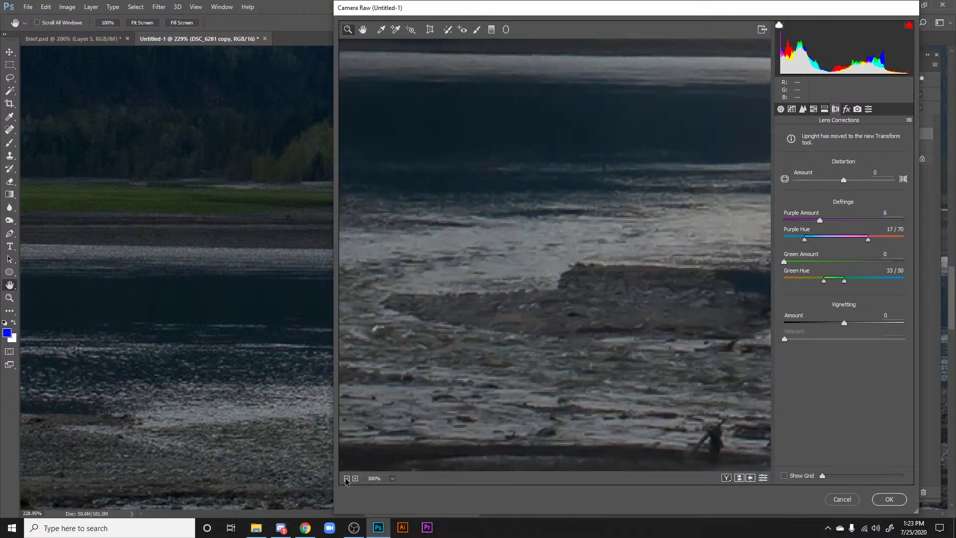
{"action": "left_click", "coordinate": [347, 479]}
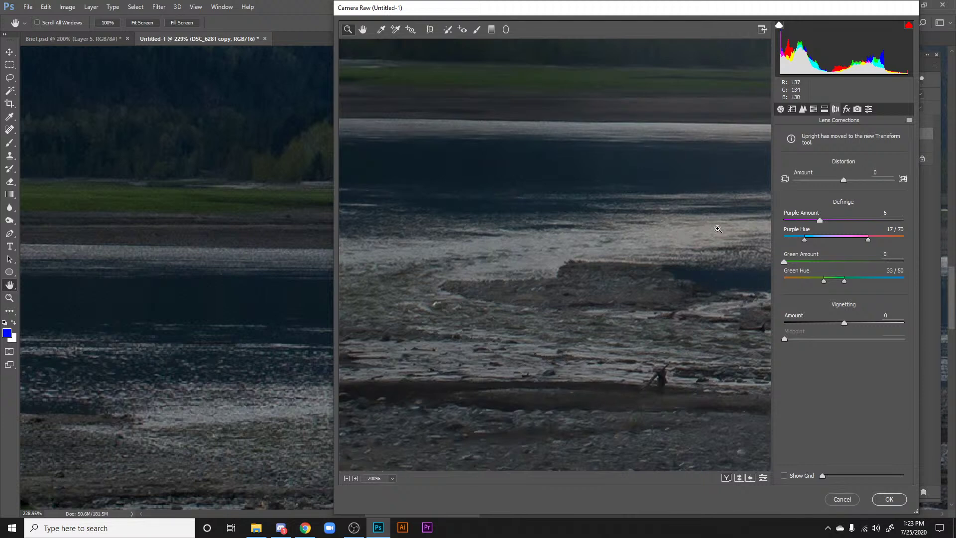
{"action": "left_click", "coordinate": [691, 178]}
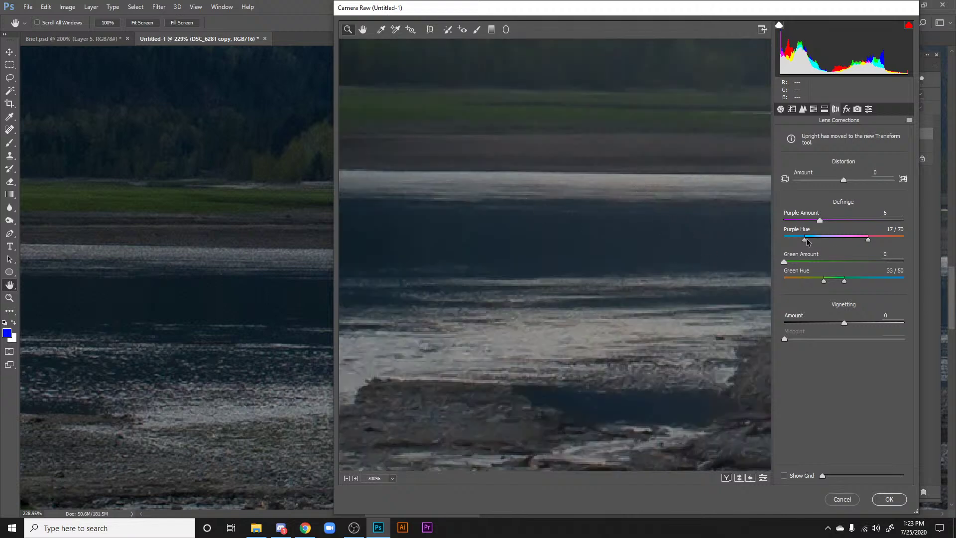
{"action": "left_click_drag", "start_coordinate": [807, 242], "coordinate": [823, 220]}
Step: Examine the effect of the defringing on the smaller green tent, from its fabric at 1600% back to 100%
{"action": "left_click", "coordinate": [346, 479]}
{"action": "left_click", "coordinate": [346, 478]}
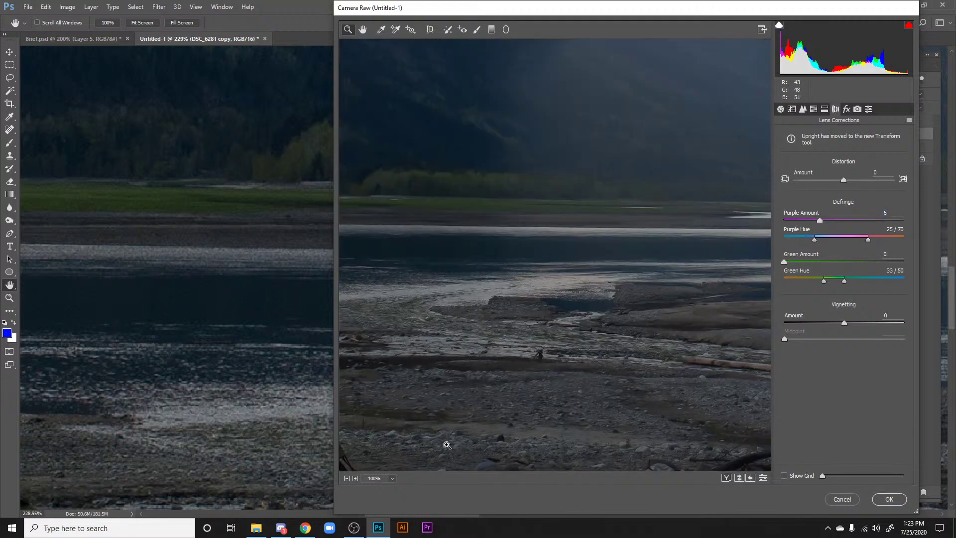
{"action": "left_click", "coordinate": [580, 358], "text": "alt"}
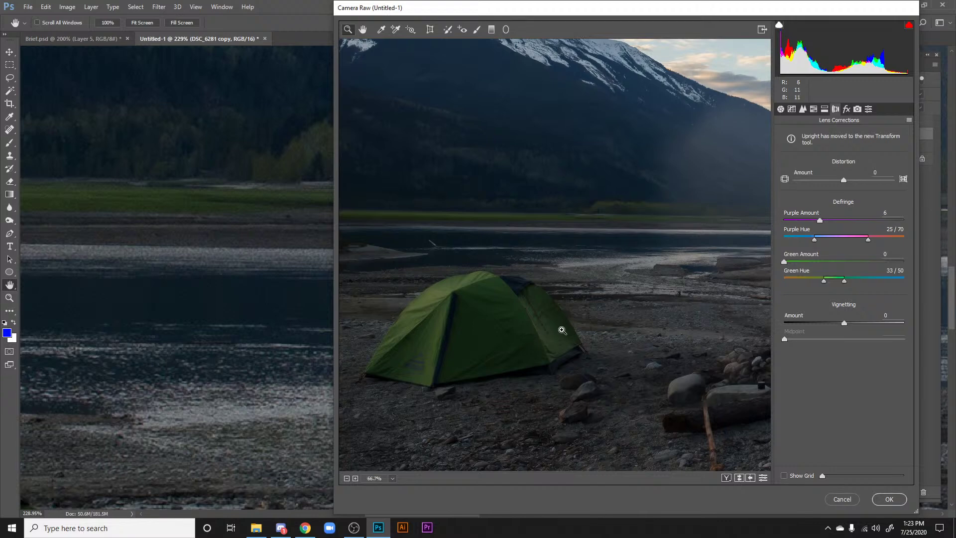
{"action": "left_click", "coordinate": [557, 330]}
{"action": "left_click", "coordinate": [496, 277]}
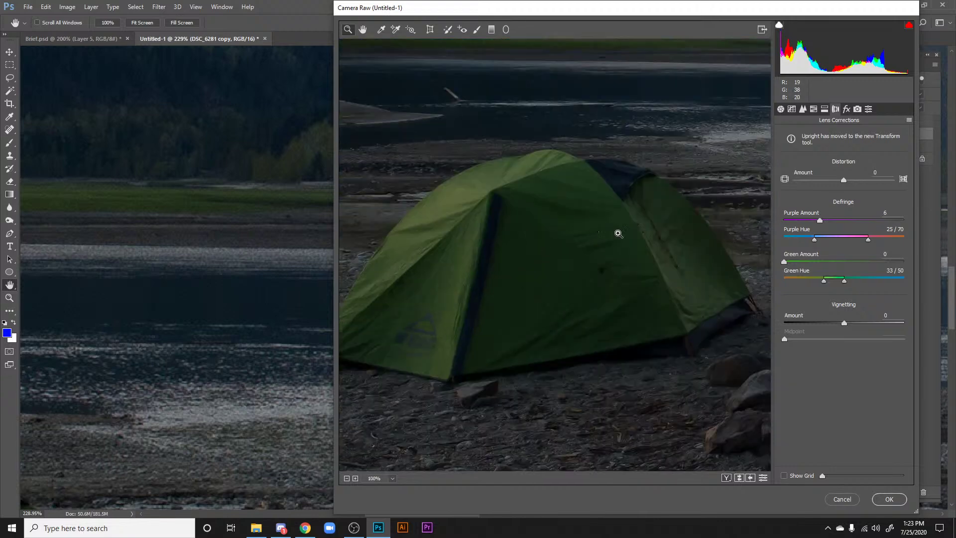
{"action": "left_click_drag", "start_coordinate": [619, 234], "coordinate": [641, 233]}
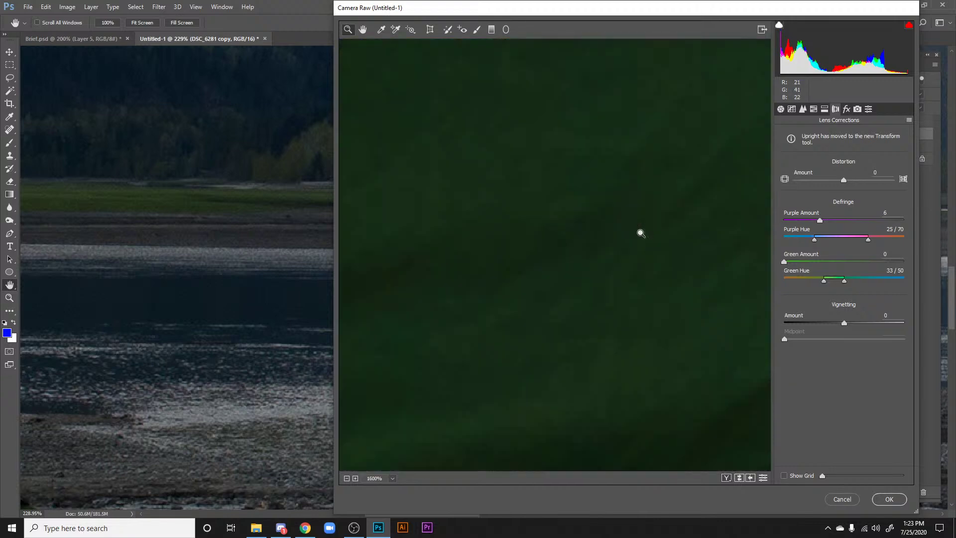
{"action": "left_click", "coordinate": [347, 479]}
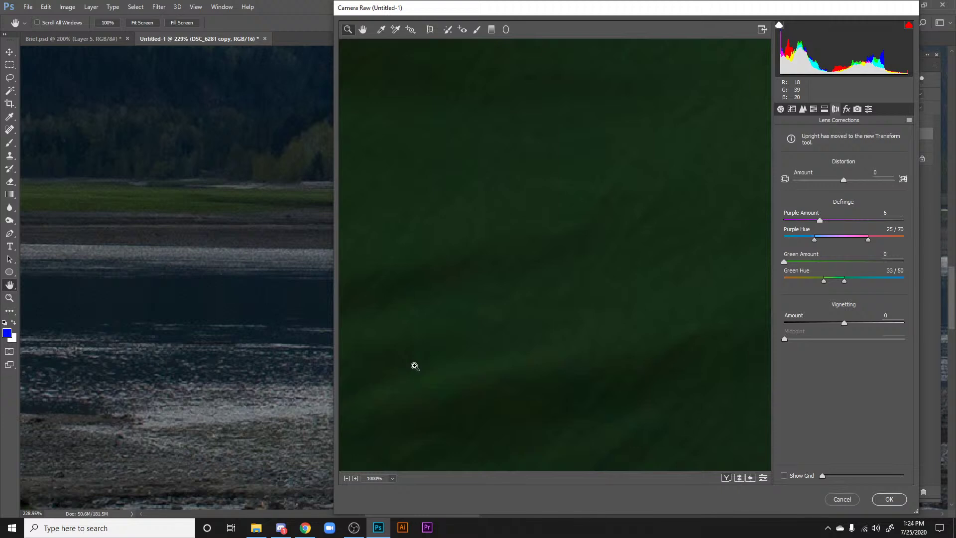
{"action": "left_click", "coordinate": [347, 479]}
{"action": "left_click", "coordinate": [346, 479]}
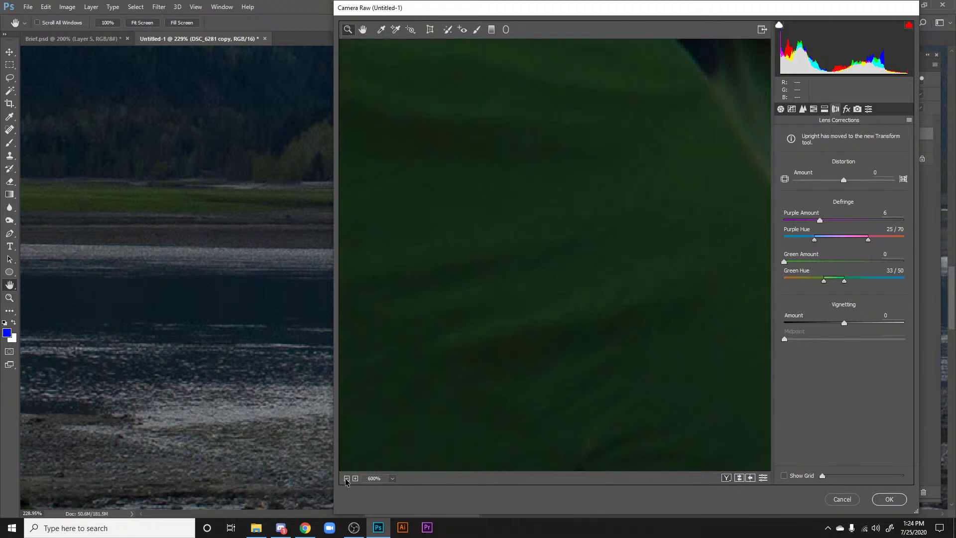
{"action": "left_click", "coordinate": [347, 479]}
{"action": "left_click", "coordinate": [347, 479]}
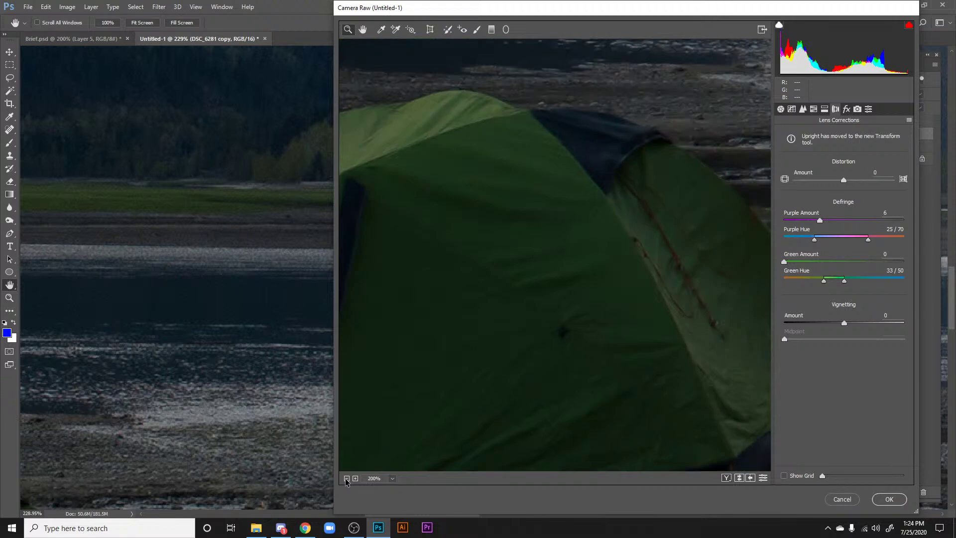
{"action": "left_click", "coordinate": [347, 479]}
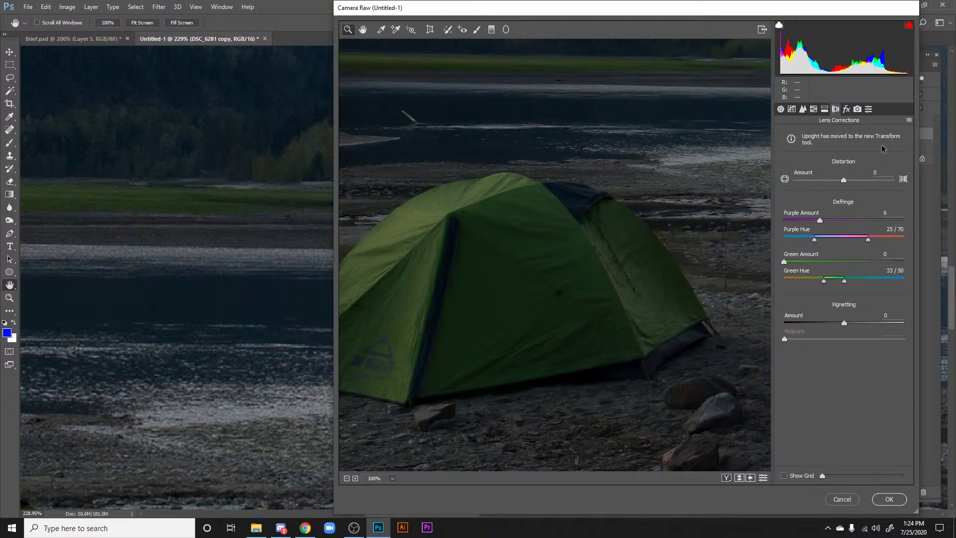
Step: Review the whole plate down to 12.5% and apply the Camera Raw adjustments to the DSC_6281 copy layer
{"action": "left_click", "coordinate": [347, 479]}
{"action": "left_click", "coordinate": [346, 479]}
{"action": "left_click", "coordinate": [347, 478]}
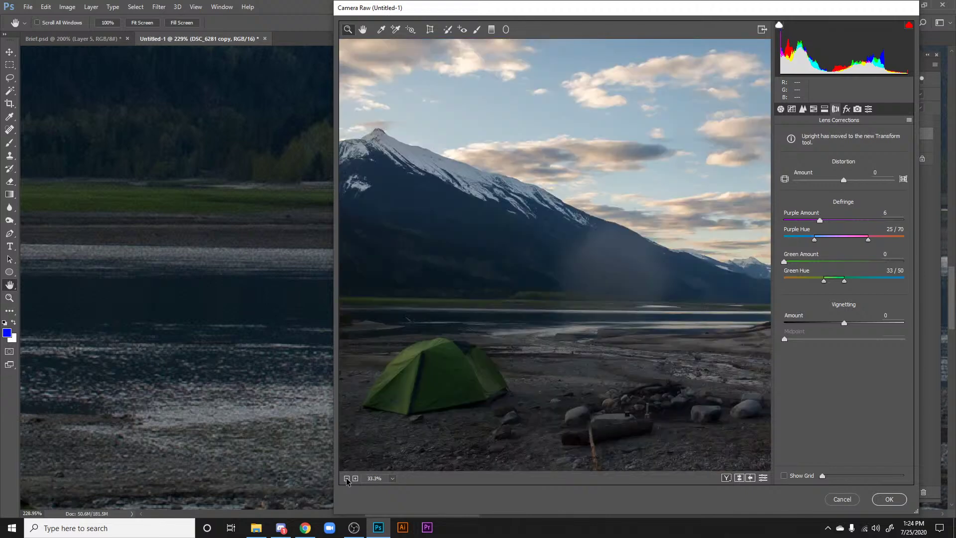
{"action": "left_click", "coordinate": [347, 478]}
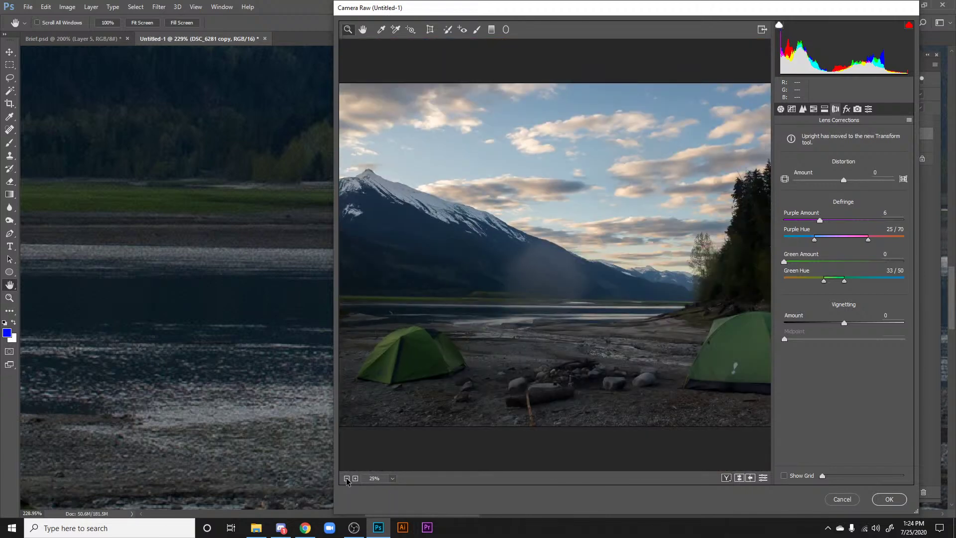
{"action": "left_click", "coordinate": [347, 478]}
{"action": "left_click", "coordinate": [347, 479]}
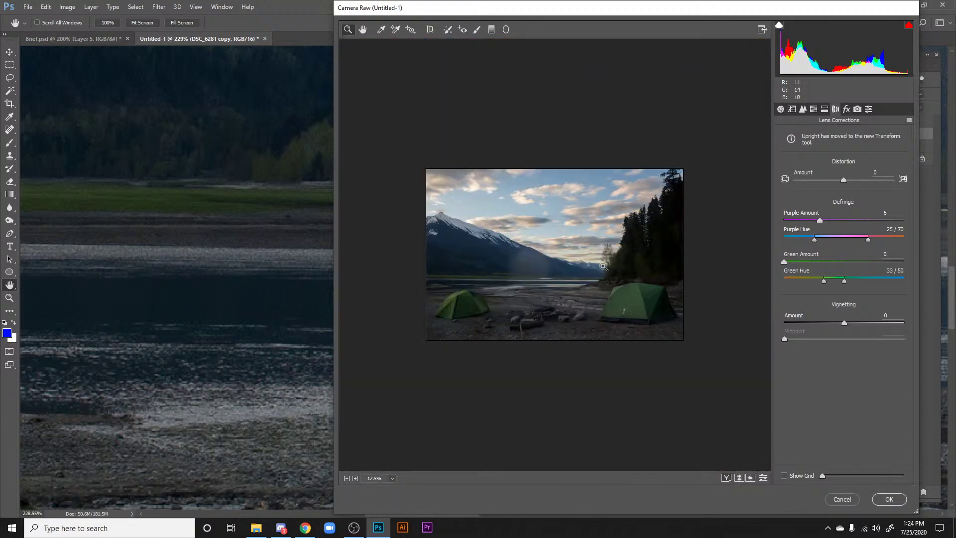
{"action": "left_click", "coordinate": [883, 500]}
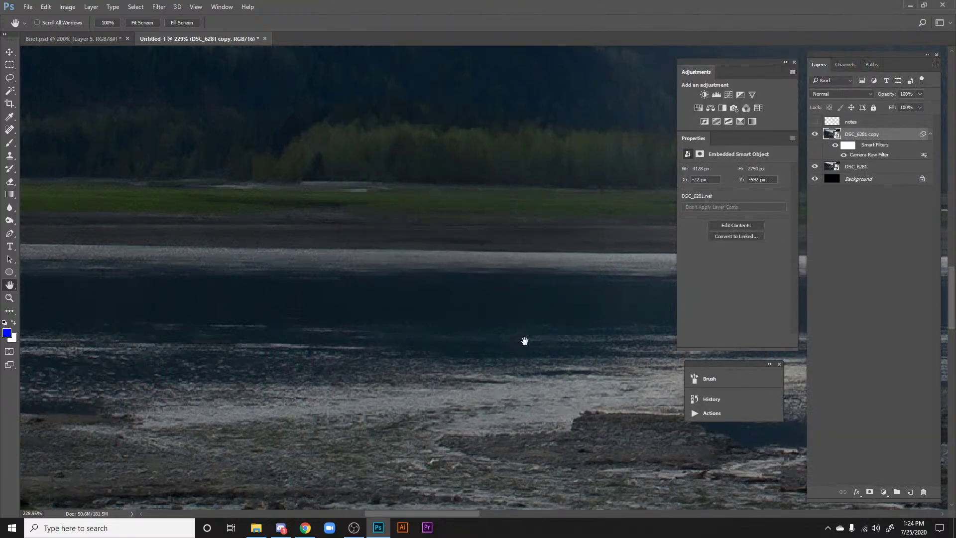
Step: Collapse the smart filters of DSC_6281 copy and hide that layer to compare the river with the original plate
{"action": "scroll", "coordinate": [523, 338], "scroll_direction": "down", "scroll_amount": 3}
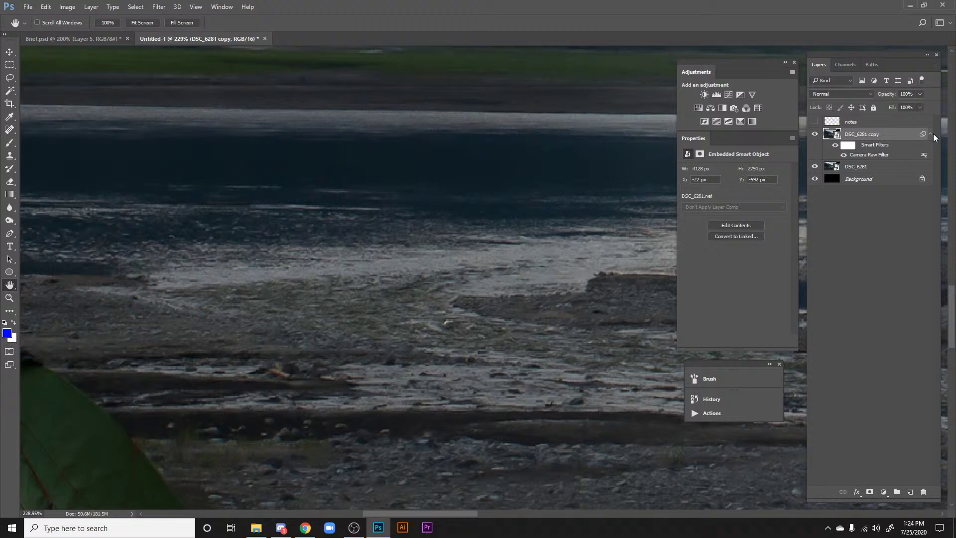
{"action": "left_click", "coordinate": [931, 134]}
{"action": "left_click_drag", "start_coordinate": [493, 219], "coordinate": [369, 273]}
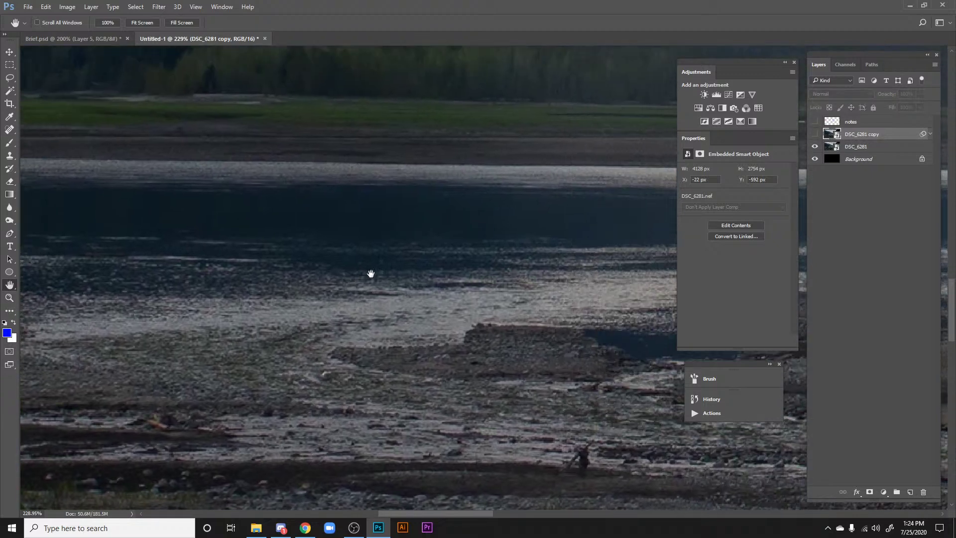
Step: Toggle the DSC_6281 copy layer's visibility to compare the shoreline detail with and without it, leaving the layer shown
{"action": "scroll", "coordinate": [498, 303], "scroll_direction": "up", "scroll_amount": 2}
{"action": "left_click_drag", "start_coordinate": [502, 312], "coordinate": [473, 292]}
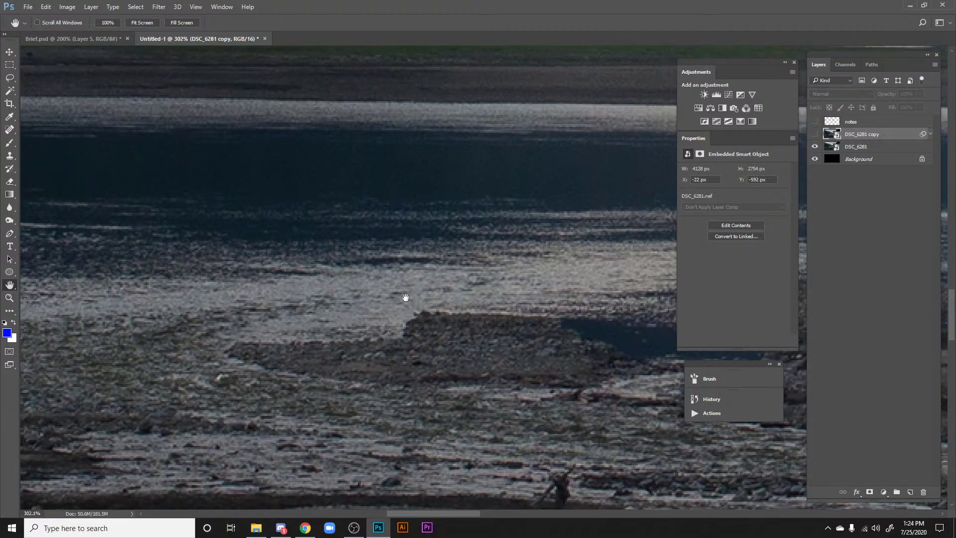
{"action": "left_click", "coordinate": [815, 134]}
{"action": "left_click", "coordinate": [815, 134]}
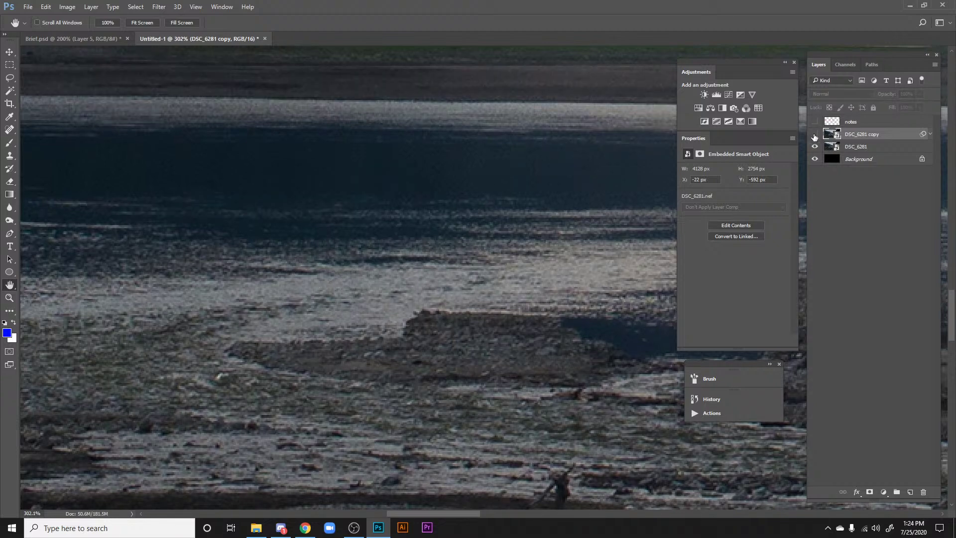
{"action": "left_click", "coordinate": [814, 135]}
{"action": "left_click", "coordinate": [815, 135]}
{"action": "left_click", "coordinate": [814, 135]}
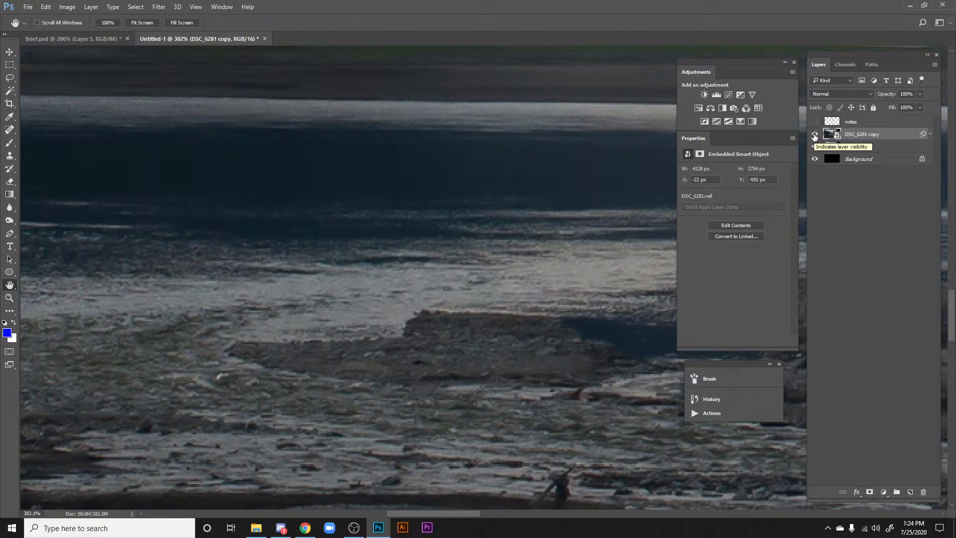
Step: Examine the tents, driftwood, shoreline and hazy patch on the mountain, both close up and across the whole image
{"action": "scroll", "coordinate": [585, 254], "scroll_direction": "down", "scroll_amount": 6}
{"action": "left_click_drag", "start_coordinate": [496, 329], "coordinate": [610, 241]}
{"action": "left_click_drag", "start_coordinate": [443, 249], "coordinate": [522, 245]}
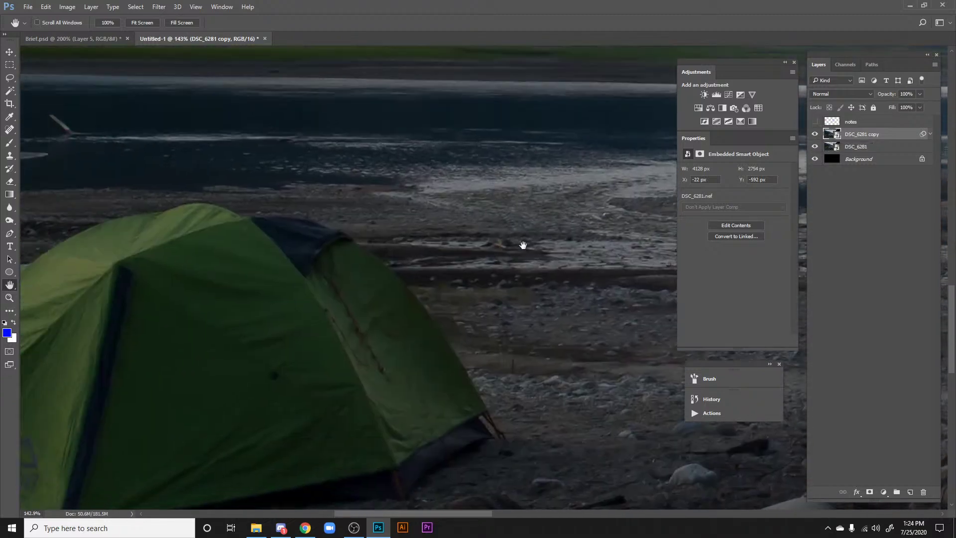
{"action": "scroll", "coordinate": [523, 245], "scroll_direction": "down", "scroll_amount": 5}
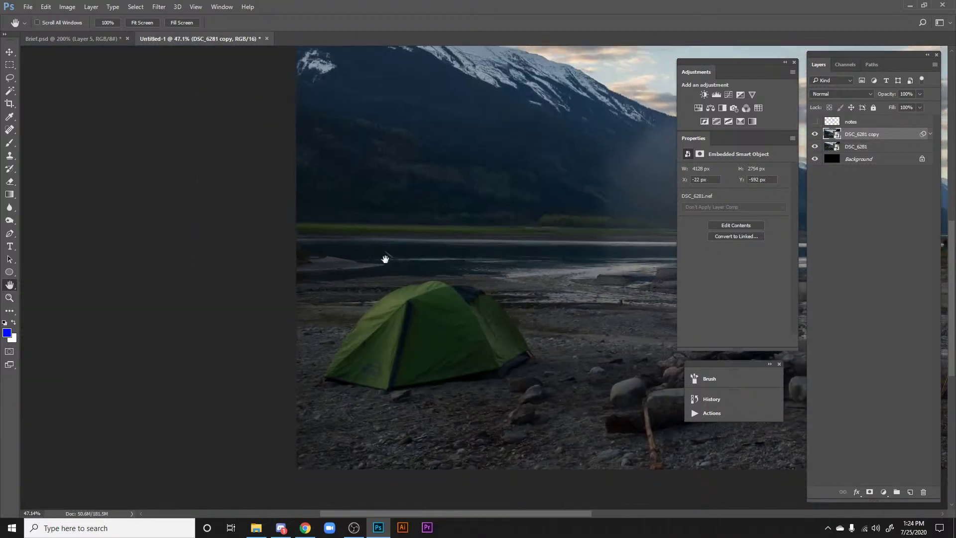
{"action": "scroll", "coordinate": [385, 259], "scroll_direction": "up", "scroll_amount": 6}
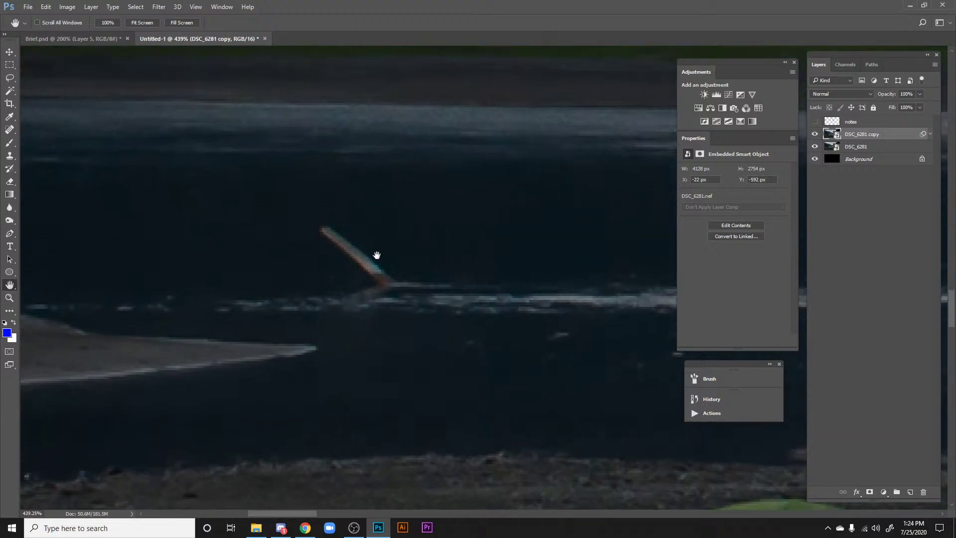
{"action": "scroll", "coordinate": [377, 255], "scroll_direction": "down", "scroll_amount": 3}
{"action": "scroll", "coordinate": [363, 261], "scroll_direction": "up", "scroll_amount": 4}
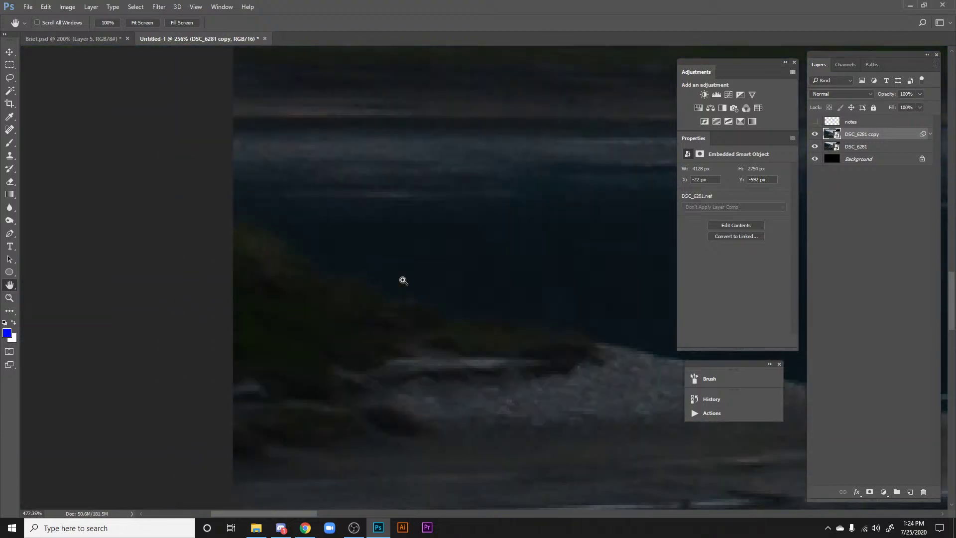
{"action": "scroll", "coordinate": [403, 281], "scroll_direction": "down", "scroll_amount": 8}
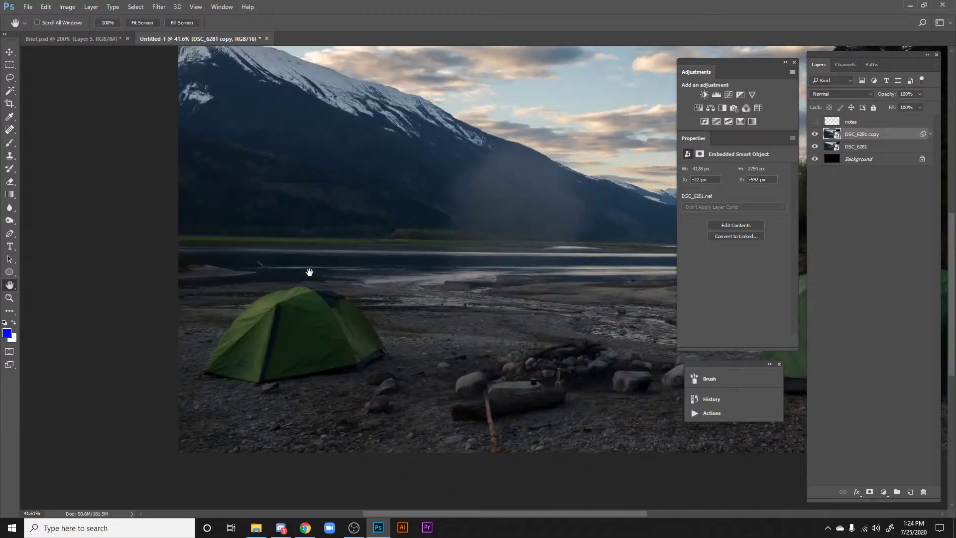
{"action": "left_click_drag", "start_coordinate": [558, 272], "coordinate": [386, 297]}
{"action": "left_click_drag", "start_coordinate": [499, 305], "coordinate": [383, 330]}
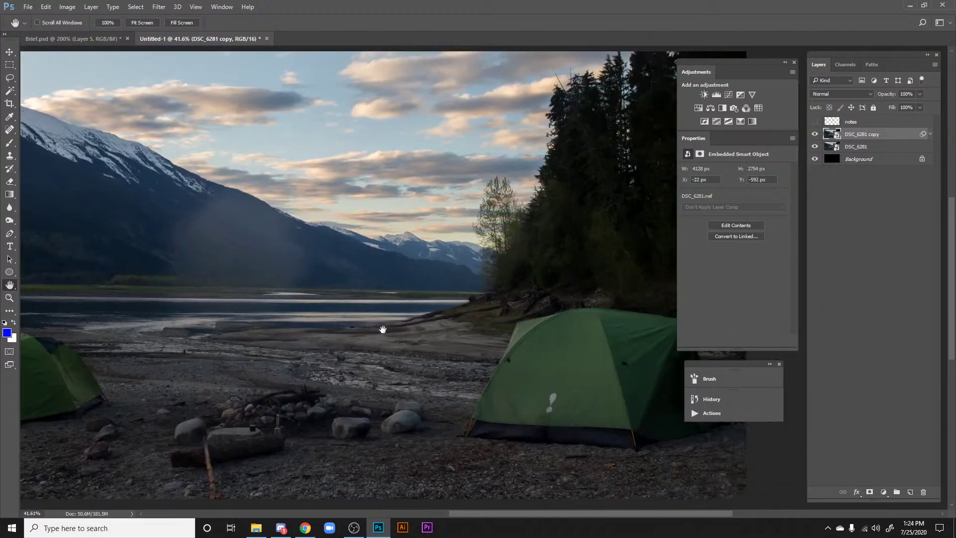
{"action": "scroll", "coordinate": [423, 321], "scroll_direction": "left", "scroll_amount": 1}
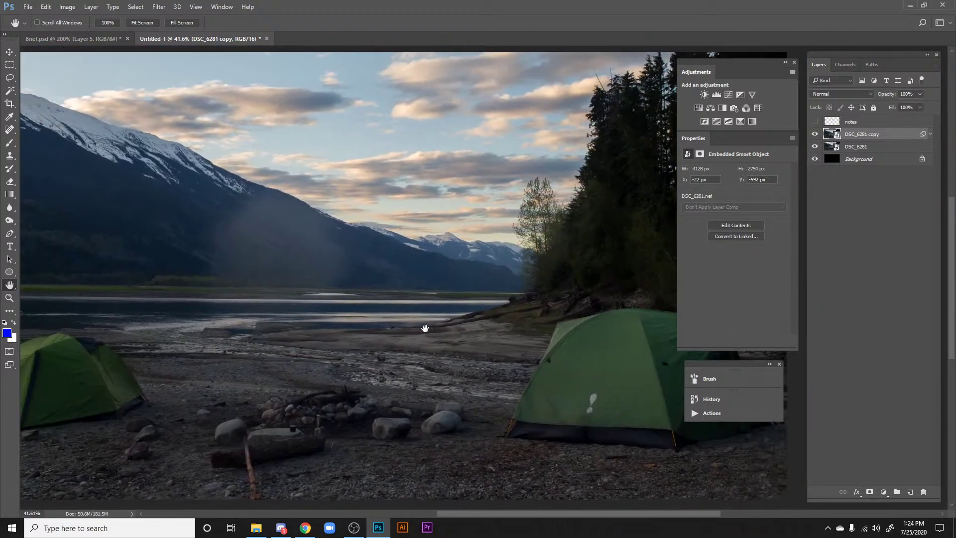
{"action": "scroll", "coordinate": [425, 329], "scroll_direction": "left", "scroll_amount": 1}
{"action": "scroll", "coordinate": [423, 331], "scroll_direction": "down", "scroll_amount": 2}
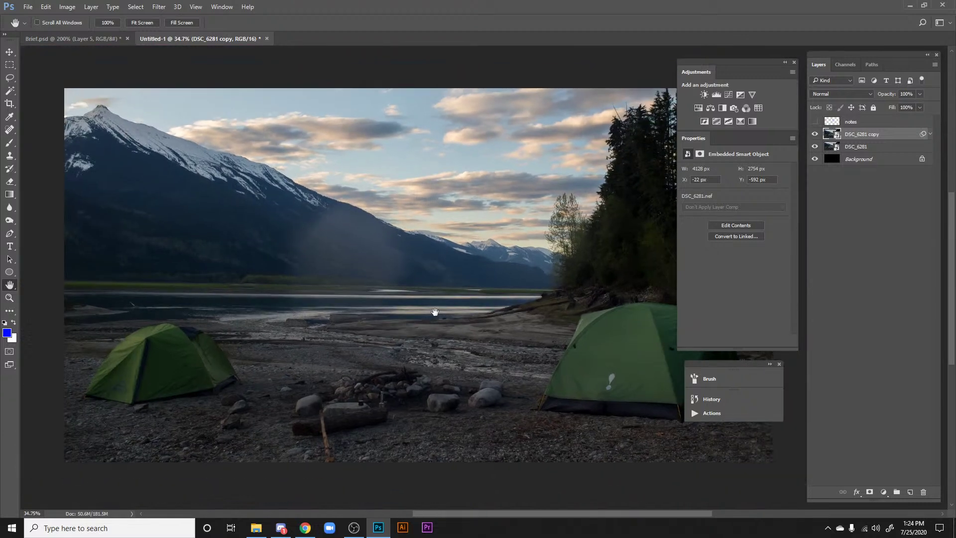
{"action": "left_click_drag", "start_coordinate": [330, 261], "coordinate": [278, 237]}
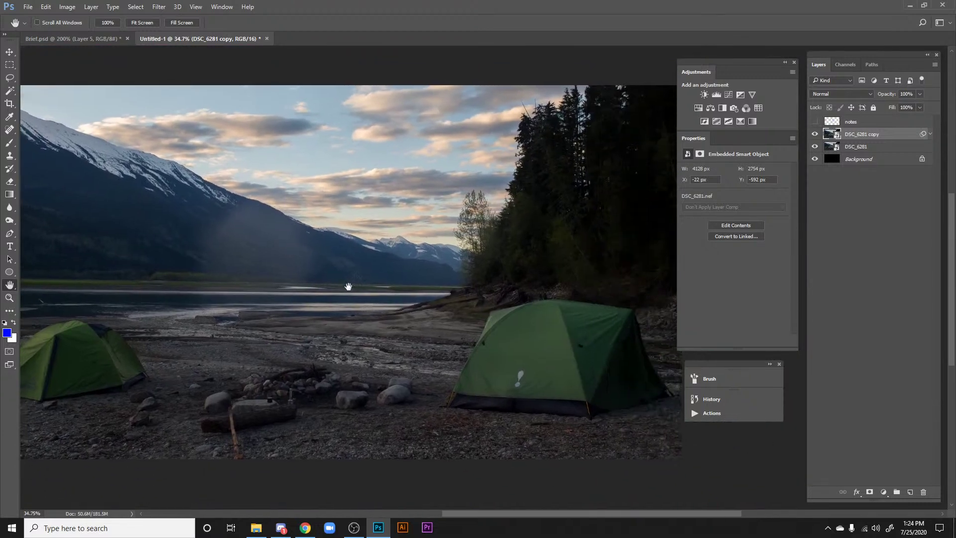
{"action": "left_click_drag", "start_coordinate": [343, 275], "coordinate": [373, 274]}
{"action": "left_click_drag", "start_coordinate": [381, 311], "coordinate": [349, 354]}
{"action": "scroll", "coordinate": [365, 348], "scroll_direction": "right", "scroll_amount": 1}
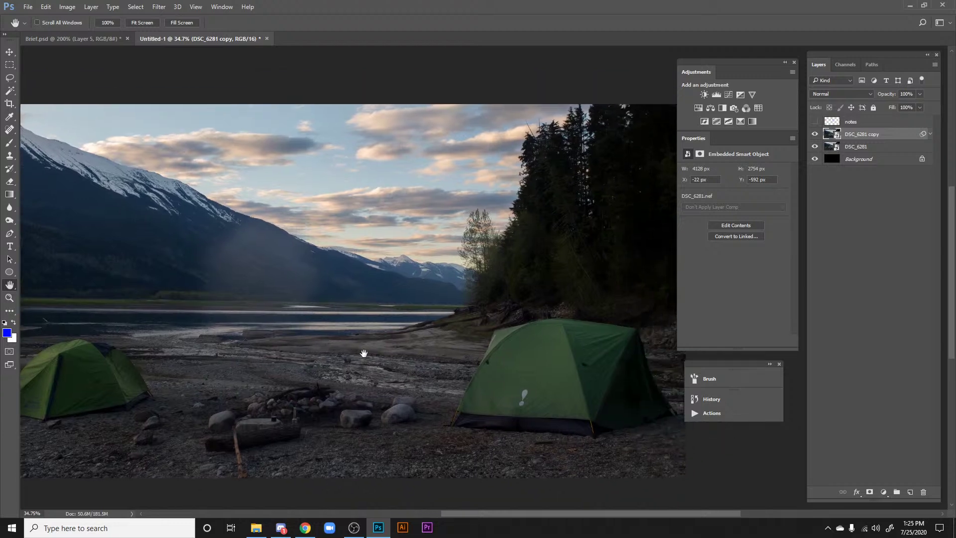
{"action": "scroll", "coordinate": [393, 344], "scroll_direction": "left", "scroll_amount": 1}
{"action": "scroll", "coordinate": [392, 343], "scroll_direction": "down", "scroll_amount": 1}
{"action": "scroll", "coordinate": [393, 343], "scroll_direction": "right", "scroll_amount": 1}
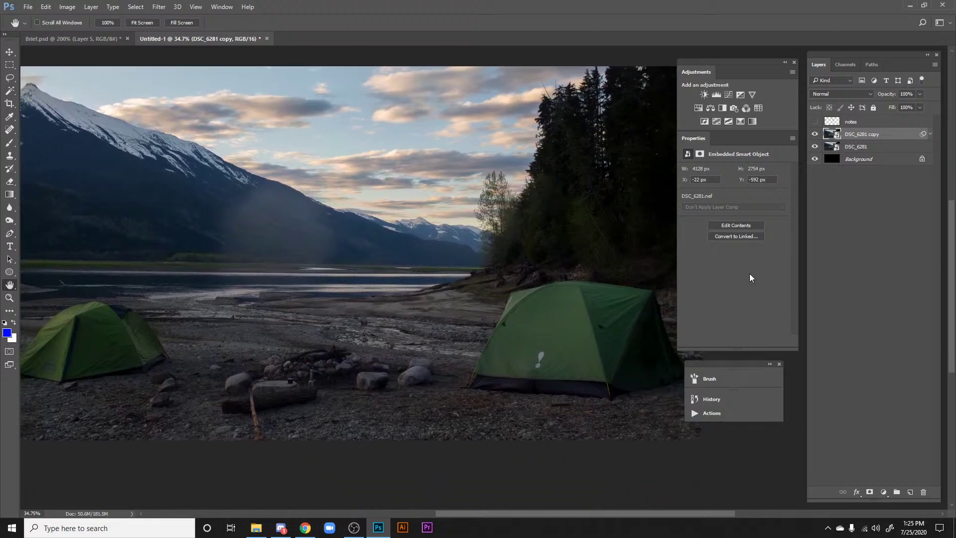
Step: Add a new layer above DSC_6281 copy and brush a blue circle with a cross inside it over the hazy patch on the mountain
{"action": "left_click", "coordinate": [911, 492]}
{"action": "scroll", "coordinate": [426, 376], "scroll_direction": "up", "scroll_amount": 1}
{"action": "scroll", "coordinate": [427, 376], "scroll_direction": "right", "scroll_amount": 1}
{"action": "key", "text": "b"}
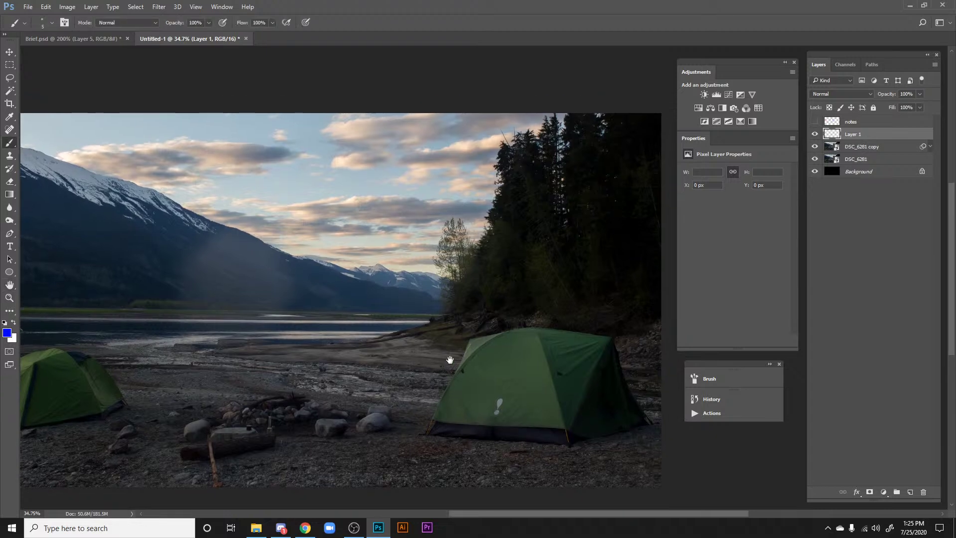
{"action": "scroll", "coordinate": [450, 359], "scroll_direction": "down", "scroll_amount": 1}
{"action": "scroll", "coordinate": [450, 360], "scroll_direction": "left", "scroll_amount": 1}
{"action": "scroll", "coordinate": [416, 414], "scroll_direction": "left", "scroll_amount": 1}
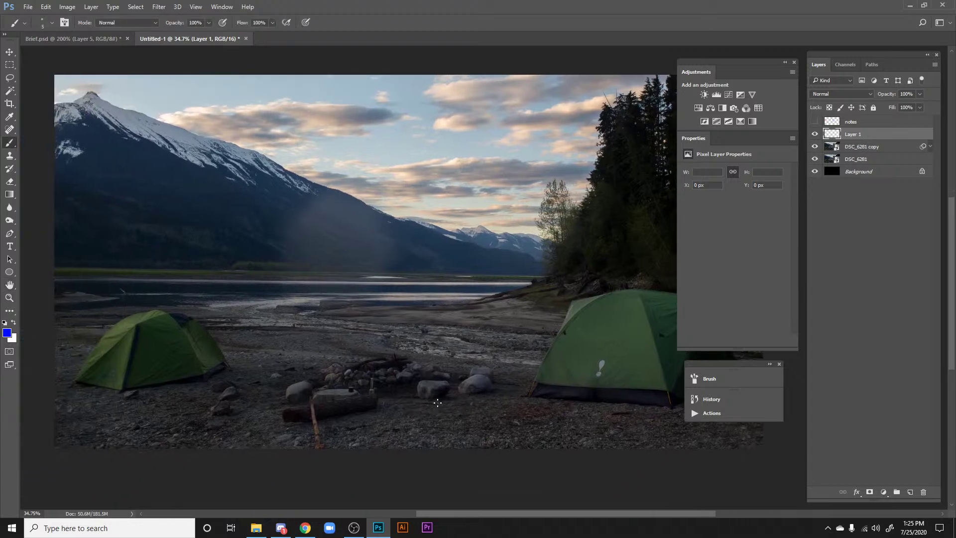
{"action": "scroll", "coordinate": [437, 402], "scroll_direction": "up", "scroll_amount": 1}
{"action": "scroll", "coordinate": [424, 415], "scroll_direction": "right", "scroll_amount": 1}
{"action": "mouse_move", "coordinate": [424, 390]}
{"action": "left_mouse_down"}
{"action": "mouse_move", "coordinate": [390, 367]}
{"action": "mouse_move", "coordinate": [410, 378]}
{"action": "left_mouse_up"}
{"action": "mouse_move", "coordinate": [350, 257]}
{"action": "left_mouse_down"}
{"action": "mouse_move", "coordinate": [407, 257]}
{"action": "mouse_move", "coordinate": [263, 251]}
{"action": "left_mouse_up"}
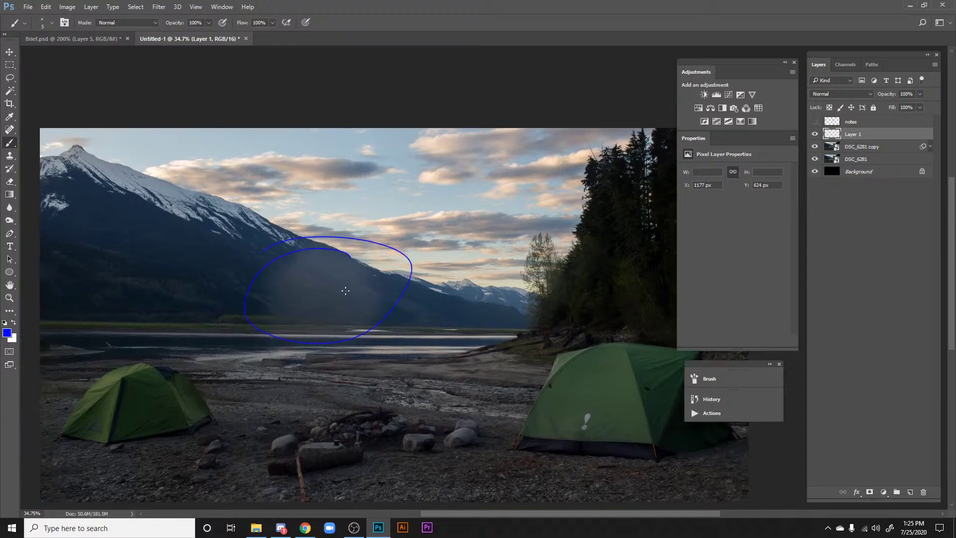
{"action": "left_click_drag", "start_coordinate": [362, 273], "coordinate": [323, 303]}
{"action": "left_click_drag", "start_coordinate": [312, 265], "coordinate": [381, 310]}
Step: Brush a wide blue arc across the foreground gravel and remove the stray line on the larger tent
{"action": "left_click_drag", "start_coordinate": [457, 352], "coordinate": [425, 326]}
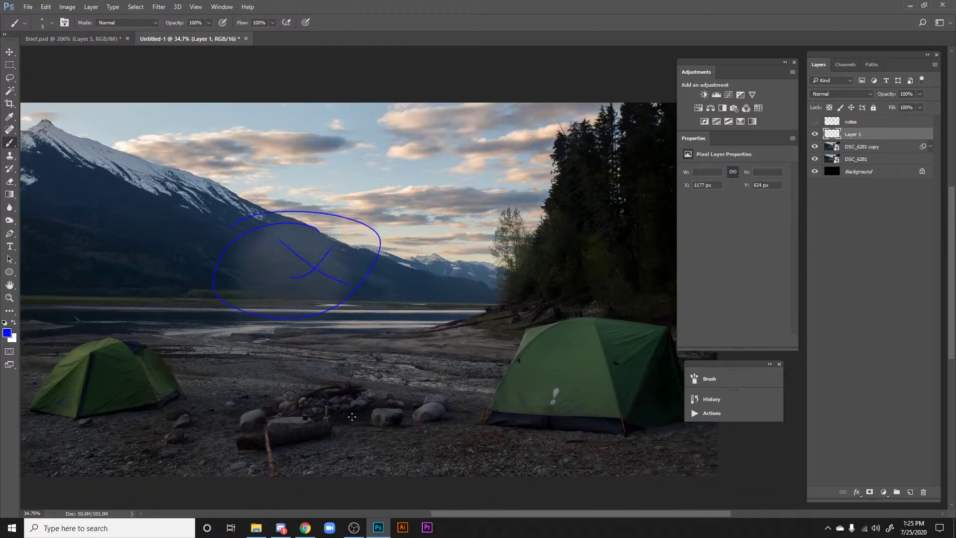
{"action": "left_click_drag", "start_coordinate": [485, 452], "coordinate": [405, 416]}
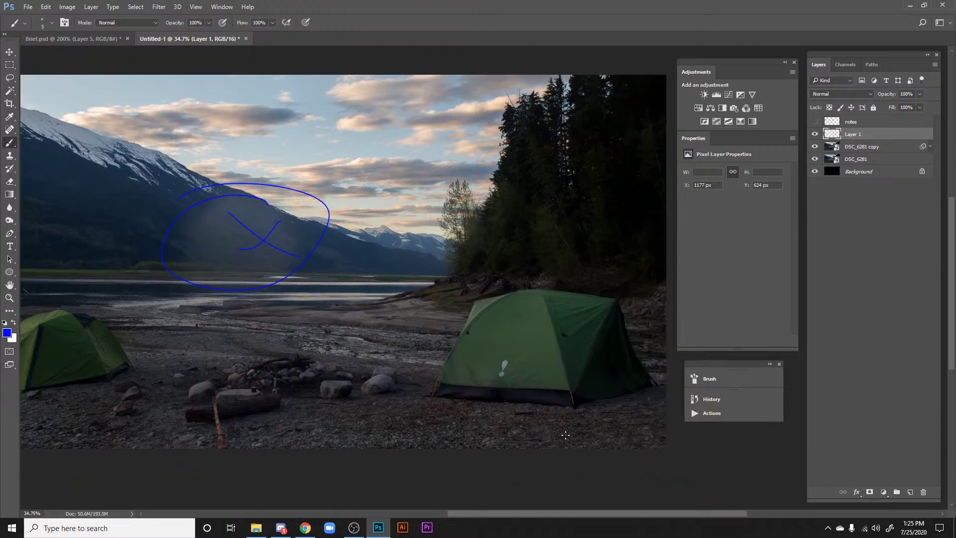
{"action": "mouse_move", "coordinate": [579, 443]}
{"action": "left_mouse_down"}
{"action": "mouse_move", "coordinate": [535, 424]}
{"action": "mouse_move", "coordinate": [407, 406]}
{"action": "mouse_move", "coordinate": [273, 402]}
{"action": "mouse_move", "coordinate": [24, 458]}
{"action": "left_mouse_up"}
{"action": "left_click_drag", "start_coordinate": [536, 434], "coordinate": [495, 402]}
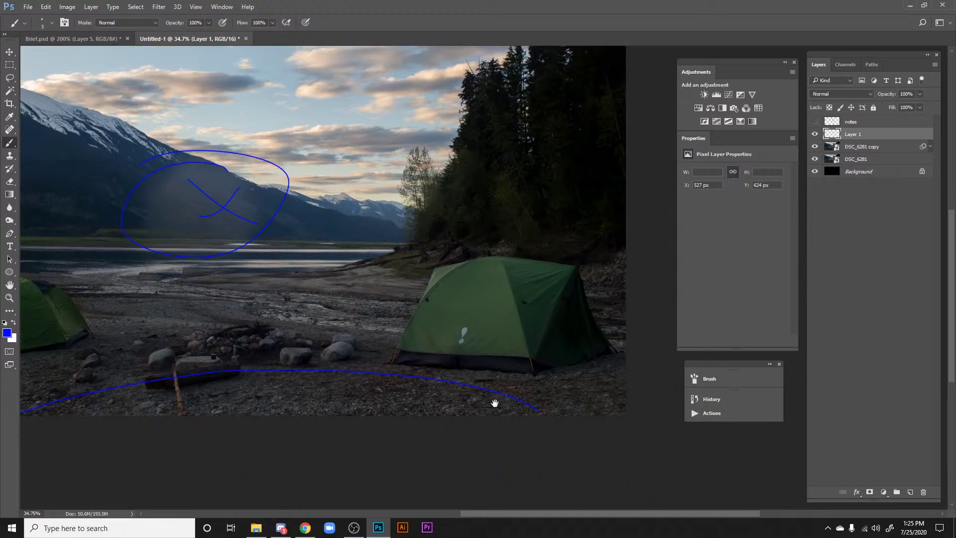
{"action": "left_click_drag", "start_coordinate": [325, 334], "coordinate": [419, 373]}
{"action": "scroll", "coordinate": [468, 394], "scroll_direction": "right", "scroll_amount": 3}
{"action": "scroll", "coordinate": [489, 361], "scroll_direction": "down", "scroll_amount": 1}
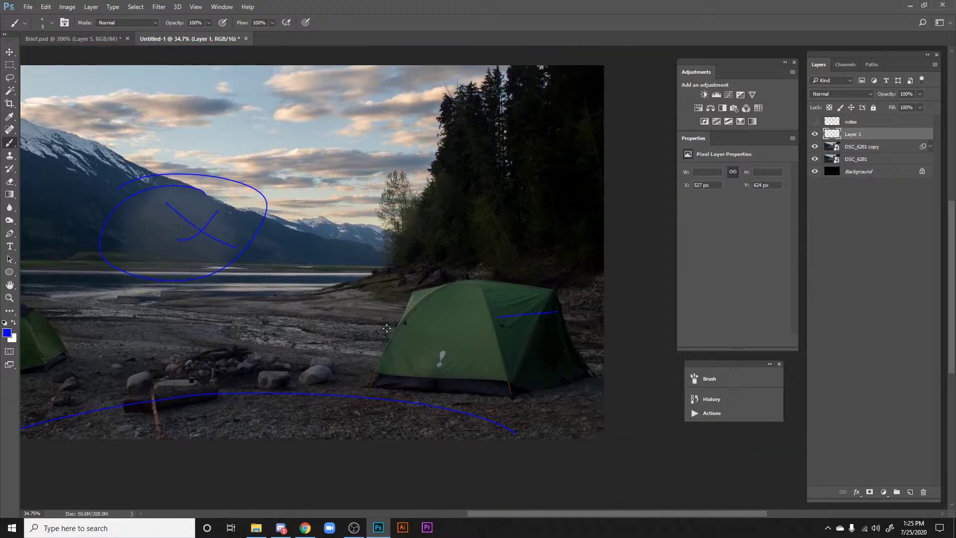
{"action": "scroll", "coordinate": [537, 120], "scroll_direction": "up", "scroll_amount": 1}
{"action": "scroll", "coordinate": [543, 134], "scroll_direction": "left", "scroll_amount": 1}
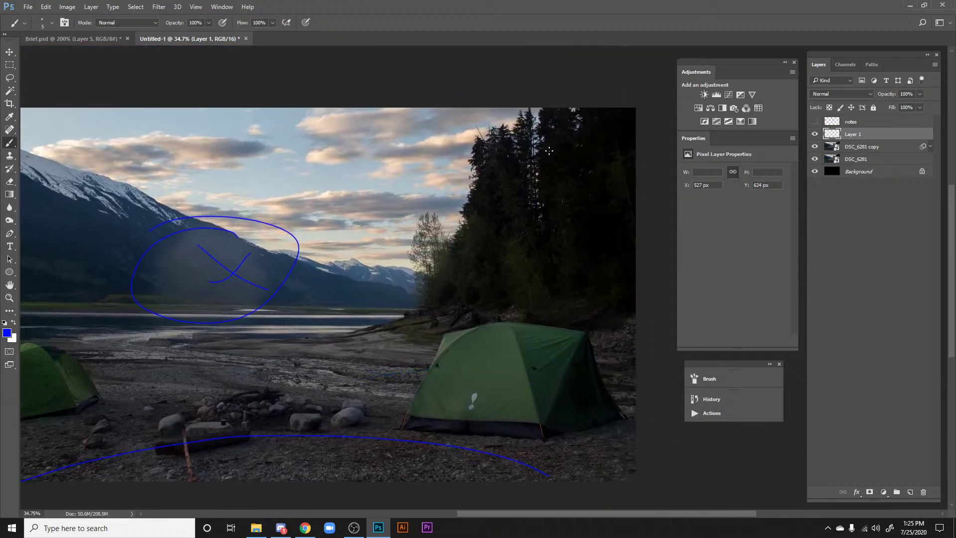
Step: Brush a wide downward-bowing blue arc across the sky from the trees to the mountain side
{"action": "mouse_move", "coordinate": [539, 98]}
{"action": "left_mouse_down"}
{"action": "mouse_move", "coordinate": [298, 203]}
{"action": "mouse_move", "coordinate": [6, 103]}
{"action": "left_mouse_up"}
{"action": "mouse_move", "coordinate": [387, 240]}
{"action": "left_mouse_down"}
{"action": "mouse_move", "coordinate": [544, 209]}
{"action": "mouse_move", "coordinate": [541, 193]}
{"action": "left_mouse_up"}
{"action": "scroll", "coordinate": [406, 333], "scroll_direction": "up", "scroll_amount": 1}
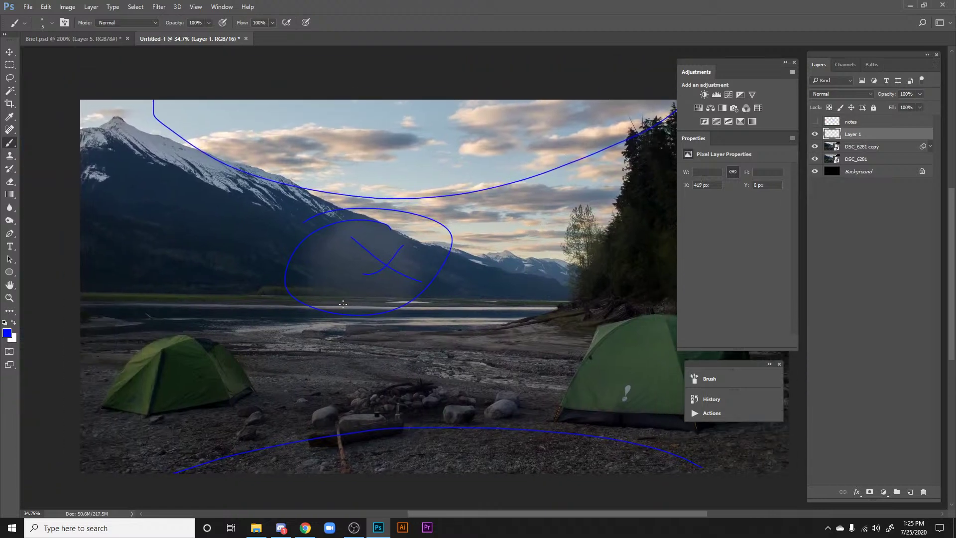
{"action": "scroll", "coordinate": [365, 337], "scroll_direction": "right", "scroll_amount": 2}
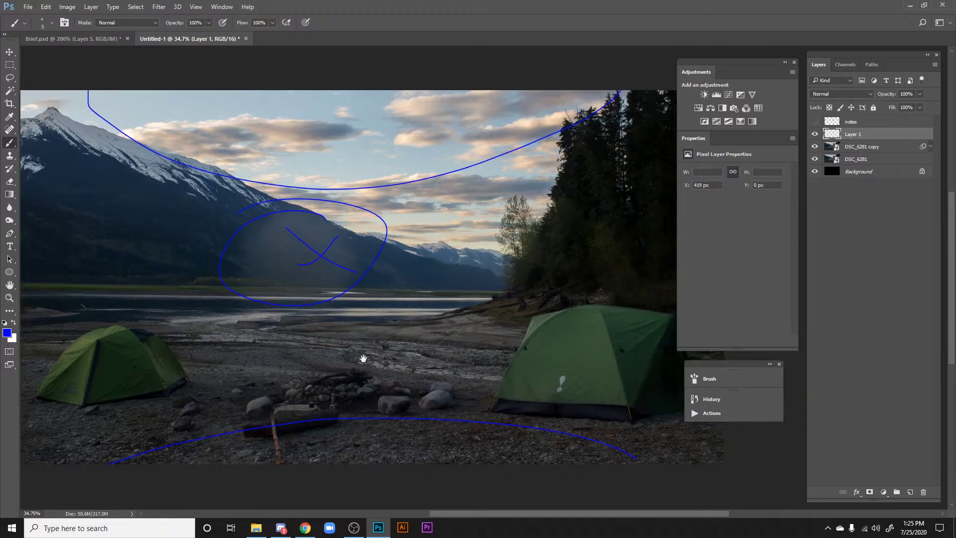
Step: Circle the gravel below the larger tent in blue and connect it with a line to a small circle near the image's centre
{"action": "scroll", "coordinate": [436, 370], "scroll_direction": "down", "scroll_amount": 1}
{"action": "scroll", "coordinate": [436, 369], "scroll_direction": "right", "scroll_amount": 1}
{"action": "mouse_move", "coordinate": [600, 409]}
{"action": "left_mouse_down"}
{"action": "mouse_move", "coordinate": [647, 398]}
{"action": "mouse_move", "coordinate": [580, 382]}
{"action": "mouse_move", "coordinate": [602, 399]}
{"action": "left_mouse_up"}
{"action": "left_click_drag", "start_coordinate": [513, 381], "coordinate": [349, 327]}
{"action": "scroll", "coordinate": [358, 365], "scroll_direction": "up", "scroll_amount": 2}
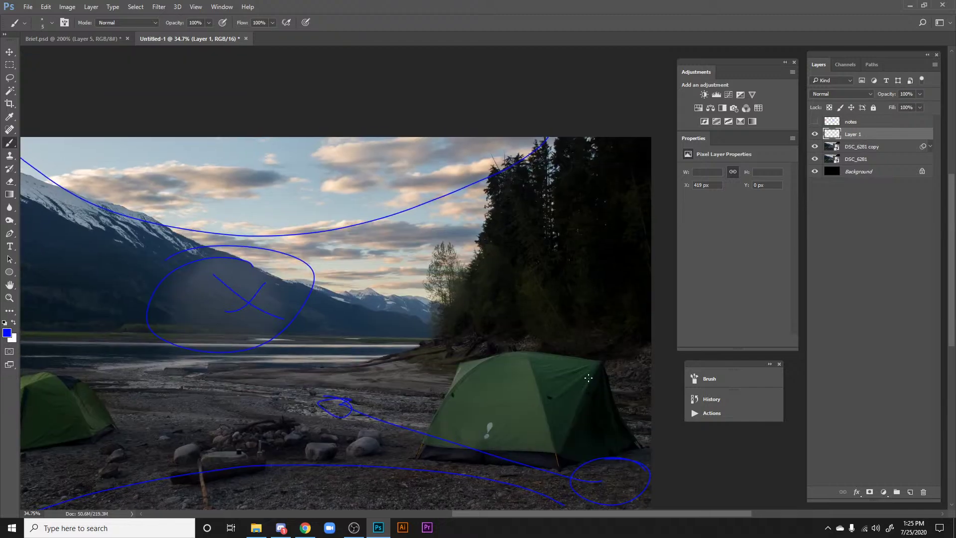
{"action": "scroll", "coordinate": [595, 385], "scroll_direction": "down", "scroll_amount": 2}
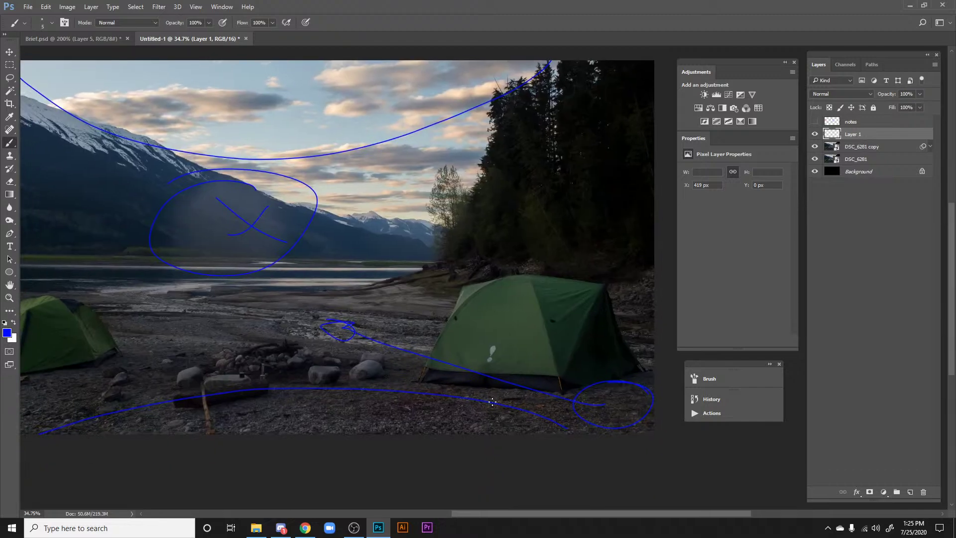
Step: Delete the layer holding the blue brush annotations
{"action": "left_click_drag", "start_coordinate": [345, 372], "coordinate": [503, 407]}
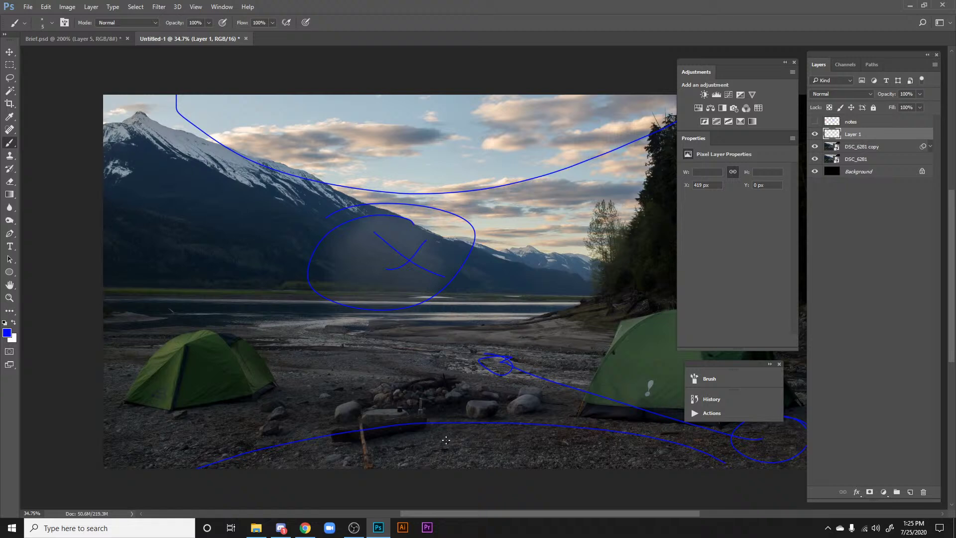
{"action": "key", "text": "space"}
{"action": "left_click_drag", "start_coordinate": [455, 306], "coordinate": [442, 325]}
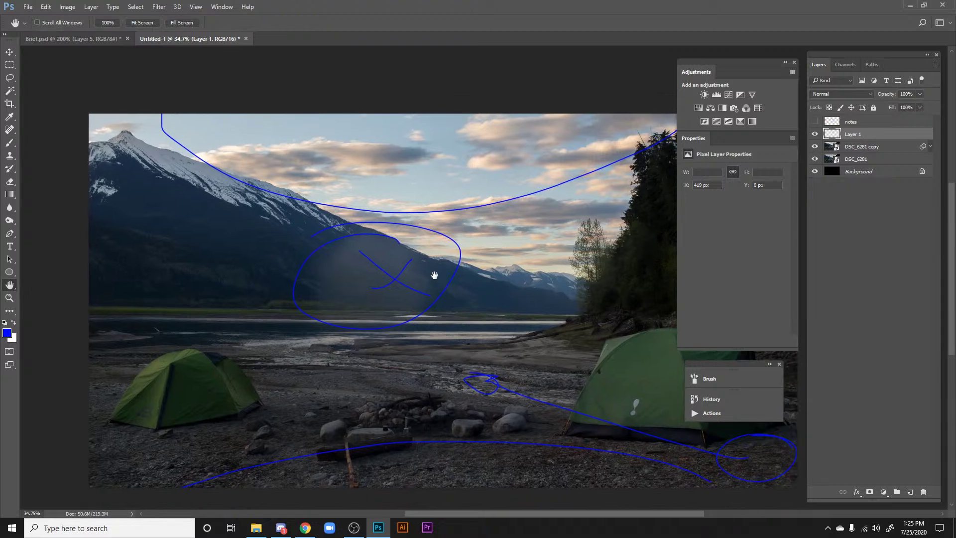
{"action": "key", "text": "Delete"}
{"action": "scroll", "coordinate": [399, 274], "scroll_direction": "right", "scroll_amount": 2}
{"action": "scroll", "coordinate": [389, 249], "scroll_direction": "left", "scroll_amount": 1}
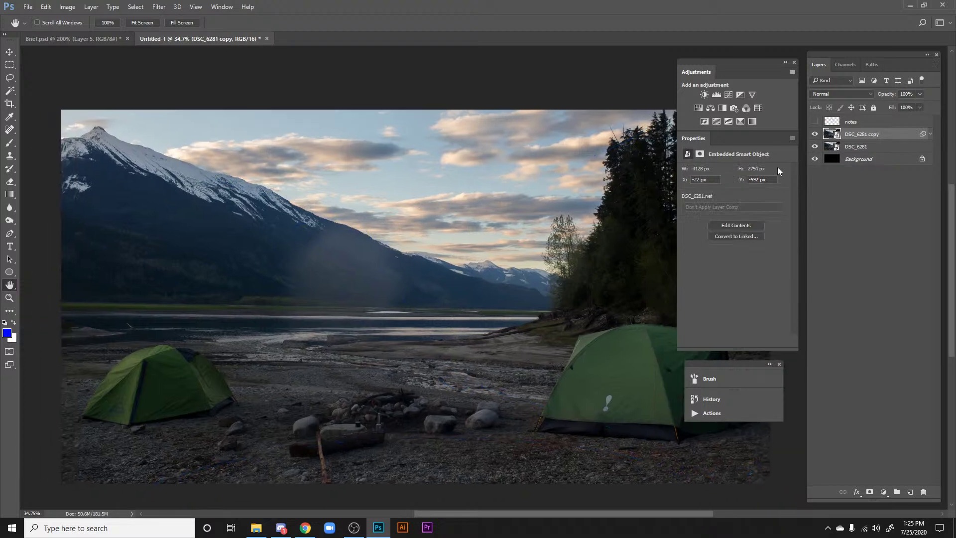
Step: Open the Camera Raw Filter for the DSC_6281 copy layer and show its Lens Corrections settings
{"action": "left_click", "coordinate": [158, 6]}
{"action": "left_click", "coordinate": [202, 65]}
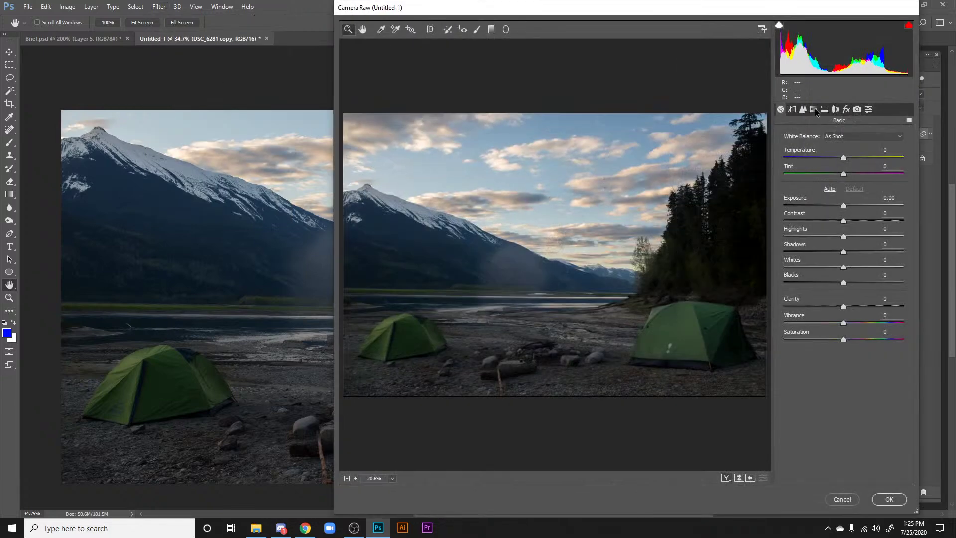
{"action": "left_click", "coordinate": [815, 108]}
{"action": "left_click", "coordinate": [827, 109]}
{"action": "left_click", "coordinate": [837, 109]}
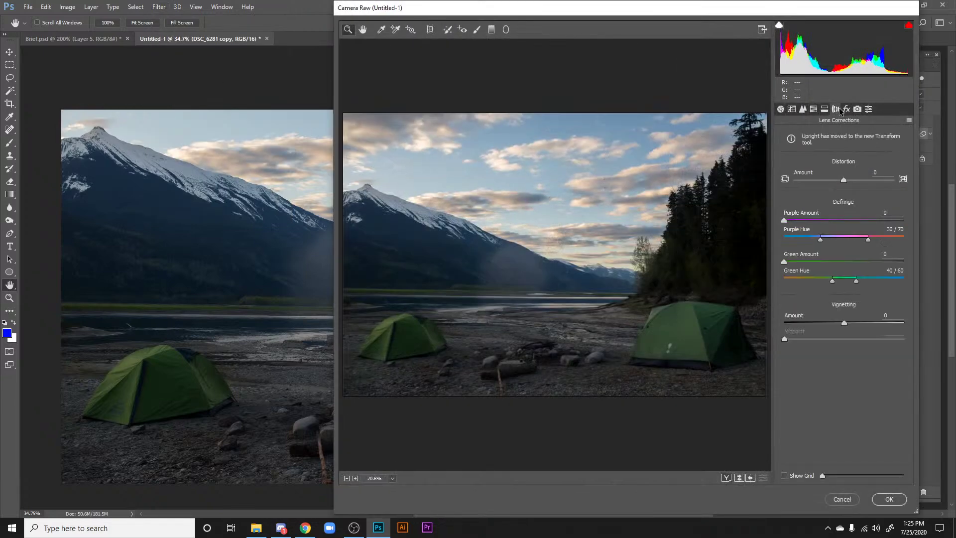
Step: Set the Lens Corrections distortion amount to -4 and apply the Camera Raw Filter to the DSC_6281 copy layer
{"action": "left_click_drag", "start_coordinate": [844, 182], "coordinate": [899, 182]}
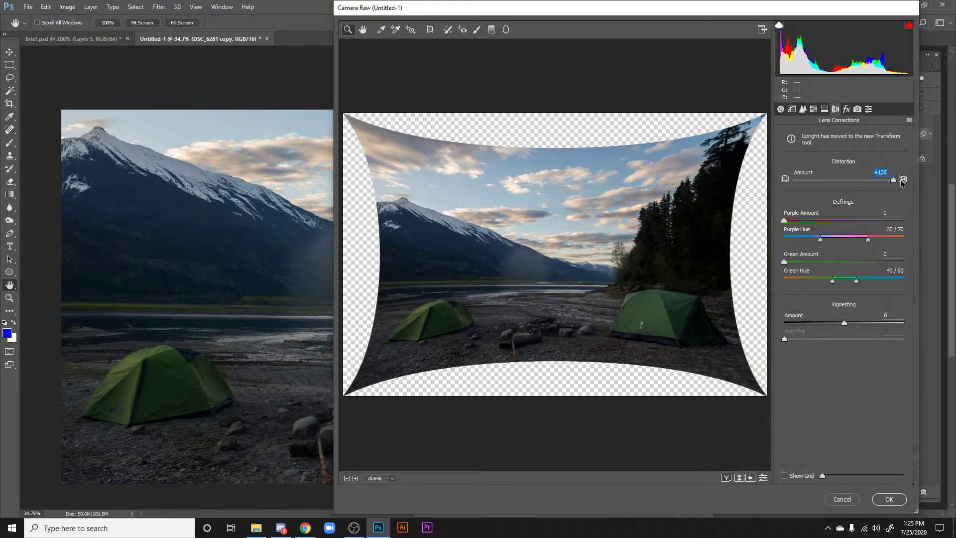
{"action": "left_click", "coordinate": [843, 182]}
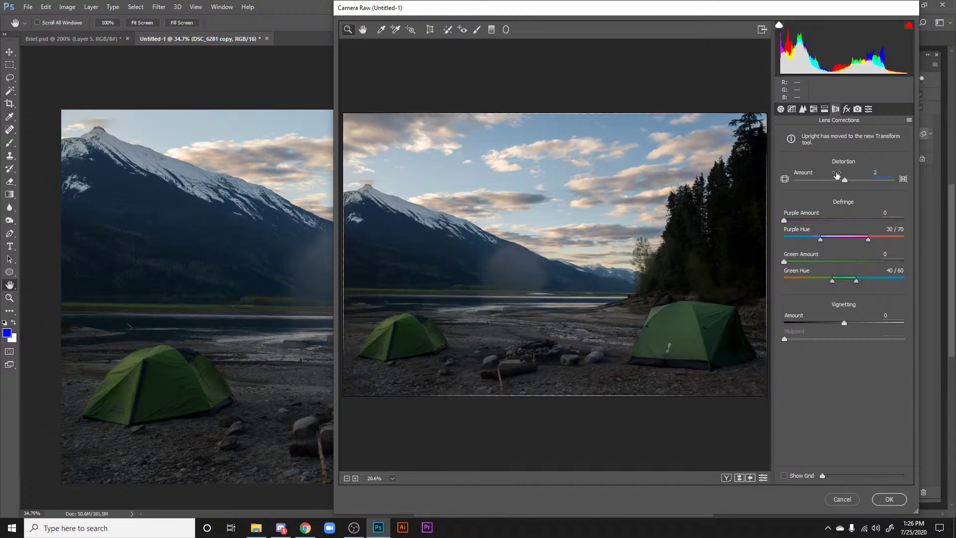
{"action": "key", "text": "Down"}
{"action": "key", "text": "Down"}
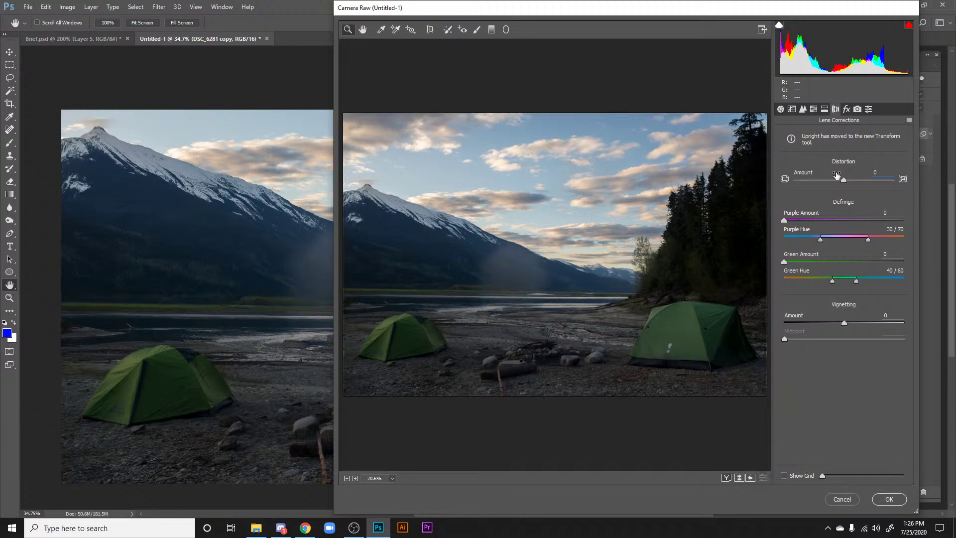
{"action": "key", "text": "Down"}
{"action": "key", "text": "Down"}
{"action": "key", "text": "Down"}
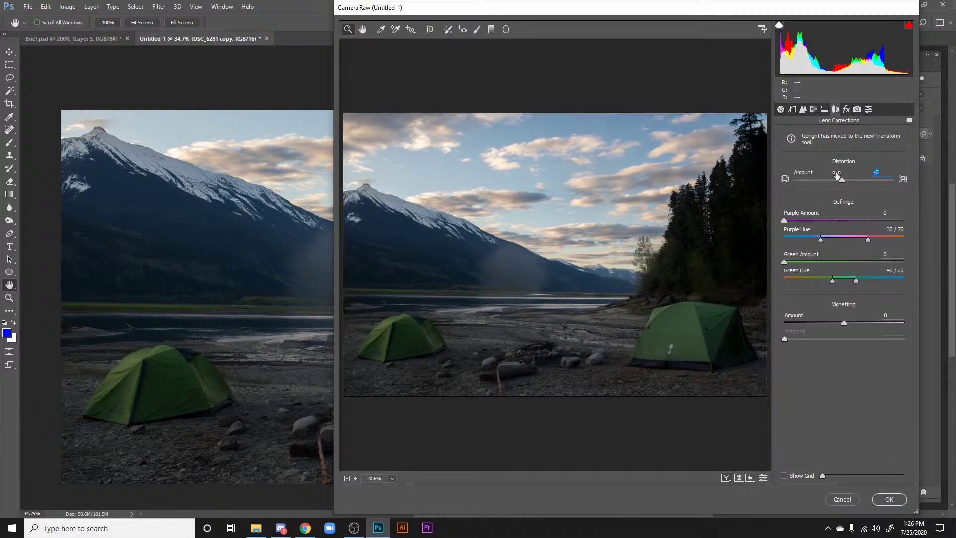
{"action": "key", "text": "Down"}
{"action": "key", "text": "Down"}
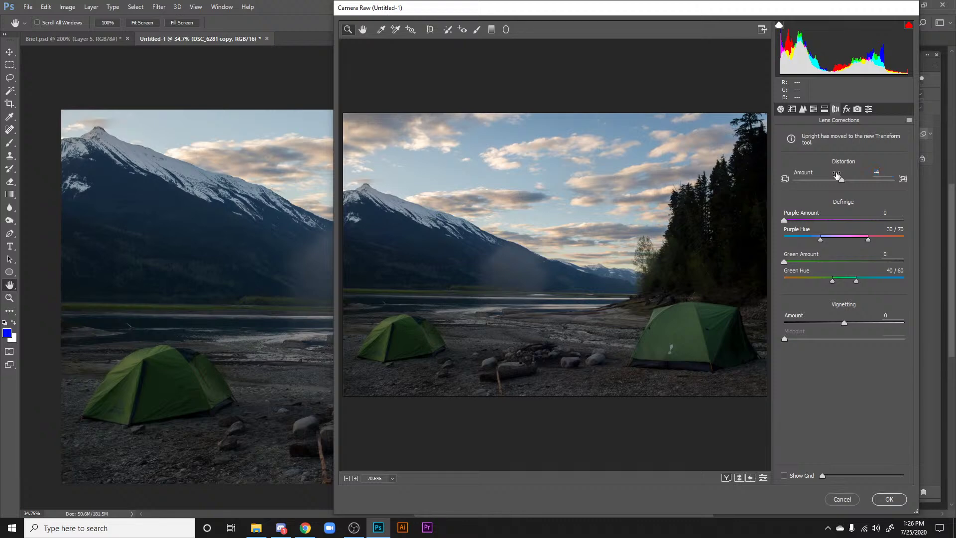
{"action": "left_click", "coordinate": [890, 499]}
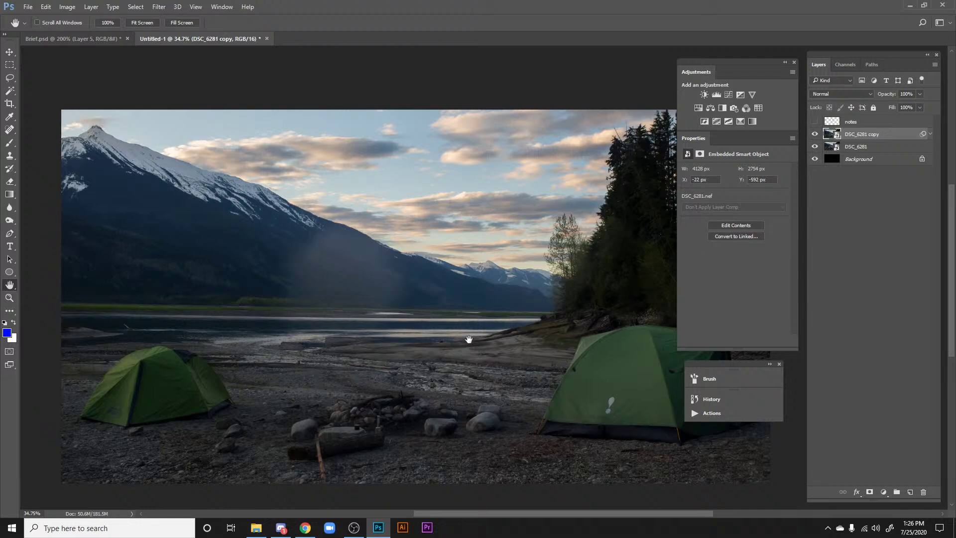
Step: Compare the distortion-corrected photo with the original by toggling the visibility of the DSC_6281 copy layer
{"action": "left_click_drag", "start_coordinate": [469, 340], "coordinate": [436, 307]}
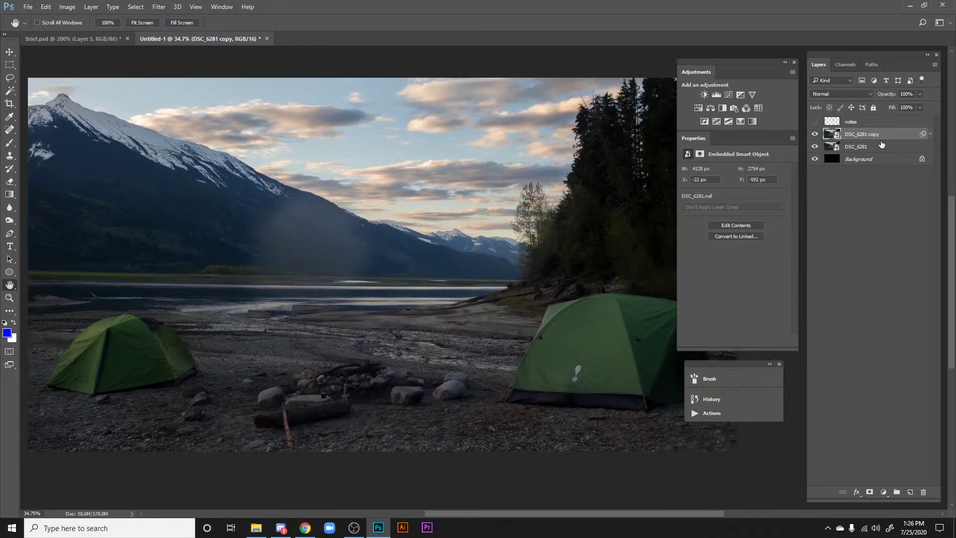
{"action": "left_click_drag", "start_coordinate": [518, 253], "coordinate": [459, 293]}
{"action": "left_click", "coordinate": [815, 136]}
{"action": "left_click", "coordinate": [816, 137]}
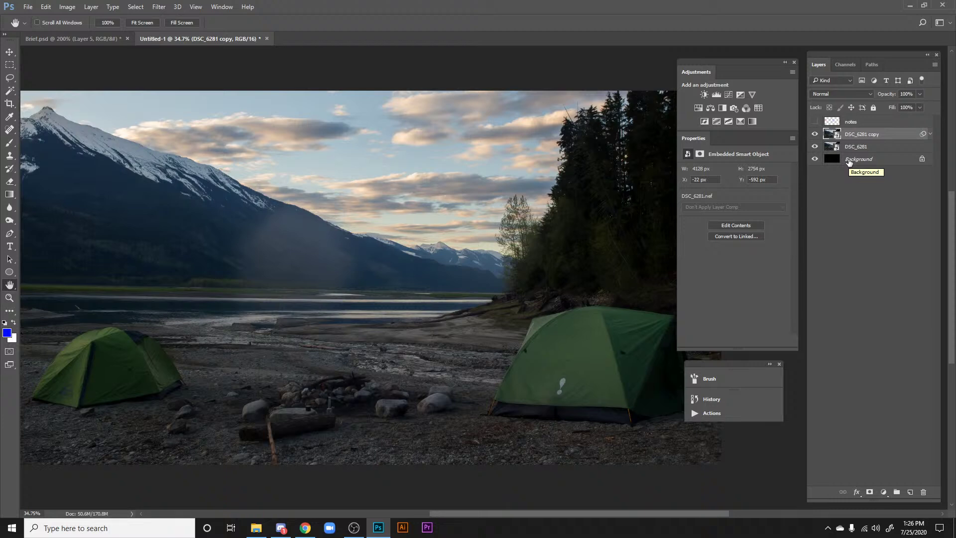
{"action": "scroll", "coordinate": [279, 356], "scroll_direction": "up", "scroll_amount": 1}
{"action": "scroll", "coordinate": [344, 354], "scroll_direction": "left", "scroll_amount": 2}
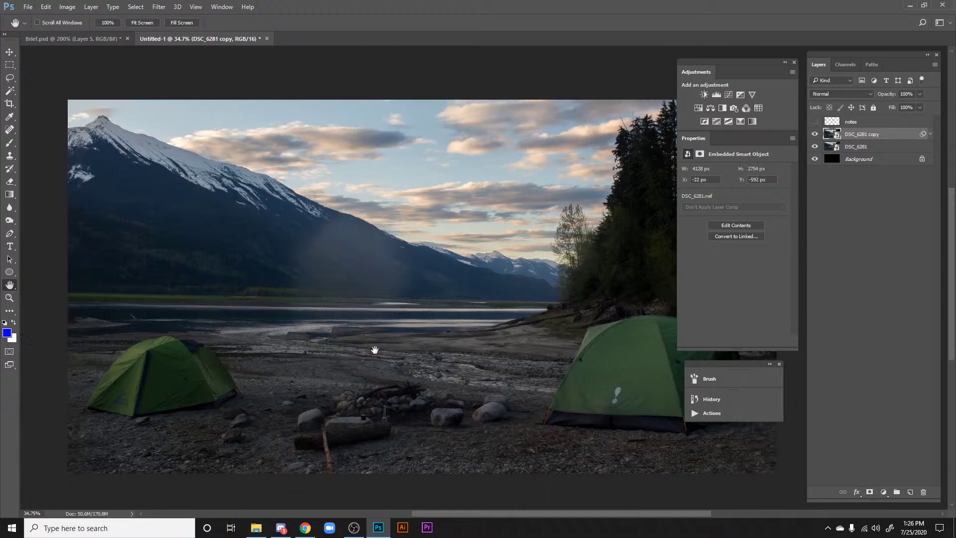
{"action": "scroll", "coordinate": [319, 319], "scroll_direction": "up", "scroll_amount": 1}
{"action": "scroll", "coordinate": [318, 319], "scroll_direction": "right", "scroll_amount": 1}
{"action": "scroll", "coordinate": [518, 314], "scroll_direction": "right", "scroll_amount": 1}
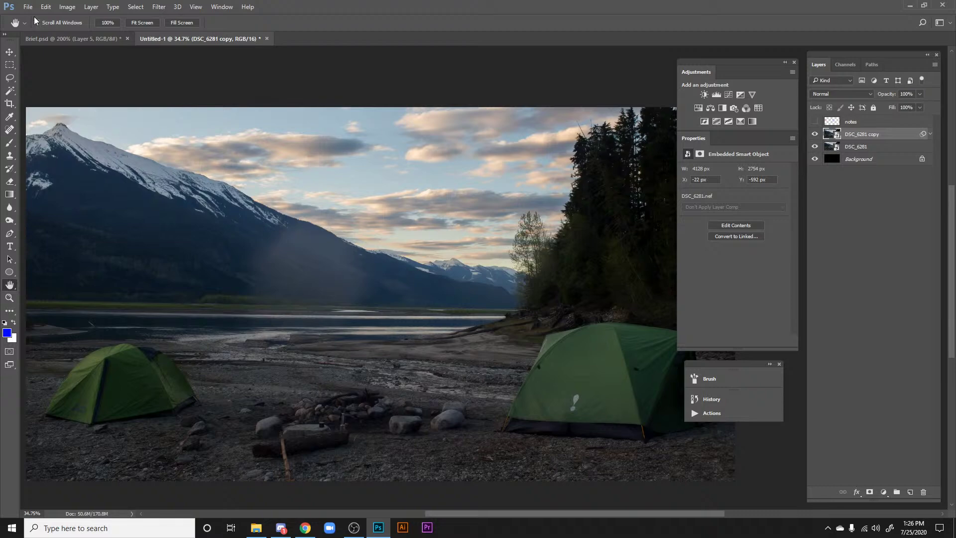
Step: Switch to the Brief.psd document and delete Layer 5 with the blue brush annotations
{"action": "left_click", "coordinate": [65, 38]}
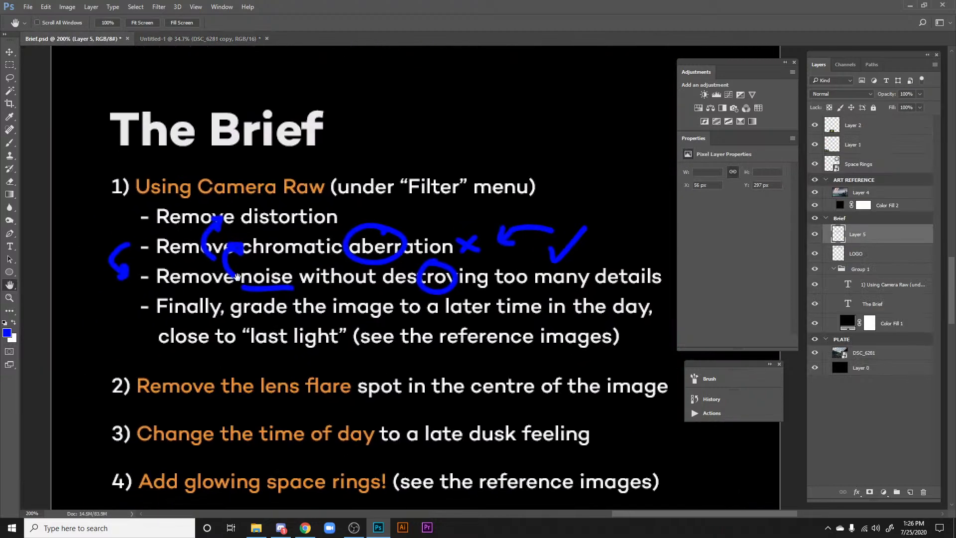
{"action": "scroll", "coordinate": [296, 273], "scroll_direction": "down", "scroll_amount": 3}
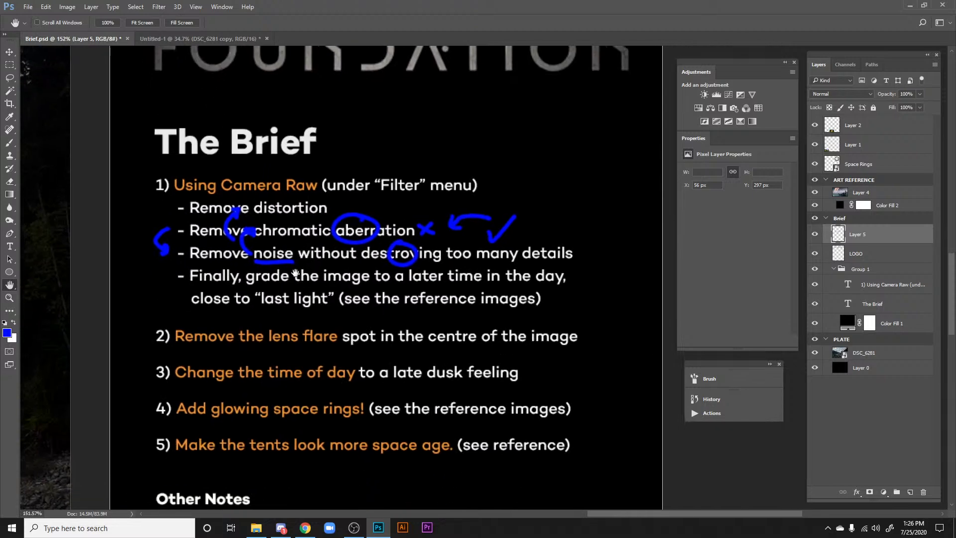
{"action": "scroll", "coordinate": [279, 296], "scroll_direction": "down", "scroll_amount": 3}
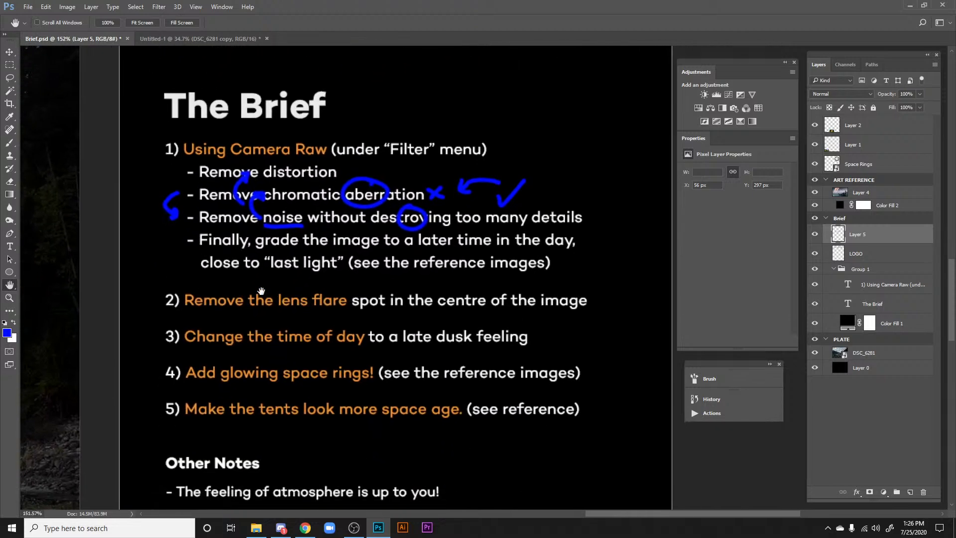
{"action": "scroll", "coordinate": [299, 304], "scroll_direction": "down", "scroll_amount": 2}
{"action": "scroll", "coordinate": [346, 355], "scroll_direction": "down", "scroll_amount": 1}
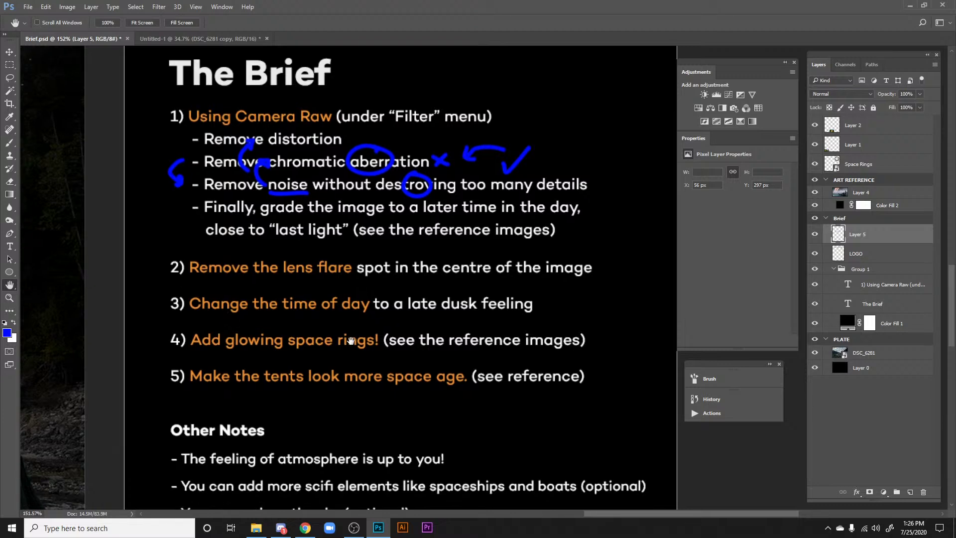
{"action": "left_click_drag", "start_coordinate": [332, 341], "coordinate": [347, 350]}
{"action": "key", "text": "Delete"}
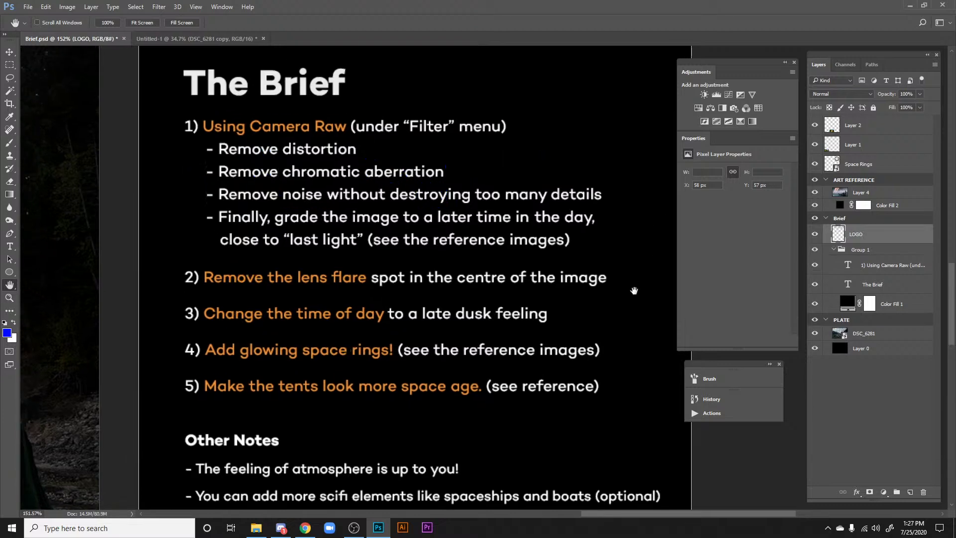
Step: On a new layer, brush blue dashes beside the distortion, chromatic aberration, noise and lens flare items, plus a circled 1 beside the noise item
{"action": "left_click", "coordinate": [910, 492]}
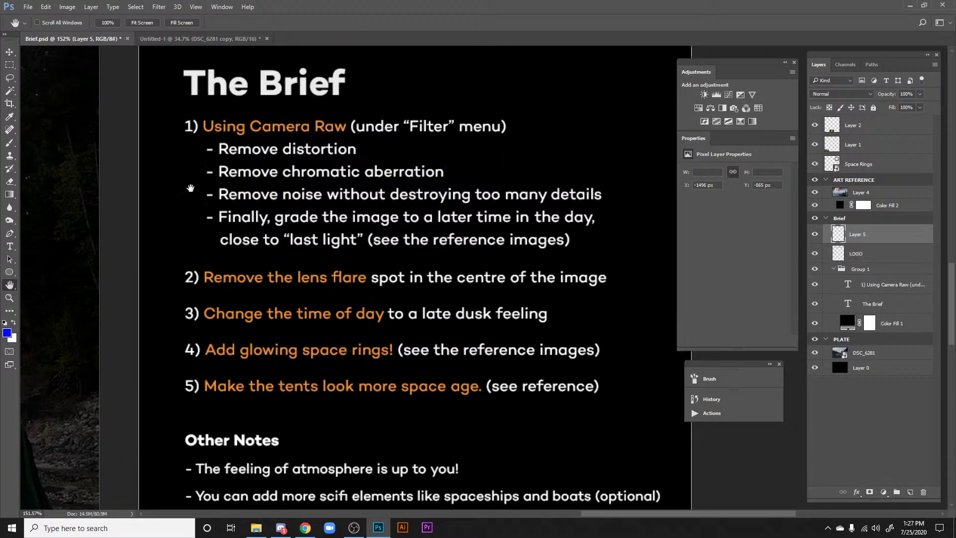
{"action": "key", "text": "b"}
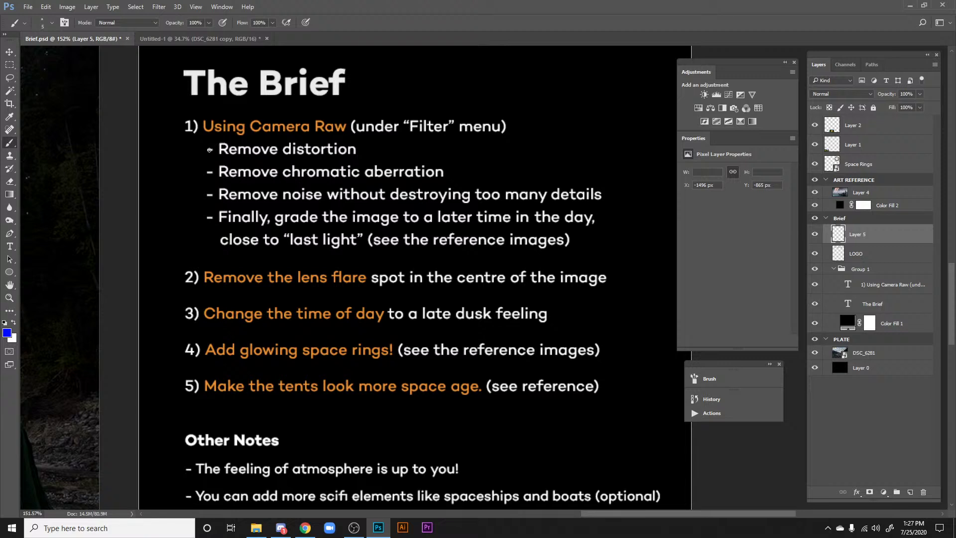
{"action": "mouse_move", "coordinate": [214, 149]}
{"action": "left_mouse_down"}
{"action": "mouse_move", "coordinate": [177, 152]}
{"action": "mouse_move", "coordinate": [175, 172]}
{"action": "left_mouse_up"}
{"action": "left_click_drag", "start_coordinate": [216, 194], "coordinate": [190, 197]}
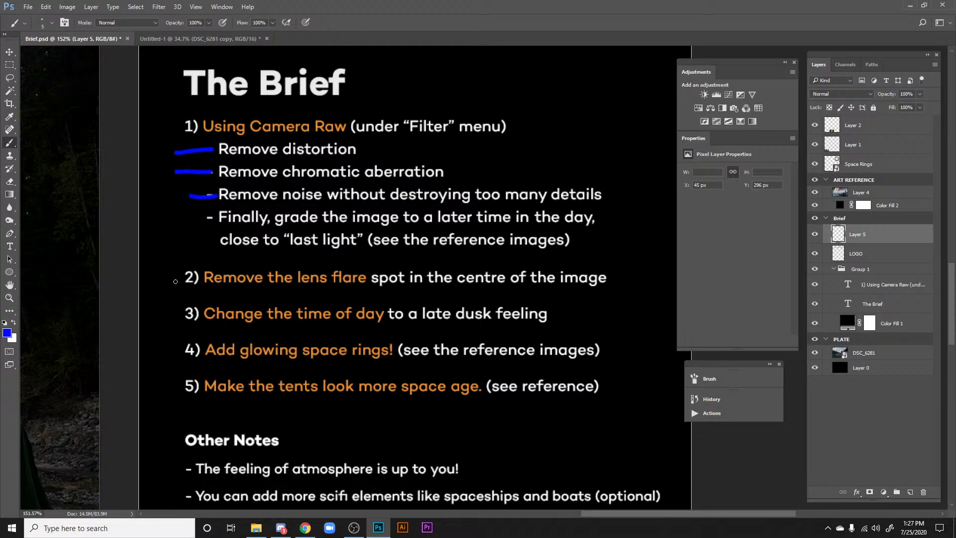
{"action": "left_click_drag", "start_coordinate": [182, 280], "coordinate": [155, 279]}
{"action": "mouse_move", "coordinate": [154, 200]}
{"action": "left_mouse_down"}
{"action": "mouse_move", "coordinate": [151, 208]}
{"action": "mouse_move", "coordinate": [131, 192]}
{"action": "left_mouse_up"}
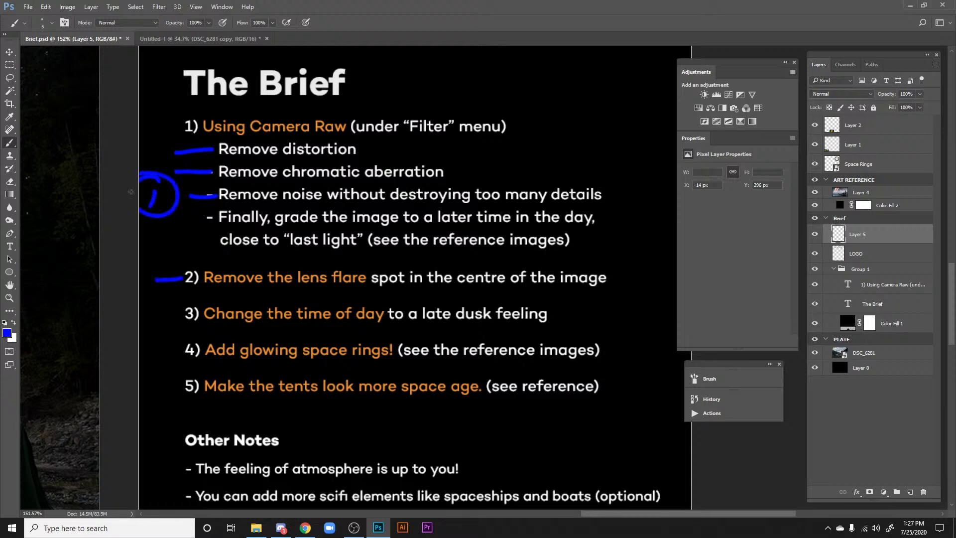
Step: Change the brush colour to red and draw plus signs after items 3 and 4, linked by a curved stroke
{"action": "left_click", "coordinate": [7, 332]}
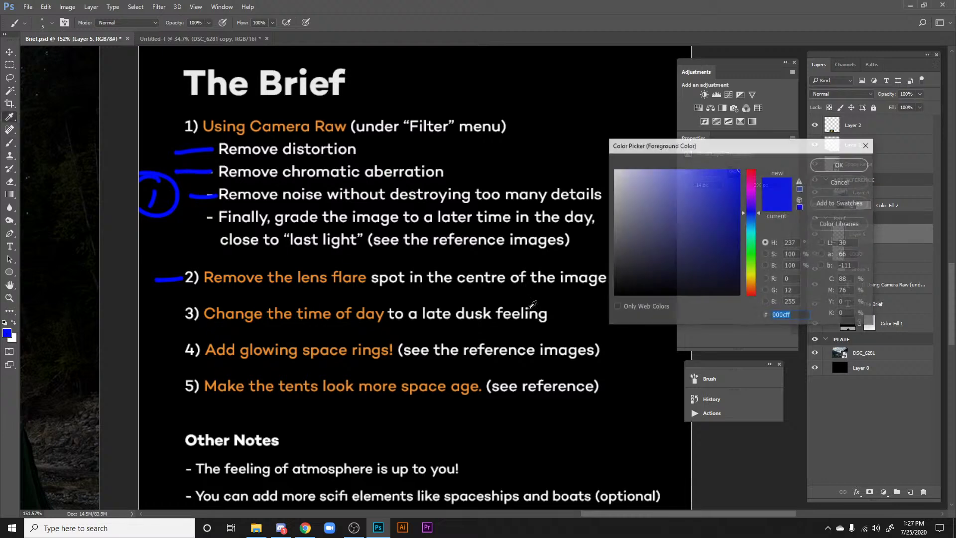
{"action": "left_click", "coordinate": [751, 176]}
{"action": "left_click", "coordinate": [818, 167]}
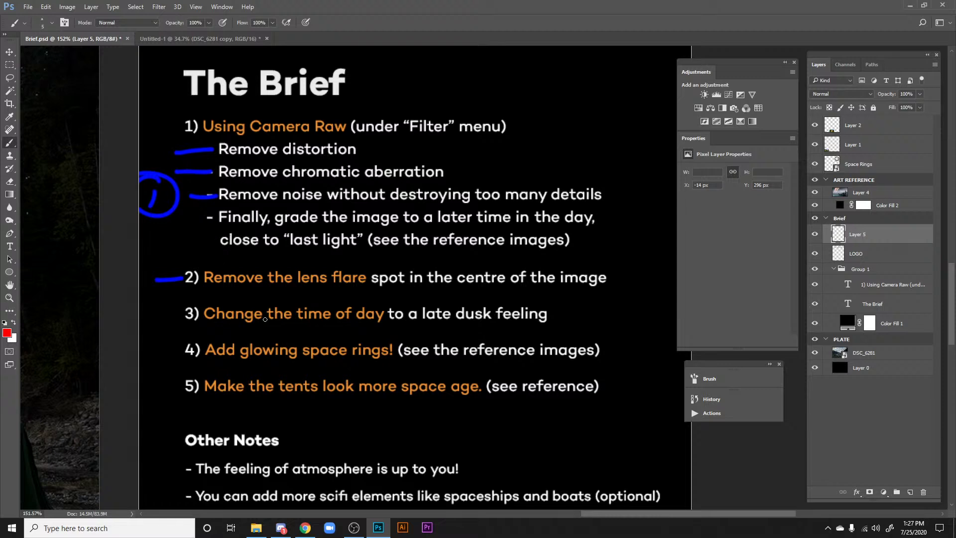
{"action": "mouse_move", "coordinate": [551, 313]}
{"action": "left_mouse_down"}
{"action": "mouse_move", "coordinate": [576, 313]}
{"action": "mouse_move", "coordinate": [562, 323]}
{"action": "left_mouse_up"}
{"action": "left_click_drag", "start_coordinate": [609, 343], "coordinate": [633, 344]}
{"action": "mouse_move", "coordinate": [622, 336]}
{"action": "left_mouse_down"}
{"action": "mouse_move", "coordinate": [623, 353]}
{"action": "mouse_move", "coordinate": [635, 318]}
{"action": "mouse_move", "coordinate": [587, 314]}
{"action": "left_mouse_up"}
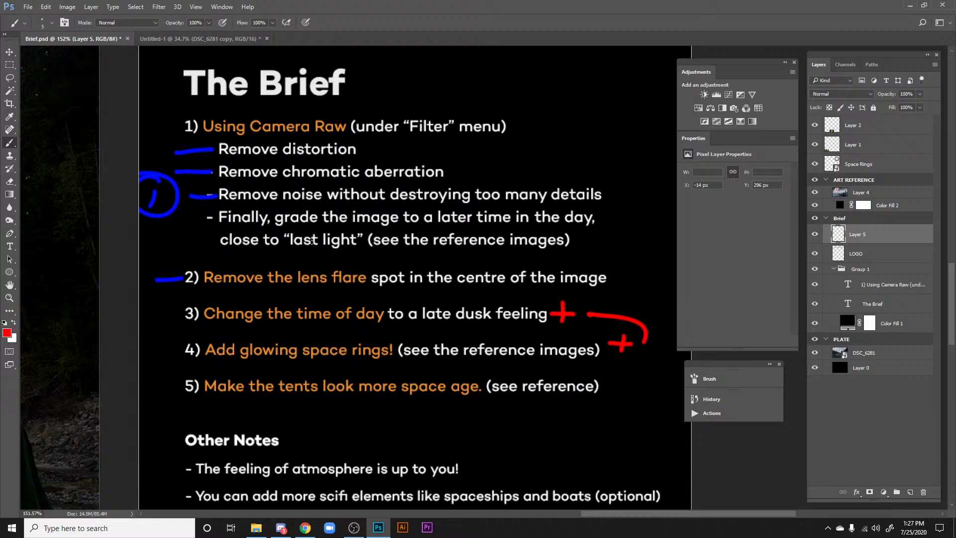
Step: Underline the Other Notes heading with a red brush stroke
{"action": "scroll", "coordinate": [204, 297], "scroll_direction": "down", "scroll_amount": 5}
{"action": "scroll", "coordinate": [204, 298], "scroll_direction": "right", "scroll_amount": 1}
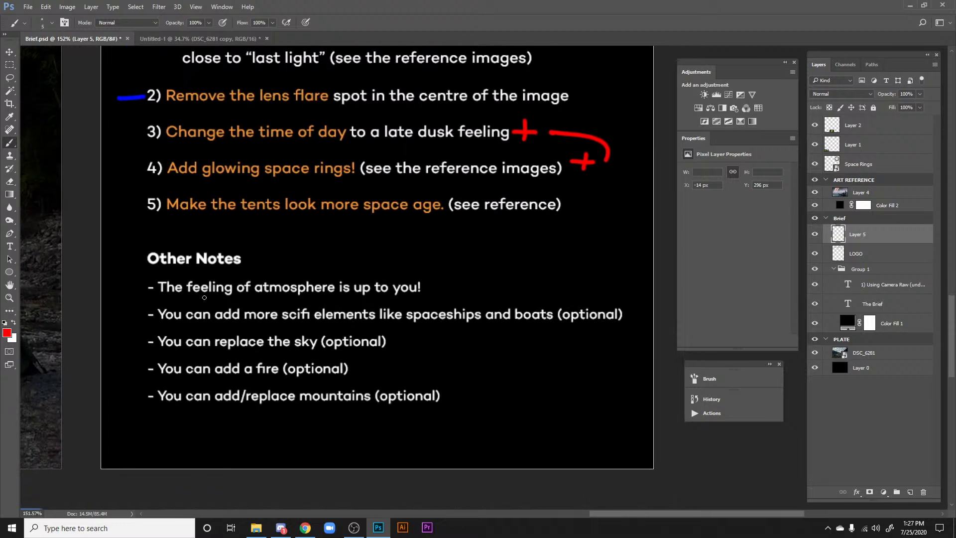
{"action": "left_click_drag", "start_coordinate": [230, 267], "coordinate": [126, 267]}
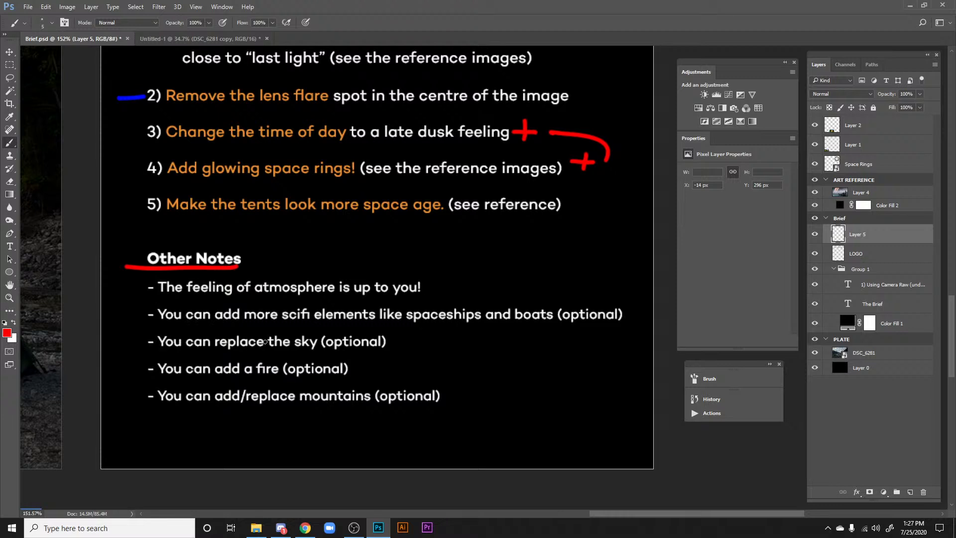
Step: Mark the sky replacement note with a red X, with one arrow leading up to item 4 and another coming from the atmosphere note
{"action": "scroll", "coordinate": [438, 337], "scroll_direction": "up", "scroll_amount": 1}
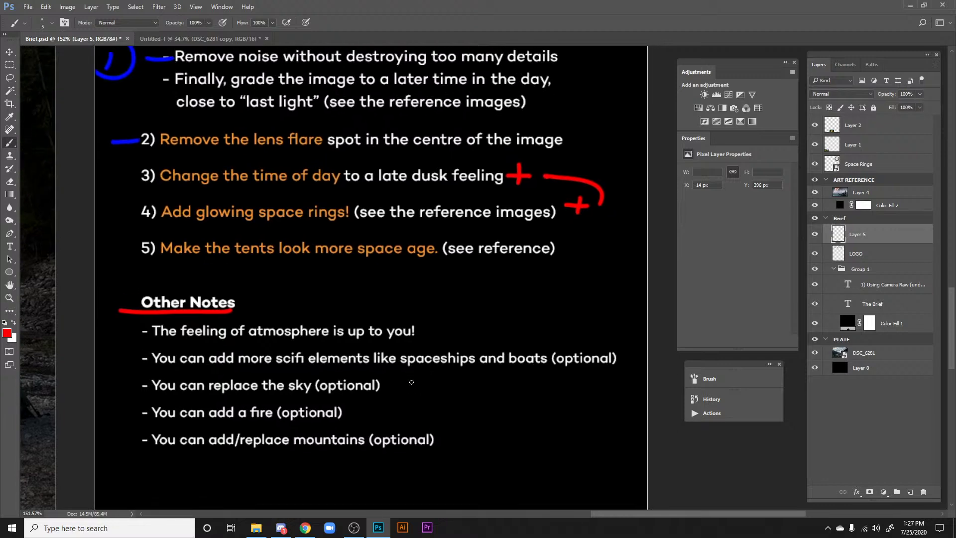
{"action": "mouse_move", "coordinate": [413, 377]}
{"action": "left_mouse_down"}
{"action": "mouse_move", "coordinate": [398, 396]}
{"action": "mouse_move", "coordinate": [424, 397]}
{"action": "left_mouse_up"}
{"action": "scroll", "coordinate": [425, 384], "scroll_direction": "up", "scroll_amount": 1}
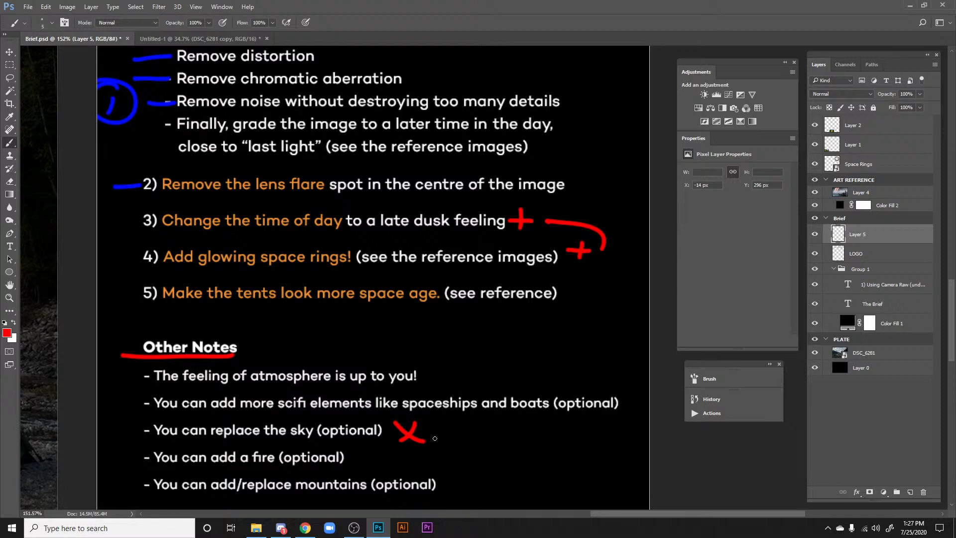
{"action": "mouse_move", "coordinate": [433, 443]}
{"action": "left_mouse_down"}
{"action": "mouse_move", "coordinate": [486, 440]}
{"action": "mouse_move", "coordinate": [580, 279]}
{"action": "left_mouse_up"}
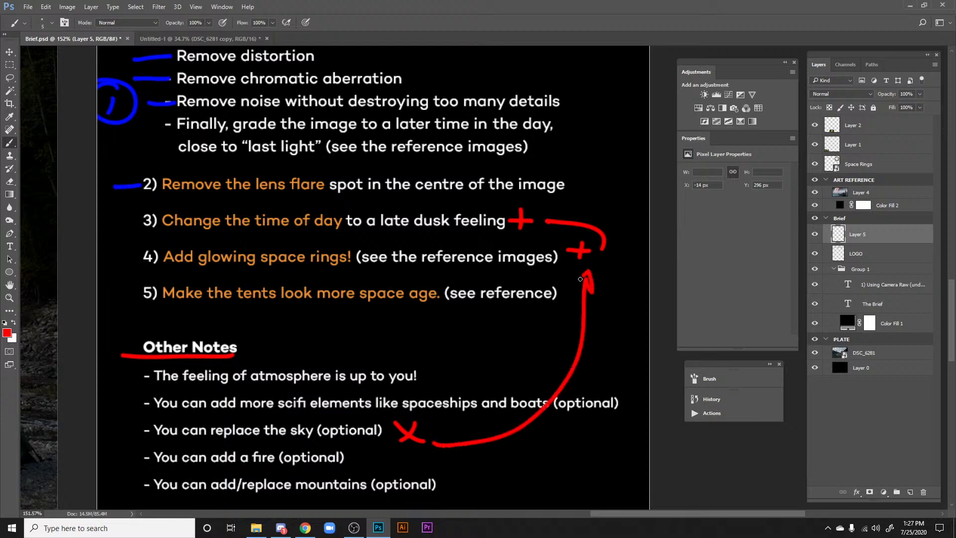
{"action": "scroll", "coordinate": [288, 332], "scroll_direction": "down", "scroll_amount": 1}
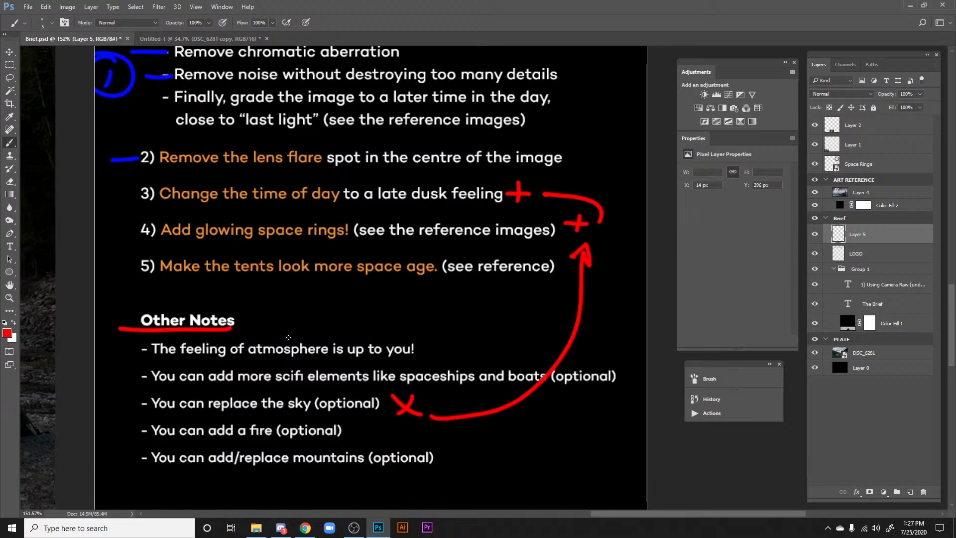
{"action": "mouse_move", "coordinate": [425, 351]}
{"action": "left_mouse_down"}
{"action": "mouse_move", "coordinate": [455, 402]}
{"action": "mouse_move", "coordinate": [457, 389]}
{"action": "left_mouse_up"}
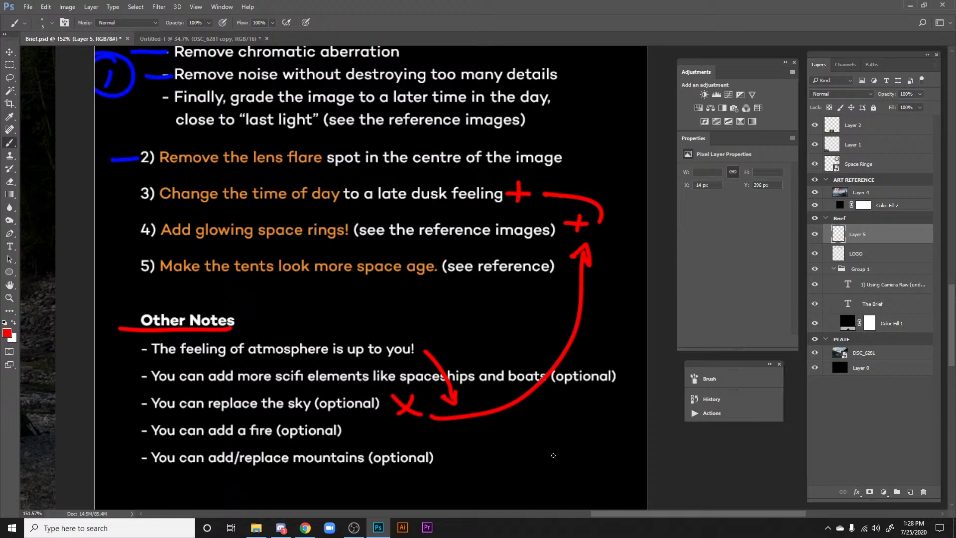
{"action": "left_click_drag", "start_coordinate": [553, 453], "coordinate": [526, 468]}
{"action": "mouse_move", "coordinate": [559, 433]}
{"action": "left_mouse_down"}
{"action": "mouse_move", "coordinate": [578, 485]}
{"action": "mouse_move", "coordinate": [540, 424]}
{"action": "left_mouse_up"}
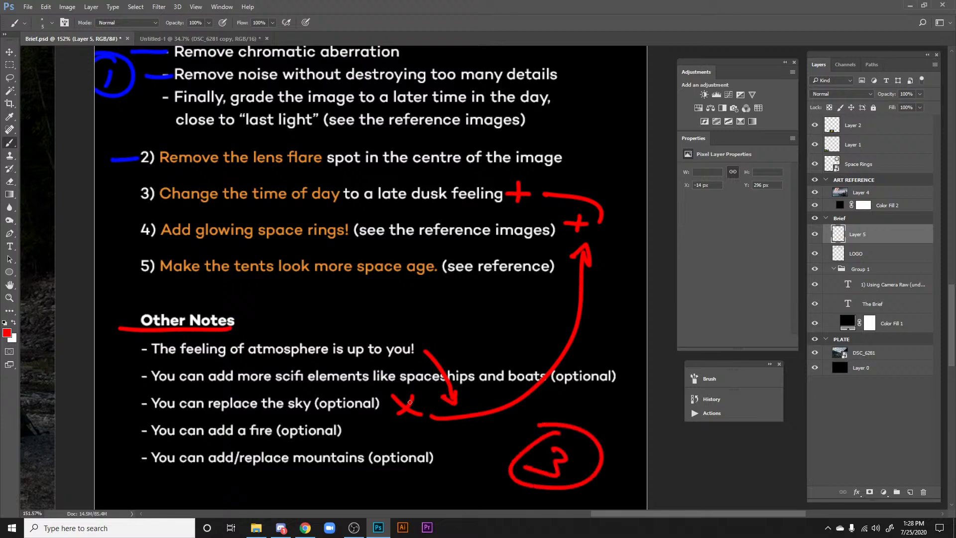
{"action": "key", "text": "ctrl+z"}
{"action": "key", "text": "ctrl+z"}
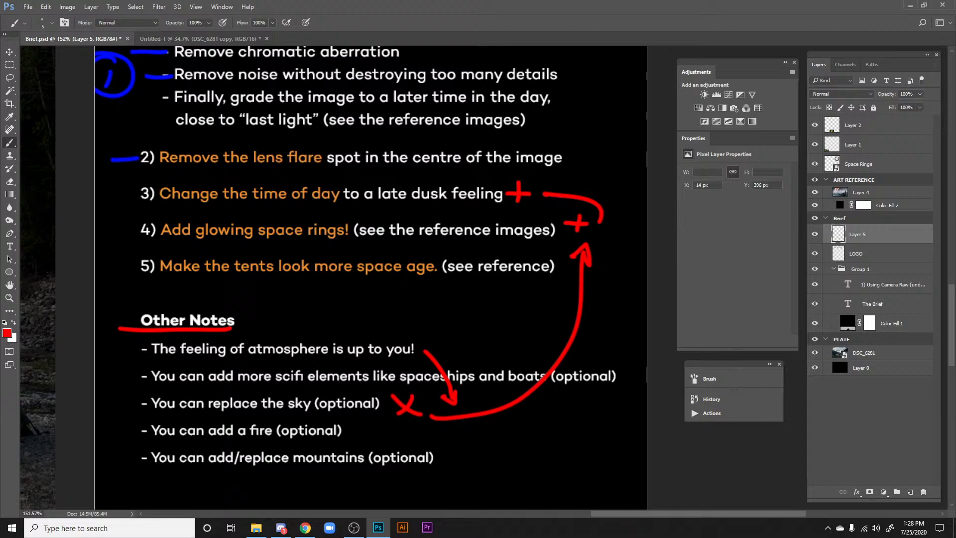
Step: Change the brush colour to green 00ff12 and circle the number 5 of the space-age tents item
{"action": "left_click", "coordinate": [7, 333]}
{"action": "left_click", "coordinate": [751, 253]}
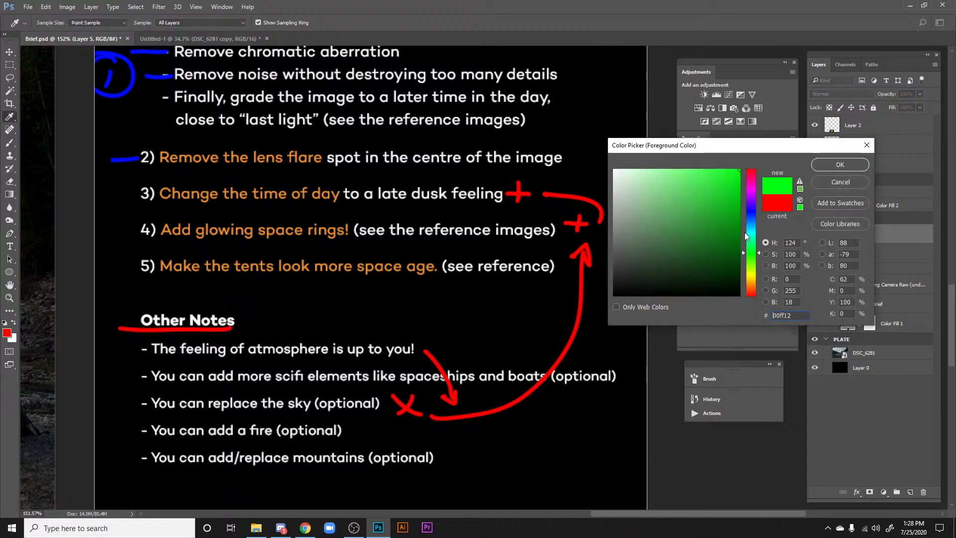
{"action": "key", "text": "Return"}
{"action": "scroll", "coordinate": [228, 239], "scroll_direction": "down", "scroll_amount": 1}
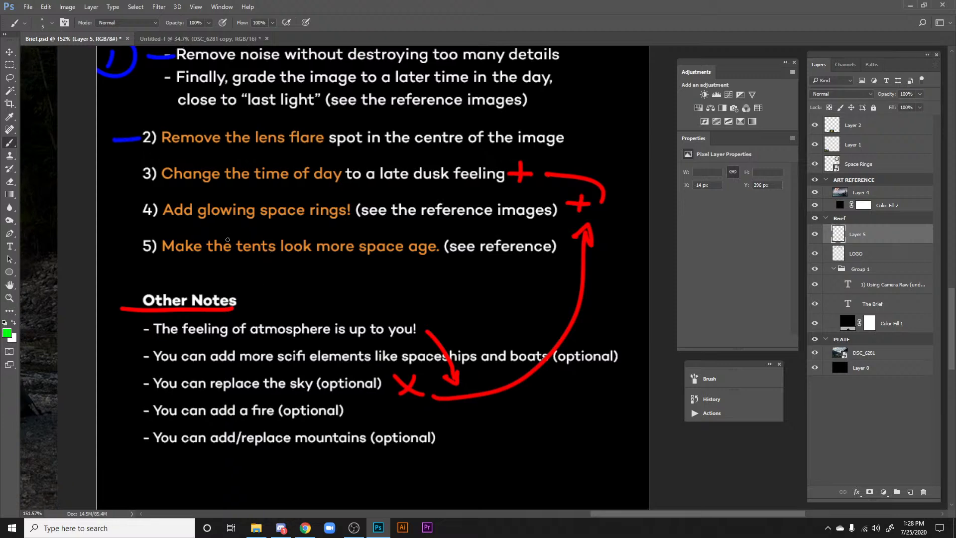
{"action": "left_click_drag", "start_coordinate": [158, 235], "coordinate": [161, 237]}
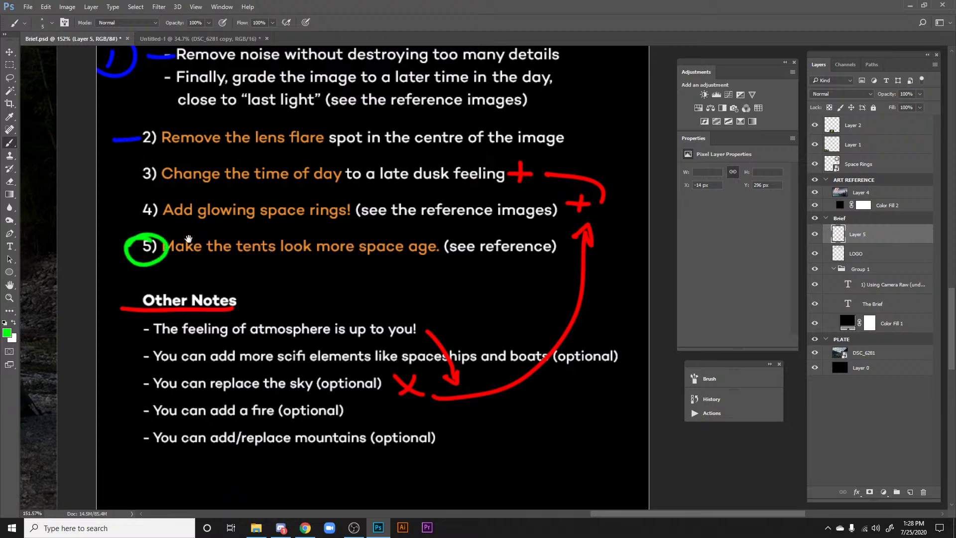
{"action": "scroll", "coordinate": [188, 239], "scroll_direction": "up", "scroll_amount": 2}
{"action": "scroll", "coordinate": [186, 307], "scroll_direction": "up", "scroll_amount": 1}
{"action": "scroll", "coordinate": [202, 335], "scroll_direction": "down", "scroll_amount": 3}
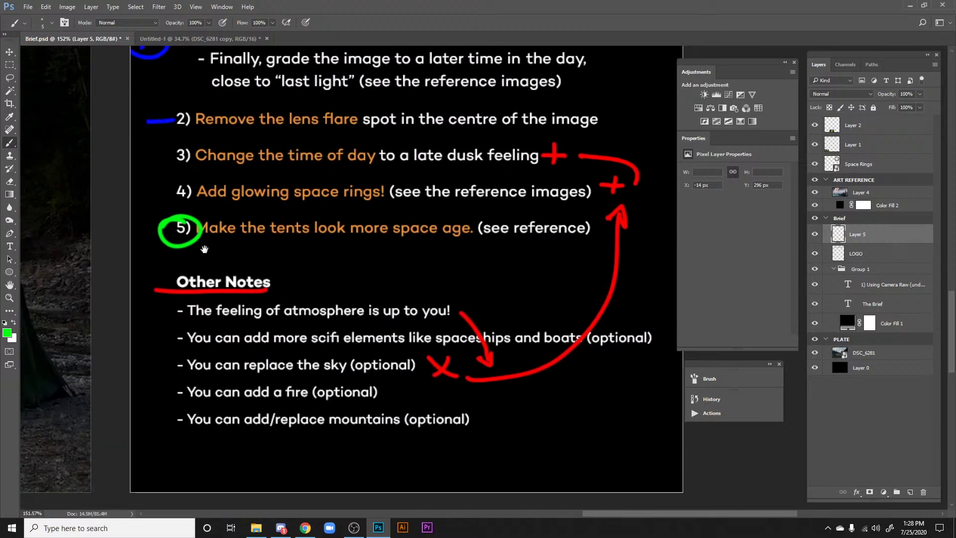
Step: Circle the bullets of the add-a-fire and sci-fi elements notes in green and write a green 3 beside them
{"action": "mouse_move", "coordinate": [181, 392]}
{"action": "left_mouse_down"}
{"action": "mouse_move", "coordinate": [194, 378]}
{"action": "mouse_move", "coordinate": [185, 411]}
{"action": "left_mouse_up"}
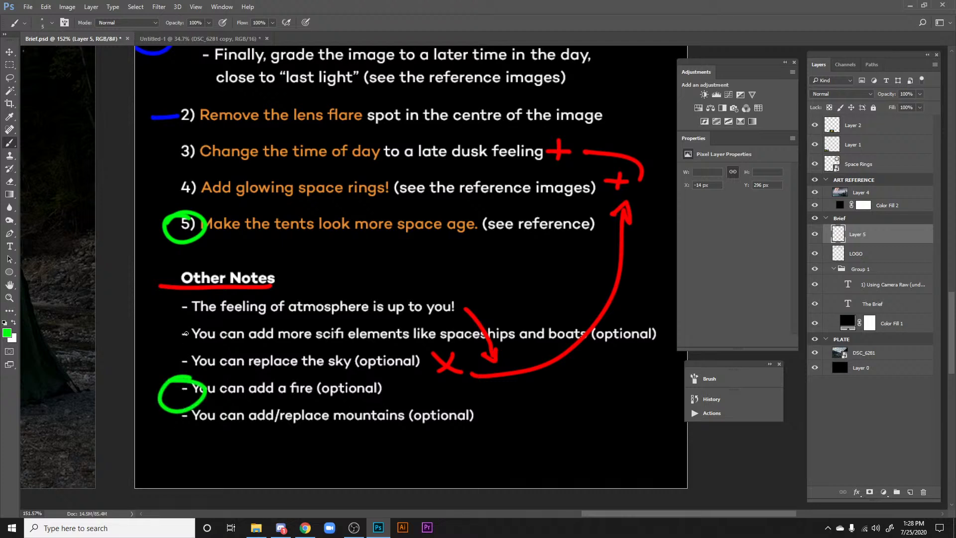
{"action": "left_click_drag", "start_coordinate": [177, 330], "coordinate": [174, 344]}
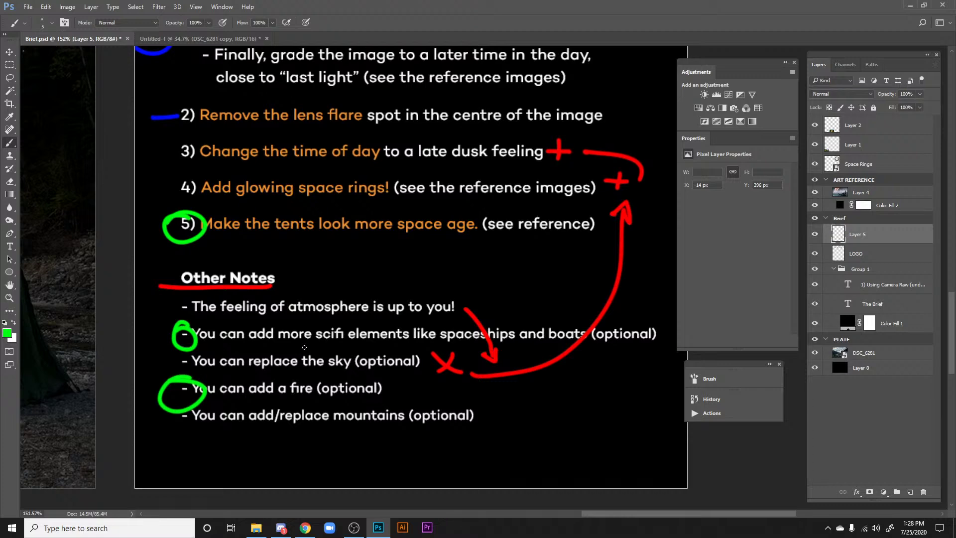
{"action": "left_click_drag", "start_coordinate": [149, 313], "coordinate": [146, 335]}
{"action": "key", "text": "space"}
{"action": "left_click_drag", "start_coordinate": [428, 307], "coordinate": [379, 418]}
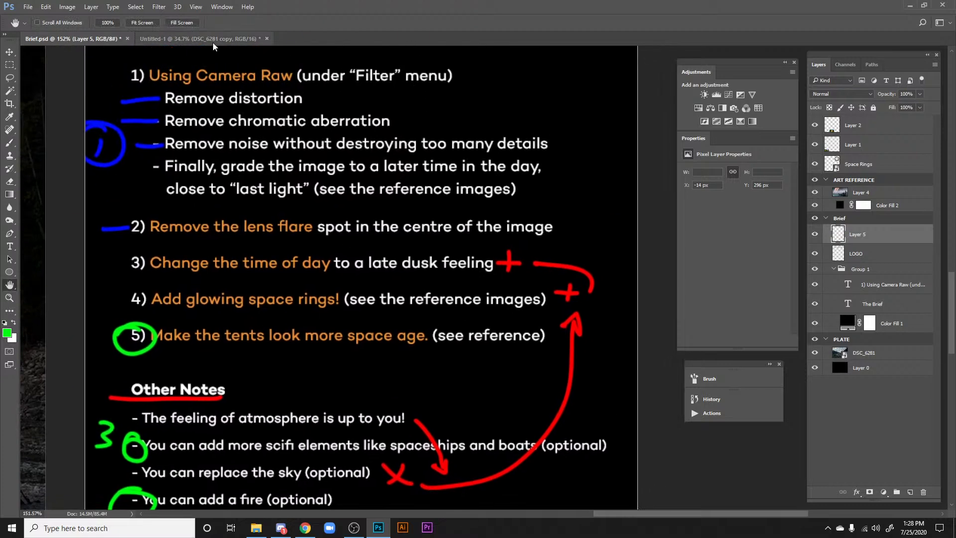
{"action": "left_click_drag", "start_coordinate": [248, 202], "coordinate": [263, 230]}
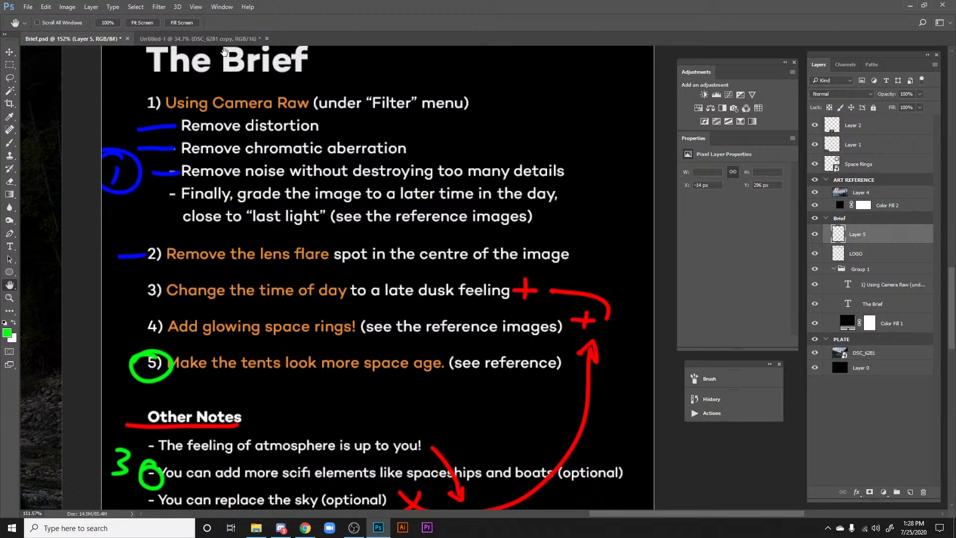
Step: Switch to the Untitled-1 photo document, duplicate the DSC_6281 copy layer and rasterize the duplicate
{"action": "left_click", "coordinate": [204, 39]}
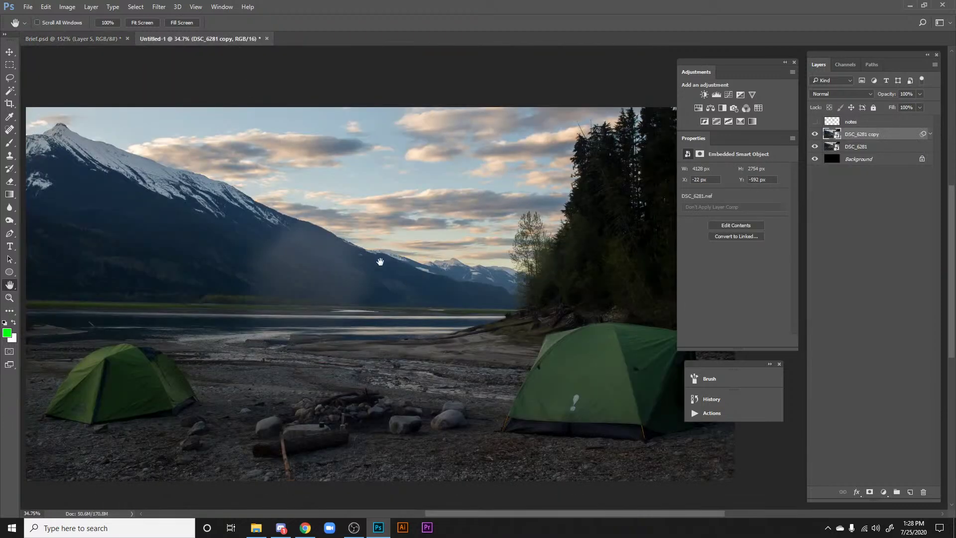
{"action": "left_click_drag", "start_coordinate": [386, 269], "coordinate": [395, 249]}
{"action": "left_click_drag", "start_coordinate": [521, 263], "coordinate": [563, 289]}
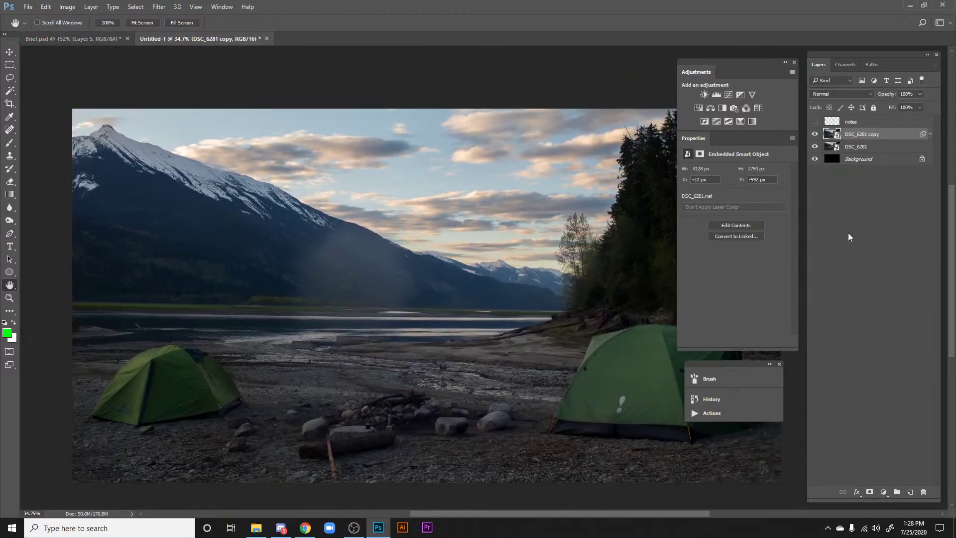
{"action": "key", "text": "ctrl+j"}
{"action": "key", "text": "b"}
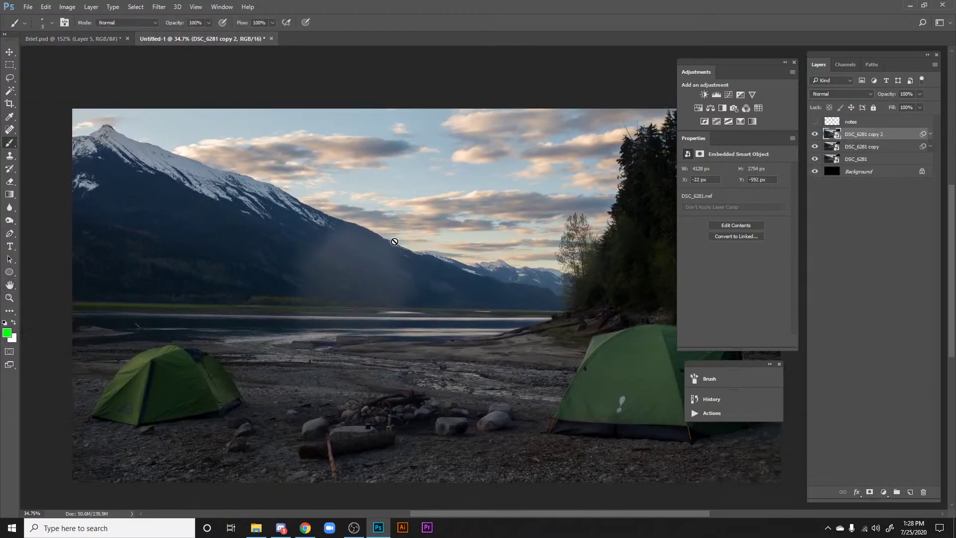
{"action": "left_click", "coordinate": [394, 242]}
{"action": "key", "text": "Return"}
{"action": "key", "text": "h"}
{"action": "left_click_drag", "start_coordinate": [521, 253], "coordinate": [485, 238]}
Step: Delete the original DSC_6281 layer and rename the DSC_6281 copy layer as Plate
{"action": "left_click", "coordinate": [866, 162]}
{"action": "key", "text": "Delete"}
{"action": "double_click", "coordinate": [864, 147]}
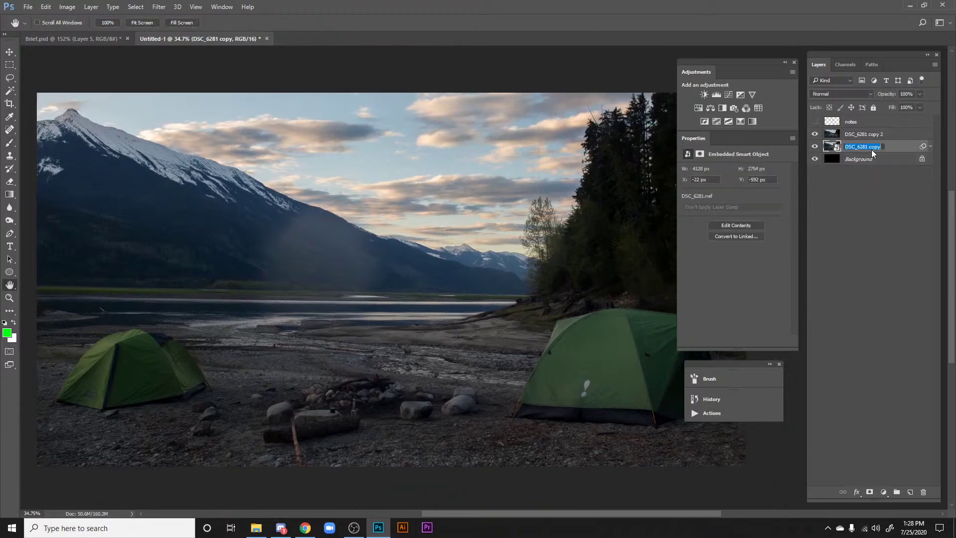
{"action": "type", "text": "Plate"}
{"action": "key", "text": "Return"}
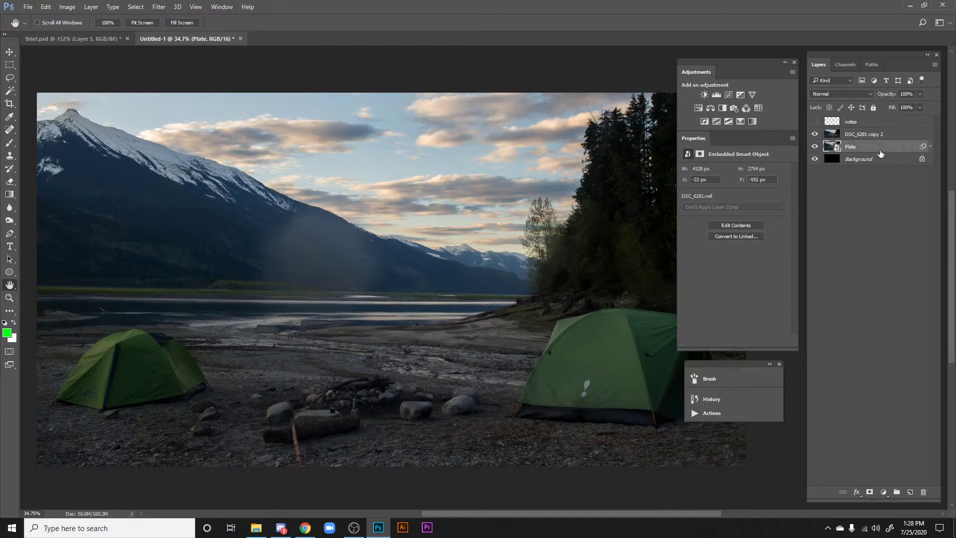
Step: Rename the DSC_6281 copy 2 layer as merged and delete the notes layer
{"action": "double_click", "coordinate": [858, 134]}
{"action": "type", "text": "mere"}
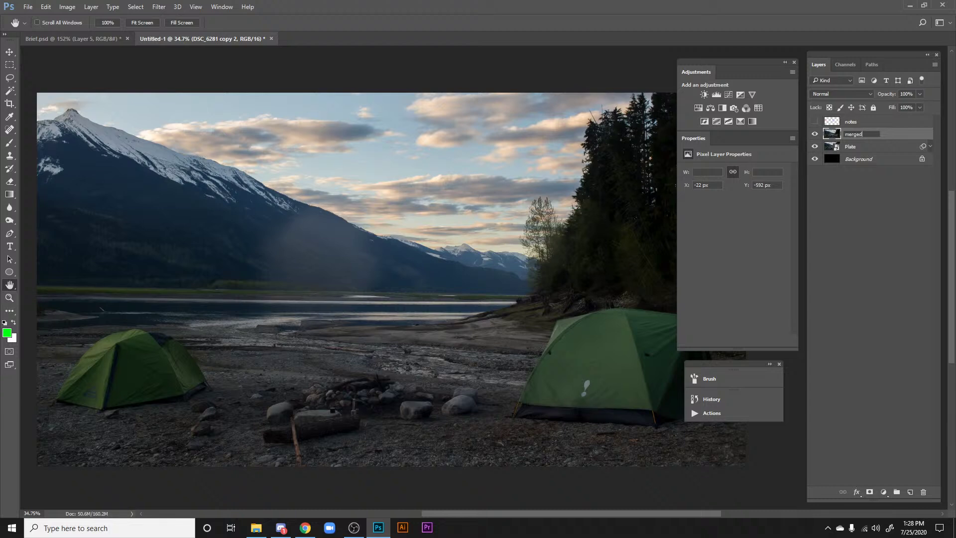
{"action": "key", "text": "Return"}
{"action": "left_click", "coordinate": [849, 125]}
{"action": "key", "text": "Delete"}
Step: Examine the hazy lens flare spot on the mountainside and its surroundings in the lakeside photo
{"action": "left_click_drag", "start_coordinate": [428, 278], "coordinate": [517, 292]}
{"action": "left_click_drag", "start_coordinate": [326, 211], "coordinate": [371, 234]}
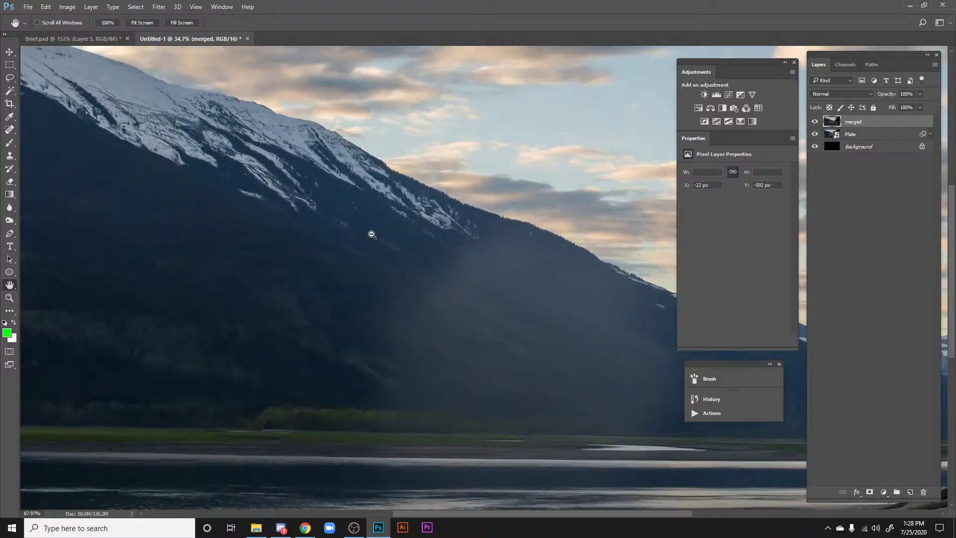
{"action": "left_click_drag", "start_coordinate": [568, 358], "coordinate": [378, 273]}
{"action": "left_click_drag", "start_coordinate": [314, 264], "coordinate": [269, 272]}
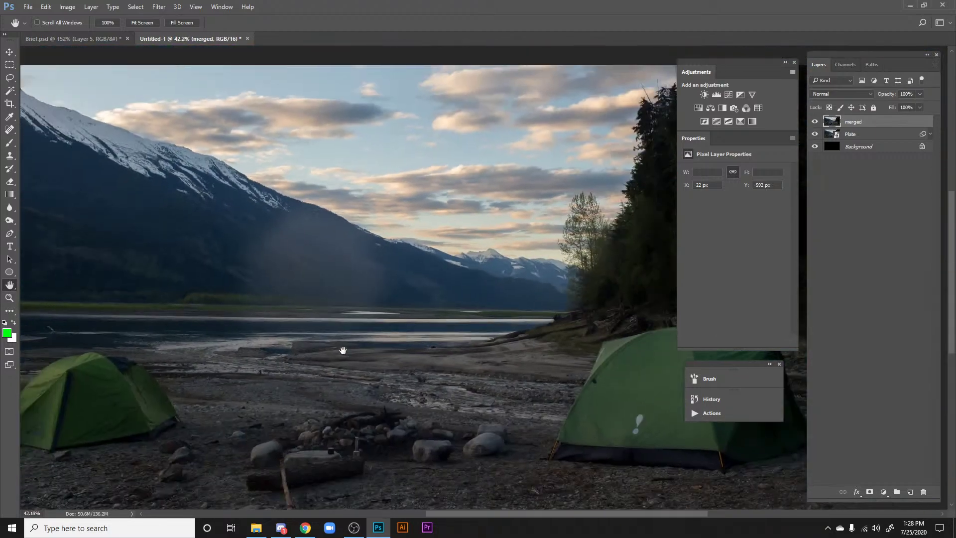
{"action": "left_click_drag", "start_coordinate": [342, 350], "coordinate": [376, 305]}
{"action": "left_click_drag", "start_coordinate": [430, 294], "coordinate": [493, 351]}
{"action": "left_click_drag", "start_coordinate": [493, 351], "coordinate": [454, 336]}
{"action": "left_click_drag", "start_coordinate": [456, 324], "coordinate": [380, 341]}
{"action": "left_click_drag", "start_coordinate": [380, 342], "coordinate": [472, 342]}
{"action": "left_click_drag", "start_coordinate": [438, 275], "coordinate": [535, 229]}
{"action": "left_click_drag", "start_coordinate": [440, 307], "coordinate": [464, 287]}
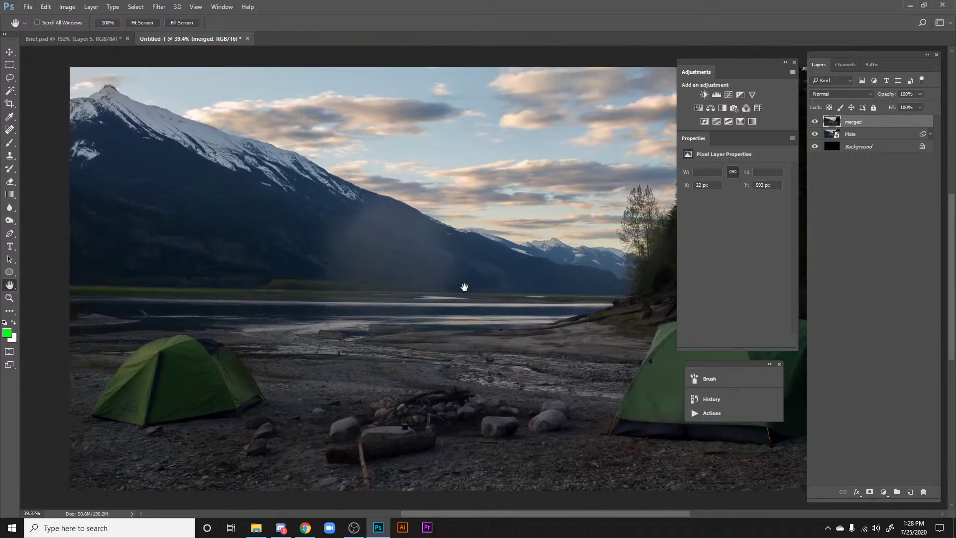
{"action": "left_click_drag", "start_coordinate": [492, 325], "coordinate": [482, 301]}
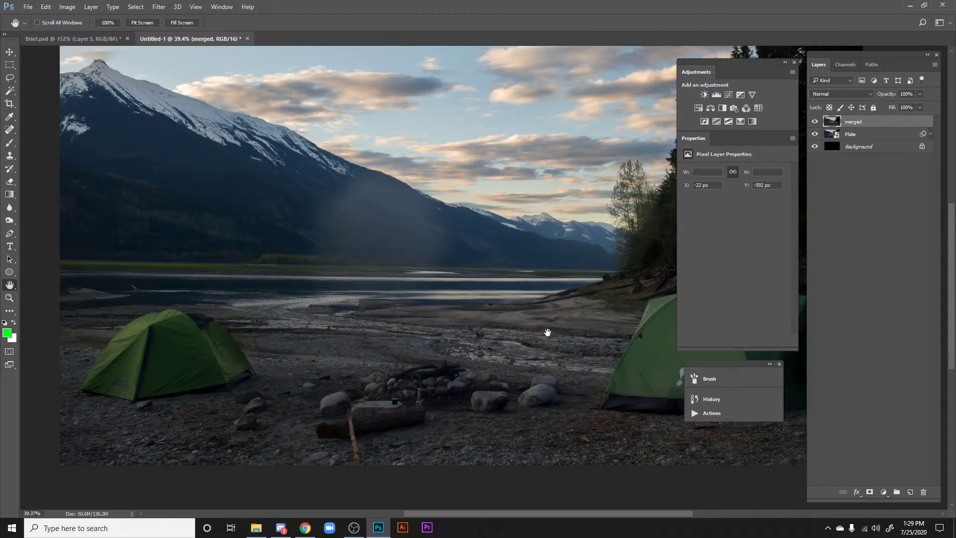
{"action": "left_click_drag", "start_coordinate": [433, 278], "coordinate": [466, 307]}
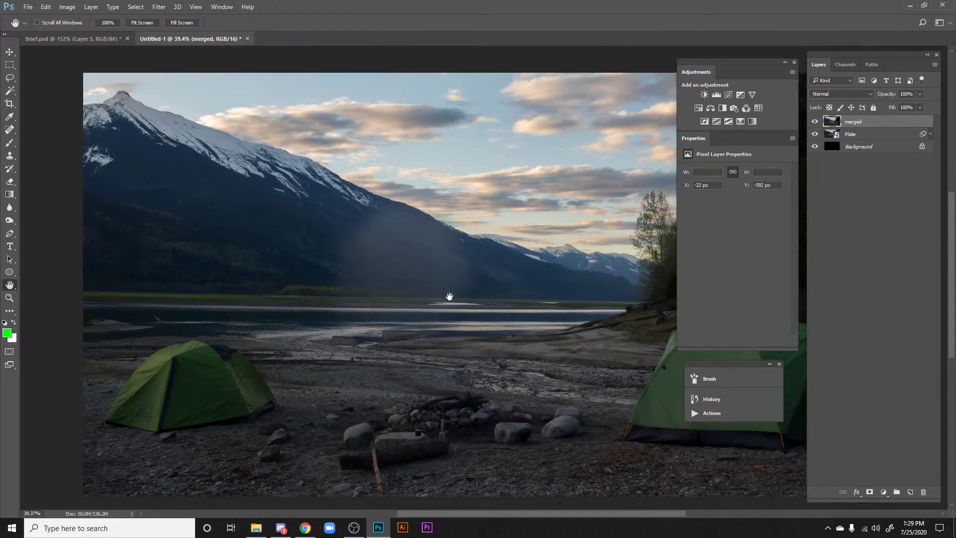
{"action": "right_click", "coordinate": [448, 279]}
{"action": "scroll", "coordinate": [468, 256], "scroll_direction": "down", "scroll_amount": 1}
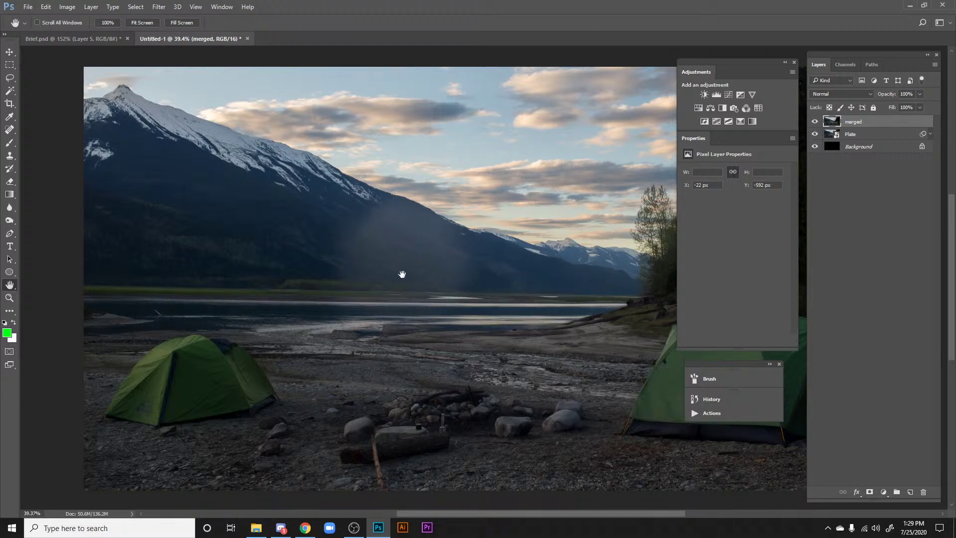
{"action": "left_click_drag", "start_coordinate": [403, 274], "coordinate": [411, 307]}
{"action": "left_click_drag", "start_coordinate": [435, 324], "coordinate": [402, 300]}
{"action": "scroll", "coordinate": [413, 339], "scroll_direction": "down", "scroll_amount": 2}
{"action": "scroll", "coordinate": [412, 339], "scroll_direction": "right", "scroll_amount": 2}
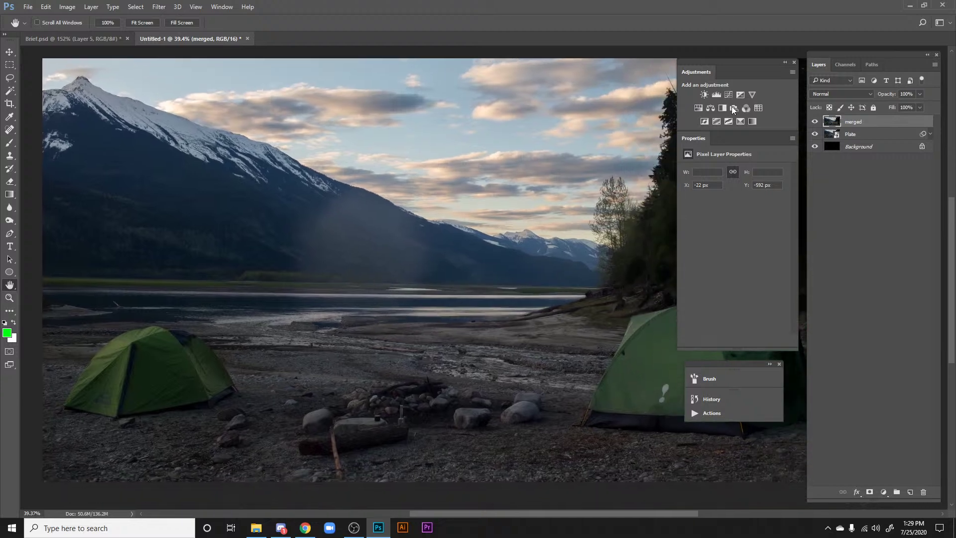
{"action": "left_click", "coordinate": [728, 94]}
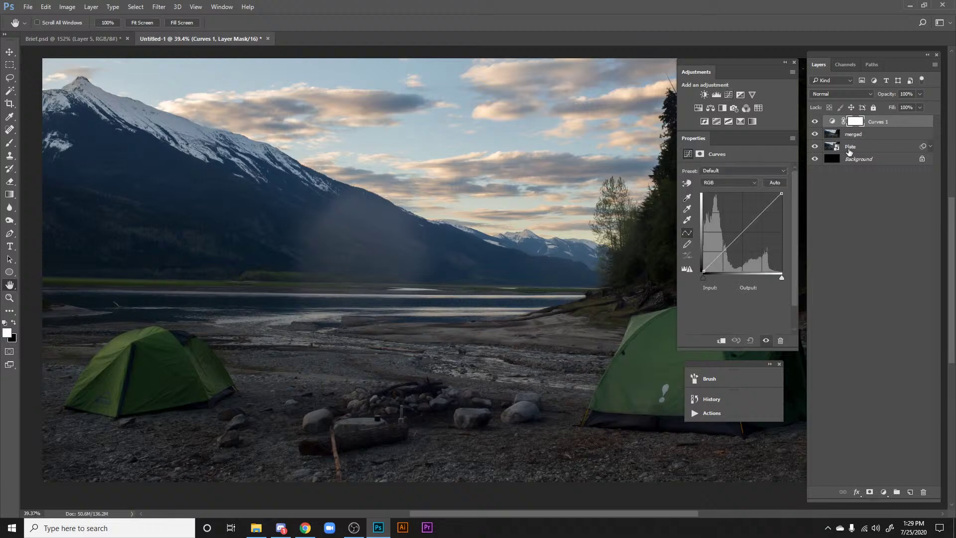
{"action": "scroll", "coordinate": [449, 264], "scroll_direction": "down", "scroll_amount": 1}
{"action": "scroll", "coordinate": [449, 264], "scroll_direction": "left", "scroll_amount": 2}
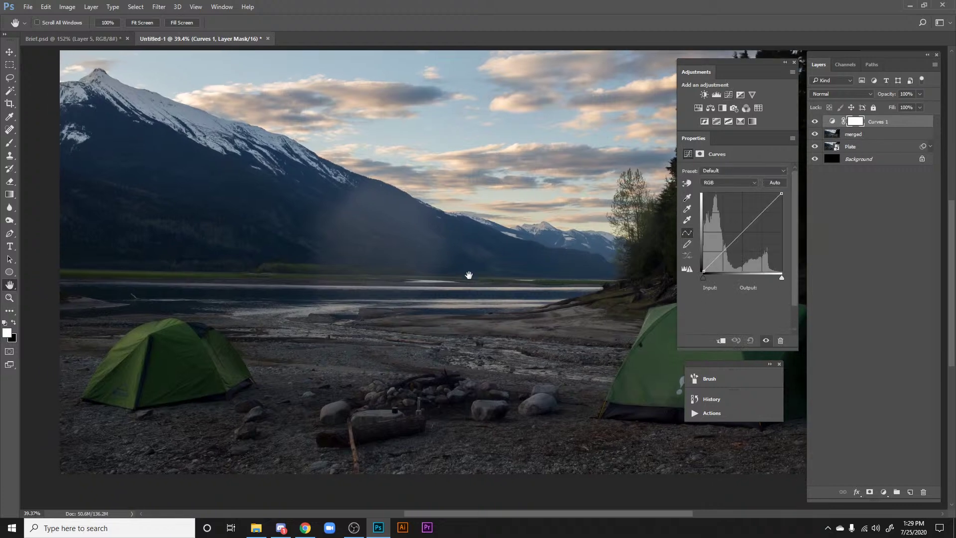
{"action": "key", "text": "ctrl+z"}
Step: Duplicate the merged layer and convert the copy to a smart object
{"action": "key", "text": "ctrl+j"}
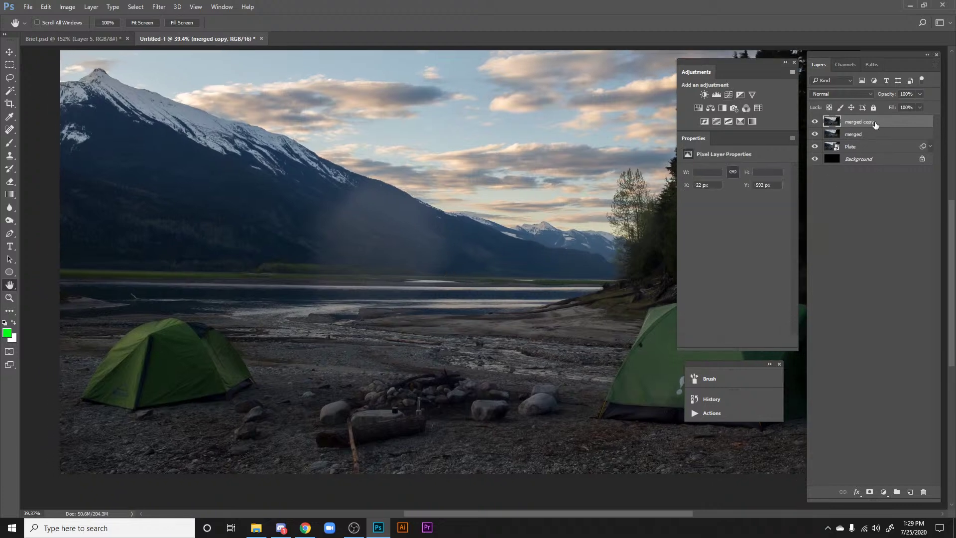
{"action": "right_click", "coordinate": [887, 124]}
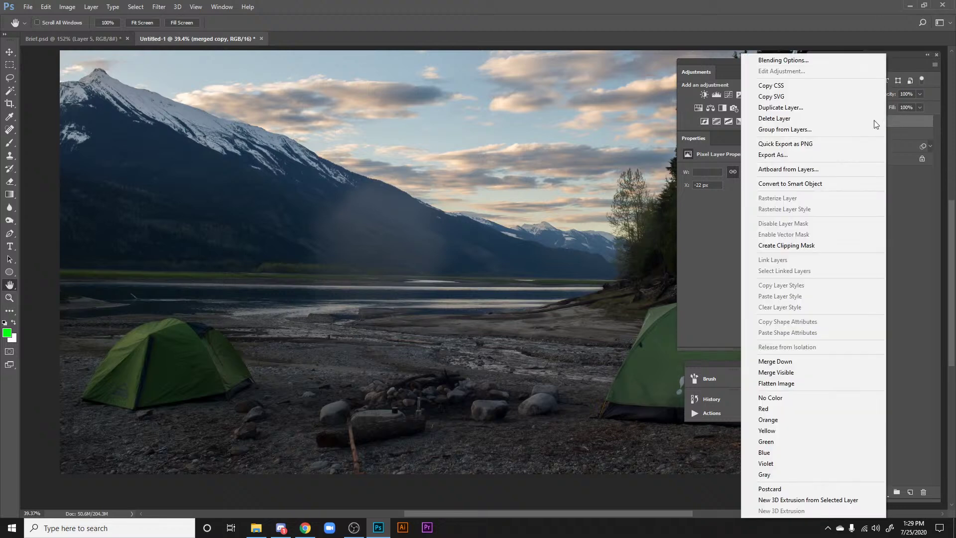
{"action": "left_click", "coordinate": [902, 132]}
{"action": "right_click", "coordinate": [864, 125]}
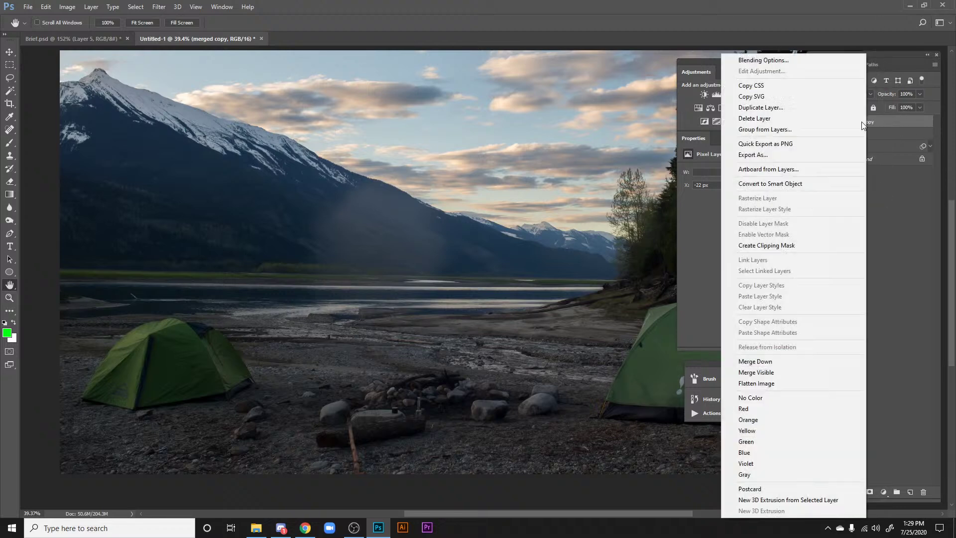
{"action": "left_click", "coordinate": [761, 187]}
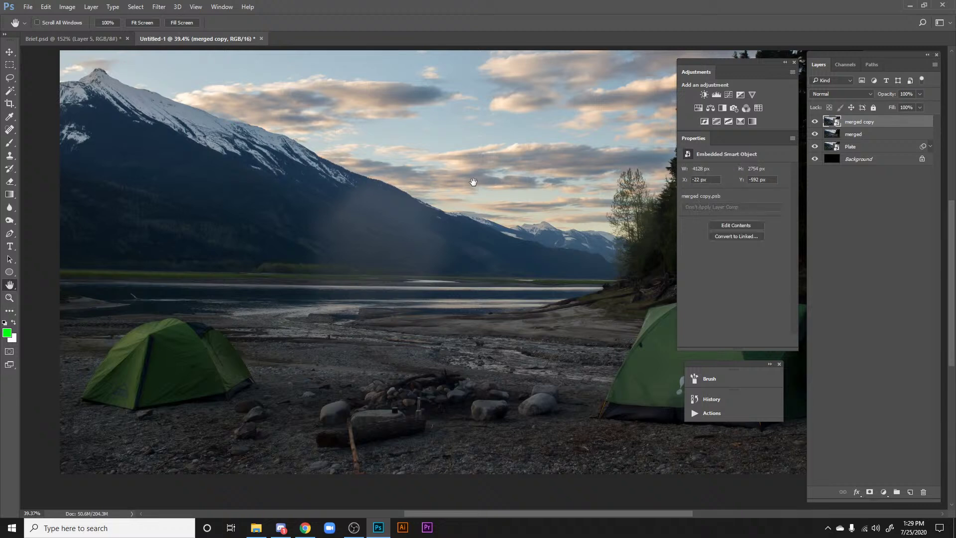
{"action": "left_click_drag", "start_coordinate": [459, 191], "coordinate": [469, 195]}
Step: Open the Camera Raw Filter on the merged copy layer, set the Dehaze amount to +67 and inspect the mountain up close
{"action": "left_click", "coordinate": [177, 6]}
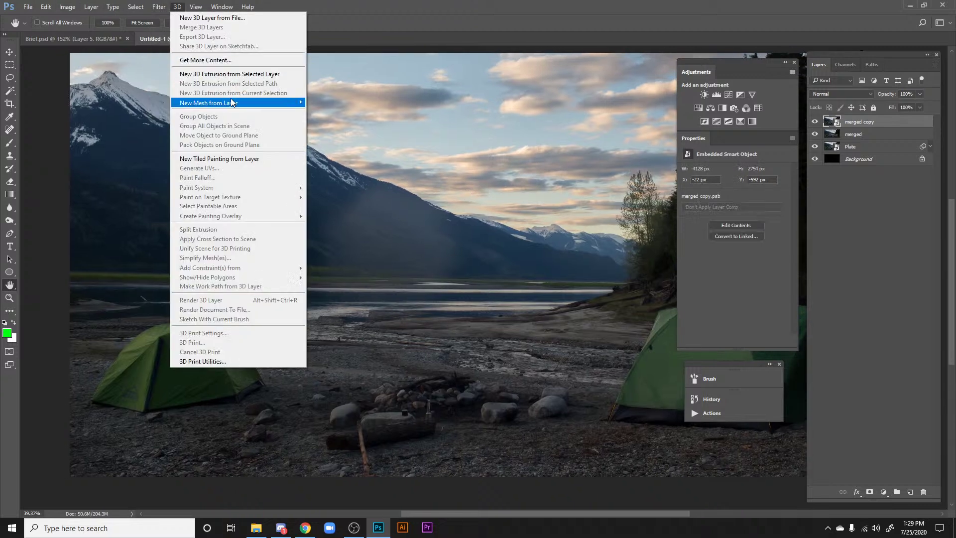
{"action": "mouse_move", "coordinate": [159, 7]}
{"action": "left_click", "coordinate": [189, 64]}
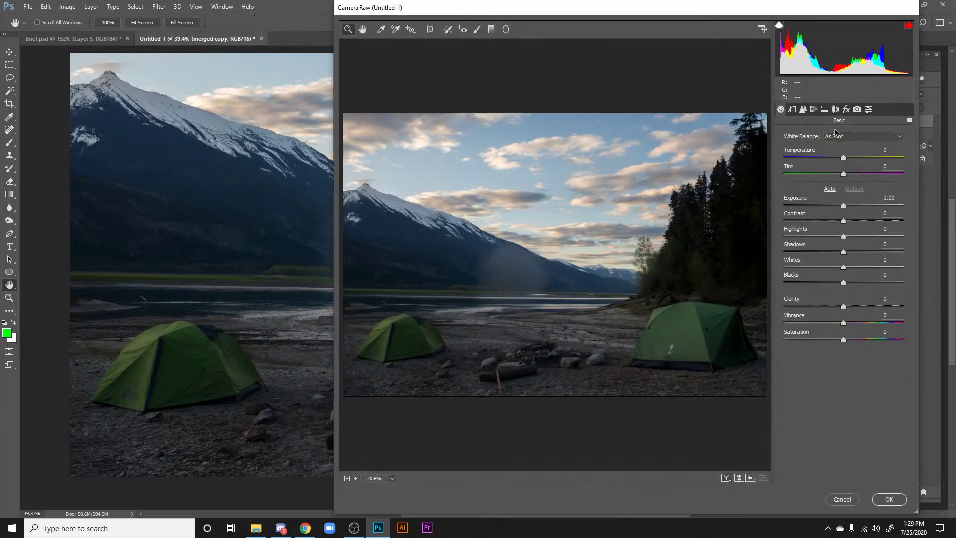
{"action": "left_click", "coordinate": [847, 109]}
{"action": "left_click_drag", "start_coordinate": [843, 160], "coordinate": [883, 156]}
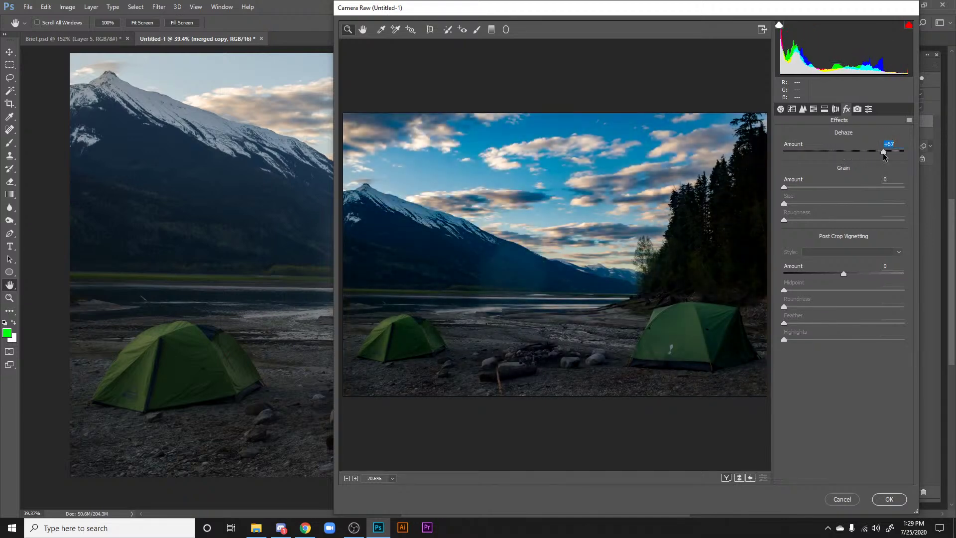
{"action": "left_click", "coordinate": [355, 478]}
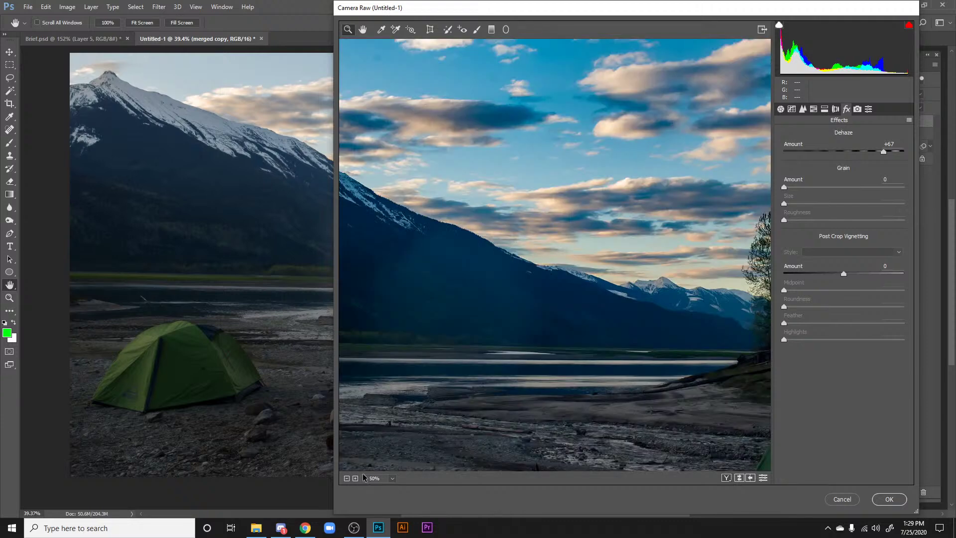
{"action": "left_click", "coordinate": [356, 478]}
{"action": "left_click", "coordinate": [427, 410], "text": "alt"}
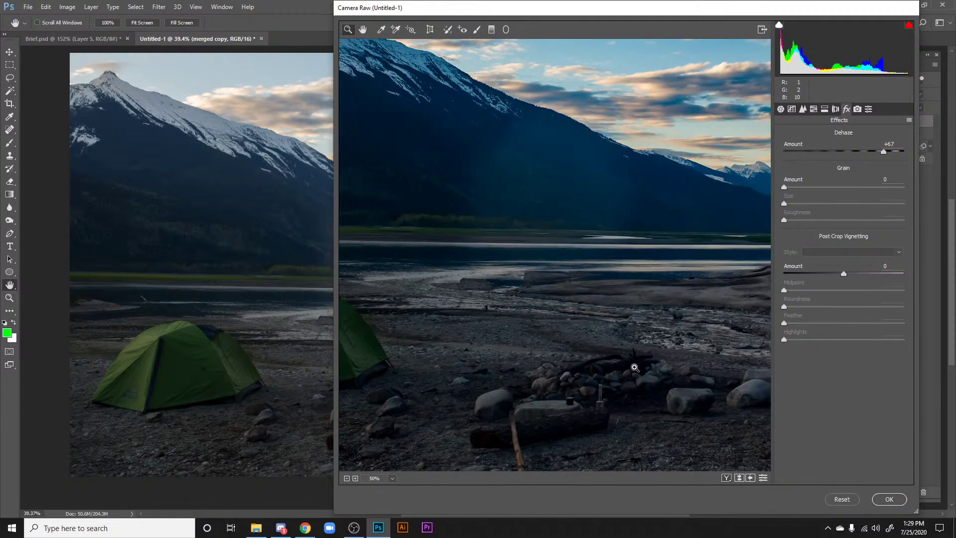
Step: Try a post-crop vignetting amount of -100 and set it back to 0
{"action": "mouse_move", "coordinate": [783, 187]}
{"action": "left_mouse_down"}
{"action": "mouse_move", "coordinate": [815, 187]}
{"action": "mouse_move", "coordinate": [765, 185]}
{"action": "left_mouse_up"}
{"action": "left_click_drag", "start_coordinate": [843, 274], "coordinate": [757, 280]}
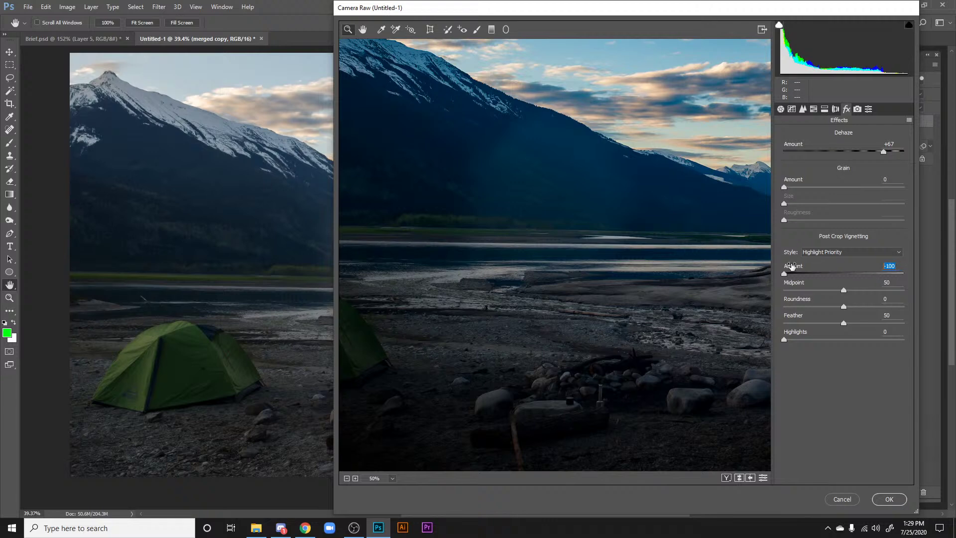
{"action": "type", "text": "0"}
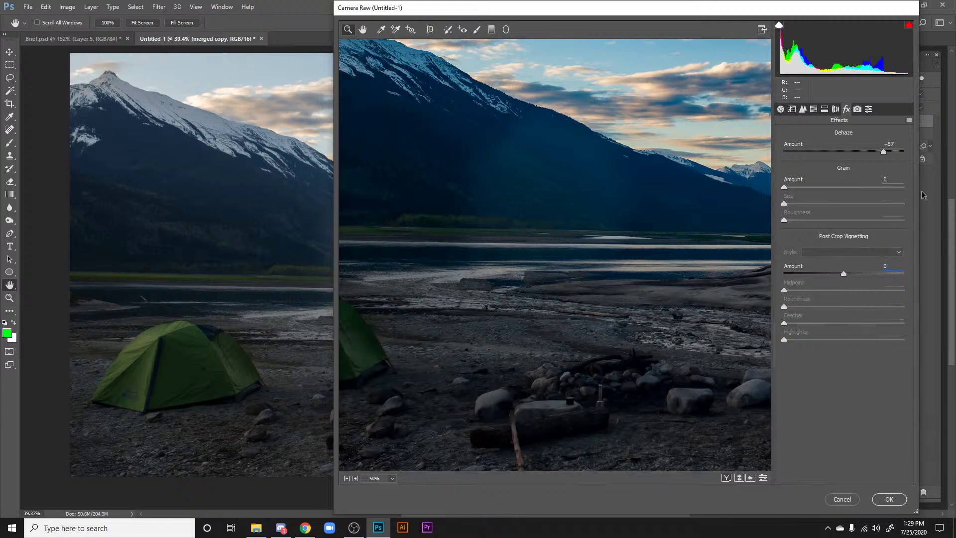
Step: Strengthen the Dehaze amount further and look through the Camera Calibration, Split Toning and HSL / Grayscale settings
{"action": "mouse_move", "coordinate": [883, 151]}
{"action": "left_mouse_down"}
{"action": "mouse_move", "coordinate": [839, 152]}
{"action": "mouse_move", "coordinate": [900, 152]}
{"action": "left_mouse_up"}
{"action": "left_click", "coordinate": [854, 109]}
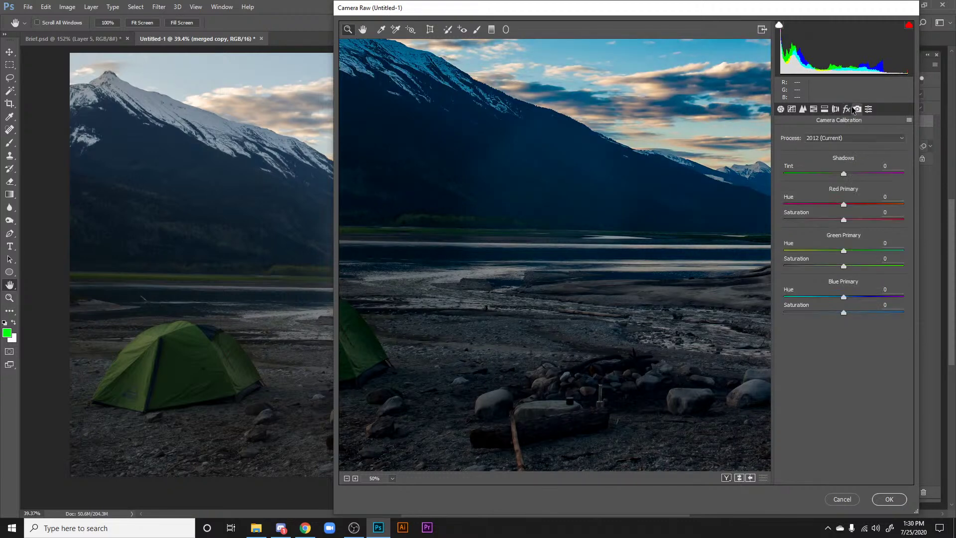
{"action": "left_click", "coordinate": [825, 109]}
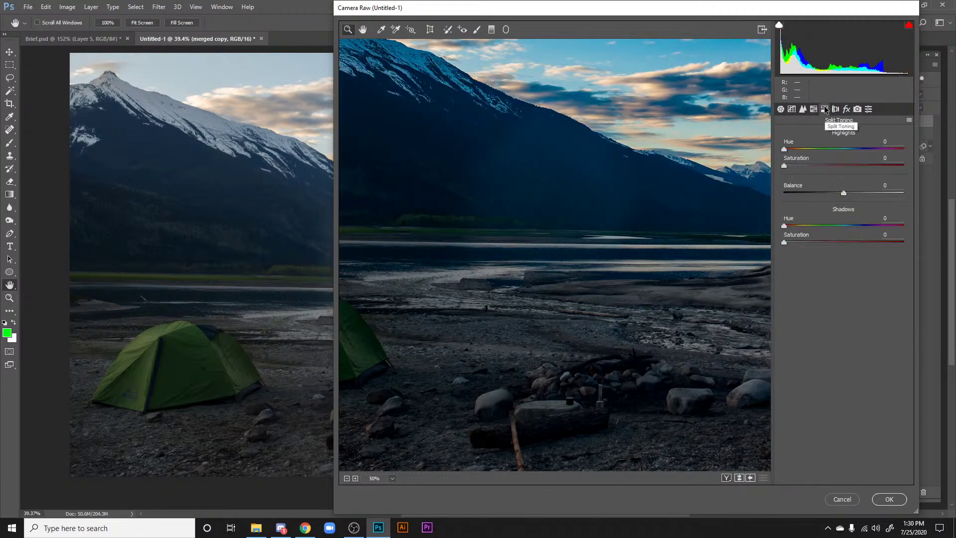
{"action": "mouse_move", "coordinate": [844, 194]}
{"action": "left_mouse_down"}
{"action": "mouse_move", "coordinate": [817, 195]}
{"action": "mouse_move", "coordinate": [846, 194]}
{"action": "left_mouse_up"}
{"action": "left_click", "coordinate": [814, 109]}
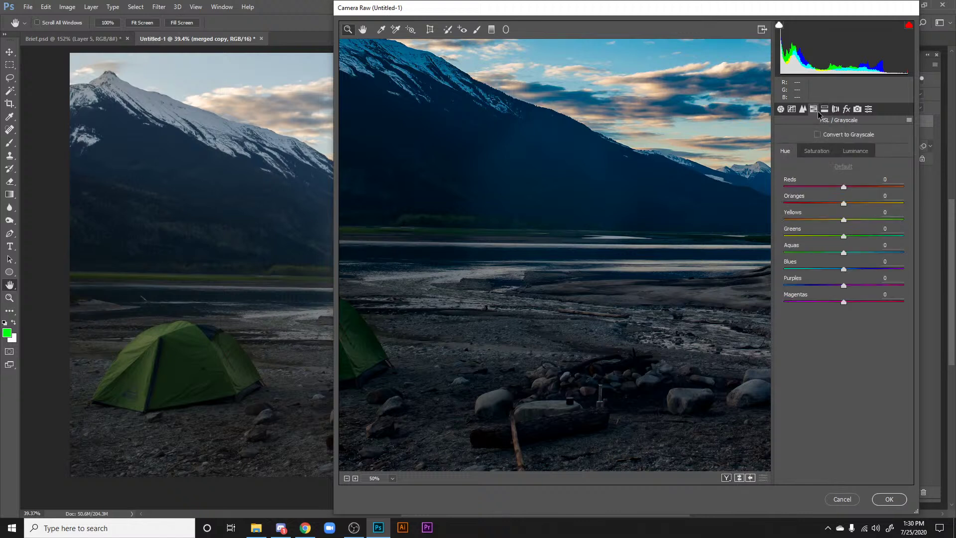
Step: Set the sharpening amount to 76 and radius to 1.8, and inspect the flare area up close
{"action": "left_click", "coordinate": [802, 109]}
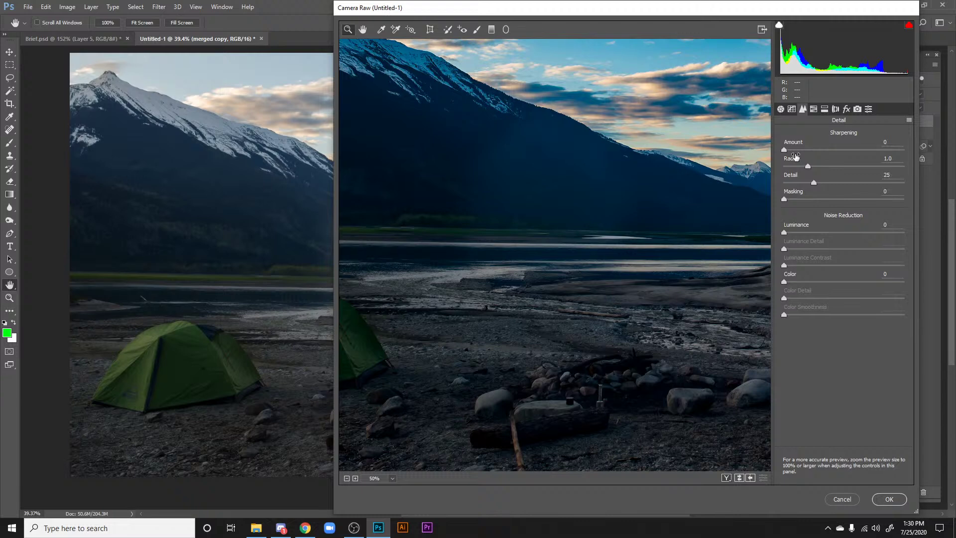
{"action": "left_click_drag", "start_coordinate": [804, 150], "coordinate": [846, 168]}
{"action": "left_click_drag", "start_coordinate": [552, 174], "coordinate": [559, 175]}
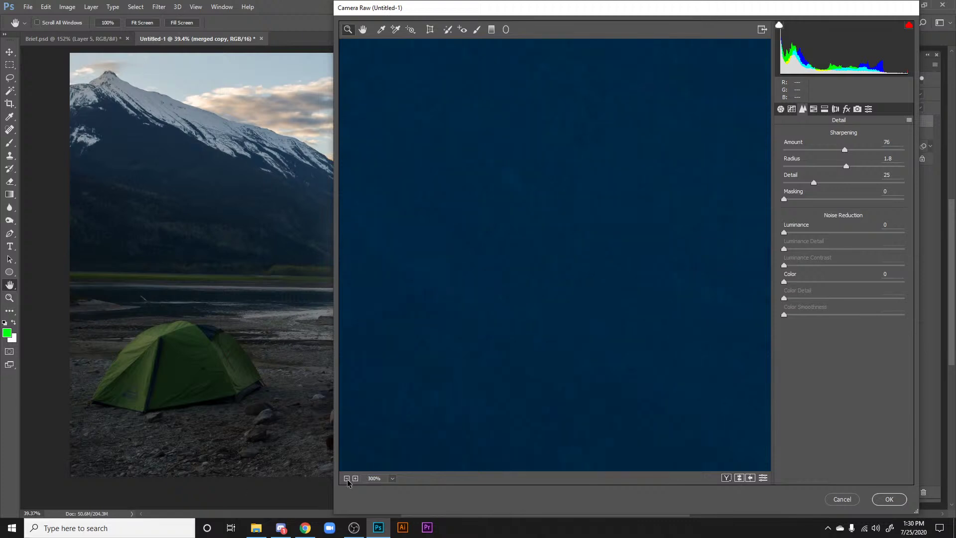
Step: Try a much higher sharpening detail value and look at the Tone Curve settings
{"action": "left_click", "coordinate": [347, 479]}
{"action": "left_click", "coordinate": [347, 479]}
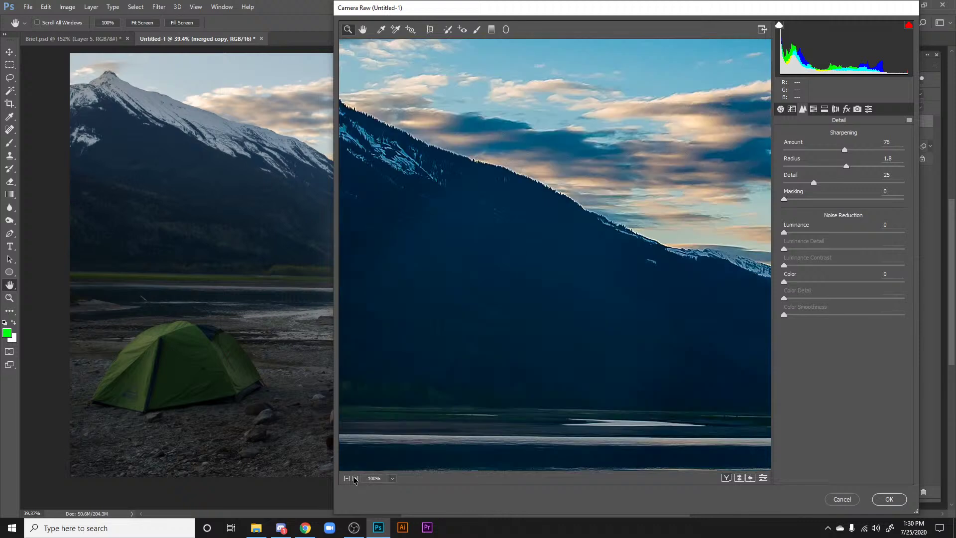
{"action": "left_click_drag", "start_coordinate": [813, 182], "coordinate": [910, 197]}
{"action": "key", "text": "Tab"}
{"action": "left_click_drag", "start_coordinate": [819, 166], "coordinate": [842, 176]}
{"action": "left_click_drag", "start_coordinate": [805, 234], "coordinate": [692, 238]}
{"action": "left_click", "coordinate": [792, 109]}
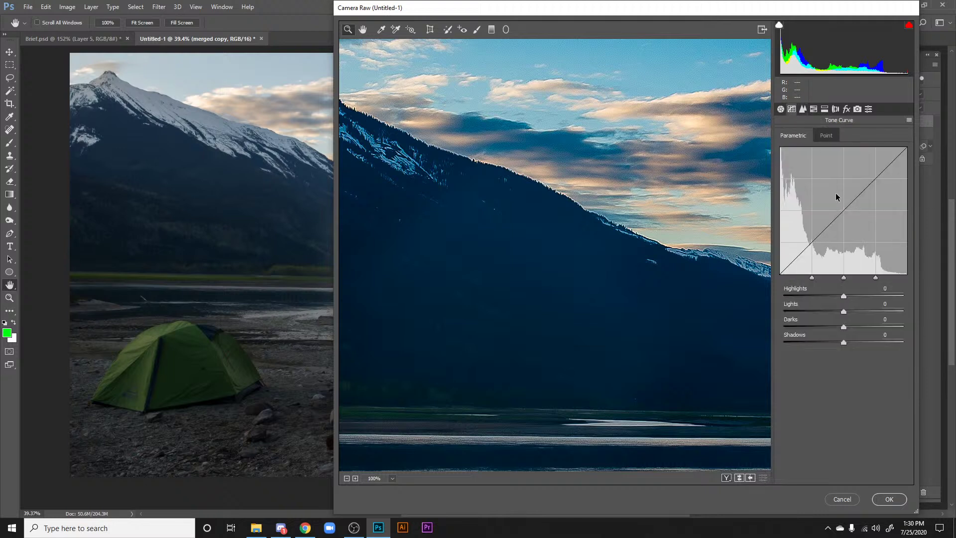
Step: Try exposure +0.30, contrast +38, highlights +3, shadows -100, whites +90 and clarity -100, and inspect the flare area
{"action": "left_click", "coordinate": [781, 109]}
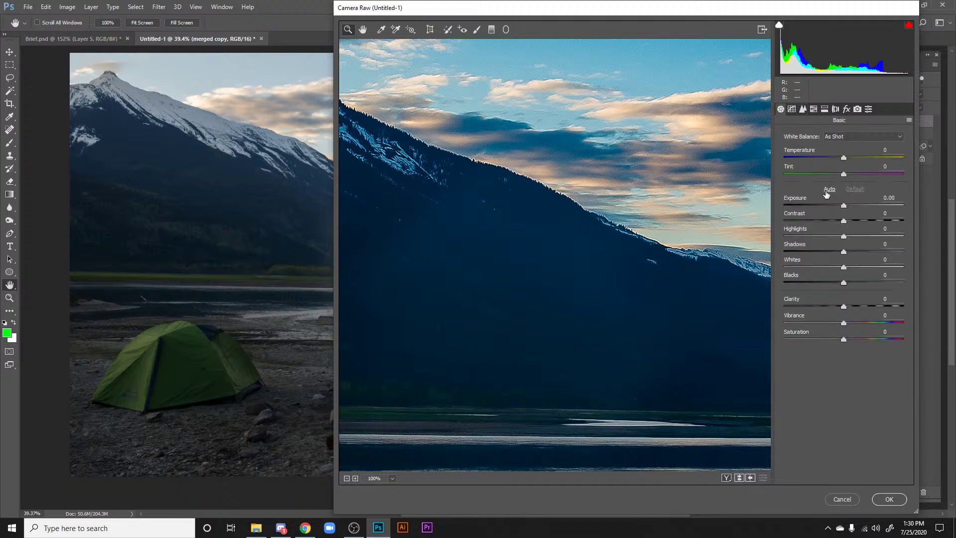
{"action": "left_click_drag", "start_coordinate": [844, 221], "coordinate": [757, 256]}
{"action": "left_click_drag", "start_coordinate": [844, 266], "coordinate": [898, 269]}
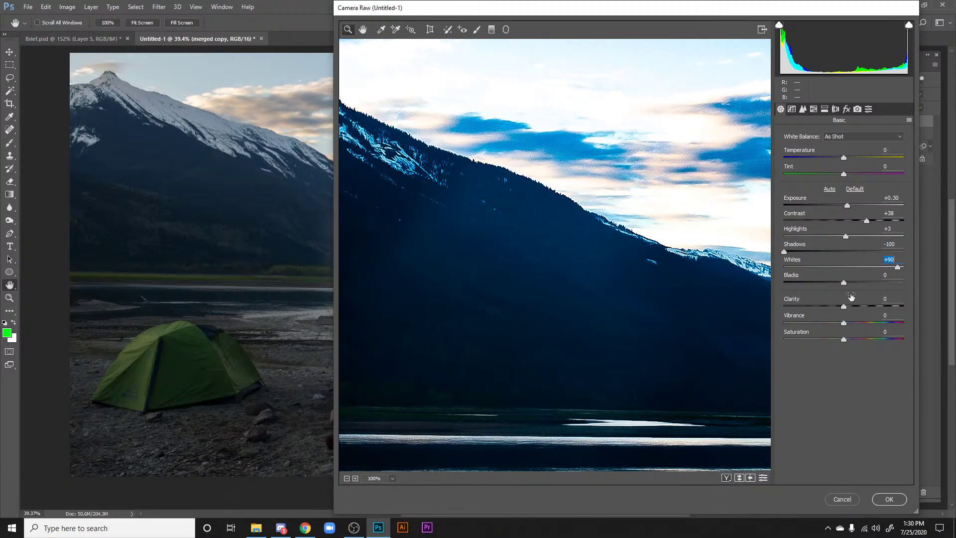
{"action": "left_click_drag", "start_coordinate": [843, 306], "coordinate": [651, 300]}
{"action": "left_click_drag", "start_coordinate": [549, 257], "coordinate": [763, 434]}
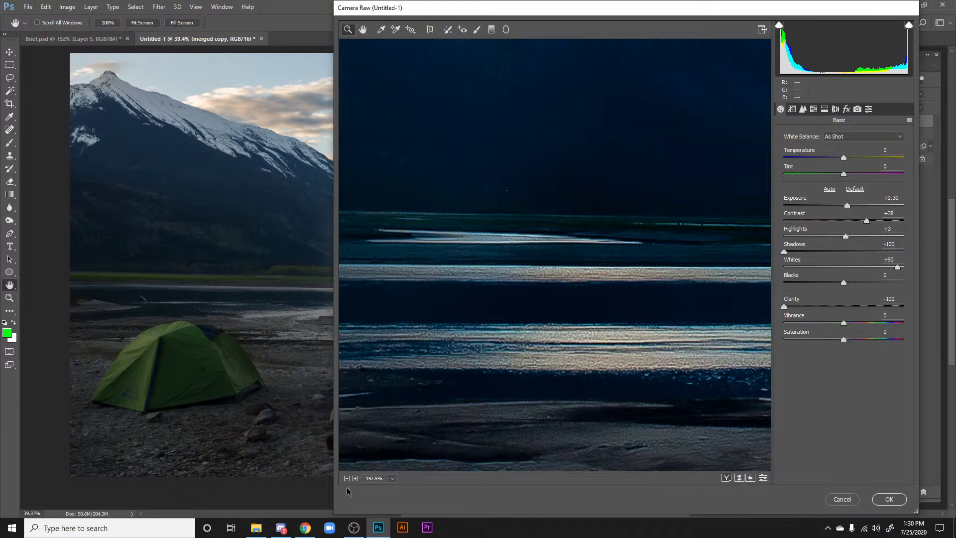
{"action": "left_click", "coordinate": [348, 478]}
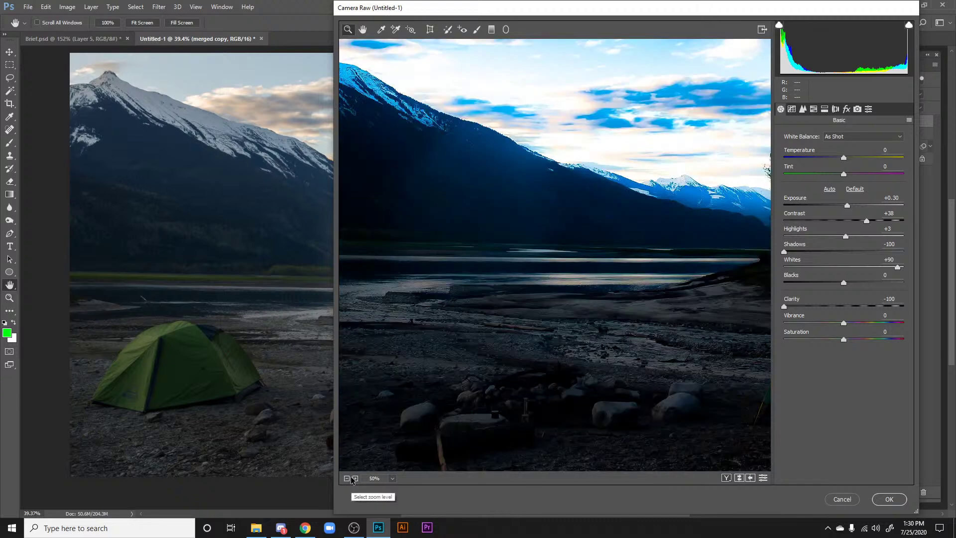
Step: Discard the Camera Raw adjustments and delete the merged copy layer
{"action": "left_click", "coordinate": [853, 502]}
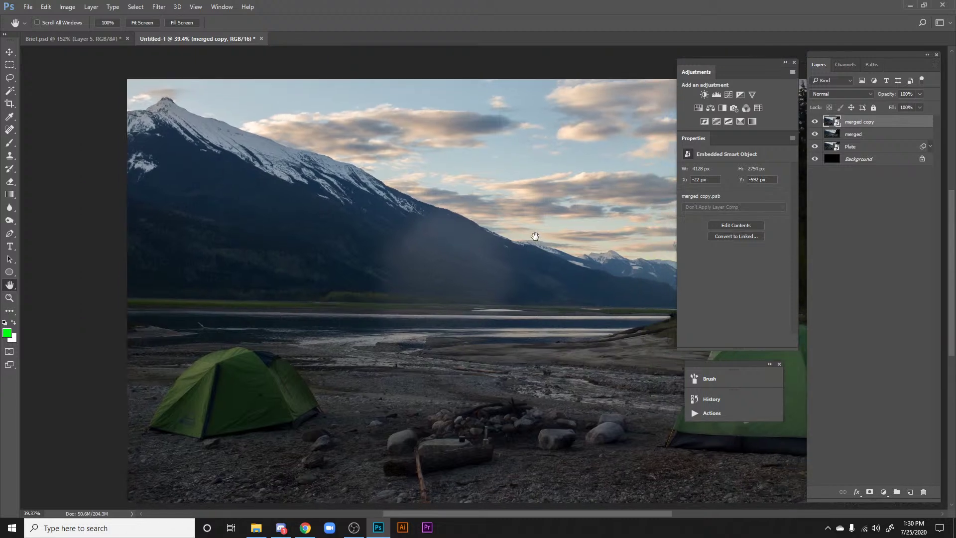
{"action": "key", "text": "Delete"}
{"action": "left_click_drag", "start_coordinate": [578, 219], "coordinate": [566, 244]}
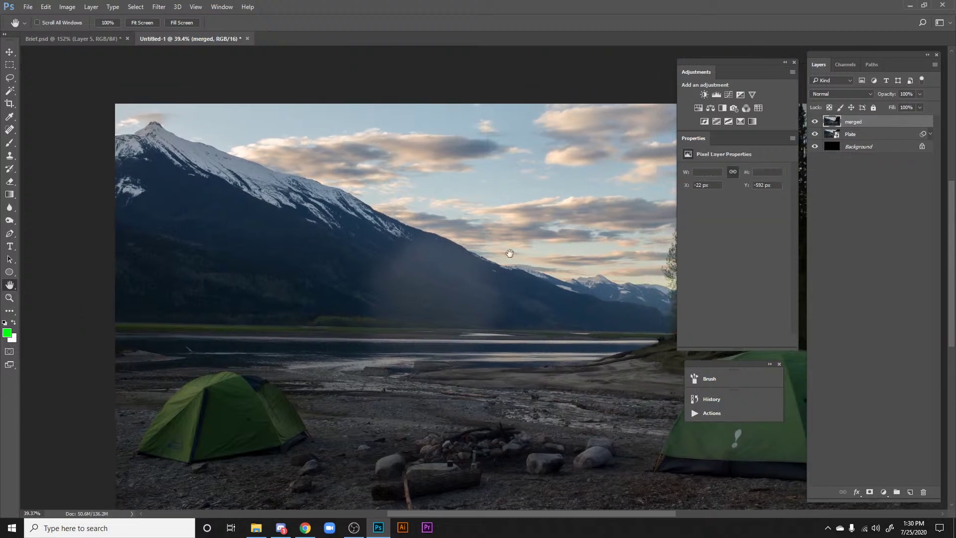
Step: Copy a rectangular area of the snowy mountain to a new layer and move it over the lens flare, at about X 1053 px, Y 414 px
{"action": "key", "text": "m"}
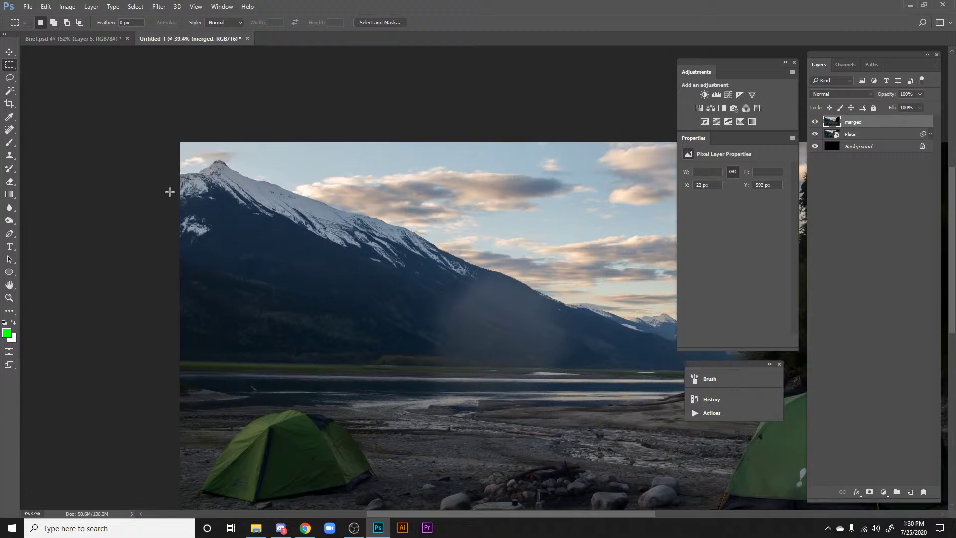
{"action": "left_click_drag", "start_coordinate": [173, 168], "coordinate": [461, 367]}
{"action": "key", "text": "ctrl+j"}
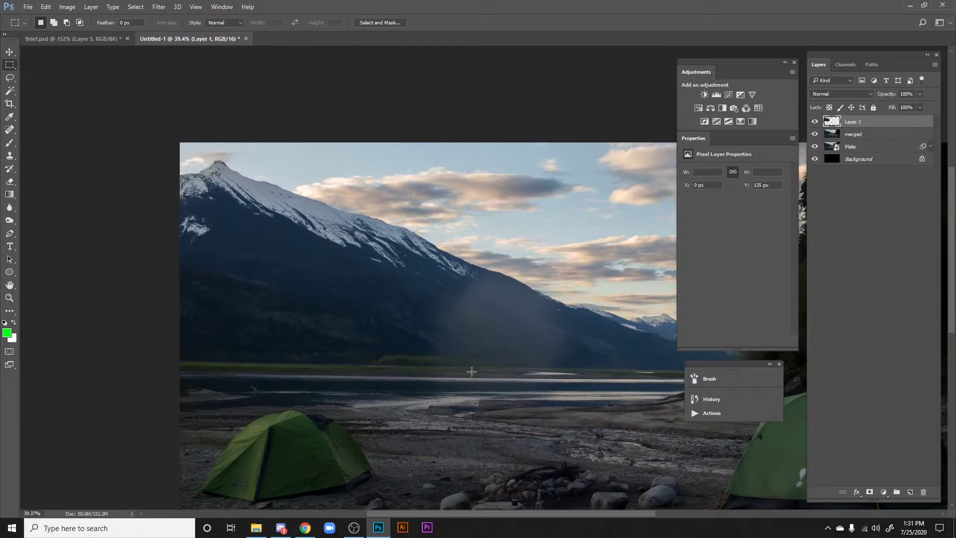
{"action": "key", "text": "v"}
{"action": "left_click_drag", "start_coordinate": [294, 272], "coordinate": [499, 326]}
{"action": "left_click_drag", "start_coordinate": [578, 371], "coordinate": [508, 330]}
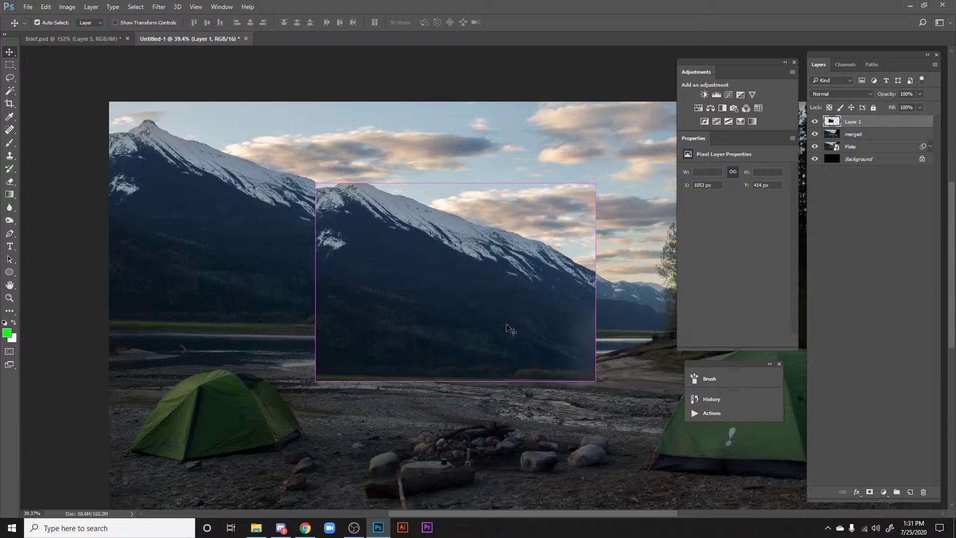
Step: Remove a light spot on the copied mountain's dark slope with a small lasso selection and a Content-Aware fill
{"action": "key", "text": "ctrl+plus"}
{"action": "key", "text": "ctrl+plus"}
{"action": "key", "text": "ctrl+plus"}
{"action": "key", "text": "ctrl+plus"}
{"action": "key", "text": "ctrl+plus"}
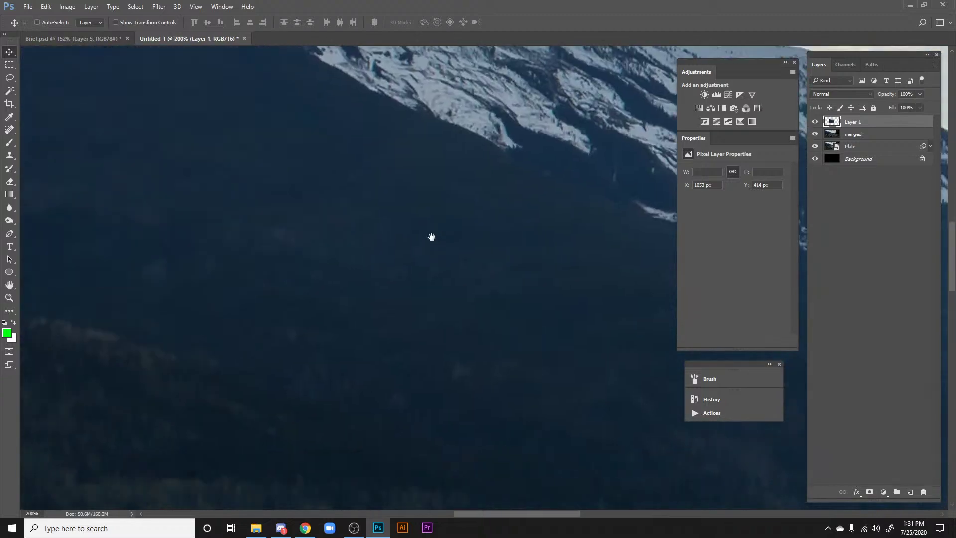
{"action": "key", "text": "l"}
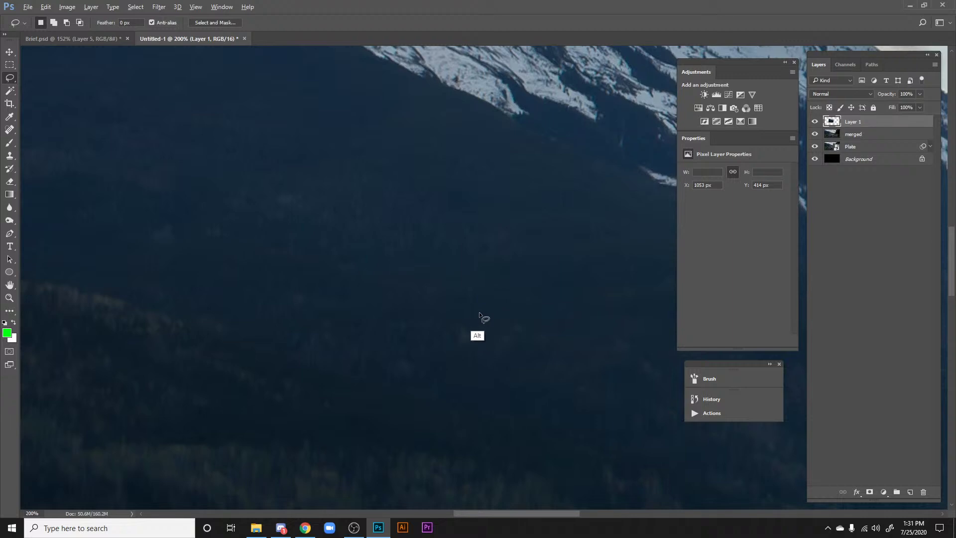
{"action": "mouse_move", "coordinate": [479, 312]}
{"action": "left_mouse_down"}
{"action": "mouse_move", "coordinate": [478, 349]}
{"action": "mouse_move", "coordinate": [489, 321]}
{"action": "left_mouse_up"}
{"action": "key", "text": "shift+F5"}
{"action": "key", "text": "Return"}
Step: Select two adjacent light patches above the forested ridge, fill them with Content-Aware and clear the selection
{"action": "scroll", "coordinate": [403, 290], "scroll_direction": "left", "scroll_amount": 2}
{"action": "mouse_move", "coordinate": [410, 272]}
{"action": "left_mouse_down"}
{"action": "mouse_move", "coordinate": [406, 306]}
{"action": "mouse_move", "coordinate": [415, 290]}
{"action": "mouse_move", "coordinate": [464, 289]}
{"action": "mouse_move", "coordinate": [418, 264]}
{"action": "left_mouse_up"}
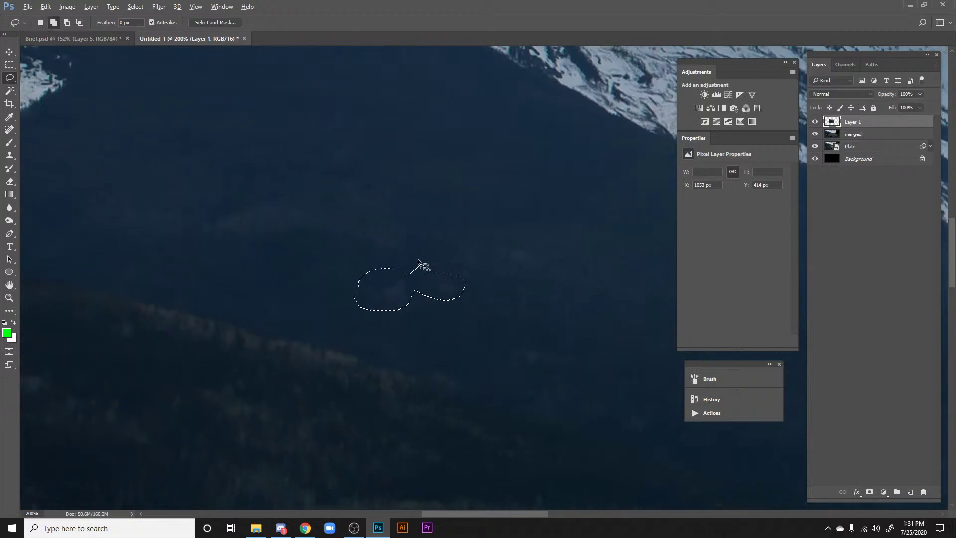
{"action": "key", "text": "shift+F5"}
{"action": "key", "text": "Return"}
{"action": "left_click", "coordinate": [377, 273]}
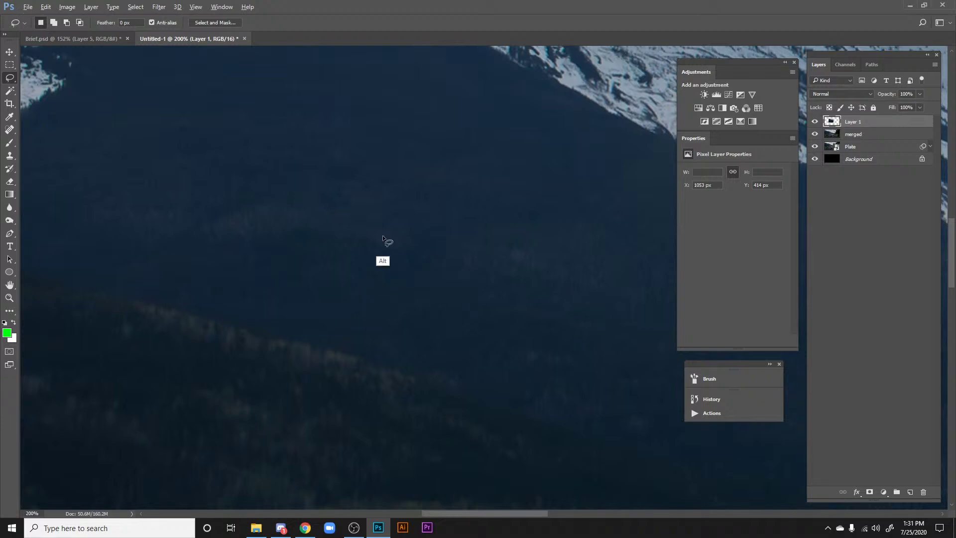
Step: Select the wide light patch higher on the copied slope, fill it with Content-Aware and deselect
{"action": "mouse_move", "coordinate": [414, 208]}
{"action": "left_mouse_down"}
{"action": "mouse_move", "coordinate": [400, 266]}
{"action": "mouse_move", "coordinate": [220, 263]}
{"action": "mouse_move", "coordinate": [371, 173]}
{"action": "left_mouse_up"}
{"action": "key", "text": "shift+F5"}
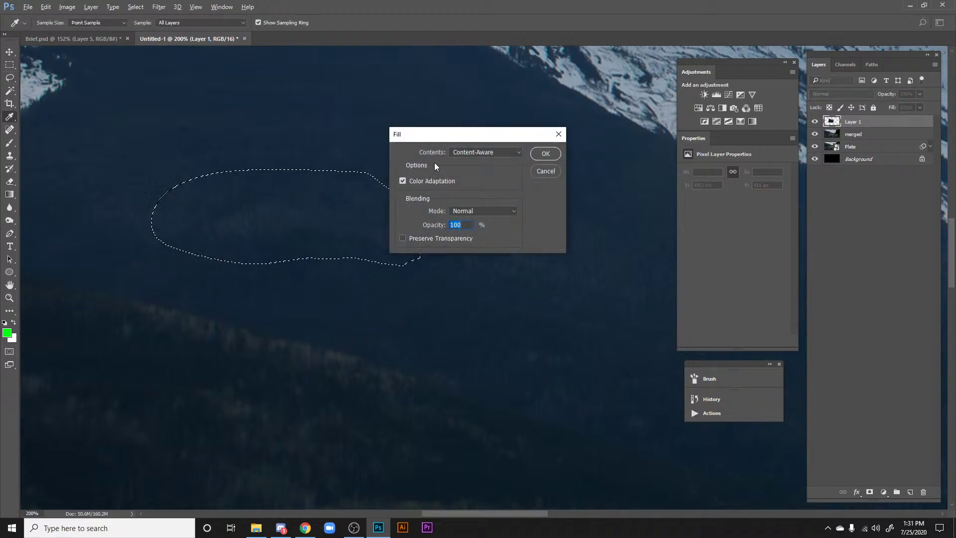
{"action": "left_click_drag", "start_coordinate": [418, 133], "coordinate": [478, 175]}
{"action": "key", "text": "Return"}
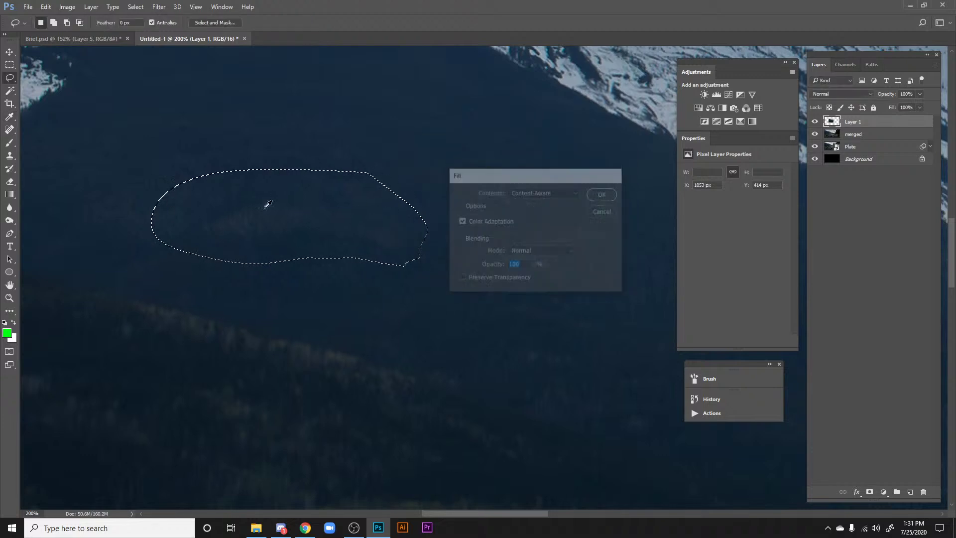
{"action": "key", "text": "ctrl+d"}
Step: Lasso the large irregular area of light texture beside the flare haze, fill it with Content-Aware and deselect
{"action": "key", "text": "h"}
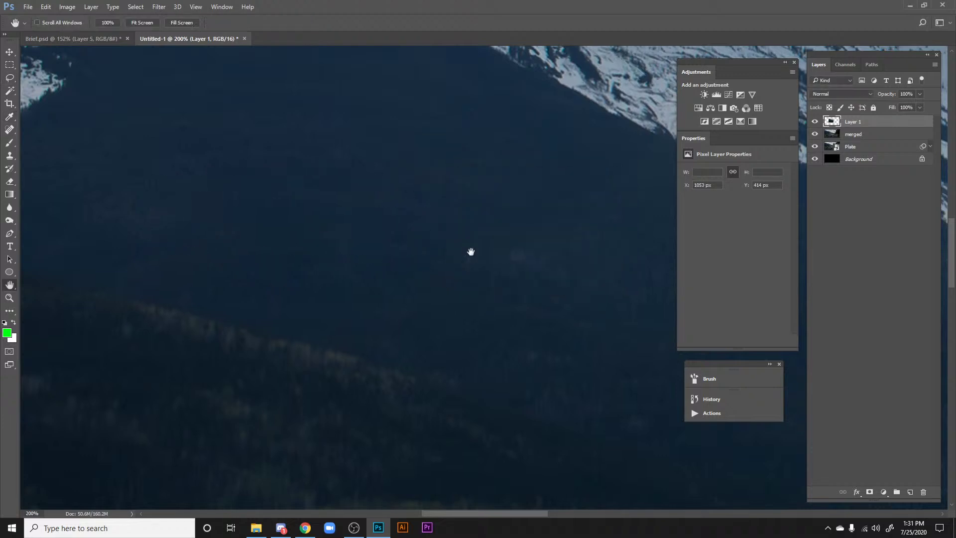
{"action": "mouse_move", "coordinate": [469, 252]}
{"action": "left_mouse_down"}
{"action": "mouse_move", "coordinate": [498, 365]}
{"action": "mouse_move", "coordinate": [155, 188]}
{"action": "left_mouse_up"}
{"action": "left_click_drag", "start_coordinate": [379, 264], "coordinate": [456, 361]}
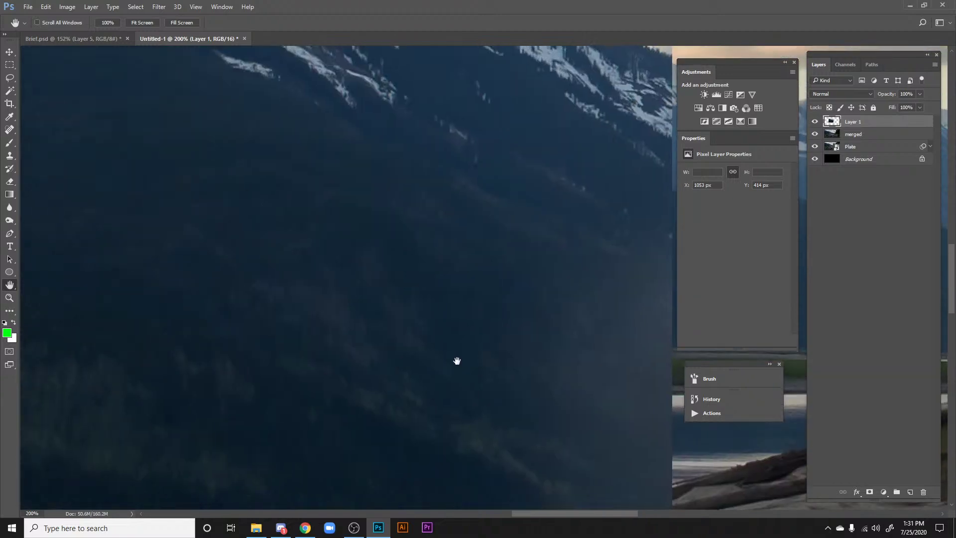
{"action": "key", "text": "l"}
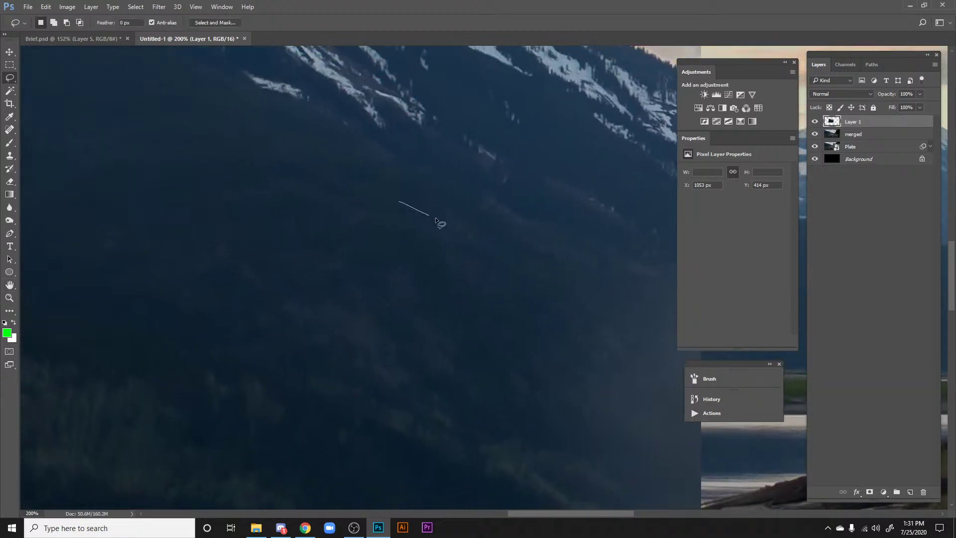
{"action": "mouse_move", "coordinate": [429, 215]}
{"action": "left_mouse_down"}
{"action": "mouse_move", "coordinate": [488, 344]}
{"action": "mouse_move", "coordinate": [413, 379]}
{"action": "mouse_move", "coordinate": [293, 349]}
{"action": "mouse_move", "coordinate": [244, 271]}
{"action": "mouse_move", "coordinate": [401, 195]}
{"action": "left_mouse_up"}
{"action": "key", "text": "shift+BackSpace"}
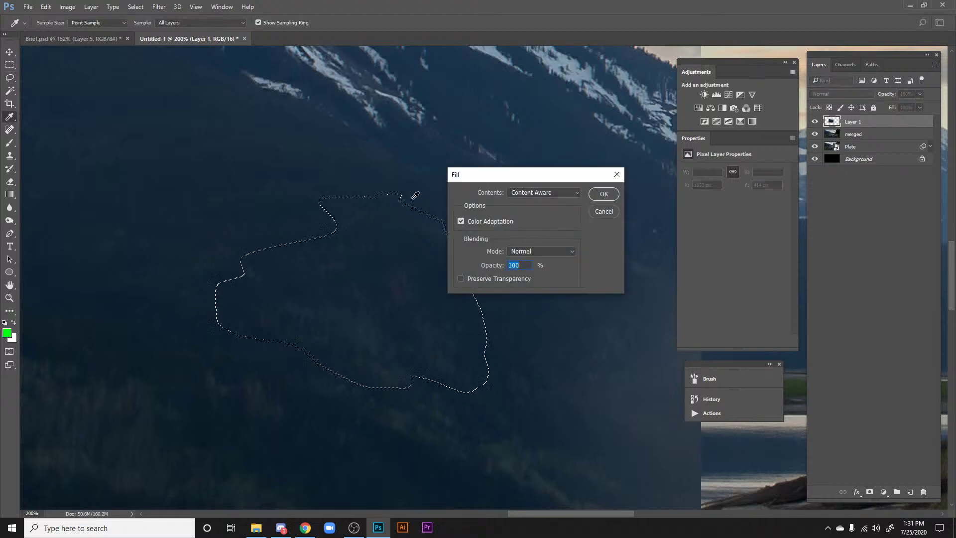
{"action": "key", "text": "Return"}
{"action": "key", "text": "ctrl+d"}
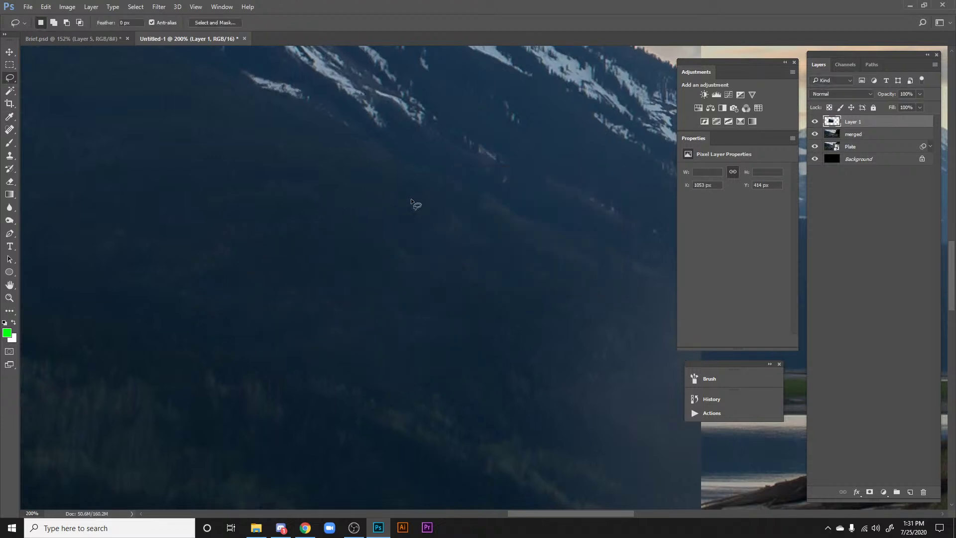
Step: Lasso the long strip of bright trees along the copied slope's lower ridge, replace it with a Content-Aware fill and deselect
{"action": "key", "text": "space"}
{"action": "key", "text": "ctrl+minus"}
{"action": "key", "text": "ctrl+minus"}
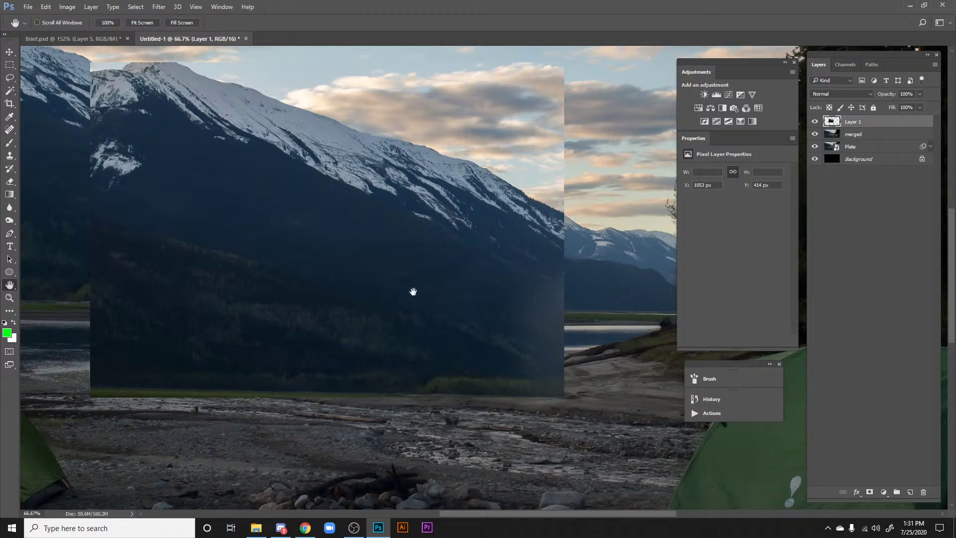
{"action": "left_click_drag", "start_coordinate": [413, 291], "coordinate": [532, 301]}
{"action": "left_click_drag", "start_coordinate": [428, 302], "coordinate": [437, 358]}
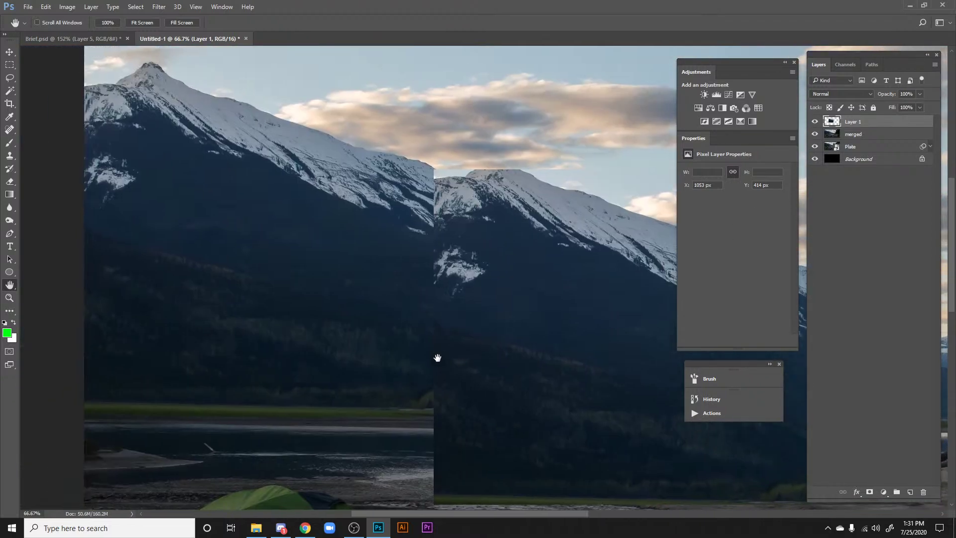
{"action": "left_click_drag", "start_coordinate": [573, 356], "coordinate": [522, 321]}
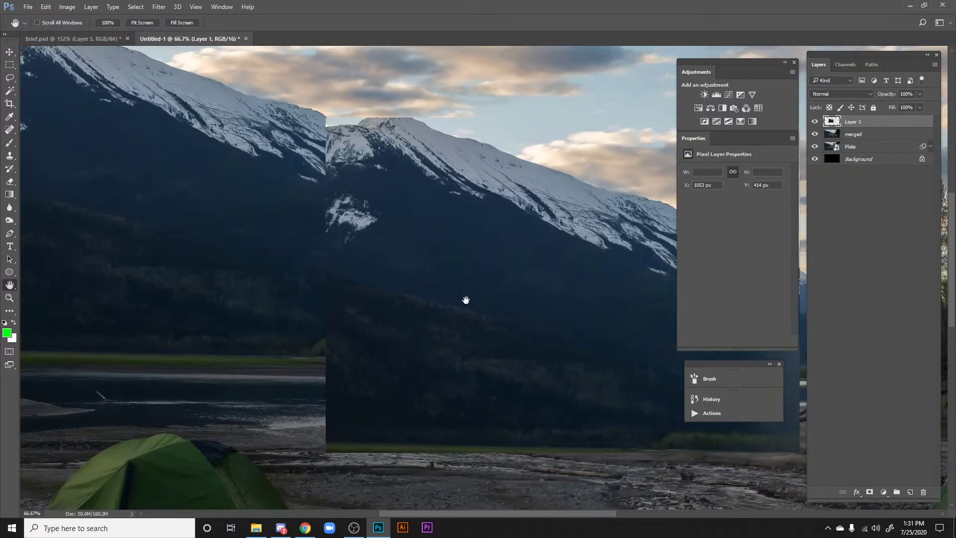
{"action": "key", "text": "ctrl+plus"}
{"action": "key", "text": "ctrl+plus"}
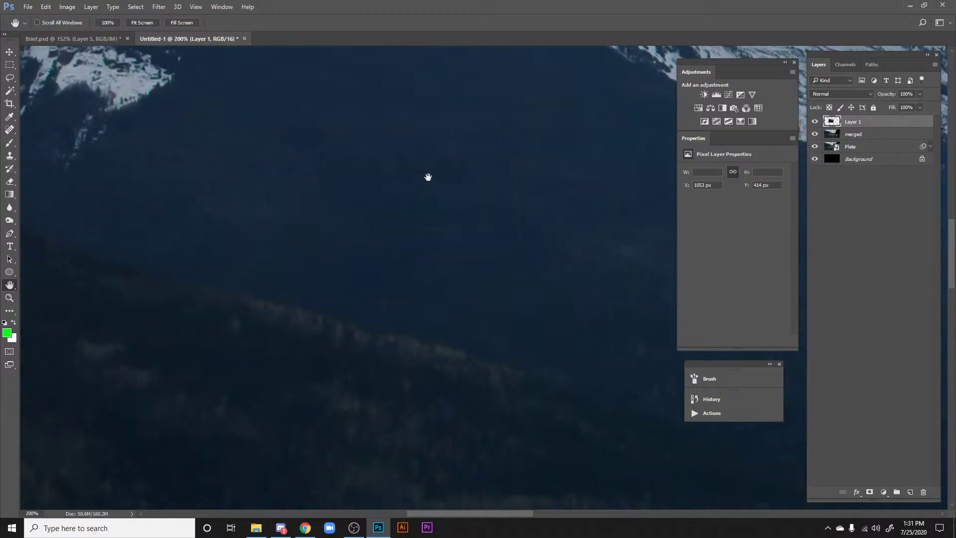
{"action": "key", "text": "l"}
{"action": "mouse_move", "coordinate": [245, 251]}
{"action": "left_mouse_down"}
{"action": "mouse_move", "coordinate": [509, 315]}
{"action": "mouse_move", "coordinate": [479, 342]}
{"action": "left_mouse_up"}
{"action": "left_click_drag", "start_coordinate": [204, 267], "coordinate": [246, 252]}
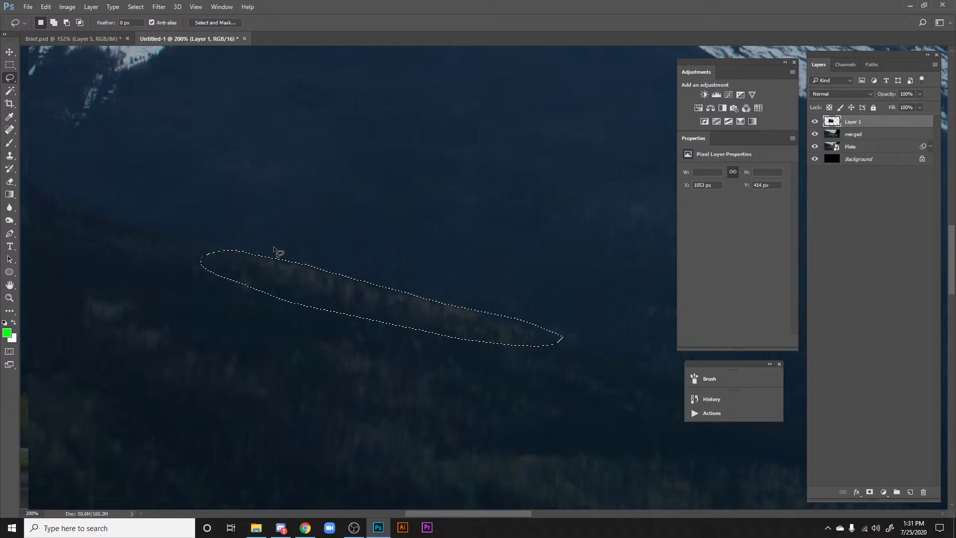
{"action": "key", "text": "shift+BackSpace"}
{"action": "key", "text": "Return"}
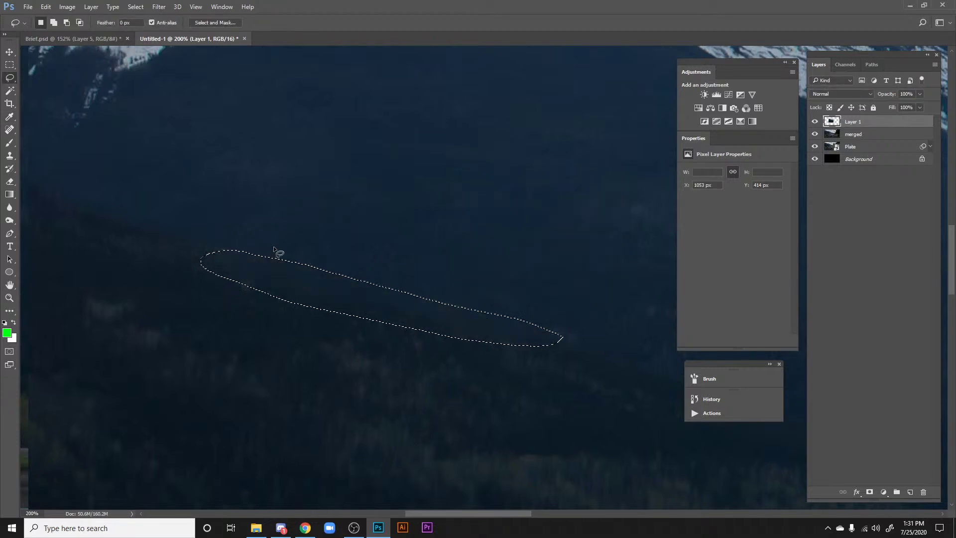
{"action": "key", "text": "ctrl+d"}
Step: Clone Stamp nearby forest texture along the lower-right stretch of the copied slope's dark ridge to break up its smooth filled edge
{"action": "scroll", "coordinate": [278, 252], "scroll_direction": "down", "scroll_amount": 3}
{"action": "scroll", "coordinate": [278, 252], "scroll_direction": "up", "scroll_amount": 4}
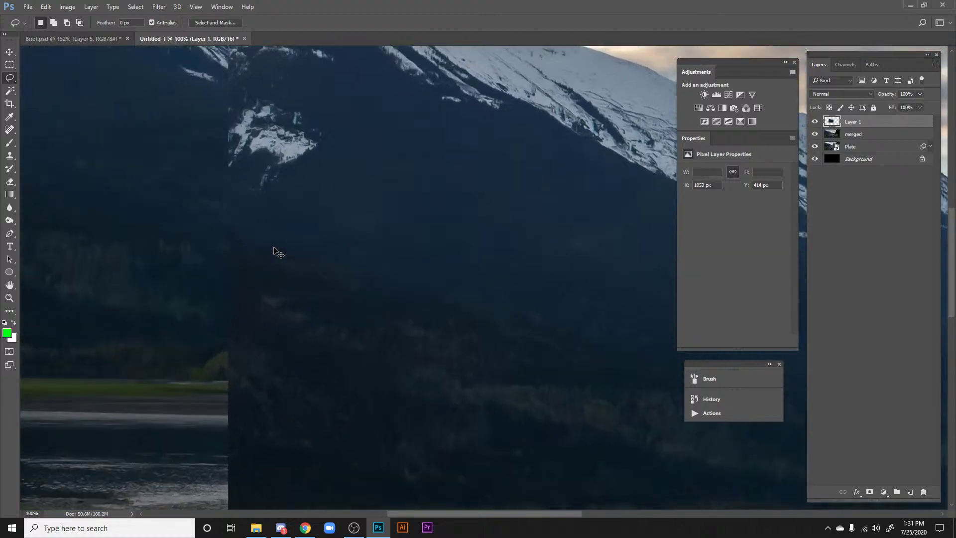
{"action": "key", "text": "s"}
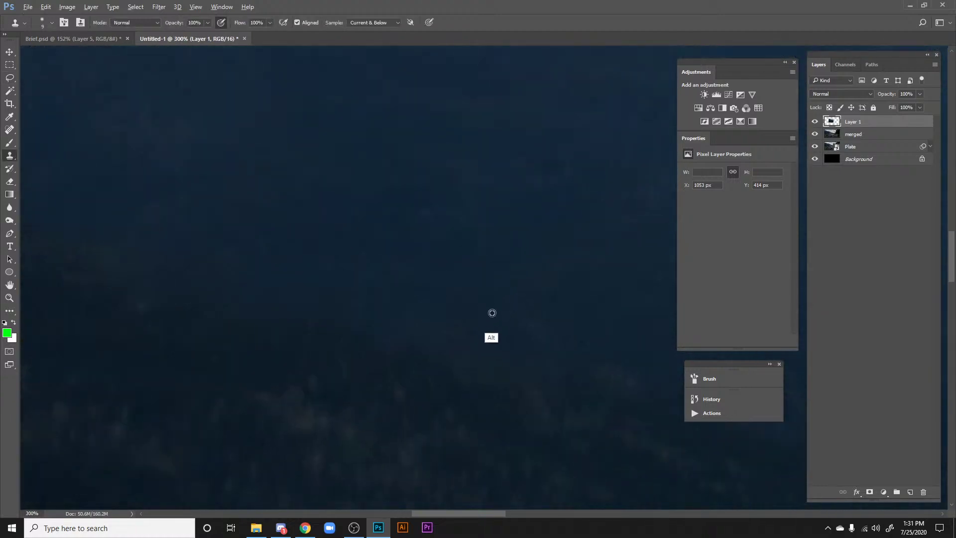
{"action": "left_click", "coordinate": [474, 320], "text": "alt"}
{"action": "left_click_drag", "start_coordinate": [527, 338], "coordinate": [216, 273]}
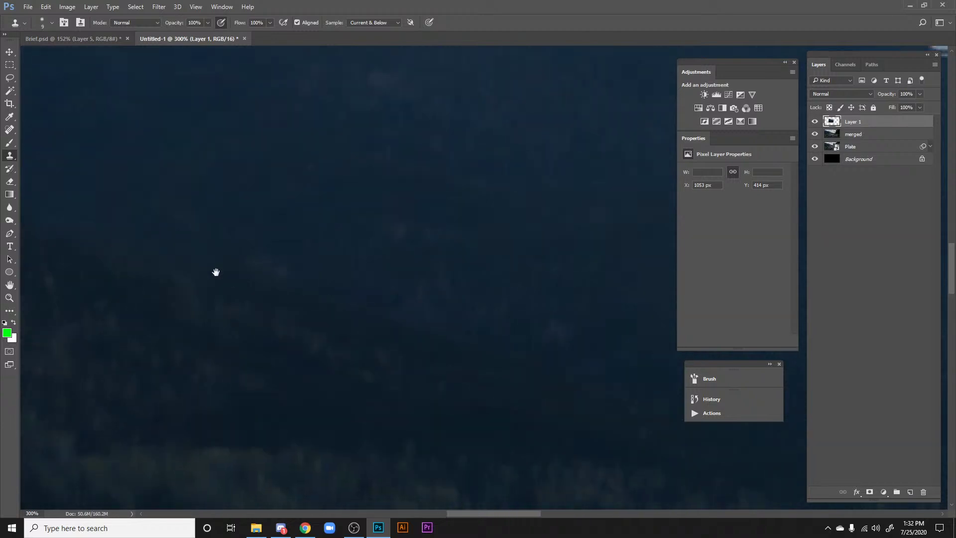
{"action": "left_click_drag", "start_coordinate": [311, 352], "coordinate": [369, 256]}
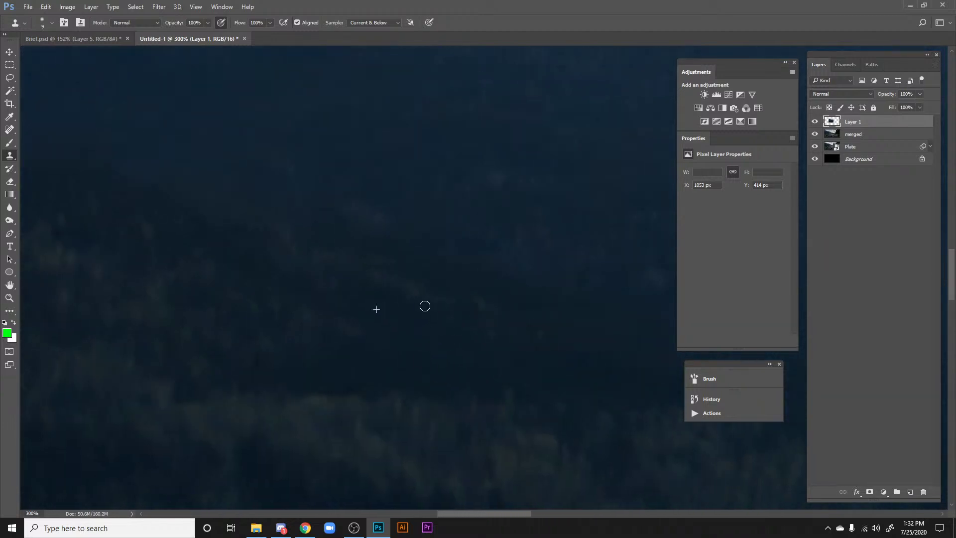
{"action": "left_click", "coordinate": [528, 310], "text": "alt"}
{"action": "left_click_drag", "start_coordinate": [552, 336], "coordinate": [456, 282]}
{"action": "left_click", "coordinate": [476, 287], "text": "alt"}
{"action": "left_click_drag", "start_coordinate": [374, 273], "coordinate": [616, 354]}
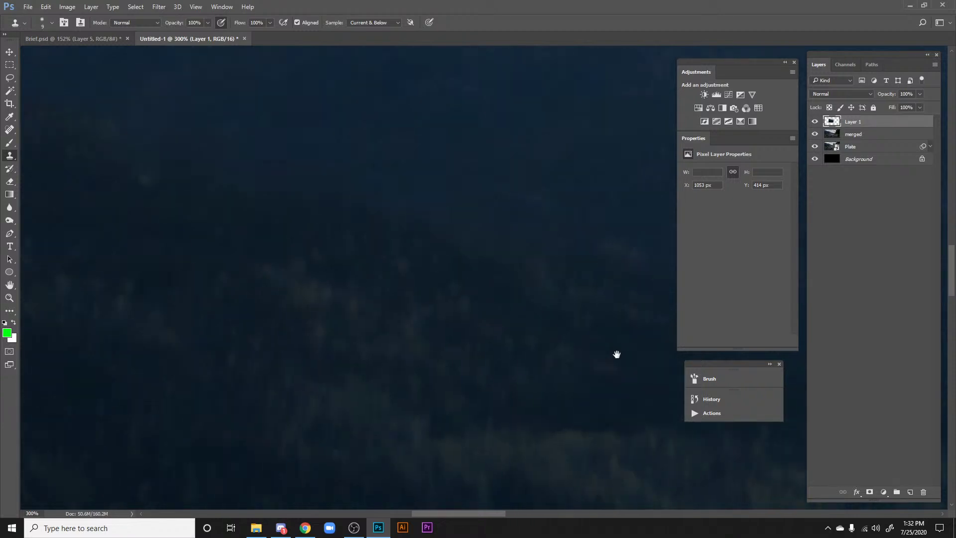
Step: Clone Stamp tree texture over the left and middle stretches of the copied slope's ridge, resampling a source on the ridge edge
{"action": "left_click", "coordinate": [537, 316], "text": "alt"}
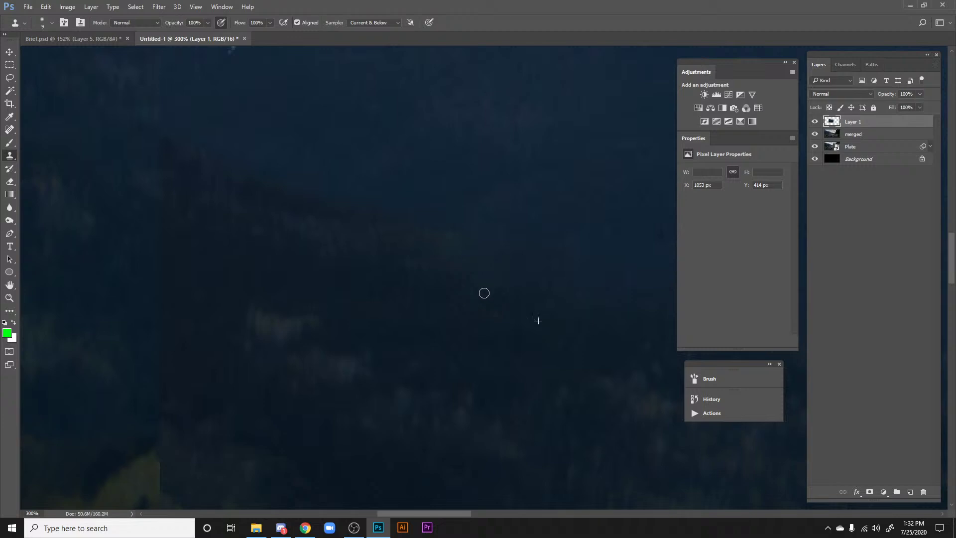
{"action": "left_click_drag", "start_coordinate": [387, 270], "coordinate": [500, 318]}
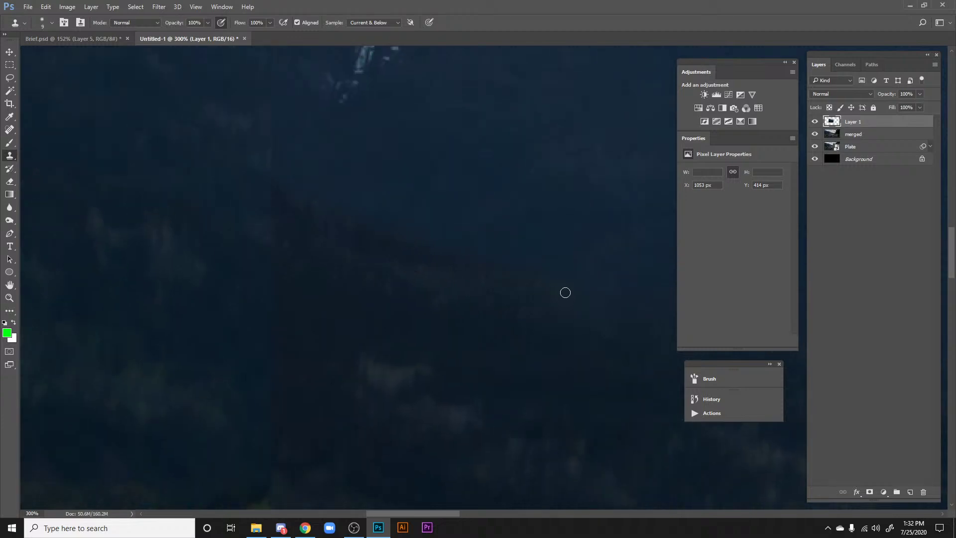
{"action": "left_click_drag", "start_coordinate": [632, 336], "coordinate": [350, 252]}
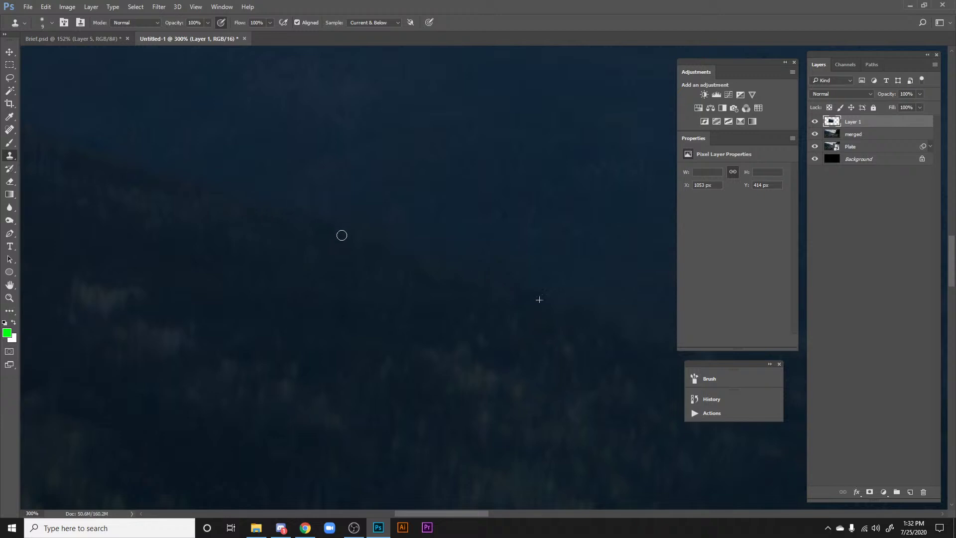
{"action": "left_click_drag", "start_coordinate": [249, 176], "coordinate": [363, 262]}
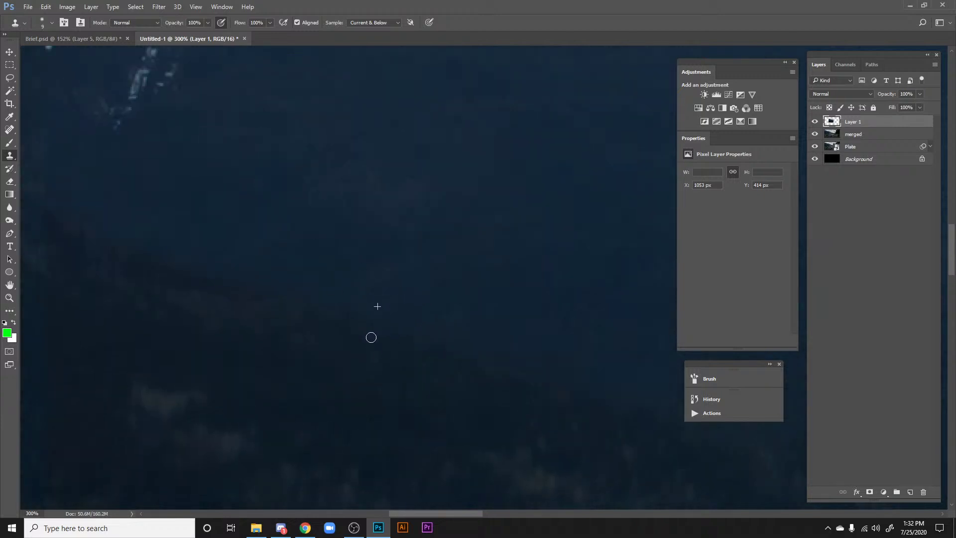
{"action": "left_click", "coordinate": [468, 343], "text": "alt"}
{"action": "left_click", "coordinate": [468, 342], "text": "alt"}
{"action": "left_click", "coordinate": [468, 342], "text": "alt"}
{"action": "left_click_drag", "start_coordinate": [517, 321], "coordinate": [283, 227]}
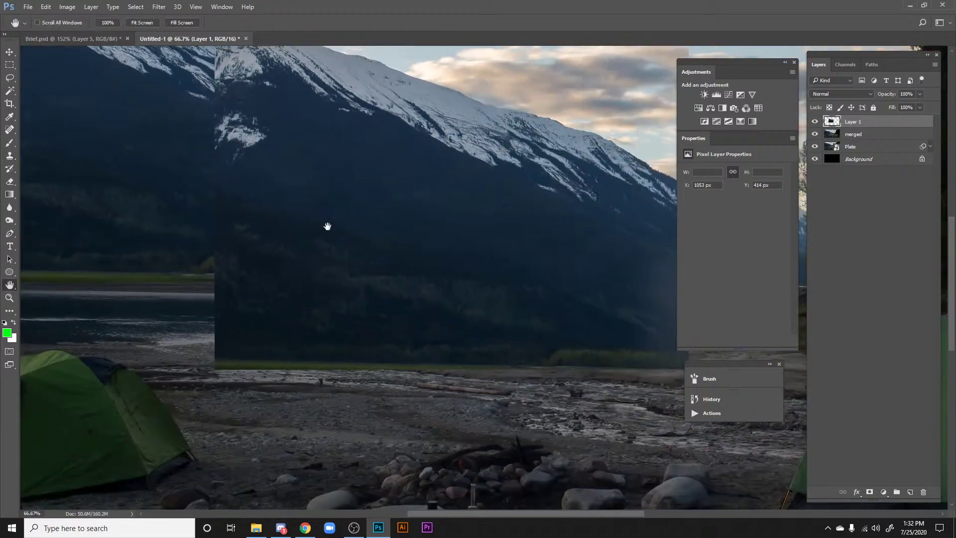
Step: Add a layer mask to Layer 1 and invert it to hide the whole copied mountain
{"action": "scroll", "coordinate": [327, 227], "scroll_direction": "up", "scroll_amount": 3}
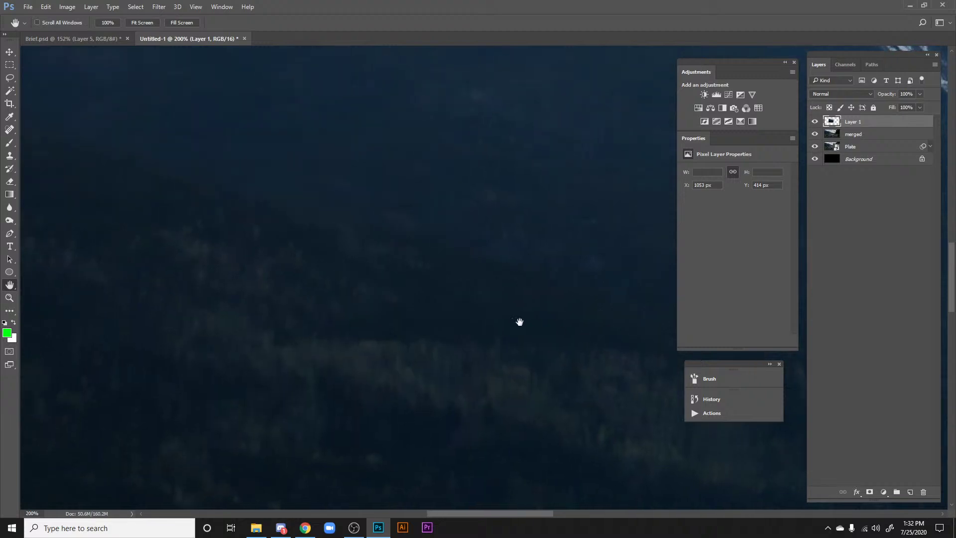
{"action": "scroll", "coordinate": [402, 279], "scroll_direction": "down", "scroll_amount": 5}
{"action": "scroll", "coordinate": [401, 280], "scroll_direction": "down", "scroll_amount": 1}
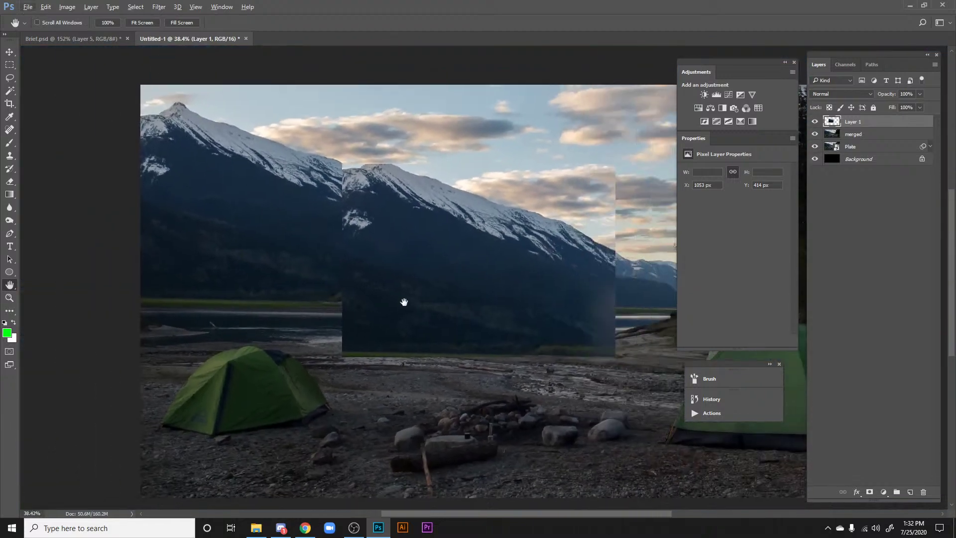
{"action": "left_click", "coordinate": [870, 493]}
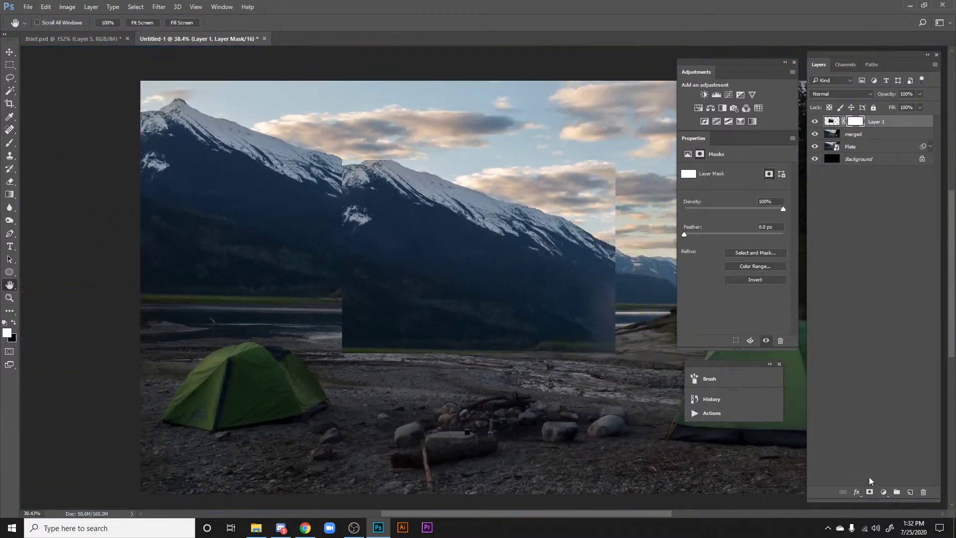
{"action": "key", "text": "ctrl+i"}
Step: Paint white on Layer 1's mask over the centre of the flare haze with a soft 86 px brush at 0% hardness
{"action": "key", "text": "ctrl+plus"}
{"action": "key", "text": "ctrl+plus"}
{"action": "key", "text": "ctrl+plus"}
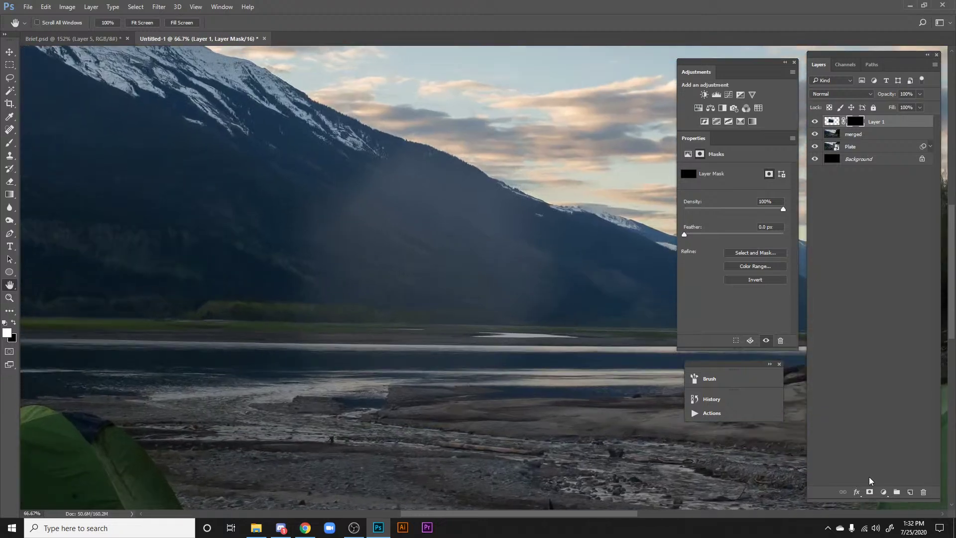
{"action": "left_click_drag", "start_coordinate": [393, 214], "coordinate": [422, 282]}
{"action": "key", "text": "b"}
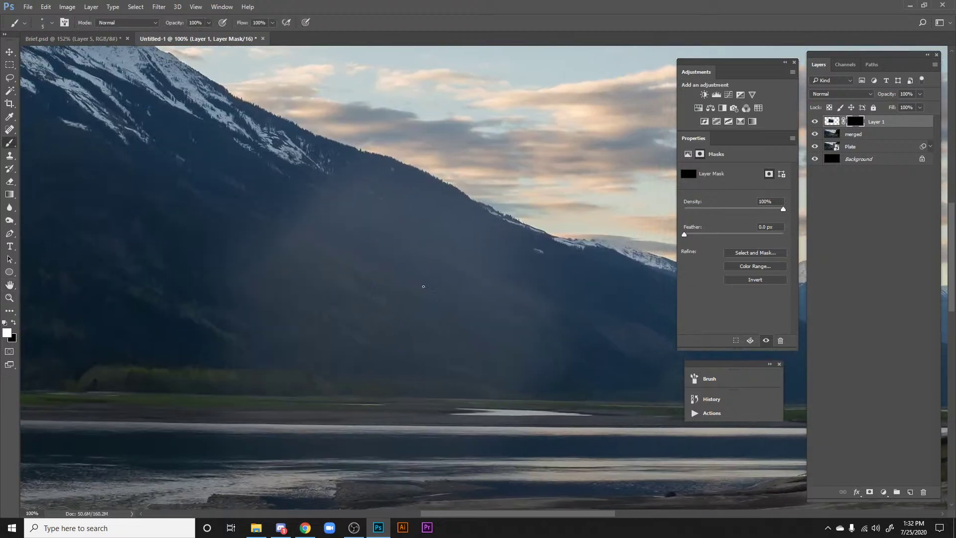
{"action": "right_click", "coordinate": [425, 274]}
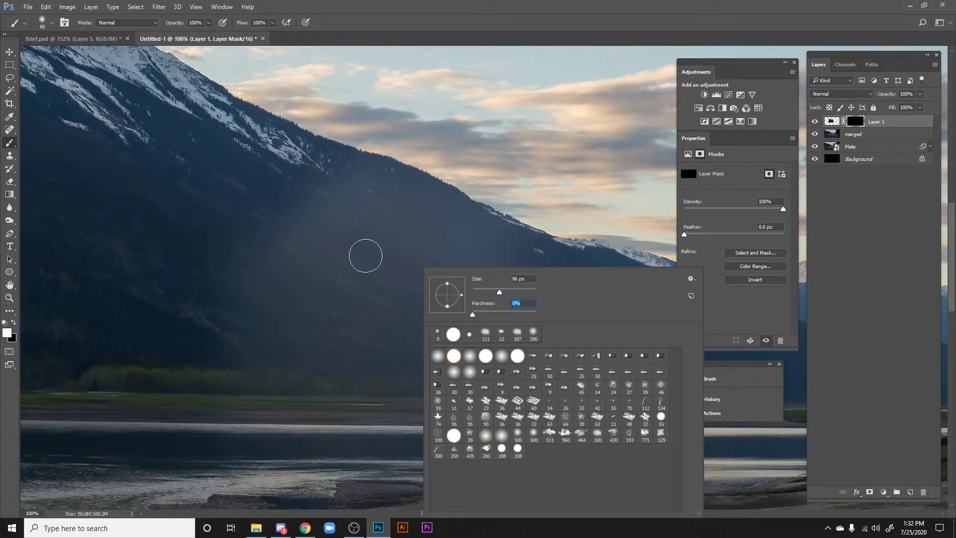
{"action": "mouse_move", "coordinate": [365, 254]}
{"action": "left_mouse_down"}
{"action": "mouse_move", "coordinate": [460, 261]}
{"action": "mouse_move", "coordinate": [389, 212]}
{"action": "mouse_move", "coordinate": [487, 257]}
{"action": "mouse_move", "coordinate": [485, 288]}
{"action": "mouse_move", "coordinate": [448, 292]}
{"action": "mouse_move", "coordinate": [416, 279]}
{"action": "mouse_move", "coordinate": [342, 306]}
{"action": "mouse_move", "coordinate": [384, 328]}
{"action": "mouse_move", "coordinate": [358, 331]}
{"action": "mouse_move", "coordinate": [296, 301]}
{"action": "mouse_move", "coordinate": [389, 274]}
{"action": "mouse_move", "coordinate": [387, 265]}
{"action": "mouse_move", "coordinate": [377, 254]}
{"action": "mouse_move", "coordinate": [347, 283]}
{"action": "mouse_move", "coordinate": [334, 266]}
{"action": "mouse_move", "coordinate": [352, 231]}
{"action": "mouse_move", "coordinate": [341, 223]}
{"action": "mouse_move", "coordinate": [293, 269]}
{"action": "mouse_move", "coordinate": [333, 219]}
{"action": "mouse_move", "coordinate": [291, 231]}
{"action": "left_mouse_up"}
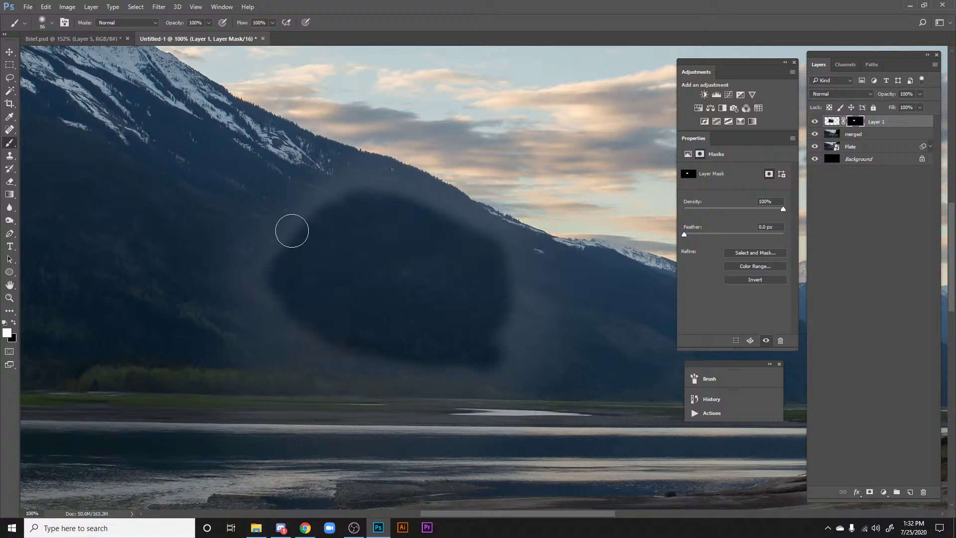
Step: Extend the white mask painting outward to the ridge line and down over the remaining haze near the shore
{"action": "mouse_move", "coordinate": [173, 90]}
{"action": "left_mouse_down"}
{"action": "mouse_move", "coordinate": [307, 255]}
{"action": "mouse_move", "coordinate": [306, 216]}
{"action": "mouse_move", "coordinate": [258, 277]}
{"action": "mouse_move", "coordinate": [323, 205]}
{"action": "mouse_move", "coordinate": [245, 297]}
{"action": "mouse_move", "coordinate": [268, 261]}
{"action": "mouse_move", "coordinate": [230, 275]}
{"action": "mouse_move", "coordinate": [232, 258]}
{"action": "mouse_move", "coordinate": [289, 225]}
{"action": "mouse_move", "coordinate": [276, 255]}
{"action": "mouse_move", "coordinate": [236, 278]}
{"action": "mouse_move", "coordinate": [212, 267]}
{"action": "mouse_move", "coordinate": [217, 281]}
{"action": "mouse_move", "coordinate": [293, 230]}
{"action": "mouse_move", "coordinate": [187, 187]}
{"action": "mouse_move", "coordinate": [364, 241]}
{"action": "mouse_move", "coordinate": [200, 173]}
{"action": "mouse_move", "coordinate": [374, 253]}
{"action": "mouse_move", "coordinate": [233, 230]}
{"action": "mouse_move", "coordinate": [352, 272]}
{"action": "mouse_move", "coordinate": [270, 248]}
{"action": "mouse_move", "coordinate": [275, 276]}
{"action": "mouse_move", "coordinate": [252, 287]}
{"action": "mouse_move", "coordinate": [276, 252]}
{"action": "mouse_move", "coordinate": [370, 220]}
{"action": "mouse_move", "coordinate": [355, 188]}
{"action": "mouse_move", "coordinate": [370, 185]}
{"action": "mouse_move", "coordinate": [604, 293]}
{"action": "mouse_move", "coordinate": [468, 226]}
{"action": "mouse_move", "coordinate": [624, 283]}
{"action": "mouse_move", "coordinate": [473, 221]}
{"action": "mouse_move", "coordinate": [559, 282]}
{"action": "mouse_move", "coordinate": [551, 307]}
{"action": "mouse_move", "coordinate": [509, 306]}
{"action": "mouse_move", "coordinate": [563, 338]}
{"action": "mouse_move", "coordinate": [448, 284]}
{"action": "mouse_move", "coordinate": [580, 365]}
{"action": "left_mouse_up"}
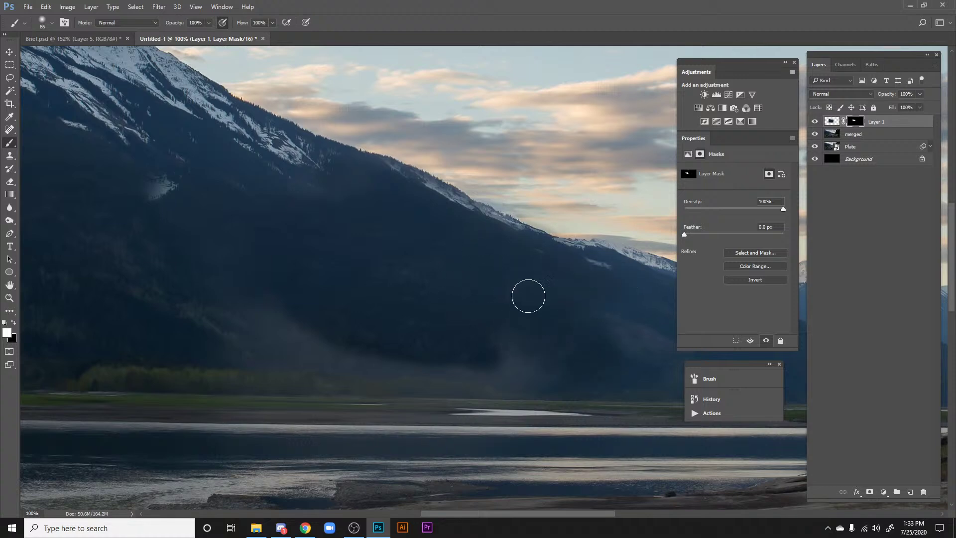
{"action": "mouse_move", "coordinate": [467, 324]}
{"action": "left_mouse_down"}
{"action": "mouse_move", "coordinate": [390, 248]}
{"action": "mouse_move", "coordinate": [433, 299]}
{"action": "mouse_move", "coordinate": [273, 279]}
{"action": "mouse_move", "coordinate": [208, 249]}
{"action": "left_mouse_up"}
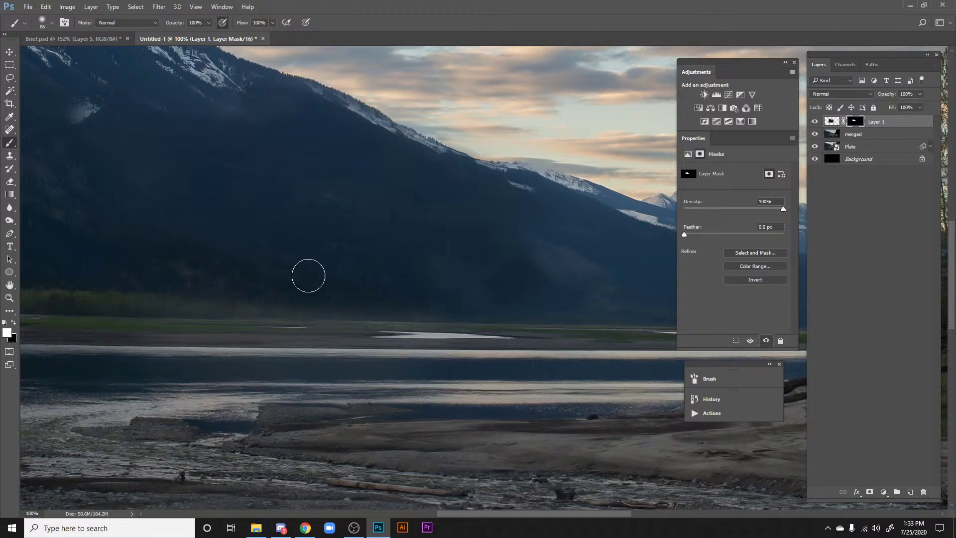
{"action": "left_click_drag", "start_coordinate": [340, 181], "coordinate": [374, 298]}
{"action": "key", "text": "h"}
{"action": "key", "text": "ctrl+minus"}
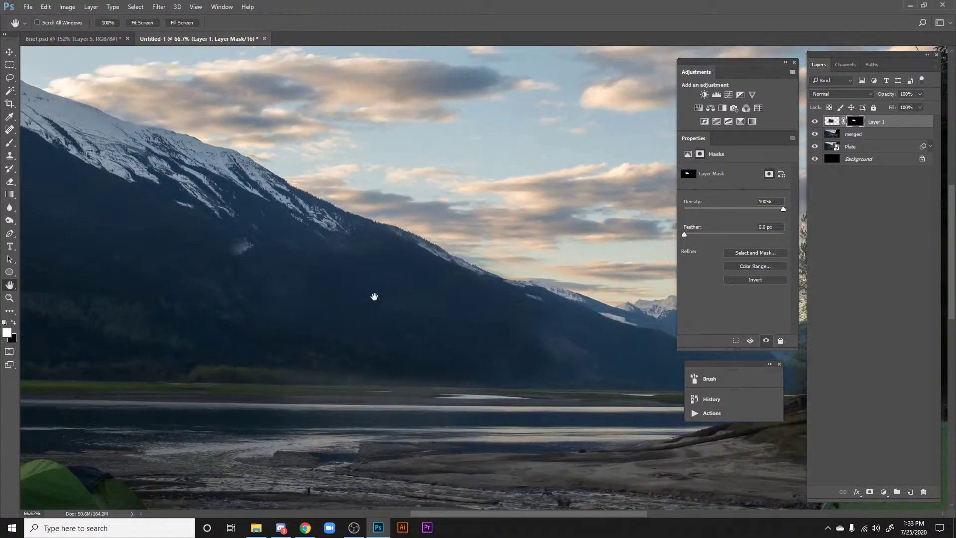
{"action": "left_click_drag", "start_coordinate": [462, 214], "coordinate": [445, 245]}
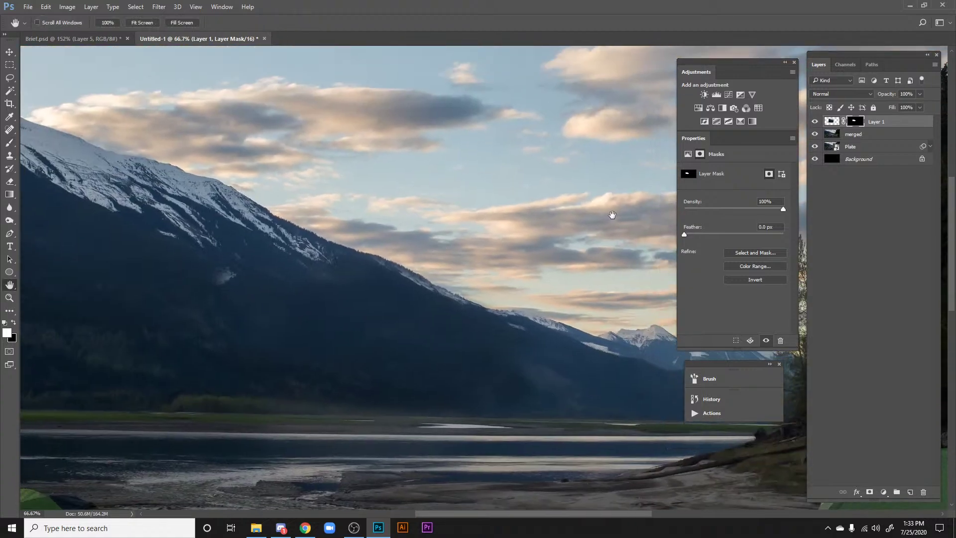
Step: Add a Levels adjustment clipped to Layer 1 and set its highlight input level to 217
{"action": "left_click", "coordinate": [717, 95]}
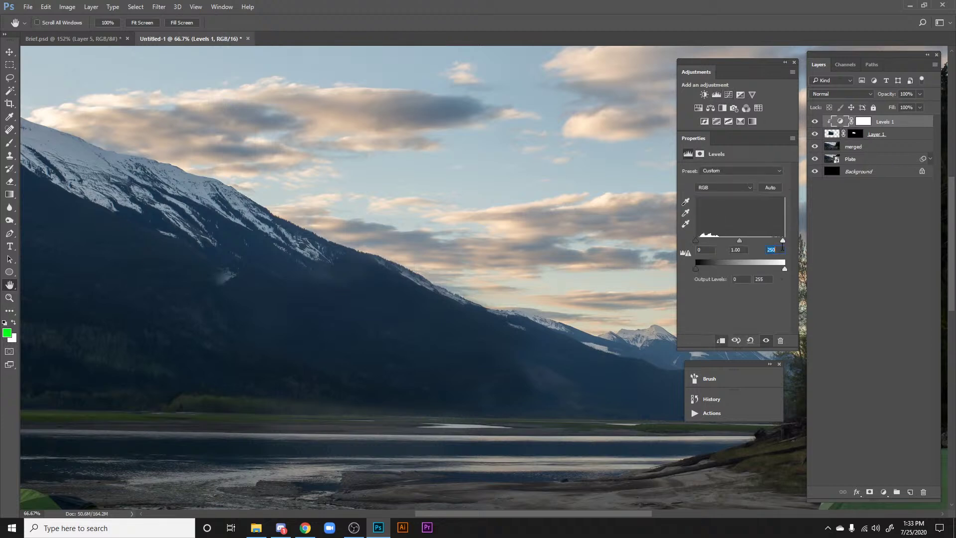
{"action": "key", "text": "Down"}
{"action": "key", "text": "Down"}
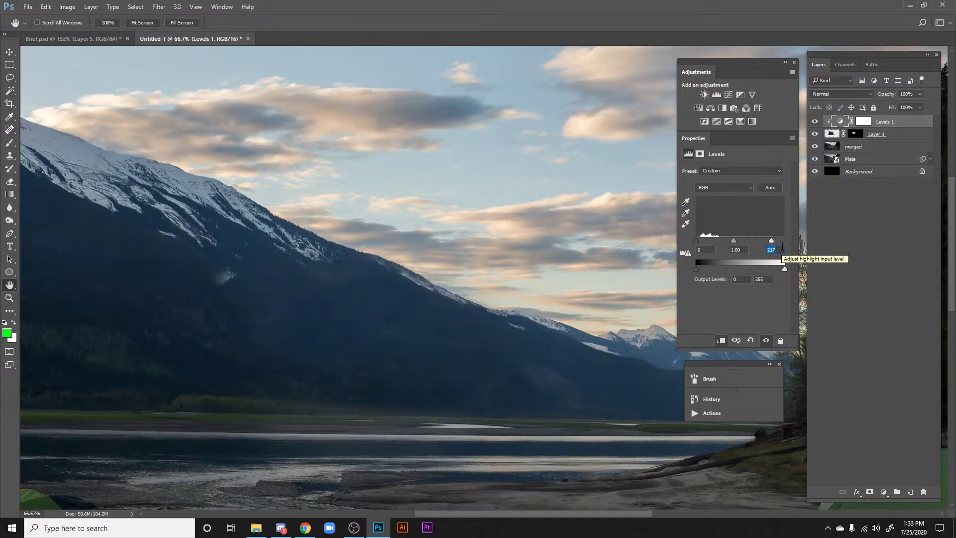
Step: Select Layer 1's mask and paint white across the slope and its lower edge to blend the brightened patch with the original mountain
{"action": "scroll", "coordinate": [342, 252], "scroll_direction": "up", "scroll_amount": 5}
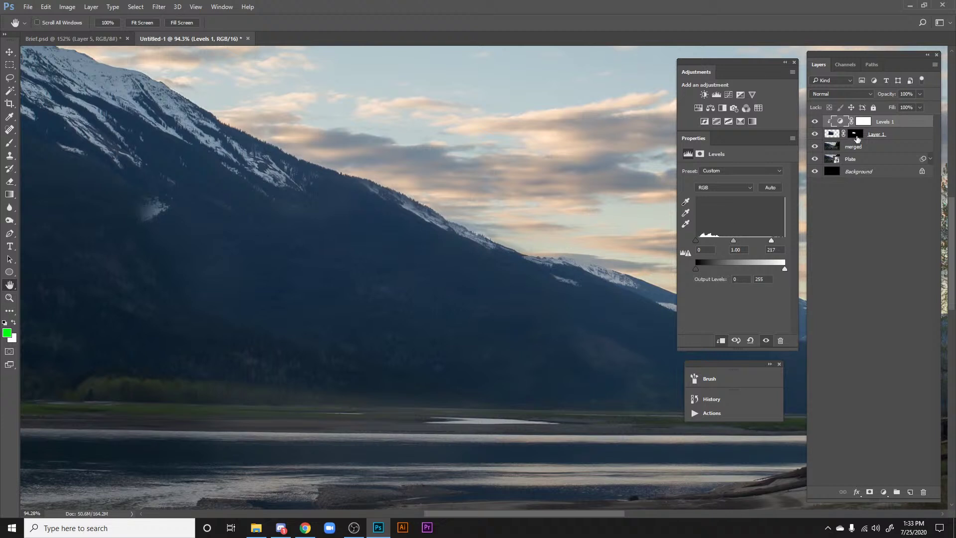
{"action": "left_click", "coordinate": [856, 134]}
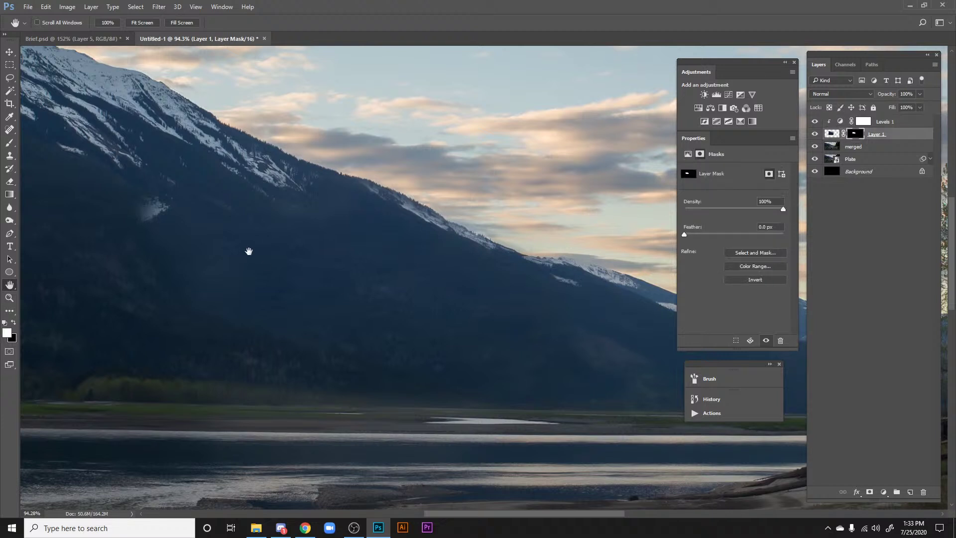
{"action": "key", "text": "b"}
{"action": "mouse_move", "coordinate": [336, 204]}
{"action": "left_mouse_down"}
{"action": "mouse_move", "coordinate": [268, 201]}
{"action": "mouse_move", "coordinate": [239, 171]}
{"action": "mouse_move", "coordinate": [194, 219]}
{"action": "mouse_move", "coordinate": [197, 263]}
{"action": "left_mouse_up"}
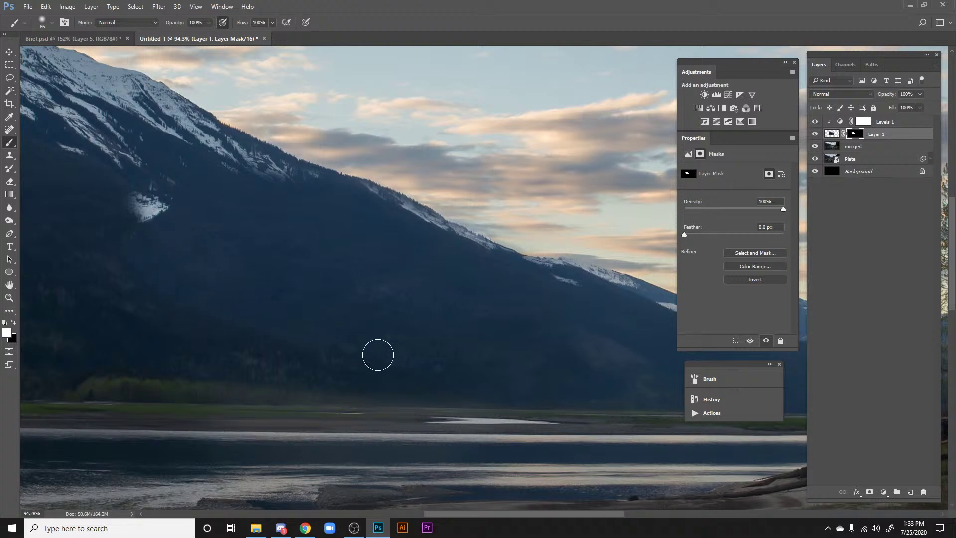
{"action": "left_click_drag", "start_coordinate": [487, 357], "coordinate": [267, 290]}
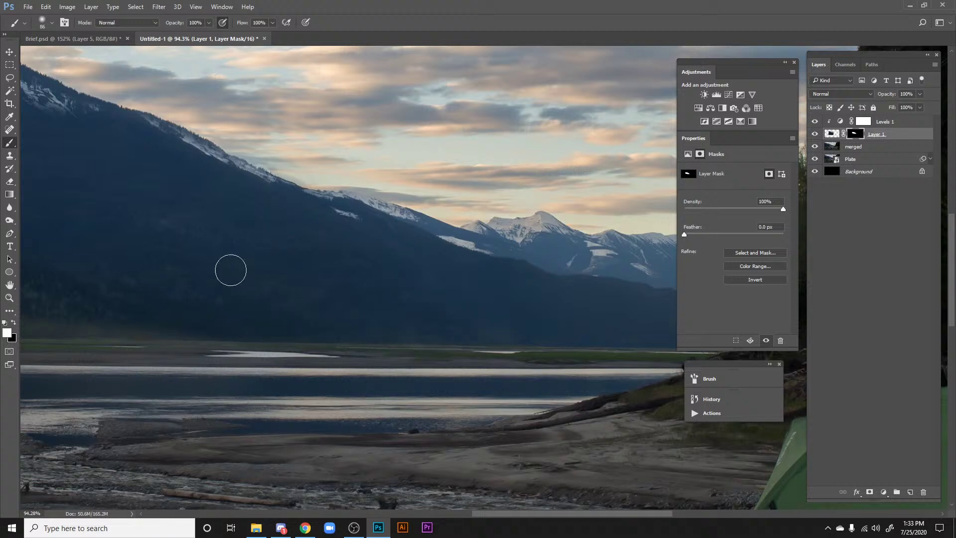
{"action": "left_click_drag", "start_coordinate": [324, 226], "coordinate": [395, 283]}
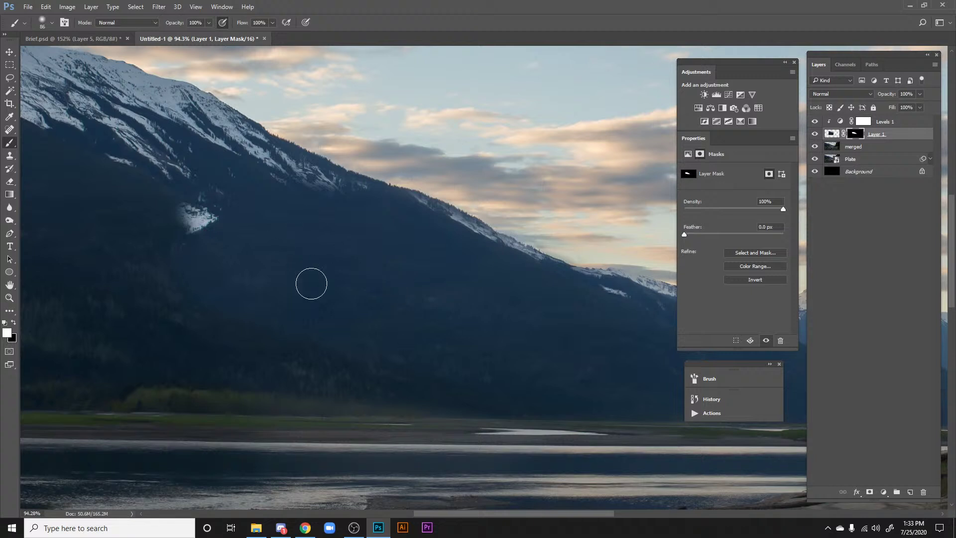
{"action": "left_click_drag", "start_coordinate": [197, 299], "coordinate": [305, 252]}
{"action": "left_click_drag", "start_coordinate": [282, 316], "coordinate": [209, 294]}
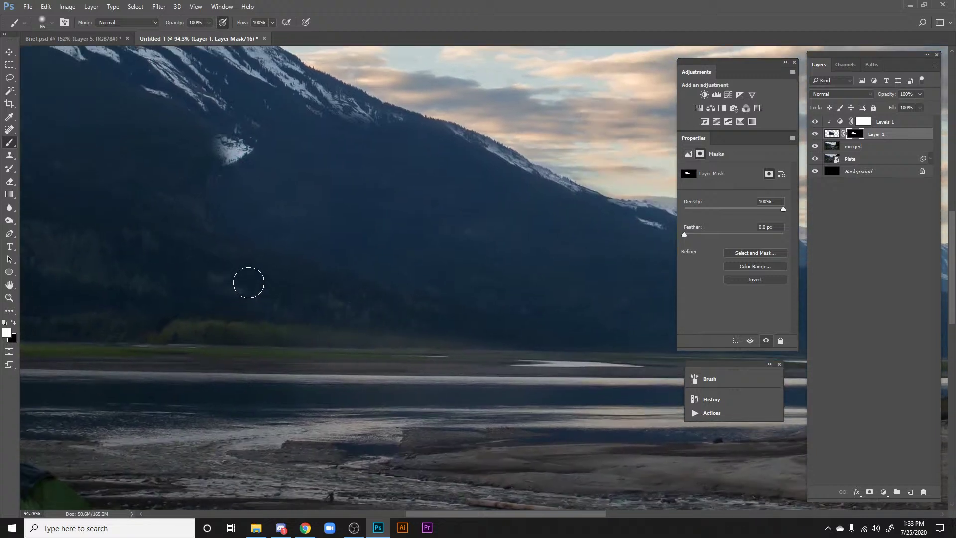
Step: Paint black on Layer 1's mask to hide the isolated snow patch and trim the copied snow along the ridge
{"action": "mouse_move", "coordinate": [365, 228]}
{"action": "left_mouse_down"}
{"action": "mouse_move", "coordinate": [407, 304]}
{"action": "mouse_move", "coordinate": [362, 240]}
{"action": "mouse_move", "coordinate": [358, 275]}
{"action": "mouse_move", "coordinate": [309, 265]}
{"action": "mouse_move", "coordinate": [390, 286]}
{"action": "mouse_move", "coordinate": [292, 228]}
{"action": "mouse_move", "coordinate": [433, 290]}
{"action": "mouse_move", "coordinate": [289, 237]}
{"action": "mouse_move", "coordinate": [440, 296]}
{"action": "left_mouse_up"}
{"action": "key", "text": "x"}
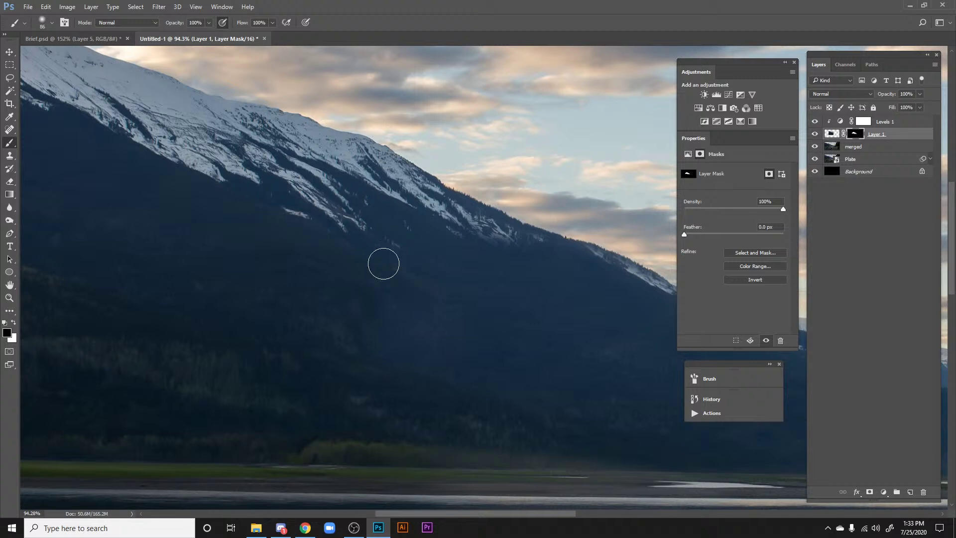
{"action": "left_click_drag", "start_coordinate": [353, 245], "coordinate": [135, 204]}
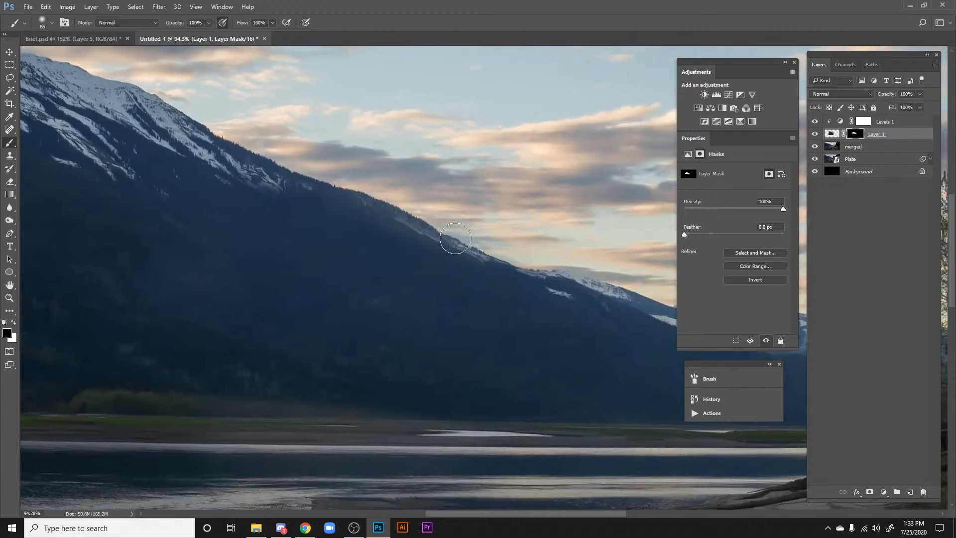
Step: Reduce the soft brush to 47 px and touch up Layer 1's mask along the snowy ridge, alternating white and black
{"action": "key", "text": "x"}
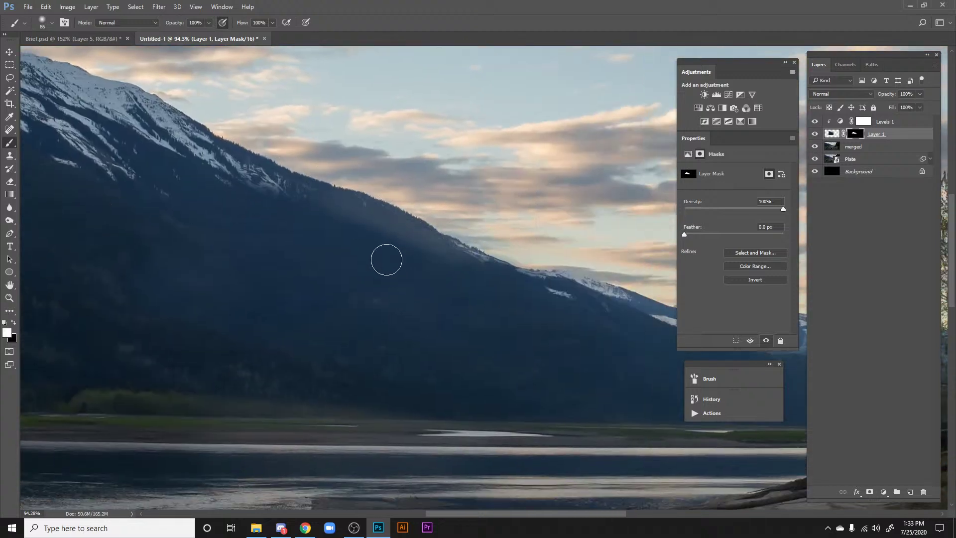
{"action": "right_click", "coordinate": [388, 251]}
{"action": "key", "text": "Return"}
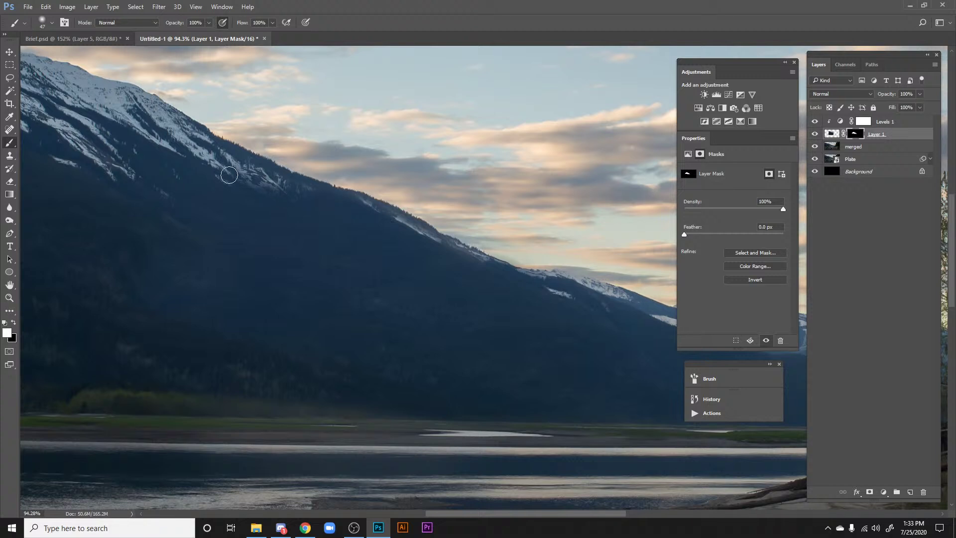
{"action": "left_click_drag", "start_coordinate": [229, 175], "coordinate": [316, 194]}
{"action": "key", "text": "x"}
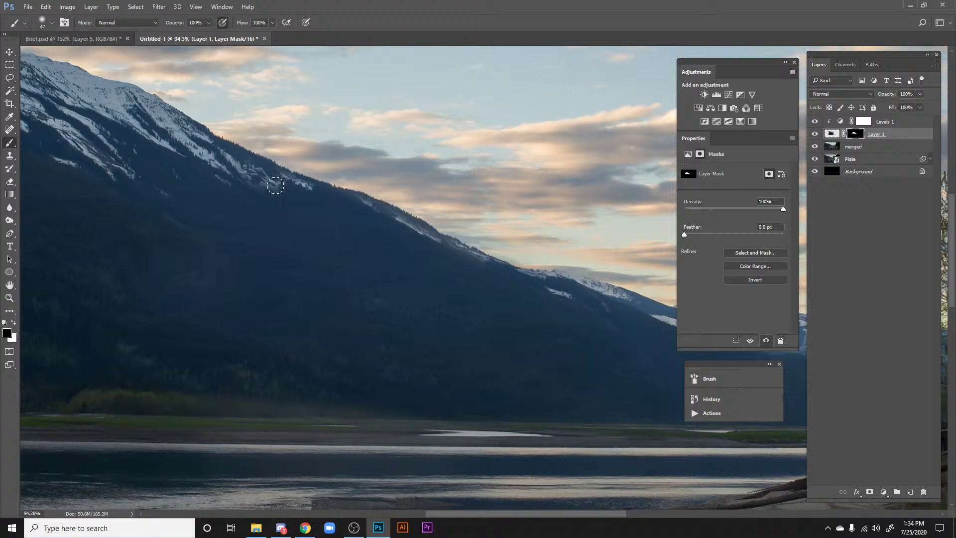
{"action": "key", "text": "x"}
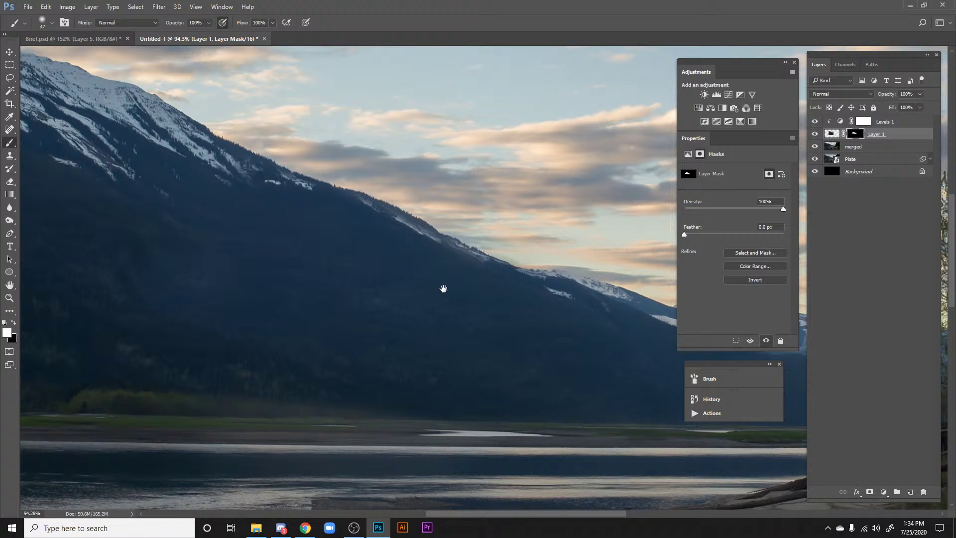
Step: Enlarge the soft brush to 155 px and paint black on Layer 1's mask to remove the pale smudge at the foot of the slope
{"action": "left_click_drag", "start_coordinate": [443, 289], "coordinate": [328, 229]}
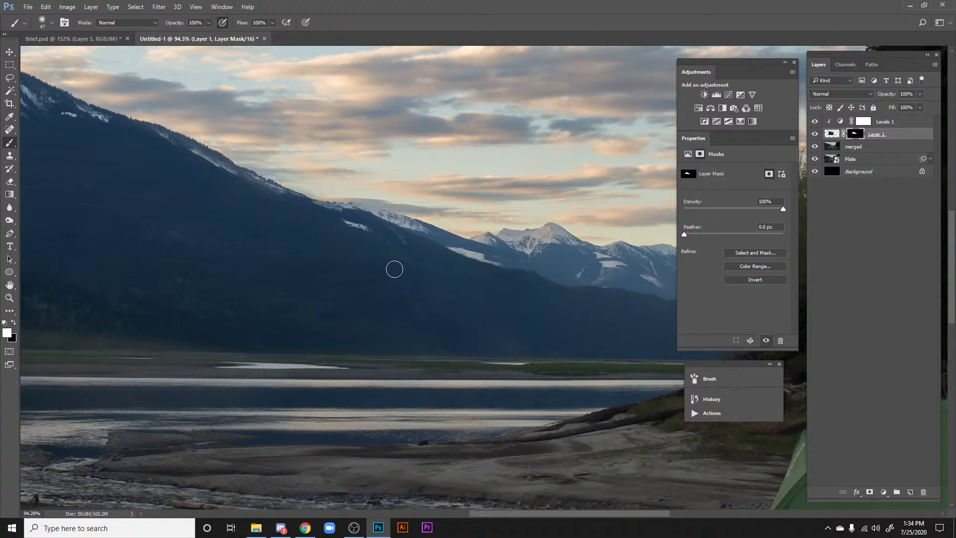
{"action": "left_click", "coordinate": [545, 346]}
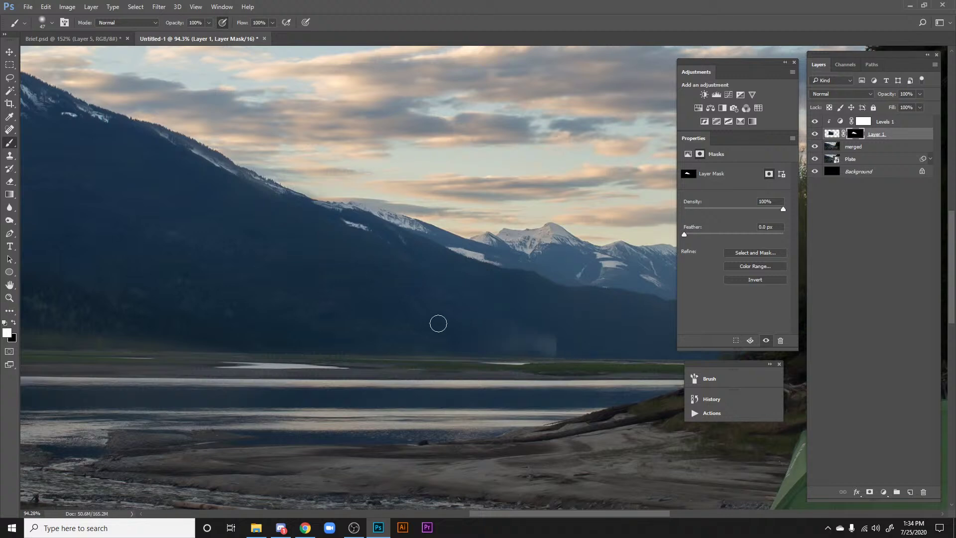
{"action": "right_click", "coordinate": [541, 330]}
{"action": "left_click", "coordinate": [630, 293]}
{"action": "mouse_move", "coordinate": [473, 270]}
{"action": "left_mouse_down"}
{"action": "mouse_move", "coordinate": [579, 363]}
{"action": "mouse_move", "coordinate": [569, 372]}
{"action": "left_mouse_up"}
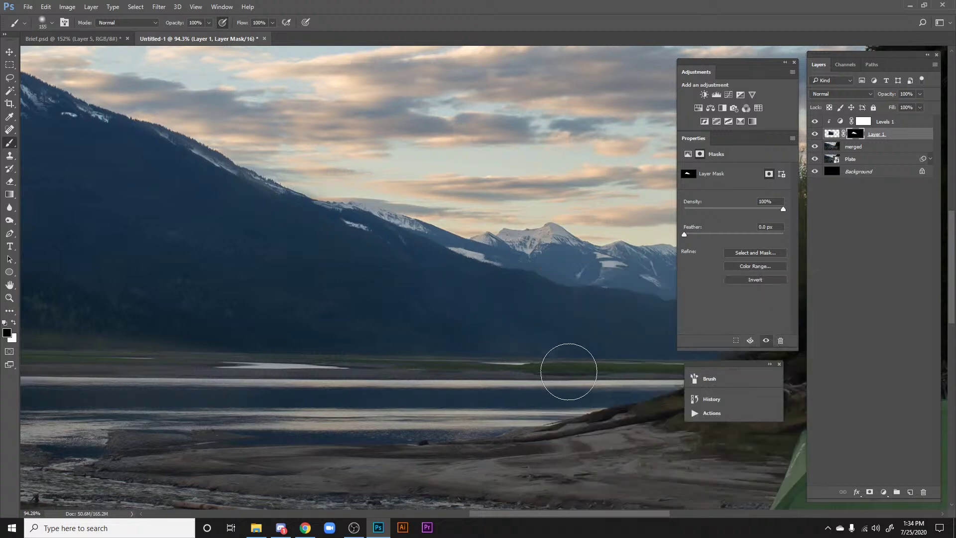
Step: Retouch Layer 1's mask across the middle of the slope with black and white, covering the exposed flare remnant
{"action": "left_click_drag", "start_coordinate": [545, 319], "coordinate": [578, 386]}
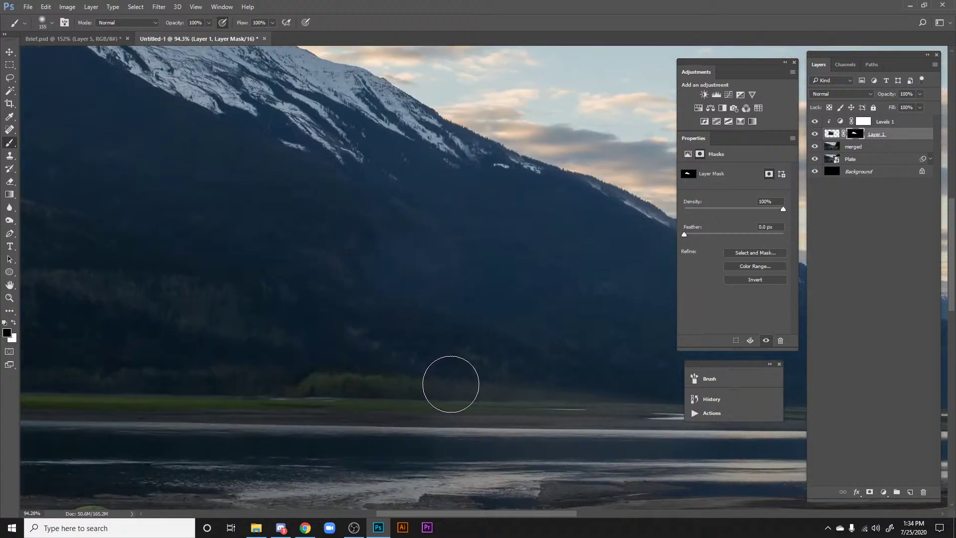
{"action": "mouse_move", "coordinate": [420, 344]}
{"action": "left_mouse_down"}
{"action": "mouse_move", "coordinate": [500, 373]}
{"action": "mouse_move", "coordinate": [528, 395]}
{"action": "left_mouse_up"}
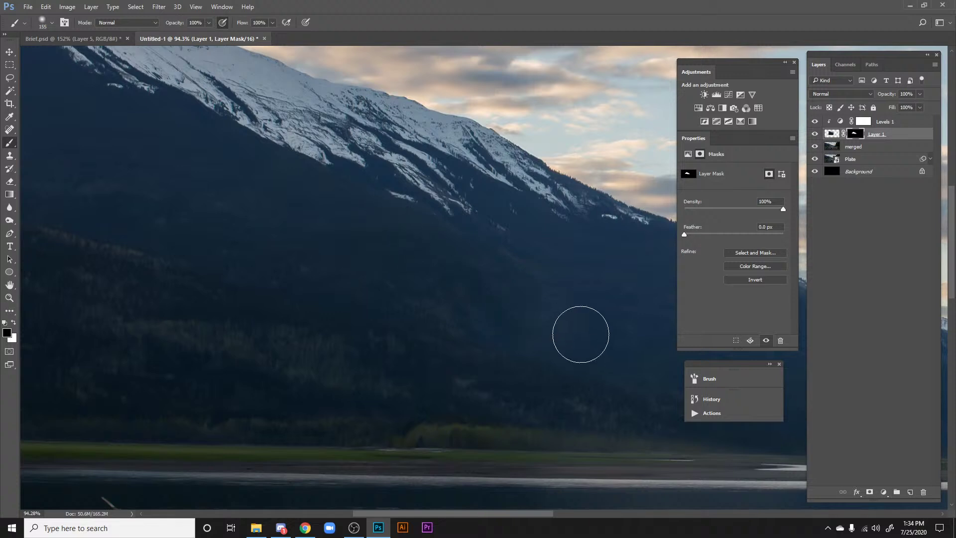
{"action": "left_click_drag", "start_coordinate": [508, 341], "coordinate": [386, 278]}
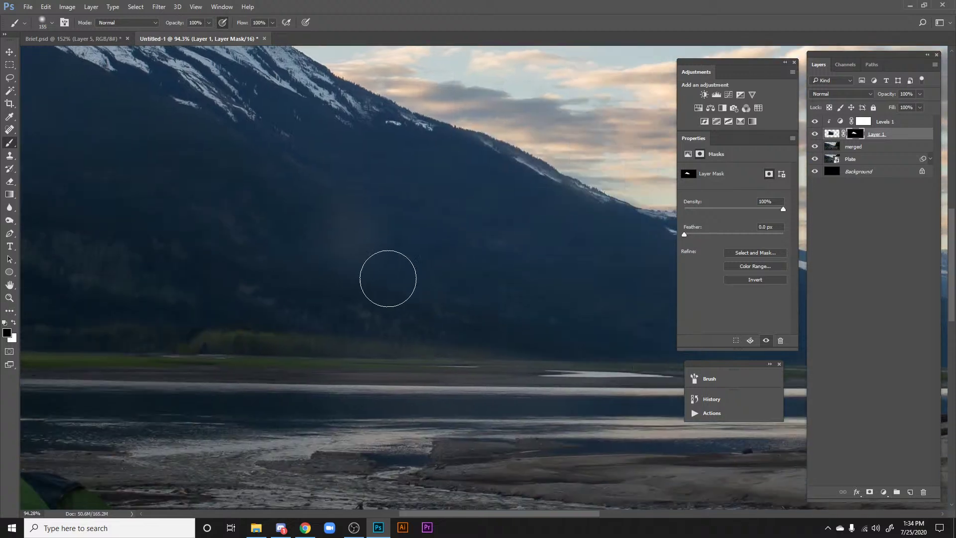
{"action": "key", "text": "x"}
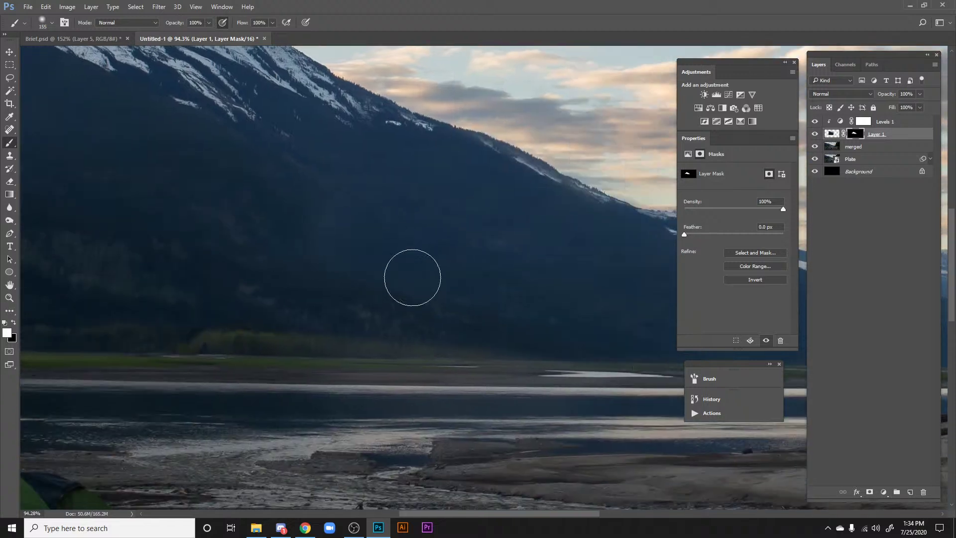
Step: Raise the highlight input level of the Levels 1 adjustment to 220
{"action": "left_click_drag", "start_coordinate": [411, 321], "coordinate": [335, 426]}
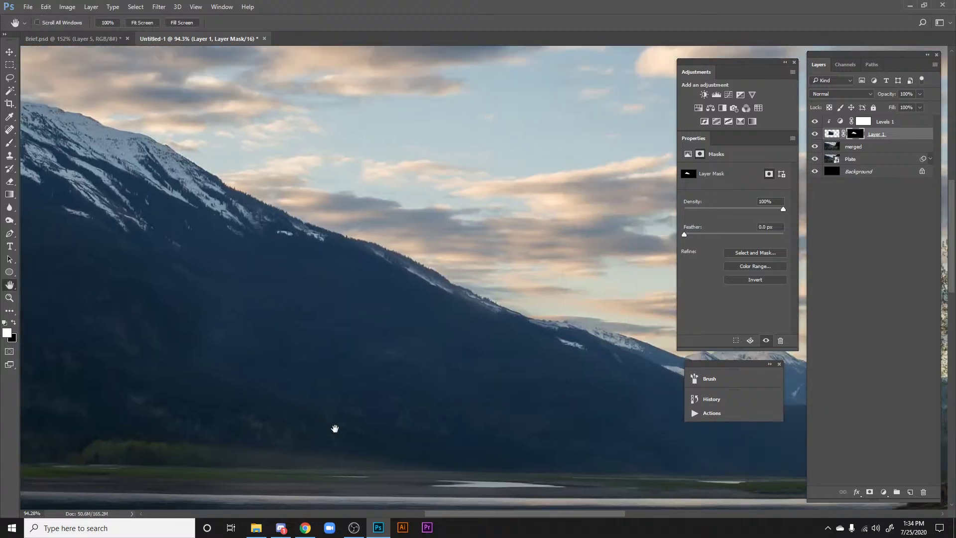
{"action": "scroll", "coordinate": [184, 371], "scroll_direction": "down", "scroll_amount": 2}
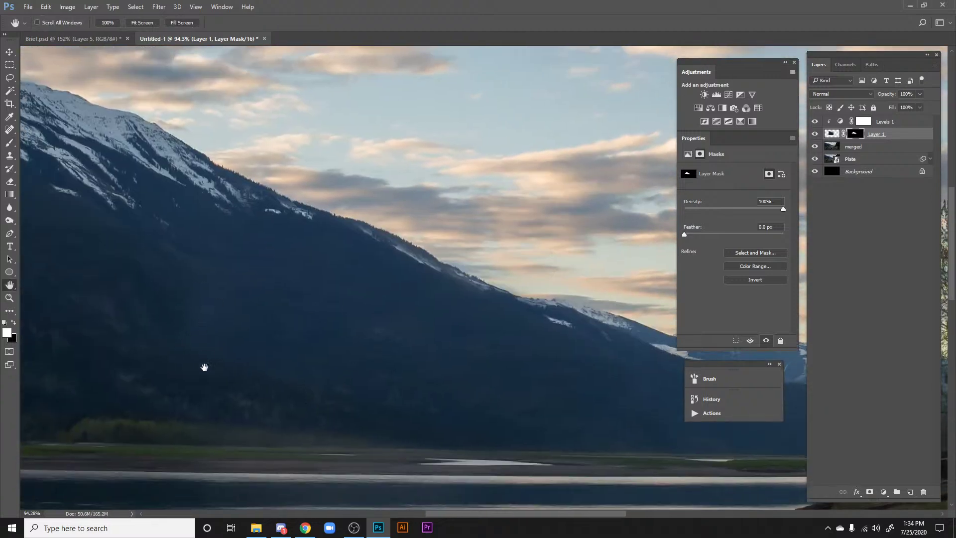
{"action": "left_click", "coordinate": [889, 123]}
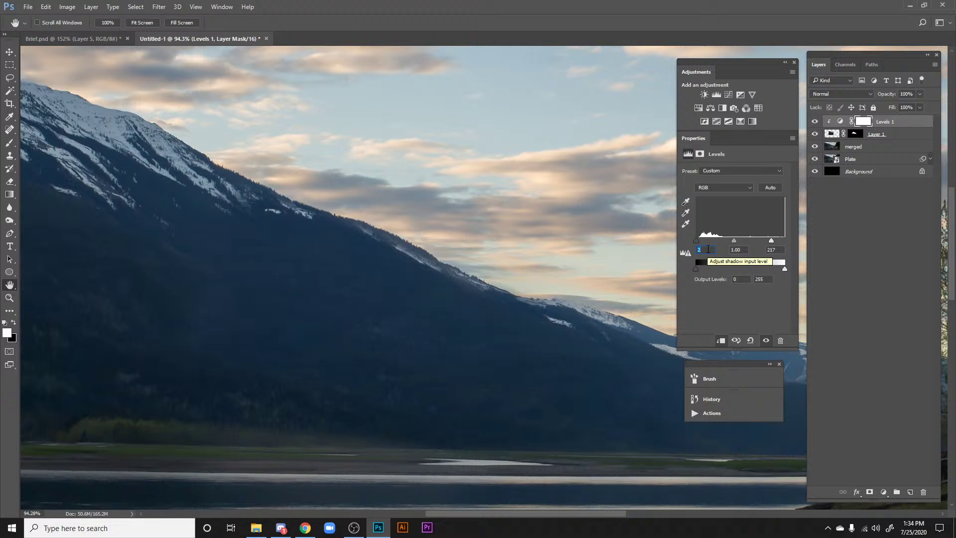
{"action": "scroll", "coordinate": [519, 196], "scroll_direction": "down", "scroll_amount": 2}
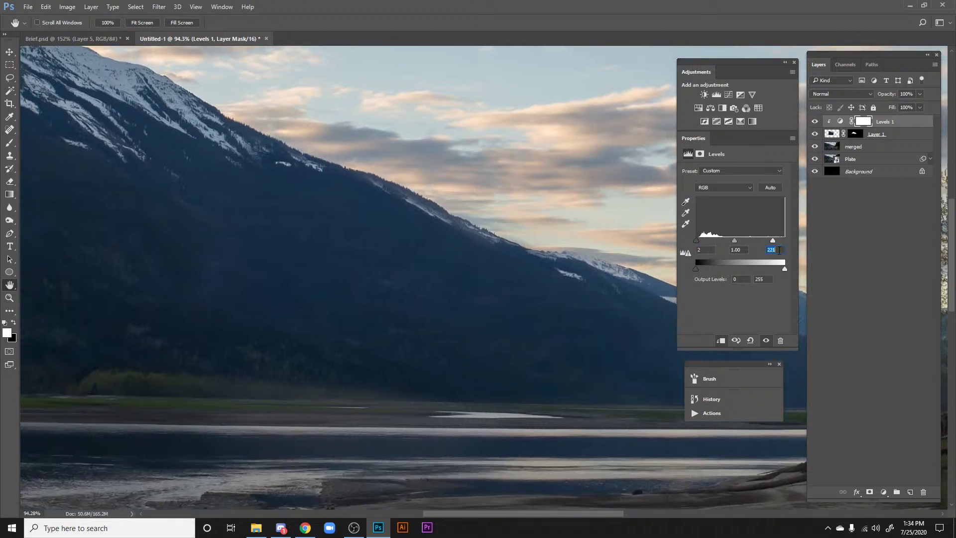
{"action": "key", "text": "Down"}
{"action": "key", "text": "Down"}
Step: View the whole photo and compare it with and without Layer 1's flare patch
{"action": "left_click_drag", "start_coordinate": [565, 263], "coordinate": [413, 282]}
{"action": "left_click_drag", "start_coordinate": [475, 297], "coordinate": [408, 301]}
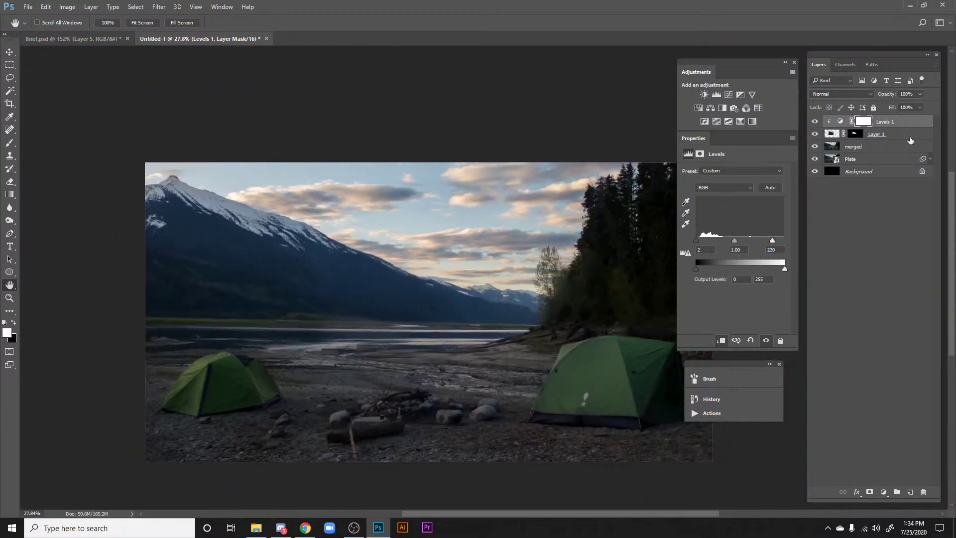
{"action": "left_click", "coordinate": [815, 134]}
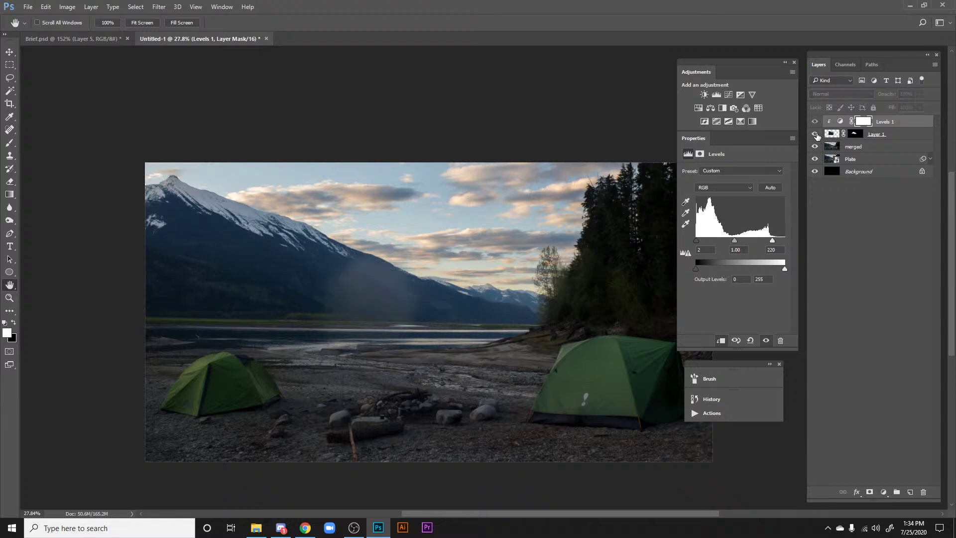
{"action": "left_click", "coordinate": [816, 135]}
{"action": "left_click", "coordinate": [816, 135]}
{"action": "left_click", "coordinate": [815, 135]}
{"action": "left_click", "coordinate": [815, 134]}
{"action": "left_click", "coordinate": [815, 134]}
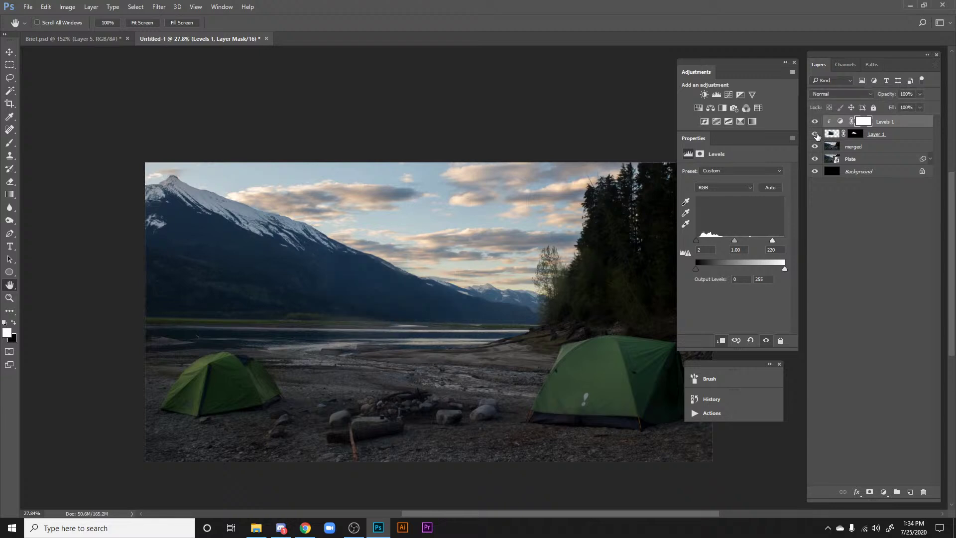
Step: Hide Layer 1 and add a Hue/Saturation adjustment at the top of the stack with Saturation at -100
{"action": "left_click", "coordinate": [815, 134]}
{"action": "left_click_drag", "start_coordinate": [285, 258], "coordinate": [310, 248]}
{"action": "left_click_drag", "start_coordinate": [424, 289], "coordinate": [508, 295]}
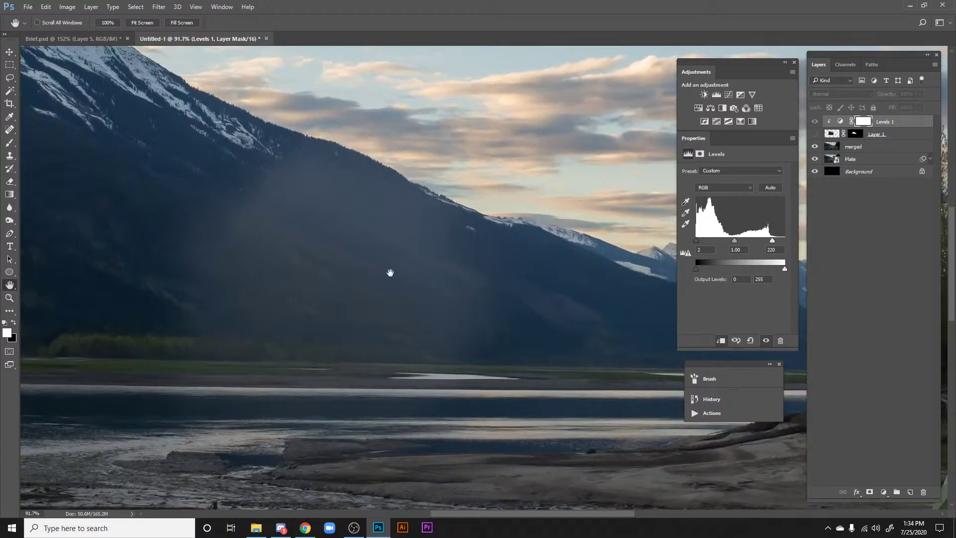
{"action": "left_click_drag", "start_coordinate": [390, 272], "coordinate": [448, 266]}
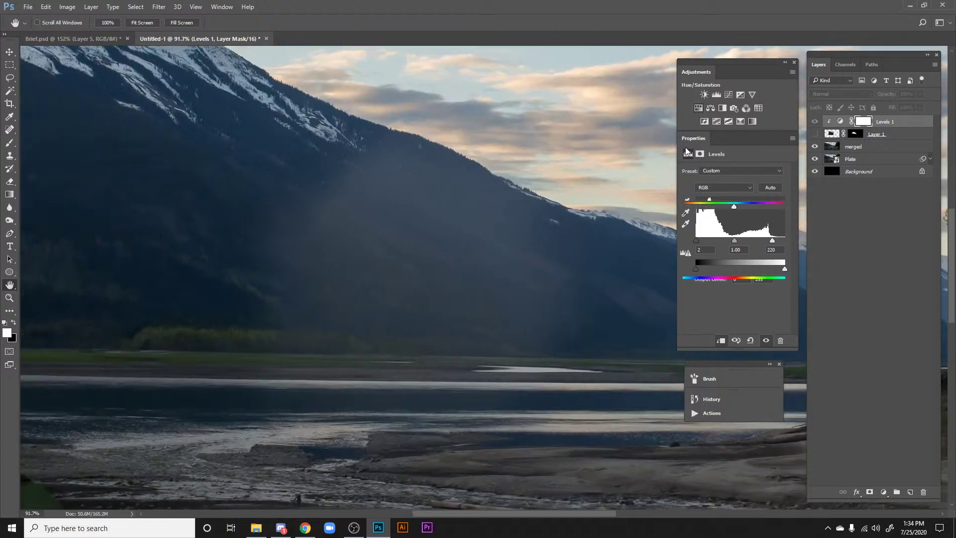
{"action": "left_click", "coordinate": [699, 108]}
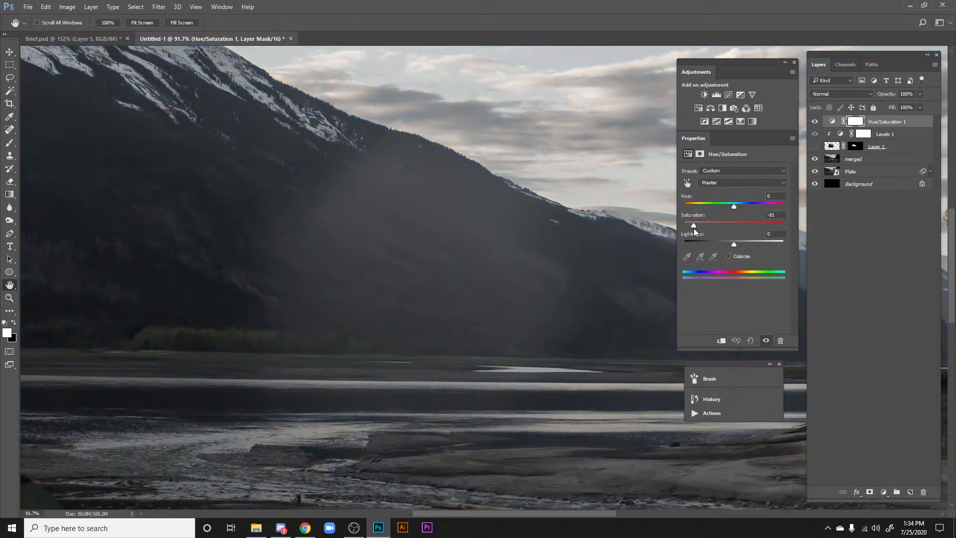
{"action": "left_click_drag", "start_coordinate": [694, 228], "coordinate": [686, 228]}
Step: Add a Curves adjustment directly above the merged layer and select it for editing
{"action": "left_click", "coordinate": [885, 160]}
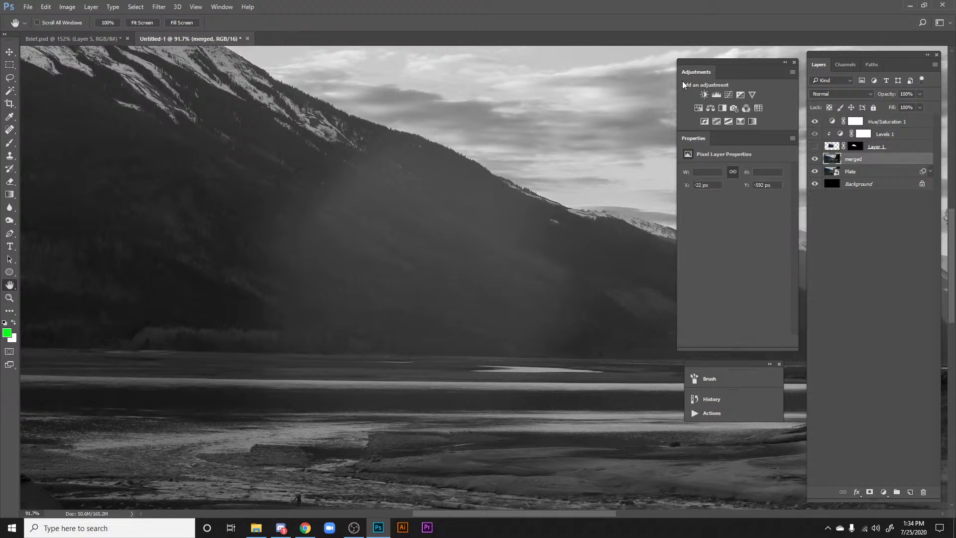
{"action": "left_click", "coordinate": [733, 94]}
{"action": "left_click_drag", "start_coordinate": [466, 171], "coordinate": [445, 201]}
{"action": "left_click", "coordinate": [850, 126]}
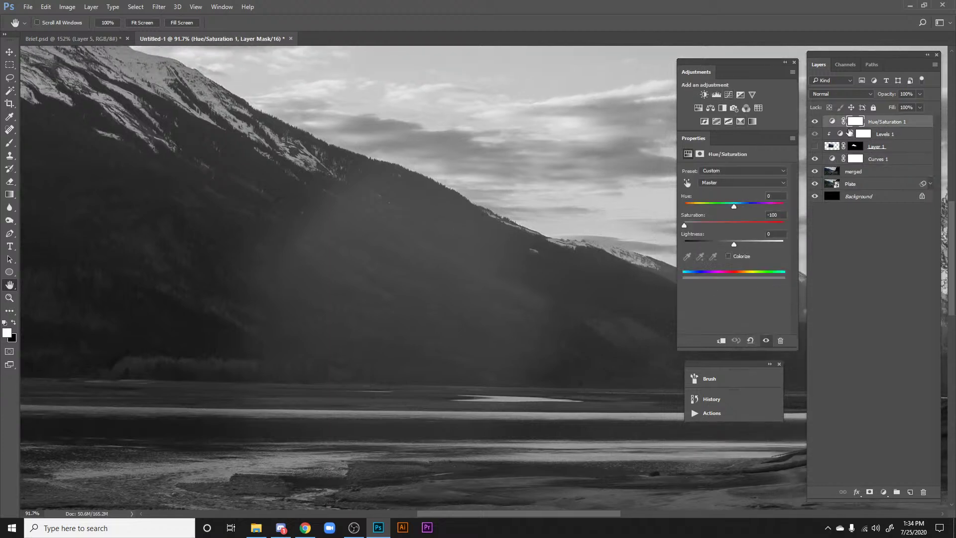
{"action": "left_click", "coordinate": [892, 163]}
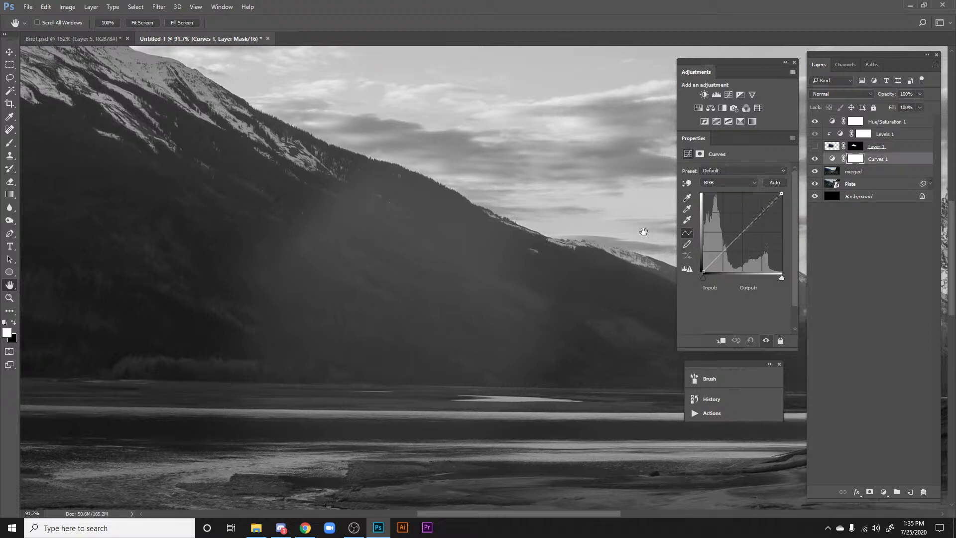
Step: Lasso the hazy flare area on the mountain, restrict the Curves 1 mask to it, and deselect
{"action": "key", "text": "l"}
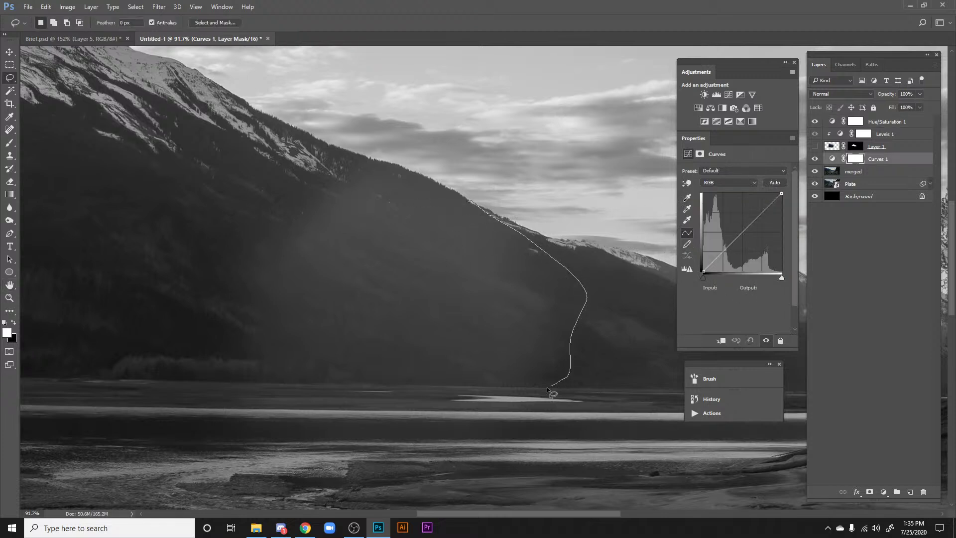
{"action": "left_click_drag", "start_coordinate": [547, 389], "coordinate": [294, 387]}
{"action": "left_click_drag", "start_coordinate": [262, 259], "coordinate": [350, 166]}
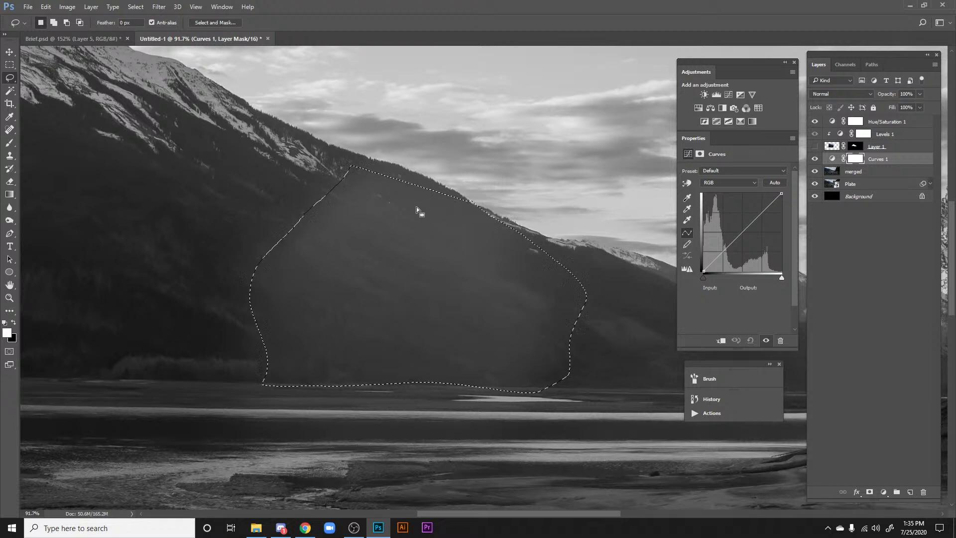
{"action": "key", "text": "ctrl+d"}
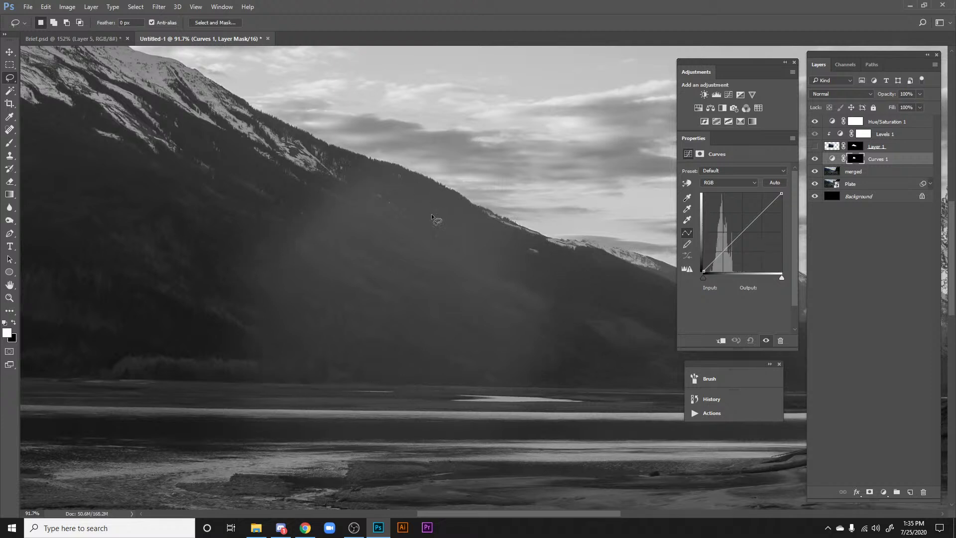
Step: Darken the flare area with Curves 1 by lowering the white endpoint to output 219, pulling down the shadows and lifting the upper tones
{"action": "key", "text": "h"}
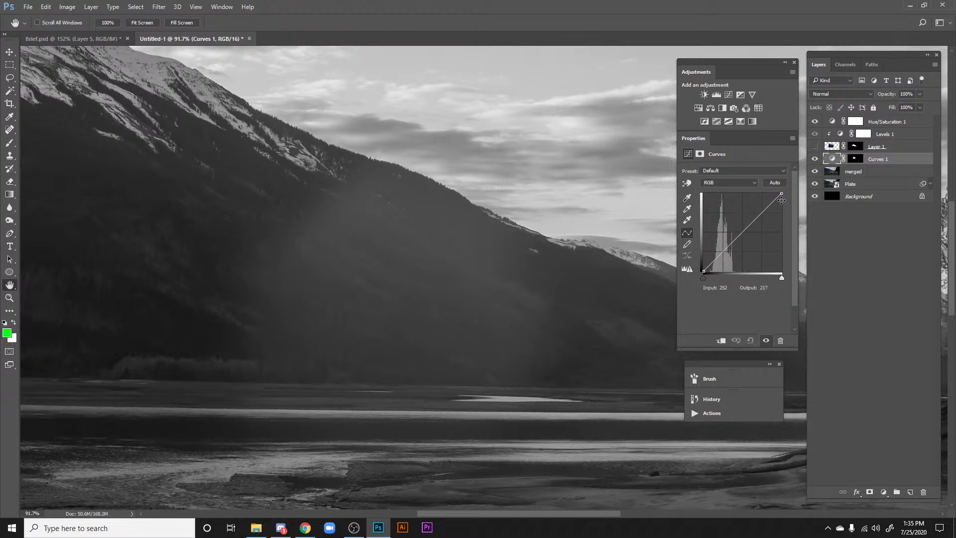
{"action": "left_click_drag", "start_coordinate": [782, 201], "coordinate": [784, 208]}
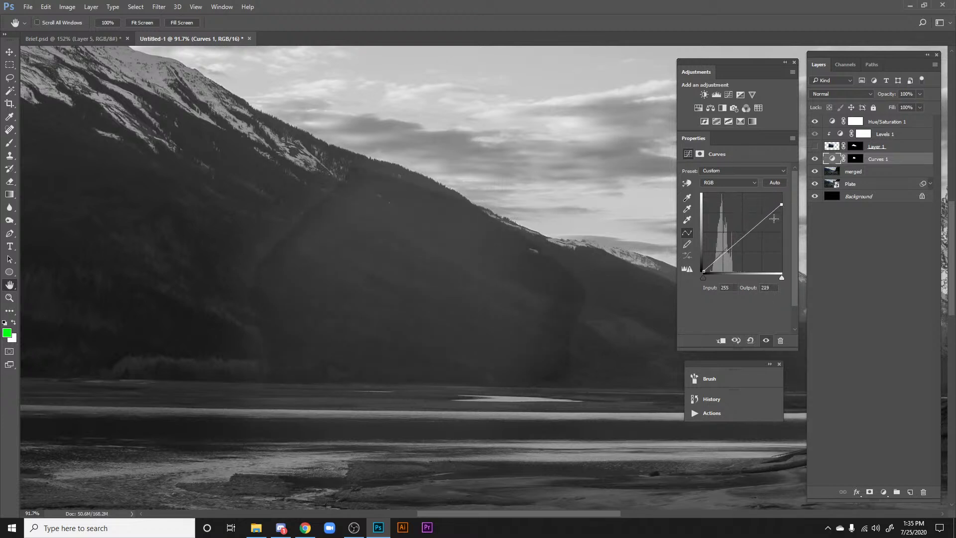
{"action": "left_click_drag", "start_coordinate": [717, 261], "coordinate": [719, 263]}
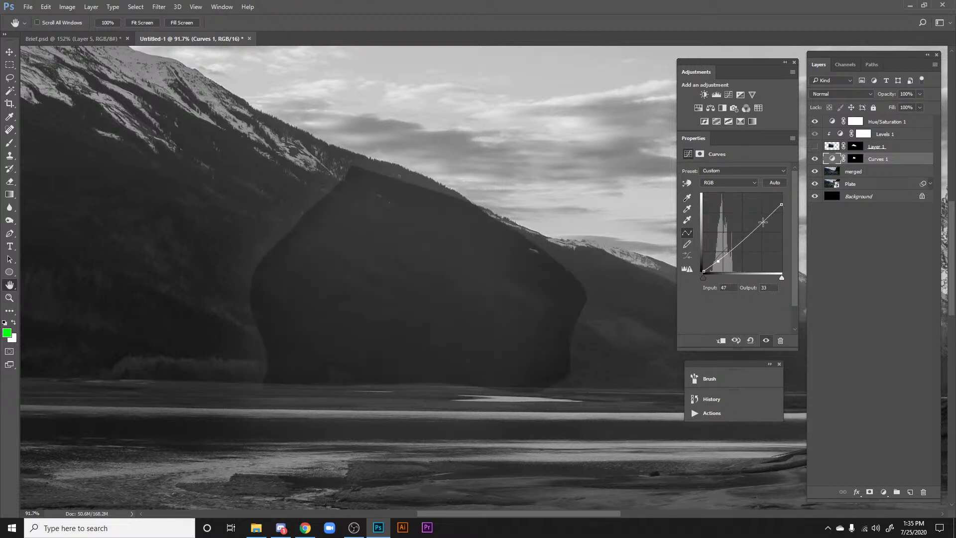
{"action": "left_click_drag", "start_coordinate": [763, 222], "coordinate": [761, 219]}
{"action": "left_click_drag", "start_coordinate": [721, 263], "coordinate": [723, 262]}
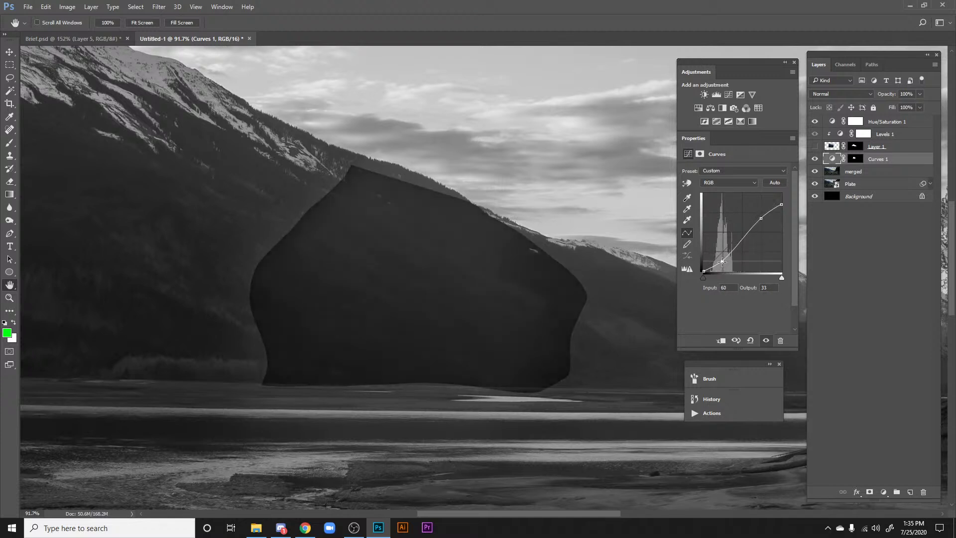
Step: Set the Hue/Saturation 1 adjustment's Saturation to +75 to exaggerate the color differences
{"action": "left_click", "coordinate": [838, 124]}
{"action": "left_click", "coordinate": [772, 223]}
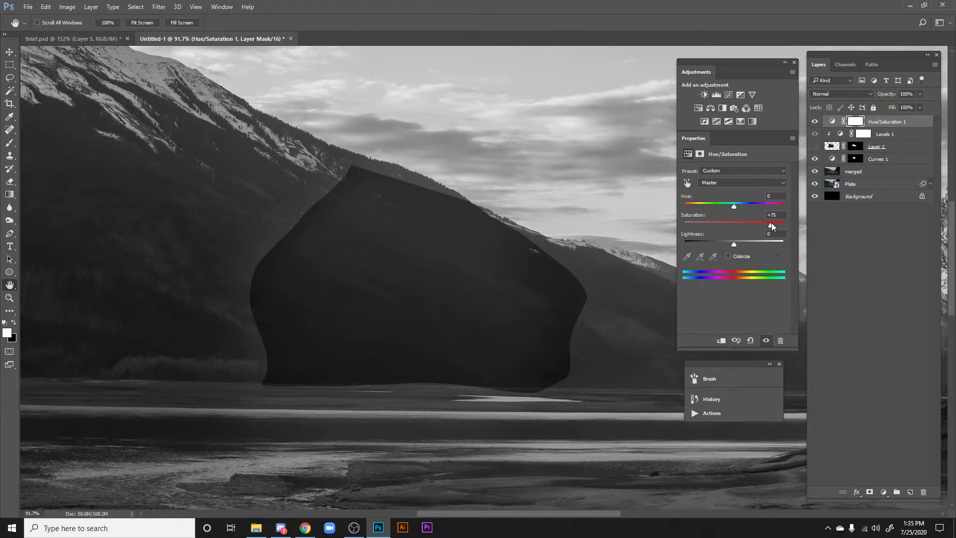
{"action": "left_click", "coordinate": [832, 124]}
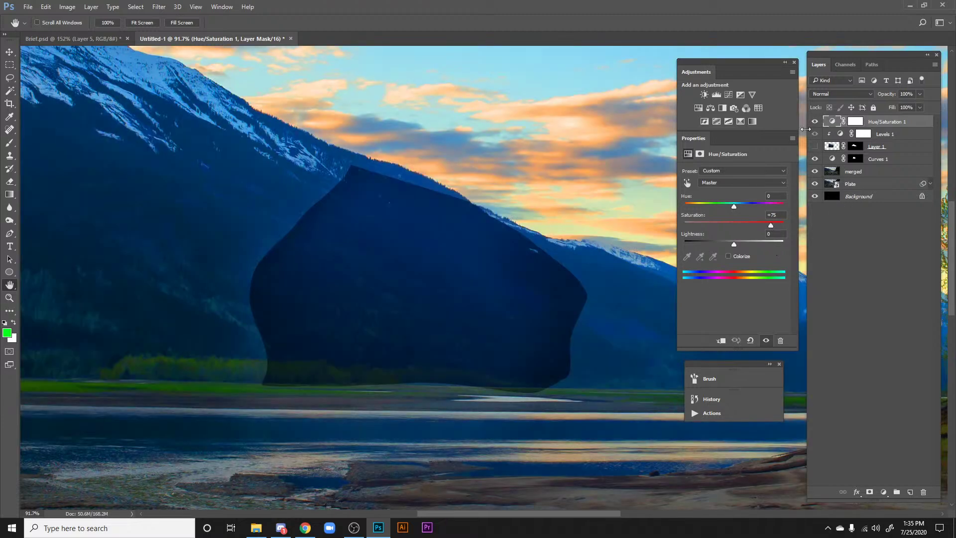
Step: Move the Curves 1 shadow point to input 55, output 36, and compare the flare area with the adjustment off and on
{"action": "left_click_drag", "start_coordinate": [528, 275], "coordinate": [560, 232]}
{"action": "left_click", "coordinate": [836, 134]}
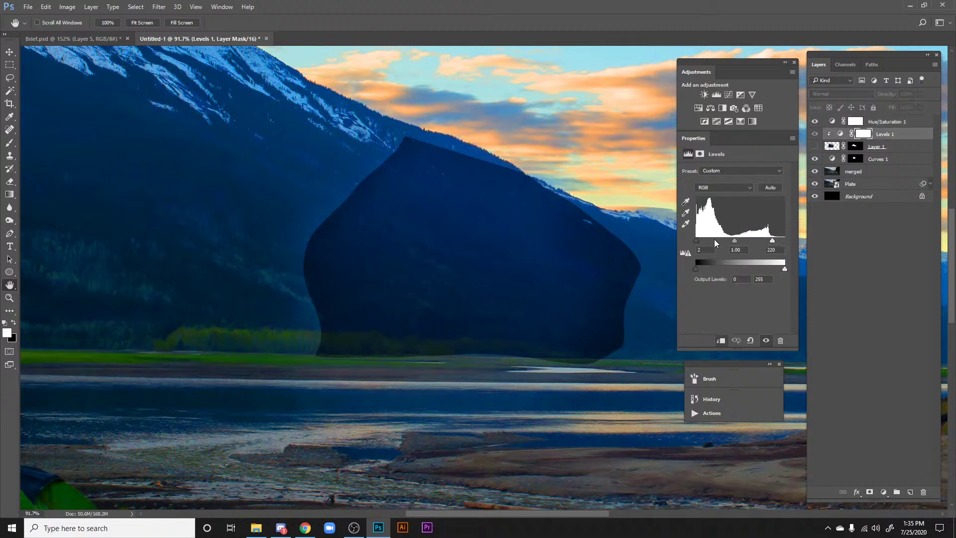
{"action": "left_click", "coordinate": [835, 158]}
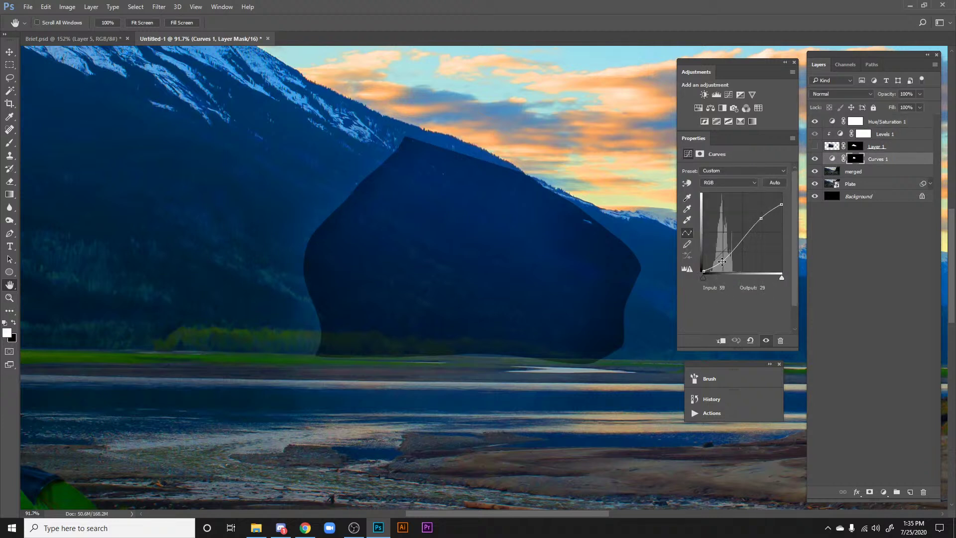
{"action": "left_click_drag", "start_coordinate": [722, 262], "coordinate": [719, 257]}
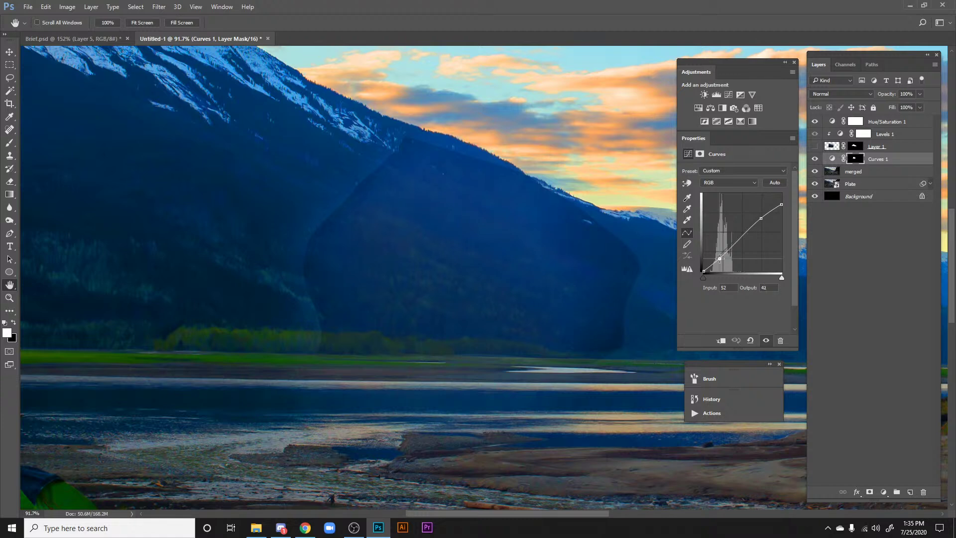
{"action": "left_click_drag", "start_coordinate": [364, 244], "coordinate": [181, 210]}
{"action": "left_click", "coordinate": [815, 159]}
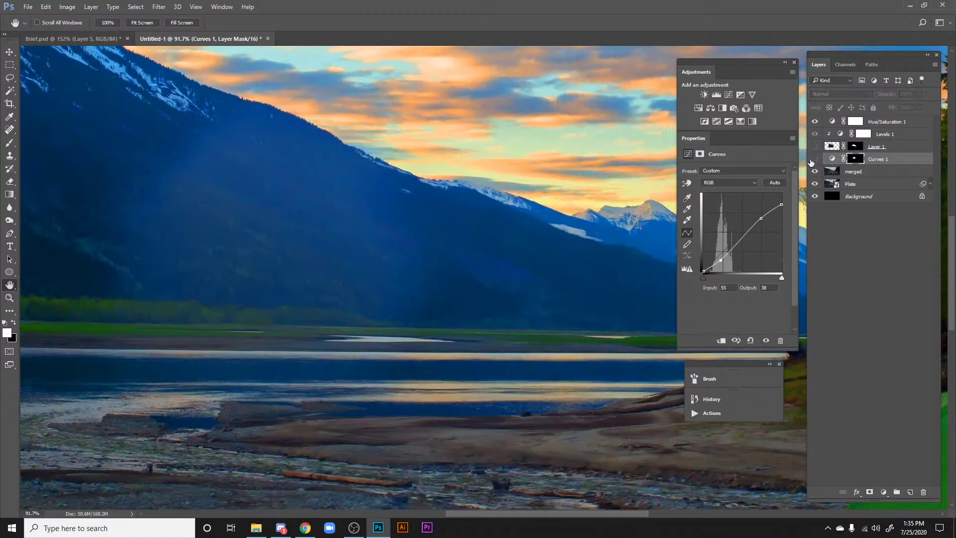
{"action": "left_click", "coordinate": [814, 159]}
Step: Boost the green channel of the Curves 1 adjustment slightly by moving its white endpoint inward
{"action": "left_click_drag", "start_coordinate": [425, 205], "coordinate": [553, 257]}
{"action": "left_click", "coordinate": [732, 184]}
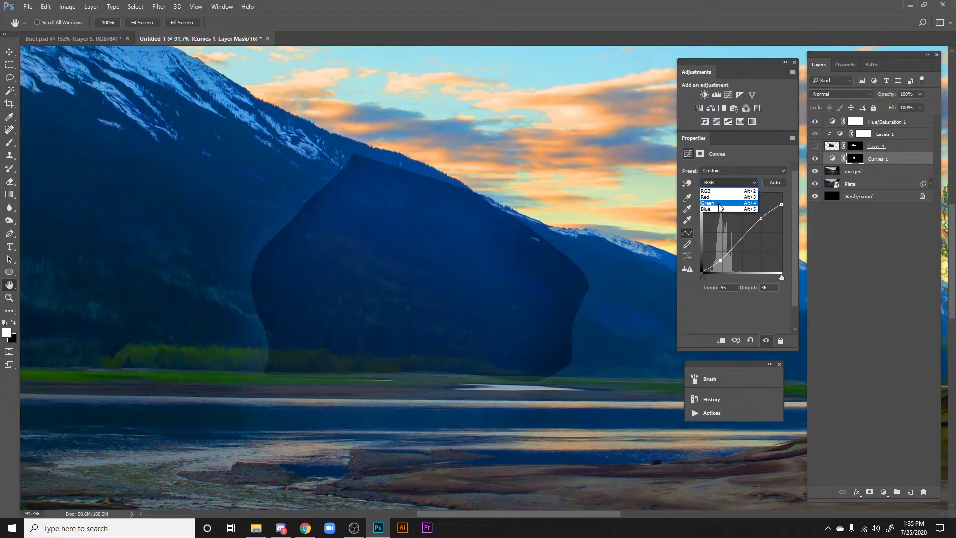
{"action": "left_click", "coordinate": [722, 209]}
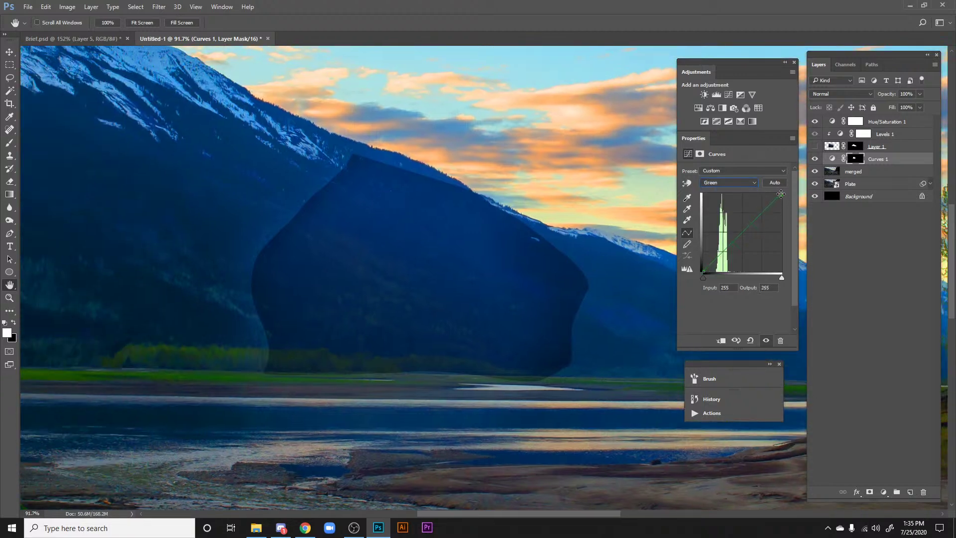
{"action": "left_click_drag", "start_coordinate": [781, 194], "coordinate": [779, 194]}
Step: Fill the Curves 1 mask with black, and paint it white over the hazy flare area using a soft 155 px brush at 100% opacity
{"action": "left_click", "coordinate": [856, 160]}
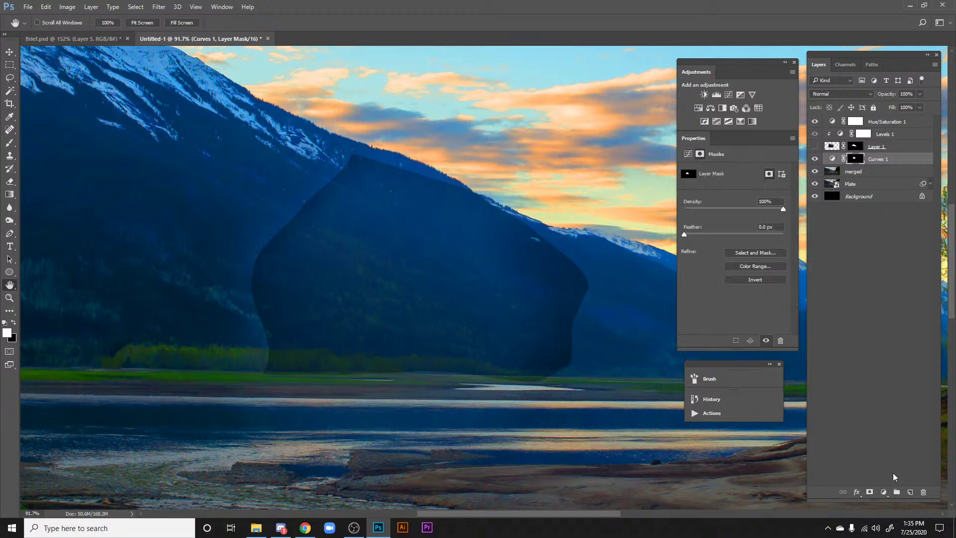
{"action": "key", "text": "ctrl+BackSpace"}
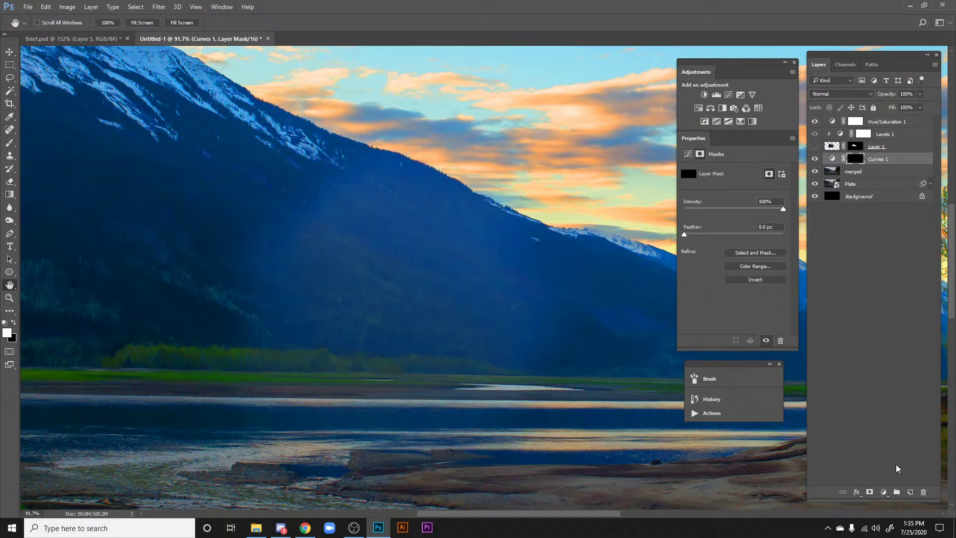
{"action": "key", "text": "b"}
{"action": "mouse_move", "coordinate": [357, 242]}
{"action": "left_mouse_down"}
{"action": "mouse_move", "coordinate": [378, 232]}
{"action": "mouse_move", "coordinate": [530, 307]}
{"action": "mouse_move", "coordinate": [444, 229]}
{"action": "mouse_move", "coordinate": [335, 175]}
{"action": "left_mouse_up"}
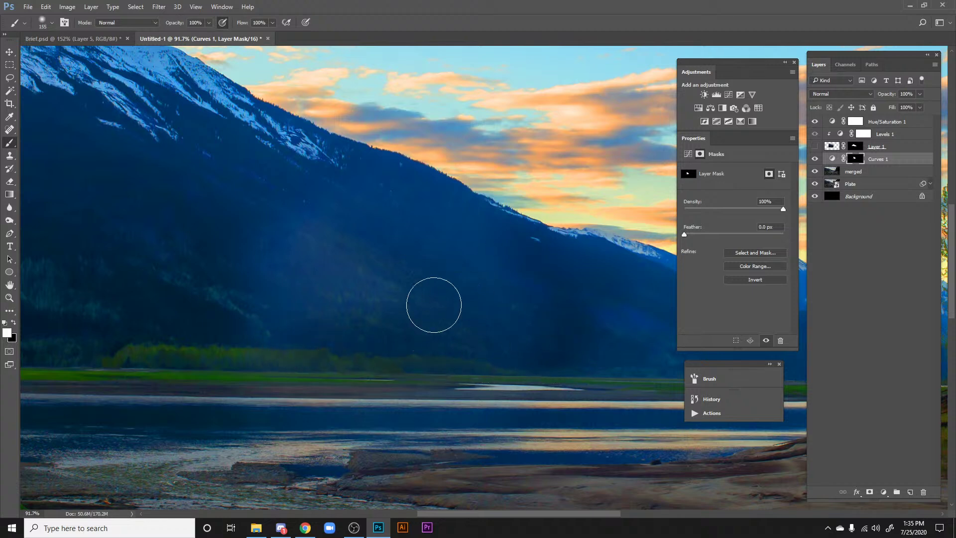
{"action": "left_click_drag", "start_coordinate": [468, 304], "coordinate": [264, 249]}
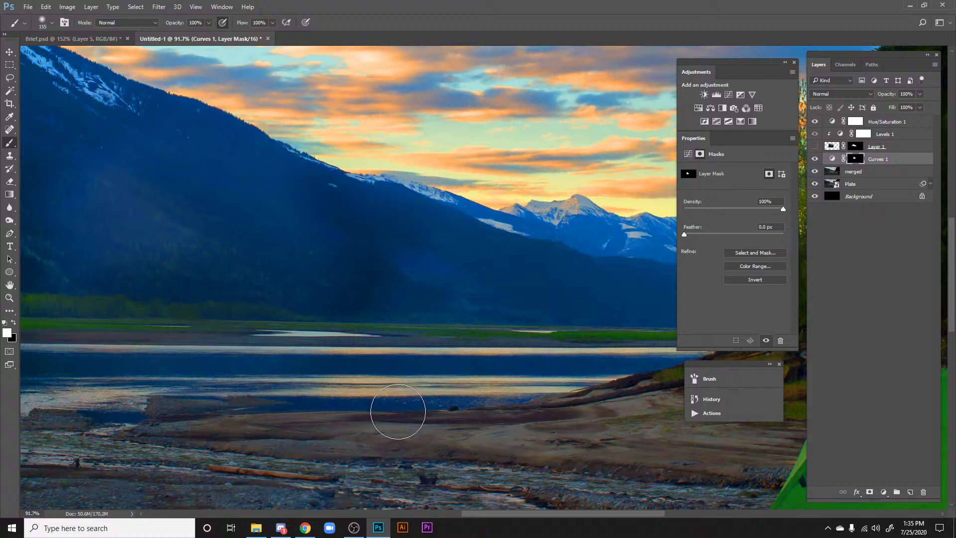
{"action": "left_click_drag", "start_coordinate": [212, 207], "coordinate": [331, 335]}
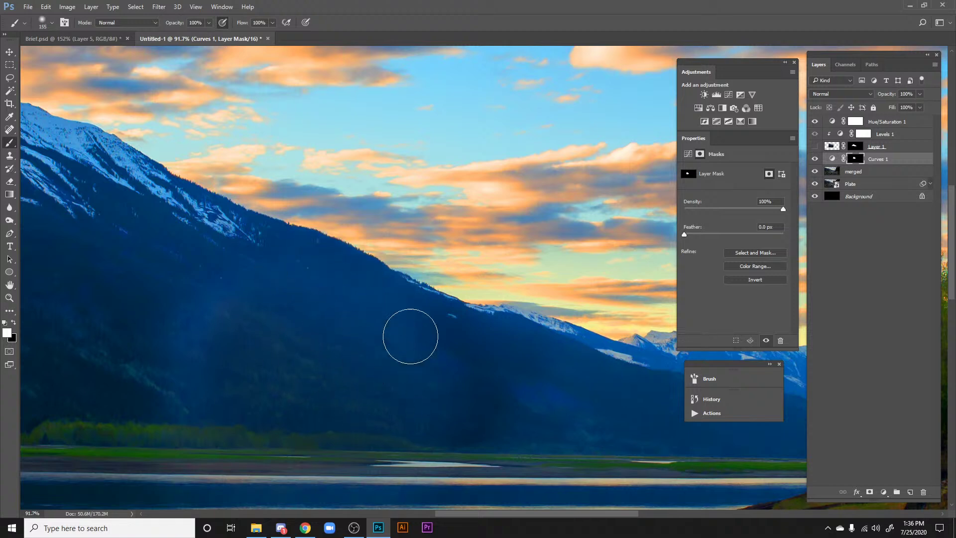
Step: Blend the Curves 1 mask around the flare at 13% brush opacity, alternating between black and white paint
{"action": "key", "text": "x"}
{"action": "key", "text": "Return"}
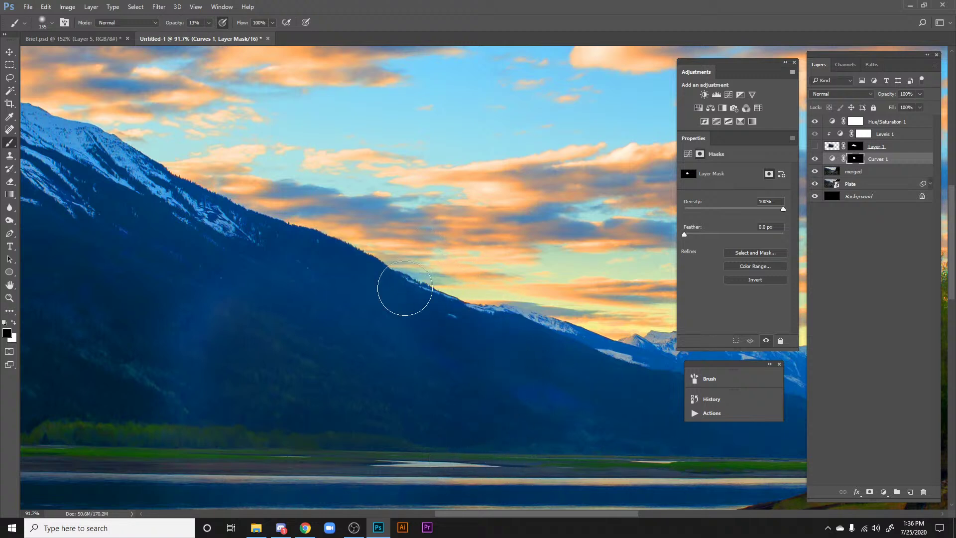
{"action": "key", "text": "x"}
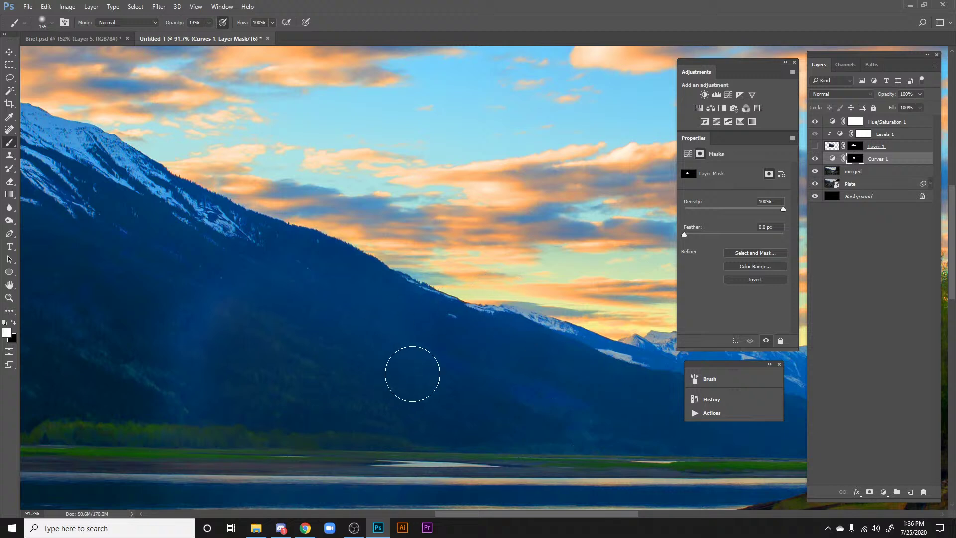
{"action": "key", "text": "space"}
{"action": "mouse_move", "coordinate": [330, 334]}
{"action": "left_mouse_down"}
{"action": "mouse_move", "coordinate": [364, 335]}
{"action": "mouse_move", "coordinate": [467, 304]}
{"action": "left_mouse_up"}
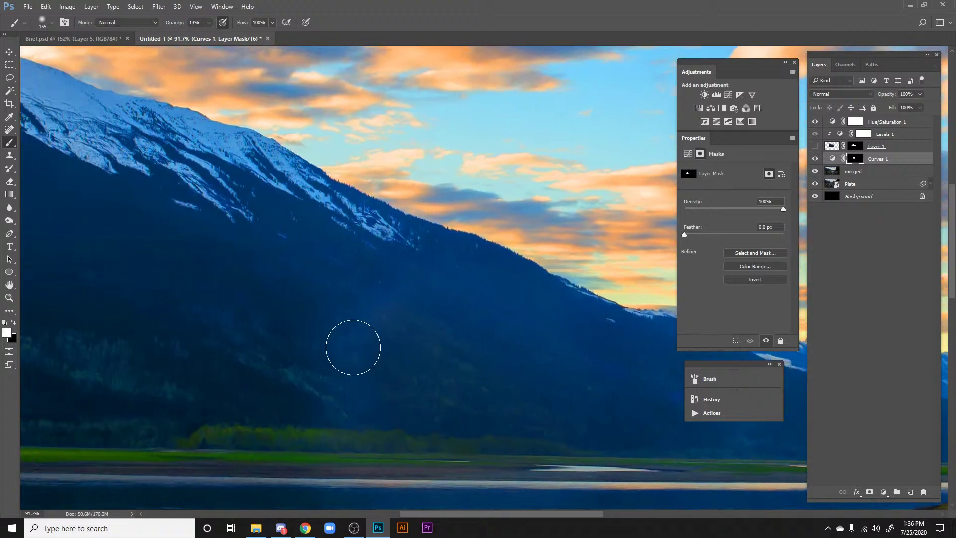
{"action": "right_click", "coordinate": [348, 348]}
{"action": "key", "text": "Escape"}
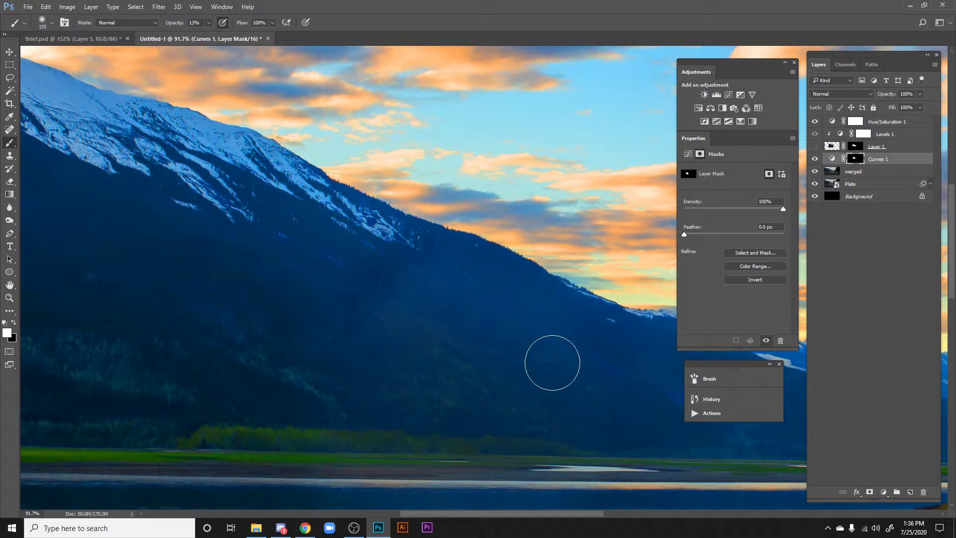
{"action": "key", "text": "x"}
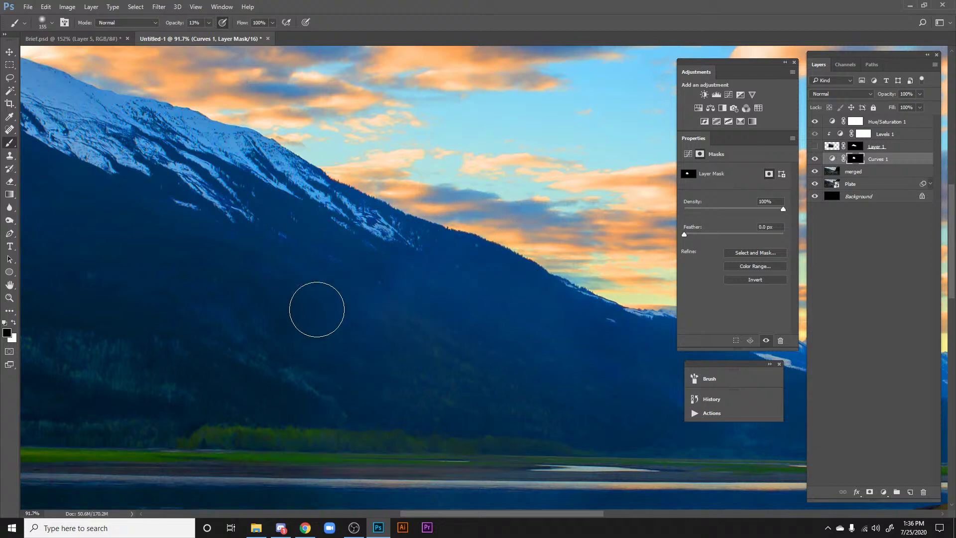
{"action": "left_click_drag", "start_coordinate": [316, 309], "coordinate": [258, 216]}
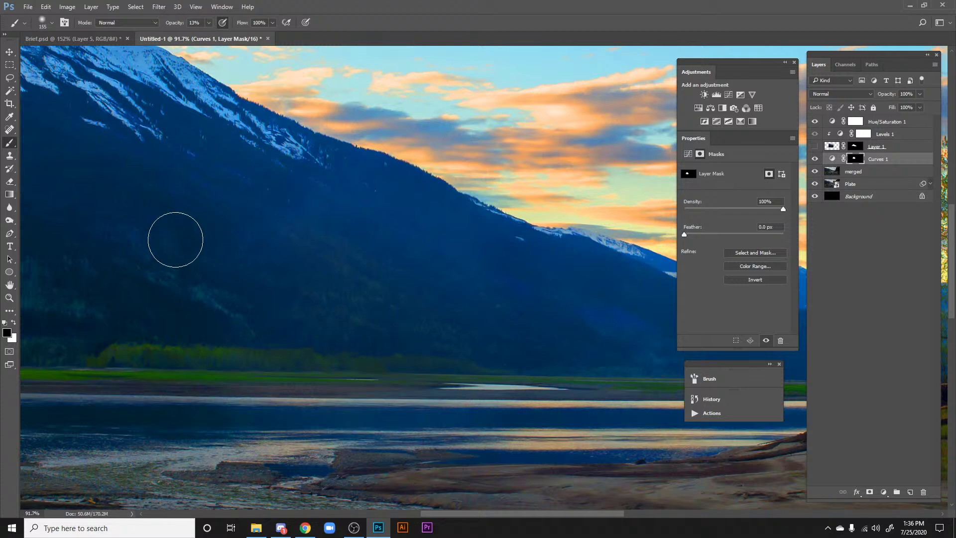
{"action": "key", "text": "x"}
{"action": "key", "text": "space"}
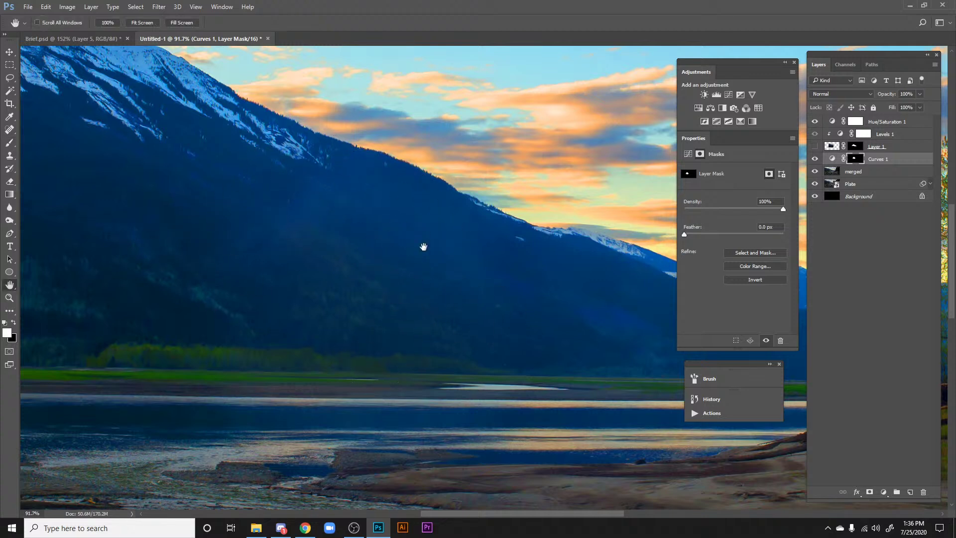
{"action": "left_click_drag", "start_coordinate": [424, 247], "coordinate": [441, 307]}
Step: Hide the Hue/Saturation 1 layer and move the Curves 1 shadow point to input 47, output 34
{"action": "left_click", "coordinate": [815, 122]}
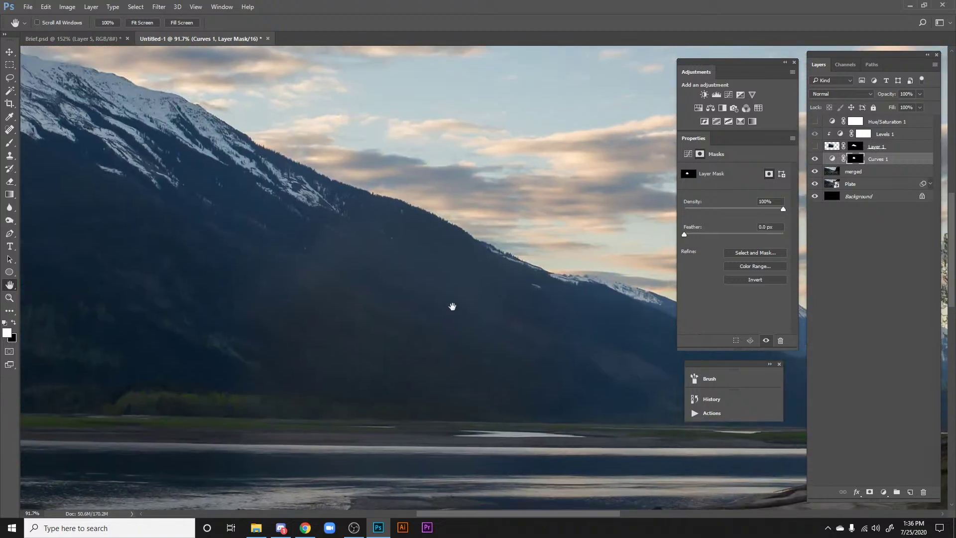
{"action": "left_click_drag", "start_coordinate": [496, 277], "coordinate": [663, 270]}
{"action": "left_click", "coordinate": [833, 159]}
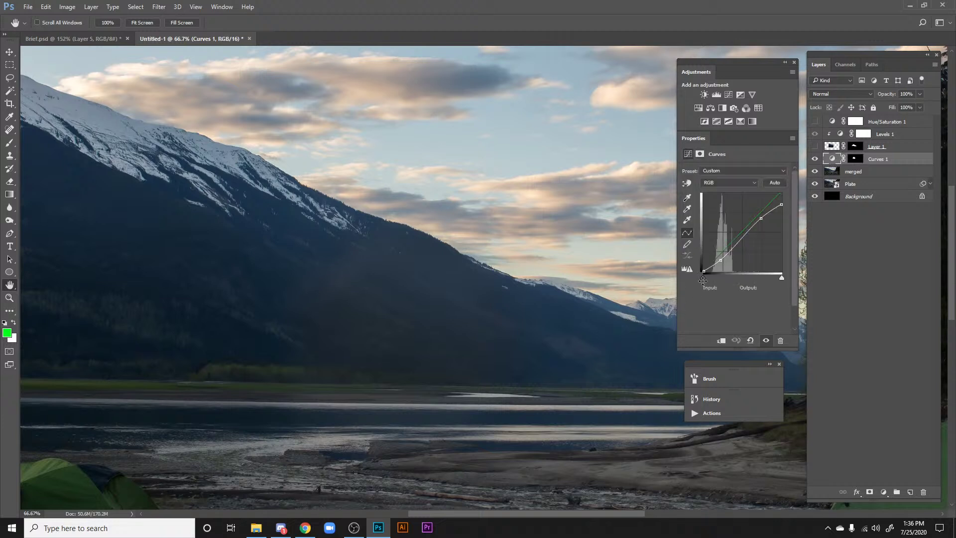
{"action": "left_click_drag", "start_coordinate": [720, 262], "coordinate": [718, 263]}
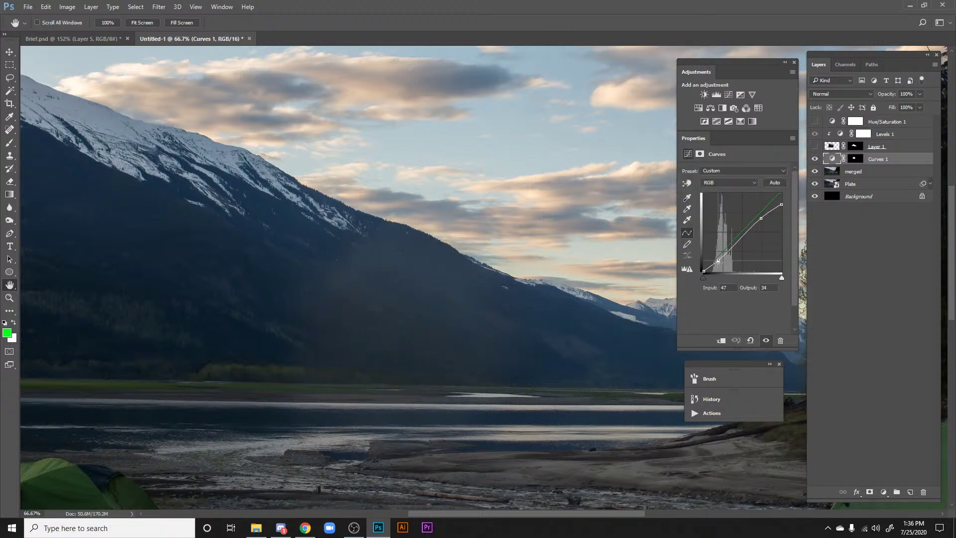
Step: Move the Curves 1 green channel's white endpoint further inward and try adjusting the red channel's white endpoint
{"action": "left_click", "coordinate": [717, 202]}
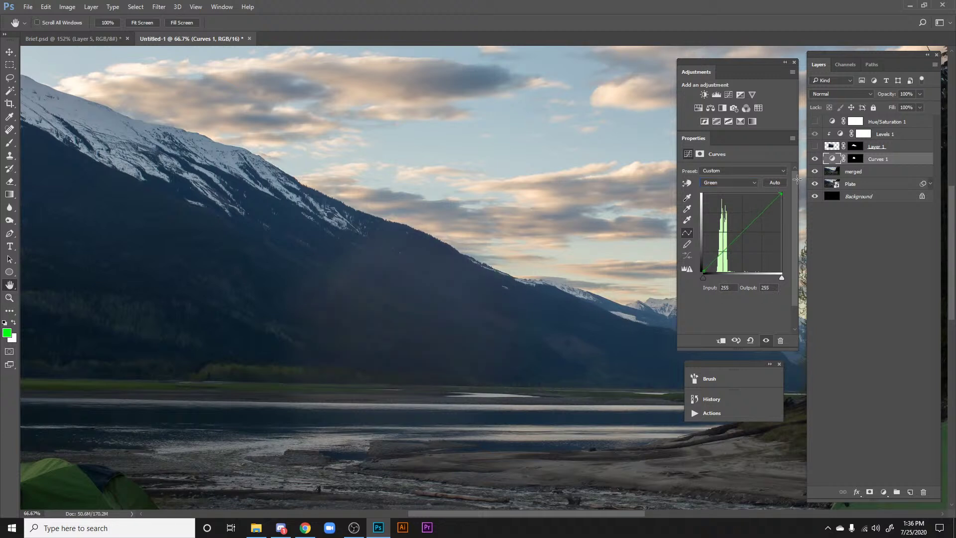
{"action": "left_click_drag", "start_coordinate": [781, 194], "coordinate": [776, 194]}
{"action": "left_click", "coordinate": [721, 183]}
{"action": "left_click", "coordinate": [711, 198]}
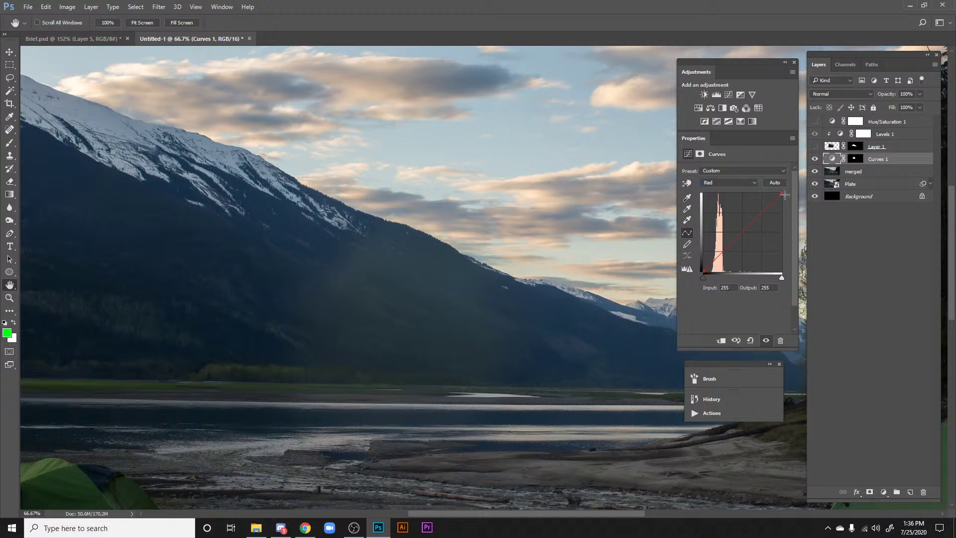
{"action": "left_click_drag", "start_coordinate": [785, 195], "coordinate": [788, 206]}
Step: Inspect the flare area with Curves 1, and replace it with the Layer 1 patch by hiding Curves 1 and showing Layer 1
{"action": "left_click_drag", "start_coordinate": [499, 214], "coordinate": [518, 174]}
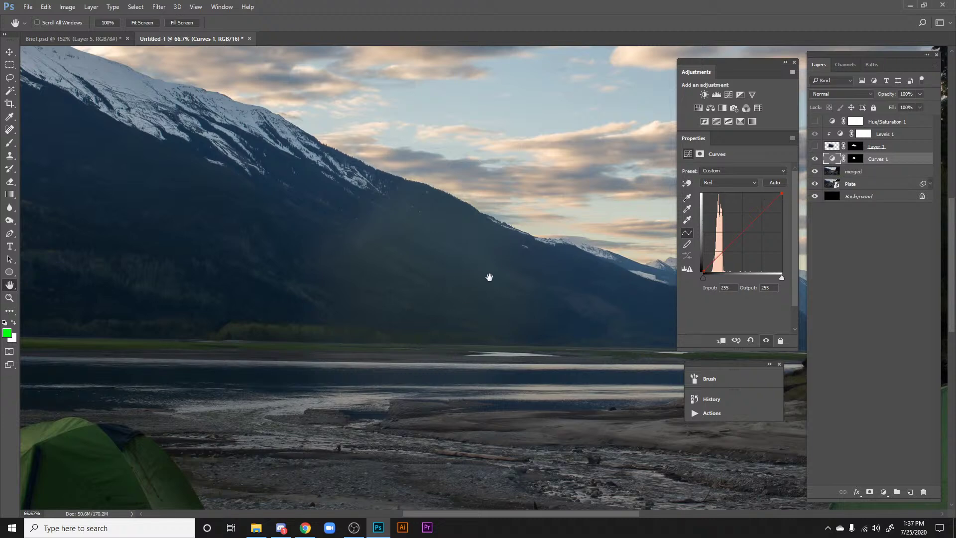
{"action": "left_click_drag", "start_coordinate": [484, 289], "coordinate": [465, 297]}
{"action": "left_click_drag", "start_coordinate": [396, 290], "coordinate": [333, 268]}
{"action": "left_click_drag", "start_coordinate": [410, 281], "coordinate": [400, 289]}
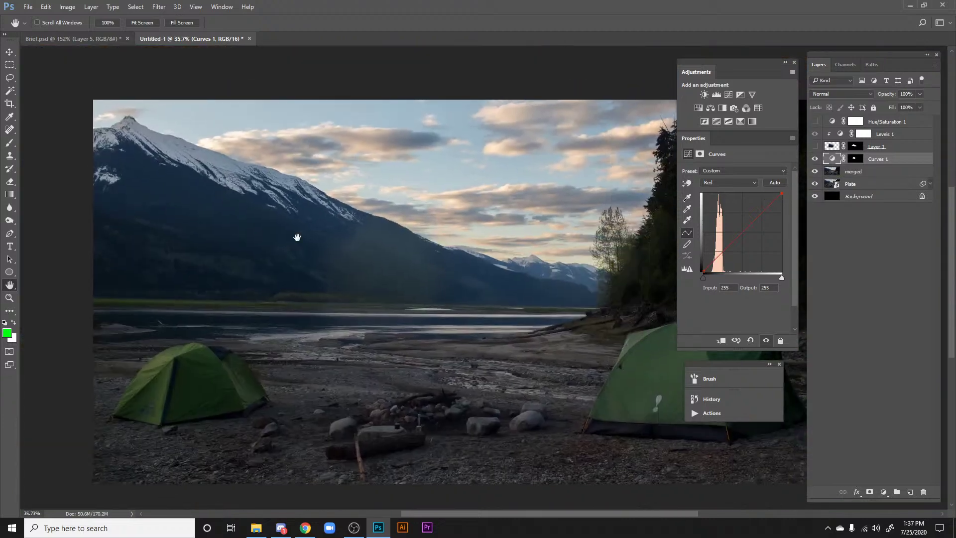
{"action": "scroll", "coordinate": [411, 316], "scroll_direction": "up", "scroll_amount": 5}
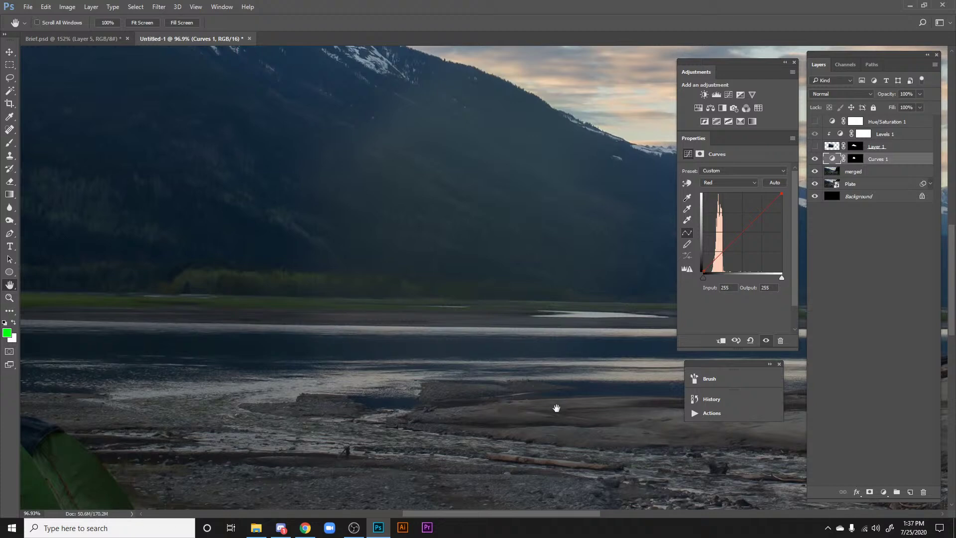
{"action": "scroll", "coordinate": [540, 400], "scroll_direction": "down", "scroll_amount": 4}
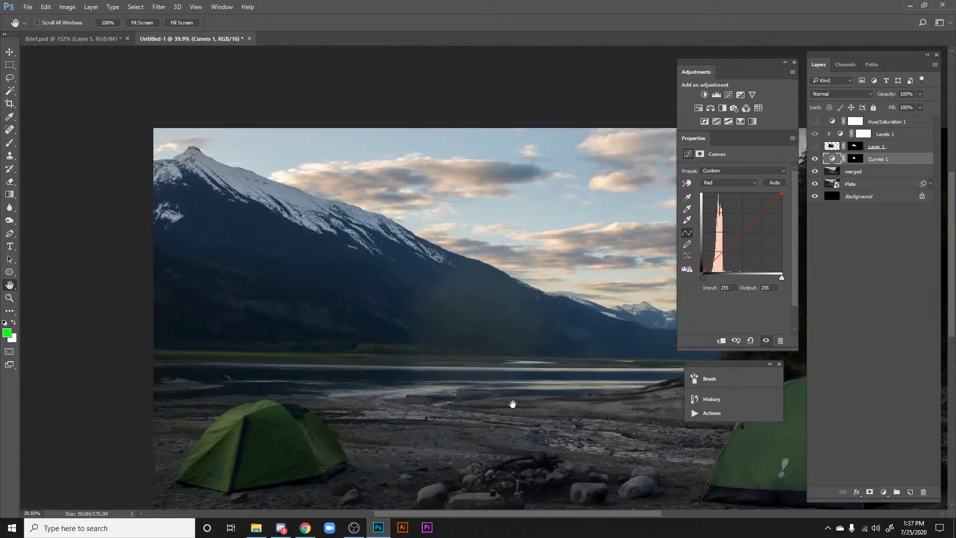
{"action": "left_click", "coordinate": [814, 159]}
{"action": "left_click", "coordinate": [815, 147]}
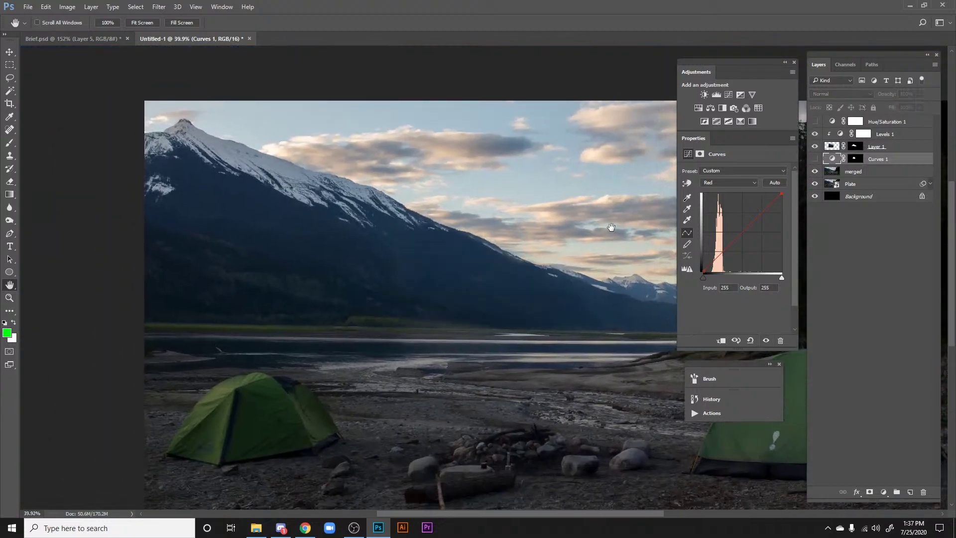
{"action": "left_click_drag", "start_coordinate": [526, 274], "coordinate": [483, 262]}
{"action": "left_click_drag", "start_coordinate": [405, 253], "coordinate": [508, 266]}
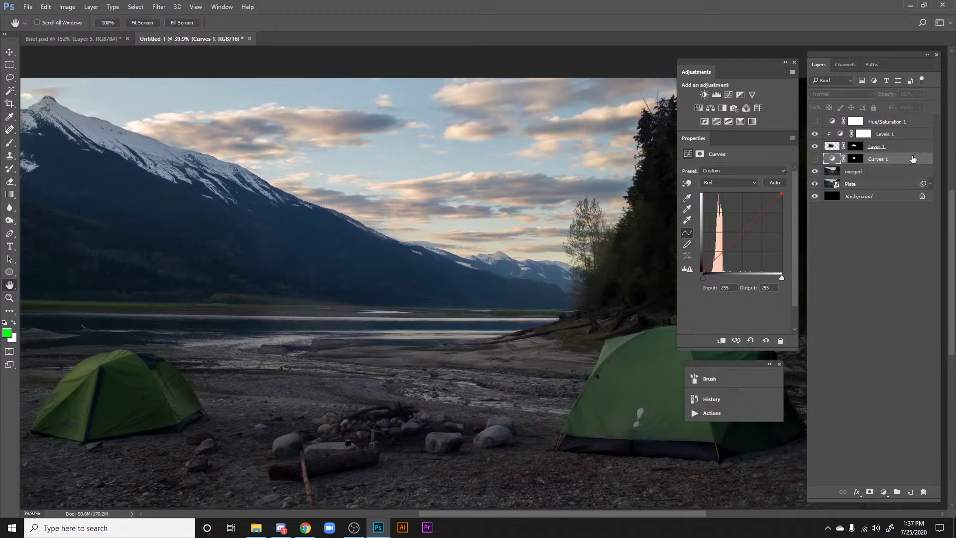
Step: Delete the Curves 1 and Hue/Saturation 1 adjustment layers
{"action": "key", "text": "Delete"}
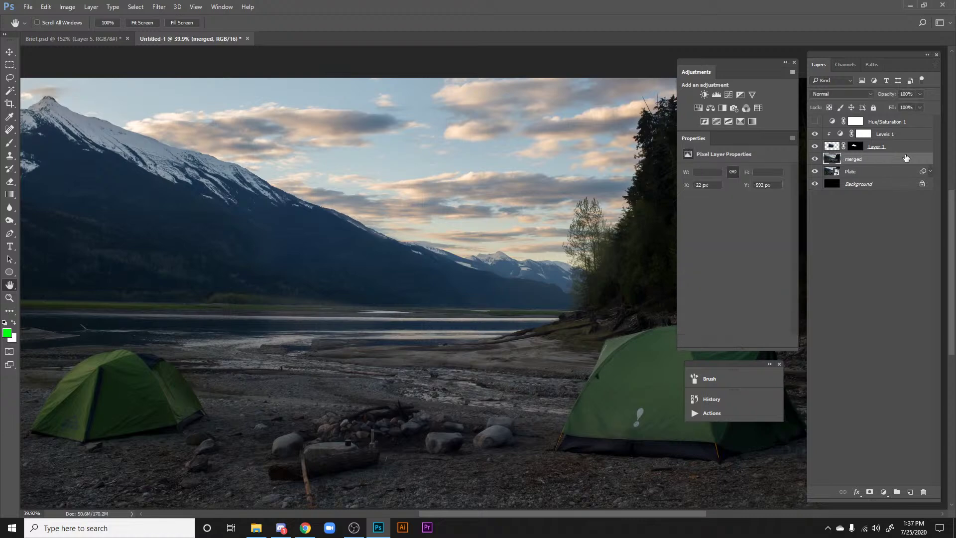
{"action": "left_click", "coordinate": [889, 122]}
{"action": "key", "text": "Delete"}
Step: Examine the cleaned mountain and sky across the photo, with a brief switch to Discord and back to Photoshop
{"action": "left_click_drag", "start_coordinate": [342, 168], "coordinate": [309, 193]}
{"action": "left_click_drag", "start_coordinate": [619, 384], "coordinate": [571, 311]}
{"action": "left_click_drag", "start_coordinate": [439, 256], "coordinate": [479, 301]}
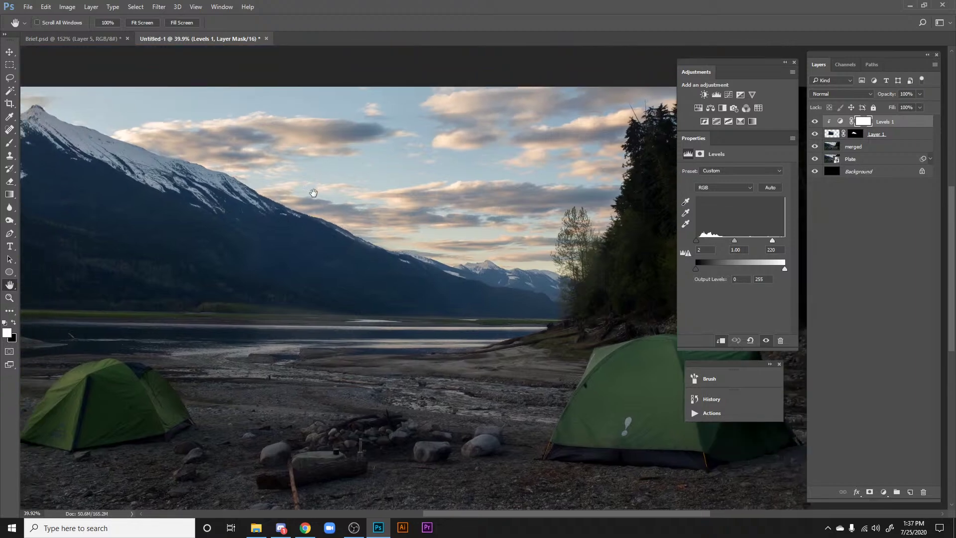
{"action": "left_click_drag", "start_coordinate": [314, 198], "coordinate": [440, 224]}
{"action": "scroll", "coordinate": [446, 230], "scroll_direction": "down", "scroll_amount": 3}
{"action": "left_click_drag", "start_coordinate": [579, 217], "coordinate": [396, 216]}
{"action": "scroll", "coordinate": [404, 223], "scroll_direction": "up", "scroll_amount": 5}
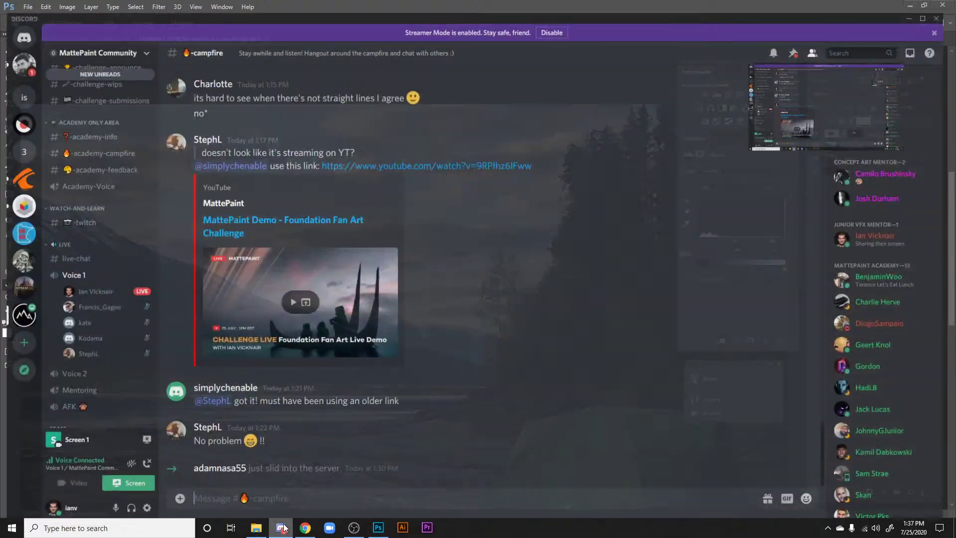
{"action": "left_click", "coordinate": [281, 527]}
{"action": "left_click", "coordinate": [378, 527]}
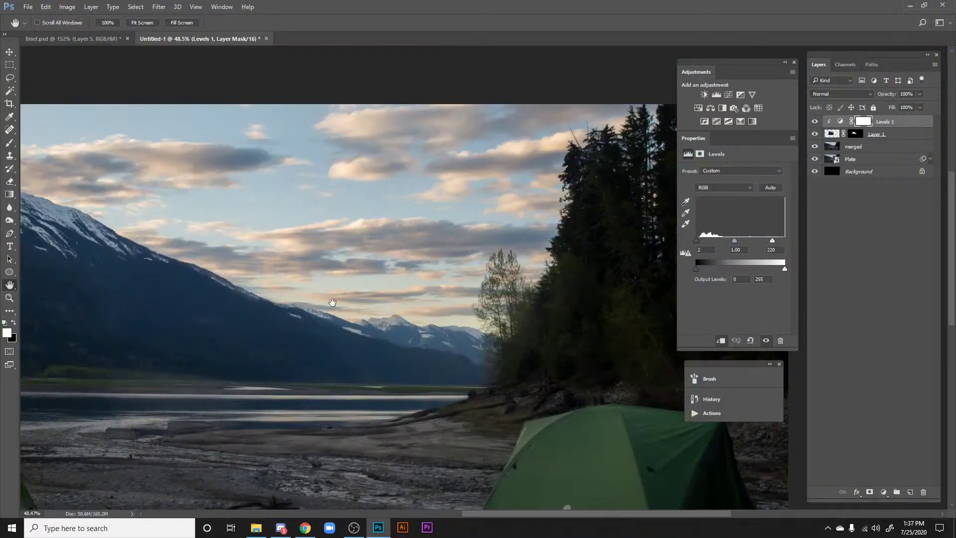
{"action": "left_click_drag", "start_coordinate": [303, 315], "coordinate": [347, 317]}
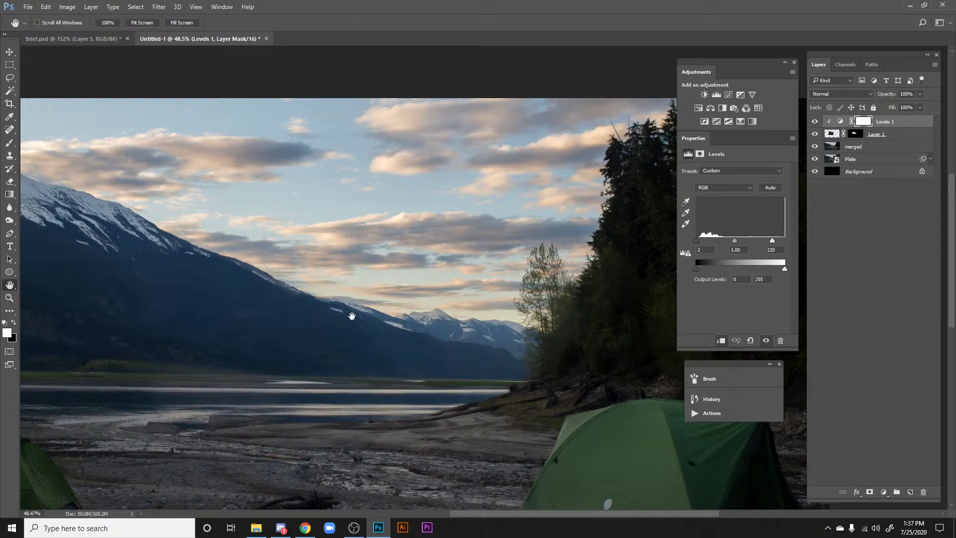
{"action": "left_click_drag", "start_coordinate": [338, 322], "coordinate": [354, 341]}
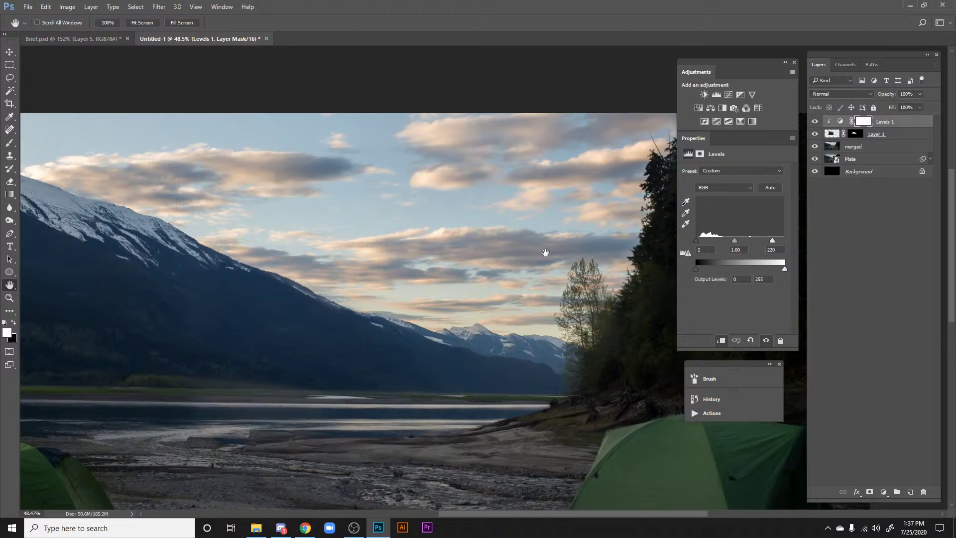
Step: Examine the dark treetops and the sky gaps between their branches up close
{"action": "left_click_drag", "start_coordinate": [487, 259], "coordinate": [610, 240]}
{"action": "left_click_drag", "start_coordinate": [191, 230], "coordinate": [456, 251]}
{"action": "left_click_drag", "start_coordinate": [370, 223], "coordinate": [124, 171]}
{"action": "left_click_drag", "start_coordinate": [526, 251], "coordinate": [274, 262]}
{"action": "left_click_drag", "start_coordinate": [526, 161], "coordinate": [581, 163]}
{"action": "left_click_drag", "start_coordinate": [502, 176], "coordinate": [357, 370]}
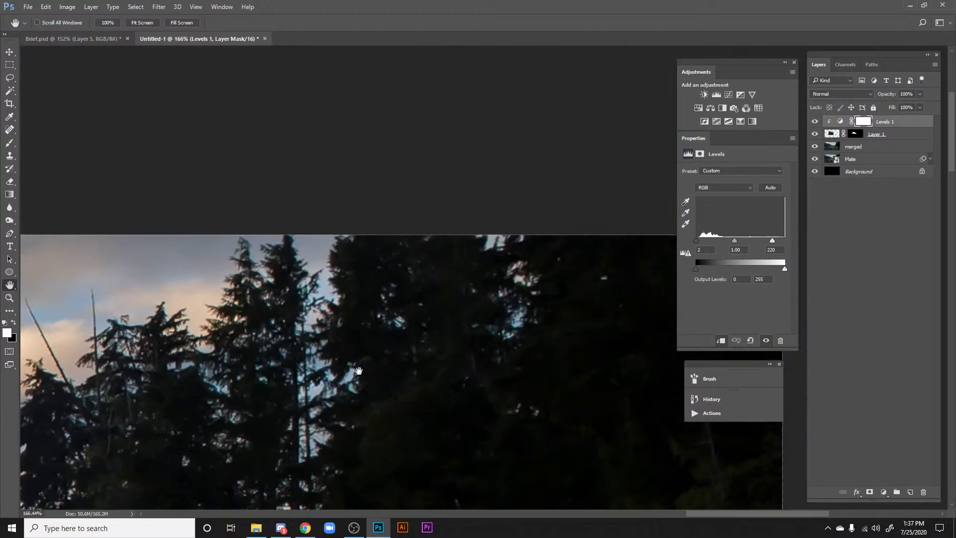
{"action": "left_click_drag", "start_coordinate": [540, 250], "coordinate": [597, 244]}
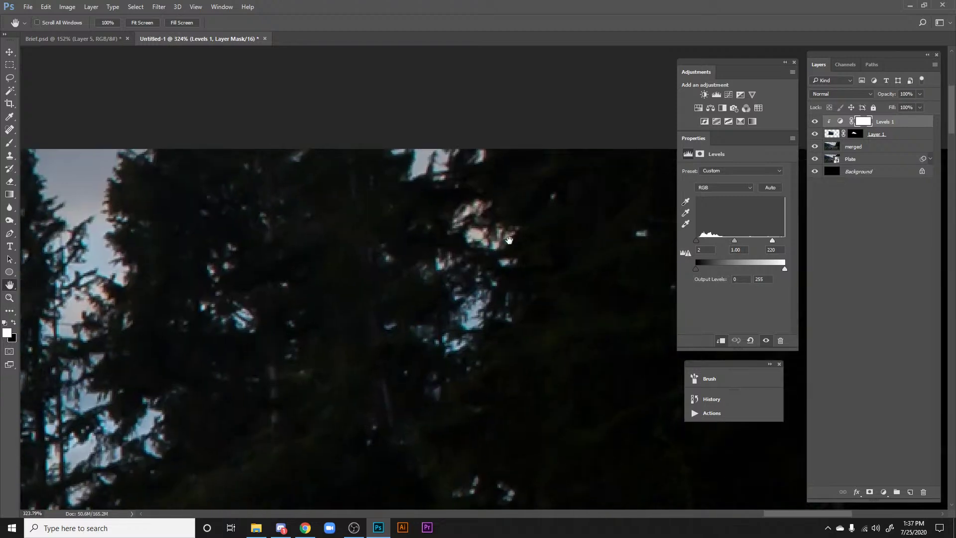
Step: Hide Levels 1, Layer 1 and merged, and open the upper Camera Raw filter on the Plate layer
{"action": "left_click_drag", "start_coordinate": [820, 148], "coordinate": [816, 121]}
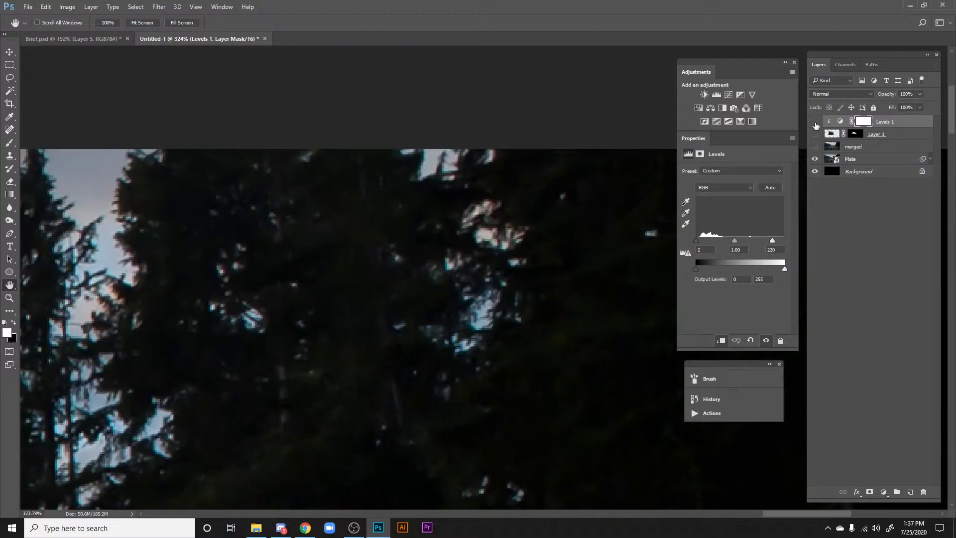
{"action": "left_click", "coordinate": [930, 160]}
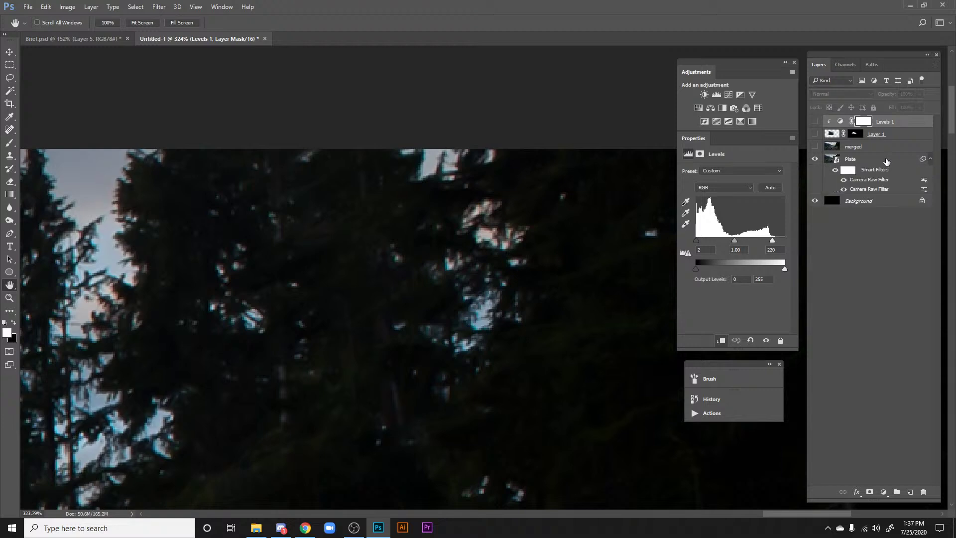
{"action": "double_click", "coordinate": [860, 170]}
{"action": "left_click", "coordinate": [894, 226]}
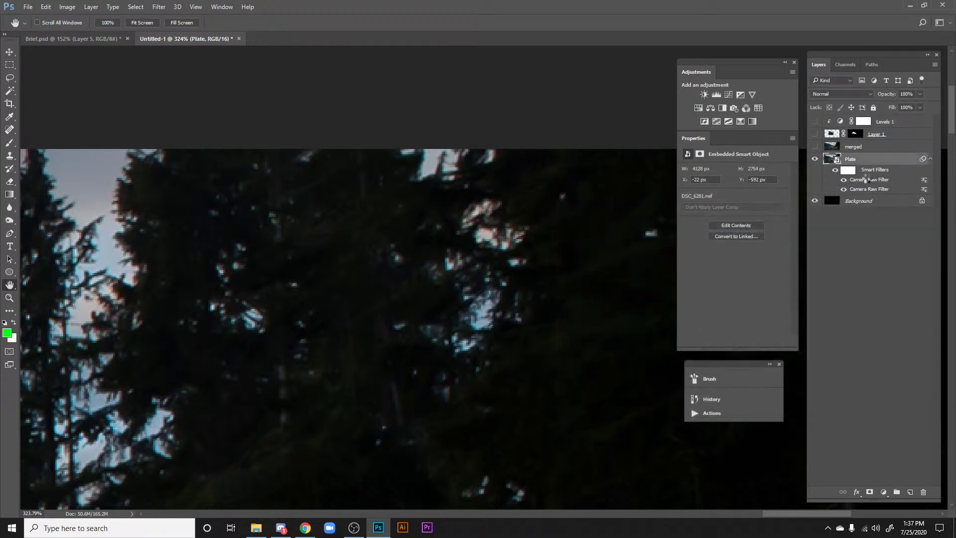
{"action": "double_click", "coordinate": [867, 177]}
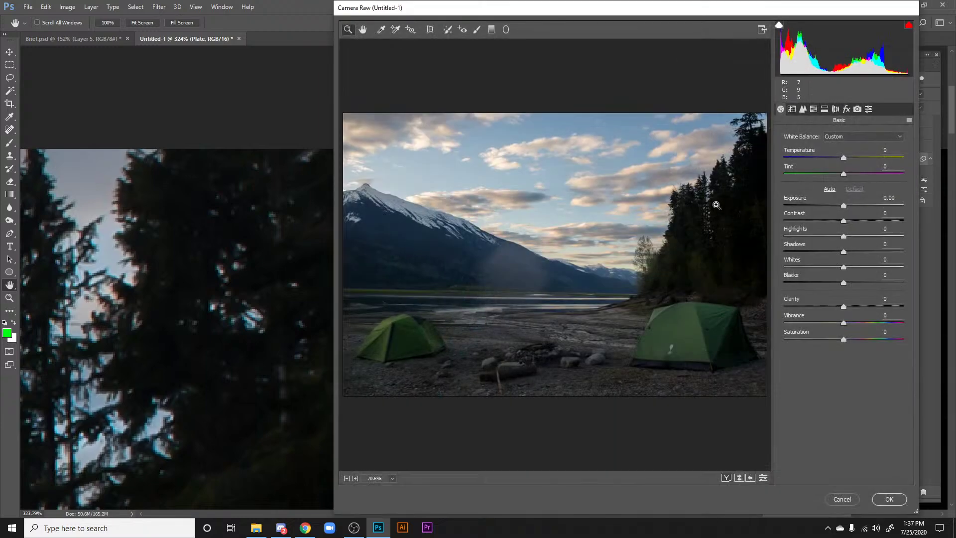
Step: Defringe the treetops in Lens Corrections with Purple Amount 9, Green Amount 6 and Green Hue 40/99
{"action": "left_click", "coordinate": [711, 208]}
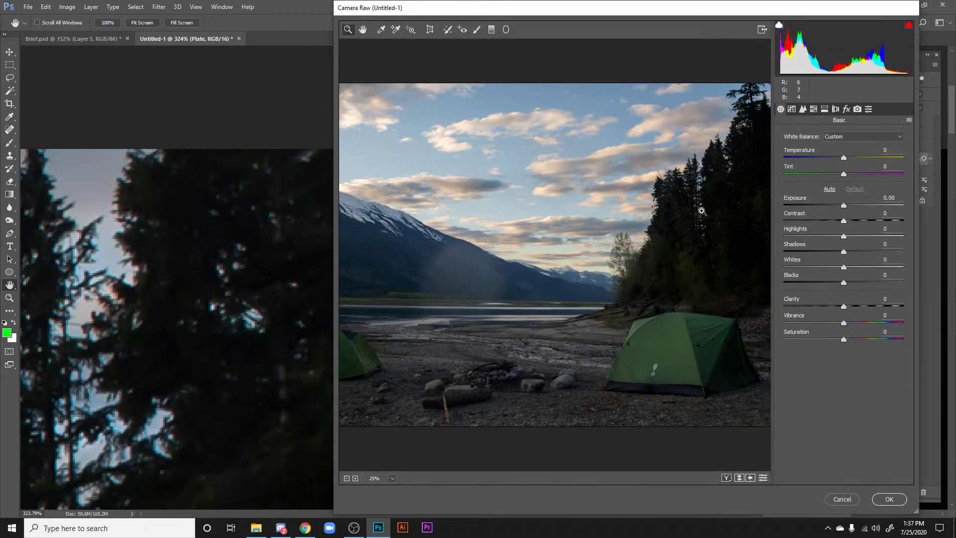
{"action": "left_click", "coordinate": [702, 212]}
{"action": "left_click", "coordinate": [633, 176]}
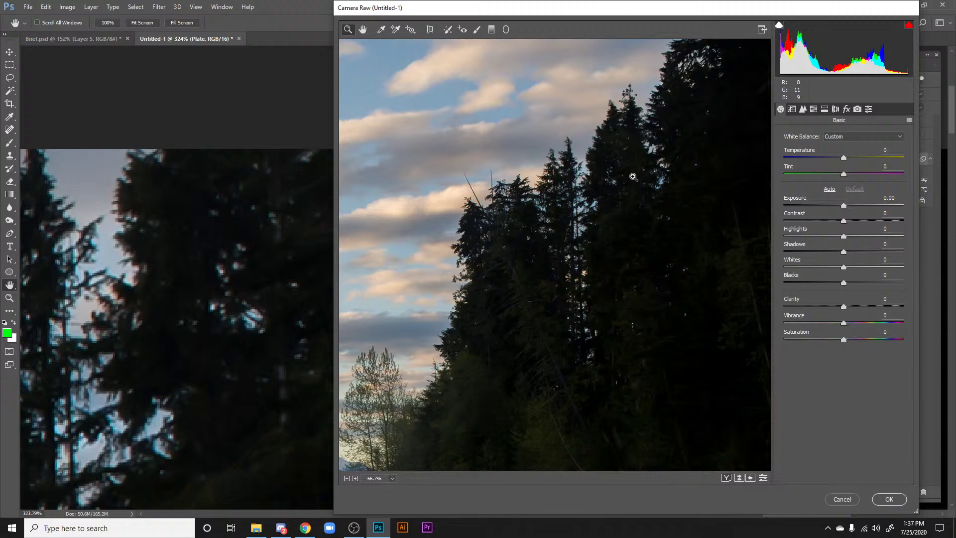
{"action": "left_click", "coordinate": [588, 162]}
{"action": "left_click", "coordinate": [677, 188]}
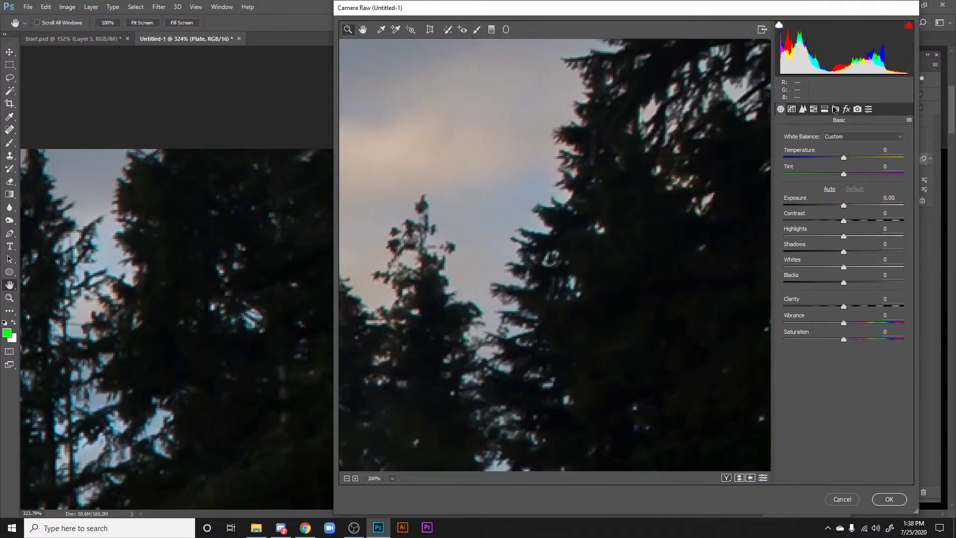
{"action": "left_click", "coordinate": [835, 109]}
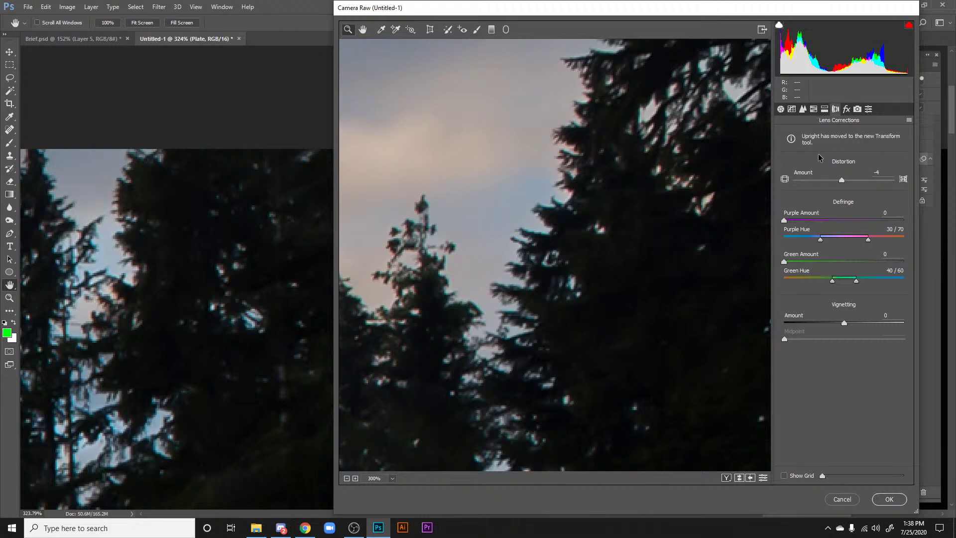
{"action": "left_click_drag", "start_coordinate": [811, 220], "coordinate": [818, 224]}
{"action": "left_click_drag", "start_coordinate": [820, 240], "coordinate": [785, 241]}
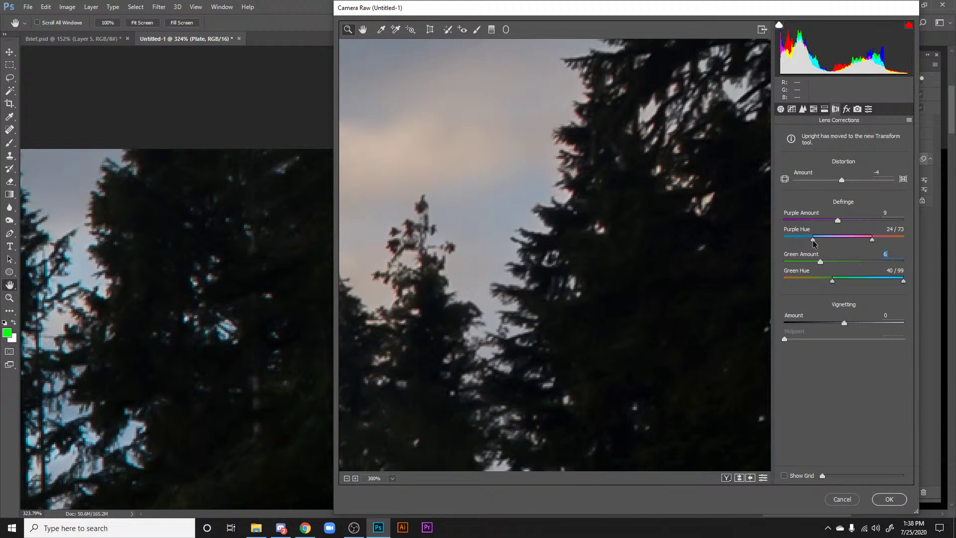
Step: Set the defringe Purple Hue range to 26/82 and apply the Camera Raw filter
{"action": "mouse_move", "coordinate": [813, 239]}
{"action": "left_mouse_down"}
{"action": "mouse_move", "coordinate": [762, 238]}
{"action": "mouse_move", "coordinate": [816, 239]}
{"action": "left_mouse_up"}
{"action": "left_click_drag", "start_coordinate": [872, 243], "coordinate": [890, 242]}
{"action": "left_click", "coordinate": [347, 478]}
{"action": "left_click", "coordinate": [347, 478]}
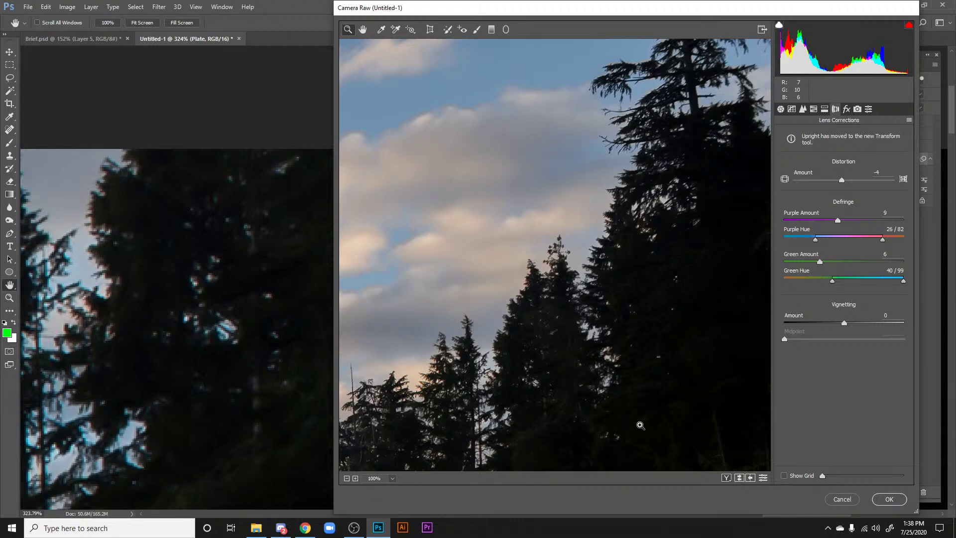
{"action": "left_click", "coordinate": [889, 499]}
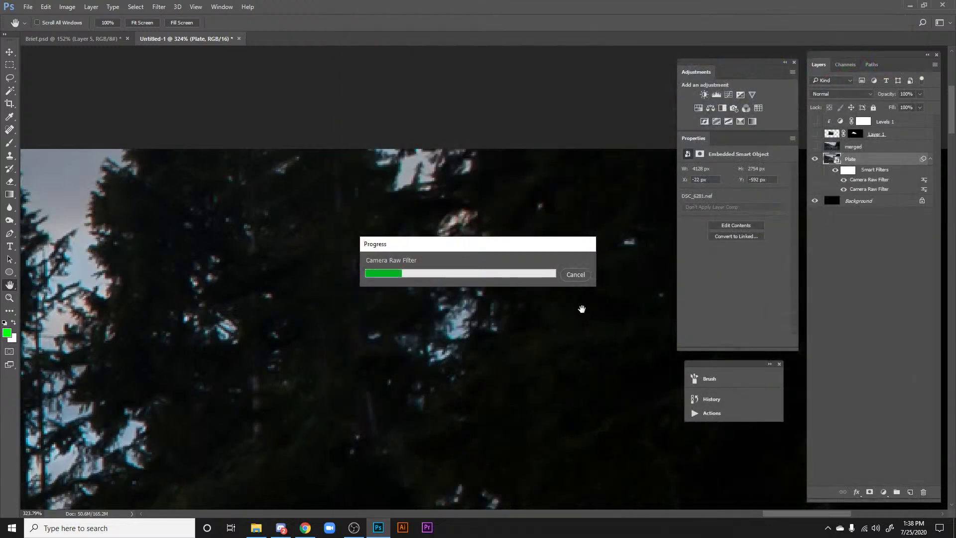
Step: Compare the refiltered Plate with the merged layer along the lake shoreline by switching merged's visibility
{"action": "scroll", "coordinate": [567, 295], "scroll_direction": "down", "scroll_amount": 8}
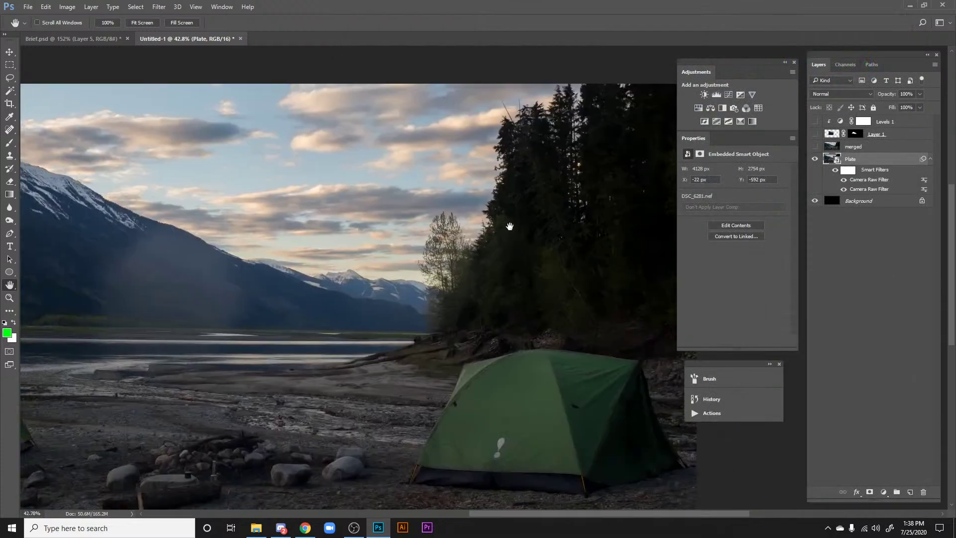
{"action": "scroll", "coordinate": [455, 271], "scroll_direction": "up", "scroll_amount": 3}
{"action": "scroll", "coordinate": [521, 314], "scroll_direction": "down", "scroll_amount": 6}
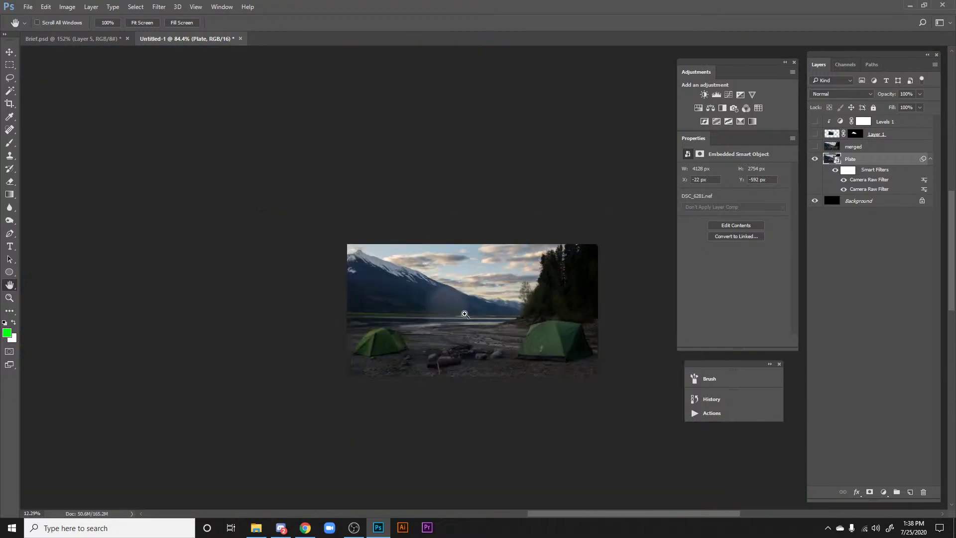
{"action": "scroll", "coordinate": [530, 344], "scroll_direction": "up", "scroll_amount": 4}
{"action": "left_click", "coordinate": [815, 146]}
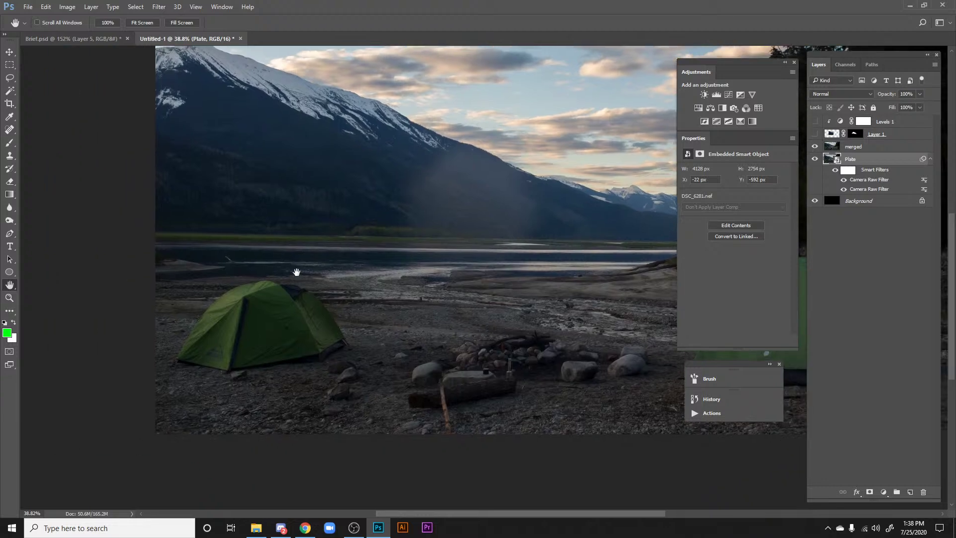
{"action": "scroll", "coordinate": [454, 263], "scroll_direction": "up", "scroll_amount": 8}
{"action": "left_click", "coordinate": [816, 148]}
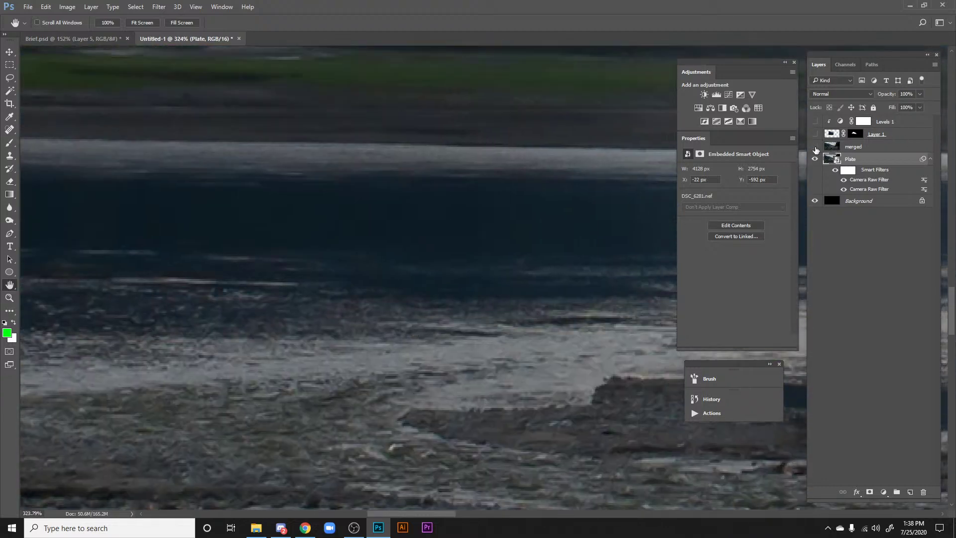
{"action": "left_click", "coordinate": [815, 147]}
{"action": "left_click", "coordinate": [815, 148]}
{"action": "left_click", "coordinate": [815, 148]}
{"action": "left_click", "coordinate": [815, 147]}
{"action": "left_click", "coordinate": [815, 147]}
{"action": "scroll", "coordinate": [350, 216], "scroll_direction": "down", "scroll_amount": 8}
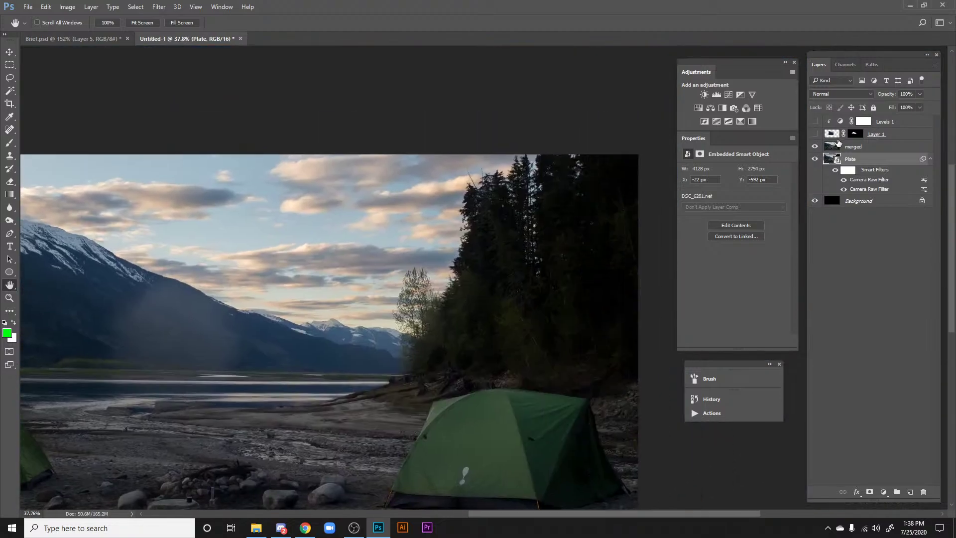
Step: Hide the merged layer and examine the Plate's defringed treetops up close
{"action": "left_click", "coordinate": [815, 147]}
{"action": "scroll", "coordinate": [606, 165], "scroll_direction": "up", "scroll_amount": 10}
{"action": "scroll", "coordinate": [605, 165], "scroll_direction": "down", "scroll_amount": 5}
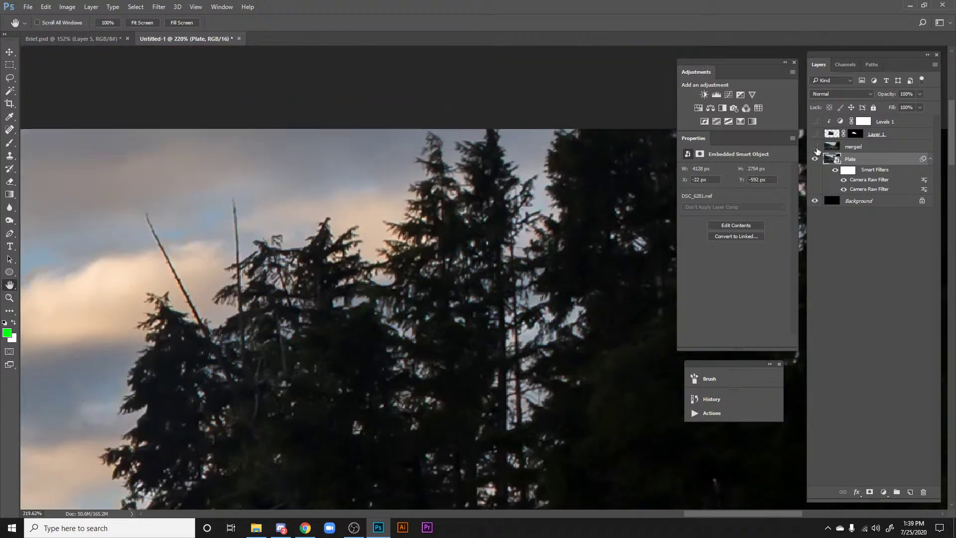
{"action": "scroll", "coordinate": [552, 213], "scroll_direction": "down", "scroll_amount": 7}
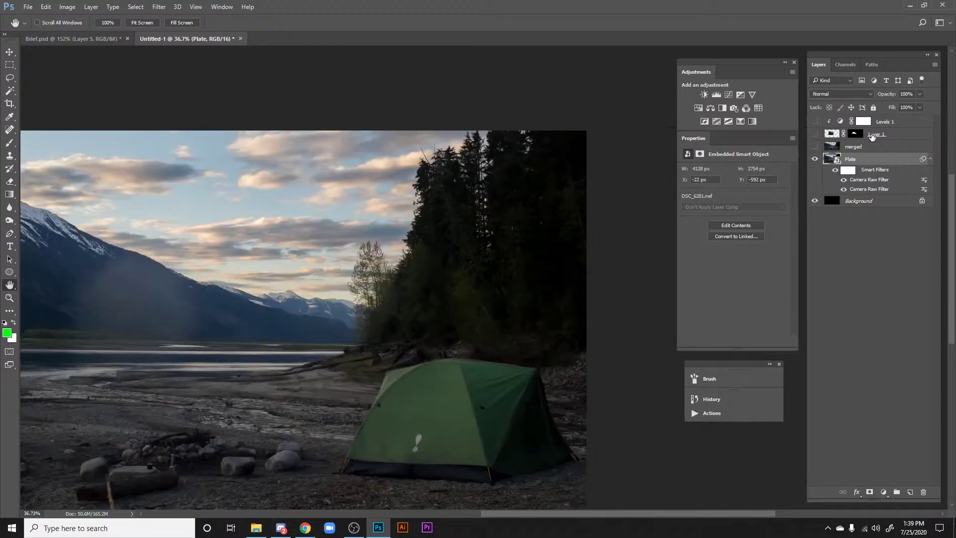
Step: Duplicate the Plate layer and merge the copy with a new empty layer to rasterize it
{"action": "key", "text": "ctrl+j"}
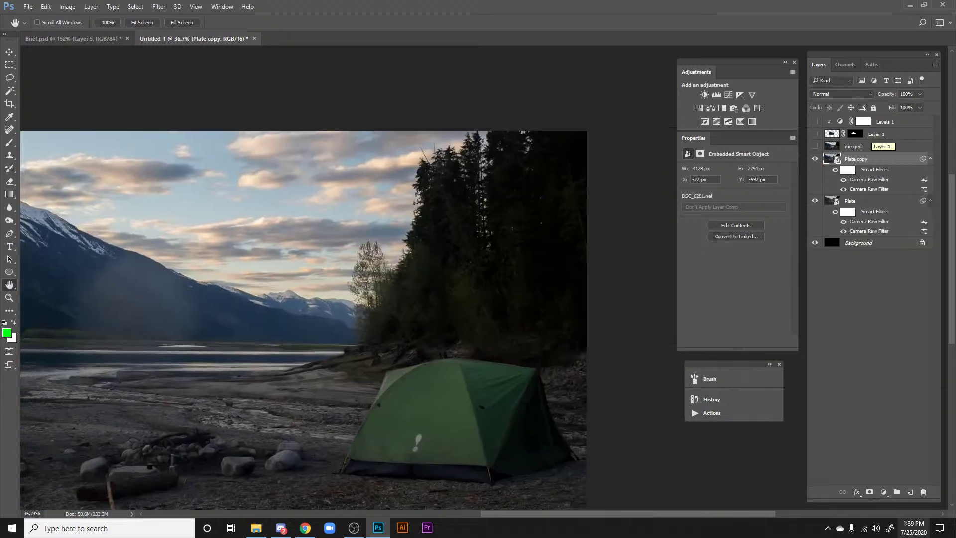
{"action": "left_click", "coordinate": [910, 492]}
{"action": "left_click", "coordinate": [885, 171], "text": "shift"}
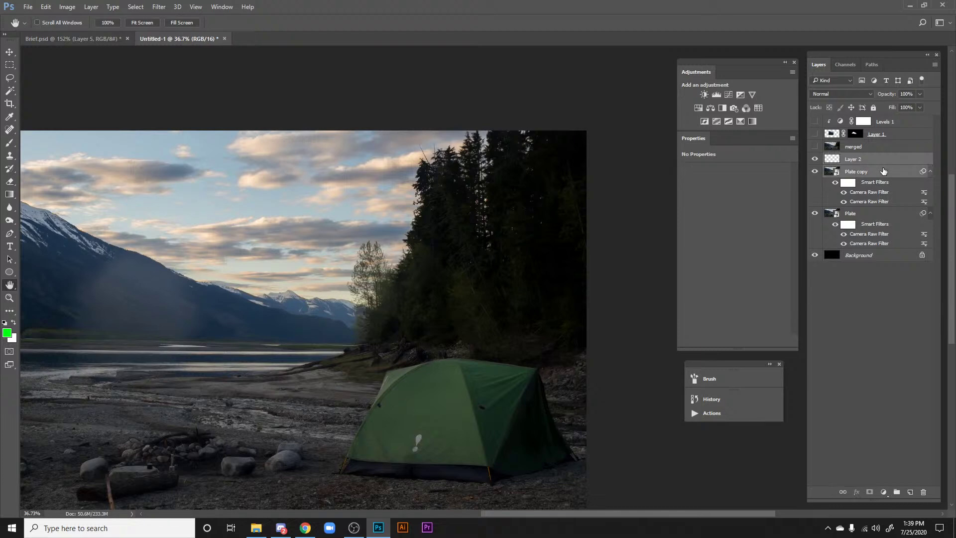
{"action": "key", "text": "ctrl+e"}
Step: Rename the new pixel layer as merged and delete the old merged layer above it
{"action": "double_click", "coordinate": [860, 147]}
{"action": "key", "text": "ctrl+c"}
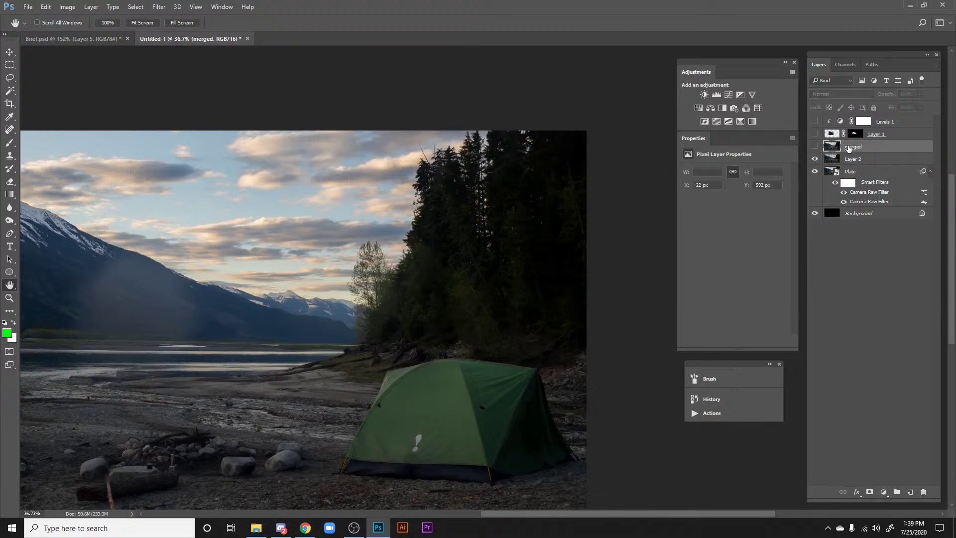
{"action": "double_click", "coordinate": [858, 160]}
{"action": "key", "text": "ctrl+v"}
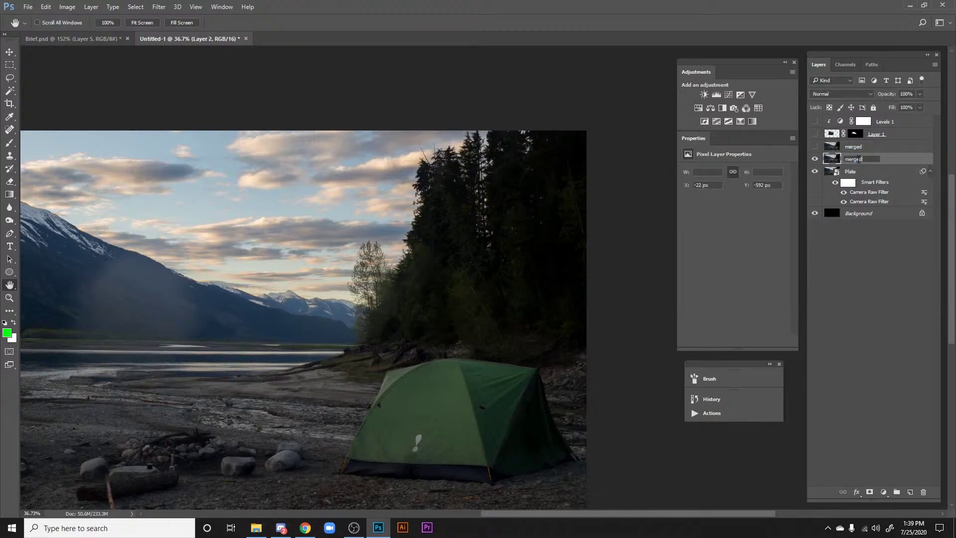
{"action": "key", "text": "Return"}
{"action": "left_click", "coordinate": [867, 151]}
{"action": "key", "text": "Delete"}
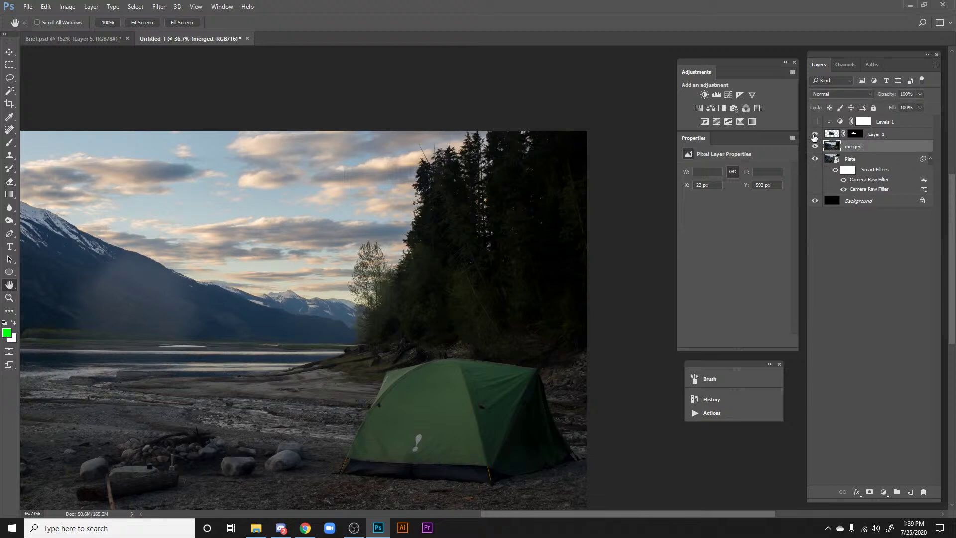
Step: Show Layer 1 and Levels 1 again, and collapse the Plate layer's smart filters
{"action": "left_click", "coordinate": [814, 134]}
{"action": "left_click", "coordinate": [861, 123]}
{"action": "left_click", "coordinate": [816, 122]}
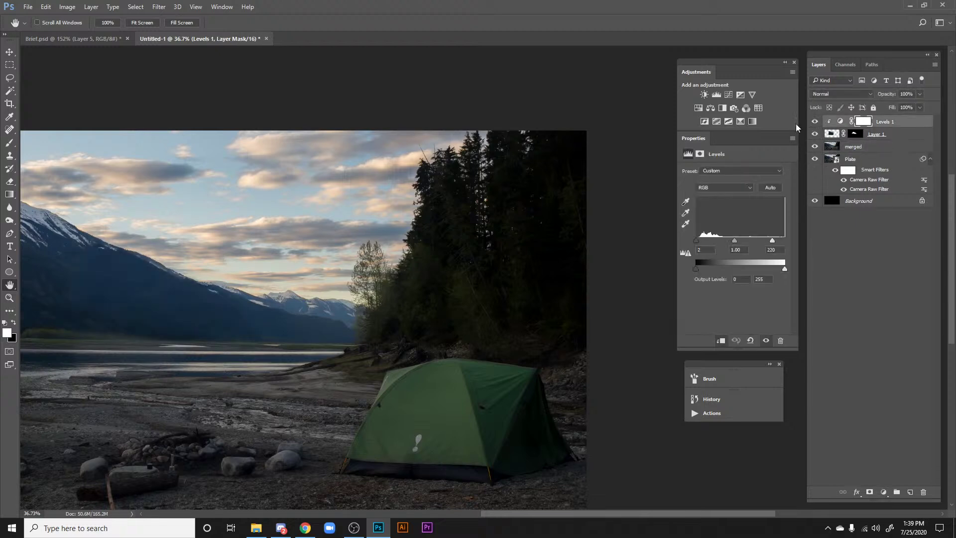
{"action": "left_click_drag", "start_coordinate": [239, 318], "coordinate": [422, 290]}
{"action": "left_click_drag", "start_coordinate": [496, 267], "coordinate": [525, 275]}
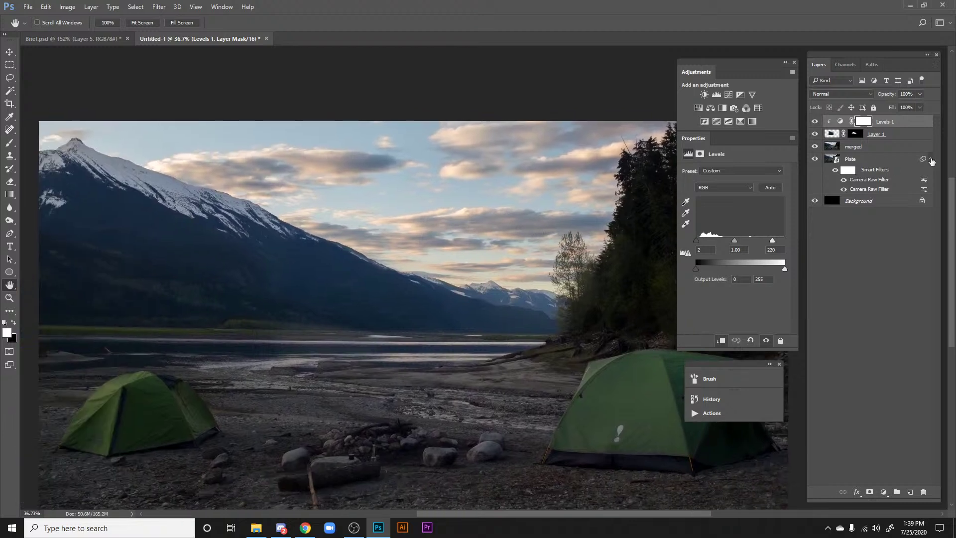
{"action": "left_click", "coordinate": [930, 158]}
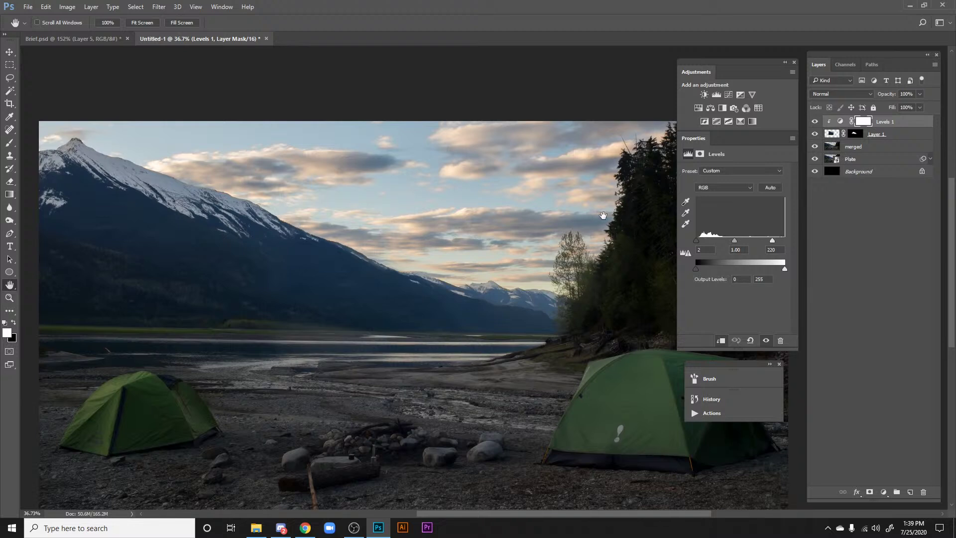
Step: Duplicate the layers from Plate through Levels 1 and merge the copies into a single layer on top
{"action": "left_click", "coordinate": [853, 159]}
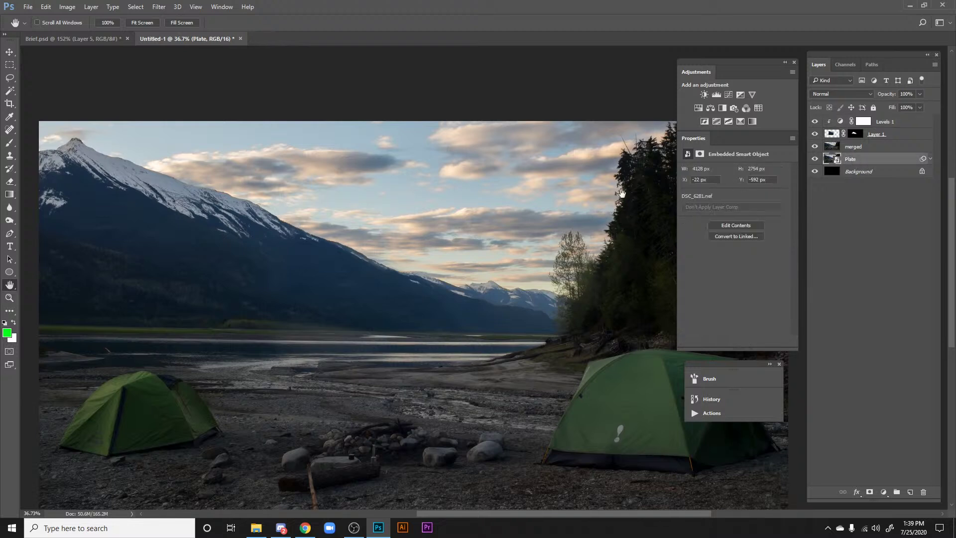
{"action": "left_click_drag", "start_coordinate": [550, 245], "coordinate": [516, 222]}
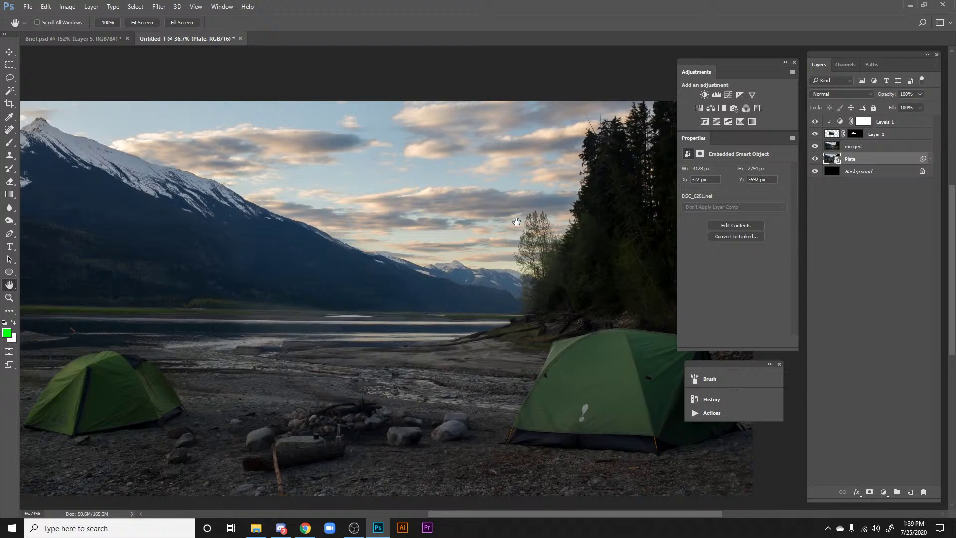
{"action": "left_click_drag", "start_coordinate": [516, 222], "coordinate": [440, 304]}
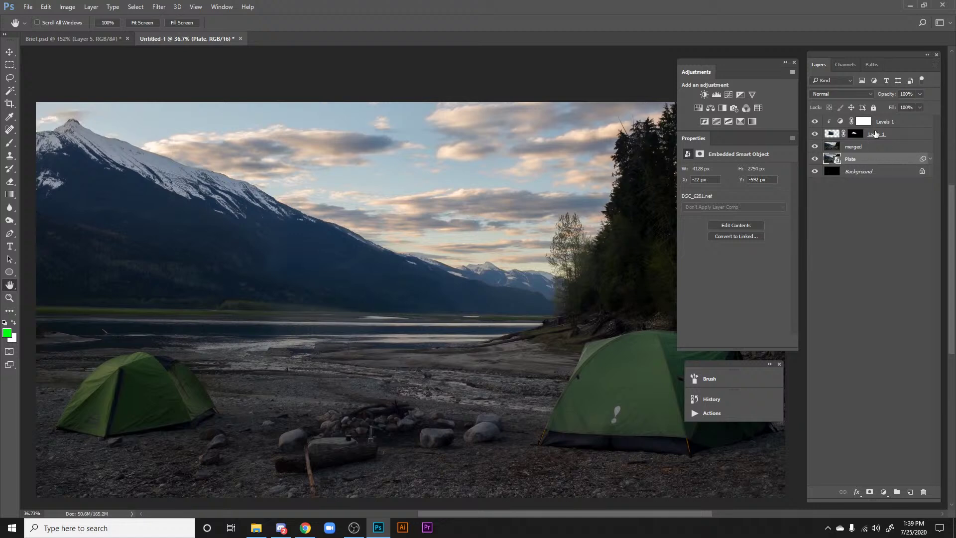
{"action": "left_click", "coordinate": [900, 126], "text": "shift"}
{"action": "key", "text": "ctrl+j"}
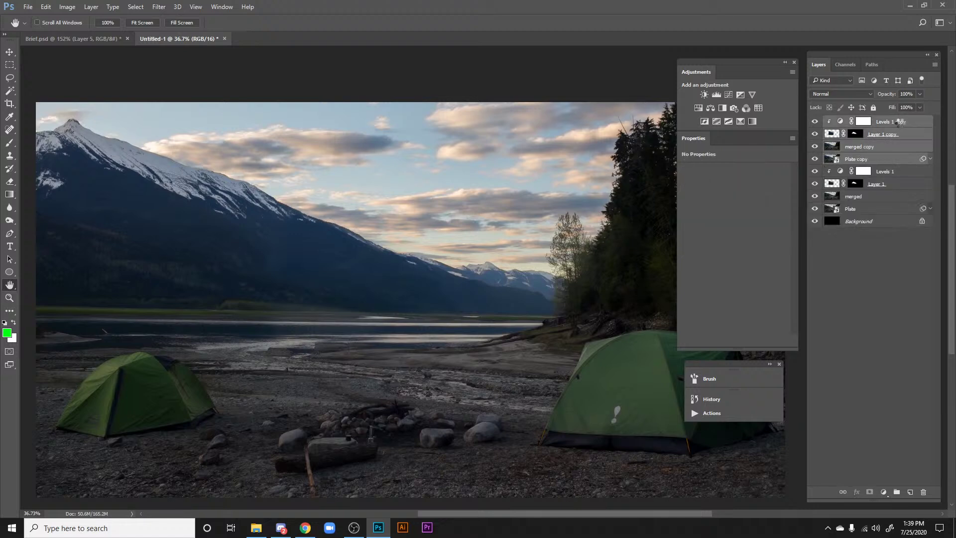
{"action": "key", "text": "ctrl+e"}
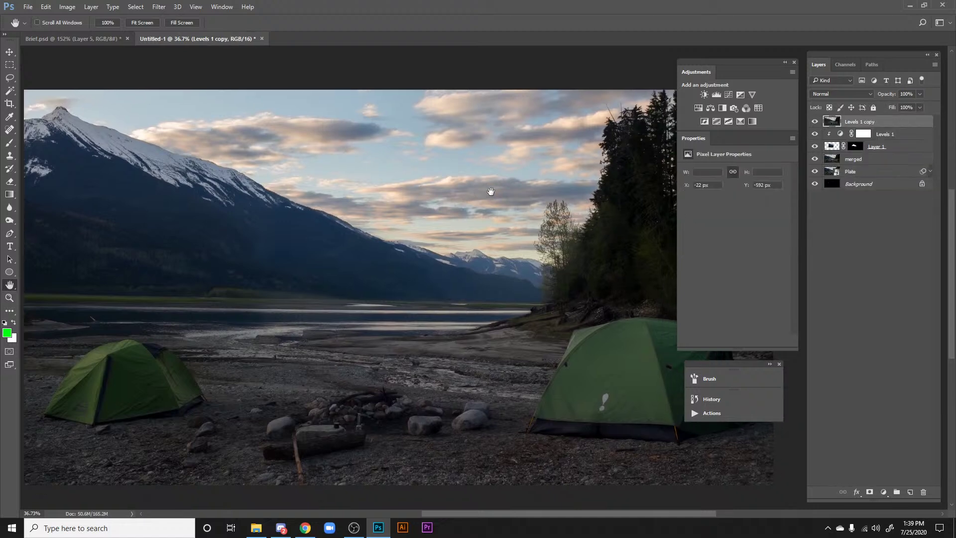
Step: Look over the merged photo and examine its Blue, Green and Red channels one at a time, focusing on the Red channel
{"action": "left_click_drag", "start_coordinate": [381, 270], "coordinate": [442, 288]}
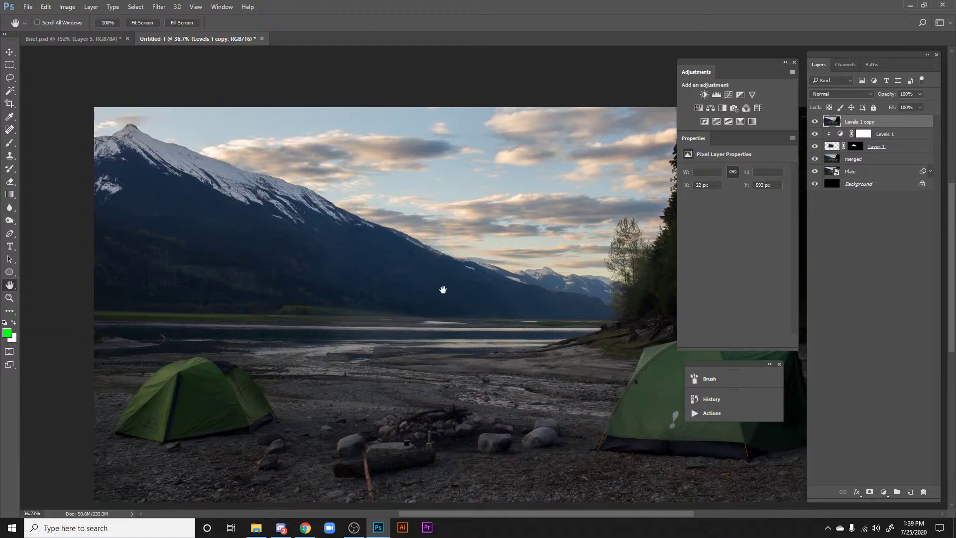
{"action": "left_click_drag", "start_coordinate": [371, 242], "coordinate": [288, 238]}
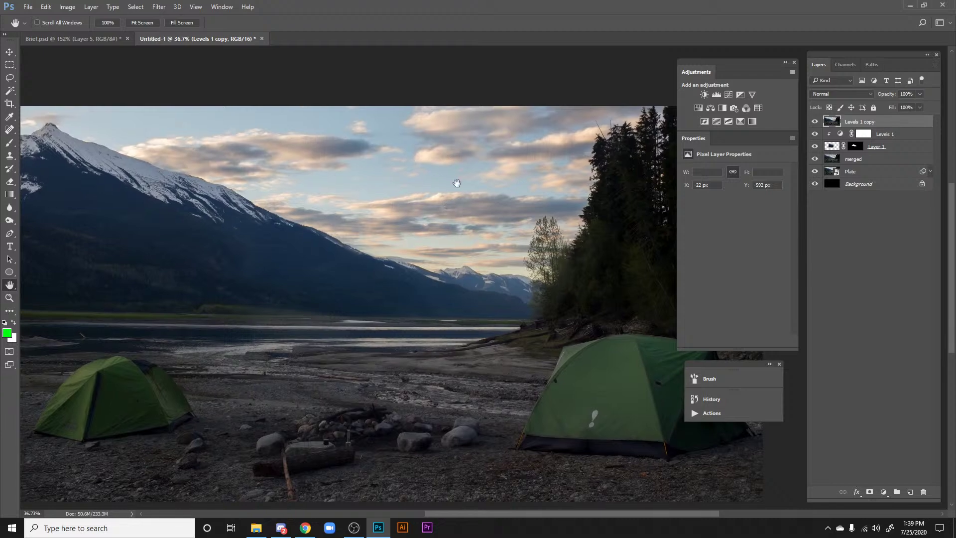
{"action": "left_click_drag", "start_coordinate": [545, 311], "coordinate": [548, 283]}
{"action": "left_click", "coordinate": [846, 64]}
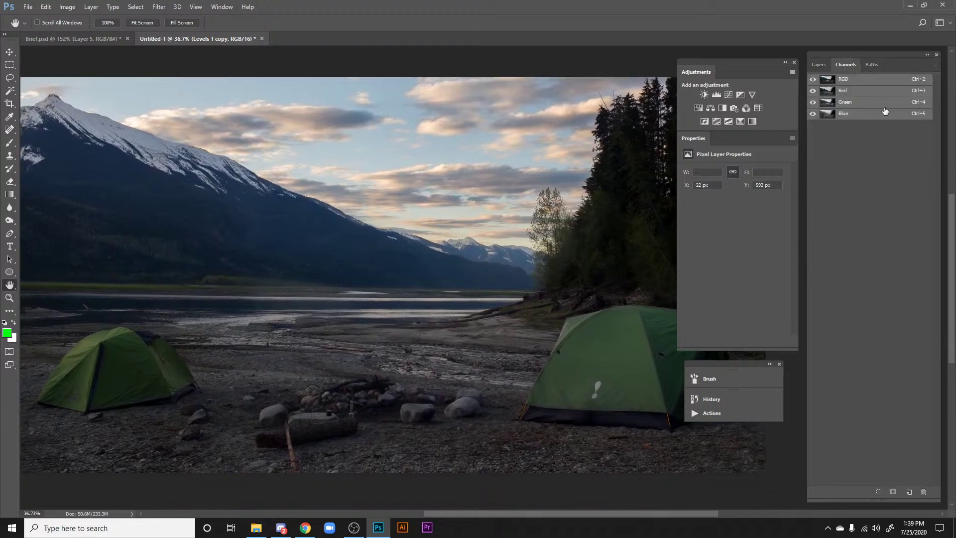
{"action": "left_click", "coordinate": [849, 113]}
{"action": "left_click", "coordinate": [845, 103]}
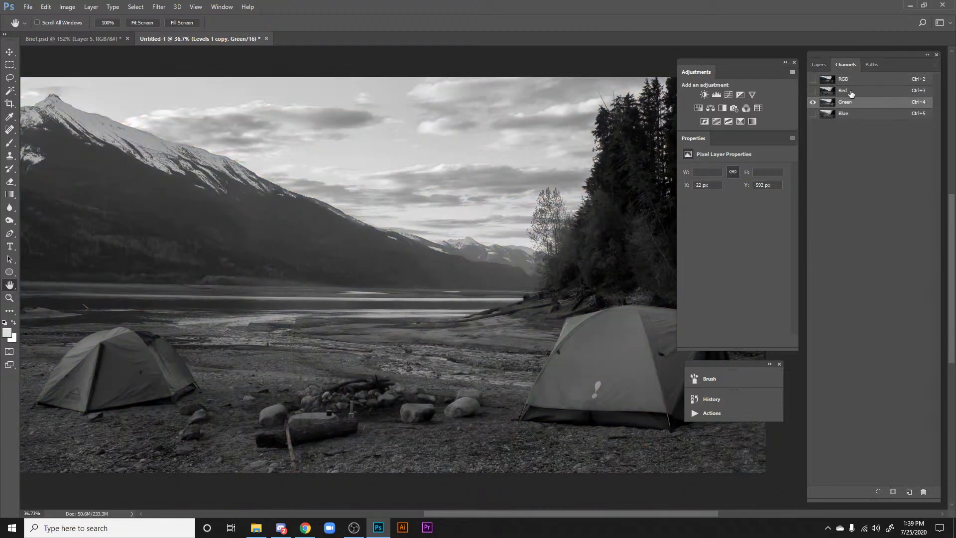
{"action": "left_click", "coordinate": [854, 91]}
{"action": "left_click_drag", "start_coordinate": [498, 179], "coordinate": [518, 205]}
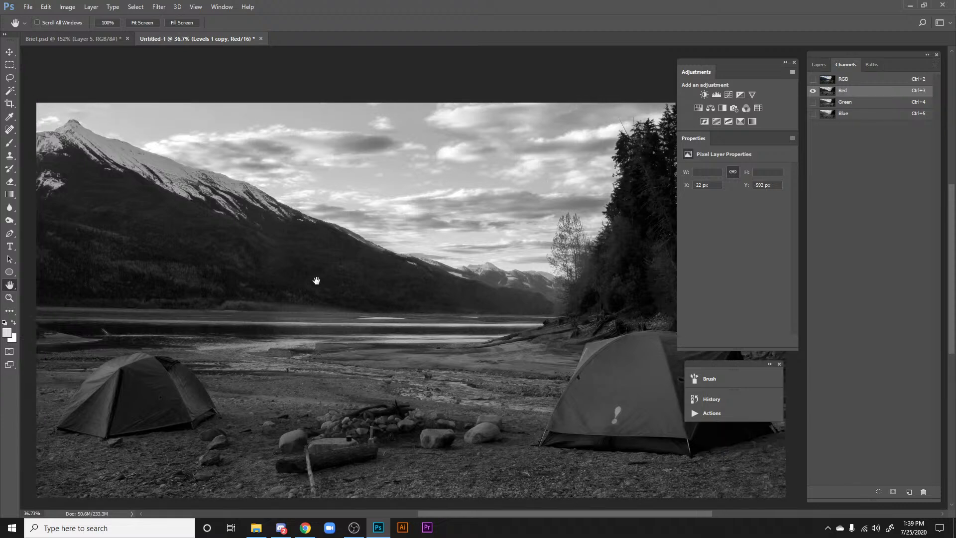
{"action": "left_click_drag", "start_coordinate": [389, 292], "coordinate": [281, 284]}
{"action": "scroll", "coordinate": [435, 371], "scroll_direction": "up", "scroll_amount": 1}
{"action": "scroll", "coordinate": [435, 372], "scroll_direction": "left", "scroll_amount": 3}
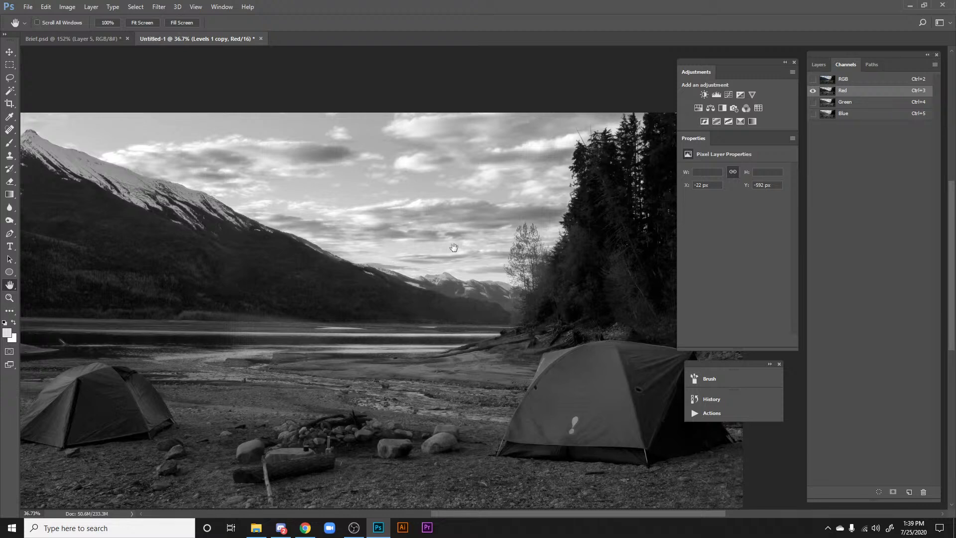
{"action": "left_click_drag", "start_coordinate": [300, 216], "coordinate": [384, 243]}
{"action": "left_click_drag", "start_coordinate": [482, 258], "coordinate": [414, 236]}
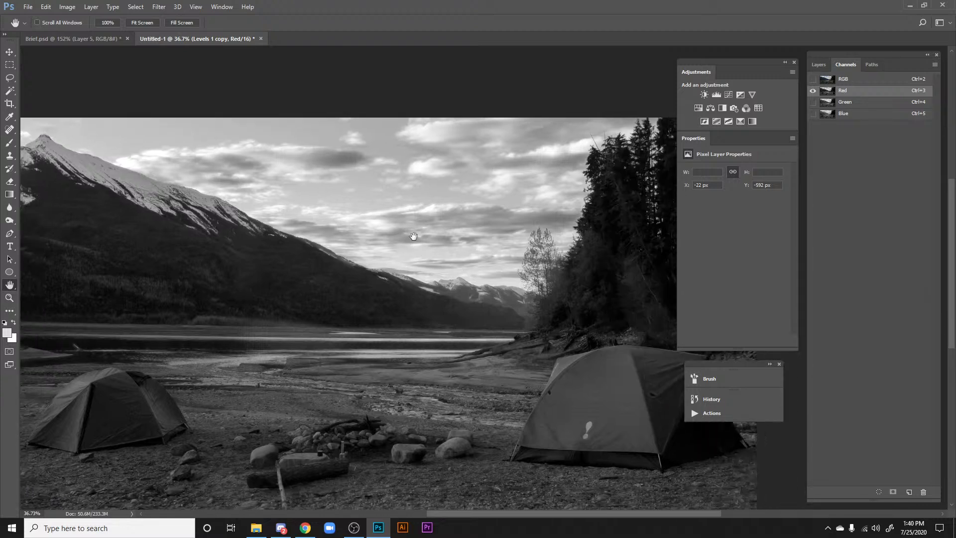
{"action": "left_click_drag", "start_coordinate": [325, 246], "coordinate": [328, 248]}
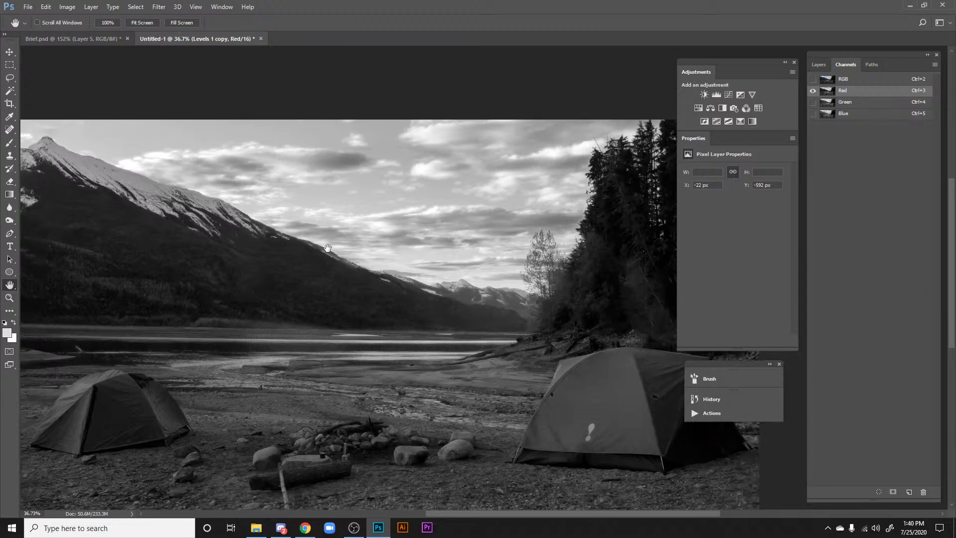
Step: Compare the Green, Blue and Red channels repeatedly, checking the contrast between the dark trees and the sky
{"action": "left_click", "coordinate": [813, 103]}
{"action": "left_click", "coordinate": [845, 102]}
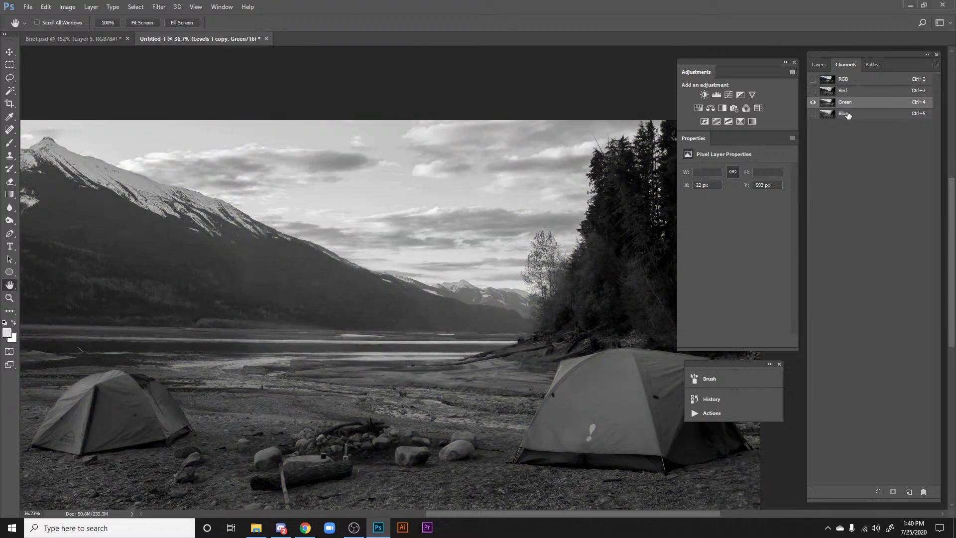
{"action": "left_click", "coordinate": [847, 114]}
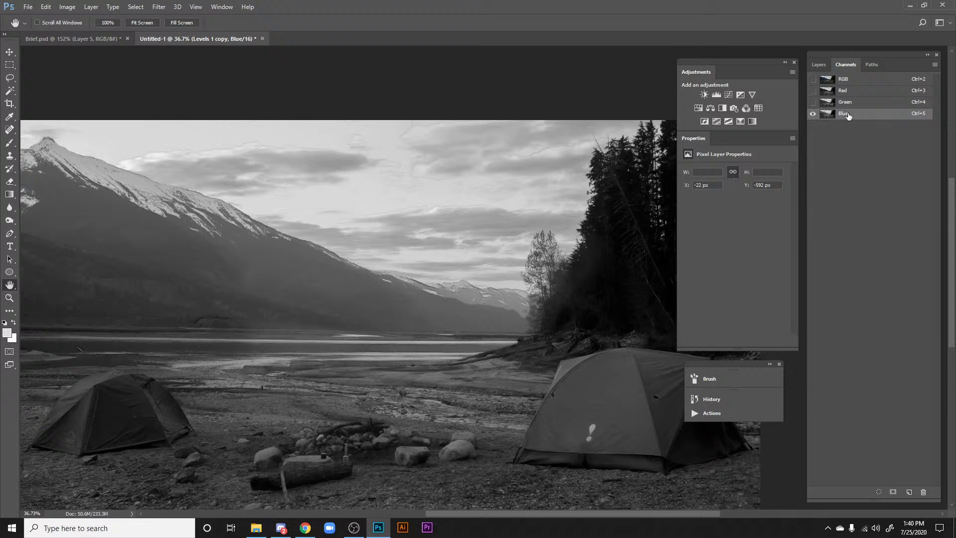
{"action": "left_click_drag", "start_coordinate": [552, 209], "coordinate": [494, 199]}
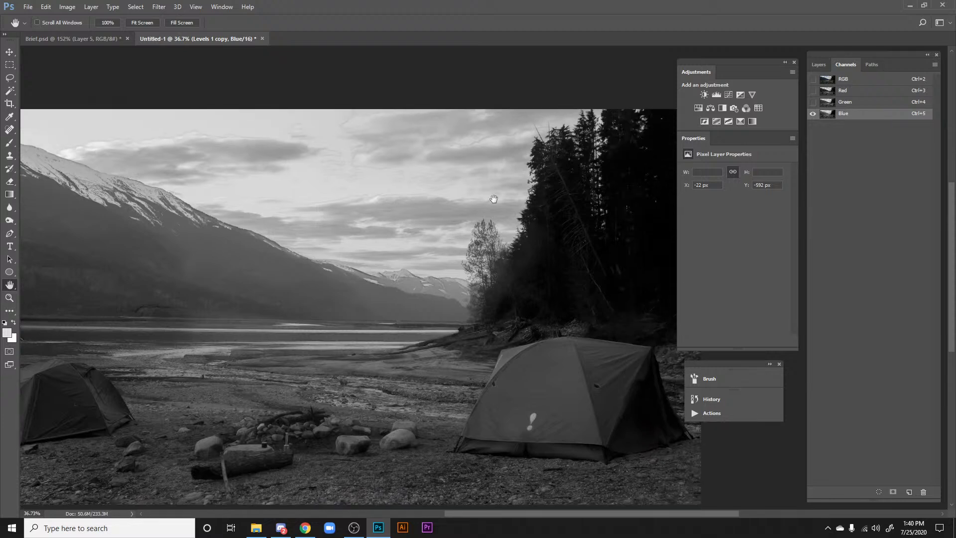
{"action": "left_click", "coordinate": [850, 91]}
{"action": "left_click", "coordinate": [846, 114]}
{"action": "left_click", "coordinate": [845, 103]}
{"action": "left_click", "coordinate": [845, 113]}
{"action": "left_click", "coordinate": [850, 94]}
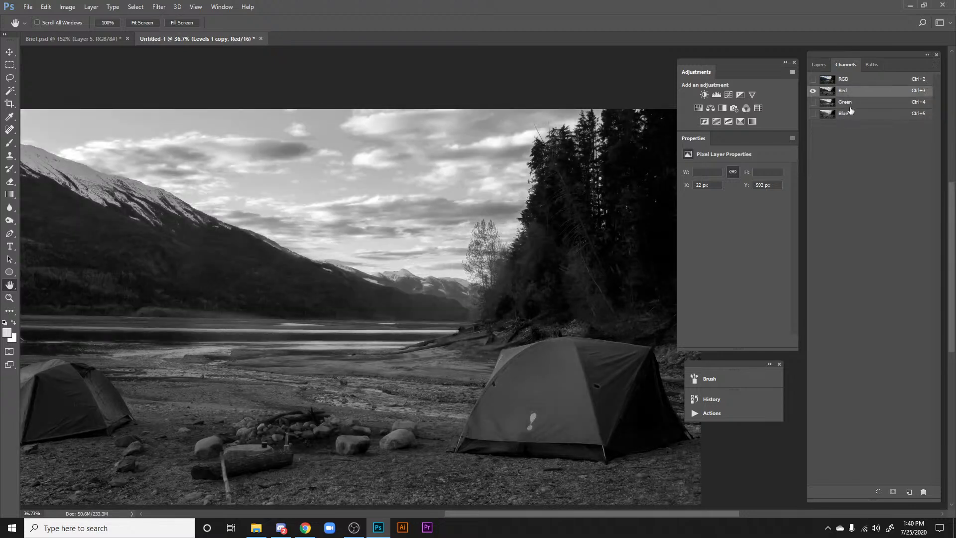
{"action": "left_click", "coordinate": [847, 116]}
{"action": "left_click", "coordinate": [848, 92]}
{"action": "left_click", "coordinate": [839, 113]}
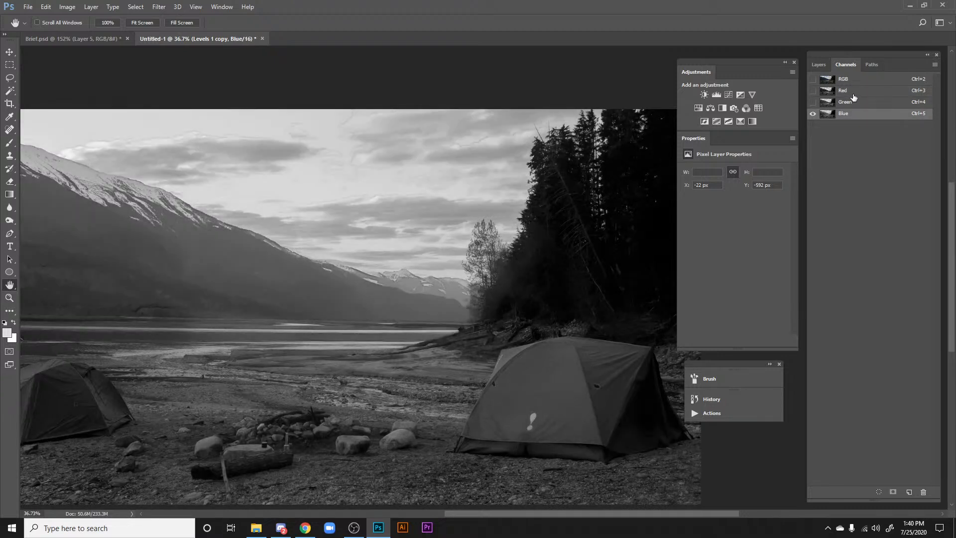
{"action": "left_click", "coordinate": [850, 94]}
{"action": "left_click_drag", "start_coordinate": [279, 143], "coordinate": [497, 203]}
{"action": "left_click", "coordinate": [845, 102]}
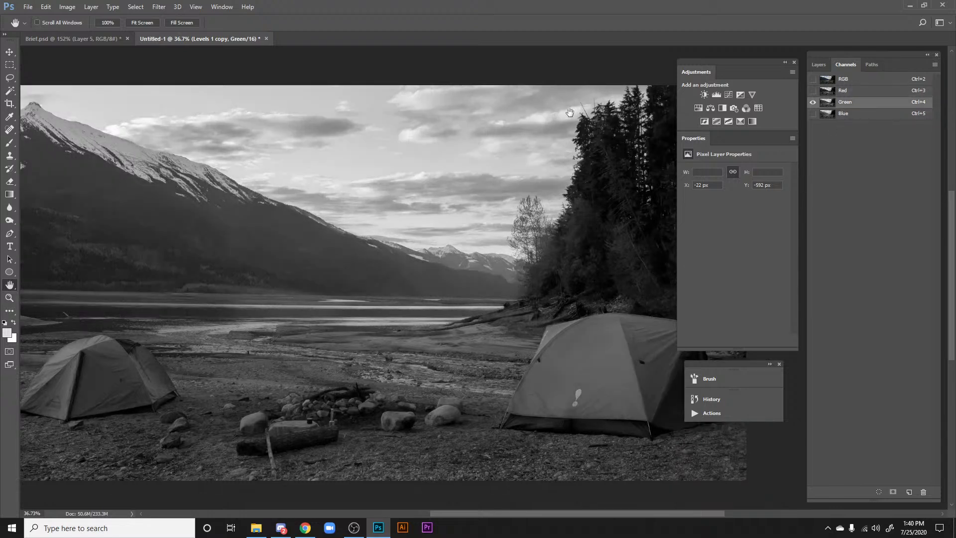
{"action": "left_click", "coordinate": [851, 115]}
{"action": "left_click_drag", "start_coordinate": [603, 176], "coordinate": [455, 193]}
Step: Duplicate the Blue channel and select everything outside a rectangle enclosing the trees
{"action": "left_click_drag", "start_coordinate": [858, 116], "coordinate": [909, 492]}
{"action": "left_click_drag", "start_coordinate": [556, 270], "coordinate": [550, 288]}
{"action": "key", "text": "m"}
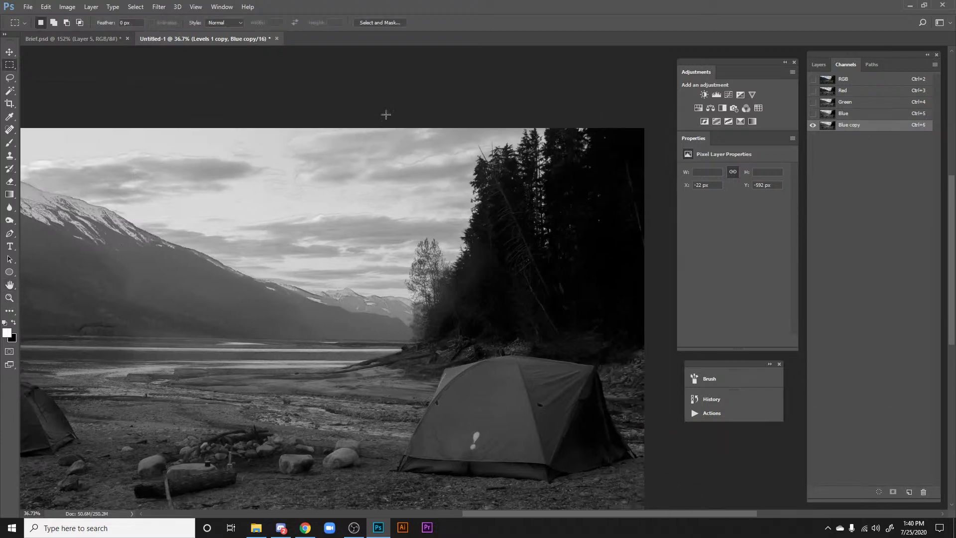
{"action": "left_click_drag", "start_coordinate": [377, 115], "coordinate": [730, 382]}
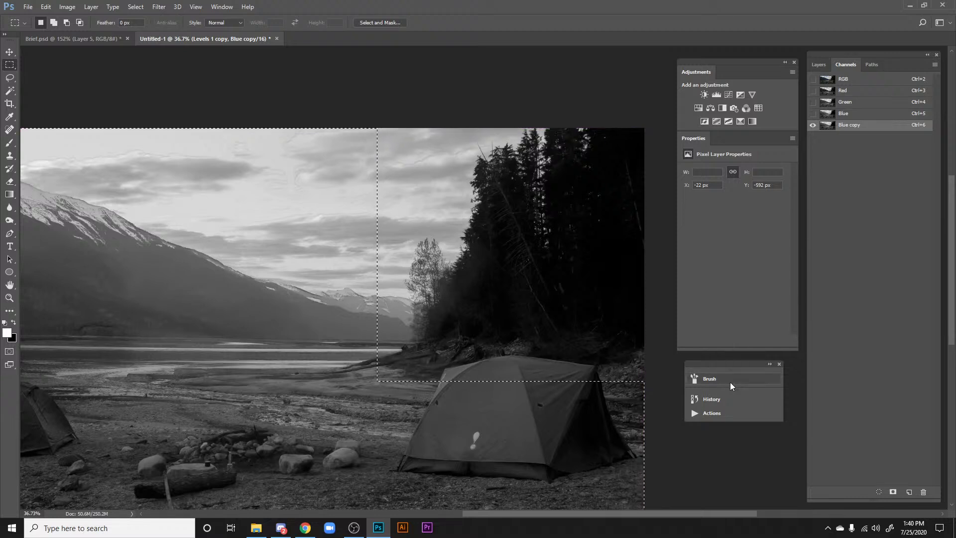
{"action": "key", "text": "Delete"}
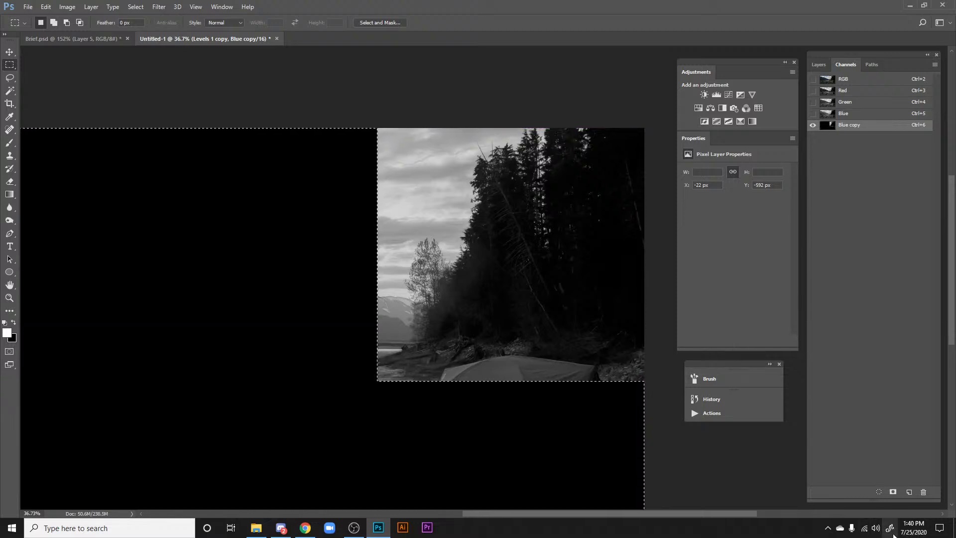
{"action": "key", "text": "ctrl+z"}
{"action": "key", "text": "ctrl+z"}
{"action": "key", "text": "ctrl+d"}
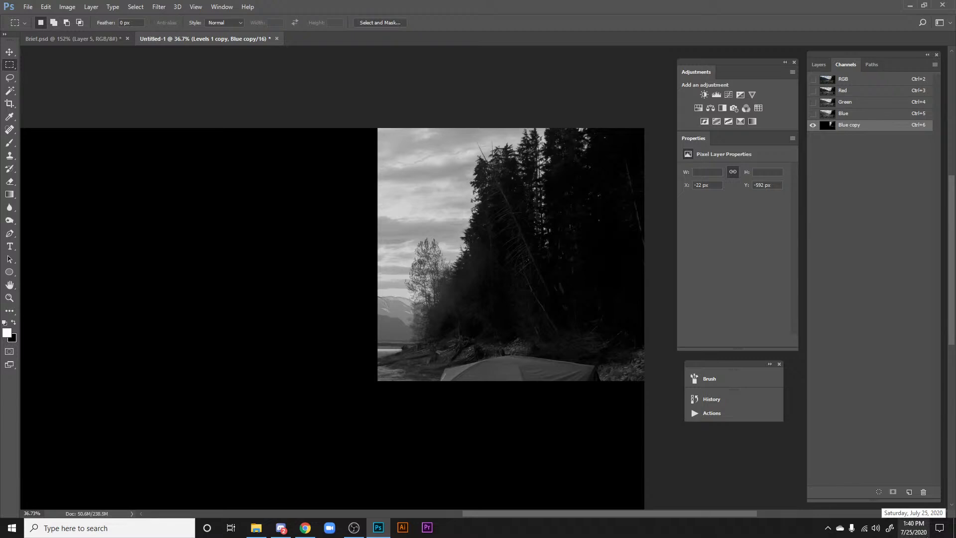
{"action": "key", "text": "ctrl+z"}
{"action": "key", "text": "ctrl+z"}
Step: Fill the selected area around the trees with white in the Blue copy channel and deselect
{"action": "key", "text": "x"}
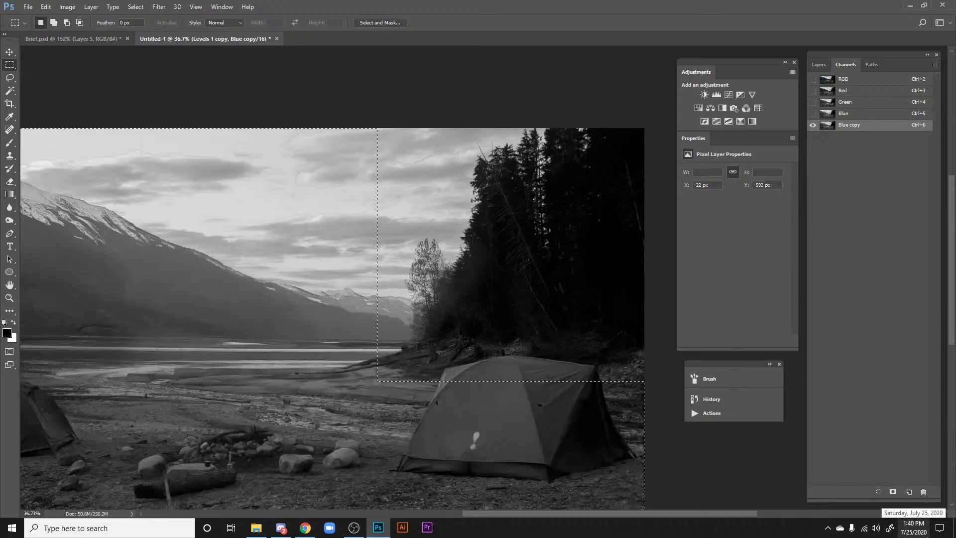
{"action": "key", "text": "Delete"}
{"action": "key", "text": "ctrl+d"}
Step: Open Levels on the Blue copy channel and sample the tree shadows as black point and the sky as white point, giving 34 and 128
{"action": "key", "text": "ctrl+plus"}
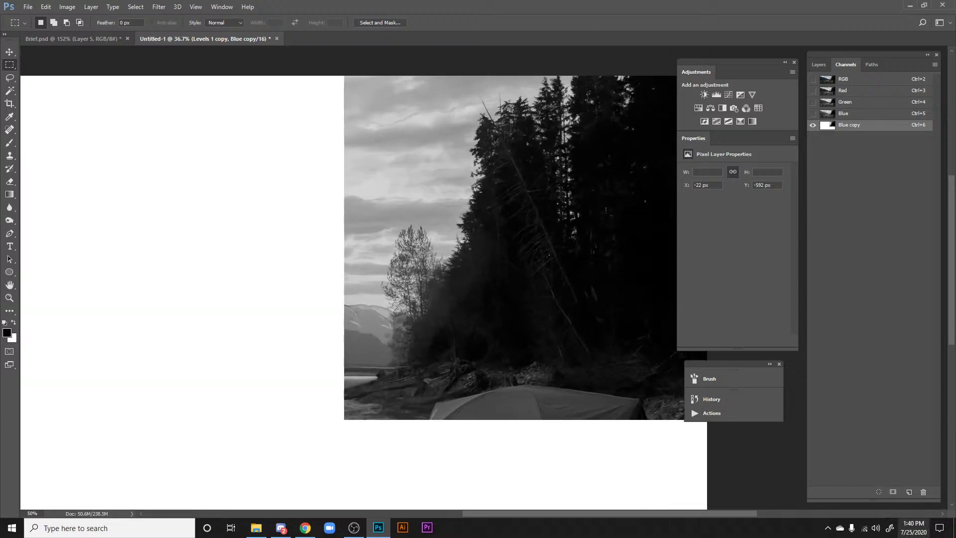
{"action": "key", "text": "h"}
{"action": "left_click_drag", "start_coordinate": [547, 273], "coordinate": [437, 294]}
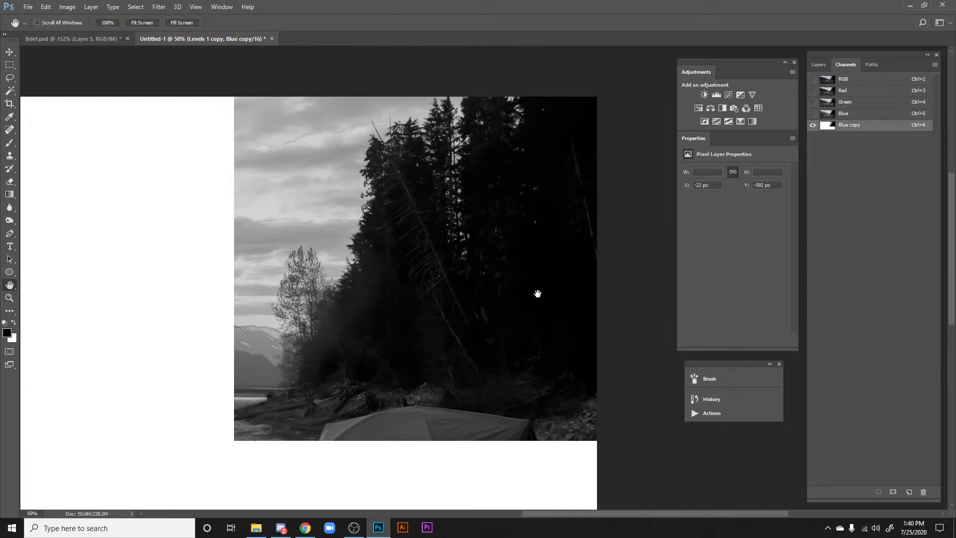
{"action": "key", "text": "ctrl+l"}
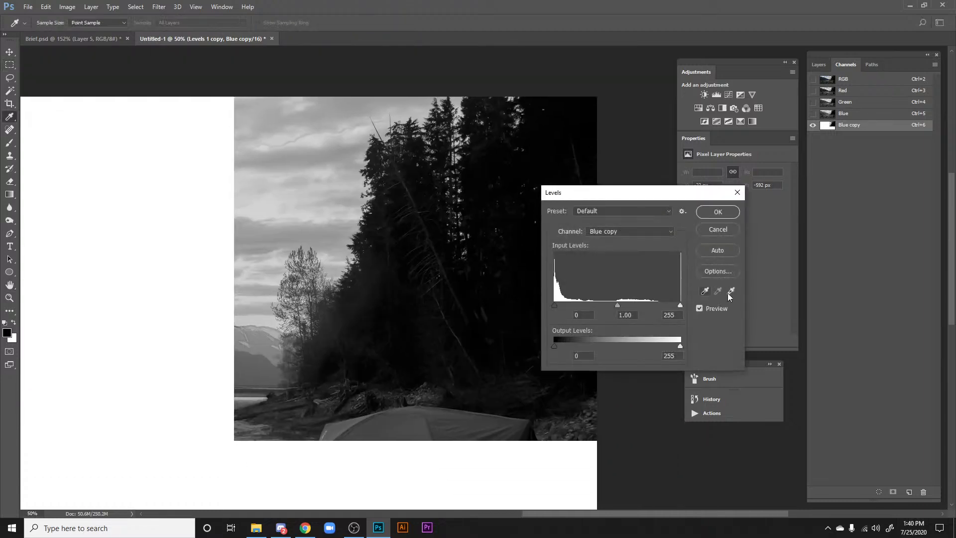
{"action": "left_click", "coordinate": [730, 292]}
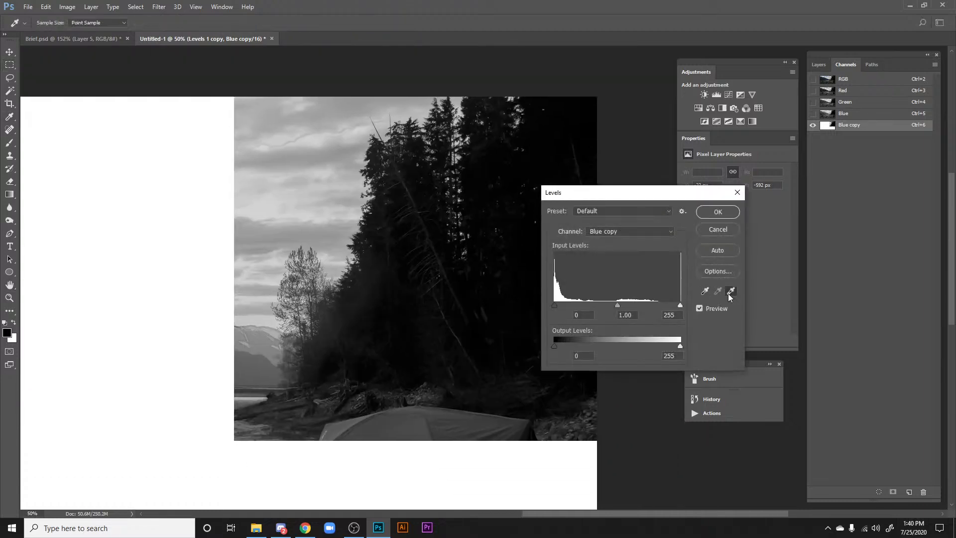
{"action": "left_click", "coordinate": [324, 182]}
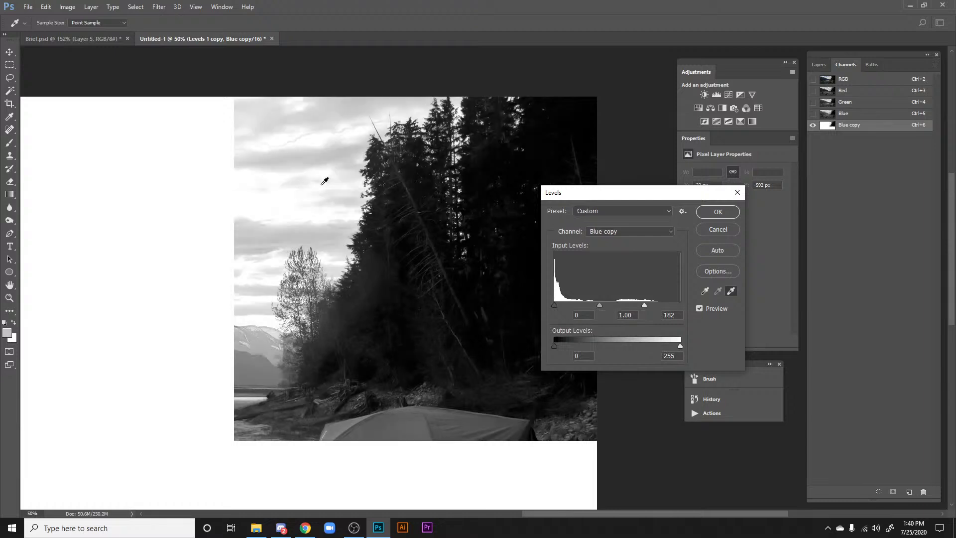
{"action": "left_click", "coordinate": [705, 291]}
{"action": "left_click", "coordinate": [359, 293]}
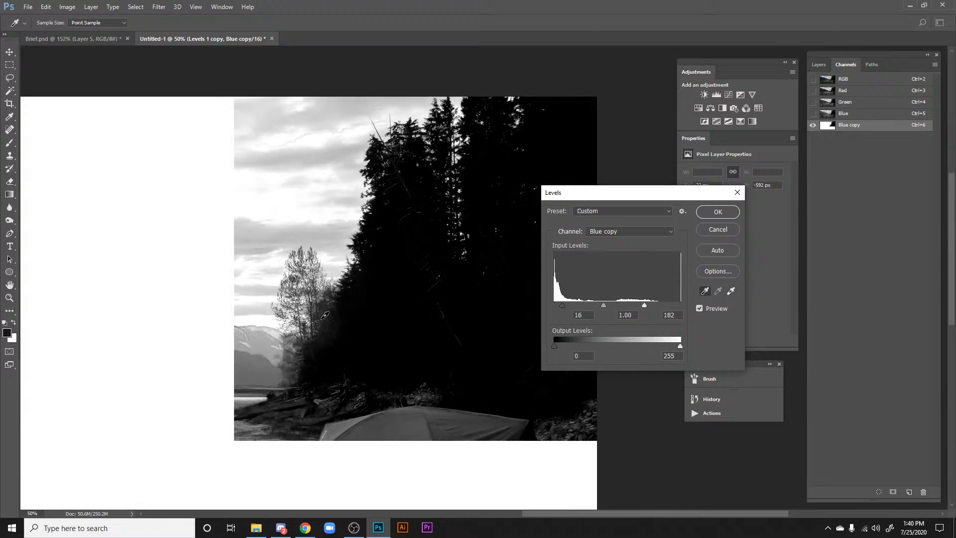
{"action": "left_click", "coordinate": [325, 299]}
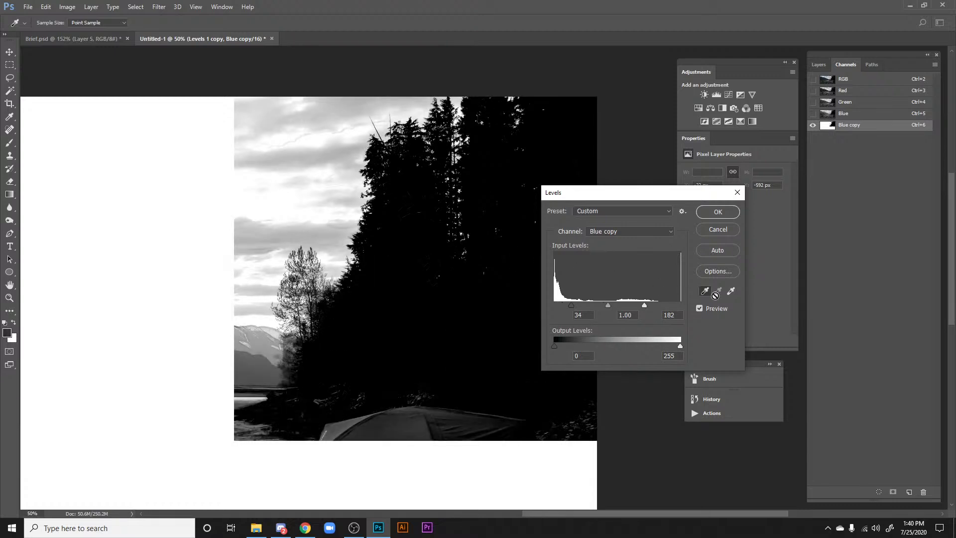
{"action": "left_click", "coordinate": [732, 292]}
{"action": "left_click", "coordinate": [315, 230]}
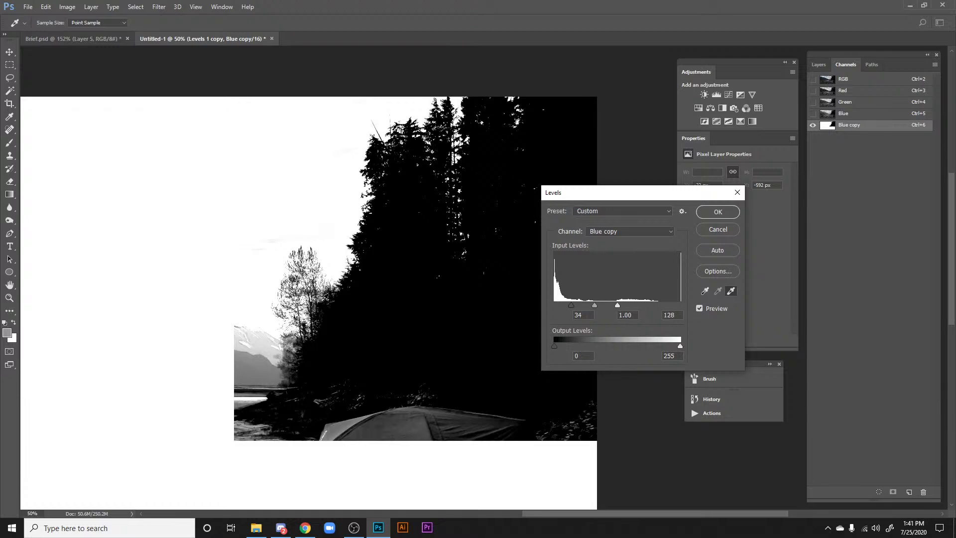
Step: Check the fine branches against the sky, set the white input level to 155 and apply the Levels adjustment
{"action": "key", "text": "ctrl+plus"}
{"action": "key", "text": "ctrl+plus"}
{"action": "left_click_drag", "start_coordinate": [378, 278], "coordinate": [374, 379]}
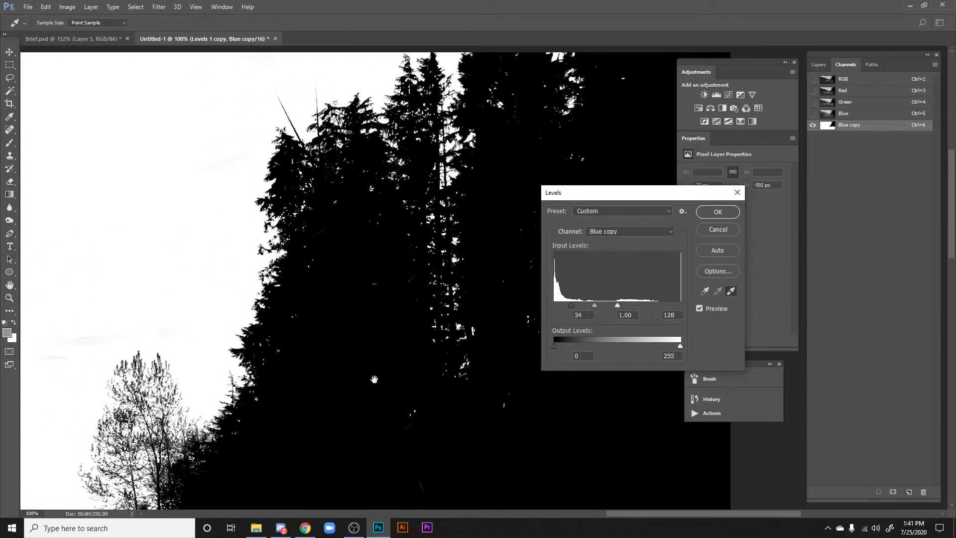
{"action": "left_click_drag", "start_coordinate": [202, 309], "coordinate": [348, 301]}
{"action": "left_click_drag", "start_coordinate": [307, 426], "coordinate": [357, 283]}
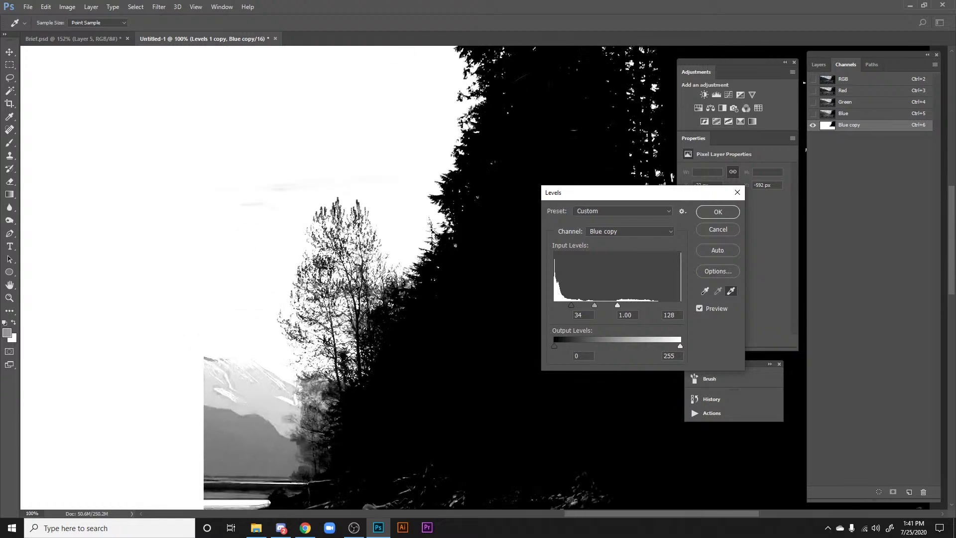
{"action": "key", "text": "ctrl+plus"}
{"action": "scroll", "coordinate": [356, 290], "scroll_direction": "up", "scroll_amount": 2}
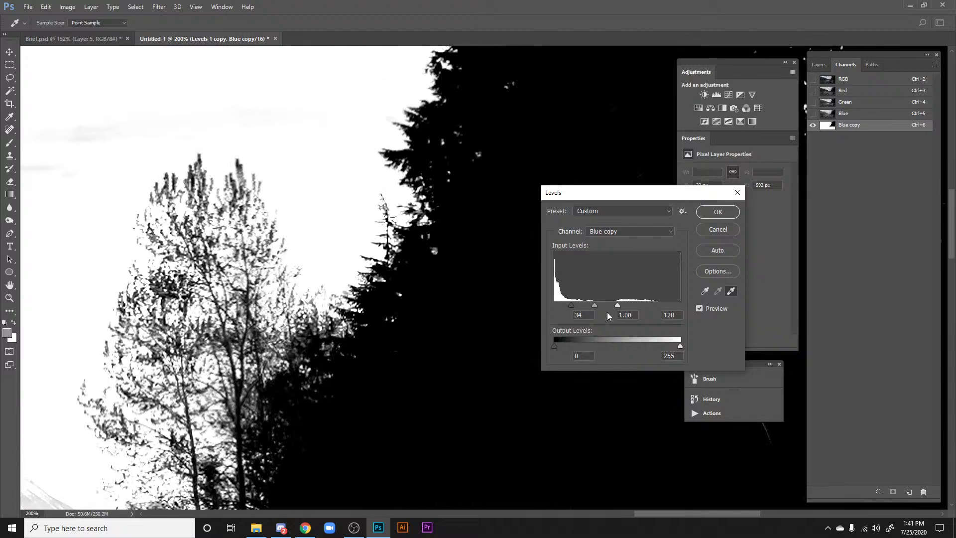
{"action": "left_click_drag", "start_coordinate": [617, 306], "coordinate": [581, 308]}
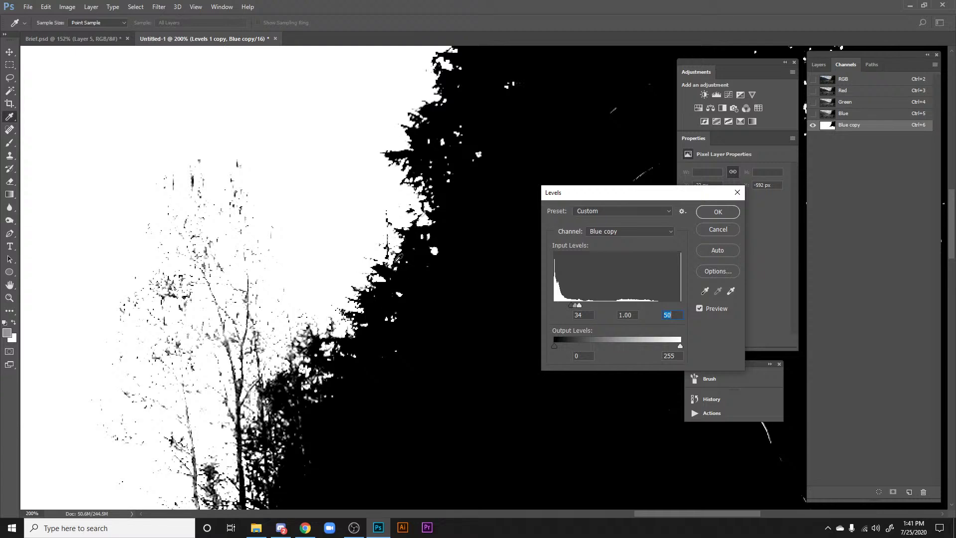
{"action": "left_click_drag", "start_coordinate": [578, 307], "coordinate": [635, 303]}
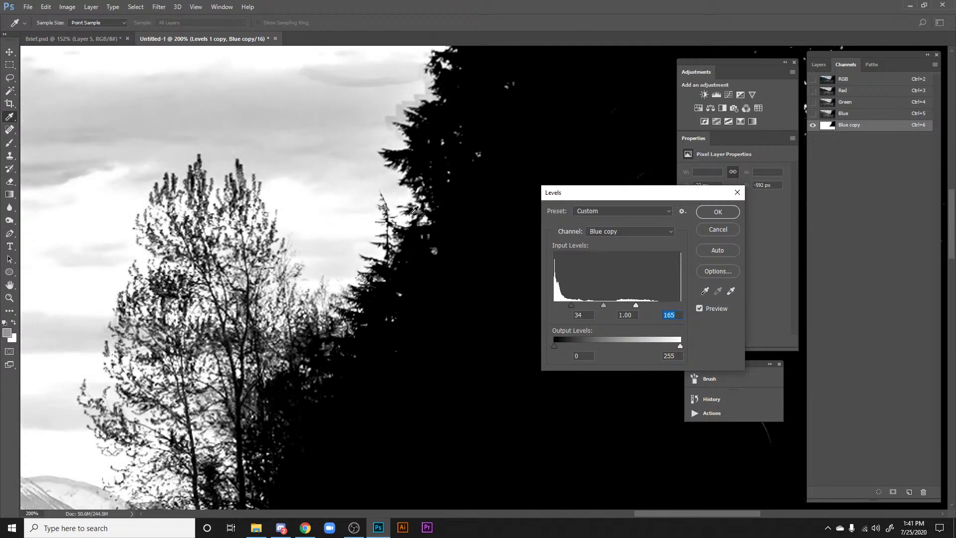
{"action": "mouse_move", "coordinate": [636, 306]}
{"action": "left_mouse_down"}
{"action": "mouse_move", "coordinate": [627, 305]}
{"action": "mouse_move", "coordinate": [644, 305]}
{"action": "mouse_move", "coordinate": [631, 306]}
{"action": "left_mouse_up"}
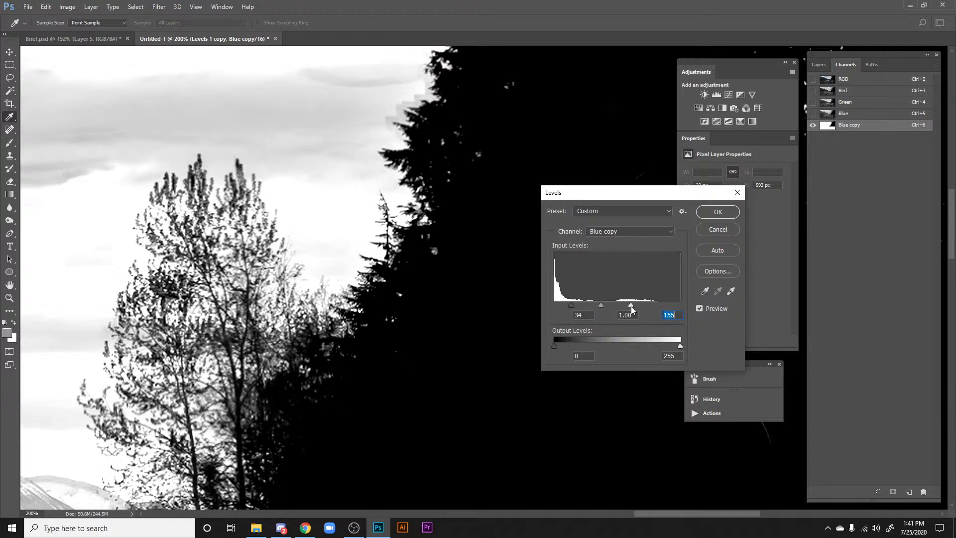
{"action": "key", "text": "Return"}
Step: Choose the Dodge tool for whitening the gray sky around the treetops in the Blue copy channel
{"action": "key", "text": "h"}
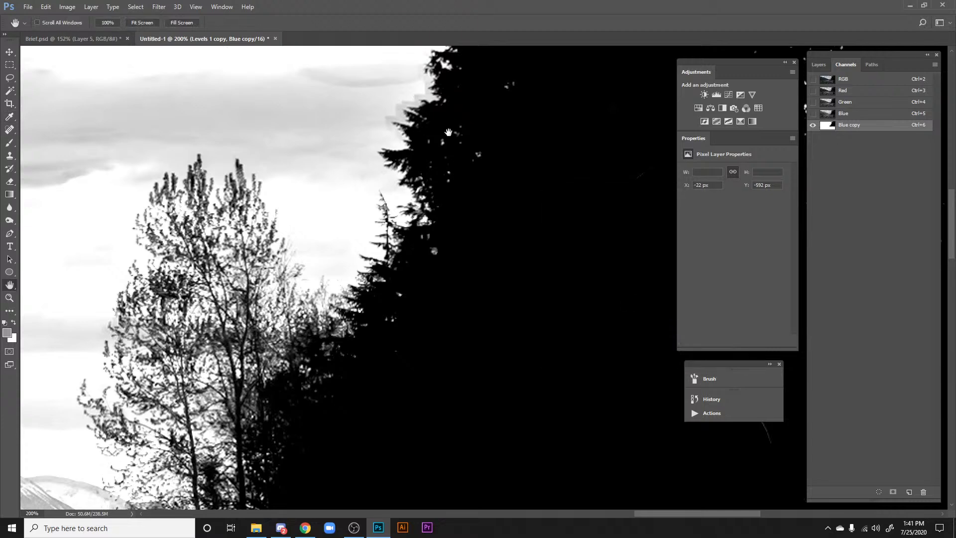
{"action": "left_click_drag", "start_coordinate": [449, 132], "coordinate": [222, 275]}
{"action": "left_click_drag", "start_coordinate": [352, 292], "coordinate": [448, 342]}
{"action": "key", "text": "ctrl+minus"}
{"action": "key", "text": "ctrl+minus"}
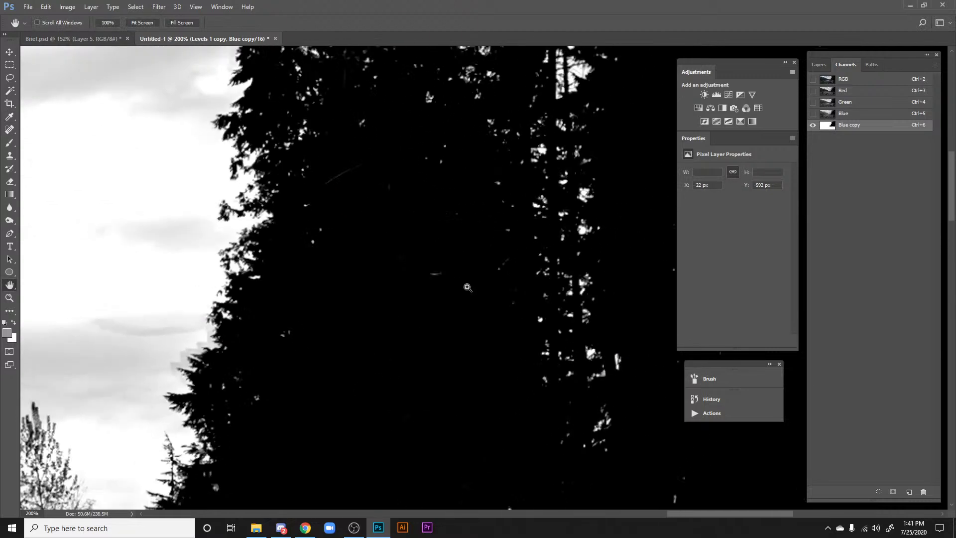
{"action": "scroll", "coordinate": [466, 287], "scroll_direction": "up", "scroll_amount": 3}
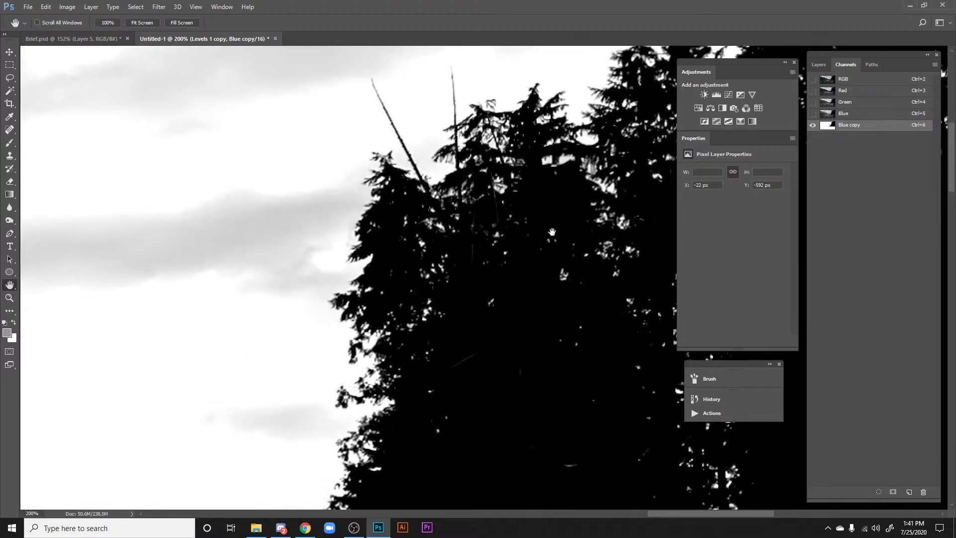
{"action": "key", "text": "o"}
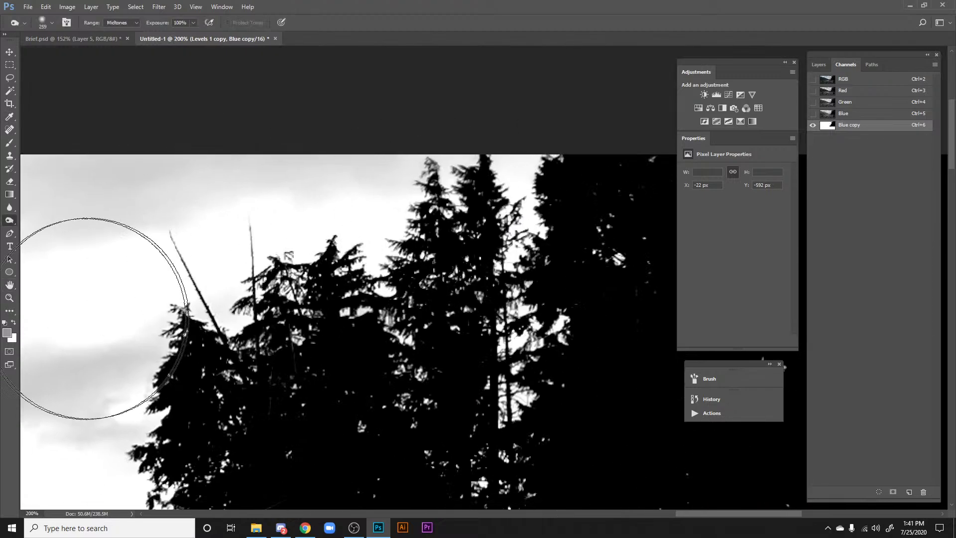
{"action": "left_click_drag", "start_coordinate": [10, 221], "coordinate": [50, 229]}
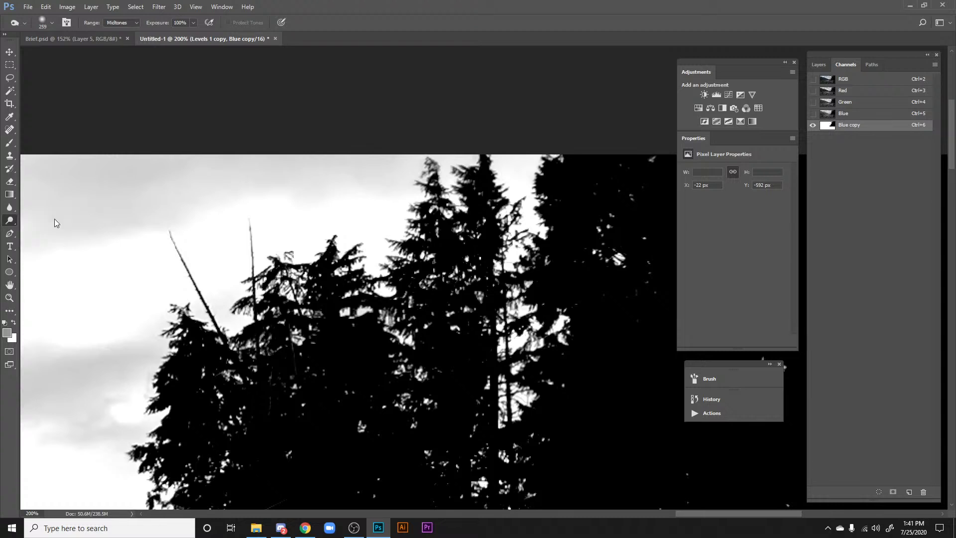
Step: Try dodging the sky between the treetops with range Highlights and 100% exposure, and undo the strokes
{"action": "left_click_drag", "start_coordinate": [509, 178], "coordinate": [386, 174]}
{"action": "left_click_drag", "start_coordinate": [490, 158], "coordinate": [361, 165]}
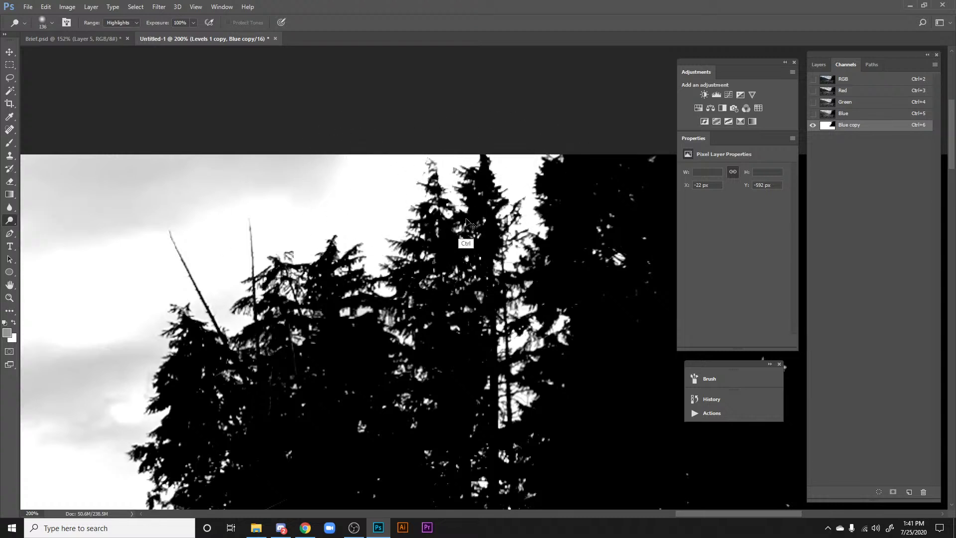
{"action": "key", "text": "ctrl+alt+z"}
{"action": "key", "text": "ctrl+alt+z"}
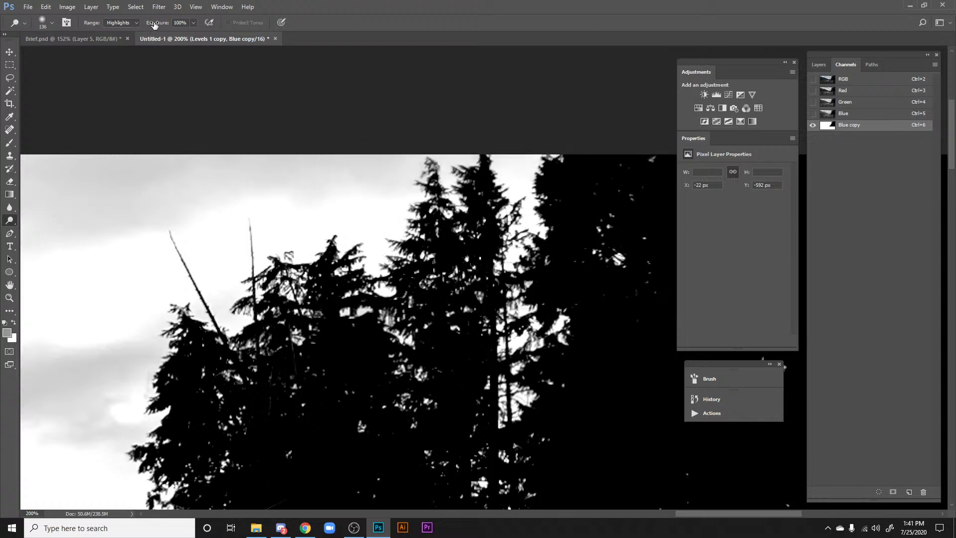
Step: Set the Dodge exposure to 23% and lighten the gray sky highlights around the upper edges of the conifers
{"action": "left_click_drag", "start_coordinate": [154, 25], "coordinate": [118, 25]}
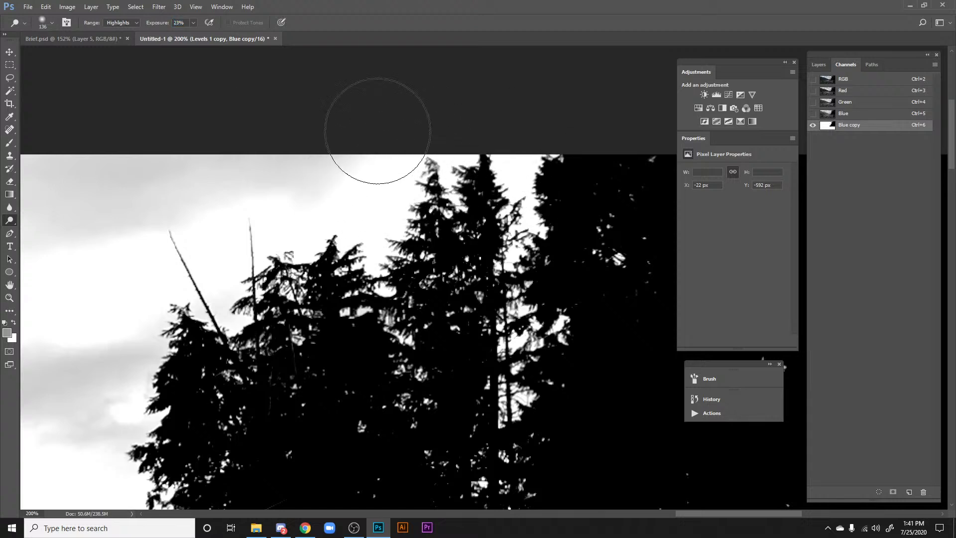
{"action": "left_click_drag", "start_coordinate": [284, 270], "coordinate": [475, 132]}
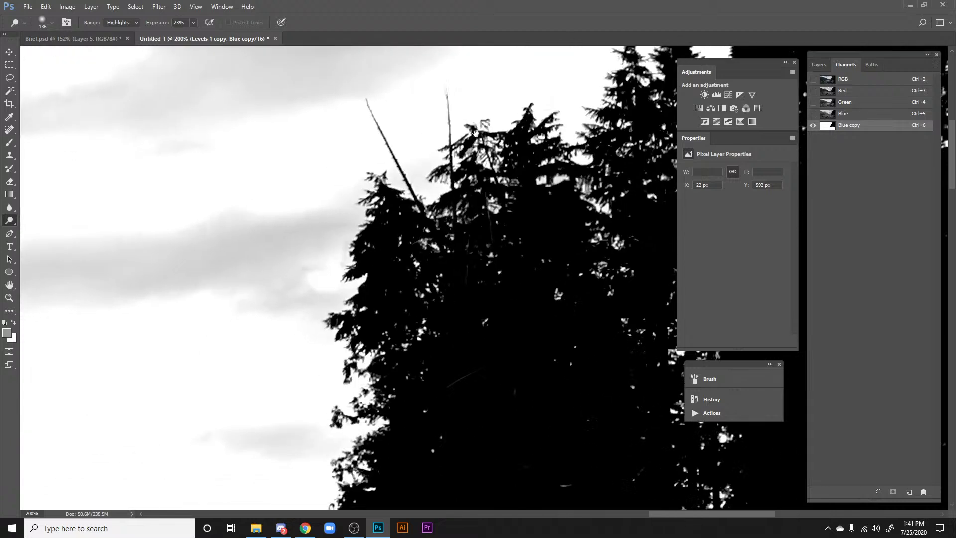
{"action": "mouse_move", "coordinate": [346, 233]}
{"action": "left_mouse_down"}
{"action": "mouse_move", "coordinate": [316, 296]}
{"action": "mouse_move", "coordinate": [324, 262]}
{"action": "left_mouse_up"}
{"action": "left_click_drag", "start_coordinate": [405, 205], "coordinate": [308, 333]}
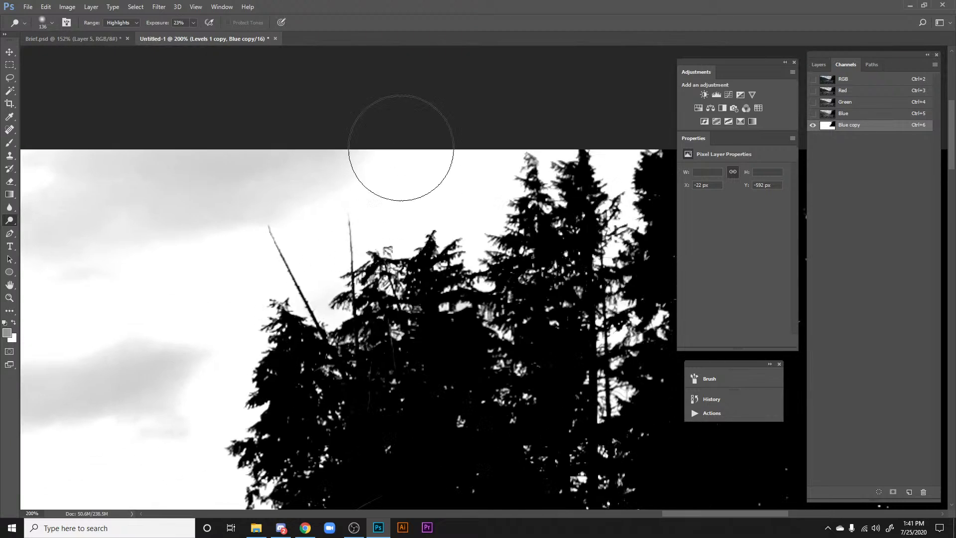
{"action": "left_click_drag", "start_coordinate": [171, 280], "coordinate": [427, 209]}
{"action": "left_click_drag", "start_coordinate": [124, 262], "coordinate": [316, 236]}
{"action": "left_click_drag", "start_coordinate": [459, 343], "coordinate": [193, 259]}
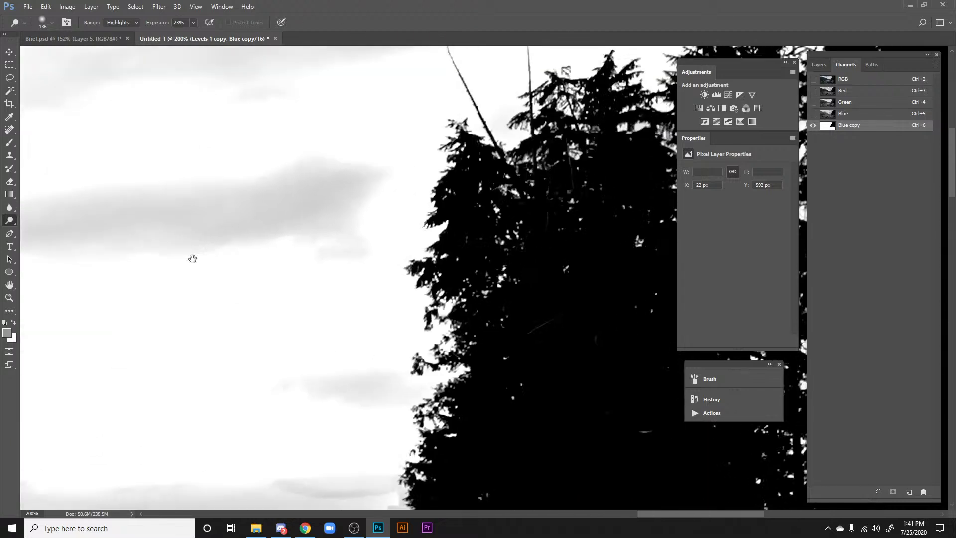
{"action": "left_click_drag", "start_coordinate": [363, 299], "coordinate": [399, 218]}
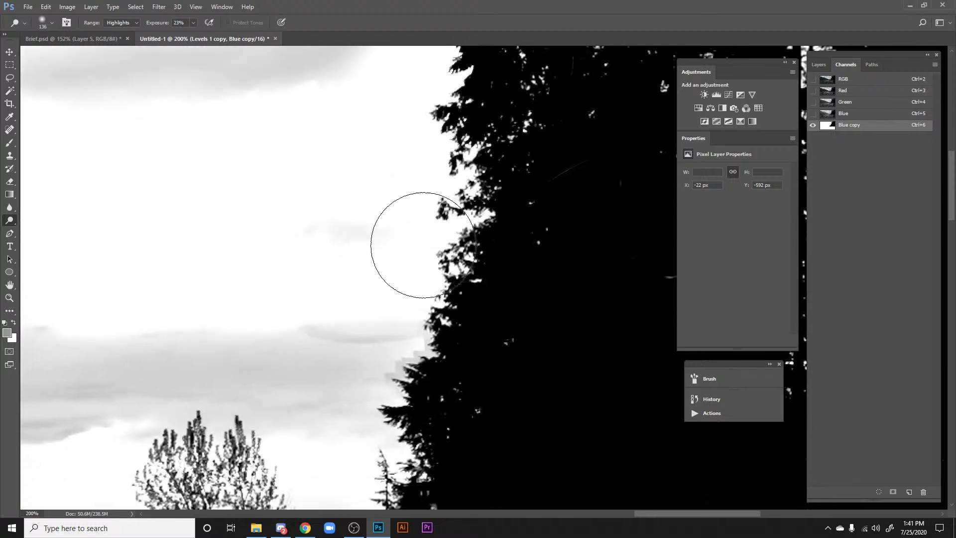
Step: Dodge the gray clouds beside the lower conifers and around the crown of the bare tree
{"action": "mouse_move", "coordinate": [395, 330]}
{"action": "left_mouse_down"}
{"action": "mouse_move", "coordinate": [380, 337]}
{"action": "mouse_move", "coordinate": [350, 395]}
{"action": "mouse_move", "coordinate": [397, 278]}
{"action": "left_mouse_up"}
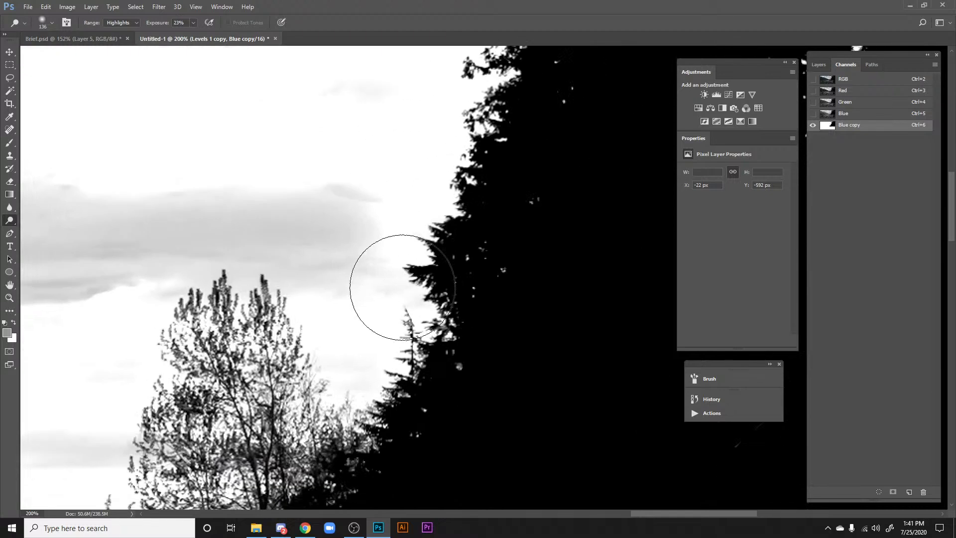
{"action": "left_click_drag", "start_coordinate": [365, 348], "coordinate": [424, 273]}
{"action": "left_click_drag", "start_coordinate": [360, 257], "coordinate": [469, 294]}
{"action": "mouse_move", "coordinate": [464, 245]}
{"action": "left_mouse_down"}
{"action": "mouse_move", "coordinate": [351, 234]}
{"action": "mouse_move", "coordinate": [459, 240]}
{"action": "mouse_move", "coordinate": [405, 208]}
{"action": "mouse_move", "coordinate": [313, 258]}
{"action": "mouse_move", "coordinate": [426, 198]}
{"action": "mouse_move", "coordinate": [501, 222]}
{"action": "mouse_move", "coordinate": [527, 192]}
{"action": "mouse_move", "coordinate": [504, 155]}
{"action": "left_mouse_up"}
{"action": "left_click_drag", "start_coordinate": [270, 475], "coordinate": [348, 304]}
{"action": "mouse_move", "coordinate": [373, 226]}
{"action": "left_mouse_down"}
{"action": "mouse_move", "coordinate": [367, 246]}
{"action": "mouse_move", "coordinate": [372, 229]}
{"action": "left_mouse_up"}
{"action": "left_click_drag", "start_coordinate": [338, 368], "coordinate": [342, 213]}
Step: Dodge the gray sky along the outer side of the bare tree, down to the mountain ridge
{"action": "left_click_drag", "start_coordinate": [277, 178], "coordinate": [382, 302]}
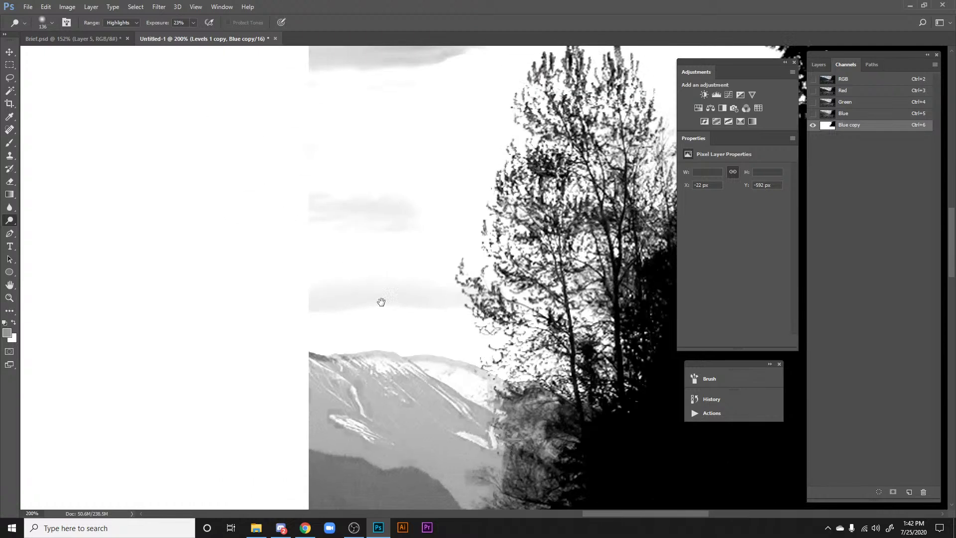
{"action": "left_click_drag", "start_coordinate": [434, 289], "coordinate": [441, 299]}
{"action": "mouse_move", "coordinate": [365, 316]}
{"action": "left_mouse_down"}
{"action": "mouse_move", "coordinate": [296, 205]}
{"action": "mouse_move", "coordinate": [278, 138]}
{"action": "mouse_move", "coordinate": [301, 232]}
{"action": "left_mouse_up"}
{"action": "mouse_move", "coordinate": [432, 350]}
{"action": "left_mouse_down"}
{"action": "mouse_move", "coordinate": [450, 375]}
{"action": "mouse_move", "coordinate": [491, 384]}
{"action": "left_mouse_up"}
{"action": "left_click_drag", "start_coordinate": [386, 339], "coordinate": [351, 210]}
Step: Select the mountains and lakeshore with a freehand outline that follows the ridge line into the dark trees
{"action": "key", "text": "l"}
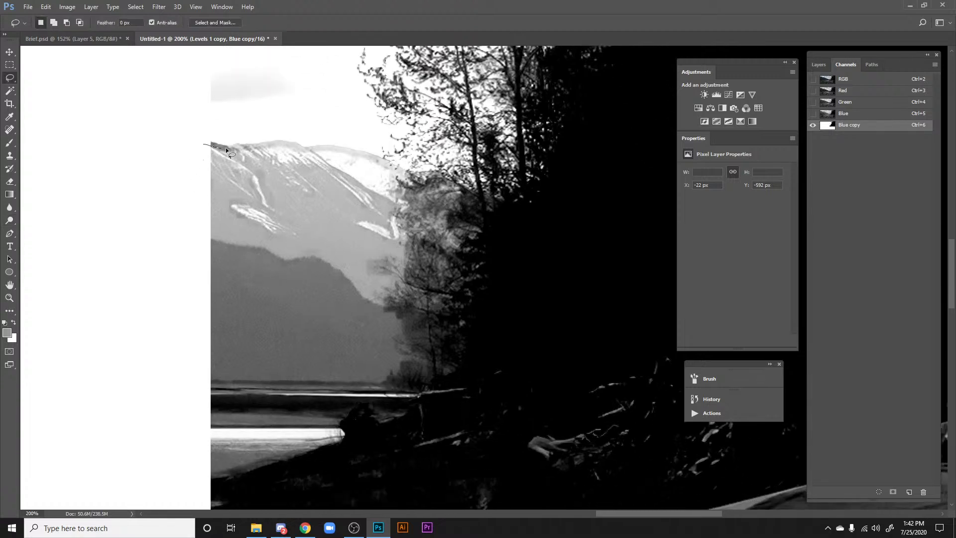
{"action": "mouse_move", "coordinate": [390, 169]}
{"action": "left_mouse_down"}
{"action": "mouse_move", "coordinate": [457, 195]}
{"action": "mouse_move", "coordinate": [625, 377]}
{"action": "left_mouse_up"}
{"action": "left_click_drag", "start_coordinate": [97, 309], "coordinate": [92, 324]}
{"action": "key", "text": "x"}
{"action": "key", "text": "Delete"}
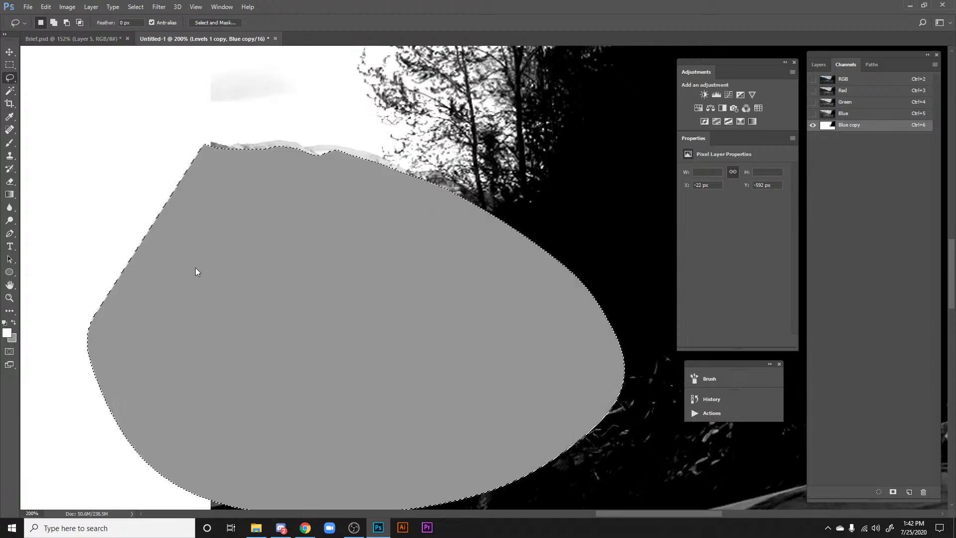
{"action": "key", "text": "ctrl+z"}
Step: Reset the colors to their defaults, fill the selected mountain area with black and deselect
{"action": "key", "text": "d"}
{"action": "key", "text": "Delete"}
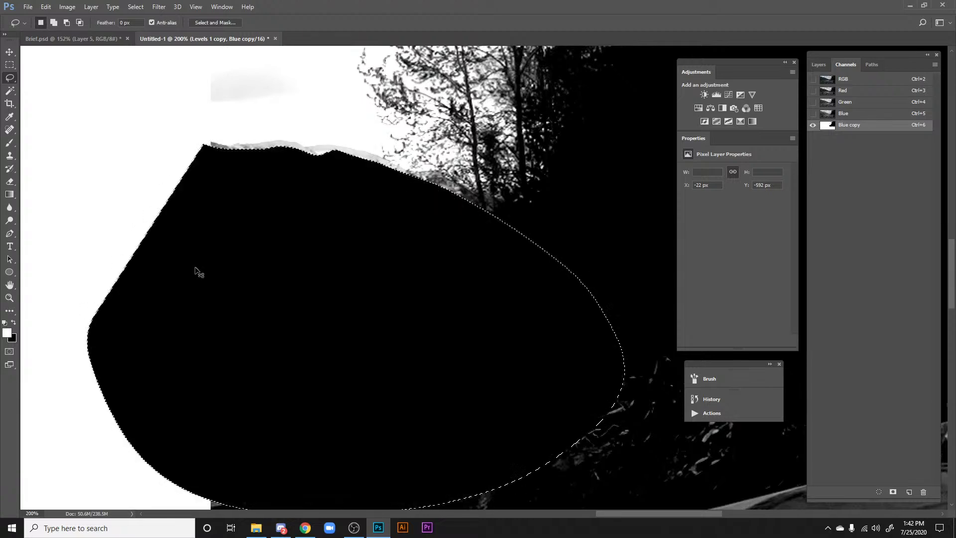
{"action": "key", "text": "ctrl+d"}
Step: Outline the tent, driftwood and lower forest area with the Lasso, fill it with black and deselect
{"action": "key", "text": "ctrl+minus"}
{"action": "key", "text": "ctrl+minus"}
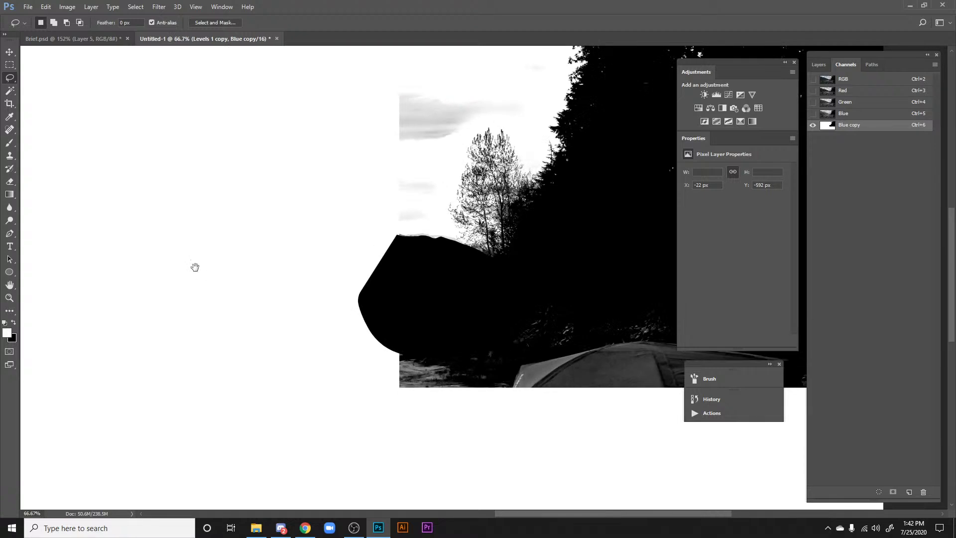
{"action": "mouse_move", "coordinate": [421, 176]}
{"action": "left_mouse_down"}
{"action": "mouse_move", "coordinate": [254, 230]}
{"action": "mouse_move", "coordinate": [162, 199]}
{"action": "left_mouse_up"}
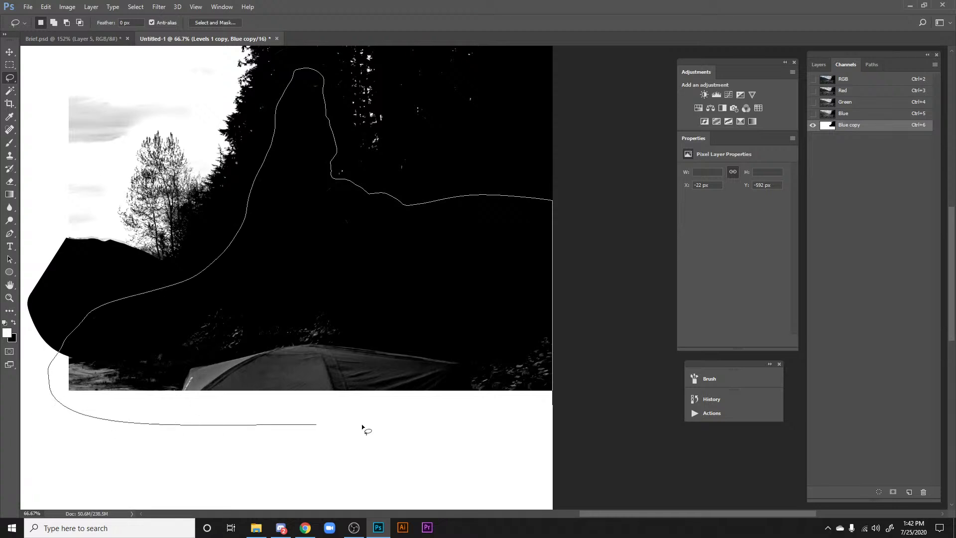
{"action": "left_click_drag", "start_coordinate": [363, 426], "coordinate": [821, 391]}
{"action": "key", "text": "Delete"}
{"action": "key", "text": "ctrl+d"}
Step: Choose the Brush tool with a 21 px tip for retouching the faint streaks inside the dark conifers
{"action": "key", "text": "h"}
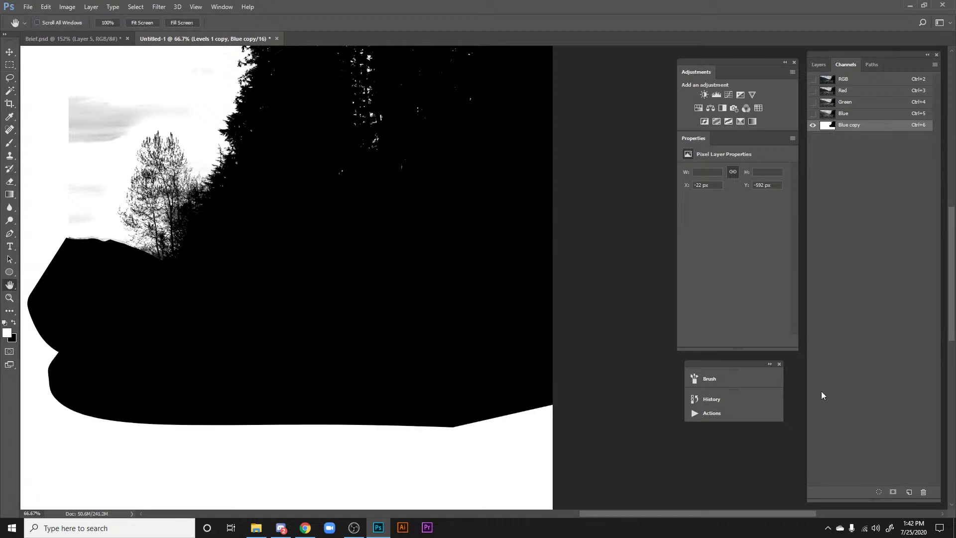
{"action": "left_click_drag", "start_coordinate": [417, 120], "coordinate": [460, 353]}
{"action": "key", "text": "ctrl+plus"}
{"action": "left_click_drag", "start_coordinate": [361, 232], "coordinate": [463, 162]}
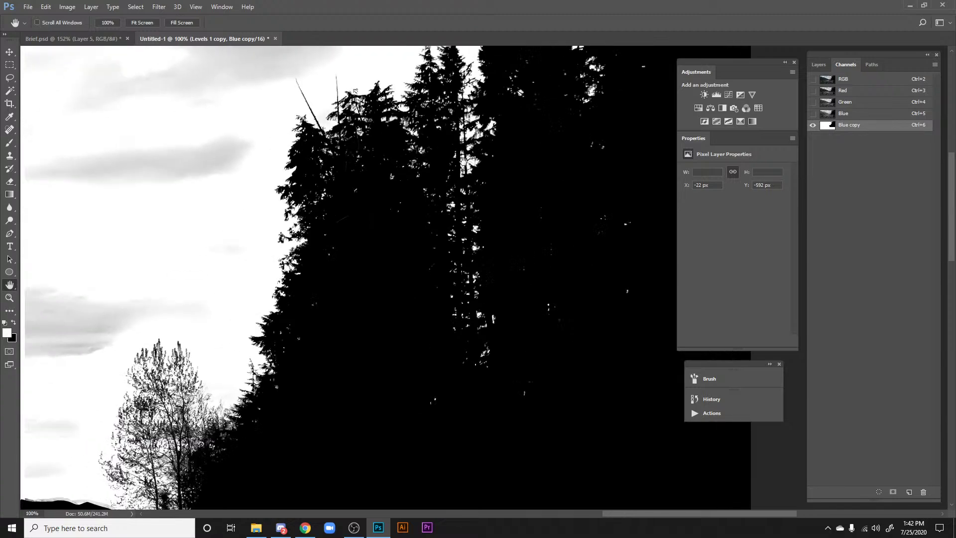
{"action": "left_click", "coordinate": [495, 159], "text": "ctrl"}
{"action": "key", "text": "b"}
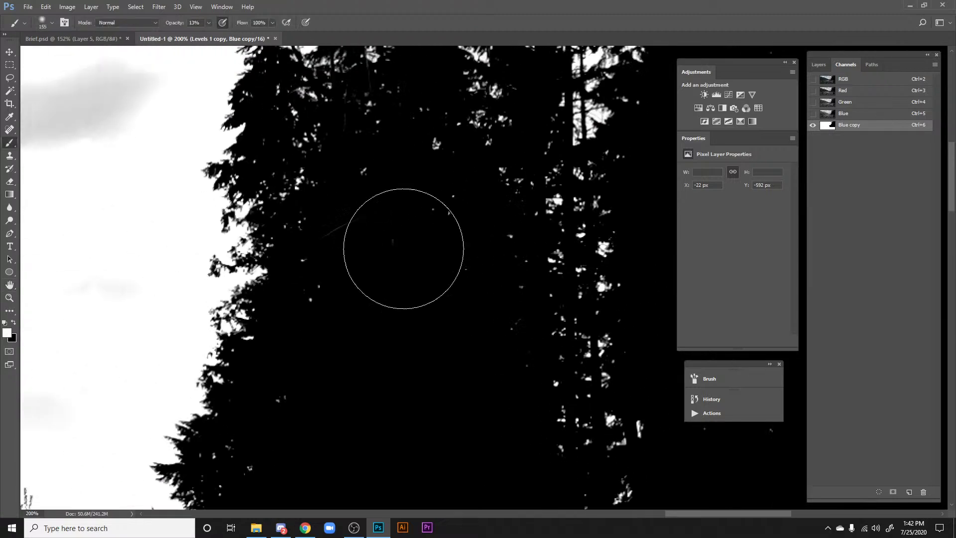
{"action": "right_click", "coordinate": [397, 247]}
{"action": "left_click", "coordinate": [452, 266]}
Step: Undo the faint white stroke and paint over the light streaks inside the conifers in black at 100% opacity, reducing the brush to 10 px
{"action": "left_click_drag", "start_coordinate": [369, 203], "coordinate": [320, 251]}
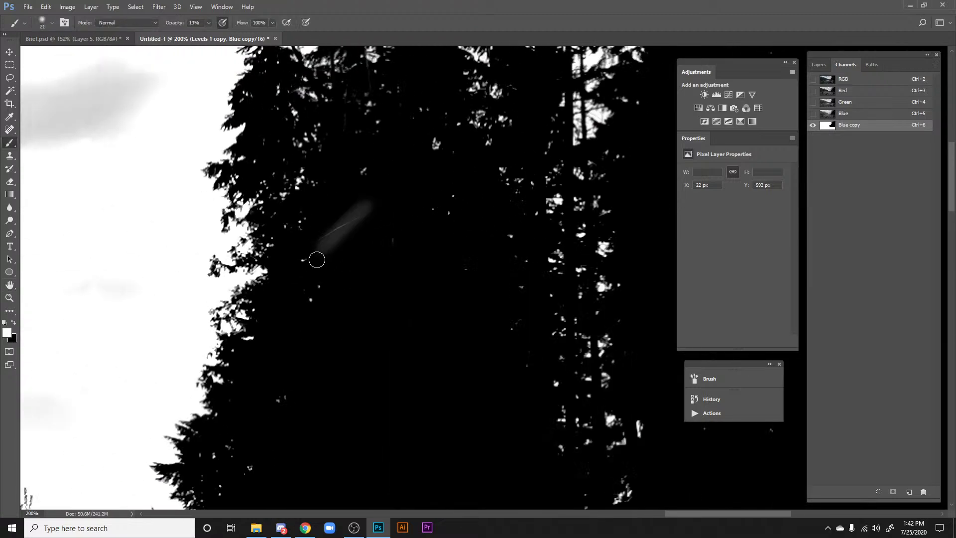
{"action": "key", "text": "ctrl+z"}
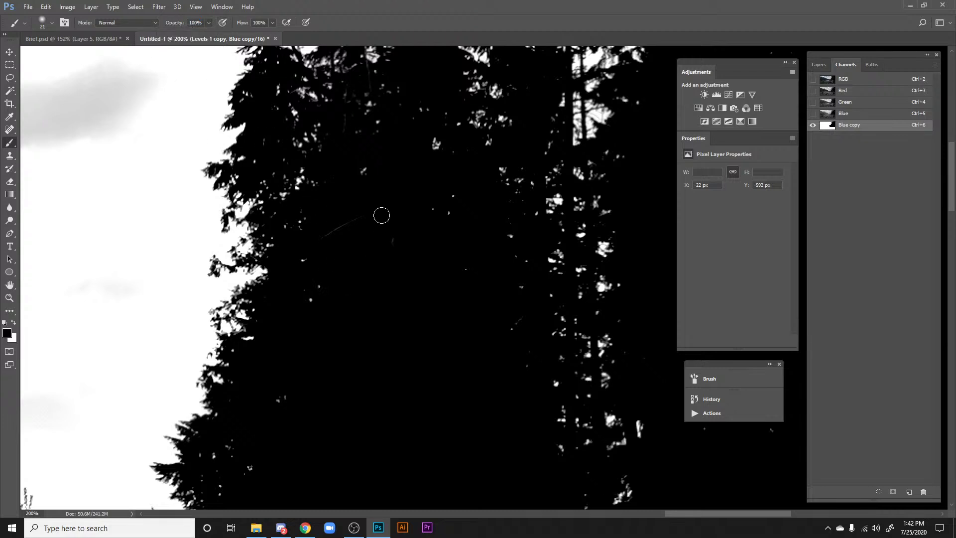
{"action": "left_click_drag", "start_coordinate": [351, 160], "coordinate": [442, 278]}
{"action": "right_click", "coordinate": [468, 274]}
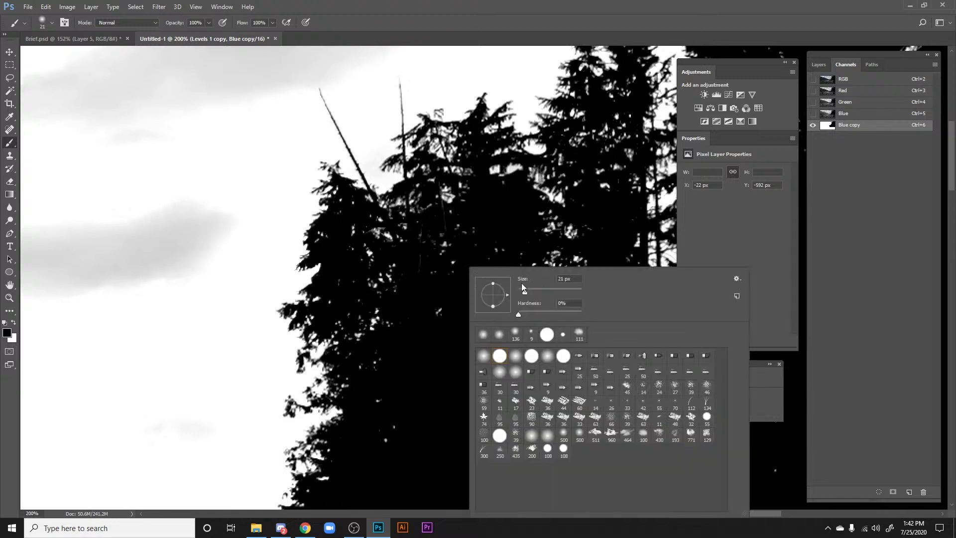
{"action": "key", "text": "Return"}
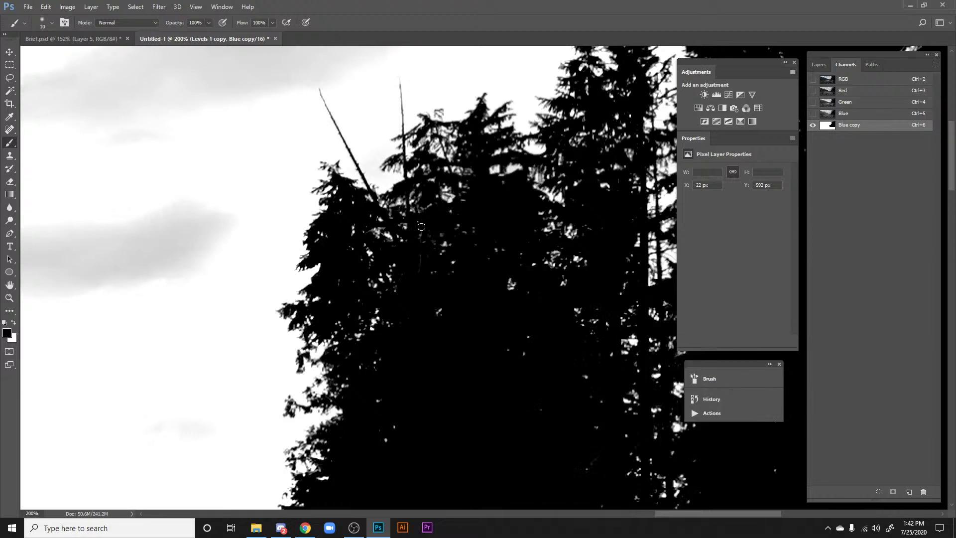
{"action": "left_click_drag", "start_coordinate": [481, 365], "coordinate": [403, 245]}
Step: Select the cloudy sky with a freehand outline that skirts the bare tree and conifers up to the image's upper edge
{"action": "left_click_drag", "start_coordinate": [448, 290], "coordinate": [203, 248]}
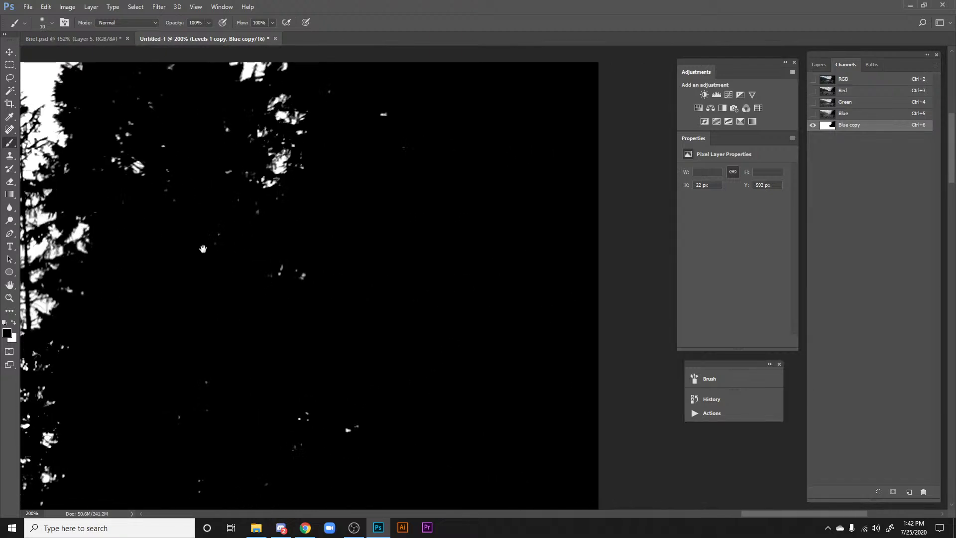
{"action": "left_click_drag", "start_coordinate": [320, 290], "coordinate": [472, 142]}
{"action": "left_click_drag", "start_coordinate": [328, 362], "coordinate": [476, 98]}
{"action": "mouse_move", "coordinate": [323, 204]}
{"action": "left_mouse_down"}
{"action": "mouse_move", "coordinate": [495, 164]}
{"action": "mouse_move", "coordinate": [352, 284]}
{"action": "mouse_move", "coordinate": [407, 378]}
{"action": "left_mouse_up"}
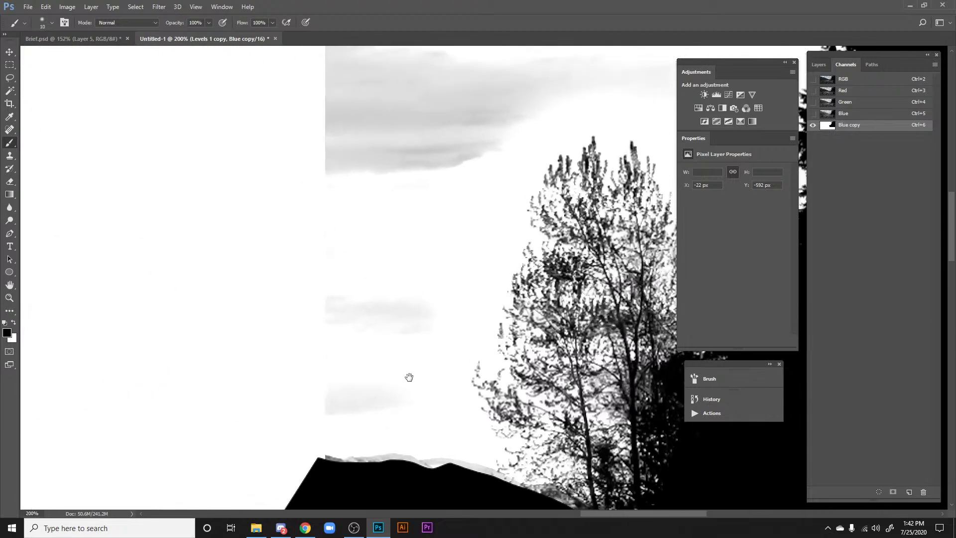
{"action": "key", "text": "ctrl+minus"}
{"action": "key", "text": "l"}
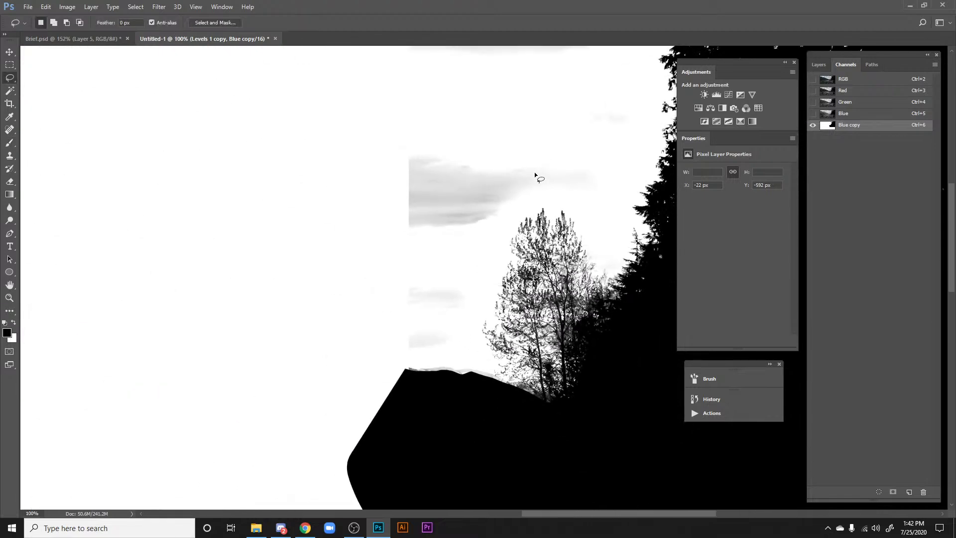
{"action": "mouse_move", "coordinate": [541, 178]}
{"action": "left_mouse_down"}
{"action": "mouse_move", "coordinate": [436, 291]}
{"action": "mouse_move", "coordinate": [521, 144]}
{"action": "mouse_move", "coordinate": [512, 178]}
{"action": "left_mouse_up"}
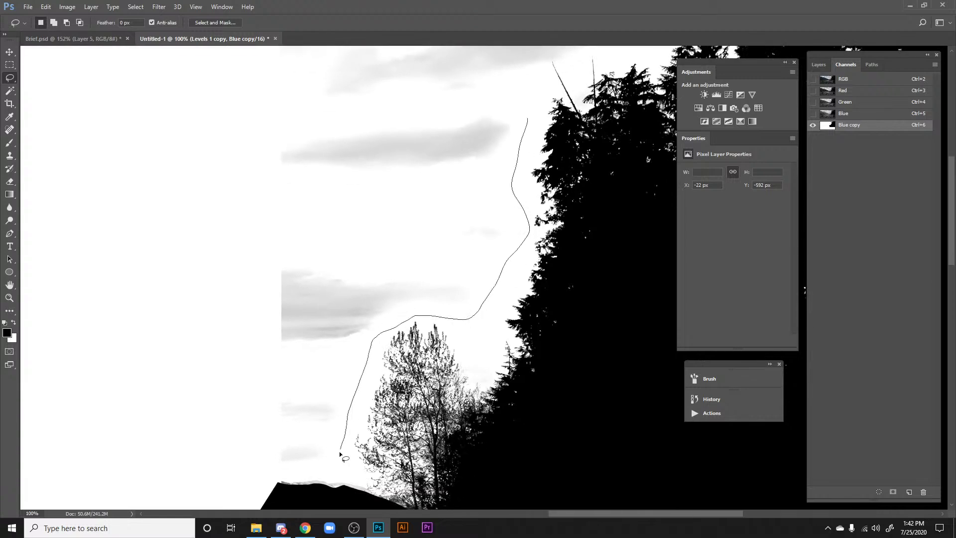
{"action": "mouse_move", "coordinate": [242, 464]}
{"action": "left_mouse_down"}
{"action": "mouse_move", "coordinate": [207, 291]}
{"action": "mouse_move", "coordinate": [185, 90]}
{"action": "mouse_move", "coordinate": [185, 359]}
{"action": "left_mouse_up"}
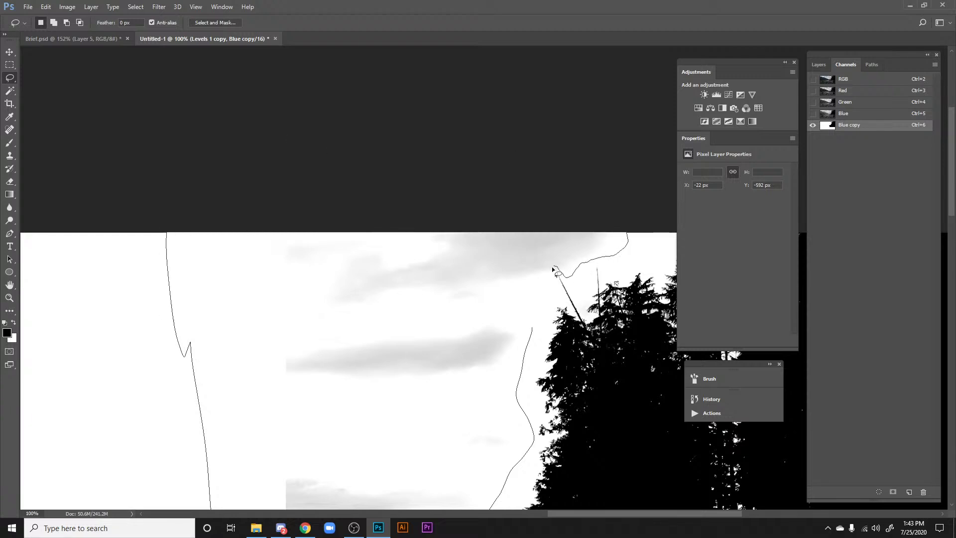
{"action": "left_click_drag", "start_coordinate": [545, 315], "coordinate": [544, 315]}
{"action": "key", "text": "x"}
{"action": "key", "text": "Delete"}
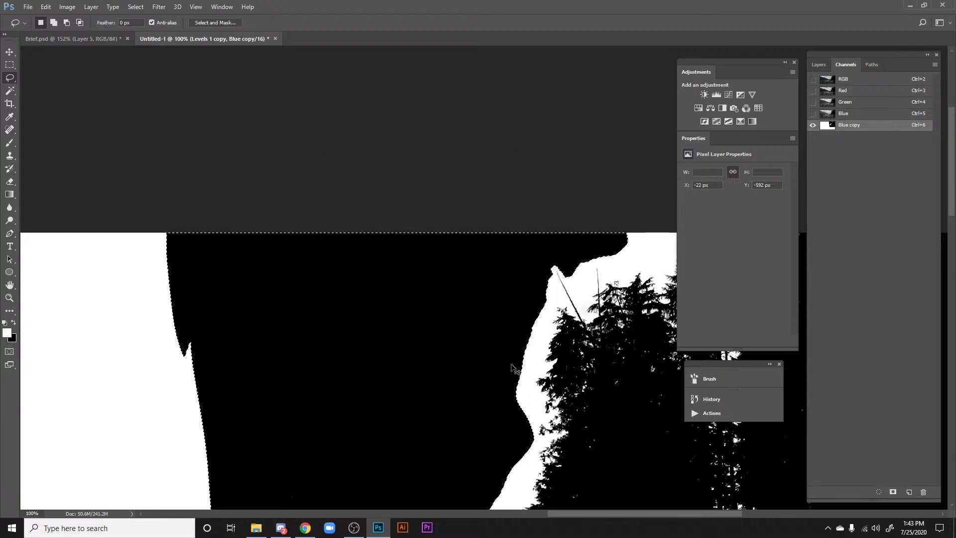
{"action": "key", "text": "ctrl+z"}
Step: Swap the foreground and background colors, fill the selected sky with white and deselect
{"action": "key", "text": "x"}
{"action": "key", "text": "Delete"}
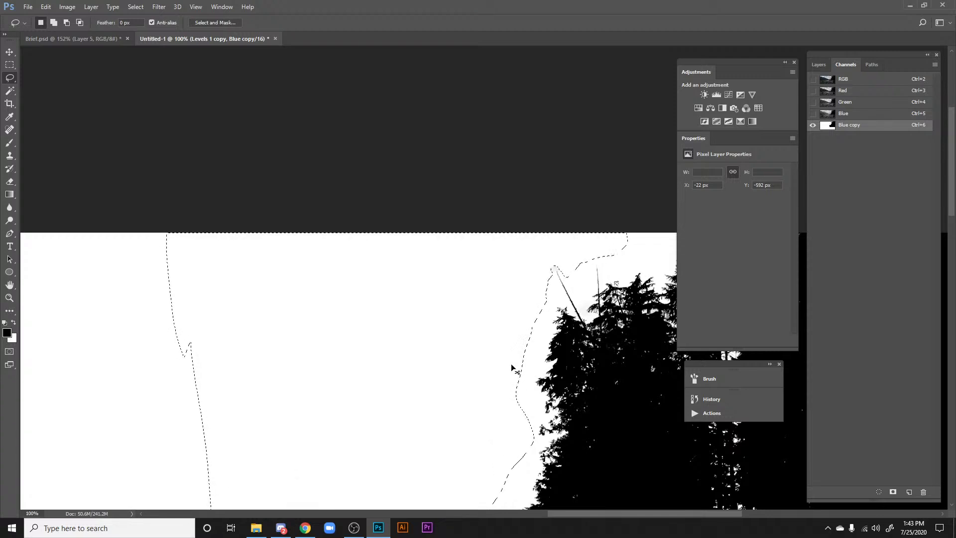
{"action": "key", "text": "ctrl+d"}
Step: Dodge away the leftover gray spot around the tip of the leaning bare trunk
{"action": "left_click_drag", "start_coordinate": [501, 271], "coordinate": [340, 290]}
{"action": "key", "text": "ctrl+plus"}
{"action": "key", "text": "ctrl+plus"}
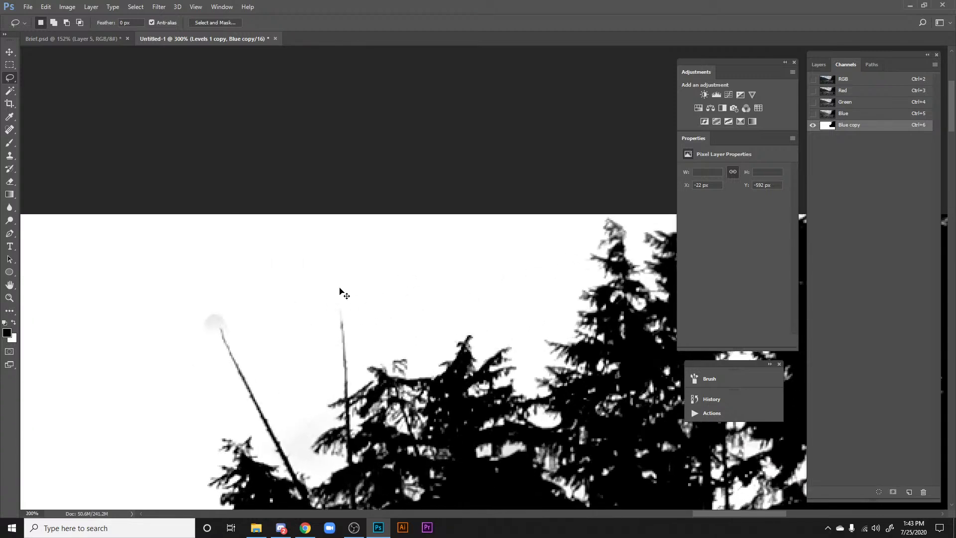
{"action": "mouse_move", "coordinate": [399, 226]}
{"action": "left_mouse_down"}
{"action": "mouse_move", "coordinate": [503, 194]}
{"action": "mouse_move", "coordinate": [557, 153]}
{"action": "left_mouse_up"}
{"action": "key", "text": "o"}
{"action": "left_click_drag", "start_coordinate": [384, 234], "coordinate": [369, 227]}
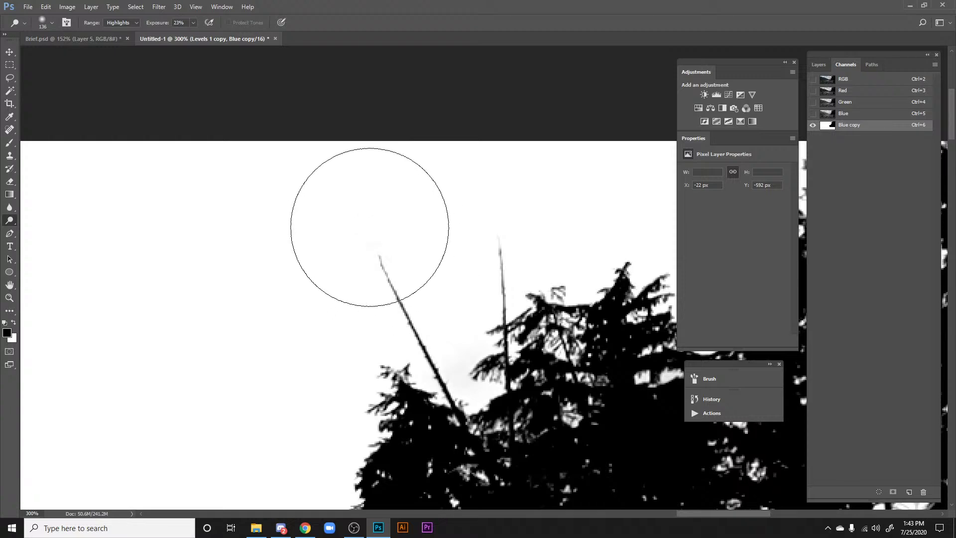
Step: Examine the sky gaps between the conifer branches and the gray edge pixels of the matte up close
{"action": "mouse_move", "coordinate": [461, 375]}
{"action": "left_mouse_down"}
{"action": "mouse_move", "coordinate": [412, 335]}
{"action": "mouse_move", "coordinate": [93, 208]}
{"action": "left_mouse_up"}
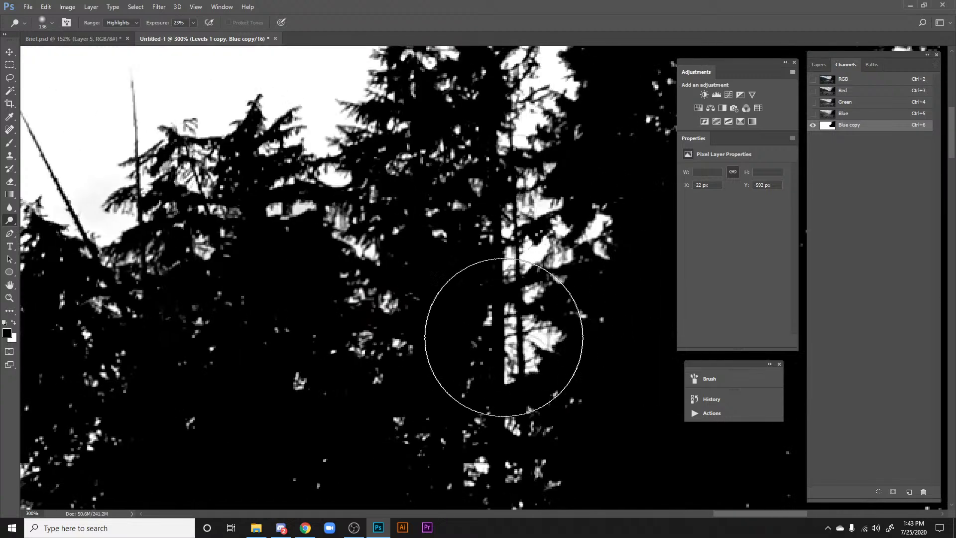
{"action": "key", "text": "space"}
{"action": "left_click_drag", "start_coordinate": [573, 323], "coordinate": [203, 282]}
{"action": "left_click_drag", "start_coordinate": [493, 399], "coordinate": [358, 395]}
{"action": "scroll", "coordinate": [358, 396], "scroll_direction": "up", "scroll_amount": 3}
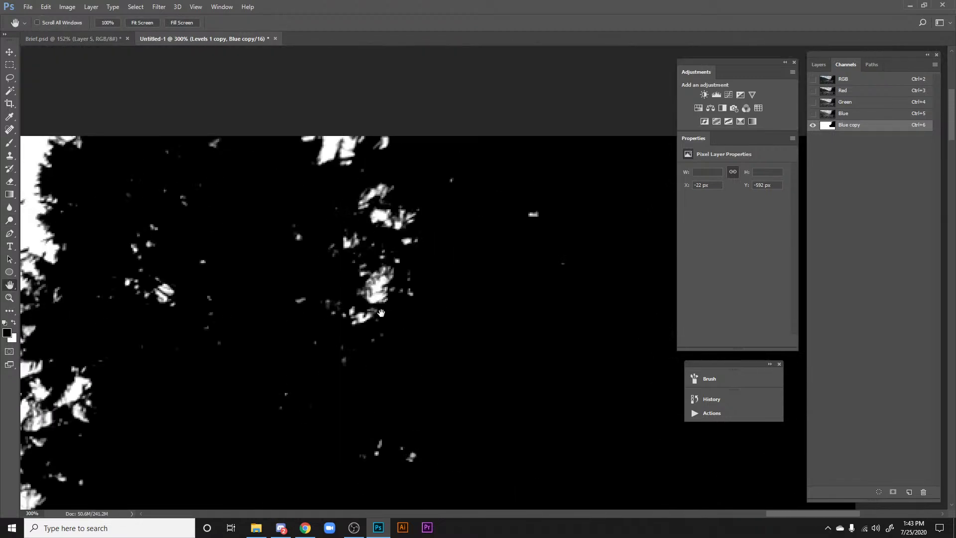
{"action": "scroll", "coordinate": [589, 296], "scroll_direction": "left", "scroll_amount": 6}
{"action": "left_click_drag", "start_coordinate": [336, 261], "coordinate": [366, 267]}
{"action": "key", "text": "ctrl+space"}
{"action": "scroll", "coordinate": [366, 267], "scroll_direction": "up", "scroll_amount": 2}
{"action": "scroll", "coordinate": [431, 259], "scroll_direction": "left", "scroll_amount": 2}
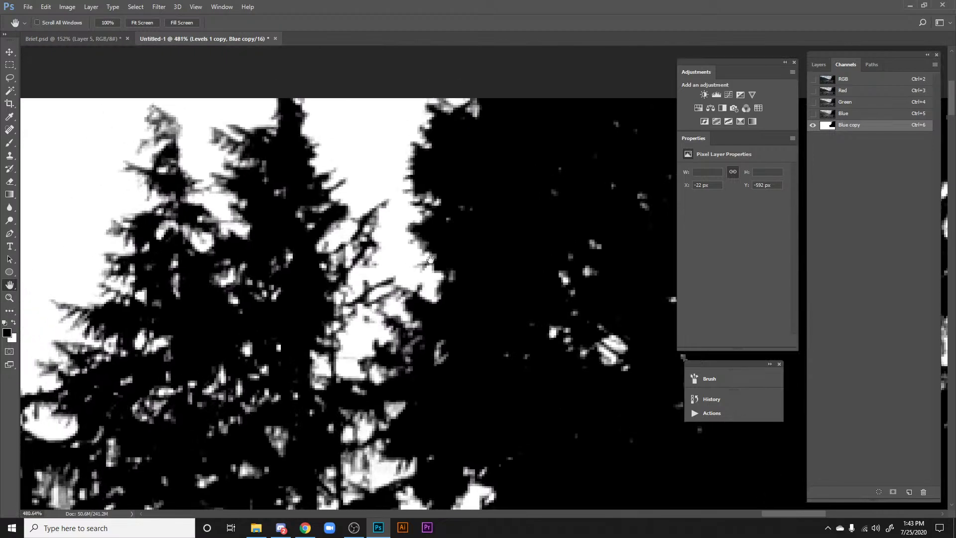
{"action": "scroll", "coordinate": [424, 270], "scroll_direction": "up", "scroll_amount": 8}
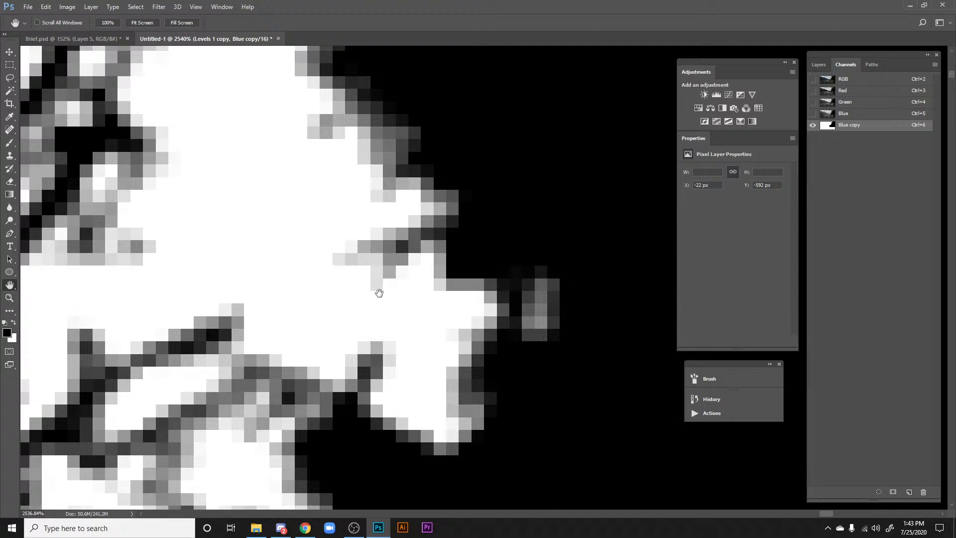
Step: Examine the tree-edge detail in the Blue copy channel, from the tall conifers down to the bare tree by the ridge
{"action": "scroll", "coordinate": [460, 262], "scroll_direction": "down", "scroll_amount": 5}
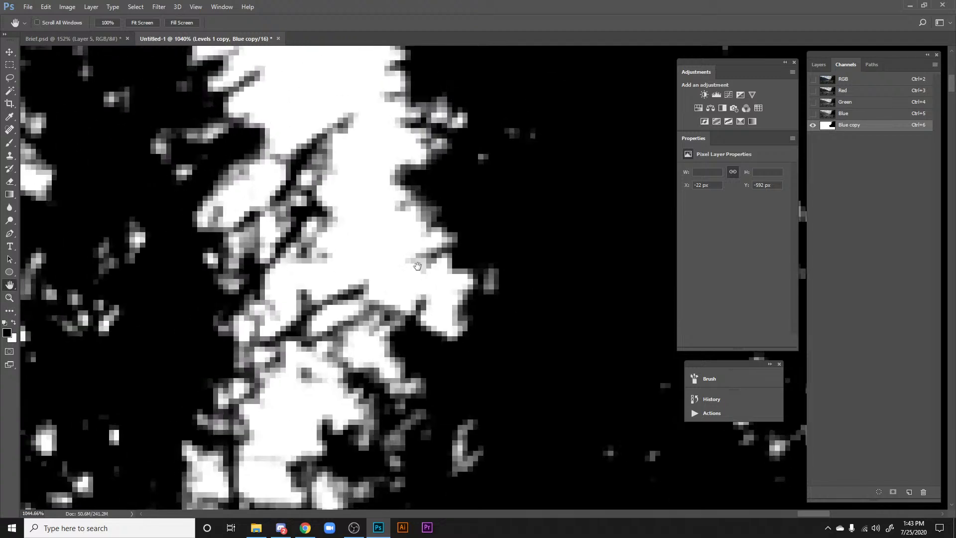
{"action": "scroll", "coordinate": [424, 265], "scroll_direction": "down", "scroll_amount": 5}
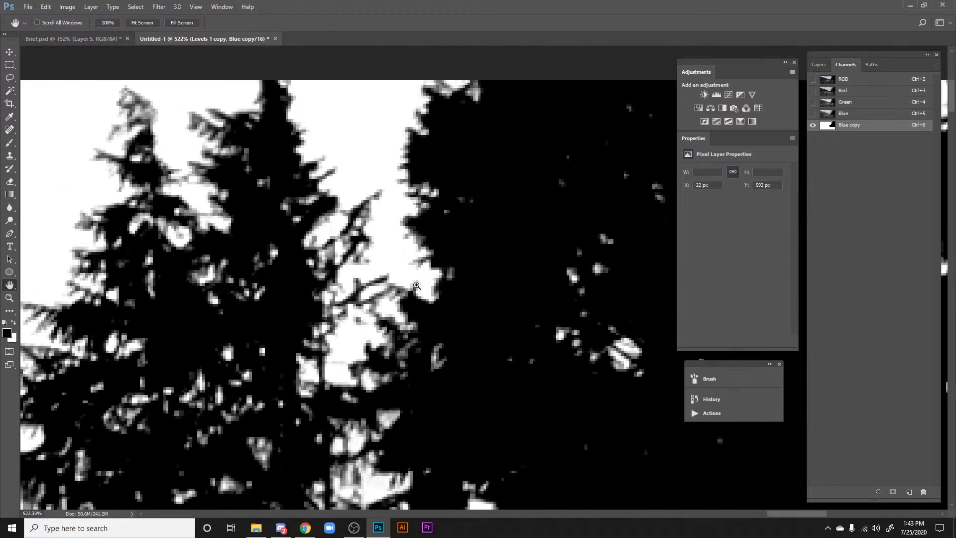
{"action": "scroll", "coordinate": [388, 289], "scroll_direction": "up", "scroll_amount": 5}
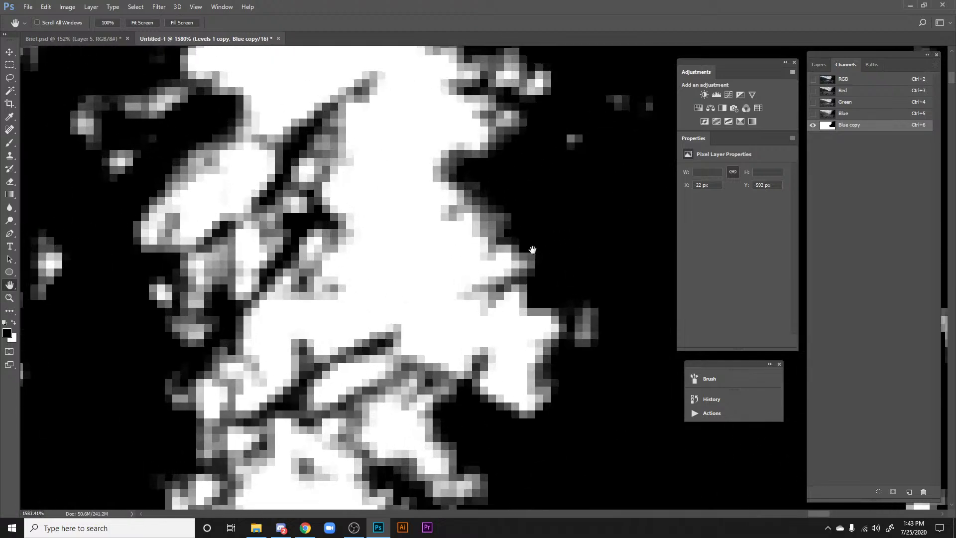
{"action": "scroll", "coordinate": [491, 250], "scroll_direction": "up", "scroll_amount": 3}
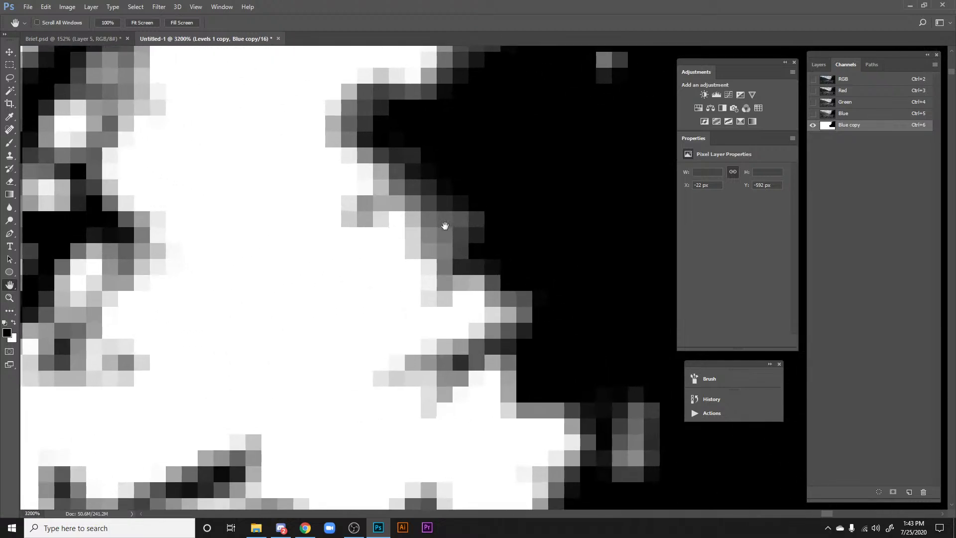
{"action": "scroll", "coordinate": [470, 266], "scroll_direction": "down", "scroll_amount": 6}
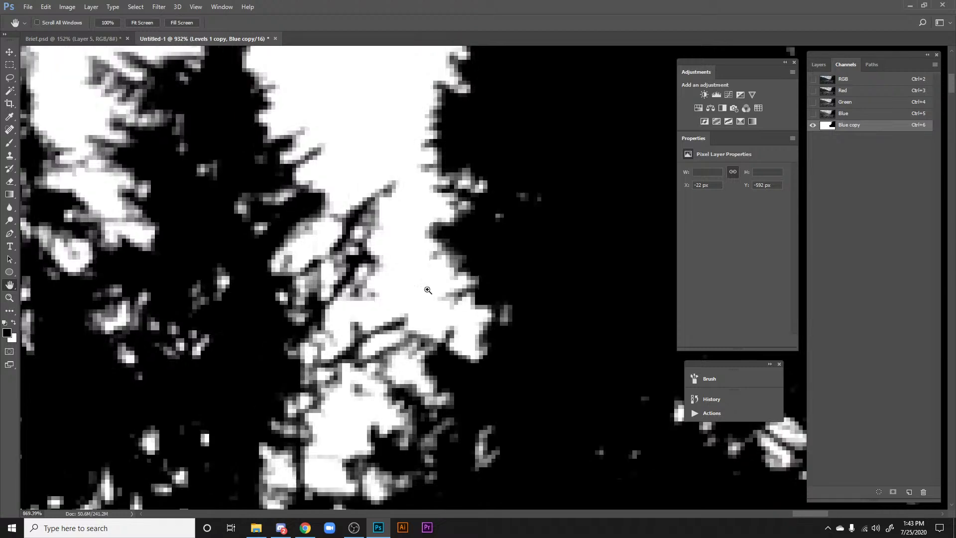
{"action": "scroll", "coordinate": [408, 304], "scroll_direction": "down", "scroll_amount": 4}
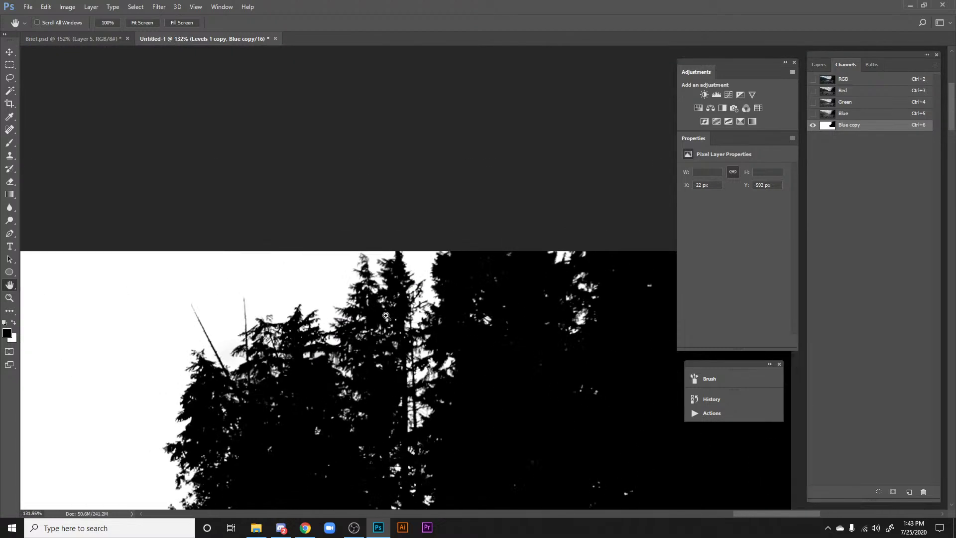
{"action": "scroll", "coordinate": [357, 333], "scroll_direction": "down", "scroll_amount": 3}
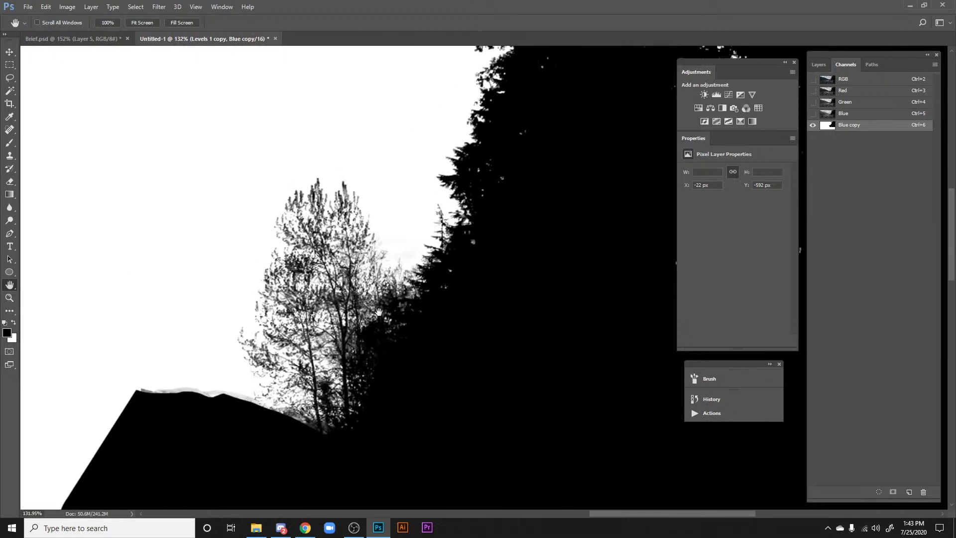
{"action": "scroll", "coordinate": [429, 289], "scroll_direction": "up", "scroll_amount": 5}
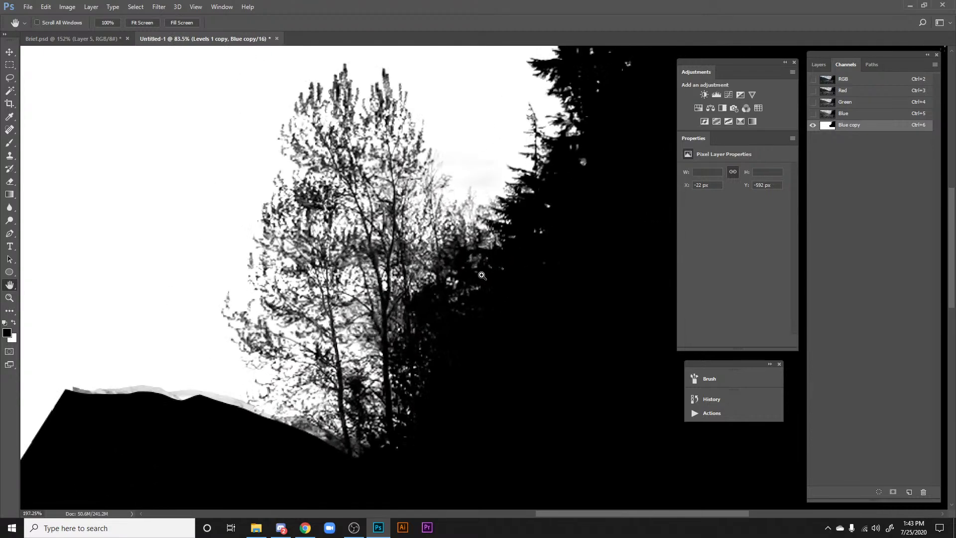
{"action": "scroll", "coordinate": [481, 266], "scroll_direction": "up", "scroll_amount": 3}
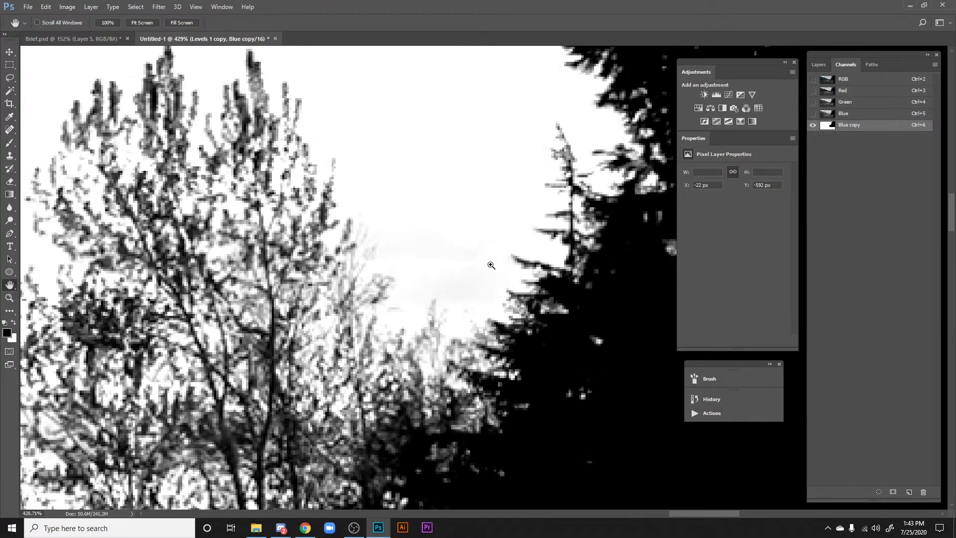
Step: Dodge the faint grey sky patch between the bare tree and the conifers to white, using a 60 px brush
{"action": "key", "text": "o"}
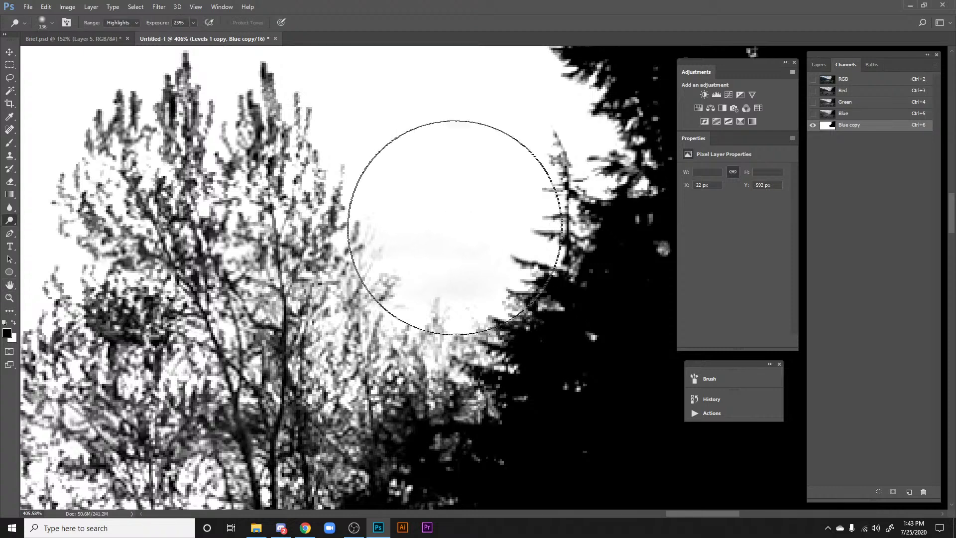
{"action": "right_click", "coordinate": [464, 232]}
{"action": "left_click", "coordinate": [539, 255]}
{"action": "mouse_move", "coordinate": [437, 235]}
{"action": "left_mouse_down"}
{"action": "mouse_move", "coordinate": [430, 224]}
{"action": "mouse_move", "coordinate": [486, 240]}
{"action": "mouse_move", "coordinate": [453, 244]}
{"action": "mouse_move", "coordinate": [496, 253]}
{"action": "mouse_move", "coordinate": [586, 327]}
{"action": "mouse_move", "coordinate": [587, 230]}
{"action": "left_mouse_up"}
{"action": "scroll", "coordinate": [498, 258], "scroll_direction": "down", "scroll_amount": 3}
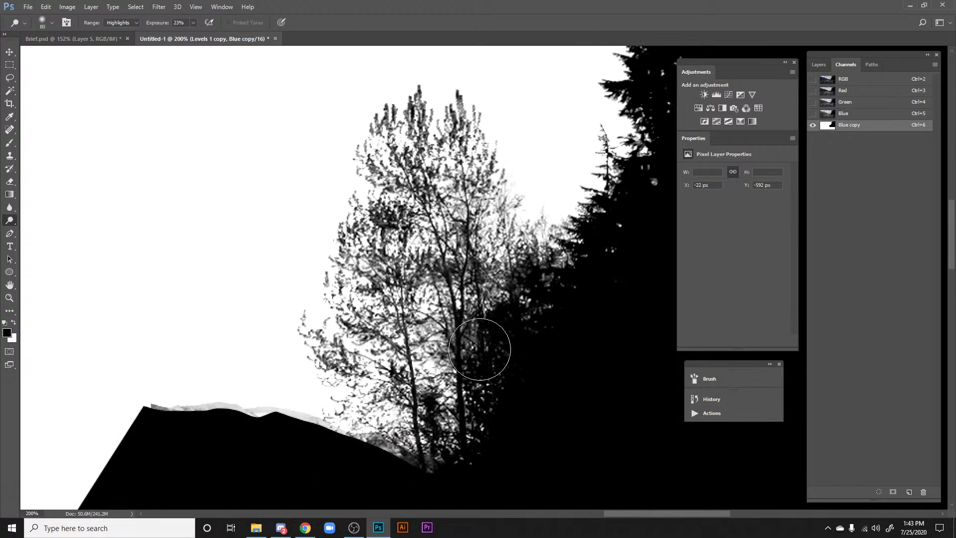
Step: Draw a freehand lasso selection around the bare tree at the forest's edge
{"action": "key", "text": "l"}
{"action": "scroll", "coordinate": [486, 130], "scroll_direction": "up", "scroll_amount": 3}
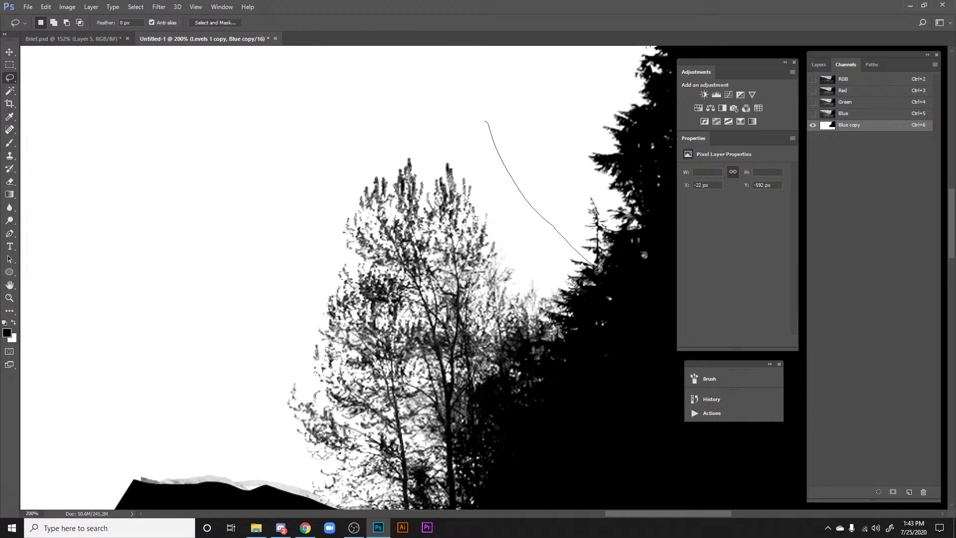
{"action": "mouse_move", "coordinate": [663, 347]}
{"action": "left_mouse_down"}
{"action": "mouse_move", "coordinate": [626, 465]}
{"action": "mouse_move", "coordinate": [504, 469]}
{"action": "mouse_move", "coordinate": [252, 450]}
{"action": "mouse_move", "coordinate": [259, 178]}
{"action": "mouse_move", "coordinate": [241, 269]}
{"action": "mouse_move", "coordinate": [468, 208]}
{"action": "left_mouse_up"}
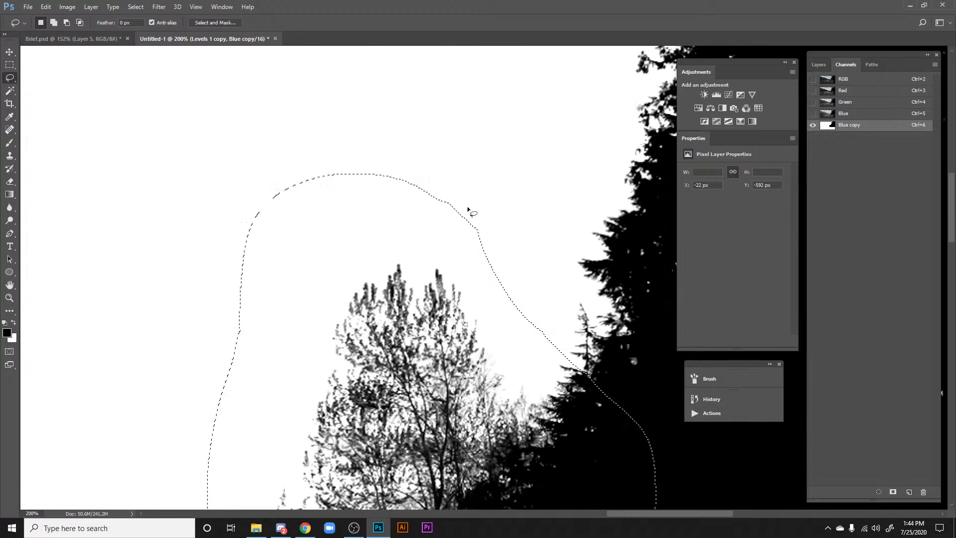
{"action": "mouse_move", "coordinate": [256, 311]}
{"action": "left_mouse_down"}
{"action": "mouse_move", "coordinate": [236, 254]}
{"action": "mouse_move", "coordinate": [172, 244]}
{"action": "mouse_move", "coordinate": [170, 155]}
{"action": "left_mouse_up"}
Step: Compare the lassoed tree's grey tones with the rest of the forest silhouette in the Blue copy channel
{"action": "key", "text": "h"}
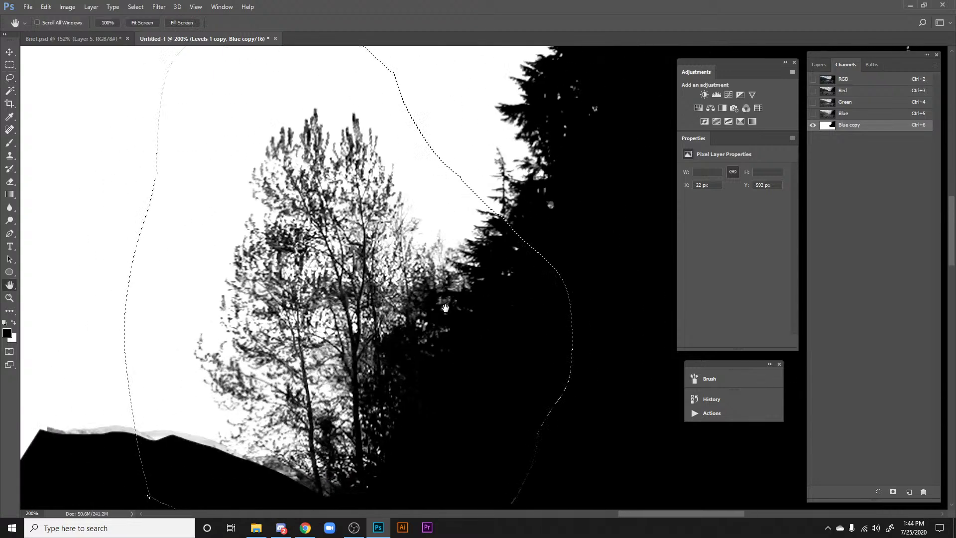
{"action": "left_click_drag", "start_coordinate": [611, 230], "coordinate": [618, 295]}
{"action": "left_click", "coordinate": [640, 291], "text": "alt"}
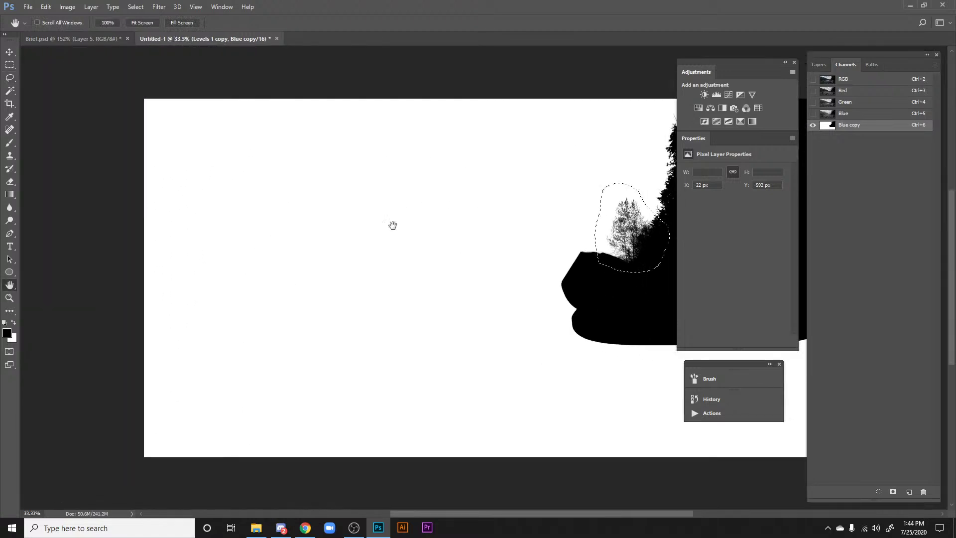
{"action": "left_click_drag", "start_coordinate": [393, 224], "coordinate": [41, 295]}
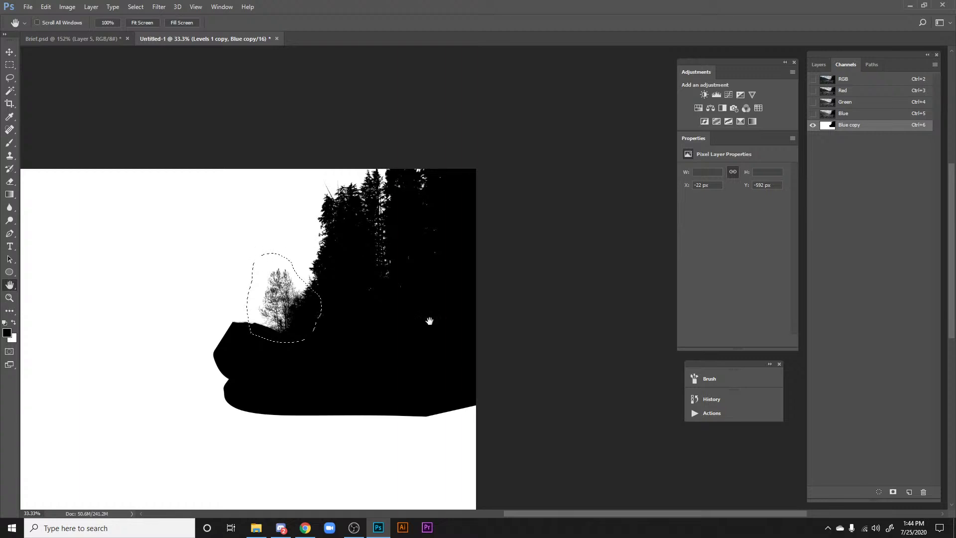
{"action": "scroll", "coordinate": [359, 233], "scroll_direction": "up", "scroll_amount": 3}
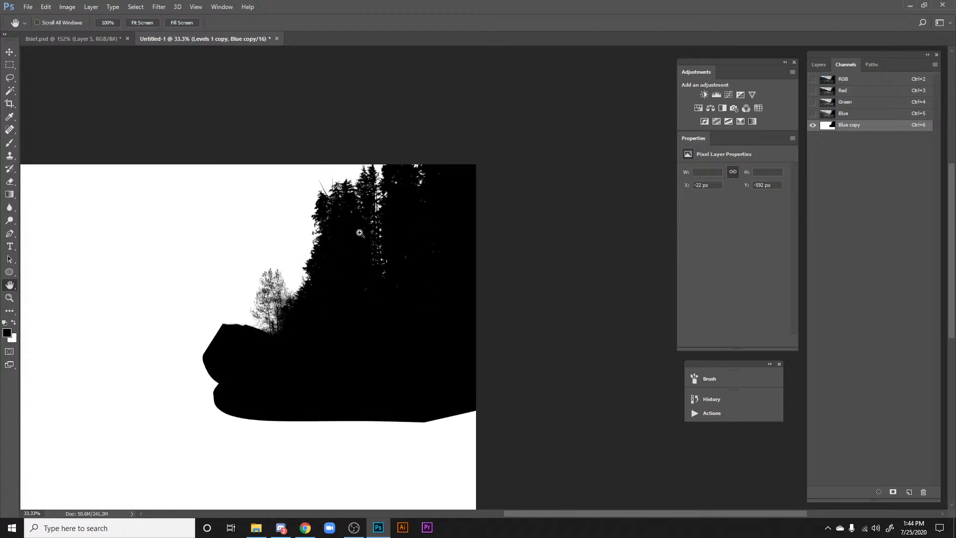
{"action": "scroll", "coordinate": [390, 284], "scroll_direction": "down", "scroll_amount": 1}
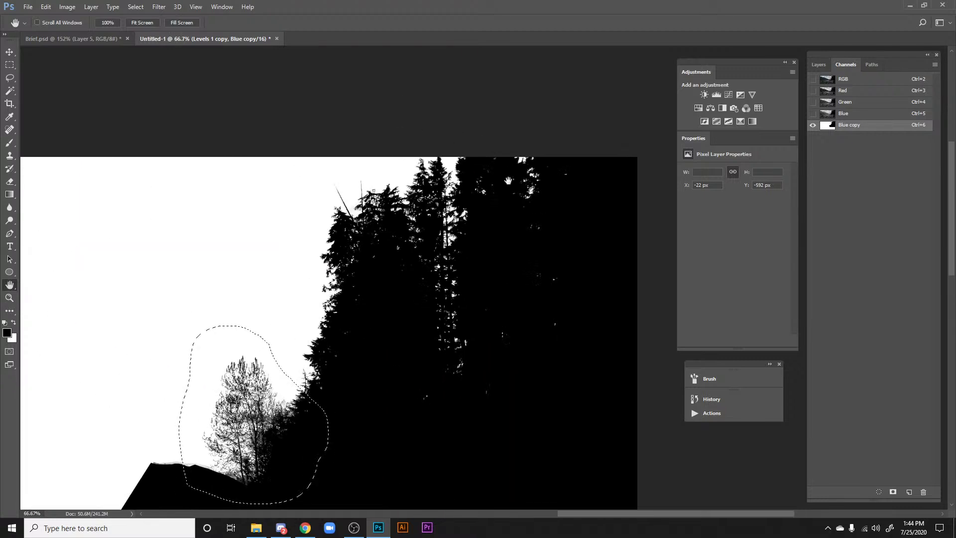
{"action": "left_click", "coordinate": [471, 153], "text": "ctrl"}
{"action": "left_click", "coordinate": [471, 154], "text": "ctrl"}
{"action": "left_click_drag", "start_coordinate": [300, 342], "coordinate": [505, 193]}
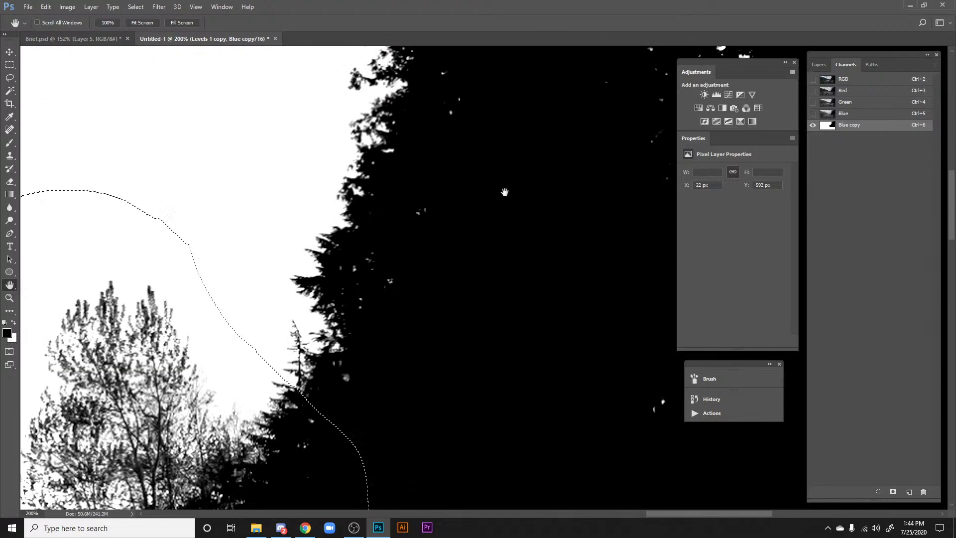
{"action": "left_click_drag", "start_coordinate": [373, 296], "coordinate": [560, 170]}
{"action": "left_click_drag", "start_coordinate": [445, 356], "coordinate": [400, 317]}
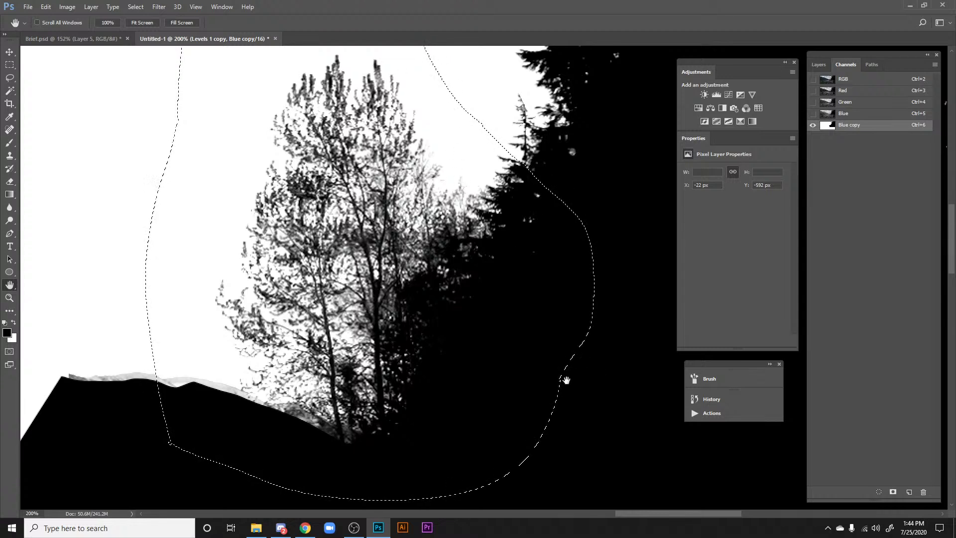
{"action": "left_click_drag", "start_coordinate": [512, 195], "coordinate": [529, 243]}
Step: Darken the selected tree with Levels by sampling a grey branch area as black point, giving input black 42, and deselect
{"action": "key", "text": "ctrl+l"}
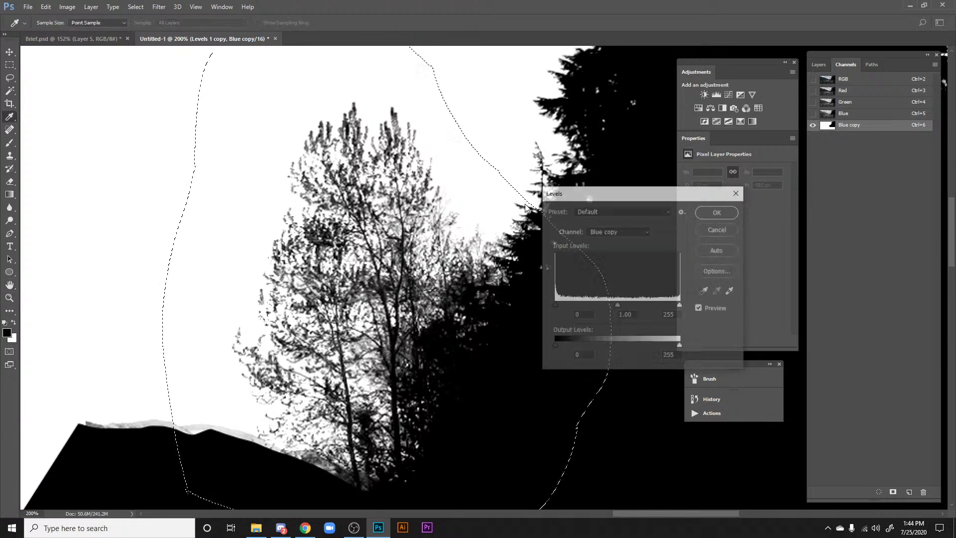
{"action": "left_click", "coordinate": [705, 291]}
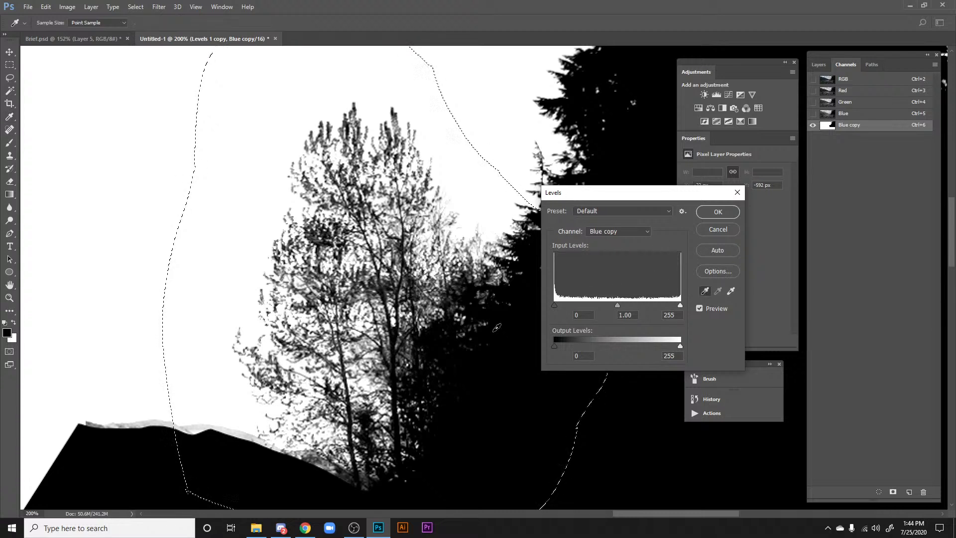
{"action": "left_click", "coordinate": [400, 244]}
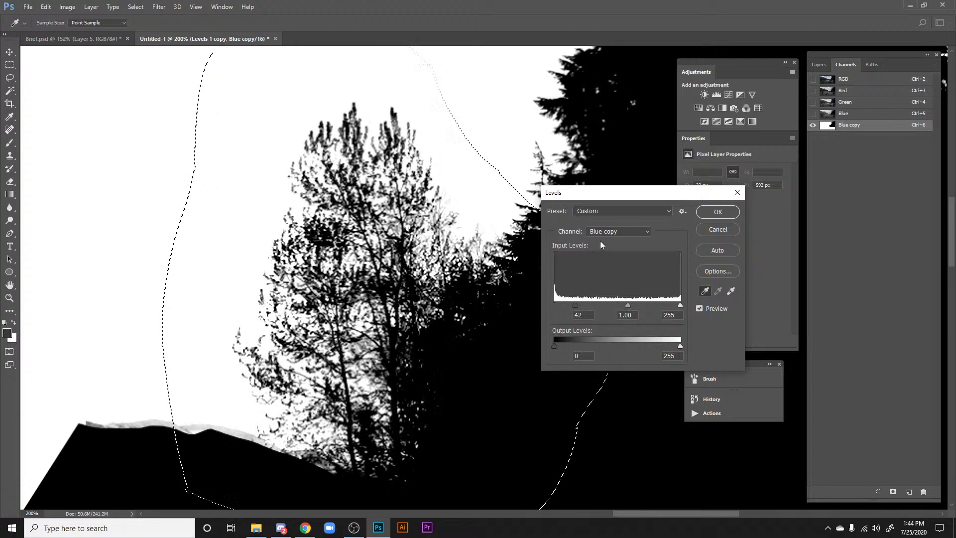
{"action": "left_click", "coordinate": [703, 211]}
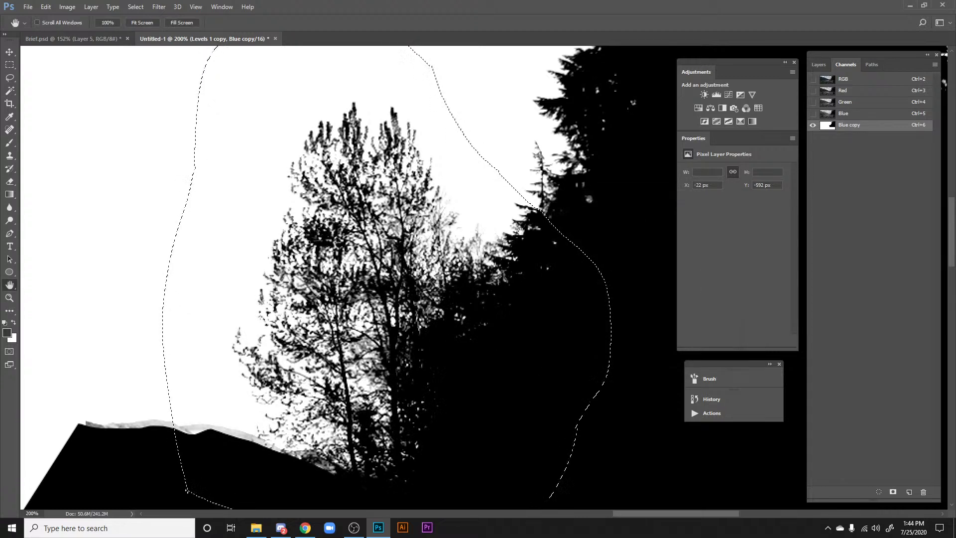
{"action": "scroll", "coordinate": [521, 232], "scroll_direction": "down", "scroll_amount": 4}
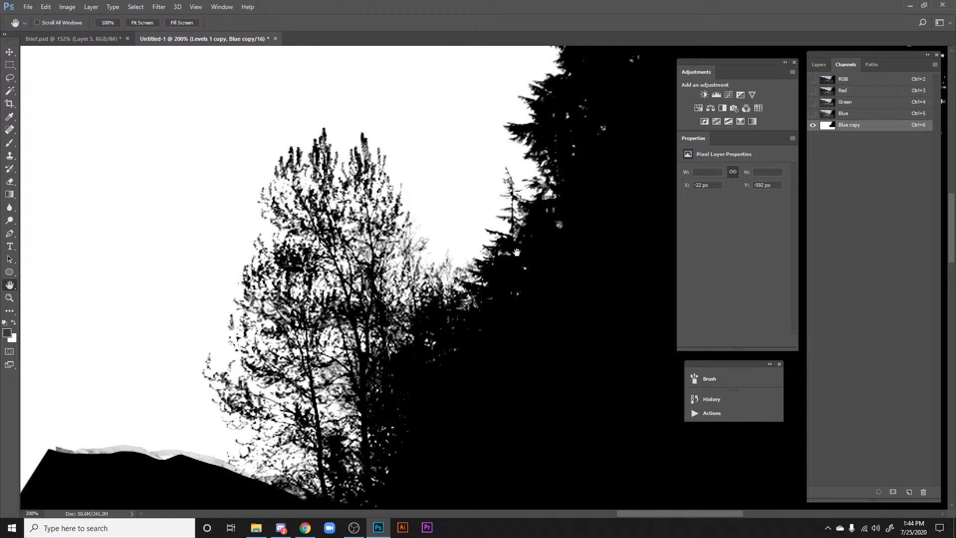
Step: Load the Blue copy channel as a selection and apply it as a layer mask on the Levels 1 copy layer
{"action": "left_click_drag", "start_coordinate": [470, 278], "coordinate": [392, 315]}
{"action": "left_click_drag", "start_coordinate": [488, 295], "coordinate": [415, 312]}
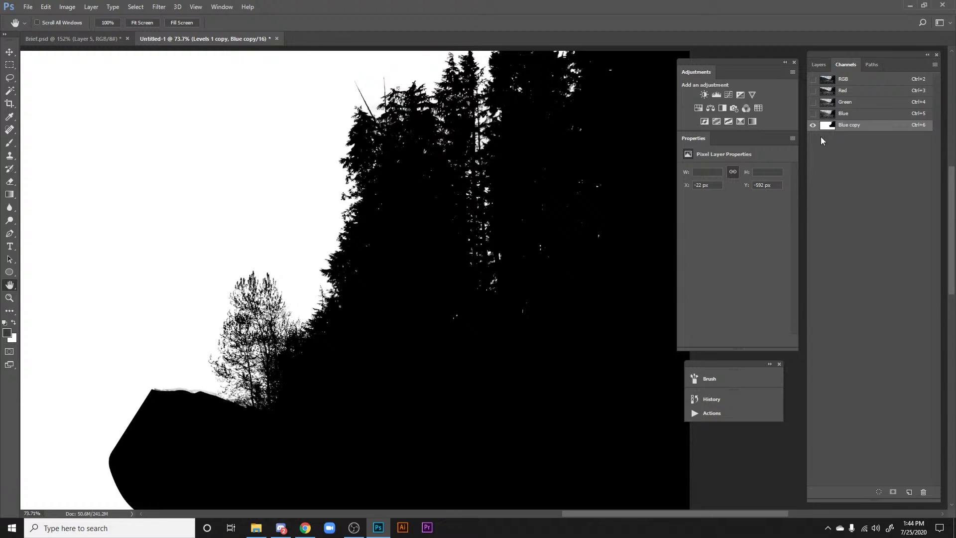
{"action": "left_click_drag", "start_coordinate": [414, 278], "coordinate": [435, 259]}
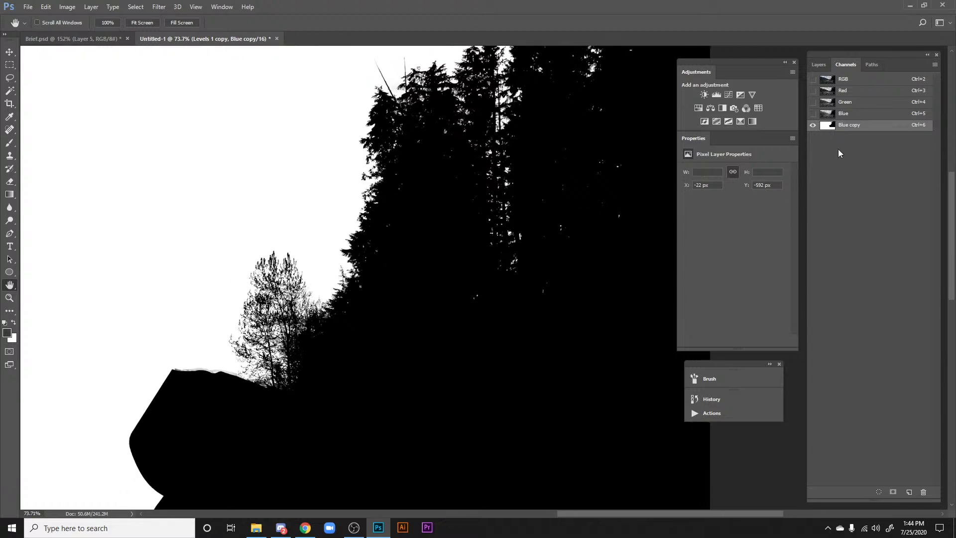
{"action": "left_click", "coordinate": [828, 126], "text": "ctrl"}
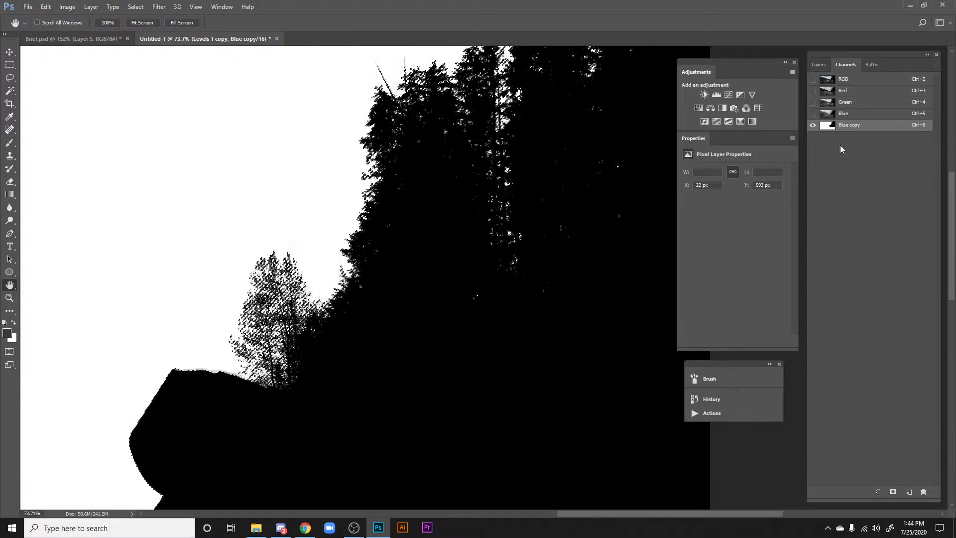
{"action": "left_click", "coordinate": [821, 65]}
{"action": "left_click", "coordinate": [875, 123]}
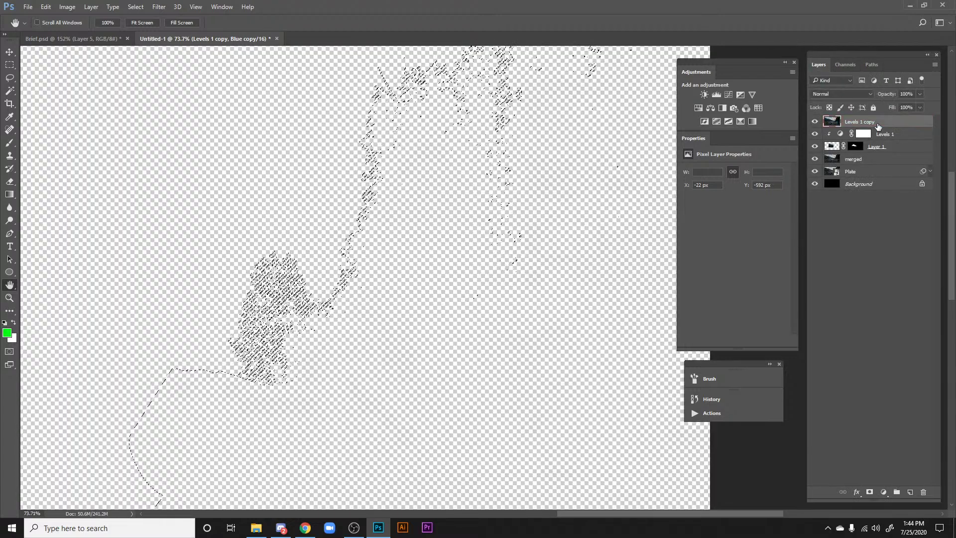
{"action": "left_click", "coordinate": [871, 492]}
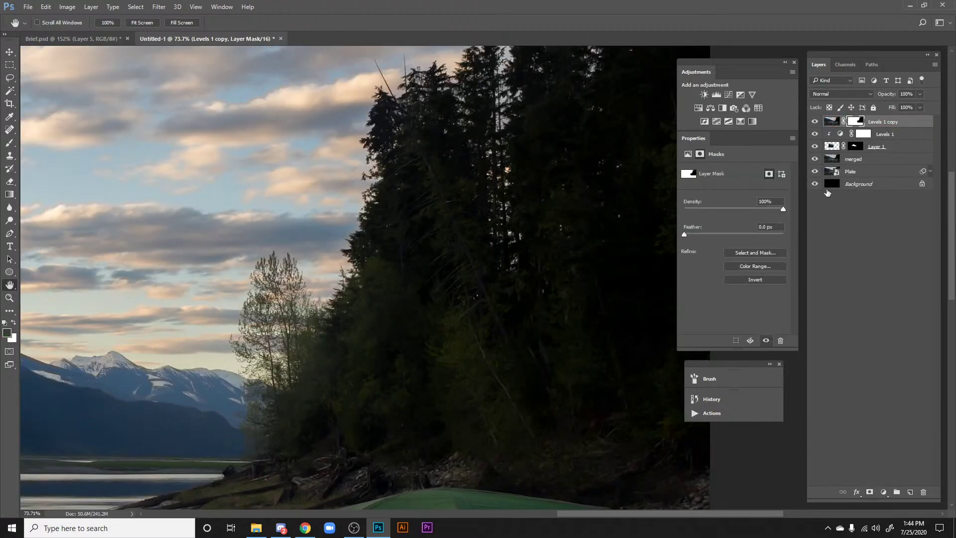
Step: Hide all layers between Levels 1 copy and Background, and invert the layer mask to isolate the trees
{"action": "left_click", "coordinate": [815, 171]}
{"action": "left_click_drag", "start_coordinate": [541, 193], "coordinate": [572, 196]}
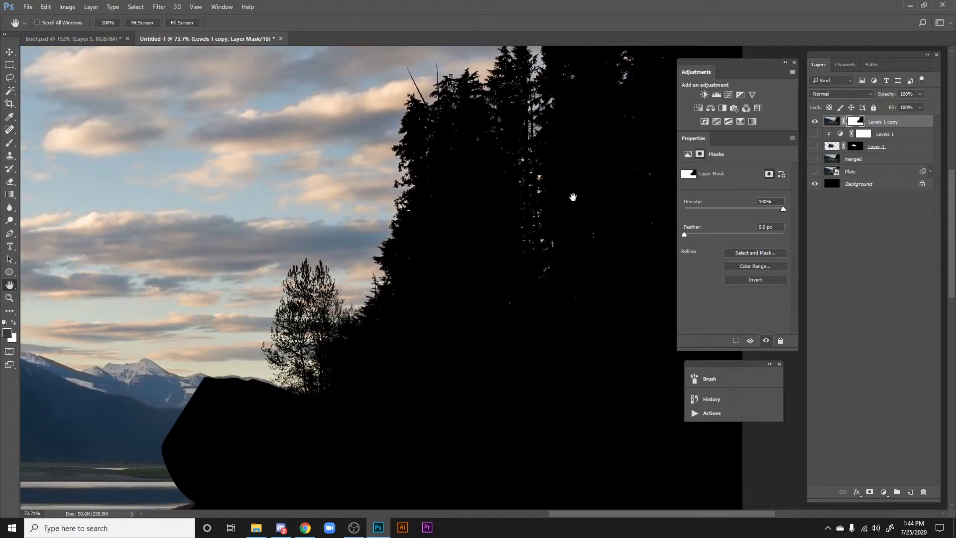
{"action": "key", "text": "ctrl+i"}
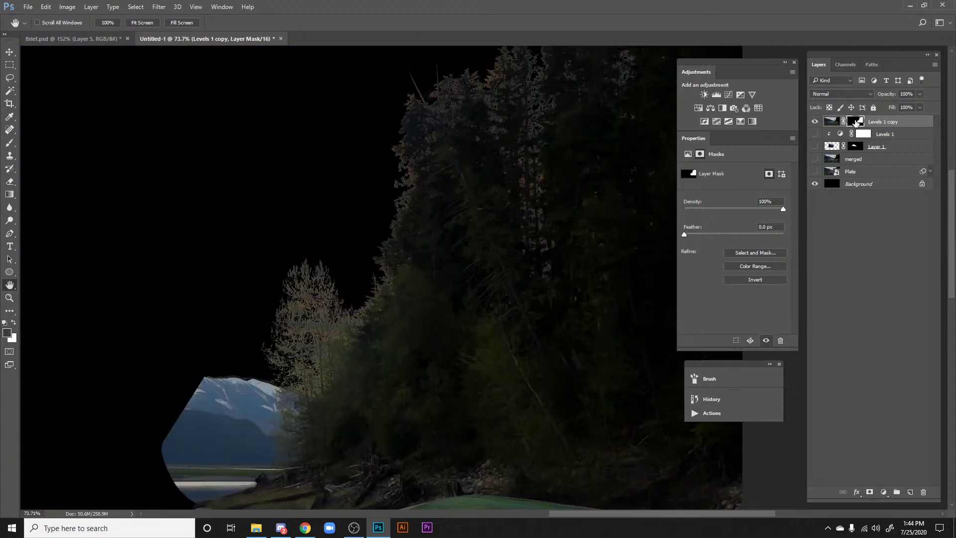
{"action": "scroll", "coordinate": [573, 149], "scroll_direction": "up", "scroll_amount": 5}
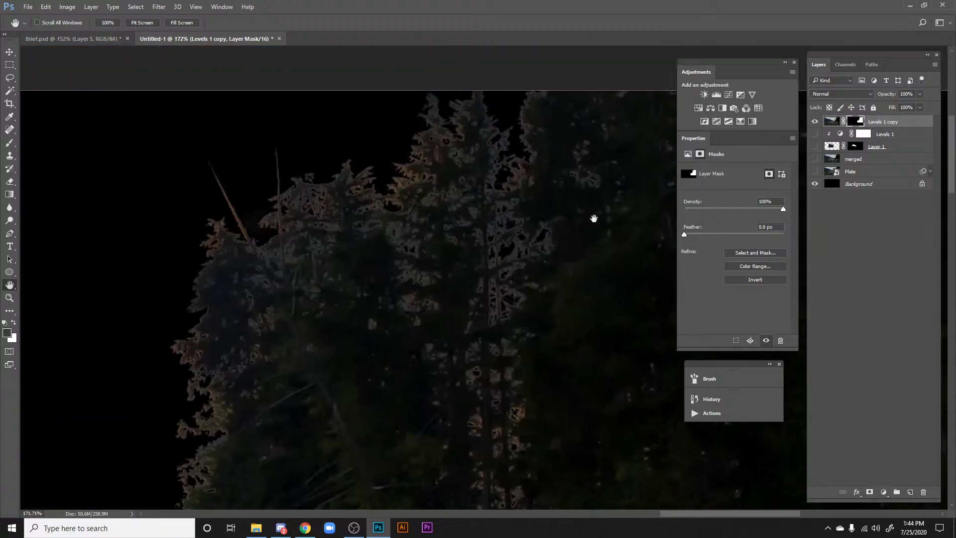
{"action": "scroll", "coordinate": [594, 218], "scroll_direction": "up", "scroll_amount": 3}
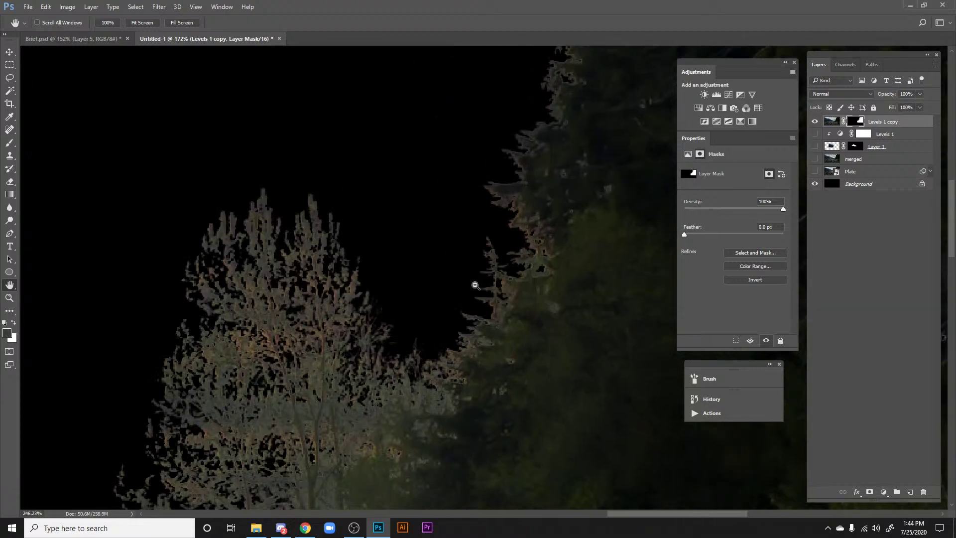
{"action": "scroll", "coordinate": [476, 286], "scroll_direction": "down", "scroll_amount": 3}
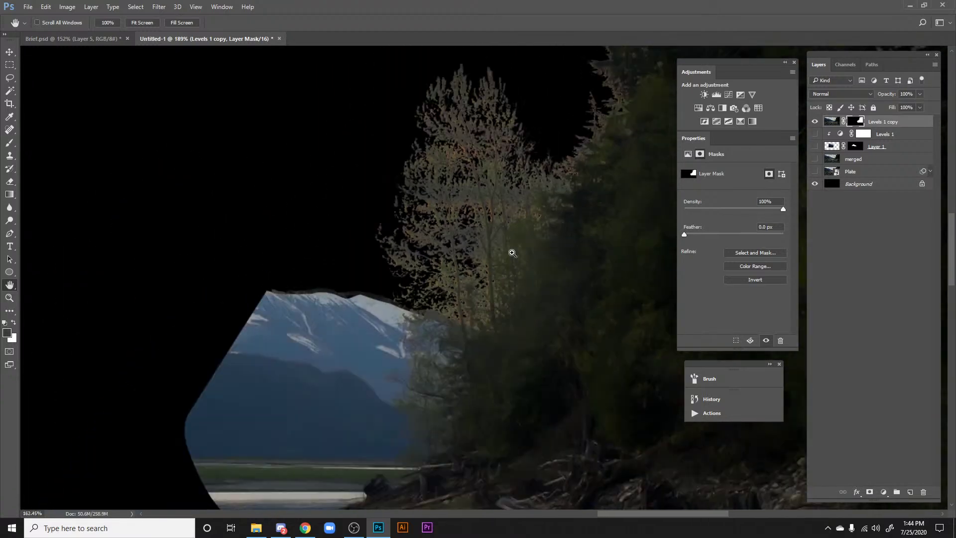
Step: Examine the masked tree edges and forest silhouette against the black background, both up close and across the whole image
{"action": "scroll", "coordinate": [513, 253], "scroll_direction": "down", "scroll_amount": 6}
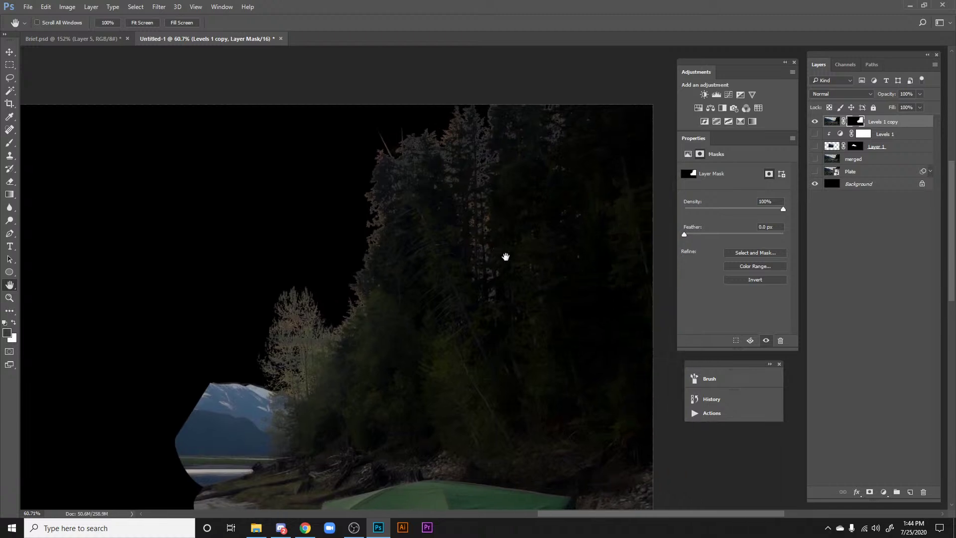
{"action": "scroll", "coordinate": [583, 237], "scroll_direction": "down", "scroll_amount": 4}
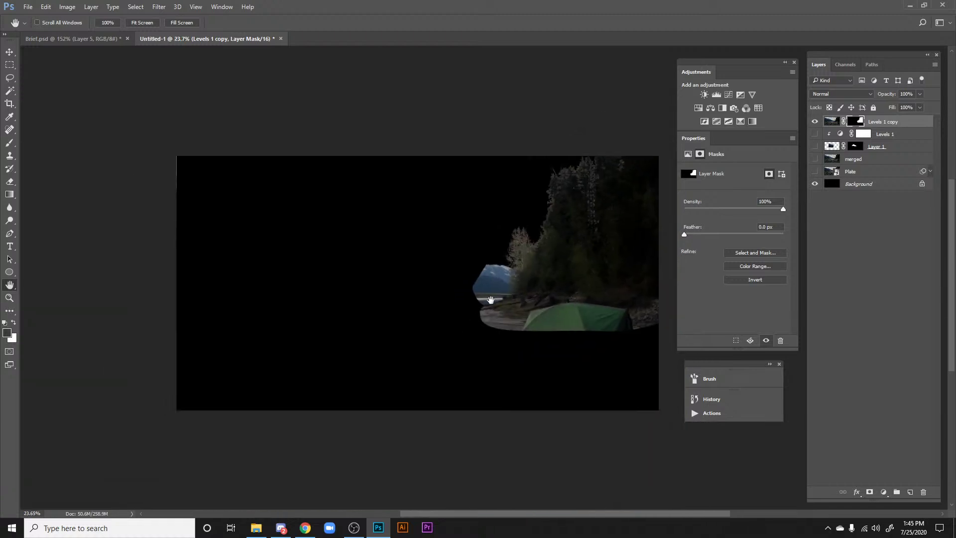
{"action": "left_click_drag", "start_coordinate": [554, 297], "coordinate": [544, 316]}
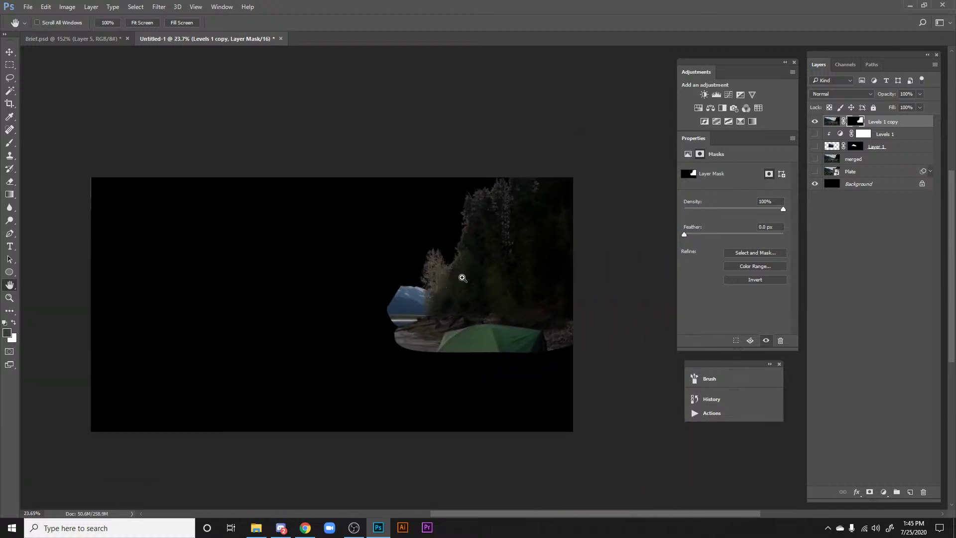
{"action": "scroll", "coordinate": [516, 276], "scroll_direction": "up", "scroll_amount": 3}
{"action": "left_click_drag", "start_coordinate": [558, 264], "coordinate": [519, 285]}
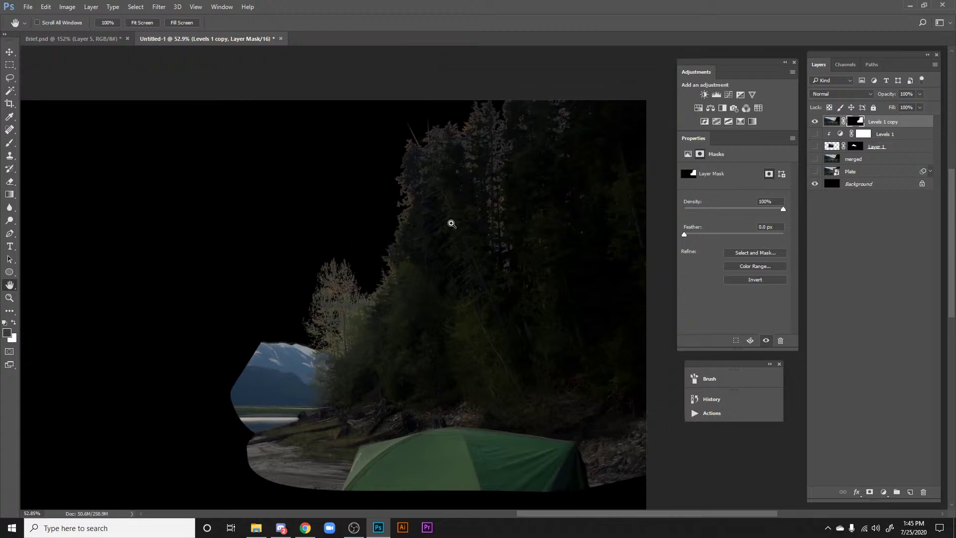
{"action": "scroll", "coordinate": [452, 224], "scroll_direction": "up", "scroll_amount": 2}
{"action": "scroll", "coordinate": [459, 220], "scroll_direction": "down", "scroll_amount": 3}
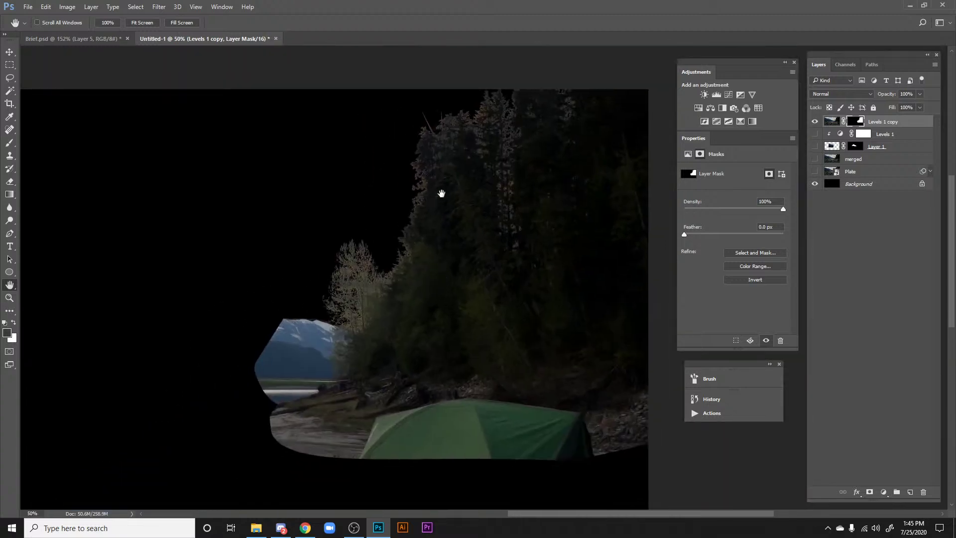
{"action": "scroll", "coordinate": [441, 193], "scroll_direction": "up", "scroll_amount": 4}
{"action": "scroll", "coordinate": [458, 234], "scroll_direction": "down", "scroll_amount": 6}
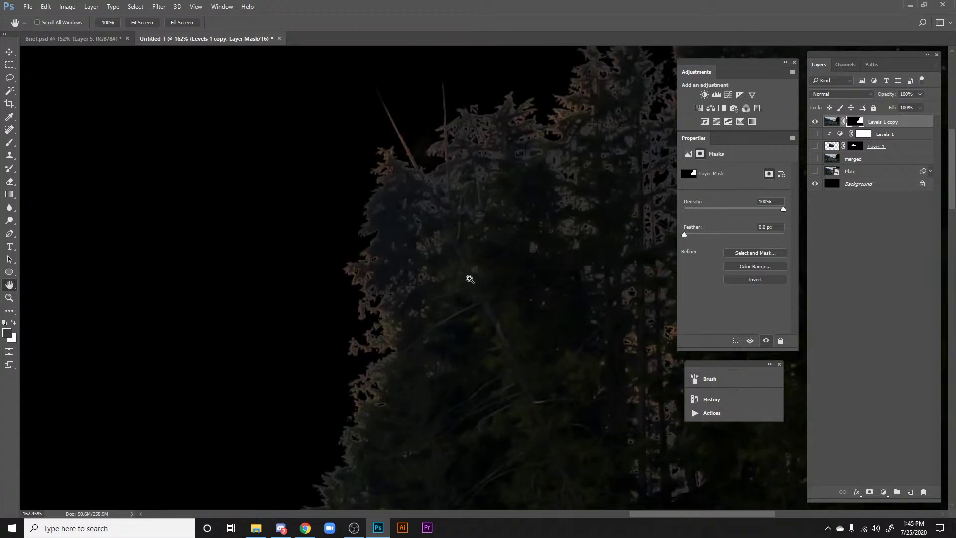
{"action": "scroll", "coordinate": [459, 290], "scroll_direction": "down", "scroll_amount": 3}
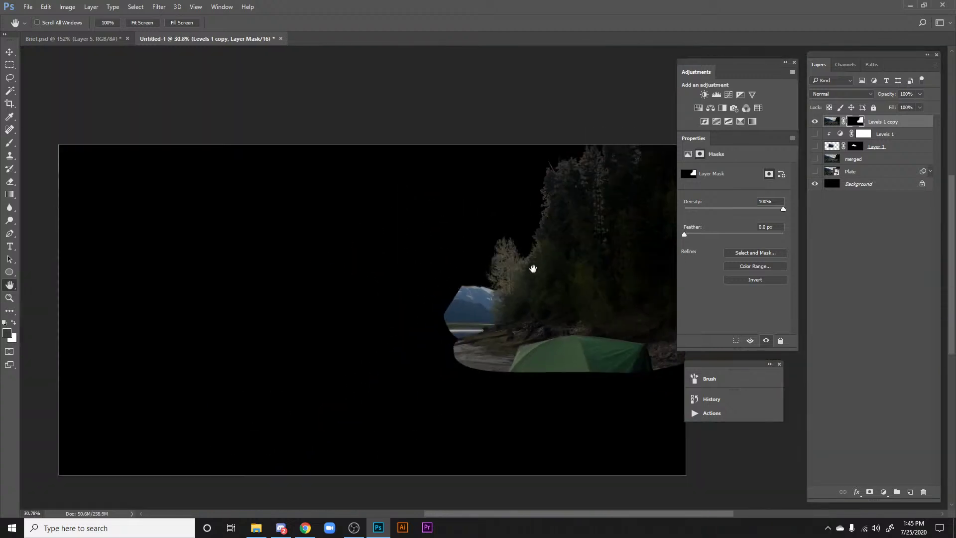
Step: Duplicate the Levels 1 copy layer and delete the layer mask from the duplicate without applying it
{"action": "key", "text": "ctrl+j"}
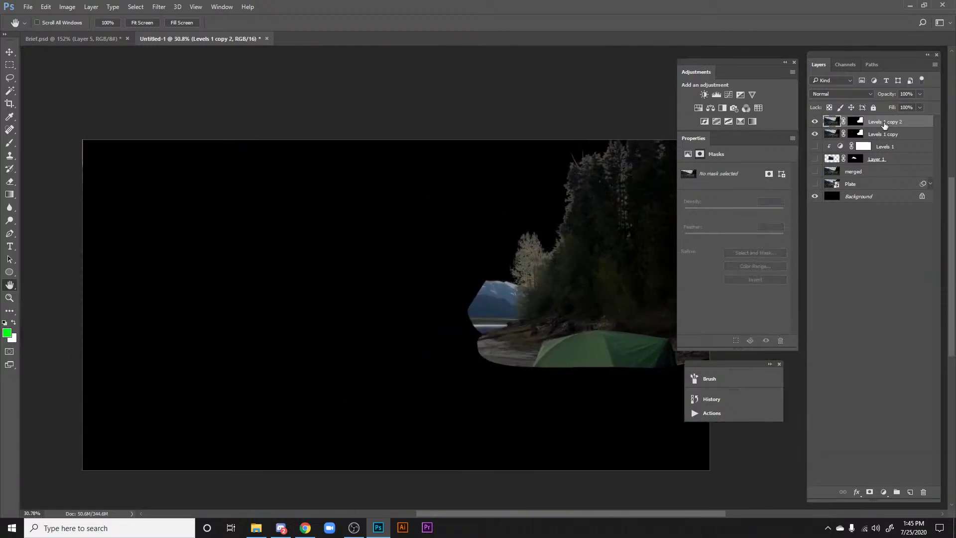
{"action": "left_click_drag", "start_coordinate": [861, 121], "coordinate": [920, 490]}
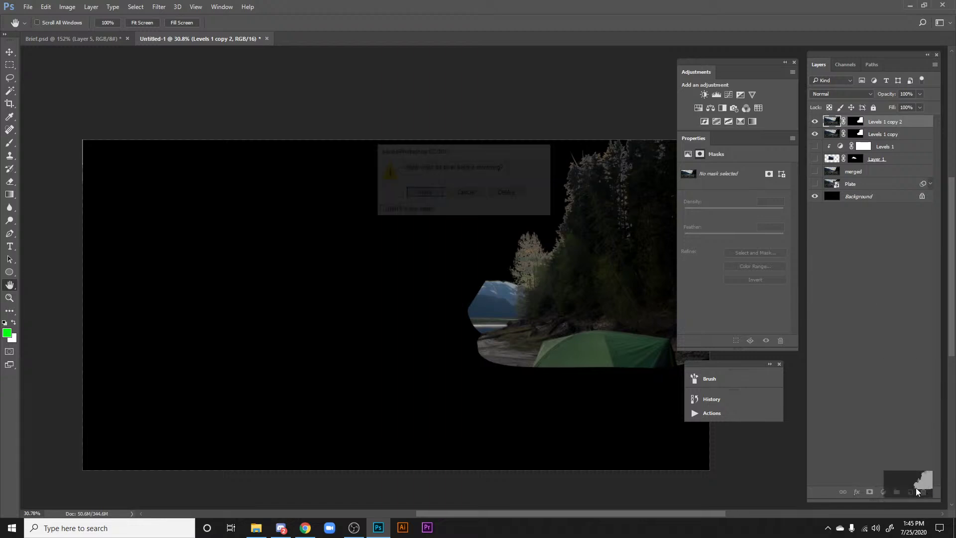
{"action": "left_click", "coordinate": [518, 194]}
{"action": "left_click_drag", "start_coordinate": [613, 248], "coordinate": [652, 249]}
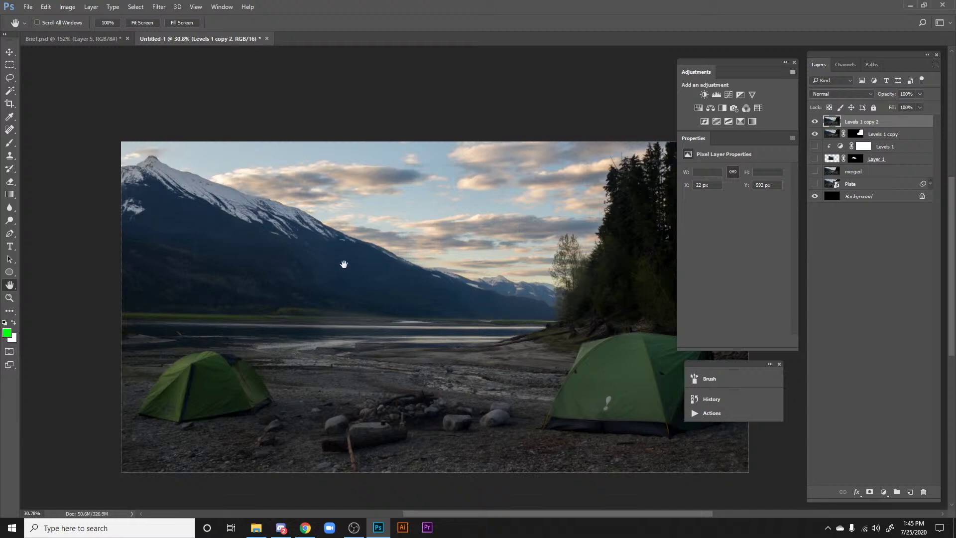
{"action": "left_click_drag", "start_coordinate": [447, 299], "coordinate": [448, 298]}
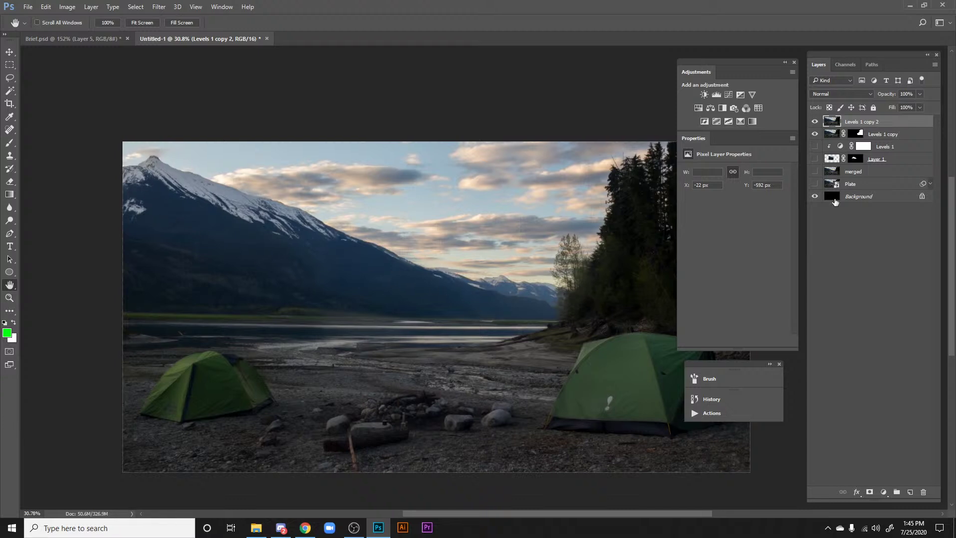
Step: Compare the Red, Green and Blue channels of Levels 1 copy 2 for contrast between the mountains and sky
{"action": "left_click", "coordinate": [845, 65]}
{"action": "left_click", "coordinate": [856, 92]}
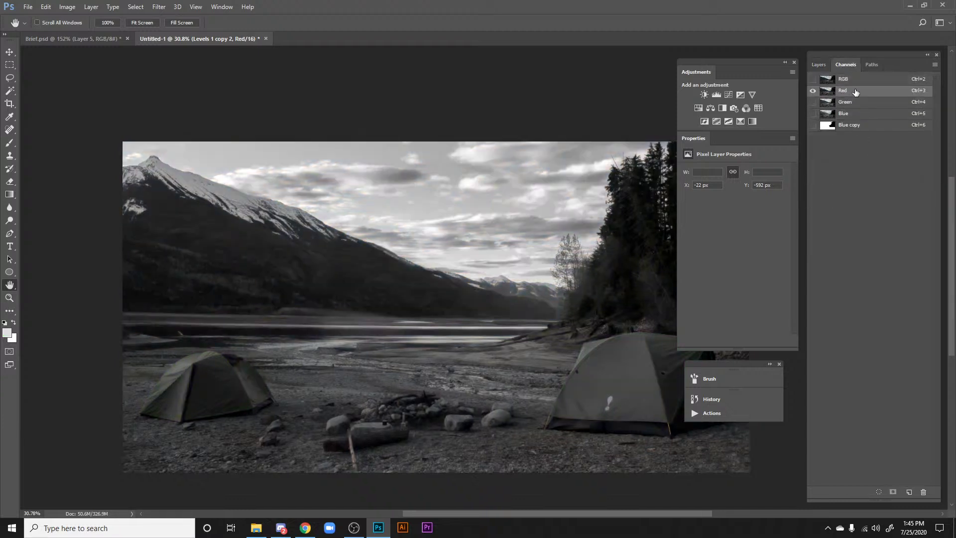
{"action": "left_click", "coordinate": [855, 101]}
{"action": "left_click", "coordinate": [855, 114]}
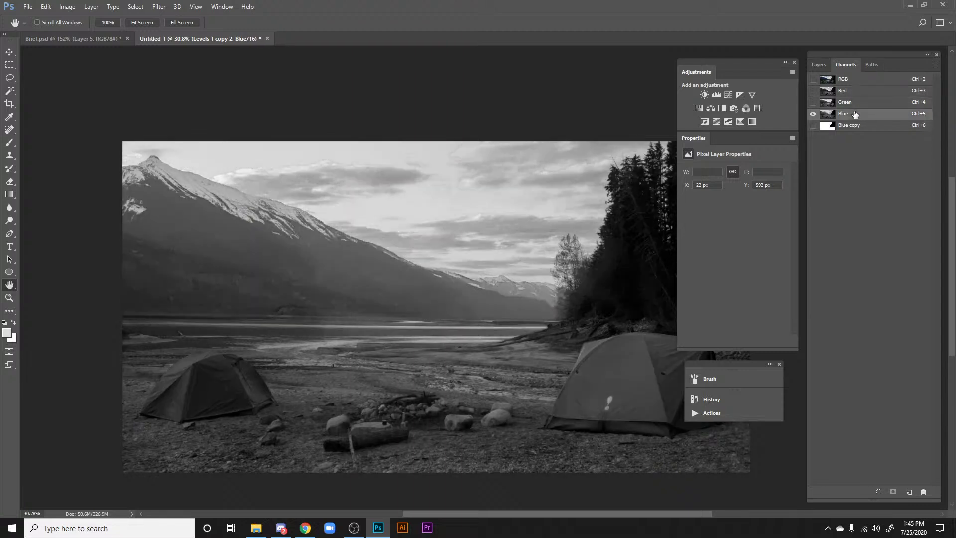
{"action": "left_click", "coordinate": [856, 102]}
Step: Compare the Red and Green channels along the mountain ridge, from the distant snowy peaks up to the near slope
{"action": "left_click_drag", "start_coordinate": [519, 281], "coordinate": [608, 281]}
{"action": "key", "text": "ctrl+3"}
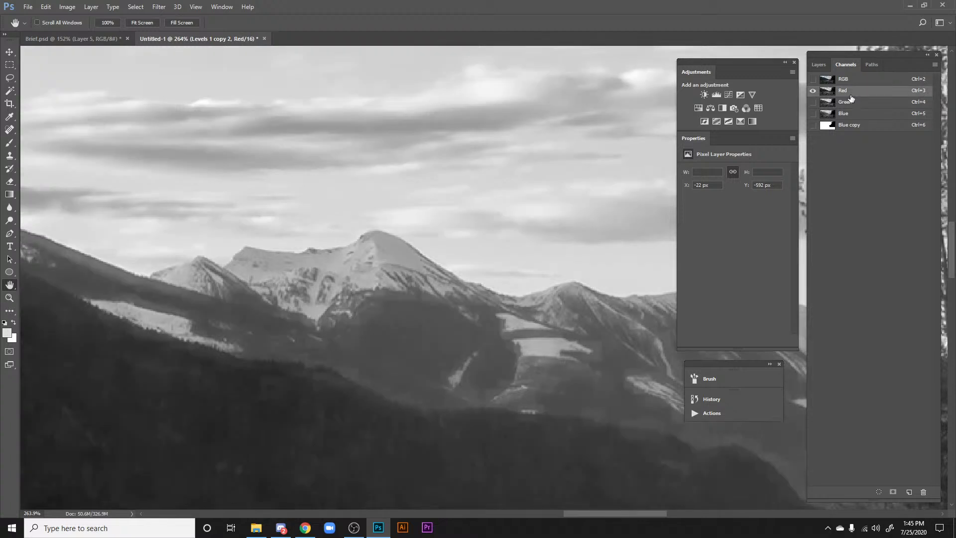
{"action": "left_click", "coordinate": [852, 107]}
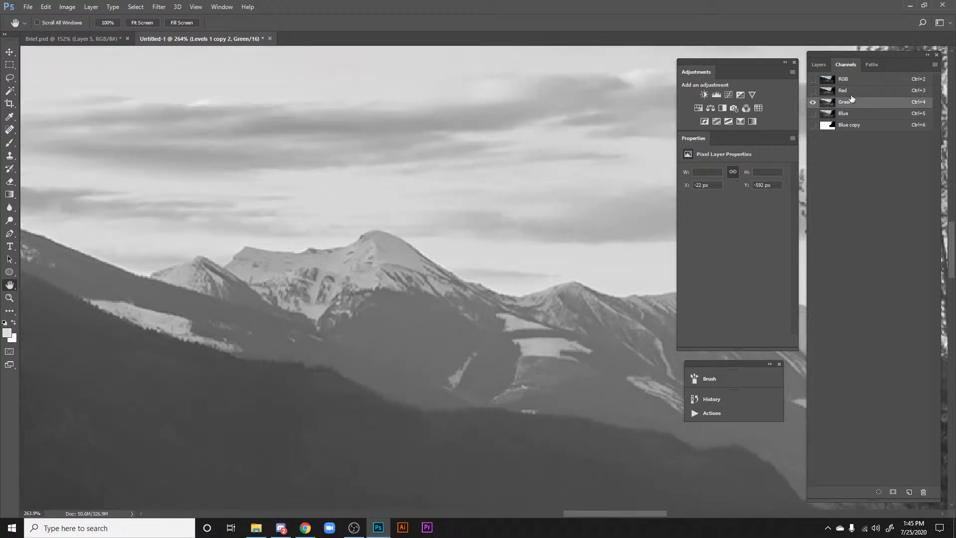
{"action": "left_click", "coordinate": [851, 96]}
{"action": "scroll", "coordinate": [401, 223], "scroll_direction": "up", "scroll_amount": 3}
{"action": "scroll", "coordinate": [463, 229], "scroll_direction": "down", "scroll_amount": 5}
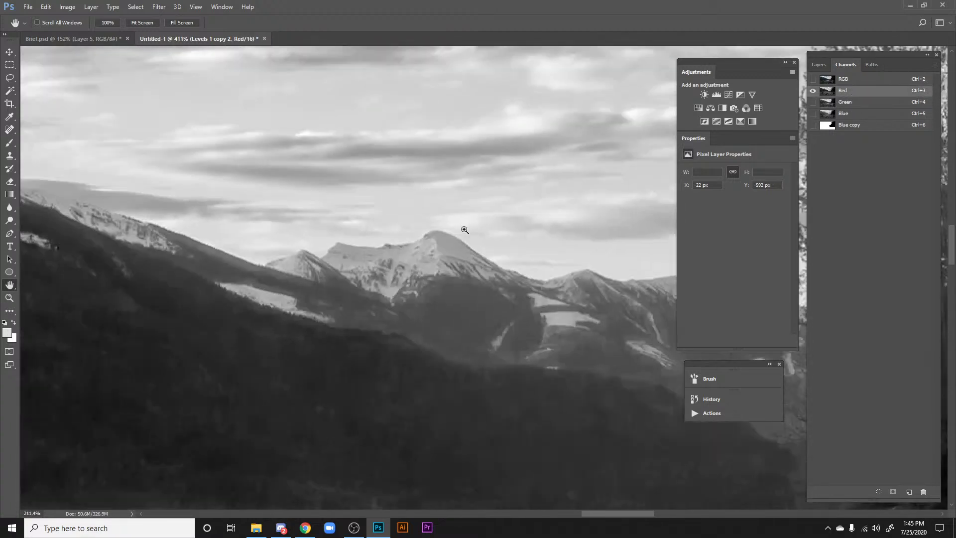
{"action": "left_click_drag", "start_coordinate": [164, 189], "coordinate": [516, 242]}
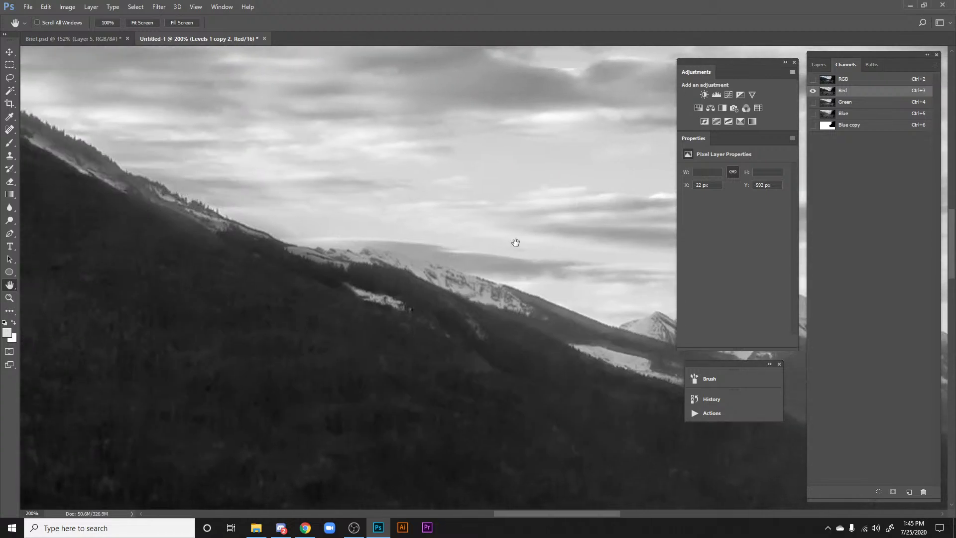
{"action": "left_click", "coordinate": [850, 103]}
{"action": "left_click", "coordinate": [849, 91]}
{"action": "left_click_drag", "start_coordinate": [269, 120], "coordinate": [542, 195]}
{"action": "left_click", "coordinate": [844, 103]}
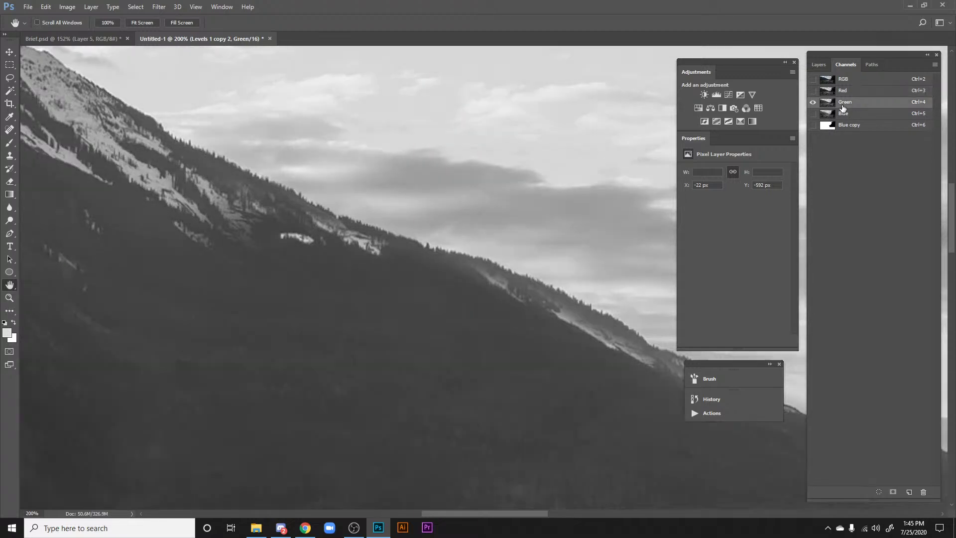
{"action": "left_click", "coordinate": [848, 94]}
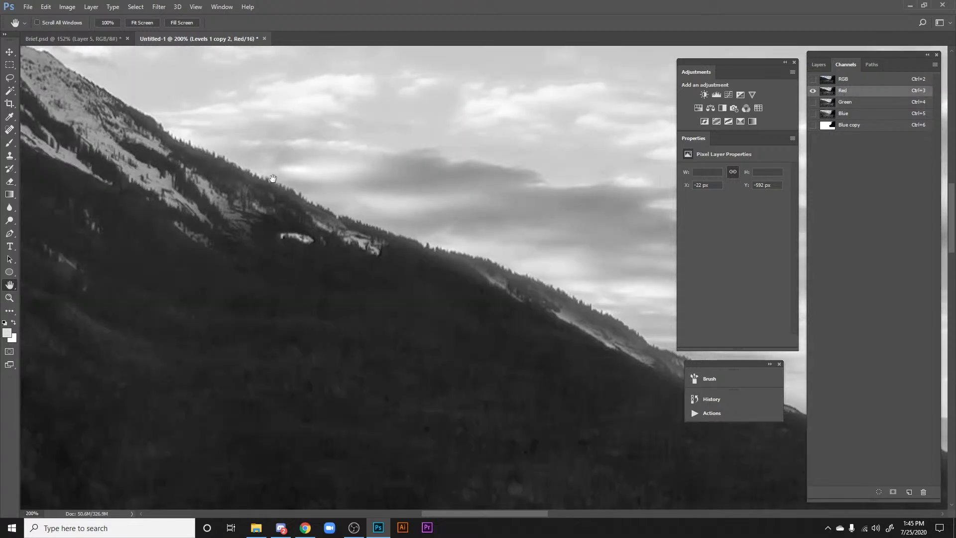
{"action": "left_click_drag", "start_coordinate": [272, 178], "coordinate": [379, 257]}
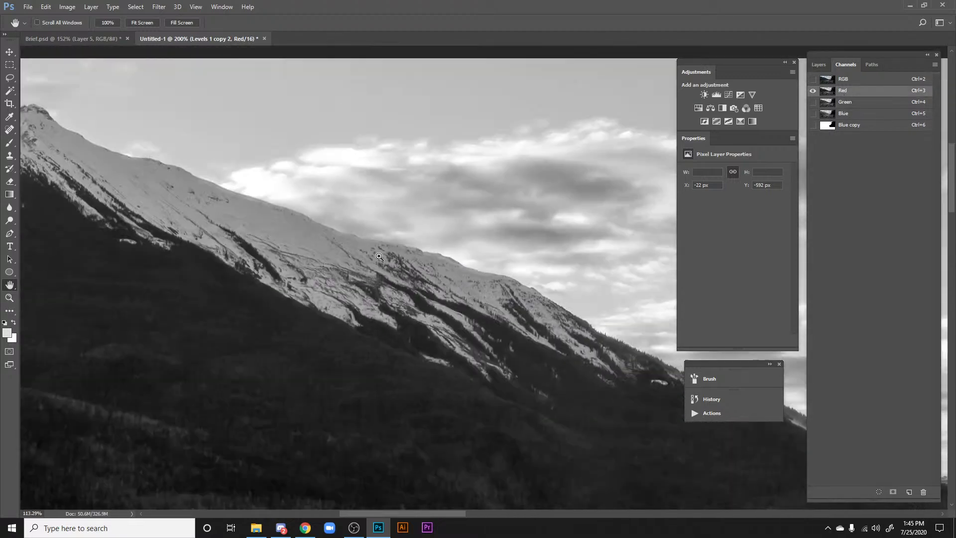
{"action": "scroll", "coordinate": [273, 220], "scroll_direction": "down", "scroll_amount": 5}
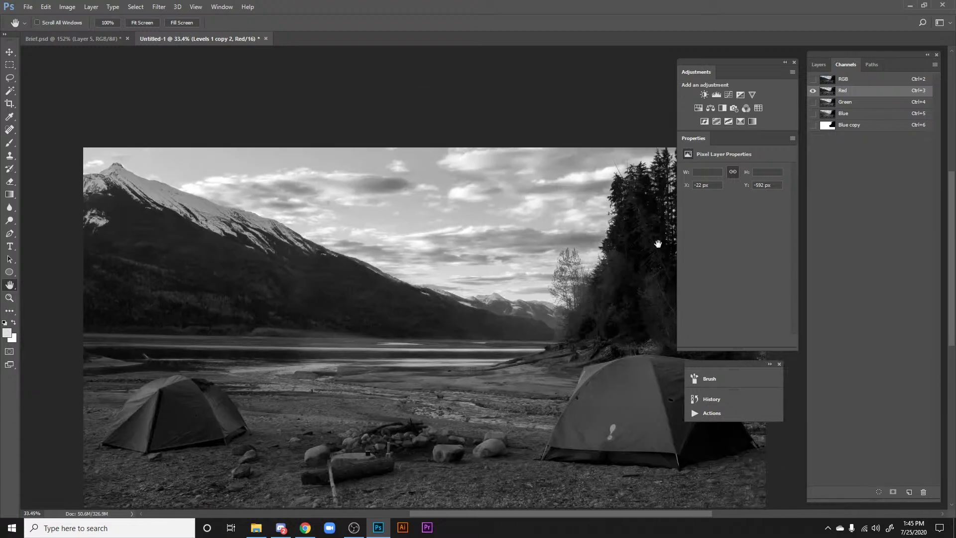
Step: Duplicate the Red channel, marquee-select the mountain and sky area up to the lone tree, and invert the selection
{"action": "left_click_drag", "start_coordinate": [881, 92], "coordinate": [909, 492]}
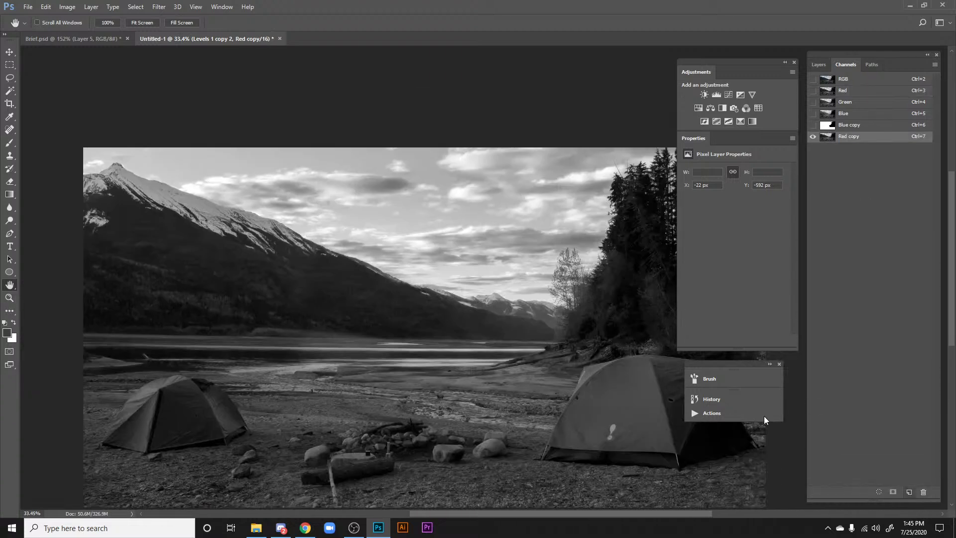
{"action": "left_click_drag", "start_coordinate": [531, 327], "coordinate": [552, 321]}
{"action": "key", "text": "m"}
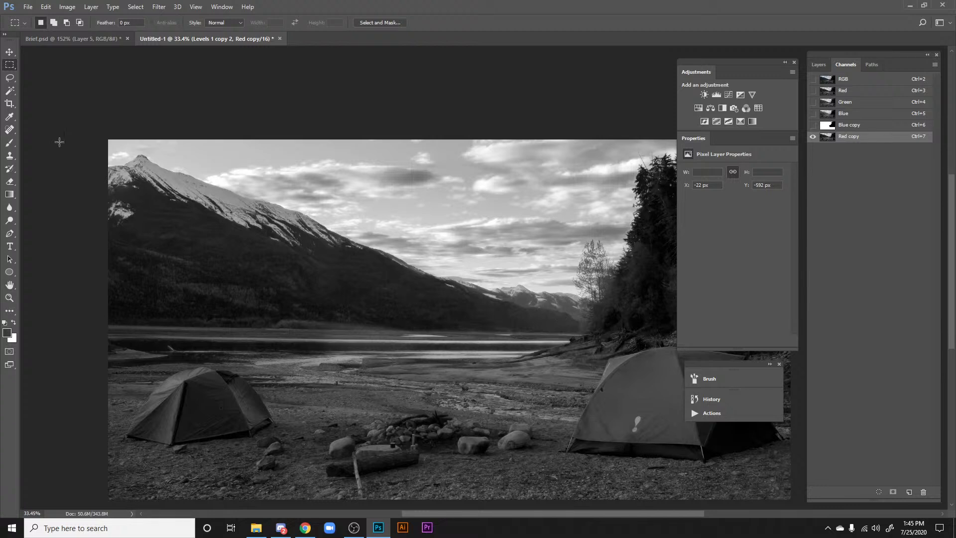
{"action": "left_click_drag", "start_coordinate": [109, 140], "coordinate": [601, 313]}
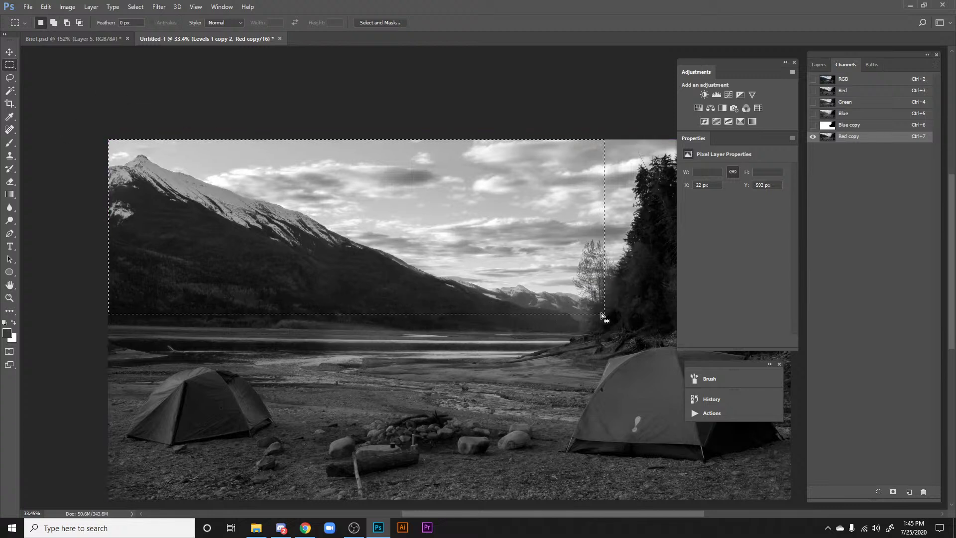
{"action": "key", "text": "ctrl+shift+i"}
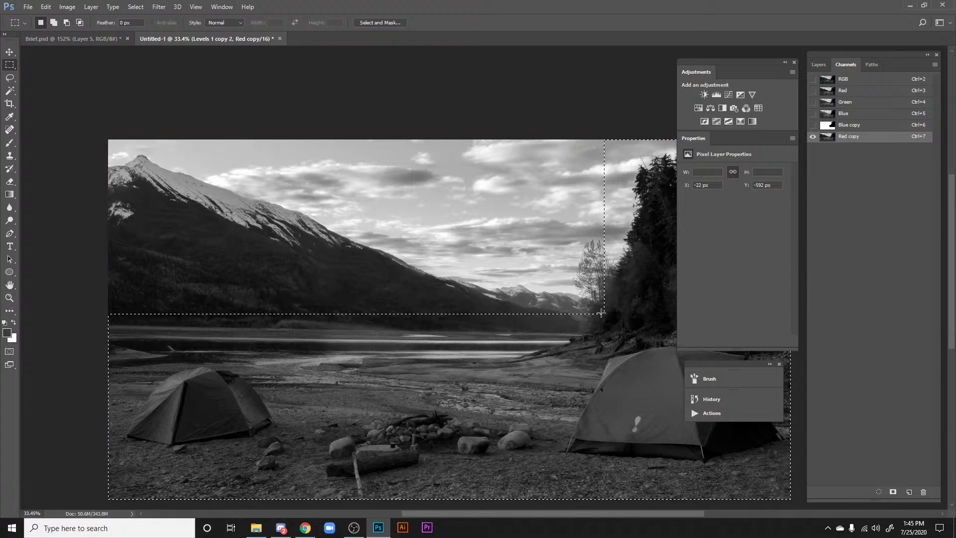
{"action": "key", "text": "Delete"}
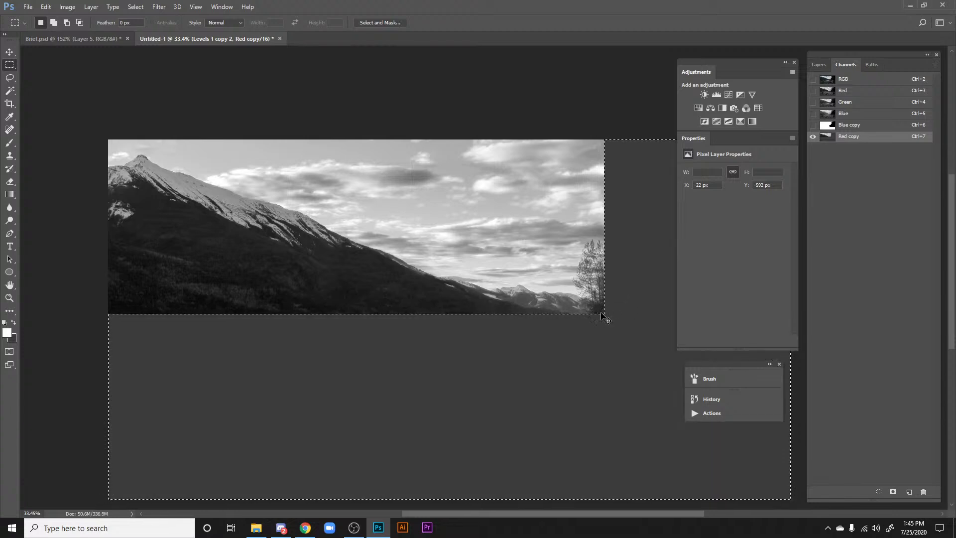
{"action": "key", "text": "ctrl+z"}
{"action": "key", "text": "ctrl+shift+z"}
{"action": "key", "text": "ctrl+z"}
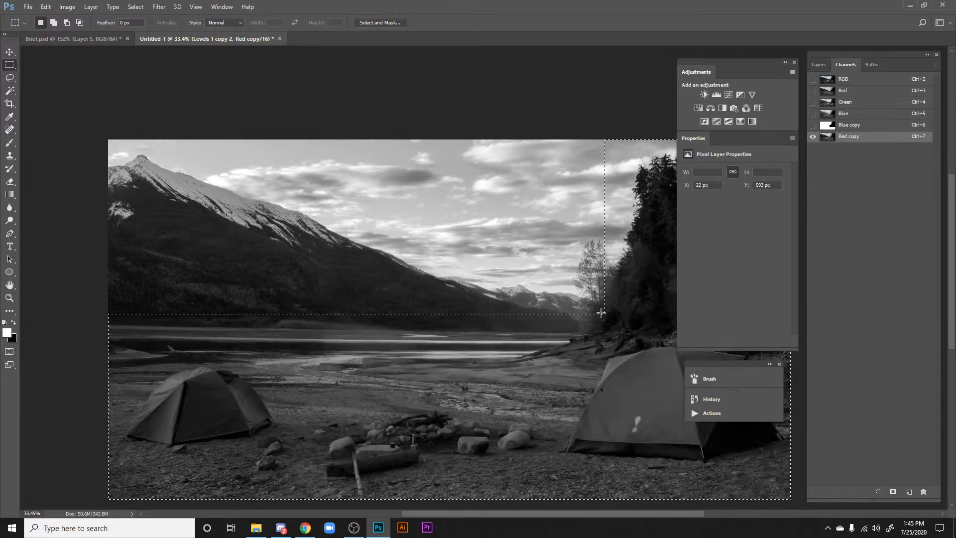
Step: Fill everything outside the mountain and sky area with white in the Red copy channel
{"action": "key", "text": "x"}
{"action": "key", "text": "Delete"}
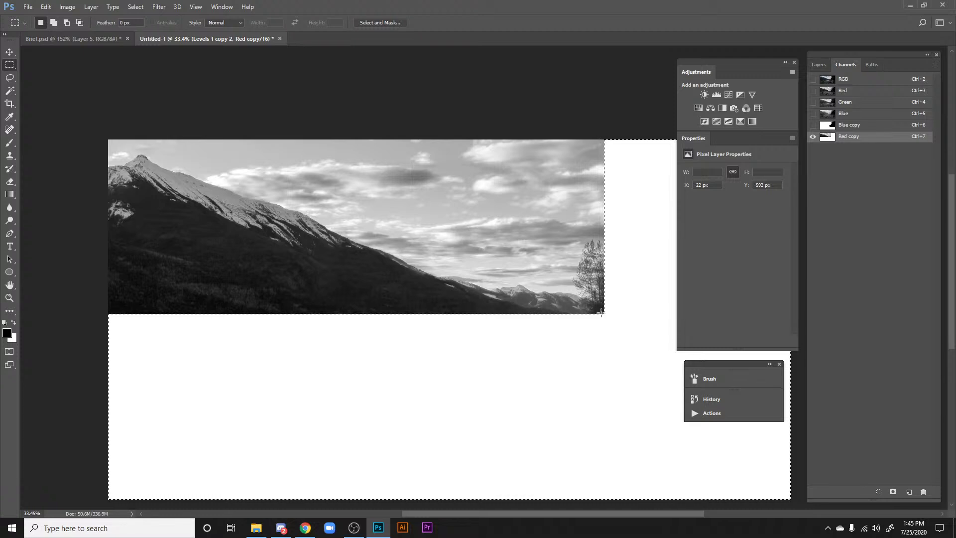
Step: Apply Levels to the Red copy channel, sampling the dark slope as black point (30) and the sky as white point (169)
{"action": "key", "text": "ctrl+plus"}
{"action": "key", "text": "ctrl+plus"}
{"action": "key", "text": "space"}
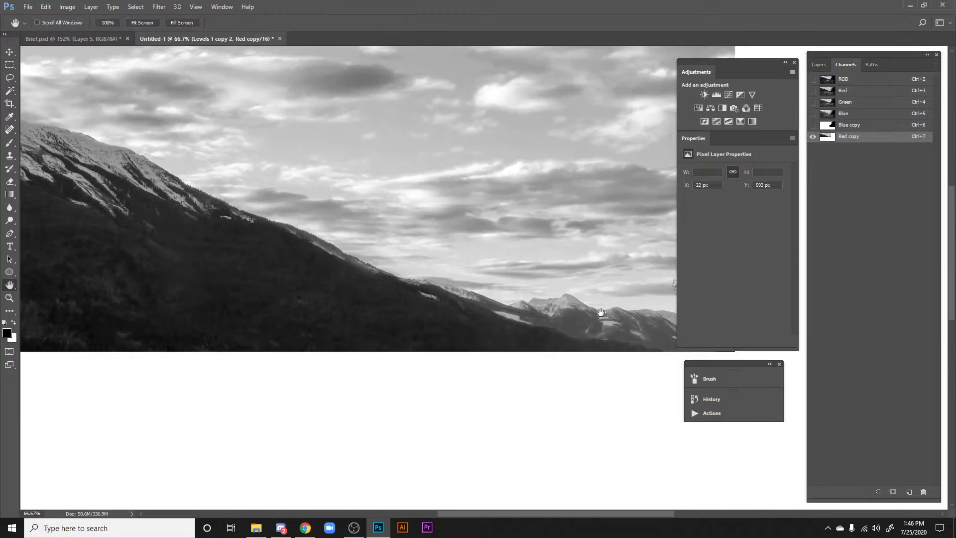
{"action": "left_click_drag", "start_coordinate": [363, 227], "coordinate": [650, 288]}
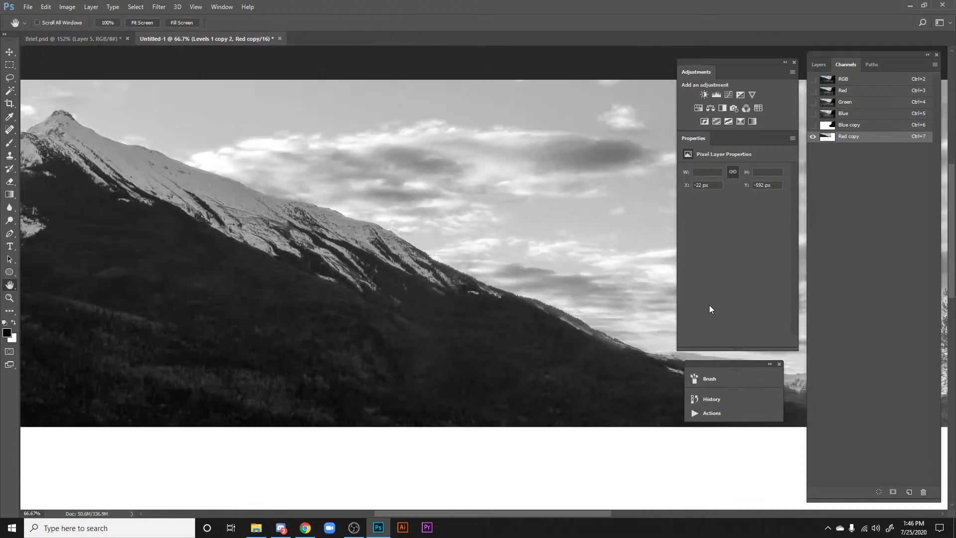
{"action": "key", "text": "ctrl+l"}
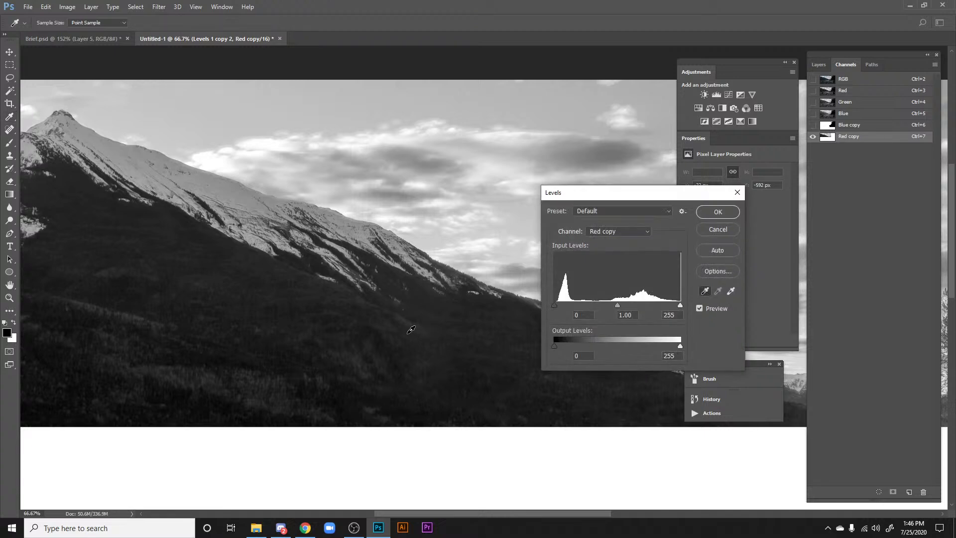
{"action": "left_click", "coordinate": [421, 327]}
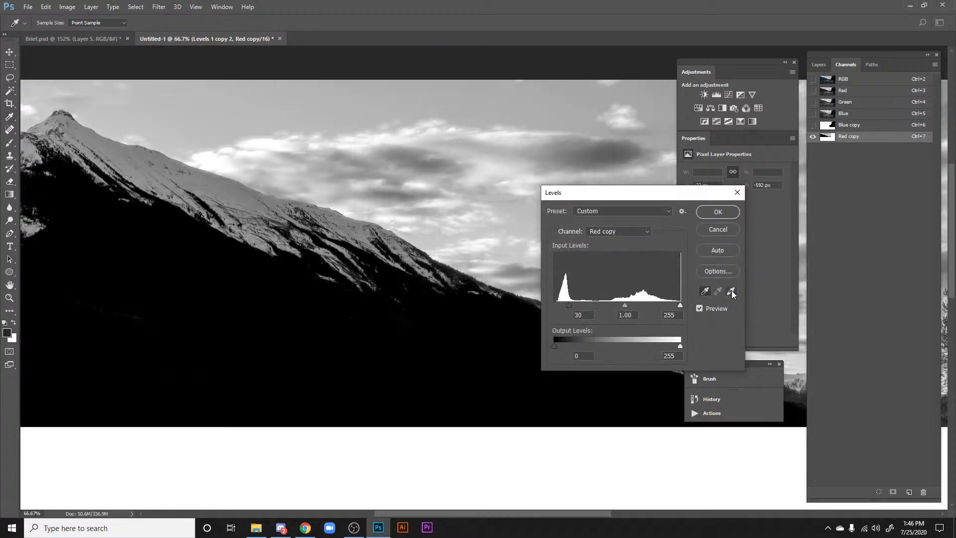
{"action": "left_click", "coordinate": [486, 131]}
{"action": "left_click", "coordinate": [509, 110]}
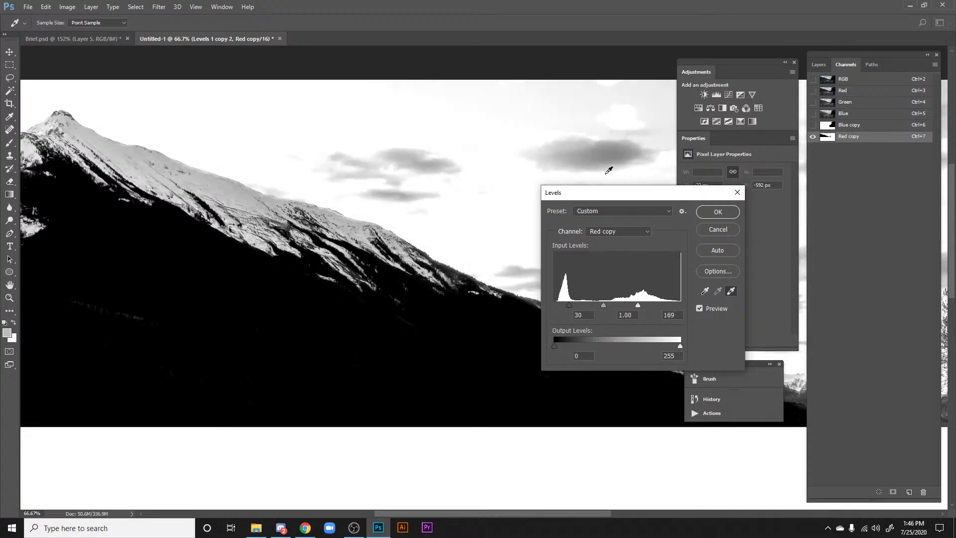
{"action": "left_click", "coordinate": [717, 213]}
Step: Lasso the cloudy sky above the mountain ridge up to the lone tree, fill it with white in the Red copy channel, and deselect
{"action": "left_click_drag", "start_coordinate": [410, 213], "coordinate": [366, 311]}
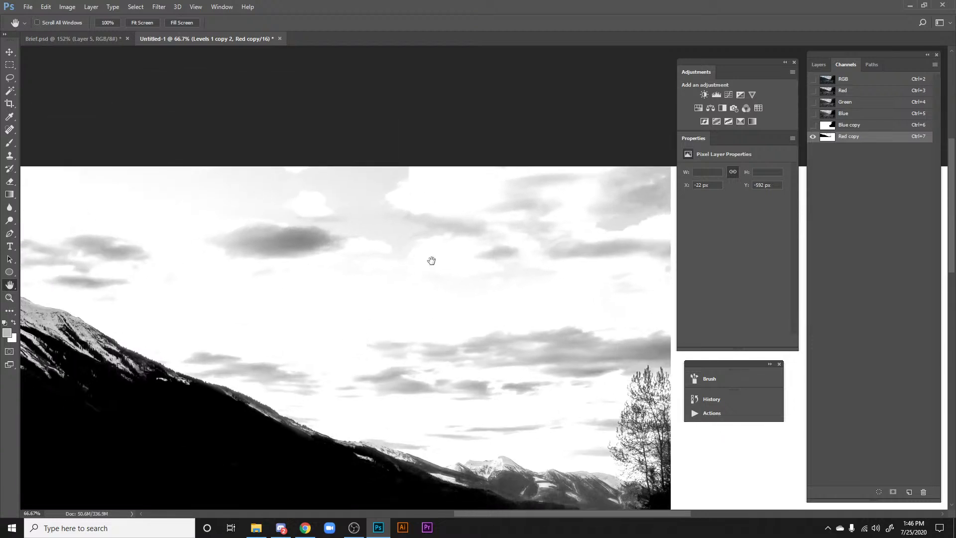
{"action": "key", "text": "ctrl+minus"}
{"action": "left_click_drag", "start_coordinate": [408, 251], "coordinate": [457, 286]}
{"action": "key", "text": "l"}
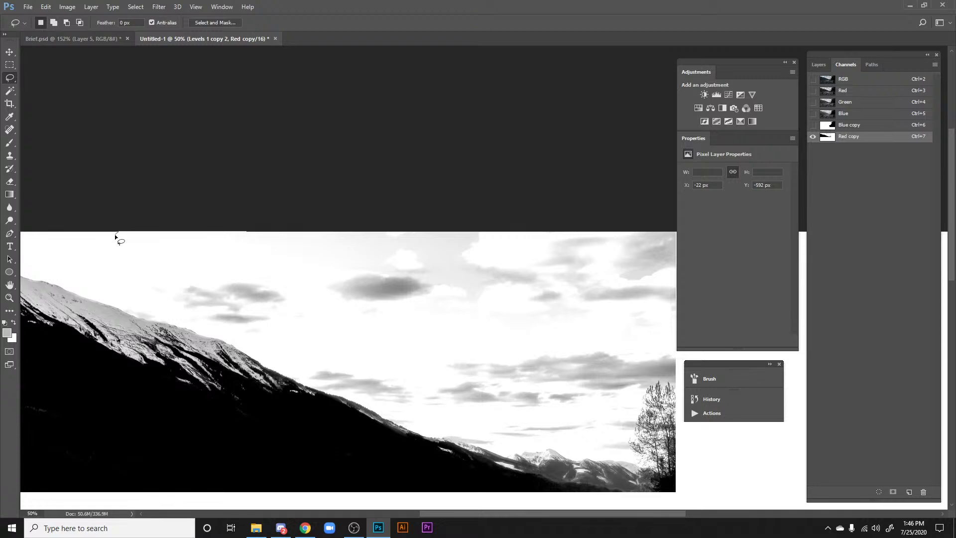
{"action": "left_click_drag", "start_coordinate": [116, 232], "coordinate": [114, 237]}
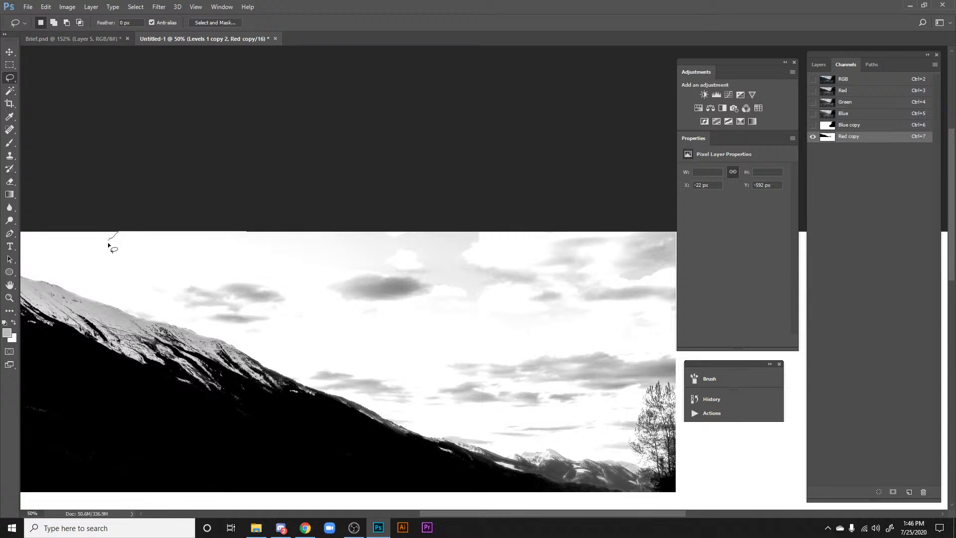
{"action": "left_click_drag", "start_coordinate": [140, 298], "coordinate": [217, 330]}
{"action": "left_click_drag", "start_coordinate": [286, 348], "coordinate": [514, 428]}
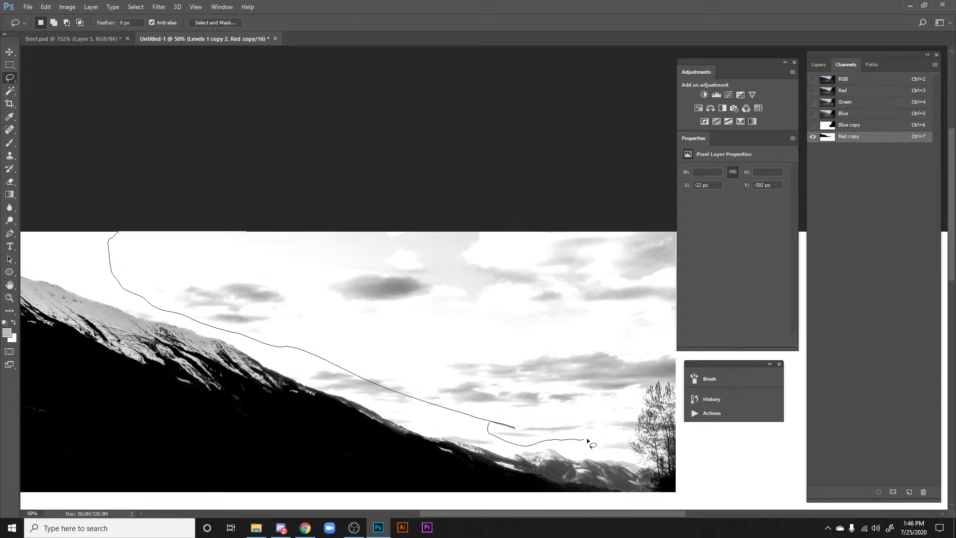
{"action": "mouse_move", "coordinate": [619, 393]}
{"action": "left_mouse_down"}
{"action": "mouse_move", "coordinate": [699, 357]}
{"action": "mouse_move", "coordinate": [533, 148]}
{"action": "mouse_move", "coordinate": [119, 141]}
{"action": "left_mouse_up"}
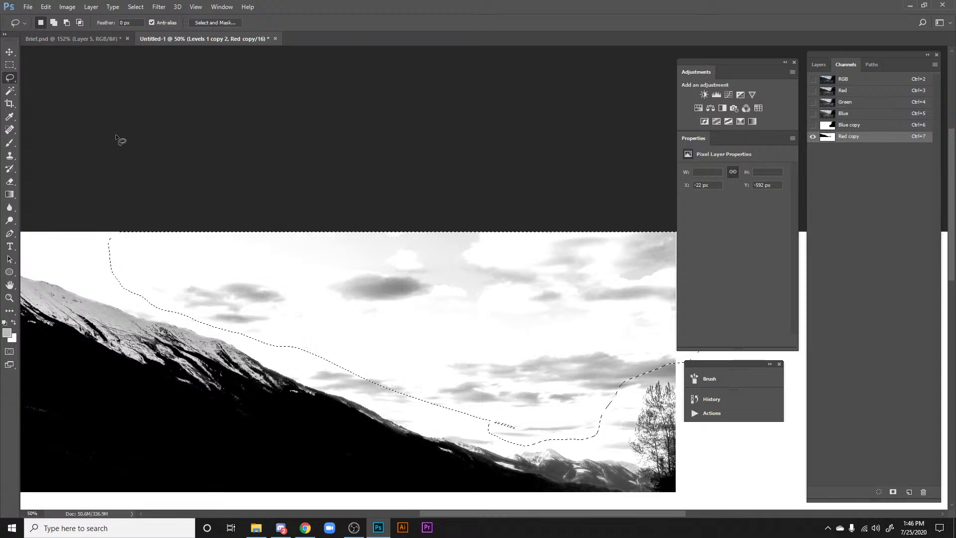
{"action": "key", "text": "ctrl+BackSpace"}
{"action": "key", "text": "ctrl+d"}
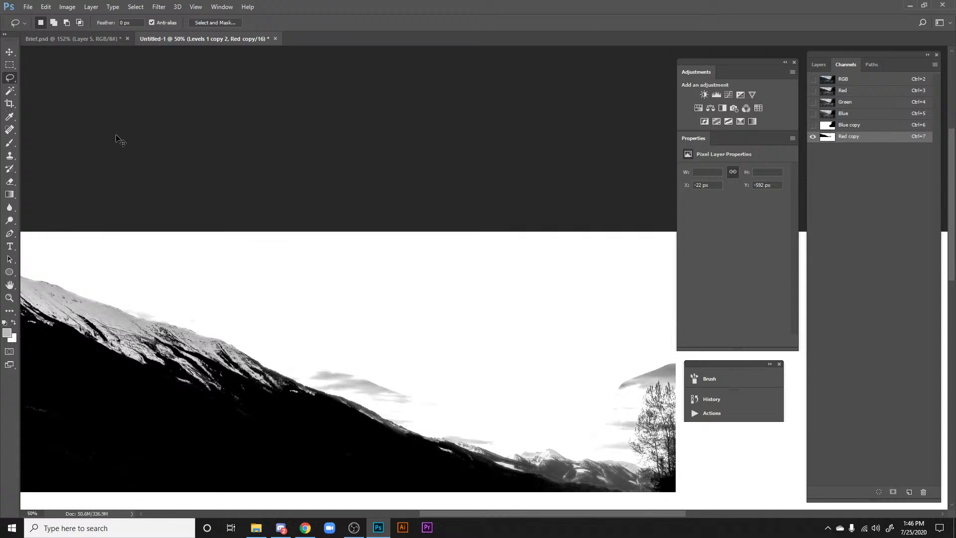
Step: Lasso the leftover grey cloud above the middle of the dark ridge, clear it to white, and deselect
{"action": "key", "text": "ctrl+plus"}
{"action": "key", "text": "ctrl+plus"}
{"action": "left_click_drag", "start_coordinate": [378, 298], "coordinate": [528, 90]}
{"action": "key", "text": "ctrl+plus"}
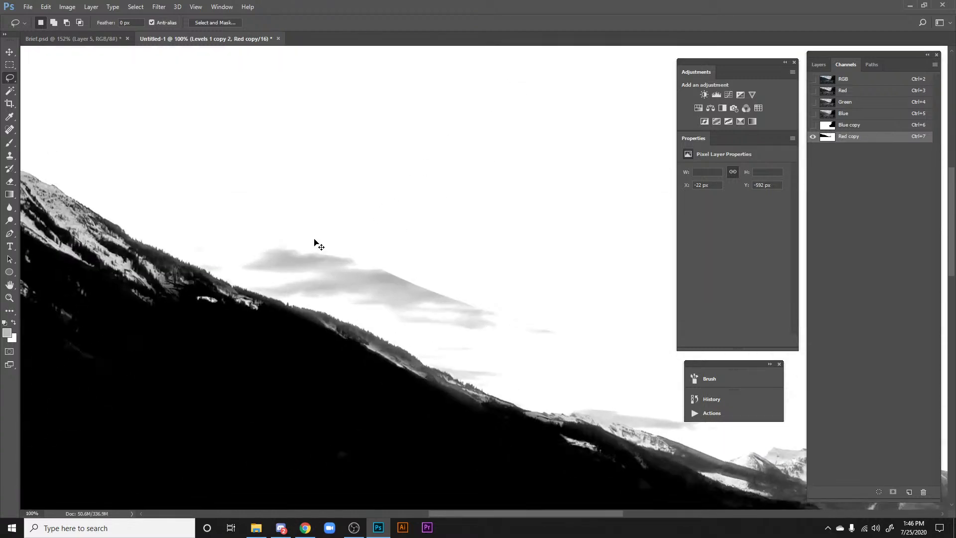
{"action": "left_click_drag", "start_coordinate": [314, 240], "coordinate": [401, 207]}
{"action": "mouse_move", "coordinate": [128, 196]}
{"action": "left_mouse_down"}
{"action": "mouse_move", "coordinate": [210, 249]}
{"action": "mouse_move", "coordinate": [299, 283]}
{"action": "left_mouse_up"}
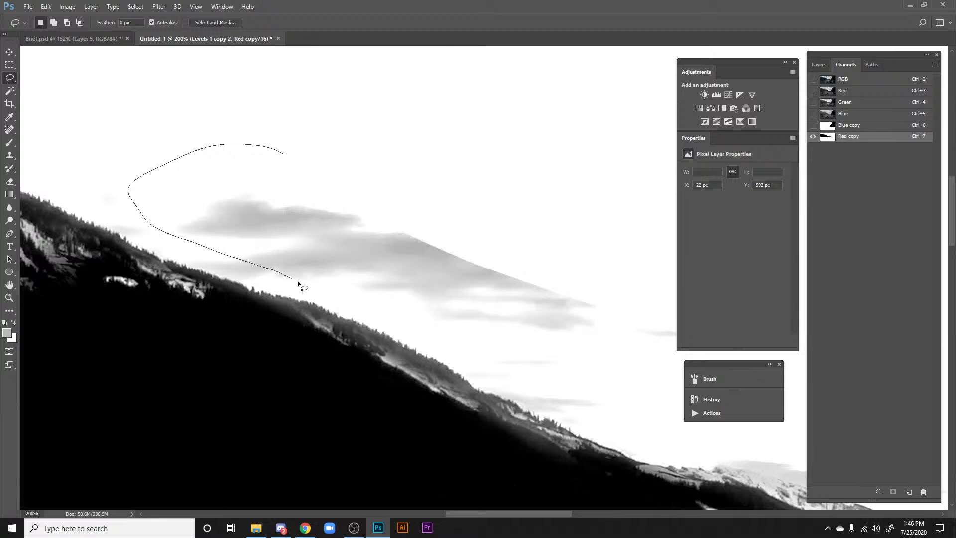
{"action": "mouse_move", "coordinate": [478, 362]}
{"action": "left_mouse_down"}
{"action": "mouse_move", "coordinate": [657, 402]}
{"action": "mouse_move", "coordinate": [465, 131]}
{"action": "left_mouse_up"}
{"action": "key", "text": "Delete"}
{"action": "key", "text": "ctrl+d"}
Step: Dodge the highlights of the remaining cloud traces along the dark tree-lined ridge to turn them white
{"action": "key", "text": "o"}
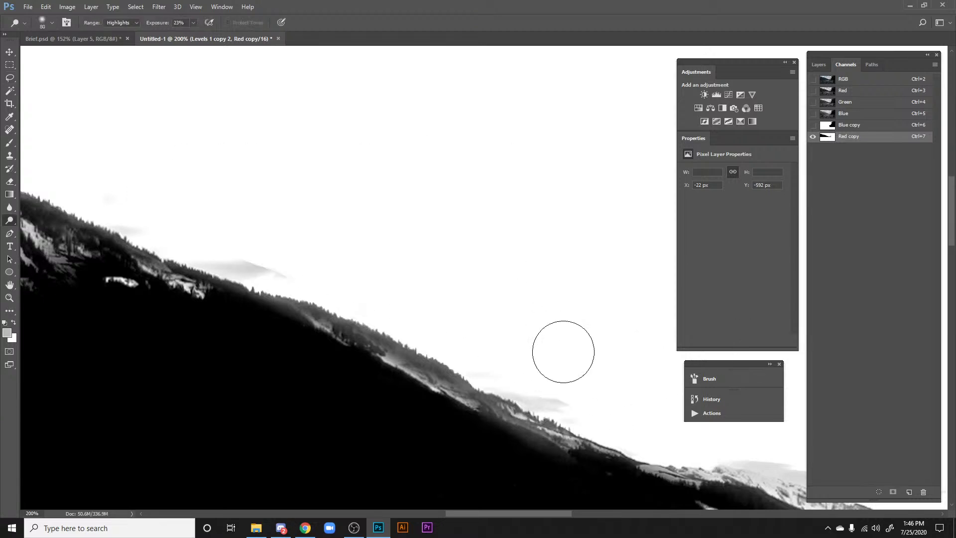
{"action": "mouse_move", "coordinate": [559, 378]}
{"action": "left_mouse_down"}
{"action": "mouse_move", "coordinate": [540, 369]}
{"action": "mouse_move", "coordinate": [568, 385]}
{"action": "mouse_move", "coordinate": [519, 358]}
{"action": "left_mouse_up"}
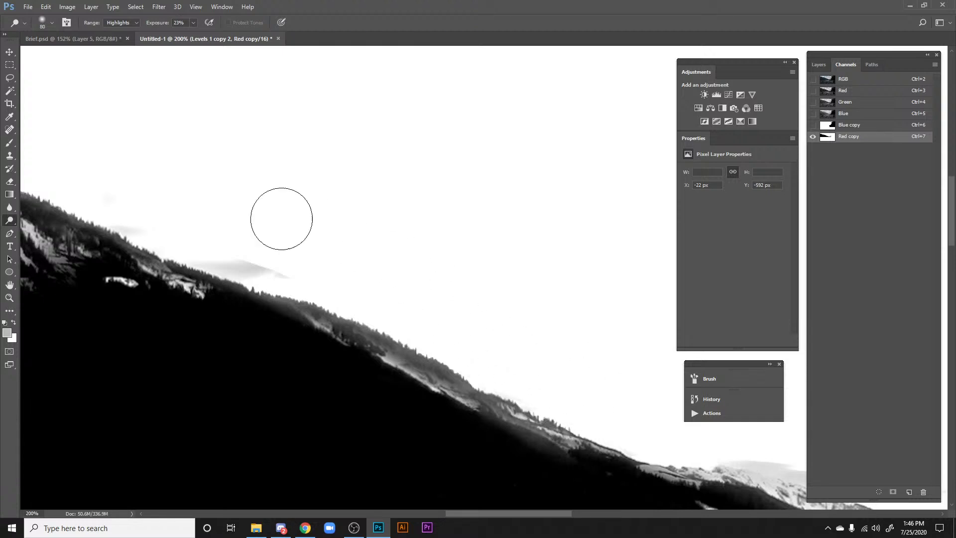
{"action": "mouse_move", "coordinate": [230, 236]}
{"action": "left_mouse_down"}
{"action": "mouse_move", "coordinate": [195, 224]}
{"action": "mouse_move", "coordinate": [250, 216]}
{"action": "left_mouse_up"}
{"action": "left_click_drag", "start_coordinate": [163, 180], "coordinate": [412, 252]}
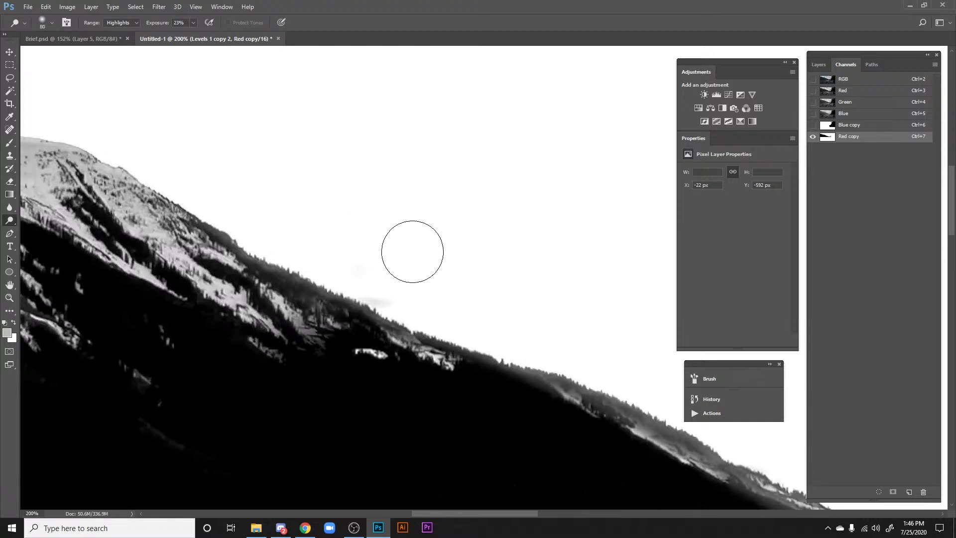
{"action": "mouse_move", "coordinate": [354, 242]}
{"action": "left_mouse_down"}
{"action": "mouse_move", "coordinate": [432, 284]}
{"action": "mouse_move", "coordinate": [378, 263]}
{"action": "mouse_move", "coordinate": [415, 282]}
{"action": "mouse_move", "coordinate": [388, 269]}
{"action": "left_mouse_up"}
Step: Dodge the faint haze above the snowy upper slope leading up to the main peak
{"action": "scroll", "coordinate": [378, 227], "scroll_direction": "left", "scroll_amount": 5}
{"action": "scroll", "coordinate": [379, 226], "scroll_direction": "up", "scroll_amount": 2}
{"action": "scroll", "coordinate": [389, 230], "scroll_direction": "left", "scroll_amount": 4}
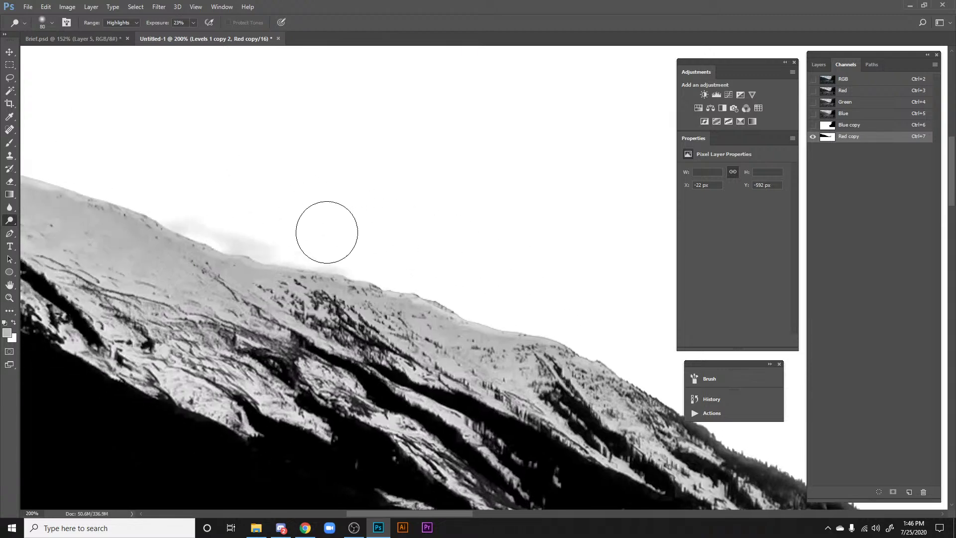
{"action": "left_click_drag", "start_coordinate": [178, 165], "coordinate": [401, 228]}
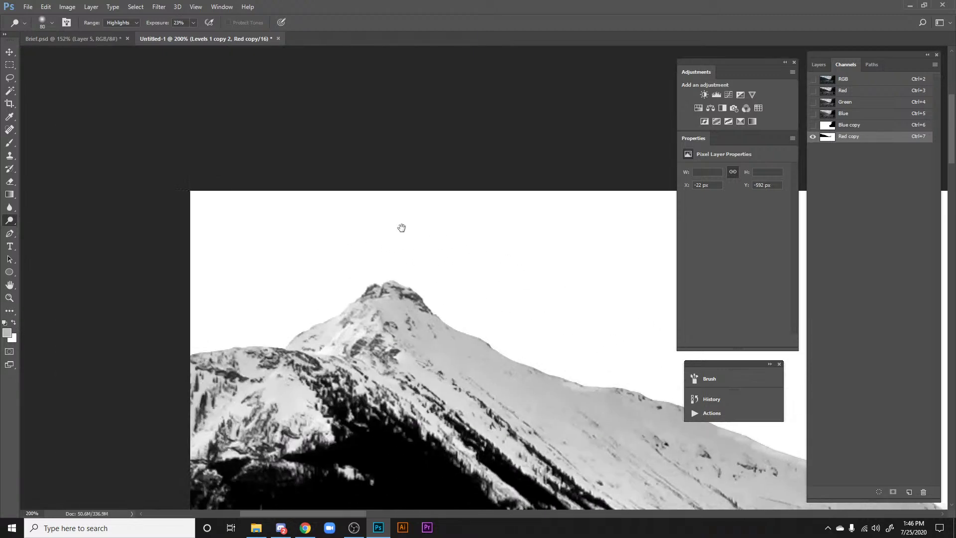
{"action": "left_click_drag", "start_coordinate": [385, 409], "coordinate": [410, 239]}
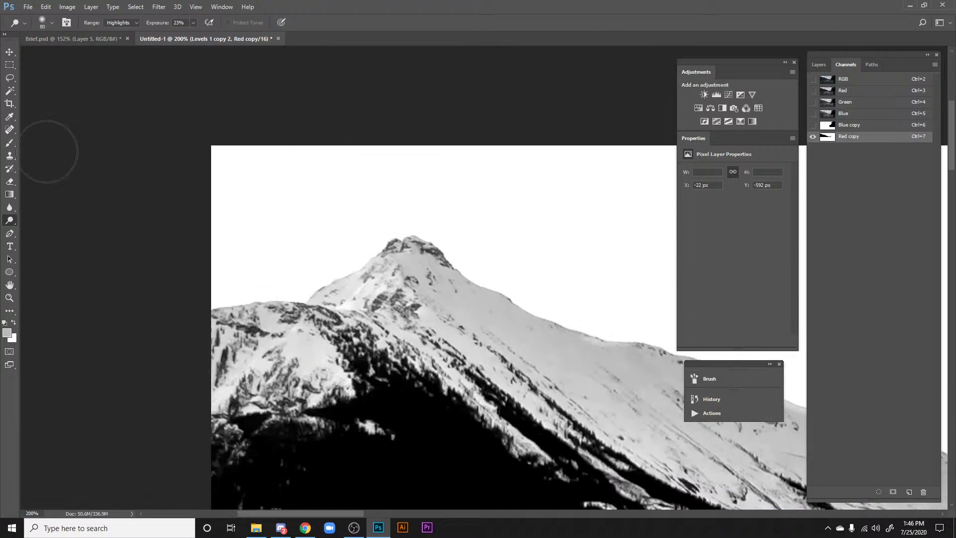
{"action": "left_click_drag", "start_coordinate": [47, 151], "coordinate": [304, 225]}
{"action": "left_click_drag", "start_coordinate": [554, 294], "coordinate": [292, 217]}
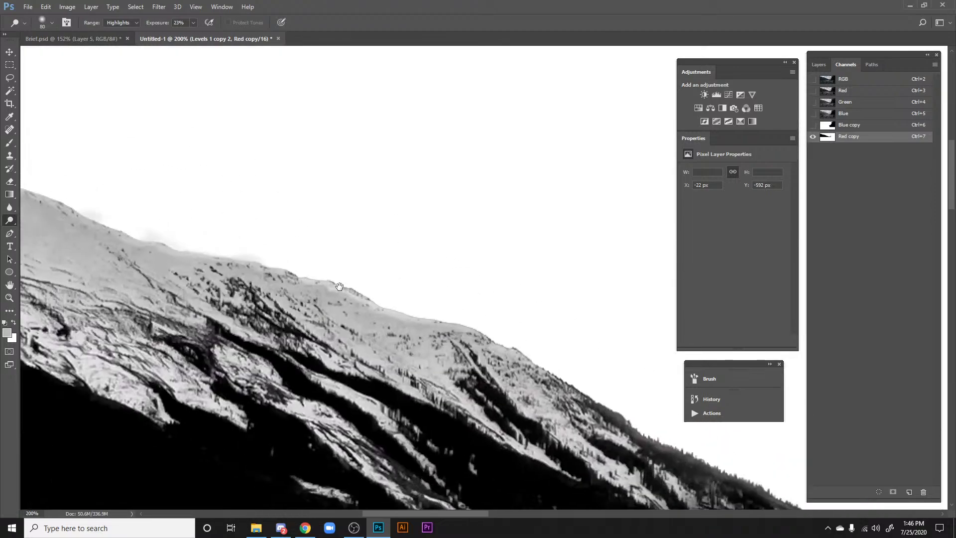
Step: Lasso the lone tree and the clouds around it above the distant peaks, clear the area to white, and deselect
{"action": "left_click_drag", "start_coordinate": [648, 393], "coordinate": [106, 203]}
{"action": "mouse_move", "coordinate": [589, 324]}
{"action": "left_mouse_down"}
{"action": "mouse_move", "coordinate": [226, 229]}
{"action": "mouse_move", "coordinate": [207, 267]}
{"action": "mouse_move", "coordinate": [135, 254]}
{"action": "left_mouse_up"}
{"action": "left_click_drag", "start_coordinate": [606, 326], "coordinate": [215, 236]}
{"action": "left_click_drag", "start_coordinate": [351, 236], "coordinate": [321, 337]}
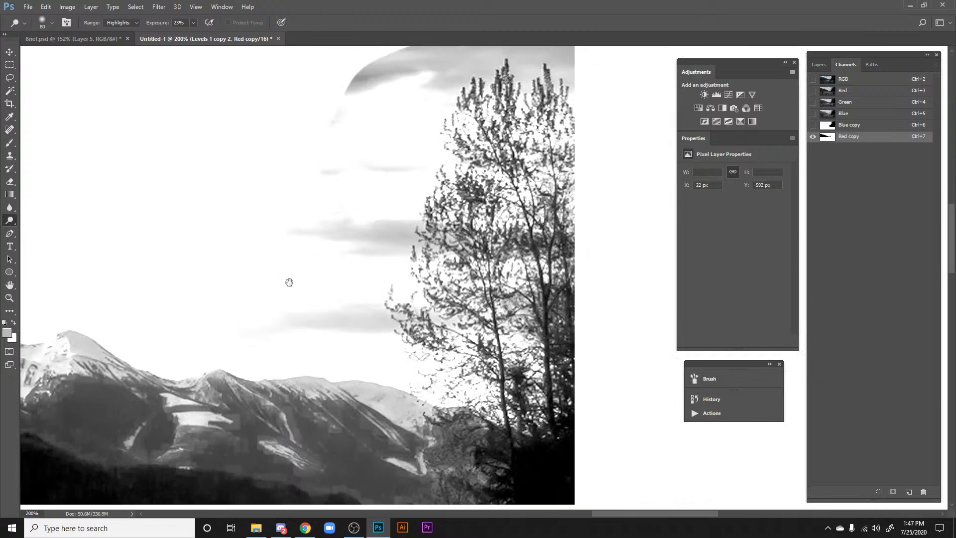
{"action": "left_click_drag", "start_coordinate": [330, 286], "coordinate": [389, 367]}
{"action": "key", "text": "ctrl+minus"}
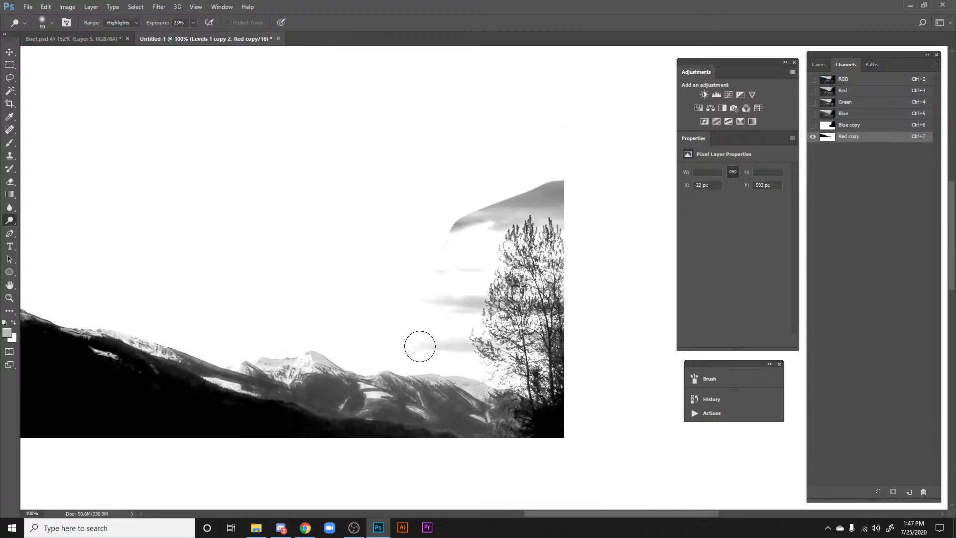
{"action": "key", "text": "l"}
{"action": "mouse_move", "coordinate": [608, 164]}
{"action": "left_mouse_down"}
{"action": "mouse_move", "coordinate": [338, 282]}
{"action": "mouse_move", "coordinate": [378, 363]}
{"action": "mouse_move", "coordinate": [470, 373]}
{"action": "mouse_move", "coordinate": [634, 294]}
{"action": "mouse_move", "coordinate": [538, 133]}
{"action": "left_mouse_up"}
{"action": "key", "text": "Delete"}
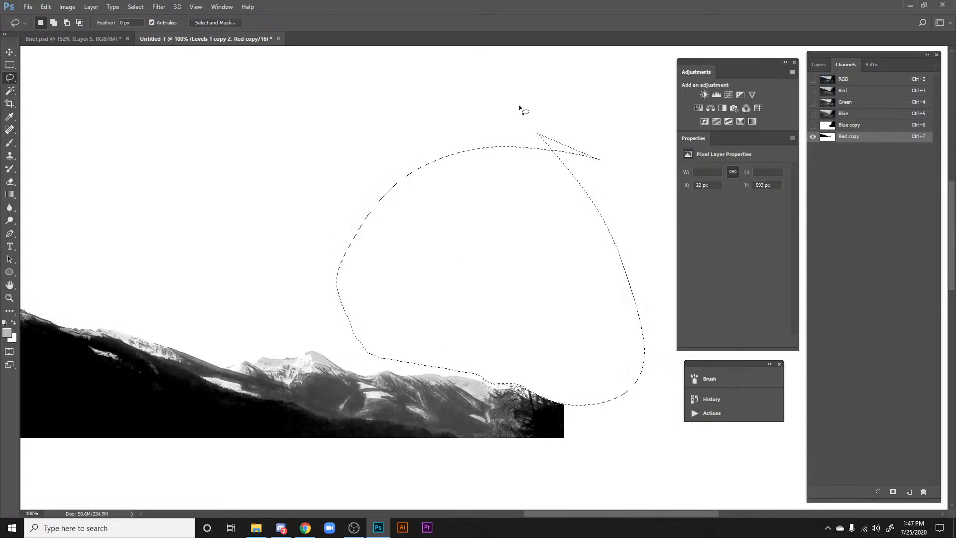
{"action": "key", "text": "ctrl+d"}
Step: Inspect the cleaned ridge back to the main peak and open Levels for the Red copy channel
{"action": "key", "text": "h"}
{"action": "left_click_drag", "start_coordinate": [416, 325], "coordinate": [585, 258]}
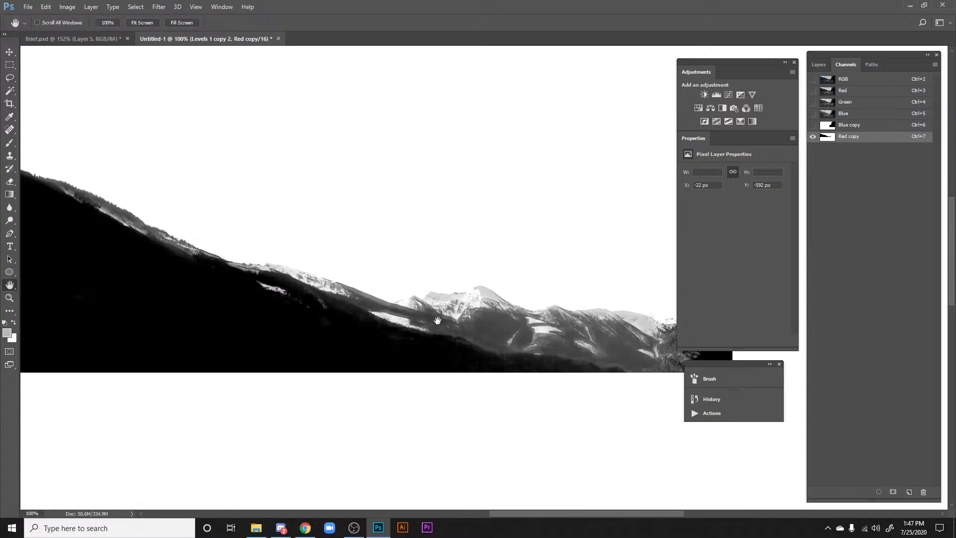
{"action": "left_click_drag", "start_coordinate": [269, 267], "coordinate": [537, 367]}
{"action": "left_click_drag", "start_coordinate": [260, 288], "coordinate": [401, 274]}
{"action": "left_click_drag", "start_coordinate": [412, 318], "coordinate": [693, 388]}
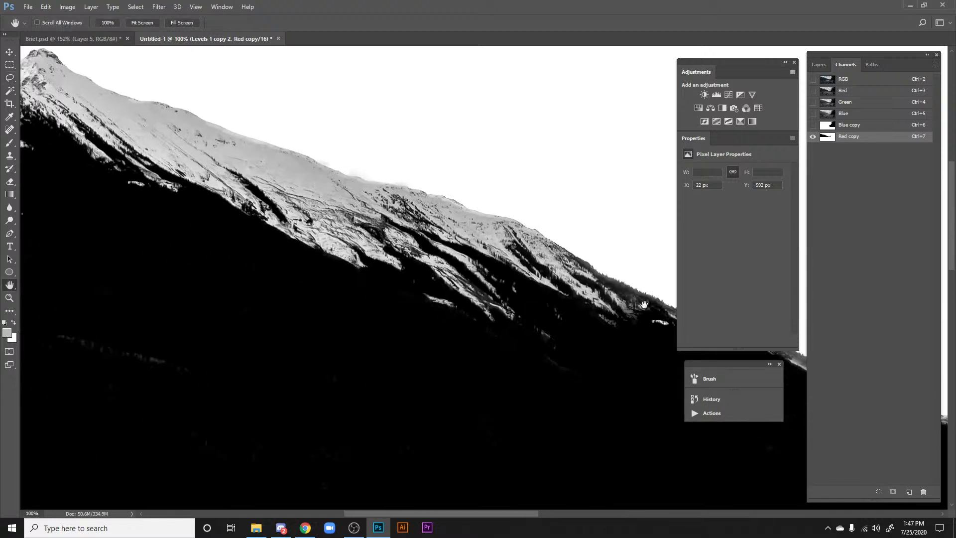
{"action": "left_click_drag", "start_coordinate": [279, 186], "coordinate": [478, 318]}
{"action": "key", "text": "ctrl+l"}
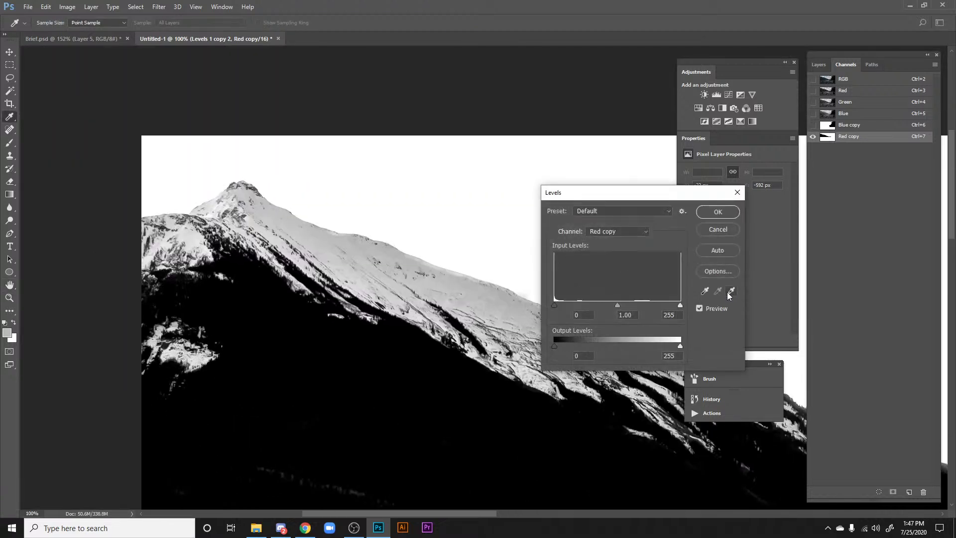
Step: Try sampling the Levels black point on increasingly bright snow on the slope and peak, up to an input of 231
{"action": "left_click", "coordinate": [706, 292]}
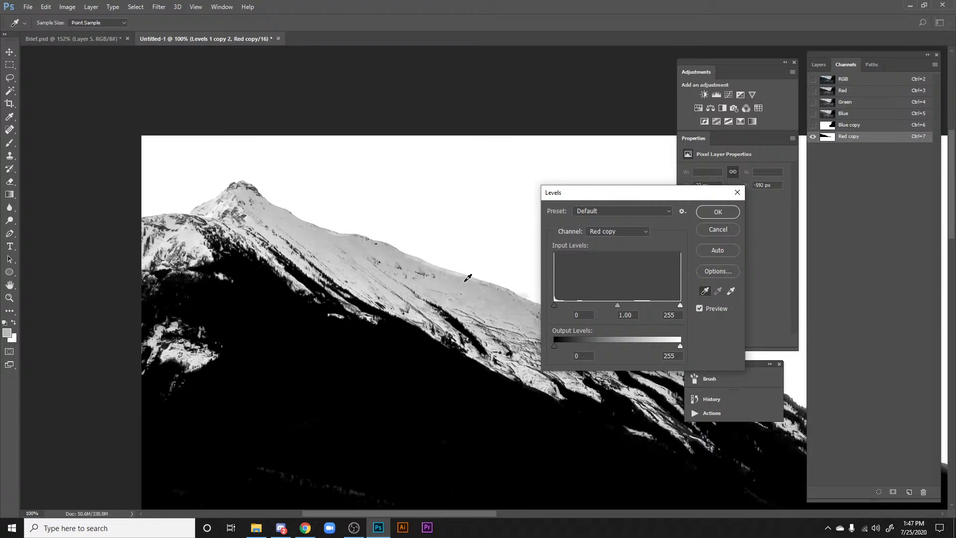
{"action": "left_click", "coordinate": [467, 277]}
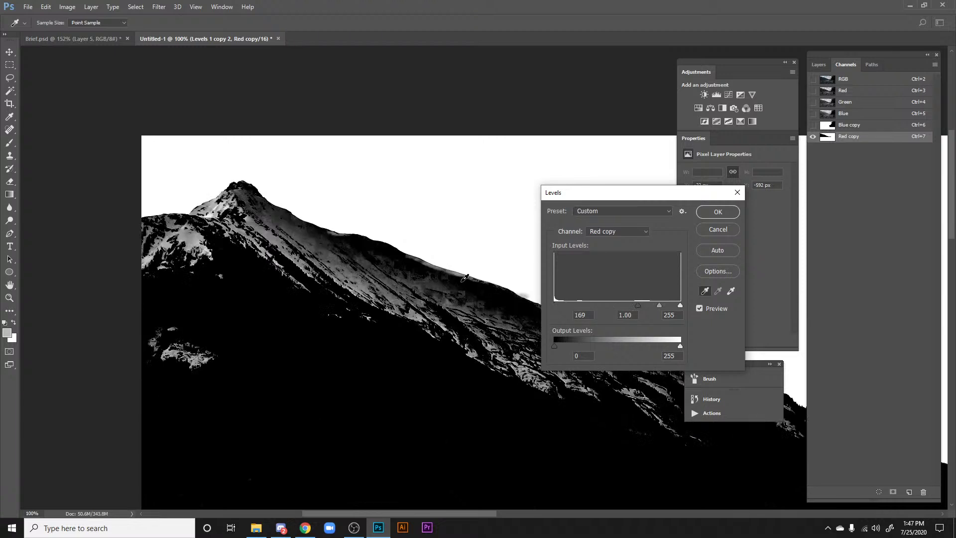
{"action": "left_click", "coordinate": [412, 290]}
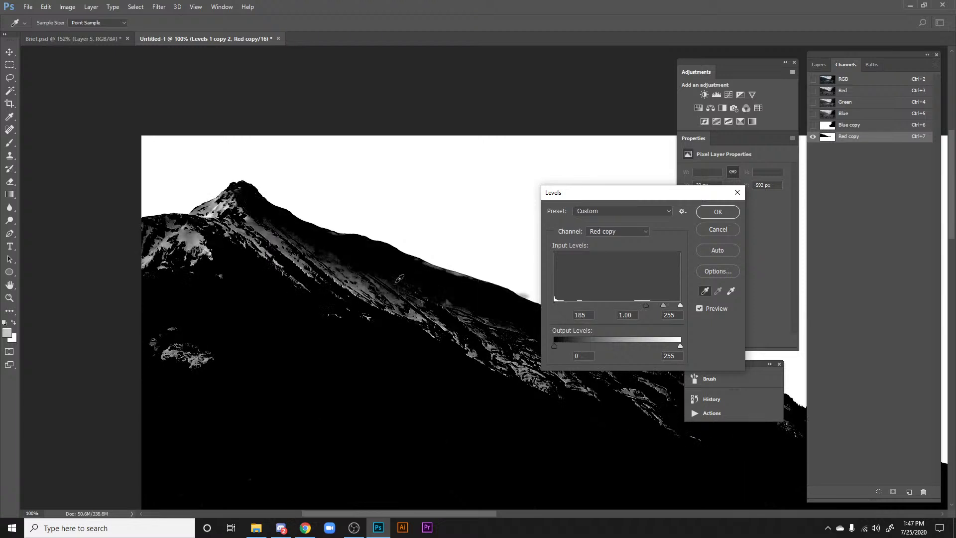
{"action": "left_click", "coordinate": [196, 232]}
{"action": "left_click", "coordinate": [222, 207]}
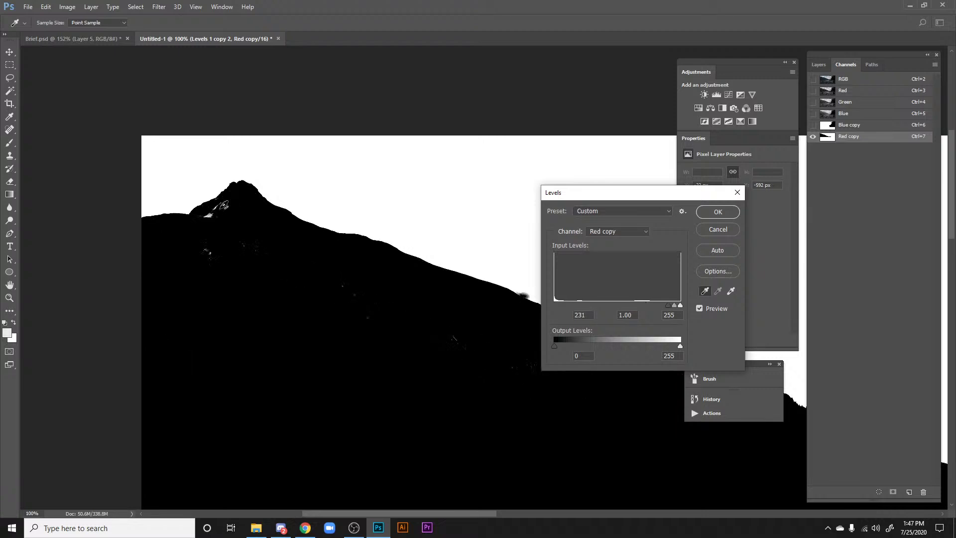
Step: Set the Levels black input to 77, judging the tree-lined ridge edge up close, and apply the adjustment
{"action": "left_click_drag", "start_coordinate": [407, 305], "coordinate": [350, 238]}
{"action": "key", "text": "ctrl+plus"}
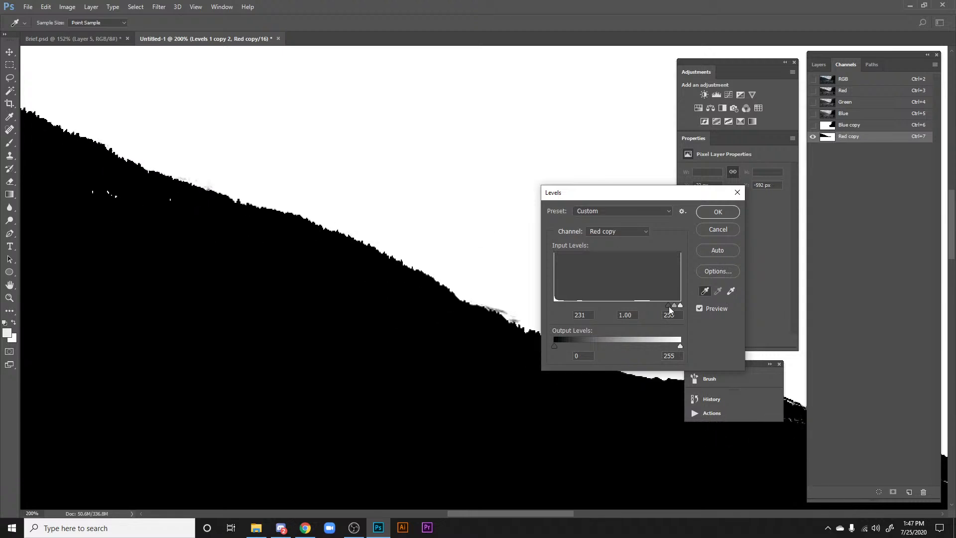
{"action": "left_click_drag", "start_coordinate": [670, 308], "coordinate": [577, 300]}
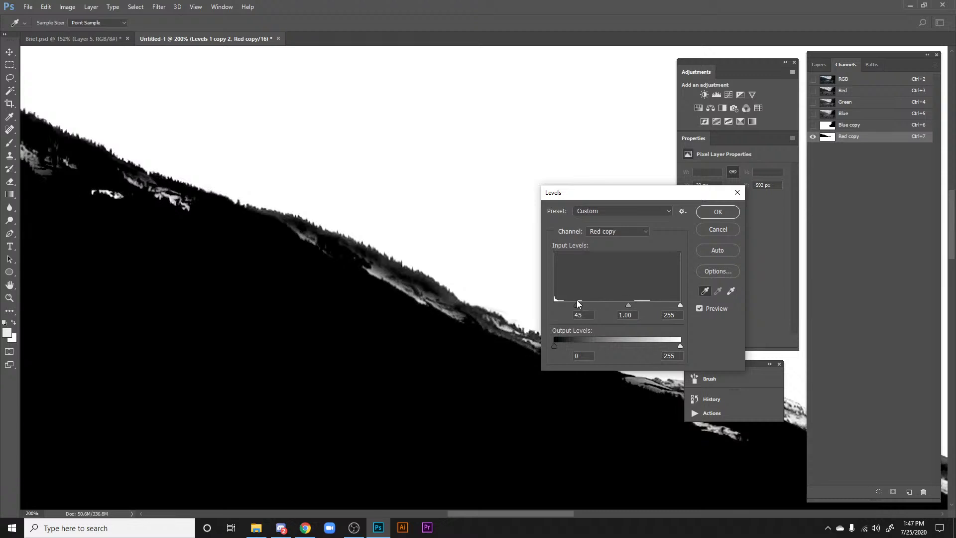
{"action": "key", "text": "ctrl+equal"}
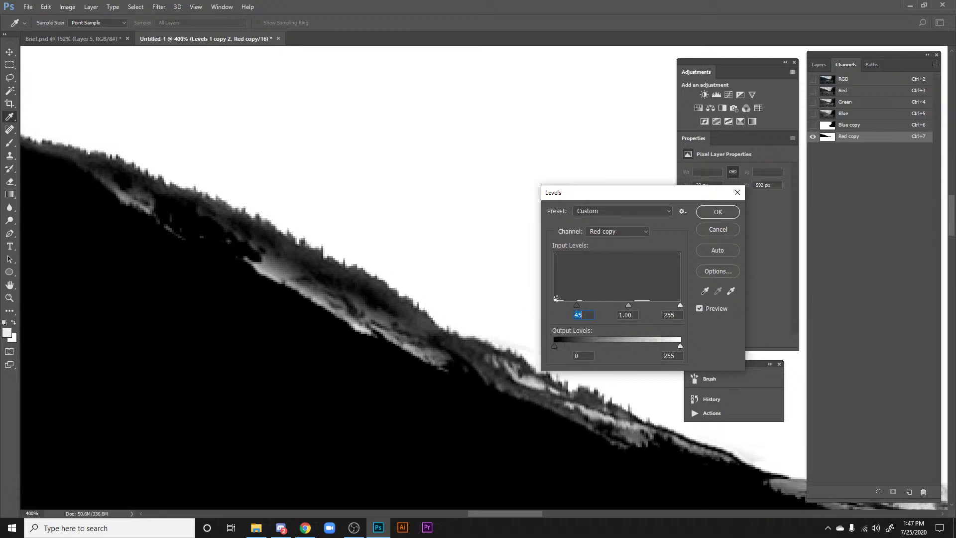
{"action": "mouse_move", "coordinate": [578, 306]}
{"action": "left_mouse_down"}
{"action": "mouse_move", "coordinate": [591, 303]}
{"action": "mouse_move", "coordinate": [567, 304]}
{"action": "mouse_move", "coordinate": [632, 303]}
{"action": "mouse_move", "coordinate": [548, 305]}
{"action": "mouse_move", "coordinate": [569, 305]}
{"action": "left_mouse_up"}
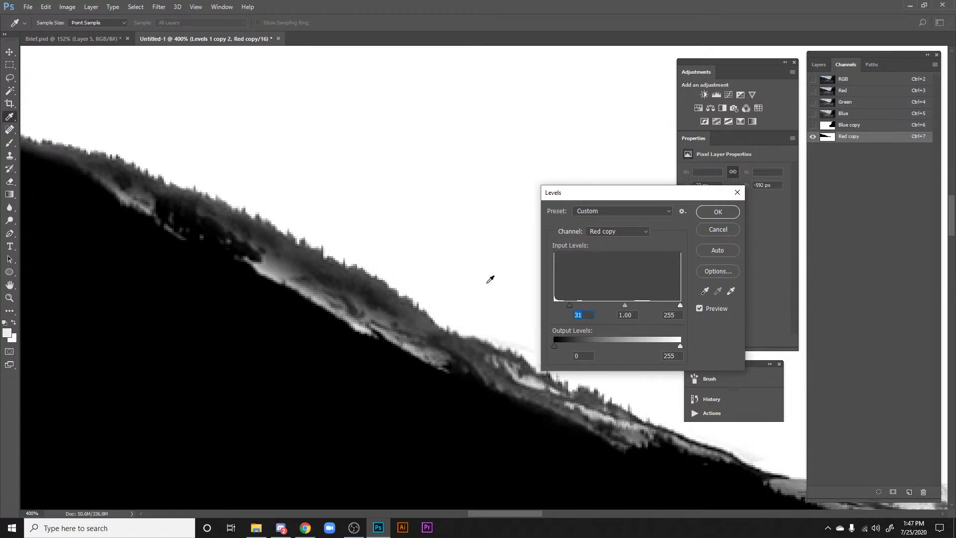
{"action": "scroll", "coordinate": [490, 279], "scroll_direction": "up", "scroll_amount": 2}
{"action": "key", "text": "BackSpace"}
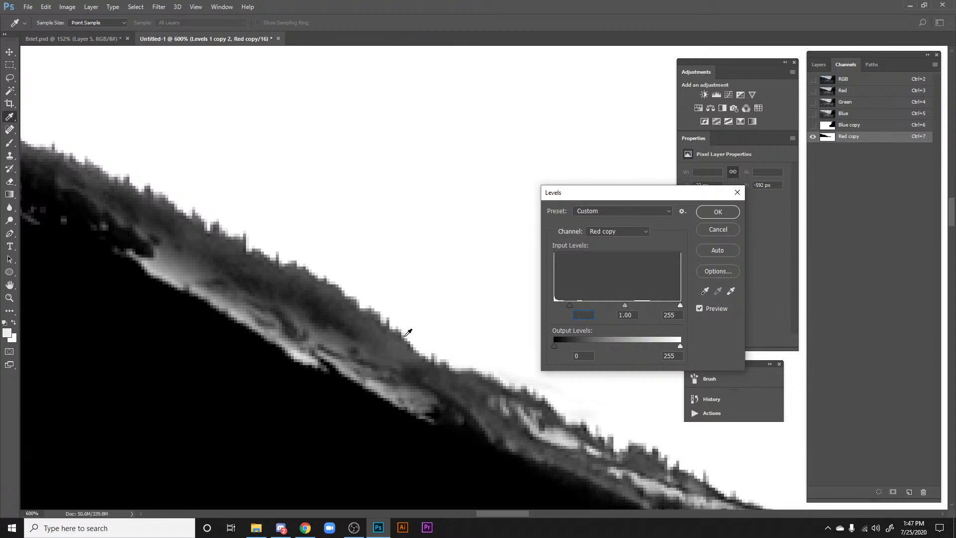
{"action": "mouse_move", "coordinate": [570, 305]}
{"action": "left_mouse_down"}
{"action": "mouse_move", "coordinate": [640, 309]}
{"action": "mouse_move", "coordinate": [558, 306]}
{"action": "mouse_move", "coordinate": [590, 306]}
{"action": "left_mouse_up"}
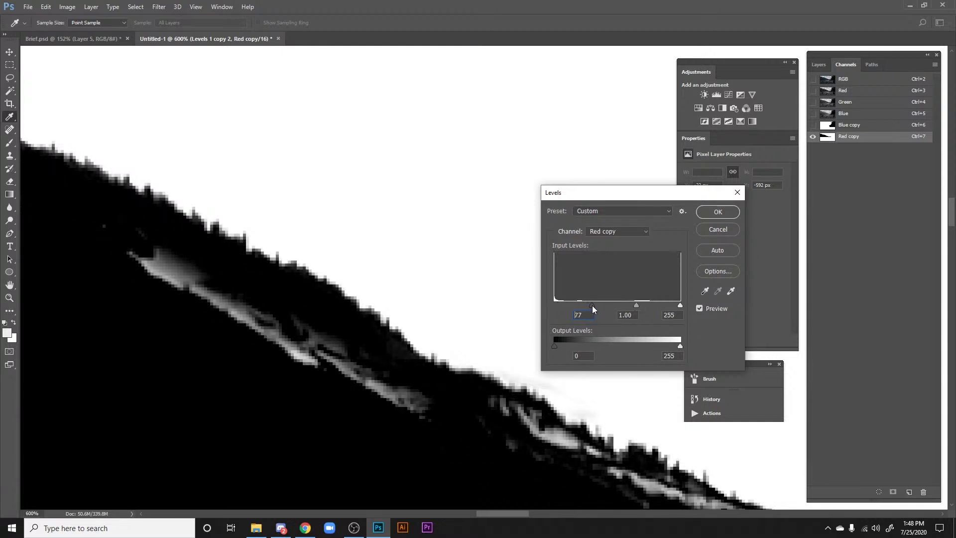
{"action": "key", "text": "Return"}
Step: Try painting over the grey snow streak below the ridge with a soft 61 px brush, and undo the stroke
{"action": "key", "text": "ctrl+minus"}
{"action": "left_click_drag", "start_coordinate": [373, 231], "coordinate": [473, 183]}
{"action": "key", "text": "b"}
{"action": "right_click", "coordinate": [414, 284]}
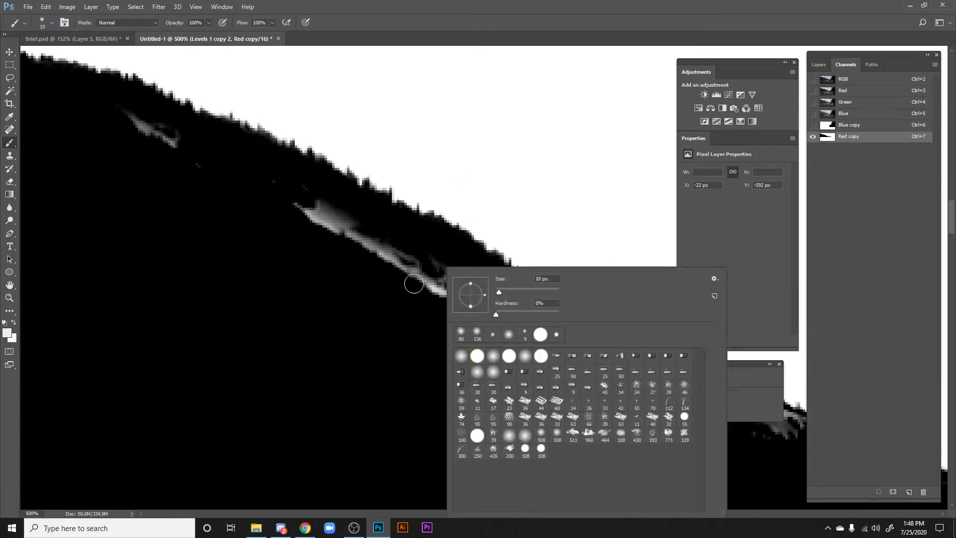
{"action": "left_click", "coordinate": [514, 292]}
{"action": "mouse_move", "coordinate": [348, 239]}
{"action": "left_mouse_down"}
{"action": "mouse_move", "coordinate": [433, 291]}
{"action": "mouse_move", "coordinate": [448, 319]}
{"action": "left_mouse_up"}
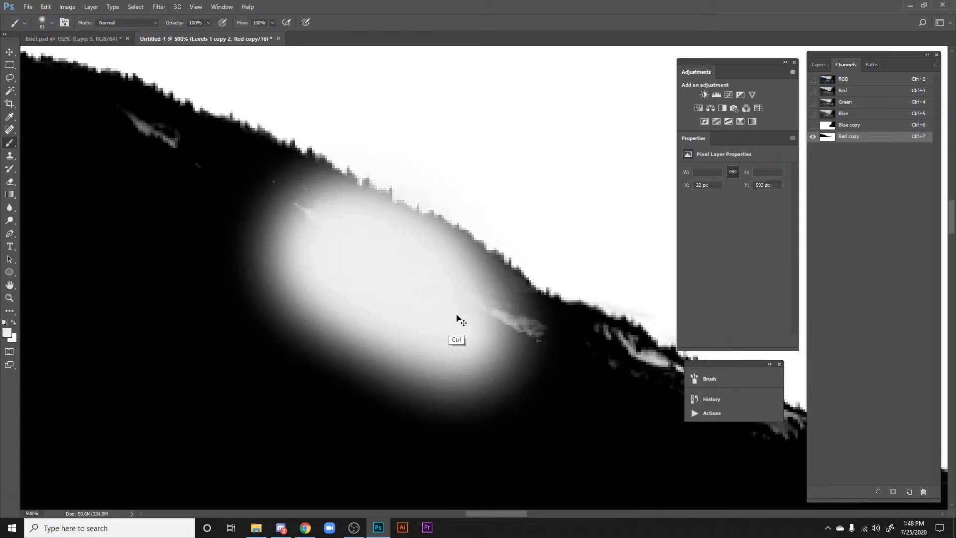
{"action": "key", "text": "ctrl+z"}
Step: Set the brush size to 9 px, try a stroke along the grey snow streak, and undo it
{"action": "right_click", "coordinate": [464, 296]}
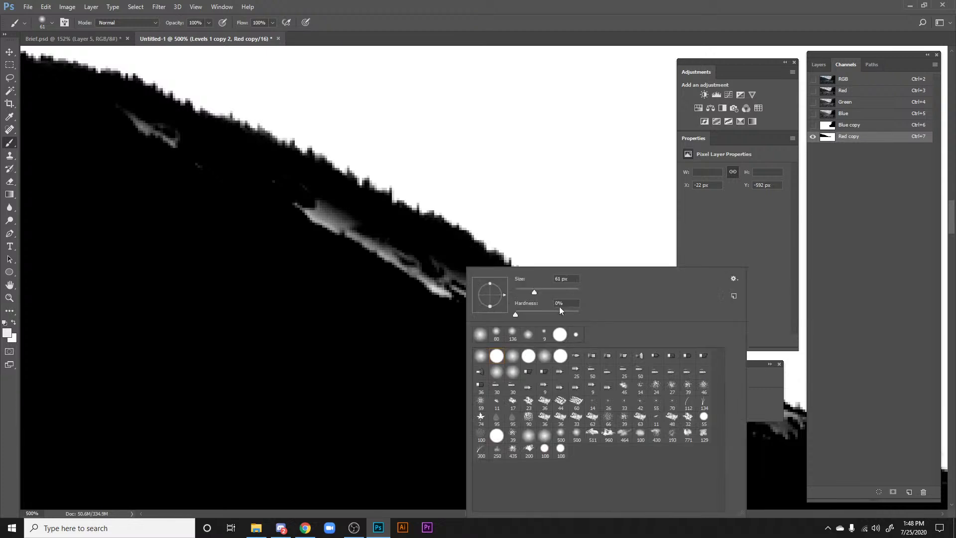
{"action": "left_click", "coordinate": [524, 292]}
{"action": "type", "text": "9"}
{"action": "left_click_drag", "start_coordinate": [293, 212], "coordinate": [466, 333]}
{"action": "key", "text": "ctrl+z"}
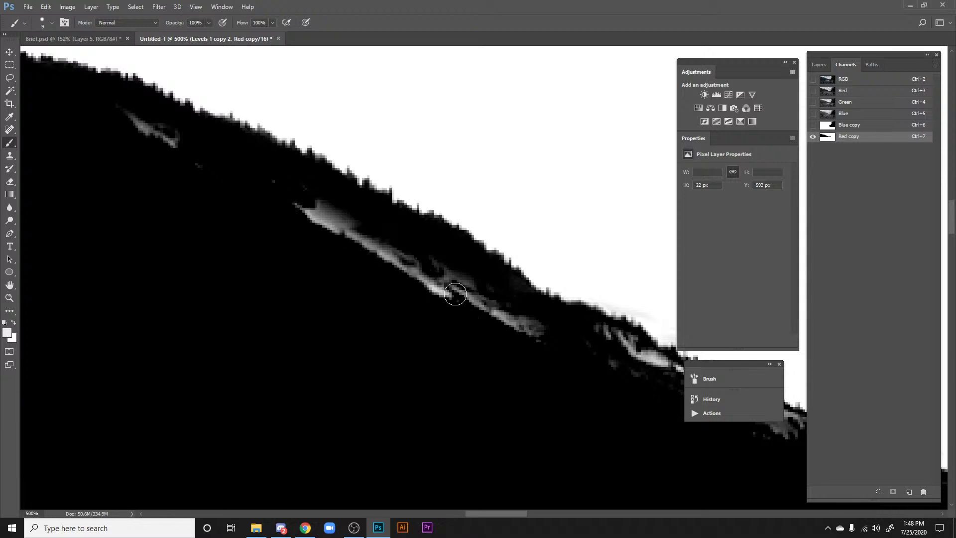
Step: Restore the default colours and paint black over the grey snow streaks just below the tree-lined ridge
{"action": "key", "text": "d"}
{"action": "key", "text": "x"}
{"action": "mouse_move", "coordinate": [380, 258]}
{"action": "left_mouse_down"}
{"action": "mouse_move", "coordinate": [303, 214]}
{"action": "mouse_move", "coordinate": [280, 181]}
{"action": "mouse_move", "coordinate": [387, 219]}
{"action": "mouse_move", "coordinate": [506, 280]}
{"action": "mouse_move", "coordinate": [525, 301]}
{"action": "mouse_move", "coordinate": [481, 301]}
{"action": "left_mouse_up"}
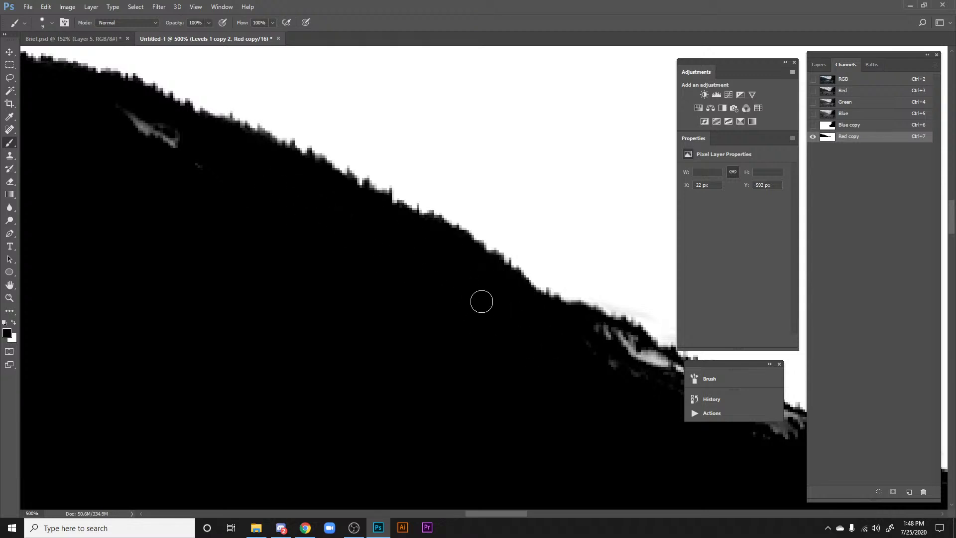
{"action": "mouse_move", "coordinate": [543, 334]}
{"action": "left_mouse_down"}
{"action": "mouse_move", "coordinate": [194, 205]}
{"action": "mouse_move", "coordinate": [281, 211]}
{"action": "mouse_move", "coordinate": [335, 252]}
{"action": "mouse_move", "coordinate": [481, 315]}
{"action": "left_mouse_up"}
{"action": "mouse_move", "coordinate": [476, 303]}
{"action": "left_mouse_down"}
{"action": "mouse_move", "coordinate": [539, 330]}
{"action": "mouse_move", "coordinate": [507, 318]}
{"action": "mouse_move", "coordinate": [546, 346]}
{"action": "mouse_move", "coordinate": [461, 330]}
{"action": "mouse_move", "coordinate": [235, 215]}
{"action": "left_mouse_up"}
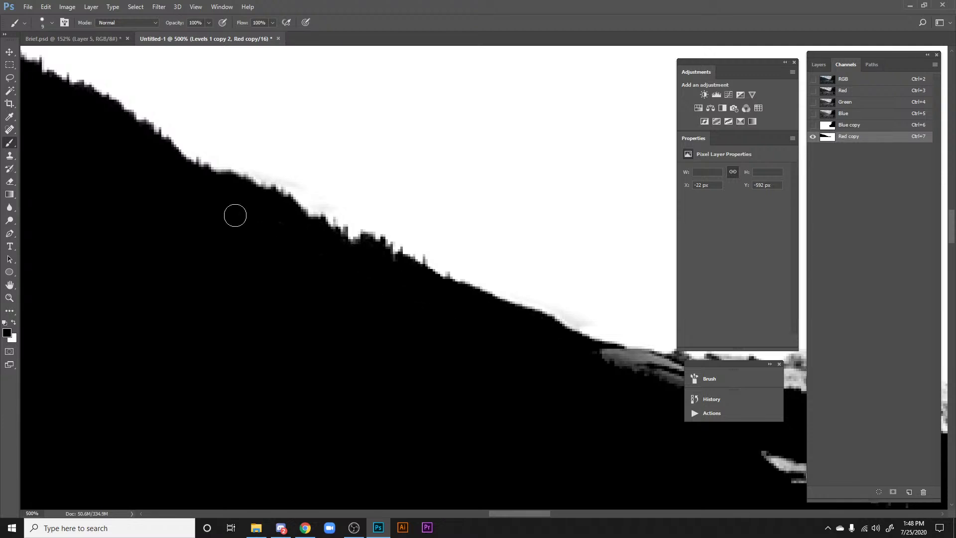
{"action": "left_click_drag", "start_coordinate": [296, 277], "coordinate": [369, 359]}
Step: Paint white over the faint grey haze in the sky just above the ridge edge
{"action": "key", "text": "x"}
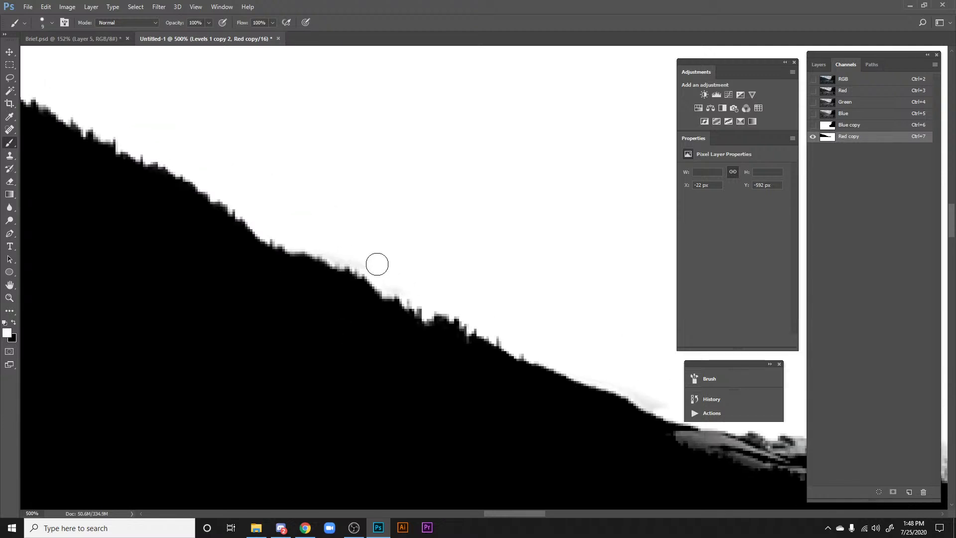
{"action": "left_click_drag", "start_coordinate": [354, 251], "coordinate": [339, 250]}
{"action": "left_click_drag", "start_coordinate": [468, 293], "coordinate": [115, 184]}
{"action": "key", "text": "x"}
{"action": "key", "text": "x"}
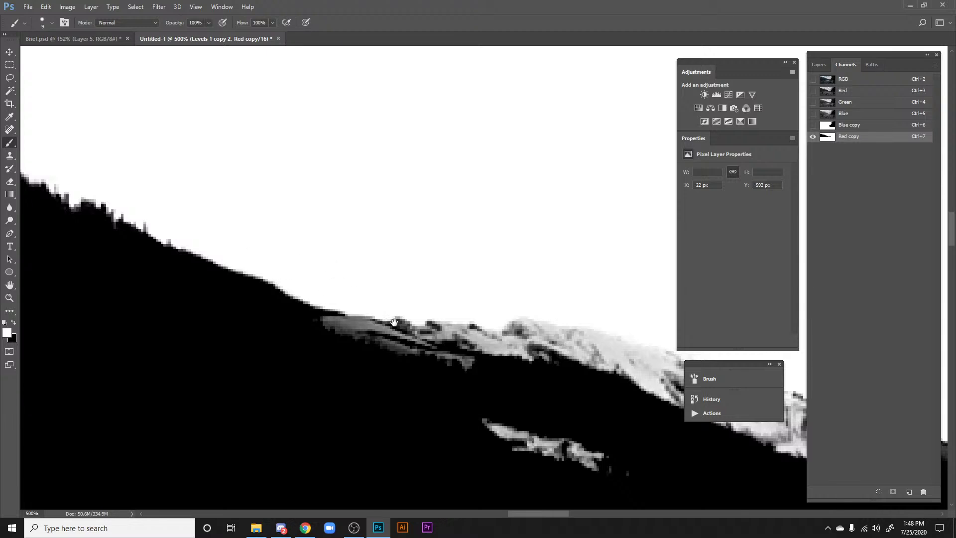
Step: Paint black over the first grey snow patch where the smooth ridge meets the rocky snow band
{"action": "key", "text": "x"}
{"action": "mouse_move", "coordinate": [394, 322]}
{"action": "left_mouse_down"}
{"action": "mouse_move", "coordinate": [103, 235]}
{"action": "mouse_move", "coordinate": [191, 255]}
{"action": "mouse_move", "coordinate": [262, 249]}
{"action": "mouse_move", "coordinate": [321, 274]}
{"action": "mouse_move", "coordinate": [207, 257]}
{"action": "mouse_move", "coordinate": [286, 300]}
{"action": "mouse_move", "coordinate": [213, 322]}
{"action": "left_mouse_up"}
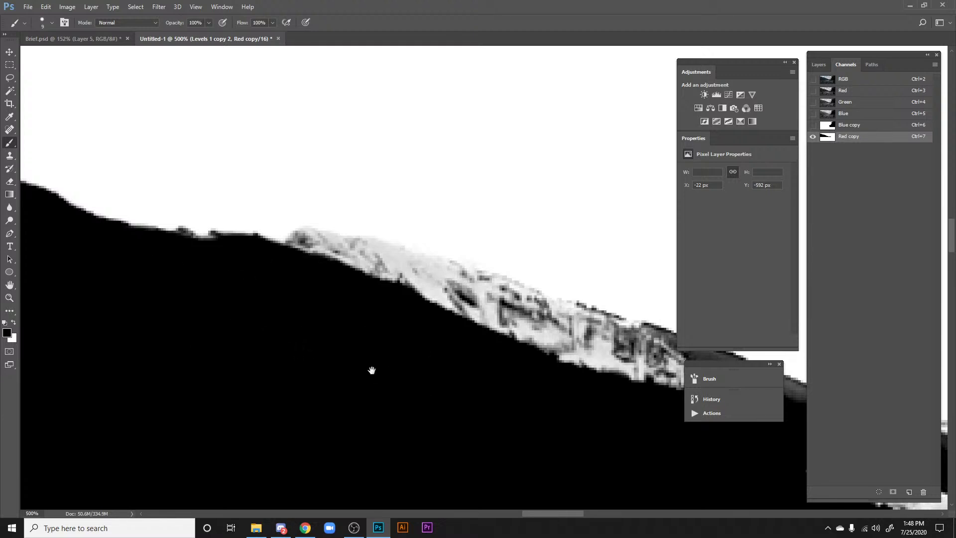
{"action": "mouse_move", "coordinate": [340, 308]}
{"action": "left_mouse_down"}
{"action": "mouse_move", "coordinate": [134, 313]}
{"action": "mouse_move", "coordinate": [484, 321]}
{"action": "left_mouse_up"}
{"action": "left_click_drag", "start_coordinate": [314, 295], "coordinate": [140, 255]}
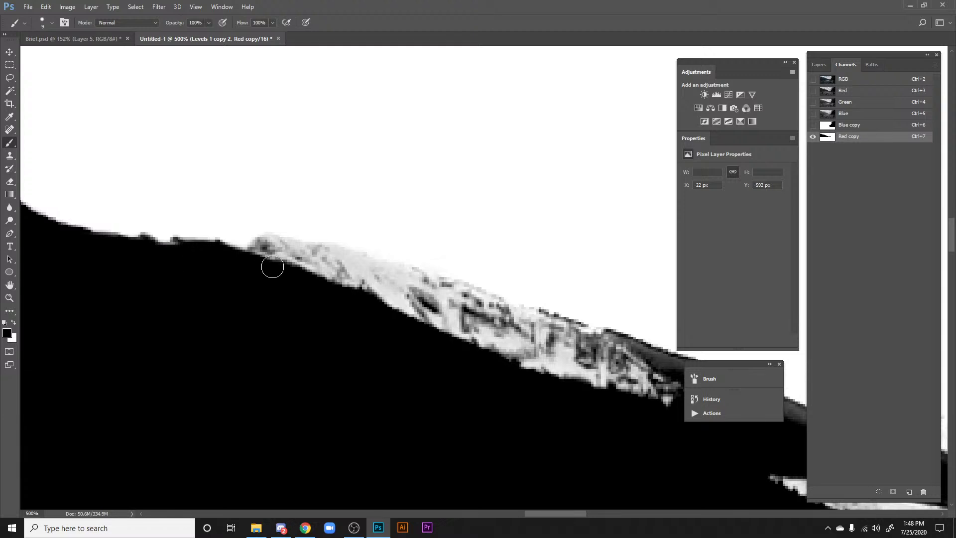
Step: Paint black over the rocky snow band and the snow patches farther down the ridge
{"action": "mouse_move", "coordinate": [248, 259]}
{"action": "left_mouse_down"}
{"action": "mouse_move", "coordinate": [266, 248]}
{"action": "mouse_move", "coordinate": [417, 284]}
{"action": "mouse_move", "coordinate": [359, 284]}
{"action": "left_mouse_up"}
{"action": "left_click_drag", "start_coordinate": [409, 309], "coordinate": [245, 260]}
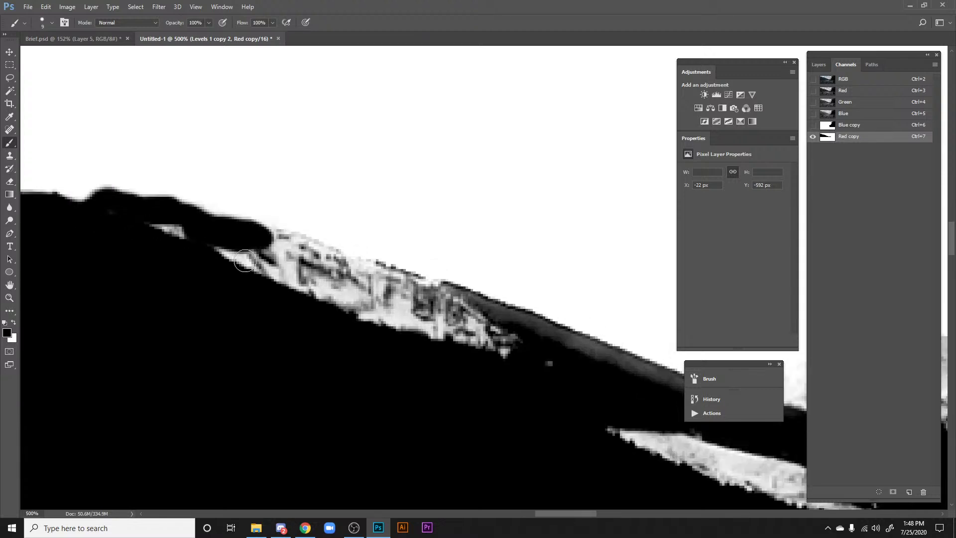
{"action": "left_click_drag", "start_coordinate": [162, 232], "coordinate": [306, 280]}
{"action": "mouse_move", "coordinate": [262, 238]}
{"action": "left_mouse_down"}
{"action": "mouse_move", "coordinate": [437, 306]}
{"action": "mouse_move", "coordinate": [406, 285]}
{"action": "mouse_move", "coordinate": [381, 278]}
{"action": "mouse_move", "coordinate": [432, 311]}
{"action": "mouse_move", "coordinate": [415, 295]}
{"action": "mouse_move", "coordinate": [448, 297]}
{"action": "mouse_move", "coordinate": [434, 294]}
{"action": "mouse_move", "coordinate": [579, 350]}
{"action": "mouse_move", "coordinate": [519, 322]}
{"action": "mouse_move", "coordinate": [532, 330]}
{"action": "mouse_move", "coordinate": [353, 279]}
{"action": "mouse_move", "coordinate": [387, 299]}
{"action": "mouse_move", "coordinate": [234, 248]}
{"action": "mouse_move", "coordinate": [440, 327]}
{"action": "mouse_move", "coordinate": [318, 293]}
{"action": "mouse_move", "coordinate": [301, 318]}
{"action": "left_mouse_up"}
{"action": "left_click_drag", "start_coordinate": [624, 418], "coordinate": [256, 318]}
{"action": "mouse_move", "coordinate": [180, 243]}
{"action": "left_mouse_down"}
{"action": "mouse_move", "coordinate": [357, 305]}
{"action": "mouse_move", "coordinate": [264, 273]}
{"action": "mouse_move", "coordinate": [326, 294]}
{"action": "mouse_move", "coordinate": [165, 295]}
{"action": "mouse_move", "coordinate": [464, 399]}
{"action": "mouse_move", "coordinate": [519, 438]}
{"action": "mouse_move", "coordinate": [191, 335]}
{"action": "mouse_move", "coordinate": [414, 384]}
{"action": "mouse_move", "coordinate": [266, 338]}
{"action": "mouse_move", "coordinate": [398, 366]}
{"action": "mouse_move", "coordinate": [443, 359]}
{"action": "left_mouse_up"}
{"action": "scroll", "coordinate": [251, 359], "scroll_direction": "down", "scroll_amount": 1}
{"action": "scroll", "coordinate": [251, 359], "scroll_direction": "right", "scroll_amount": 5}
Step: Return up the ridge and paint black over the small leftover grey patches along the slope
{"action": "key", "text": "space"}
{"action": "left_click_drag", "start_coordinate": [121, 276], "coordinate": [738, 395]}
{"action": "left_click_drag", "start_coordinate": [81, 253], "coordinate": [593, 358]}
{"action": "mouse_move", "coordinate": [149, 239]}
{"action": "left_mouse_down"}
{"action": "mouse_move", "coordinate": [288, 273]}
{"action": "mouse_move", "coordinate": [602, 416]}
{"action": "left_mouse_up"}
{"action": "left_click_drag", "start_coordinate": [278, 293], "coordinate": [504, 391]}
{"action": "left_click_drag", "start_coordinate": [248, 222], "coordinate": [470, 340]}
{"action": "mouse_move", "coordinate": [480, 302]}
{"action": "left_mouse_down"}
{"action": "mouse_move", "coordinate": [557, 339]}
{"action": "mouse_move", "coordinate": [469, 305]}
{"action": "left_mouse_up"}
{"action": "key", "text": "space"}
{"action": "left_click_drag", "start_coordinate": [255, 260], "coordinate": [545, 367]}
{"action": "mouse_move", "coordinate": [506, 337]}
{"action": "left_mouse_down"}
{"action": "mouse_move", "coordinate": [378, 271]}
{"action": "mouse_move", "coordinate": [518, 350]}
{"action": "mouse_move", "coordinate": [483, 334]}
{"action": "left_mouse_up"}
{"action": "left_click_drag", "start_coordinate": [324, 309], "coordinate": [249, 298]}
Step: Lasso the snow-streaked area inside the slope below the tree-lined ridge, fill it with black, and deselect
{"action": "key", "text": "space"}
{"action": "mouse_move", "coordinate": [210, 239]}
{"action": "left_mouse_down"}
{"action": "mouse_move", "coordinate": [529, 353]}
{"action": "mouse_move", "coordinate": [640, 410]}
{"action": "left_mouse_up"}
{"action": "key", "text": "ctrl+minus"}
{"action": "key", "text": "l"}
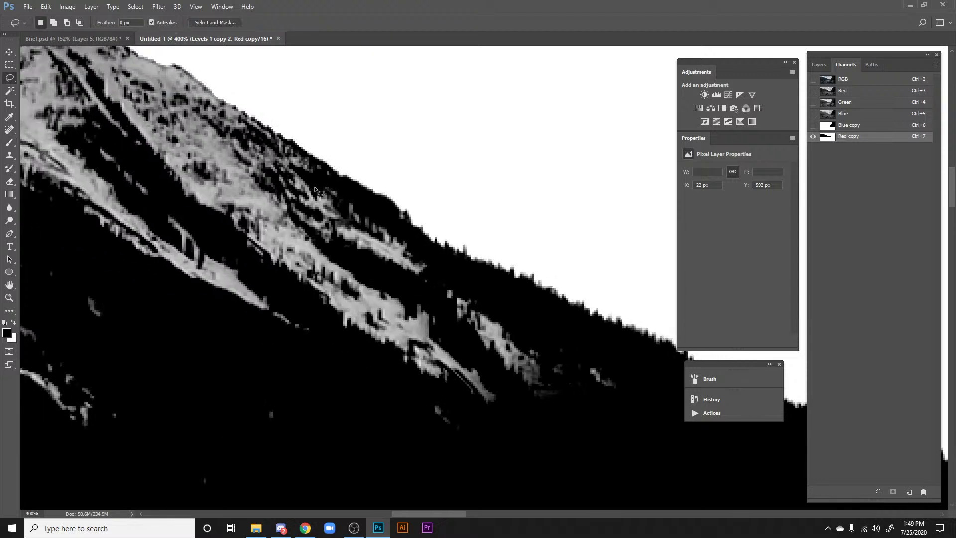
{"action": "mouse_move", "coordinate": [379, 214]}
{"action": "left_mouse_down"}
{"action": "mouse_move", "coordinate": [648, 418]}
{"action": "mouse_move", "coordinate": [235, 506]}
{"action": "mouse_move", "coordinate": [39, 271]}
{"action": "mouse_move", "coordinate": [58, 199]}
{"action": "left_mouse_up"}
{"action": "key", "text": "Delete"}
{"action": "key", "text": "ctrl+z"}
{"action": "key", "text": "x"}
{"action": "key", "text": "Delete"}
{"action": "key", "text": "ctrl+d"}
Step: Lasso the remaining snow streaks on the large slope farther up the mountain, fill them with black, and deselect
{"action": "key", "text": "h"}
{"action": "left_click_drag", "start_coordinate": [384, 195], "coordinate": [629, 237]}
{"action": "key", "text": "ctrl+minus"}
{"action": "key", "text": "ctrl+minus"}
{"action": "key", "text": "ctrl+minus"}
{"action": "key", "text": "ctrl+minus"}
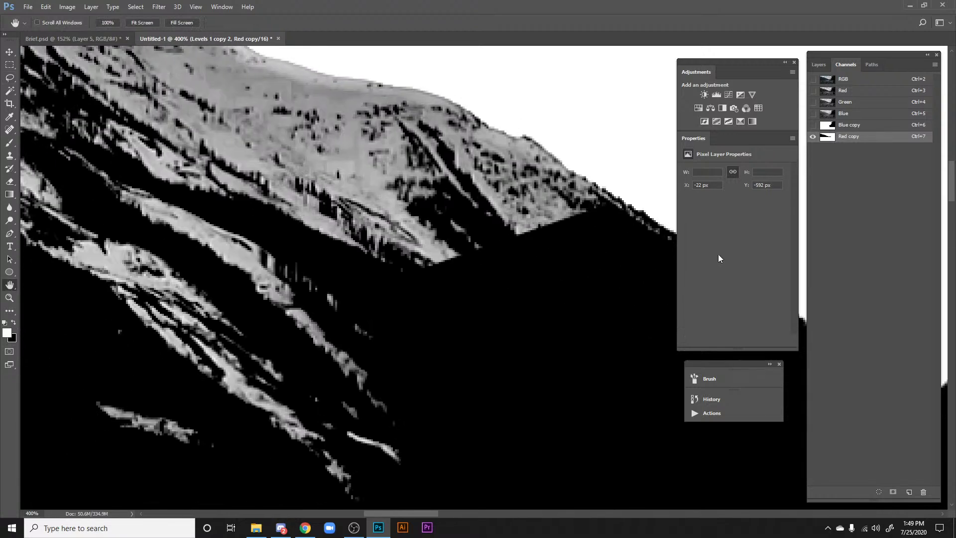
{"action": "mouse_move", "coordinate": [408, 247]}
{"action": "left_mouse_down"}
{"action": "mouse_move", "coordinate": [566, 269]}
{"action": "mouse_move", "coordinate": [602, 290]}
{"action": "left_mouse_up"}
{"action": "key", "text": "l"}
{"action": "mouse_move", "coordinate": [606, 437]}
{"action": "left_mouse_down"}
{"action": "mouse_move", "coordinate": [514, 410]}
{"action": "mouse_move", "coordinate": [542, 272]}
{"action": "mouse_move", "coordinate": [162, 139]}
{"action": "left_mouse_up"}
{"action": "mouse_move", "coordinate": [5, 217]}
{"action": "left_mouse_down"}
{"action": "mouse_move", "coordinate": [246, 402]}
{"action": "mouse_move", "coordinate": [339, 415]}
{"action": "left_mouse_up"}
{"action": "key", "text": "Delete"}
{"action": "key", "text": "ctrl+d"}
Step: Lasso the mountain interior close under the ridgeline up to the peak, fill it with black, and deselect
{"action": "key", "text": "ctrl+plus"}
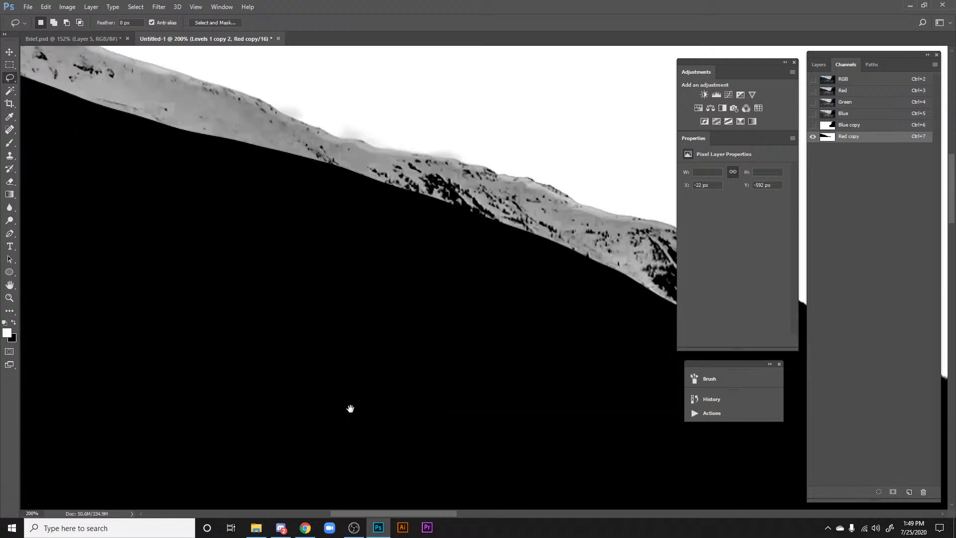
{"action": "left_click_drag", "start_coordinate": [298, 127], "coordinate": [551, 266]}
{"action": "key", "text": "ctrl+minus"}
{"action": "key", "text": "ctrl+minus"}
{"action": "left_click_drag", "start_coordinate": [394, 274], "coordinate": [292, 238]}
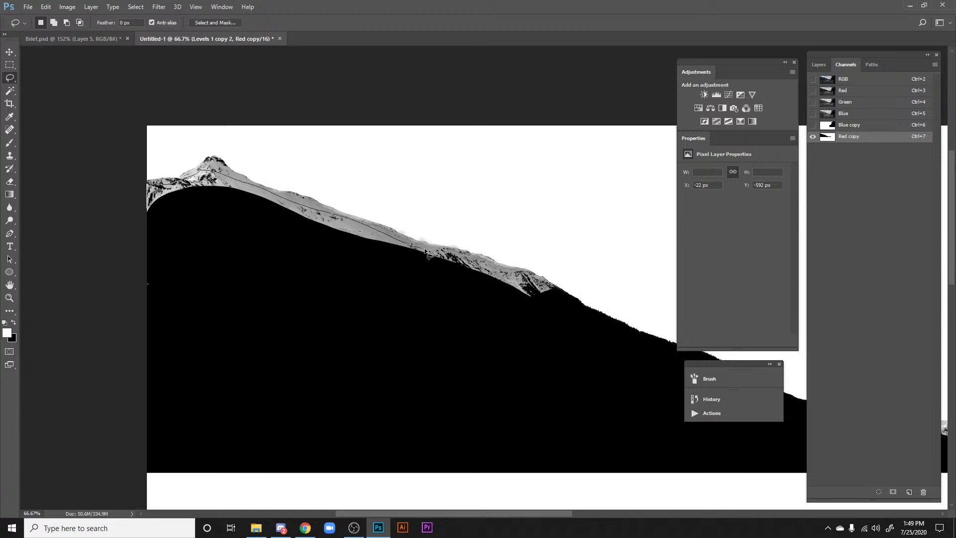
{"action": "mouse_move", "coordinate": [533, 291]}
{"action": "left_mouse_down"}
{"action": "mouse_move", "coordinate": [292, 417]}
{"action": "mouse_move", "coordinate": [81, 358]}
{"action": "left_mouse_up"}
{"action": "key", "text": "Delete"}
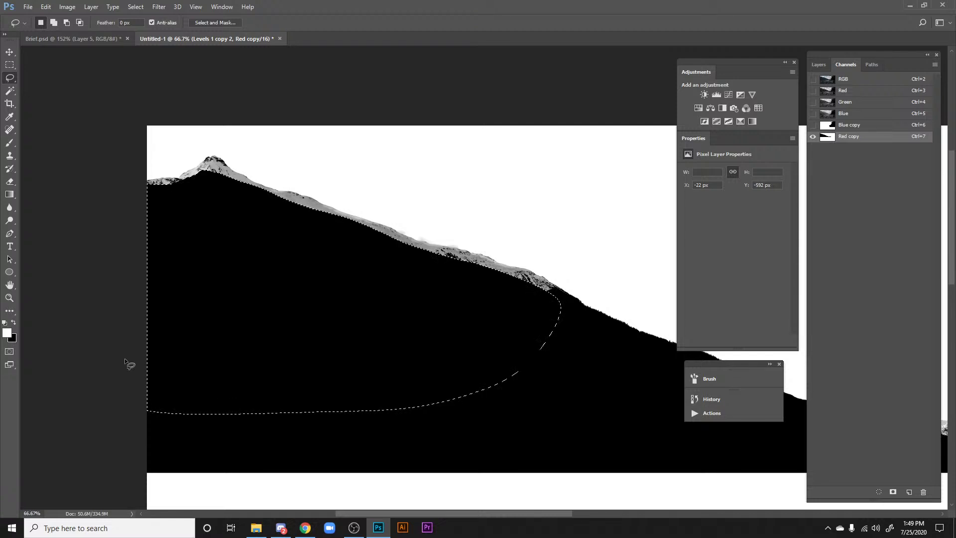
{"action": "key", "text": "ctrl+d"}
Step: Select the grey snowy ridgeline from the peak to the tree line with a rectangular marquee
{"action": "key", "text": "m"}
{"action": "mouse_move", "coordinate": [147, 146]}
{"action": "left_mouse_down"}
{"action": "mouse_move", "coordinate": [566, 350]}
{"action": "mouse_move", "coordinate": [569, 301]}
{"action": "left_mouse_up"}
{"action": "left_click_drag", "start_coordinate": [585, 363], "coordinate": [294, 254]}
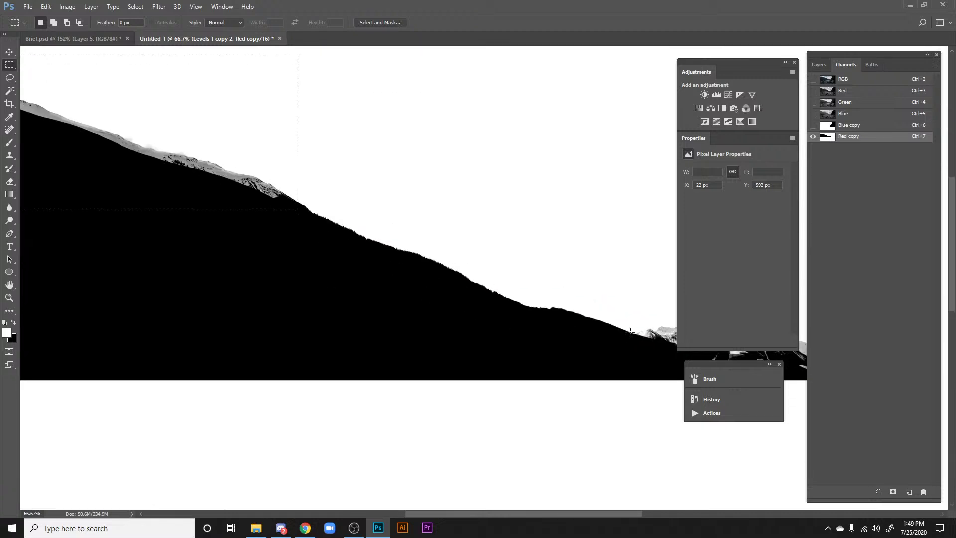
{"action": "left_click_drag", "start_coordinate": [375, 213], "coordinate": [726, 420]}
{"action": "key", "text": "ctrl+plus"}
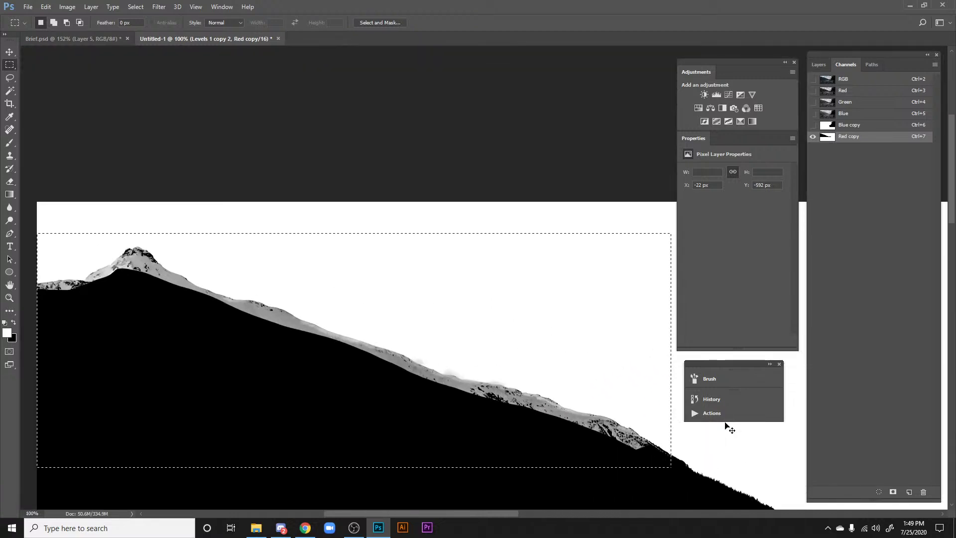
{"action": "left_click_drag", "start_coordinate": [314, 284], "coordinate": [165, 114]}
{"action": "key", "text": "ctrl+plus"}
{"action": "left_click_drag", "start_coordinate": [459, 319], "coordinate": [325, 297]}
Step: Apply Levels to the selected ridgeline with a black point sampled from the snow, reaching input 181, and deselect
{"action": "key", "text": "ctrl+l"}
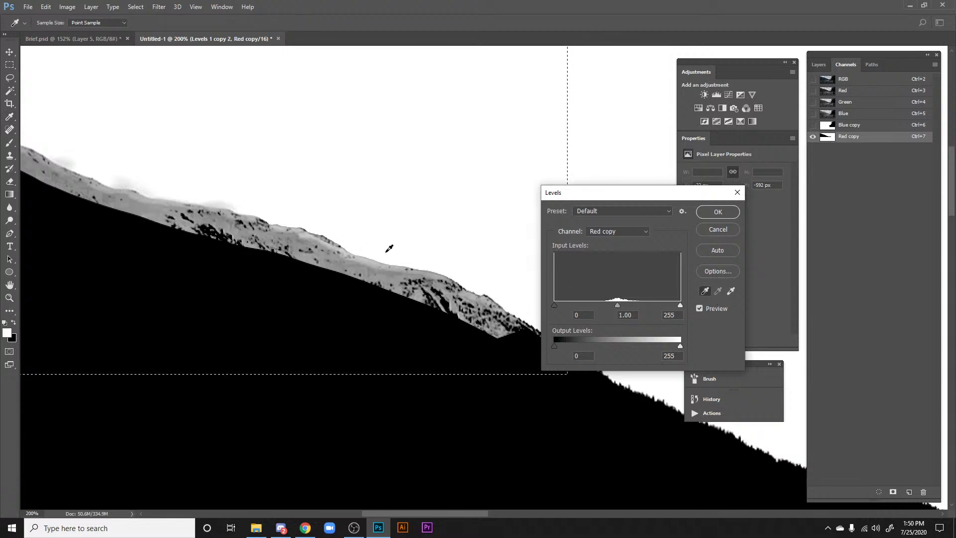
{"action": "left_click", "coordinate": [705, 290]}
{"action": "left_click", "coordinate": [267, 249]}
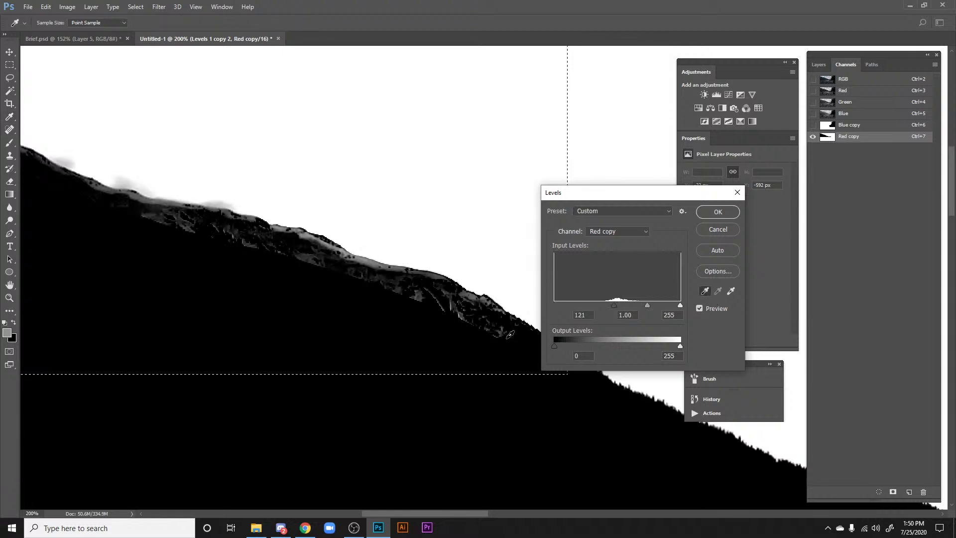
{"action": "left_click", "coordinate": [307, 233]}
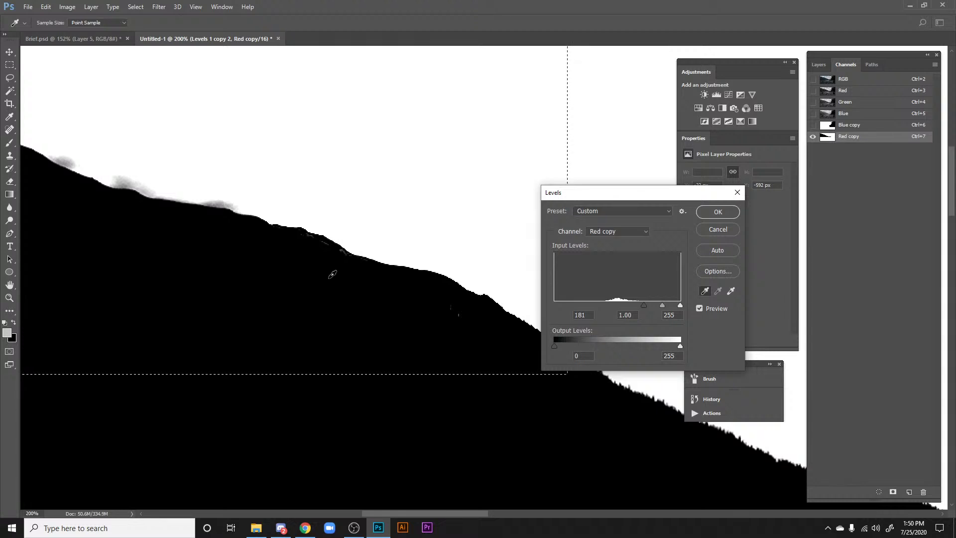
{"action": "key", "text": "Return"}
{"action": "left_click", "coordinate": [455, 342]}
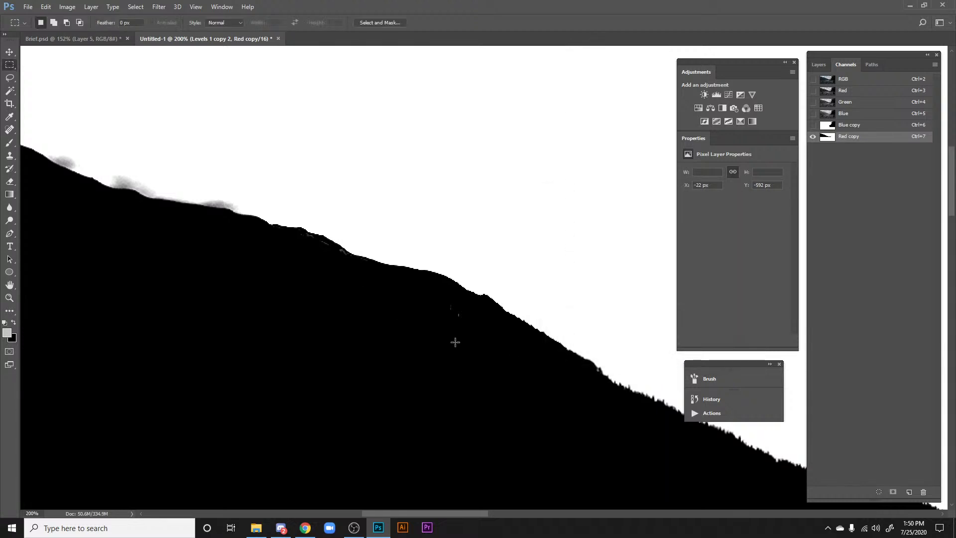
Step: Reset the brush colours and paint black over the stray light specks inside the slope below the ridge
{"action": "key", "text": "b"}
{"action": "left_click", "coordinate": [452, 315]}
{"action": "left_click_drag", "start_coordinate": [439, 300], "coordinate": [464, 323]}
{"action": "key", "text": "ctrl+z"}
{"action": "key", "text": "d"}
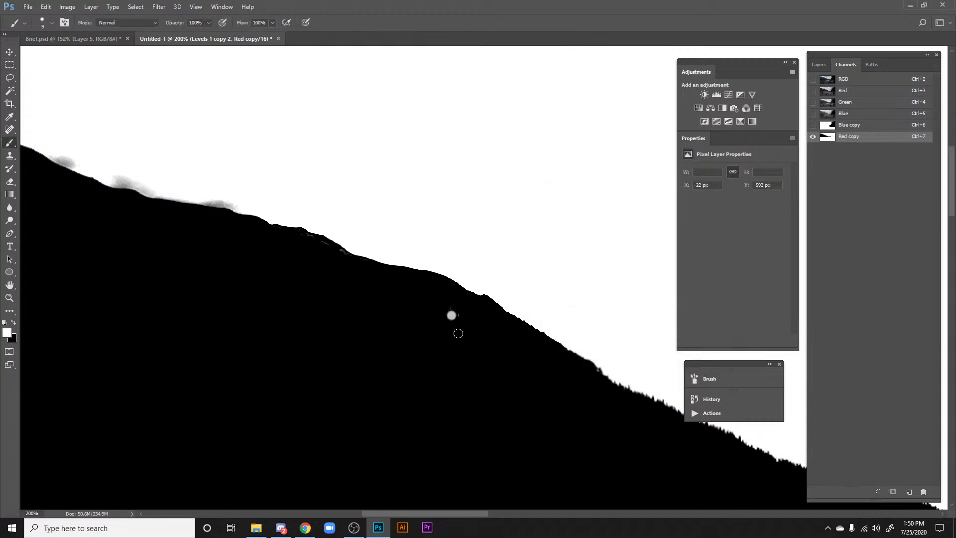
{"action": "left_click_drag", "start_coordinate": [269, 294], "coordinate": [414, 354]}
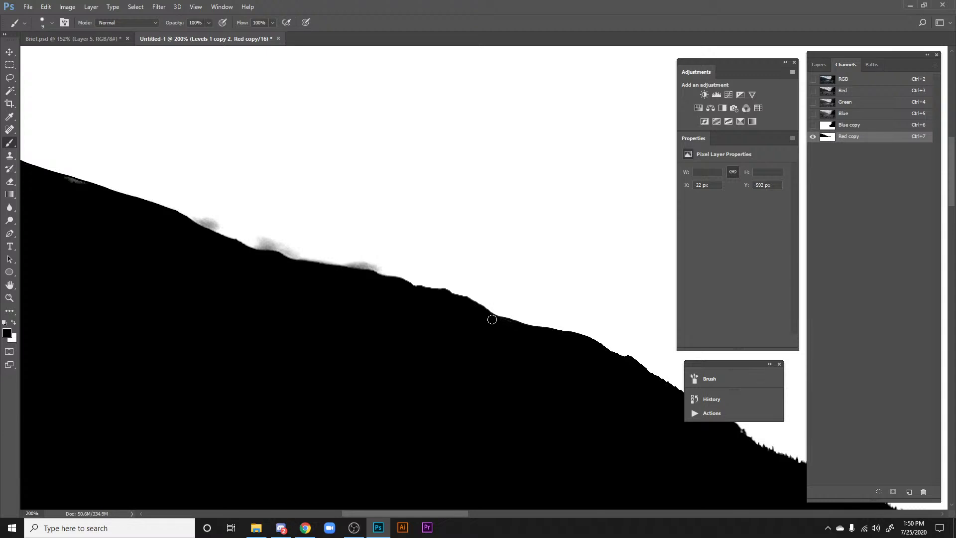
Step: Paint white over the soft grey smudges in the sky along the upper ridgeline
{"action": "scroll", "coordinate": [286, 279], "scroll_direction": "left", "scroll_amount": 7}
{"action": "scroll", "coordinate": [286, 279], "scroll_direction": "up", "scroll_amount": 3}
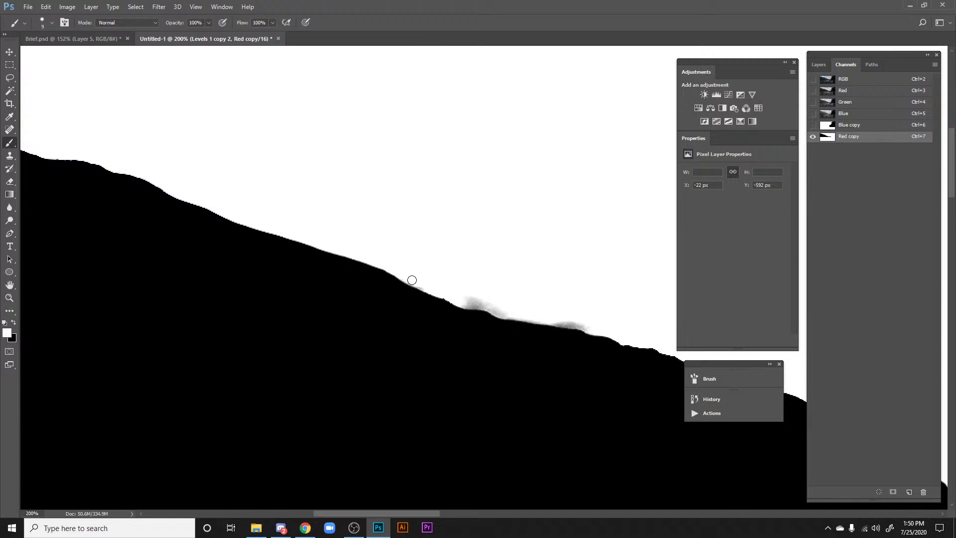
{"action": "scroll", "coordinate": [414, 276], "scroll_direction": "right", "scroll_amount": 7}
{"action": "scroll", "coordinate": [414, 264], "scroll_direction": "down", "scroll_amount": 2}
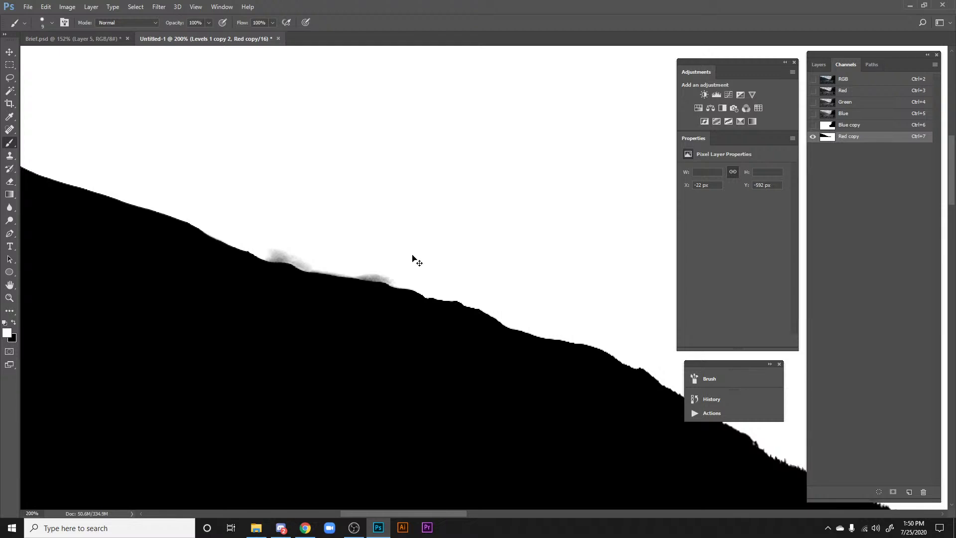
{"action": "scroll", "coordinate": [416, 260], "scroll_direction": "up", "scroll_amount": 2}
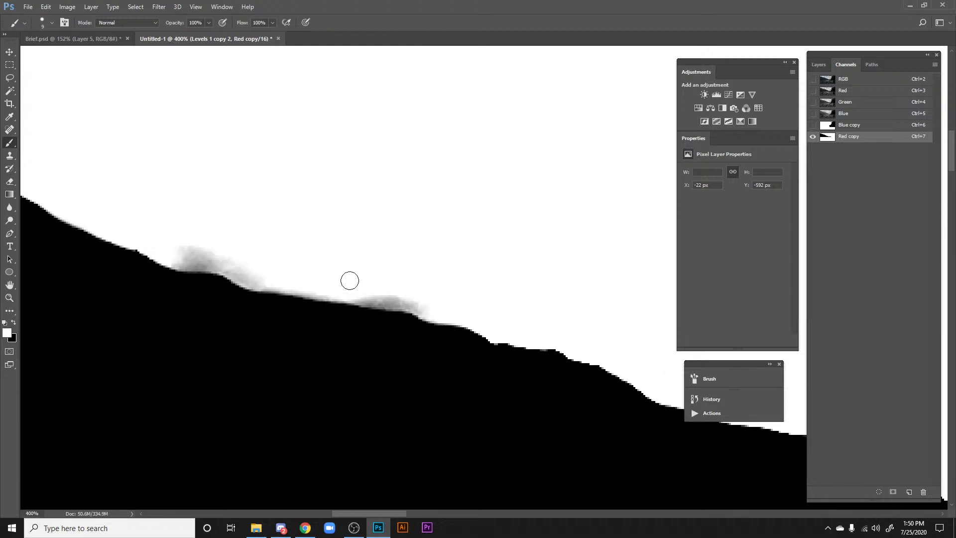
{"action": "mouse_move", "coordinate": [350, 281]}
{"action": "left_mouse_down"}
{"action": "mouse_move", "coordinate": [389, 295]}
{"action": "mouse_move", "coordinate": [351, 291]}
{"action": "mouse_move", "coordinate": [422, 304]}
{"action": "left_mouse_up"}
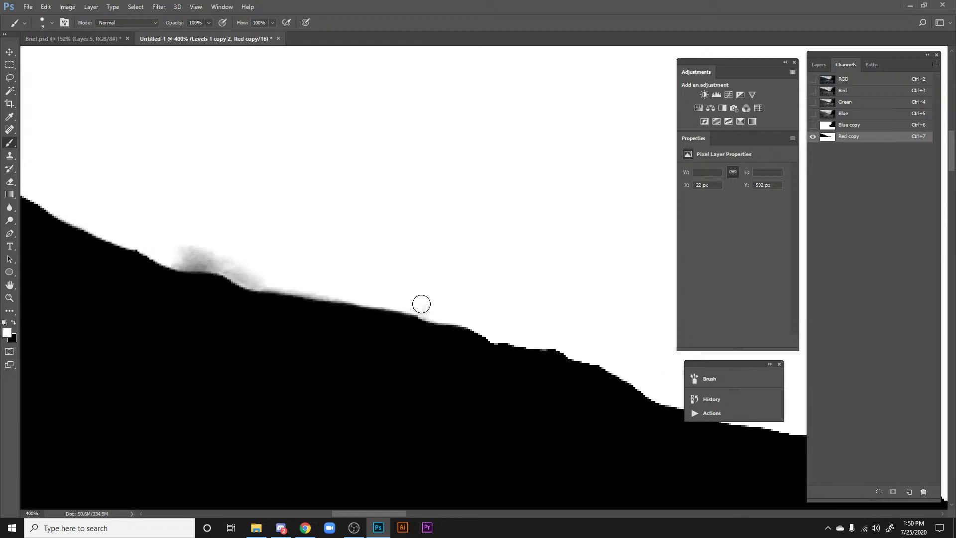
{"action": "mouse_move", "coordinate": [282, 269]}
{"action": "left_mouse_down"}
{"action": "mouse_move", "coordinate": [220, 250]}
{"action": "mouse_move", "coordinate": [168, 249]}
{"action": "mouse_move", "coordinate": [292, 283]}
{"action": "mouse_move", "coordinate": [274, 276]}
{"action": "left_mouse_up"}
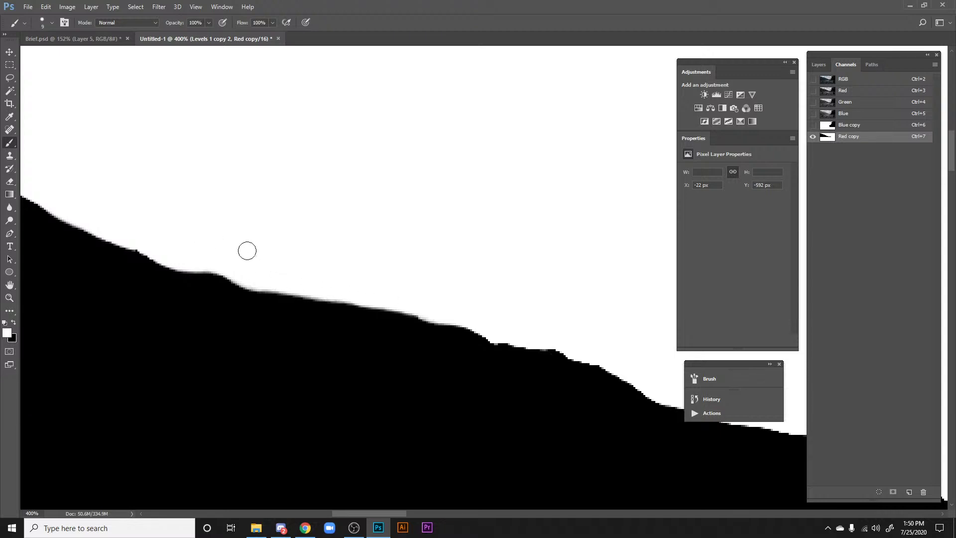
Step: Paint black over the grey snow patches on the peak and its lower shoulder
{"action": "mouse_move", "coordinate": [133, 203]}
{"action": "left_mouse_down"}
{"action": "mouse_move", "coordinate": [401, 267]}
{"action": "mouse_move", "coordinate": [621, 335]}
{"action": "left_mouse_up"}
{"action": "left_click_drag", "start_coordinate": [148, 183], "coordinate": [559, 260]}
{"action": "key", "text": "x"}
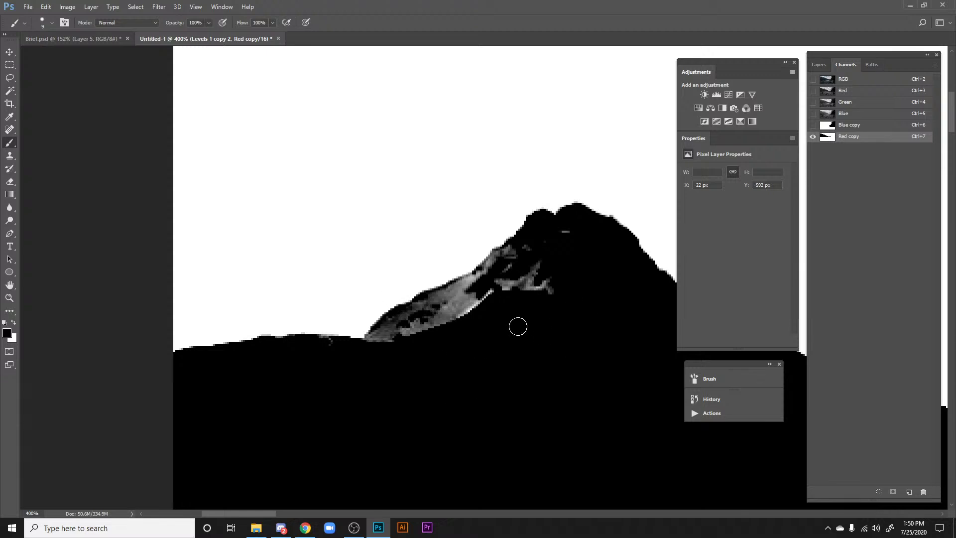
{"action": "mouse_move", "coordinate": [518, 326]}
{"action": "left_mouse_down"}
{"action": "mouse_move", "coordinate": [561, 269]}
{"action": "mouse_move", "coordinate": [482, 280]}
{"action": "mouse_move", "coordinate": [531, 246]}
{"action": "mouse_move", "coordinate": [419, 307]}
{"action": "mouse_move", "coordinate": [454, 306]}
{"action": "mouse_move", "coordinate": [398, 349]}
{"action": "left_mouse_up"}
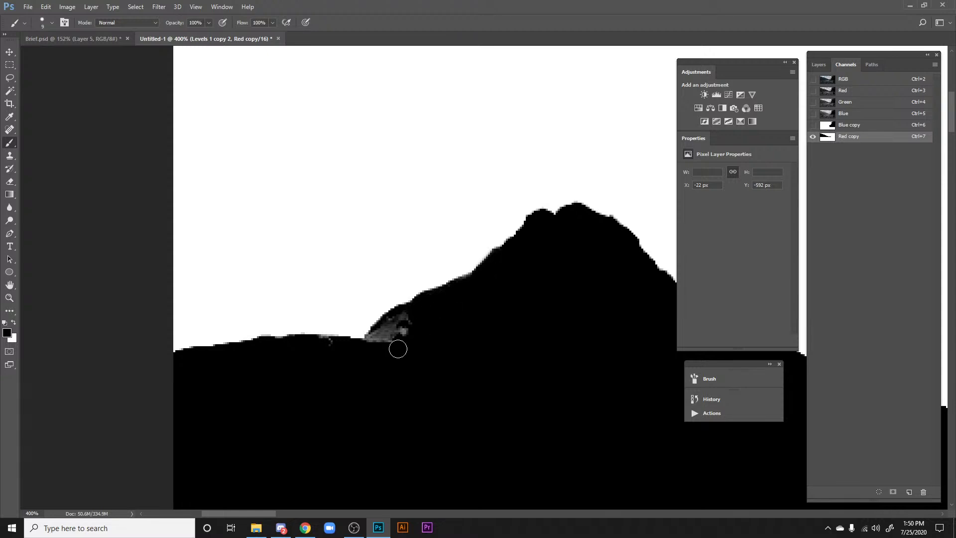
{"action": "mouse_move", "coordinate": [411, 318]}
{"action": "left_mouse_down"}
{"action": "mouse_move", "coordinate": [376, 335]}
{"action": "mouse_move", "coordinate": [424, 322]}
{"action": "left_mouse_up"}
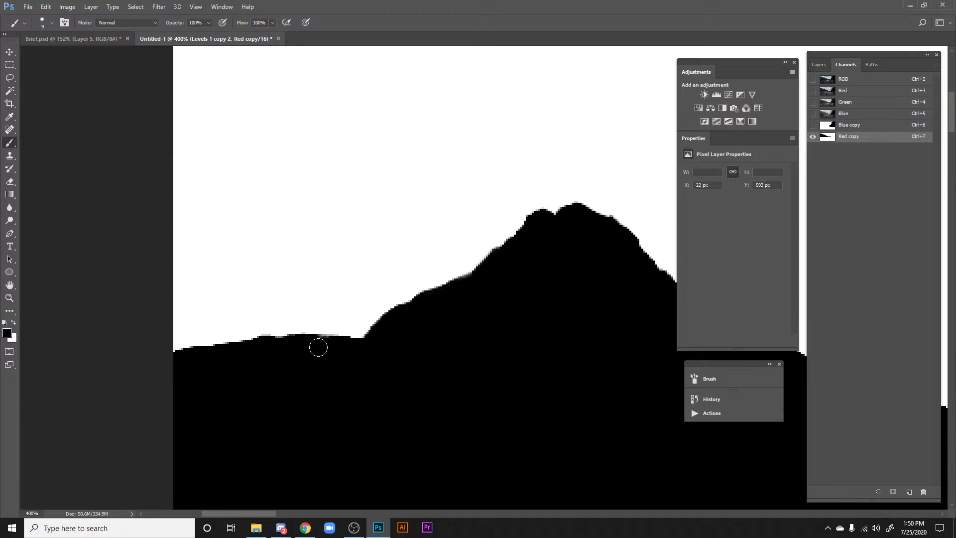
Step: Select the distant snowy mountains at the low end of the ridge with a rectangular marquee
{"action": "key", "text": "ctrl+space"}
{"action": "left_click_drag", "start_coordinate": [357, 405], "coordinate": [282, 405]}
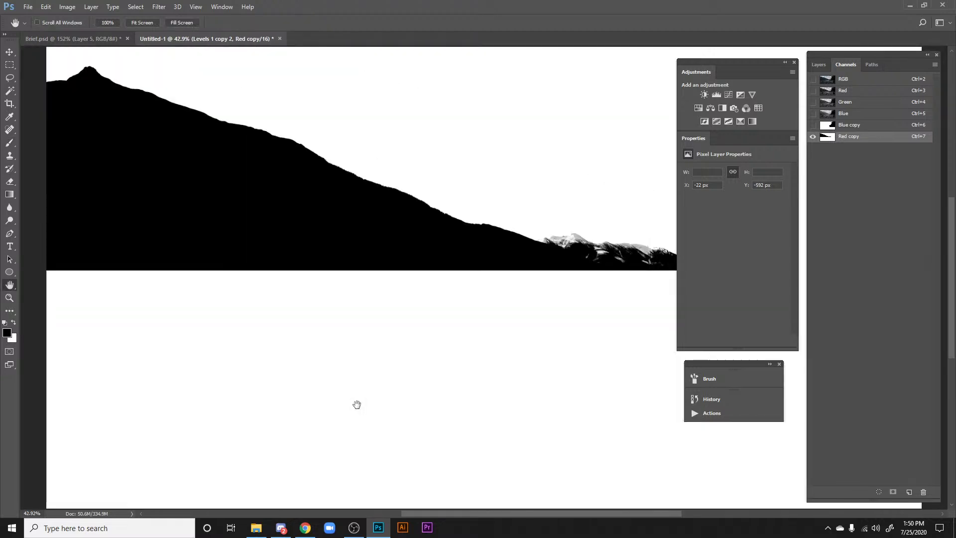
{"action": "left_click_drag", "start_coordinate": [427, 244], "coordinate": [457, 209]}
{"action": "scroll", "coordinate": [355, 286], "scroll_direction": "up", "scroll_amount": 6}
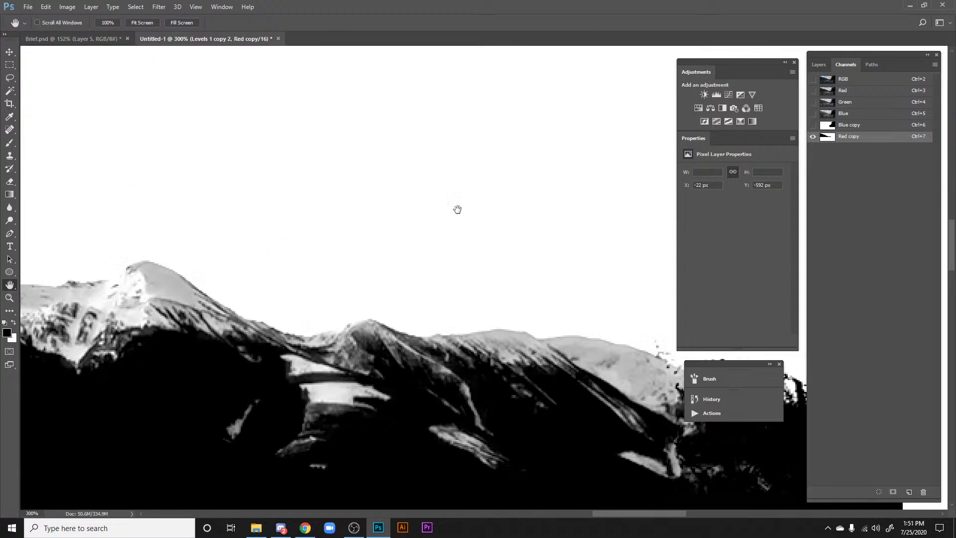
{"action": "scroll", "coordinate": [591, 165], "scroll_direction": "down", "scroll_amount": 5}
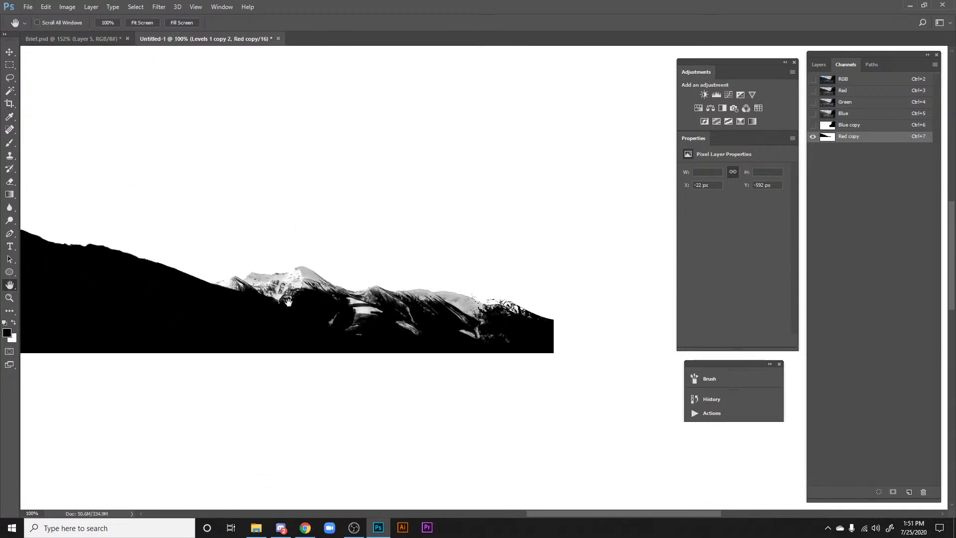
{"action": "key", "text": "m"}
{"action": "left_click_drag", "start_coordinate": [188, 247], "coordinate": [557, 353]}
{"action": "key", "text": "ctrl+plus"}
{"action": "left_click_drag", "start_coordinate": [380, 232], "coordinate": [579, 214]}
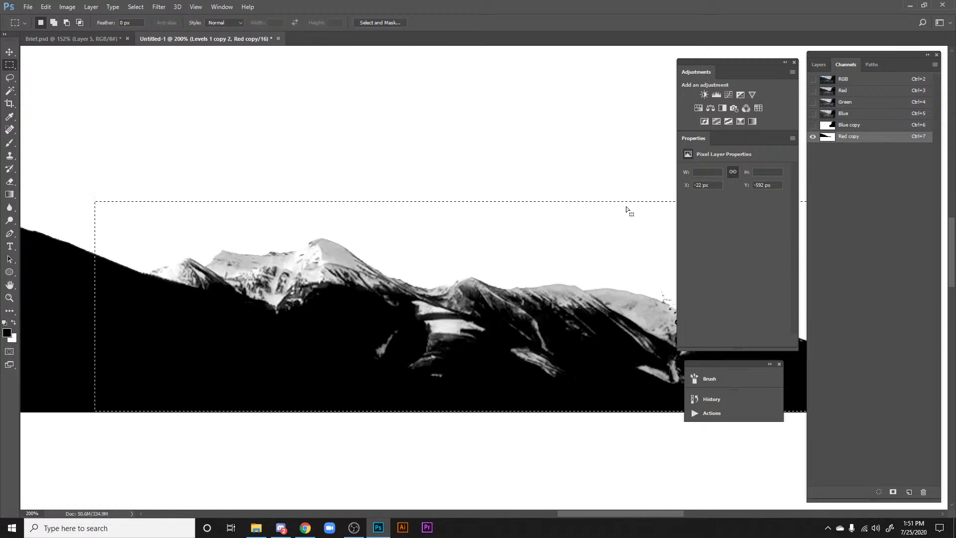
Step: Apply Levels to the selected distant mountains, sampling the black point on the snowy peak and easing the black input back down
{"action": "key", "text": "ctrl+l"}
{"action": "left_click", "coordinate": [705, 292]}
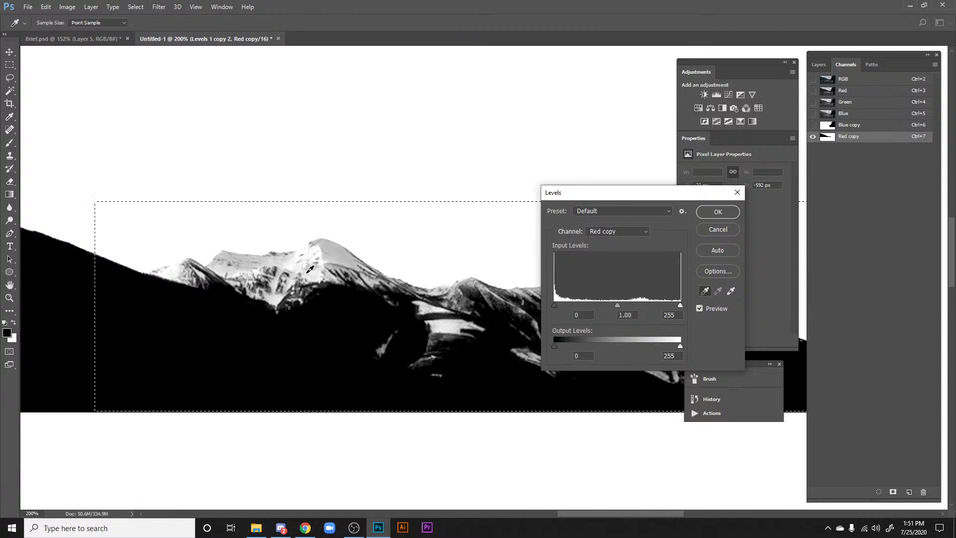
{"action": "left_click", "coordinate": [293, 263]}
{"action": "left_click", "coordinate": [328, 261]}
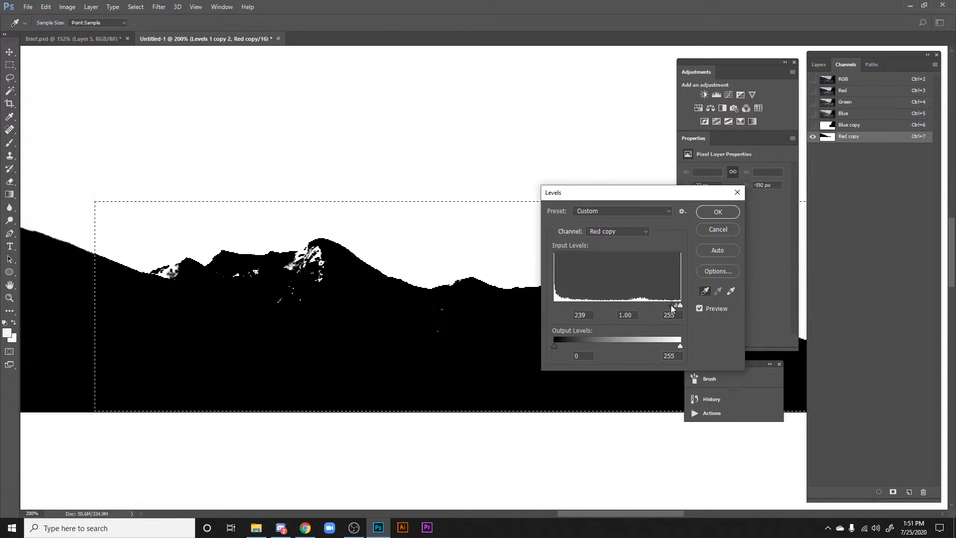
{"action": "left_click_drag", "start_coordinate": [674, 305], "coordinate": [641, 305]}
{"action": "key", "text": "Return"}
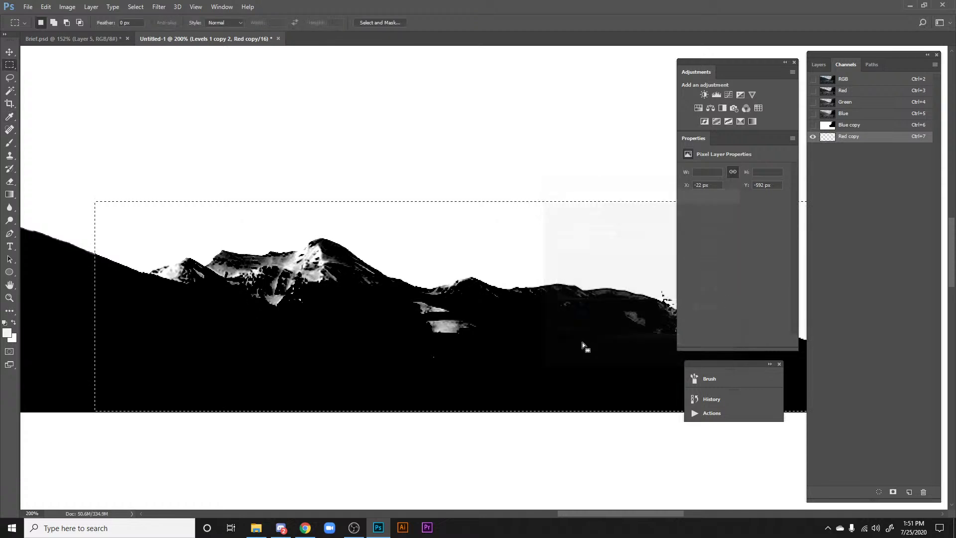
Step: Deselect the distant mountains and undo the white brush stroke made on the low ridge
{"action": "mouse_move", "coordinate": [525, 333]}
{"action": "left_mouse_down"}
{"action": "mouse_move", "coordinate": [326, 324]}
{"action": "mouse_move", "coordinate": [320, 289]}
{"action": "mouse_move", "coordinate": [334, 299]}
{"action": "mouse_move", "coordinate": [321, 295]}
{"action": "left_mouse_up"}
{"action": "key", "text": "ctrl+d"}
{"action": "scroll", "coordinate": [396, 316], "scroll_direction": "up", "scroll_amount": 1}
{"action": "key", "text": "b"}
{"action": "key", "text": "ctrl+z"}
{"action": "key", "text": "ctrl+z"}
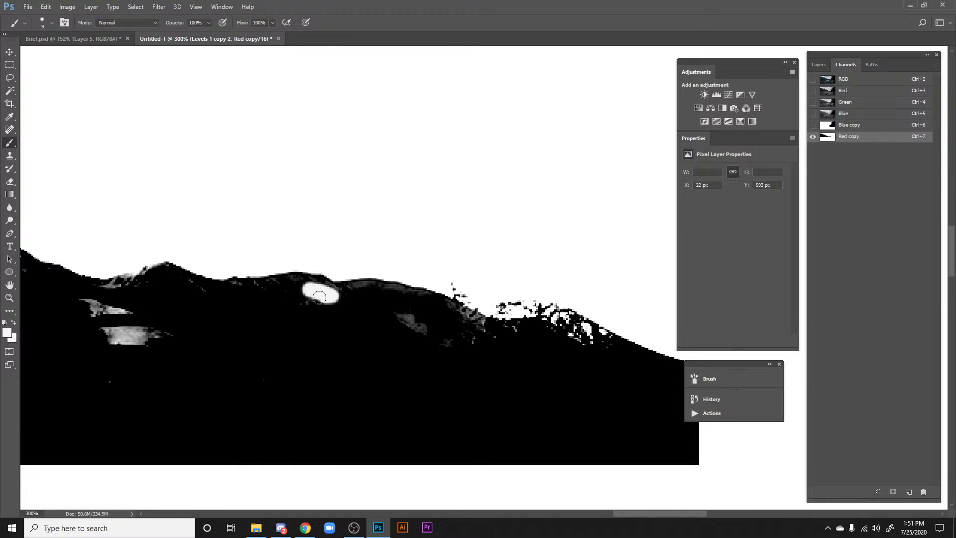
{"action": "key", "text": "ctrl+z"}
Step: Paint black over the grey patches along the low distant ridge and the two snowfields below it
{"action": "key", "text": "x"}
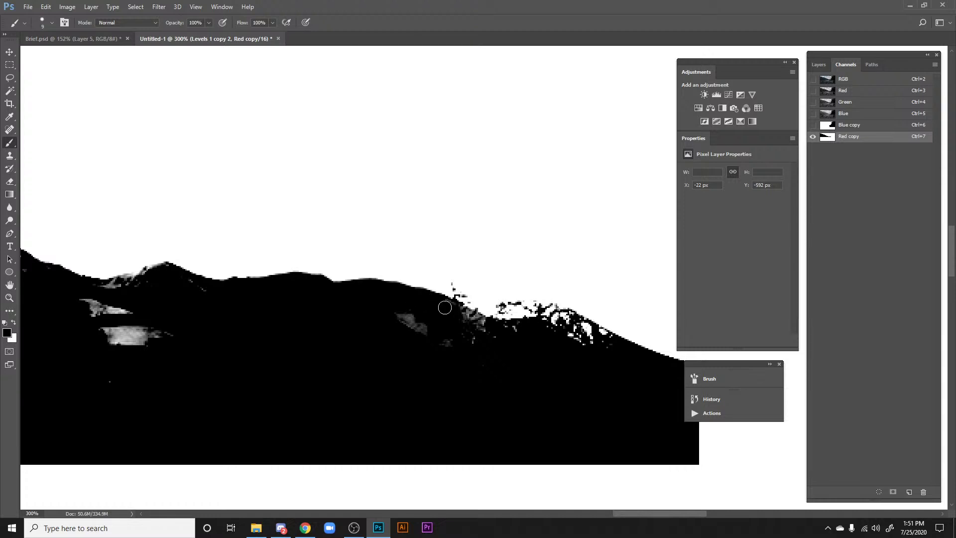
{"action": "mouse_move", "coordinate": [445, 307]}
{"action": "left_mouse_down"}
{"action": "mouse_move", "coordinate": [473, 320]}
{"action": "mouse_move", "coordinate": [384, 311]}
{"action": "left_mouse_up"}
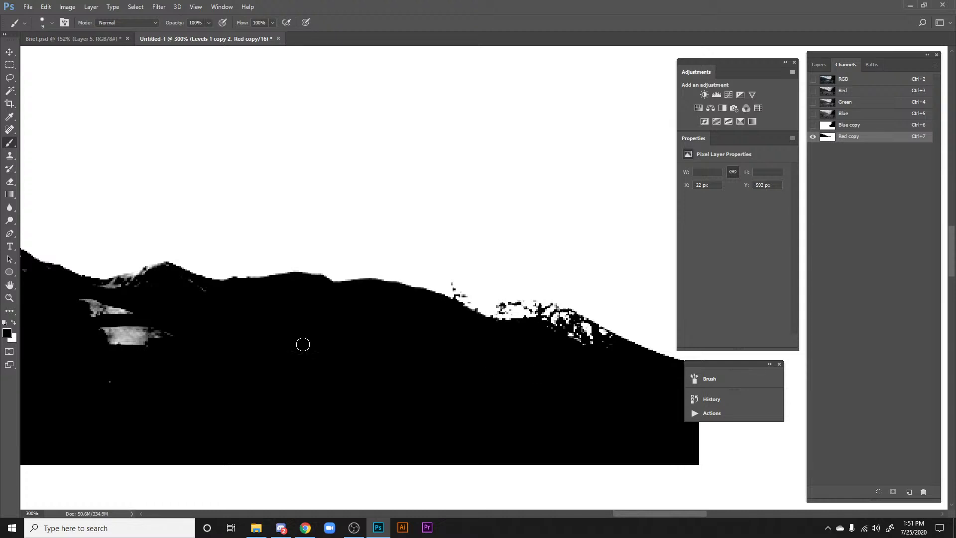
{"action": "left_click_drag", "start_coordinate": [303, 344], "coordinate": [495, 359]}
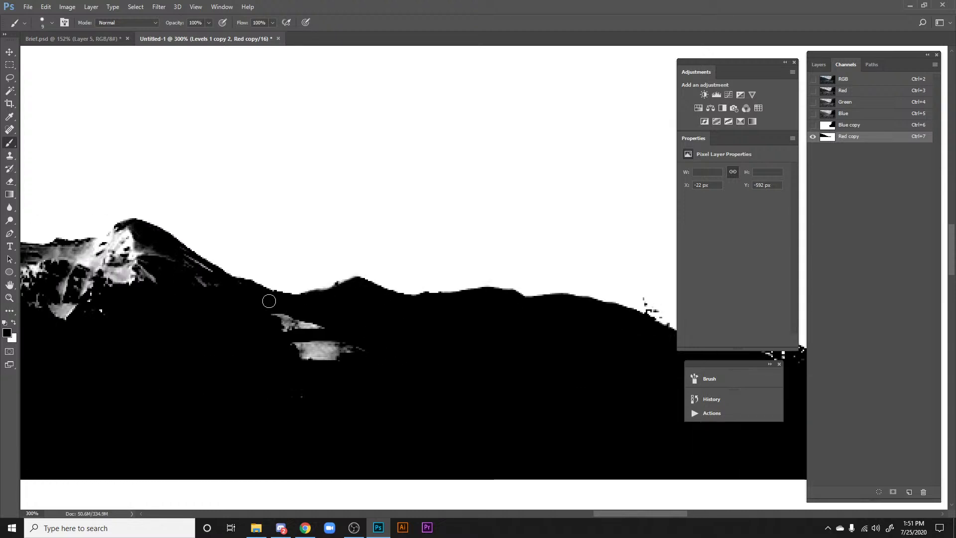
{"action": "mouse_move", "coordinate": [241, 289]}
{"action": "left_mouse_down"}
{"action": "mouse_move", "coordinate": [384, 360]}
{"action": "mouse_move", "coordinate": [309, 359]}
{"action": "left_mouse_up"}
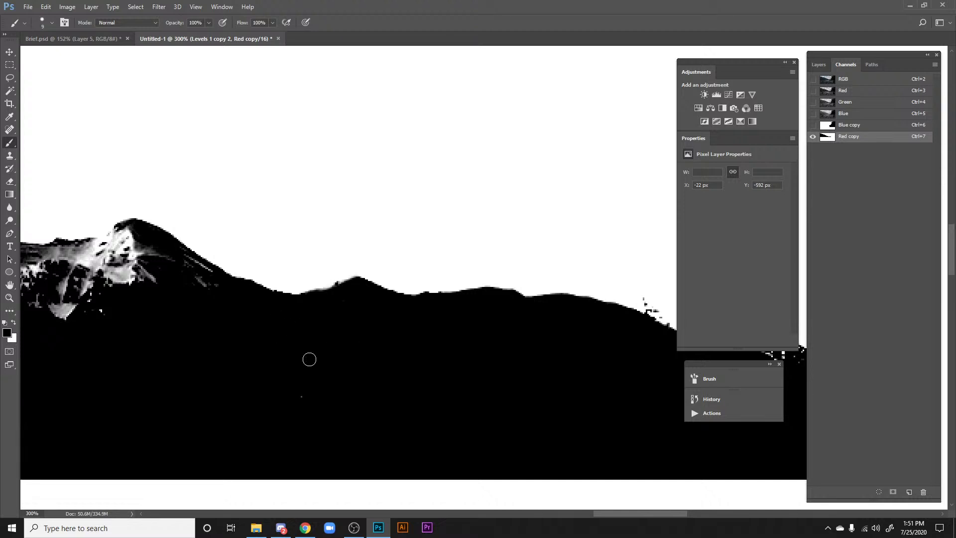
Step: Paint black over the white and grey snow on the tall distant peak and the smaller summit beside it
{"action": "left_click_drag", "start_coordinate": [245, 300], "coordinate": [353, 320]}
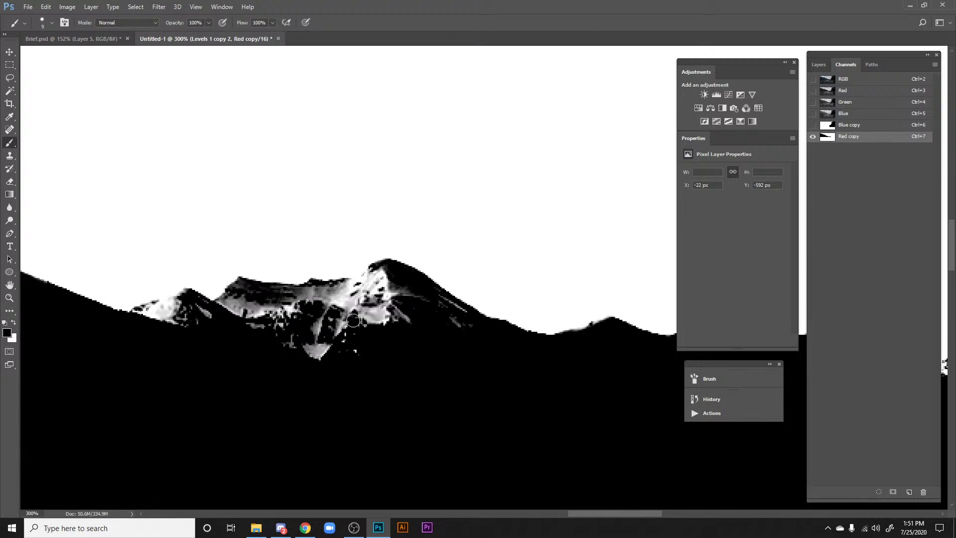
{"action": "mouse_move", "coordinate": [282, 294]}
{"action": "left_mouse_down"}
{"action": "mouse_move", "coordinate": [387, 271]}
{"action": "mouse_move", "coordinate": [474, 324]}
{"action": "mouse_move", "coordinate": [419, 315]}
{"action": "mouse_move", "coordinate": [391, 285]}
{"action": "mouse_move", "coordinate": [400, 282]}
{"action": "mouse_move", "coordinate": [291, 302]}
{"action": "mouse_move", "coordinate": [327, 314]}
{"action": "mouse_move", "coordinate": [259, 322]}
{"action": "mouse_move", "coordinate": [242, 334]}
{"action": "mouse_move", "coordinate": [279, 353]}
{"action": "mouse_move", "coordinate": [326, 335]}
{"action": "mouse_move", "coordinate": [408, 328]}
{"action": "mouse_move", "coordinate": [407, 318]}
{"action": "mouse_move", "coordinate": [357, 303]}
{"action": "mouse_move", "coordinate": [333, 318]}
{"action": "mouse_move", "coordinate": [248, 309]}
{"action": "left_mouse_up"}
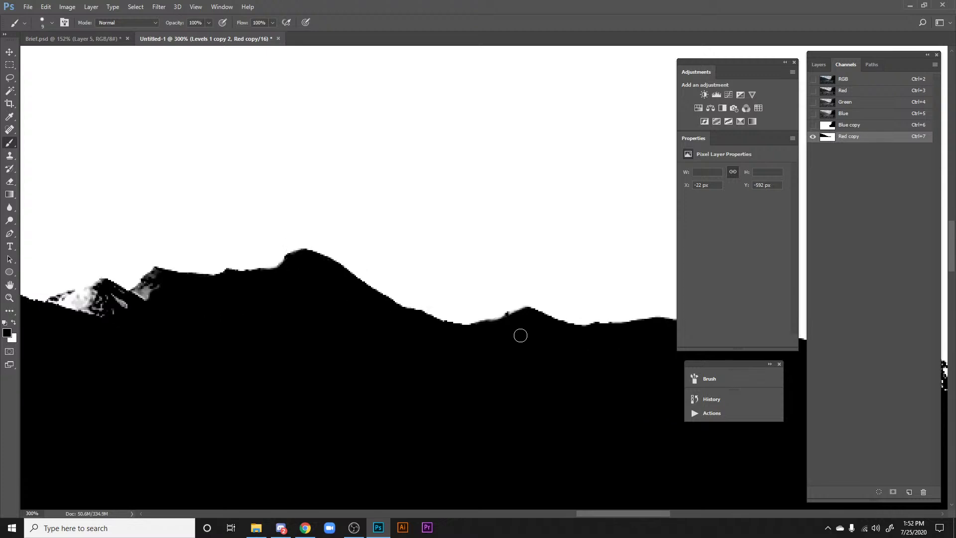
{"action": "left_click_drag", "start_coordinate": [277, 349], "coordinate": [543, 376]}
{"action": "mouse_move", "coordinate": [419, 311]}
{"action": "left_mouse_down"}
{"action": "mouse_move", "coordinate": [367, 350]}
{"action": "mouse_move", "coordinate": [368, 314]}
{"action": "mouse_move", "coordinate": [315, 333]}
{"action": "mouse_move", "coordinate": [353, 333]}
{"action": "mouse_move", "coordinate": [374, 333]}
{"action": "left_mouse_up"}
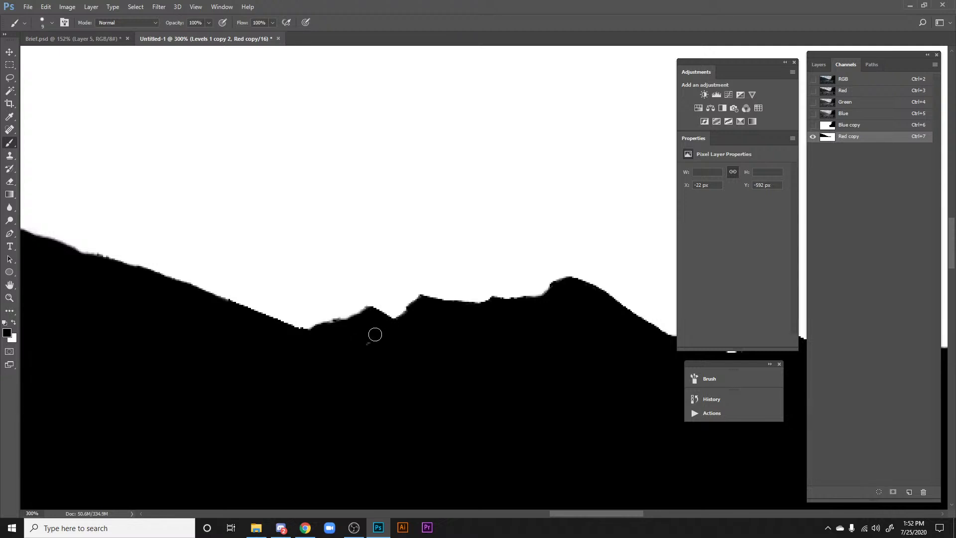
Step: Examine the mountain silhouette in the Red copy channel along the whole ridgeline for leftover grey or white areas
{"action": "key", "text": "space"}
{"action": "left_click_drag", "start_coordinate": [178, 322], "coordinate": [660, 379]}
{"action": "mouse_move", "coordinate": [280, 319]}
{"action": "left_mouse_down"}
{"action": "mouse_move", "coordinate": [516, 380]}
{"action": "mouse_move", "coordinate": [77, 293]}
{"action": "left_mouse_up"}
{"action": "key", "text": "space"}
{"action": "left_click_drag", "start_coordinate": [577, 384], "coordinate": [79, 281]}
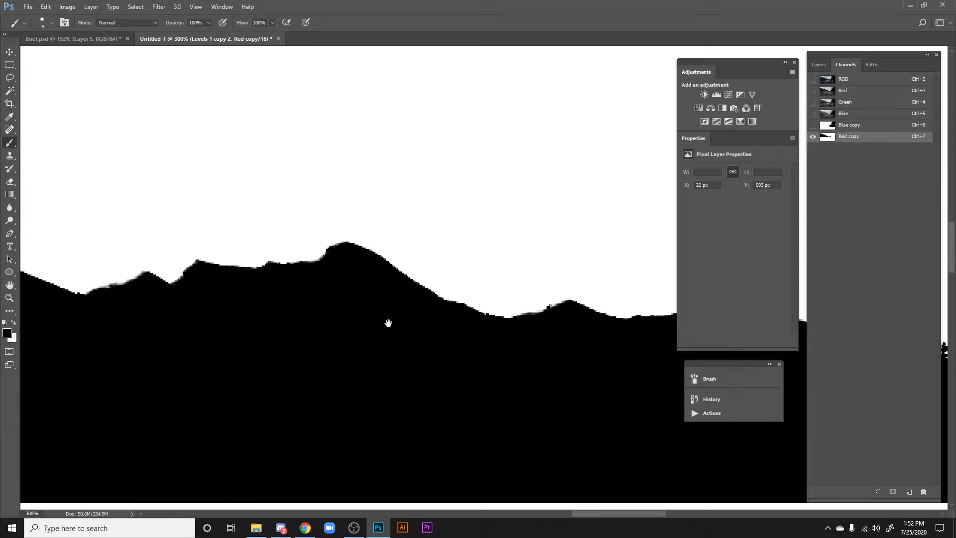
{"action": "mouse_move", "coordinate": [648, 376]}
{"action": "left_mouse_down"}
{"action": "mouse_move", "coordinate": [391, 365]}
{"action": "mouse_move", "coordinate": [170, 319]}
{"action": "left_mouse_up"}
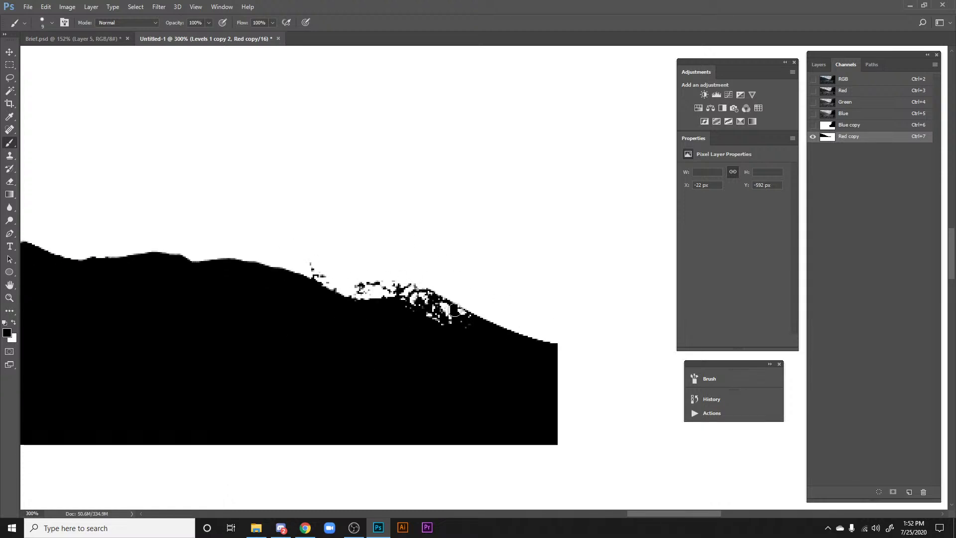
{"action": "left_click", "coordinate": [454, 310], "text": "alt"}
{"action": "key", "text": "ctrl+minus"}
{"action": "key", "text": "ctrl+minus"}
{"action": "key", "text": "ctrl+minus"}
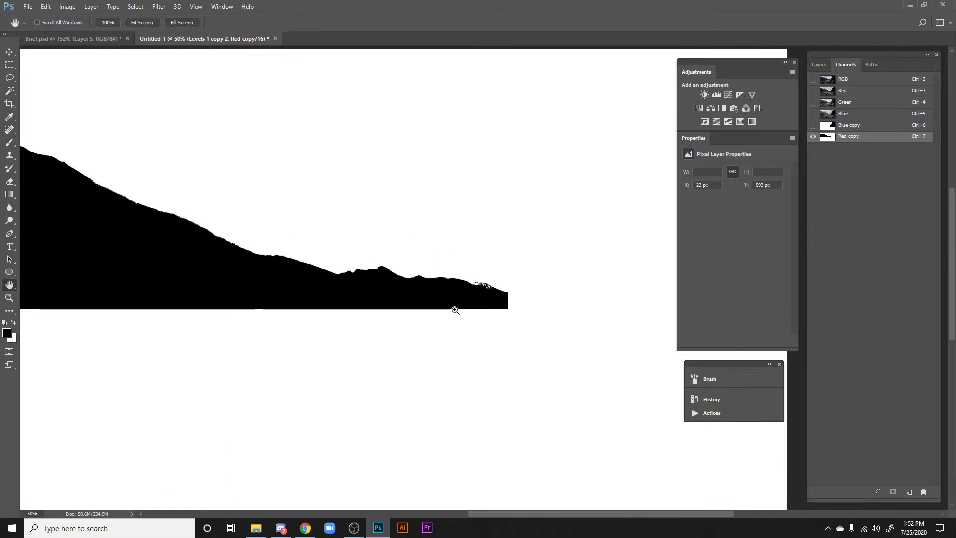
{"action": "key", "text": "ctrl+plus"}
{"action": "left_click_drag", "start_coordinate": [224, 182], "coordinate": [667, 256]}
{"action": "left_click_drag", "start_coordinate": [438, 224], "coordinate": [309, 274]}
{"action": "key", "text": "super"}
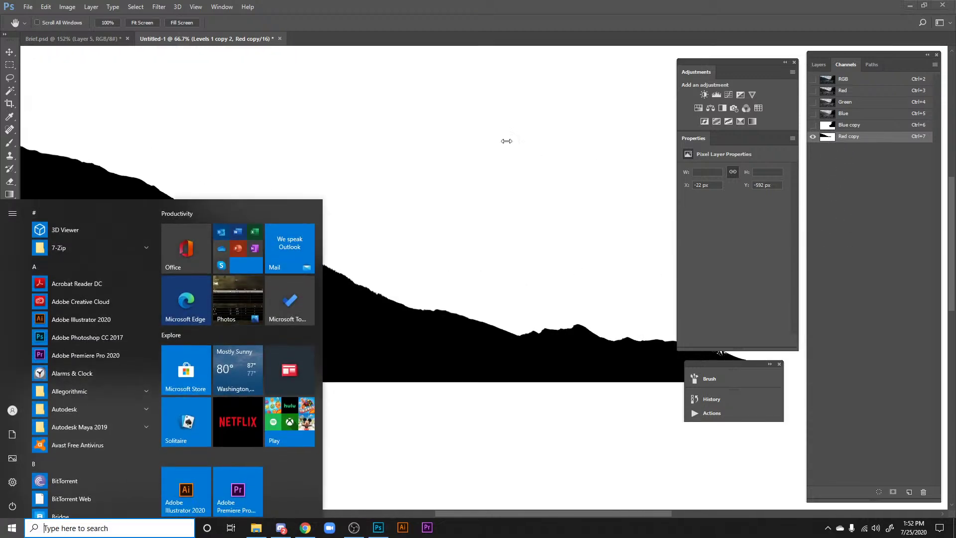
{"action": "key", "text": "super"}
{"action": "key", "text": "super"}
{"action": "key", "text": "super"}
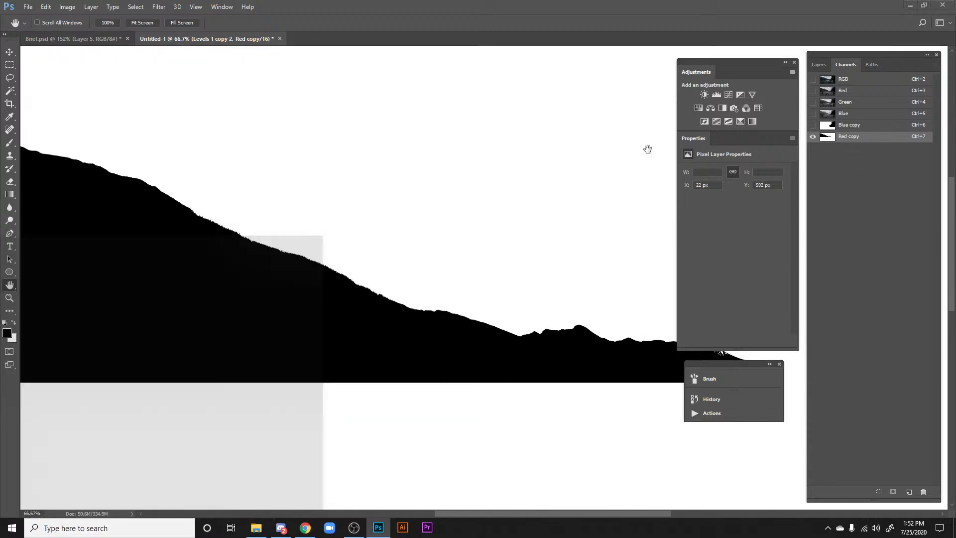
Step: Load the Red copy channel as a selection, add it as a mask on Levels 1 copy 2, and invert that mask
{"action": "left_click", "coordinate": [827, 137], "text": "ctrl"}
{"action": "left_click", "coordinate": [819, 65]}
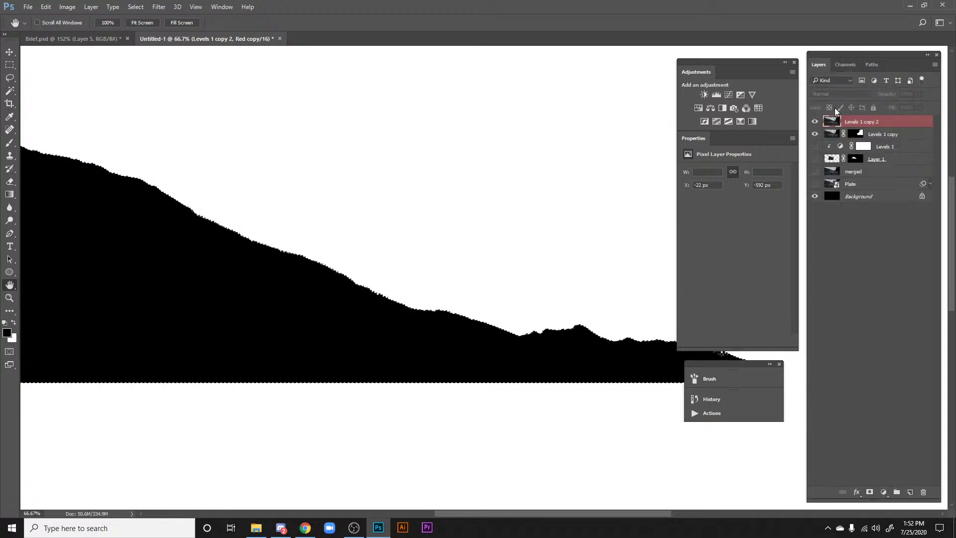
{"action": "key", "text": "ctrl+2"}
{"action": "left_click", "coordinate": [869, 491]}
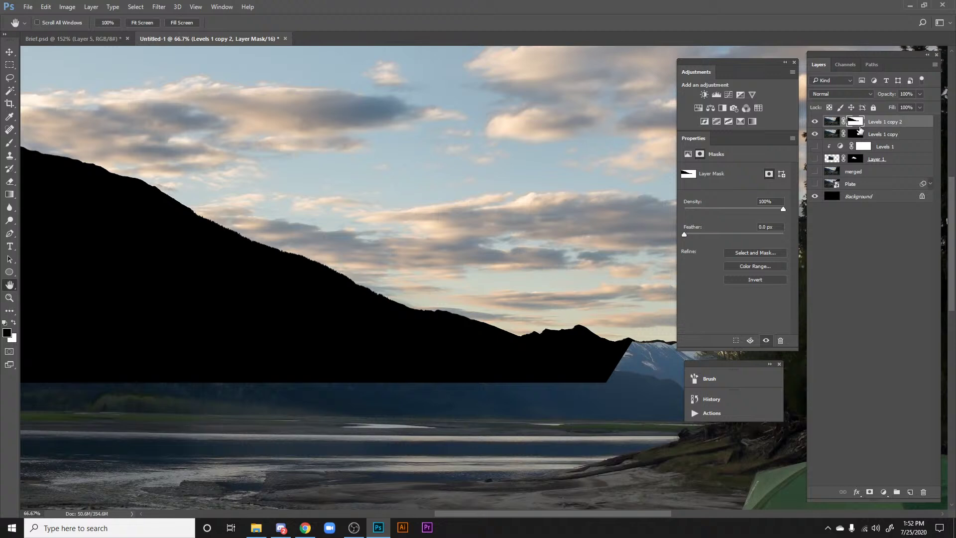
{"action": "key", "text": "ctrl+i"}
{"action": "key", "text": "ctrl+minus"}
{"action": "key", "text": "ctrl+minus"}
{"action": "key", "text": "ctrl+minus"}
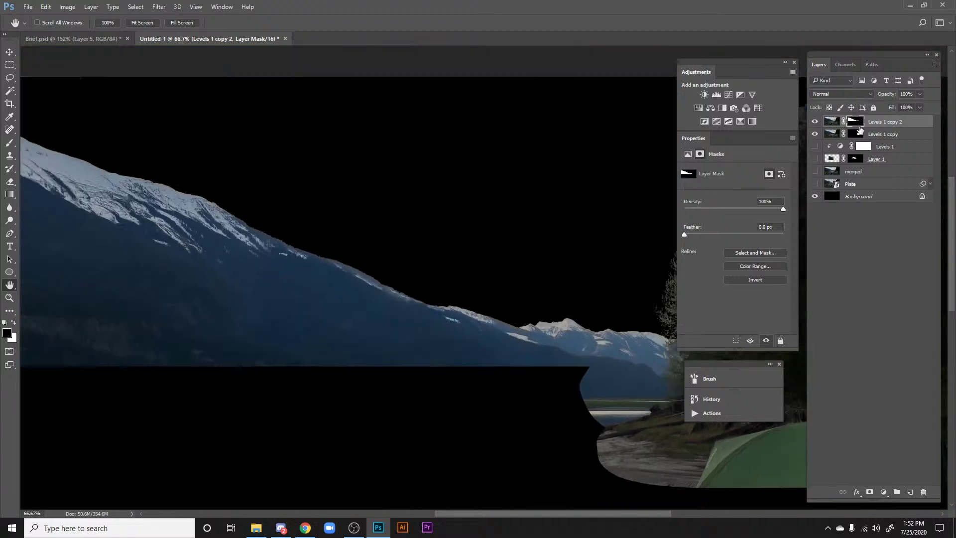
{"action": "left_click_drag", "start_coordinate": [538, 256], "coordinate": [514, 236]}
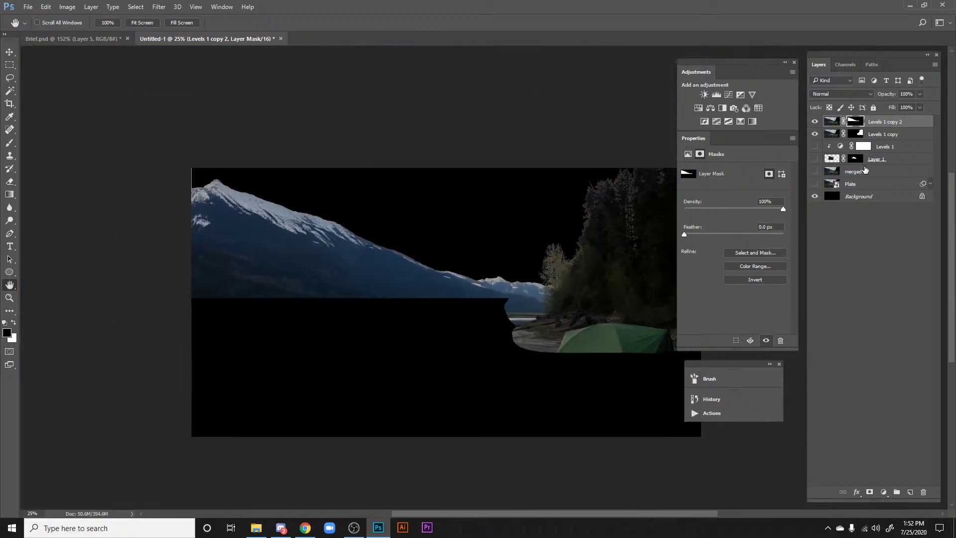
{"action": "key", "text": "ctrl+j"}
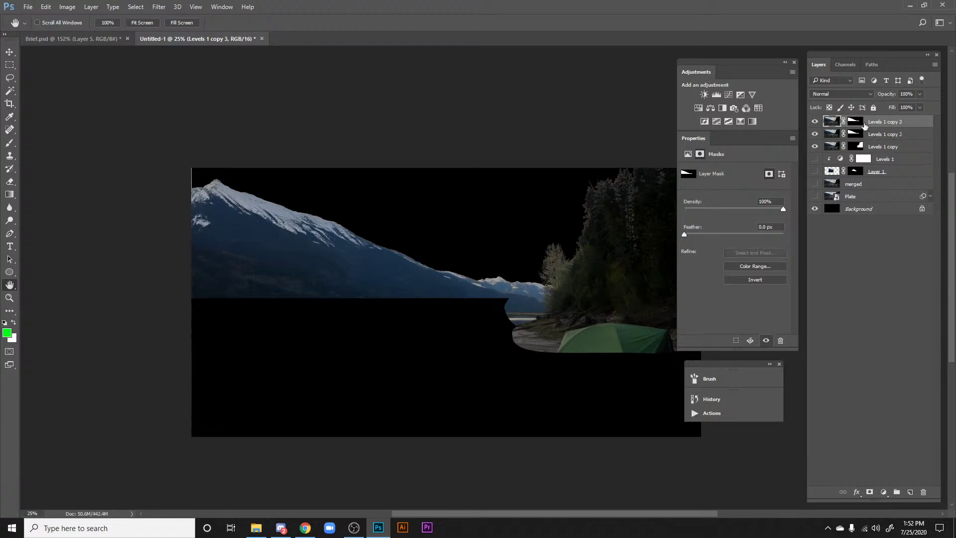
{"action": "mouse_move", "coordinate": [857, 125]}
{"action": "left_mouse_down"}
{"action": "mouse_move", "coordinate": [918, 268]}
{"action": "mouse_move", "coordinate": [918, 487]}
{"action": "mouse_move", "coordinate": [895, 215]}
{"action": "mouse_move", "coordinate": [875, 137]}
{"action": "mouse_move", "coordinate": [856, 131]}
{"action": "left_mouse_up"}
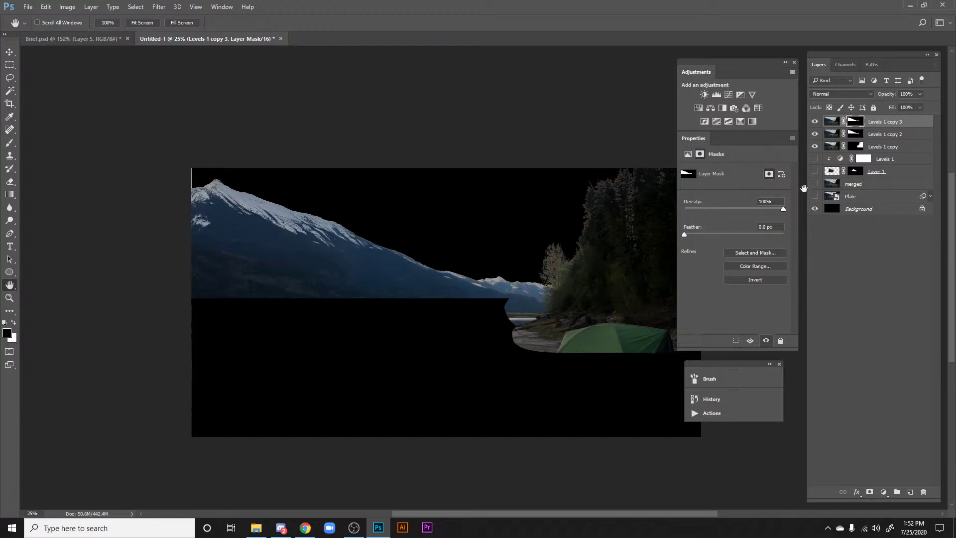
{"action": "key", "text": "Delete"}
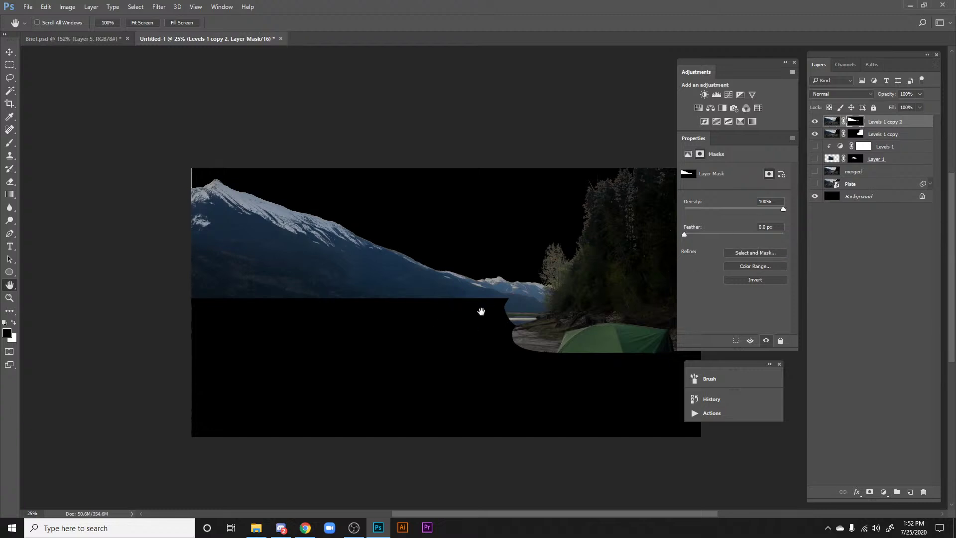
Step: Fill the lower part of the Levels 1 copy 2 mask with white through a rectangular marquee, revealing the lake and campsite, and deselect
{"action": "left_click_drag", "start_coordinate": [481, 311], "coordinate": [416, 274]}
{"action": "key", "text": "m"}
{"action": "left_click_drag", "start_coordinate": [121, 251], "coordinate": [797, 488]}
{"action": "key", "text": "ctrl+BackSpace"}
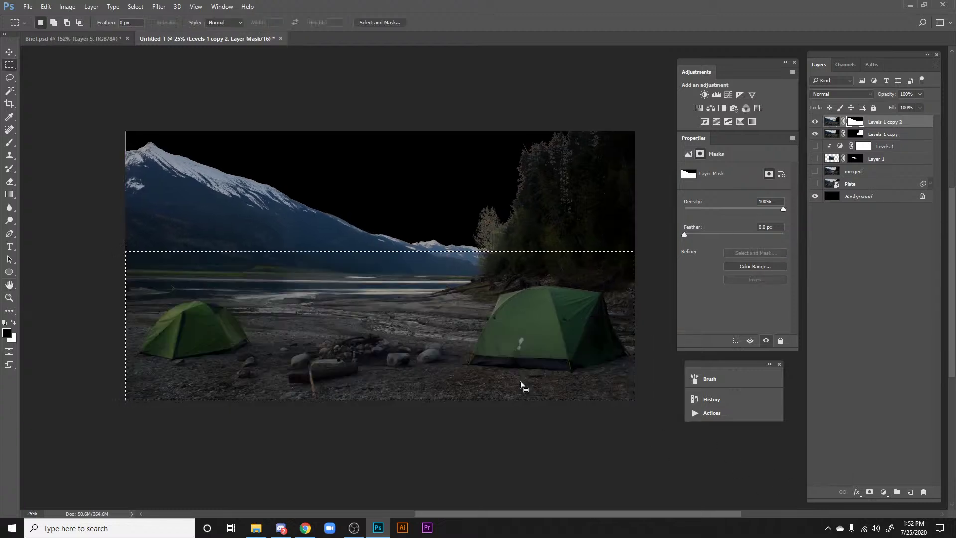
{"action": "key", "text": "ctrl+d"}
Step: Inspect the mask edge along the distant mountains, comparing the image with the layer mask disabled and enabled
{"action": "key", "text": "ctrl+equal"}
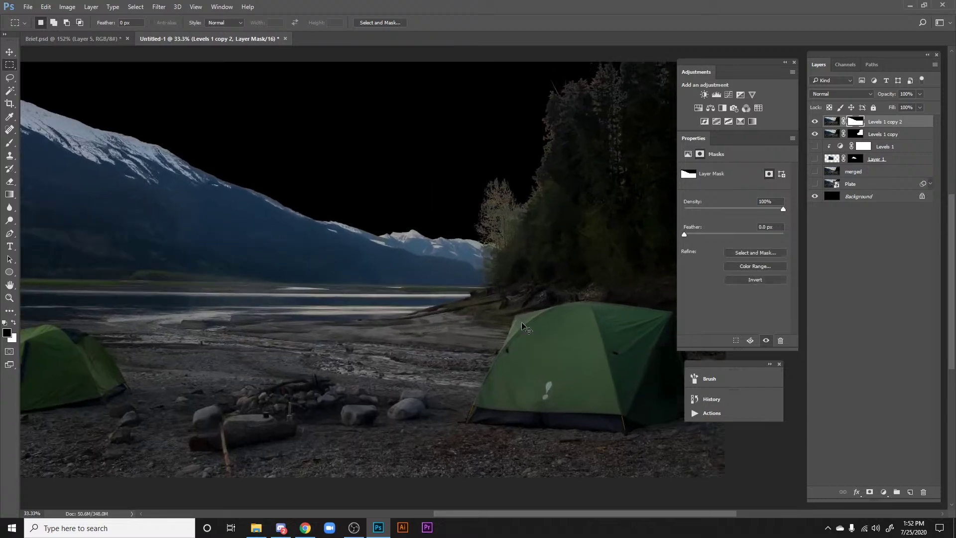
{"action": "key", "text": "ctrl+equal"}
{"action": "key", "text": "ctrl+equal"}
{"action": "key", "text": "ctrl+equal"}
{"action": "key", "text": "ctrl+equal"}
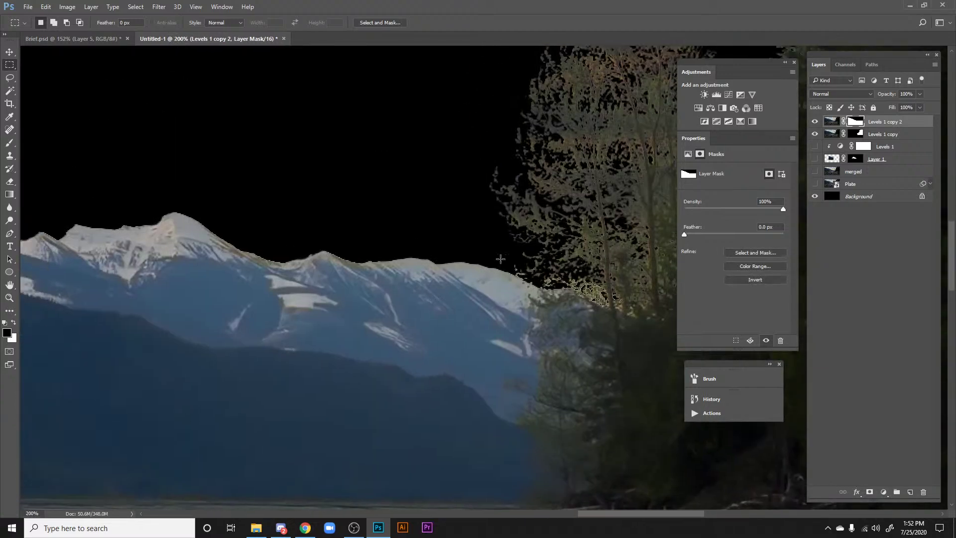
{"action": "key", "text": "ctrl+equal"}
{"action": "key", "text": "space"}
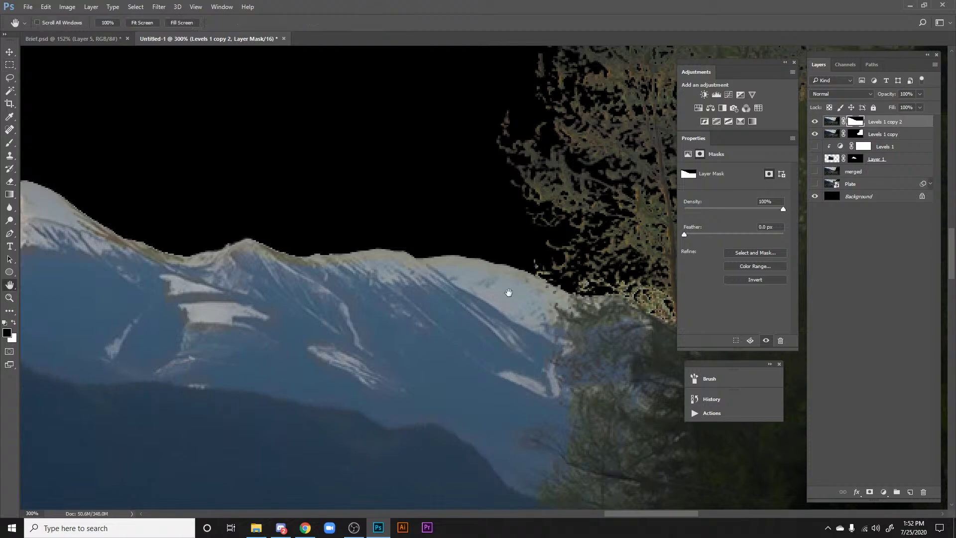
{"action": "left_click_drag", "start_coordinate": [320, 258], "coordinate": [631, 339]}
{"action": "left_click_drag", "start_coordinate": [256, 281], "coordinate": [769, 339]}
{"action": "left_click_drag", "start_coordinate": [495, 331], "coordinate": [564, 244]}
{"action": "left_click", "coordinate": [852, 122], "text": "shift"}
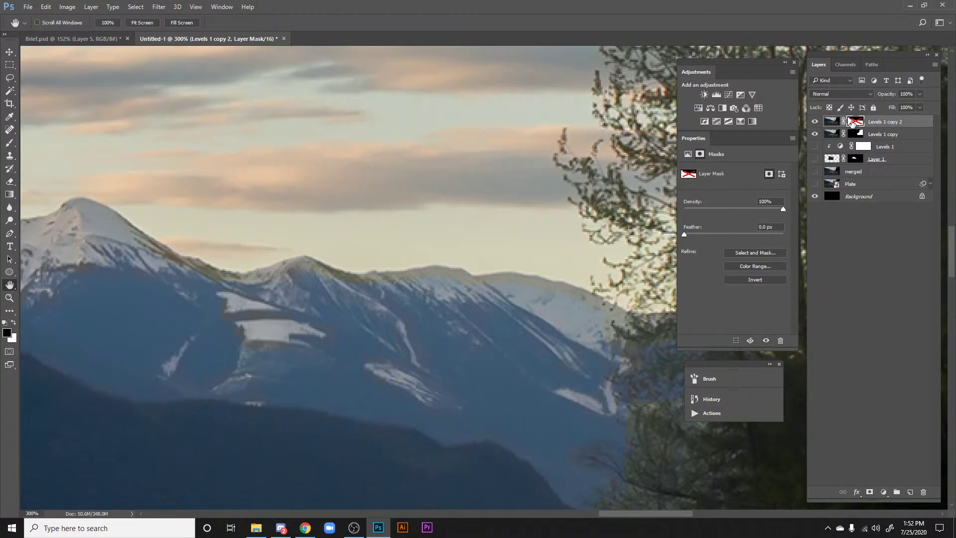
{"action": "left_click", "coordinate": [852, 123], "text": "shift"}
{"action": "left_click", "coordinate": [853, 123], "text": "shift"}
{"action": "left_click_drag", "start_coordinate": [476, 188], "coordinate": [792, 184]}
{"action": "left_click", "coordinate": [852, 123], "text": "shift"}
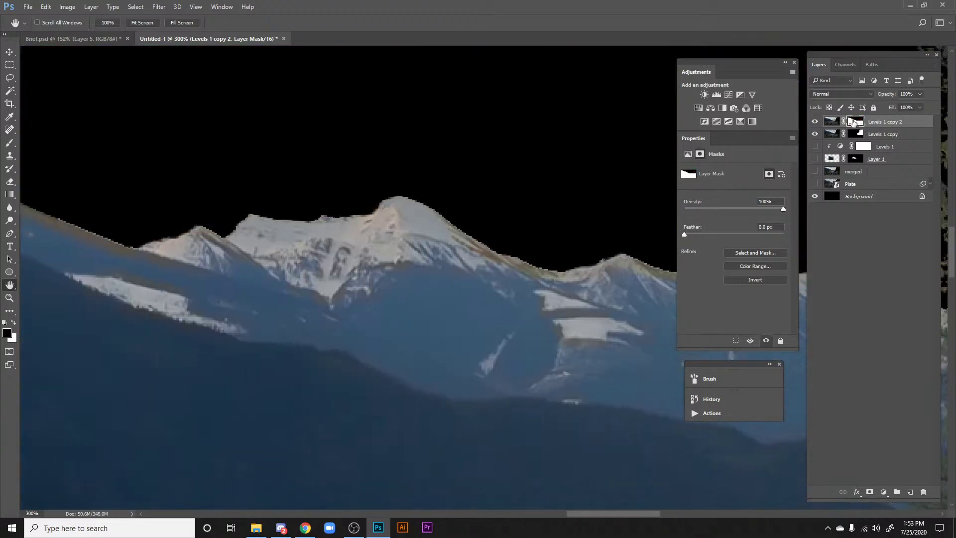
{"action": "left_click", "coordinate": [852, 123], "text": "shift"}
{"action": "left_click_drag", "start_coordinate": [473, 135], "coordinate": [770, 185]}
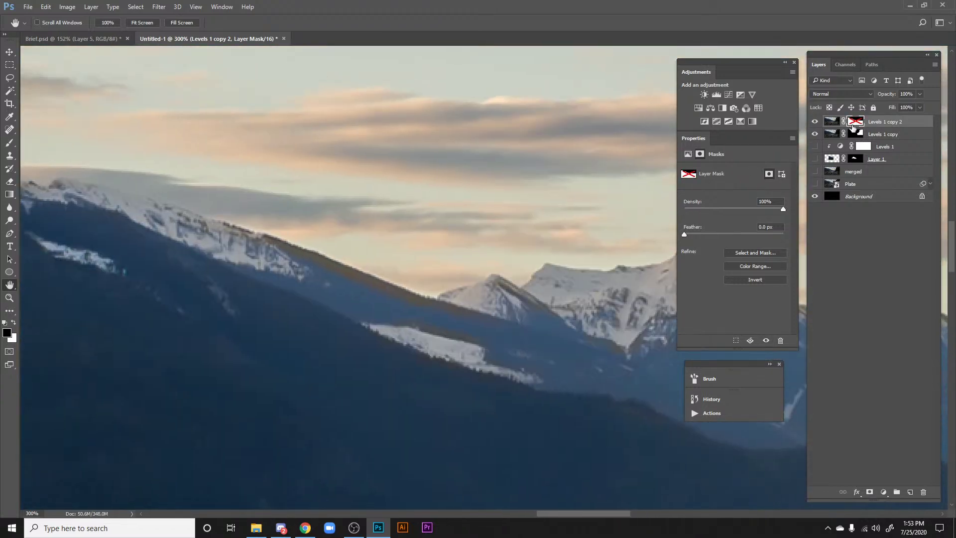
{"action": "left_click", "coordinate": [853, 124], "text": "shift"}
Step: Set the brush size to 5 px, try a white stroke along the sloping ridge edge, undo it and switch to black
{"action": "left_click_drag", "start_coordinate": [354, 219], "coordinate": [429, 243]}
{"action": "scroll", "coordinate": [470, 248], "scroll_direction": "up", "scroll_amount": 5}
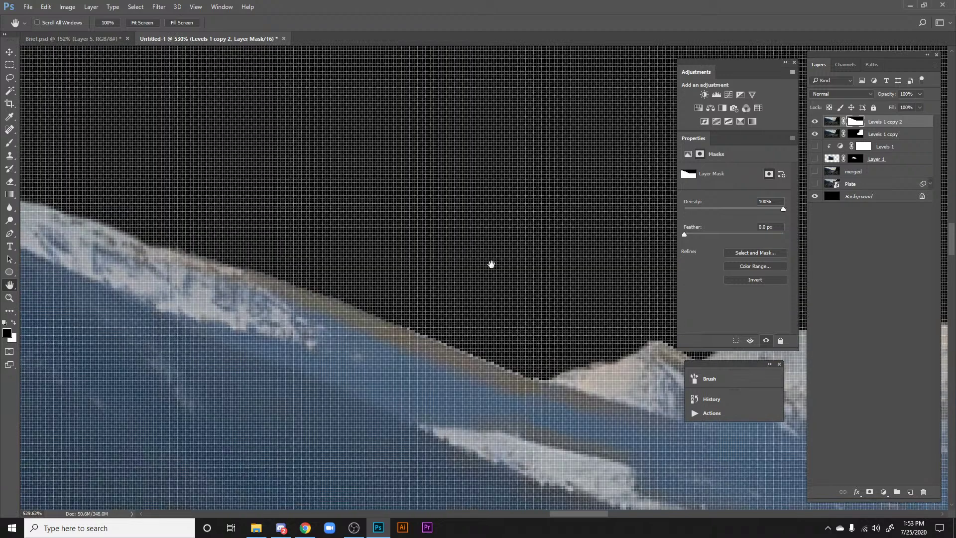
{"action": "scroll", "coordinate": [475, 271], "scroll_direction": "down", "scroll_amount": 1}
{"action": "key", "text": "b"}
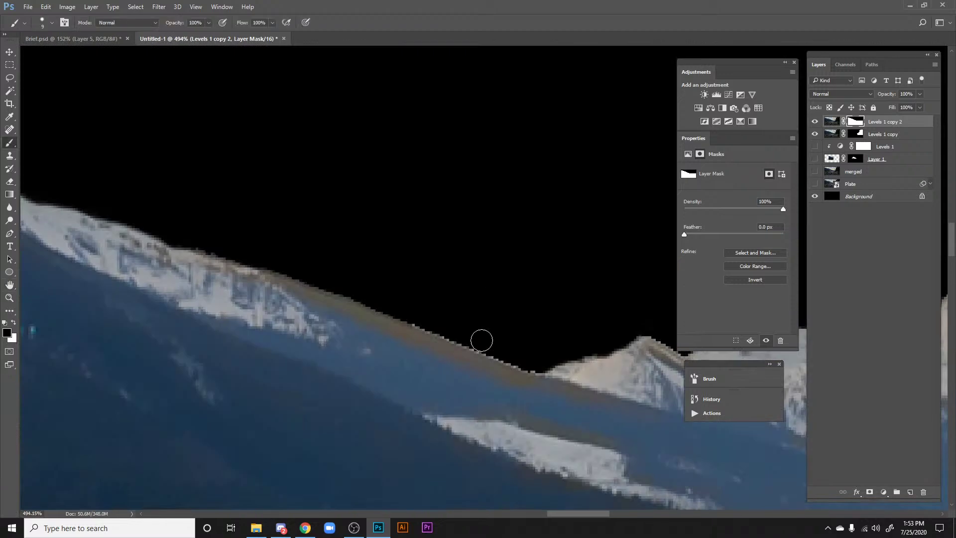
{"action": "key", "text": "x"}
{"action": "right_click", "coordinate": [501, 308]}
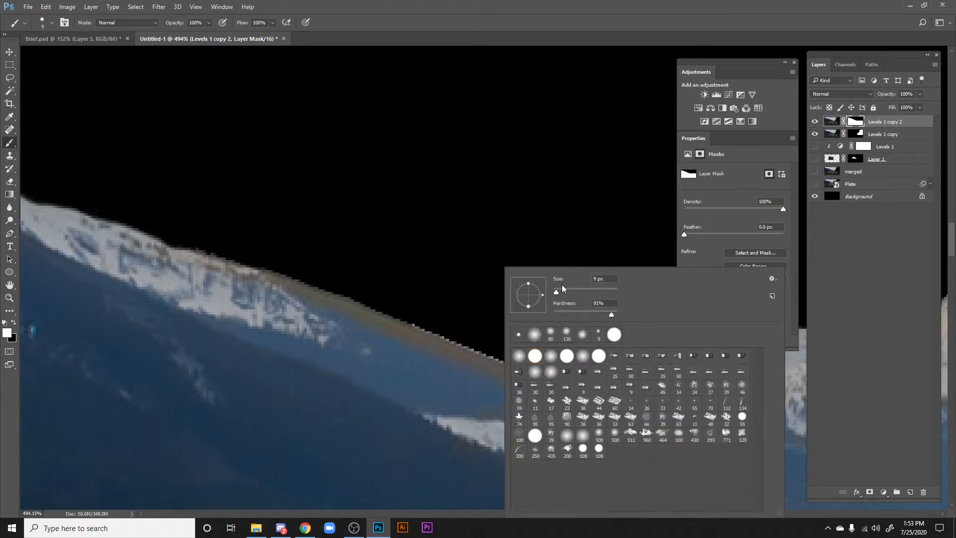
{"action": "type", "text": "5"}
{"action": "key", "text": "Return"}
{"action": "mouse_move", "coordinate": [441, 317]}
{"action": "left_mouse_down"}
{"action": "mouse_move", "coordinate": [409, 307]}
{"action": "mouse_move", "coordinate": [437, 330]}
{"action": "mouse_move", "coordinate": [490, 348]}
{"action": "left_mouse_up"}
{"action": "key", "text": "ctrl+z"}
{"action": "key", "text": "x"}
{"action": "key", "text": "ctrl+z"}
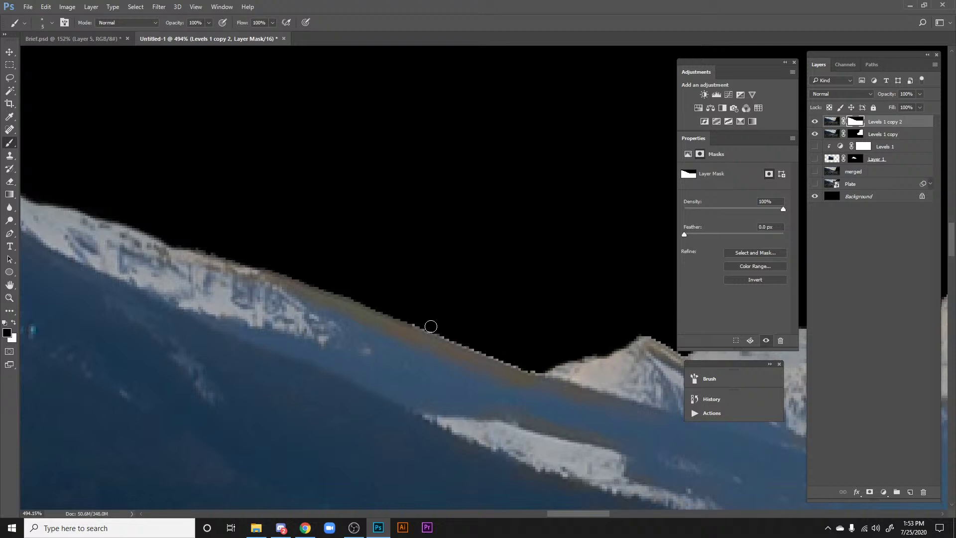
Step: Paint black on the layer mask along the skyline of the sloping ridge and distant peaks to trim the light fringe
{"action": "left_click_drag", "start_coordinate": [434, 327], "coordinate": [524, 362]}
{"action": "left_click_drag", "start_coordinate": [465, 327], "coordinate": [257, 248]}
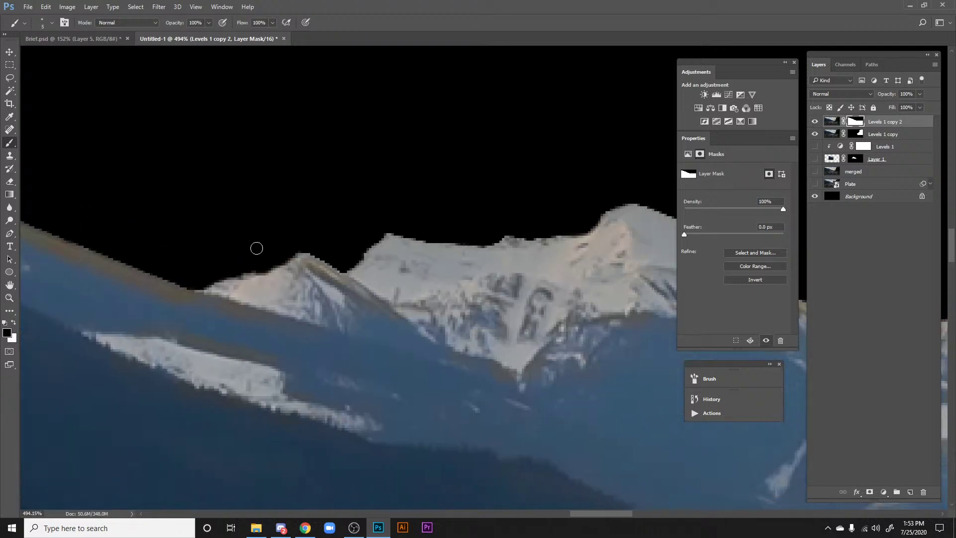
{"action": "left_click_drag", "start_coordinate": [425, 243], "coordinate": [172, 285]}
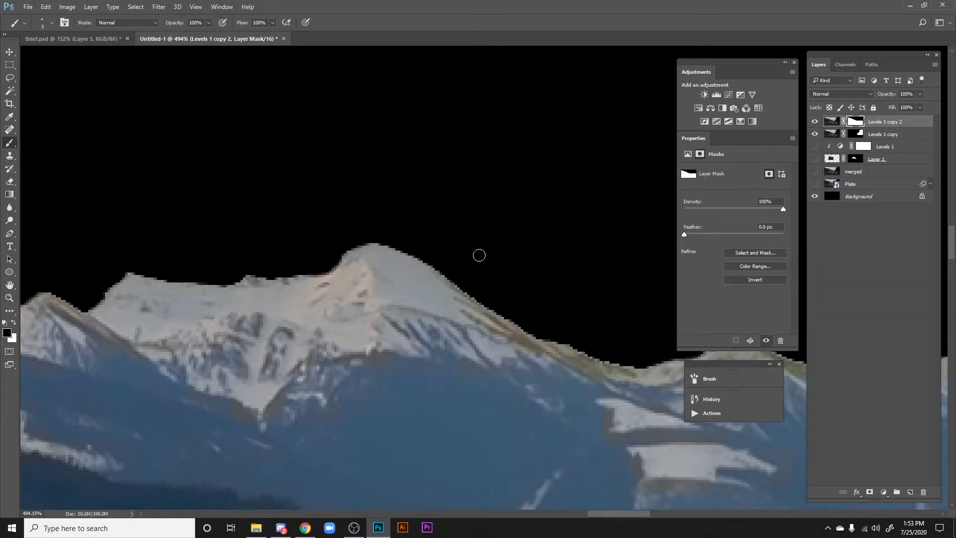
{"action": "left_click_drag", "start_coordinate": [572, 326], "coordinate": [365, 271]}
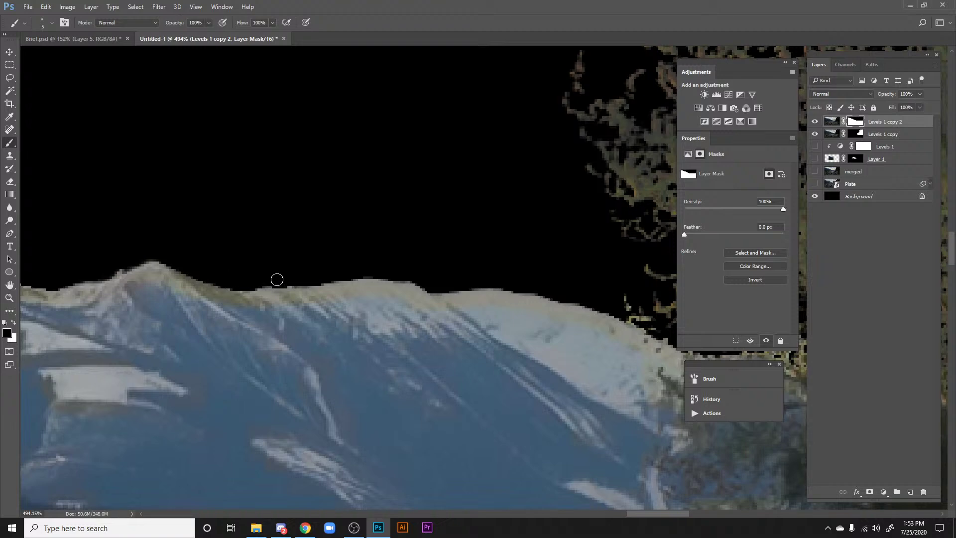
{"action": "key", "text": "space"}
{"action": "key", "text": "ctrl+minus"}
{"action": "key", "text": "ctrl+minus"}
{"action": "key", "text": "ctrl+minus"}
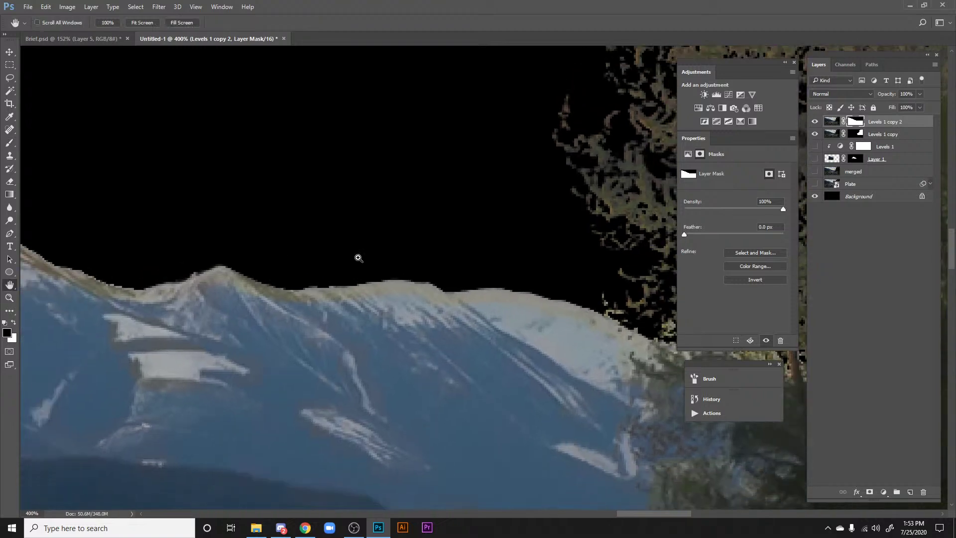
Step: Examine the masked skyline at several magnifications, from the distant peaks along the sloping ridge to the main summit
{"action": "key", "text": "ctrl+minus"}
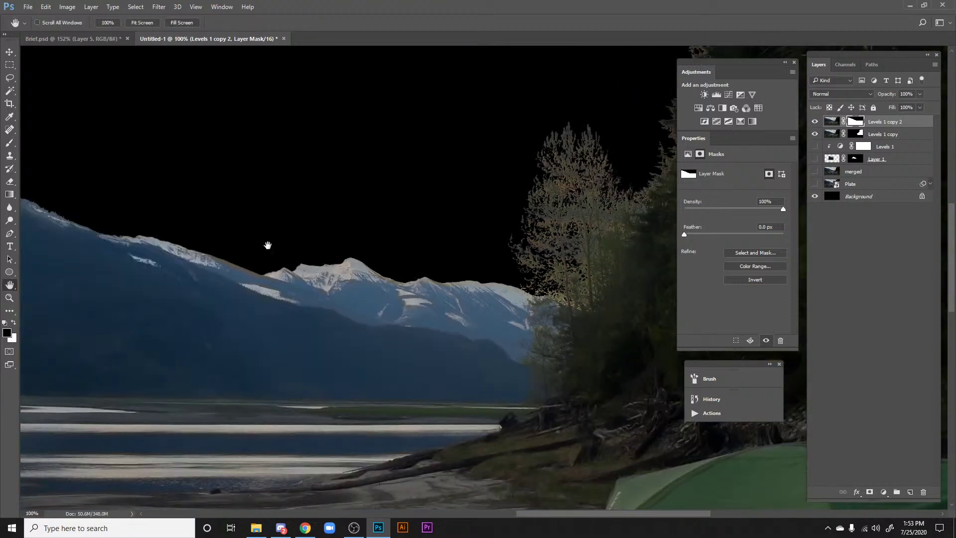
{"action": "left_click_drag", "start_coordinate": [268, 245], "coordinate": [588, 294]}
{"action": "left_click_drag", "start_coordinate": [319, 244], "coordinate": [498, 338]}
{"action": "scroll", "coordinate": [444, 342], "scroll_direction": "up", "scroll_amount": 5}
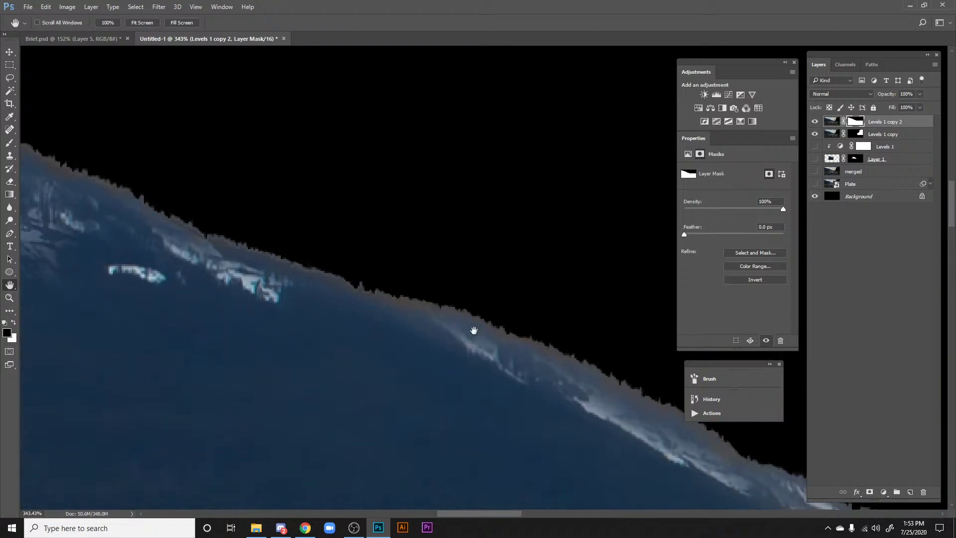
{"action": "left_click_drag", "start_coordinate": [375, 311], "coordinate": [608, 365]}
{"action": "scroll", "coordinate": [608, 365], "scroll_direction": "down", "scroll_amount": 4}
{"action": "left_click_drag", "start_coordinate": [240, 217], "coordinate": [388, 252]}
{"action": "scroll", "coordinate": [389, 252], "scroll_direction": "up", "scroll_amount": 3}
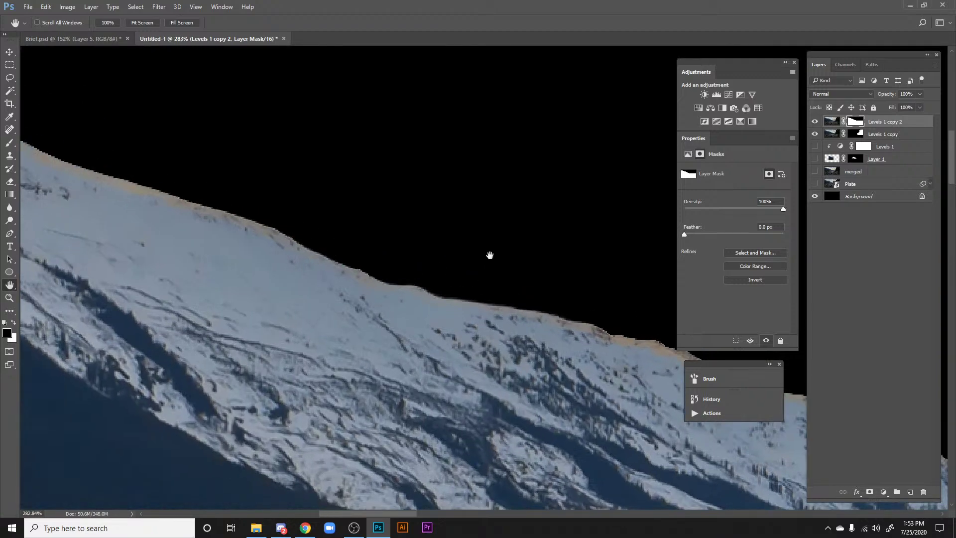
{"action": "scroll", "coordinate": [490, 255], "scroll_direction": "down", "scroll_amount": 8}
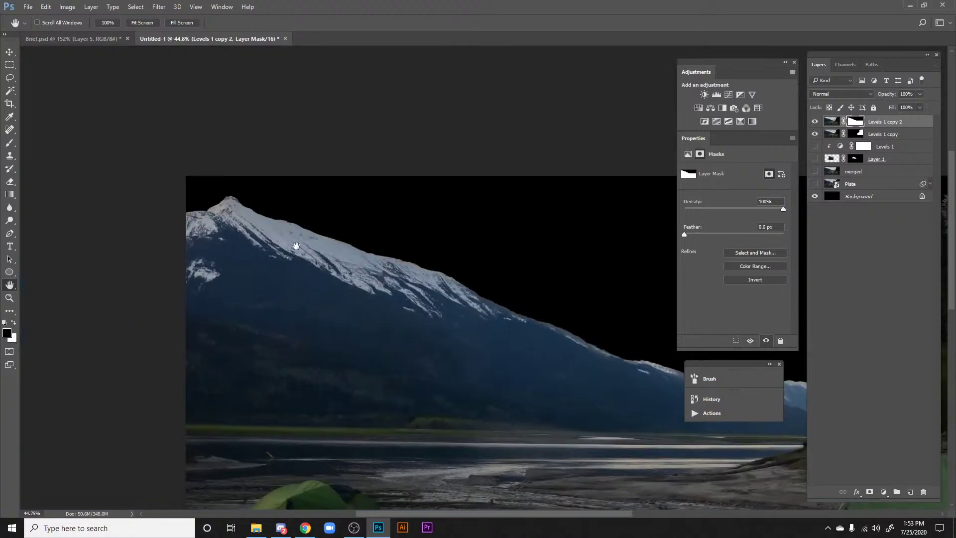
{"action": "scroll", "coordinate": [403, 231], "scroll_direction": "up", "scroll_amount": 3}
{"action": "scroll", "coordinate": [421, 271], "scroll_direction": "down", "scroll_amount": 6}
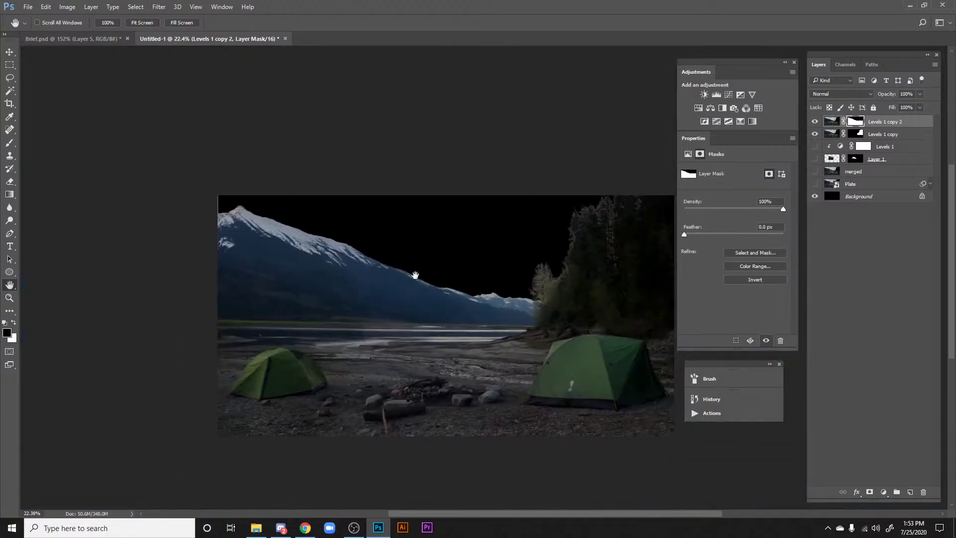
{"action": "scroll", "coordinate": [415, 275], "scroll_direction": "up", "scroll_amount": 10}
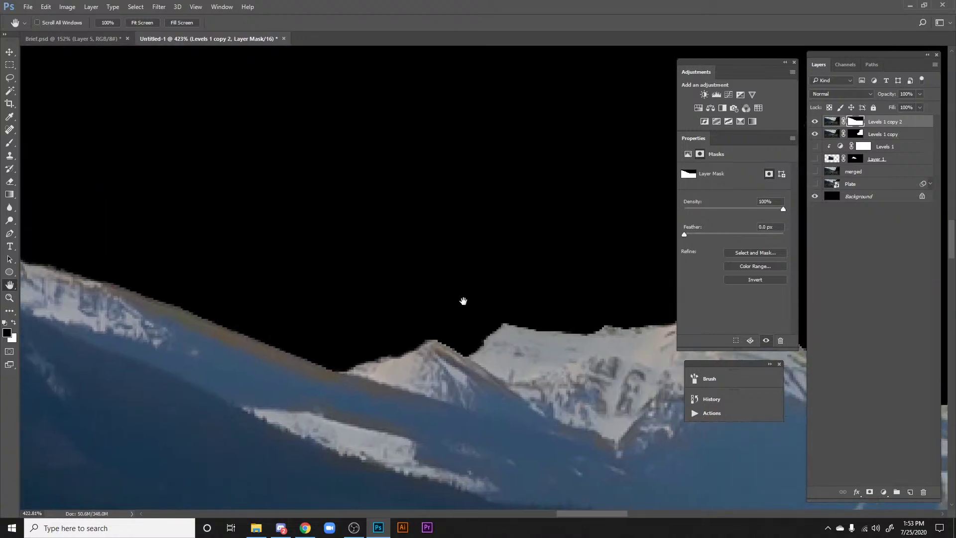
{"action": "left_click_drag", "start_coordinate": [321, 261], "coordinate": [622, 325]}
{"action": "mouse_move", "coordinate": [299, 255]}
{"action": "left_mouse_down"}
{"action": "mouse_move", "coordinate": [570, 294]}
{"action": "mouse_move", "coordinate": [453, 290]}
{"action": "mouse_move", "coordinate": [313, 254]}
{"action": "left_mouse_up"}
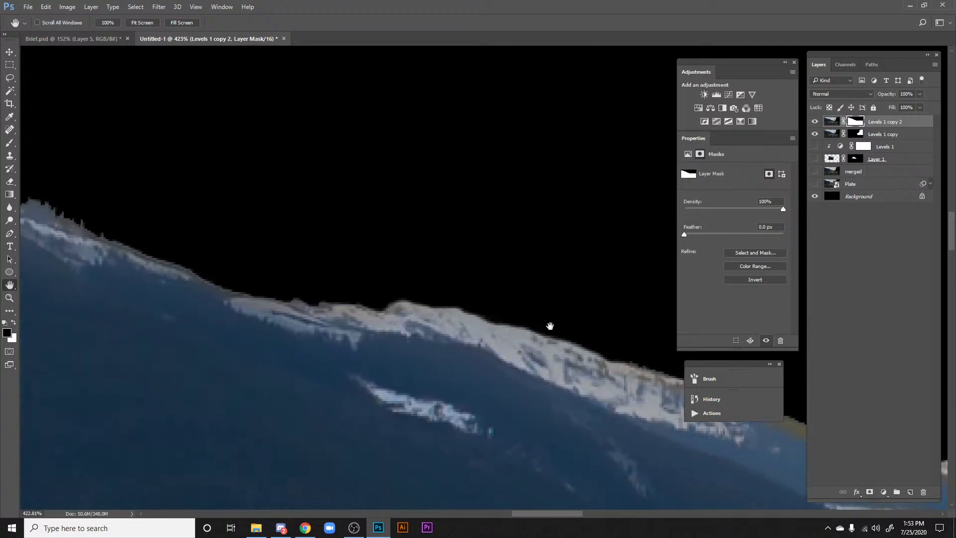
{"action": "left_click_drag", "start_coordinate": [550, 326], "coordinate": [491, 283]}
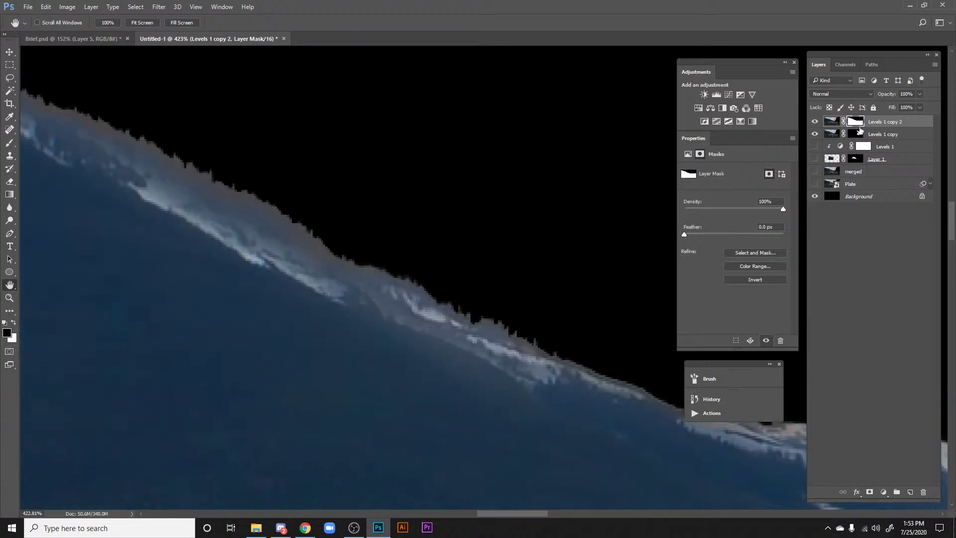
Step: View the Levels 1 copy 2 mask on its own, check its edge along the whole ridge, and return to the image
{"action": "left_click", "coordinate": [857, 122], "text": "alt"}
{"action": "left_click_drag", "start_coordinate": [521, 243], "coordinate": [378, 207]}
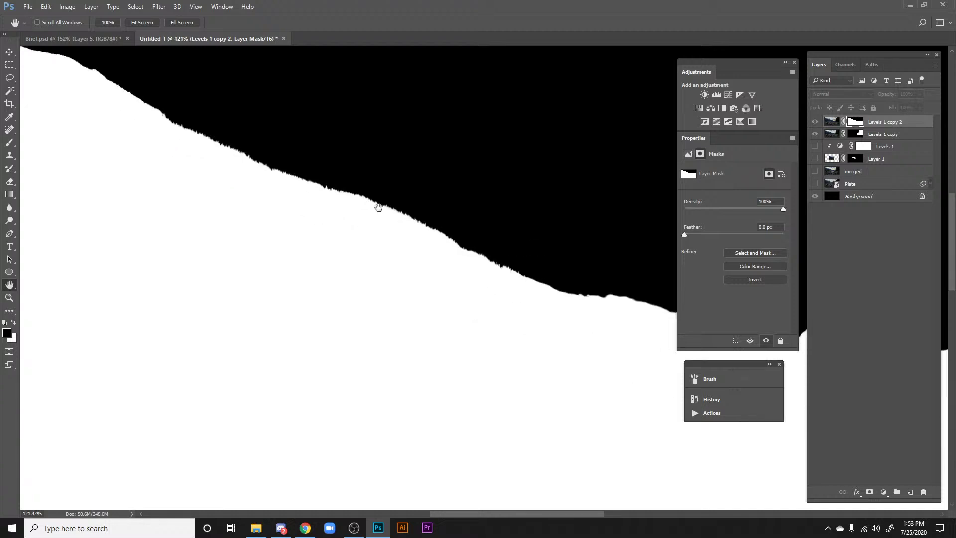
{"action": "left_click_drag", "start_coordinate": [177, 149], "coordinate": [533, 271]}
{"action": "left_click_drag", "start_coordinate": [332, 170], "coordinate": [565, 255]}
{"action": "left_click_drag", "start_coordinate": [431, 196], "coordinate": [498, 208]}
{"action": "scroll", "coordinate": [498, 208], "scroll_direction": "down", "scroll_amount": 15}
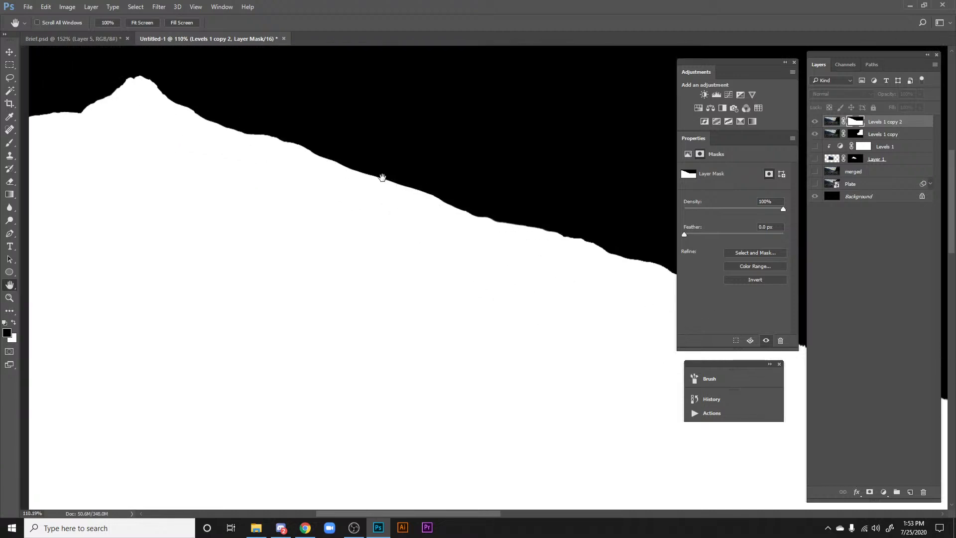
{"action": "scroll", "coordinate": [548, 248], "scroll_direction": "up", "scroll_amount": 12}
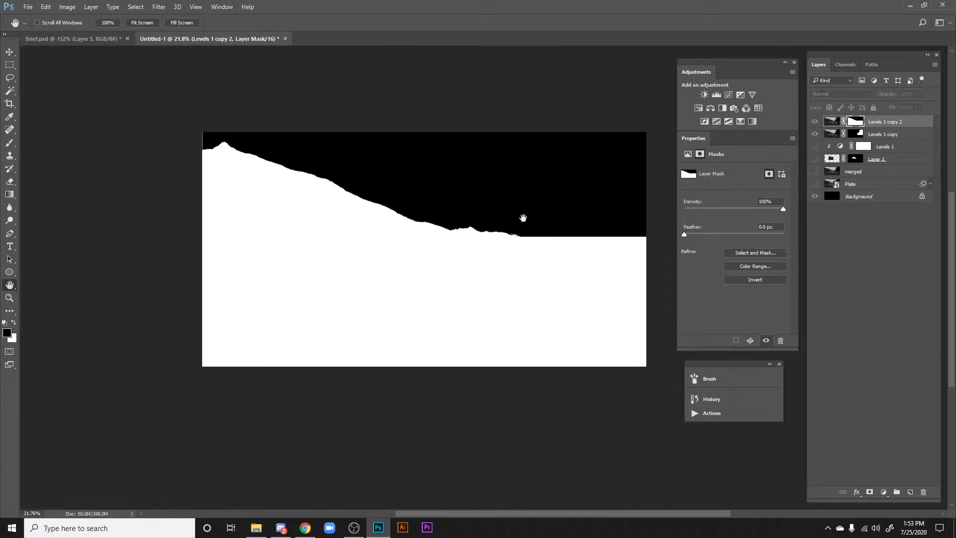
{"action": "scroll", "coordinate": [493, 247], "scroll_direction": "down", "scroll_amount": 2}
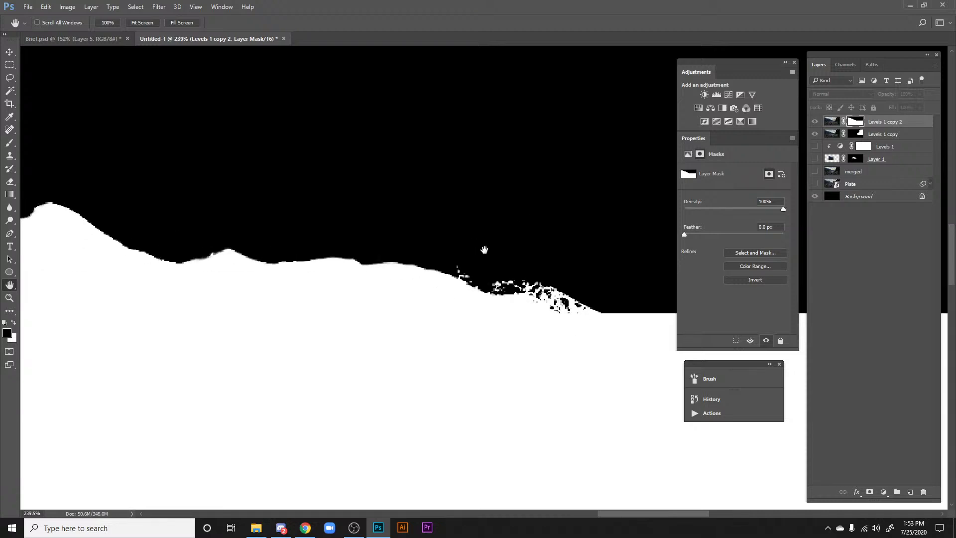
{"action": "left_click_drag", "start_coordinate": [397, 257], "coordinate": [557, 248]}
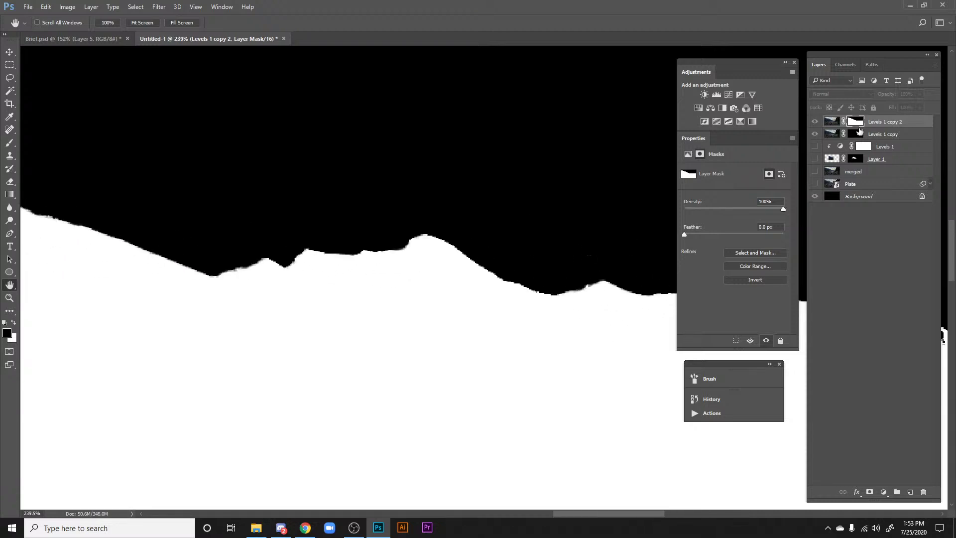
{"action": "left_click", "coordinate": [857, 124], "text": "alt"}
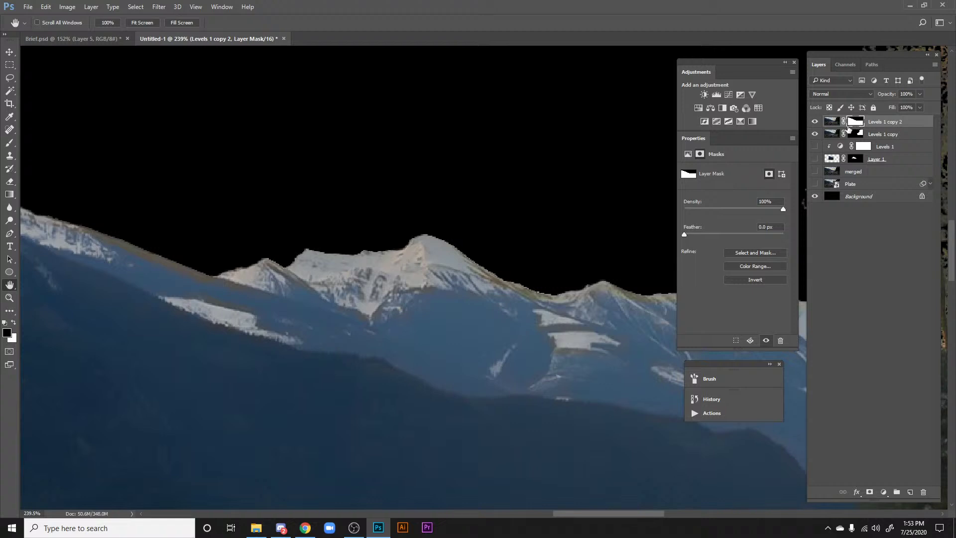
Step: Feather the Levels 1 copy 2 mask, trying 0.4 px and 0.2 px and settling on 0.3 px, and check the ridge edge
{"action": "left_click", "coordinate": [766, 227]}
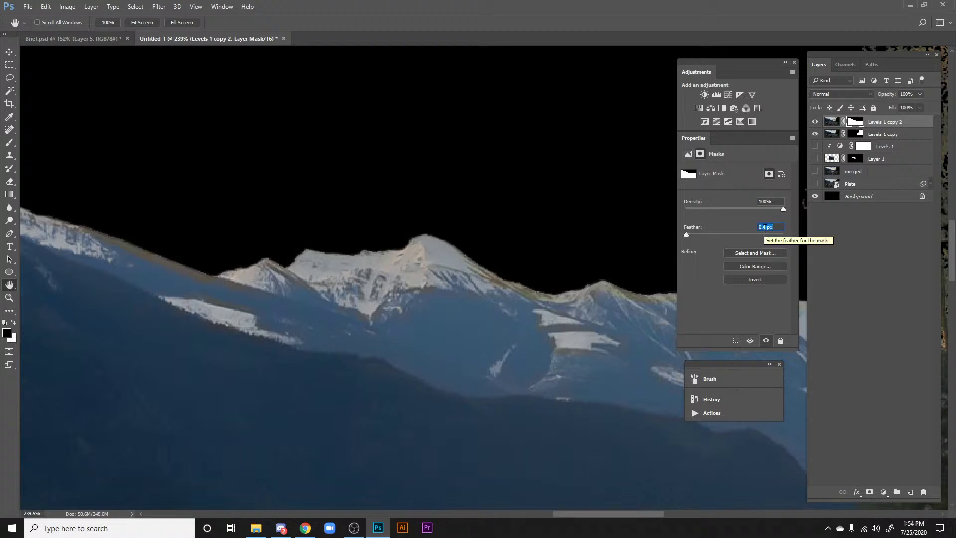
{"action": "scroll", "coordinate": [602, 220], "scroll_direction": "down", "scroll_amount": 5}
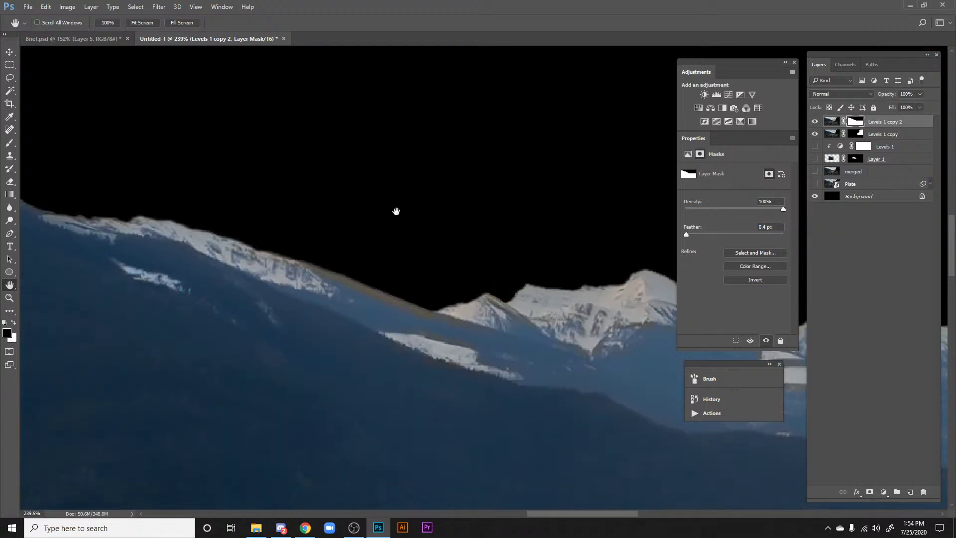
{"action": "scroll", "coordinate": [387, 194], "scroll_direction": "up", "scroll_amount": 5}
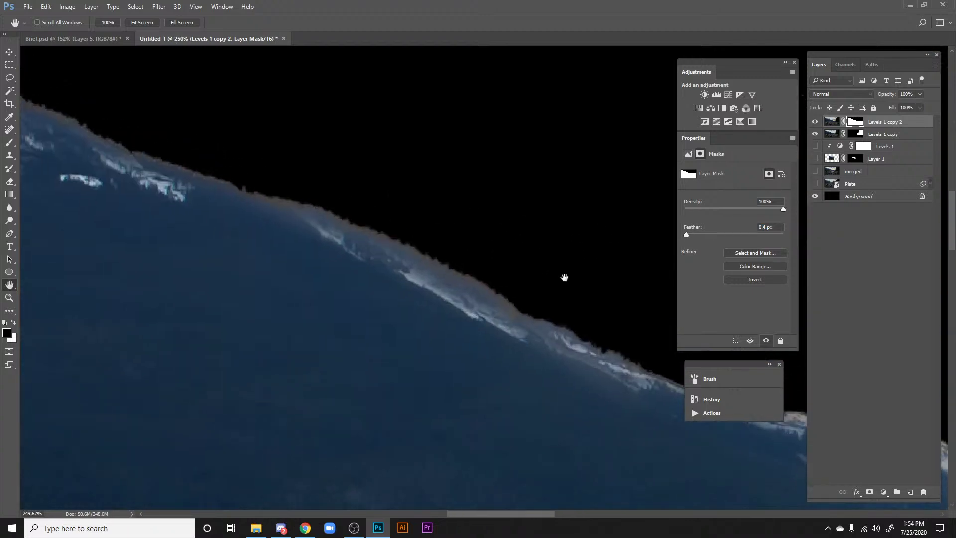
{"action": "key", "text": "Down"}
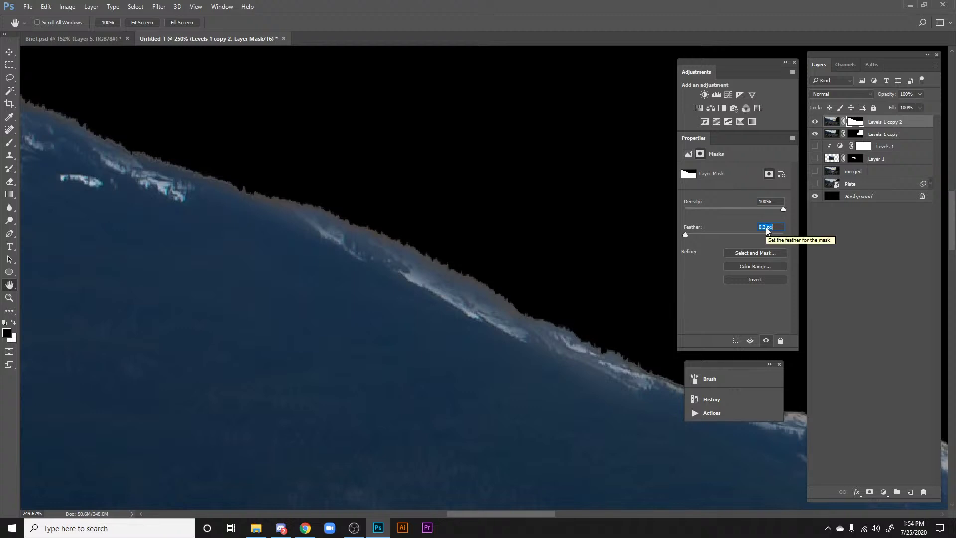
{"action": "left_click_drag", "start_coordinate": [378, 222], "coordinate": [571, 289]}
{"action": "scroll", "coordinate": [571, 289], "scroll_direction": "down", "scroll_amount": 8}
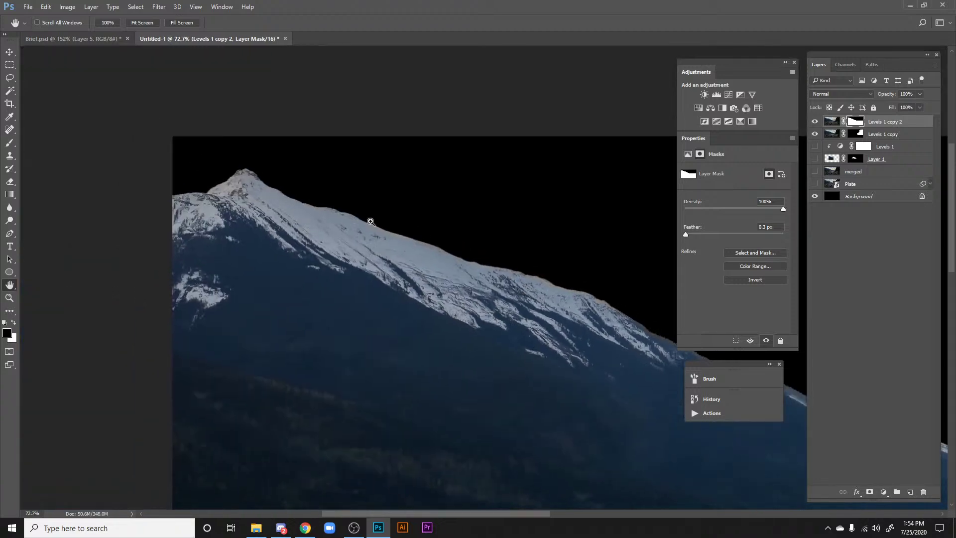
{"action": "scroll", "coordinate": [369, 220], "scroll_direction": "up", "scroll_amount": 10}
{"action": "left_click_drag", "start_coordinate": [500, 270], "coordinate": [447, 250]}
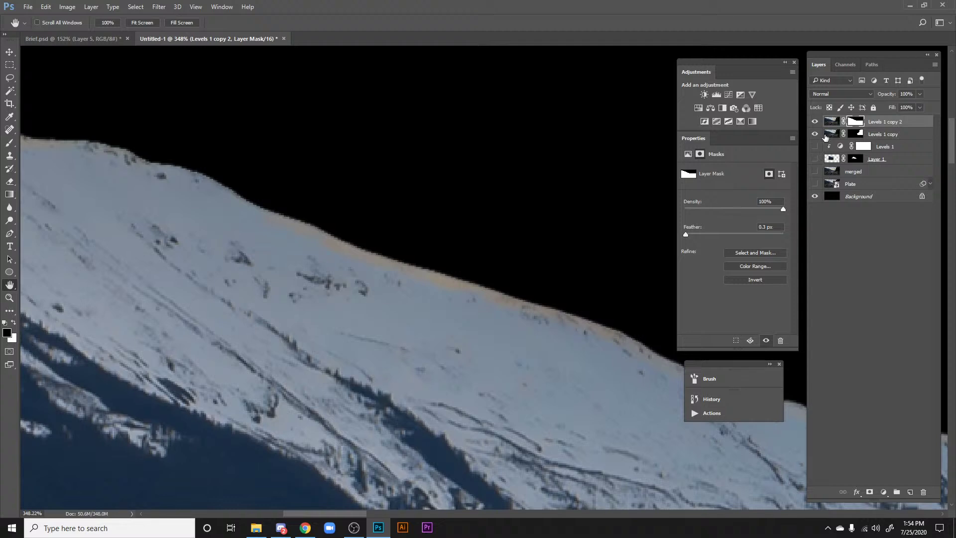
Step: Hide Levels 1 copy and Levels 1 copy 2, then show and select the Plate layer and expand its smart filters
{"action": "left_click_drag", "start_coordinate": [815, 134], "coordinate": [814, 118]}
{"action": "left_click", "coordinate": [816, 183]}
{"action": "left_click", "coordinate": [889, 185]}
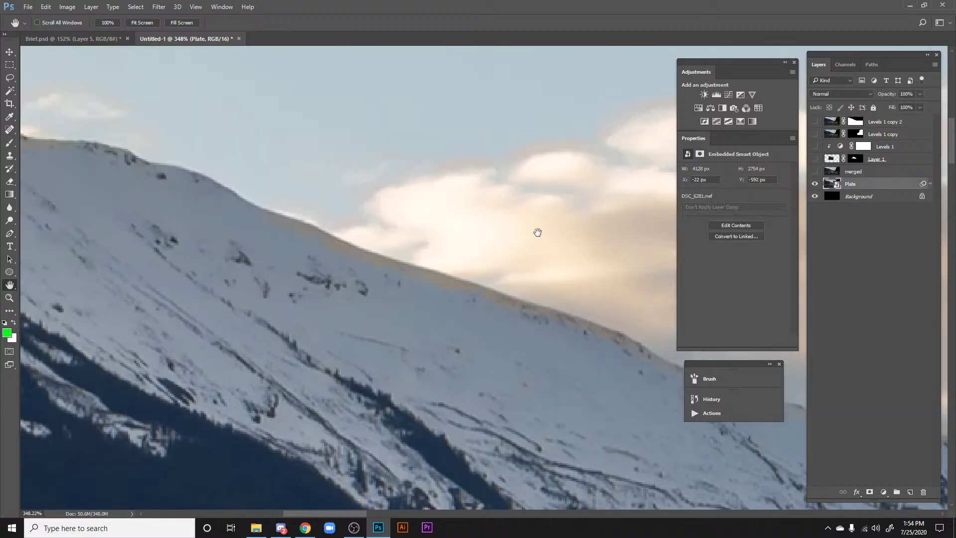
{"action": "left_click_drag", "start_coordinate": [538, 233], "coordinate": [504, 206]}
{"action": "left_click", "coordinate": [931, 185]}
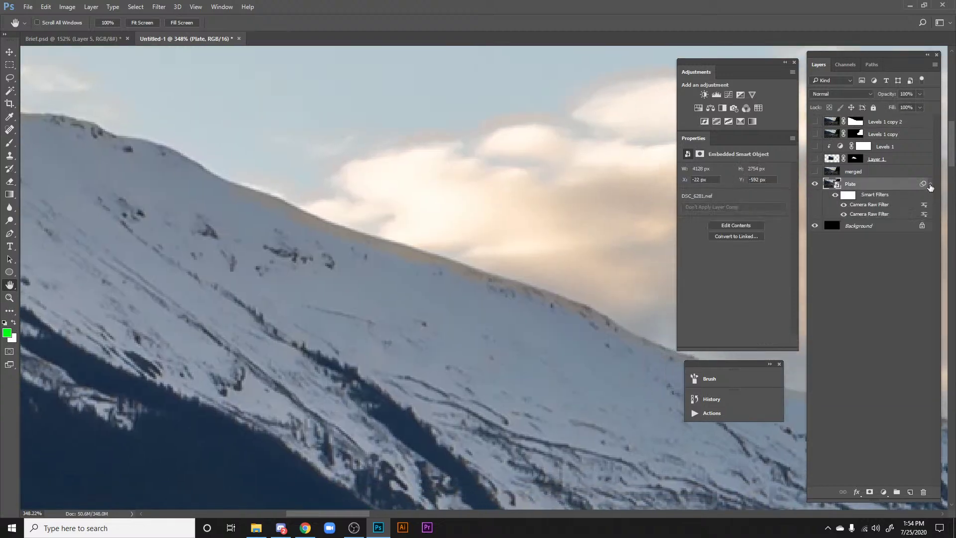
Step: Open the upper Camera Raw Filter on the Plate layer for editing, with the snowy ridge magnified in its preview
{"action": "double_click", "coordinate": [871, 204]}
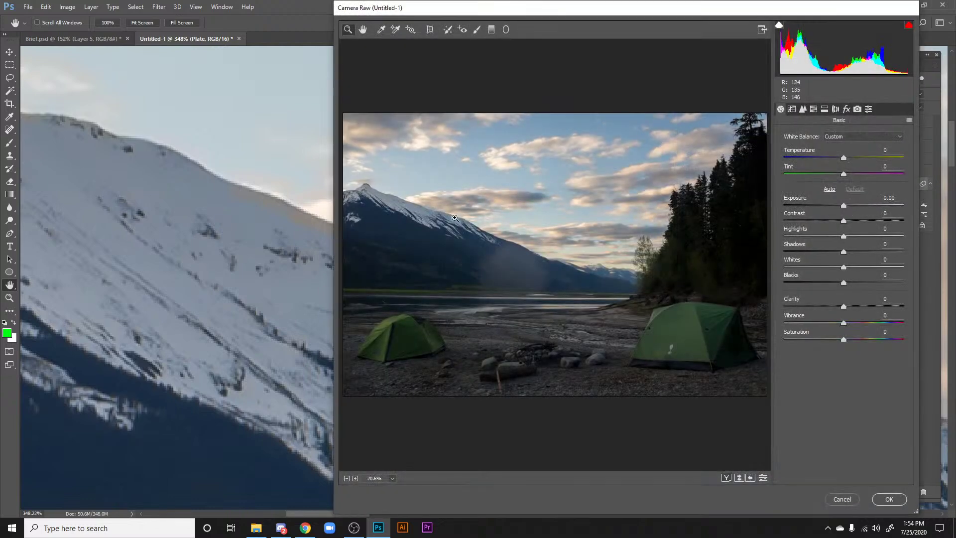
{"action": "left_click", "coordinate": [451, 217]}
{"action": "left_click", "coordinate": [471, 208]}
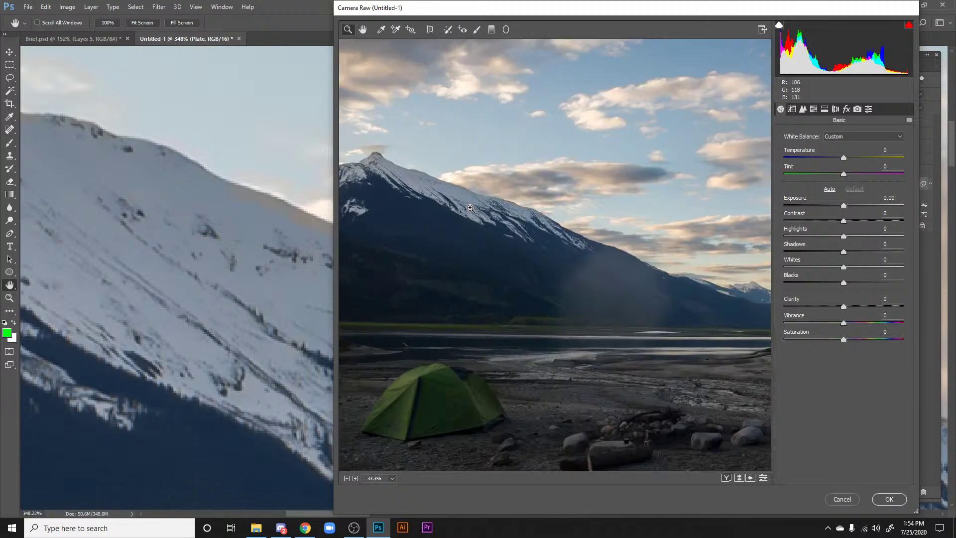
{"action": "left_click", "coordinate": [504, 200]}
{"action": "left_click", "coordinate": [540, 248]}
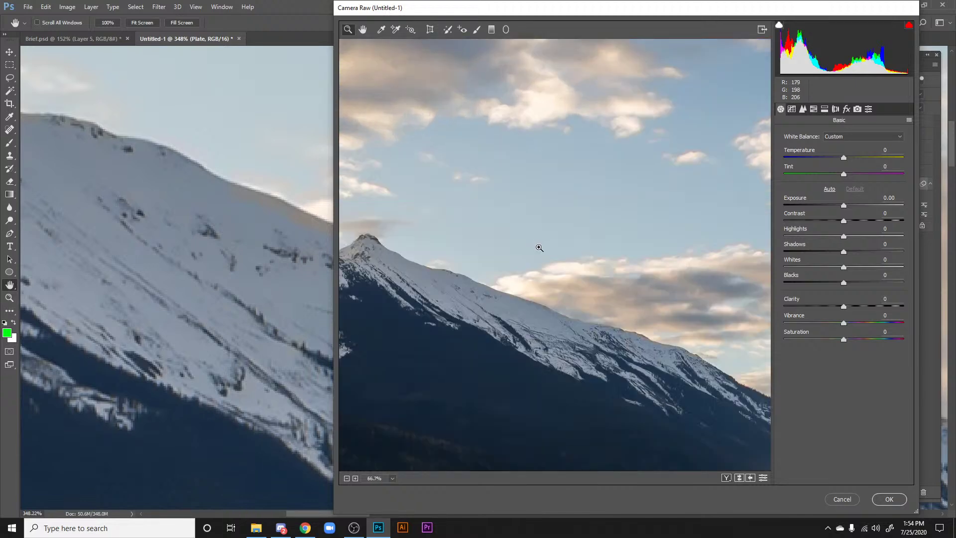
{"action": "left_click", "coordinate": [546, 310]}
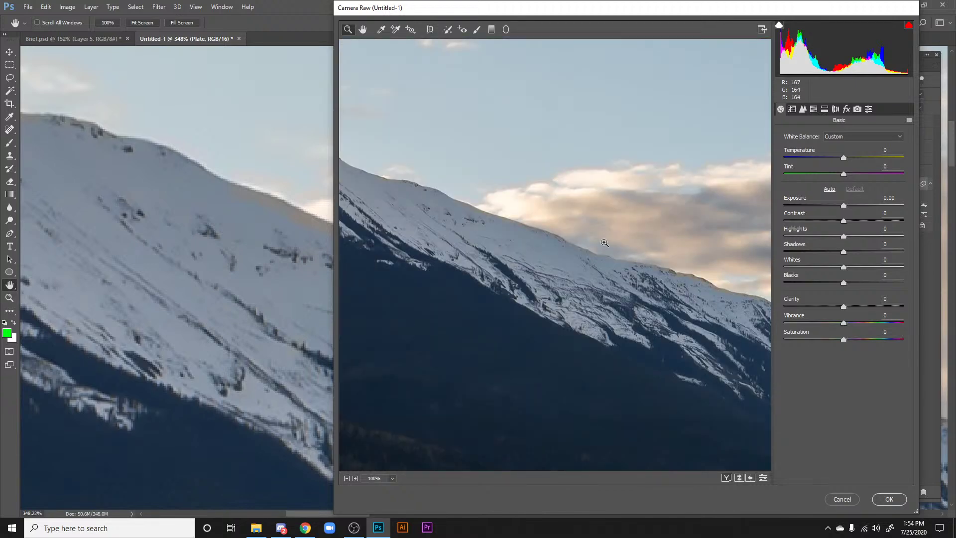
{"action": "left_click", "coordinate": [604, 242]}
{"action": "left_click", "coordinate": [574, 278]}
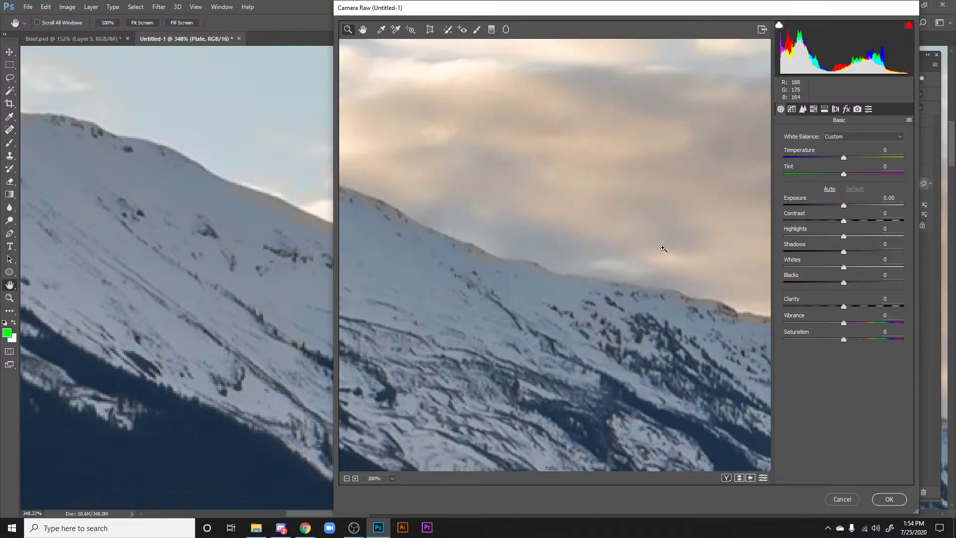
Step: In the lens corrections' Defringe settings, set Purple Amount to 0, Purple Hue to 41/100 and Green Hue to 22/63
{"action": "left_click", "coordinate": [835, 110]}
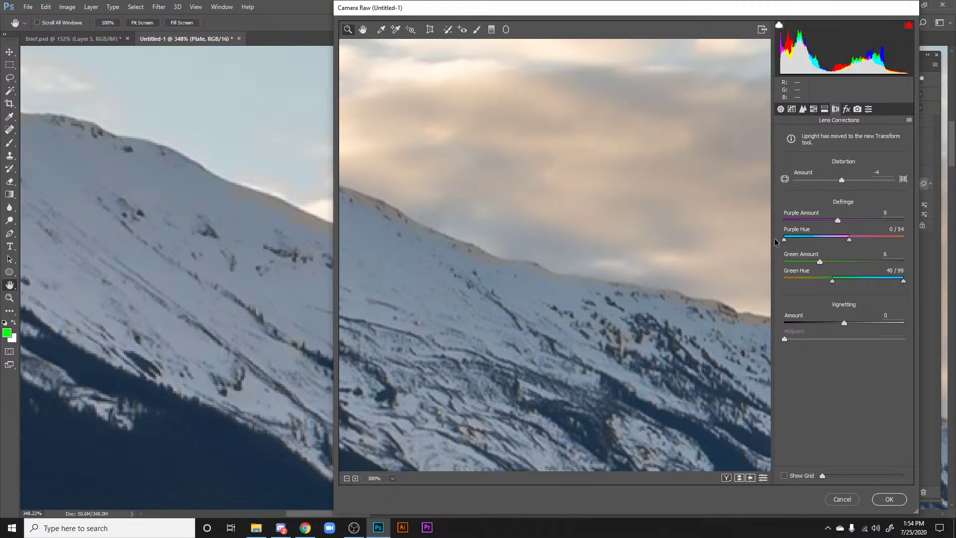
{"action": "left_click_drag", "start_coordinate": [837, 282], "coordinate": [821, 282]}
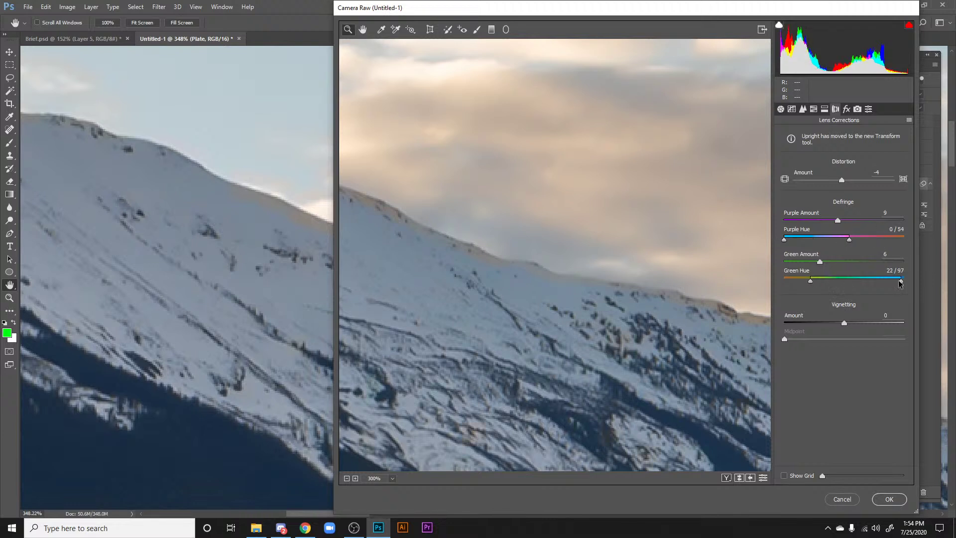
{"action": "left_click_drag", "start_coordinate": [901, 283], "coordinate": [861, 282]}
{"action": "left_click_drag", "start_coordinate": [826, 223], "coordinate": [784, 223]}
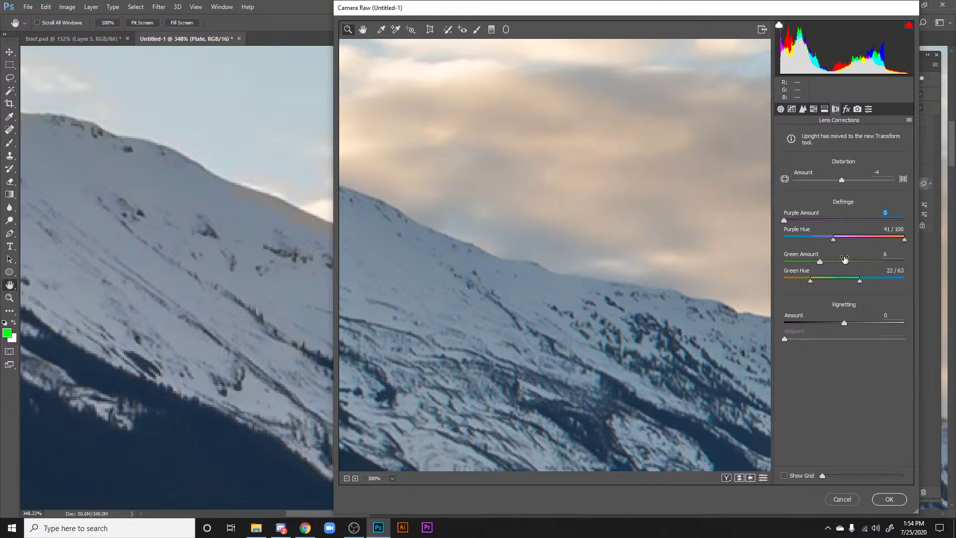
Step: Raise the Defringe Green Amount to 20 and narrow the Green Hue range to 17/36
{"action": "left_click_drag", "start_coordinate": [821, 264], "coordinate": [899, 267]}
{"action": "left_click_drag", "start_coordinate": [837, 269], "coordinate": [937, 276]}
{"action": "left_click_drag", "start_coordinate": [811, 280], "coordinate": [762, 279]}
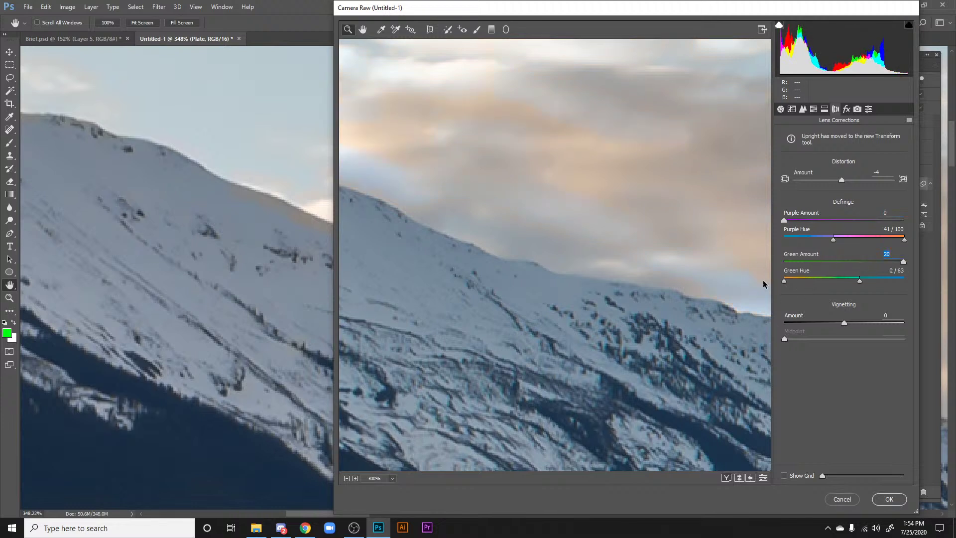
{"action": "left_click_drag", "start_coordinate": [858, 280], "coordinate": [866, 281]}
{"action": "left_click_drag", "start_coordinate": [762, 287], "coordinate": [827, 282]}
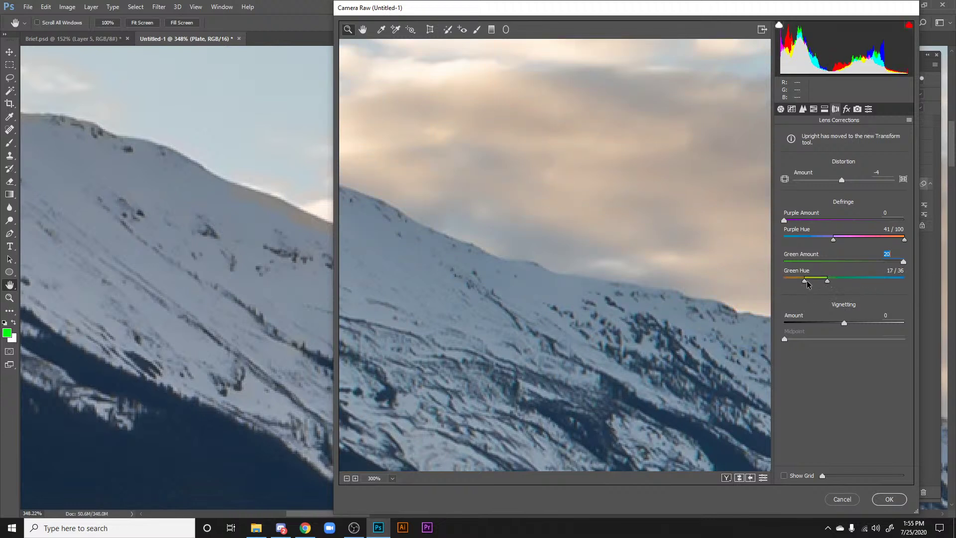
Step: Set both the Green Amount and the Purple Amount of Defringe to 14
{"action": "left_click", "coordinate": [868, 262]}
{"action": "left_click", "coordinate": [830, 221]}
{"action": "left_click_drag", "start_coordinate": [830, 223], "coordinate": [861, 227]}
Step: Widen the Defringe Green Hue range to 17/55 and check the effect across the mountain and lake
{"action": "left_click", "coordinate": [348, 478]}
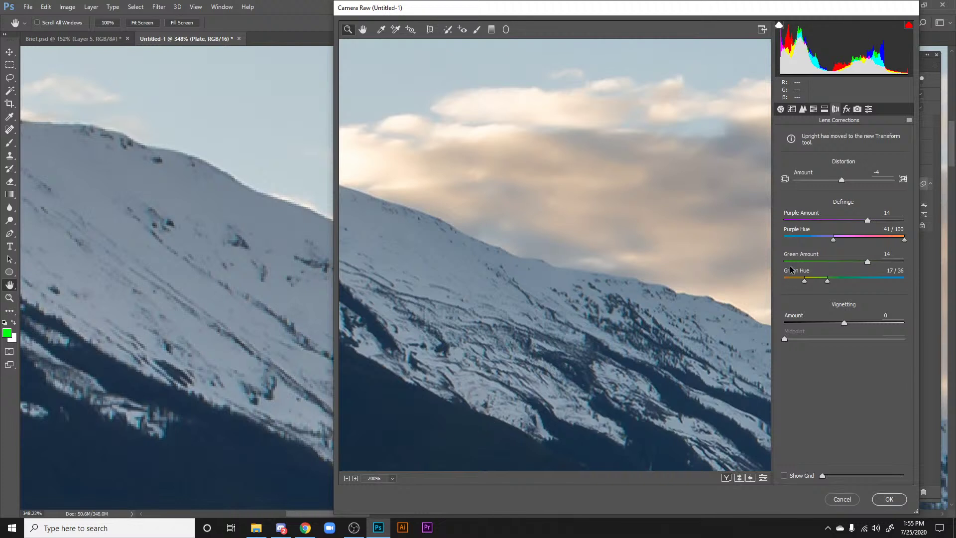
{"action": "left_click_drag", "start_coordinate": [830, 281], "coordinate": [855, 281]}
{"action": "left_click", "coordinate": [346, 479]}
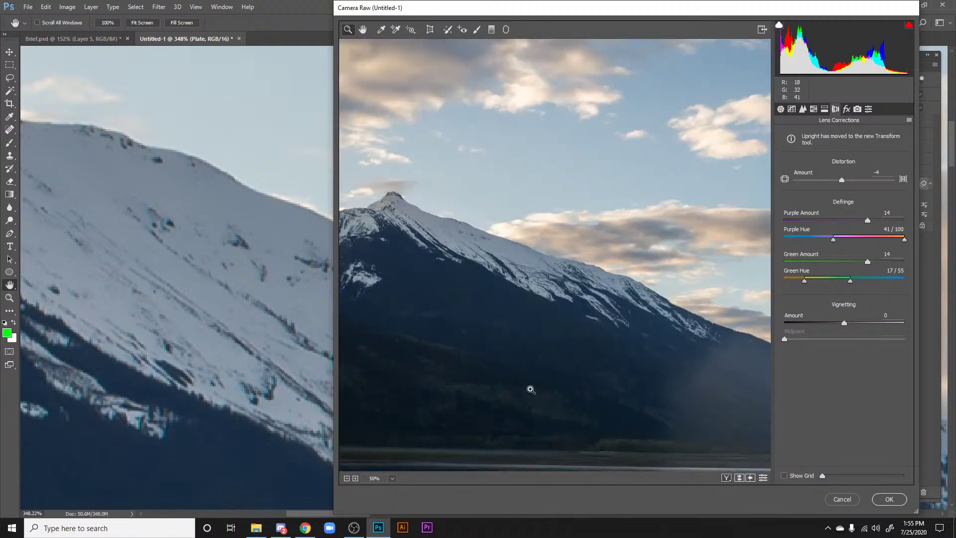
{"action": "left_click", "coordinate": [394, 347], "text": "alt"}
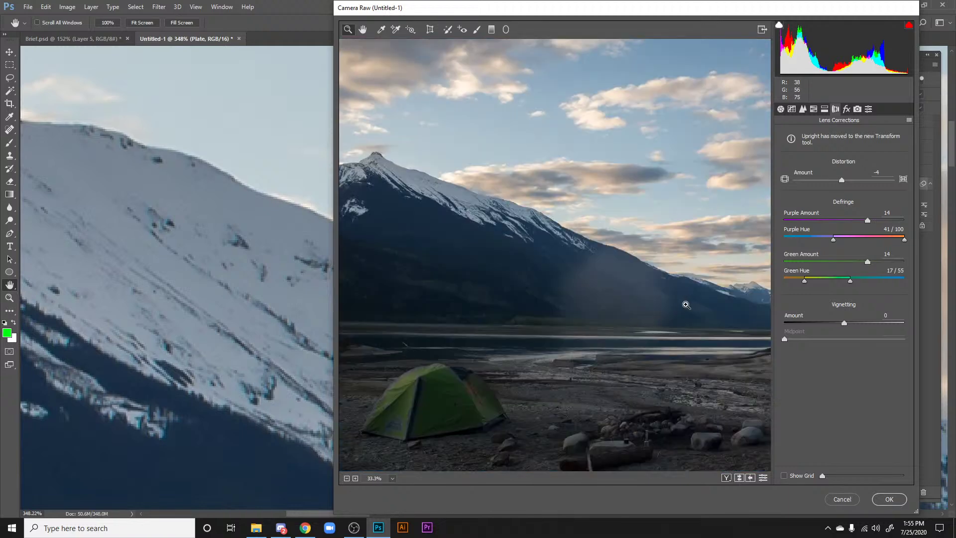
Step: Check the defringing on the conifer edges up close and apply the Camera Raw filter to the Plate layer
{"action": "left_click", "coordinate": [613, 310], "text": "alt"}
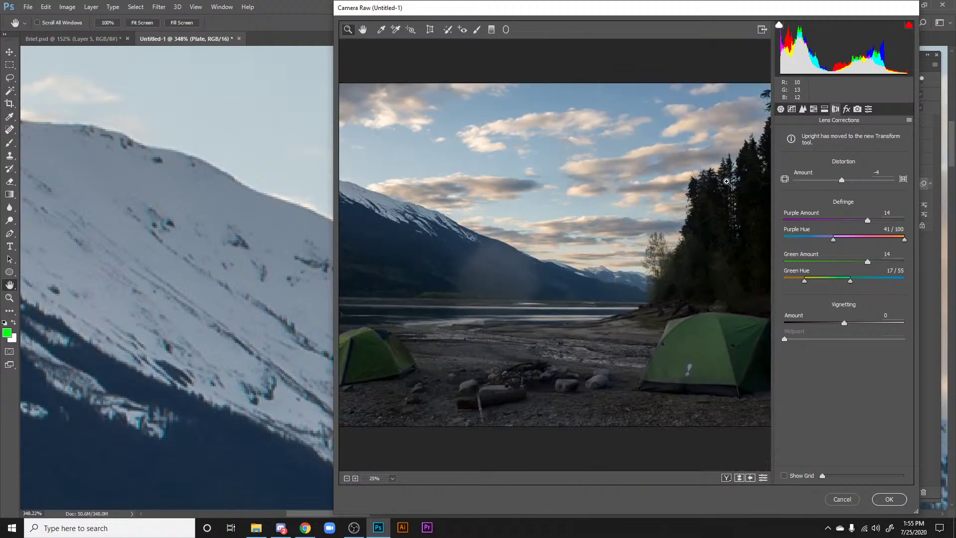
{"action": "left_click", "coordinate": [727, 181]}
{"action": "left_click", "coordinate": [658, 166]}
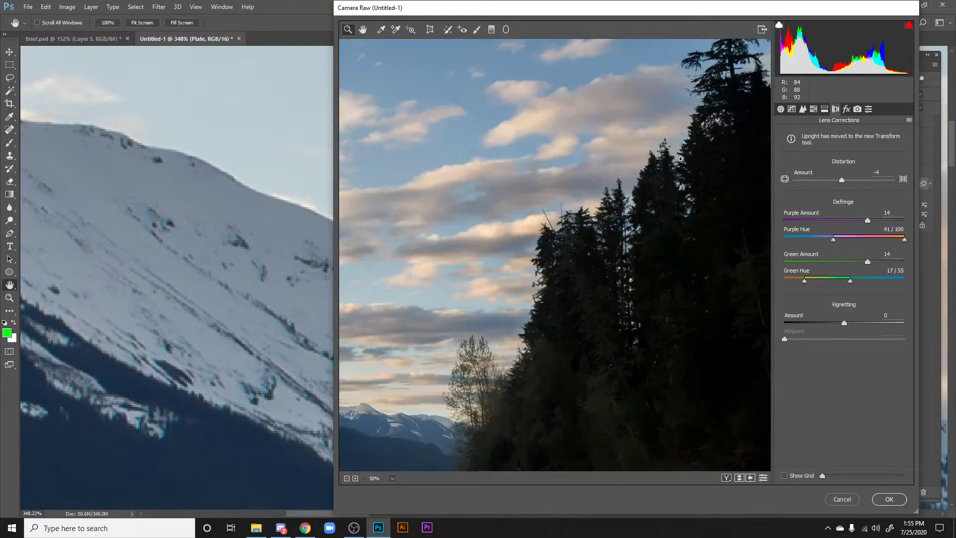
{"action": "left_click", "coordinate": [681, 160]}
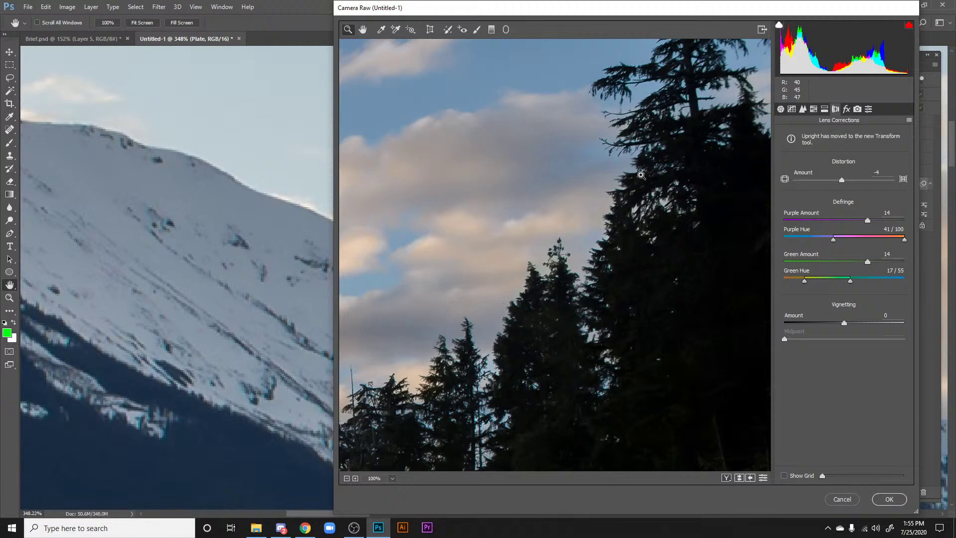
{"action": "left_click", "coordinate": [641, 175]}
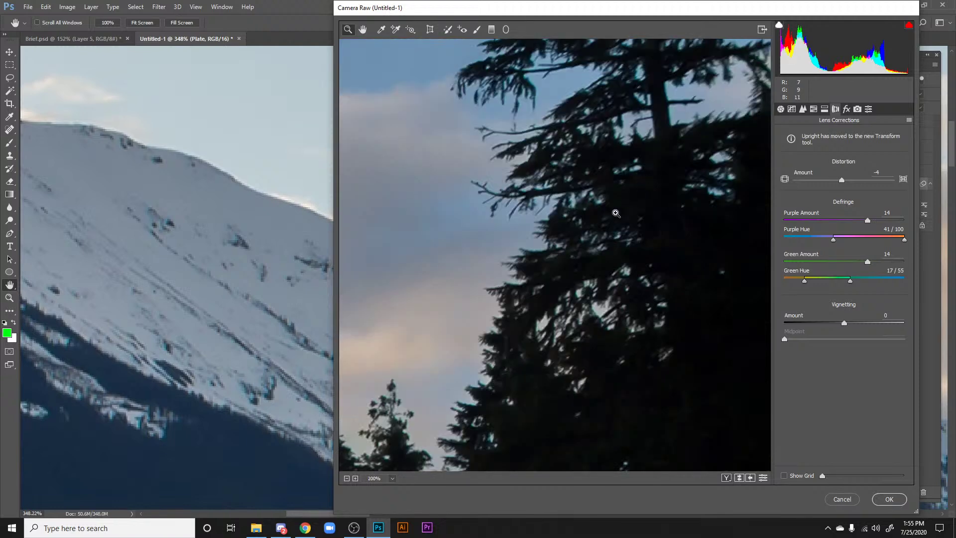
{"action": "left_click", "coordinate": [890, 499]}
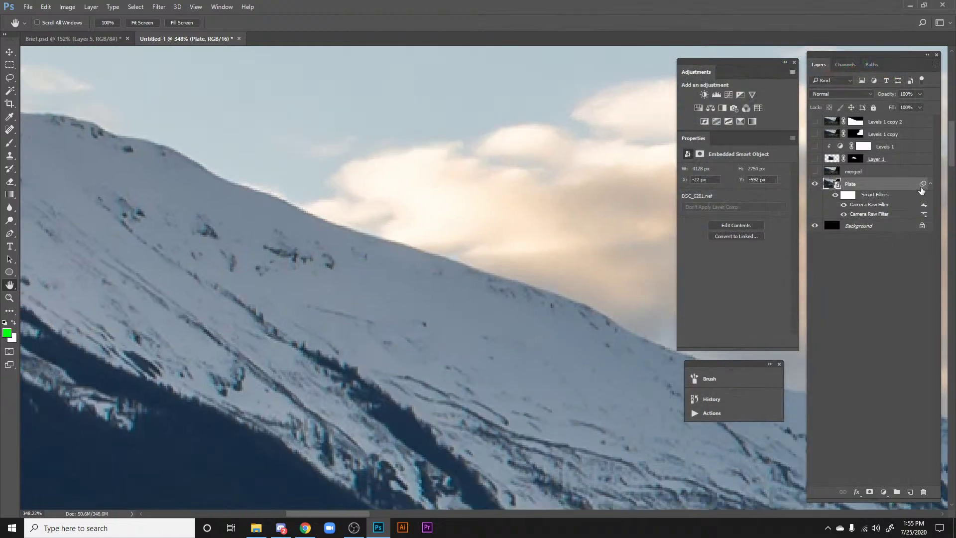
Step: Duplicate the Plate smart object and merge the copy with a new empty layer into a plain pixel layer
{"action": "left_click", "coordinate": [931, 184]}
{"action": "key", "text": "ctrl+j"}
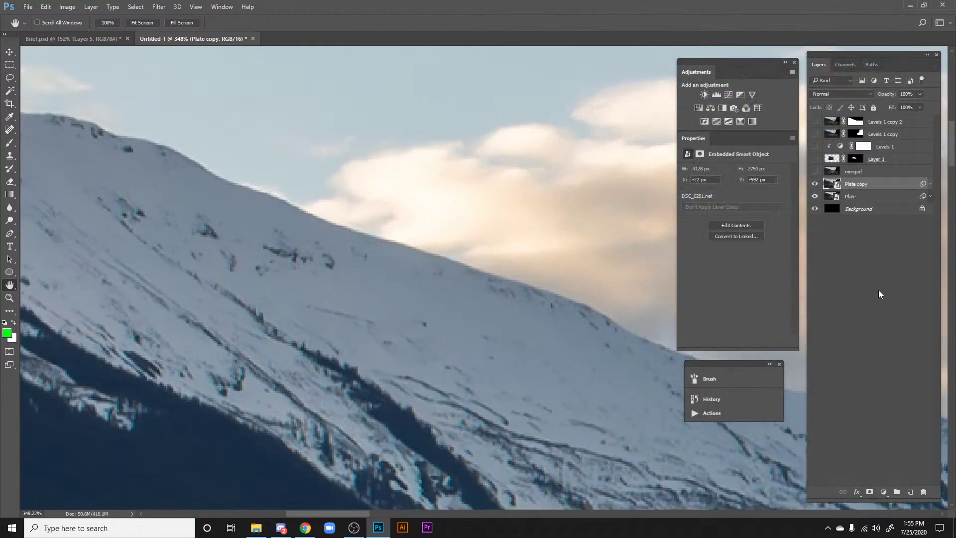
{"action": "left_click", "coordinate": [910, 496]}
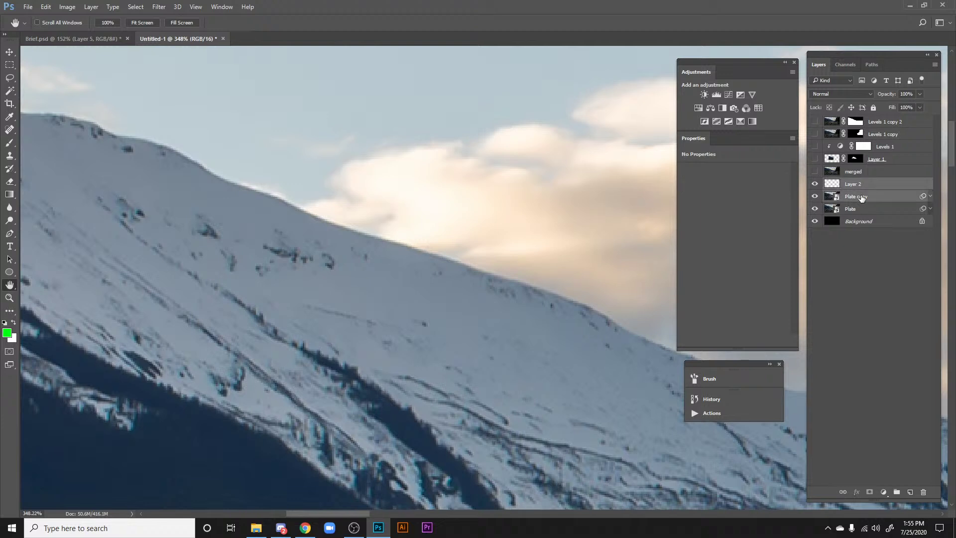
{"action": "left_click", "coordinate": [861, 198], "text": "ctrl"}
{"action": "key", "text": "ctrl+e"}
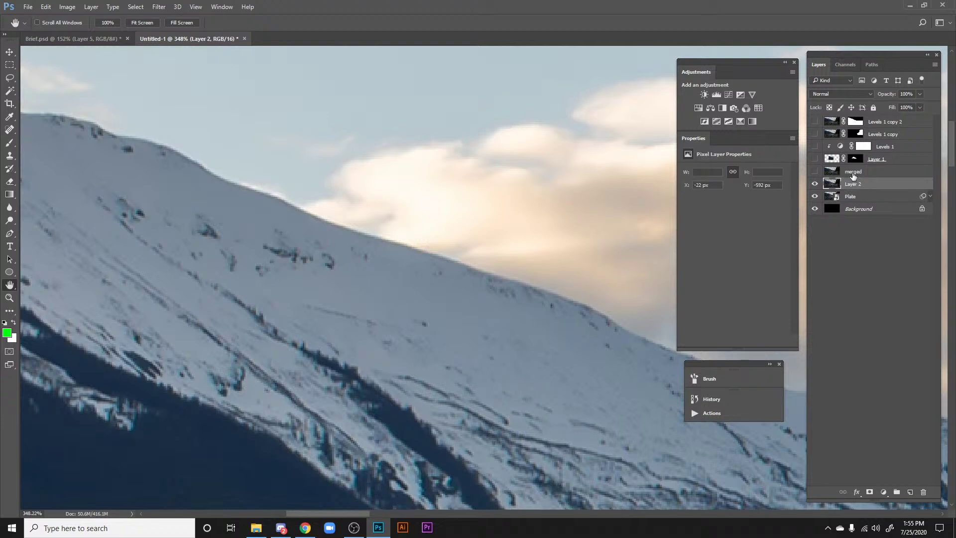
Step: Rename the new pixel layer "merged" so that it replaces the old hidden merged layer
{"action": "double_click", "coordinate": [853, 172]}
{"action": "key", "text": "ctrl+c"}
{"action": "key", "text": "Return"}
{"action": "double_click", "coordinate": [854, 185]}
{"action": "key", "text": "ctrl+v"}
{"action": "key", "text": "Return"}
{"action": "left_click", "coordinate": [854, 171]}
{"action": "key", "text": "ctrl+e"}
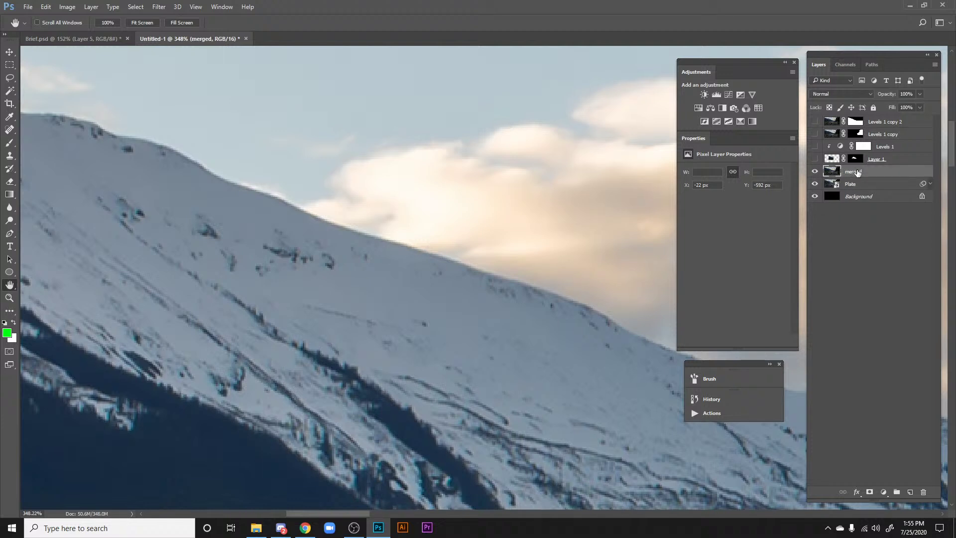
Step: Make two duplicates of the merged layer and stack them directly below the two masked Levels 1 copies
{"action": "key", "text": "ctrl+j"}
{"action": "key", "text": "ctrl+j"}
{"action": "key", "text": "ctrl+j"}
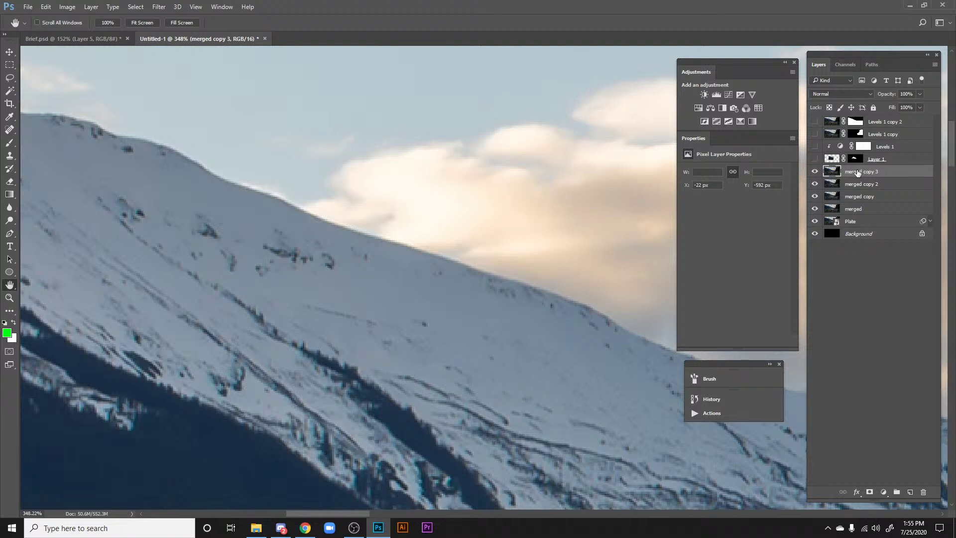
{"action": "key", "text": "Delete"}
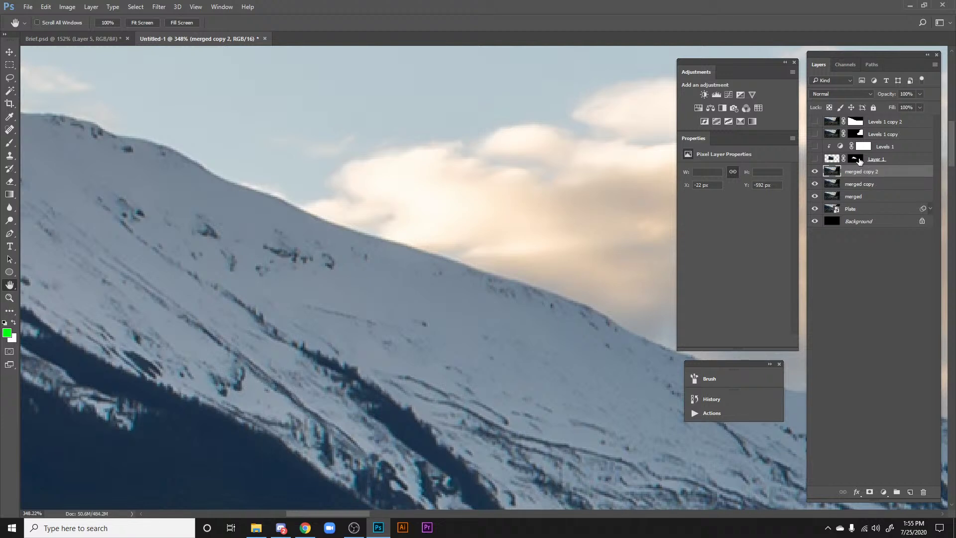
{"action": "left_click", "coordinate": [860, 185], "text": "shift"}
{"action": "left_click_drag", "start_coordinate": [859, 184], "coordinate": [855, 159]}
Step: Move the masks of the two Levels 1 copies onto the merged copies and delete the old Levels 1 copies
{"action": "left_click_drag", "start_coordinate": [859, 126], "coordinate": [865, 148]}
{"action": "left_click", "coordinate": [871, 135]}
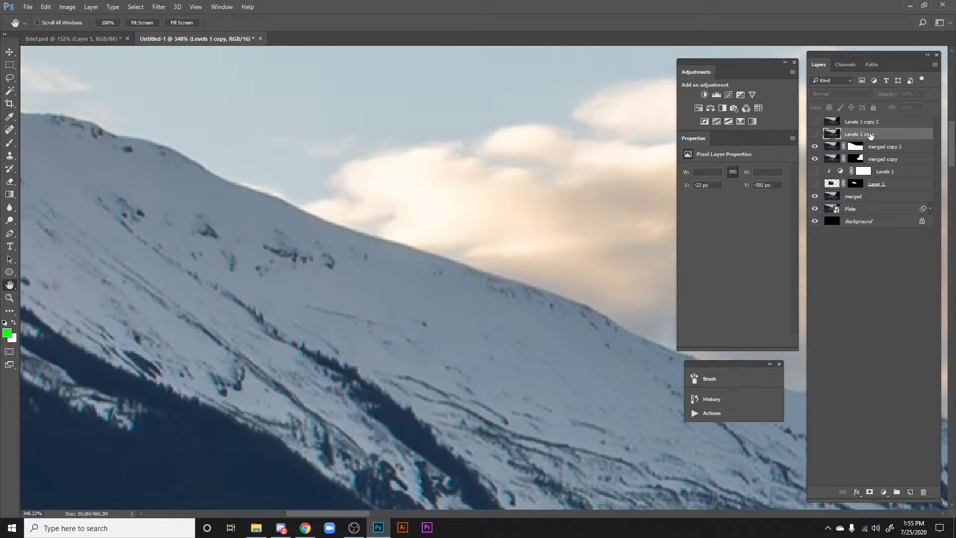
{"action": "left_click", "coordinate": [871, 125], "text": "shift"}
{"action": "key", "text": "Delete"}
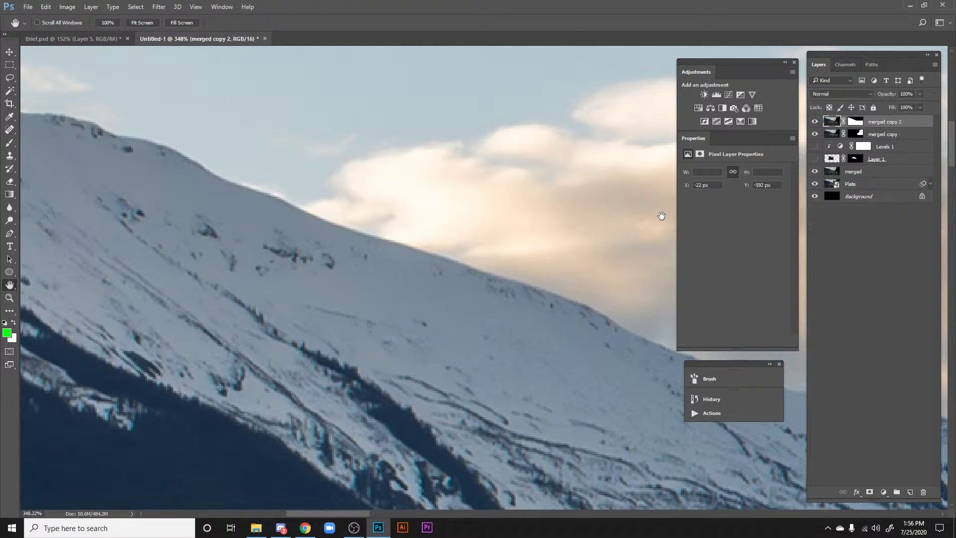
Step: Hide the merged and Plate layers to leave only the masked copies over the black background
{"action": "left_click_drag", "start_coordinate": [570, 231], "coordinate": [536, 226]}
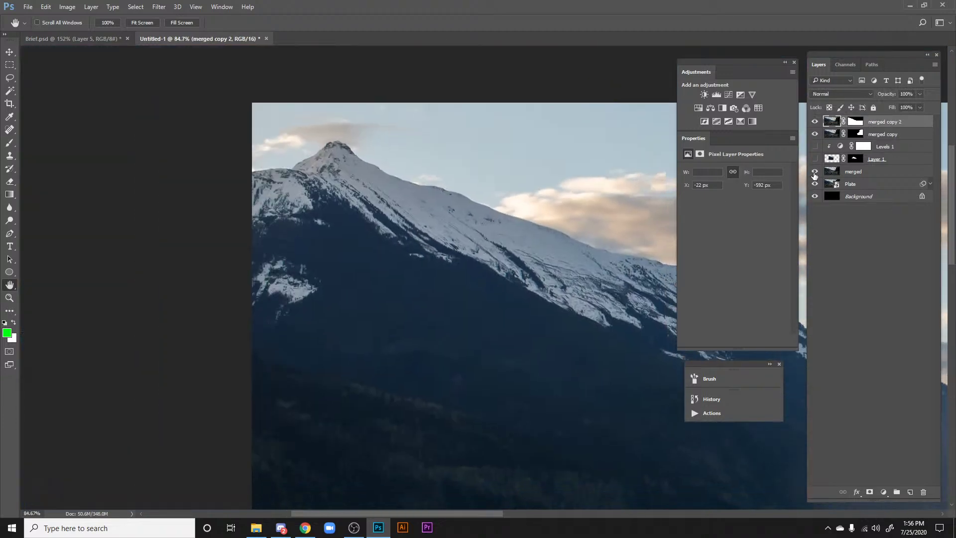
{"action": "left_click_drag", "start_coordinate": [615, 197], "coordinate": [423, 151]}
{"action": "scroll", "coordinate": [553, 225], "scroll_direction": "down", "scroll_amount": 4}
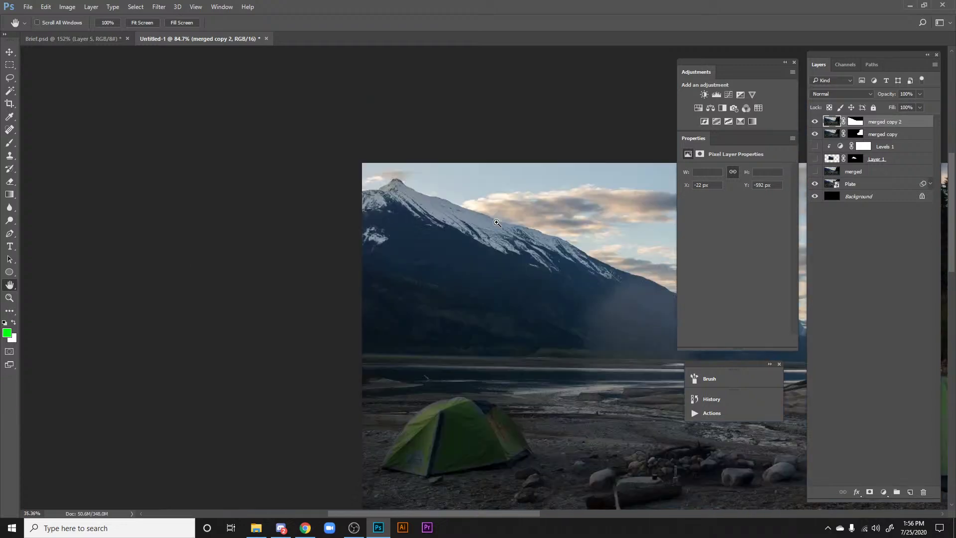
{"action": "left_click", "coordinate": [814, 183]}
{"action": "scroll", "coordinate": [408, 199], "scroll_direction": "up", "scroll_amount": 9}
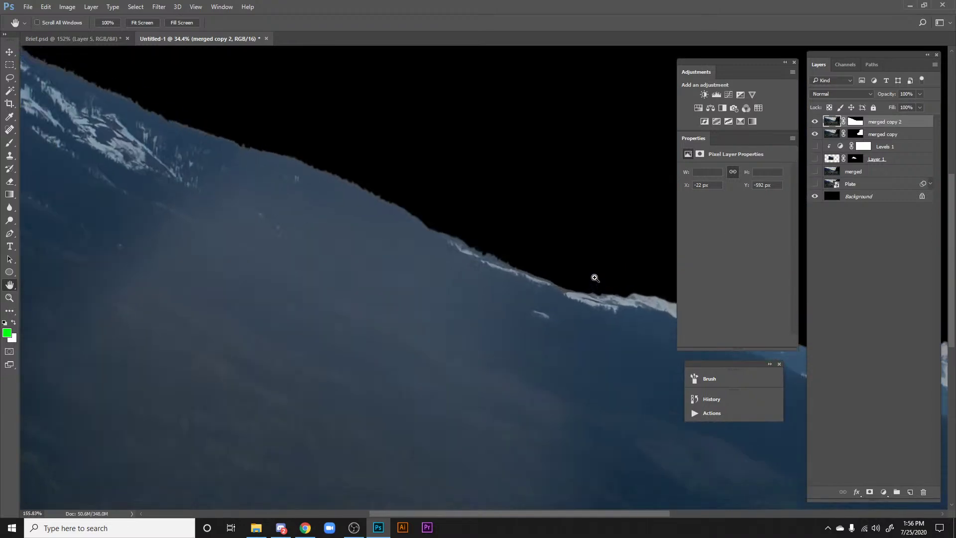
Step: Inspect the cutout edges of the ridge, the distant peaks and the trees against the black background
{"action": "left_click_drag", "start_coordinate": [293, 177], "coordinate": [681, 324]}
{"action": "left_click_drag", "start_coordinate": [336, 172], "coordinate": [747, 351]}
{"action": "left_click_drag", "start_coordinate": [432, 241], "coordinate": [637, 336]}
{"action": "left_click_drag", "start_coordinate": [288, 239], "coordinate": [249, 186]}
{"action": "scroll", "coordinate": [546, 280], "scroll_direction": "down", "scroll_amount": 6}
{"action": "scroll", "coordinate": [573, 285], "scroll_direction": "up", "scroll_amount": 6}
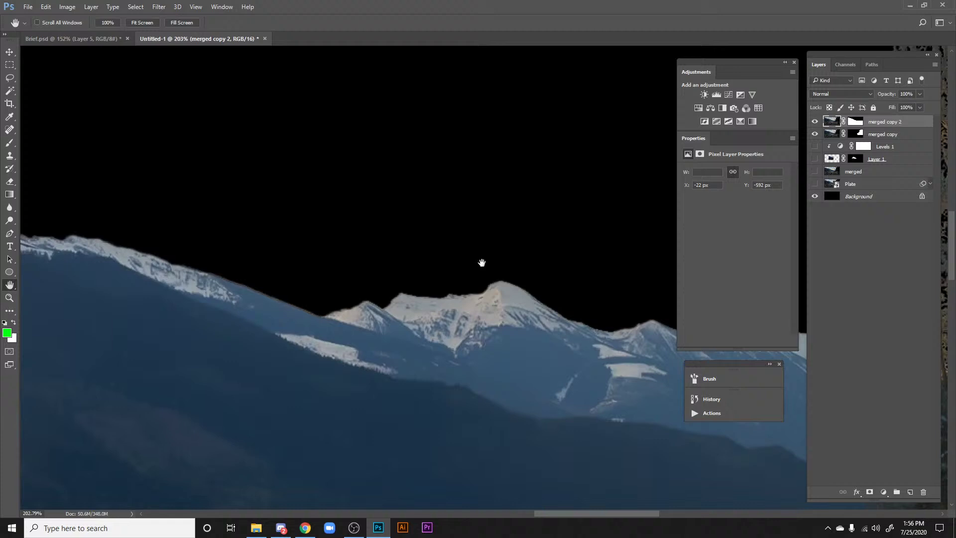
{"action": "left_click_drag", "start_coordinate": [481, 262], "coordinate": [349, 283]}
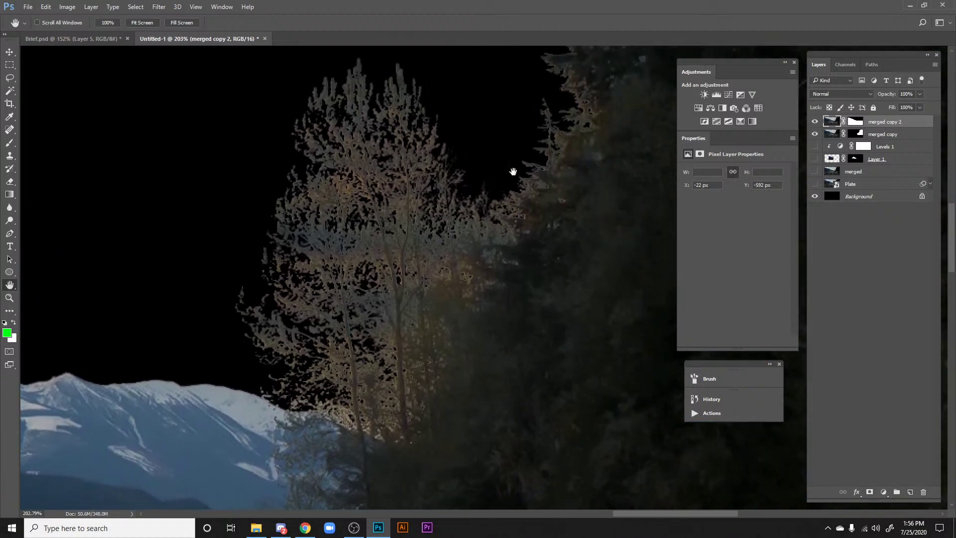
{"action": "mouse_move", "coordinate": [533, 122]}
{"action": "left_mouse_down"}
{"action": "mouse_move", "coordinate": [423, 275]}
{"action": "mouse_move", "coordinate": [425, 288]}
{"action": "left_mouse_up"}
{"action": "mouse_move", "coordinate": [506, 149]}
{"action": "left_mouse_down"}
{"action": "mouse_move", "coordinate": [463, 265]}
{"action": "mouse_move", "coordinate": [384, 257]}
{"action": "left_mouse_up"}
{"action": "scroll", "coordinate": [386, 257], "scroll_direction": "down", "scroll_amount": 3}
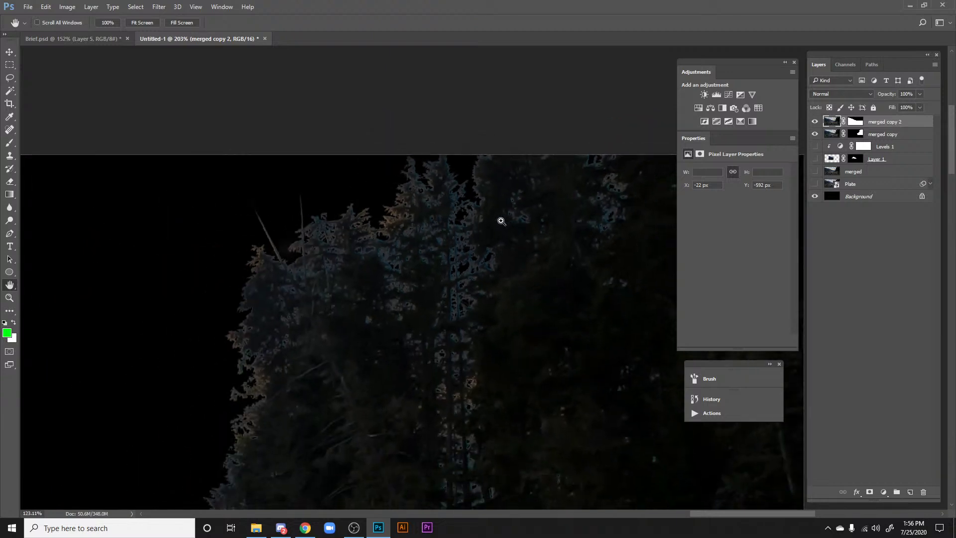
{"action": "left_click_drag", "start_coordinate": [495, 215], "coordinate": [455, 212]}
{"action": "scroll", "coordinate": [521, 231], "scroll_direction": "down", "scroll_amount": 3}
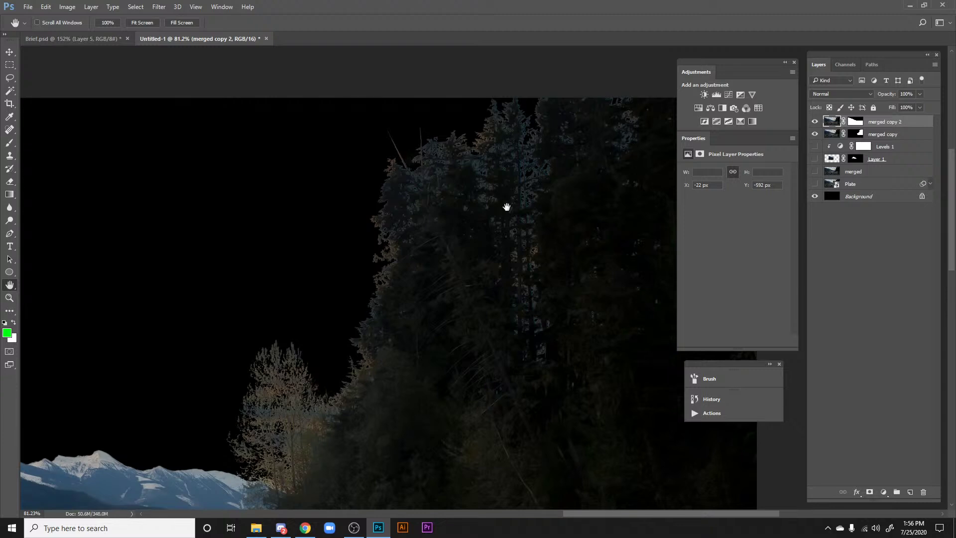
{"action": "scroll", "coordinate": [427, 225], "scroll_direction": "down", "scroll_amount": 2}
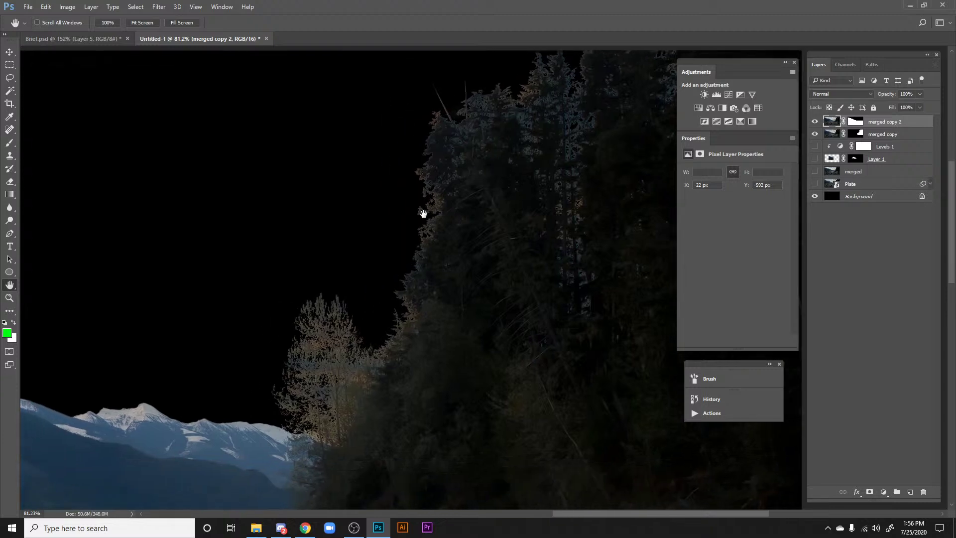
Step: Go back along the main snowy mountain and examine its masked ridge line for remaining fringe
{"action": "left_click_drag", "start_coordinate": [387, 212], "coordinate": [531, 189]}
{"action": "left_click_drag", "start_coordinate": [300, 204], "coordinate": [382, 217]}
{"action": "left_click_drag", "start_coordinate": [221, 165], "coordinate": [431, 195]}
{"action": "left_click_drag", "start_coordinate": [384, 171], "coordinate": [508, 231]}
{"action": "left_click_drag", "start_coordinate": [343, 174], "coordinate": [468, 209]}
{"action": "left_click_drag", "start_coordinate": [291, 149], "coordinate": [416, 201]}
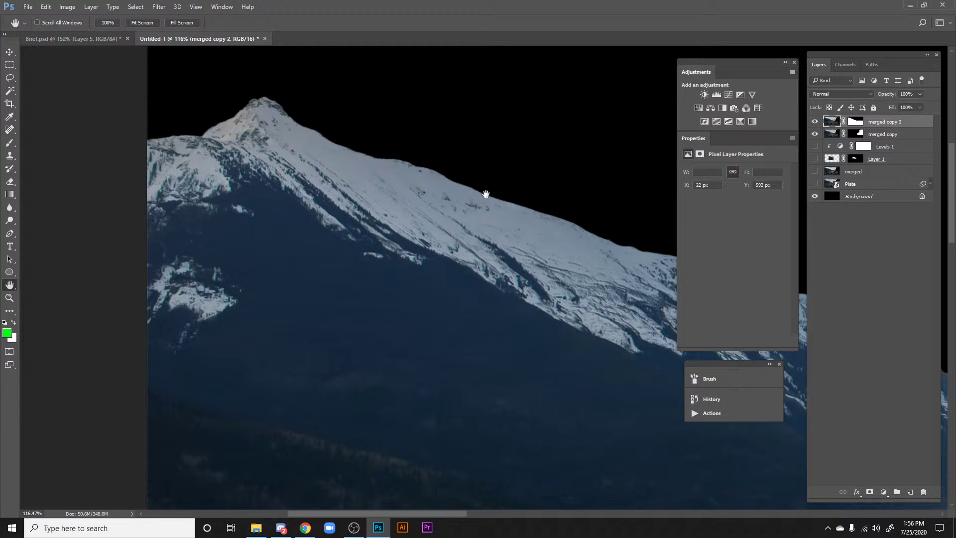
{"action": "left_click_drag", "start_coordinate": [488, 192], "coordinate": [452, 203]}
{"action": "left_click_drag", "start_coordinate": [532, 308], "coordinate": [406, 251]}
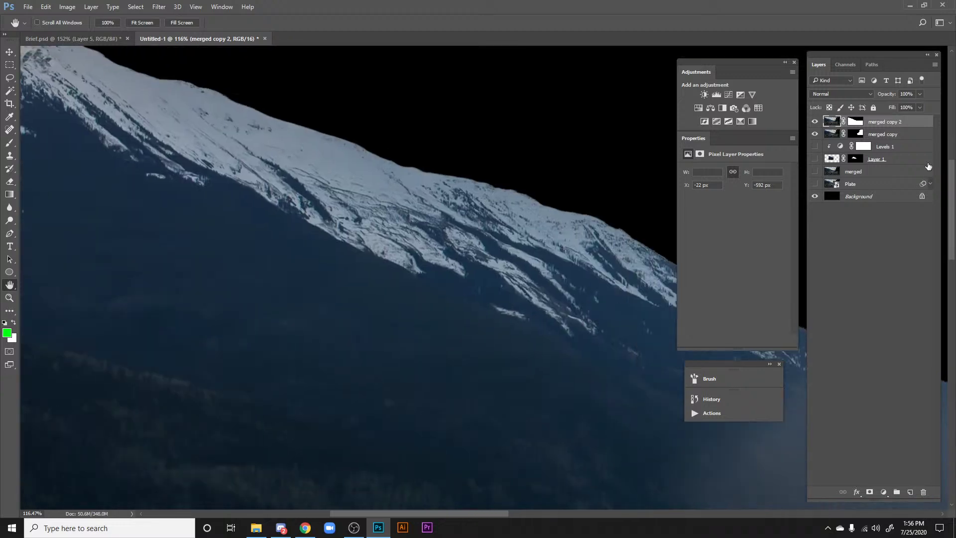
Step: Duplicate the two masked merged copies, merge the duplicates into a single cutout layer and hide the masked originals
{"action": "left_click", "coordinate": [887, 134], "text": "shift"}
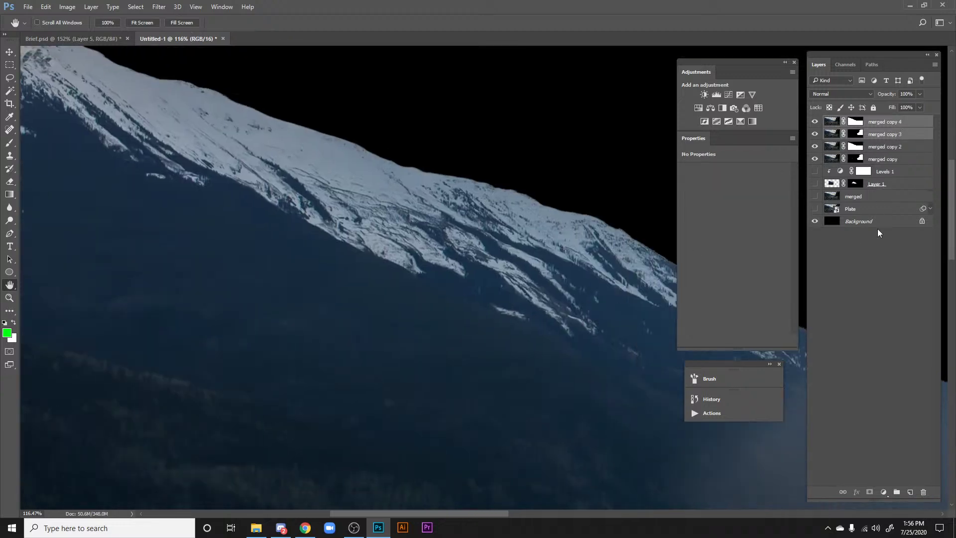
{"action": "key", "text": "ctrl+alt+e"}
{"action": "left_click_drag", "start_coordinate": [815, 133], "coordinate": [815, 148]}
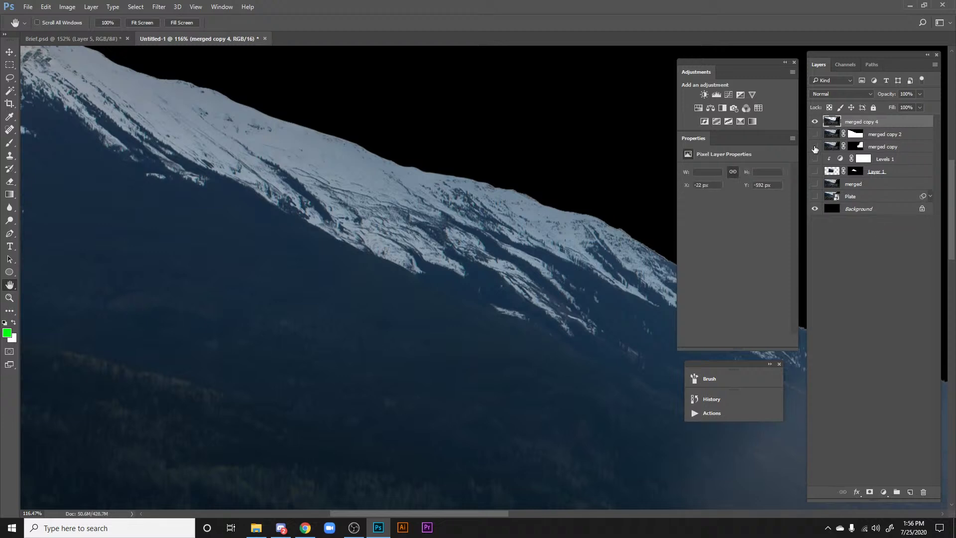
{"action": "left_click_drag", "start_coordinate": [393, 265], "coordinate": [331, 294]}
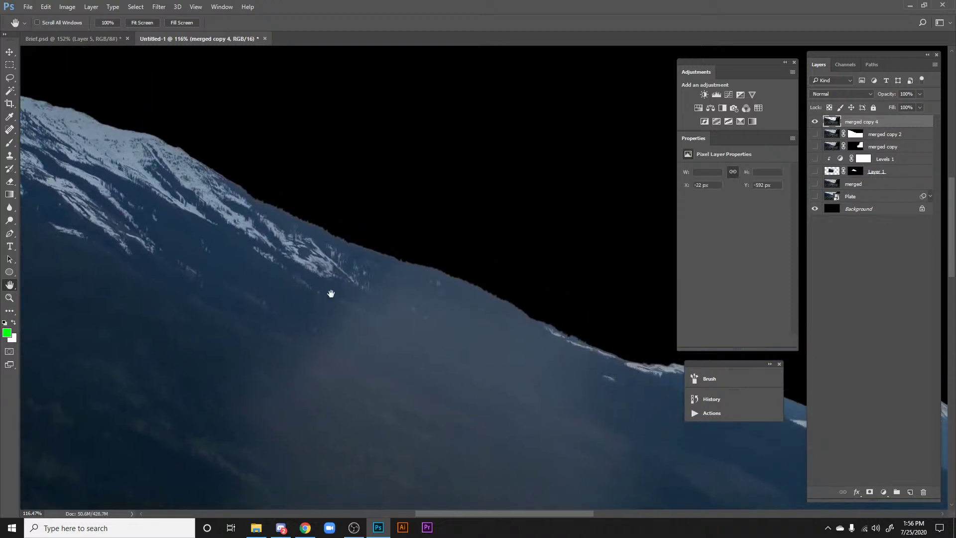
{"action": "left_click", "coordinate": [910, 491]}
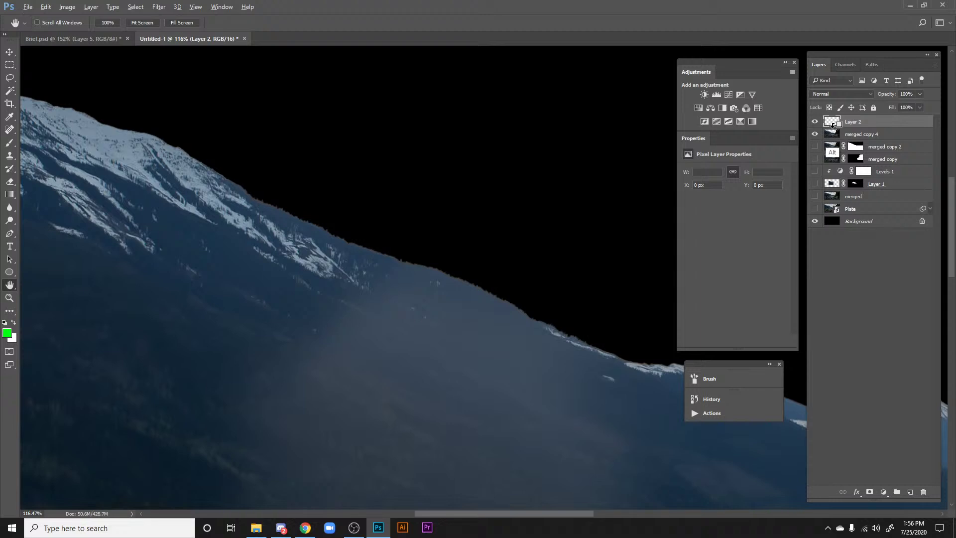
{"action": "left_click", "coordinate": [834, 127], "text": "alt"}
{"action": "left_click_drag", "start_coordinate": [533, 251], "coordinate": [676, 232]}
{"action": "key", "text": "ctrl+plus"}
{"action": "key", "text": "ctrl+plus"}
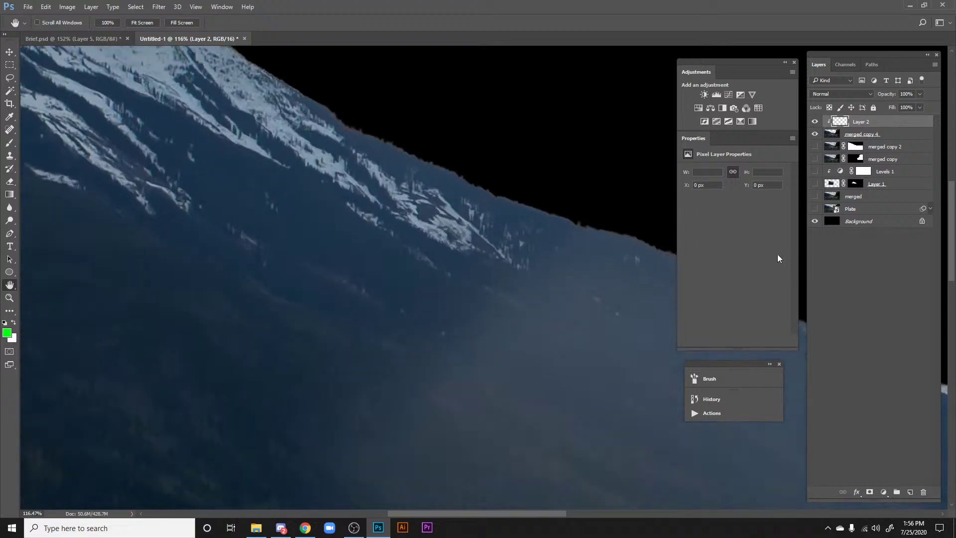
{"action": "left_click_drag", "start_coordinate": [632, 183], "coordinate": [346, 237]}
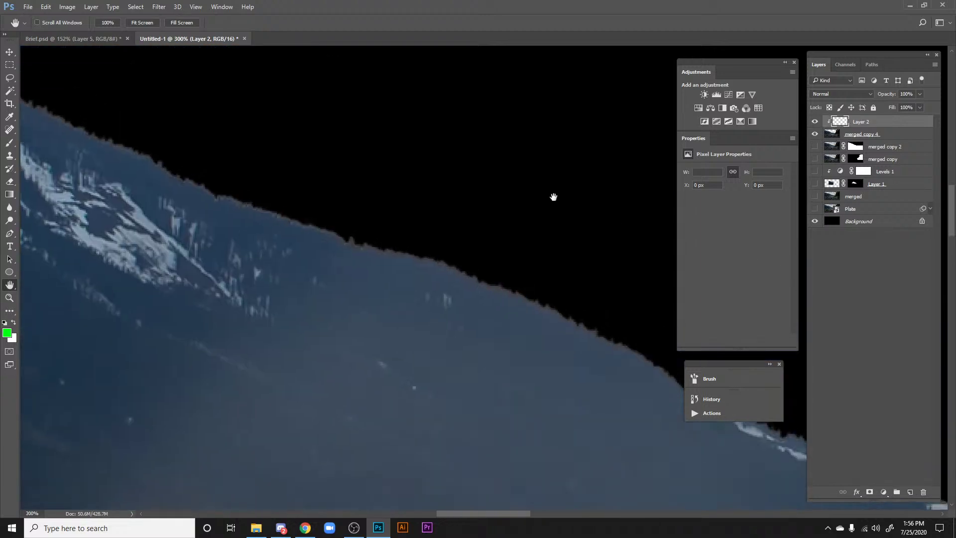
{"action": "key", "text": "Delete"}
Step: Check the fringe along the lower ridge and duplicate the combined cutout layer
{"action": "left_click_drag", "start_coordinate": [523, 265], "coordinate": [577, 213]}
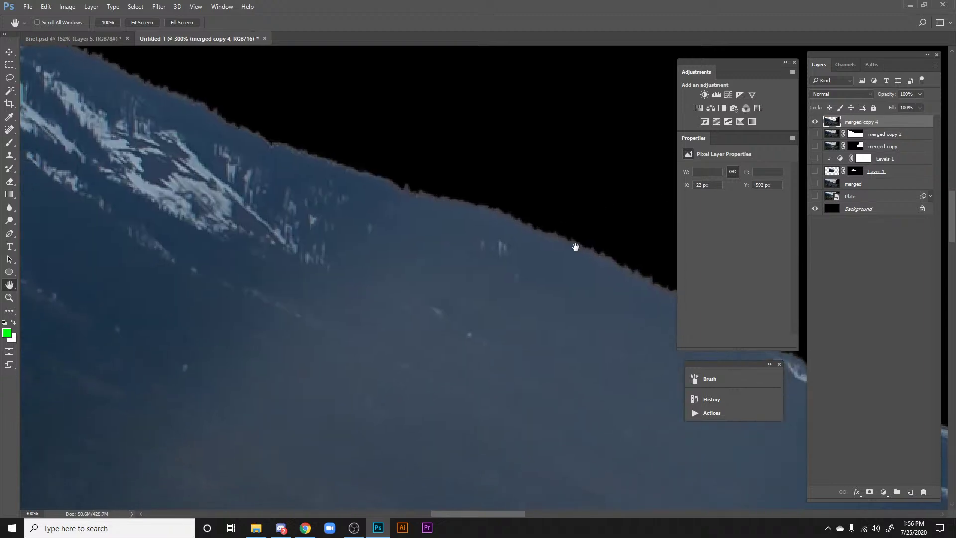
{"action": "scroll", "coordinate": [574, 249], "scroll_direction": "up", "scroll_amount": 2}
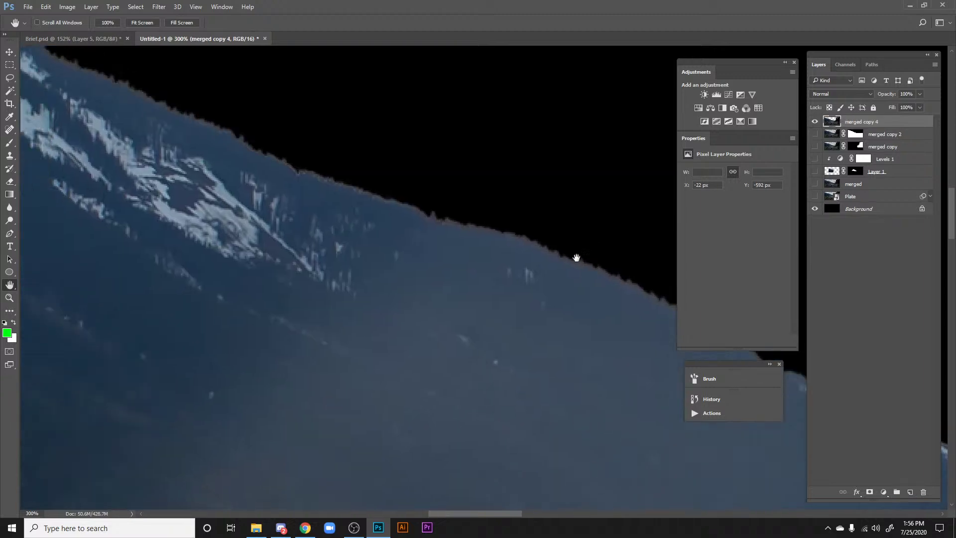
{"action": "scroll", "coordinate": [431, 259], "scroll_direction": "left", "scroll_amount": 2}
{"action": "scroll", "coordinate": [374, 267], "scroll_direction": "right", "scroll_amount": 4}
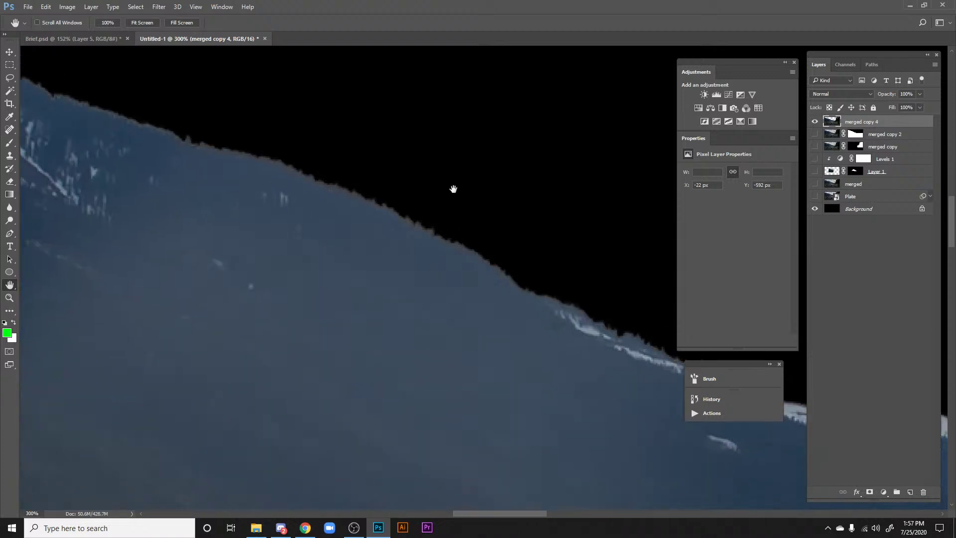
{"action": "left_click_drag", "start_coordinate": [474, 254], "coordinate": [527, 271]}
{"action": "key", "text": "ctrl+j"}
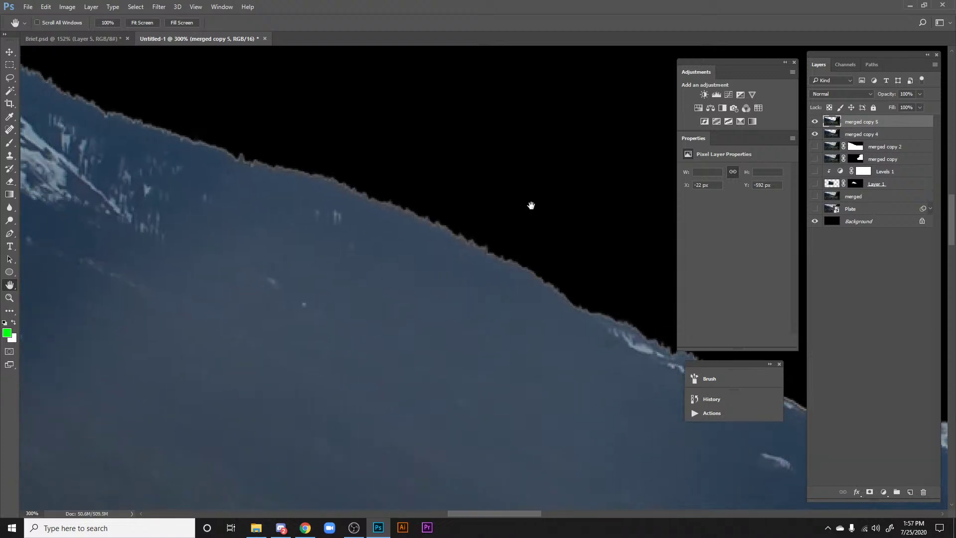
Step: Nudge the duplicate up 4 px, clip it to the cutout layer below and hide it to compare the ridge edge
{"action": "key", "text": "v"}
{"action": "key", "text": "Up"}
{"action": "key", "text": "Up"}
{"action": "key", "text": "Up"}
{"action": "key", "text": "Up"}
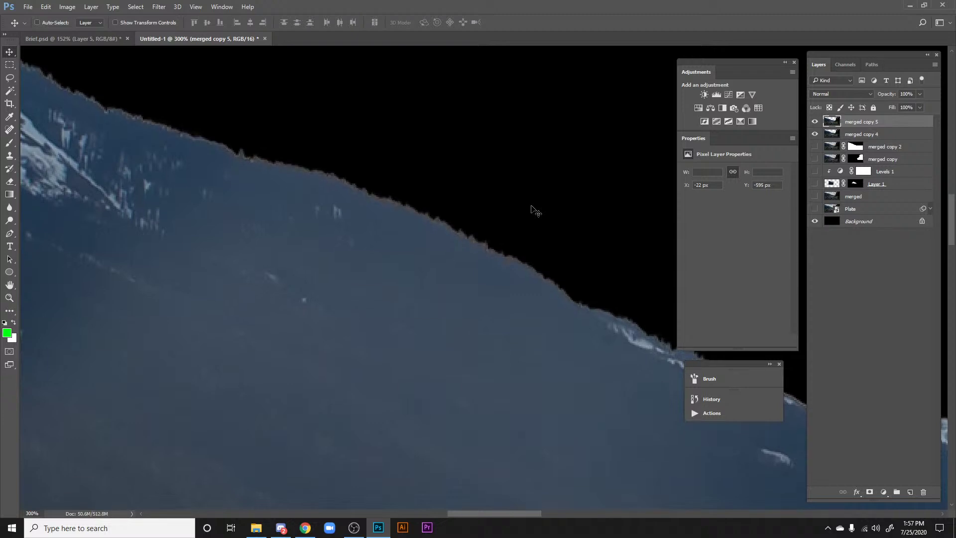
{"action": "left_click", "coordinate": [829, 127], "text": "alt"}
{"action": "left_click", "coordinate": [816, 123]}
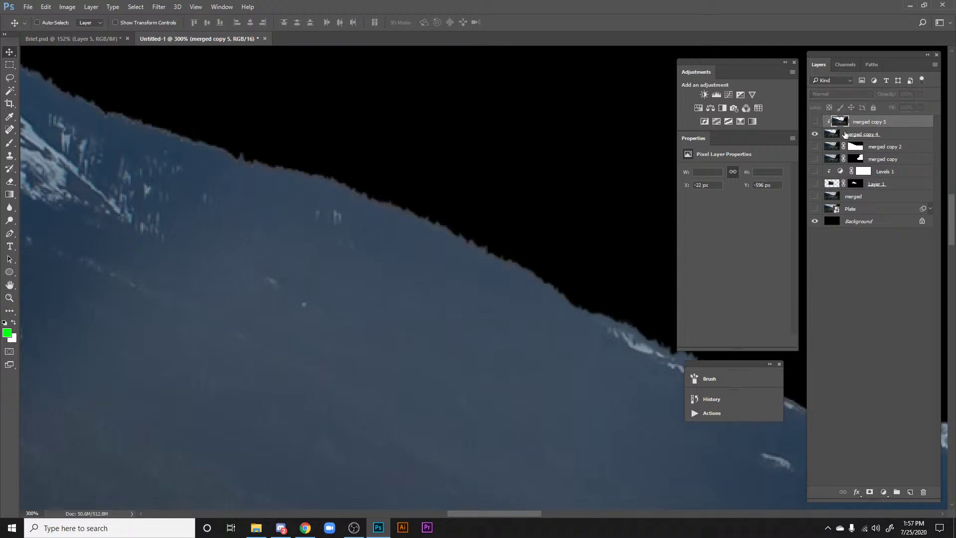
{"action": "left_click", "coordinate": [840, 135]}
{"action": "left_click", "coordinate": [830, 135], "text": "ctrl"}
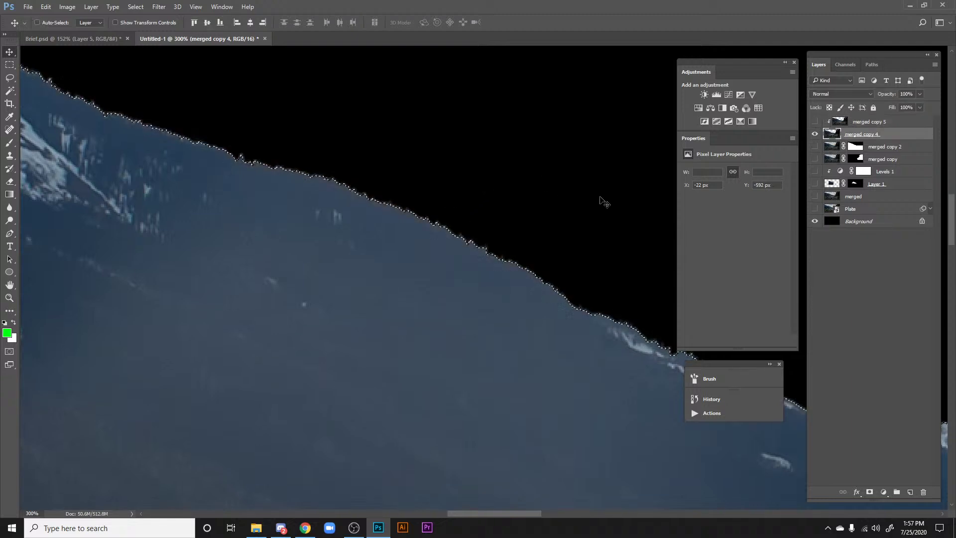
{"action": "key", "text": "space"}
{"action": "left_click_drag", "start_coordinate": [632, 216], "coordinate": [640, 194]}
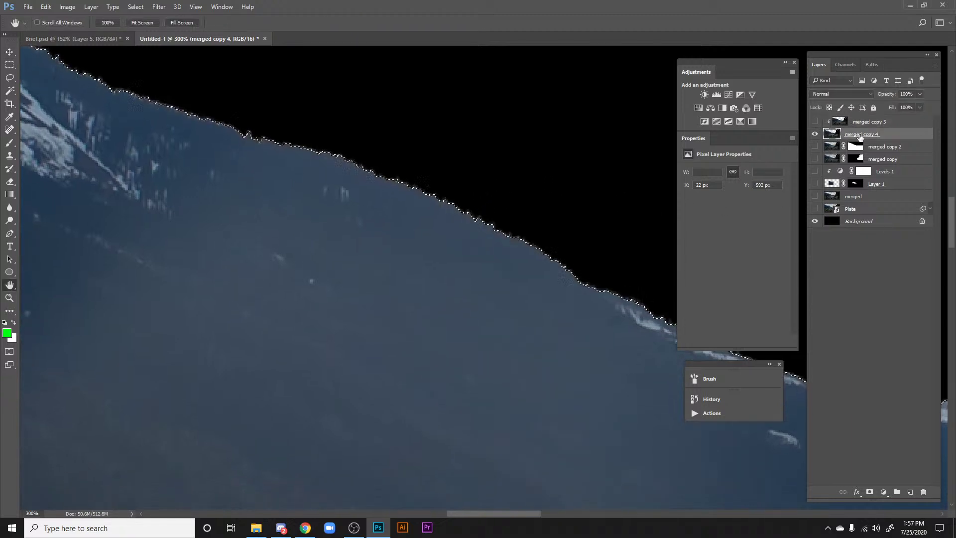
{"action": "left_click", "coordinate": [135, 7]}
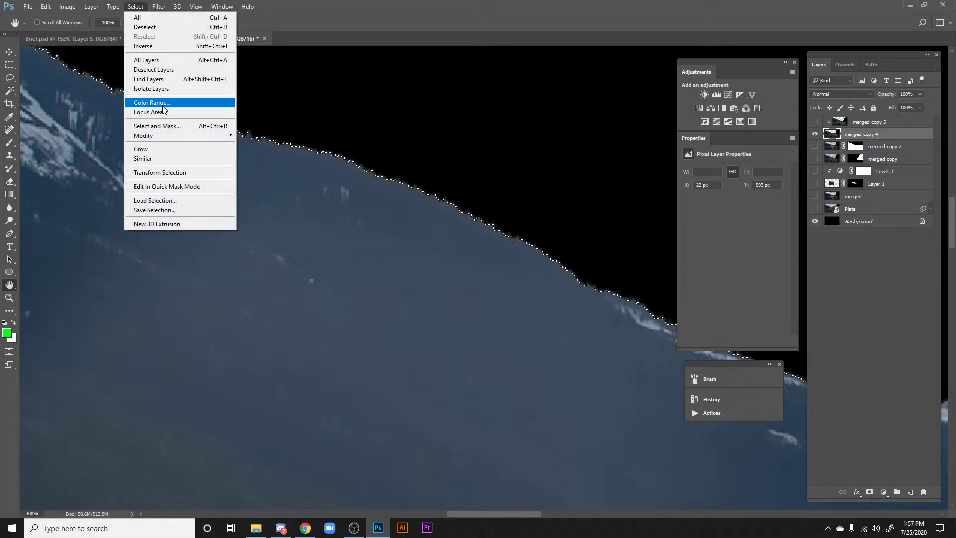
{"action": "mouse_move", "coordinate": [167, 136]}
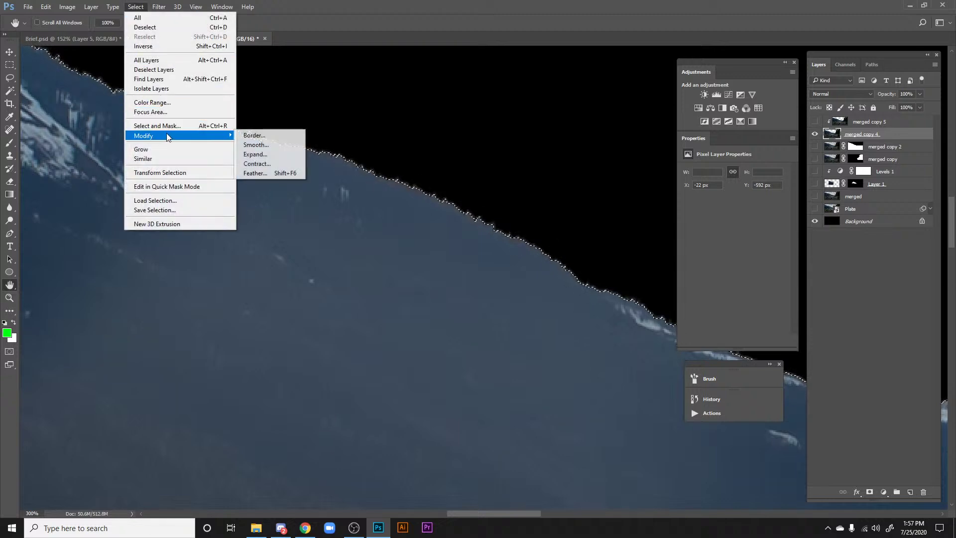
{"action": "left_click", "coordinate": [257, 163]}
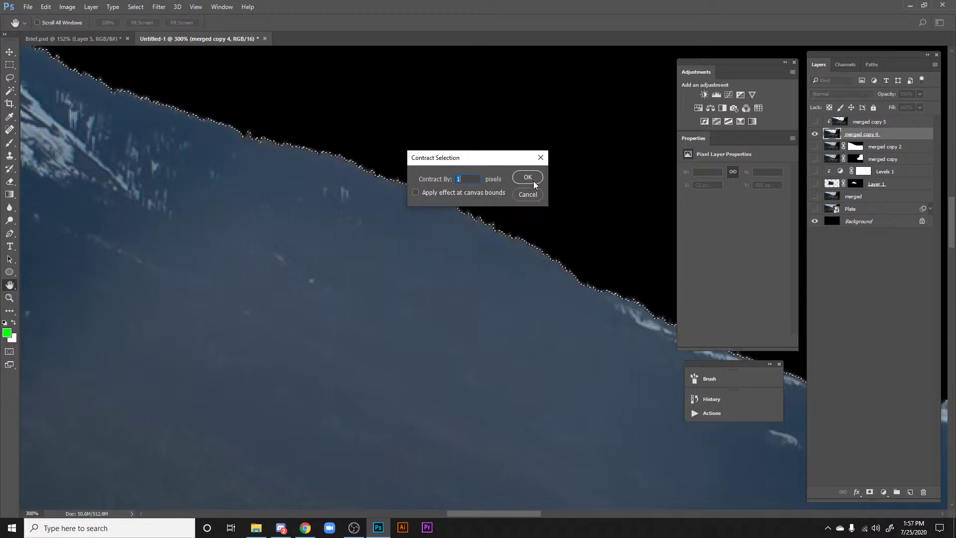
{"action": "left_click", "coordinate": [525, 197]}
Step: Examine the thickness of the fringe along the lower ridge edge up close, with the selection outline hidden
{"action": "key", "text": "ctrl+plus"}
{"action": "key", "text": "ctrl+plus"}
{"action": "key", "text": "ctrl+plus"}
{"action": "key", "text": "ctrl+plus"}
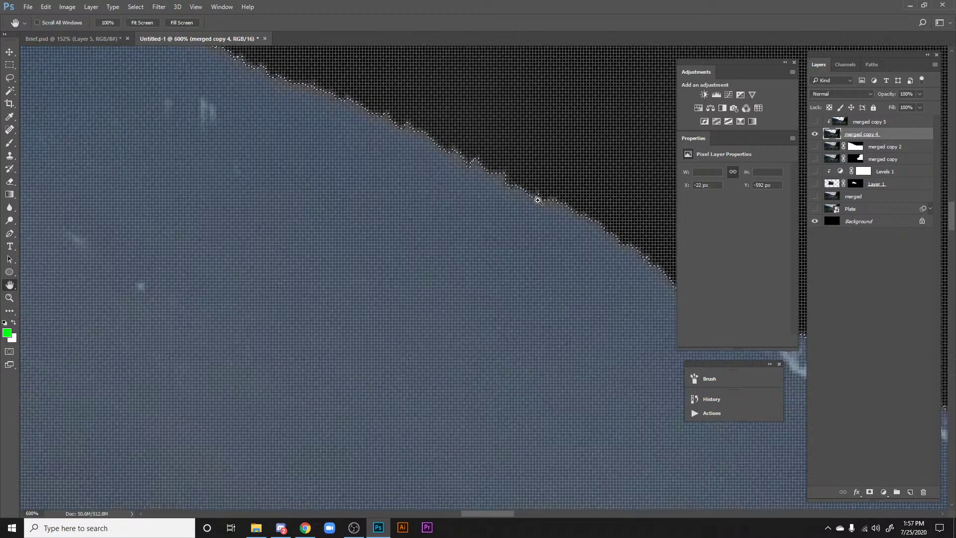
{"action": "key", "text": "ctrl+h"}
{"action": "left_click_drag", "start_coordinate": [538, 200], "coordinate": [418, 298]}
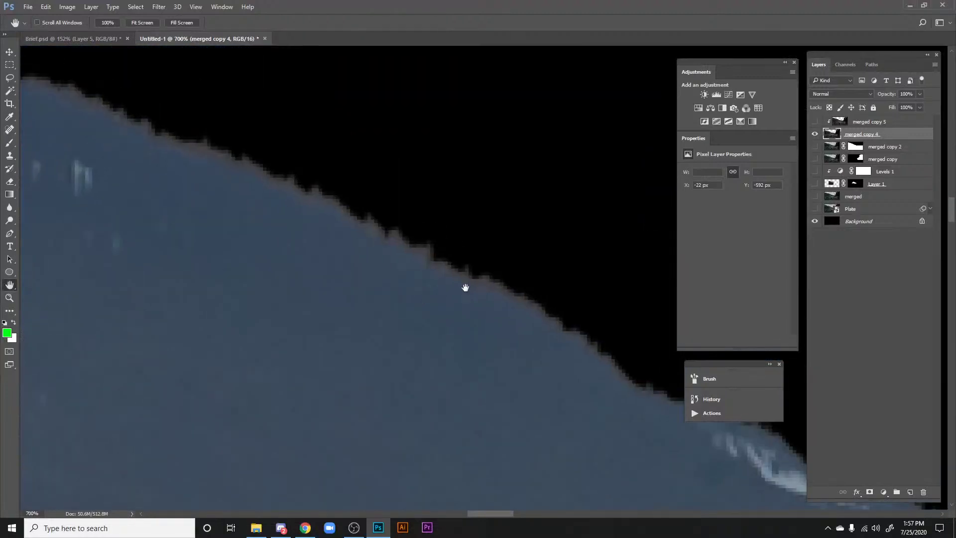
{"action": "scroll", "coordinate": [465, 287], "scroll_direction": "up", "scroll_amount": 2}
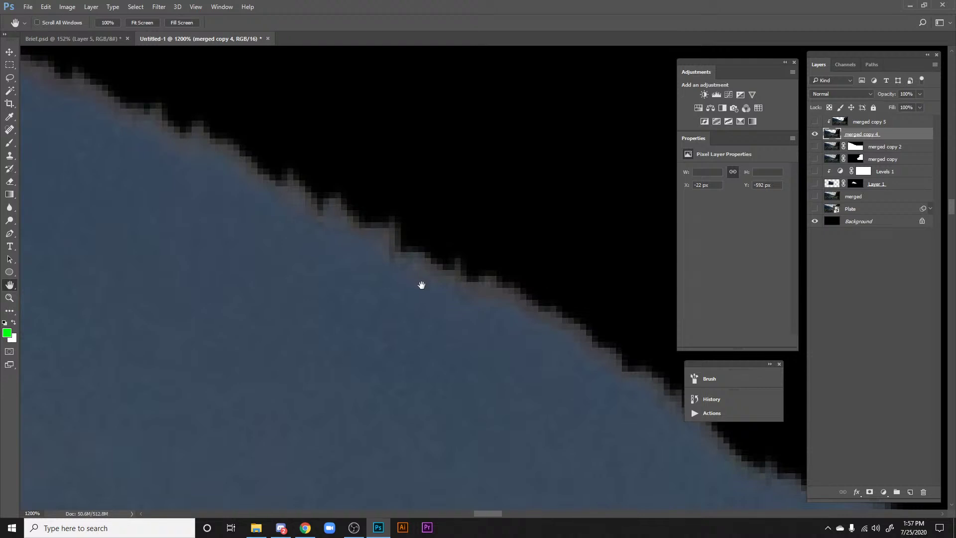
{"action": "scroll", "coordinate": [421, 285], "scroll_direction": "down", "scroll_amount": 2}
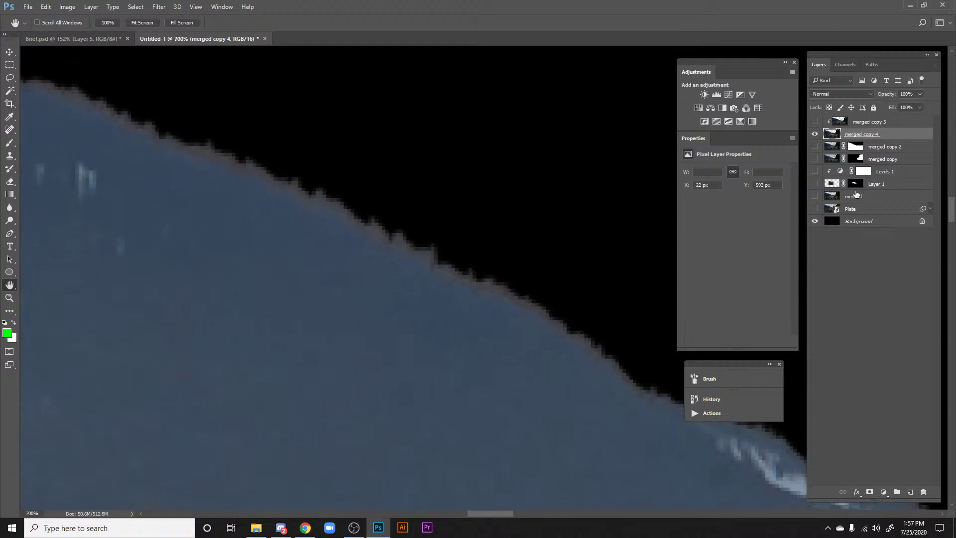
Step: Load the cutout's outline as a selection and contract it by 5 pixels
{"action": "left_click", "coordinate": [825, 159], "text": "ctrl"}
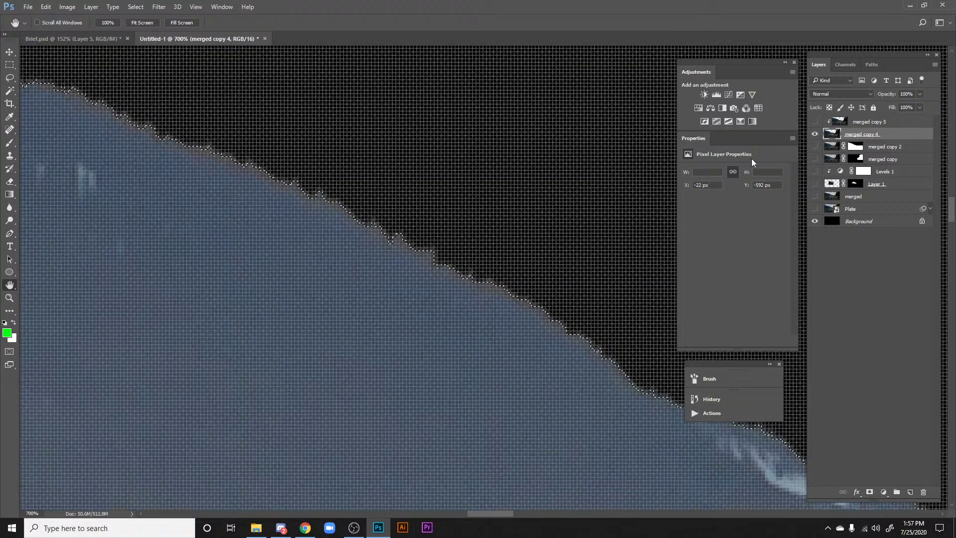
{"action": "left_click", "coordinate": [135, 6]}
{"action": "mouse_move", "coordinate": [164, 135]}
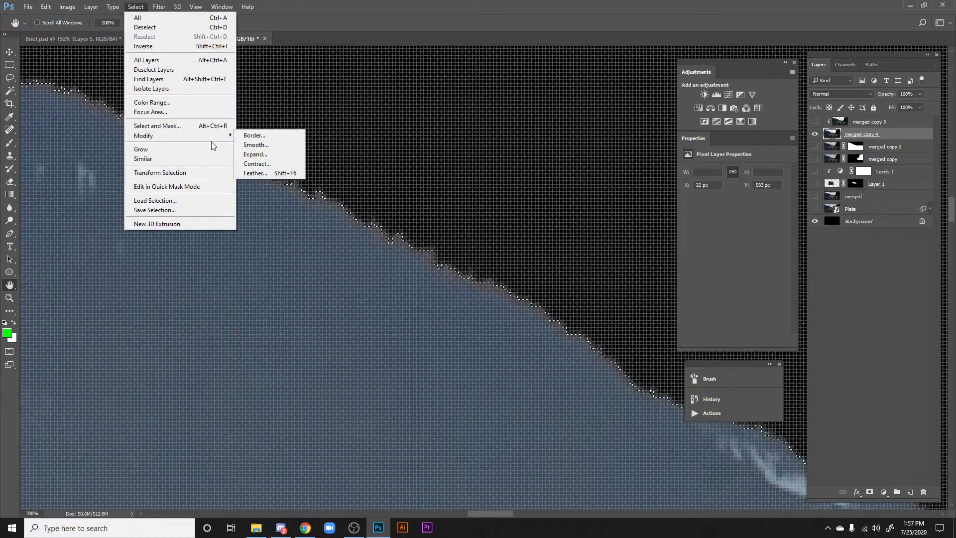
{"action": "left_click", "coordinate": [267, 163]}
{"action": "type", "text": "5"}
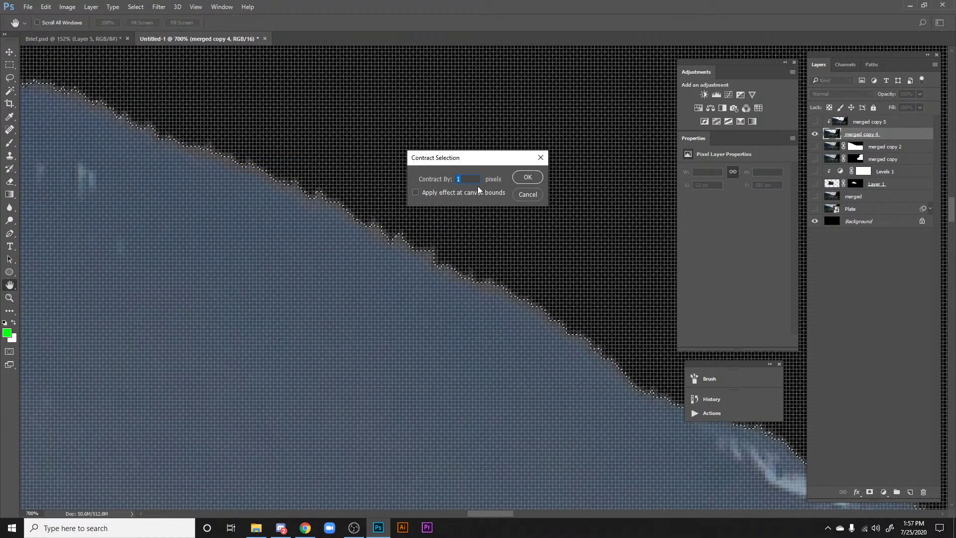
{"action": "key", "text": "Return"}
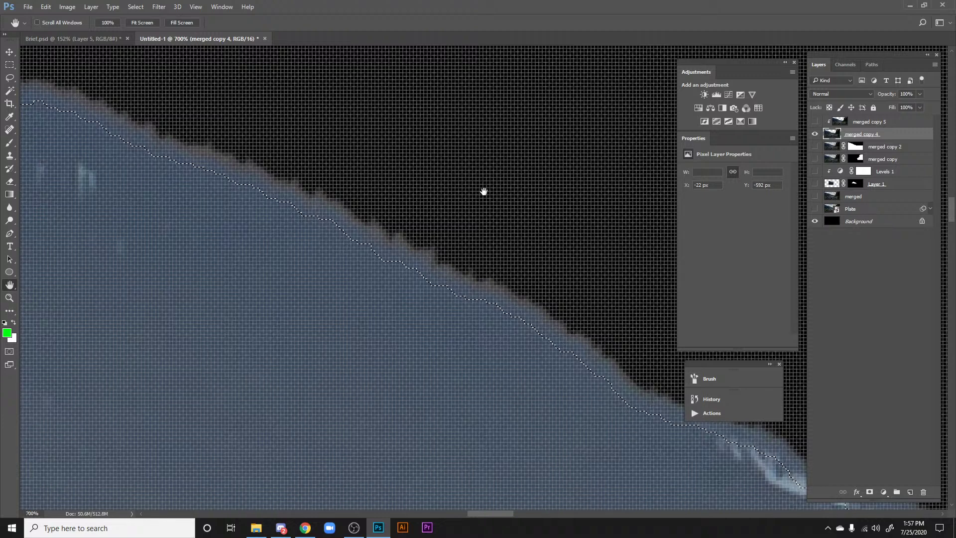
Step: Show the shifted clipped duplicate, give it a mask that hides the contracted selection and keeps only the ridge edge, and hide the canvas overlays
{"action": "left_click_drag", "start_coordinate": [480, 204], "coordinate": [474, 187]}
{"action": "left_click", "coordinate": [815, 122]}
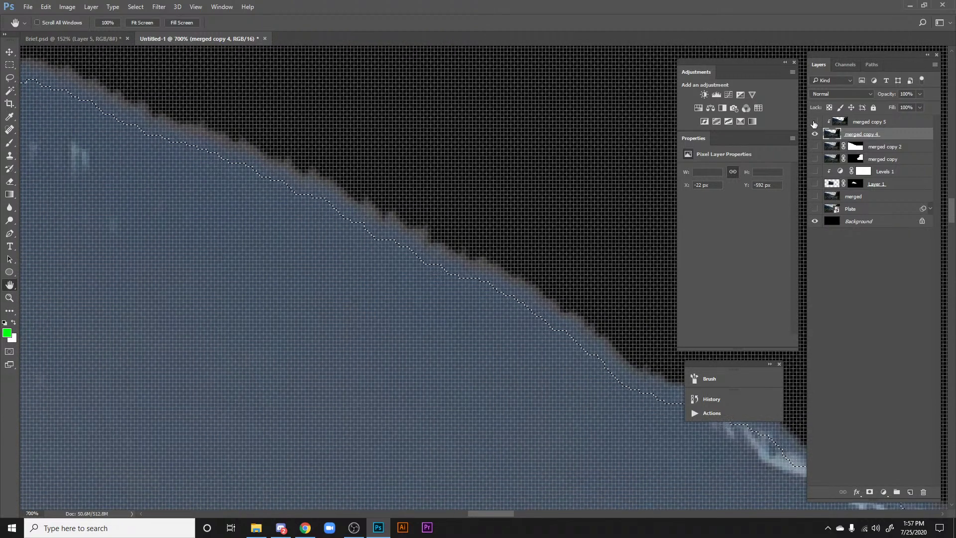
{"action": "left_click", "coordinate": [867, 122]}
{"action": "left_click", "coordinate": [869, 491]}
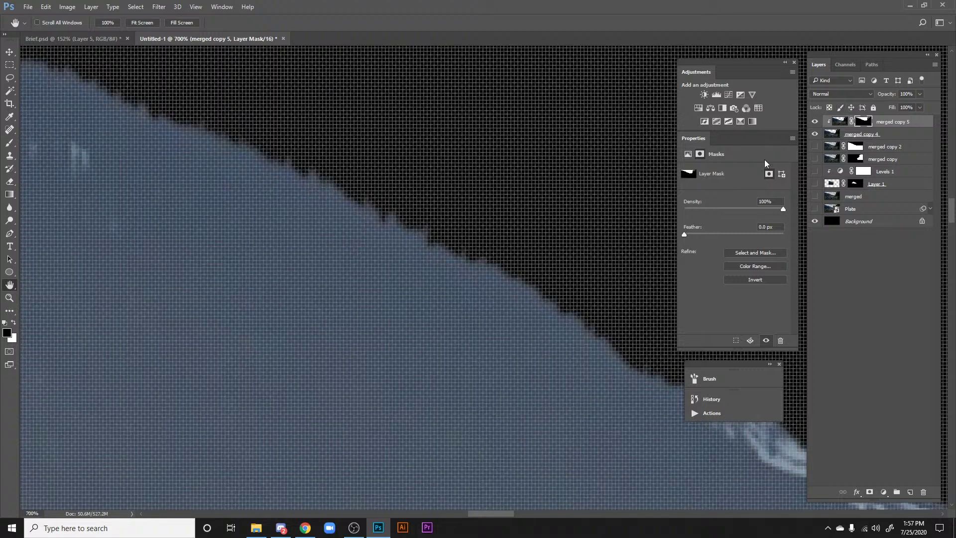
{"action": "key", "text": "ctrl+h"}
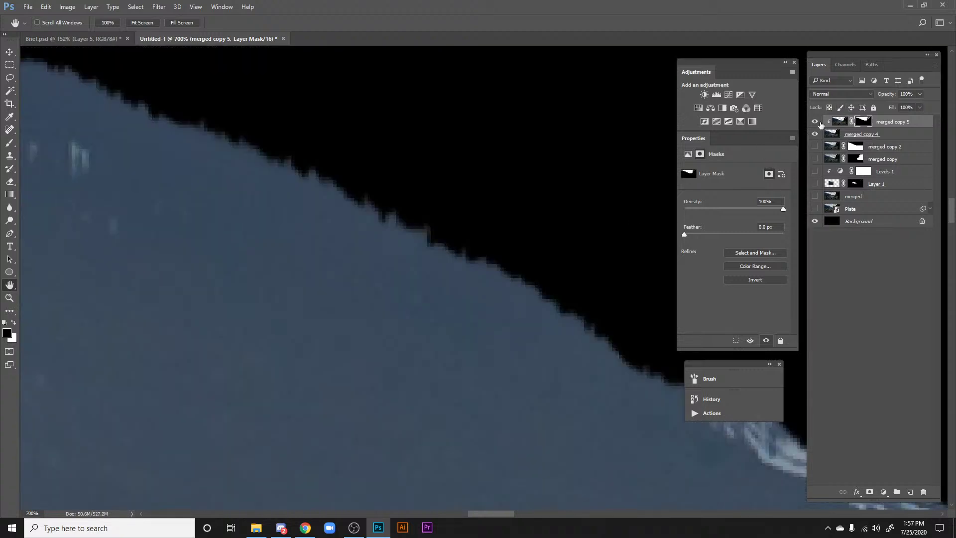
Step: Compare the ridge edge with and without the masked duplicate, up close and farther along the slope
{"action": "left_click", "coordinate": [816, 122]}
{"action": "left_click", "coordinate": [816, 123]}
{"action": "key", "text": "ctrl+minus"}
{"action": "key", "text": "ctrl+minus"}
{"action": "key", "text": "ctrl+minus"}
{"action": "key", "text": "ctrl+minus"}
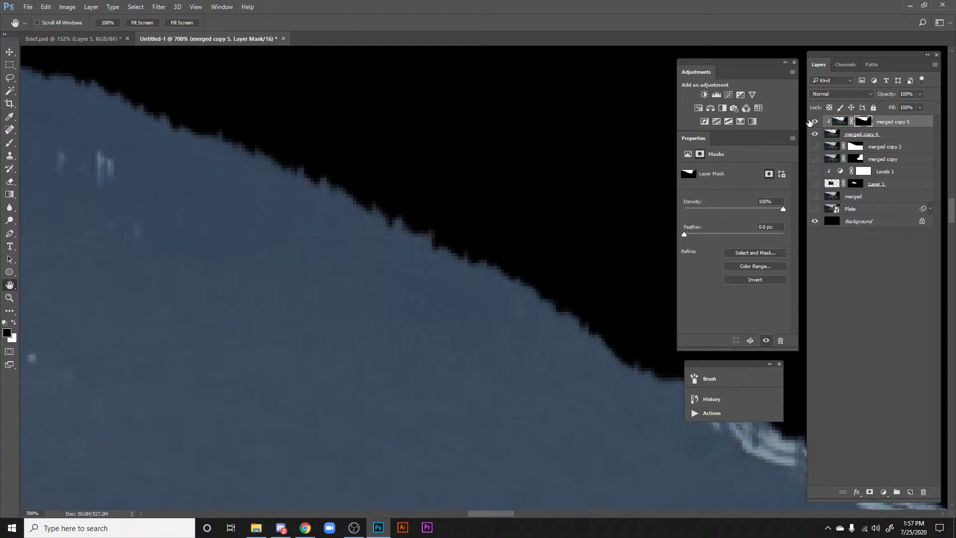
{"action": "left_click_drag", "start_coordinate": [335, 202], "coordinate": [655, 306]}
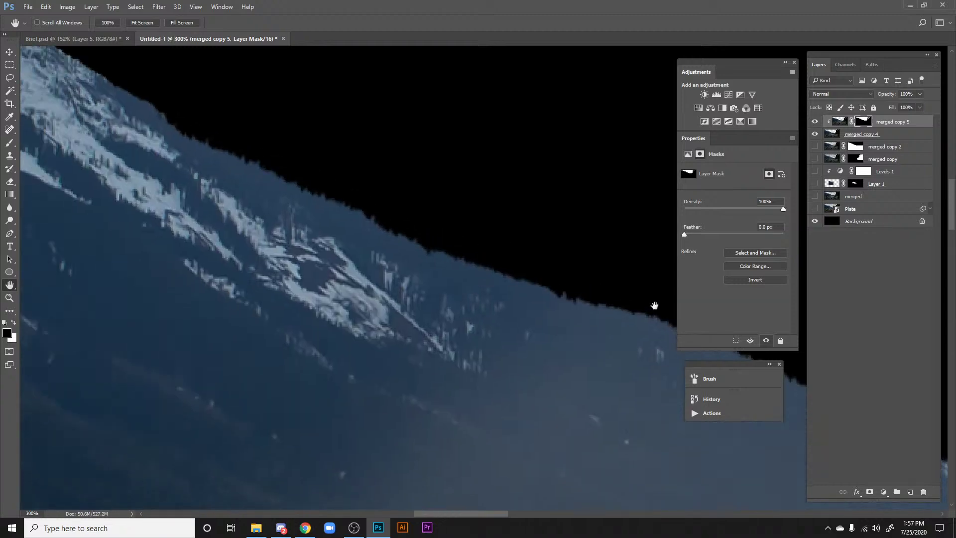
{"action": "left_click", "coordinate": [814, 122]}
{"action": "left_click", "coordinate": [816, 123]}
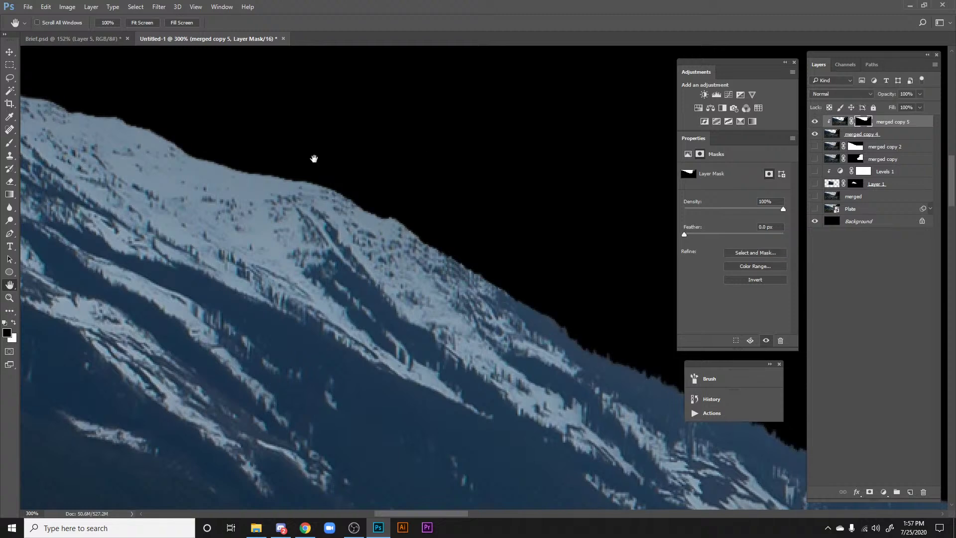
Step: Examine the defringed edge from the main snowy peak down the ridge to the distant mountains for doubled detail
{"action": "left_click_drag", "start_coordinate": [314, 158], "coordinate": [459, 256]}
{"action": "left_click_drag", "start_coordinate": [387, 246], "coordinate": [379, 150]}
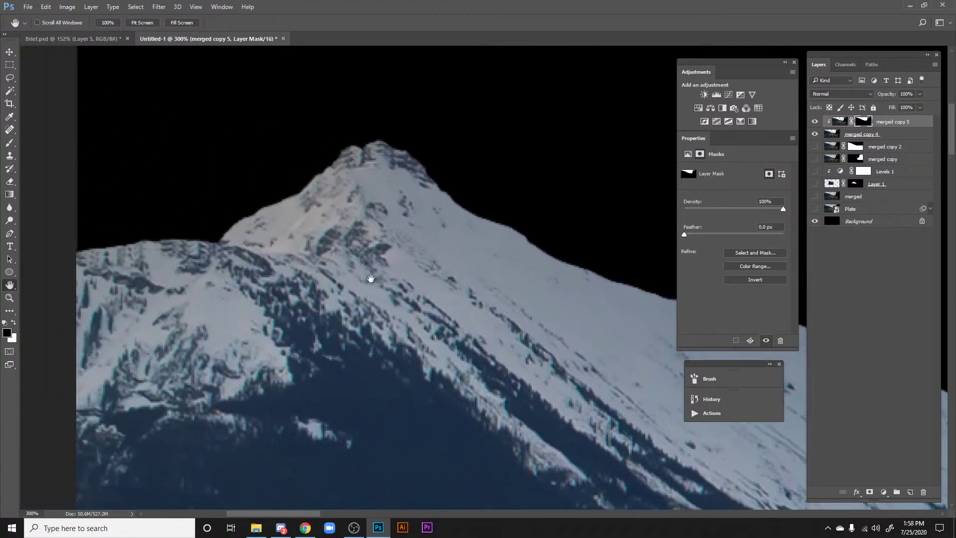
{"action": "left_click_drag", "start_coordinate": [467, 290], "coordinate": [173, 196]}
{"action": "left_click_drag", "start_coordinate": [534, 282], "coordinate": [290, 241]}
{"action": "scroll", "coordinate": [493, 294], "scroll_direction": "down", "scroll_amount": 5}
{"action": "left_click_drag", "start_coordinate": [493, 293], "coordinate": [265, 221]}
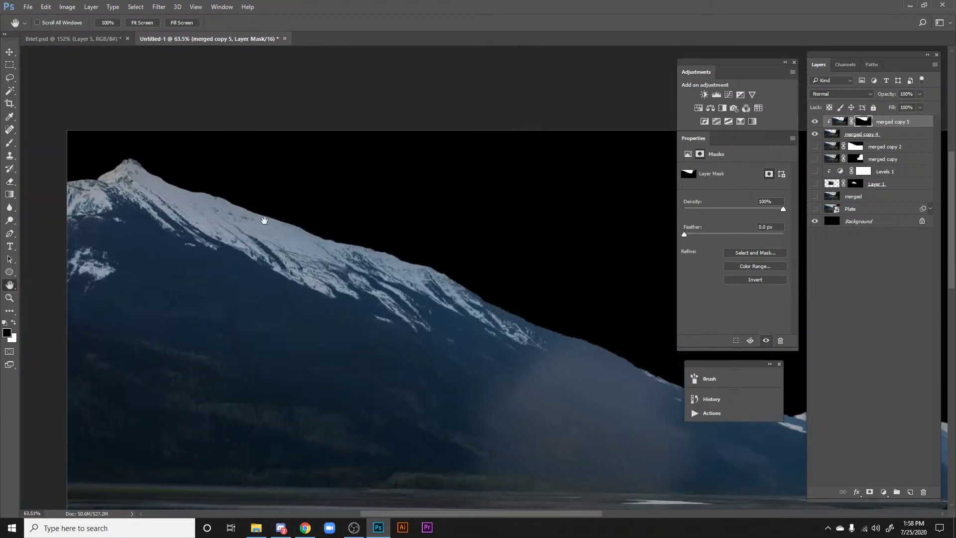
{"action": "scroll", "coordinate": [264, 221], "scroll_direction": "up", "scroll_amount": 1}
{"action": "scroll", "coordinate": [395, 269], "scroll_direction": "up", "scroll_amount": 2}
{"action": "scroll", "coordinate": [520, 290], "scroll_direction": "up", "scroll_amount": 4}
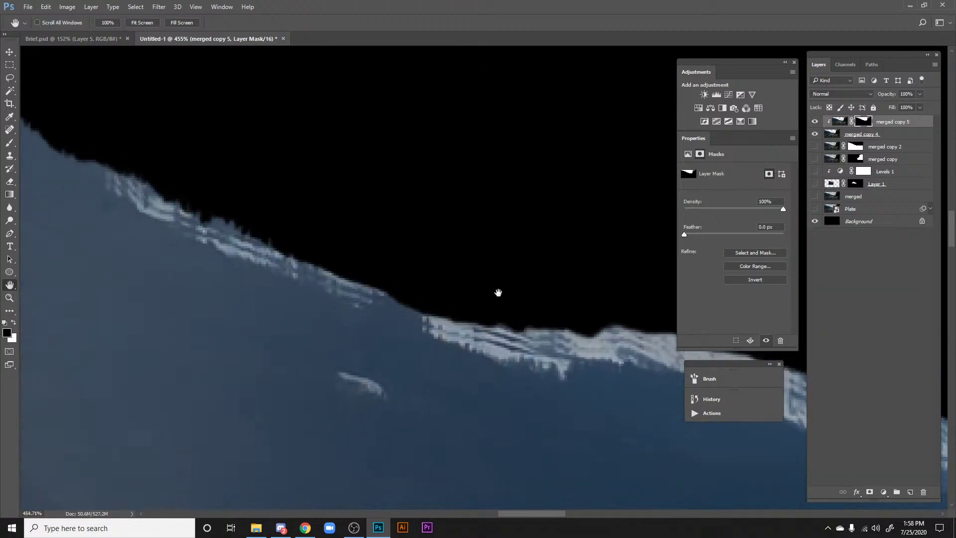
{"action": "left_click_drag", "start_coordinate": [498, 292], "coordinate": [289, 254]}
{"action": "scroll", "coordinate": [412, 274], "scroll_direction": "down", "scroll_amount": 3}
{"action": "left_click_drag", "start_coordinate": [653, 337], "coordinate": [465, 264]}
{"action": "scroll", "coordinate": [465, 264], "scroll_direction": "up", "scroll_amount": 2}
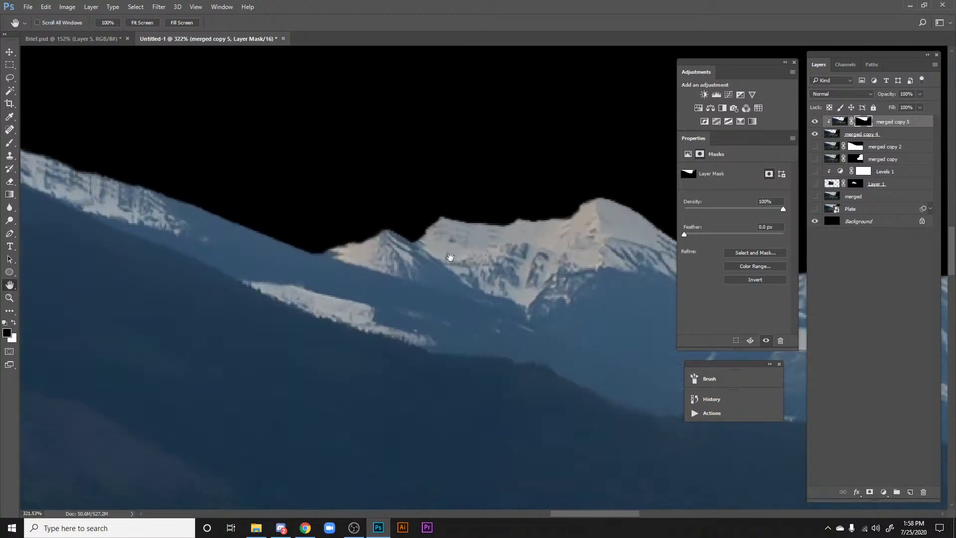
Step: Paint black on the duplicate's mask with a 7 px brush to hide doubled snow streaks along the lower ridge
{"action": "left_click_drag", "start_coordinate": [262, 188], "coordinate": [518, 220]}
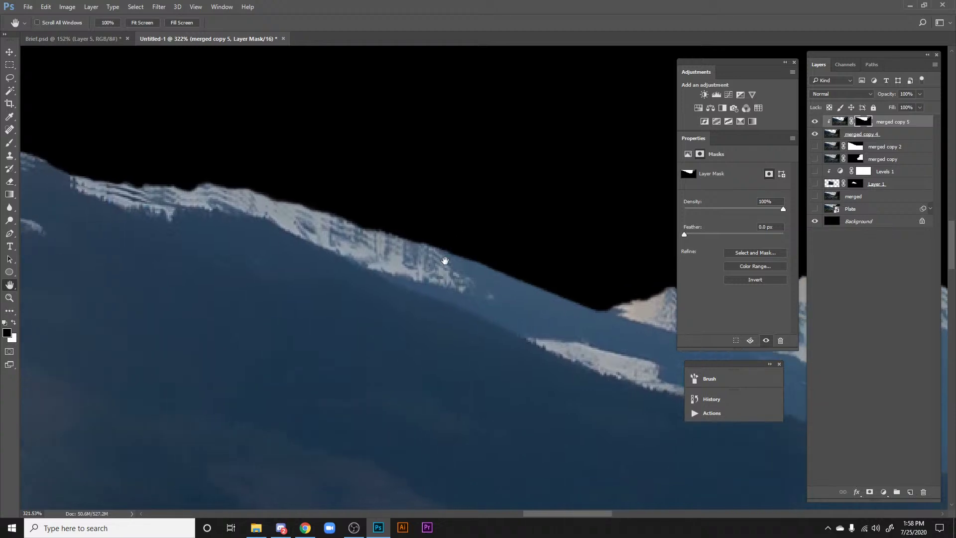
{"action": "key", "text": "b"}
{"action": "right_click", "coordinate": [398, 254]}
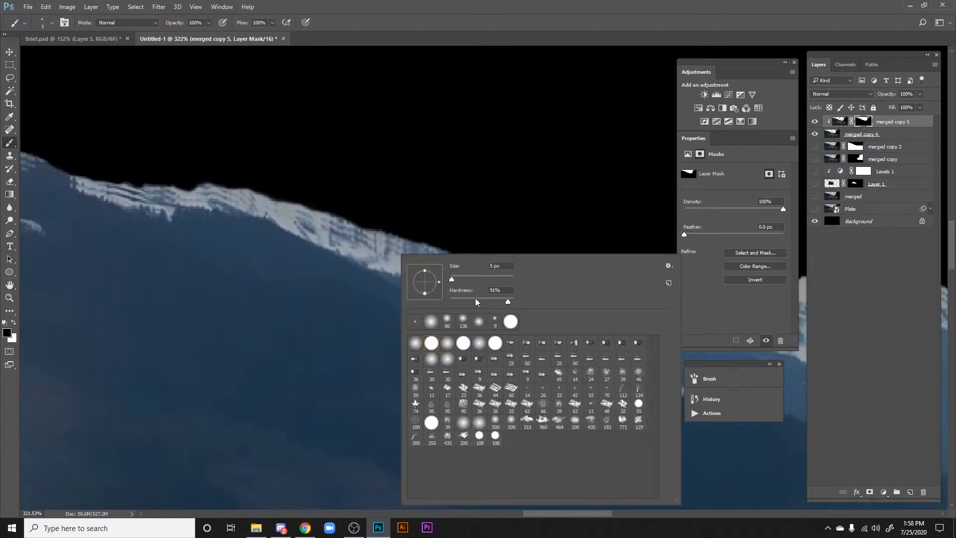
{"action": "left_click", "coordinate": [455, 279]}
{"action": "left_click", "coordinate": [333, 234]}
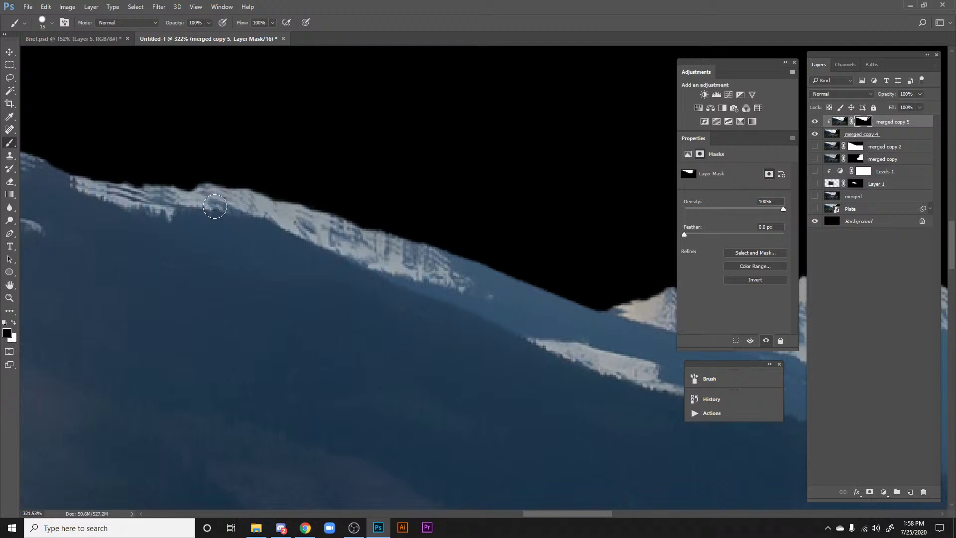
{"action": "right_click", "coordinate": [247, 221]}
{"action": "left_click_drag", "start_coordinate": [297, 246], "coordinate": [297, 246]}
{"action": "key", "text": "Return"}
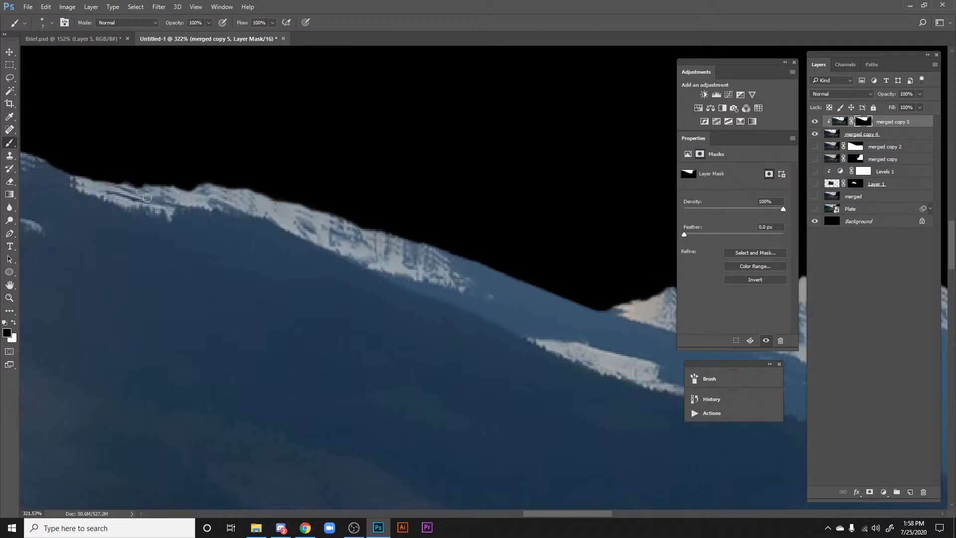
{"action": "left_click_drag", "start_coordinate": [147, 197], "coordinate": [410, 289]}
{"action": "left_click_drag", "start_coordinate": [283, 234], "coordinate": [358, 258]}
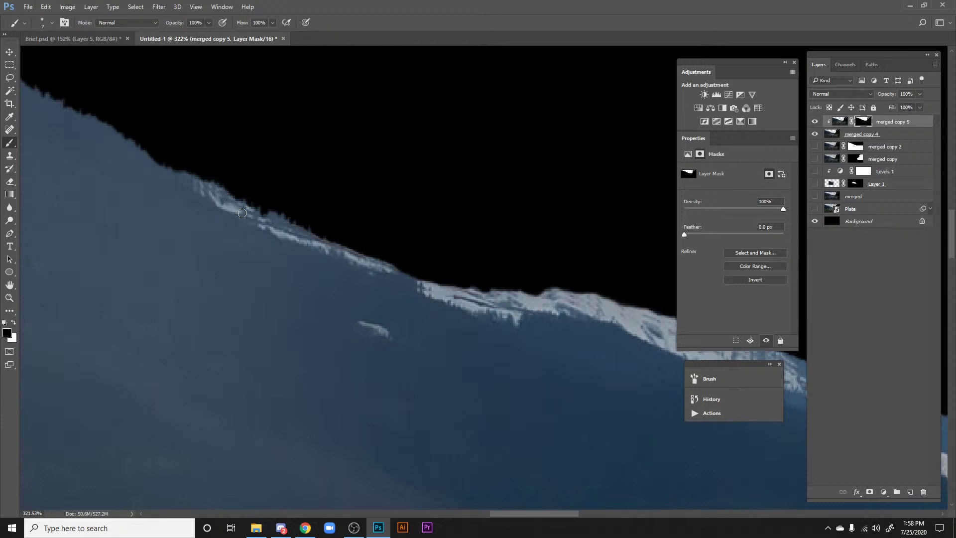
Step: Continue masking the duplicated snow and rock detail farther up the slope towards the main peak
{"action": "left_click_drag", "start_coordinate": [241, 221], "coordinate": [494, 333]}
{"action": "mouse_move", "coordinate": [372, 261]}
{"action": "left_mouse_down"}
{"action": "mouse_move", "coordinate": [309, 231]}
{"action": "mouse_move", "coordinate": [400, 255]}
{"action": "left_mouse_up"}
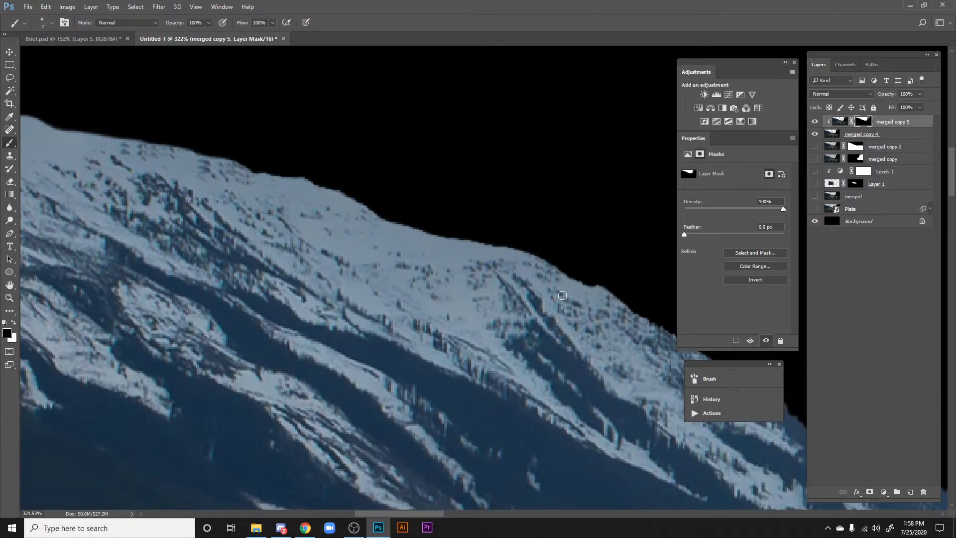
{"action": "left_click_drag", "start_coordinate": [364, 244], "coordinate": [588, 313]}
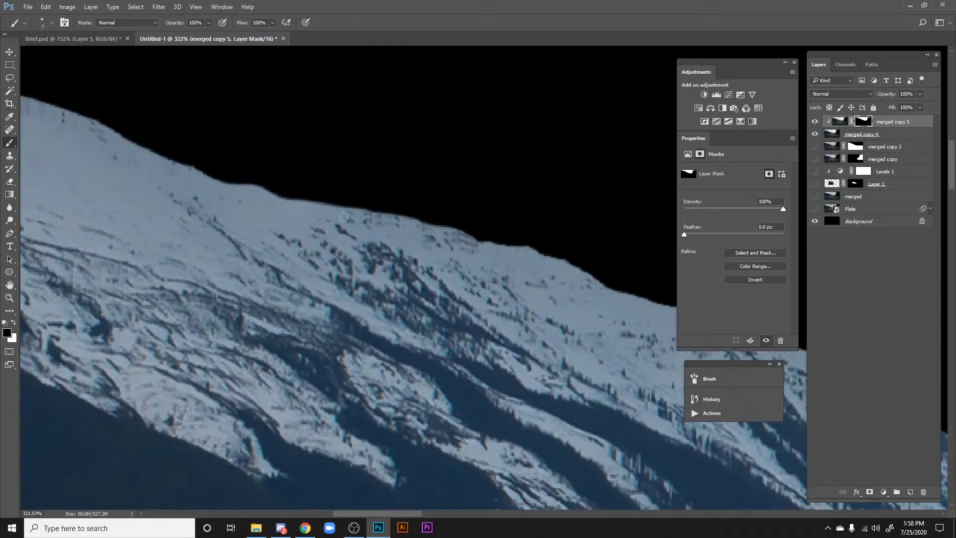
{"action": "left_click_drag", "start_coordinate": [344, 216], "coordinate": [555, 284]}
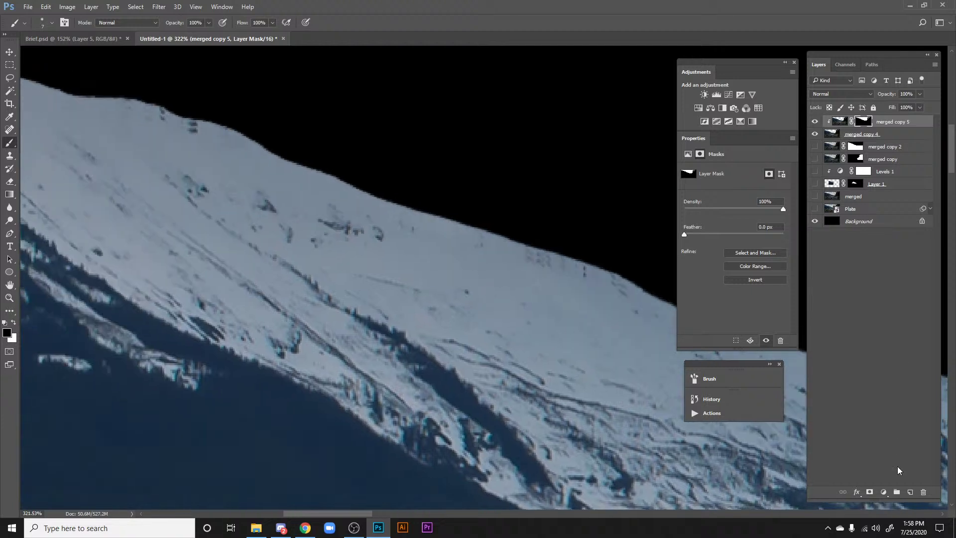
Step: Add a new layer clipped to the cutout and clone clean snow over the repeated rock marks below the ridge
{"action": "left_click", "coordinate": [909, 493]}
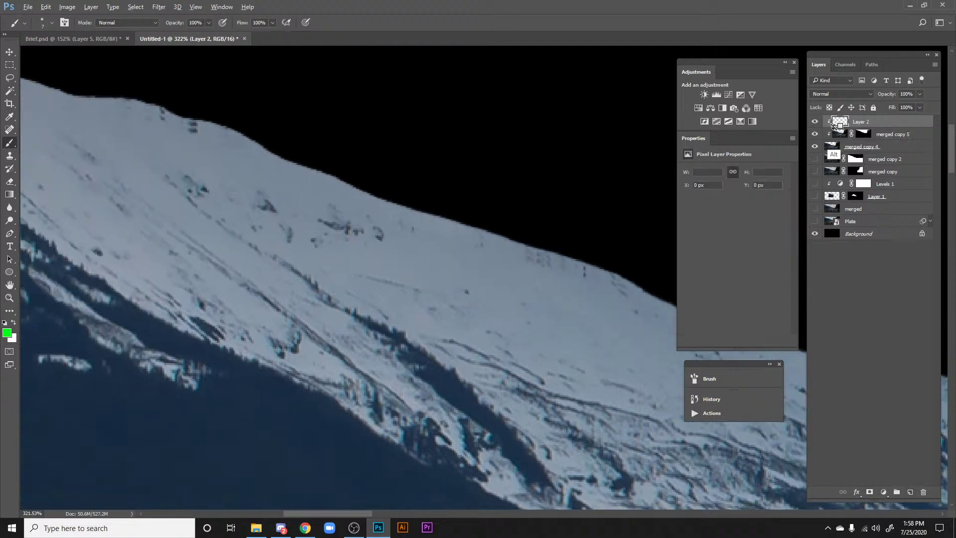
{"action": "key", "text": "s"}
{"action": "key", "text": "alt"}
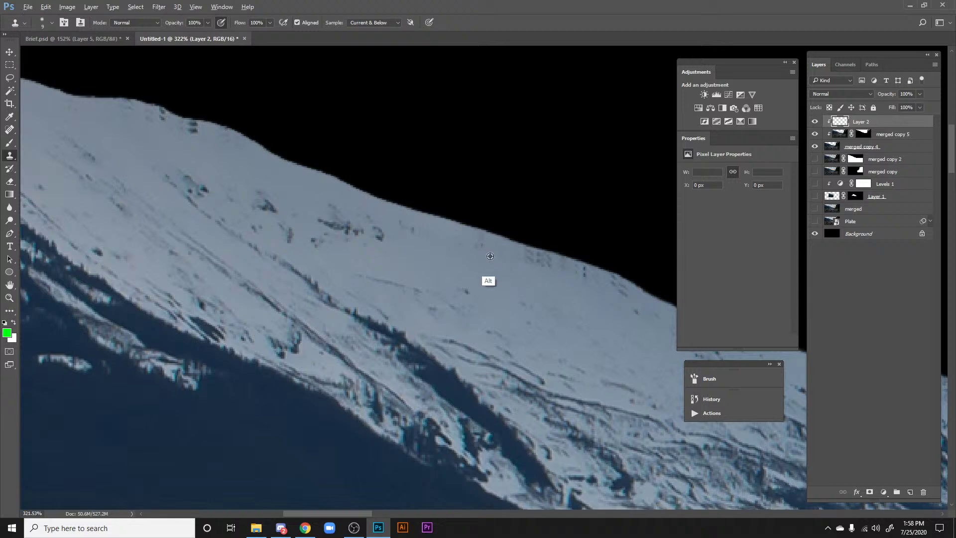
{"action": "left_click", "coordinate": [507, 251], "text": "alt"}
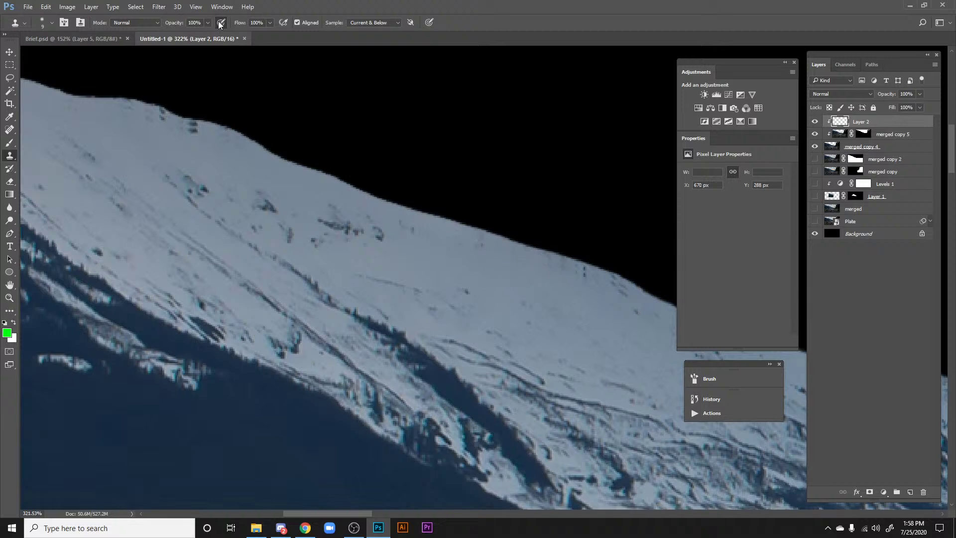
Step: Clone clean snow over the repeated dark marks just under the skyline on the middle stretch of the ridge
{"action": "key", "text": "alt"}
{"action": "left_click", "coordinate": [546, 262], "text": "alt"}
{"action": "left_click", "coordinate": [557, 267], "text": "alt"}
{"action": "key", "text": "alt"}
{"action": "left_click", "coordinate": [622, 288], "text": "alt"}
{"action": "left_click_drag", "start_coordinate": [572, 261], "coordinate": [457, 196]}
{"action": "mouse_move", "coordinate": [247, 87]}
{"action": "left_mouse_down"}
{"action": "mouse_move", "coordinate": [506, 190]}
{"action": "mouse_move", "coordinate": [582, 205]}
{"action": "left_mouse_up"}
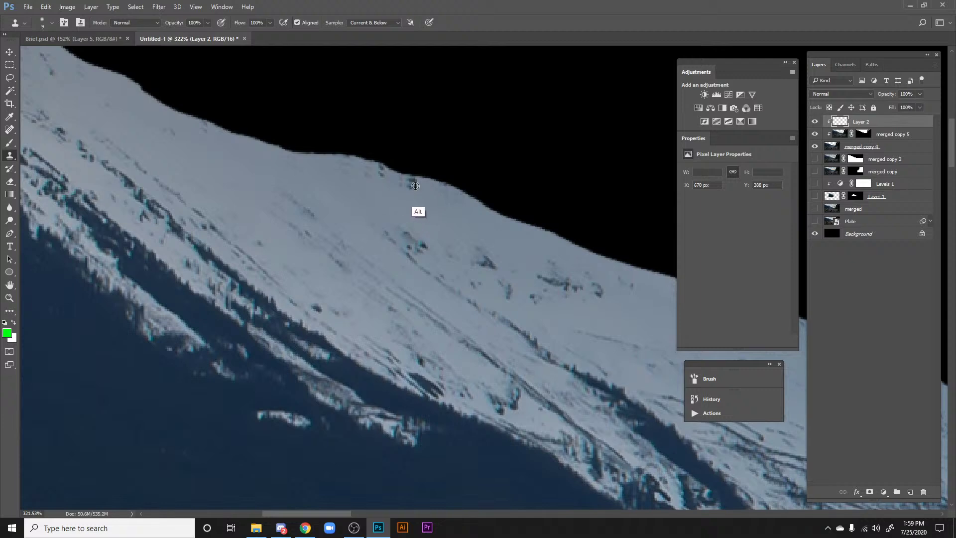
Step: Clone snow over the doubled rock marks at the hump on the upper ridge, below the main peak
{"action": "left_click", "coordinate": [413, 180], "text": "alt"}
{"action": "left_click_drag", "start_coordinate": [379, 186], "coordinate": [468, 228]}
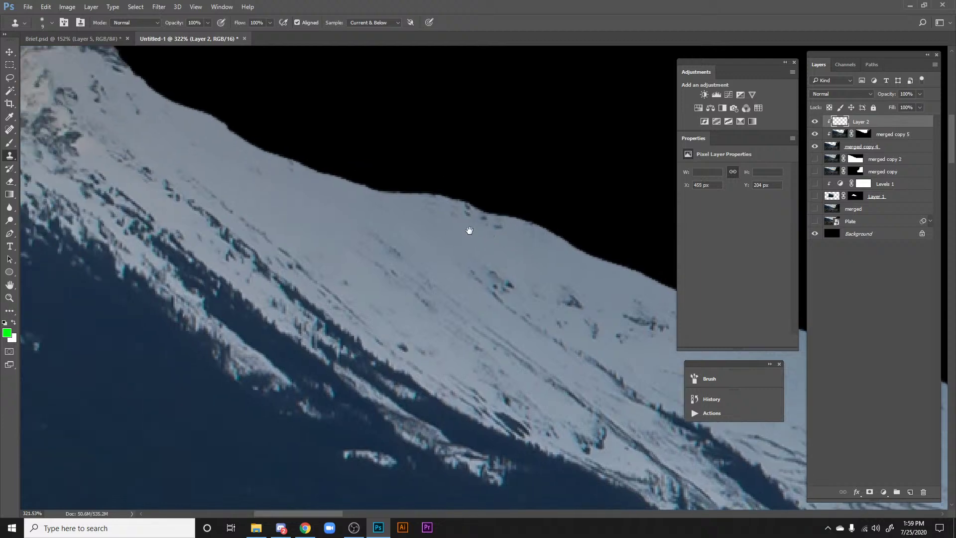
{"action": "left_click", "coordinate": [424, 209], "text": "alt"}
{"action": "left_click", "coordinate": [471, 216]}
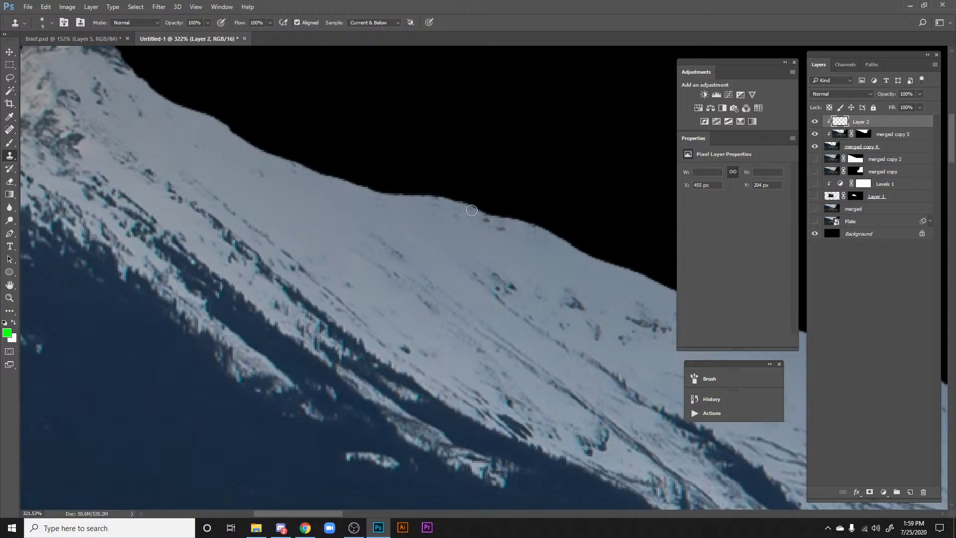
{"action": "left_click_drag", "start_coordinate": [488, 220], "coordinate": [490, 246]}
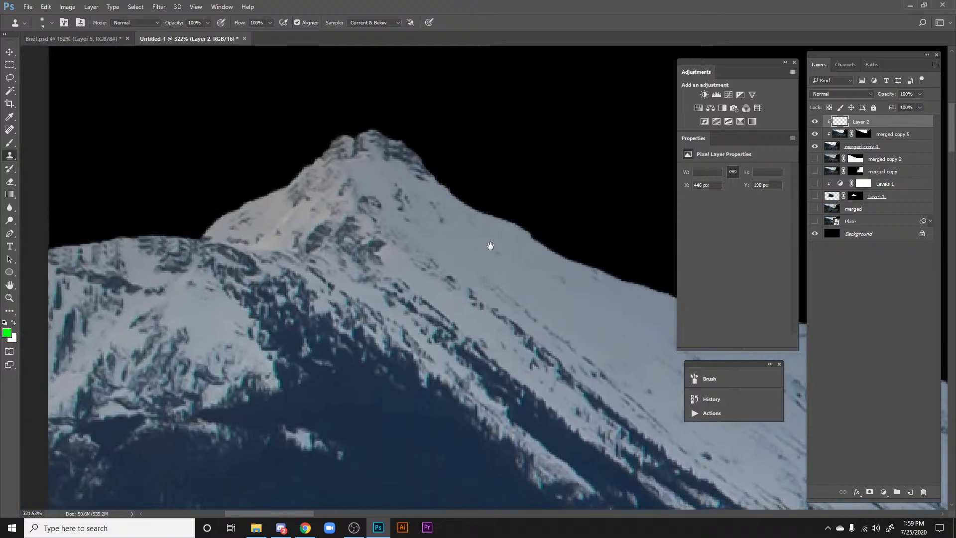
{"action": "mouse_move", "coordinate": [537, 267]}
{"action": "left_mouse_down"}
{"action": "mouse_move", "coordinate": [486, 240]}
{"action": "mouse_move", "coordinate": [721, 285]}
{"action": "left_mouse_up"}
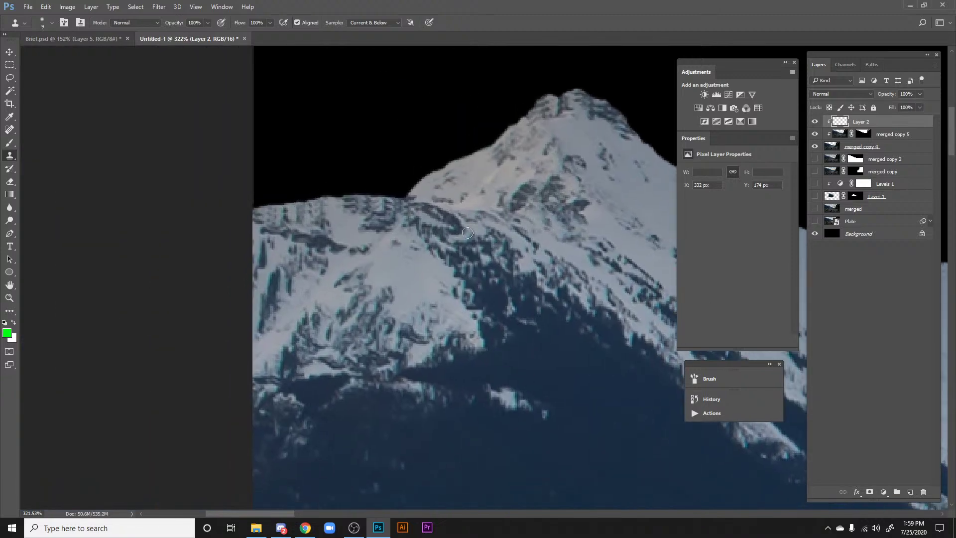
Step: Clone over repeated detail on the main peak's left flank and along the lower shoulder to the image's left edge
{"action": "left_click", "coordinate": [475, 163], "text": "alt"}
{"action": "left_click_drag", "start_coordinate": [443, 198], "coordinate": [557, 176]}
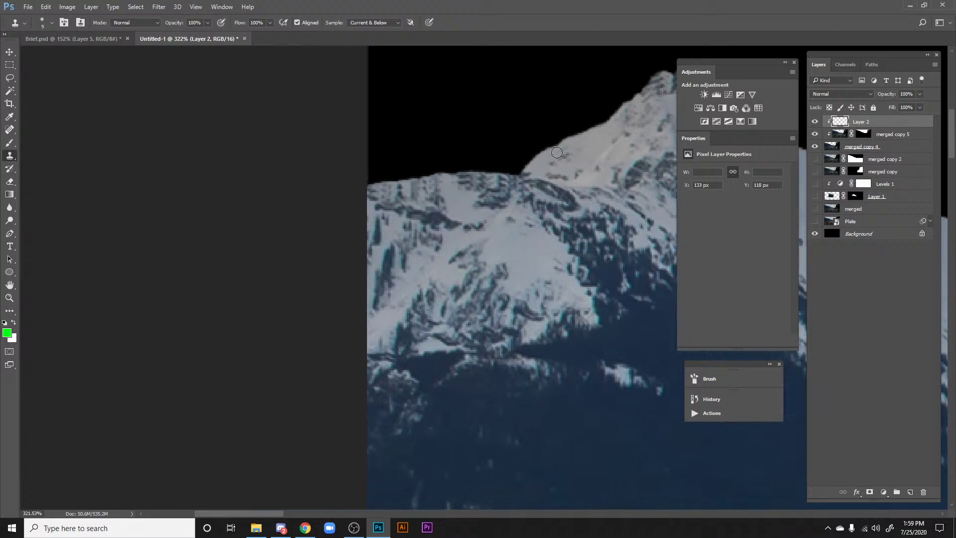
{"action": "left_click_drag", "start_coordinate": [545, 200], "coordinate": [643, 205]}
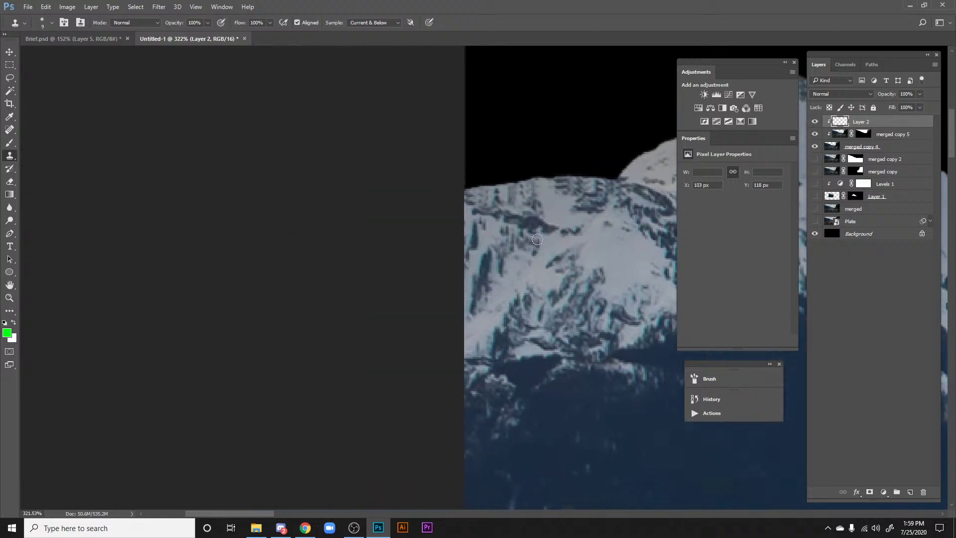
{"action": "left_click", "coordinate": [552, 199], "text": "alt"}
{"action": "left_click", "coordinate": [540, 189]}
{"action": "left_click", "coordinate": [555, 202], "text": "alt"}
{"action": "mouse_move", "coordinate": [510, 215]}
{"action": "left_mouse_down"}
{"action": "mouse_move", "coordinate": [505, 195]}
{"action": "mouse_move", "coordinate": [542, 212]}
{"action": "mouse_move", "coordinate": [528, 187]}
{"action": "left_mouse_up"}
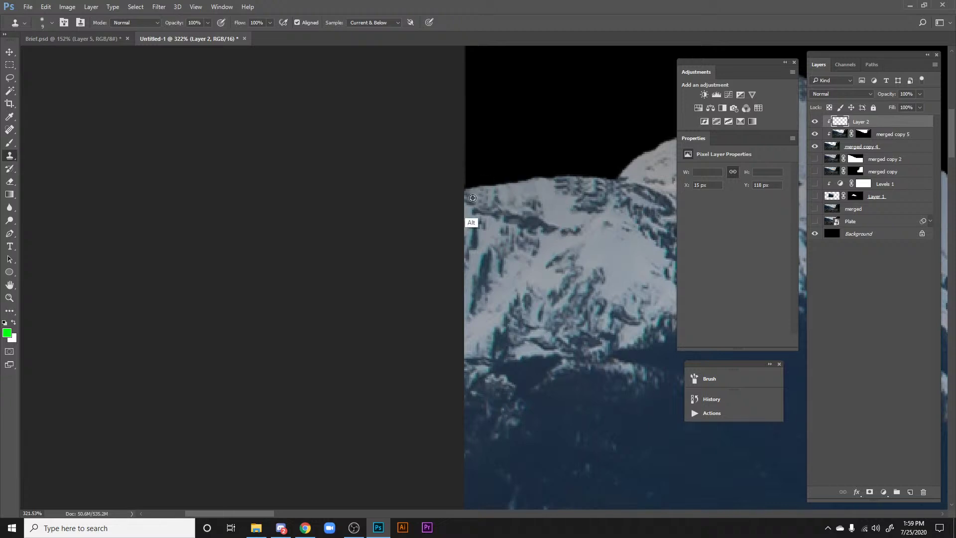
{"action": "mouse_move", "coordinate": [491, 191]}
{"action": "left_mouse_down"}
{"action": "mouse_move", "coordinate": [488, 201]}
{"action": "mouse_move", "coordinate": [492, 191]}
{"action": "left_mouse_up"}
Step: Examine the retouched skyline from the main peak across the distant mountains to the trees for remaining edge problems
{"action": "left_click_drag", "start_coordinate": [563, 257], "coordinate": [374, 298]}
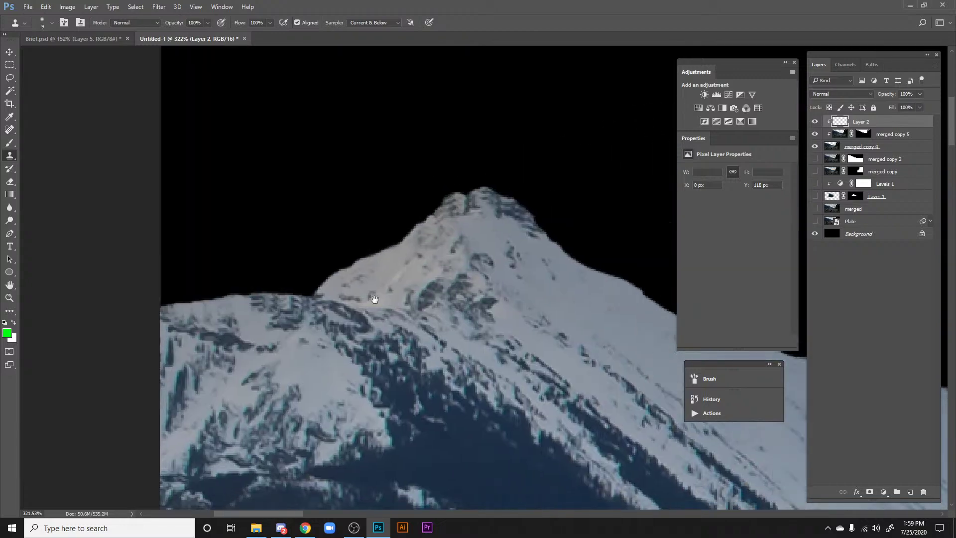
{"action": "left_click_drag", "start_coordinate": [567, 324], "coordinate": [253, 317]}
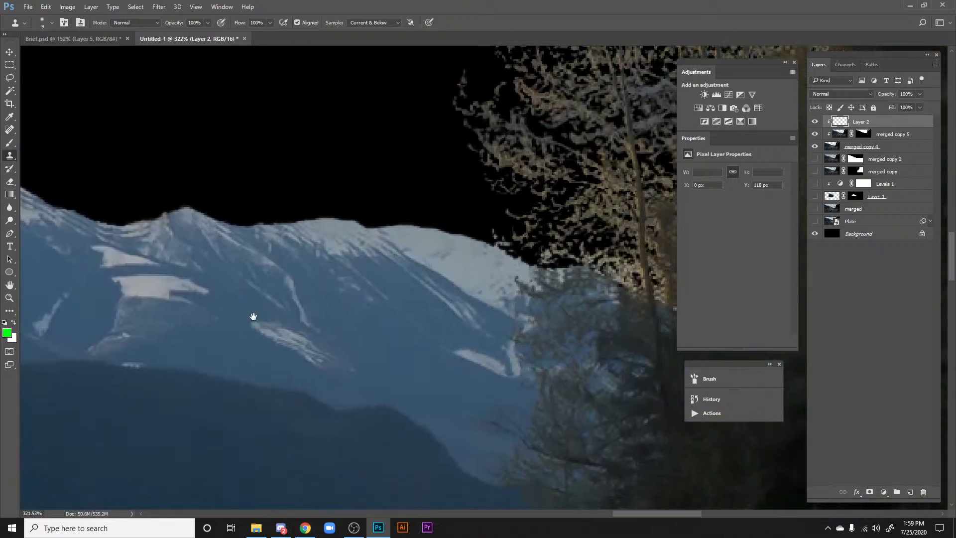
{"action": "key", "text": "h"}
{"action": "key", "text": "ctrl+minus"}
{"action": "key", "text": "ctrl+minus"}
{"action": "key", "text": "ctrl+minus"}
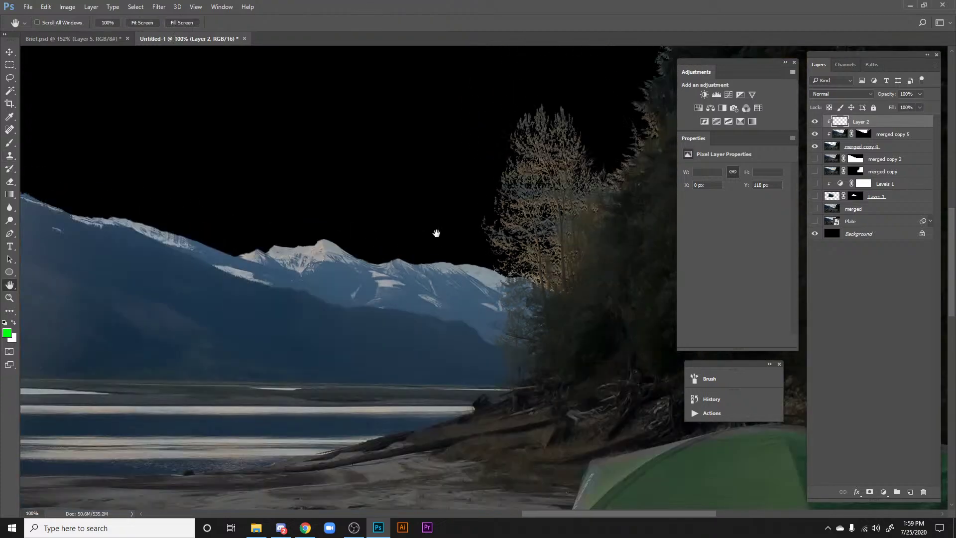
{"action": "left_click_drag", "start_coordinate": [436, 233], "coordinate": [167, 325]}
{"action": "left_click_drag", "start_coordinate": [441, 201], "coordinate": [454, 339]}
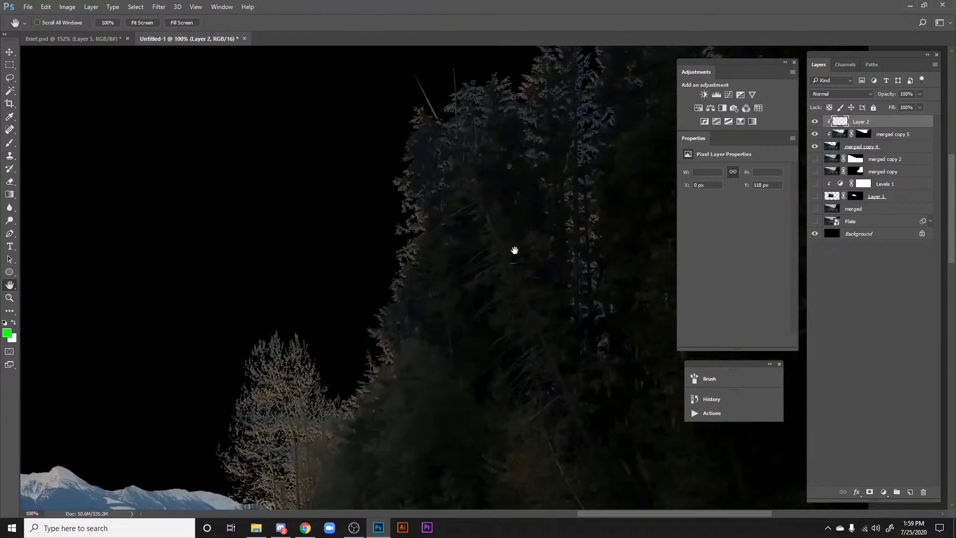
{"action": "key", "text": "ctrl+minus"}
{"action": "key", "text": "ctrl+minus"}
Step: Try to mask the trees out of the shifted copy by lassoing them and filling the area on its mask
{"action": "left_click", "coordinate": [863, 134]}
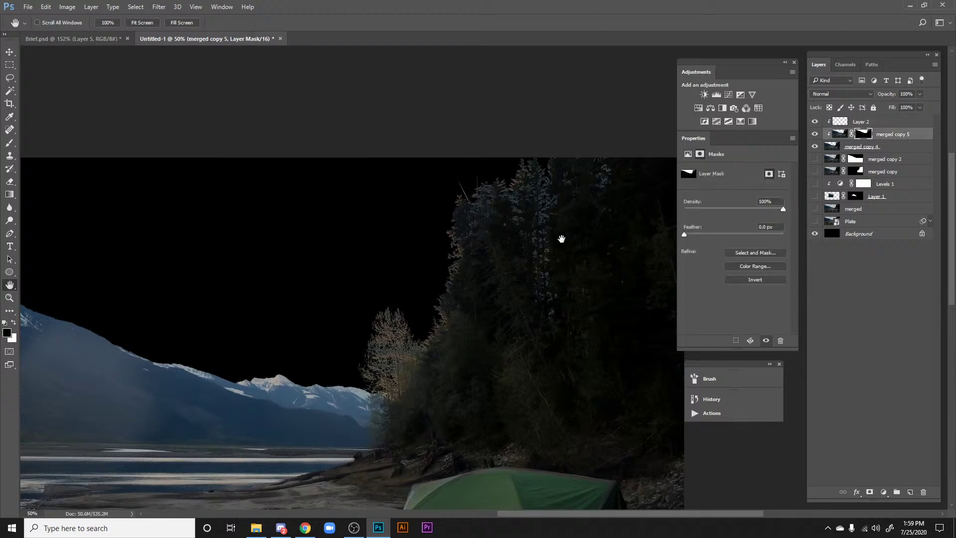
{"action": "key", "text": "l"}
{"action": "mouse_move", "coordinate": [456, 142]}
{"action": "left_mouse_down"}
{"action": "mouse_move", "coordinate": [366, 201]}
{"action": "mouse_move", "coordinate": [318, 340]}
{"action": "mouse_move", "coordinate": [347, 377]}
{"action": "left_mouse_up"}
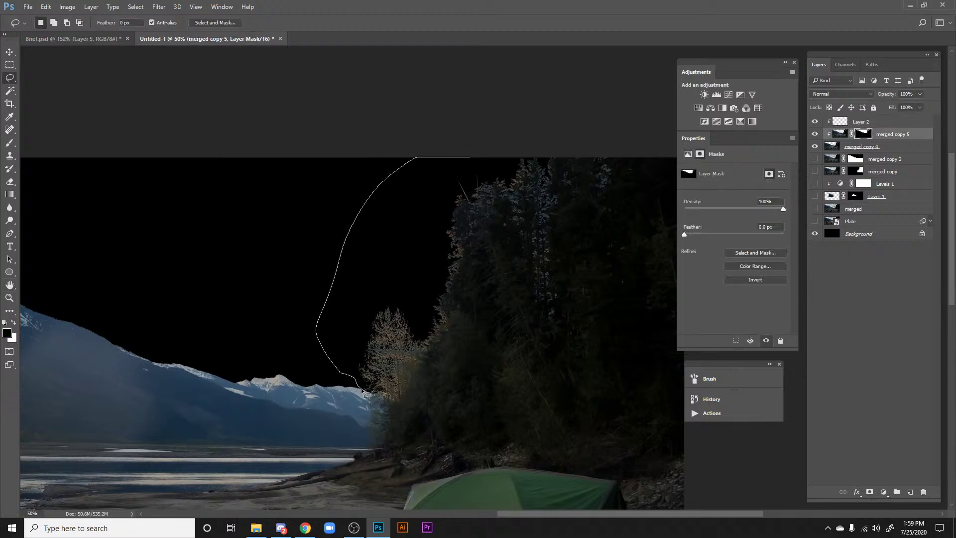
{"action": "mouse_move", "coordinate": [407, 403]}
{"action": "left_mouse_down"}
{"action": "mouse_move", "coordinate": [683, 352]}
{"action": "mouse_move", "coordinate": [683, 158]}
{"action": "left_mouse_up"}
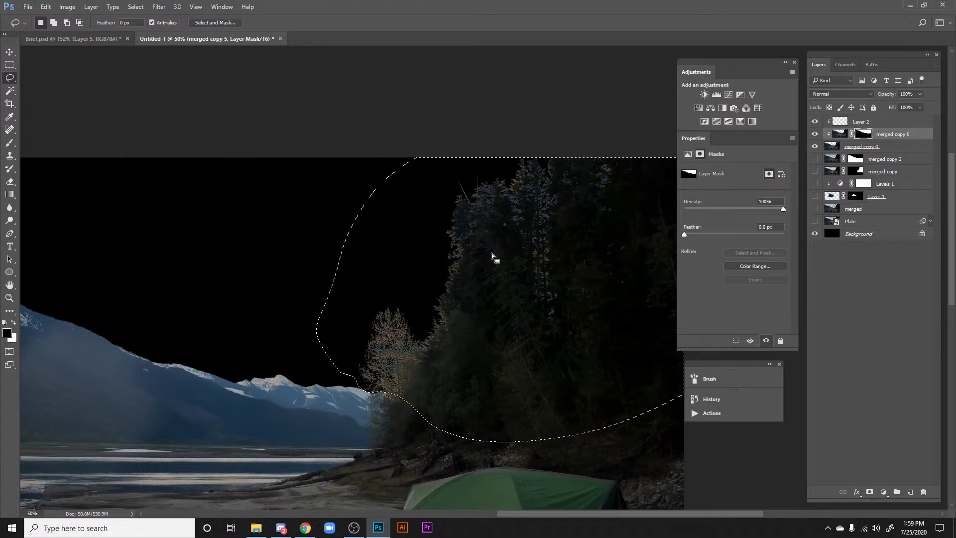
{"action": "key", "text": "ctrl+d"}
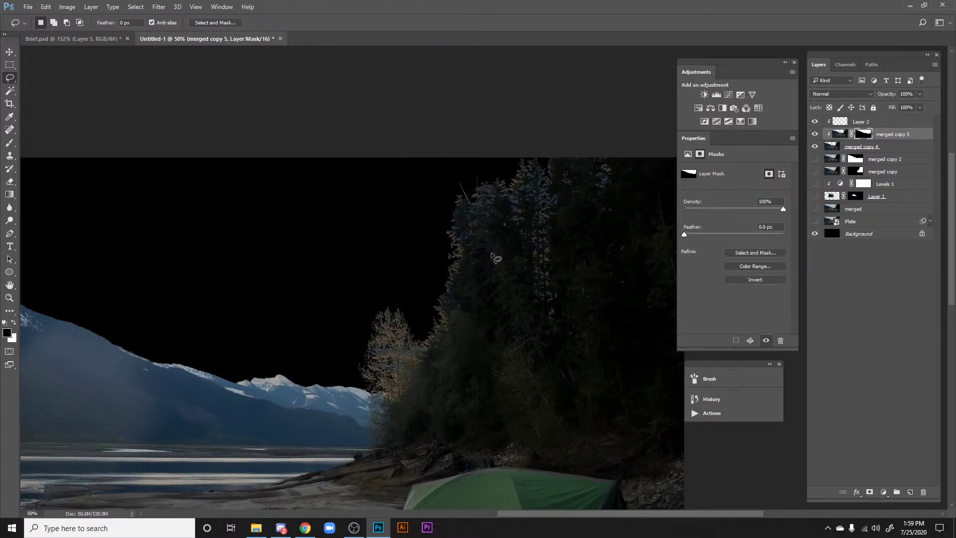
Step: Compare the shifted copy on and off, and examine its mask coverage around the trees with the red overlay
{"action": "left_click", "coordinate": [862, 135], "text": "ctrl"}
{"action": "key", "text": "ctrl+d"}
{"action": "left_click", "coordinate": [814, 136]}
{"action": "left_click", "coordinate": [814, 136]}
{"action": "left_click_drag", "start_coordinate": [287, 328], "coordinate": [659, 208]}
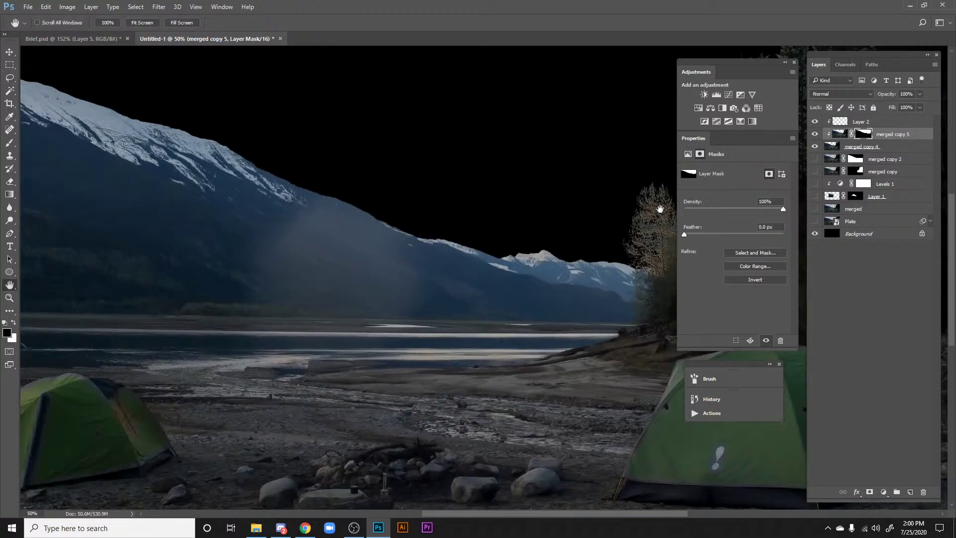
{"action": "key", "text": "backslash"}
{"action": "left_click_drag", "start_coordinate": [509, 252], "coordinate": [380, 278]}
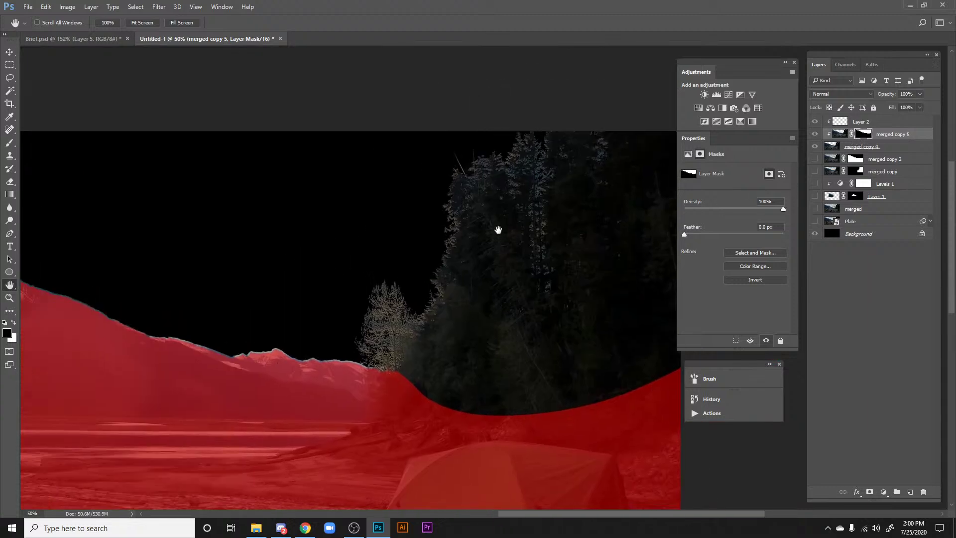
Step: Lasso the trees and fill the area with black on the shifted copy's mask to hide it there
{"action": "key", "text": "l"}
{"action": "mouse_move", "coordinate": [458, 121]}
{"action": "left_mouse_down"}
{"action": "mouse_move", "coordinate": [356, 197]}
{"action": "mouse_move", "coordinate": [350, 302]}
{"action": "left_mouse_up"}
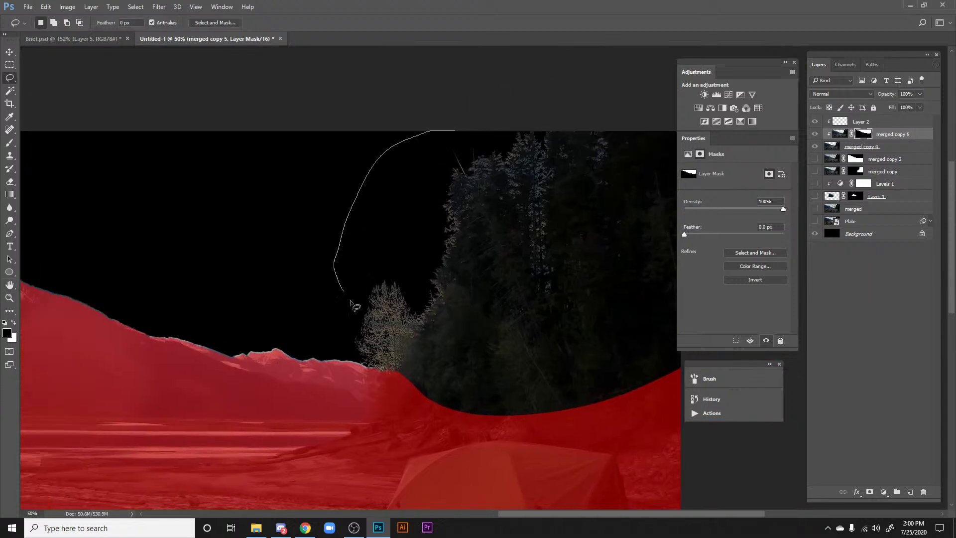
{"action": "mouse_move", "coordinate": [392, 405]}
{"action": "left_mouse_down"}
{"action": "mouse_move", "coordinate": [787, 193]}
{"action": "mouse_move", "coordinate": [708, 22]}
{"action": "left_mouse_up"}
{"action": "key", "text": "x"}
{"action": "key", "text": "Delete"}
{"action": "key", "text": "ctrl+d"}
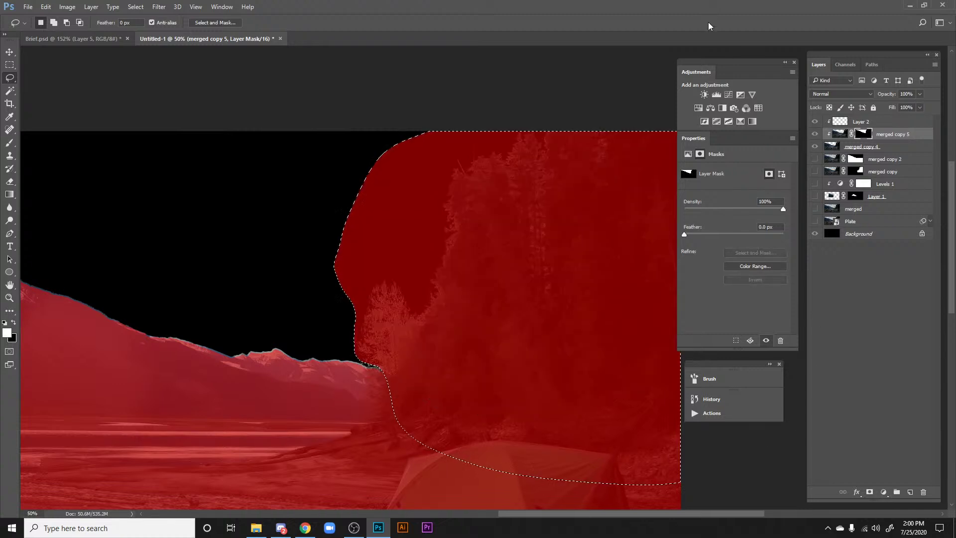
Step: Lasso the leftover unmasked patch where the distant ridge meets the bare tree and fill it black on the mask
{"action": "left_click_drag", "start_coordinate": [349, 299], "coordinate": [463, 200]}
{"action": "scroll", "coordinate": [478, 205], "scroll_direction": "up", "scroll_amount": 5}
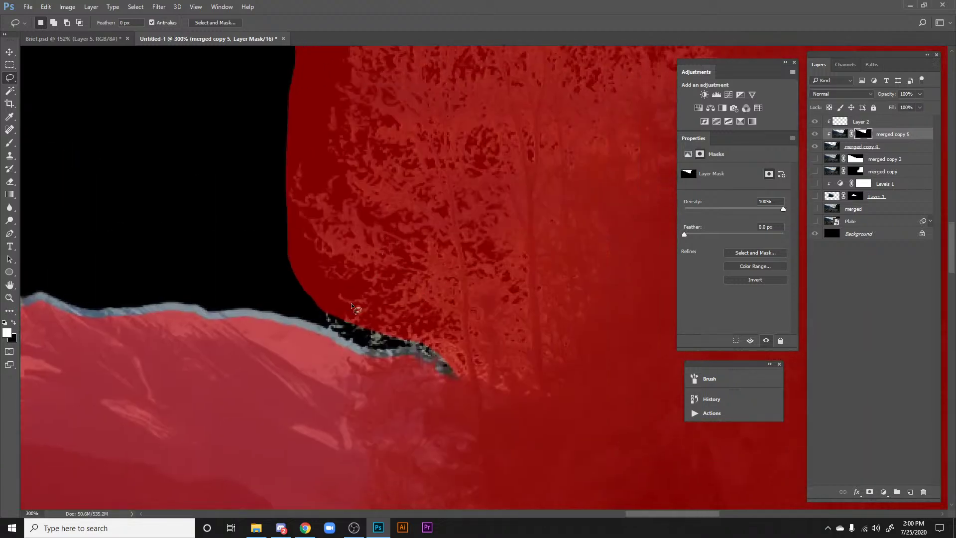
{"action": "left_click_drag", "start_coordinate": [369, 288], "coordinate": [304, 298]}
{"action": "mouse_move", "coordinate": [413, 349]}
{"action": "left_mouse_down"}
{"action": "mouse_move", "coordinate": [564, 366]}
{"action": "mouse_move", "coordinate": [450, 254]}
{"action": "mouse_move", "coordinate": [628, 385]}
{"action": "left_mouse_up"}
{"action": "key", "text": "ctrl+BackSpace"}
{"action": "key", "text": "ctrl+d"}
Step: Turn off the mask overlay and examine the trees, mountains and foreground across the whole image
{"action": "key", "text": "space"}
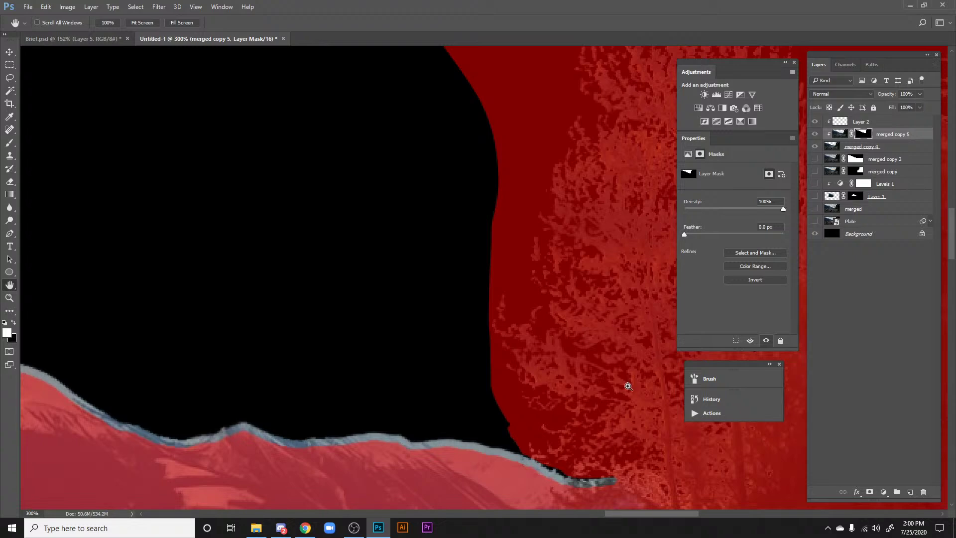
{"action": "key", "text": "ctrl+minus"}
{"action": "key", "text": "ctrl+minus"}
{"action": "key", "text": "backslash"}
{"action": "key", "text": "x"}
{"action": "left_click_drag", "start_coordinate": [394, 237], "coordinate": [376, 244]}
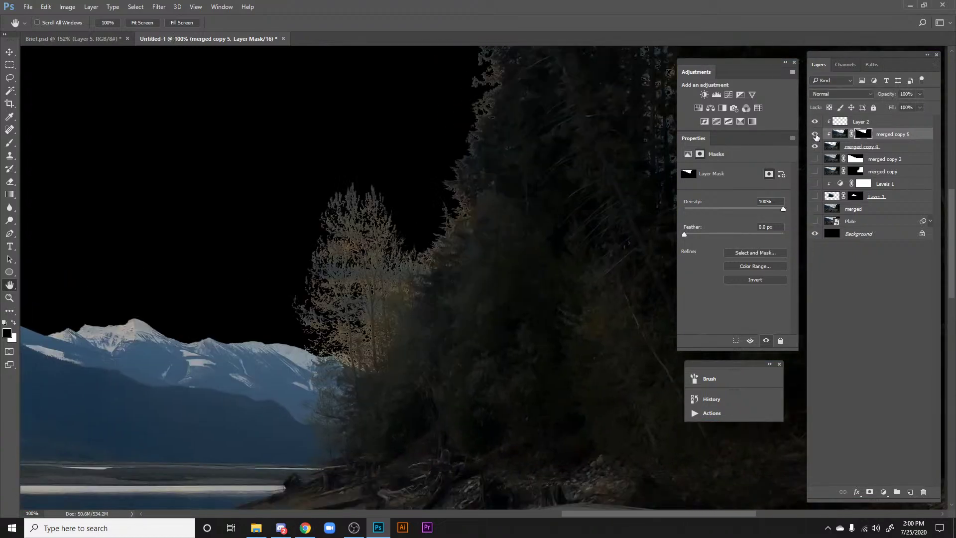
{"action": "left_click_drag", "start_coordinate": [461, 184], "coordinate": [342, 279]}
{"action": "key", "text": "ctrl+minus"}
{"action": "key", "text": "ctrl+minus"}
{"action": "key", "text": "ctrl+minus"}
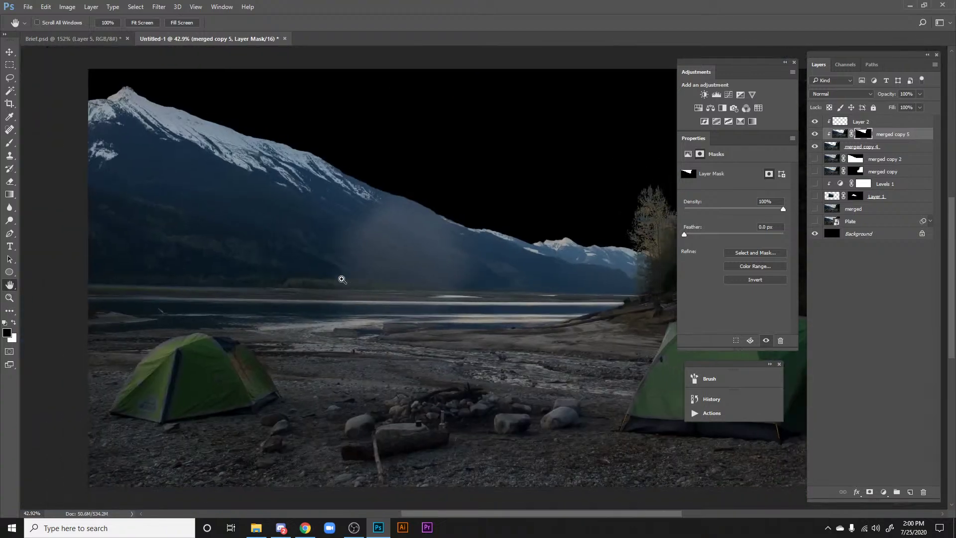
{"action": "left_click_drag", "start_coordinate": [277, 243], "coordinate": [54, 342]}
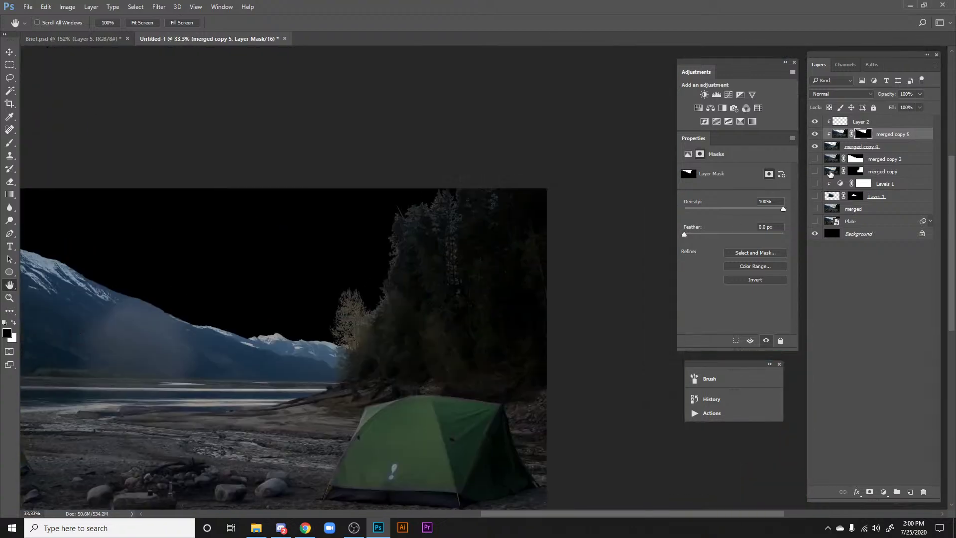
Step: Move Layer 1 and its clipped Levels 1 adjustment to the top of the layer stack and make them visible
{"action": "left_click", "coordinate": [877, 198]}
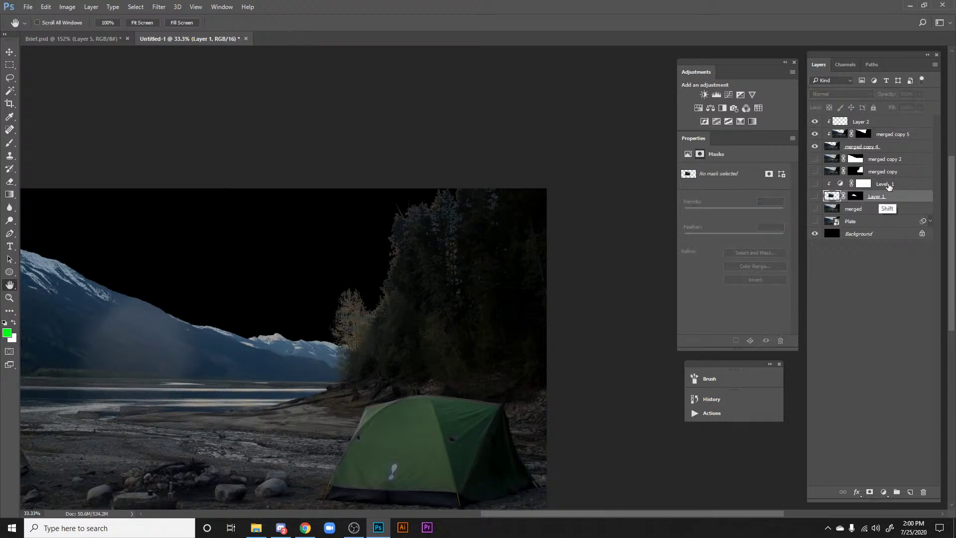
{"action": "left_click", "coordinate": [887, 186], "text": "shift"}
{"action": "left_click_drag", "start_coordinate": [886, 188], "coordinate": [874, 116]}
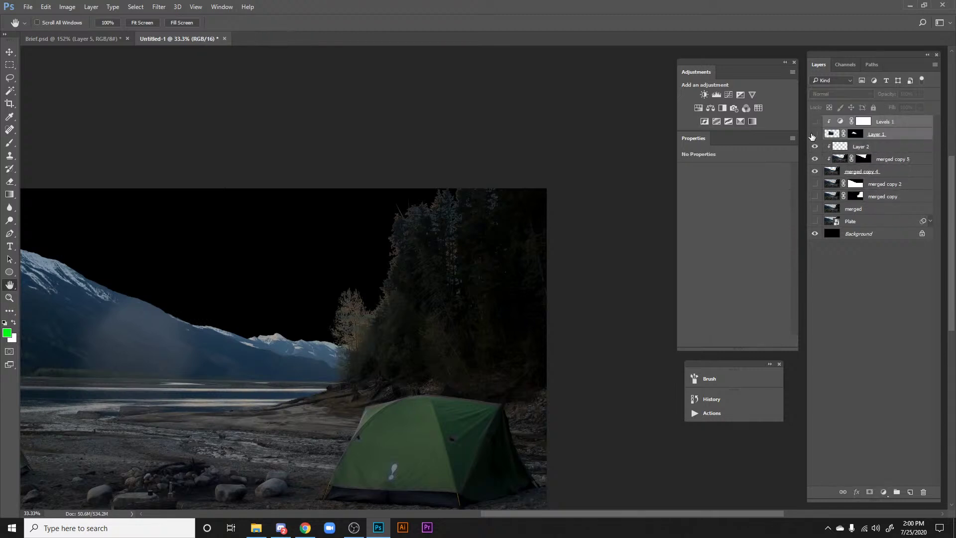
{"action": "left_click", "coordinate": [814, 134]}
Step: Review the full composite, select Layer 2, and examine the treetops and bare tree for leftover colour fringing
{"action": "left_click_drag", "start_coordinate": [341, 224], "coordinate": [595, 213]}
{"action": "left_click_drag", "start_coordinate": [568, 248], "coordinate": [441, 281]}
{"action": "left_click_drag", "start_coordinate": [259, 289], "coordinate": [391, 284]}
{"action": "left_click_drag", "start_coordinate": [443, 261], "coordinate": [314, 245]}
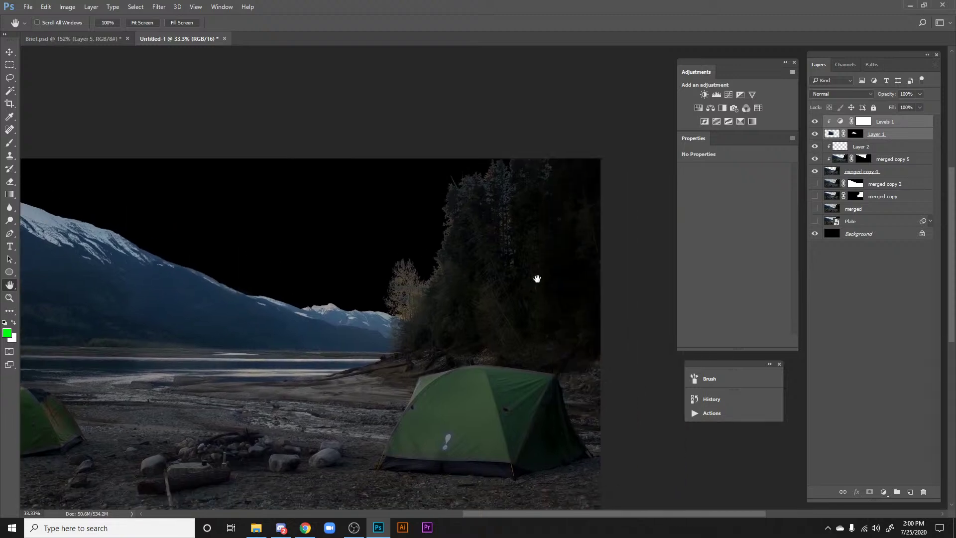
{"action": "scroll", "coordinate": [510, 244], "scroll_direction": "up", "scroll_amount": 5}
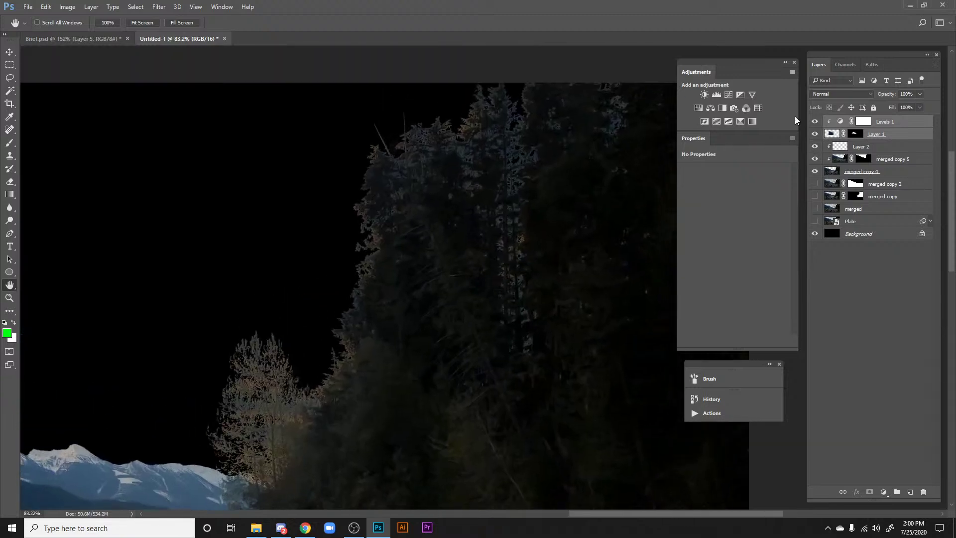
{"action": "left_click", "coordinate": [862, 147]}
{"action": "scroll", "coordinate": [529, 218], "scroll_direction": "up", "scroll_amount": 2}
{"action": "scroll", "coordinate": [535, 207], "scroll_direction": "down", "scroll_amount": 3}
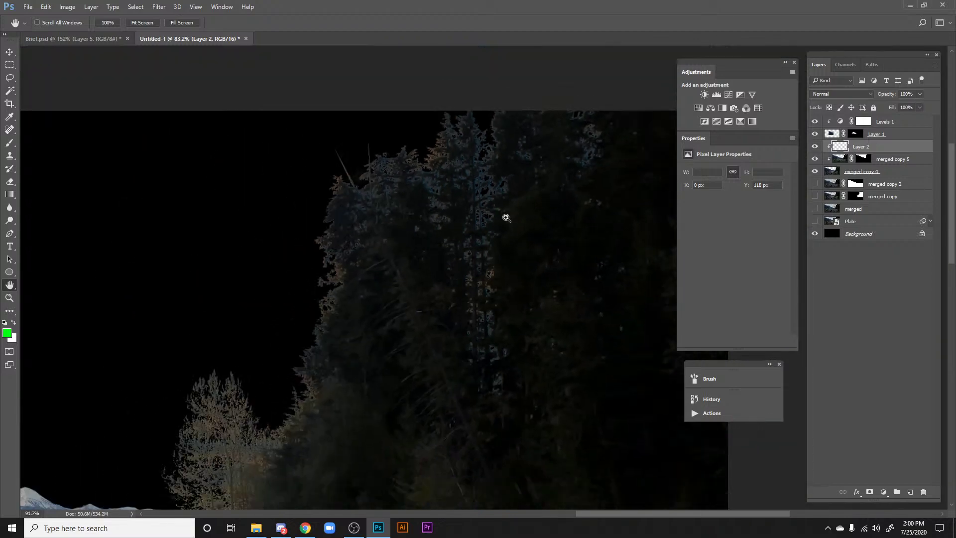
{"action": "left_click_drag", "start_coordinate": [325, 379], "coordinate": [395, 288]}
{"action": "scroll", "coordinate": [395, 288], "scroll_direction": "down", "scroll_amount": 2}
{"action": "scroll", "coordinate": [403, 289], "scroll_direction": "up", "scroll_amount": 2}
{"action": "scroll", "coordinate": [415, 291], "scroll_direction": "down", "scroll_amount": 2}
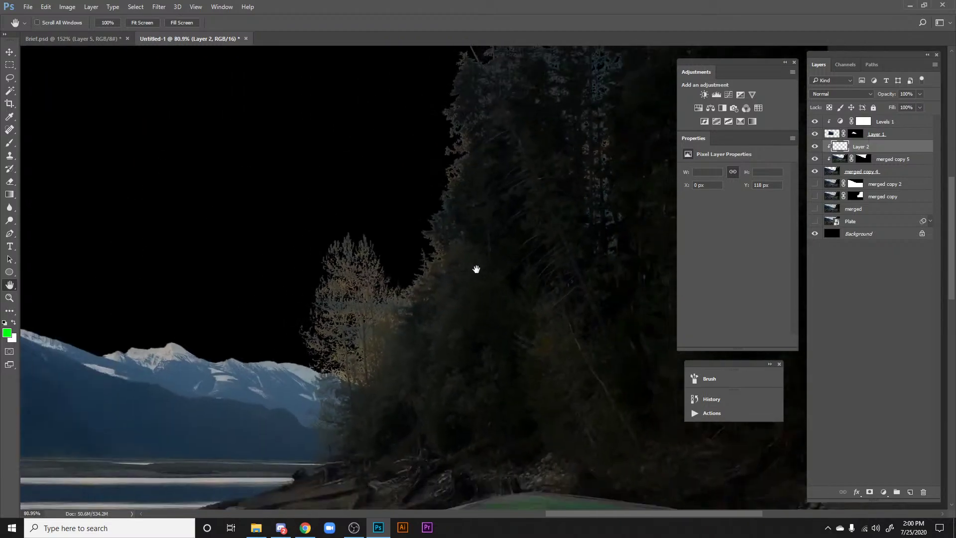
{"action": "scroll", "coordinate": [476, 269], "scroll_direction": "up", "scroll_amount": 2}
{"action": "left_click_drag", "start_coordinate": [582, 154], "coordinate": [455, 273]}
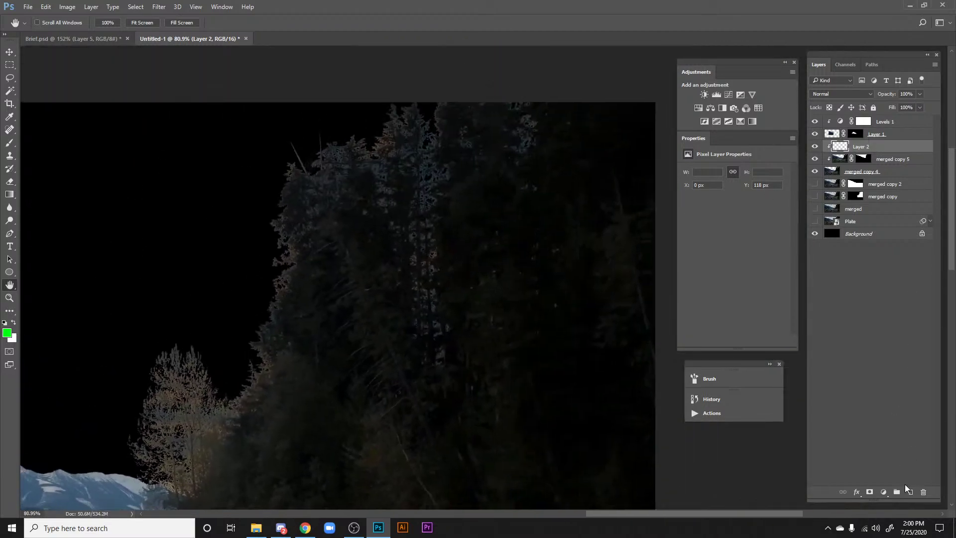
Step: Add a new layer above Layer 2, clip it to the cutout, and set its blend mode to Color
{"action": "left_click", "coordinate": [909, 491]}
{"action": "left_click", "coordinate": [833, 149], "text": "alt"}
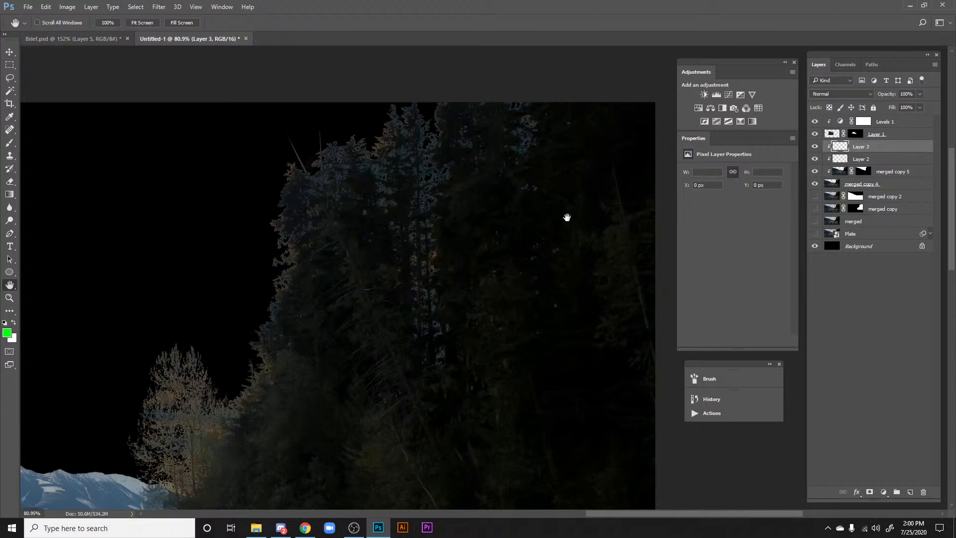
{"action": "scroll", "coordinate": [566, 215], "scroll_direction": "up", "scroll_amount": 3}
{"action": "left_click", "coordinate": [842, 94]}
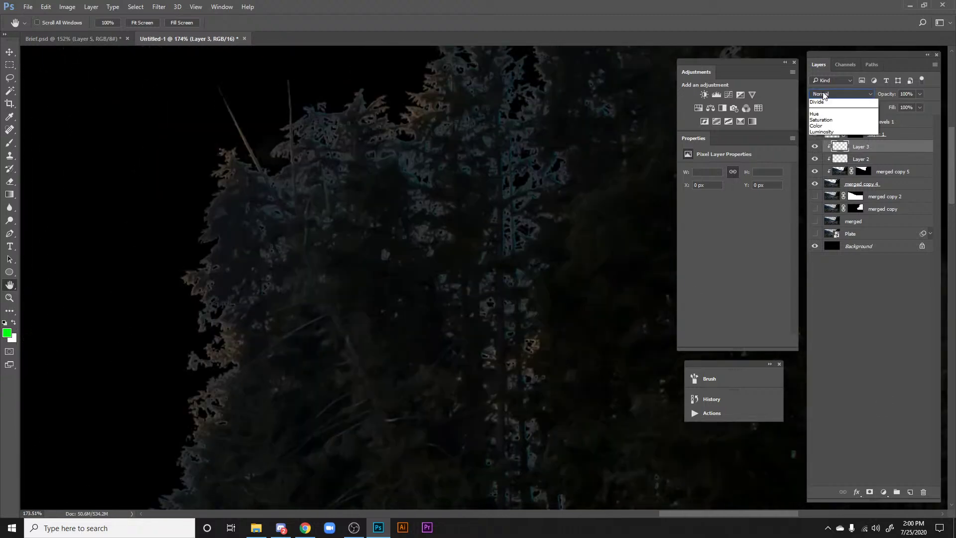
{"action": "left_click", "coordinate": [832, 282]}
Step: Paint a dark tree tone over the blue fringing in the right-hand treetops on the Color layer, using a soft 48 px brush with 0% hardness
{"action": "left_click_drag", "start_coordinate": [605, 226], "coordinate": [498, 271]}
{"action": "key", "text": "i"}
{"action": "key", "text": "b"}
{"action": "scroll", "coordinate": [523, 299], "scroll_direction": "up", "scroll_amount": 5}
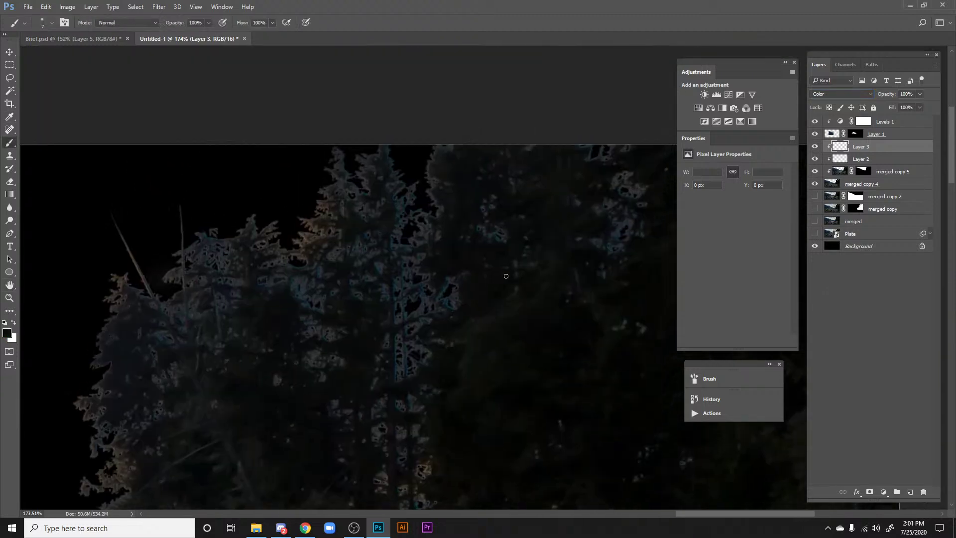
{"action": "right_click", "coordinate": [546, 255]}
{"action": "left_click", "coordinate": [610, 277]}
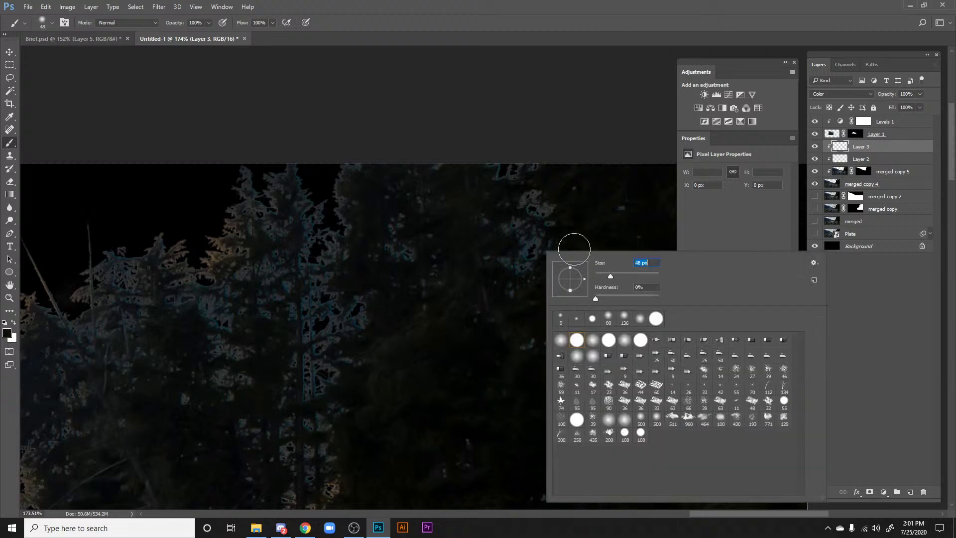
{"action": "mouse_move", "coordinate": [534, 240]}
{"action": "left_mouse_down"}
{"action": "mouse_move", "coordinate": [535, 253]}
{"action": "mouse_move", "coordinate": [523, 232]}
{"action": "mouse_move", "coordinate": [538, 214]}
{"action": "mouse_move", "coordinate": [525, 207]}
{"action": "mouse_move", "coordinate": [510, 223]}
{"action": "mouse_move", "coordinate": [516, 163]}
{"action": "mouse_move", "coordinate": [525, 165]}
{"action": "mouse_move", "coordinate": [463, 158]}
{"action": "mouse_move", "coordinate": [440, 184]}
{"action": "mouse_move", "coordinate": [512, 276]}
{"action": "mouse_move", "coordinate": [495, 261]}
{"action": "mouse_move", "coordinate": [508, 259]}
{"action": "mouse_move", "coordinate": [490, 227]}
{"action": "left_mouse_up"}
{"action": "mouse_move", "coordinate": [368, 263]}
{"action": "left_mouse_down"}
{"action": "mouse_move", "coordinate": [358, 260]}
{"action": "mouse_move", "coordinate": [394, 190]}
{"action": "left_mouse_up"}
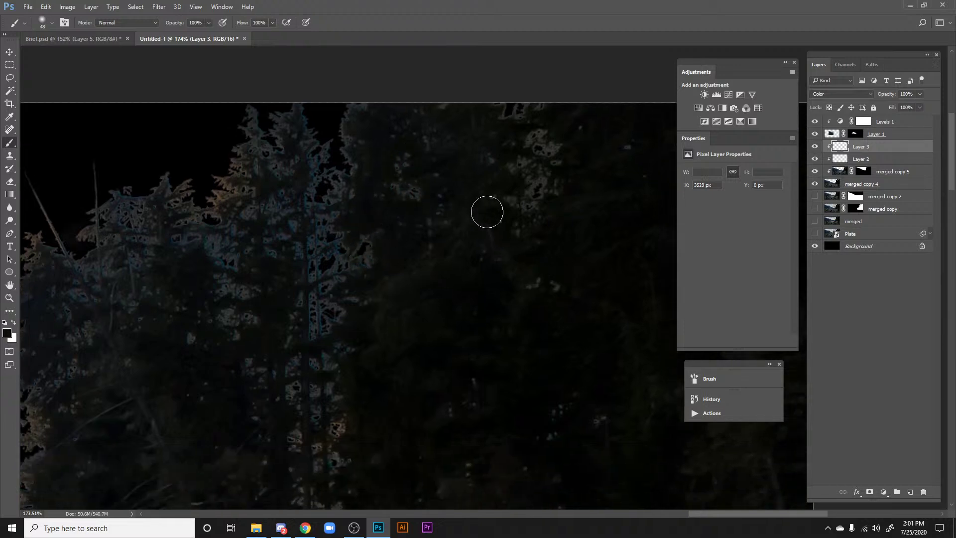
Step: Paint the same dark tone down the tall trunk's gaps and across the neighbouring treetops to neutralise their blue fringing
{"action": "mouse_move", "coordinate": [336, 121]}
{"action": "left_mouse_down"}
{"action": "mouse_move", "coordinate": [336, 265]}
{"action": "mouse_move", "coordinate": [324, 174]}
{"action": "mouse_move", "coordinate": [313, 382]}
{"action": "mouse_move", "coordinate": [333, 472]}
{"action": "mouse_move", "coordinate": [328, 316]}
{"action": "mouse_move", "coordinate": [341, 335]}
{"action": "left_mouse_up"}
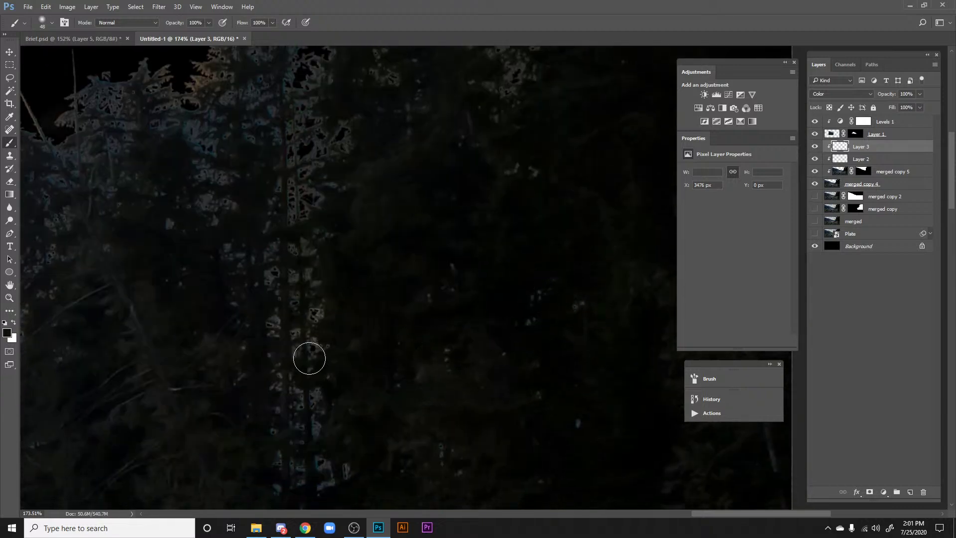
{"action": "left_click_drag", "start_coordinate": [310, 357], "coordinate": [461, 395]}
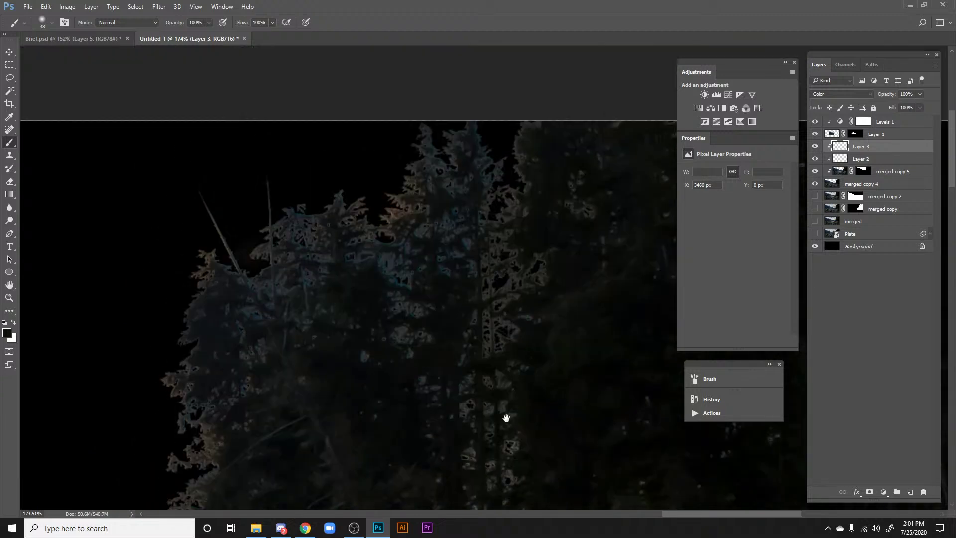
{"action": "left_click_drag", "start_coordinate": [458, 279], "coordinate": [512, 423]}
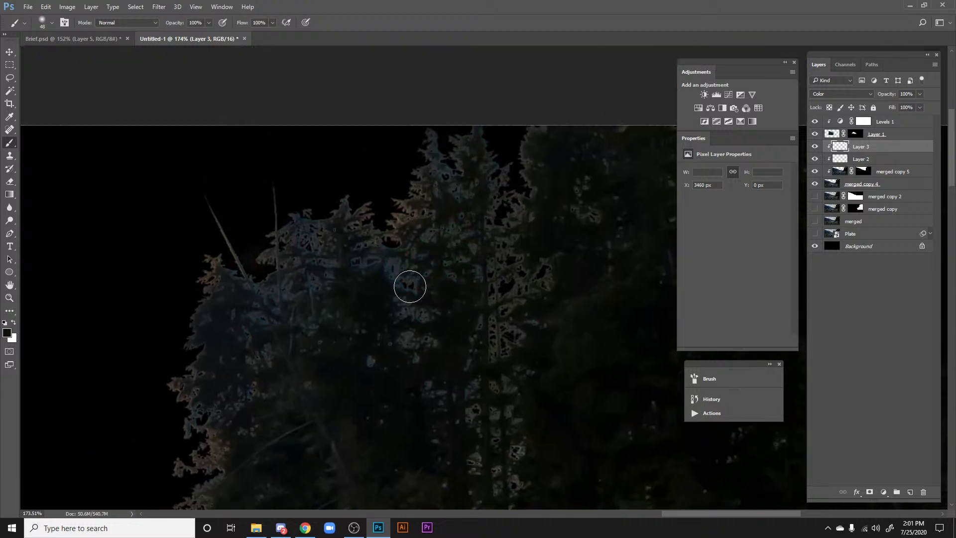
{"action": "mouse_move", "coordinate": [318, 277]}
{"action": "left_mouse_down"}
{"action": "mouse_move", "coordinate": [278, 241]}
{"action": "mouse_move", "coordinate": [273, 289]}
{"action": "mouse_move", "coordinate": [253, 285]}
{"action": "mouse_move", "coordinate": [275, 388]}
{"action": "mouse_move", "coordinate": [253, 362]}
{"action": "left_mouse_up"}
Step: Sample a dark tone from the leftmost conifer and brush it over the orange and blue fringing along that tree's outer edge
{"action": "key", "text": "i"}
{"action": "left_click", "coordinate": [233, 342]}
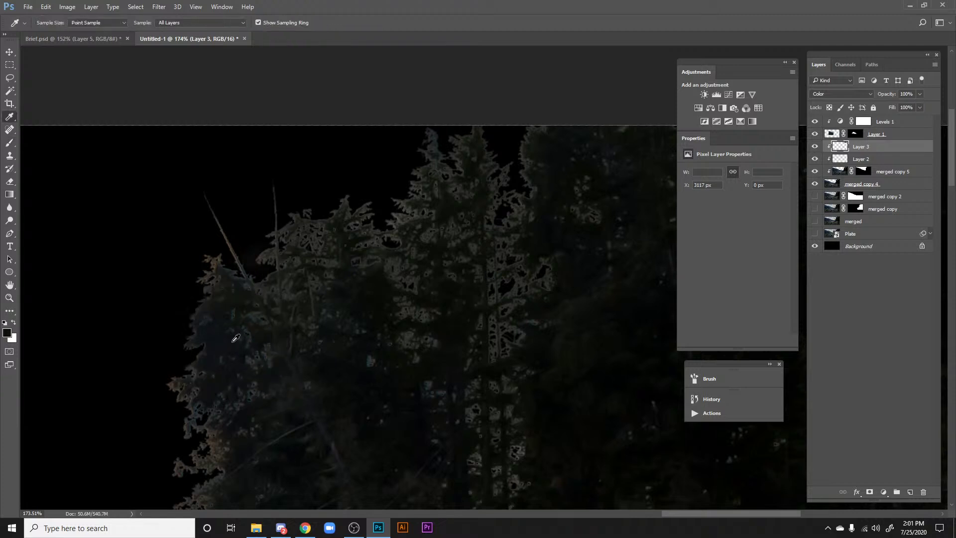
{"action": "key", "text": "b"}
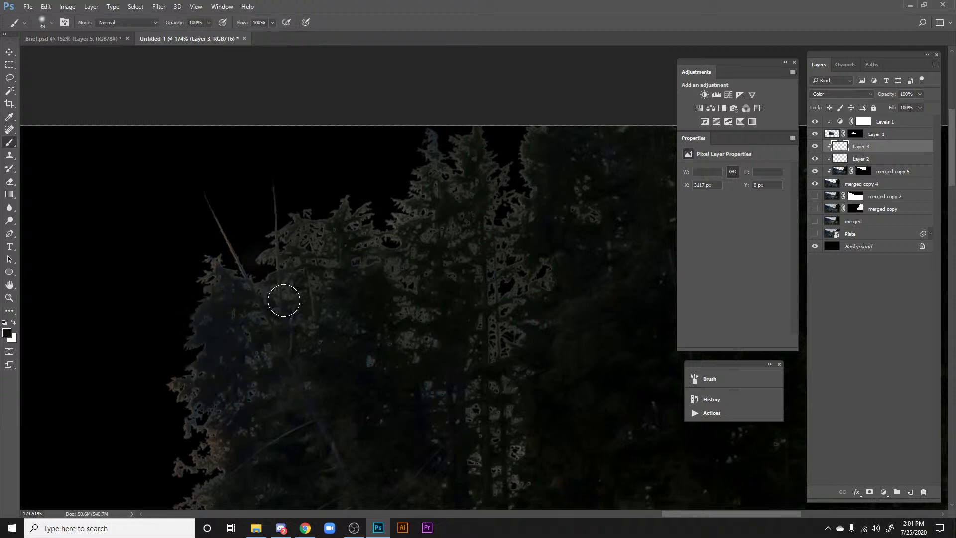
{"action": "key", "text": "h"}
{"action": "left_click_drag", "start_coordinate": [476, 344], "coordinate": [405, 315]}
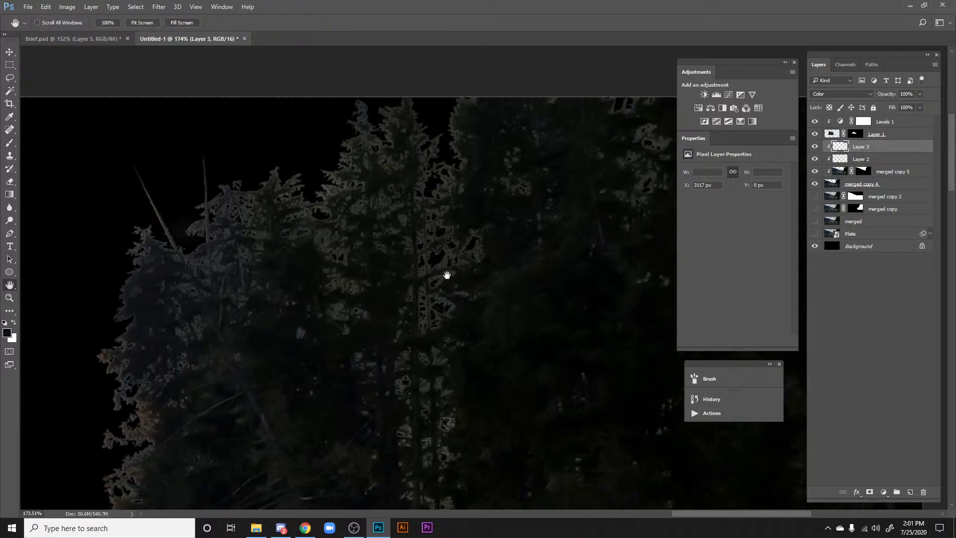
Step: Set Layer 3's Blend If to the Blue channel with the Underlying Layer's dark limit split at 36 / 54
{"action": "double_click", "coordinate": [873, 149]}
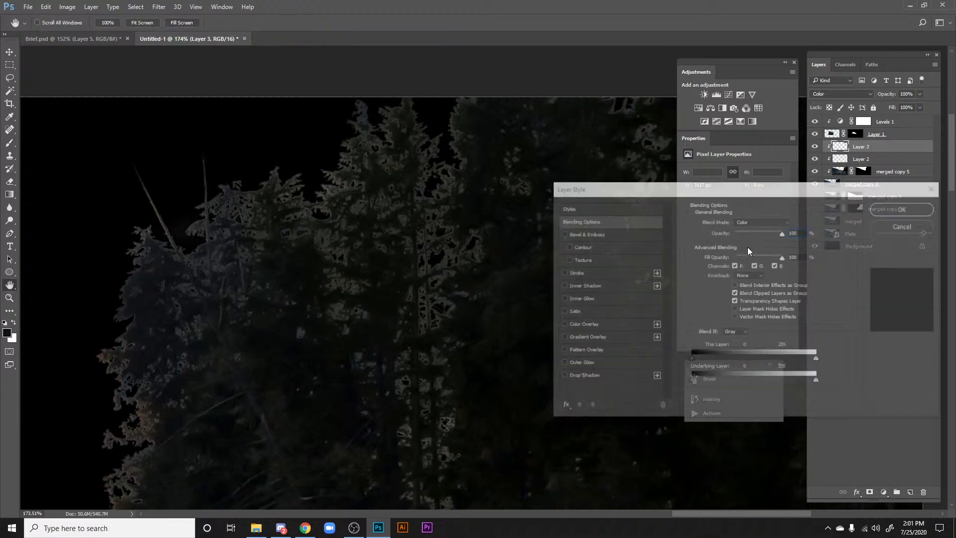
{"action": "left_click", "coordinate": [728, 358]}
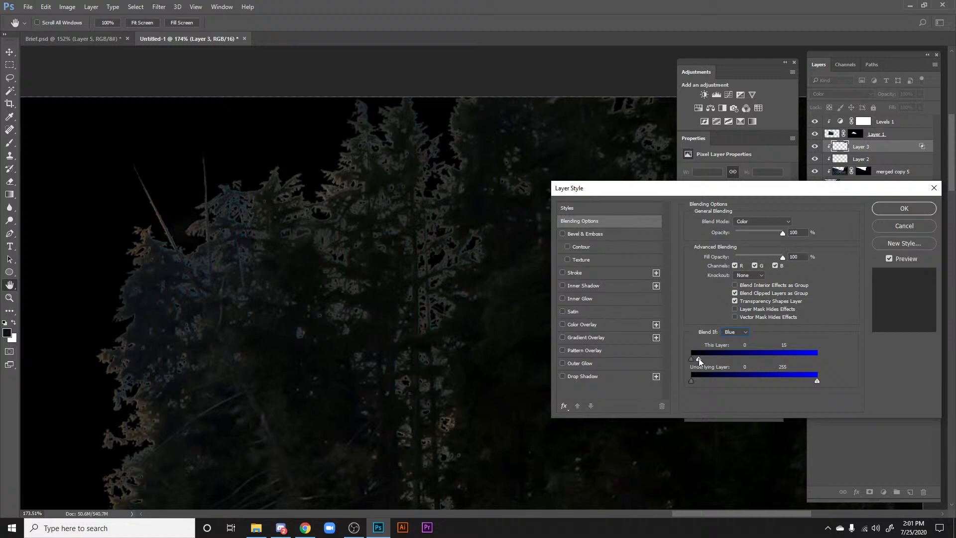
{"action": "left_click_drag", "start_coordinate": [700, 359], "coordinate": [868, 374]}
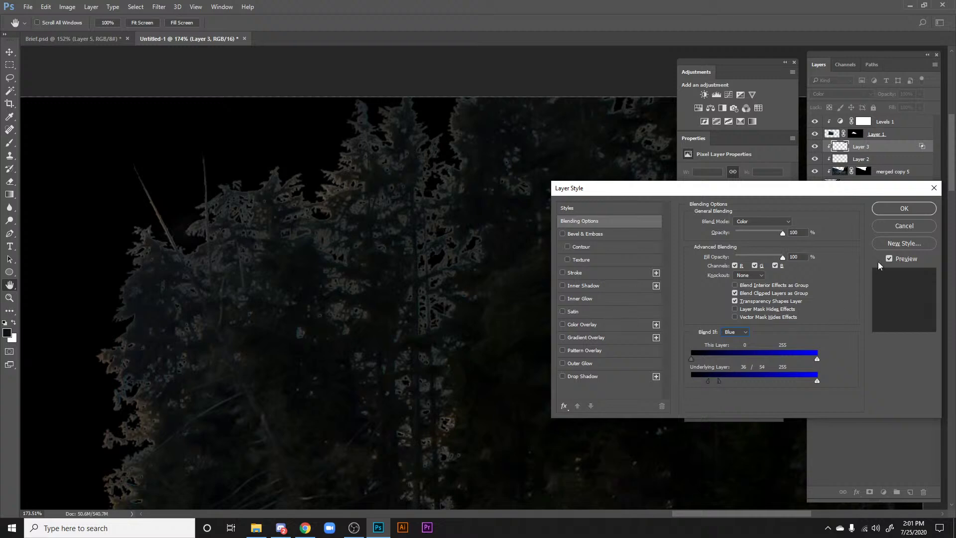
{"action": "left_click", "coordinate": [896, 209]}
Step: Delete the painted Color layer and add a new layer above Layer 2, clipped to the cutout
{"action": "scroll", "coordinate": [612, 316], "scroll_direction": "down", "scroll_amount": 6}
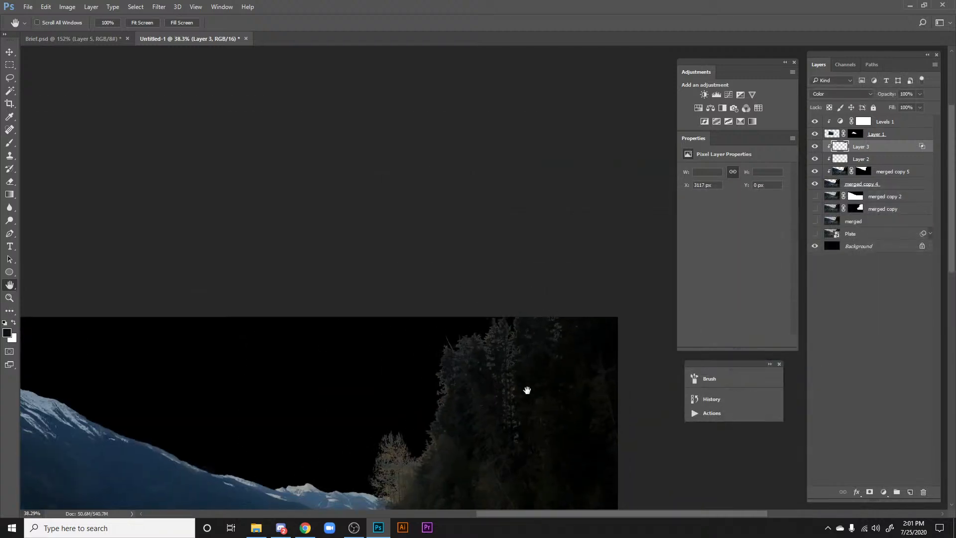
{"action": "left_click_drag", "start_coordinate": [527, 390], "coordinate": [512, 271]}
{"action": "scroll", "coordinate": [572, 271], "scroll_direction": "up", "scroll_amount": 6}
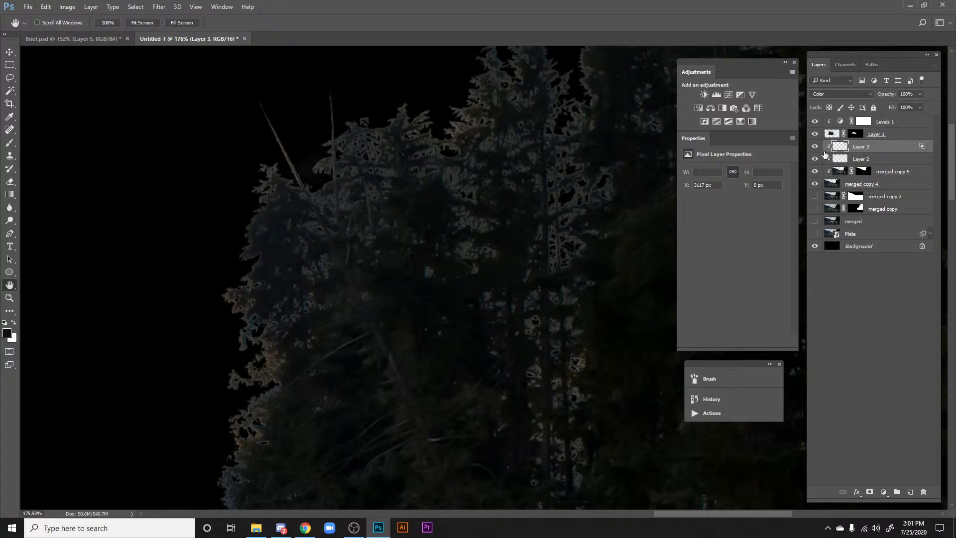
{"action": "left_click", "coordinate": [815, 147]}
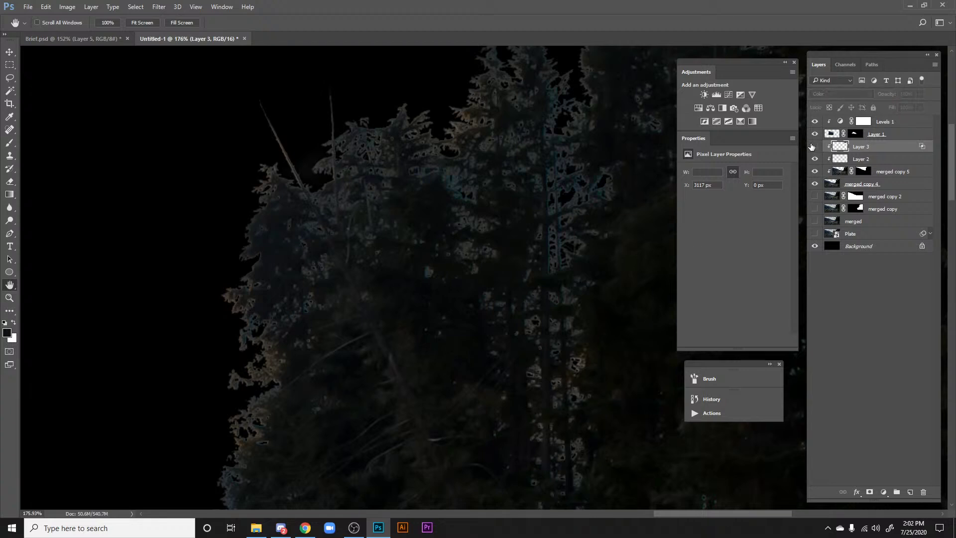
{"action": "key", "text": "Delete"}
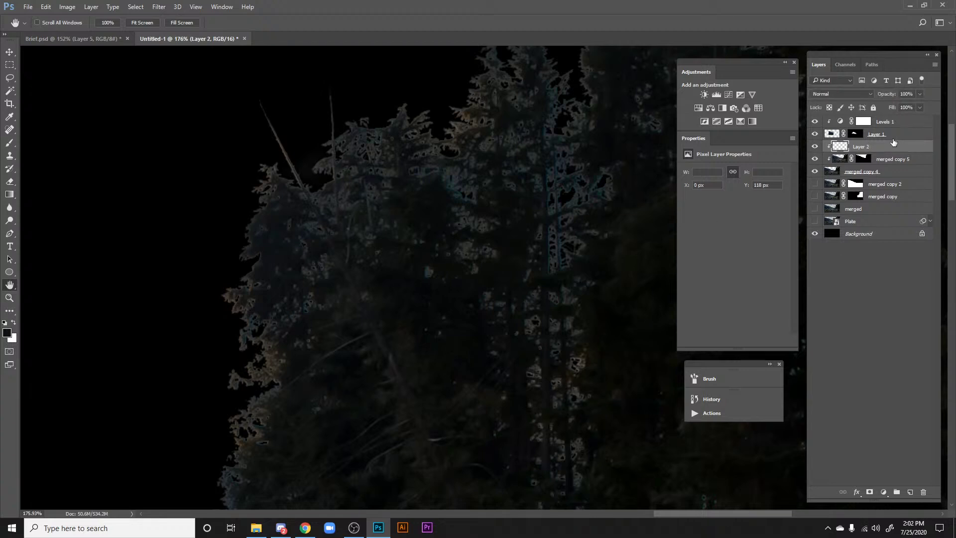
{"action": "left_click", "coordinate": [911, 493]}
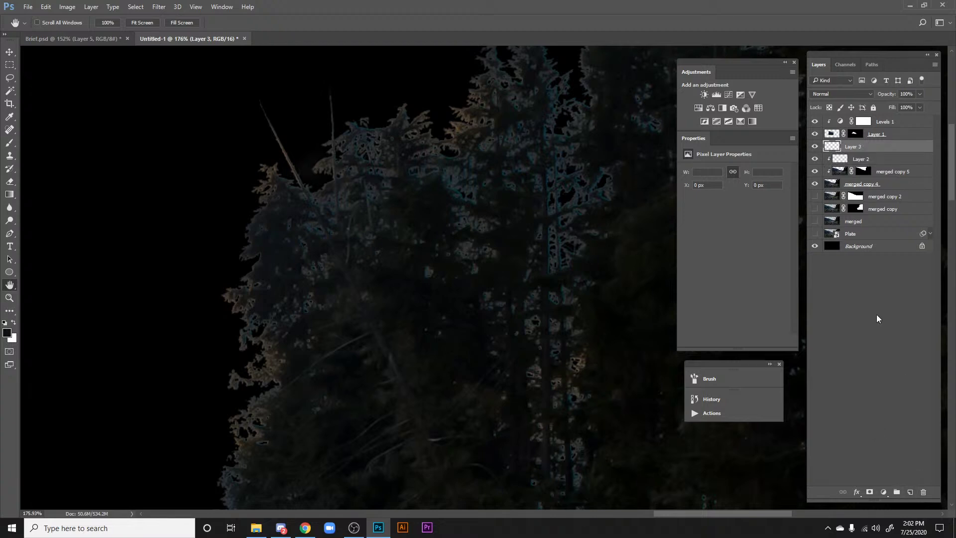
{"action": "left_click", "coordinate": [835, 148], "text": "alt"}
Step: Examine the conifers, bare tree and ridge, switching the upper layers' visibility off and on to compare the clipped corrections with the base cutout
{"action": "left_click_drag", "start_coordinate": [574, 265], "coordinate": [520, 266]}
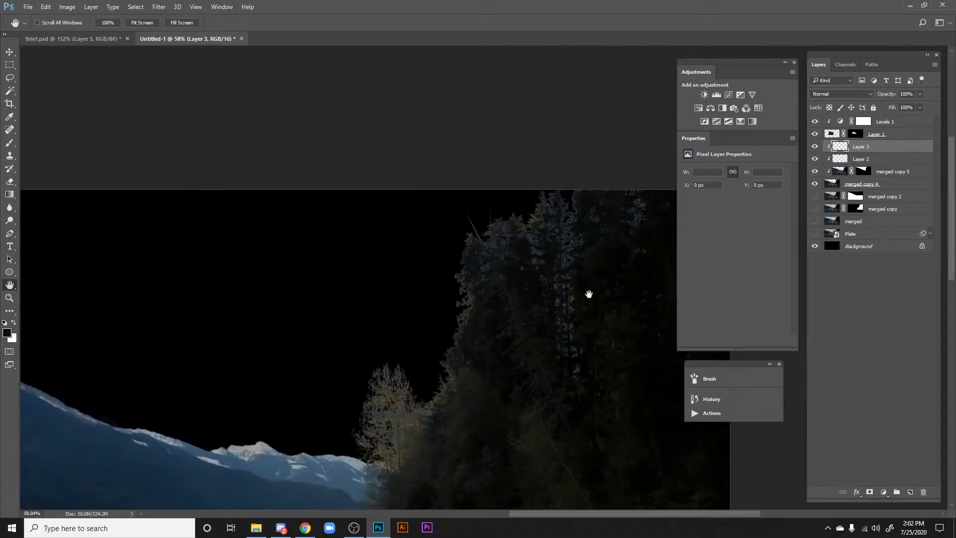
{"action": "left_click_drag", "start_coordinate": [578, 286], "coordinate": [484, 220]}
{"action": "left_click_drag", "start_coordinate": [541, 260], "coordinate": [584, 261]}
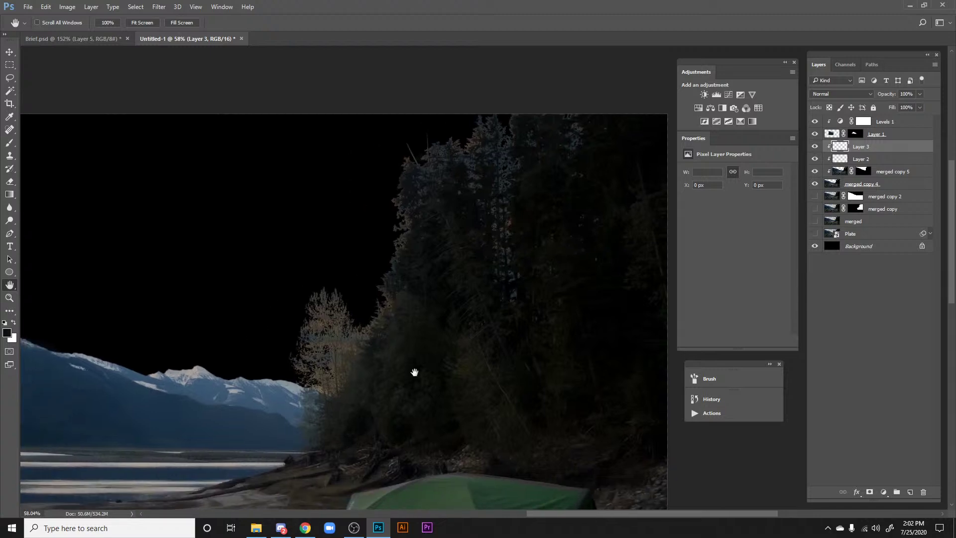
{"action": "left_click_drag", "start_coordinate": [392, 399], "coordinate": [447, 358]}
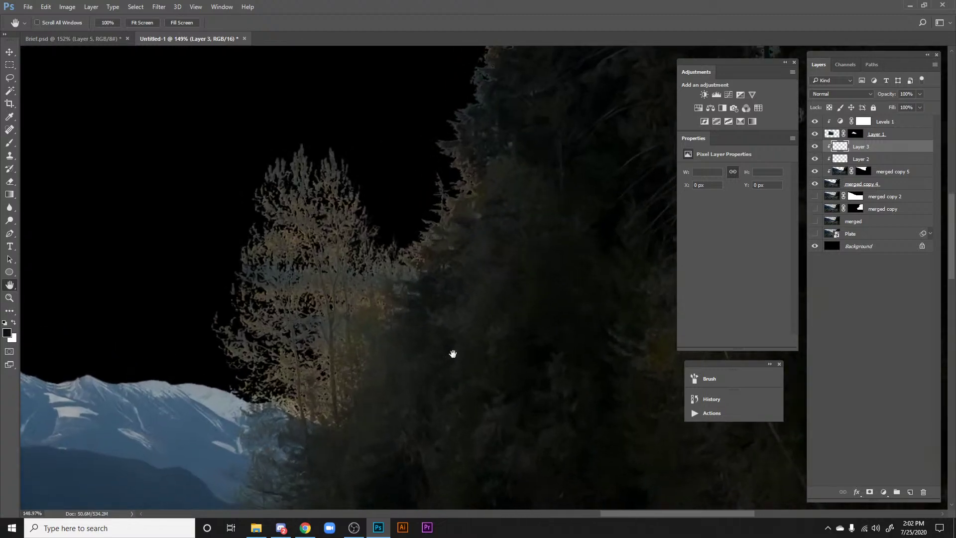
{"action": "left_click_drag", "start_coordinate": [816, 168], "coordinate": [814, 155]}
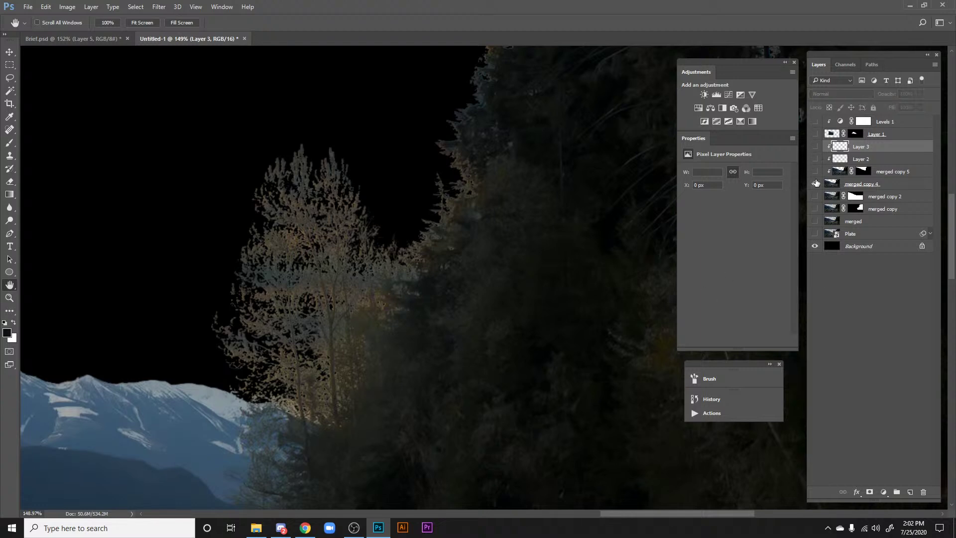
{"action": "left_click", "coordinate": [815, 182]}
{"action": "left_click", "coordinate": [815, 182]}
{"action": "left_click", "coordinate": [815, 172]}
{"action": "left_click", "coordinate": [816, 146]}
{"action": "scroll", "coordinate": [473, 239], "scroll_direction": "down", "scroll_amount": 8}
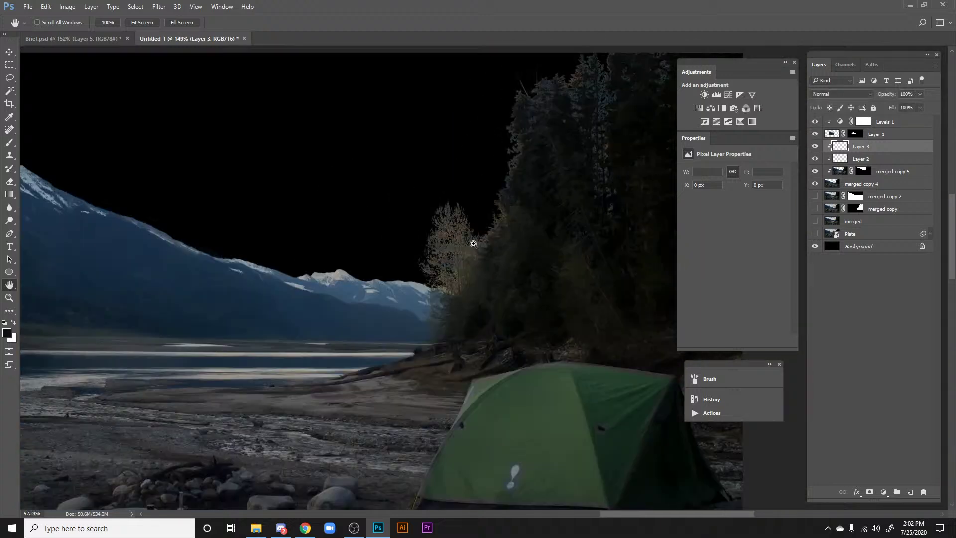
{"action": "scroll", "coordinate": [425, 223], "scroll_direction": "down", "scroll_amount": 2}
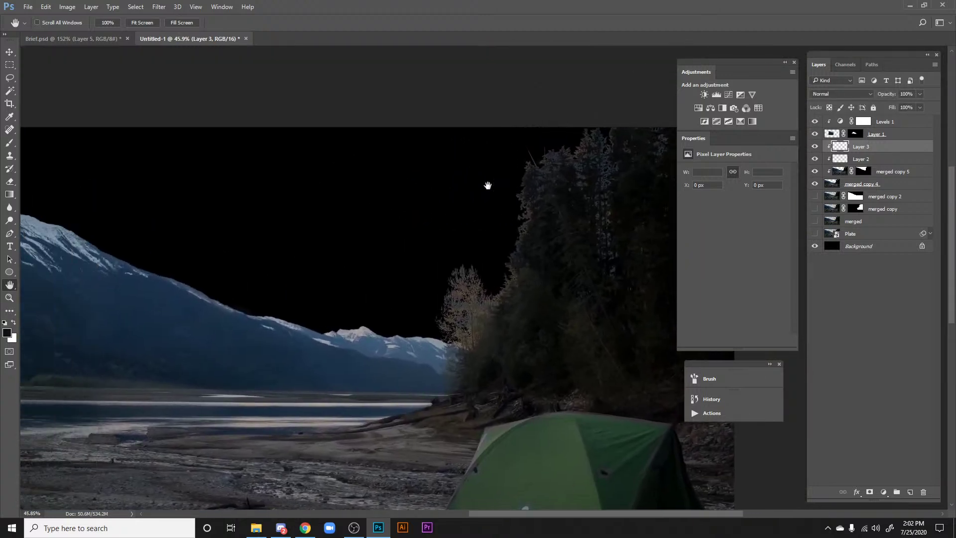
Step: Delete Layer 3, the clipped pixel layer directly above Layer 2
{"action": "scroll", "coordinate": [529, 219], "scroll_direction": "down", "scroll_amount": 3}
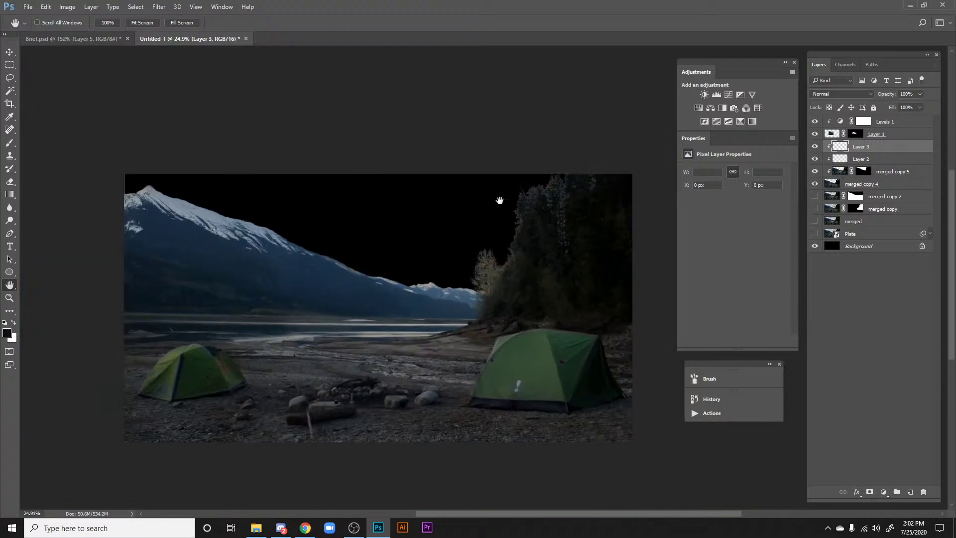
{"action": "left_click_drag", "start_coordinate": [541, 243], "coordinate": [583, 245]}
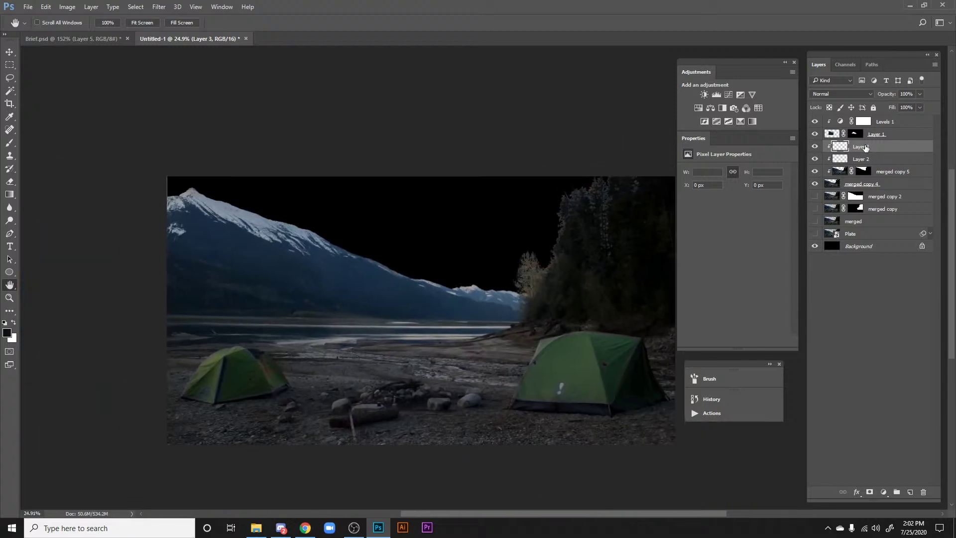
{"action": "key", "text": "Delete"}
{"action": "left_click_drag", "start_coordinate": [503, 302], "coordinate": [488, 310]}
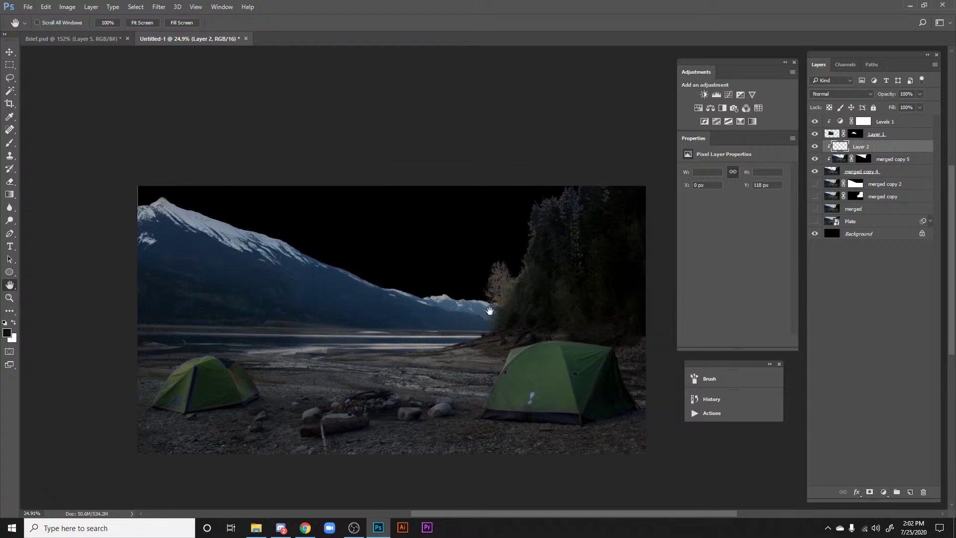
Step: Save the document as a Photoshop file named V001 in the Desktop folder Matte_Paint_Challenge, accepting the default format options
{"action": "scroll", "coordinate": [501, 310], "scroll_direction": "up", "scroll_amount": 1}
{"action": "key", "text": "ctrl+s"}
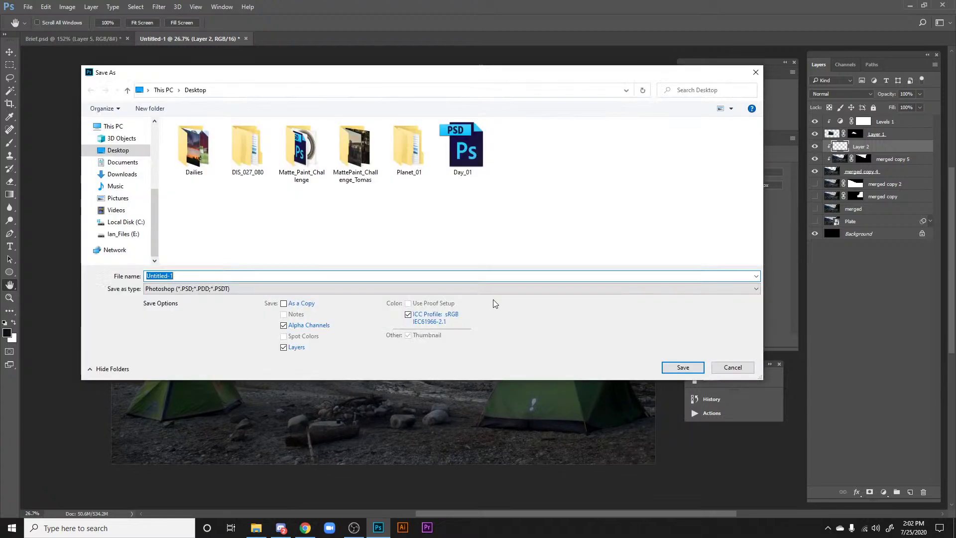
{"action": "double_click", "coordinate": [311, 163]}
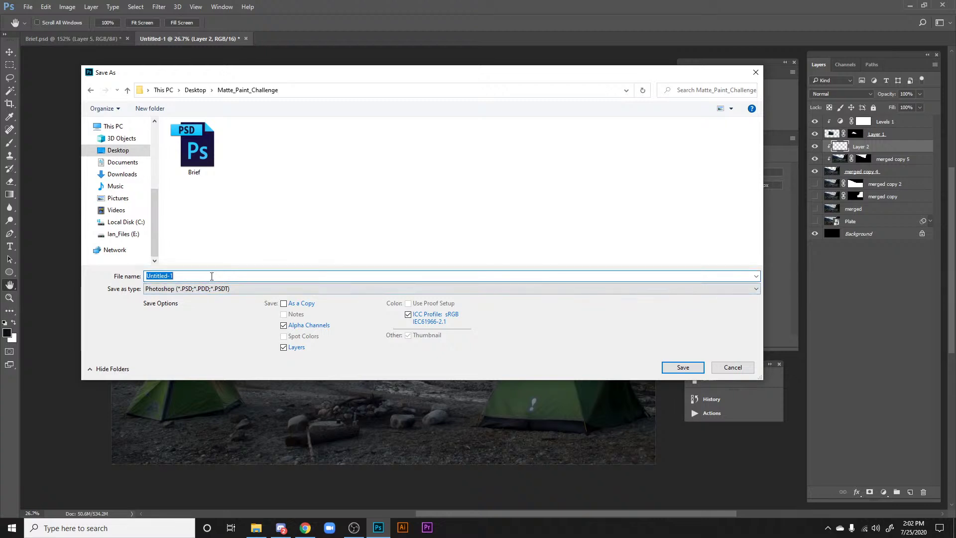
{"action": "type", "text": "V001"}
{"action": "key", "text": "Return"}
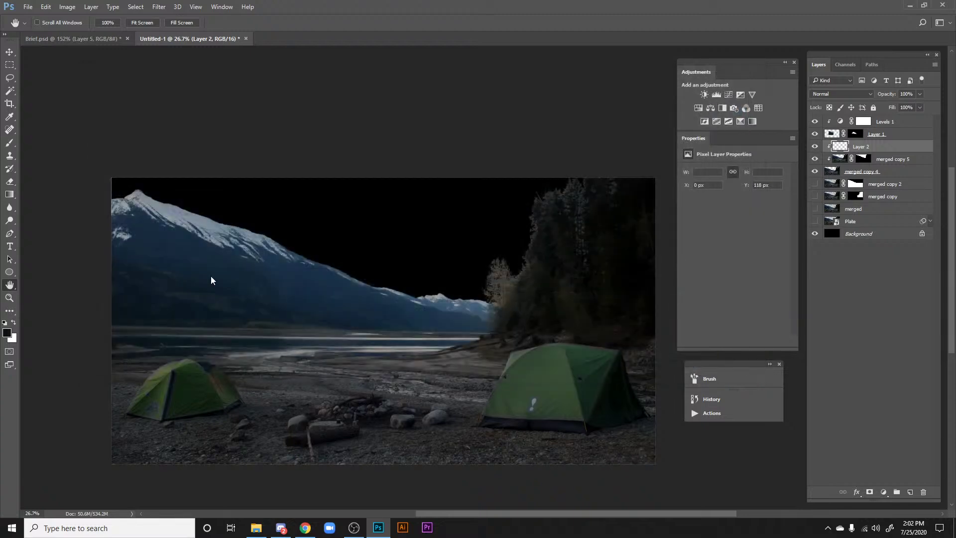
{"action": "key", "text": "Return"}
Step: Switch to the MattePaint gallery in Chrome and show the Sunset / Sunrise photographs within the Skies category
{"action": "left_click", "coordinate": [306, 528]}
{"action": "left_click", "coordinate": [632, 56]}
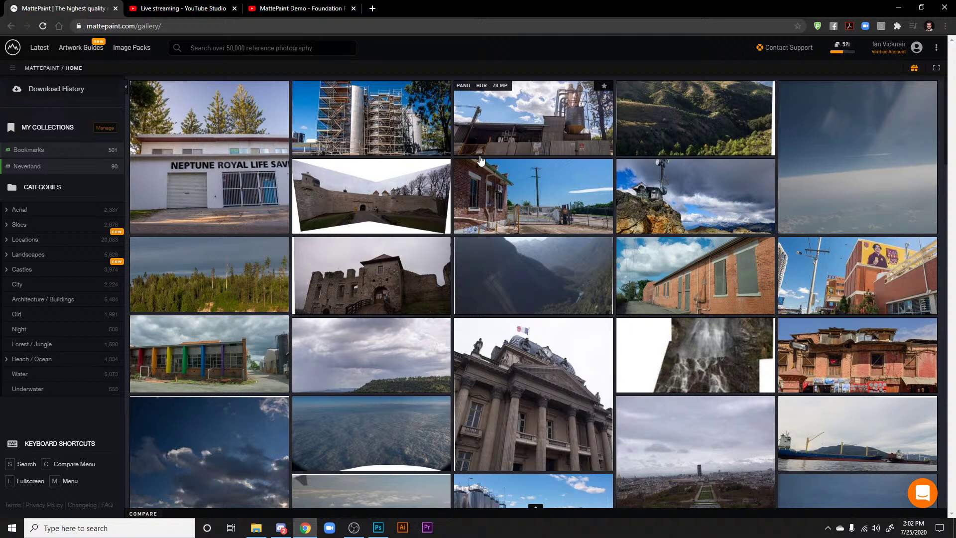
{"action": "scroll", "coordinate": [480, 159], "scroll_direction": "down", "scroll_amount": 6}
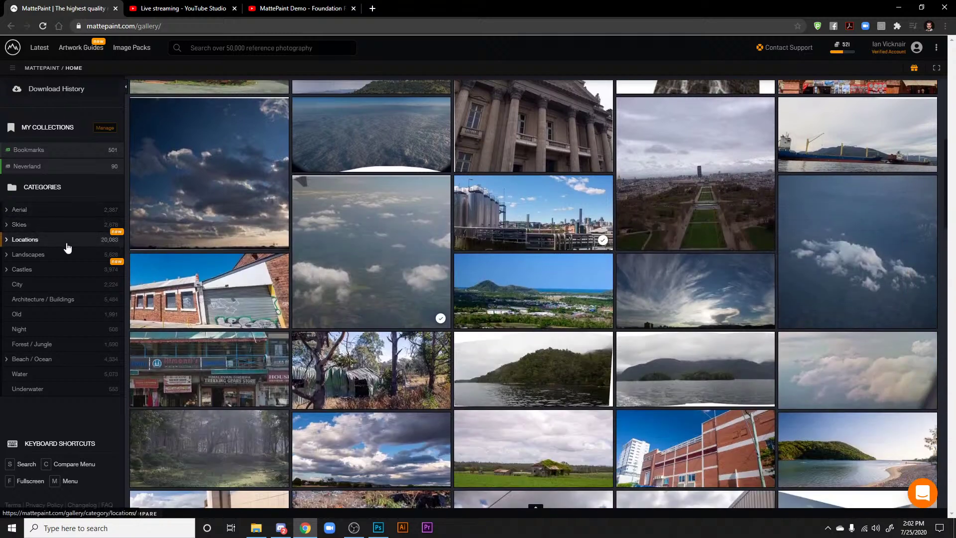
{"action": "left_click", "coordinate": [49, 224]}
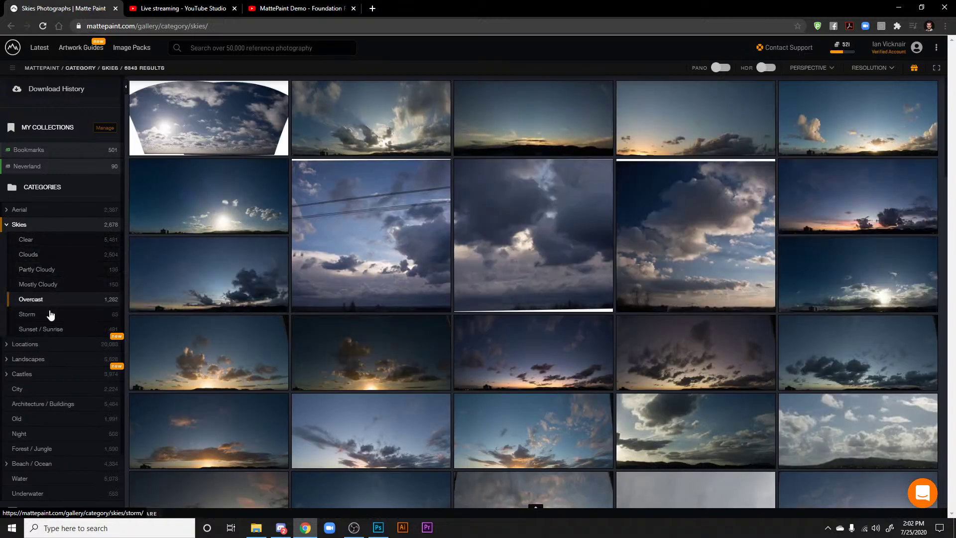
{"action": "left_click", "coordinate": [64, 329]}
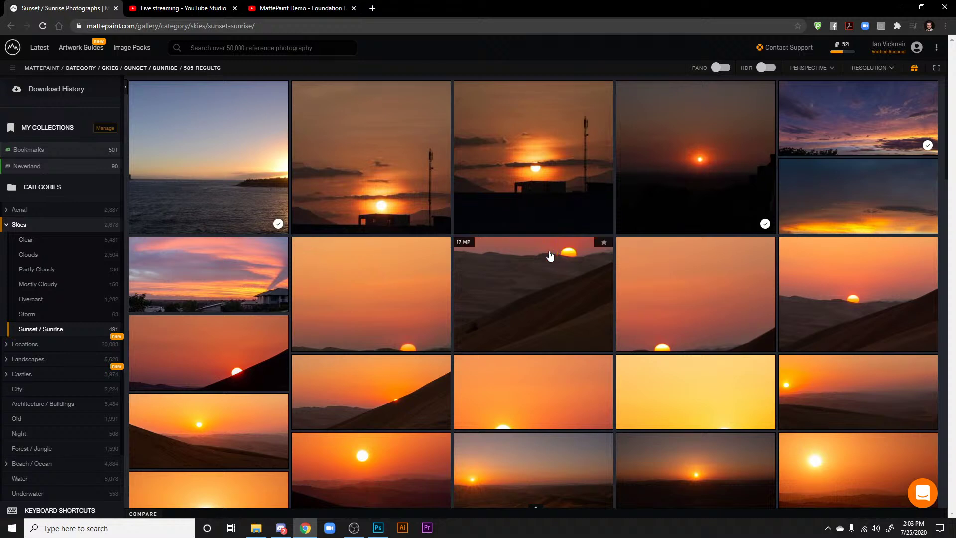
Step: Look through the Sunset / Sunrise photographs for skies that suit a late dusk scene
{"action": "scroll", "coordinate": [648, 285], "scroll_direction": "down", "scroll_amount": 3}
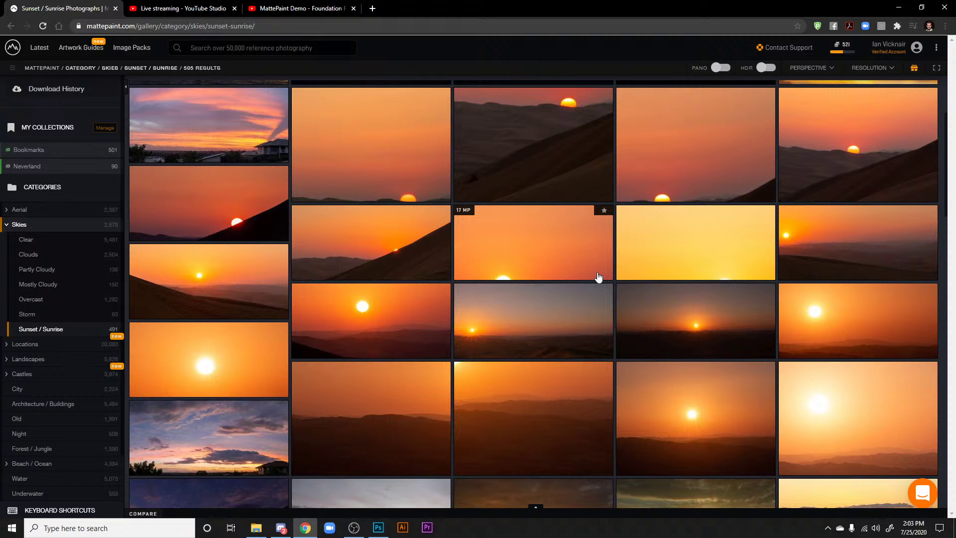
{"action": "scroll", "coordinate": [599, 277], "scroll_direction": "down", "scroll_amount": 6}
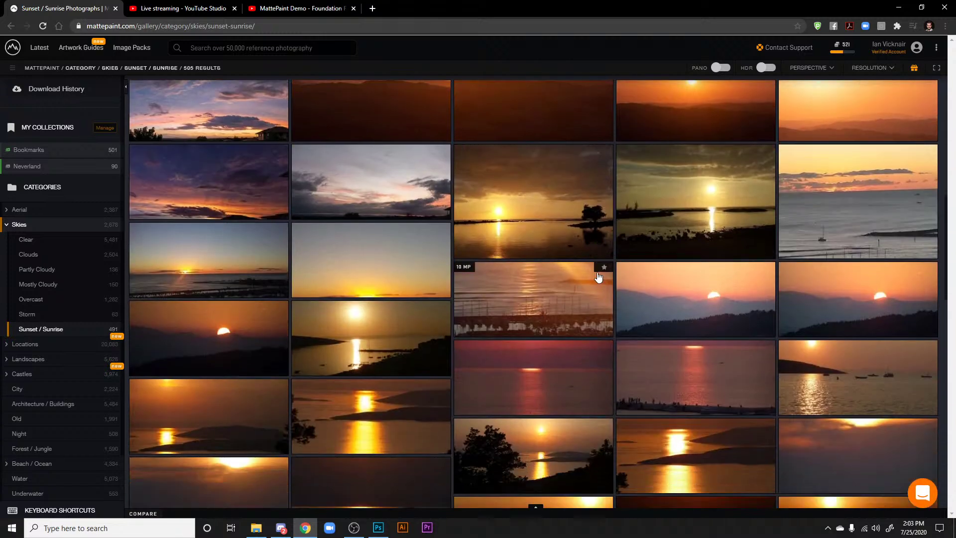
{"action": "scroll", "coordinate": [598, 277], "scroll_direction": "down", "scroll_amount": 5}
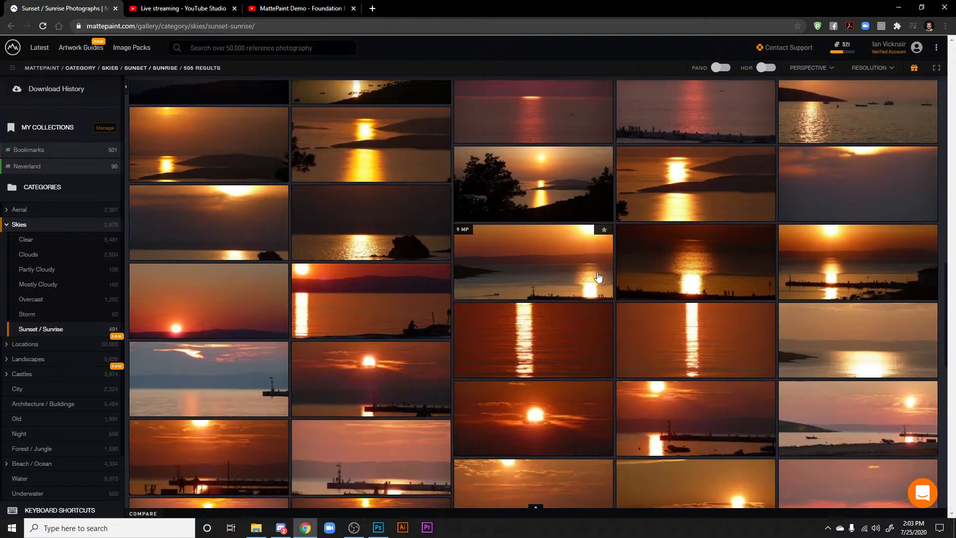
{"action": "scroll", "coordinate": [598, 276], "scroll_direction": "down", "scroll_amount": 10}
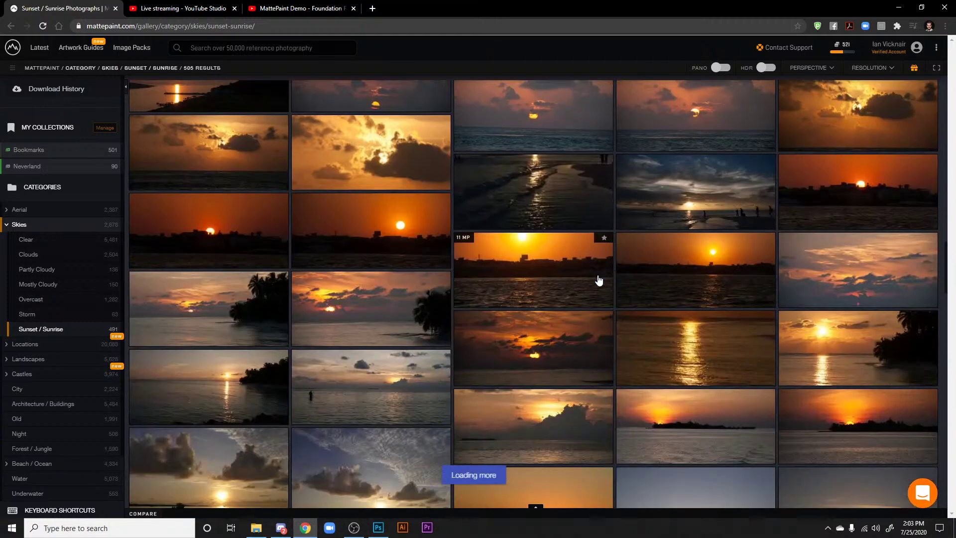
{"action": "scroll", "coordinate": [599, 281], "scroll_direction": "down", "scroll_amount": 8}
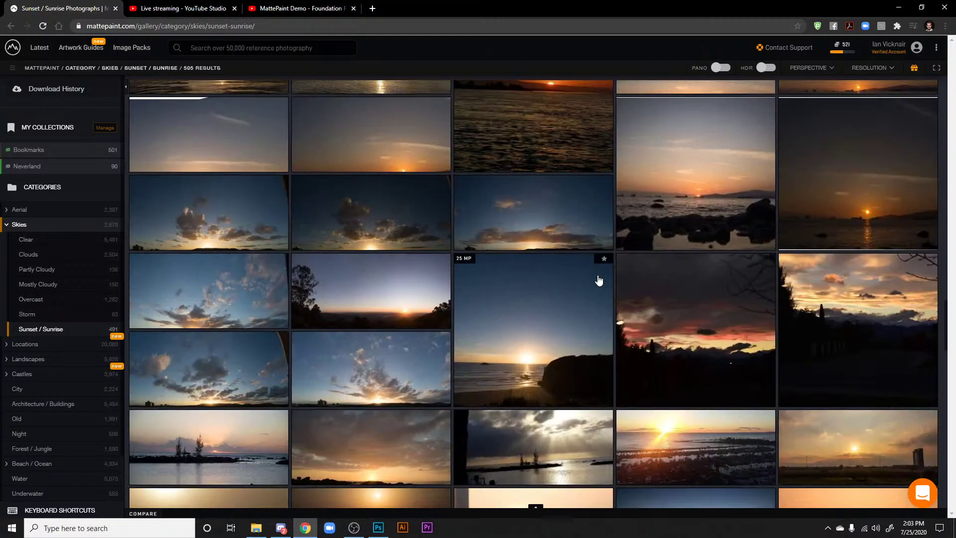
{"action": "scroll", "coordinate": [599, 280], "scroll_direction": "down", "scroll_amount": 3}
{"action": "scroll", "coordinate": [599, 280], "scroll_direction": "down", "scroll_amount": 2}
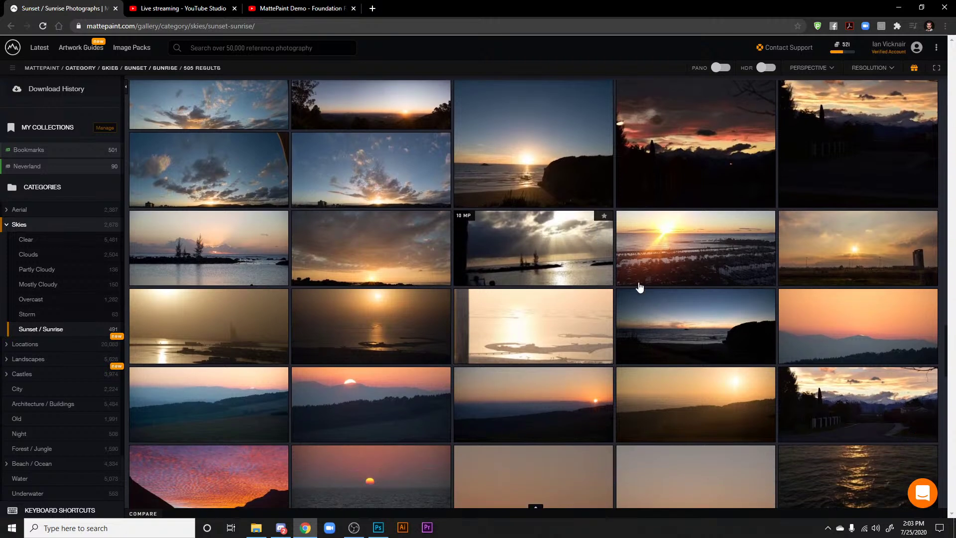
{"action": "scroll", "coordinate": [869, 391], "scroll_direction": "down", "scroll_amount": 1}
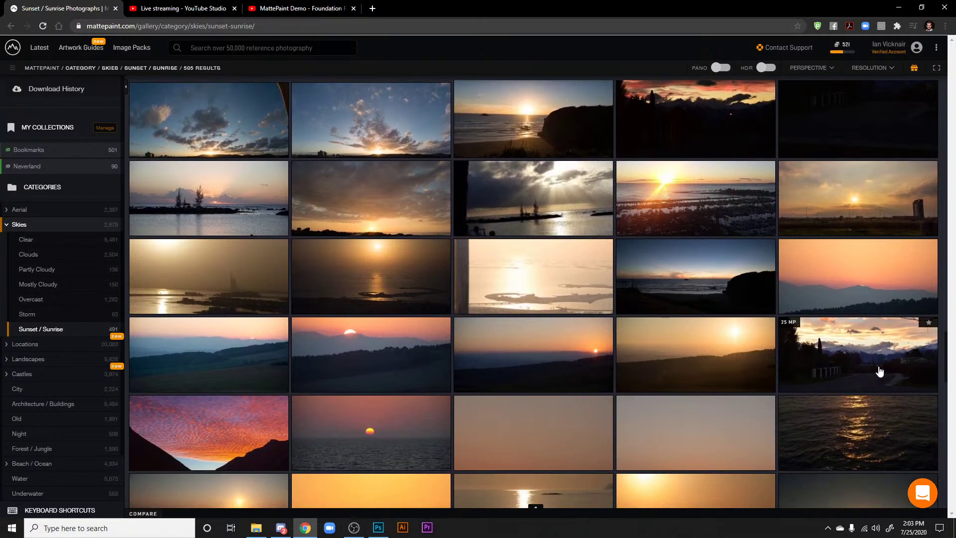
Step: Check the time-of-day requirements in Brief.psd in Photoshop and return to the MattePaint gallery in Chrome
{"action": "left_click", "coordinate": [378, 528]}
{"action": "left_click", "coordinate": [72, 39]}
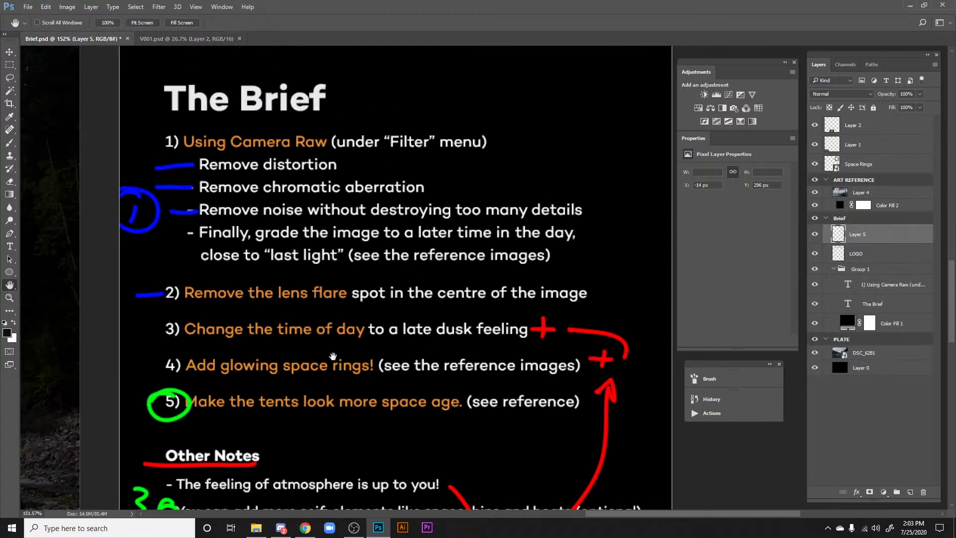
{"action": "left_click", "coordinate": [305, 528]}
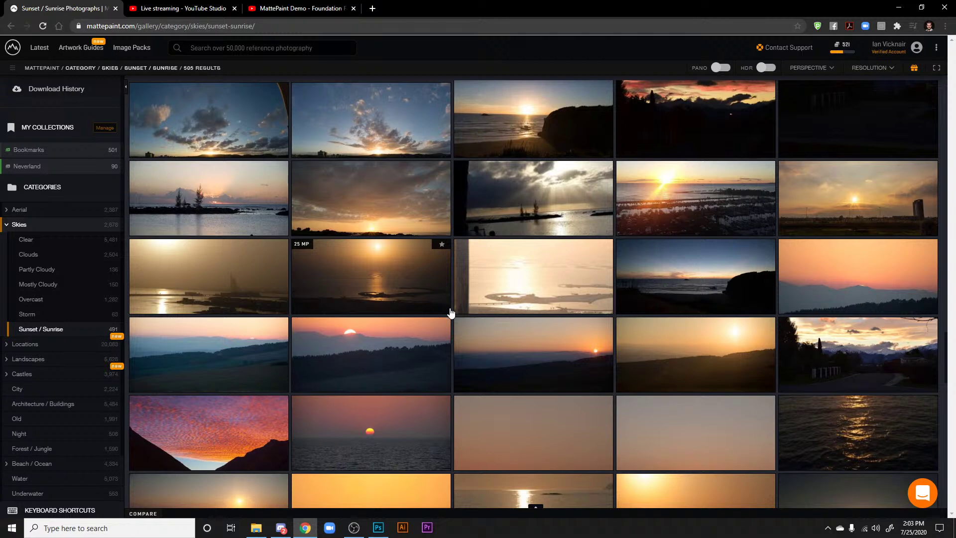
Step: Preview the dark, hazy sun-over-sea photograph DSC91106 and add it to the Neverland collection
{"action": "left_click", "coordinate": [375, 290]}
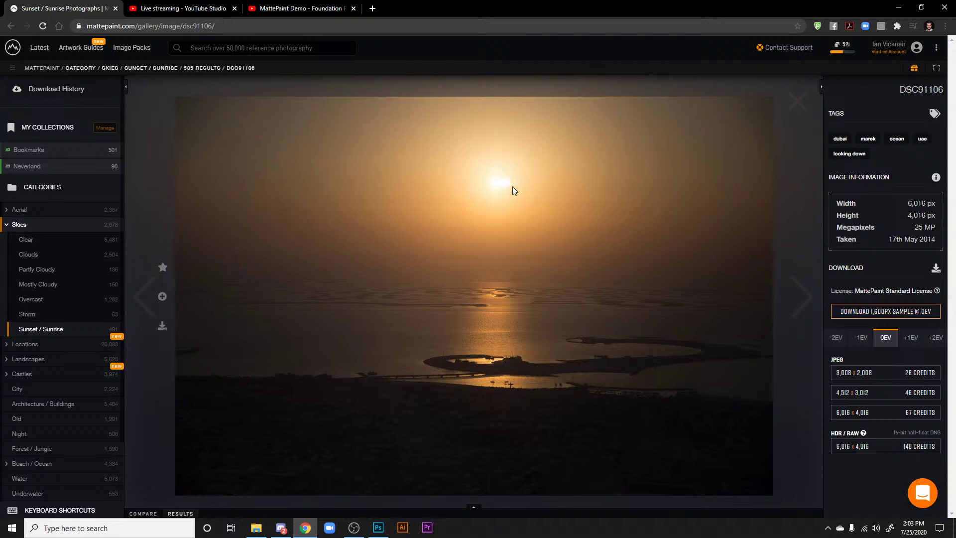
{"action": "left_click", "coordinate": [797, 101]}
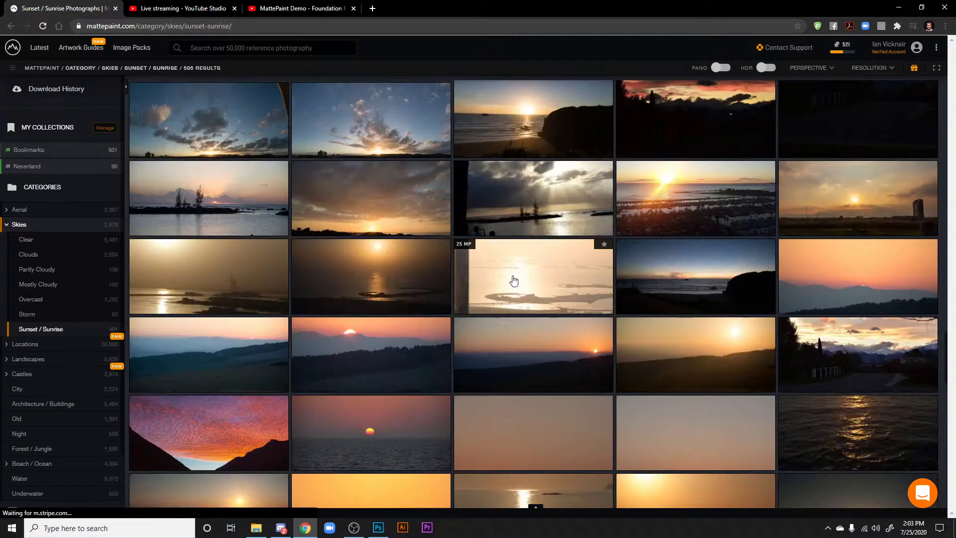
{"action": "left_click_drag", "start_coordinate": [418, 273], "coordinate": [86, 167]}
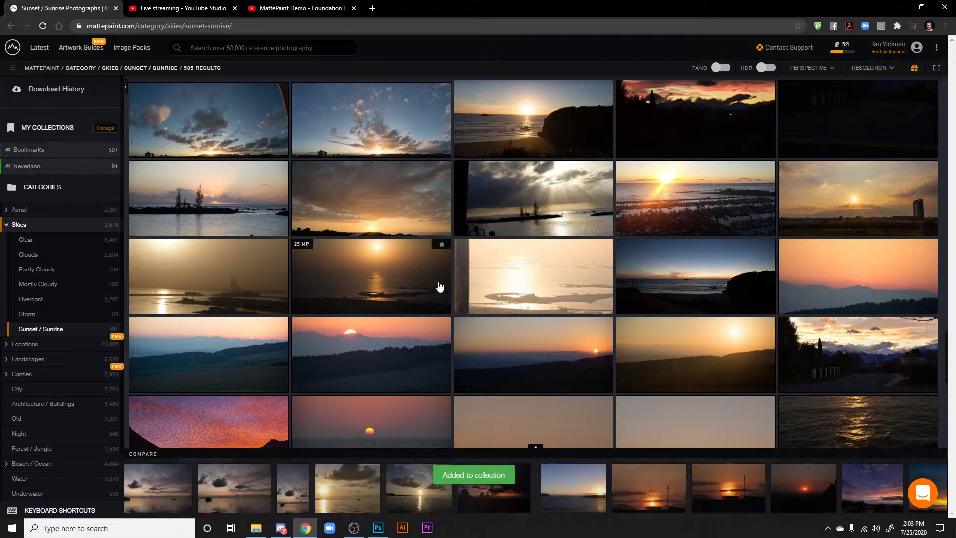
Step: Find the sunset photograph DSC115065 with golden clouds in a blue sky and download its 1,600px sample at 0EV
{"action": "scroll", "coordinate": [439, 286], "scroll_direction": "down", "scroll_amount": 5}
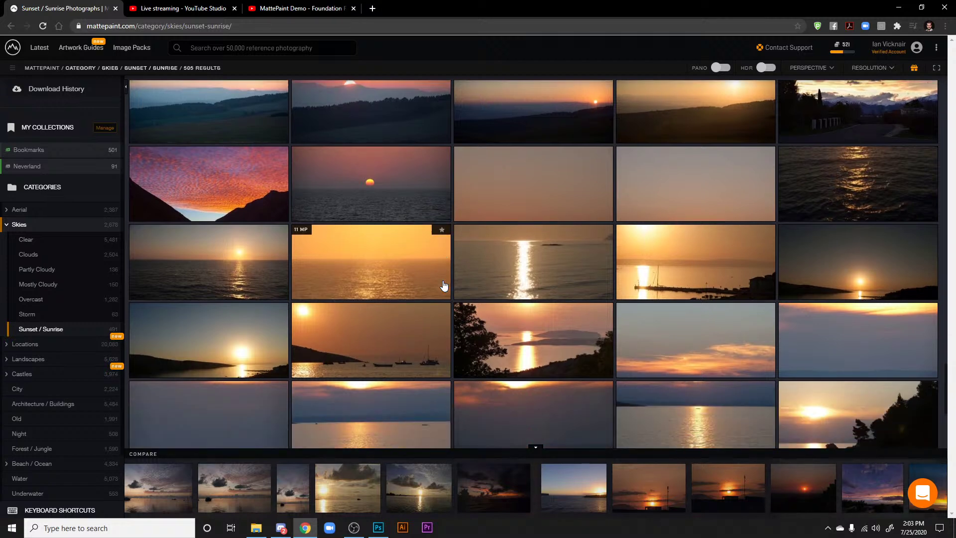
{"action": "scroll", "coordinate": [444, 285], "scroll_direction": "down", "scroll_amount": 10}
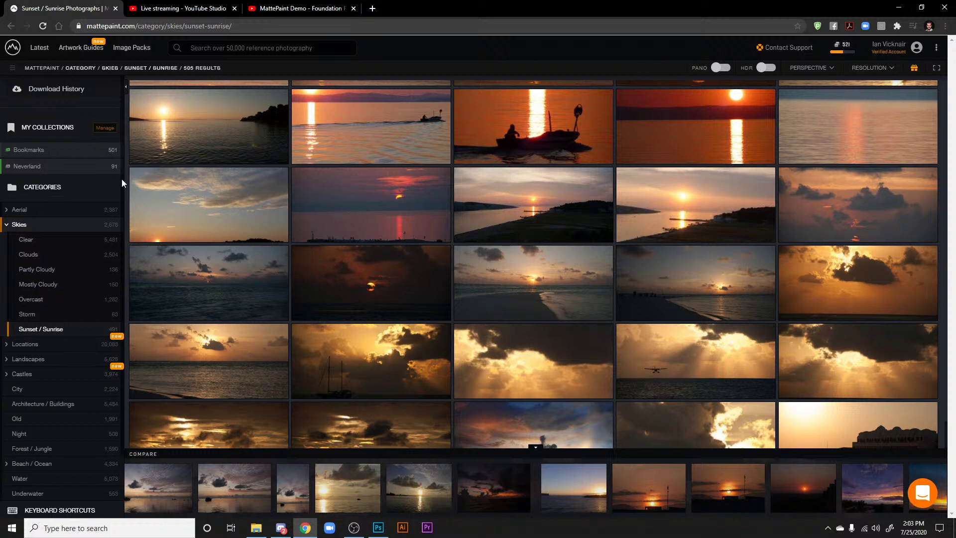
{"action": "left_click", "coordinate": [212, 208]}
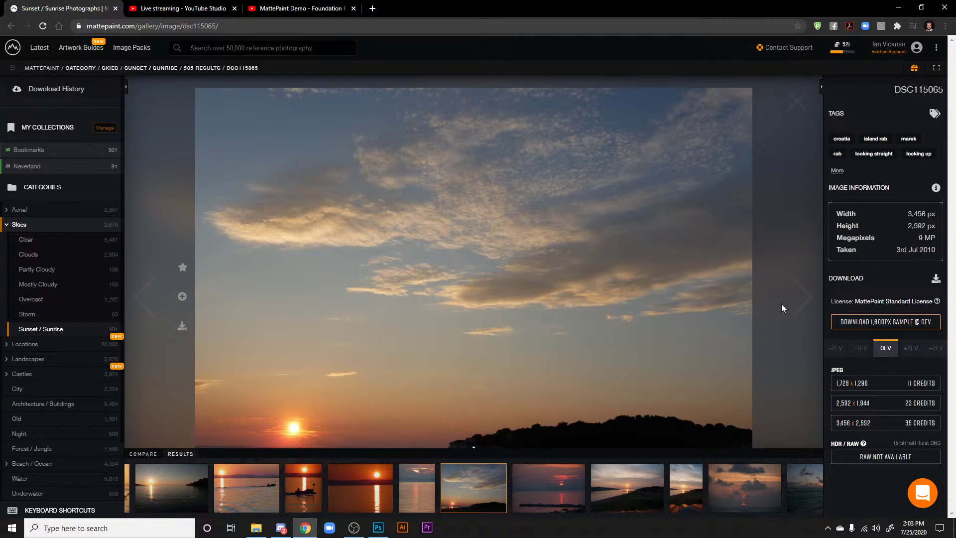
{"action": "left_click", "coordinate": [876, 322]}
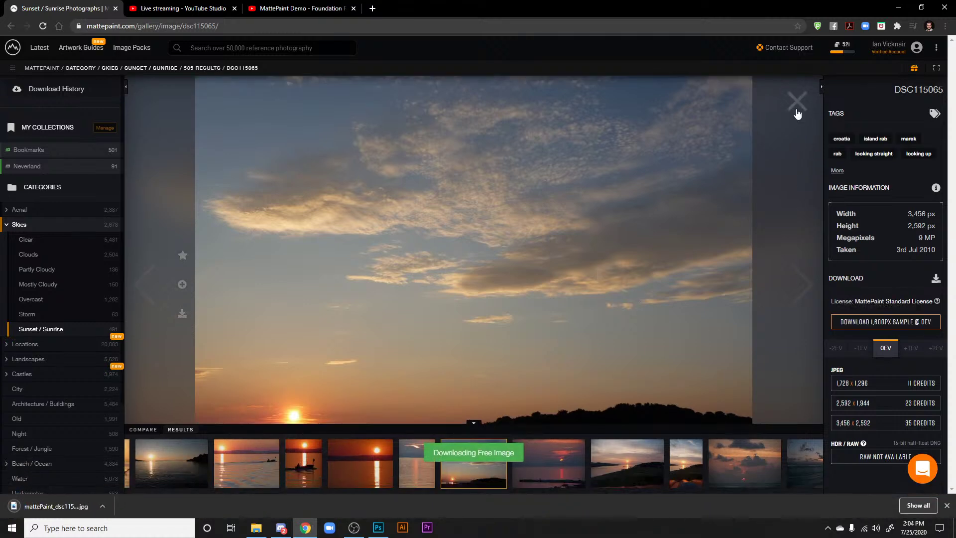
{"action": "left_click", "coordinate": [796, 108]}
Step: Find the pink-clouded sea sunset DSC85519 with the boat and download its 1,600px sample at 0EV
{"action": "scroll", "coordinate": [571, 341], "scroll_direction": "down", "scroll_amount": 10}
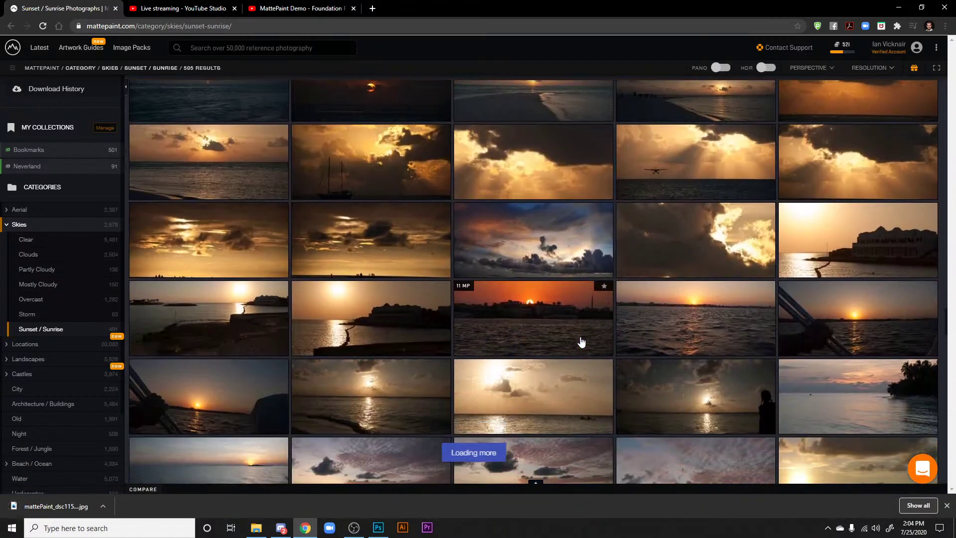
{"action": "scroll", "coordinate": [582, 342], "scroll_direction": "down", "scroll_amount": 2}
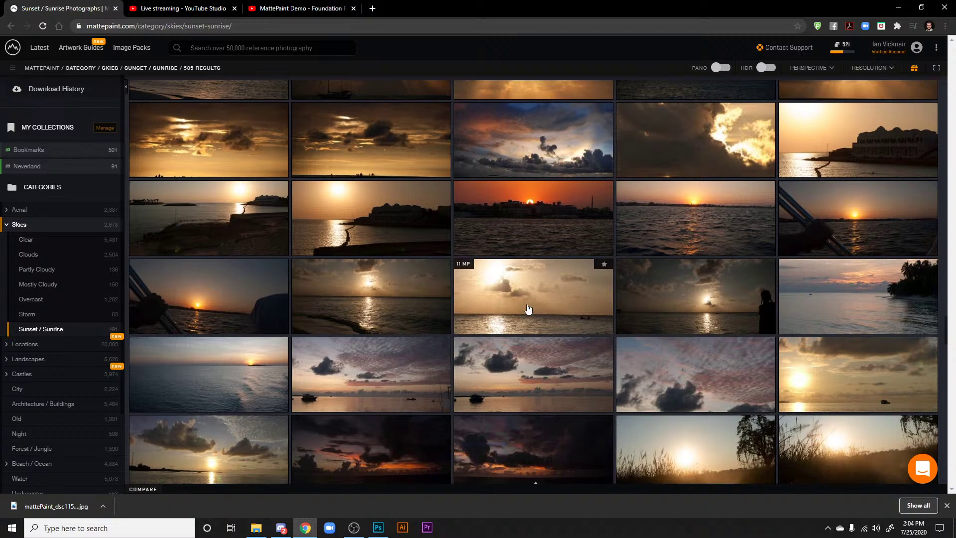
{"action": "scroll", "coordinate": [529, 309], "scroll_direction": "down", "scroll_amount": 1}
{"action": "left_click", "coordinate": [550, 331]}
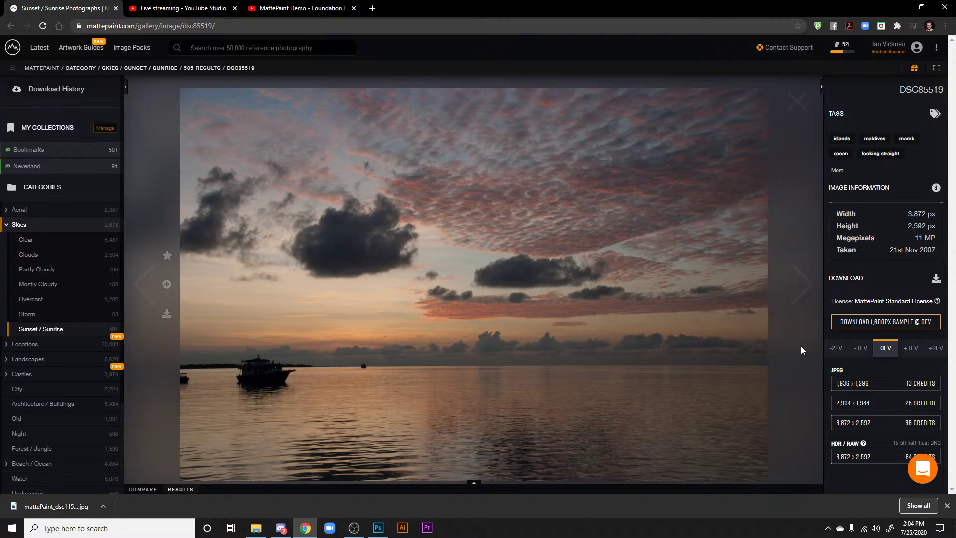
{"action": "left_click", "coordinate": [869, 323]}
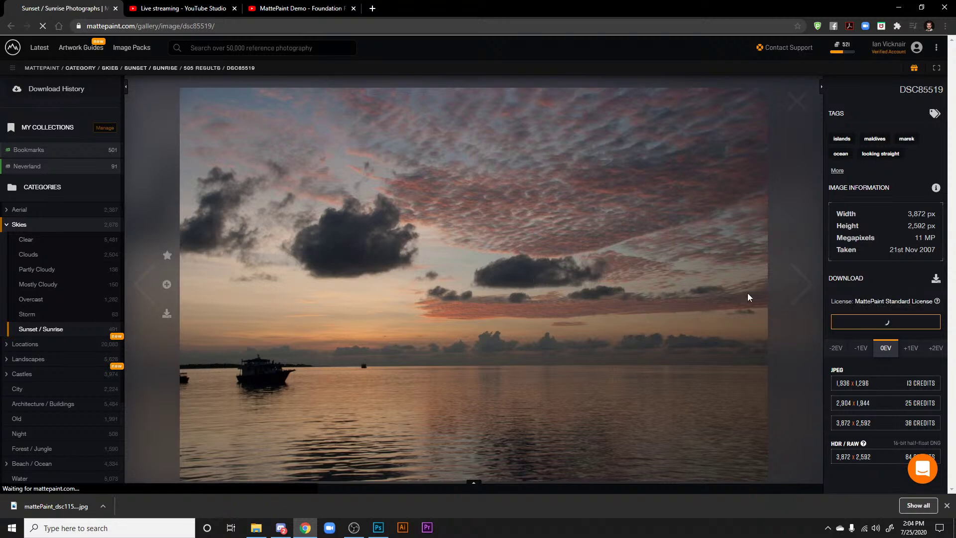
{"action": "left_click", "coordinate": [800, 105]}
Step: Look further down the Sunset / Sunrise gallery for more dusk skies with dark clouds
{"action": "scroll", "coordinate": [618, 310], "scroll_direction": "down", "scroll_amount": 10}
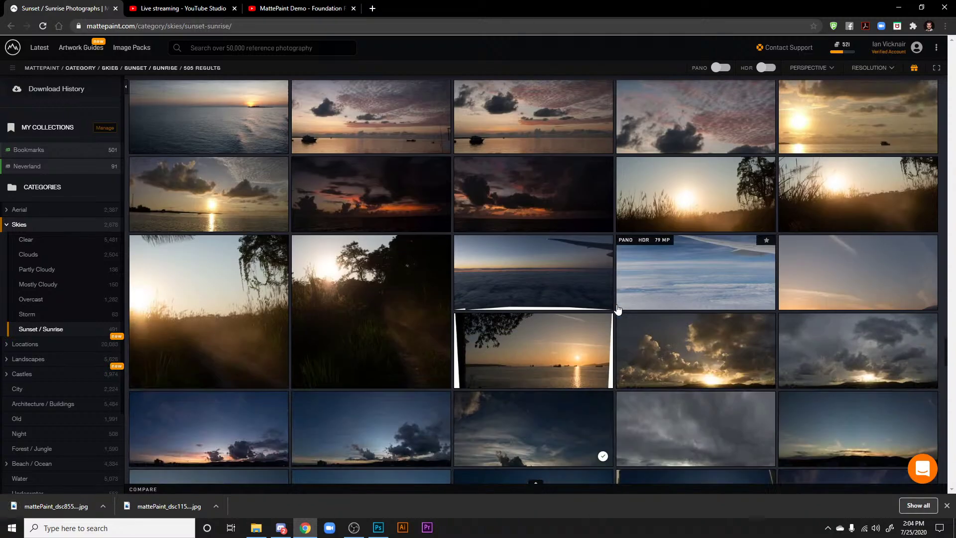
{"action": "scroll", "coordinate": [617, 310], "scroll_direction": "down", "scroll_amount": 5}
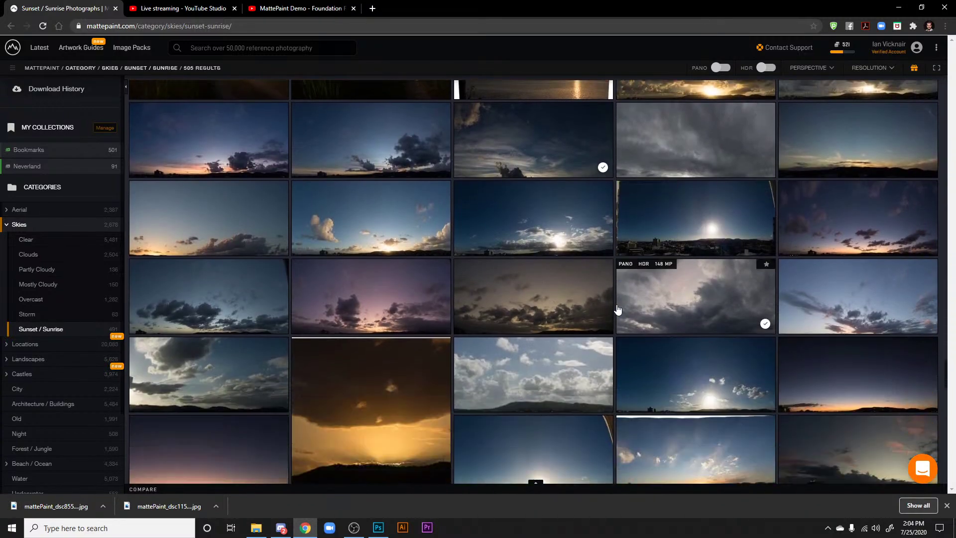
{"action": "scroll", "coordinate": [618, 309], "scroll_direction": "down", "scroll_amount": 3}
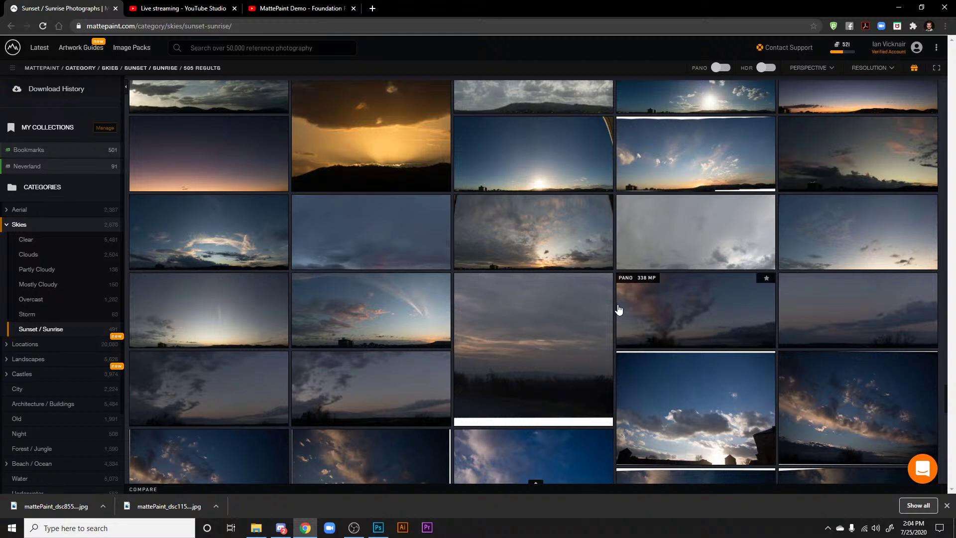
{"action": "scroll", "coordinate": [619, 309], "scroll_direction": "down", "scroll_amount": 1}
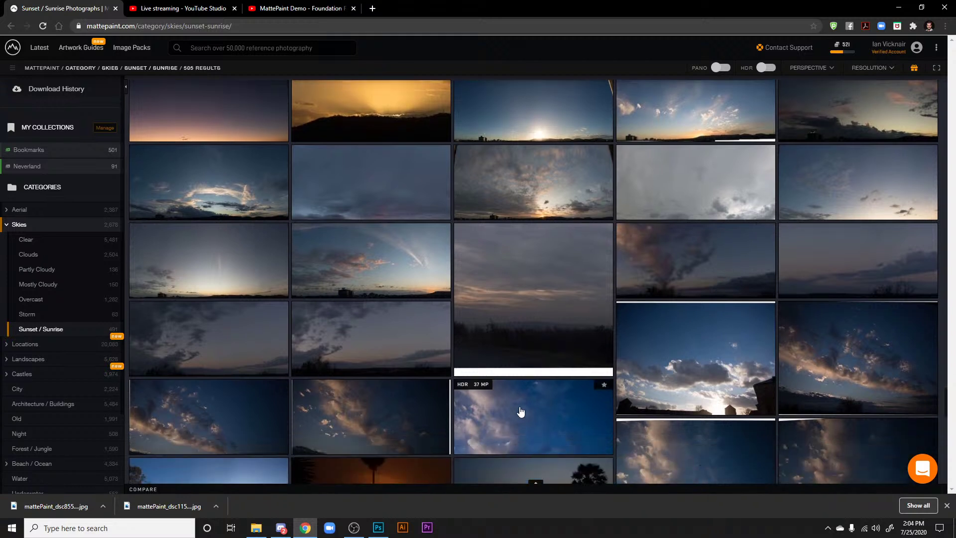
Step: Switch to Photoshop and review the original plate and surrounding reference images in Brief.psd
{"action": "left_click", "coordinate": [379, 527]}
{"action": "left_click_drag", "start_coordinate": [485, 298], "coordinate": [572, 238]}
{"action": "scroll", "coordinate": [572, 238], "scroll_direction": "down", "scroll_amount": 2}
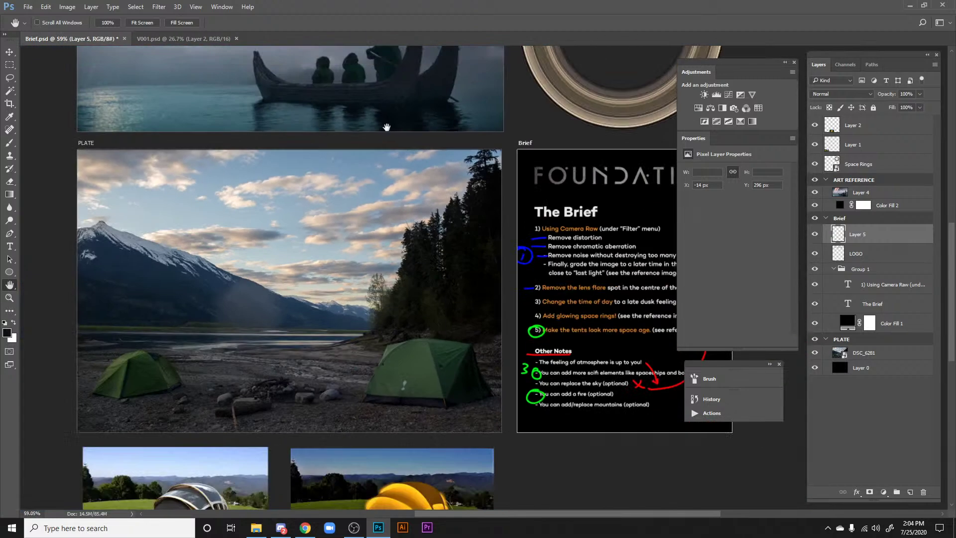
Step: Open the sky photos mattepaint_dsc02385_hdr_0Ev and mattepaint_dsc125853Pano_0Ev_small from the Matte_Paint_Challenge folder as separate Photoshop documents
{"action": "left_click", "coordinate": [184, 39]}
{"action": "left_click_drag", "start_coordinate": [543, 298], "coordinate": [510, 307]}
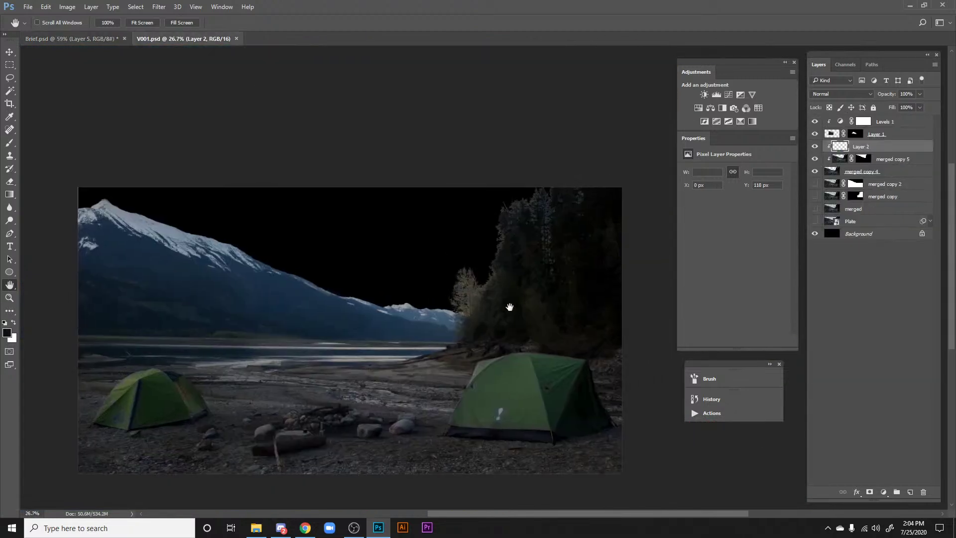
{"action": "left_click", "coordinate": [262, 523]}
{"action": "left_click", "coordinate": [656, 271]}
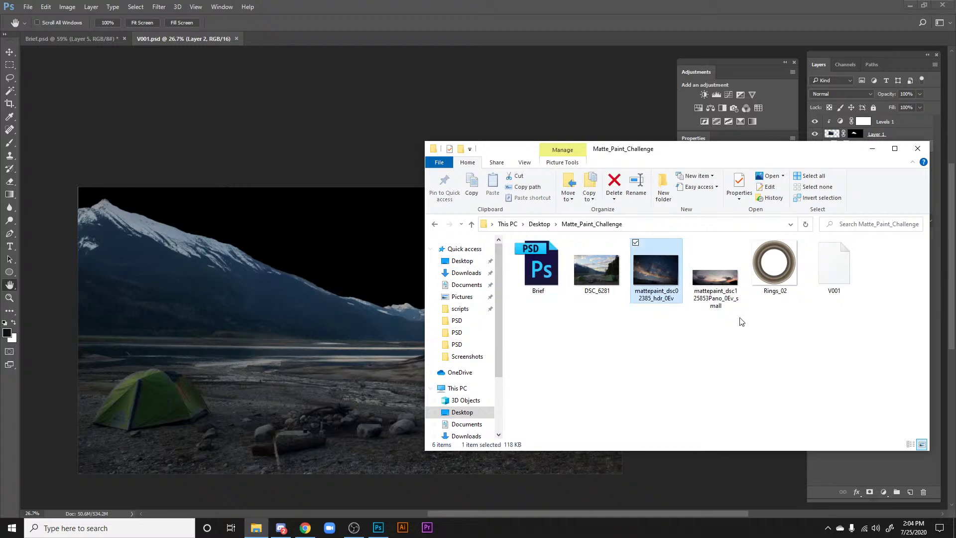
{"action": "left_click_drag", "start_coordinate": [662, 266], "coordinate": [458, 34]}
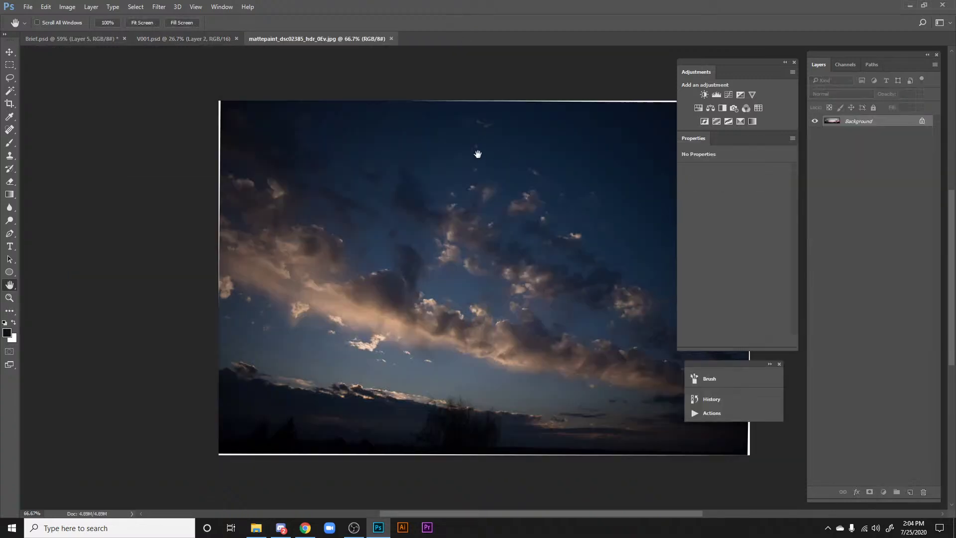
{"action": "left_click_drag", "start_coordinate": [477, 154], "coordinate": [600, 188]}
{"action": "left_click_drag", "start_coordinate": [526, 188], "coordinate": [399, 202]}
{"action": "left_click_drag", "start_coordinate": [473, 203], "coordinate": [525, 240]}
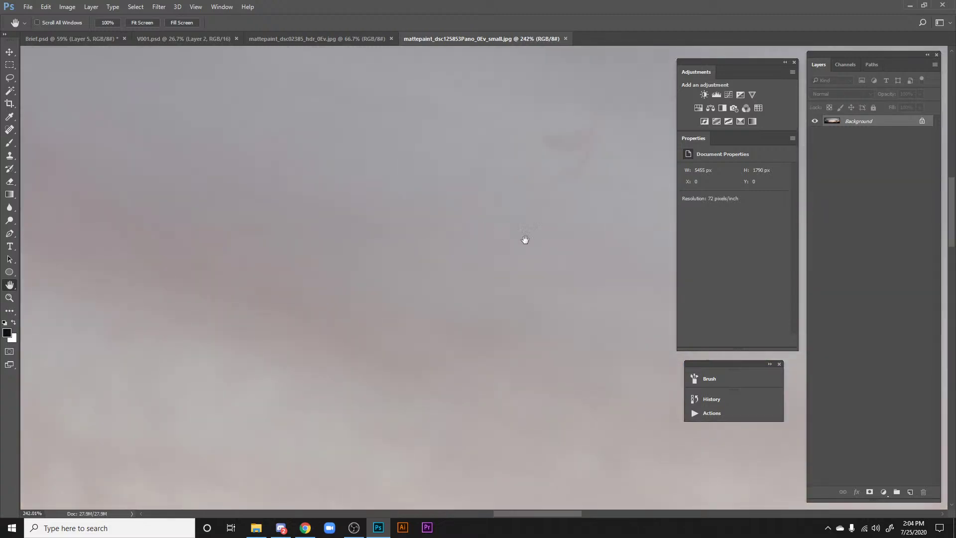
Step: Examine the clouds across the whole sunset panorama and check its image size
{"action": "scroll", "coordinate": [525, 239], "scroll_direction": "down", "scroll_amount": 10}
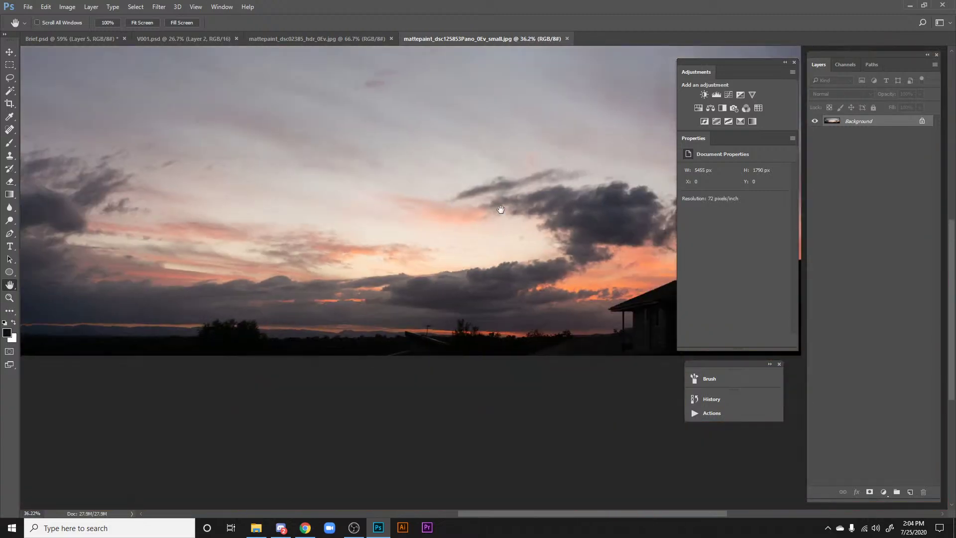
{"action": "scroll", "coordinate": [478, 199], "scroll_direction": "down", "scroll_amount": 2}
{"action": "scroll", "coordinate": [530, 193], "scroll_direction": "up", "scroll_amount": 5}
{"action": "scroll", "coordinate": [420, 181], "scroll_direction": "down", "scroll_amount": 5}
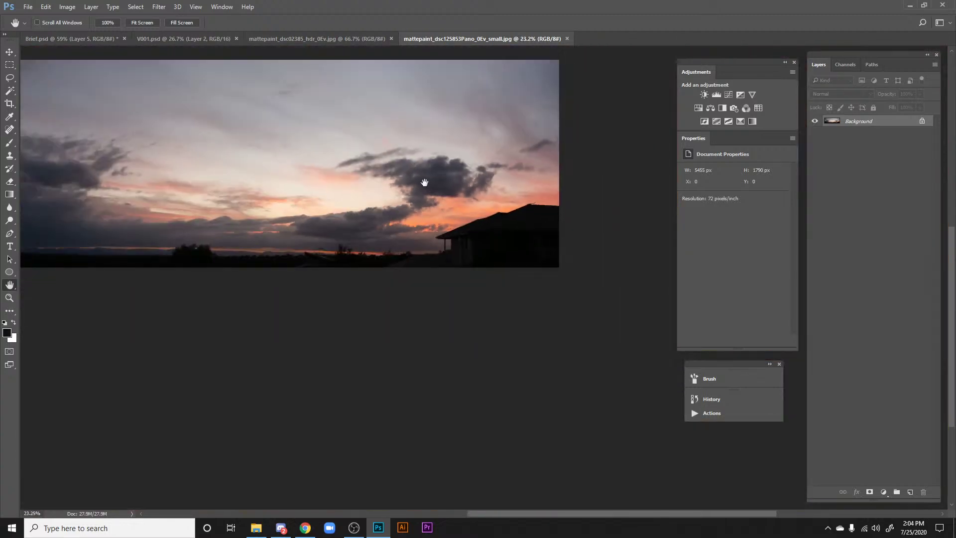
{"action": "key", "text": "ctrl+alt+i"}
{"action": "left_click", "coordinate": [590, 259]}
{"action": "left_click_drag", "start_coordinate": [286, 177], "coordinate": [370, 202]}
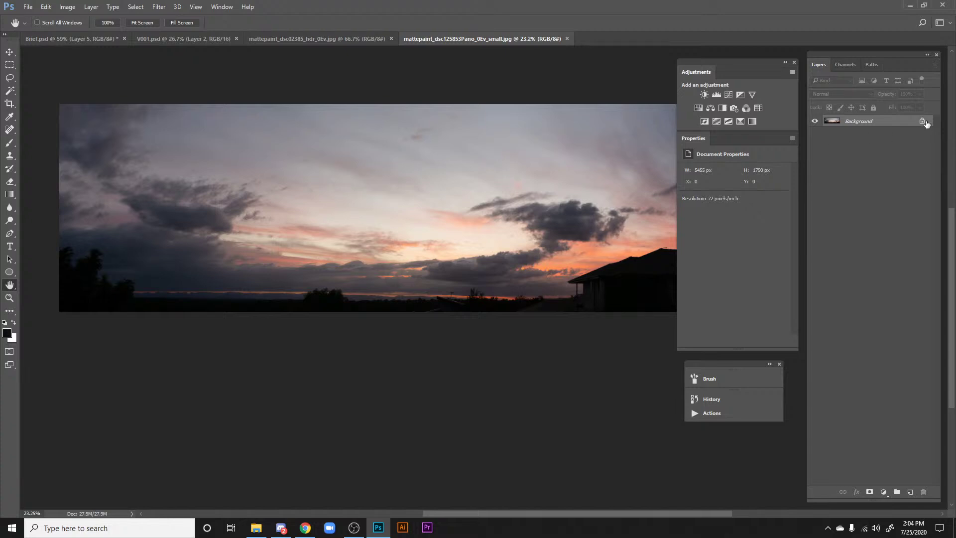
Step: Unlock the background of mattepaint_dsc02385_hdr_0Ev.jpg, duplicate the layer into V001.psd, and close the photo without saving
{"action": "left_click", "coordinate": [332, 39]}
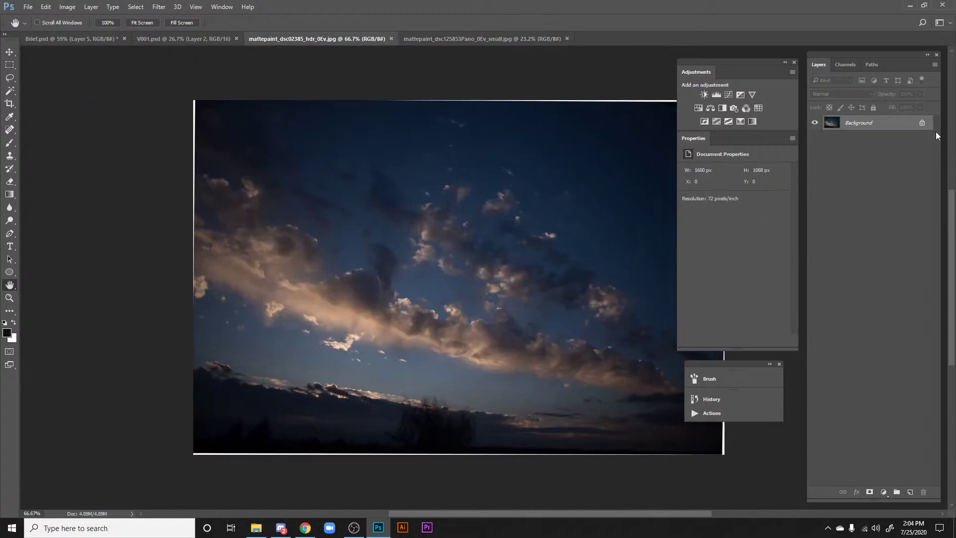
{"action": "right_click", "coordinate": [507, 181]}
{"action": "right_click", "coordinate": [880, 123]}
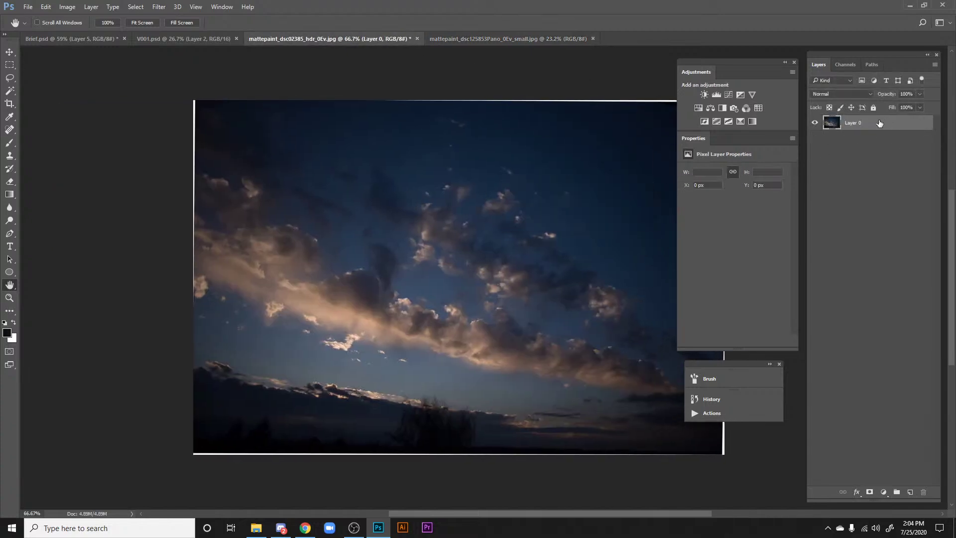
{"action": "left_click", "coordinate": [769, 108]}
{"action": "left_click", "coordinate": [544, 202]}
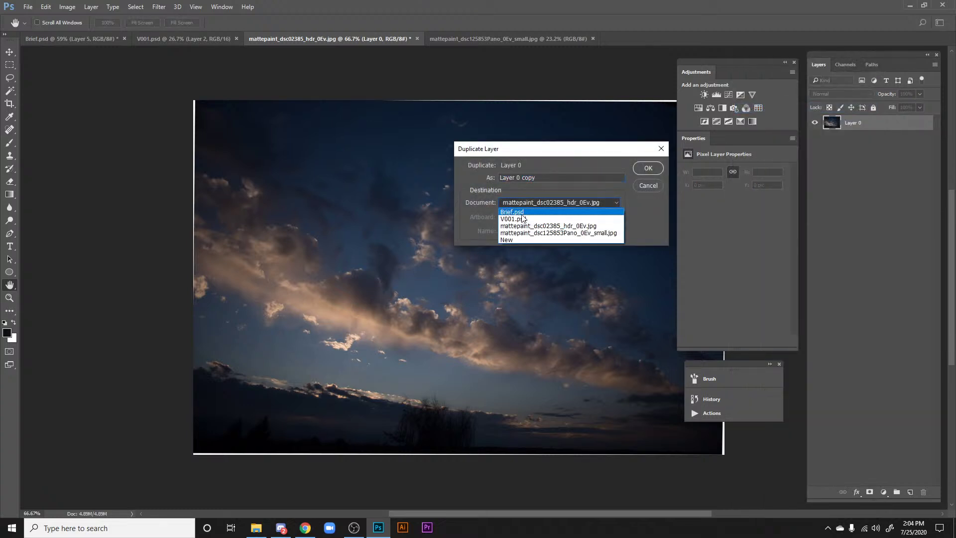
{"action": "left_click", "coordinate": [520, 214]}
{"action": "left_click", "coordinate": [648, 169]}
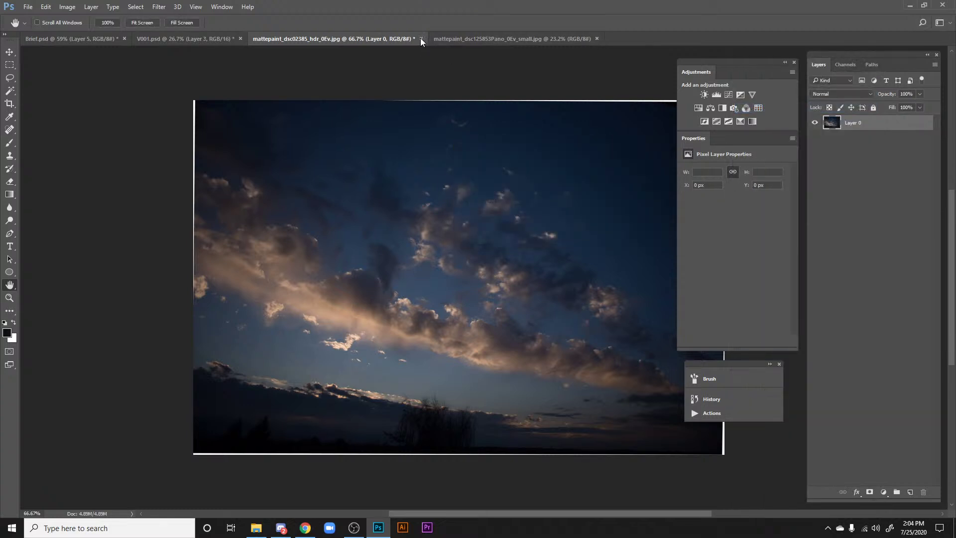
{"action": "left_click", "coordinate": [420, 38]}
{"action": "left_click", "coordinate": [464, 194]}
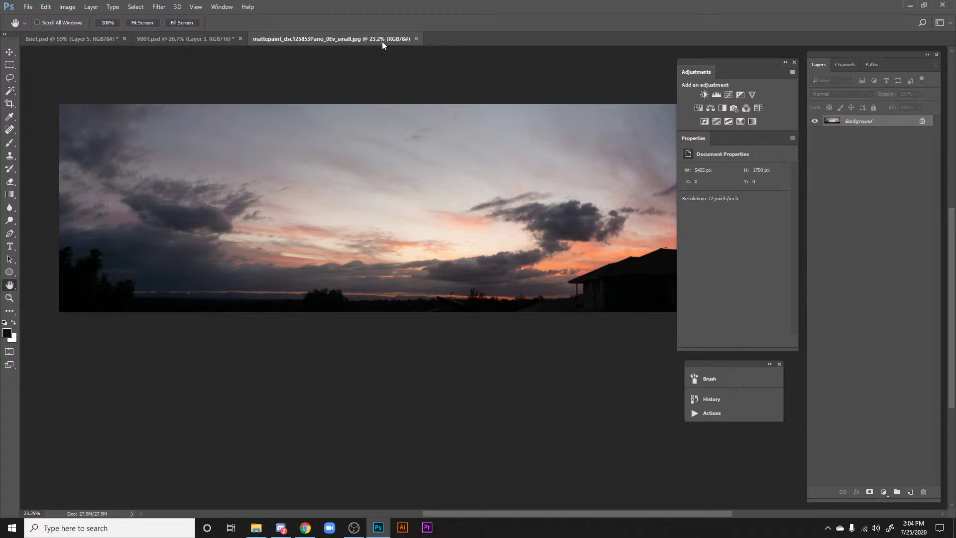
Step: Unlock the background of the sunset panorama, duplicate the layer into V001.psd, and close the photo without saving
{"action": "left_click", "coordinate": [923, 122]}
{"action": "right_click", "coordinate": [888, 121]}
{"action": "left_click", "coordinate": [775, 108]}
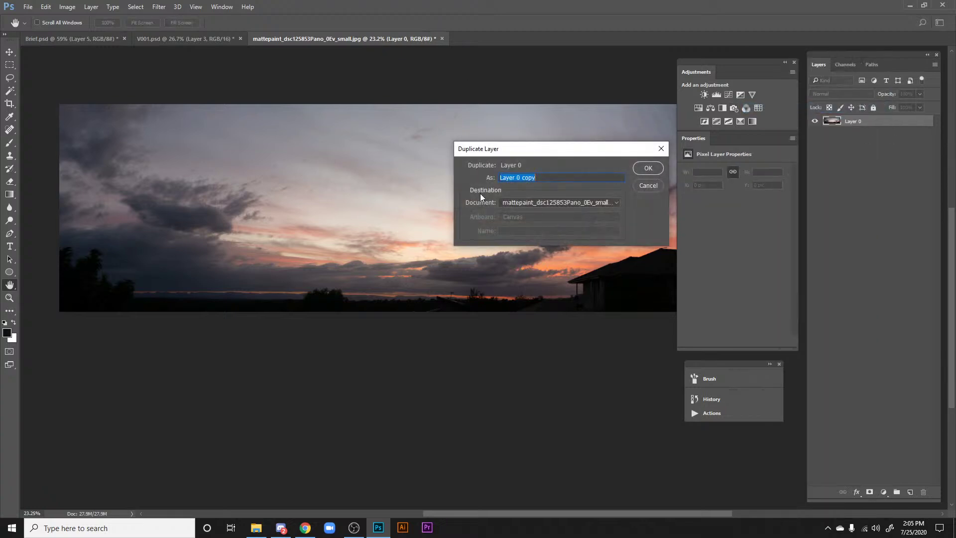
{"action": "left_click", "coordinate": [580, 202]}
{"action": "left_click", "coordinate": [545, 218]}
{"action": "left_click", "coordinate": [648, 168]}
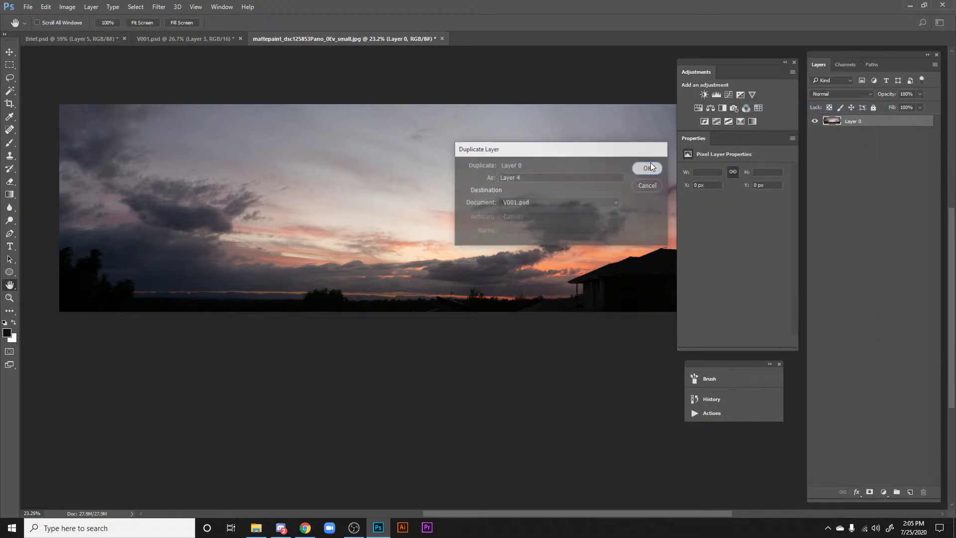
{"action": "left_click", "coordinate": [442, 38]}
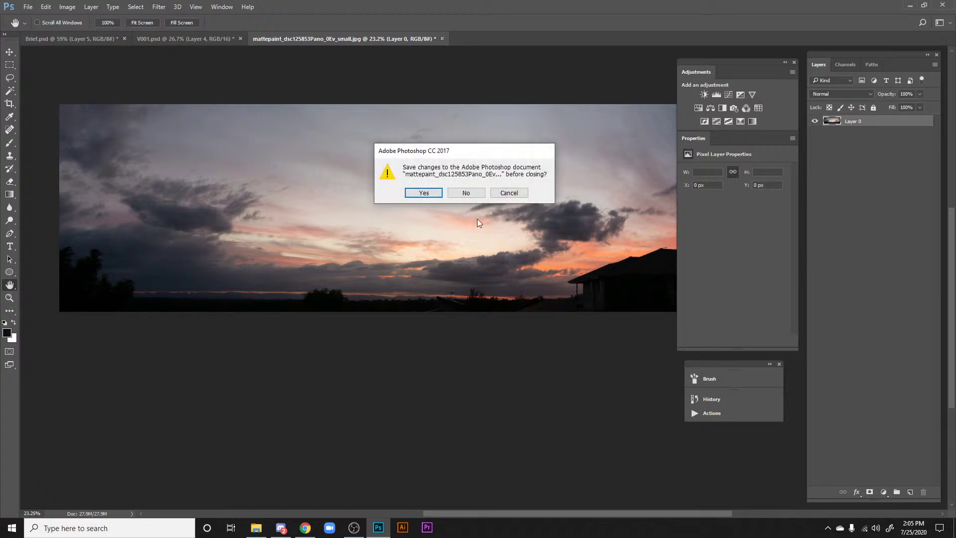
{"action": "left_click", "coordinate": [466, 193]}
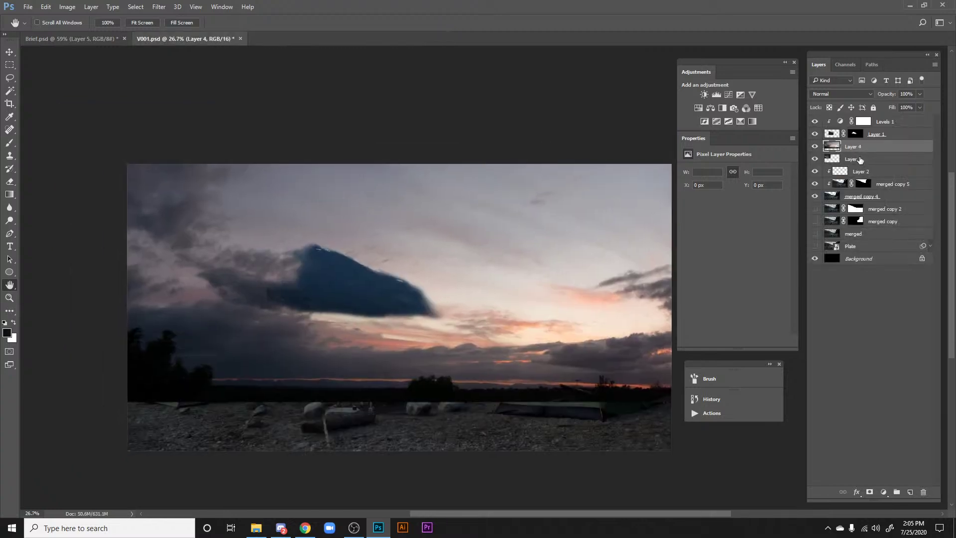
Step: Move Layer 3 and Layer 4, the two sky layers, beneath merged copy 4 and hide both of them
{"action": "left_click", "coordinate": [861, 159], "text": "shift"}
{"action": "left_click_drag", "start_coordinate": [861, 159], "coordinate": [856, 246]}
{"action": "left_click_drag", "start_coordinate": [870, 206], "coordinate": [869, 206]}
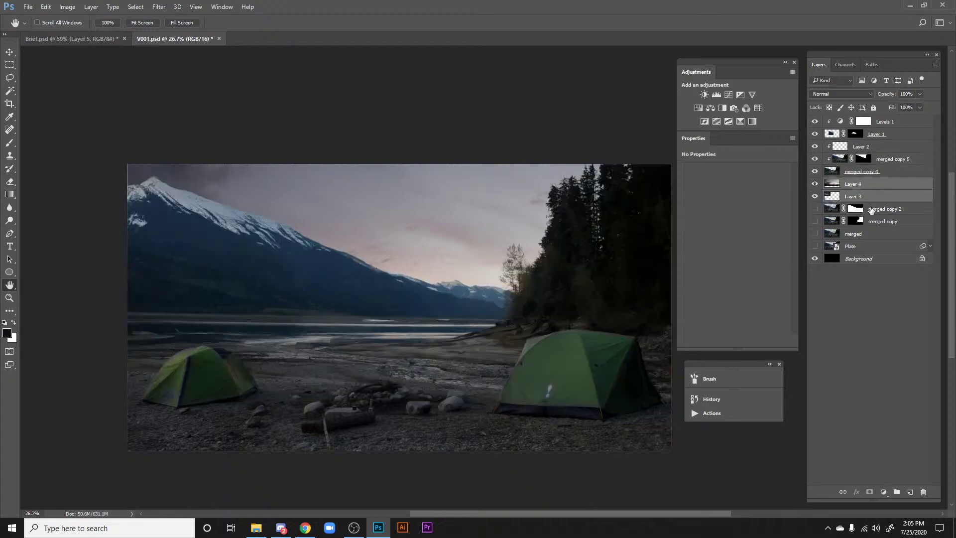
{"action": "left_click", "coordinate": [815, 196]}
{"action": "left_click", "coordinate": [815, 184]}
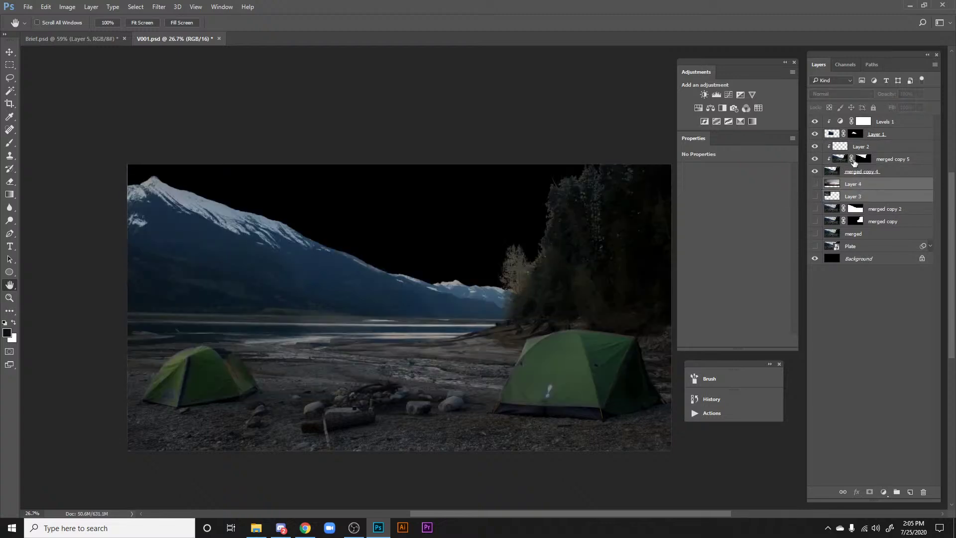
Step: Group the layers from Levels 1 down to merged copy 4 and name the group Plate-Work
{"action": "left_click", "coordinate": [876, 171]}
{"action": "left_click", "coordinate": [892, 125], "text": "shift"}
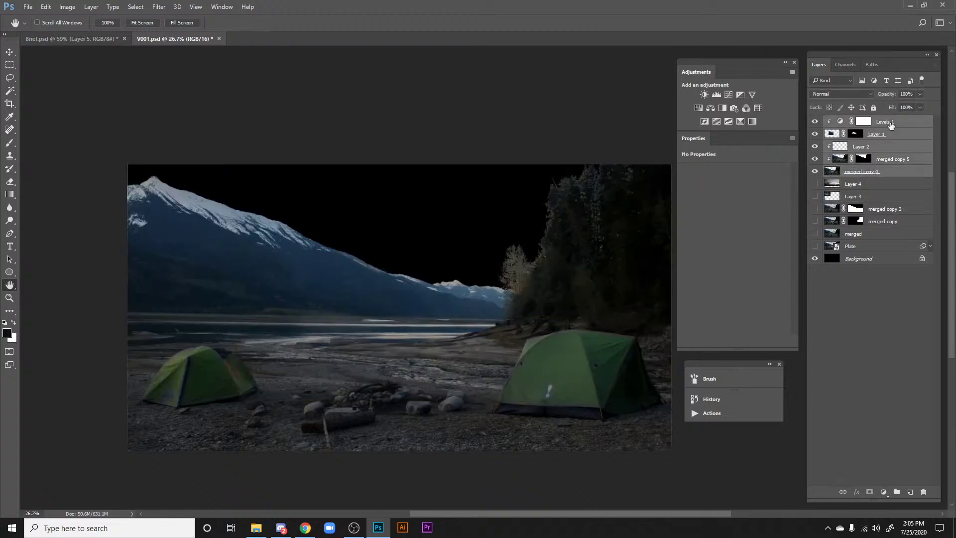
{"action": "key", "text": "ctrl+e"}
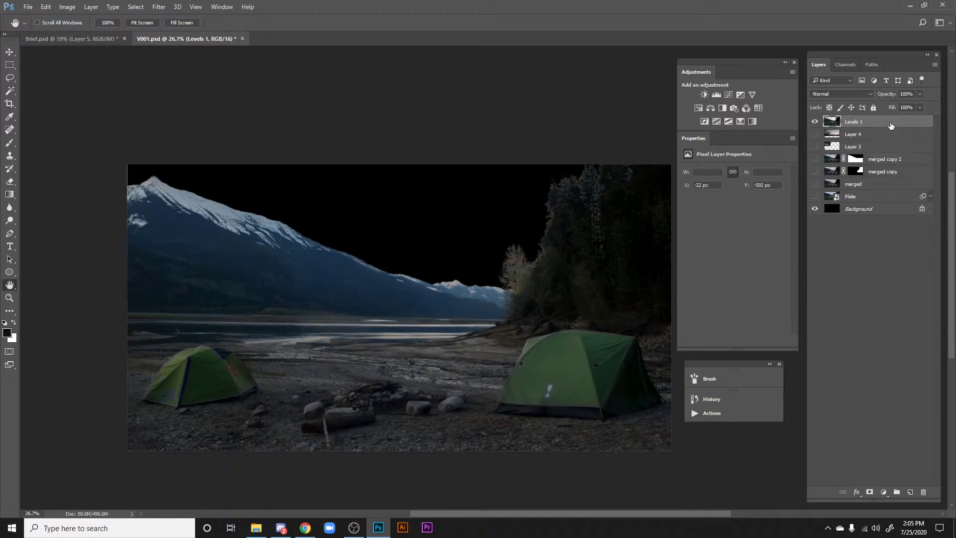
{"action": "key", "text": "ctrl+z"}
{"action": "key", "text": "ctrl+g"}
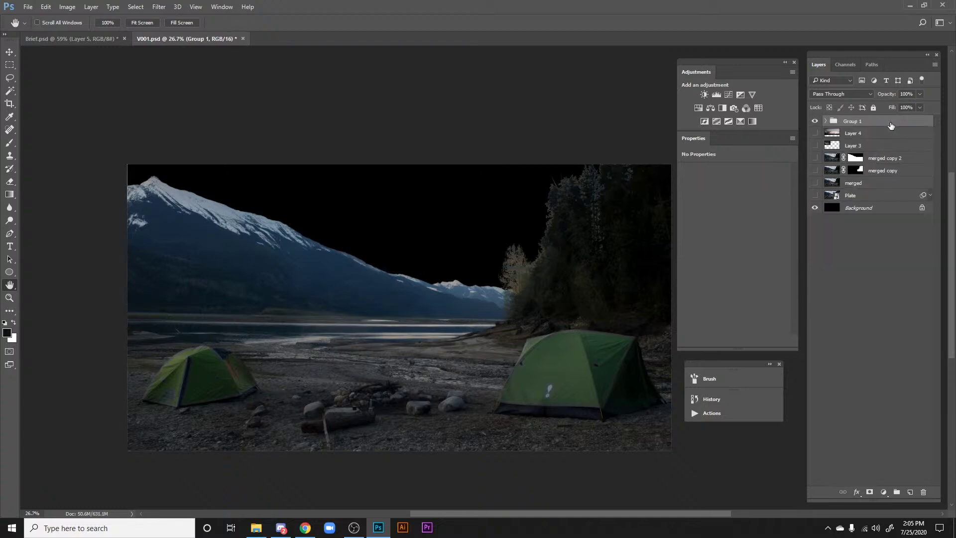
{"action": "double_click", "coordinate": [853, 121]}
{"action": "type", "text": "Plate-Work"}
{"action": "key", "text": "Return"}
Step: Rename the layer merged copy to mask_Trees and merged copy 2 to Mask_Mnt.s
{"action": "double_click", "coordinate": [878, 171]}
{"action": "type", "text": "mask"}
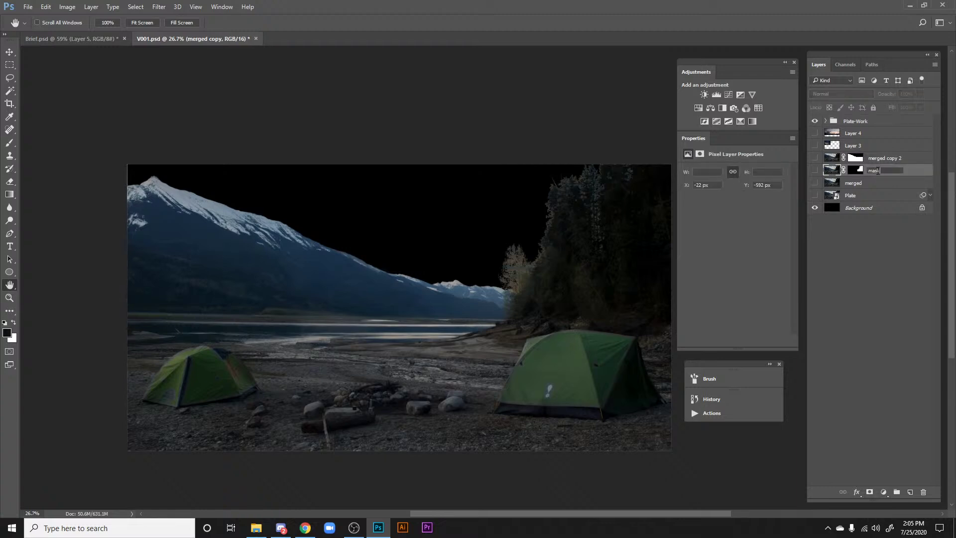
{"action": "type", "text": "_Trees"}
{"action": "key", "text": "Return"}
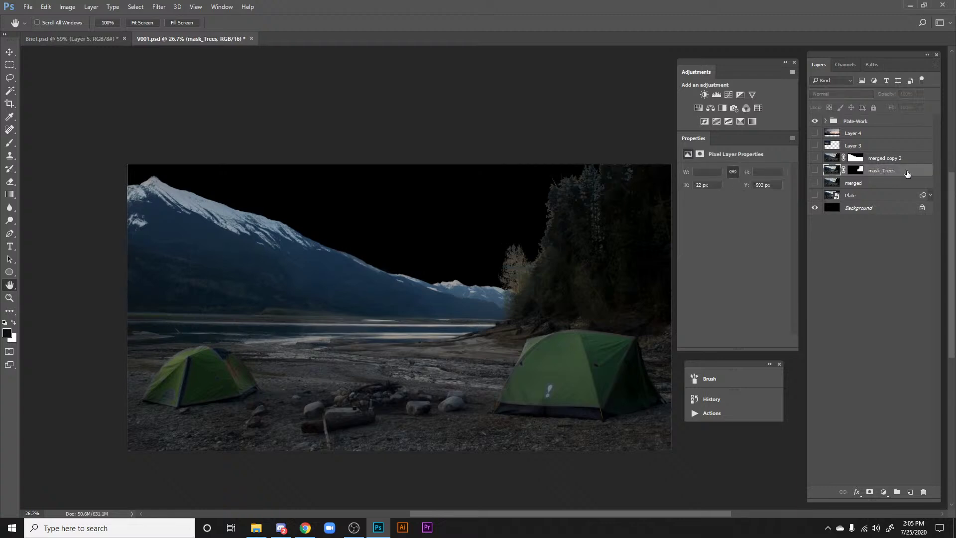
{"action": "double_click", "coordinate": [894, 159]}
{"action": "type", "text": "Mask_M"}
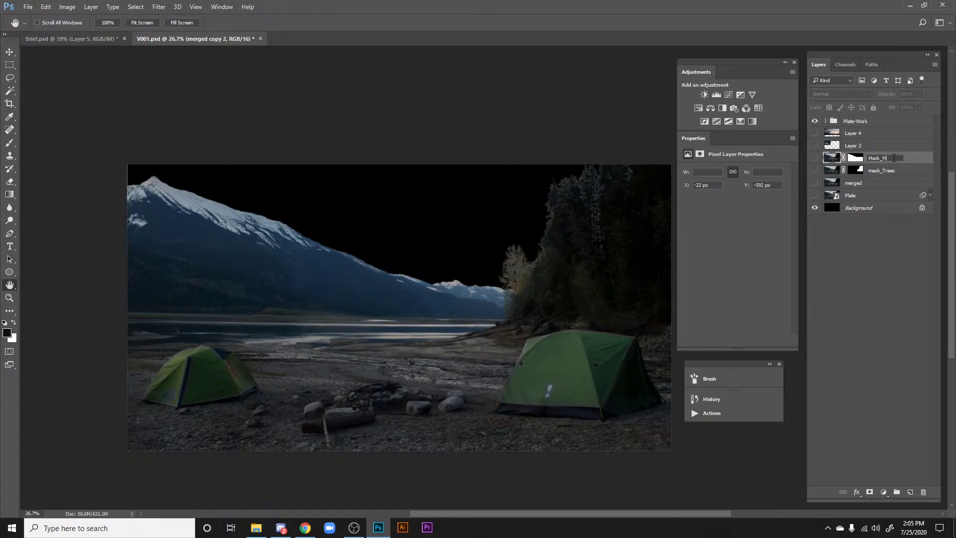
{"action": "type", "text": "nt.s"}
{"action": "key", "text": "Return"}
Step: Show Layer 3, try its blue cloudy sky in the gap between the mountain and the trees, and delete the layer
{"action": "left_click", "coordinate": [815, 145]}
{"action": "left_click", "coordinate": [815, 145]}
{"action": "left_click", "coordinate": [816, 147]}
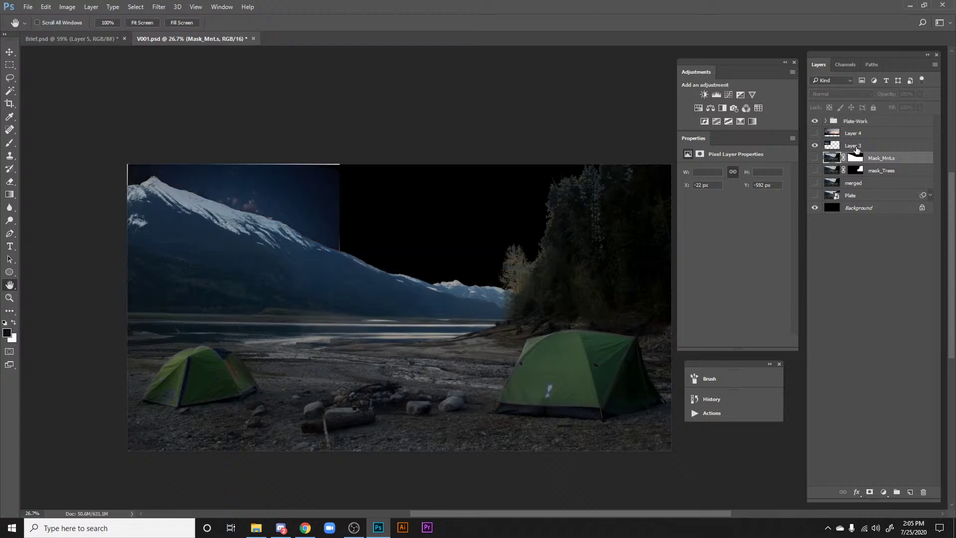
{"action": "left_click", "coordinate": [855, 146]}
{"action": "key", "text": "v"}
{"action": "left_click_drag", "start_coordinate": [465, 207], "coordinate": [628, 247]}
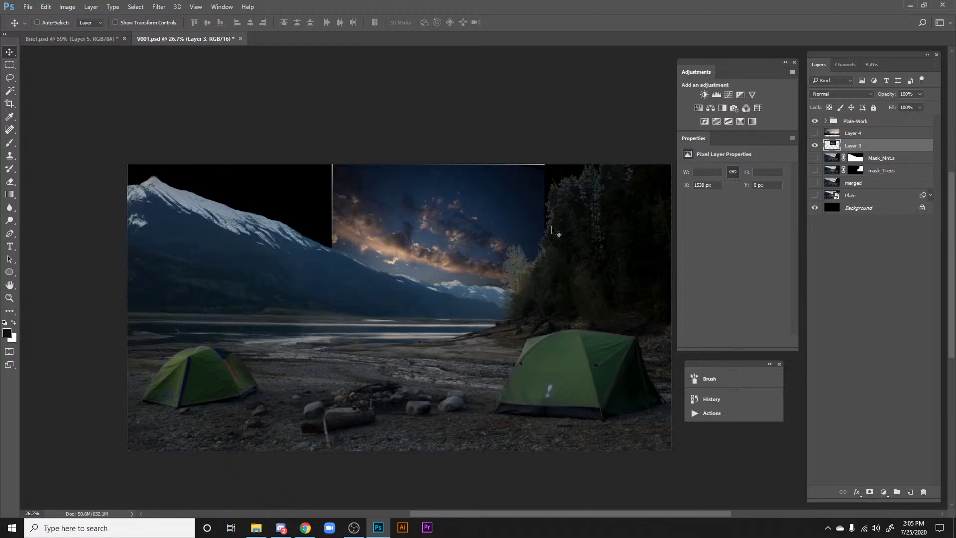
{"action": "key", "text": "Delete"}
Step: Show Layer 4 and shift the panorama up and to the left so its orange sunset clouds sit above the mountain ridge
{"action": "left_click", "coordinate": [815, 133]}
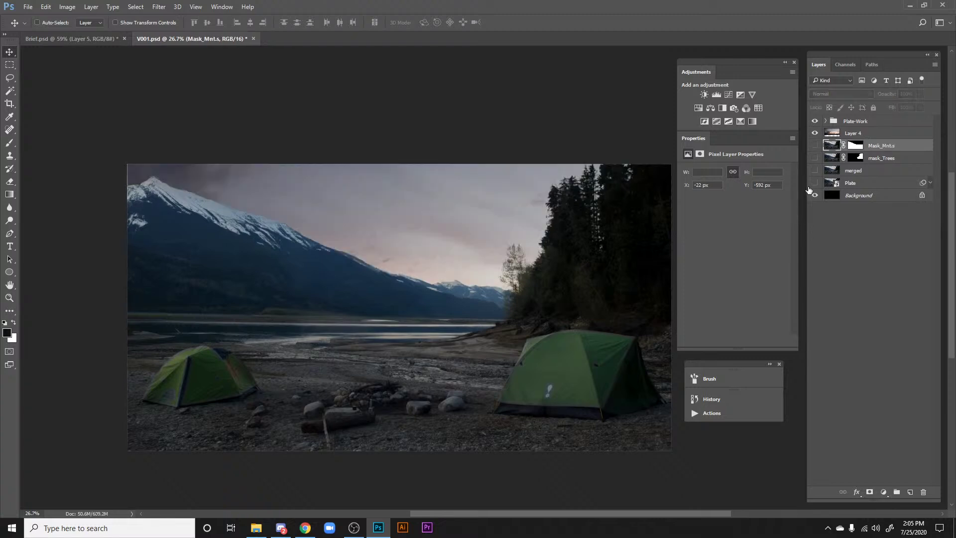
{"action": "left_click", "coordinate": [852, 134]}
{"action": "left_click_drag", "start_coordinate": [611, 251], "coordinate": [369, 165]}
{"action": "key", "text": "space"}
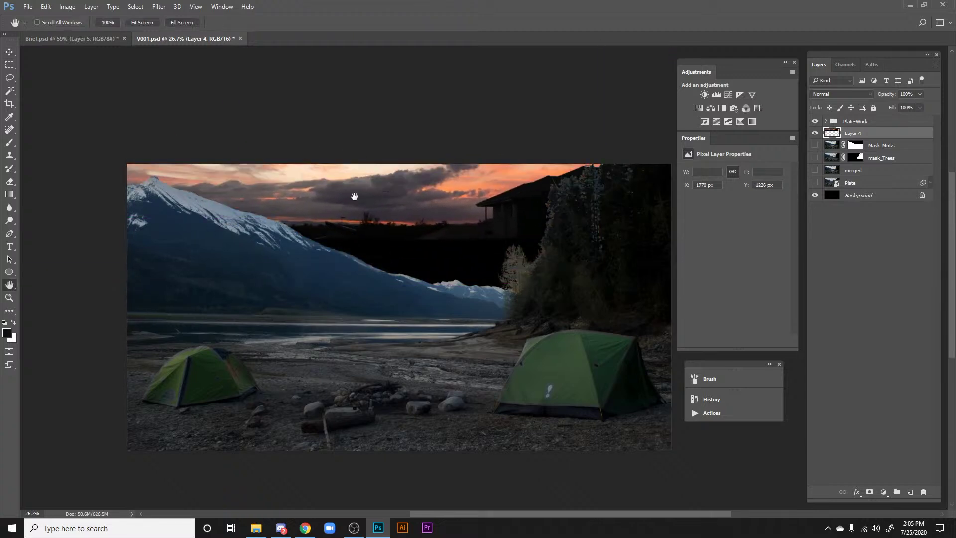
{"action": "left_click_drag", "start_coordinate": [354, 196], "coordinate": [426, 216]}
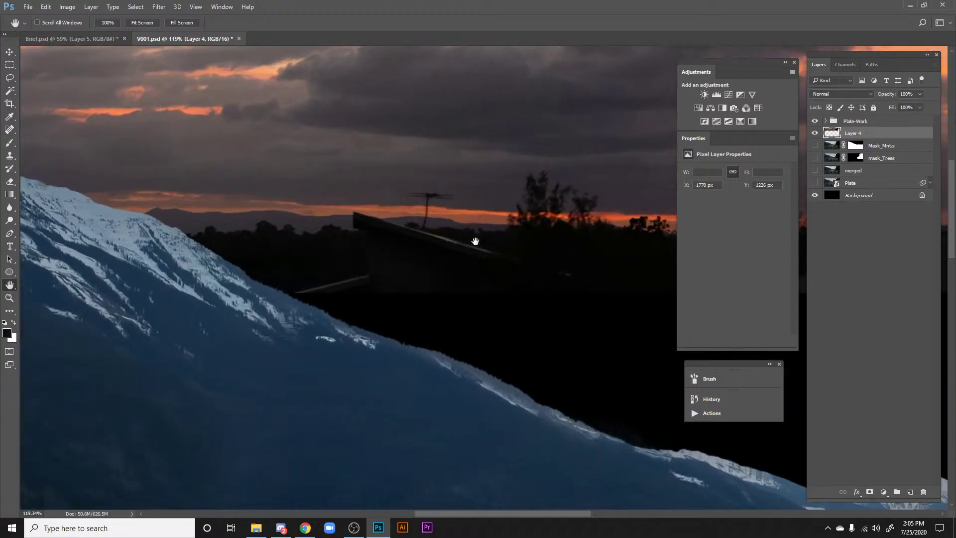
{"action": "scroll", "coordinate": [476, 241], "scroll_direction": "down", "scroll_amount": 6}
Step: Flip the Layer 4 sky horizontally and move it so its glowing clouds meet the distant ridge beside the trees
{"action": "left_click", "coordinate": [45, 6]}
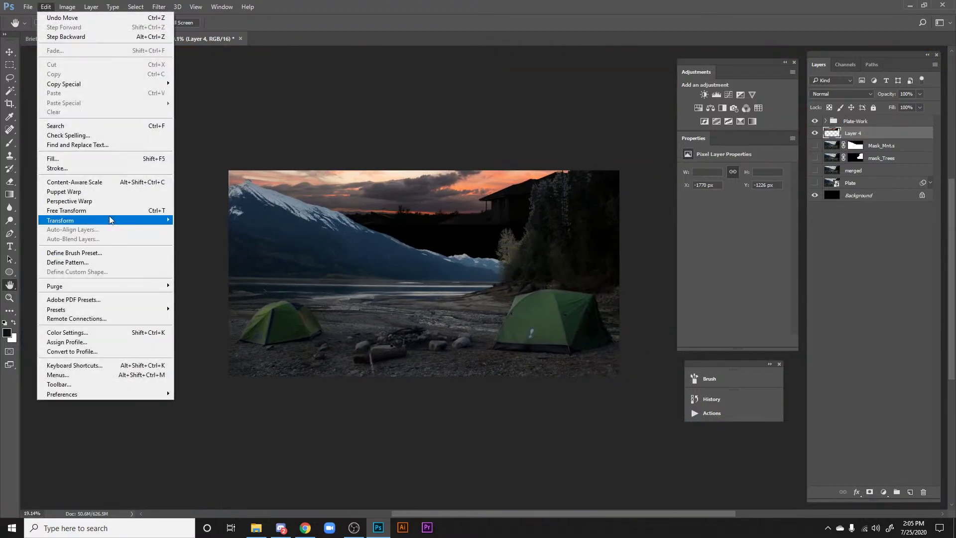
{"action": "mouse_move", "coordinate": [109, 216]}
{"action": "left_click", "coordinate": [199, 327]}
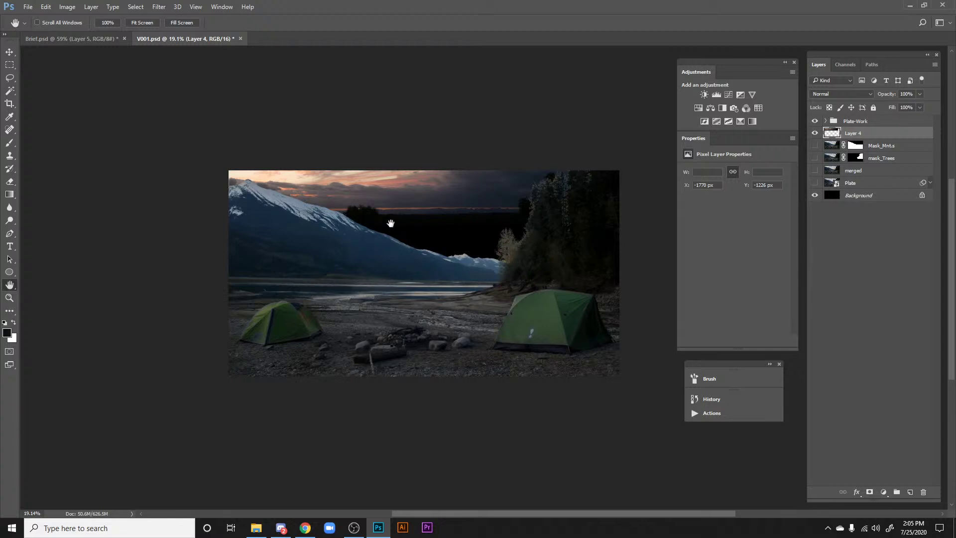
{"action": "key", "text": "v"}
{"action": "left_click_drag", "start_coordinate": [391, 216], "coordinate": [509, 247]}
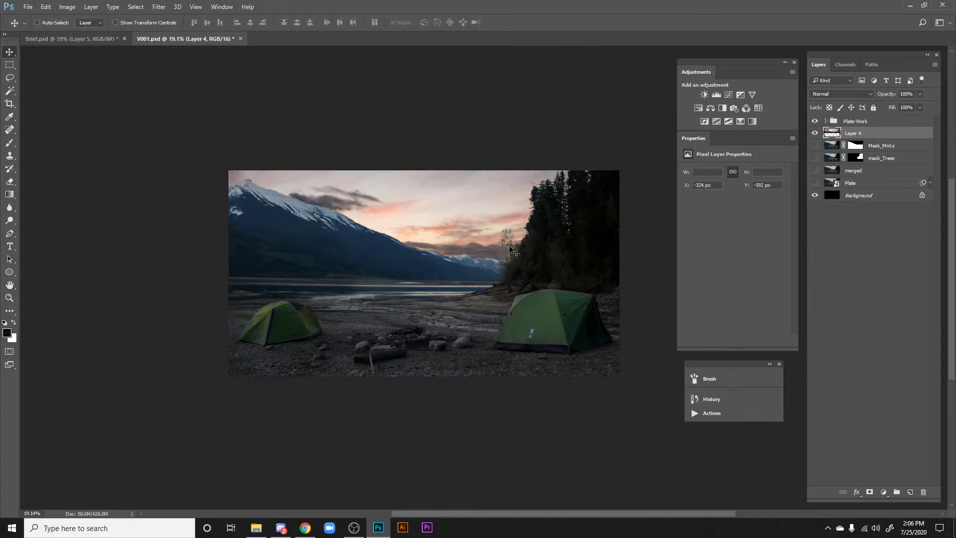
{"action": "key", "text": "h"}
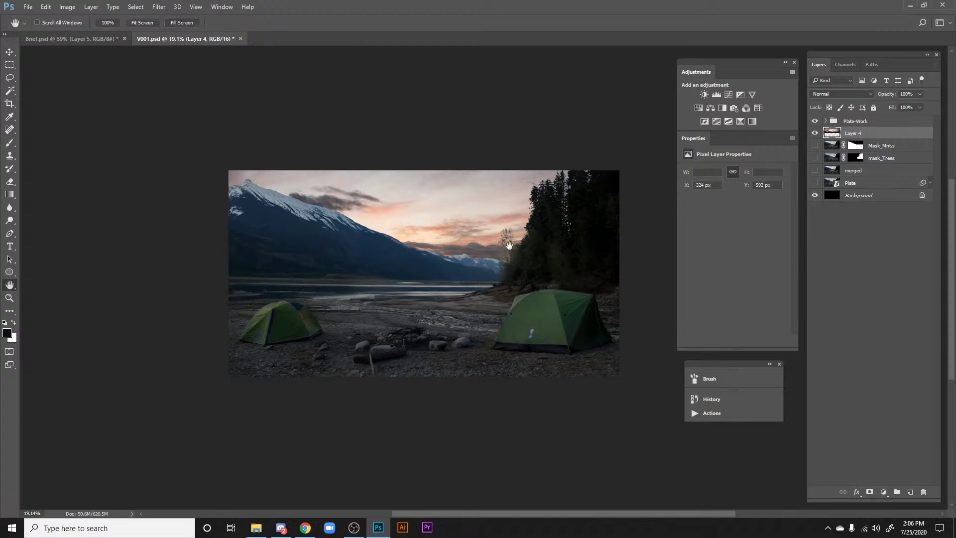
{"action": "key", "text": "v"}
{"action": "left_click_drag", "start_coordinate": [485, 281], "coordinate": [462, 297]}
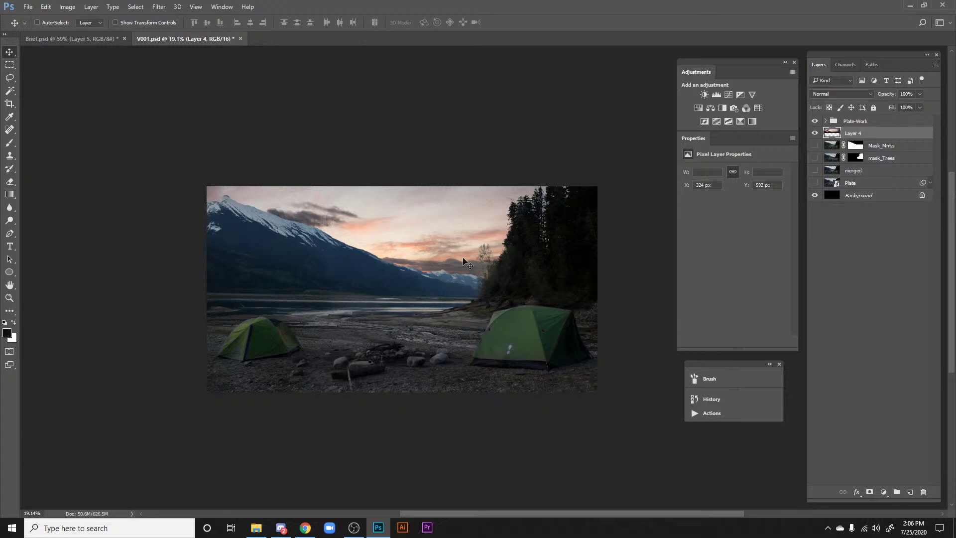
Step: Switch to Brief.psd and examine the ART REFERENCE image above the plate
{"action": "left_click_drag", "start_coordinate": [427, 246], "coordinate": [473, 352]}
{"action": "left_click", "coordinate": [103, 38]}
{"action": "key", "text": "space"}
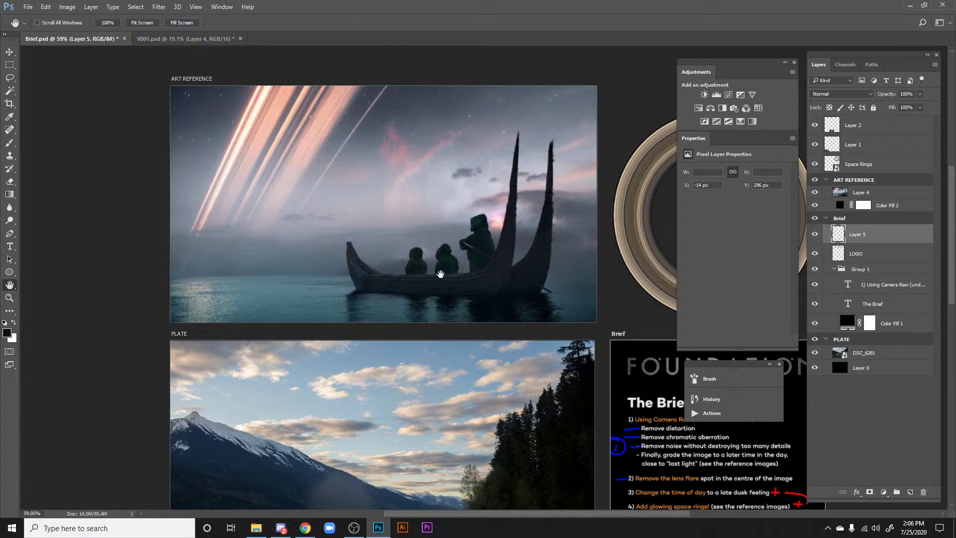
Step: Review the numbered tasks in The Brief alongside the campsite plate, the boat artwork and the space rings
{"action": "left_click_drag", "start_coordinate": [441, 274], "coordinate": [341, 186]}
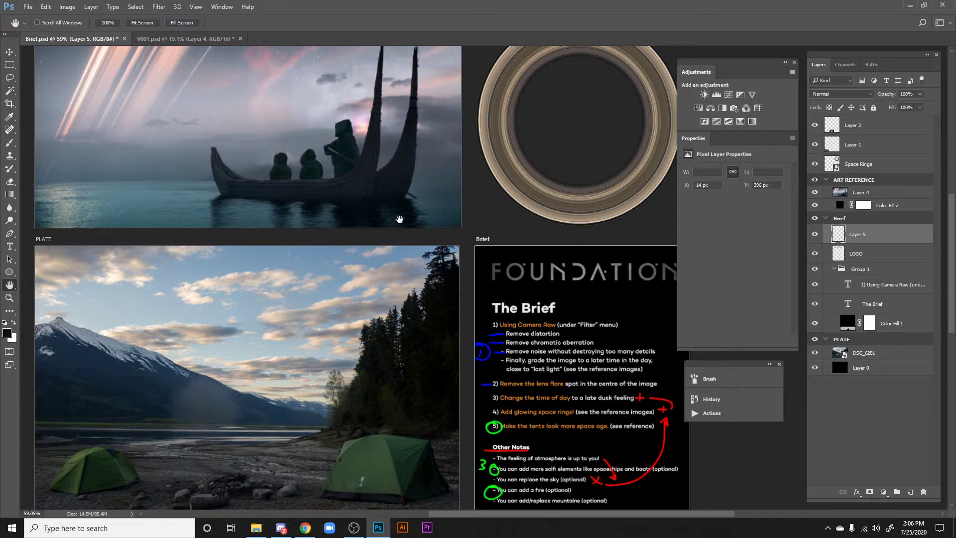
{"action": "left_click_drag", "start_coordinate": [440, 357], "coordinate": [452, 254]}
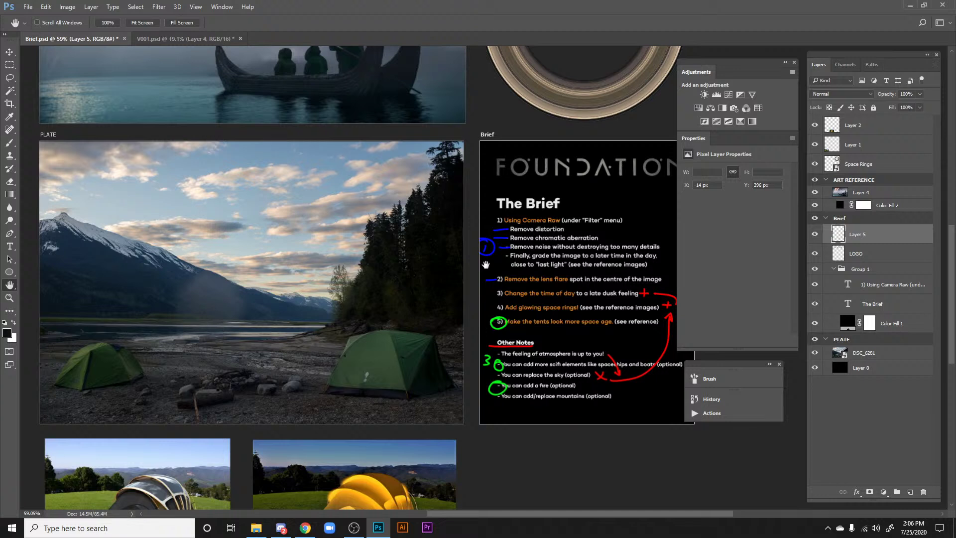
{"action": "left_click_drag", "start_coordinate": [311, 270], "coordinate": [393, 246]}
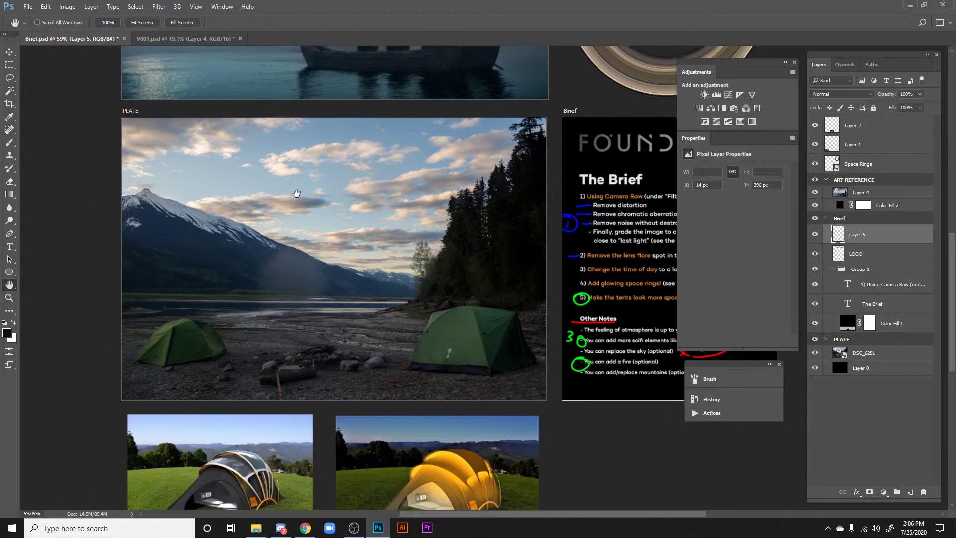
{"action": "left_click_drag", "start_coordinate": [428, 291], "coordinate": [362, 302]}
{"action": "left_click_drag", "start_coordinate": [584, 216], "coordinate": [484, 244]}
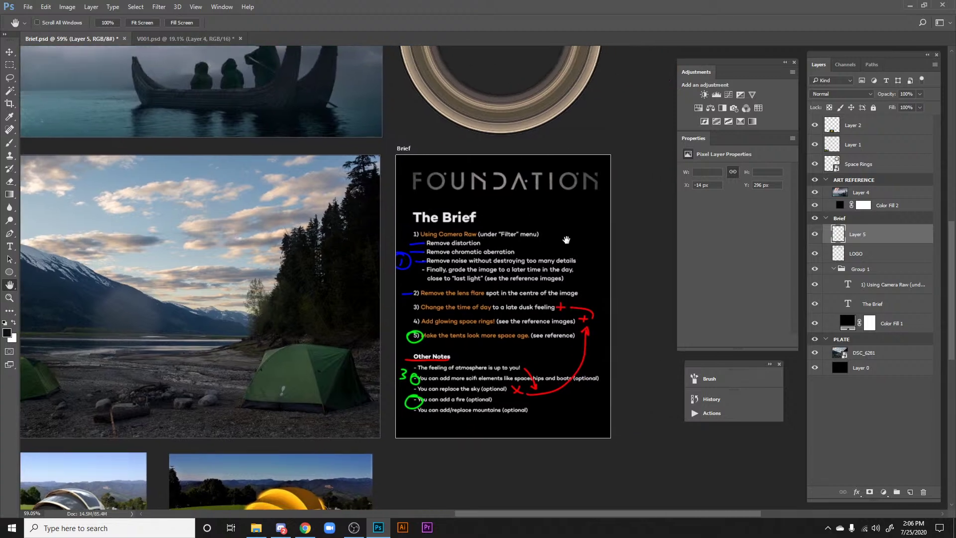
{"action": "left_click_drag", "start_coordinate": [476, 336], "coordinate": [504, 382]}
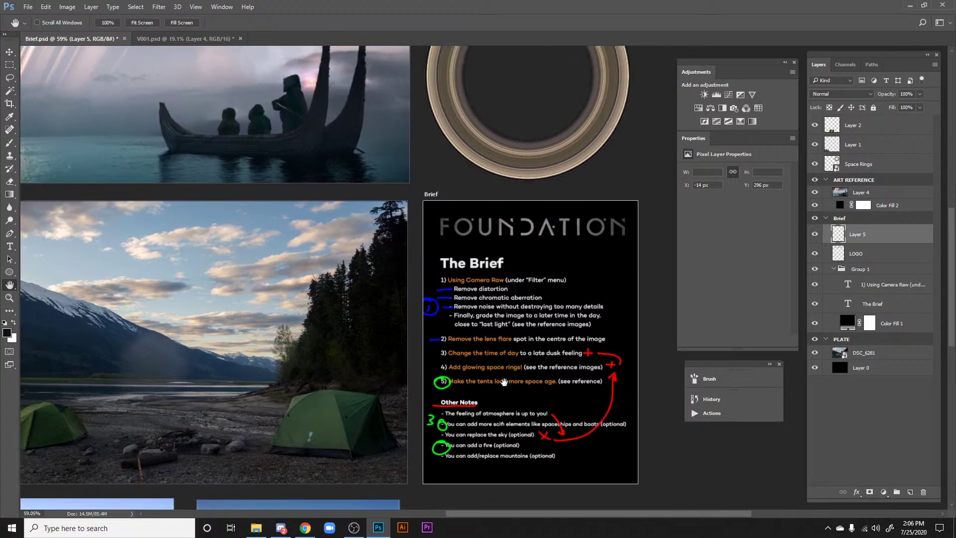
{"action": "left_click_drag", "start_coordinate": [220, 79], "coordinate": [302, 170]}
{"action": "left_click_drag", "start_coordinate": [267, 144], "coordinate": [221, 203]}
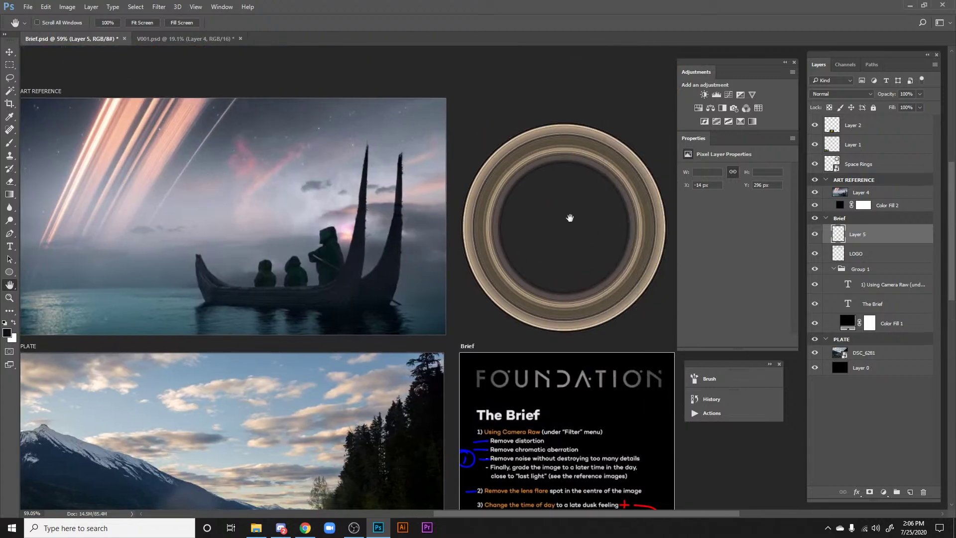
Step: Examine the space-age tent references below the plate and compare them with the brief and the boat artwork
{"action": "scroll", "coordinate": [505, 277], "scroll_direction": "down", "scroll_amount": 10}
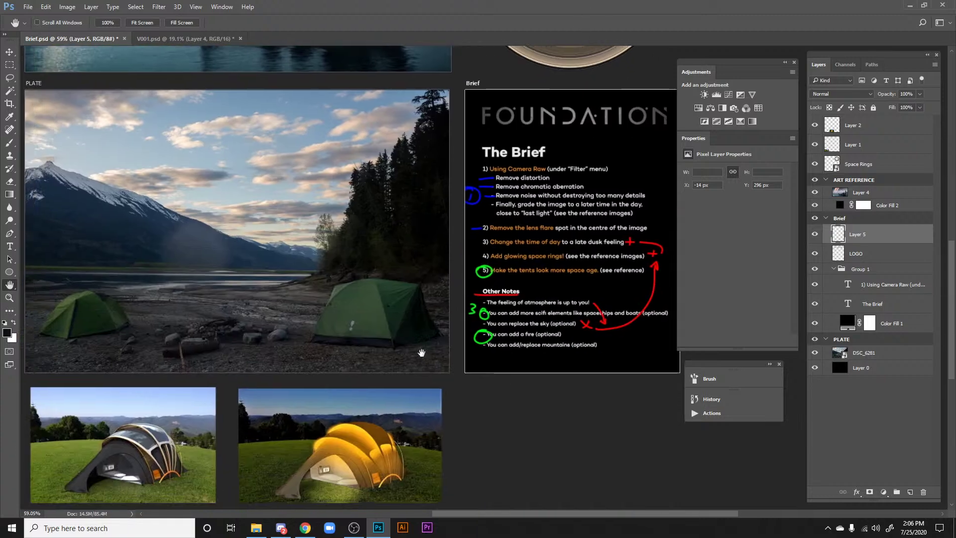
{"action": "scroll", "coordinate": [421, 389], "scroll_direction": "left", "scroll_amount": 4}
{"action": "left_click_drag", "start_coordinate": [429, 390], "coordinate": [434, 389]}
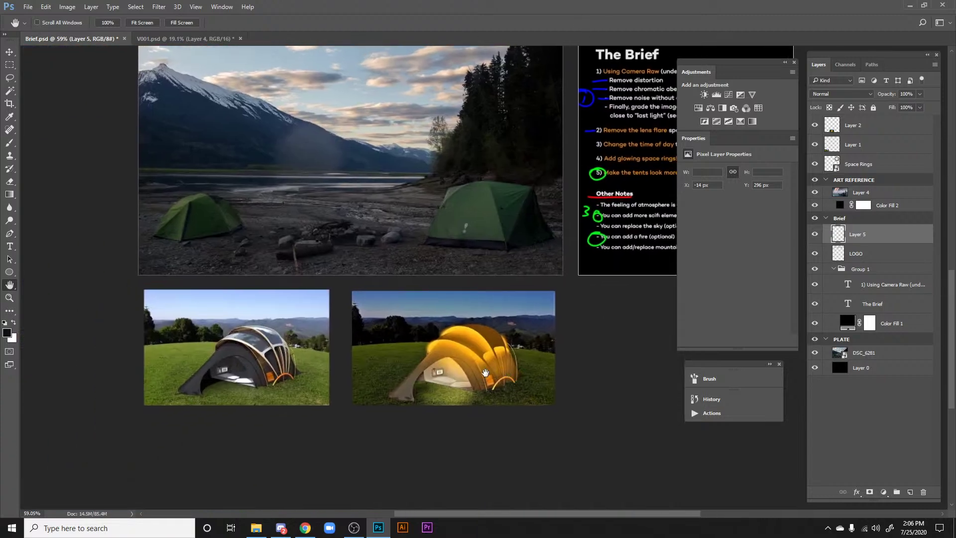
{"action": "scroll", "coordinate": [280, 370], "scroll_direction": "up", "scroll_amount": 3}
{"action": "scroll", "coordinate": [399, 381], "scroll_direction": "right", "scroll_amount": 3}
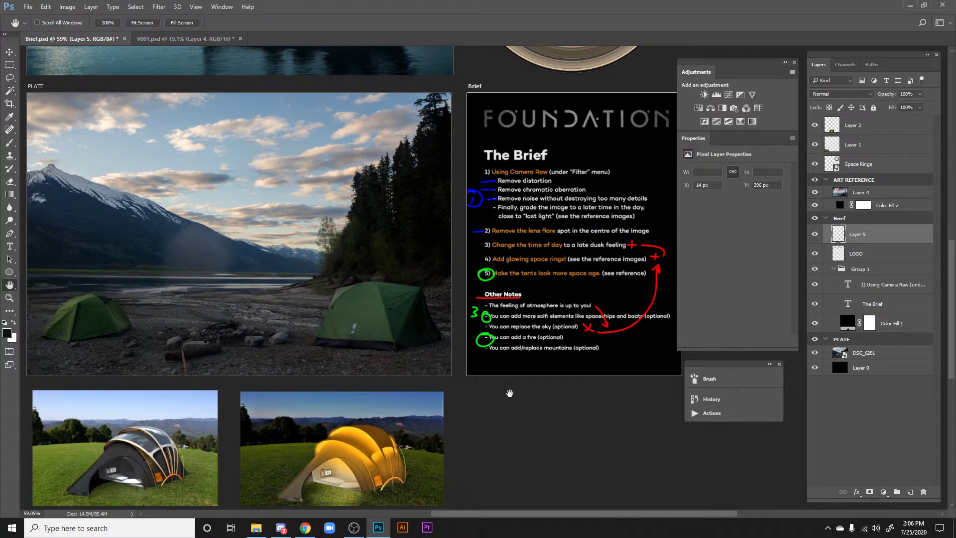
{"action": "scroll", "coordinate": [510, 393], "scroll_direction": "up", "scroll_amount": 8}
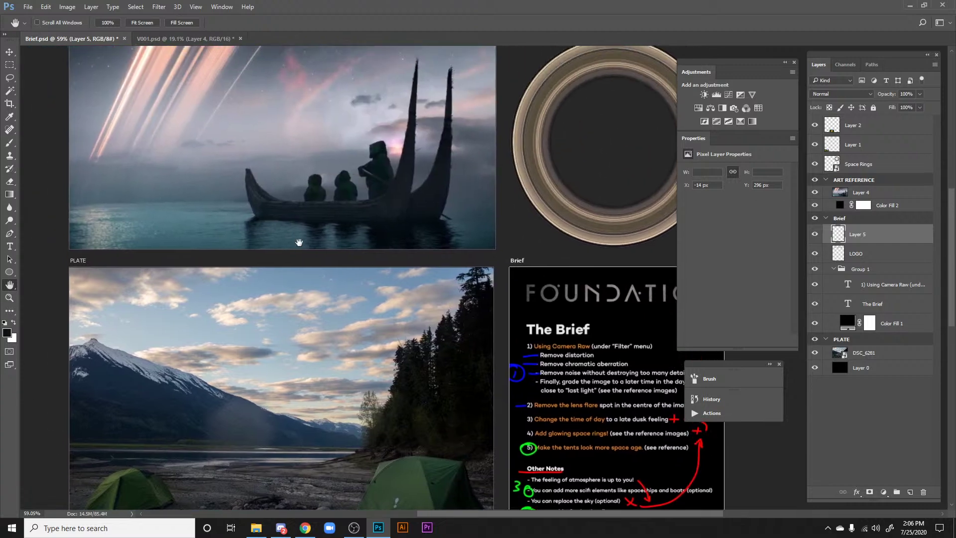
{"action": "scroll", "coordinate": [418, 170], "scroll_direction": "left", "scroll_amount": 2}
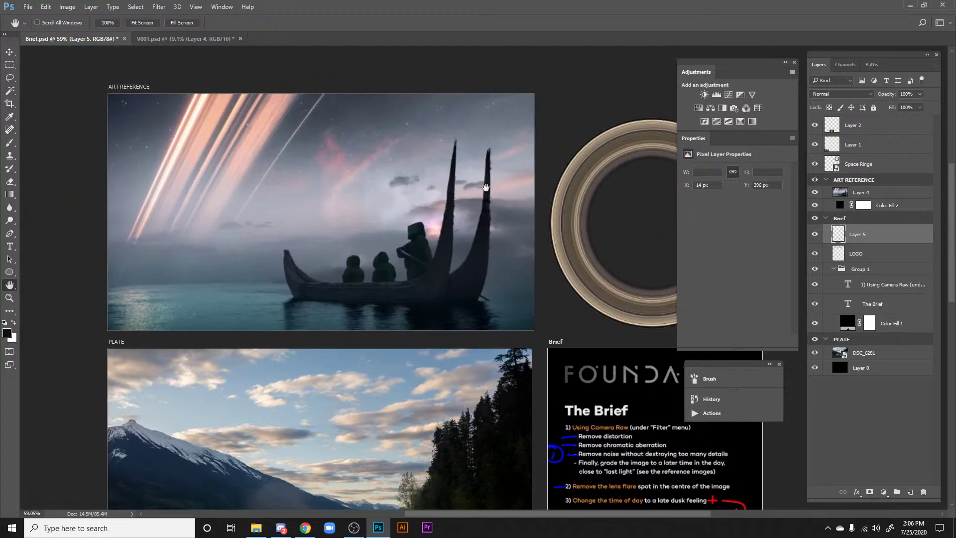
Step: Copy the boat image from the ART REFERENCE artboard's Layer 4 into V001.psd
{"action": "mouse_move", "coordinate": [332, 245]}
{"action": "left_mouse_down"}
{"action": "mouse_move", "coordinate": [309, 228]}
{"action": "mouse_move", "coordinate": [274, 224]}
{"action": "mouse_move", "coordinate": [331, 226]}
{"action": "left_mouse_up"}
{"action": "left_click", "coordinate": [861, 192]}
{"action": "key", "text": "v"}
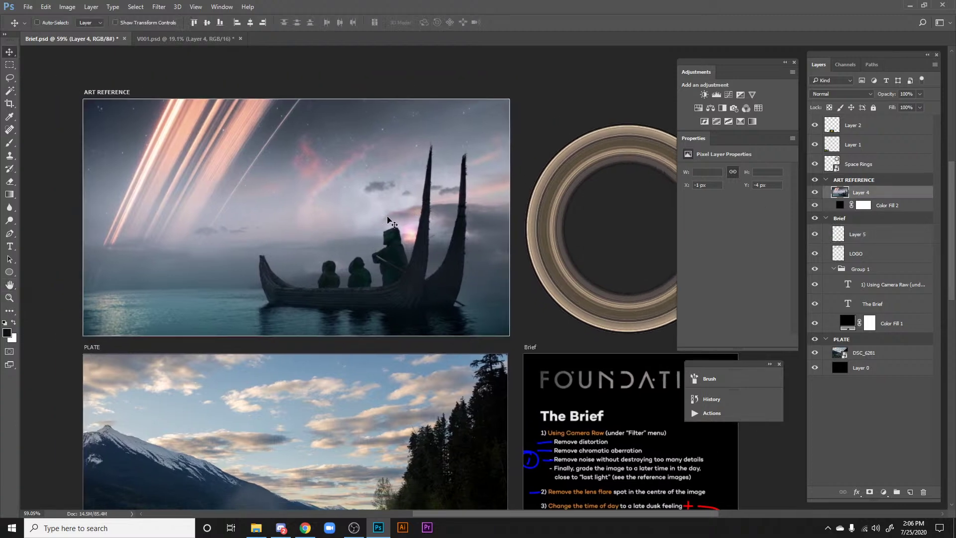
{"action": "left_click_drag", "start_coordinate": [300, 152], "coordinate": [370, 229]}
{"action": "left_click", "coordinate": [453, 202]}
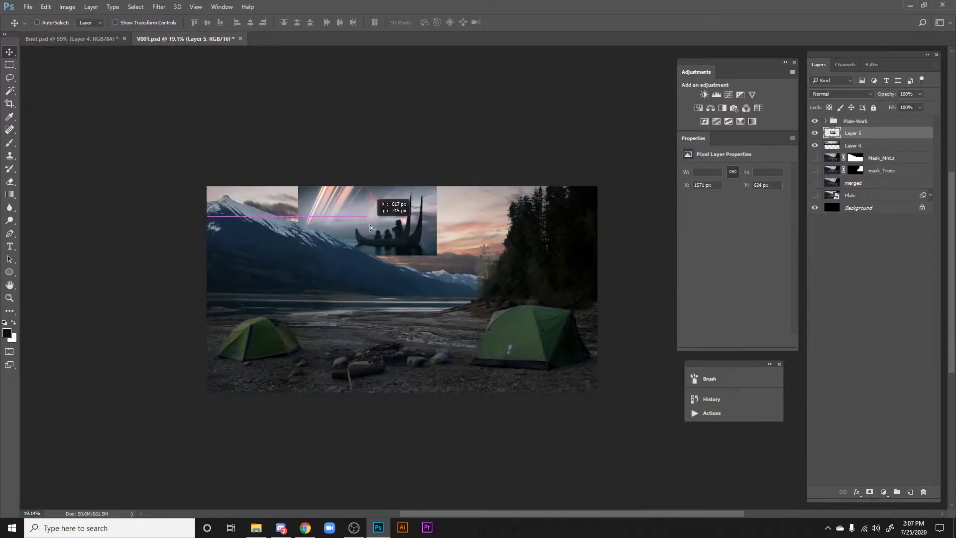
Step: Place the reference image layer above the Plate-Work group and move it over the small tent in the foreground
{"action": "left_click_drag", "start_coordinate": [852, 135], "coordinate": [857, 119]}
{"action": "left_click_drag", "start_coordinate": [398, 264], "coordinate": [324, 377]}
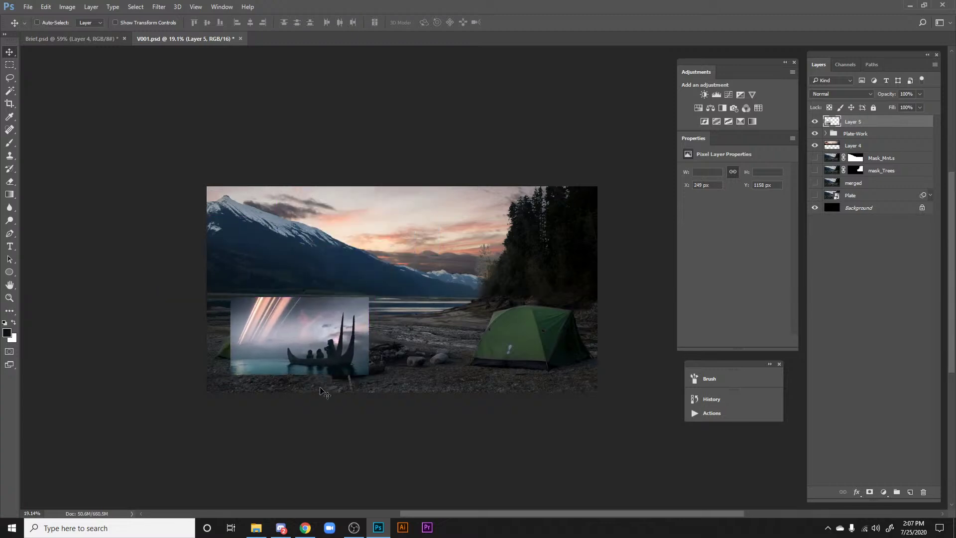
{"action": "key", "text": "space"}
{"action": "left_click_drag", "start_coordinate": [401, 262], "coordinate": [352, 285]}
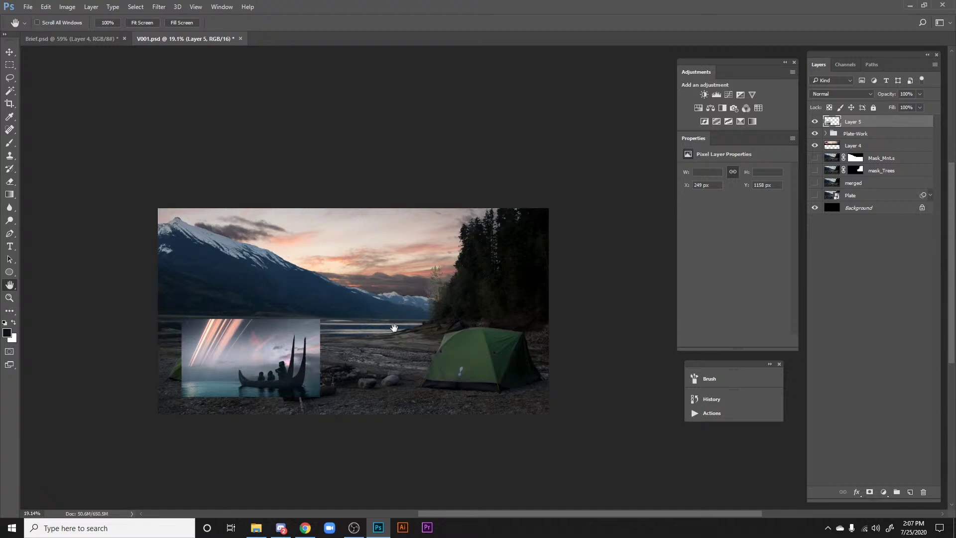
{"action": "key", "text": "ctrl+plus"}
{"action": "left_click_drag", "start_coordinate": [425, 282], "coordinate": [460, 316]}
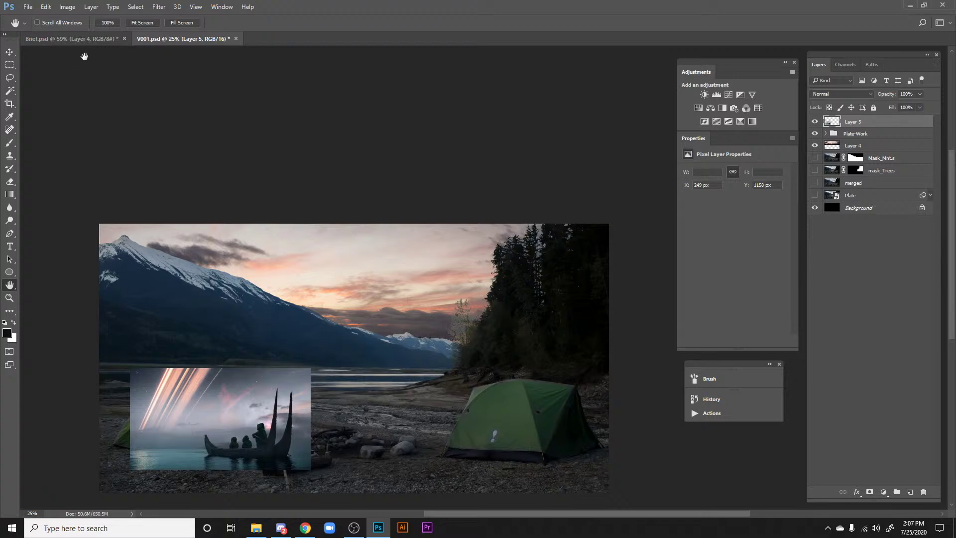
Step: Switch to Brief.psd and reread the brief's tasks and Other Notes against the plate and art reference
{"action": "left_click", "coordinate": [103, 39]}
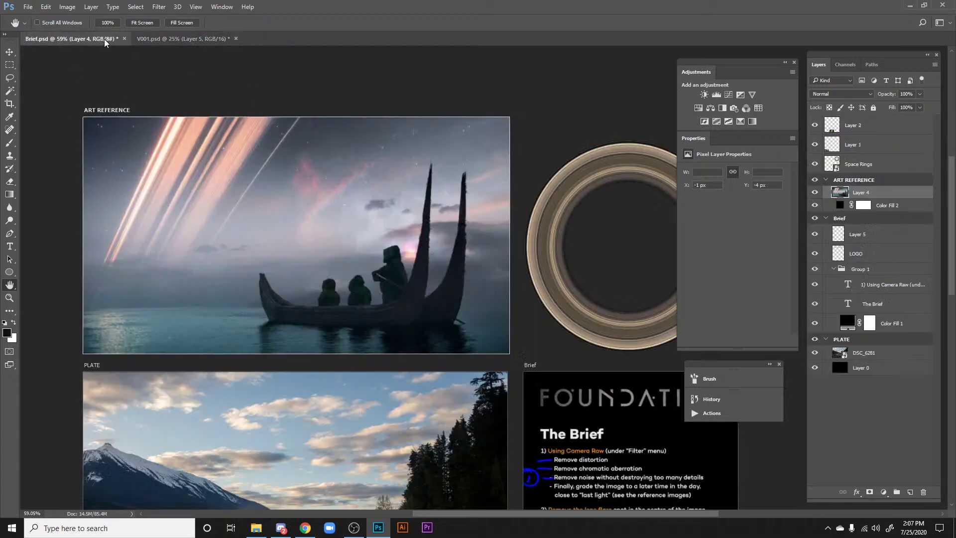
{"action": "left_click_drag", "start_coordinate": [508, 365], "coordinate": [465, 171]}
{"action": "left_click_drag", "start_coordinate": [555, 395], "coordinate": [548, 356]}
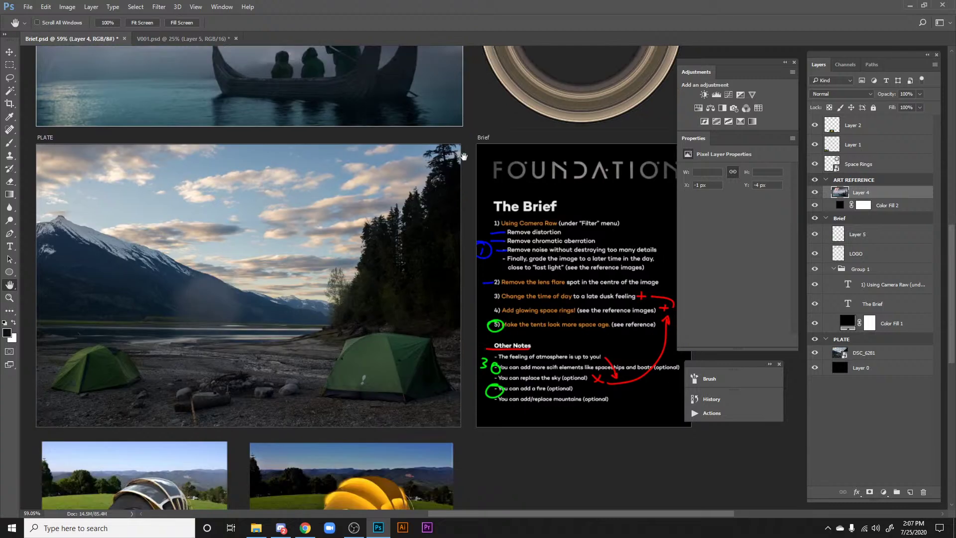
{"action": "left_click_drag", "start_coordinate": [501, 299], "coordinate": [563, 356]}
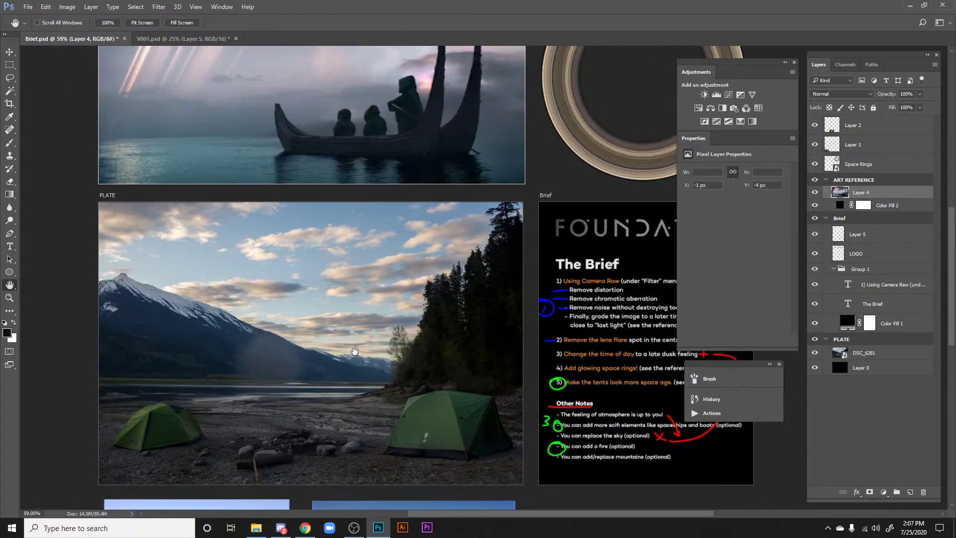
{"action": "scroll", "coordinate": [360, 350], "scroll_direction": "up", "scroll_amount": 3}
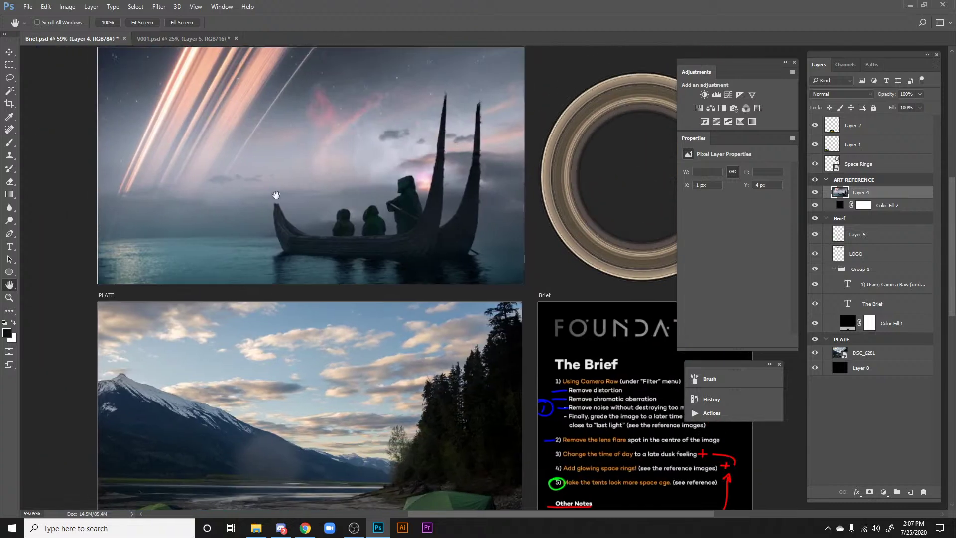
{"action": "left_click_drag", "start_coordinate": [389, 283], "coordinate": [294, 92]}
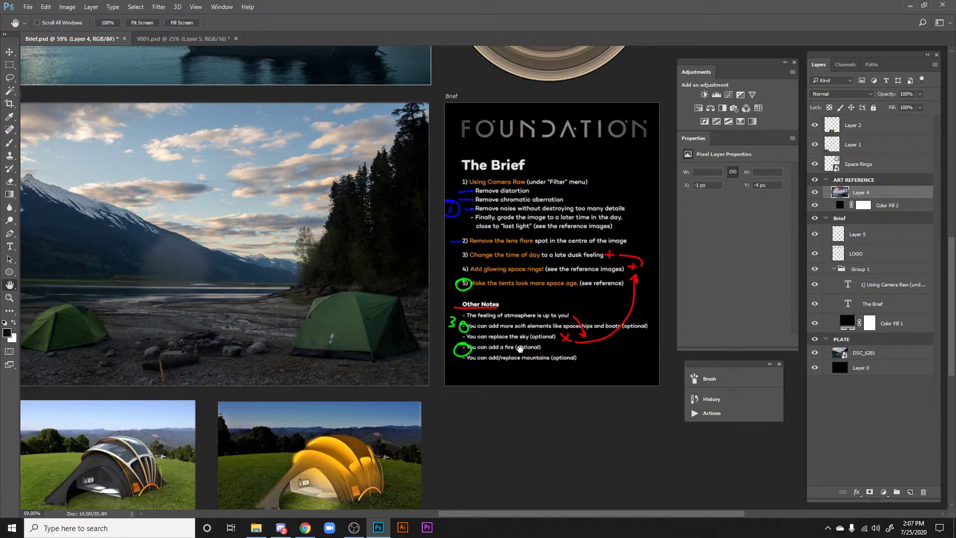
{"action": "left_click_drag", "start_coordinate": [468, 327], "coordinate": [519, 363]}
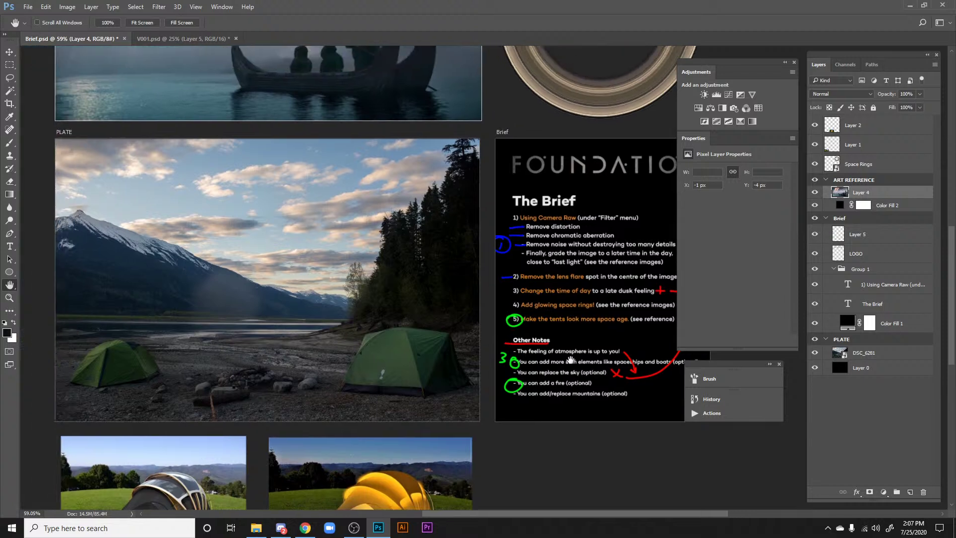
{"action": "left_click_drag", "start_coordinate": [548, 387], "coordinate": [560, 414]}
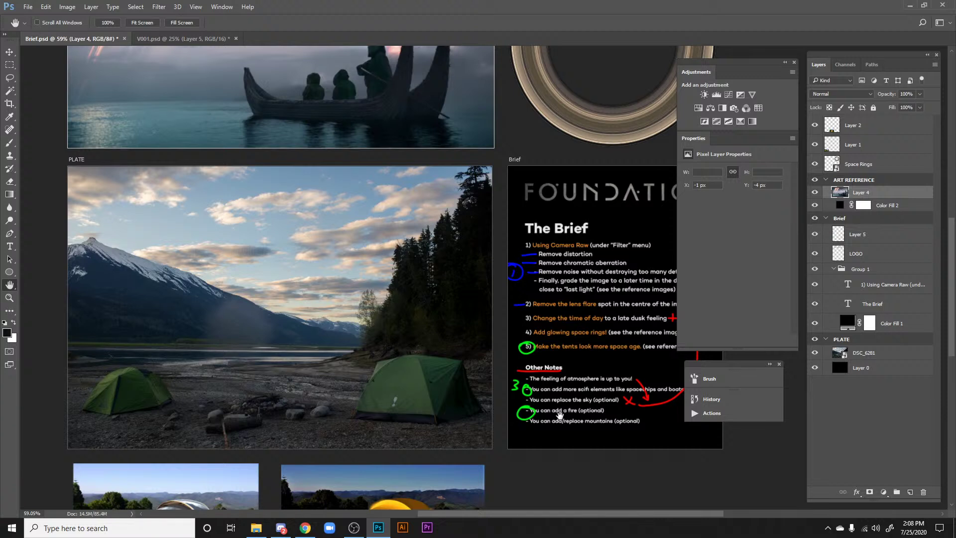
{"action": "left_click_drag", "start_coordinate": [550, 384], "coordinate": [495, 394]}
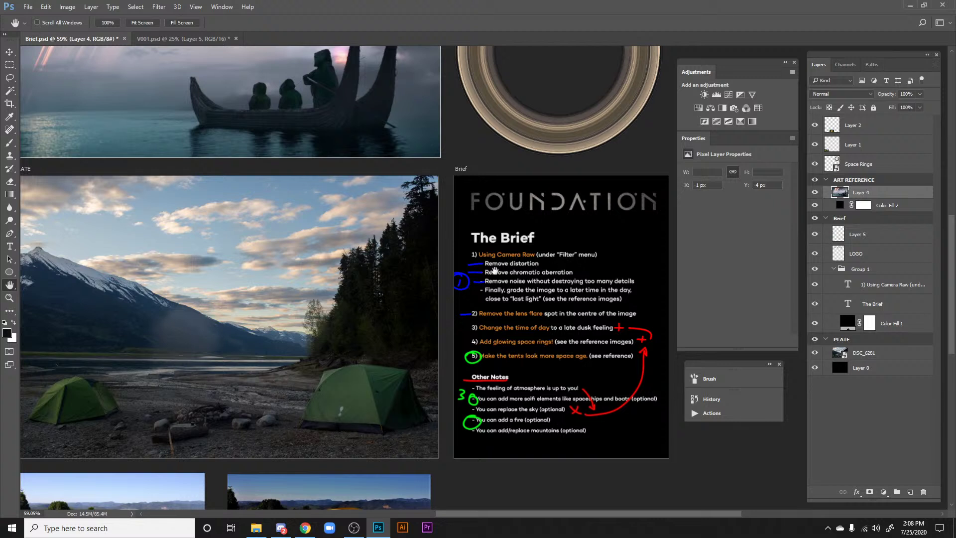
{"action": "scroll", "coordinate": [518, 322], "scroll_direction": "down", "scroll_amount": 1}
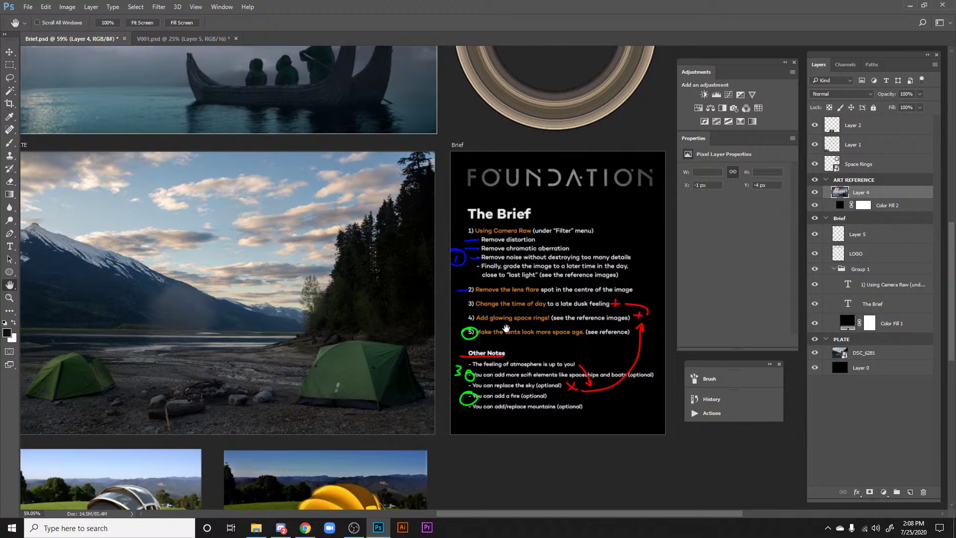
{"action": "left_click_drag", "start_coordinate": [499, 301], "coordinate": [521, 316]}
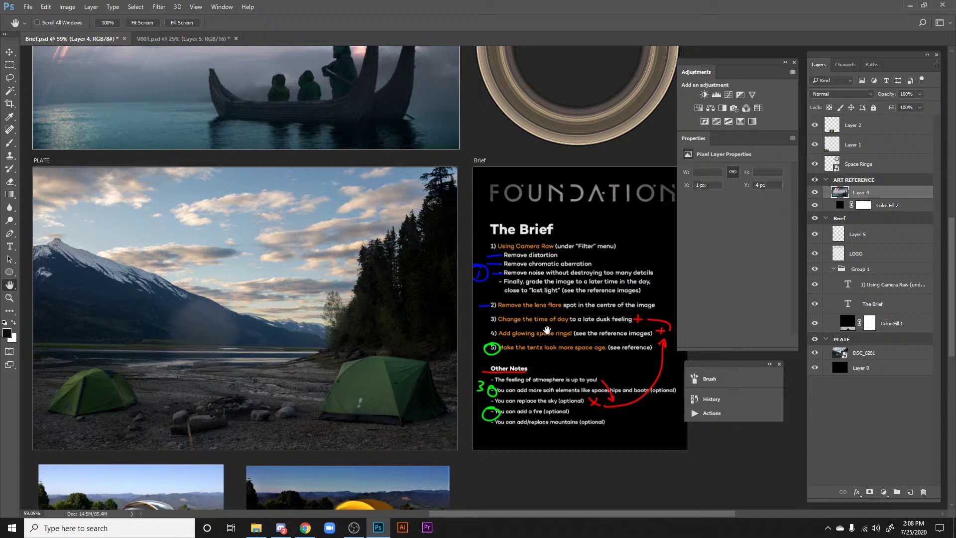
{"action": "scroll", "coordinate": [449, 358], "scroll_direction": "up", "scroll_amount": 1}
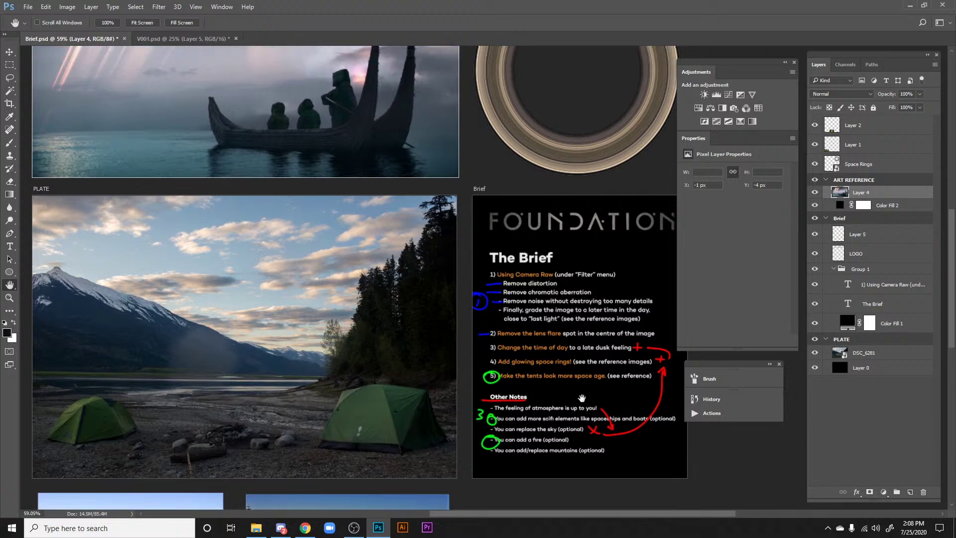
{"action": "scroll", "coordinate": [526, 360], "scroll_direction": "down", "scroll_amount": 1}
{"action": "scroll", "coordinate": [526, 360], "scroll_direction": "down", "scroll_amount": 1}
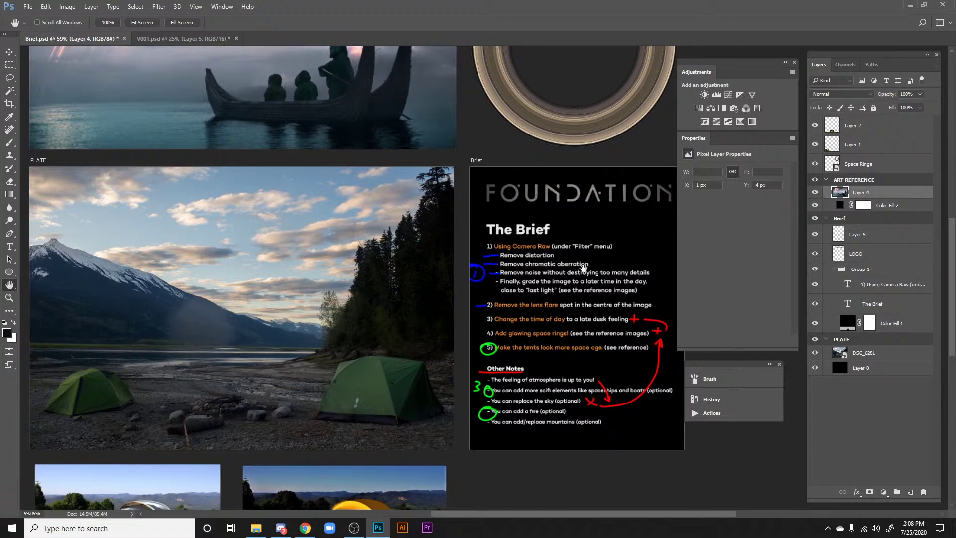
{"action": "left_click_drag", "start_coordinate": [451, 359], "coordinate": [492, 393]}
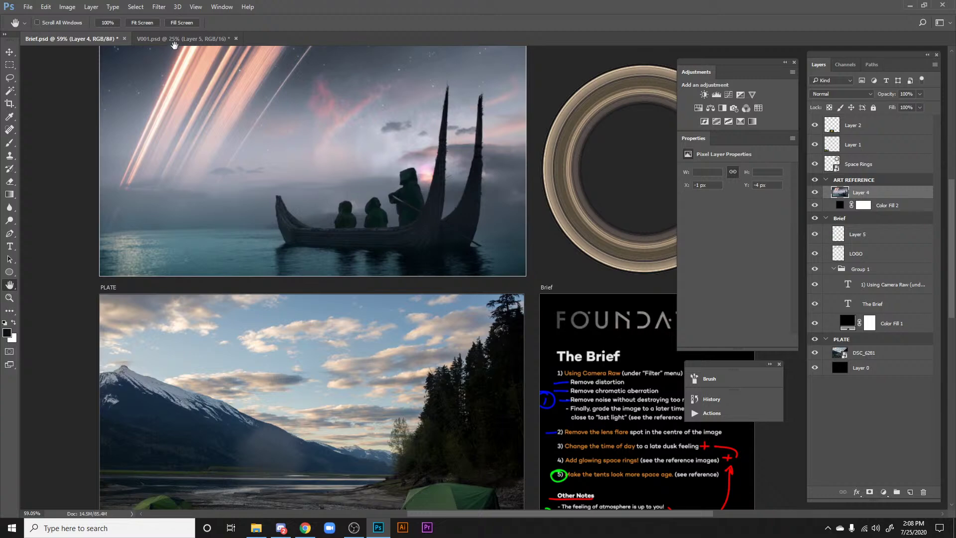
Step: Return to V001.psd, compare the sunset sky with the inset reference, and select the Layer 4 sky
{"action": "left_click", "coordinate": [174, 42]}
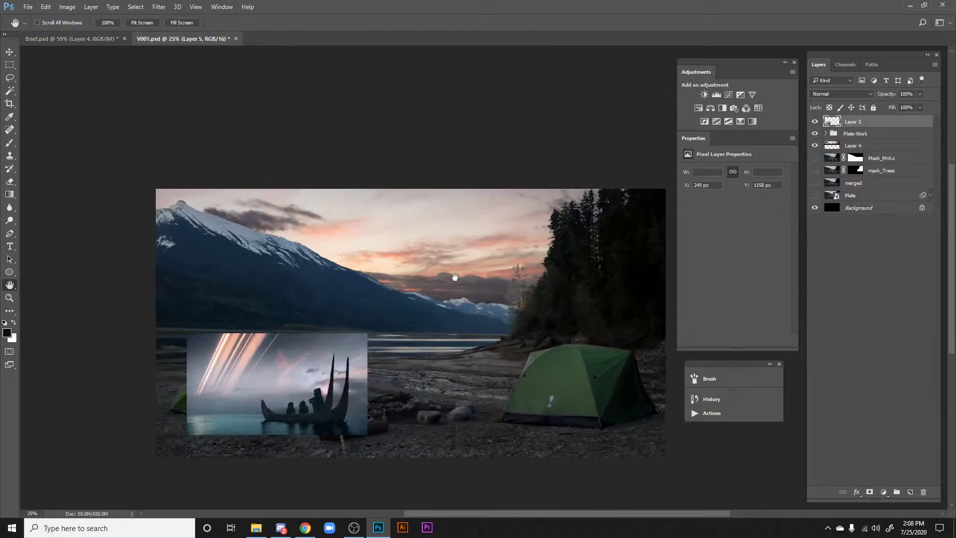
{"action": "left_click_drag", "start_coordinate": [455, 277], "coordinate": [453, 282]}
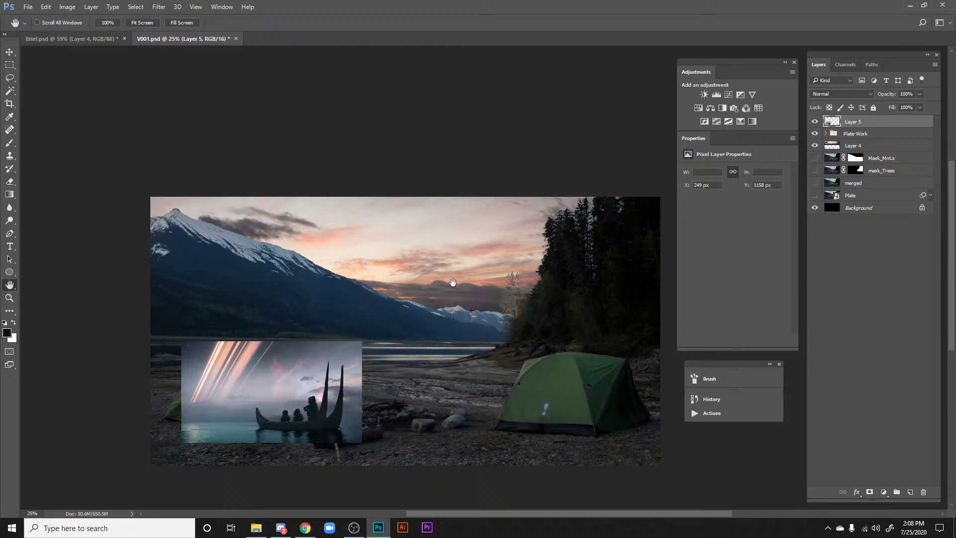
{"action": "left_click_drag", "start_coordinate": [493, 310], "coordinate": [489, 300]}
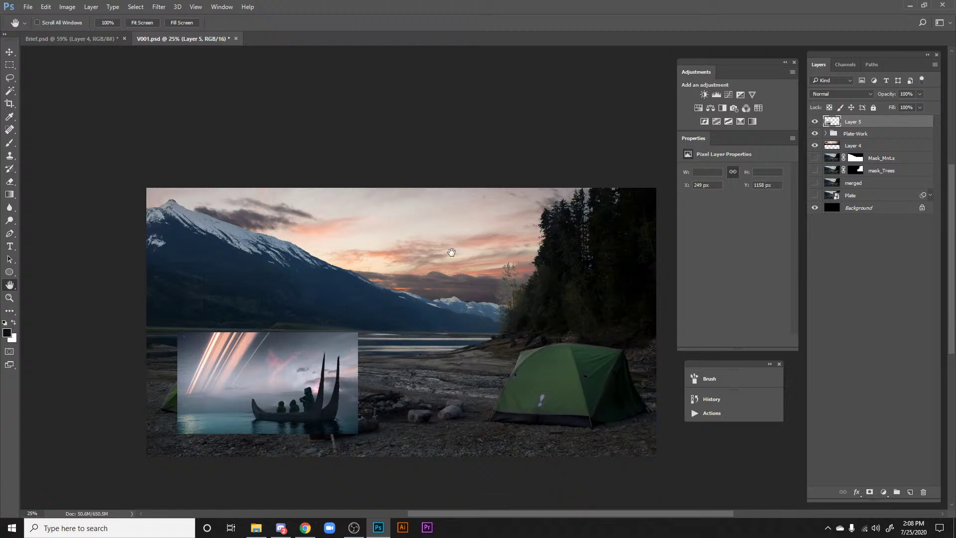
{"action": "left_click_drag", "start_coordinate": [424, 288], "coordinate": [418, 301]}
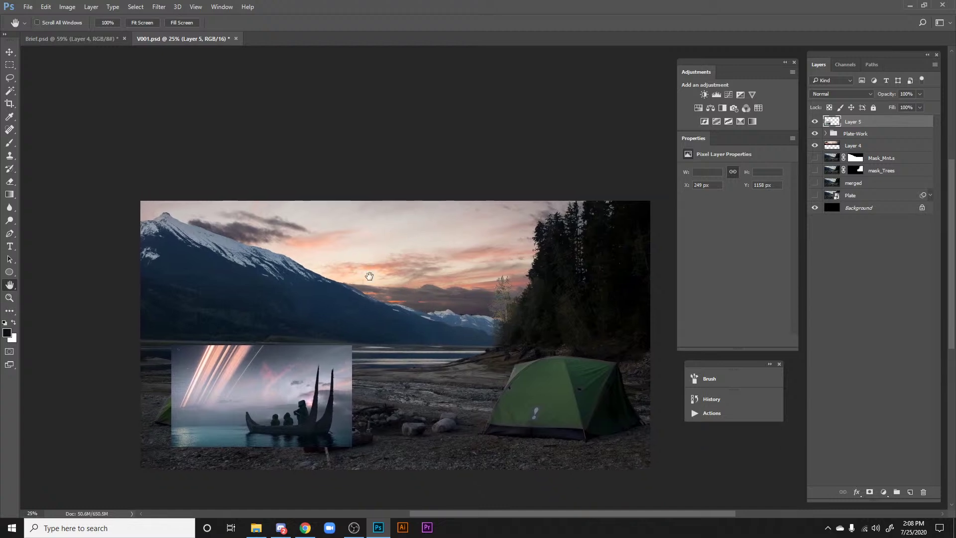
{"action": "left_click_drag", "start_coordinate": [430, 317], "coordinate": [421, 323]}
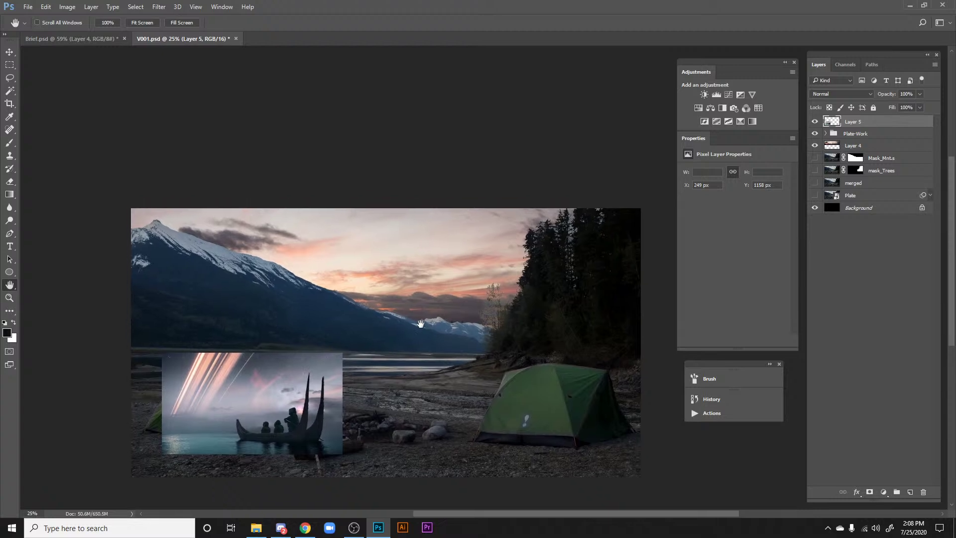
{"action": "left_click", "coordinate": [853, 146]}
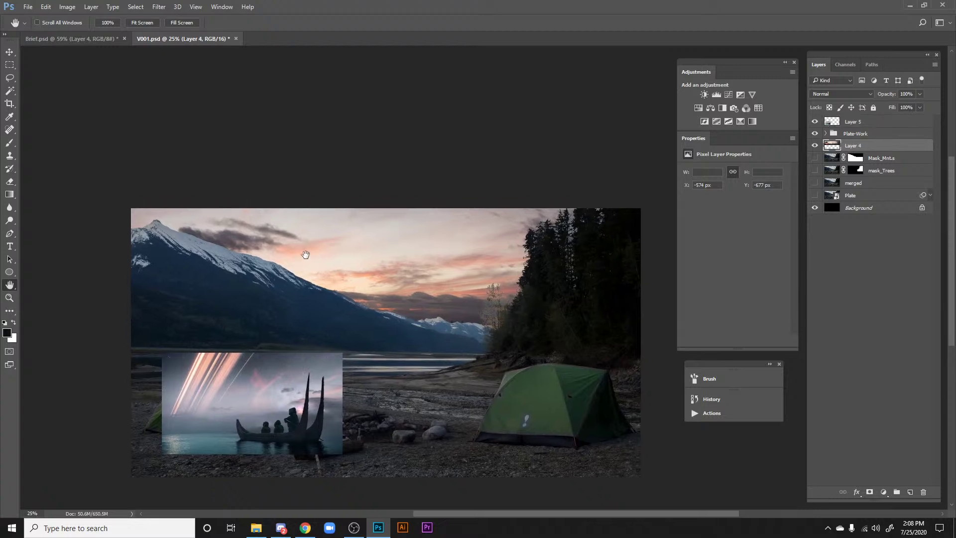
Step: Try shifting the Layer 4 sky to different positions behind the mountains
{"action": "key", "text": "v"}
{"action": "left_click_drag", "start_coordinate": [306, 254], "coordinate": [359, 271]}
{"action": "left_click_drag", "start_coordinate": [490, 302], "coordinate": [362, 251]}
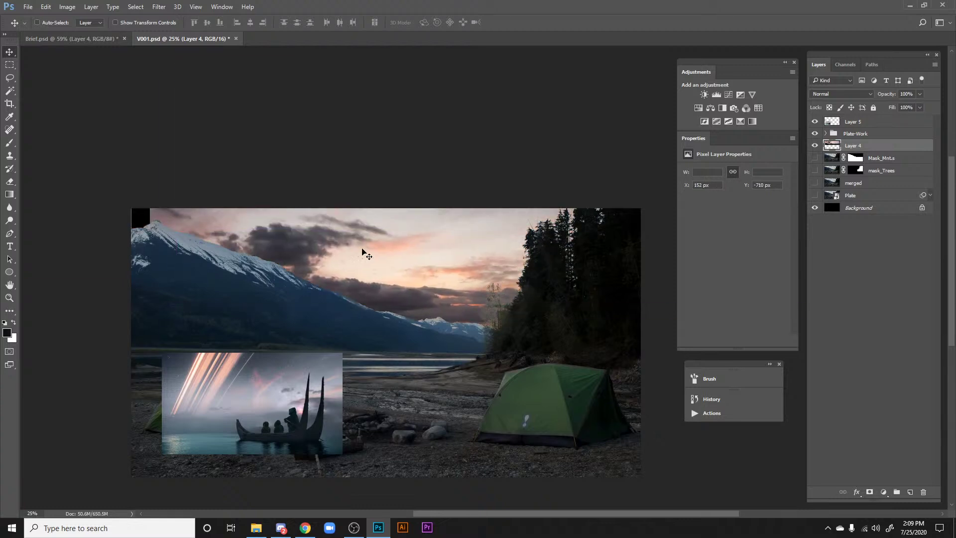
{"action": "left_click_drag", "start_coordinate": [429, 271], "coordinate": [356, 286]}
Step: Scale the Layer 4 sky proportionally to about 186% and place it so it covers the whole area behind the mountains and trees
{"action": "key", "text": "ctrl+minus"}
{"action": "key", "text": "ctrl+minus"}
{"action": "key", "text": "ctrl+minus"}
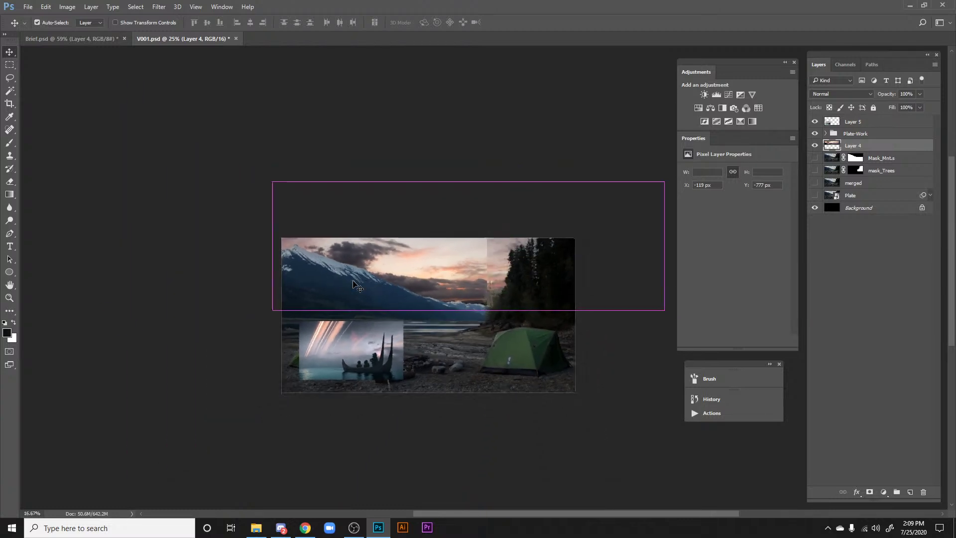
{"action": "key", "text": "ctrl+t"}
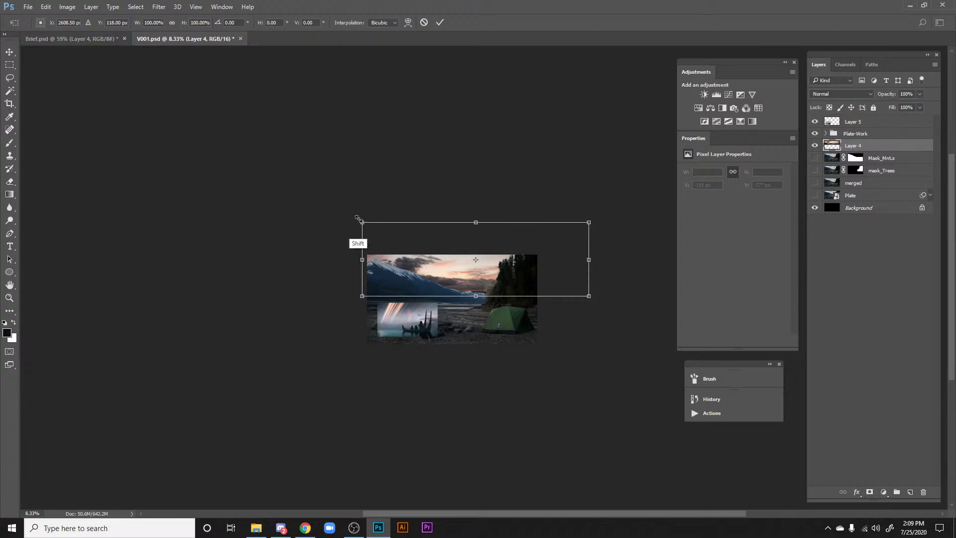
{"action": "left_click_drag", "start_coordinate": [361, 219], "coordinate": [162, 170]}
{"action": "left_click_drag", "start_coordinate": [476, 261], "coordinate": [500, 268]}
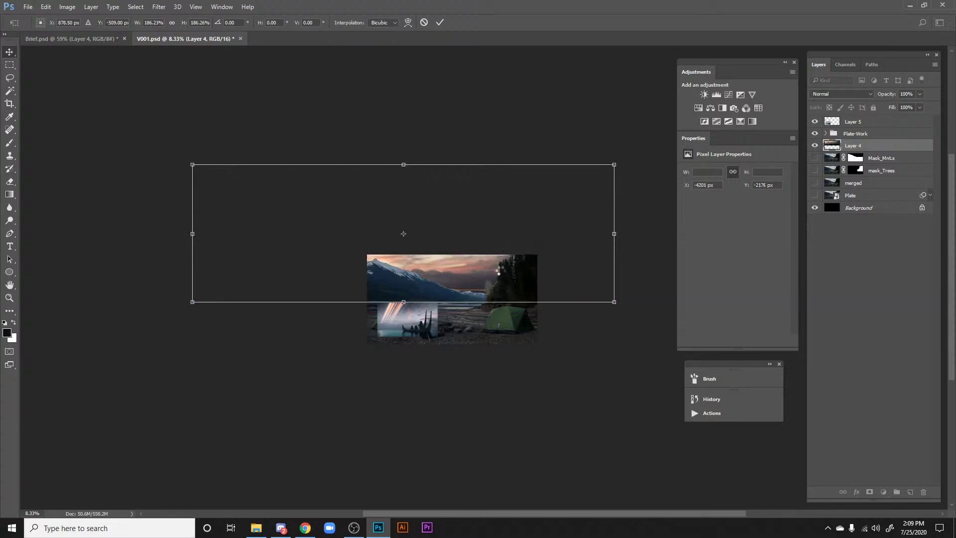
{"action": "key", "text": "Return"}
Step: Reposition the enlarged Layer 4 sky so its dark cloud bank sits just above the distant snowy peaks
{"action": "key", "text": "ctrl+plus"}
{"action": "key", "text": "ctrl+plus"}
{"action": "key", "text": "ctrl+plus"}
{"action": "key", "text": "ctrl+plus"}
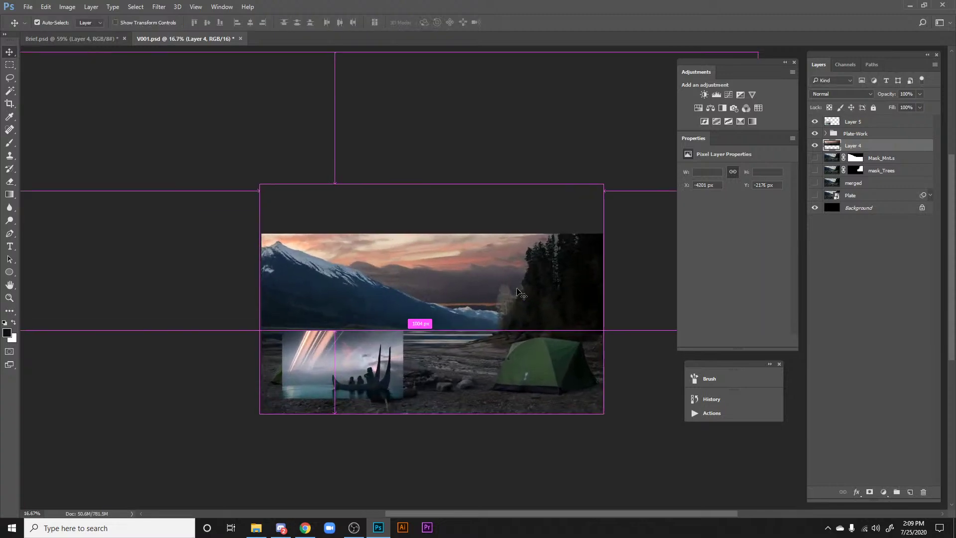
{"action": "left_click_drag", "start_coordinate": [406, 265], "coordinate": [446, 161]}
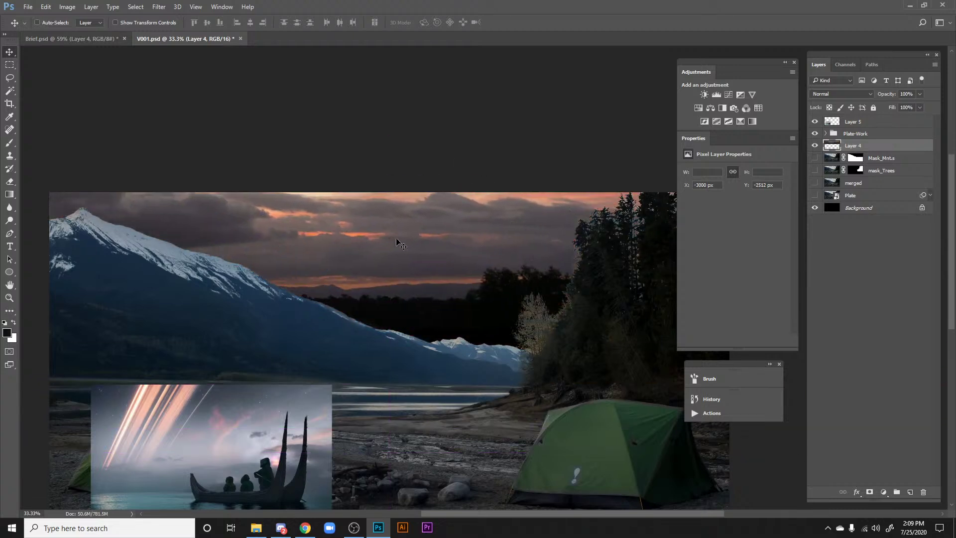
{"action": "left_click_drag", "start_coordinate": [311, 242], "coordinate": [378, 237]}
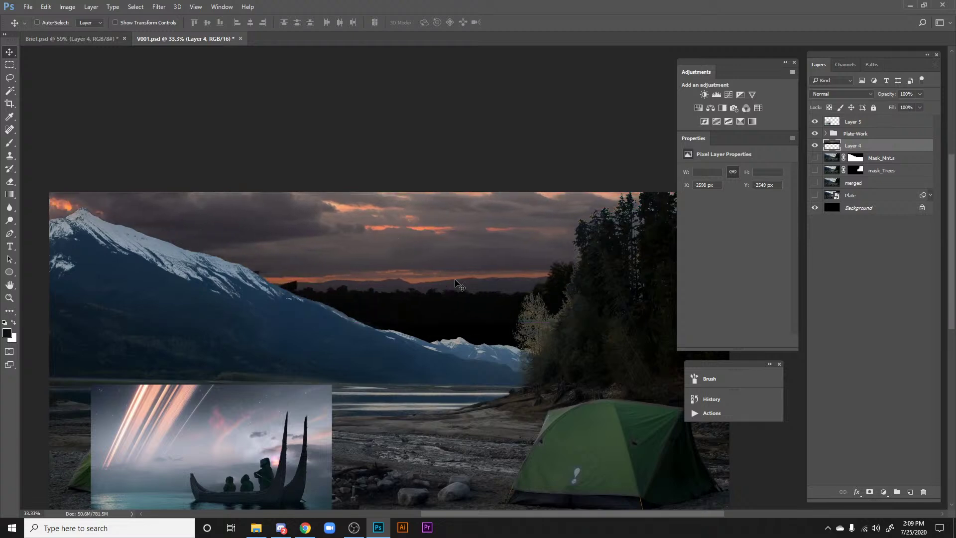
{"action": "left_click_drag", "start_coordinate": [467, 289], "coordinate": [473, 331]}
{"action": "mouse_move", "coordinate": [459, 288]}
{"action": "left_mouse_down"}
{"action": "mouse_move", "coordinate": [463, 260]}
{"action": "mouse_move", "coordinate": [503, 244]}
{"action": "mouse_move", "coordinate": [518, 266]}
{"action": "mouse_move", "coordinate": [476, 302]}
{"action": "mouse_move", "coordinate": [486, 291]}
{"action": "mouse_move", "coordinate": [482, 228]}
{"action": "mouse_move", "coordinate": [476, 294]}
{"action": "left_mouse_up"}
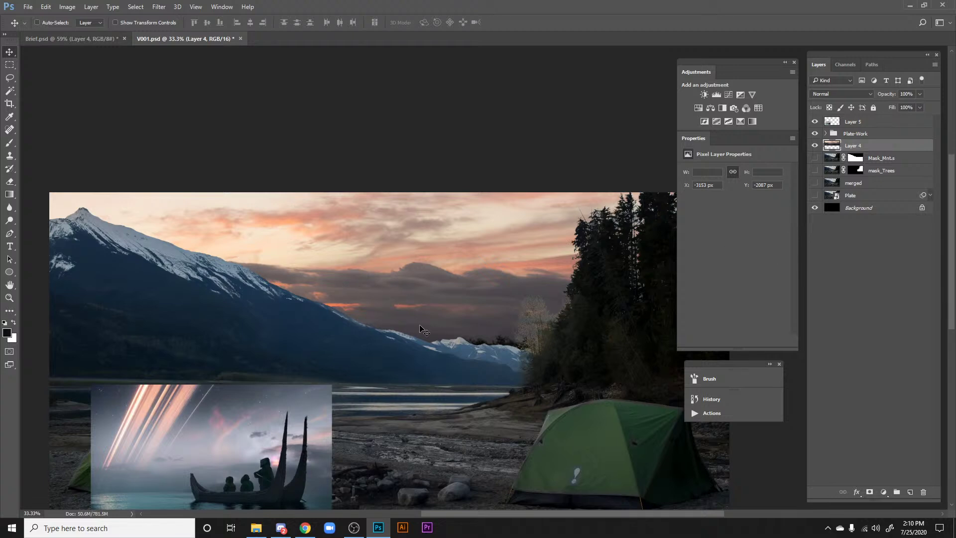
Step: Duplicate the Layer 4 sky, offset the copy so its orange horizon meets the distant peaks, and hide it with a black mask
{"action": "left_click_drag", "start_coordinate": [414, 279], "coordinate": [388, 303]}
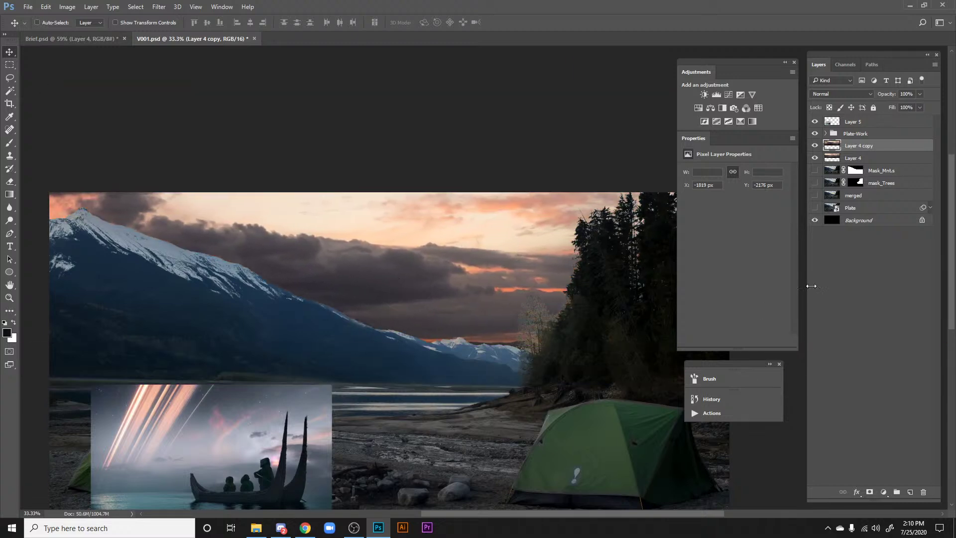
{"action": "left_click", "coordinate": [869, 492], "text": "alt"}
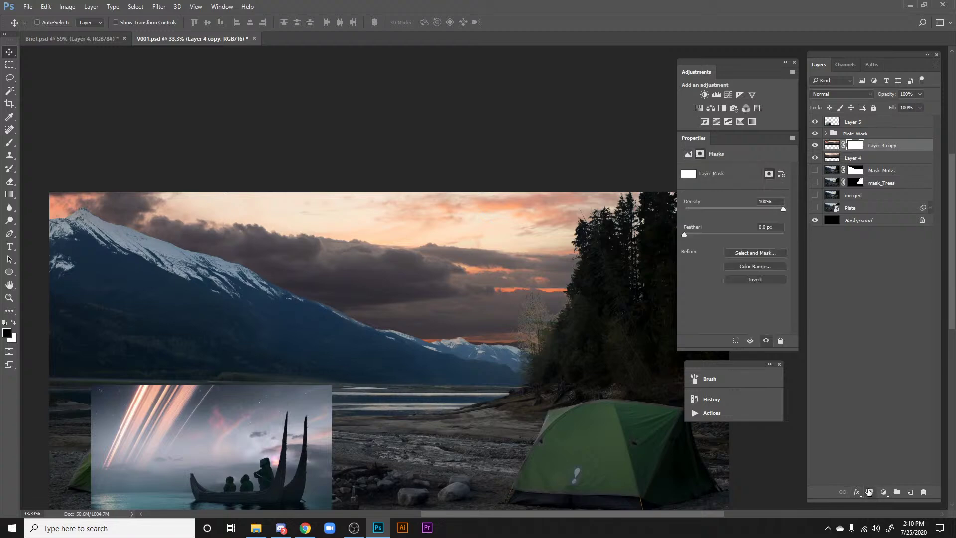
Step: With a 100 px textured brush, paint white on the Layer 4 copy mask to cover the dark tree line above the distant peaks
{"action": "key", "text": "ctrl+plus"}
{"action": "key", "text": "ctrl+plus"}
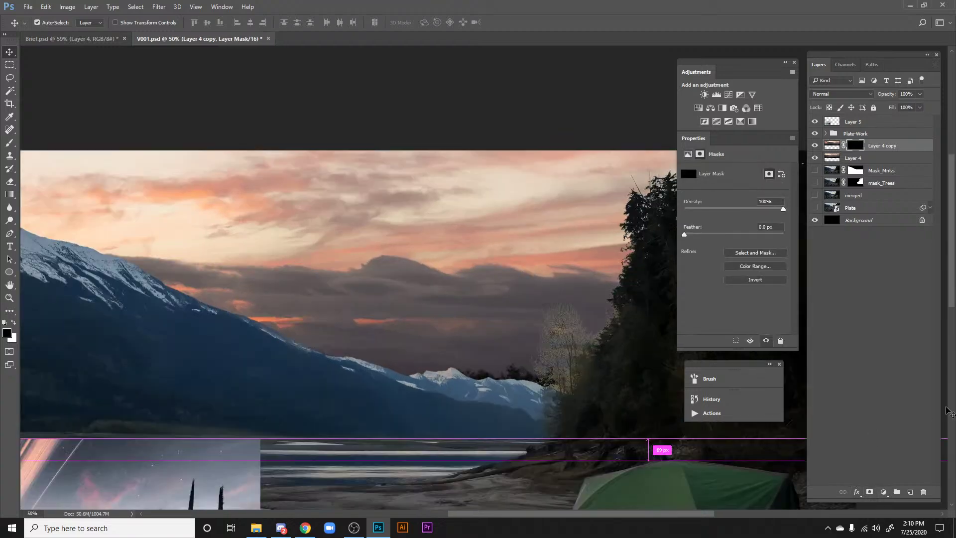
{"action": "left_click_drag", "start_coordinate": [443, 334], "coordinate": [413, 226]}
{"action": "key", "text": "b"}
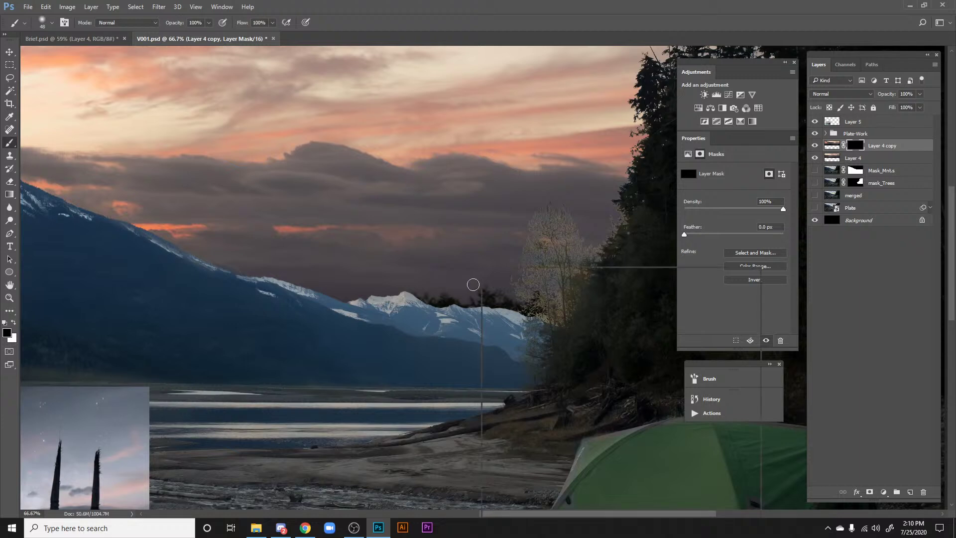
{"action": "right_click", "coordinate": [476, 283]}
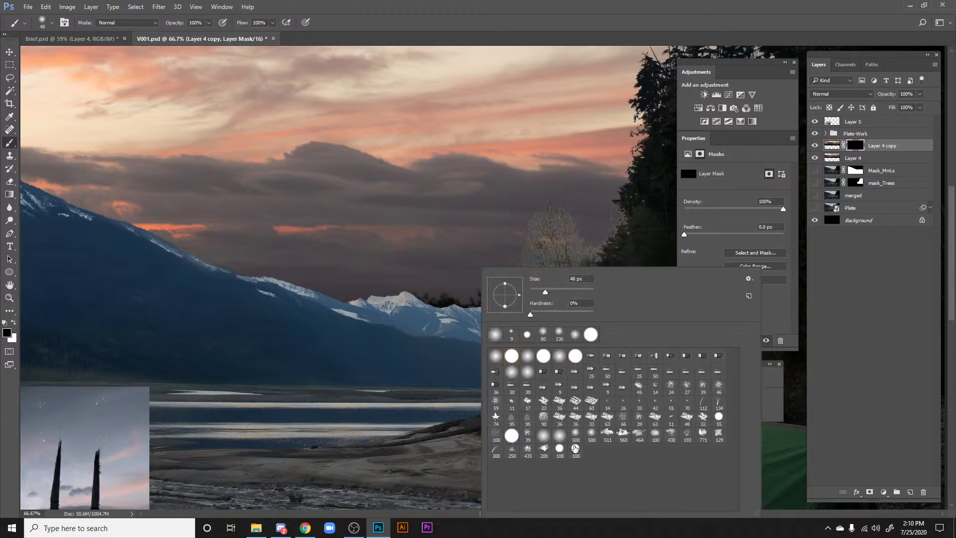
{"action": "left_click", "coordinate": [655, 436]}
{"action": "left_click", "coordinate": [430, 304]}
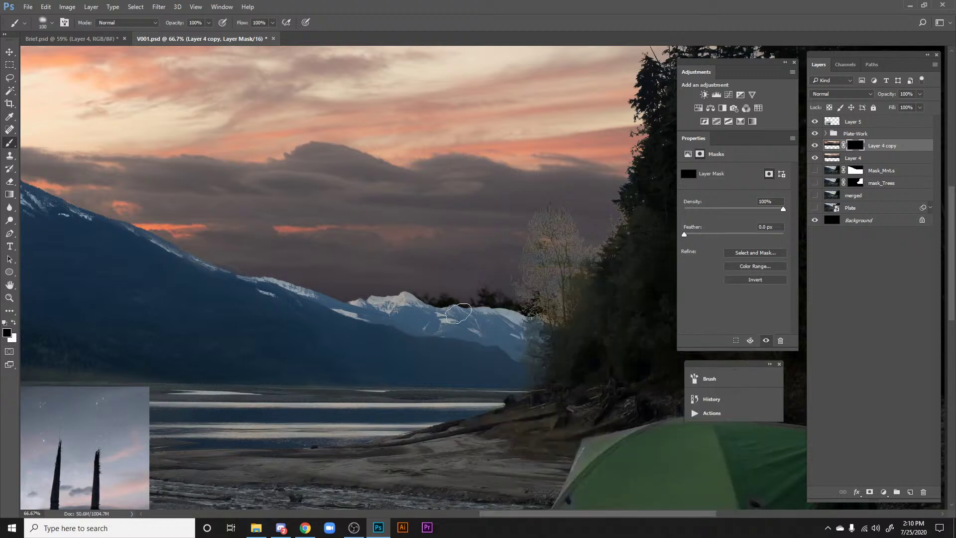
{"action": "key", "text": "x"}
{"action": "mouse_move", "coordinate": [433, 294]}
{"action": "left_mouse_down"}
{"action": "mouse_move", "coordinate": [474, 302]}
{"action": "mouse_move", "coordinate": [436, 304]}
{"action": "mouse_move", "coordinate": [433, 292]}
{"action": "mouse_move", "coordinate": [507, 294]}
{"action": "mouse_move", "coordinate": [513, 319]}
{"action": "mouse_move", "coordinate": [496, 310]}
{"action": "mouse_move", "coordinate": [499, 279]}
{"action": "mouse_move", "coordinate": [505, 308]}
{"action": "mouse_move", "coordinate": [512, 268]}
{"action": "mouse_move", "coordinate": [580, 282]}
{"action": "mouse_move", "coordinate": [460, 299]}
{"action": "mouse_move", "coordinate": [425, 295]}
{"action": "mouse_move", "coordinate": [438, 281]}
{"action": "mouse_move", "coordinate": [416, 276]}
{"action": "mouse_move", "coordinate": [549, 311]}
{"action": "left_mouse_up"}
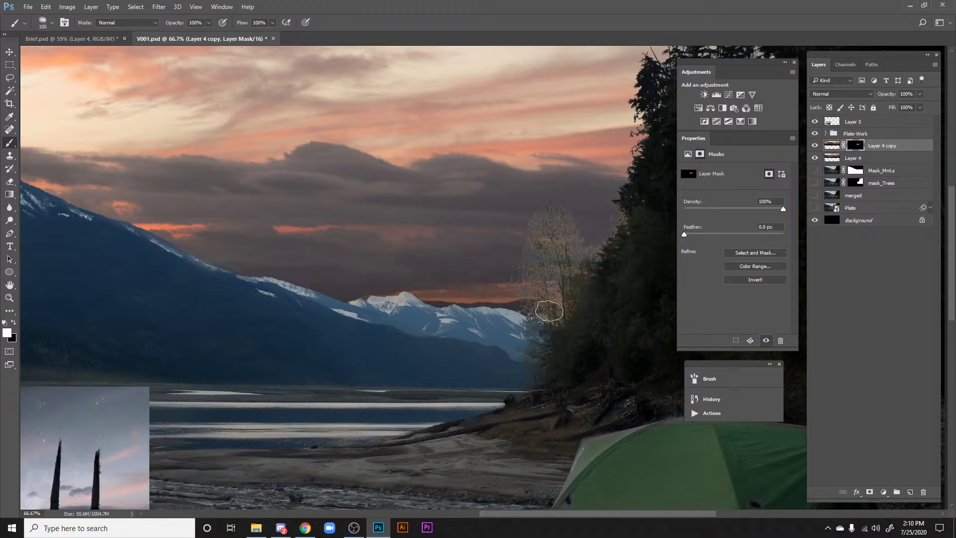
{"action": "left_click_drag", "start_coordinate": [397, 300], "coordinate": [382, 302]}
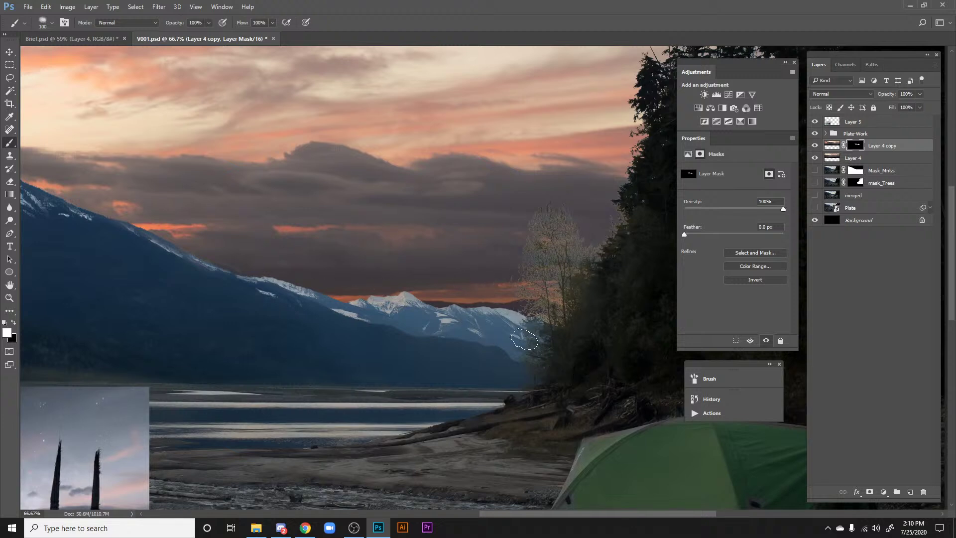
Step: Compare the blended sky with the inset boat reference and check the brief's tasks and Other Notes in Brief.psd before returning to V001.psd
{"action": "left_click_drag", "start_coordinate": [523, 337], "coordinate": [456, 288]}
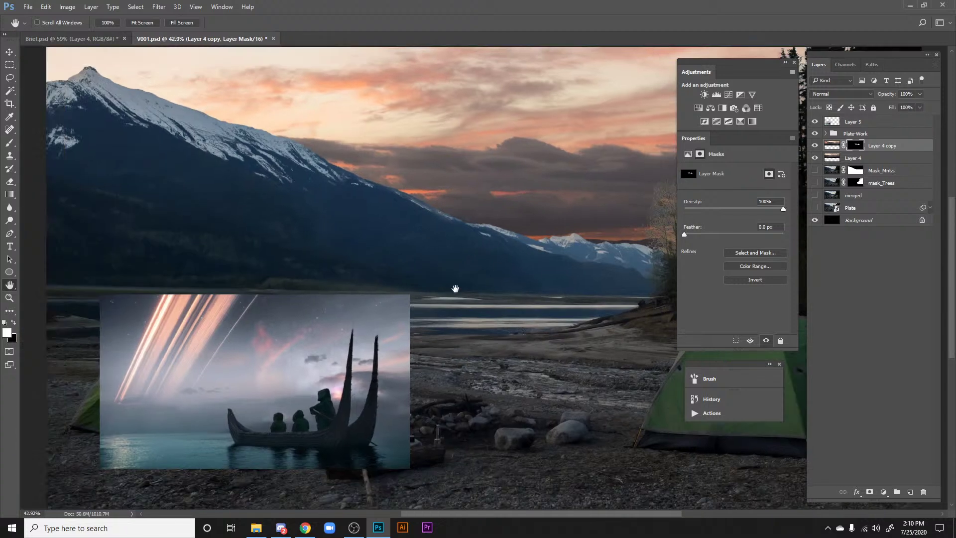
{"action": "left_click_drag", "start_coordinate": [544, 287], "coordinate": [359, 268]}
{"action": "left_click_drag", "start_coordinate": [438, 383], "coordinate": [501, 436]}
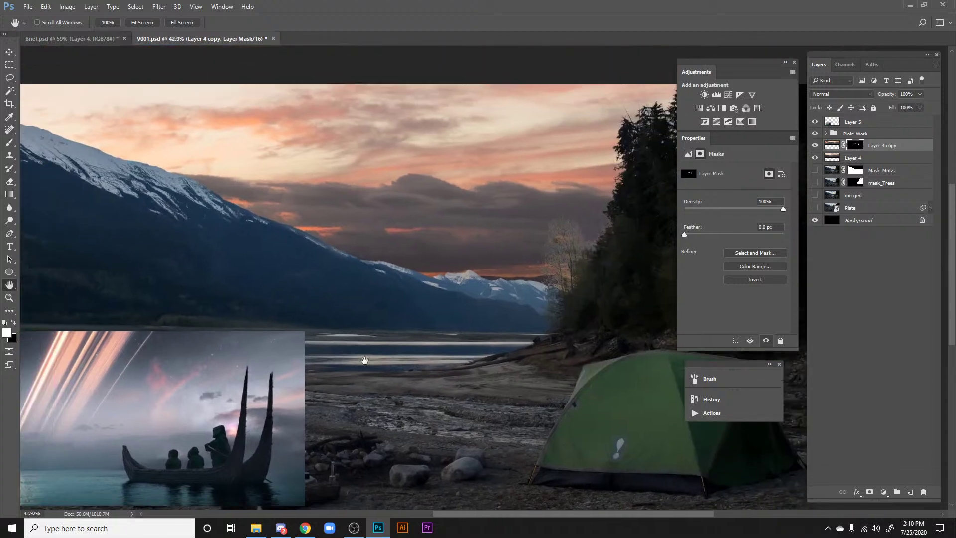
{"action": "left_click_drag", "start_coordinate": [365, 360], "coordinate": [445, 369]}
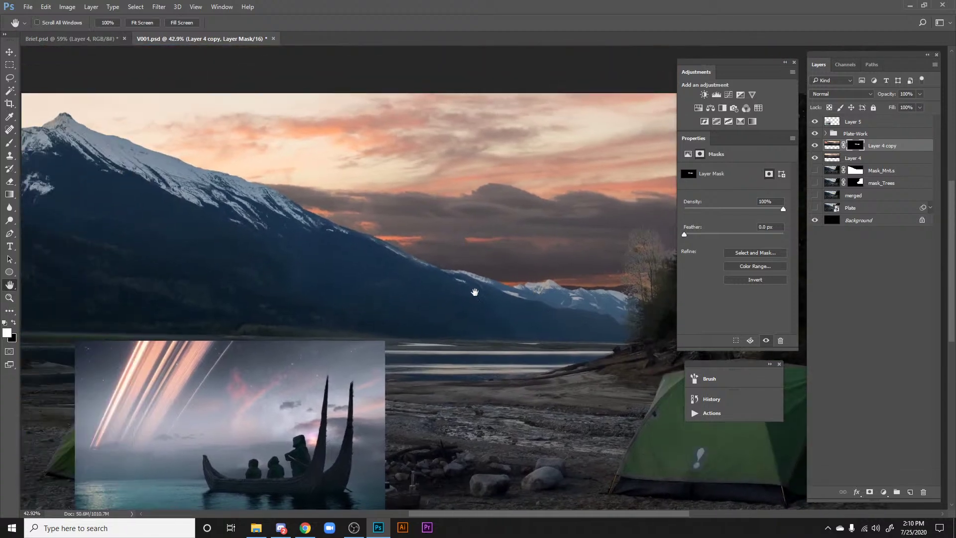
{"action": "scroll", "coordinate": [475, 292], "scroll_direction": "down", "scroll_amount": 3}
{"action": "left_click", "coordinate": [70, 38]}
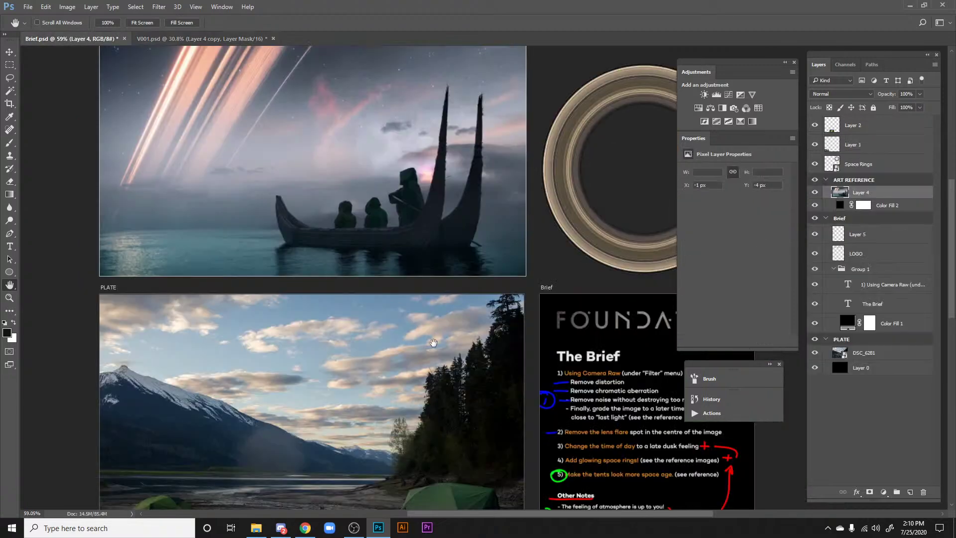
{"action": "scroll", "coordinate": [434, 343], "scroll_direction": "up", "scroll_amount": 5}
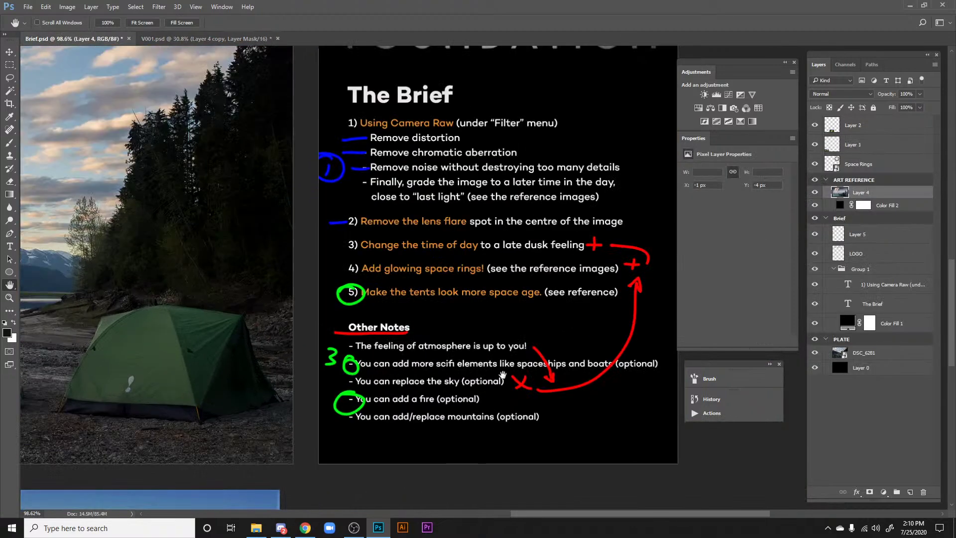
{"action": "left_click_drag", "start_coordinate": [442, 323], "coordinate": [421, 351]}
{"action": "left_click", "coordinate": [210, 38]}
{"action": "scroll", "coordinate": [398, 254], "scroll_direction": "up", "scroll_amount": 1}
{"action": "scroll", "coordinate": [398, 254], "scroll_direction": "right", "scroll_amount": 3}
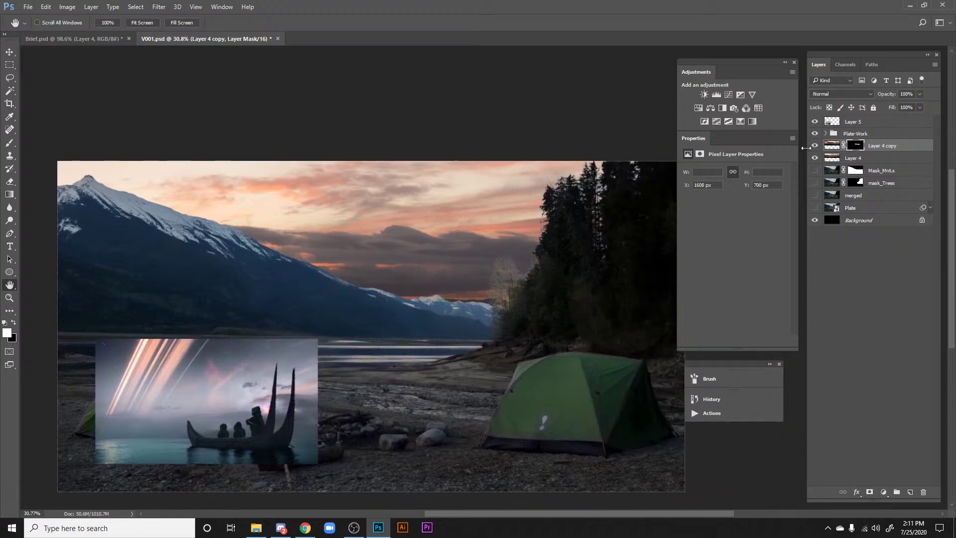
{"action": "scroll", "coordinate": [480, 256], "scroll_direction": "down", "scroll_amount": 1}
{"action": "scroll", "coordinate": [460, 257], "scroll_direction": "left", "scroll_amount": 2}
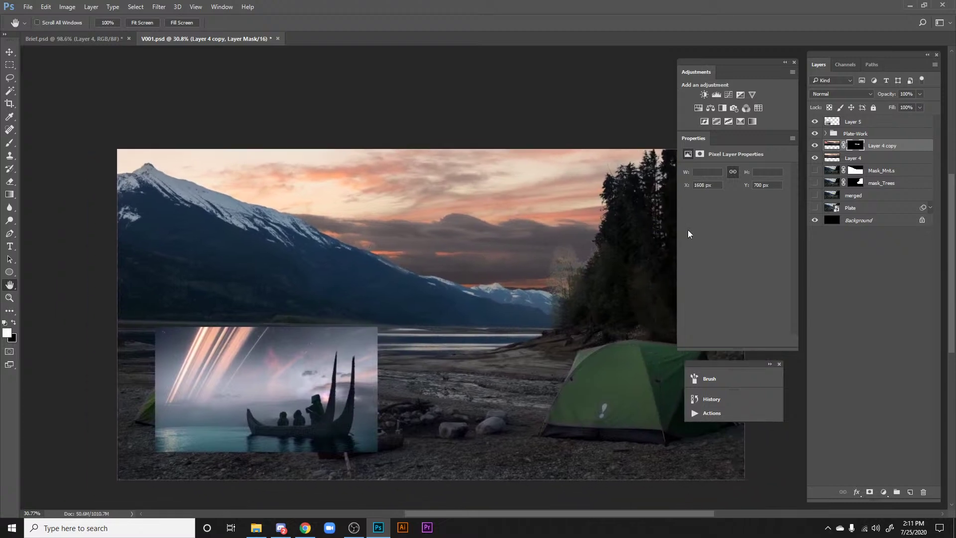
Step: Group Layer 4 copy and Layer 4 and name the group Sky
{"action": "left_click", "coordinate": [865, 161], "text": "shift"}
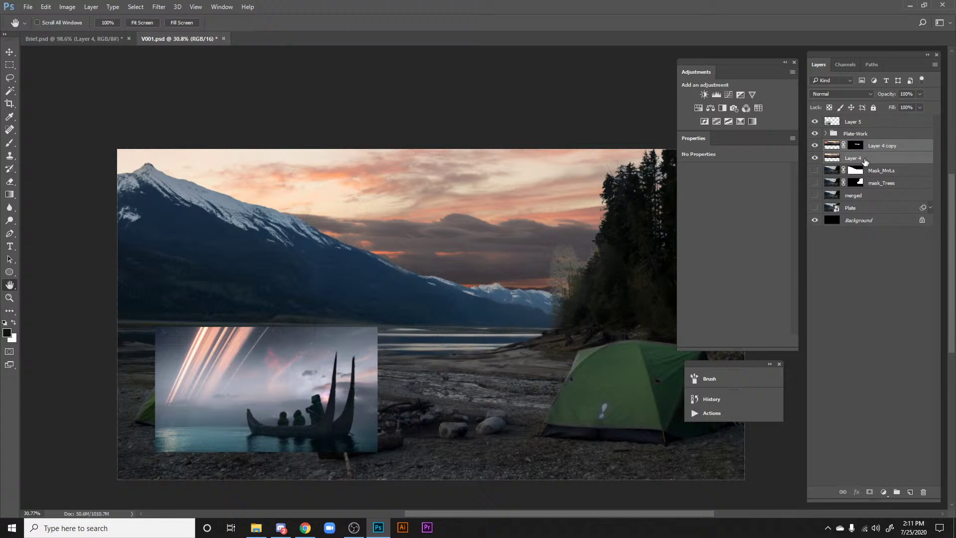
{"action": "key", "text": "ctrl+g"}
{"action": "double_click", "coordinate": [853, 145]}
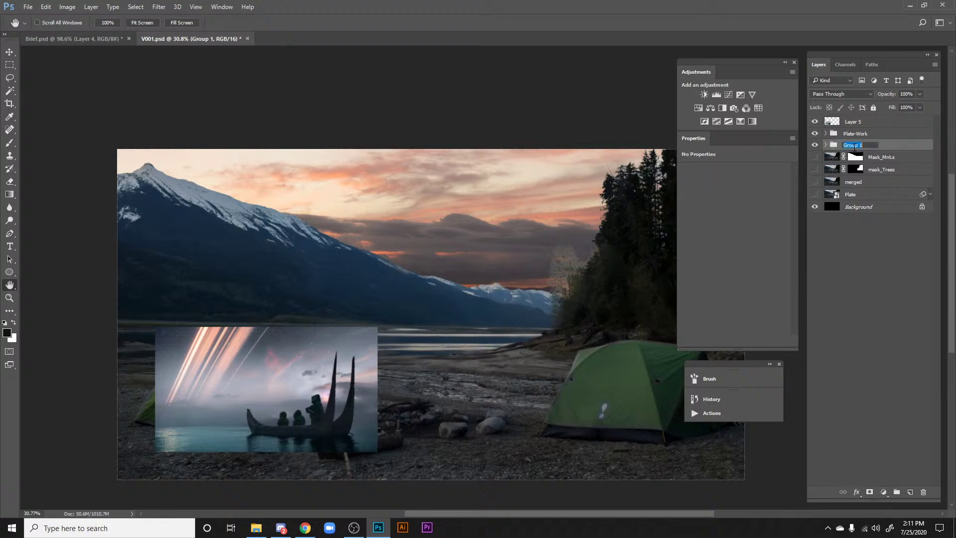
{"action": "key", "text": "Return"}
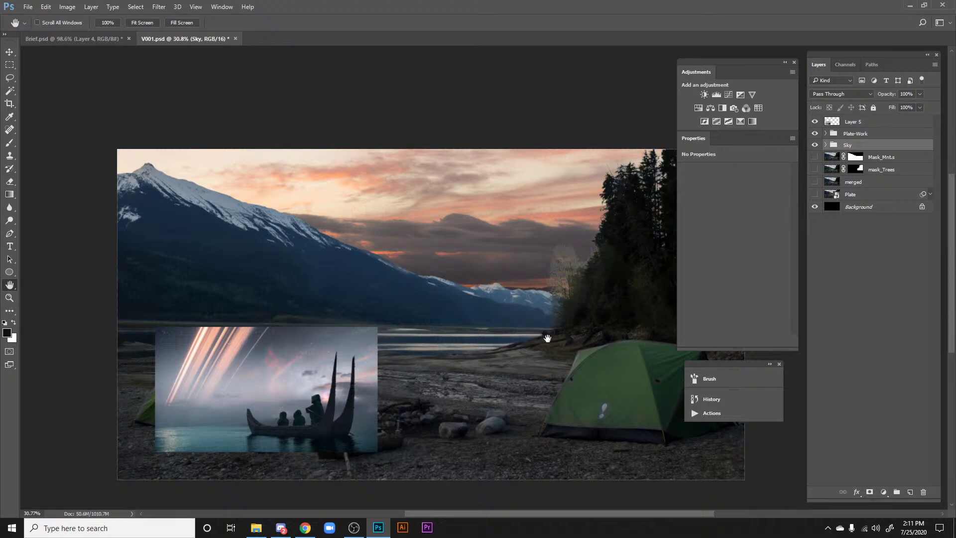
Step: Examine the sunset composite, review the original plate and brief in Brief.psd, and return to V001.psd
{"action": "left_click_drag", "start_coordinate": [586, 331], "coordinate": [569, 335]}
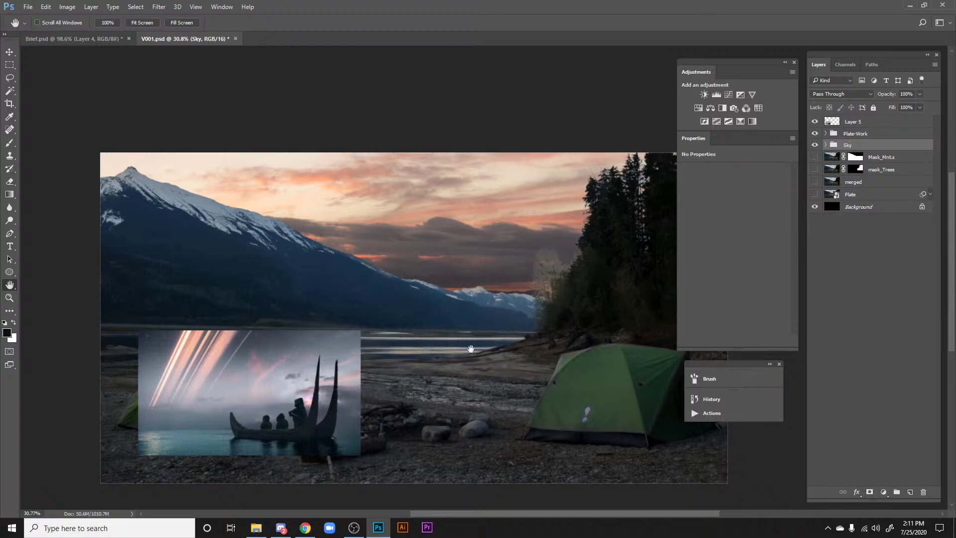
{"action": "left_click_drag", "start_coordinate": [534, 317], "coordinate": [516, 309]}
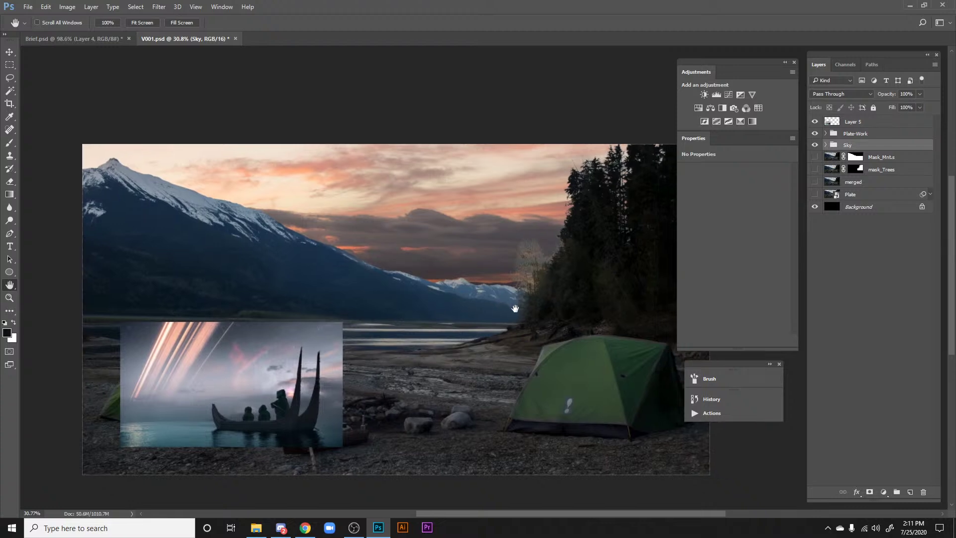
{"action": "mouse_move", "coordinate": [523, 299]}
{"action": "left_mouse_down"}
{"action": "mouse_move", "coordinate": [531, 315]}
{"action": "mouse_move", "coordinate": [419, 276]}
{"action": "mouse_move", "coordinate": [519, 303]}
{"action": "left_mouse_up"}
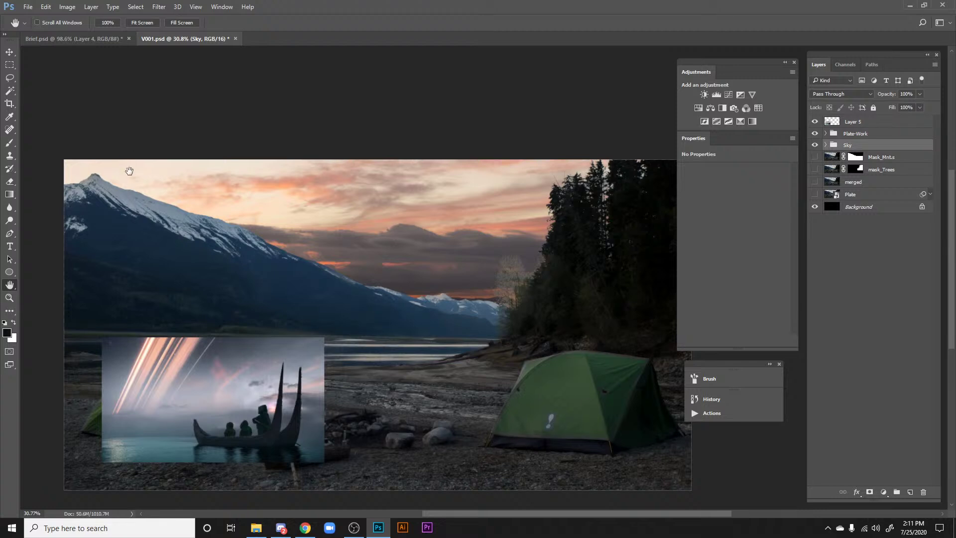
{"action": "left_click_drag", "start_coordinate": [458, 273], "coordinate": [469, 278]}
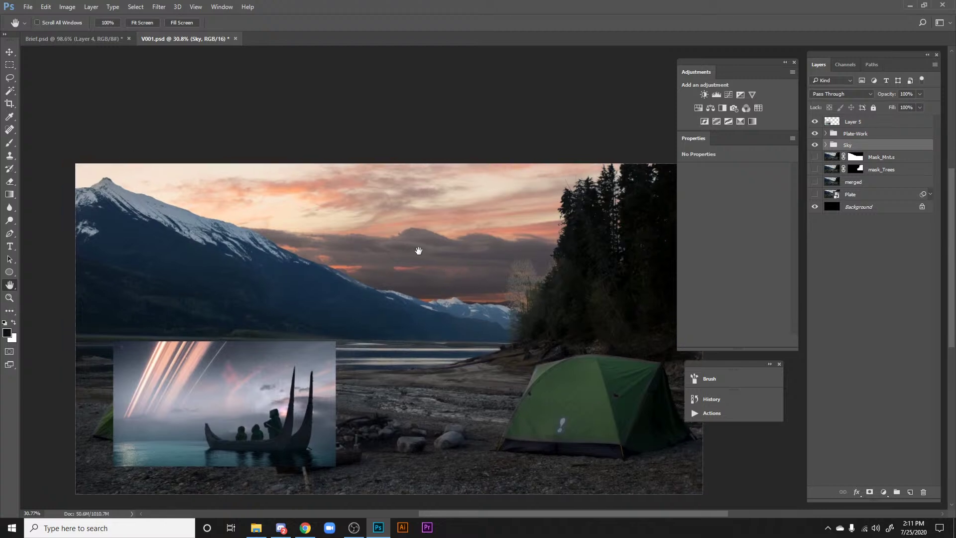
{"action": "left_click_drag", "start_coordinate": [419, 251], "coordinate": [415, 251]}
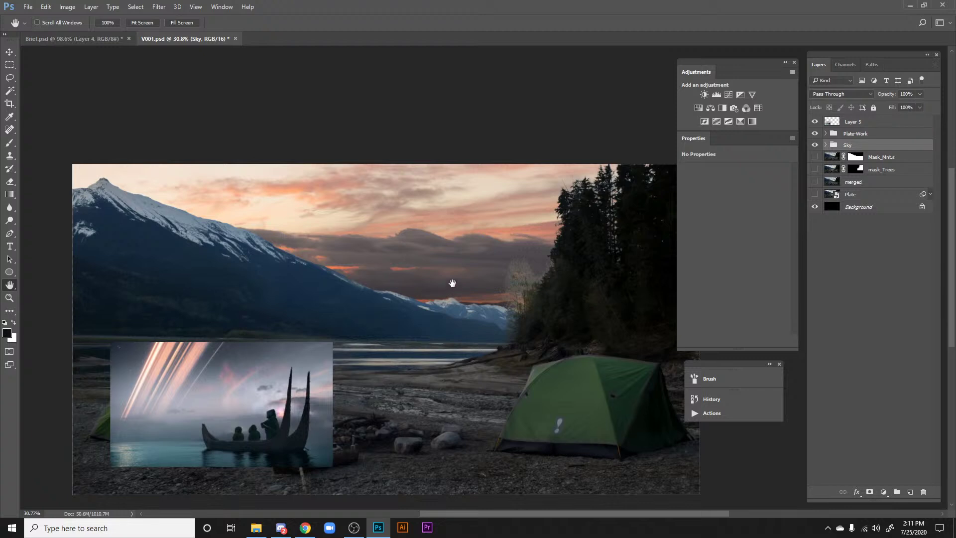
{"action": "left_click", "coordinate": [95, 35]}
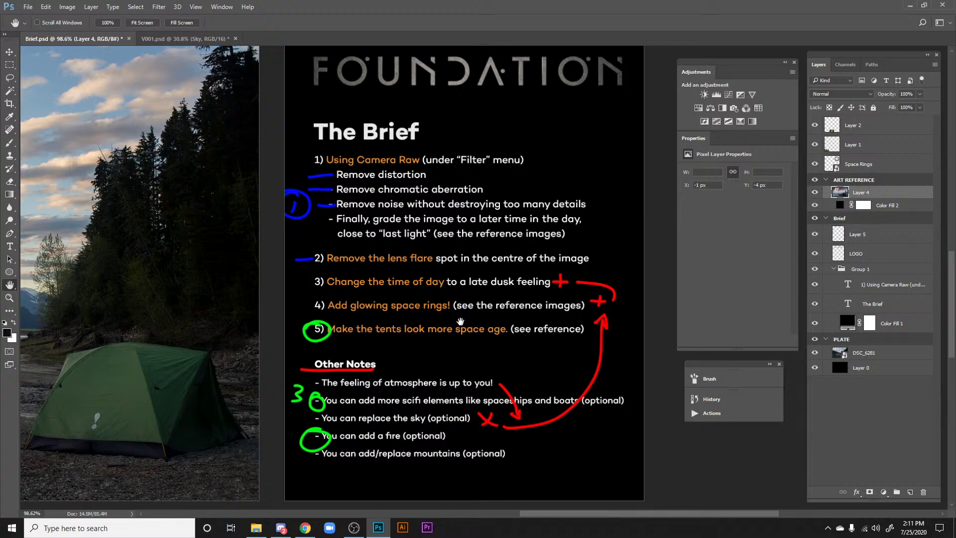
{"action": "left_click_drag", "start_coordinate": [460, 321], "coordinate": [452, 440]}
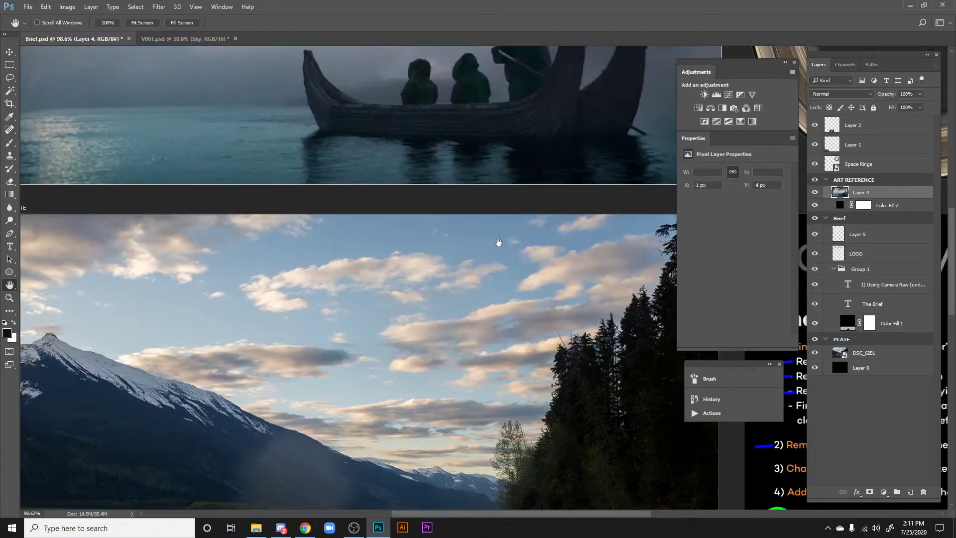
{"action": "scroll", "coordinate": [480, 245], "scroll_direction": "down", "scroll_amount": 8}
{"action": "scroll", "coordinate": [468, 261], "scroll_direction": "up", "scroll_amount": 3}
{"action": "left_click_drag", "start_coordinate": [531, 254], "coordinate": [436, 233]}
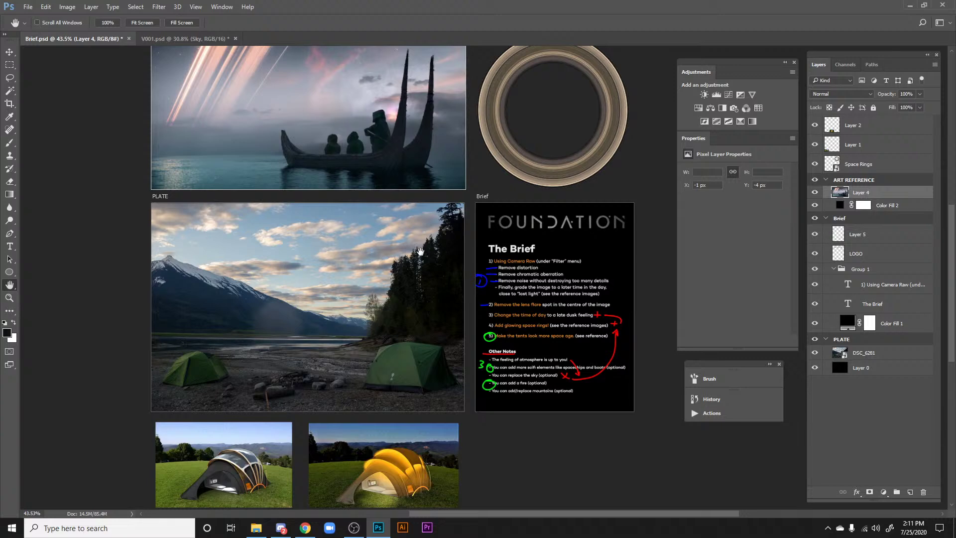
{"action": "left_click", "coordinate": [198, 41]}
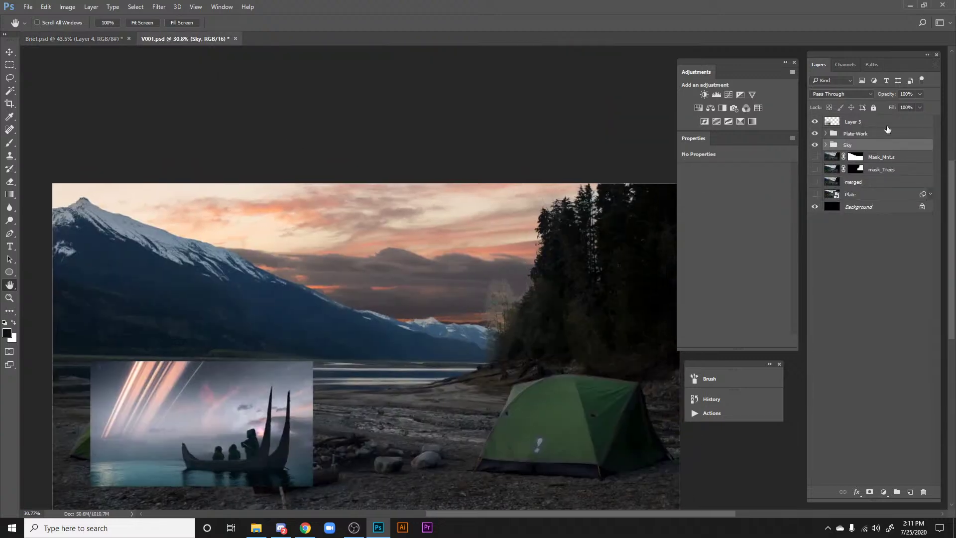
Step: Add a Color Balance adjustment layer above Layer 4 copy inside the Sky group
{"action": "left_click", "coordinate": [827, 145]}
{"action": "left_click", "coordinate": [890, 159]}
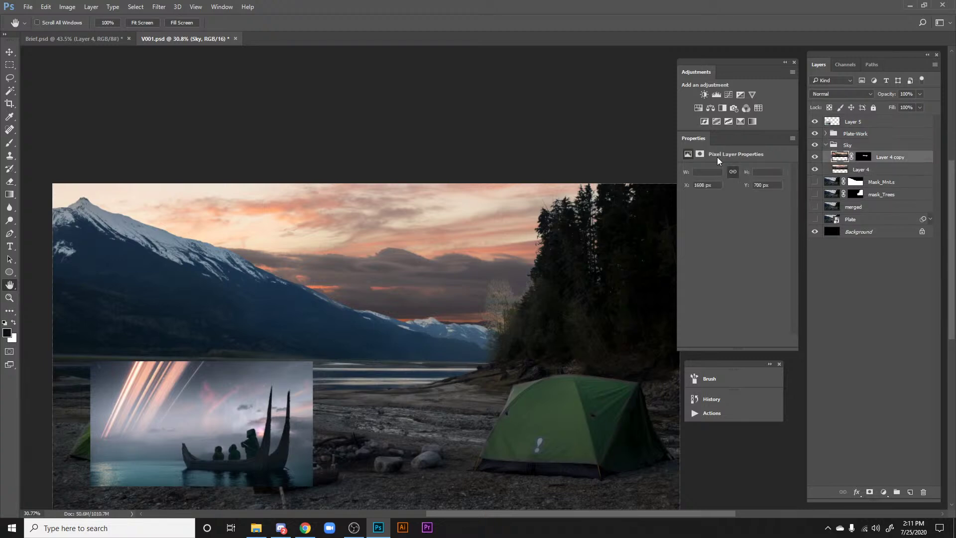
{"action": "left_click", "coordinate": [710, 108]}
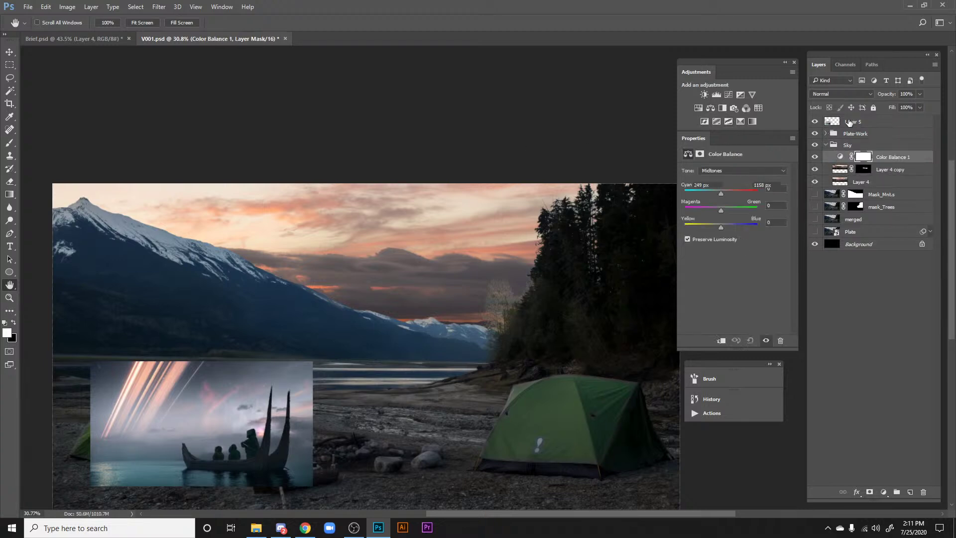
Step: Hide the boat reference on Layer 5 and add a Hue/Saturation adjustment above Plate-Work with Saturation at -100
{"action": "left_click", "coordinate": [831, 122]}
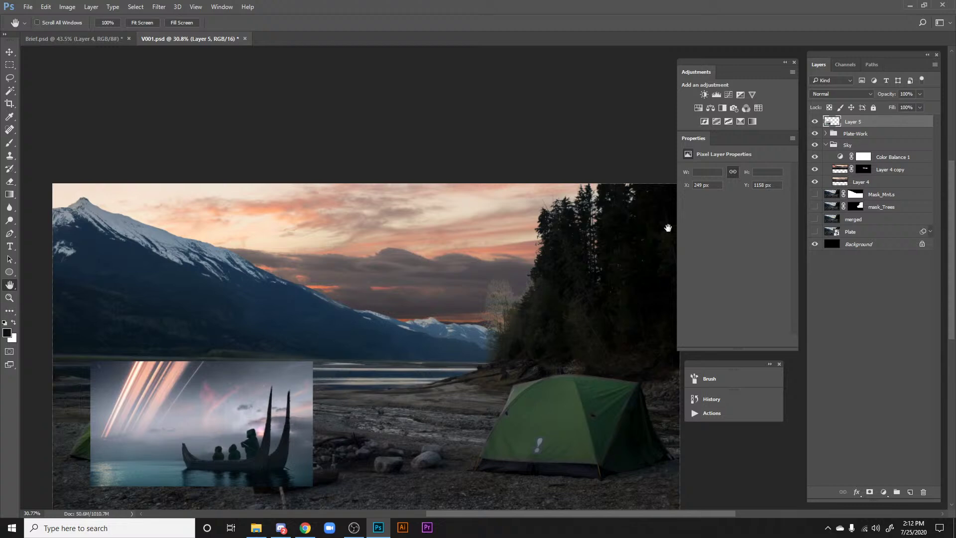
{"action": "left_click", "coordinate": [814, 121]}
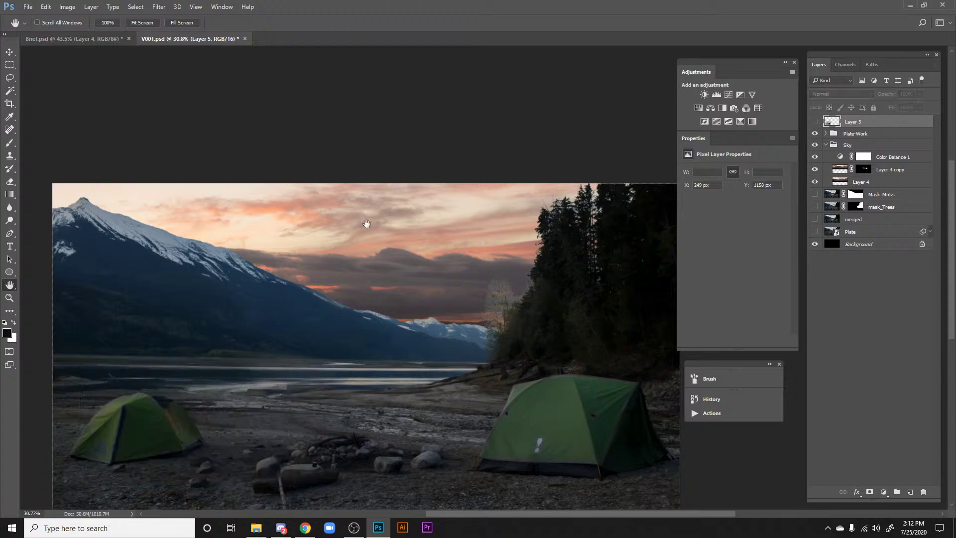
{"action": "left_click_drag", "start_coordinate": [345, 345], "coordinate": [352, 335]}
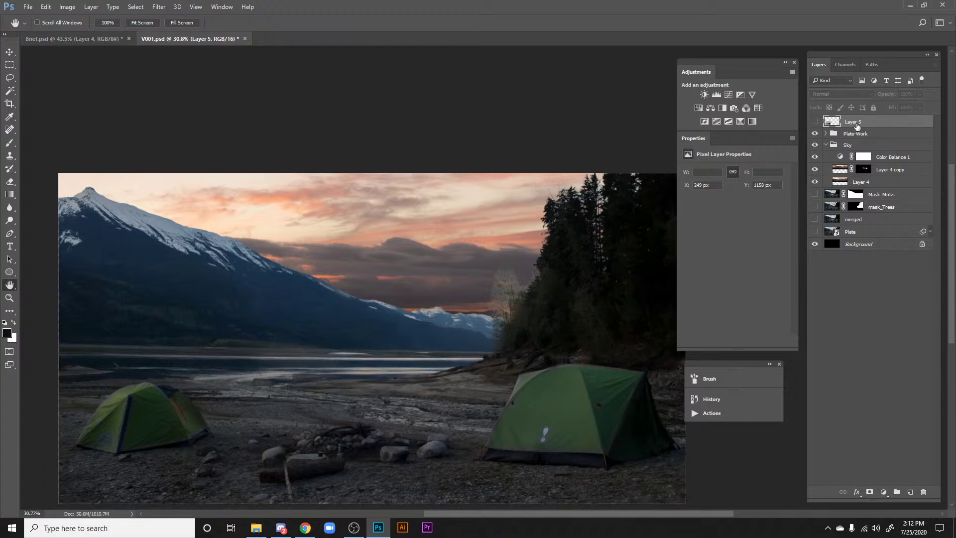
{"action": "left_click", "coordinate": [698, 108]}
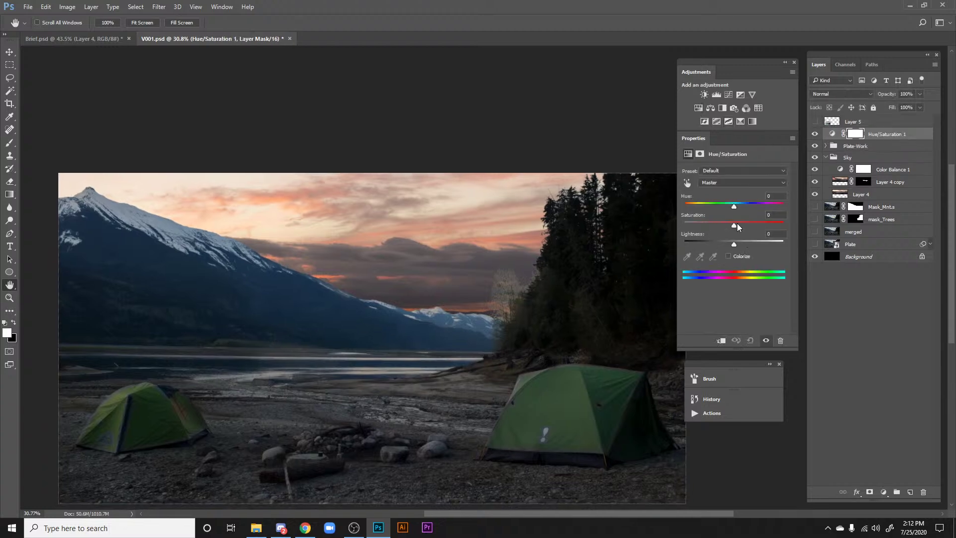
{"action": "left_click_drag", "start_coordinate": [735, 226], "coordinate": [683, 225]}
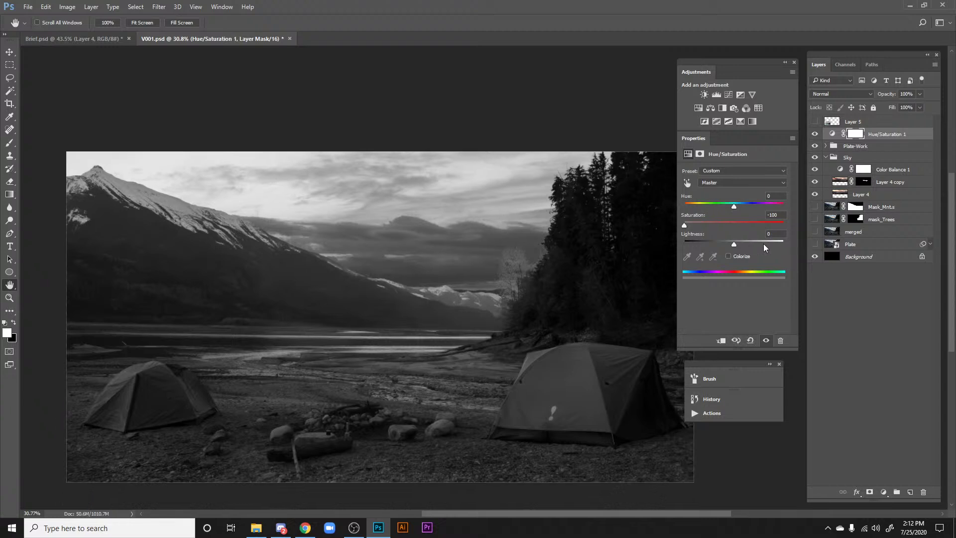
Step: Add a Curves adjustment directly above Layer 4 copy and lift its black point to output 65 to lighten the sky's darks
{"action": "left_click", "coordinate": [883, 183]}
{"action": "left_click", "coordinate": [893, 174]}
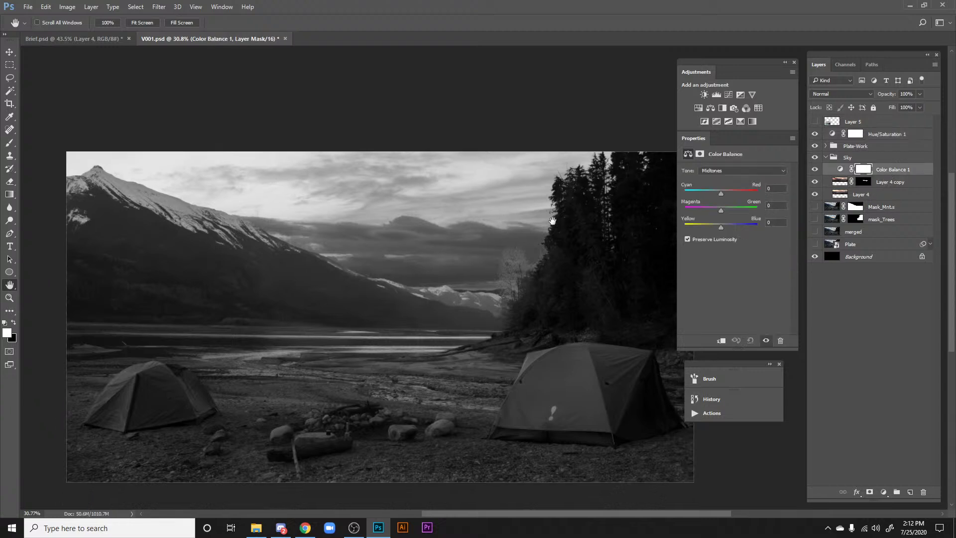
{"action": "left_click_drag", "start_coordinate": [498, 234], "coordinate": [502, 244]}
{"action": "left_click_drag", "start_coordinate": [514, 288], "coordinate": [519, 277]}
{"action": "scroll", "coordinate": [519, 276], "scroll_direction": "up", "scroll_amount": 5}
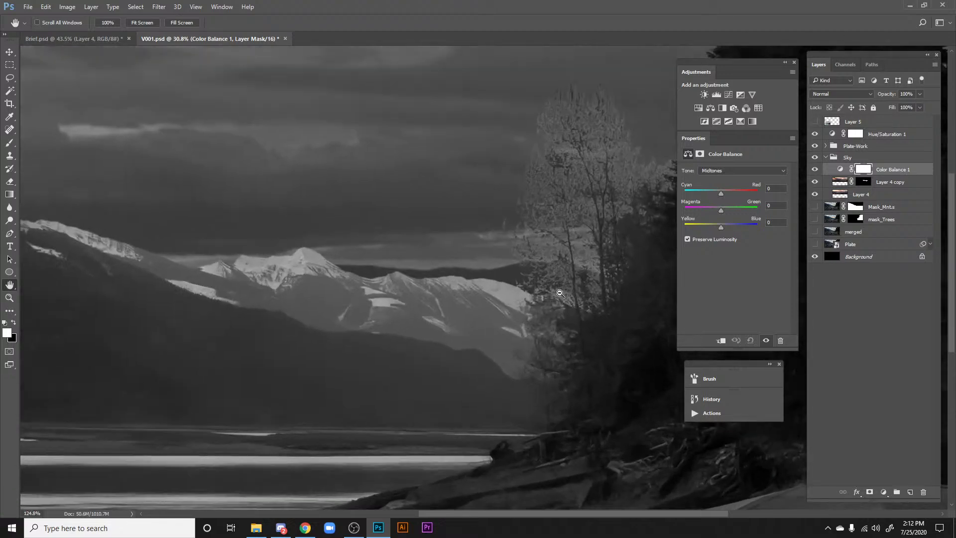
{"action": "scroll", "coordinate": [520, 279], "scroll_direction": "down", "scroll_amount": 4}
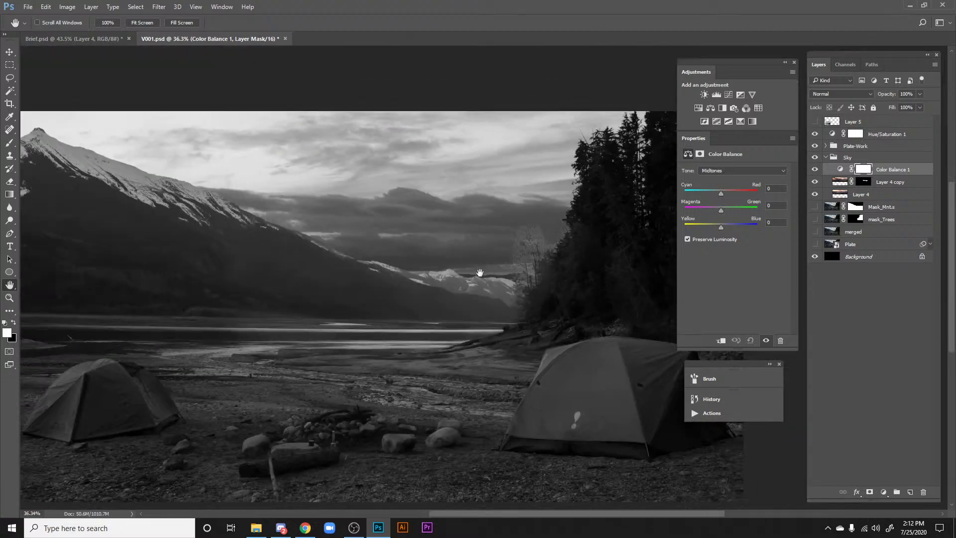
{"action": "left_click", "coordinate": [879, 184]}
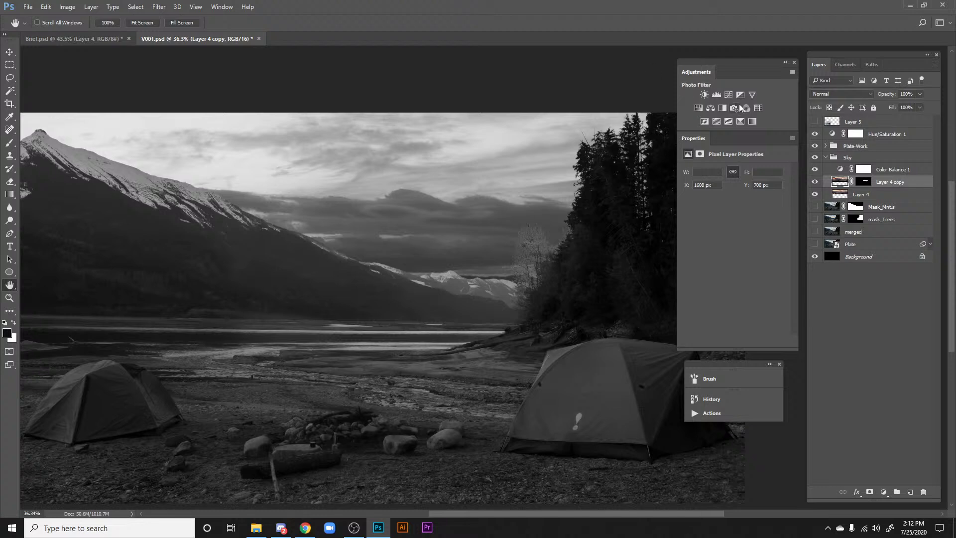
{"action": "left_click", "coordinate": [728, 94]}
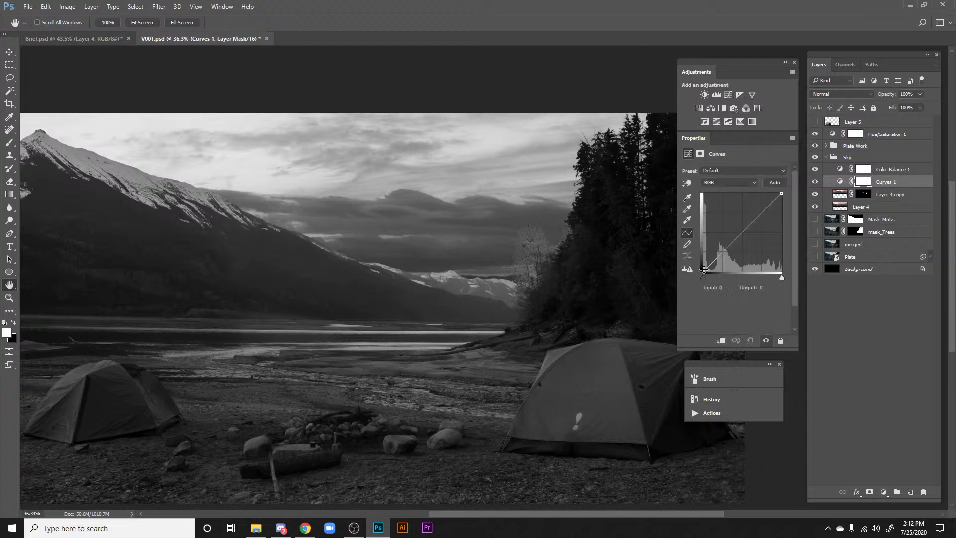
{"action": "left_click_drag", "start_coordinate": [703, 269], "coordinate": [699, 250]}
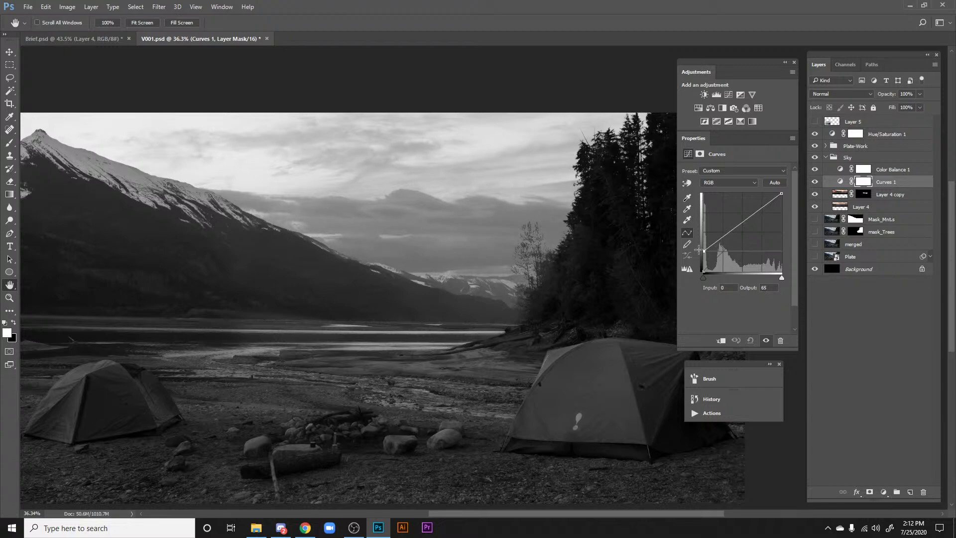
Step: Hide Hue/Saturation 1 and compare the sky in color with and without the Curves 1 adjustment
{"action": "left_click_drag", "start_coordinate": [502, 277], "coordinate": [426, 280]}
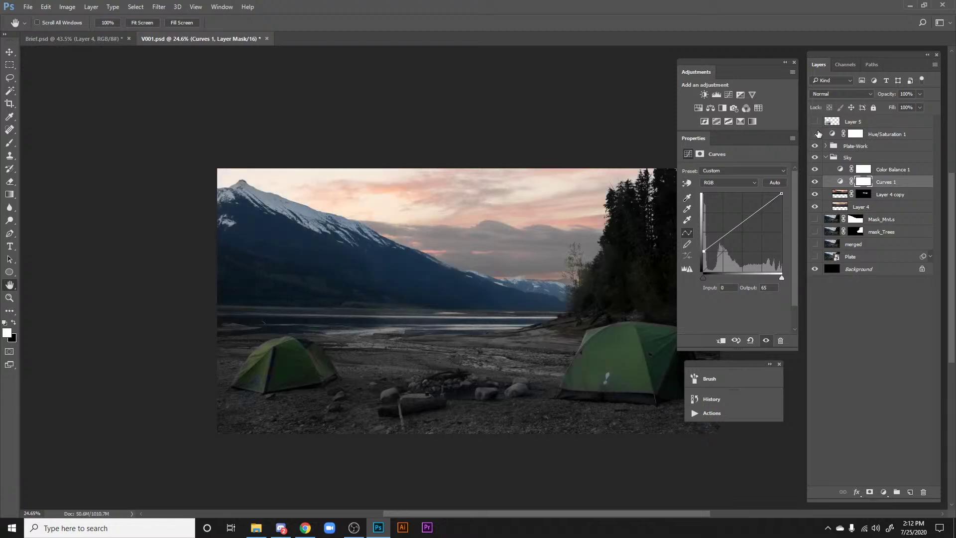
{"action": "left_click_drag", "start_coordinate": [526, 229], "coordinate": [548, 248]}
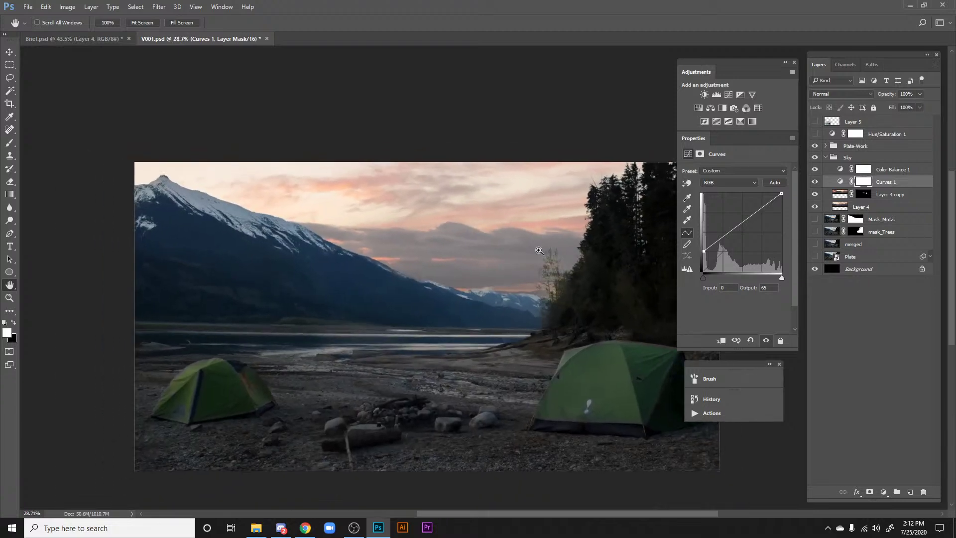
{"action": "left_click", "coordinate": [815, 182]}
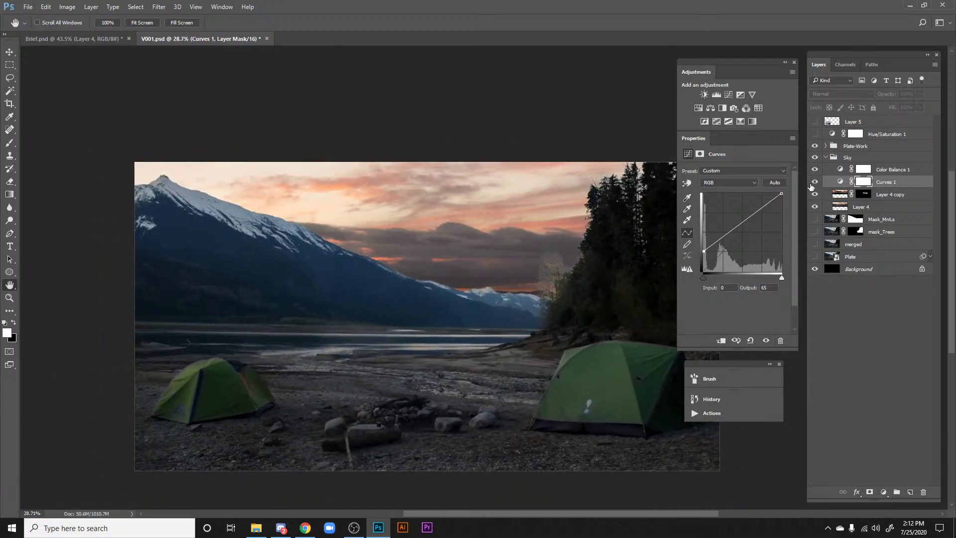
{"action": "left_click", "coordinate": [815, 182]}
{"action": "left_click", "coordinate": [815, 182]}
{"action": "left_click", "coordinate": [815, 182]}
{"action": "left_click_drag", "start_coordinate": [597, 232], "coordinate": [534, 231]}
{"action": "left_click_drag", "start_coordinate": [478, 247], "coordinate": [498, 239]}
Step: Show Hue/Saturation 1 again and set its Saturation to +75 to exaggerate the color differences
{"action": "left_click", "coordinate": [815, 134]}
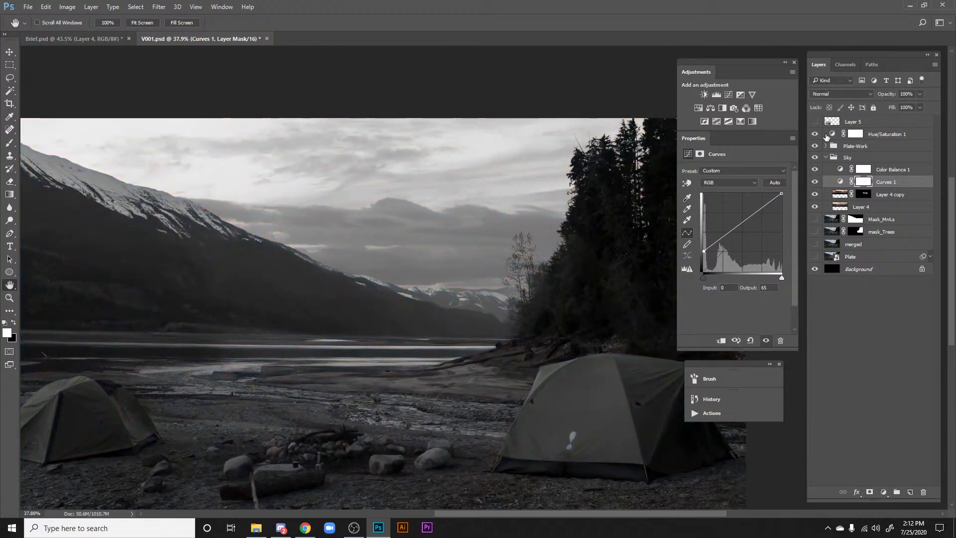
{"action": "left_click", "coordinate": [828, 135]}
{"action": "left_click", "coordinate": [772, 222]}
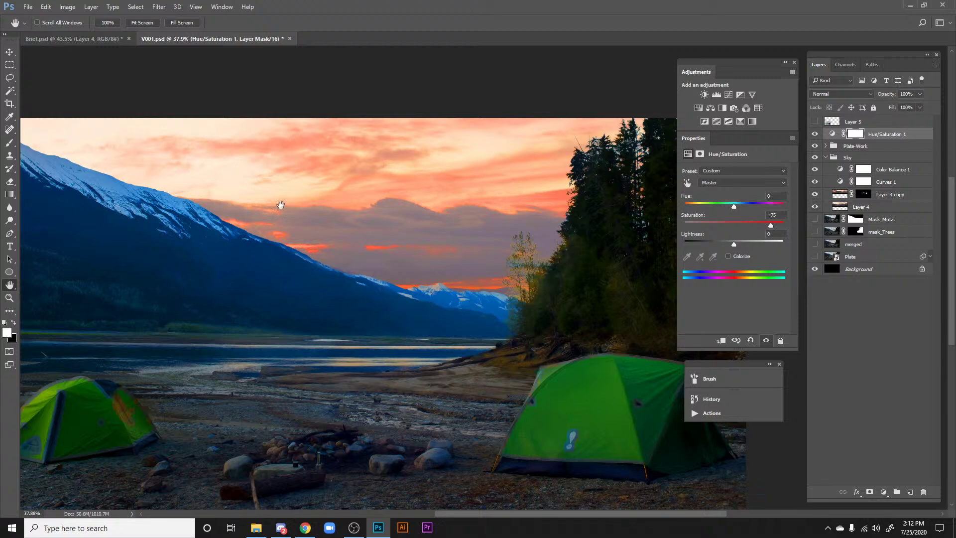
{"action": "left_click_drag", "start_coordinate": [281, 204], "coordinate": [340, 198]}
Step: Set the blend mode of Color Balance 1 in the Sky group to Color
{"action": "left_click", "coordinate": [885, 172]}
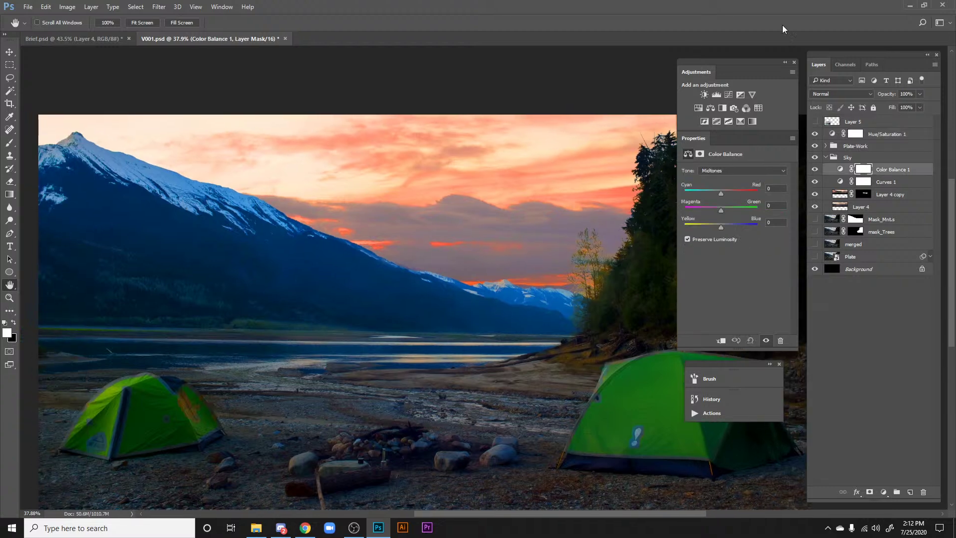
{"action": "left_click", "coordinate": [835, 97]}
{"action": "left_click", "coordinate": [812, 269]}
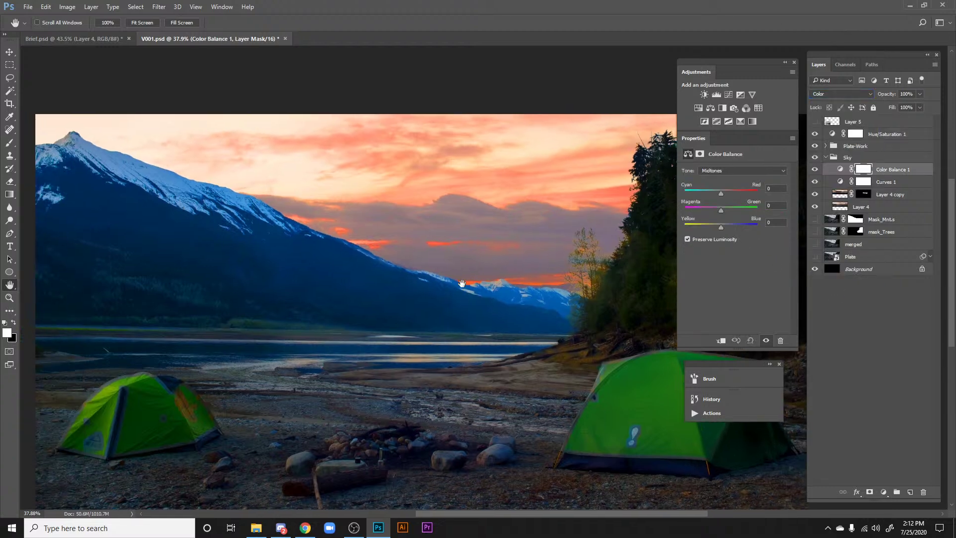
{"action": "left_click_drag", "start_coordinate": [465, 160], "coordinate": [433, 149]}
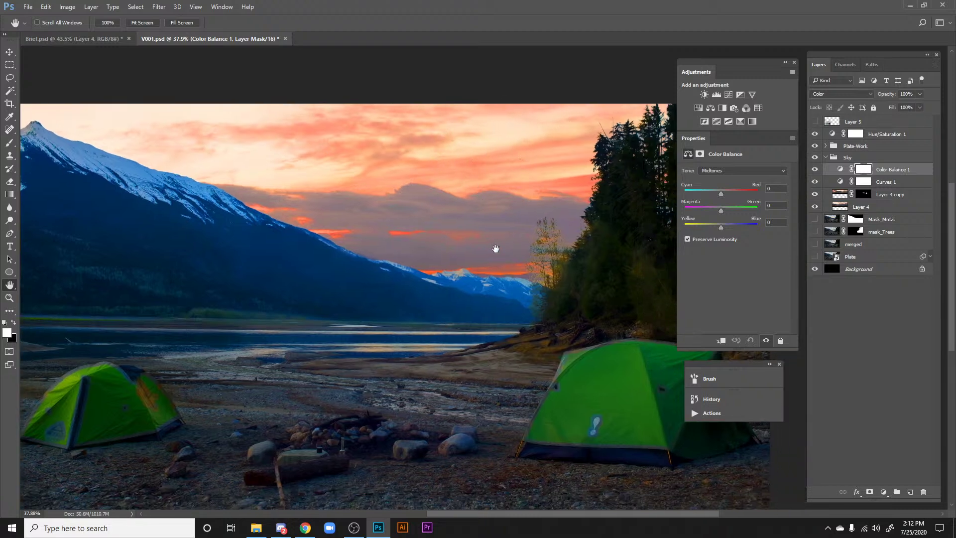
Step: Shift the Highlights of Color Balance 1 toward cyan, green and blue, with Cyan/Red at -16
{"action": "left_click", "coordinate": [712, 172]}
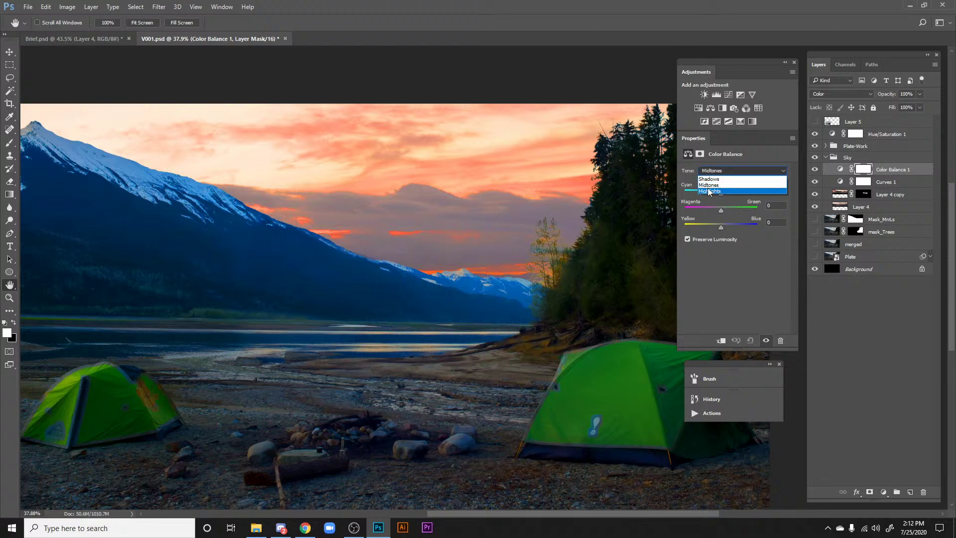
{"action": "left_click", "coordinate": [710, 191]}
{"action": "left_click_drag", "start_coordinate": [495, 195], "coordinate": [517, 210]}
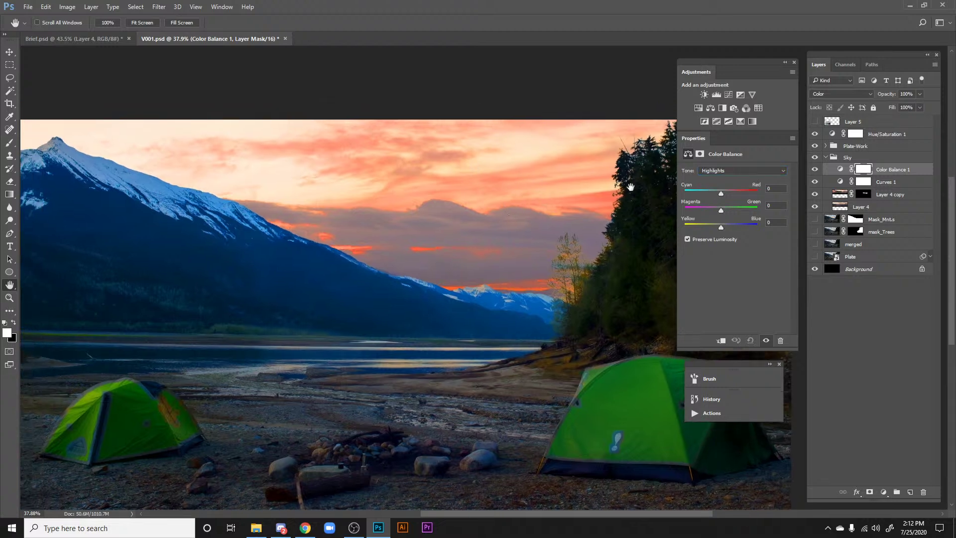
{"action": "left_click_drag", "start_coordinate": [722, 211], "coordinate": [727, 228]}
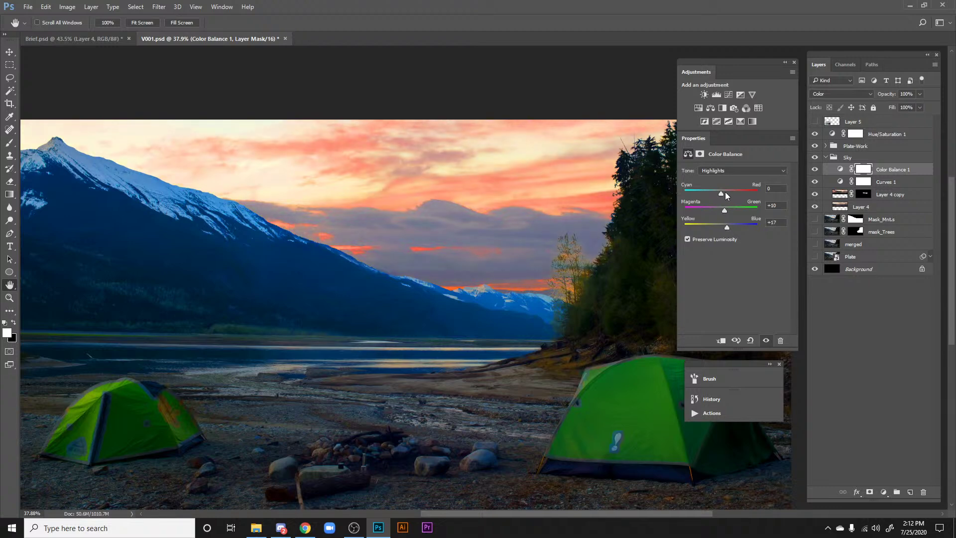
{"action": "left_click_drag", "start_coordinate": [721, 193], "coordinate": [715, 193]}
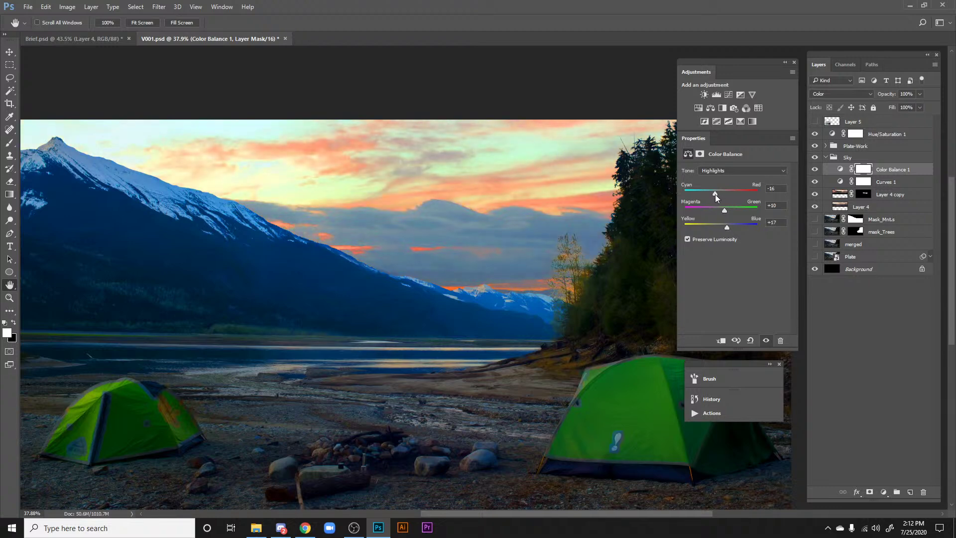
{"action": "left_click_drag", "start_coordinate": [727, 228], "coordinate": [723, 209]}
Step: Set the Shadows of Color Balance 1 to Cyan/Red -10, Magenta/Green +1 and Yellow/Blue +7
{"action": "left_click", "coordinate": [719, 171]}
{"action": "left_click", "coordinate": [712, 181]}
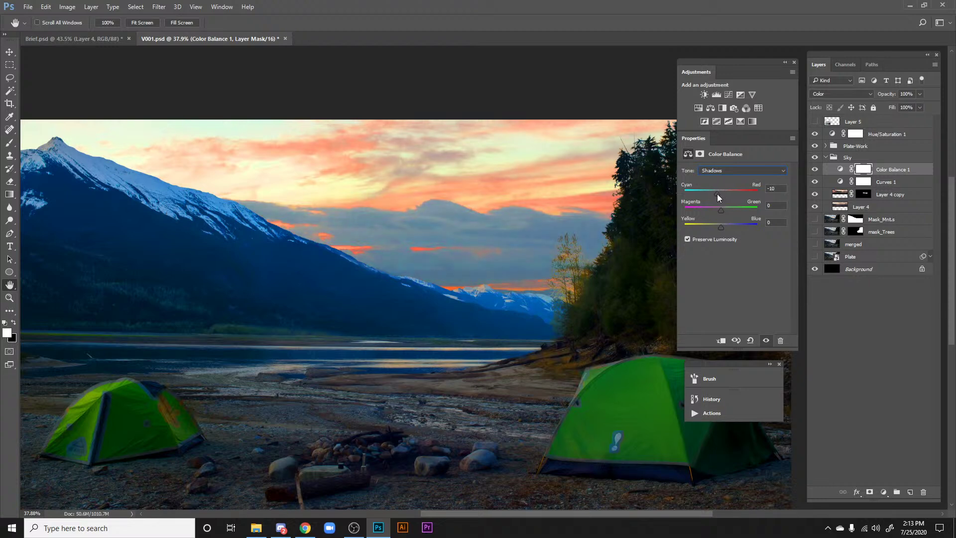
{"action": "left_click_drag", "start_coordinate": [720, 210], "coordinate": [724, 226]}
{"action": "mouse_move", "coordinate": [525, 173]}
{"action": "left_mouse_down"}
{"action": "mouse_move", "coordinate": [555, 173]}
{"action": "mouse_move", "coordinate": [531, 164]}
{"action": "left_mouse_up"}
Step: Hide Hue/Saturation 1 and examine the color-balanced sky along the snowy mountain ridge at close range
{"action": "left_click", "coordinate": [816, 135]}
{"action": "left_click_drag", "start_coordinate": [545, 204], "coordinate": [505, 213]}
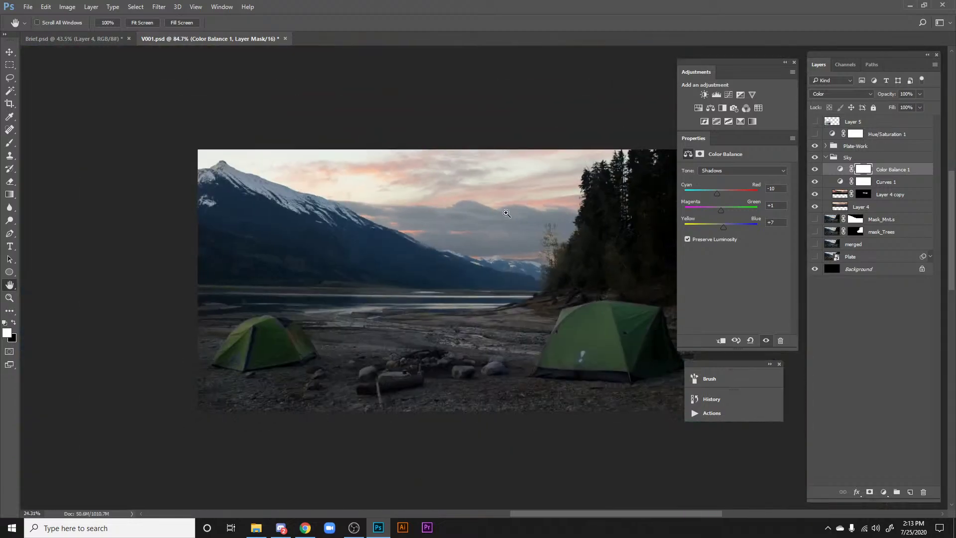
{"action": "scroll", "coordinate": [465, 208], "scroll_direction": "up", "scroll_amount": 5}
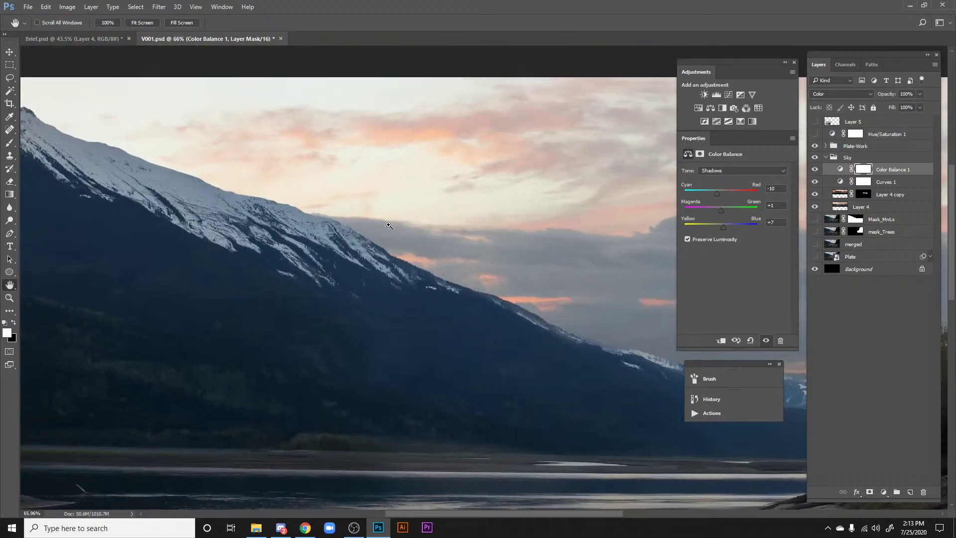
{"action": "scroll", "coordinate": [389, 226], "scroll_direction": "up", "scroll_amount": 4}
{"action": "scroll", "coordinate": [491, 312], "scroll_direction": "up", "scroll_amount": 4}
{"action": "scroll", "coordinate": [485, 280], "scroll_direction": "down", "scroll_amount": 3}
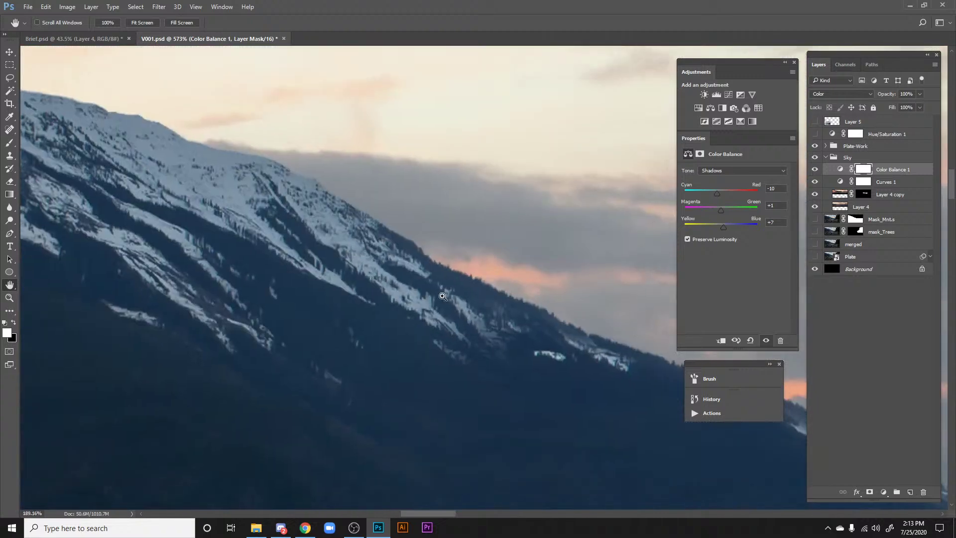
{"action": "scroll", "coordinate": [513, 288], "scroll_direction": "up", "scroll_amount": 2}
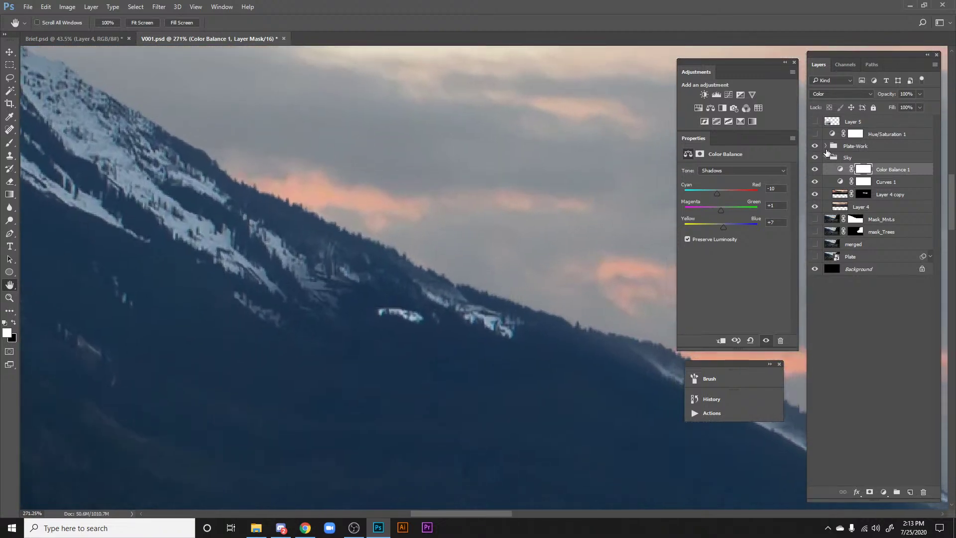
Step: Check the feather of the Mask_Mnt.s layer mask and examine the ridge and tree edges against the sky
{"action": "left_click", "coordinate": [825, 146]}
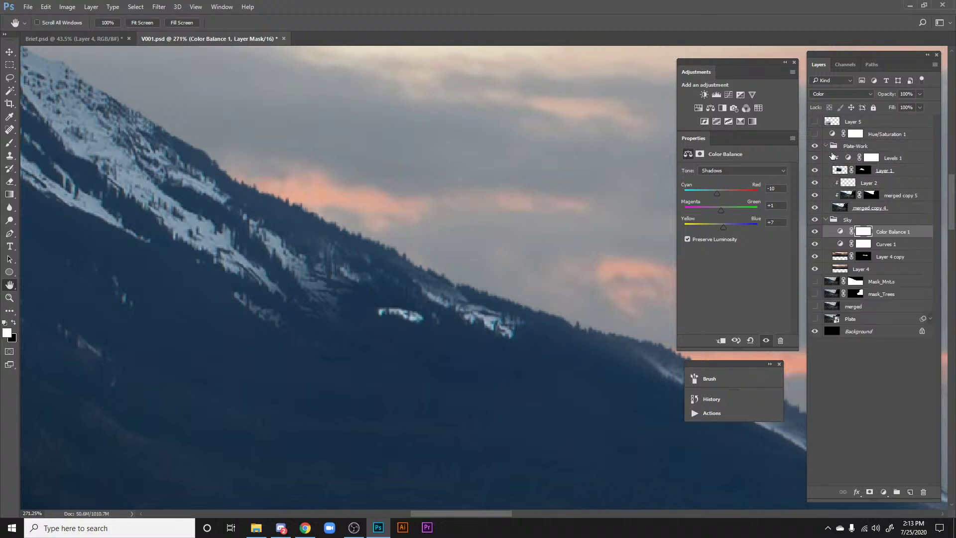
{"action": "left_click", "coordinate": [856, 282]}
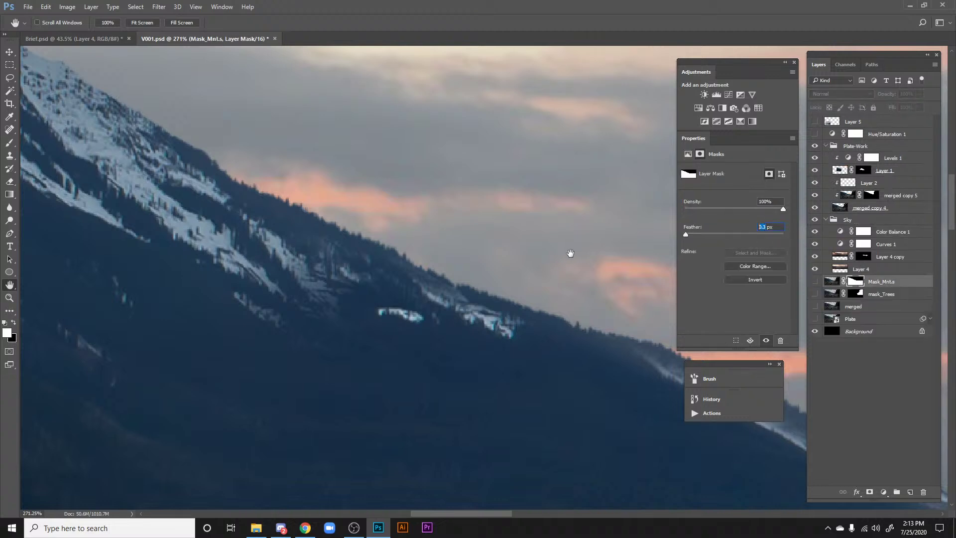
{"action": "scroll", "coordinate": [569, 252], "scroll_direction": "up", "scroll_amount": 3}
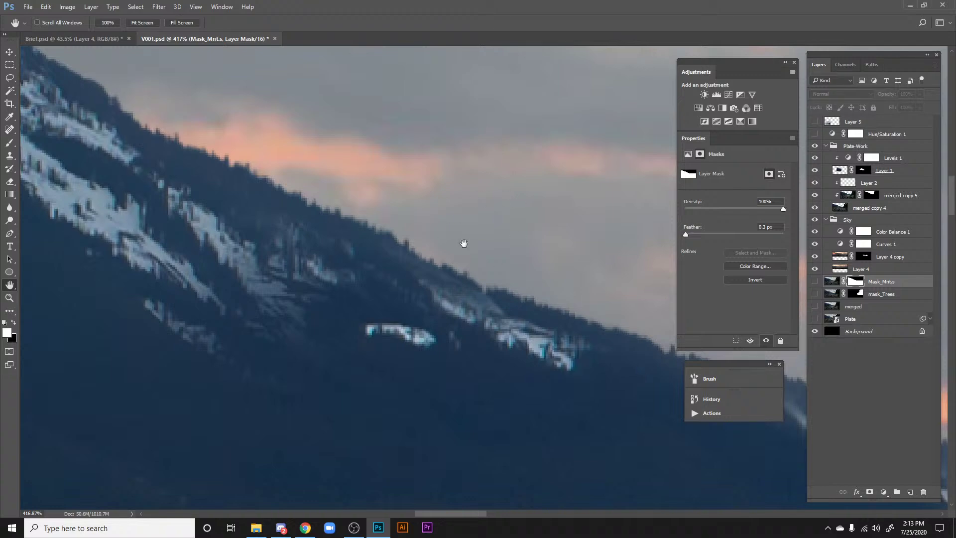
{"action": "scroll", "coordinate": [510, 262], "scroll_direction": "down", "scroll_amount": 5}
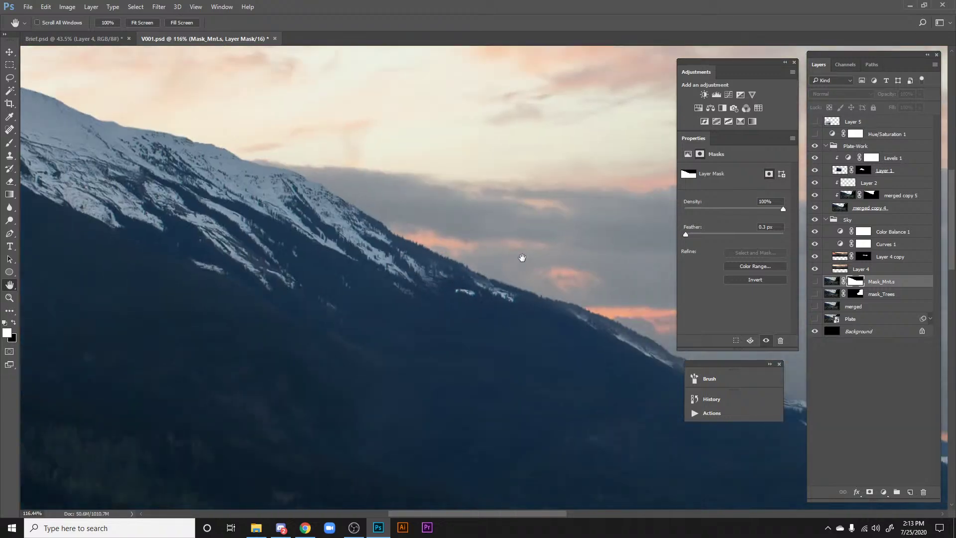
{"action": "scroll", "coordinate": [463, 258], "scroll_direction": "up", "scroll_amount": 5}
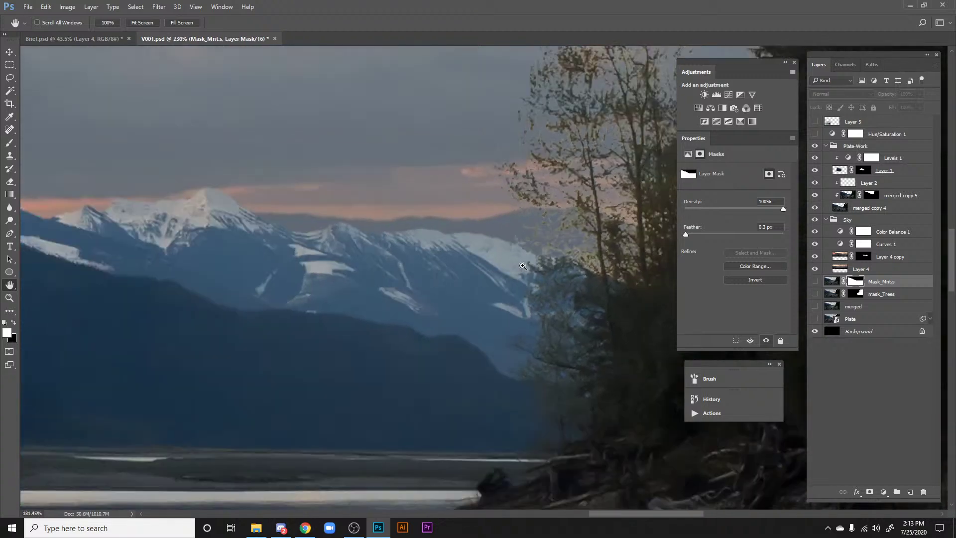
{"action": "left_click_drag", "start_coordinate": [523, 266], "coordinate": [538, 333]}
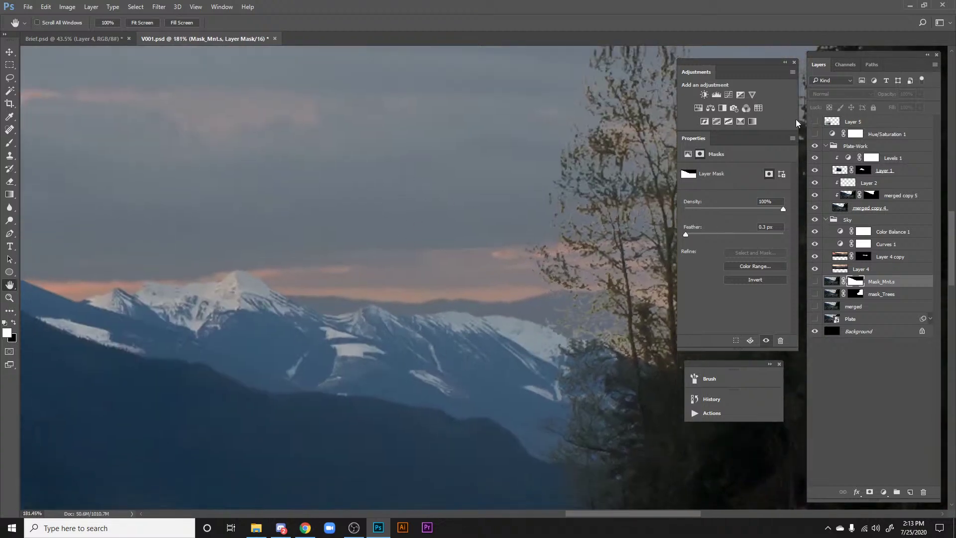
{"action": "left_click", "coordinate": [827, 146]}
{"action": "scroll", "coordinate": [487, 303], "scroll_direction": "down", "scroll_amount": 4}
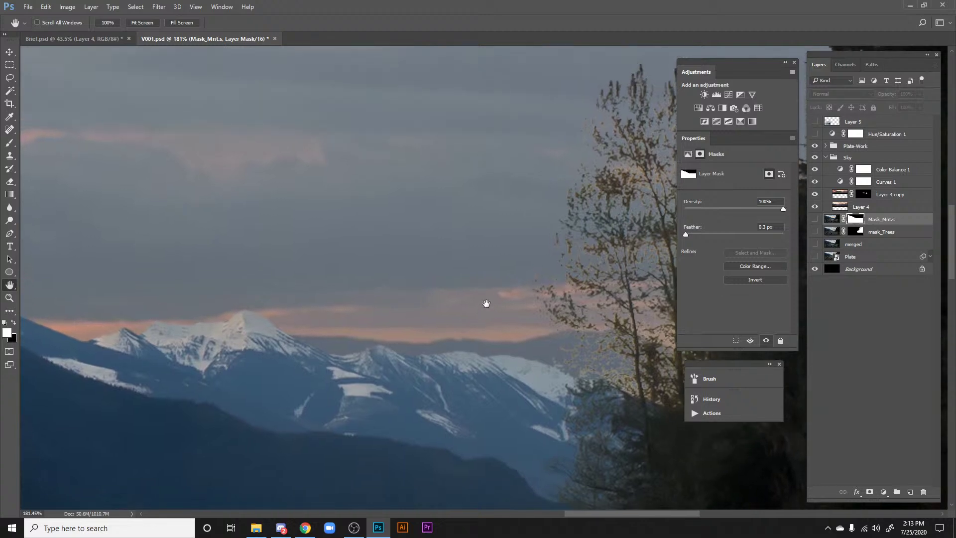
{"action": "left_click_drag", "start_coordinate": [437, 294], "coordinate": [510, 239]}
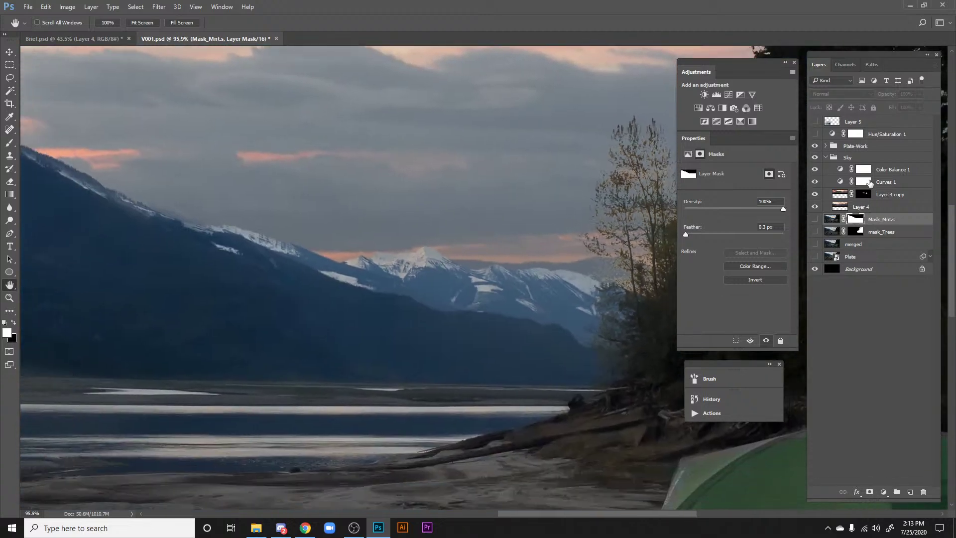
Step: Add a Hue/Saturation adjustment above Color Balance 1 in the Sky group and set its Saturation to +22
{"action": "left_click", "coordinate": [894, 169]}
{"action": "scroll", "coordinate": [462, 215], "scroll_direction": "up", "scroll_amount": 3}
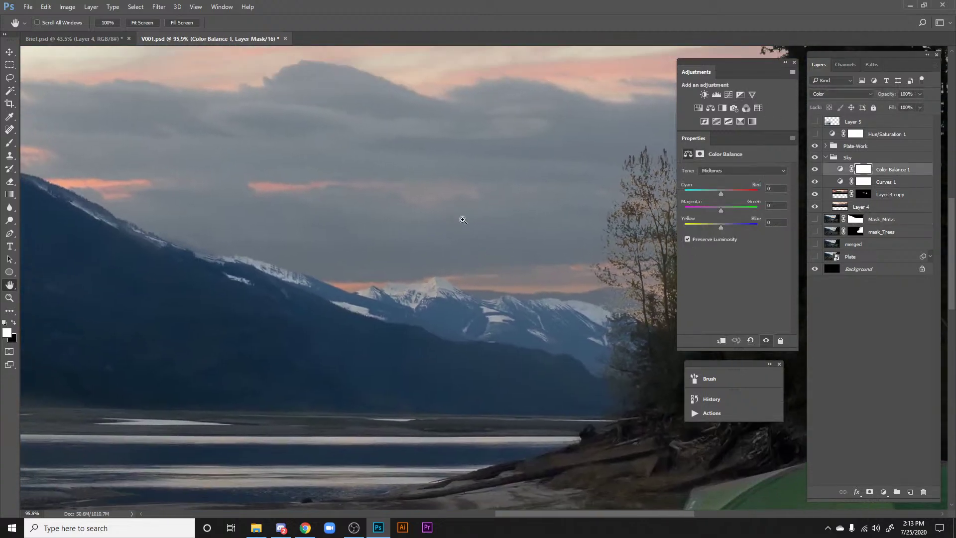
{"action": "scroll", "coordinate": [508, 212], "scroll_direction": "up", "scroll_amount": 2}
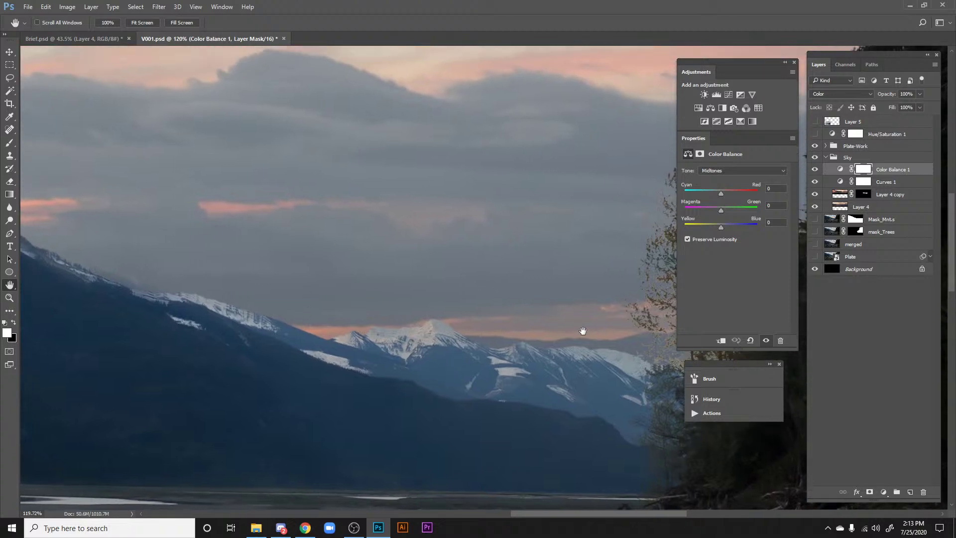
{"action": "scroll", "coordinate": [358, 269], "scroll_direction": "down", "scroll_amount": 3}
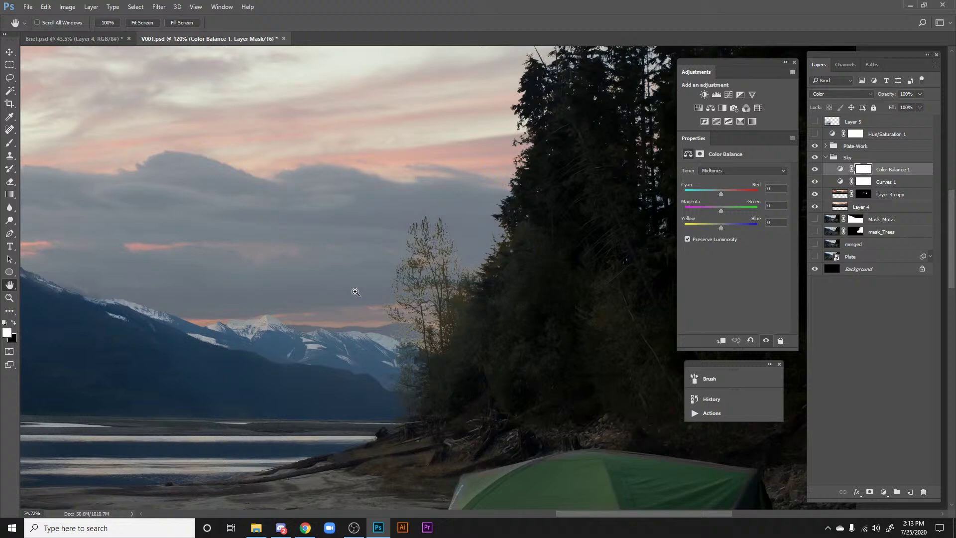
{"action": "left_click_drag", "start_coordinate": [355, 293], "coordinate": [529, 329]}
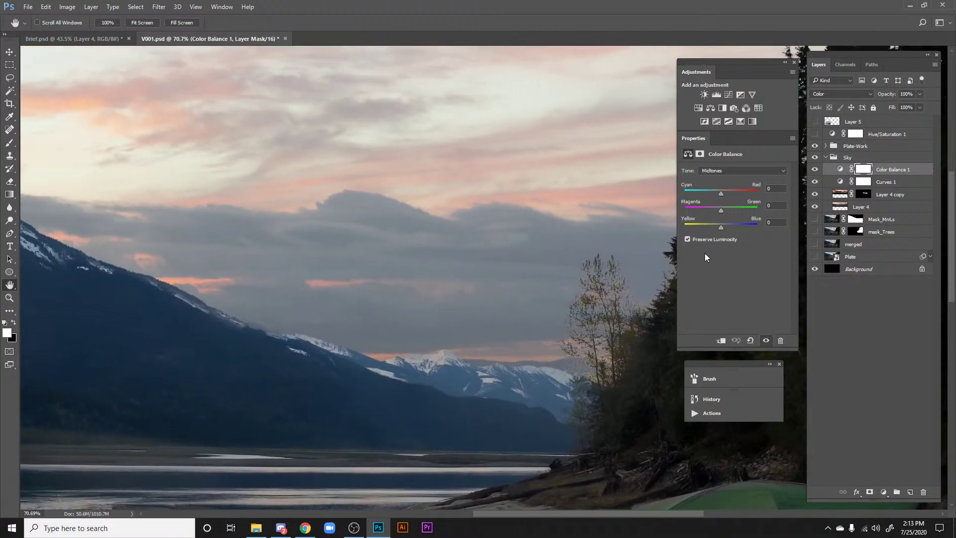
{"action": "left_click", "coordinate": [698, 108]}
{"action": "left_click", "coordinate": [782, 217]}
{"action": "key", "text": "Up"}
{"action": "key", "text": "Up"}
{"action": "key", "text": "Up"}
{"action": "key", "text": "Up"}
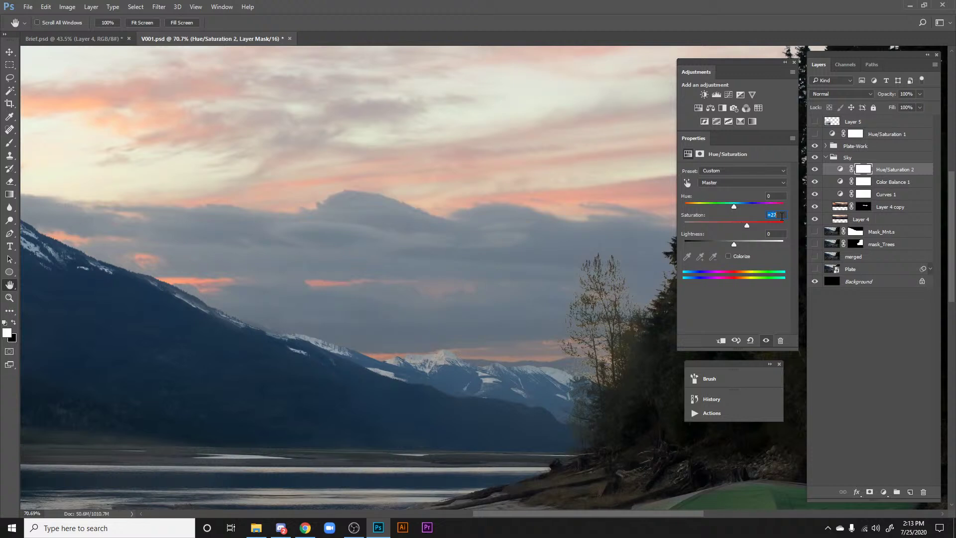
{"action": "mouse_move", "coordinate": [749, 225]}
{"action": "left_mouse_down"}
{"action": "mouse_move", "coordinate": [771, 229]}
{"action": "mouse_move", "coordinate": [749, 228]}
{"action": "left_mouse_up"}
Step: Reshape Curves 1 in the Sky group with a shadow point at Input 47, Output 108 and a slightly raised highlight point
{"action": "scroll", "coordinate": [533, 269], "scroll_direction": "up", "scroll_amount": 5}
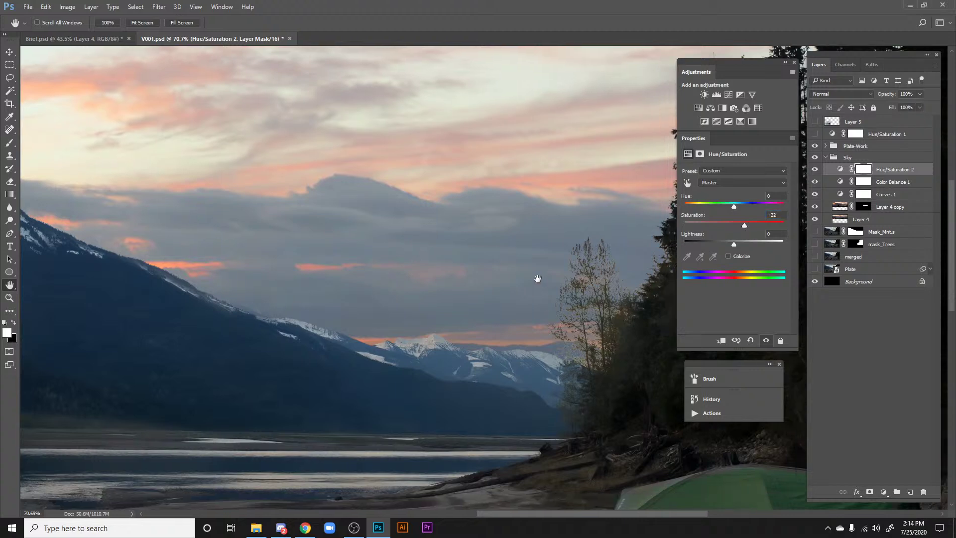
{"action": "scroll", "coordinate": [525, 256], "scroll_direction": "up", "scroll_amount": 1}
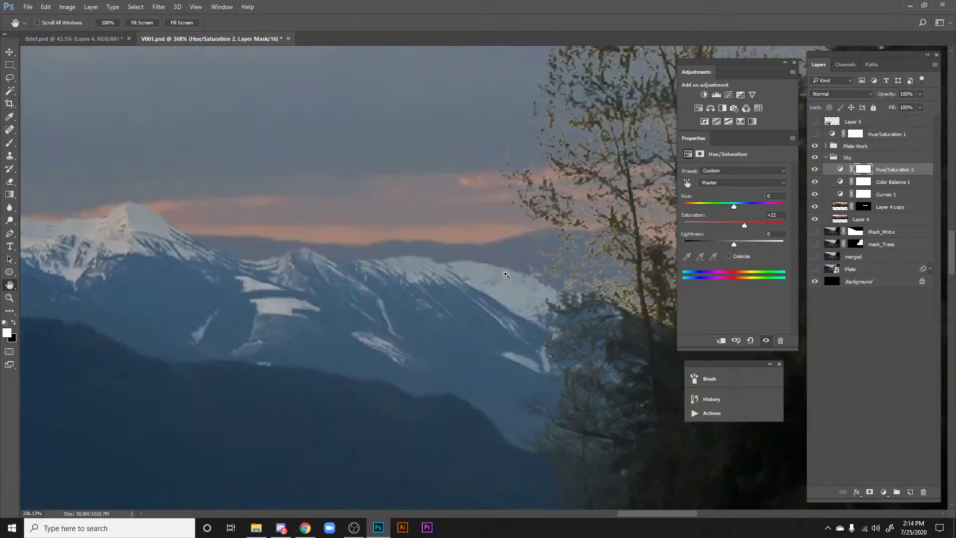
{"action": "left_click", "coordinate": [839, 197]}
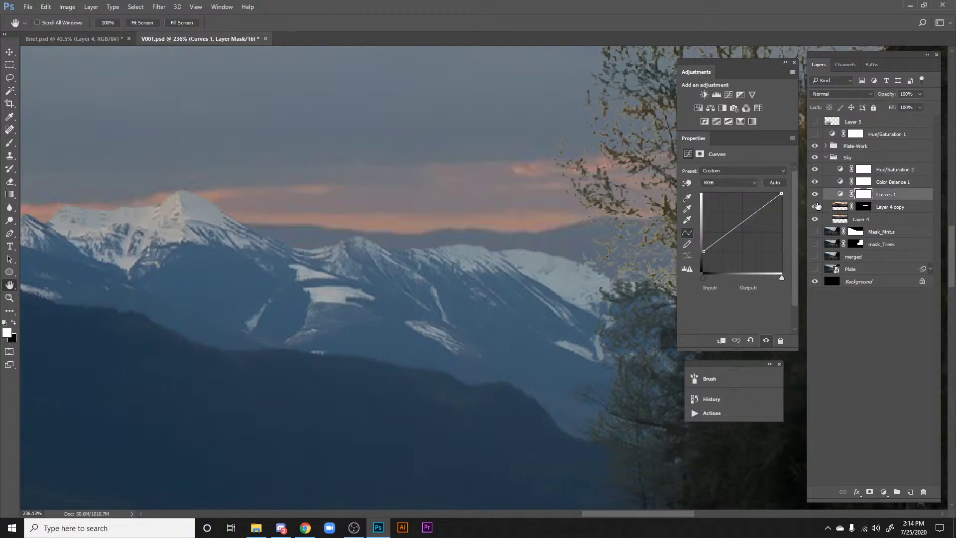
{"action": "left_click_drag", "start_coordinate": [704, 251], "coordinate": [719, 240]}
{"action": "left_click_drag", "start_coordinate": [762, 209], "coordinate": [766, 202]}
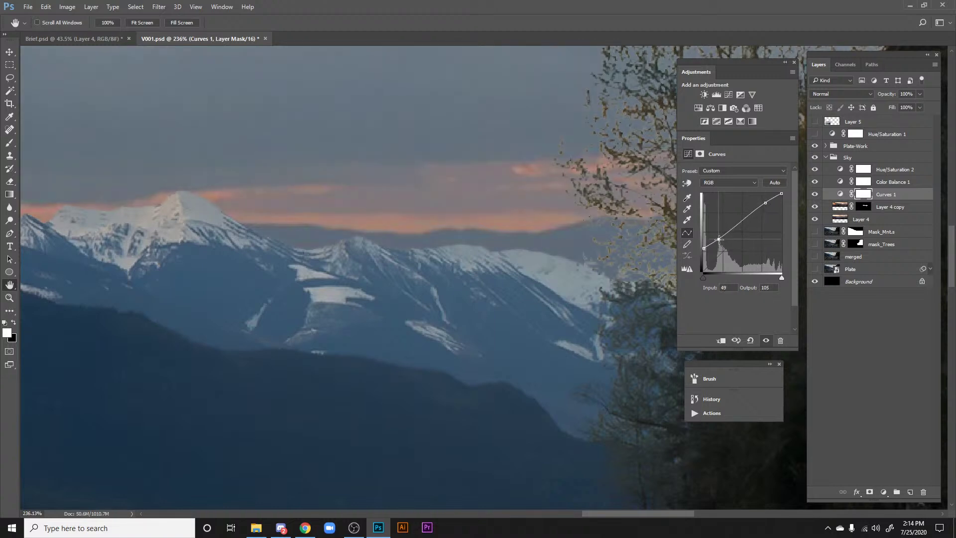
{"action": "left_click_drag", "start_coordinate": [719, 240], "coordinate": [718, 239]}
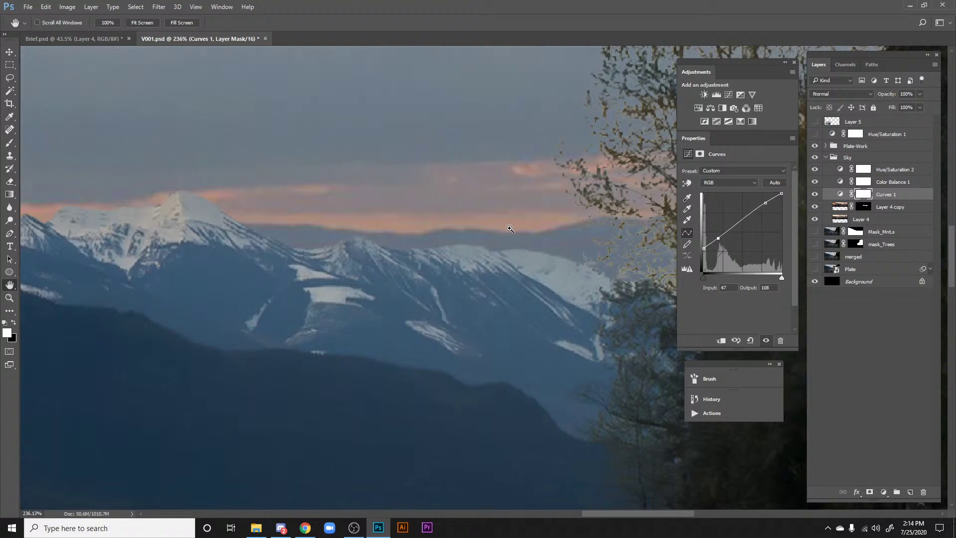
Step: Move the Layer 4 copy clouds to X 1655 px, Y 710 px and check them along the distant peaks
{"action": "left_click_drag", "start_coordinate": [508, 226], "coordinate": [470, 238]}
{"action": "scroll", "coordinate": [471, 238], "scroll_direction": "up", "scroll_amount": 2}
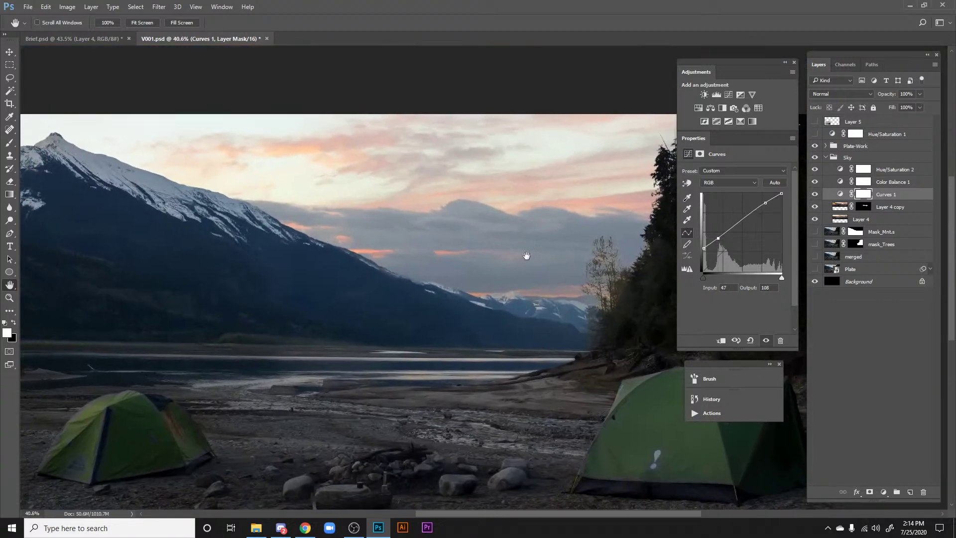
{"action": "left_click", "coordinate": [884, 206]}
{"action": "key", "text": "v"}
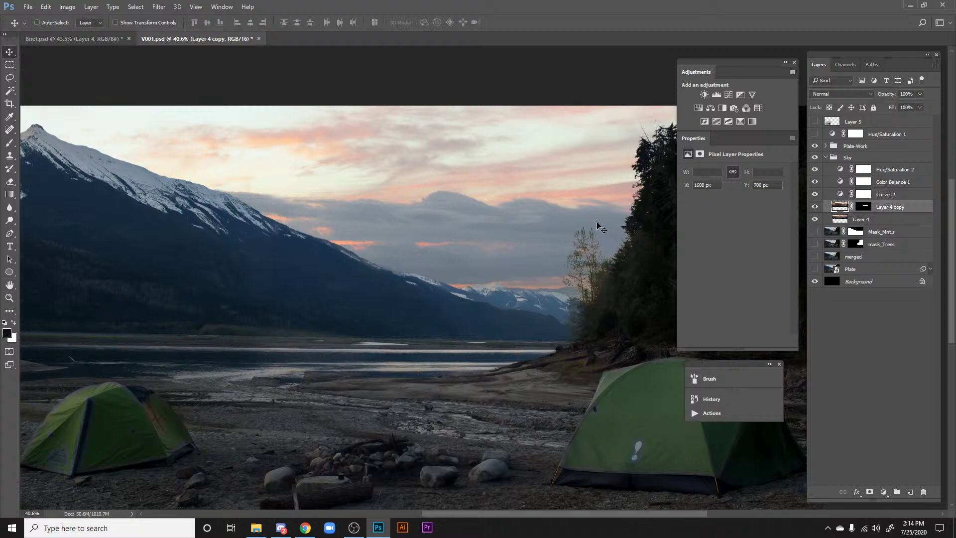
{"action": "left_click_drag", "start_coordinate": [593, 221], "coordinate": [591, 219]}
{"action": "left_click_drag", "start_coordinate": [540, 255], "coordinate": [559, 263]}
{"action": "key", "text": "shift+Down"}
{"action": "key", "text": "space"}
{"action": "mouse_move", "coordinate": [573, 279]}
{"action": "left_mouse_down"}
{"action": "mouse_move", "coordinate": [519, 265]}
{"action": "mouse_move", "coordinate": [570, 273]}
{"action": "left_mouse_up"}
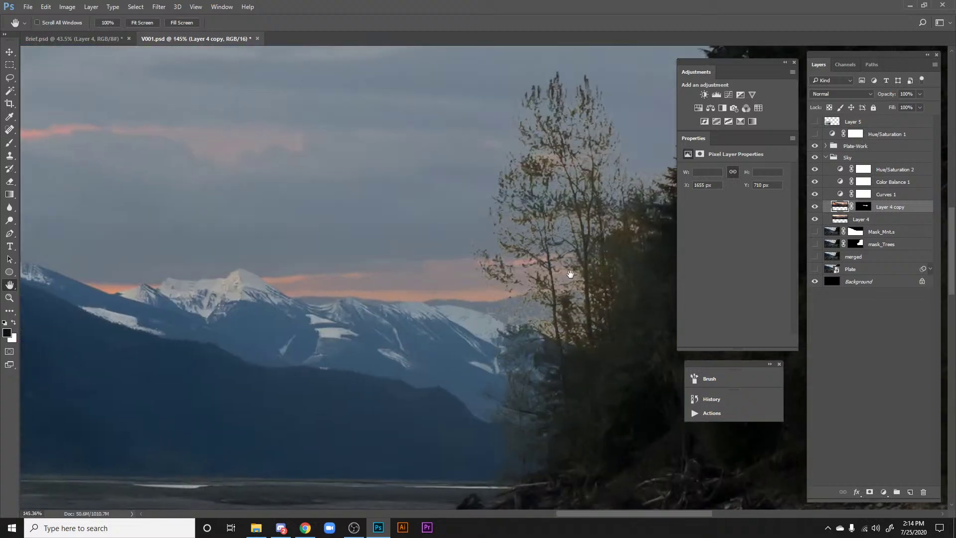
{"action": "left_click_drag", "start_coordinate": [475, 257], "coordinate": [534, 257]}
{"action": "scroll", "coordinate": [534, 257], "scroll_direction": "down", "scroll_amount": 2}
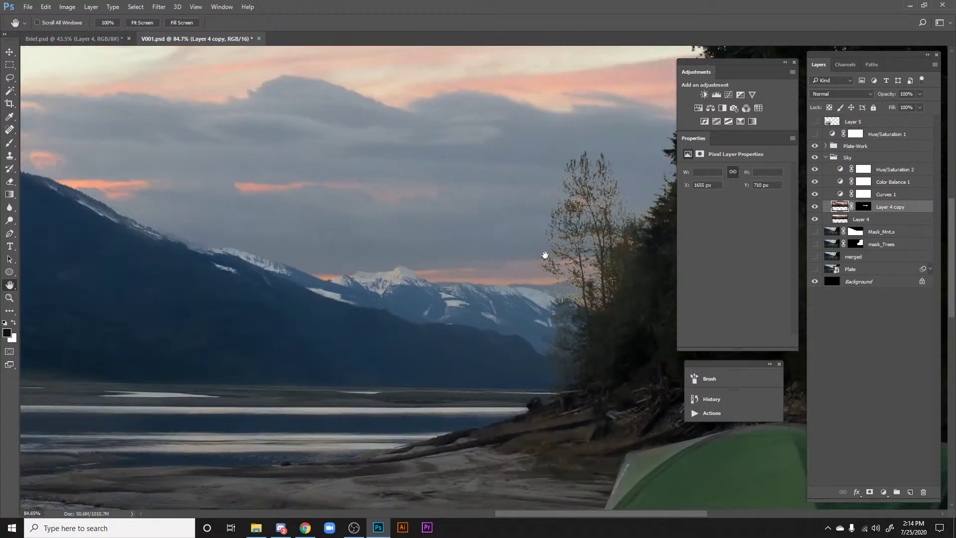
Step: Try raising the Layer 4 copy clouds to Y 684 px, and nudge them down to Y 689 px
{"action": "key", "text": "v"}
{"action": "left_click_drag", "start_coordinate": [516, 262], "coordinate": [461, 281]}
{"action": "key", "text": "h"}
{"action": "scroll", "coordinate": [461, 281], "scroll_direction": "up", "scroll_amount": 3}
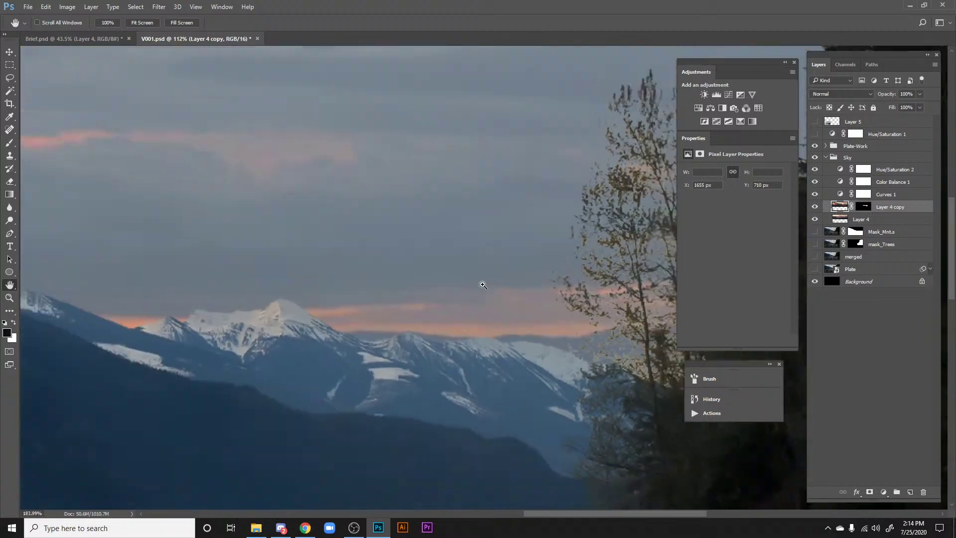
{"action": "key", "text": "v"}
{"action": "left_click_drag", "start_coordinate": [420, 253], "coordinate": [420, 284]}
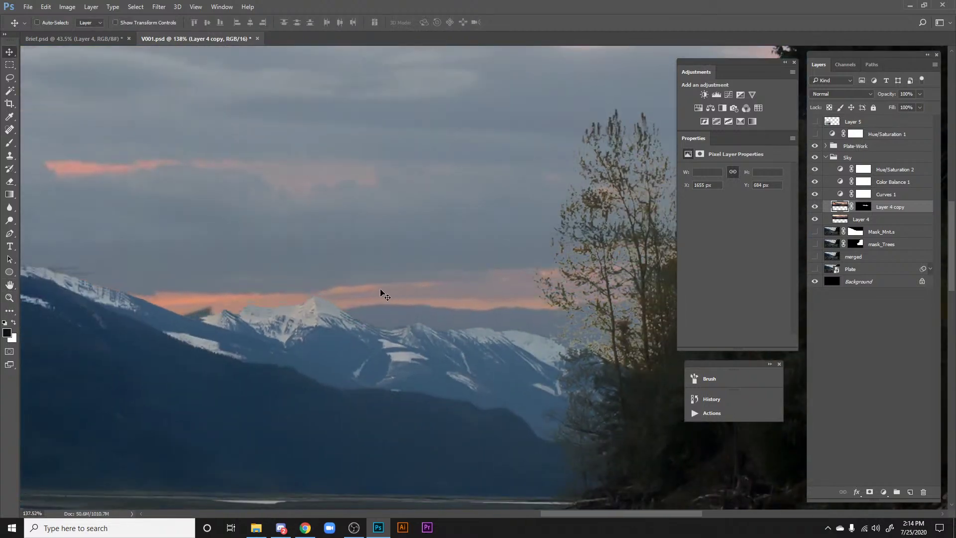
{"action": "left_click_drag", "start_coordinate": [332, 309], "coordinate": [454, 287]}
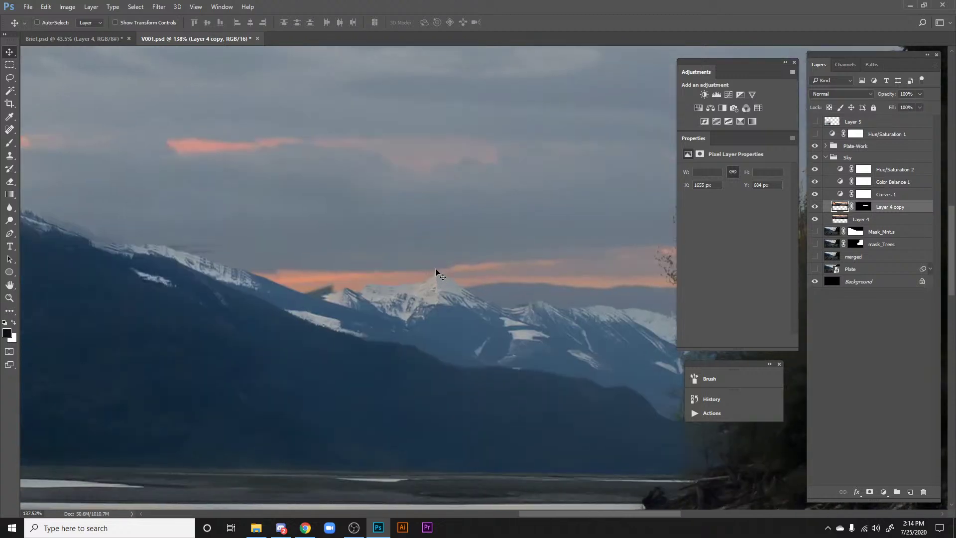
{"action": "key", "text": "Down"}
{"action": "key", "text": "Down"}
{"action": "key", "text": "Down"}
{"action": "key", "text": "Down"}
{"action": "key", "text": "Down"}
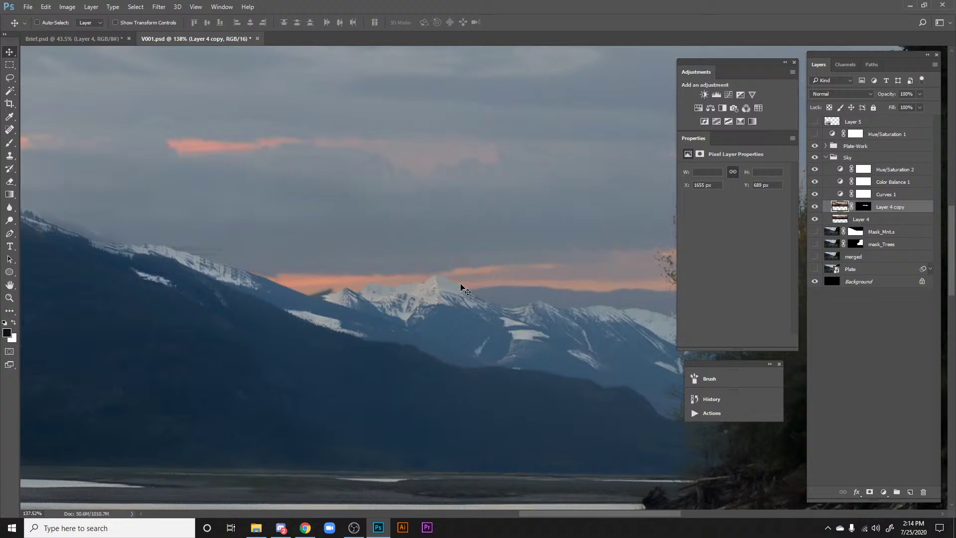
Step: Lower the Layer 4 copy clouds behind the distant peaks to Y 712 px
{"action": "key", "text": "space"}
{"action": "left_click_drag", "start_coordinate": [500, 277], "coordinate": [508, 300]}
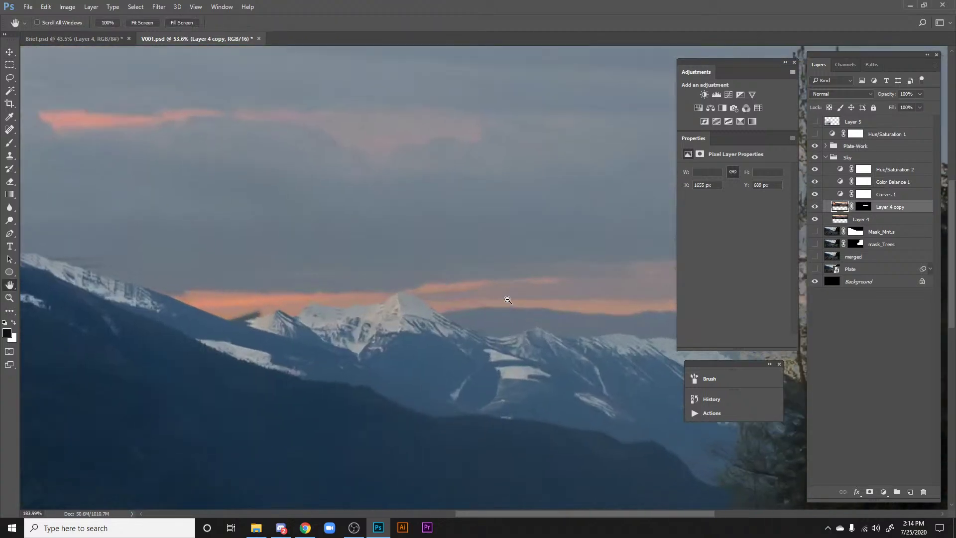
{"action": "scroll", "coordinate": [508, 300], "scroll_direction": "down", "scroll_amount": 4}
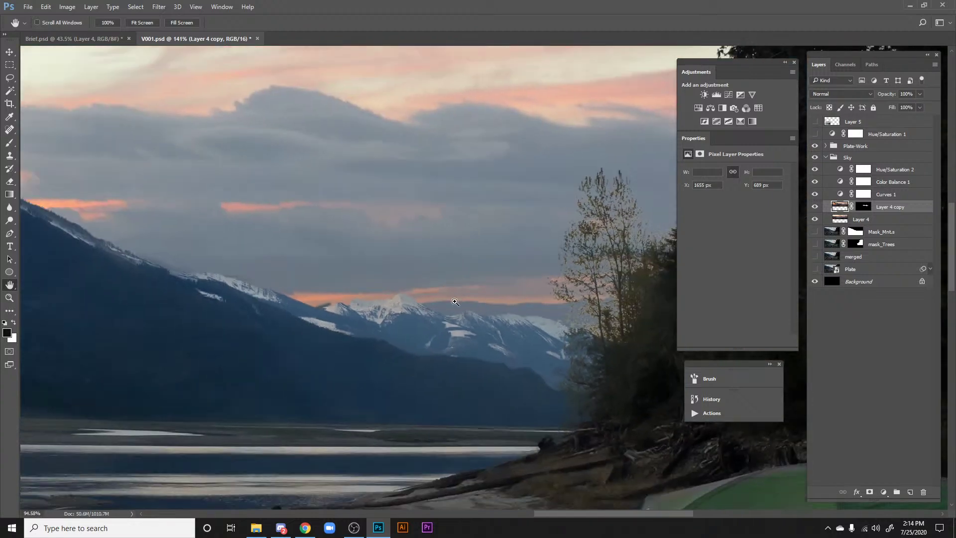
{"action": "scroll", "coordinate": [454, 302], "scroll_direction": "down", "scroll_amount": 1}
{"action": "left_click_drag", "start_coordinate": [495, 288], "coordinate": [494, 298]}
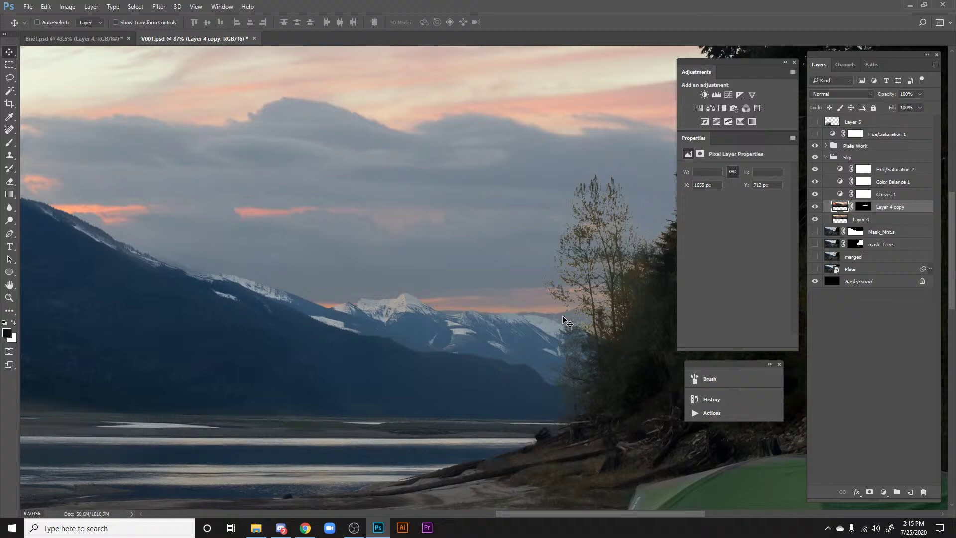
Step: Show Hue/Saturation 1 and compare the exaggerated colors of the sky, mountains and campsite
{"action": "key", "text": "space"}
{"action": "left_click_drag", "start_coordinate": [527, 312], "coordinate": [508, 315]}
{"action": "left_click_drag", "start_coordinate": [511, 324], "coordinate": [554, 282]}
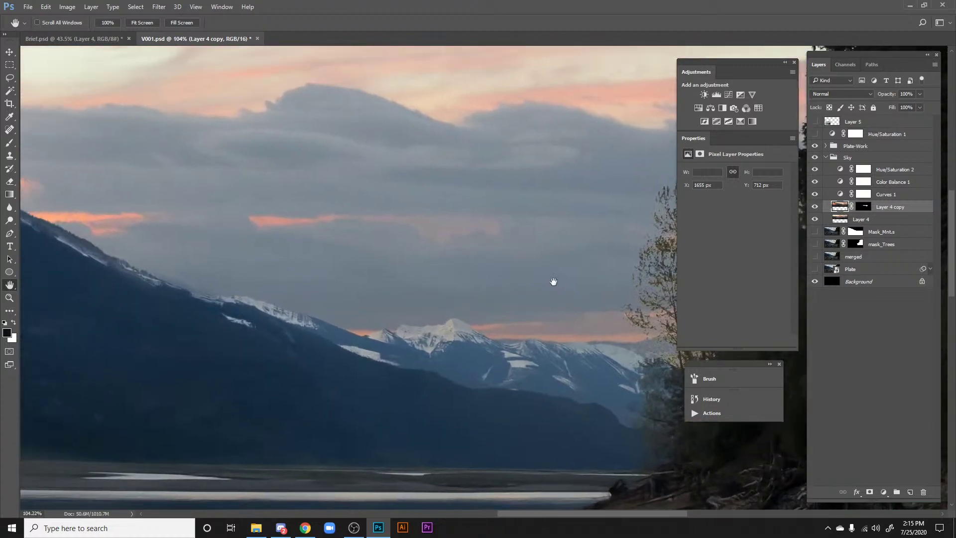
{"action": "left_click", "coordinate": [815, 134]}
{"action": "scroll", "coordinate": [476, 202], "scroll_direction": "down", "scroll_amount": 4}
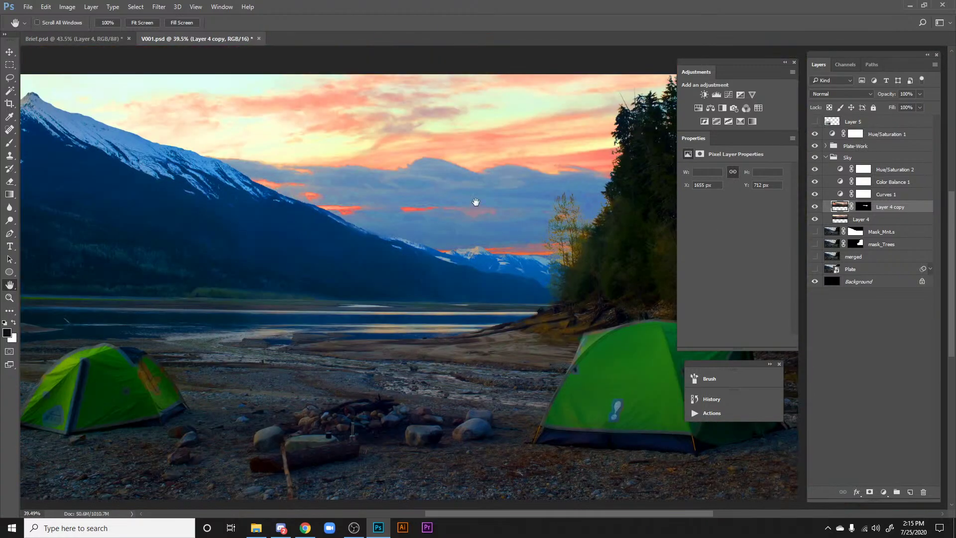
{"action": "scroll", "coordinate": [498, 208], "scroll_direction": "up", "scroll_amount": 2}
{"action": "left_click_drag", "start_coordinate": [498, 208], "coordinate": [463, 282]}
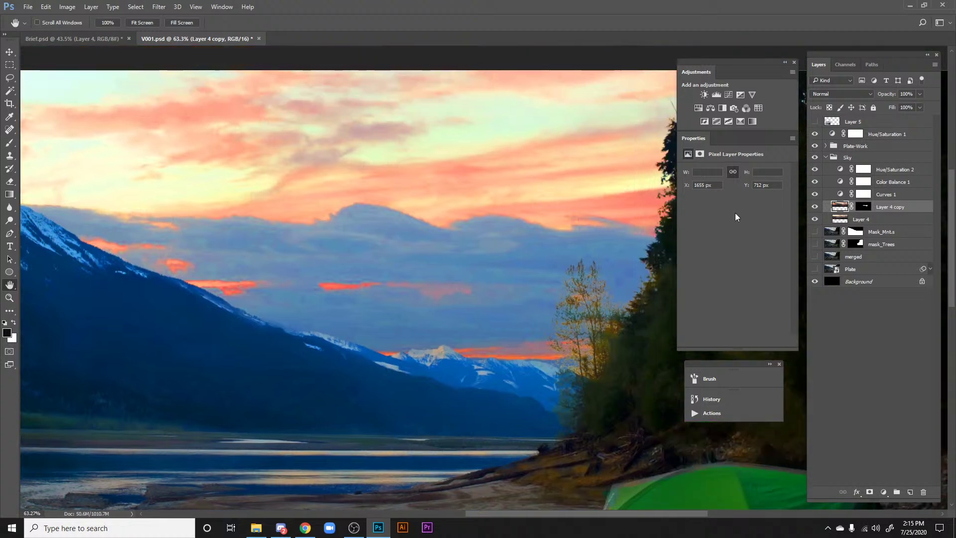
Step: Add a Hue/Saturation adjustment above Color Balance 1 with Cyans at hue -5, saturation +10 and lightness -15
{"action": "left_click", "coordinate": [890, 183]}
{"action": "left_click", "coordinate": [896, 170]}
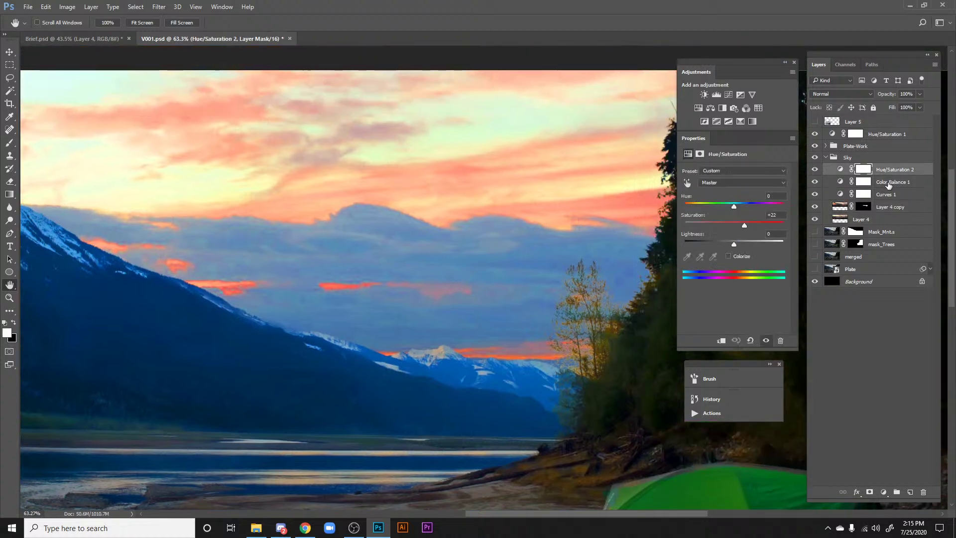
{"action": "left_click", "coordinate": [889, 183]}
{"action": "left_click", "coordinate": [698, 108]}
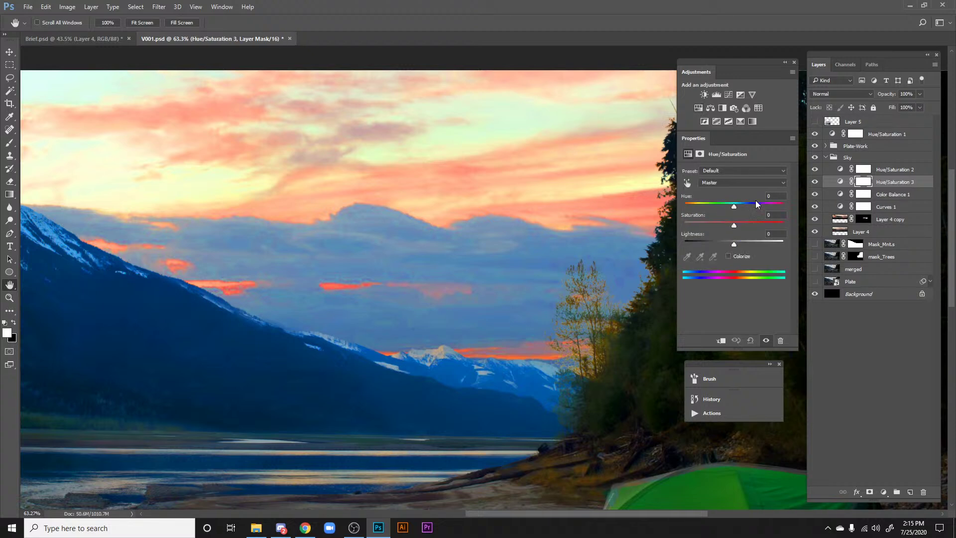
{"action": "left_click", "coordinate": [732, 183]}
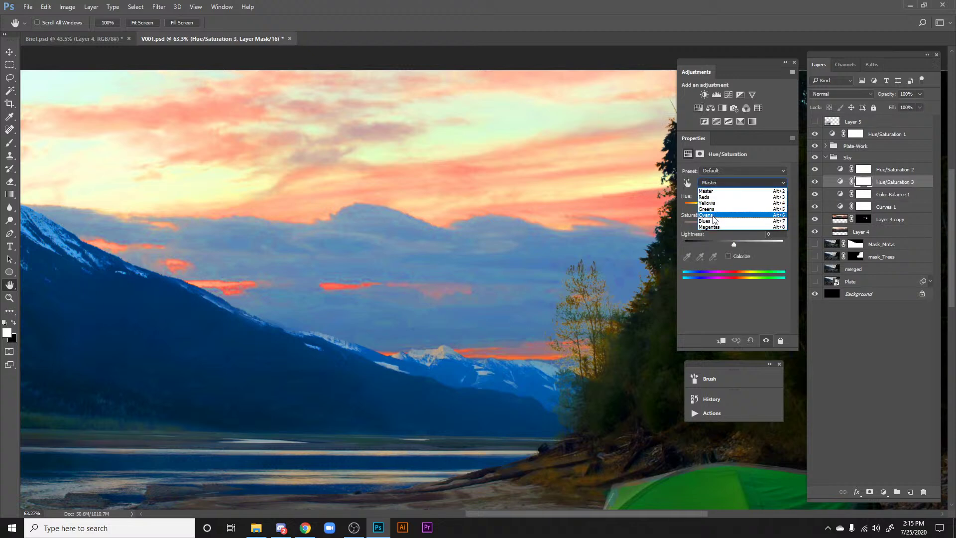
{"action": "left_click", "coordinate": [714, 219]}
{"action": "mouse_move", "coordinate": [734, 206]}
{"action": "left_mouse_down"}
{"action": "mouse_move", "coordinate": [706, 207]}
{"action": "mouse_move", "coordinate": [737, 213]}
{"action": "mouse_move", "coordinate": [719, 245]}
{"action": "mouse_move", "coordinate": [743, 227]}
{"action": "mouse_move", "coordinate": [725, 208]}
{"action": "mouse_move", "coordinate": [737, 208]}
{"action": "mouse_move", "coordinate": [725, 214]}
{"action": "left_mouse_up"}
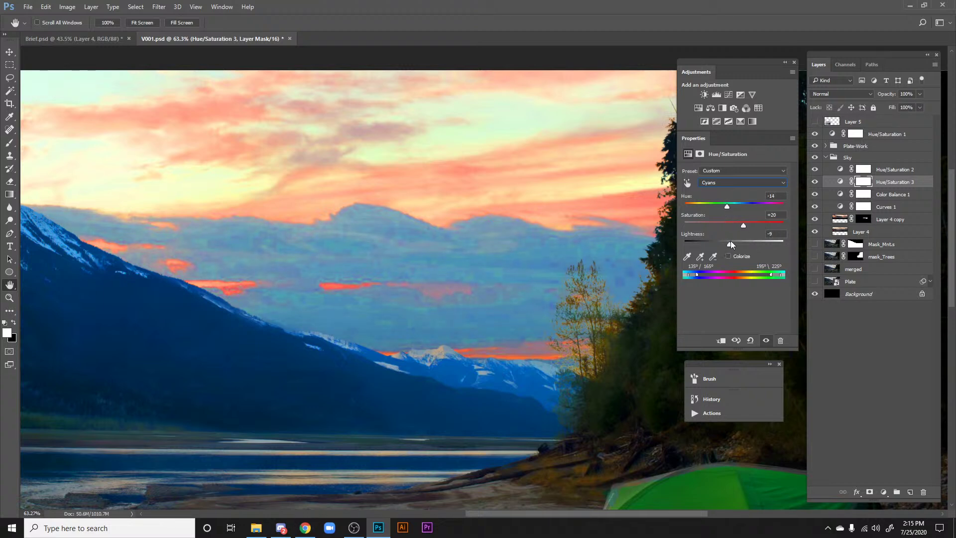
{"action": "left_click_drag", "start_coordinate": [741, 226], "coordinate": [727, 247]}
Step: Hide Hue/Saturation 1 and examine the cyan correction in the clouds, around the distant peaks and across the whole picture
{"action": "left_click", "coordinate": [815, 135]}
{"action": "left_click_drag", "start_coordinate": [498, 259], "coordinate": [502, 258]}
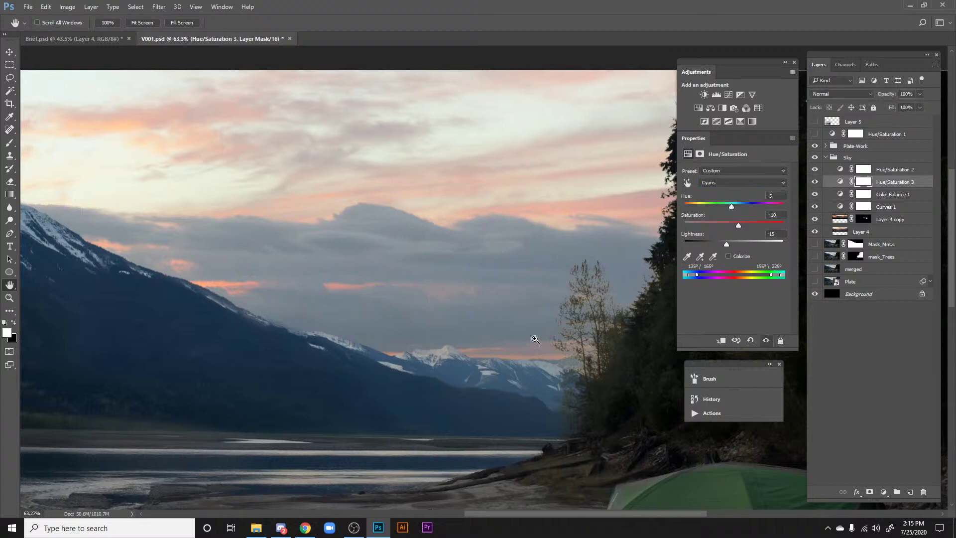
{"action": "left_click_drag", "start_coordinate": [535, 339], "coordinate": [622, 326]}
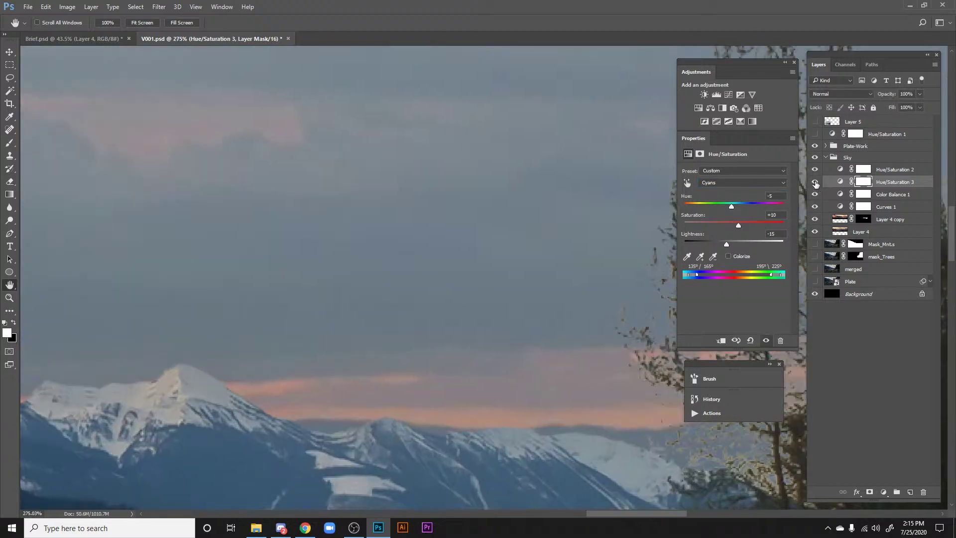
{"action": "scroll", "coordinate": [284, 298], "scroll_direction": "down", "scroll_amount": 8}
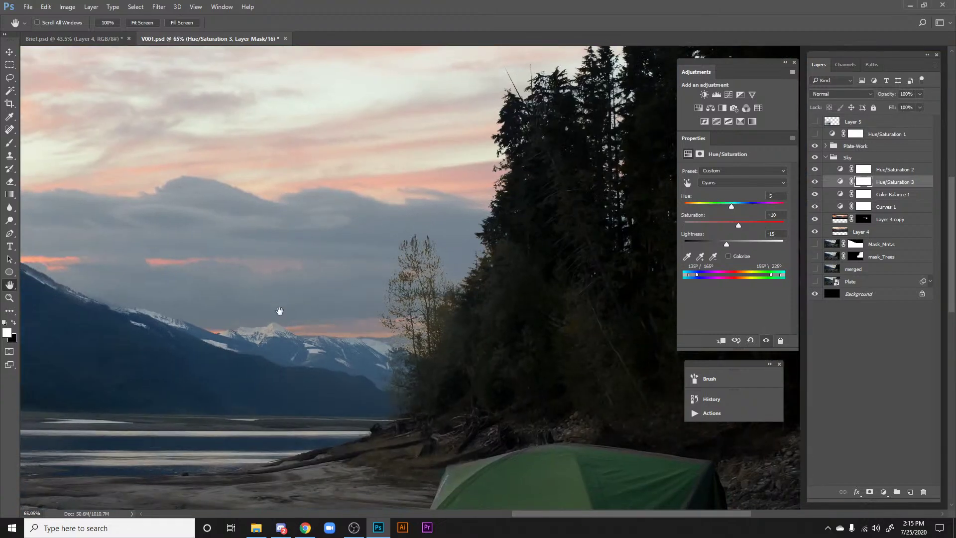
{"action": "scroll", "coordinate": [280, 311], "scroll_direction": "down", "scroll_amount": 4}
Step: Show Hue/Saturation 1 and set the Color Balance 1 midtones to cyan-red -2 and yellow-blue +9
{"action": "left_click", "coordinate": [815, 134]}
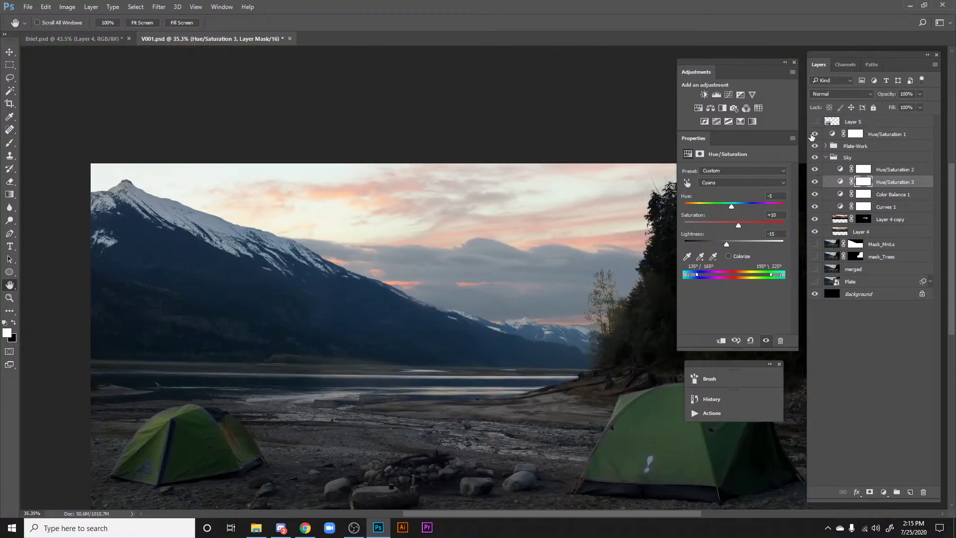
{"action": "scroll", "coordinate": [506, 273], "scroll_direction": "up", "scroll_amount": 4}
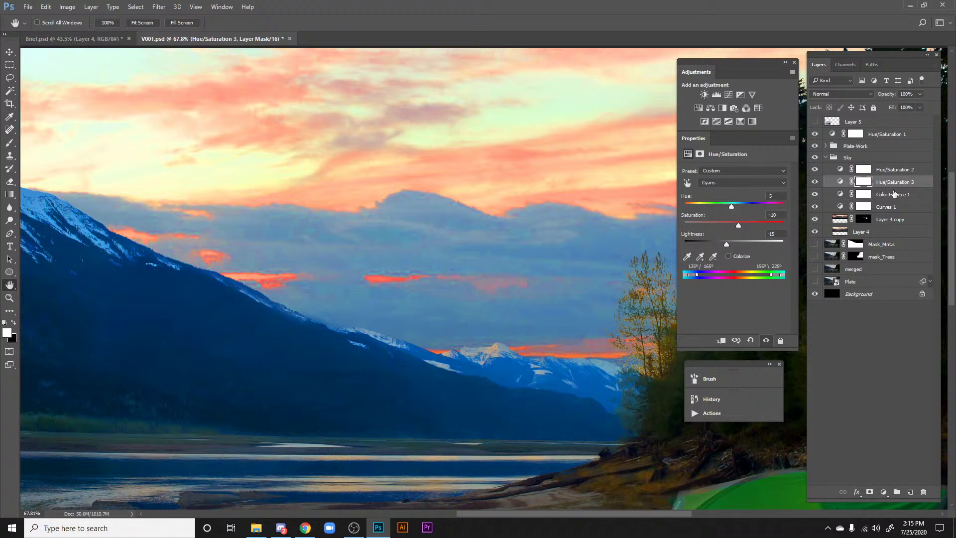
{"action": "left_click", "coordinate": [895, 194]}
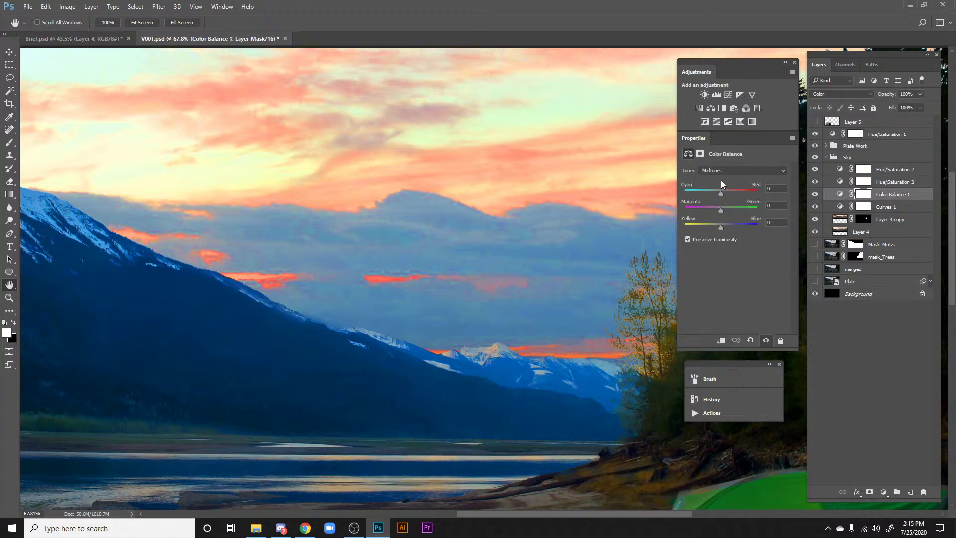
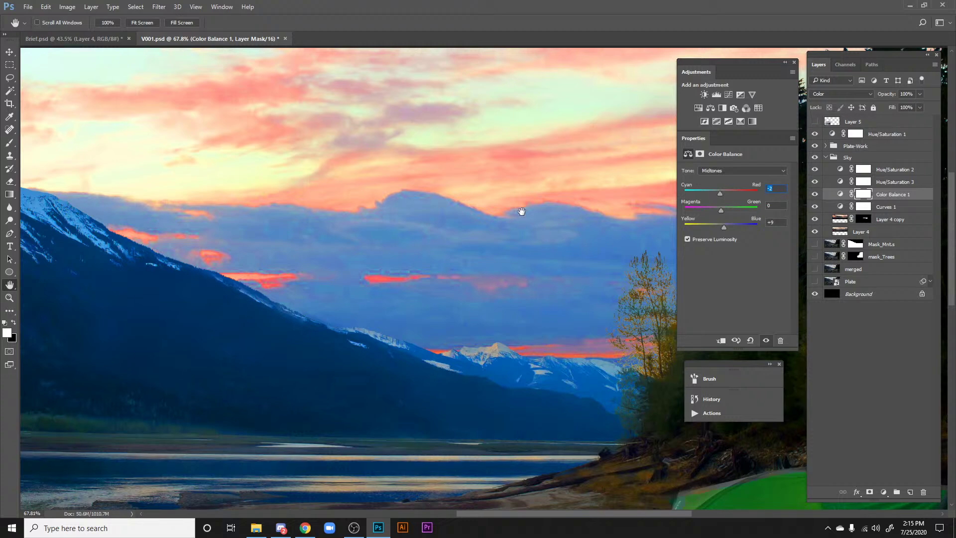
{"action": "scroll", "coordinate": [521, 212], "scroll_direction": "down", "scroll_amount": 8}
{"action": "scroll", "coordinate": [519, 249], "scroll_direction": "up", "scroll_amount": 3}
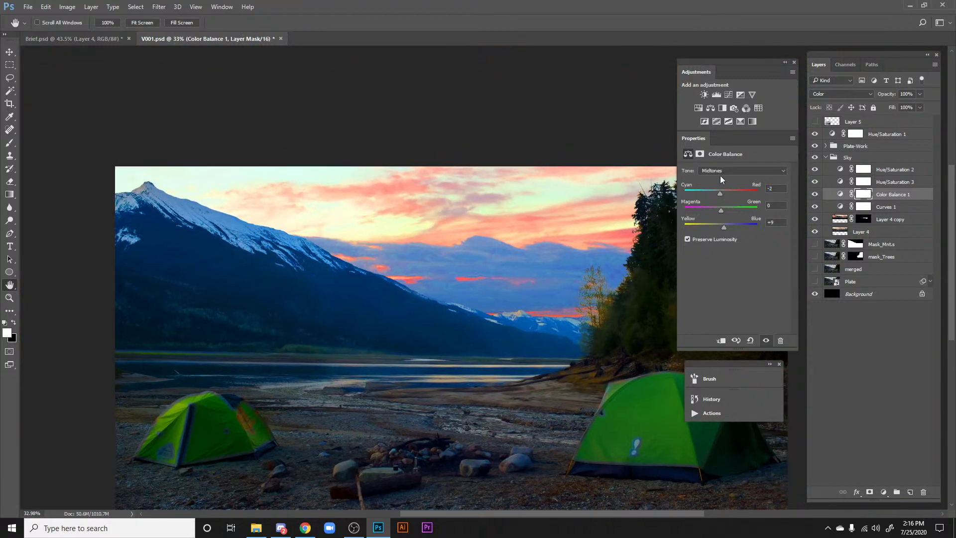
Step: Set the Color Balance 1 highlights to cyan-red -12, magenta-green +7 and yellow-blue +16
{"action": "left_click", "coordinate": [722, 172]}
{"action": "left_click", "coordinate": [715, 191]}
{"action": "left_click_drag", "start_coordinate": [365, 250], "coordinate": [326, 234]}
Step: Hide Hue/Saturation 1 and examine the sky color behind the distant peaks and the thin tree
{"action": "left_click", "coordinate": [815, 135]}
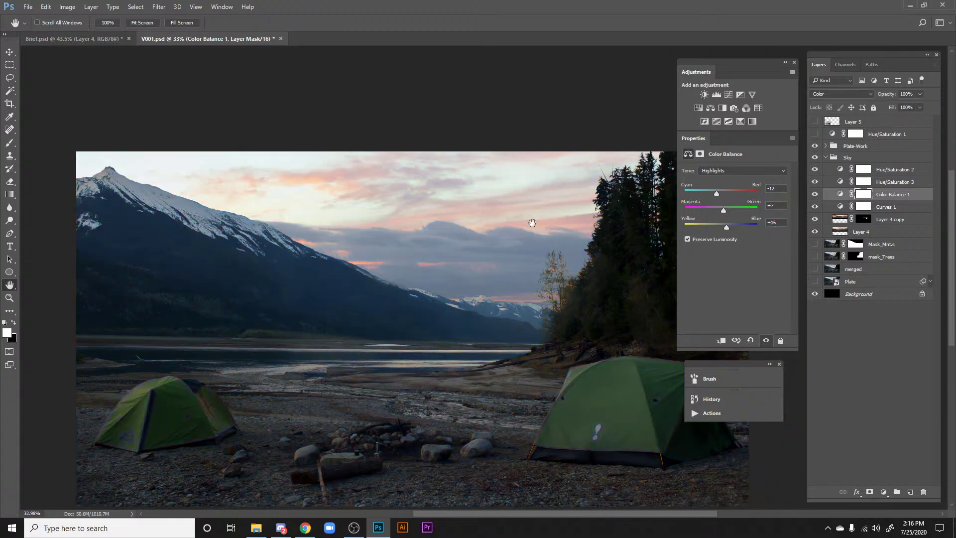
{"action": "scroll", "coordinate": [533, 222], "scroll_direction": "up", "scroll_amount": 5}
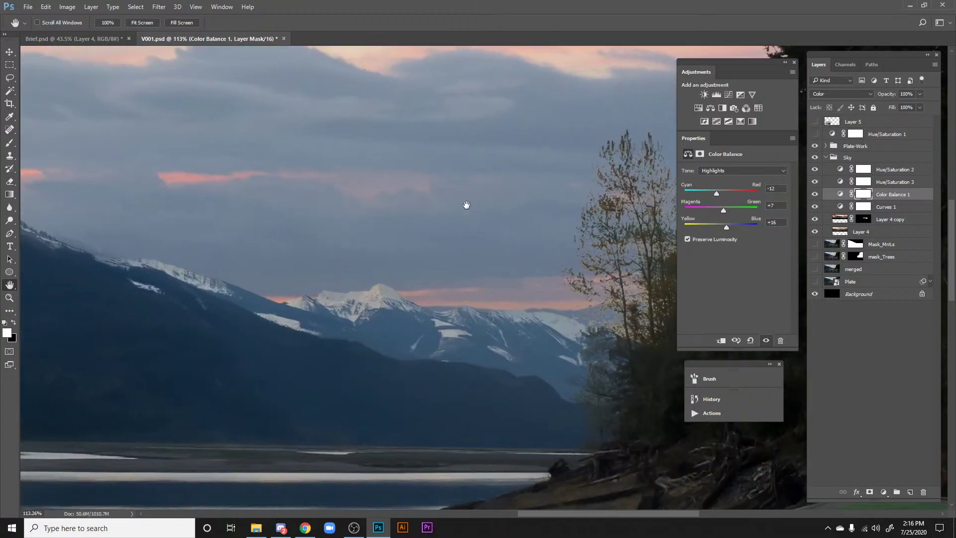
{"action": "left_click_drag", "start_coordinate": [504, 341], "coordinate": [464, 323]}
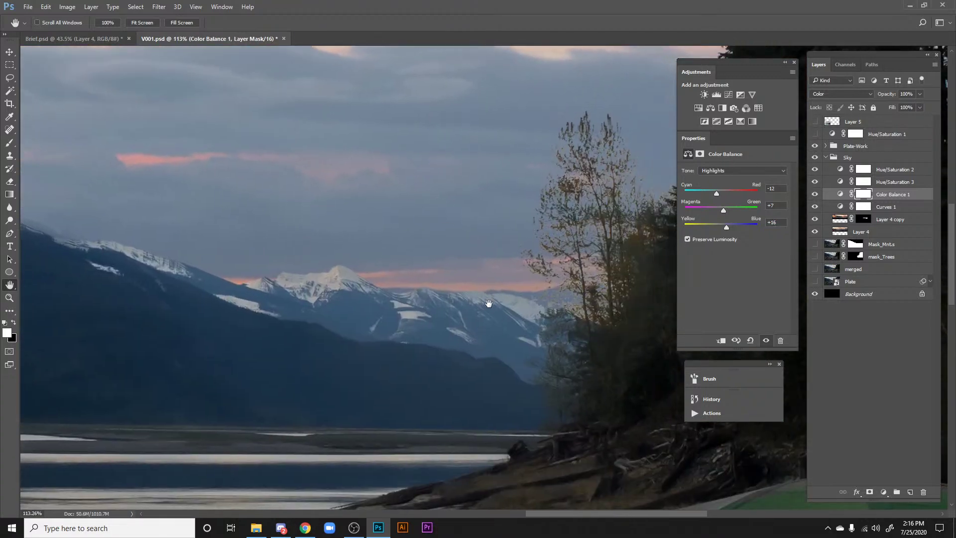
{"action": "scroll", "coordinate": [590, 314], "scroll_direction": "up", "scroll_amount": 7}
{"action": "scroll", "coordinate": [591, 314], "scroll_direction": "down", "scroll_amount": 5}
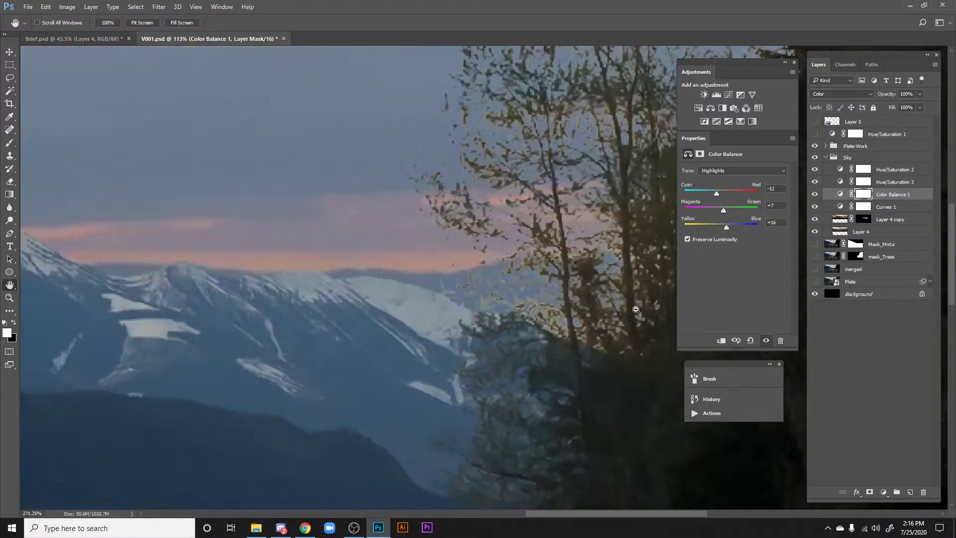
{"action": "scroll", "coordinate": [590, 314], "scroll_direction": "up", "scroll_amount": 2}
{"action": "left_click_drag", "start_coordinate": [398, 244], "coordinate": [541, 242]}
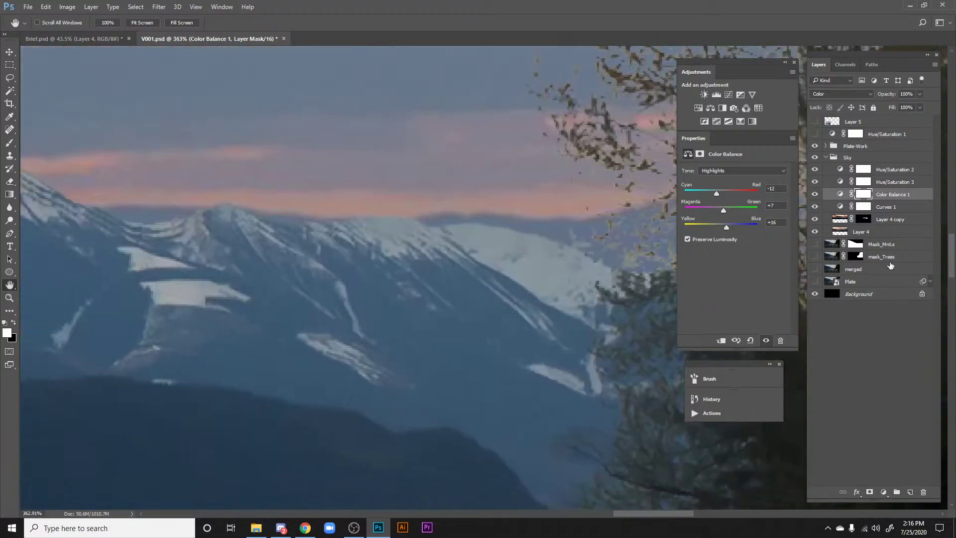
Step: Set the Color Balance 1 shadows to cyan-red -10, magenta-green +6 and yellow-blue +12
{"action": "left_click", "coordinate": [718, 170]}
{"action": "left_click", "coordinate": [717, 178]}
{"action": "left_click_drag", "start_coordinate": [451, 238], "coordinate": [491, 294]}
{"action": "left_click_drag", "start_coordinate": [491, 294], "coordinate": [533, 292]}
{"action": "left_click_drag", "start_coordinate": [565, 285], "coordinate": [520, 224], "text": "ctrl"}
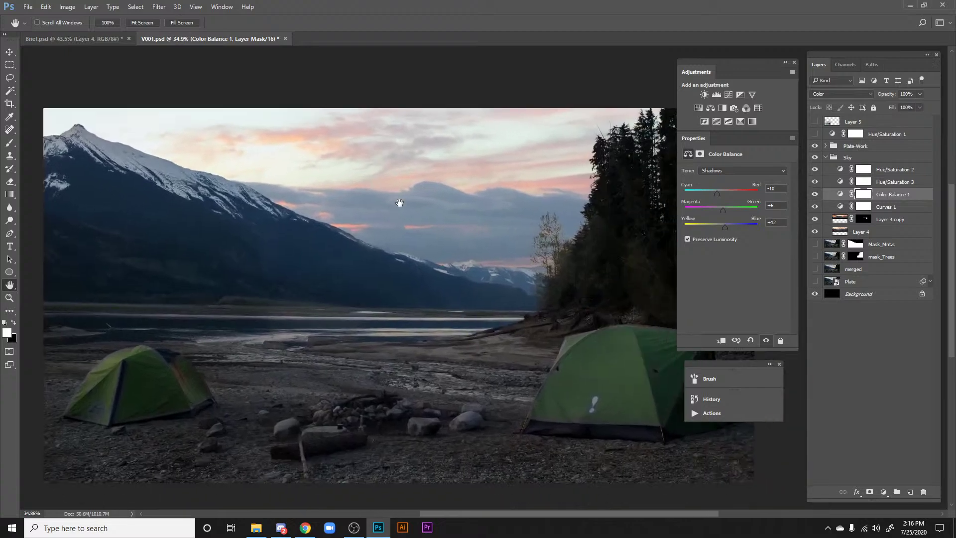
Step: Examine how the cloud color and the edges of the snowy distant peaks match up close
{"action": "left_click_drag", "start_coordinate": [399, 203], "coordinate": [428, 211]}
{"action": "key", "text": "ctrl+plus"}
{"action": "key", "text": "ctrl+plus"}
{"action": "key", "text": "ctrl+plus"}
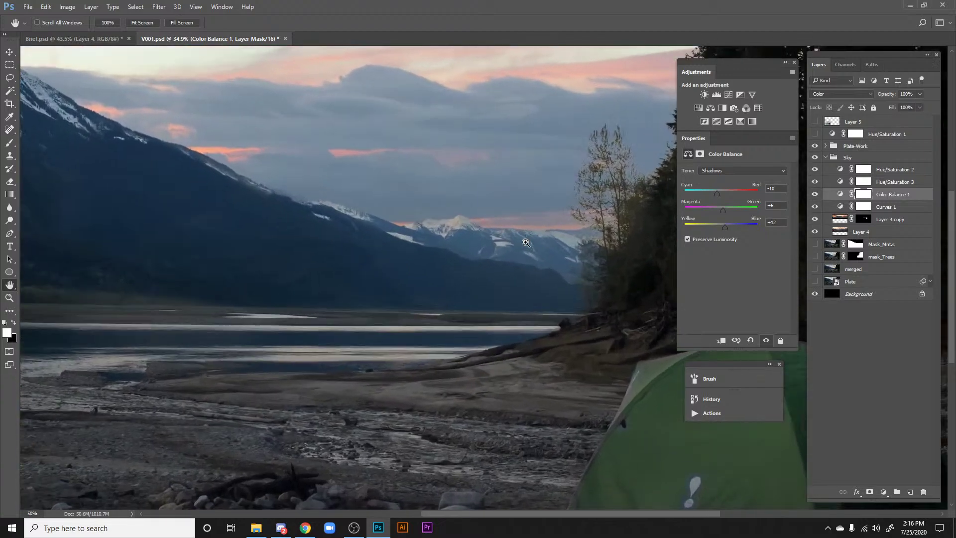
{"action": "left_click_drag", "start_coordinate": [424, 149], "coordinate": [397, 227]}
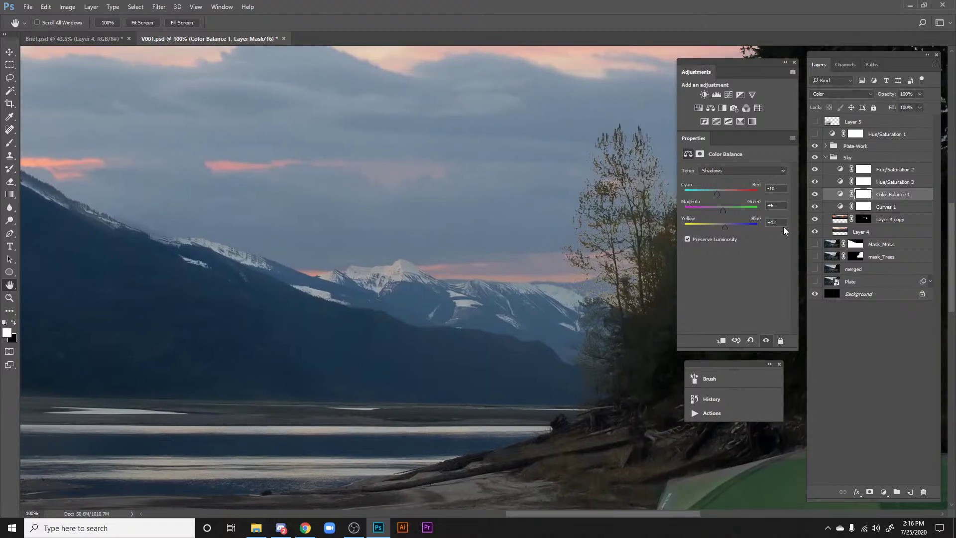
{"action": "scroll", "coordinate": [498, 269], "scroll_direction": "up", "scroll_amount": 8}
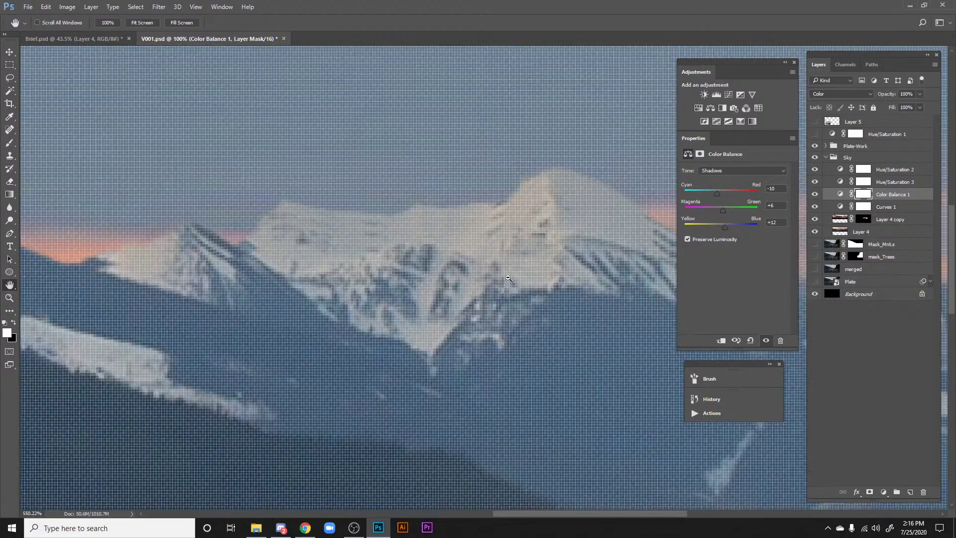
{"action": "scroll", "coordinate": [508, 278], "scroll_direction": "down", "scroll_amount": 5}
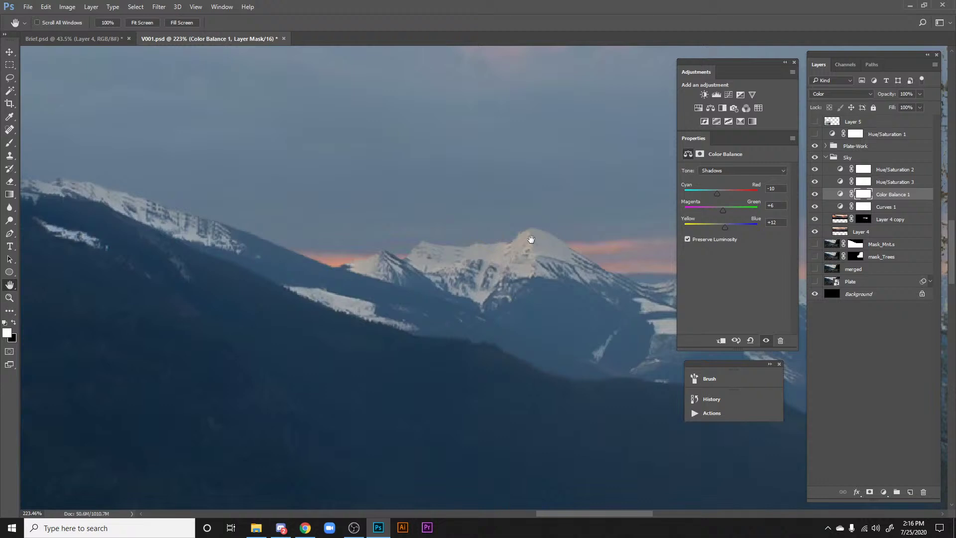
{"action": "scroll", "coordinate": [404, 259], "scroll_direction": "down", "scroll_amount": 4}
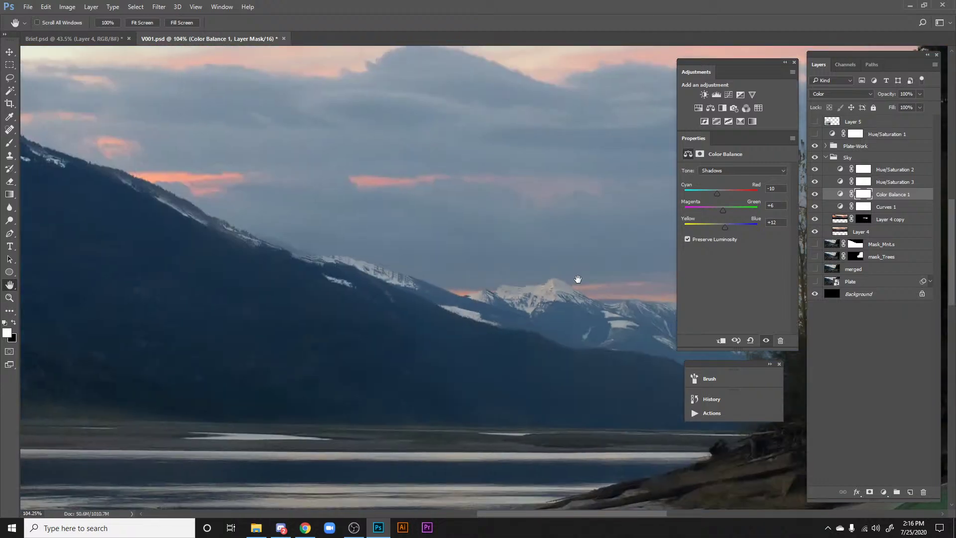
{"action": "left_click_drag", "start_coordinate": [525, 277], "coordinate": [504, 295]}
Step: Examine the sky along the large snowy mountain's ridge, the upper clouds and the overall composition
{"action": "left_click_drag", "start_coordinate": [244, 201], "coordinate": [600, 312]}
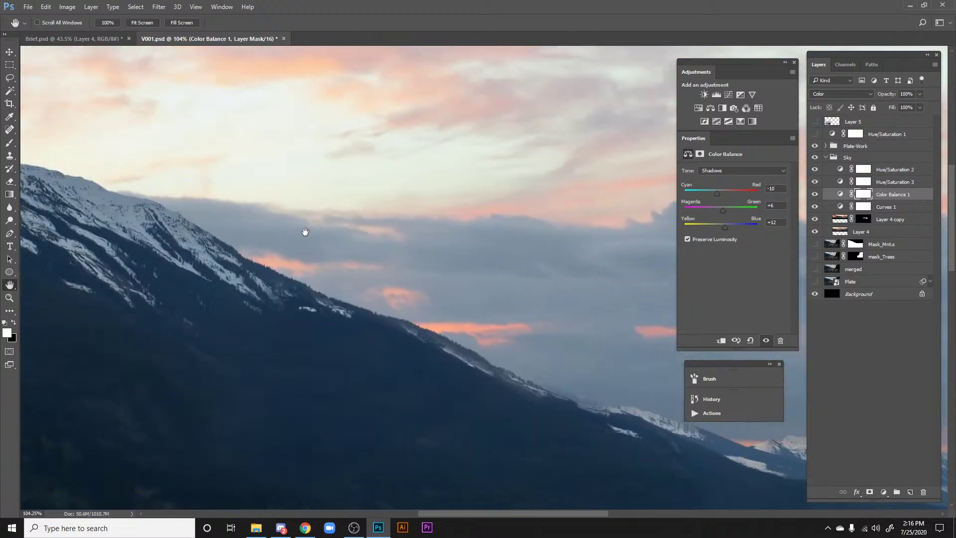
{"action": "left_click_drag", "start_coordinate": [318, 189], "coordinate": [358, 214]}
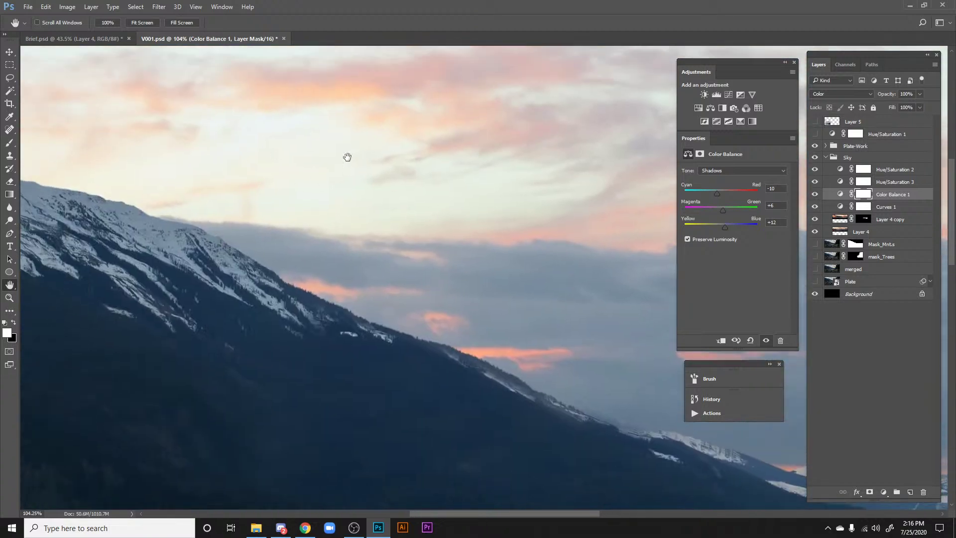
{"action": "left_click_drag", "start_coordinate": [468, 212], "coordinate": [115, 95]}
{"action": "left_click_drag", "start_coordinate": [484, 327], "coordinate": [558, 352]}
{"action": "key", "text": "ctrl+minus"}
{"action": "key", "text": "ctrl+minus"}
{"action": "key", "text": "ctrl+minus"}
{"action": "key", "text": "ctrl+minus"}
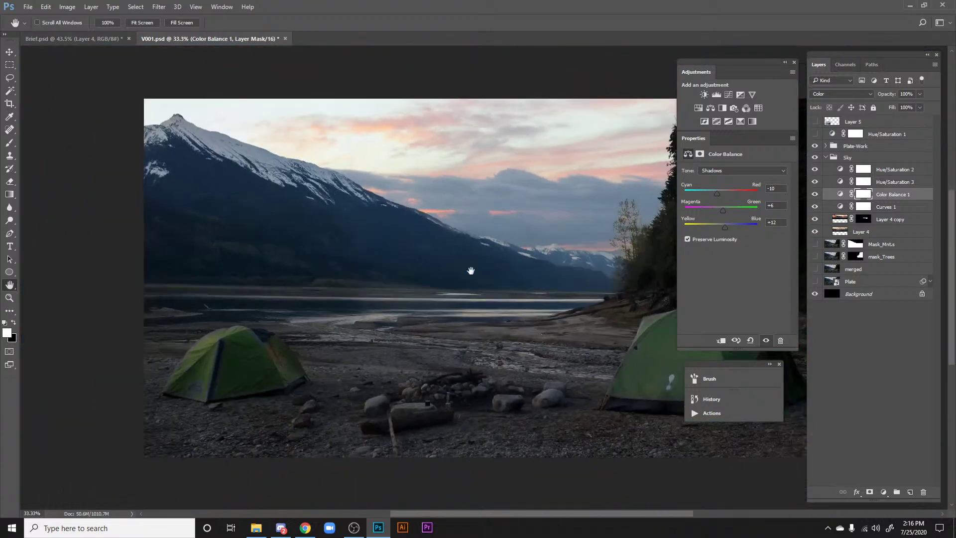
Step: Compare the horizon clouds with the mountain haze and the tree edges beside the distant peaks
{"action": "key", "text": "ctrl+plus"}
{"action": "key", "text": "ctrl+plus"}
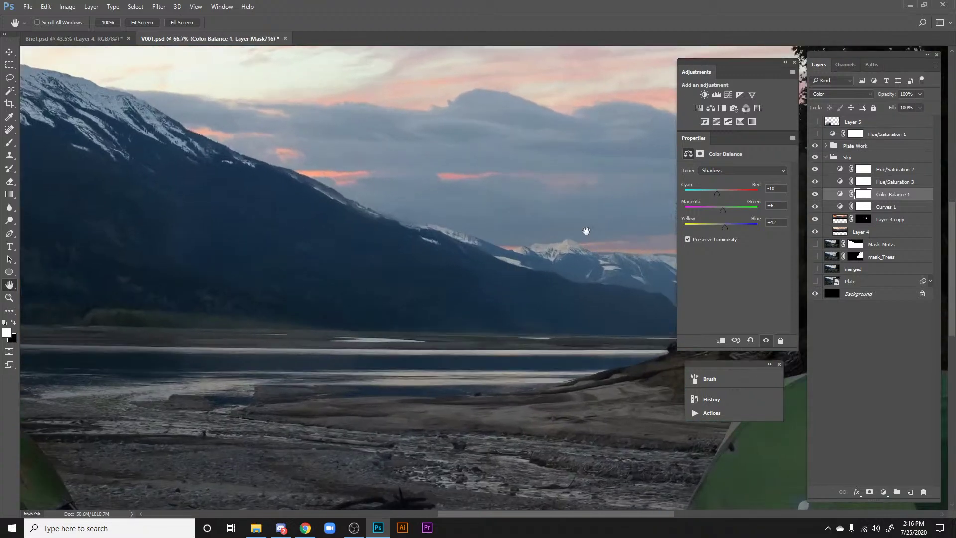
{"action": "left_click_drag", "start_coordinate": [500, 290], "coordinate": [344, 312]}
{"action": "key", "text": "ctrl+plus"}
{"action": "key", "text": "ctrl+plus"}
{"action": "left_click_drag", "start_coordinate": [548, 333], "coordinate": [467, 321]}
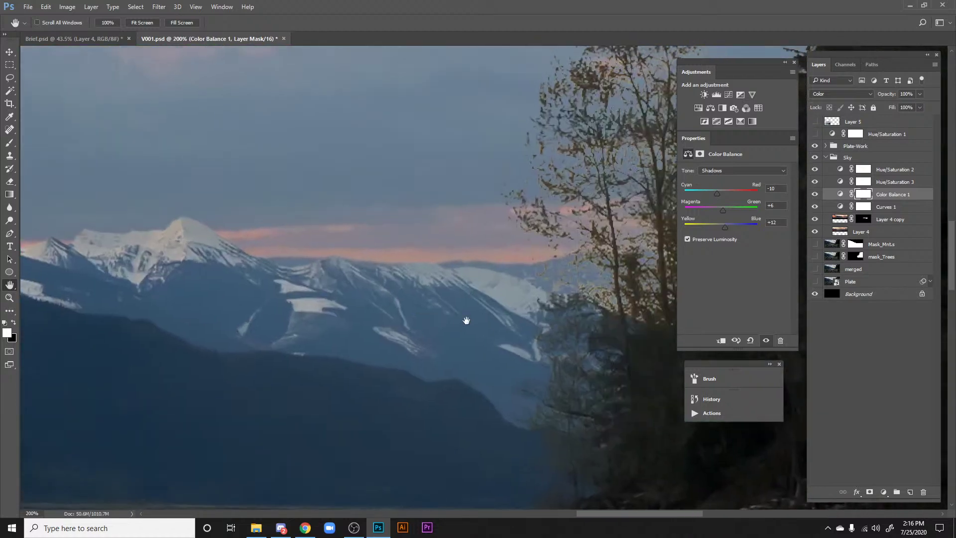
{"action": "left_click_drag", "start_coordinate": [526, 305], "coordinate": [533, 334]}
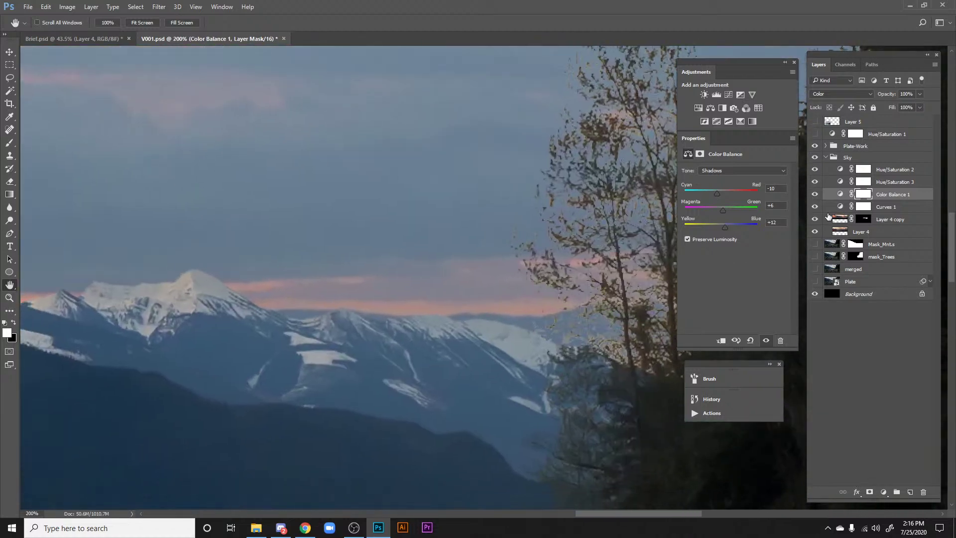
Step: Create a new layer above Hue/Saturation 2 and sample the gray-blue cloud color above the distant peaks
{"action": "left_click", "coordinate": [867, 171]}
{"action": "scroll", "coordinate": [491, 196], "scroll_direction": "left", "scroll_amount": 3}
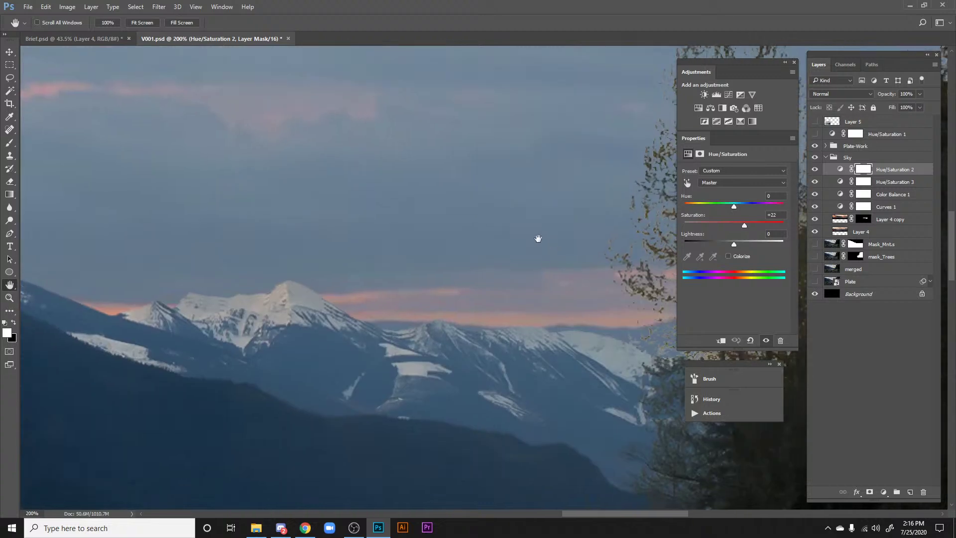
{"action": "key", "text": "ctrl+minus"}
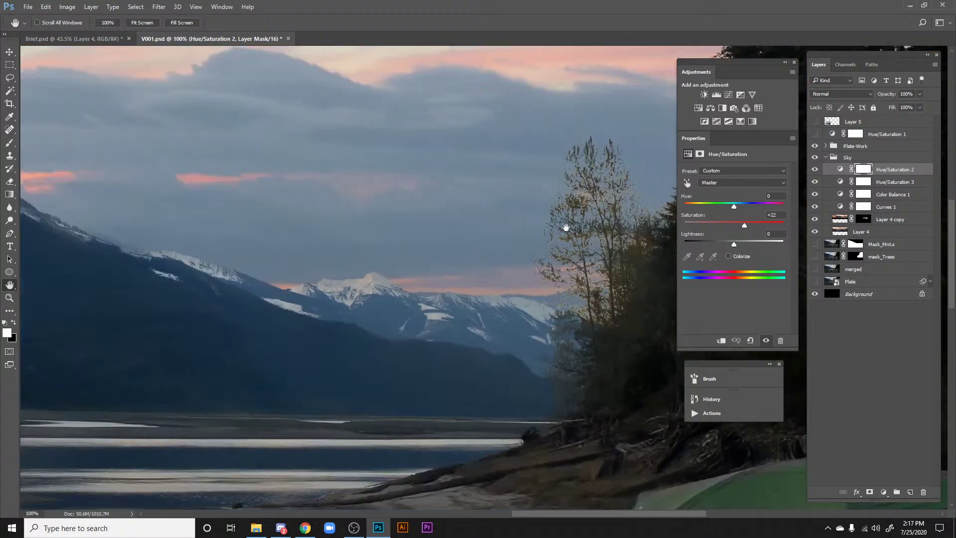
{"action": "key", "text": "i"}
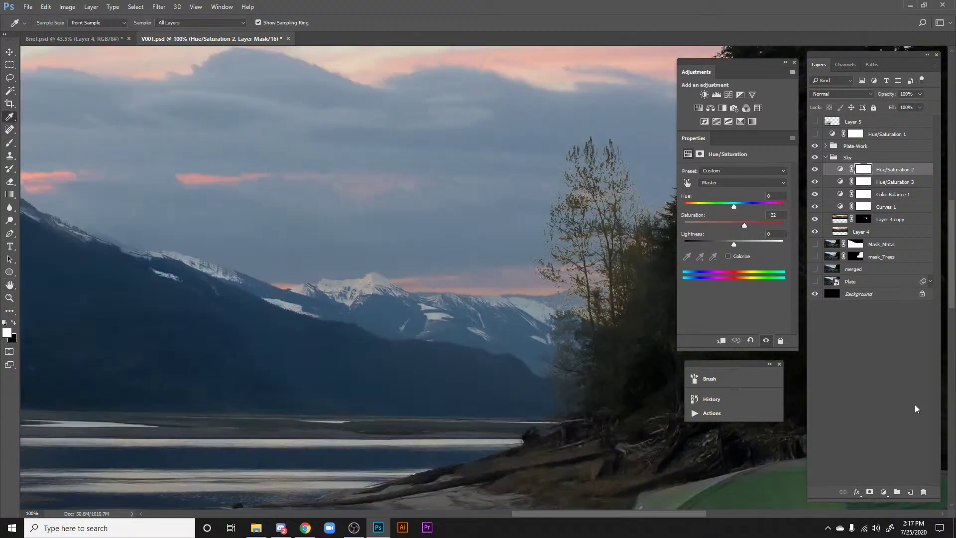
{"action": "left_click", "coordinate": [908, 492]}
{"action": "left_click", "coordinate": [457, 185]}
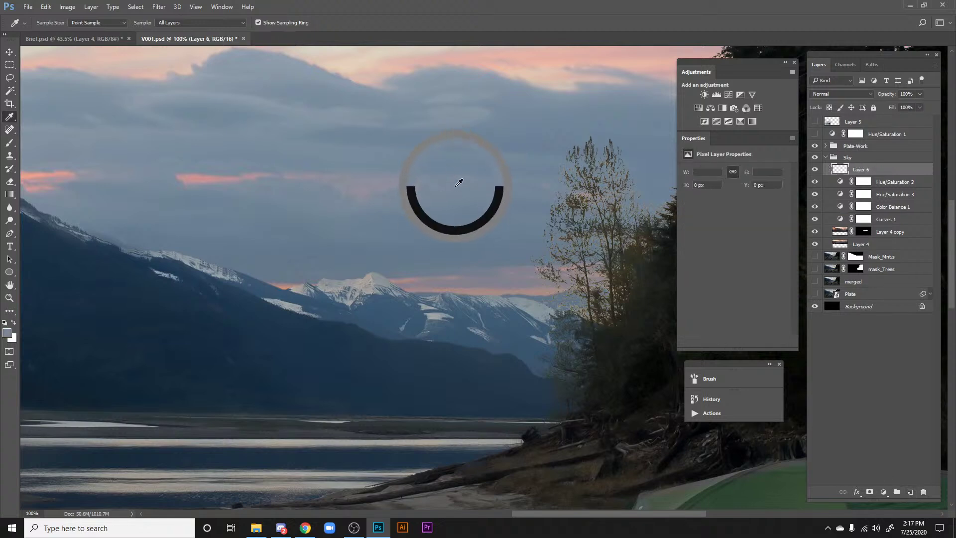
{"action": "mouse_move", "coordinate": [460, 184]}
{"action": "left_mouse_down"}
{"action": "mouse_move", "coordinate": [449, 188]}
{"action": "mouse_move", "coordinate": [459, 191]}
{"action": "left_mouse_up"}
Step: Set the Brush tool to the textured 100 px preset at 171 px, with pen pressure controlling opacity
{"action": "key", "text": "b"}
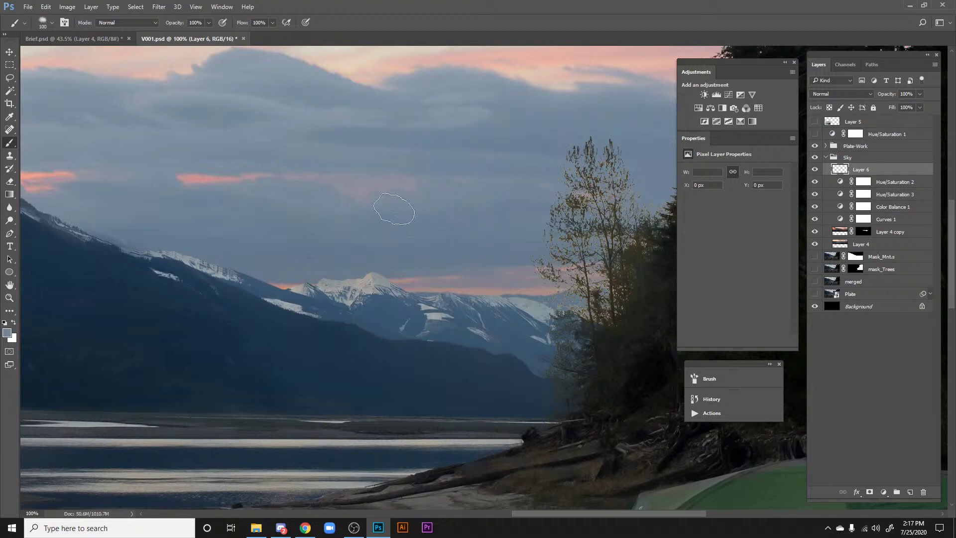
{"action": "right_click", "coordinate": [480, 205]}
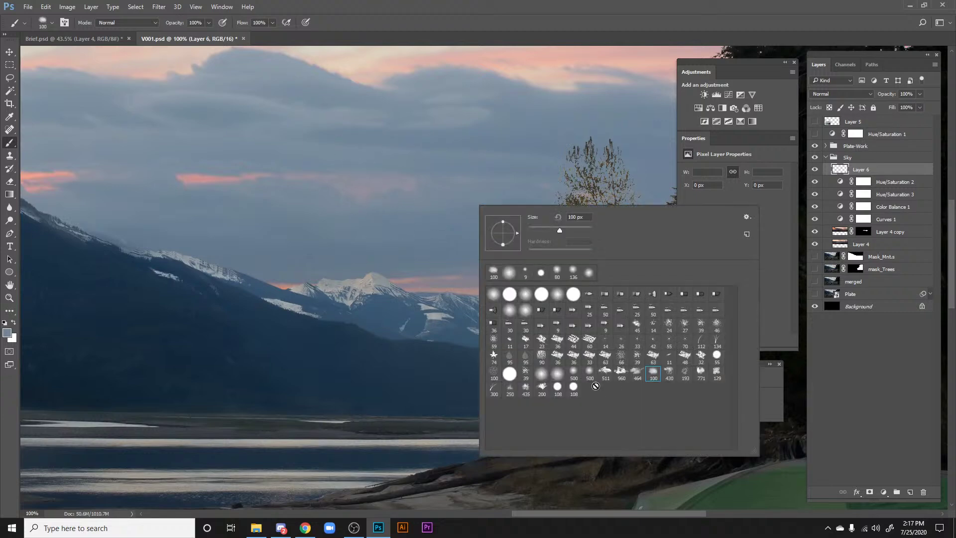
{"action": "left_click", "coordinate": [621, 377]}
{"action": "left_click", "coordinate": [669, 377]}
{"action": "left_click", "coordinate": [653, 378]}
{"action": "left_click_drag", "start_coordinate": [566, 231], "coordinate": [571, 231]}
{"action": "left_click", "coordinate": [223, 22]}
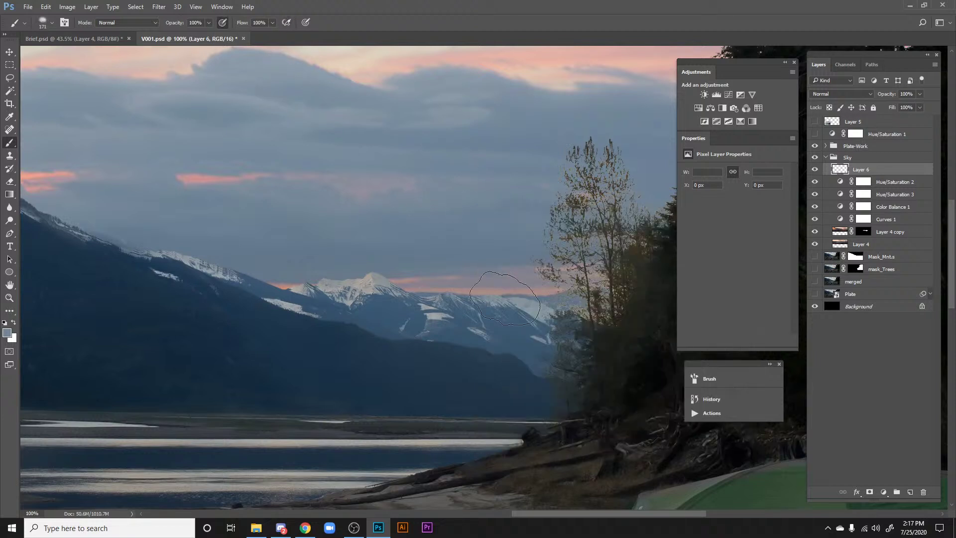
Step: Try painting gray-blue haze over the distant peaks and clipping its layer to the Plate-Work group
{"action": "left_click_drag", "start_coordinate": [501, 271], "coordinate": [582, 321]}
{"action": "left_click_drag", "start_coordinate": [437, 294], "coordinate": [479, 307]}
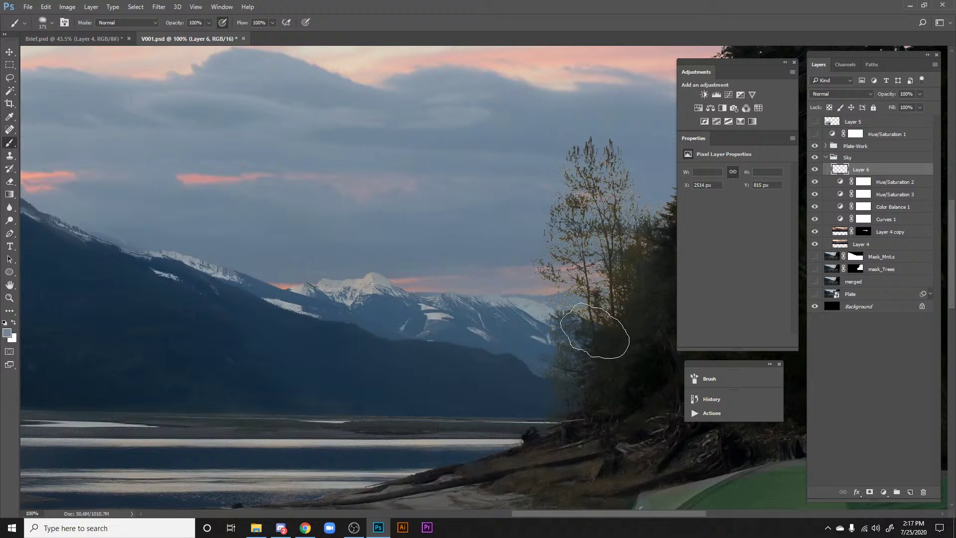
{"action": "left_click_drag", "start_coordinate": [843, 170], "coordinate": [832, 148]}
{"action": "left_click", "coordinate": [833, 149], "text": "alt"}
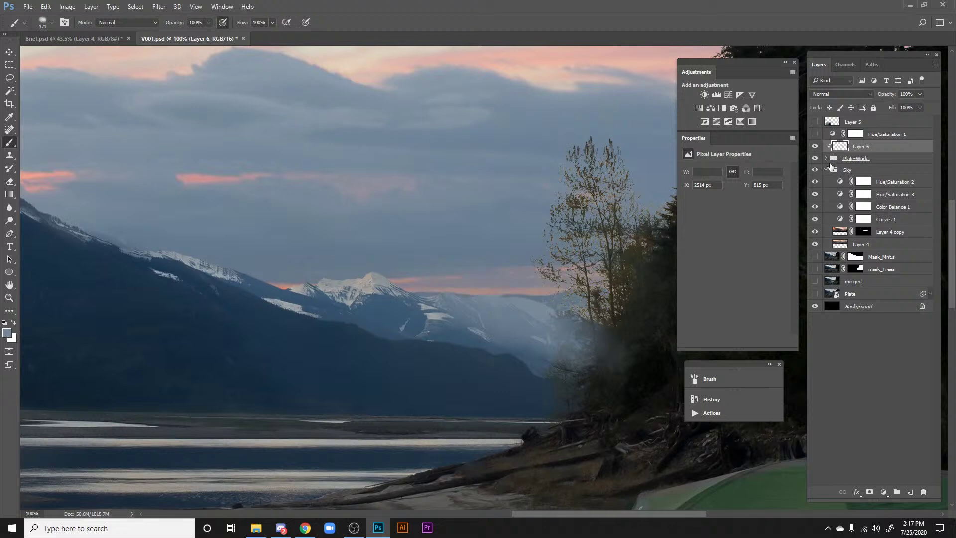
Step: Clear the clipped haze layer, try repainting haze along the distant peaks, and delete the layer
{"action": "key", "text": "ctrl+a"}
{"action": "key", "text": "Delete"}
{"action": "key", "text": "ctrl+d"}
{"action": "mouse_move", "coordinate": [479, 269]}
{"action": "left_mouse_down"}
{"action": "mouse_move", "coordinate": [526, 260]}
{"action": "mouse_move", "coordinate": [526, 280]}
{"action": "mouse_move", "coordinate": [472, 253]}
{"action": "mouse_move", "coordinate": [574, 297]}
{"action": "mouse_move", "coordinate": [437, 277]}
{"action": "mouse_move", "coordinate": [478, 284]}
{"action": "left_mouse_up"}
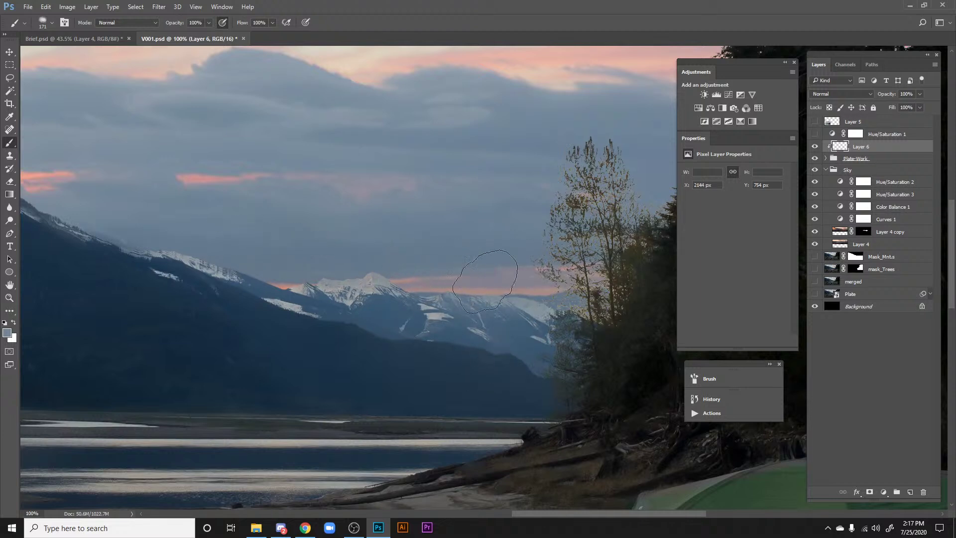
{"action": "left_click_drag", "start_coordinate": [487, 275], "coordinate": [278, 251]}
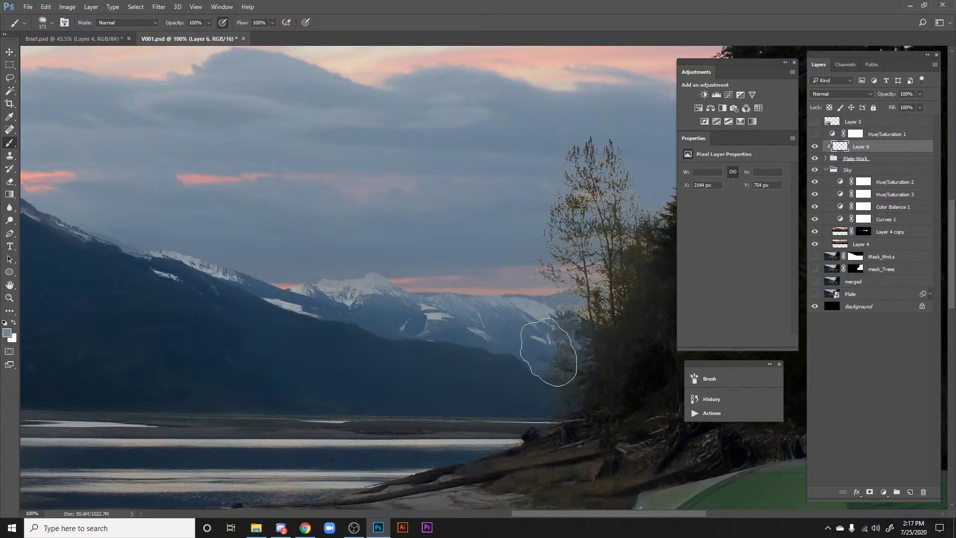
{"action": "key", "text": "Delete"}
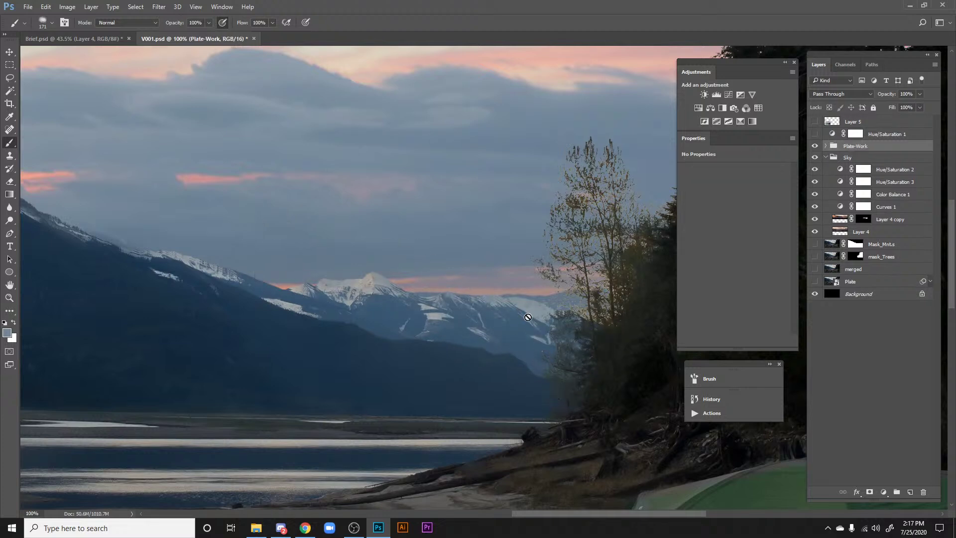
Step: Collapse the Sky group and create a new layer between it and the Plate-Work group
{"action": "key", "text": "h"}
{"action": "left_click_drag", "start_coordinate": [513, 260], "coordinate": [588, 314]}
{"action": "scroll", "coordinate": [606, 303], "scroll_direction": "down", "scroll_amount": 4}
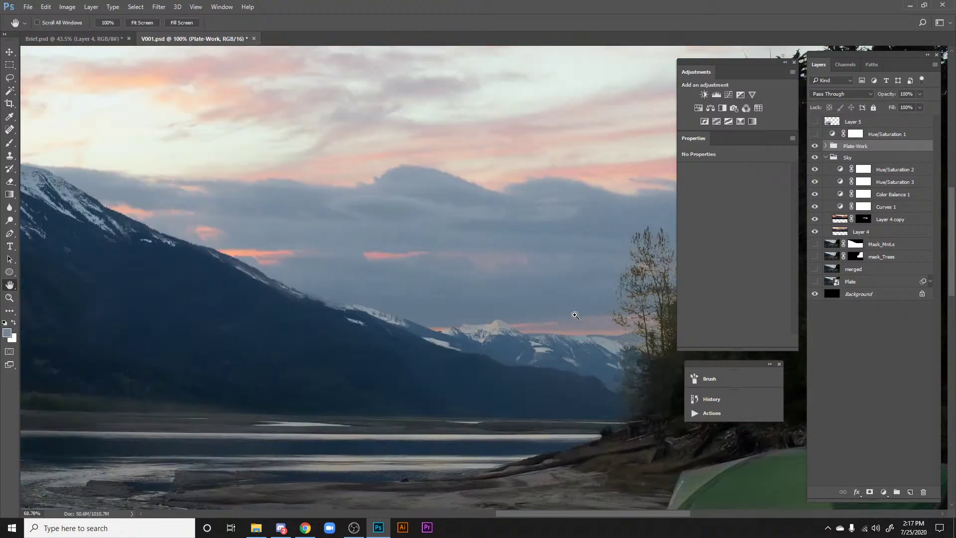
{"action": "scroll", "coordinate": [605, 304], "scroll_direction": "up", "scroll_amount": 4}
{"action": "scroll", "coordinate": [605, 304], "scroll_direction": "up", "scroll_amount": 2}
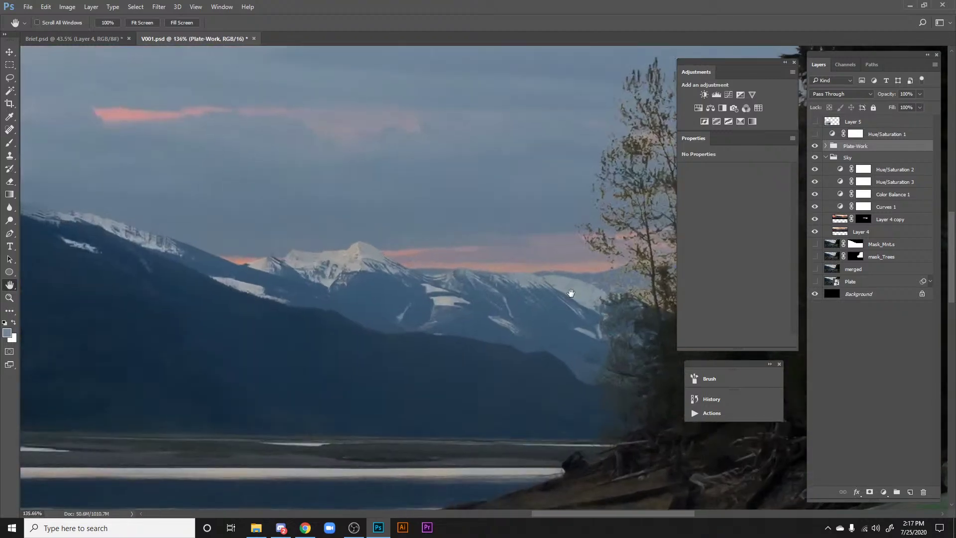
{"action": "left_click", "coordinate": [826, 157]}
{"action": "left_click", "coordinate": [857, 157]}
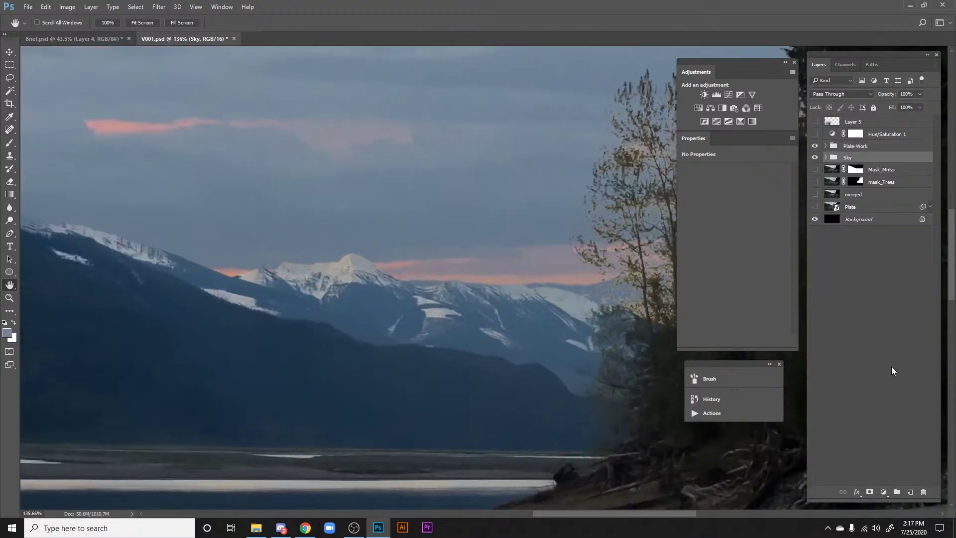
{"action": "left_click", "coordinate": [904, 493]}
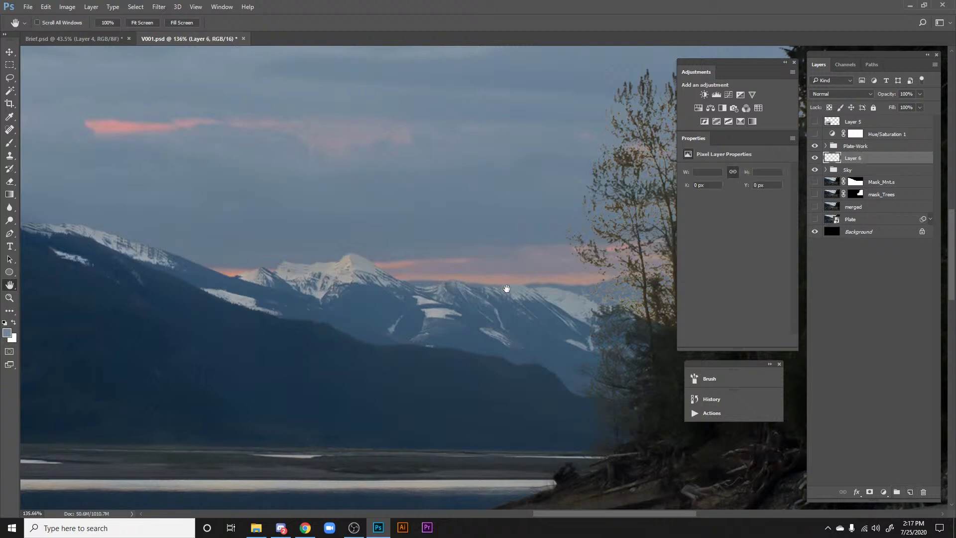
Step: Paint soft gray-blue haze over the pink horizon clouds behind the distant peaks
{"action": "key", "text": "b"}
{"action": "mouse_move", "coordinate": [520, 322]}
{"action": "left_mouse_down"}
{"action": "mouse_move", "coordinate": [610, 319]}
{"action": "mouse_move", "coordinate": [368, 297]}
{"action": "mouse_move", "coordinate": [338, 260]}
{"action": "mouse_move", "coordinate": [277, 274]}
{"action": "mouse_move", "coordinate": [324, 298]}
{"action": "mouse_move", "coordinate": [114, 277]}
{"action": "mouse_move", "coordinate": [70, 247]}
{"action": "mouse_move", "coordinate": [451, 318]}
{"action": "mouse_move", "coordinate": [377, 296]}
{"action": "left_mouse_up"}
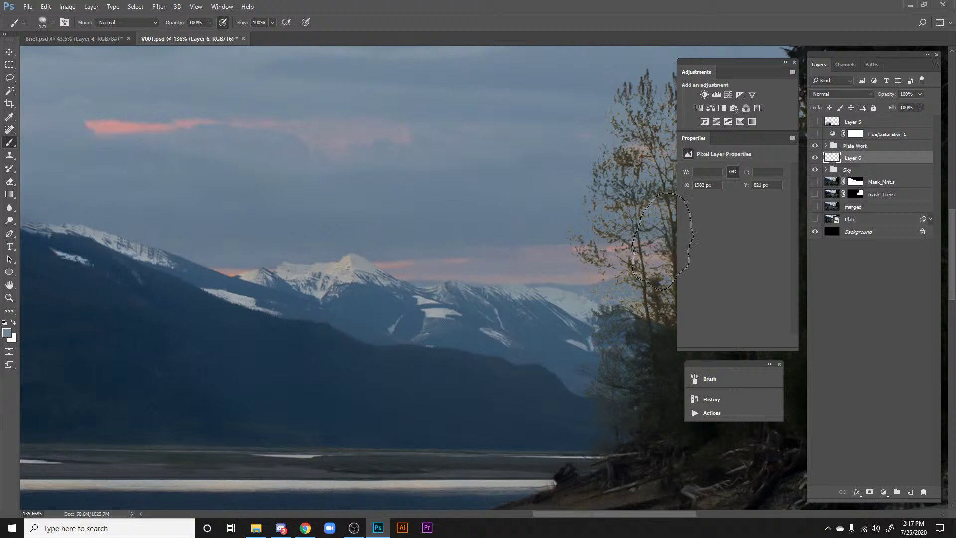
{"action": "mouse_move", "coordinate": [662, 241]}
{"action": "left_mouse_down"}
{"action": "mouse_move", "coordinate": [451, 308]}
{"action": "mouse_move", "coordinate": [498, 401]}
{"action": "mouse_move", "coordinate": [498, 389]}
{"action": "left_mouse_up"}
Step: Examine how the painted horizon haze sits in the overall campsite composition
{"action": "key", "text": "space"}
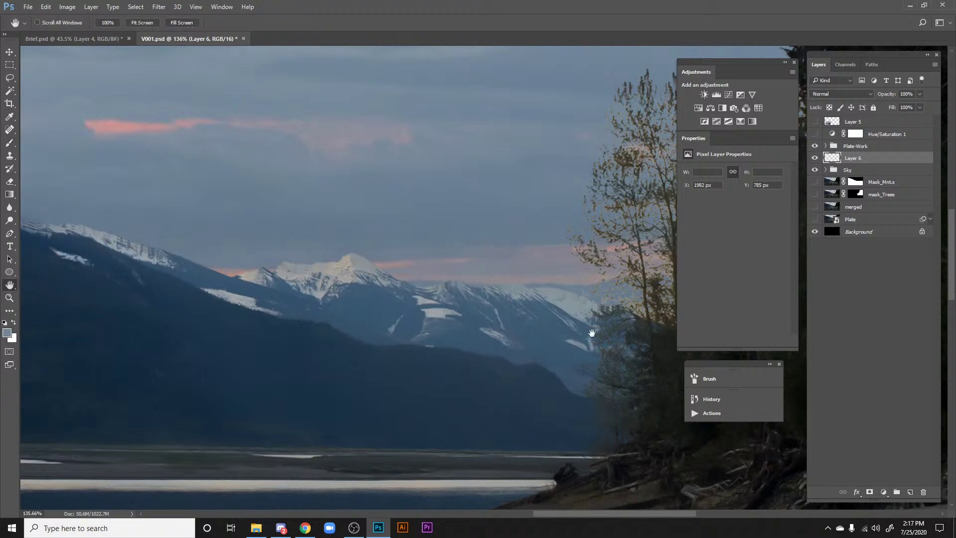
{"action": "key", "text": "ctrl+minus"}
{"action": "key", "text": "ctrl+minus"}
{"action": "key", "text": "ctrl+minus"}
{"action": "left_click_drag", "start_coordinate": [493, 268], "coordinate": [534, 332]}
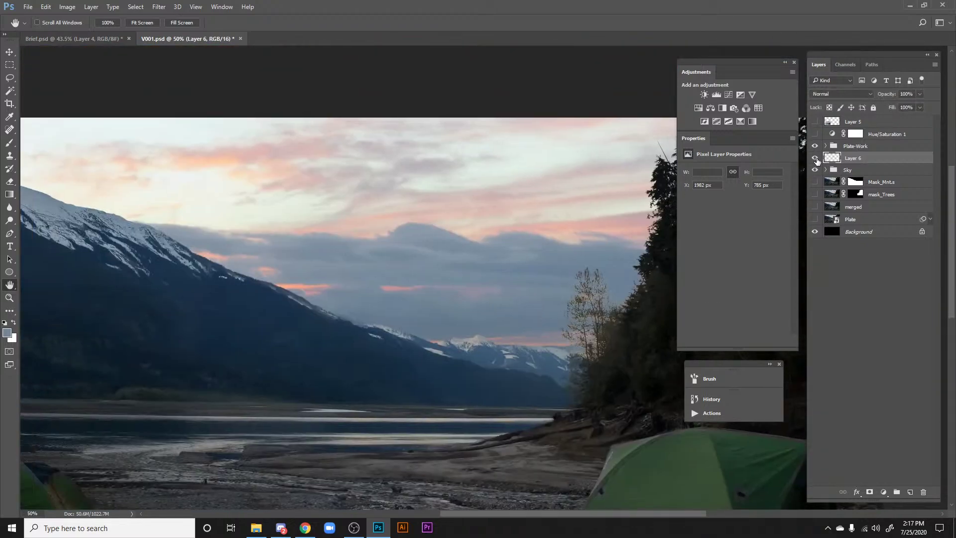
{"action": "left_click_drag", "start_coordinate": [467, 288], "coordinate": [546, 215]}
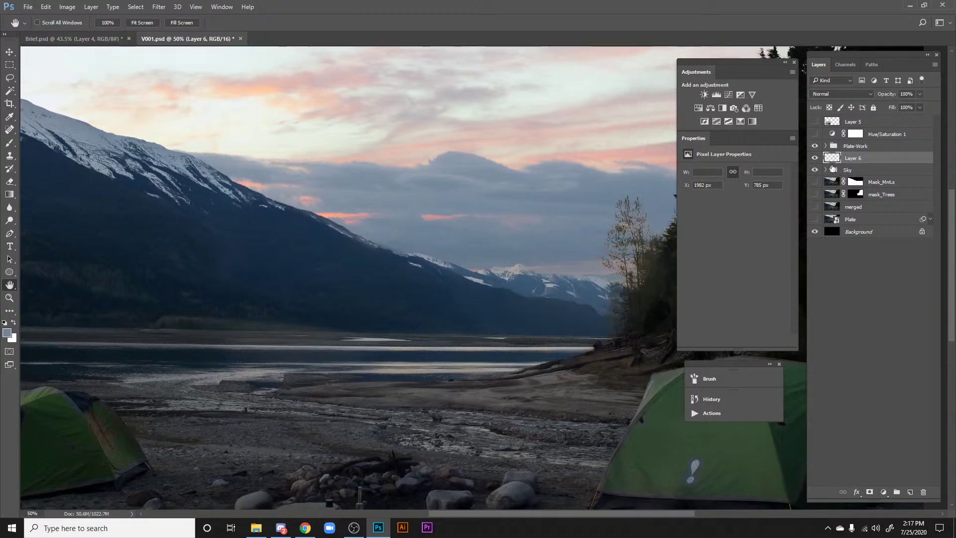
{"action": "left_click_drag", "start_coordinate": [419, 283], "coordinate": [598, 385]}
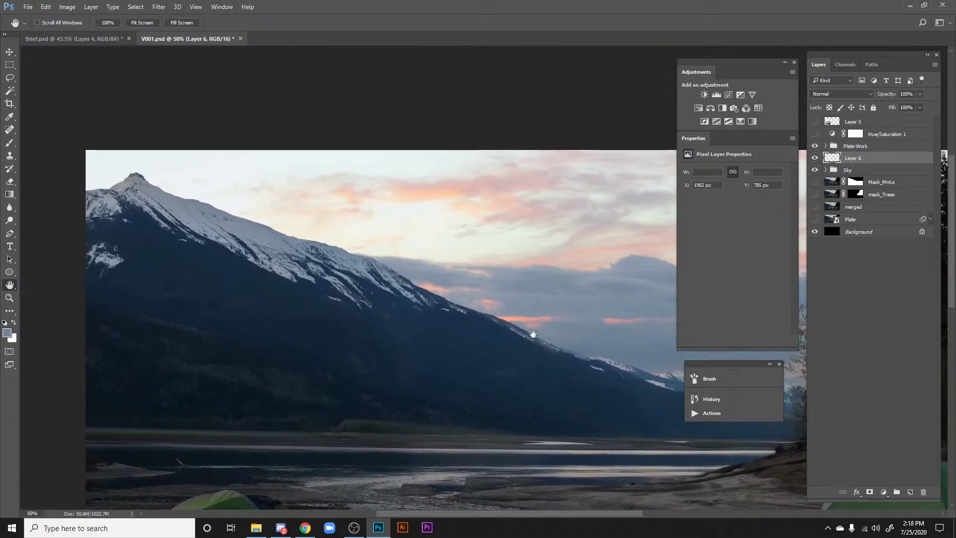
Step: Inspect the snowy mountain's edge against the sky, from its summit down to the lower ridge
{"action": "left_click_drag", "start_coordinate": [260, 203], "coordinate": [400, 270]}
{"action": "left_click_drag", "start_coordinate": [152, 240], "coordinate": [148, 266]}
{"action": "left_click_drag", "start_coordinate": [218, 248], "coordinate": [255, 248]}
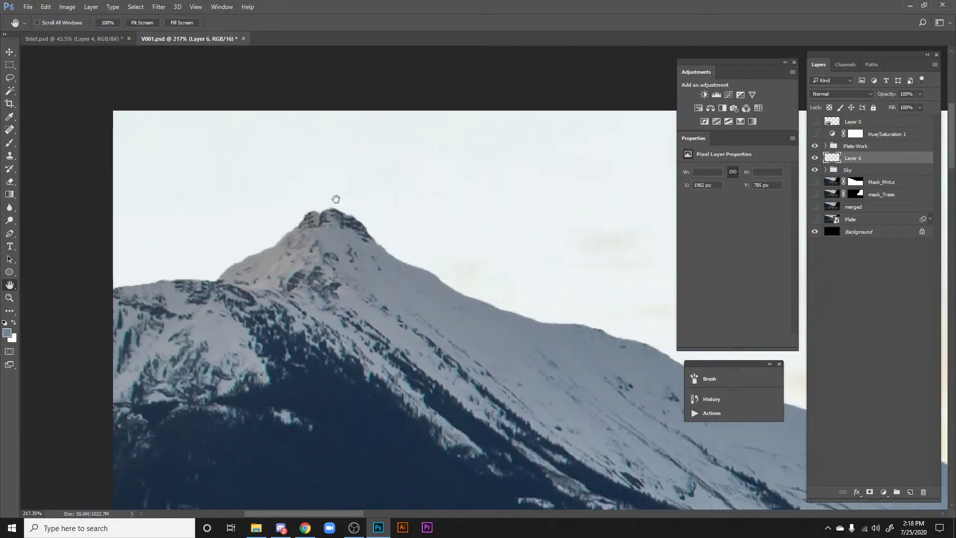
{"action": "left_click_drag", "start_coordinate": [331, 259], "coordinate": [288, 214]}
{"action": "left_click_drag", "start_coordinate": [566, 314], "coordinate": [237, 197]}
{"action": "left_click_drag", "start_coordinate": [543, 324], "coordinate": [312, 235]}
{"action": "left_click_drag", "start_coordinate": [643, 379], "coordinate": [485, 308]}
{"action": "mouse_move", "coordinate": [282, 239]}
{"action": "left_mouse_down"}
{"action": "mouse_move", "coordinate": [304, 239]}
{"action": "mouse_move", "coordinate": [289, 239]}
{"action": "left_mouse_up"}
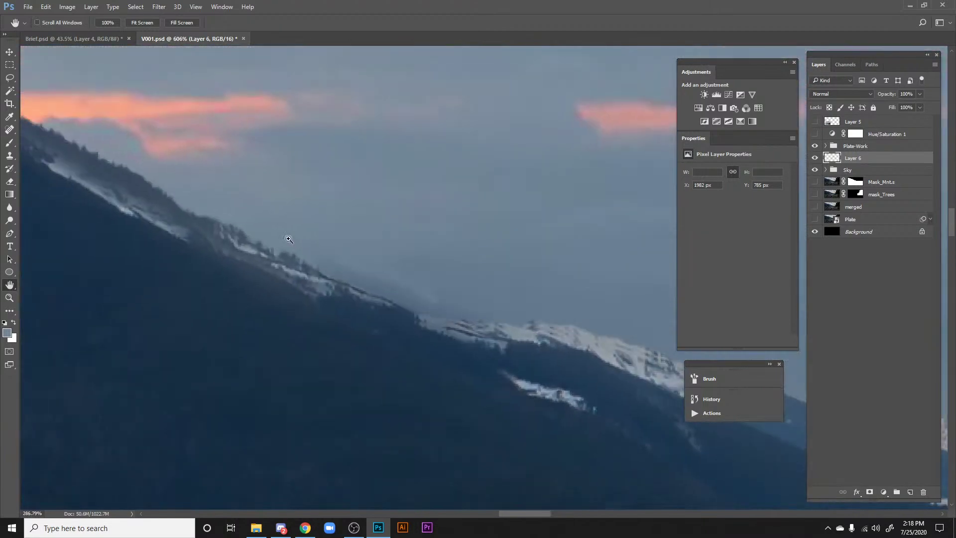
{"action": "scroll", "coordinate": [288, 239], "scroll_direction": "down", "scroll_amount": 4}
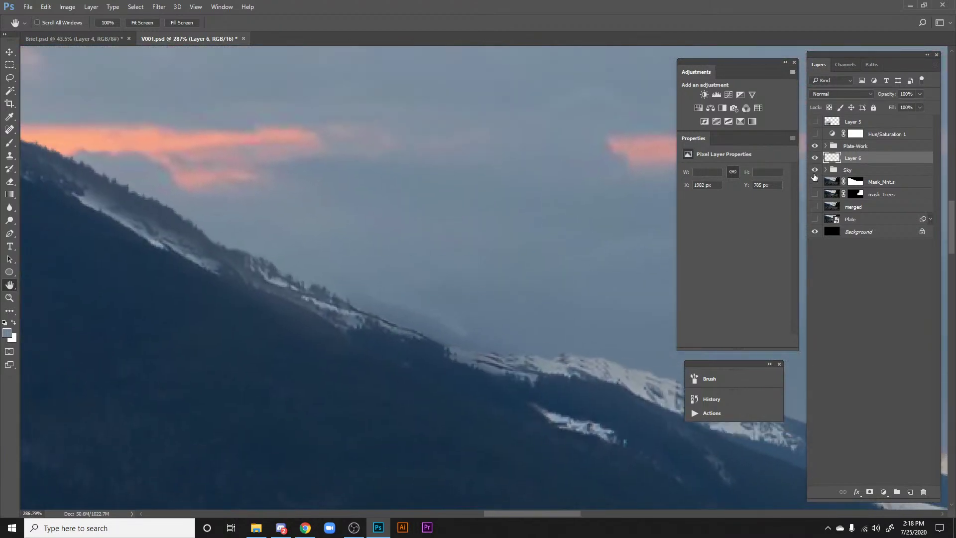
Step: Hide the Sky group and toggle the Plate-Work group and Layer 1 to check for spill along the ridge
{"action": "left_click", "coordinate": [815, 172]}
{"action": "left_click", "coordinate": [814, 147]}
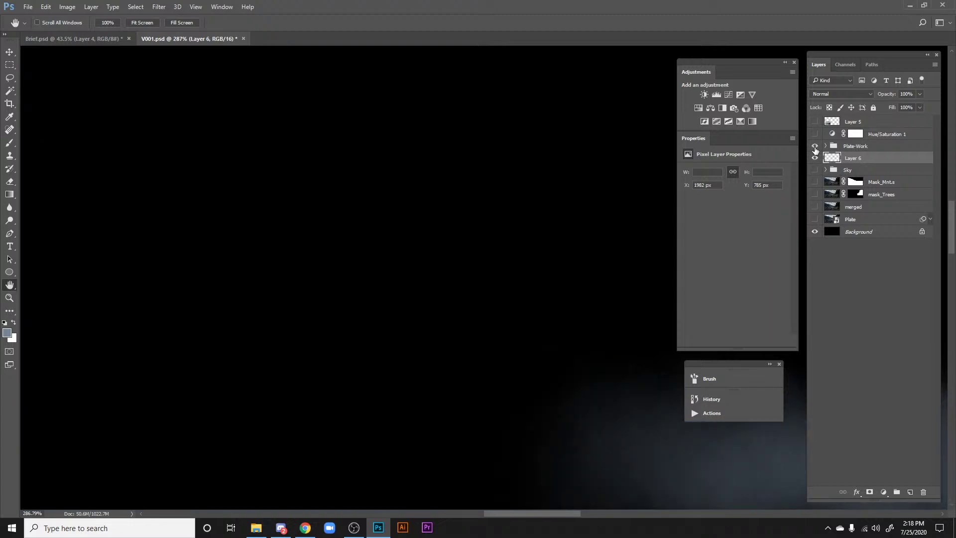
{"action": "left_click", "coordinate": [814, 146]}
{"action": "left_click", "coordinate": [825, 146]}
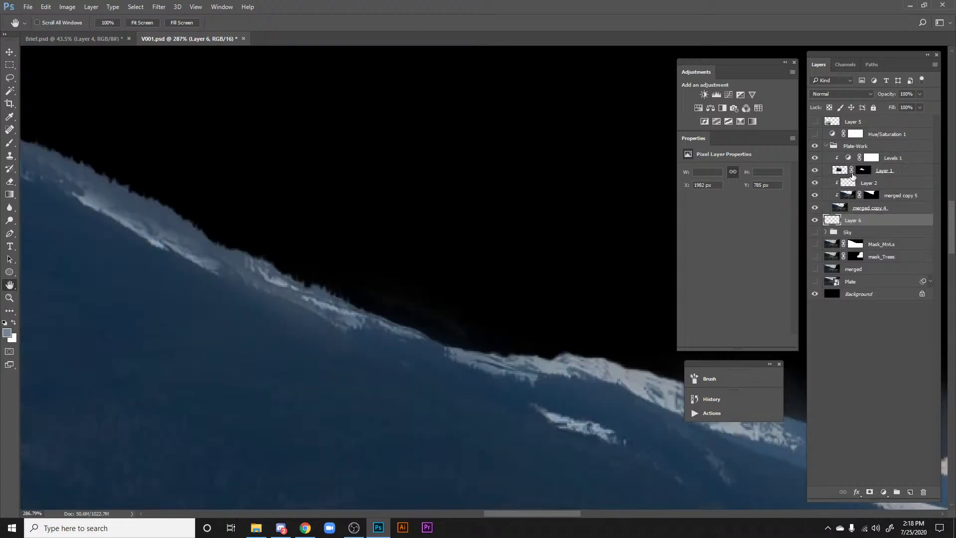
{"action": "left_click", "coordinate": [815, 172]}
{"action": "left_click", "coordinate": [815, 171]}
Step: Mask the Plate-Work group with the outline of the merged copy 4 layer and show the Sky group again
{"action": "left_click", "coordinate": [840, 208], "text": "ctrl"}
{"action": "left_click", "coordinate": [851, 147]}
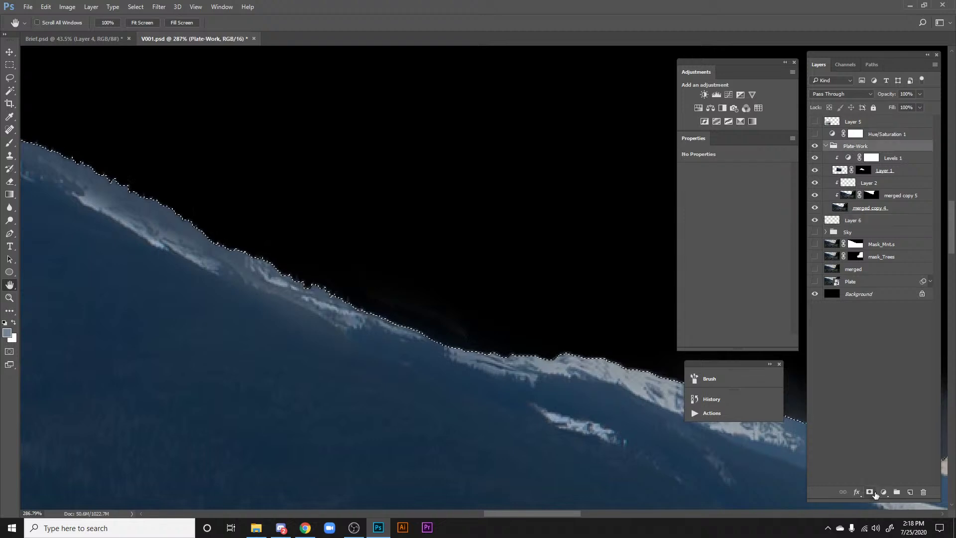
{"action": "left_click", "coordinate": [870, 492]}
{"action": "left_click_drag", "start_coordinate": [366, 255], "coordinate": [307, 265]}
{"action": "left_click_drag", "start_coordinate": [426, 266], "coordinate": [380, 266]}
{"action": "left_click", "coordinate": [827, 147]}
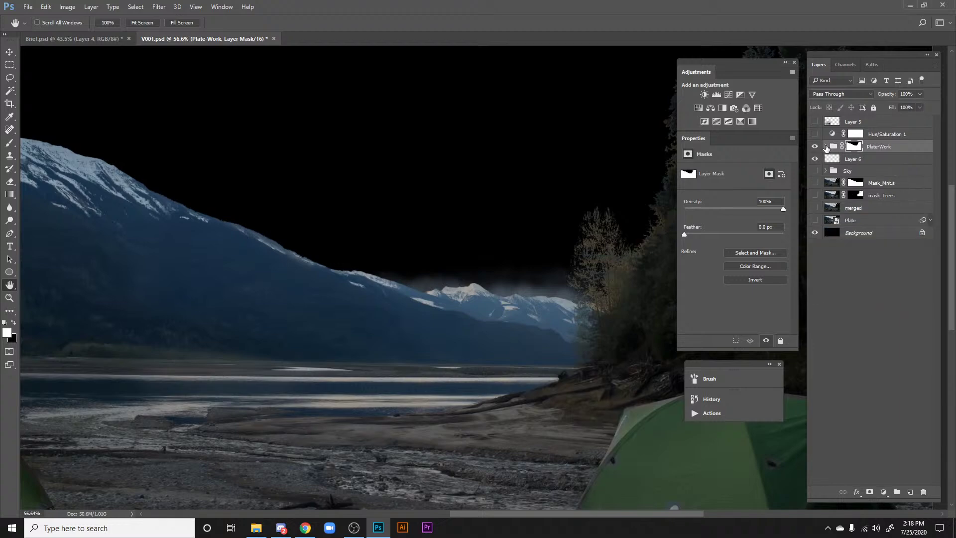
{"action": "left_click", "coordinate": [815, 171]}
Step: Feather the Plate-Work group's mask by 0.3 px while checking the edge along the mountain ridge
{"action": "scroll", "coordinate": [447, 294], "scroll_direction": "up", "scroll_amount": 5}
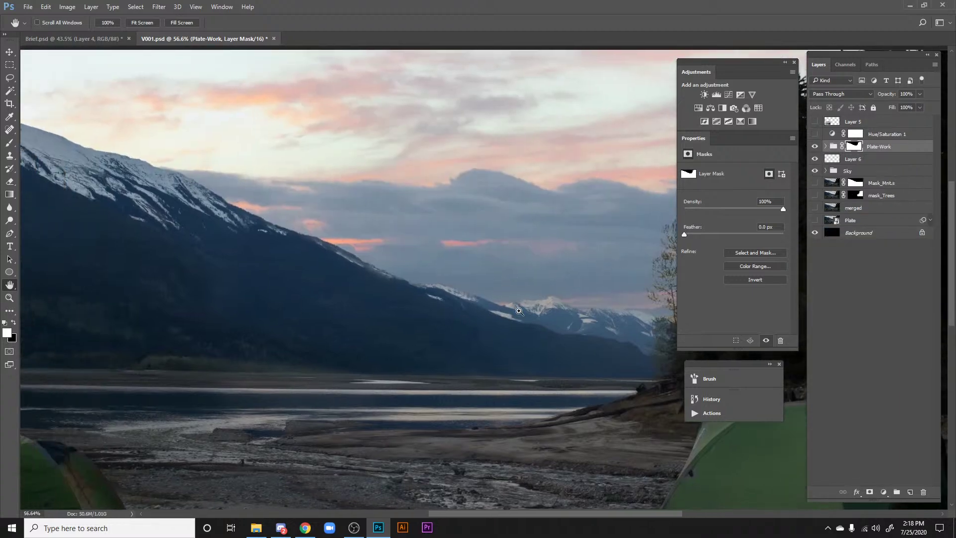
{"action": "left_click_drag", "start_coordinate": [351, 252], "coordinate": [817, 354]}
{"action": "left_click_drag", "start_coordinate": [660, 297], "coordinate": [584, 294]}
{"action": "scroll", "coordinate": [521, 302], "scroll_direction": "up", "scroll_amount": 3}
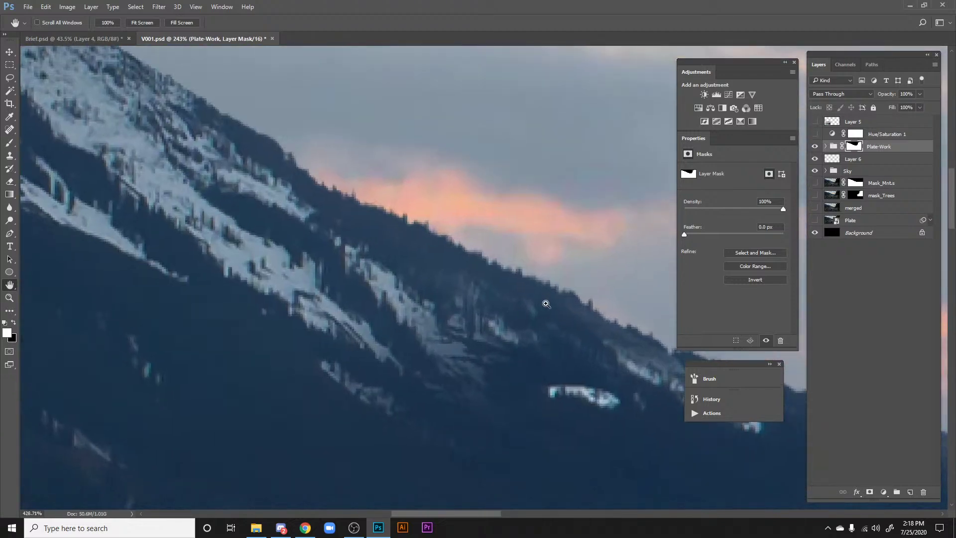
{"action": "left_click", "coordinate": [826, 146]}
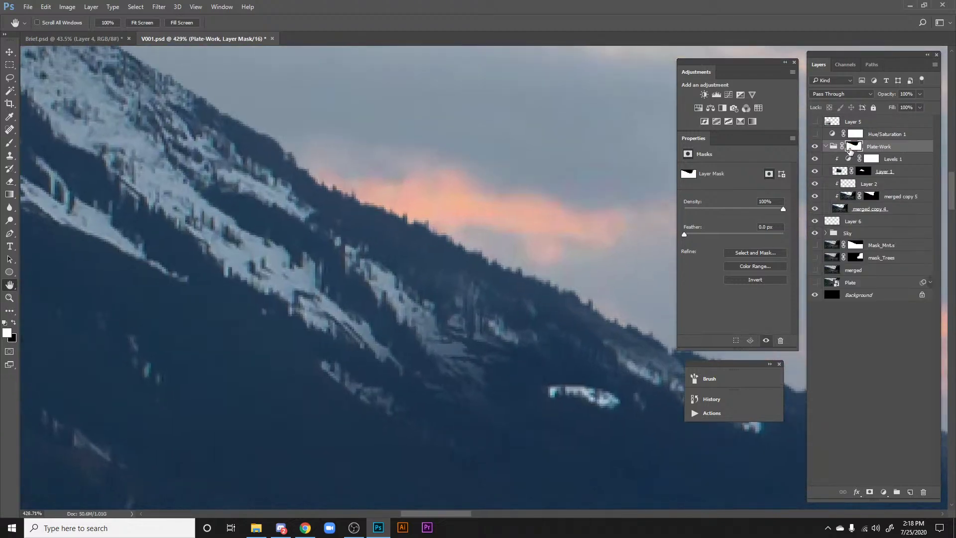
{"action": "left_click", "coordinate": [826, 147]}
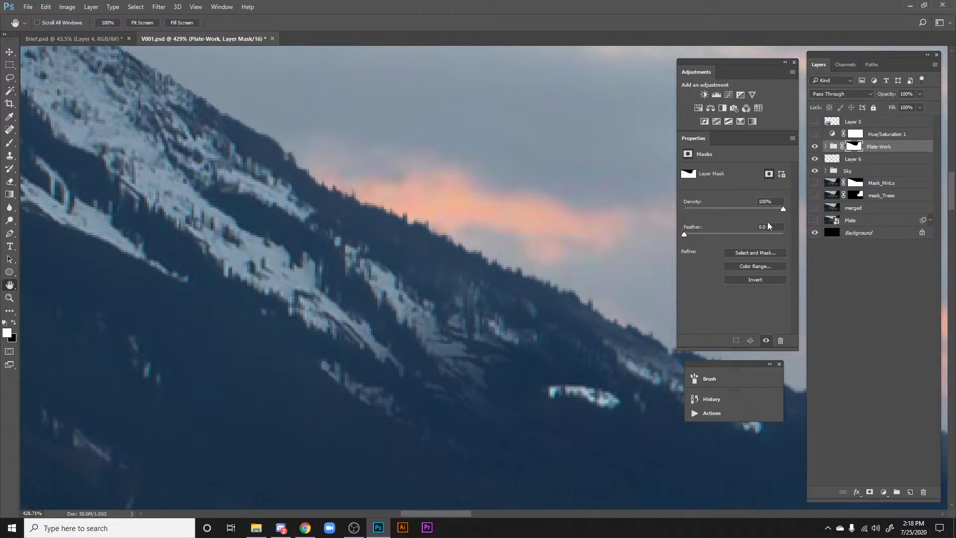
{"action": "scroll", "coordinate": [766, 226], "scroll_direction": "up", "scroll_amount": 3}
{"action": "left_click_drag", "start_coordinate": [581, 230], "coordinate": [422, 248]}
{"action": "left_click_drag", "start_coordinate": [436, 297], "coordinate": [290, 276]}
Step: Examine the overall composition and the sky gaps and edges of the tall evergreen trees
{"action": "left_click_drag", "start_coordinate": [452, 328], "coordinate": [226, 346]}
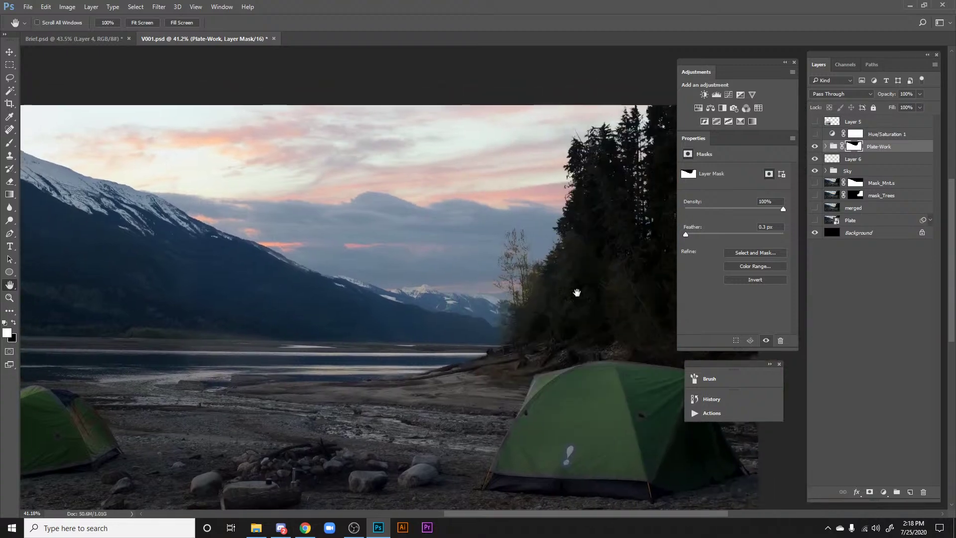
{"action": "scroll", "coordinate": [578, 294], "scroll_direction": "down", "scroll_amount": 2}
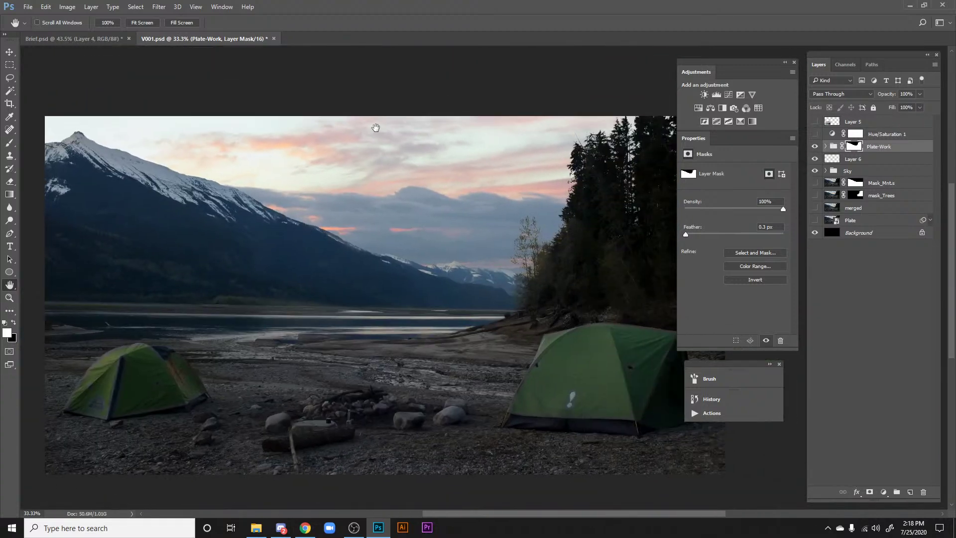
{"action": "left_click_drag", "start_coordinate": [460, 291], "coordinate": [407, 333]}
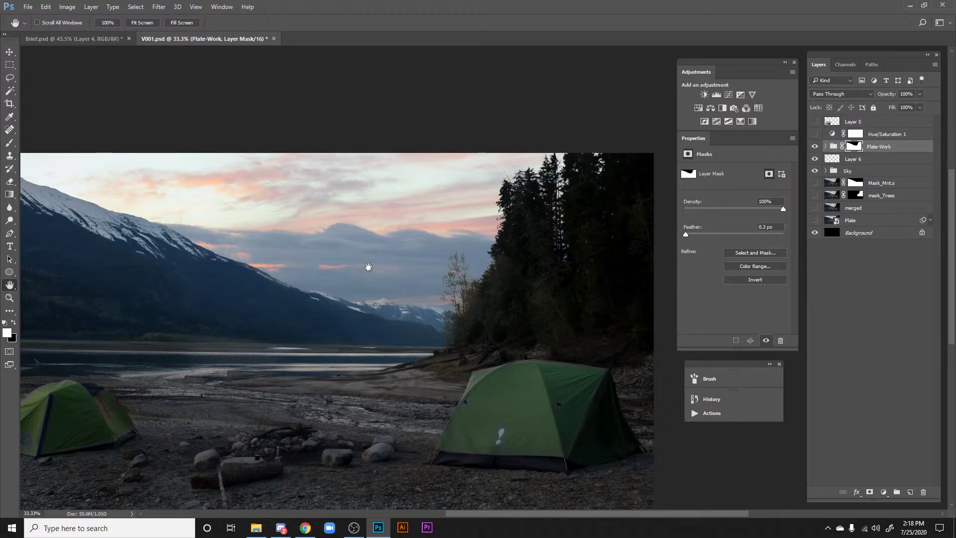
{"action": "left_click_drag", "start_coordinate": [557, 199], "coordinate": [438, 350]}
{"action": "scroll", "coordinate": [513, 264], "scroll_direction": "down", "scroll_amount": 5}
{"action": "scroll", "coordinate": [478, 279], "scroll_direction": "left", "scroll_amount": 5}
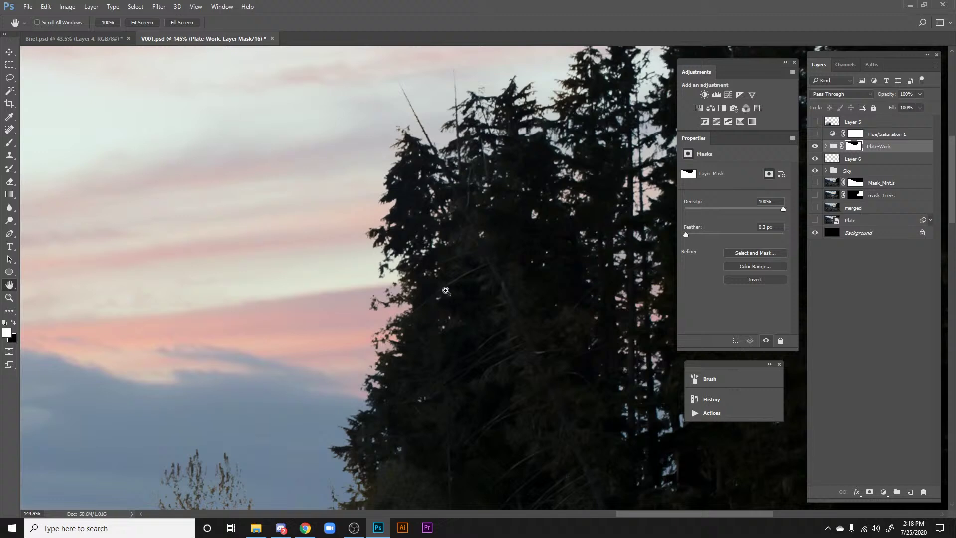
{"action": "left_click_drag", "start_coordinate": [446, 290], "coordinate": [409, 291]}
{"action": "left_click_drag", "start_coordinate": [632, 175], "coordinate": [587, 237]}
{"action": "left_click_drag", "start_coordinate": [478, 245], "coordinate": [526, 245]}
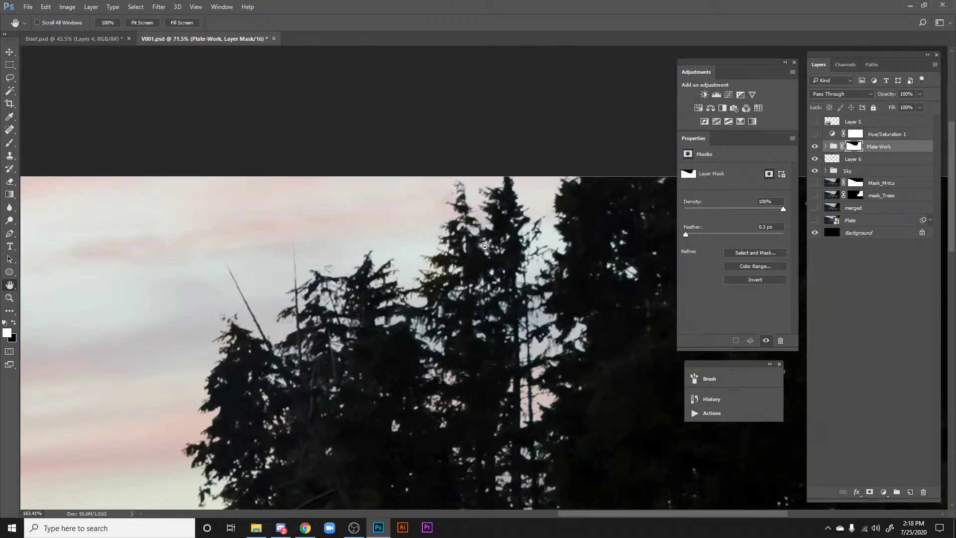
{"action": "scroll", "coordinate": [475, 248], "scroll_direction": "up", "scroll_amount": 2}
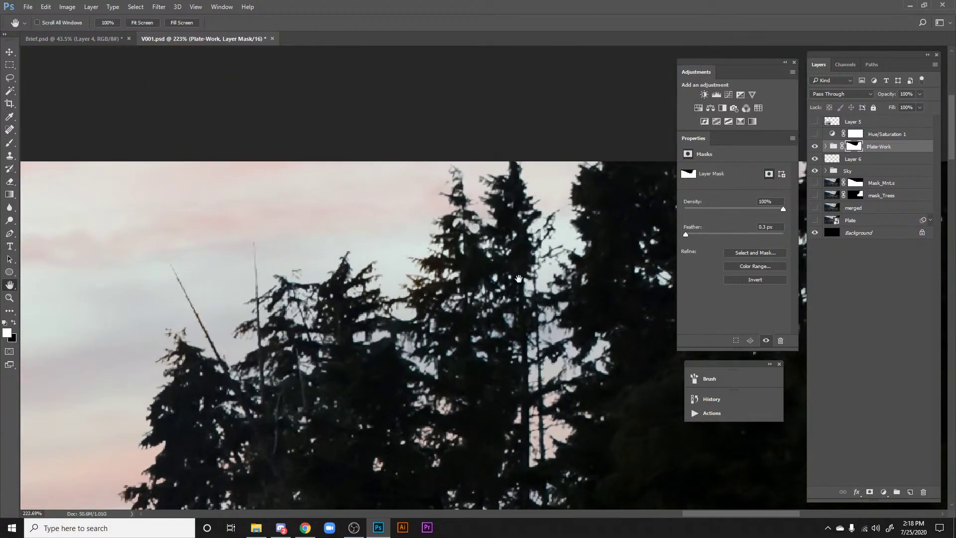
{"action": "scroll", "coordinate": [518, 279], "scroll_direction": "right", "scroll_amount": 3}
{"action": "scroll", "coordinate": [473, 304], "scroll_direction": "down", "scroll_amount": 5}
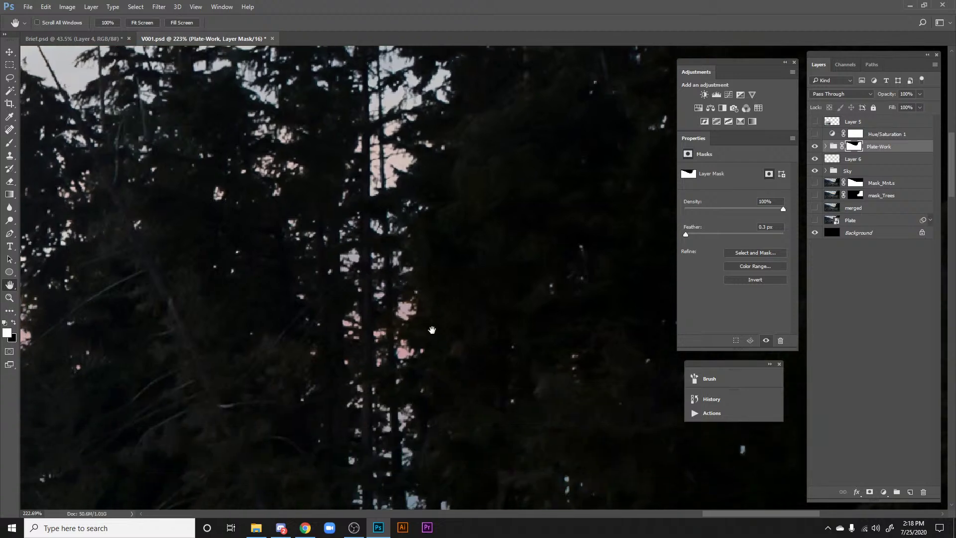
Step: Inspect the sky gaps and edges through the dense evergreens and the thin trees in front of the mountains
{"action": "scroll", "coordinate": [431, 329], "scroll_direction": "down", "scroll_amount": 5}
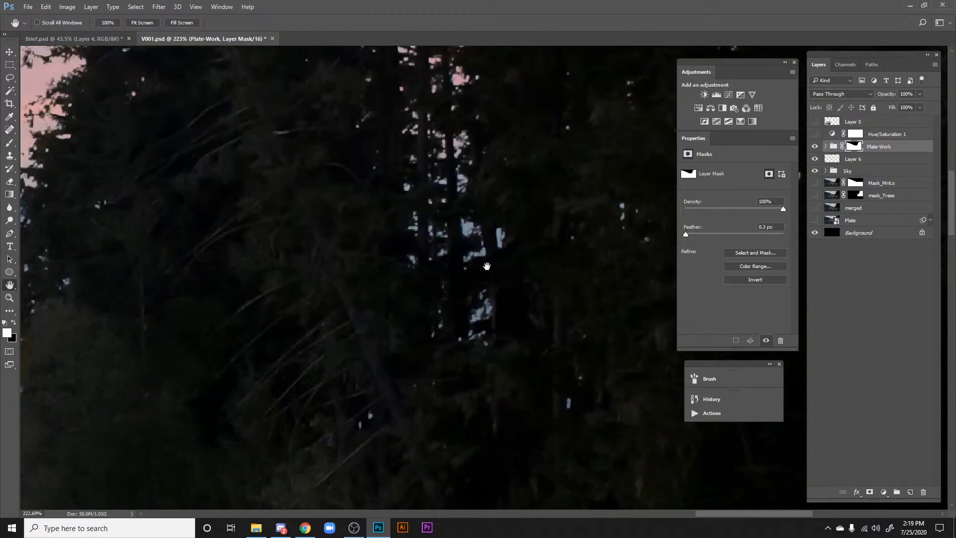
{"action": "left_click_drag", "start_coordinate": [612, 55], "coordinate": [508, 297]}
{"action": "left_click_drag", "start_coordinate": [626, 120], "coordinate": [553, 280]}
{"action": "left_click_drag", "start_coordinate": [587, 480], "coordinate": [512, 391]}
{"action": "left_click_drag", "start_coordinate": [532, 271], "coordinate": [522, 364]}
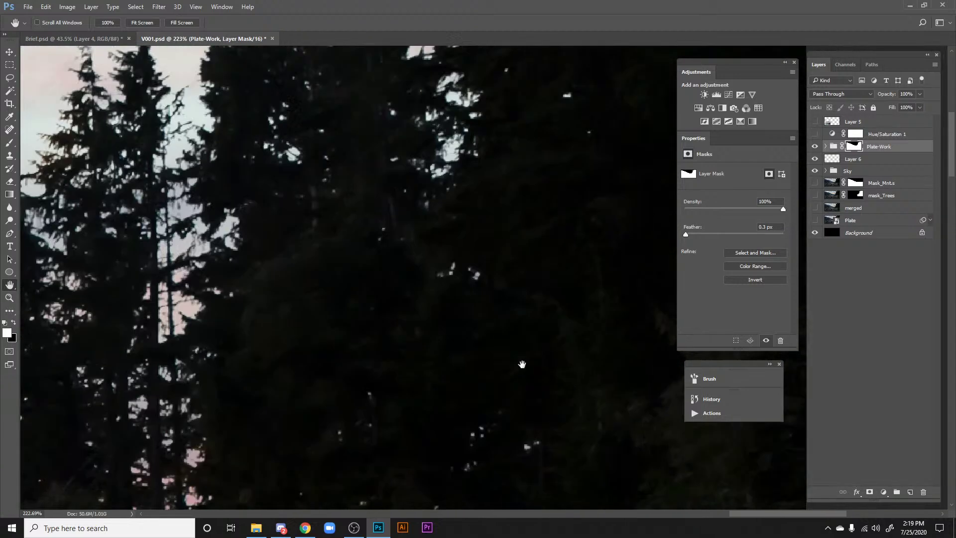
{"action": "scroll", "coordinate": [513, 314], "scroll_direction": "up", "scroll_amount": 5}
{"action": "scroll", "coordinate": [463, 292], "scroll_direction": "left", "scroll_amount": 2}
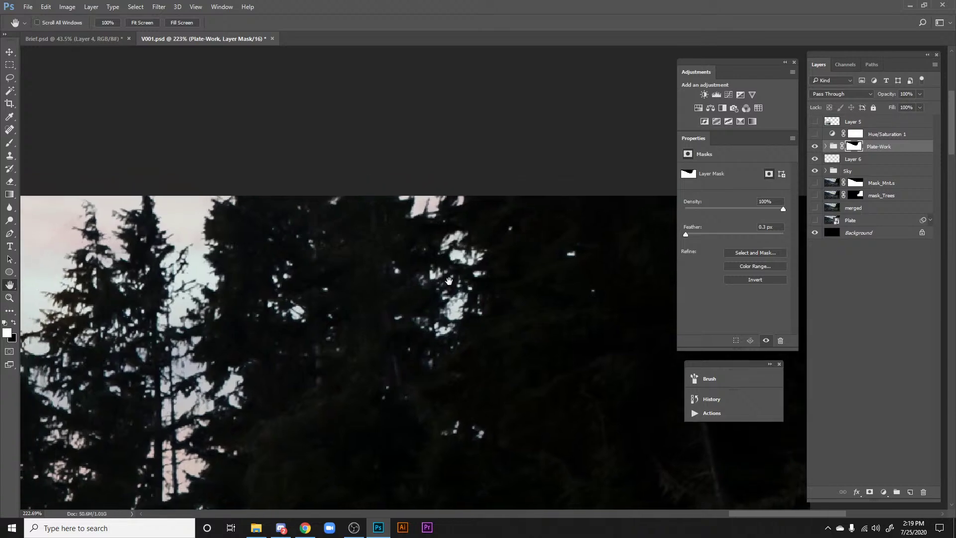
{"action": "left_click_drag", "start_coordinate": [379, 328], "coordinate": [562, 287]}
{"action": "left_click_drag", "start_coordinate": [440, 317], "coordinate": [446, 311]}
{"action": "left_click_drag", "start_coordinate": [232, 403], "coordinate": [497, 301]}
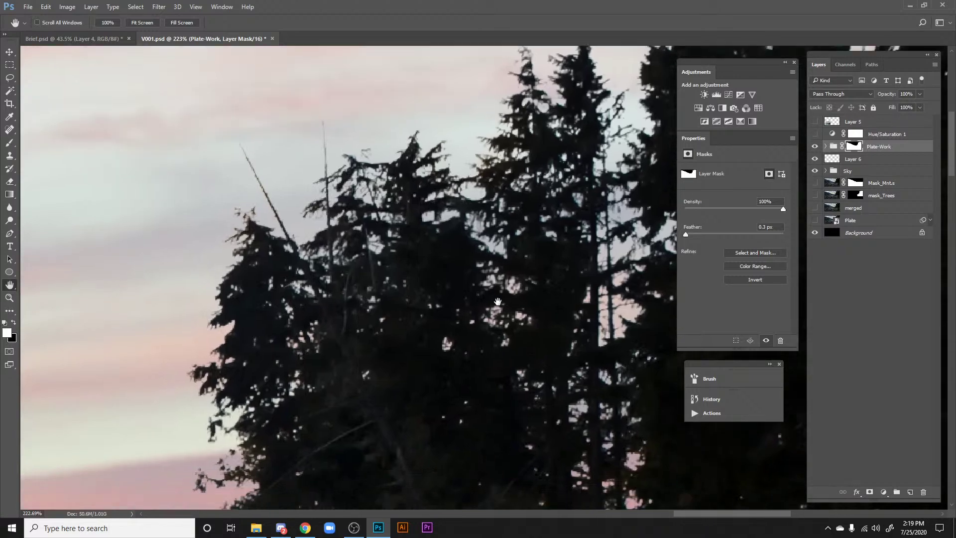
{"action": "scroll", "coordinate": [498, 302], "scroll_direction": "down", "scroll_amount": 5}
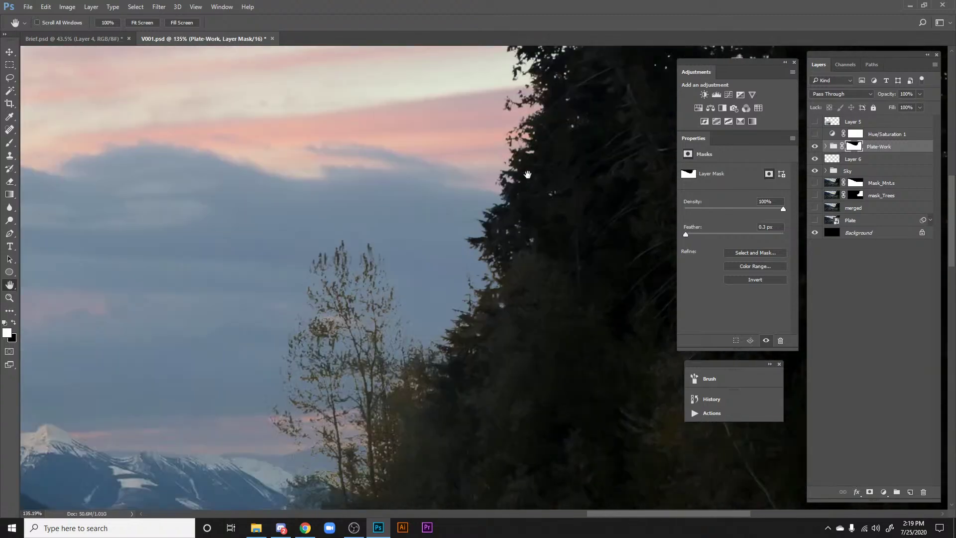
{"action": "scroll", "coordinate": [527, 175], "scroll_direction": "down", "scroll_amount": 4}
{"action": "scroll", "coordinate": [502, 284], "scroll_direction": "left", "scroll_amount": 2}
{"action": "scroll", "coordinate": [407, 300], "scroll_direction": "up", "scroll_amount": 1}
{"action": "scroll", "coordinate": [407, 300], "scroll_direction": "left", "scroll_amount": 1}
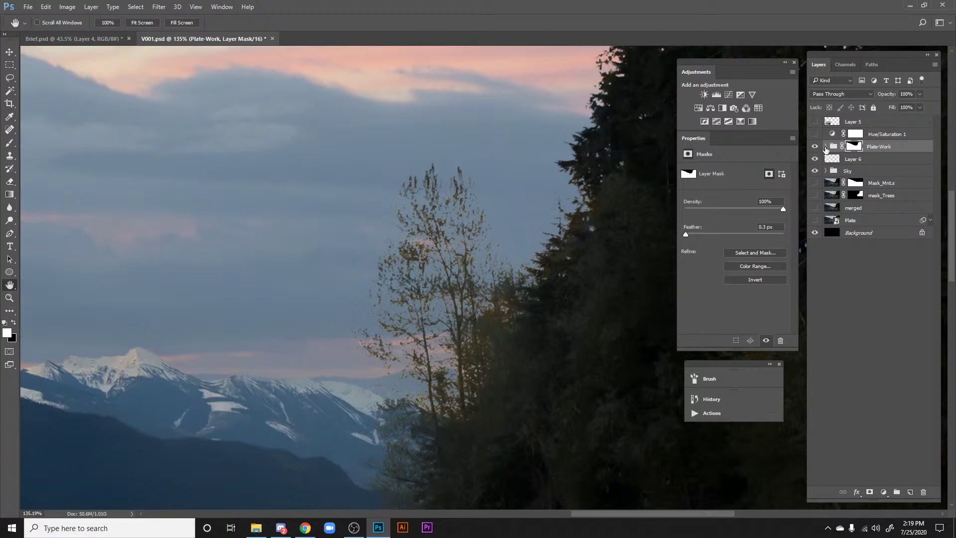
Step: Expand the Plate-Work group to its Levels 1 layer and show the Hue/Saturation 1 layer to exaggerate the colors
{"action": "left_click", "coordinate": [826, 146]}
{"action": "left_click", "coordinate": [891, 159]}
{"action": "scroll", "coordinate": [501, 262], "scroll_direction": "down", "scroll_amount": 1}
{"action": "scroll", "coordinate": [501, 263], "scroll_direction": "left", "scroll_amount": 1}
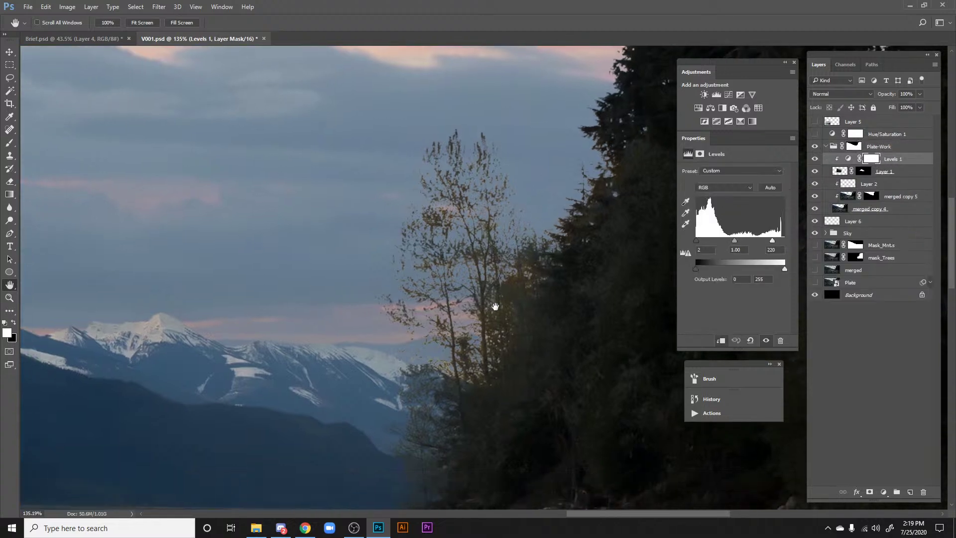
{"action": "scroll", "coordinate": [495, 305], "scroll_direction": "up", "scroll_amount": 1}
{"action": "scroll", "coordinate": [495, 306], "scroll_direction": "right", "scroll_amount": 1}
{"action": "scroll", "coordinate": [489, 399], "scroll_direction": "down", "scroll_amount": 1}
{"action": "scroll", "coordinate": [489, 399], "scroll_direction": "right", "scroll_amount": 1}
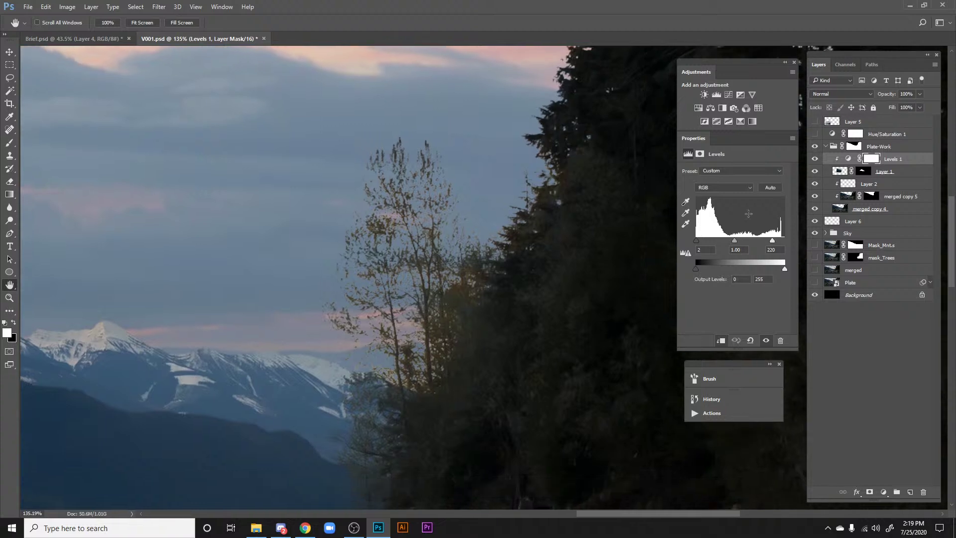
{"action": "left_click", "coordinate": [815, 135]}
{"action": "scroll", "coordinate": [543, 199], "scroll_direction": "up", "scroll_amount": 1}
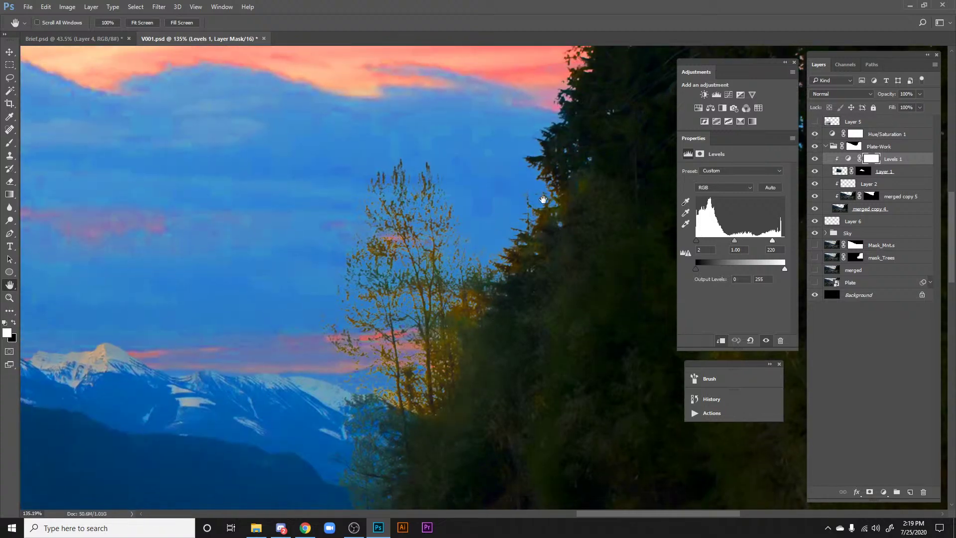
{"action": "left_click", "coordinate": [910, 492]}
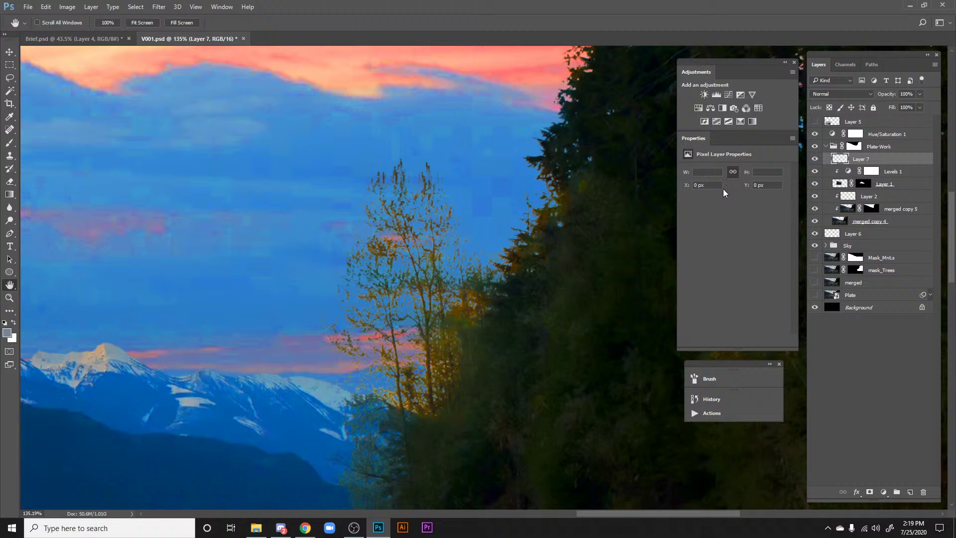
{"action": "key", "text": "ctrl+z"}
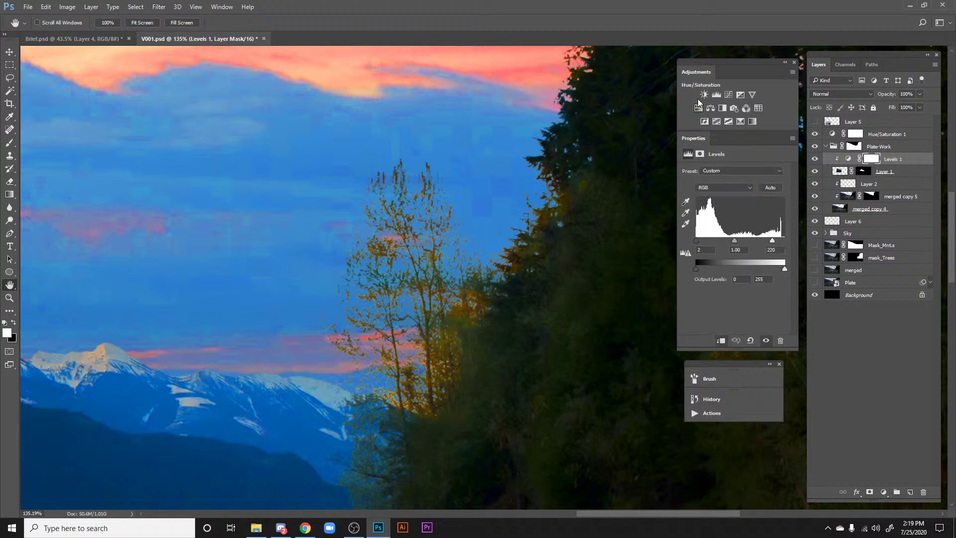
{"action": "left_click", "coordinate": [711, 108]}
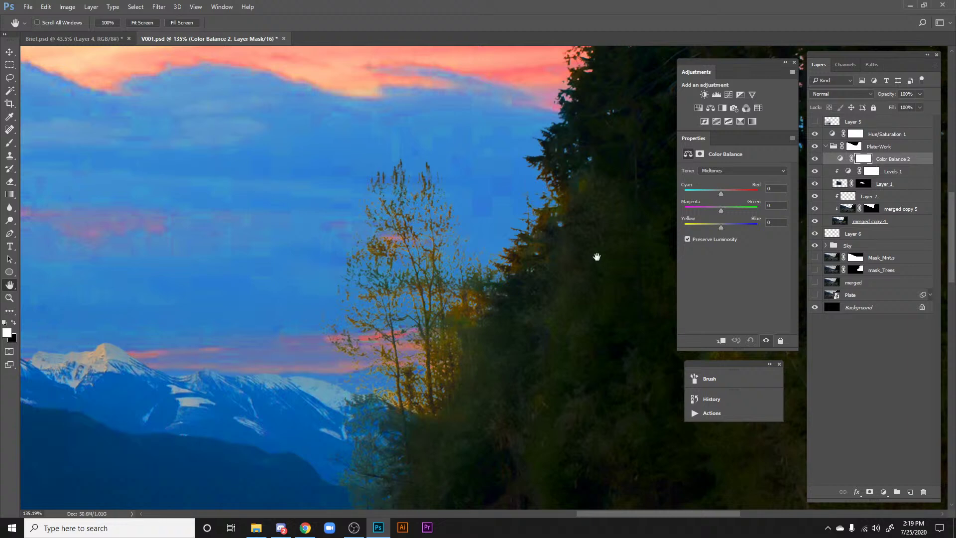
{"action": "key", "text": "ctrl+z"}
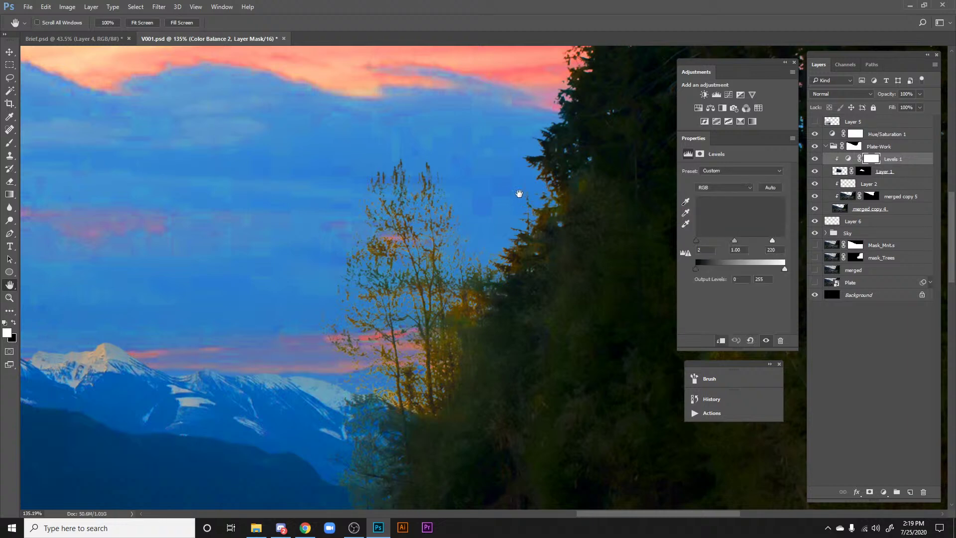
Step: Lasso the yellowish thin trees and add a Color Balance adjustment with midtones at red +6, green +12 and blue +16
{"action": "key", "text": "l"}
{"action": "mouse_move", "coordinate": [515, 92]}
{"action": "left_mouse_down"}
{"action": "mouse_move", "coordinate": [593, 167]}
{"action": "mouse_move", "coordinate": [536, 337]}
{"action": "mouse_move", "coordinate": [438, 473]}
{"action": "mouse_move", "coordinate": [260, 224]}
{"action": "mouse_move", "coordinate": [518, 94]}
{"action": "left_mouse_up"}
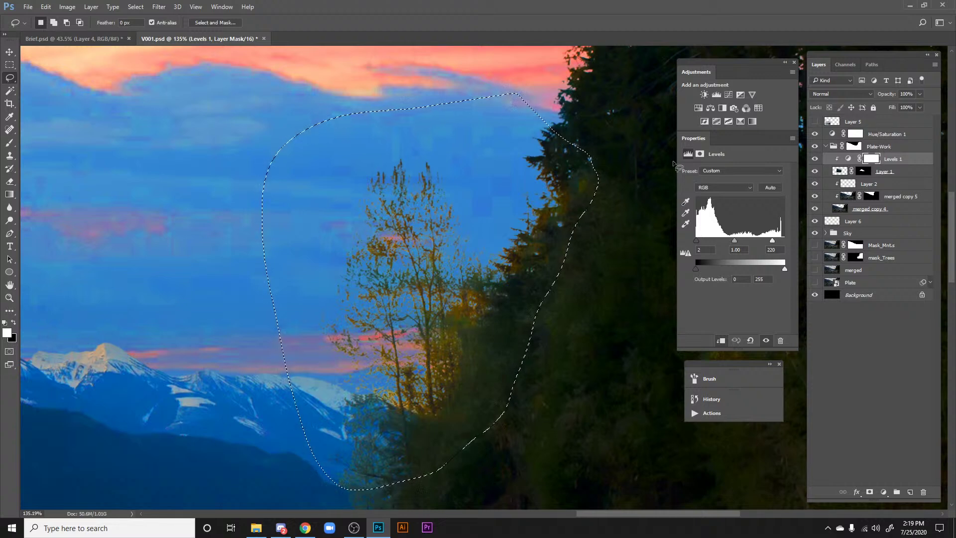
{"action": "left_click", "coordinate": [711, 108]}
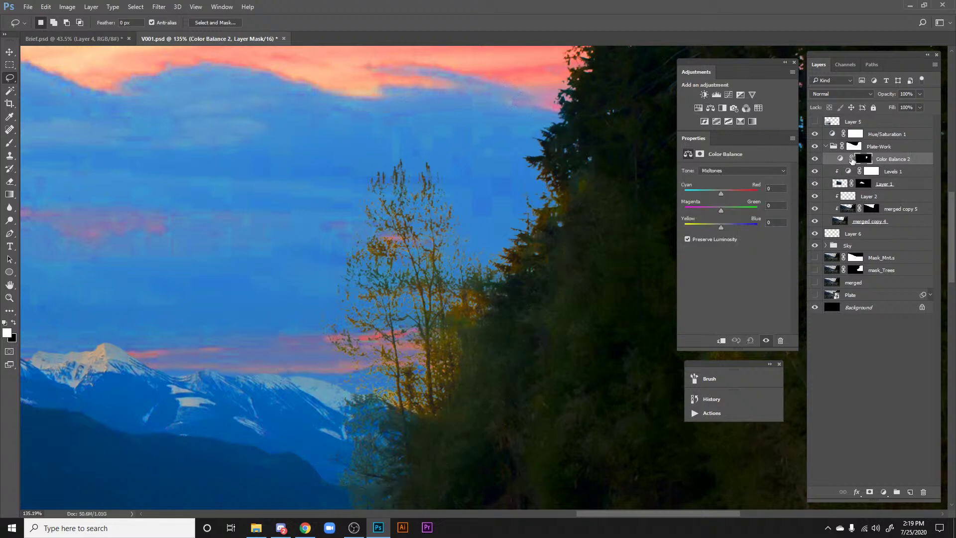
{"action": "left_click", "coordinate": [841, 159]}
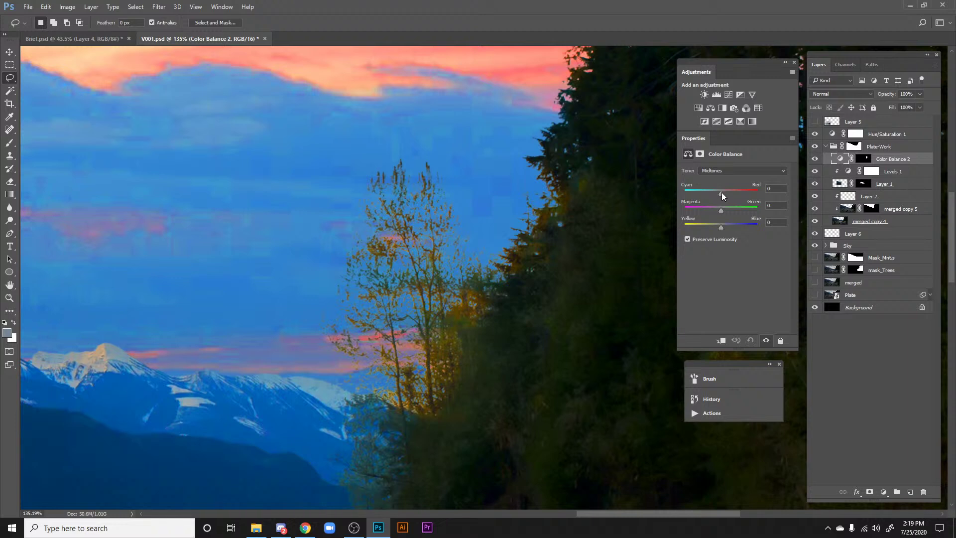
{"action": "mouse_move", "coordinate": [721, 192]}
{"action": "left_mouse_down"}
{"action": "mouse_move", "coordinate": [711, 195]}
{"action": "mouse_move", "coordinate": [723, 196]}
{"action": "mouse_move", "coordinate": [724, 227]}
{"action": "mouse_move", "coordinate": [725, 211]}
{"action": "left_mouse_up"}
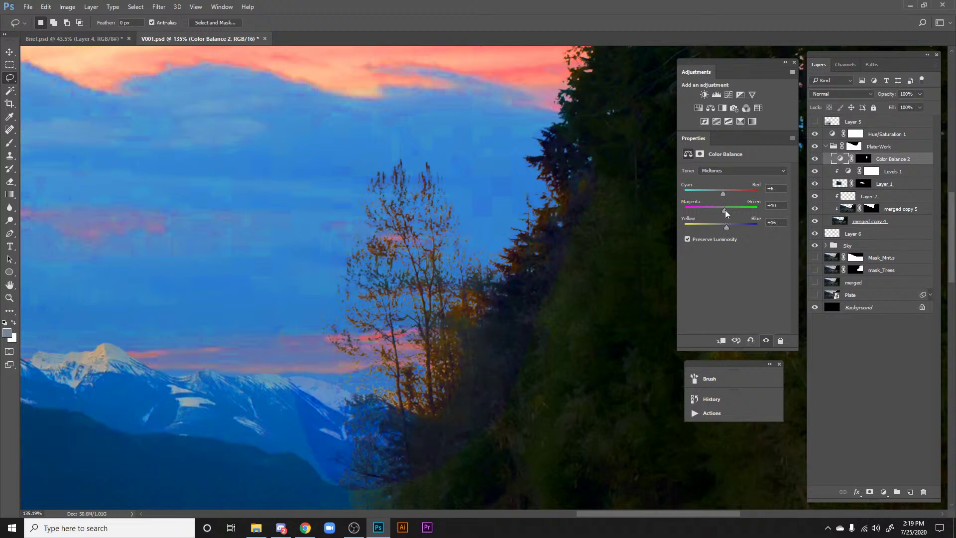
Step: Darken the same tree area with a Curves adjustment, lowering the white point's output to 152 and input 119 to output 62
{"action": "left_click", "coordinate": [865, 160], "text": "ctrl"}
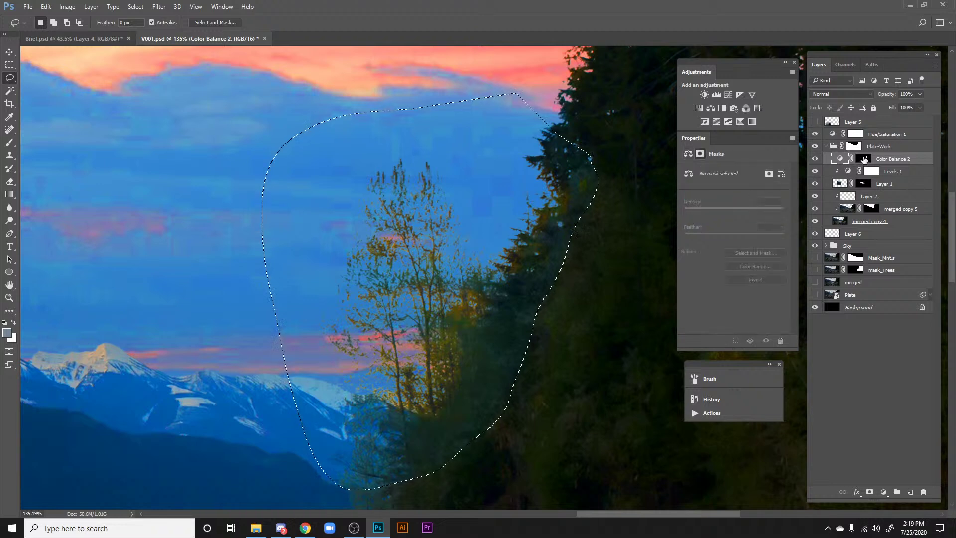
{"action": "left_click", "coordinate": [727, 94]}
{"action": "left_click_drag", "start_coordinate": [781, 194], "coordinate": [795, 228]}
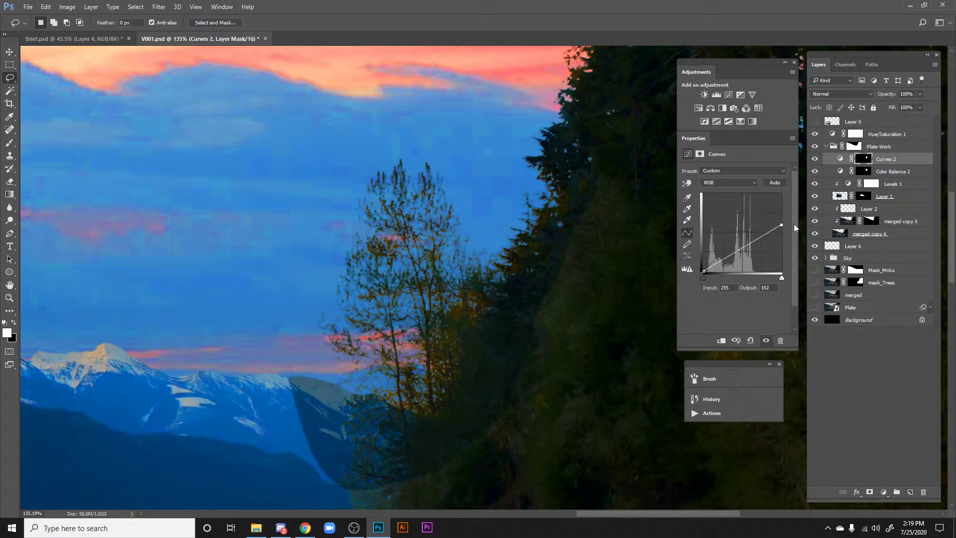
{"action": "left_click_drag", "start_coordinate": [739, 255], "coordinate": [740, 253]}
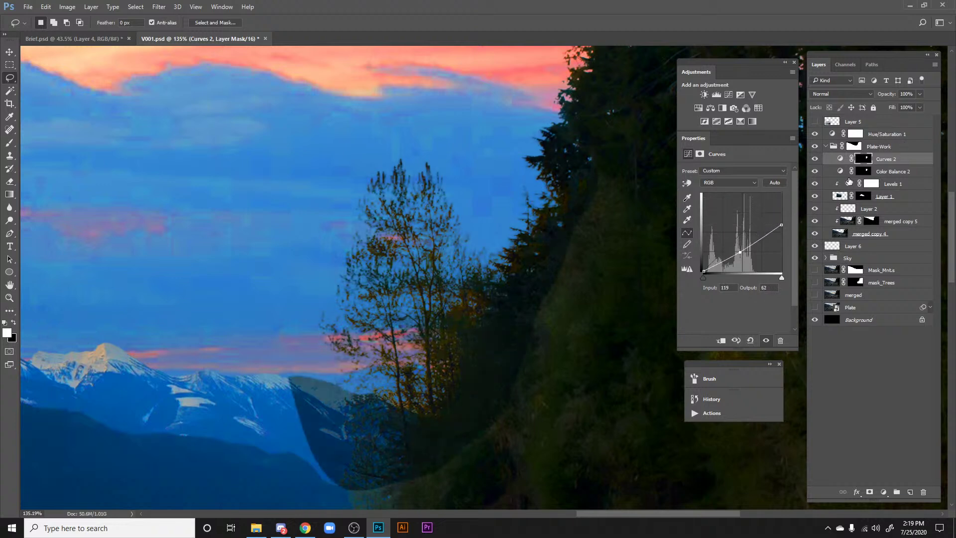
Step: Set the tree Color Balance highlights to cyan-red -33, magenta-green +6 and yellow-blue +22
{"action": "left_click", "coordinate": [842, 175]}
{"action": "left_click", "coordinate": [731, 168]}
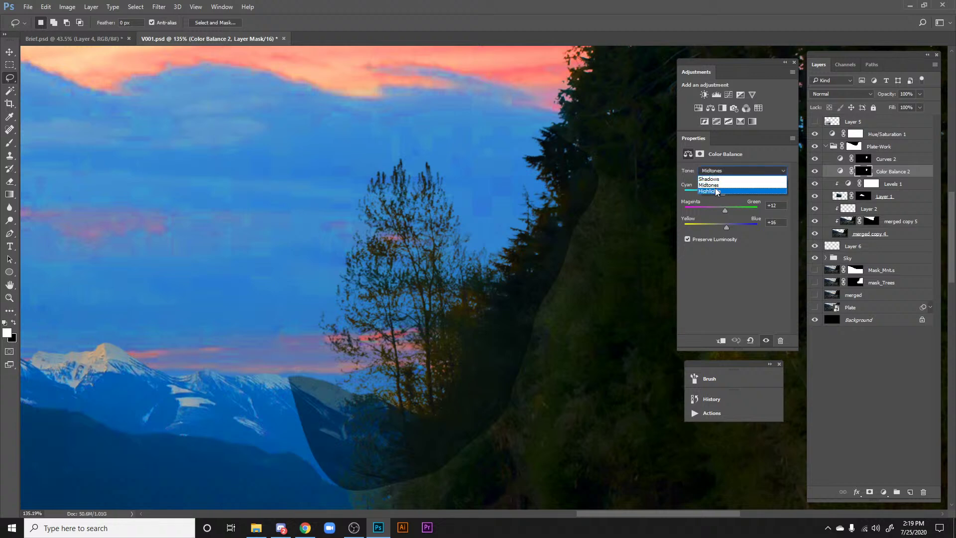
{"action": "left_click", "coordinate": [724, 191]}
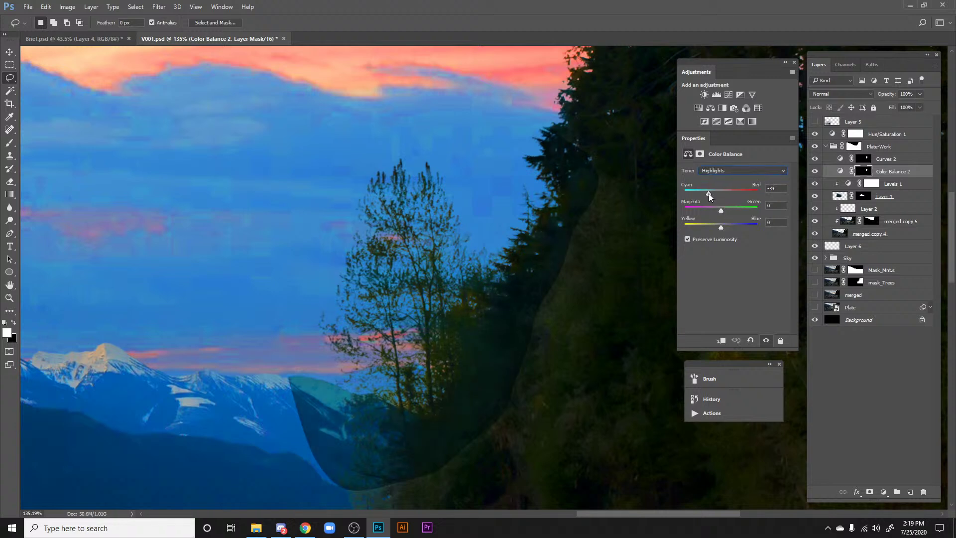
{"action": "mouse_move", "coordinate": [721, 227]}
{"action": "left_mouse_down"}
{"action": "mouse_move", "coordinate": [729, 227]}
{"action": "mouse_move", "coordinate": [723, 210]}
{"action": "left_mouse_up"}
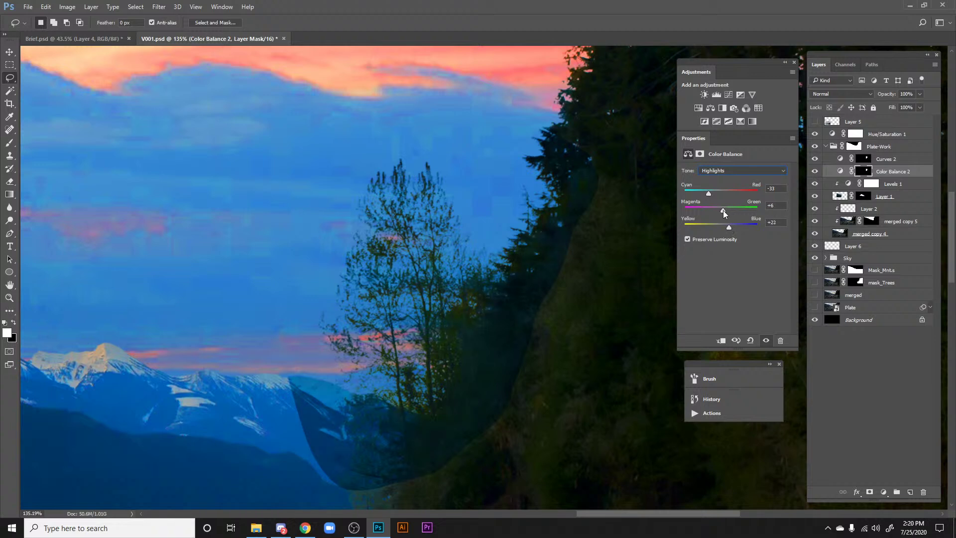
Step: Group the Curves and Color Balance layers and mask the group with the outline of the merged copy 5 layer
{"action": "left_click", "coordinate": [891, 159], "text": "shift"}
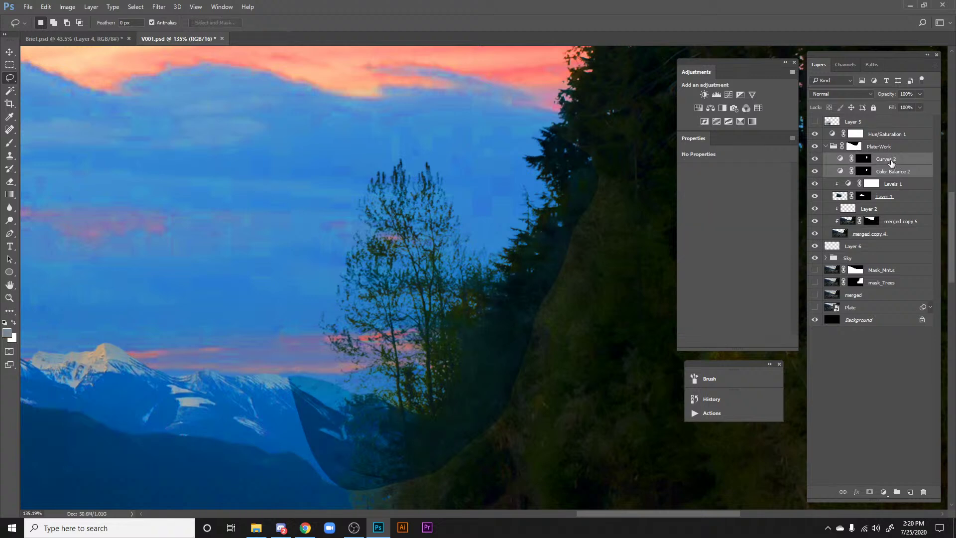
{"action": "key", "text": "ctrl+g"}
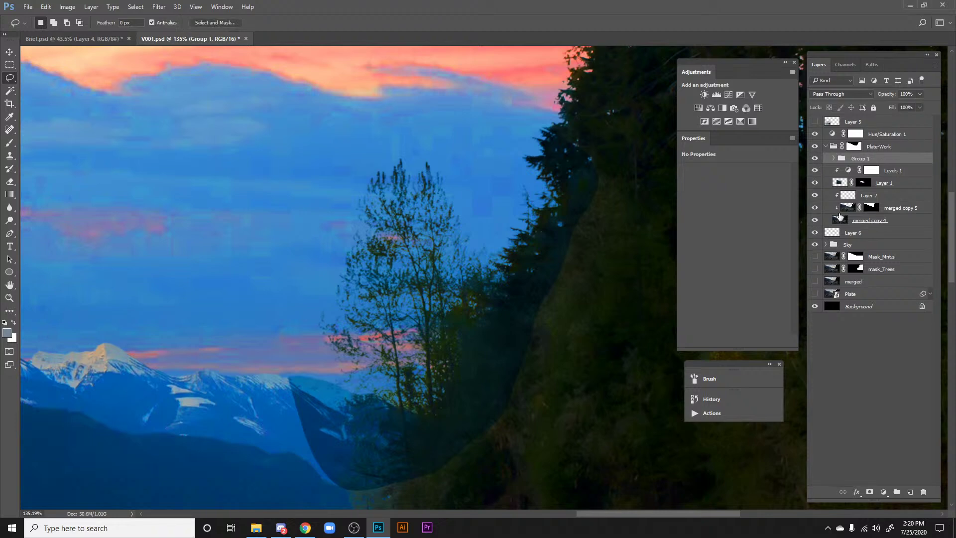
{"action": "left_click", "coordinate": [849, 208], "text": "ctrl"}
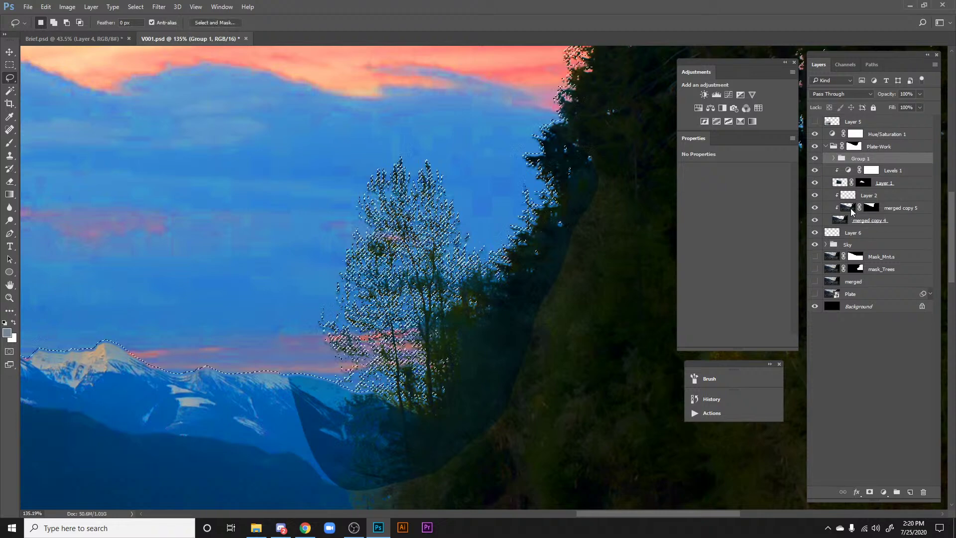
{"action": "left_click", "coordinate": [870, 492]}
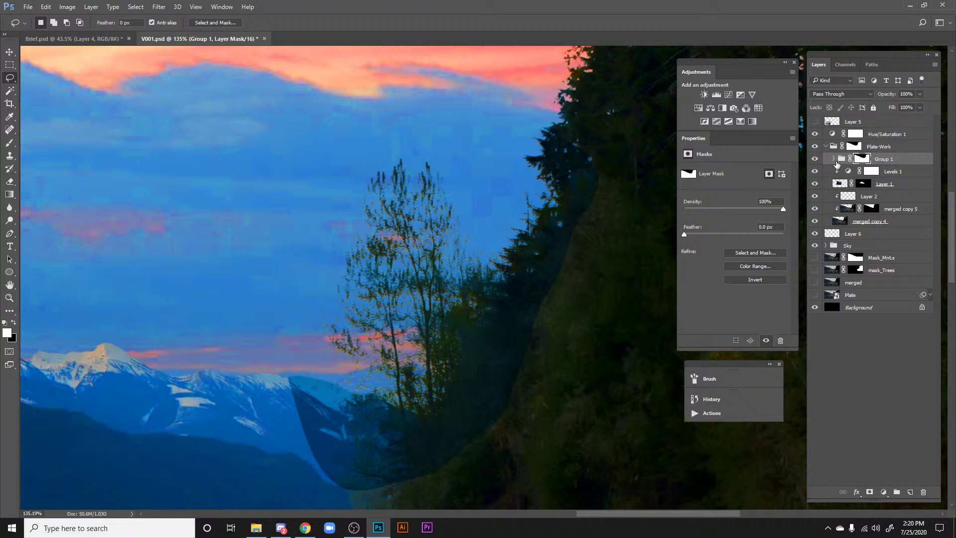
Step: Nest the masked group in another group with a black mask and paint the correction in over the thin trees
{"action": "key", "text": "ctrl+g"}
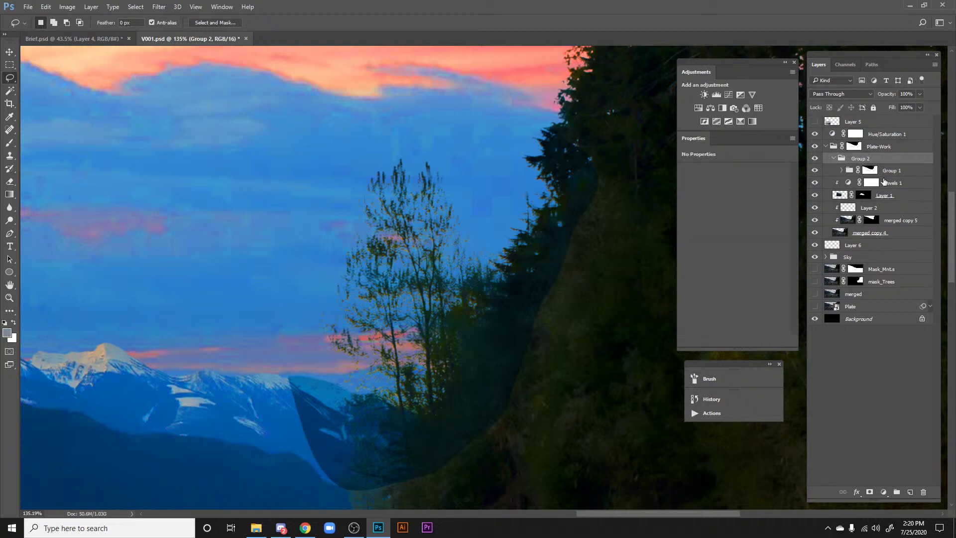
{"action": "left_click", "coordinate": [869, 492], "text": "alt"}
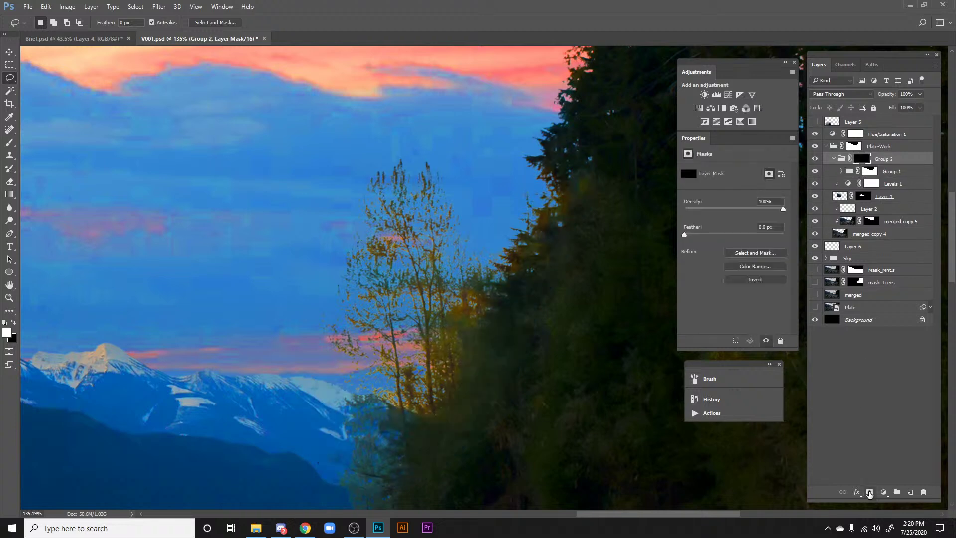
{"action": "key", "text": "b"}
{"action": "mouse_move", "coordinate": [432, 171]}
{"action": "left_mouse_down"}
{"action": "mouse_move", "coordinate": [370, 325]}
{"action": "mouse_move", "coordinate": [356, 282]}
{"action": "mouse_move", "coordinate": [427, 254]}
{"action": "mouse_move", "coordinate": [459, 323]}
{"action": "mouse_move", "coordinate": [446, 301]}
{"action": "mouse_move", "coordinate": [448, 331]}
{"action": "mouse_move", "coordinate": [395, 406]}
{"action": "mouse_move", "coordinate": [396, 379]}
{"action": "mouse_move", "coordinate": [447, 425]}
{"action": "left_mouse_up"}
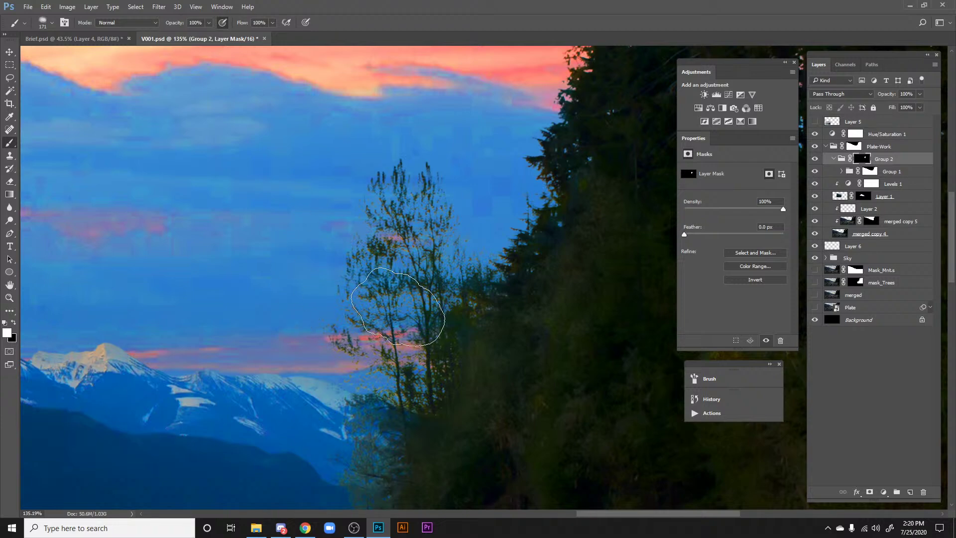
Step: Hide the Hue/Saturation 1 layer and check the corrected trees down to the shoreline
{"action": "key", "text": "h"}
{"action": "left_click", "coordinate": [816, 136]}
{"action": "left_click_drag", "start_coordinate": [459, 335], "coordinate": [483, 330]}
{"action": "key", "text": "b"}
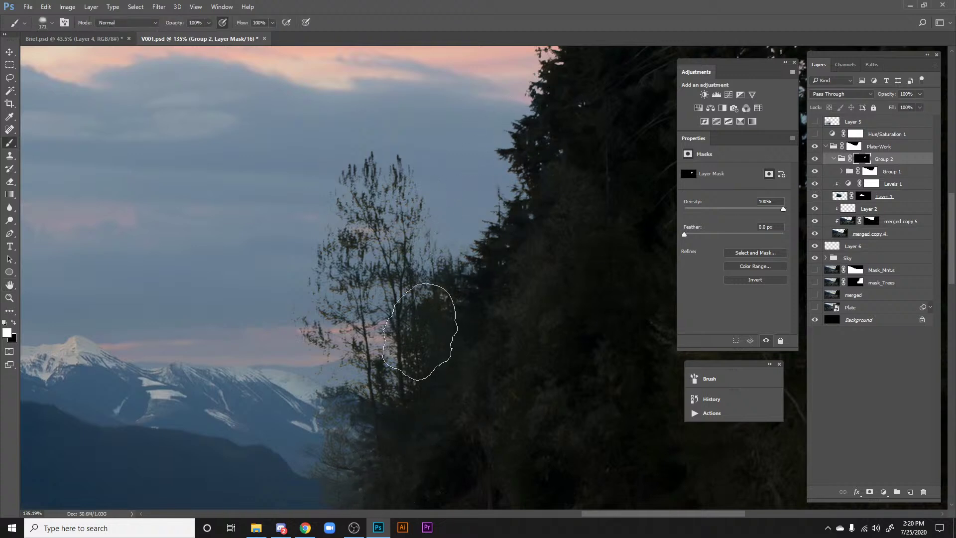
{"action": "left_click_drag", "start_coordinate": [361, 406], "coordinate": [395, 260]}
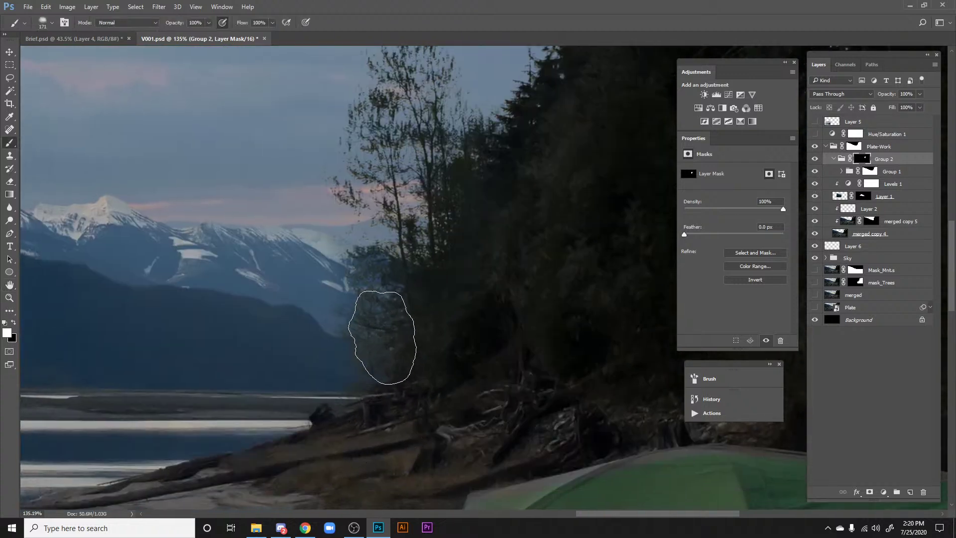
Step: Refine the Group 2 mask over the thin trees and treetops with a 42 px brush
{"action": "key", "text": "x"}
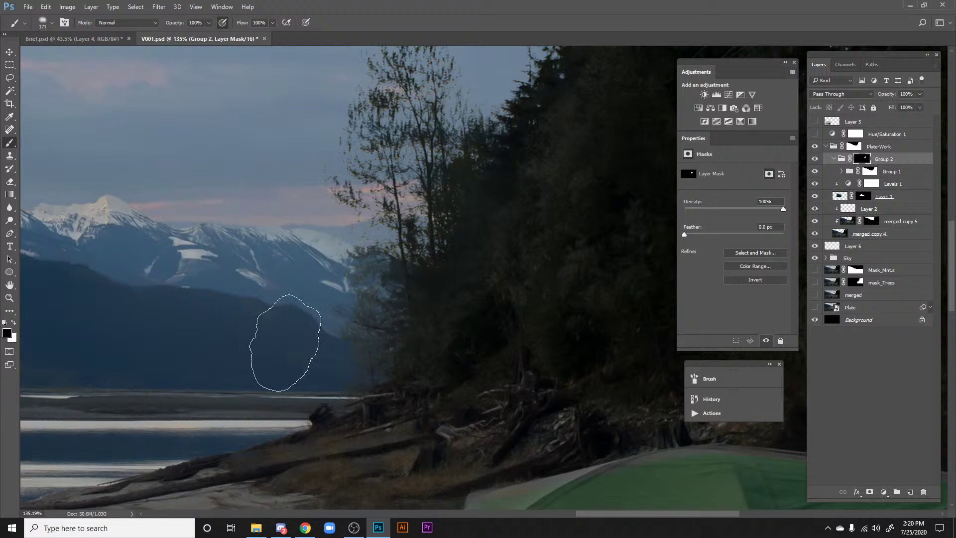
{"action": "key", "text": "x"}
{"action": "right_click", "coordinate": [423, 212]}
{"action": "left_click", "coordinate": [485, 235]}
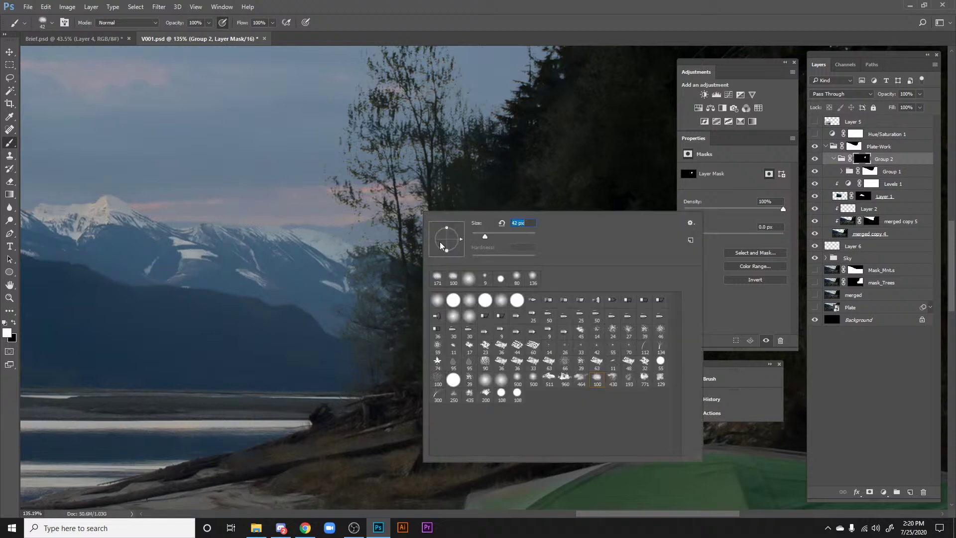
{"action": "left_click", "coordinate": [352, 209]}
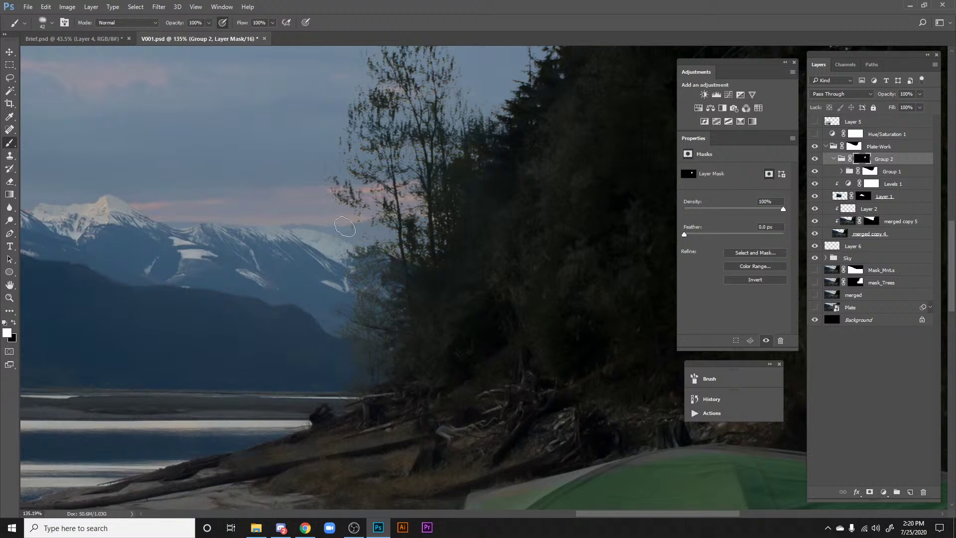
{"action": "left_click_drag", "start_coordinate": [442, 162], "coordinate": [442, 360]}
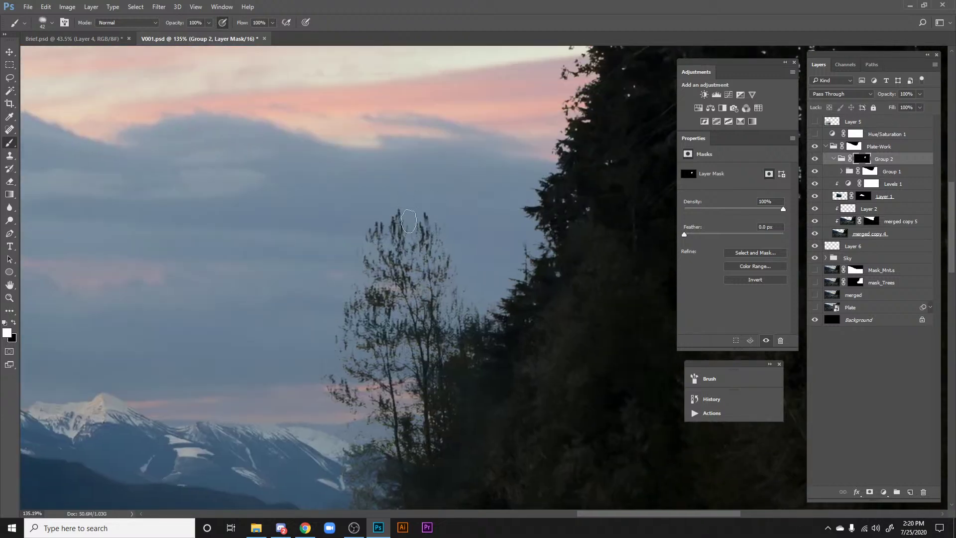
Step: Collapse Group 2 and compare the thin trees with its correction switched off and on
{"action": "key", "text": "space"}
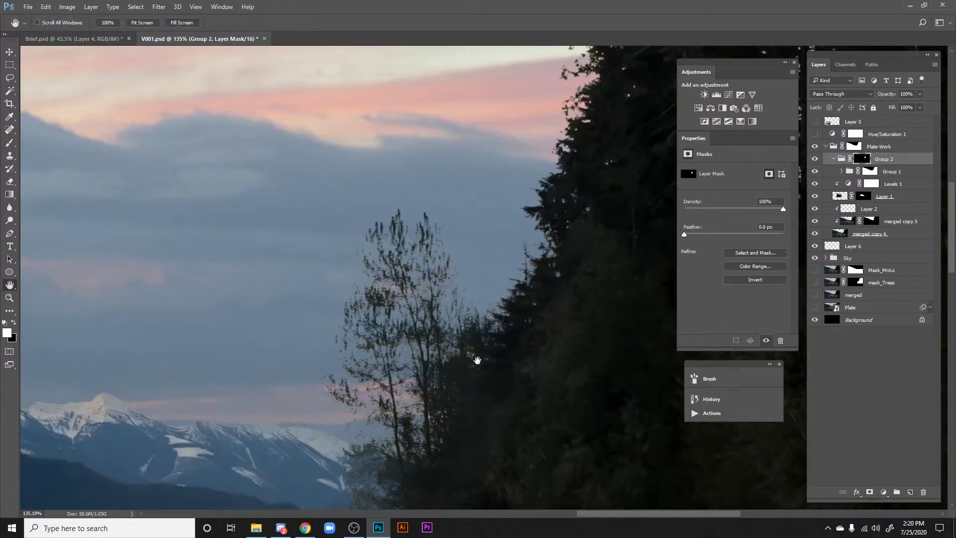
{"action": "key", "text": "ctrl+minus"}
{"action": "key", "text": "ctrl+minus"}
{"action": "key", "text": "ctrl+minus"}
{"action": "left_click_drag", "start_coordinate": [417, 221], "coordinate": [441, 157]}
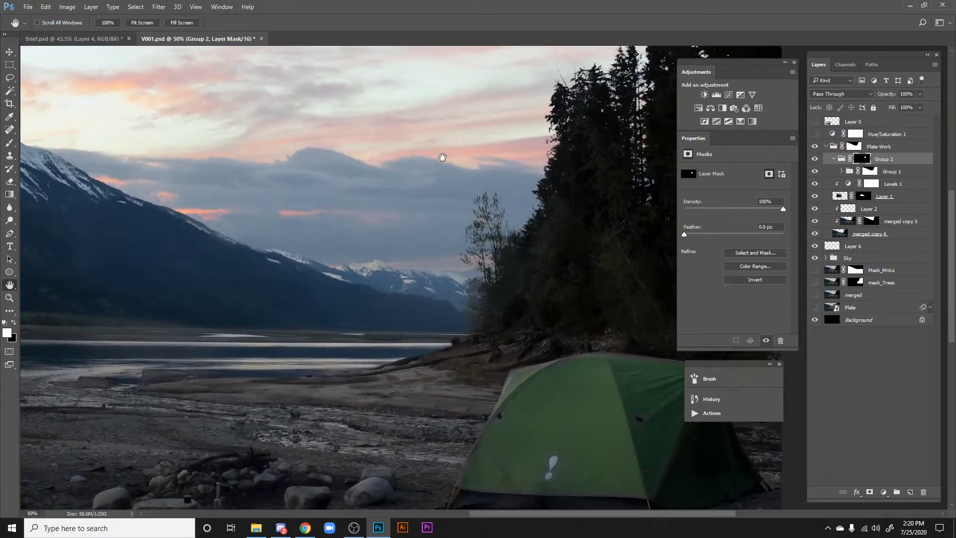
{"action": "left_click", "coordinate": [833, 159]}
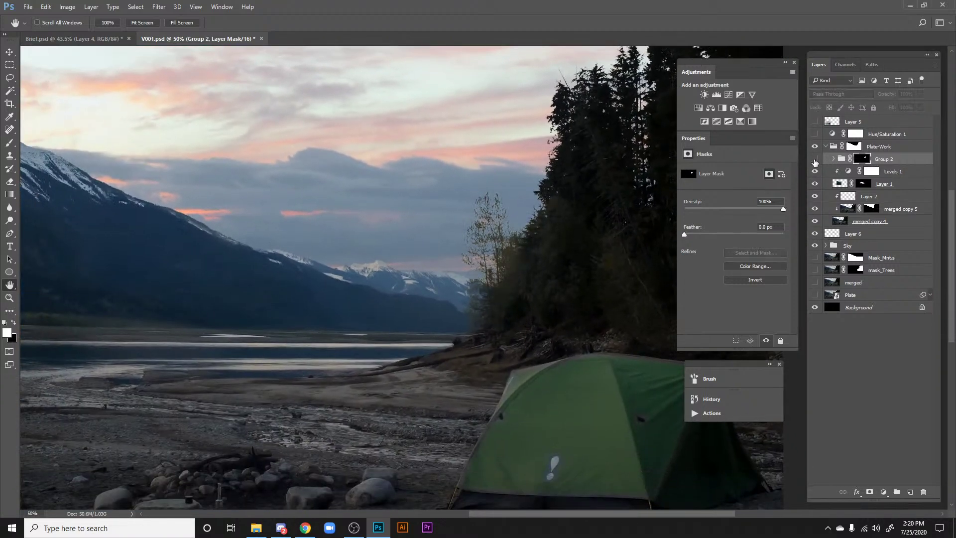
{"action": "left_click_drag", "start_coordinate": [591, 244], "coordinate": [562, 321]}
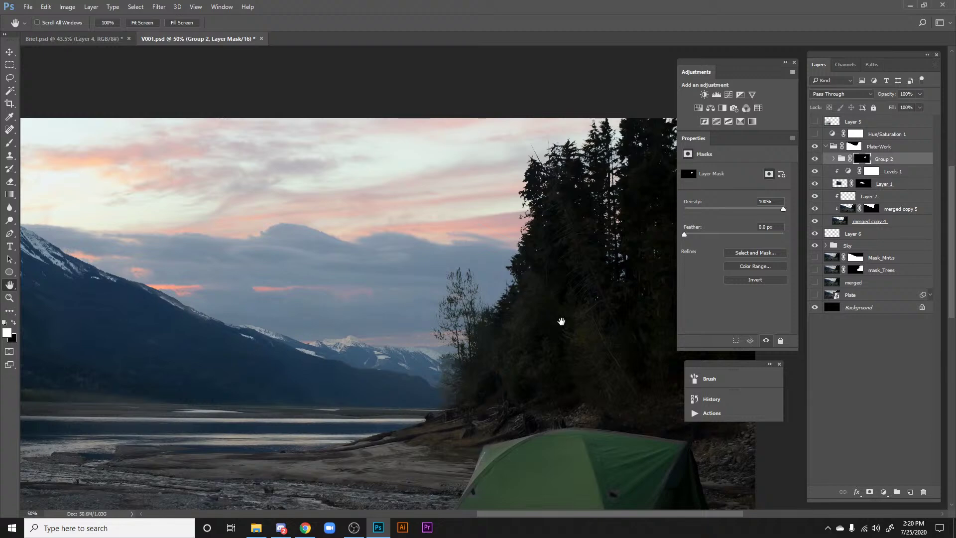
{"action": "scroll", "coordinate": [562, 321], "scroll_direction": "up", "scroll_amount": 2}
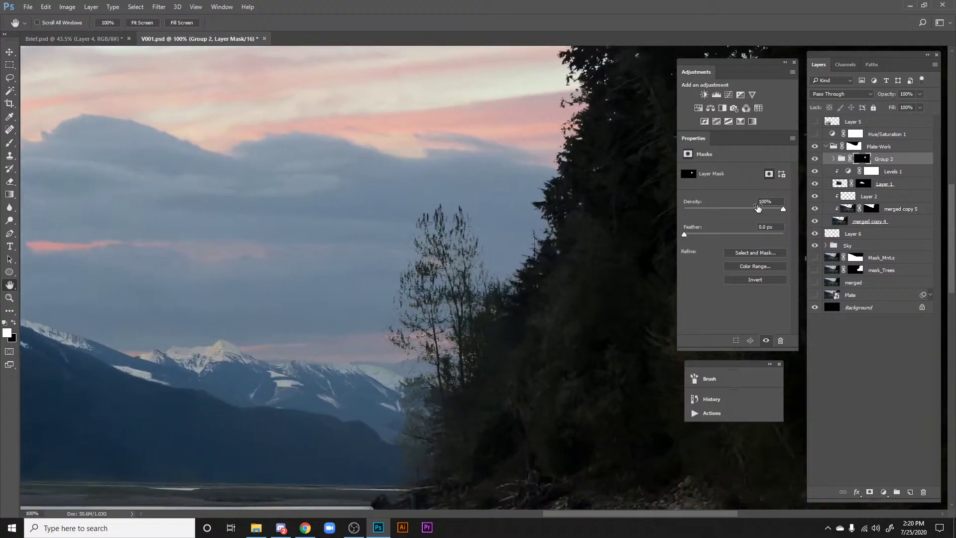
Step: Review the full composite for balance between the sky, mountains, trees and campsite
{"action": "key", "text": "ctrl+minus"}
{"action": "key", "text": "ctrl+minus"}
{"action": "key", "text": "ctrl+minus"}
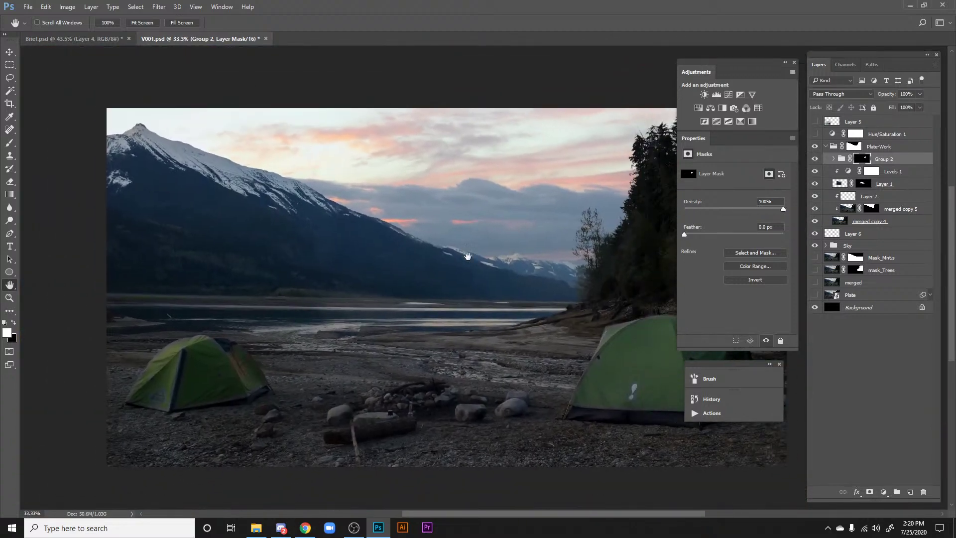
{"action": "left_click_drag", "start_coordinate": [468, 255], "coordinate": [414, 293]}
{"action": "left_click_drag", "start_coordinate": [419, 397], "coordinate": [413, 362]}
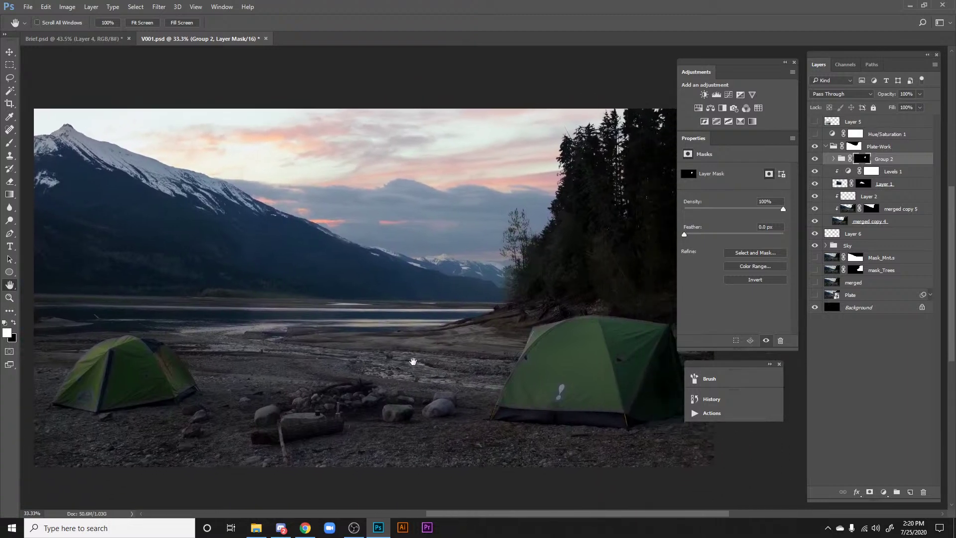
{"action": "left_click_drag", "start_coordinate": [442, 179], "coordinate": [461, 200]}
{"action": "left_click_drag", "start_coordinate": [453, 256], "coordinate": [474, 259]}
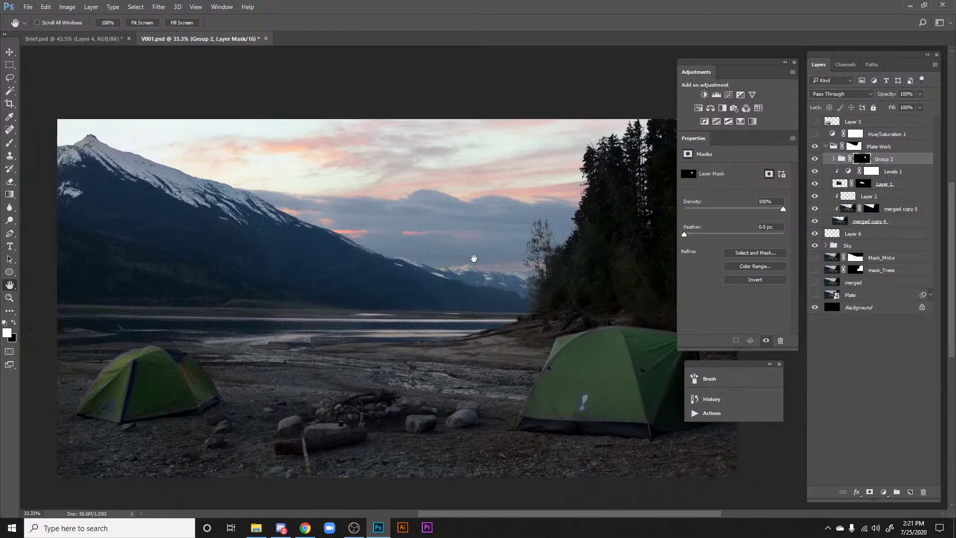
Step: Collapse the Plate-Work group and save V001.psd
{"action": "left_click", "coordinate": [828, 148]}
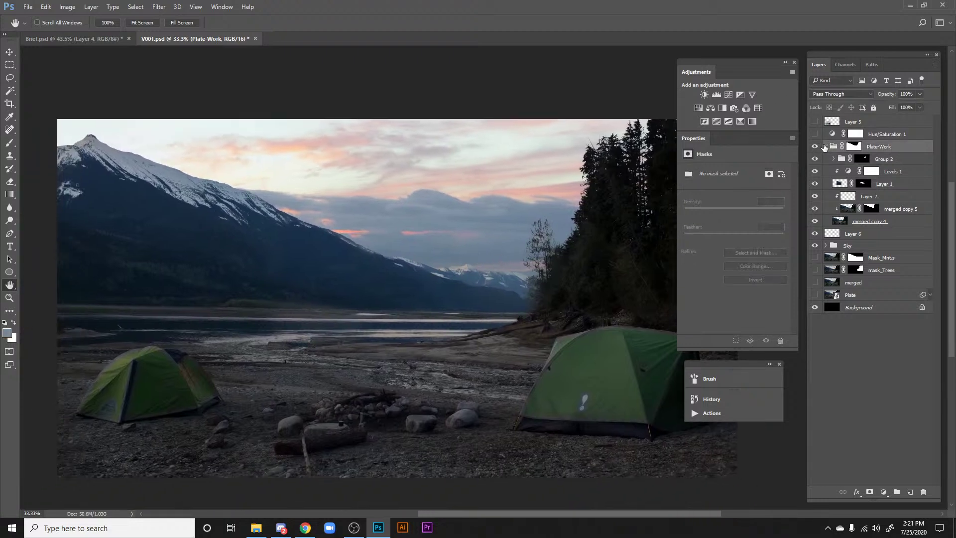
{"action": "left_click", "coordinate": [826, 147]}
{"action": "left_click_drag", "start_coordinate": [394, 244], "coordinate": [412, 221]}
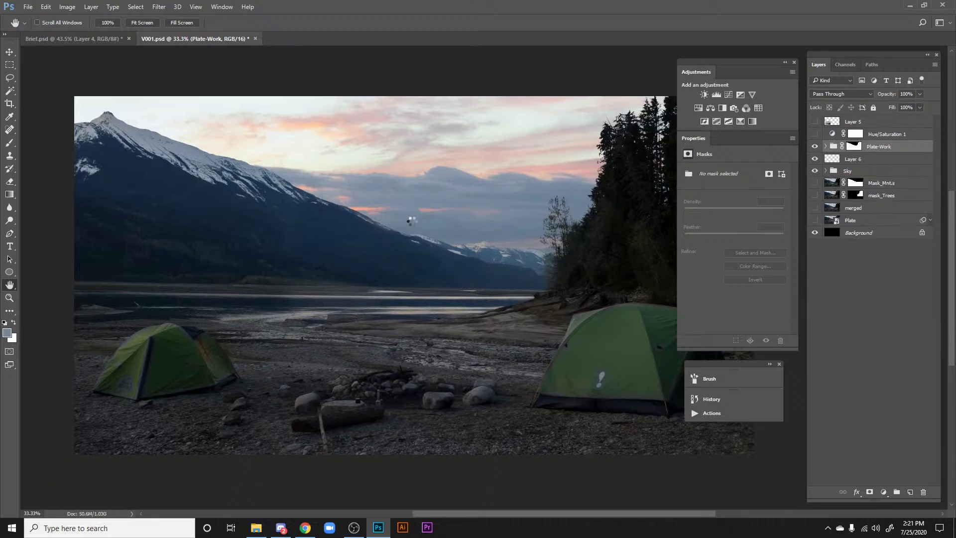
Step: Switch to File Explorer and locate the Rings_02 image in the Matte_Paint_Challenge folder
{"action": "left_click", "coordinate": [256, 528]}
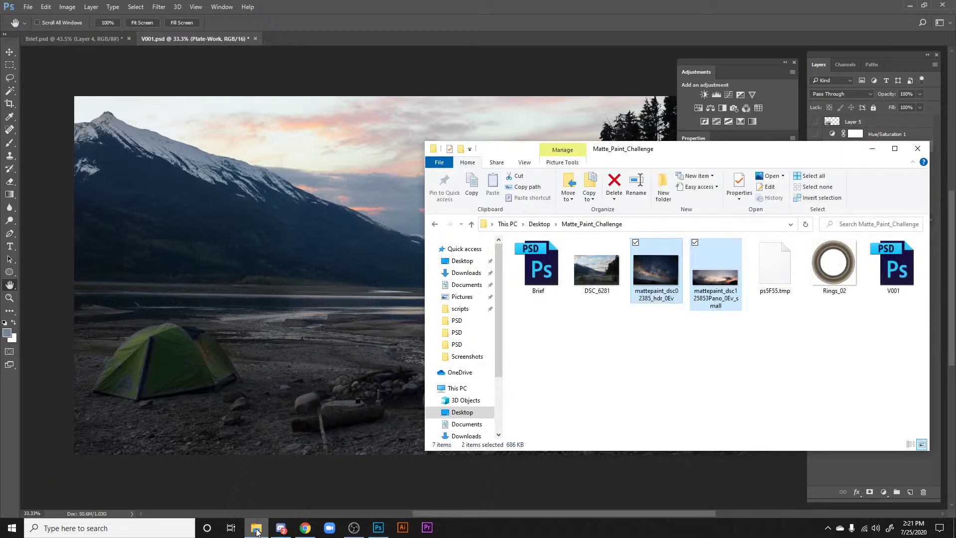
{"action": "left_click", "coordinate": [821, 273]}
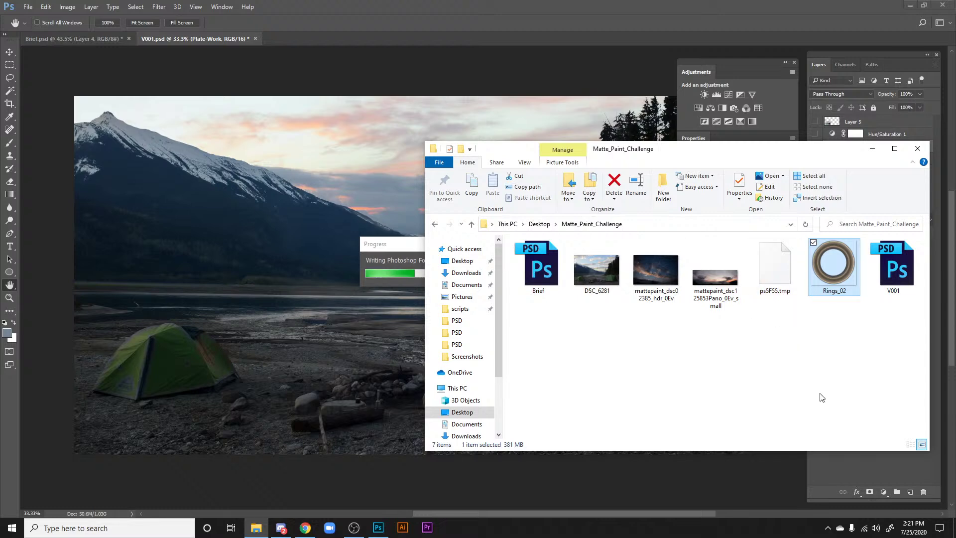
{"action": "left_click", "coordinate": [872, 148]}
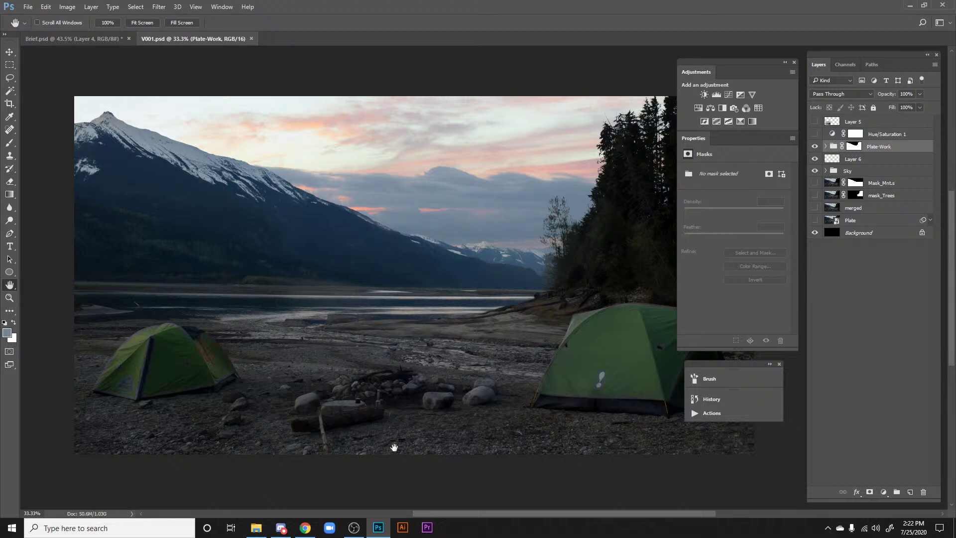
Step: Examine the composite's sky, mountain ridge, shoreline and tree edges for where the space rings could go
{"action": "left_click_drag", "start_coordinate": [396, 301], "coordinate": [384, 325]}
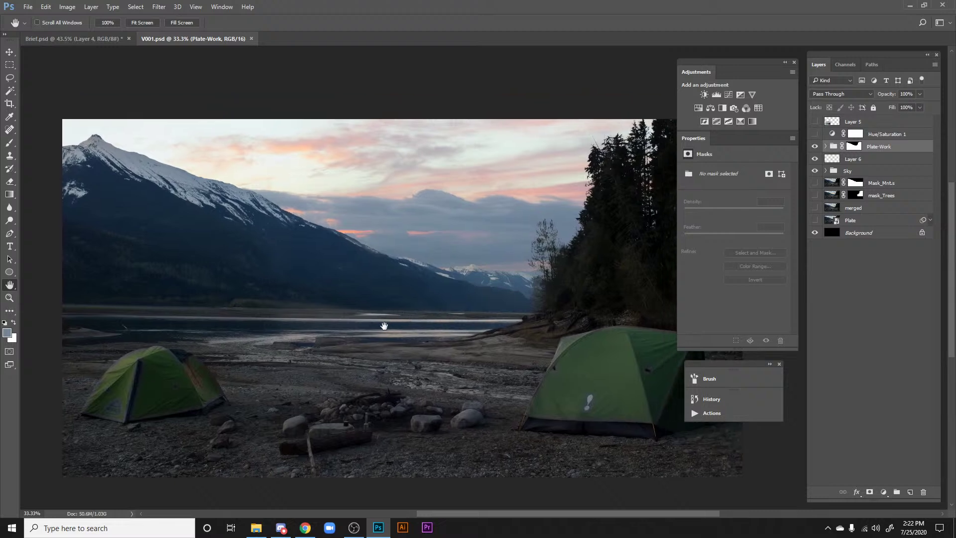
{"action": "left_click_drag", "start_coordinate": [318, 323], "coordinate": [410, 343]}
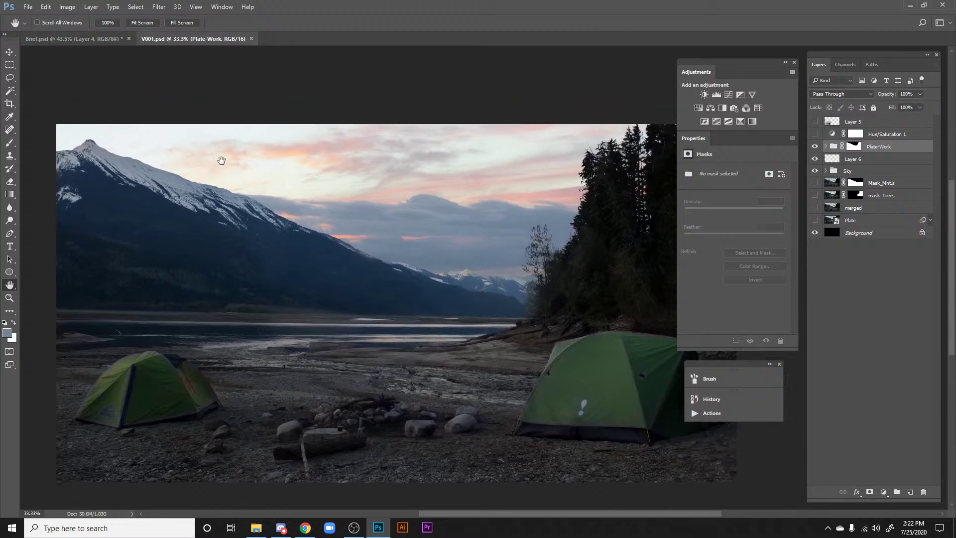
{"action": "left_click_drag", "start_coordinate": [434, 271], "coordinate": [471, 278]}
{"action": "left_click_drag", "start_coordinate": [533, 258], "coordinate": [395, 268]}
{"action": "left_click_drag", "start_coordinate": [418, 260], "coordinate": [459, 261]}
{"action": "left_click_drag", "start_coordinate": [490, 290], "coordinate": [278, 278]}
{"action": "left_click_drag", "start_coordinate": [488, 335], "coordinate": [428, 352]}
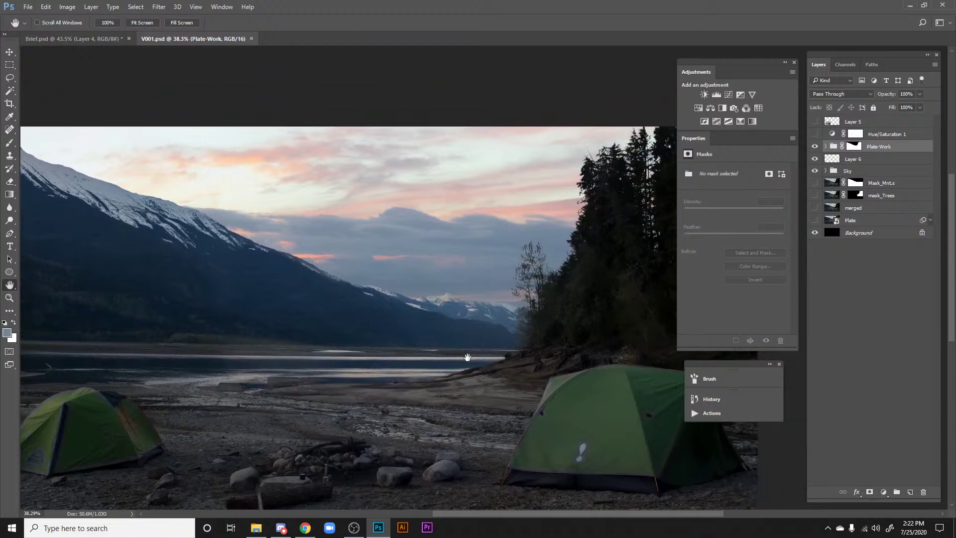
{"action": "left_click_drag", "start_coordinate": [499, 317], "coordinate": [423, 313]}
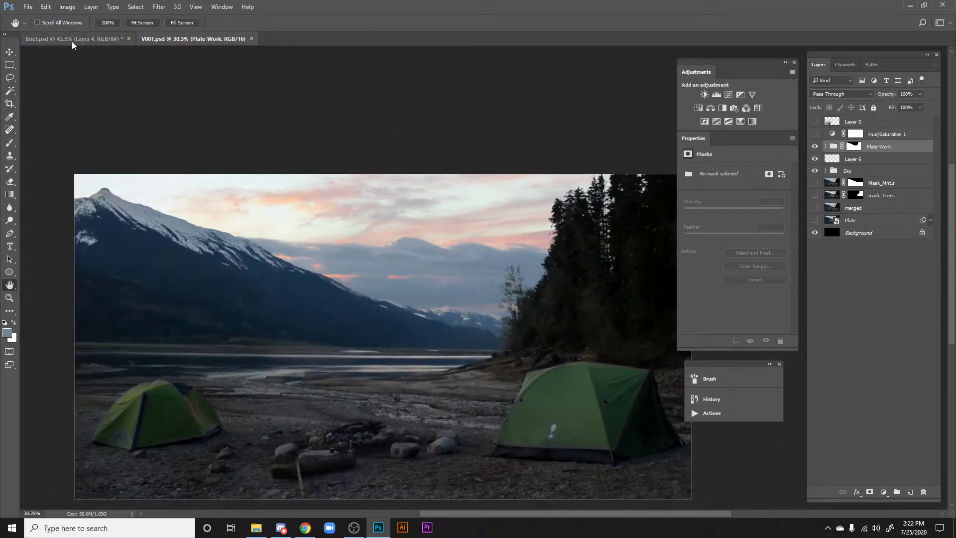
{"action": "left_click_drag", "start_coordinate": [474, 275], "coordinate": [477, 260]}
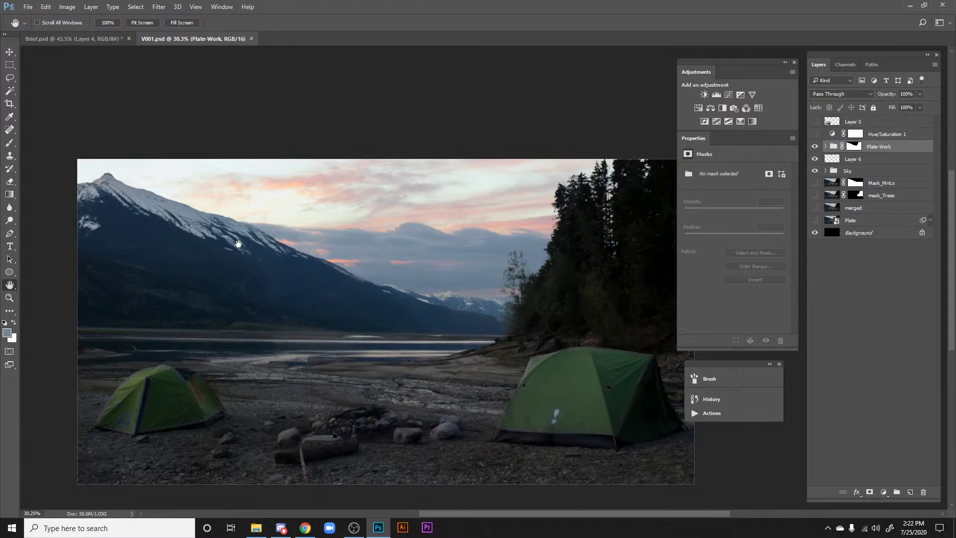
{"action": "left_click_drag", "start_coordinate": [382, 272], "coordinate": [330, 270]}
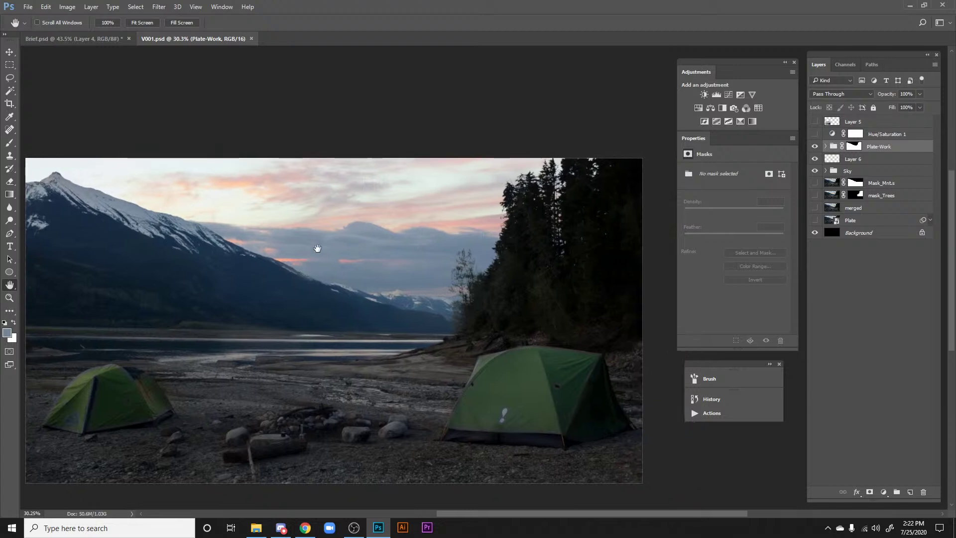
{"action": "left_click_drag", "start_coordinate": [222, 327], "coordinate": [260, 292]}
{"action": "left_click_drag", "start_coordinate": [400, 314], "coordinate": [426, 294]}
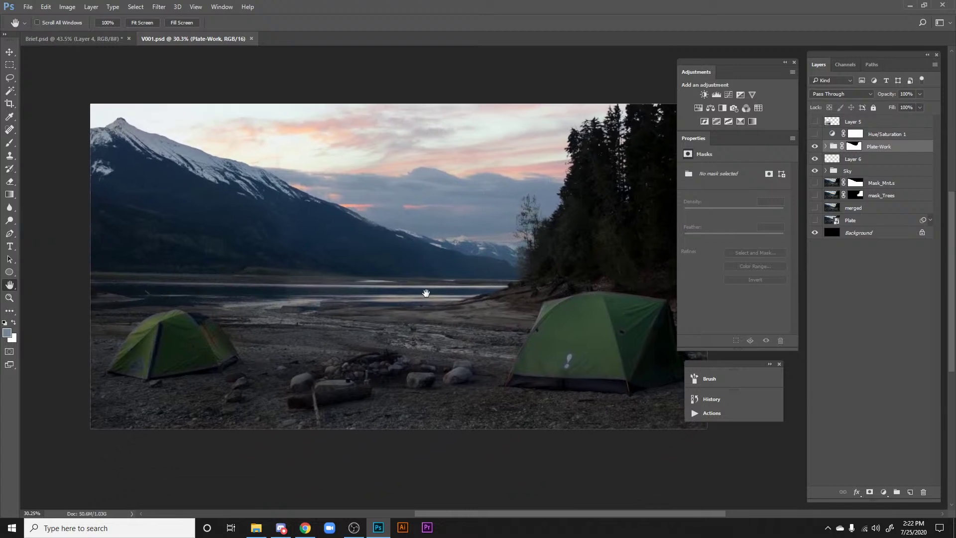
{"action": "left_click_drag", "start_coordinate": [365, 309], "coordinate": [377, 329]}
Step: Open the Space Rings smart object from Brief.psd and copy a rectangular selection of the ring's upper-right section
{"action": "left_click", "coordinate": [73, 36]}
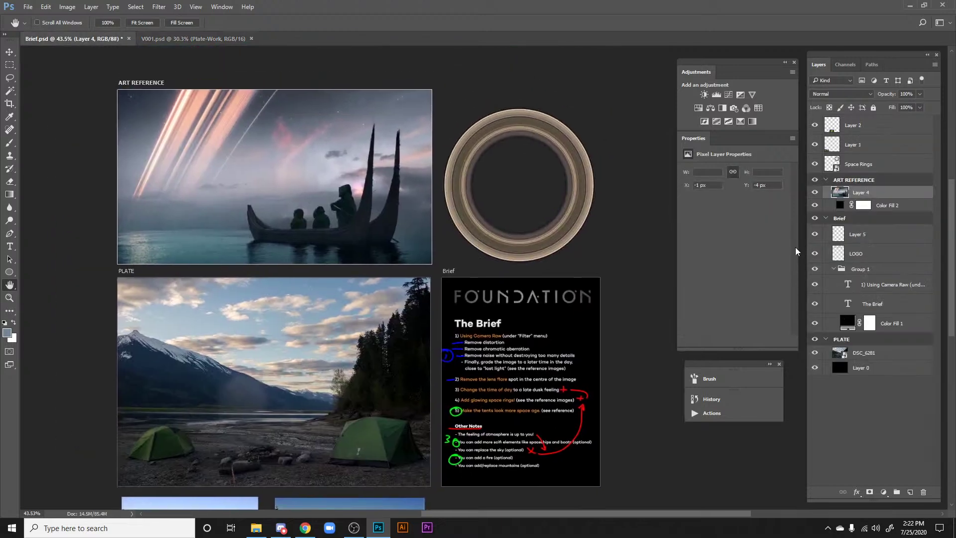
{"action": "left_click", "coordinate": [837, 168]}
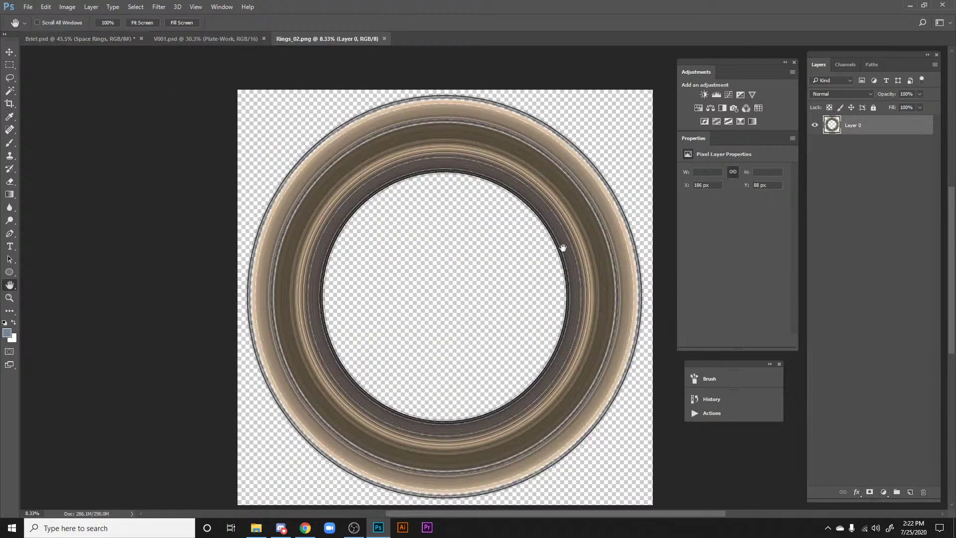
{"action": "left_click_drag", "start_coordinate": [544, 235], "coordinate": [528, 243]}
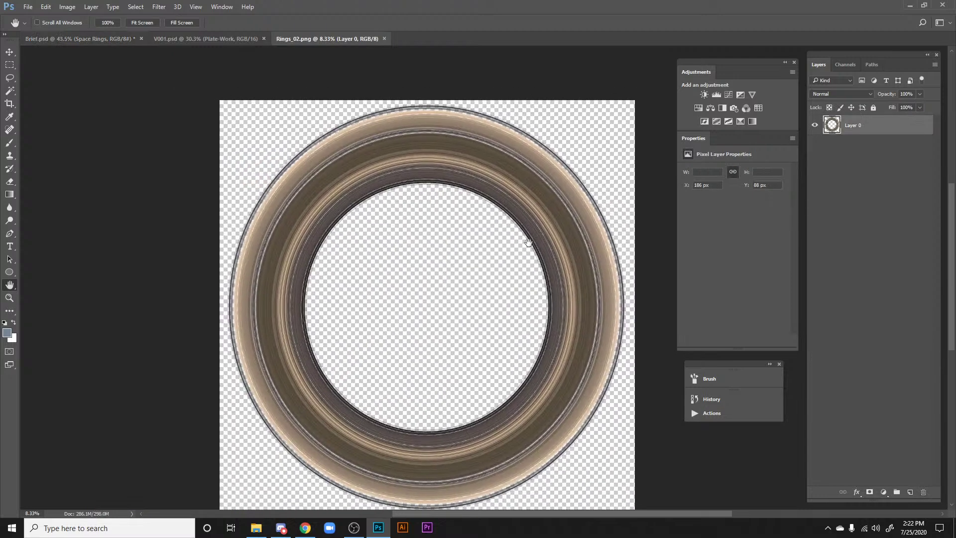
{"action": "key", "text": "m"}
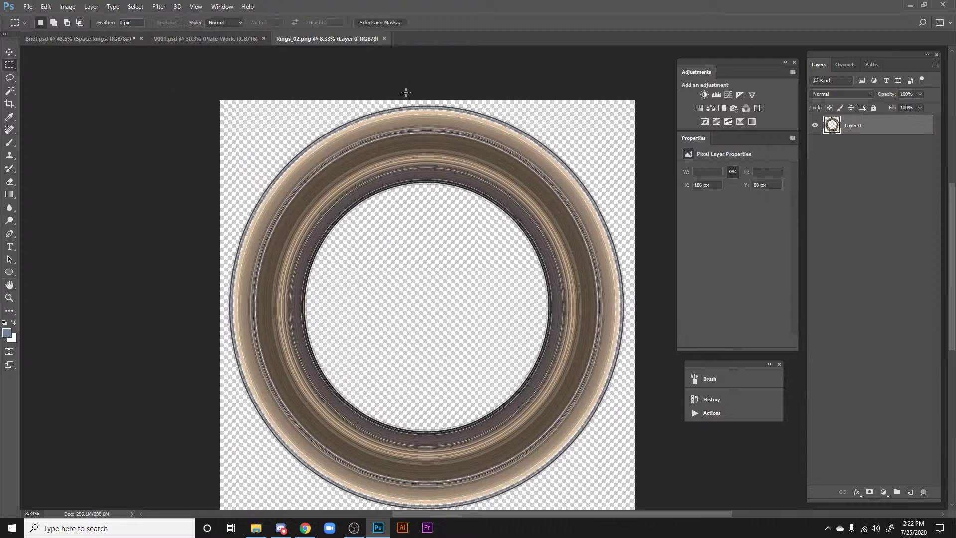
{"action": "left_click_drag", "start_coordinate": [405, 100], "coordinate": [730, 352]}
Step: Paste the ring section above the Plate-Work group in V001.psd, shifted upward over the scene, and convert it to a smart object
{"action": "left_click", "coordinate": [211, 38]}
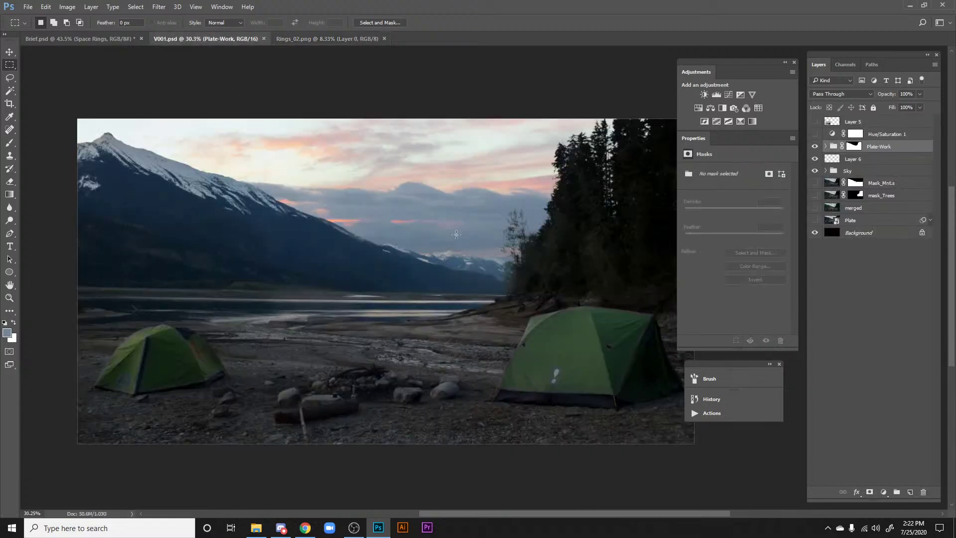
{"action": "key", "text": "ctrl+v"}
{"action": "key", "text": "v"}
{"action": "left_click_drag", "start_coordinate": [443, 268], "coordinate": [438, 123]}
{"action": "right_click", "coordinate": [855, 148]}
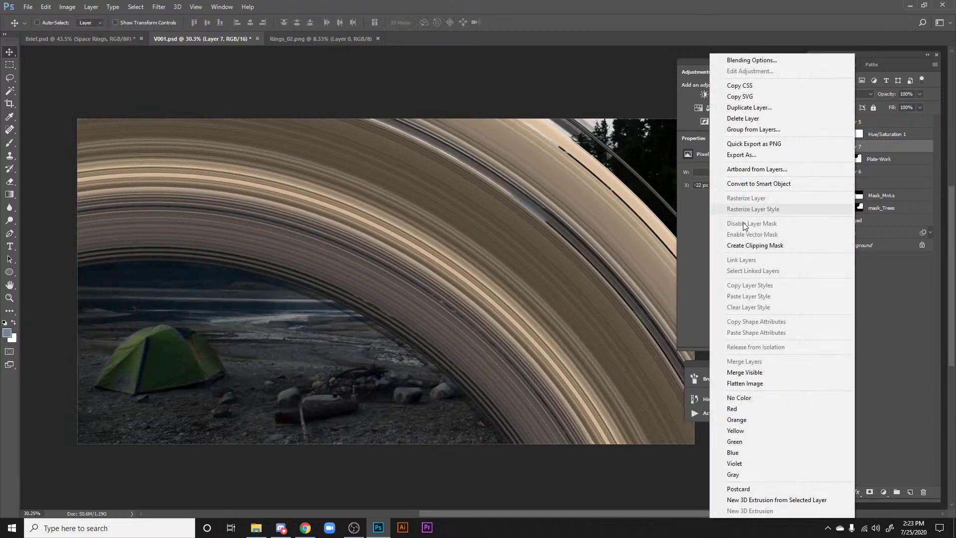
{"action": "left_click", "coordinate": [742, 185]}
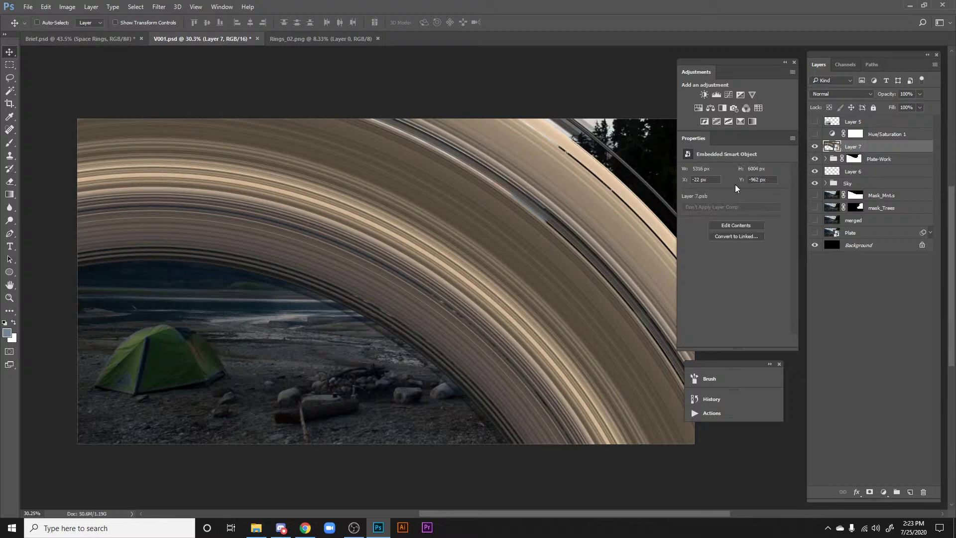
Step: Move Layer 7 to the top of the Sky group and shift the rings up and to the left
{"action": "left_click", "coordinate": [826, 183]}
{"action": "left_click_drag", "start_coordinate": [855, 148], "coordinate": [869, 186]}
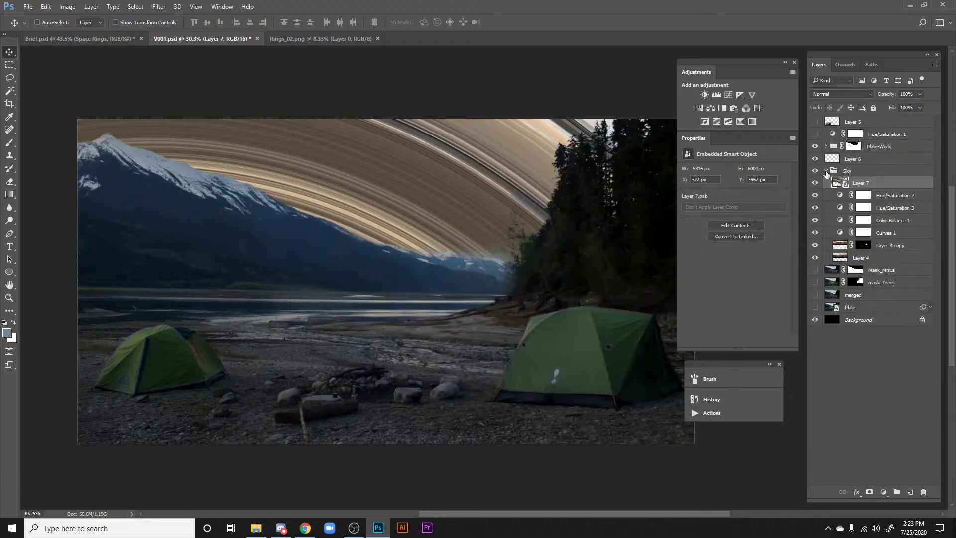
{"action": "mouse_move", "coordinate": [462, 263]}
{"action": "left_mouse_down"}
{"action": "mouse_move", "coordinate": [366, 89]}
{"action": "mouse_move", "coordinate": [458, 286]}
{"action": "mouse_move", "coordinate": [471, 259]}
{"action": "left_mouse_up"}
{"action": "scroll", "coordinate": [471, 259], "scroll_direction": "down", "scroll_amount": 4}
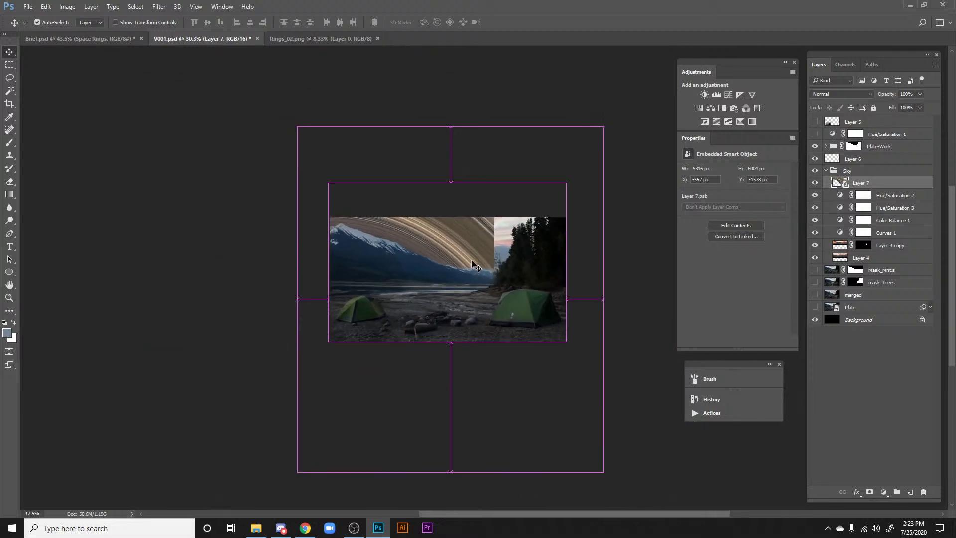
Step: Scale Layer 7 to about 25.75% width and 81.88% height, placing the narrow ring column above the distant mountains beside the trees
{"action": "key", "text": "ctrl+t"}
{"action": "left_click_drag", "start_coordinate": [489, 333], "coordinate": [471, 316]}
{"action": "left_click_drag", "start_coordinate": [332, 152], "coordinate": [495, 194]}
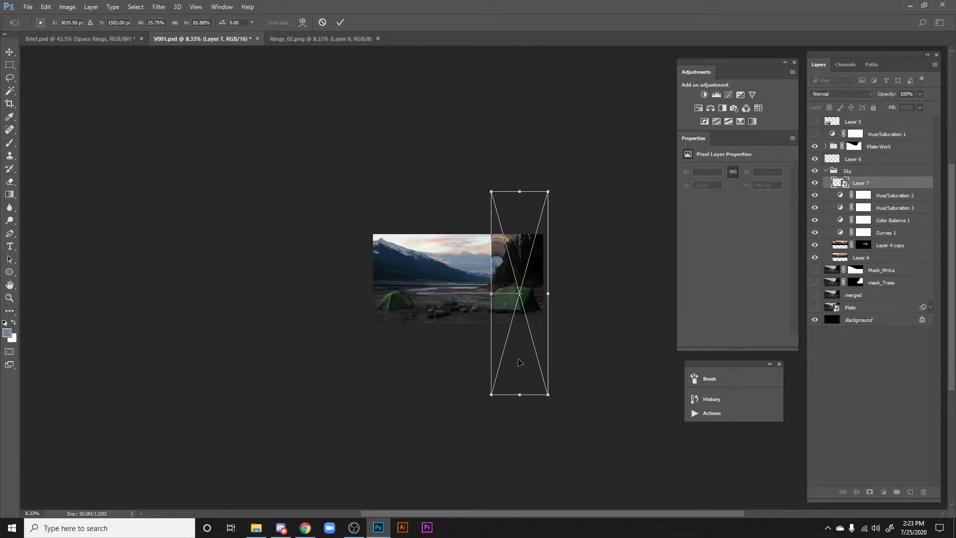
{"action": "left_click_drag", "start_coordinate": [516, 363], "coordinate": [471, 254]}
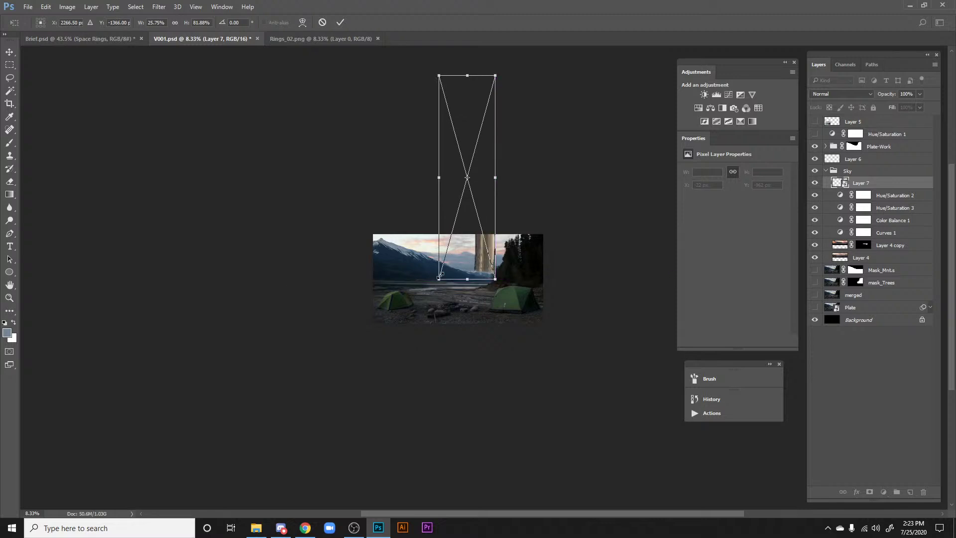
{"action": "key", "text": "Return"}
{"action": "scroll", "coordinate": [471, 274], "scroll_direction": "up", "scroll_amount": 1}
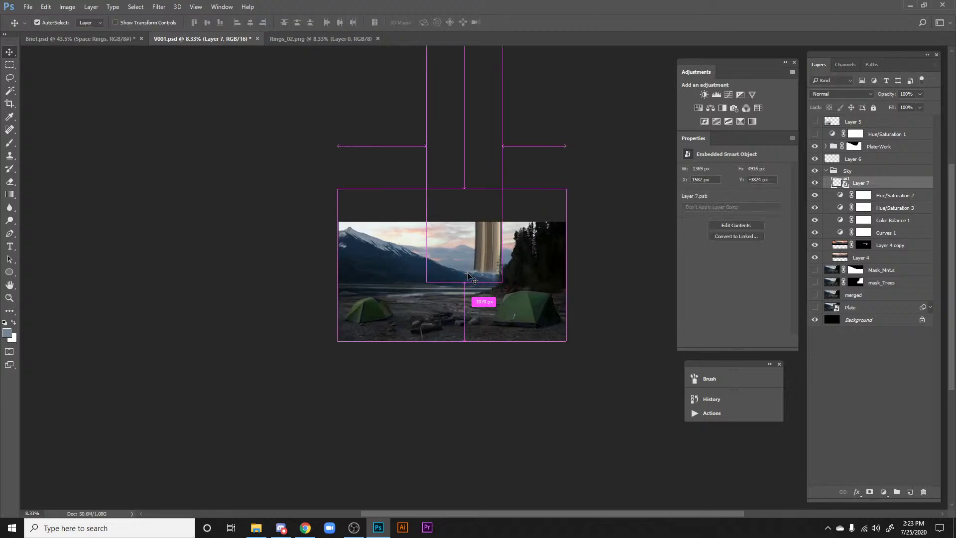
{"action": "scroll", "coordinate": [471, 277], "scroll_direction": "up", "scroll_amount": 2}
Step: Hide Layer 7 and rename Layer 5 as REF
{"action": "left_click", "coordinate": [816, 184]}
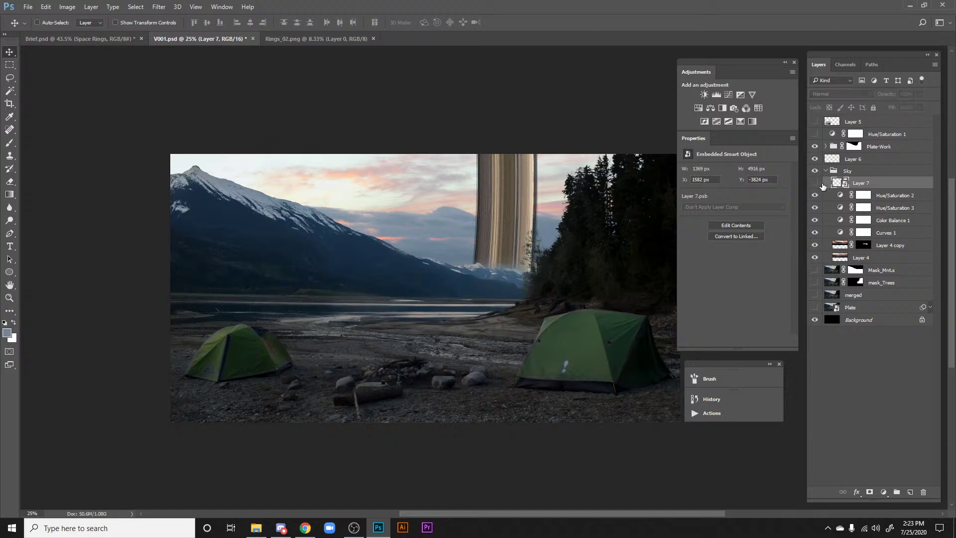
{"action": "left_click", "coordinate": [861, 123]}
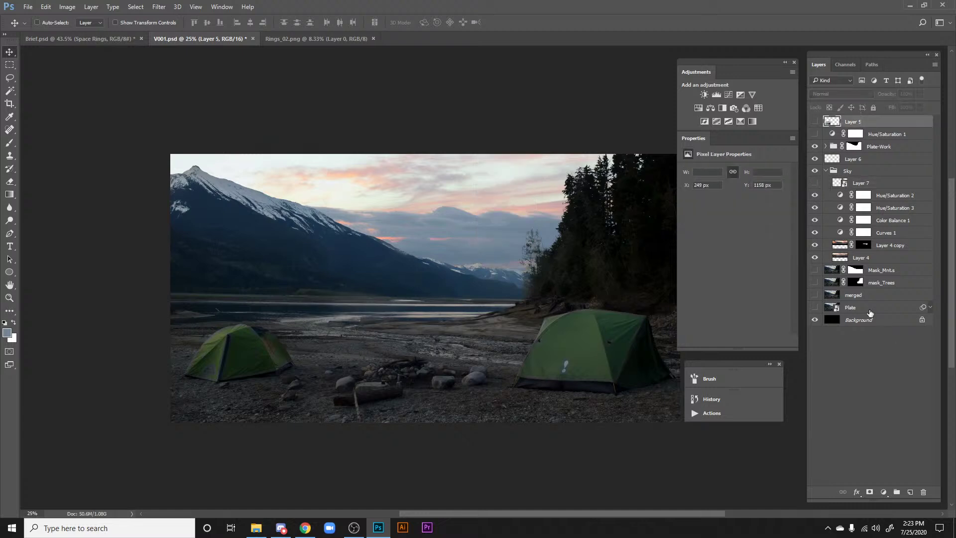
{"action": "double_click", "coordinate": [853, 121]}
{"action": "type", "text": "REF"}
{"action": "key", "text": "Return"}
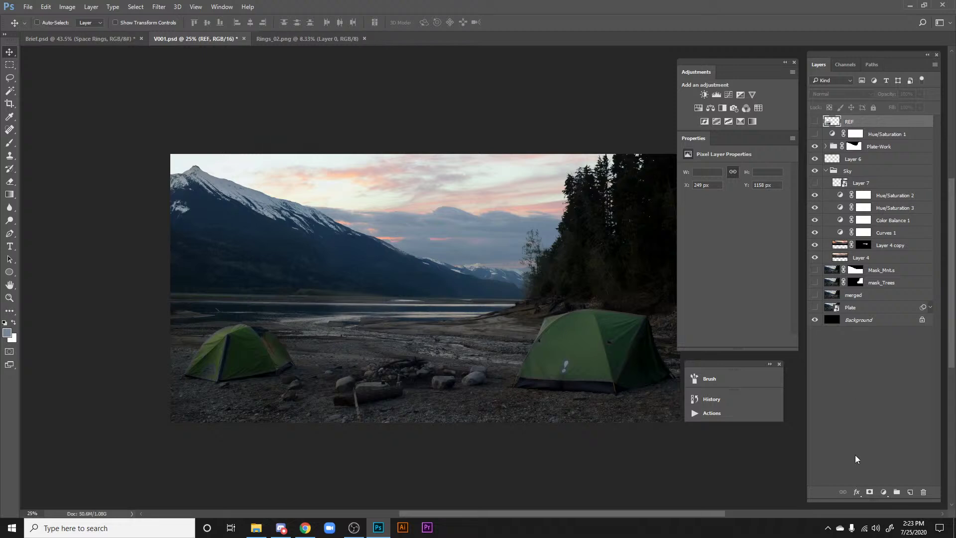
Step: Add a new layer above REF and name it NOTES
{"action": "left_click", "coordinate": [910, 492]}
{"action": "double_click", "coordinate": [856, 122]}
{"action": "type", "text": "NOTES"}
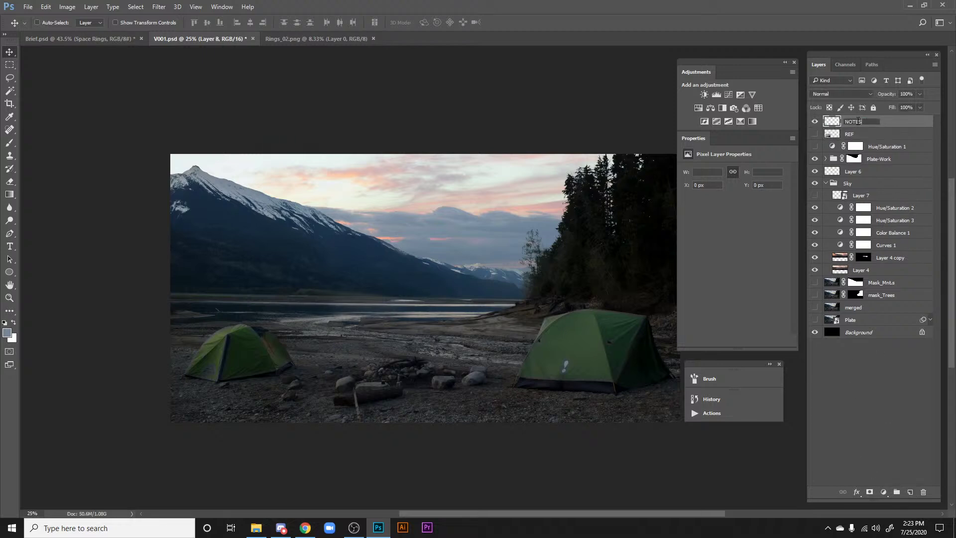
{"action": "key", "text": "Return"}
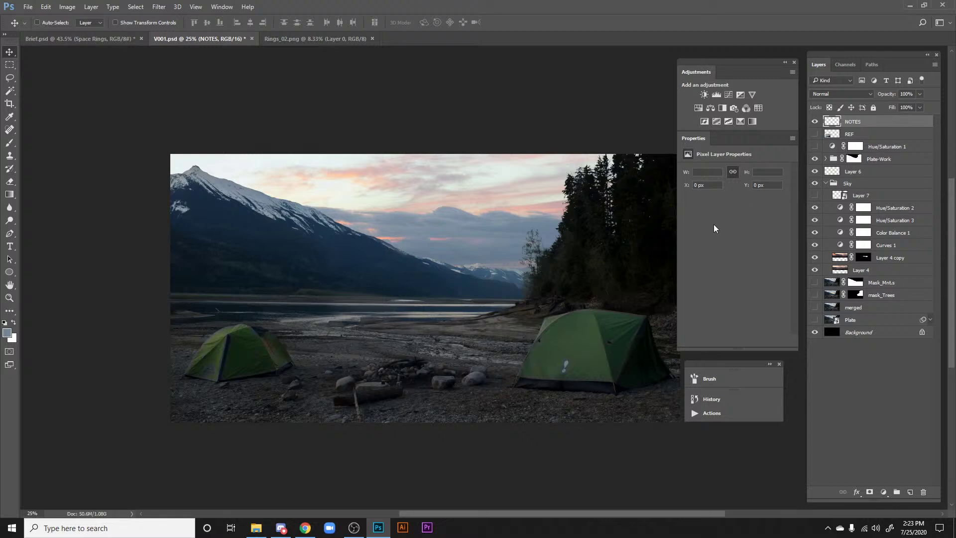
Step: Get the Brush ready with the foreground color set to red, ff0000
{"action": "key", "text": "space"}
{"action": "mouse_move", "coordinate": [483, 258]}
{"action": "left_mouse_down"}
{"action": "mouse_move", "coordinate": [455, 292]}
{"action": "mouse_move", "coordinate": [455, 278]}
{"action": "left_mouse_up"}
{"action": "key", "text": "b"}
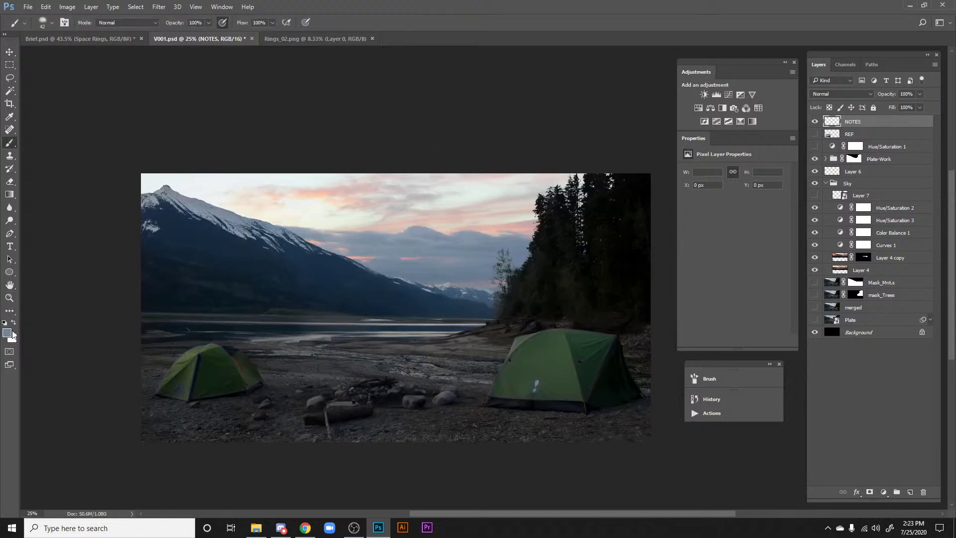
{"action": "left_click", "coordinate": [7, 332]}
{"action": "type", "text": "ff0000"}
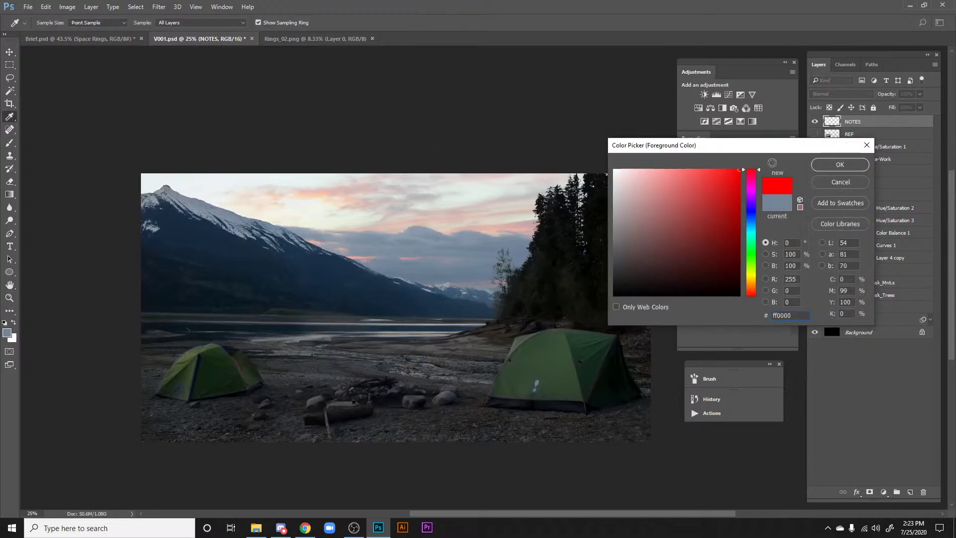
{"action": "key", "text": "Return"}
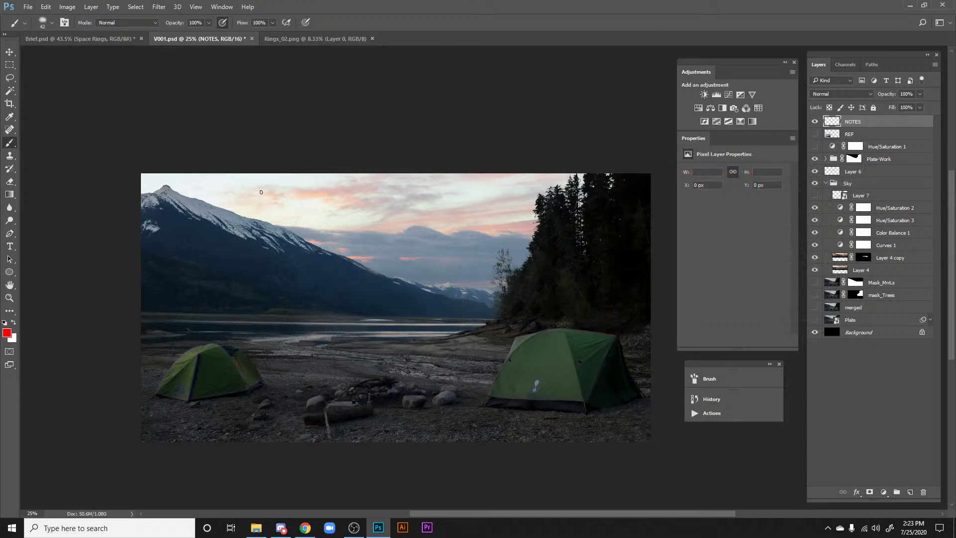
Step: Paint red arrows along the mountain slopes, the far shoreline and the clouds, leading toward the distant valley
{"action": "left_click_drag", "start_coordinate": [180, 201], "coordinate": [393, 275]}
{"action": "key", "text": "ctrl+z"}
{"action": "left_click_drag", "start_coordinate": [168, 186], "coordinate": [366, 280]}
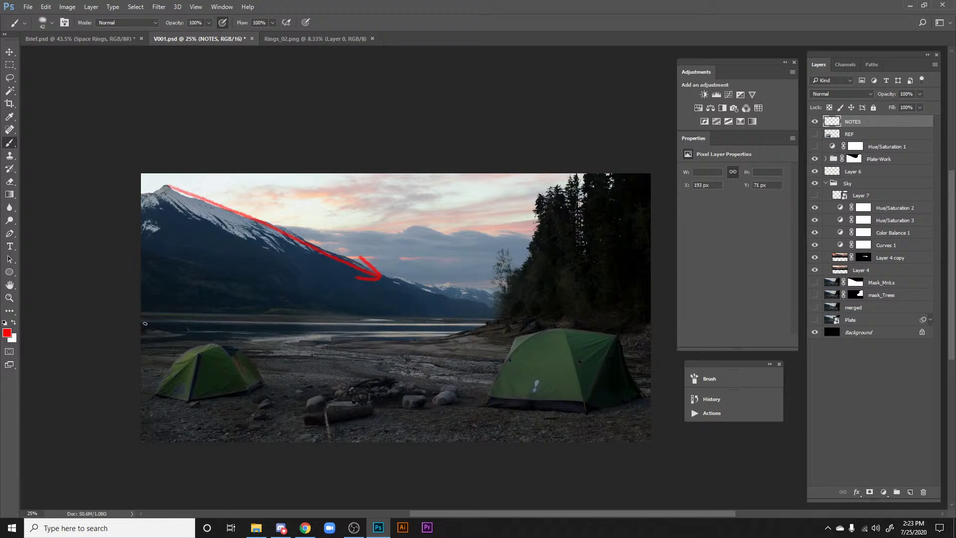
{"action": "left_click_drag", "start_coordinate": [136, 324], "coordinate": [181, 333]}
{"action": "left_click_drag", "start_coordinate": [141, 309], "coordinate": [230, 315]}
{"action": "left_click_drag", "start_coordinate": [196, 260], "coordinate": [332, 294]}
{"action": "left_click_drag", "start_coordinate": [434, 271], "coordinate": [455, 289]}
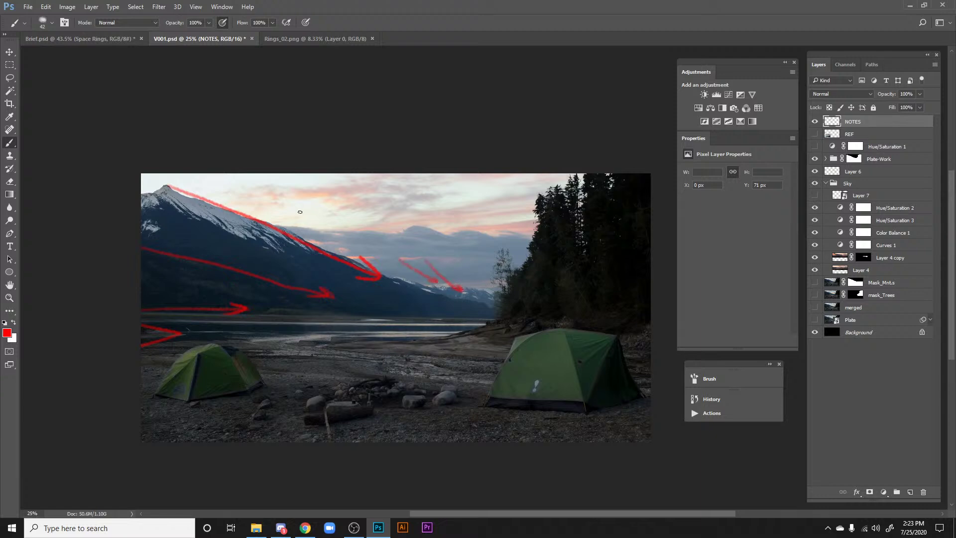
{"action": "left_click_drag", "start_coordinate": [291, 211], "coordinate": [404, 230]}
Step: Paint red guide lines and arrows from the trees, the large tent and the foreground beach toward the distant valley
{"action": "left_click_drag", "start_coordinate": [635, 182], "coordinate": [518, 304]}
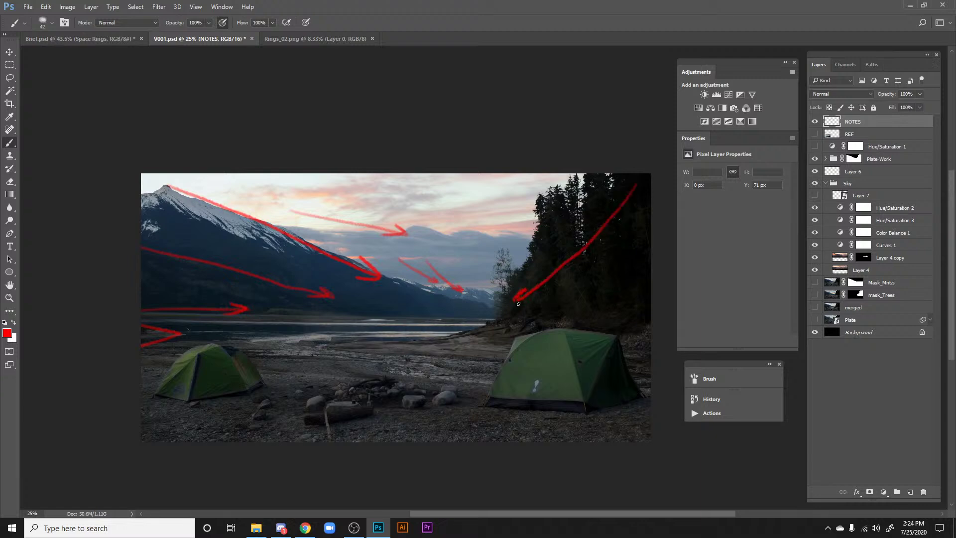
{"action": "left_click_drag", "start_coordinate": [553, 177], "coordinate": [513, 269]}
{"action": "left_click_drag", "start_coordinate": [609, 336], "coordinate": [474, 327]}
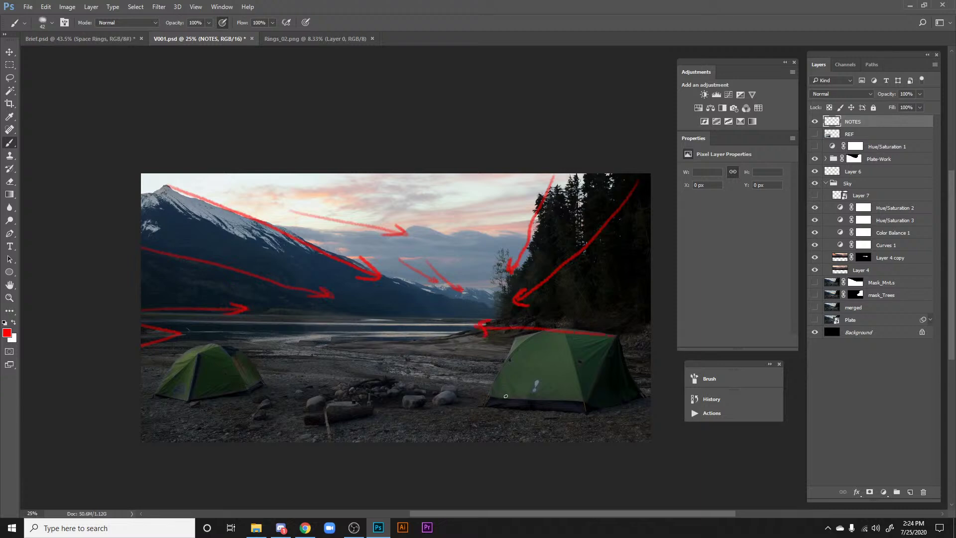
{"action": "left_click_drag", "start_coordinate": [608, 424], "coordinate": [408, 385]}
{"action": "left_click_drag", "start_coordinate": [181, 404], "coordinate": [274, 362]}
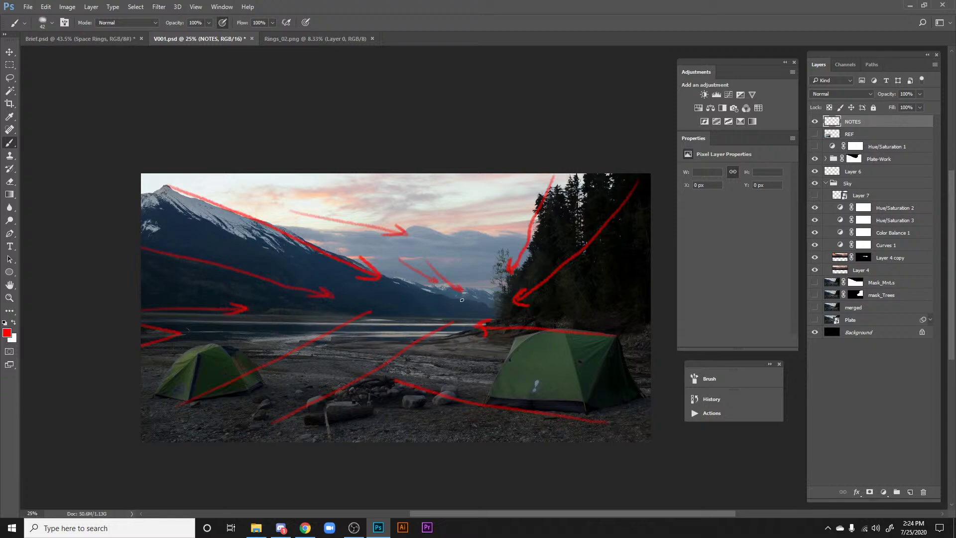
Step: Mark the focal point at the distant valley with a red X and hide the NOTES layer
{"action": "left_click_drag", "start_coordinate": [475, 280], "coordinate": [449, 308]}
{"action": "left_click_drag", "start_coordinate": [441, 272], "coordinate": [474, 309]}
{"action": "left_click", "coordinate": [814, 122]}
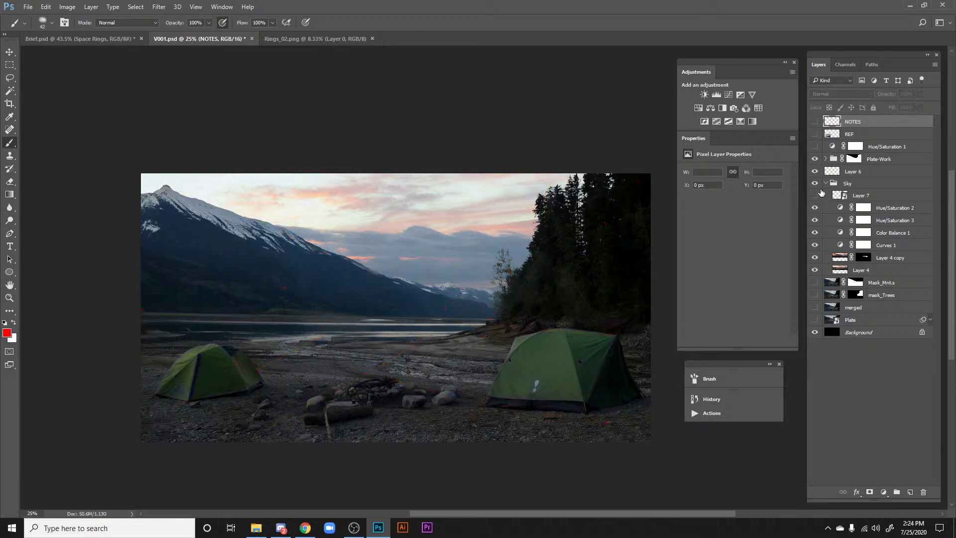
Step: Show and select Layer 7, and shift the ring column slightly up
{"action": "left_click", "coordinate": [815, 195]}
{"action": "left_click", "coordinate": [868, 198]}
{"action": "key", "text": "v"}
{"action": "left_click_drag", "start_coordinate": [476, 294], "coordinate": [506, 363]}
{"action": "left_click_drag", "start_coordinate": [506, 262], "coordinate": [522, 354]}
{"action": "key", "text": "ctrl+minus"}
{"action": "key", "text": "ctrl+minus"}
{"action": "key", "text": "ctrl+minus"}
Step: Transform Layer 7 into a fan shape by narrowing its base and spreading its top corners far outward, to about 289.53% width
{"action": "key", "text": "ctrl+t"}
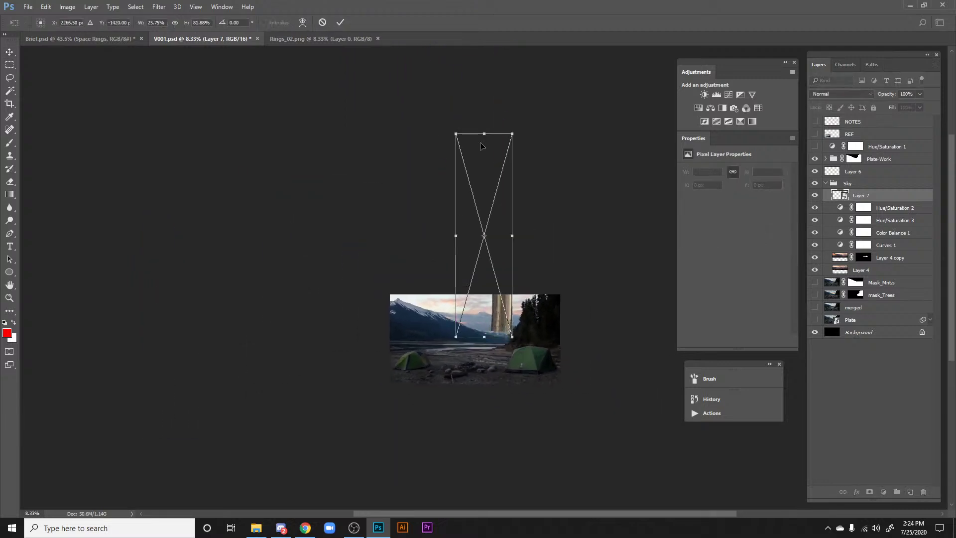
{"action": "mouse_move", "coordinate": [484, 134]}
{"action": "left_mouse_down"}
{"action": "mouse_move", "coordinate": [486, 234]}
{"action": "mouse_move", "coordinate": [485, 142]}
{"action": "left_mouse_up"}
{"action": "left_click_drag", "start_coordinate": [457, 343], "coordinate": [491, 343]}
{"action": "left_click_drag", "start_coordinate": [456, 143], "coordinate": [154, 204]}
{"action": "left_click_drag", "start_coordinate": [512, 142], "coordinate": [793, 132]}
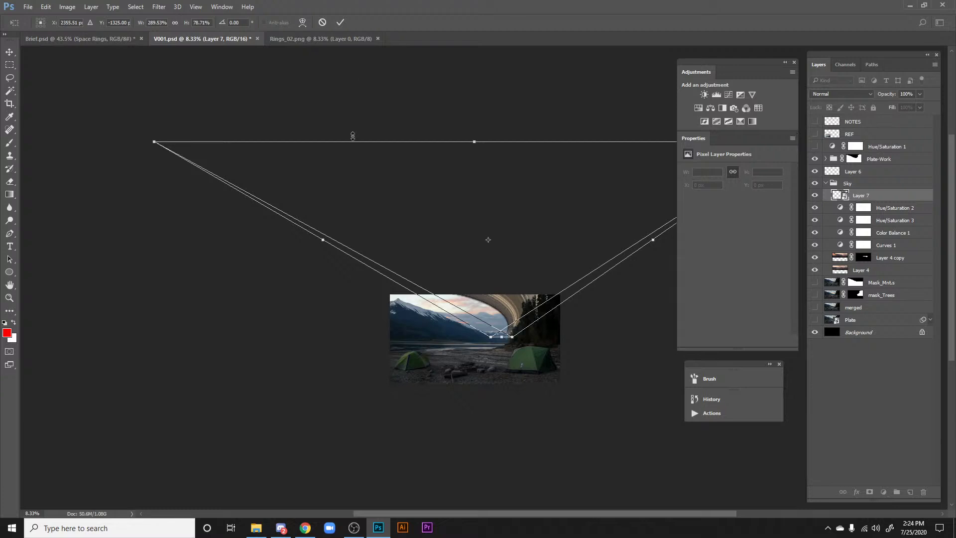
Step: Enlarge the fanned rings by widening the base and sides and raising the top edge, to about 443.12% width and 118.49% height
{"action": "left_click_drag", "start_coordinate": [473, 142], "coordinate": [468, 88]}
{"action": "left_click_drag", "start_coordinate": [491, 338], "coordinate": [479, 337]}
{"action": "left_click_drag", "start_coordinate": [525, 289], "coordinate": [511, 290]}
{"action": "left_click_drag", "start_coordinate": [590, 286], "coordinate": [462, 389]}
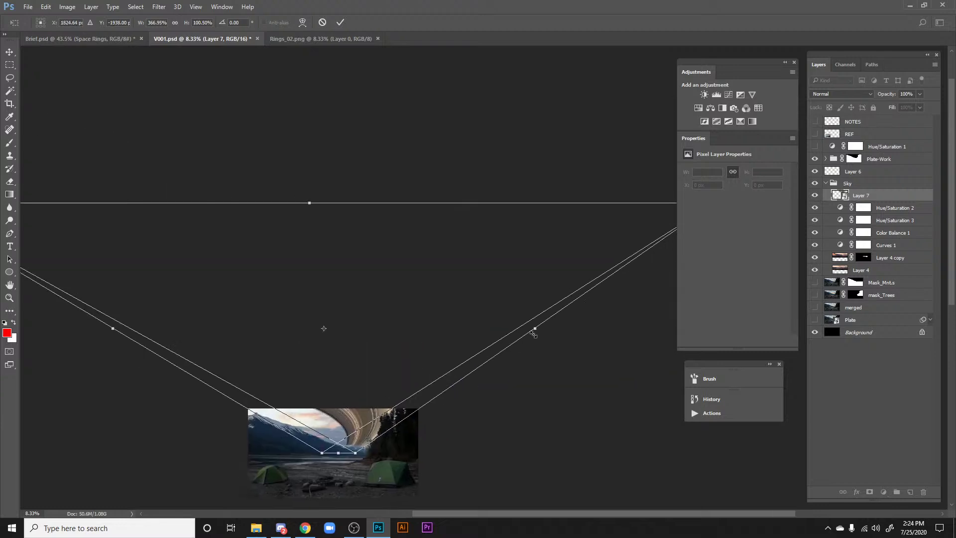
{"action": "left_click_drag", "start_coordinate": [527, 328], "coordinate": [561, 323]}
{"action": "left_click_drag", "start_coordinate": [324, 203], "coordinate": [318, 158]}
Step: Pull the rings' far upper-left corner inward to about 384.55% width and apply the transform
{"action": "left_click_drag", "start_coordinate": [351, 340], "coordinate": [432, 338]}
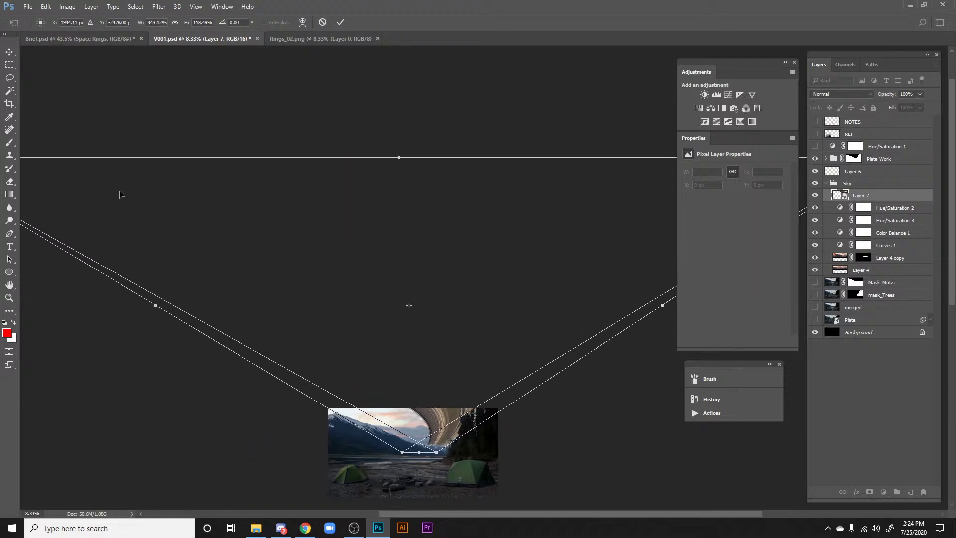
{"action": "left_click_drag", "start_coordinate": [240, 228], "coordinate": [347, 237]}
{"action": "left_click_drag", "start_coordinate": [246, 219], "coordinate": [295, 219]}
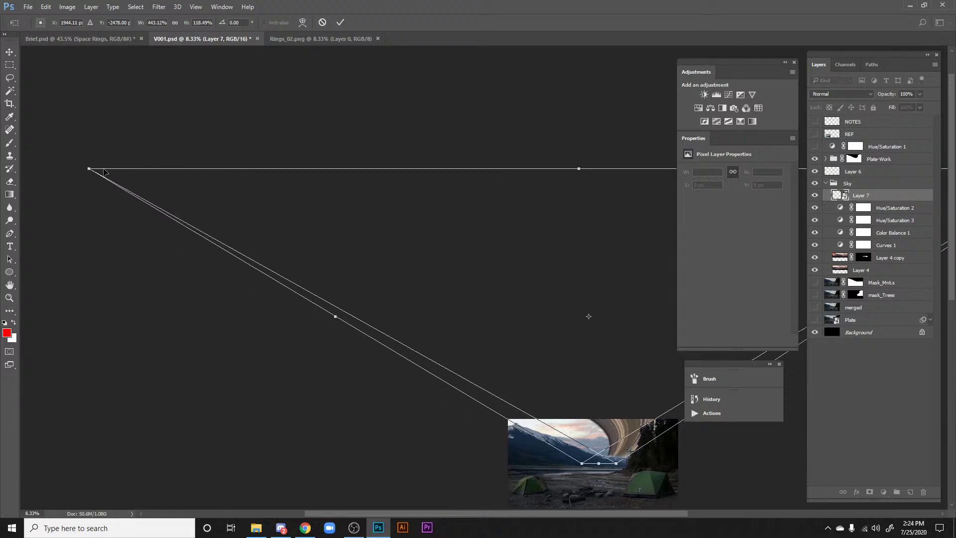
{"action": "left_click_drag", "start_coordinate": [88, 167], "coordinate": [218, 168]}
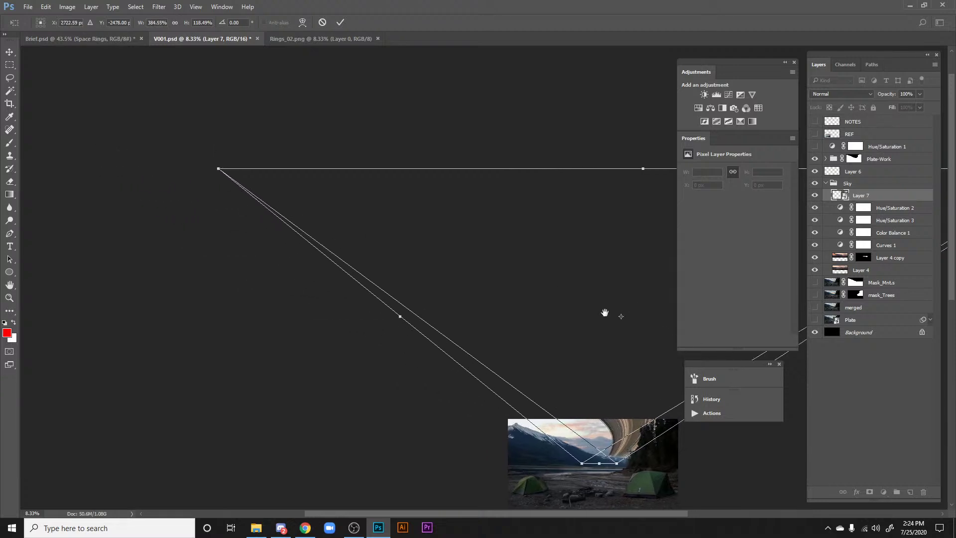
{"action": "left_click_drag", "start_coordinate": [605, 313], "coordinate": [522, 263]}
{"action": "key", "text": "Return"}
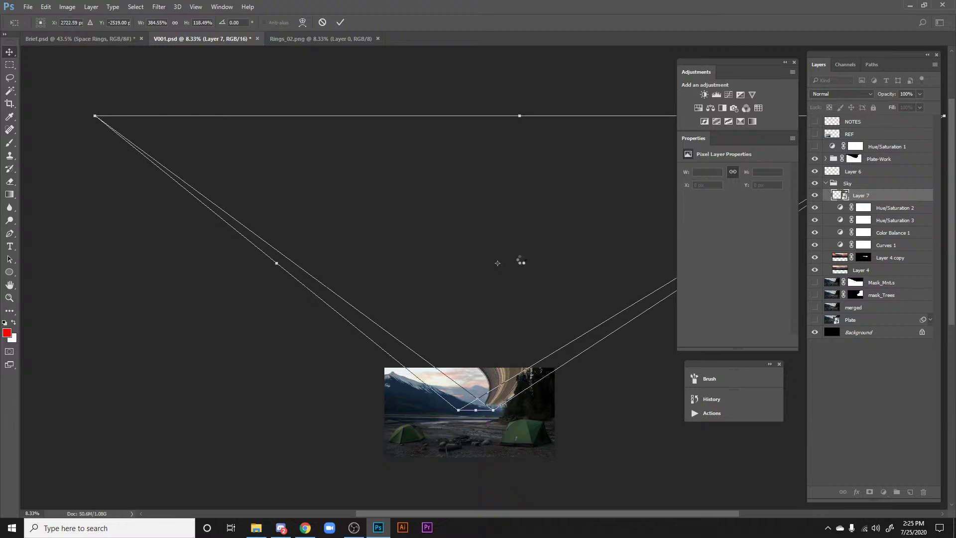
Step: Move the transformed rings slightly up and to the right, closer to the trees
{"action": "key", "text": "space"}
{"action": "left_click_drag", "start_coordinate": [486, 363], "coordinate": [459, 287]}
{"action": "key", "text": "ctrl+plus"}
{"action": "key", "text": "ctrl+plus"}
{"action": "key", "text": "ctrl+plus"}
{"action": "key", "text": "ctrl+plus"}
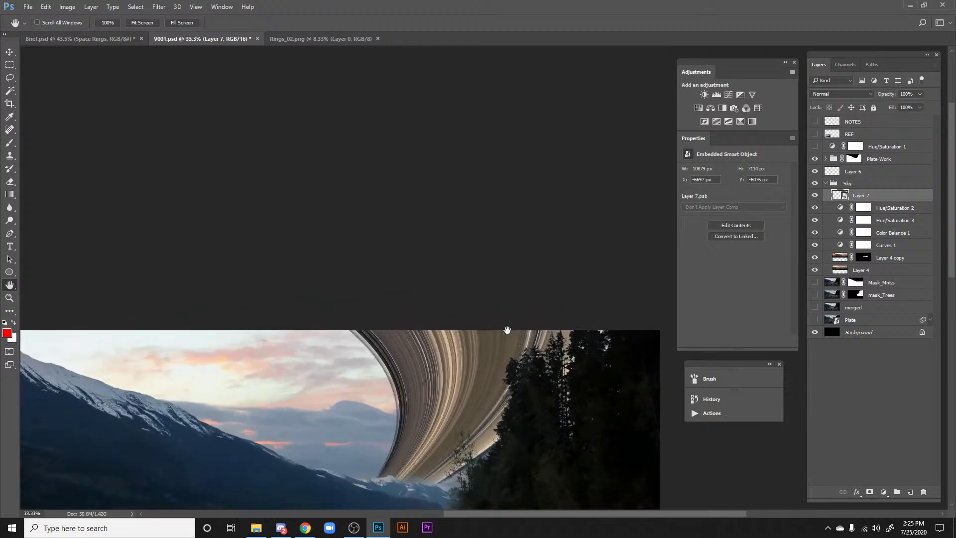
{"action": "left_click_drag", "start_coordinate": [563, 382], "coordinate": [569, 202]}
{"action": "key", "text": "ctrl+plus"}
{"action": "key", "text": "ctrl+minus"}
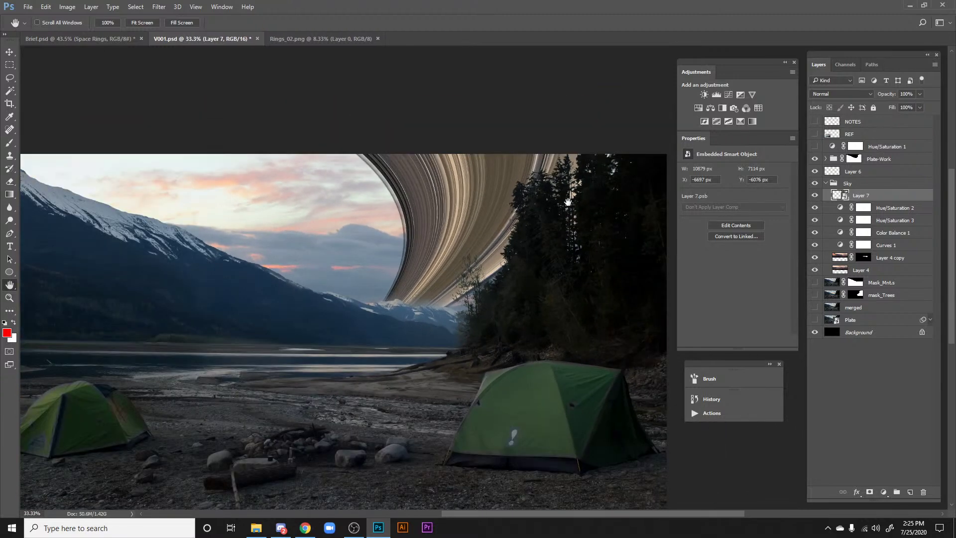
{"action": "left_click_drag", "start_coordinate": [449, 299], "coordinate": [525, 286]}
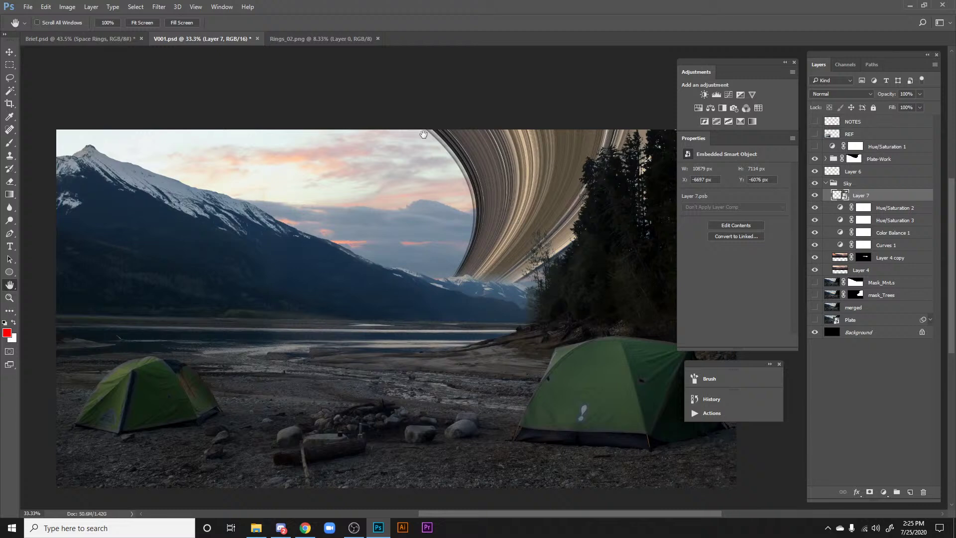
{"action": "mouse_move", "coordinate": [469, 223]}
{"action": "left_mouse_down"}
{"action": "mouse_move", "coordinate": [457, 192]}
{"action": "mouse_move", "coordinate": [464, 219]}
{"action": "left_mouse_up"}
{"action": "left_click_drag", "start_coordinate": [529, 247], "coordinate": [555, 215]}
Step: Duplicate Layer 7 as a rasterized copy and hide the original layer
{"action": "key", "text": "ctrl+j"}
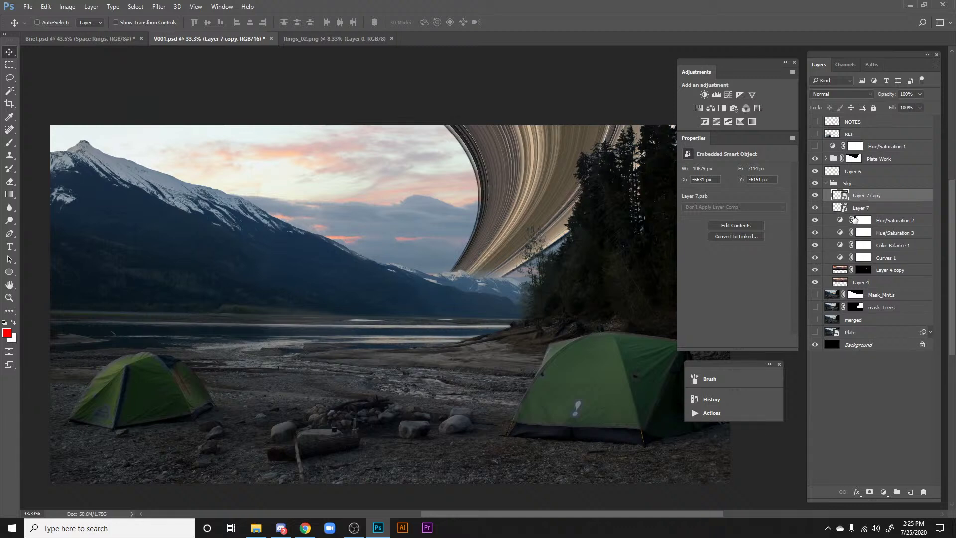
{"action": "key", "text": "b"}
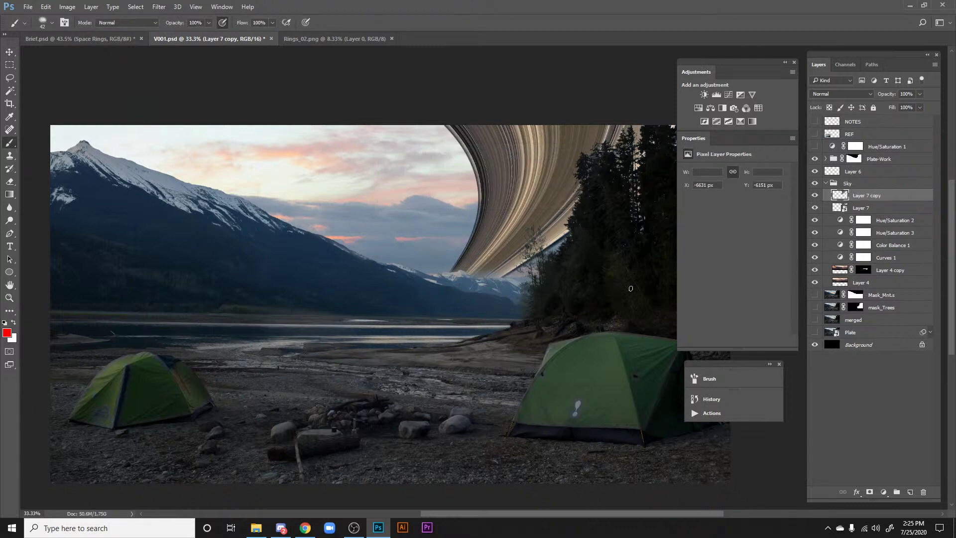
{"action": "key", "text": "h"}
{"action": "left_click", "coordinate": [815, 208]}
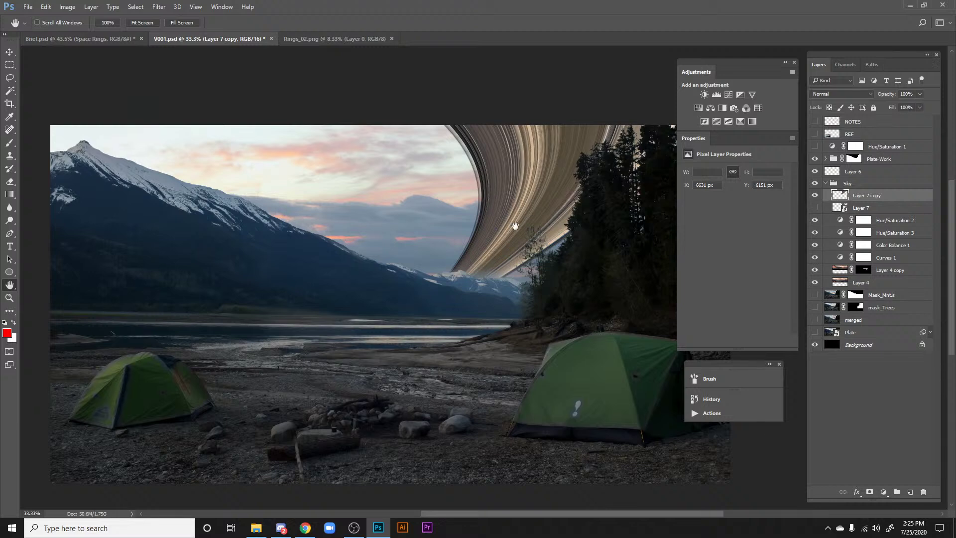
Step: Move the Layer 7 copy to the left and step through its blend modes from Lighten to Vivid Light
{"action": "key", "text": "v"}
{"action": "left_click_drag", "start_coordinate": [516, 226], "coordinate": [490, 225]}
{"action": "left_click", "coordinate": [827, 94]}
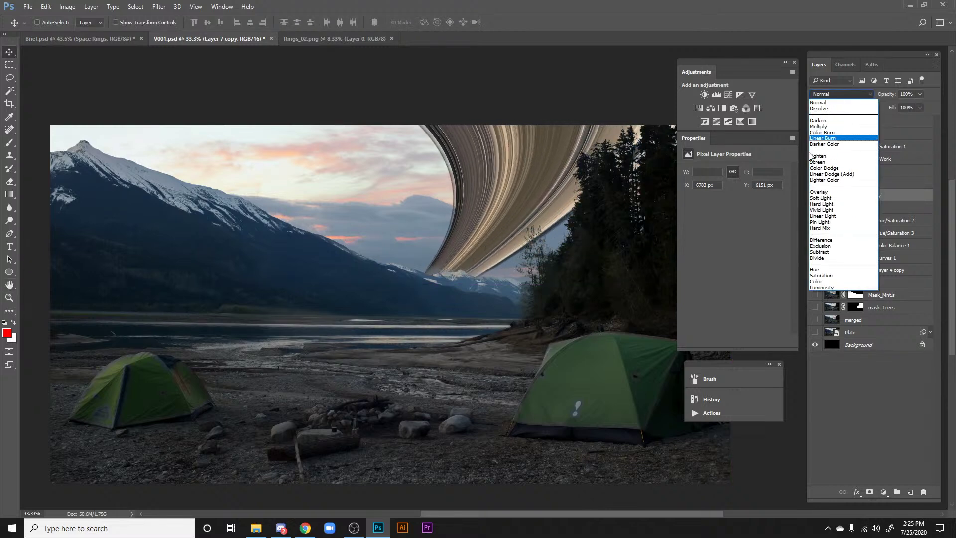
{"action": "left_click", "coordinate": [819, 156]}
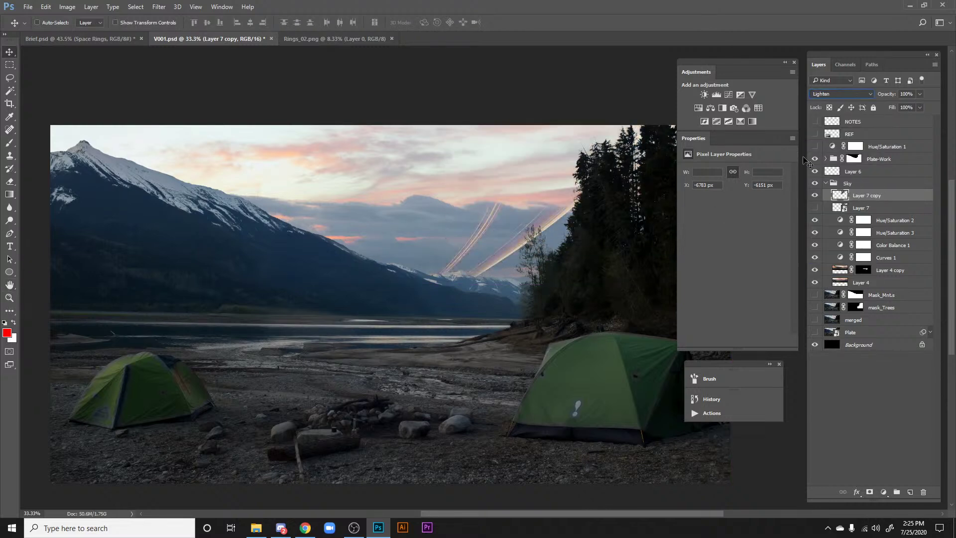
{"action": "key", "text": "shift+plus"}
{"action": "key", "text": "shift+plus"}
{"action": "key", "text": "shift+plus"}
{"action": "key", "text": "shift+plus"}
{"action": "key", "text": "shift+plus"}
{"action": "key", "text": "shift+plus"}
{"action": "key", "text": "shift+plus"}
{"action": "key", "text": "shift+plus"}
{"action": "key", "text": "shift+plus"}
{"action": "key", "text": "shift+plus"}
{"action": "key", "text": "shift+plus"}
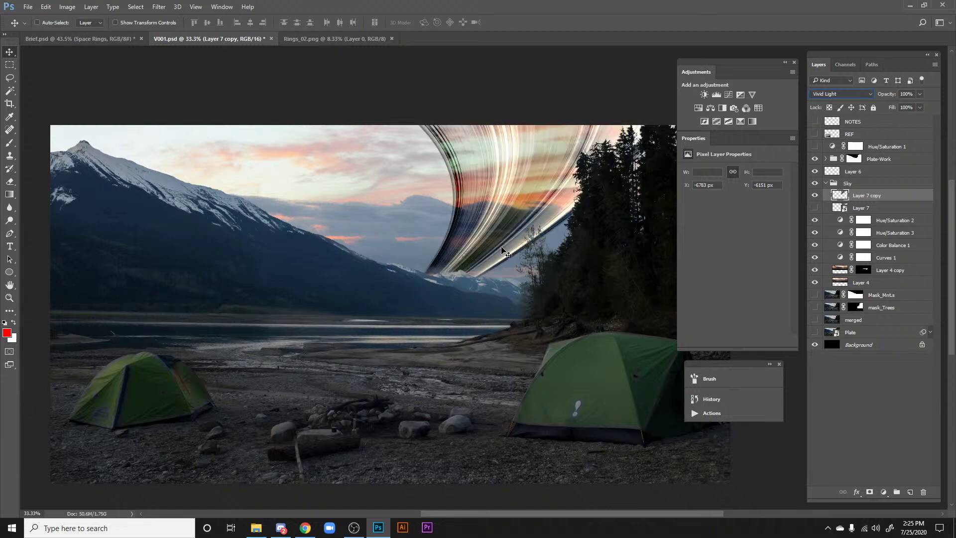
Step: Continue stepping through Layer 7 copy's blend modes as far as Exclusion and nudge the rings
{"action": "key", "text": "shift+plus"}
{"action": "key", "text": "shift+plus"}
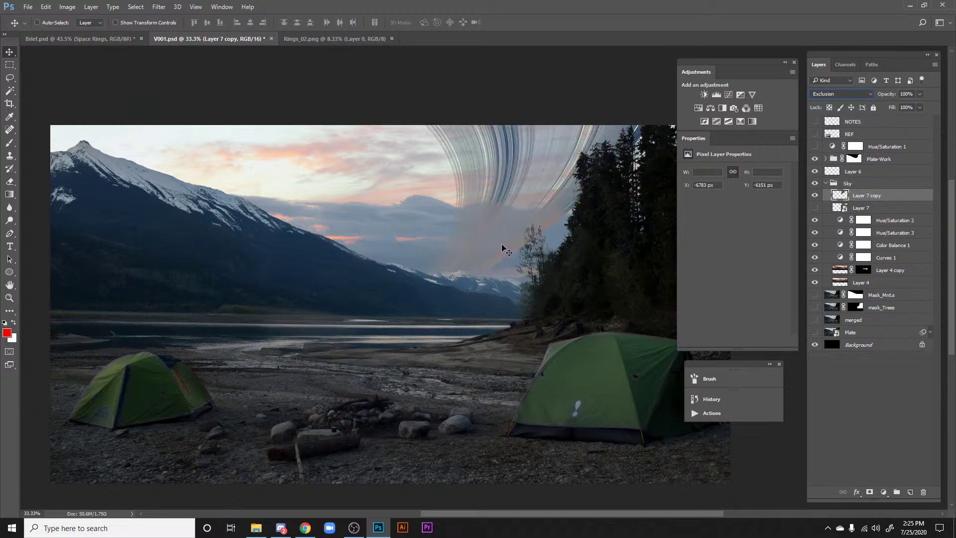
{"action": "left_click_drag", "start_coordinate": [503, 243], "coordinate": [458, 175]}
Step: Switch Layer 7 copy to the Darken blend mode and preview the modes after it through to Divide
{"action": "left_click", "coordinate": [847, 94]}
{"action": "left_click", "coordinate": [827, 127]}
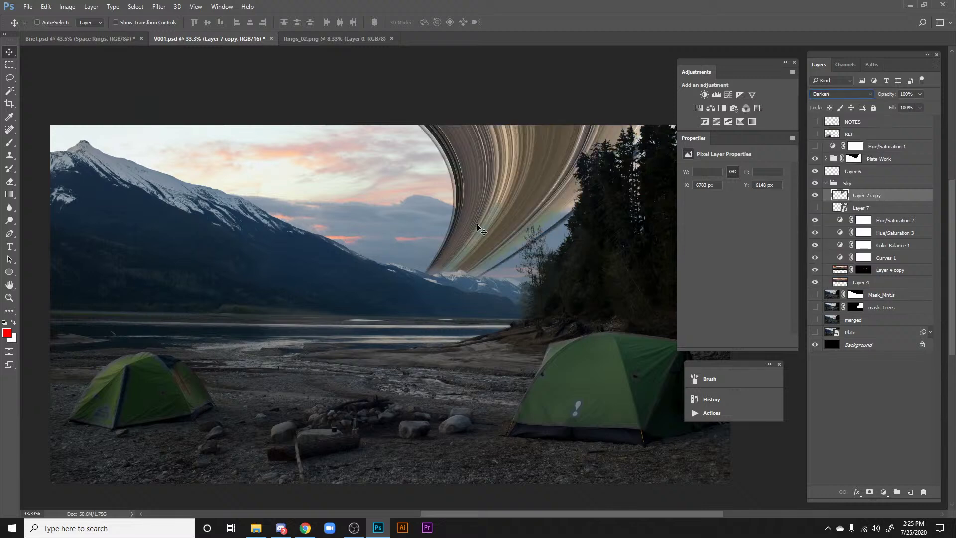
{"action": "key", "text": "Down"}
{"action": "key", "text": "Down"}
{"action": "key", "text": "Down"}
{"action": "key", "text": "Down"}
{"action": "key", "text": "Down"}
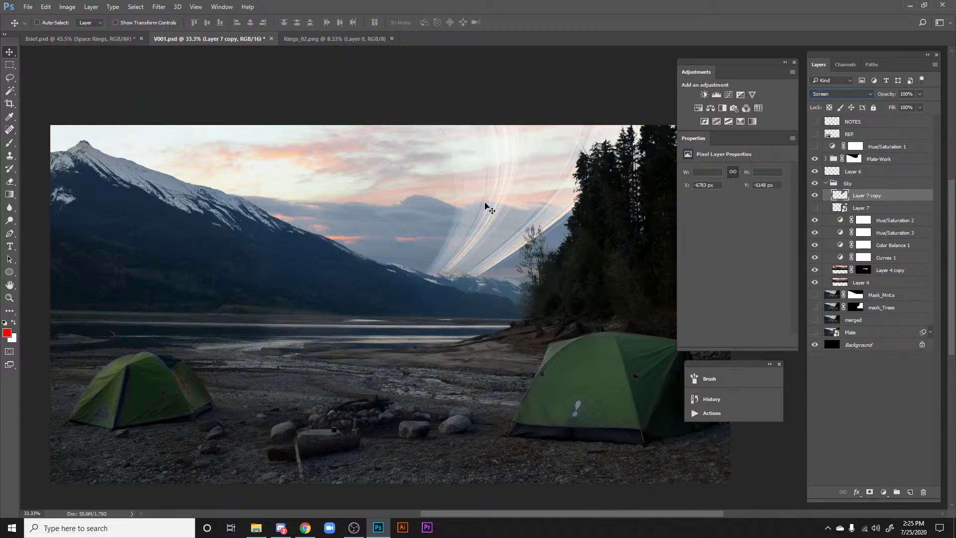
{"action": "key", "text": "Down"}
{"action": "key", "text": "Down"}
{"action": "key", "text": "Down"}
{"action": "key", "text": "Down"}
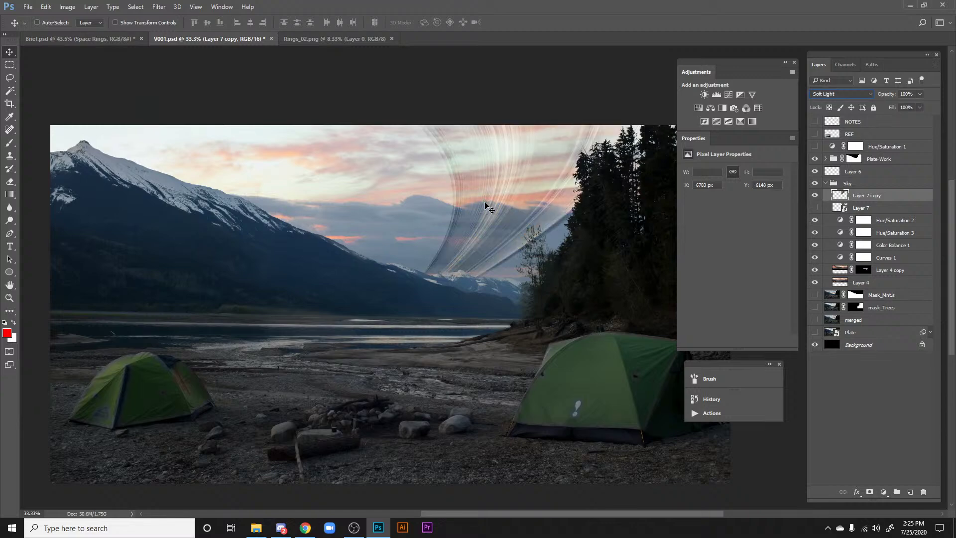
{"action": "key", "text": "Down"}
{"action": "key", "text": "Down"}
{"action": "key", "text": "Down"}
{"action": "key", "text": "Down"}
{"action": "key", "text": "Down"}
{"action": "key", "text": "Down"}
{"action": "key", "text": "Down"}
{"action": "key", "text": "Down"}
{"action": "key", "text": "Down"}
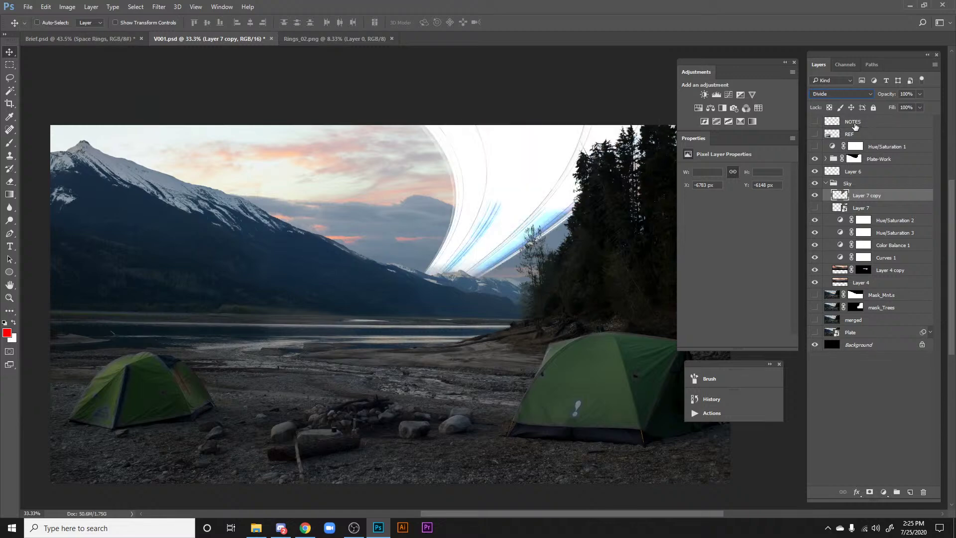
Step: Set Layer 7 copy's blend mode to Normal, nudge it, and compare the sky with the rings hidden and shown
{"action": "left_click", "coordinate": [838, 94]}
{"action": "left_click", "coordinate": [842, 118]}
{"action": "mouse_move", "coordinate": [490, 225]}
{"action": "left_mouse_down"}
{"action": "mouse_move", "coordinate": [493, 166]}
{"action": "mouse_move", "coordinate": [492, 237]}
{"action": "mouse_move", "coordinate": [467, 229]}
{"action": "mouse_move", "coordinate": [516, 226]}
{"action": "mouse_move", "coordinate": [488, 186]}
{"action": "mouse_move", "coordinate": [493, 210]}
{"action": "mouse_move", "coordinate": [473, 148]}
{"action": "mouse_move", "coordinate": [487, 232]}
{"action": "left_mouse_up"}
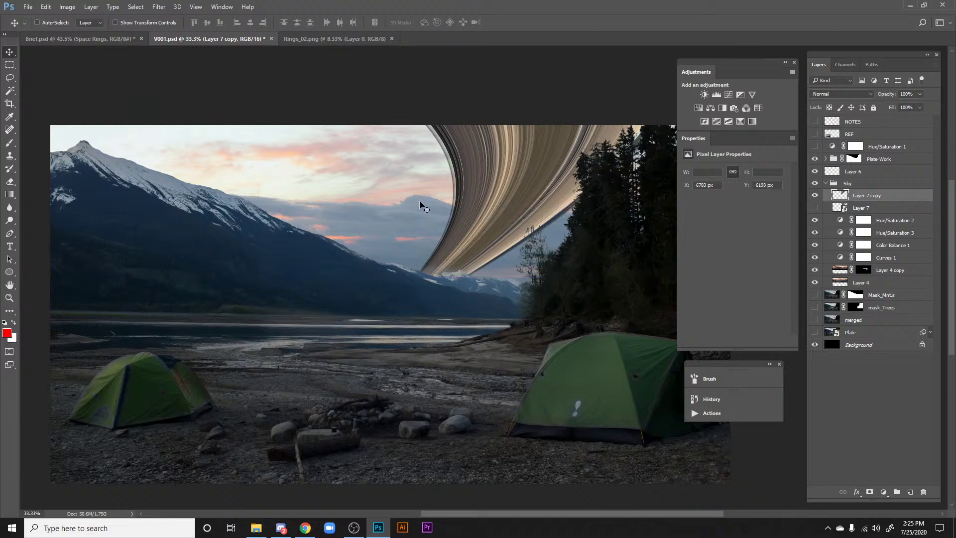
{"action": "left_click", "coordinate": [814, 195]}
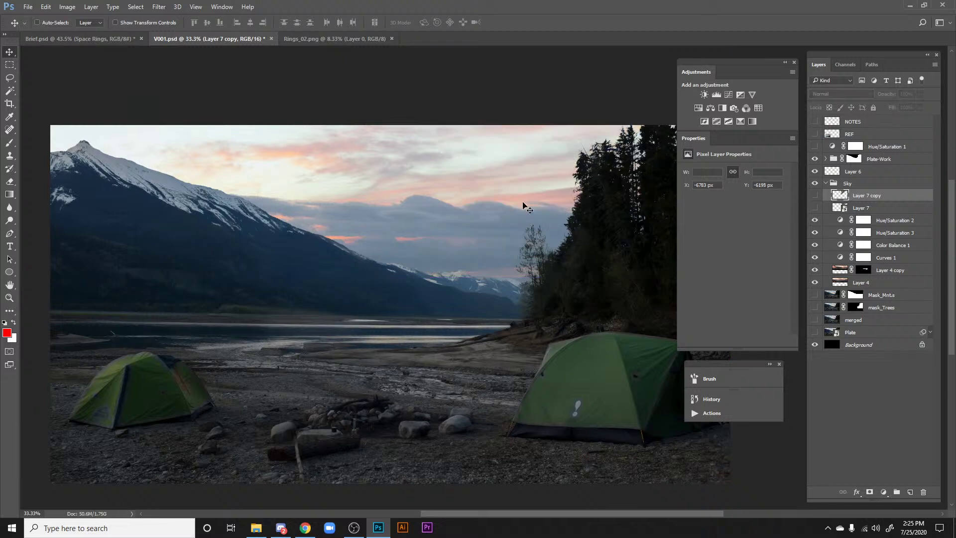
{"action": "left_click", "coordinate": [813, 195]}
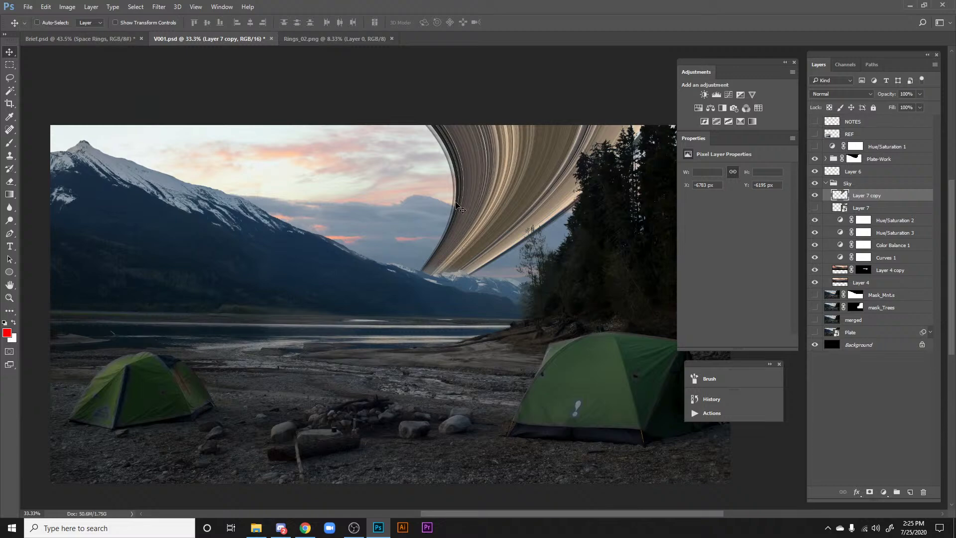
Step: Set Layer 7 copy's Blend If underlying-layer dark range to 136 / 237 and move the rings slightly right and down
{"action": "double_click", "coordinate": [895, 200]}
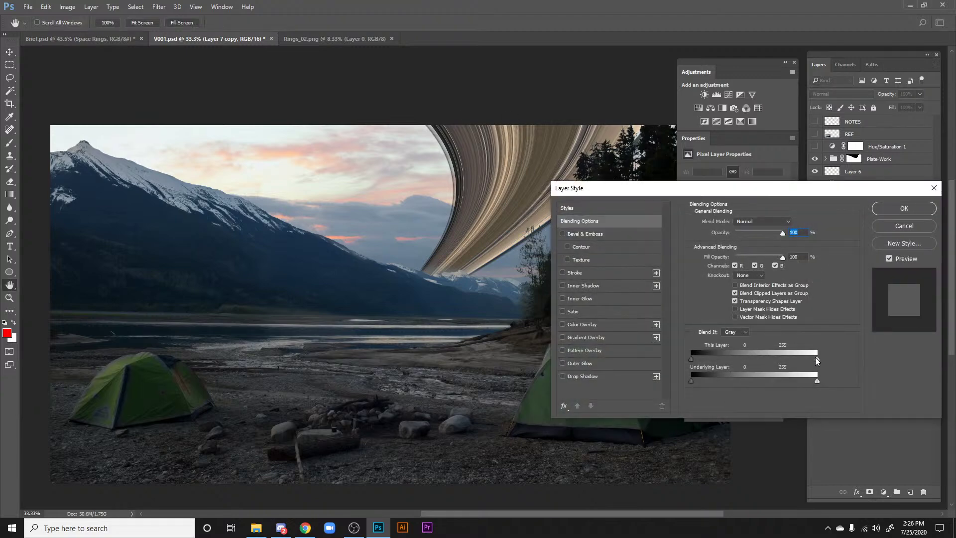
{"action": "left_click_drag", "start_coordinate": [816, 359], "coordinate": [845, 363]}
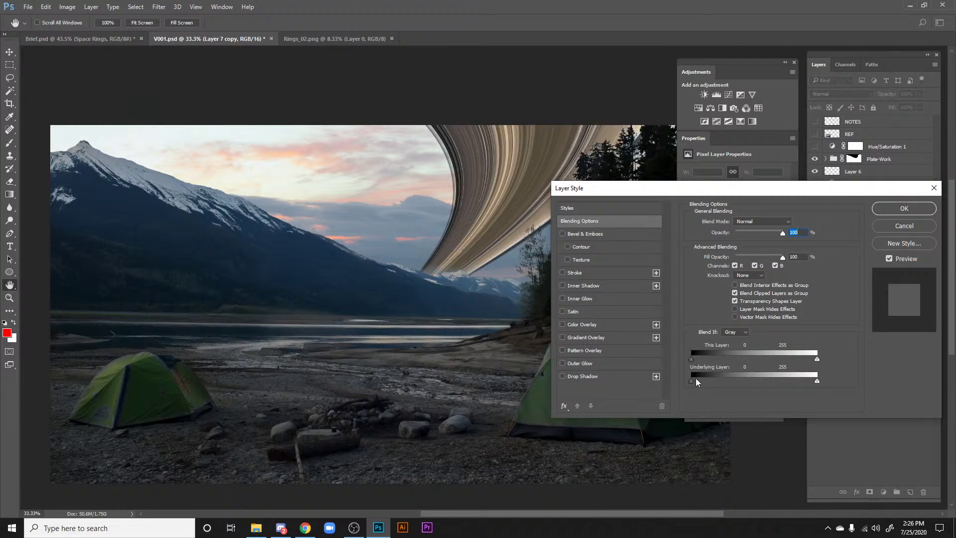
{"action": "left_click_drag", "start_coordinate": [696, 380], "coordinate": [765, 381]}
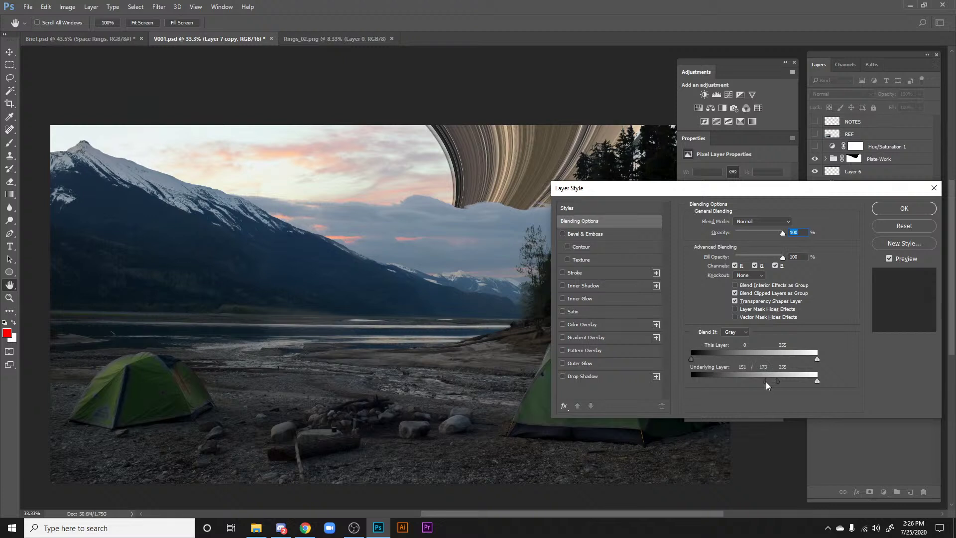
{"action": "mouse_move", "coordinate": [766, 381]}
{"action": "left_mouse_down"}
{"action": "mouse_move", "coordinate": [808, 381]}
{"action": "mouse_move", "coordinate": [754, 381]}
{"action": "left_mouse_up"}
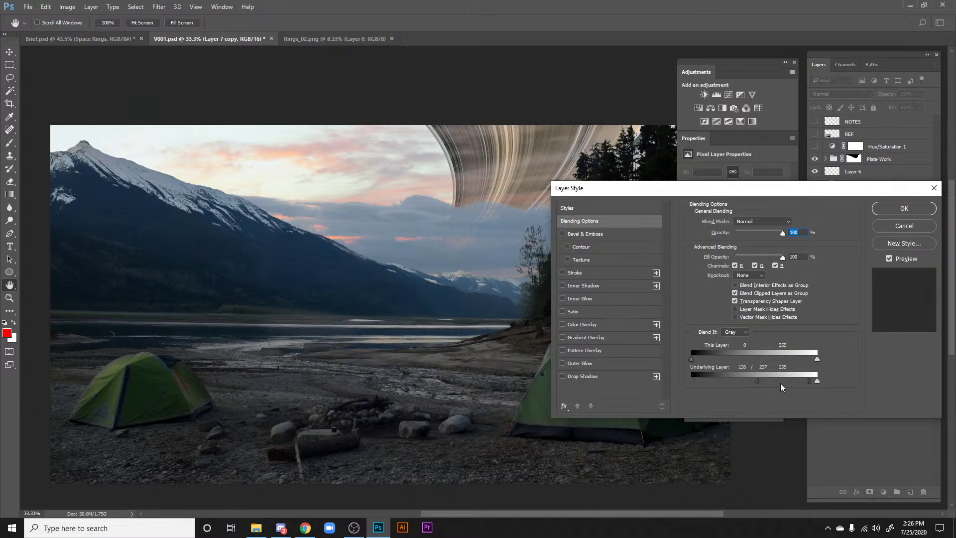
{"action": "left_click", "coordinate": [904, 208]}
{"action": "key", "text": "v"}
{"action": "left_click_drag", "start_coordinate": [421, 181], "coordinate": [528, 192]}
Step: Switch to File Explorer and open Camer_01_Final.jpg from the Desktop's Planet_01 > Camera_01 folder in Photoshop
{"action": "left_click", "coordinate": [255, 529]}
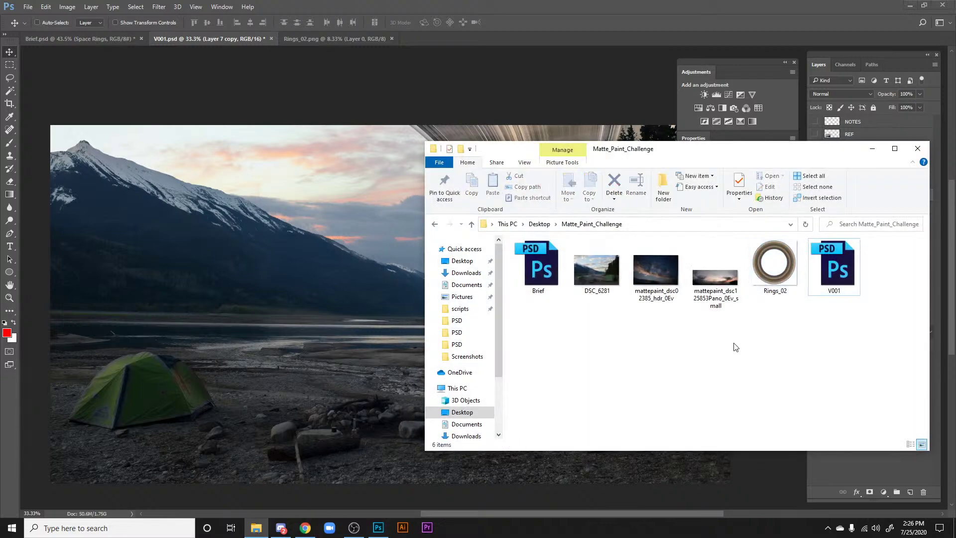
{"action": "key", "text": "ctrl+n"}
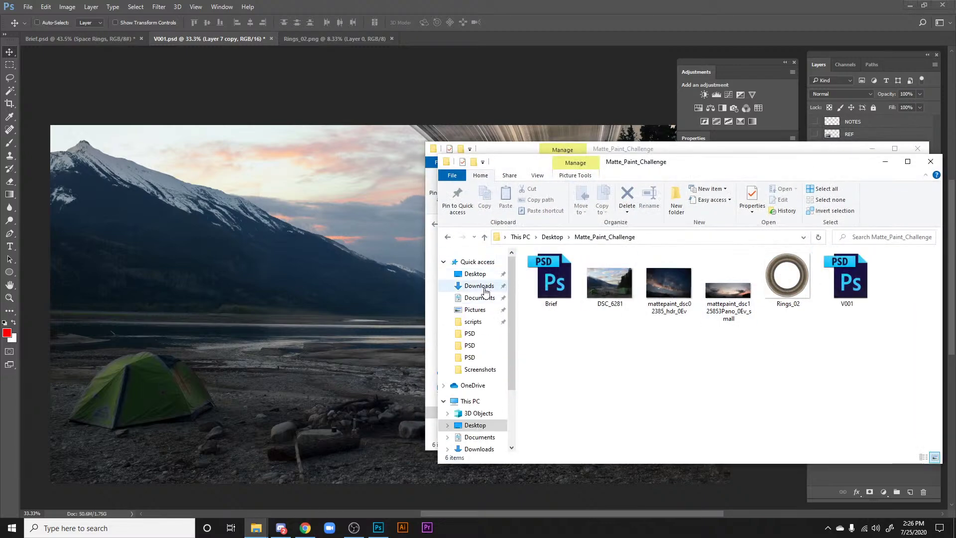
{"action": "left_click", "coordinate": [484, 276]}
{"action": "left_click", "coordinate": [478, 286]}
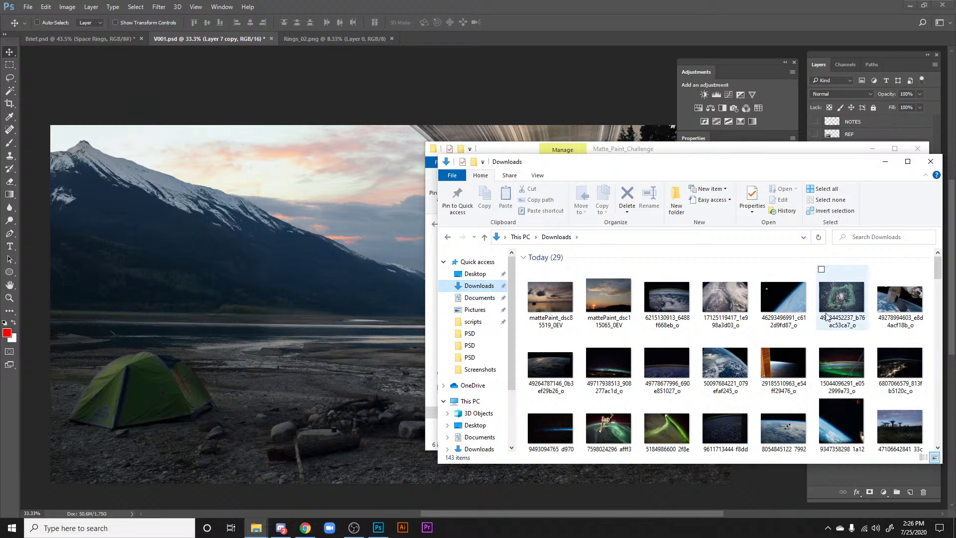
{"action": "left_click", "coordinate": [475, 274]}
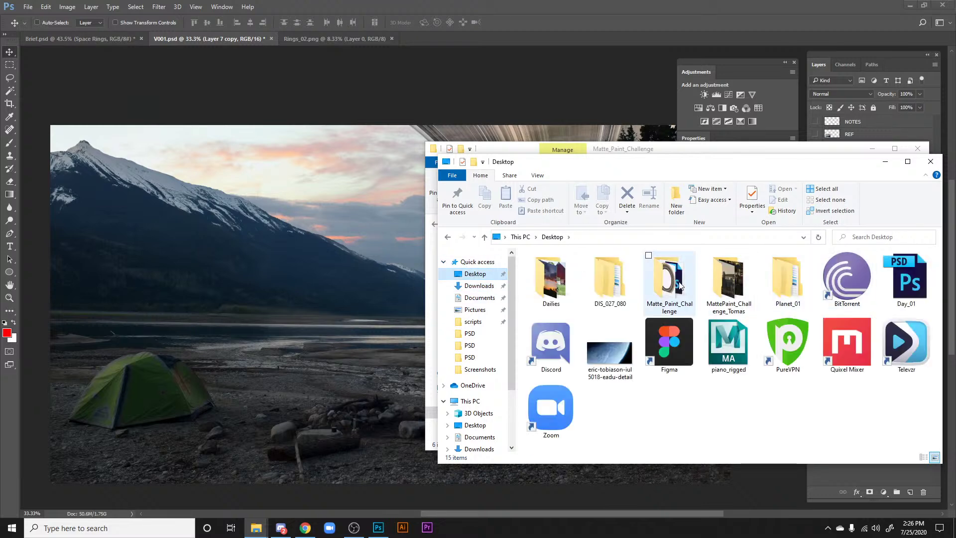
{"action": "double_click", "coordinate": [787, 279]}
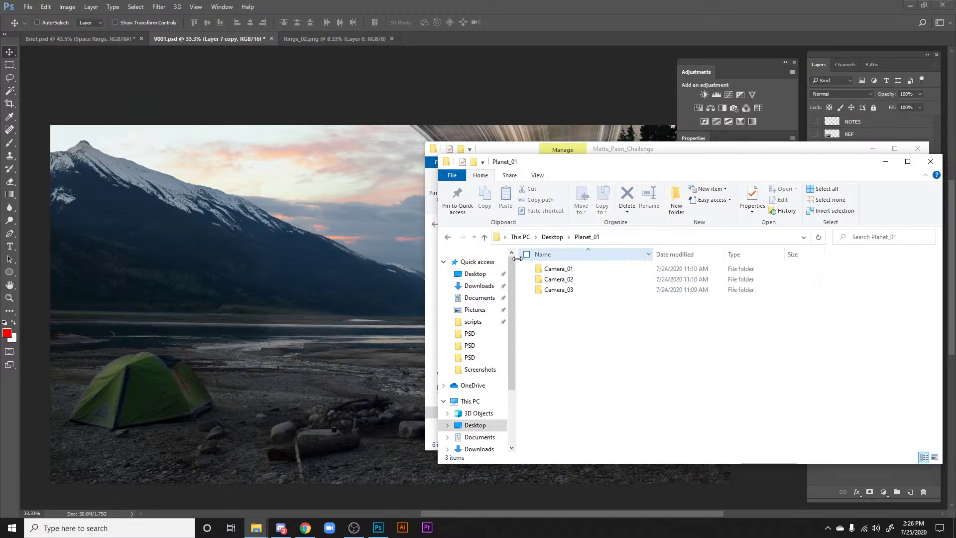
{"action": "double_click", "coordinate": [553, 268]}
{"action": "double_click", "coordinate": [547, 269]}
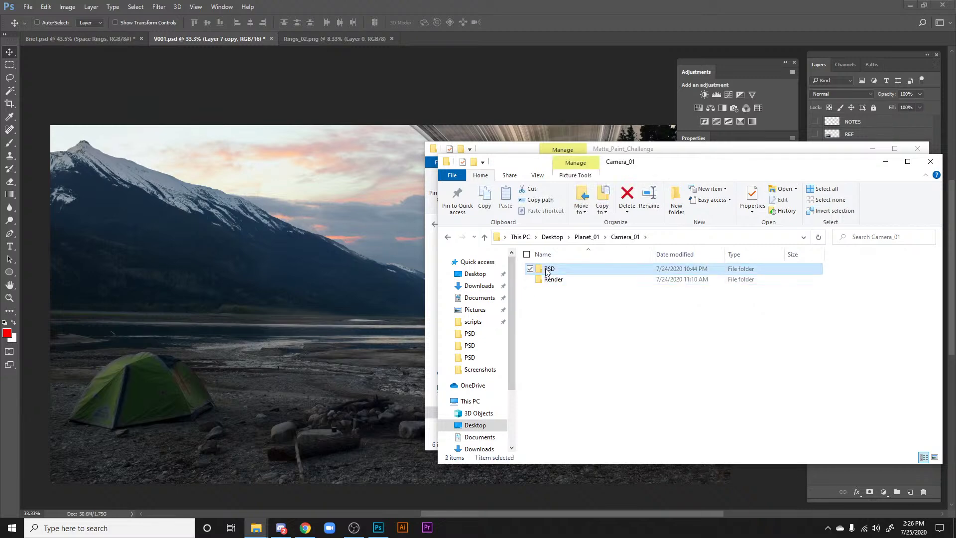
{"action": "left_click", "coordinate": [612, 286]}
{"action": "left_click_drag", "start_coordinate": [543, 287], "coordinate": [525, 58]}
Step: Examine the glowing blue surface details on the dark side of the planet in Camer_01_Final.jpg
{"action": "key", "text": "space"}
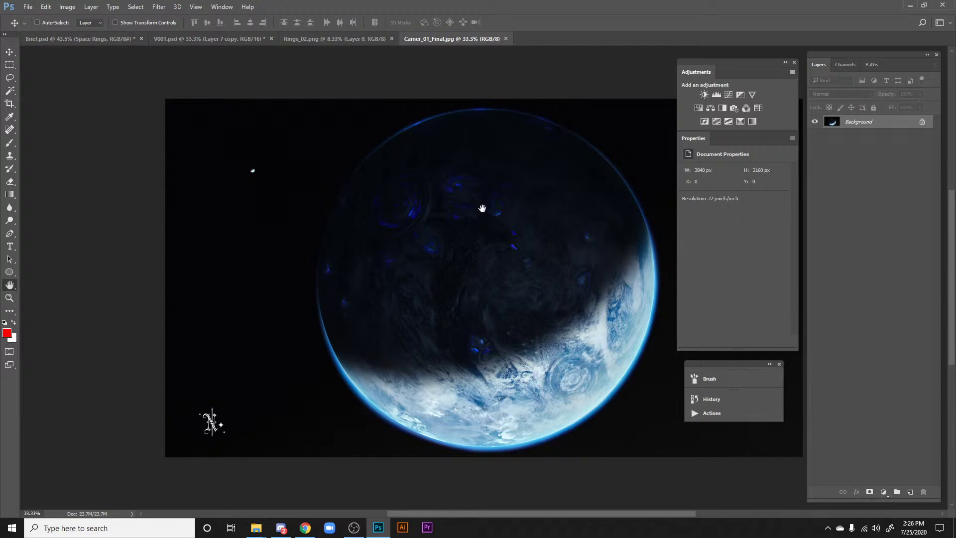
{"action": "left_click_drag", "start_coordinate": [457, 203], "coordinate": [487, 244]}
{"action": "left_click", "coordinate": [519, 259], "text": "ctrl"}
{"action": "left_click_drag", "start_coordinate": [487, 244], "coordinate": [447, 250]}
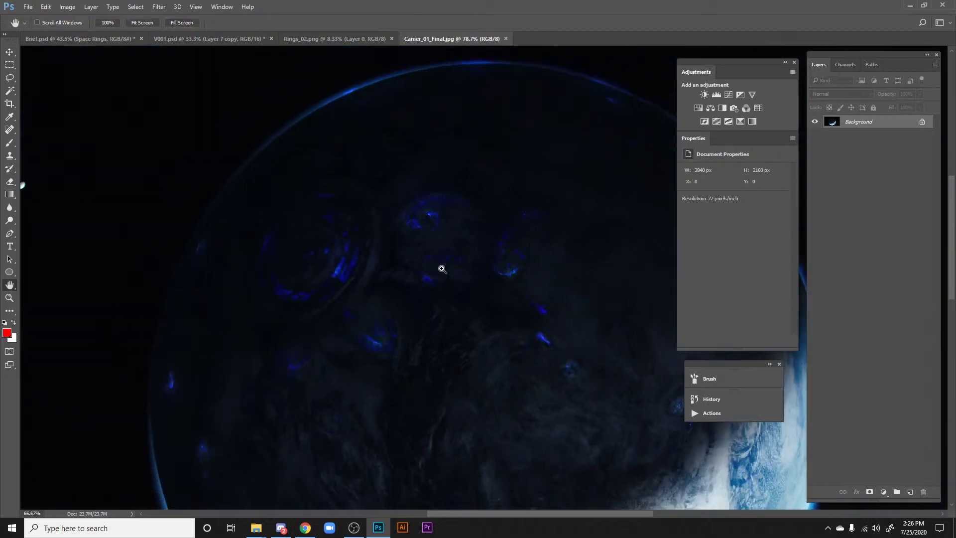
{"action": "scroll", "coordinate": [442, 246], "scroll_direction": "up", "scroll_amount": 2}
{"action": "scroll", "coordinate": [402, 237], "scroll_direction": "up", "scroll_amount": 4}
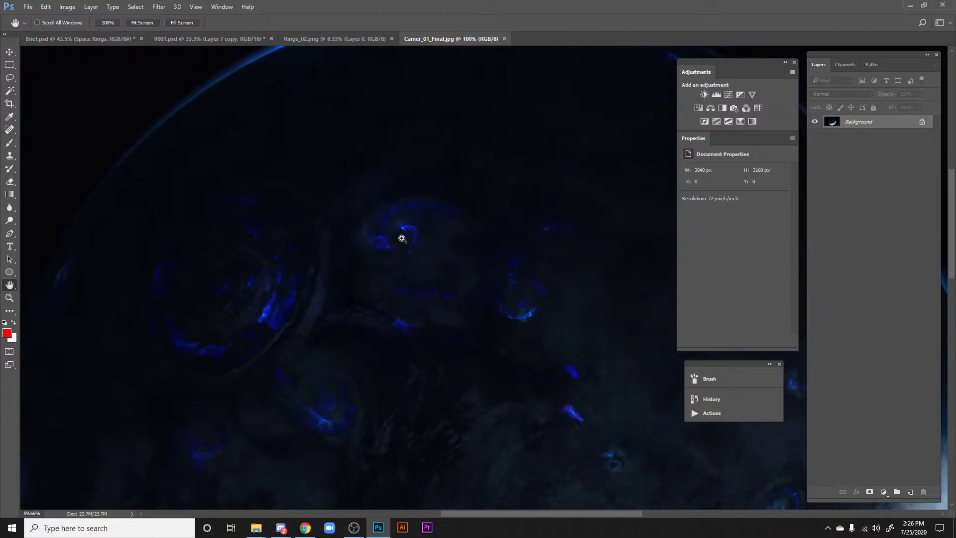
{"action": "scroll", "coordinate": [503, 259], "scroll_direction": "down", "scroll_amount": 3}
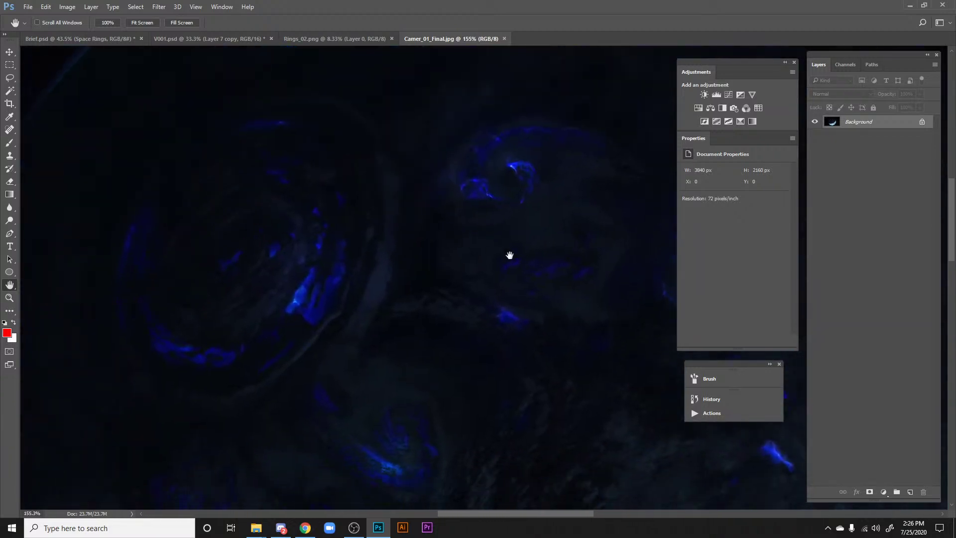
Step: Return to V001.psd and move the rings left and slightly down in the sky
{"action": "left_click", "coordinate": [327, 39]}
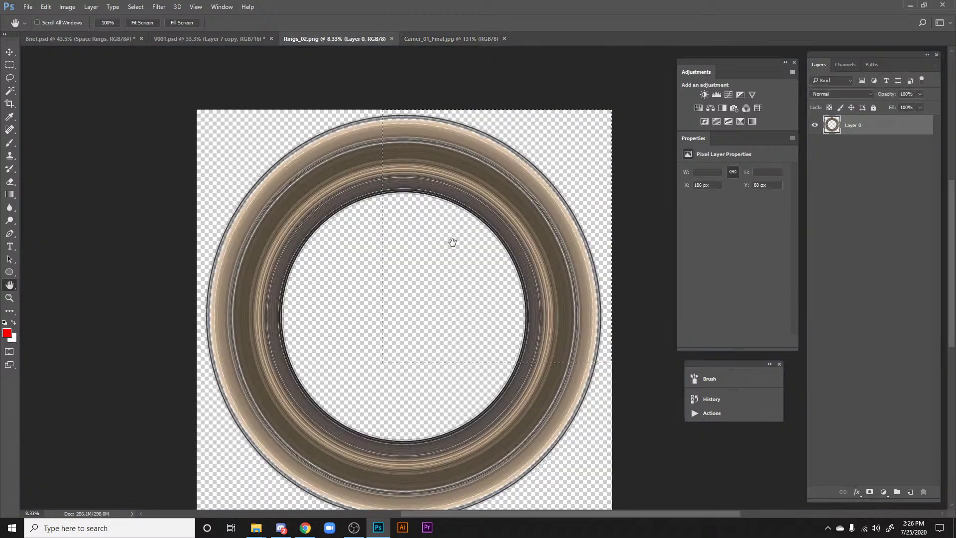
{"action": "left_click", "coordinate": [210, 39]}
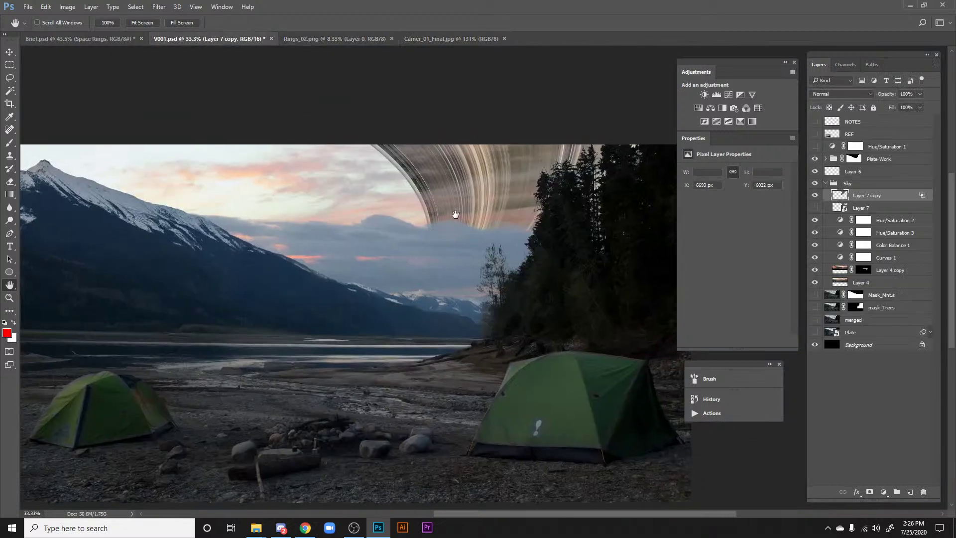
{"action": "key", "text": "v"}
{"action": "mouse_move", "coordinate": [458, 213]}
{"action": "left_mouse_down"}
{"action": "mouse_move", "coordinate": [462, 160]}
{"action": "mouse_move", "coordinate": [435, 218]}
{"action": "mouse_move", "coordinate": [327, 295]}
{"action": "mouse_move", "coordinate": [431, 219]}
{"action": "mouse_move", "coordinate": [443, 224]}
{"action": "left_mouse_up"}
{"action": "key", "text": "h"}
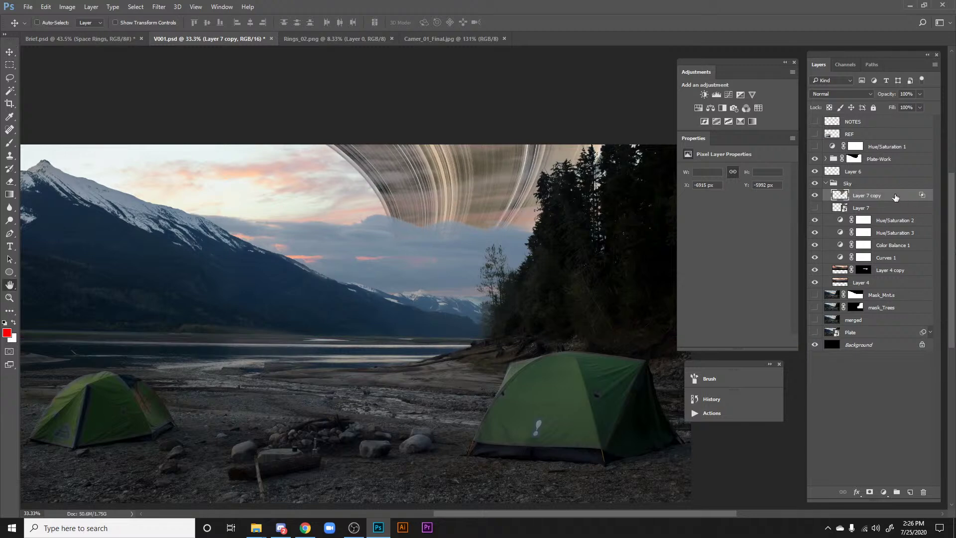
Step: Readjust Layer 7 copy's Blend If underlying-layer range to let more of the clouds show through the rings
{"action": "double_click", "coordinate": [895, 197]}
{"action": "left_click_drag", "start_coordinate": [808, 381], "coordinate": [782, 382]}
{"action": "left_click", "coordinate": [917, 206]}
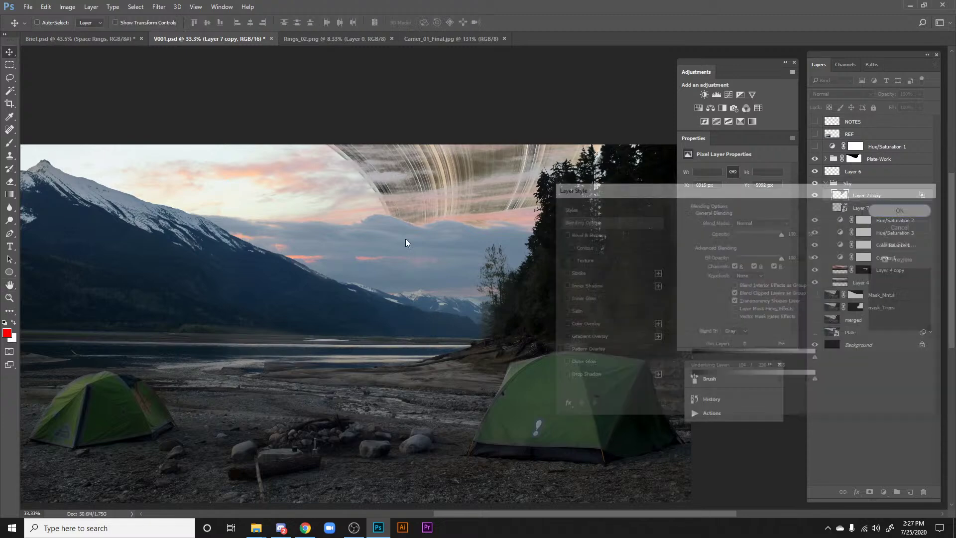
Step: Rotate the Layer 7 copy rings 26.24° with Free Transform, apply it, and reposition them in the sky beside the trees
{"action": "left_click_drag", "start_coordinate": [476, 162], "coordinate": [446, 255]}
{"action": "key", "text": "ctrl+minus"}
{"action": "key", "text": "ctrl+minus"}
{"action": "key", "text": "ctrl+minus"}
{"action": "key", "text": "ctrl+minus"}
{"action": "key", "text": "ctrl+t"}
{"action": "left_click_drag", "start_coordinate": [269, 408], "coordinate": [218, 327]}
{"action": "left_click_drag", "start_coordinate": [364, 336], "coordinate": [429, 284]}
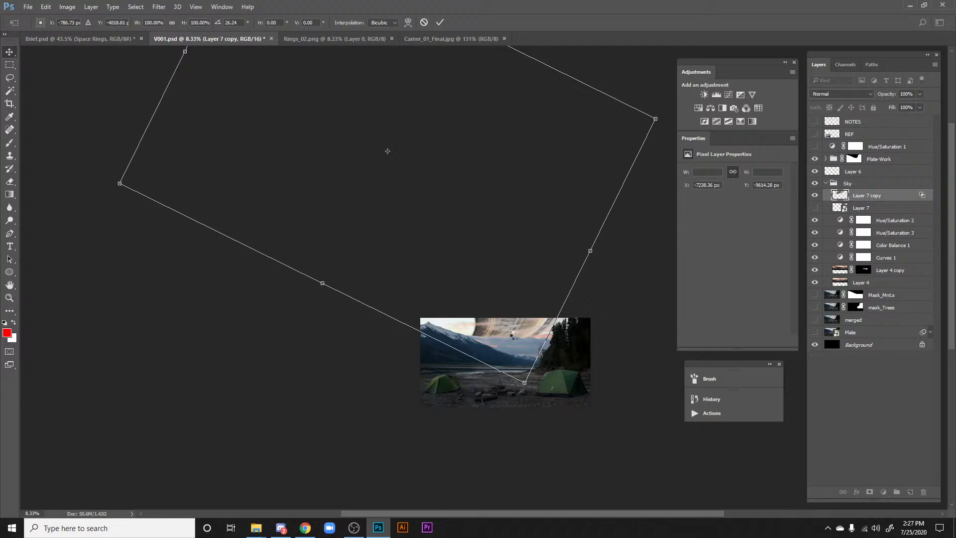
{"action": "key", "text": "Return"}
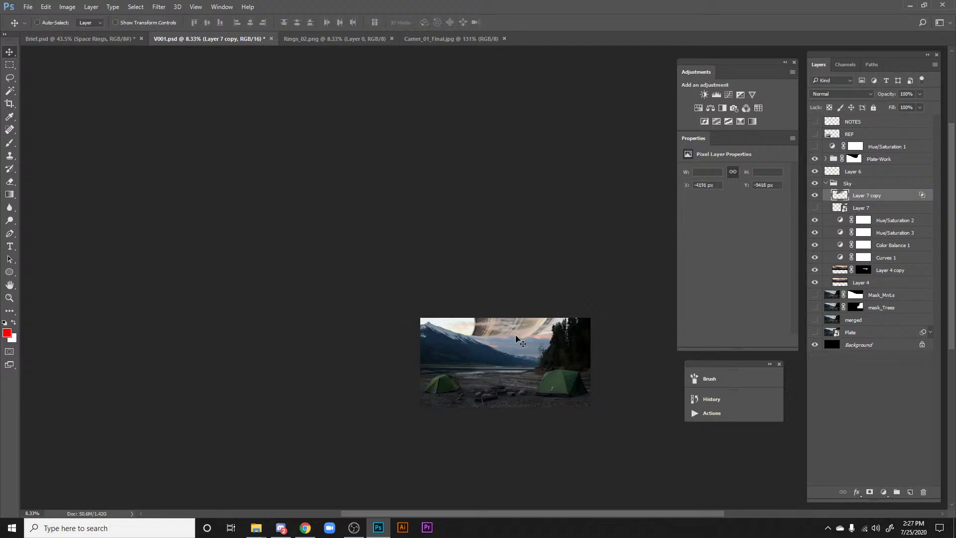
{"action": "left_click_drag", "start_coordinate": [518, 343], "coordinate": [524, 306]}
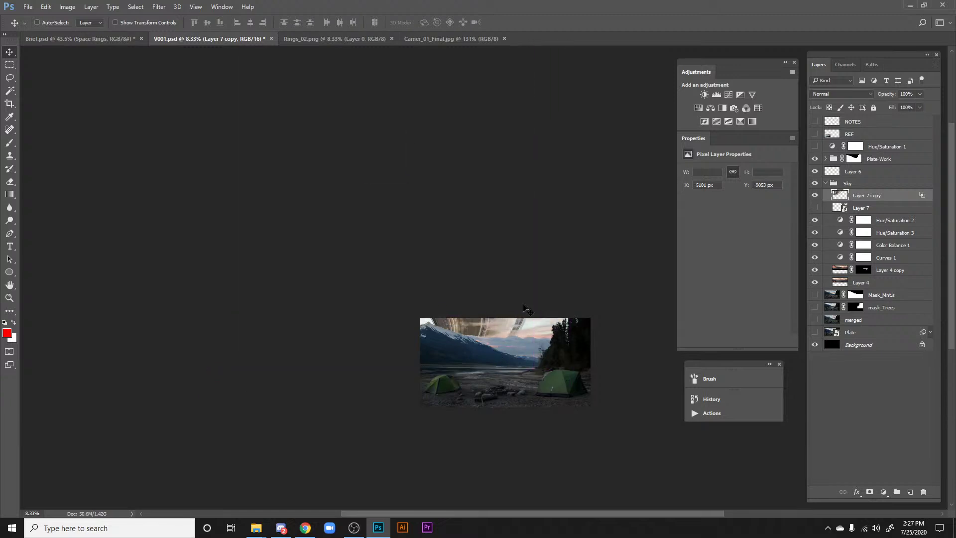
{"action": "left_click_drag", "start_coordinate": [439, 329], "coordinate": [518, 323]}
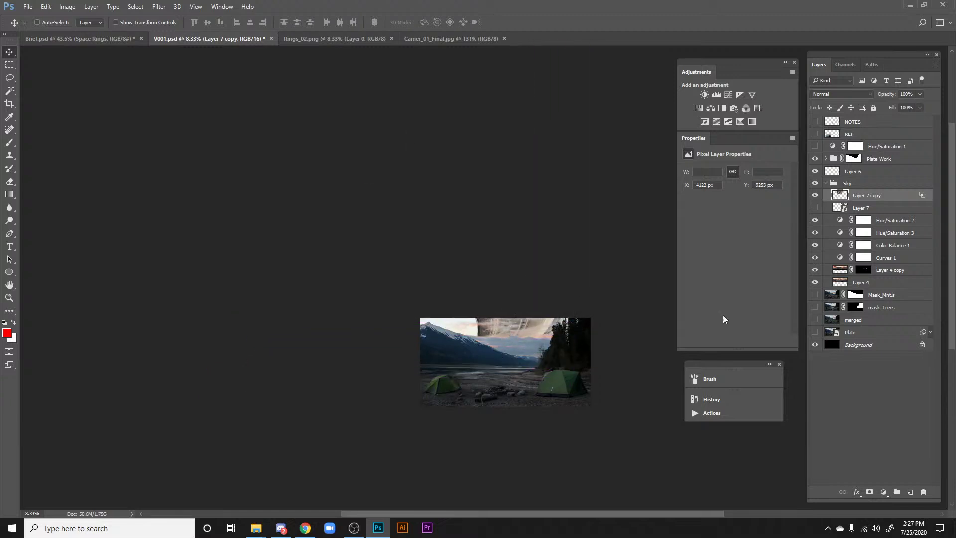
Step: Hide Layer 7 copy, show the original Layer 7 and move its rings left and down, away from the trees
{"action": "left_click", "coordinate": [815, 196]}
{"action": "left_click", "coordinate": [815, 207]}
{"action": "left_click", "coordinate": [861, 208]}
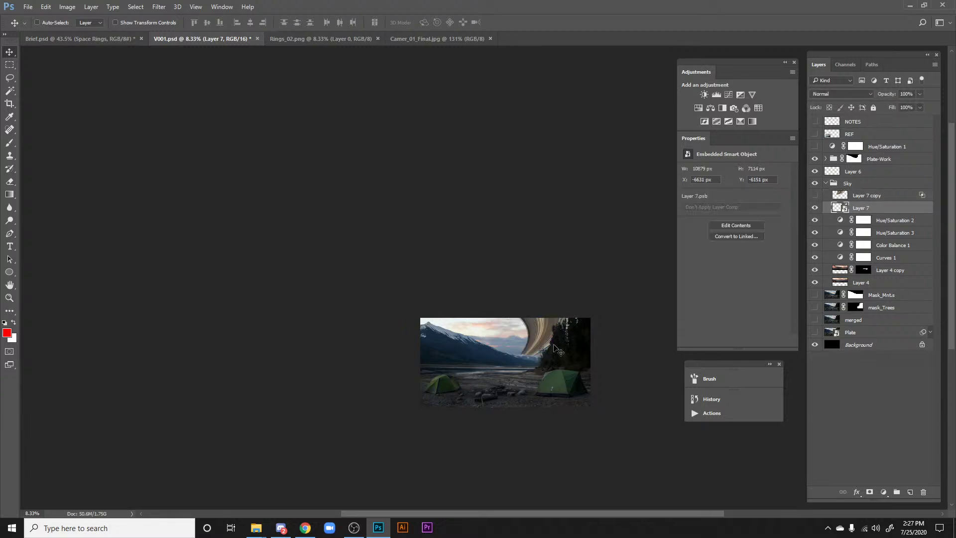
{"action": "left_click_drag", "start_coordinate": [558, 350], "coordinate": [527, 354]}
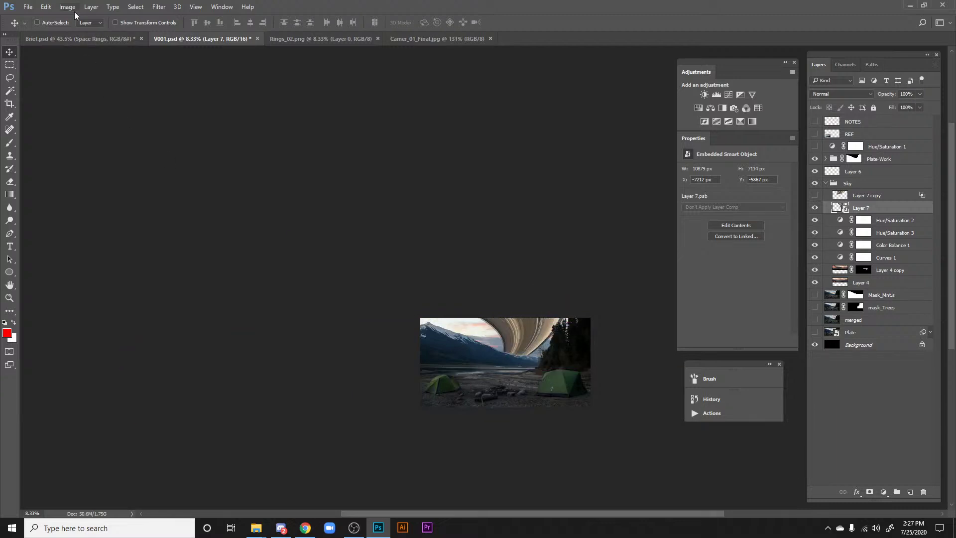
Step: Flip Layer 7 horizontally and move the rings so their narrow end meets the distant ridge beside the trees
{"action": "left_click", "coordinate": [46, 11]}
{"action": "mouse_move", "coordinate": [150, 222]}
{"action": "left_click", "coordinate": [225, 328]}
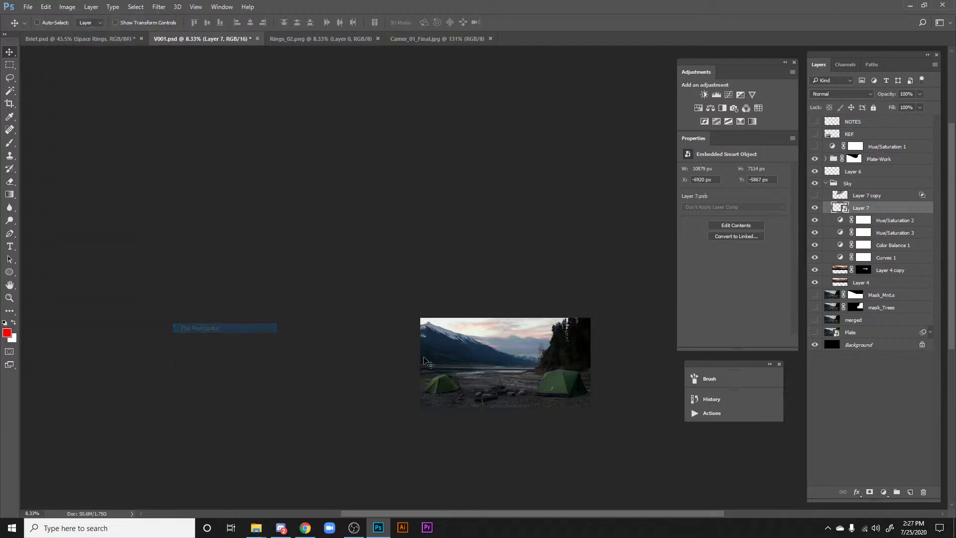
{"action": "left_click_drag", "start_coordinate": [424, 362], "coordinate": [530, 377]}
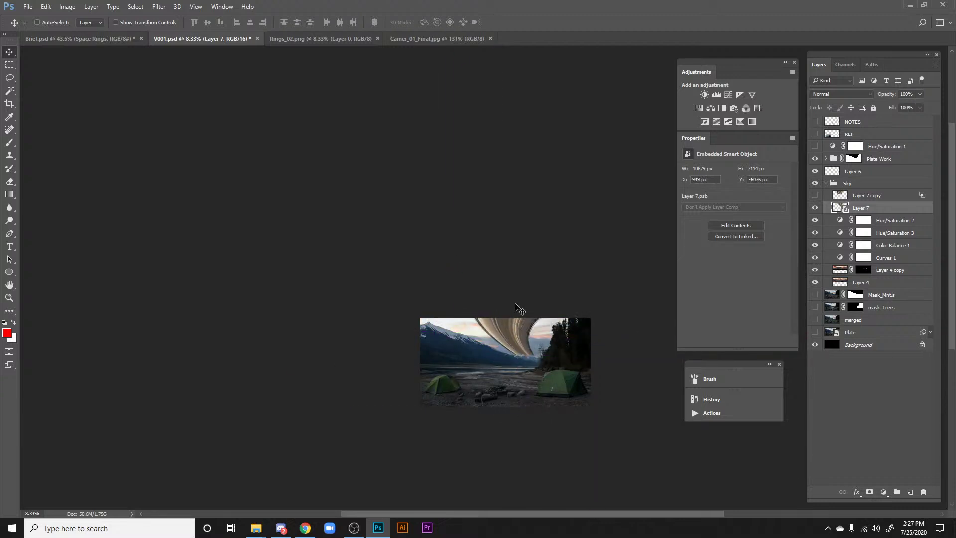
{"action": "key", "text": "ctrl+plus"}
{"action": "left_click_drag", "start_coordinate": [460, 354], "coordinate": [473, 285]}
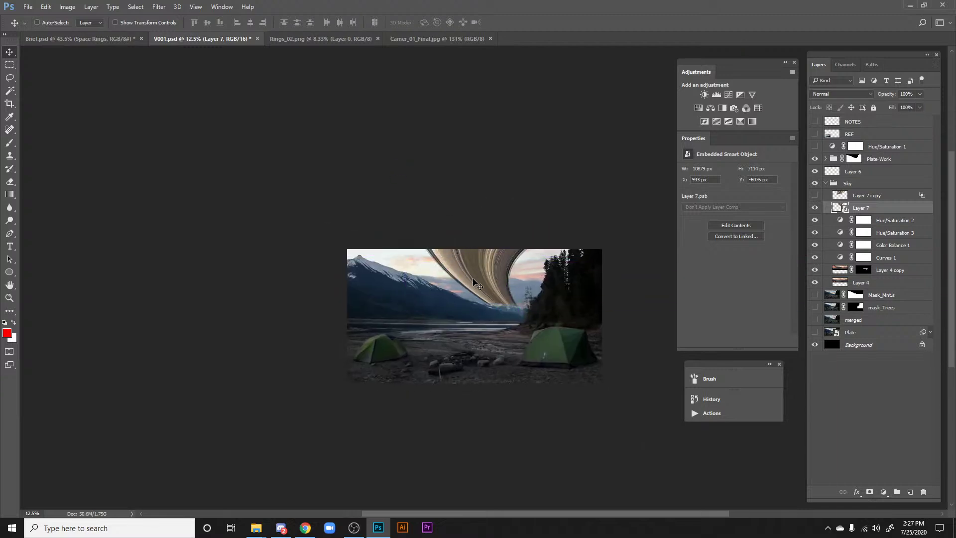
Step: Distort Layer 7's rings with Free Transform, pulling the bounding shape's far upper-left corner inward and raising its upper edge
{"action": "key", "text": "ctrl+plus"}
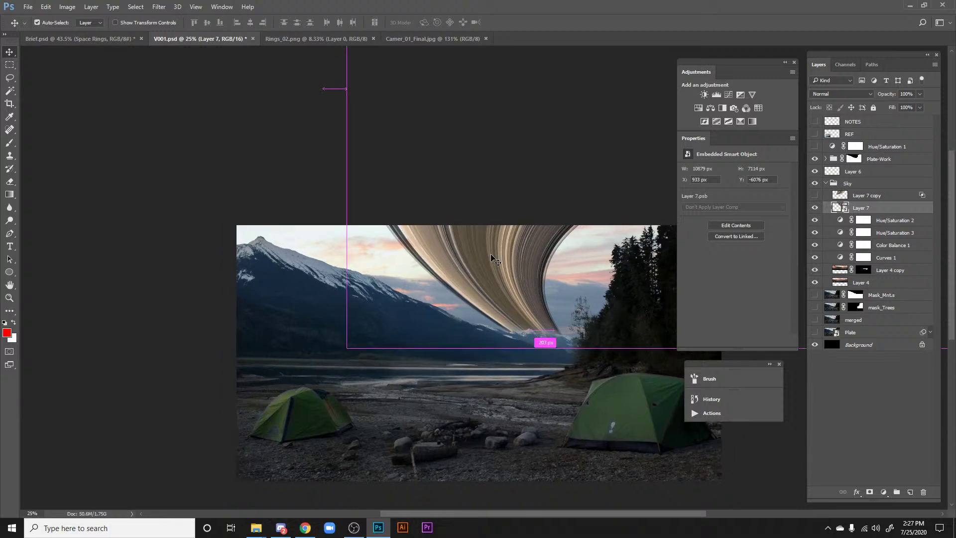
{"action": "key", "text": "ctrl+minus"}
{"action": "key", "text": "ctrl+t"}
{"action": "left_click_drag", "start_coordinate": [519, 279], "coordinate": [438, 371]}
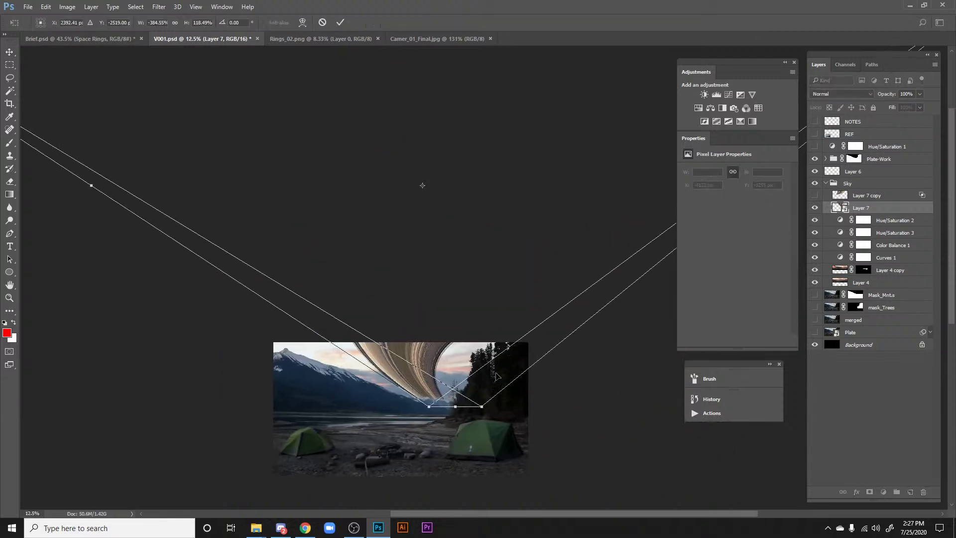
{"action": "scroll", "coordinate": [496, 376], "scroll_direction": "down", "scroll_amount": 3}
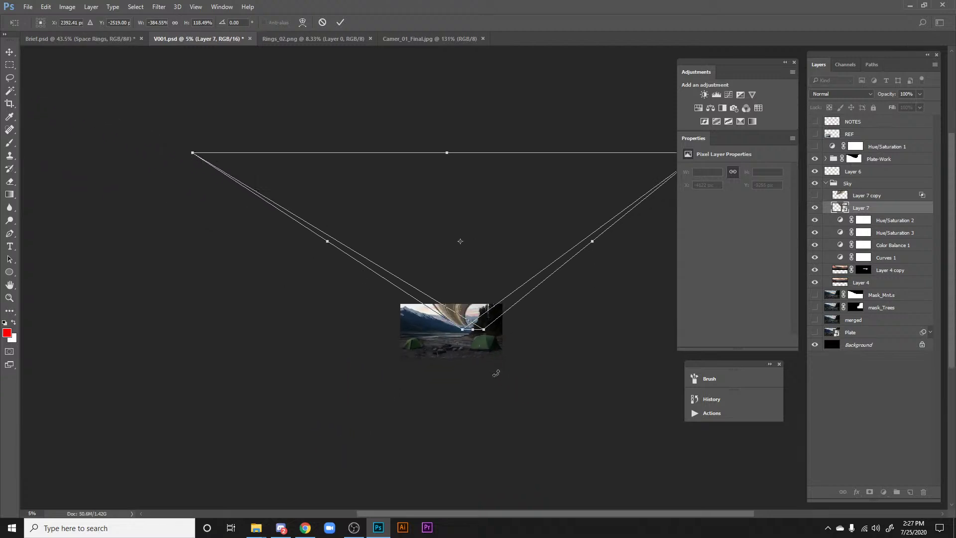
{"action": "left_click_drag", "start_coordinate": [572, 227], "coordinate": [454, 284]}
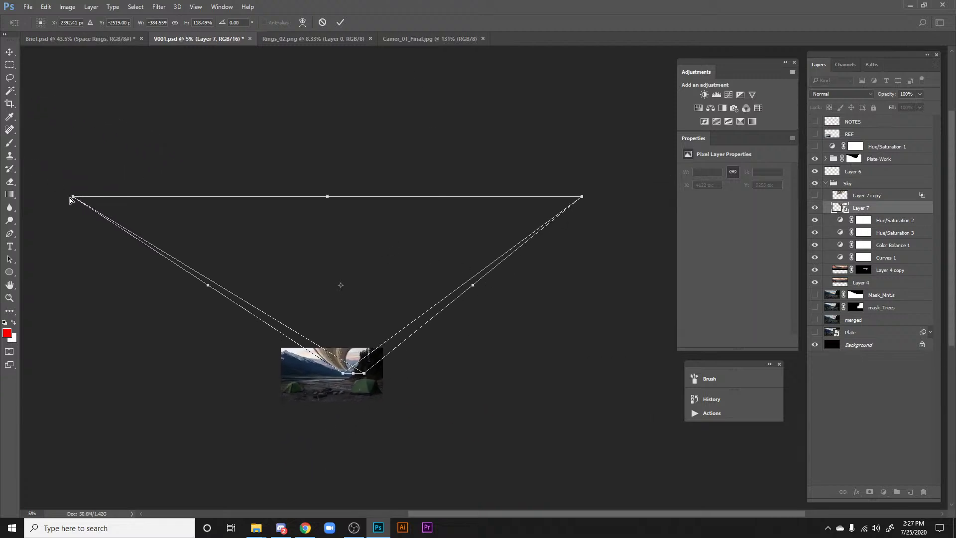
{"action": "left_click_drag", "start_coordinate": [70, 200], "coordinate": [179, 199]}
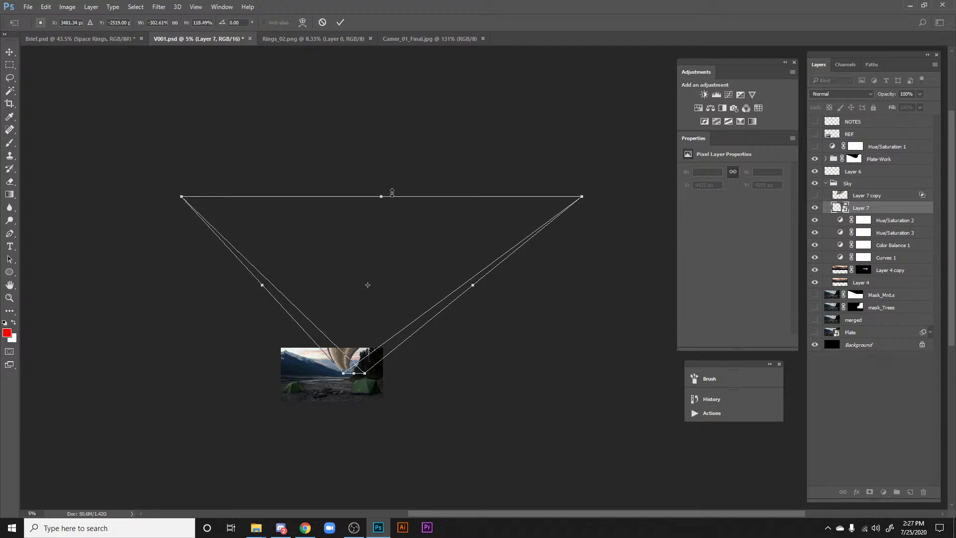
{"action": "left_click_drag", "start_coordinate": [392, 194], "coordinate": [388, 144]}
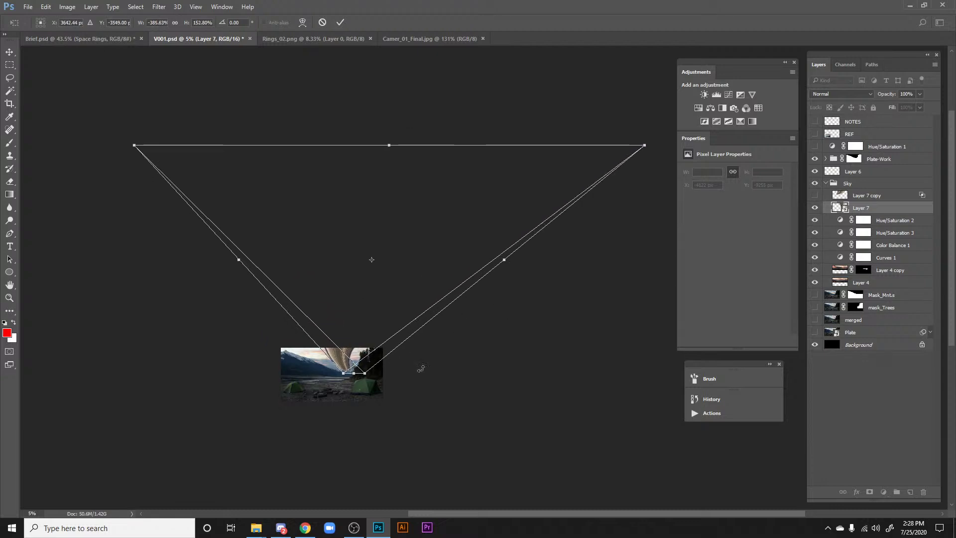
Step: Narrow the rings' lower tip and shift it toward the trees, skew the upper edge leftward and apply the transform
{"action": "left_click_drag", "start_coordinate": [364, 379], "coordinate": [355, 379]}
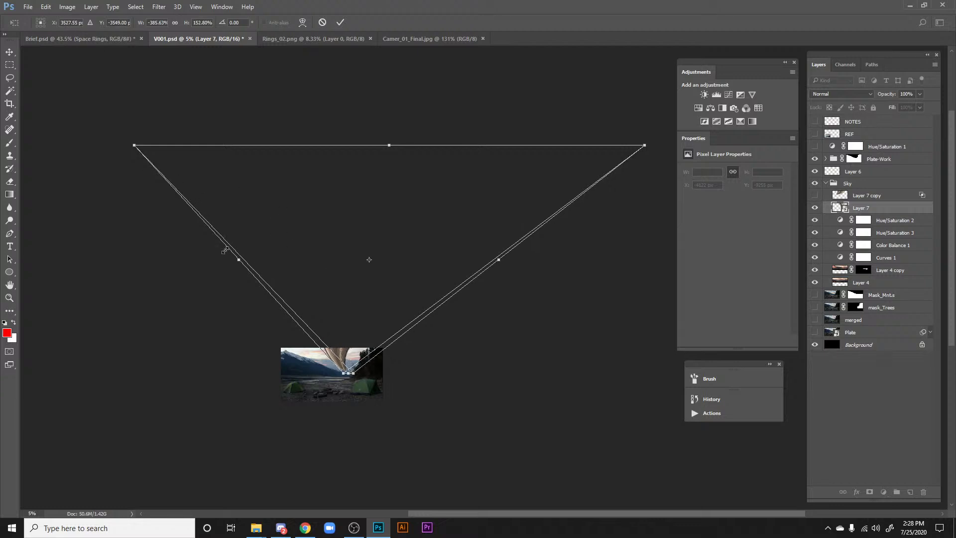
{"action": "left_click_drag", "start_coordinate": [137, 145], "coordinate": [47, 139]}
{"action": "left_click_drag", "start_coordinate": [347, 374], "coordinate": [357, 376]}
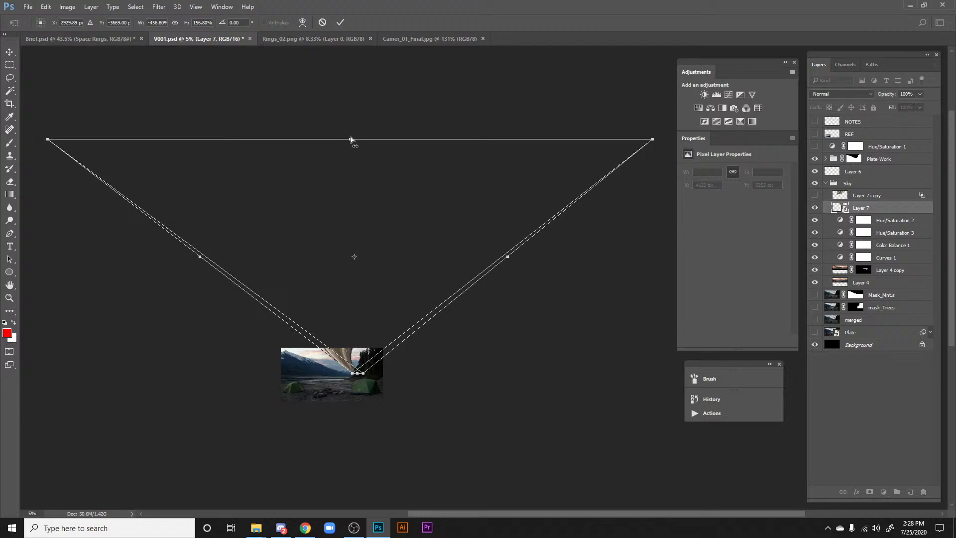
{"action": "left_click_drag", "start_coordinate": [351, 140], "coordinate": [272, 140]}
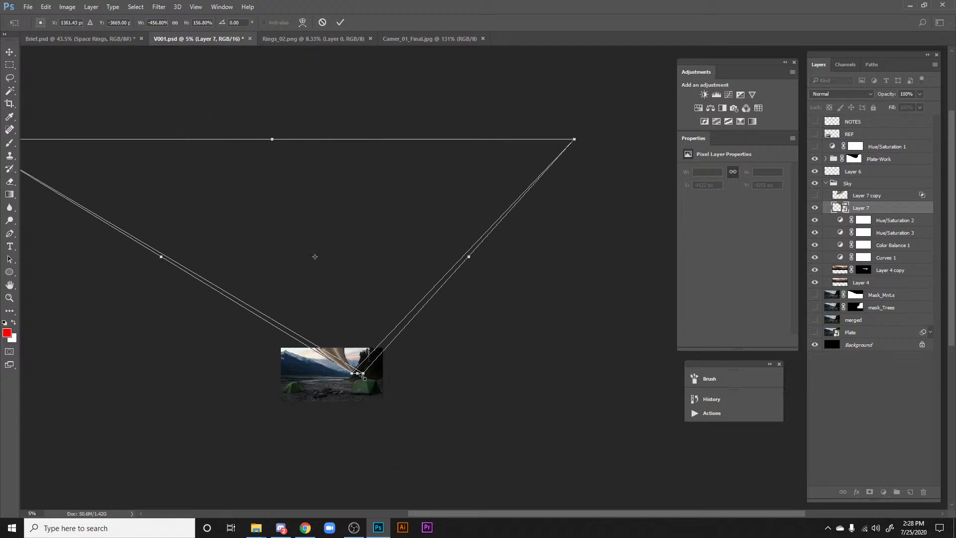
{"action": "left_click_drag", "start_coordinate": [355, 374], "coordinate": [355, 376]}
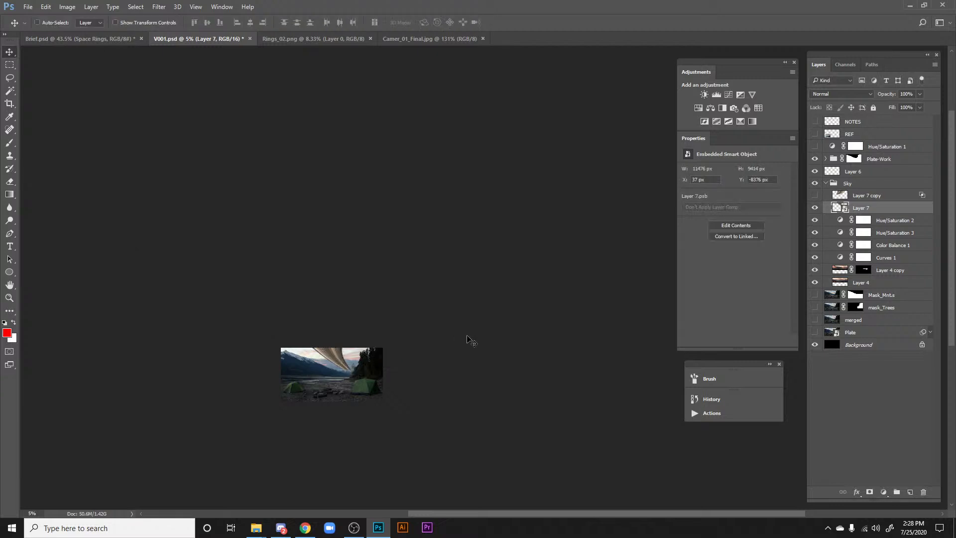
Step: Duplicate Layer 7 and rasterize the duplicate, Layer 7 copy 2, into a pixel layer
{"action": "key", "text": "h"}
{"action": "left_click_drag", "start_coordinate": [427, 356], "coordinate": [612, 276]}
{"action": "left_click", "coordinate": [612, 276], "text": "ctrl"}
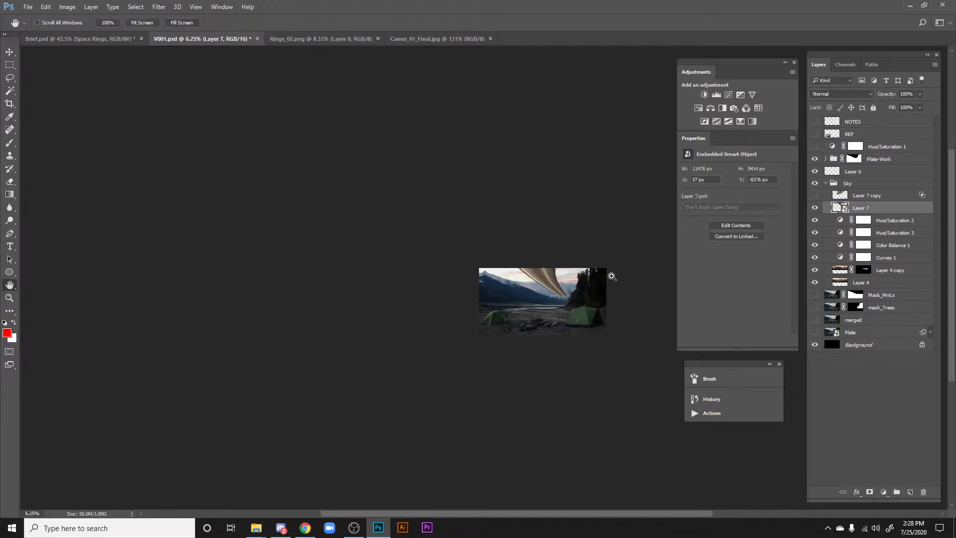
{"action": "left_click_drag", "start_coordinate": [611, 276], "coordinate": [349, 308]}
{"action": "right_click", "coordinate": [874, 208]}
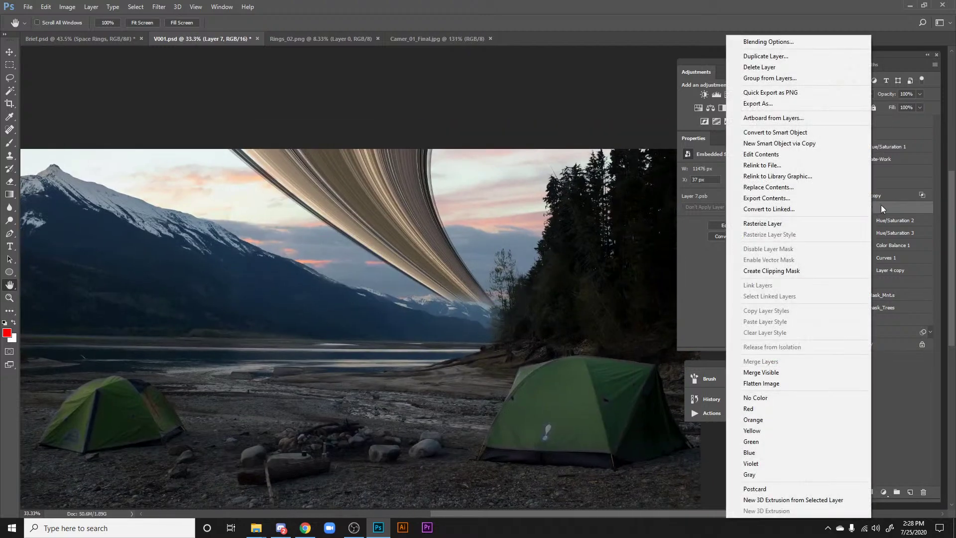
{"action": "left_click", "coordinate": [881, 205]}
{"action": "key", "text": "ctrl+j"}
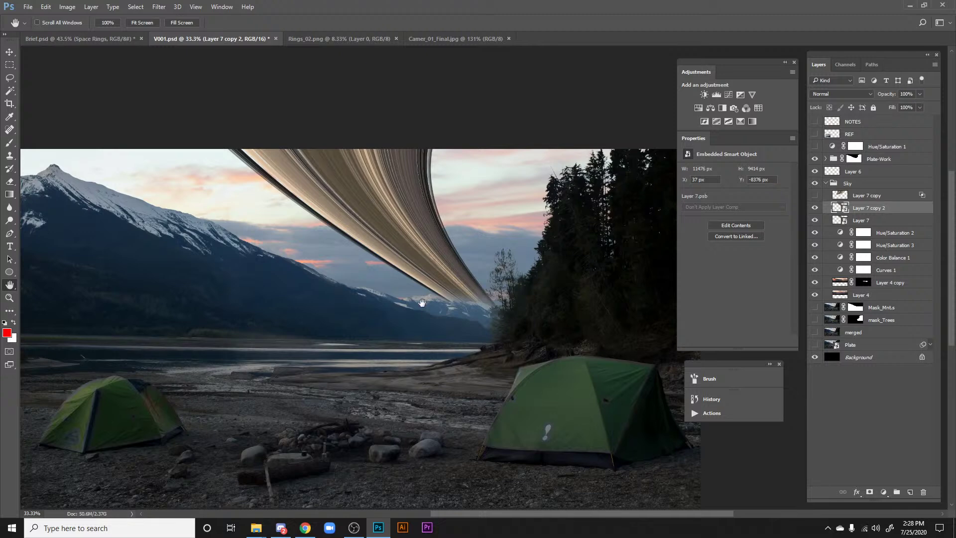
{"action": "key", "text": "b"}
{"action": "left_click", "coordinate": [464, 252]}
{"action": "key", "text": "Return"}
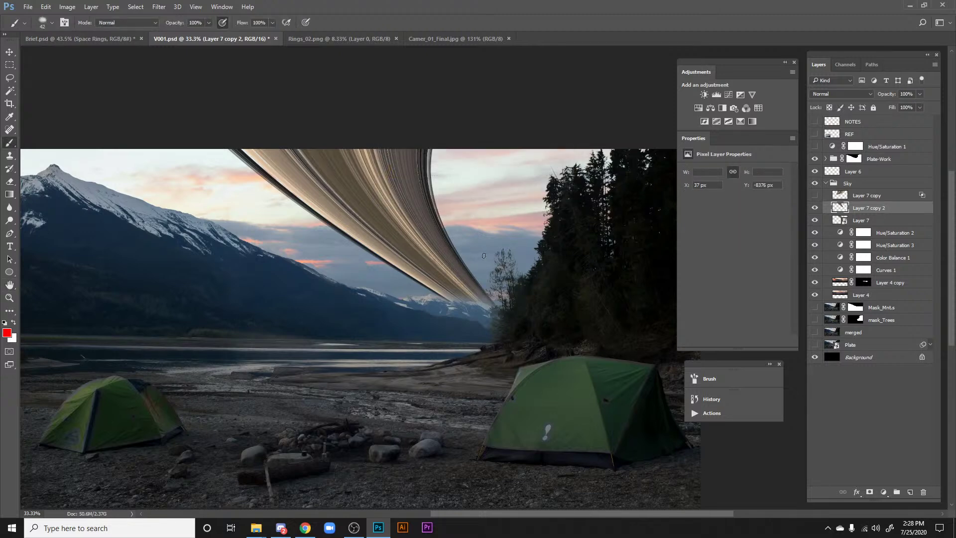
Step: Copy the layer style from Layer 7 copy to Layer 7 copy 2 and hide the original Layer 7
{"action": "key", "text": "h"}
{"action": "right_click", "coordinate": [893, 197]}
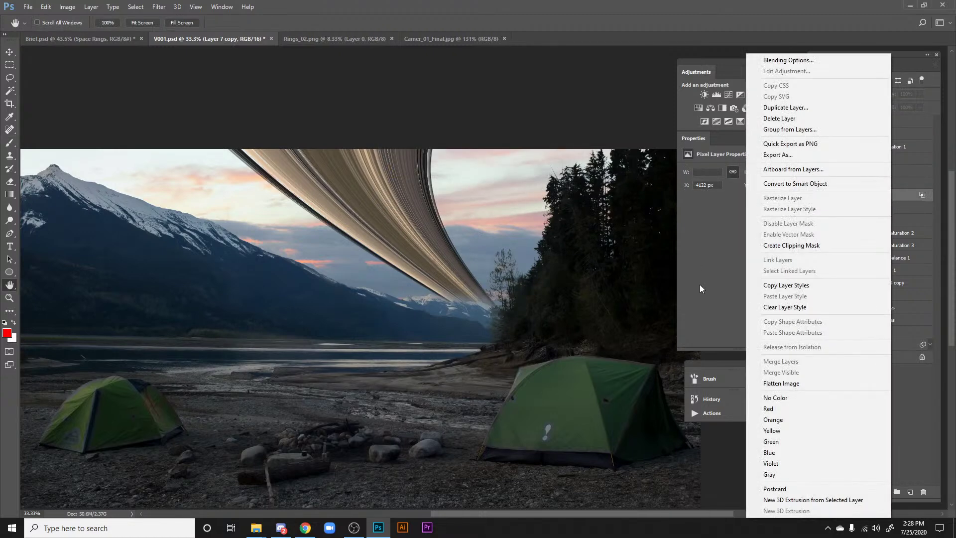
{"action": "left_click", "coordinate": [794, 285]}
{"action": "left_click", "coordinate": [877, 209]}
{"action": "right_click", "coordinate": [876, 208]}
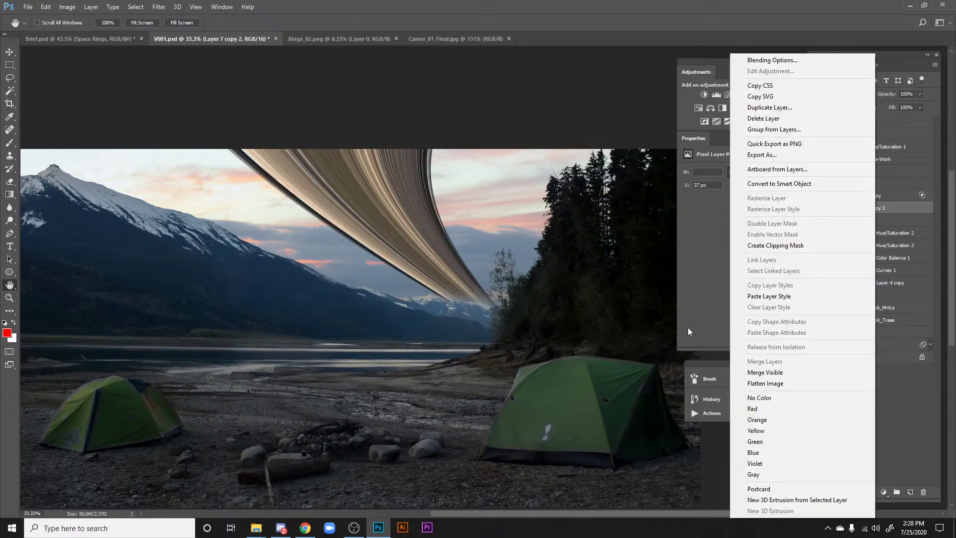
{"action": "left_click", "coordinate": [767, 296]}
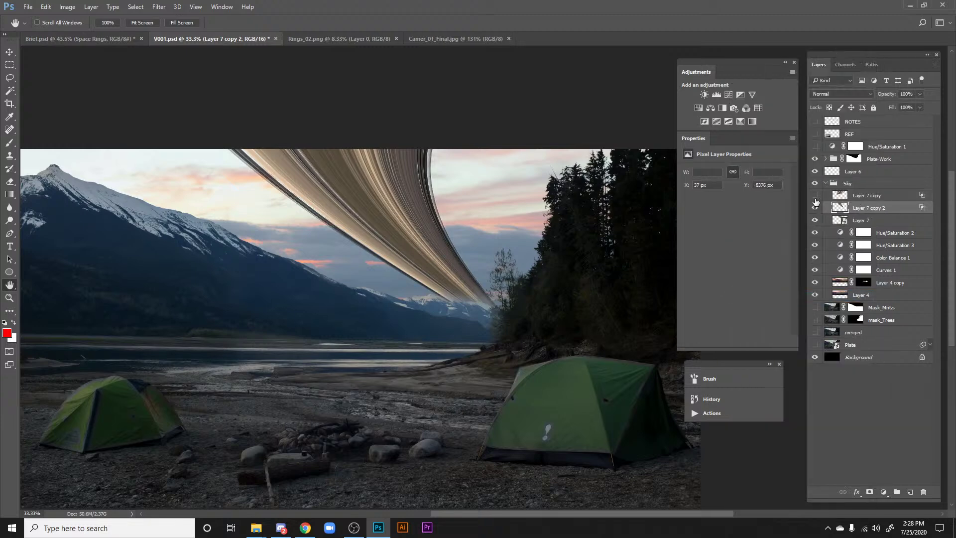
{"action": "left_click", "coordinate": [815, 220]}
Step: Add a Color Balance adjustment clipped to Layer 7 copy 2 and set its blend mode to Color
{"action": "scroll", "coordinate": [463, 272], "scroll_direction": "down", "scroll_amount": 3}
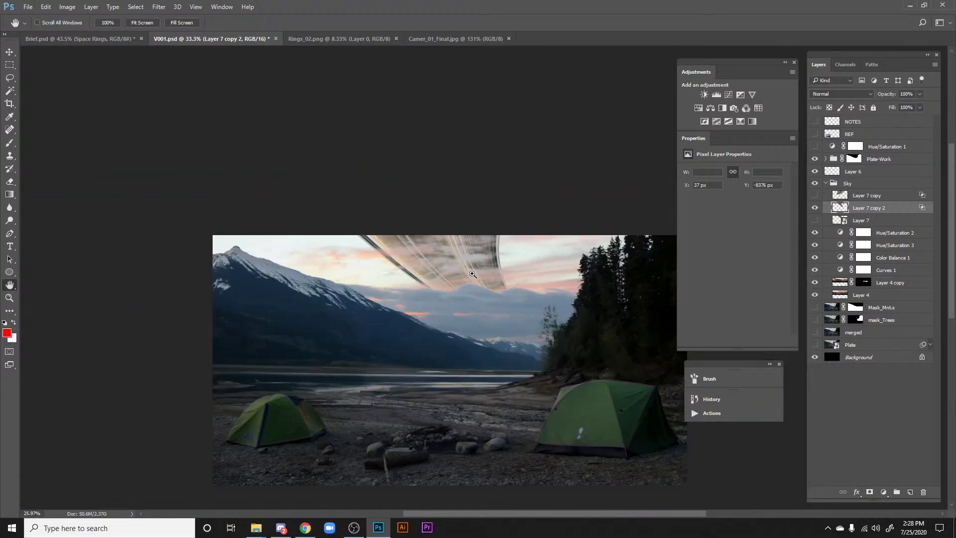
{"action": "left_click_drag", "start_coordinate": [472, 274], "coordinate": [510, 290]}
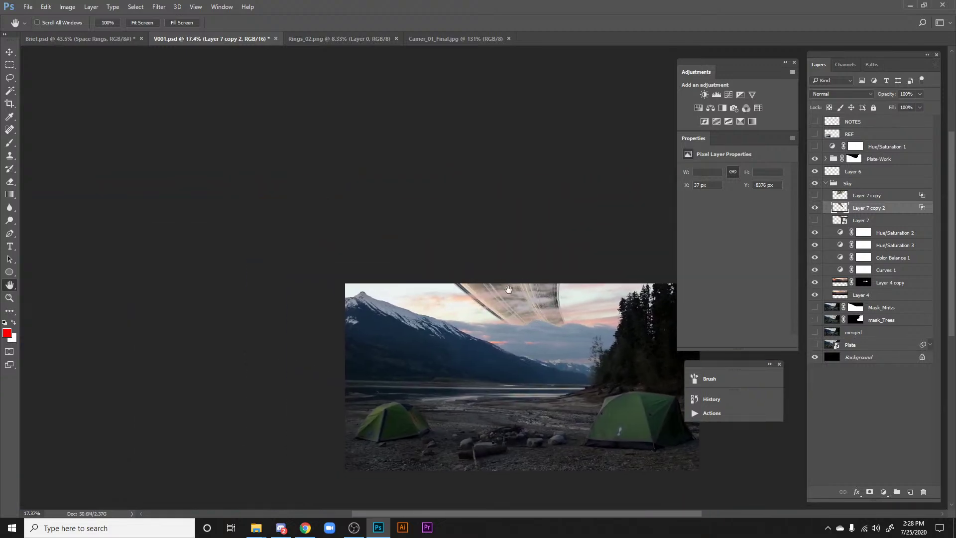
{"action": "left_click_drag", "start_coordinate": [560, 320], "coordinate": [607, 316]}
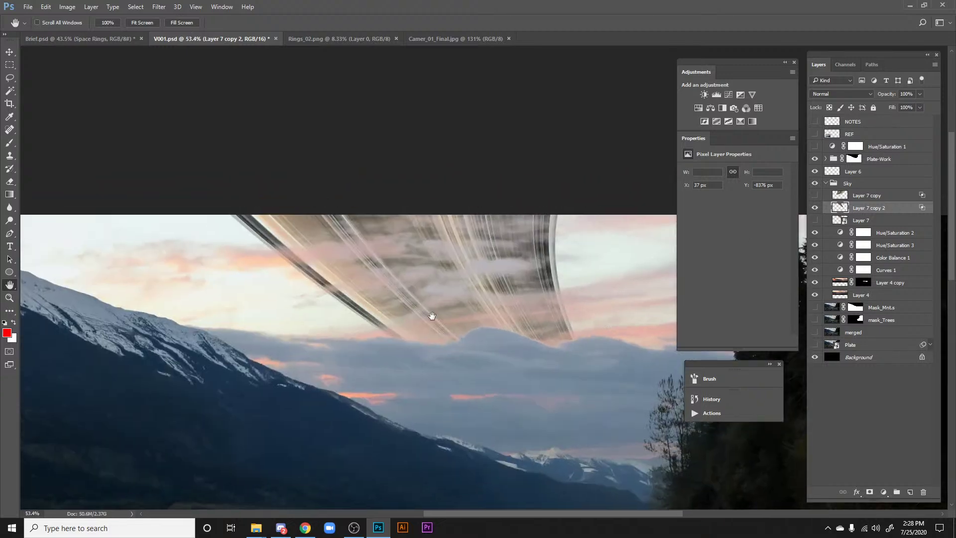
{"action": "left_click_drag", "start_coordinate": [497, 302], "coordinate": [487, 266]}
{"action": "left_click_drag", "start_coordinate": [490, 272], "coordinate": [531, 271]}
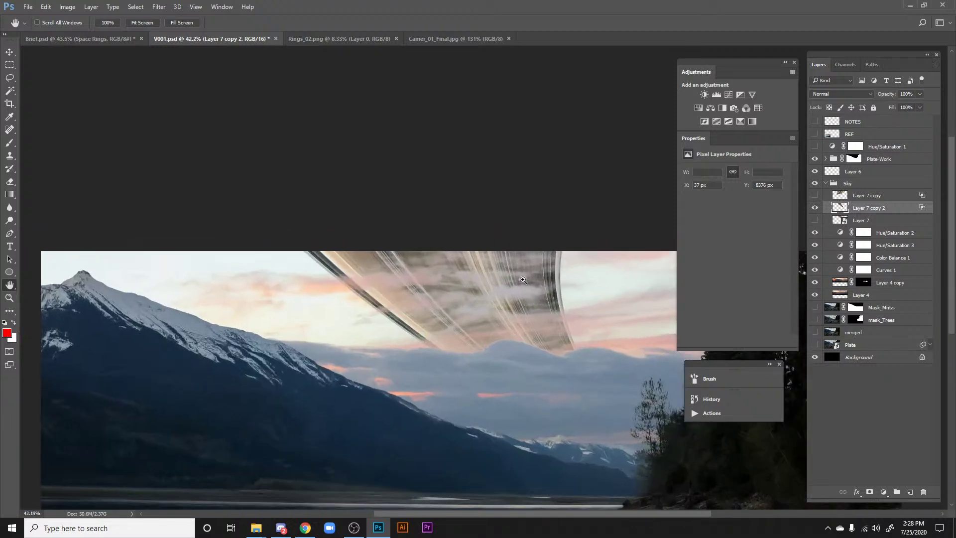
{"action": "left_click", "coordinate": [711, 107]}
{"action": "left_click", "coordinate": [846, 214], "text": "alt"}
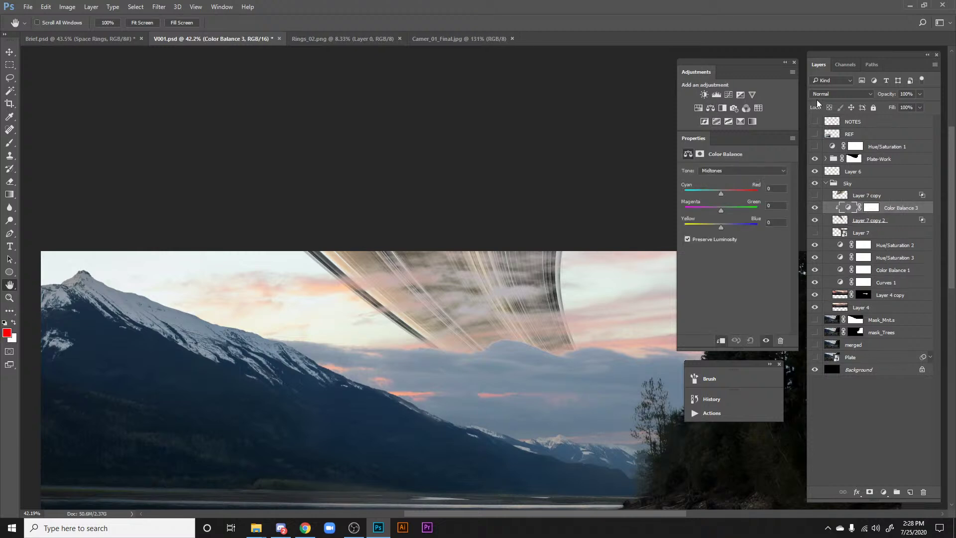
{"action": "left_click", "coordinate": [840, 94]}
{"action": "left_click", "coordinate": [831, 282]}
Step: Set the Color Balance midtones to +32, -18 and -22, and adjust the yellow-blue balance of another tonal range
{"action": "left_click_drag", "start_coordinate": [467, 326], "coordinate": [440, 256]}
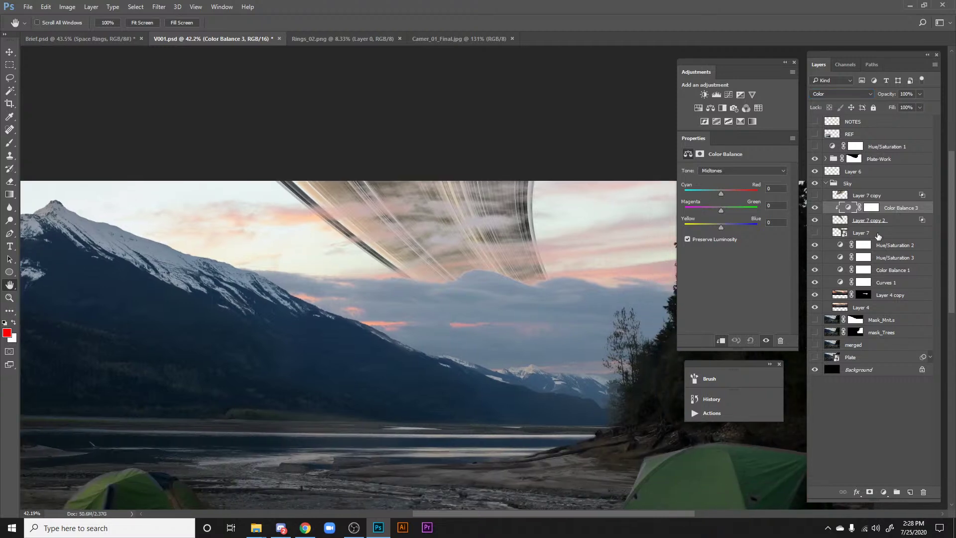
{"action": "left_click_drag", "start_coordinate": [718, 193], "coordinate": [698, 194]}
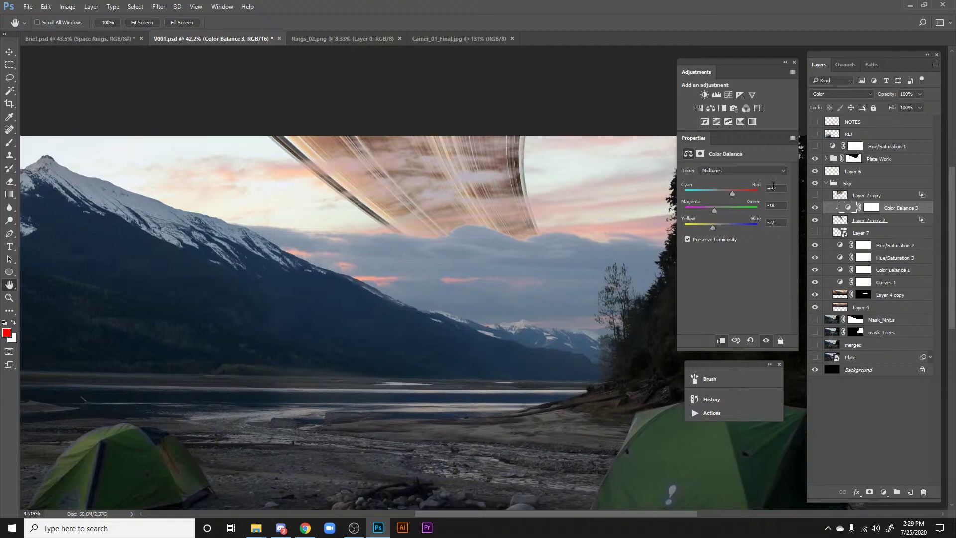
{"action": "left_click", "coordinate": [707, 171]}
{"action": "left_click", "coordinate": [704, 178]}
{"action": "left_click_drag", "start_coordinate": [718, 228], "coordinate": [718, 228]}
Step: Fade the rings on Layer 7 copy 2 into the sky by lowering the layer's Fill to 19%
{"action": "left_click", "coordinate": [898, 222]}
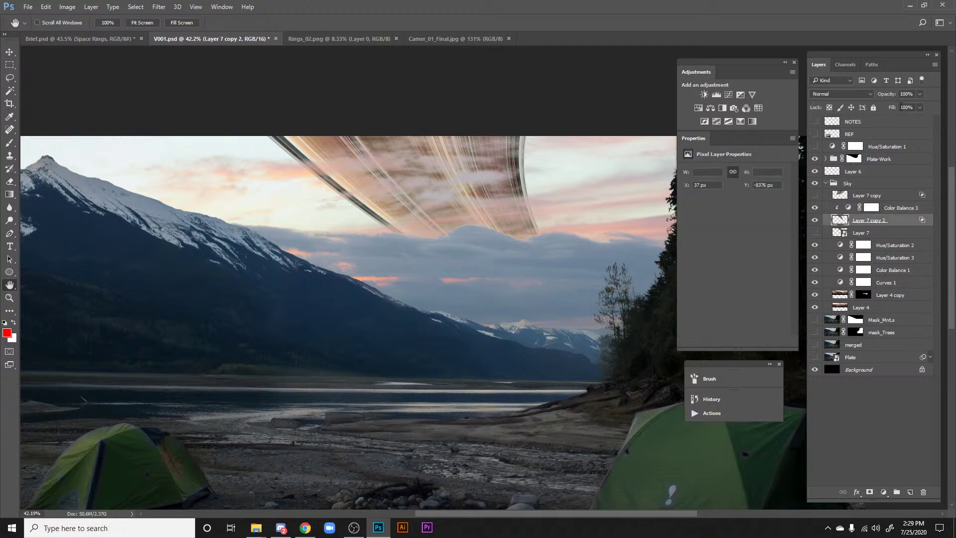
{"action": "mouse_move", "coordinate": [894, 110]}
{"action": "left_mouse_down"}
{"action": "mouse_move", "coordinate": [856, 114]}
{"action": "mouse_move", "coordinate": [937, 116]}
{"action": "left_mouse_up"}
{"action": "left_click_drag", "start_coordinate": [891, 95], "coordinate": [952, 108]}
{"action": "left_click_drag", "start_coordinate": [894, 108], "coordinate": [867, 111]}
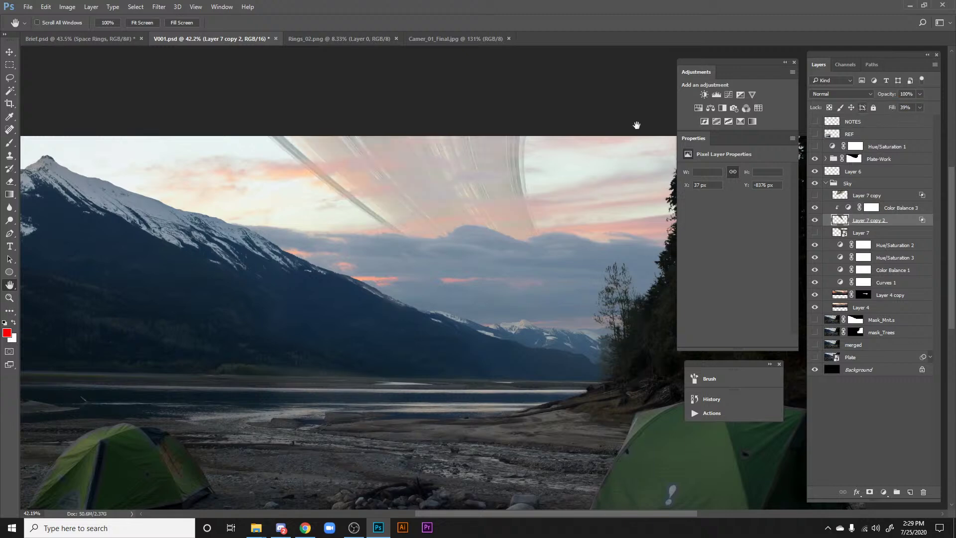
{"action": "scroll", "coordinate": [538, 158], "scroll_direction": "up", "scroll_amount": 5}
{"action": "left_click_drag", "start_coordinate": [443, 204], "coordinate": [619, 194]}
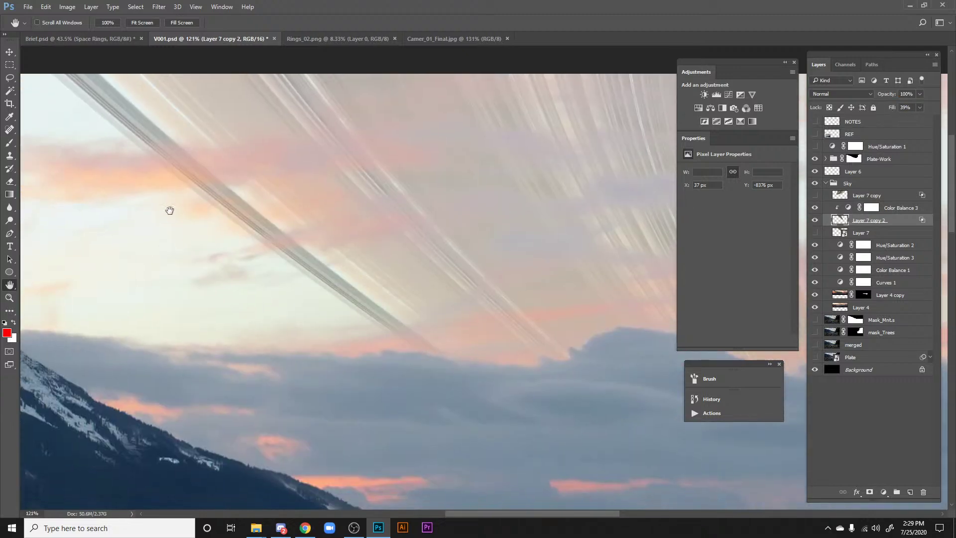
{"action": "left_click_drag", "start_coordinate": [178, 210], "coordinate": [258, 240]}
{"action": "left_click_drag", "start_coordinate": [544, 277], "coordinate": [249, 252]}
{"action": "left_click_drag", "start_coordinate": [451, 180], "coordinate": [544, 193]}
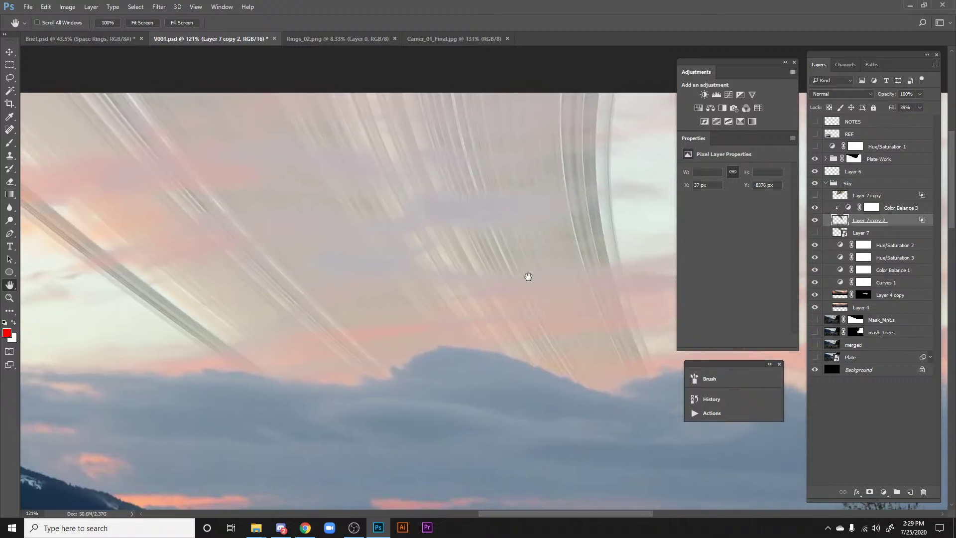
{"action": "left_click_drag", "start_coordinate": [576, 242], "coordinate": [568, 255]}
{"action": "left_click_drag", "start_coordinate": [892, 110], "coordinate": [860, 111]}
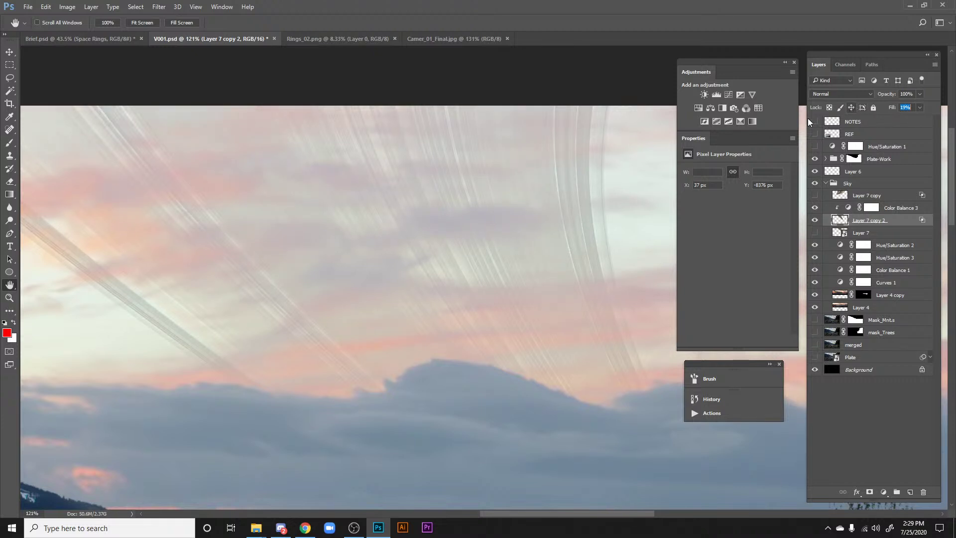
{"action": "key", "text": "Return"}
Step: Set Layer 7 copy 2's Fill to 20% and move the faded rings right and slightly up in the sky
{"action": "scroll", "coordinate": [398, 239], "scroll_direction": "down", "scroll_amount": 8}
{"action": "left_click_drag", "start_coordinate": [390, 280], "coordinate": [384, 264]}
{"action": "scroll", "coordinate": [388, 241], "scroll_direction": "up", "scroll_amount": 3}
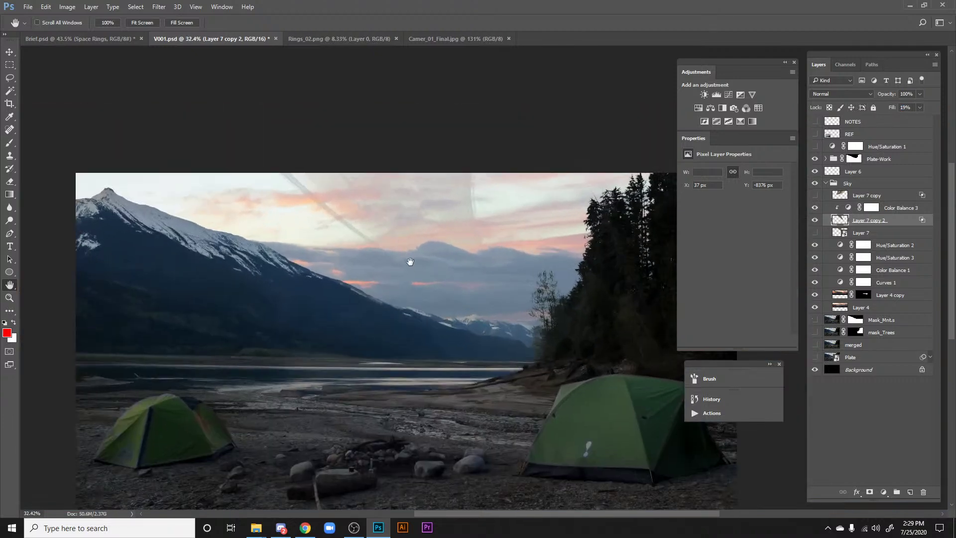
{"action": "scroll", "coordinate": [419, 259], "scroll_direction": "up", "scroll_amount": 1}
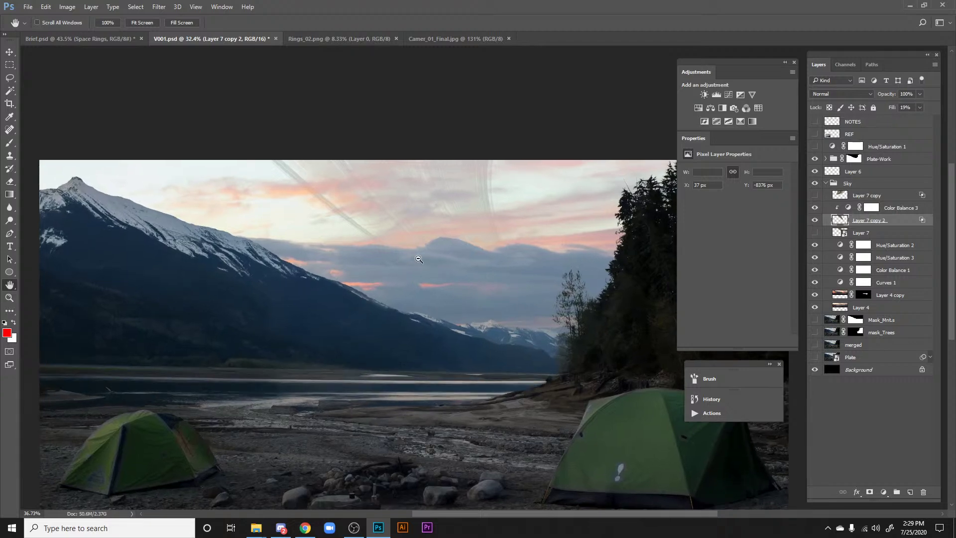
{"action": "scroll", "coordinate": [418, 259], "scroll_direction": "down", "scroll_amount": 1}
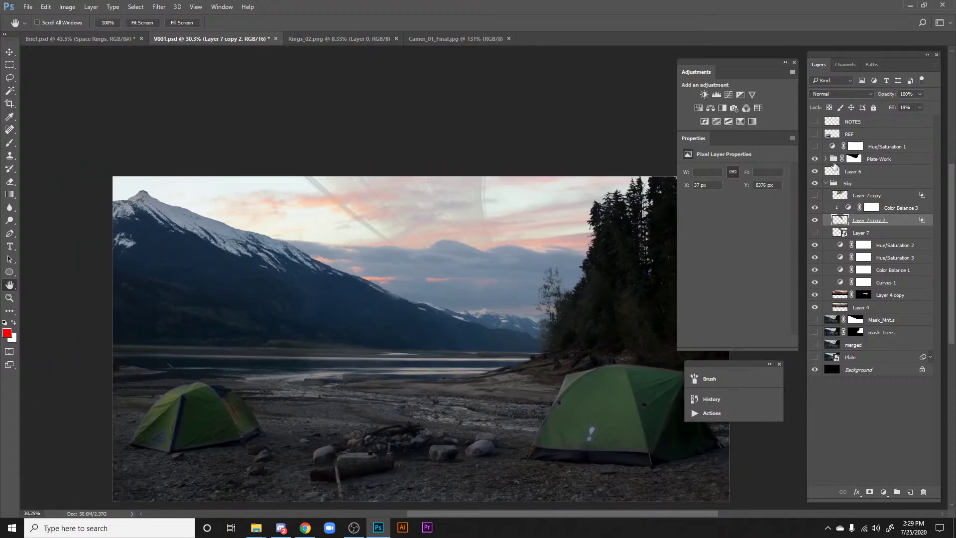
{"action": "left_click_drag", "start_coordinate": [892, 110], "coordinate": [893, 110]}
{"action": "key", "text": "v"}
{"action": "left_click_drag", "start_coordinate": [518, 208], "coordinate": [462, 250]}
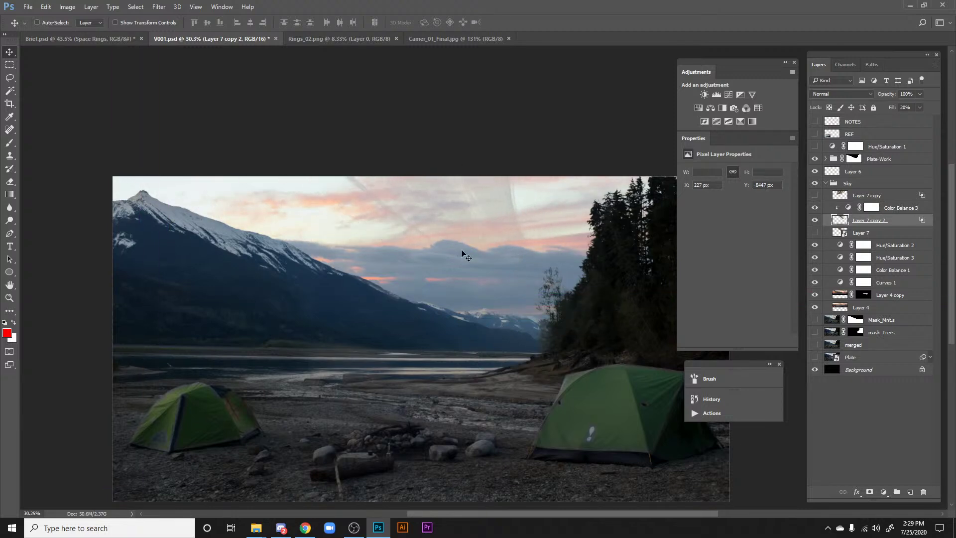
Step: Rotate the rings on Layer 7 copy 2 about 6.4° counterclockwise and reposition them in the upper sky
{"action": "key", "text": "ctrl+minus"}
{"action": "key", "text": "ctrl+minus"}
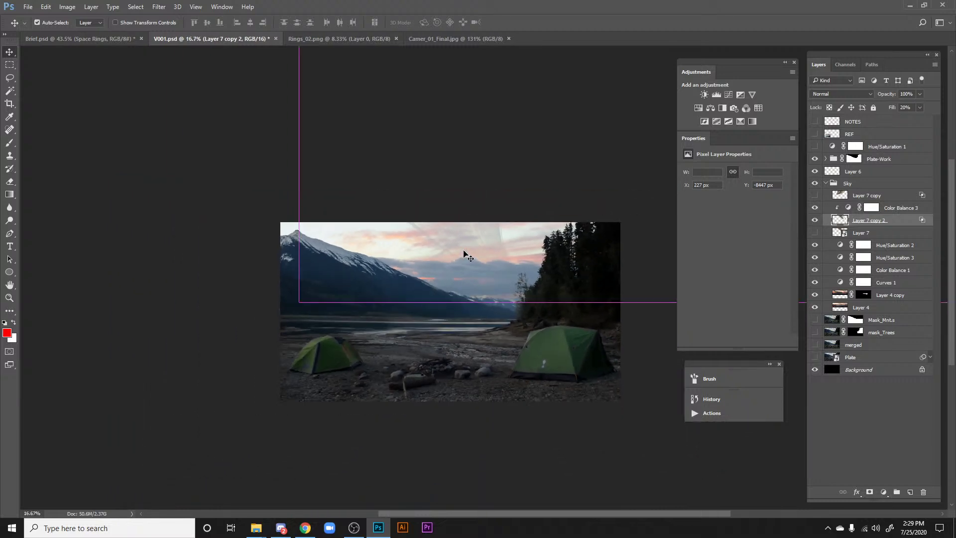
{"action": "key", "text": "ctrl+t"}
{"action": "left_click_drag", "start_coordinate": [469, 351], "coordinate": [541, 350]}
{"action": "left_click_drag", "start_coordinate": [540, 297], "coordinate": [495, 263]}
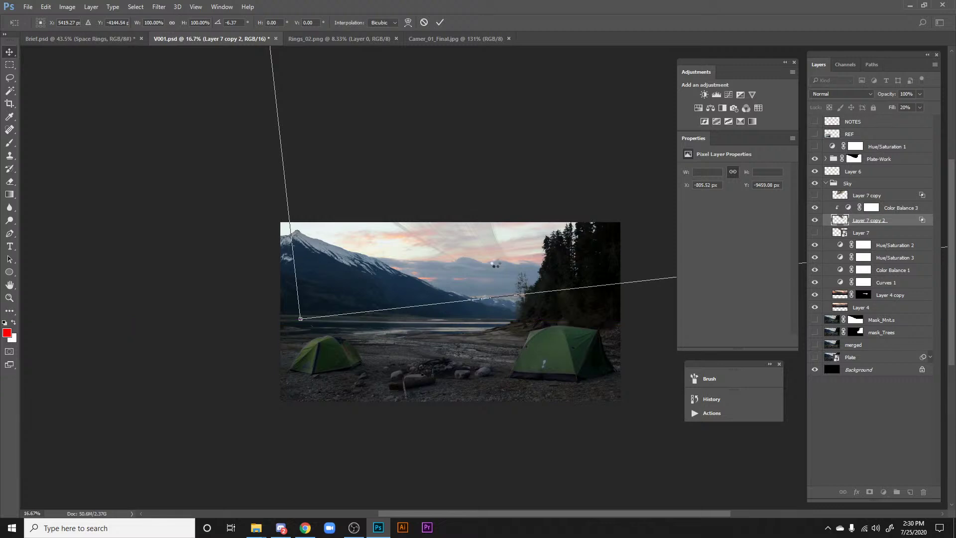
{"action": "key", "text": "Return"}
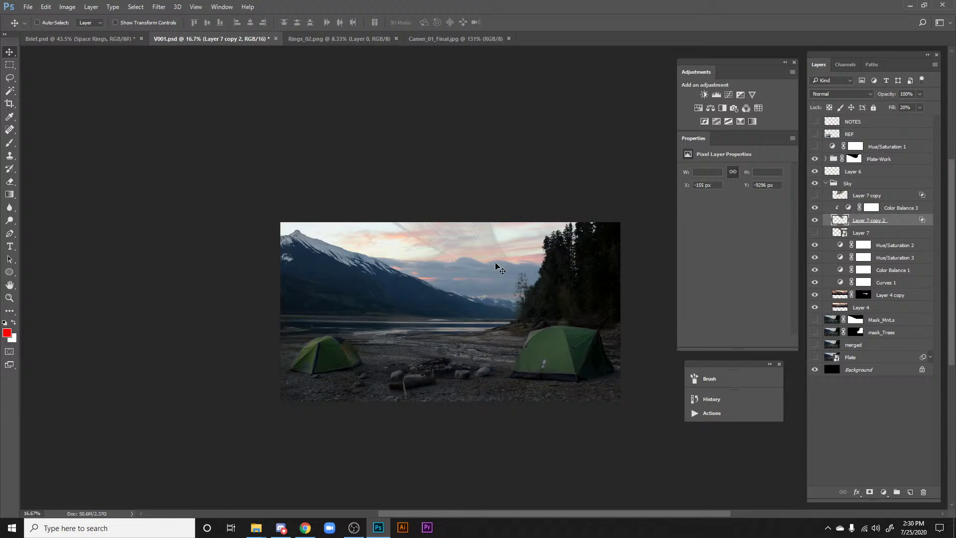
Step: Collapse the Sky group in the layer stack
{"action": "key", "text": "space"}
{"action": "left_click_drag", "start_coordinate": [473, 256], "coordinate": [496, 249]}
{"action": "scroll", "coordinate": [496, 252], "scroll_direction": "up", "scroll_amount": 2}
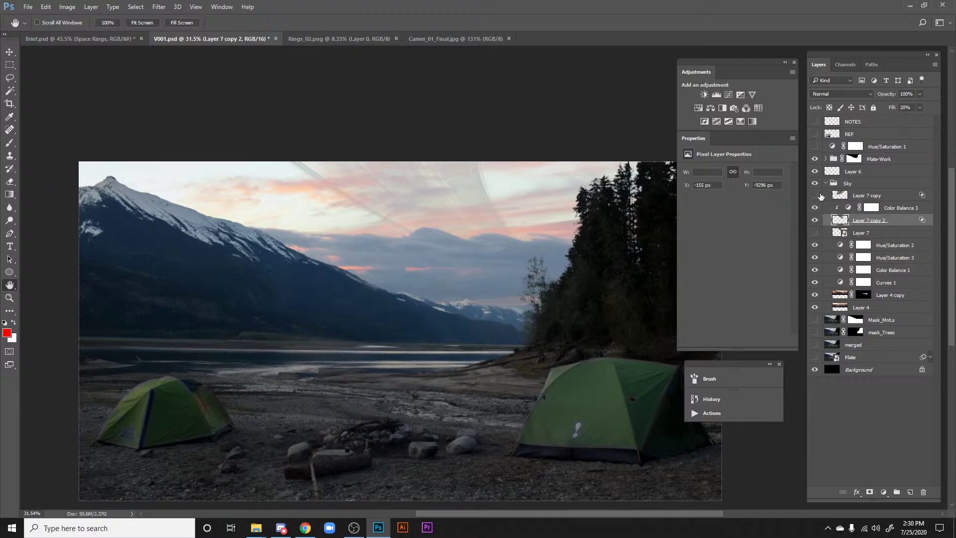
{"action": "left_click_drag", "start_coordinate": [538, 315], "coordinate": [577, 299]}
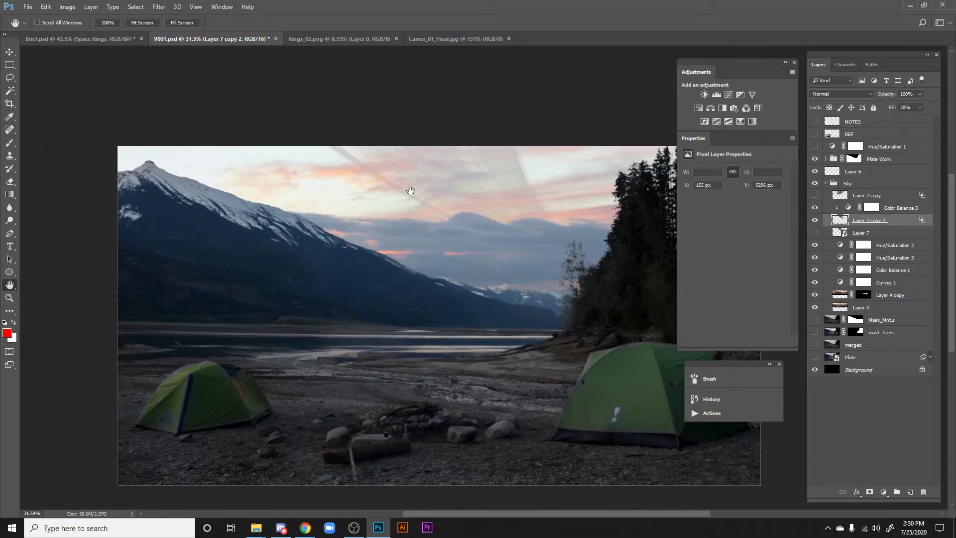
{"action": "left_click_drag", "start_coordinate": [401, 187], "coordinate": [326, 184]}
{"action": "left_click", "coordinate": [828, 184]}
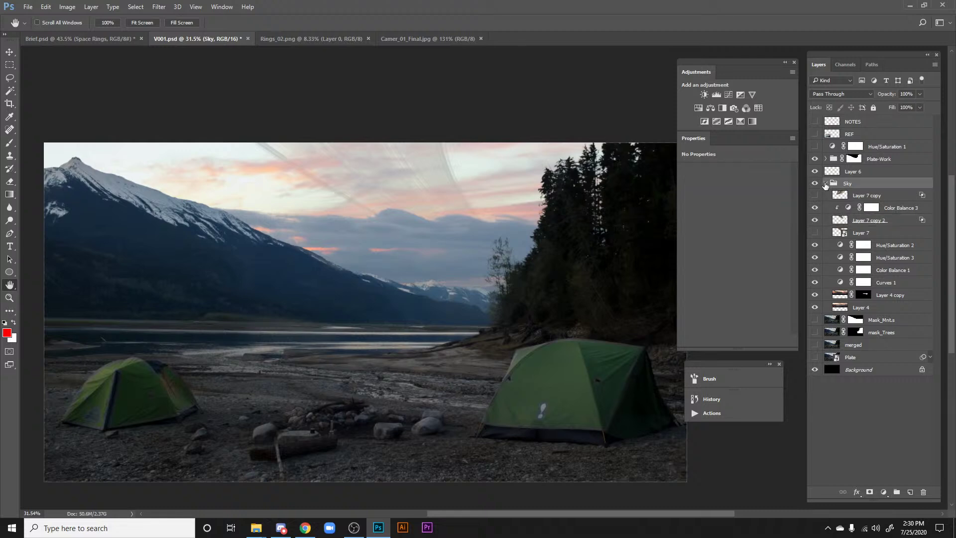
{"action": "left_click", "coordinate": [825, 184]}
Step: Delete the hidden Hue/Saturation 1 adjustment and show the REF layer
{"action": "scroll", "coordinate": [540, 246], "scroll_direction": "up", "scroll_amount": 2}
{"action": "left_click", "coordinate": [824, 147]}
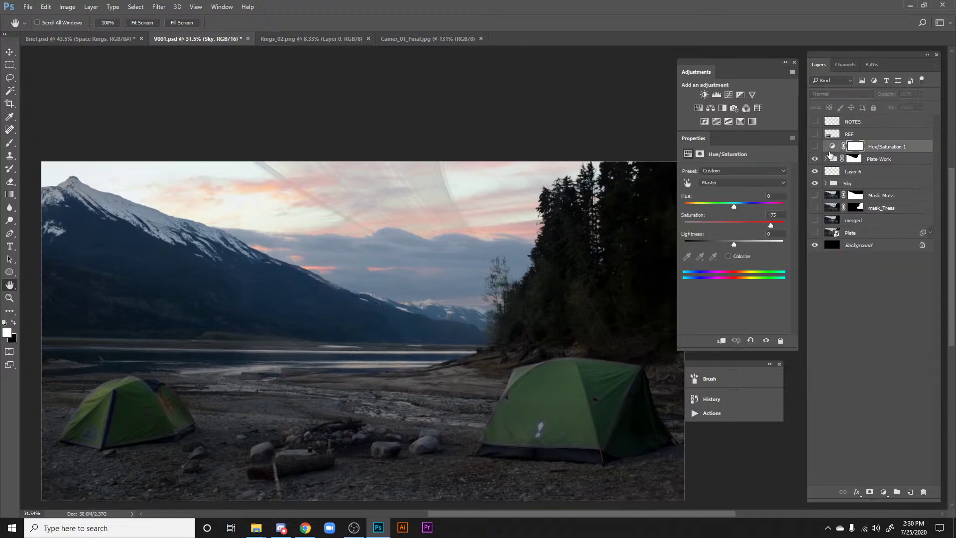
{"action": "key", "text": "Delete"}
{"action": "left_click", "coordinate": [815, 134]}
Step: Create a new layer group directly above Plate-Work and name it CC
{"action": "scroll", "coordinate": [652, 235], "scroll_direction": "down", "scroll_amount": 3}
{"action": "scroll", "coordinate": [540, 209], "scroll_direction": "left", "scroll_amount": 4}
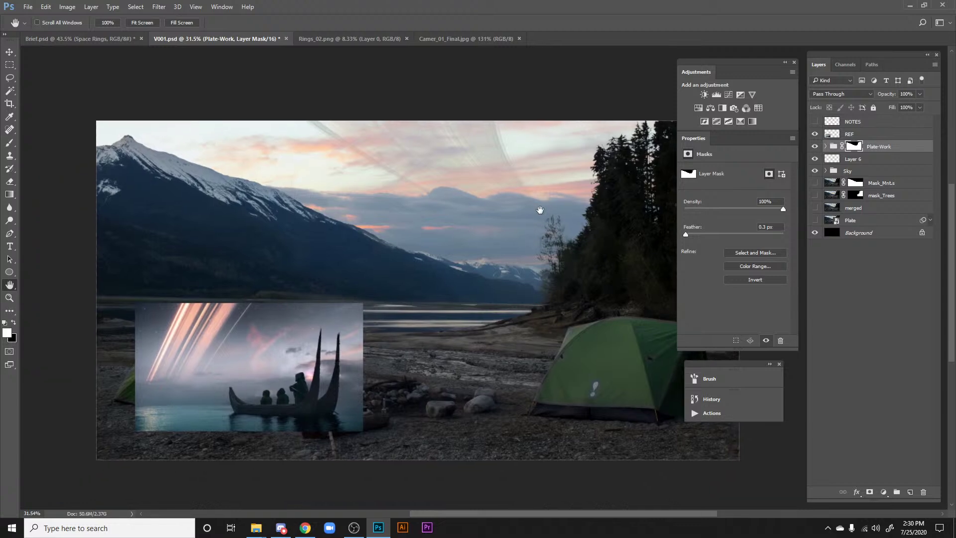
{"action": "scroll", "coordinate": [568, 219], "scroll_direction": "down", "scroll_amount": 1}
{"action": "scroll", "coordinate": [568, 219], "scroll_direction": "right", "scroll_amount": 2}
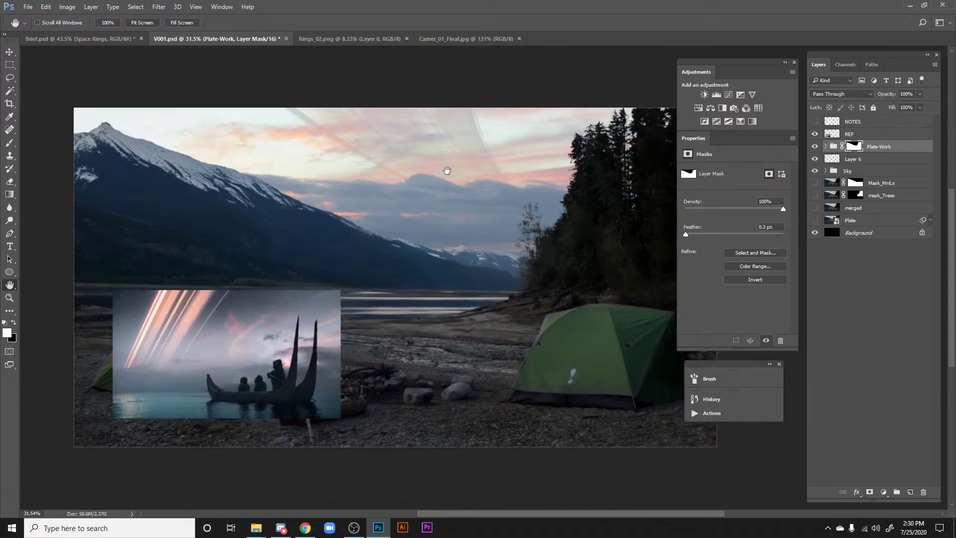
{"action": "scroll", "coordinate": [500, 248], "scroll_direction": "up", "scroll_amount": 5}
{"action": "scroll", "coordinate": [500, 248], "scroll_direction": "left", "scroll_amount": 5}
{"action": "scroll", "coordinate": [500, 248], "scroll_direction": "down", "scroll_amount": 6}
{"action": "scroll", "coordinate": [503, 234], "scroll_direction": "right", "scroll_amount": 2}
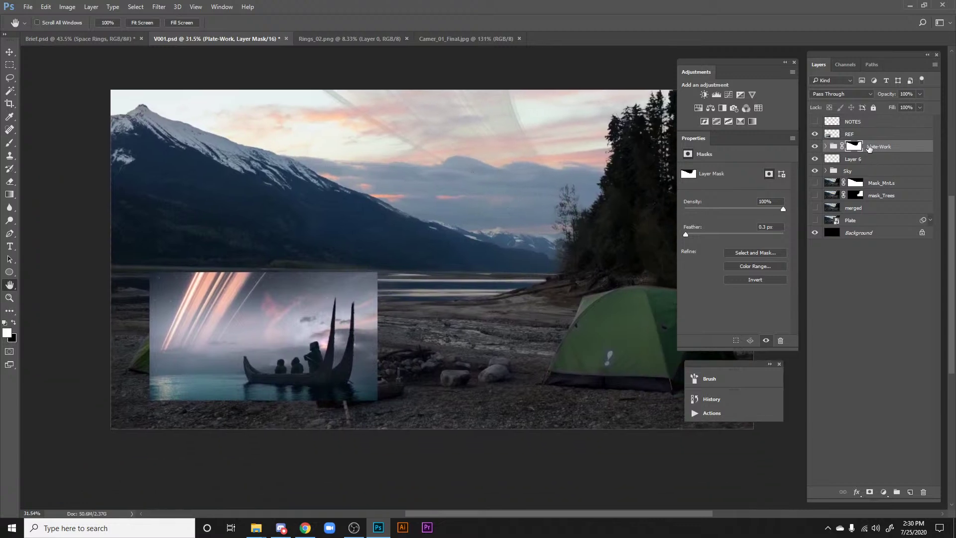
{"action": "left_click", "coordinate": [898, 493]}
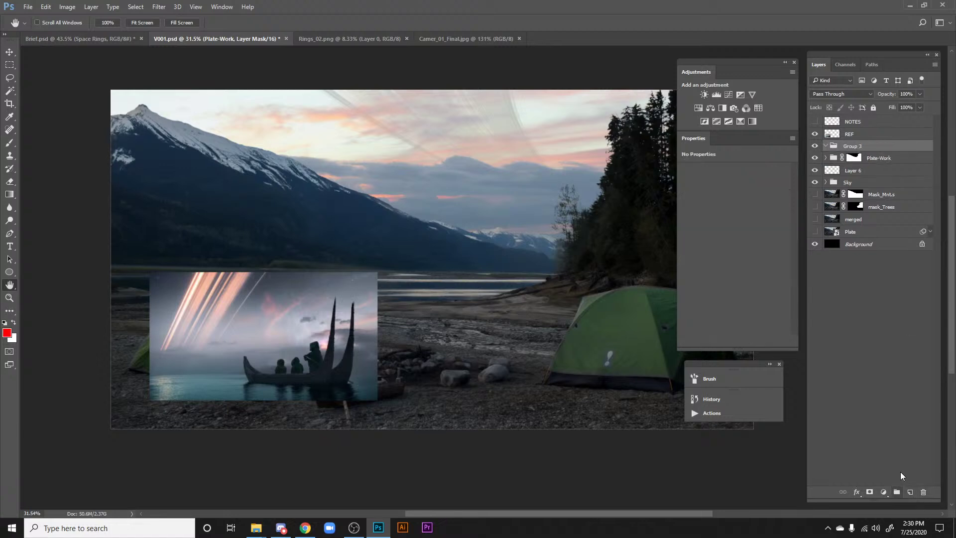
{"action": "double_click", "coordinate": [853, 145]}
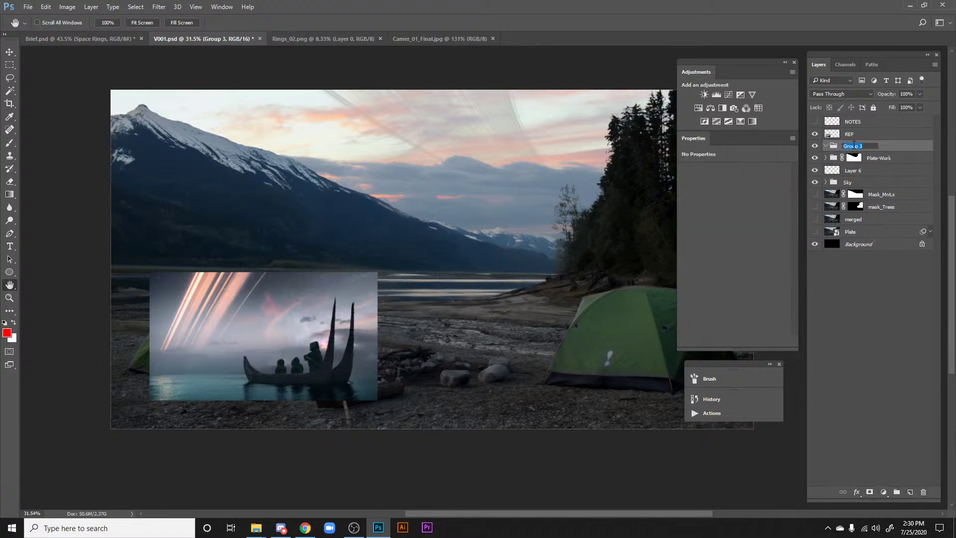
{"action": "type", "text": "CC"}
{"action": "key", "text": "Return"}
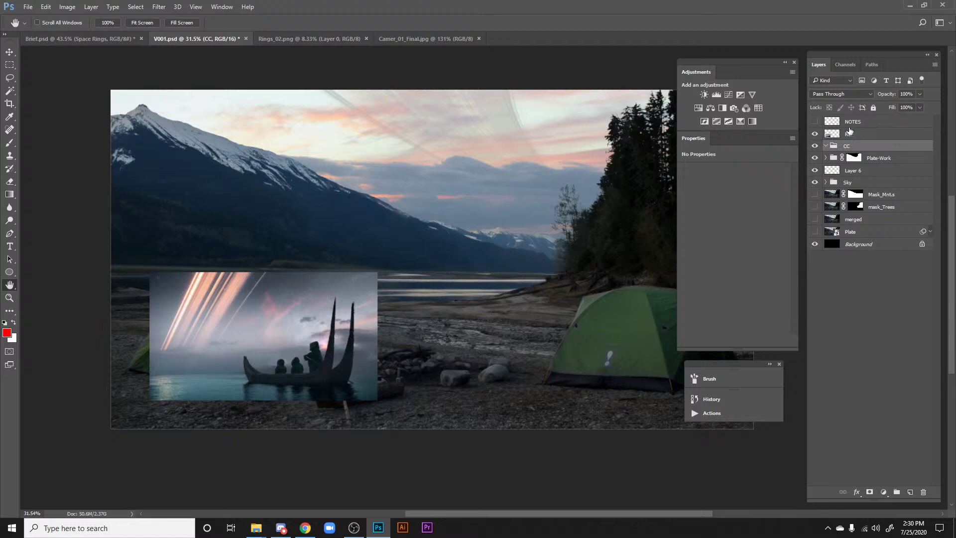
Step: Add a Hue/Saturation adjustment with Saturation at -100 and place it above the REF layer, outside the CC group
{"action": "left_click_drag", "start_coordinate": [506, 249], "coordinate": [482, 253]}
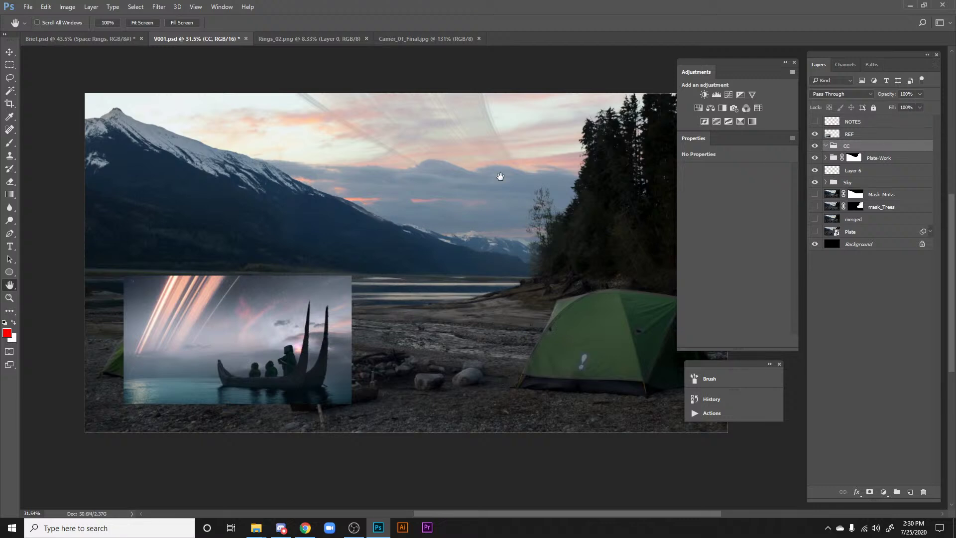
{"action": "left_click_drag", "start_coordinate": [475, 274], "coordinate": [467, 255]}
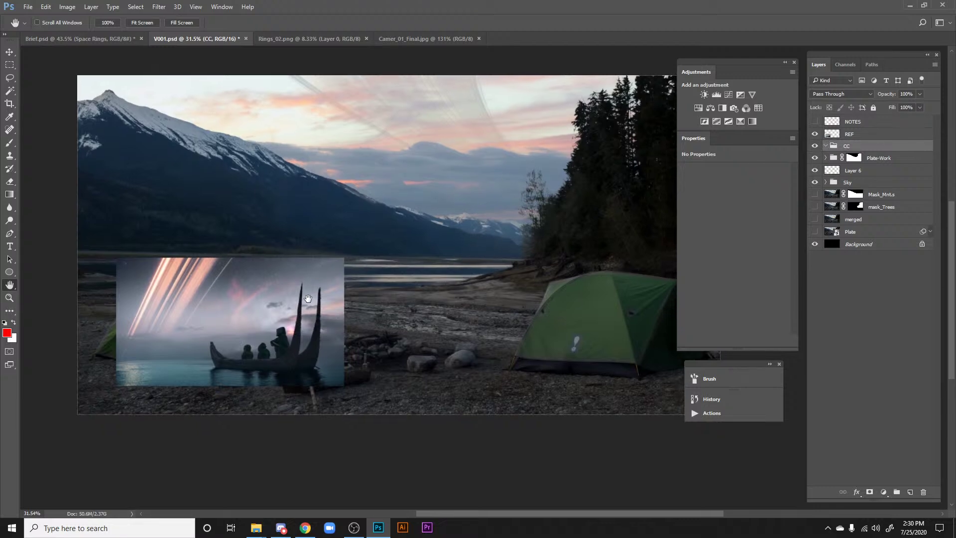
{"action": "left_click_drag", "start_coordinate": [308, 298], "coordinate": [304, 300]}
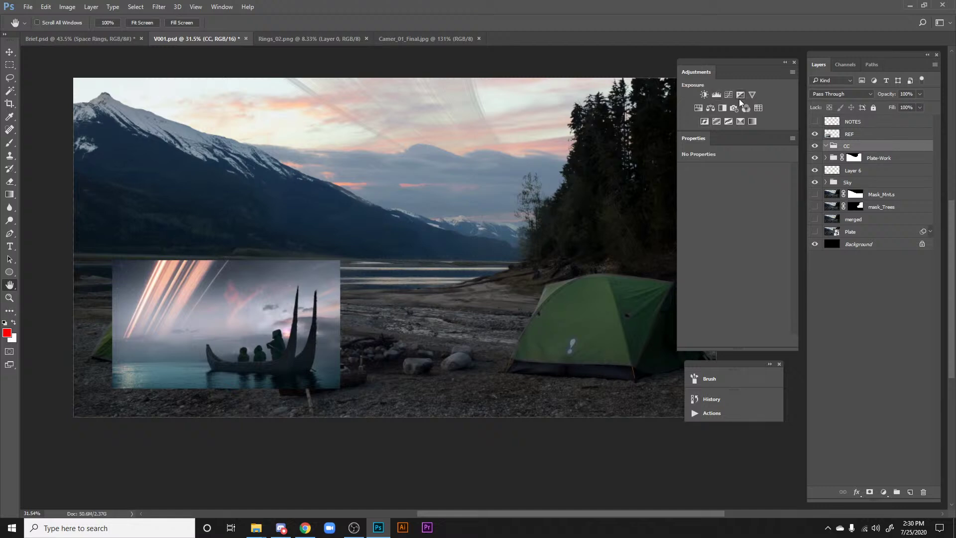
{"action": "left_click", "coordinate": [699, 109]}
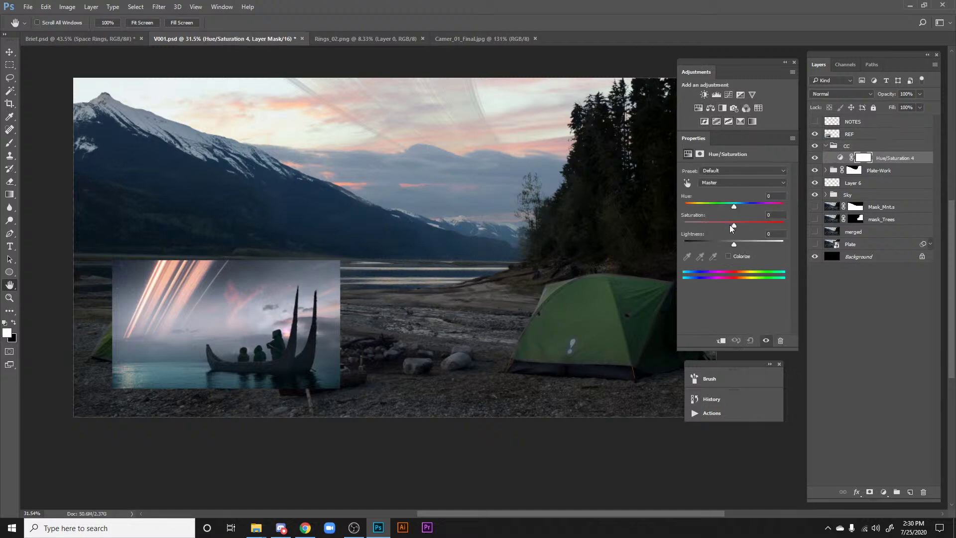
{"action": "left_click_drag", "start_coordinate": [732, 225], "coordinate": [684, 225]}
{"action": "left_click_drag", "start_coordinate": [845, 162], "coordinate": [856, 151]}
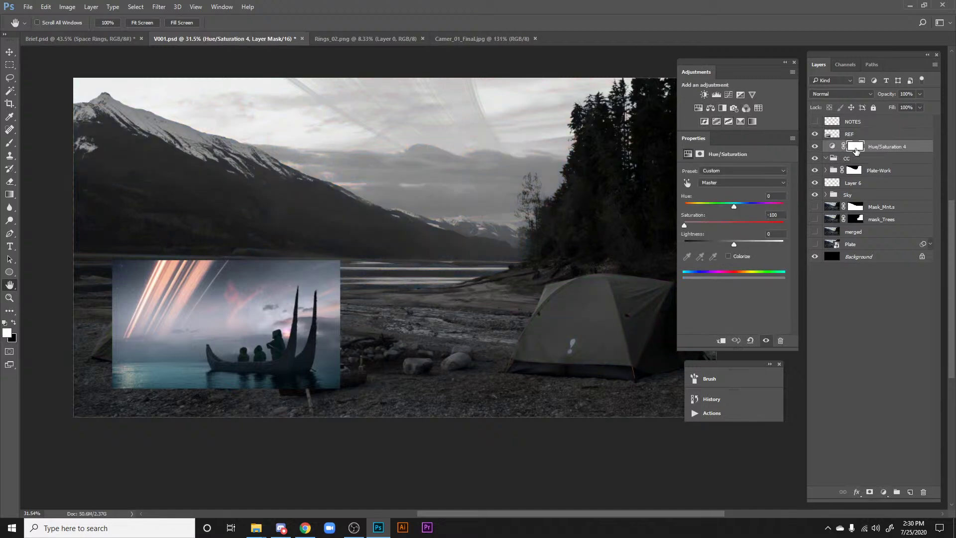
{"action": "left_click_drag", "start_coordinate": [597, 222], "coordinate": [595, 223]}
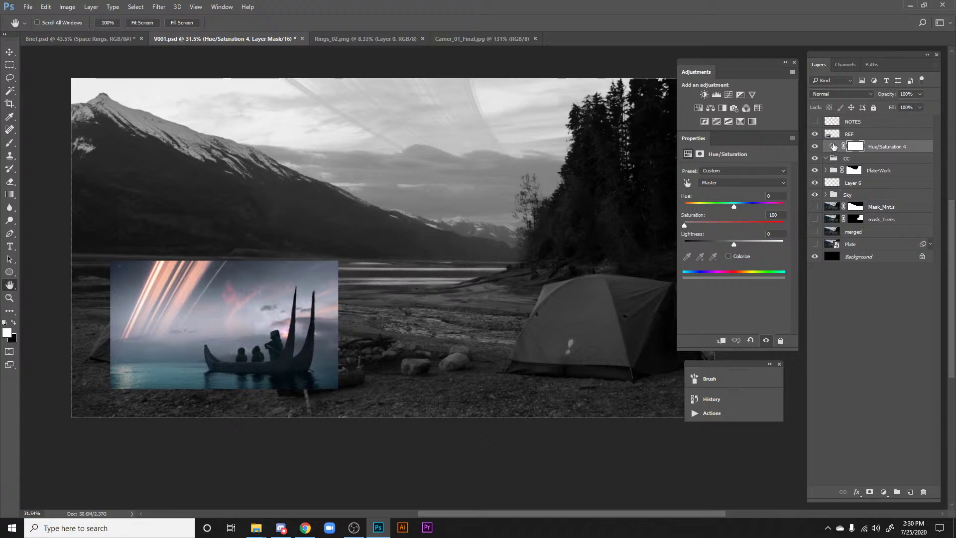
{"action": "left_click_drag", "start_coordinate": [832, 147], "coordinate": [831, 130]}
{"action": "left_click_drag", "start_coordinate": [603, 180], "coordinate": [591, 181]}
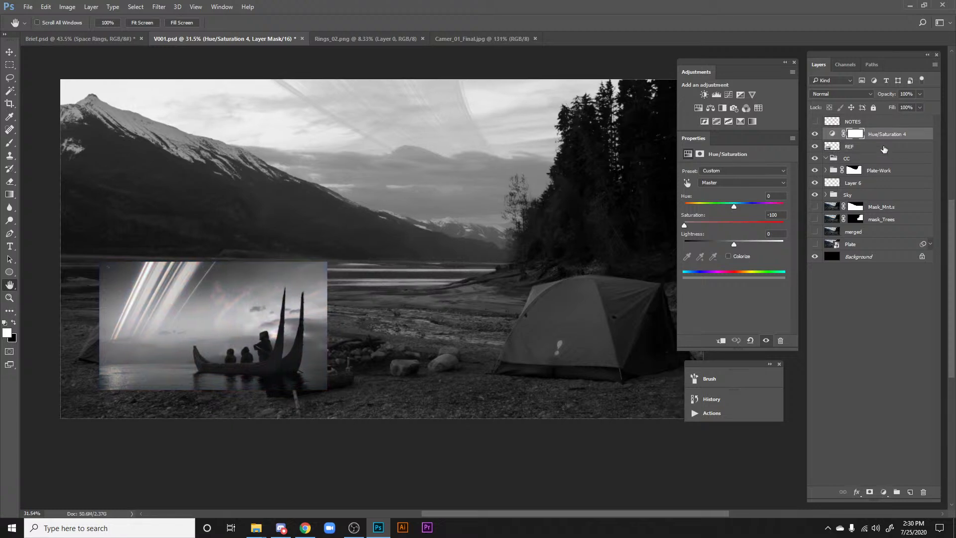
Step: Set the Saturation of the Hue/Saturation adjustment above REF to +55
{"action": "left_click", "coordinate": [851, 161]}
{"action": "left_click_drag", "start_coordinate": [528, 213], "coordinate": [522, 215]}
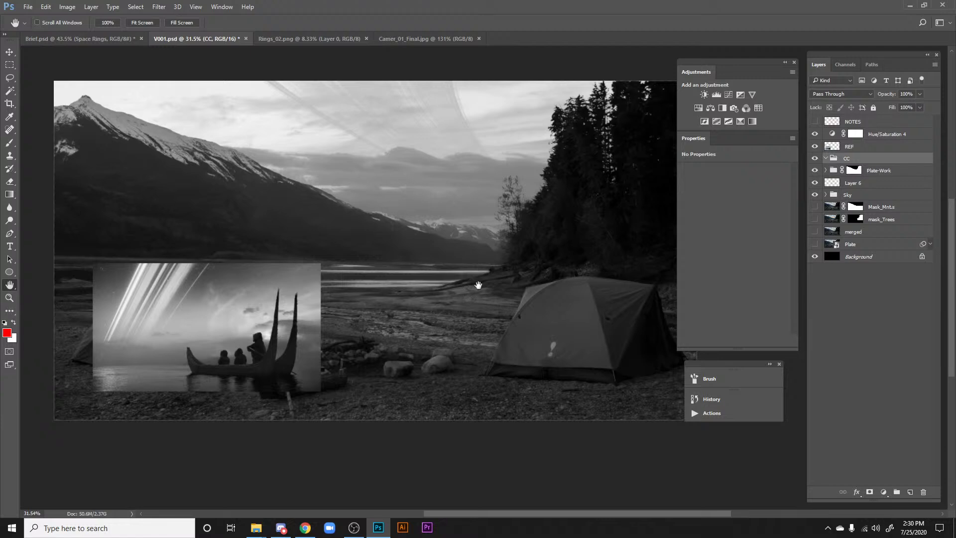
{"action": "left_click_drag", "start_coordinate": [279, 293], "coordinate": [279, 291]}
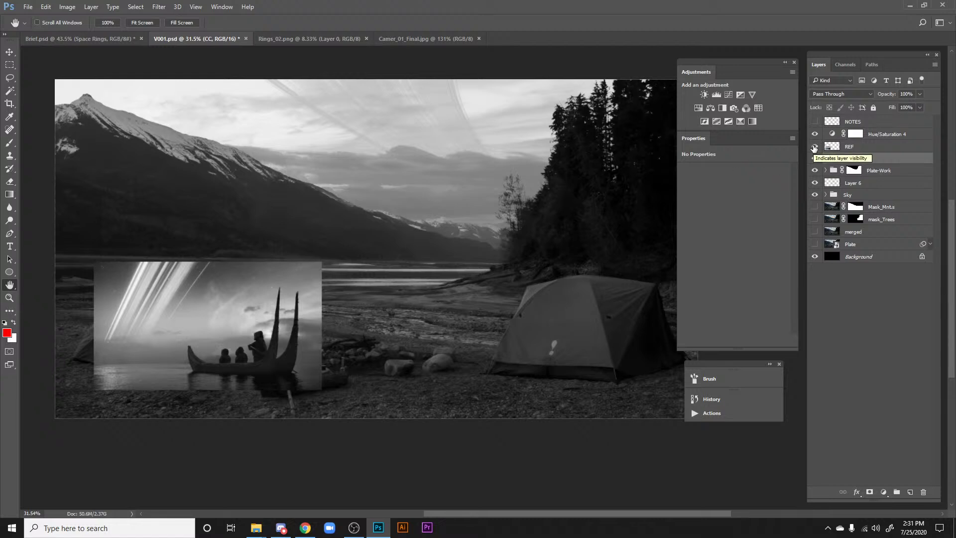
{"action": "left_click", "coordinate": [855, 133]}
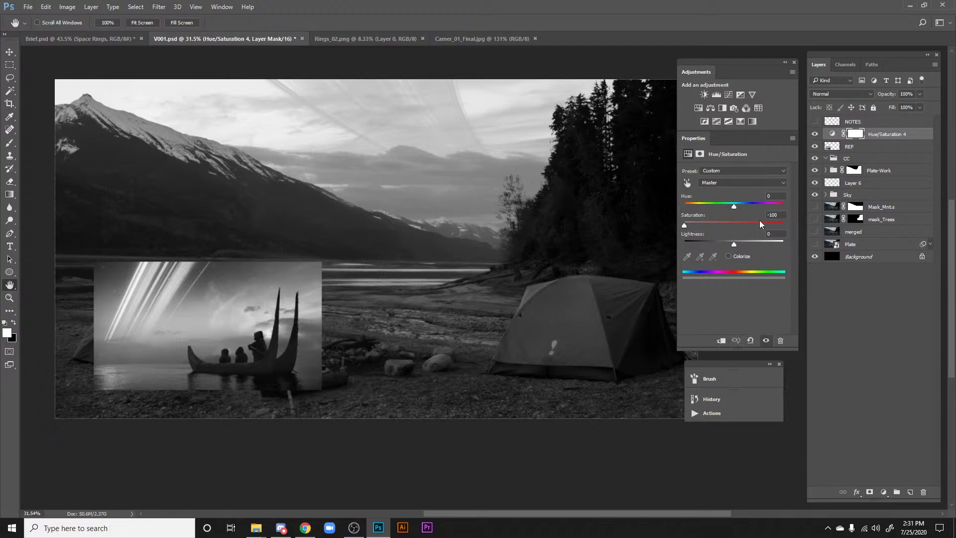
{"action": "left_click_drag", "start_coordinate": [759, 220], "coordinate": [762, 223]}
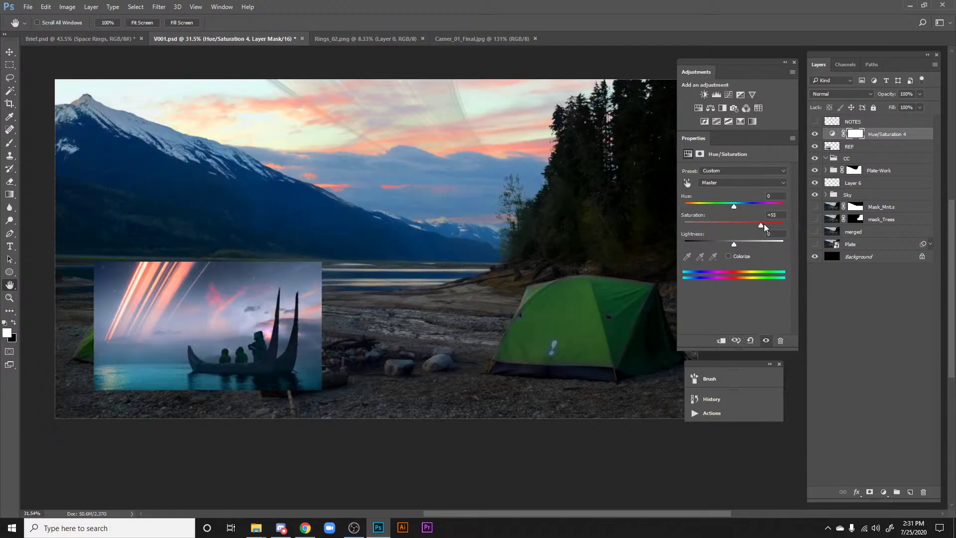
Step: Add a Color Balance adjustment inside the CC group and set its blend mode to Color
{"action": "left_click", "coordinate": [854, 158]}
{"action": "left_click_drag", "start_coordinate": [530, 194], "coordinate": [521, 205]}
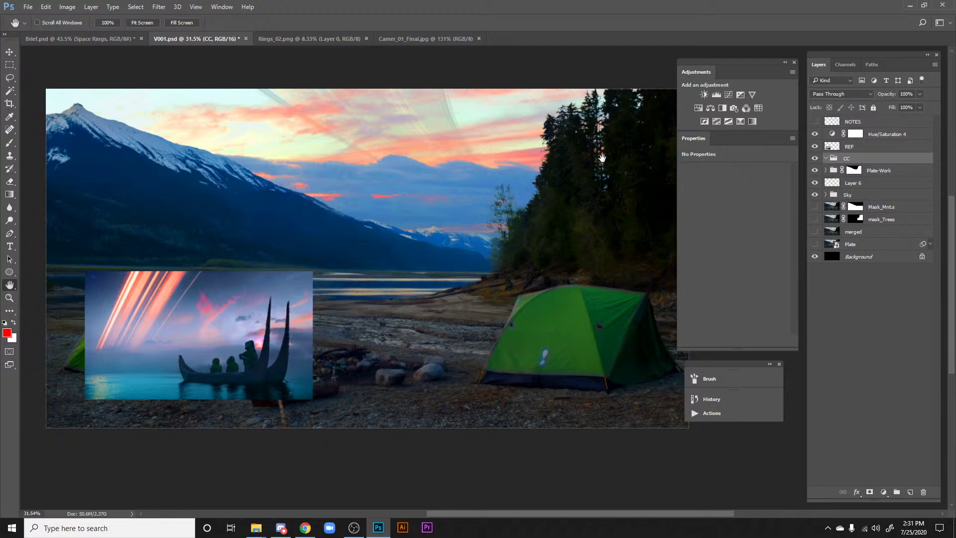
{"action": "left_click", "coordinate": [711, 107]}
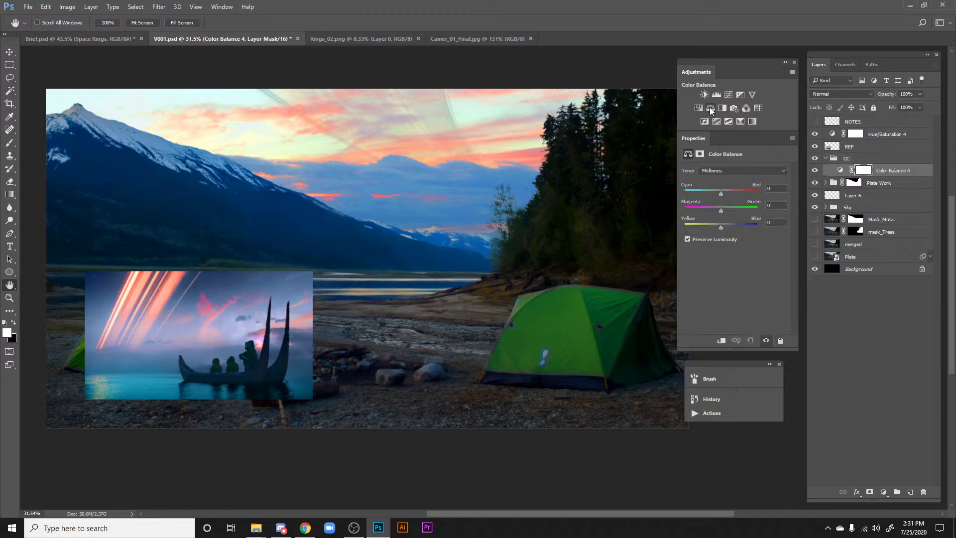
{"action": "left_click", "coordinate": [843, 95]}
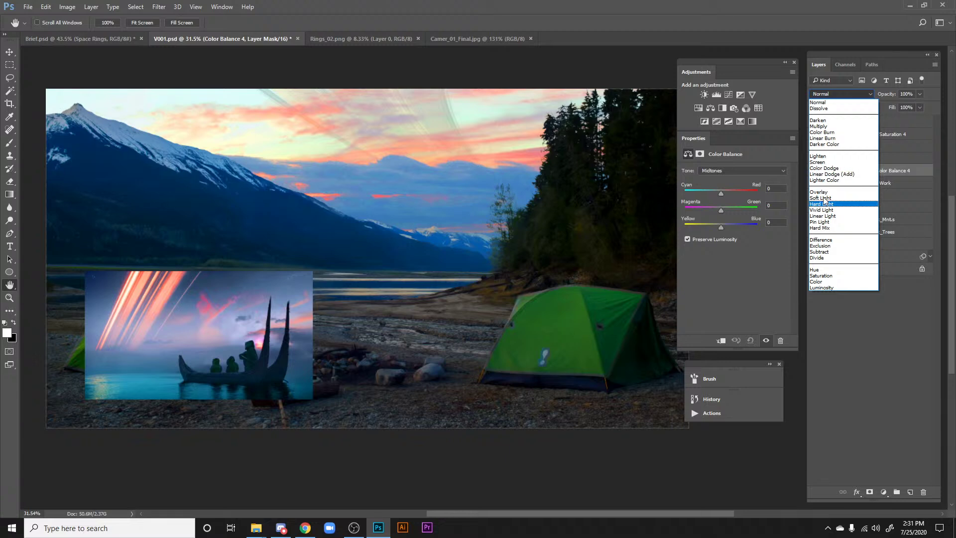
{"action": "left_click", "coordinate": [852, 282]}
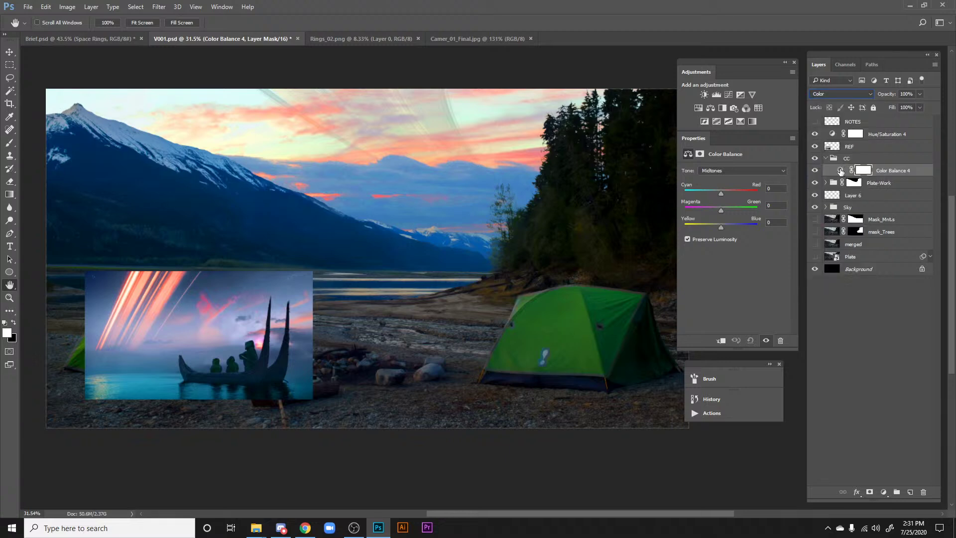
Step: Set the Color Balance highlights in the CC group to -20 cyan-red and -24 magenta-green
{"action": "left_click", "coordinate": [841, 171]}
{"action": "left_click", "coordinate": [721, 170]}
{"action": "left_click", "coordinate": [710, 190]}
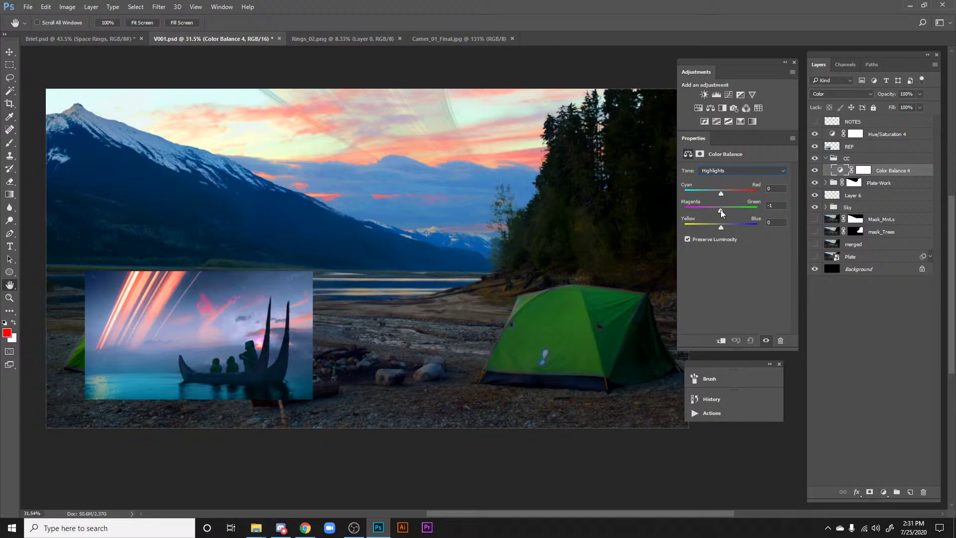
{"action": "mouse_move", "coordinate": [721, 210]}
{"action": "left_mouse_down"}
{"action": "mouse_move", "coordinate": [713, 210]}
{"action": "mouse_move", "coordinate": [714, 194]}
{"action": "left_mouse_up"}
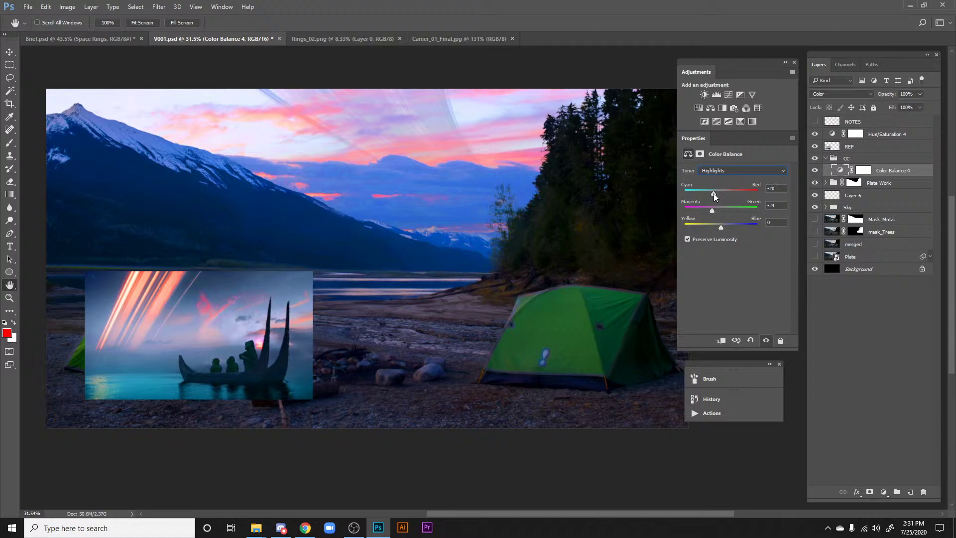
{"action": "left_click_drag", "start_coordinate": [618, 234], "coordinate": [497, 196]}
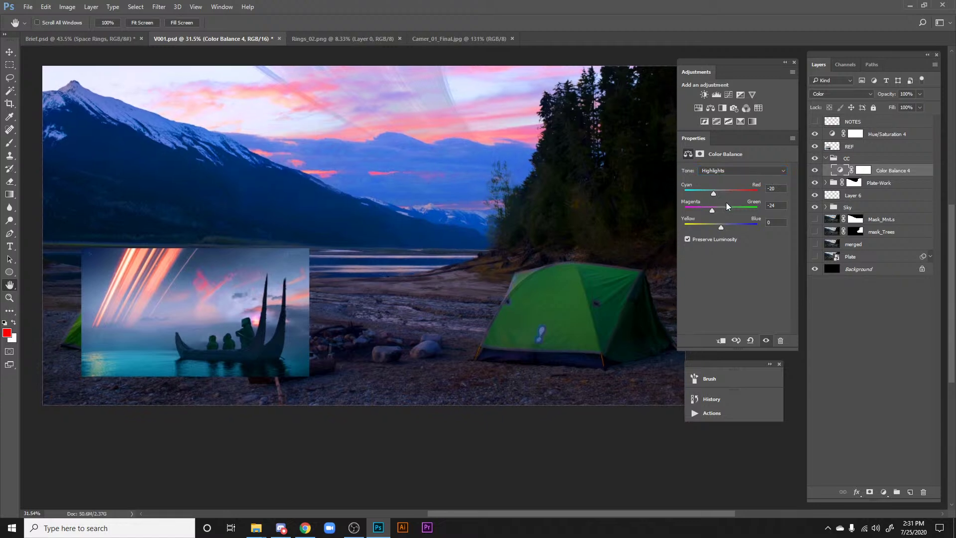
{"action": "left_click_drag", "start_coordinate": [609, 210], "coordinate": [618, 205]}
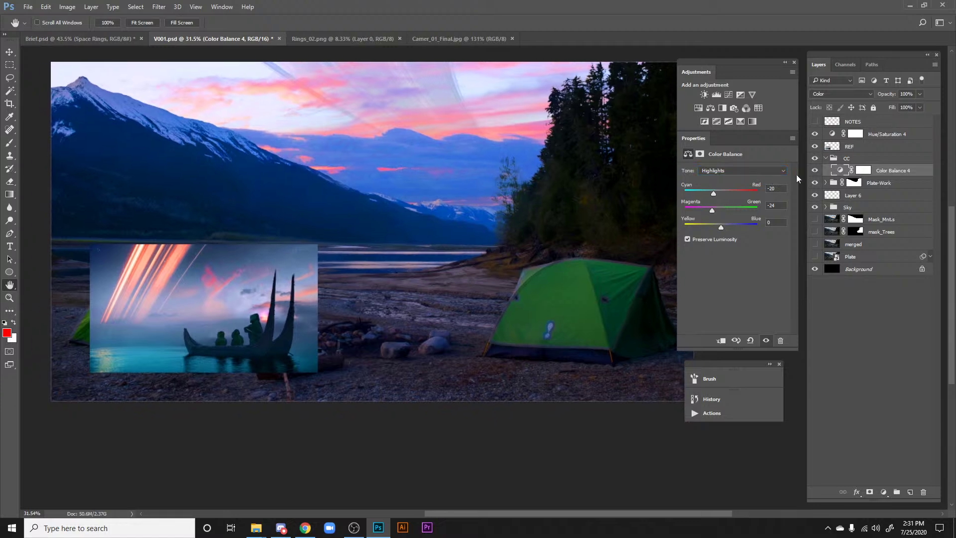
Step: Add a Hue/Saturation adjustment to the CC group with Saturation at -38 and place it below the Color Balance adjustment
{"action": "left_click", "coordinate": [710, 108]}
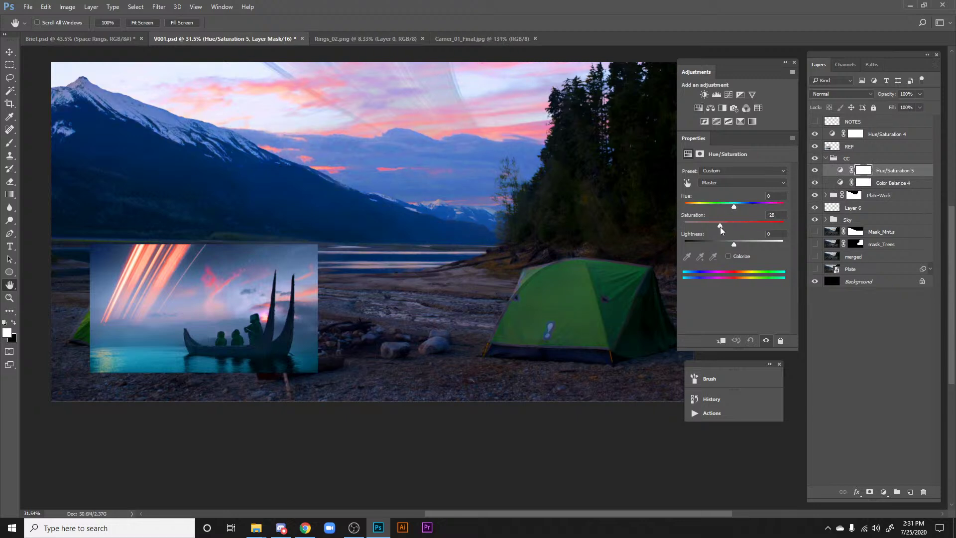
{"action": "left_click_drag", "start_coordinate": [536, 199], "coordinate": [547, 199]}
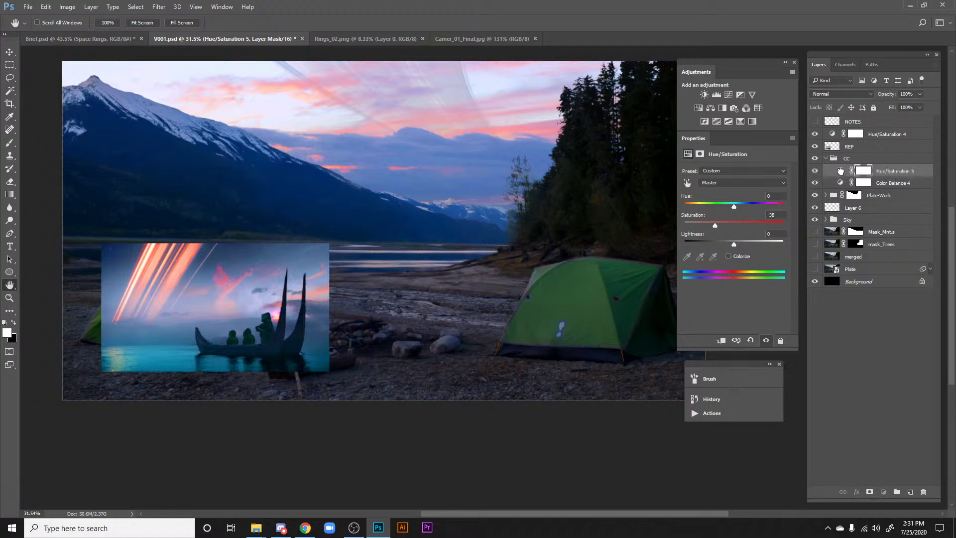
{"action": "left_click_drag", "start_coordinate": [840, 171], "coordinate": [841, 186]}
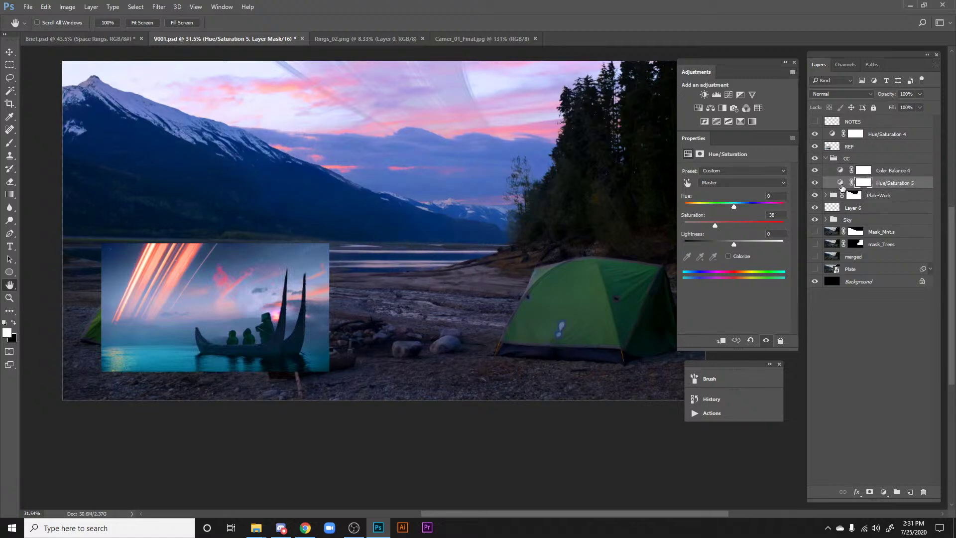
Step: Undo the last reordering in the CC group, placing the Hue/Saturation adjustment above the Color Balance adjustment
{"action": "key", "text": "ctrl+z"}
{"action": "mouse_move", "coordinate": [602, 178]}
{"action": "left_mouse_down"}
{"action": "mouse_move", "coordinate": [583, 188]}
{"action": "mouse_move", "coordinate": [590, 170]}
{"action": "left_mouse_up"}
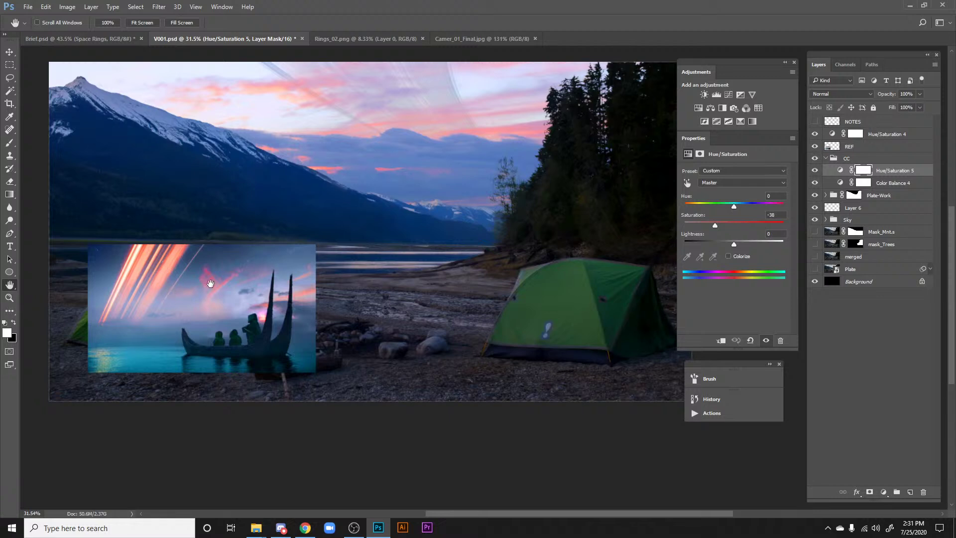
{"action": "left_click_drag", "start_coordinate": [317, 267], "coordinate": [318, 274]}
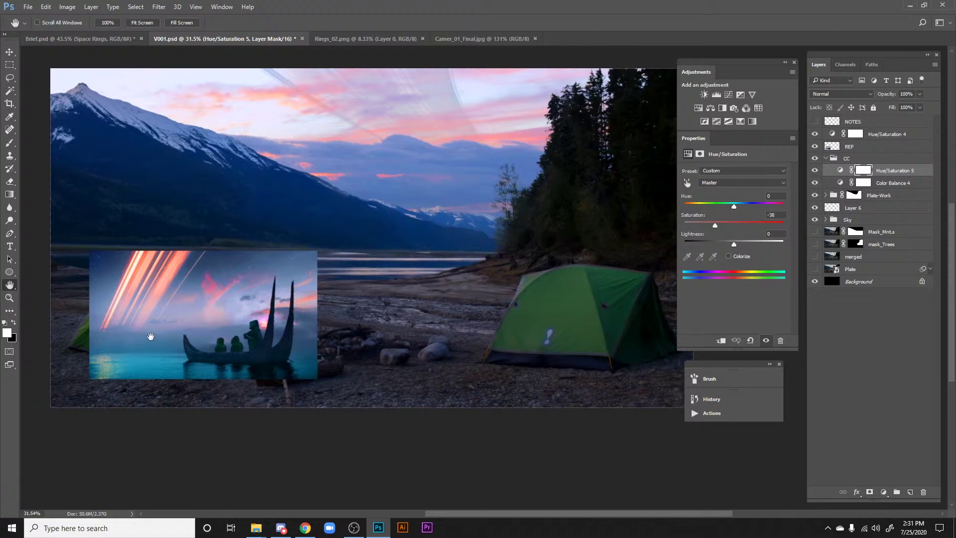
{"action": "scroll", "coordinate": [151, 337], "scroll_direction": "down", "scroll_amount": 1}
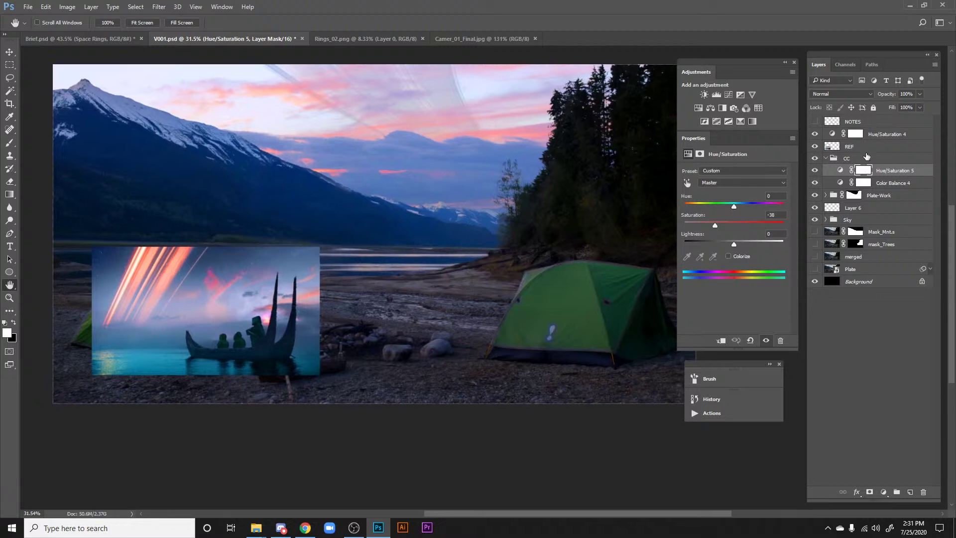
Step: Set the shadows of the CC group's Color Balance to -9 cyan-red, +7 magenta-green and +1 yellow-blue
{"action": "left_click", "coordinate": [841, 184]}
{"action": "left_click", "coordinate": [742, 170]}
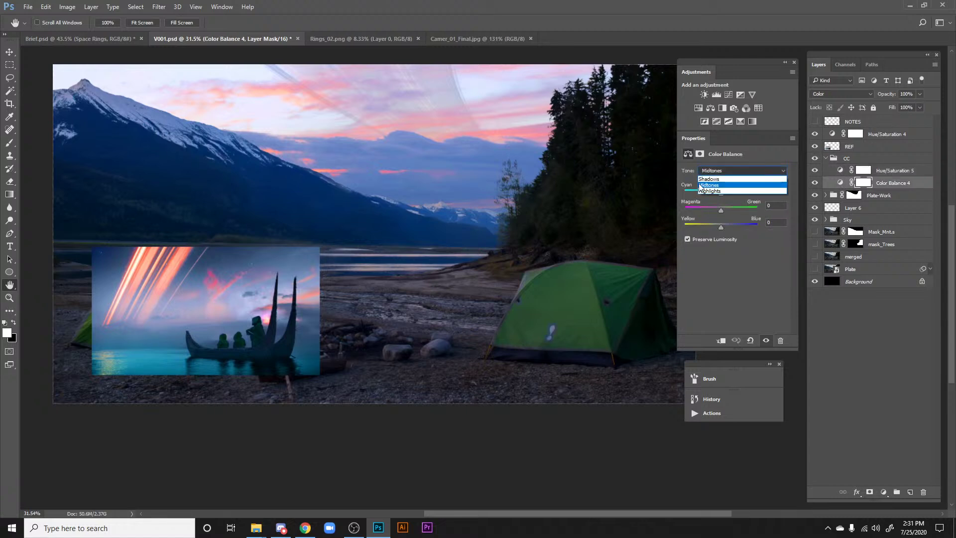
{"action": "left_click", "coordinate": [732, 178]}
{"action": "left_click_drag", "start_coordinate": [721, 210], "coordinate": [724, 211]}
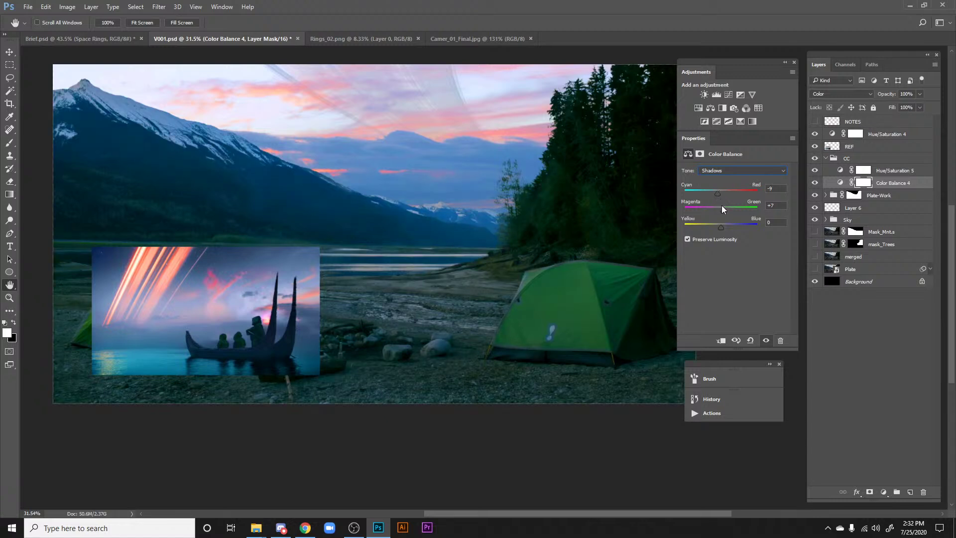
{"action": "left_click_drag", "start_coordinate": [721, 228], "coordinate": [726, 230]}
{"action": "left_click_drag", "start_coordinate": [577, 199], "coordinate": [597, 199]}
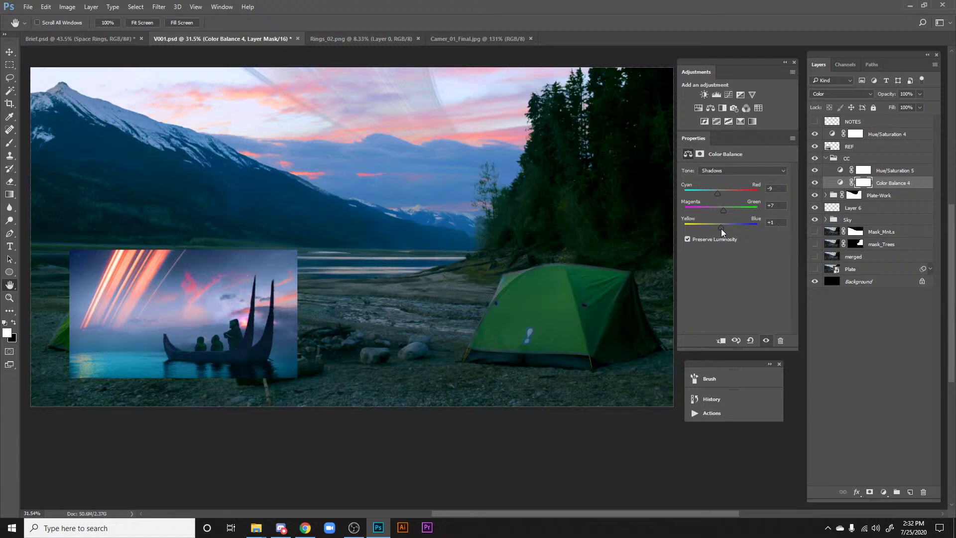
{"action": "left_click_drag", "start_coordinate": [269, 173], "coordinate": [298, 175]}
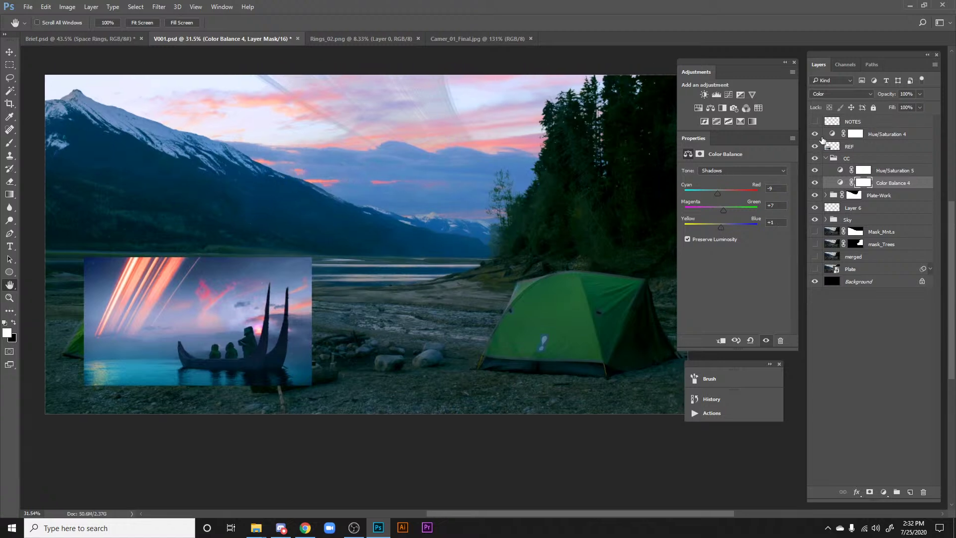
Step: Hide the Hue/Saturation adjustment above REF and compare the image with and without the CC group and its Color Balance
{"action": "left_click", "coordinate": [815, 134]}
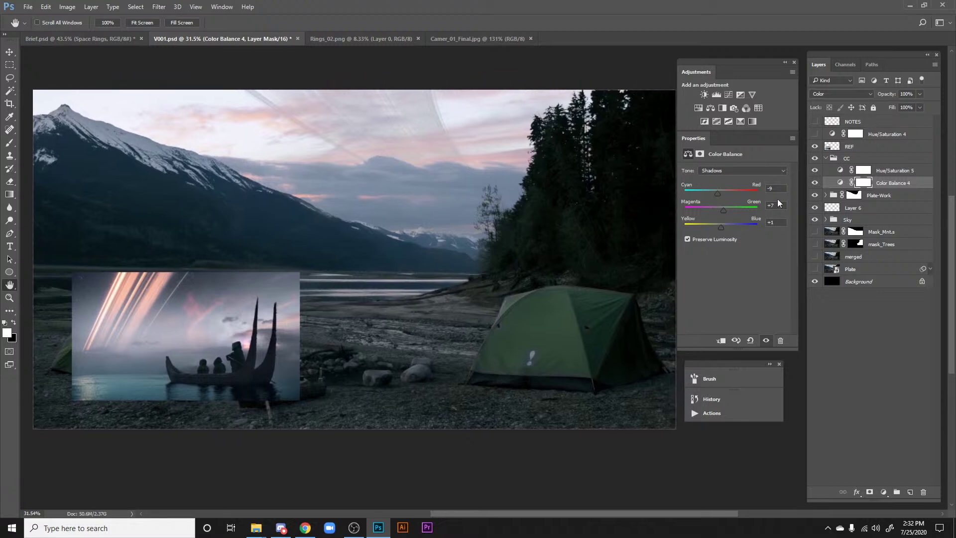
{"action": "left_click", "coordinate": [815, 158]}
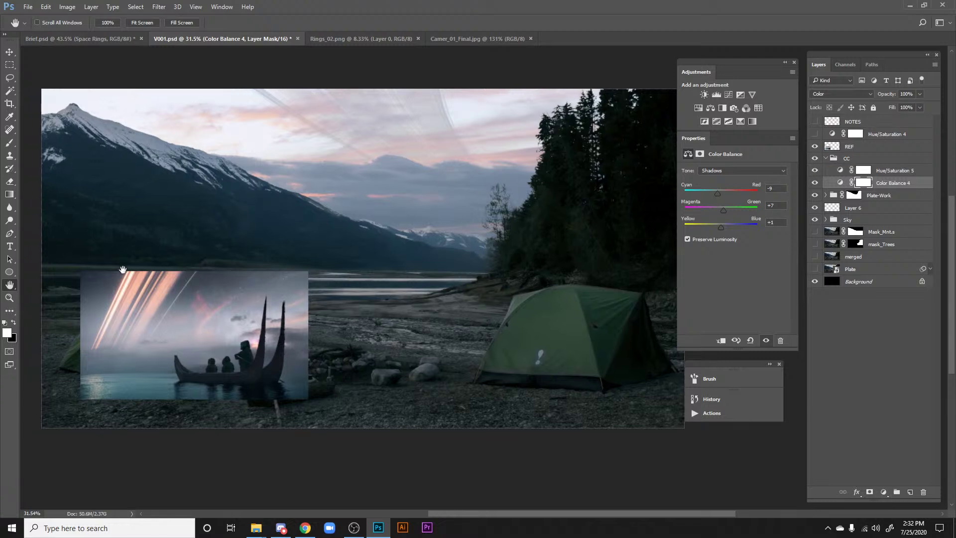
{"action": "left_click_drag", "start_coordinate": [422, 215], "coordinate": [428, 228]}
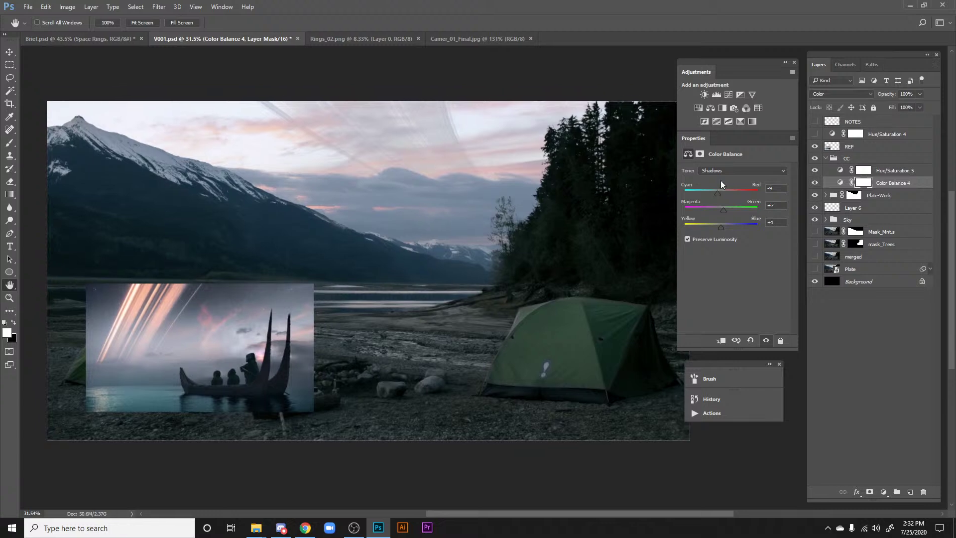
{"action": "left_click", "coordinate": [829, 160]}
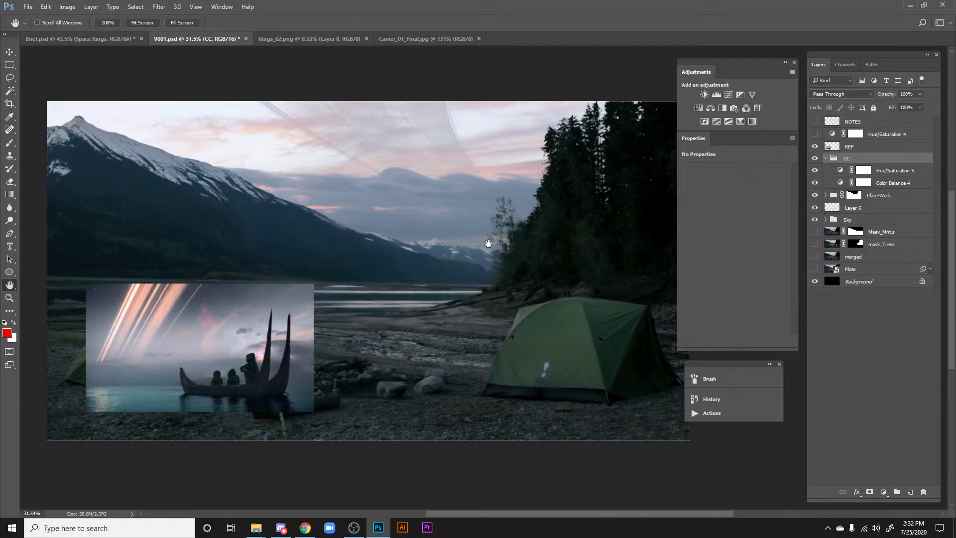
{"action": "left_click_drag", "start_coordinate": [380, 209], "coordinate": [392, 202]}
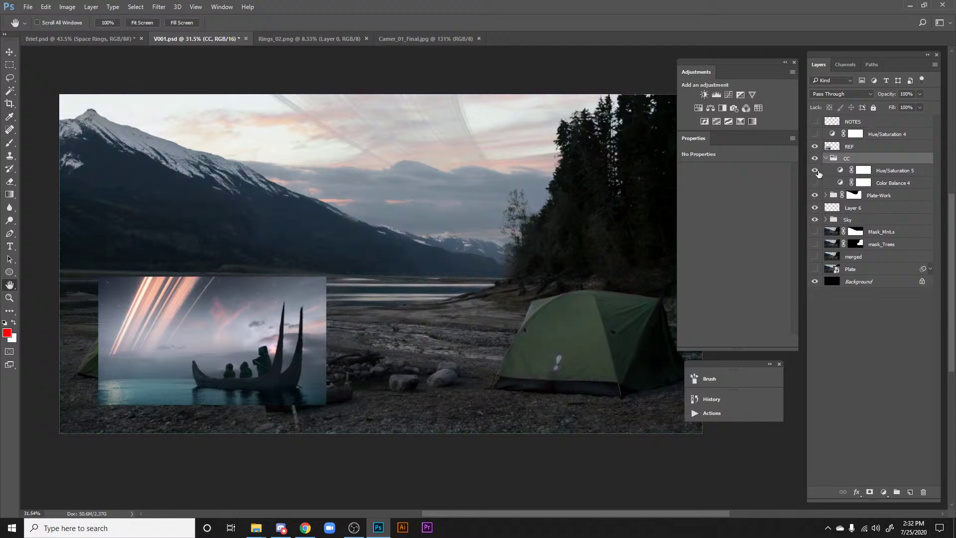
{"action": "left_click", "coordinate": [898, 183]}
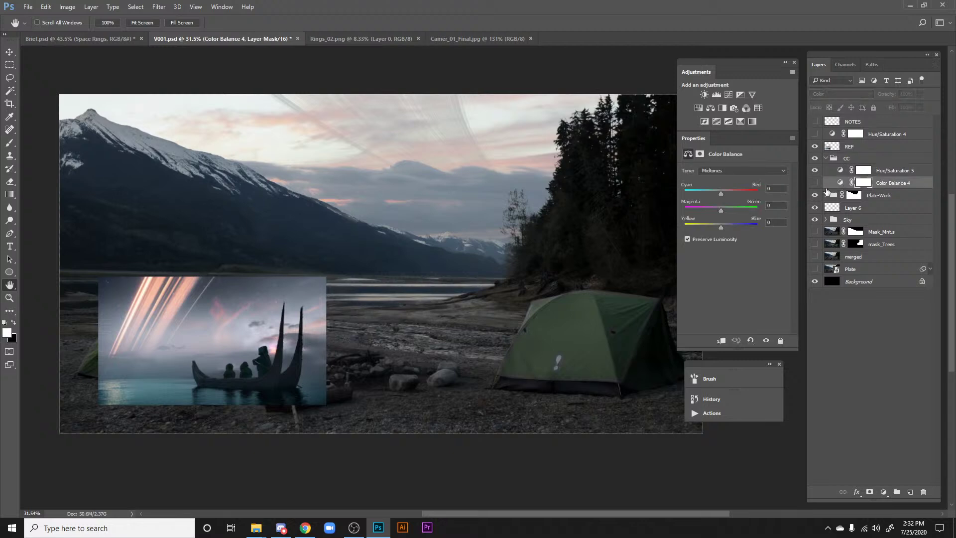
{"action": "left_click", "coordinate": [814, 183]}
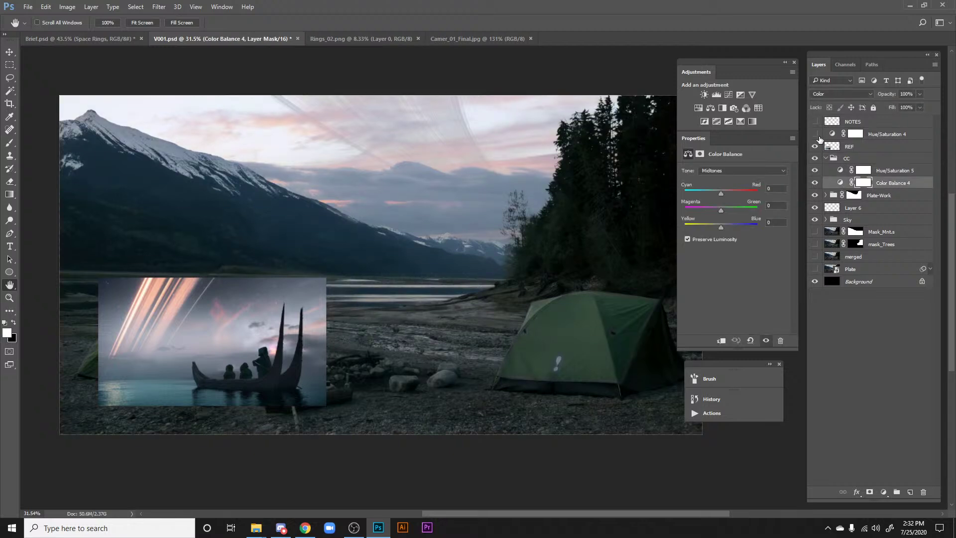
Step: Show the Hue/Saturation adjustment above REF and readjust the shadows of the CC group's Color Balance to reduce the green tint
{"action": "left_click", "coordinate": [814, 134]}
{"action": "left_click", "coordinate": [840, 183]}
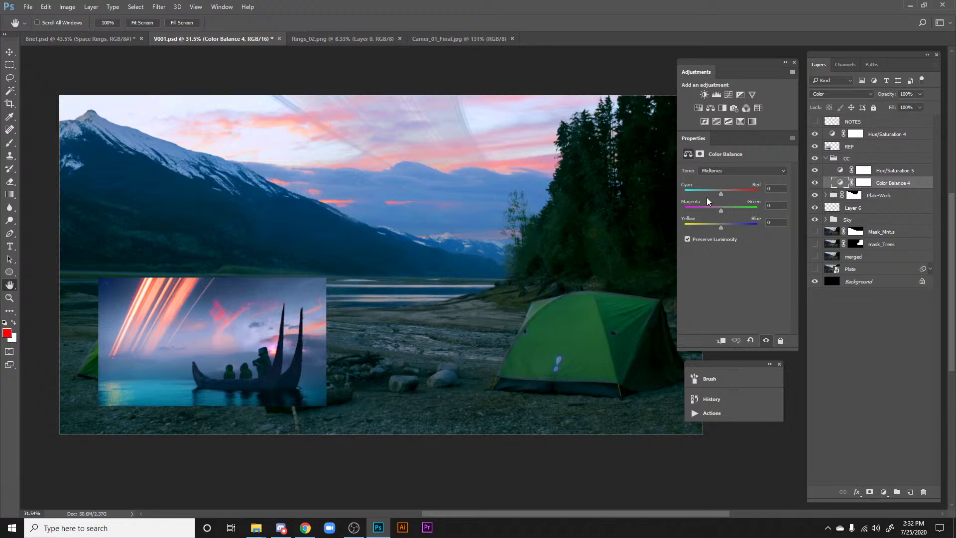
{"action": "left_click", "coordinate": [723, 172]}
{"action": "left_click", "coordinate": [713, 179]}
{"action": "left_click", "coordinate": [821, 157]}
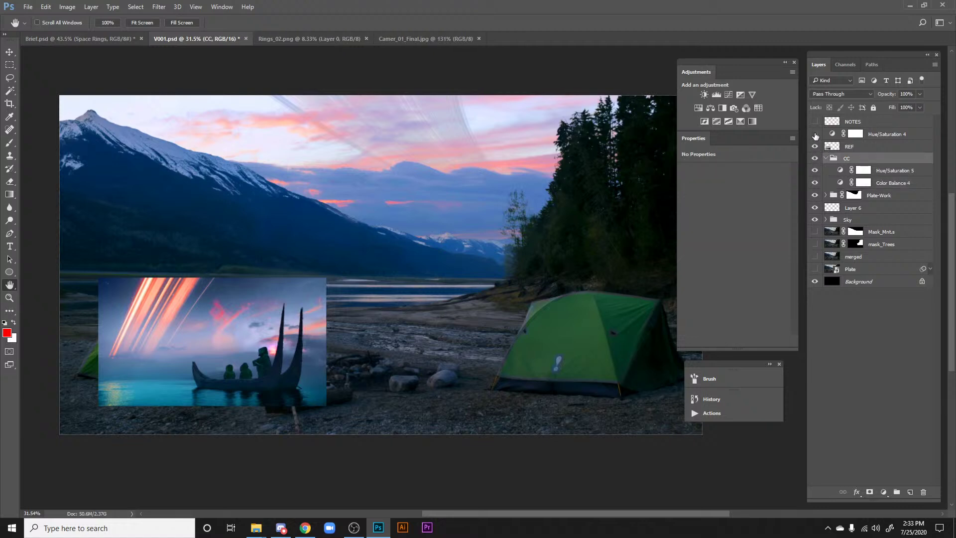
Step: Hide the Hue/Saturation adjustment above REF, check the Color Balance's effect, and collapse the CC group
{"action": "left_click", "coordinate": [815, 136]}
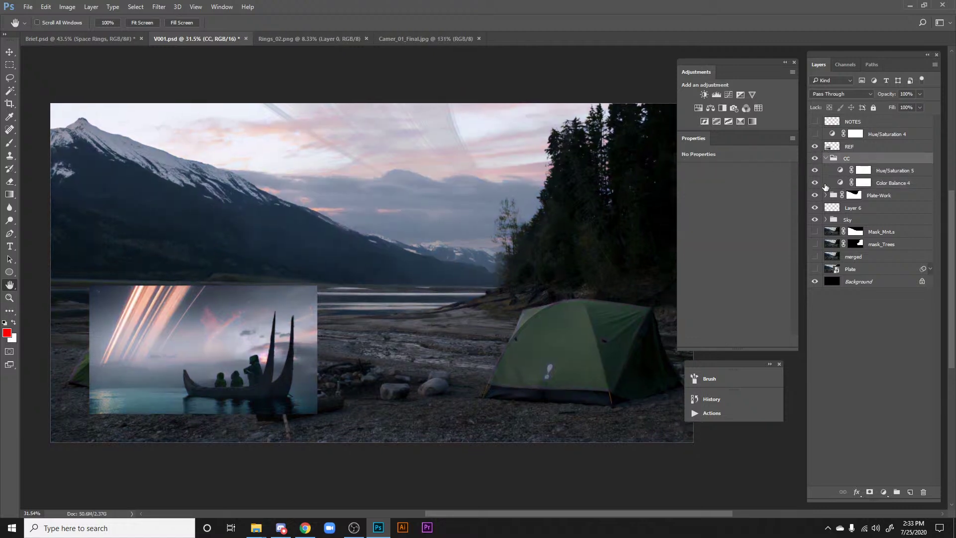
{"action": "left_click", "coordinate": [815, 183]}
{"action": "left_click", "coordinate": [826, 158]}
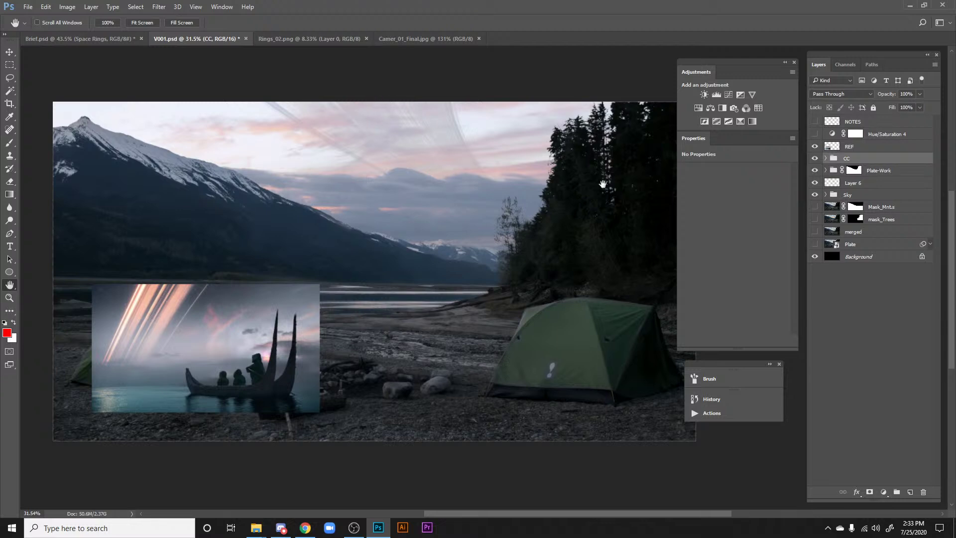
Step: Duplicate the Layer 7 copy 2 rings layer in the Sky group together with its clipped Color Balance 3 adjustment
{"action": "left_click", "coordinate": [826, 196]}
{"action": "left_click", "coordinate": [890, 232]}
{"action": "left_click", "coordinate": [901, 224], "text": "shift"}
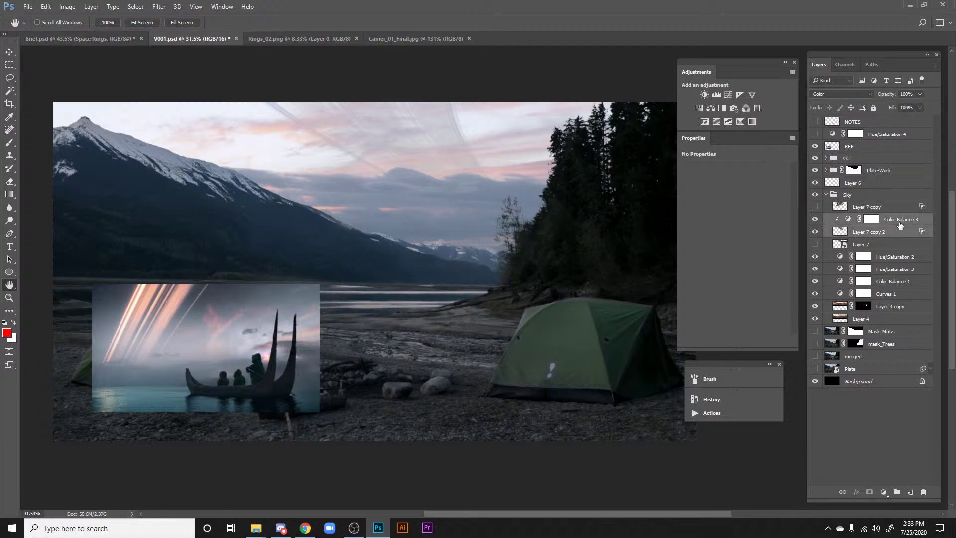
{"action": "key", "text": "ctrl+j"}
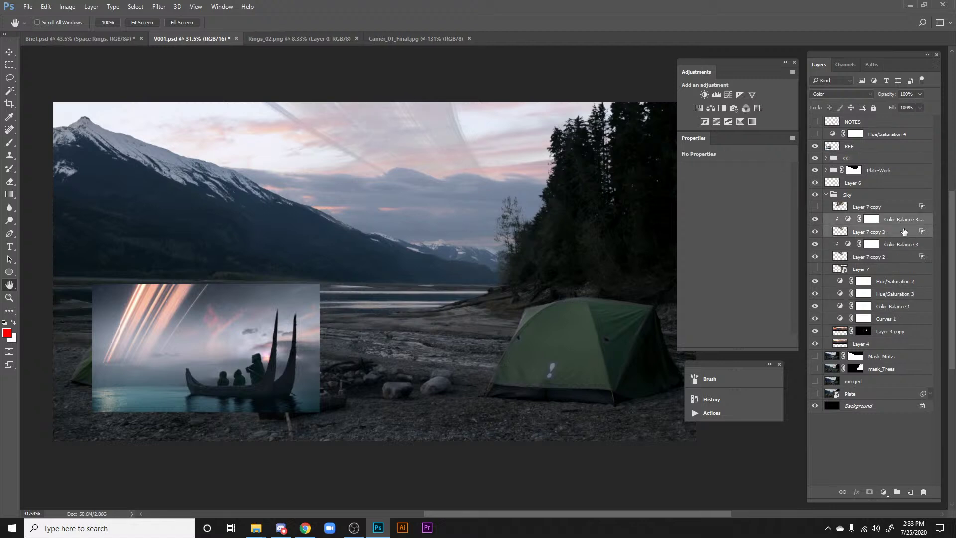
Step: Reset the duplicated rings layer's Blend If underlying range to 0–255 and delete the duplicated Color Balance adjustment
{"action": "double_click", "coordinate": [904, 231]}
{"action": "left_click_drag", "start_coordinate": [808, 380], "coordinate": [653, 363]}
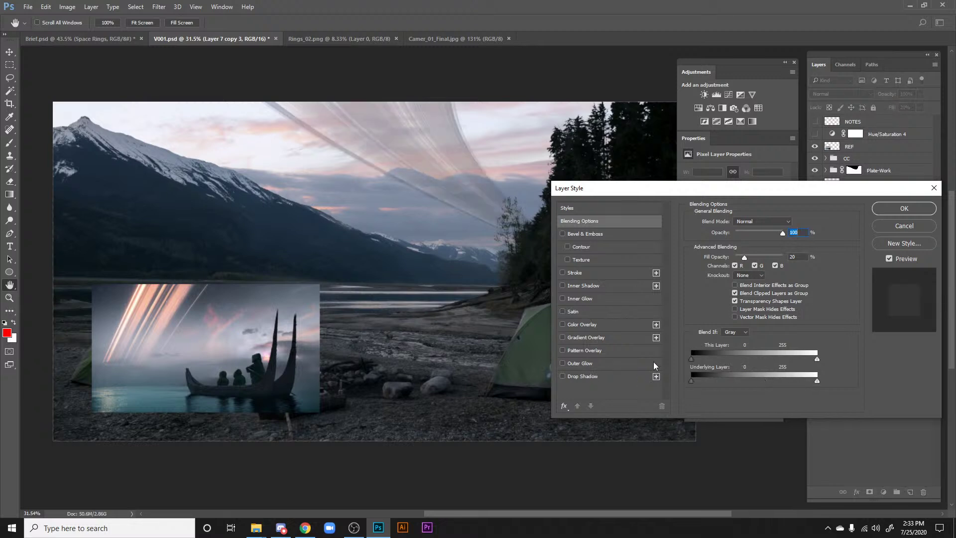
{"action": "left_click", "coordinate": [904, 209]}
{"action": "left_click", "coordinate": [903, 221]}
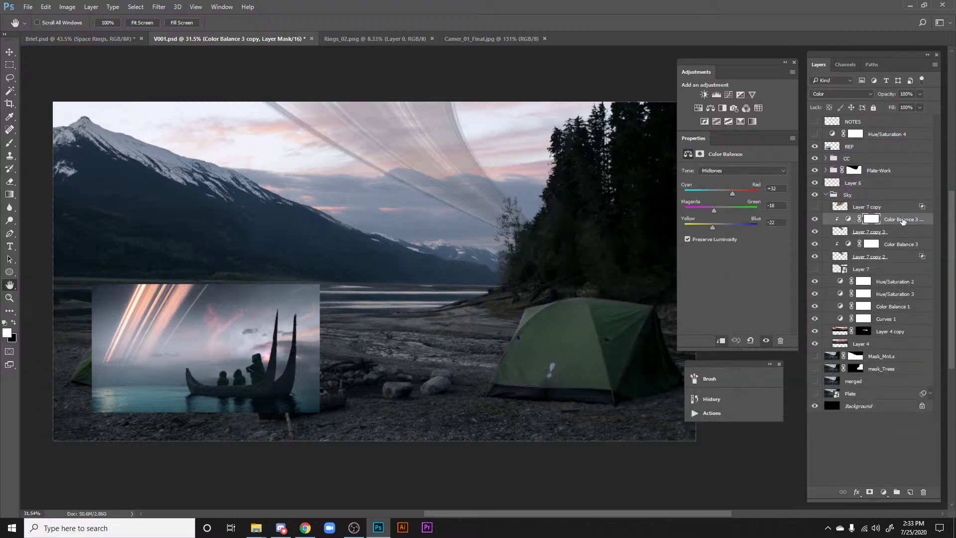
{"action": "key", "text": "Delete"}
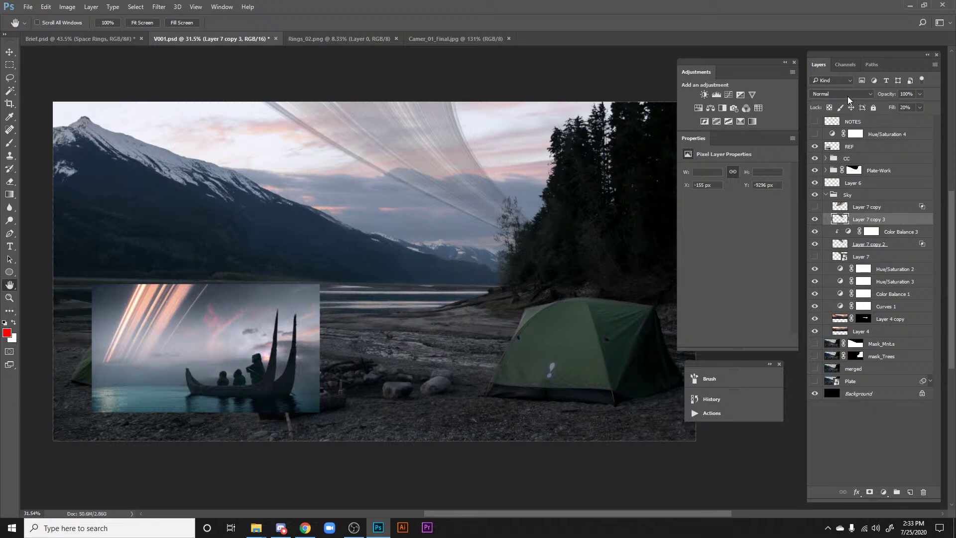
Step: Set the duplicated rings layer's fill to 100% and try several blend modes from Color Dodge onward, settling on Vivid Light
{"action": "left_click_drag", "start_coordinate": [891, 109], "coordinate": [899, 103]}
{"action": "left_click", "coordinate": [834, 94]}
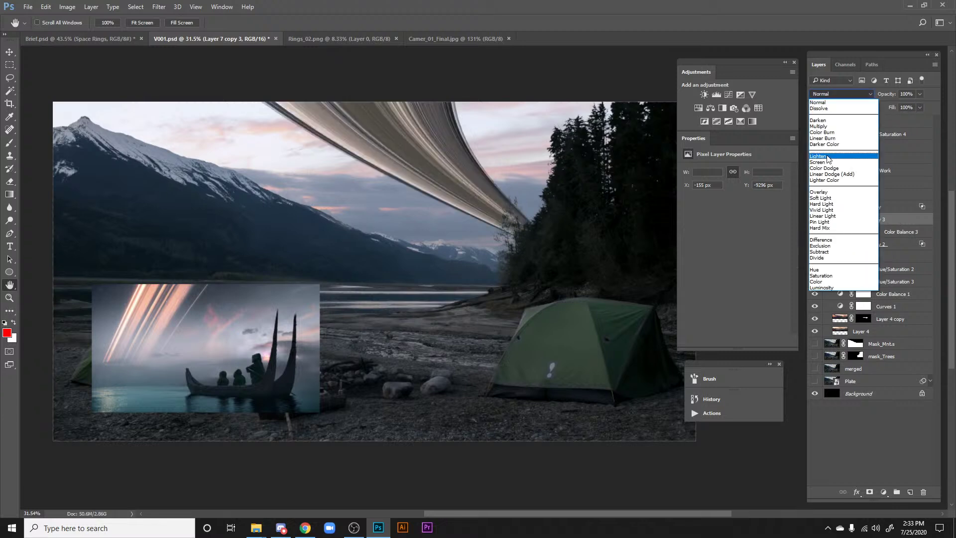
{"action": "left_click", "coordinate": [825, 170]}
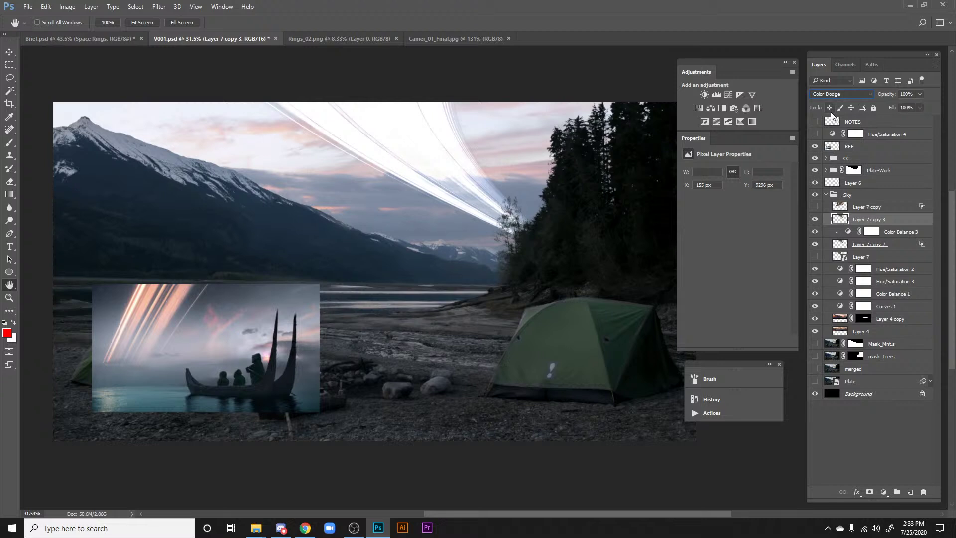
{"action": "key", "text": "Down"}
{"action": "key", "text": "Down"}
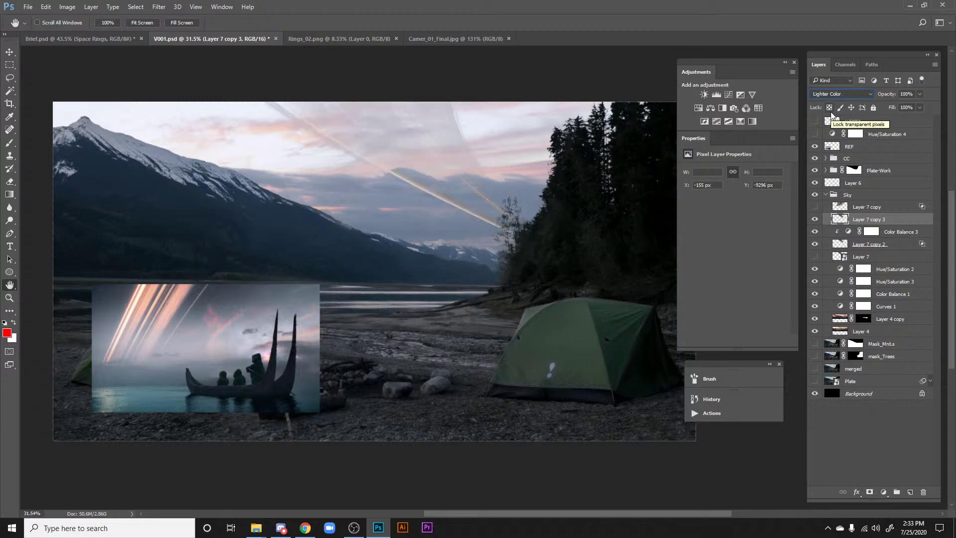
{"action": "key", "text": "Down"}
{"action": "key", "text": "Down"}
{"action": "key", "text": "Down"}
{"action": "key", "text": "Down"}
{"action": "key", "text": "Down"}
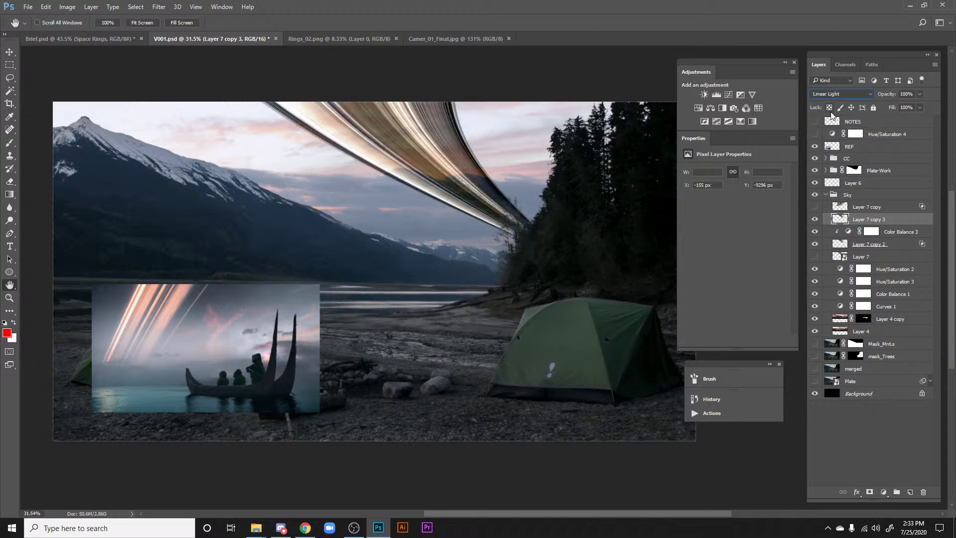
{"action": "key", "text": "Up"}
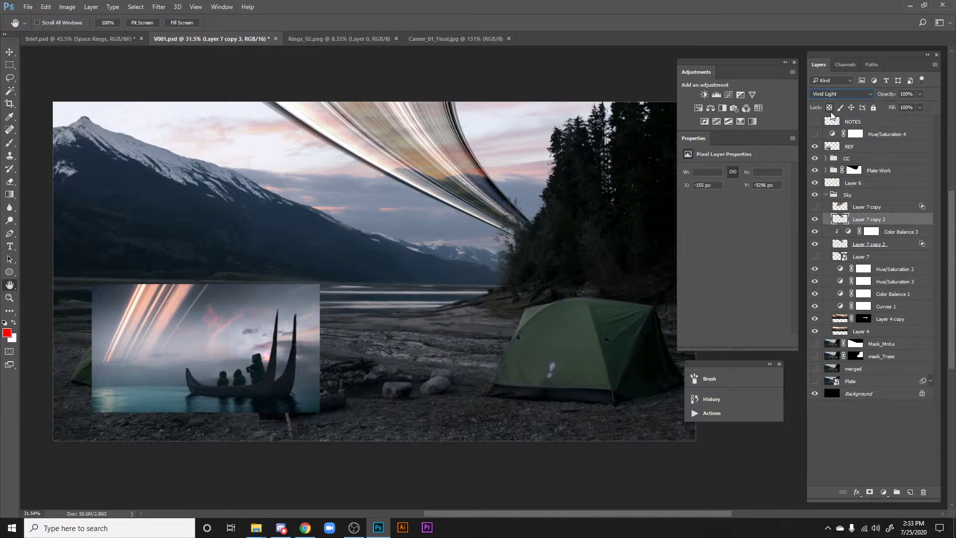
Step: Clip the Vivid Light rings layer to the Layer 7 copy 2 rings layer below and inspect the rings in the sky
{"action": "left_click", "coordinate": [844, 226], "text": "alt"}
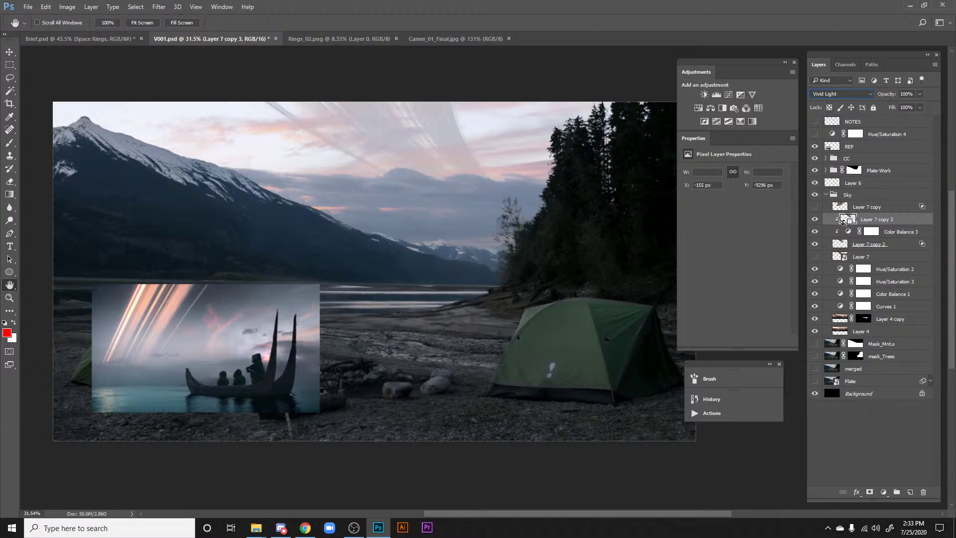
{"action": "left_click", "coordinate": [816, 220]}
{"action": "left_click_drag", "start_coordinate": [571, 203], "coordinate": [589, 212]}
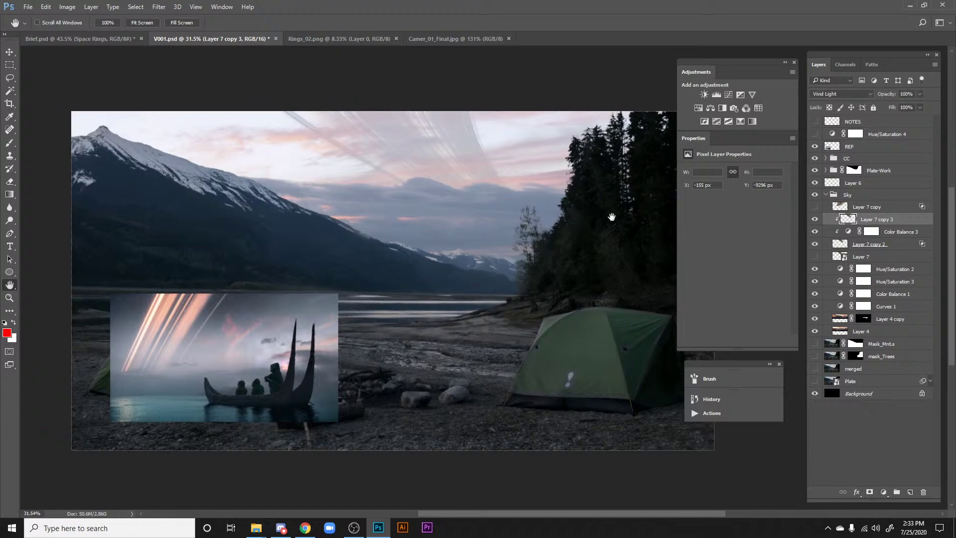
{"action": "left_click_drag", "start_coordinate": [451, 140], "coordinate": [516, 147]}
{"action": "scroll", "coordinate": [516, 148], "scroll_direction": "down", "scroll_amount": 5}
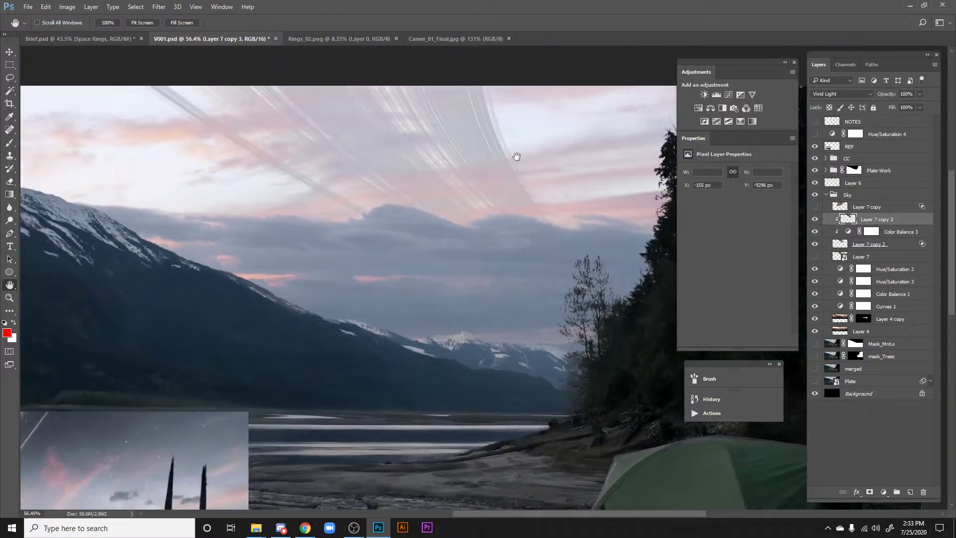
{"action": "scroll", "coordinate": [517, 156], "scroll_direction": "up", "scroll_amount": 5}
{"action": "scroll", "coordinate": [480, 140], "scroll_direction": "down", "scroll_amount": 6}
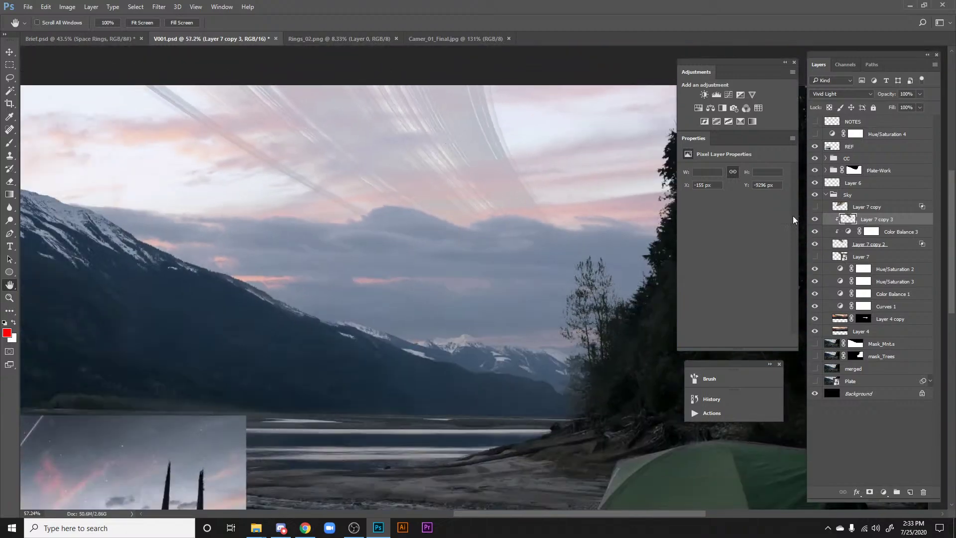
Step: Compare the sky with and without the clipped Vivid Light rings layer, and collapse the Sky group
{"action": "left_click", "coordinate": [815, 221]}
{"action": "left_click", "coordinate": [815, 221]}
{"action": "left_click", "coordinate": [815, 221]}
{"action": "left_click", "coordinate": [815, 220]}
{"action": "left_click", "coordinate": [816, 221]}
{"action": "left_click", "coordinate": [816, 220]}
{"action": "scroll", "coordinate": [493, 197], "scroll_direction": "down", "scroll_amount": 5}
{"action": "left_click_drag", "start_coordinate": [512, 201], "coordinate": [480, 221]}
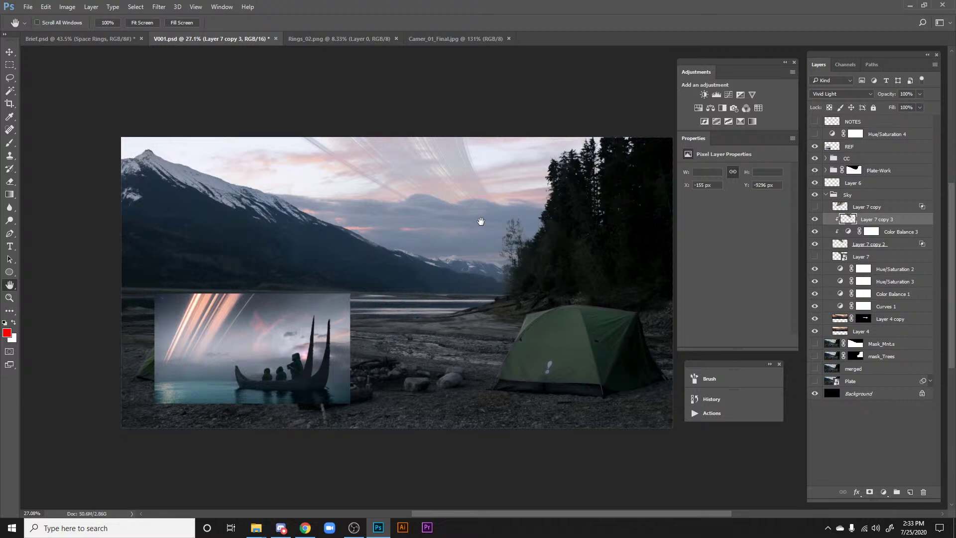
{"action": "left_click_drag", "start_coordinate": [481, 221], "coordinate": [485, 236]}
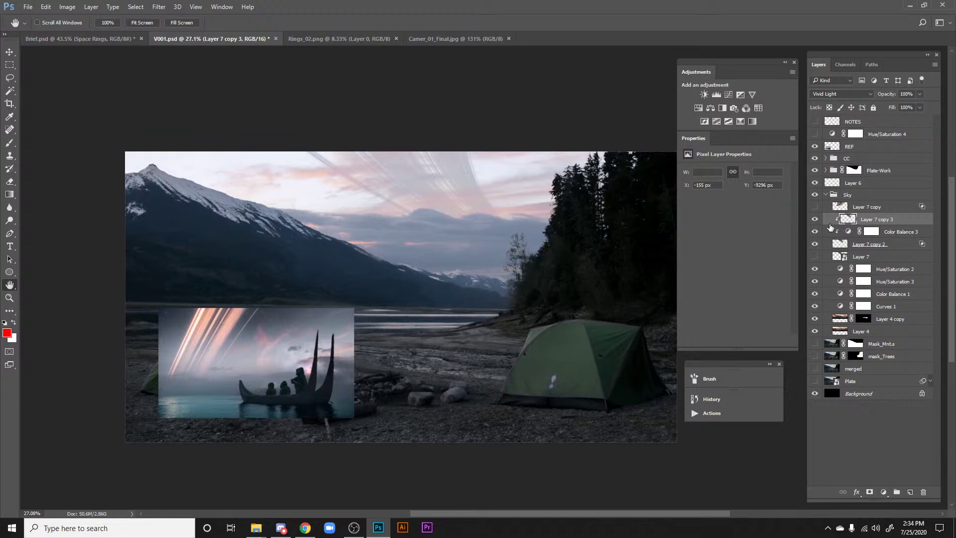
{"action": "left_click", "coordinate": [827, 197]}
{"action": "left_click", "coordinate": [826, 195]}
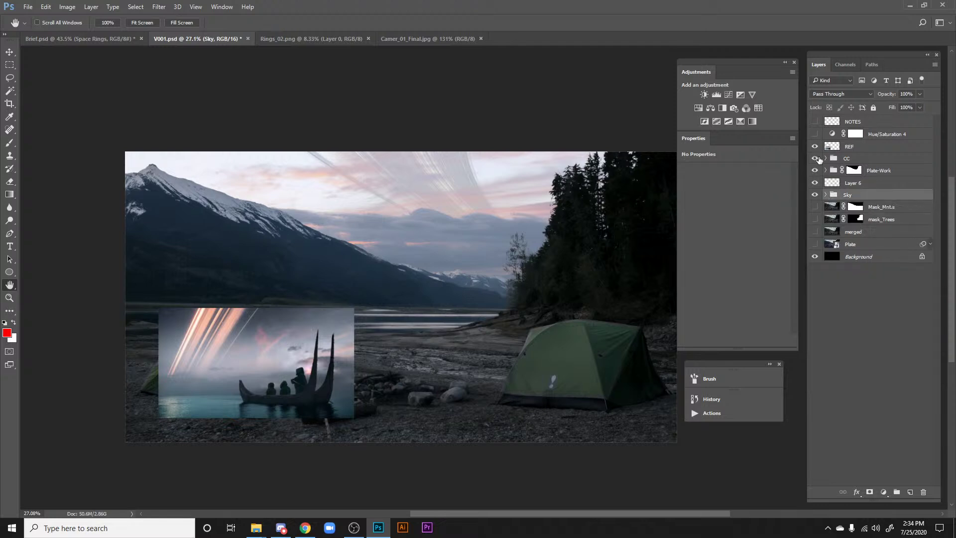
Step: Hide the REF reference layer
{"action": "left_click", "coordinate": [817, 146]}
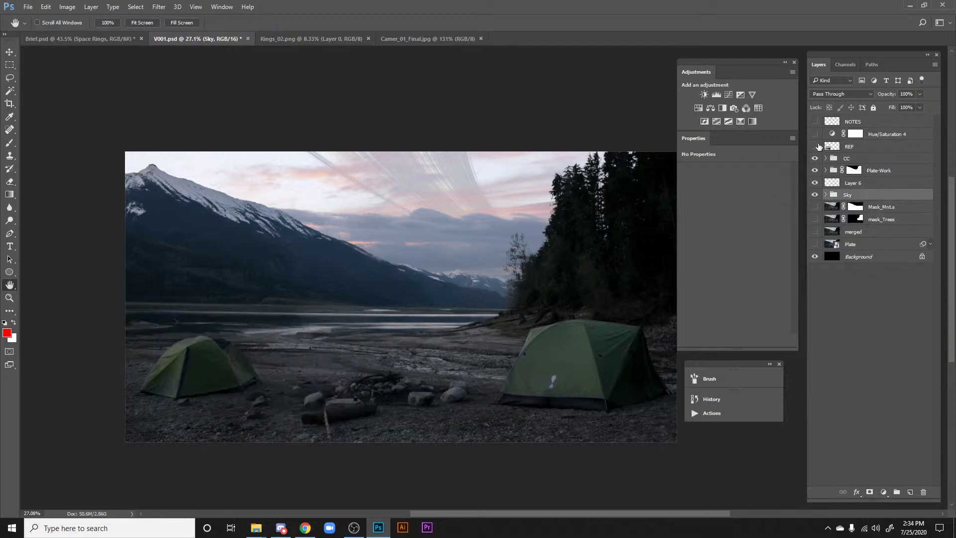
Step: Switch to the Camer_01_Final.jpg planet image and examine its dark storm areas, glowing rim and sunlit cloud edge
{"action": "left_click", "coordinate": [412, 37]}
{"action": "left_click_drag", "start_coordinate": [460, 160], "coordinate": [437, 142]}
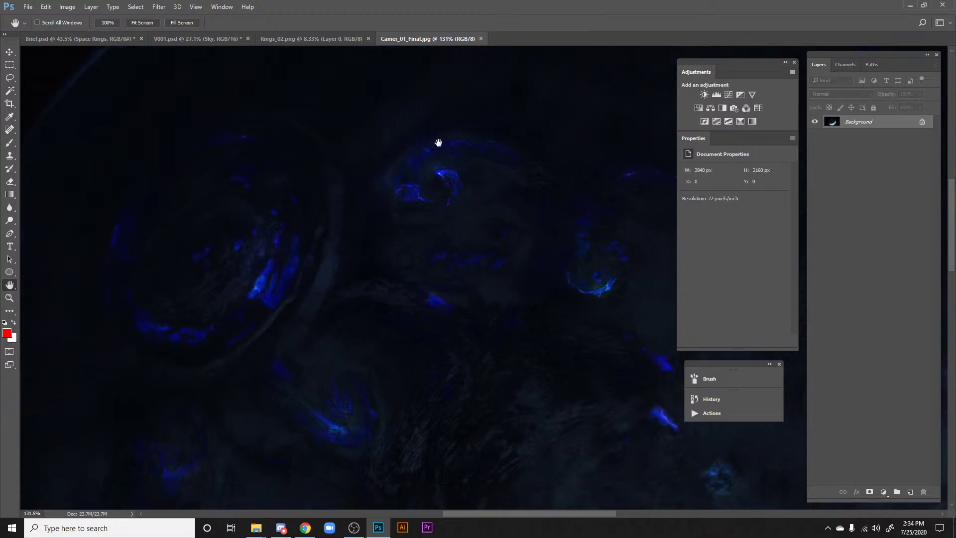
{"action": "left_click_drag", "start_coordinate": [477, 194], "coordinate": [371, 165]}
{"action": "left_click_drag", "start_coordinate": [498, 226], "coordinate": [471, 181]}
{"action": "left_click_drag", "start_coordinate": [380, 159], "coordinate": [515, 274]}
{"action": "left_click_drag", "start_coordinate": [300, 167], "coordinate": [441, 216]}
{"action": "left_click_drag", "start_coordinate": [318, 215], "coordinate": [429, 220]}
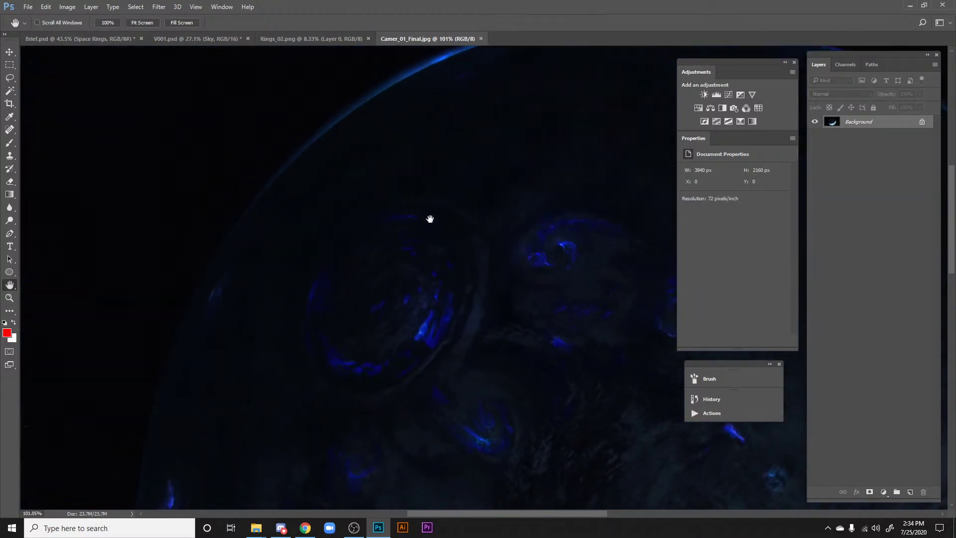
{"action": "left_click_drag", "start_coordinate": [381, 307], "coordinate": [402, 250]}
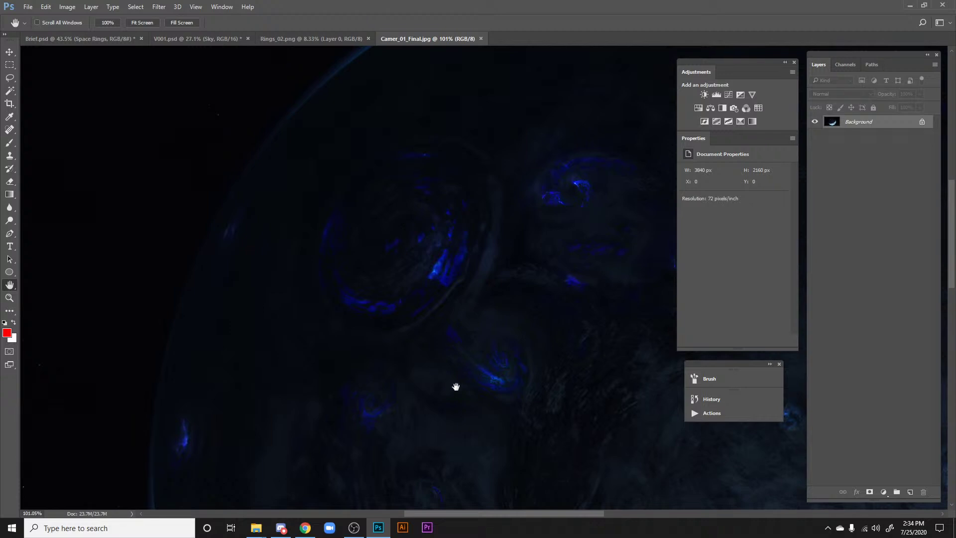
{"action": "left_click_drag", "start_coordinate": [455, 387], "coordinate": [387, 214]}
{"action": "left_click_drag", "start_coordinate": [342, 389], "coordinate": [404, 238]}
{"action": "left_click_drag", "start_coordinate": [404, 278], "coordinate": [416, 317]}
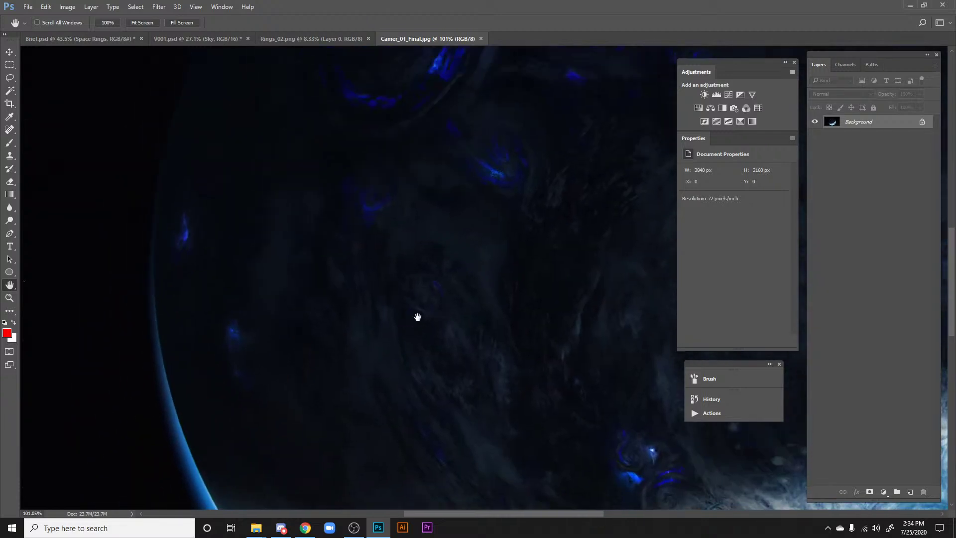
{"action": "left_click_drag", "start_coordinate": [342, 348], "coordinate": [436, 374]}
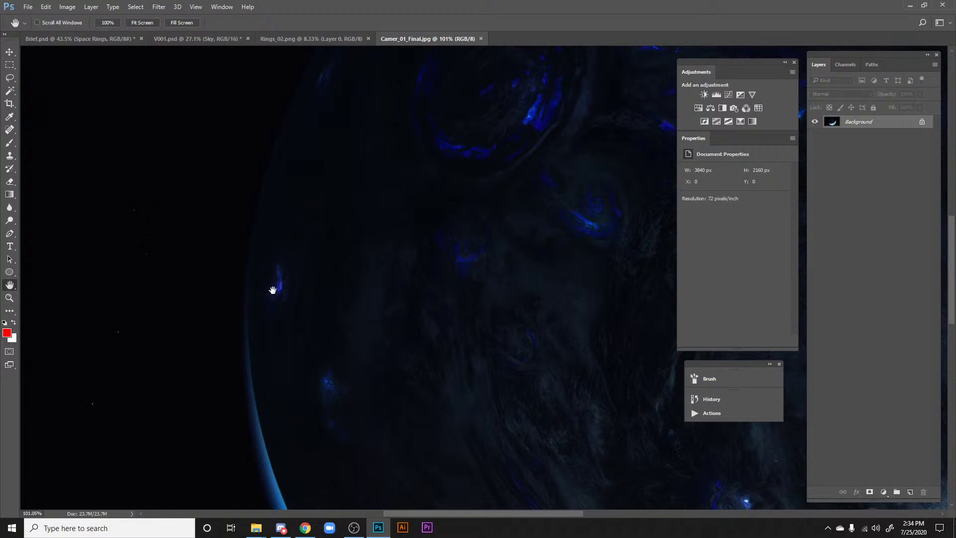
{"action": "left_click_drag", "start_coordinate": [305, 381], "coordinate": [131, 186]}
{"action": "left_click_drag", "start_coordinate": [529, 351], "coordinate": [542, 254]}
{"action": "left_click_drag", "start_coordinate": [271, 367], "coordinate": [222, 374]}
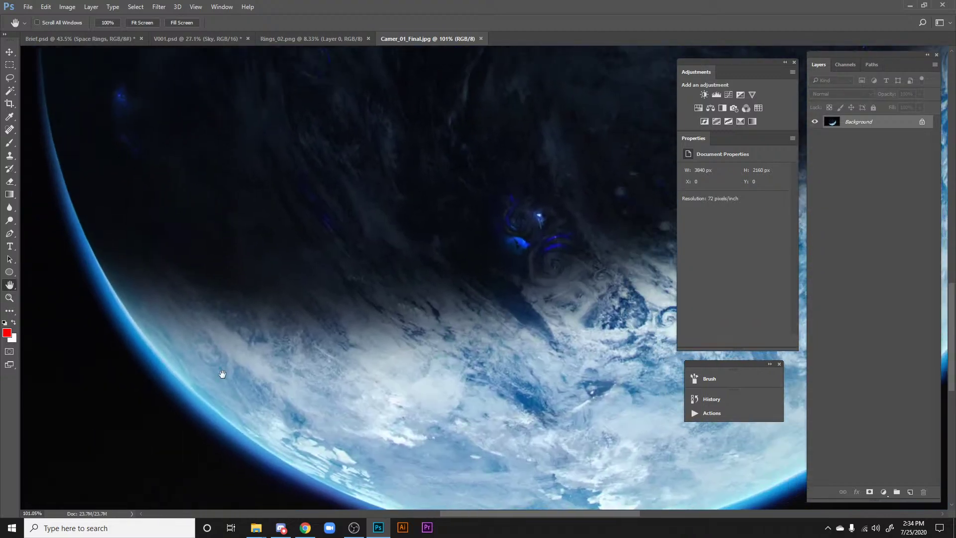
{"action": "left_click_drag", "start_coordinate": [640, 390], "coordinate": [336, 323]}
{"action": "left_click_drag", "start_coordinate": [592, 303], "coordinate": [444, 369]}
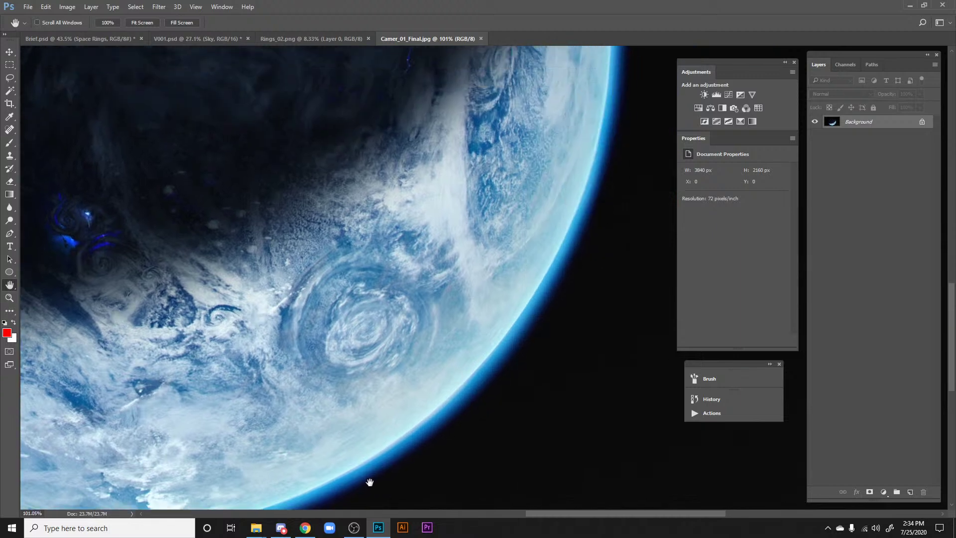
{"action": "left_click_drag", "start_coordinate": [480, 398], "coordinate": [431, 465]}
{"action": "left_click_drag", "start_coordinate": [550, 234], "coordinate": [530, 363]}
{"action": "left_click_drag", "start_coordinate": [509, 215], "coordinate": [512, 439]}
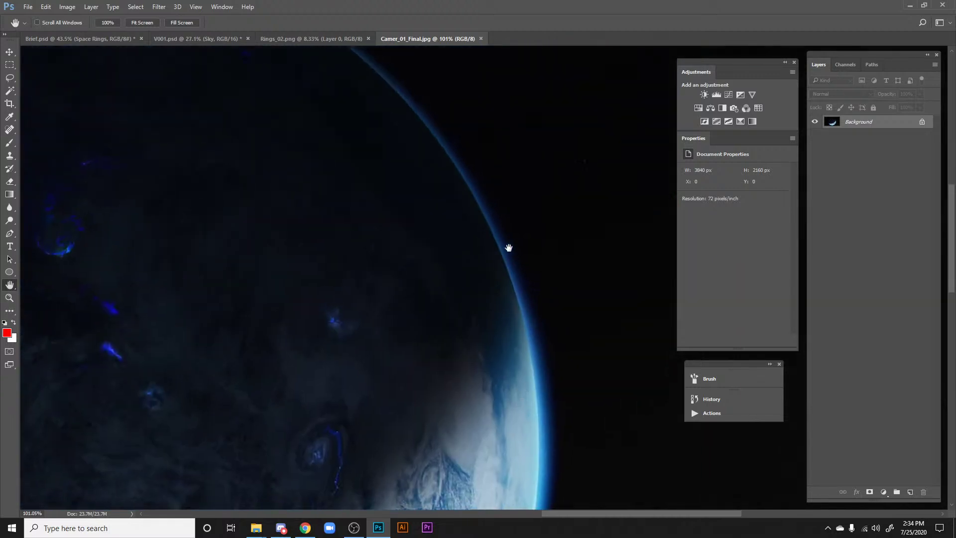
{"action": "left_click_drag", "start_coordinate": [508, 248], "coordinate": [567, 375]}
{"action": "left_click_drag", "start_coordinate": [292, 156], "coordinate": [553, 263]}
{"action": "left_click_drag", "start_coordinate": [240, 209], "coordinate": [482, 169]}
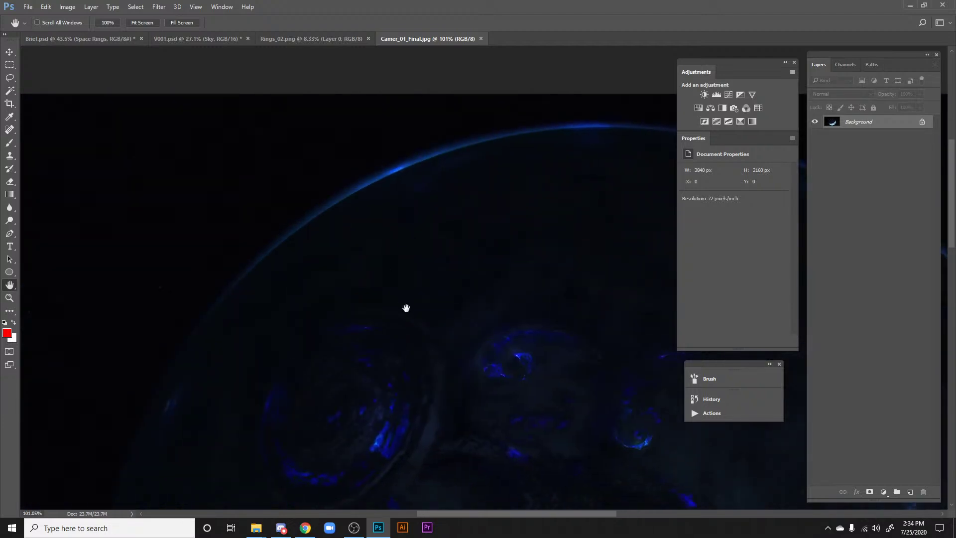
{"action": "scroll", "coordinate": [411, 249], "scroll_direction": "down", "scroll_amount": 5}
{"action": "scroll", "coordinate": [401, 255], "scroll_direction": "right", "scroll_amount": 3}
{"action": "scroll", "coordinate": [401, 299], "scroll_direction": "up", "scroll_amount": 4}
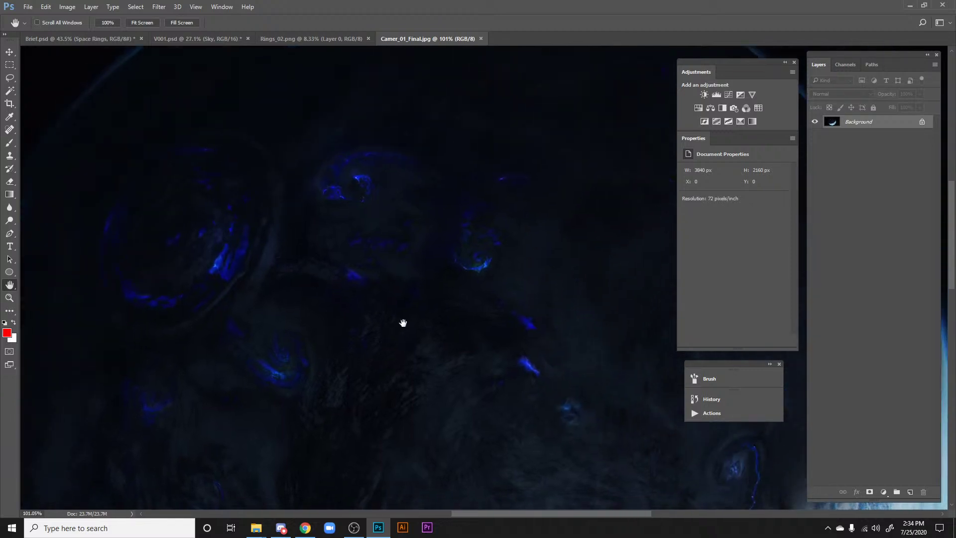
{"action": "scroll", "coordinate": [448, 274], "scroll_direction": "right", "scroll_amount": 2}
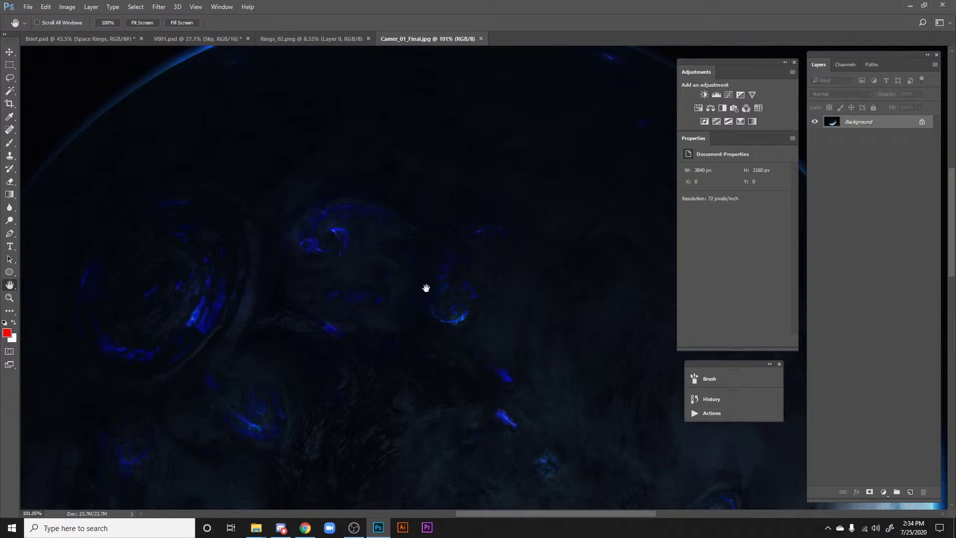
{"action": "left_click_drag", "start_coordinate": [433, 266], "coordinate": [376, 285]}
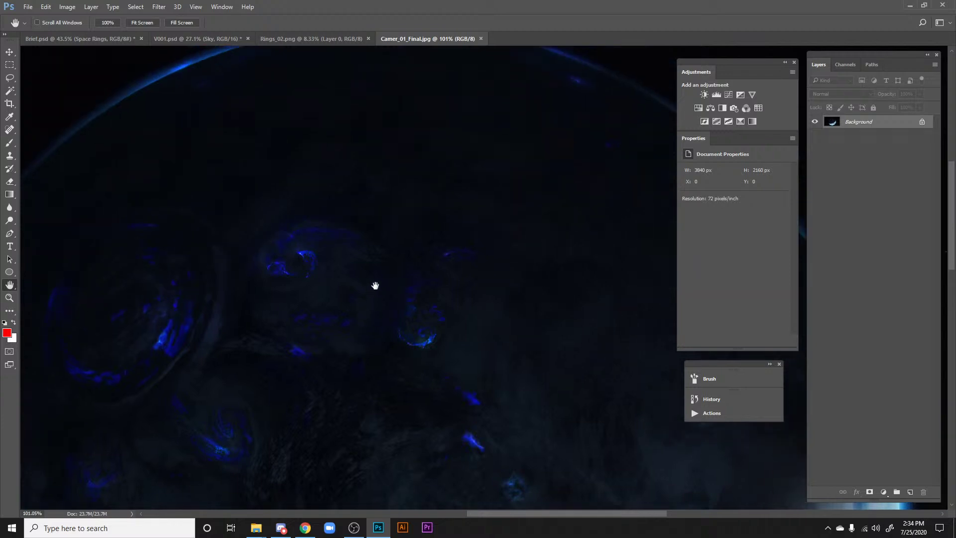
Step: Close the Camer_01_Final.jpg and Rings_02.png documents, returning to V001.psd
{"action": "left_click", "coordinate": [481, 39]}
{"action": "left_click_drag", "start_coordinate": [442, 239], "coordinate": [411, 236]}
{"action": "left_click", "coordinate": [356, 40]}
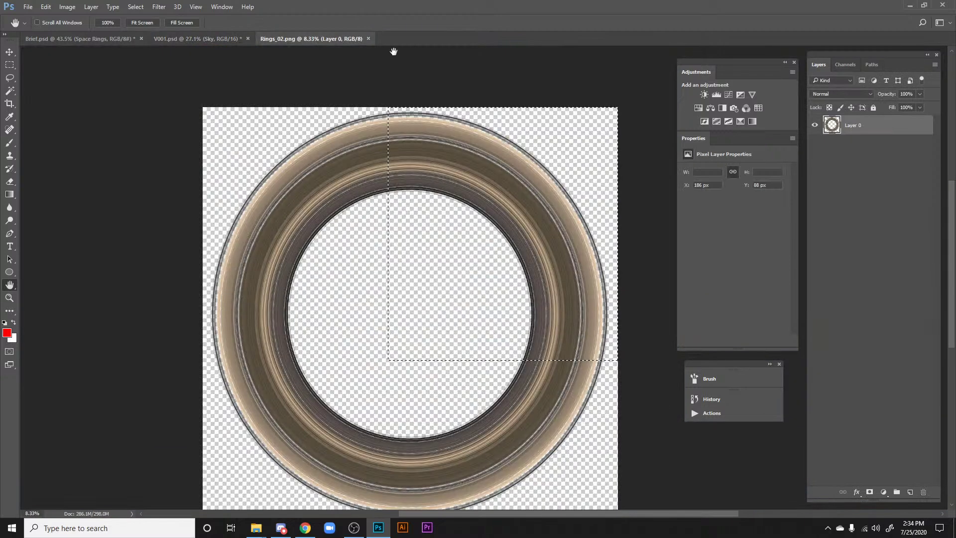
{"action": "left_click", "coordinate": [368, 39]}
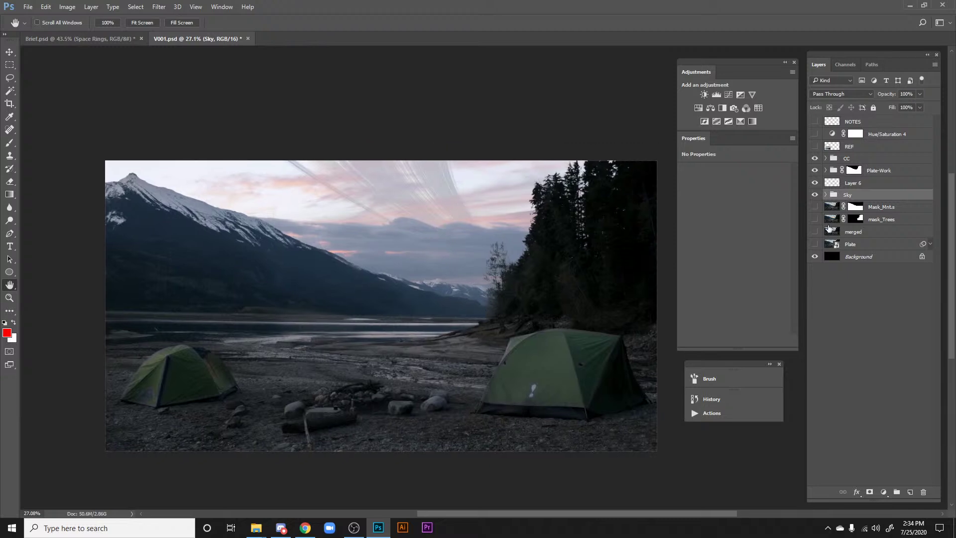
Step: Expand the Sky group and add a clipped Curves adjustment above Color Balance 3, including a curve point at input 146, output 165
{"action": "left_click", "coordinate": [826, 195]}
{"action": "left_click", "coordinate": [854, 232]}
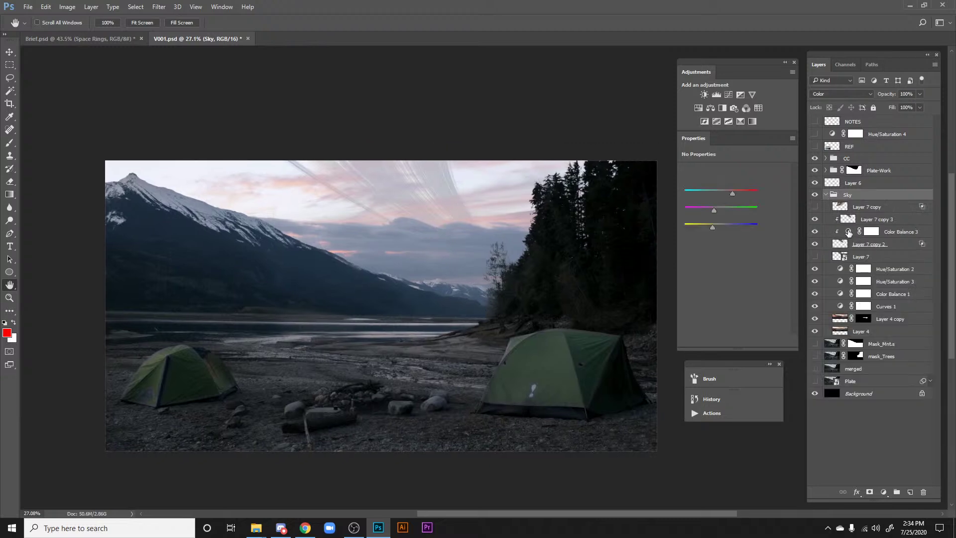
{"action": "left_click", "coordinate": [729, 95]}
{"action": "left_click_drag", "start_coordinate": [726, 248], "coordinate": [750, 221]}
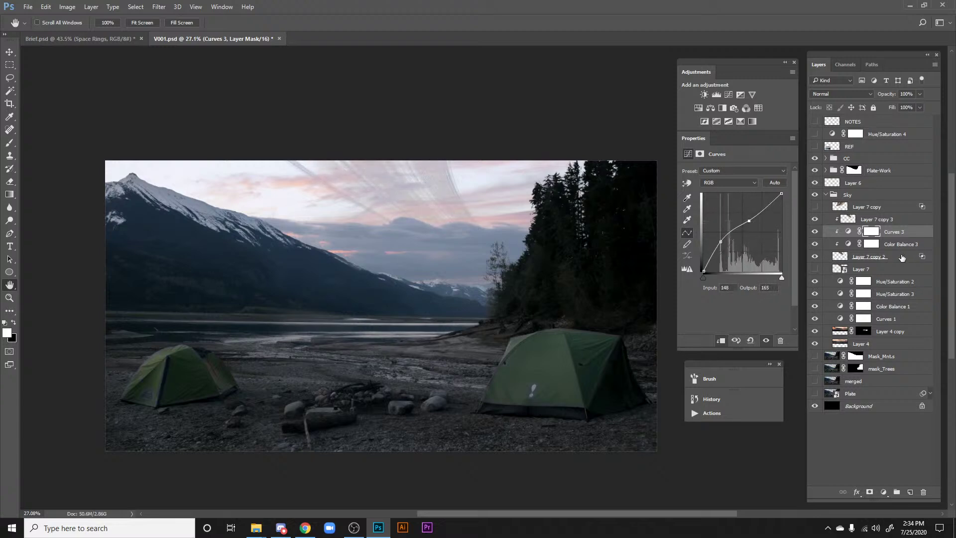
Step: Set the fill of the Layer 7 copy 2 rings layer to 34%
{"action": "left_click", "coordinate": [902, 257]}
{"action": "left_click_drag", "start_coordinate": [892, 110], "coordinate": [900, 112]}
{"action": "left_click_drag", "start_coordinate": [542, 257], "coordinate": [560, 276]}
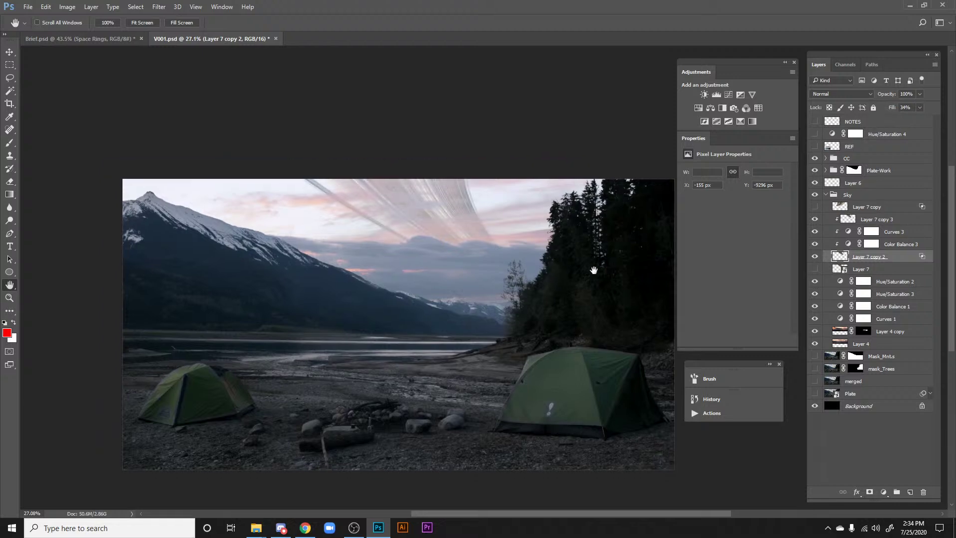
Step: Steepen the Curves 3 contrast with points at input 85, output 56 and input 128, output 201
{"action": "left_click", "coordinate": [849, 232]}
{"action": "left_click_drag", "start_coordinate": [723, 244], "coordinate": [734, 256]}
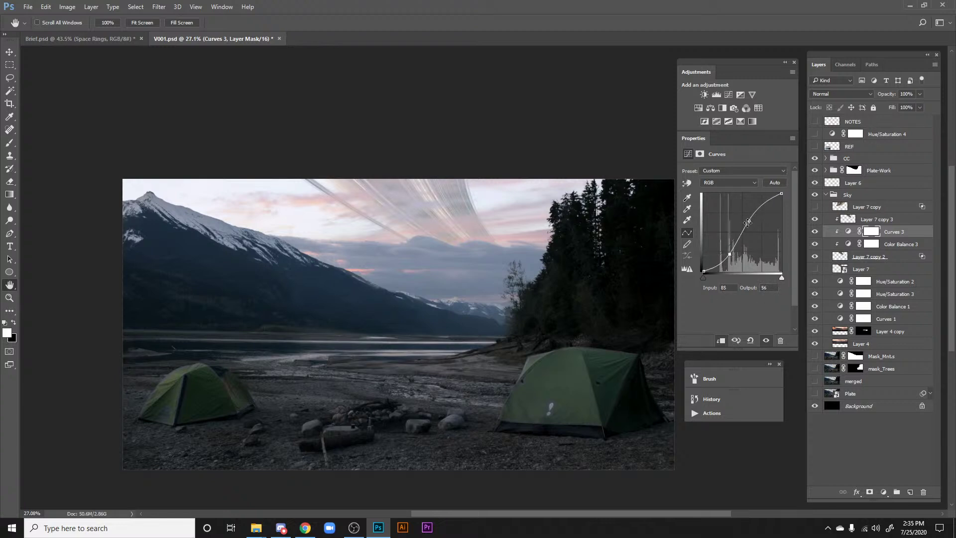
{"action": "left_click_drag", "start_coordinate": [749, 221], "coordinate": [742, 213]}
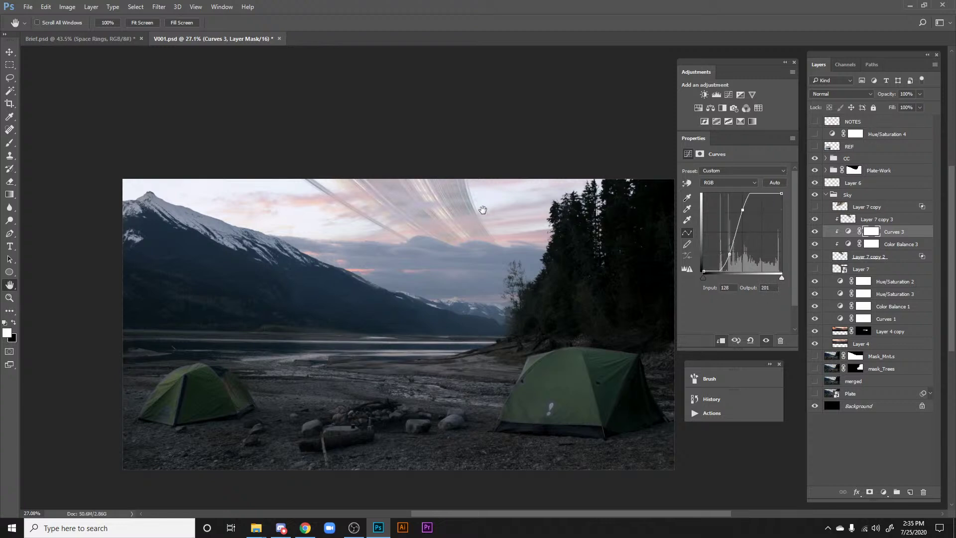
Step: Inspect the rings at 100% and move the Curves 3 shadow point to input 70, output 56
{"action": "left_click_drag", "start_coordinate": [513, 212], "coordinate": [542, 224]}
{"action": "key", "text": "ctrl+plus"}
{"action": "key", "text": "ctrl+plus"}
{"action": "key", "text": "ctrl+plus"}
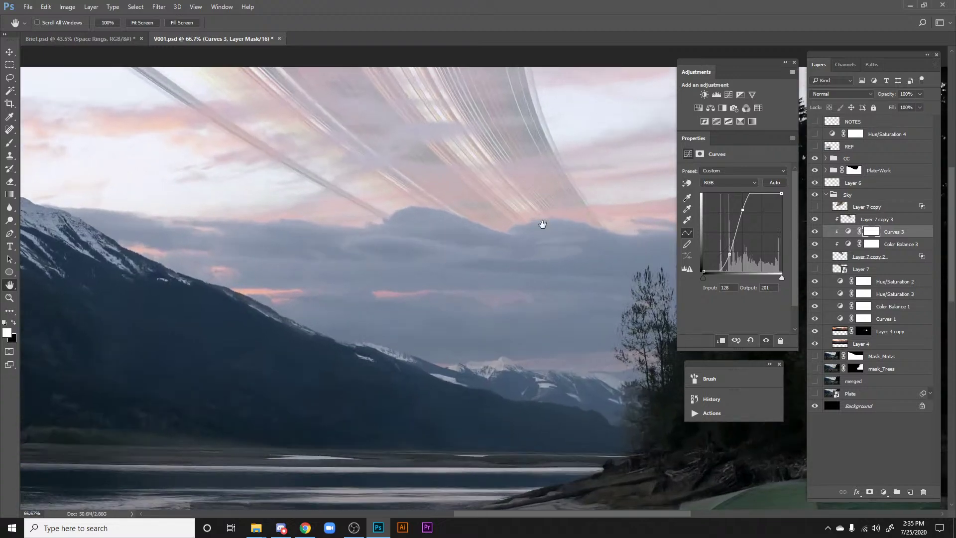
{"action": "left_click_drag", "start_coordinate": [498, 192], "coordinate": [508, 284]}
{"action": "key", "text": "ctrl+plus"}
{"action": "left_click", "coordinate": [511, 280], "text": "ctrl"}
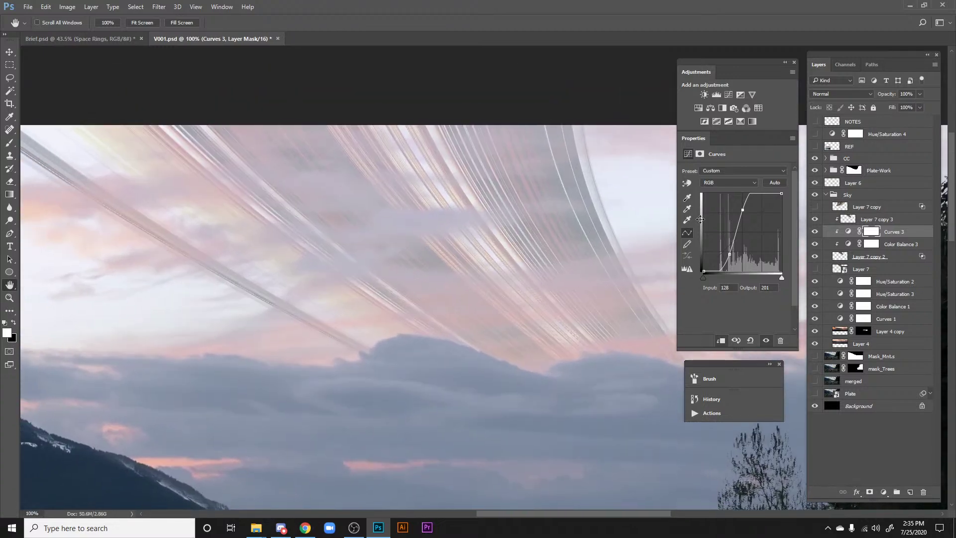
{"action": "left_click_drag", "start_coordinate": [727, 256], "coordinate": [722, 248]}
{"action": "left_click_drag", "start_coordinate": [714, 243], "coordinate": [725, 255]}
{"action": "left_click_drag", "start_coordinate": [588, 229], "coordinate": [504, 194]}
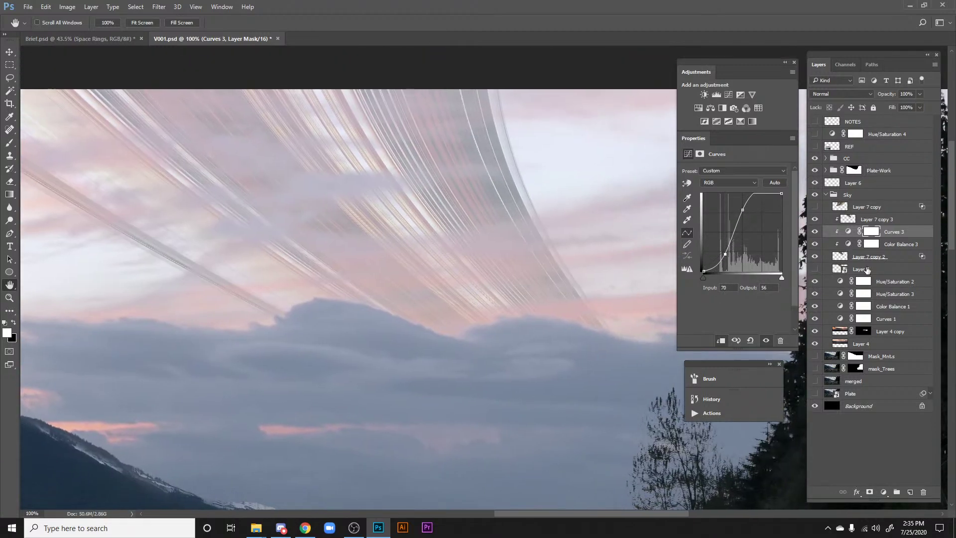
Step: Lower the fill of the Layer 7 copy 2 rings layer to 26% and check the ring detail up close
{"action": "left_click", "coordinate": [879, 257]}
{"action": "mouse_move", "coordinate": [890, 109]}
{"action": "left_mouse_down"}
{"action": "mouse_move", "coordinate": [876, 113]}
{"action": "mouse_move", "coordinate": [889, 113]}
{"action": "left_mouse_up"}
{"action": "left_click_drag", "start_coordinate": [438, 261], "coordinate": [545, 309]}
{"action": "key", "text": "ctrl+plus"}
{"action": "key", "text": "ctrl+minus"}
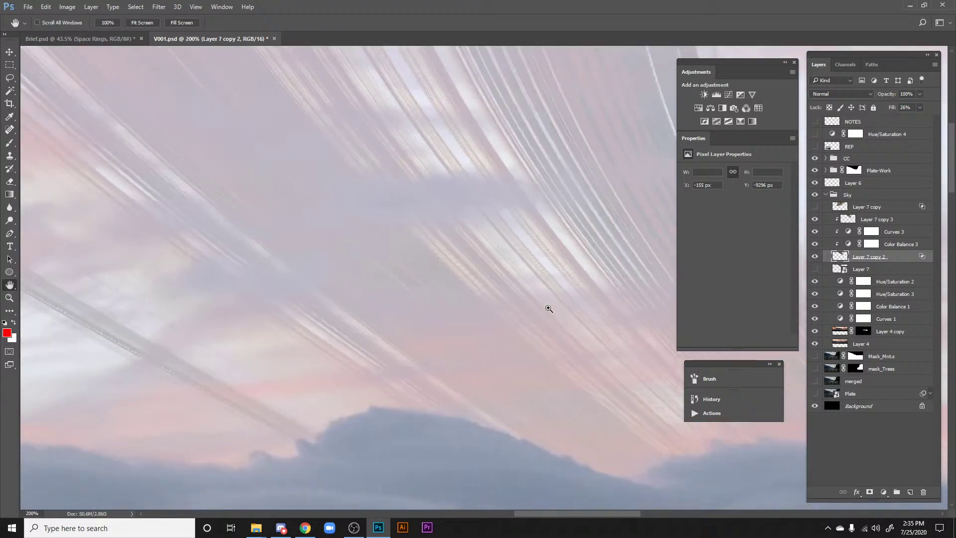
{"action": "left_click_drag", "start_coordinate": [551, 255], "coordinate": [421, 235]}
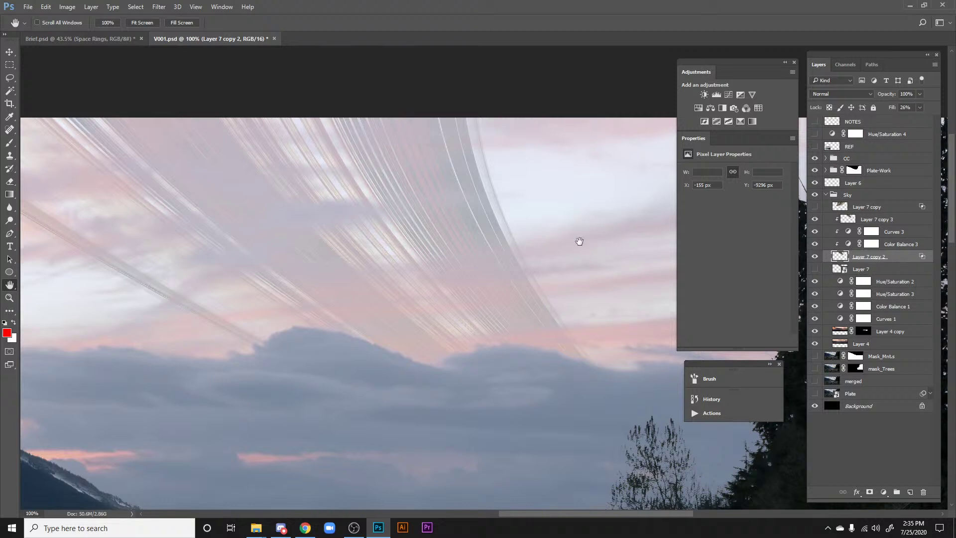
{"action": "scroll", "coordinate": [579, 241], "scroll_direction": "up", "scroll_amount": 3}
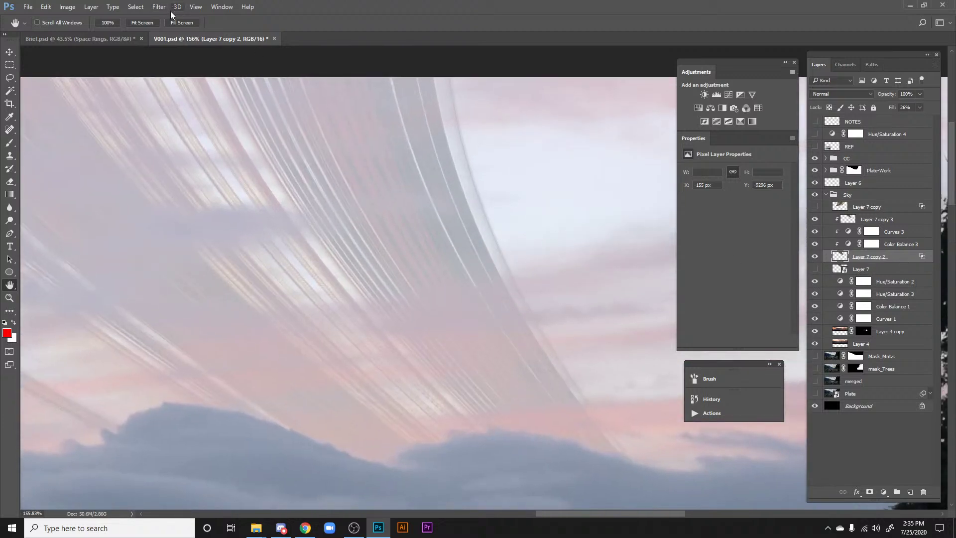
Step: Apply a Gaussian Blur with a very small radius to the Layer 7 copy 2 rings layer
{"action": "left_click", "coordinate": [159, 7]}
{"action": "mouse_move", "coordinate": [214, 118]}
{"action": "left_click", "coordinate": [316, 154]}
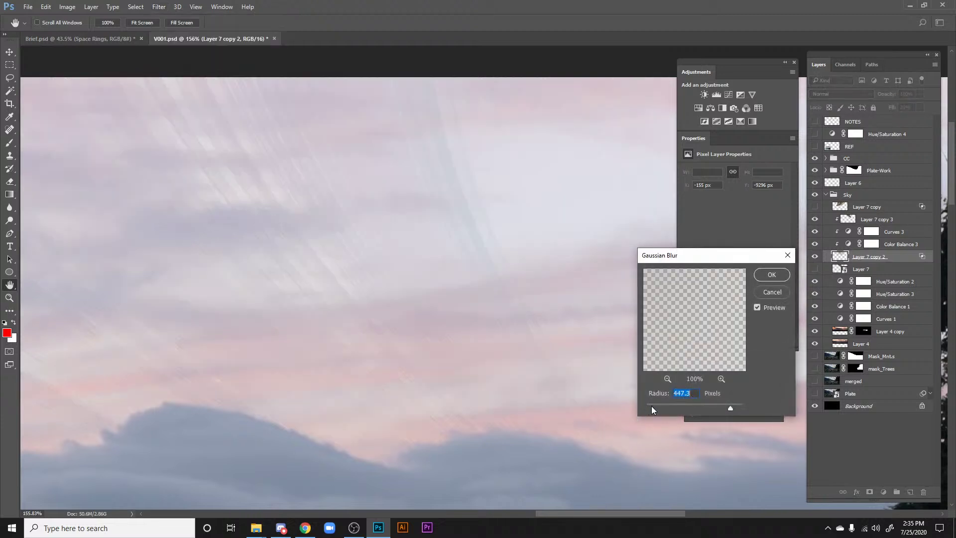
{"action": "type", "text": "0.1"}
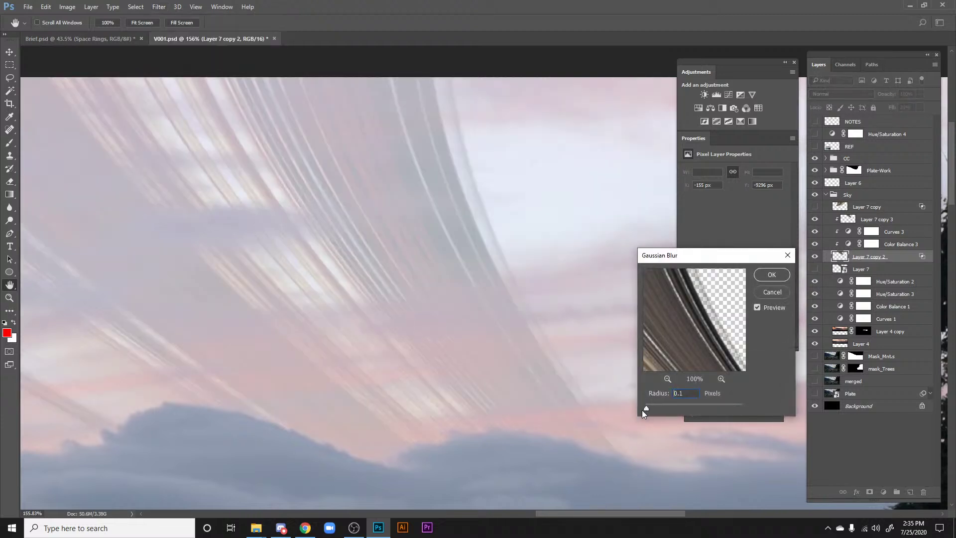
{"action": "scroll", "coordinate": [682, 393], "scroll_direction": "up", "scroll_amount": 4}
{"action": "left_click", "coordinate": [769, 276]}
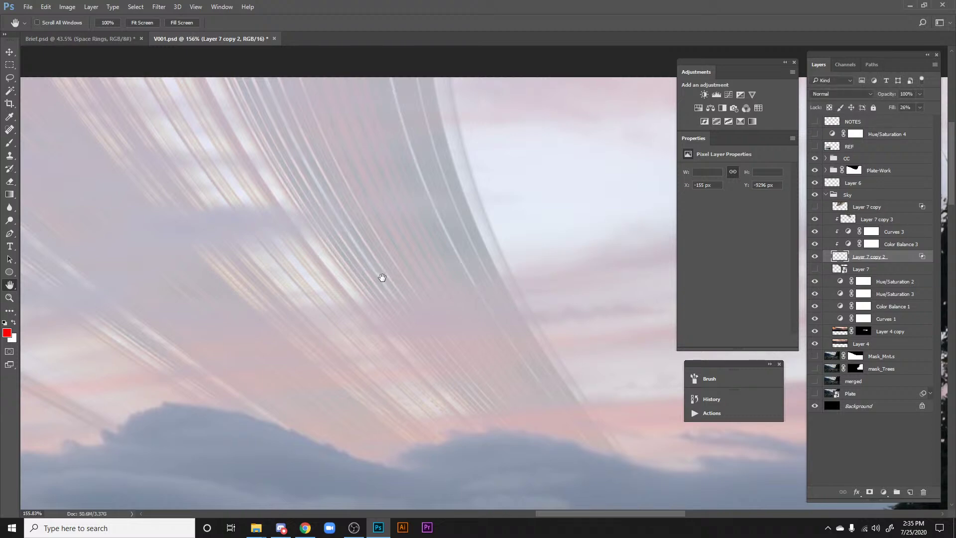
Step: Review the softened rings against the whole lakeside scene and collapse the Sky group
{"action": "left_click_drag", "start_coordinate": [406, 283], "coordinate": [677, 266]}
{"action": "mouse_move", "coordinate": [485, 279]}
{"action": "left_mouse_down"}
{"action": "mouse_move", "coordinate": [459, 272]}
{"action": "mouse_move", "coordinate": [510, 267]}
{"action": "mouse_move", "coordinate": [438, 271]}
{"action": "mouse_move", "coordinate": [498, 276]}
{"action": "left_mouse_up"}
{"action": "left_click_drag", "start_coordinate": [480, 344], "coordinate": [485, 320]}
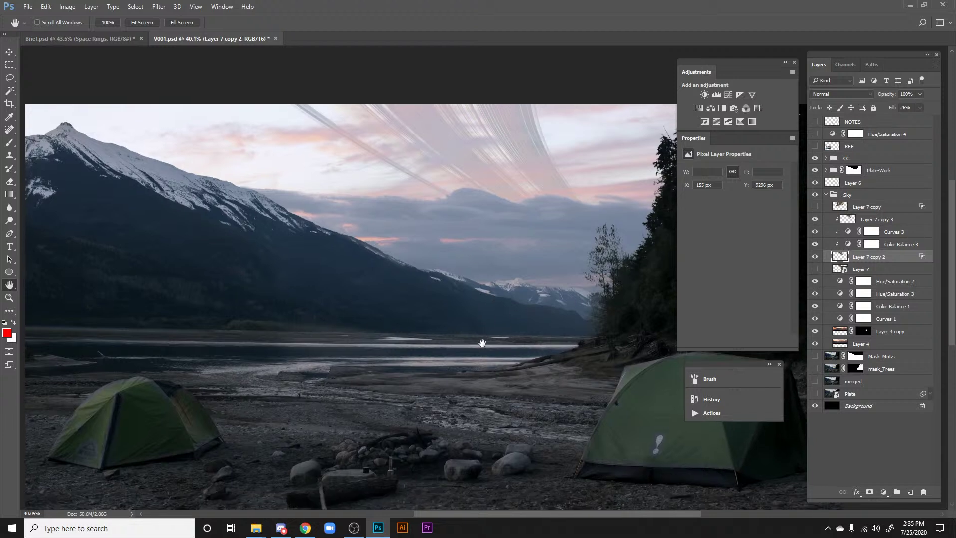
{"action": "left_click_drag", "start_coordinate": [478, 371], "coordinate": [482, 324]}
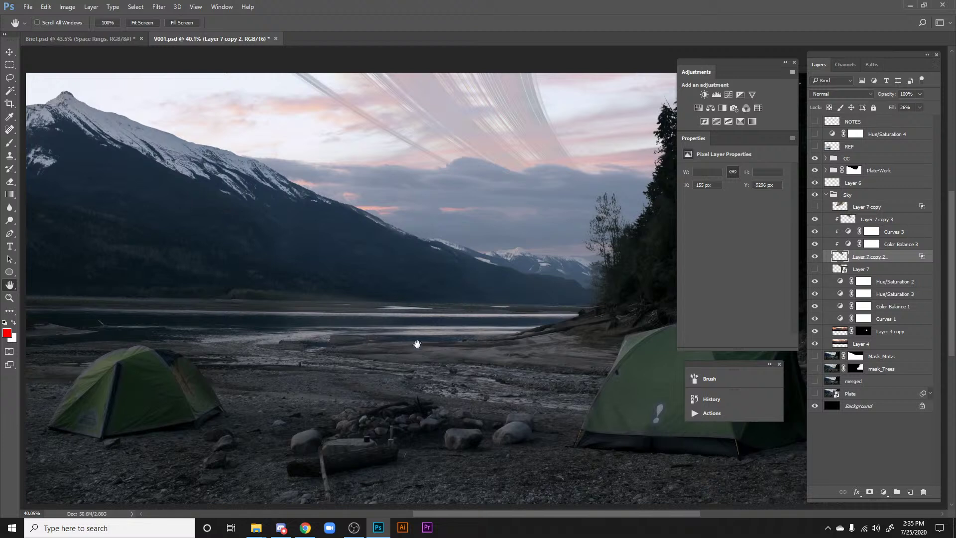
{"action": "left_click_drag", "start_coordinate": [465, 173], "coordinate": [482, 206]}
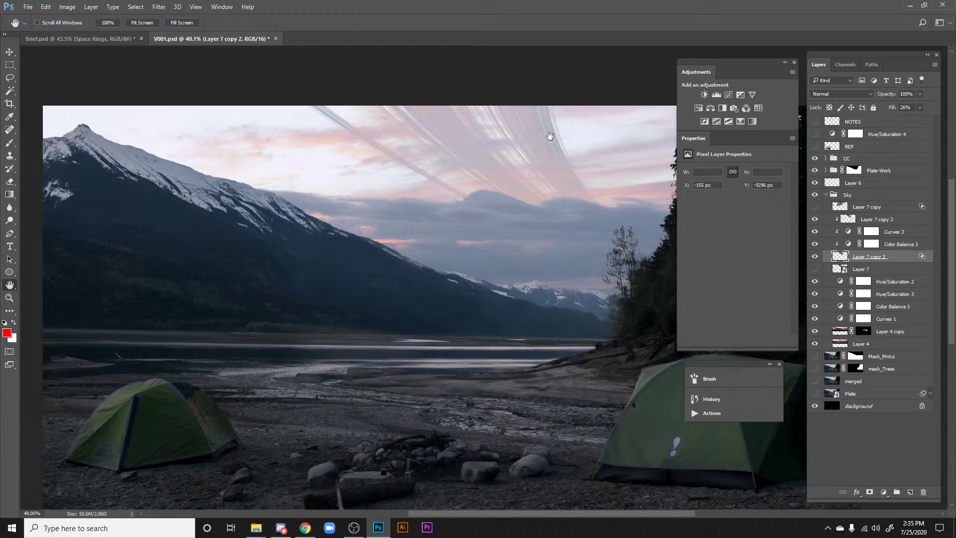
{"action": "left_click_drag", "start_coordinate": [432, 300], "coordinate": [499, 249]}
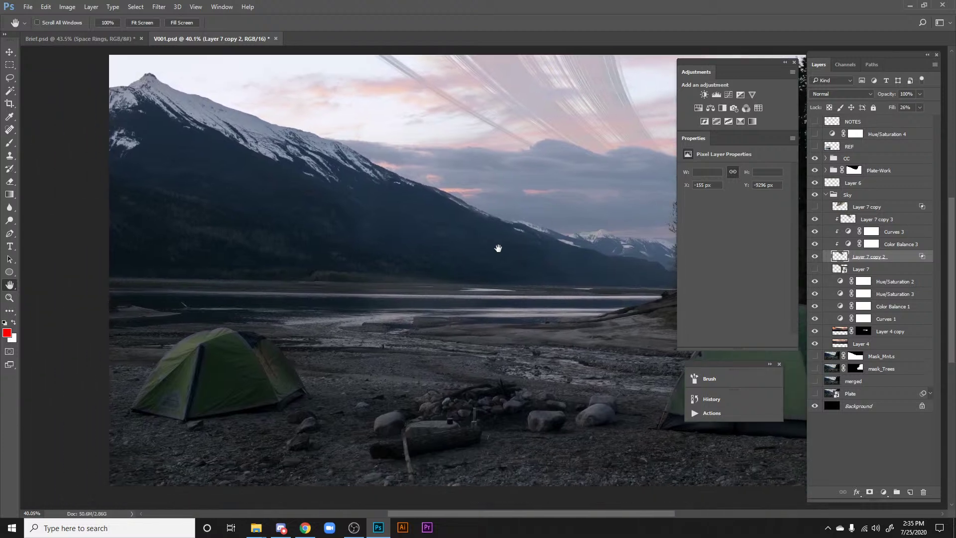
{"action": "left_click", "coordinate": [826, 195]}
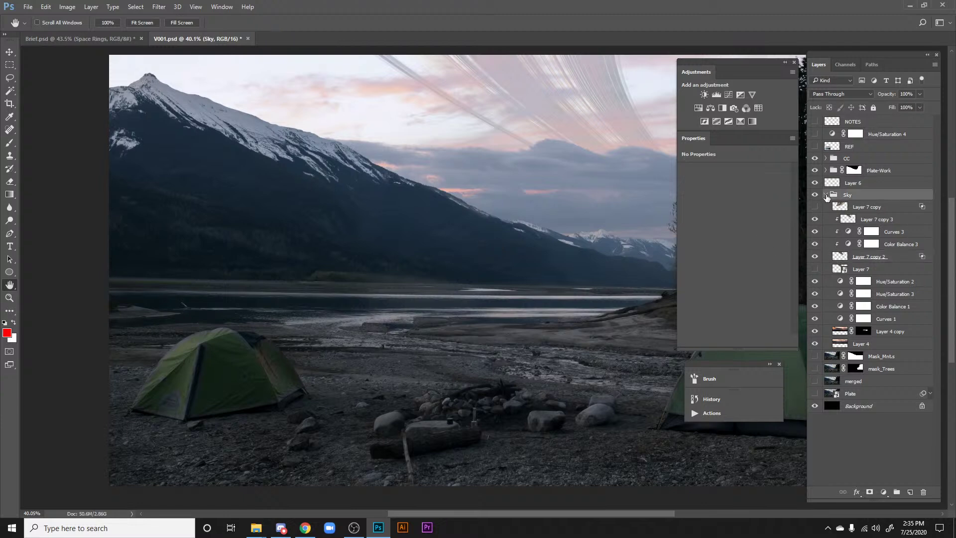
{"action": "left_click", "coordinate": [826, 194]}
{"action": "left_click_drag", "start_coordinate": [519, 225], "coordinate": [379, 248]}
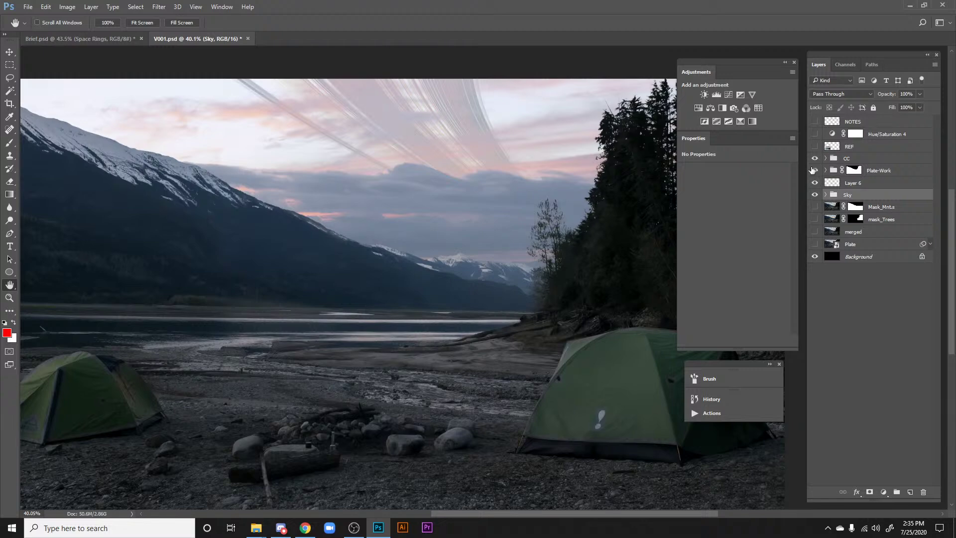
Step: Toggle the Plate-Work group's visibility and review the whole lakeside scene with the rings
{"action": "left_click", "coordinate": [815, 170]}
{"action": "left_click", "coordinate": [814, 170]}
{"action": "left_click_drag", "start_coordinate": [432, 283], "coordinate": [533, 314]}
{"action": "key", "text": "ctrl+minus"}
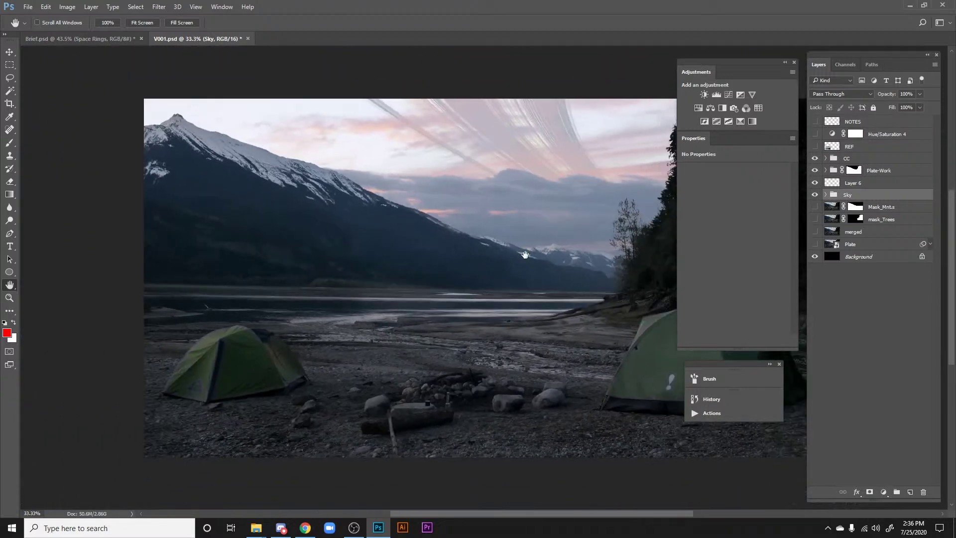
{"action": "left_click_drag", "start_coordinate": [462, 287], "coordinate": [363, 305]}
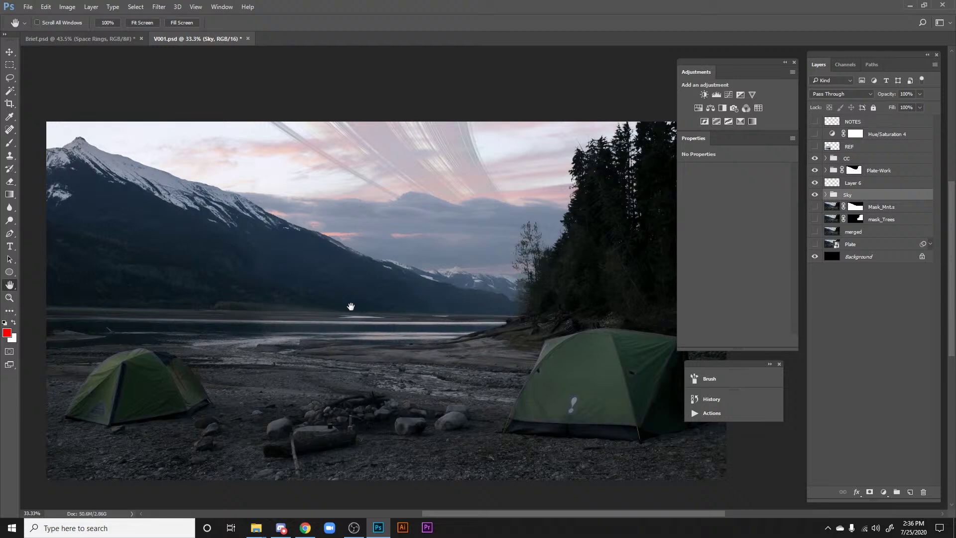
{"action": "left_click_drag", "start_coordinate": [422, 324], "coordinate": [398, 331]}
Step: In Brief.psd, delete the Layer 5 annotation layer over the brief text and add a new empty layer
{"action": "left_click", "coordinate": [111, 40]}
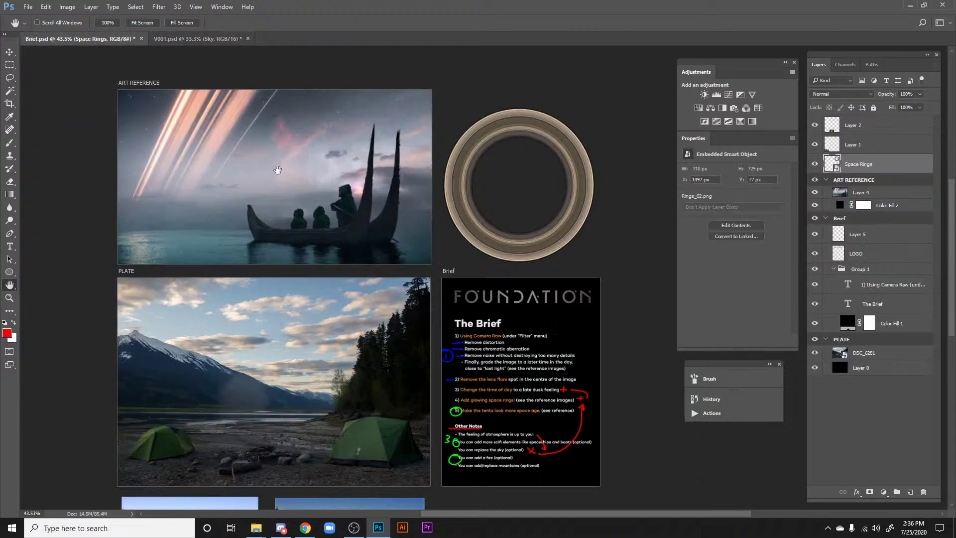
{"action": "left_click_drag", "start_coordinate": [325, 251], "coordinate": [352, 187]}
{"action": "left_click_drag", "start_coordinate": [357, 280], "coordinate": [383, 216]}
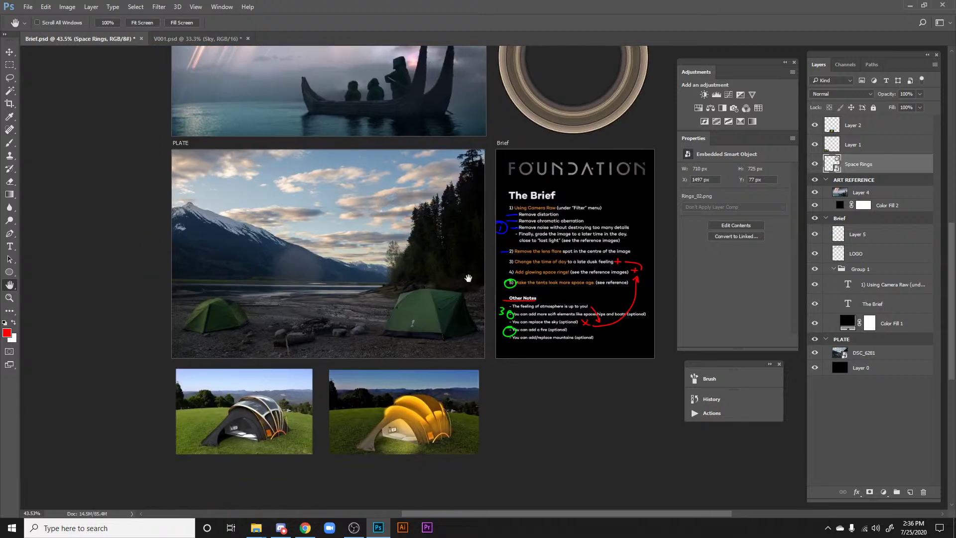
{"action": "left_click_drag", "start_coordinate": [467, 277], "coordinate": [406, 265]}
{"action": "left_click_drag", "start_coordinate": [488, 242], "coordinate": [416, 245]}
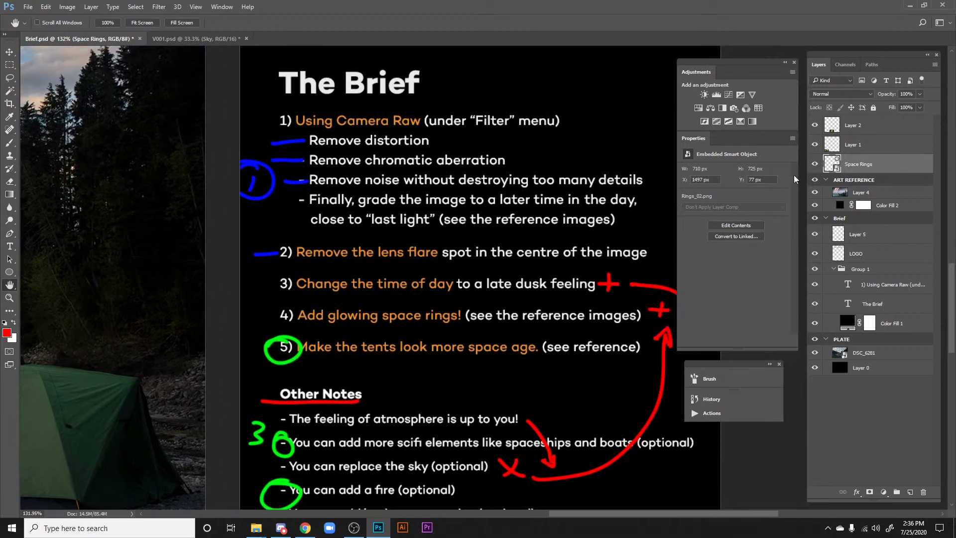
{"action": "left_click", "coordinate": [866, 237]}
{"action": "left_click", "coordinate": [814, 238]}
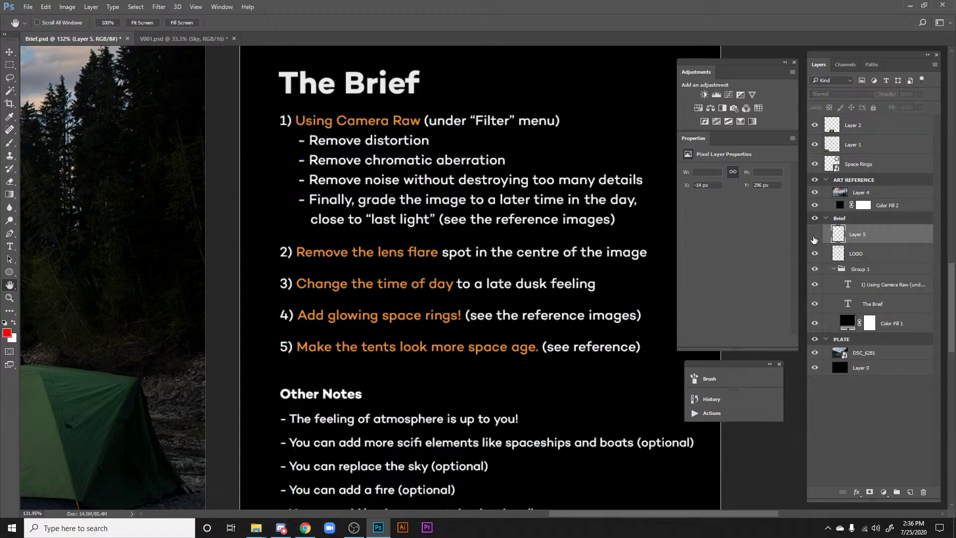
{"action": "key", "text": "Delete"}
{"action": "left_click", "coordinate": [910, 492]}
Step: With a 12 px hard round red brush, strike through the distortion, chromatic aberration and noise items of the brief
{"action": "key", "text": "b"}
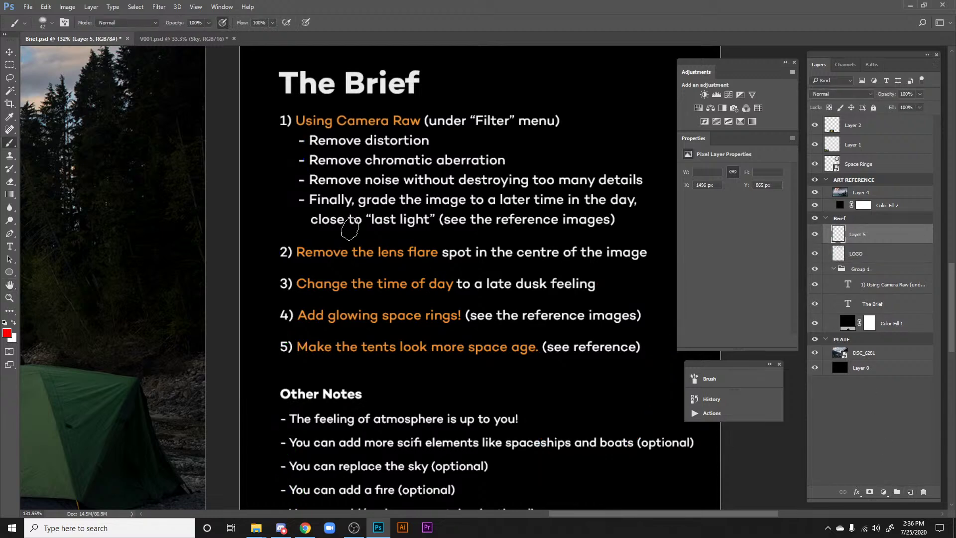
{"action": "right_click", "coordinate": [383, 253]}
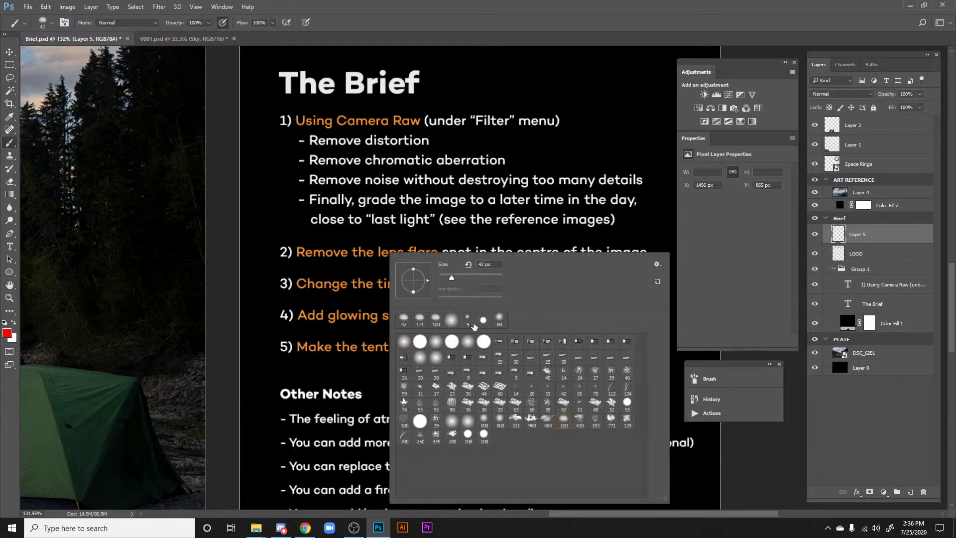
{"action": "left_click", "coordinate": [483, 321]}
{"action": "left_click", "coordinate": [441, 277]}
{"action": "left_click_drag", "start_coordinate": [434, 141], "coordinate": [298, 140]}
{"action": "left_click_drag", "start_coordinate": [502, 160], "coordinate": [292, 164]}
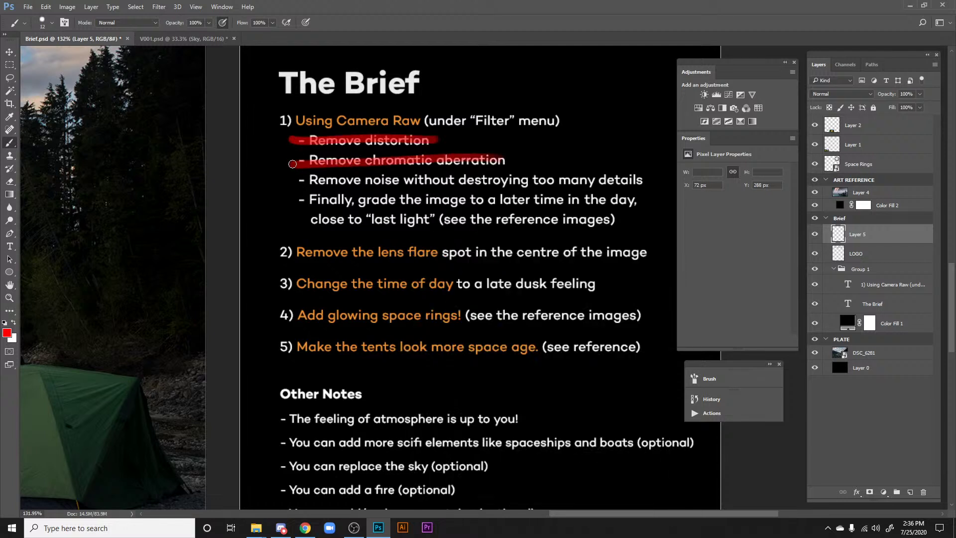
{"action": "left_click_drag", "start_coordinate": [498, 183], "coordinate": [307, 184]}
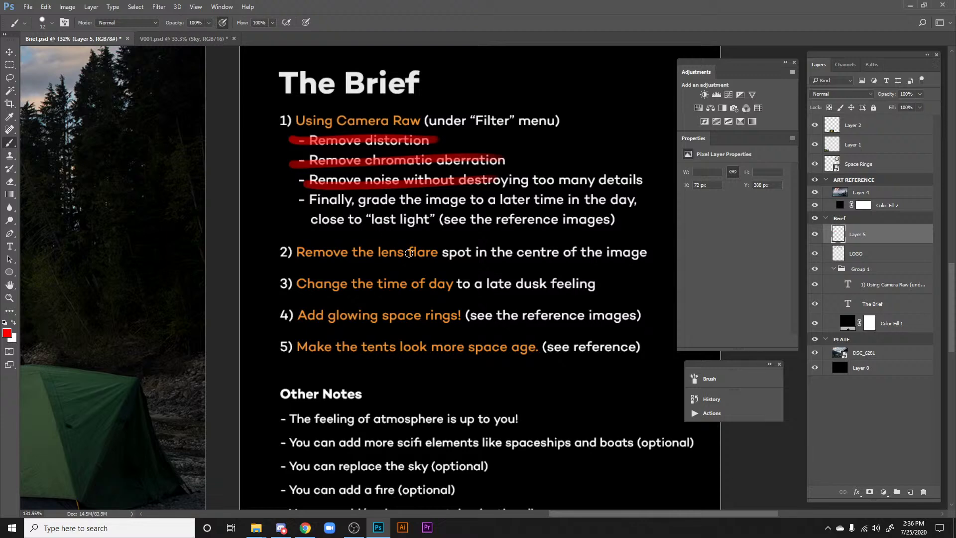
Step: Strike through items 2, 4 and 3 of the brief: lens flare, glowing space rings and time of day
{"action": "left_click_drag", "start_coordinate": [430, 251], "coordinate": [305, 254]}
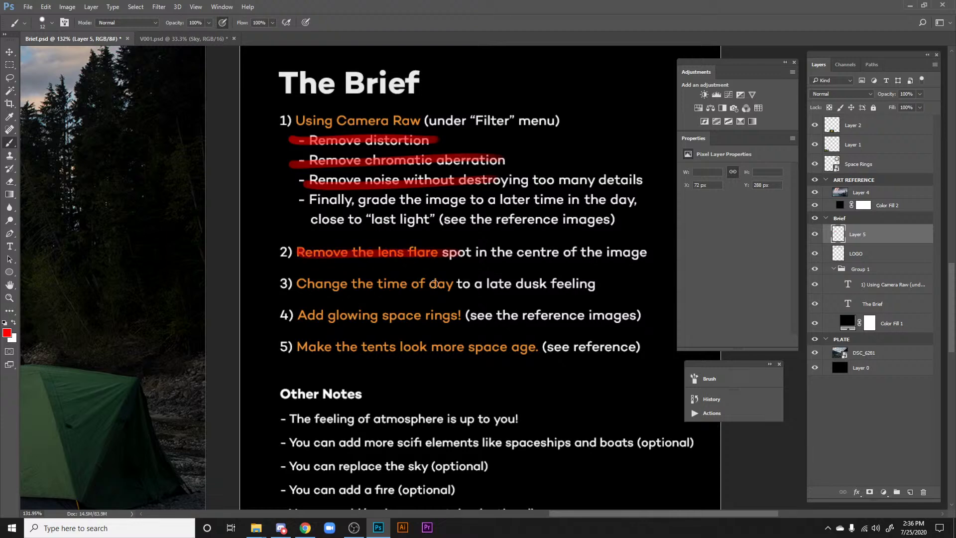
{"action": "scroll", "coordinate": [426, 321], "scroll_direction": "down", "scroll_amount": 2}
{"action": "left_click_drag", "start_coordinate": [490, 257], "coordinate": [277, 256]}
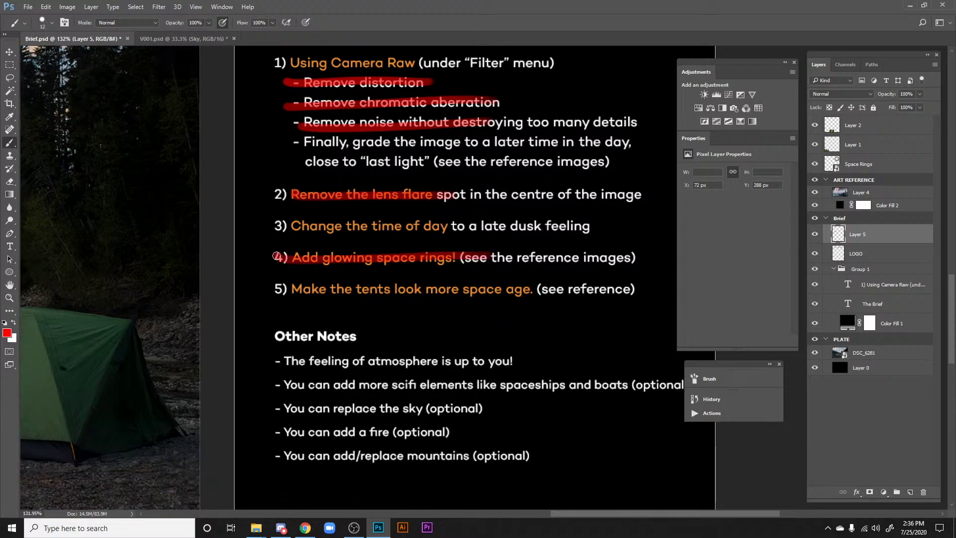
{"action": "scroll", "coordinate": [420, 287], "scroll_direction": "up", "scroll_amount": 2}
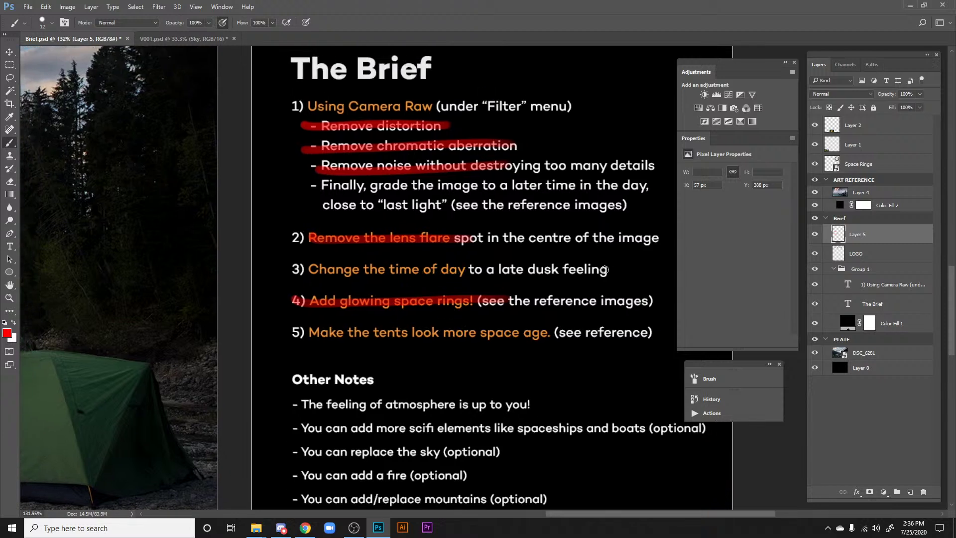
{"action": "left_click_drag", "start_coordinate": [607, 271], "coordinate": [260, 269]}
Step: Strike through the two-line "Finally, grade the image" item and the feeling-of-atmosphere note in the brief
{"action": "mouse_move", "coordinate": [435, 307]}
{"action": "left_mouse_down"}
{"action": "mouse_move", "coordinate": [416, 207]}
{"action": "mouse_move", "coordinate": [402, 280]}
{"action": "left_mouse_up"}
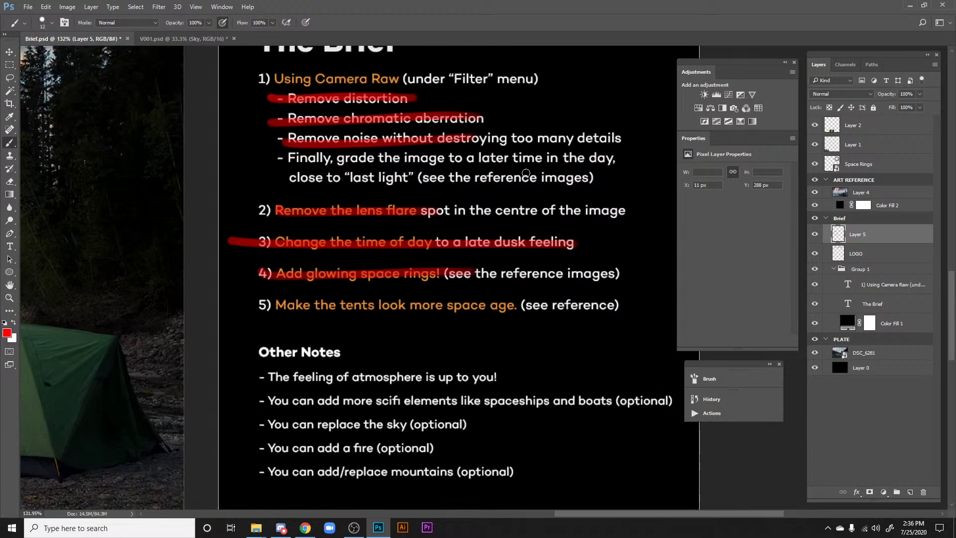
{"action": "left_click_drag", "start_coordinate": [595, 179], "coordinate": [289, 180]}
{"action": "left_click_drag", "start_coordinate": [598, 156], "coordinate": [292, 158]}
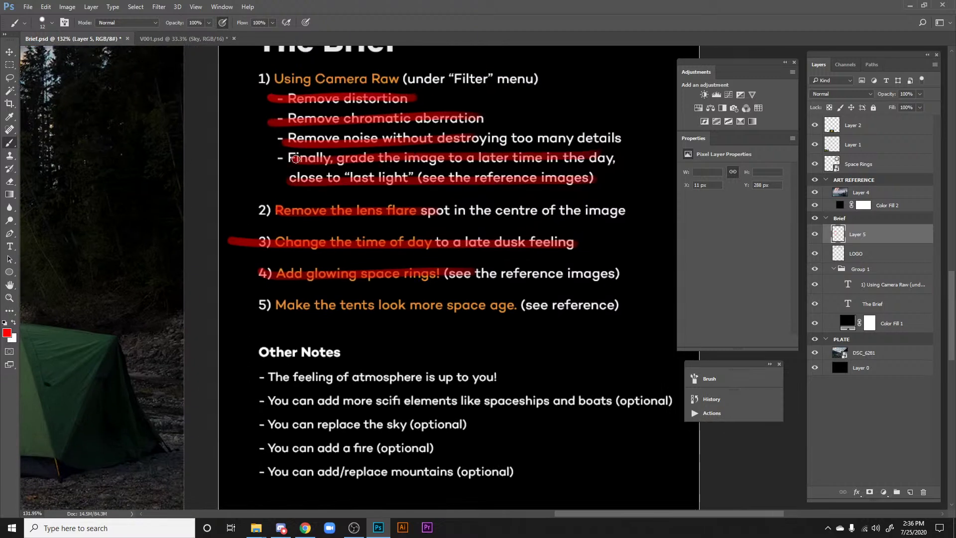
{"action": "left_click_drag", "start_coordinate": [453, 301], "coordinate": [432, 207]}
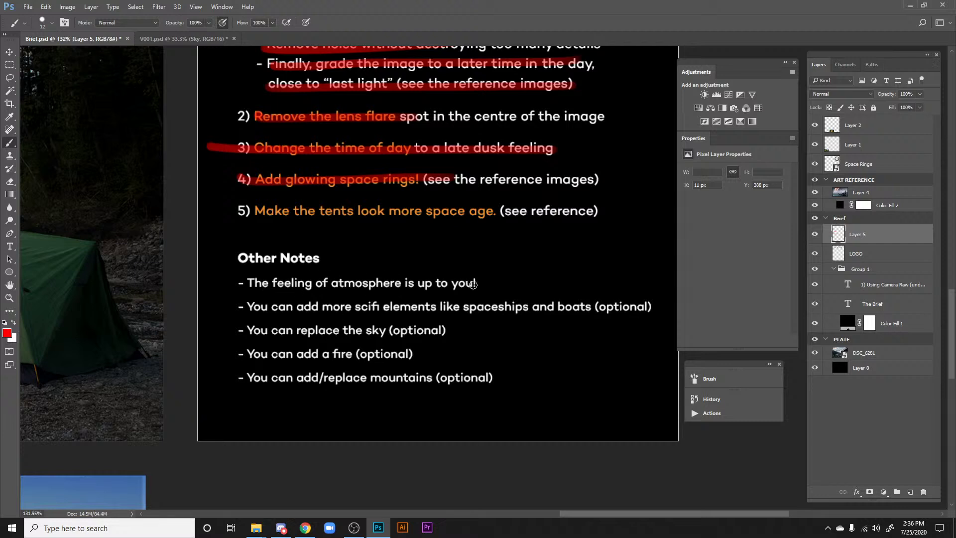
{"action": "left_click_drag", "start_coordinate": [473, 284], "coordinate": [212, 292]}
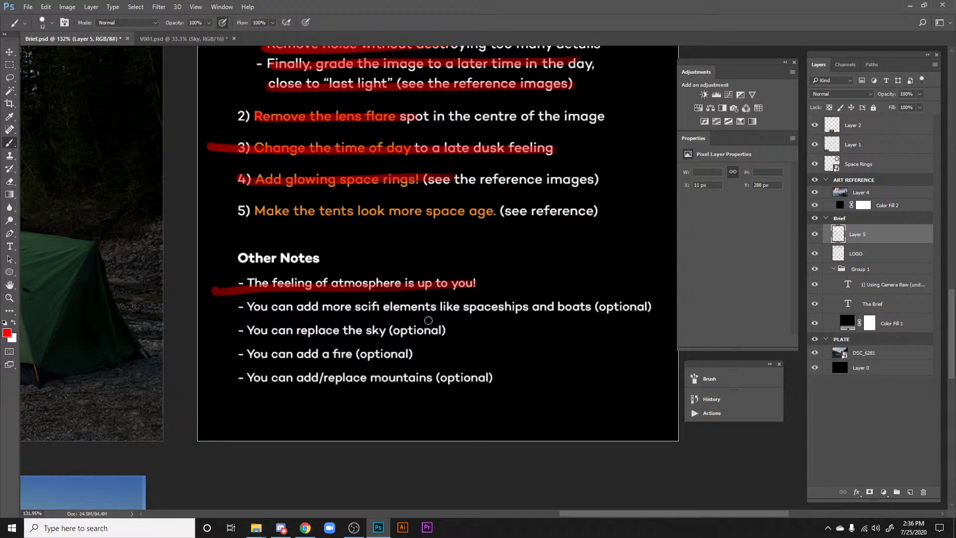
Step: Return to V001.psd, then switch to File Explorer and open the Downloads folder
{"action": "key", "text": "h"}
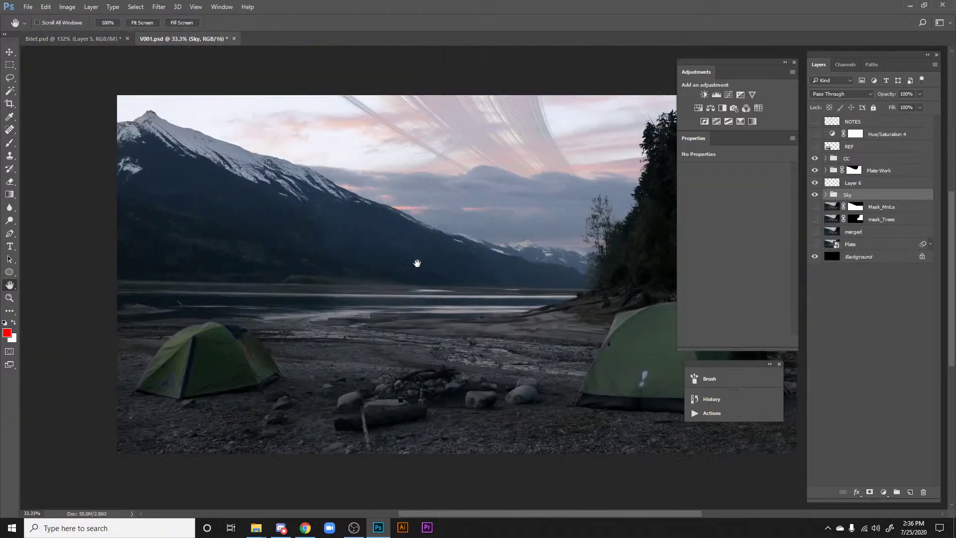
{"action": "left_click_drag", "start_coordinate": [417, 263], "coordinate": [393, 294]}
{"action": "mouse_move", "coordinate": [256, 528]}
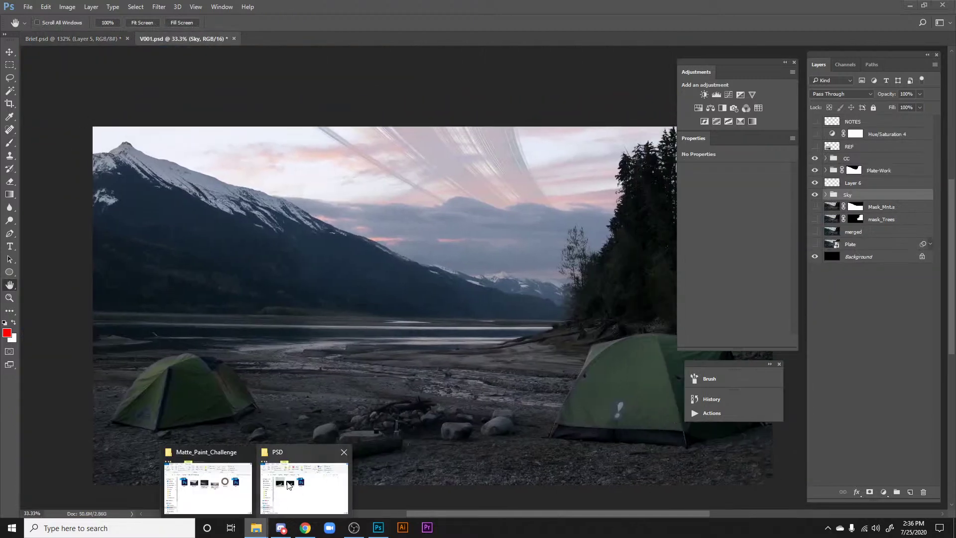
{"action": "left_click", "coordinate": [295, 480]}
{"action": "left_click", "coordinate": [613, 353]}
{"action": "left_click", "coordinate": [929, 161]}
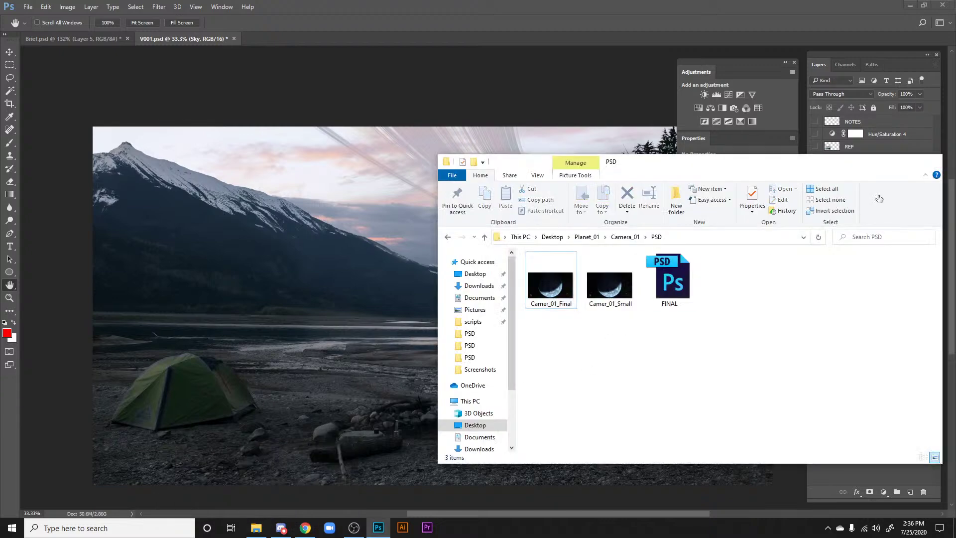
{"action": "left_click", "coordinate": [257, 526]}
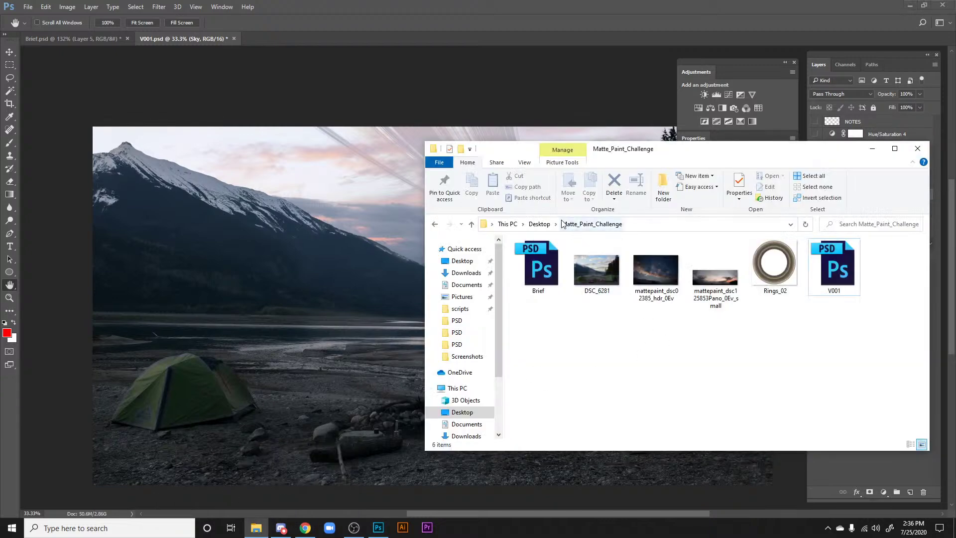
{"action": "left_click", "coordinate": [577, 228]}
{"action": "left_click", "coordinate": [538, 224]}
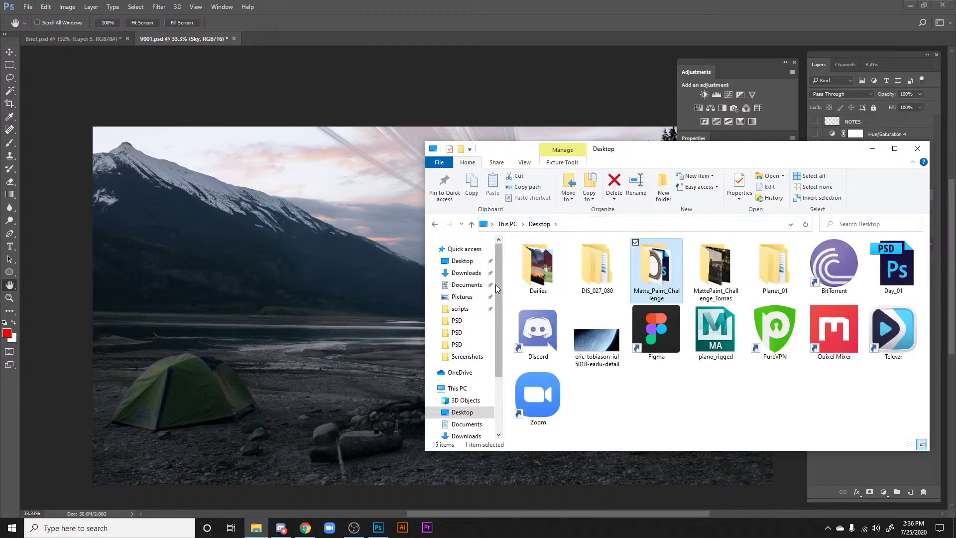
{"action": "left_click", "coordinate": [466, 273]}
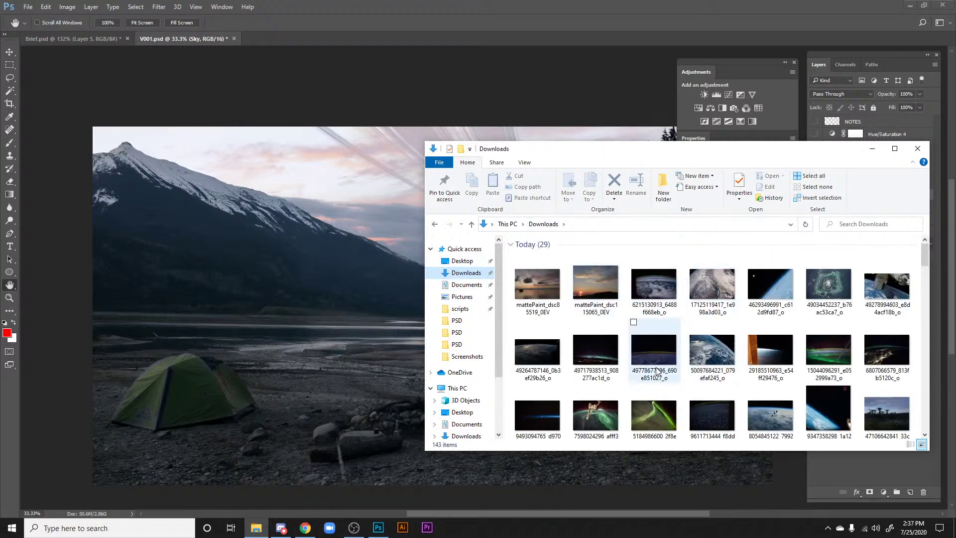
Step: Select the fire_stock_7, fire_2 and fire_4 images in Downloads and open them as documents in Photoshop
{"action": "scroll", "coordinate": [648, 324], "scroll_direction": "down", "scroll_amount": 3}
{"action": "left_click", "coordinate": [778, 358]}
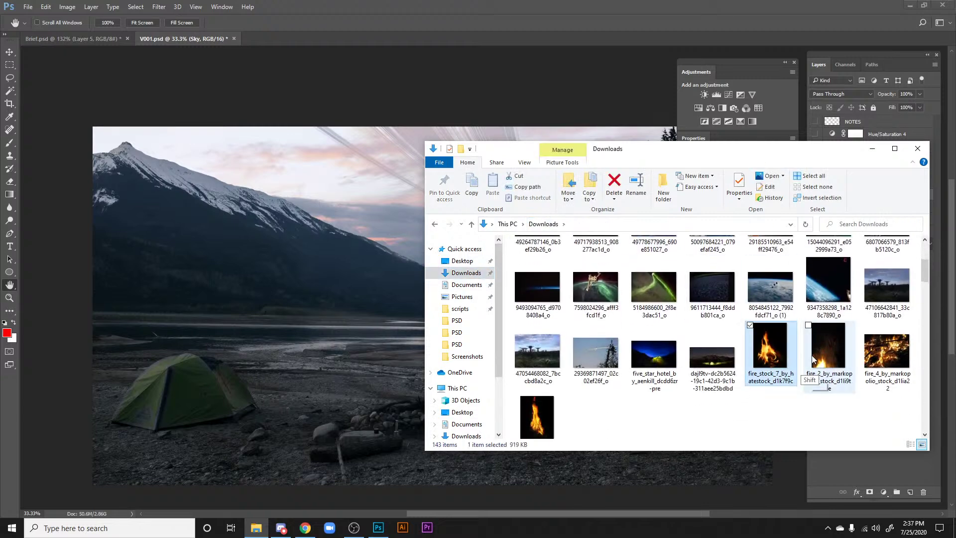
{"action": "left_click", "coordinate": [899, 369], "text": "shift"}
{"action": "left_click_drag", "start_coordinate": [897, 367], "coordinate": [512, 25]}
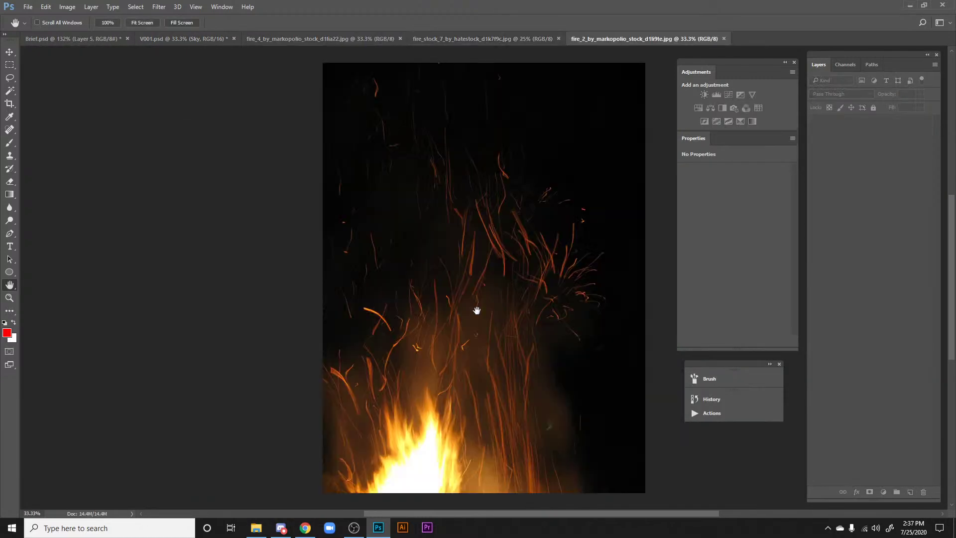
Step: Look through the opened fire images and copy the fire_4 image of burning branches into V001.psd
{"action": "left_click", "coordinate": [476, 42]}
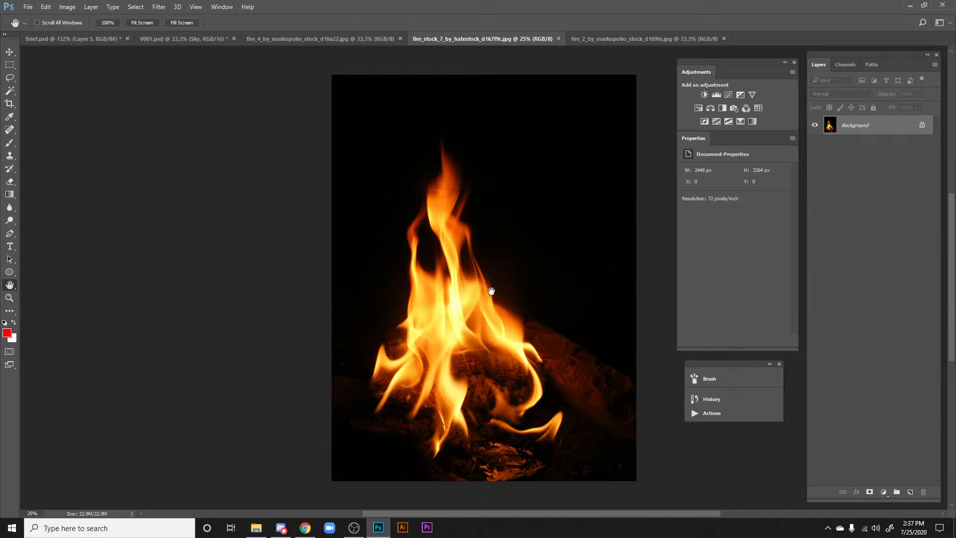
{"action": "left_click", "coordinate": [344, 36]}
{"action": "key", "text": "v"}
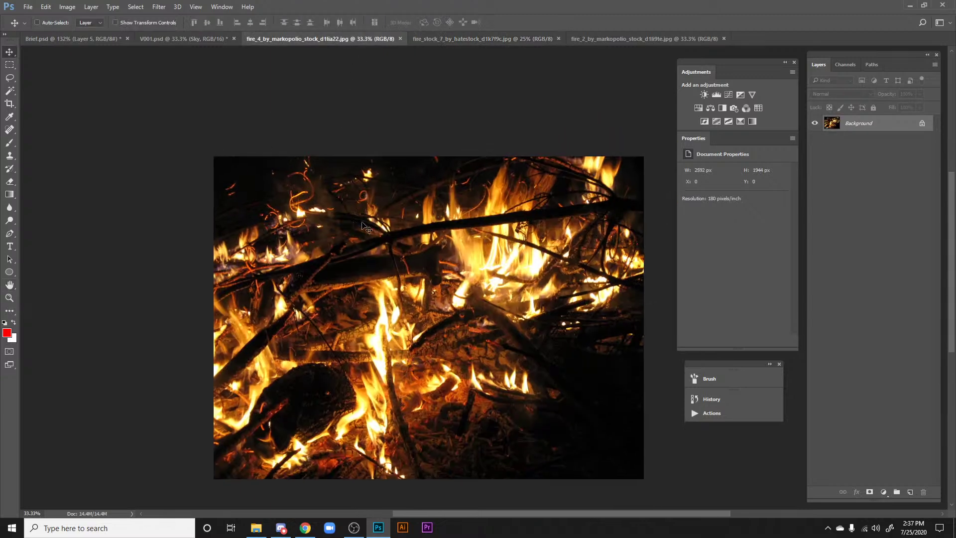
{"action": "left_click_drag", "start_coordinate": [368, 227], "coordinate": [184, 40]}
{"action": "left_click_drag", "start_coordinate": [415, 341], "coordinate": [438, 219]}
{"action": "left_click", "coordinate": [456, 203]}
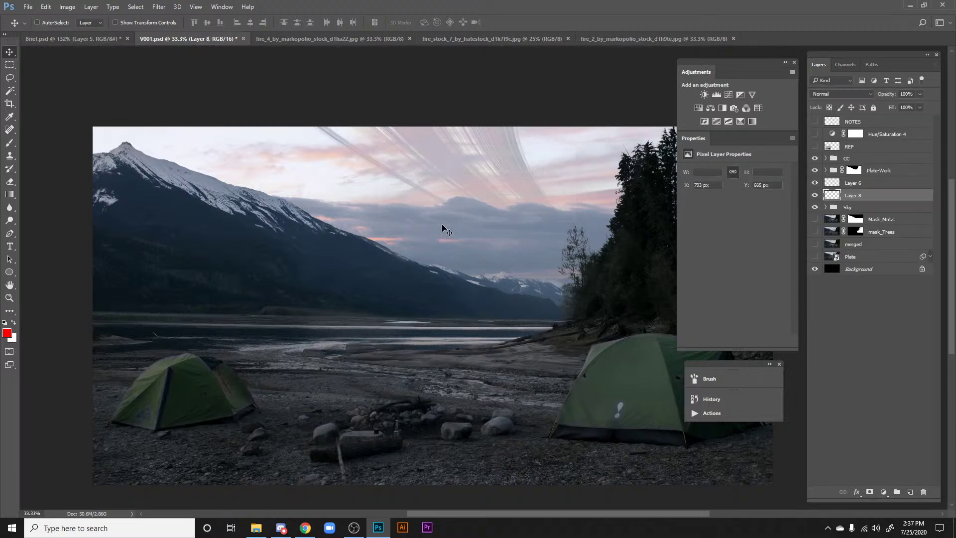
Step: Move the fire layer above the Plate-Work group and put it in a new group named Fire
{"action": "left_click_drag", "start_coordinate": [845, 198], "coordinate": [841, 170]}
{"action": "key", "text": "ctrl+g"}
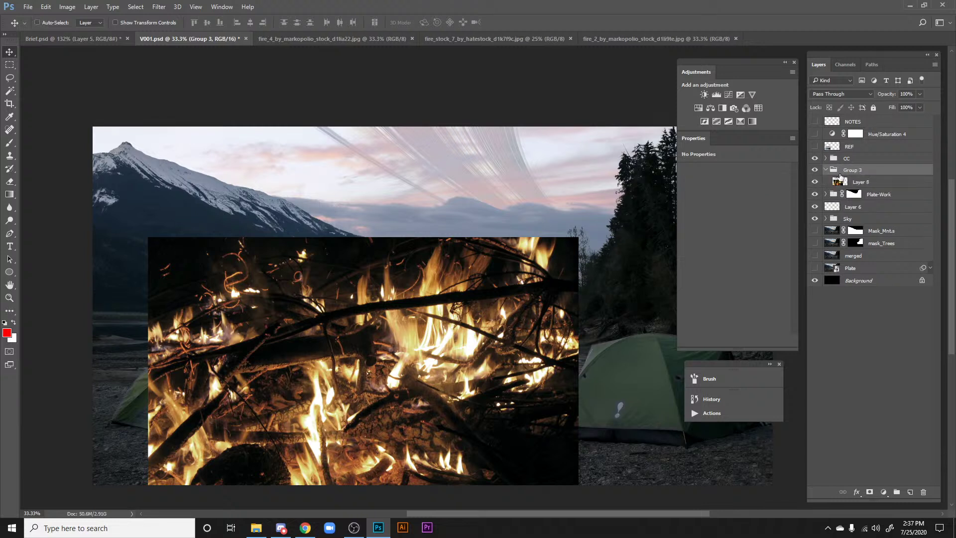
{"action": "double_click", "coordinate": [854, 170]}
{"action": "type", "text": "Fire"}
{"action": "key", "text": "Return"}
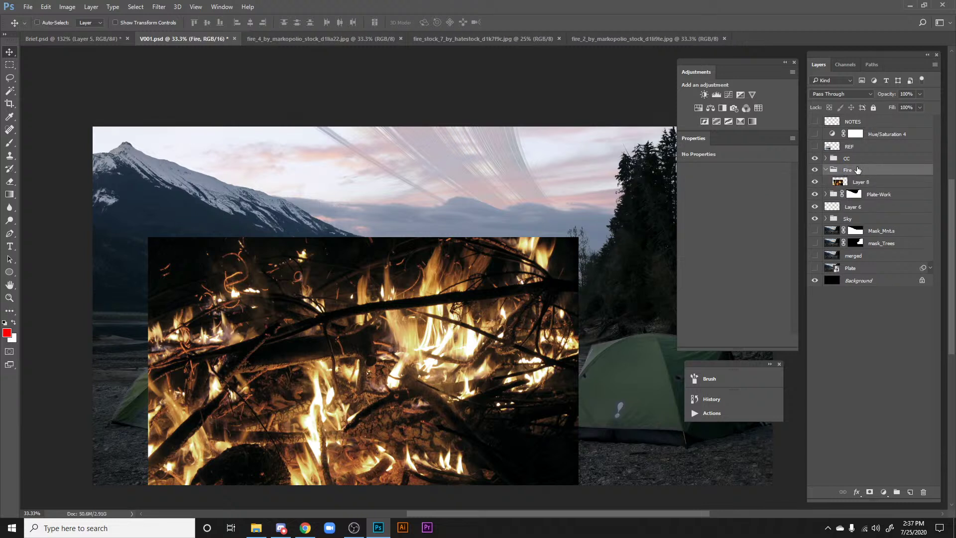
Step: Set the fire layer's blend mode to Screen and move it over the scene to check the blend
{"action": "left_click", "coordinate": [864, 180]}
{"action": "left_click", "coordinate": [829, 95]}
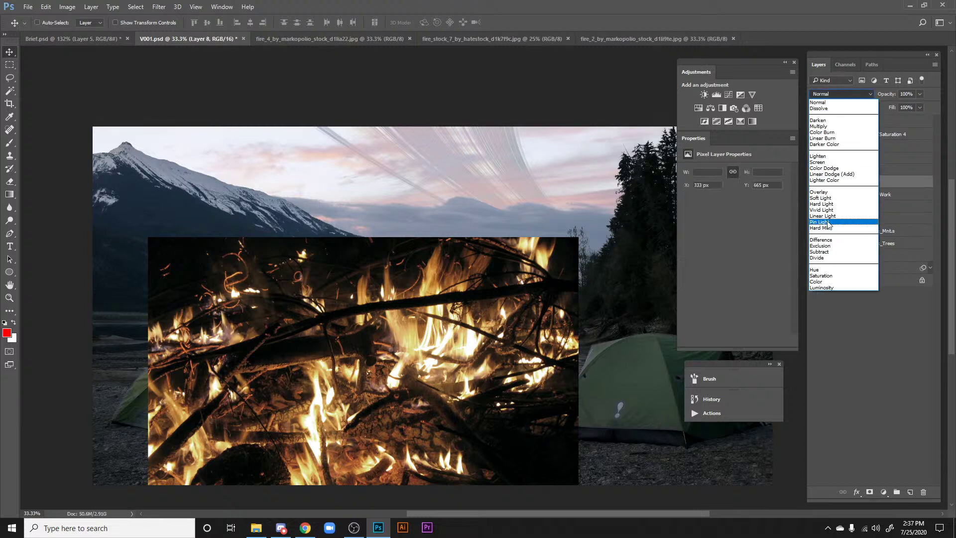
{"action": "left_click", "coordinate": [824, 164]}
{"action": "left_click_drag", "start_coordinate": [501, 296], "coordinate": [468, 259]}
{"action": "left_click_drag", "start_coordinate": [392, 330], "coordinate": [368, 237]}
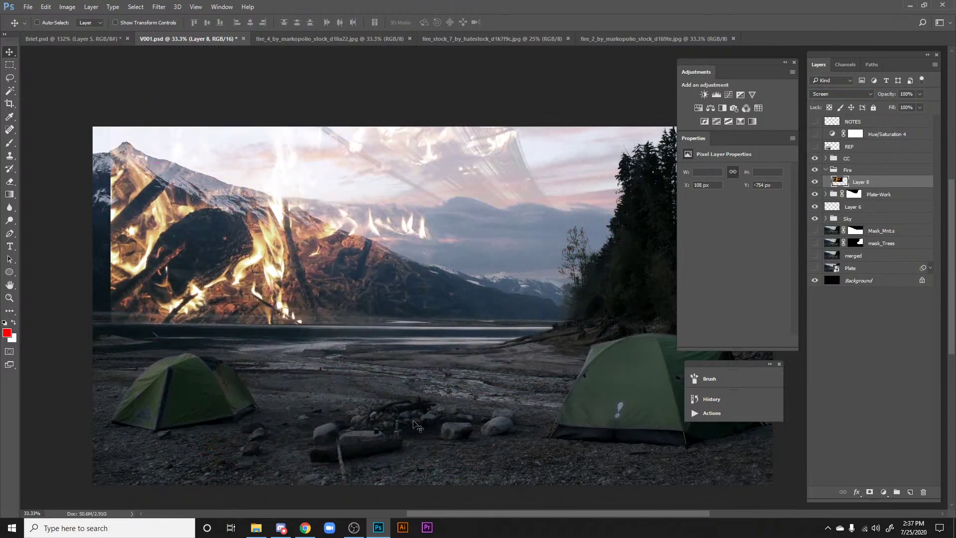
Step: Scale the fire layer down proportionally to 12.81% and place it over the stone fire pit
{"action": "key", "text": "ctrl+t"}
{"action": "left_click_drag", "start_coordinate": [363, 282], "coordinate": [464, 425]}
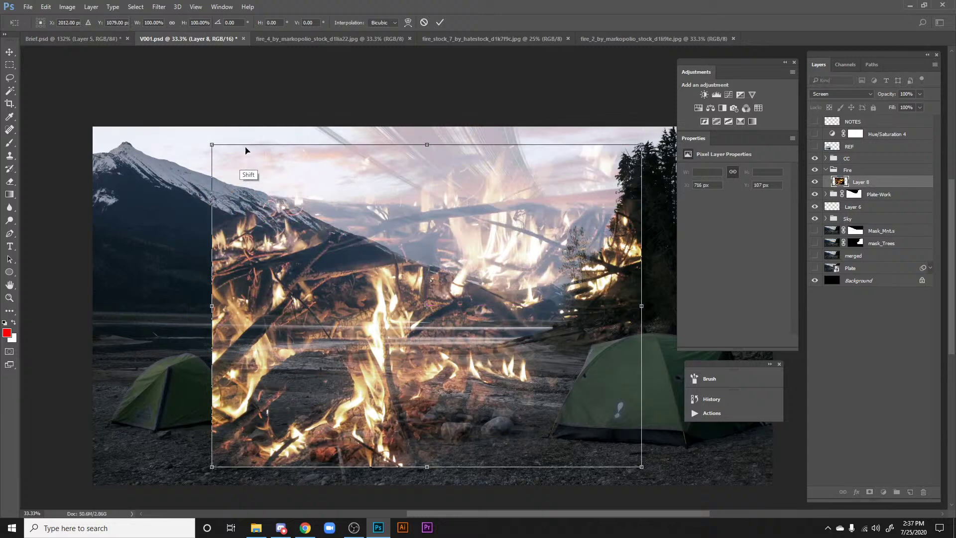
{"action": "left_click_drag", "start_coordinate": [211, 146], "coordinate": [588, 426]}
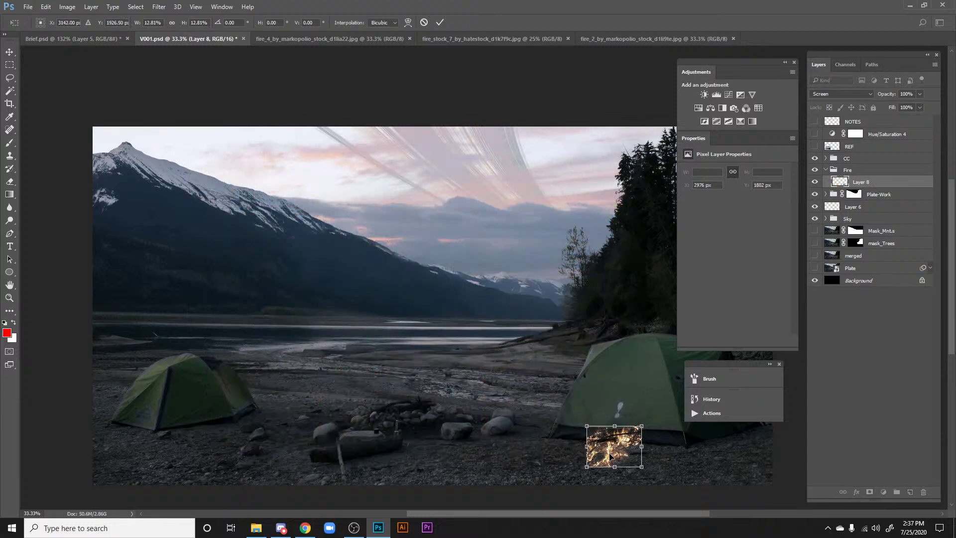
{"action": "left_click_drag", "start_coordinate": [612, 457], "coordinate": [399, 422]}
{"action": "left_click_drag", "start_coordinate": [531, 426], "coordinate": [606, 308]}
{"action": "key", "text": "ctrl+plus"}
{"action": "key", "text": "ctrl+plus"}
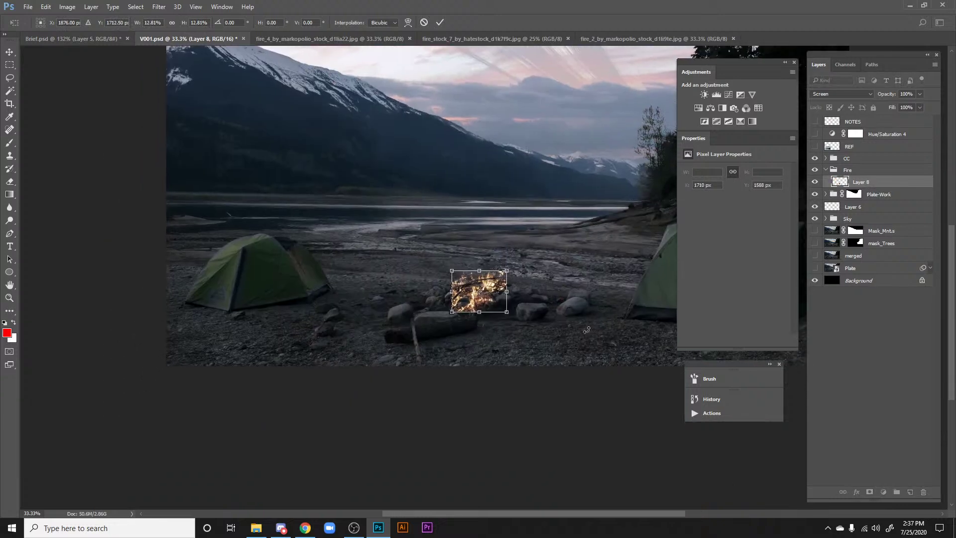
{"action": "scroll", "coordinate": [586, 329], "scroll_direction": "up", "scroll_amount": 4}
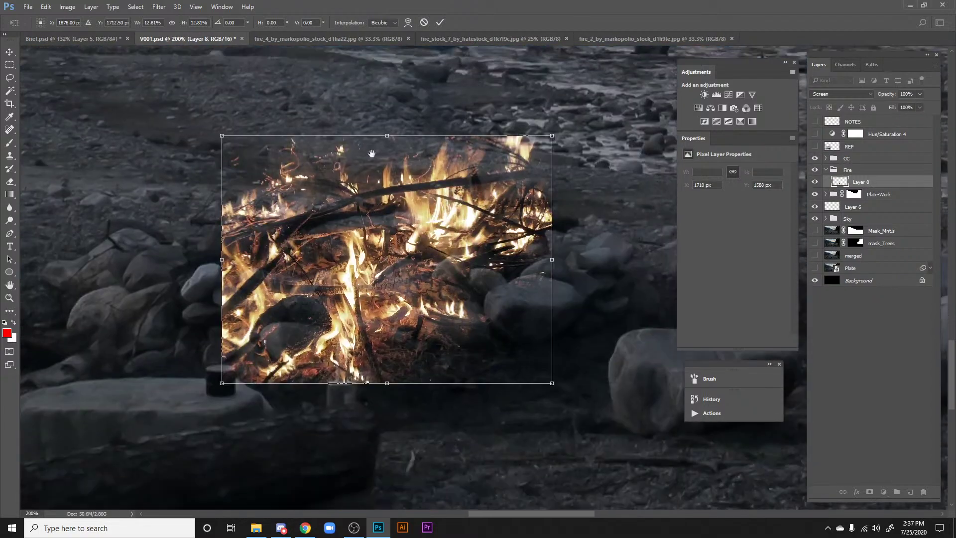
Step: Fit the fire to the log pile by flattening it to 8.90% height and stretching it to 15.63% width
{"action": "left_click_drag", "start_coordinate": [371, 154], "coordinate": [384, 133]}
{"action": "left_click_drag", "start_coordinate": [397, 224], "coordinate": [390, 242]}
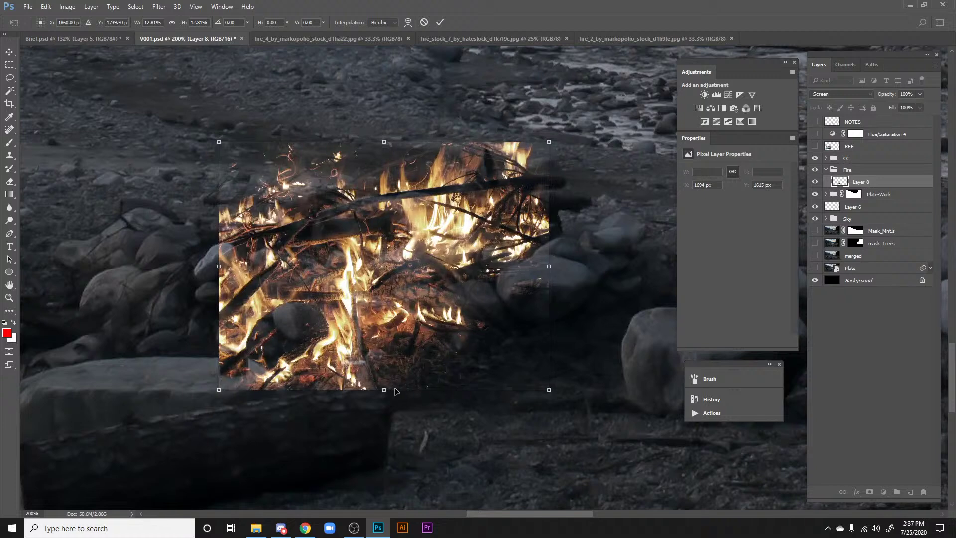
{"action": "left_click_drag", "start_coordinate": [387, 393], "coordinate": [384, 314]}
{"action": "left_click_drag", "start_coordinate": [217, 234], "coordinate": [178, 235]}
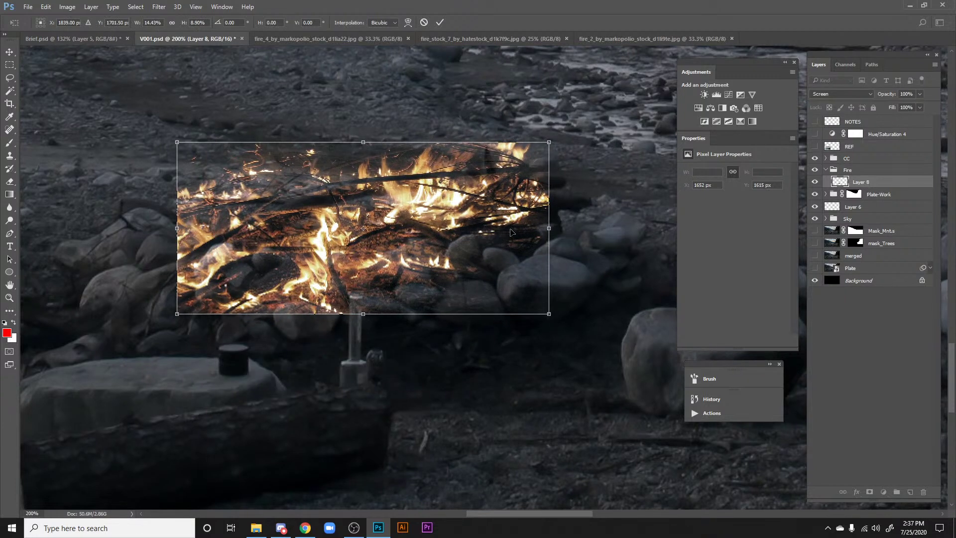
{"action": "left_click_drag", "start_coordinate": [546, 227], "coordinate": [581, 227]}
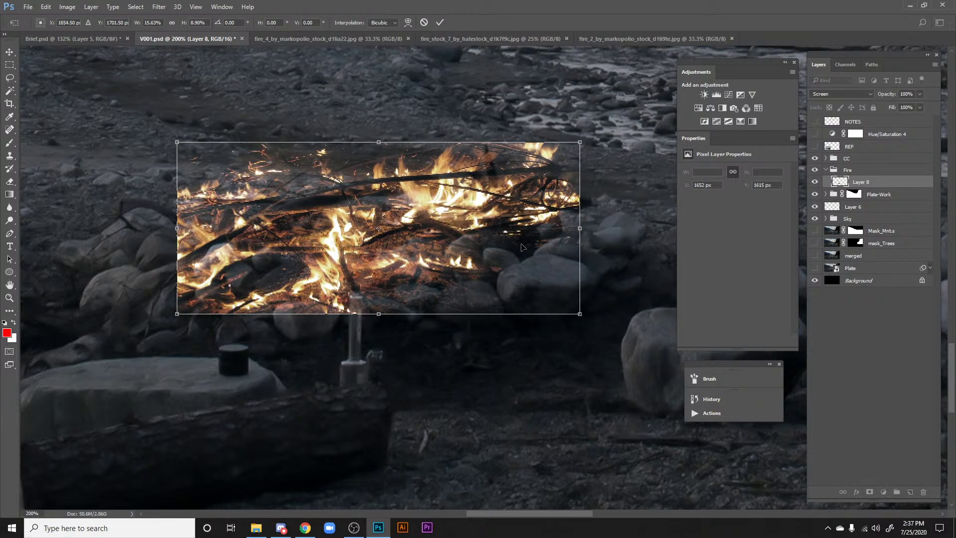
{"action": "key", "text": "Return"}
Step: Add a layer mask to the fire layer and switch to the Brush tool
{"action": "scroll", "coordinate": [547, 269], "scroll_direction": "up", "scroll_amount": 3}
{"action": "key", "text": "ctrl+minus"}
{"action": "key", "text": "ctrl+minus"}
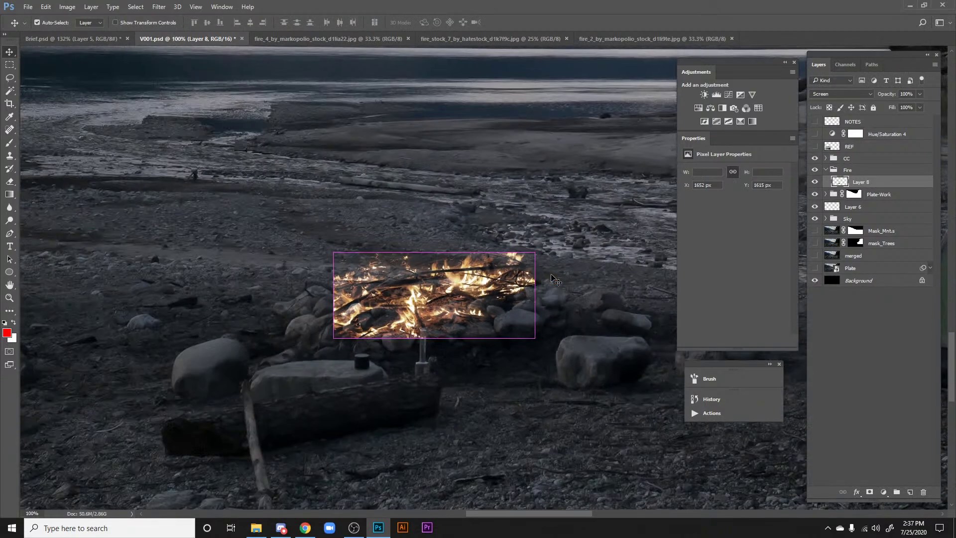
{"action": "key", "text": "ctrl+plus"}
{"action": "key", "text": "ctrl+plus"}
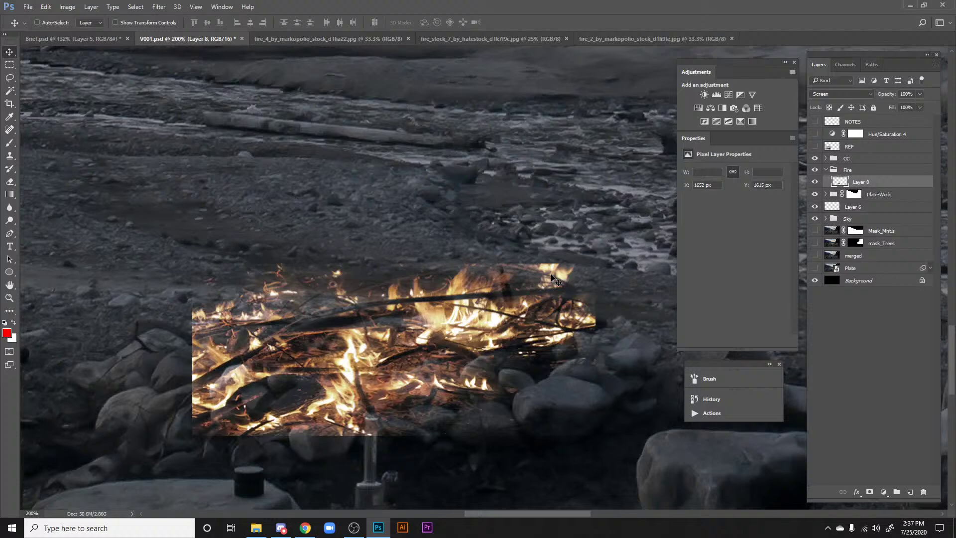
{"action": "left_click", "coordinate": [870, 492]}
{"action": "key", "text": "b"}
{"action": "scroll", "coordinate": [533, 356], "scroll_direction": "down", "scroll_amount": 3}
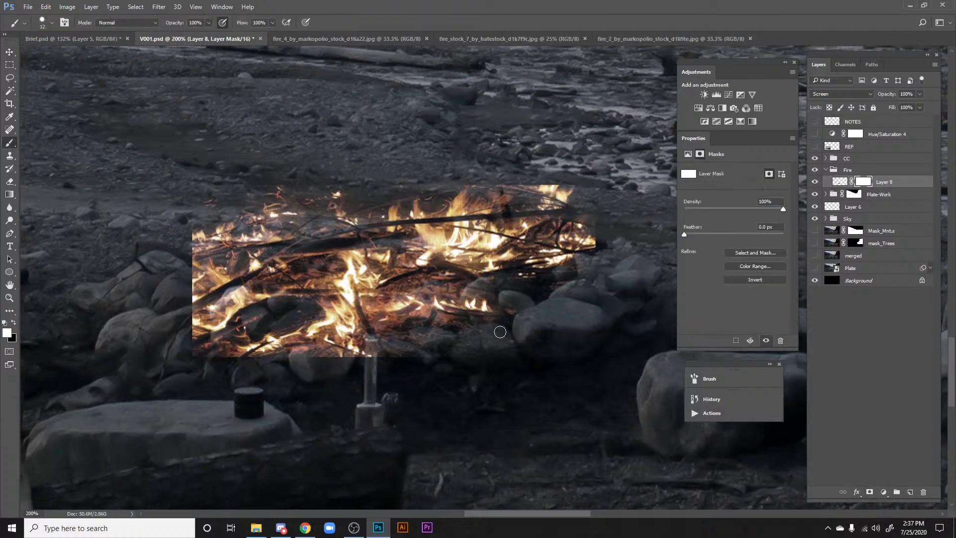
Step: Try to paint out the fire's lower edge over the stones on the mask with a 42 px black brush
{"action": "right_click", "coordinate": [518, 328]}
{"action": "mouse_move", "coordinate": [578, 313]}
{"action": "left_mouse_down"}
{"action": "mouse_move", "coordinate": [468, 318]}
{"action": "mouse_move", "coordinate": [473, 324]}
{"action": "left_mouse_up"}
{"action": "key", "text": "Return"}
{"action": "key", "text": "x"}
{"action": "mouse_move", "coordinate": [509, 357]}
{"action": "left_mouse_down"}
{"action": "mouse_move", "coordinate": [487, 350]}
{"action": "mouse_move", "coordinate": [406, 361]}
{"action": "mouse_move", "coordinate": [433, 343]}
{"action": "mouse_move", "coordinate": [354, 350]}
{"action": "mouse_move", "coordinate": [362, 327]}
{"action": "mouse_move", "coordinate": [386, 311]}
{"action": "mouse_move", "coordinate": [365, 363]}
{"action": "mouse_move", "coordinate": [282, 365]}
{"action": "mouse_move", "coordinate": [203, 314]}
{"action": "mouse_move", "coordinate": [219, 301]}
{"action": "mouse_move", "coordinate": [197, 348]}
{"action": "left_mouse_up"}
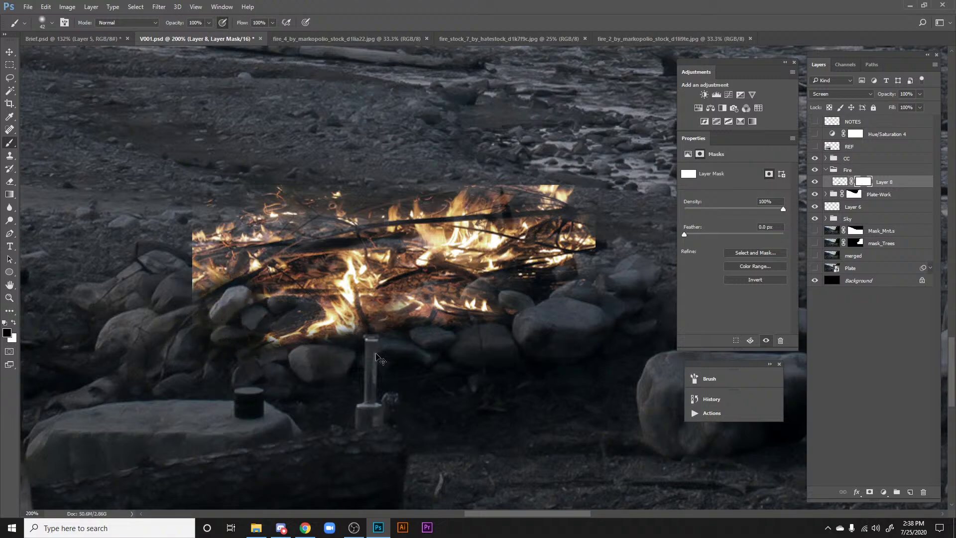
{"action": "key", "text": "ctrl+z"}
Step: Invert the fire layer's mask to black and paint the flames back in over the logs with 42 and 18 px white brushes
{"action": "key", "text": "ctrl+i"}
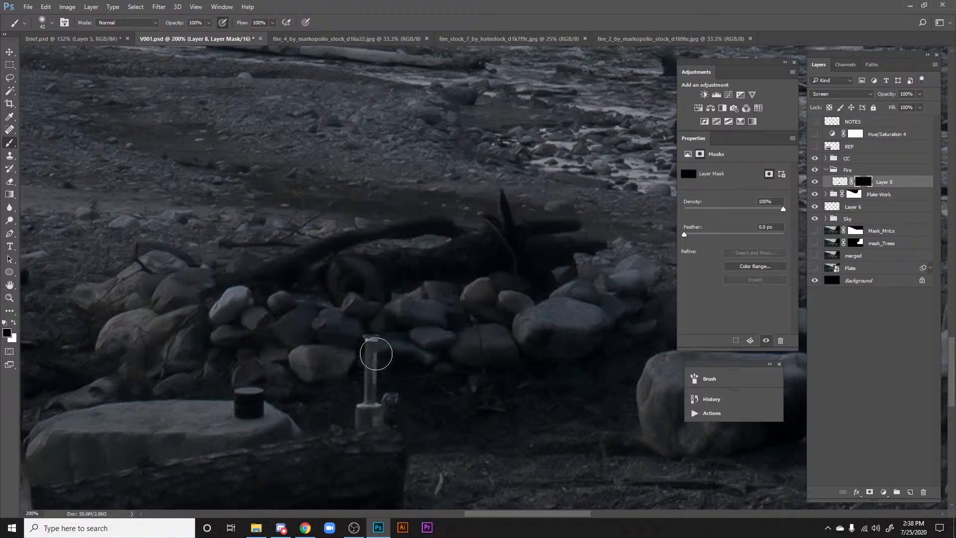
{"action": "left_click_drag", "start_coordinate": [452, 266], "coordinate": [467, 313]}
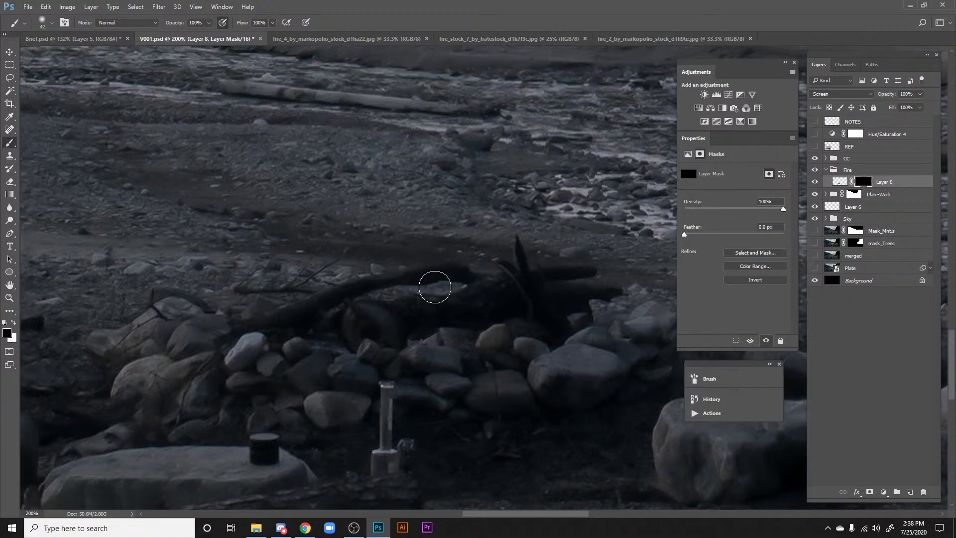
{"action": "key", "text": "x"}
{"action": "mouse_move", "coordinate": [423, 283]}
{"action": "left_mouse_down"}
{"action": "mouse_move", "coordinate": [395, 293]}
{"action": "mouse_move", "coordinate": [434, 299]}
{"action": "mouse_move", "coordinate": [502, 271]}
{"action": "mouse_move", "coordinate": [427, 255]}
{"action": "mouse_move", "coordinate": [523, 232]}
{"action": "mouse_move", "coordinate": [528, 251]}
{"action": "mouse_move", "coordinate": [563, 259]}
{"action": "mouse_move", "coordinate": [571, 277]}
{"action": "mouse_move", "coordinate": [447, 299]}
{"action": "mouse_move", "coordinate": [463, 318]}
{"action": "mouse_move", "coordinate": [398, 324]}
{"action": "mouse_move", "coordinate": [379, 344]}
{"action": "mouse_move", "coordinate": [292, 328]}
{"action": "mouse_move", "coordinate": [359, 298]}
{"action": "mouse_move", "coordinate": [297, 286]}
{"action": "mouse_move", "coordinate": [306, 312]}
{"action": "mouse_move", "coordinate": [262, 339]}
{"action": "mouse_move", "coordinate": [271, 349]}
{"action": "mouse_move", "coordinate": [231, 319]}
{"action": "mouse_move", "coordinate": [279, 284]}
{"action": "mouse_move", "coordinate": [197, 306]}
{"action": "mouse_move", "coordinate": [498, 299]}
{"action": "mouse_move", "coordinate": [523, 314]}
{"action": "mouse_move", "coordinate": [527, 329]}
{"action": "left_mouse_up"}
{"action": "right_click", "coordinate": [512, 267]}
{"action": "left_click", "coordinate": [568, 291]}
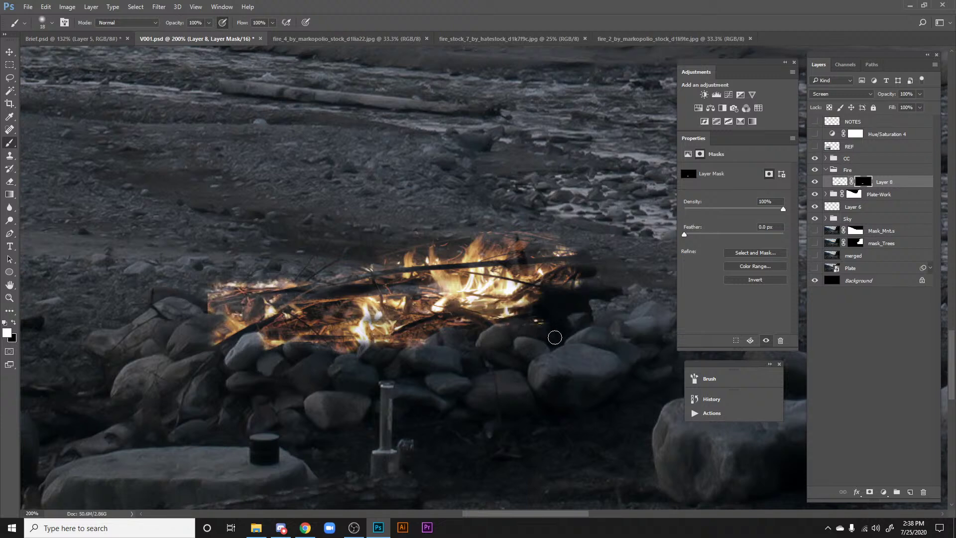
{"action": "mouse_move", "coordinate": [596, 318]}
{"action": "left_mouse_down"}
{"action": "mouse_move", "coordinate": [535, 298]}
{"action": "mouse_move", "coordinate": [605, 286]}
{"action": "mouse_move", "coordinate": [542, 286]}
{"action": "left_mouse_up"}
{"action": "key", "text": "x"}
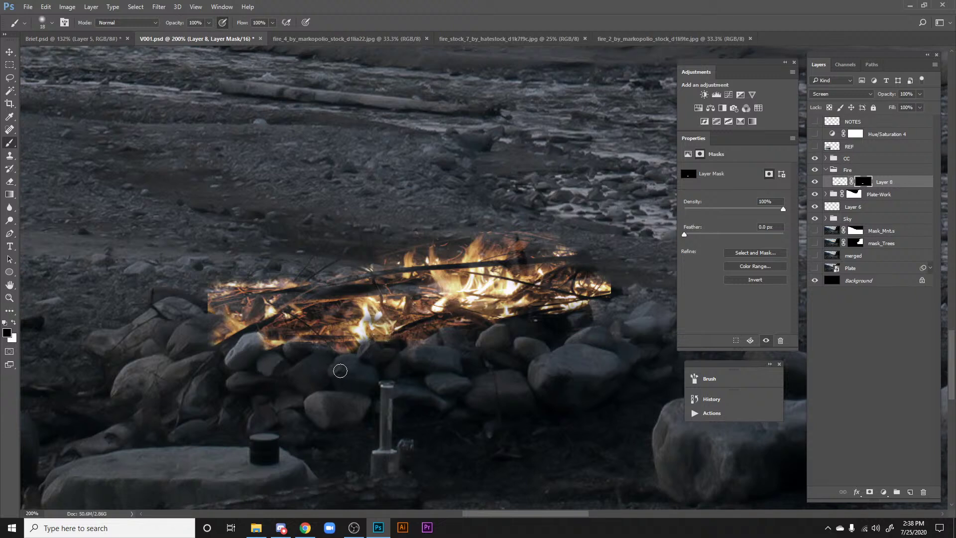
Step: Refine the fire mask by revealing flames at the front stones and softening the hard left and upper-left edges
{"action": "key", "text": "x"}
{"action": "left_click_drag", "start_coordinate": [345, 349], "coordinate": [368, 350]}
{"action": "key", "text": "x"}
{"action": "left_click_drag", "start_coordinate": [207, 303], "coordinate": [211, 308]}
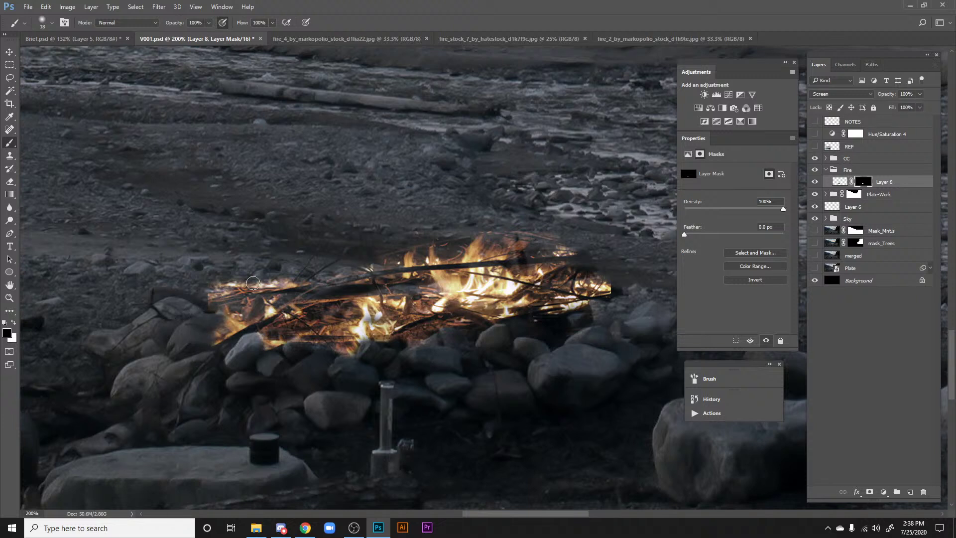
{"action": "mouse_move", "coordinate": [253, 282]}
{"action": "left_mouse_down"}
{"action": "mouse_move", "coordinate": [224, 288]}
{"action": "mouse_move", "coordinate": [269, 274]}
{"action": "mouse_move", "coordinate": [247, 279]}
{"action": "mouse_move", "coordinate": [289, 283]}
{"action": "left_mouse_up"}
{"action": "key", "text": "x"}
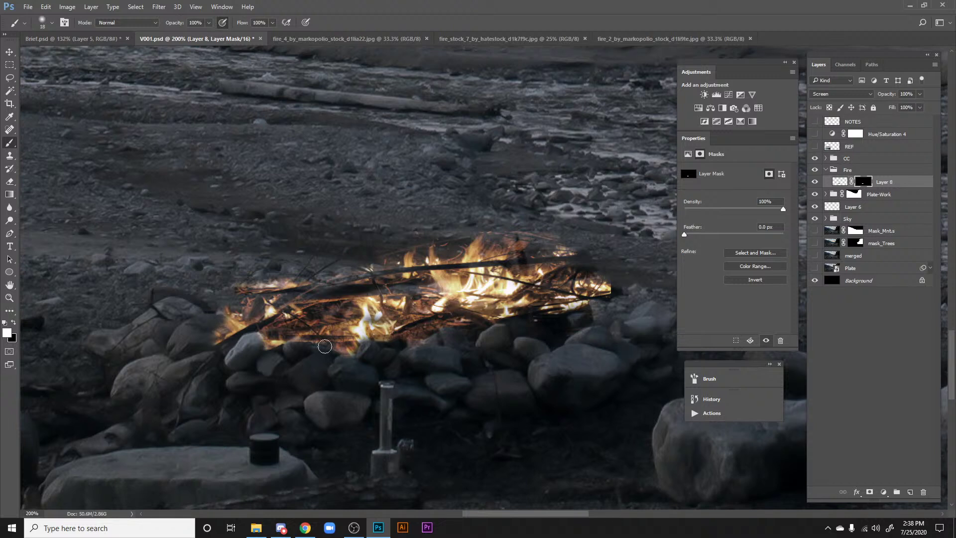
{"action": "key", "text": "x"}
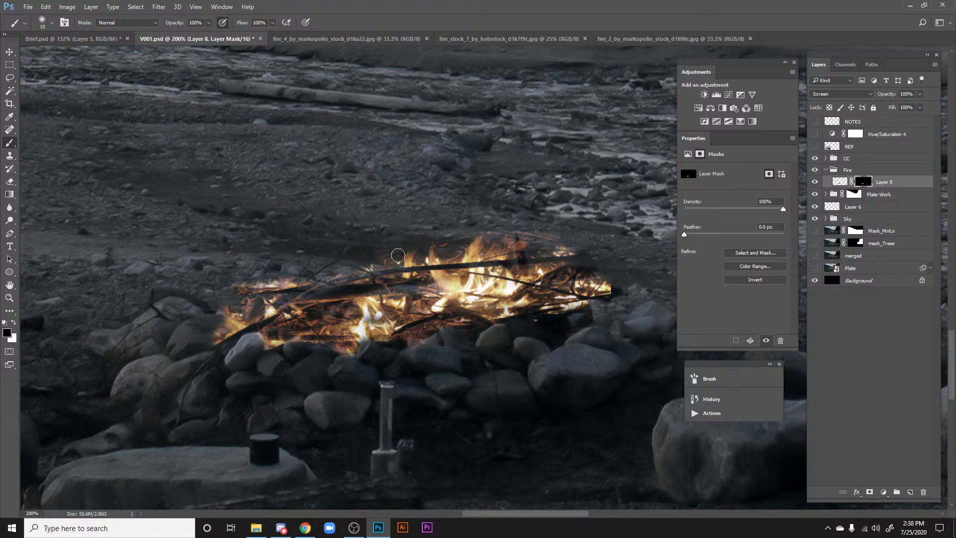
Step: Mask out the faint glow above the flames and the fire covering the logs at the right end of the pile
{"action": "left_click_drag", "start_coordinate": [439, 248], "coordinate": [452, 239]}
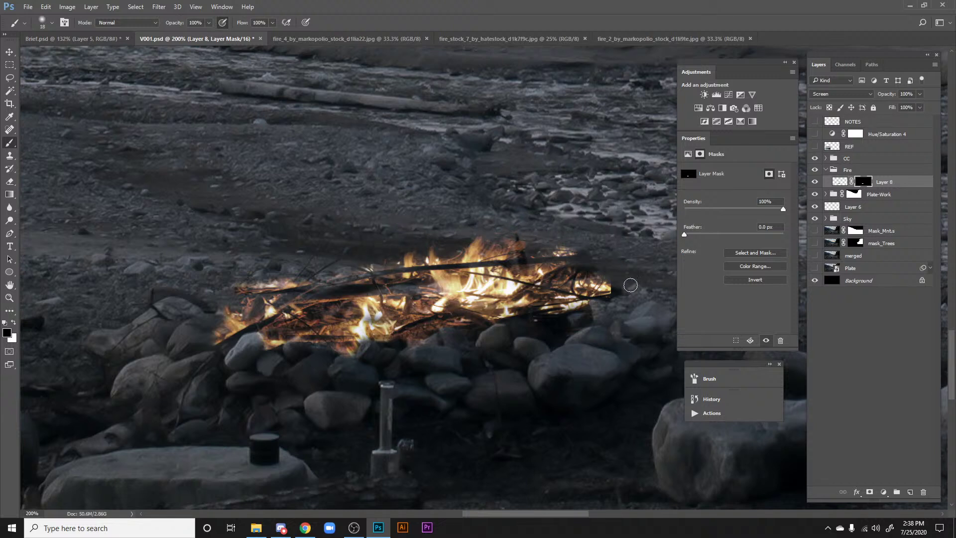
{"action": "mouse_move", "coordinate": [604, 285]}
{"action": "left_mouse_down"}
{"action": "mouse_move", "coordinate": [577, 276]}
{"action": "mouse_move", "coordinate": [590, 281]}
{"action": "mouse_move", "coordinate": [547, 281]}
{"action": "mouse_move", "coordinate": [633, 294]}
{"action": "mouse_move", "coordinate": [583, 292]}
{"action": "mouse_move", "coordinate": [607, 311]}
{"action": "mouse_move", "coordinate": [544, 304]}
{"action": "mouse_move", "coordinate": [613, 307]}
{"action": "mouse_move", "coordinate": [541, 334]}
{"action": "left_mouse_up"}
{"action": "mouse_move", "coordinate": [563, 285]}
{"action": "left_mouse_down"}
{"action": "mouse_move", "coordinate": [509, 318]}
{"action": "mouse_move", "coordinate": [561, 288]}
{"action": "mouse_move", "coordinate": [535, 290]}
{"action": "mouse_move", "coordinate": [510, 308]}
{"action": "mouse_move", "coordinate": [554, 288]}
{"action": "mouse_move", "coordinate": [514, 303]}
{"action": "mouse_move", "coordinate": [549, 292]}
{"action": "left_mouse_up"}
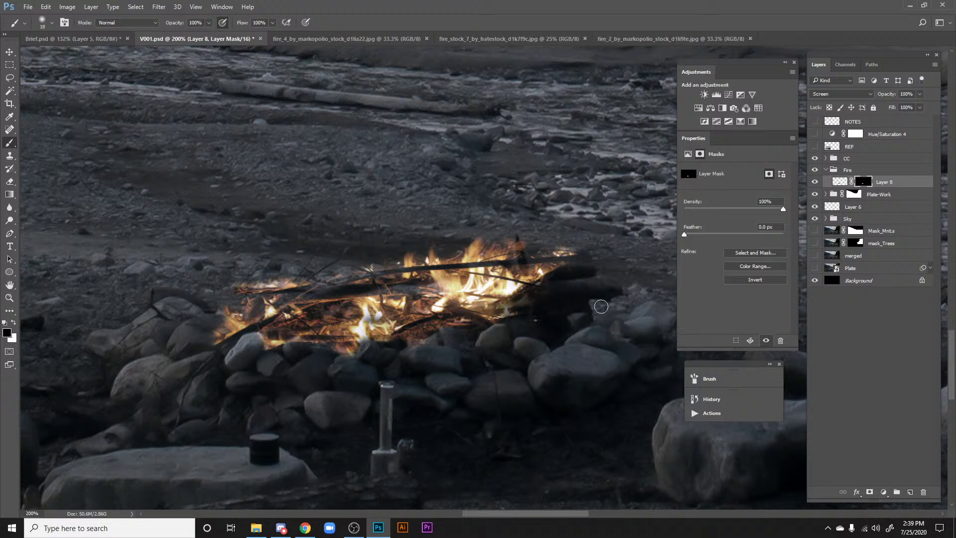
{"action": "mouse_move", "coordinate": [601, 306]}
{"action": "left_mouse_down"}
{"action": "mouse_move", "coordinate": [545, 297]}
{"action": "mouse_move", "coordinate": [597, 285]}
{"action": "mouse_move", "coordinate": [595, 293]}
{"action": "mouse_move", "coordinate": [553, 291]}
{"action": "mouse_move", "coordinate": [591, 286]}
{"action": "mouse_move", "coordinate": [570, 272]}
{"action": "mouse_move", "coordinate": [575, 308]}
{"action": "mouse_move", "coordinate": [555, 307]}
{"action": "mouse_move", "coordinate": [597, 266]}
{"action": "mouse_move", "coordinate": [588, 317]}
{"action": "mouse_move", "coordinate": [586, 248]}
{"action": "mouse_move", "coordinate": [561, 237]}
{"action": "mouse_move", "coordinate": [534, 254]}
{"action": "mouse_move", "coordinate": [582, 254]}
{"action": "mouse_move", "coordinate": [526, 256]}
{"action": "mouse_move", "coordinate": [521, 245]}
{"action": "mouse_move", "coordinate": [528, 272]}
{"action": "mouse_move", "coordinate": [548, 262]}
{"action": "left_mouse_up"}
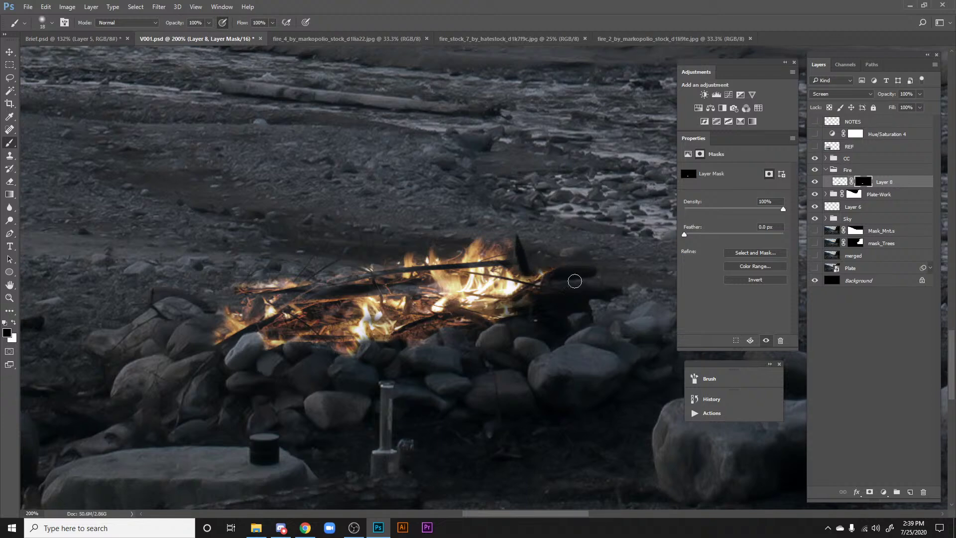
Step: Paint small flames back in around the upright log on the mask with a 6 px white brush
{"action": "key", "text": "x"}
{"action": "right_click", "coordinate": [561, 258]}
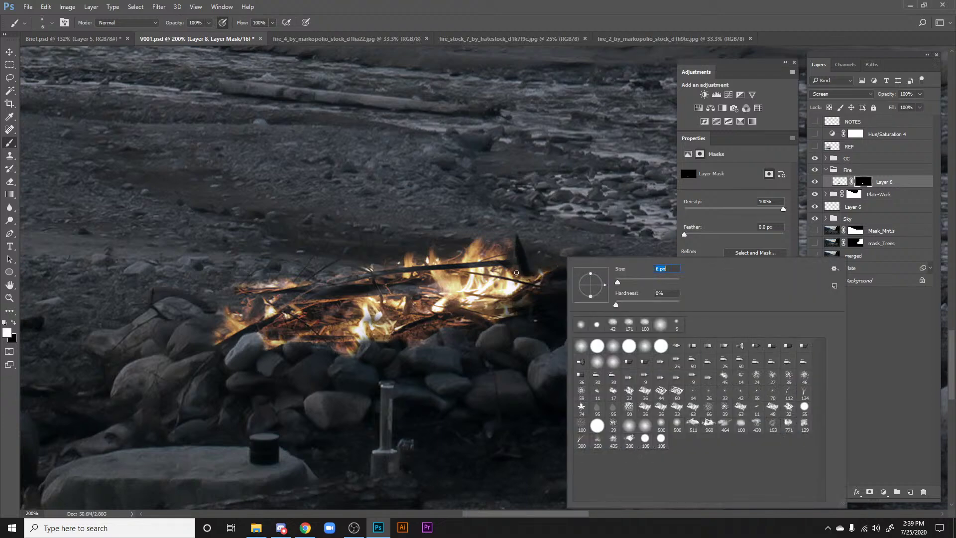
{"action": "left_click", "coordinate": [516, 271]}
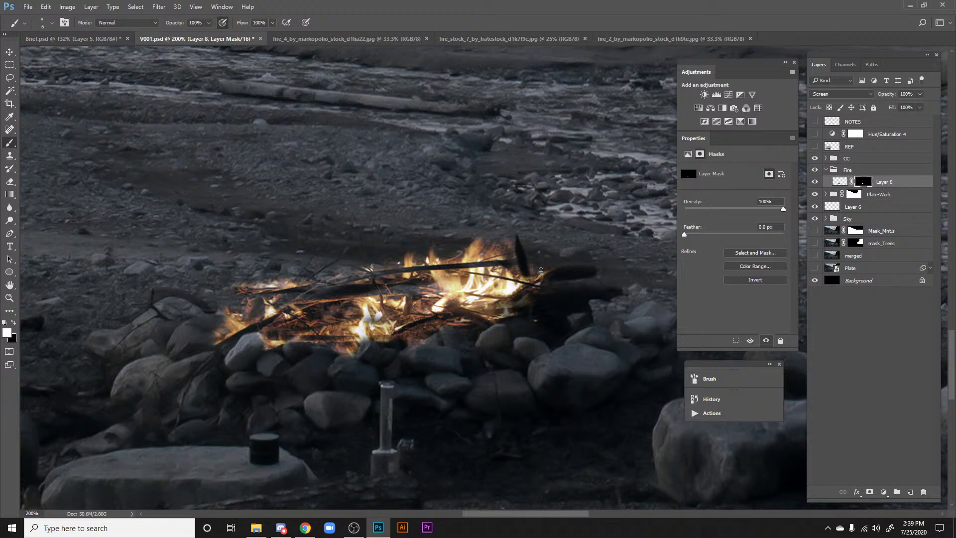
{"action": "mouse_move", "coordinate": [530, 286]}
{"action": "left_mouse_down"}
{"action": "mouse_move", "coordinate": [505, 302]}
{"action": "mouse_move", "coordinate": [516, 304]}
{"action": "left_mouse_up"}
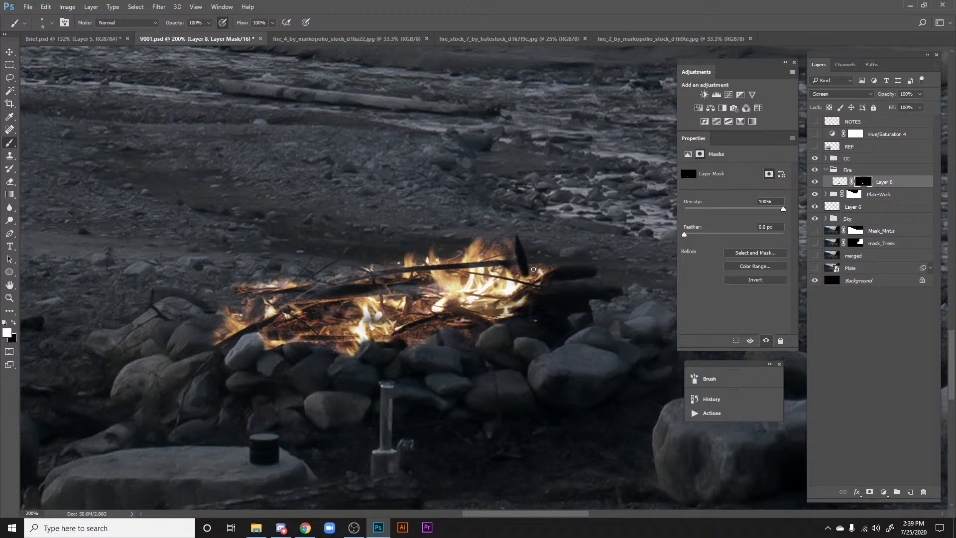
{"action": "key", "text": "x"}
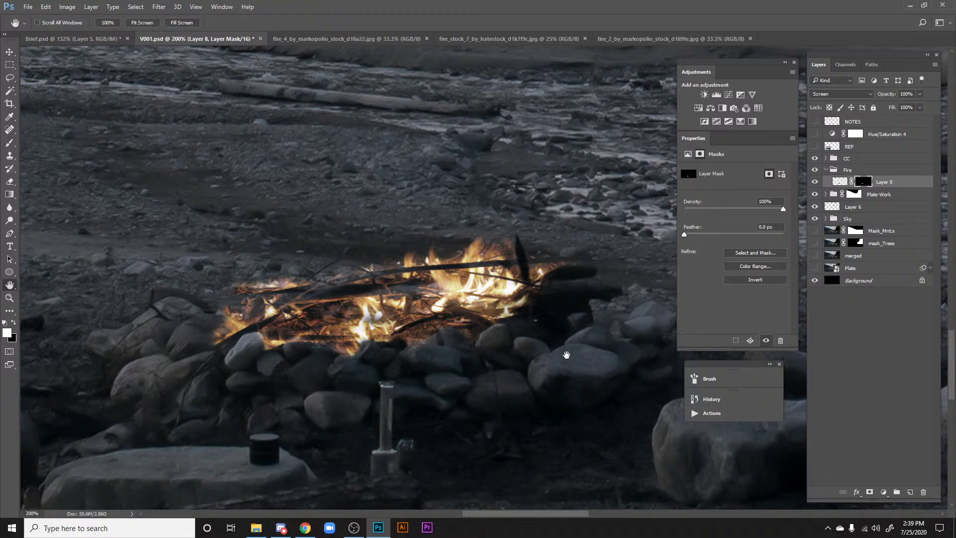
Step: Copy the fire_2 image of sparks and flames into V001.psd as a new layer above the masked fire
{"action": "key", "text": "ctrl+minus"}
{"action": "key", "text": "ctrl+minus"}
{"action": "key", "text": "ctrl+minus"}
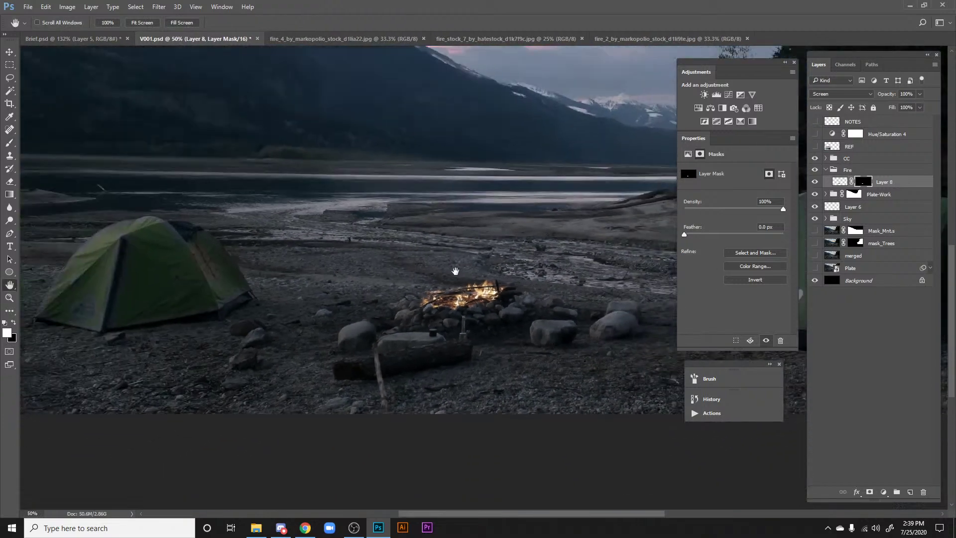
{"action": "left_click_drag", "start_coordinate": [484, 259], "coordinate": [460, 346]}
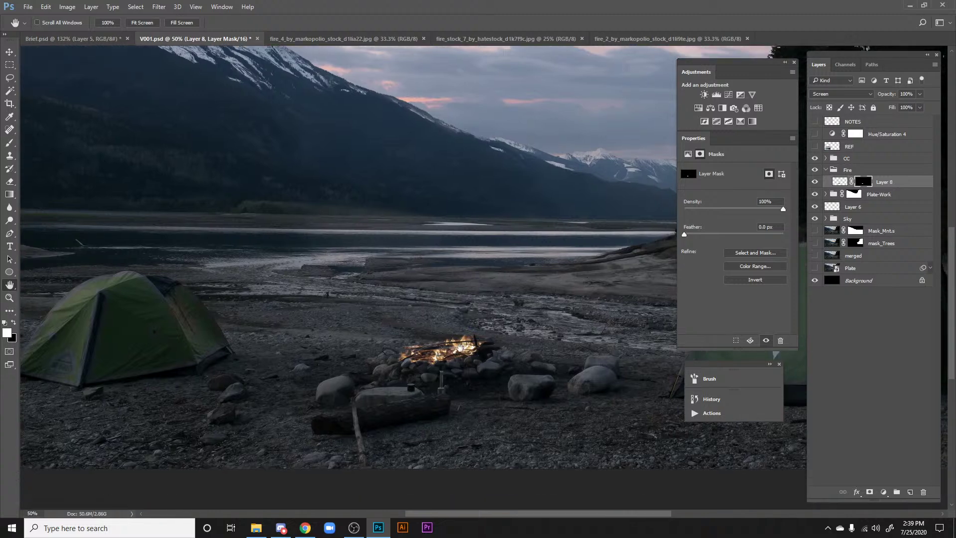
{"action": "left_click", "coordinate": [732, 40]}
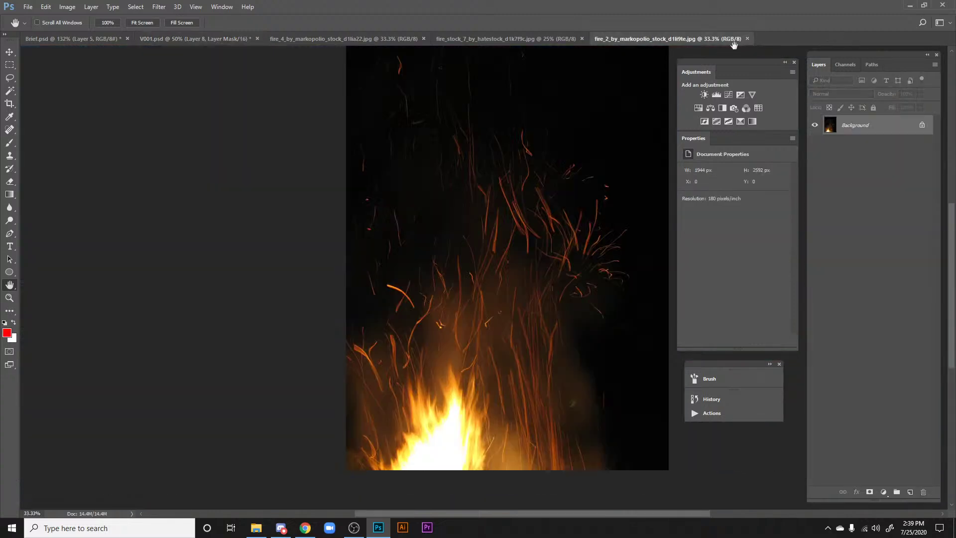
{"action": "key", "text": "v"}
{"action": "left_click_drag", "start_coordinate": [462, 209], "coordinate": [207, 39]}
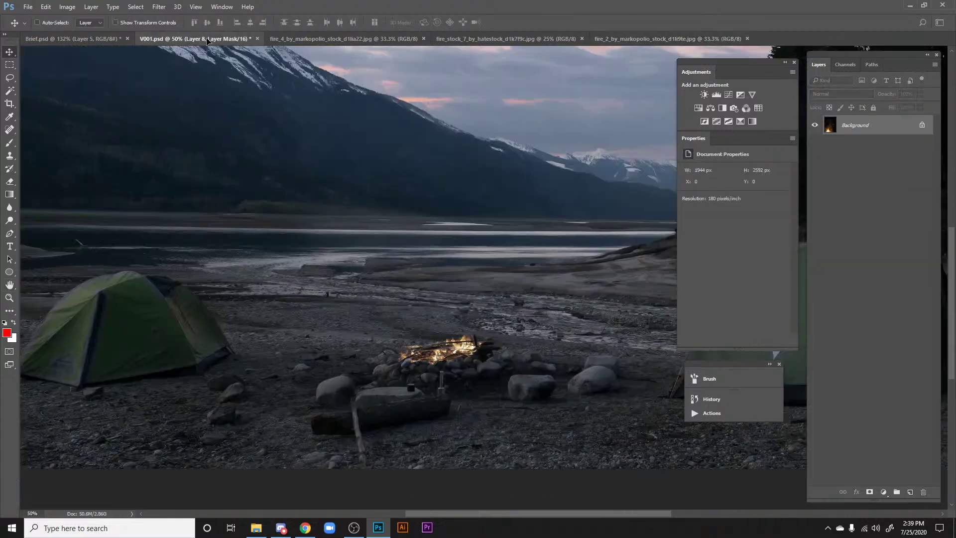
{"action": "left_click_drag", "start_coordinate": [439, 265], "coordinate": [448, 274]}
{"action": "key", "text": "Return"}
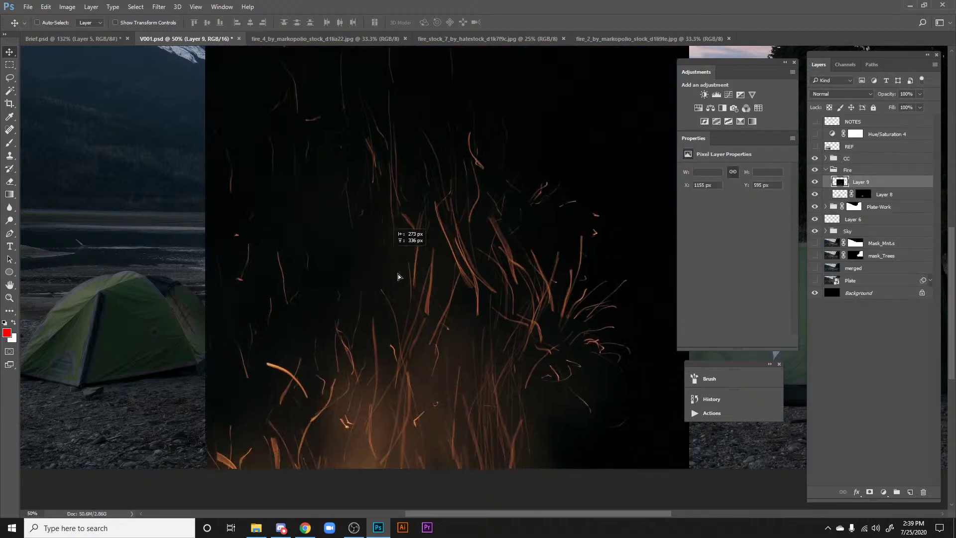
Step: Scale the sparks layer down to a small upright image and place it over the campfire
{"action": "key", "text": "ctrl+t"}
{"action": "key", "text": "ctrl+r"}
{"action": "left_click_drag", "start_coordinate": [246, 95], "coordinate": [485, 418]}
{"action": "left_click_drag", "start_coordinate": [578, 477], "coordinate": [427, 190]}
{"action": "left_click_drag", "start_coordinate": [335, 131], "coordinate": [511, 369]}
{"action": "left_click_drag", "start_coordinate": [535, 441], "coordinate": [457, 354]}
{"action": "key", "text": "Return"}
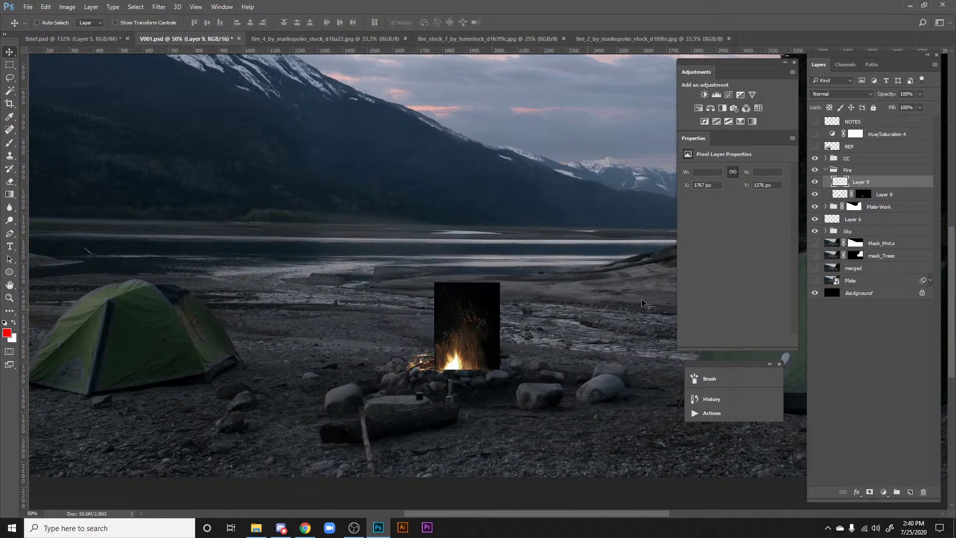
Step: Set the sparks layer's blend mode to Screen and shift it slightly up and left over the fire
{"action": "left_click", "coordinate": [841, 93]}
{"action": "left_click", "coordinate": [831, 168]}
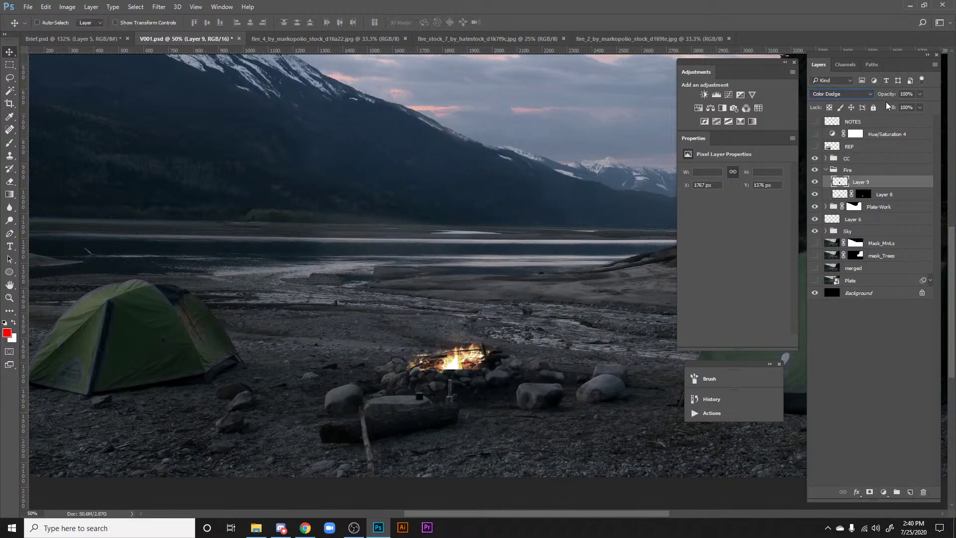
{"action": "key", "text": "Up"}
{"action": "mouse_move", "coordinate": [461, 350]}
{"action": "left_mouse_down"}
{"action": "mouse_move", "coordinate": [454, 320]}
{"action": "mouse_move", "coordinate": [454, 343]}
{"action": "left_mouse_up"}
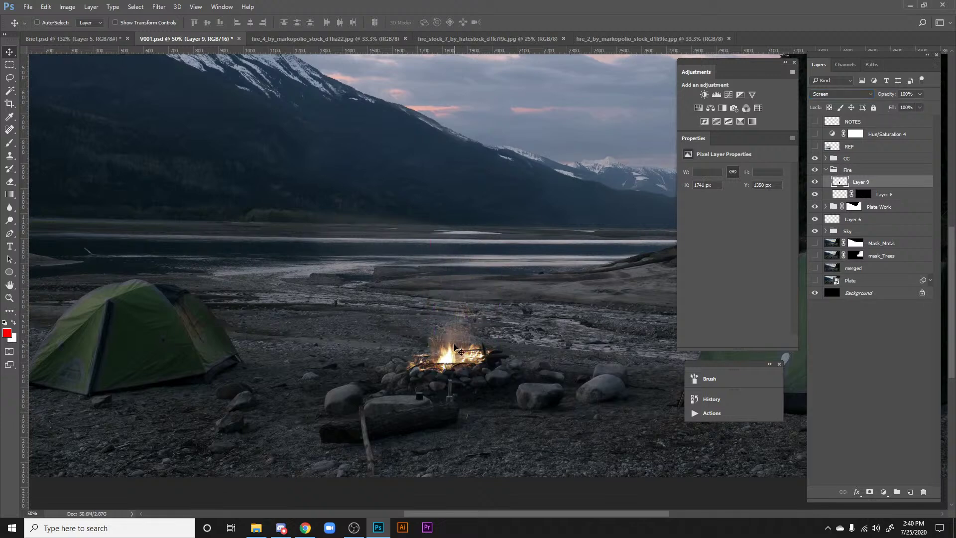
Step: Reposition the sparks layer so its flame sits on the right half of the burning logs
{"action": "key", "text": "ctrl+plus"}
{"action": "key", "text": "ctrl+plus"}
{"action": "left_click_drag", "start_coordinate": [411, 257], "coordinate": [409, 120]}
{"action": "left_click_drag", "start_coordinate": [427, 261], "coordinate": [480, 252]}
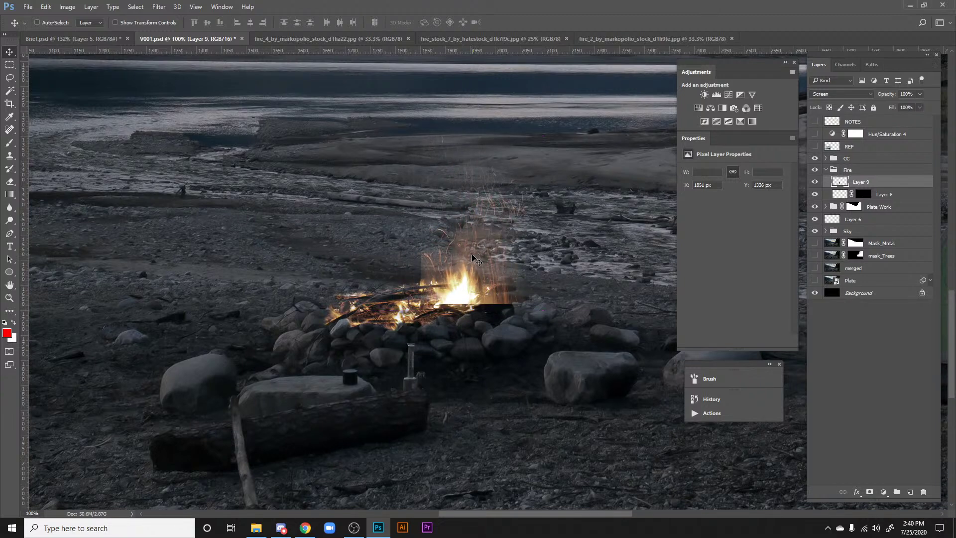
{"action": "mouse_move", "coordinate": [429, 295]}
{"action": "left_mouse_down"}
{"action": "mouse_move", "coordinate": [463, 306]}
{"action": "mouse_move", "coordinate": [431, 303]}
{"action": "left_mouse_up"}
Step: Flip the sparks layer horizontally and move it left so its flame sits back on the burning logs
{"action": "left_click", "coordinate": [46, 7]}
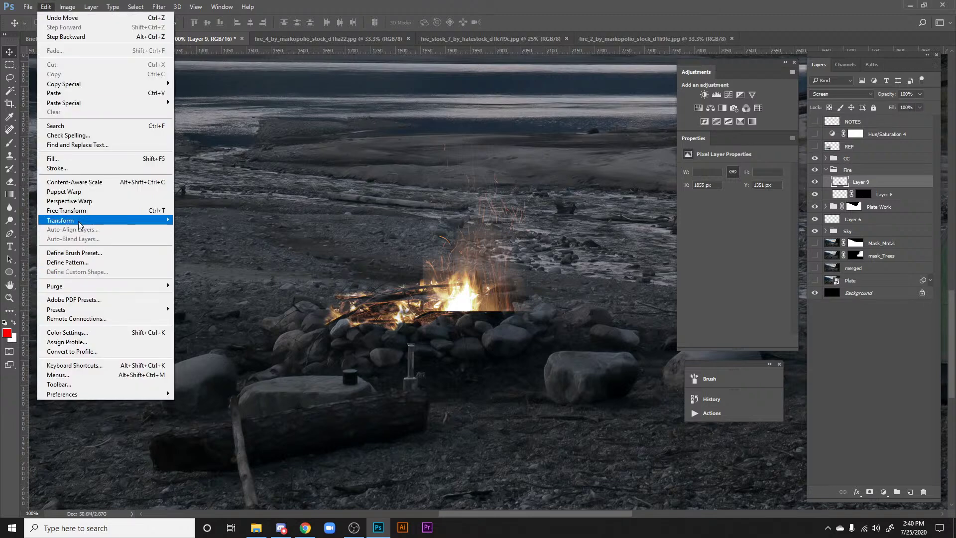
{"action": "mouse_move", "coordinate": [79, 222]}
{"action": "left_click", "coordinate": [241, 333]}
{"action": "left_click_drag", "start_coordinate": [502, 307], "coordinate": [436, 301]}
Step: Rotate the sparks layer slightly counter-clockwise and nudge it a little left and down over the fire
{"action": "key", "text": "ctrl+t"}
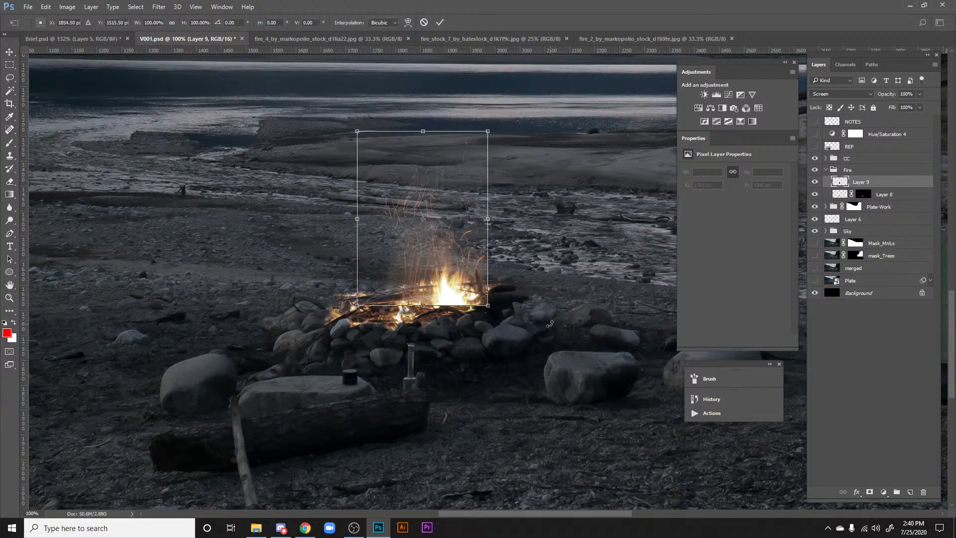
{"action": "left_click_drag", "start_coordinate": [550, 313], "coordinate": [550, 298]}
{"action": "left_click_drag", "start_coordinate": [457, 277], "coordinate": [450, 282]}
{"action": "key", "text": "Return"}
Step: Apply a Levels adjustment to the sparks layer with a slight change to the black input level
{"action": "left_click_drag", "start_coordinate": [572, 269], "coordinate": [583, 335]}
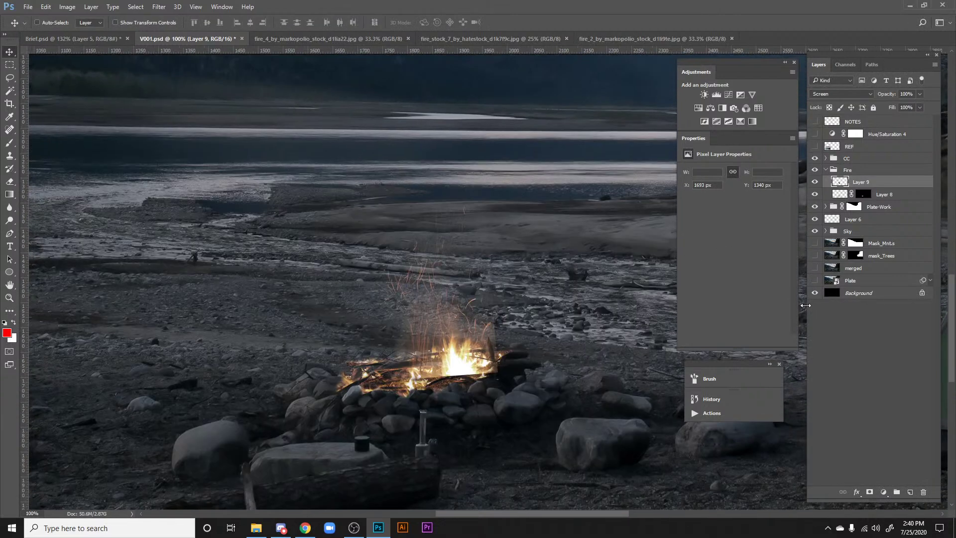
{"action": "key", "text": "ctrl+l"}
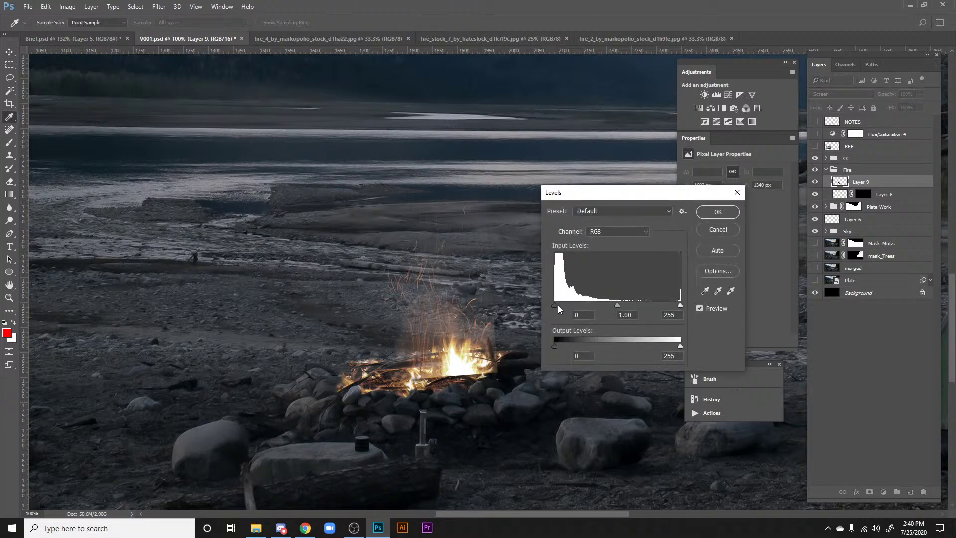
{"action": "left_click_drag", "start_coordinate": [558, 306], "coordinate": [557, 305]}
{"action": "key", "text": "Return"}
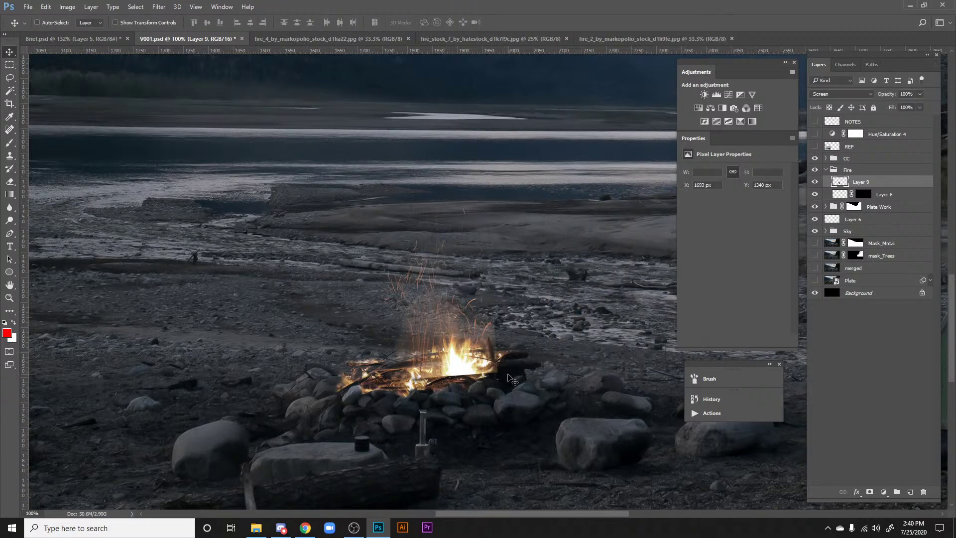
Step: Add a layer mask to the sparks layer and paint out the flame's hard bottom and right edges in black with a 26 px brush
{"action": "key", "text": "ctrl+plus"}
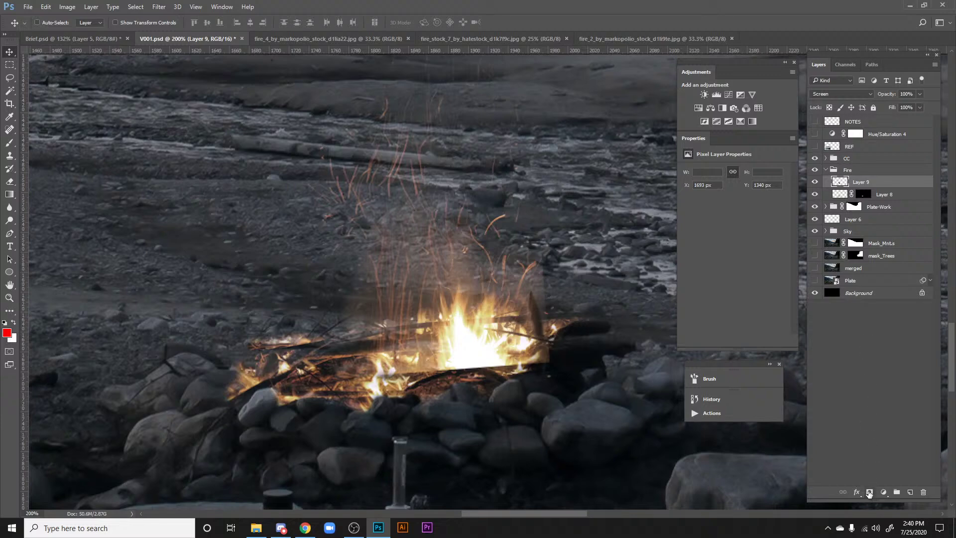
{"action": "left_click", "coordinate": [869, 493]}
{"action": "key", "text": "b"}
{"action": "key", "text": "d"}
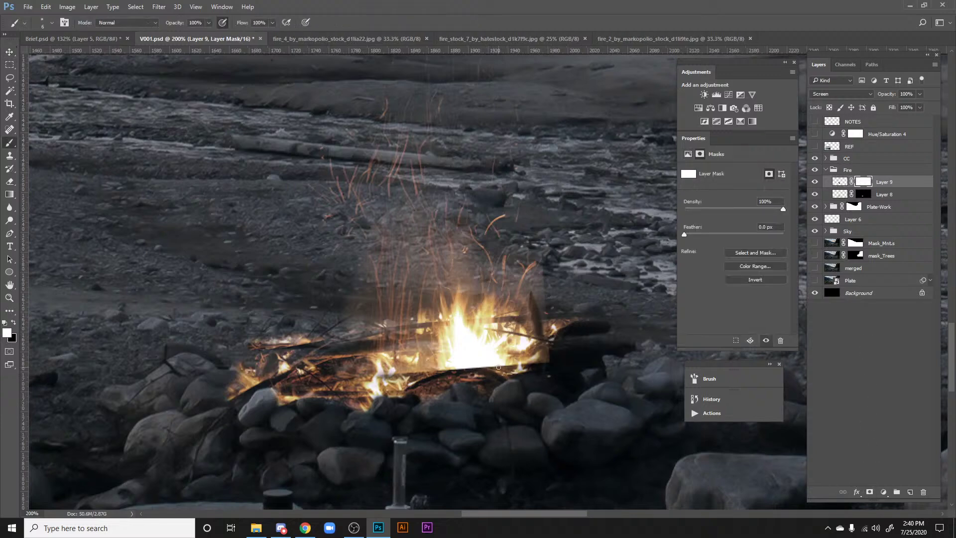
{"action": "right_click", "coordinate": [543, 368]}
{"action": "double_click", "coordinate": [564, 333]}
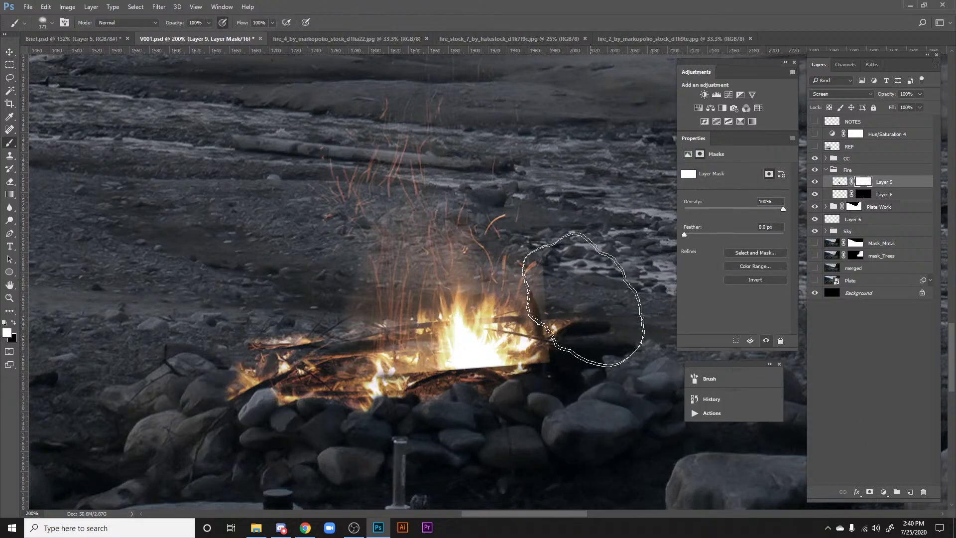
{"action": "right_click", "coordinate": [640, 343]}
{"action": "key", "text": "Escape"}
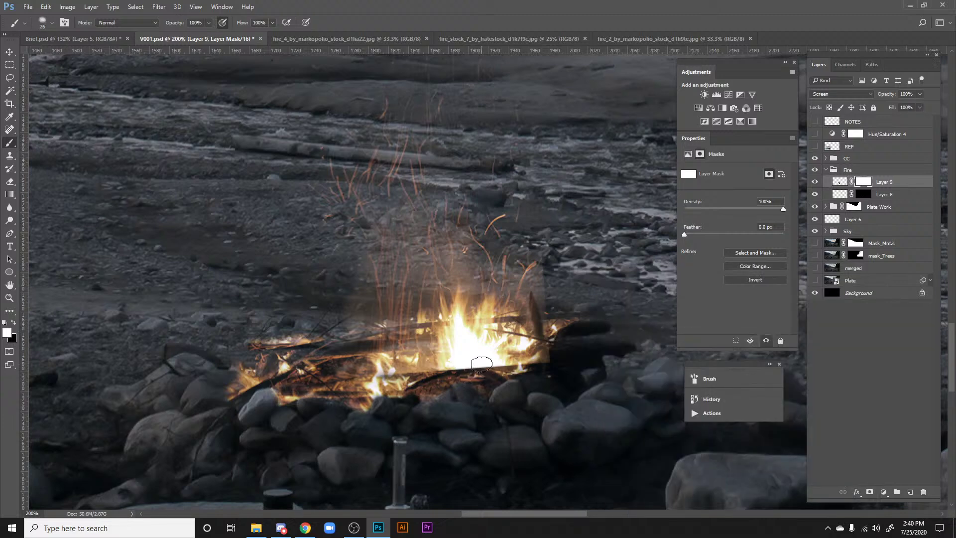
{"action": "key", "text": "x"}
{"action": "mouse_move", "coordinate": [468, 352]}
{"action": "left_mouse_down"}
{"action": "mouse_move", "coordinate": [492, 358]}
{"action": "mouse_move", "coordinate": [466, 337]}
{"action": "mouse_move", "coordinate": [453, 358]}
{"action": "mouse_move", "coordinate": [484, 381]}
{"action": "mouse_move", "coordinate": [473, 371]}
{"action": "mouse_move", "coordinate": [553, 359]}
{"action": "left_mouse_up"}
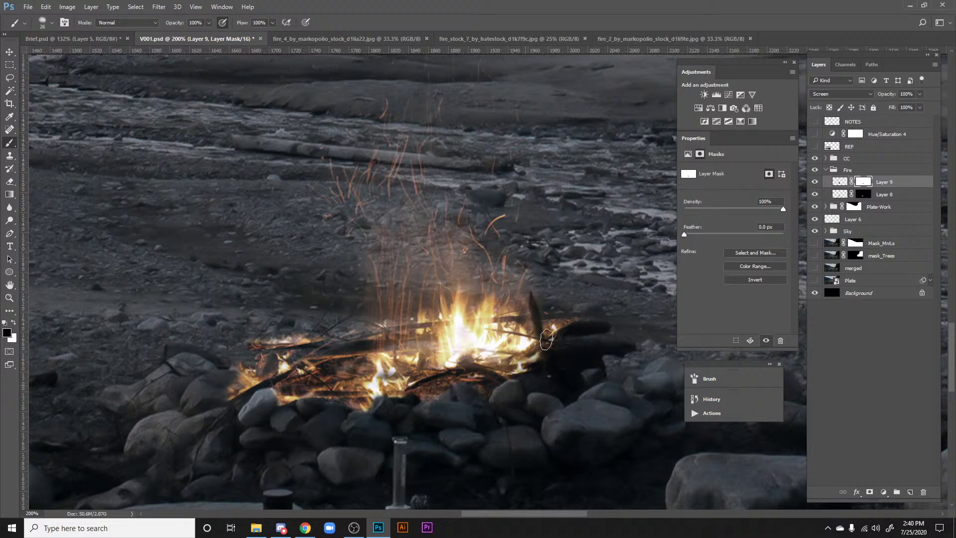
Step: Examine how the masked sparks and flames blend with the campfire, both close up and within the wider scene
{"action": "left_click_drag", "start_coordinate": [604, 212], "coordinate": [597, 293]}
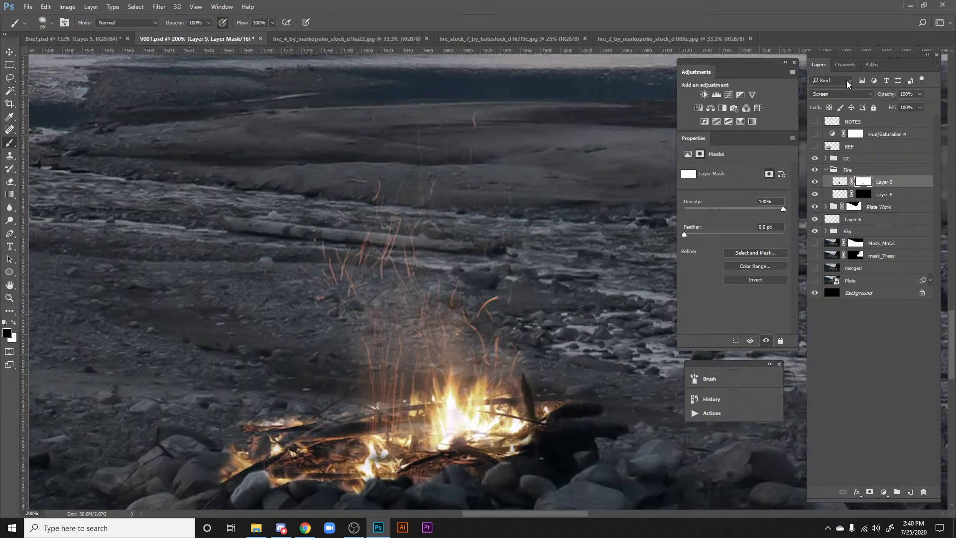
{"action": "left_click_drag", "start_coordinate": [472, 132], "coordinate": [516, 267]}
{"action": "scroll", "coordinate": [358, 391], "scroll_direction": "down", "scroll_amount": 8}
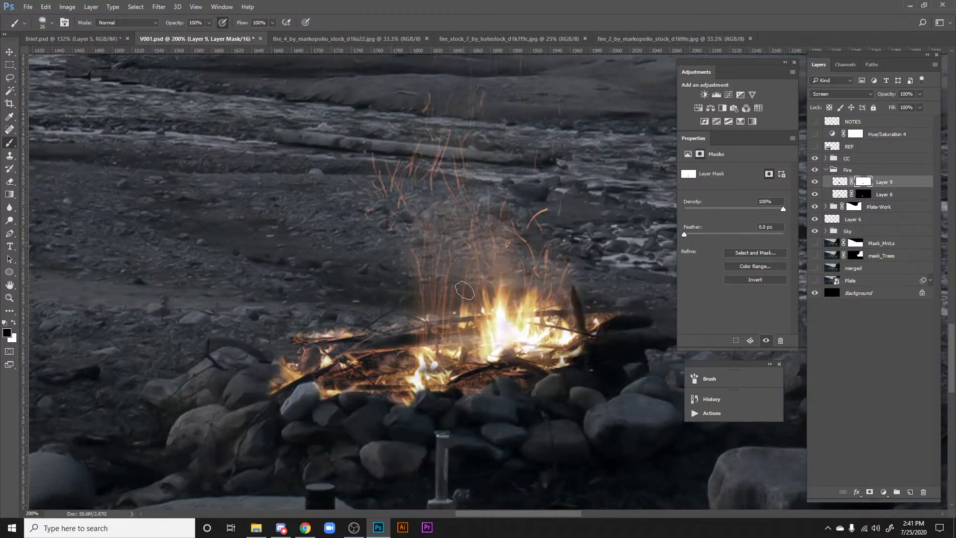
{"action": "scroll", "coordinate": [541, 259], "scroll_direction": "up", "scroll_amount": 4}
{"action": "scroll", "coordinate": [542, 259], "scroll_direction": "right", "scroll_amount": 1}
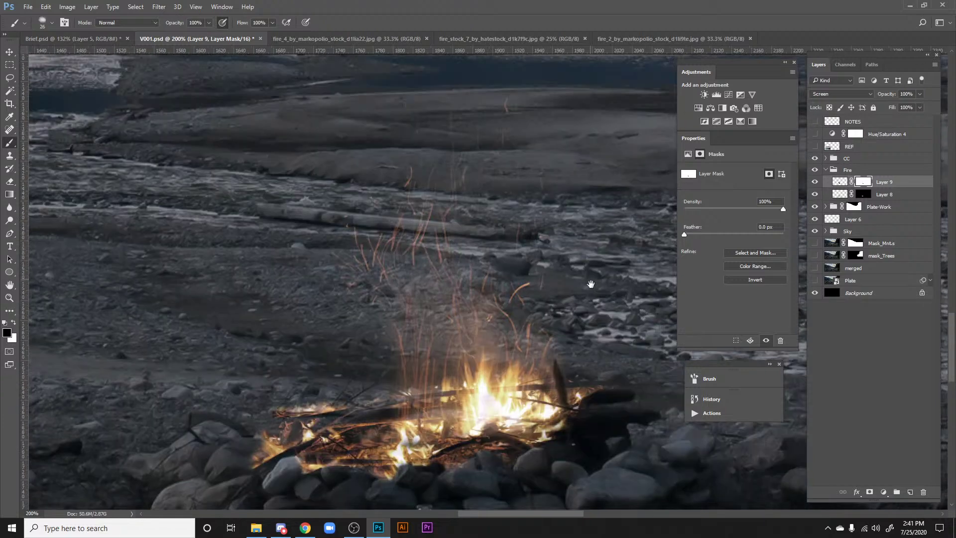
{"action": "key", "text": "h"}
{"action": "key", "text": "ctrl+minus"}
{"action": "key", "text": "ctrl+minus"}
{"action": "key", "text": "ctrl+minus"}
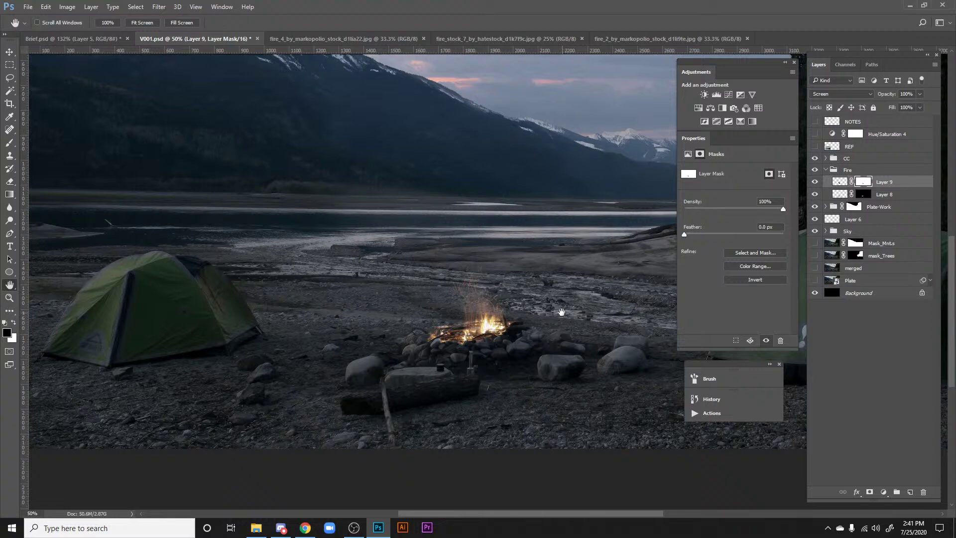
{"action": "key", "text": "b"}
{"action": "key", "text": "h"}
{"action": "mouse_move", "coordinate": [581, 335]}
{"action": "left_mouse_down"}
{"action": "mouse_move", "coordinate": [634, 374]}
{"action": "mouse_move", "coordinate": [514, 319]}
{"action": "left_mouse_up"}
{"action": "scroll", "coordinate": [462, 365], "scroll_direction": "up", "scroll_amount": 4}
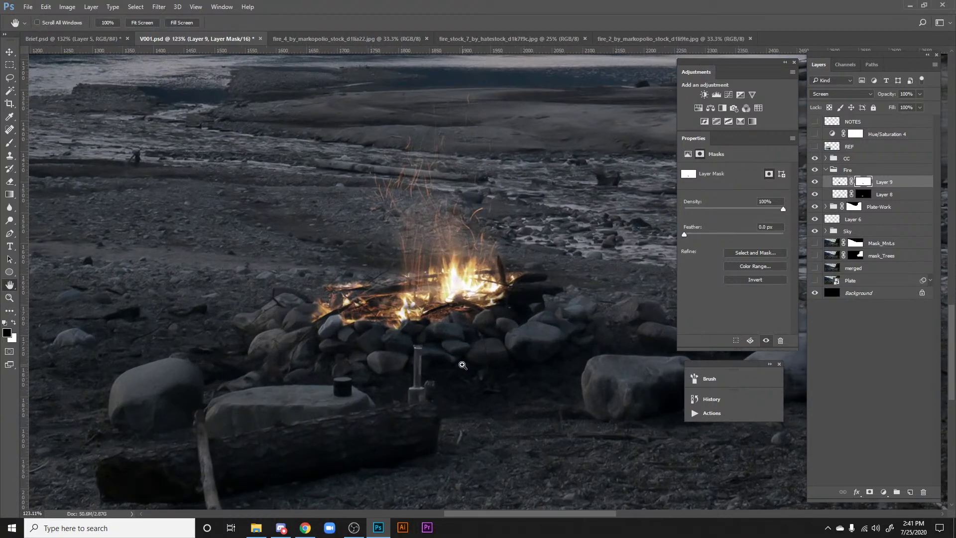
{"action": "scroll", "coordinate": [430, 366], "scroll_direction": "up", "scroll_amount": 2}
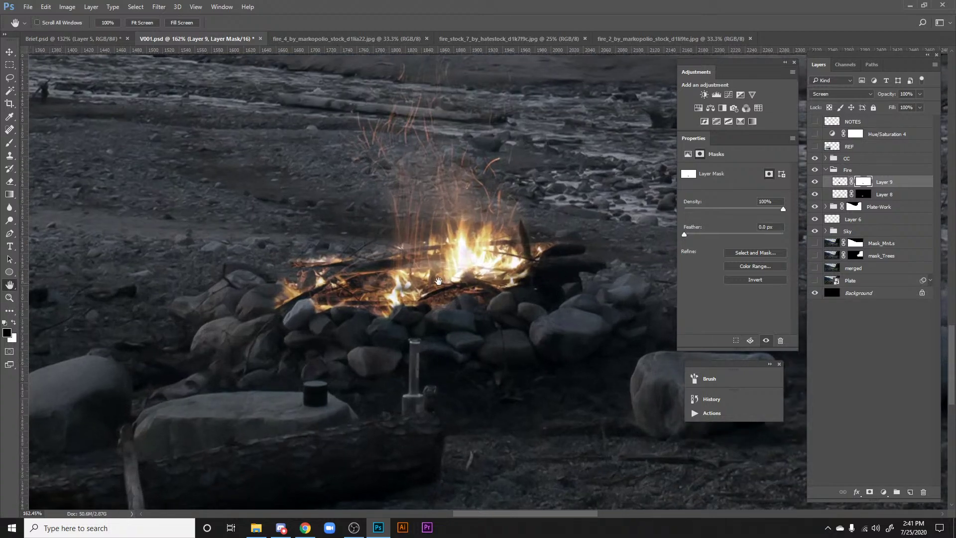
{"action": "left_click_drag", "start_coordinate": [439, 281], "coordinate": [450, 292]}
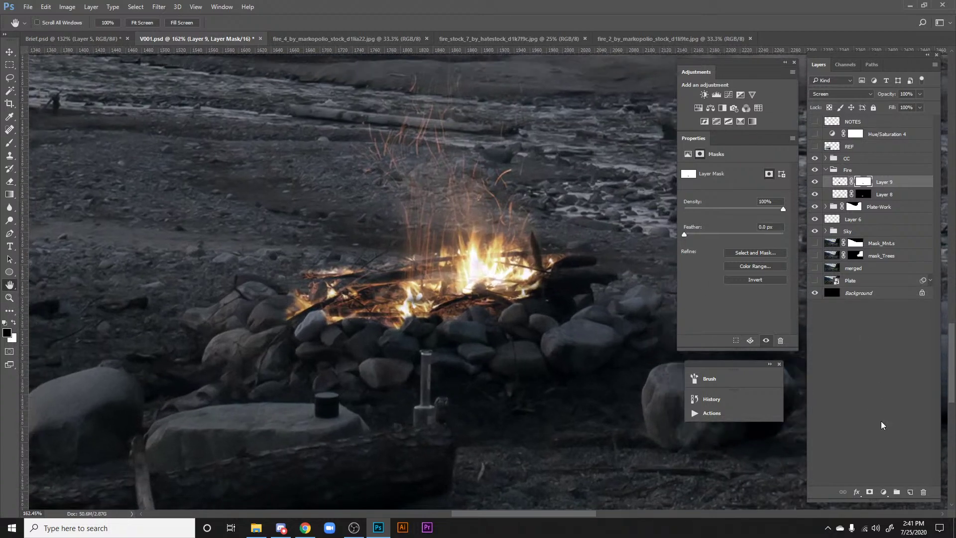
Step: Add a black-filled layer in Color Dodge mode above the sparks layer, with an empty layer clipped to it
{"action": "left_click", "coordinate": [911, 492]}
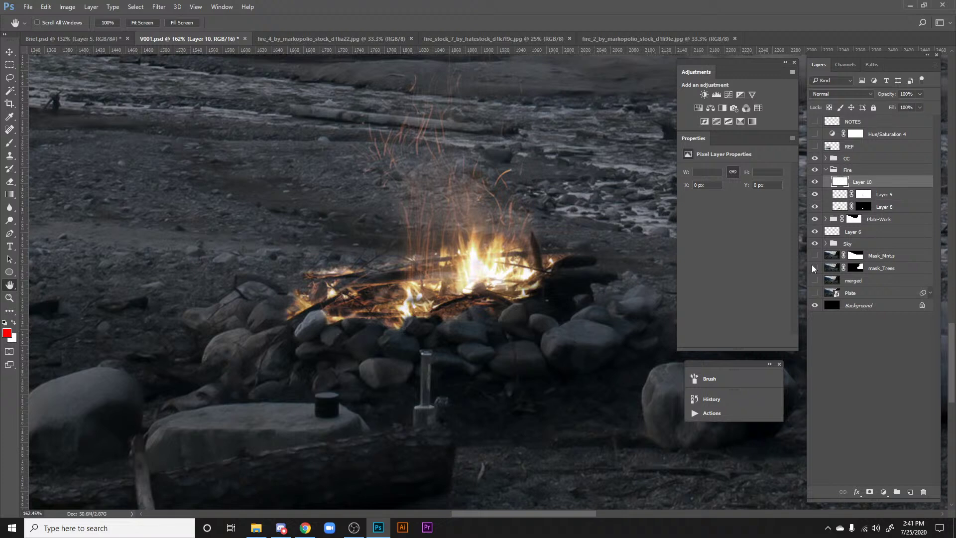
{"action": "key", "text": "ctrl+i"}
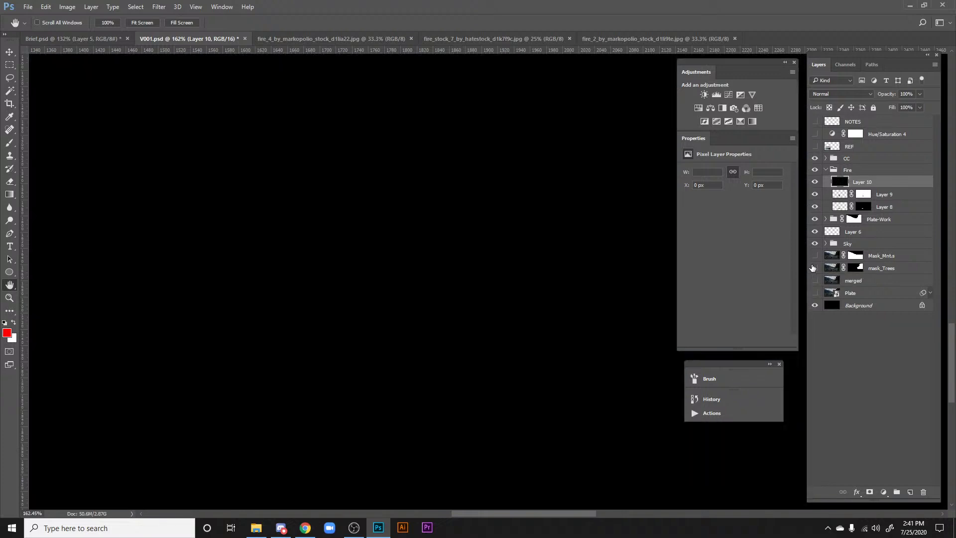
{"action": "left_click", "coordinate": [910, 493]}
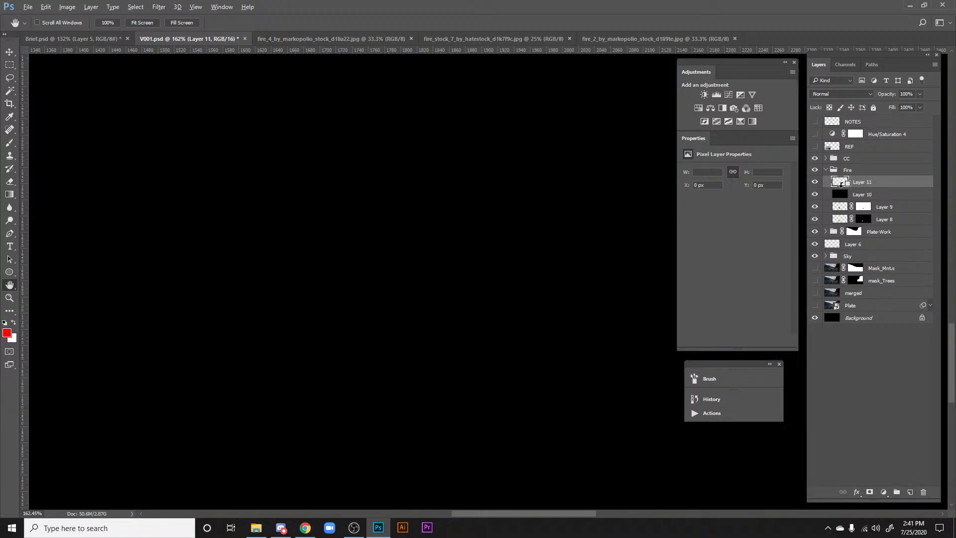
{"action": "left_click", "coordinate": [866, 195]}
{"action": "left_click", "coordinate": [827, 94]}
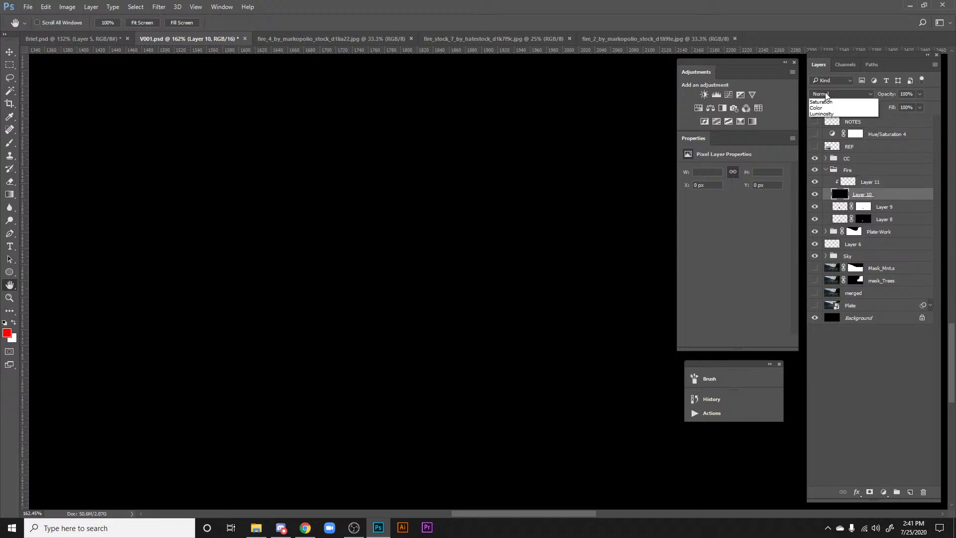
{"action": "left_click", "coordinate": [821, 168]}
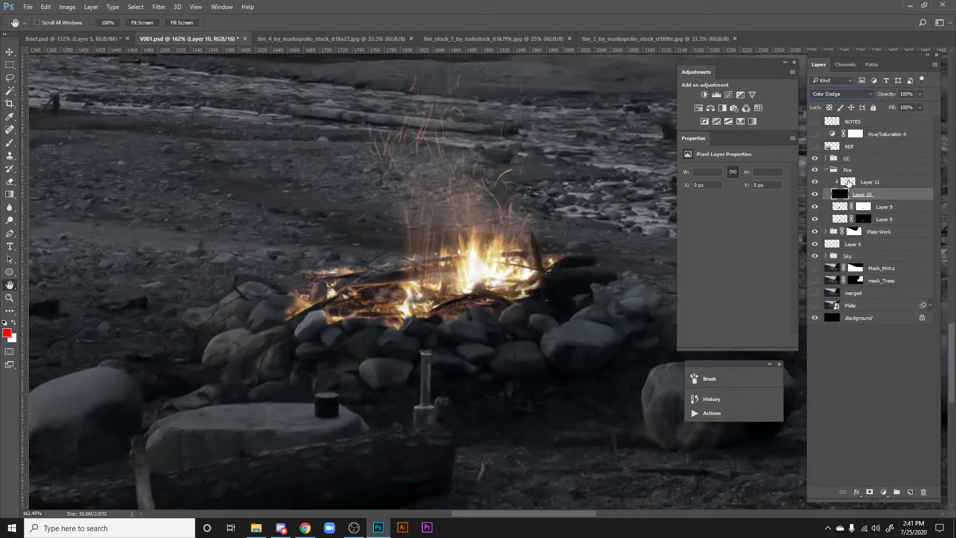
{"action": "left_click", "coordinate": [848, 183]}
Step: Try painting a red glow on the logs beside the flames with a 10 px brush, and undo the stroke
{"action": "scroll", "coordinate": [537, 193], "scroll_direction": "up", "scroll_amount": 5}
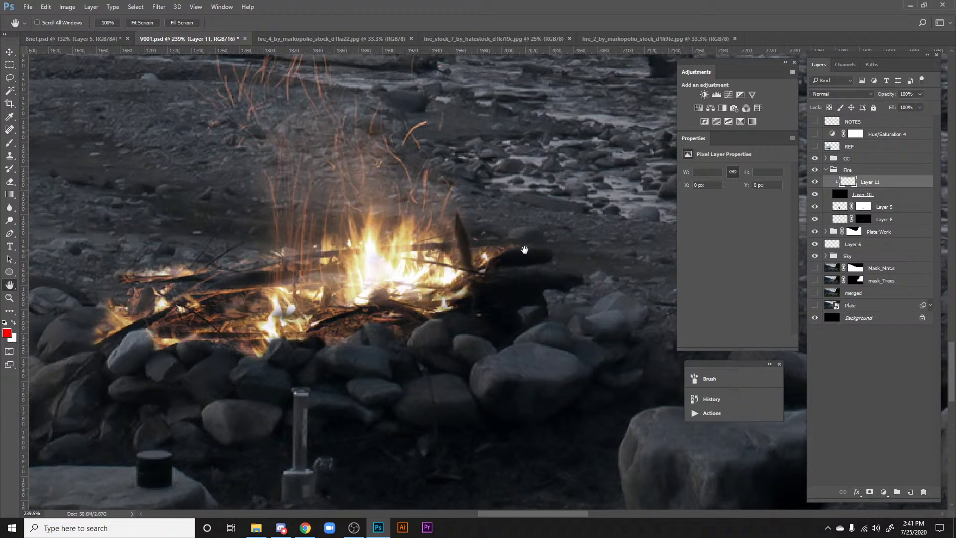
{"action": "key", "text": "b"}
{"action": "right_click", "coordinate": [488, 269]}
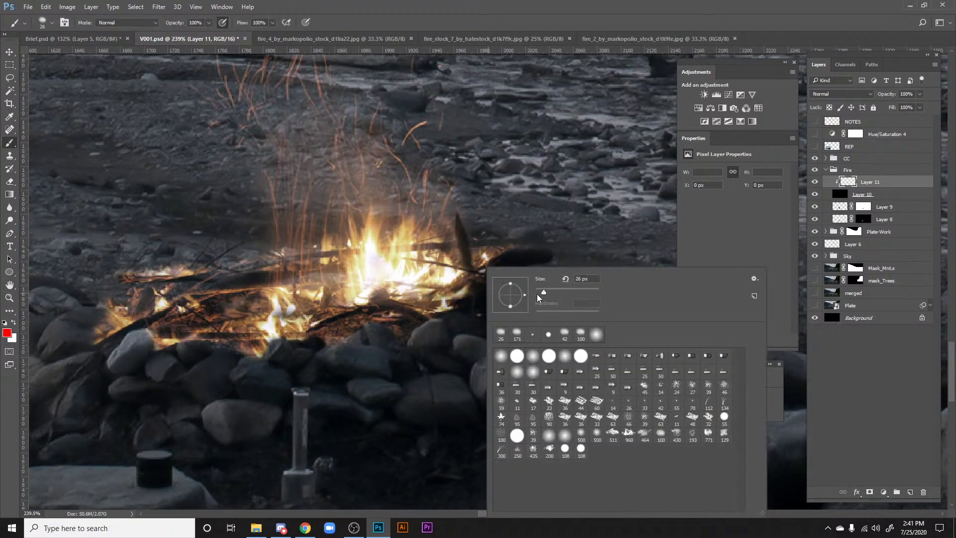
{"action": "left_click", "coordinate": [537, 293]}
{"action": "key", "text": "Return"}
{"action": "left_click_drag", "start_coordinate": [534, 269], "coordinate": [451, 271]}
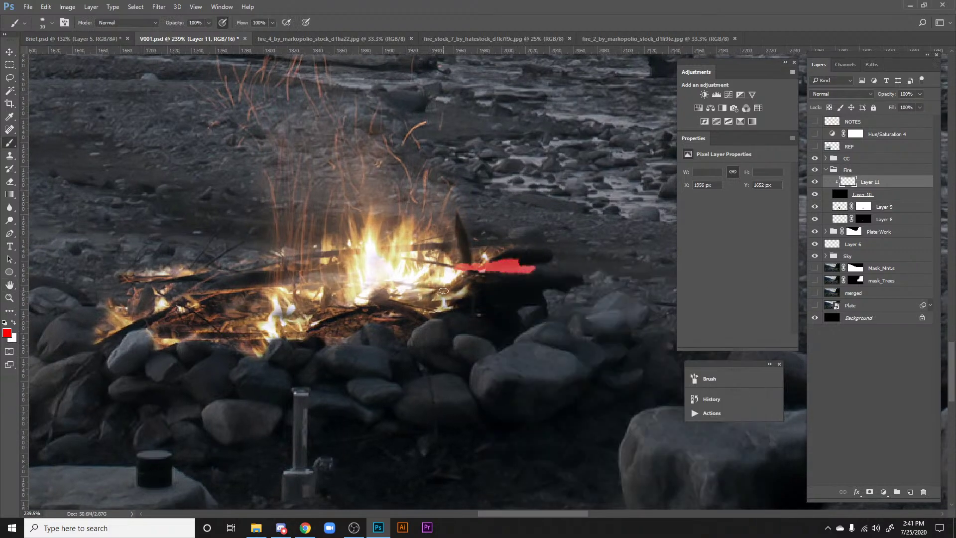
{"action": "key", "text": "ctrl+z"}
Step: Sample a pale yellow-orange from the flames as the painting color for the glow
{"action": "key", "text": "i"}
{"action": "left_click", "coordinate": [443, 263]}
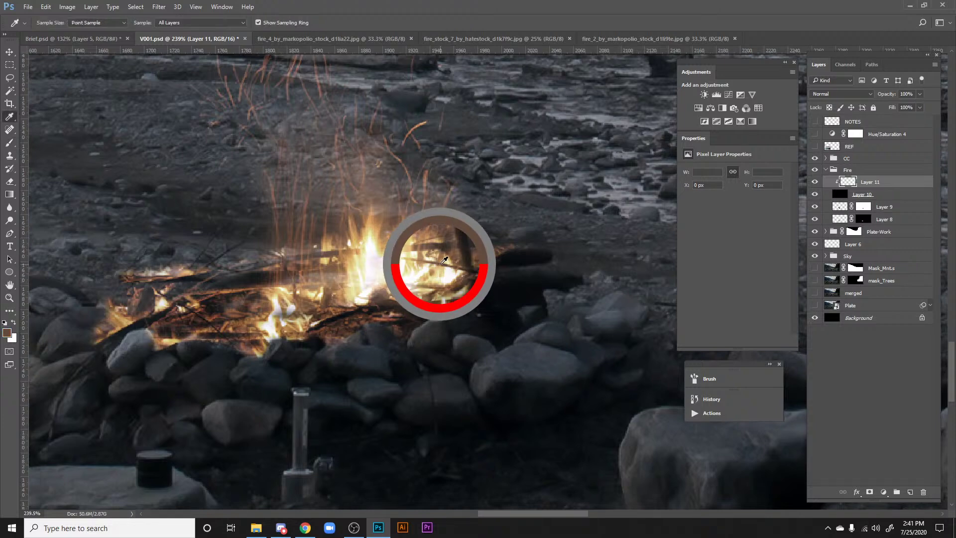
{"action": "left_click_drag", "start_coordinate": [444, 260], "coordinate": [442, 269]}
{"action": "key", "text": "b"}
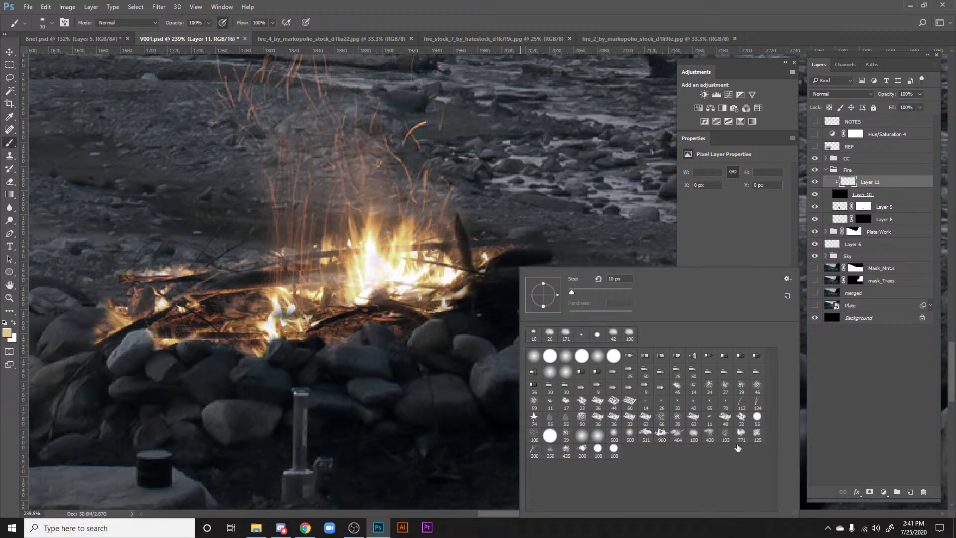
Step: Choose the textured 771 px brush preset, undo its oversized test mark, and reduce the brush size to 5 px
{"action": "left_click", "coordinate": [749, 438]}
{"action": "key", "text": "Return"}
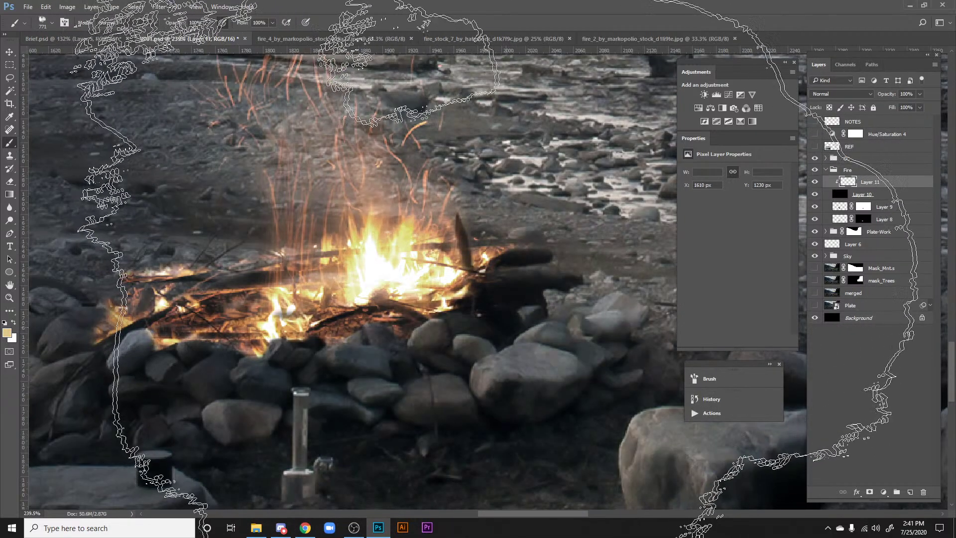
{"action": "key", "text": "ctrl+z"}
{"action": "right_click", "coordinate": [583, 266]}
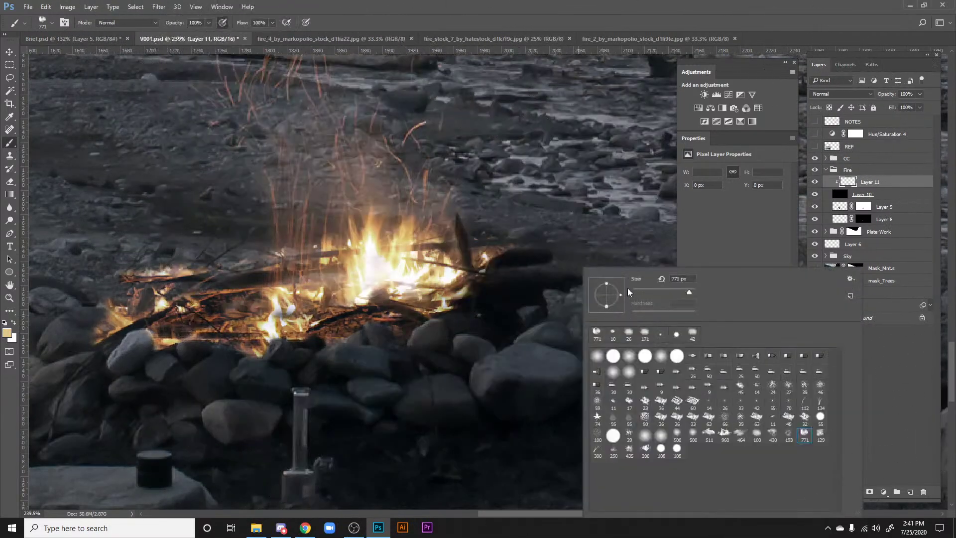
{"action": "left_click", "coordinate": [636, 292]}
{"action": "key", "text": "Return"}
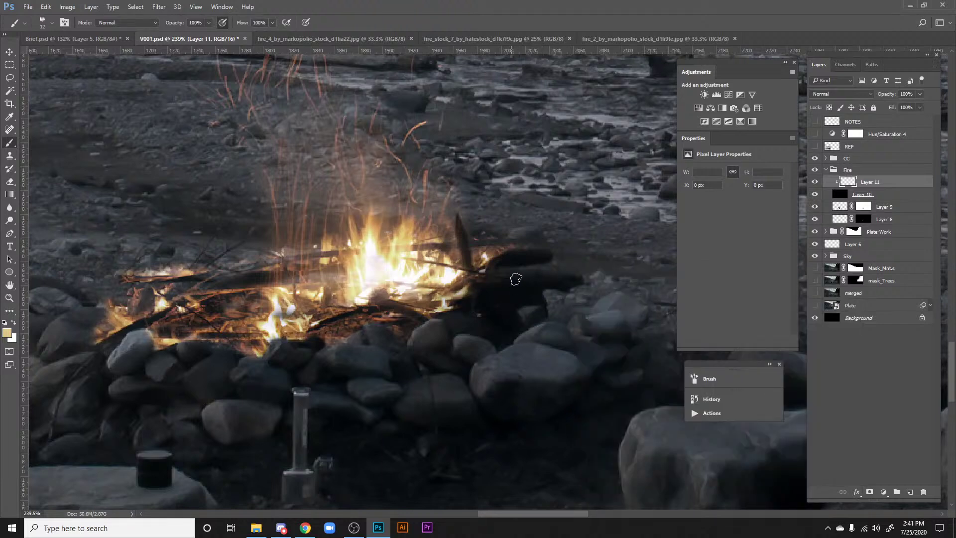
{"action": "right_click", "coordinate": [519, 279]}
{"action": "type", "text": "5"}
{"action": "key", "text": "Return"}
Step: Paint warm firelight on the clipped layer along the dark logs right of the flames and the nearby fire-ring rocks
{"action": "right_click", "coordinate": [530, 274]}
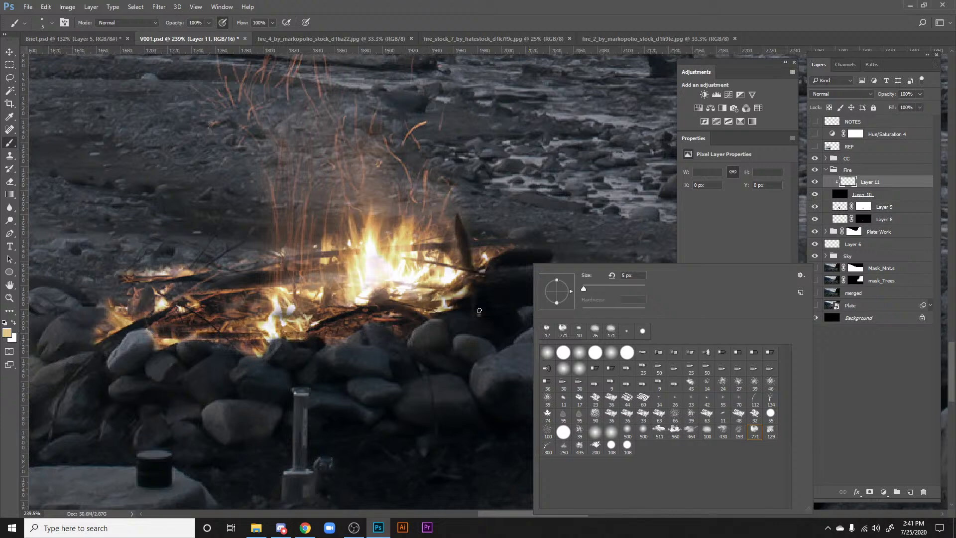
{"action": "left_click", "coordinate": [489, 270]}
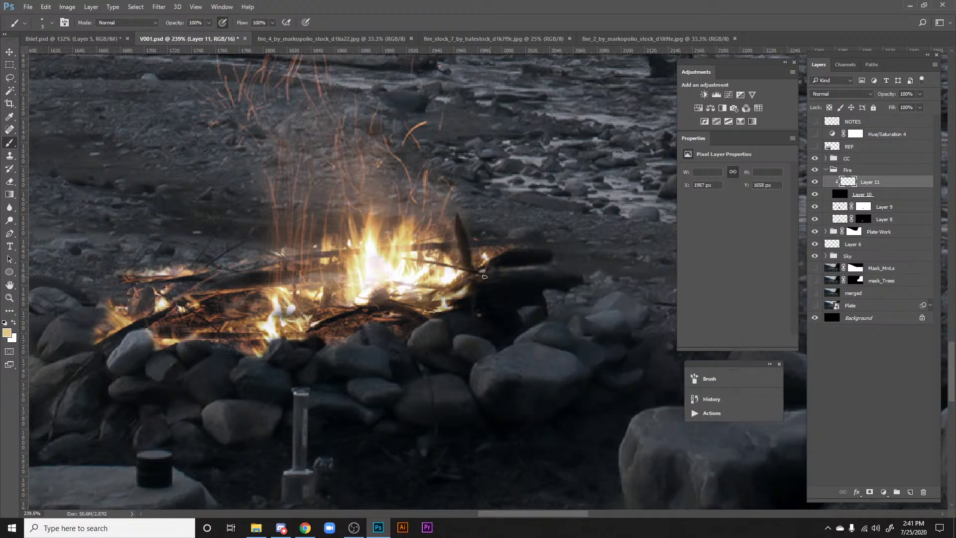
{"action": "left_click_drag", "start_coordinate": [484, 272], "coordinate": [523, 248]}
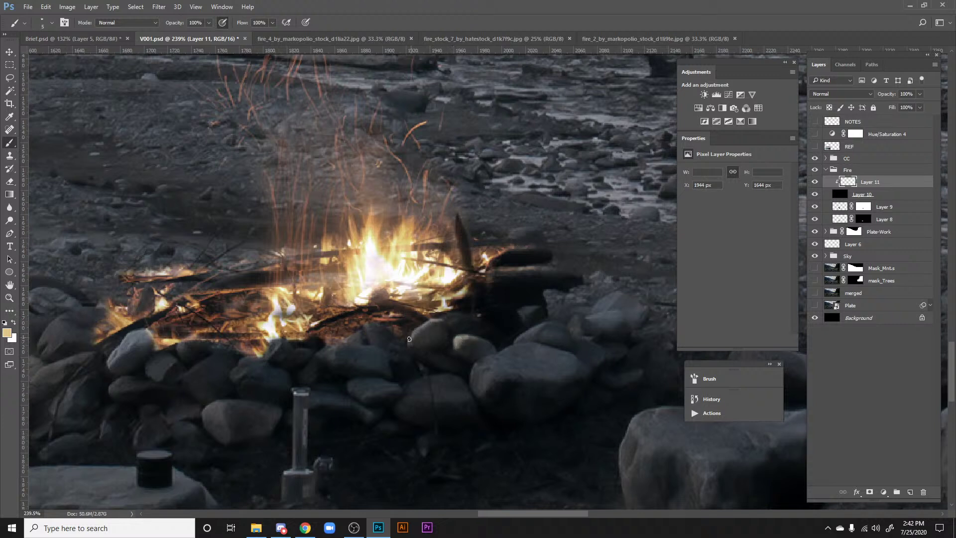
Step: Soften the painted glow on the rocks below the fire using the Eraser with the textured 12 px brush
{"action": "key", "text": "e"}
{"action": "right_click", "coordinate": [468, 348]}
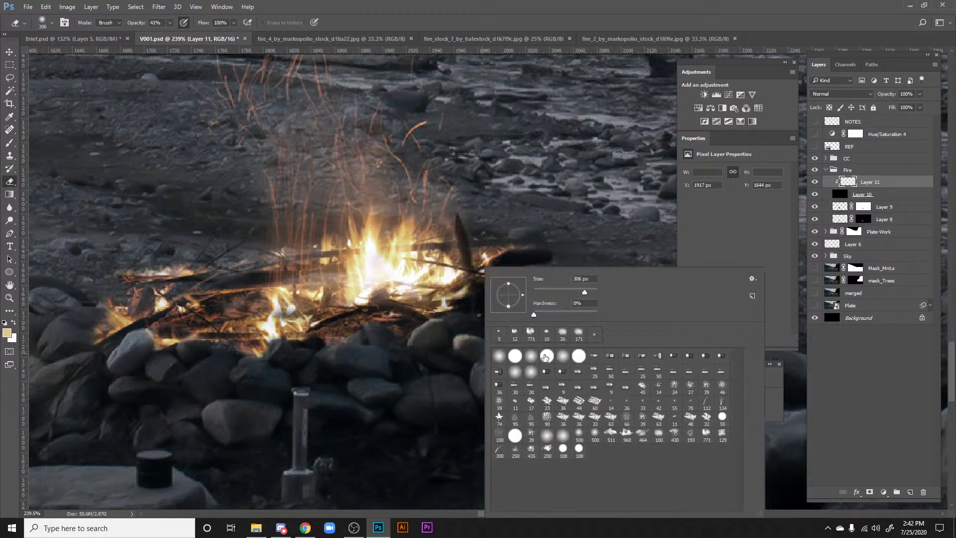
{"action": "left_click", "coordinate": [515, 333]}
{"action": "left_click", "coordinate": [466, 343]}
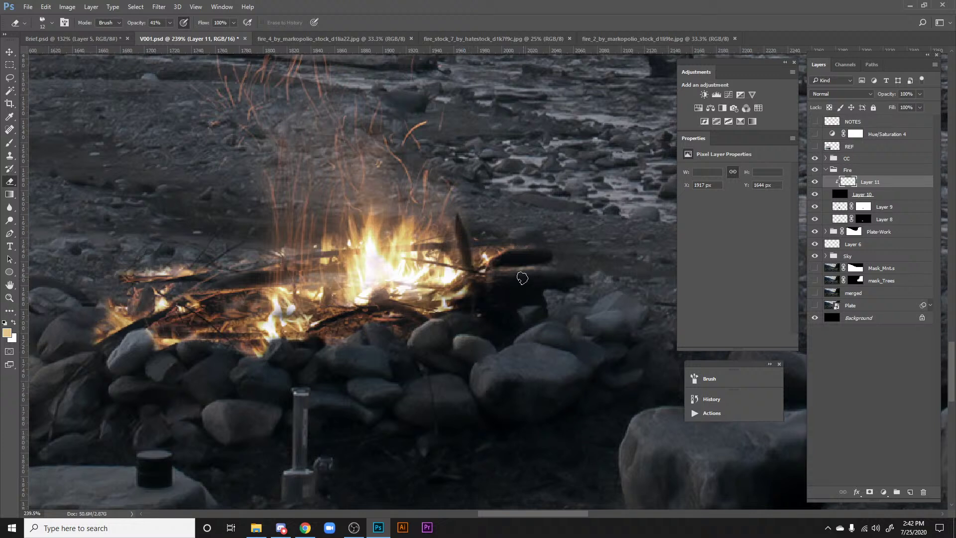
Step: Paint warm firelight with the Brush along the upper edges of the fire-ring rocks just below the flames
{"action": "key", "text": "b"}
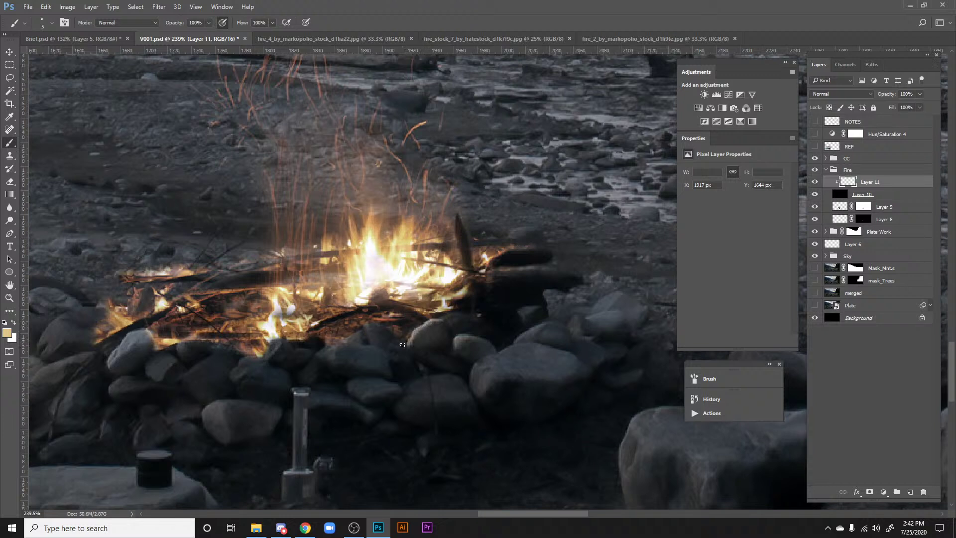
{"action": "left_click", "coordinate": [370, 326]}
{"action": "mouse_move", "coordinate": [356, 335]}
{"action": "left_mouse_down"}
{"action": "mouse_move", "coordinate": [272, 348]}
{"action": "mouse_move", "coordinate": [346, 342]}
{"action": "left_mouse_up"}
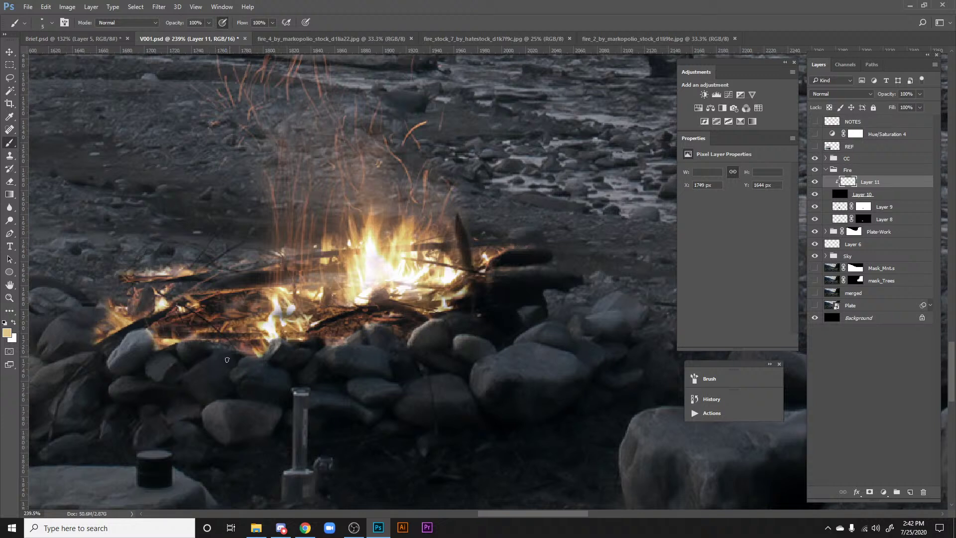
{"action": "mouse_move", "coordinate": [240, 361]}
{"action": "left_mouse_down"}
{"action": "mouse_move", "coordinate": [271, 348]}
{"action": "mouse_move", "coordinate": [262, 353]}
{"action": "left_mouse_up"}
Step: Paint firelight down the upright stick right of the flames and onto the pale rock at the fire's left end
{"action": "left_click_drag", "start_coordinate": [500, 313], "coordinate": [561, 338]}
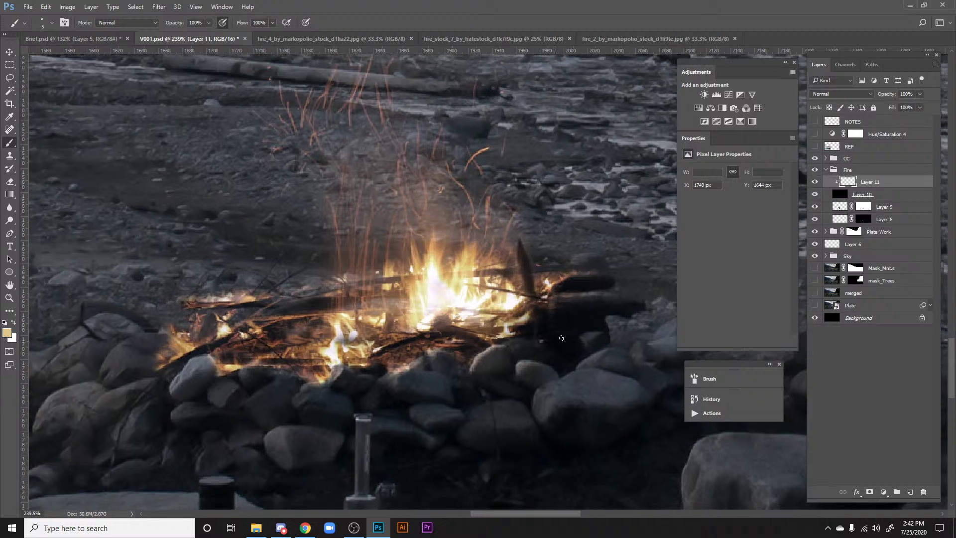
{"action": "left_click_drag", "start_coordinate": [518, 248], "coordinate": [529, 302]}
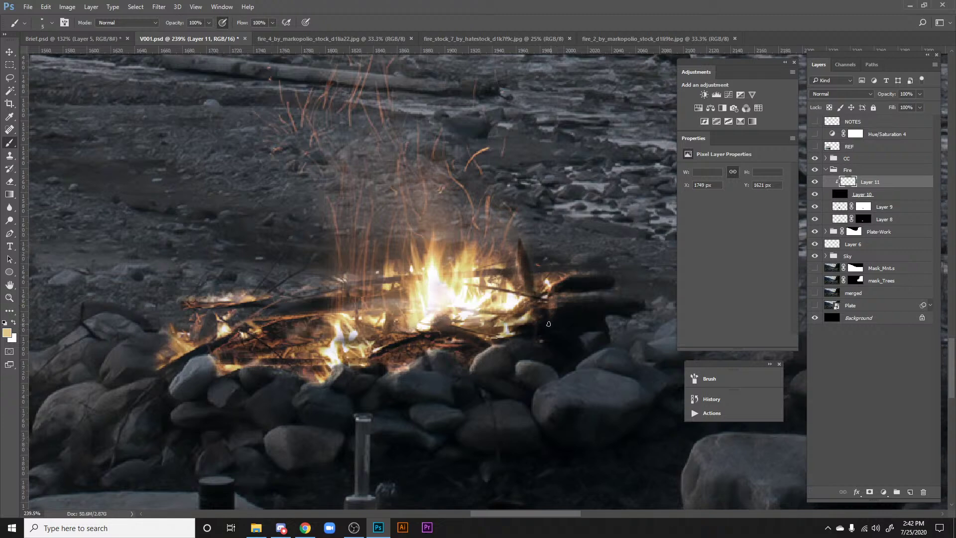
{"action": "left_click_drag", "start_coordinate": [538, 368], "coordinate": [494, 319]}
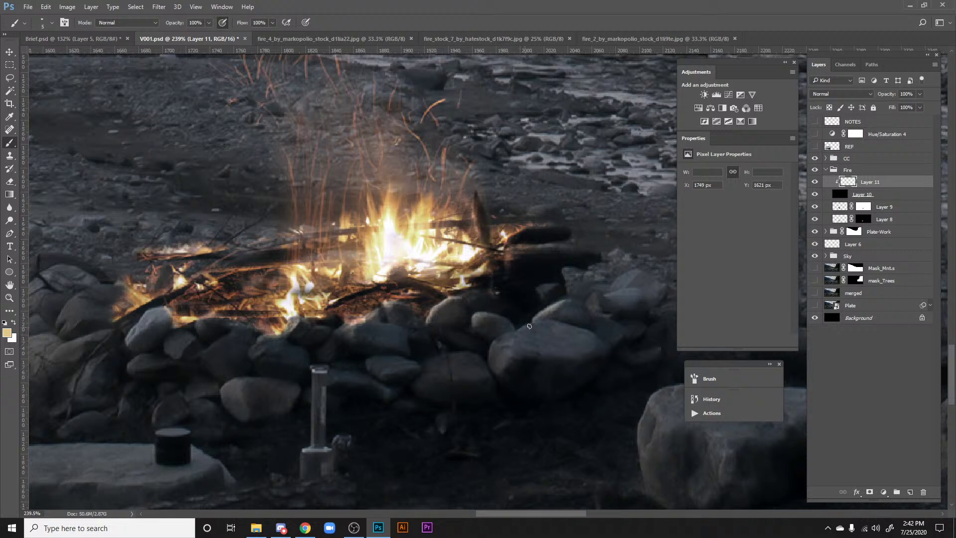
{"action": "left_click_drag", "start_coordinate": [518, 351], "coordinate": [584, 378]}
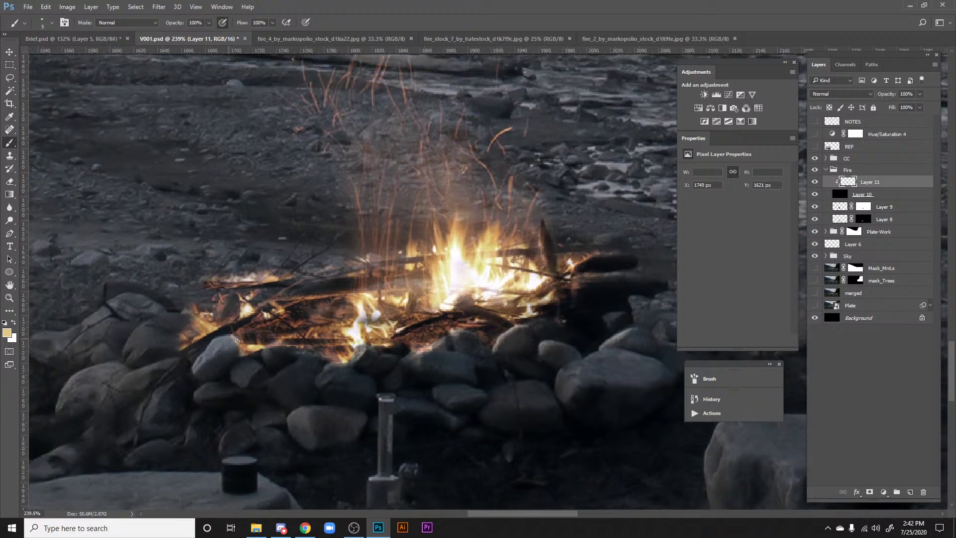
{"action": "mouse_move", "coordinate": [237, 340]}
{"action": "left_mouse_down"}
{"action": "mouse_move", "coordinate": [226, 337]}
{"action": "mouse_move", "coordinate": [228, 345]}
{"action": "left_mouse_up"}
{"action": "key", "text": "e"}
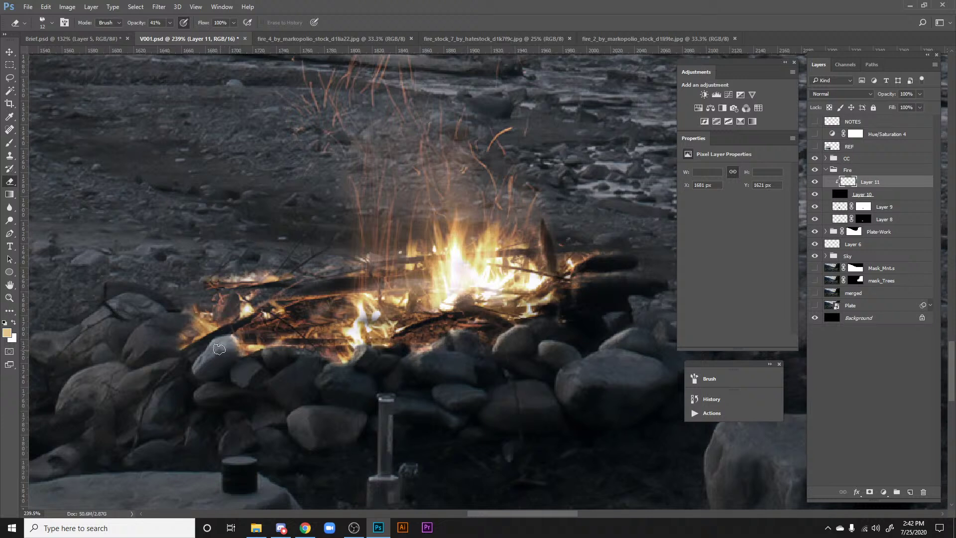
{"action": "key", "text": "b"}
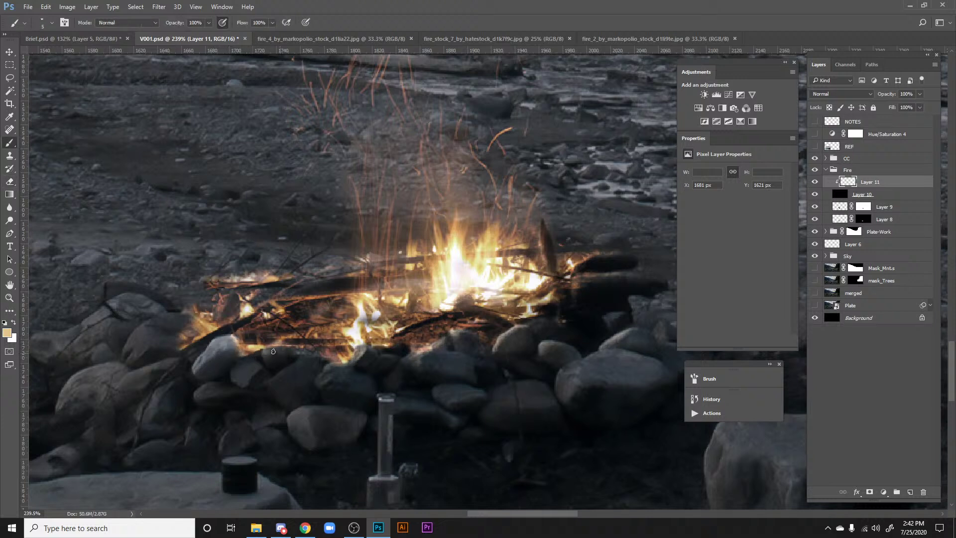
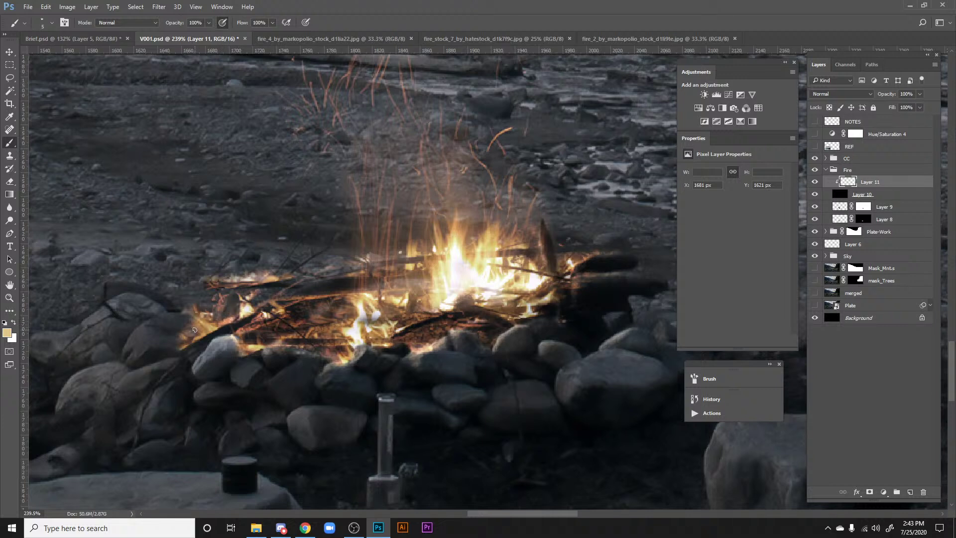
Step: Add glow highlights to the rocks left of the fire, the logs behind the flames, and the area behind the right-hand log
{"action": "mouse_move", "coordinate": [195, 329]}
{"action": "left_mouse_down"}
{"action": "mouse_move", "coordinate": [140, 297]}
{"action": "mouse_move", "coordinate": [218, 305]}
{"action": "mouse_move", "coordinate": [214, 322]}
{"action": "mouse_move", "coordinate": [231, 296]}
{"action": "mouse_move", "coordinate": [285, 286]}
{"action": "mouse_move", "coordinate": [265, 284]}
{"action": "left_mouse_up"}
{"action": "left_click_drag", "start_coordinate": [529, 251], "coordinate": [496, 252]}
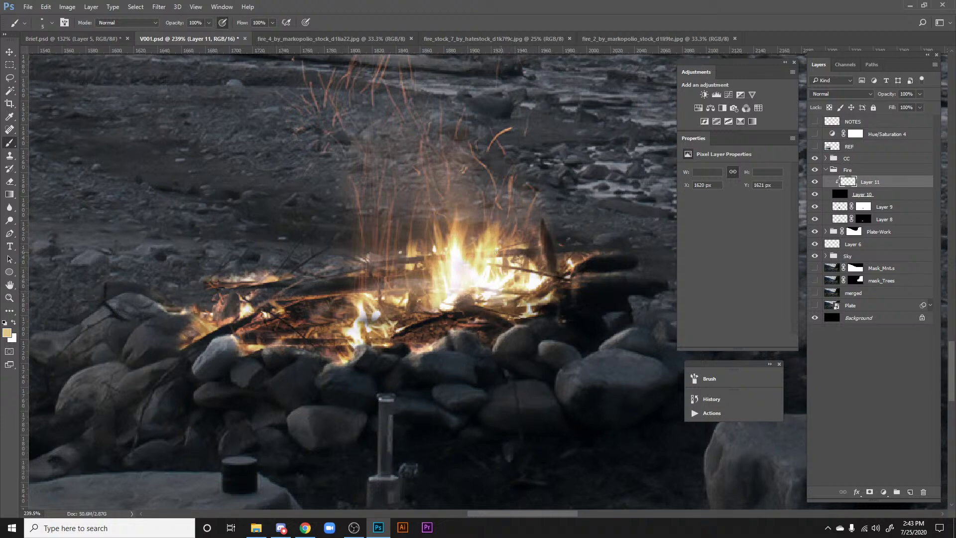
{"action": "left_click_drag", "start_coordinate": [429, 256], "coordinate": [294, 281]}
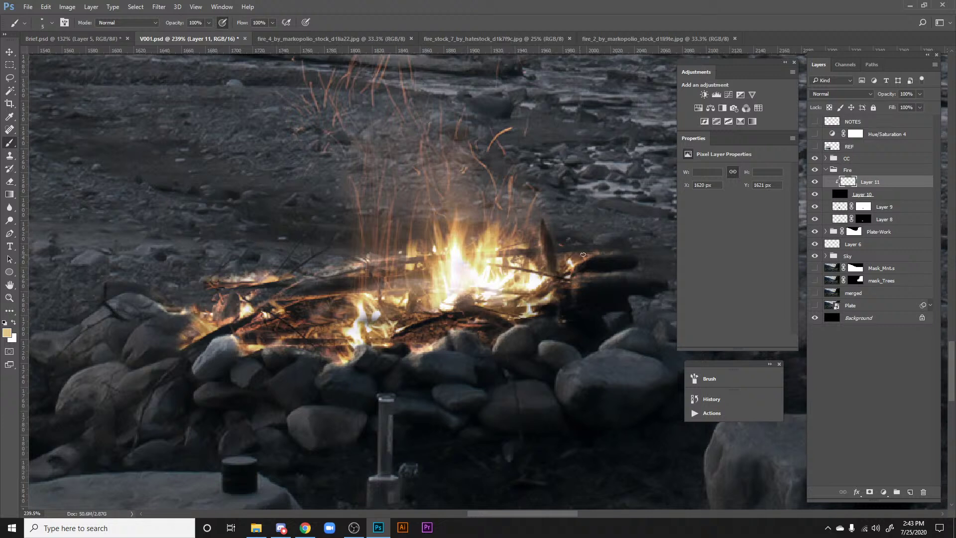
{"action": "left_click_drag", "start_coordinate": [628, 254], "coordinate": [545, 250]}
Step: Paint warm highlights on the fire-facing edges of the rocks right of the fire and along the front of the ring
{"action": "mouse_move", "coordinate": [594, 254]}
{"action": "left_mouse_down"}
{"action": "mouse_move", "coordinate": [441, 227]}
{"action": "mouse_move", "coordinate": [426, 238]}
{"action": "left_mouse_up"}
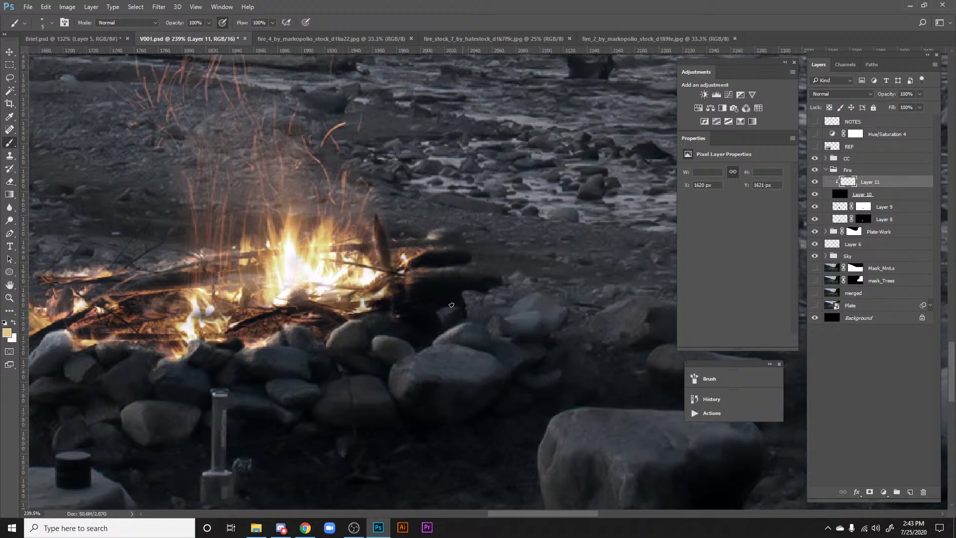
{"action": "left_click_drag", "start_coordinate": [415, 302], "coordinate": [495, 349]}
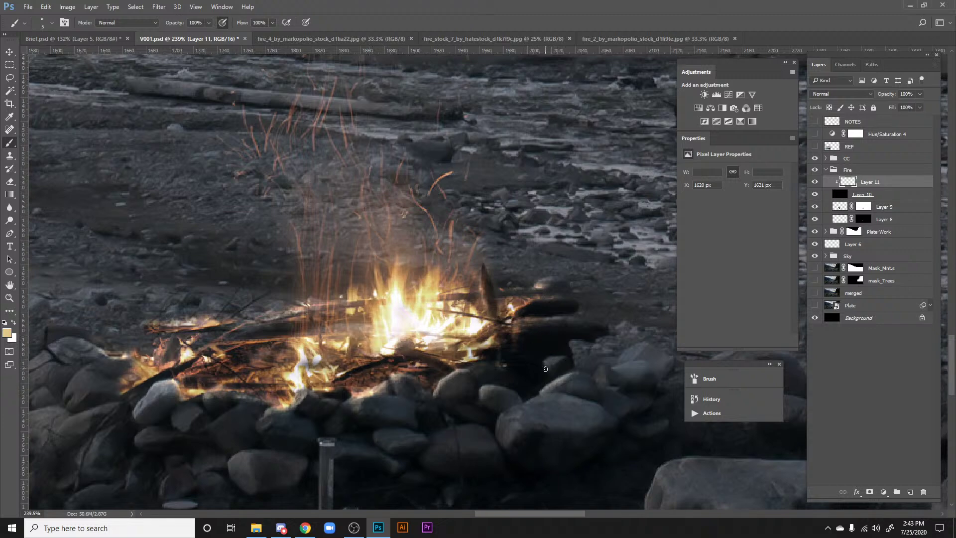
{"action": "left_click_drag", "start_coordinate": [546, 369], "coordinate": [601, 387]}
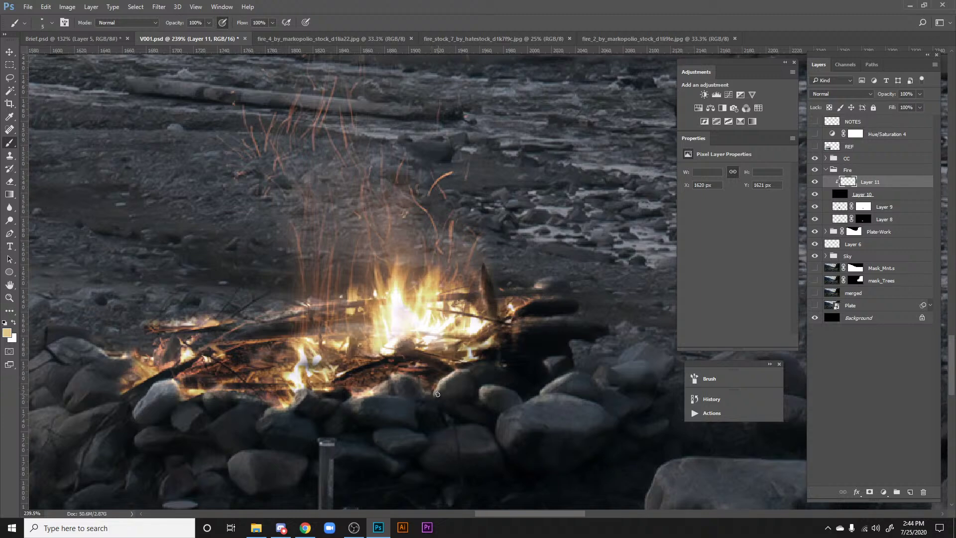
{"action": "left_click_drag", "start_coordinate": [401, 379], "coordinate": [488, 349]}
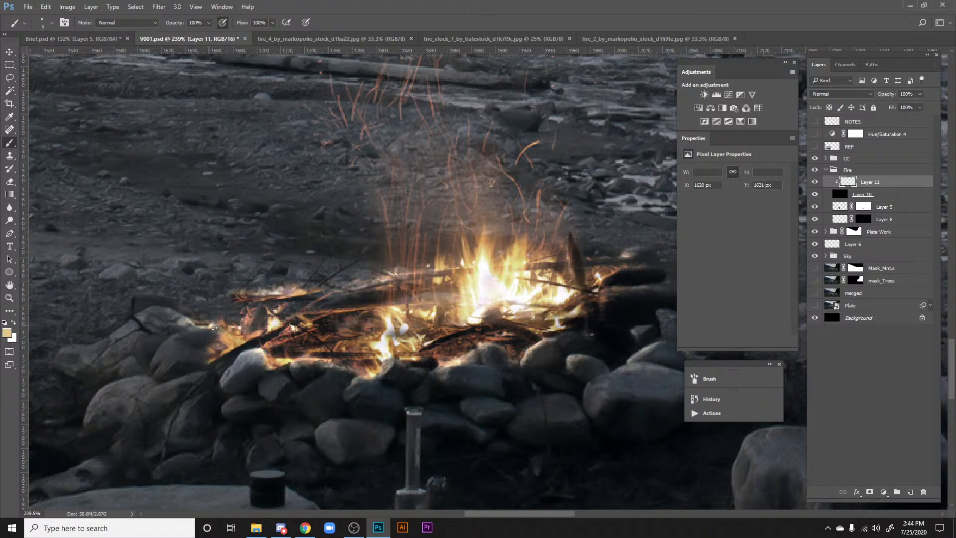
Step: Compare the campfire with and without the painted glow by toggling the visibility of Layer 10
{"action": "key", "text": "ctrl+minus"}
{"action": "key", "text": "ctrl+minus"}
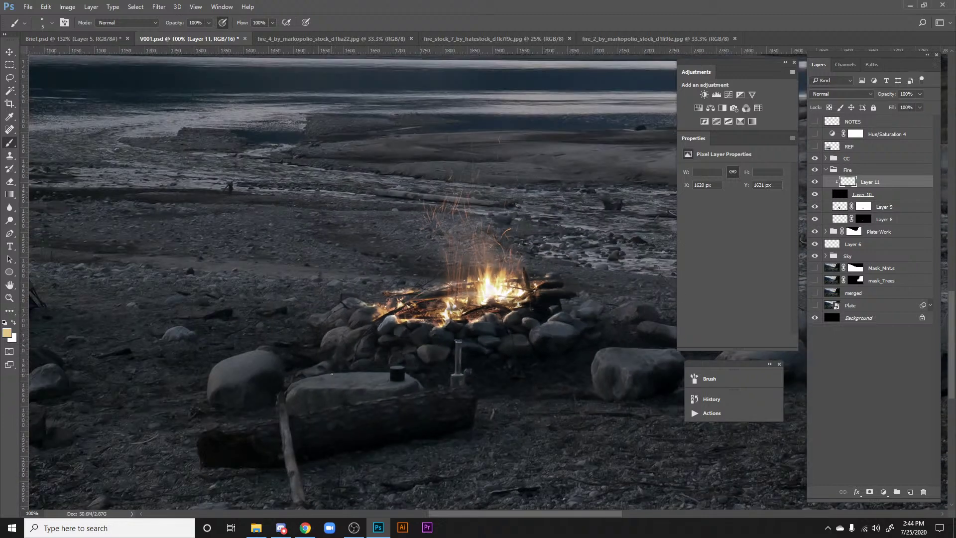
{"action": "key", "text": "space"}
{"action": "left_click_drag", "start_coordinate": [545, 310], "coordinate": [477, 347]}
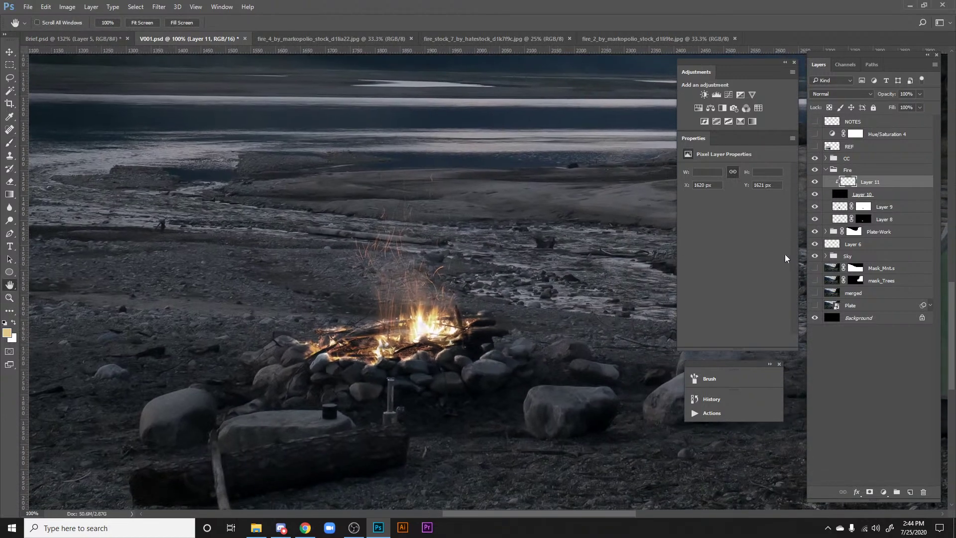
{"action": "left_click", "coordinate": [814, 194]}
{"action": "left_click", "coordinate": [815, 194]}
{"action": "left_click", "coordinate": [815, 194]}
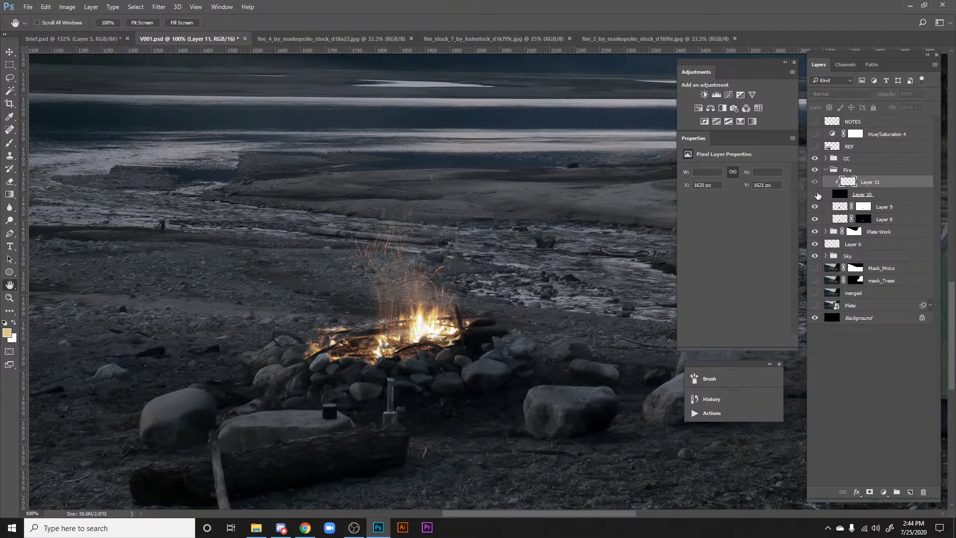
{"action": "left_click", "coordinate": [815, 194]}
Step: Reduce the fill of the clipped glow layer, Layer 11, to 64%
{"action": "left_click", "coordinate": [888, 194]}
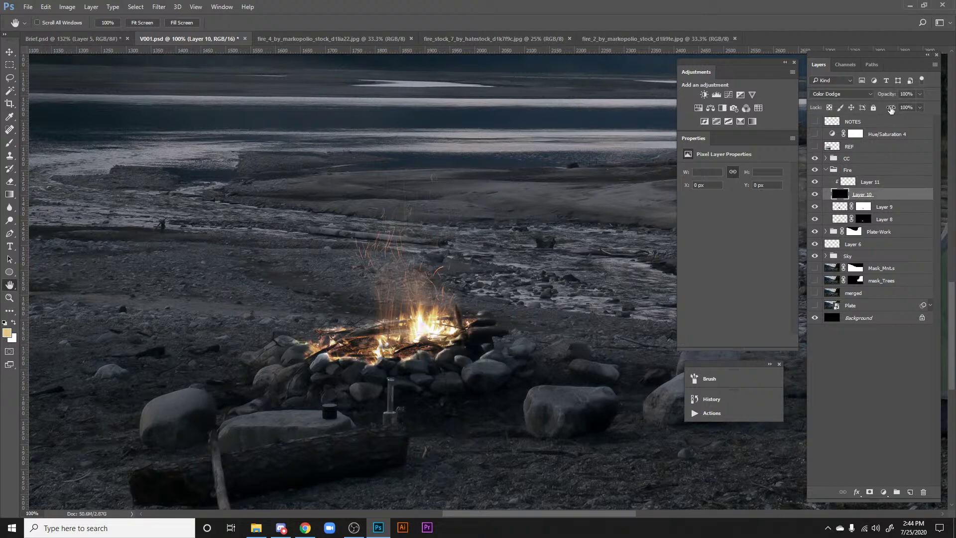
{"action": "left_click", "coordinate": [889, 182]}
{"action": "left_click_drag", "start_coordinate": [892, 107], "coordinate": [875, 119]}
Step: Paint warm firelight reflections on the neck and base of the glass vessel in front of the fire ring
{"action": "left_click_drag", "start_coordinate": [501, 324], "coordinate": [637, 206]}
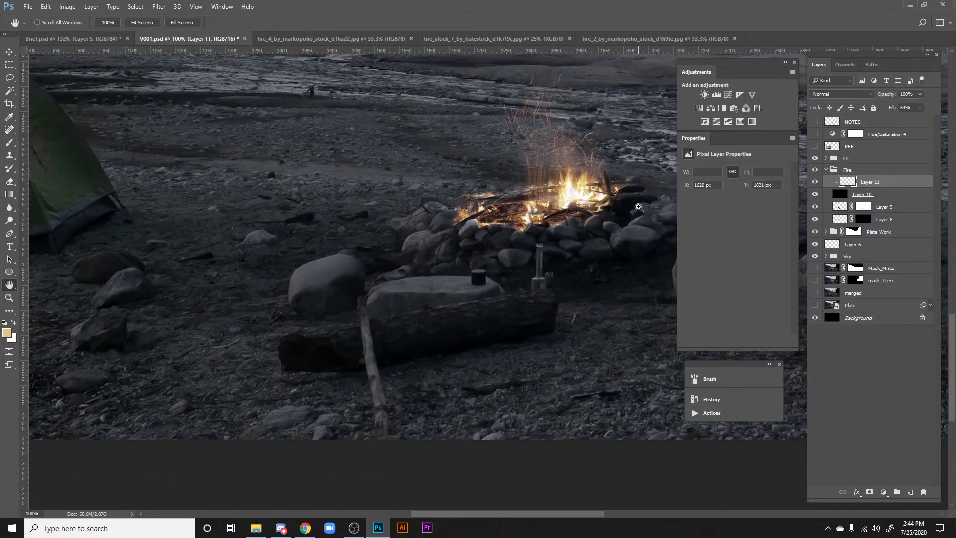
{"action": "key", "text": "ctrl+plus"}
{"action": "key", "text": "ctrl+plus"}
{"action": "key", "text": "ctrl+plus"}
{"action": "left_click_drag", "start_coordinate": [535, 217], "coordinate": [403, 281]}
{"action": "left_click_drag", "start_coordinate": [488, 284], "coordinate": [390, 388]}
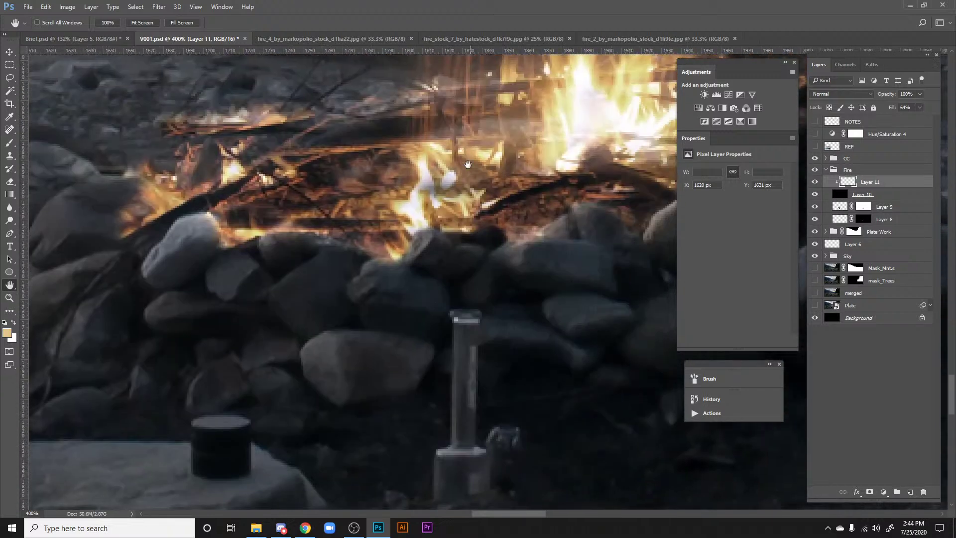
{"action": "key", "text": "b"}
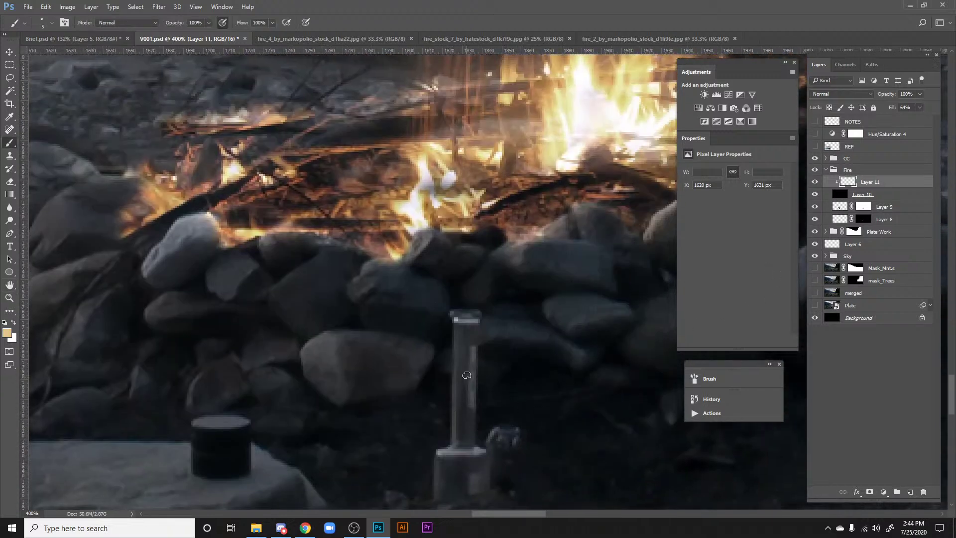
{"action": "mouse_move", "coordinate": [469, 349]}
{"action": "left_mouse_down"}
{"action": "mouse_move", "coordinate": [474, 420]}
{"action": "mouse_move", "coordinate": [466, 334]}
{"action": "mouse_move", "coordinate": [464, 419]}
{"action": "left_mouse_up"}
{"action": "left_click_drag", "start_coordinate": [458, 331], "coordinate": [459, 432]}
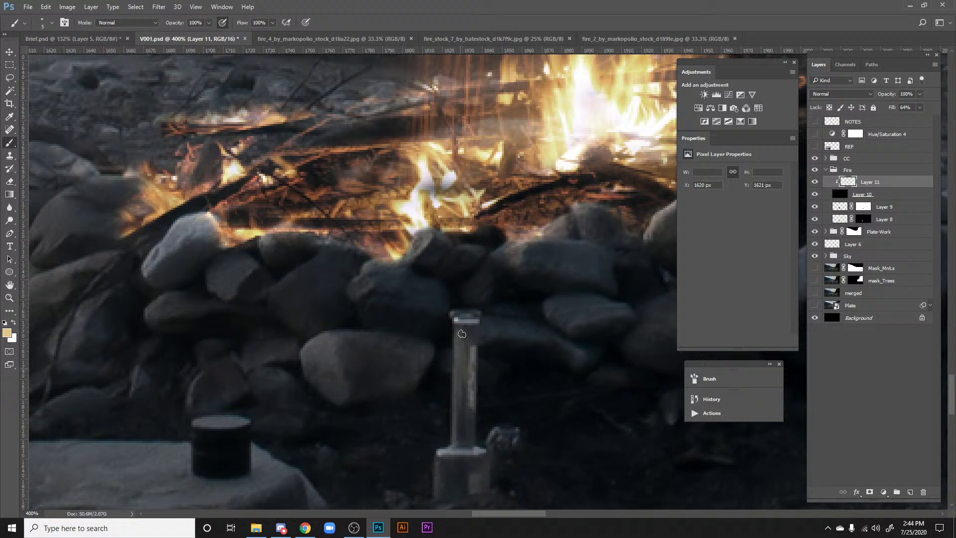
{"action": "left_click_drag", "start_coordinate": [472, 329], "coordinate": [469, 376]}
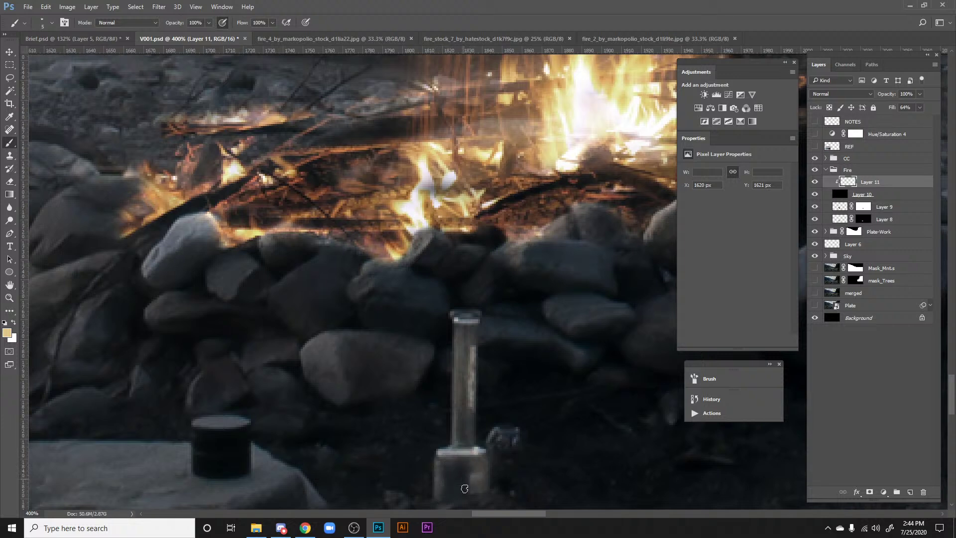
Step: Paint a small warm highlight on the rim of the black cup beside the campfire on Layer 11
{"action": "left_click_drag", "start_coordinate": [493, 422], "coordinate": [434, 244]}
{"action": "scroll", "coordinate": [511, 273], "scroll_direction": "down", "scroll_amount": 2}
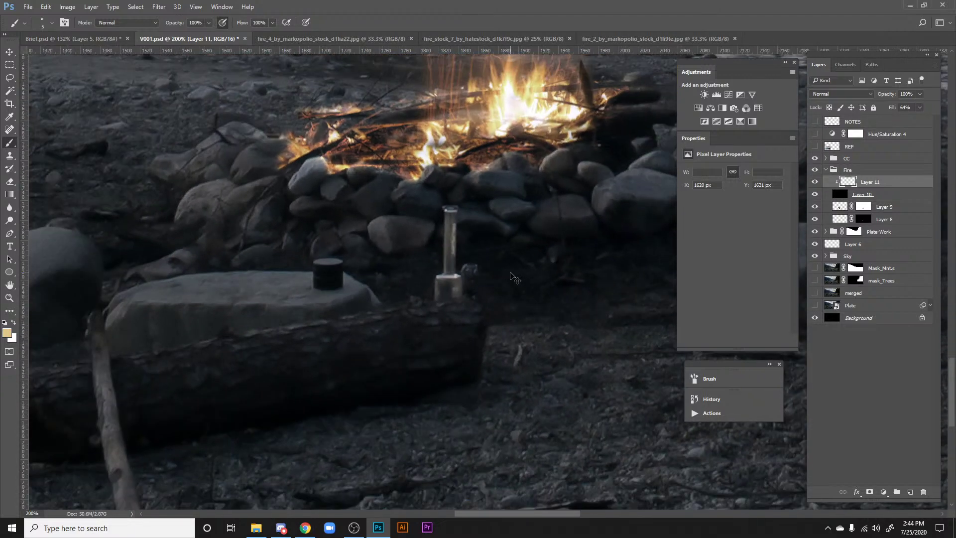
{"action": "scroll", "coordinate": [511, 273], "scroll_direction": "up", "scroll_amount": 1}
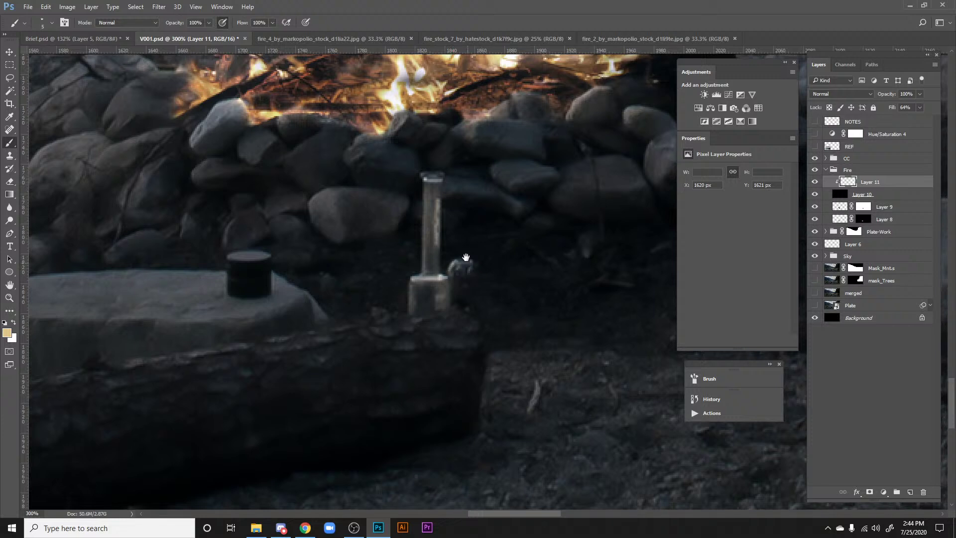
{"action": "left_click_drag", "start_coordinate": [464, 224], "coordinate": [493, 324]}
{"action": "left_click_drag", "start_coordinate": [281, 351], "coordinate": [271, 355]}
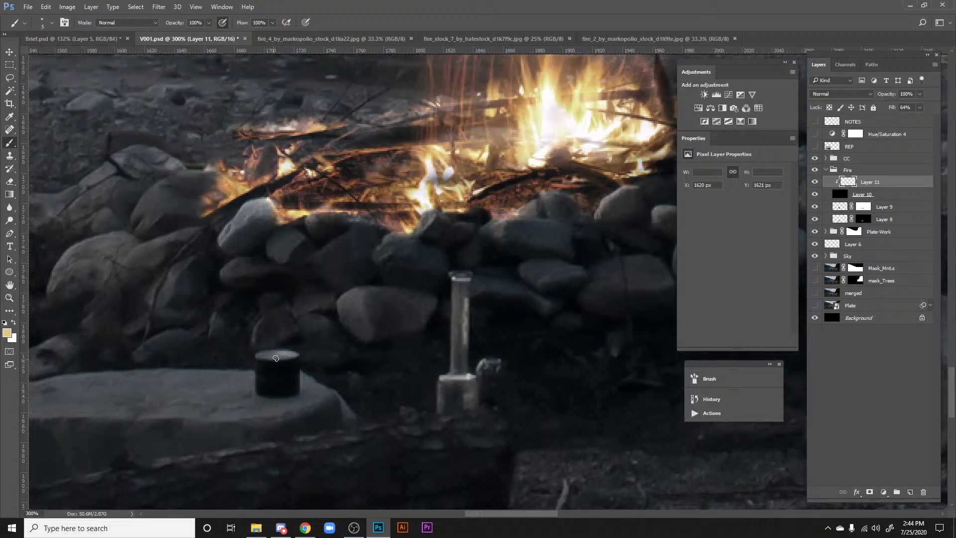
{"action": "key", "text": "e"}
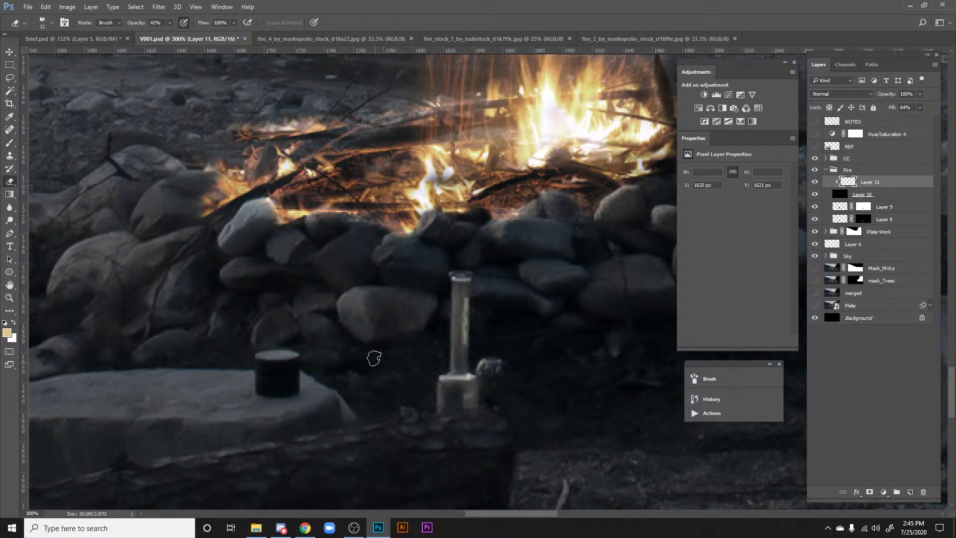
{"action": "key", "text": "b"}
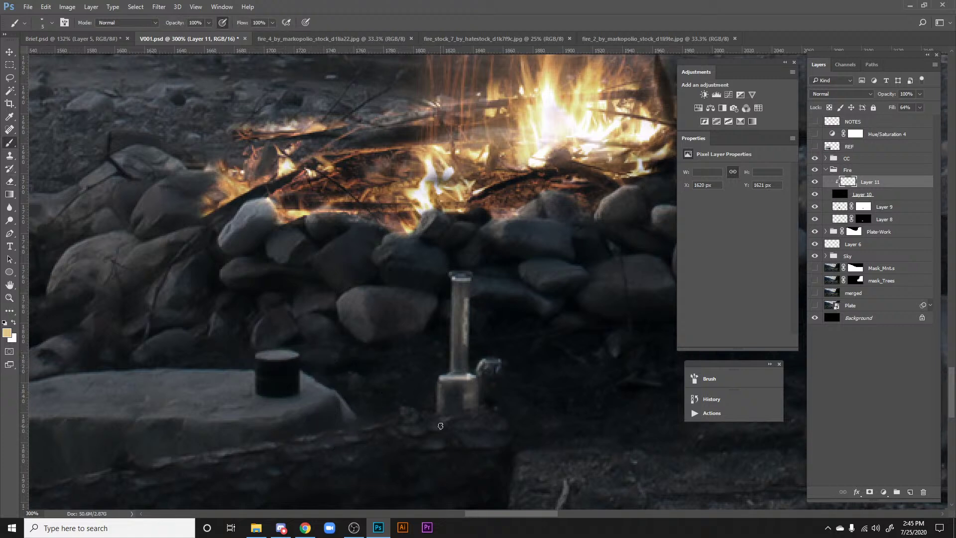
Step: Examine the campfire and its surrounding props up close and against the whole campsite composite
{"action": "key", "text": "h"}
{"action": "key", "text": "ctrl+minus"}
{"action": "key", "text": "ctrl+minus"}
{"action": "key", "text": "ctrl+minus"}
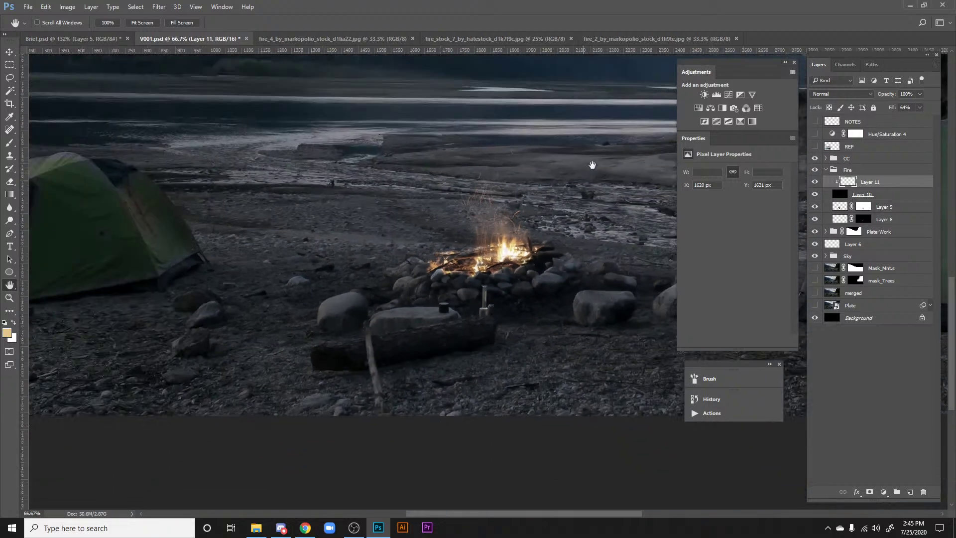
{"action": "left_click_drag", "start_coordinate": [547, 305], "coordinate": [456, 300]}
{"action": "key", "text": "ctrl+plus"}
{"action": "left_click", "coordinate": [816, 195]}
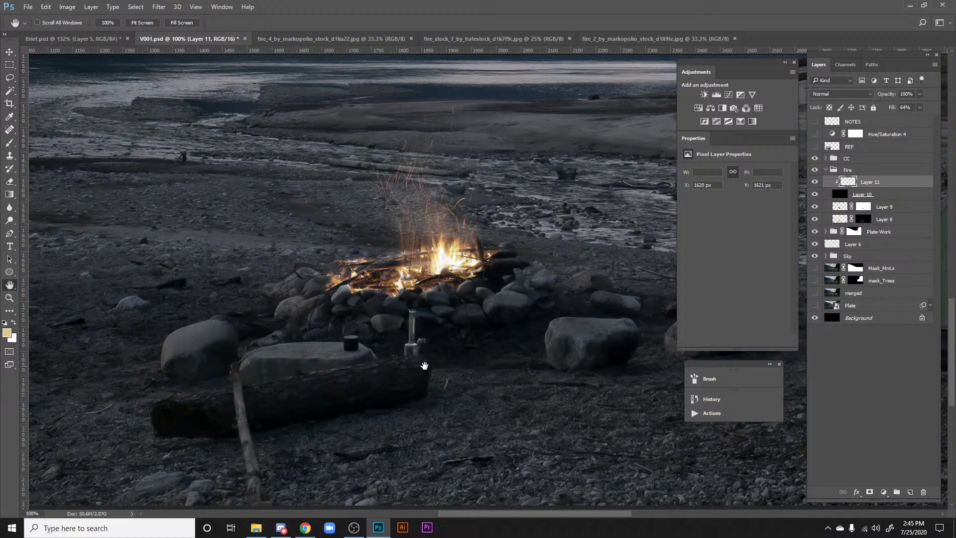
{"action": "left_click_drag", "start_coordinate": [425, 363], "coordinate": [455, 424]}
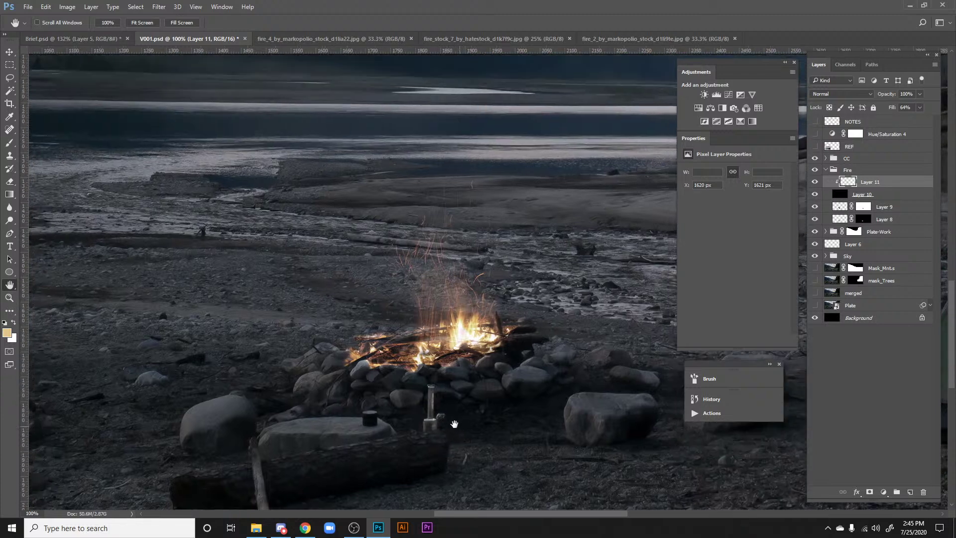
{"action": "left_click_drag", "start_coordinate": [501, 316], "coordinate": [453, 322]}
{"action": "left_click_drag", "start_coordinate": [540, 323], "coordinate": [452, 362]}
{"action": "left_click_drag", "start_coordinate": [525, 337], "coordinate": [503, 347]}
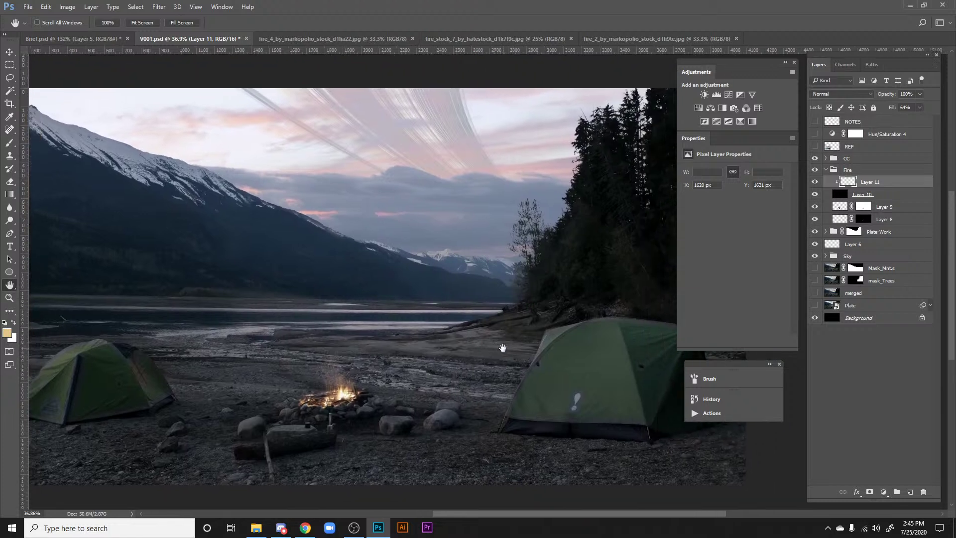
{"action": "left_click_drag", "start_coordinate": [423, 365], "coordinate": [468, 382]}
{"action": "scroll", "coordinate": [499, 370], "scroll_direction": "down", "scroll_amount": 3}
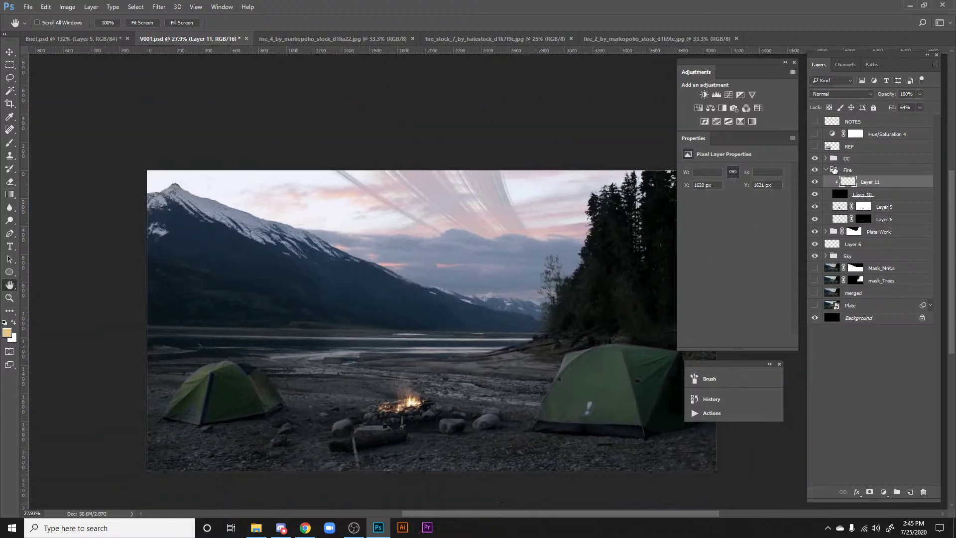
Step: Collapse the Fire layer group and review the campsite composite
{"action": "left_click", "coordinate": [829, 170]}
{"action": "left_click", "coordinate": [826, 170]}
{"action": "scroll", "coordinate": [444, 339], "scroll_direction": "up", "scroll_amount": 3}
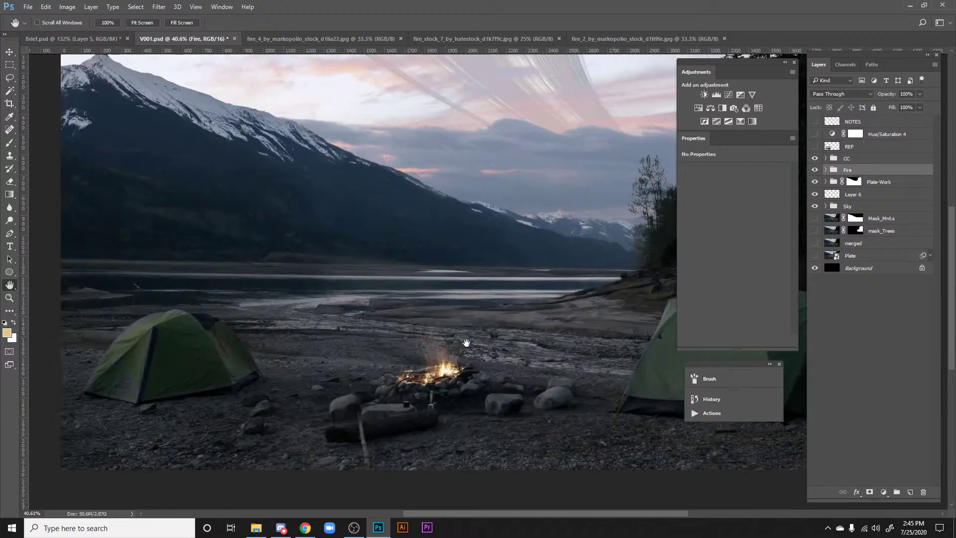
{"action": "left_click_drag", "start_coordinate": [467, 343], "coordinate": [339, 361]}
{"action": "left_click_drag", "start_coordinate": [433, 351], "coordinate": [469, 363]}
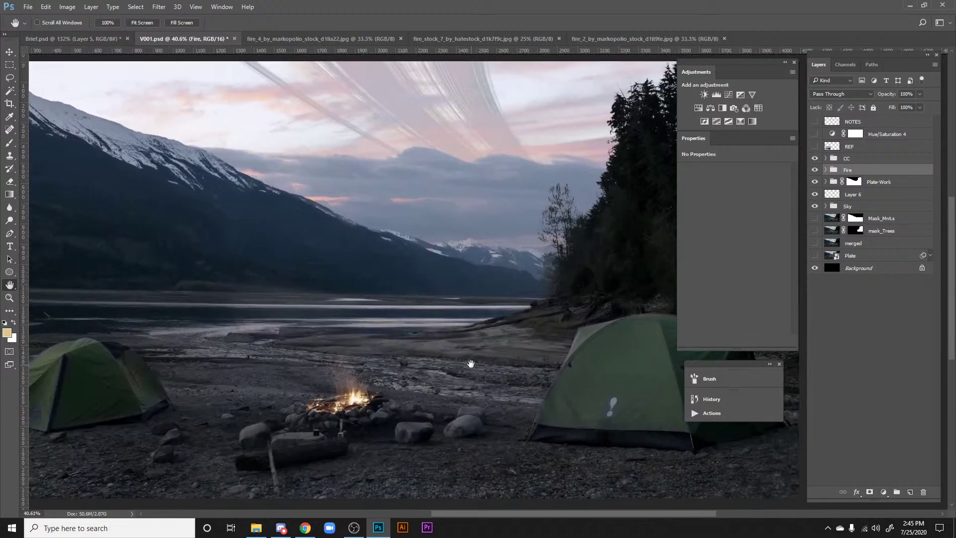
{"action": "left_click_drag", "start_coordinate": [391, 361], "coordinate": [295, 351]}
{"action": "left_click_drag", "start_coordinate": [352, 377], "coordinate": [315, 384]}
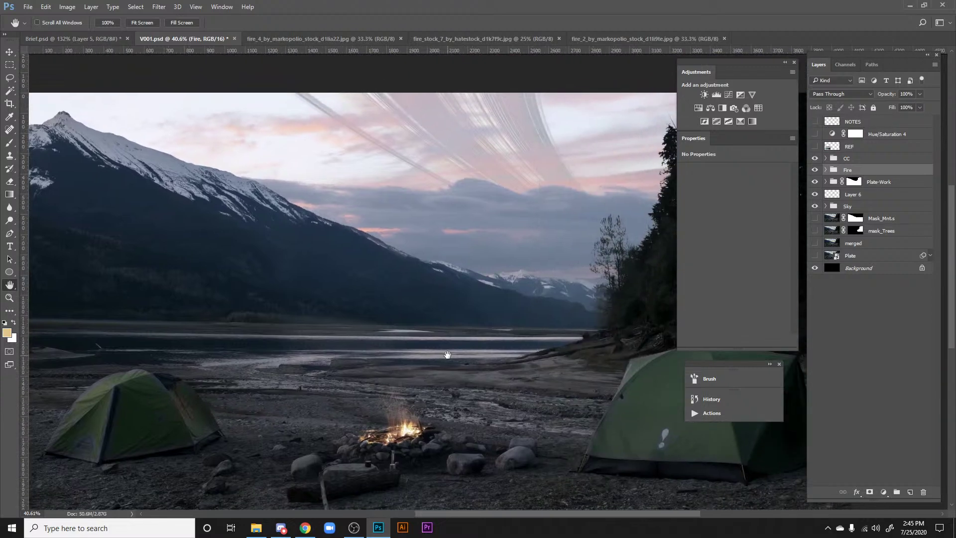
{"action": "scroll", "coordinate": [422, 363], "scroll_direction": "down", "scroll_amount": 1}
{"action": "key", "text": "g"}
{"action": "left_click", "coordinate": [517, 261]}
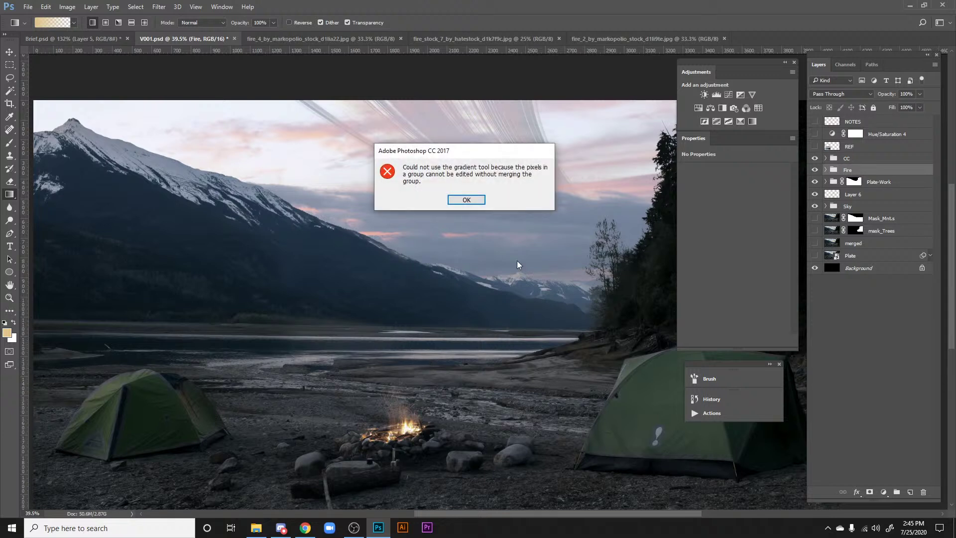
{"action": "left_click", "coordinate": [472, 203]}
{"action": "key", "text": "h"}
{"action": "left_click_drag", "start_coordinate": [478, 249], "coordinate": [479, 235]}
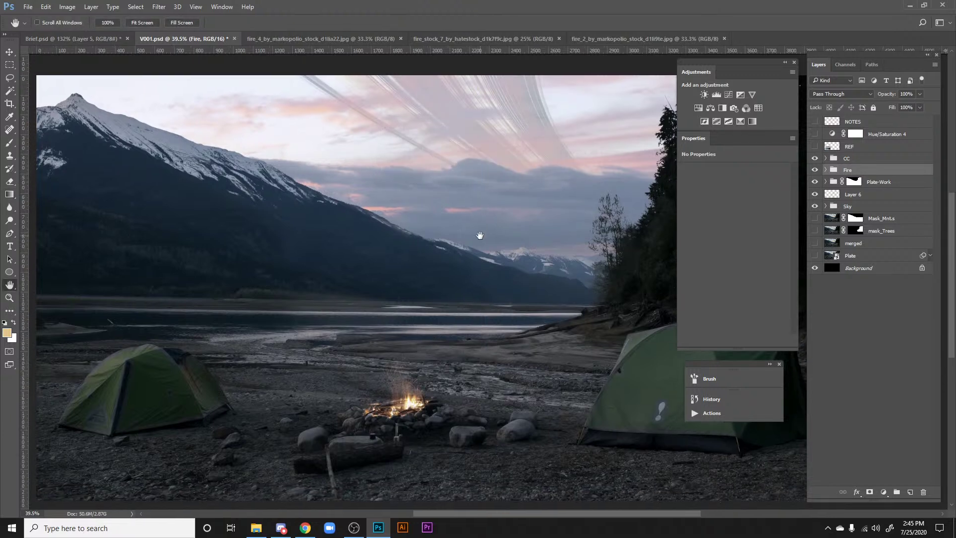
Step: Add a new layer above the CC group and bring up the brush presets
{"action": "left_click", "coordinate": [857, 157]}
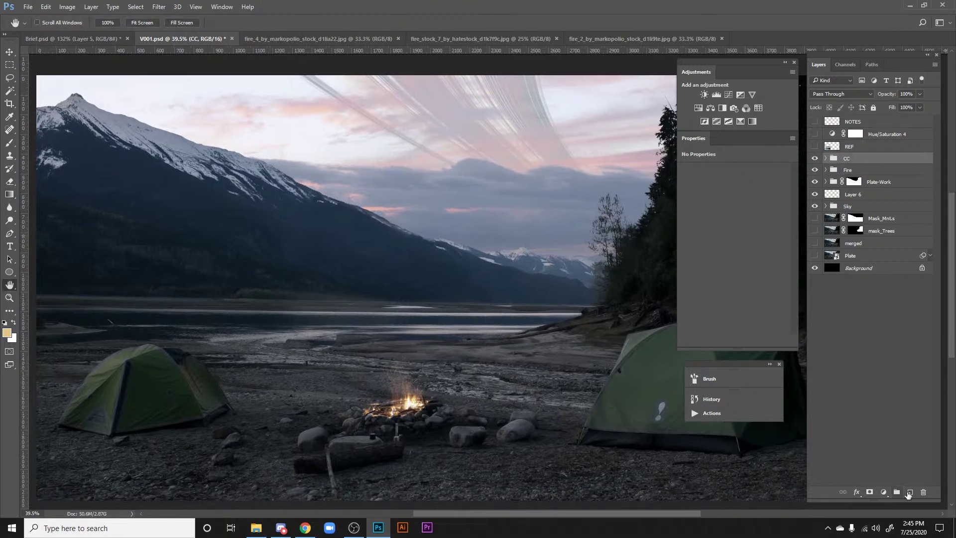
{"action": "left_click", "coordinate": [909, 492]}
{"action": "key", "text": "b"}
{"action": "right_click", "coordinate": [446, 273]}
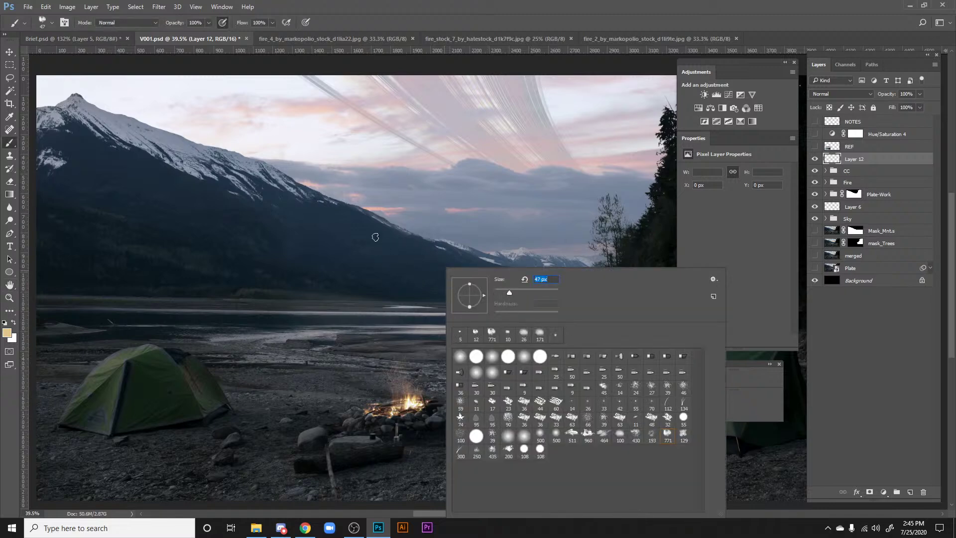
Step: Sketch a rough yellow figure with torso, outstretched arms and spread legs over the lake and mountains
{"action": "mouse_move", "coordinate": [380, 201]}
{"action": "left_mouse_down"}
{"action": "mouse_move", "coordinate": [453, 245]}
{"action": "mouse_move", "coordinate": [379, 228]}
{"action": "mouse_move", "coordinate": [413, 304]}
{"action": "left_mouse_up"}
{"action": "left_click_drag", "start_coordinate": [481, 301], "coordinate": [361, 307]}
{"action": "mouse_move", "coordinate": [463, 208]}
{"action": "left_mouse_down"}
{"action": "mouse_move", "coordinate": [591, 264]}
{"action": "mouse_move", "coordinate": [471, 215]}
{"action": "mouse_move", "coordinate": [447, 249]}
{"action": "left_mouse_up"}
{"action": "mouse_move", "coordinate": [484, 219]}
{"action": "left_mouse_down"}
{"action": "mouse_move", "coordinate": [431, 320]}
{"action": "mouse_move", "coordinate": [436, 301]}
{"action": "mouse_move", "coordinate": [419, 309]}
{"action": "left_mouse_up"}
{"action": "mouse_move", "coordinate": [366, 227]}
{"action": "left_mouse_down"}
{"action": "mouse_move", "coordinate": [450, 207]}
{"action": "mouse_move", "coordinate": [406, 221]}
{"action": "mouse_move", "coordinate": [449, 240]}
{"action": "mouse_move", "coordinate": [454, 266]}
{"action": "mouse_move", "coordinate": [419, 321]}
{"action": "left_mouse_up"}
{"action": "left_click_drag", "start_coordinate": [373, 215], "coordinate": [226, 278]}
{"action": "left_click_drag", "start_coordinate": [270, 264], "coordinate": [364, 224]}
{"action": "mouse_move", "coordinate": [501, 330]}
{"action": "left_mouse_down"}
{"action": "mouse_move", "coordinate": [435, 272]}
{"action": "mouse_move", "coordinate": [411, 275]}
{"action": "mouse_move", "coordinate": [456, 338]}
{"action": "left_mouse_up"}
{"action": "left_click_drag", "start_coordinate": [319, 256], "coordinate": [224, 347]}
{"action": "left_click_drag", "start_coordinate": [314, 260], "coordinate": [219, 326]}
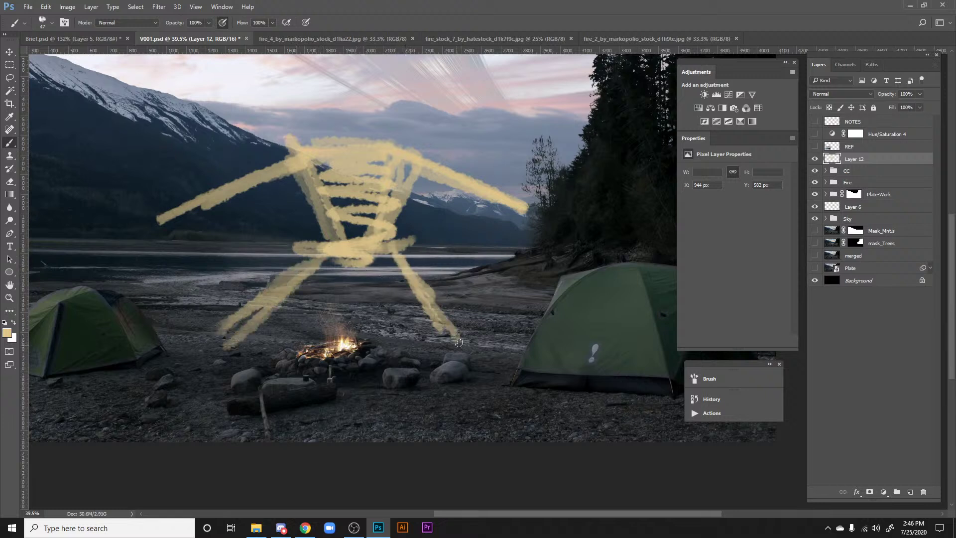
{"action": "mouse_move", "coordinate": [461, 331]}
{"action": "left_mouse_down"}
{"action": "mouse_move", "coordinate": [461, 277]}
{"action": "mouse_move", "coordinate": [470, 339]}
{"action": "left_mouse_up"}
Step: Set the foreground color to red ff0000 and paint vertical strokes beside the figure's feet
{"action": "left_click", "coordinate": [7, 332]}
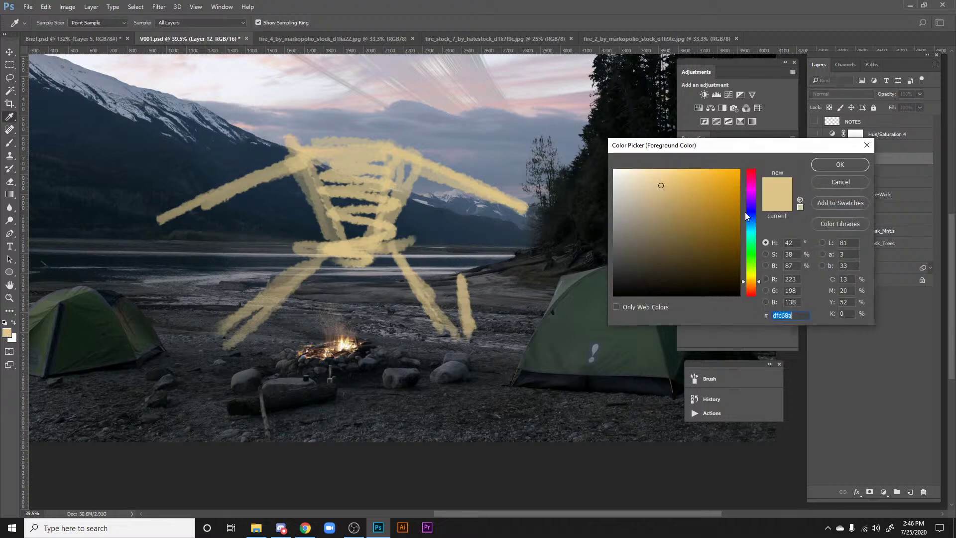
{"action": "left_click", "coordinate": [752, 175]}
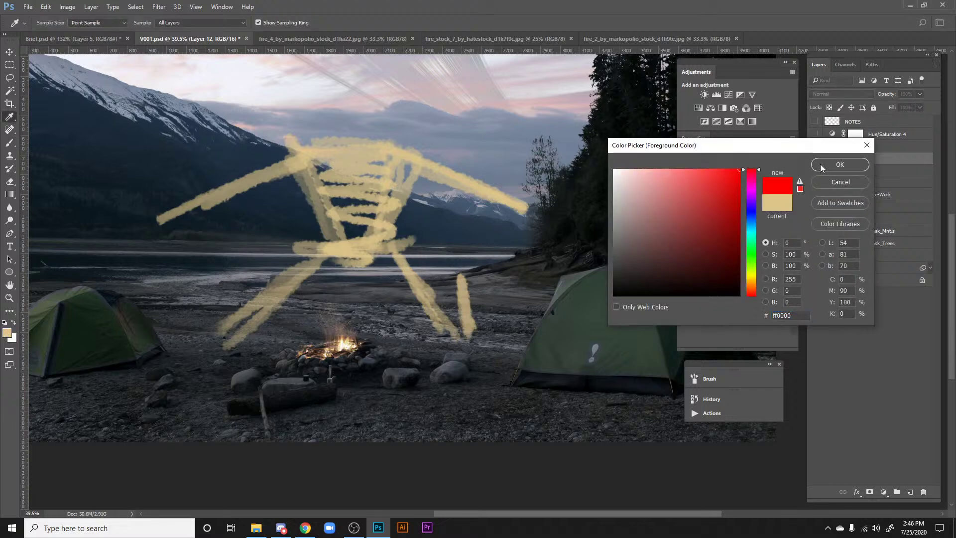
{"action": "left_click", "coordinate": [840, 165]}
{"action": "left_click_drag", "start_coordinate": [468, 307], "coordinate": [463, 309]}
{"action": "mouse_move", "coordinate": [240, 286]}
{"action": "left_mouse_down"}
{"action": "mouse_move", "coordinate": [242, 315]}
{"action": "mouse_move", "coordinate": [214, 251]}
{"action": "mouse_move", "coordinate": [217, 280]}
{"action": "left_mouse_up"}
{"action": "left_click_drag", "start_coordinate": [363, 189], "coordinate": [410, 282]}
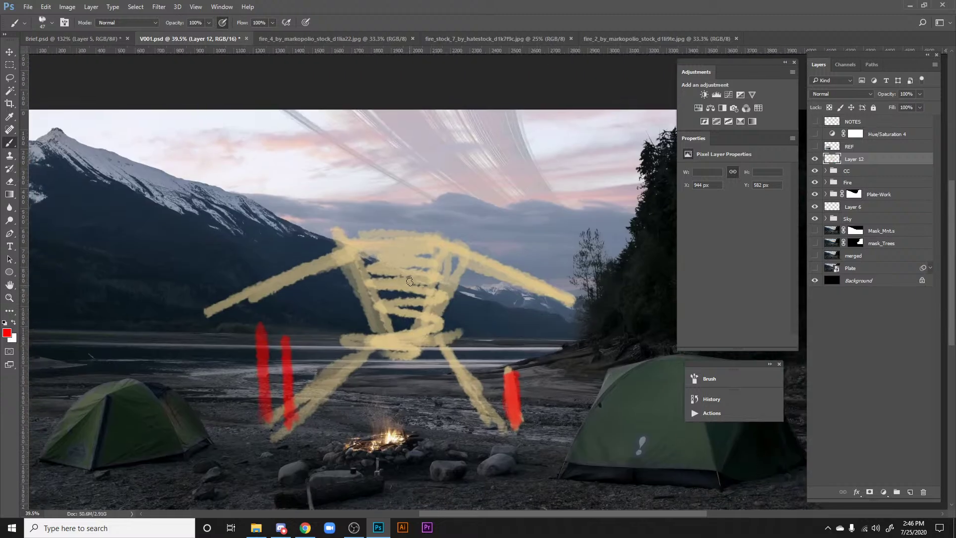
Step: Lasso the yellow figure, scale it to about 70.5% and move it up into the sky
{"action": "key", "text": "l"}
{"action": "mouse_move", "coordinate": [385, 204]}
{"action": "left_mouse_down"}
{"action": "mouse_move", "coordinate": [143, 311]}
{"action": "mouse_move", "coordinate": [304, 318]}
{"action": "mouse_move", "coordinate": [301, 414]}
{"action": "mouse_move", "coordinate": [387, 388]}
{"action": "mouse_move", "coordinate": [502, 434]}
{"action": "mouse_move", "coordinate": [485, 367]}
{"action": "mouse_move", "coordinate": [529, 333]}
{"action": "mouse_move", "coordinate": [607, 298]}
{"action": "mouse_move", "coordinate": [305, 173]}
{"action": "left_mouse_up"}
{"action": "key", "text": "ctrl+t"}
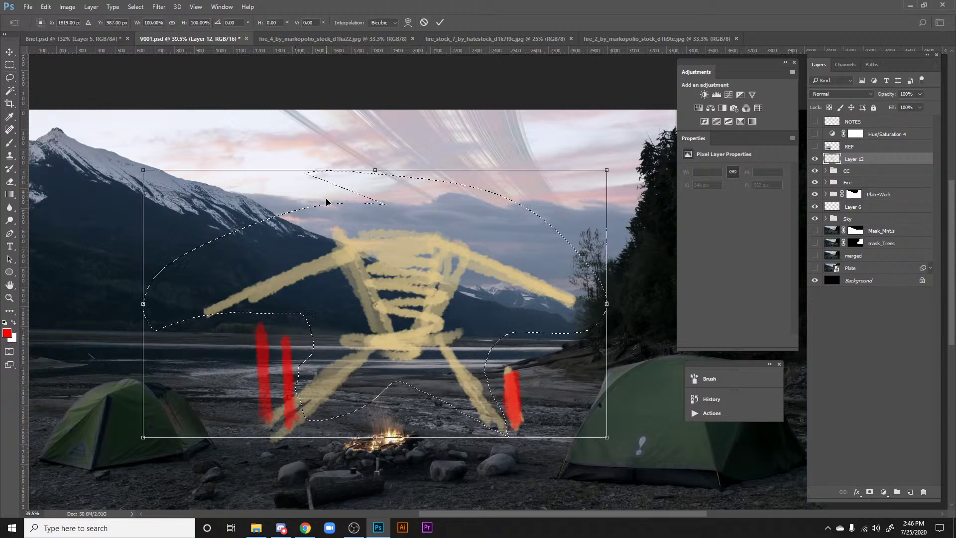
{"action": "left_click_drag", "start_coordinate": [140, 168], "coordinate": [282, 245]}
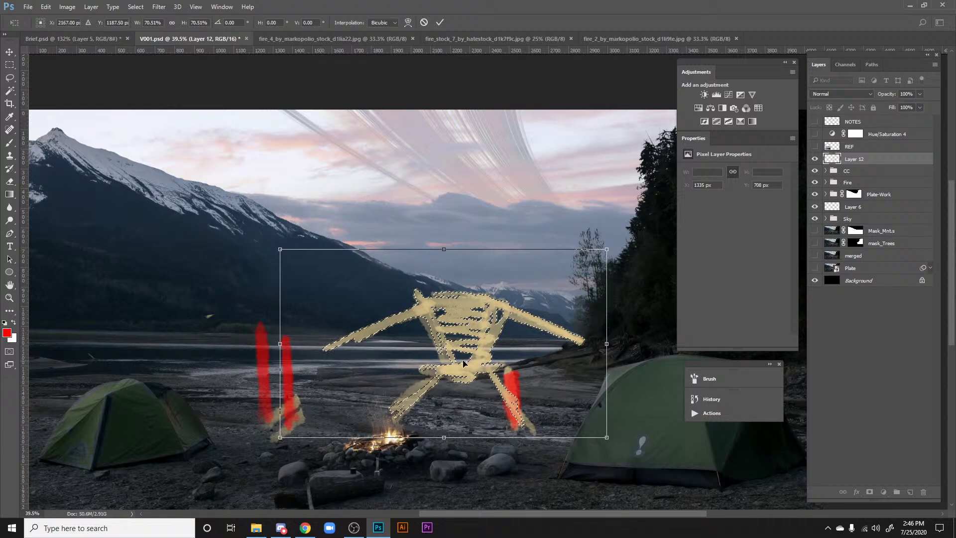
{"action": "left_click_drag", "start_coordinate": [448, 303], "coordinate": [384, 190]}
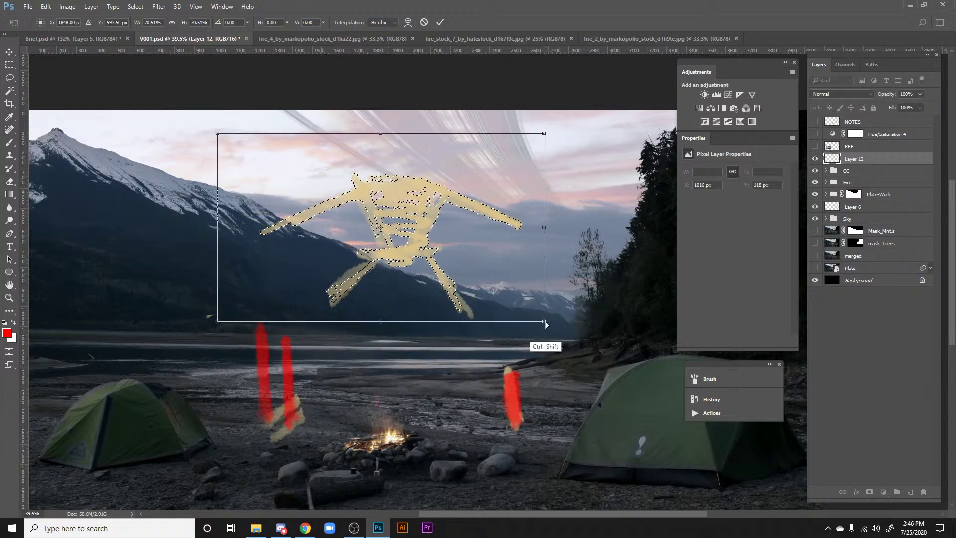
Step: Stretch the lower corners of the yellow figure outward, reposition it, apply the transform and deselect
{"action": "left_click_drag", "start_coordinate": [544, 321], "coordinate": [664, 307]}
{"action": "left_click_drag", "start_coordinate": [218, 323], "coordinate": [172, 336]}
{"action": "mouse_move", "coordinate": [194, 235]}
{"action": "left_mouse_down"}
{"action": "mouse_move", "coordinate": [197, 222]}
{"action": "mouse_move", "coordinate": [193, 231]}
{"action": "left_mouse_up"}
{"action": "left_click_drag", "start_coordinate": [451, 214], "coordinate": [385, 233]}
{"action": "left_click_drag", "start_coordinate": [391, 277], "coordinate": [397, 255]}
{"action": "key", "text": "Return"}
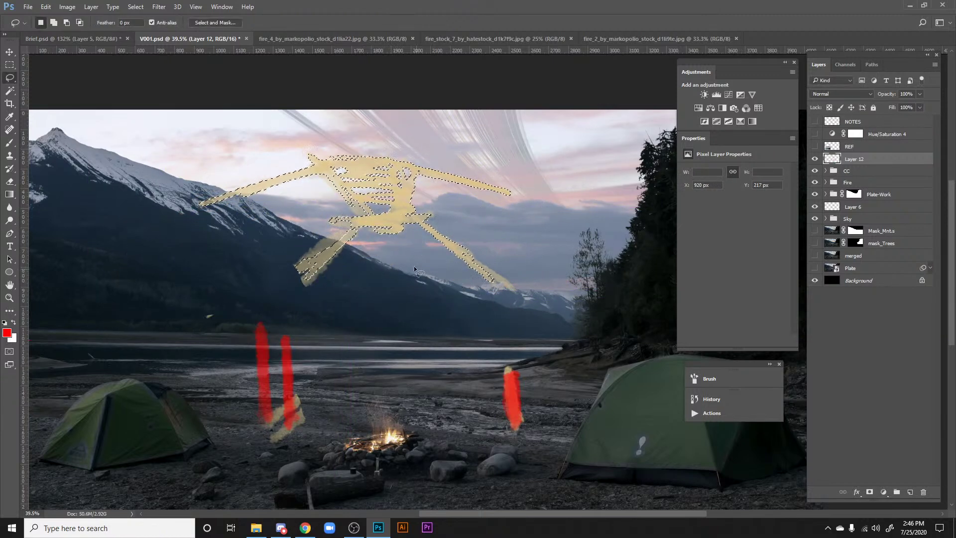
{"action": "key", "text": "ctrl+d"}
Step: Paint red diagonal lines from the figure's waist down both sides and a curved double-headed arrow near the trees
{"action": "key", "text": "b"}
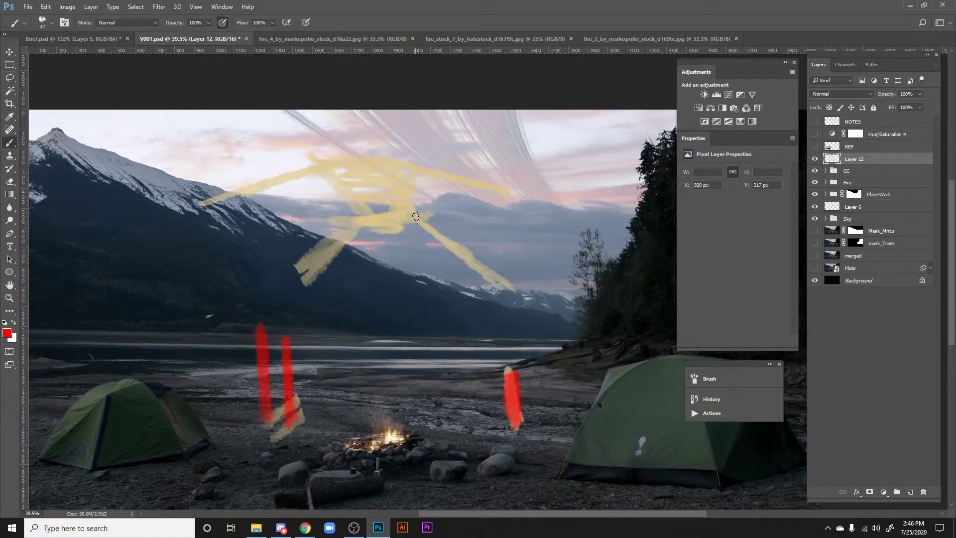
{"action": "left_click_drag", "start_coordinate": [416, 216], "coordinate": [534, 356]}
{"action": "left_click_drag", "start_coordinate": [371, 215], "coordinate": [168, 381]}
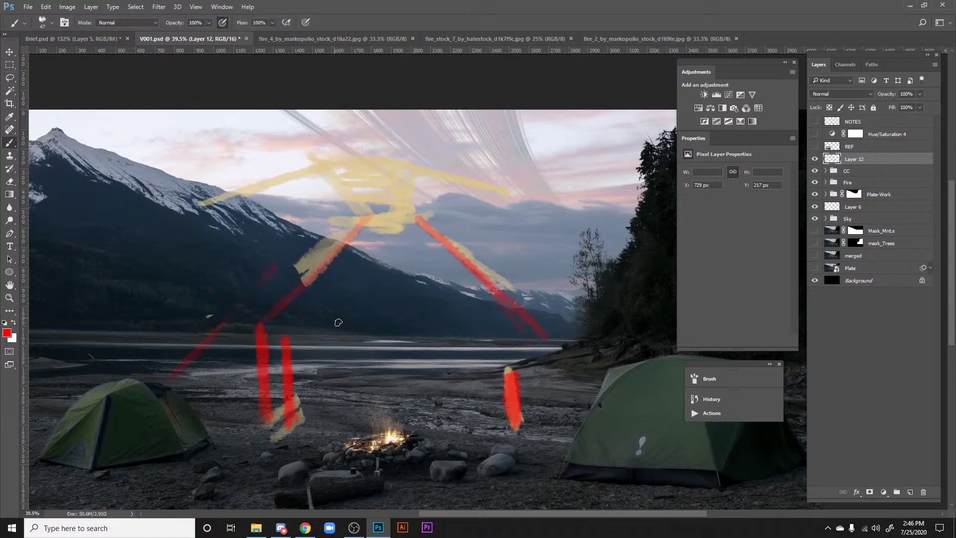
{"action": "left_click_drag", "start_coordinate": [436, 298], "coordinate": [471, 332]}
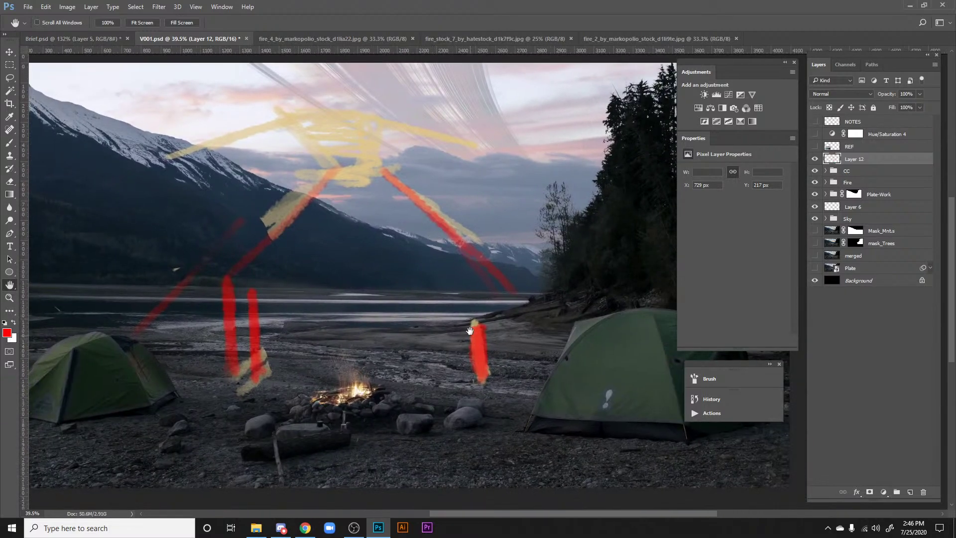
{"action": "mouse_move", "coordinate": [529, 243]}
{"action": "left_mouse_down"}
{"action": "mouse_move", "coordinate": [474, 226]}
{"action": "mouse_move", "coordinate": [504, 214]}
{"action": "left_mouse_up"}
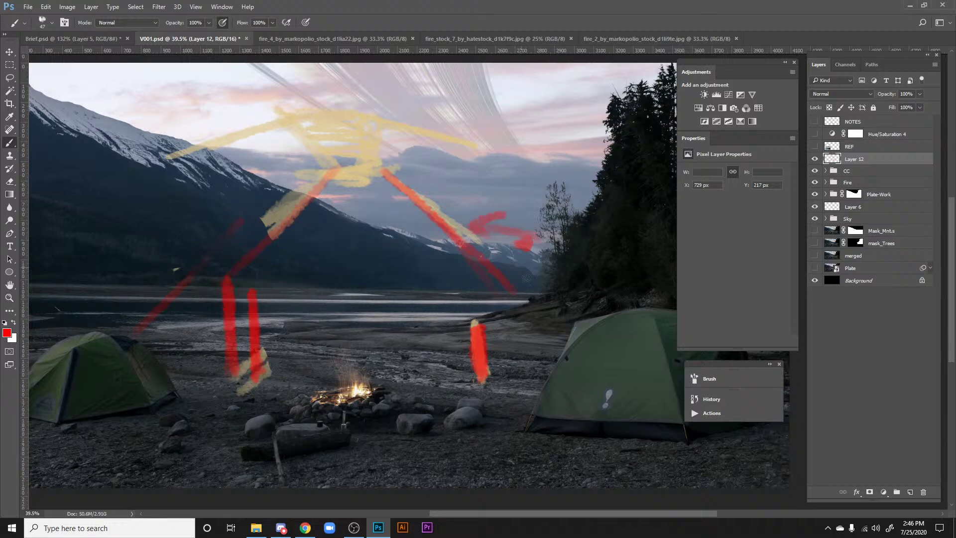
Step: Hide the sketch layer, Layer 12, and review the clean campsite composite
{"action": "key", "text": "space"}
{"action": "left_click_drag", "start_coordinate": [562, 260], "coordinate": [580, 272]}
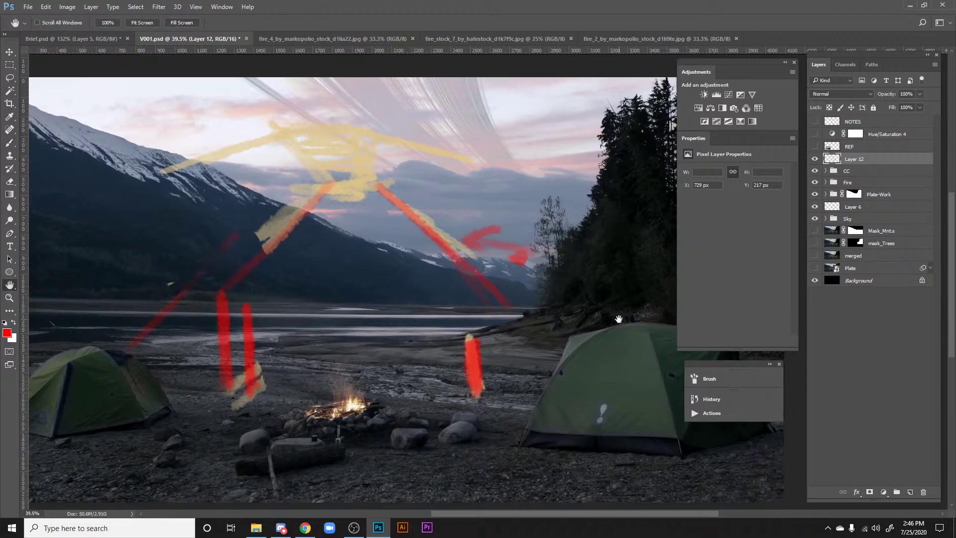
{"action": "left_click_drag", "start_coordinate": [538, 315], "coordinate": [566, 327]}
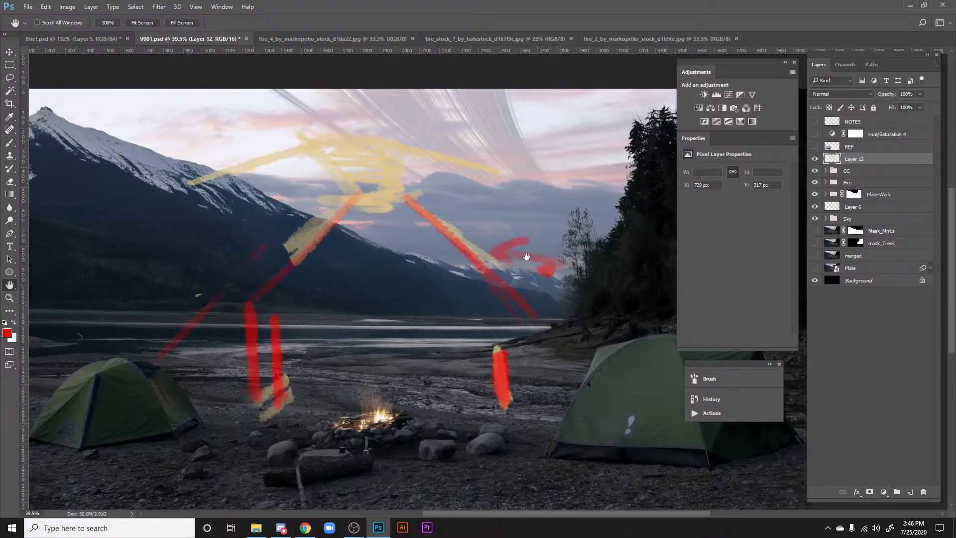
{"action": "left_click_drag", "start_coordinate": [543, 276], "coordinate": [591, 248]}
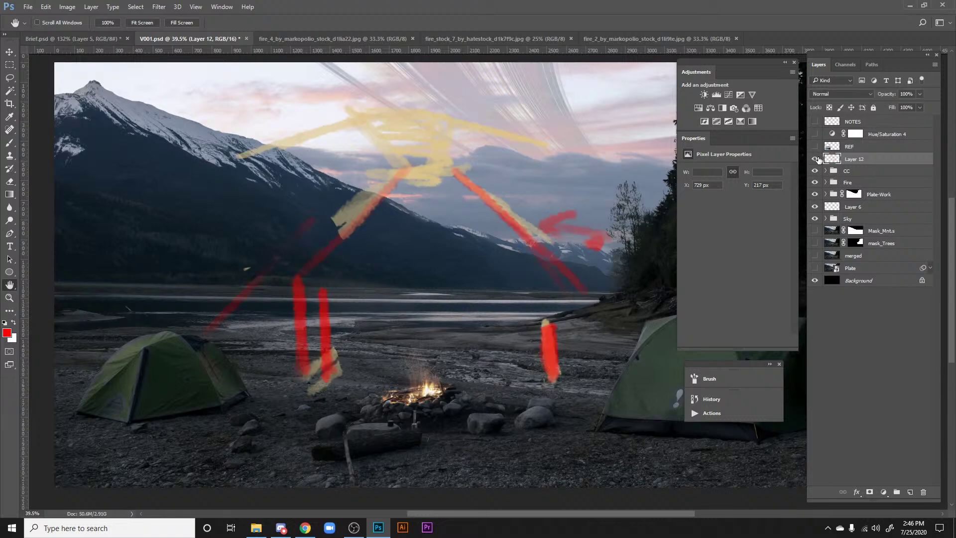
{"action": "left_click", "coordinate": [815, 159]}
{"action": "mouse_move", "coordinate": [543, 211]}
{"action": "left_mouse_down"}
{"action": "mouse_move", "coordinate": [468, 208]}
{"action": "mouse_move", "coordinate": [512, 210]}
{"action": "left_mouse_up"}
{"action": "left_click_drag", "start_coordinate": [410, 300], "coordinate": [369, 293]}
{"action": "left_click_drag", "start_coordinate": [602, 315], "coordinate": [648, 309]}
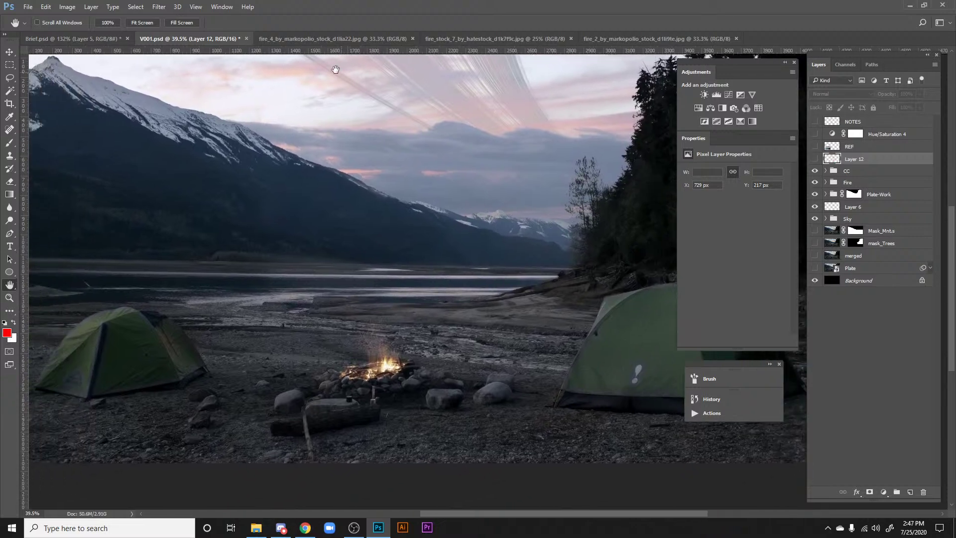
Step: Bring up the tent reference photos in Brief.psd and close the fire_2_by_markopolio_stock image
{"action": "left_click", "coordinate": [118, 38]}
{"action": "left_click_drag", "start_coordinate": [332, 402], "coordinate": [448, 218]}
{"action": "left_click_drag", "start_coordinate": [456, 313], "coordinate": [524, 324]}
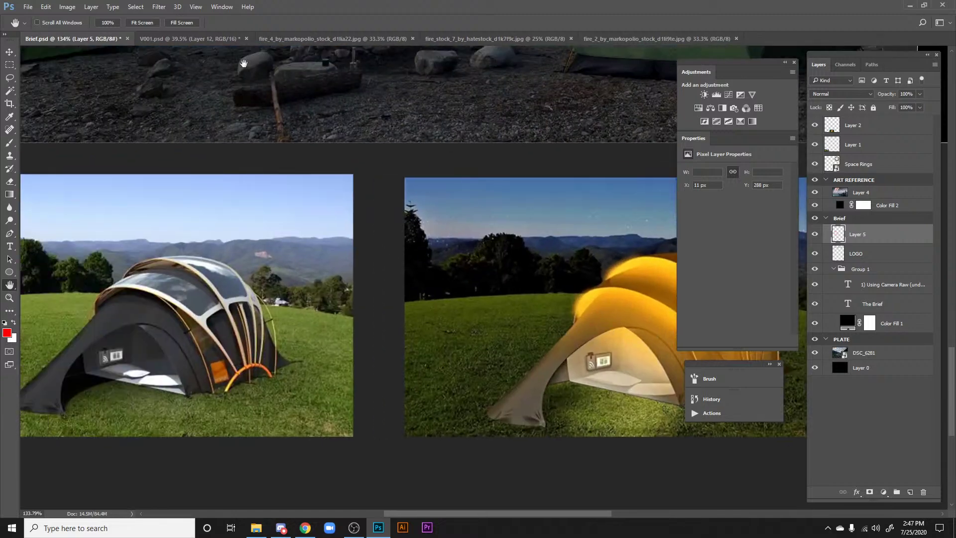
{"action": "left_click", "coordinate": [713, 38]}
{"action": "left_click", "coordinate": [737, 38]}
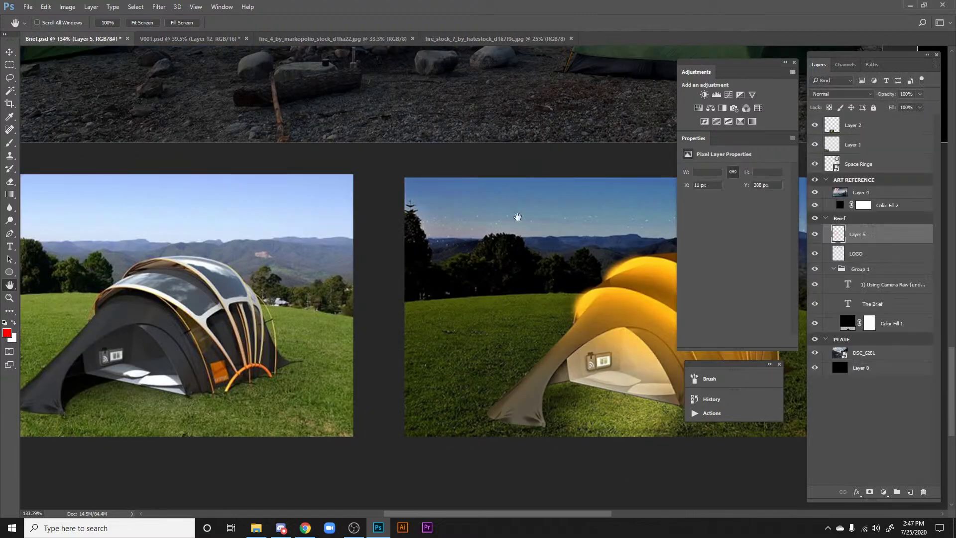
Step: Close the fire_stock_7_by_hatestock and fire_4_by_markopolio_stock images and return to the campsite composite in V001.psd
{"action": "left_click", "coordinate": [528, 40]}
{"action": "left_click", "coordinate": [571, 38]}
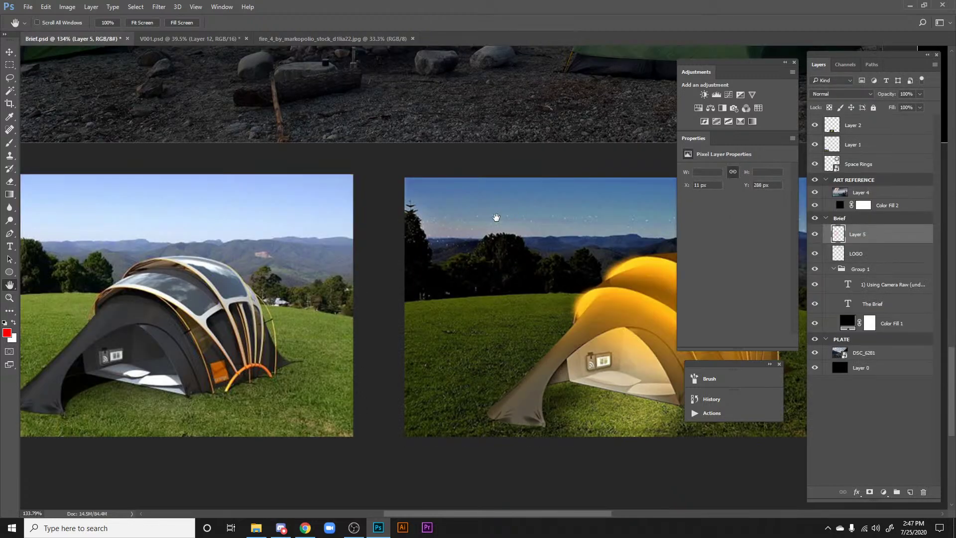
{"action": "left_click", "coordinate": [332, 39]}
{"action": "left_click_drag", "start_coordinate": [449, 215], "coordinate": [470, 200]}
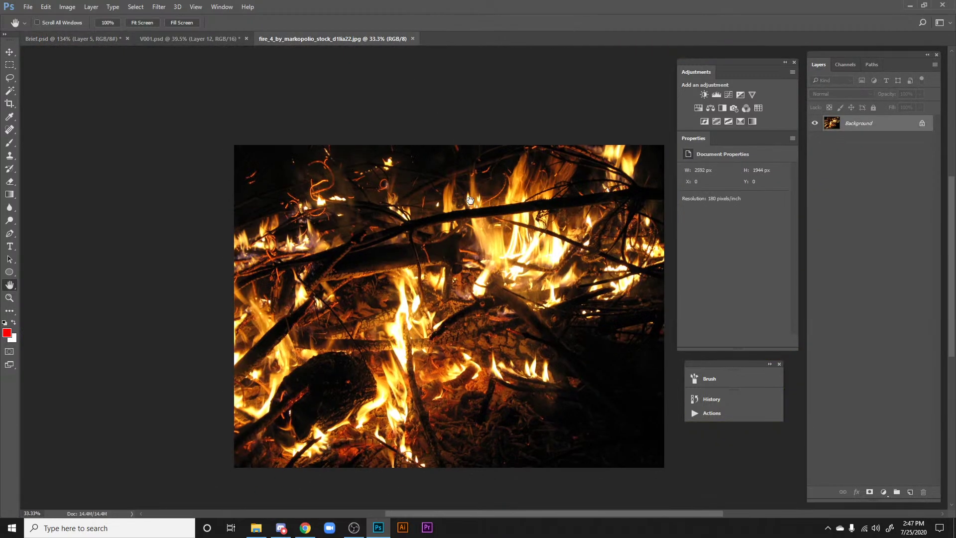
{"action": "left_click", "coordinate": [413, 38]}
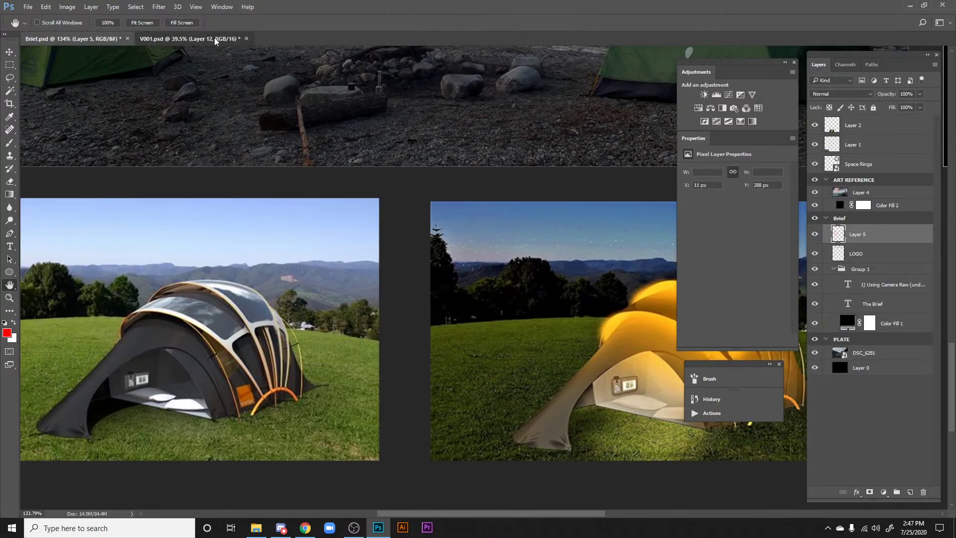
{"action": "left_click", "coordinate": [215, 40]}
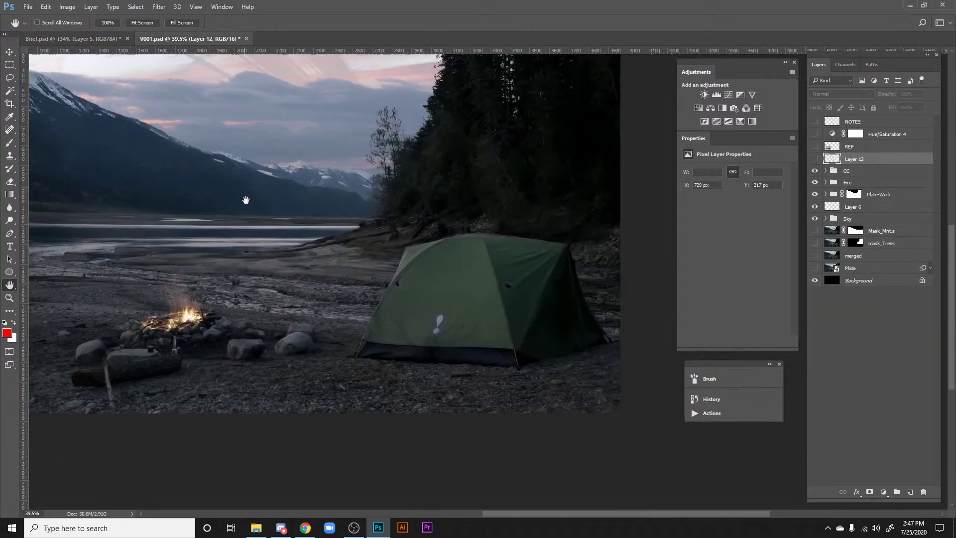
{"action": "scroll", "coordinate": [438, 266], "scroll_direction": "down", "scroll_amount": 4}
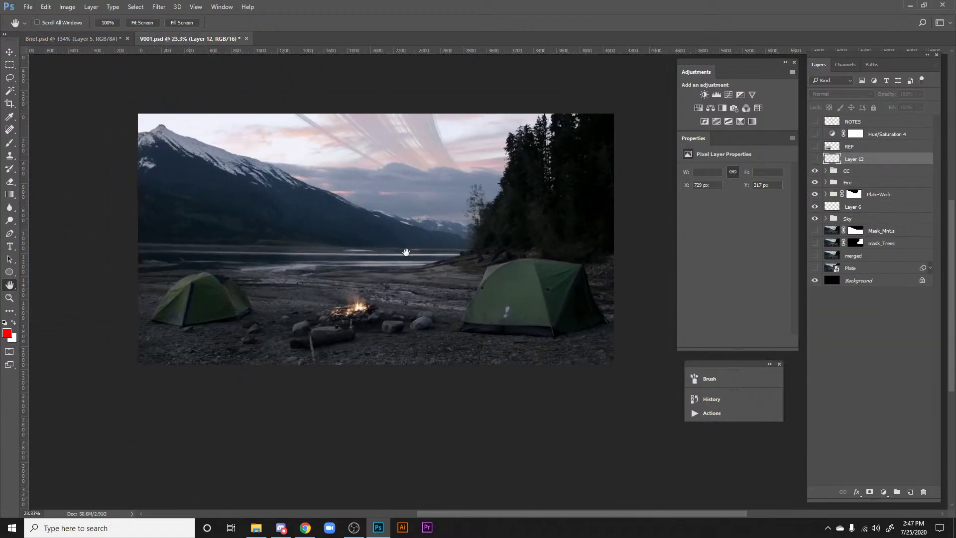
{"action": "scroll", "coordinate": [200, 269], "scroll_direction": "up", "scroll_amount": 2}
{"action": "scroll", "coordinate": [313, 303], "scroll_direction": "up", "scroll_amount": 2}
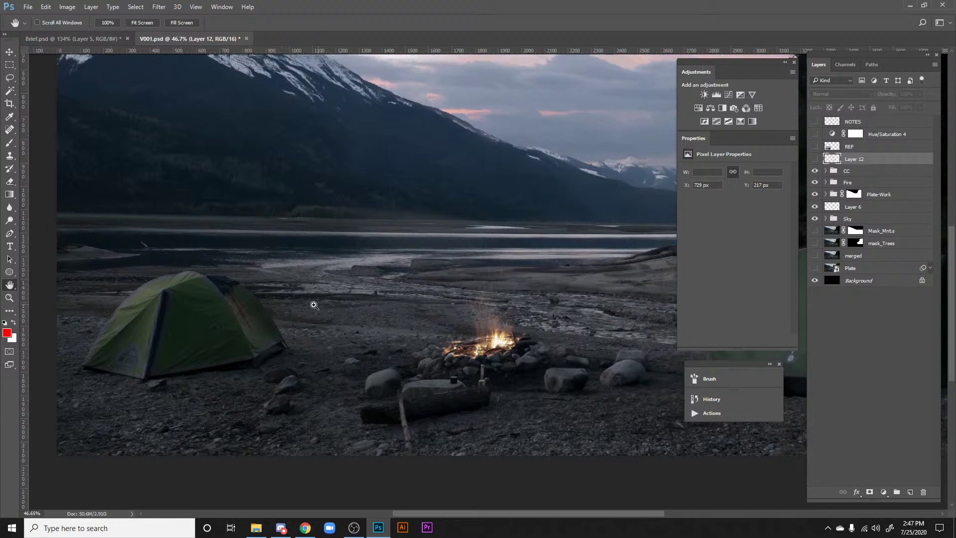
{"action": "scroll", "coordinate": [314, 305], "scroll_direction": "down", "scroll_amount": 2}
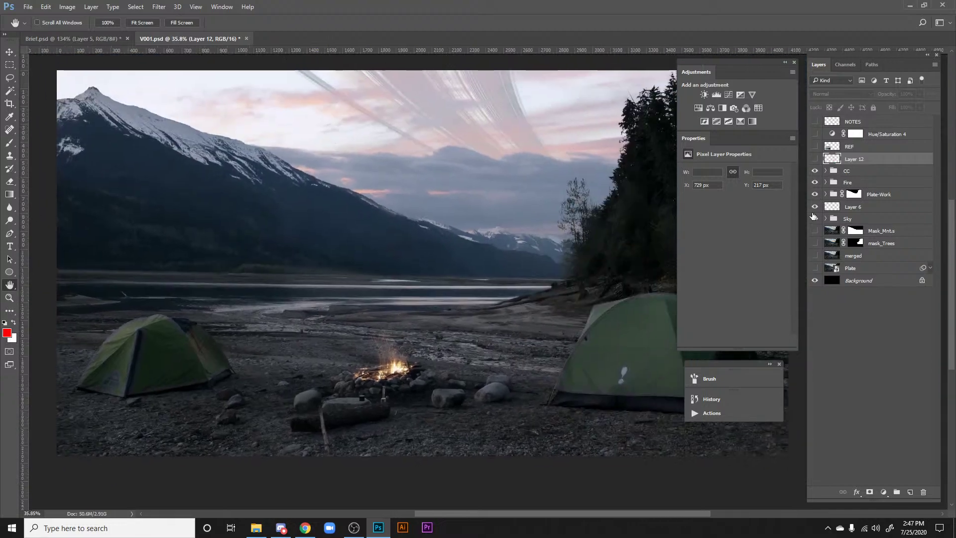
Step: Duplicate the Plate-Work group and merge the copy into a single layer with its mask applied
{"action": "left_click", "coordinate": [815, 219]}
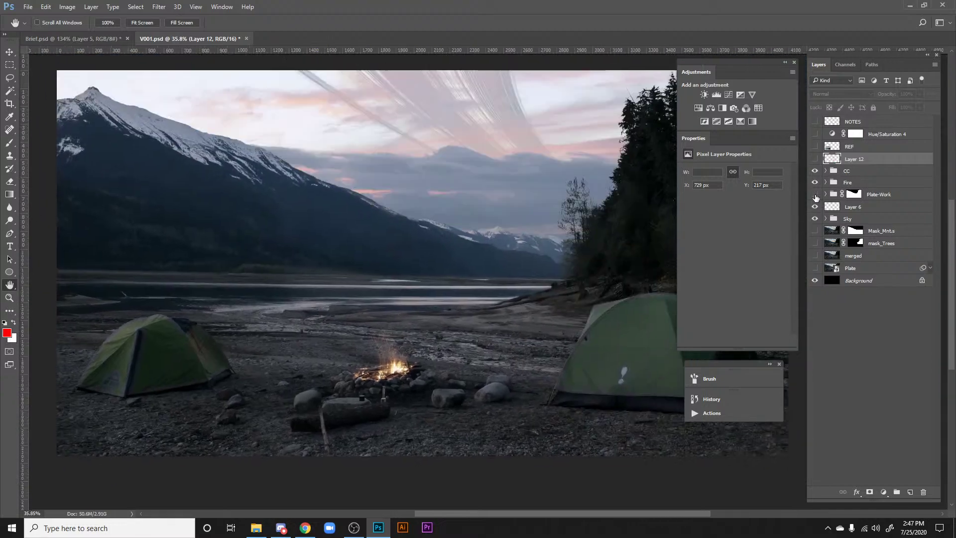
{"action": "left_click", "coordinate": [815, 195]}
{"action": "left_click", "coordinate": [889, 197]}
{"action": "key", "text": "ctrl+j"}
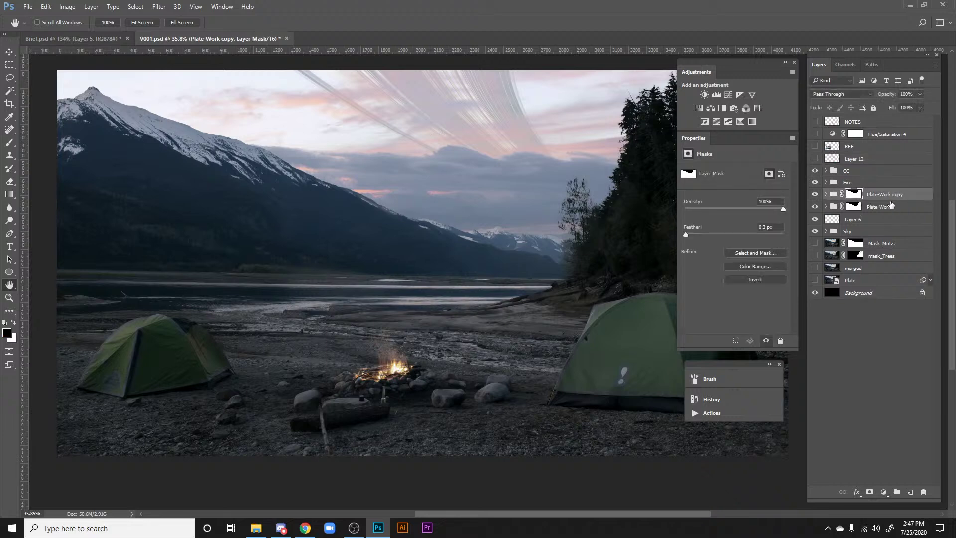
{"action": "key", "text": "ctrl+e"}
{"action": "left_click_drag", "start_coordinate": [857, 195], "coordinate": [923, 492]}
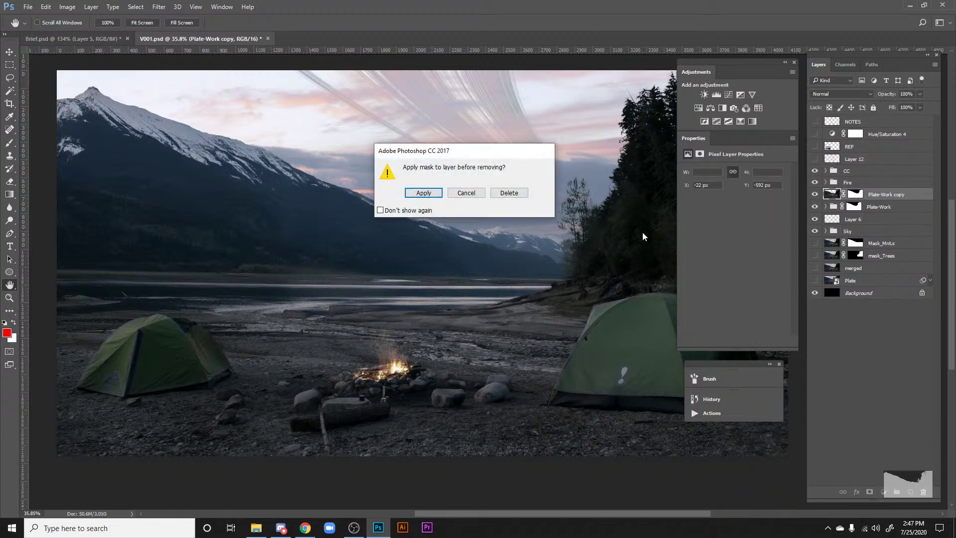
{"action": "left_click", "coordinate": [430, 195]}
{"action": "scroll", "coordinate": [647, 254], "scroll_direction": "right", "scroll_amount": 3}
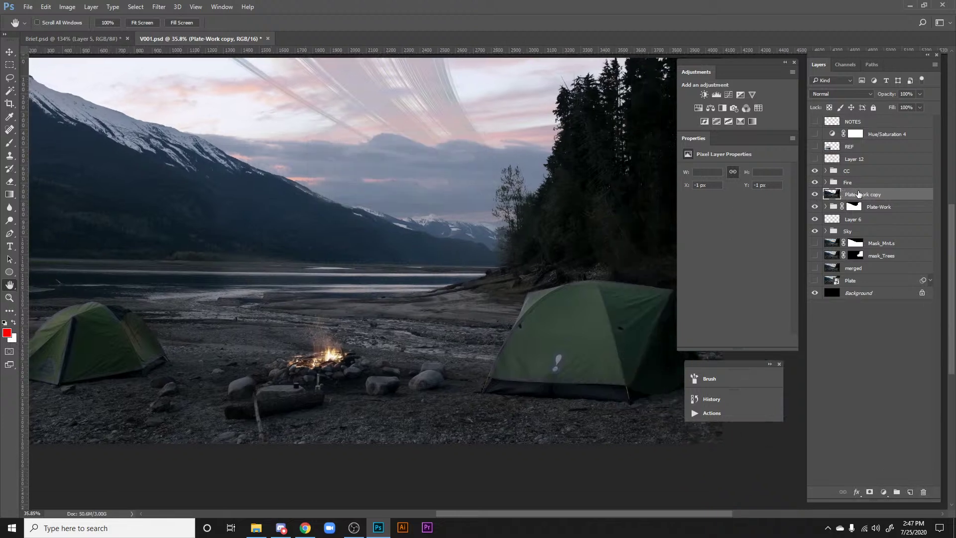
Step: Put the merged Plate-Work copy layer in a new group named Tents
{"action": "key", "text": "ctrl+g"}
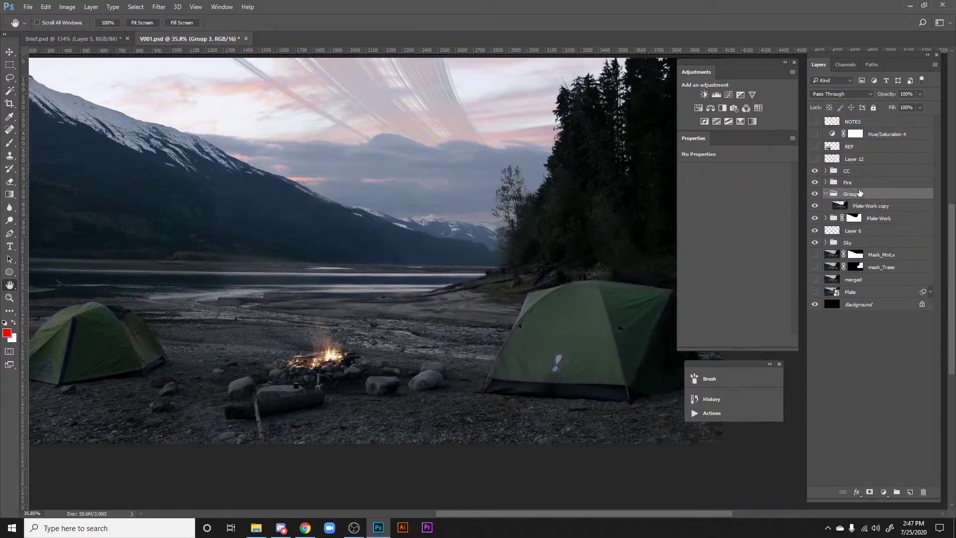
{"action": "double_click", "coordinate": [858, 196]}
{"action": "type", "text": "Tents"}
{"action": "key", "text": "Return"}
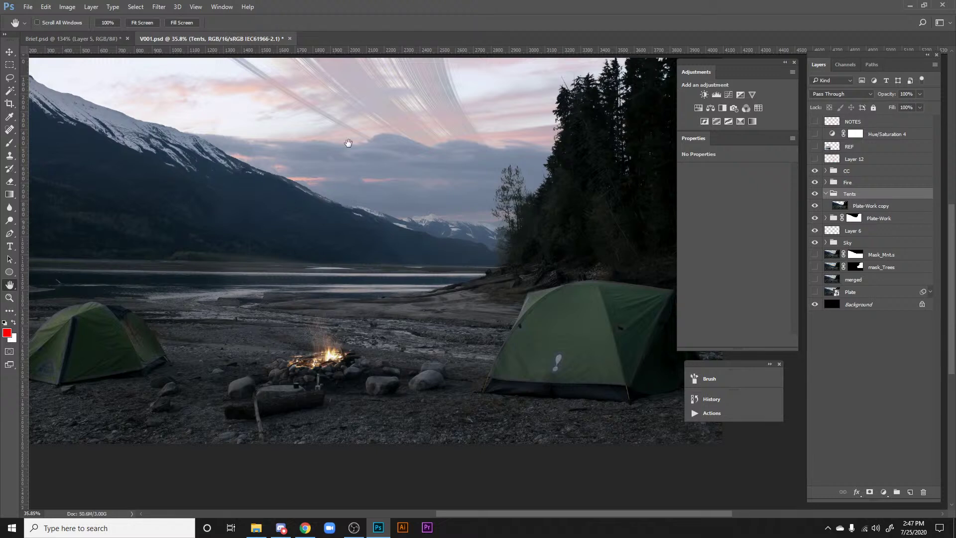
{"action": "left_click_drag", "start_coordinate": [348, 145], "coordinate": [352, 151]}
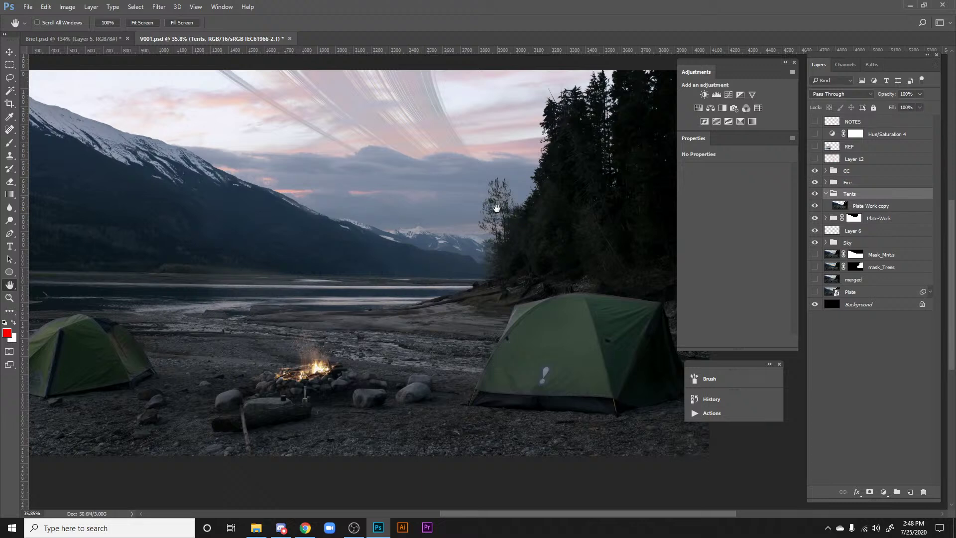
{"action": "left_click_drag", "start_coordinate": [496, 208], "coordinate": [525, 222]}
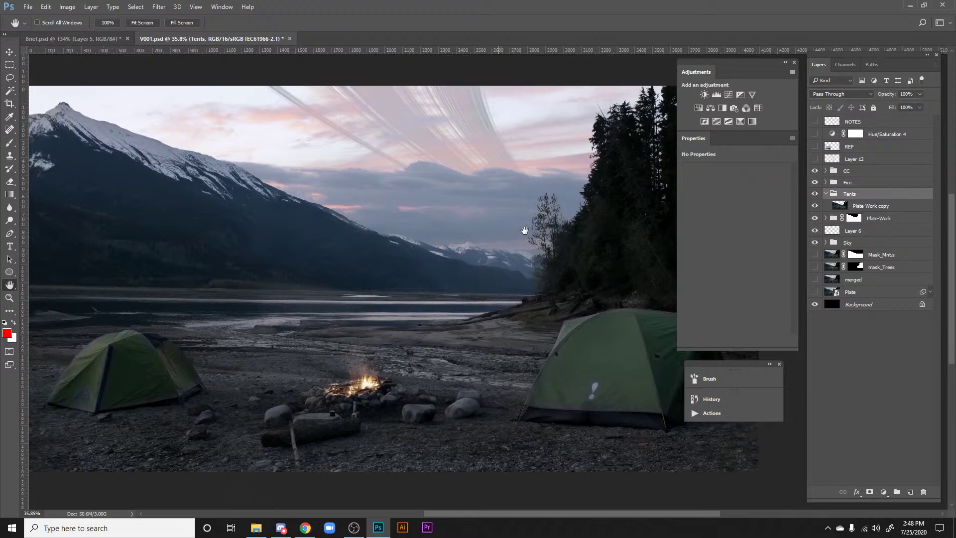
Step: Rename the CC group as CC_LUT
{"action": "left_click", "coordinate": [858, 171]}
{"action": "double_click", "coordinate": [848, 171]}
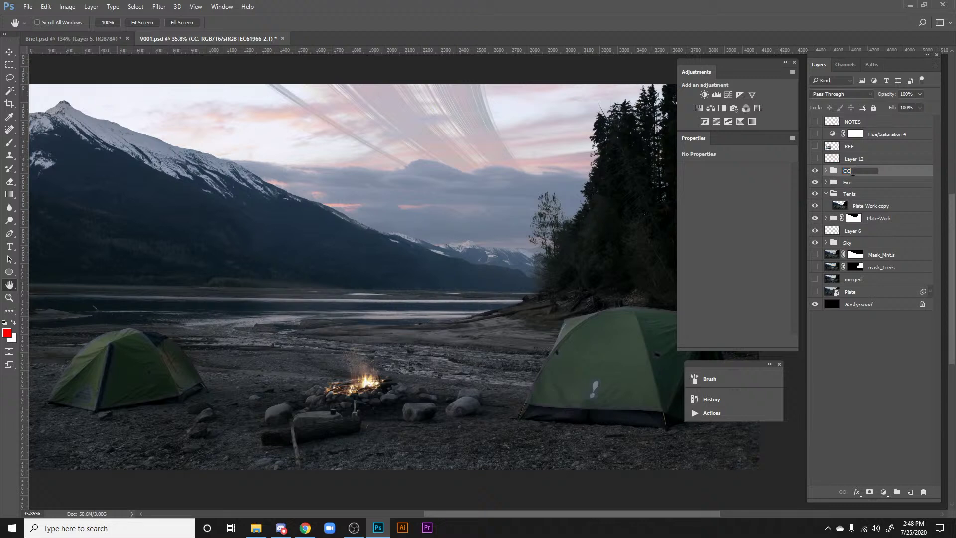
{"action": "type", "text": "_LUT"}
{"action": "key", "text": "Return"}
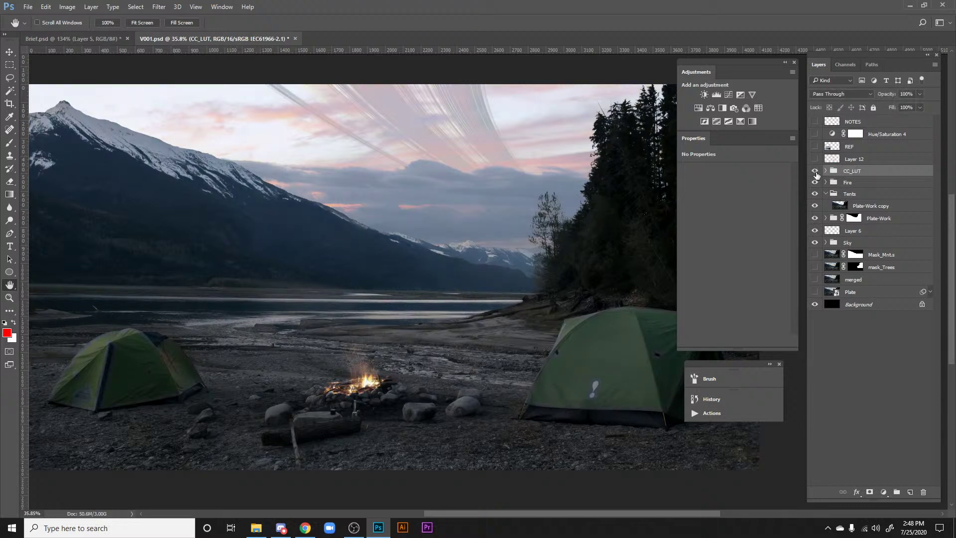
Step: Add a Curves adjustment above Hue/Saturation 5 in CC_LUT, darkening the tones with points at 67 to 32 and 165 to 151
{"action": "left_click", "coordinate": [826, 171]}
{"action": "left_click", "coordinate": [891, 182]}
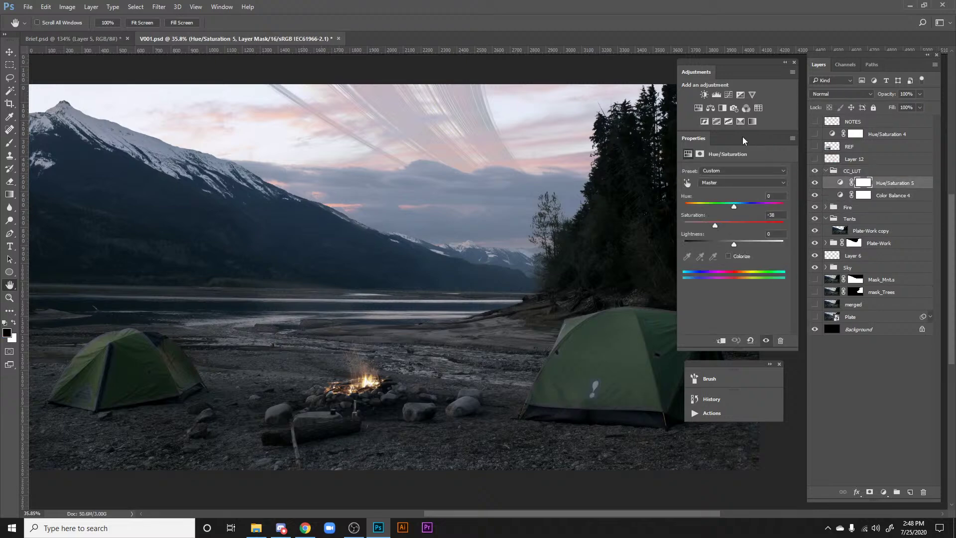
{"action": "left_click", "coordinate": [728, 95]}
{"action": "left_click_drag", "start_coordinate": [726, 249], "coordinate": [753, 225]}
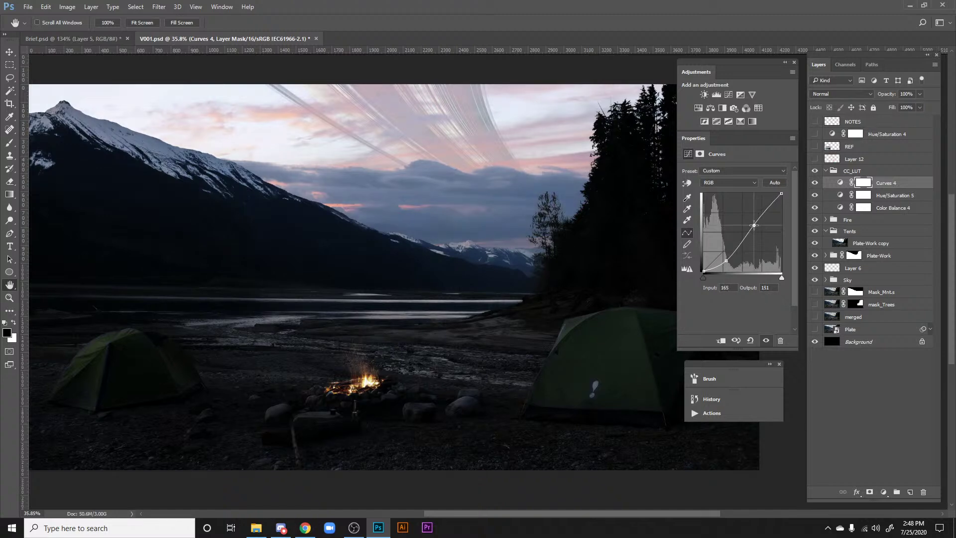
{"action": "left_click", "coordinate": [727, 261]}
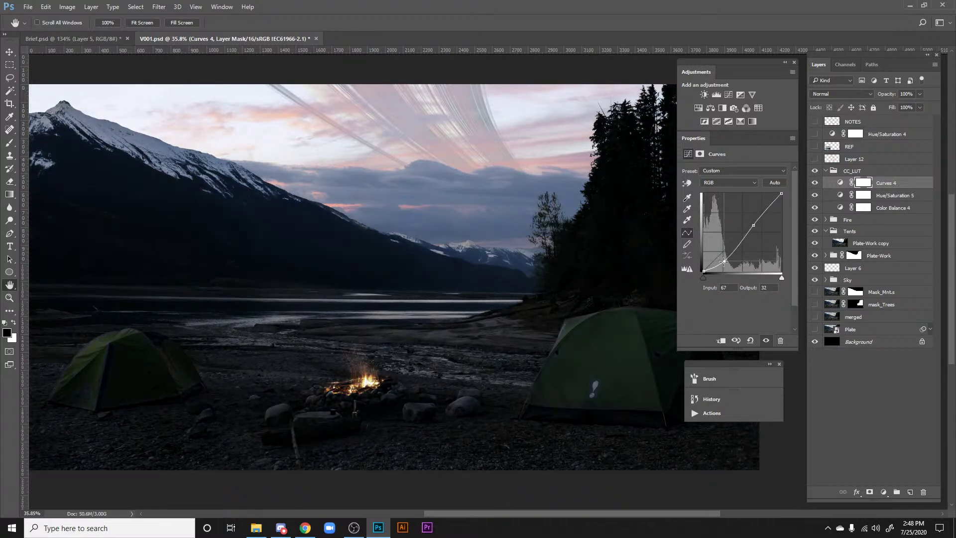
{"action": "left_click_drag", "start_coordinate": [596, 211], "coordinate": [593, 196]}
Step: Set the midtones of Color Balance 4 to Cyan-Red +21, Magenta-Green +2 and Yellow-Blue -3
{"action": "left_click", "coordinate": [839, 199]}
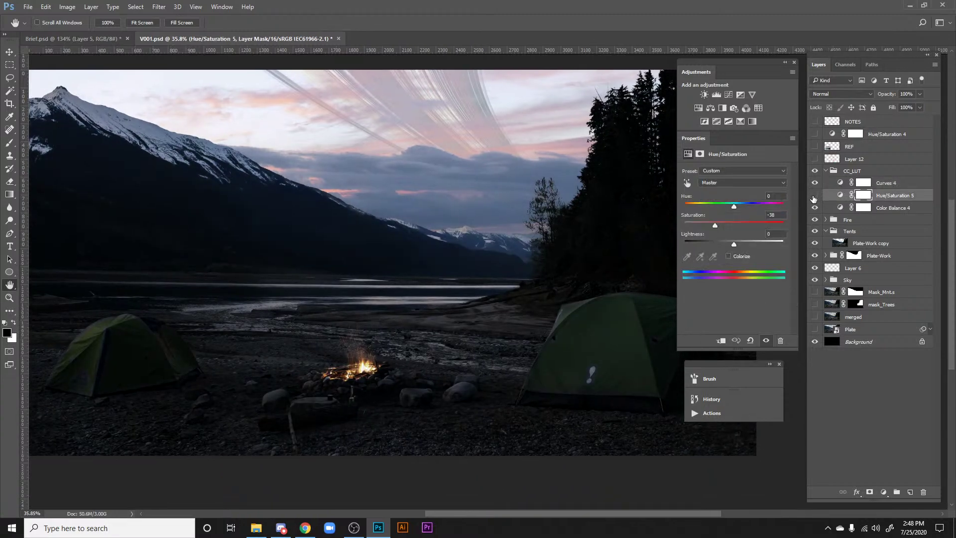
{"action": "left_click", "coordinate": [839, 208]}
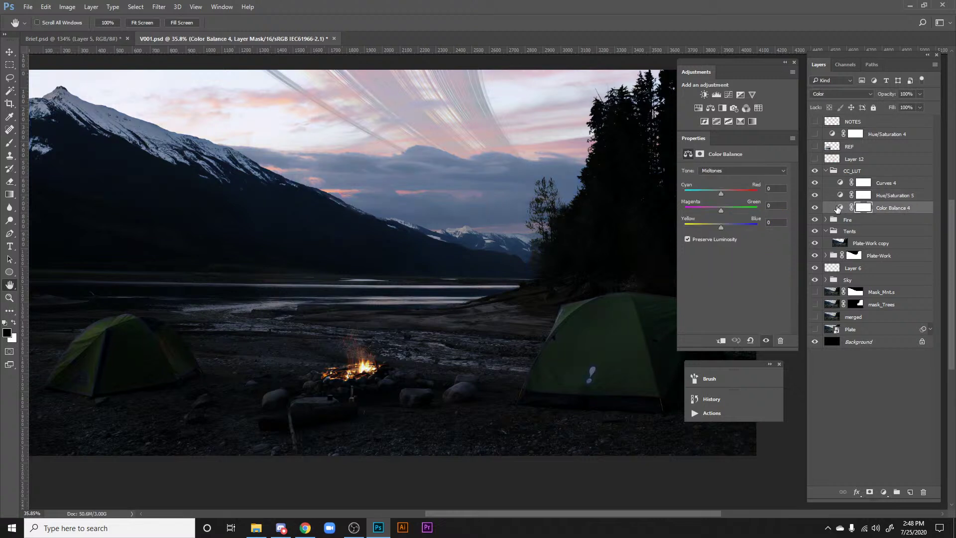
{"action": "left_click_drag", "start_coordinate": [721, 194], "coordinate": [728, 194]}
{"action": "left_click_drag", "start_coordinate": [721, 229], "coordinate": [714, 228]}
{"action": "left_click_drag", "start_coordinate": [722, 211], "coordinate": [721, 211]}
Step: Show the REF layer for comparison and set the shadows of Color Balance 4 to -14, +3 and +13
{"action": "left_click", "coordinate": [815, 146]}
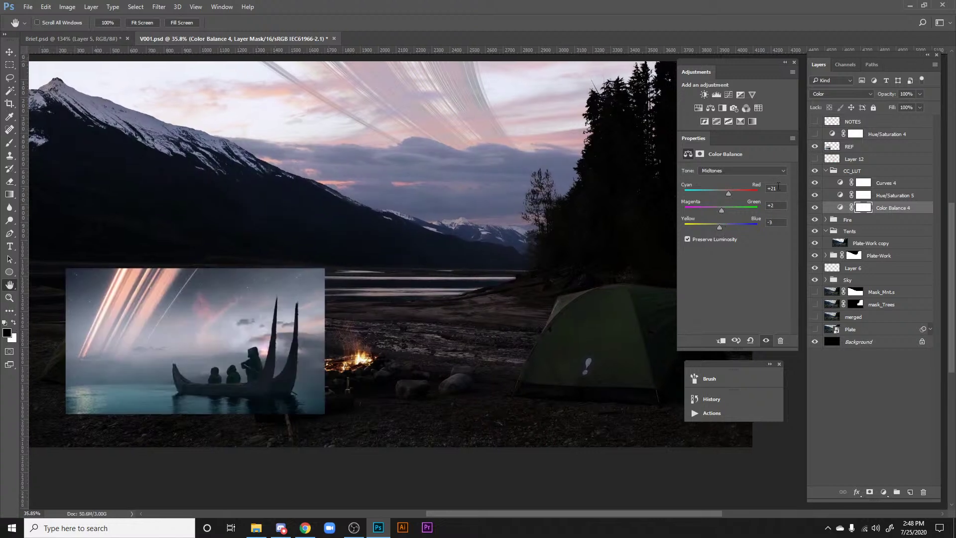
{"action": "left_click", "coordinate": [742, 170]}
{"action": "left_click", "coordinate": [717, 179]}
{"action": "left_click_drag", "start_coordinate": [576, 180], "coordinate": [579, 192]}
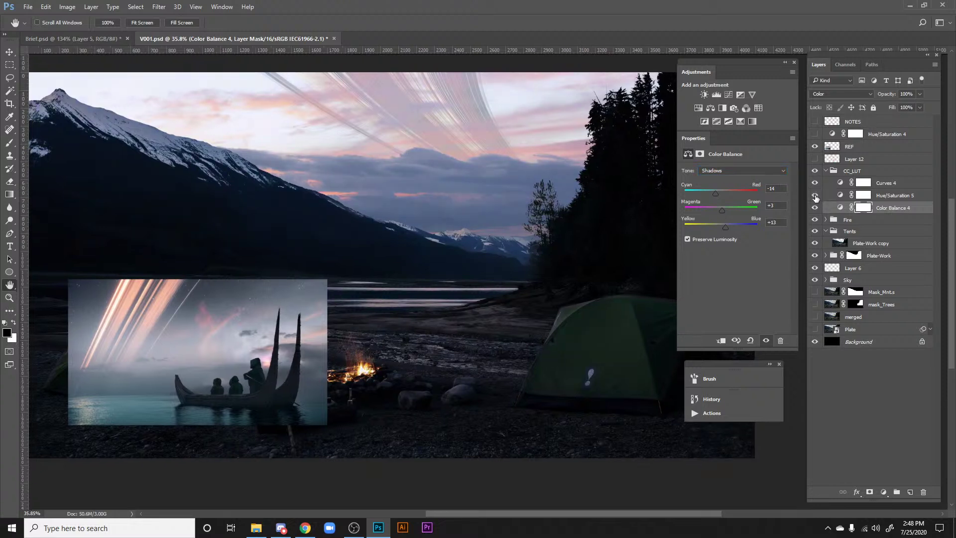
Step: Set the hue of Hue/Saturation 5 to -6, and hide the REF layer with the CC_LUT group collapsed
{"action": "left_click", "coordinate": [833, 199]}
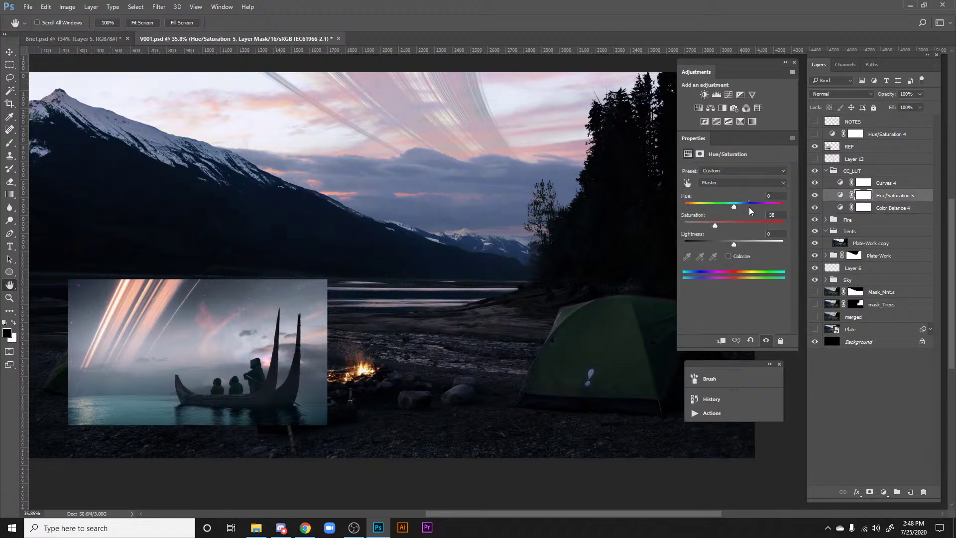
{"action": "left_click_drag", "start_coordinate": [732, 206], "coordinate": [733, 206]}
{"action": "left_click_drag", "start_coordinate": [482, 150], "coordinate": [514, 156]}
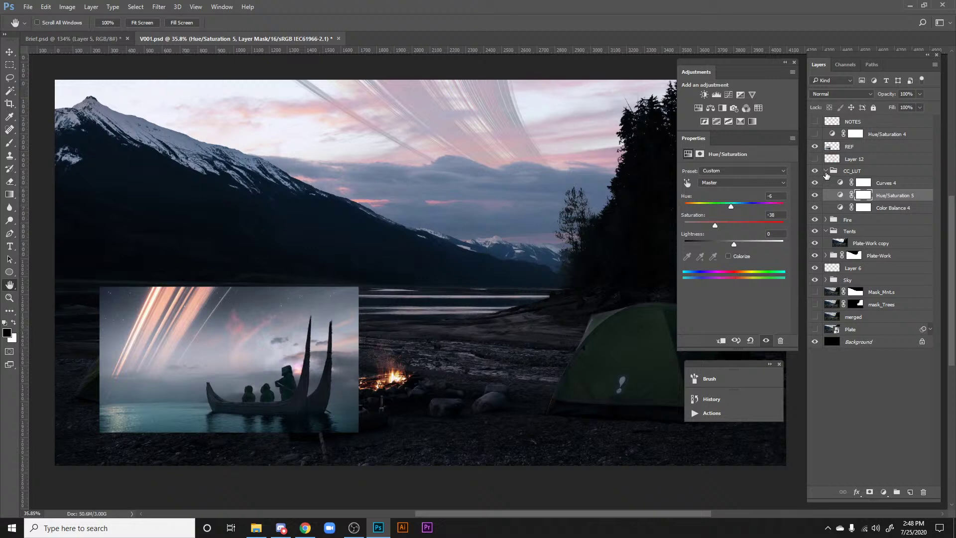
{"action": "left_click", "coordinate": [826, 172]}
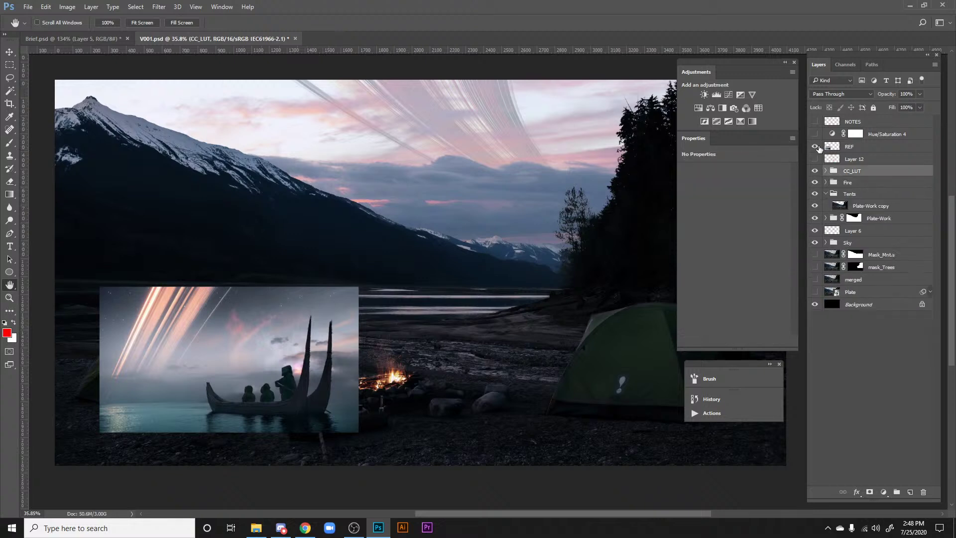
{"action": "left_click", "coordinate": [816, 146]}
{"action": "left_click_drag", "start_coordinate": [532, 167], "coordinate": [503, 177]}
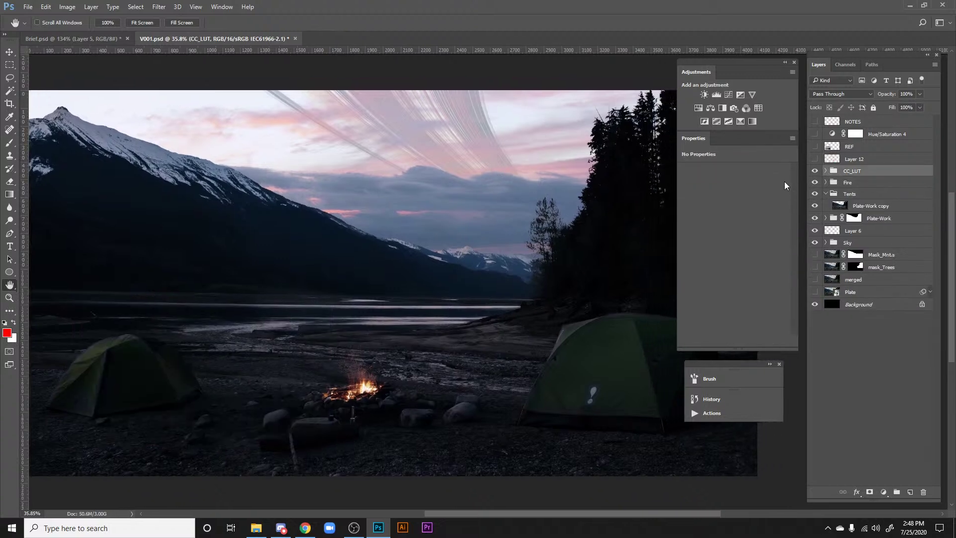
Step: Compare the campsite composite with and without the CC_LUT group's color grade
{"action": "left_click", "coordinate": [814, 172]}
{"action": "left_click", "coordinate": [814, 172]}
{"action": "left_click", "coordinate": [814, 172]}
{"action": "left_click", "coordinate": [814, 172]}
{"action": "left_click", "coordinate": [814, 172]}
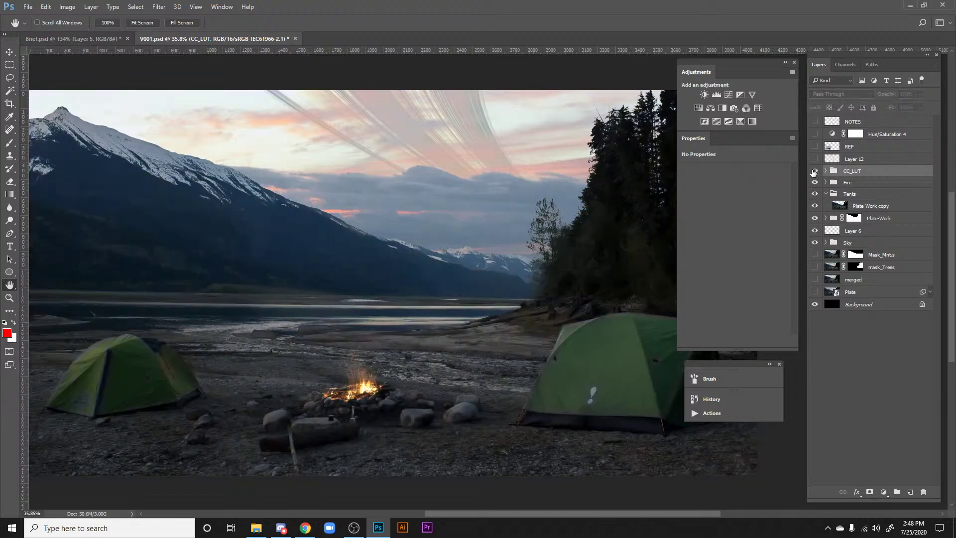
{"action": "left_click", "coordinate": [814, 173]}
{"action": "left_click", "coordinate": [814, 172]}
{"action": "left_click", "coordinate": [815, 172]}
Step: Examine the dark trees up close and compare the whole composite with CC_LUT off and on, leaving the group visible
{"action": "left_click_drag", "start_coordinate": [640, 156], "coordinate": [525, 173]}
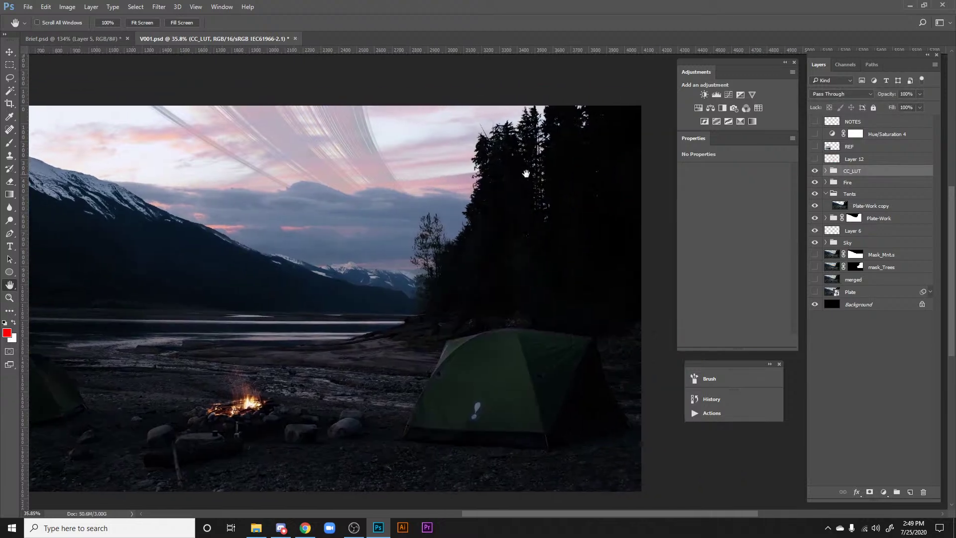
{"action": "left_click_drag", "start_coordinate": [587, 182], "coordinate": [589, 203]}
{"action": "left_click_drag", "start_coordinate": [515, 165], "coordinate": [536, 244]}
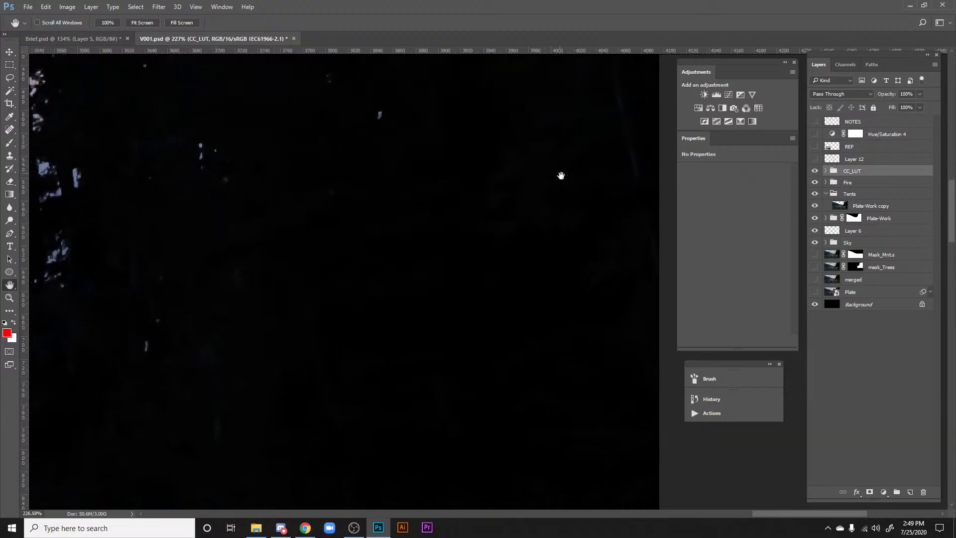
{"action": "left_click_drag", "start_coordinate": [562, 175], "coordinate": [500, 190]}
{"action": "left_click_drag", "start_coordinate": [643, 186], "coordinate": [660, 189]}
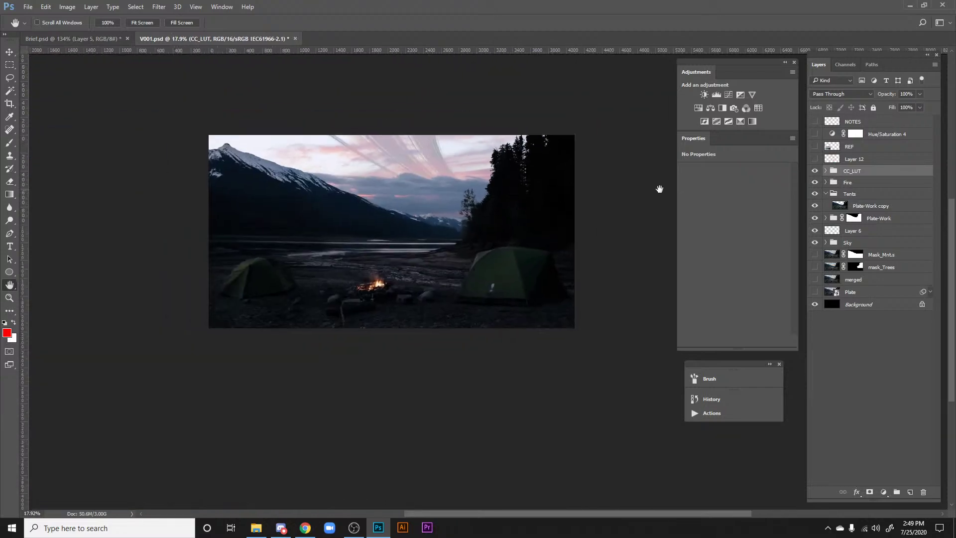
{"action": "left_click", "coordinate": [815, 172]}
{"action": "left_click", "coordinate": [816, 172]}
{"action": "left_click", "coordinate": [815, 173]}
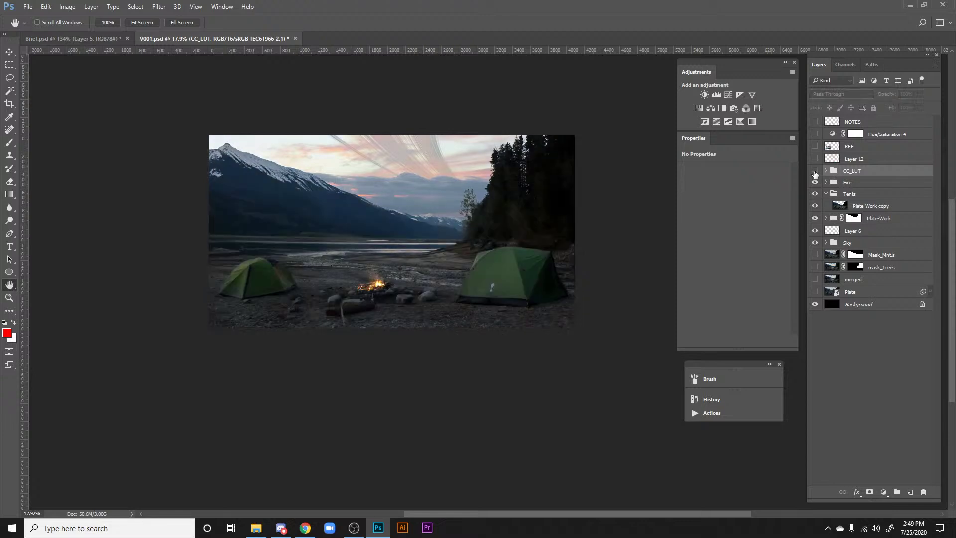
{"action": "left_click", "coordinate": [815, 173]}
{"action": "left_click", "coordinate": [815, 173]}
{"action": "left_click", "coordinate": [815, 173]}
{"action": "left_click", "coordinate": [815, 172]}
{"action": "left_click", "coordinate": [815, 173]}
{"action": "left_click", "coordinate": [815, 173]}
{"action": "mouse_move", "coordinate": [470, 177]}
{"action": "left_mouse_down"}
{"action": "mouse_move", "coordinate": [540, 186]}
{"action": "mouse_move", "coordinate": [480, 185]}
{"action": "left_mouse_up"}
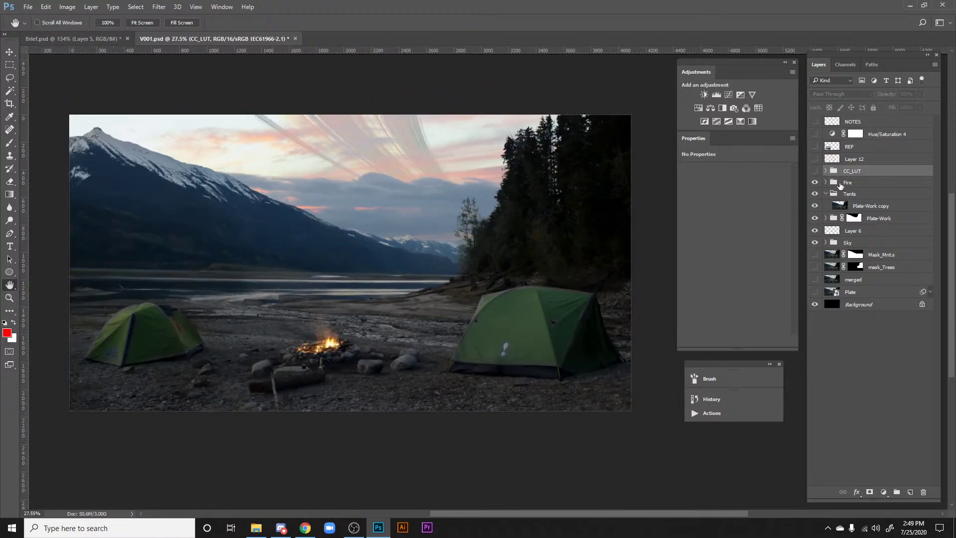
{"action": "left_click", "coordinate": [815, 173]}
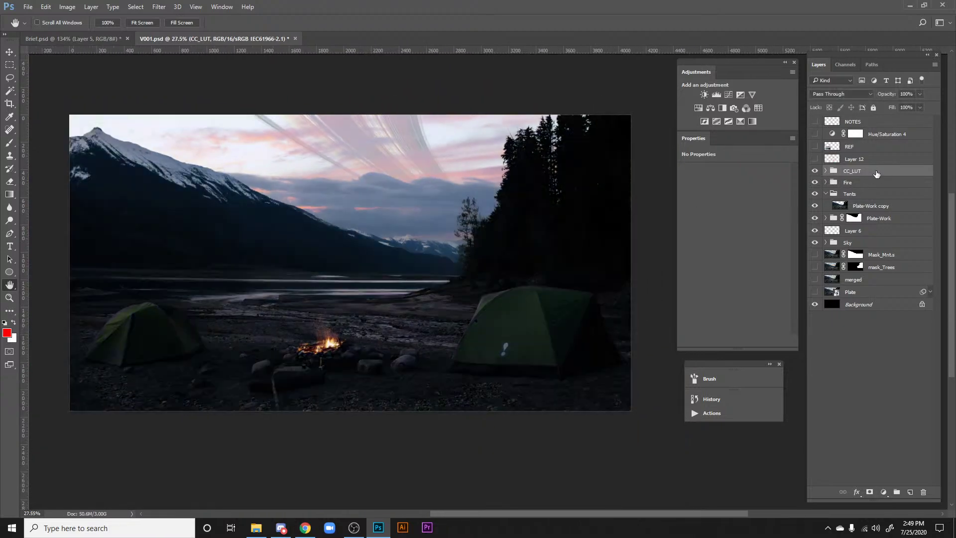
Step: Look over the composite's trees, mountains and tents, comparing the scene with the CC_LUT group hidden and shown
{"action": "left_click_drag", "start_coordinate": [578, 182], "coordinate": [615, 180]}
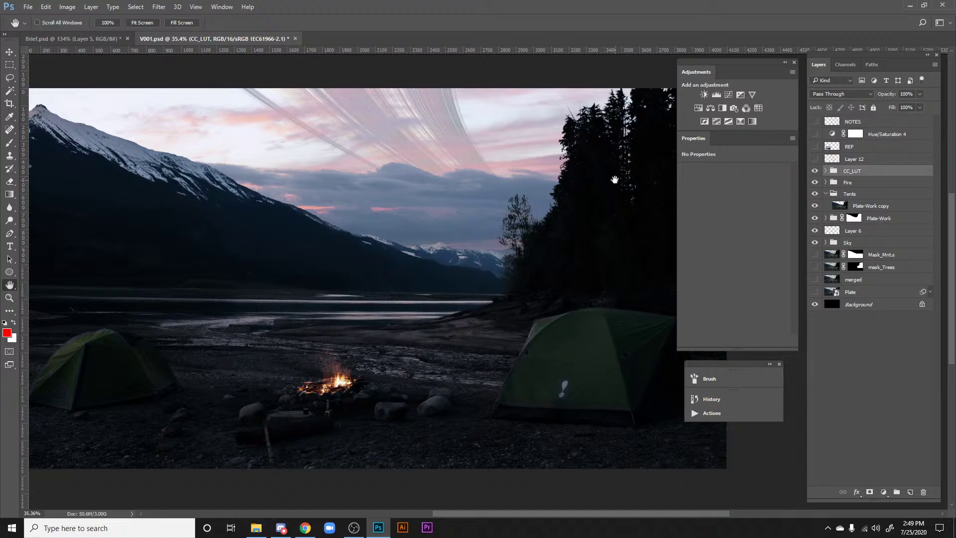
{"action": "left_click_drag", "start_coordinate": [592, 179], "coordinate": [573, 197]}
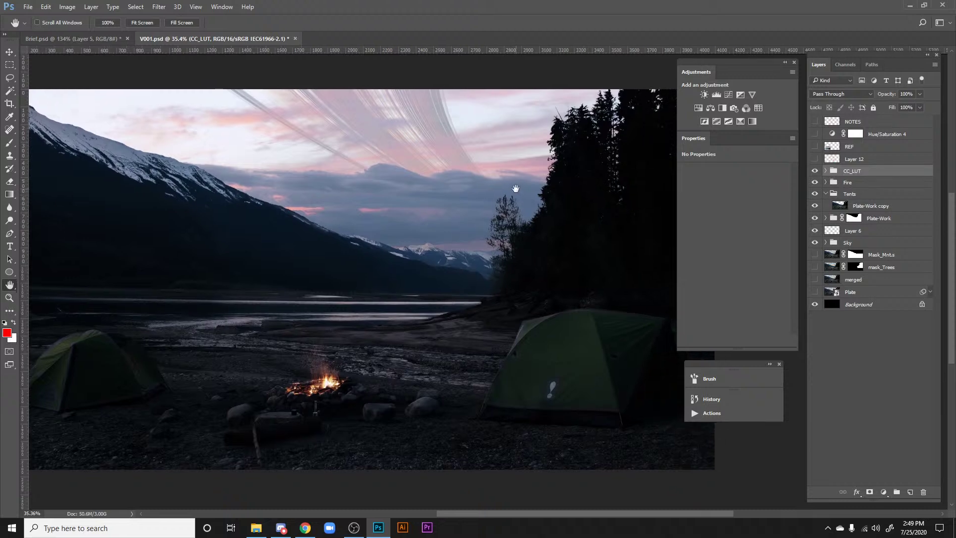
{"action": "left_click_drag", "start_coordinate": [516, 188], "coordinate": [438, 208]}
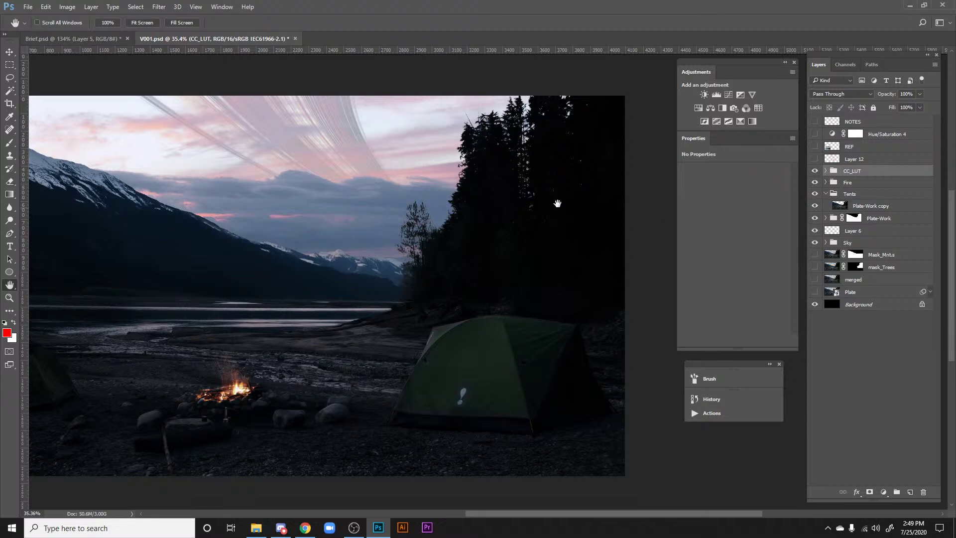
{"action": "left_click_drag", "start_coordinate": [557, 203], "coordinate": [733, 156]}
{"action": "left_click", "coordinate": [815, 170]}
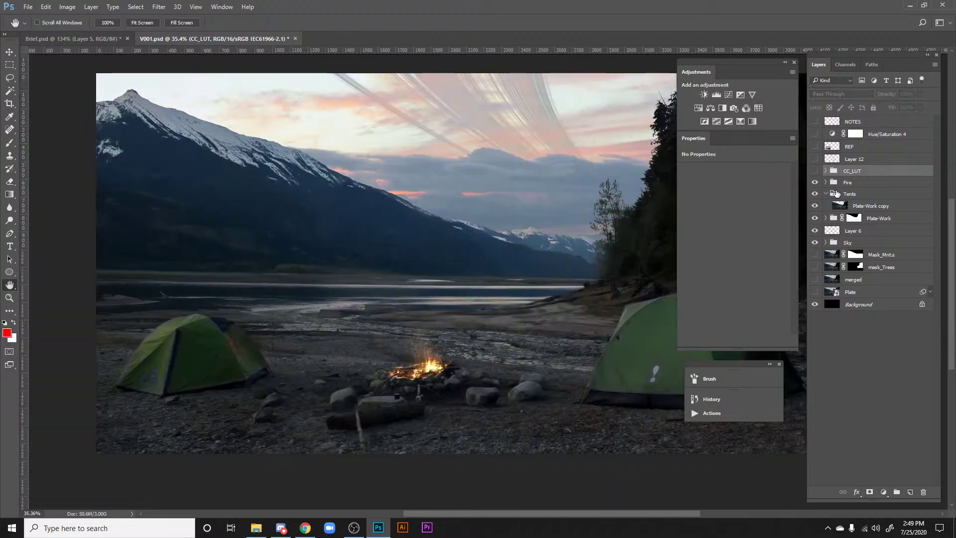
{"action": "left_click_drag", "start_coordinate": [410, 152], "coordinate": [282, 150]}
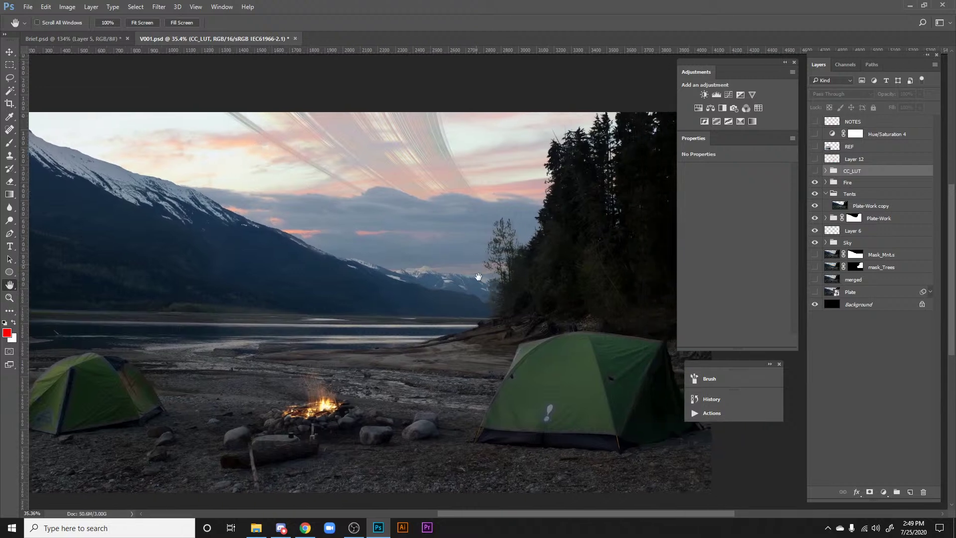
{"action": "left_click_drag", "start_coordinate": [364, 248], "coordinate": [395, 217]}
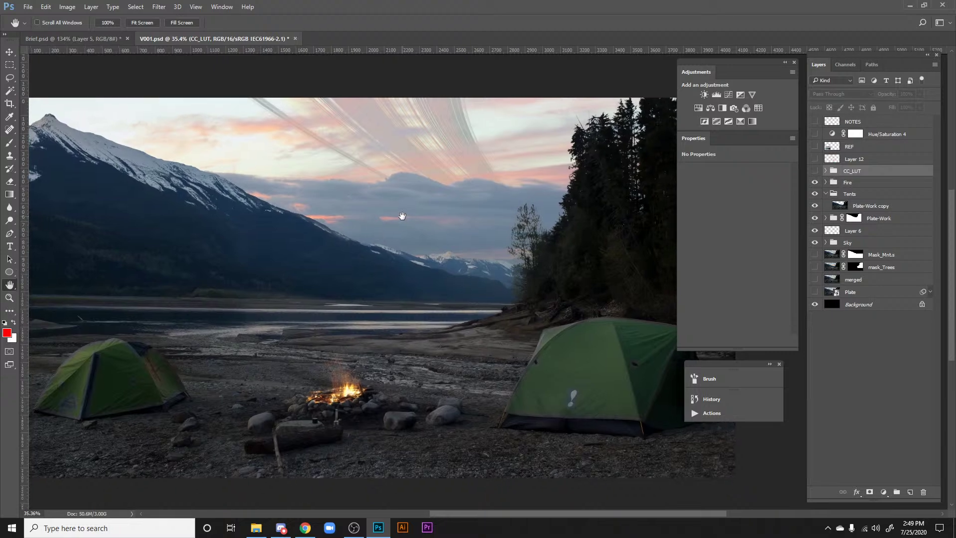
{"action": "left_click", "coordinate": [815, 171]}
Step: In Curves 4 of the CC_LUT group, set the shadow point to input 49, output 55 and the upper point to 172, 148
{"action": "left_click", "coordinate": [825, 170]}
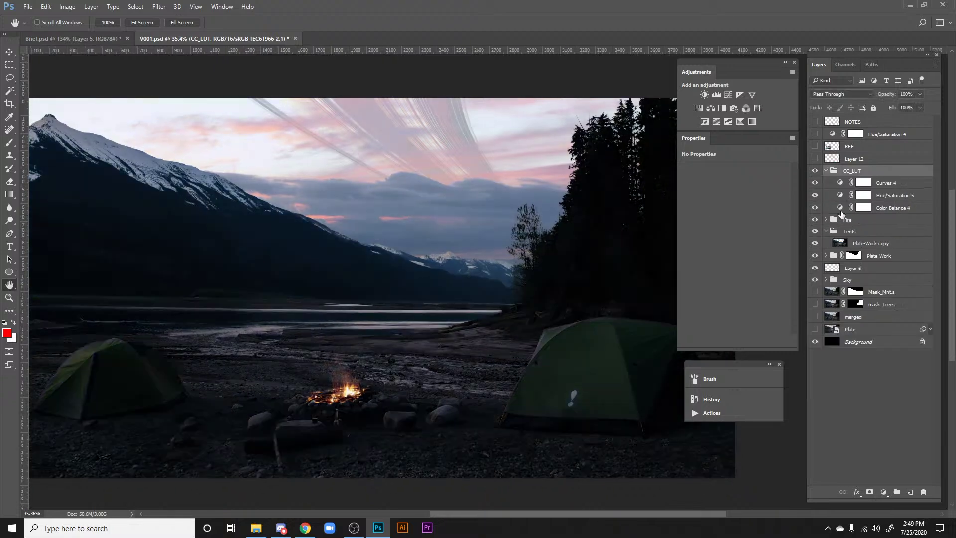
{"action": "left_click", "coordinate": [841, 195]}
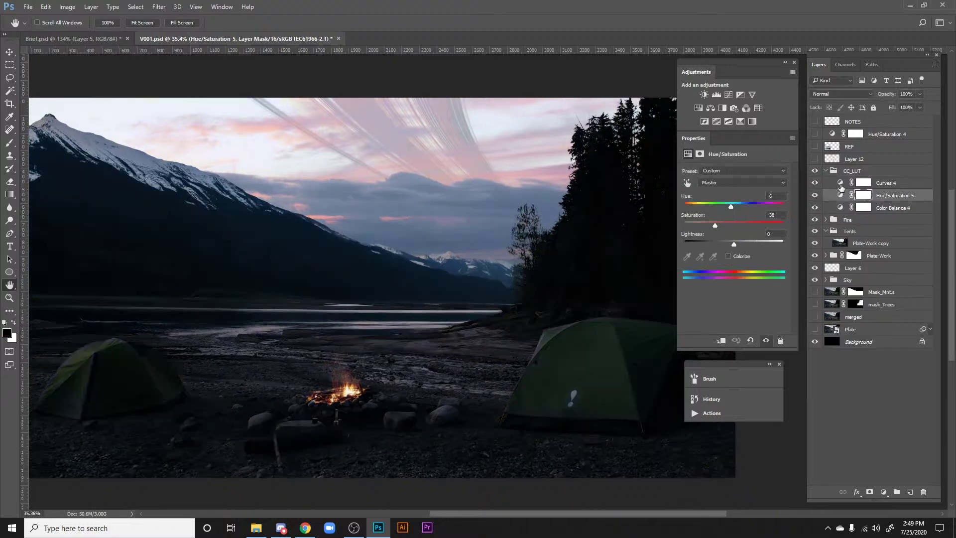
{"action": "left_click", "coordinate": [841, 184]}
{"action": "left_click_drag", "start_coordinate": [721, 263], "coordinate": [722, 258]}
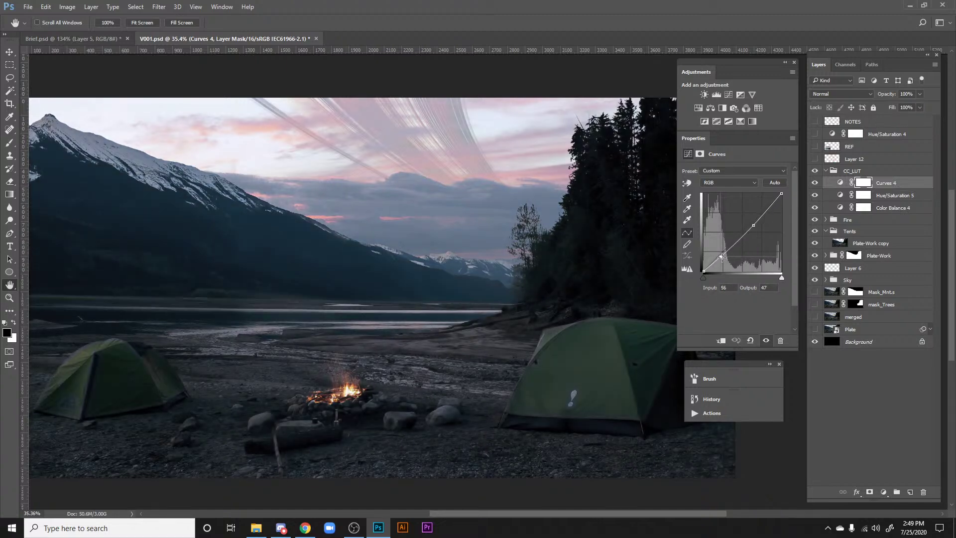
{"action": "mouse_move", "coordinate": [750, 226]}
{"action": "left_mouse_down"}
{"action": "mouse_move", "coordinate": [751, 218]}
{"action": "mouse_move", "coordinate": [756, 225]}
{"action": "left_mouse_up"}
{"action": "left_click_drag", "start_coordinate": [562, 223], "coordinate": [486, 242]}
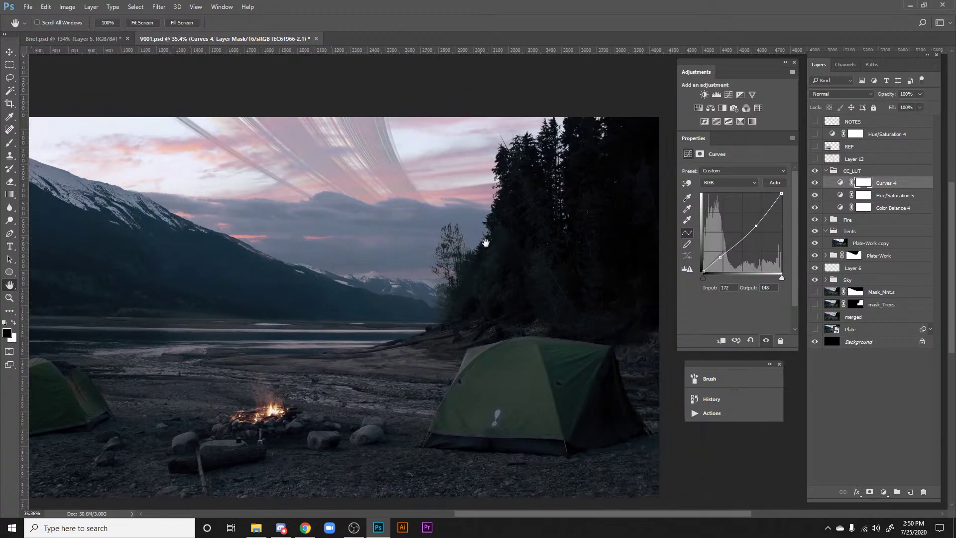
{"action": "scroll", "coordinate": [486, 242], "scroll_direction": "up", "scroll_amount": 5}
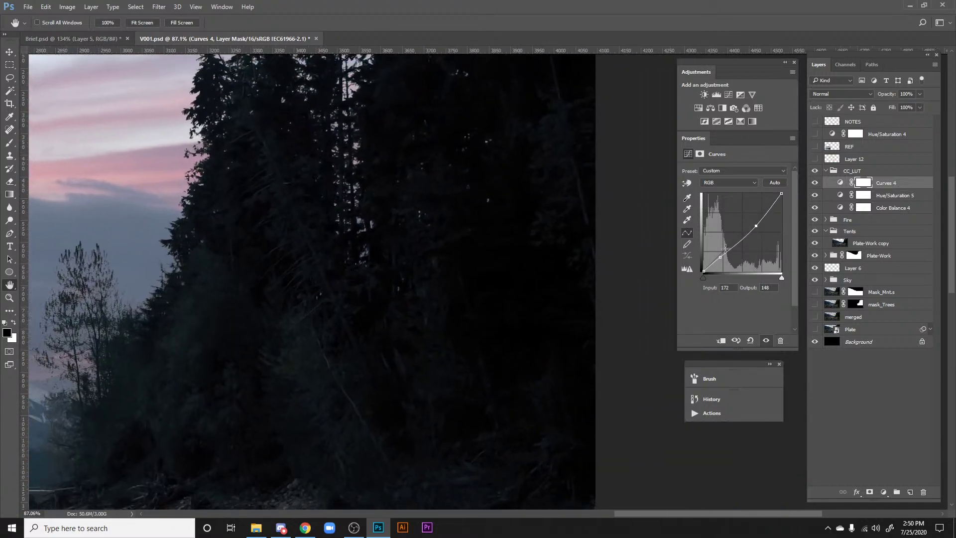
{"action": "left_click_drag", "start_coordinate": [720, 256], "coordinate": [718, 254]}
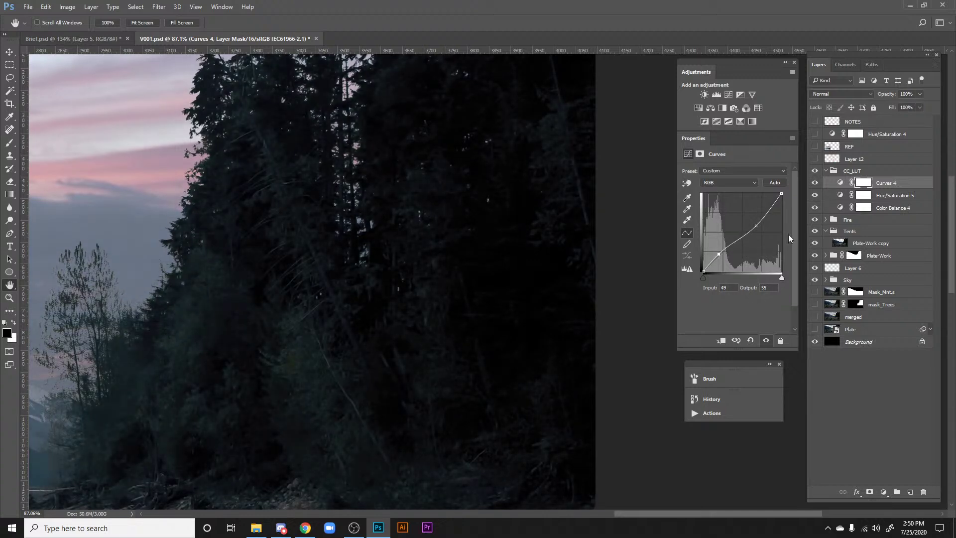
Step: Compare the dark trees up close with CC_LUT off and on, leaving the group visible, and view the whole composite
{"action": "left_click", "coordinate": [815, 172]}
{"action": "left_click", "coordinate": [815, 172]}
{"action": "left_click", "coordinate": [815, 172]}
{"action": "left_click", "coordinate": [816, 172]}
{"action": "left_click", "coordinate": [816, 172]}
{"action": "left_click", "coordinate": [816, 171]}
{"action": "left_click_drag", "start_coordinate": [565, 278], "coordinate": [549, 344]}
{"action": "left_click_drag", "start_coordinate": [539, 195], "coordinate": [560, 228]}
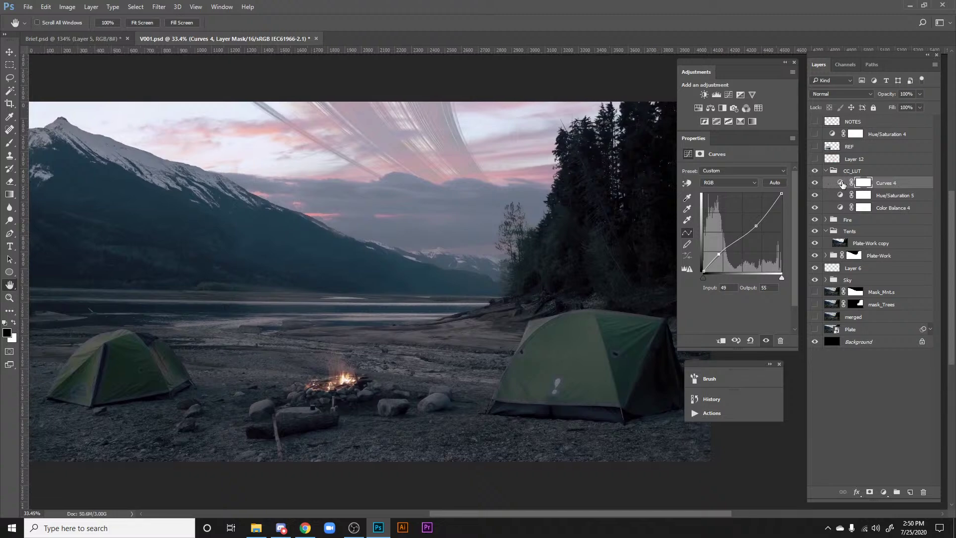
Step: Set the Curves 4 upper point to input 162, output 158 and the shadow point to 60, 34, and collapse the CC_LUT group
{"action": "left_click", "coordinate": [842, 183]}
{"action": "left_click_drag", "start_coordinate": [718, 256], "coordinate": [721, 253]}
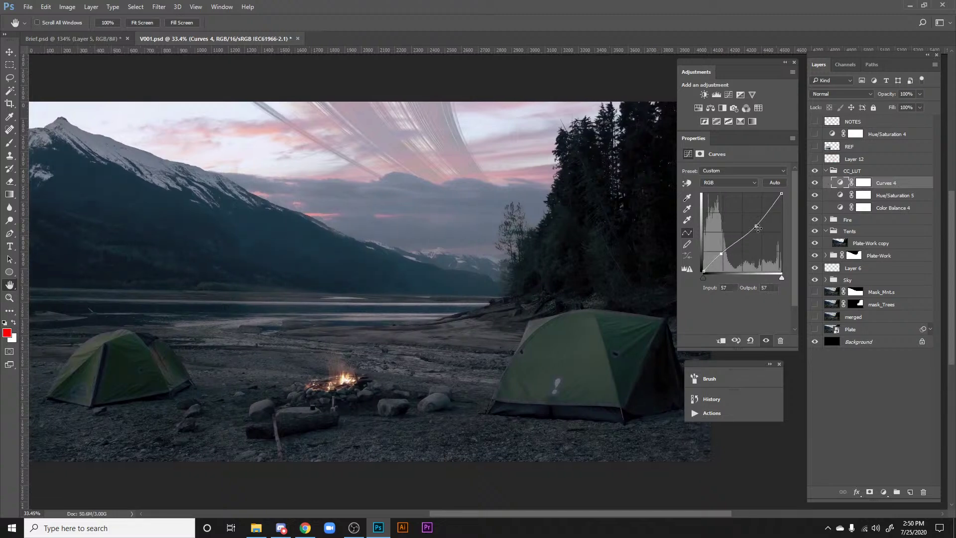
{"action": "left_click_drag", "start_coordinate": [756, 226], "coordinate": [754, 225]}
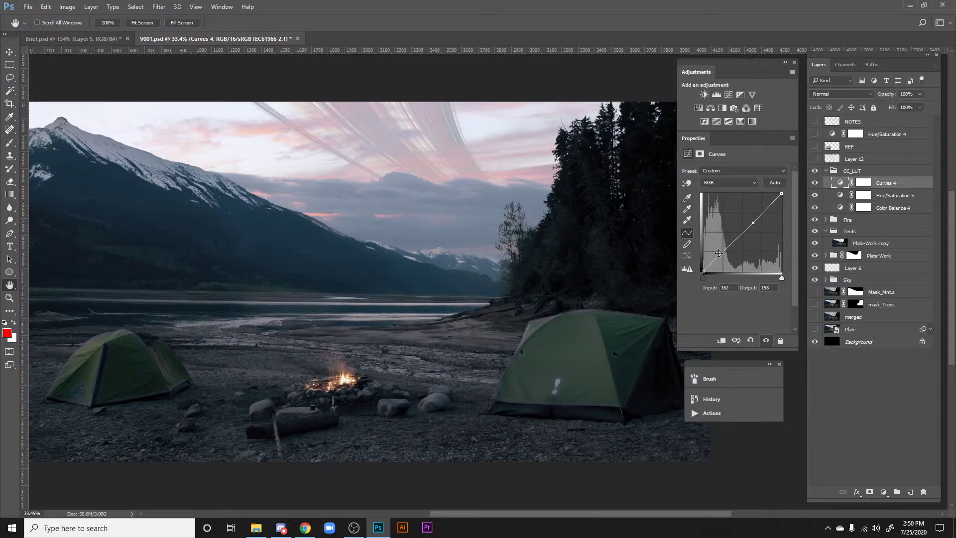
{"action": "left_click_drag", "start_coordinate": [719, 253], "coordinate": [722, 261]}
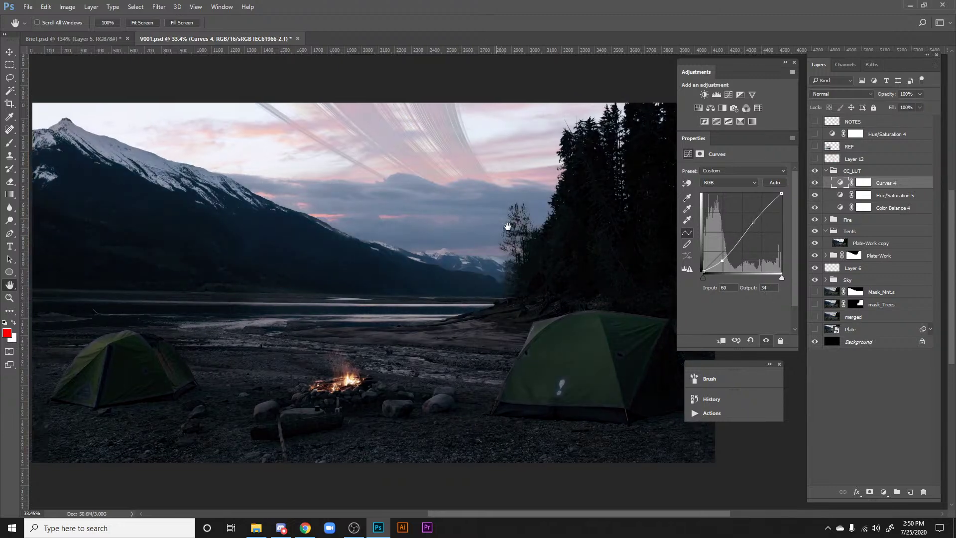
{"action": "left_click_drag", "start_coordinate": [508, 227], "coordinate": [521, 229]}
{"action": "left_click", "coordinate": [827, 172]}
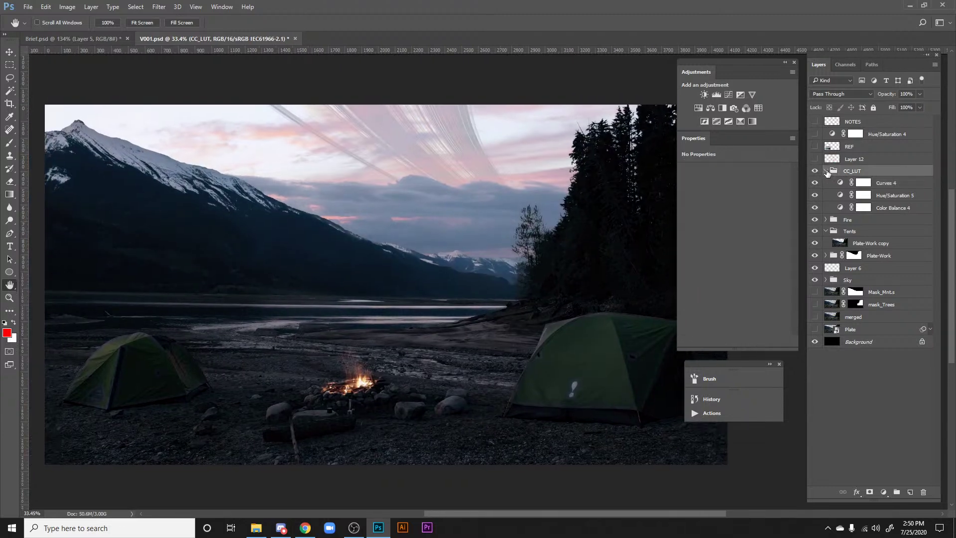
{"action": "left_click", "coordinate": [826, 171]}
{"action": "left_click_drag", "start_coordinate": [478, 275], "coordinate": [445, 286]}
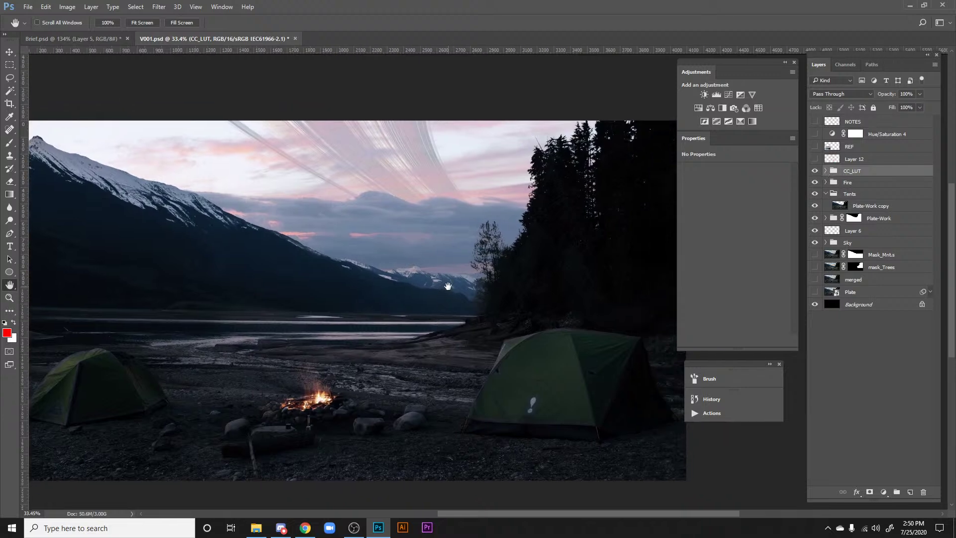
{"action": "left_click_drag", "start_coordinate": [333, 373], "coordinate": [393, 332]}
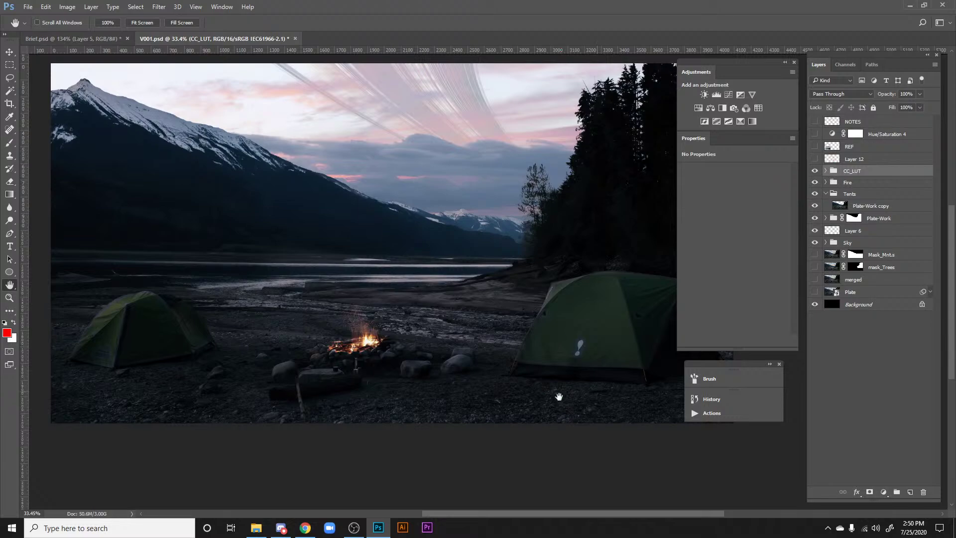
Step: Switch to Brief.psd and examine the unlit and glowing tent reference images alongside the original campsite plate
{"action": "left_click", "coordinate": [73, 38]}
{"action": "left_click_drag", "start_coordinate": [340, 355], "coordinate": [429, 408]}
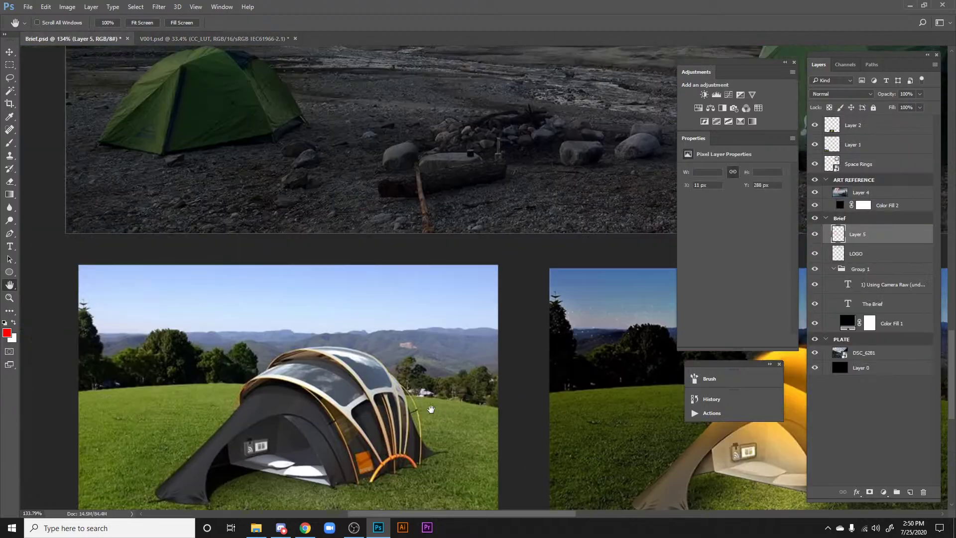
{"action": "left_click_drag", "start_coordinate": [332, 295], "coordinate": [330, 465]}
{"action": "left_click_drag", "start_coordinate": [363, 259], "coordinate": [399, 402]}
{"action": "left_click_drag", "start_coordinate": [542, 391], "coordinate": [163, 309]}
{"action": "left_click_drag", "start_coordinate": [382, 339], "coordinate": [387, 171]}
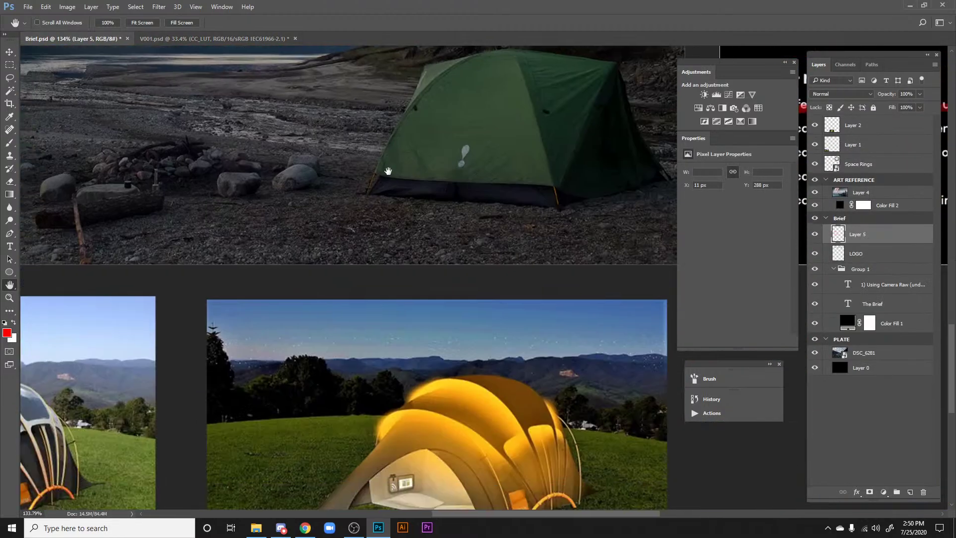
{"action": "left_click_drag", "start_coordinate": [362, 424], "coordinate": [361, 244]}
{"action": "scroll", "coordinate": [499, 372], "scroll_direction": "up", "scroll_amount": 3}
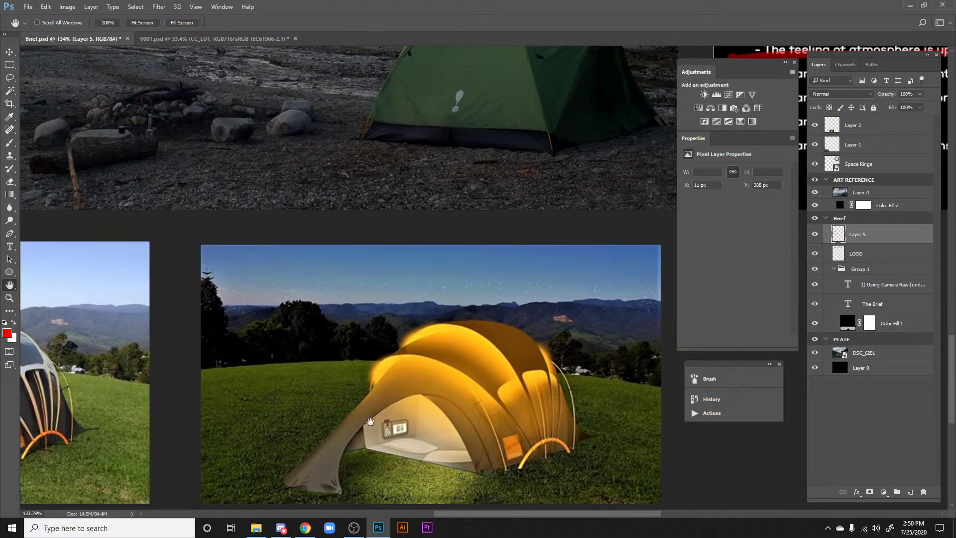
{"action": "scroll", "coordinate": [434, 384], "scroll_direction": "left", "scroll_amount": 5}
{"action": "left_click_drag", "start_coordinate": [346, 265], "coordinate": [444, 279]}
{"action": "left_click_drag", "start_coordinate": [414, 90], "coordinate": [429, 393]}
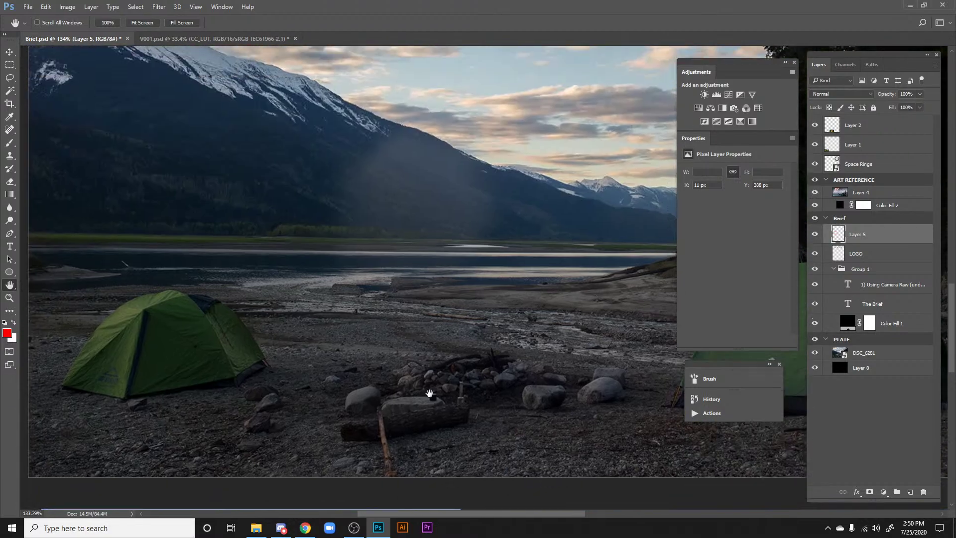
Step: Return to V001.psd and open the five_star_hotel and dajl9tv night tent photos from the Downloads folder as separate documents
{"action": "left_click", "coordinate": [214, 38]}
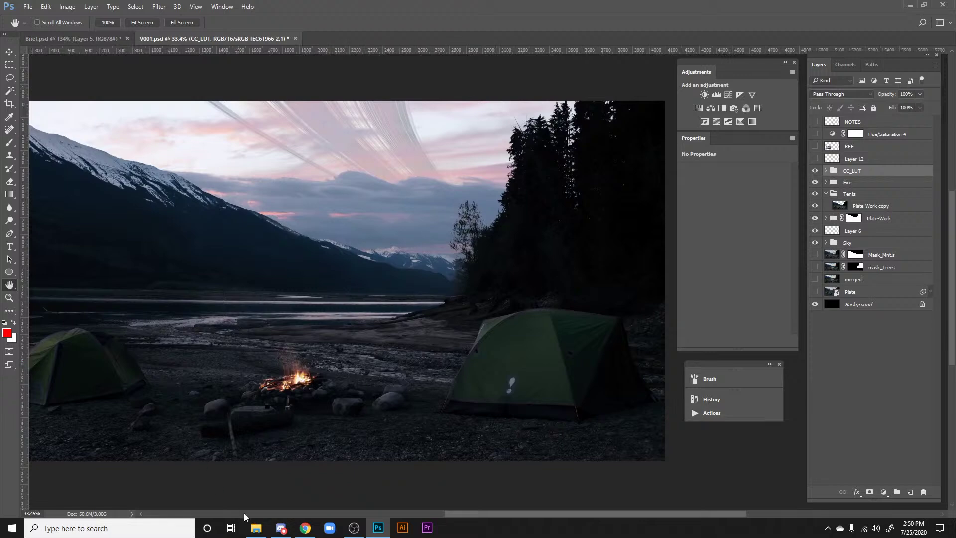
{"action": "left_click", "coordinate": [256, 528]}
{"action": "scroll", "coordinate": [663, 389], "scroll_direction": "up", "scroll_amount": 2}
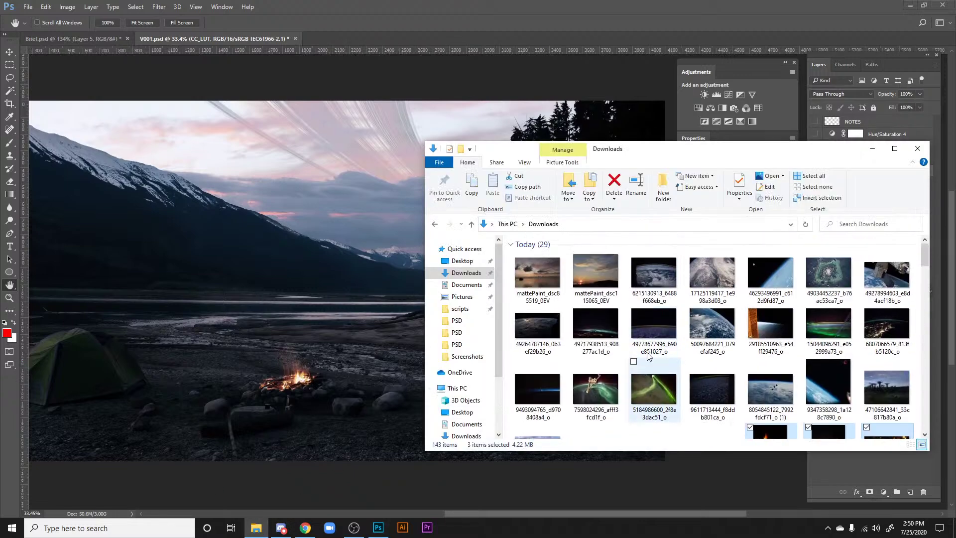
{"action": "scroll", "coordinate": [653, 369], "scroll_direction": "down", "scroll_amount": 3}
{"action": "scroll", "coordinate": [645, 358], "scroll_direction": "down", "scroll_amount": 6}
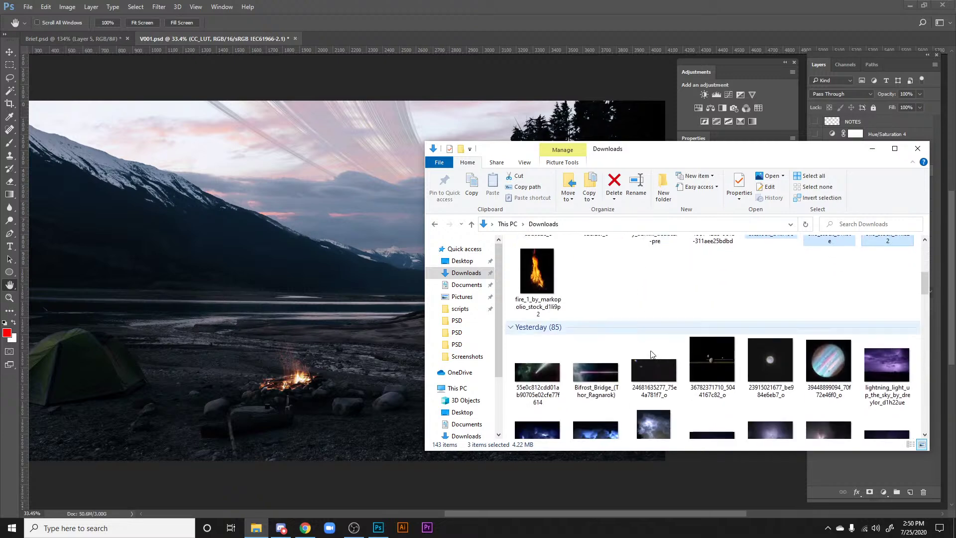
{"action": "scroll", "coordinate": [536, 299], "scroll_direction": "up", "scroll_amount": 8}
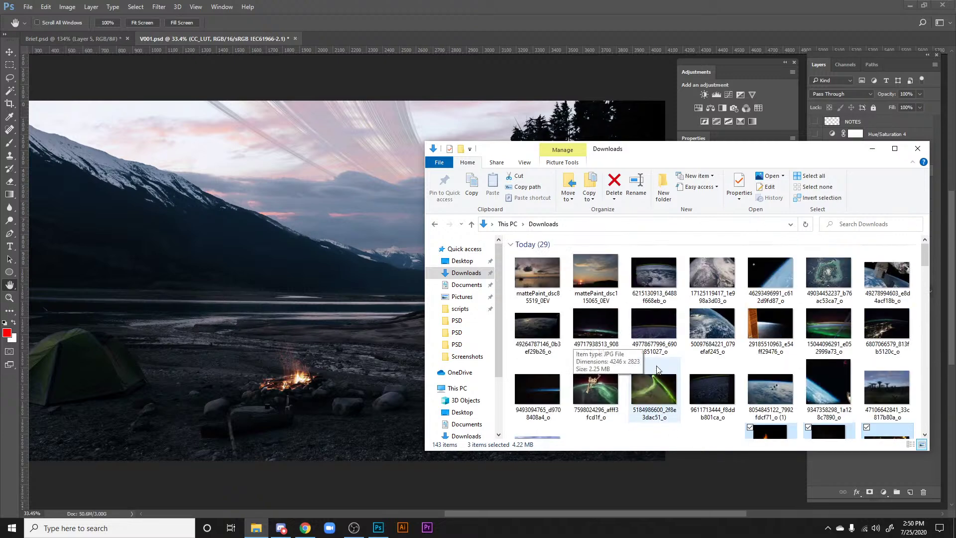
{"action": "left_click", "coordinate": [466, 273]}
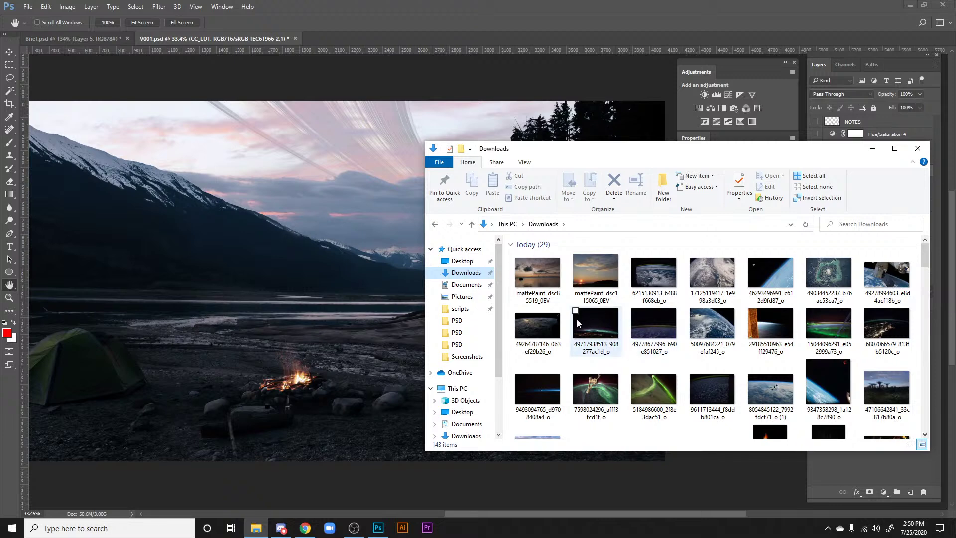
{"action": "scroll", "coordinate": [722, 315], "scroll_direction": "down", "scroll_amount": 2}
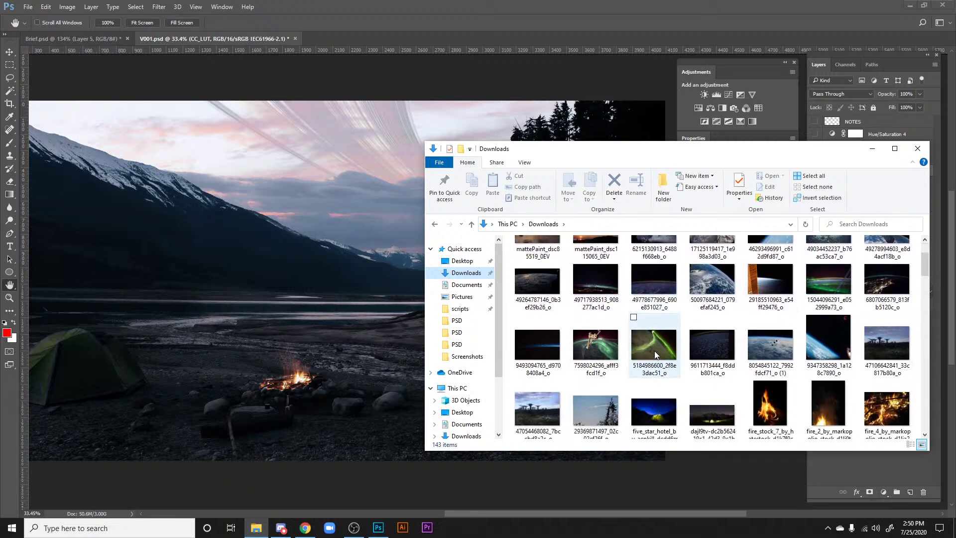
{"action": "left_click", "coordinate": [713, 351]}
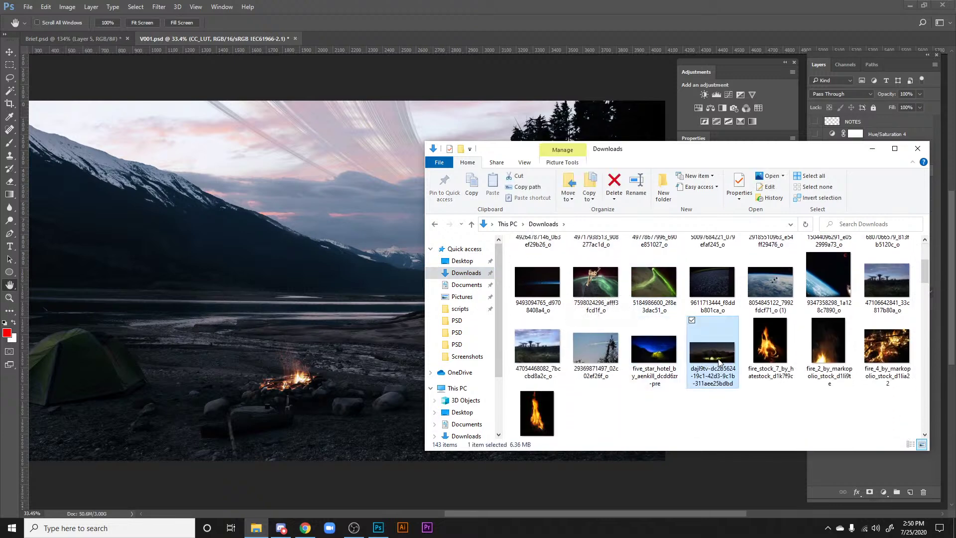
{"action": "left_click", "coordinate": [665, 351], "text": "ctrl"}
{"action": "left_click_drag", "start_coordinate": [664, 351], "coordinate": [563, 38]}
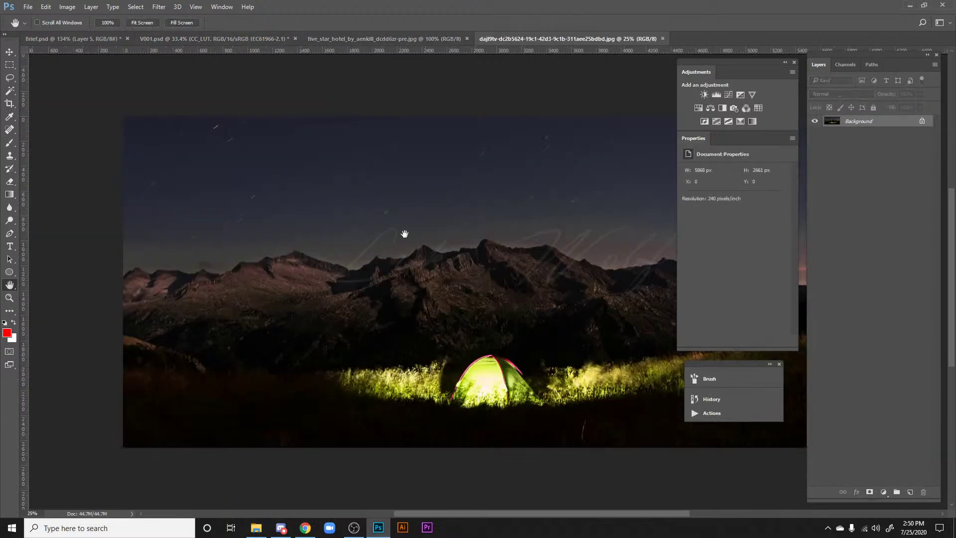
Step: Examine how the tents are lit from inside in the dajl9tv photo up close and in the five_star_hotel photo
{"action": "left_click_drag", "start_coordinate": [444, 297], "coordinate": [350, 203]}
{"action": "key", "text": "ctrl+plus"}
{"action": "key", "text": "ctrl+plus"}
{"action": "left_click_drag", "start_coordinate": [428, 254], "coordinate": [462, 249]}
{"action": "key", "text": "ctrl+plus"}
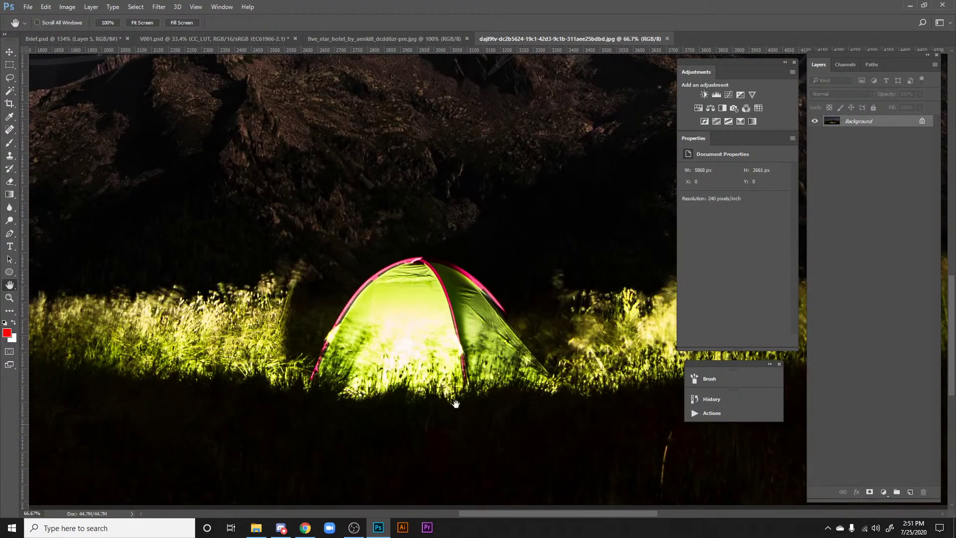
{"action": "left_click", "coordinate": [370, 34]}
{"action": "left_click_drag", "start_coordinate": [571, 319], "coordinate": [470, 248]}
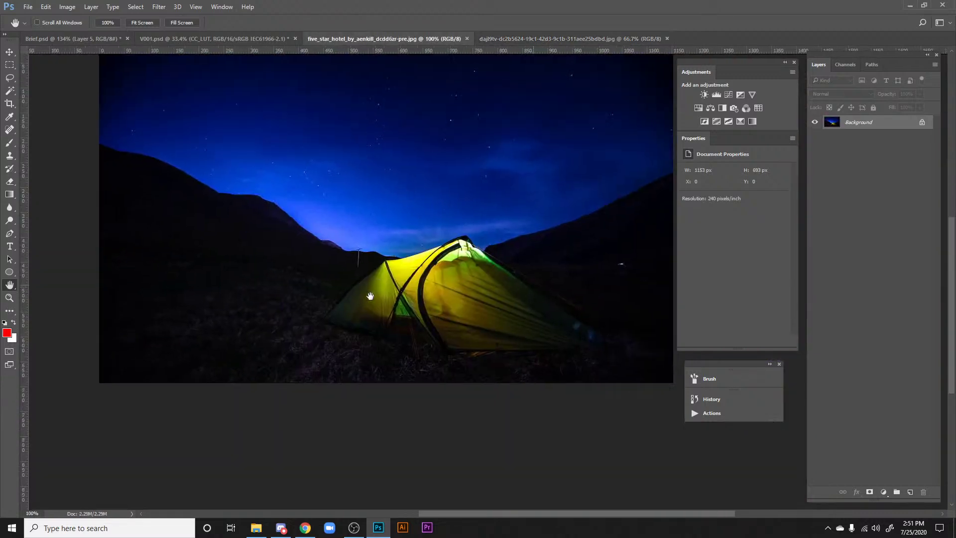
{"action": "left_click_drag", "start_coordinate": [500, 283], "coordinate": [513, 333]}
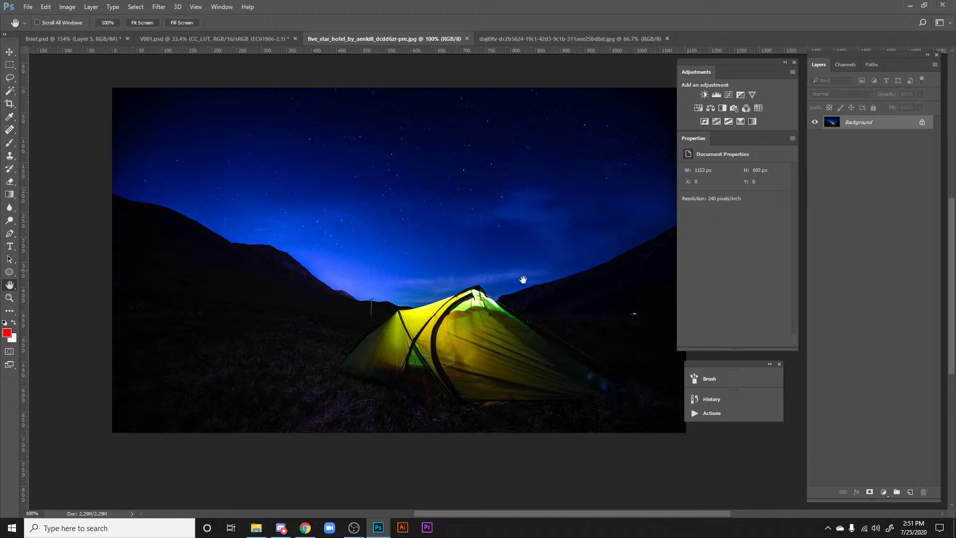
Step: Close the dajl9tv tent photo and return to the five_star_hotel photo
{"action": "left_click", "coordinate": [625, 40]}
{"action": "left_click", "coordinate": [667, 39]}
{"action": "left_click_drag", "start_coordinate": [438, 294], "coordinate": [399, 257]}
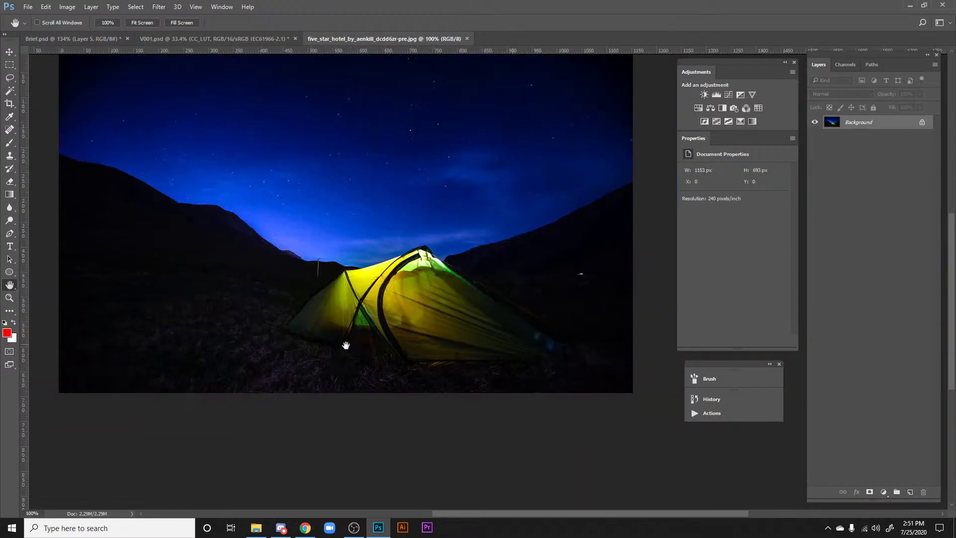
Step: Copy a rectangular area around the glowing tent in the five_star_hotel photo to its own layer and bring that layer into V001.psd
{"action": "key", "text": "m"}
{"action": "left_click_drag", "start_coordinate": [301, 215], "coordinate": [778, 530]}
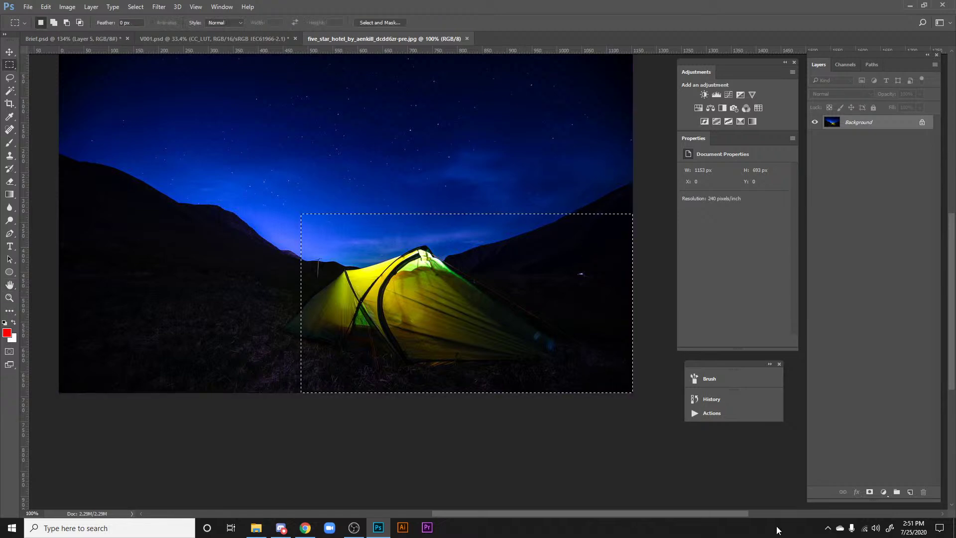
{"action": "left_click_drag", "start_coordinate": [264, 187], "coordinate": [71, 39]}
{"action": "key", "text": "ctrl+j"}
{"action": "key", "text": "v"}
{"action": "left_click_drag", "start_coordinate": [188, 38], "coordinate": [387, 295]}
{"action": "left_click", "coordinate": [459, 201]}
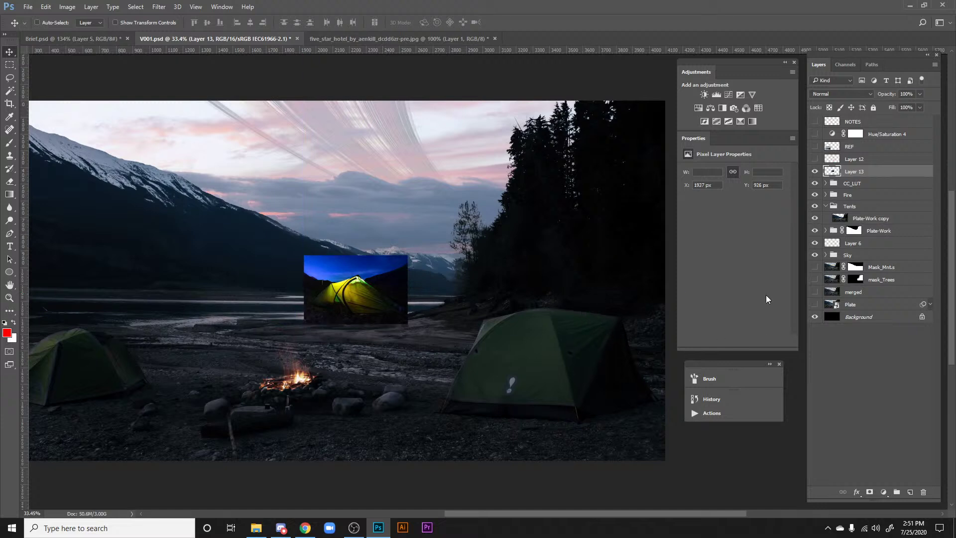
{"action": "left_click", "coordinate": [834, 222]}
{"action": "key", "text": "h"}
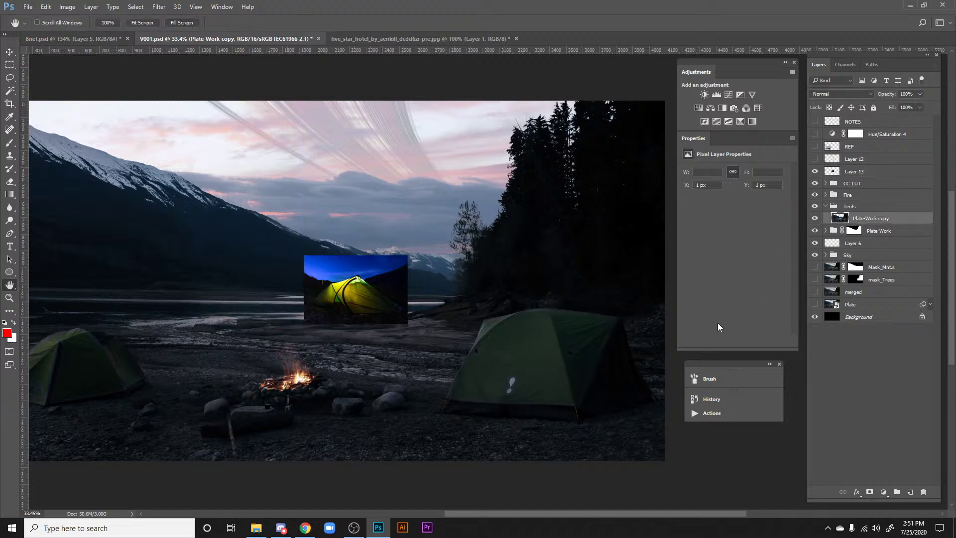
{"action": "left_click_drag", "start_coordinate": [612, 333], "coordinate": [592, 314]}
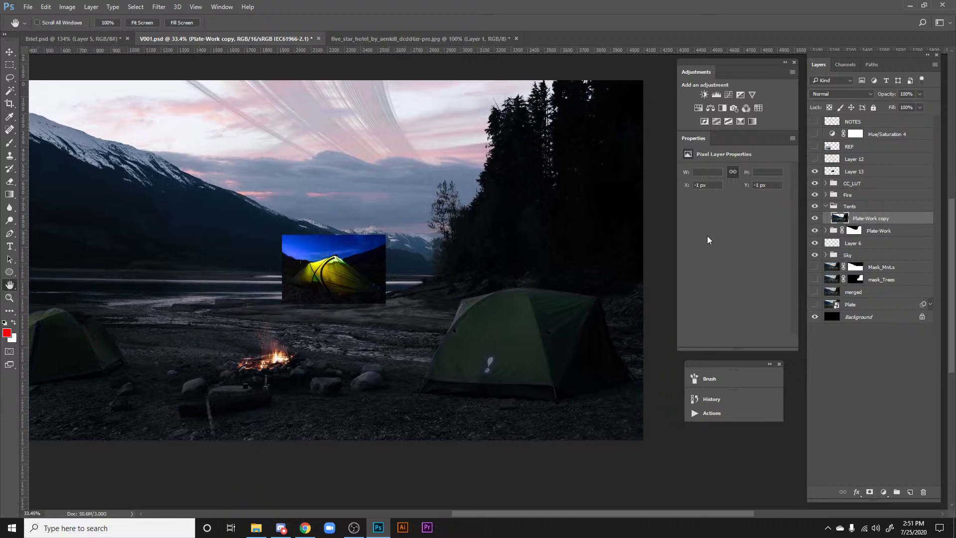
{"action": "left_click", "coordinate": [729, 96]}
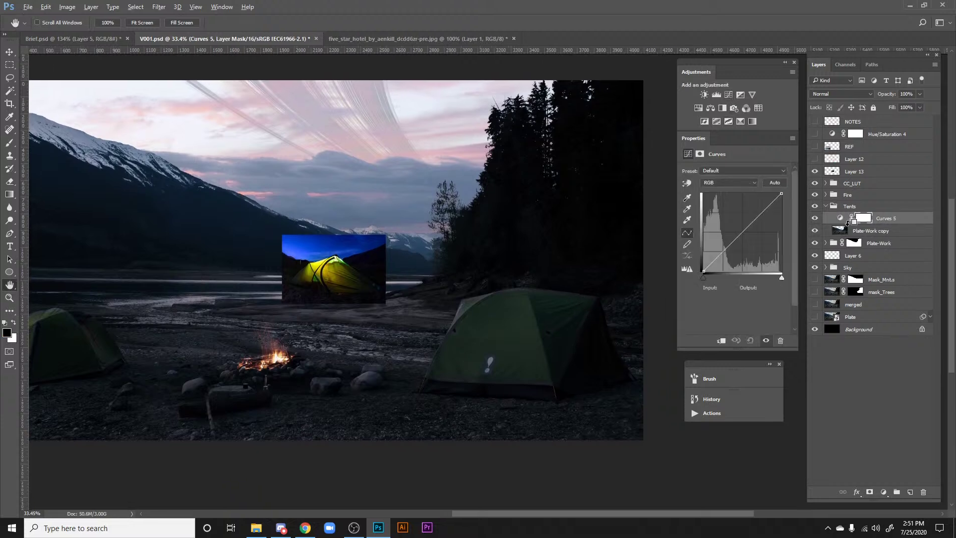
{"action": "left_click", "coordinate": [880, 232], "text": "alt"}
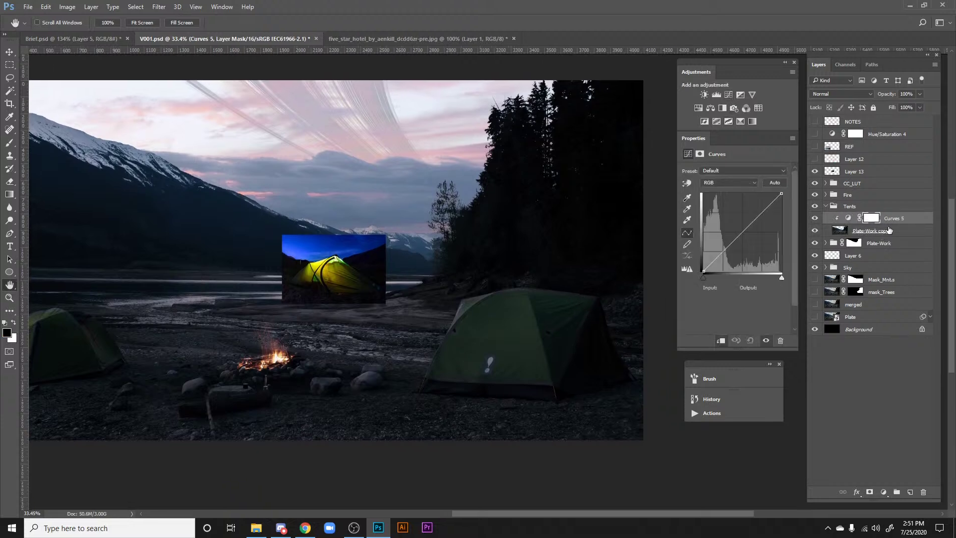
Step: Delete the Plate-Work copy layer and rebuild it by duplicating the Plate-Work group, merging the duplicate and applying its mask
{"action": "left_click", "coordinate": [889, 230]}
{"action": "key", "text": "Delete"}
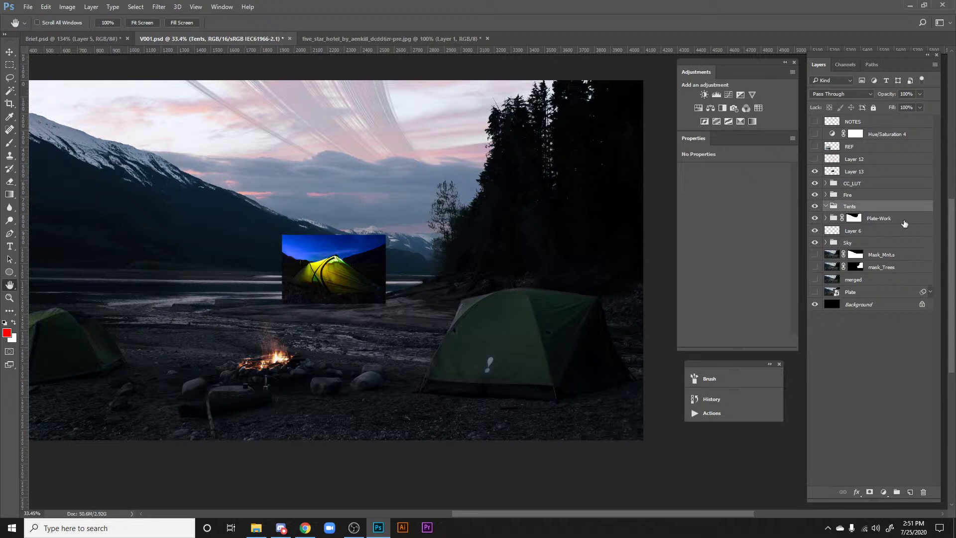
{"action": "left_click", "coordinate": [905, 223]}
{"action": "key", "text": "ctrl+j"}
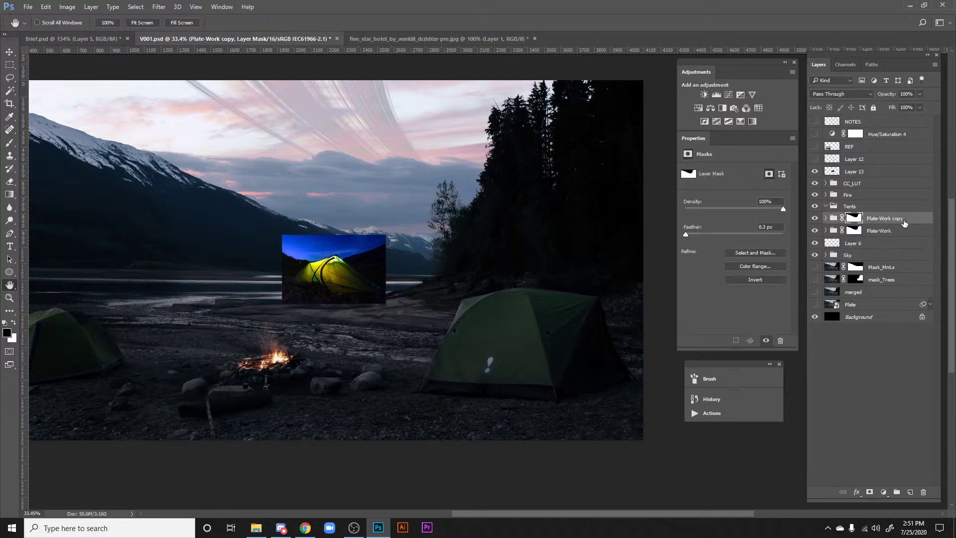
{"action": "key", "text": "ctrl+e"}
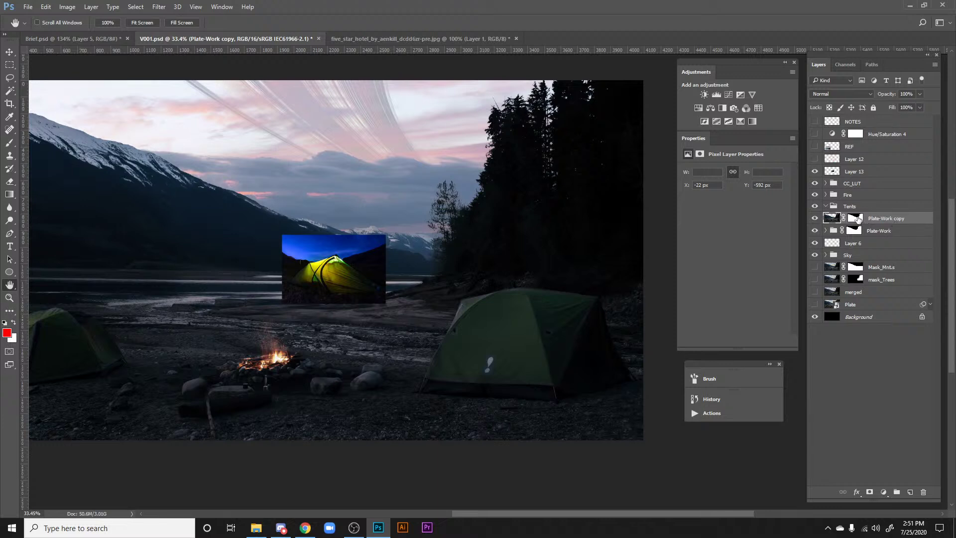
{"action": "left_click_drag", "start_coordinate": [858, 219], "coordinate": [924, 492]}
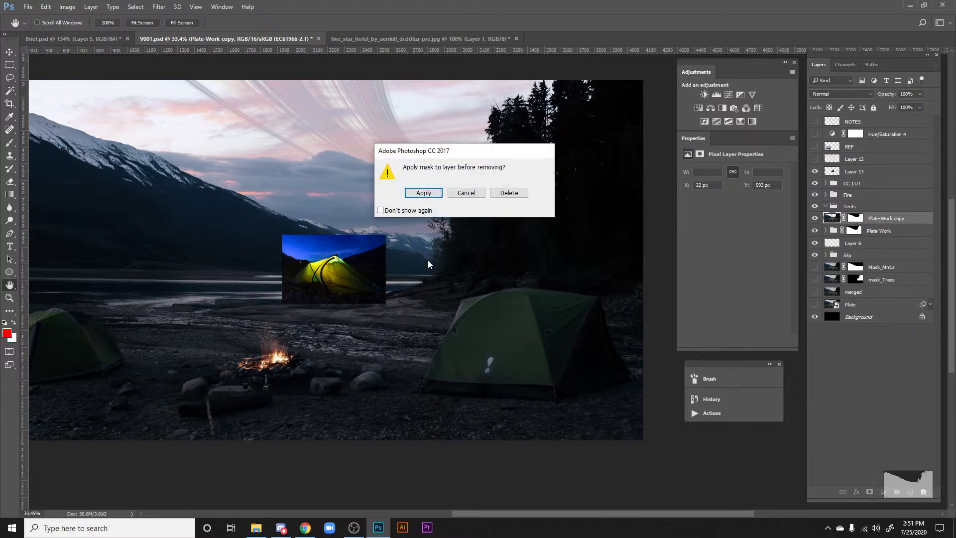
{"action": "left_click", "coordinate": [424, 192]}
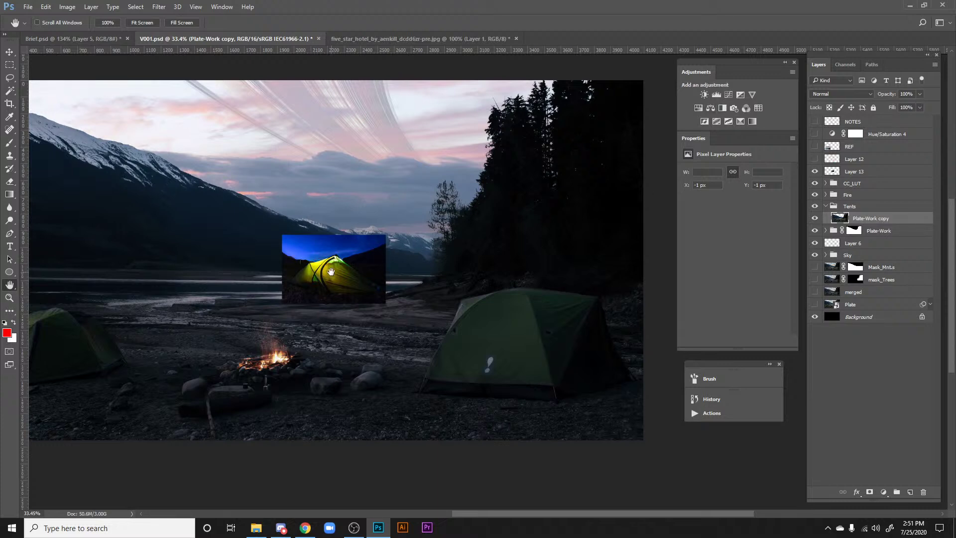
{"action": "key", "text": "v"}
{"action": "left_click_drag", "start_coordinate": [328, 278], "coordinate": [343, 287]}
{"action": "left_click_drag", "start_coordinate": [339, 277], "coordinate": [345, 297]}
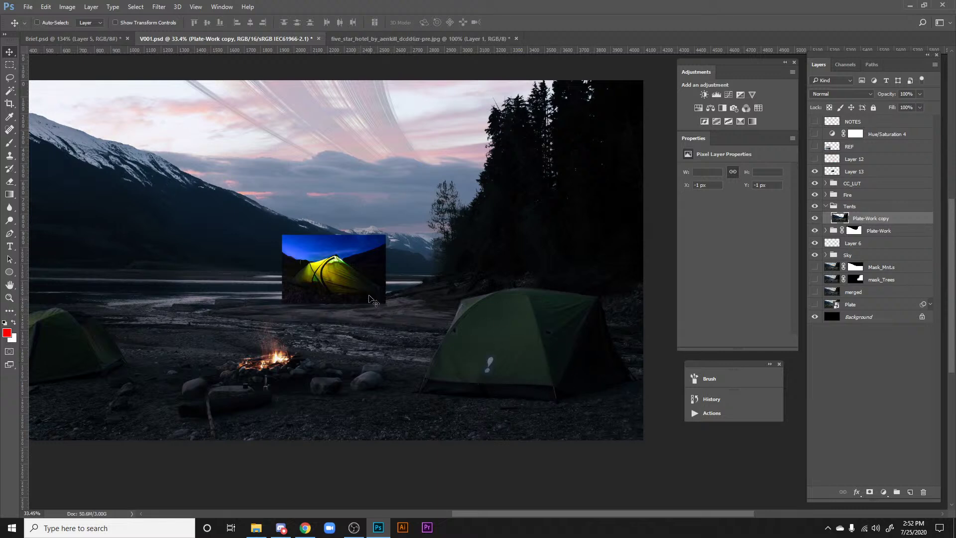
Step: Add a Curves adjustment above Plate-Work copy and clip it to that layer
{"action": "left_click", "coordinate": [729, 95]}
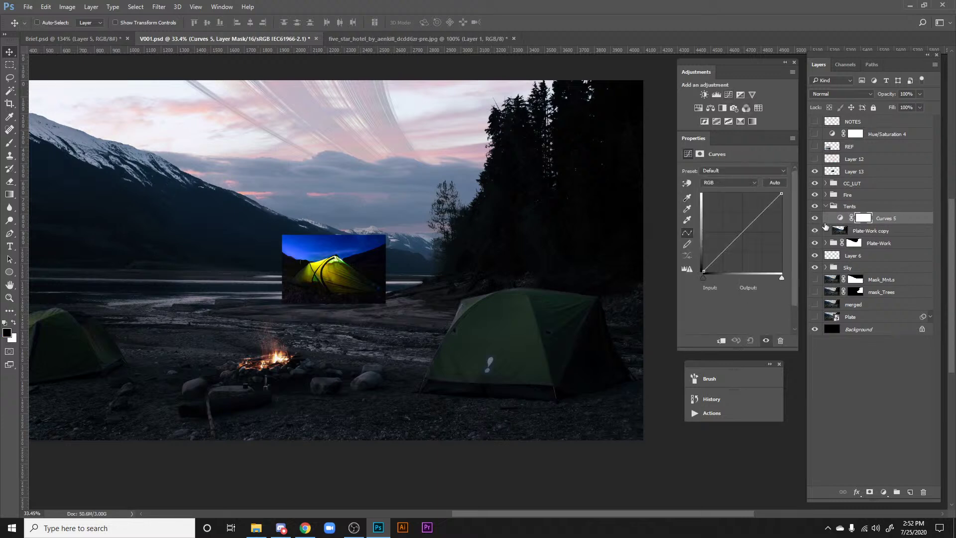
{"action": "left_click", "coordinate": [843, 220], "text": "alt"}
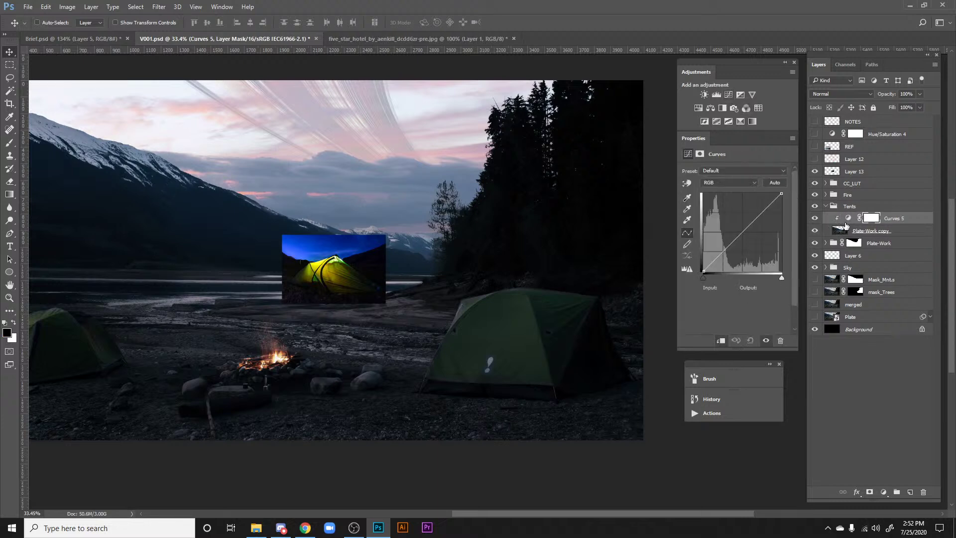
Step: Move the glowing tent photo on Layer 13 over the large green tent and mask it to a freehand outline of the lit tent
{"action": "left_click", "coordinate": [841, 172]}
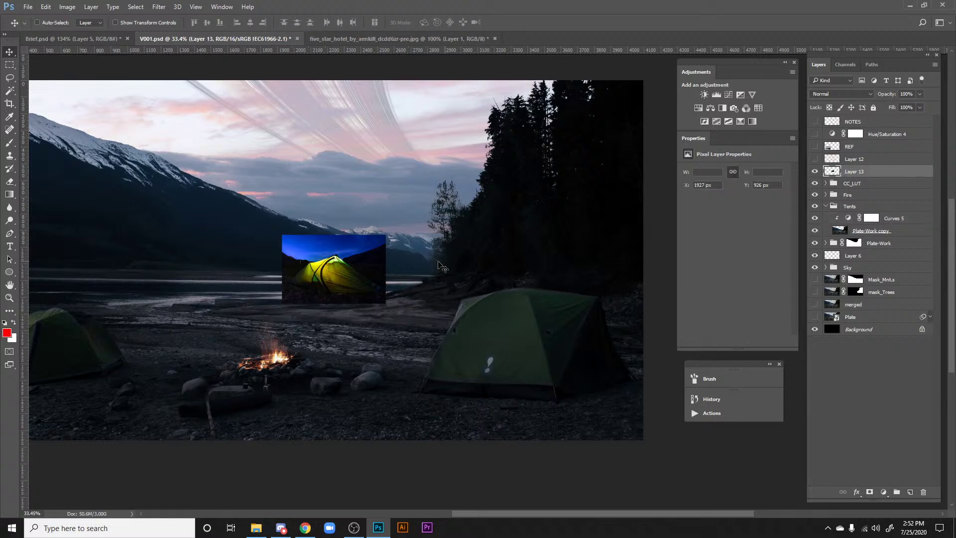
{"action": "left_click_drag", "start_coordinate": [366, 276], "coordinate": [500, 351]}
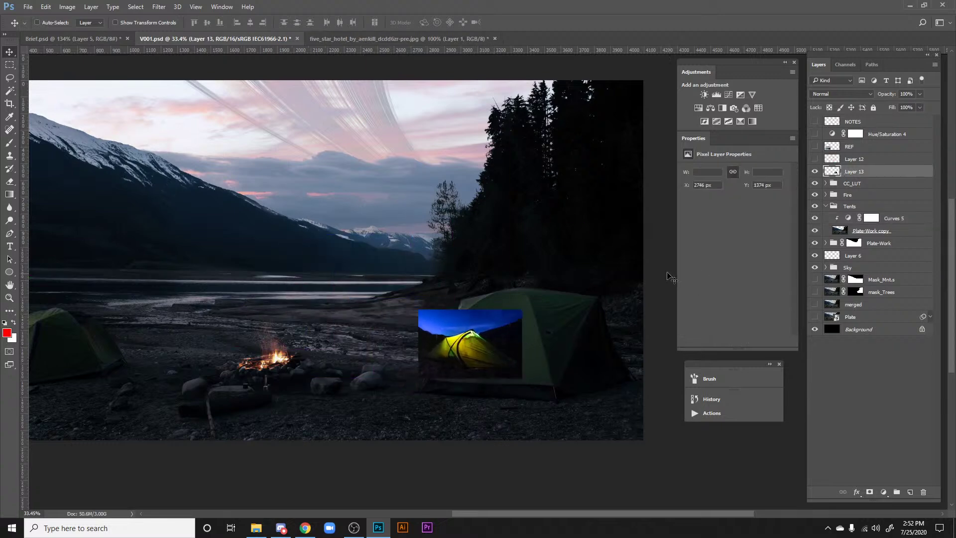
{"action": "key", "text": "ctrl+plus"}
{"action": "key", "text": "ctrl+plus"}
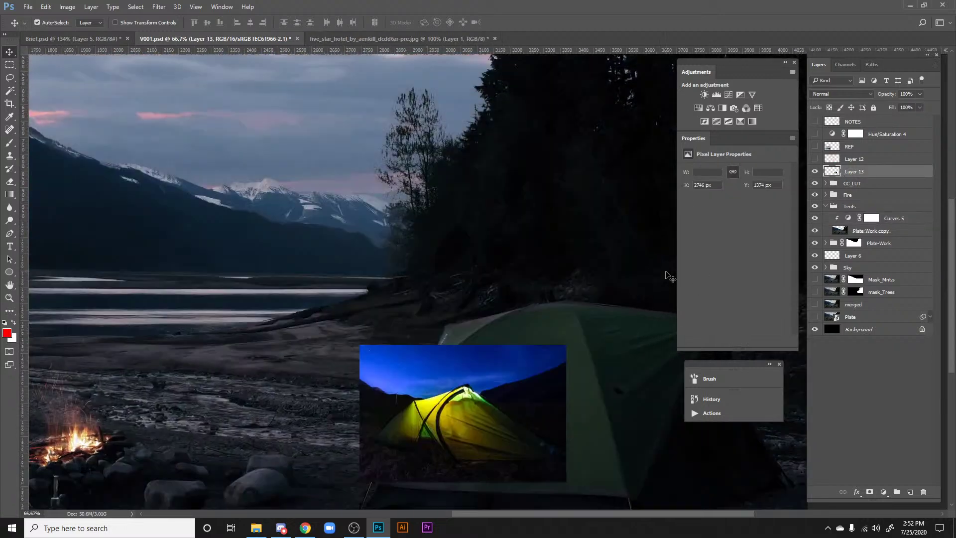
{"action": "left_click_drag", "start_coordinate": [384, 234], "coordinate": [265, 59]}
{"action": "key", "text": "ctrl+plus"}
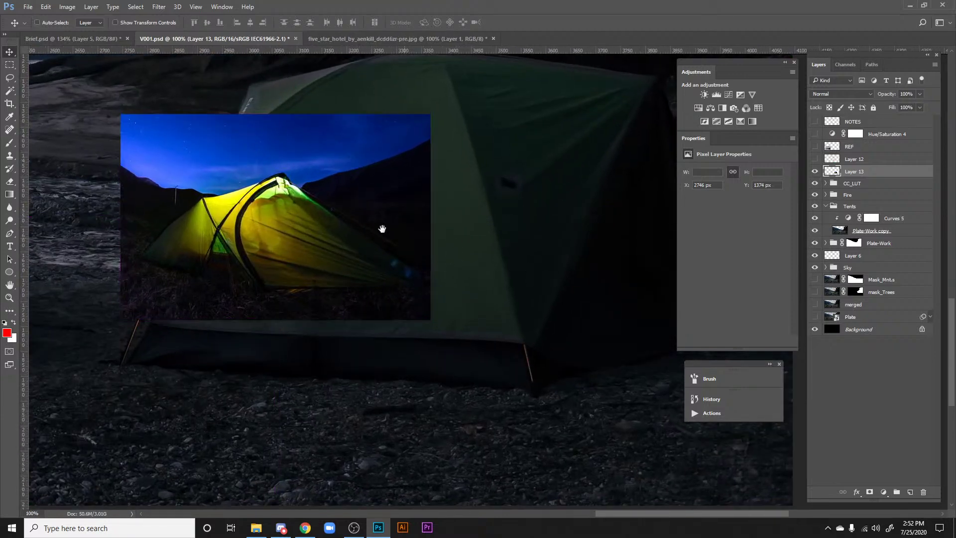
{"action": "left_click_drag", "start_coordinate": [382, 229], "coordinate": [440, 342]}
{"action": "key", "text": "l"}
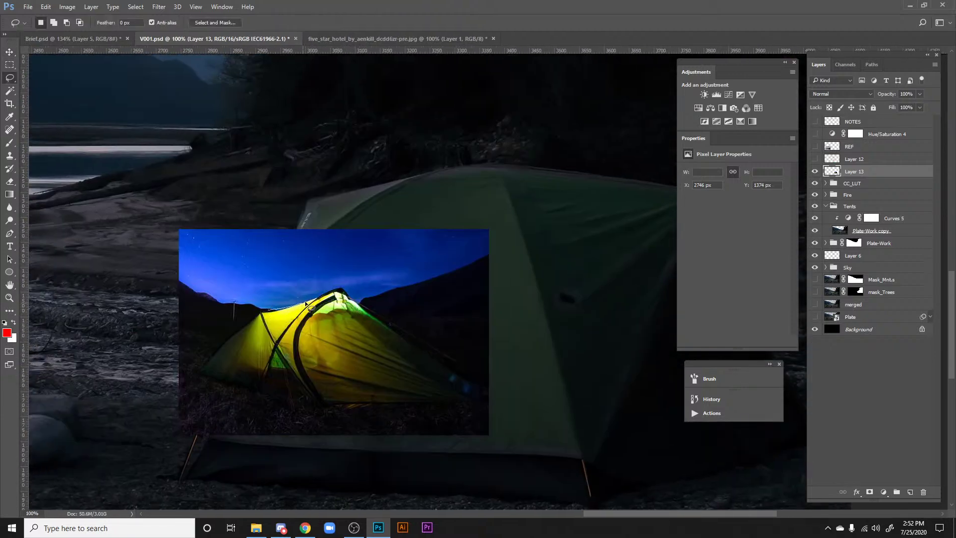
{"action": "mouse_move", "coordinate": [306, 302]}
{"action": "left_mouse_down"}
{"action": "mouse_move", "coordinate": [341, 288]}
{"action": "mouse_move", "coordinate": [475, 385]}
{"action": "mouse_move", "coordinate": [289, 402]}
{"action": "mouse_move", "coordinate": [187, 392]}
{"action": "mouse_move", "coordinate": [241, 331]}
{"action": "left_mouse_up"}
{"action": "left_click", "coordinate": [870, 492]}
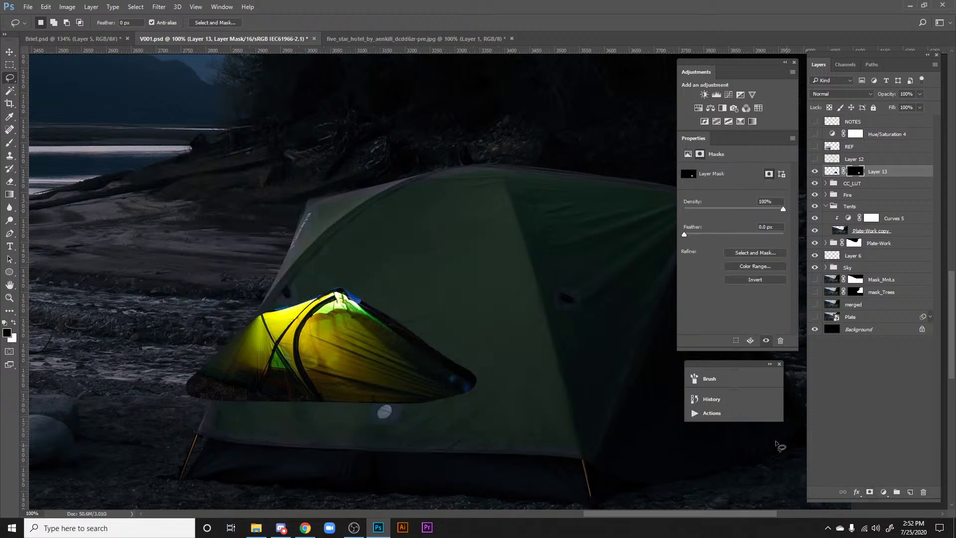
Step: Brighten the large tent with the clipped Curves 5 adjustment by raising an RGB point to input 87, output 162
{"action": "key", "text": "h"}
{"action": "mouse_move", "coordinate": [518, 380]}
{"action": "left_mouse_down"}
{"action": "mouse_move", "coordinate": [474, 316]}
{"action": "mouse_move", "coordinate": [562, 293]}
{"action": "left_mouse_up"}
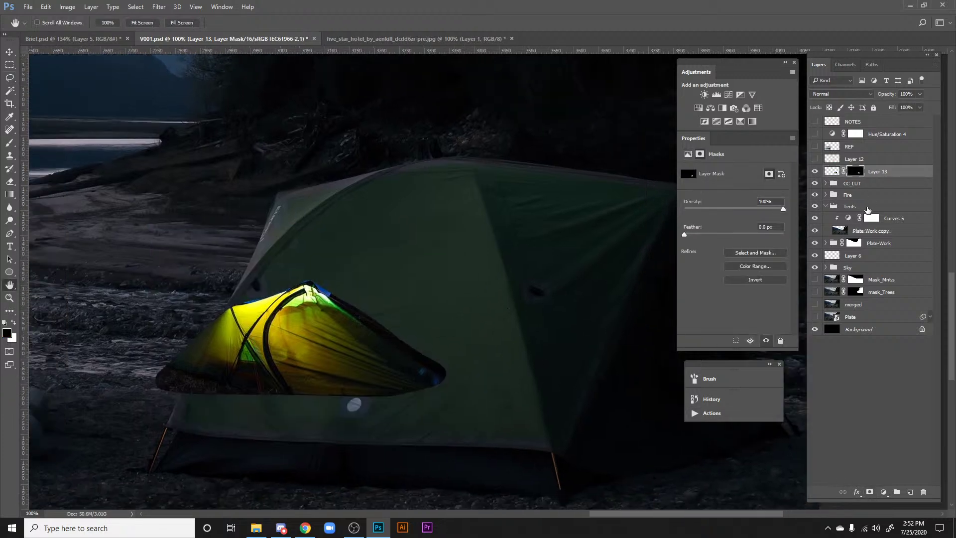
{"action": "left_click", "coordinate": [853, 220]}
{"action": "left_click_drag", "start_coordinate": [739, 232], "coordinate": [730, 221]}
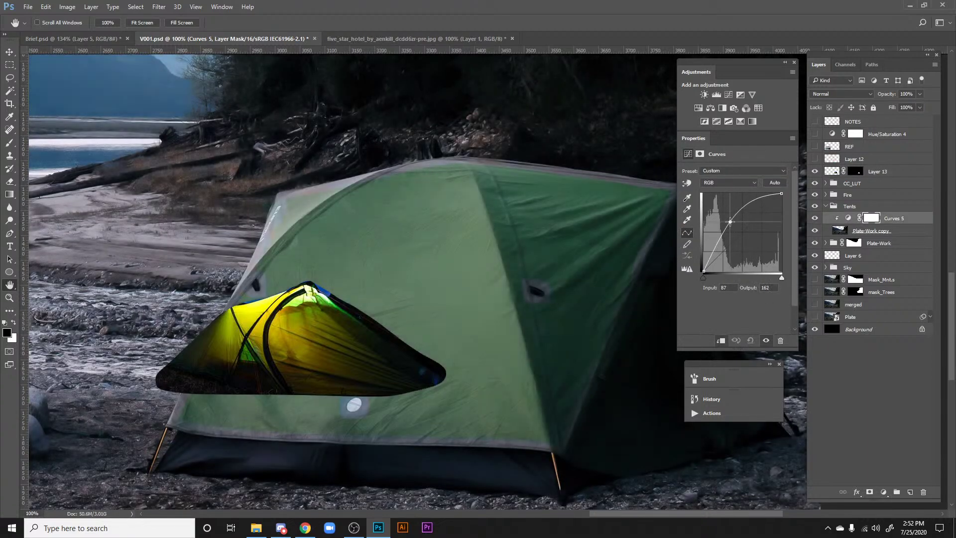
Step: Lower the white point output in Curves 5 to 150 for the red channel and 101 for the blue channel
{"action": "left_click_drag", "start_coordinate": [584, 242], "coordinate": [561, 233]}
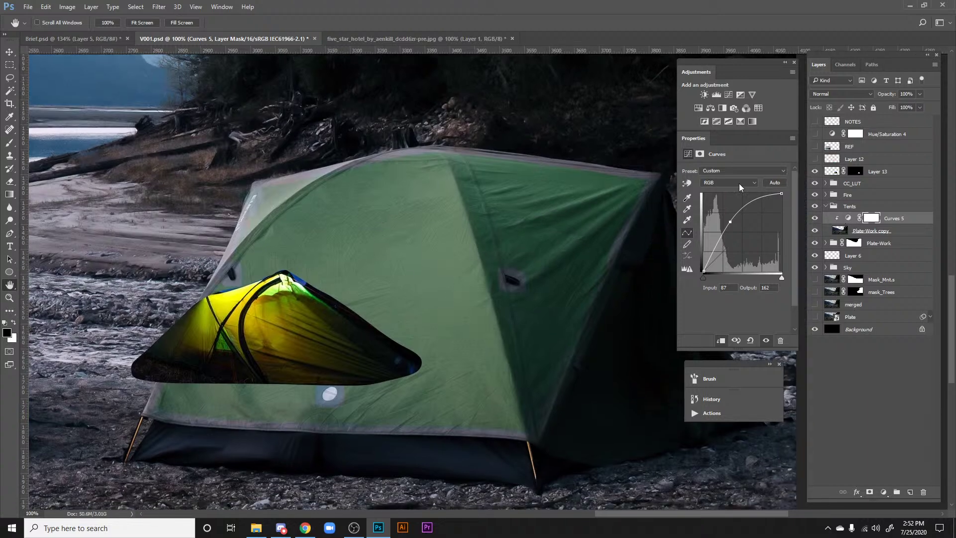
{"action": "left_click", "coordinate": [712, 197]}
{"action": "left_click_drag", "start_coordinate": [782, 194], "coordinate": [782, 225]}
{"action": "left_click", "coordinate": [726, 185]}
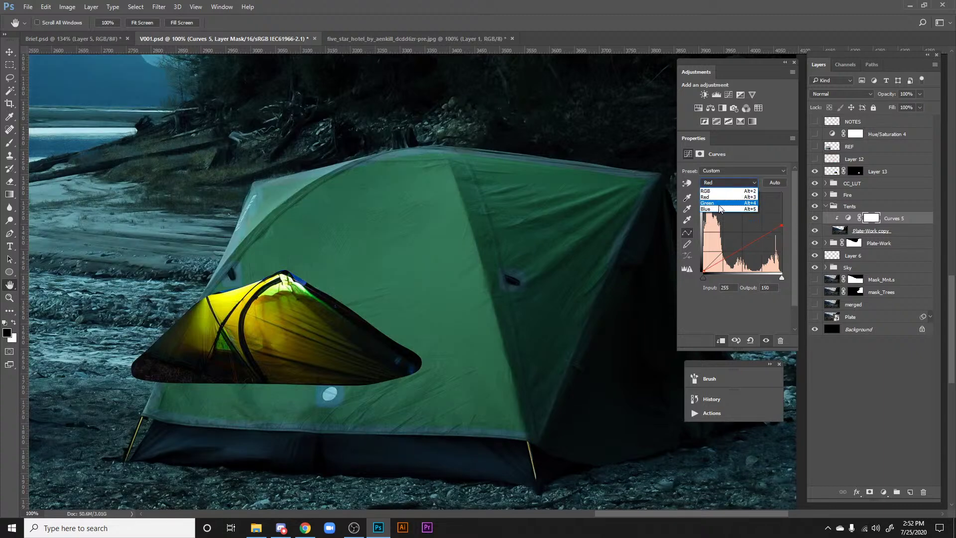
{"action": "left_click", "coordinate": [727, 208]}
{"action": "left_click_drag", "start_coordinate": [781, 193], "coordinate": [782, 241]}
Step: Move the red curve's white point in Curves 5 to input 160, output 255, and lower the green curve's white point output to 188
{"action": "left_click", "coordinate": [727, 183]}
{"action": "left_click", "coordinate": [722, 201]}
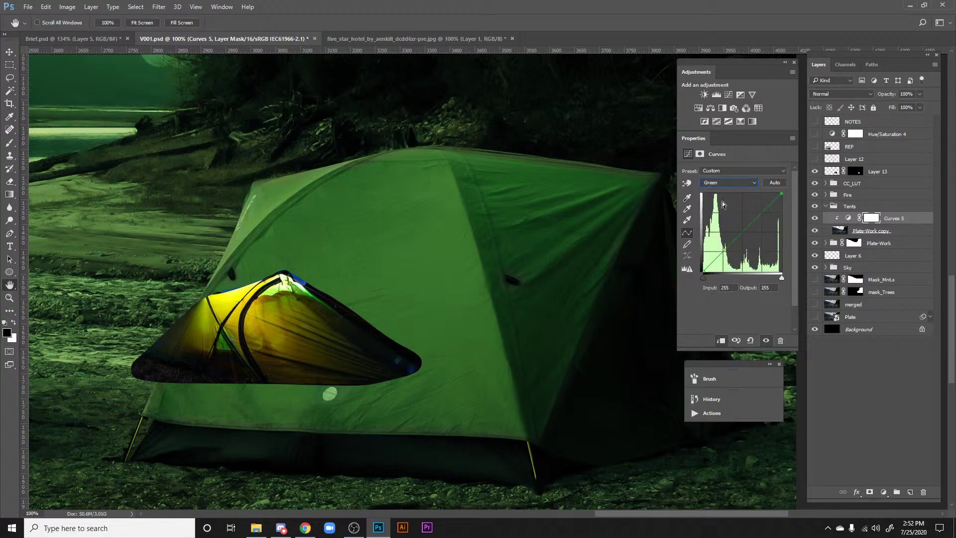
{"action": "left_click", "coordinate": [723, 197]}
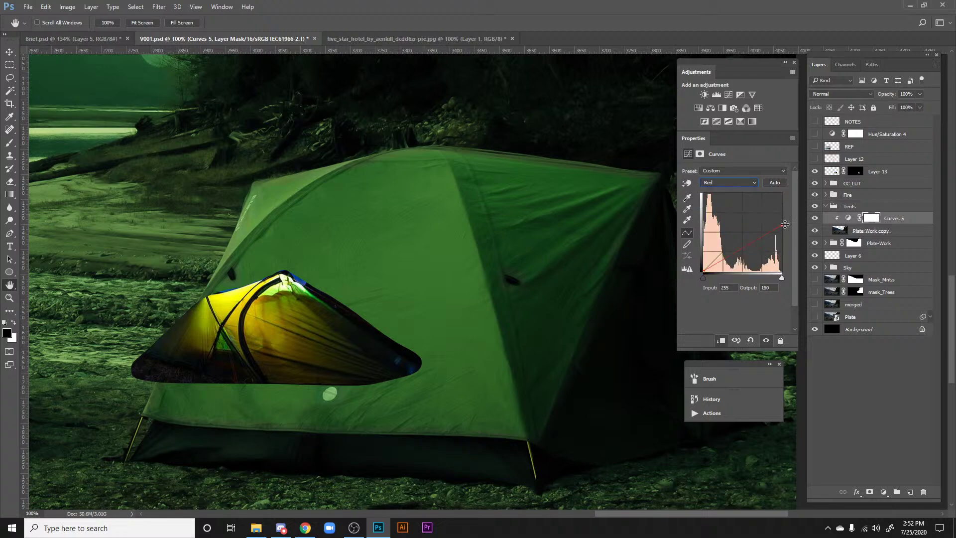
{"action": "mouse_move", "coordinate": [785, 224]}
{"action": "left_mouse_down"}
{"action": "mouse_move", "coordinate": [752, 181]}
{"action": "mouse_move", "coordinate": [789, 214]}
{"action": "left_mouse_up"}
{"action": "left_click", "coordinate": [749, 183]}
{"action": "left_click", "coordinate": [718, 205]}
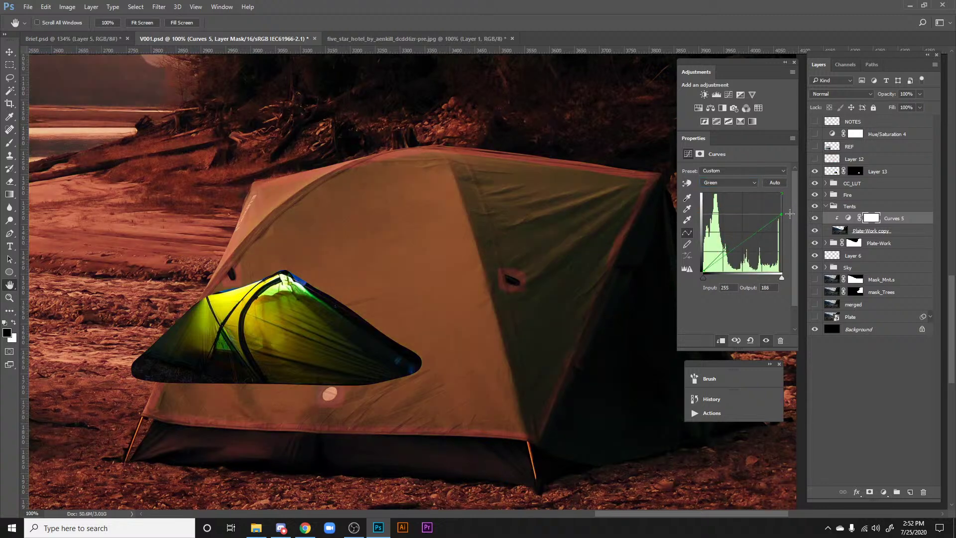
Step: Set the white point output in Curves 5 to 62 for the blue channel and 238 for the green channel
{"action": "left_click", "coordinate": [736, 183]}
{"action": "left_click", "coordinate": [732, 212]}
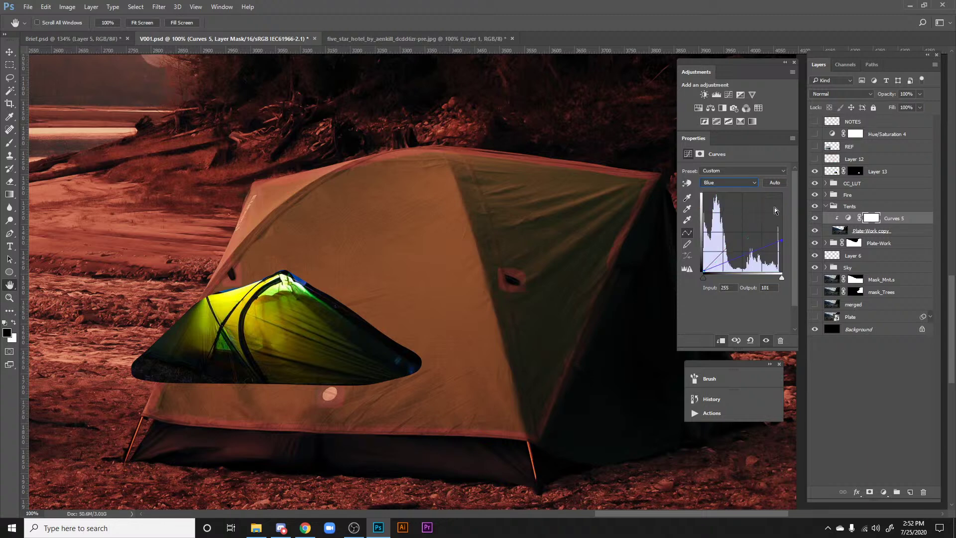
{"action": "left_click_drag", "start_coordinate": [784, 236], "coordinate": [785, 250]}
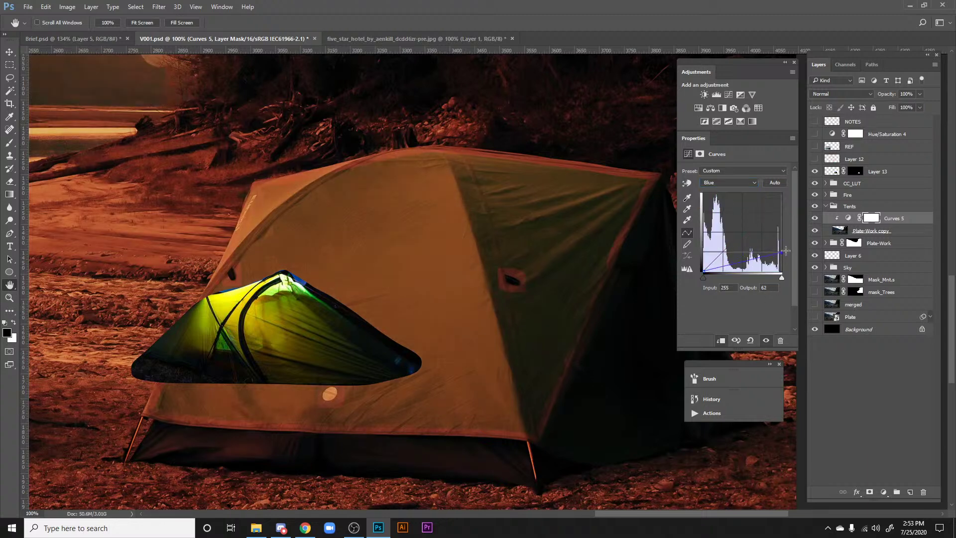
{"action": "left_click", "coordinate": [723, 209]}
{"action": "left_click", "coordinate": [723, 182]}
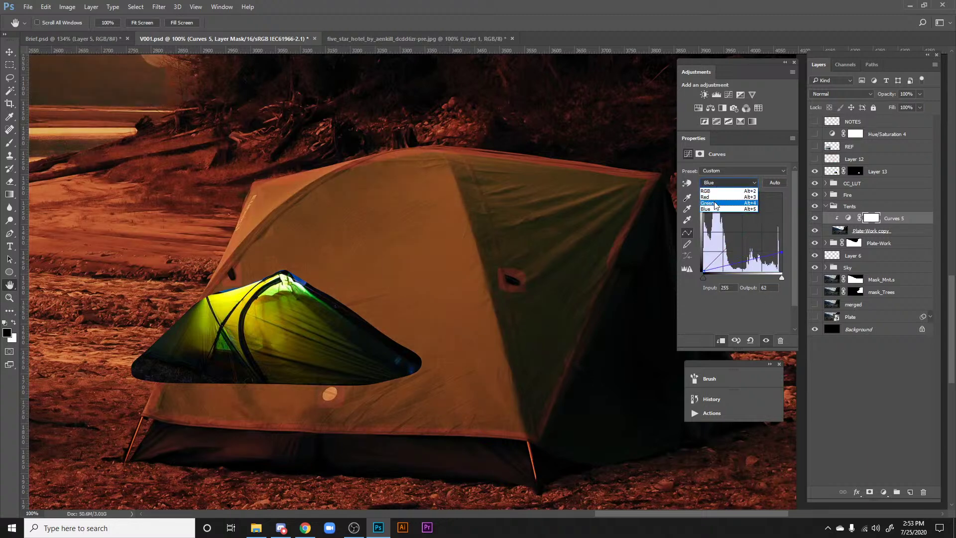
{"action": "left_click", "coordinate": [712, 202]}
{"action": "left_click_drag", "start_coordinate": [780, 216], "coordinate": [796, 196]}
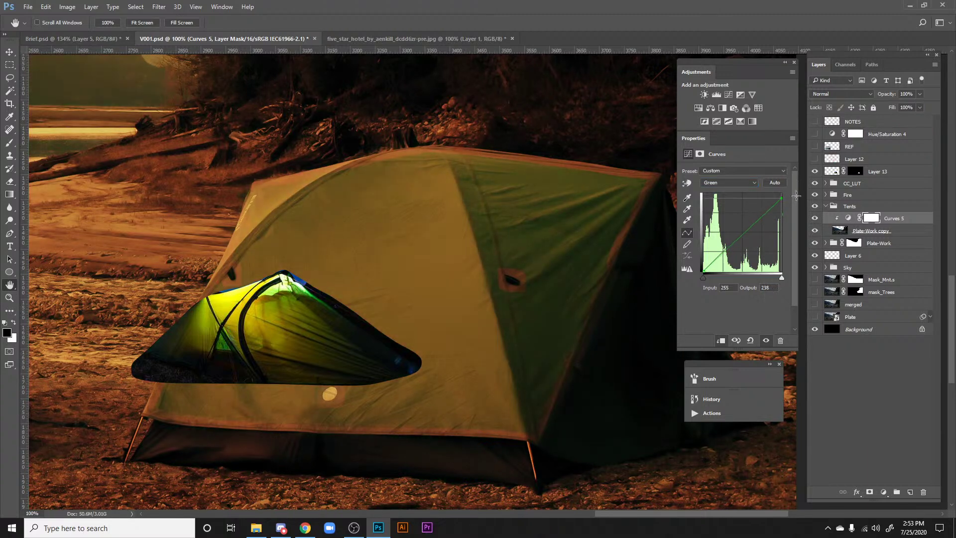
Step: Add a midtone point to the red curve in Curves 5 and move its white point to input 157, output 255
{"action": "left_click", "coordinate": [729, 183]}
{"action": "left_click", "coordinate": [725, 196]}
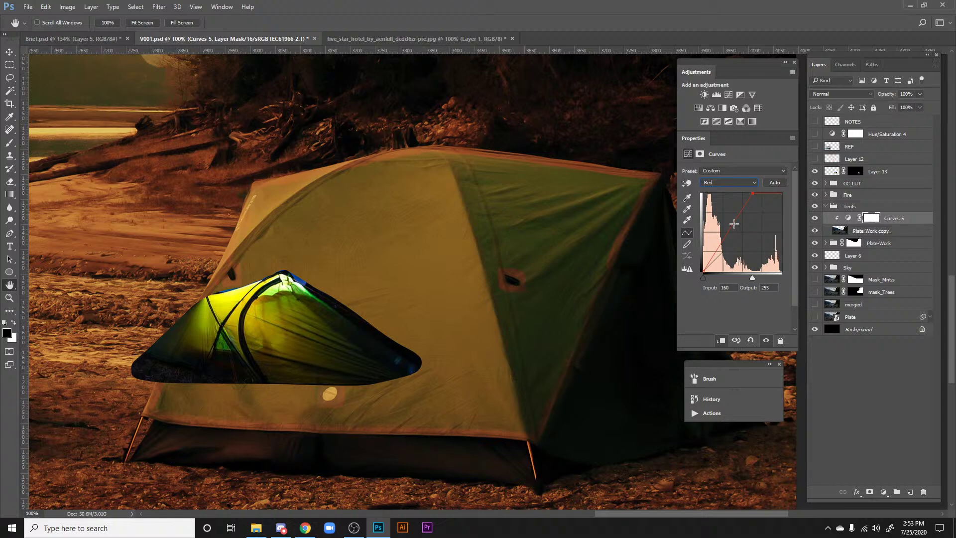
{"action": "left_click_drag", "start_coordinate": [734, 224], "coordinate": [753, 189]}
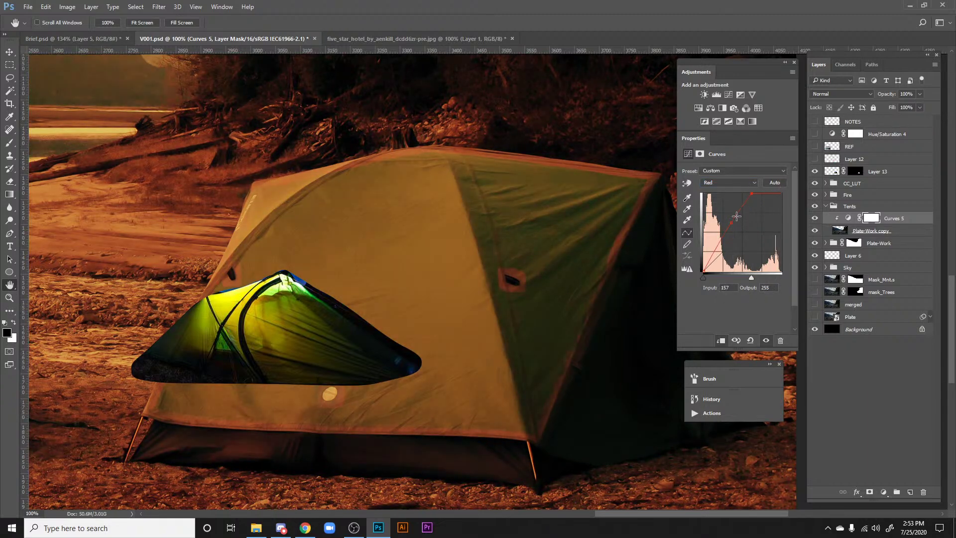
Step: Brighten the composite RGB curve in Curves 5 with a point at input 85, output 180 and another point in the shadows
{"action": "left_click", "coordinate": [721, 184]}
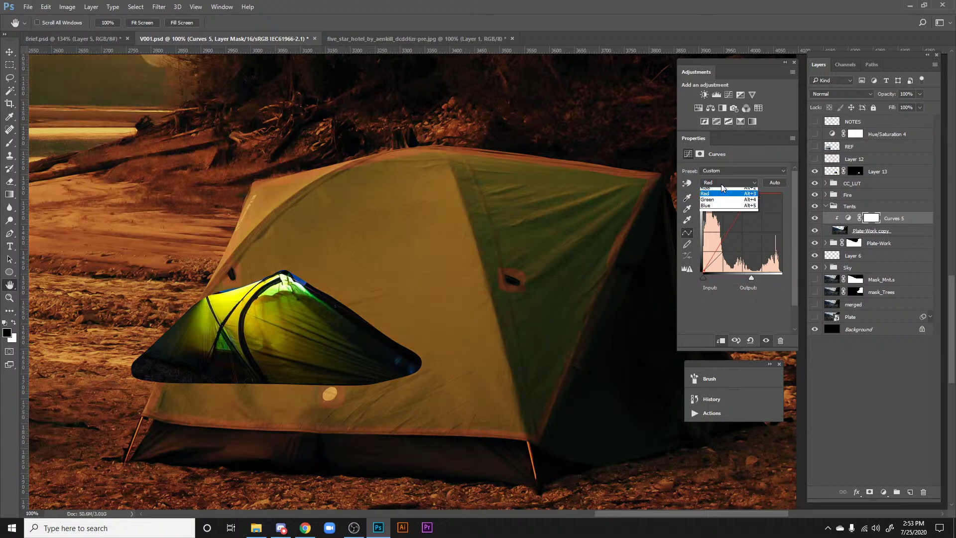
{"action": "left_click", "coordinate": [720, 190]}
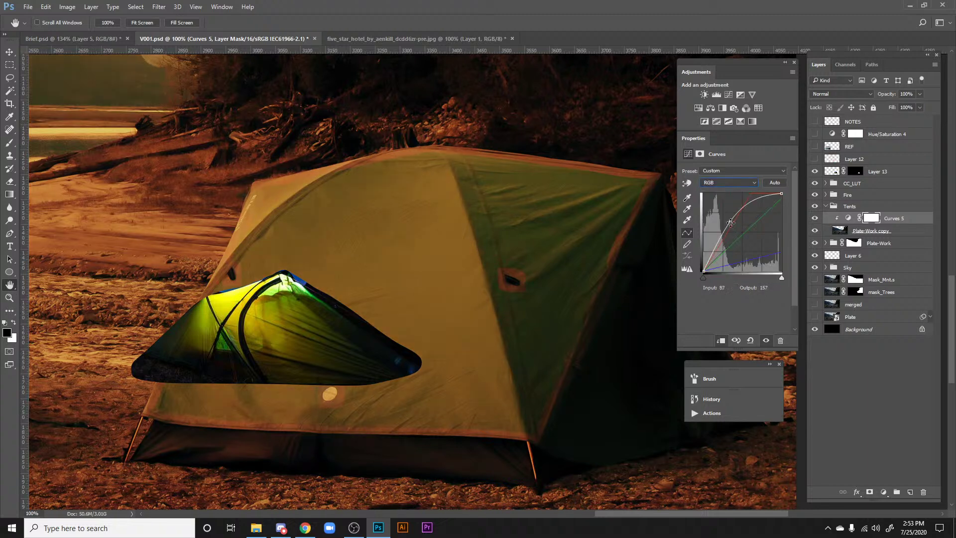
{"action": "left_click_drag", "start_coordinate": [706, 261], "coordinate": [729, 216]}
{"action": "left_click_drag", "start_coordinate": [523, 224], "coordinate": [489, 228]}
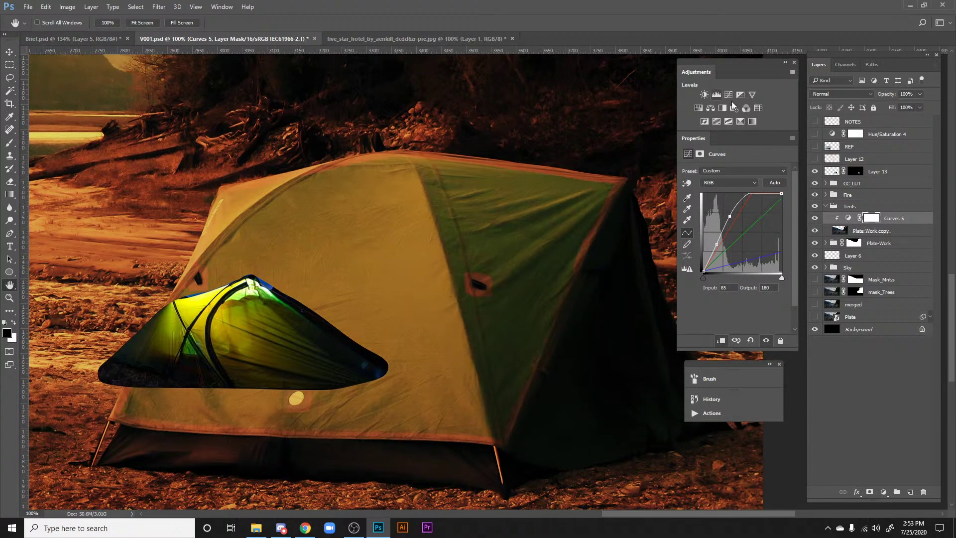
{"action": "left_click_drag", "start_coordinate": [498, 239], "coordinate": [475, 284]}
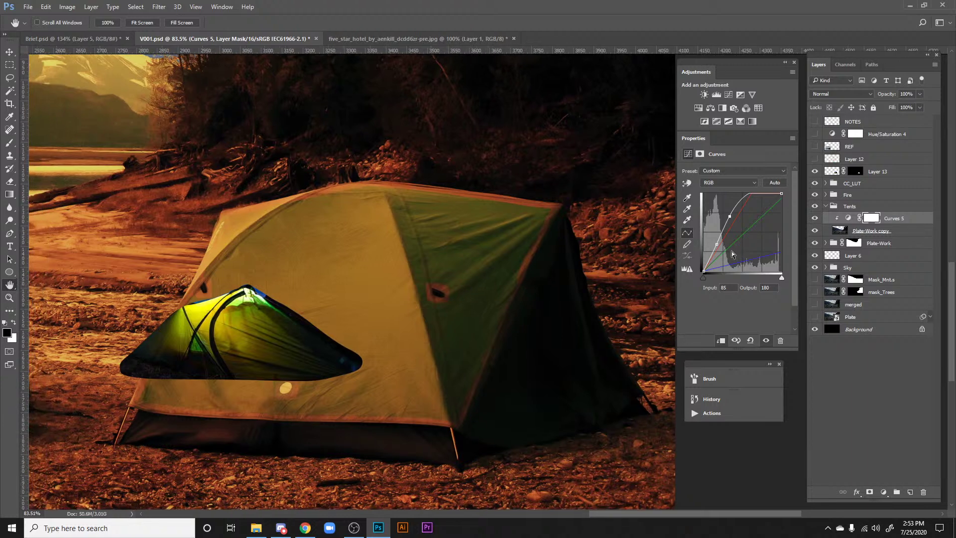
Step: Add a second Curves adjustment directly above Plate-Work copy, raising the midtones and placing a shadow point at input 46, output 51
{"action": "left_click", "coordinate": [875, 232]}
{"action": "left_click", "coordinate": [727, 96]}
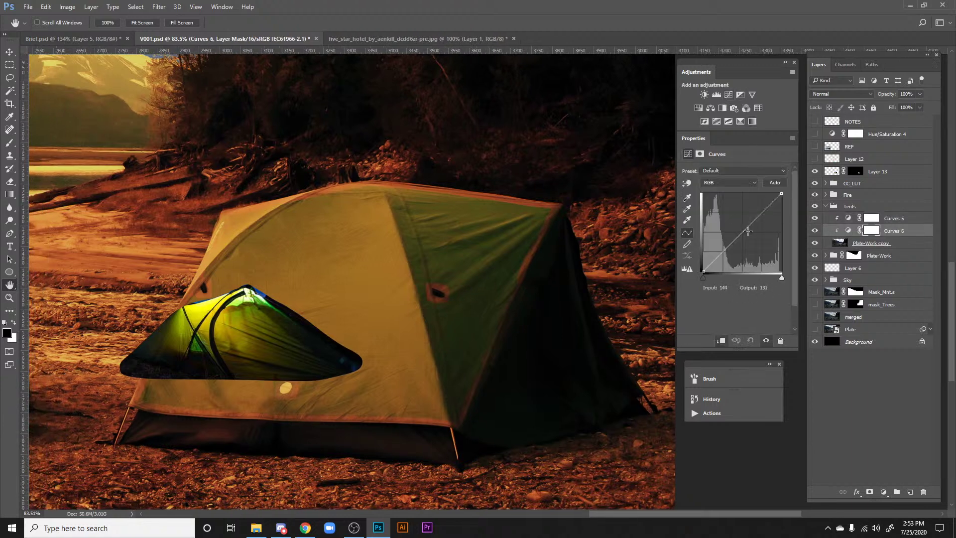
{"action": "left_click_drag", "start_coordinate": [748, 231], "coordinate": [718, 256]}
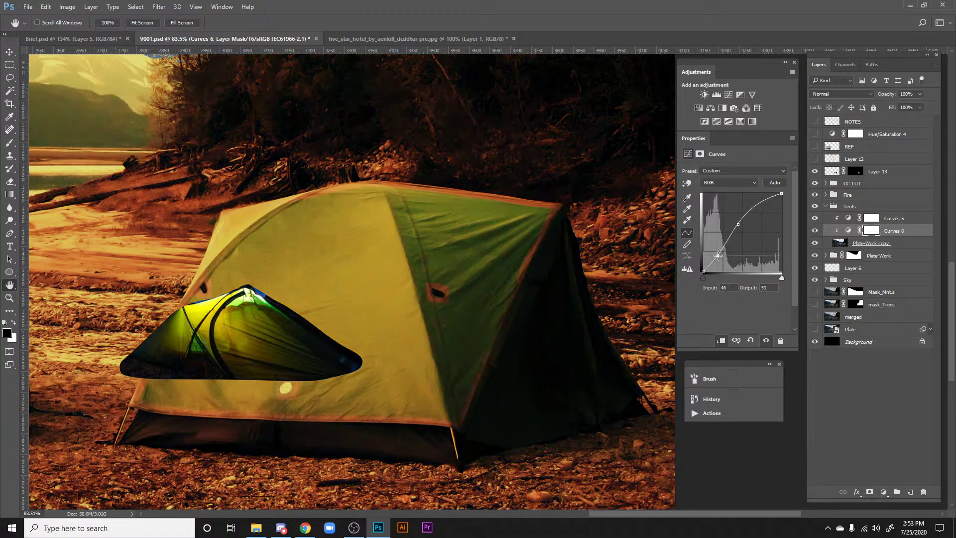
{"action": "left_click_drag", "start_coordinate": [584, 238], "coordinate": [615, 234]}
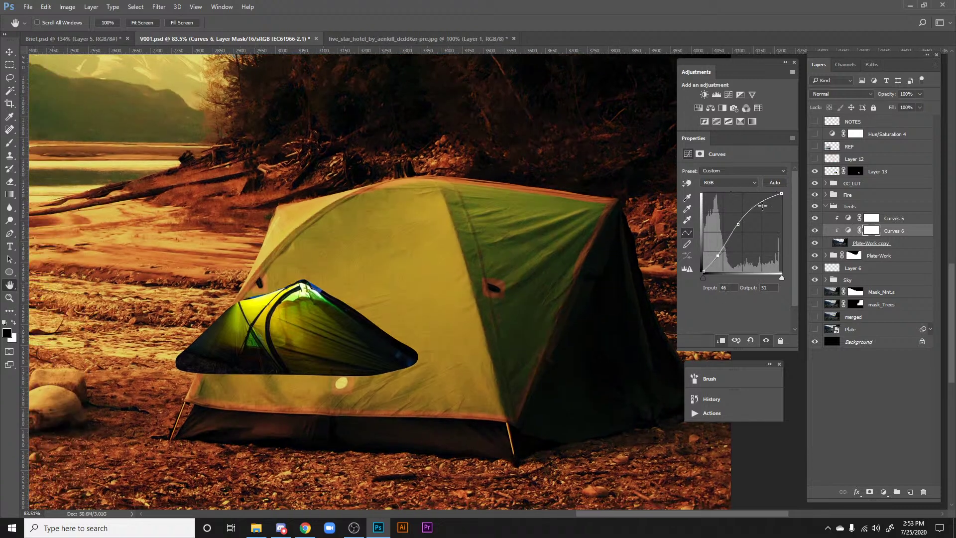
Step: Add a highlight point at input 217, output 183 to the RGB curve in Curves 6
{"action": "left_click_drag", "start_coordinate": [763, 206], "coordinate": [770, 215]}
{"action": "left_click_drag", "start_coordinate": [571, 209], "coordinate": [533, 239]}
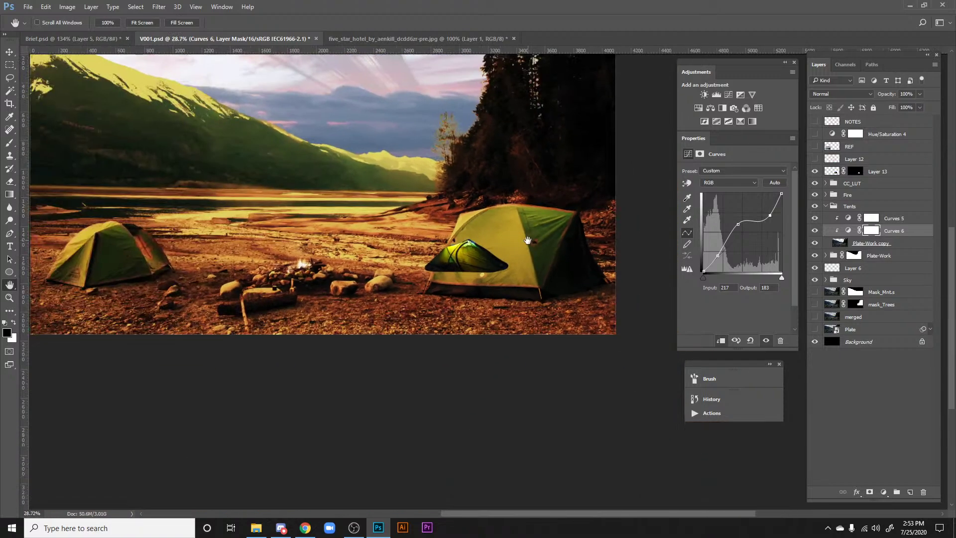
{"action": "scroll", "coordinate": [528, 240], "scroll_direction": "up", "scroll_amount": 5}
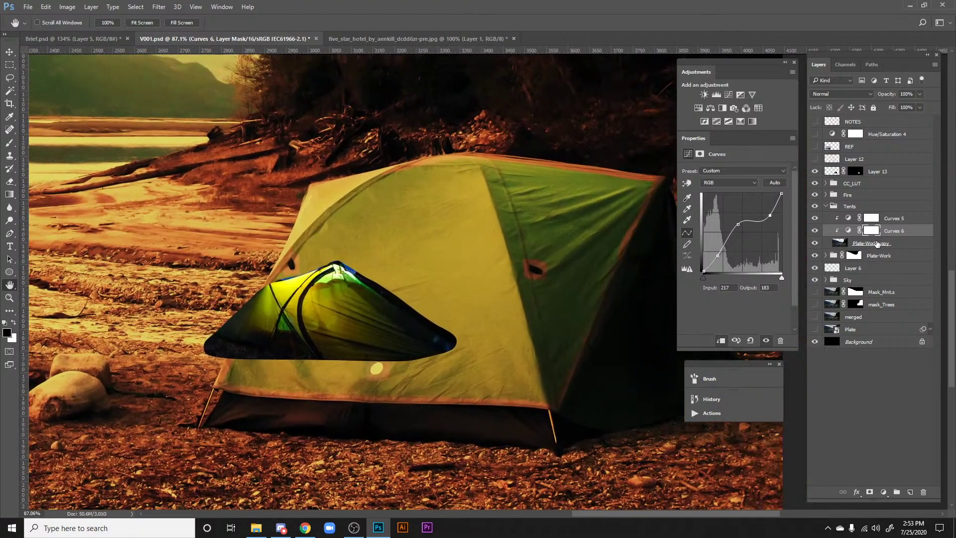
Step: Add a layer mask to Plate-Work copy and invert it to black to hide the brightened plate
{"action": "left_click", "coordinate": [877, 243]}
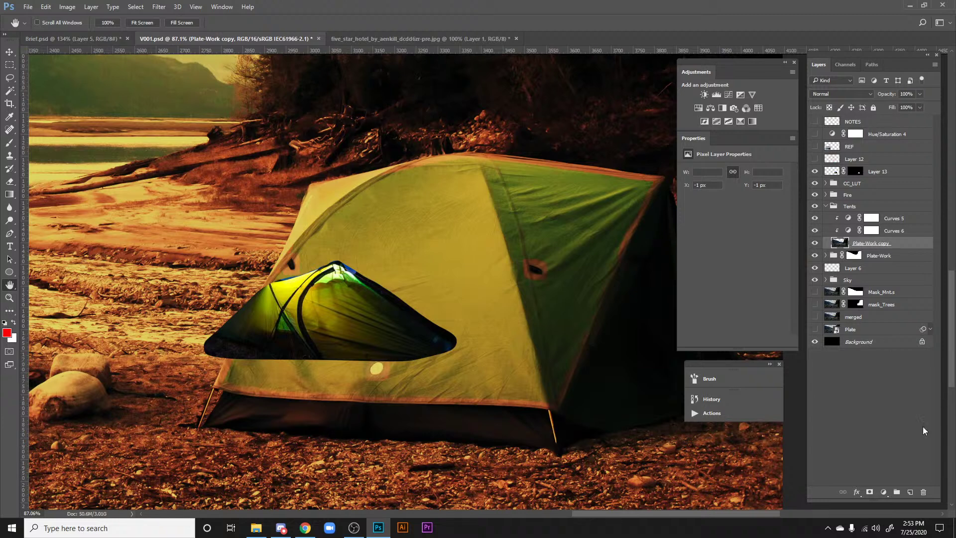
{"action": "left_click", "coordinate": [870, 492]}
{"action": "key", "text": "ctrl+i"}
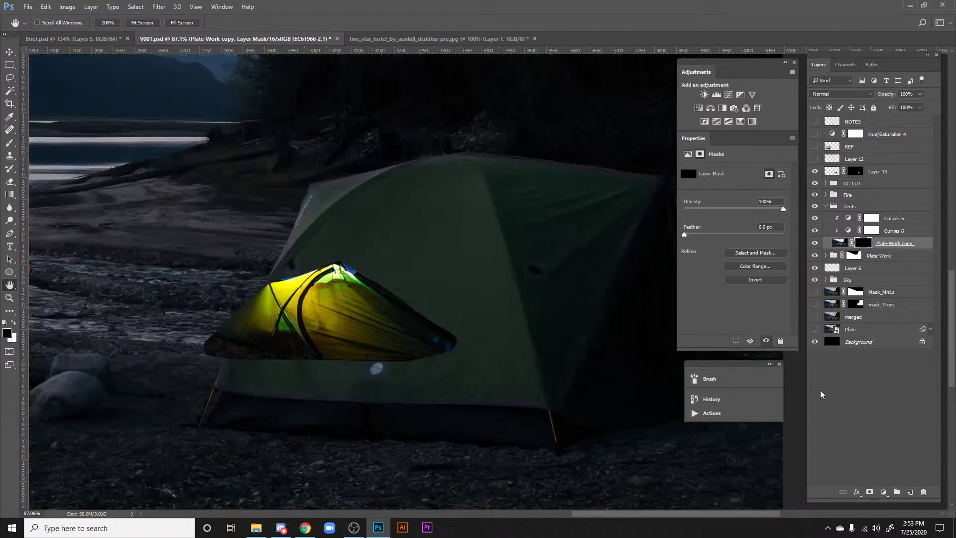
Step: Switch to the Brush tool with the hard round 108 px tip for painting the layer mask
{"action": "left_click_drag", "start_coordinate": [444, 282], "coordinate": [431, 277]}
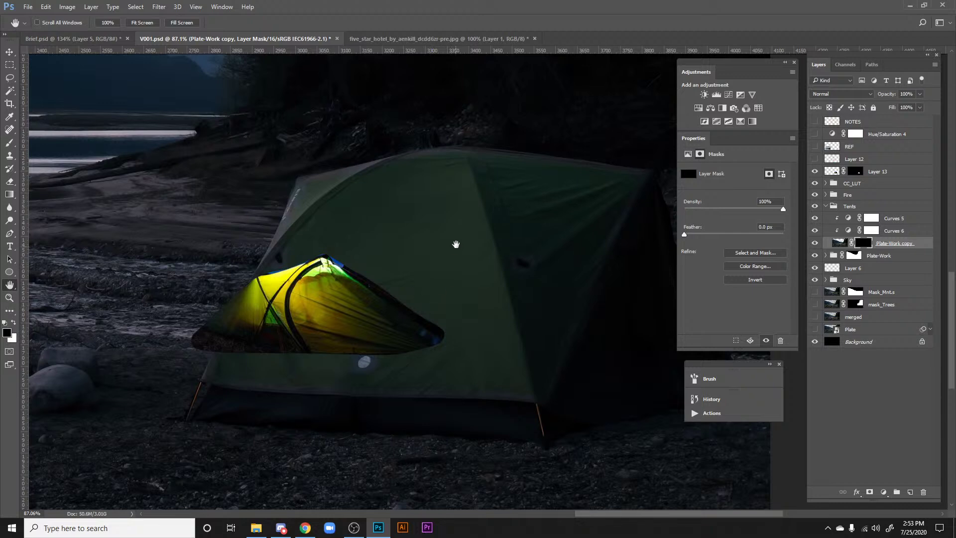
{"action": "key", "text": "b"}
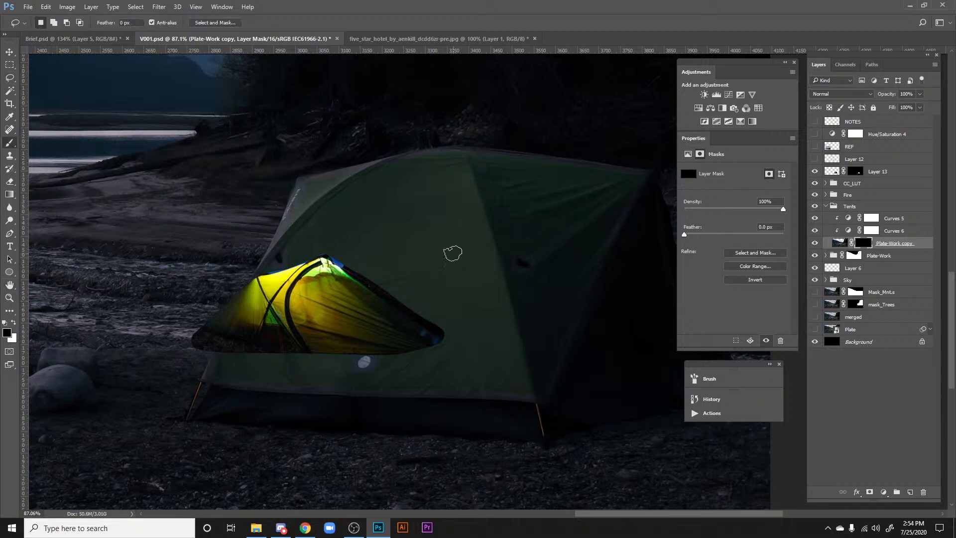
{"action": "right_click", "coordinate": [592, 346]}
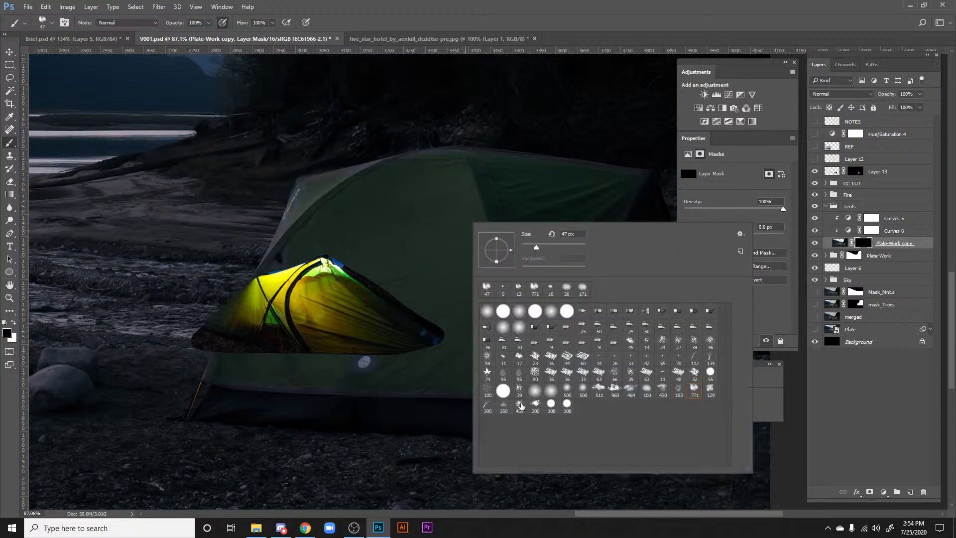
{"action": "left_click", "coordinate": [566, 406]}
{"action": "key", "text": "Return"}
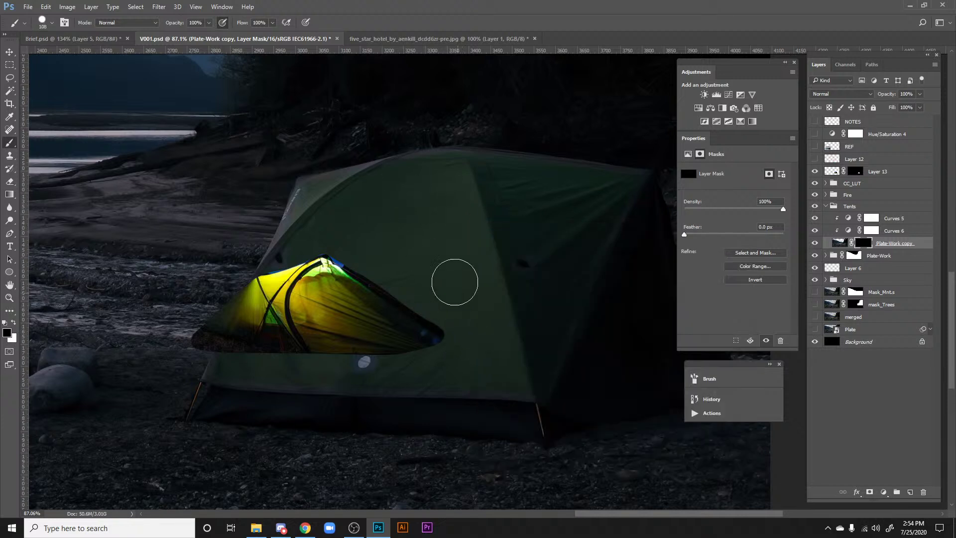
Step: Try painting the glow onto the tent's front panel in white on the mask and painting out its centre in black
{"action": "key", "text": "x"}
{"action": "left_click_drag", "start_coordinate": [416, 165], "coordinate": [459, 320]}
{"action": "mouse_move", "coordinate": [439, 179]}
{"action": "left_mouse_down"}
{"action": "mouse_move", "coordinate": [478, 310]}
{"action": "mouse_move", "coordinate": [459, 230]}
{"action": "mouse_move", "coordinate": [433, 187]}
{"action": "mouse_move", "coordinate": [440, 235]}
{"action": "mouse_move", "coordinate": [421, 256]}
{"action": "mouse_move", "coordinate": [420, 217]}
{"action": "mouse_move", "coordinate": [383, 259]}
{"action": "left_mouse_up"}
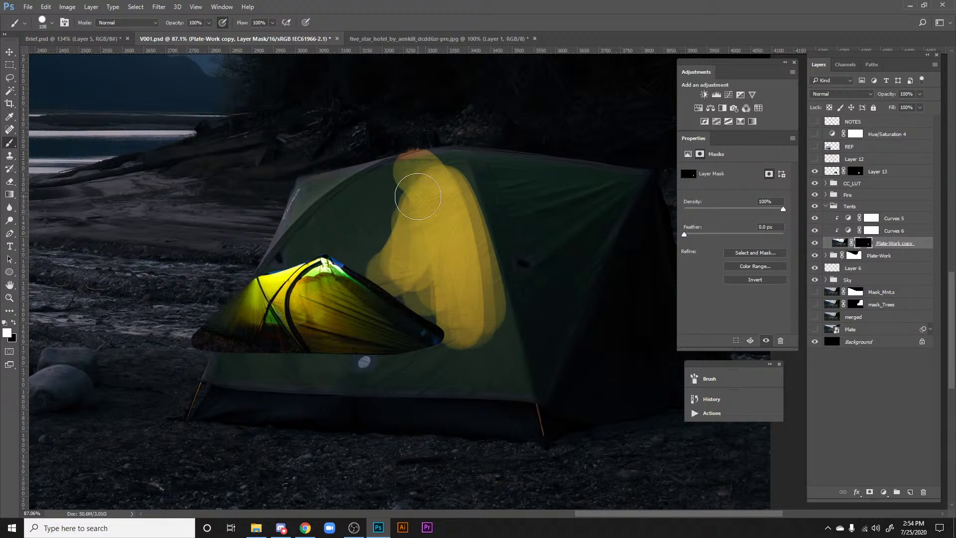
{"action": "mouse_move", "coordinate": [431, 200]}
{"action": "left_mouse_down"}
{"action": "mouse_move", "coordinate": [385, 189]}
{"action": "mouse_move", "coordinate": [315, 269]}
{"action": "left_mouse_up"}
{"action": "mouse_move", "coordinate": [379, 178]}
{"action": "left_mouse_down"}
{"action": "mouse_move", "coordinate": [309, 252]}
{"action": "mouse_move", "coordinate": [310, 269]}
{"action": "left_mouse_up"}
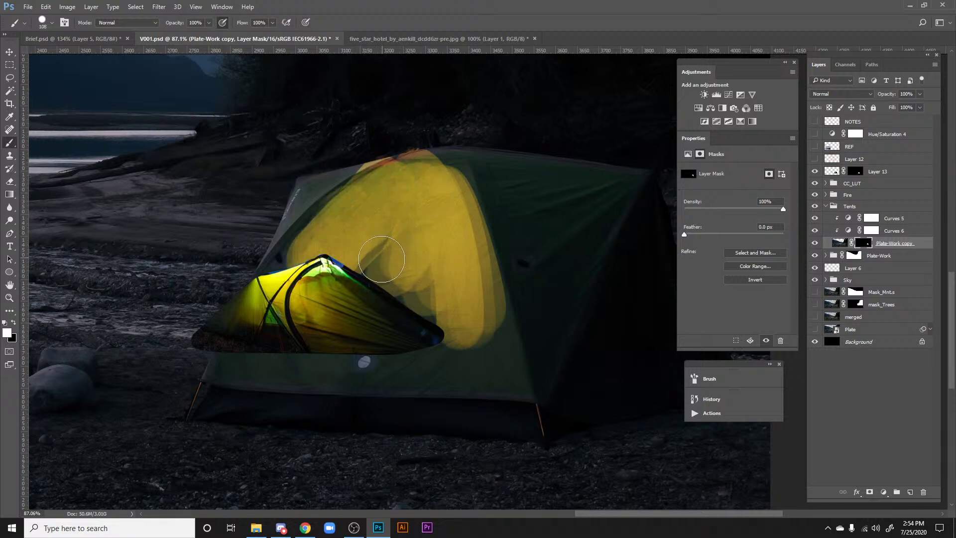
{"action": "key", "text": "x"}
{"action": "mouse_move", "coordinate": [387, 222]}
{"action": "left_mouse_down"}
{"action": "mouse_move", "coordinate": [363, 342]}
{"action": "mouse_move", "coordinate": [415, 384]}
{"action": "left_mouse_up"}
{"action": "left_click_drag", "start_coordinate": [437, 276], "coordinate": [444, 399]}
Step: Set the brush hardness to 0% and remove the test glow from the tent's front panel
{"action": "right_click", "coordinate": [453, 294]}
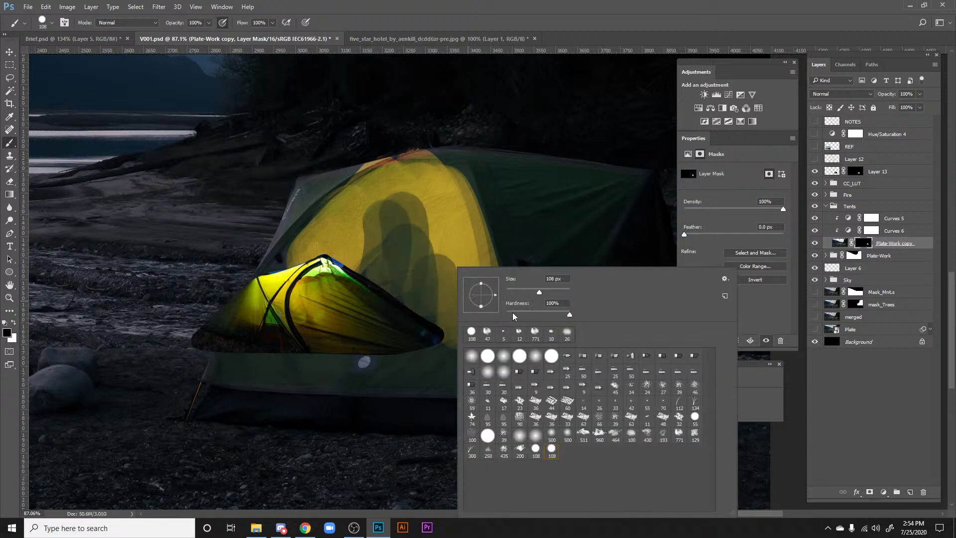
{"action": "left_click", "coordinate": [505, 314]}
{"action": "mouse_move", "coordinate": [401, 223]}
{"action": "left_mouse_down"}
{"action": "mouse_move", "coordinate": [455, 358]}
{"action": "mouse_move", "coordinate": [440, 248]}
{"action": "mouse_move", "coordinate": [501, 303]}
{"action": "mouse_move", "coordinate": [420, 199]}
{"action": "mouse_move", "coordinate": [365, 277]}
{"action": "mouse_move", "coordinate": [352, 197]}
{"action": "mouse_move", "coordinate": [324, 230]}
{"action": "mouse_move", "coordinate": [362, 240]}
{"action": "left_mouse_up"}
Step: Try soft white strokes along the tent's upper front panel and across the tent with a larger 401 px brush
{"action": "key", "text": "x"}
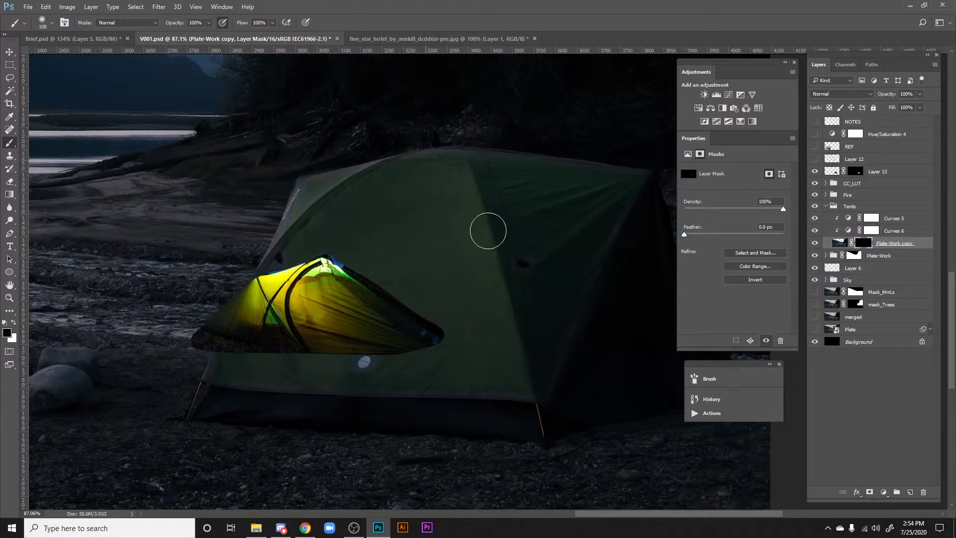
{"action": "mouse_move", "coordinate": [430, 182]}
{"action": "left_mouse_down"}
{"action": "mouse_move", "coordinate": [288, 284]}
{"action": "mouse_move", "coordinate": [354, 216]}
{"action": "left_mouse_up"}
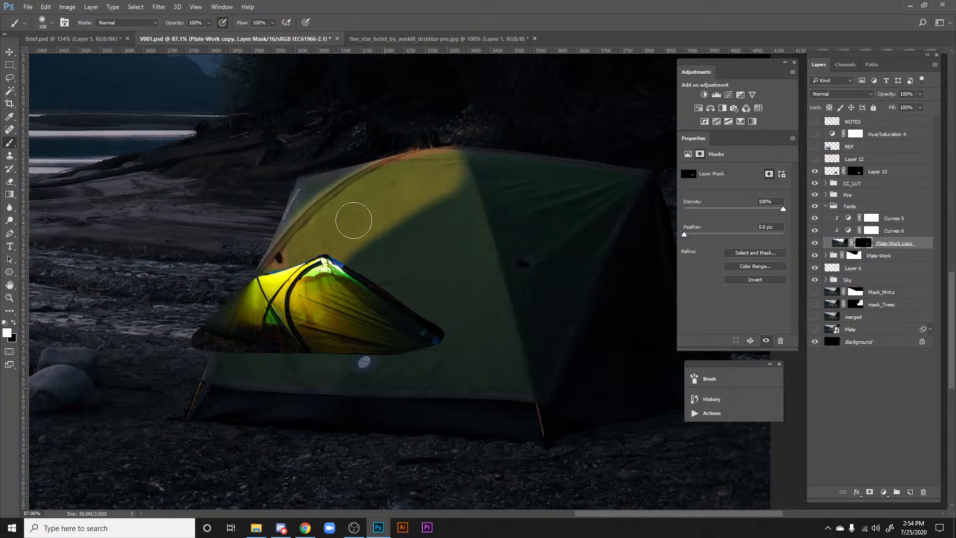
{"action": "right_click", "coordinate": [478, 229]}
{"action": "left_click", "coordinate": [541, 251]}
{"action": "mouse_move", "coordinate": [414, 131]}
{"action": "left_mouse_down"}
{"action": "mouse_move", "coordinate": [447, 267]}
{"action": "mouse_move", "coordinate": [435, 218]}
{"action": "mouse_move", "coordinate": [346, 247]}
{"action": "mouse_move", "coordinate": [341, 262]}
{"action": "mouse_move", "coordinate": [396, 248]}
{"action": "mouse_move", "coordinate": [349, 244]}
{"action": "mouse_move", "coordinate": [388, 251]}
{"action": "mouse_move", "coordinate": [264, 373]}
{"action": "mouse_move", "coordinate": [392, 224]}
{"action": "mouse_move", "coordinate": [234, 401]}
{"action": "mouse_move", "coordinate": [246, 410]}
{"action": "mouse_move", "coordinate": [229, 314]}
{"action": "mouse_move", "coordinate": [415, 399]}
{"action": "mouse_move", "coordinate": [250, 346]}
{"action": "mouse_move", "coordinate": [256, 281]}
{"action": "mouse_move", "coordinate": [217, 157]}
{"action": "mouse_move", "coordinate": [325, 111]}
{"action": "mouse_move", "coordinate": [355, 102]}
{"action": "mouse_move", "coordinate": [504, 303]}
{"action": "left_mouse_up"}
{"action": "key", "text": "x"}
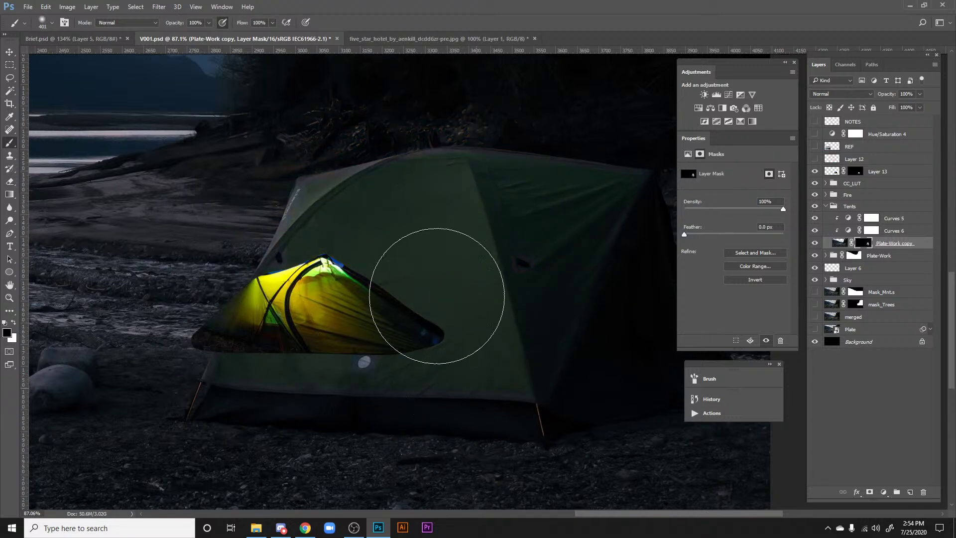
Step: Paint white on the Plate-Work copy mask across the tent with a soft 495 px brush to reveal the inner glow
{"action": "key", "text": "x"}
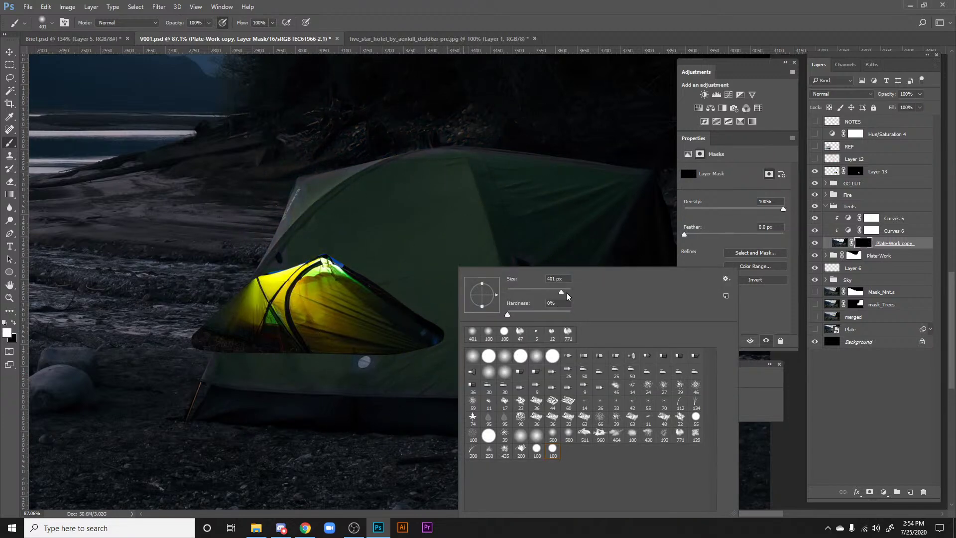
{"action": "left_click", "coordinate": [566, 292]}
{"action": "left_click", "coordinate": [565, 291]}
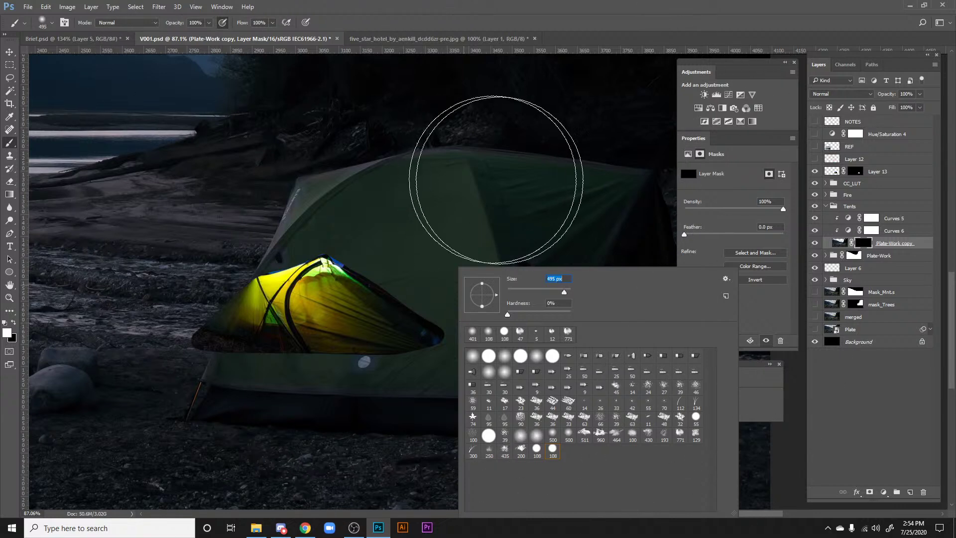
{"action": "left_click", "coordinate": [566, 292]}
{"action": "key", "text": "Return"}
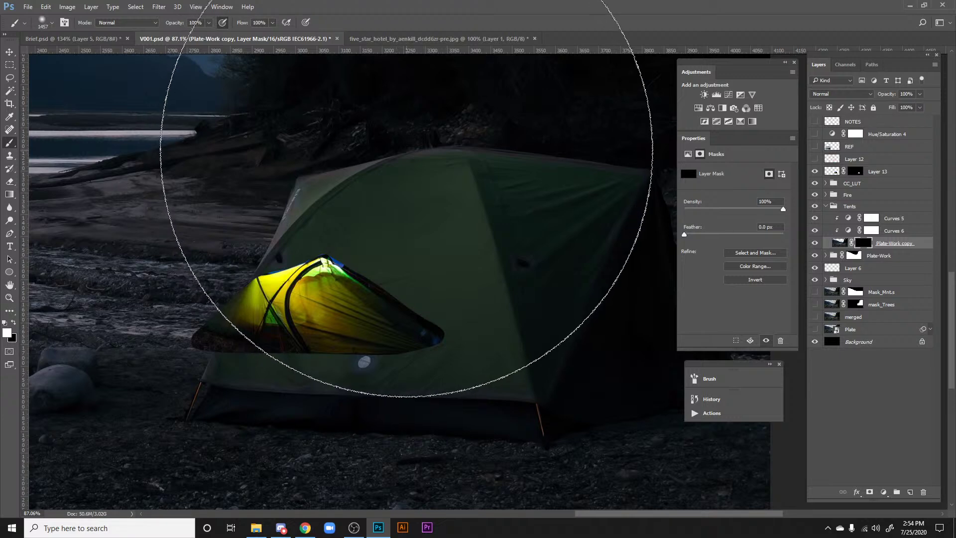
{"action": "scroll", "coordinate": [406, 150], "scroll_direction": "down", "scroll_amount": 3}
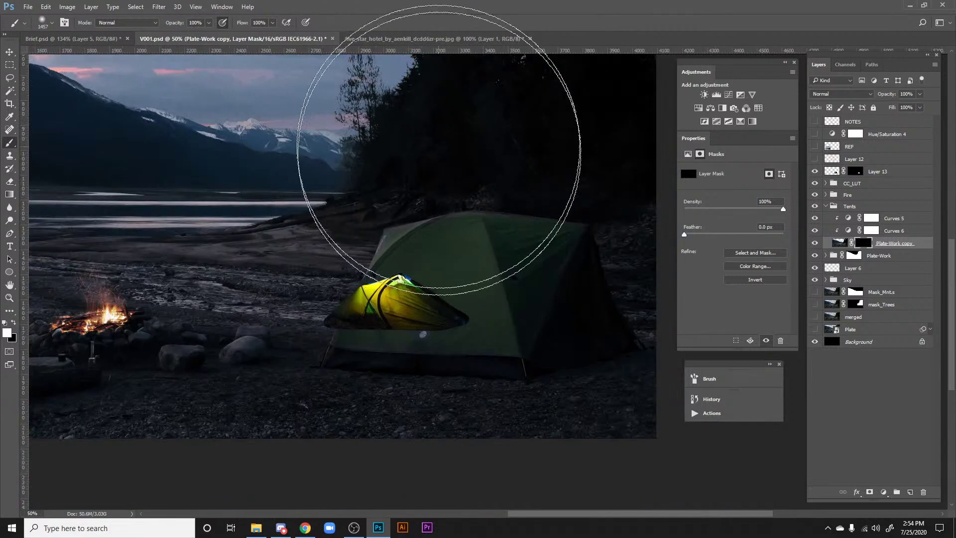
{"action": "right_click", "coordinate": [501, 198]}
{"action": "left_click", "coordinate": [560, 226]}
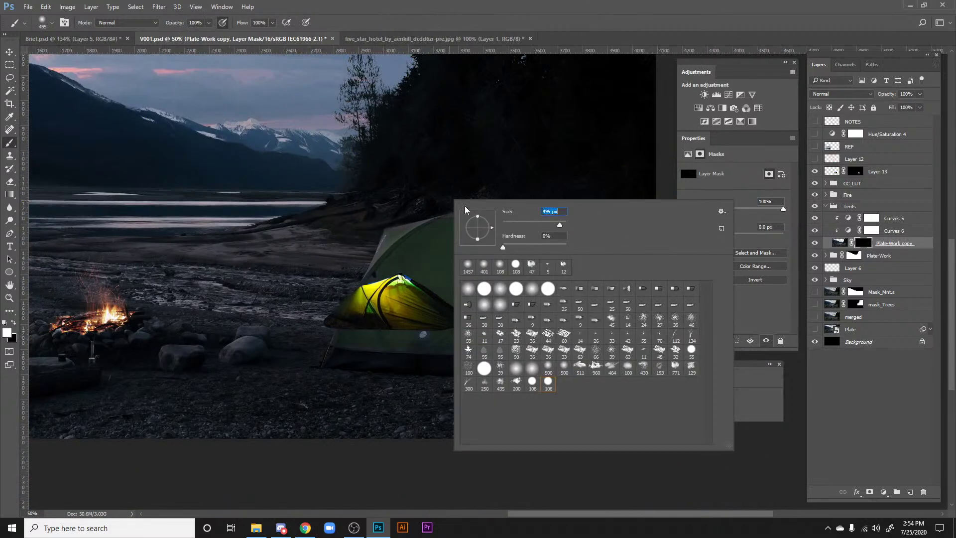
{"action": "mouse_move", "coordinate": [427, 204]}
{"action": "left_mouse_down"}
{"action": "mouse_move", "coordinate": [490, 212]}
{"action": "mouse_move", "coordinate": [491, 230]}
{"action": "mouse_move", "coordinate": [399, 238]}
{"action": "mouse_move", "coordinate": [429, 265]}
{"action": "mouse_move", "coordinate": [462, 265]}
{"action": "mouse_move", "coordinate": [491, 284]}
{"action": "mouse_move", "coordinate": [476, 258]}
{"action": "mouse_move", "coordinate": [536, 236]}
{"action": "mouse_move", "coordinate": [511, 233]}
{"action": "mouse_move", "coordinate": [499, 252]}
{"action": "mouse_move", "coordinate": [467, 228]}
{"action": "mouse_move", "coordinate": [379, 280]}
{"action": "mouse_move", "coordinate": [473, 265]}
{"action": "left_mouse_up"}
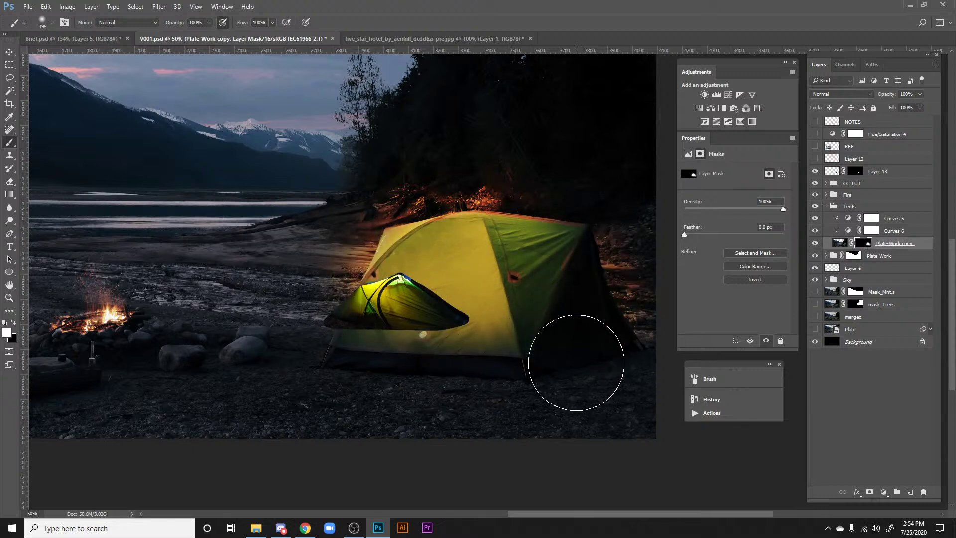
Step: Undo the stroke beside the tent's dark side and extend the glow to the tent's upper rear corner and fire-facing edge
{"action": "left_click_drag", "start_coordinate": [596, 395], "coordinate": [642, 299]}
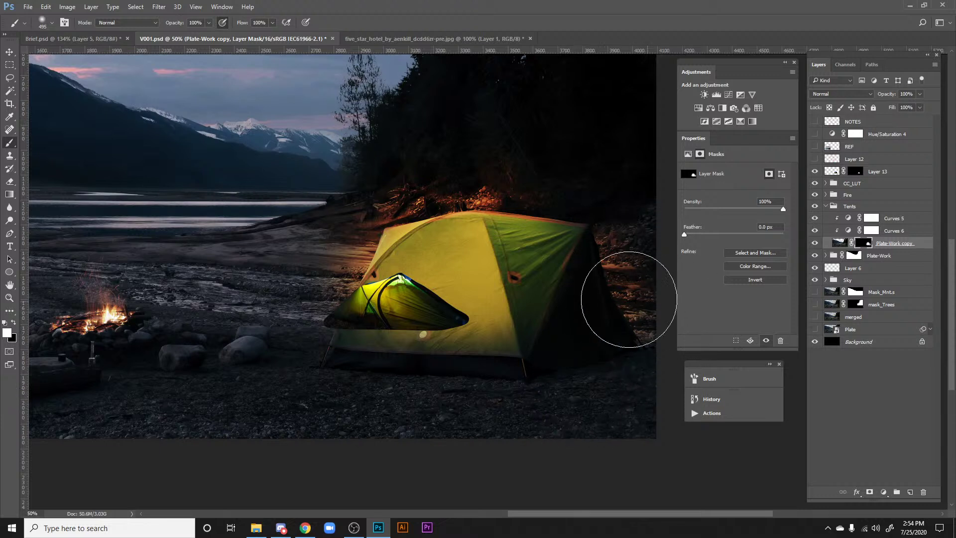
{"action": "key", "text": "ctrl+z"}
{"action": "left_click", "coordinate": [570, 257]}
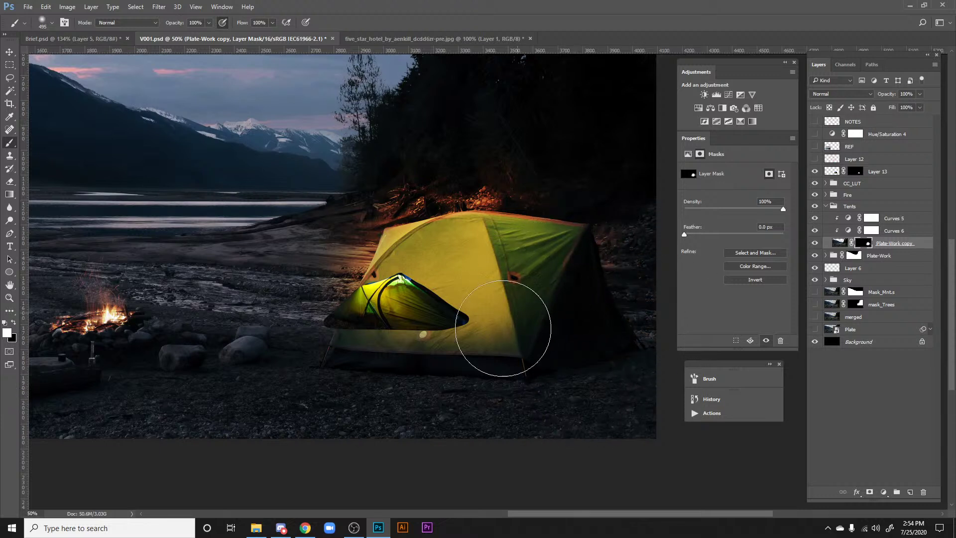
{"action": "left_click_drag", "start_coordinate": [595, 236], "coordinate": [576, 239]}
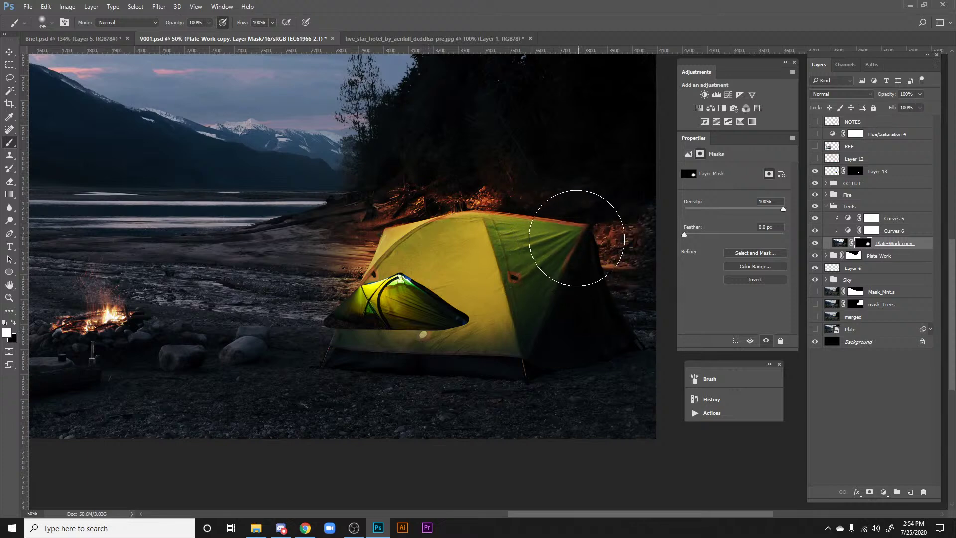
{"action": "left_click_drag", "start_coordinate": [362, 298], "coordinate": [344, 299]}
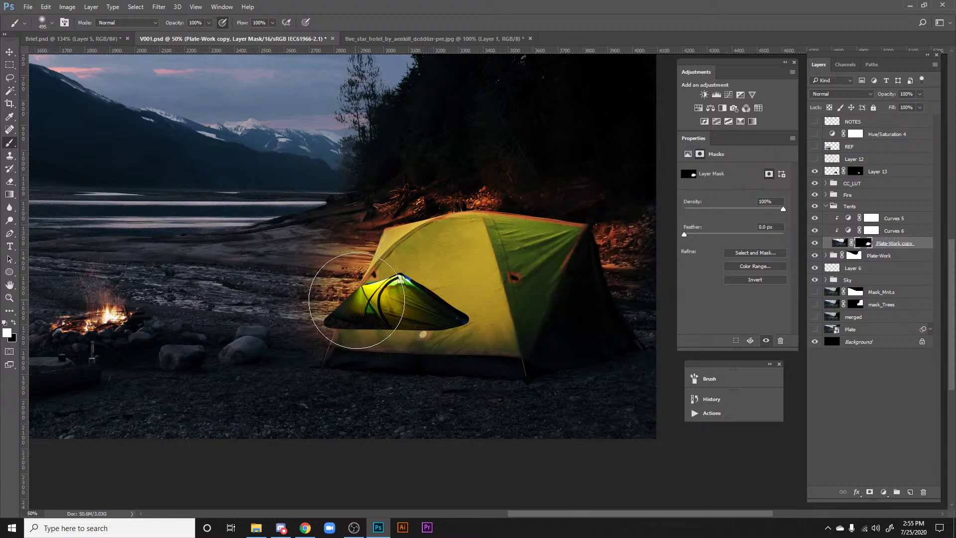
Step: Try the Color Dodge blend mode on the Plate-Work copy layer
{"action": "key", "text": "space"}
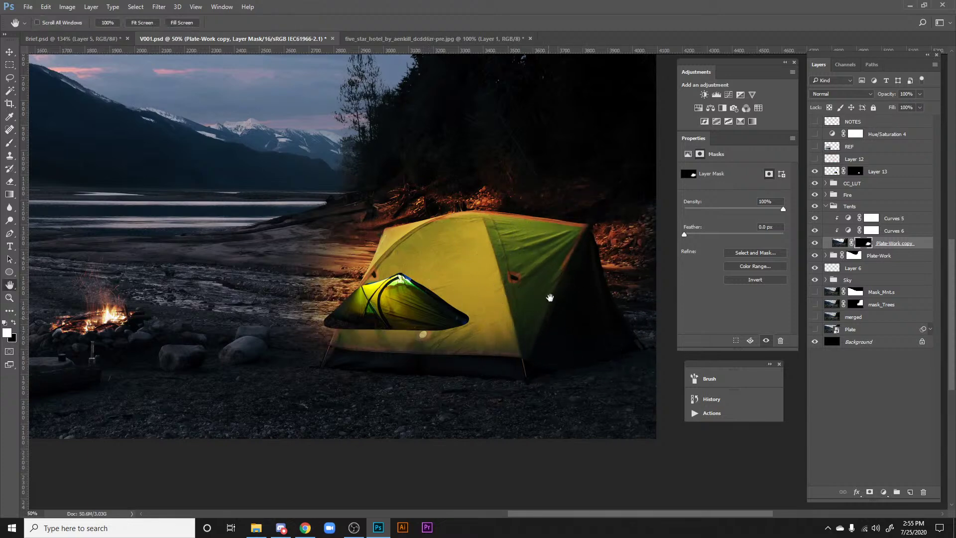
{"action": "left_click_drag", "start_coordinate": [551, 298], "coordinate": [555, 334]}
{"action": "left_click_drag", "start_coordinate": [457, 337], "coordinate": [490, 314]}
{"action": "left_click", "coordinate": [901, 245]}
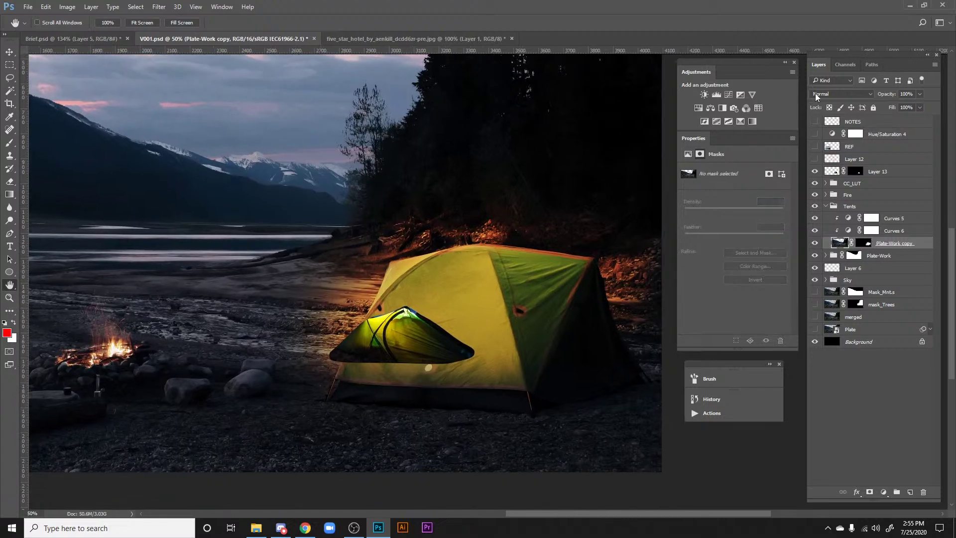
{"action": "left_click", "coordinate": [816, 95]}
{"action": "left_click", "coordinate": [819, 168]}
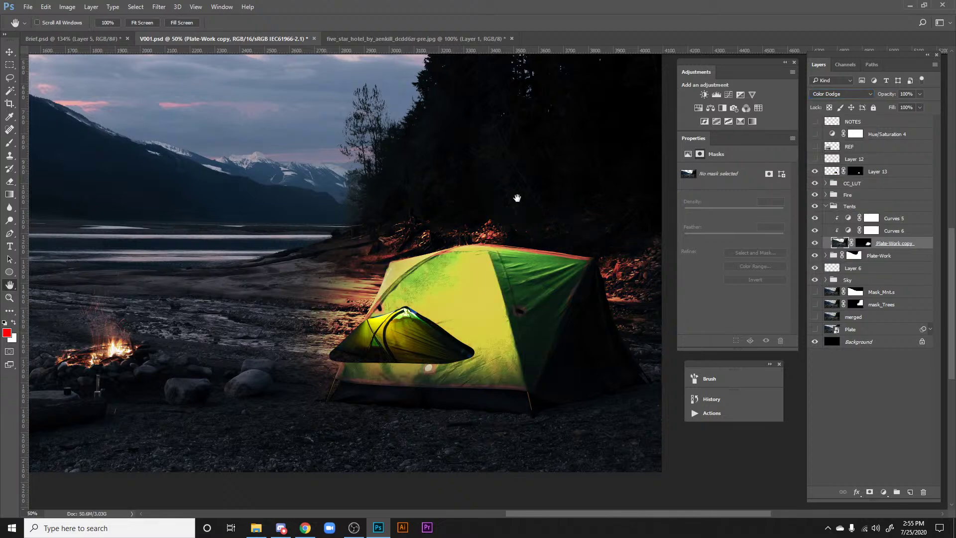
{"action": "mouse_move", "coordinate": [517, 198]}
{"action": "left_mouse_down"}
{"action": "mouse_move", "coordinate": [525, 201]}
{"action": "mouse_move", "coordinate": [513, 163]}
{"action": "left_mouse_up"}
{"action": "key", "text": "ctrl+z"}
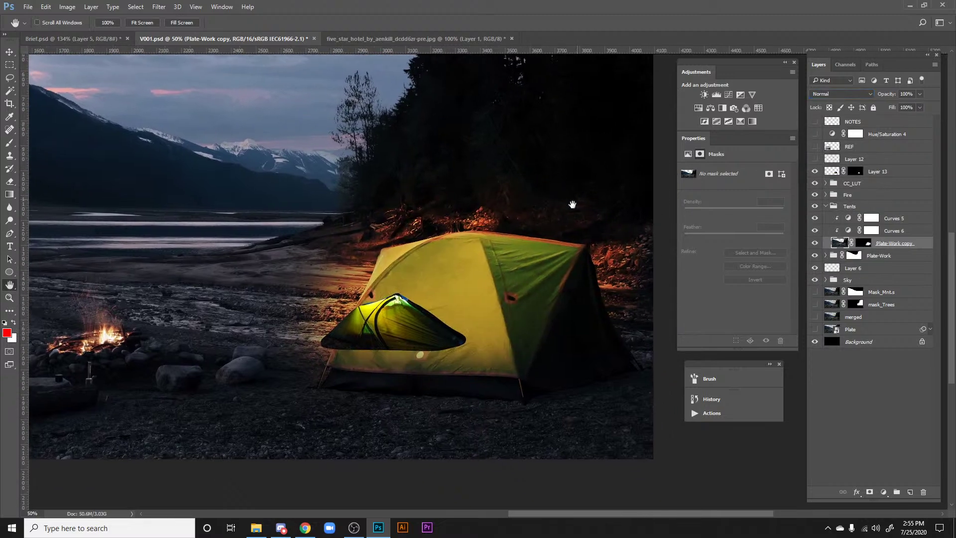
Step: Duplicate Plate-Work copy together with Curves 5 and Curves 6, and set the duplicated plate layer to Color Dodge
{"action": "left_click", "coordinate": [880, 216], "text": "shift"}
{"action": "key", "text": "ctrl+j"}
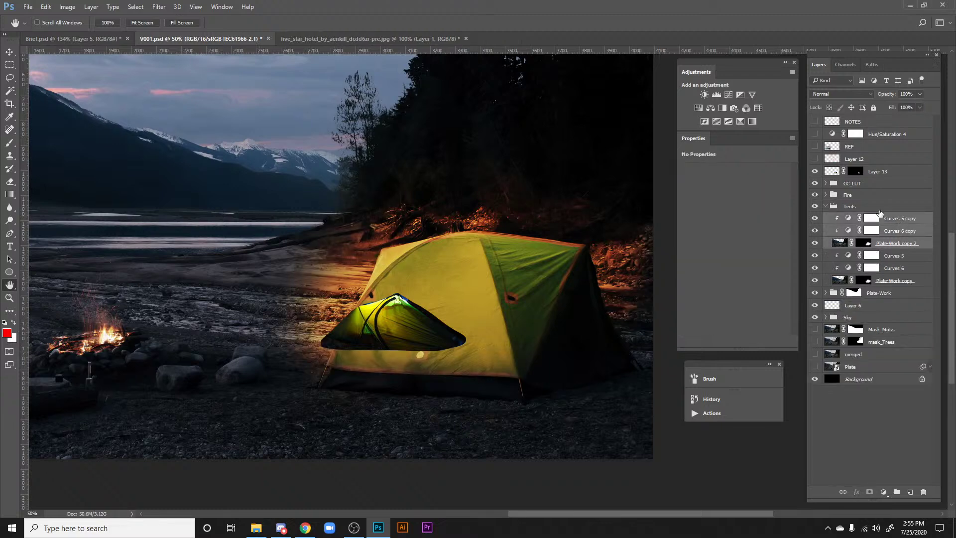
{"action": "left_click", "coordinate": [845, 245]}
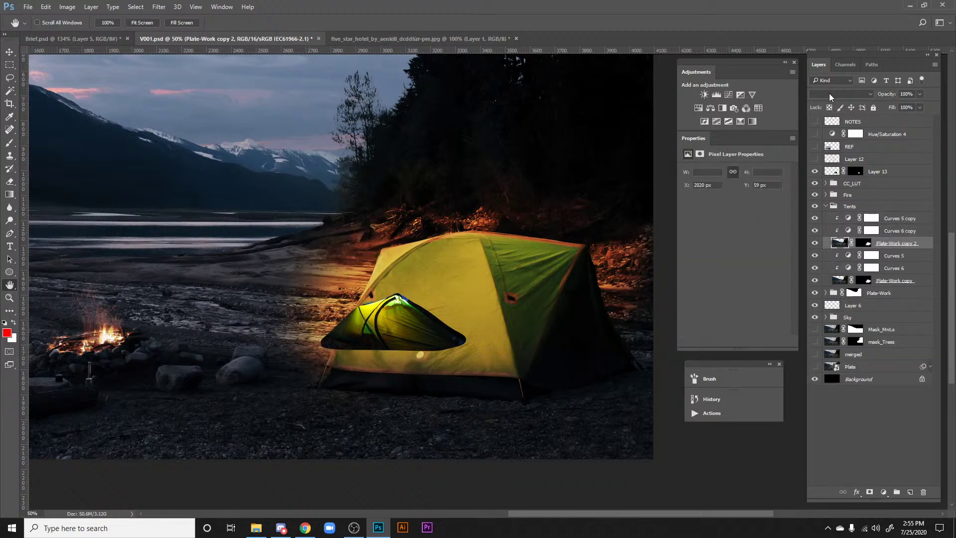
{"action": "left_click", "coordinate": [829, 93]}
{"action": "left_click", "coordinate": [829, 171]}
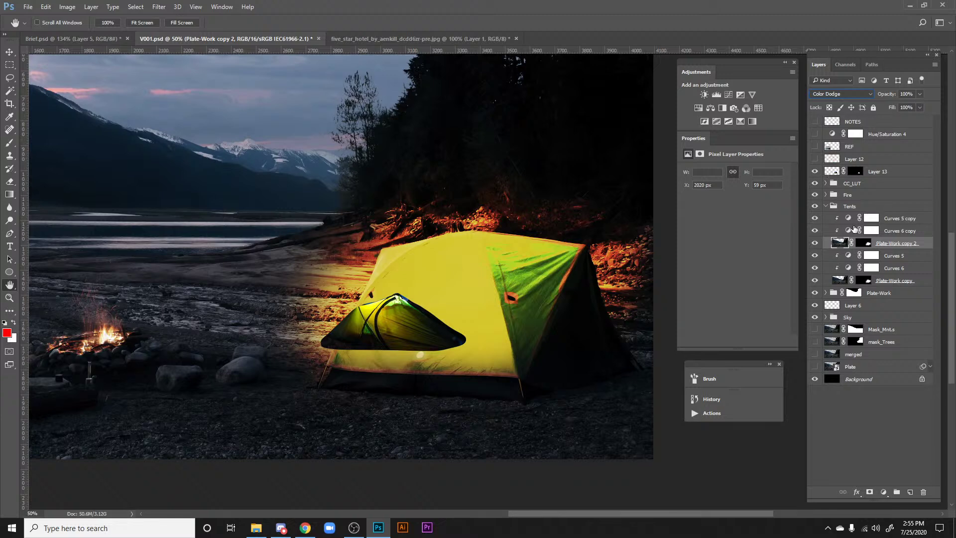
Step: Compare the tent glow with the Color Dodge plate copy and the duplicated Curves layers switched on and off
{"action": "left_click", "coordinate": [815, 220]}
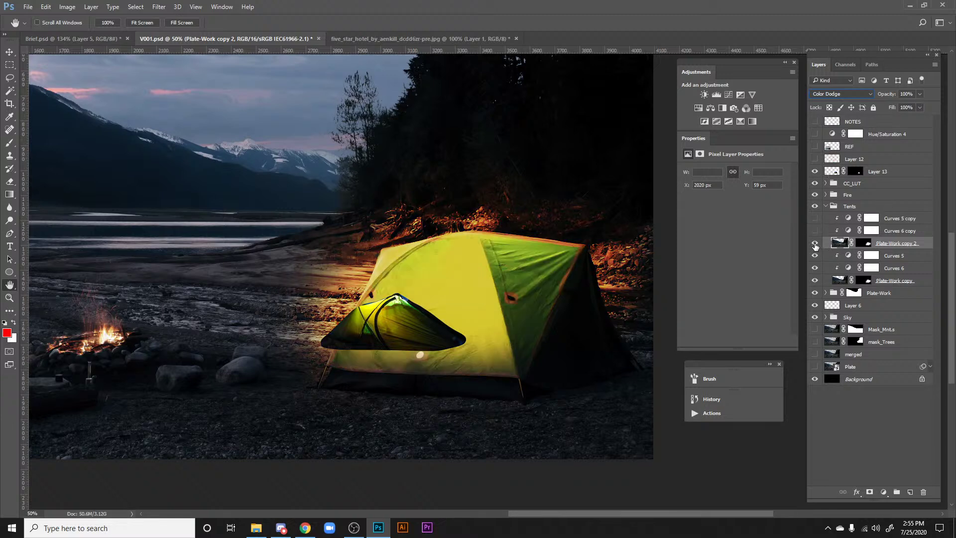
{"action": "left_click", "coordinate": [815, 244]}
{"action": "left_click", "coordinate": [815, 244]}
{"action": "left_click", "coordinate": [847, 233]}
{"action": "left_click", "coordinate": [817, 231]}
{"action": "left_click", "coordinate": [817, 232]}
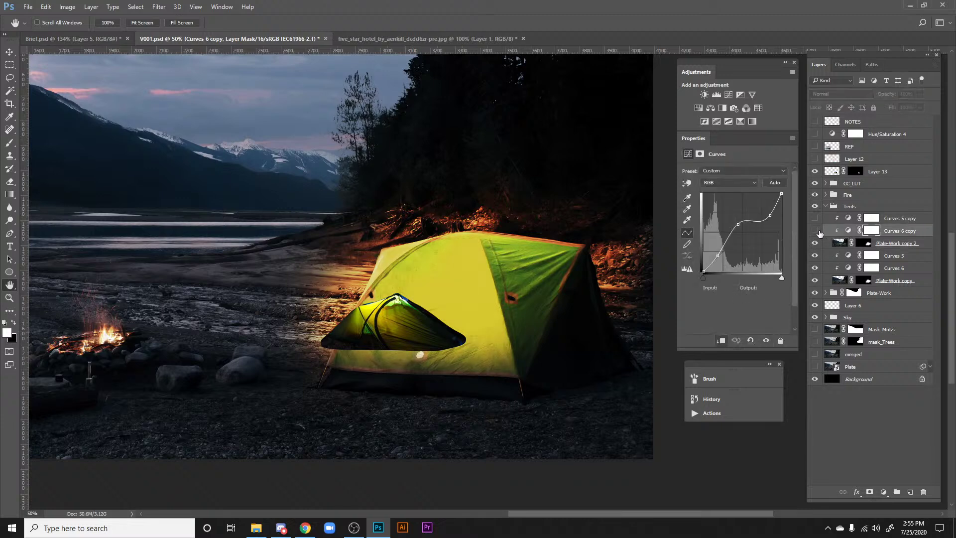
{"action": "left_click", "coordinate": [817, 232]}
Step: Fill the Plate-Work copy 2 mask with black and paint white along the tent's upper part with a soft 91 px brush
{"action": "left_click", "coordinate": [865, 245]}
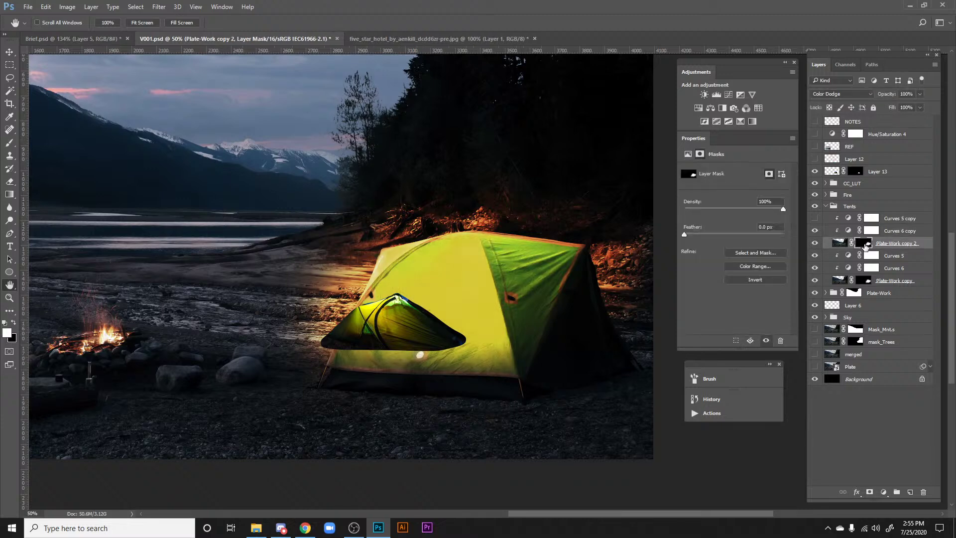
{"action": "key", "text": "ctrl+a"}
{"action": "key", "text": "ctrl+BackSpace"}
{"action": "key", "text": "ctrl+d"}
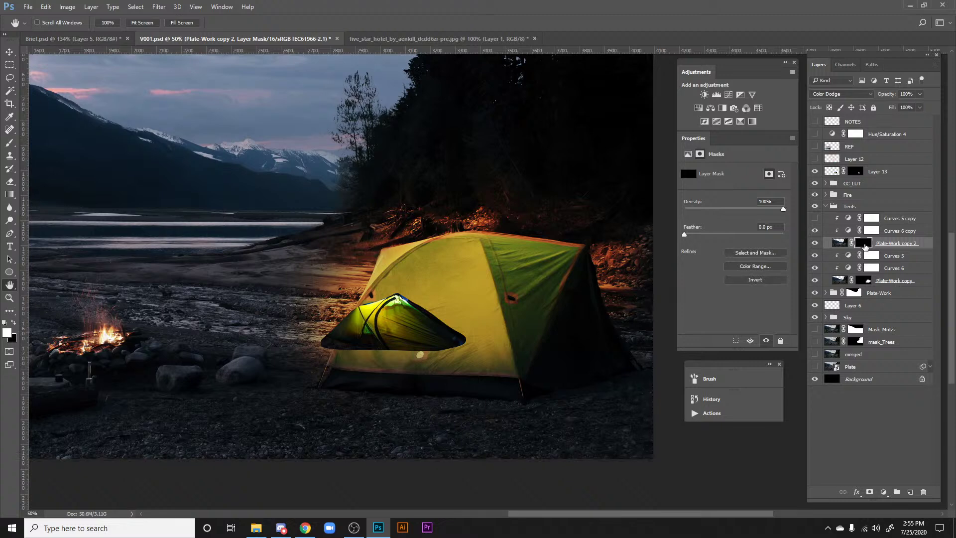
{"action": "key", "text": "b"}
{"action": "right_click", "coordinate": [479, 270]}
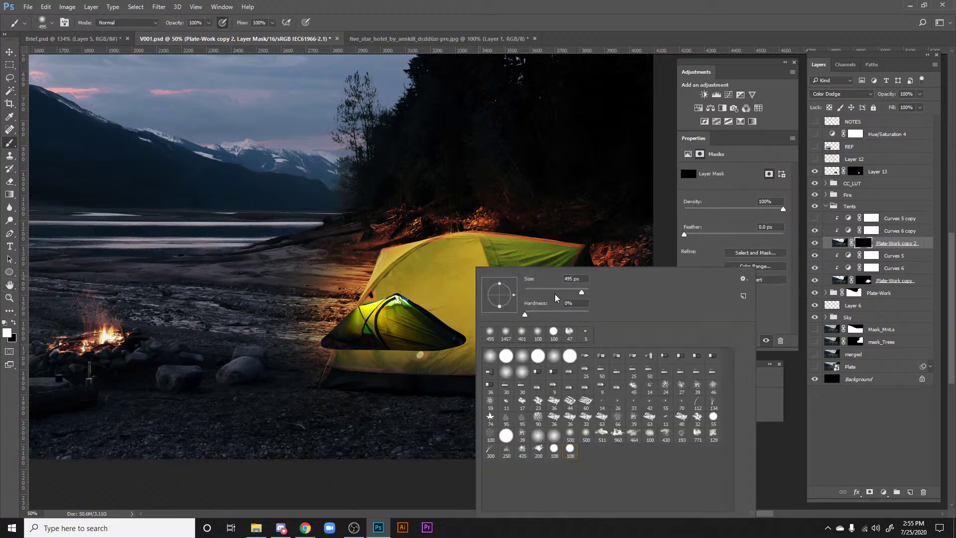
{"action": "left_click", "coordinate": [460, 261]}
{"action": "mouse_move", "coordinate": [460, 260]}
{"action": "left_mouse_down"}
{"action": "mouse_move", "coordinate": [411, 282]}
{"action": "mouse_move", "coordinate": [465, 285]}
{"action": "mouse_move", "coordinate": [479, 274]}
{"action": "mouse_move", "coordinate": [473, 245]}
{"action": "mouse_move", "coordinate": [434, 287]}
{"action": "mouse_move", "coordinate": [437, 251]}
{"action": "mouse_move", "coordinate": [406, 290]}
{"action": "mouse_move", "coordinate": [456, 276]}
{"action": "mouse_move", "coordinate": [491, 302]}
{"action": "mouse_move", "coordinate": [490, 247]}
{"action": "mouse_move", "coordinate": [568, 255]}
{"action": "mouse_move", "coordinate": [507, 245]}
{"action": "mouse_move", "coordinate": [545, 265]}
{"action": "left_mouse_up"}
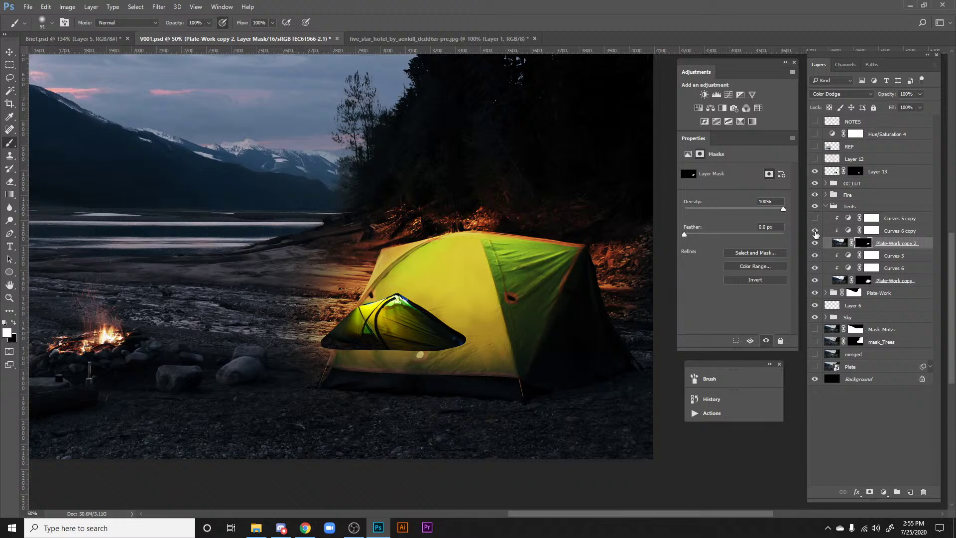
Step: Check the Color Dodge glow without Curves, and delete the Curves 5 copy and Curves 6 copy layers
{"action": "left_click", "coordinate": [815, 231]}
{"action": "left_click", "coordinate": [815, 243]}
{"action": "left_click", "coordinate": [815, 243]}
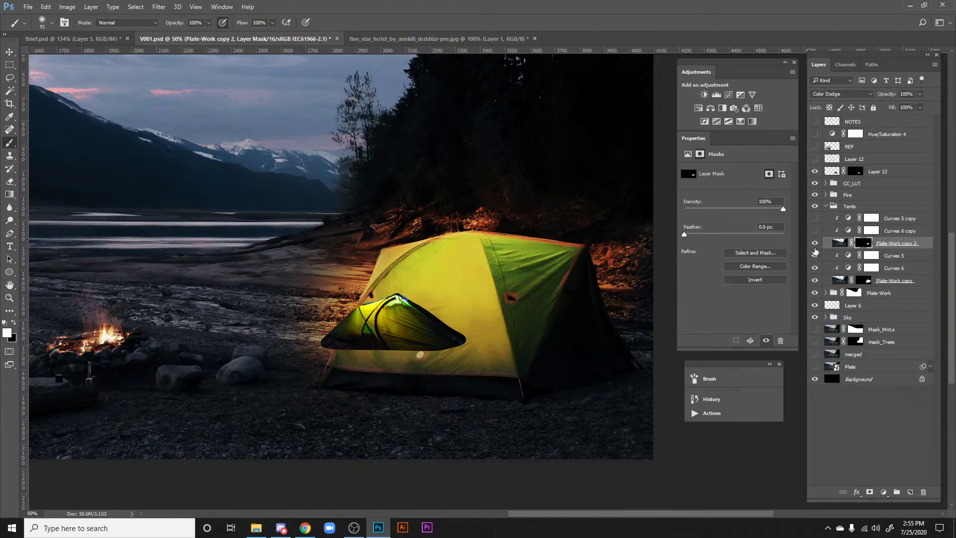
{"action": "left_click", "coordinate": [888, 220]}
{"action": "left_click", "coordinate": [890, 230], "text": "shift"}
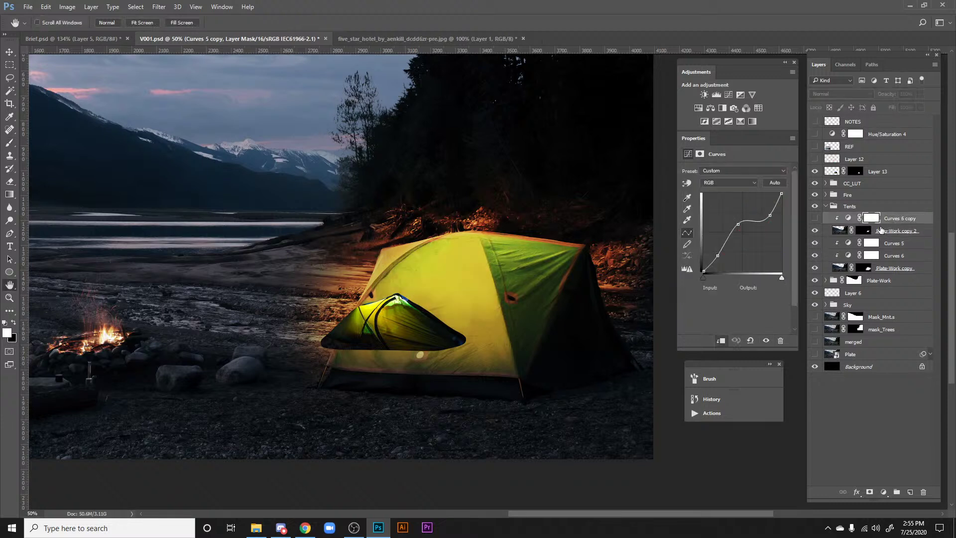
{"action": "key", "text": "Delete"}
{"action": "left_click", "coordinate": [865, 220]}
{"action": "left_click_drag", "start_coordinate": [465, 247], "coordinate": [504, 275]}
{"action": "key", "text": "b"}
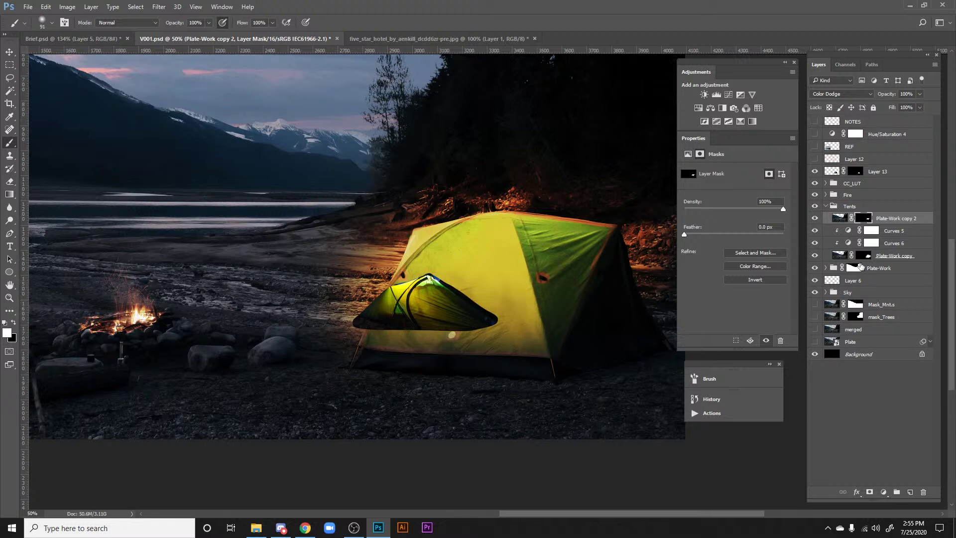
Step: Add a fully black layer mask to the Tents group and hide Layer 13
{"action": "left_click", "coordinate": [853, 204]}
{"action": "left_click", "coordinate": [870, 492]}
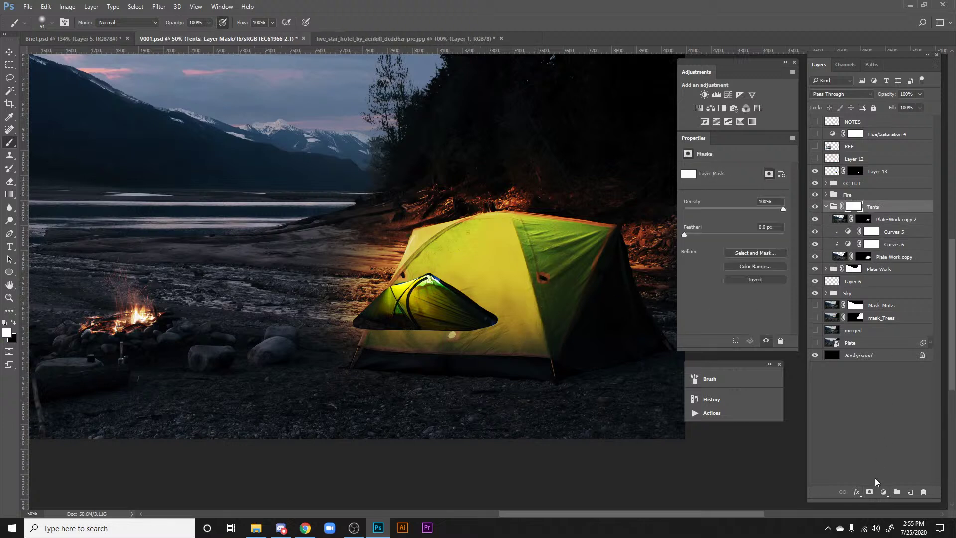
{"action": "key", "text": "ctrl+plus"}
{"action": "key", "text": "ctrl+plus"}
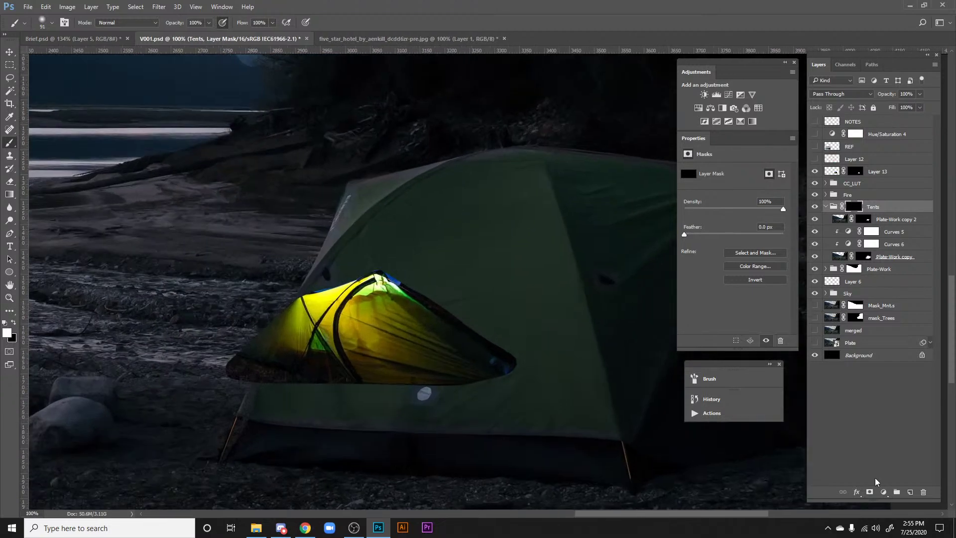
{"action": "left_click_drag", "start_coordinate": [410, 241], "coordinate": [335, 272]}
{"action": "left_click", "coordinate": [814, 171]}
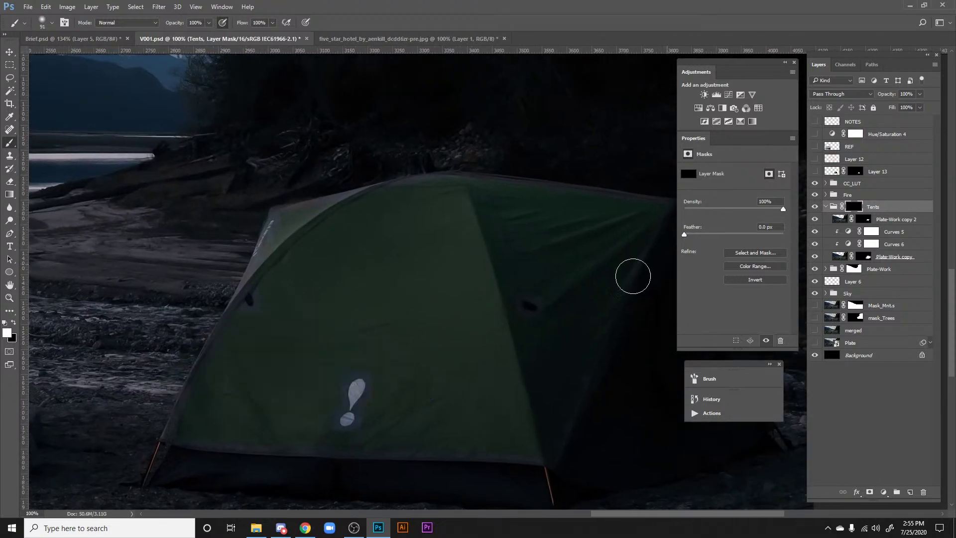
Step: Lasso the tent's rear roof panel along its ridge and fill it with white on the Tents group mask
{"action": "left_click_drag", "start_coordinate": [546, 296], "coordinate": [439, 319]}
{"action": "key", "text": "ctrl+plus"}
{"action": "scroll", "coordinate": [373, 343], "scroll_direction": "up", "scroll_amount": 3}
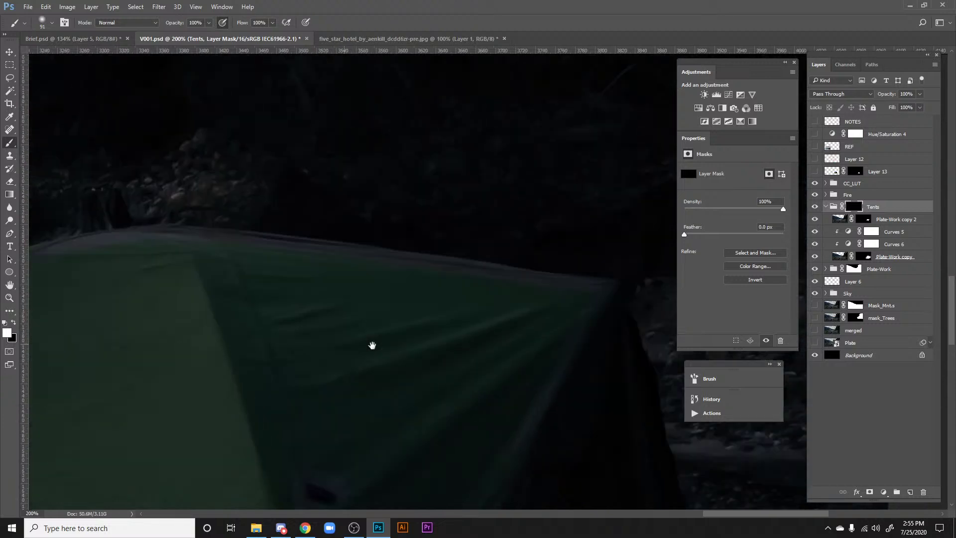
{"action": "key", "text": "l"}
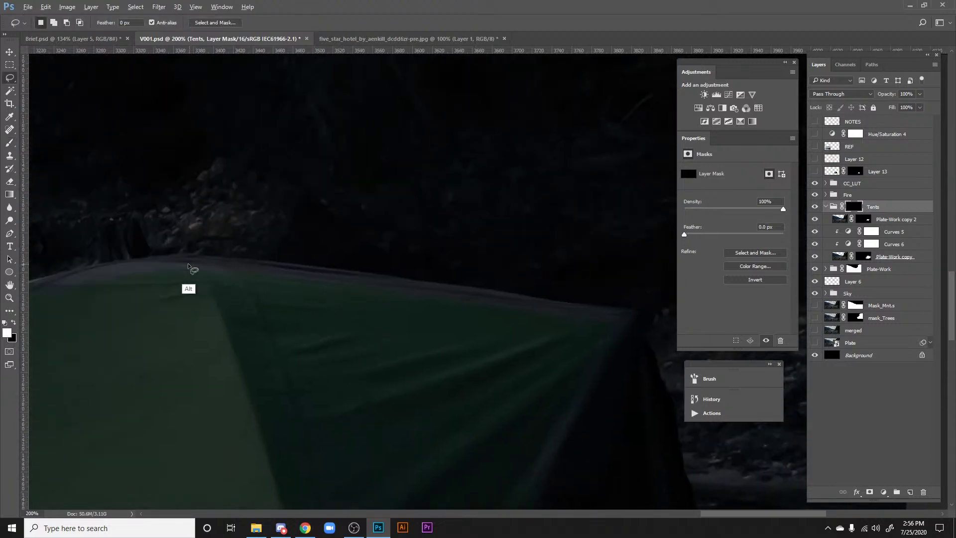
{"action": "mouse_move", "coordinate": [184, 253]}
{"action": "left_mouse_down"}
{"action": "mouse_move", "coordinate": [344, 266]}
{"action": "mouse_move", "coordinate": [625, 308]}
{"action": "mouse_move", "coordinate": [637, 318]}
{"action": "mouse_move", "coordinate": [494, 416]}
{"action": "mouse_move", "coordinate": [129, 362]}
{"action": "mouse_move", "coordinate": [137, 382]}
{"action": "left_mouse_up"}
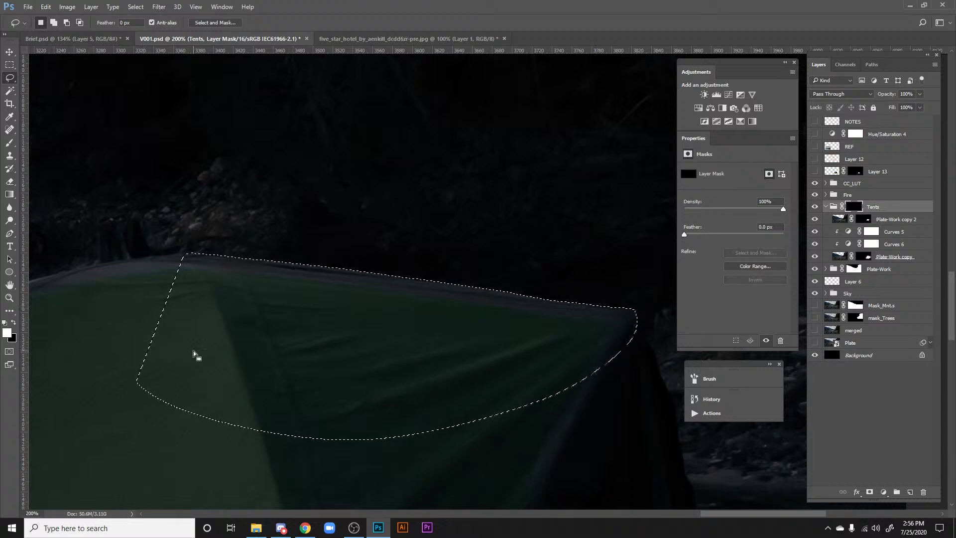
{"action": "key", "text": "x"}
{"action": "key", "text": "ctrl+BackSpace"}
{"action": "key", "text": "ctrl+d"}
{"action": "scroll", "coordinate": [527, 241], "scroll_direction": "left", "scroll_amount": 5}
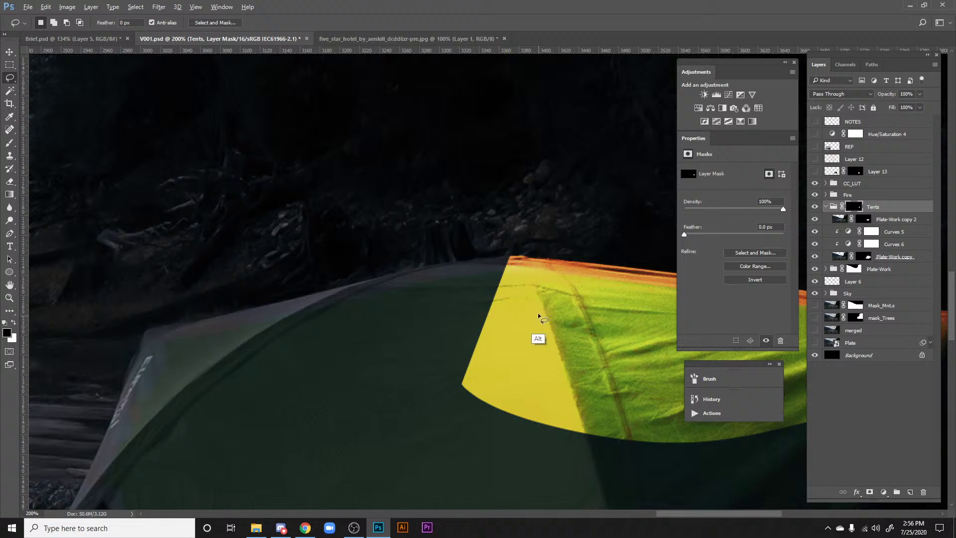
{"action": "mouse_move", "coordinate": [555, 374]}
{"action": "left_mouse_down"}
{"action": "mouse_move", "coordinate": [521, 387]}
{"action": "mouse_move", "coordinate": [515, 321]}
{"action": "left_mouse_up"}
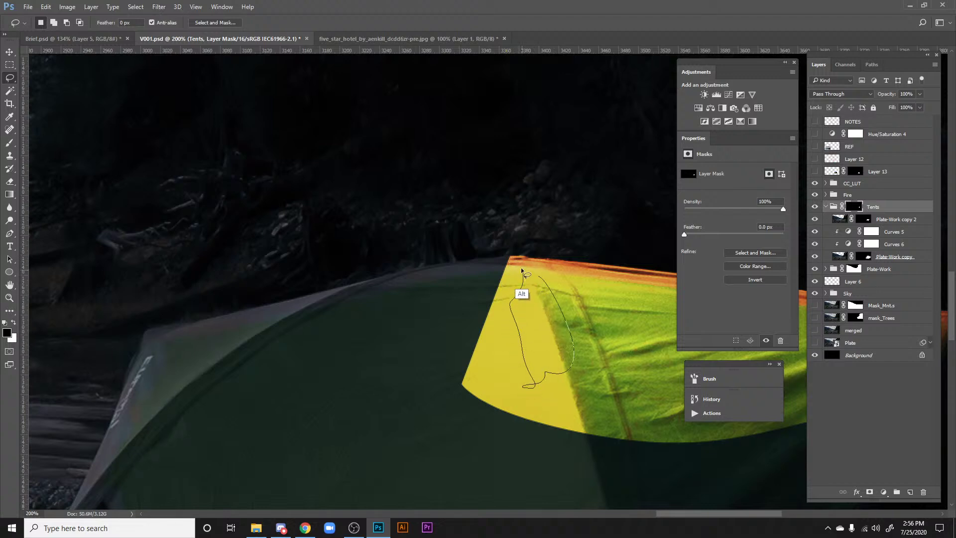
{"action": "left_click_drag", "start_coordinate": [521, 269], "coordinate": [523, 270]}
{"action": "key", "text": "ctrl+d"}
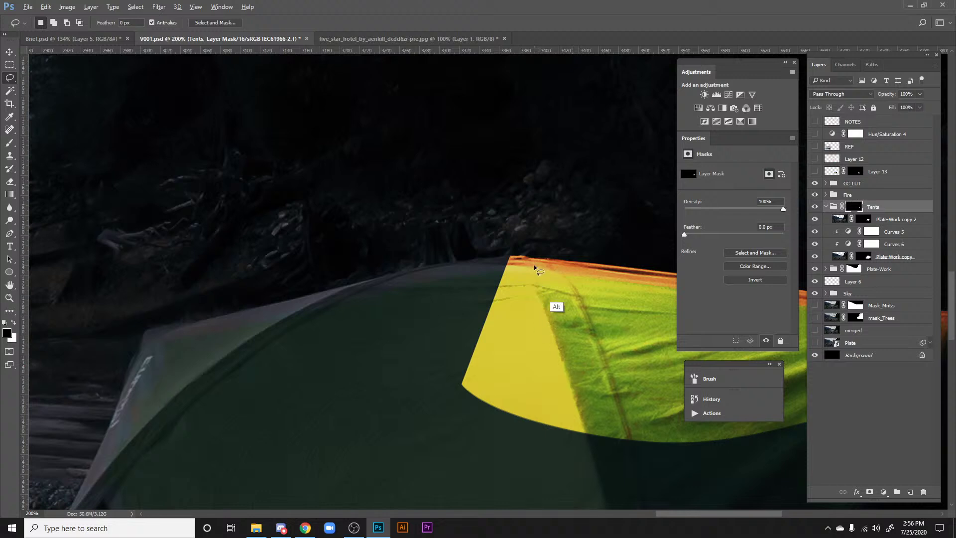
Step: Lasso the tent's top from the peak to the fire-facing upper corner and fill it white on the Tents mask
{"action": "mouse_move", "coordinate": [539, 296]}
{"action": "left_mouse_down"}
{"action": "mouse_move", "coordinate": [525, 342]}
{"action": "mouse_move", "coordinate": [541, 368]}
{"action": "left_mouse_up"}
{"action": "mouse_move", "coordinate": [495, 261]}
{"action": "left_mouse_down"}
{"action": "mouse_move", "coordinate": [424, 266]}
{"action": "mouse_move", "coordinate": [289, 299]}
{"action": "left_mouse_up"}
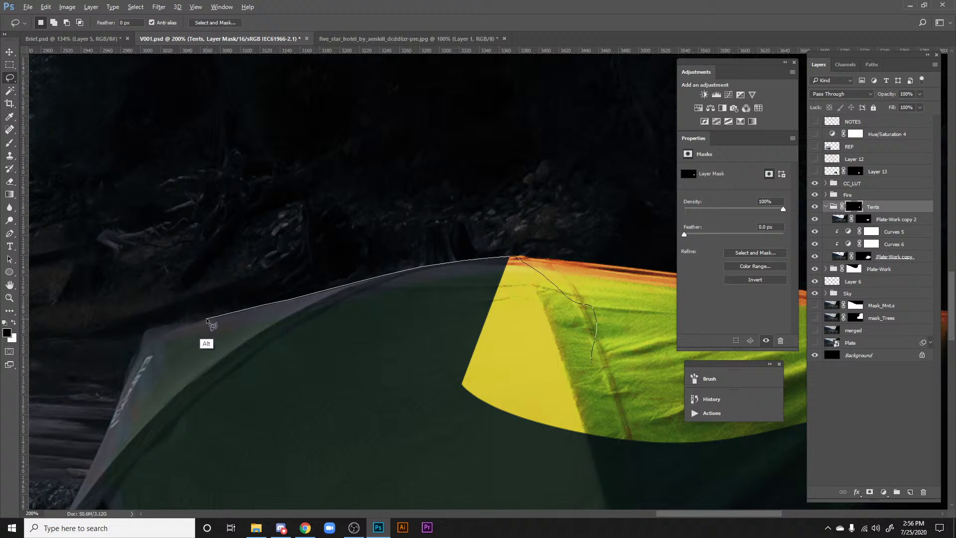
{"action": "mouse_move", "coordinate": [180, 324]}
{"action": "left_mouse_down"}
{"action": "mouse_move", "coordinate": [143, 331]}
{"action": "mouse_move", "coordinate": [125, 404]}
{"action": "mouse_move", "coordinate": [342, 444]}
{"action": "left_mouse_up"}
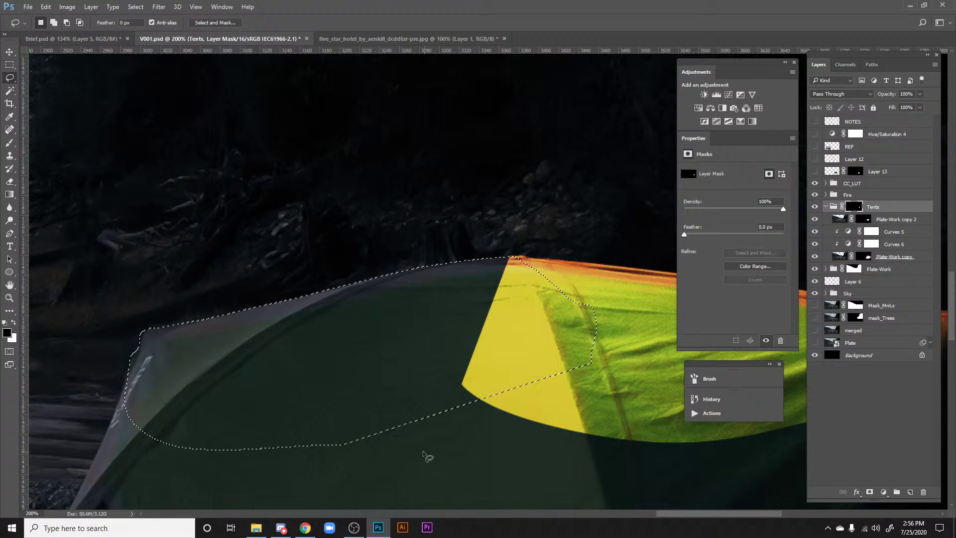
{"action": "key", "text": "ctrl+BackSpace"}
{"action": "key", "text": "ctrl+d"}
Step: Lasso the tent's fire-facing edge from the upper corner past the dark vent and fill it white on the mask
{"action": "left_click_drag", "start_coordinate": [286, 352], "coordinate": [532, 232]}
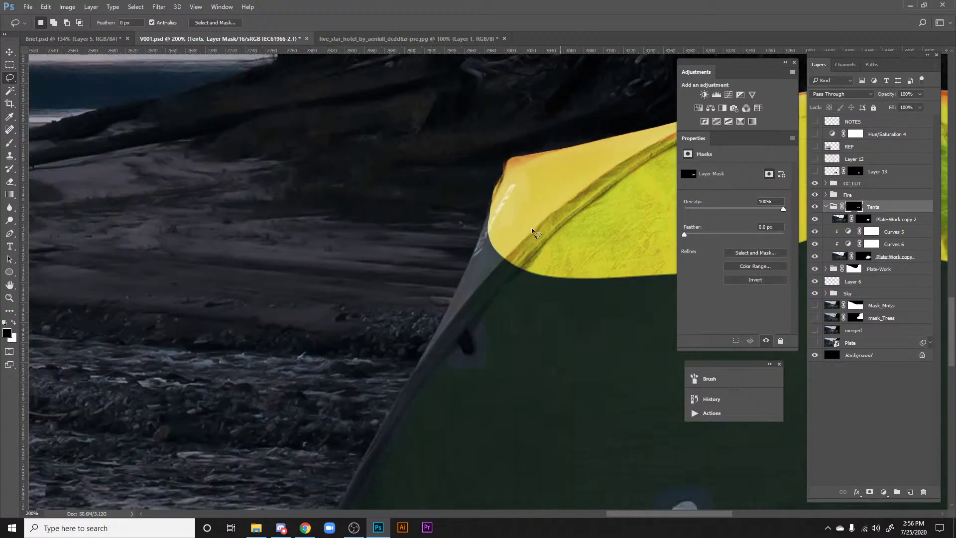
{"action": "mouse_move", "coordinate": [510, 176]}
{"action": "left_mouse_down"}
{"action": "mouse_move", "coordinate": [490, 199]}
{"action": "mouse_move", "coordinate": [425, 363]}
{"action": "mouse_move", "coordinate": [570, 315]}
{"action": "mouse_move", "coordinate": [587, 224]}
{"action": "left_mouse_up"}
{"action": "key", "text": "ctrl+BackSpace"}
{"action": "key", "text": "ctrl+d"}
Step: Extend the white mask area down the tent's fire-facing edge to its lower front corner with a lasso fill
{"action": "mouse_move", "coordinate": [480, 296]}
{"action": "left_mouse_down"}
{"action": "mouse_move", "coordinate": [615, 109]}
{"action": "mouse_move", "coordinate": [587, 153]}
{"action": "mouse_move", "coordinate": [586, 144]}
{"action": "mouse_move", "coordinate": [573, 152]}
{"action": "mouse_move", "coordinate": [497, 278]}
{"action": "mouse_move", "coordinate": [430, 420]}
{"action": "left_mouse_up"}
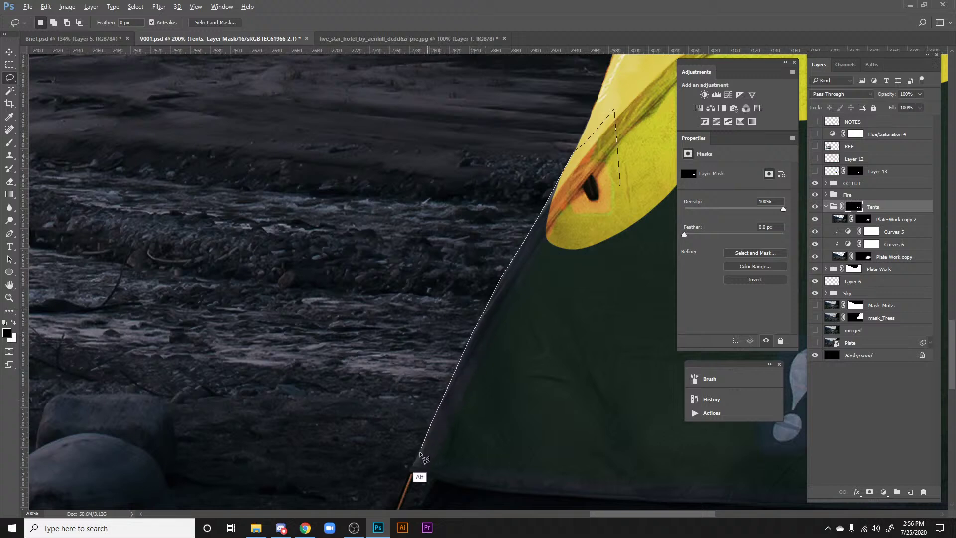
{"action": "mouse_move", "coordinate": [421, 465]}
{"action": "left_mouse_down"}
{"action": "mouse_move", "coordinate": [412, 495]}
{"action": "mouse_move", "coordinate": [573, 466]}
{"action": "mouse_move", "coordinate": [670, 247]}
{"action": "left_mouse_up"}
{"action": "key", "text": "ctrl+BackSpace"}
{"action": "key", "text": "ctrl+d"}
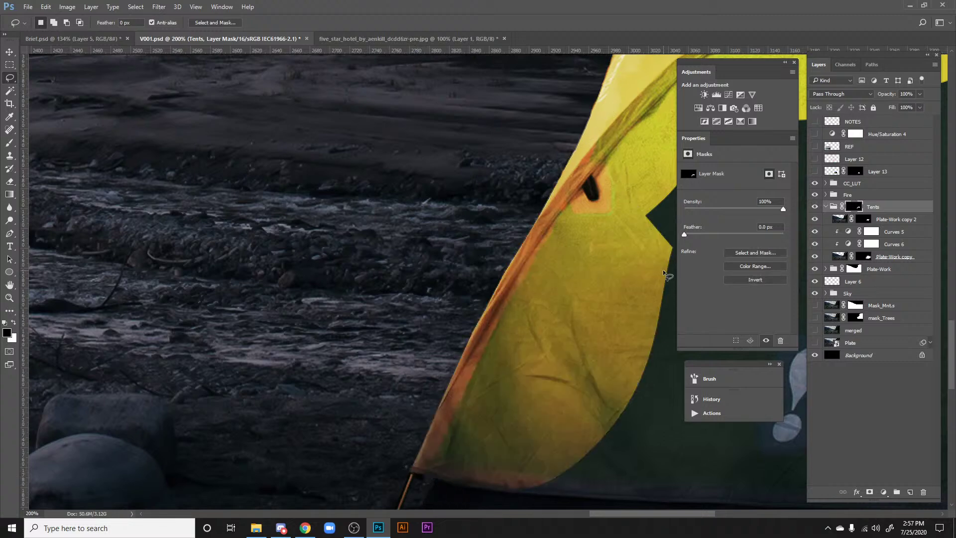
Step: Lasso the middle of the tent's front and green side panels and fill it white on the Tents mask
{"action": "key", "text": "ctrl+minus"}
{"action": "key", "text": "ctrl+minus"}
{"action": "left_click_drag", "start_coordinate": [668, 277], "coordinate": [408, 299]}
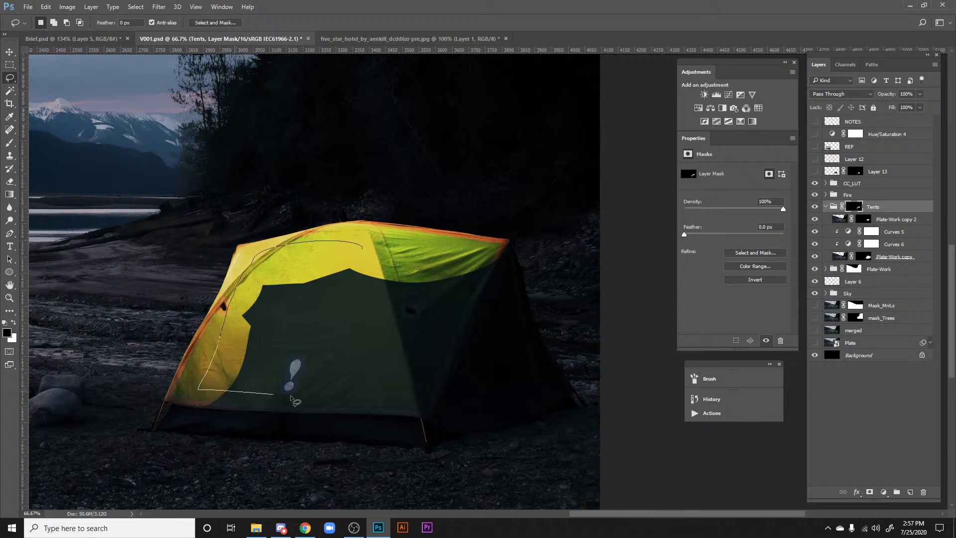
{"action": "left_click_drag", "start_coordinate": [440, 357], "coordinate": [468, 274]}
{"action": "key", "text": "ctrl+BackSpace"}
{"action": "key", "text": "ctrl+d"}
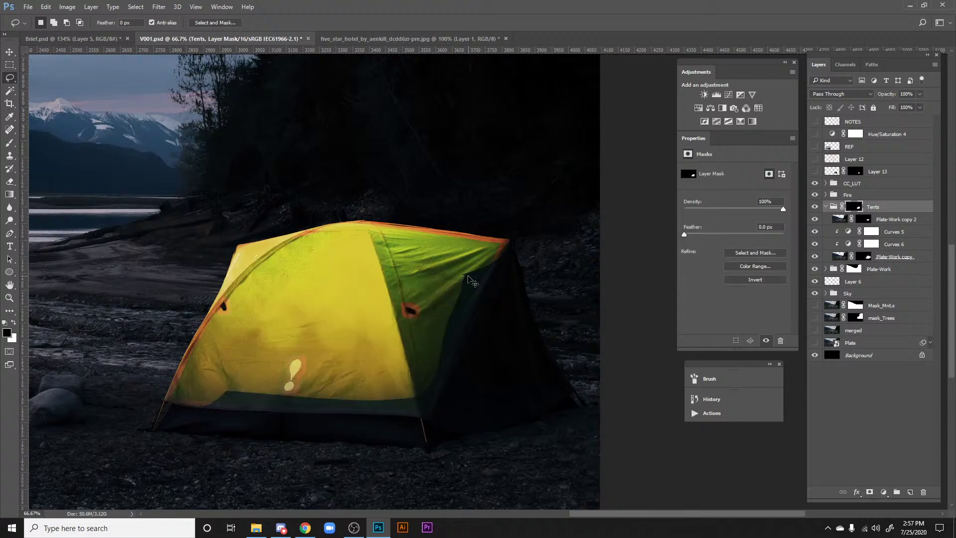
Step: Lasso the tent's rear upper corner and the orange seam below it and fill that area white on the mask
{"action": "scroll", "coordinate": [472, 280], "scroll_direction": "up", "scroll_amount": 1}
{"action": "scroll", "coordinate": [472, 281], "scroll_direction": "up", "scroll_amount": 2}
{"action": "left_click_drag", "start_coordinate": [470, 206], "coordinate": [403, 282]}
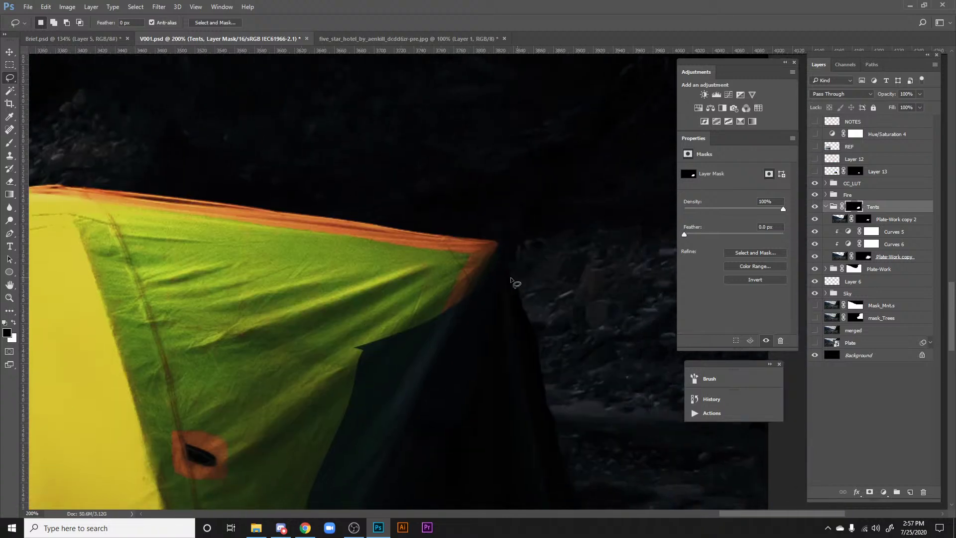
{"action": "mouse_move", "coordinate": [447, 245]}
{"action": "left_mouse_down"}
{"action": "mouse_move", "coordinate": [486, 243]}
{"action": "mouse_move", "coordinate": [502, 255]}
{"action": "mouse_move", "coordinate": [538, 357]}
{"action": "mouse_move", "coordinate": [558, 466]}
{"action": "mouse_move", "coordinate": [213, 291]}
{"action": "mouse_move", "coordinate": [248, 274]}
{"action": "left_mouse_up"}
{"action": "key", "text": "ctrl+BackSpace"}
{"action": "key", "text": "ctrl+d"}
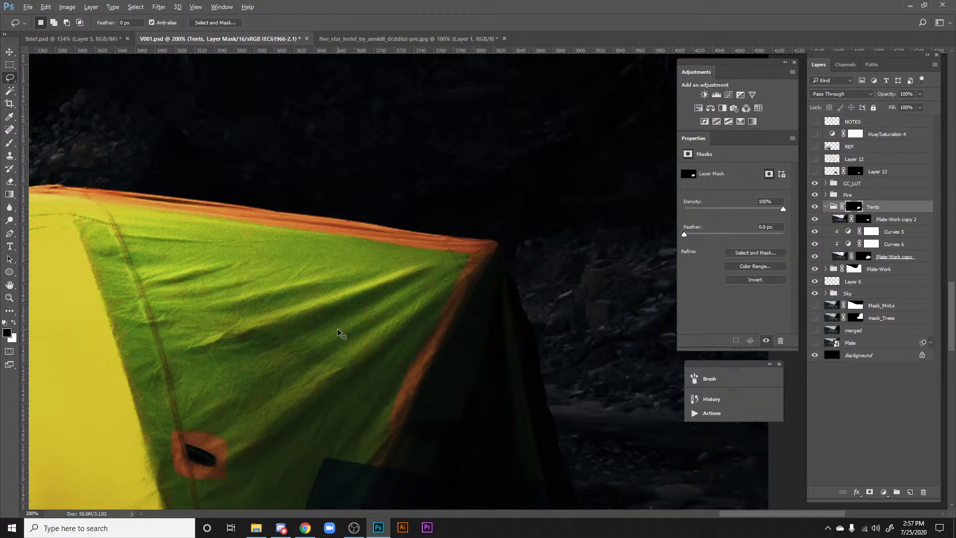
Step: Lasso the lower part of the tent's dark rear side down to the ground and fill it white on the mask
{"action": "mouse_move", "coordinate": [421, 268]}
{"action": "left_mouse_down"}
{"action": "mouse_move", "coordinate": [399, 243]}
{"action": "mouse_move", "coordinate": [408, 154]}
{"action": "left_mouse_up"}
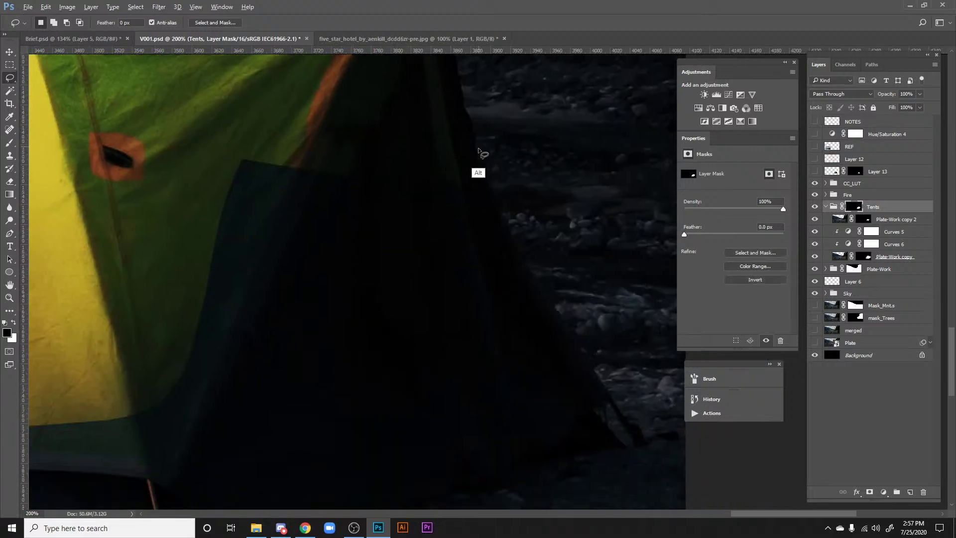
{"action": "mouse_move", "coordinate": [474, 144]}
{"action": "left_mouse_down"}
{"action": "mouse_move", "coordinate": [518, 253]}
{"action": "mouse_move", "coordinate": [603, 380]}
{"action": "mouse_move", "coordinate": [597, 420]}
{"action": "mouse_move", "coordinate": [620, 449]}
{"action": "mouse_move", "coordinate": [244, 456]}
{"action": "mouse_move", "coordinate": [143, 219]}
{"action": "left_mouse_up"}
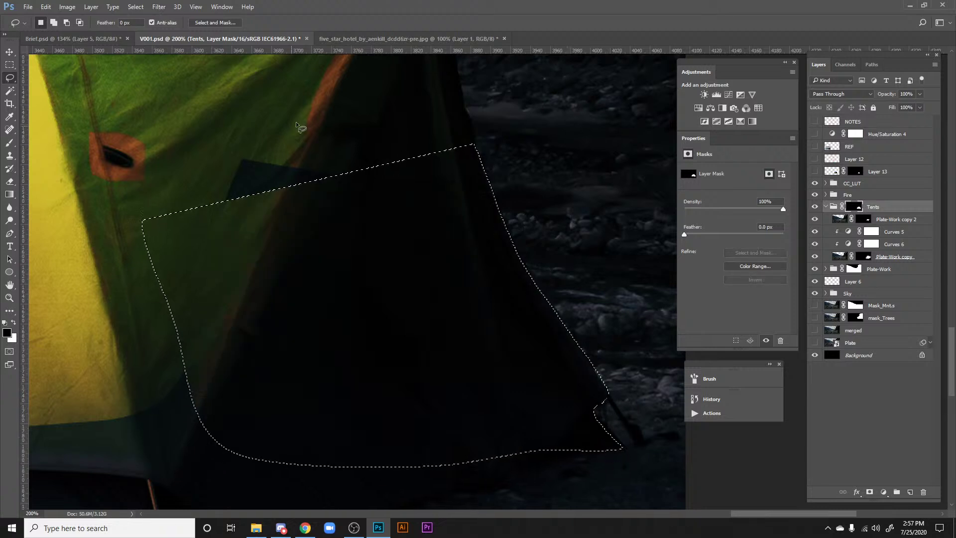
{"action": "mouse_move", "coordinate": [282, 107]}
{"action": "left_mouse_down"}
{"action": "mouse_move", "coordinate": [369, 217]}
{"action": "mouse_move", "coordinate": [282, 107]}
{"action": "left_mouse_up"}
{"action": "key", "text": "ctrl+BackSpace"}
{"action": "key", "text": "ctrl+d"}
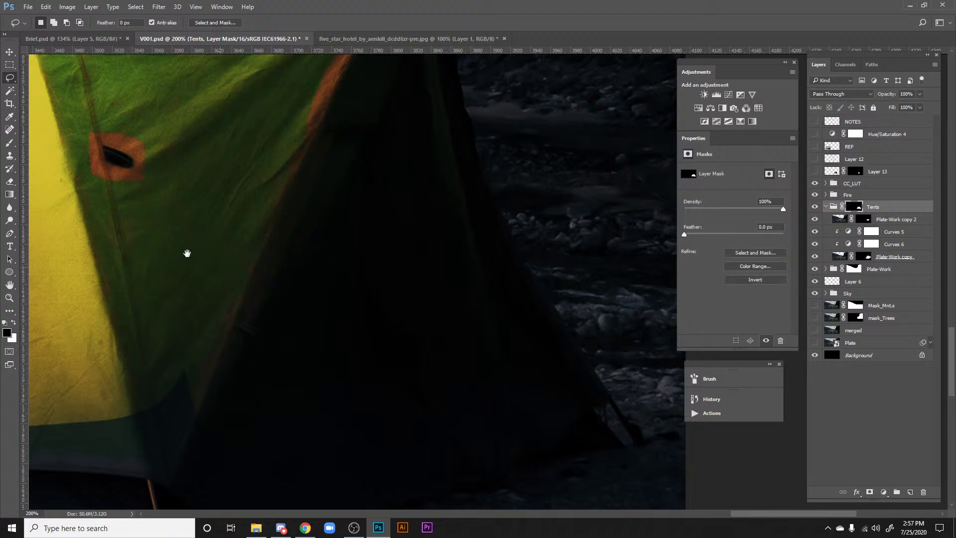
Step: Lasso the tent's lower corner around the front pole and adjoining hem and fill it white on the mask
{"action": "mouse_move", "coordinate": [187, 253]}
{"action": "left_mouse_down"}
{"action": "mouse_move", "coordinate": [440, 169]}
{"action": "mouse_move", "coordinate": [426, 193]}
{"action": "left_mouse_up"}
{"action": "mouse_move", "coordinate": [522, 208]}
{"action": "left_mouse_down"}
{"action": "mouse_move", "coordinate": [101, 360]}
{"action": "mouse_move", "coordinate": [124, 410]}
{"action": "mouse_move", "coordinate": [404, 427]}
{"action": "mouse_move", "coordinate": [444, 438]}
{"action": "mouse_move", "coordinate": [471, 412]}
{"action": "mouse_move", "coordinate": [516, 399]}
{"action": "mouse_move", "coordinate": [584, 295]}
{"action": "mouse_move", "coordinate": [566, 250]}
{"action": "left_mouse_up"}
{"action": "key", "text": "ctrl+BackSpace"}
{"action": "key", "text": "ctrl+d"}
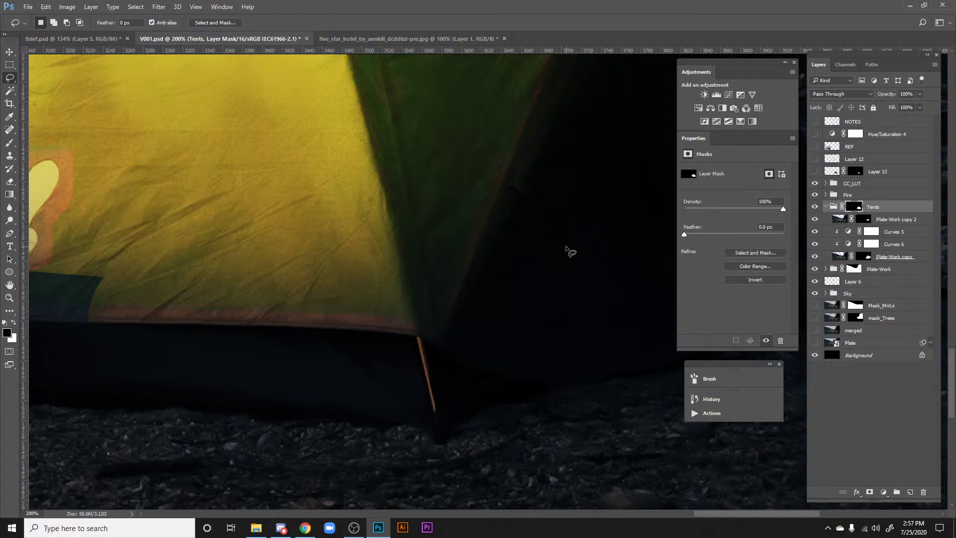
Step: Lasso the lower front of the tent from the yellow panel down to the dark hem and front pole, and fill it white on the Tents mask
{"action": "left_click_drag", "start_coordinate": [159, 184], "coordinate": [702, 219]}
{"action": "mouse_move", "coordinate": [369, 213]}
{"action": "left_mouse_down"}
{"action": "mouse_move", "coordinate": [195, 224]}
{"action": "mouse_move", "coordinate": [620, 299]}
{"action": "mouse_move", "coordinate": [610, 340]}
{"action": "left_mouse_up"}
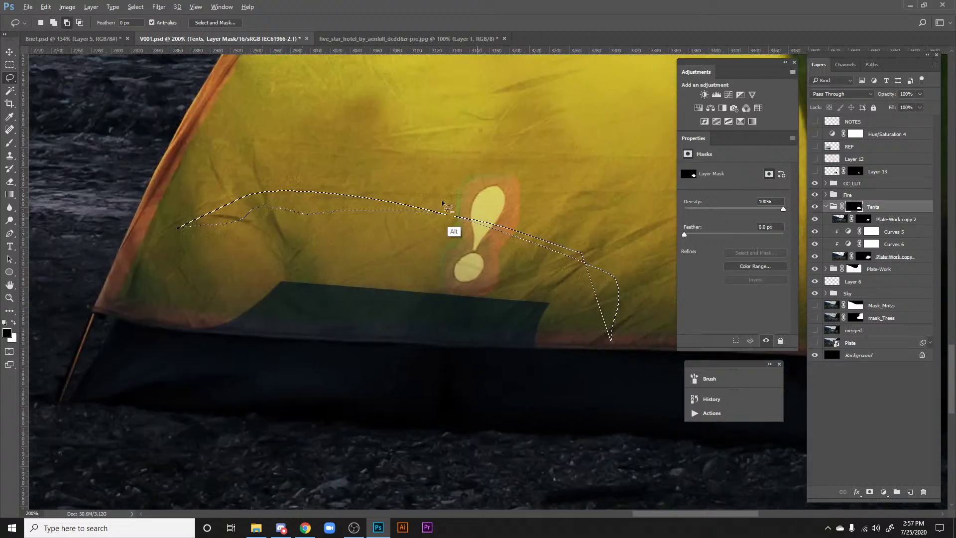
{"action": "key", "text": "ctrl+d"}
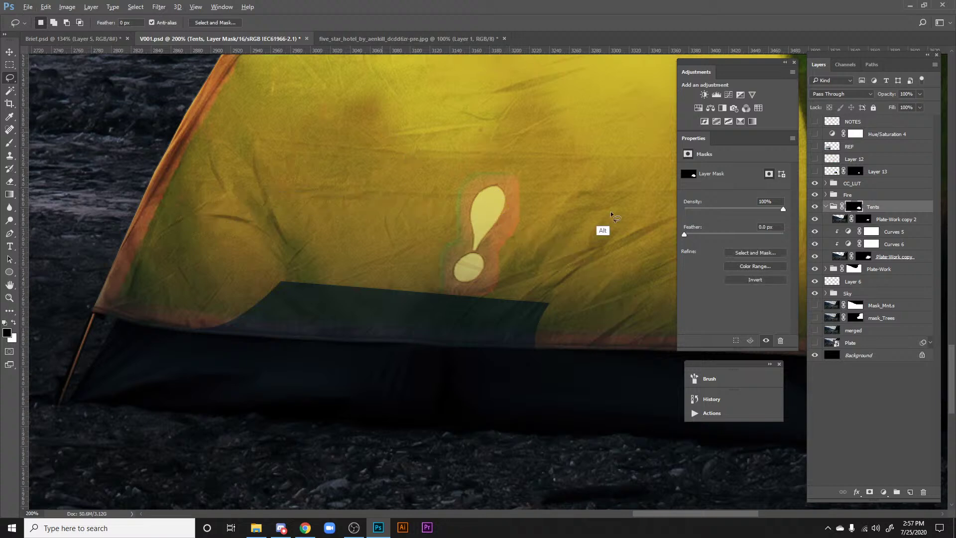
{"action": "mouse_move", "coordinate": [612, 214]}
{"action": "left_mouse_down"}
{"action": "mouse_move", "coordinate": [615, 367]}
{"action": "mouse_move", "coordinate": [626, 394]}
{"action": "mouse_move", "coordinate": [613, 434]}
{"action": "mouse_move", "coordinate": [383, 430]}
{"action": "mouse_move", "coordinate": [67, 402]}
{"action": "left_mouse_up"}
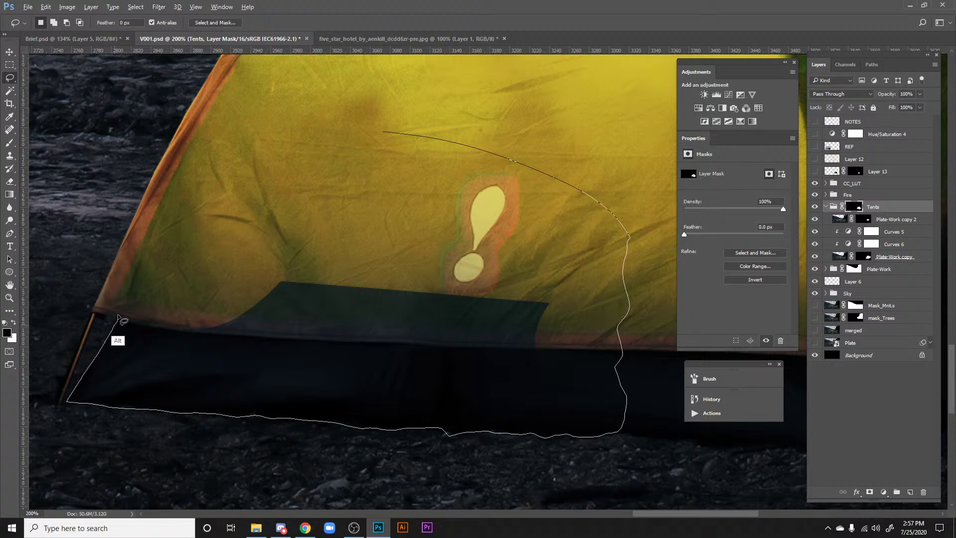
{"action": "mouse_move", "coordinate": [118, 318]}
{"action": "left_mouse_down"}
{"action": "mouse_move", "coordinate": [316, 129]}
{"action": "mouse_move", "coordinate": [384, 132]}
{"action": "left_mouse_up"}
{"action": "key", "text": "alt+BackSpace"}
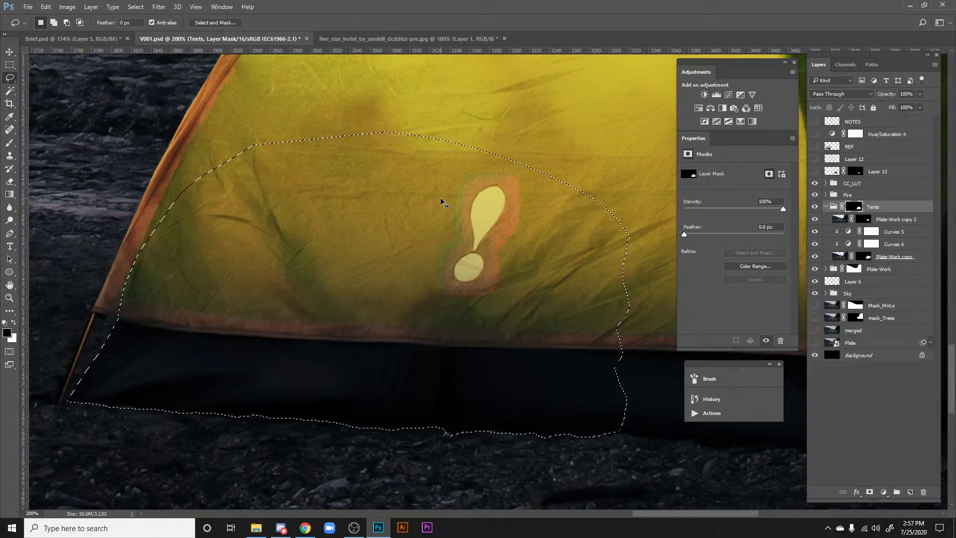
{"action": "key", "text": "ctrl+d"}
Step: Examine the glowing tent within the whole campsite scene to judge the finished Tents mask
{"action": "key", "text": "h"}
{"action": "key", "text": "ctrl+0"}
{"action": "key", "text": "ctrl+minus"}
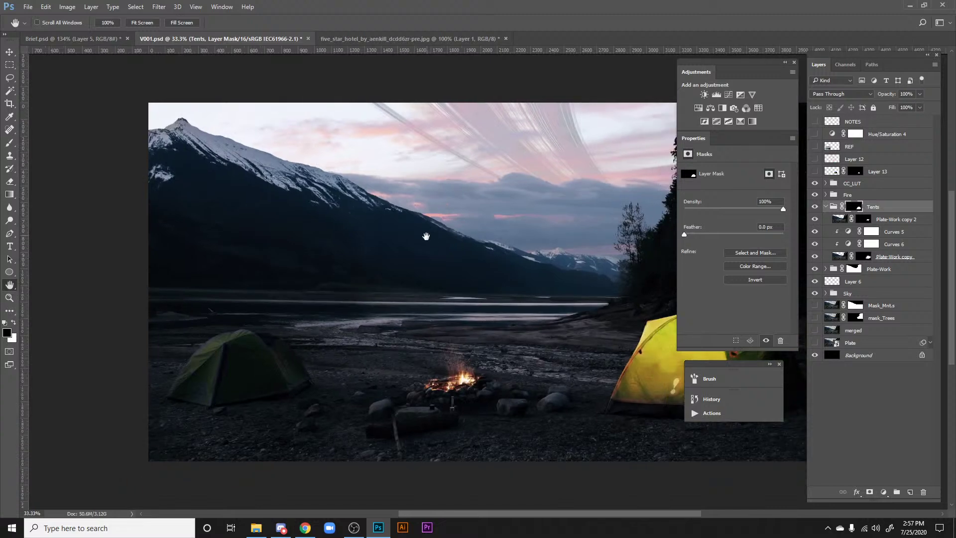
{"action": "left_click_drag", "start_coordinate": [426, 236], "coordinate": [398, 232]}
{"action": "key", "text": "ctrl+plus"}
{"action": "left_click_drag", "start_coordinate": [476, 190], "coordinate": [367, 237]}
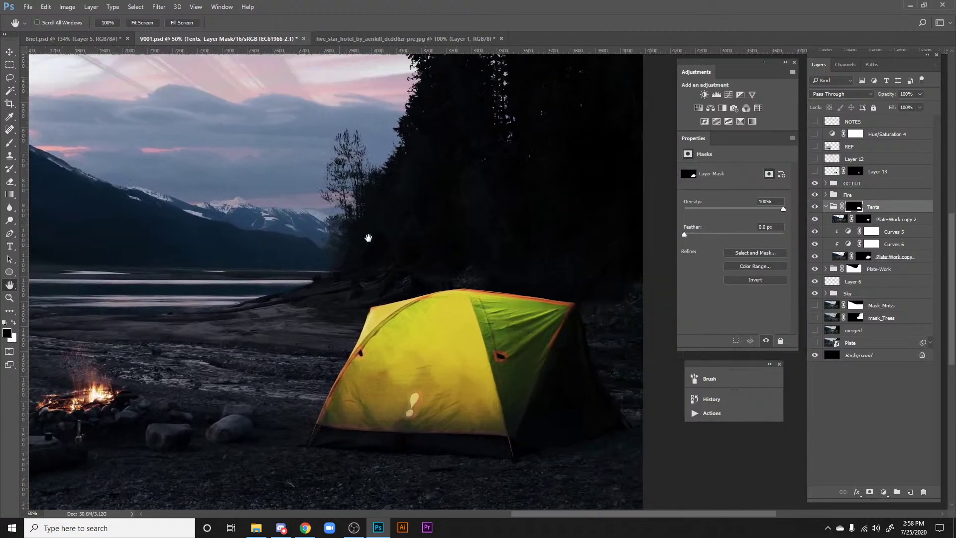
{"action": "left_click_drag", "start_coordinate": [424, 265], "coordinate": [481, 226]}
Step: Paint black over the tent's front panel on the Plate-Work copy 2 mask with a soft 275 px brush at 0% hardness
{"action": "left_click", "coordinate": [853, 222]}
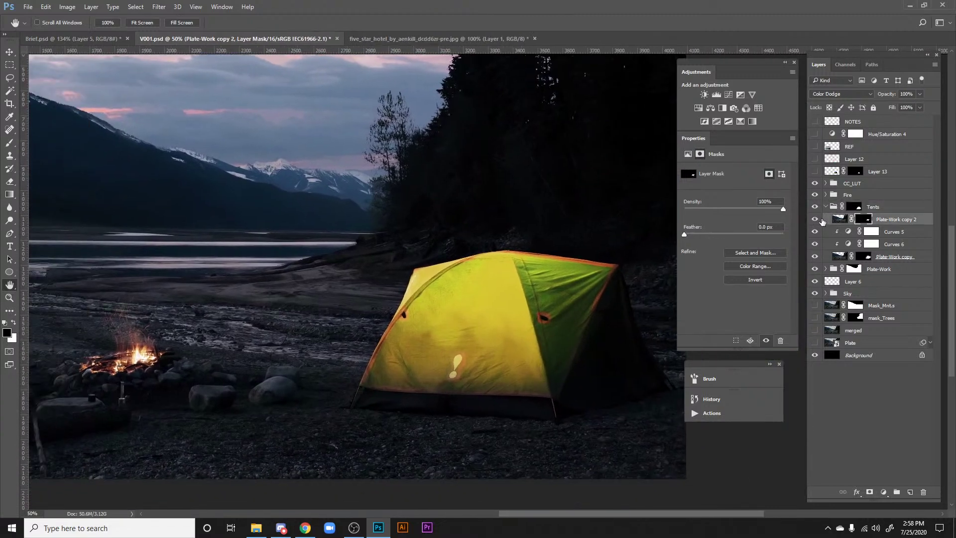
{"action": "left_click", "coordinate": [816, 219]}
{"action": "left_click", "coordinate": [815, 220]}
{"action": "key", "text": "b"}
{"action": "right_click", "coordinate": [472, 332]}
{"action": "left_click", "coordinate": [576, 292]}
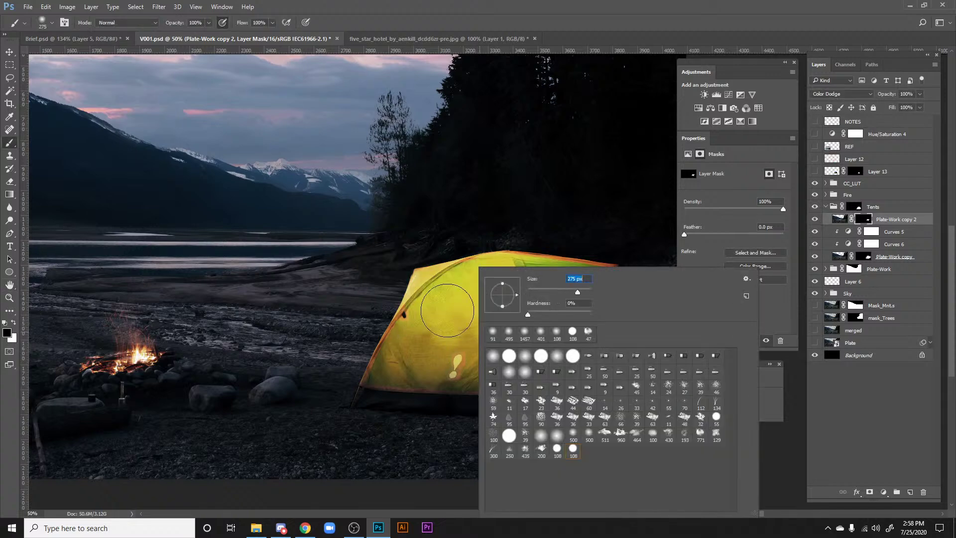
{"action": "key", "text": "Return"}
{"action": "mouse_move", "coordinate": [432, 374]}
{"action": "left_mouse_down"}
{"action": "mouse_move", "coordinate": [485, 342]}
{"action": "mouse_move", "coordinate": [516, 375]}
{"action": "mouse_move", "coordinate": [475, 352]}
{"action": "mouse_move", "coordinate": [425, 347]}
{"action": "left_mouse_up"}
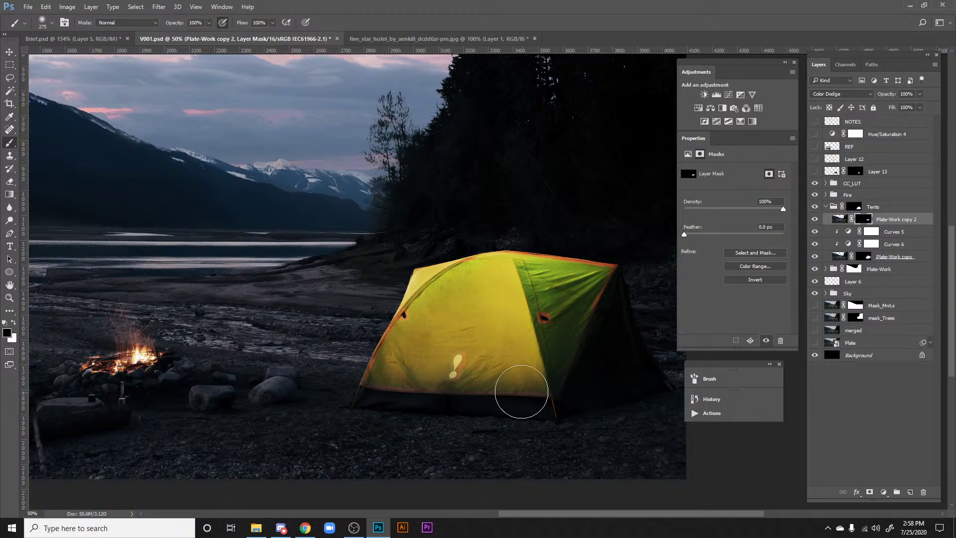
Step: Show Layer 13's glowing reference tent over the scene to compare its light with the yellow tent
{"action": "key", "text": "h"}
{"action": "left_click_drag", "start_coordinate": [547, 344], "coordinate": [525, 315]}
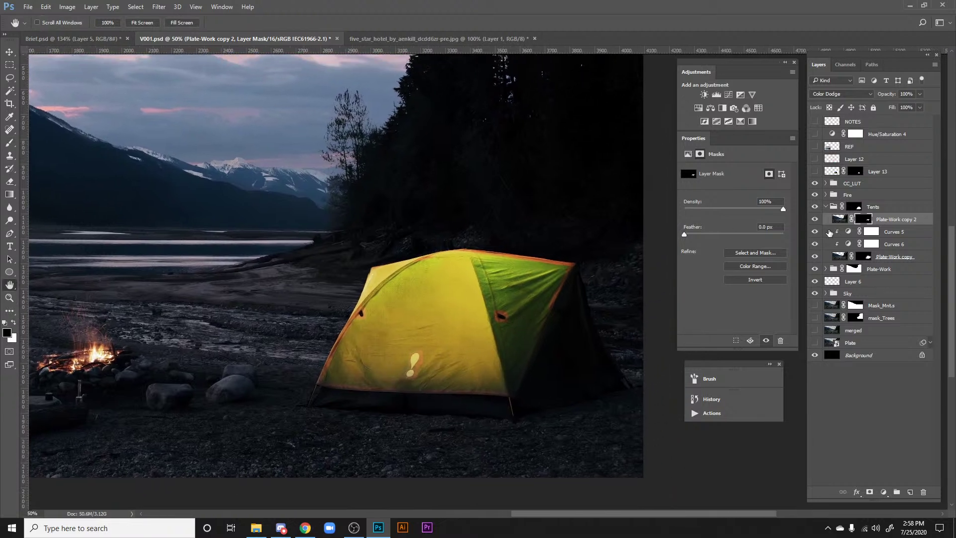
{"action": "left_click", "coordinate": [815, 171]}
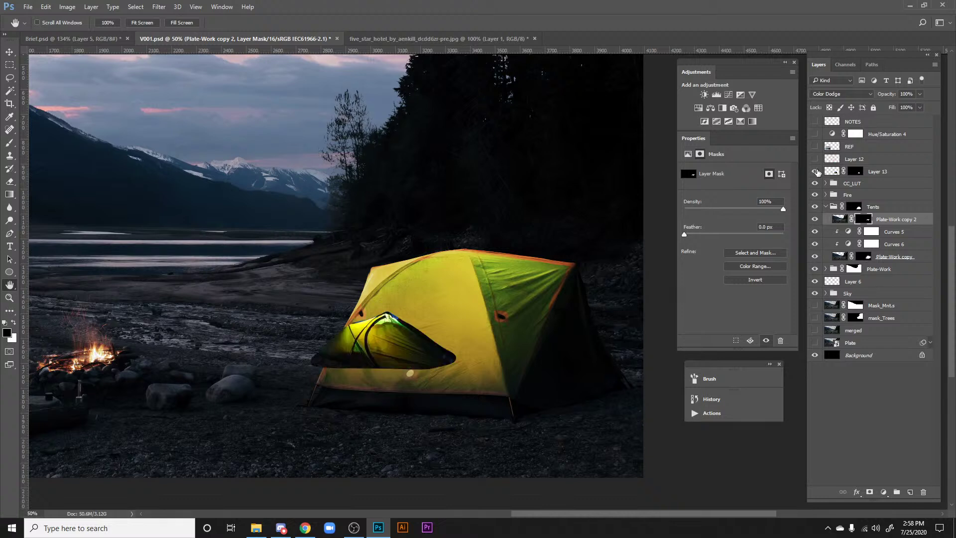
{"action": "left_click_drag", "start_coordinate": [547, 278], "coordinate": [536, 264]}
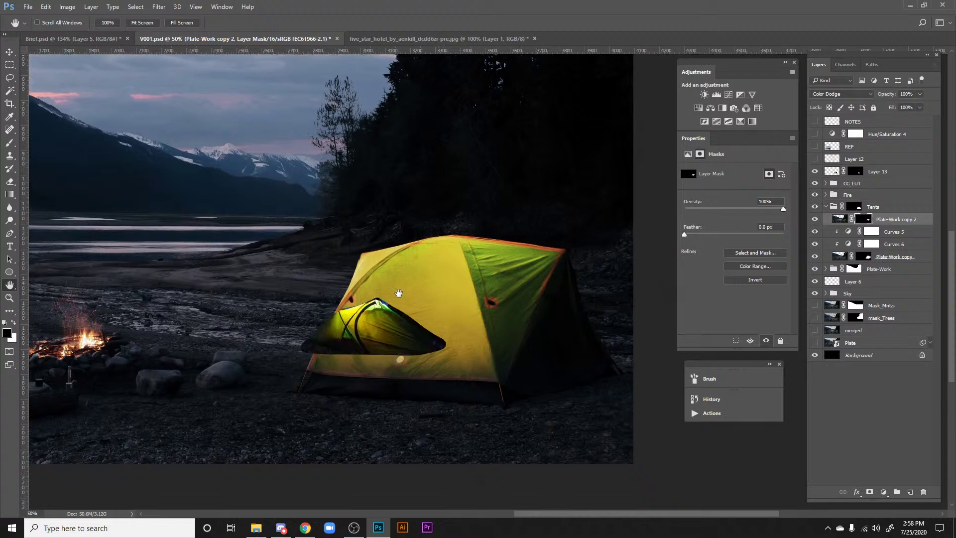
{"action": "left_click_drag", "start_coordinate": [386, 308], "coordinate": [394, 312]}
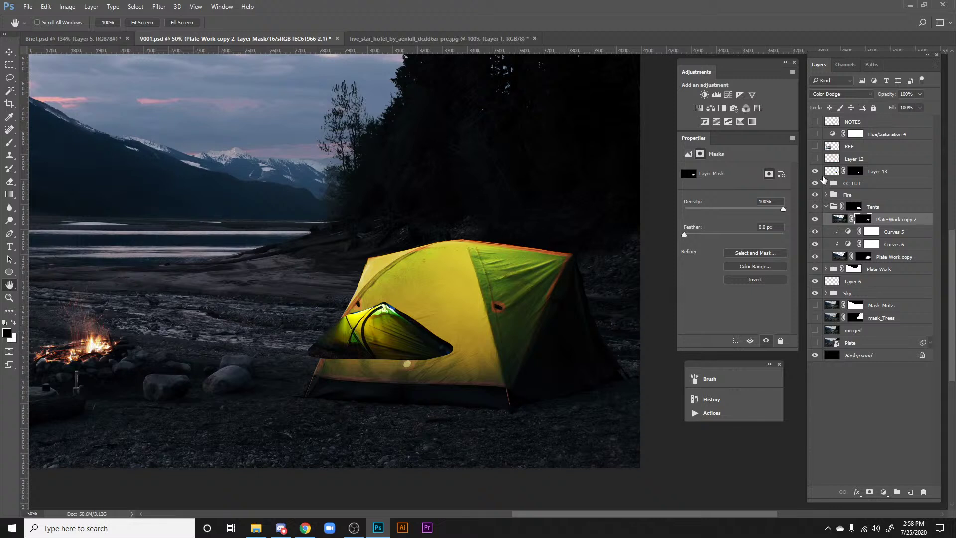
Step: Duplicate the Plate-Work copy 2 layer and delete the duplicate's layer mask
{"action": "left_click", "coordinate": [838, 220]}
{"action": "key", "text": "ctrl+j"}
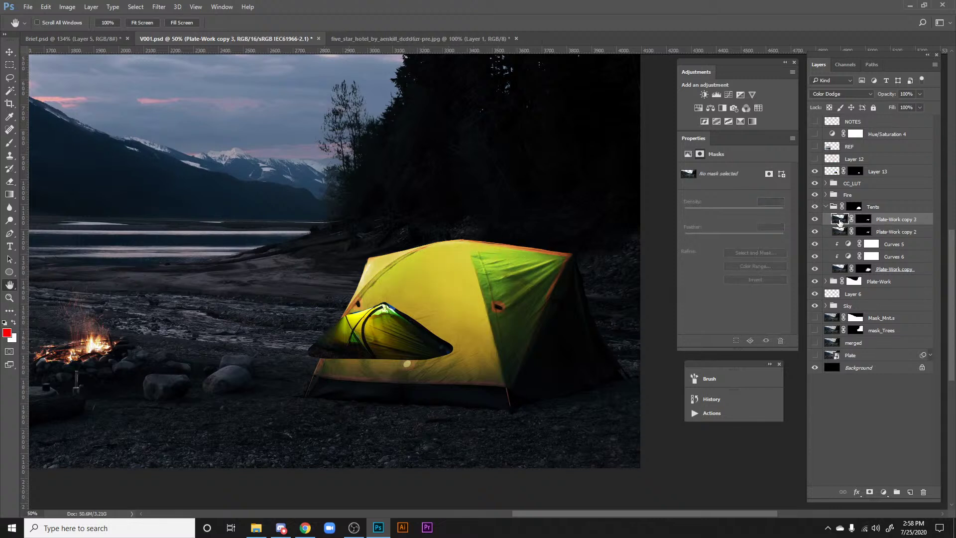
{"action": "left_click_drag", "start_coordinate": [869, 222], "coordinate": [924, 492]}
{"action": "left_click", "coordinate": [499, 195]}
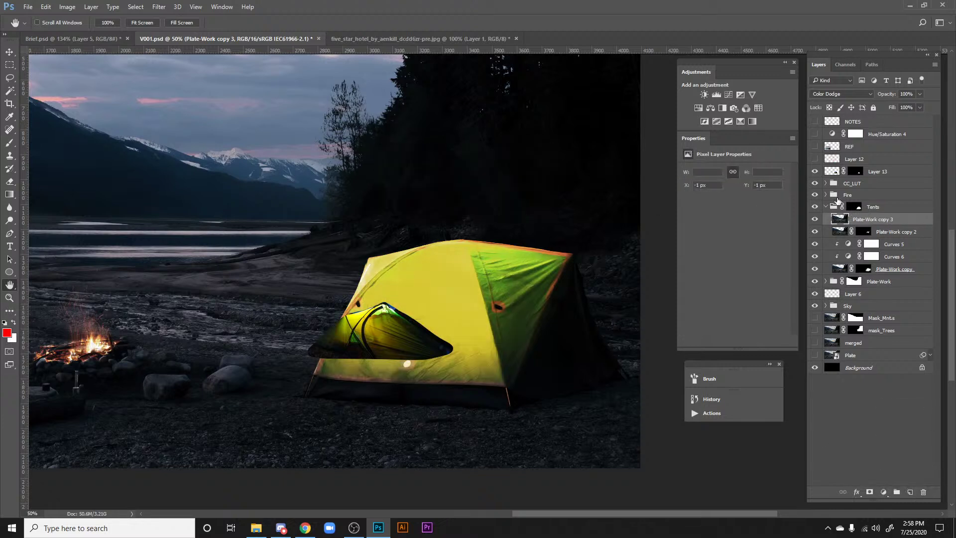
Step: Set the duplicated plate layer's blend mode to Normal and hide Layer 13
{"action": "left_click", "coordinate": [830, 93]}
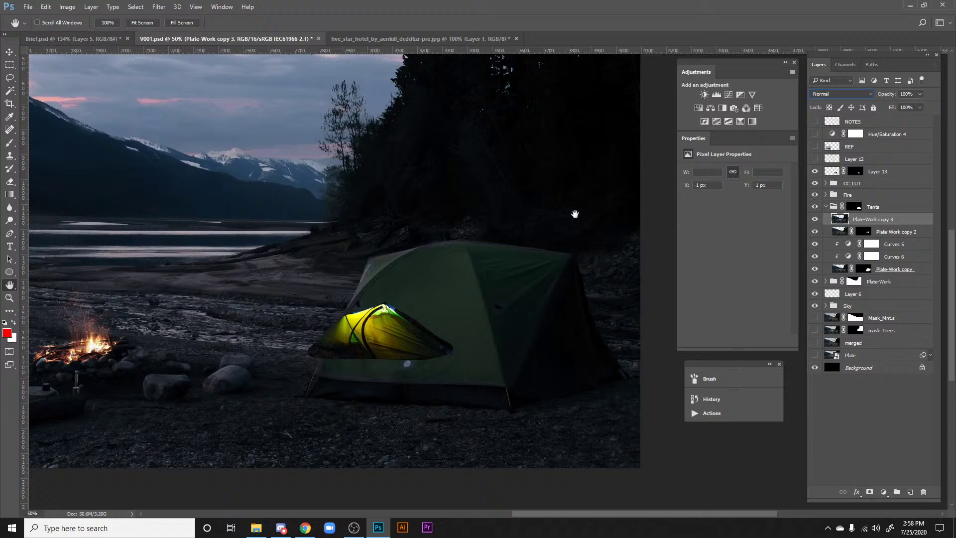
{"action": "scroll", "coordinate": [529, 264], "scroll_direction": "up", "scroll_amount": 5}
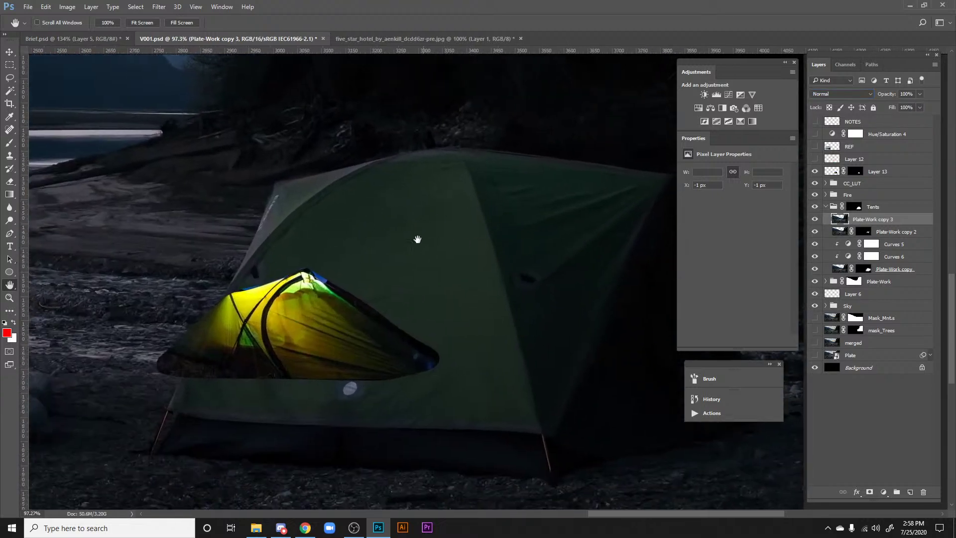
{"action": "left_click", "coordinate": [815, 170]}
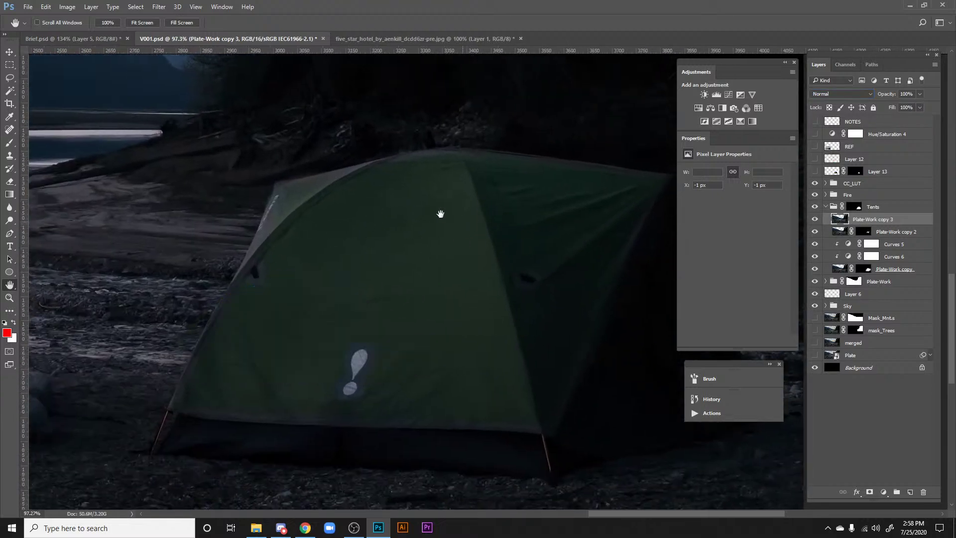
{"action": "scroll", "coordinate": [440, 213], "scroll_direction": "right", "scroll_amount": 3}
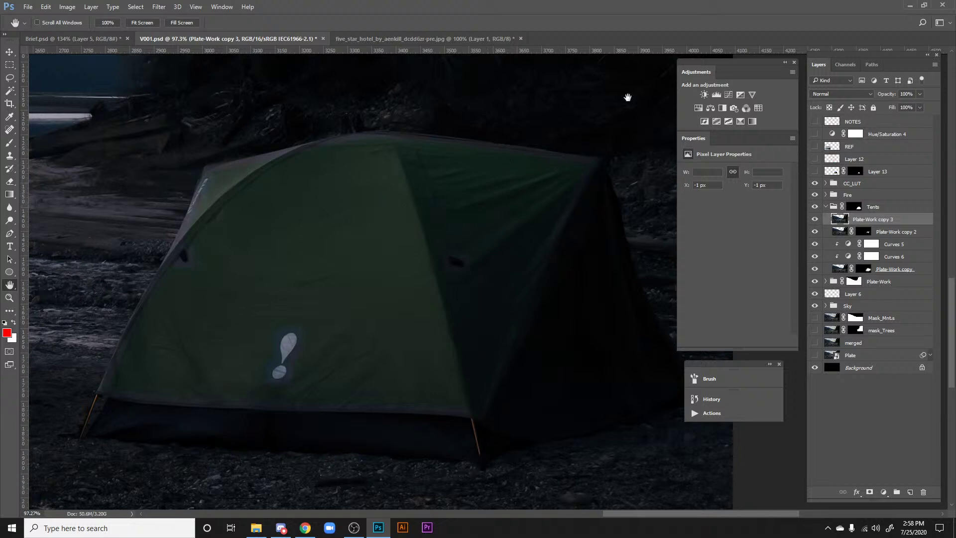
Step: Compare the Blue, Green and Red channels, and turn the Red channel's luminosity into a mask on the Plate-Work copy 3 layer
{"action": "left_click", "coordinate": [842, 67]}
{"action": "left_click", "coordinate": [846, 116]}
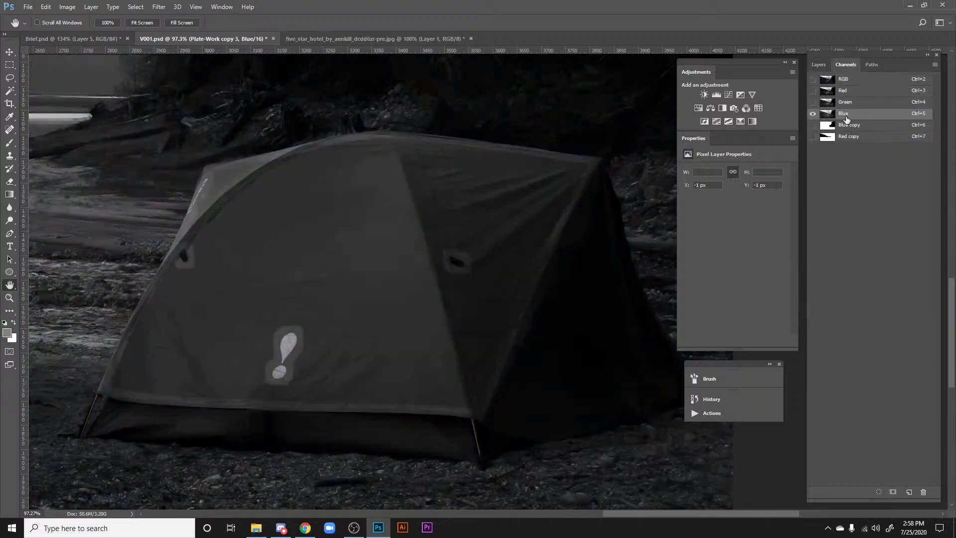
{"action": "left_click", "coordinate": [855, 102]}
{"action": "left_click", "coordinate": [851, 91]}
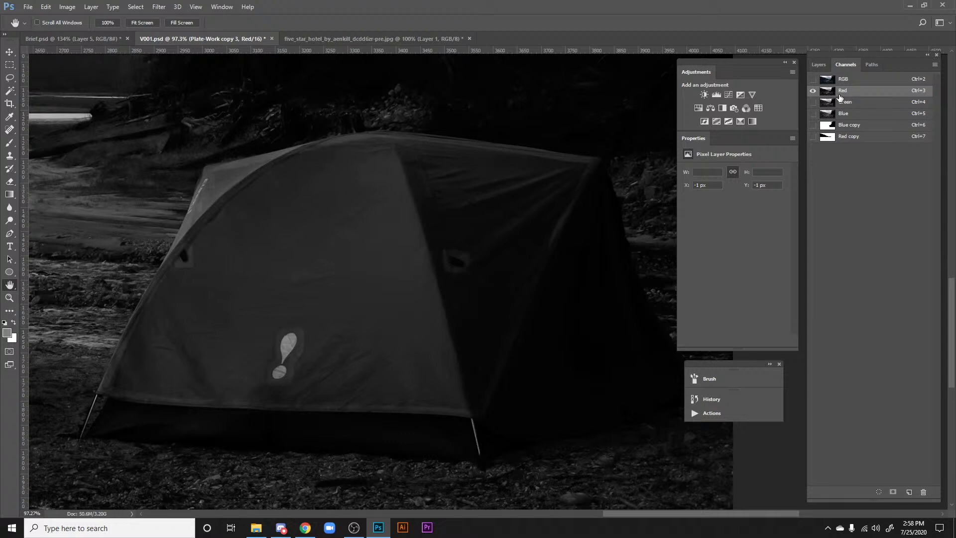
{"action": "left_click", "coordinate": [819, 65]}
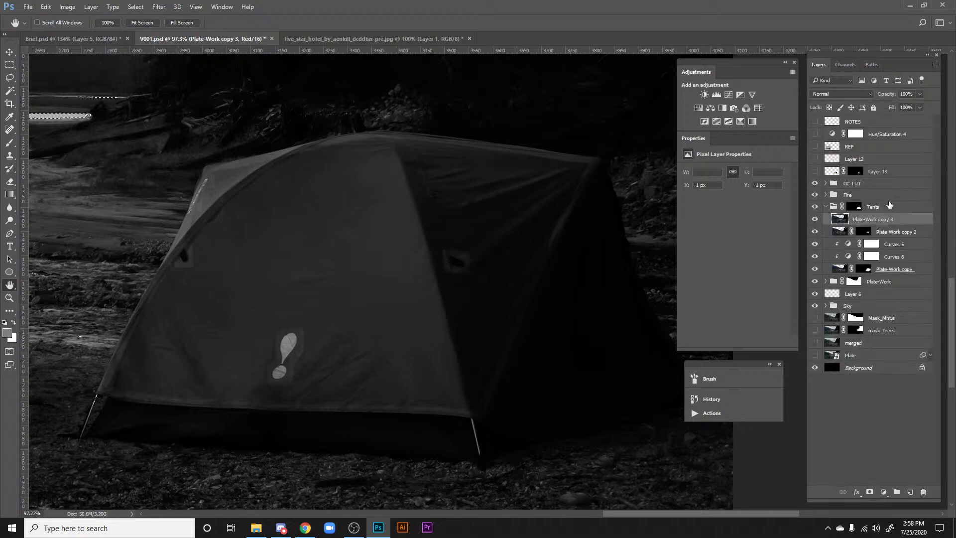
{"action": "left_click", "coordinate": [870, 493]}
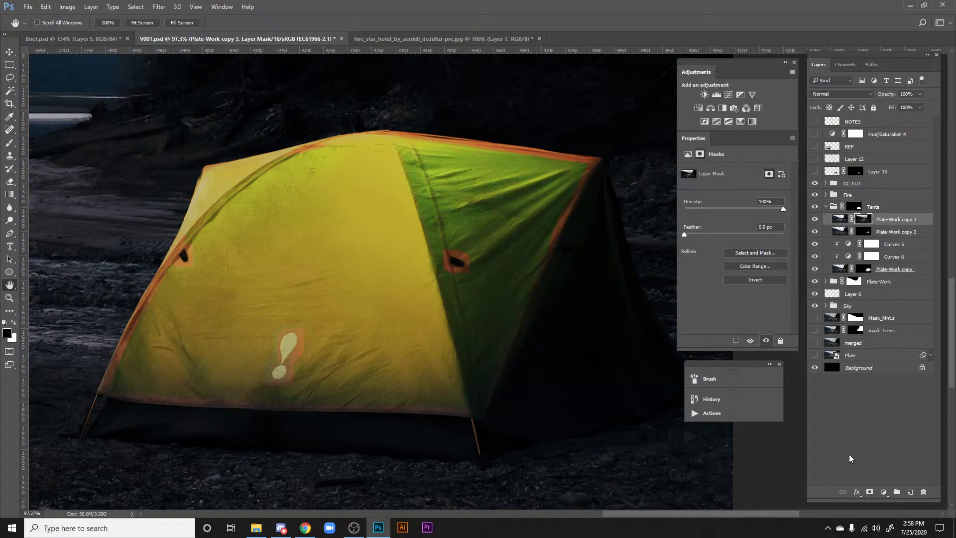
Step: Compare the tent with Plate-Work copy 3 off and on, and inspect that layer's mask on its own
{"action": "left_click", "coordinate": [815, 220]}
{"action": "left_click", "coordinate": [815, 220]}
{"action": "left_click", "coordinate": [840, 219]}
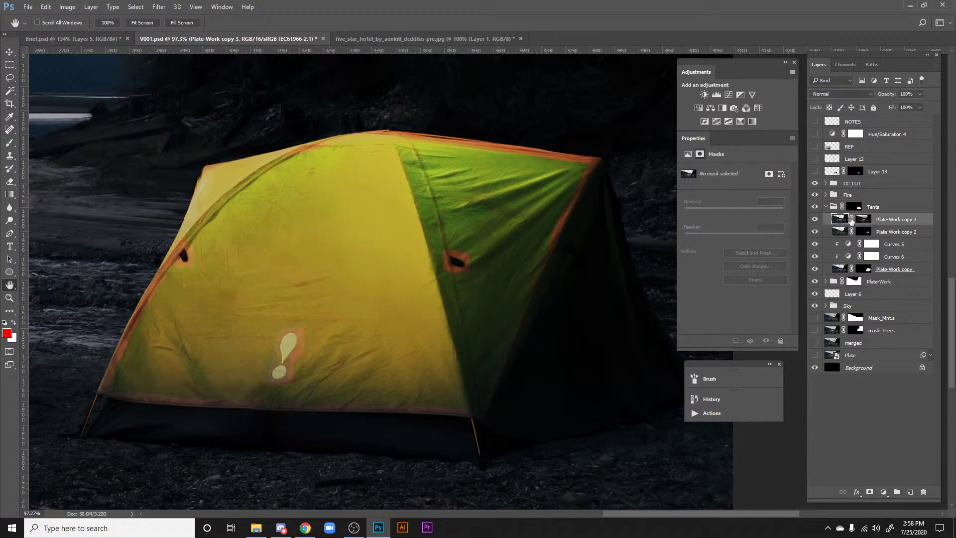
{"action": "left_click", "coordinate": [864, 219], "text": "alt"}
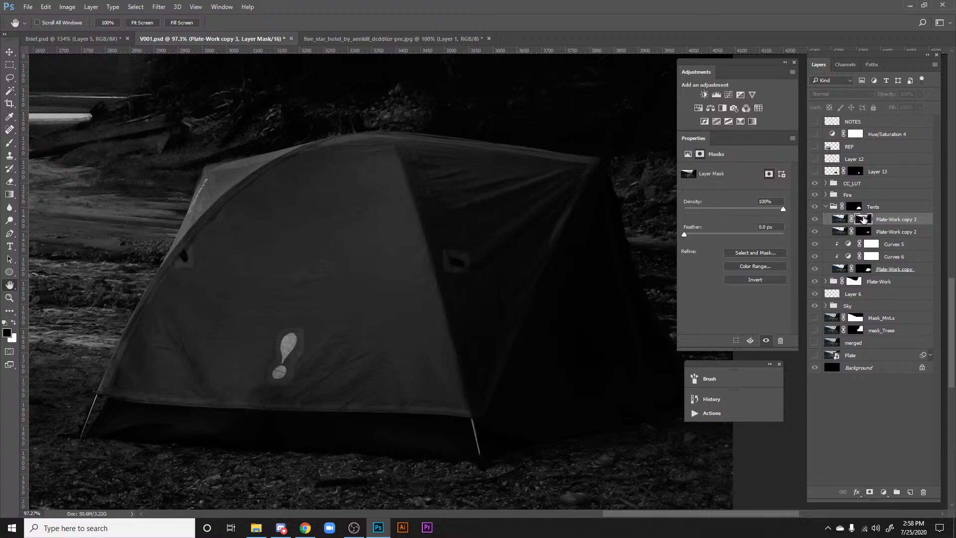
{"action": "left_click", "coordinate": [864, 219], "text": "alt"}
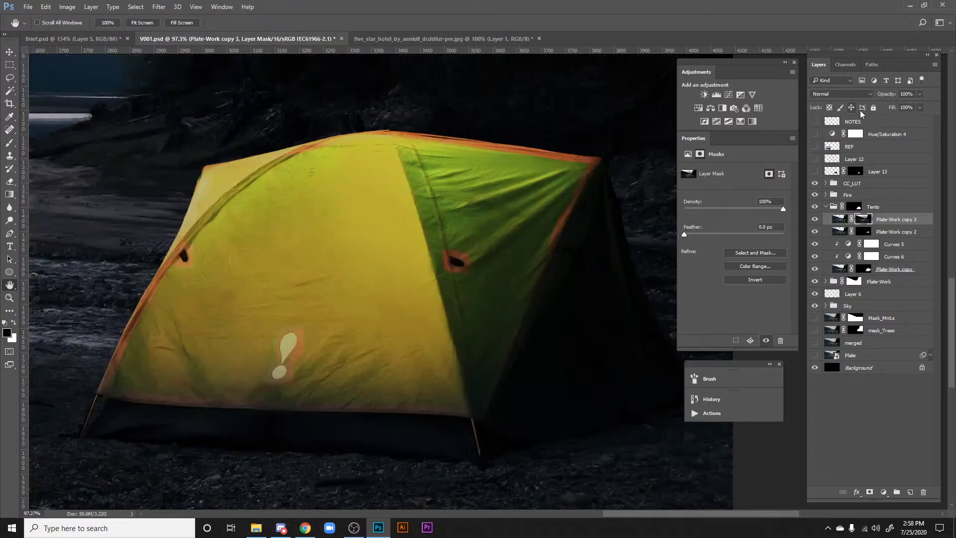
{"action": "left_click", "coordinate": [815, 219]}
{"action": "left_click", "coordinate": [815, 220]}
Step: Try Hard Light blending on Plate-Work copy 3 and hide Plate-Work copy 2 to judge its effect
{"action": "left_click", "coordinate": [831, 94]}
{"action": "left_click", "coordinate": [826, 209]}
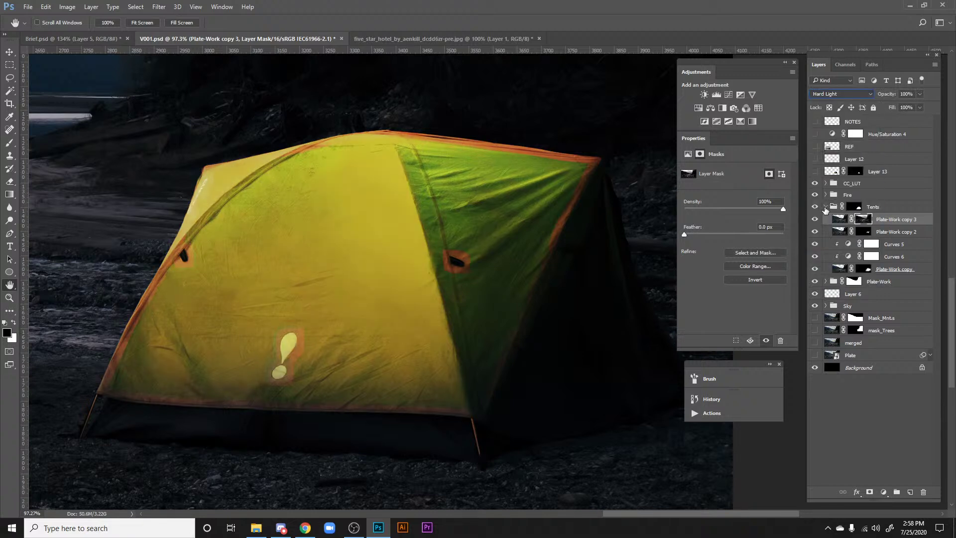
{"action": "left_click", "coordinate": [817, 237]}
{"action": "left_click", "coordinate": [815, 220]}
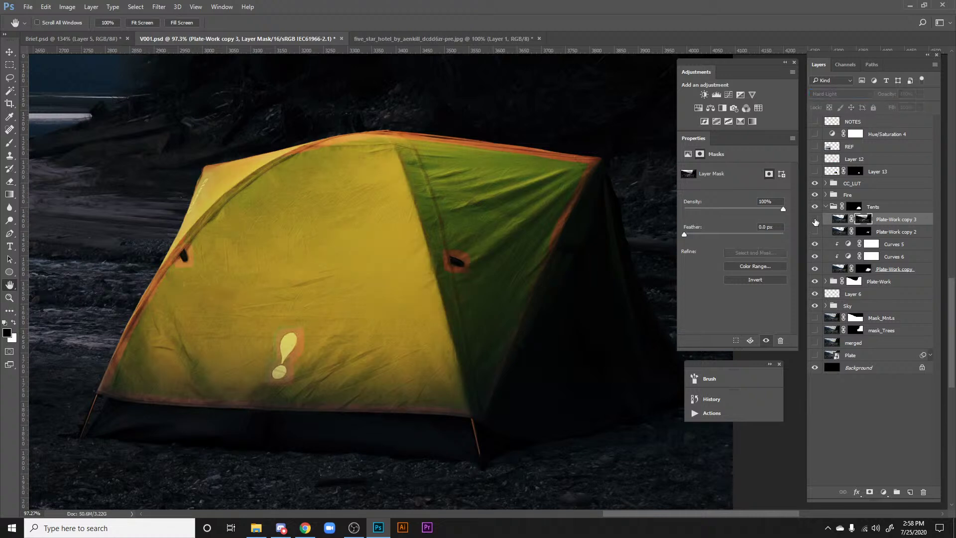
{"action": "left_click", "coordinate": [815, 220]}
Step: Step through the blend modes for Plate-Work copy 3 from Darker Color and settle on Lighter Color
{"action": "left_click", "coordinate": [839, 96]}
{"action": "left_click", "coordinate": [835, 144]}
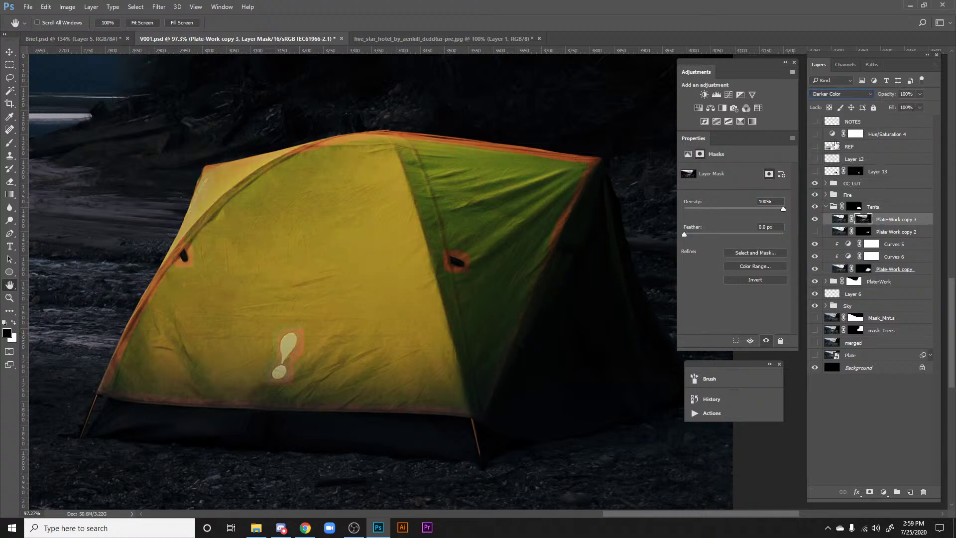
{"action": "key", "text": "Down"}
{"action": "key", "text": "Down"}
{"action": "key", "text": "Down"}
{"action": "key", "text": "Down"}
{"action": "key", "text": "Down"}
{"action": "key", "text": "Down"}
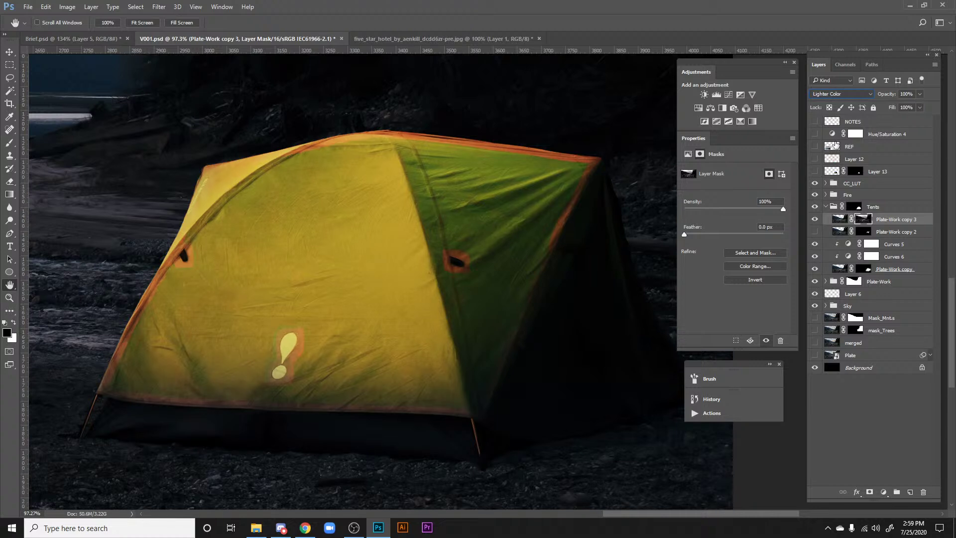
Step: Compare the tent with Plate-Work copy 2 on and off, and delete that layer
{"action": "left_click", "coordinate": [816, 233]}
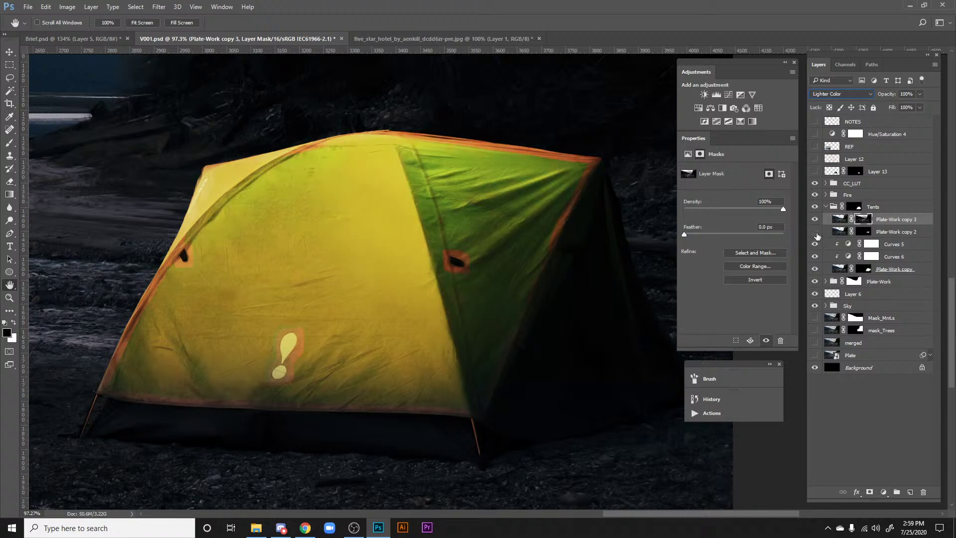
{"action": "left_click", "coordinate": [816, 234]}
{"action": "left_click", "coordinate": [816, 234]}
{"action": "left_click", "coordinate": [817, 234]}
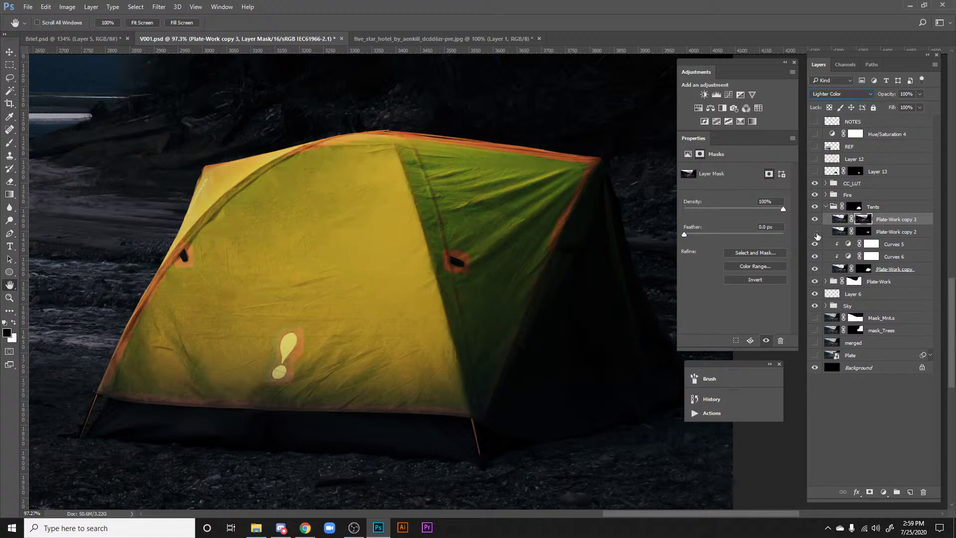
{"action": "left_click", "coordinate": [873, 233]}
{"action": "key", "text": "Delete"}
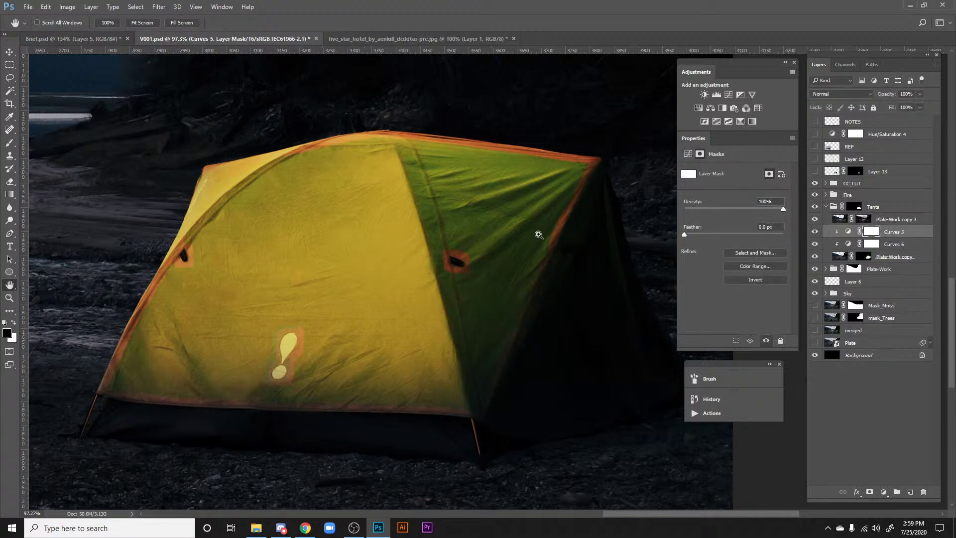
Step: Close the five_star_hotel reference image without saving its changes
{"action": "left_click_drag", "start_coordinate": [539, 234], "coordinate": [518, 280]}
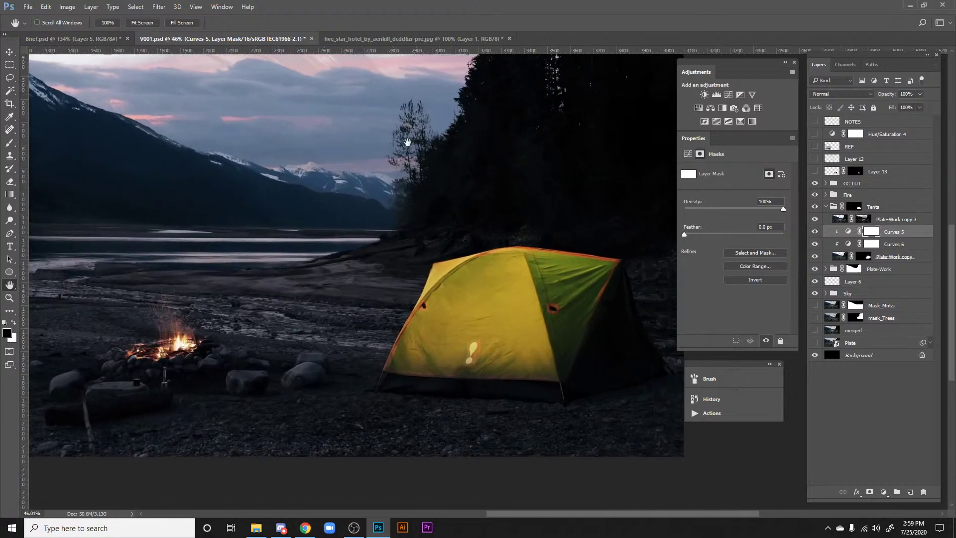
{"action": "left_click", "coordinate": [460, 38]}
{"action": "left_click", "coordinate": [509, 39]}
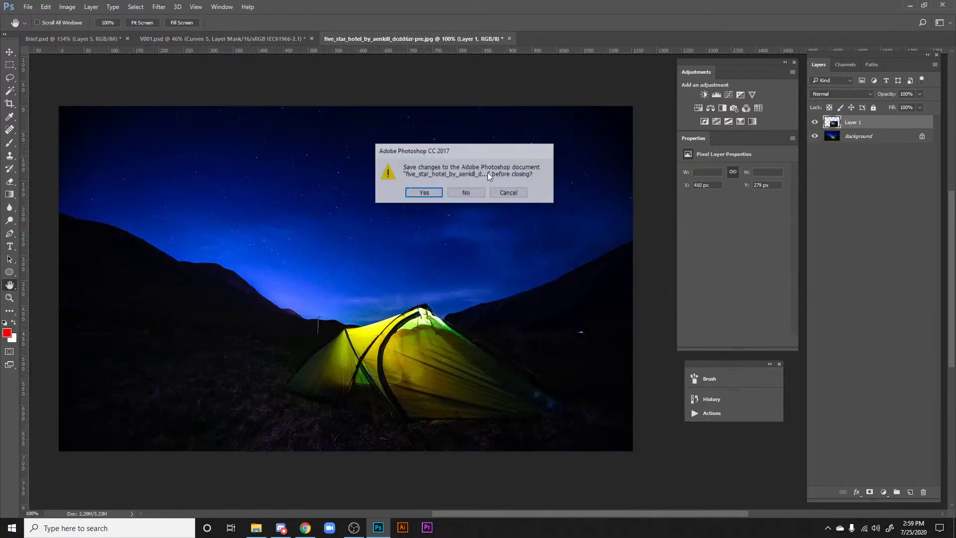
{"action": "left_click", "coordinate": [508, 193]}
{"action": "left_click_drag", "start_coordinate": [443, 192], "coordinate": [448, 186]}
{"action": "left_click", "coordinate": [510, 39]}
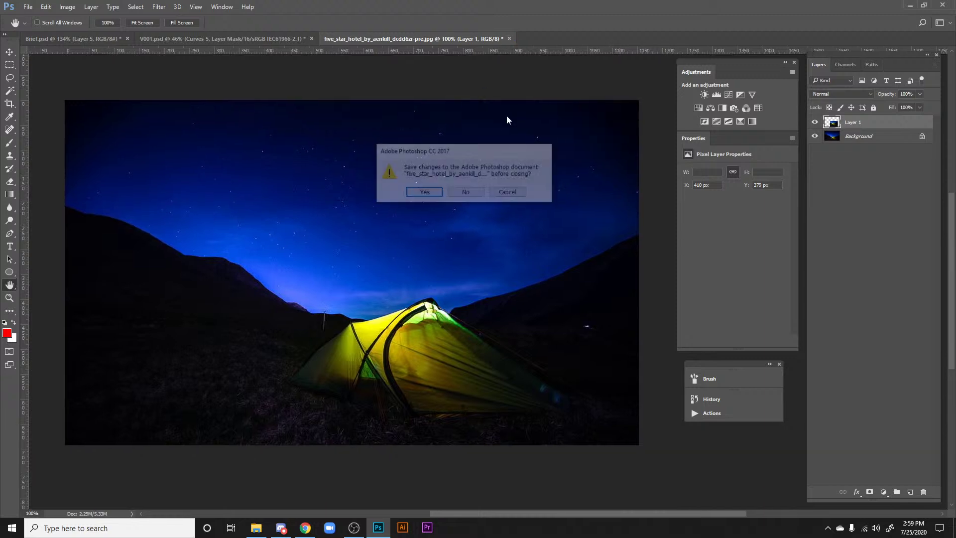
{"action": "left_click", "coordinate": [468, 193]}
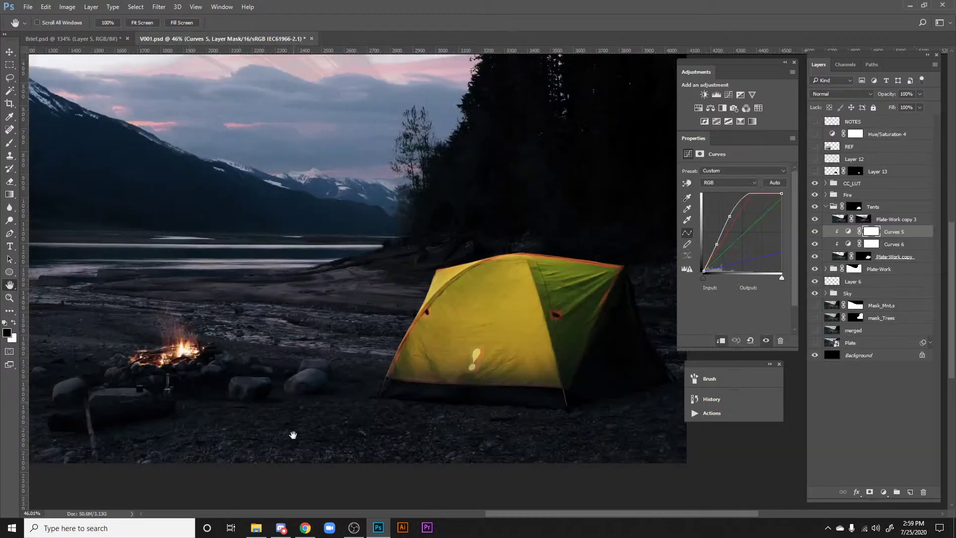
{"action": "left_click", "coordinate": [256, 527]}
{"action": "scroll", "coordinate": [688, 368], "scroll_direction": "up", "scroll_amount": 2}
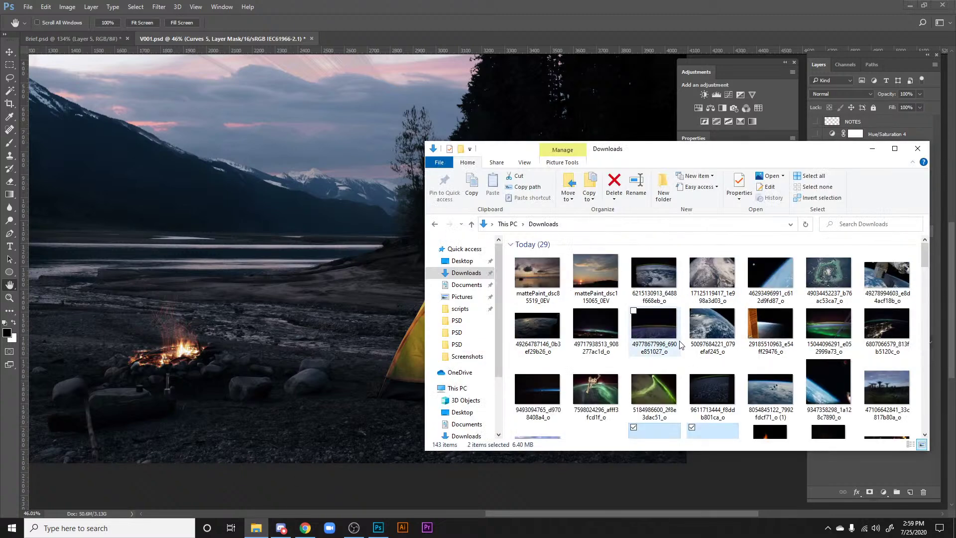
{"action": "scroll", "coordinate": [681, 344], "scroll_direction": "down", "scroll_amount": 8}
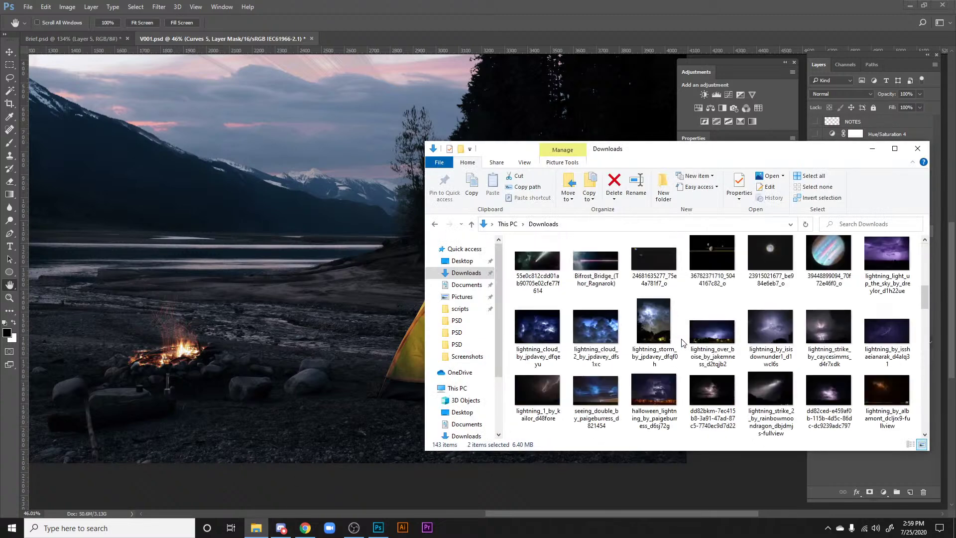
{"action": "scroll", "coordinate": [682, 343], "scroll_direction": "up", "scroll_amount": 5}
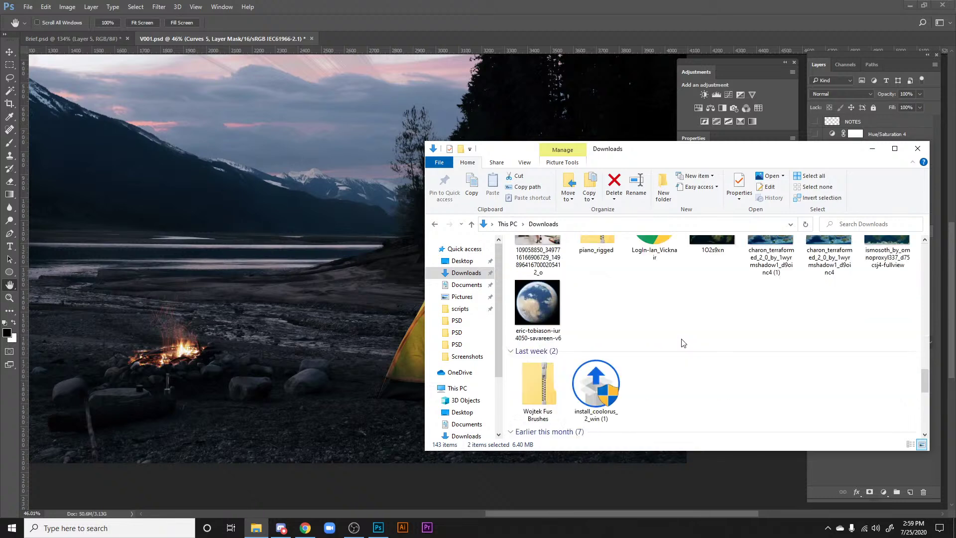
{"action": "scroll", "coordinate": [682, 342], "scroll_direction": "down", "scroll_amount": 6}
{"action": "scroll", "coordinate": [682, 343], "scroll_direction": "up", "scroll_amount": 5}
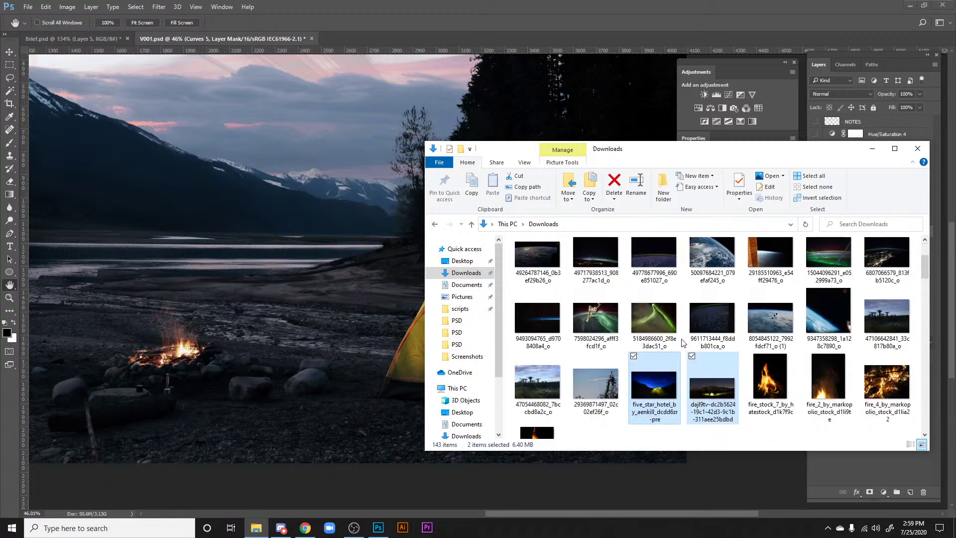
{"action": "scroll", "coordinate": [682, 343], "scroll_direction": "up", "scroll_amount": 2}
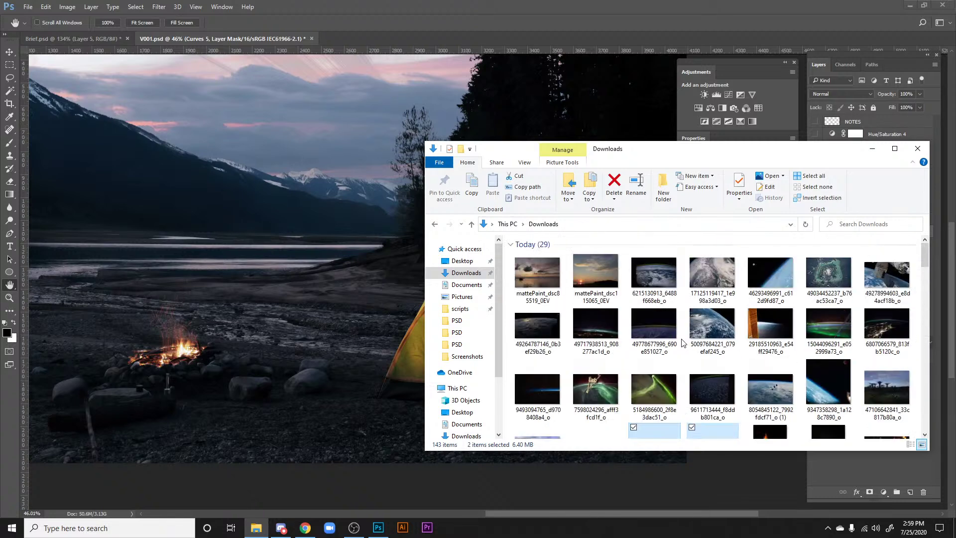
{"action": "left_click", "coordinate": [884, 273]}
{"action": "left_click_drag", "start_coordinate": [885, 274], "coordinate": [479, 31]}
{"action": "left_click_drag", "start_coordinate": [484, 246], "coordinate": [277, 292]}
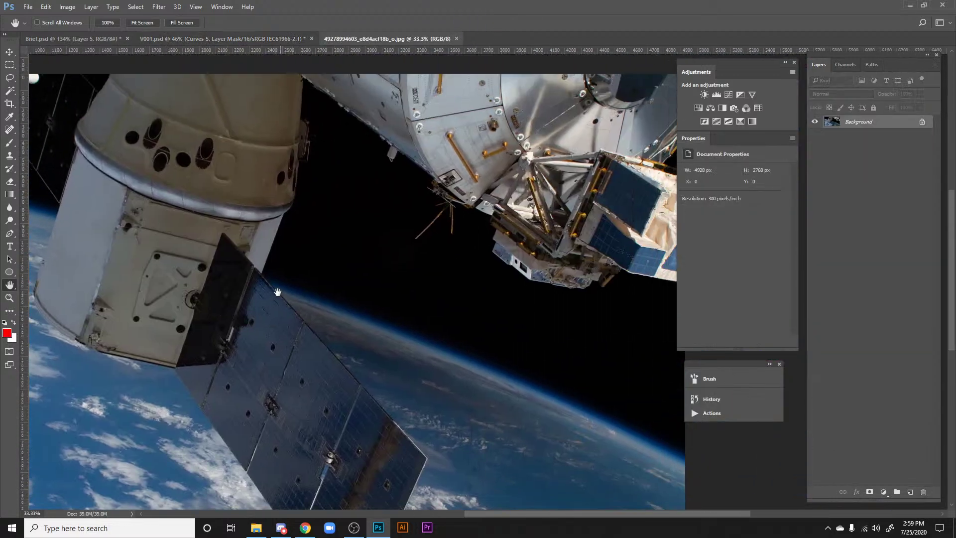
Step: Lasso the metallic station module with its blue solar panels and copy it to a new layer
{"action": "left_click_drag", "start_coordinate": [413, 266], "coordinate": [377, 305]}
{"action": "key", "text": "l"}
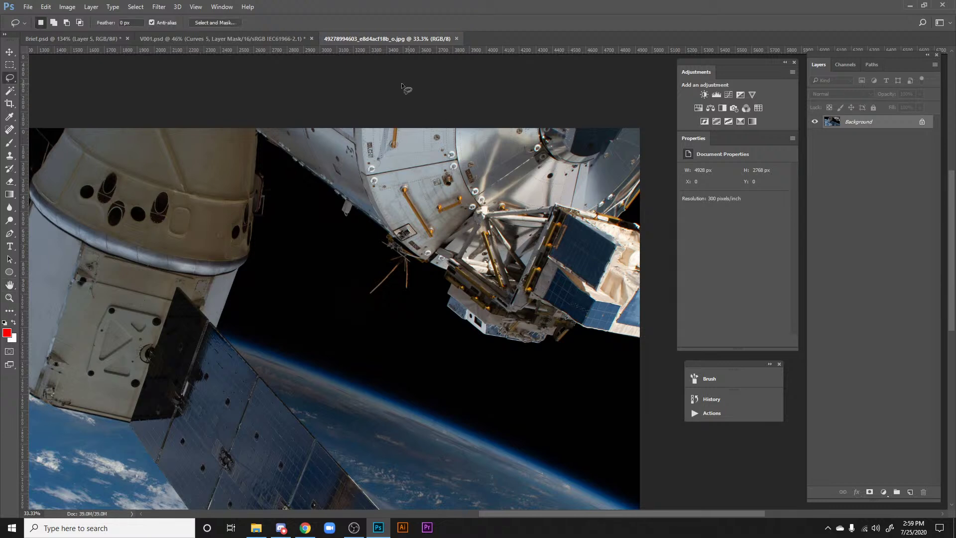
{"action": "mouse_move", "coordinate": [372, 91]}
{"action": "left_mouse_down"}
{"action": "mouse_move", "coordinate": [233, 112]}
{"action": "mouse_move", "coordinate": [479, 336]}
{"action": "mouse_move", "coordinate": [661, 317]}
{"action": "mouse_move", "coordinate": [662, 217]}
{"action": "mouse_move", "coordinate": [371, 90]}
{"action": "left_mouse_up"}
{"action": "key", "text": "ctrl+j"}
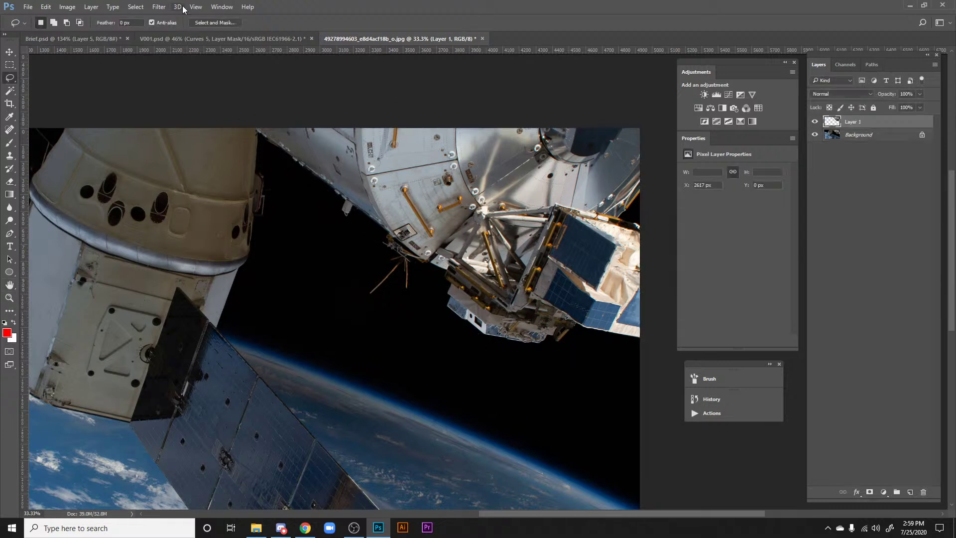
Step: Rotate the copied station module 180 degrees and move it lower in the image
{"action": "key", "text": "ctrl+t"}
{"action": "left_click_drag", "start_coordinate": [368, 162], "coordinate": [298, 276]}
{"action": "left_click_drag", "start_coordinate": [292, 196], "coordinate": [413, 426]}
{"action": "key", "text": "Return"}
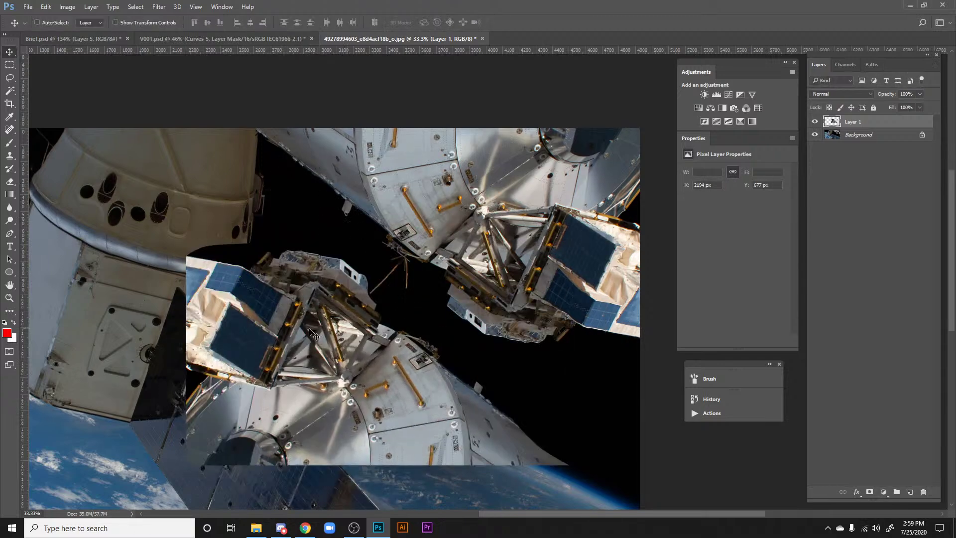
Step: Bring the flipped module into V001.psd above Curves 5 in the Tents group, scale it to about 63%, and place it over the tent
{"action": "left_click_drag", "start_coordinate": [310, 330], "coordinate": [510, 269]}
{"action": "left_click", "coordinate": [459, 201]}
{"action": "key", "text": "ctrl+t"}
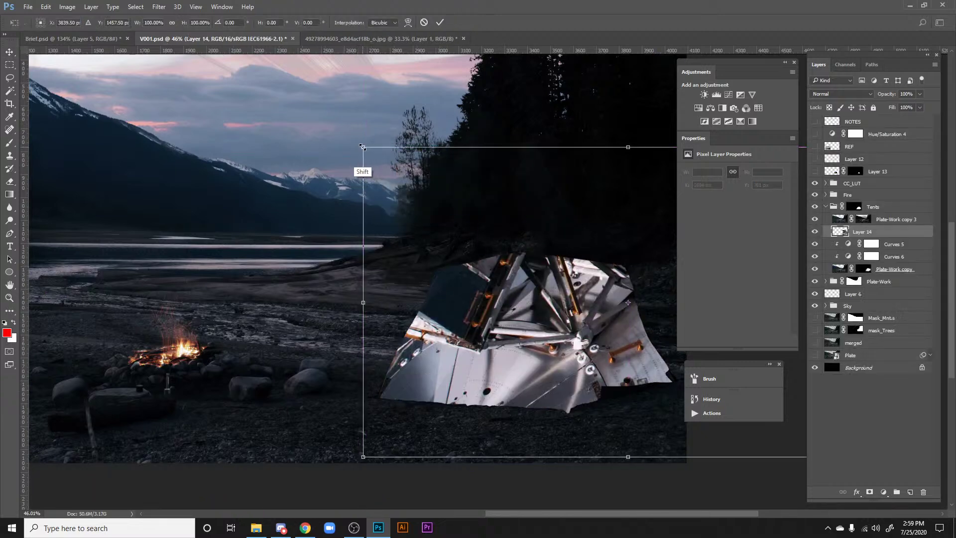
{"action": "left_click_drag", "start_coordinate": [363, 147], "coordinate": [539, 303]}
{"action": "left_click_drag", "start_coordinate": [622, 373], "coordinate": [449, 291]}
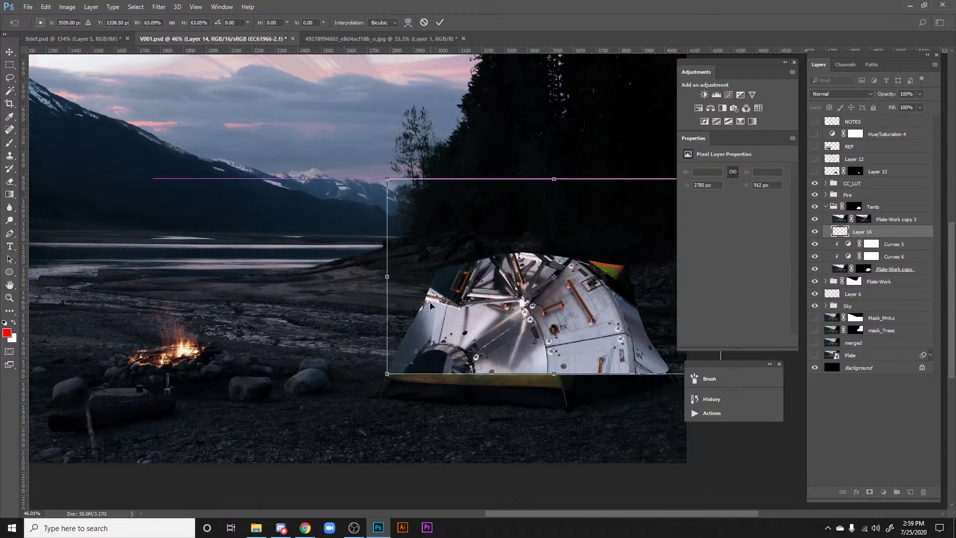
{"action": "key", "text": "Return"}
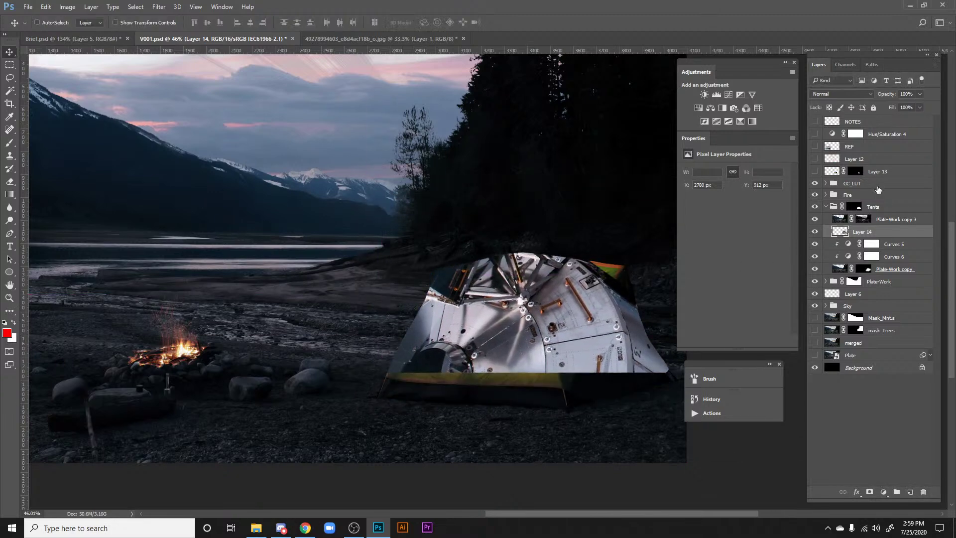
Step: Lower Layer 14's fill to 20% and rotate it about 50 degrees, repositioning it across the tent
{"action": "left_click_drag", "start_coordinate": [892, 108], "coordinate": [851, 118]}
{"action": "left_click_drag", "start_coordinate": [486, 311], "coordinate": [533, 345]}
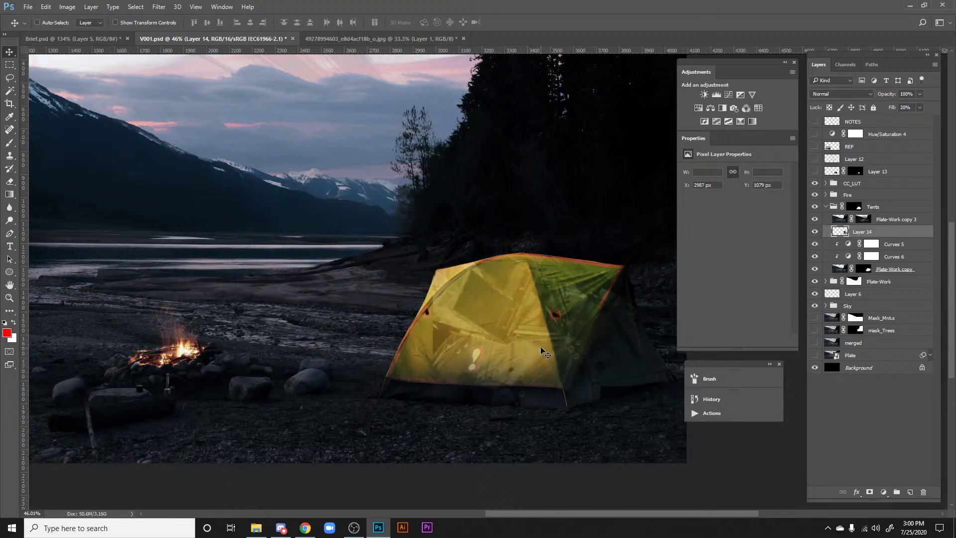
{"action": "key", "text": "ctrl+t"}
{"action": "left_click_drag", "start_coordinate": [424, 317], "coordinate": [548, 227]}
{"action": "left_click_drag", "start_coordinate": [555, 302], "coordinate": [556, 346]}
{"action": "mouse_move", "coordinate": [515, 259]}
{"action": "left_mouse_down"}
{"action": "mouse_move", "coordinate": [528, 234]}
{"action": "mouse_move", "coordinate": [512, 256]}
{"action": "left_mouse_up"}
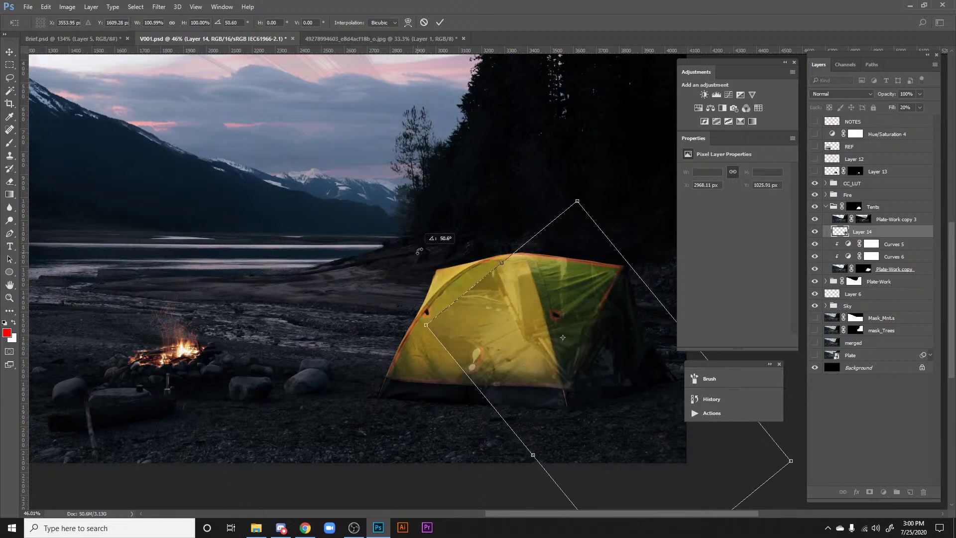
{"action": "key", "text": "Return"}
{"action": "left_click_drag", "start_coordinate": [584, 340], "coordinate": [587, 344]}
Step: Try Layer 14 in the blend modes from Overlay to Linear Light, and reduce its fill to 9%
{"action": "scroll", "coordinate": [610, 367], "scroll_direction": "right", "scroll_amount": 3}
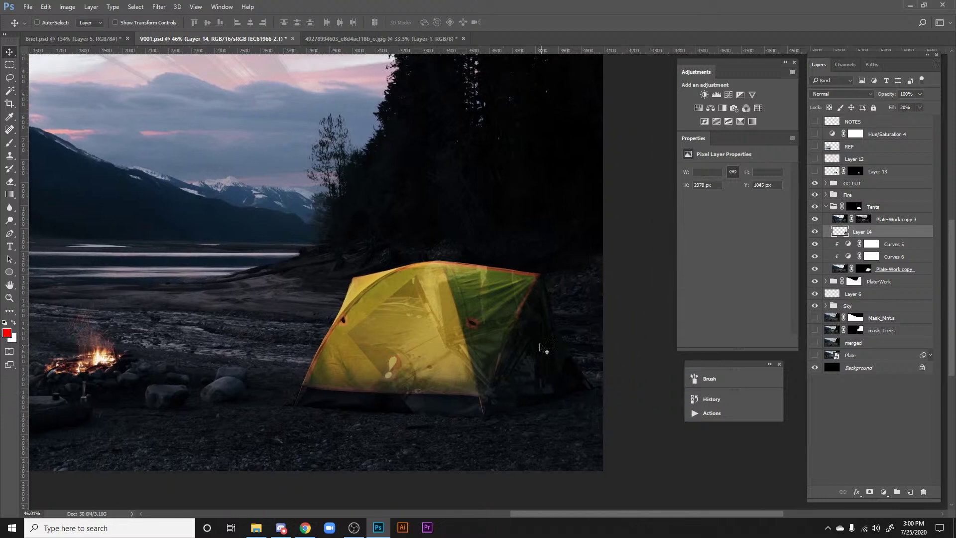
{"action": "left_click", "coordinate": [831, 97]}
{"action": "left_click", "coordinate": [841, 204]}
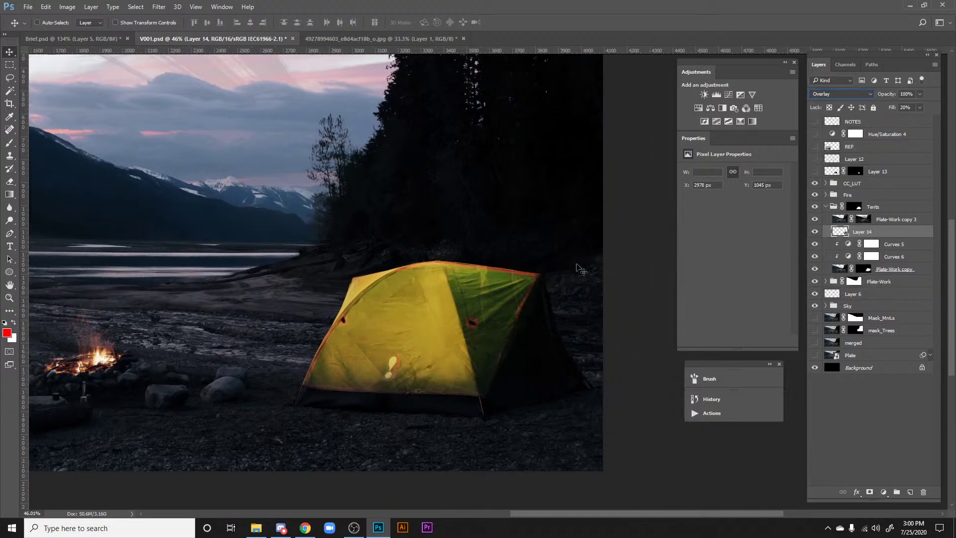
{"action": "key", "text": "shift+plus"}
{"action": "key", "text": "shift+plus"}
{"action": "key", "text": "shift+plus"}
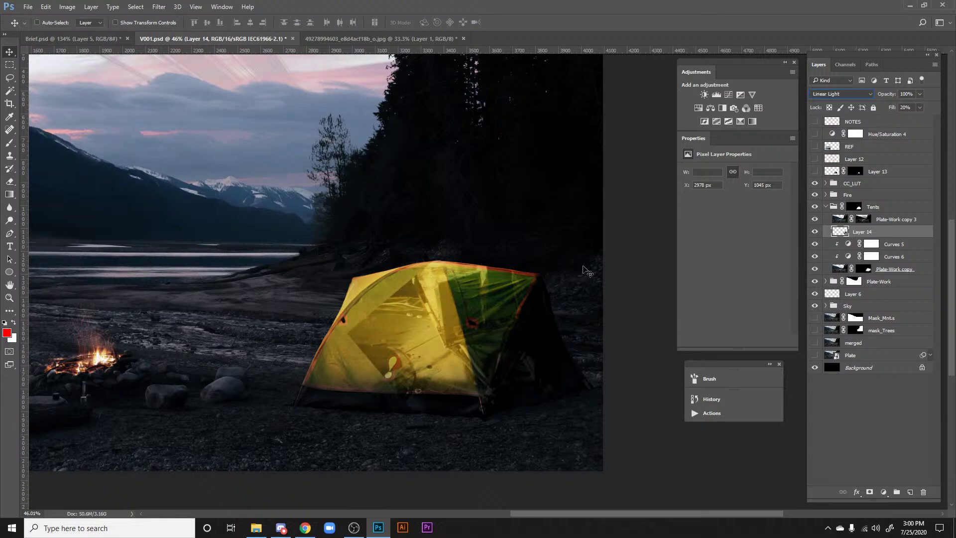
{"action": "left_click_drag", "start_coordinate": [926, 112], "coordinate": [879, 113]}
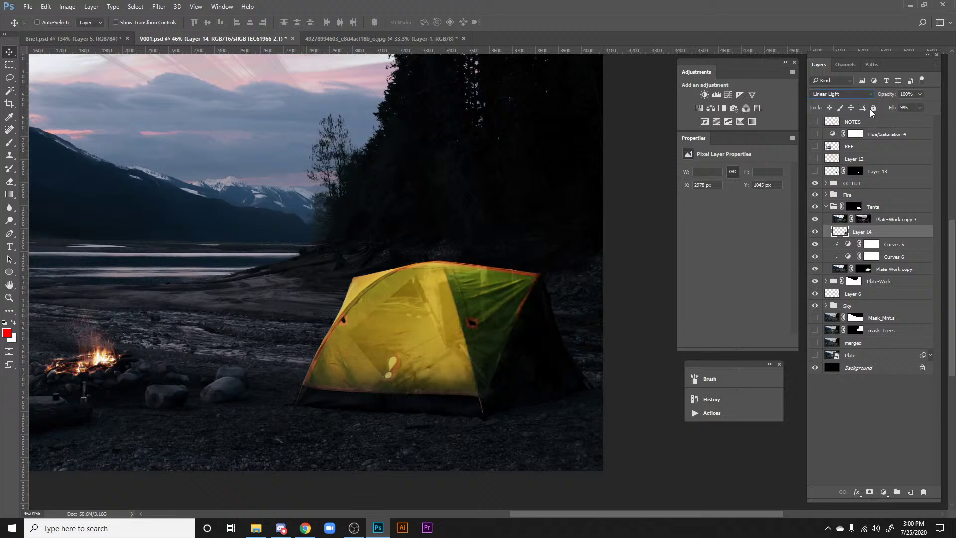
Step: Set Layer 14's blend mode to Color Dodge and its fill to 22%
{"action": "left_click", "coordinate": [847, 94]}
{"action": "left_click", "coordinate": [827, 168]}
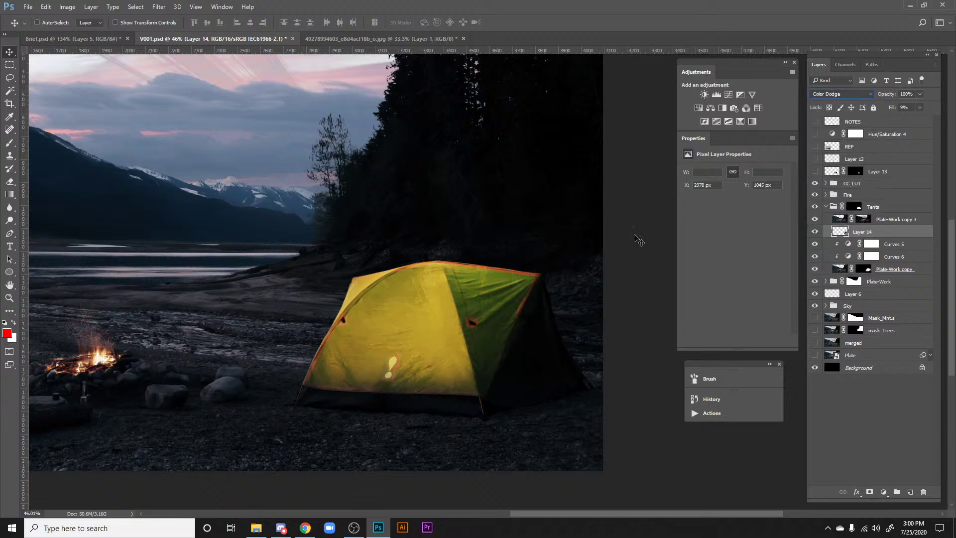
{"action": "left_click_drag", "start_coordinate": [893, 112], "coordinate": [900, 111]}
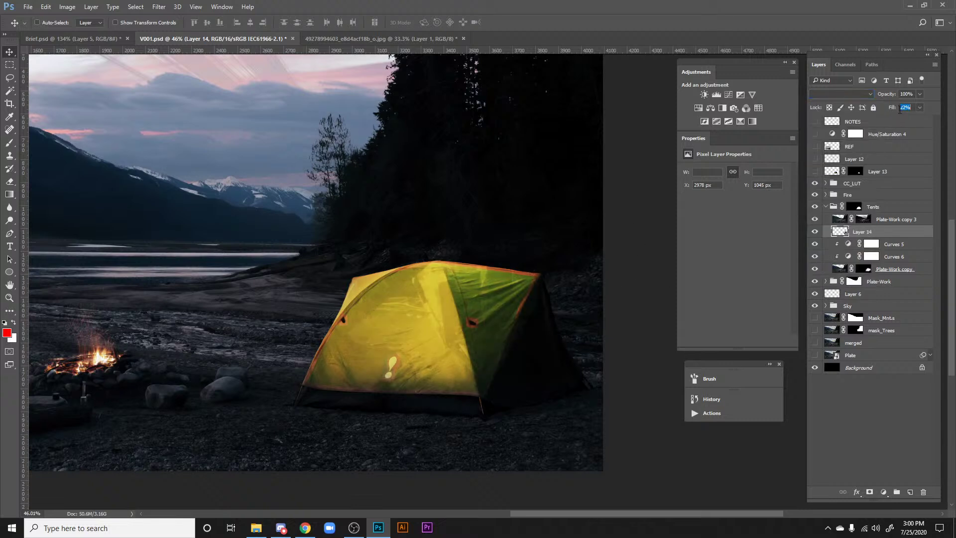
Step: Reposition Layer 14 across the tent's front, briefly showing Layer 13's lit tent for reference, and raise the fill to 34%
{"action": "left_click", "coordinate": [812, 171]}
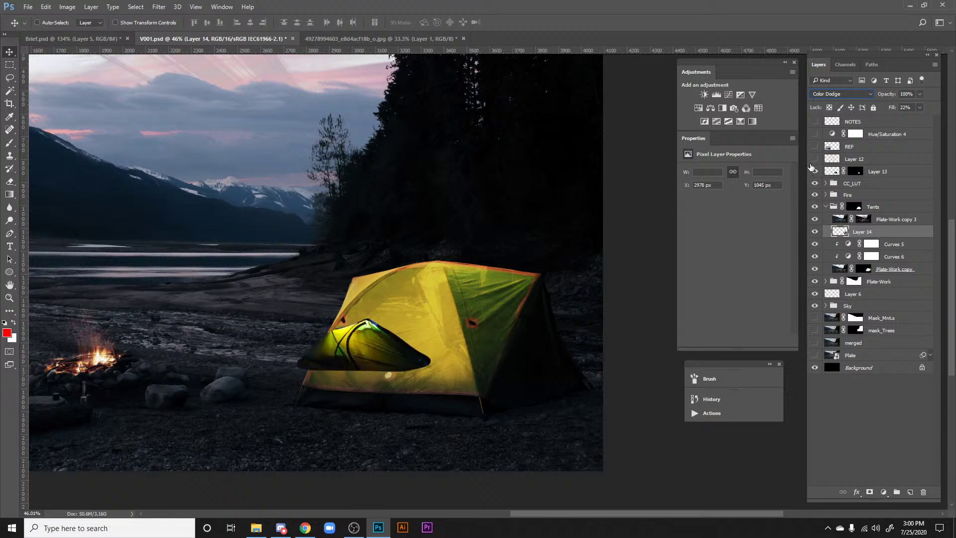
{"action": "left_click_drag", "start_coordinate": [492, 341], "coordinate": [431, 350]}
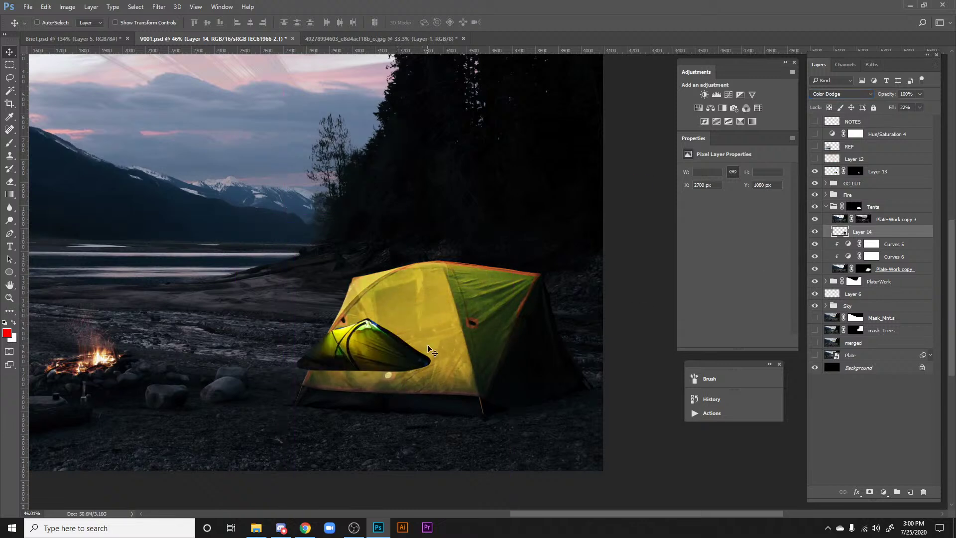
{"action": "left_click", "coordinate": [814, 172]}
{"action": "left_click_drag", "start_coordinate": [452, 320], "coordinate": [495, 229]}
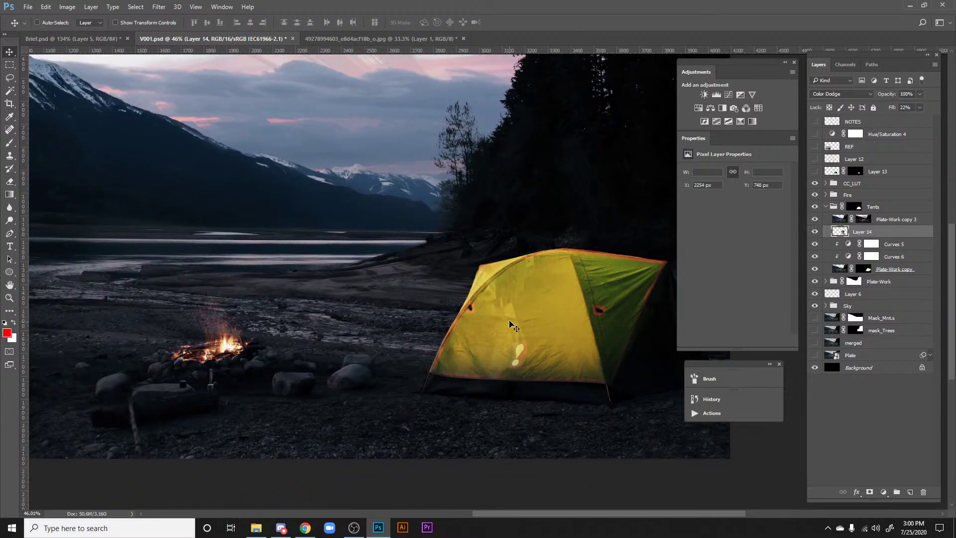
{"action": "left_click_drag", "start_coordinate": [513, 326], "coordinate": [562, 290]}
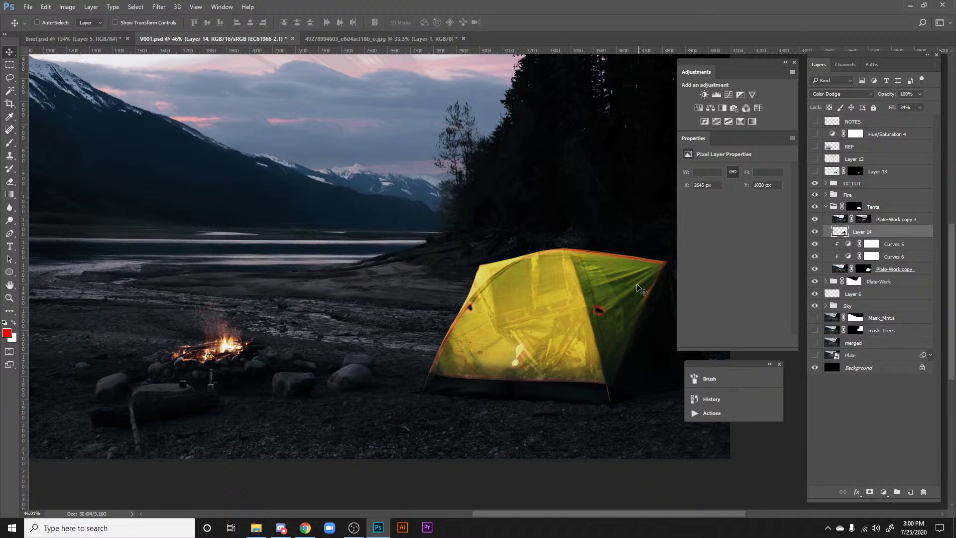
Step: Add a layer mask to Layer 14, paint out the texture on the tent's dark right side, and check the whole scene
{"action": "left_click", "coordinate": [869, 492]}
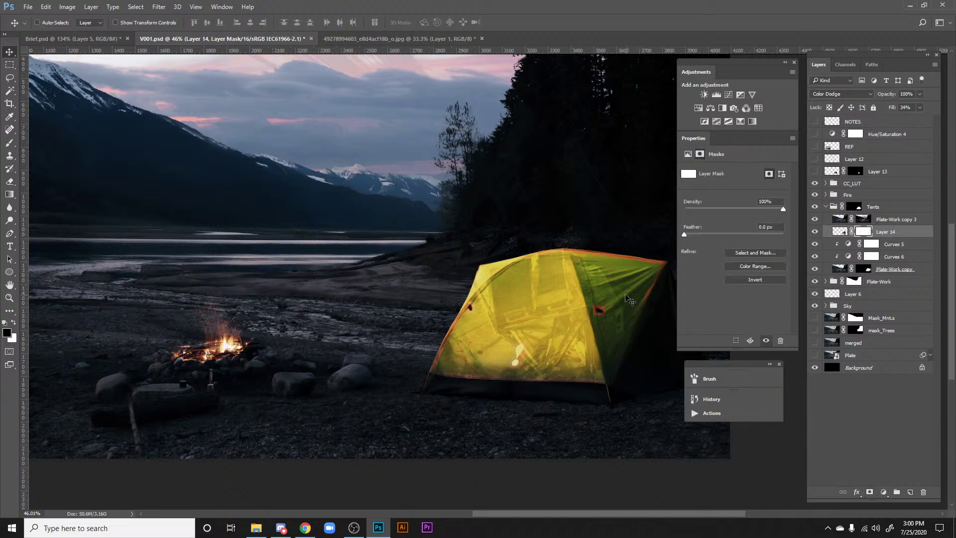
{"action": "key", "text": "b"}
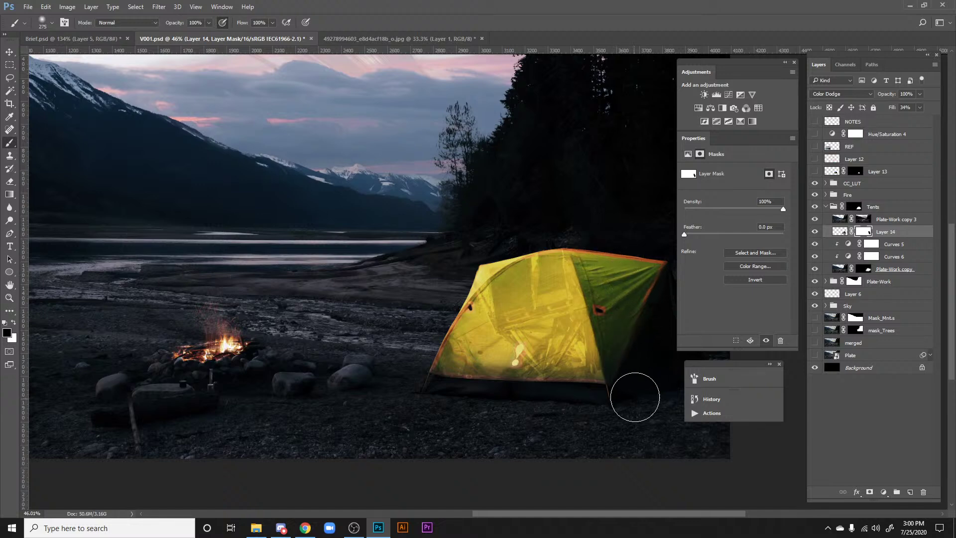
{"action": "key", "text": "h"}
{"action": "key", "text": "ctrl+minus"}
{"action": "key", "text": "ctrl+minus"}
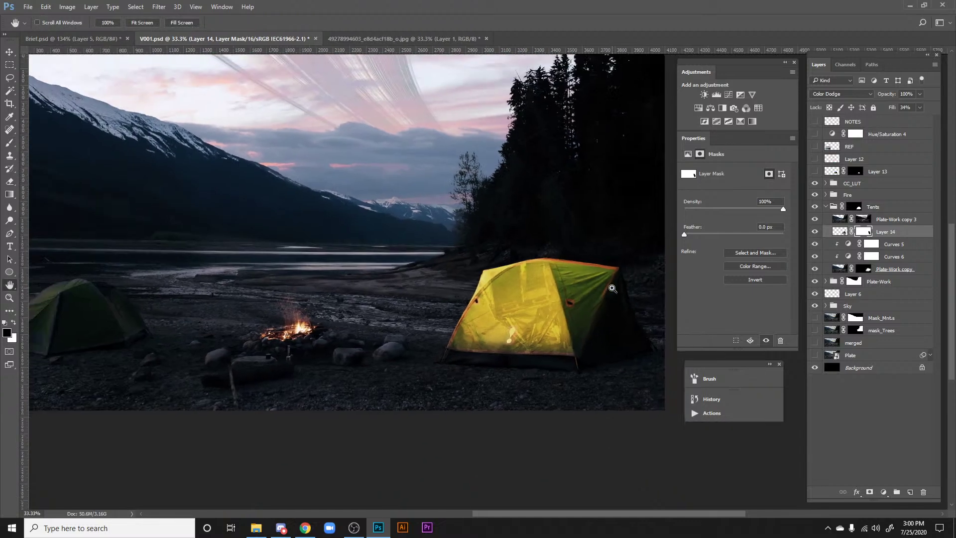
{"action": "key", "text": "ctrl+plus"}
{"action": "left_click_drag", "start_coordinate": [509, 311], "coordinate": [623, 311]}
Step: Rotate Layer 14 counterclockwise, enlarge it to about 114%, and reposition it across the tent's yellow front panel
{"action": "key", "text": "v"}
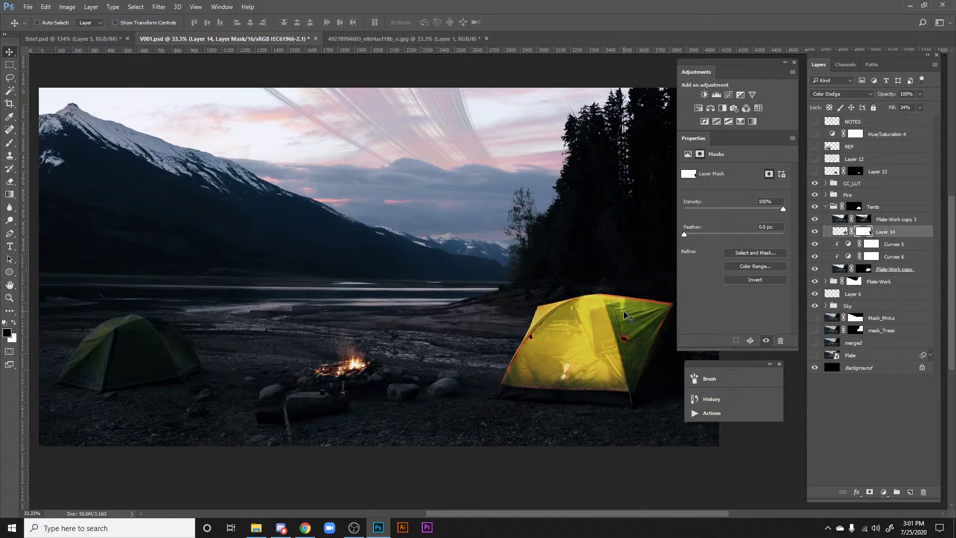
{"action": "key", "text": "ctrl+t"}
{"action": "left_click_drag", "start_coordinate": [607, 398], "coordinate": [628, 386]}
{"action": "left_click_drag", "start_coordinate": [475, 241], "coordinate": [421, 351]}
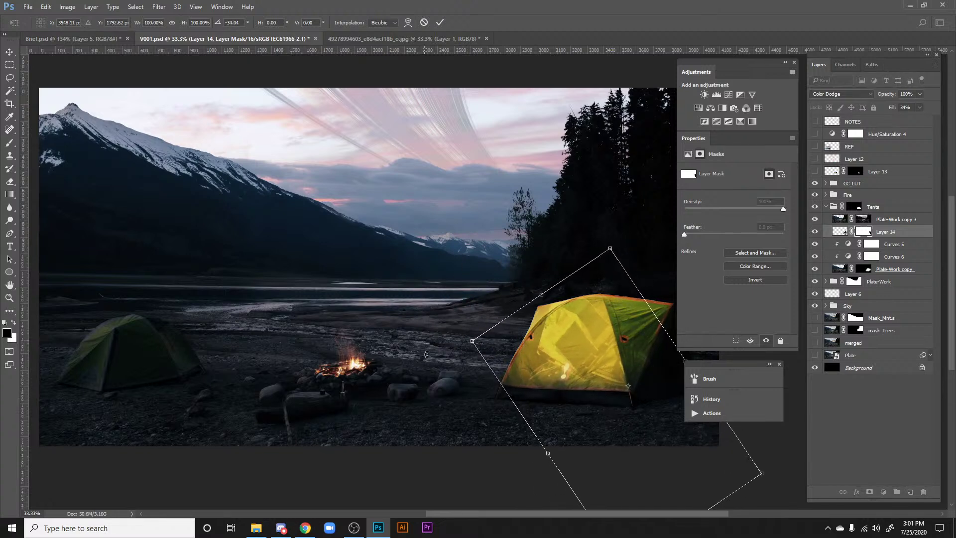
{"action": "left_click_drag", "start_coordinate": [473, 336], "coordinate": [424, 336]}
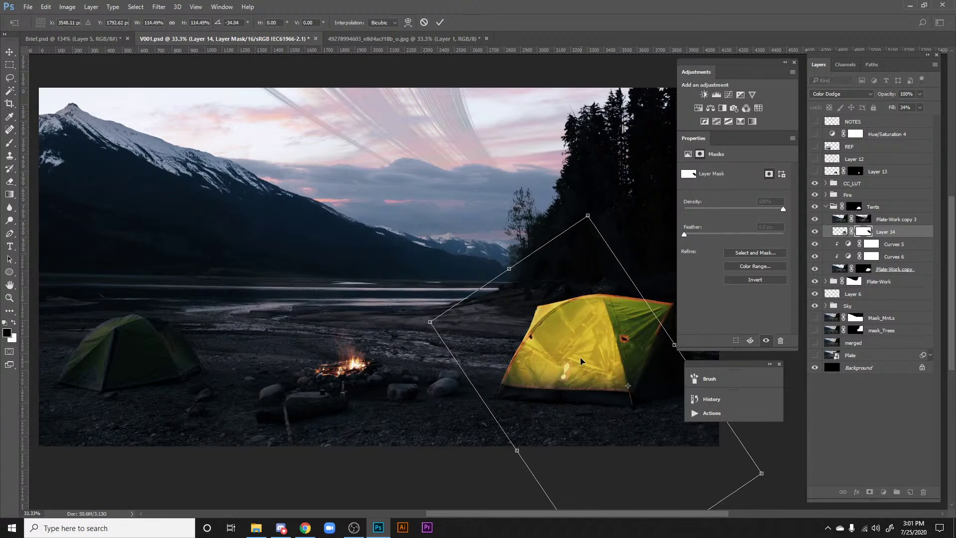
{"action": "left_click_drag", "start_coordinate": [581, 357], "coordinate": [586, 373]}
{"action": "left_click_drag", "start_coordinate": [400, 298], "coordinate": [390, 340]}
{"action": "left_click_drag", "start_coordinate": [608, 392], "coordinate": [565, 310]}
{"action": "key", "text": "Return"}
{"action": "key", "text": "h"}
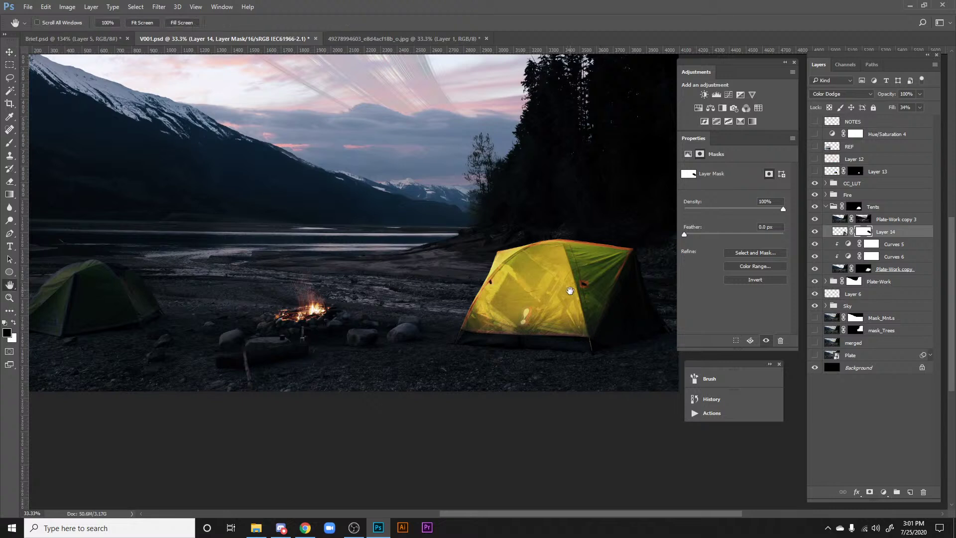
Step: Raise Layer 14's fill to 66% and shift the texture slightly across the large tent's front
{"action": "left_click_drag", "start_coordinate": [556, 251], "coordinate": [606, 289]}
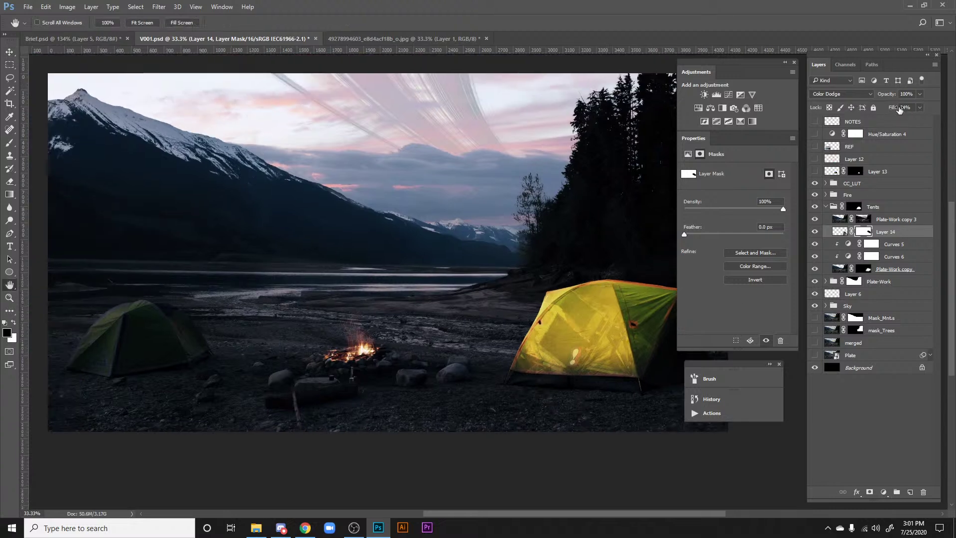
{"action": "left_click_drag", "start_coordinate": [900, 110], "coordinate": [908, 109]}
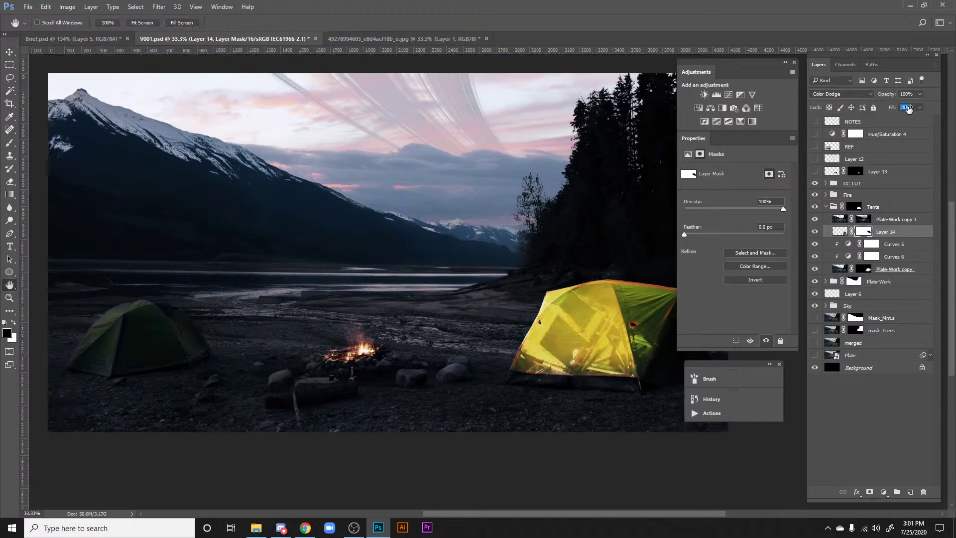
{"action": "left_click_drag", "start_coordinate": [637, 348], "coordinate": [523, 317]}
{"action": "key", "text": "v"}
{"action": "left_click_drag", "start_coordinate": [467, 310], "coordinate": [486, 338]}
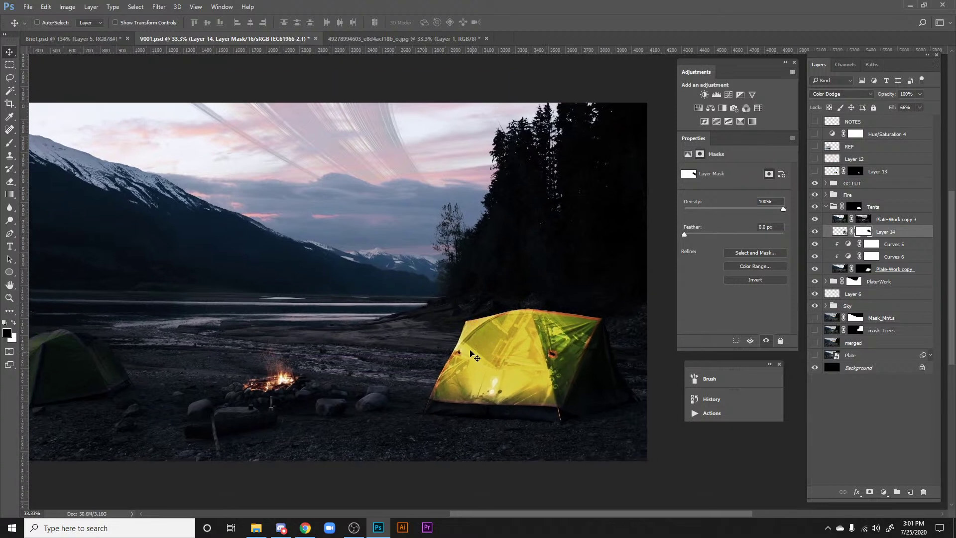
Step: Disable the Tents group mask, select the Plate-Work copy mask, and inspect its overlay across both tents
{"action": "key", "text": "space"}
{"action": "left_click_drag", "start_coordinate": [430, 292], "coordinate": [613, 313]}
{"action": "left_click", "coordinate": [866, 272]}
{"action": "left_click_drag", "start_coordinate": [269, 361], "coordinate": [540, 347]}
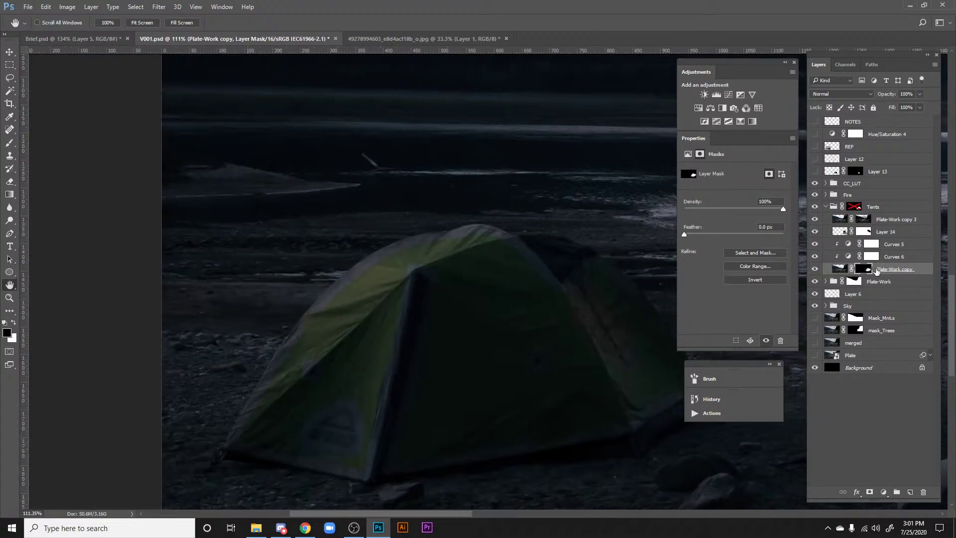
{"action": "left_click_drag", "start_coordinate": [498, 259], "coordinate": [451, 236]}
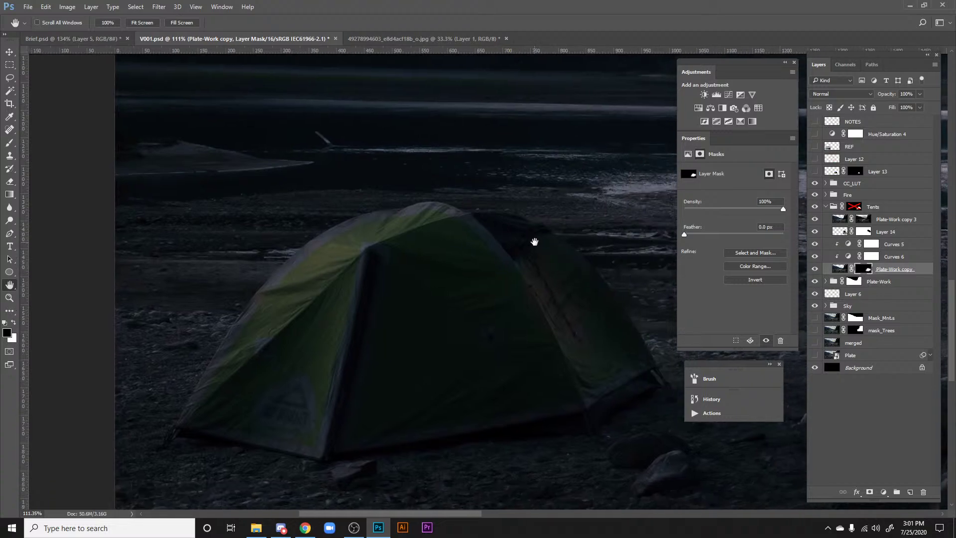
{"action": "key", "text": "x"}
{"action": "key", "text": "backslash"}
{"action": "left_click_drag", "start_coordinate": [532, 288], "coordinate": [149, 309]}
{"action": "left_click_drag", "start_coordinate": [623, 284], "coordinate": [388, 310]}
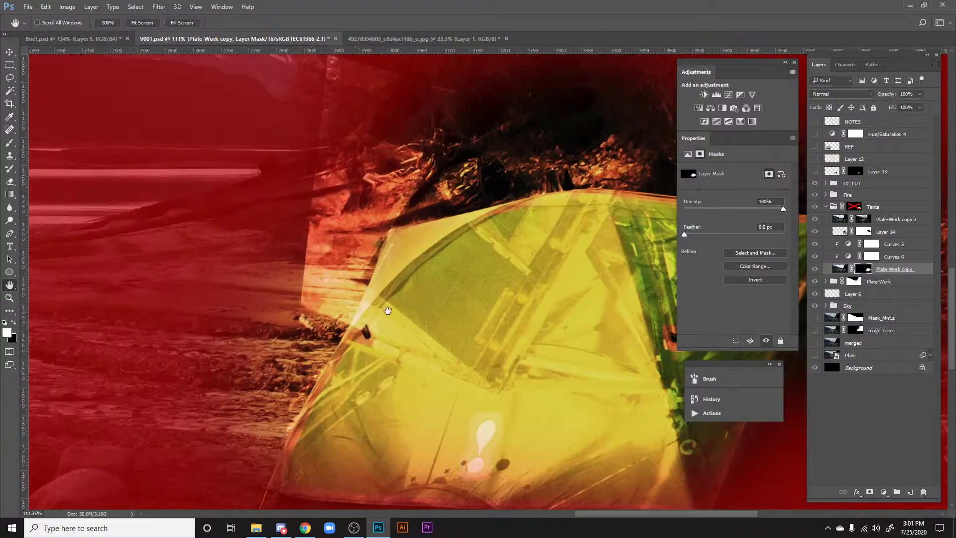
{"action": "left_click_drag", "start_coordinate": [470, 320], "coordinate": [900, 233]}
{"action": "key", "text": "backslash"}
{"action": "key", "text": "x"}
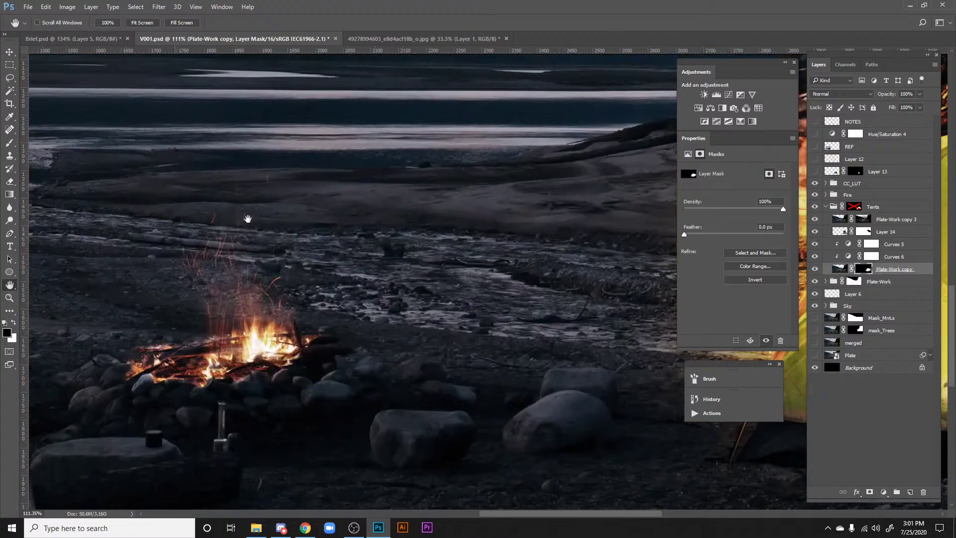
{"action": "scroll", "coordinate": [248, 219], "scroll_direction": "left", "scroll_amount": 12}
Step: Paint white on the Plate-Work copy mask over the whole small tent to reveal its yellow glow
{"action": "key", "text": "b"}
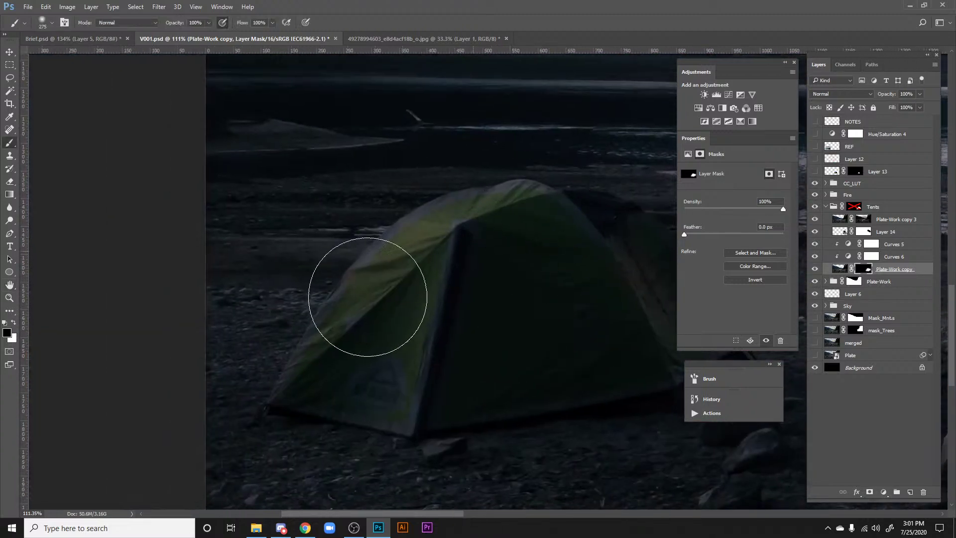
{"action": "key", "text": "x"}
{"action": "mouse_move", "coordinate": [546, 212]}
{"action": "left_mouse_down"}
{"action": "mouse_move", "coordinate": [412, 287]}
{"action": "mouse_move", "coordinate": [488, 273]}
{"action": "mouse_move", "coordinate": [352, 295]}
{"action": "left_mouse_up"}
{"action": "mouse_move", "coordinate": [498, 214]}
{"action": "left_mouse_down"}
{"action": "mouse_move", "coordinate": [468, 291]}
{"action": "mouse_move", "coordinate": [452, 294]}
{"action": "left_mouse_up"}
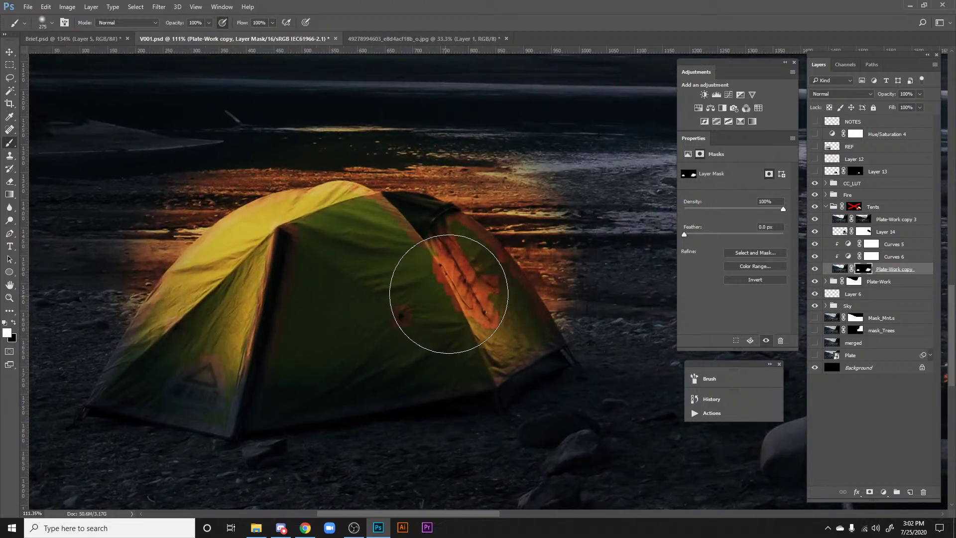
{"action": "left_click_drag", "start_coordinate": [170, 341], "coordinate": [162, 315]}
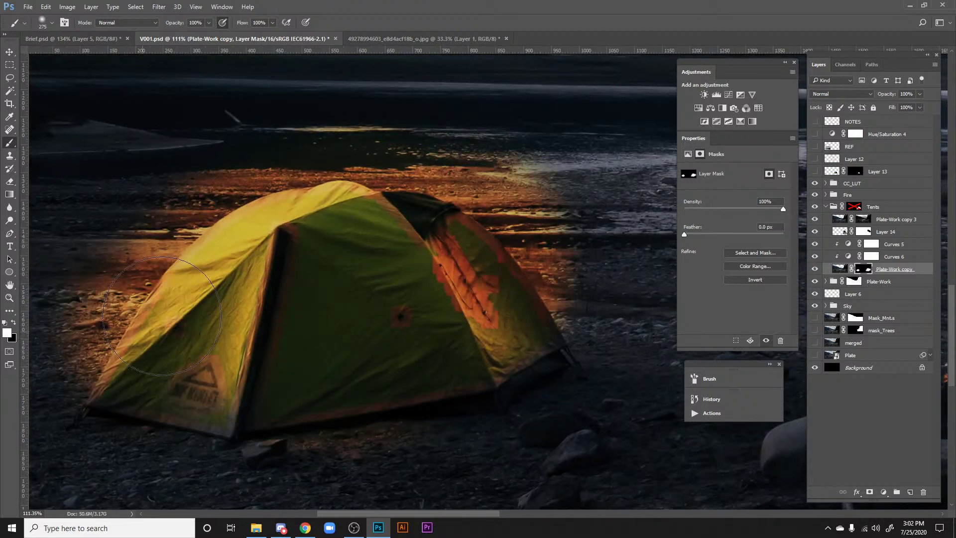
{"action": "left_click_drag", "start_coordinate": [450, 306], "coordinate": [487, 320]}
Step: Re-enable the Tents group mask and fill a lassoed area over the small tent's upper right part with white
{"action": "left_click", "coordinate": [843, 233]}
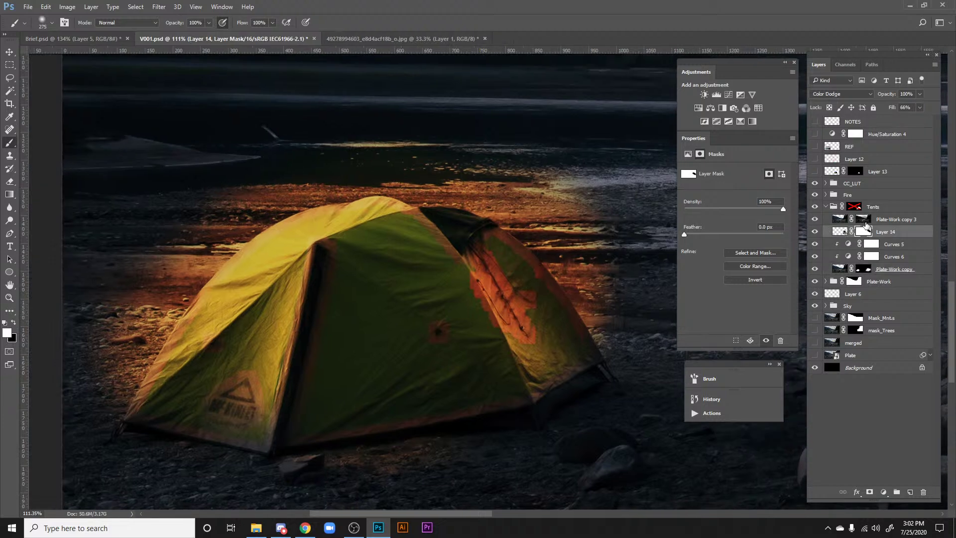
{"action": "left_click", "coordinate": [855, 207], "text": "shift"}
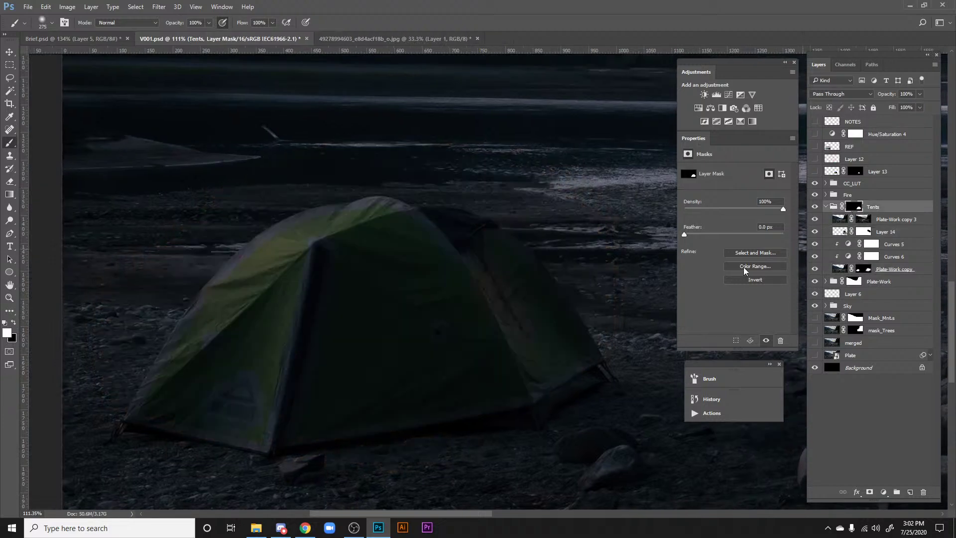
{"action": "key", "text": "ctrl+plus"}
{"action": "left_click_drag", "start_coordinate": [401, 245], "coordinate": [339, 231]}
{"action": "key", "text": "l"}
{"action": "mouse_move", "coordinate": [288, 135]}
{"action": "left_mouse_down"}
{"action": "mouse_move", "coordinate": [366, 139]}
{"action": "mouse_move", "coordinate": [434, 160]}
{"action": "mouse_move", "coordinate": [506, 222]}
{"action": "mouse_move", "coordinate": [388, 397]}
{"action": "mouse_move", "coordinate": [166, 282]}
{"action": "left_mouse_up"}
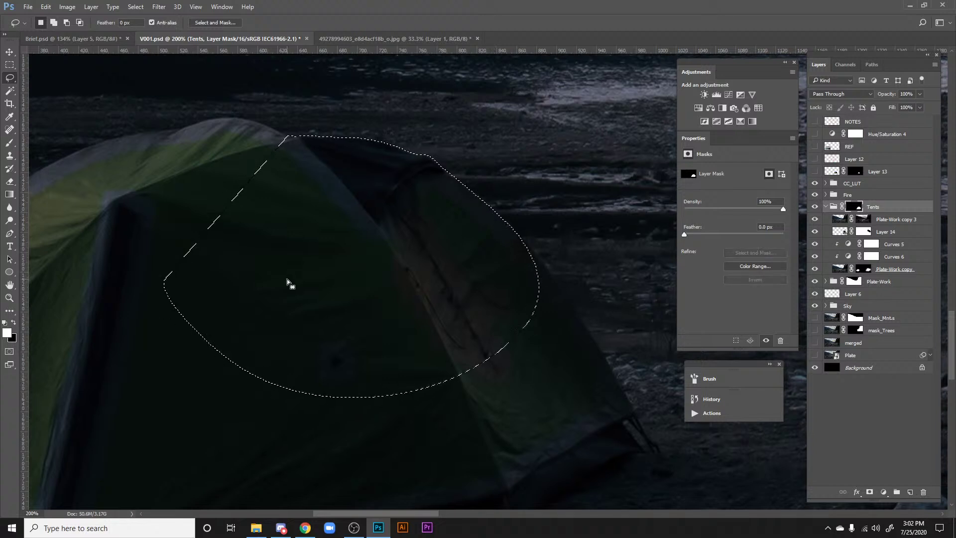
{"action": "key", "text": "x"}
{"action": "key", "text": "Delete"}
{"action": "key", "text": "ctrl+d"}
Step: Lasso the small tent's lower right flap and fill it with white on the Tents group mask
{"action": "scroll", "coordinate": [371, 196], "scroll_direction": "down", "scroll_amount": 3}
{"action": "scroll", "coordinate": [372, 196], "scroll_direction": "right", "scroll_amount": 2}
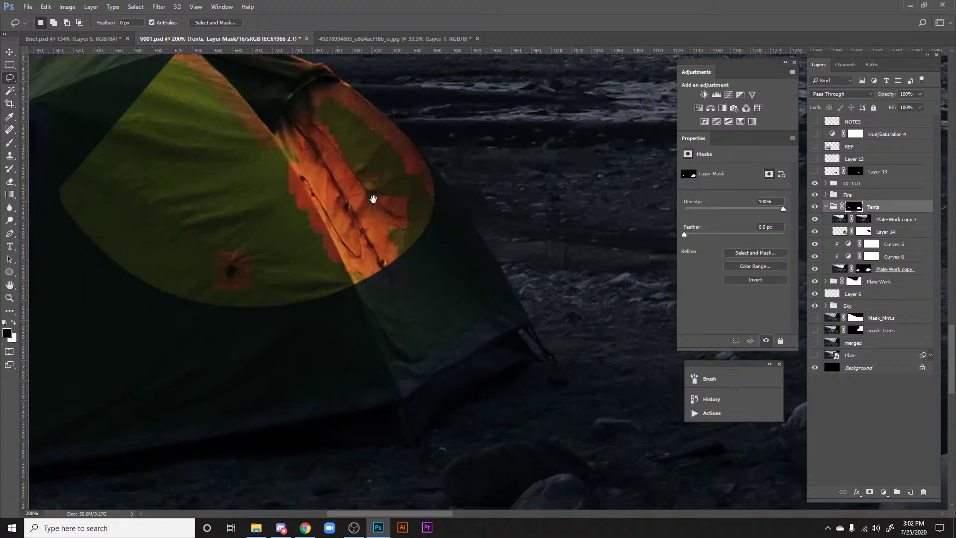
{"action": "mouse_move", "coordinate": [397, 126]}
{"action": "left_mouse_down"}
{"action": "mouse_move", "coordinate": [483, 235]}
{"action": "mouse_move", "coordinate": [549, 361]}
{"action": "mouse_move", "coordinate": [521, 323]}
{"action": "mouse_move", "coordinate": [515, 329]}
{"action": "mouse_move", "coordinate": [540, 359]}
{"action": "mouse_move", "coordinate": [477, 383]}
{"action": "mouse_move", "coordinate": [418, 445]}
{"action": "mouse_move", "coordinate": [347, 373]}
{"action": "mouse_move", "coordinate": [294, 155]}
{"action": "left_mouse_up"}
{"action": "key", "text": "ctrl+BackSpace"}
{"action": "key", "text": "ctrl+d"}
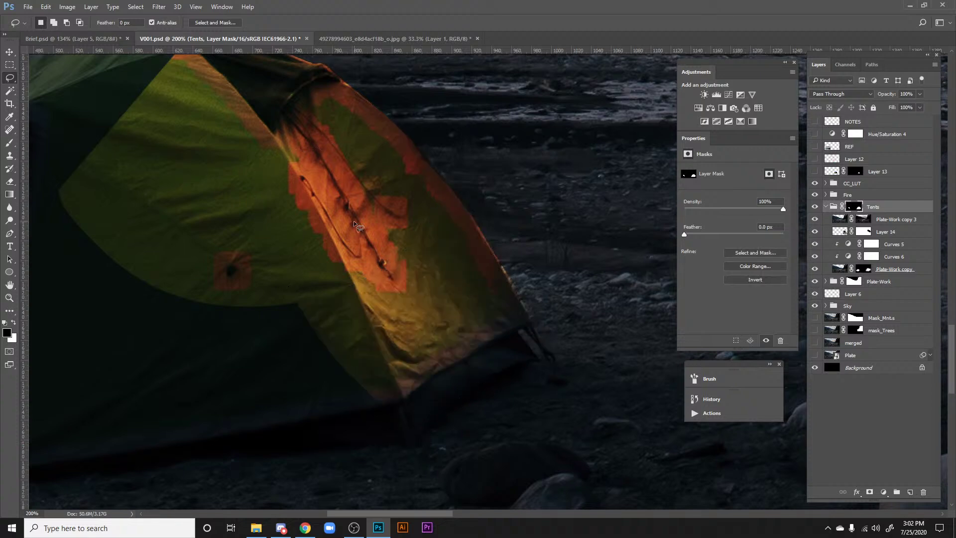
Step: Lasso the small tent's top and upper left panels and fill them with white on the Tents mask
{"action": "left_click_drag", "start_coordinate": [356, 225], "coordinate": [593, 322]}
{"action": "left_click_drag", "start_coordinate": [448, 197], "coordinate": [561, 246]}
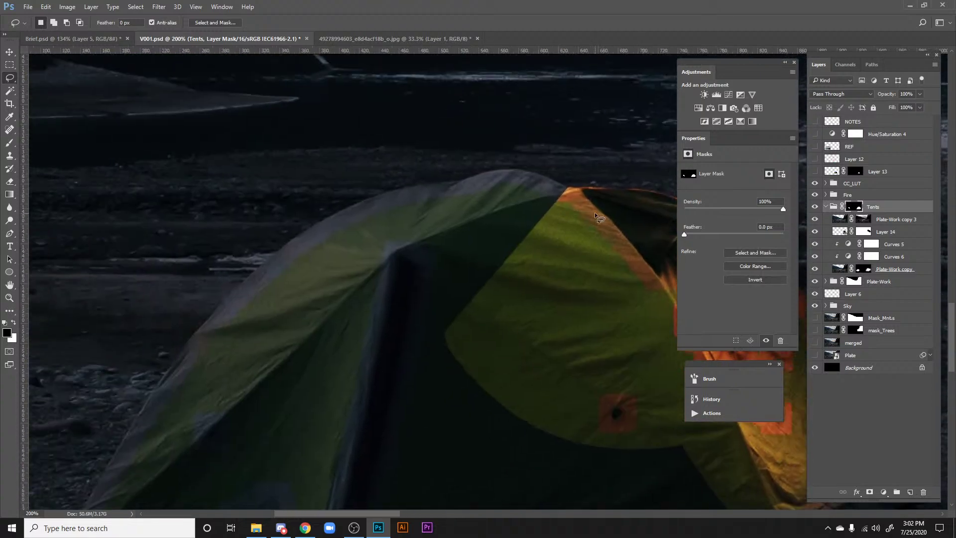
{"action": "mouse_move", "coordinate": [526, 172]}
{"action": "left_mouse_down"}
{"action": "mouse_move", "coordinate": [483, 171]}
{"action": "mouse_move", "coordinate": [352, 205]}
{"action": "left_mouse_up"}
{"action": "left_click_drag", "start_coordinate": [193, 345], "coordinate": [678, 334]}
{"action": "key", "text": "ctrl+BackSpace"}
{"action": "key", "text": "ctrl+d"}
Step: Clean up the small tent's upper left edge by lassoing a narrow area and filling it white on the mask
{"action": "left_click_drag", "start_coordinate": [407, 243], "coordinate": [567, 277]}
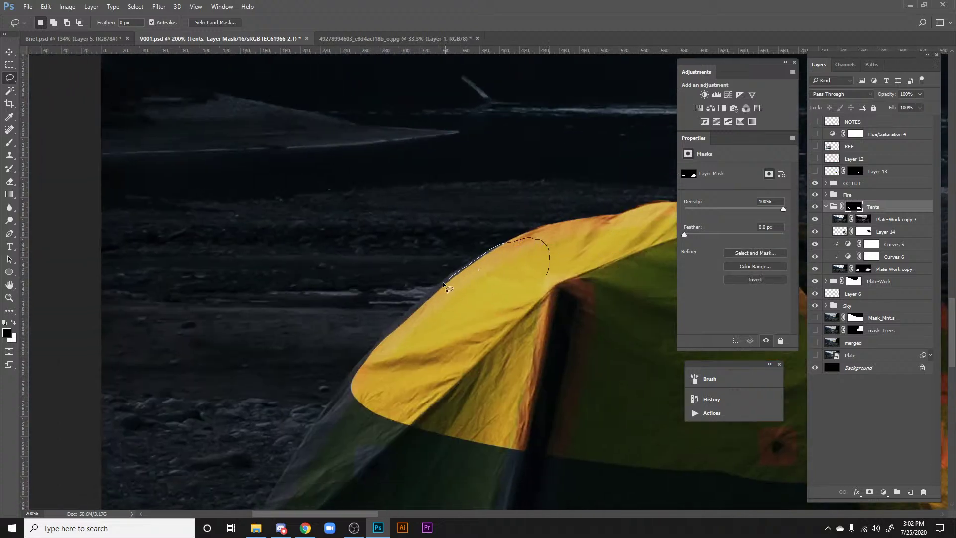
{"action": "left_click_drag", "start_coordinate": [359, 362], "coordinate": [355, 392]}
{"action": "key", "text": "ctrl+BackSpace"}
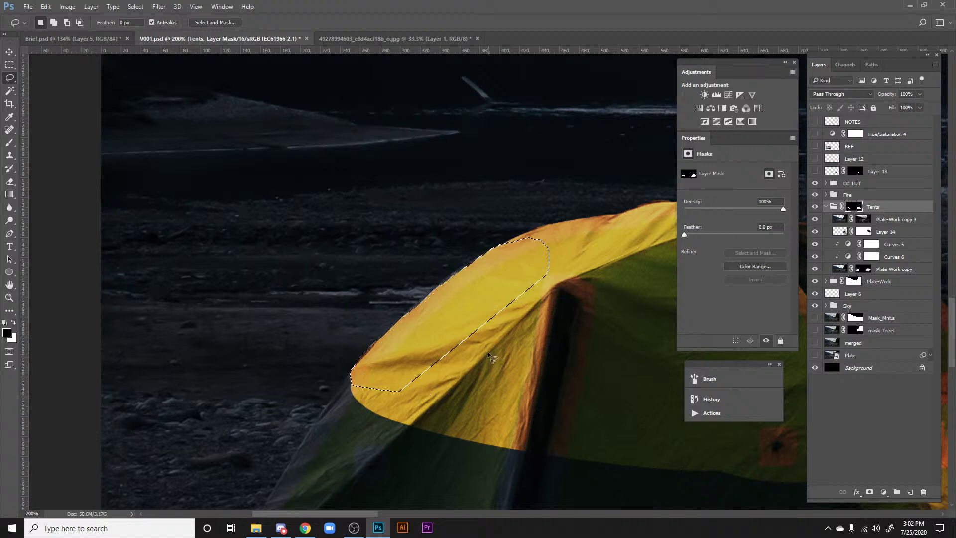
{"action": "key", "text": "ctrl+d"}
Step: Lasso the small tent's lower left edge down to its corner and fill it with white on the mask
{"action": "left_click_drag", "start_coordinate": [448, 243], "coordinate": [541, 93]}
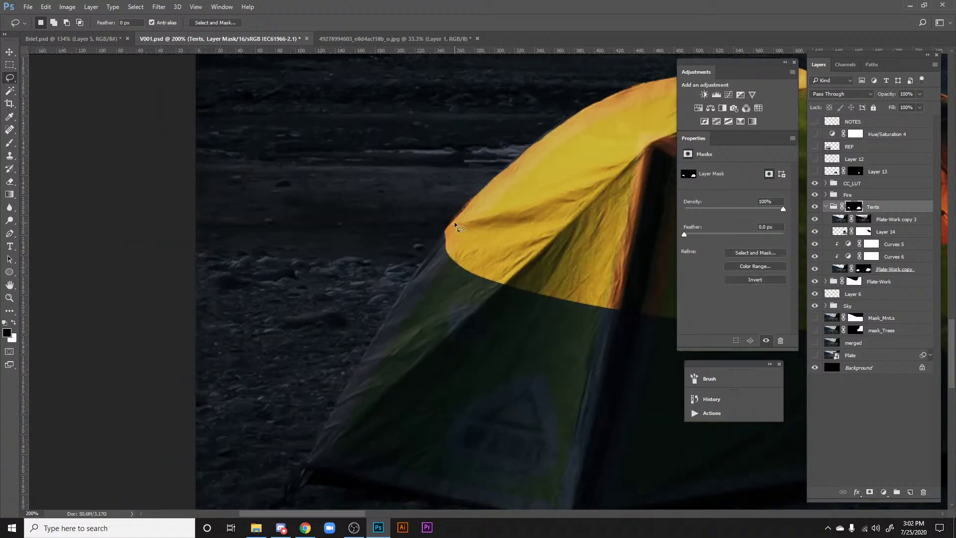
{"action": "mouse_move", "coordinate": [455, 225]}
{"action": "left_mouse_down"}
{"action": "mouse_move", "coordinate": [362, 362]}
{"action": "mouse_move", "coordinate": [329, 424]}
{"action": "mouse_move", "coordinate": [318, 475]}
{"action": "mouse_move", "coordinate": [348, 488]}
{"action": "mouse_move", "coordinate": [427, 451]}
{"action": "mouse_move", "coordinate": [551, 210]}
{"action": "left_mouse_up"}
{"action": "key", "text": "ctrl+BackSpace"}
{"action": "key", "text": "ctrl+d"}
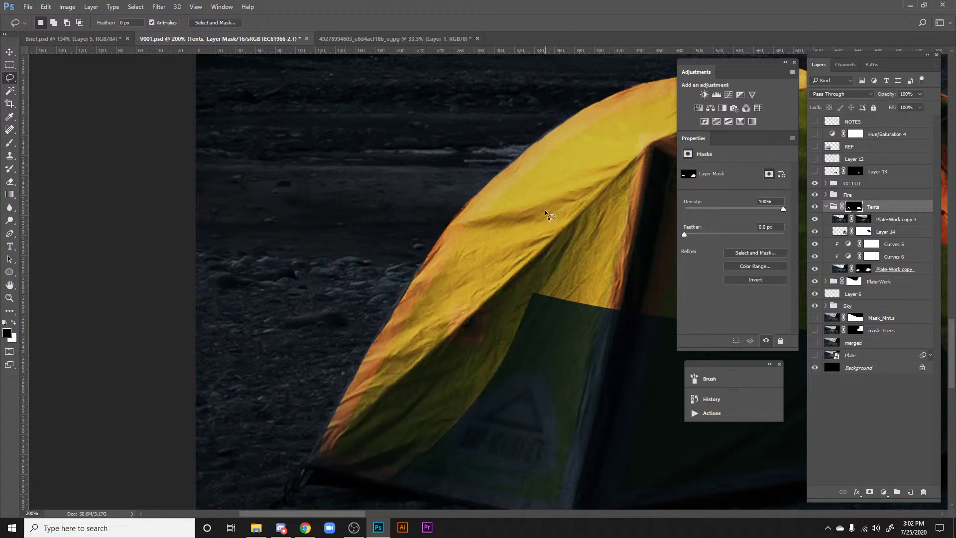
Step: Lasso the small tent's logo panel and bottom front edge and fill them with white on the mask
{"action": "left_click_drag", "start_coordinate": [485, 322], "coordinate": [124, 199]}
{"action": "left_click_drag", "start_coordinate": [161, 354], "coordinate": [213, 318]}
{"action": "mouse_move", "coordinate": [77, 342]}
{"action": "left_mouse_down"}
{"action": "mouse_move", "coordinate": [305, 391]}
{"action": "mouse_move", "coordinate": [576, 349]}
{"action": "mouse_move", "coordinate": [625, 185]}
{"action": "mouse_move", "coordinate": [429, 117]}
{"action": "mouse_move", "coordinate": [215, 125]}
{"action": "left_mouse_up"}
{"action": "key", "text": "ctrl+BackSpace"}
{"action": "key", "text": "ctrl+d"}
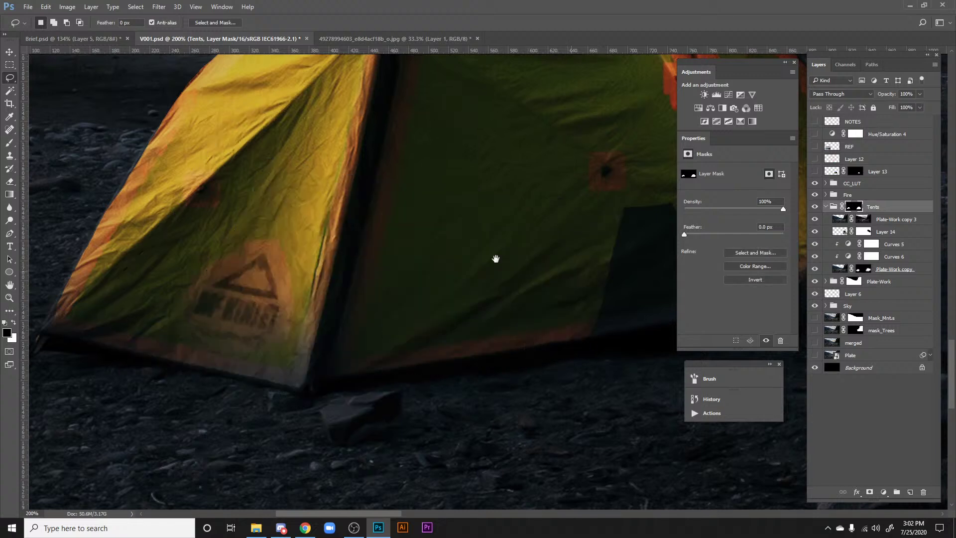
Step: Fill the small tent's remaining lower right area with white on the Tents mask and check both tents in the full scene
{"action": "left_click_drag", "start_coordinate": [496, 259], "coordinate": [448, 277]}
{"action": "mouse_move", "coordinate": [503, 238]}
{"action": "left_mouse_down"}
{"action": "mouse_move", "coordinate": [193, 359]}
{"action": "mouse_move", "coordinate": [187, 454]}
{"action": "mouse_move", "coordinate": [360, 440]}
{"action": "mouse_move", "coordinate": [538, 441]}
{"action": "mouse_move", "coordinate": [588, 383]}
{"action": "mouse_move", "coordinate": [635, 351]}
{"action": "mouse_move", "coordinate": [630, 329]}
{"action": "mouse_move", "coordinate": [565, 255]}
{"action": "left_mouse_up"}
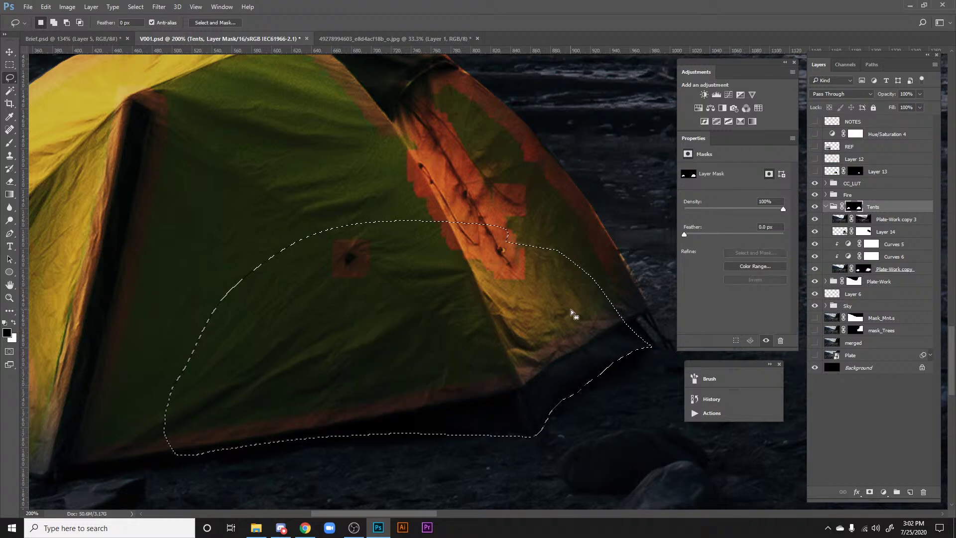
{"action": "key", "text": "ctrl+d"}
{"action": "key", "text": "ctrl+minus"}
{"action": "key", "text": "ctrl+minus"}
{"action": "key", "text": "ctrl+minus"}
{"action": "key", "text": "ctrl+minus"}
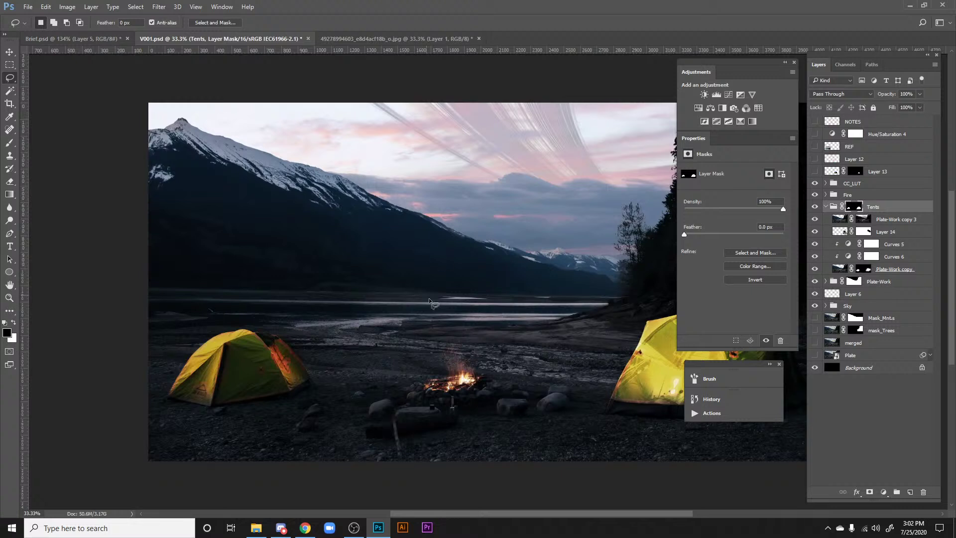
{"action": "key", "text": "h"}
{"action": "mouse_move", "coordinate": [465, 319]}
{"action": "left_mouse_down"}
{"action": "mouse_move", "coordinate": [372, 329]}
{"action": "mouse_move", "coordinate": [381, 310]}
{"action": "left_mouse_up"}
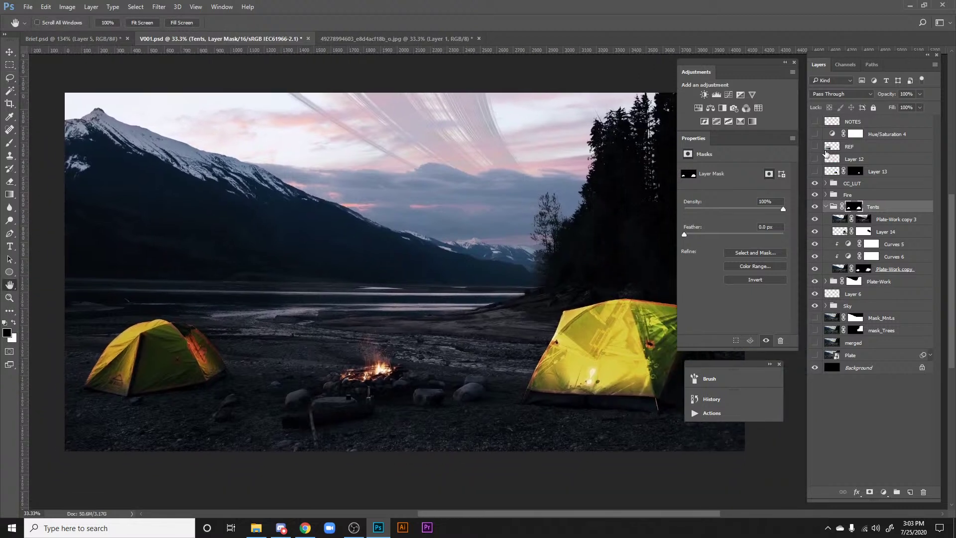
Step: Briefly show the REF layer and Layer 12 for comparison, then show Layer 13 and delete it
{"action": "left_click", "coordinate": [815, 148]}
{"action": "left_click", "coordinate": [815, 147]}
{"action": "left_click", "coordinate": [815, 159]}
{"action": "left_click", "coordinate": [815, 159]}
{"action": "left_click", "coordinate": [815, 172]}
{"action": "left_click", "coordinate": [851, 171]}
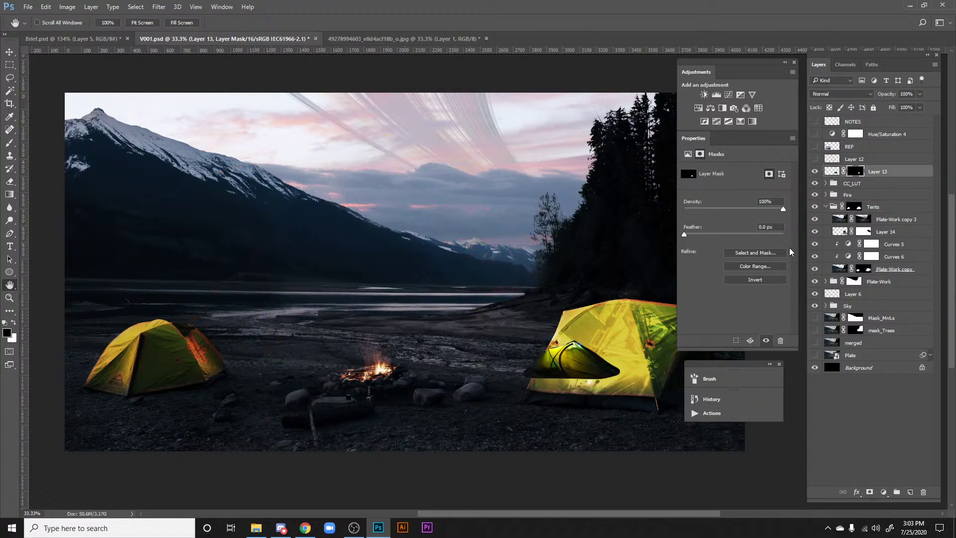
{"action": "key", "text": "Delete"}
{"action": "left_click_drag", "start_coordinate": [558, 305], "coordinate": [527, 297]}
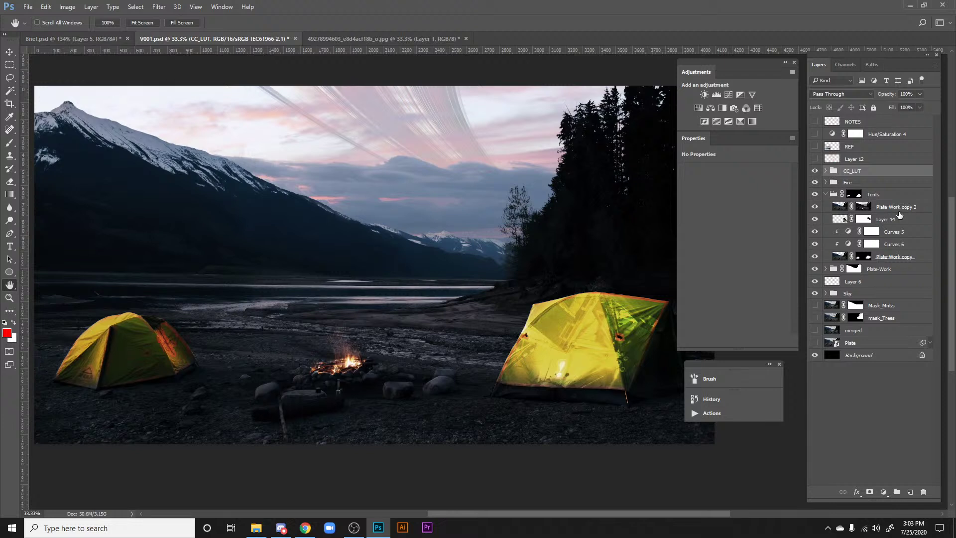
Step: Duplicate the Color Dodge texture Layer 14, move the copy over the small tent, and check it up close and in the full scene
{"action": "left_click", "coordinate": [892, 219]}
{"action": "key", "text": "ctrl+j"}
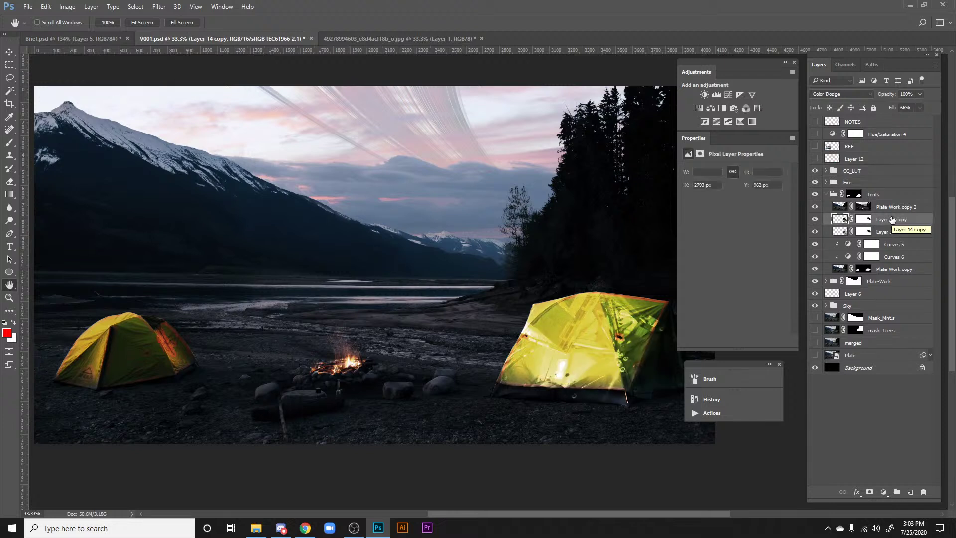
{"action": "key", "text": "v"}
{"action": "left_click_drag", "start_coordinate": [570, 324], "coordinate": [160, 369]}
{"action": "key", "text": "space"}
{"action": "mouse_move", "coordinate": [175, 335]}
{"action": "left_mouse_down"}
{"action": "mouse_move", "coordinate": [207, 332]}
{"action": "mouse_move", "coordinate": [191, 309]}
{"action": "mouse_move", "coordinate": [210, 331]}
{"action": "mouse_move", "coordinate": [151, 276]}
{"action": "mouse_move", "coordinate": [166, 340]}
{"action": "mouse_move", "coordinate": [186, 339]}
{"action": "left_mouse_up"}
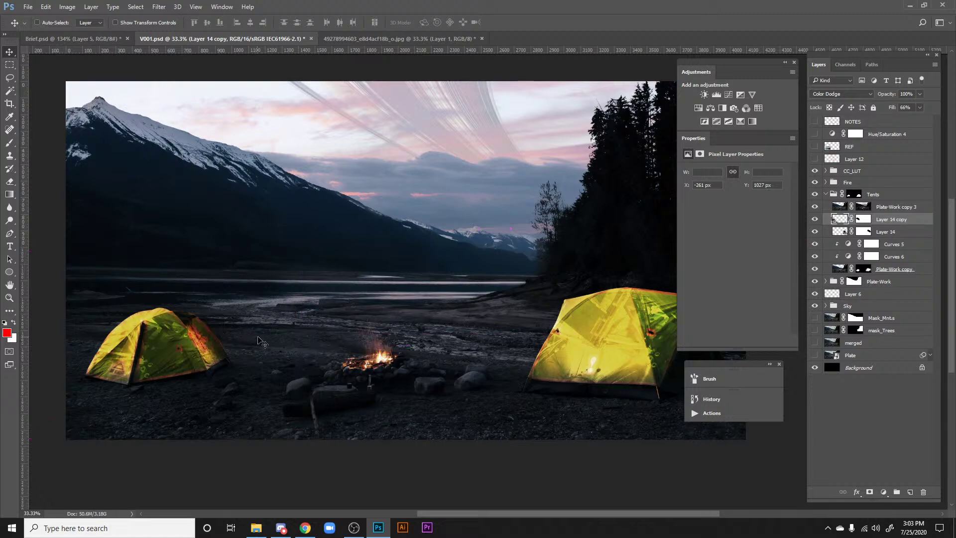
{"action": "mouse_move", "coordinate": [255, 346]}
{"action": "left_mouse_down"}
{"action": "mouse_move", "coordinate": [284, 344]}
{"action": "mouse_move", "coordinate": [234, 355]}
{"action": "mouse_move", "coordinate": [263, 354]}
{"action": "left_mouse_up"}
{"action": "scroll", "coordinate": [254, 391], "scroll_direction": "down", "scroll_amount": 5}
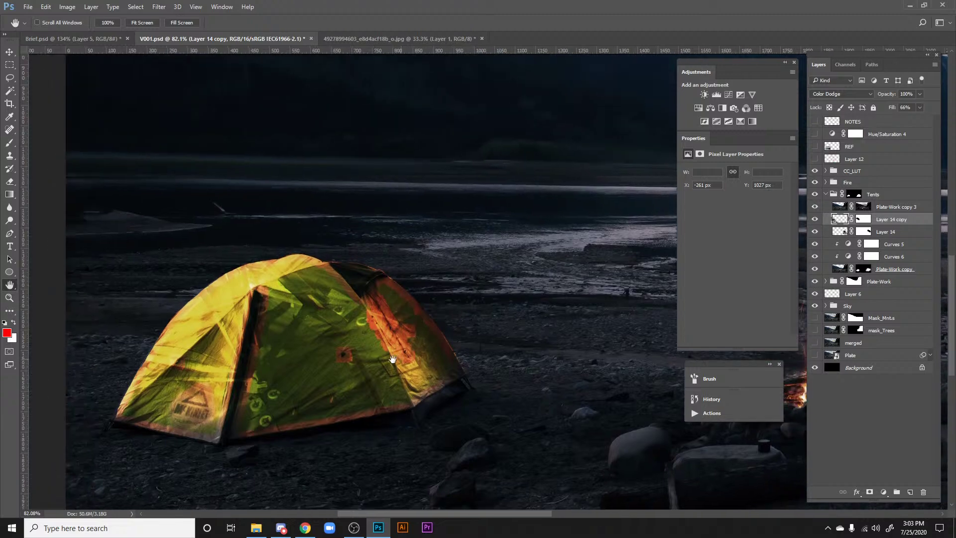
{"action": "scroll", "coordinate": [254, 391], "scroll_direction": "up", "scroll_amount": 4}
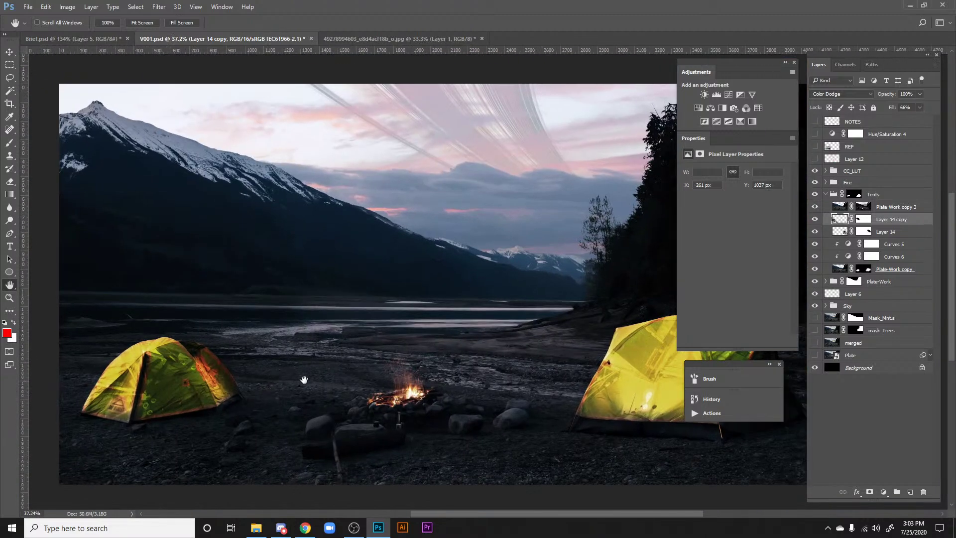
{"action": "scroll", "coordinate": [268, 383], "scroll_direction": "down", "scroll_amount": 4}
{"action": "scroll", "coordinate": [271, 371], "scroll_direction": "up", "scroll_amount": 1}
{"action": "scroll", "coordinate": [279, 373], "scroll_direction": "up", "scroll_amount": 1}
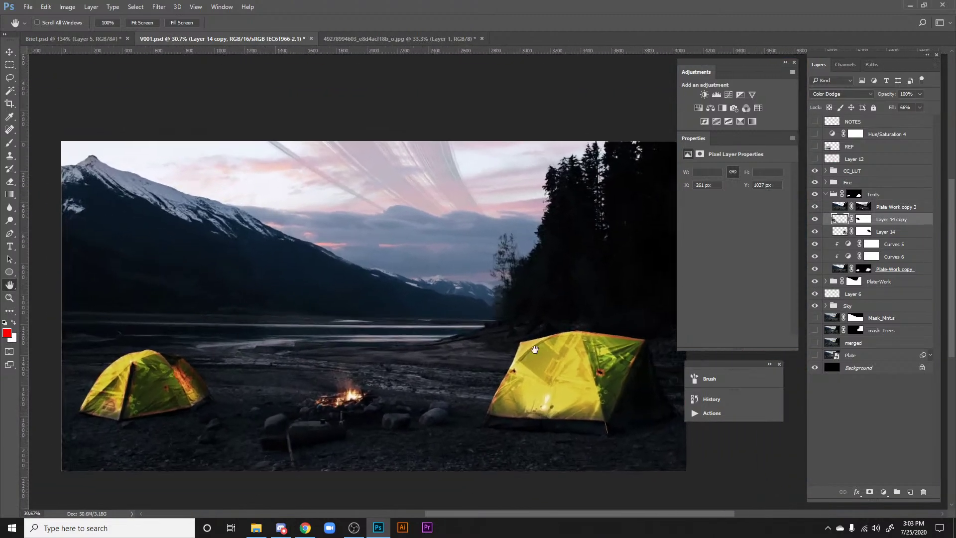
Step: Collapse the Tents group and lower its fill to 77%
{"action": "left_click", "coordinate": [826, 195]}
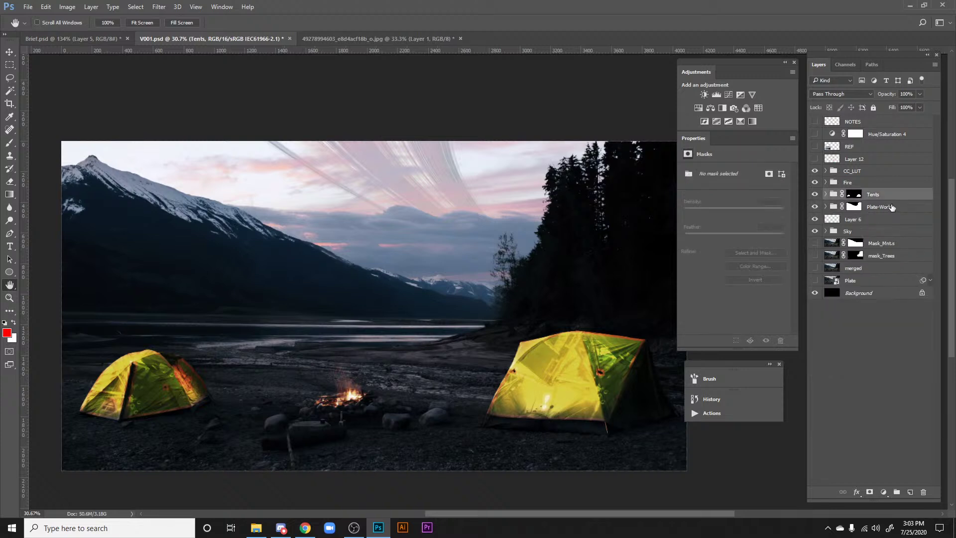
{"action": "mouse_move", "coordinate": [894, 110]}
{"action": "left_mouse_down"}
{"action": "mouse_move", "coordinate": [861, 117]}
{"action": "mouse_move", "coordinate": [916, 124]}
{"action": "mouse_move", "coordinate": [905, 126]}
{"action": "left_mouse_up"}
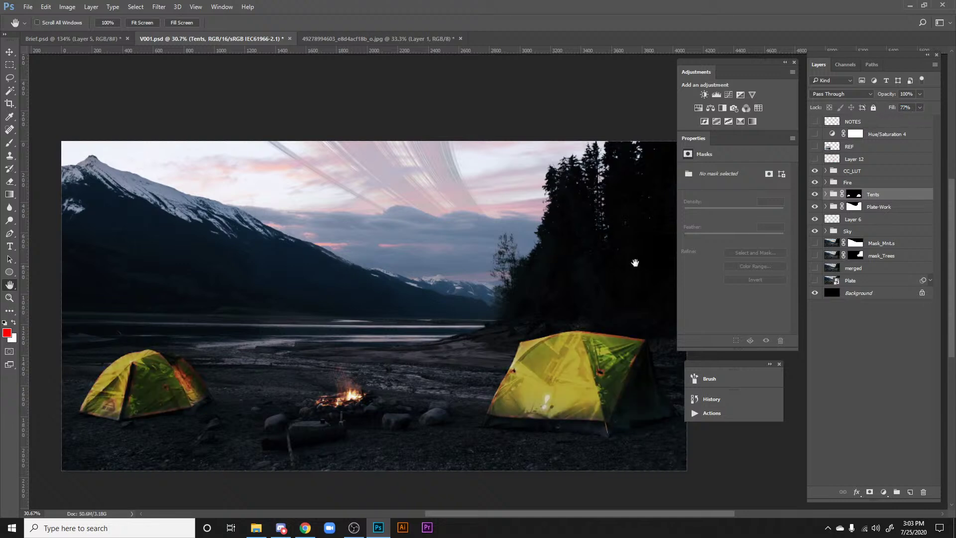
{"action": "left_click_drag", "start_coordinate": [636, 262], "coordinate": [645, 245]}
Step: Toggle the Tents group's visibility to compare the scene with and without the tent glow
{"action": "left_click", "coordinate": [815, 194]}
{"action": "left_click", "coordinate": [816, 194]}
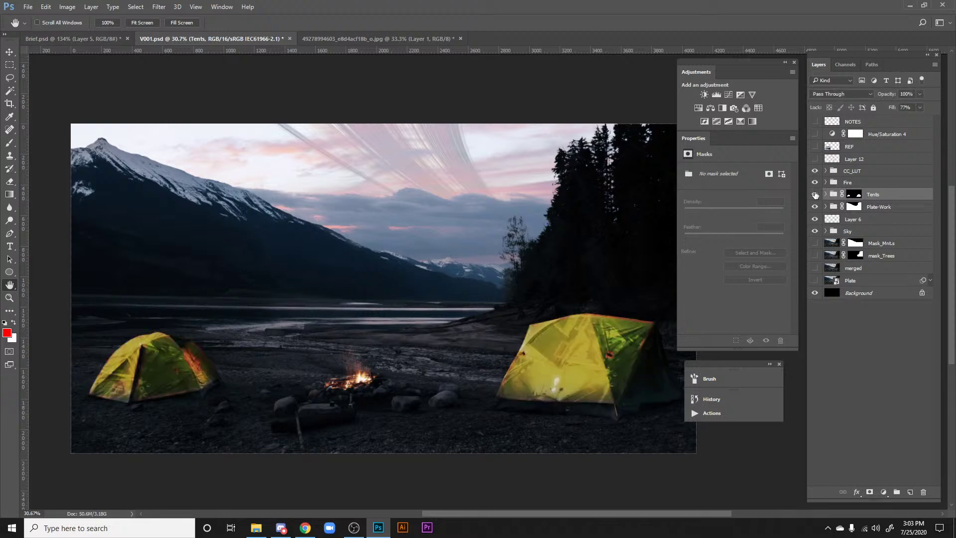
{"action": "left_click", "coordinate": [815, 194]}
{"action": "left_click", "coordinate": [815, 194]}
{"action": "left_click_drag", "start_coordinate": [437, 321], "coordinate": [484, 341]}
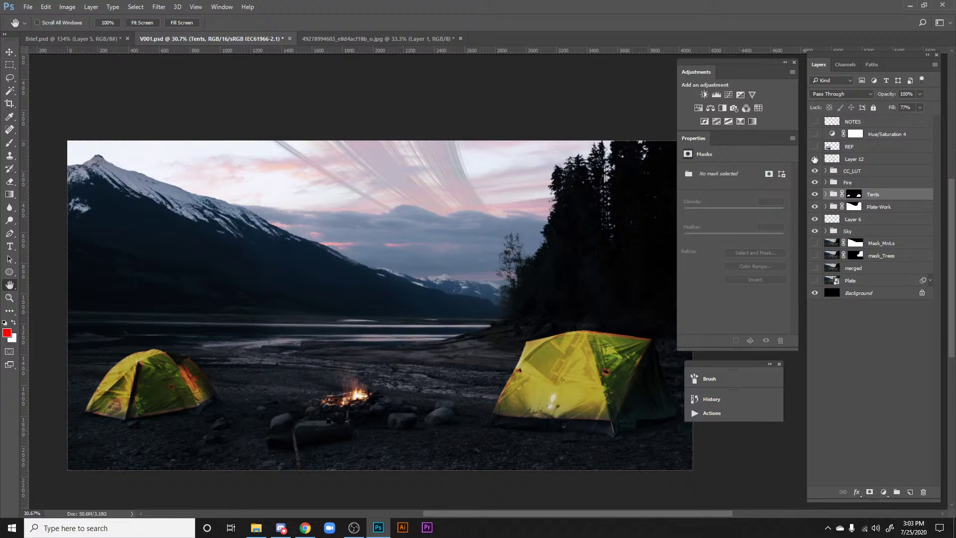
Step: Show the Layer 12 sketch over the scene, look over the marked shapes, and toggle it to compare before hiding it
{"action": "left_click", "coordinate": [815, 159]}
{"action": "left_click_drag", "start_coordinate": [474, 270], "coordinate": [485, 265]}
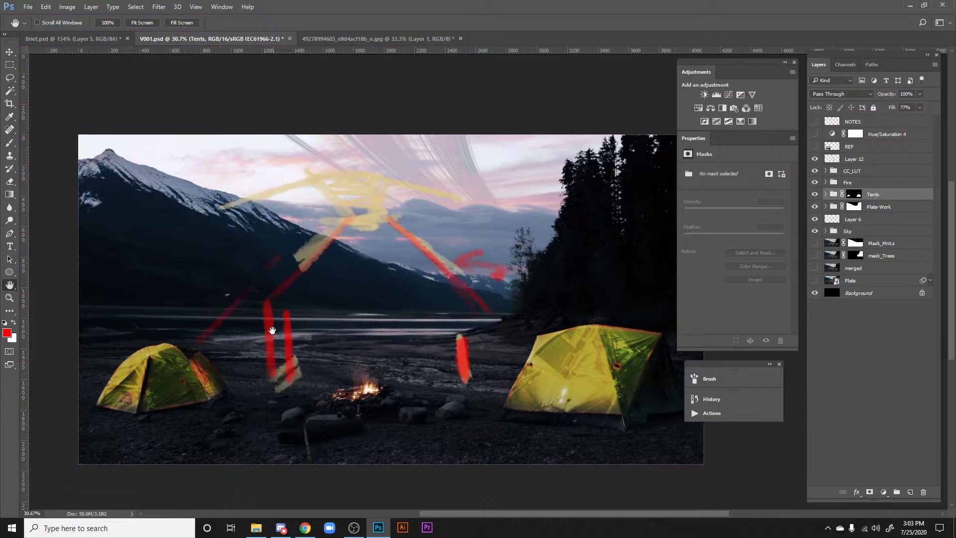
{"action": "left_click_drag", "start_coordinate": [437, 353], "coordinate": [446, 335]}
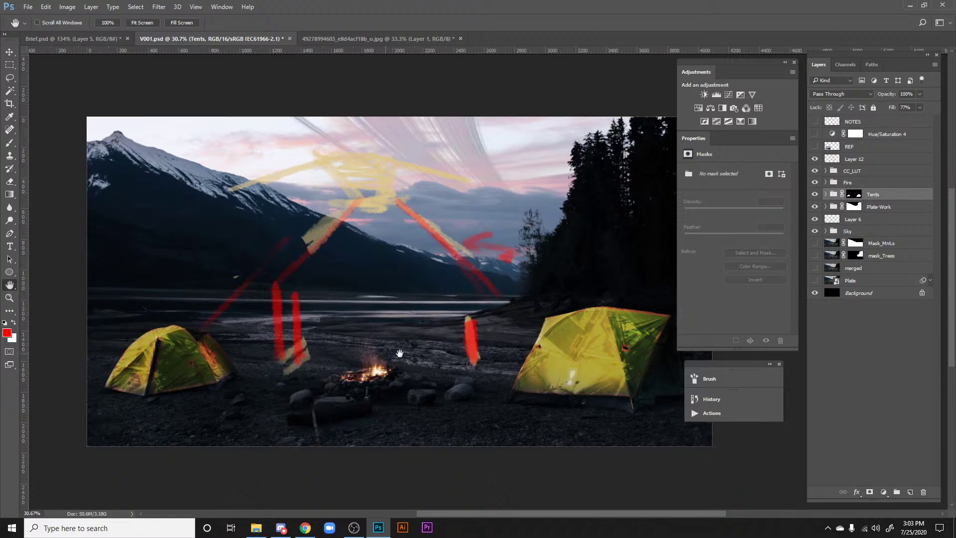
{"action": "left_click_drag", "start_coordinate": [405, 371], "coordinate": [439, 378]}
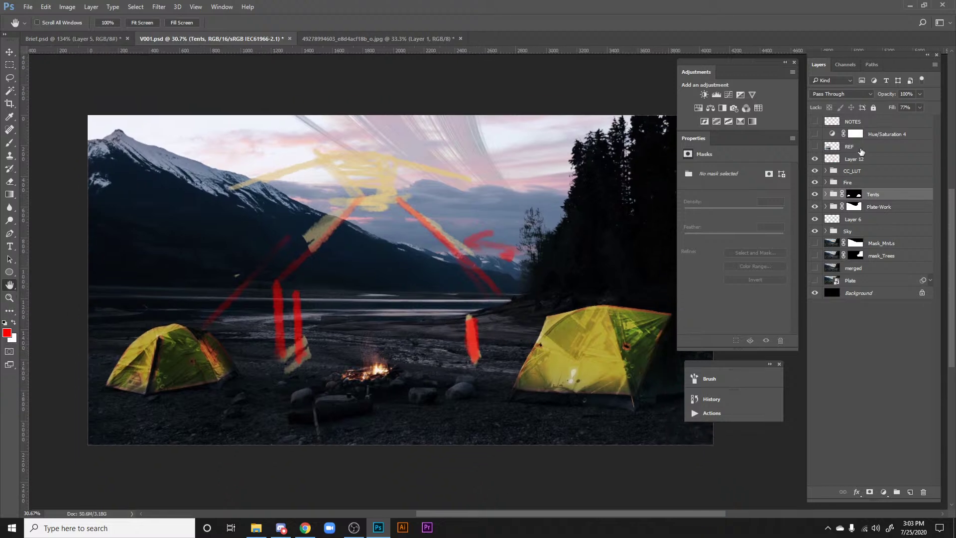
{"action": "left_click", "coordinate": [815, 159]}
{"action": "left_click", "coordinate": [815, 159]}
{"action": "left_click", "coordinate": [815, 160]}
Step: Toggle the CC_LUT group to compare the color grade and look over the full campsite scene
{"action": "left_click", "coordinate": [815, 171]}
{"action": "left_click", "coordinate": [815, 171]}
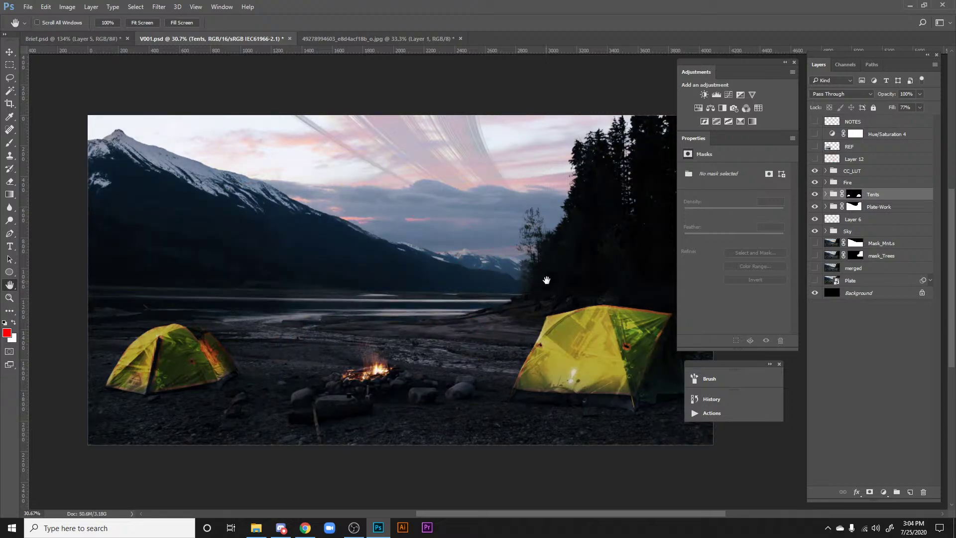
{"action": "left_click_drag", "start_coordinate": [546, 278], "coordinate": [525, 299]}
{"action": "left_click", "coordinate": [815, 207]}
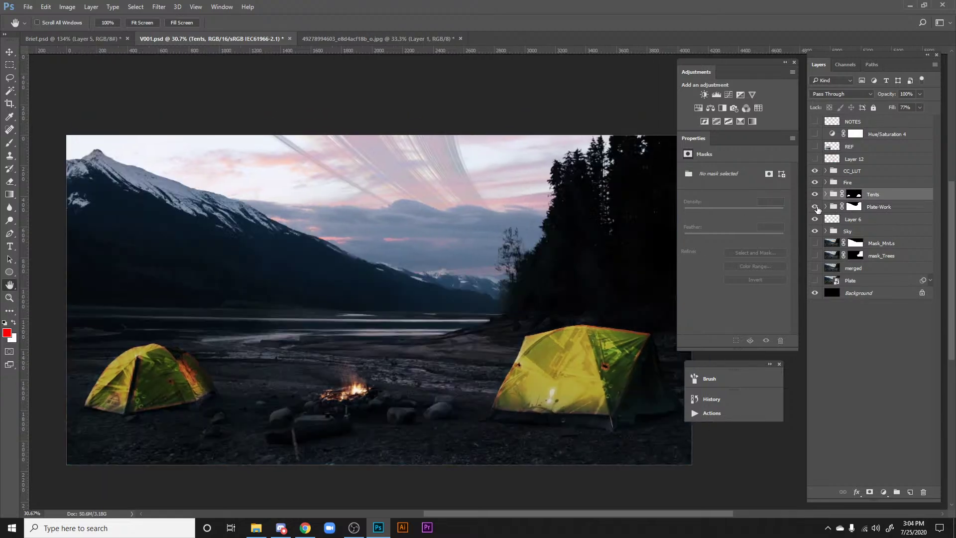
{"action": "left_click_drag", "start_coordinate": [474, 238], "coordinate": [490, 254]}
{"action": "mouse_move", "coordinate": [550, 258]}
{"action": "left_mouse_down"}
{"action": "mouse_move", "coordinate": [525, 256]}
{"action": "mouse_move", "coordinate": [563, 229]}
{"action": "left_mouse_up"}
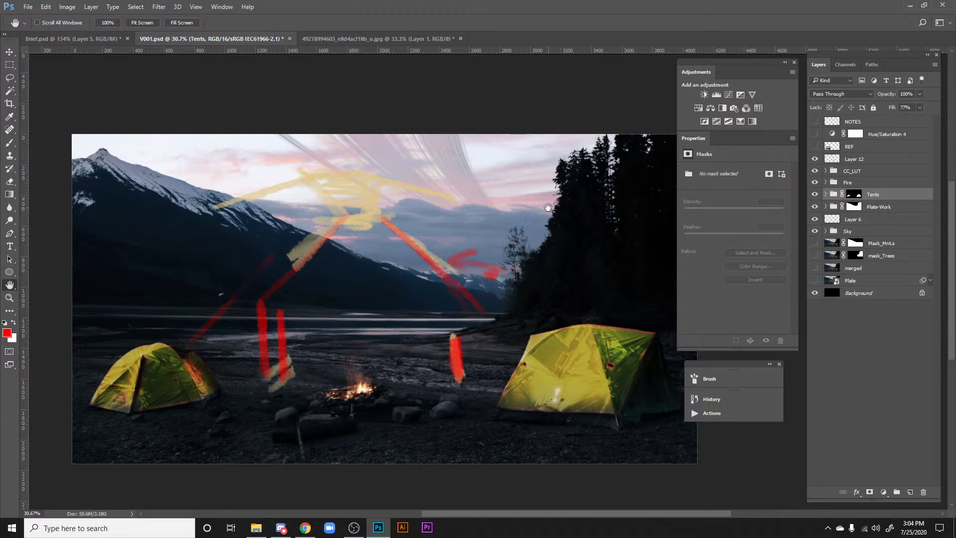
Step: Examine the Layer 12 sketch over the scene and show the REF layer beside it for comparison
{"action": "left_click_drag", "start_coordinate": [529, 330], "coordinate": [500, 360]}
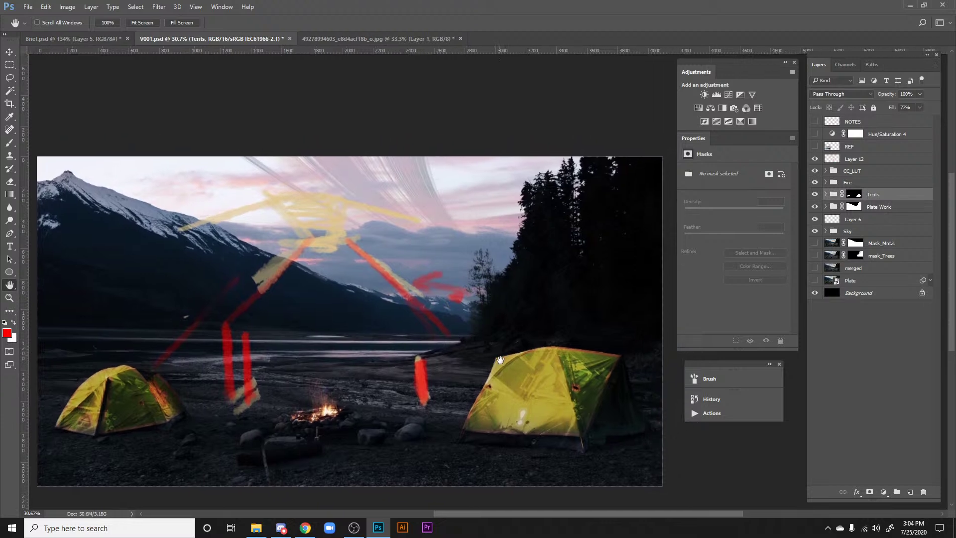
{"action": "left_click_drag", "start_coordinate": [425, 329], "coordinate": [462, 323]}
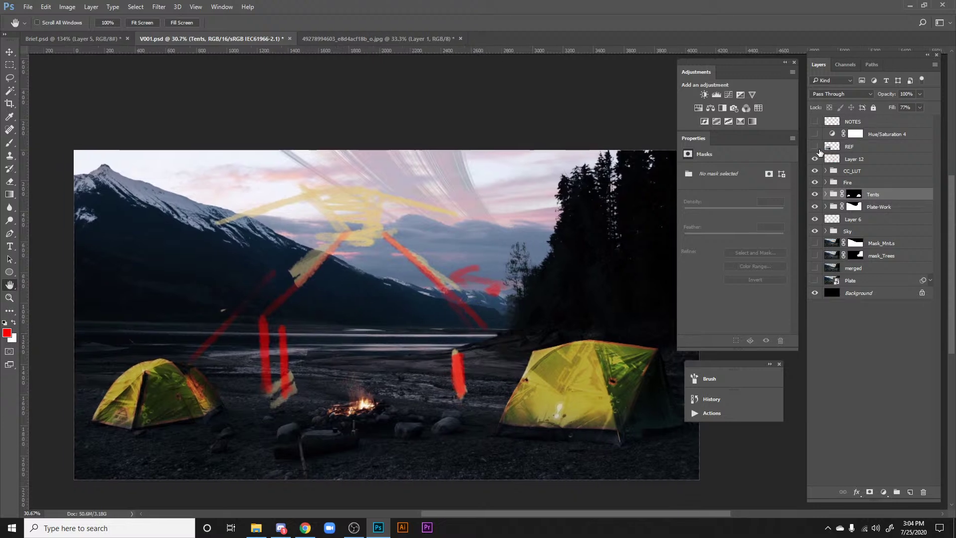
{"action": "left_click", "coordinate": [815, 147]}
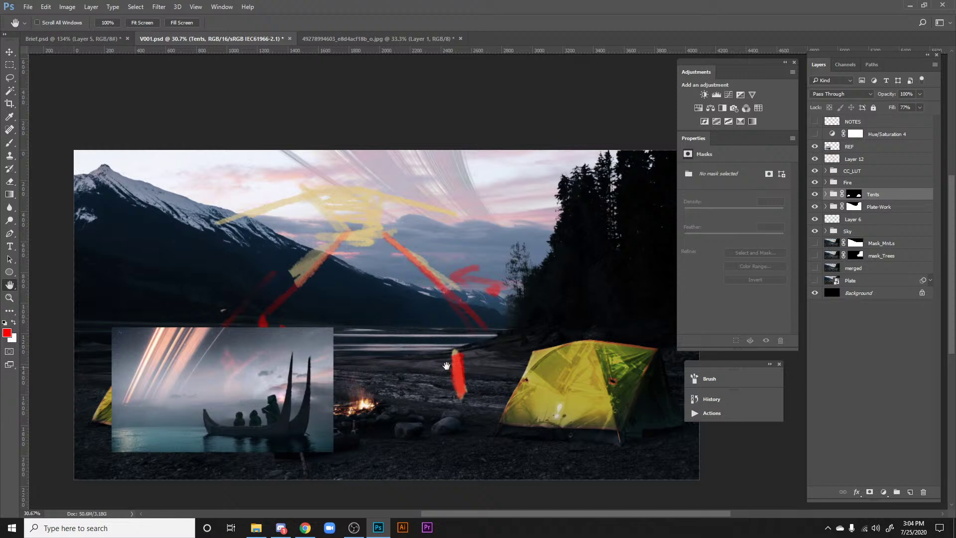
{"action": "left_click_drag", "start_coordinate": [329, 277], "coordinate": [325, 281]}
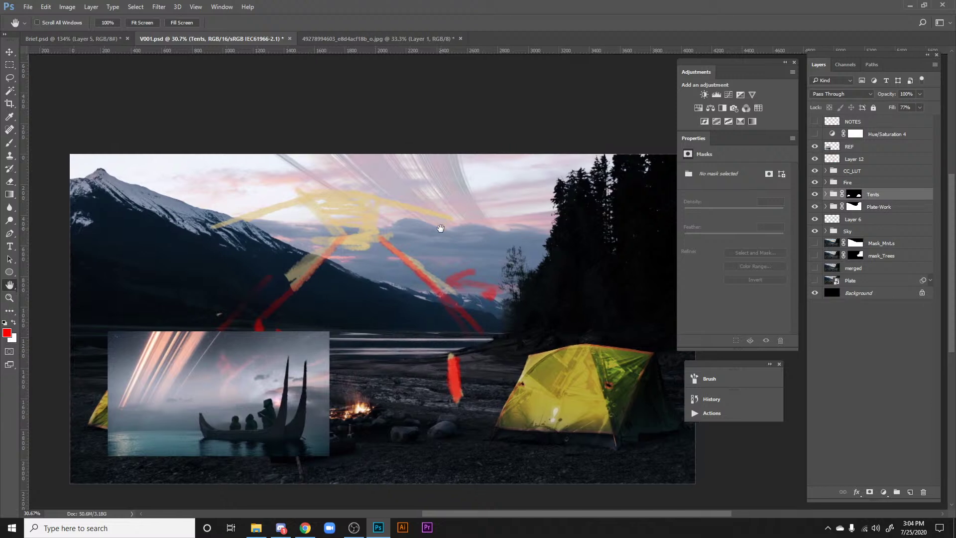
{"action": "left_click_drag", "start_coordinate": [429, 289], "coordinate": [436, 273]}
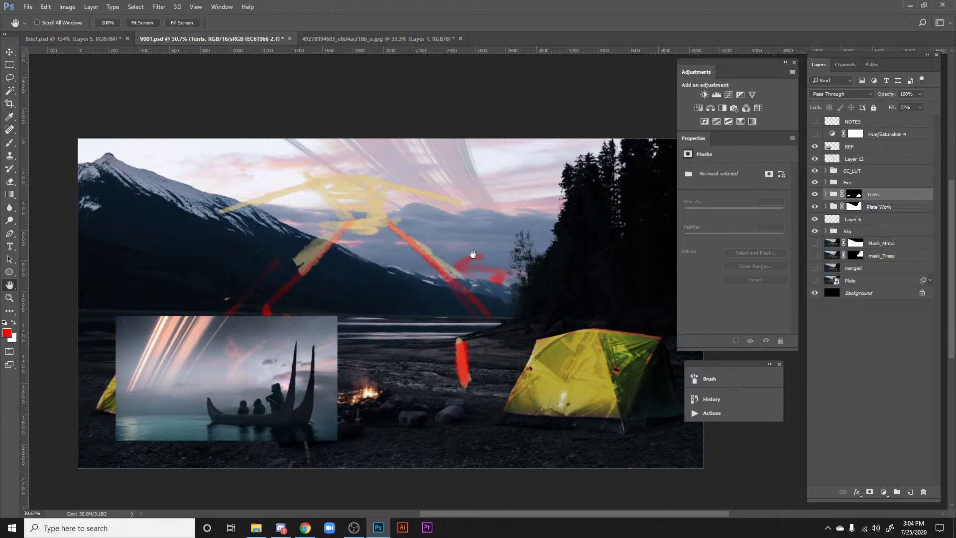
{"action": "left_click", "coordinate": [456, 40]}
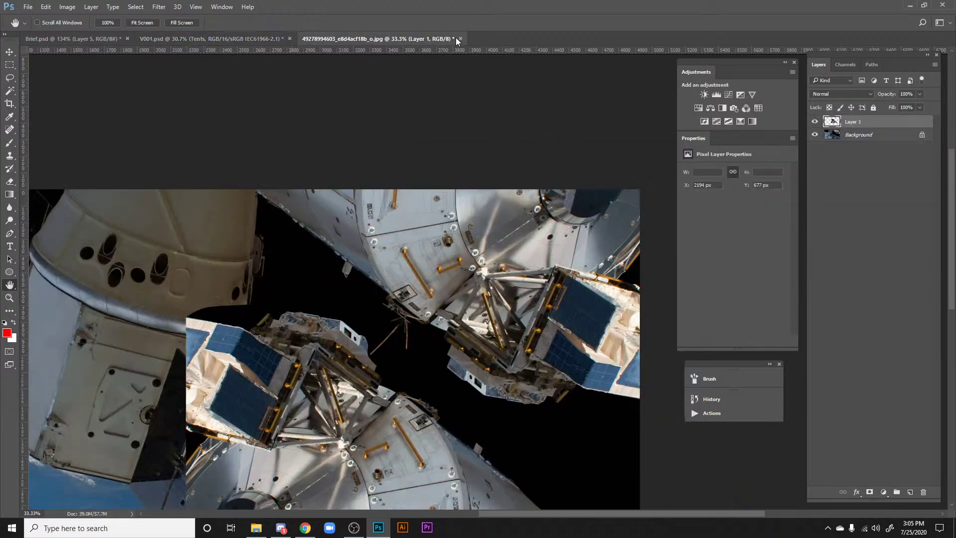
{"action": "left_click", "coordinate": [461, 39]}
{"action": "left_click", "coordinate": [466, 192]}
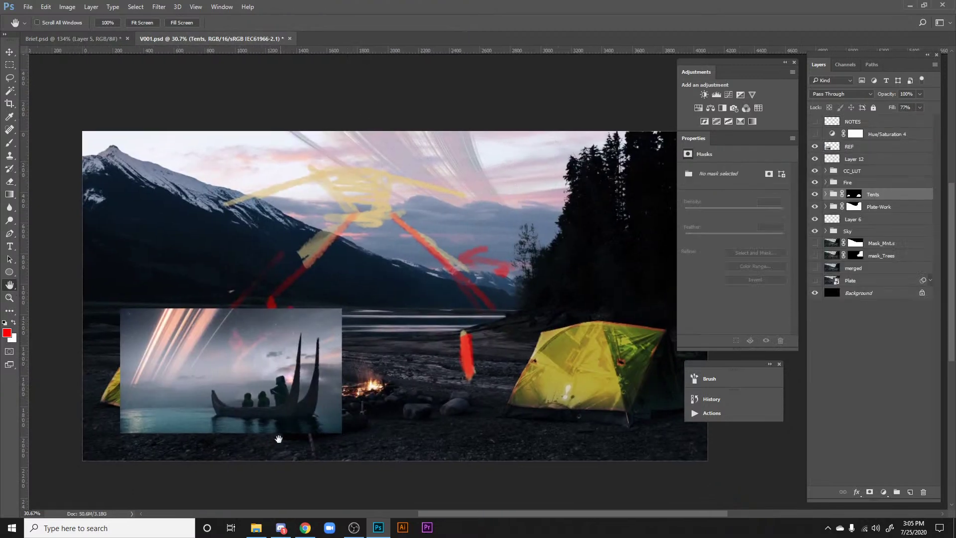
{"action": "key", "text": "alt+Tab"}
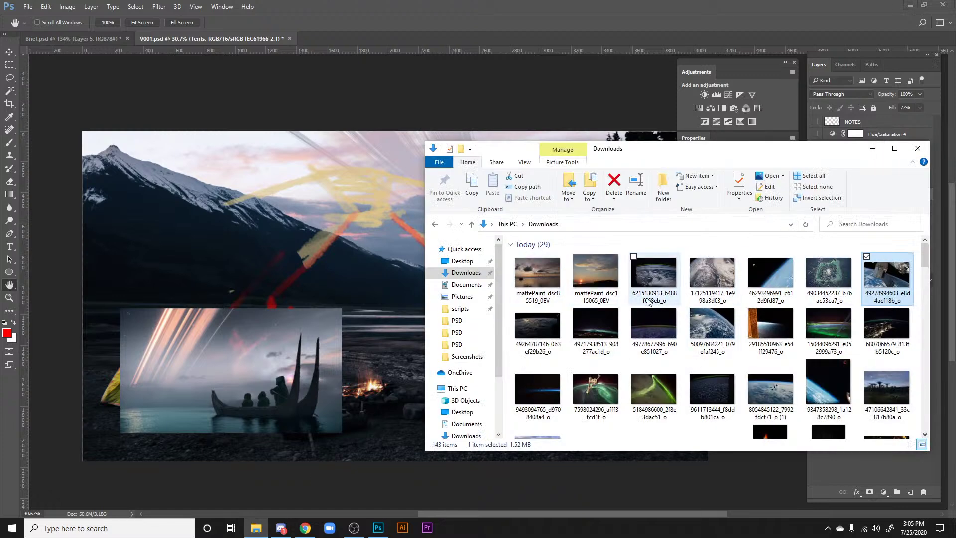
{"action": "left_click", "coordinate": [901, 394]}
{"action": "left_click_drag", "start_coordinate": [451, 135], "coordinate": [443, 35]}
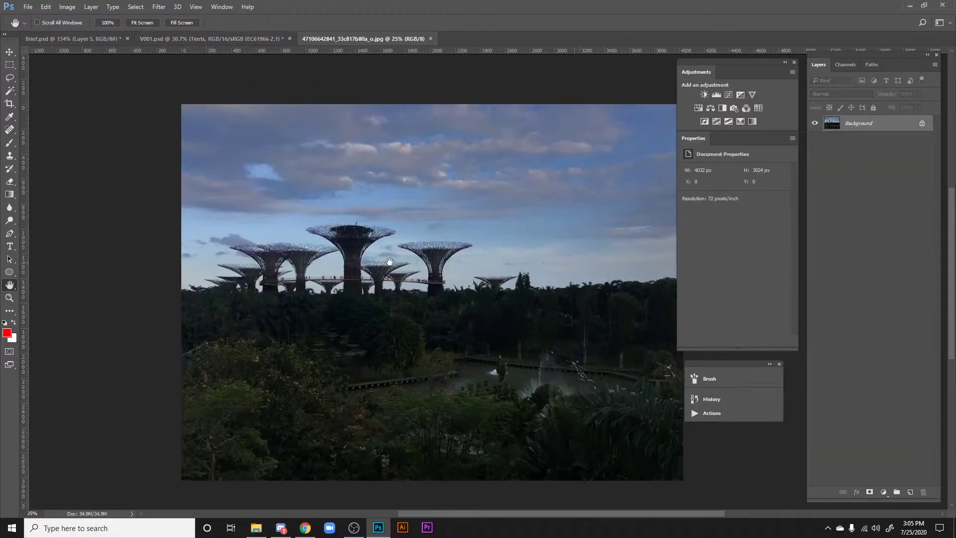
Step: Compare the tree-tower photo with the sketch and reference image in V001.psd, going back and forth between the documents
{"action": "left_click", "coordinate": [165, 39]}
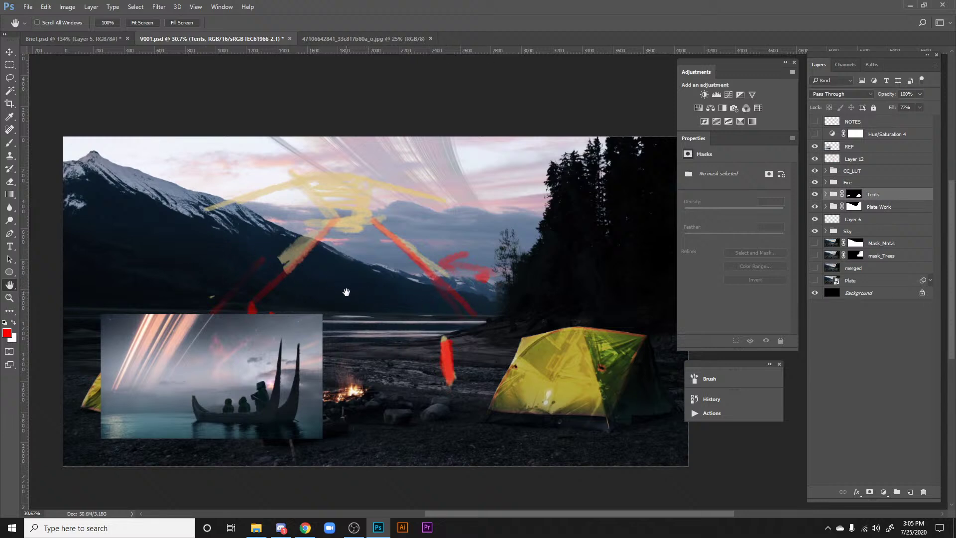
{"action": "left_click_drag", "start_coordinate": [341, 282], "coordinate": [352, 285]}
{"action": "left_click", "coordinate": [377, 39]}
{"action": "left_click_drag", "start_coordinate": [424, 251], "coordinate": [416, 253]}
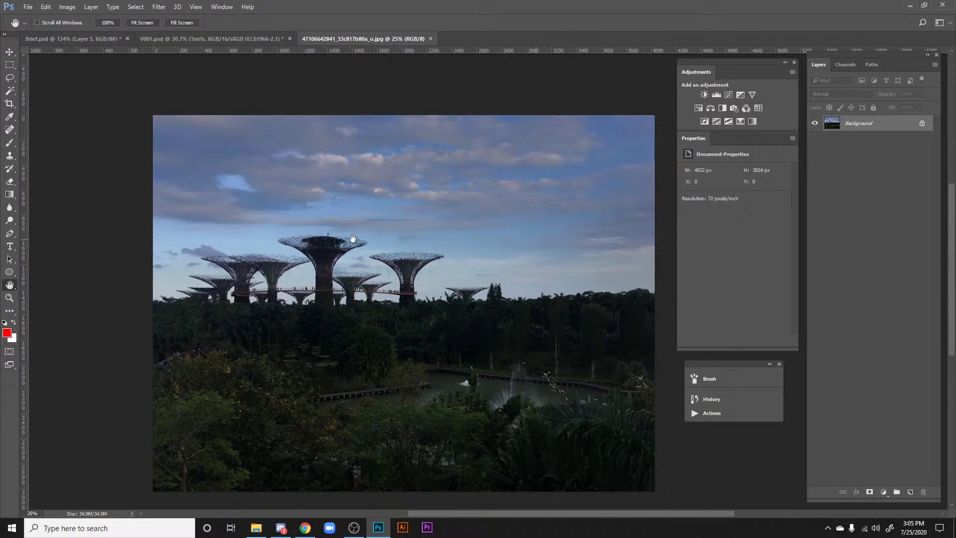
{"action": "left_click", "coordinate": [167, 39]}
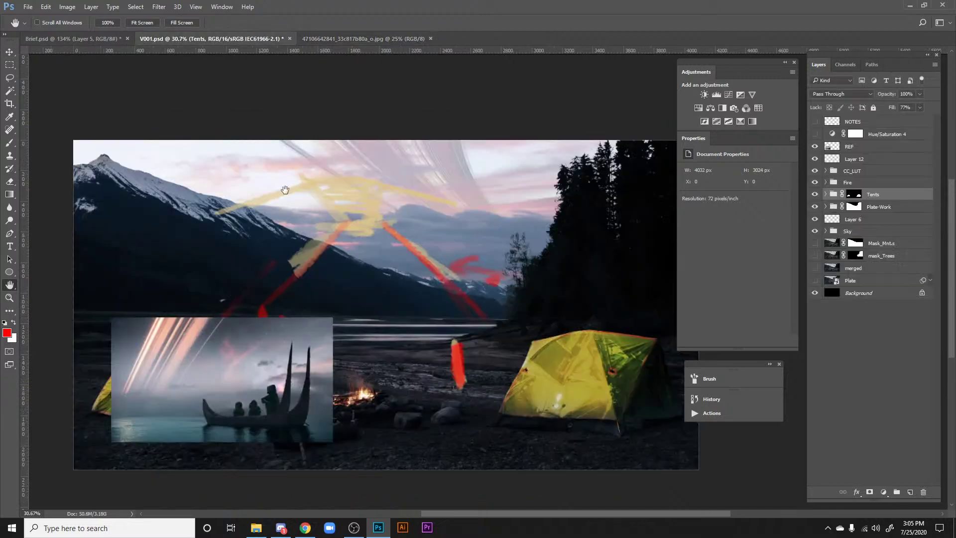
{"action": "left_click_drag", "start_coordinate": [369, 250], "coordinate": [391, 252]}
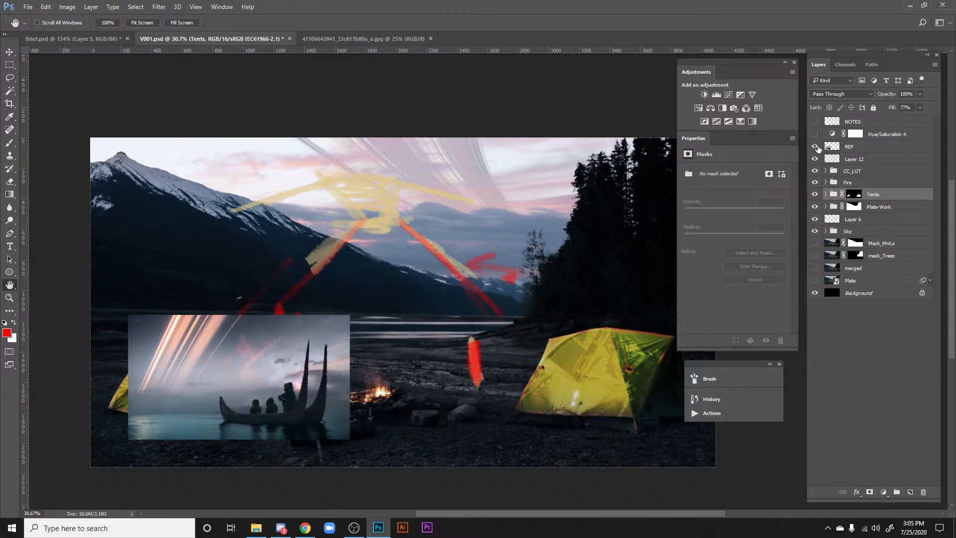
Step: Hide the REF layer and Layer 12, and compare the scene with and without the CC_LUT group, leaving the group hidden
{"action": "left_click_drag", "start_coordinate": [815, 147], "coordinate": [815, 159]}
{"action": "mouse_move", "coordinate": [543, 226]}
{"action": "left_mouse_down"}
{"action": "mouse_move", "coordinate": [529, 248]}
{"action": "mouse_move", "coordinate": [550, 262]}
{"action": "left_mouse_up"}
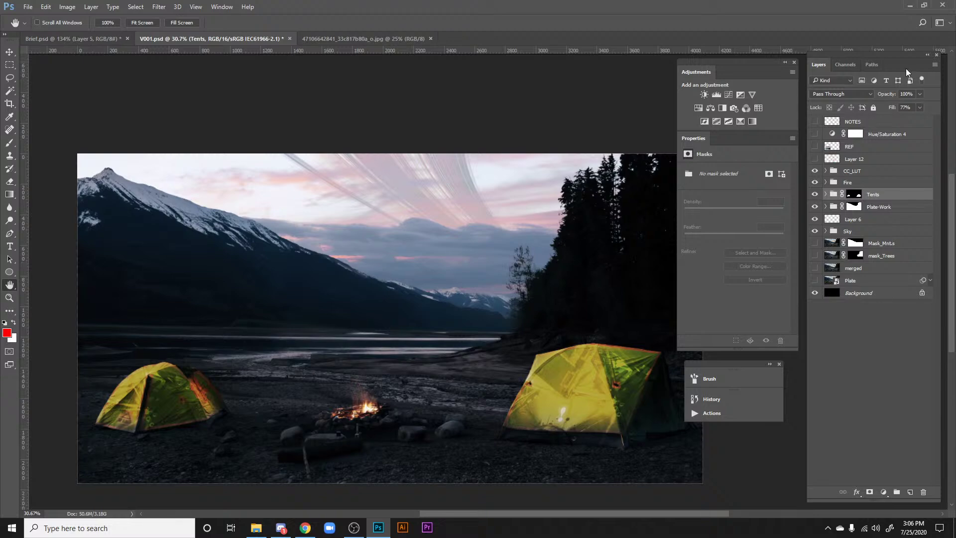
{"action": "left_click", "coordinate": [849, 170]}
{"action": "left_click", "coordinate": [813, 172]}
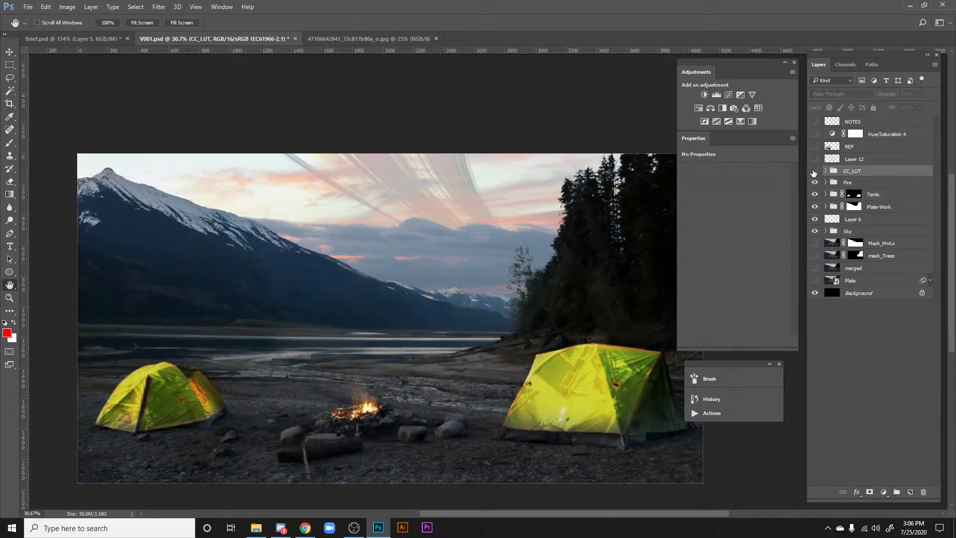
{"action": "left_click", "coordinate": [814, 171]}
{"action": "left_click", "coordinate": [814, 171]}
{"action": "left_click_drag", "start_coordinate": [533, 193], "coordinate": [541, 187]}
{"action": "left_click", "coordinate": [417, 42]}
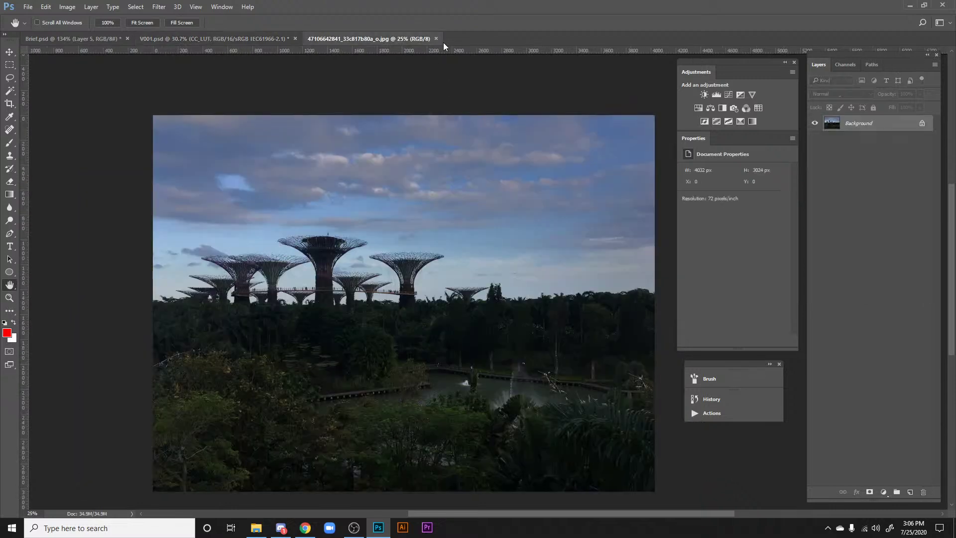
{"action": "left_click", "coordinate": [437, 39]}
{"action": "left_click_drag", "start_coordinate": [498, 225], "coordinate": [491, 205]}
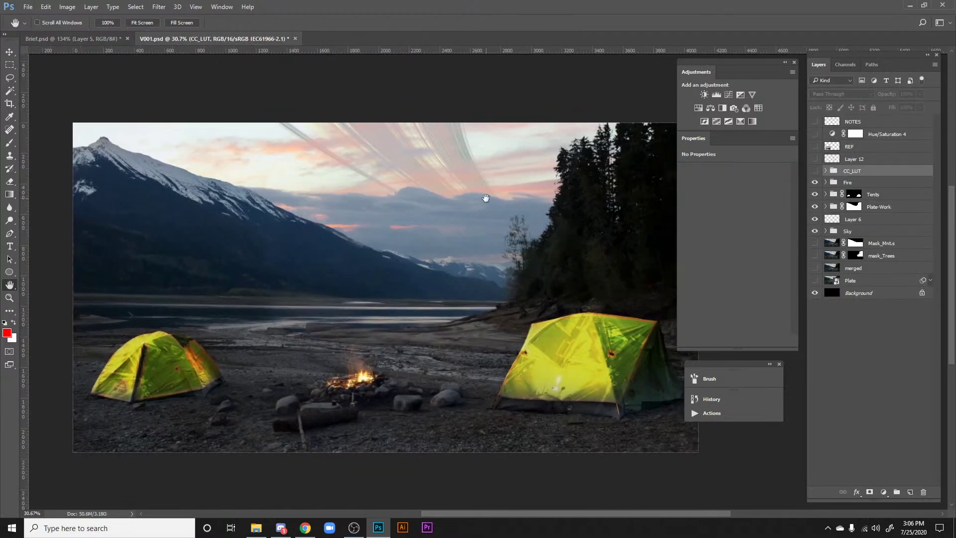